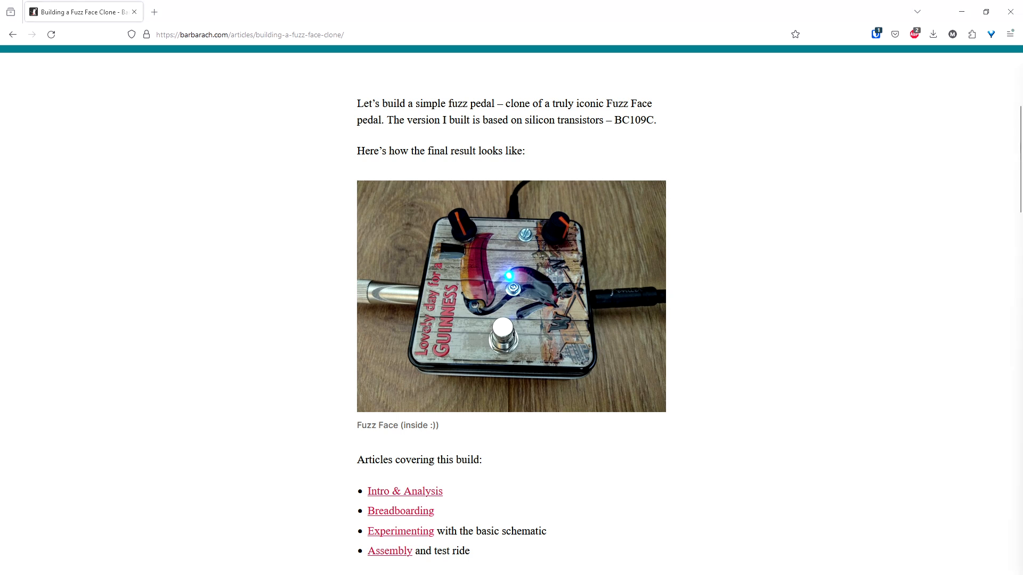
Step: Show the pedalboard photo IMG_20240126_174417.jpg over the Fuzz Face article, and move it back off the screen
drag(1022, 63, 694, 55)
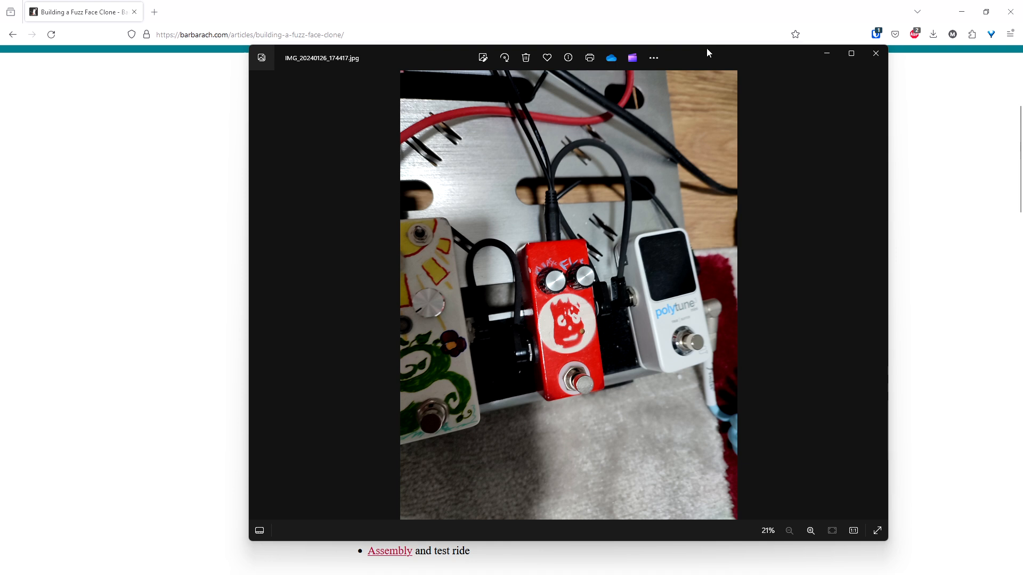
drag(704, 53, 1022, 85)
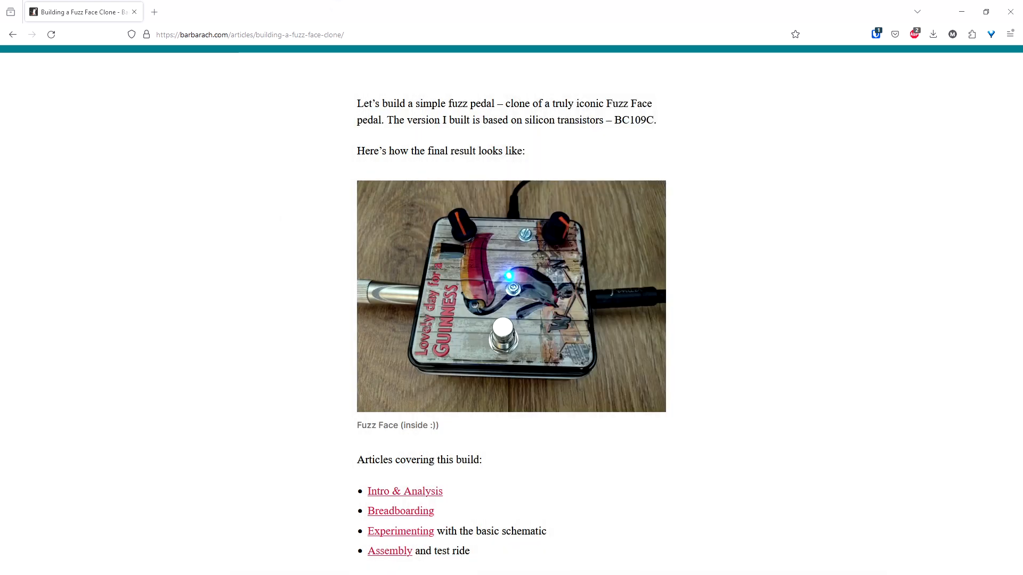
drag(1022, 80, 1022, 107)
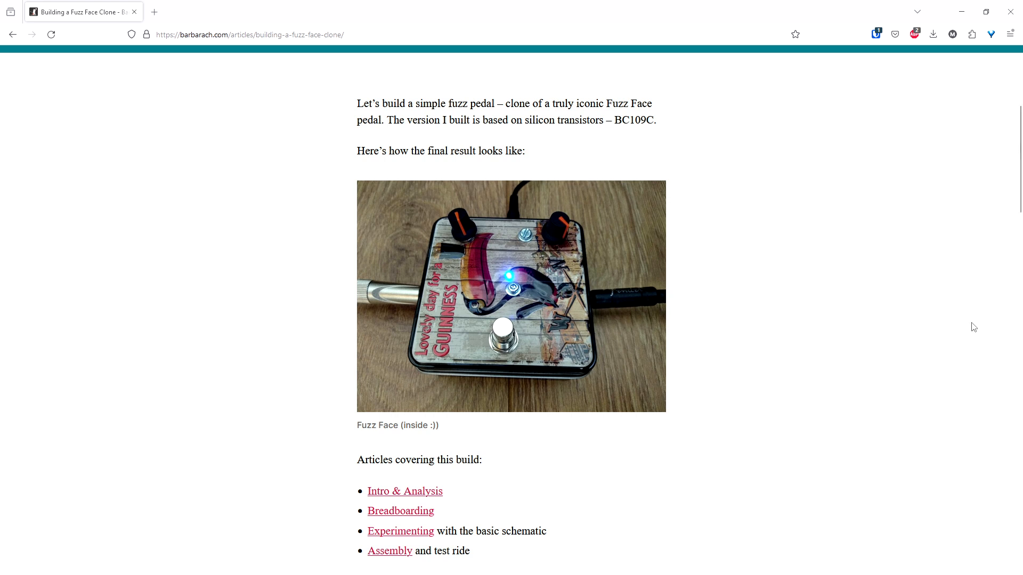
Step: Bring the KiCad website into the browser window, open its Download page, and minimize the browser
drag(1022, 51, 388, 5)
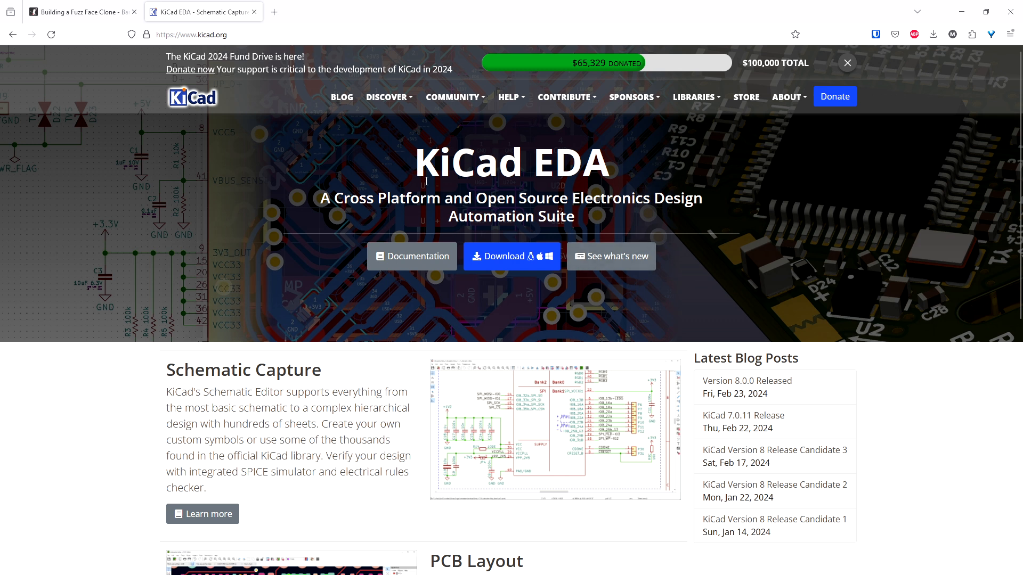
click(514, 259)
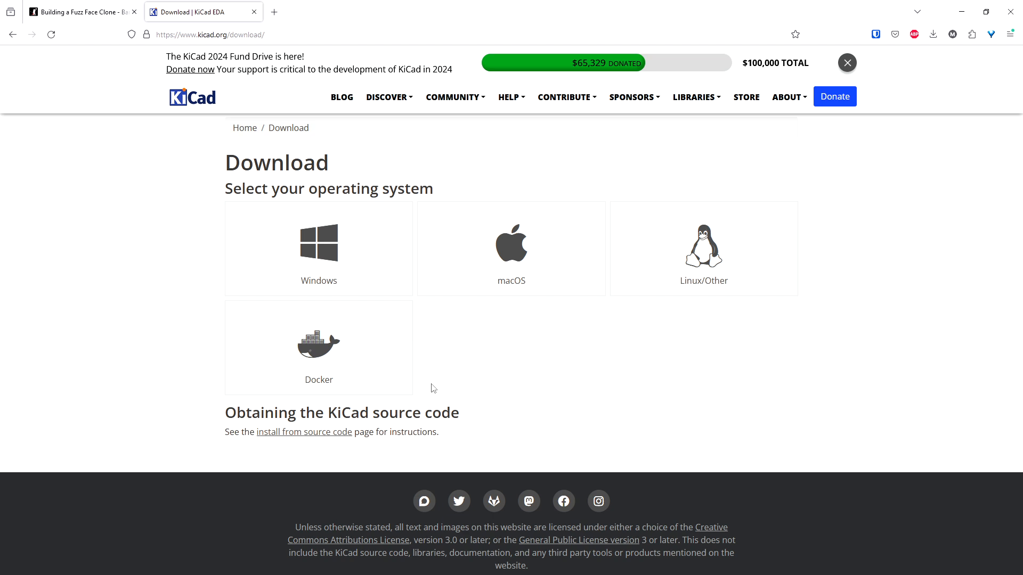
click(962, 11)
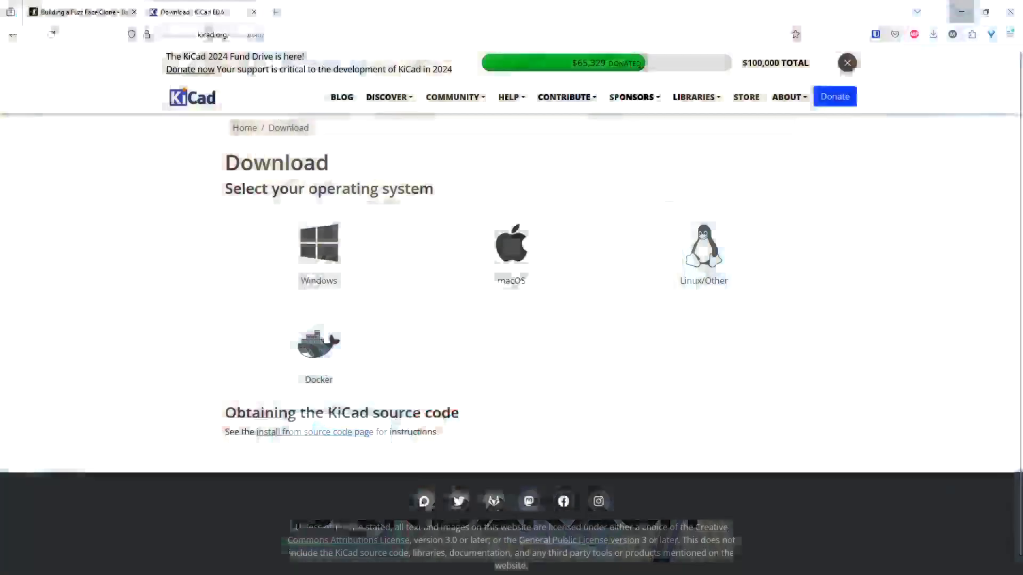
Step: Return to the Fuzz Face clone article and view the Effect Schematic section in its Intro & Analysis part
click(82, 16)
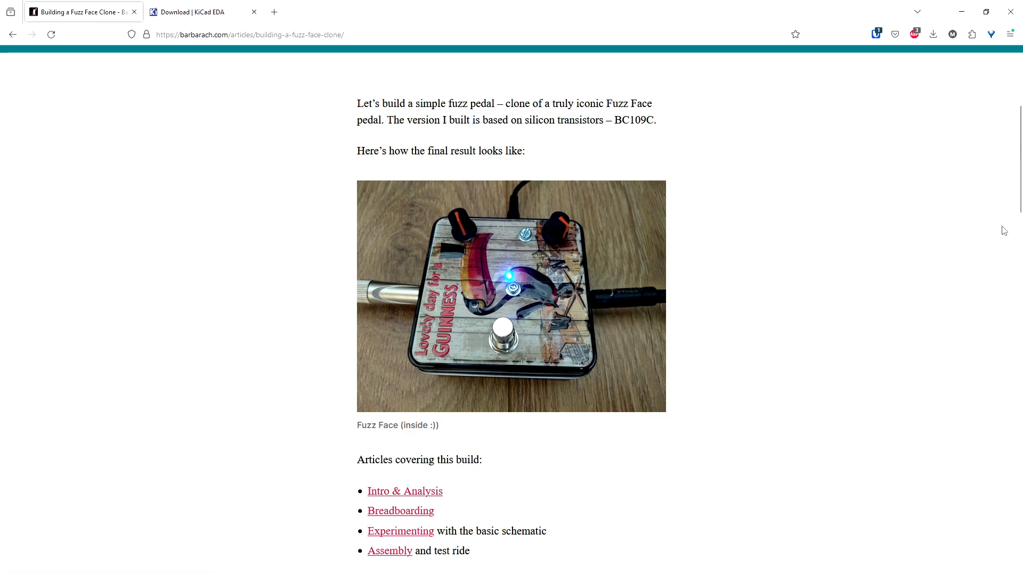
drag(1017, 199, 1016, 218)
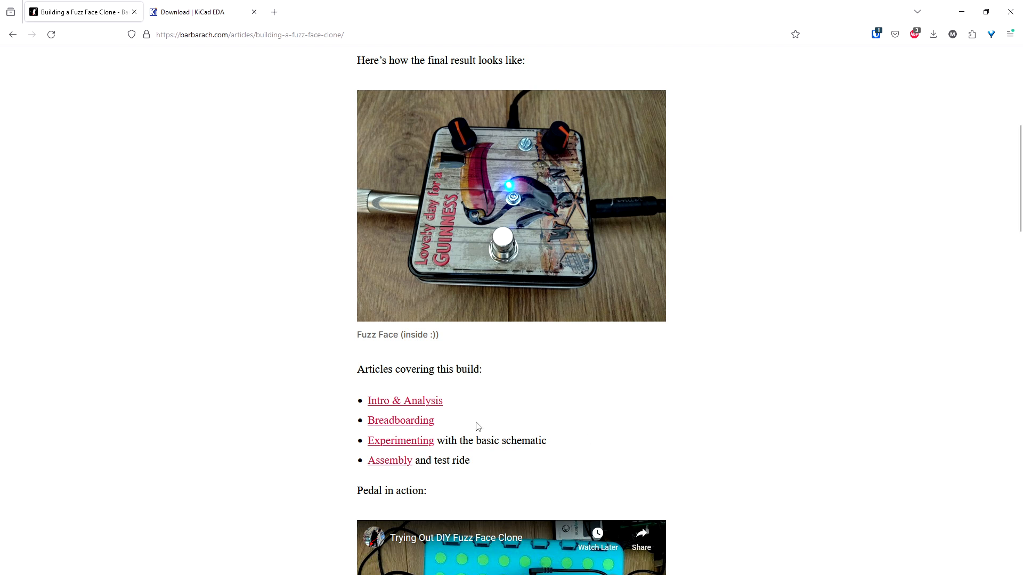
click(419, 404)
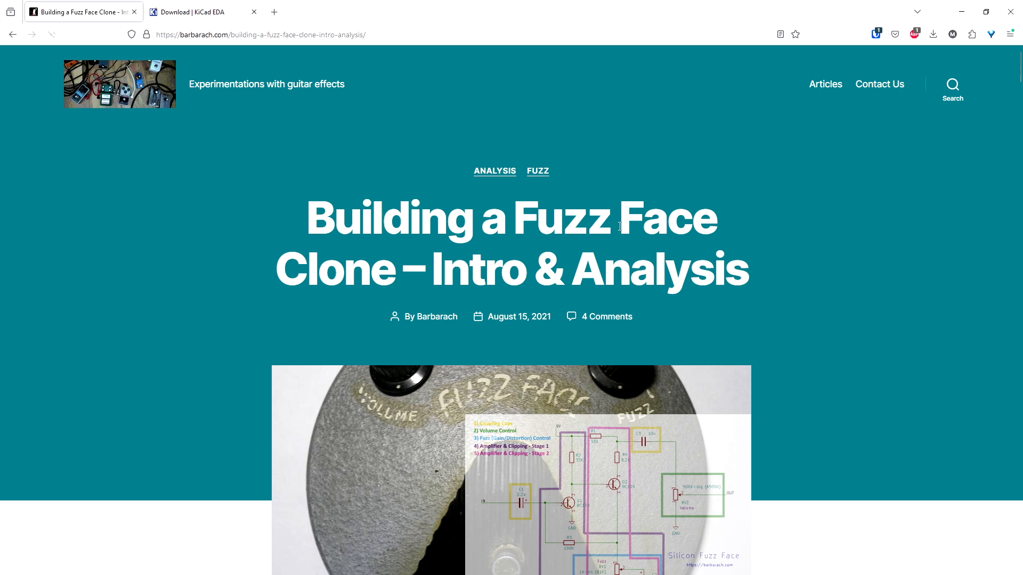
drag(1020, 74, 1019, 121)
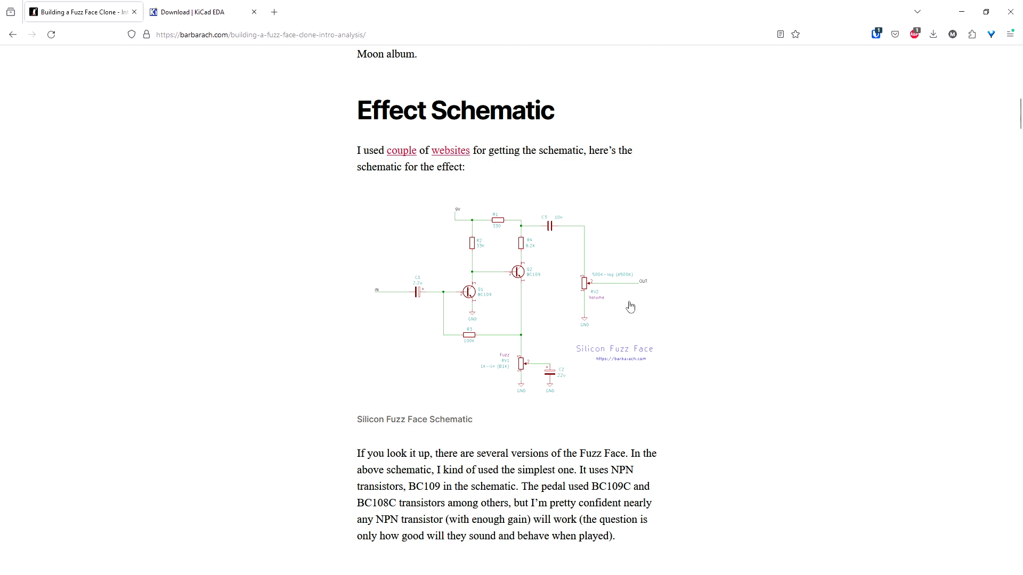
Step: Go to the Experimenting part of the Fuzz Face build and view its experimentation schematic at full size
click(13, 34)
click(400, 442)
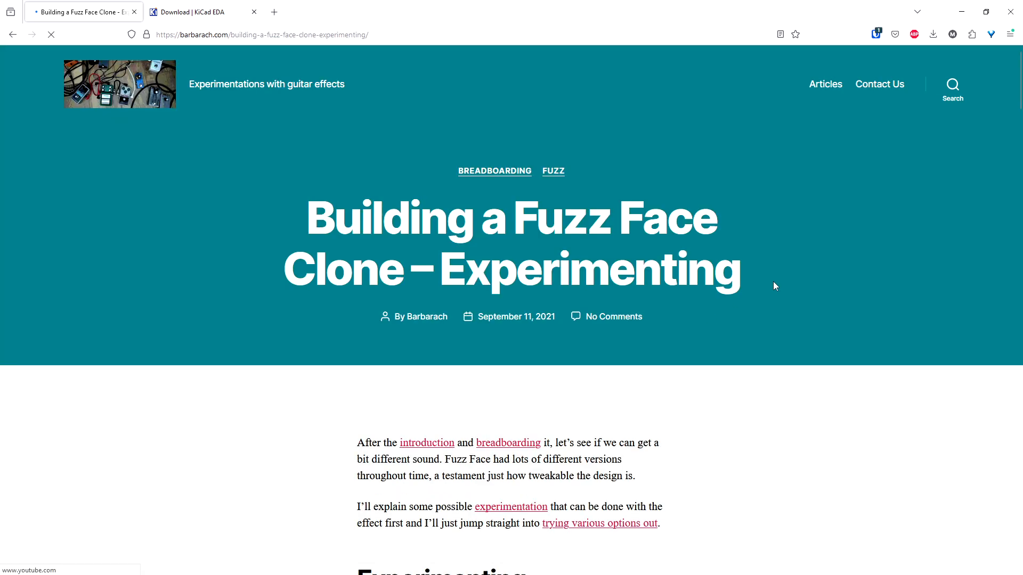
scroll(836, 240, down, 10)
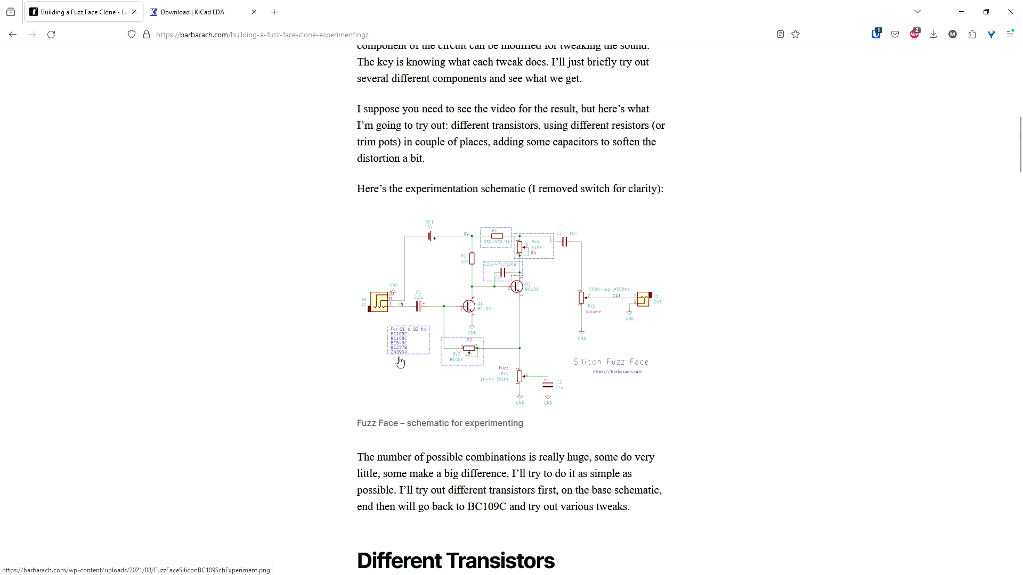
click(439, 343)
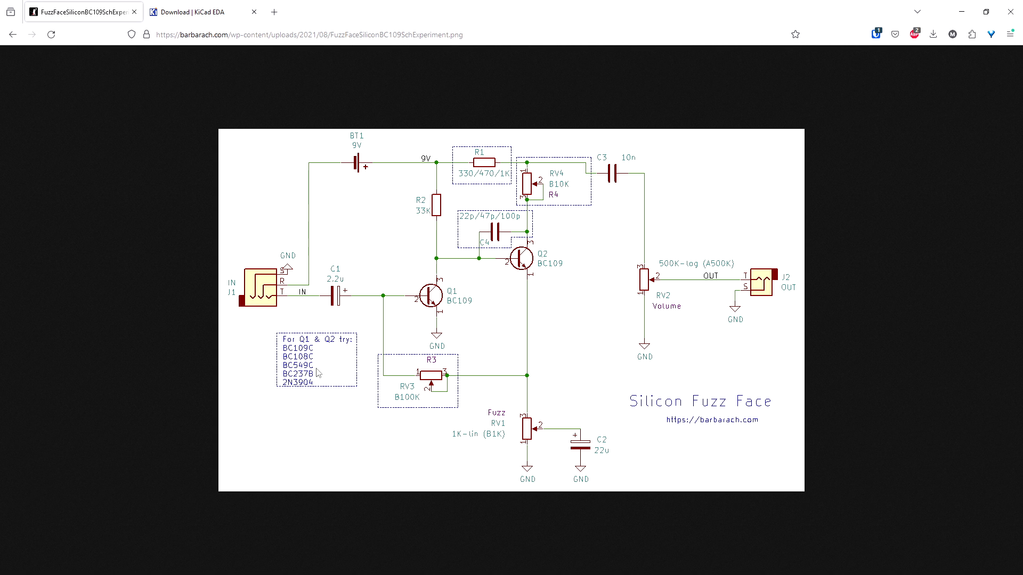
Step: Return to the Intro & Analysis article and open the Silicon Fuzz Face schematic image at full size
click(13, 35)
click(13, 36)
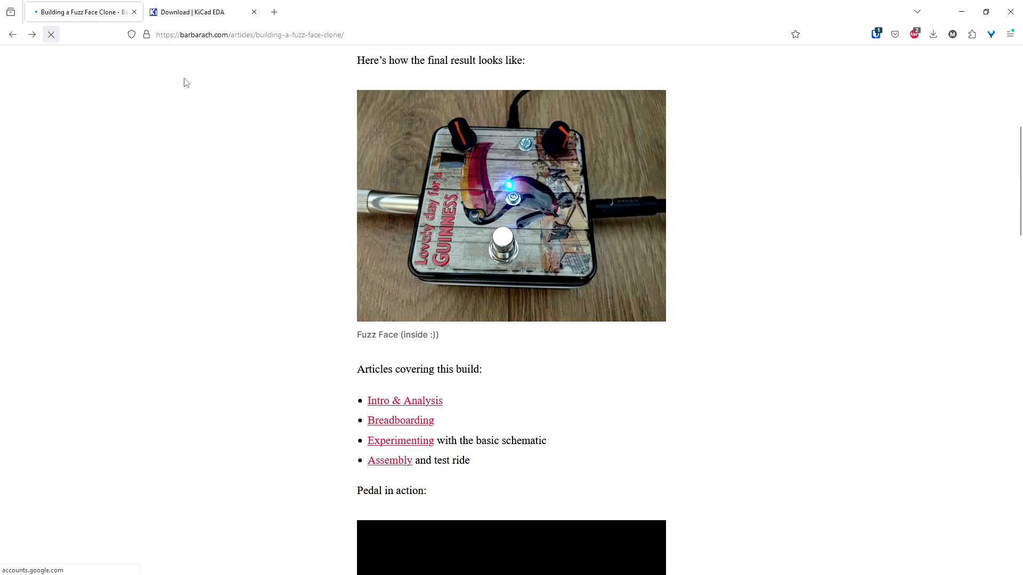
click(431, 401)
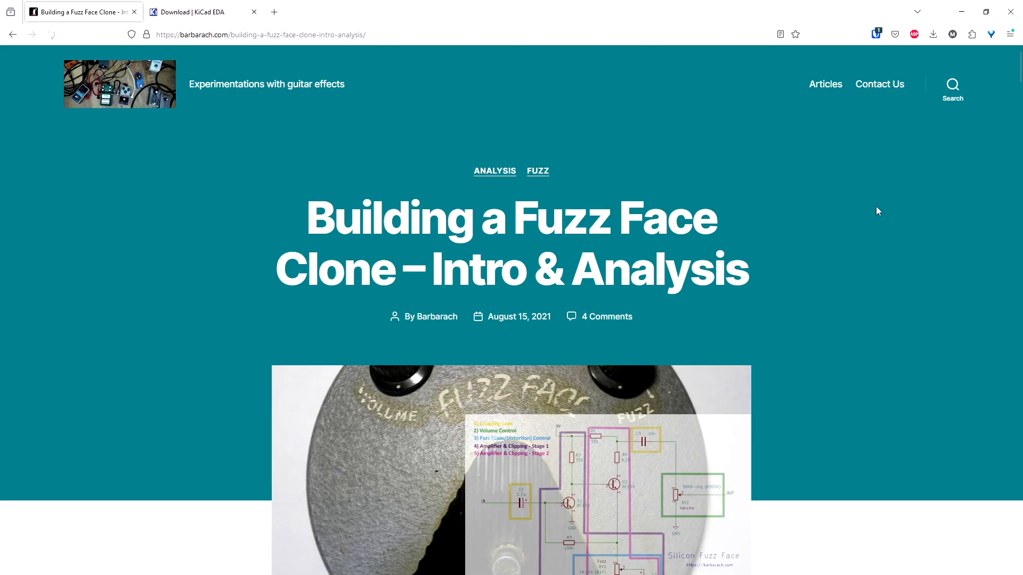
drag(1022, 71, 1021, 121)
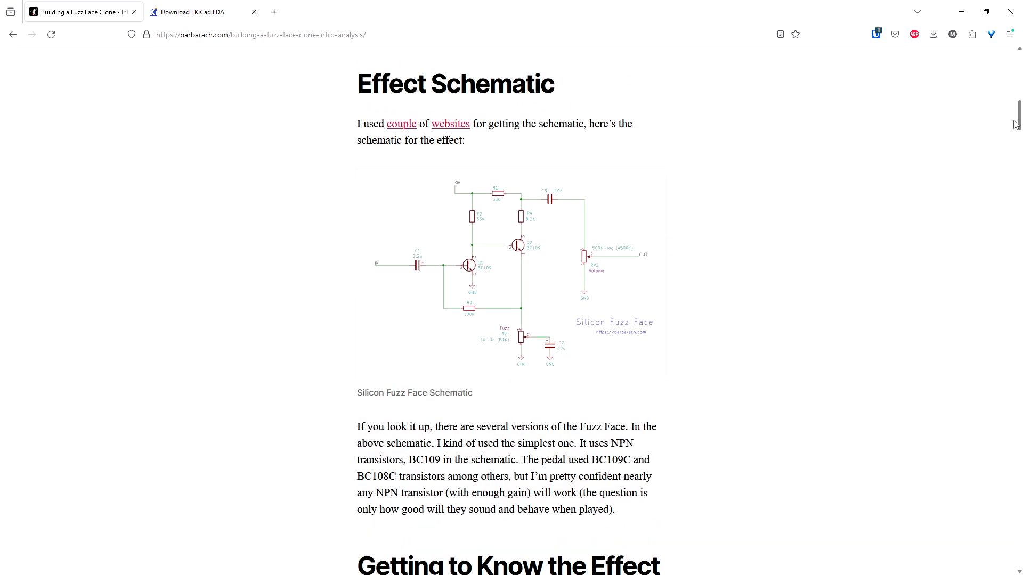
click(582, 300)
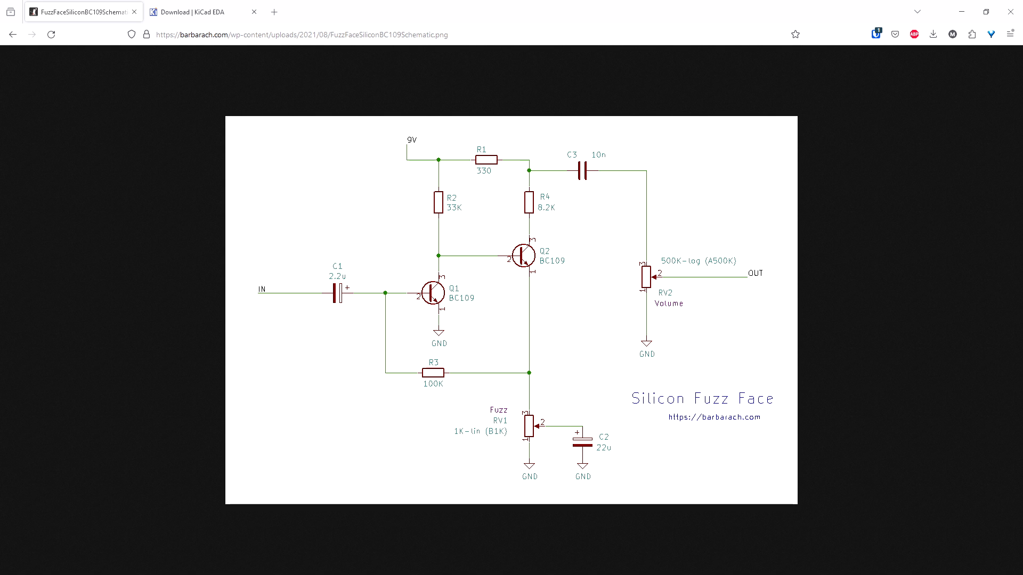
Step: Show the breadboard photo IMG_20240205_193502.jpg over the schematic, move it away, and switch to the KiCad download page
drag(1022, 7, 401, 56)
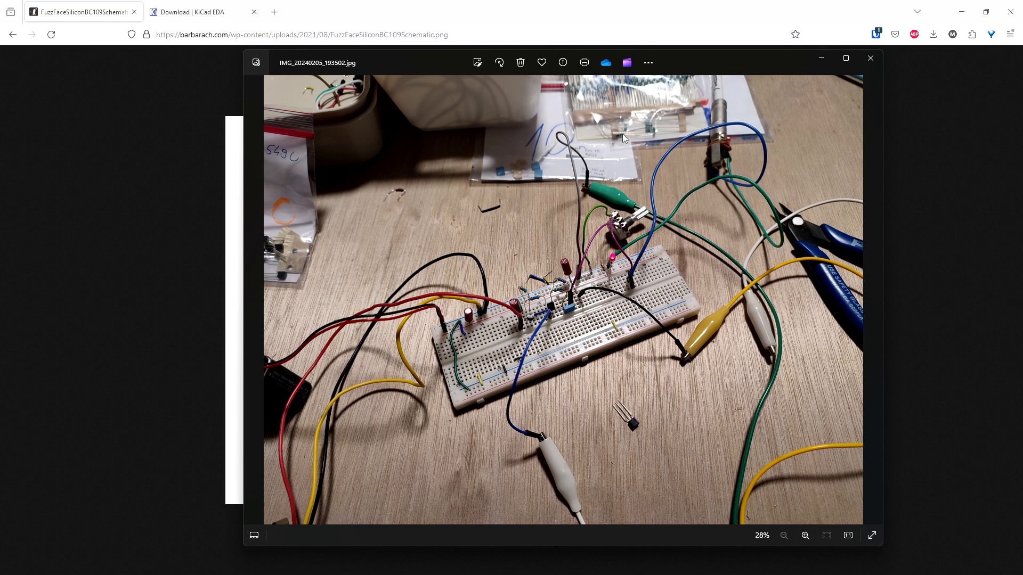
drag(700, 54, 1022, 63)
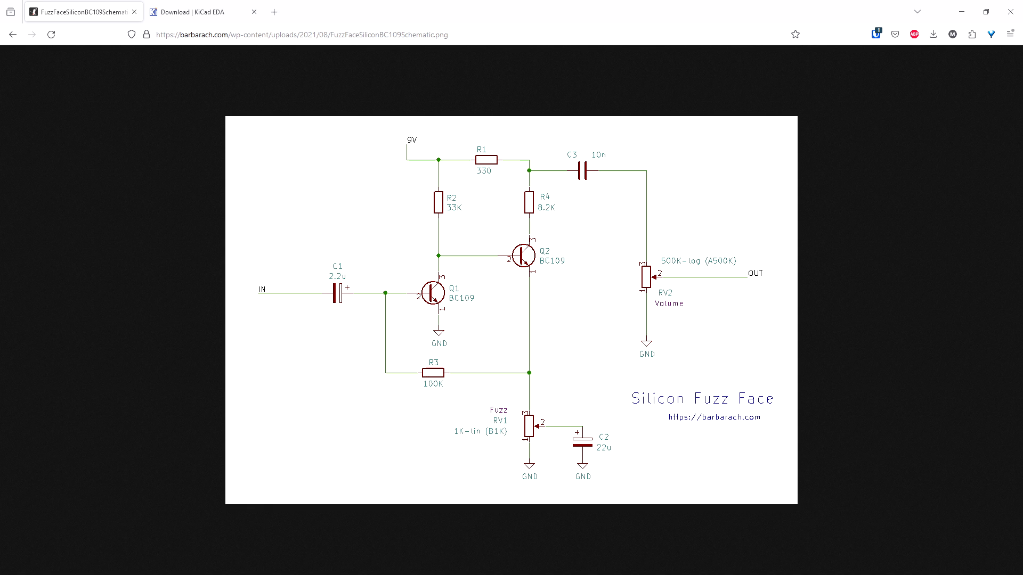
click(198, 14)
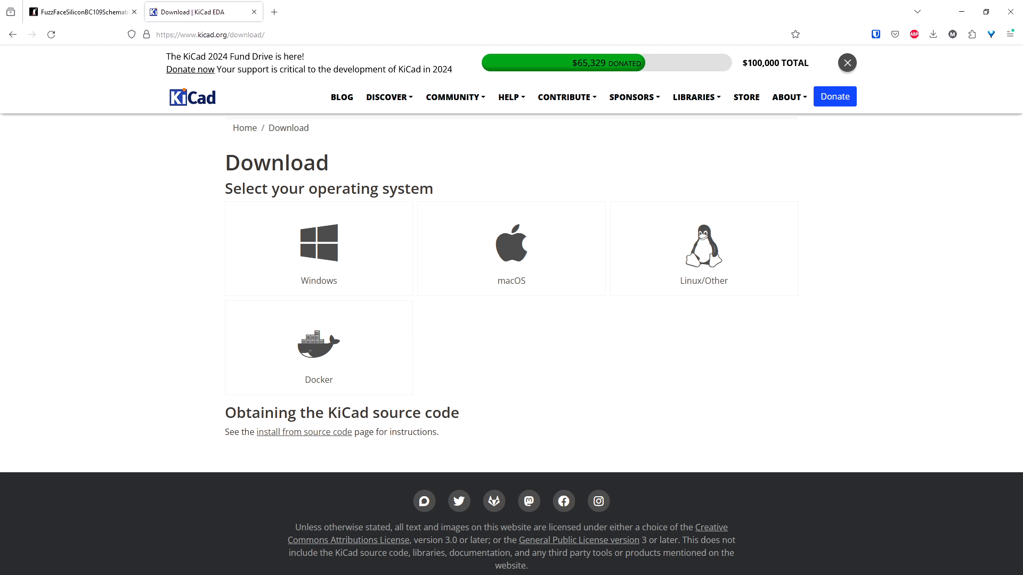
Step: Bring the PCBWay PCB Capabilities page into the browser window and look over its introduction and quick-turn PCB table
drag(874, 83, 484, 6)
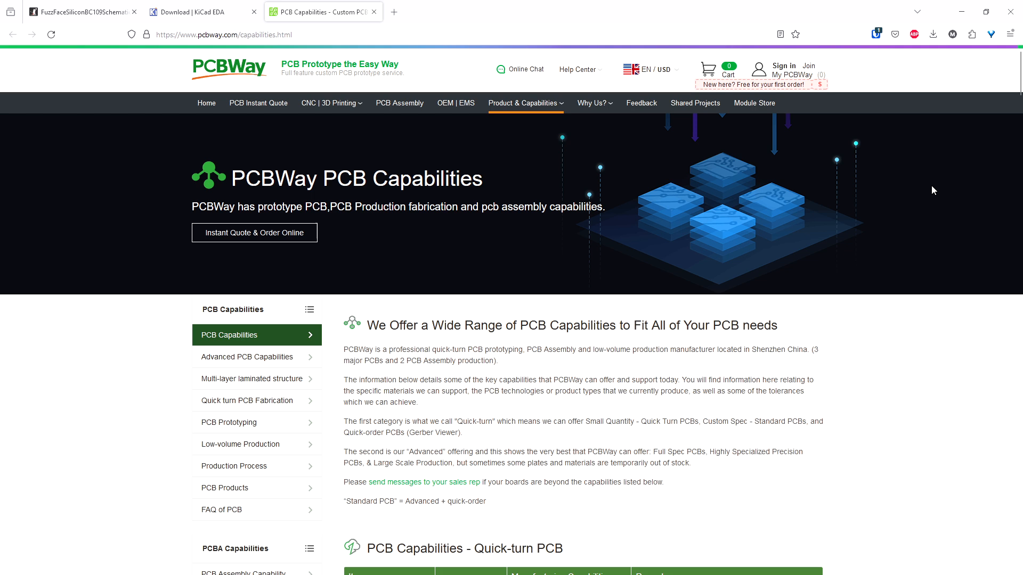
drag(1019, 72, 1019, 109)
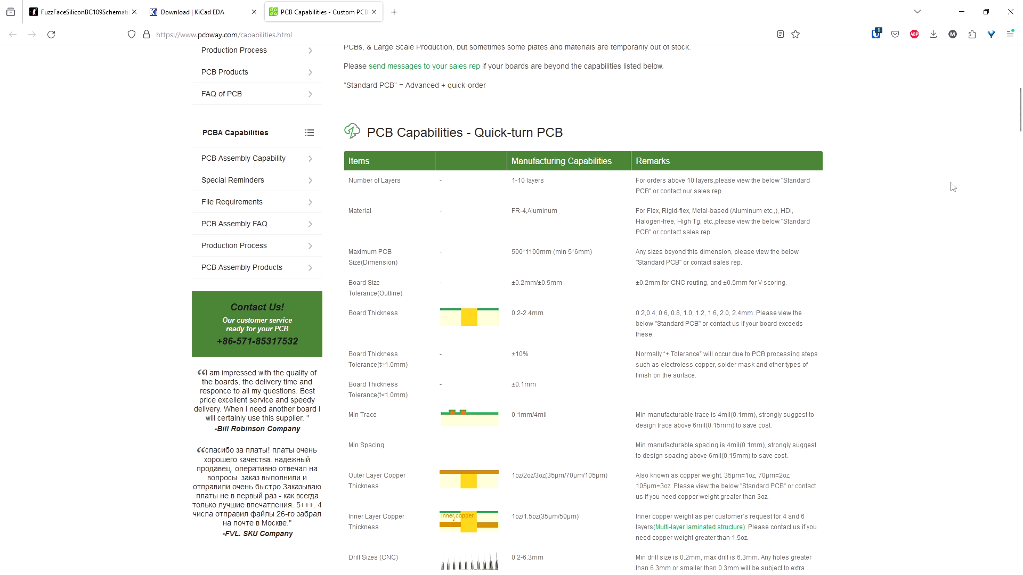
drag(1018, 109, 1012, 61)
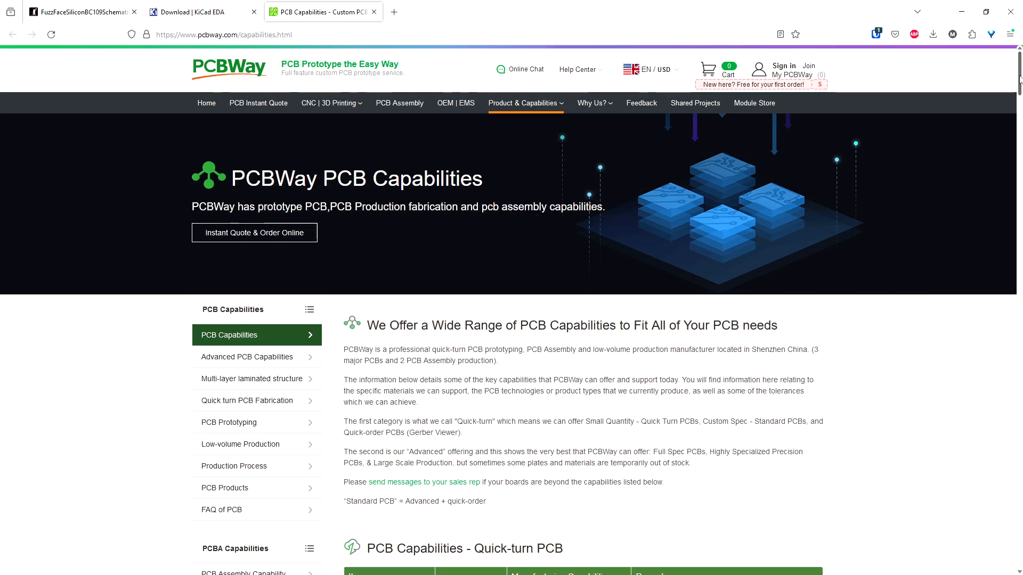
scroll(869, 296, down, 2)
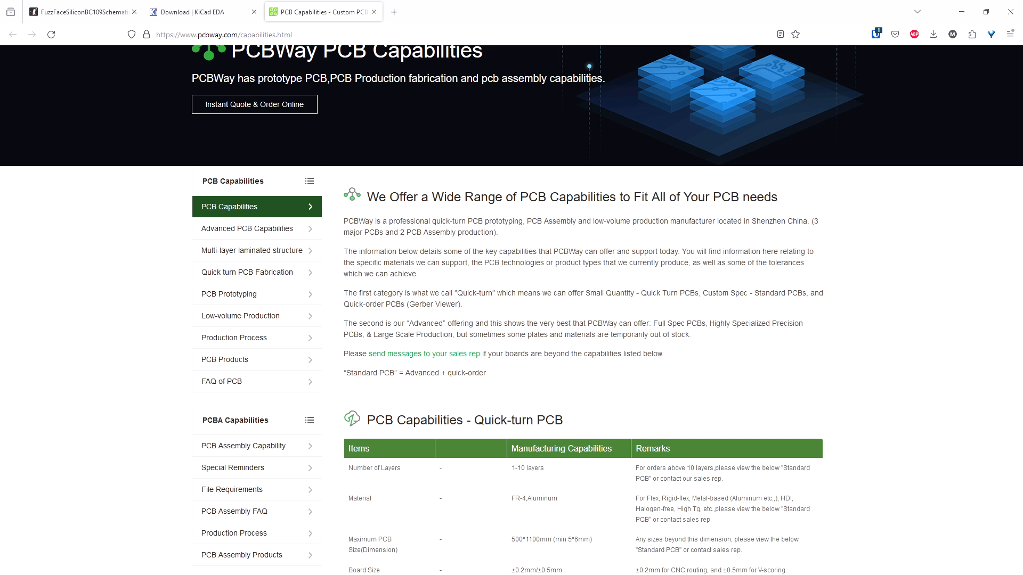
Step: Add the PCBWay Design Rule Check page to the browser window and return to the quick-turn PCB capabilities table
drag(1022, 80, 696, 5)
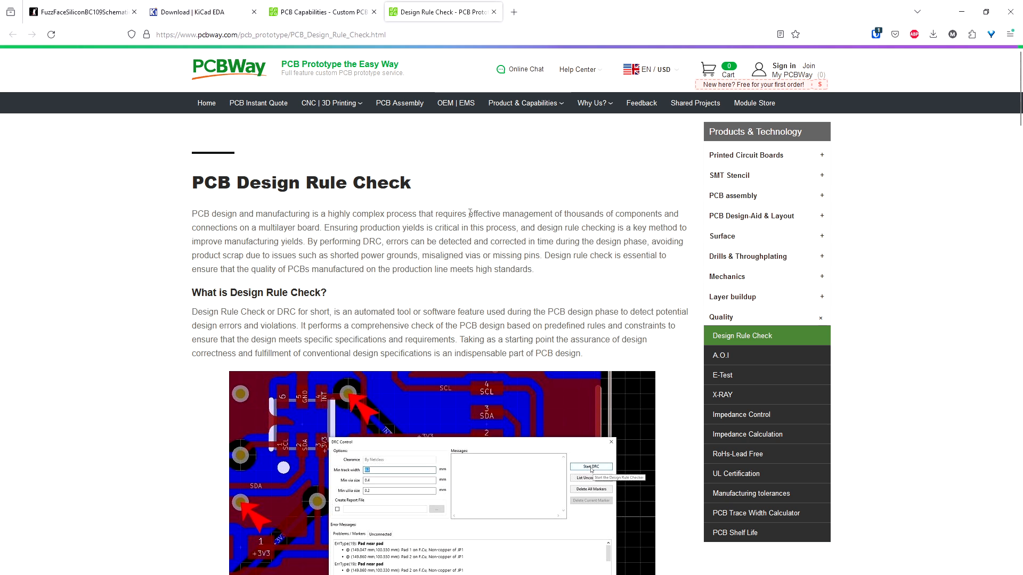
key(ctrl+Page_Up)
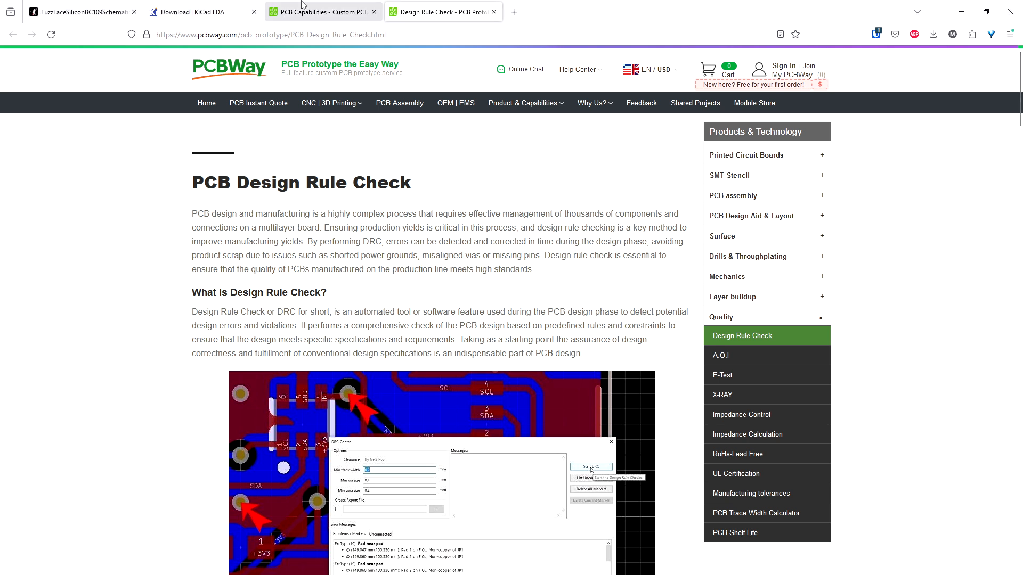
scroll(959, 144, down, 6)
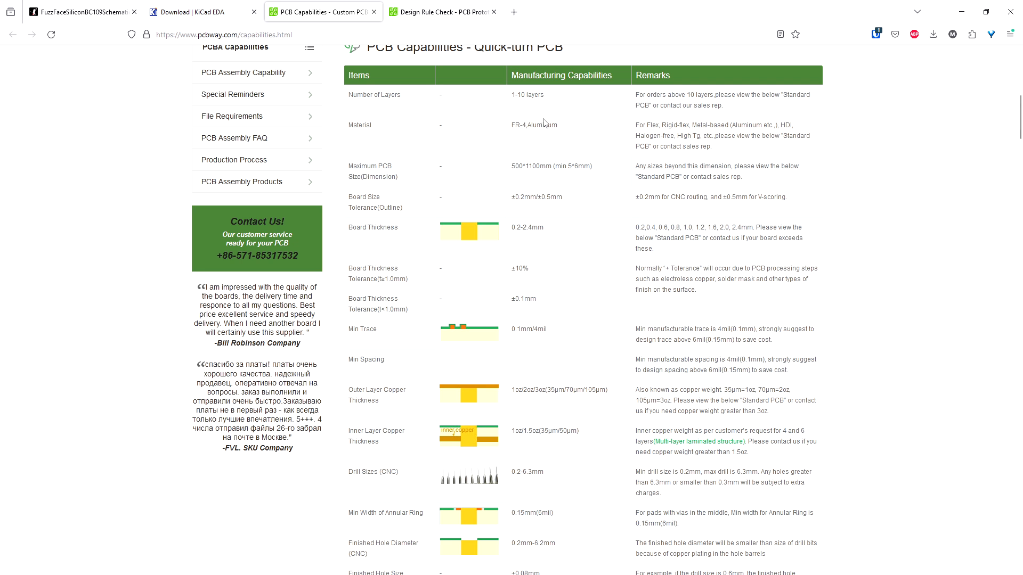
Step: Review the PCBWay Custom Design Rules downloads and the no-guarantee note below them on the Design Rule Check page
click(447, 15)
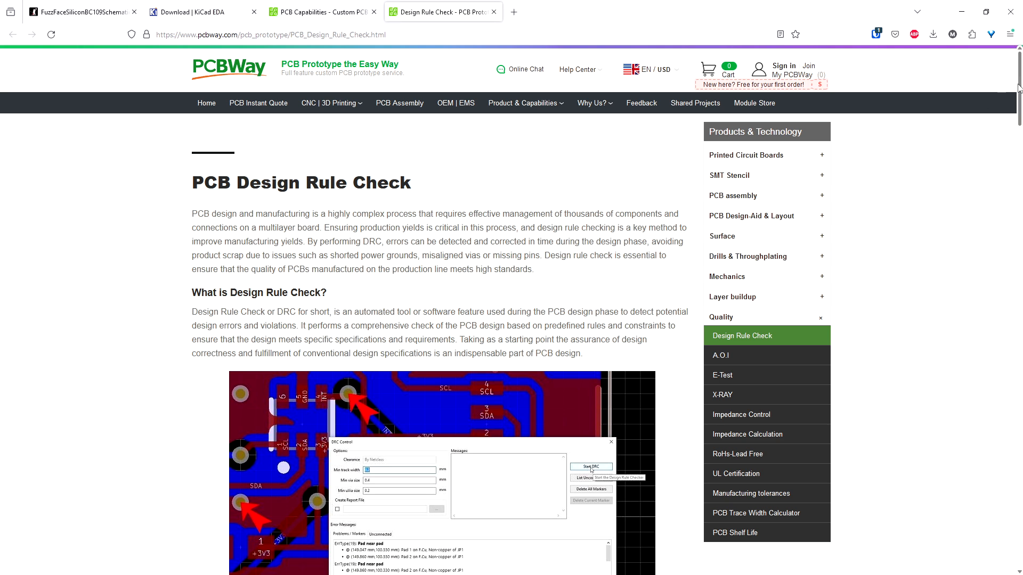
drag(1019, 88, 1020, 232)
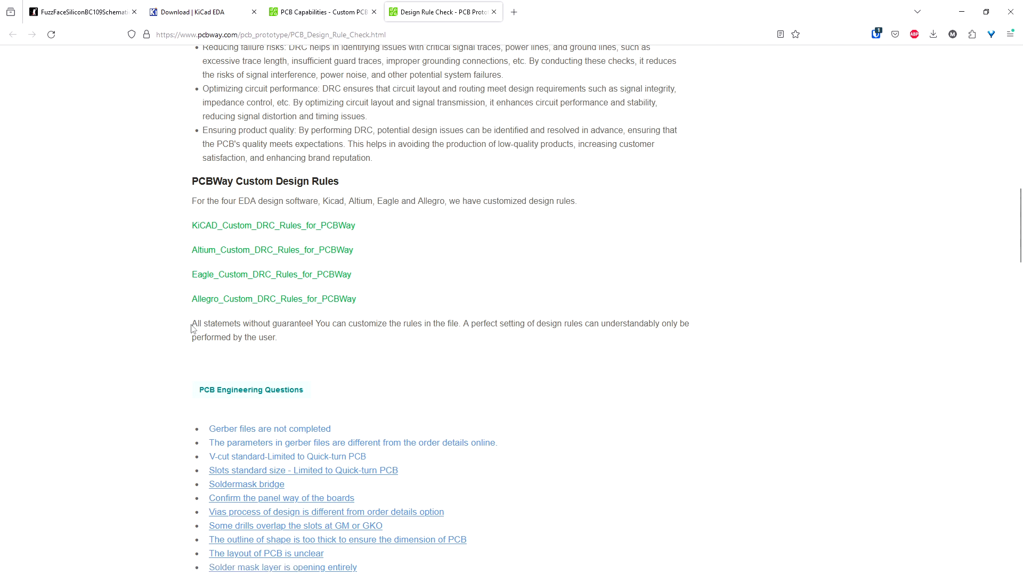
drag(191, 327, 273, 322)
click(278, 324)
Step: Bring the kicad_templates GitHub repository into the browser window, look through its contents, and open the PCBWay template folder
drag(972, 64, 662, 15)
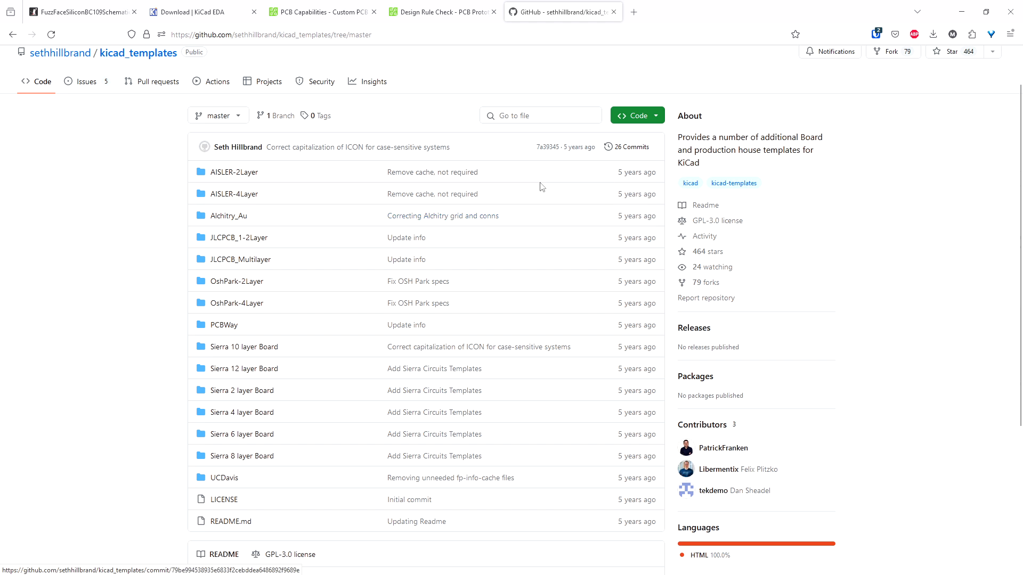
scroll(1016, 156, down, 4)
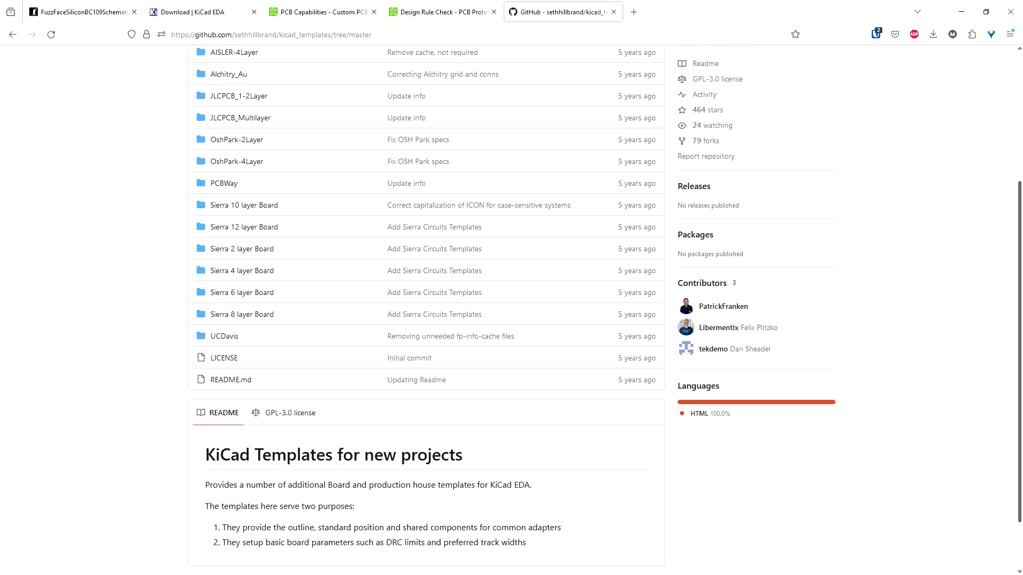
scroll(511, 309, up, 4)
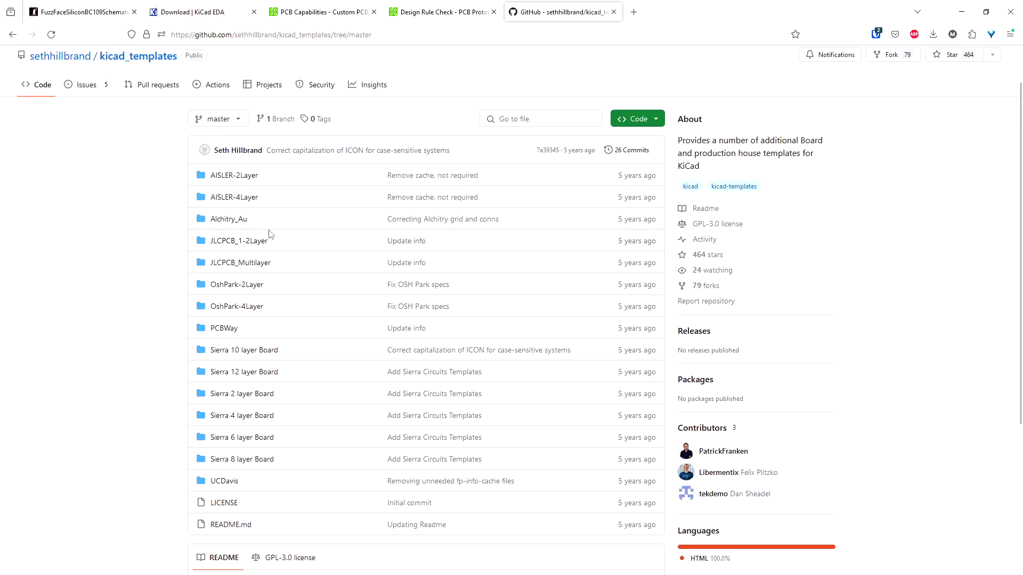
click(225, 328)
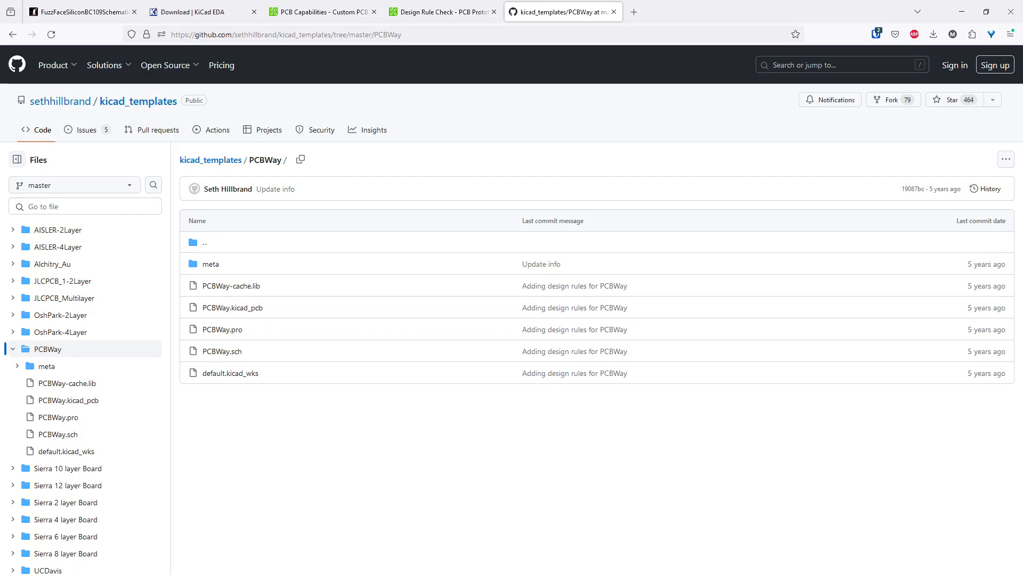
Step: Minimize the browser and launch KiCad 8.0 from the desktop
click(961, 11)
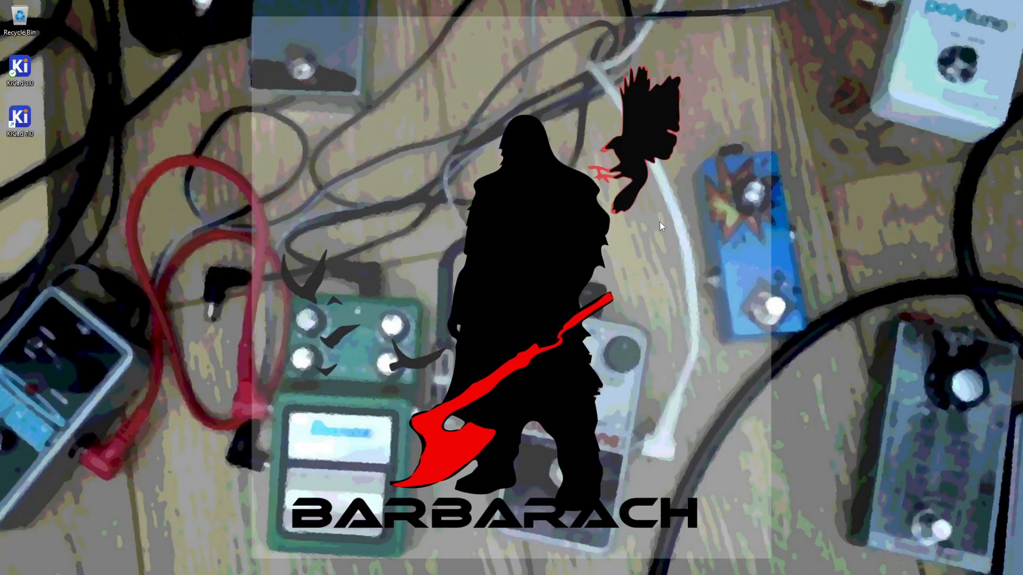
double_click(20, 66)
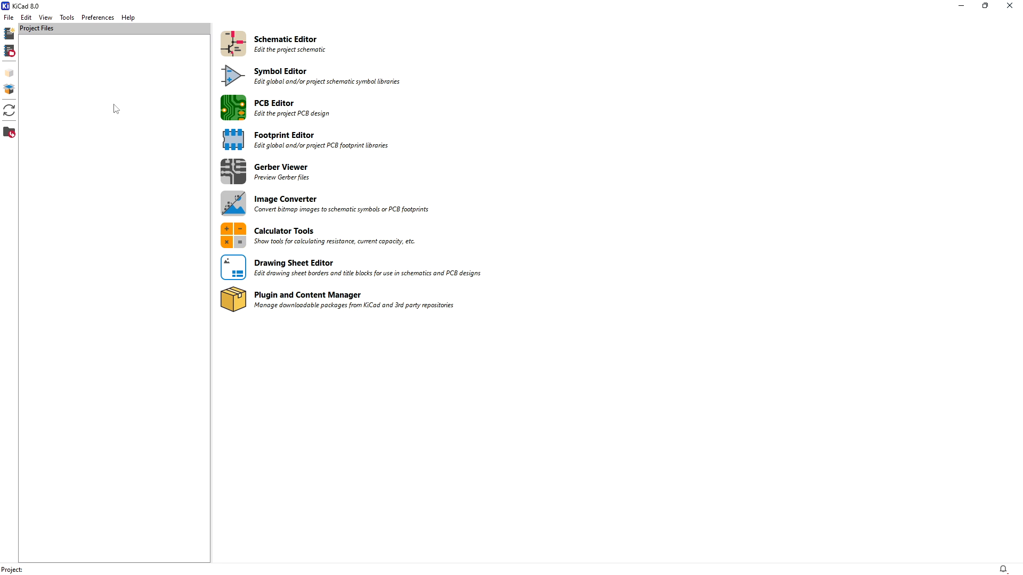
Step: Start a new project from a template and set the template folder to C:\KiCad\Templates\PCBWay8
click(12, 20)
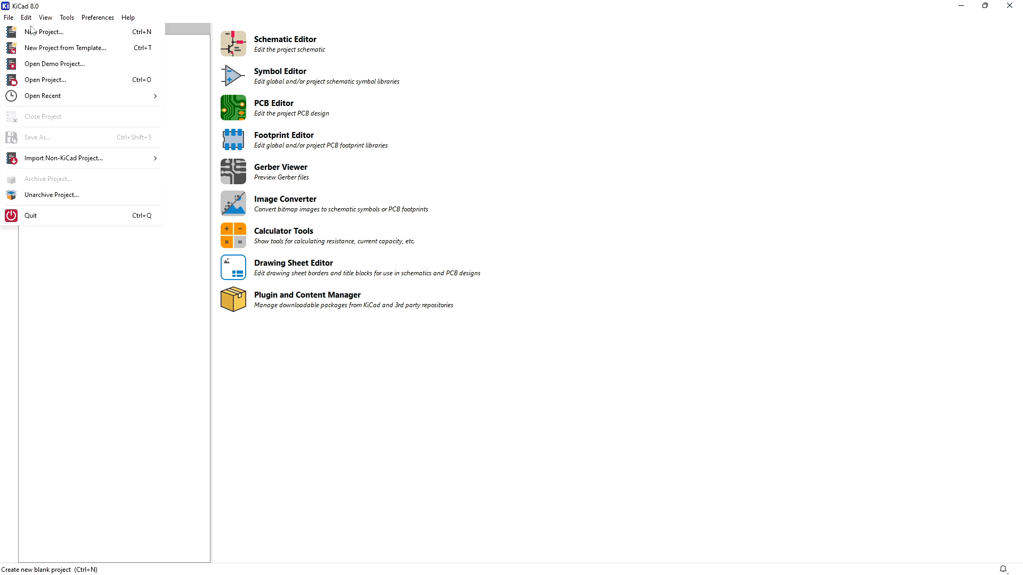
click(66, 48)
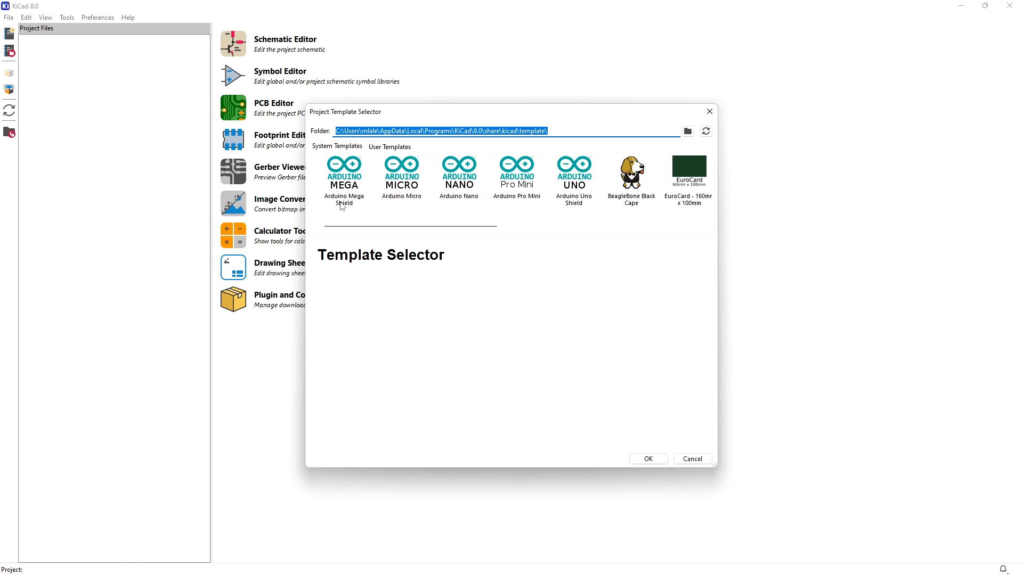
drag(478, 230, 448, 235)
click(688, 132)
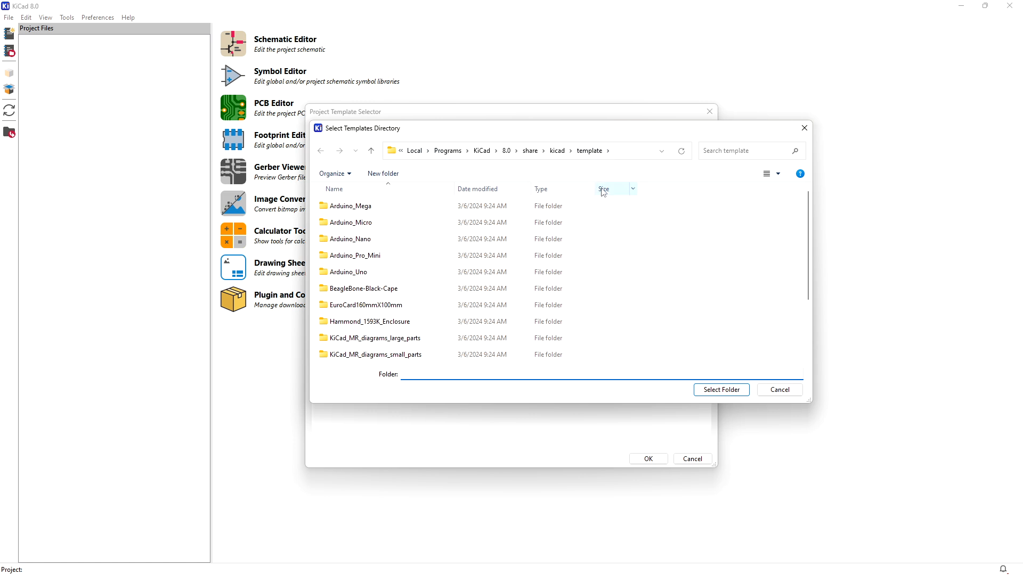
key(alt+d)
text(C:)
key(Return)
double_click(364, 272)
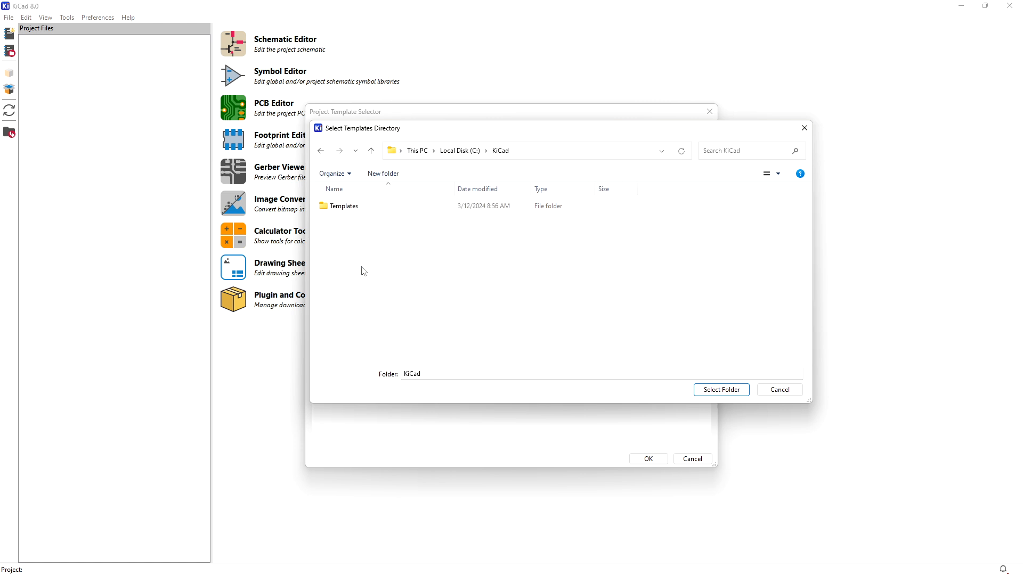
double_click(349, 211)
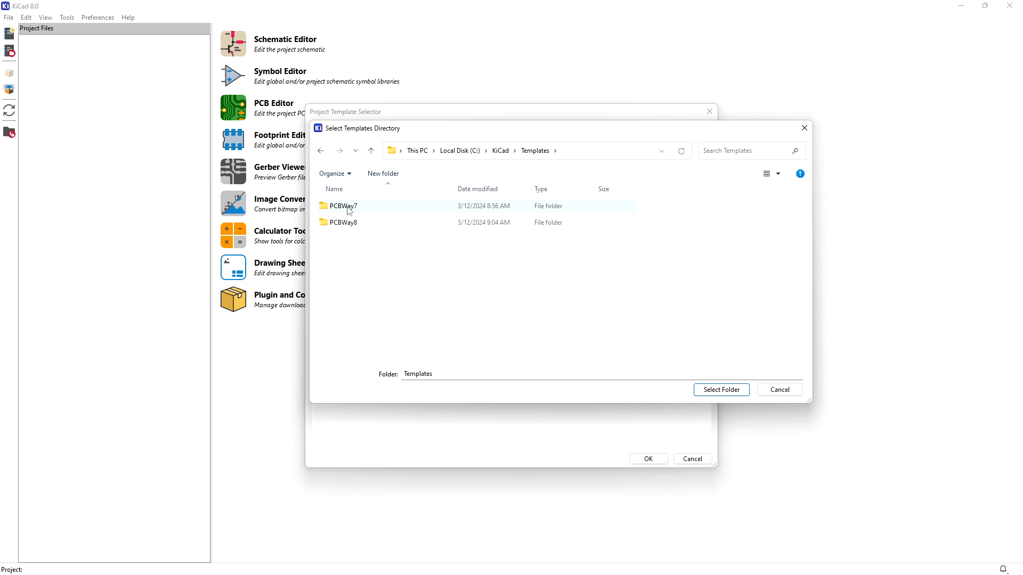
click(367, 225)
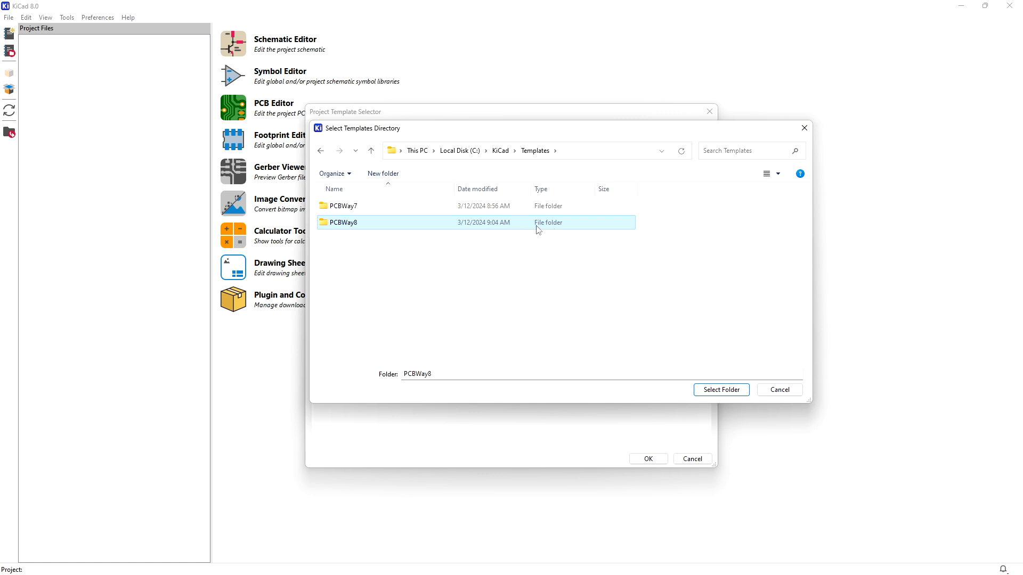
click(722, 390)
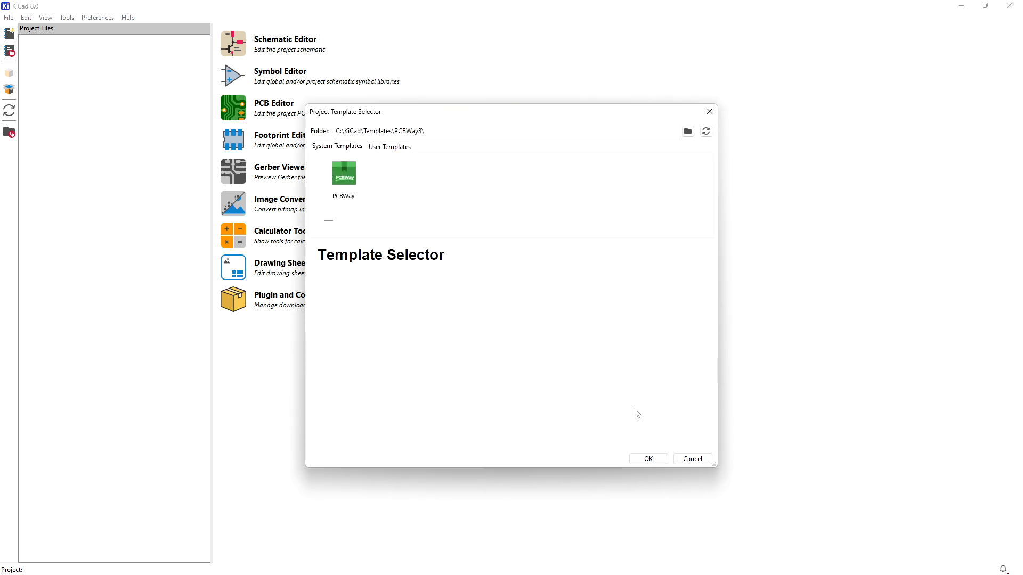
Step: Choose the PCBWay template and save the new project as WilsonFuzz in its own folder under C:\KiCad
click(345, 173)
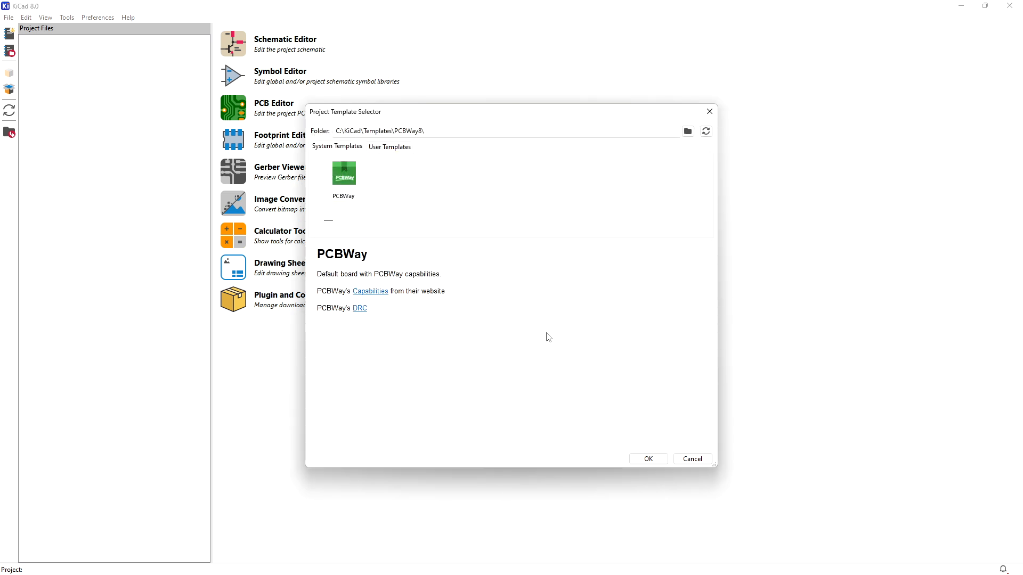
click(648, 459)
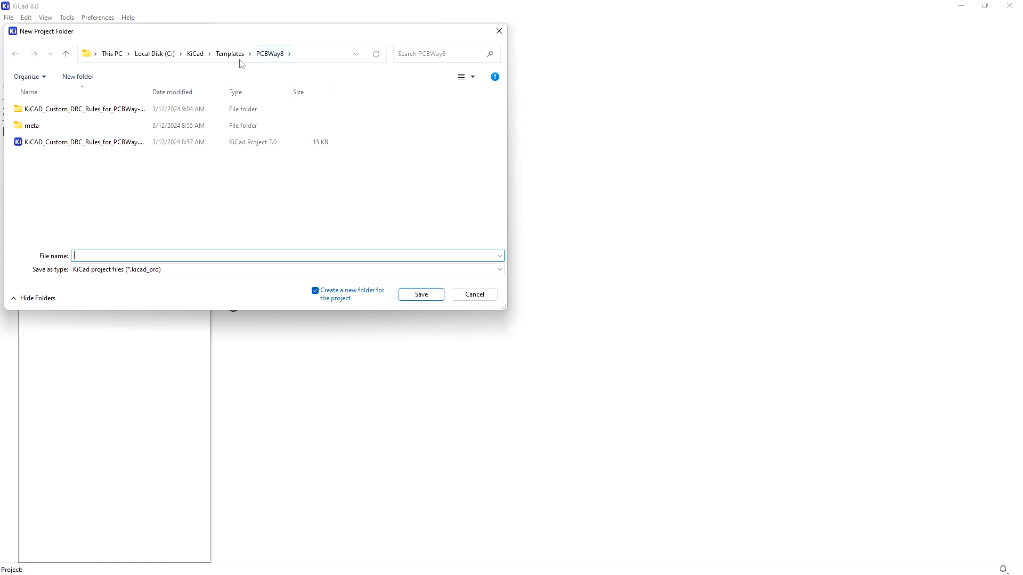
click(196, 54)
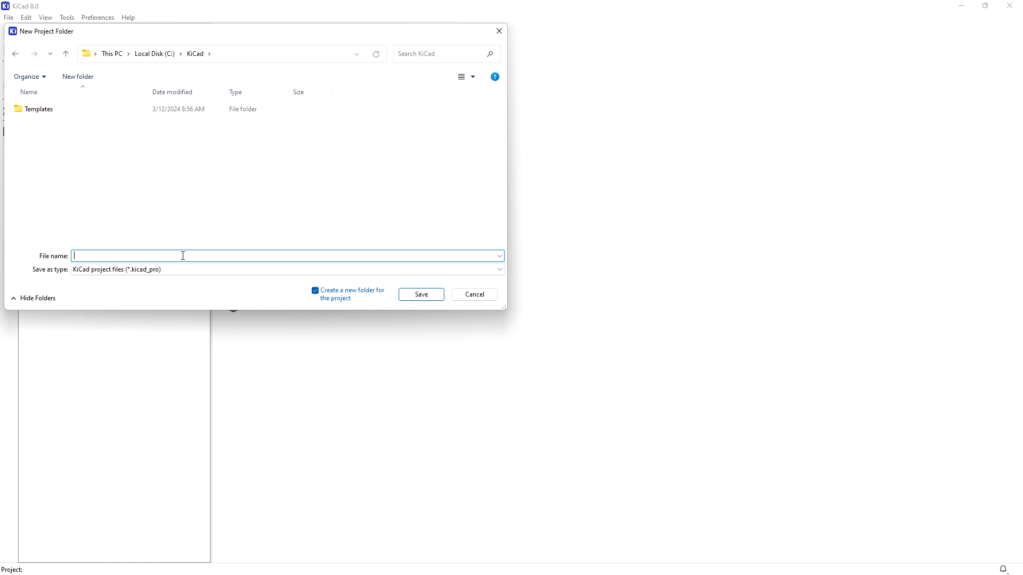
text(WilsonFuzz)
click(422, 295)
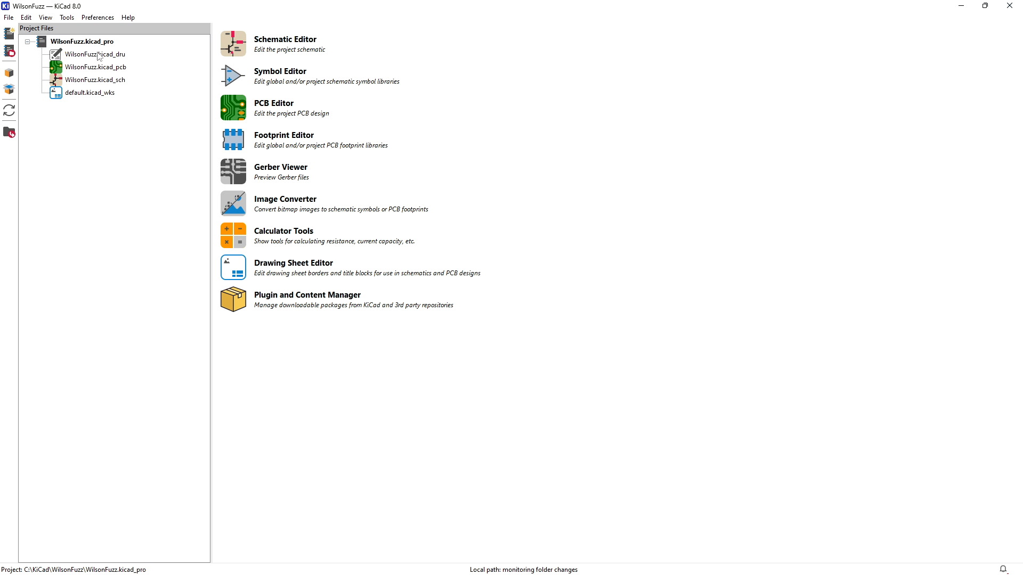
Step: Examine the default.kicad_wks drawing sheet, close its editor, and point out the schematic and board files in the project tree
click(93, 96)
double_click(93, 96)
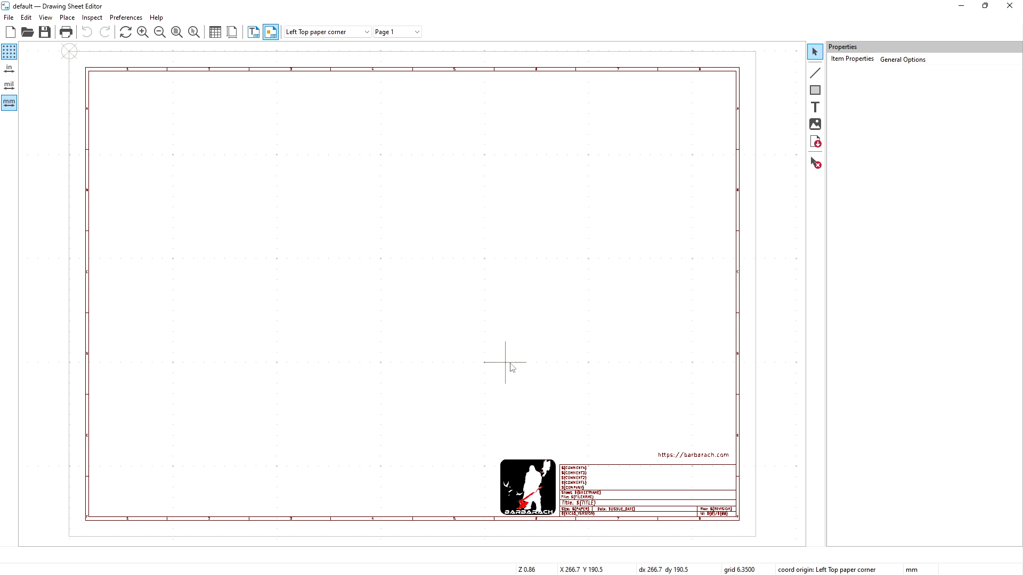
click(1011, 6)
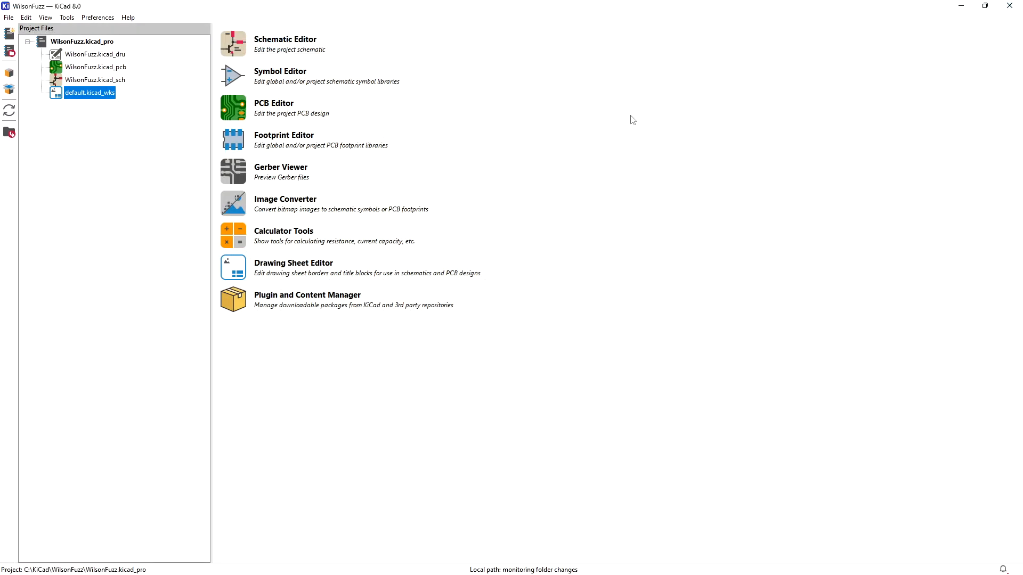
click(114, 81)
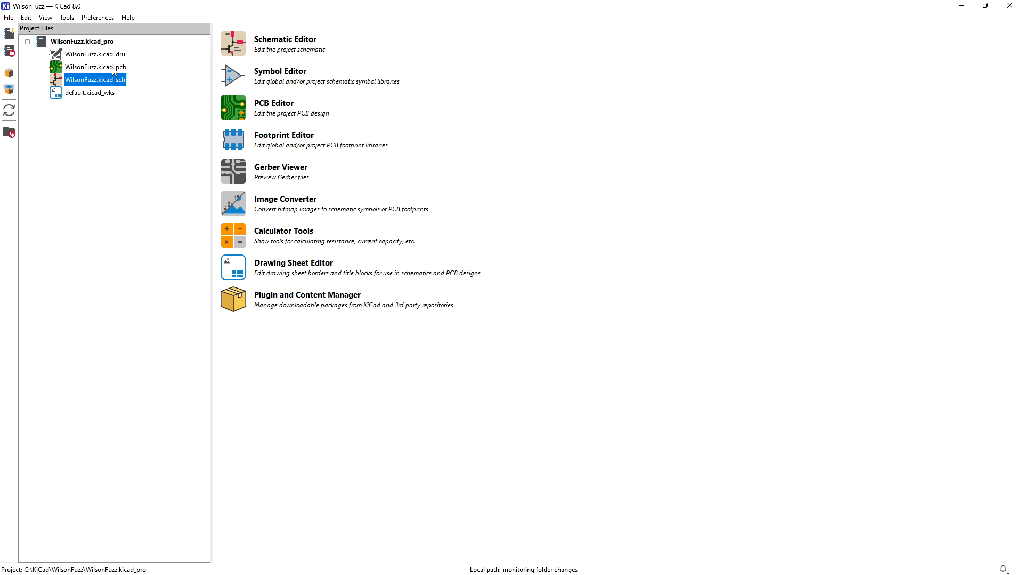
click(113, 69)
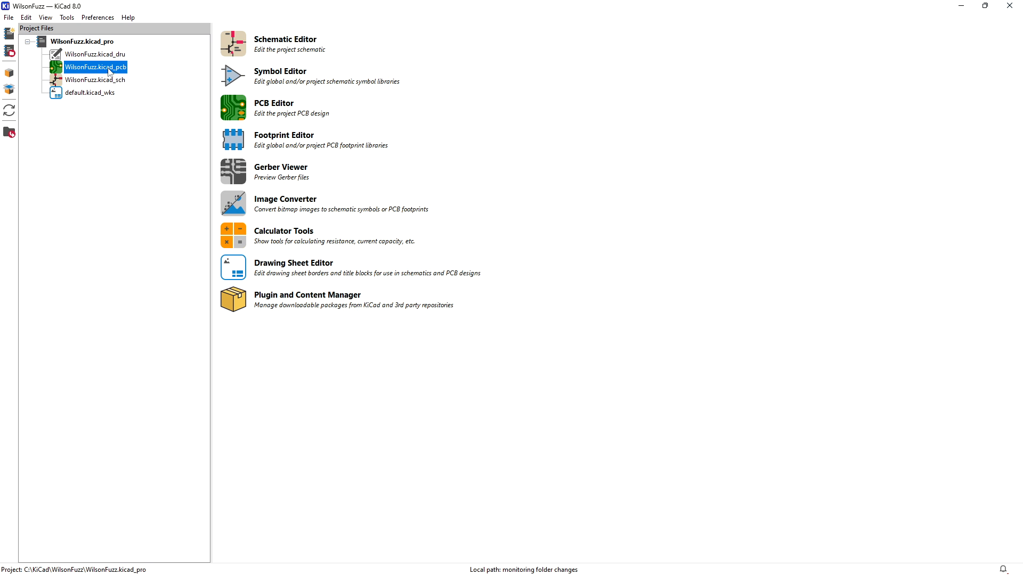
Step: Open the WilsonFuzz schematic and set its title block title to "Wilson Fuzz" in the page settings
double_click(92, 80)
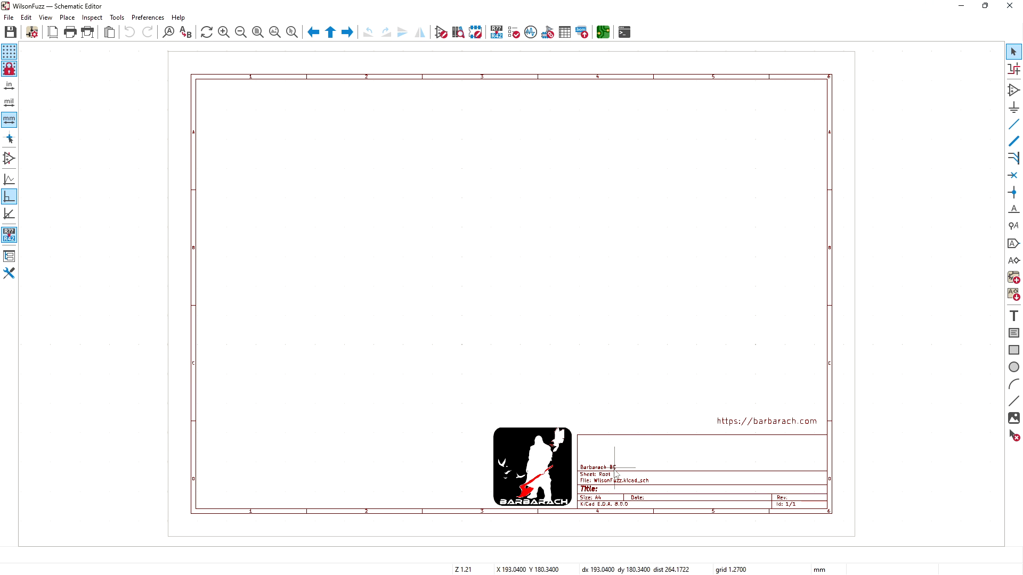
click(9, 17)
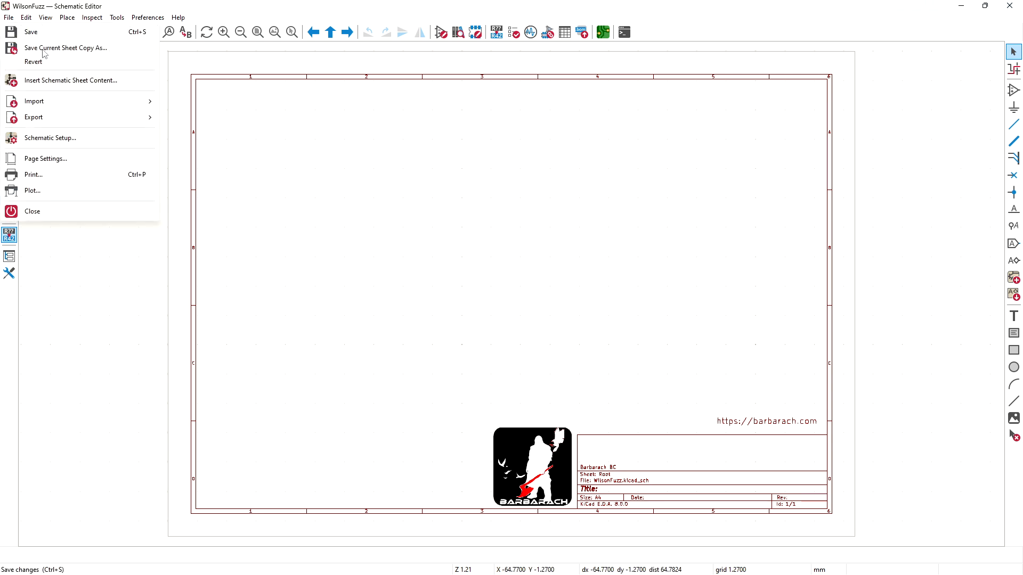
click(87, 158)
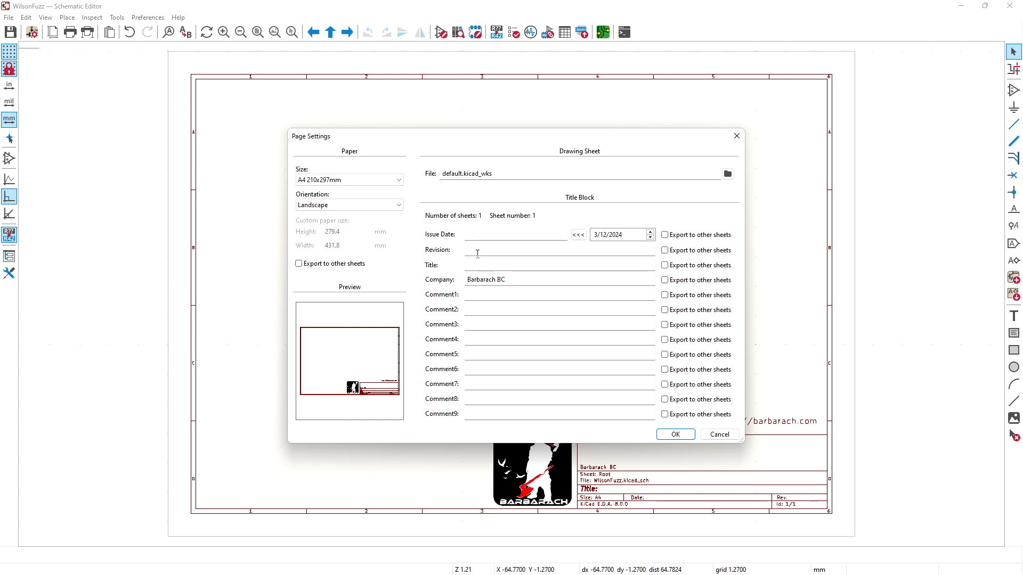
click(473, 267)
text(Wilson Fuzz)
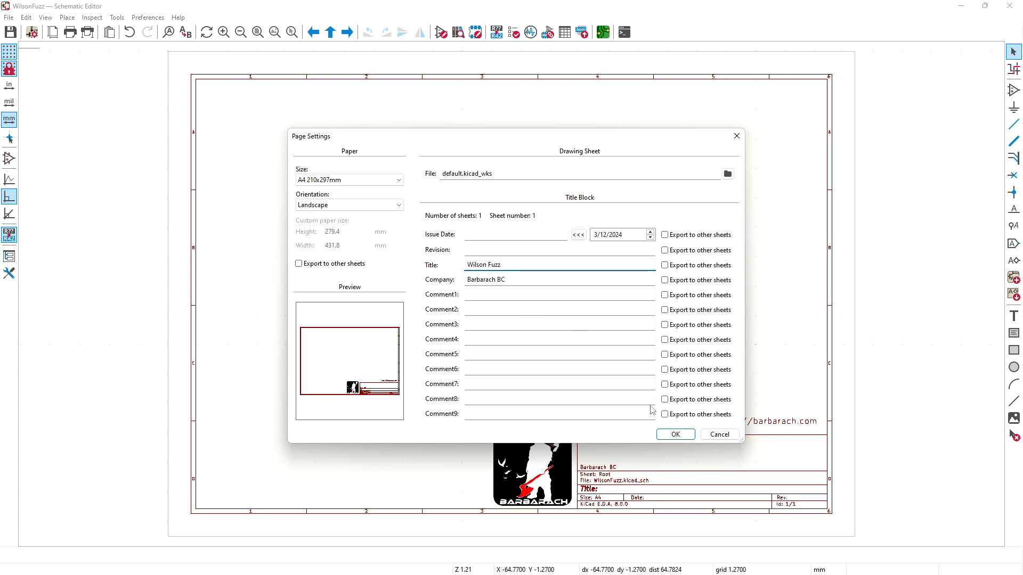
click(675, 435)
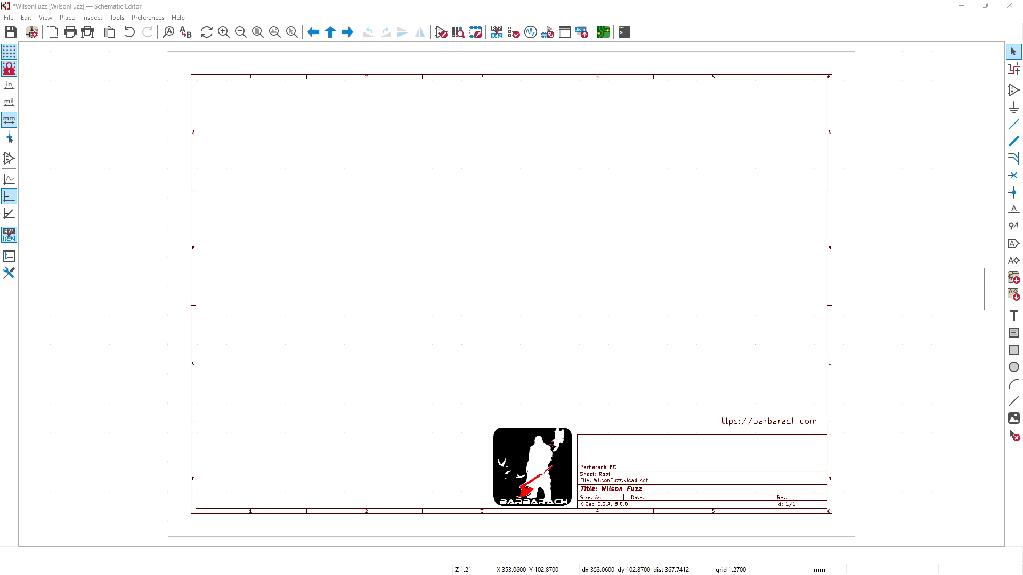
Step: Minimize the KiCad windows, bring in the browser with the KiCad reference manual, and review its KiCad files and folders section
click(961, 7)
click(967, 5)
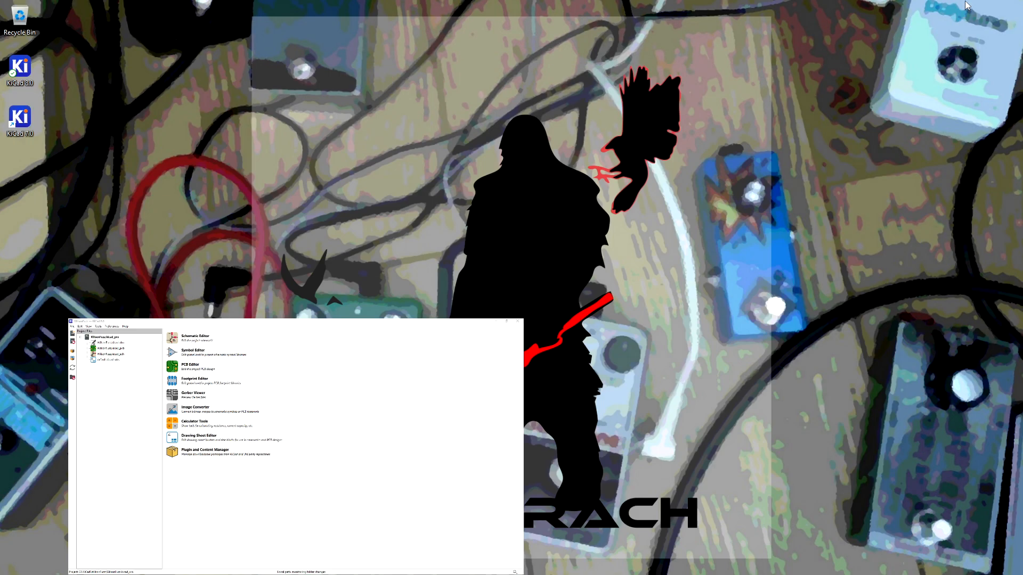
drag(1022, 90, 561, 2)
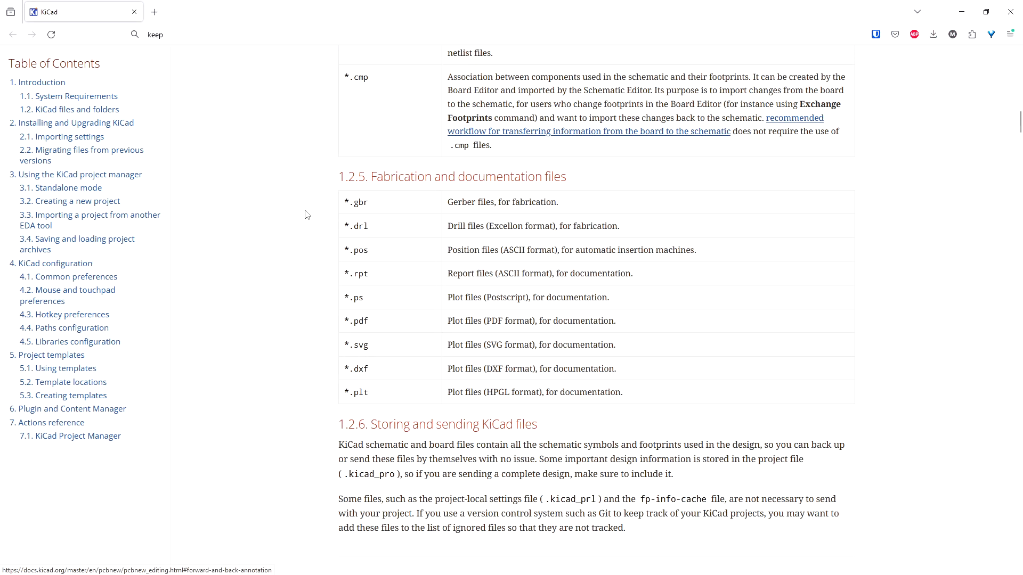
scroll(305, 215, down, 1)
scroll(304, 216, up, 2)
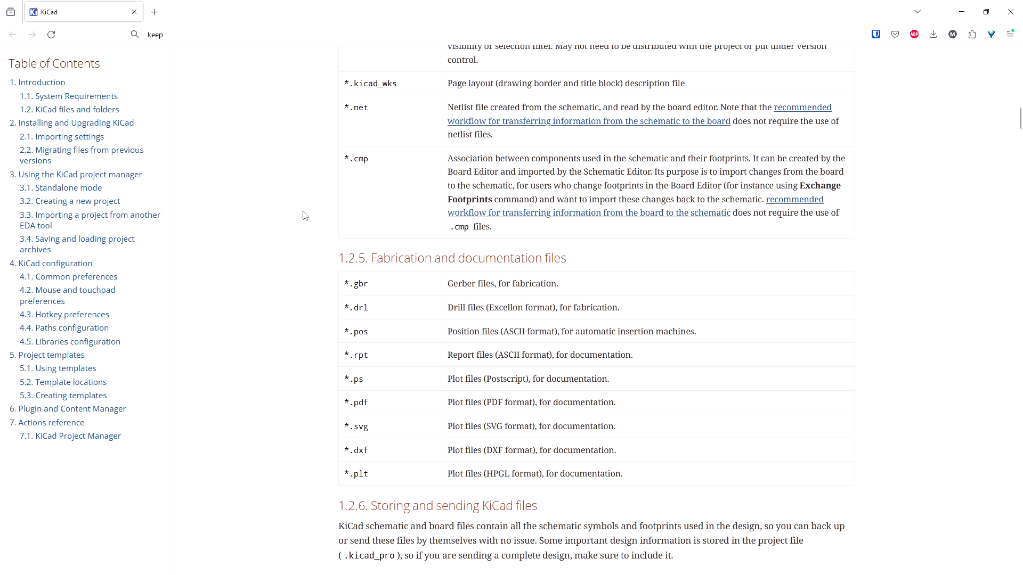
key(Home)
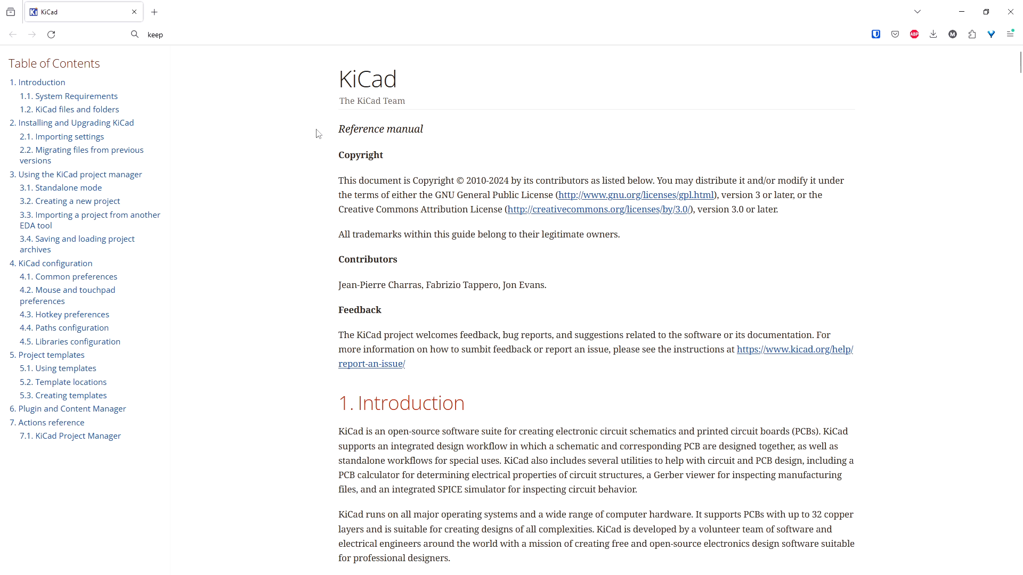
scroll(318, 133, down, 4)
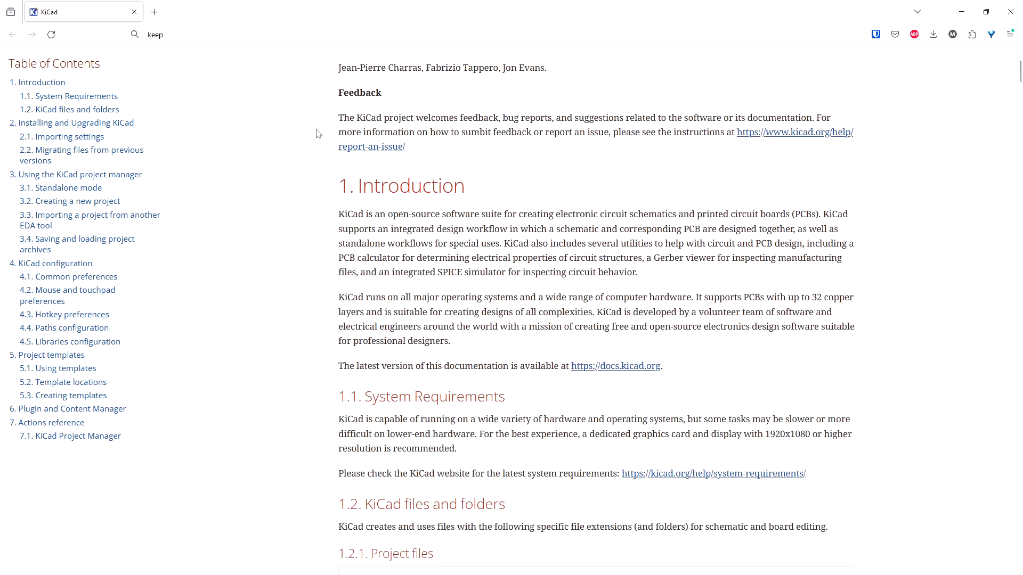
scroll(318, 133, down, 16)
scroll(318, 133, up, 9)
scroll(317, 133, up, 2)
scroll(318, 133, down, 4)
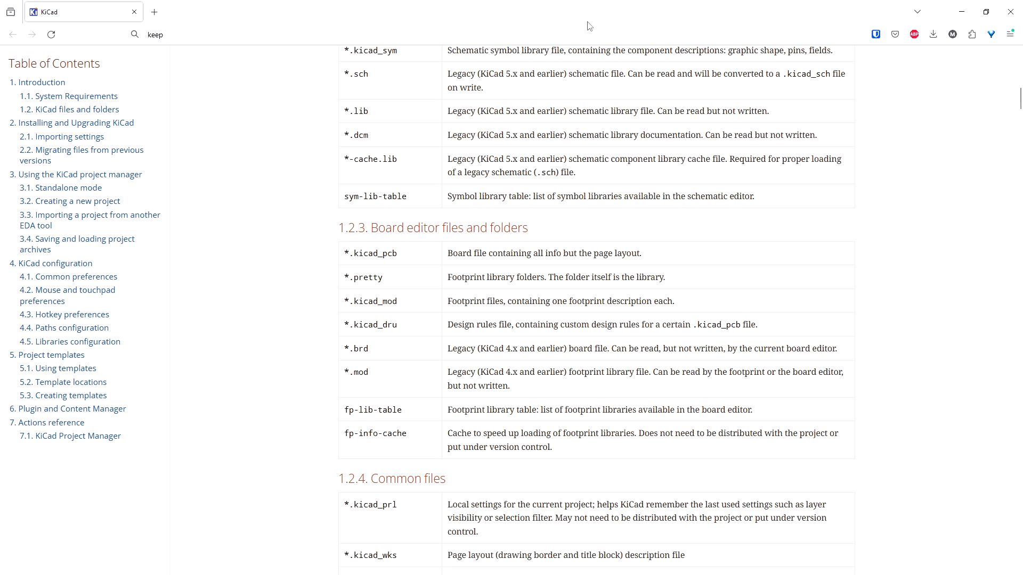
Step: Minimize the reference manual, return to the Schematic Editor, and save the WilsonFuzz schematic
click(963, 15)
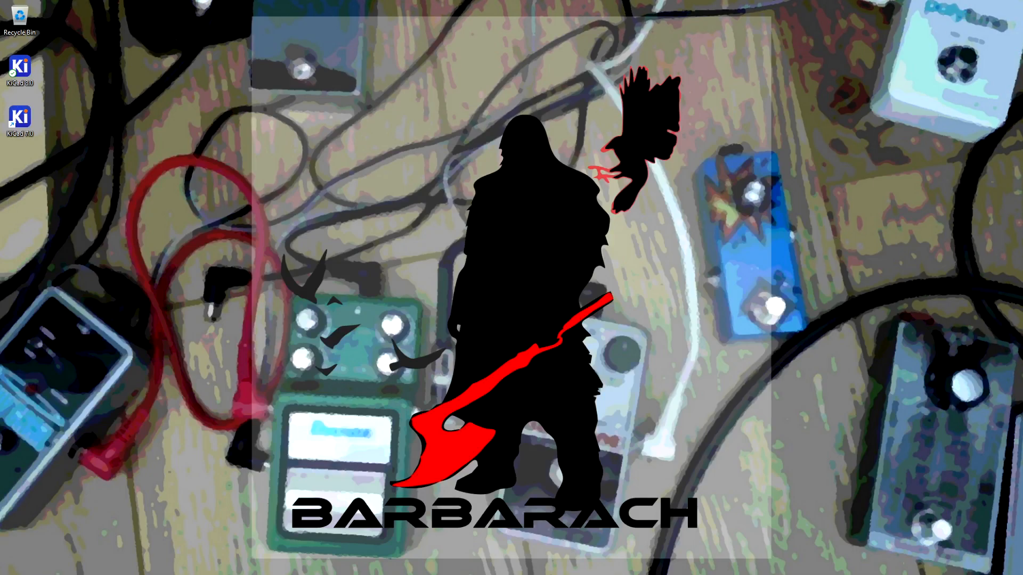
key(alt+Tab)
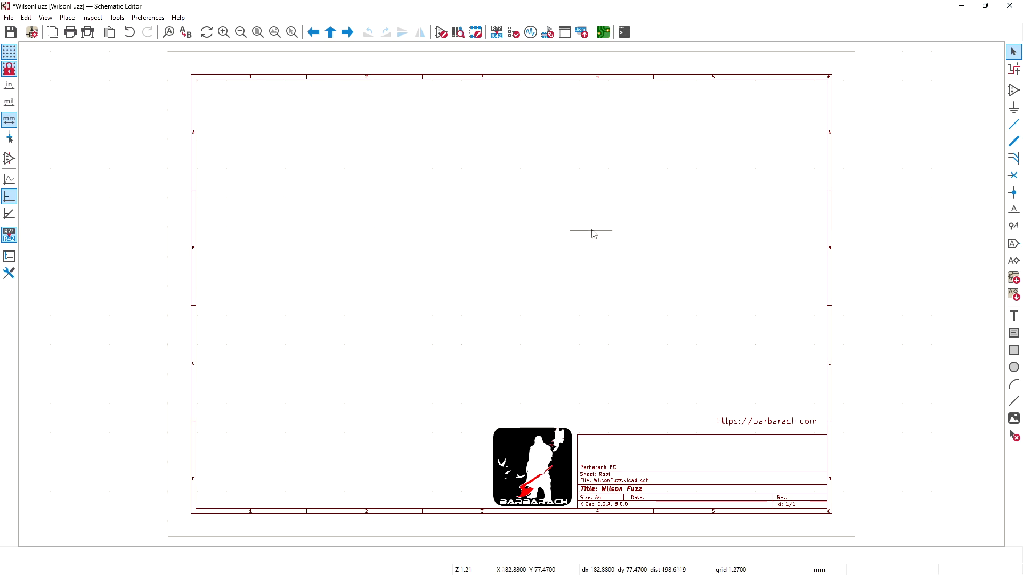
key(ctrl+s)
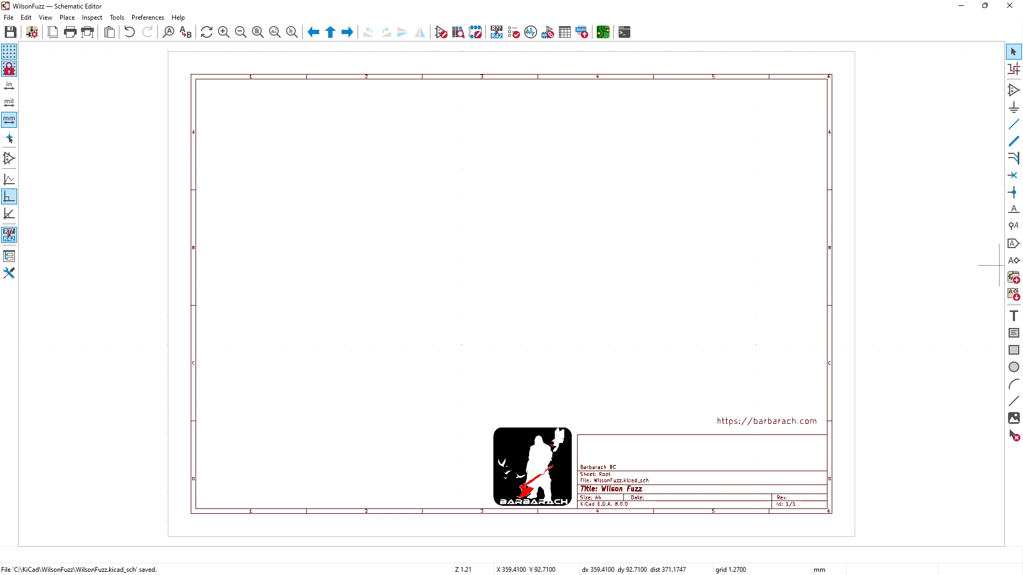
Step: Switch to the browser to examine the Silicon Fuzz Face schematic image, then move the browser aside to uncover the Schematic Editor
key(alt+Tab)
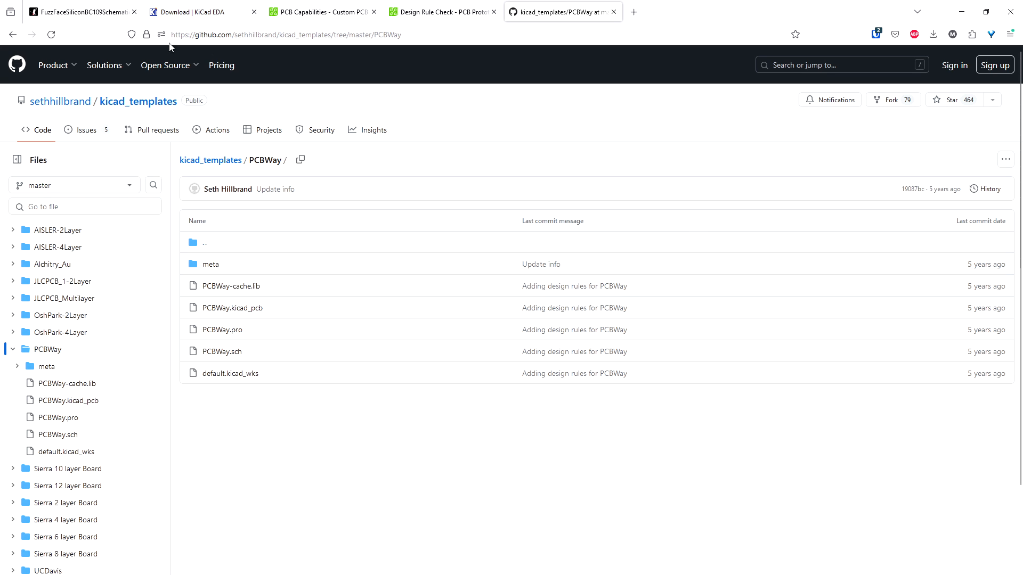
click(69, 11)
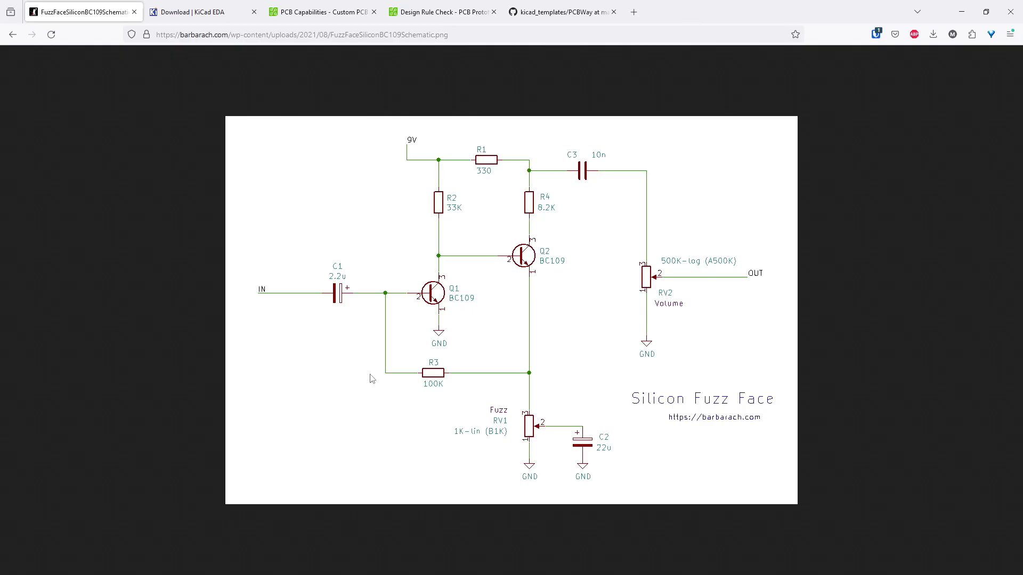
drag(715, 14, 1022, 42)
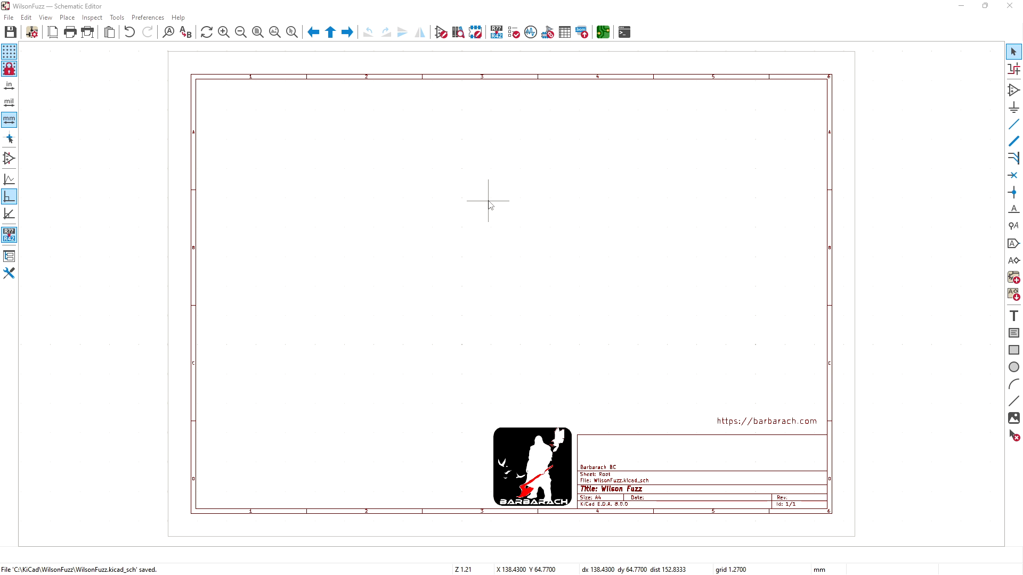
Step: Add a BC549 transistor symbol from the Transistor_BJT library near the middle of the sheet's upper half
click(1014, 90)
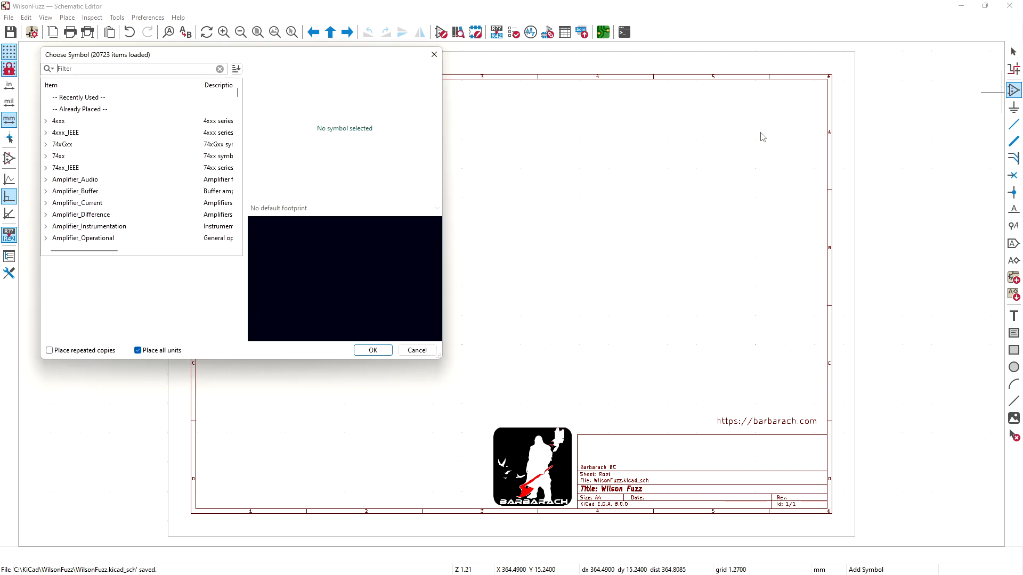
drag(315, 56, 569, 87)
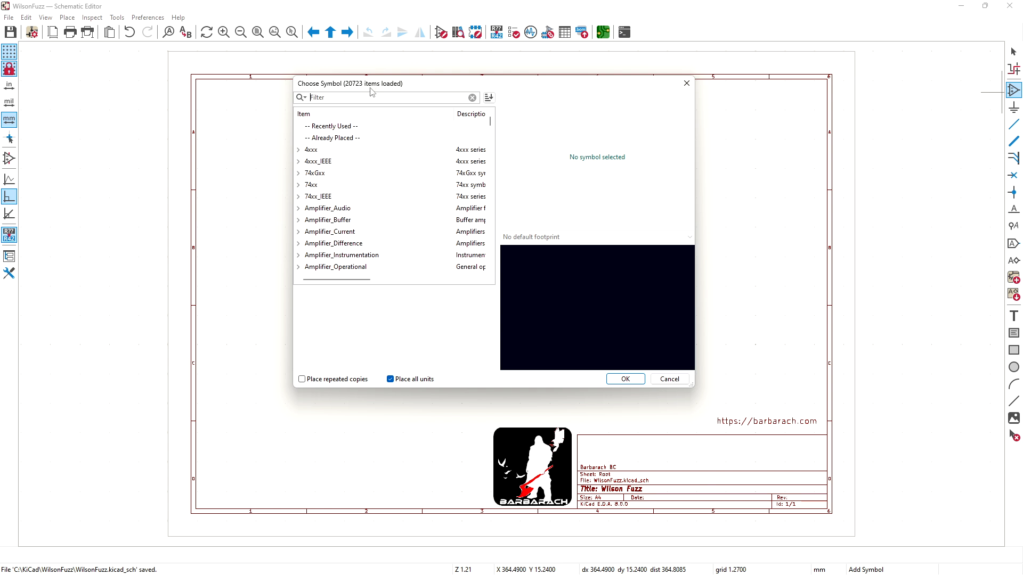
click(359, 98)
text(bc54)
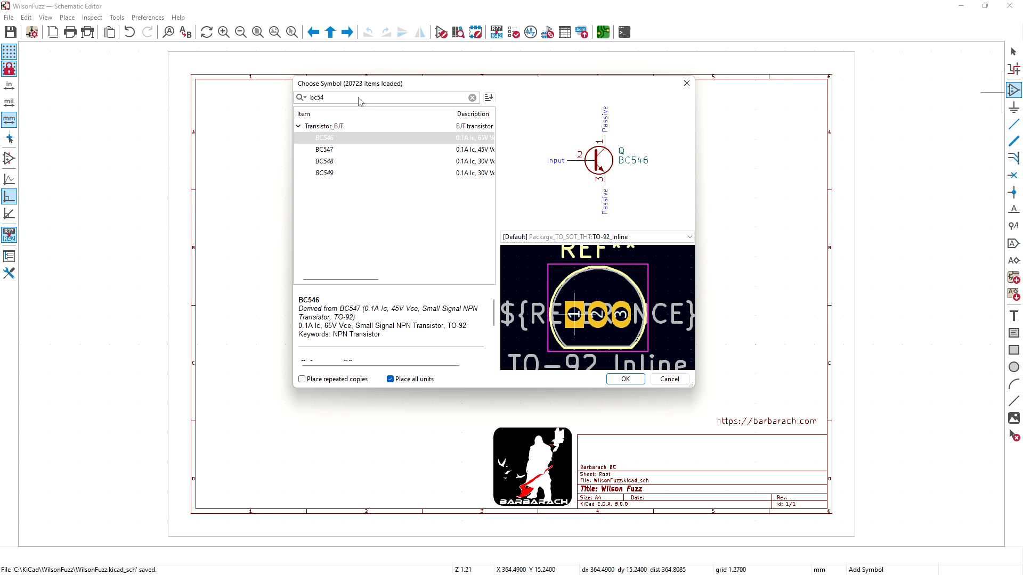
click(363, 176)
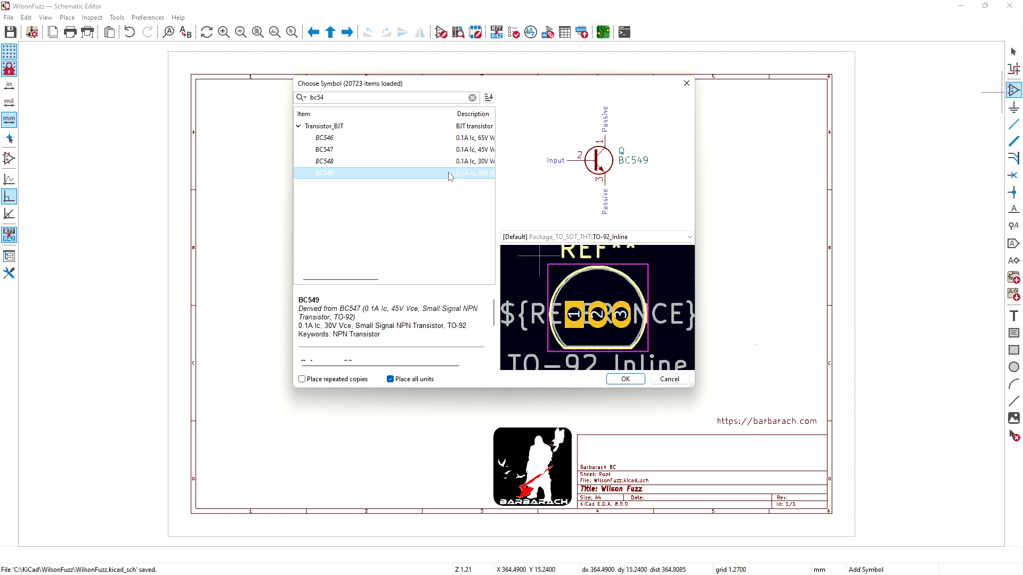
double_click(433, 178)
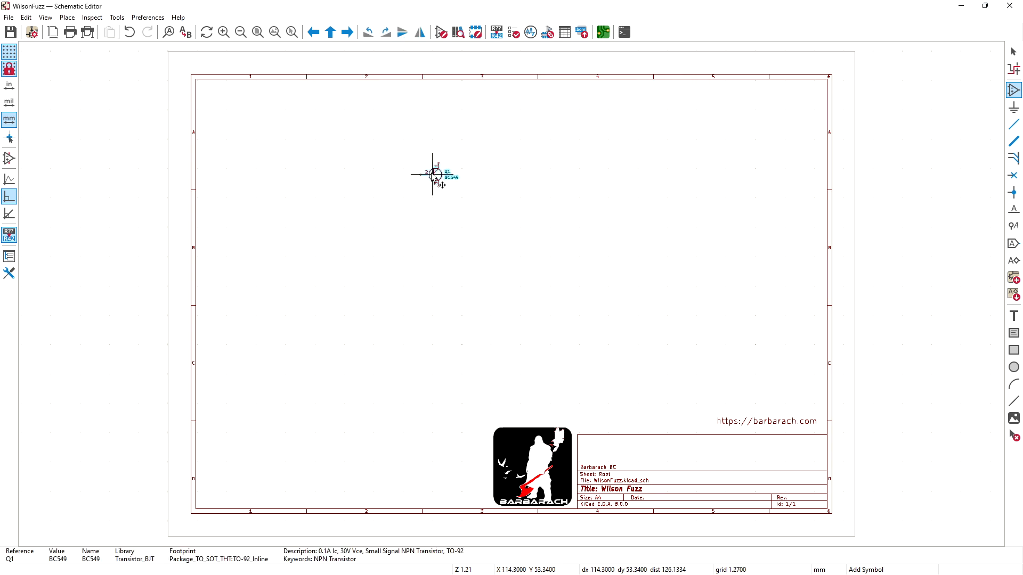
click(426, 230)
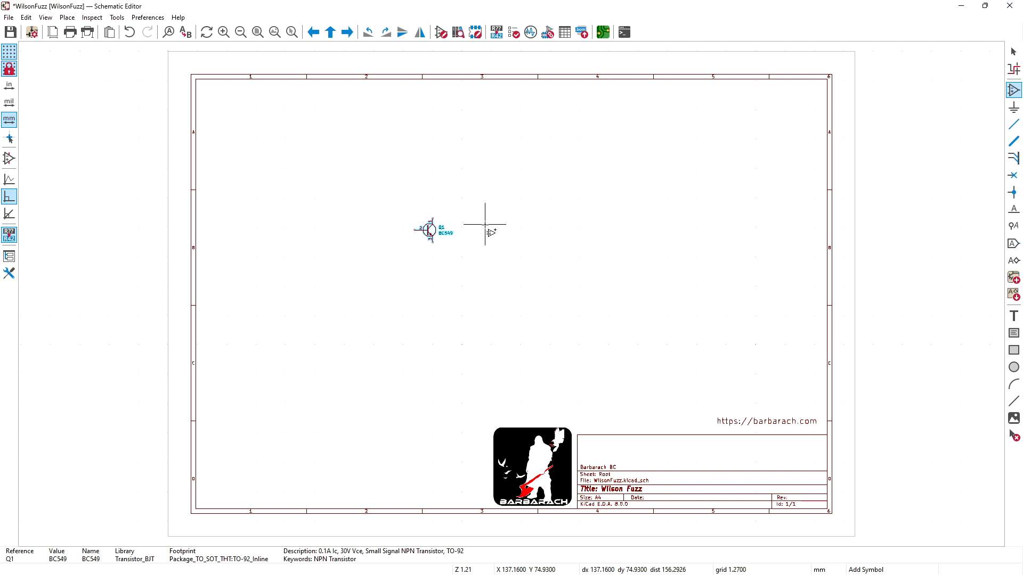
Step: Place a second BC549 transistor to the right of Q1
click(485, 225)
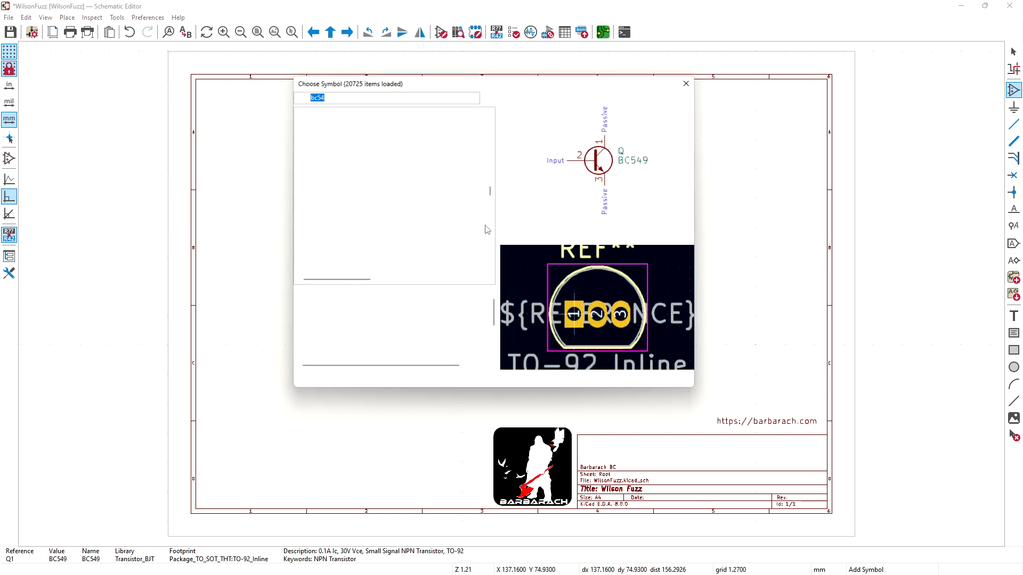
double_click(437, 139)
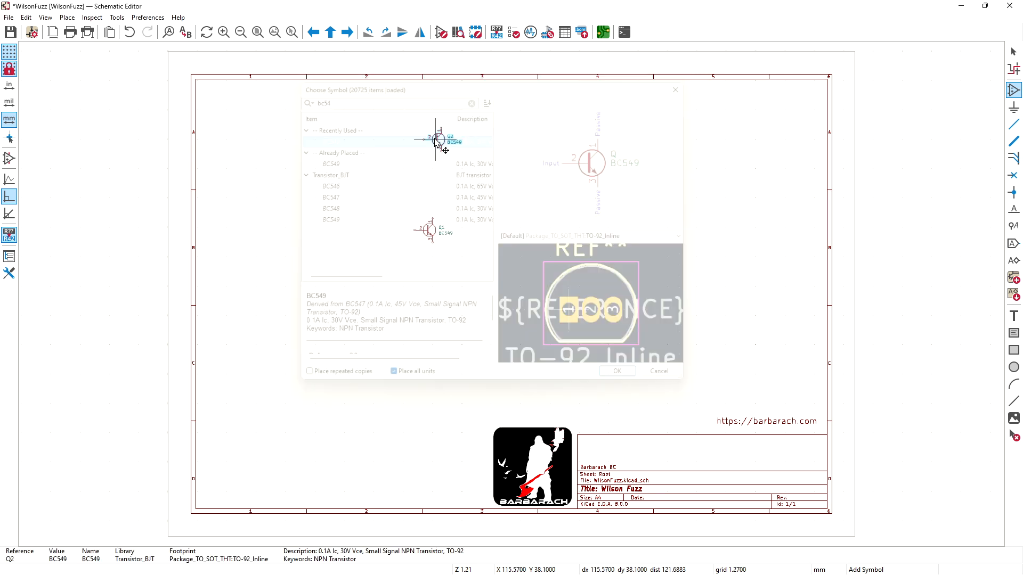
click(495, 228)
key(Escape)
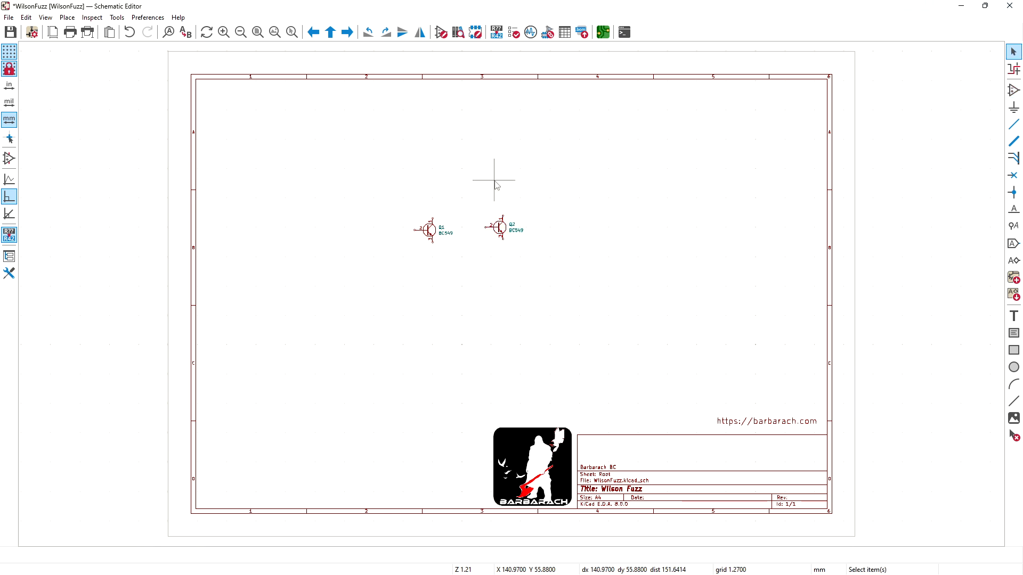
click(440, 240)
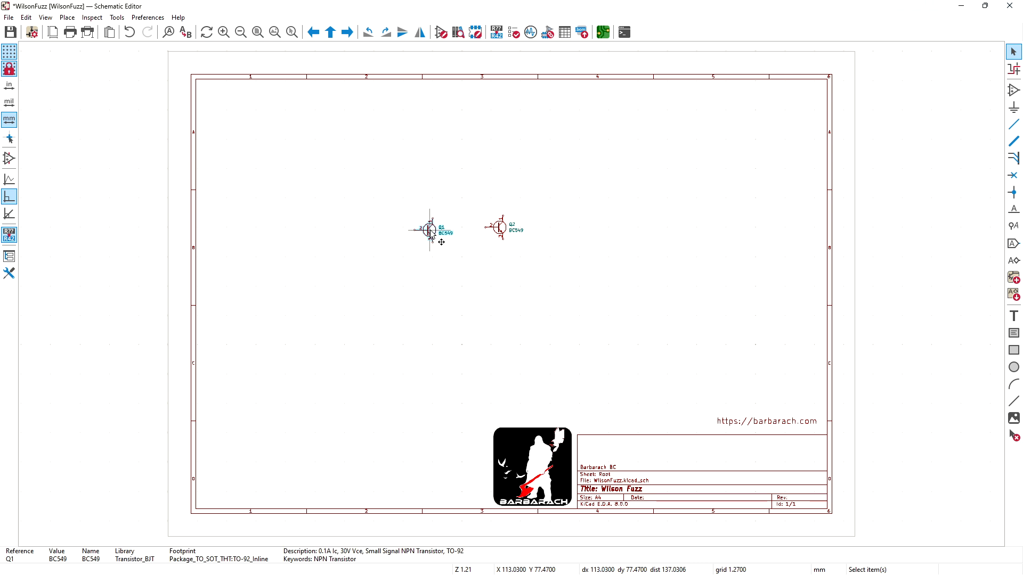
click(432, 183)
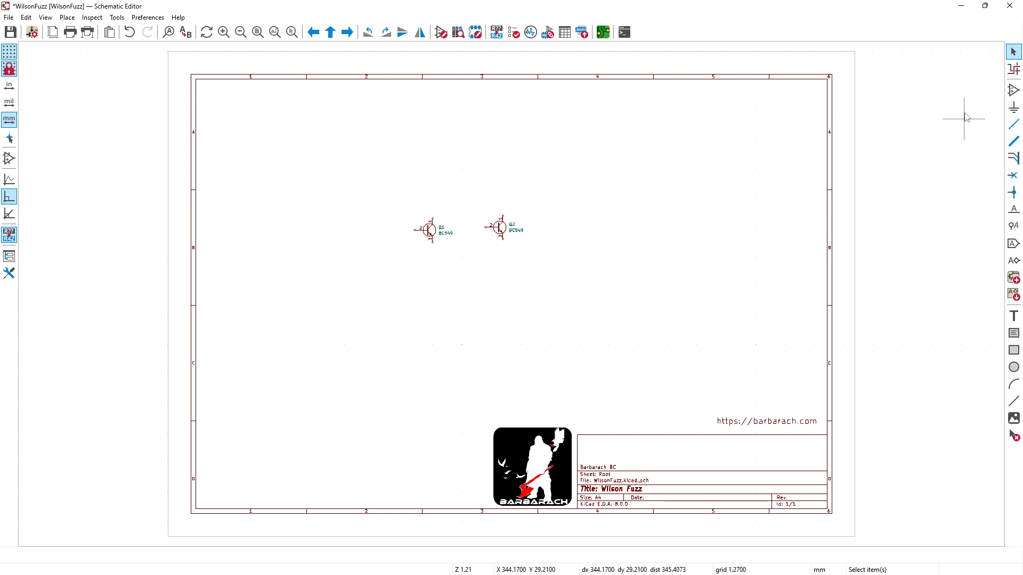
Step: Add a generic resistor symbol R from the Device library below and to the left of Q1
click(1009, 93)
click(909, 101)
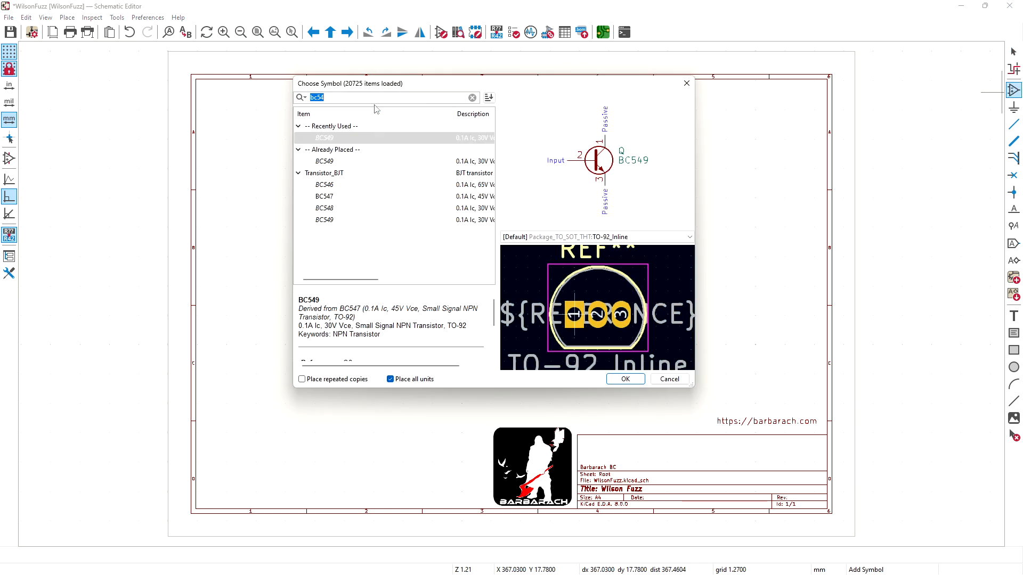
text(res)
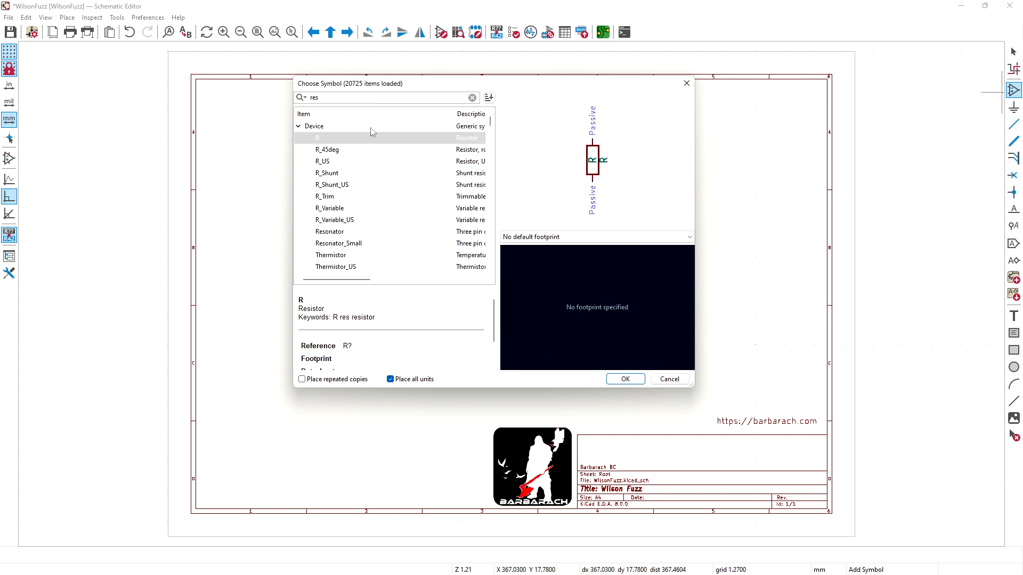
double_click(373, 142)
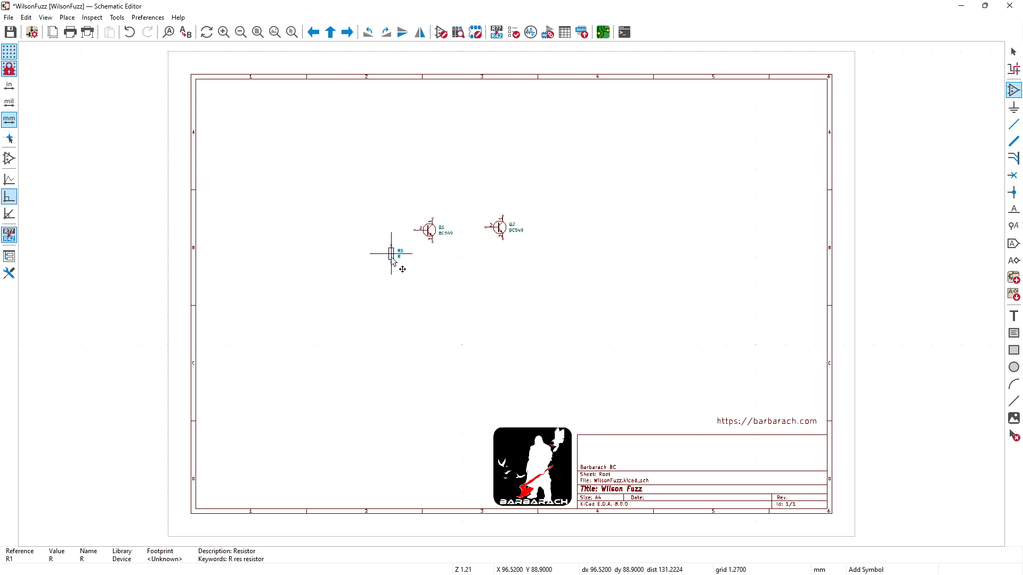
click(397, 269)
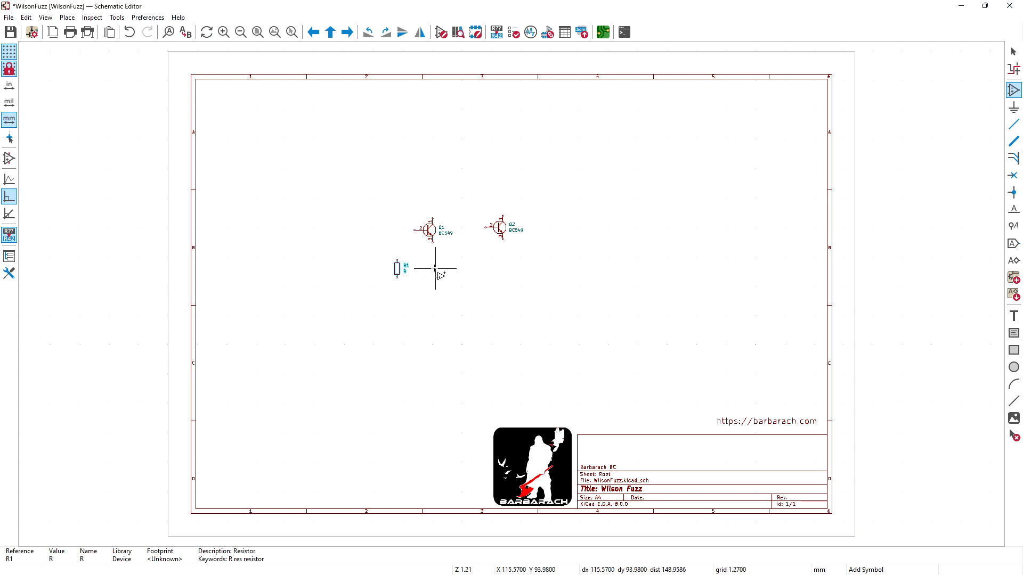
key(Escape)
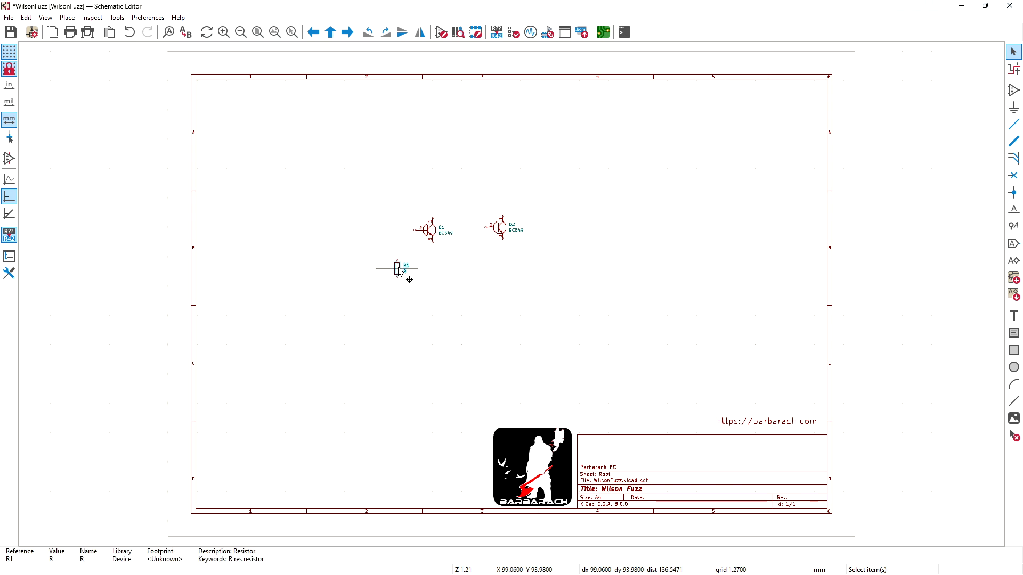
right_click(401, 271)
key(Escape)
right_click(400, 272)
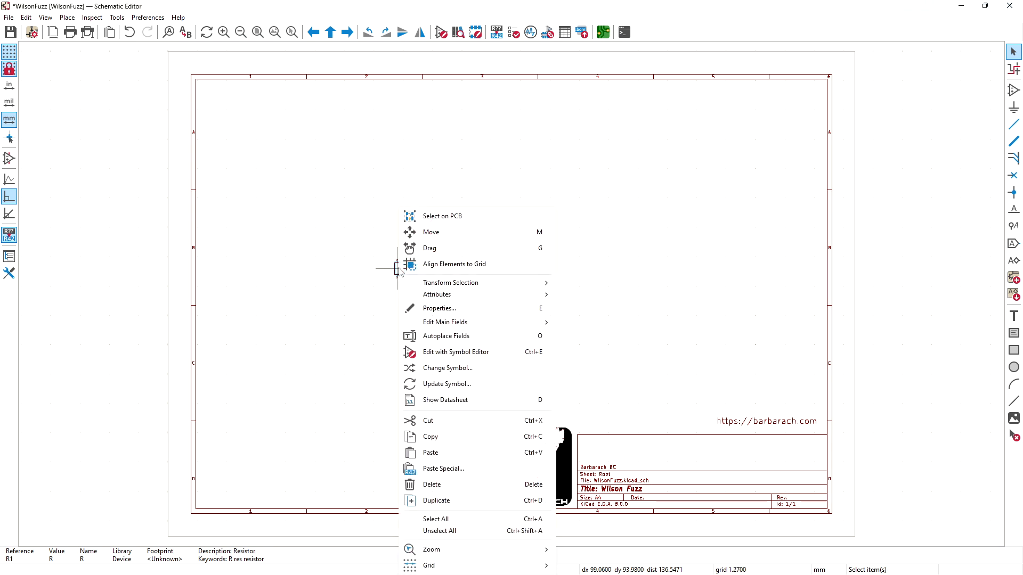
click(379, 291)
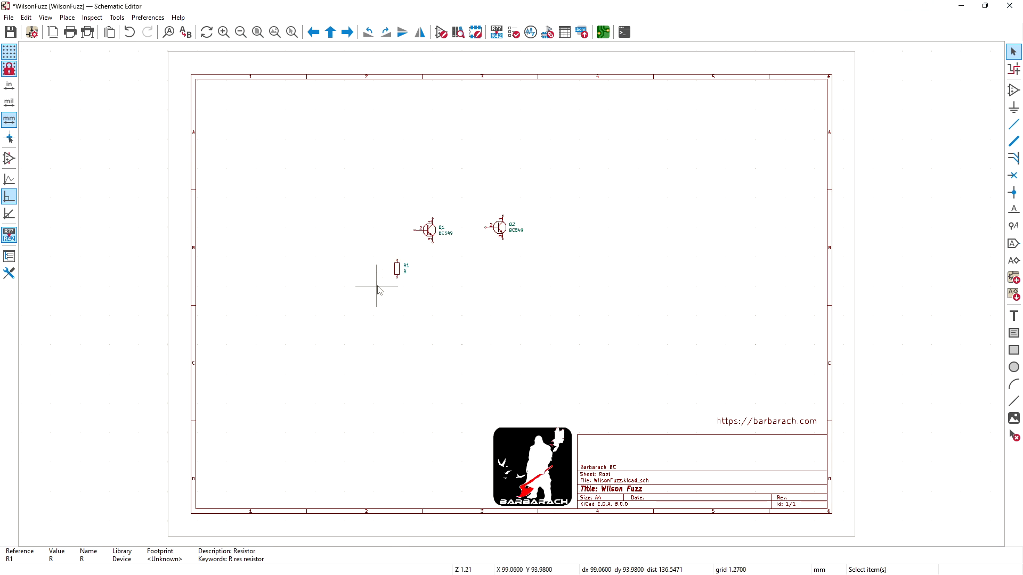
Step: Duplicate the resistor three times, lining up the copies in a row to its right beneath the transistors
click(398, 270)
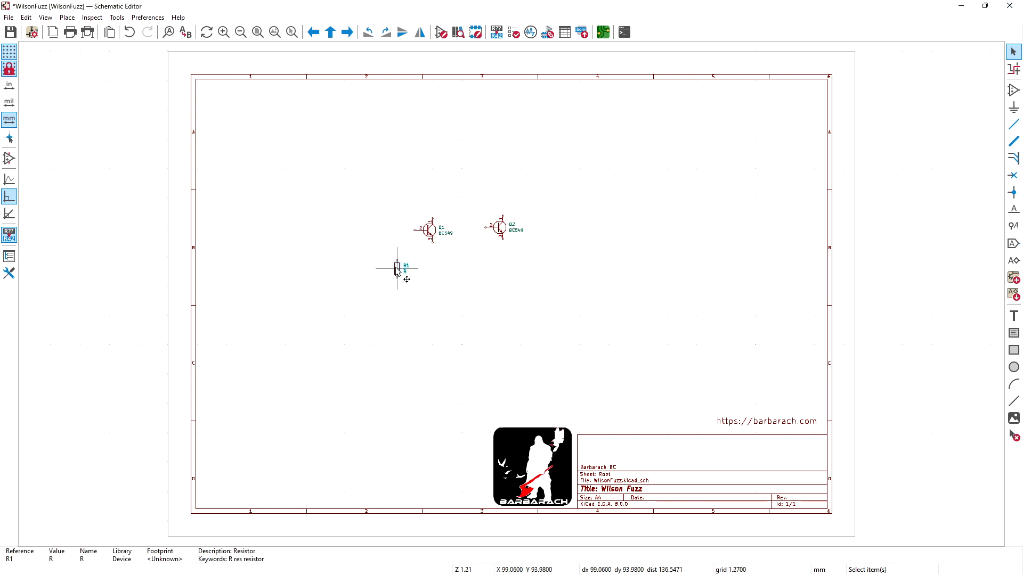
key(ctrl+d)
click(448, 269)
key(ctrl+d)
click(468, 269)
key(ctrl+d)
click(482, 271)
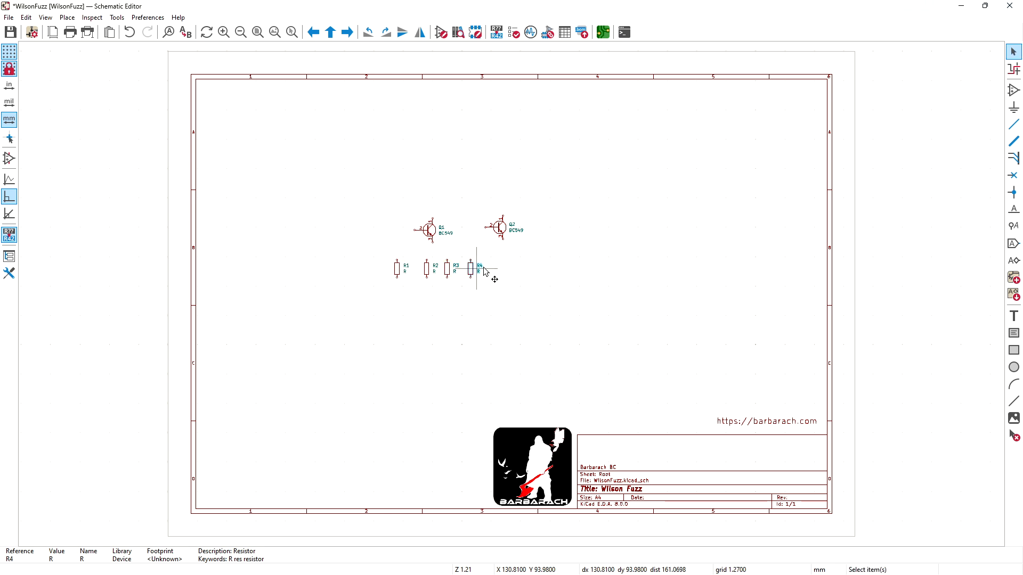
Step: Duplicate one more resistor at the right end of the row and delete that extra copy
key(ctrl+d)
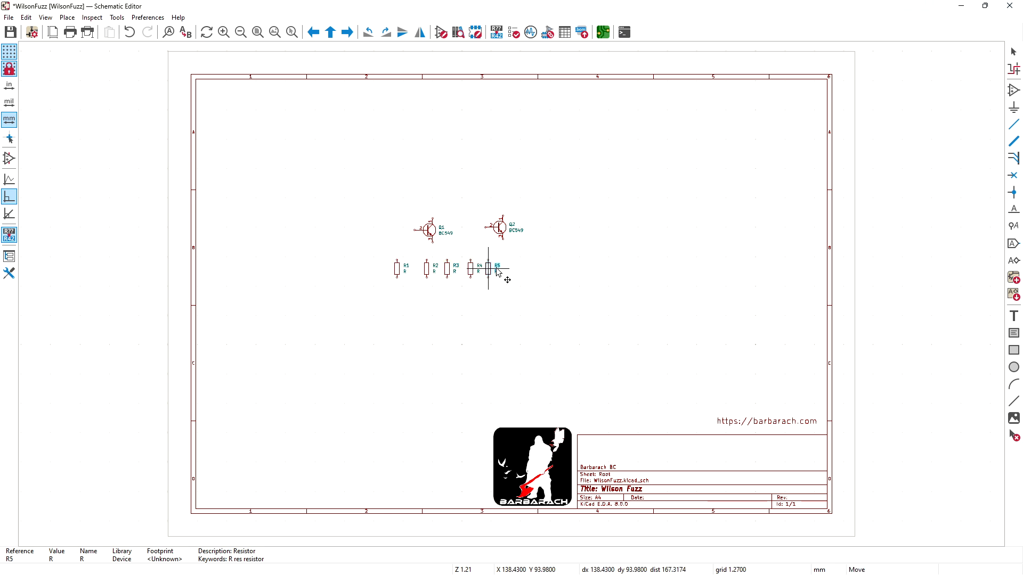
click(499, 273)
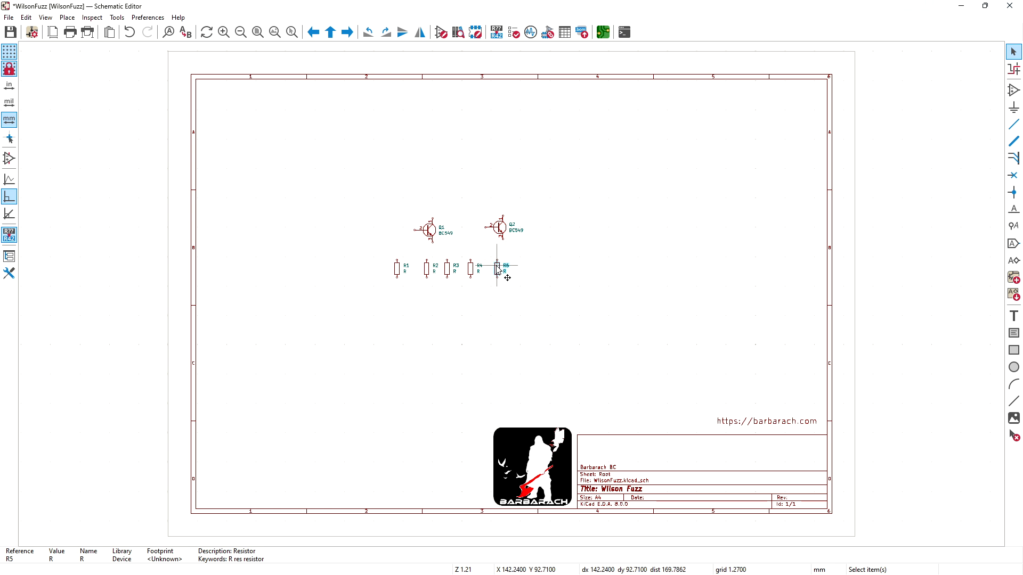
right_click(497, 270)
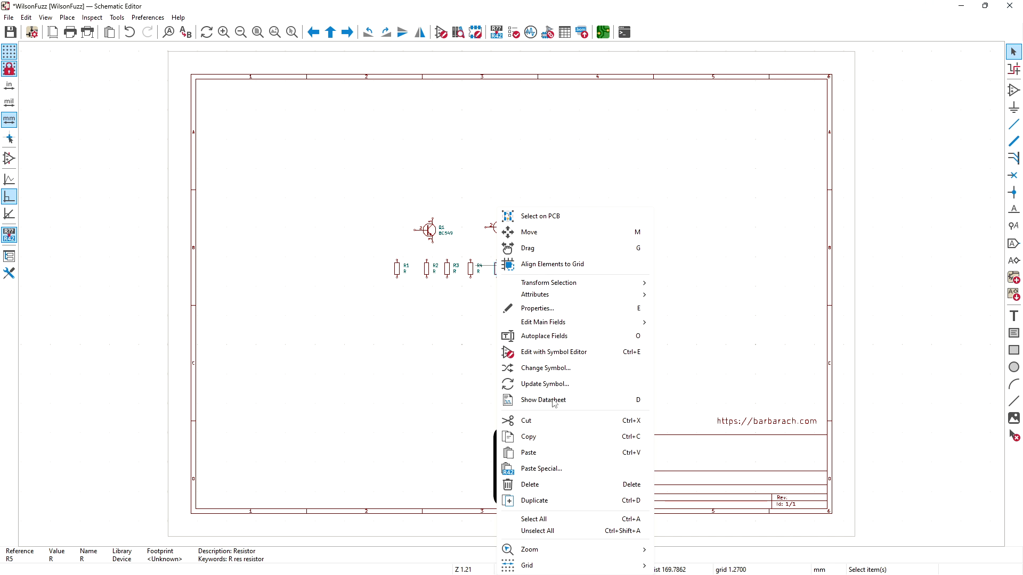
click(551, 490)
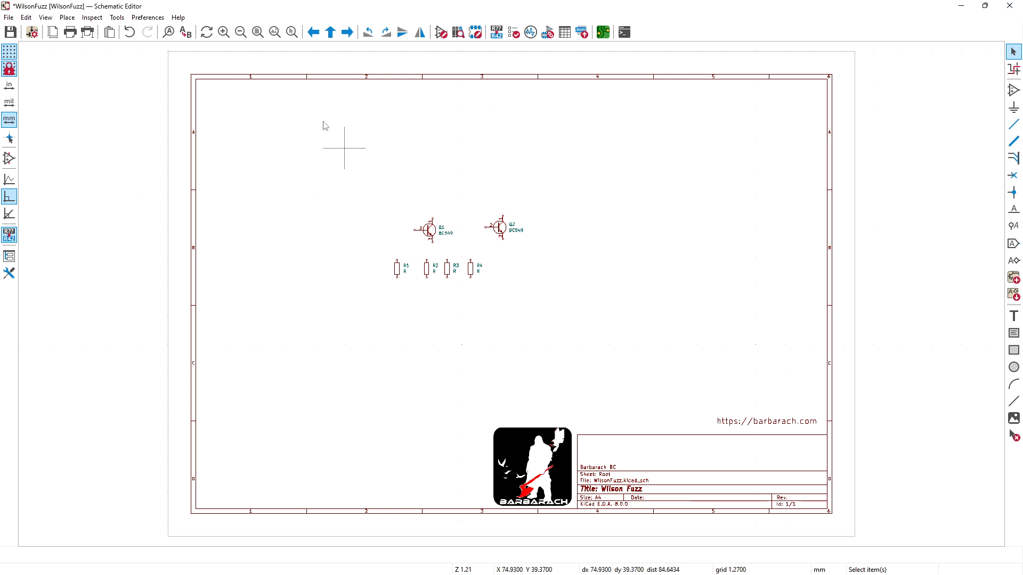
Step: Add an unpolarized capacitor symbol C from the Device library to the upper left of Q1
click(224, 32)
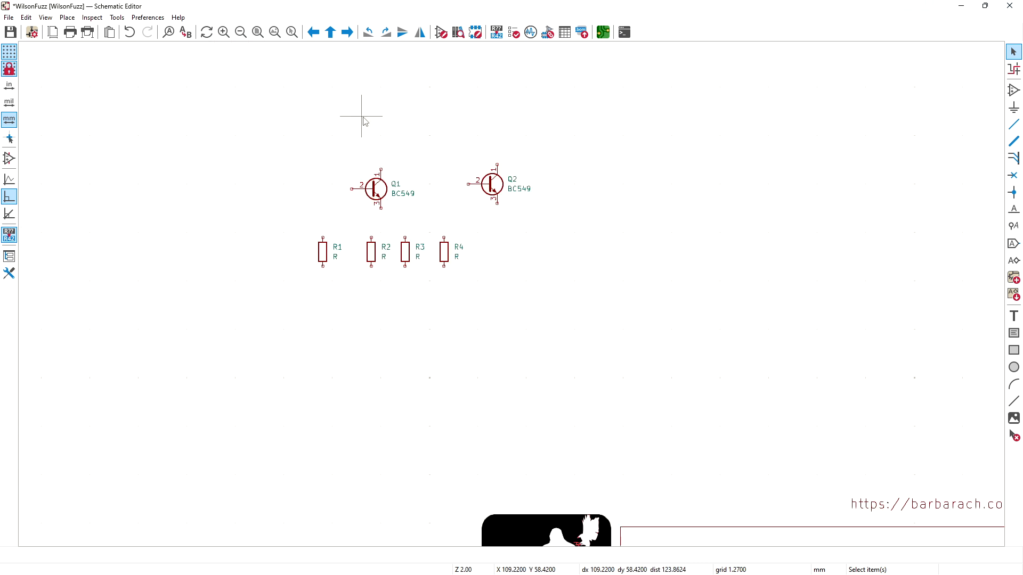
middle_drag(365, 121, 483, 192)
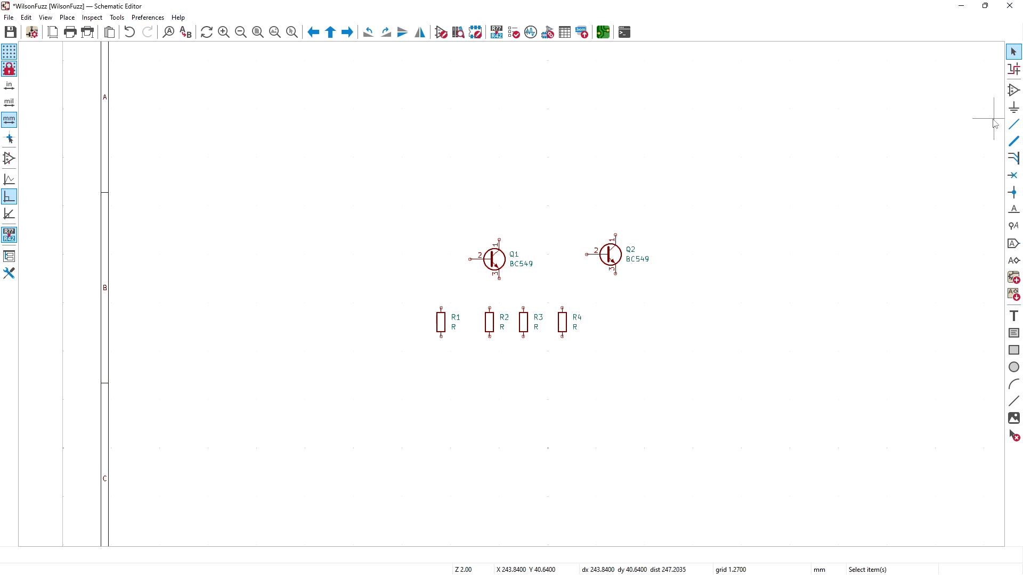
click(1014, 90)
click(717, 225)
text(cap)
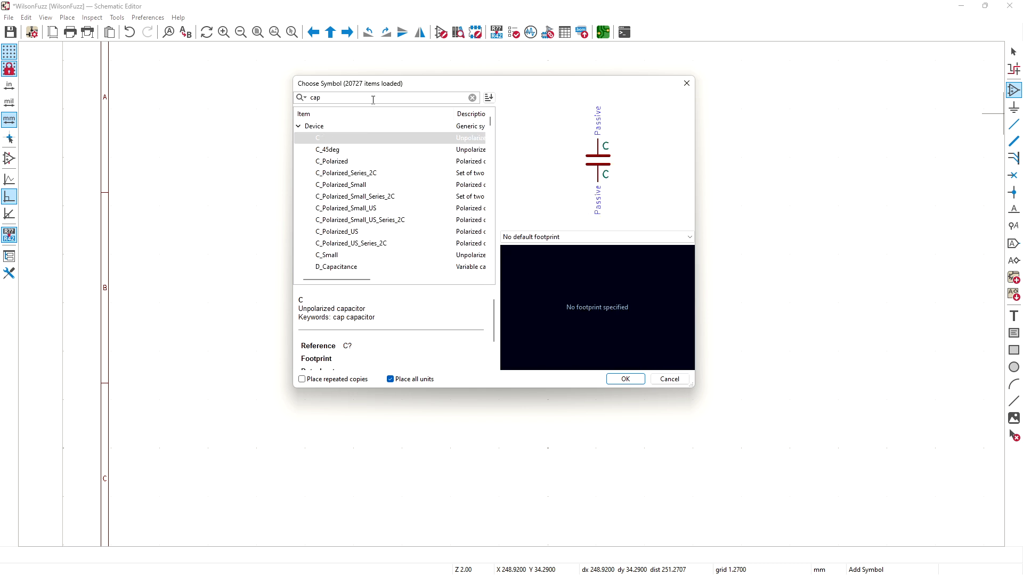
double_click(406, 140)
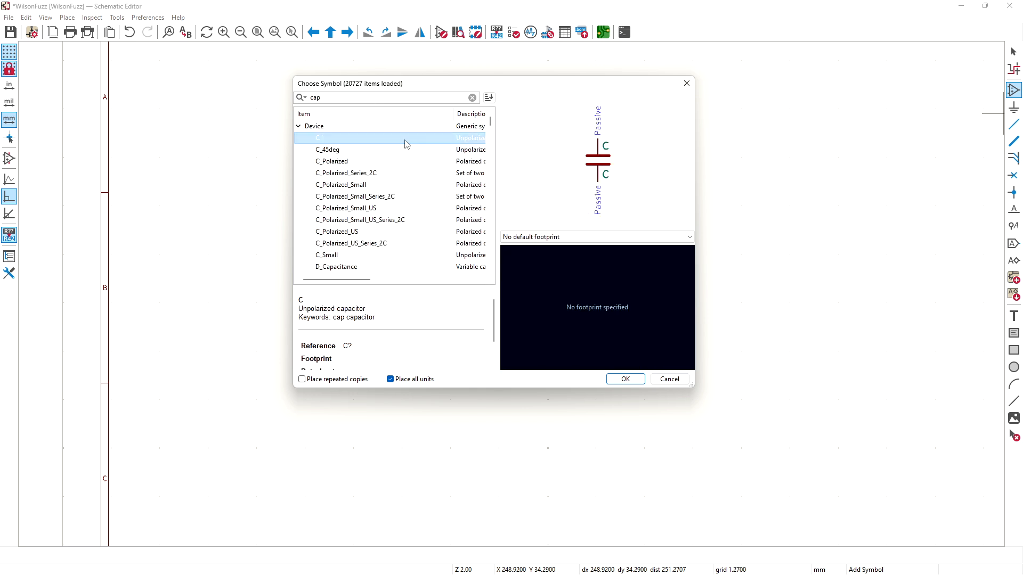
click(378, 220)
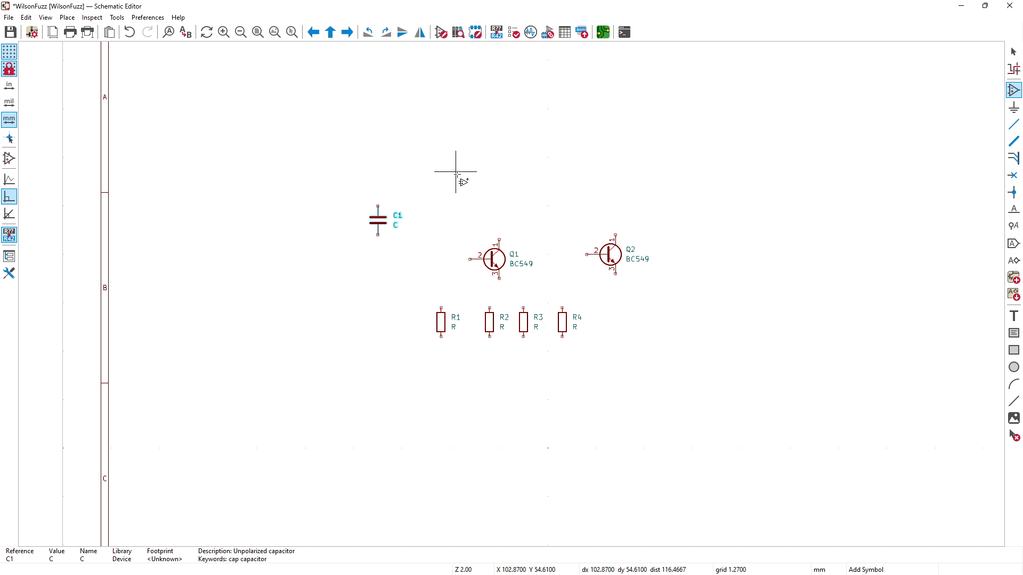
Step: Add a C_Polarized capacitor symbol from the Device library above Q1
click(457, 173)
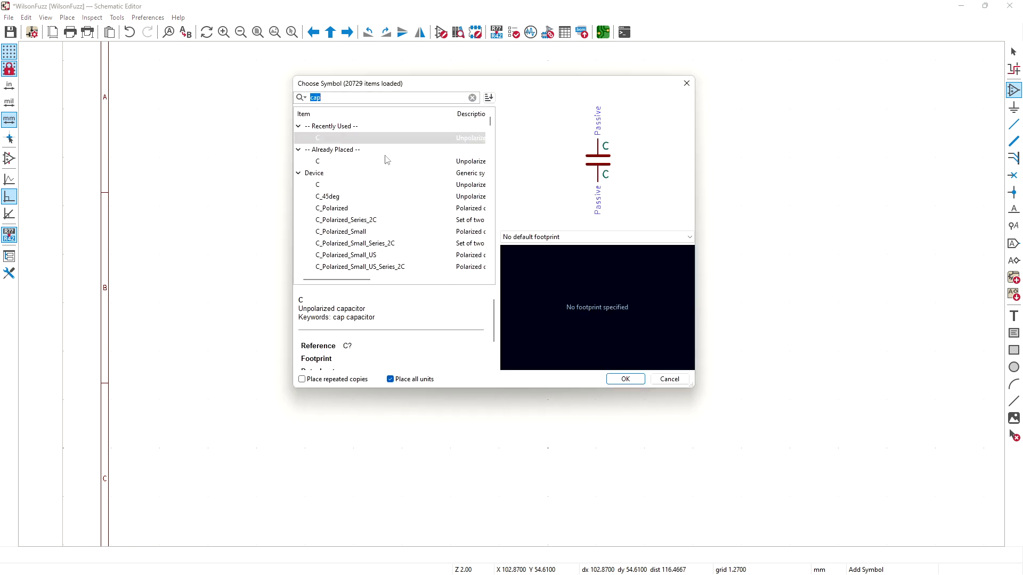
click(368, 210)
double_click(367, 210)
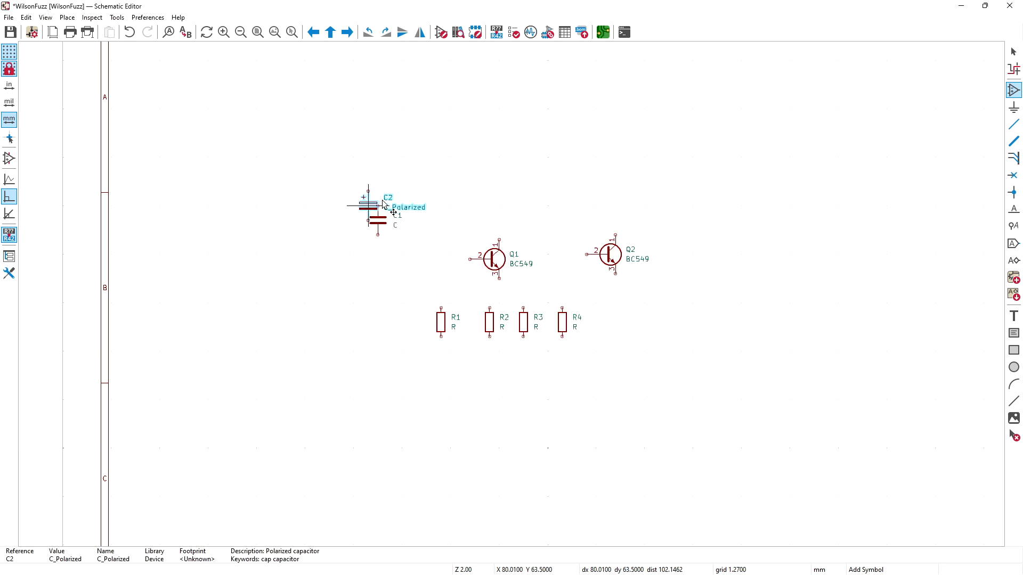
click(468, 184)
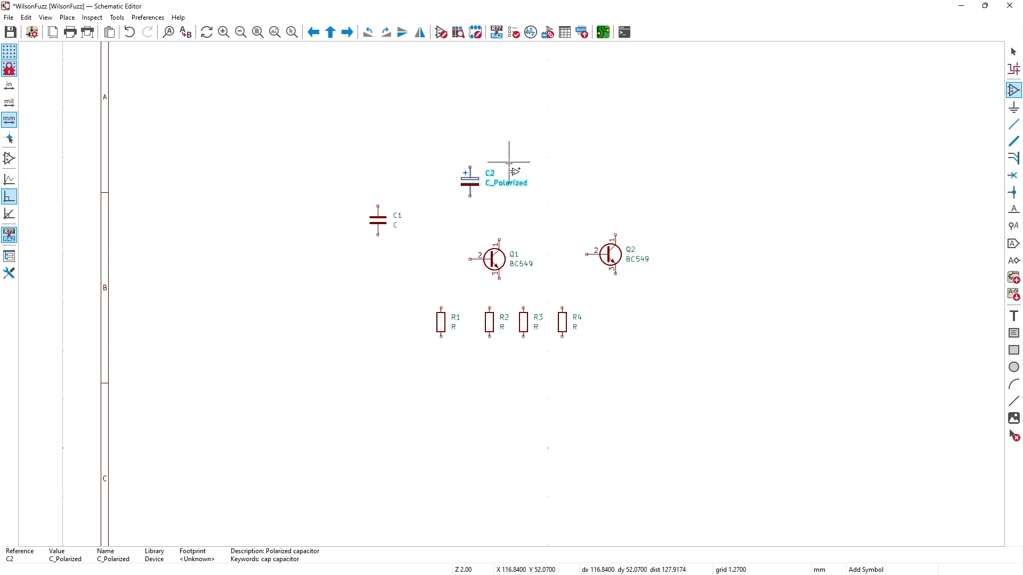
key(Escape)
Step: Duplicate the polarized capacitor twice, placing the copies to its right above the two transistors
click(470, 180)
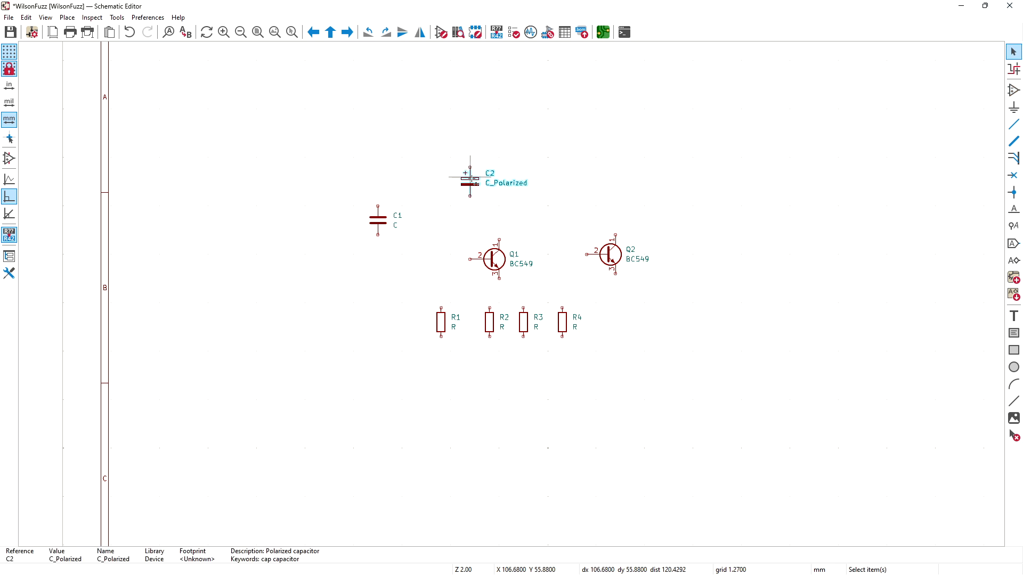
key(ctrl+d)
click(558, 168)
key(ctrl+d)
click(655, 166)
click(684, 221)
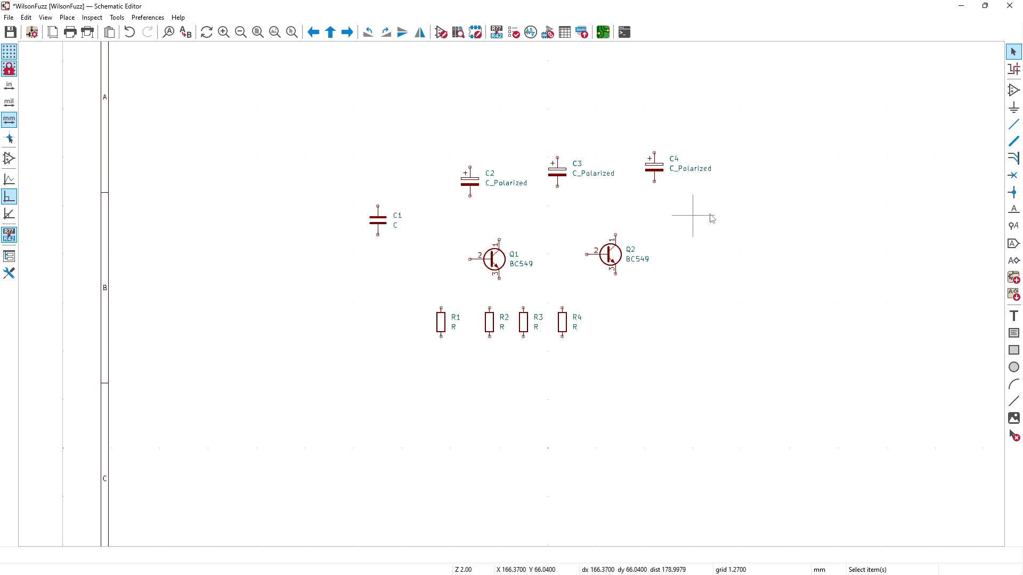
Step: Add an R_Potentiometer symbol from the Device library to the lower right of Q2
click(1014, 92)
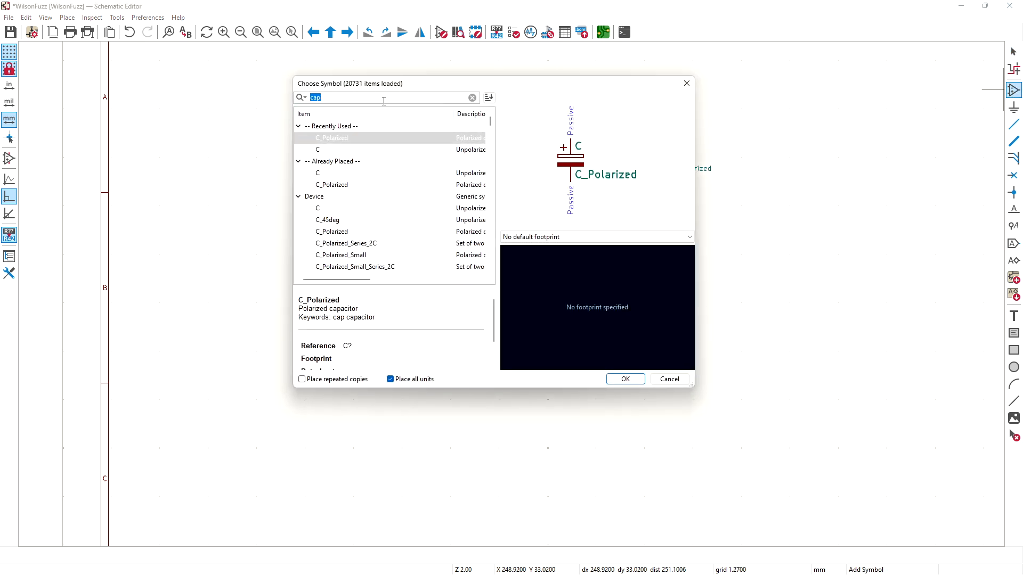
text(pot)
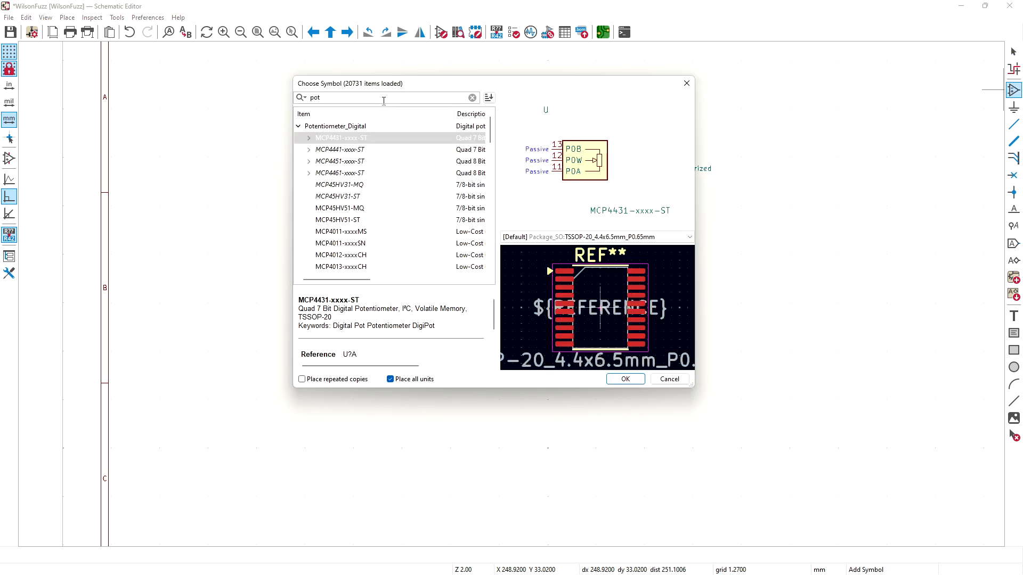
text(e)
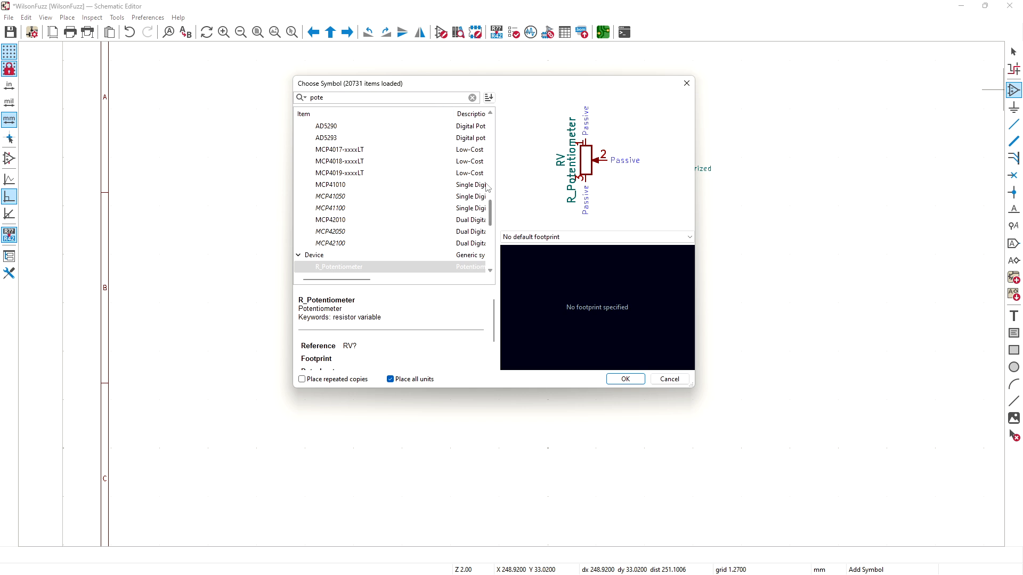
click(418, 268)
click(624, 379)
click(713, 317)
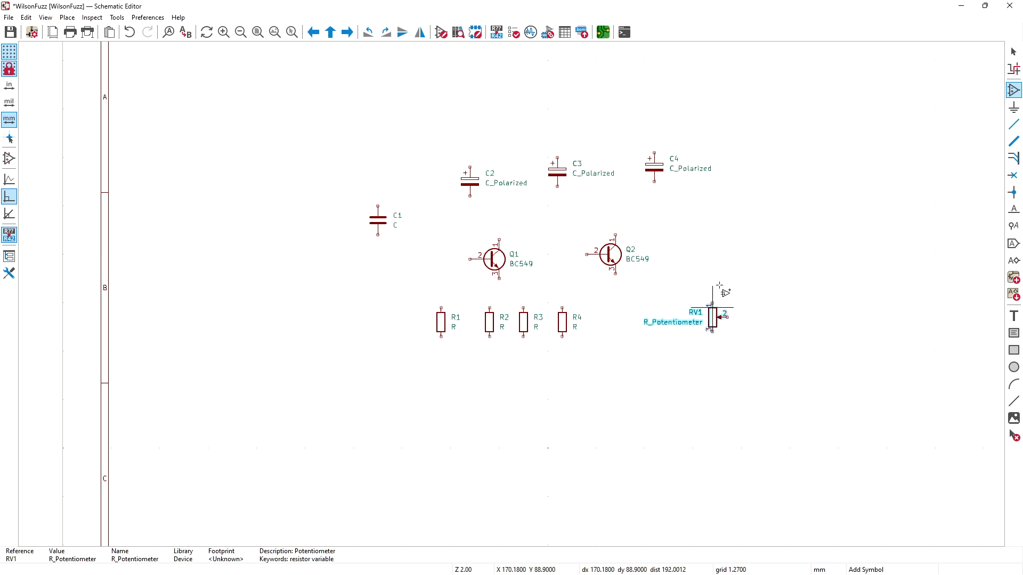
Step: Duplicate the potentiometer and place the copy above the first one, to the right of Q2
key(ctrl+d)
click(742, 247)
key(Escape)
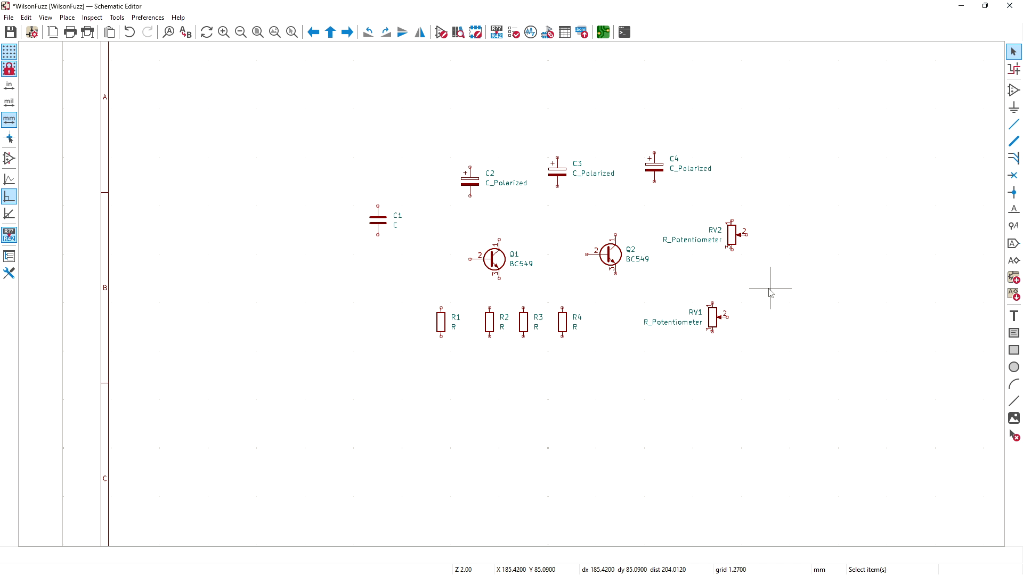
Step: Compare the layout with the Silicon Fuzz Face reference schematic in the browser and move Q1 slightly down and to the left
drag(1022, 74, 695, 35)
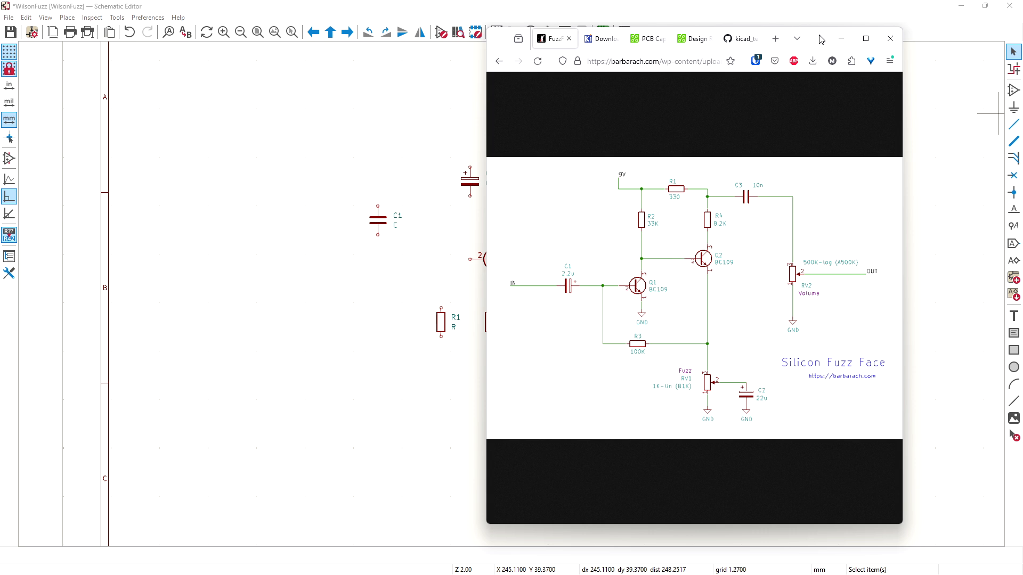
drag(821, 40, 1022, 40)
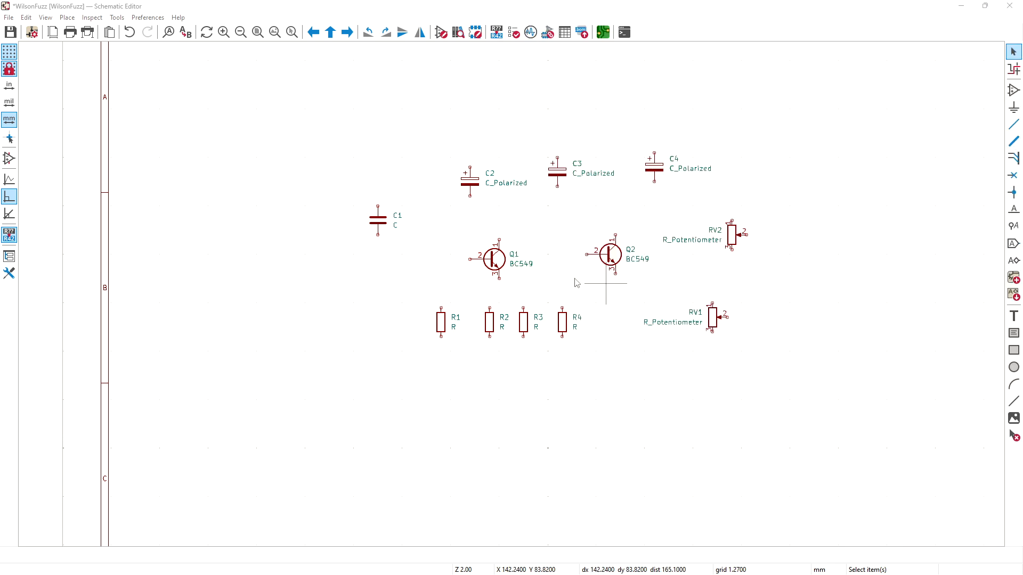
click(378, 229)
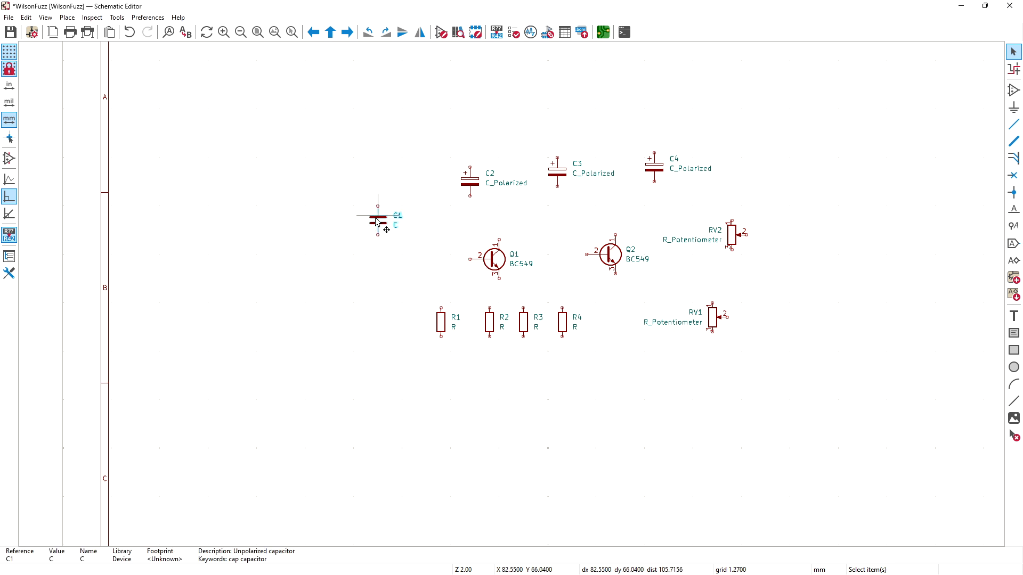
click(496, 260)
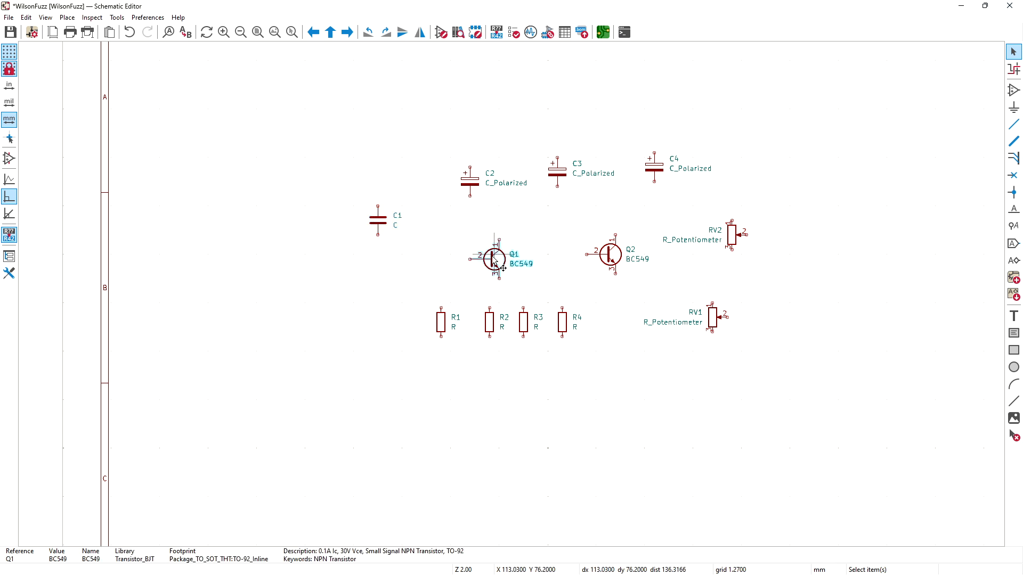
mouse_move(493, 259)
mouse_down()
mouse_move(462, 270)
mouse_move(476, 270)
mouse_up()
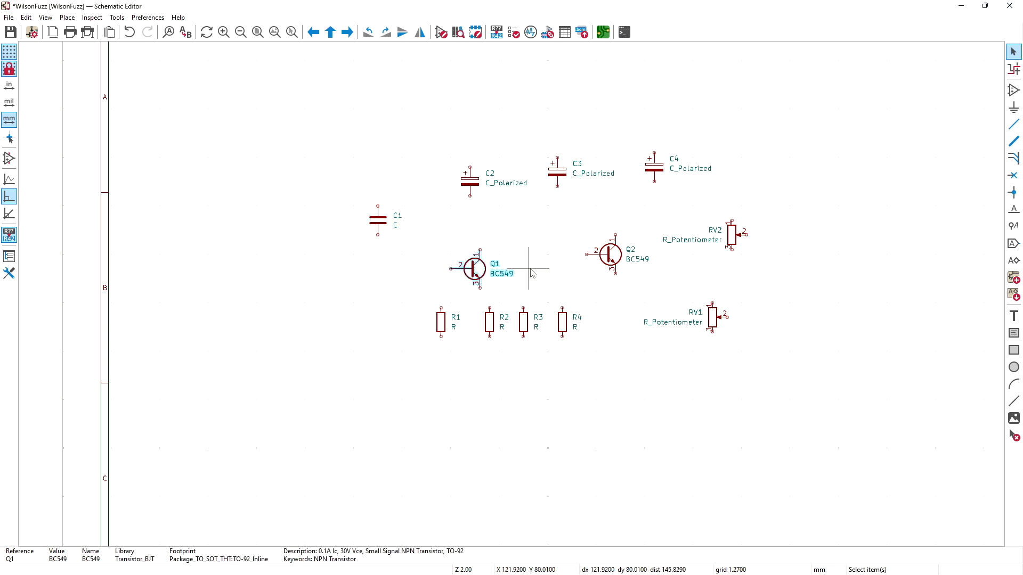
click(531, 272)
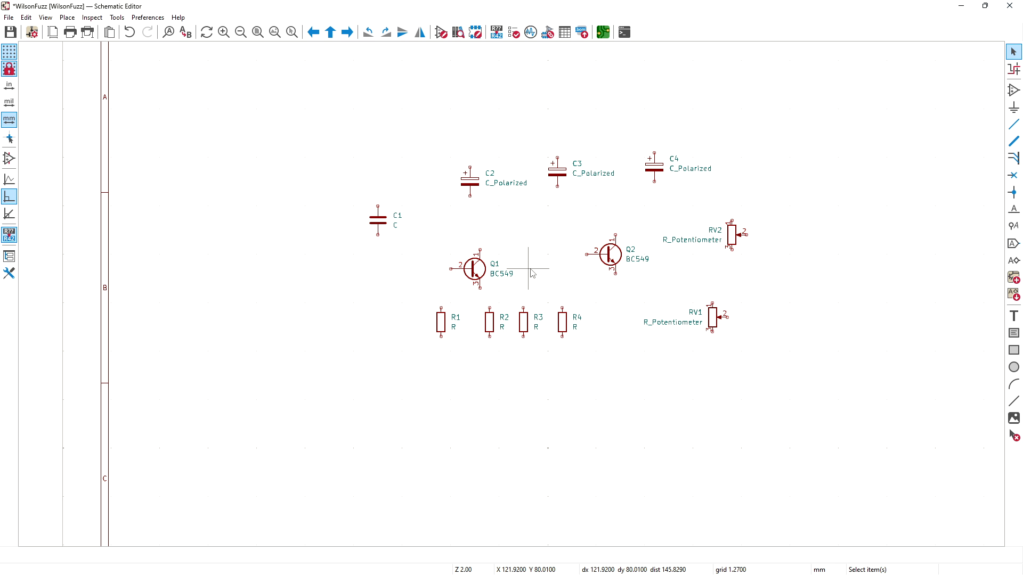
drag(1022, 69, 884, 41)
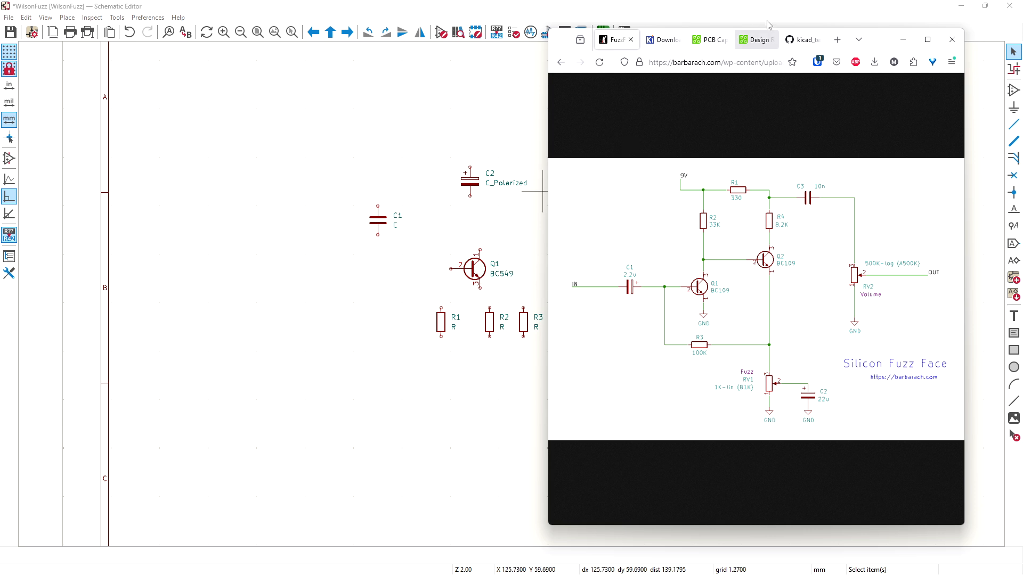
click(903, 39)
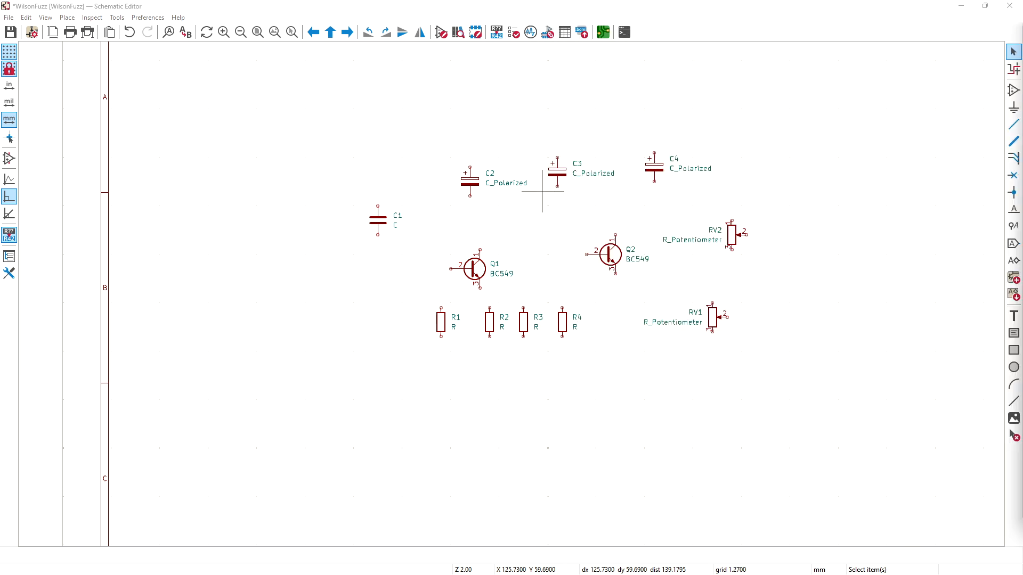
click(379, 220)
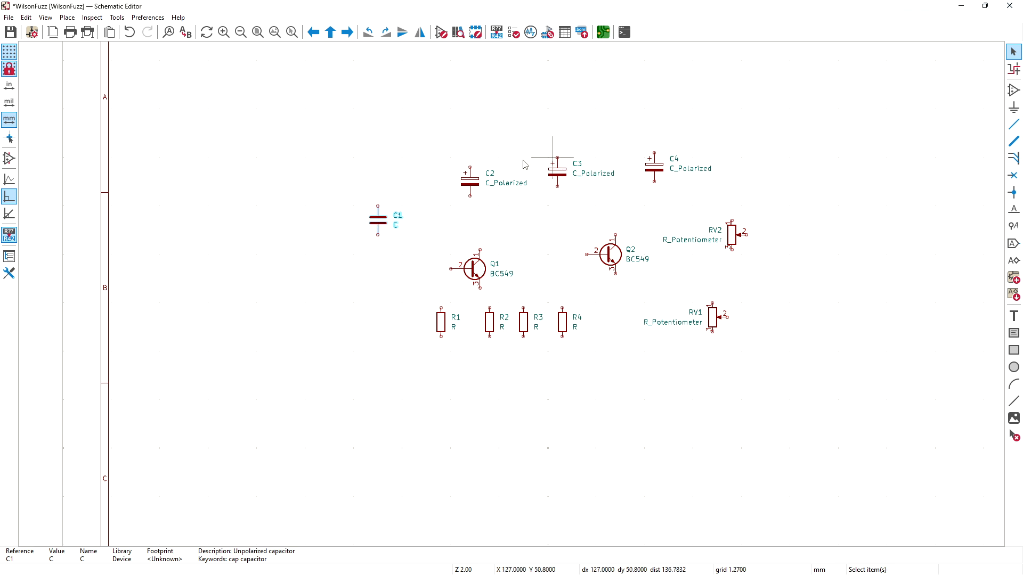
click(472, 182)
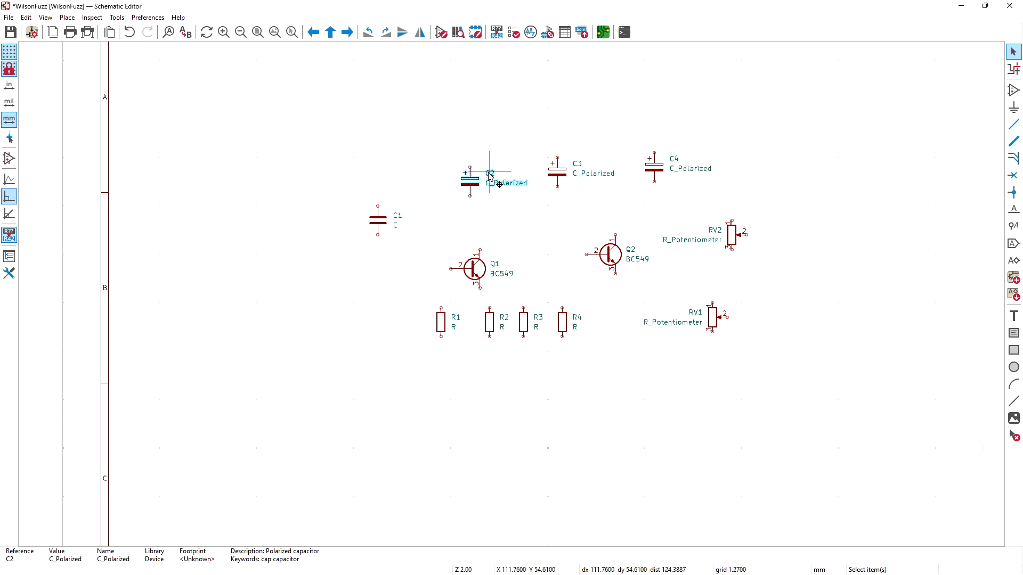
click(490, 175)
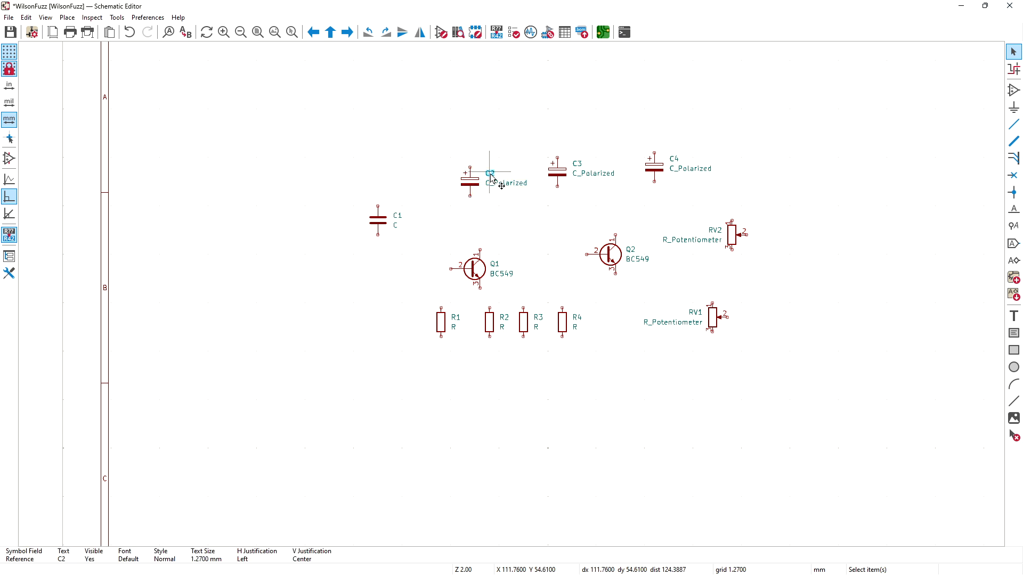
right_click(490, 175)
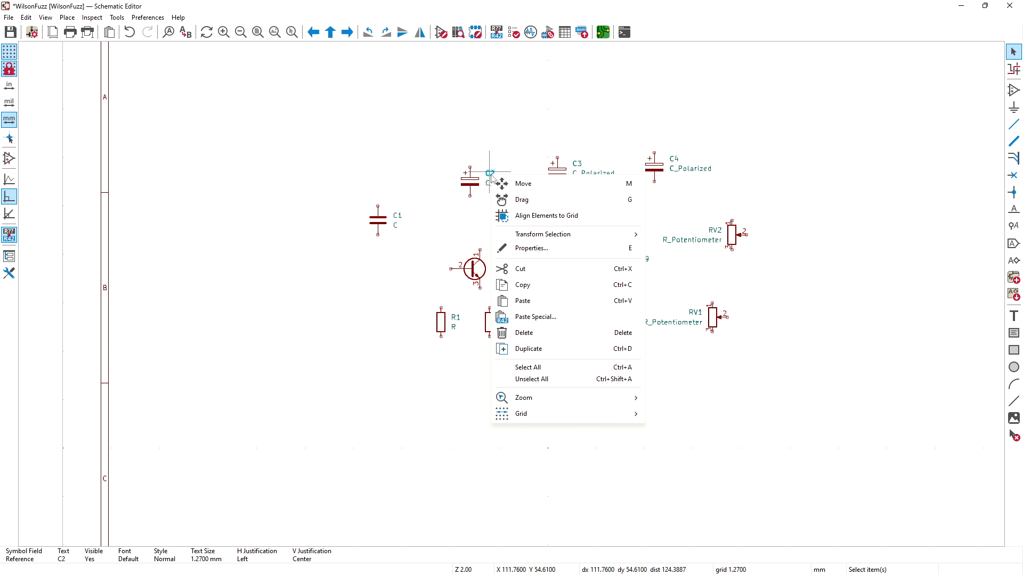
click(531, 248)
click(296, 175)
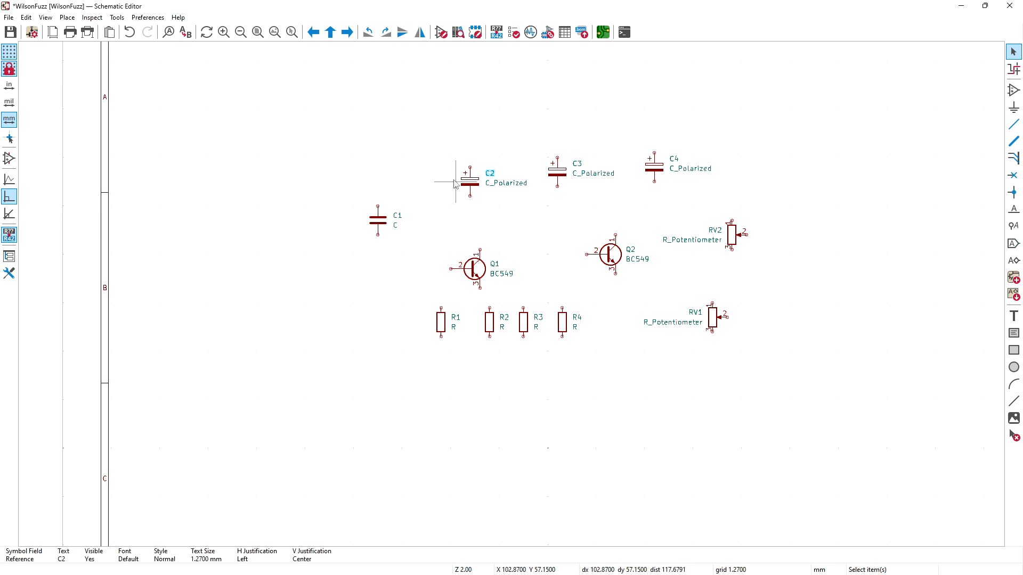
key(e)
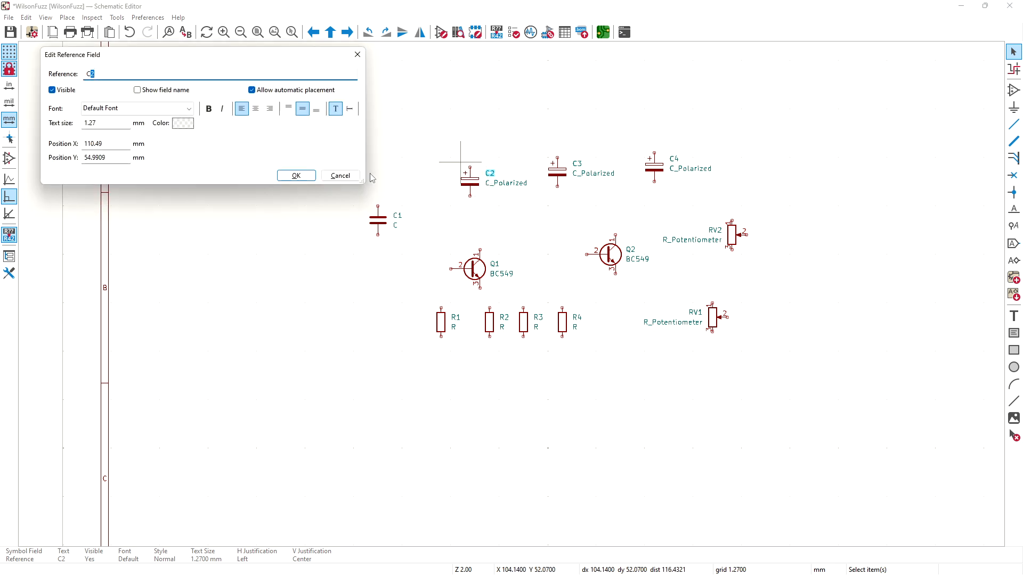
click(351, 175)
click(469, 186)
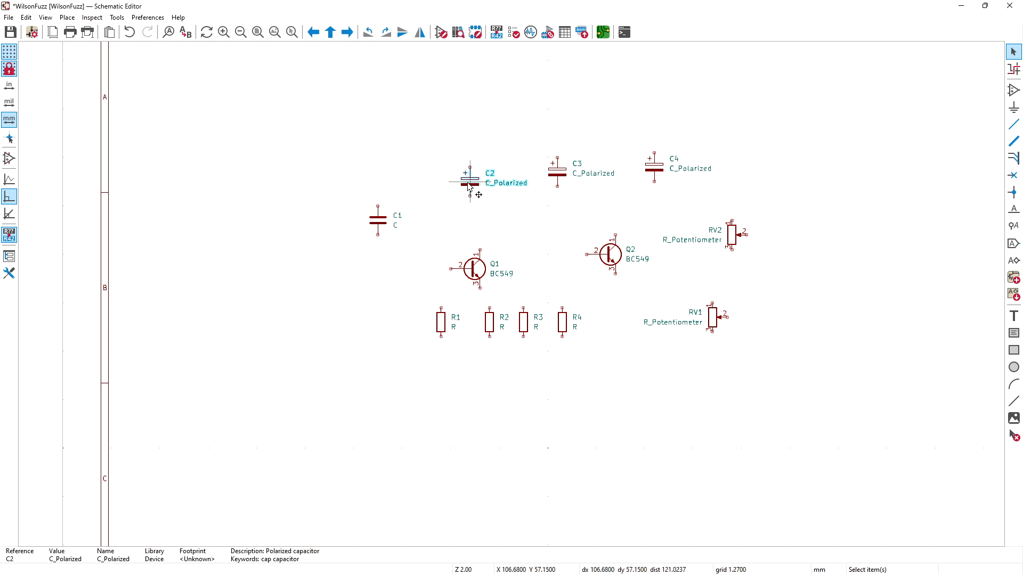
key(e)
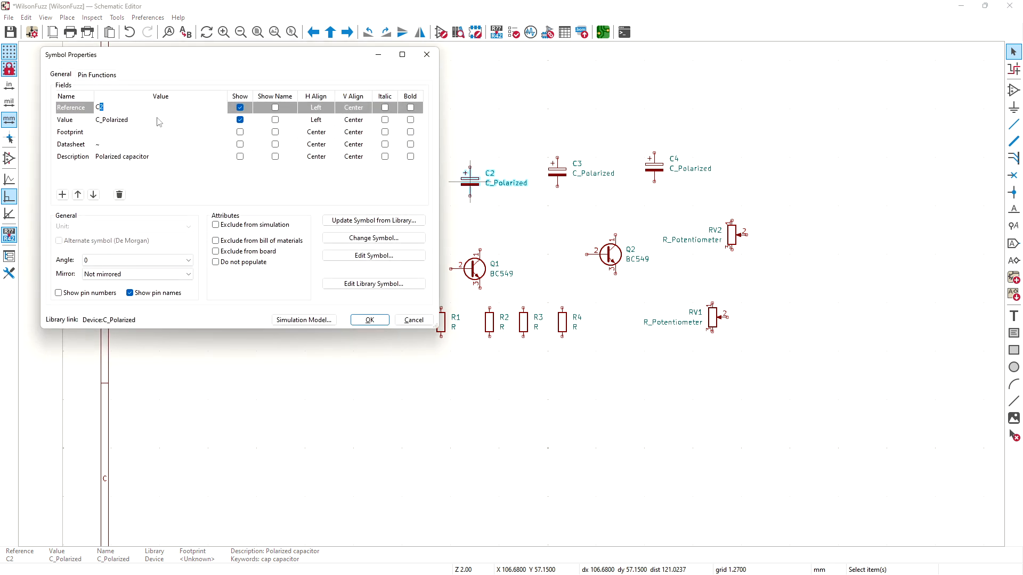
click(415, 320)
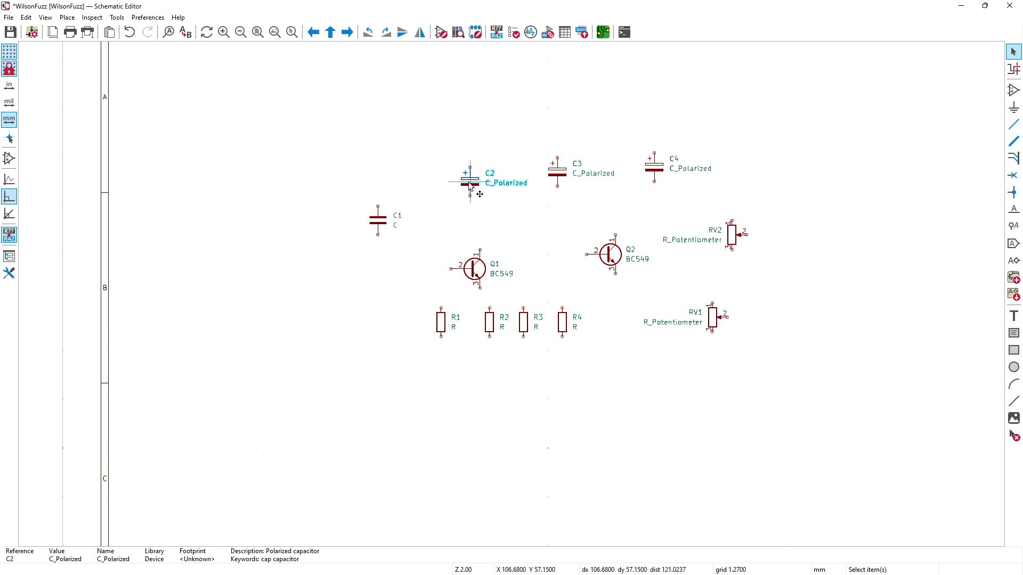
Step: Change the reference designator of polarized capacitor C2 to C1
click(445, 215)
double_click(489, 175)
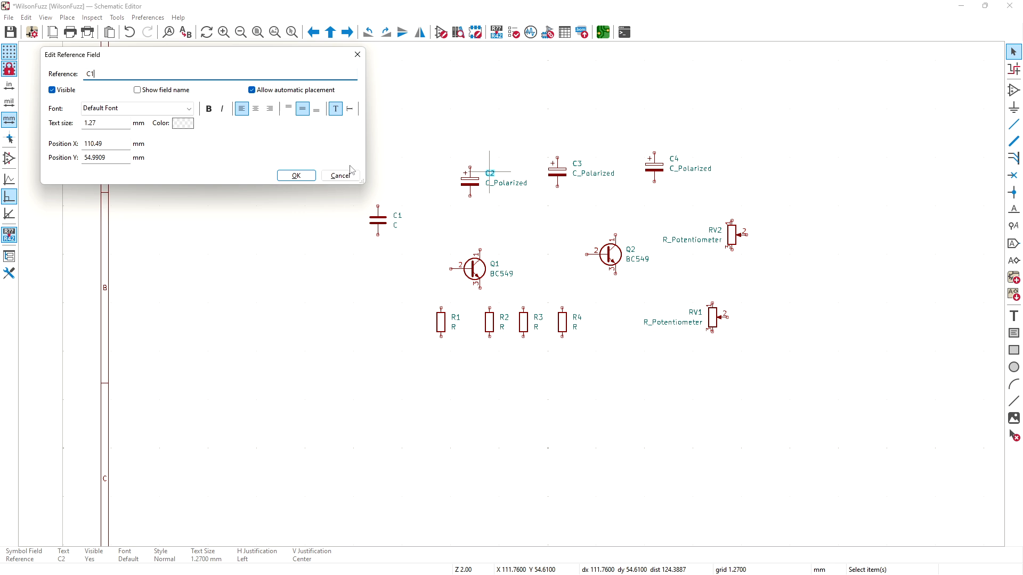
click(300, 176)
Step: Move the renamed polarized capacitor to the left of Q1 and rotate it horizontally so its positive pin faces the transistor's base
drag(470, 183, 425, 230)
key(g)
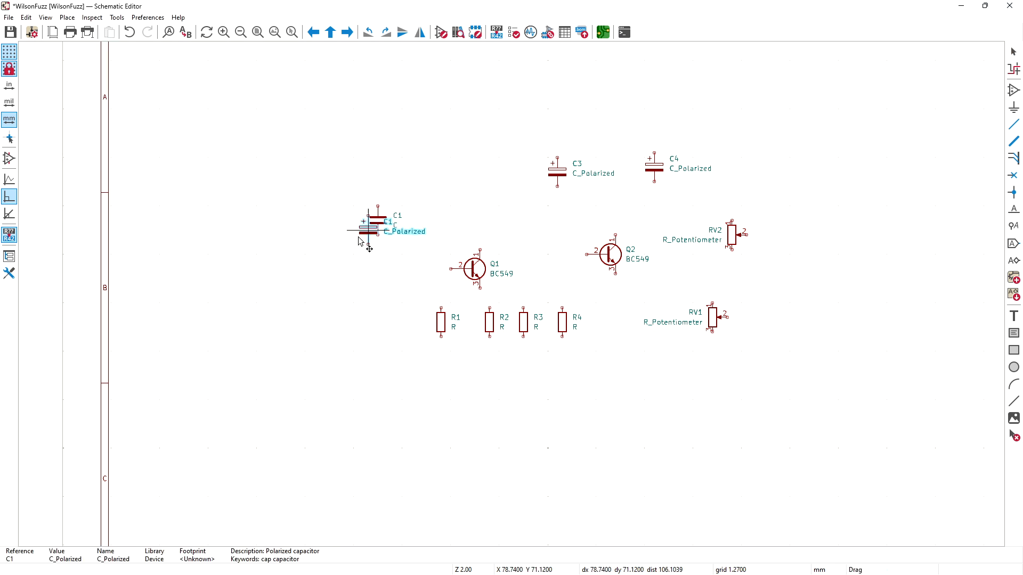
click(366, 281)
right_click(366, 285)
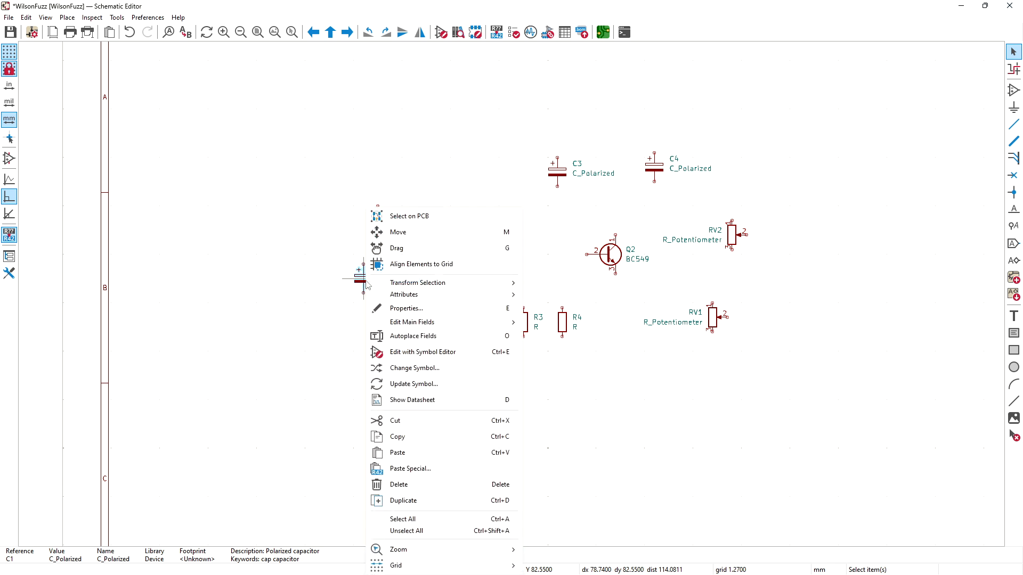
mouse_move(417, 287)
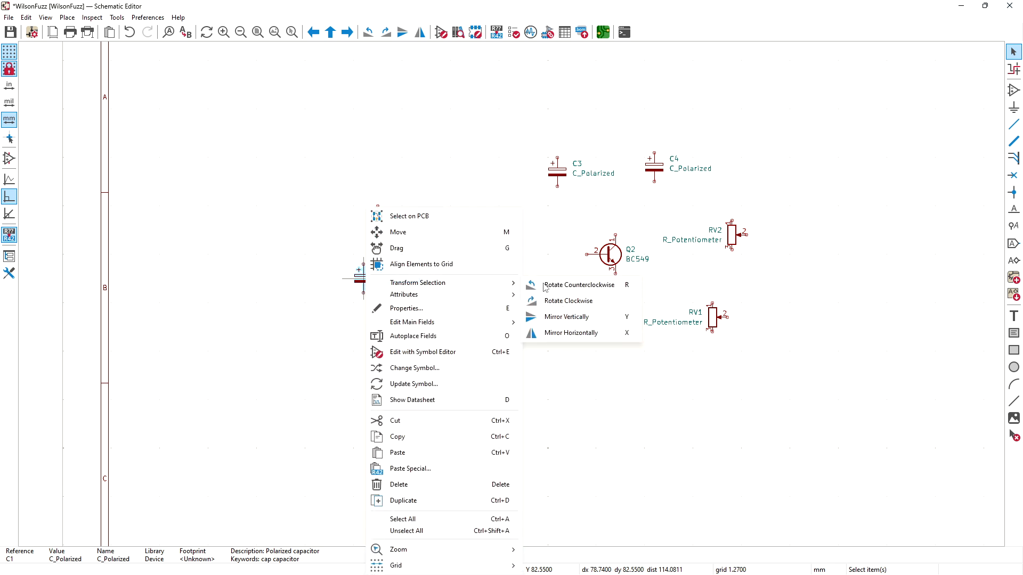
click(578, 286)
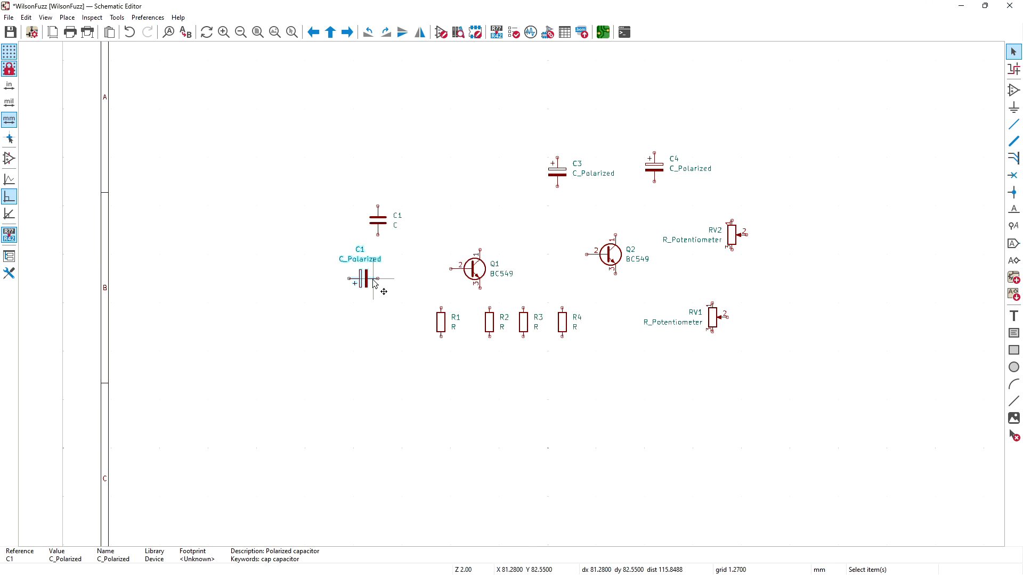
key(r)
key(r)
drag(364, 285, 414, 273)
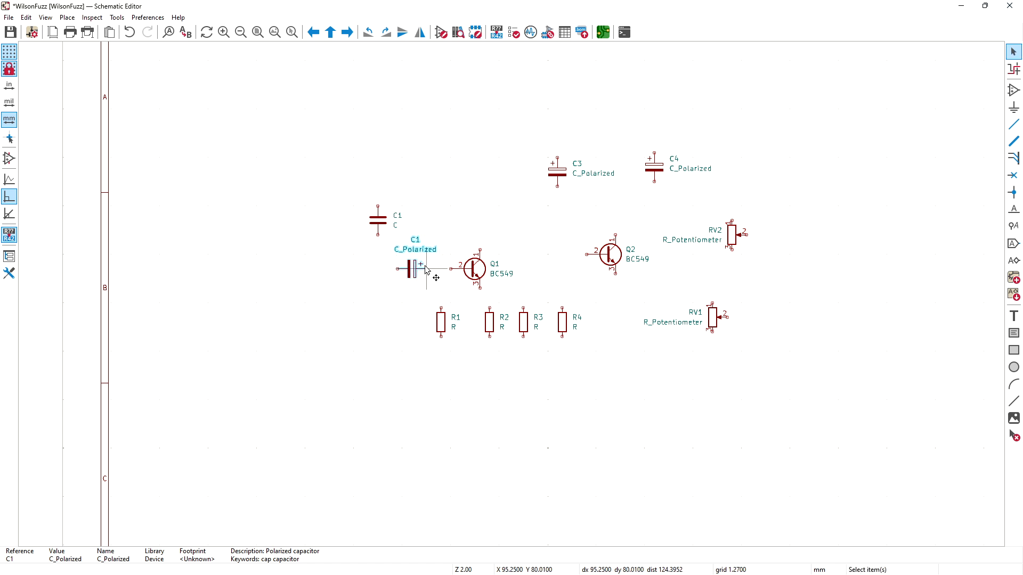
Step: Wire the positive pin of the polarized capacitor C1 to the base pin 2 of Q1
mouse_move(426, 269)
mouse_down()
mouse_move(451, 270)
mouse_move(427, 269)
mouse_up()
key(w)
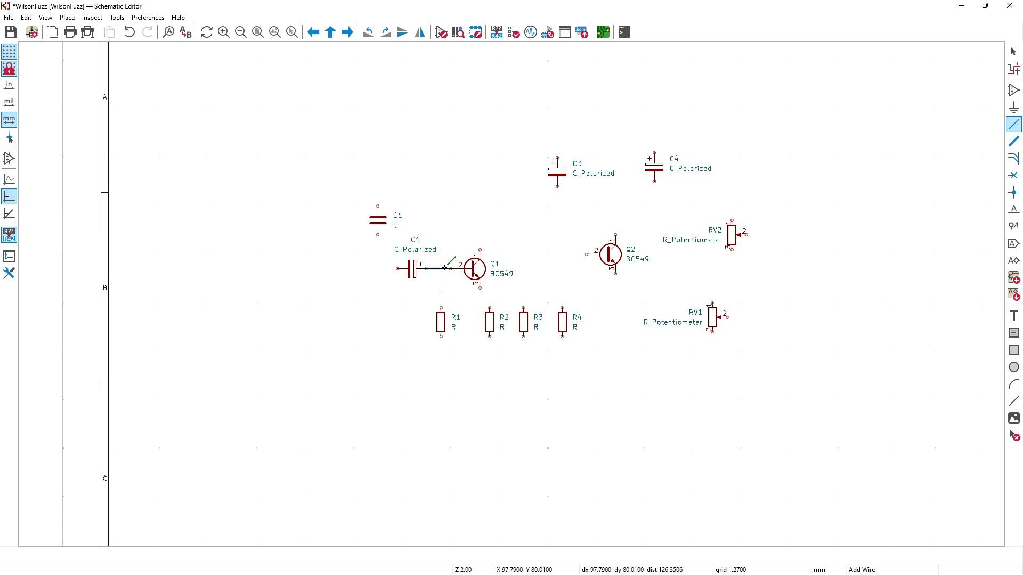
click(451, 268)
key(Escape)
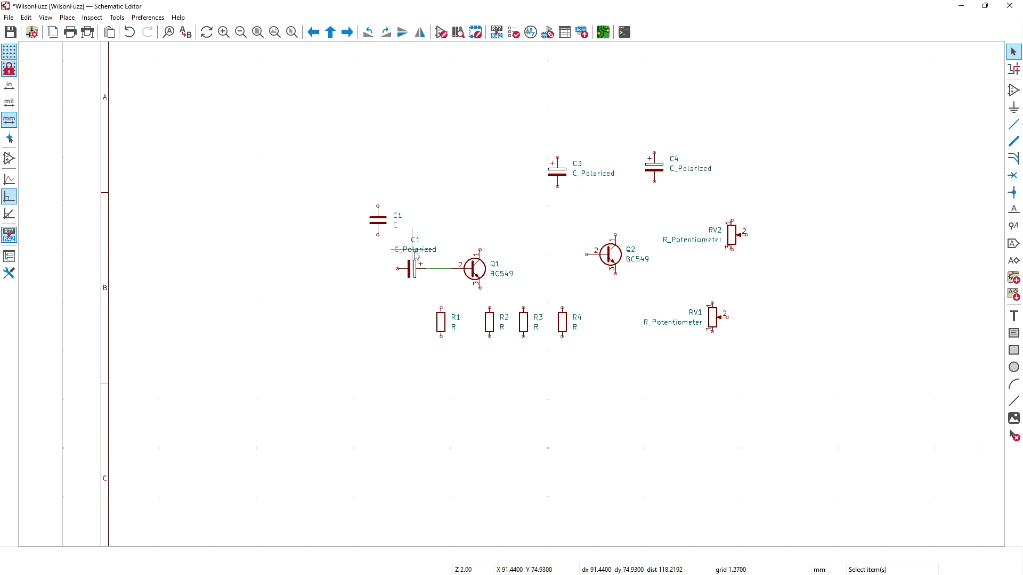
Step: Move R2 directly above Q1 and wire its lower pin to pin 1 of the transistor
click(442, 325)
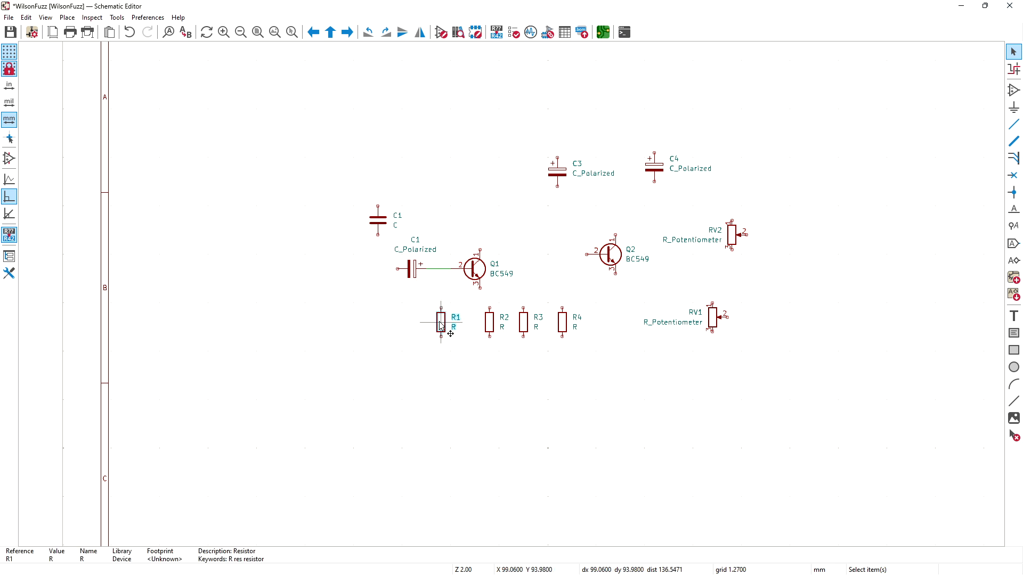
drag(489, 324, 480, 197)
click(480, 212)
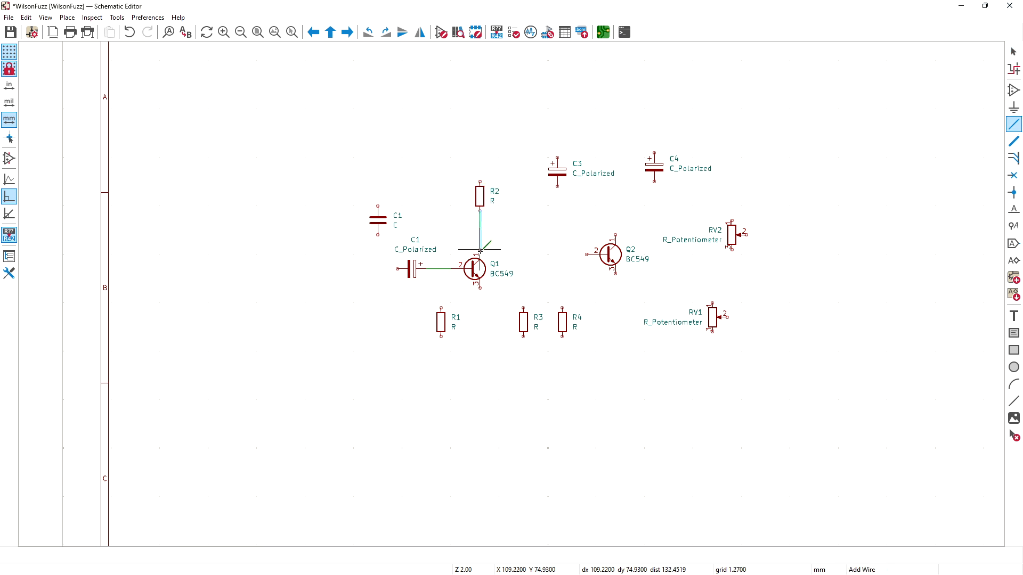
click(481, 250)
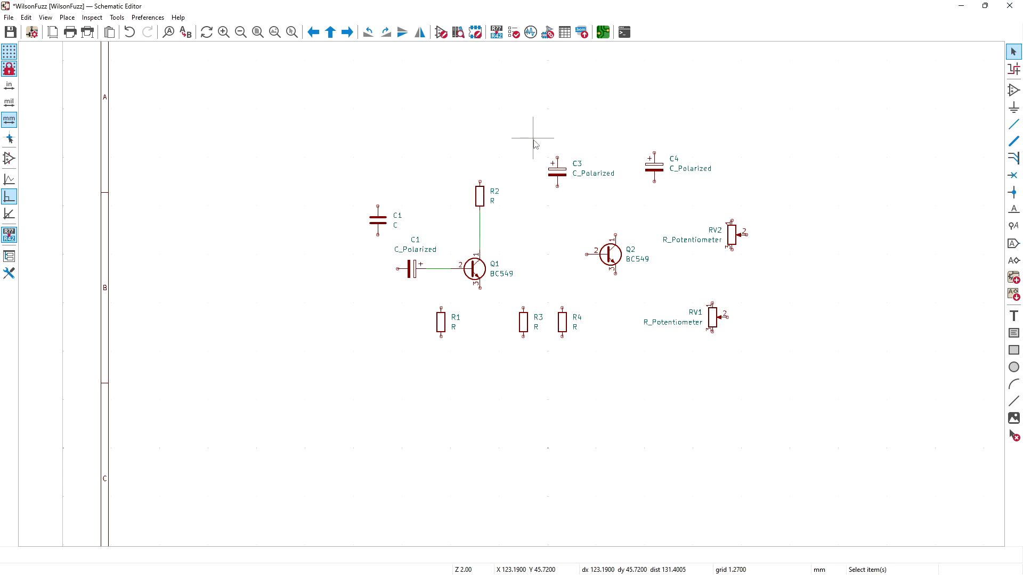
Step: Rotate R1 horizontally and place it to the upper right of R2, moving C3 out of the way to the sheet's upper left
click(445, 331)
drag(444, 332, 331, 128)
key(r)
click(558, 175)
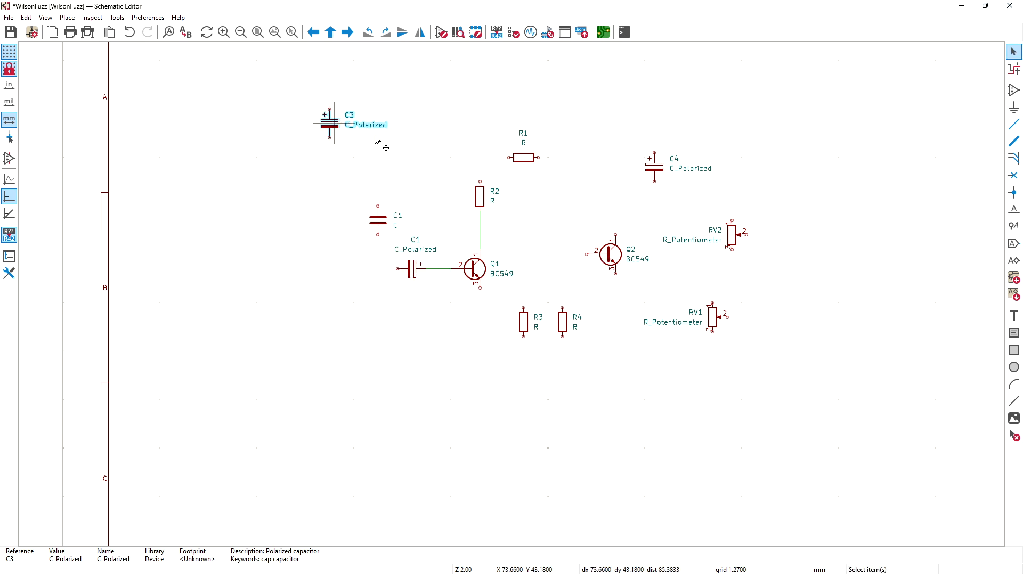
click(514, 170)
drag(514, 170, 533, 167)
Step: Move R4 to the lower right of R1, above and to the left of Q2
click(563, 326)
drag(563, 326, 567, 187)
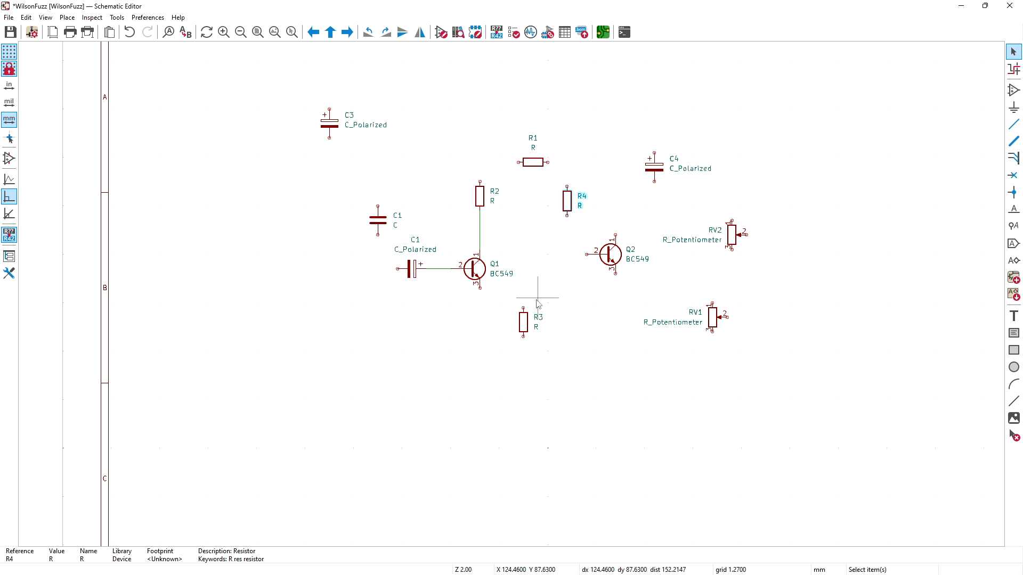
Step: Rotate R3 horizontally, place it below Q1, and wire its left pin to the wire between polarized C1 and Q1's base
key(r)
drag(526, 327, 479, 341)
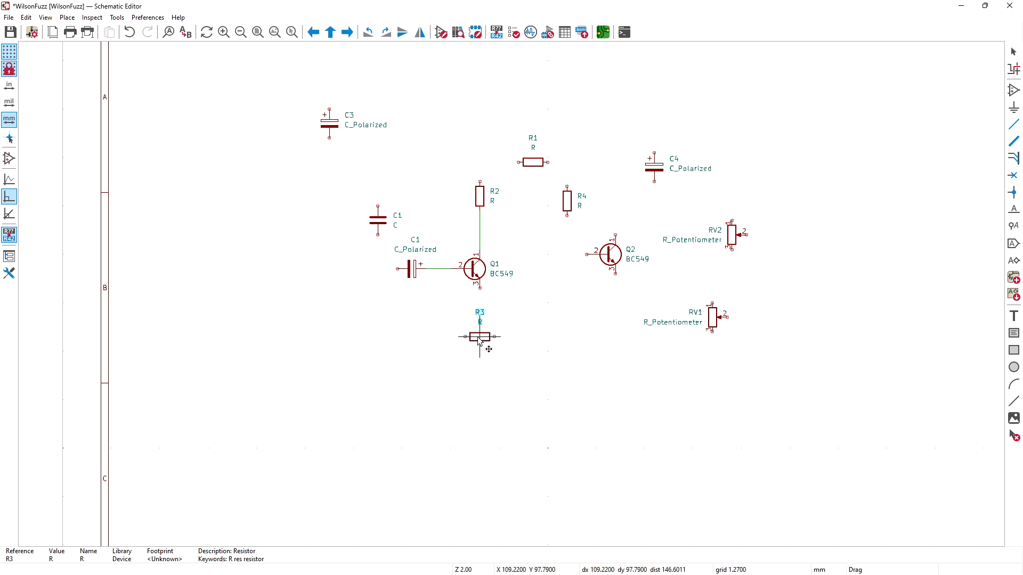
drag(483, 339, 478, 340)
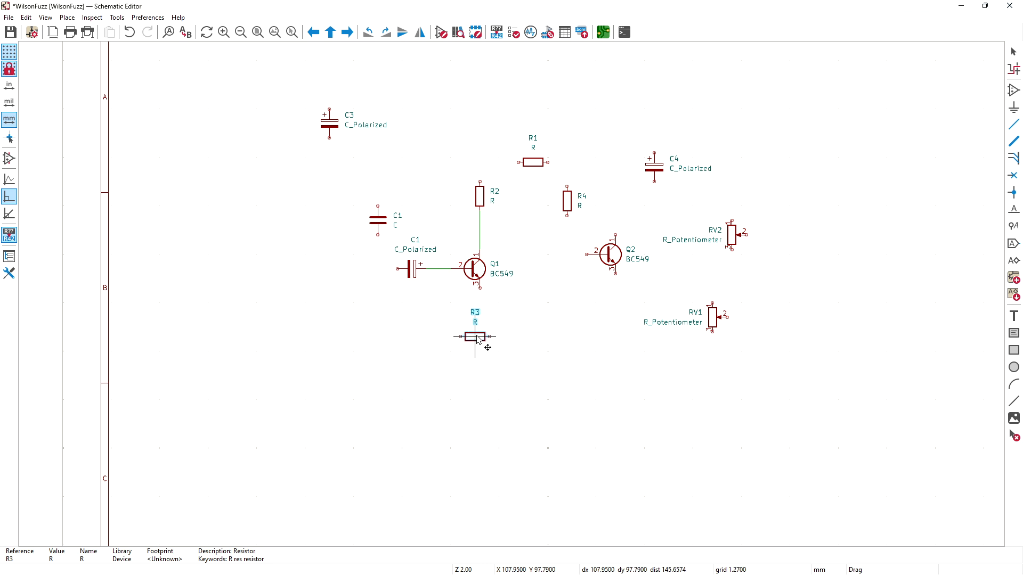
click(477, 342)
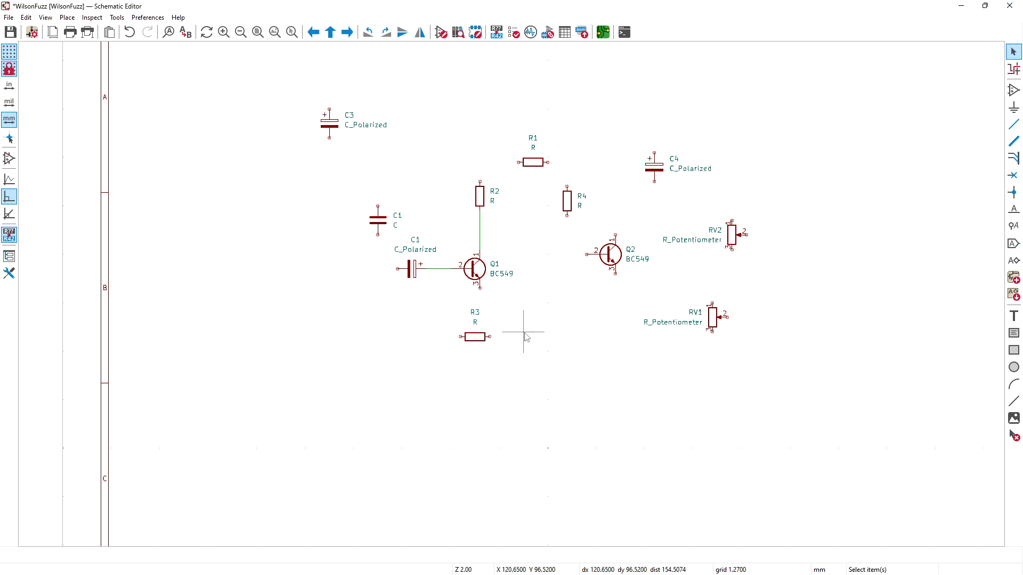
click(461, 337)
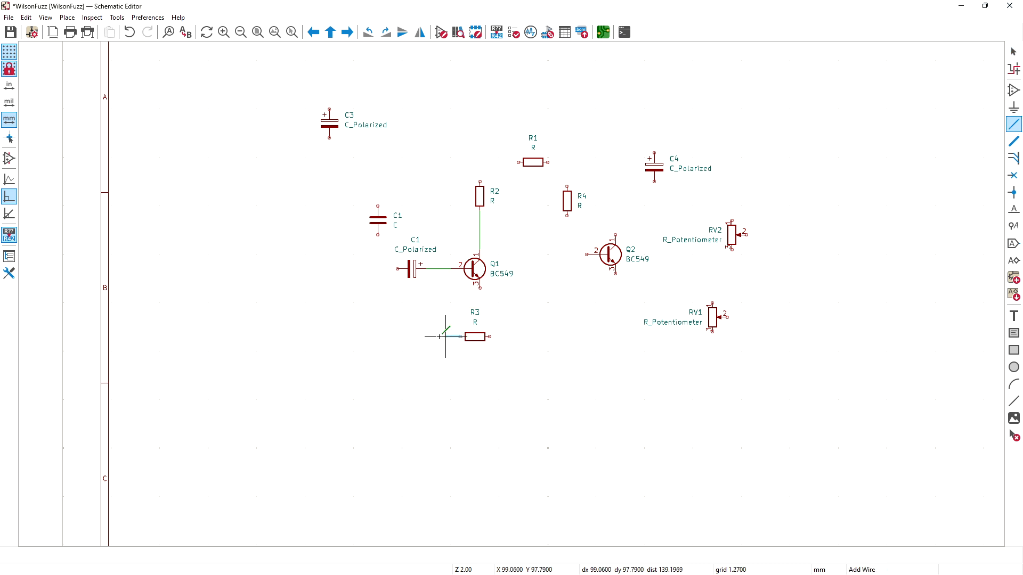
click(436, 270)
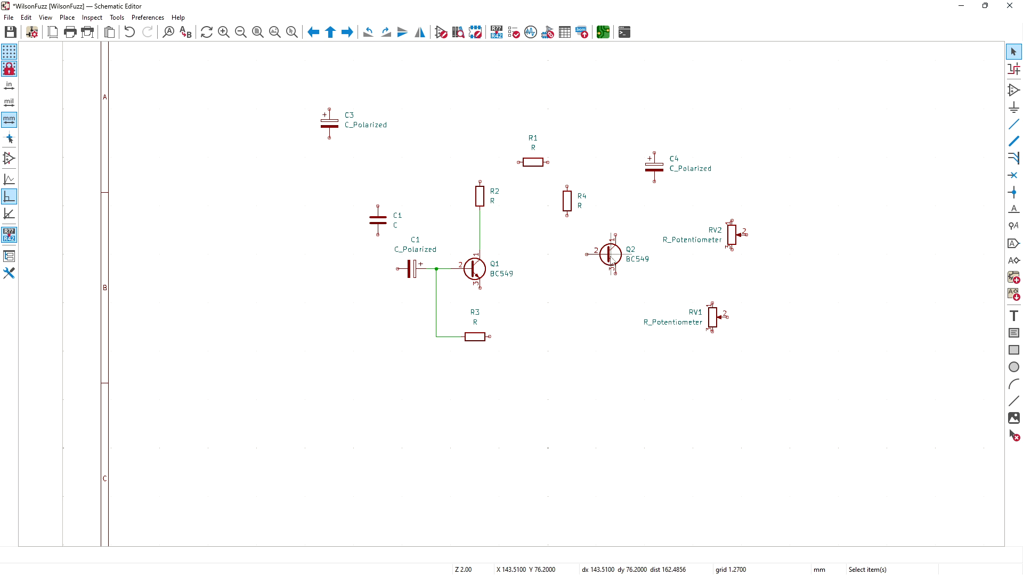
Step: Move Q2 closer to Q1 and align R4 directly above pin 1 of Q2
click(615, 257)
drag(614, 256, 571, 250)
click(569, 203)
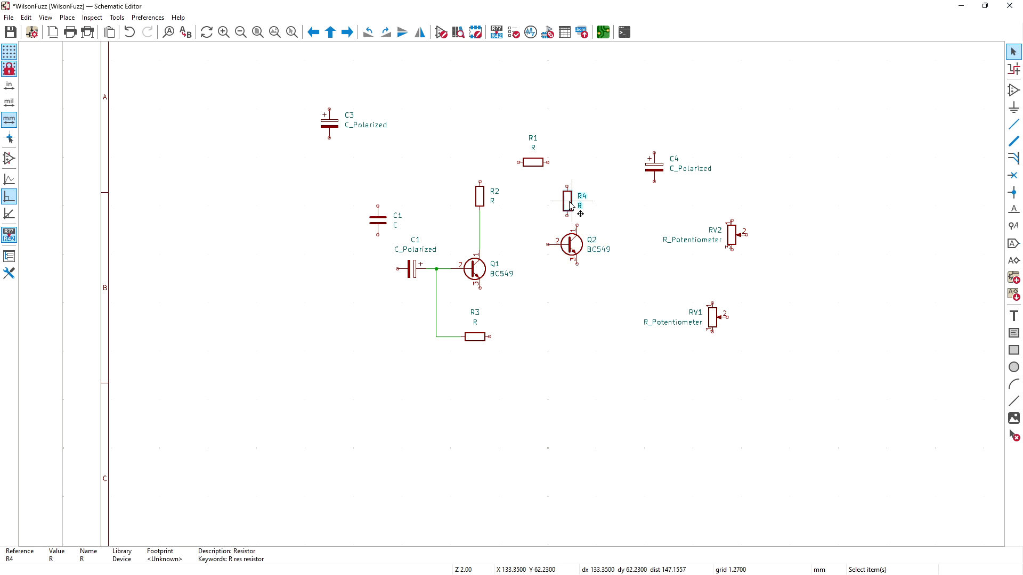
drag(568, 201, 577, 196)
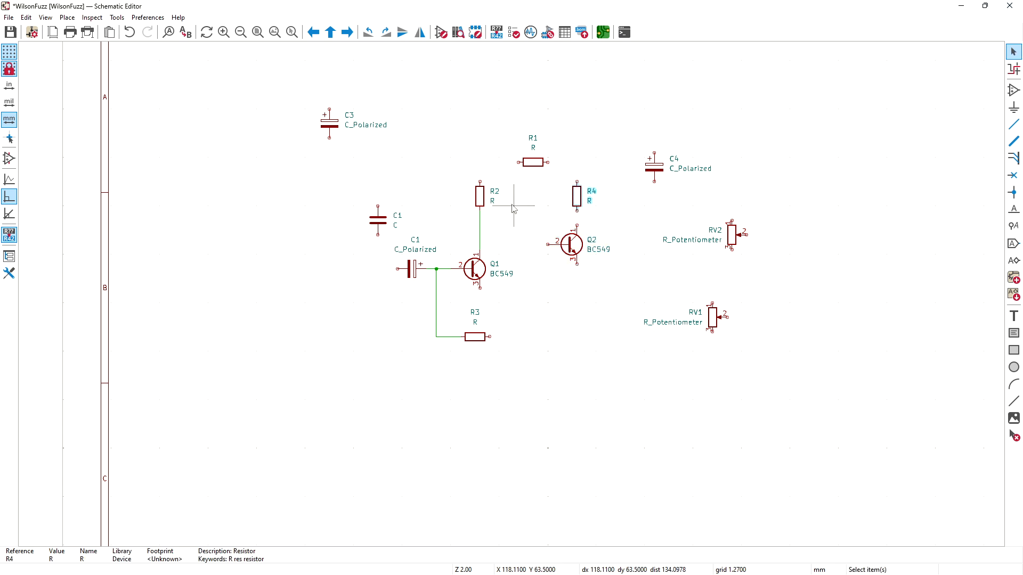
Step: Wire R1 between the upper pins of R2 and R4, and connect R4's lower pin to pin 1 of Q2
key(w)
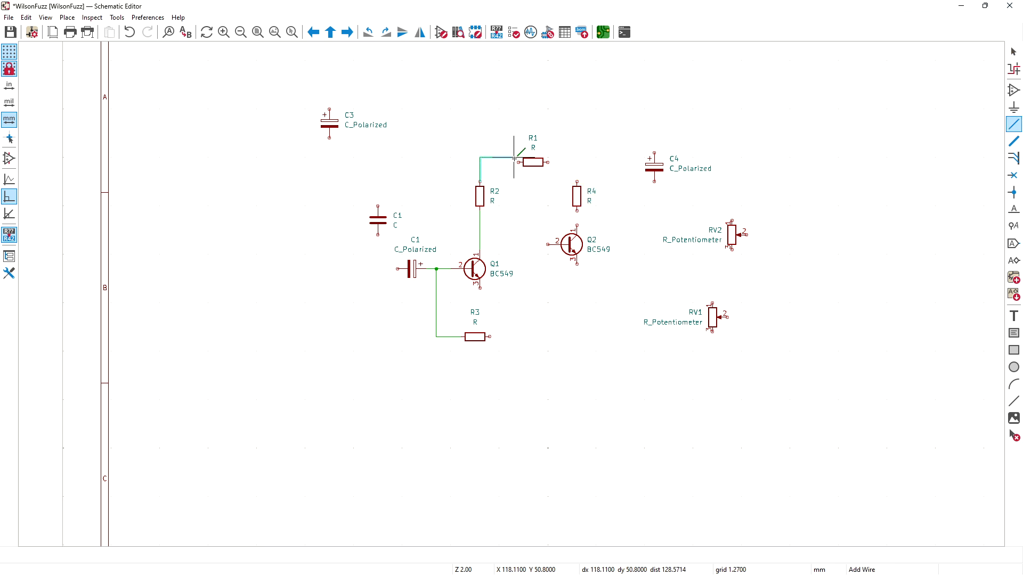
click(519, 161)
key(w)
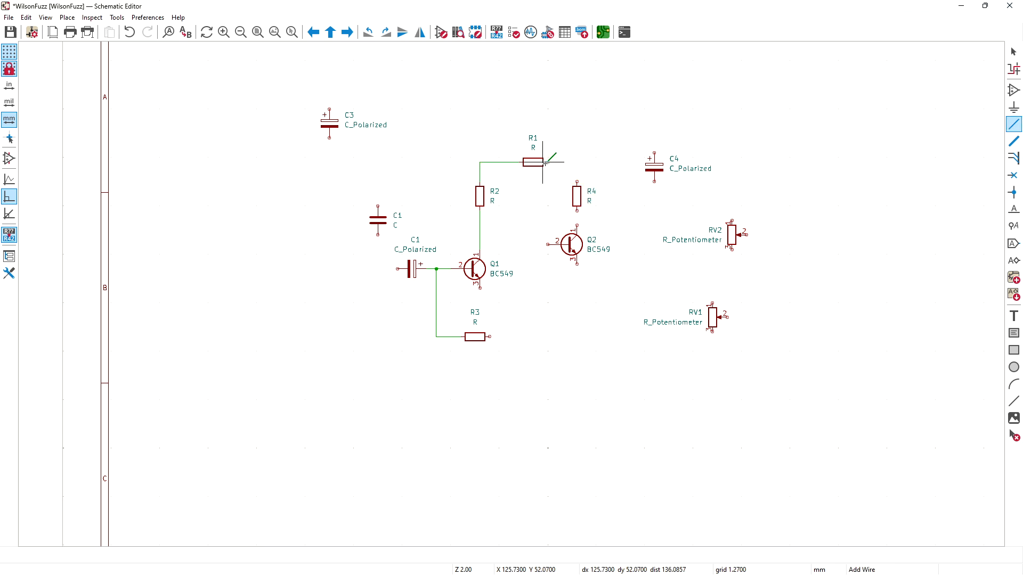
click(576, 182)
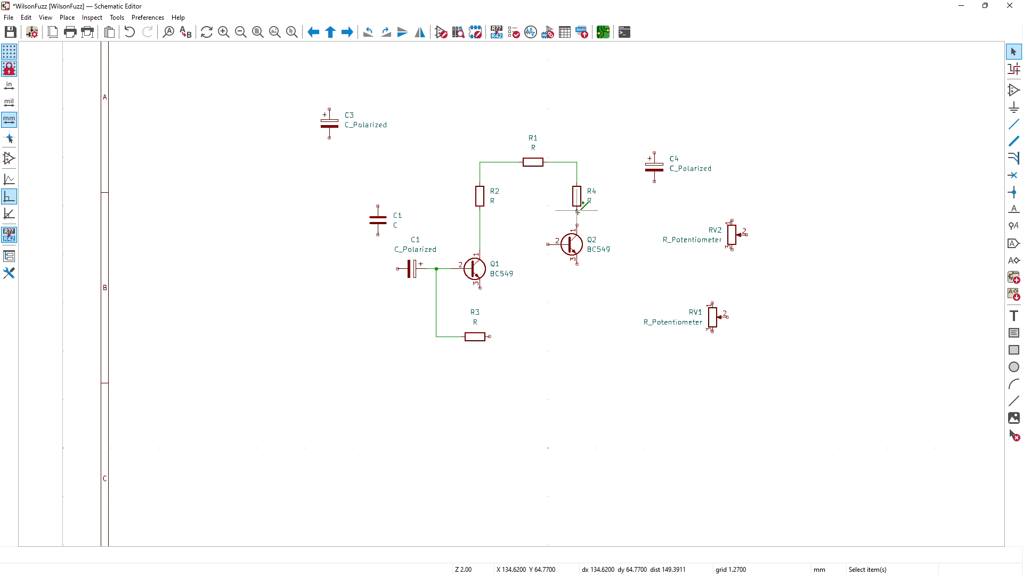
key(Escape)
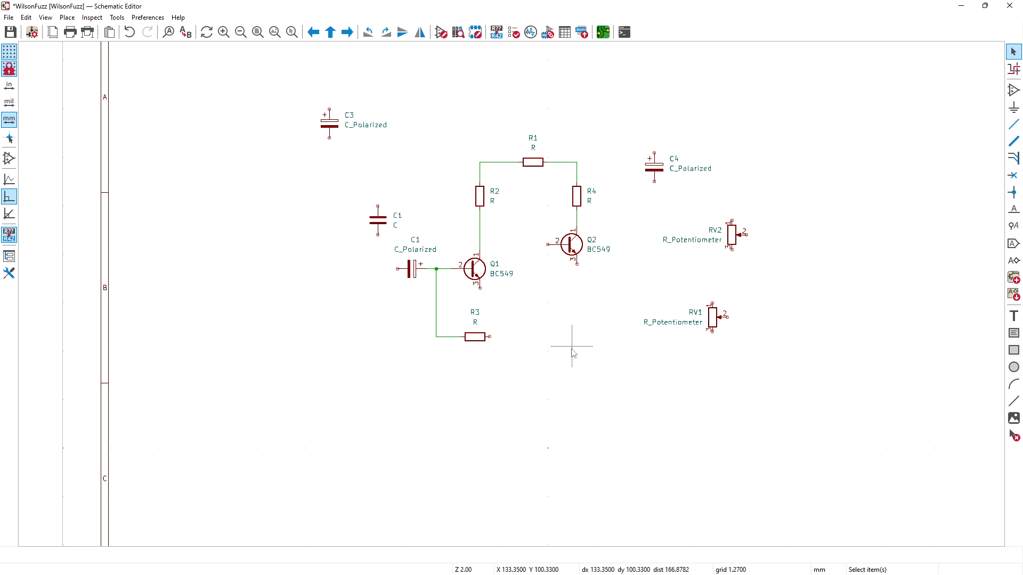
Step: Draw a practice wire with free ends in the empty area below Q2 and RV1, and undo it
key(w)
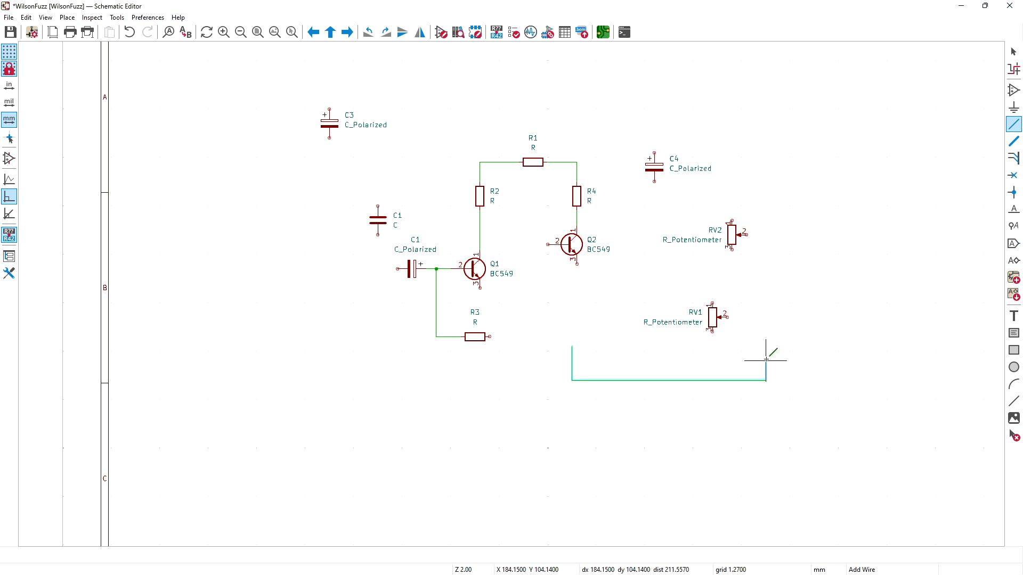
right_click(770, 333)
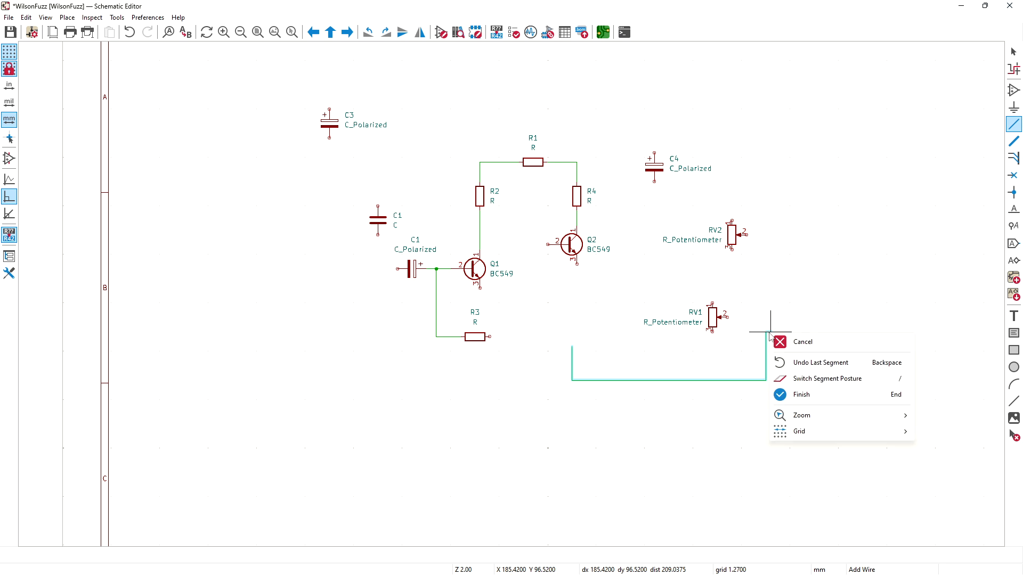
click(802, 395)
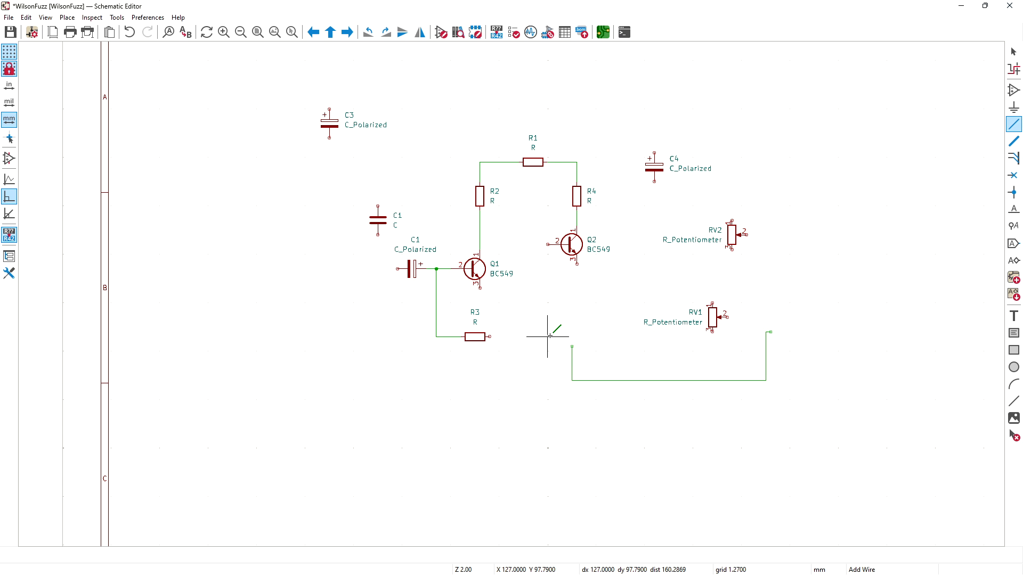
key(Escape)
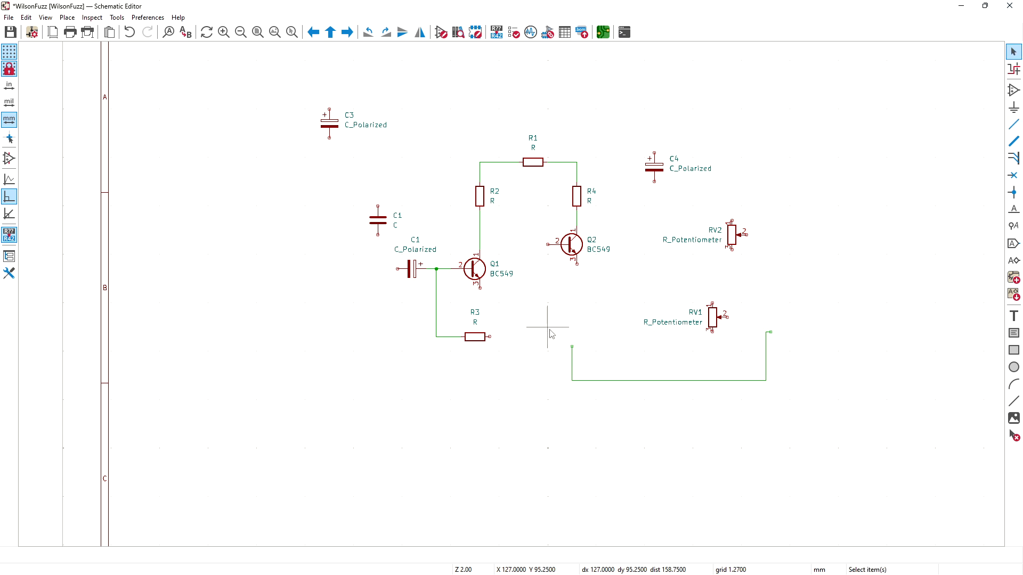
key(ctrl+z)
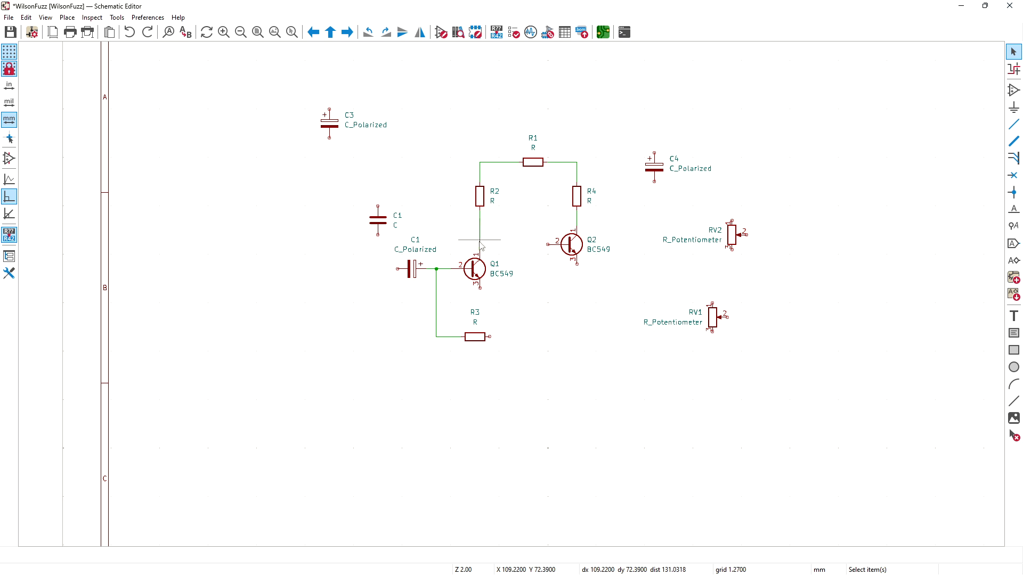
Step: Wire base pin 2 of Q2 to the vertical wire between R2 and pin 1 of Q1
click(547, 244)
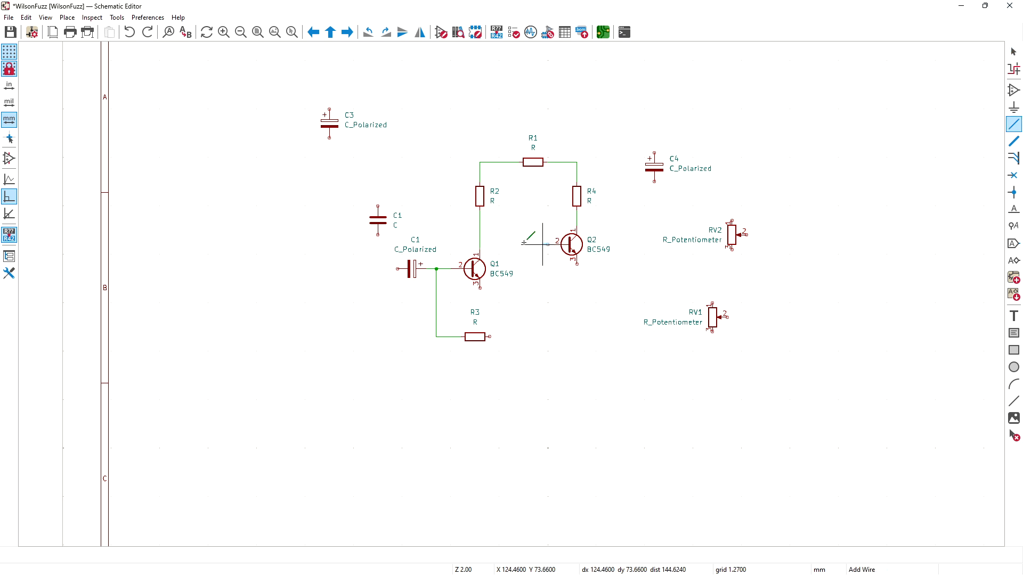
click(481, 245)
key(Escape)
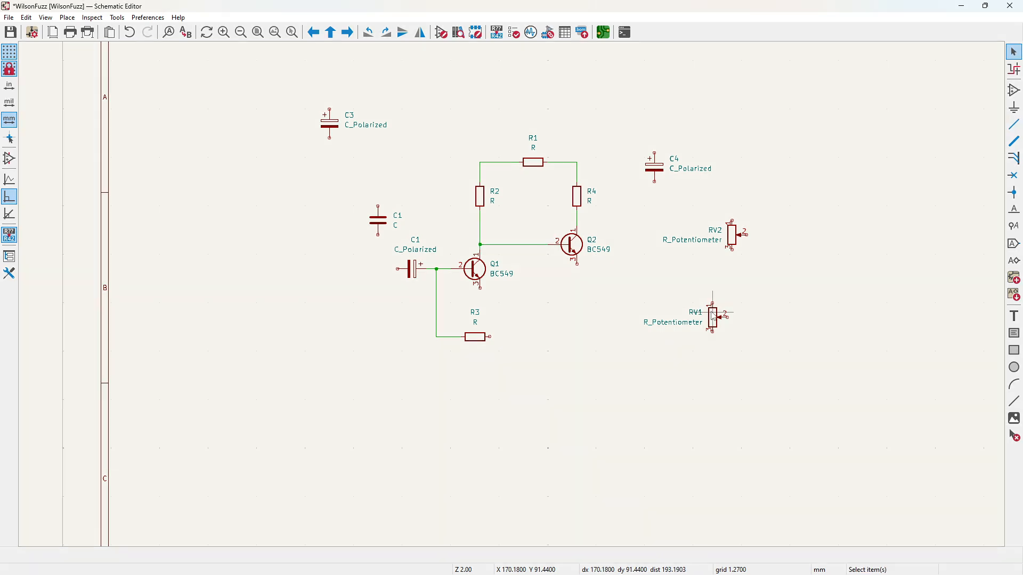
Step: Move potentiometer RV1 below Q2 and mirror it vertically so pin 3 faces up
drag(712, 320, 573, 376)
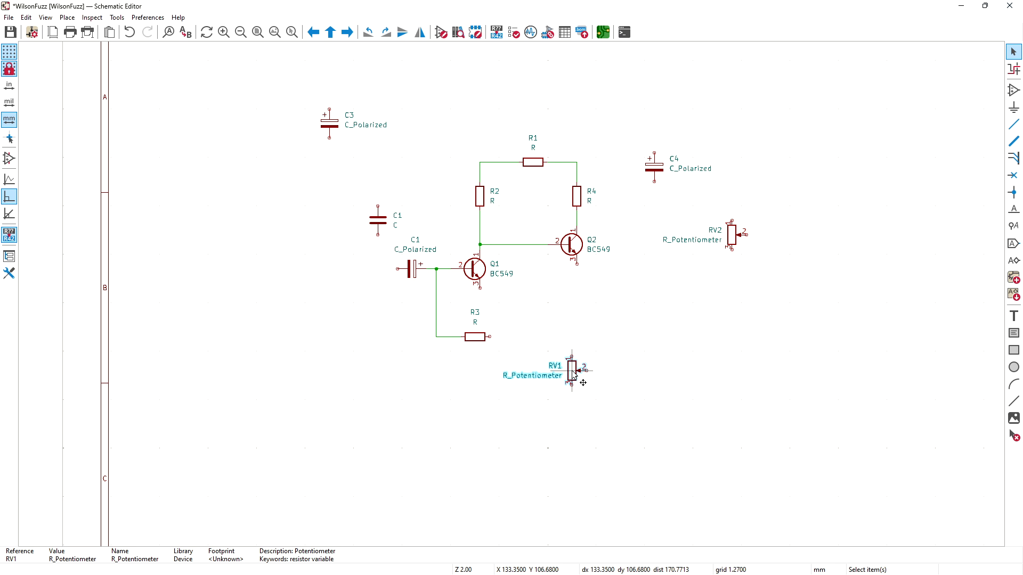
right_click(572, 374)
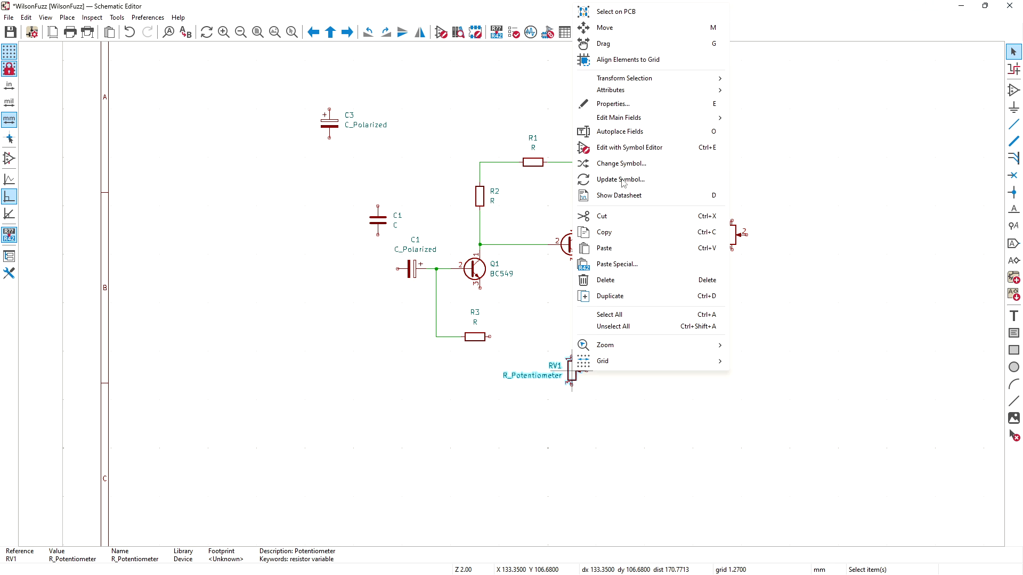
mouse_move(629, 78)
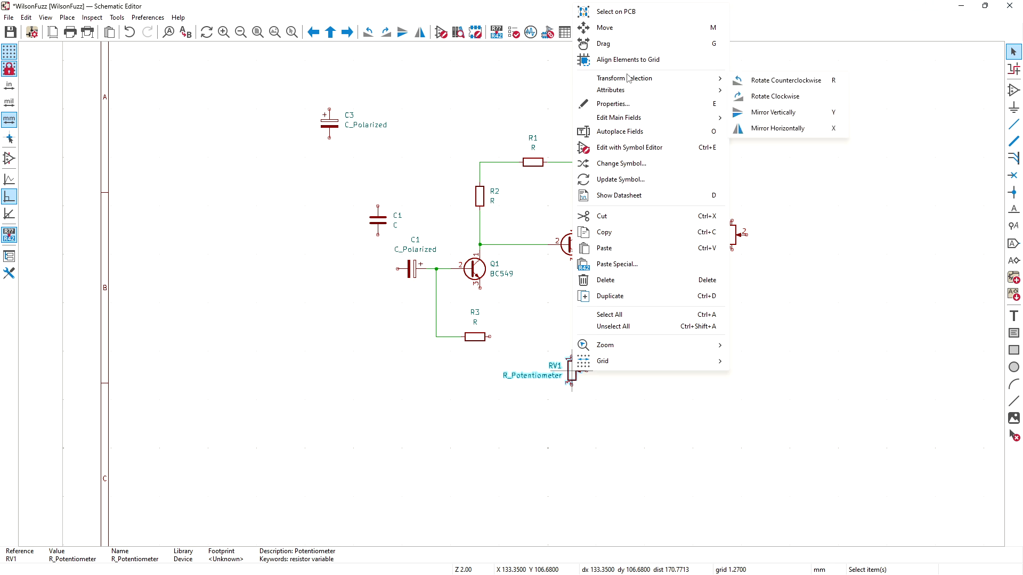
click(773, 113)
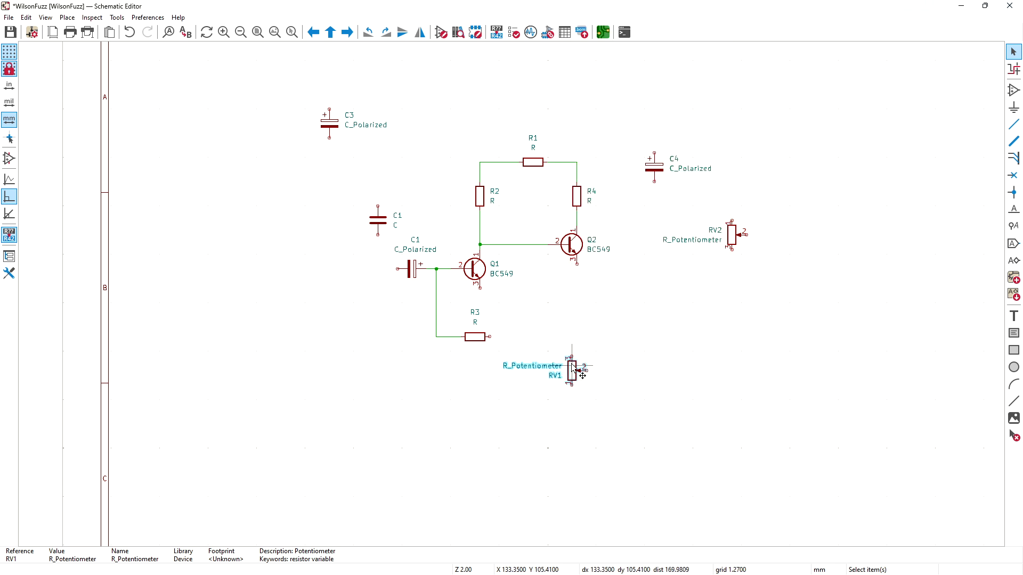
drag(571, 373, 574, 380)
Step: Wire pin 3 of Q2 to pin 3 of RV1 and align RV1 directly beneath the transistor pin with its wire attached
key(w)
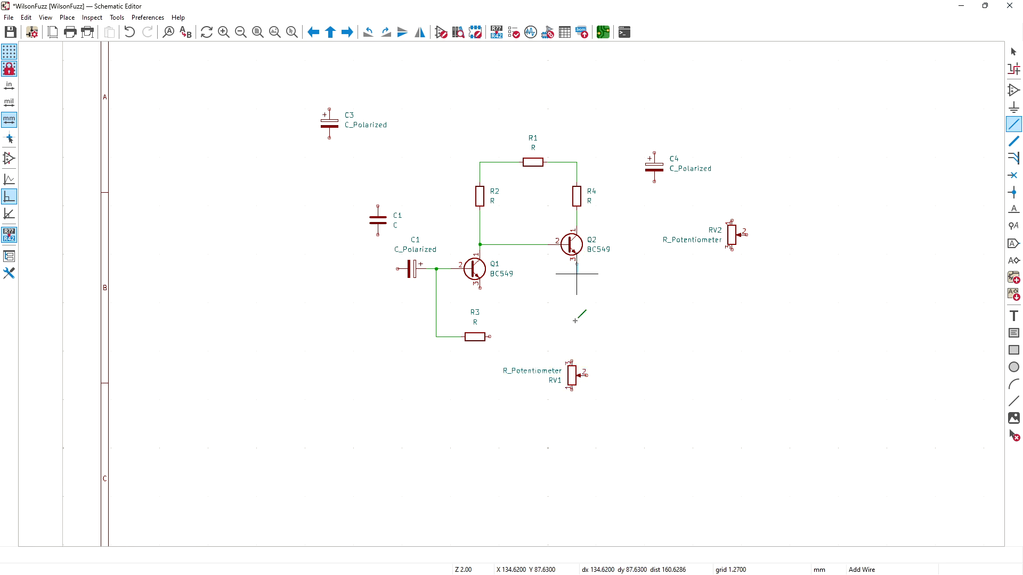
click(572, 360)
key(Escape)
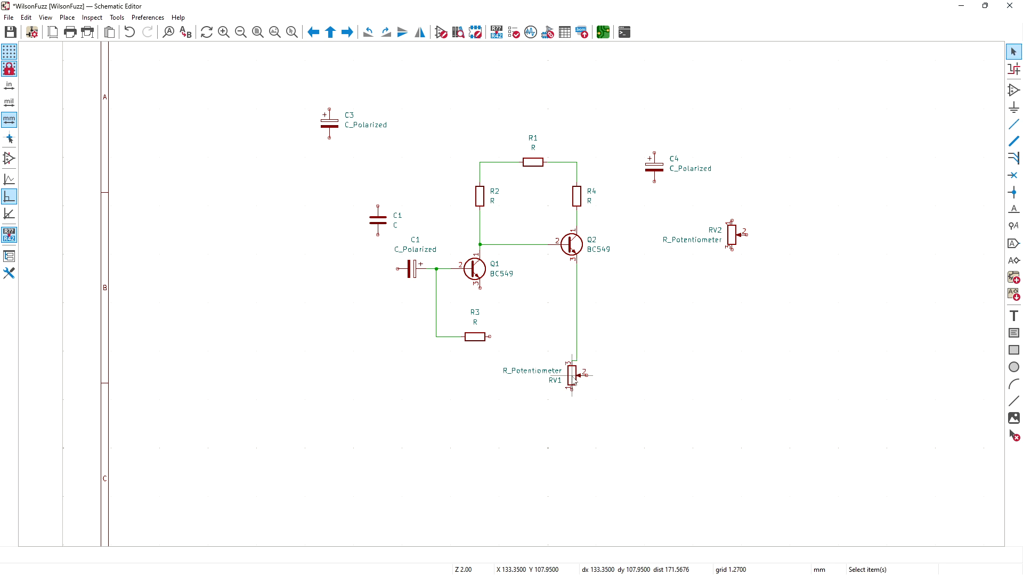
click(581, 387)
key(g)
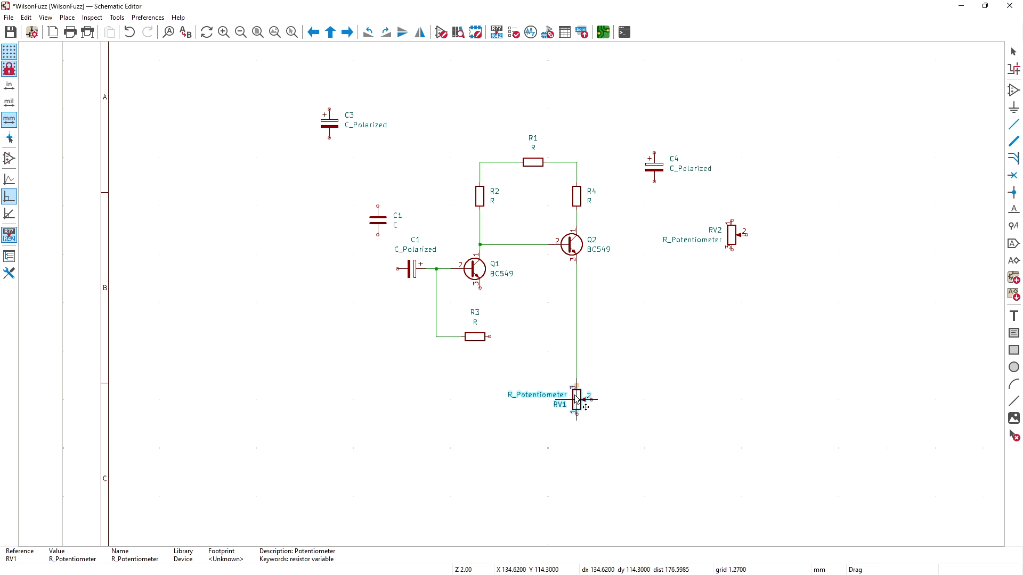
click(575, 387)
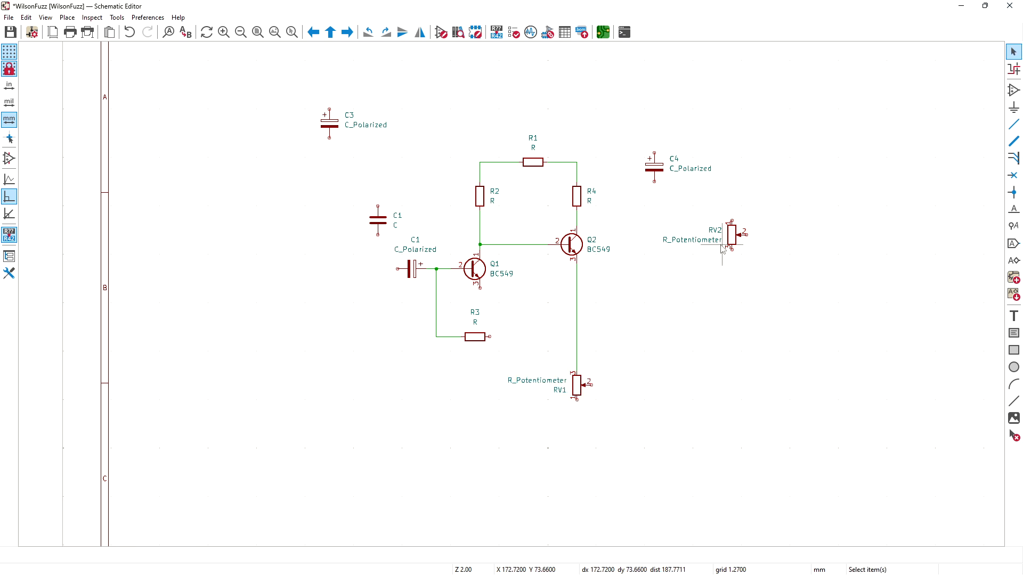
Step: Mirror potentiometer RV2 vertically so pin 3 faces up, and move it slightly lower
click(734, 234)
key(x)
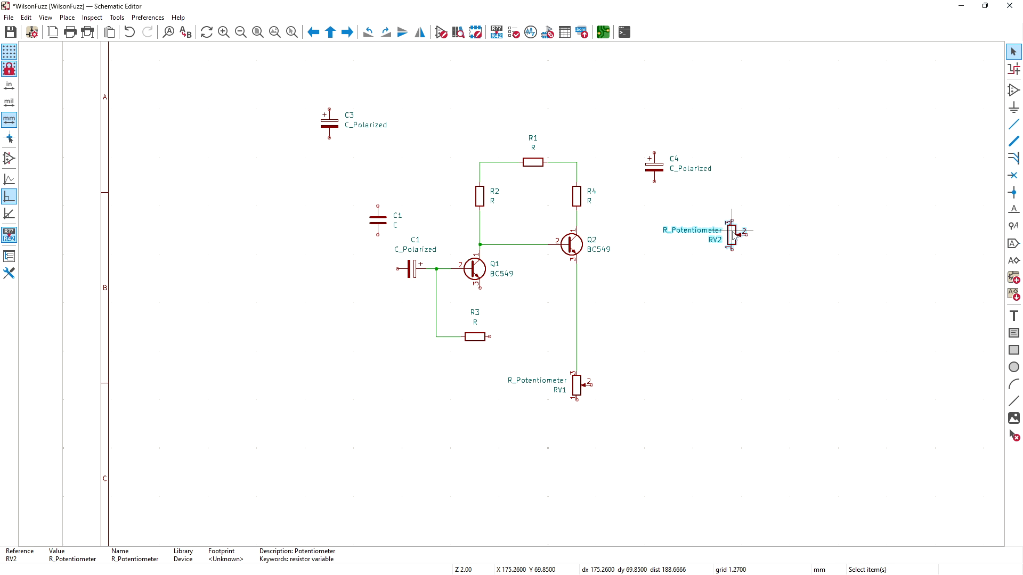
drag(734, 235, 738, 264)
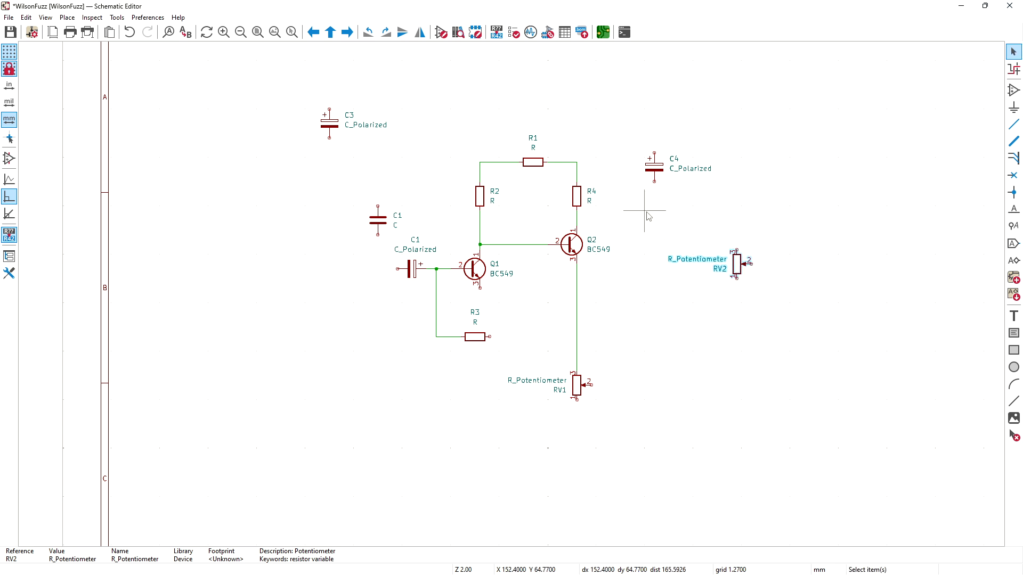
Step: Move C4 to the lower right of RV1 and place the unpolarized C1 horizontally to the upper right of R4
click(657, 171)
drag(656, 170, 632, 414)
click(380, 223)
drag(379, 223, 650, 183)
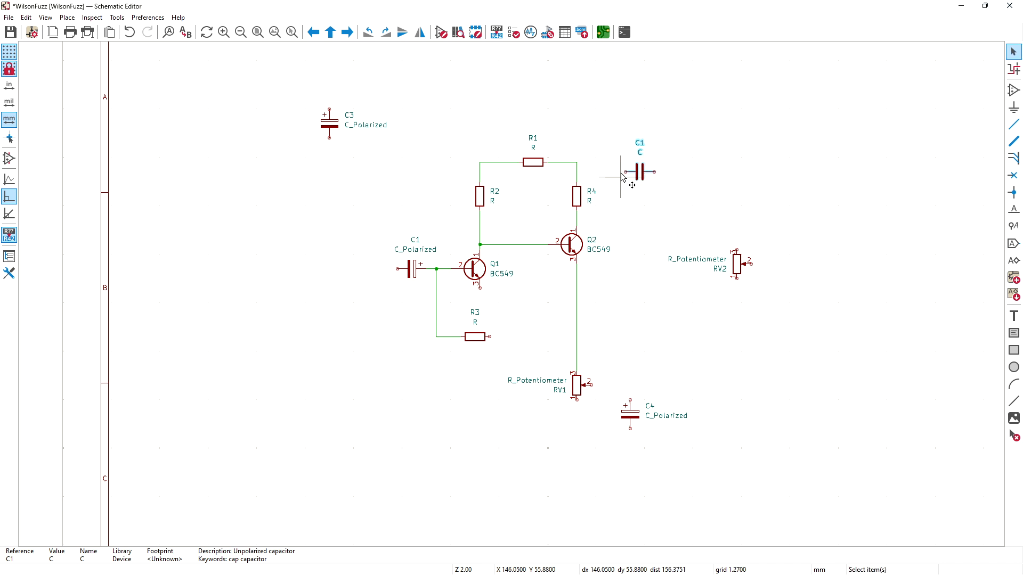
Step: Wire the left pin of the unpolarized C1 to the wire between R1 and R4
key(w)
click(577, 171)
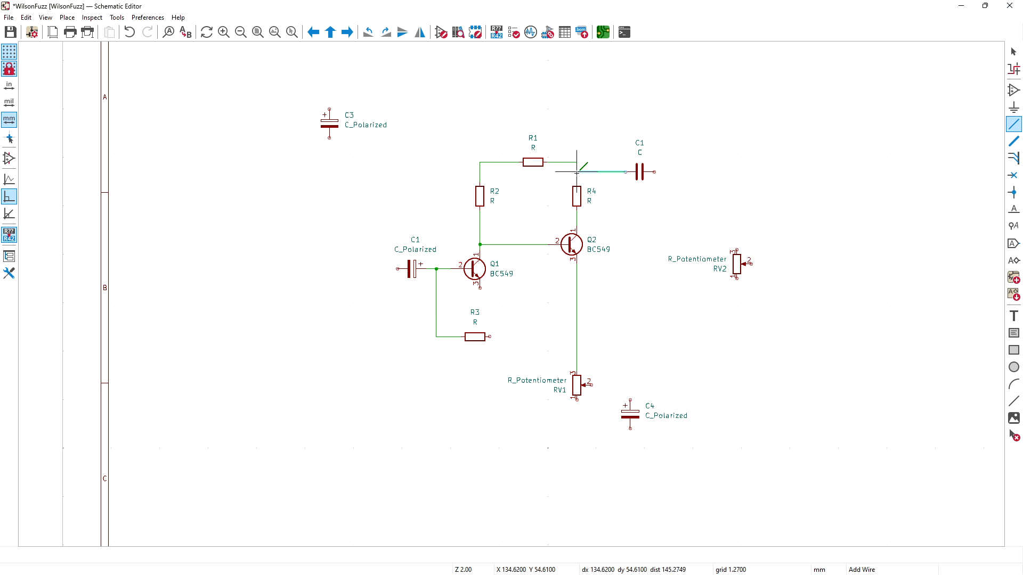
key(Escape)
Step: Move RV2 closer to Q2 and wire the right pin of the unpolarized C1 to pin 3 of RV2
click(739, 273)
drag(735, 266, 697, 263)
click(717, 216)
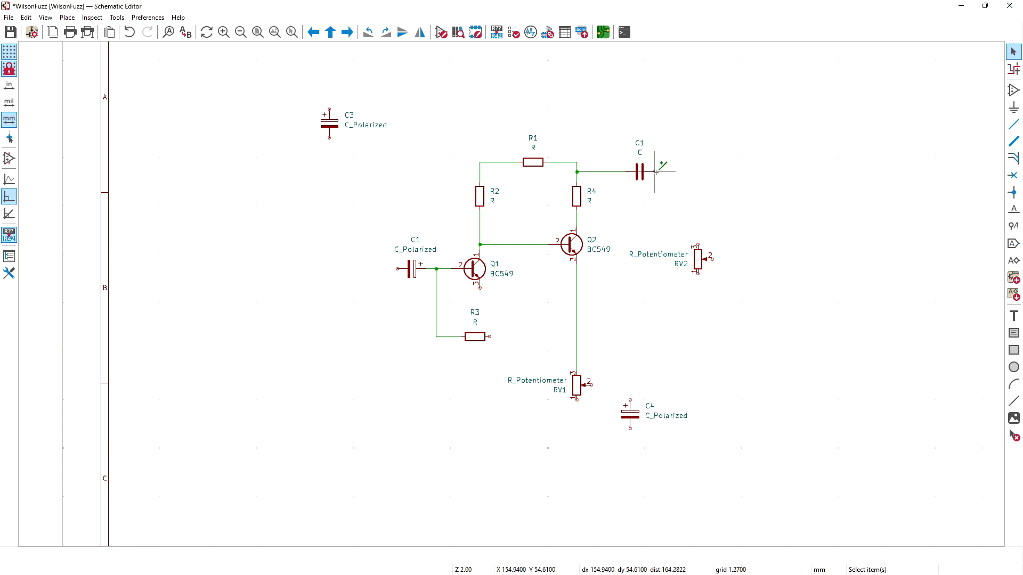
key(w)
click(698, 245)
key(Escape)
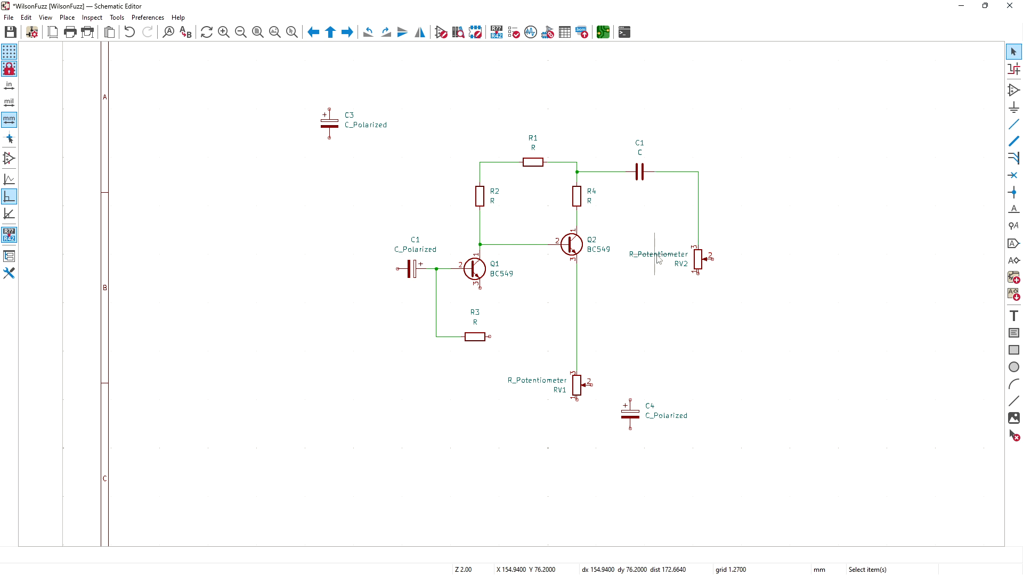
Step: Reposition RV2's labels, with the R_Potentiometer value at its upper right and the reference at its lower right
drag(659, 259, 761, 237)
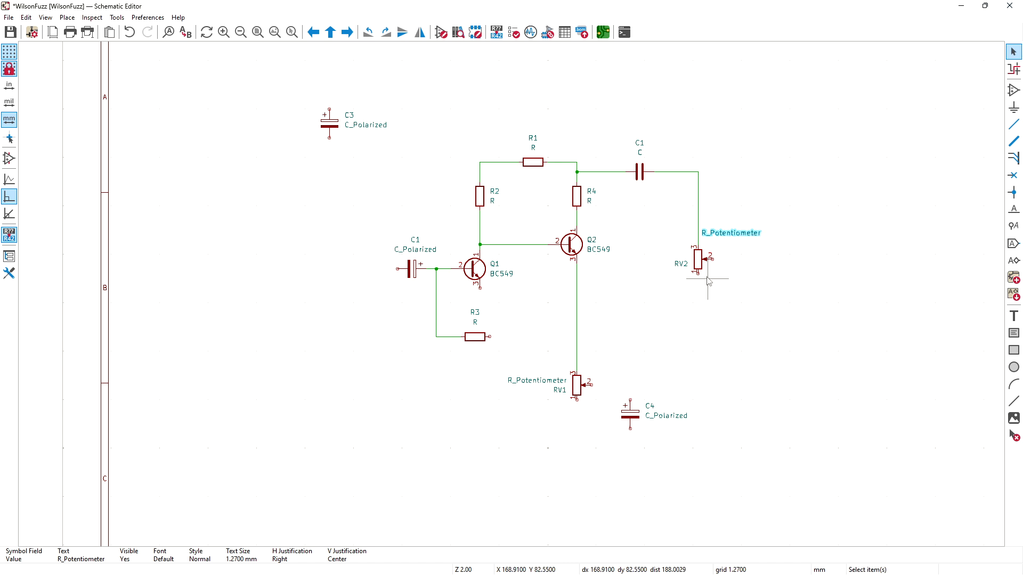
click(680, 265)
drag(680, 269, 723, 279)
click(740, 248)
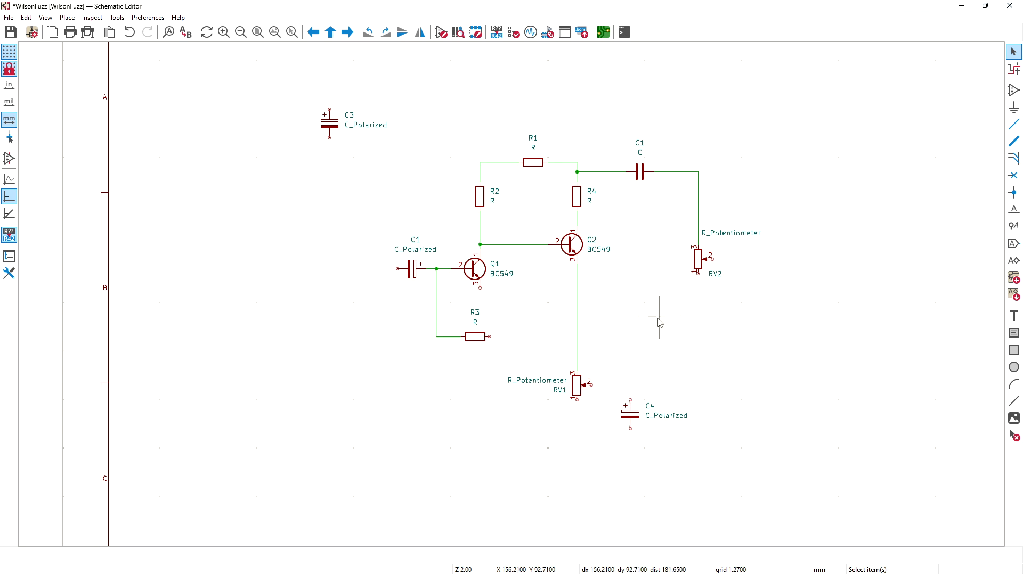
Step: Move C4 slightly closer to the lower right of RV1
drag(634, 418, 619, 419)
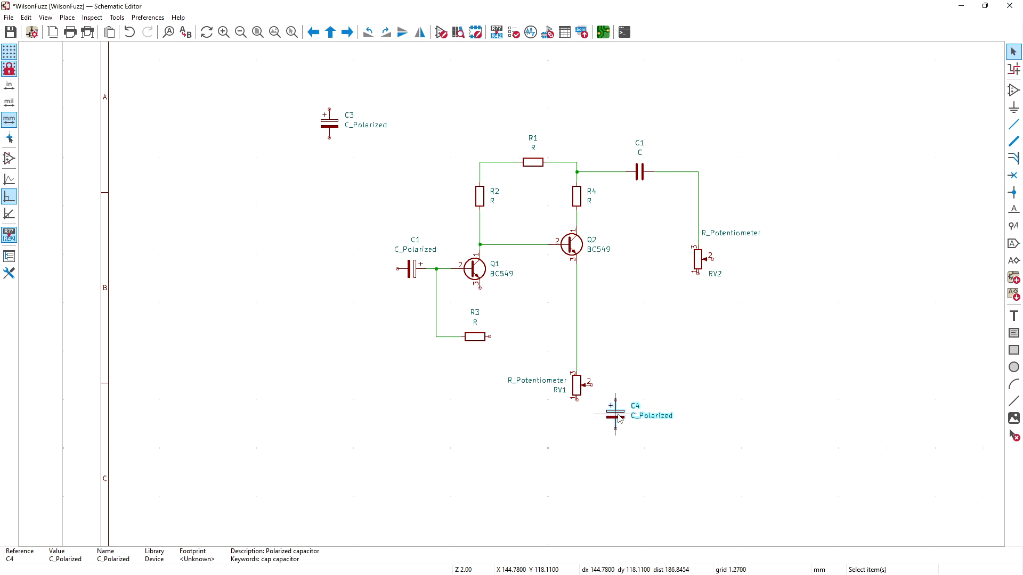
click(619, 419)
click(621, 382)
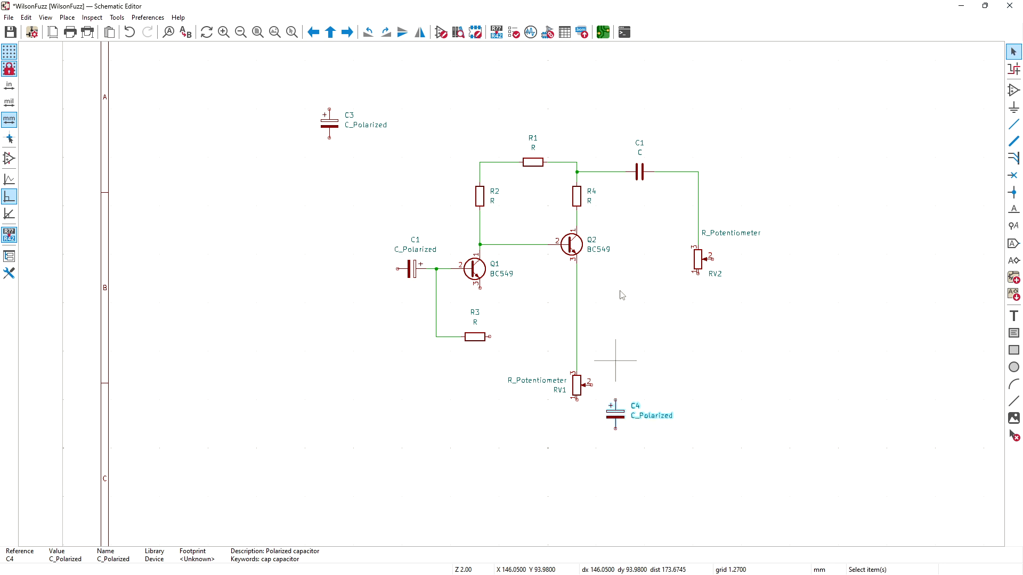
Step: Change the unpolarized C1's reference to C3 and the reference of C4 beside RV1 to C2
click(639, 144)
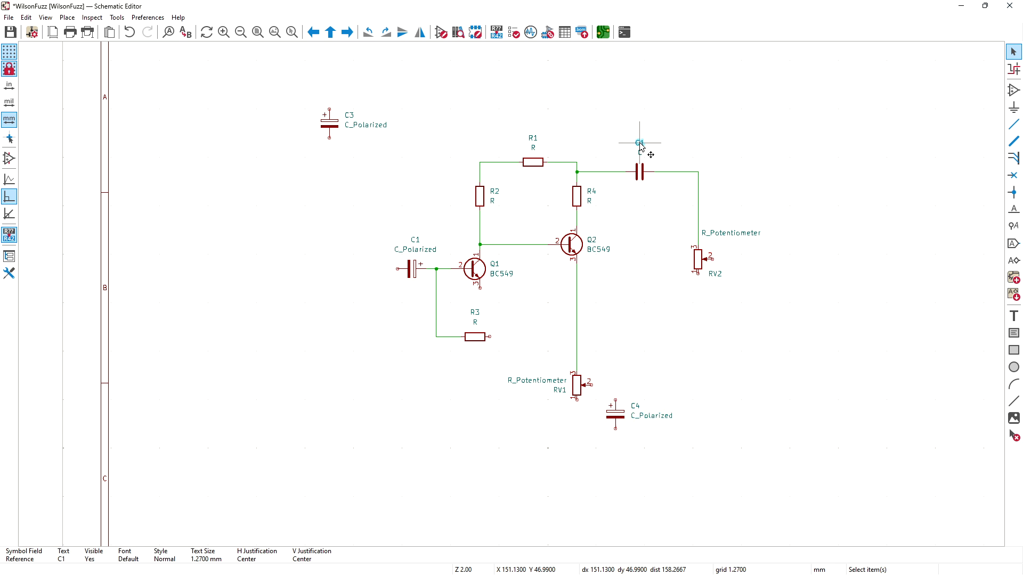
double_click(639, 144)
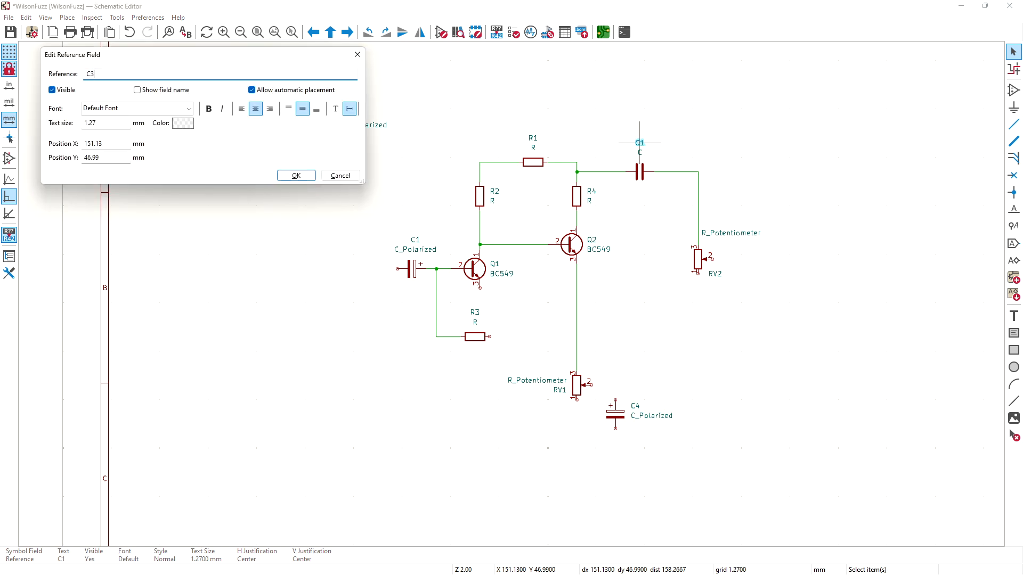
text(3)
key(Return)
click(645, 337)
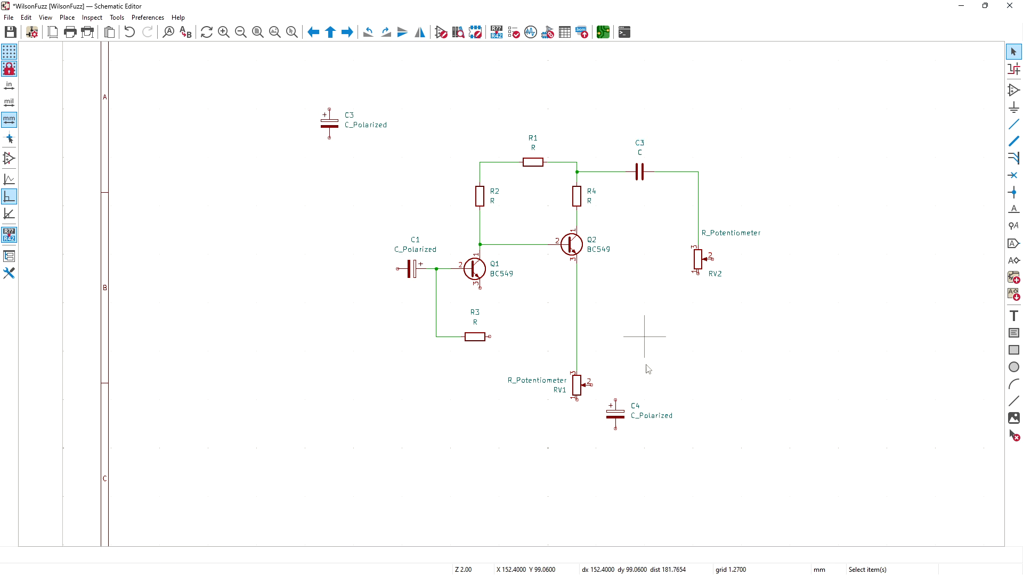
double_click(636, 407)
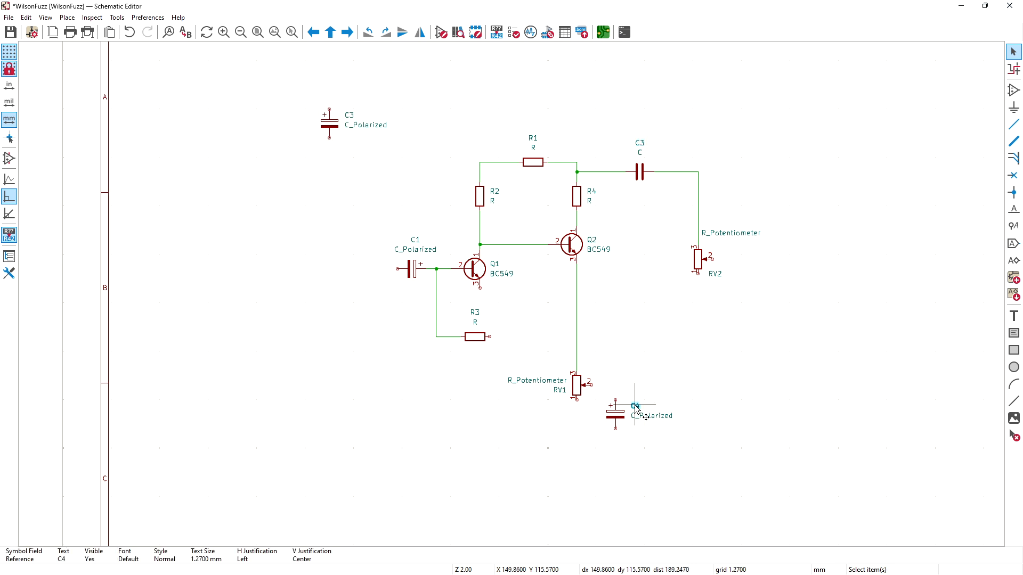
text(3)
key(Return)
Step: Wire RV1's pin 2 to the positive pin of C2 and RV1's pin 1 to C2's negative pin
key(w)
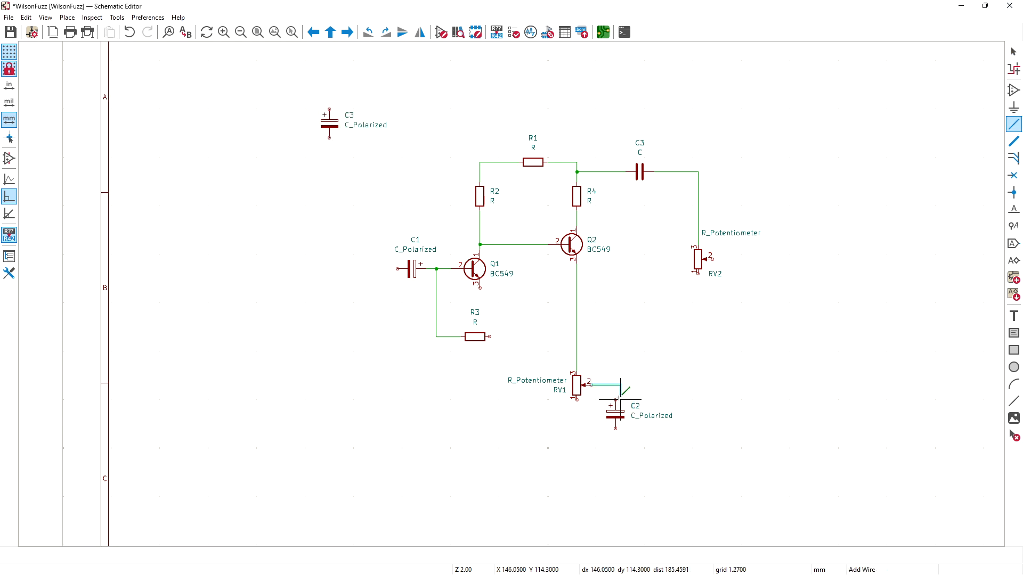
click(616, 400)
key(w)
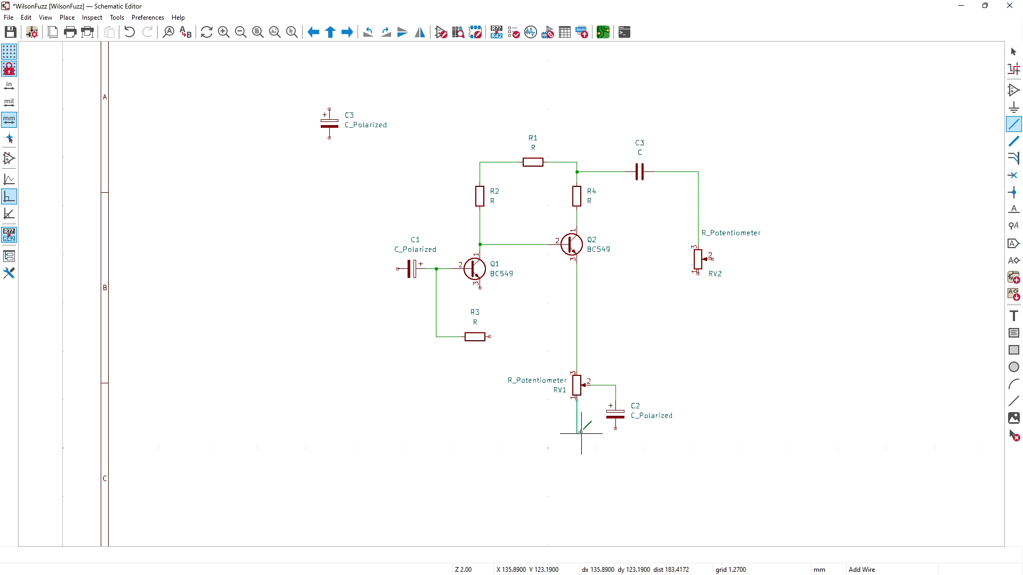
click(616, 428)
key(Escape)
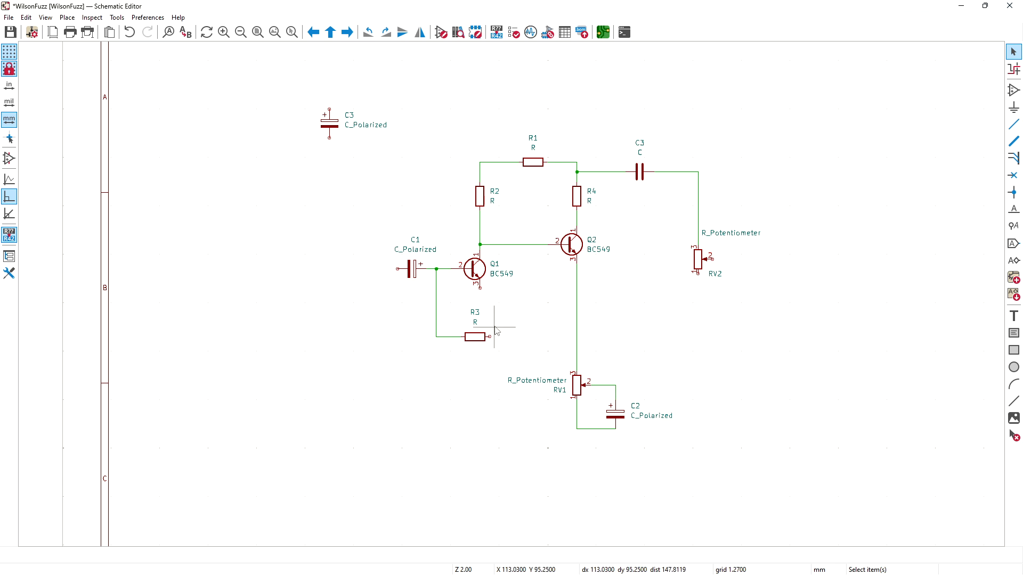
Step: Wire R3's free right pin to the vertical wire between Q2's emitter and RV1
key(w)
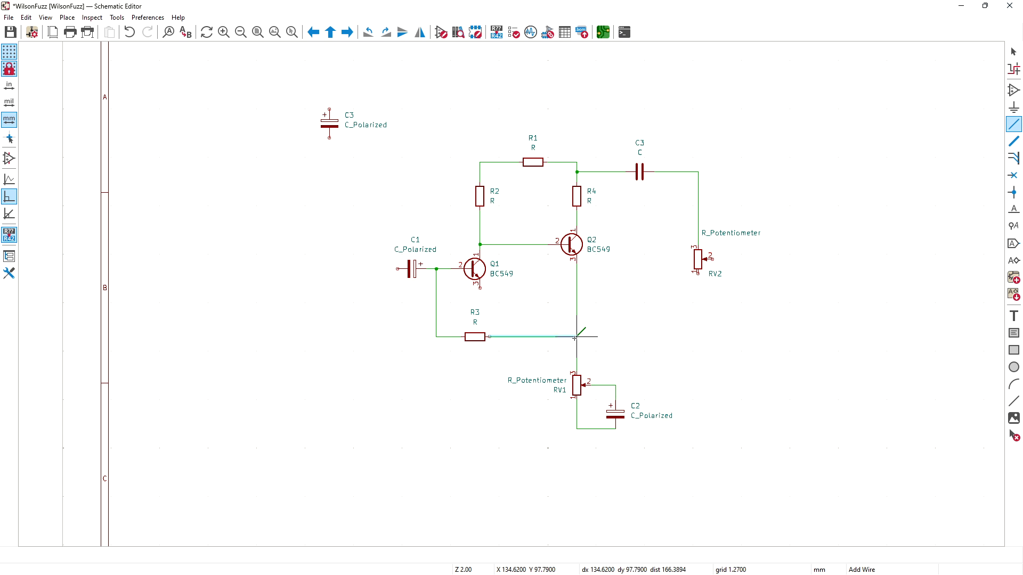
click(577, 337)
key(Escape)
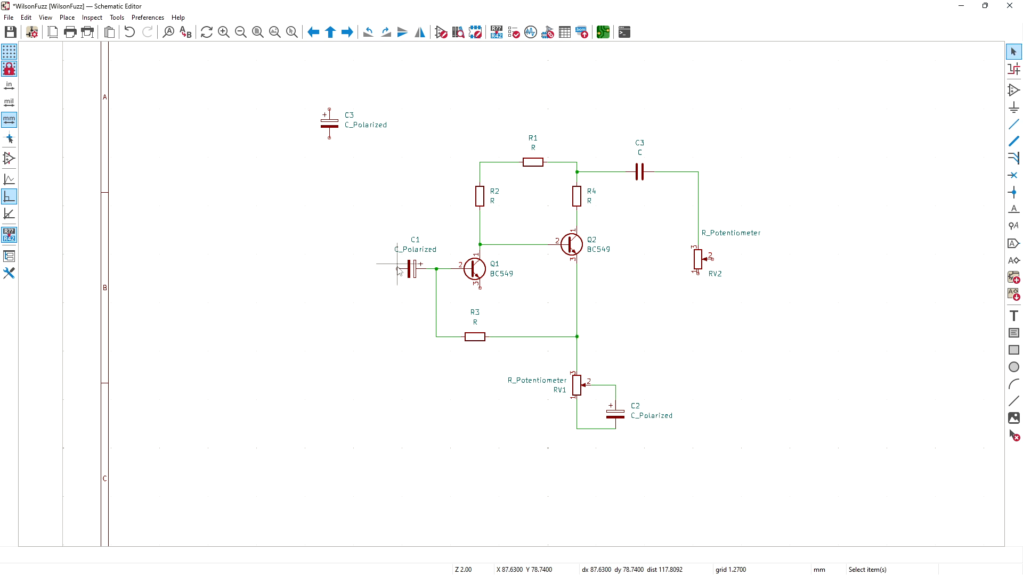
Step: Draw an open-ended wire leftward from the free left pin of C1
key(w)
right_click(344, 268)
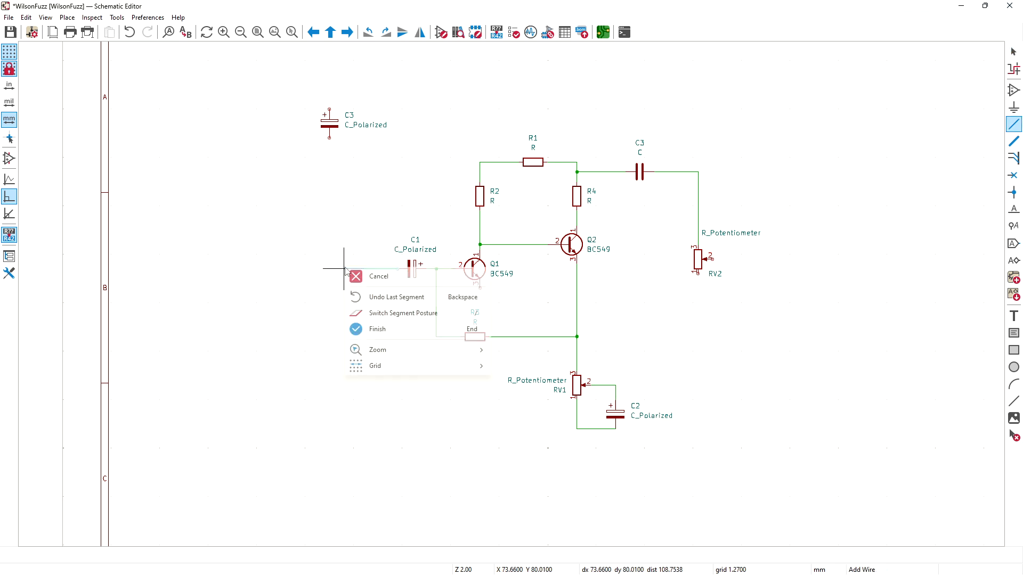
click(367, 330)
key(Escape)
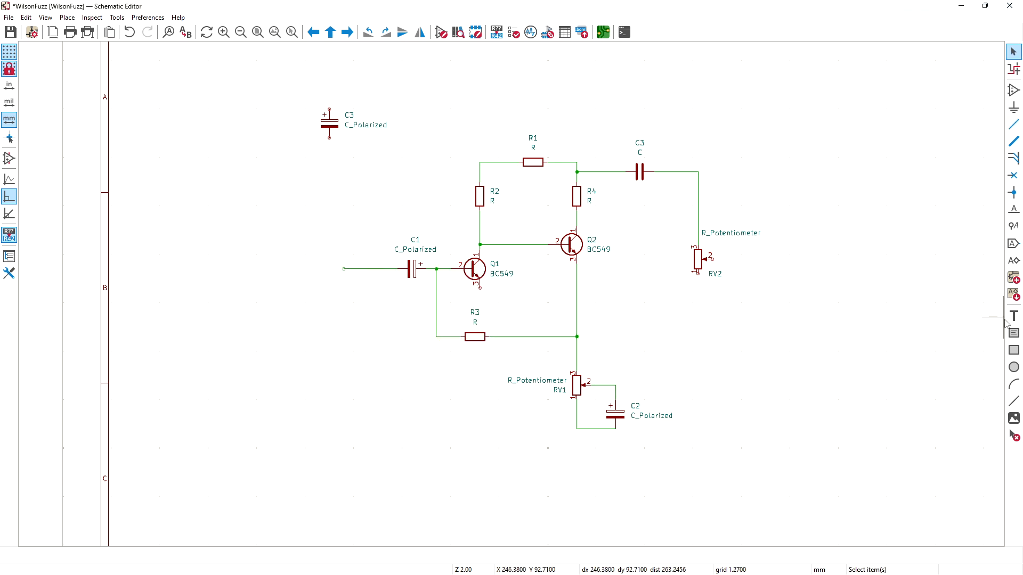
Step: Add a net label IN to the open wire to the left of C1
click(1014, 209)
click(629, 232)
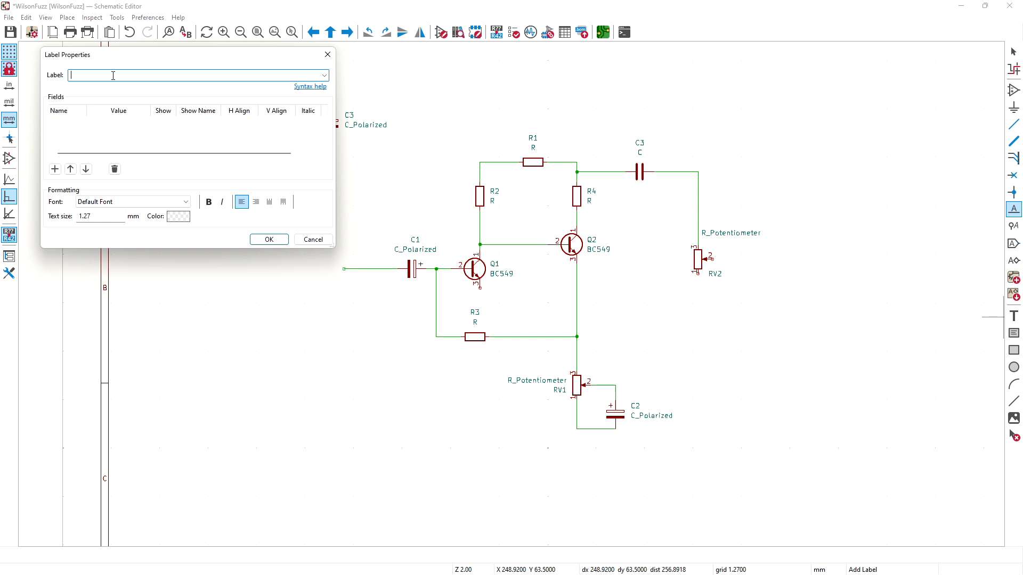
click(268, 239)
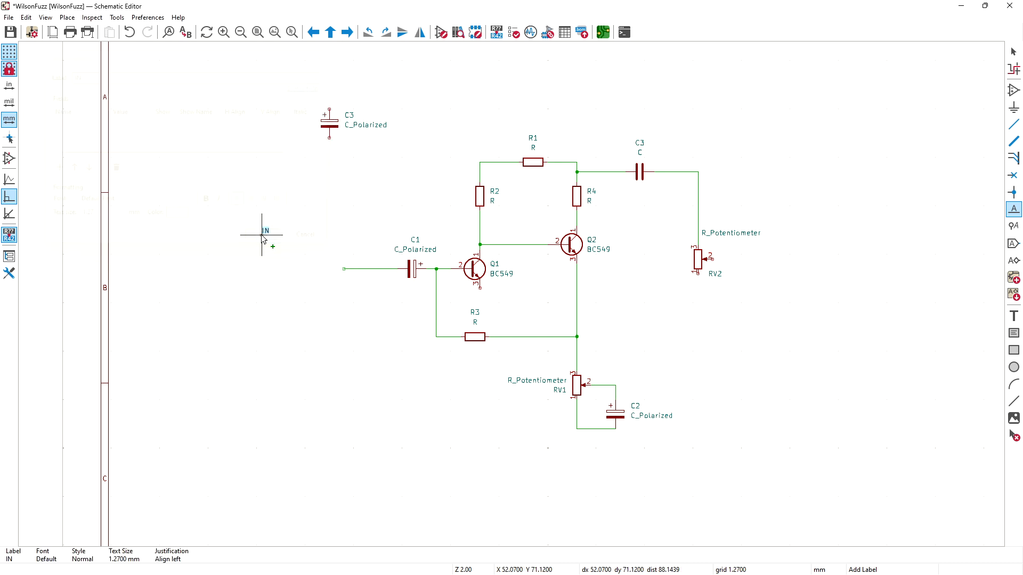
click(353, 269)
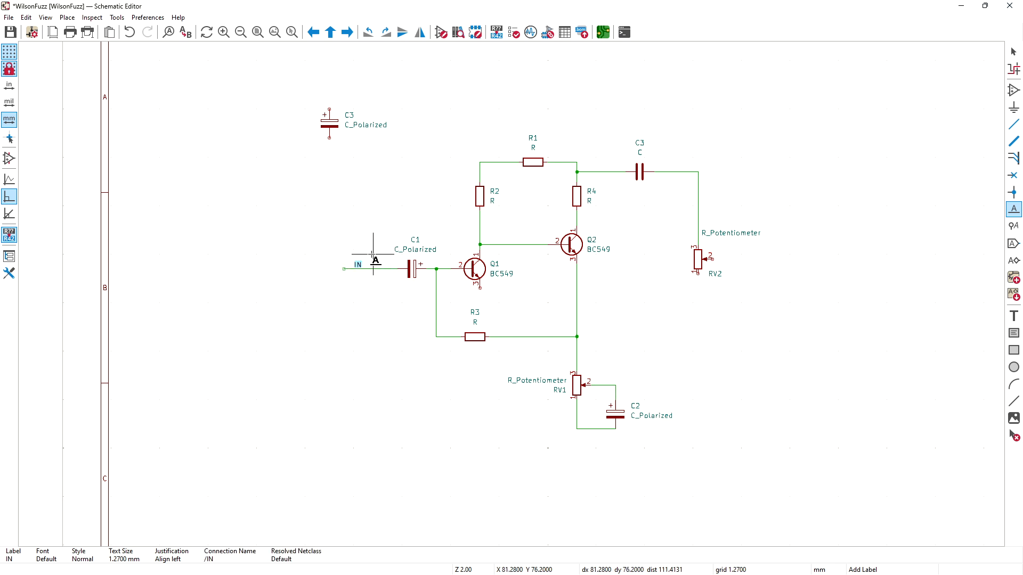
key(Escape)
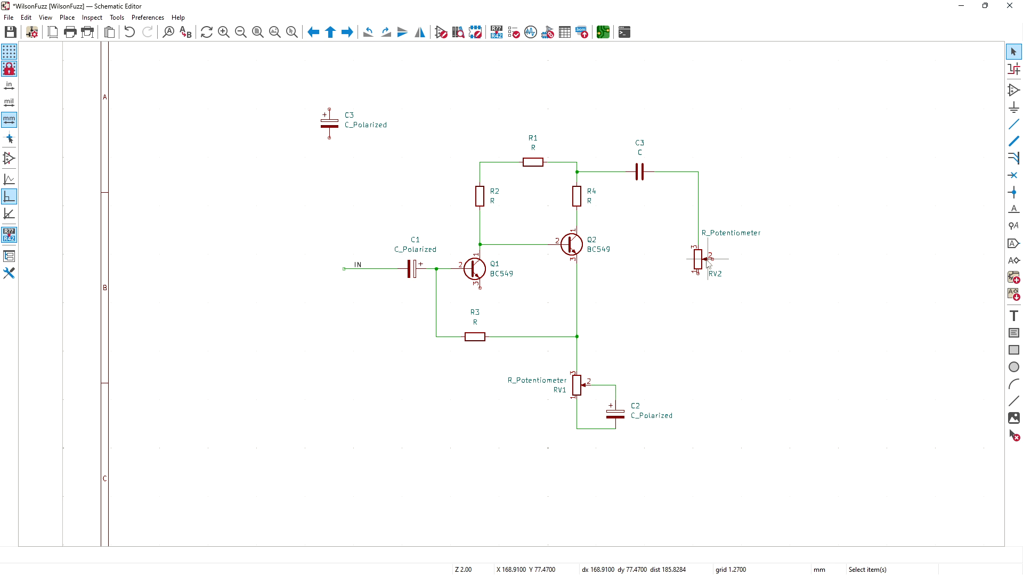
Step: Draw an open-ended wire rightward from pin 2 of RV2
key(w)
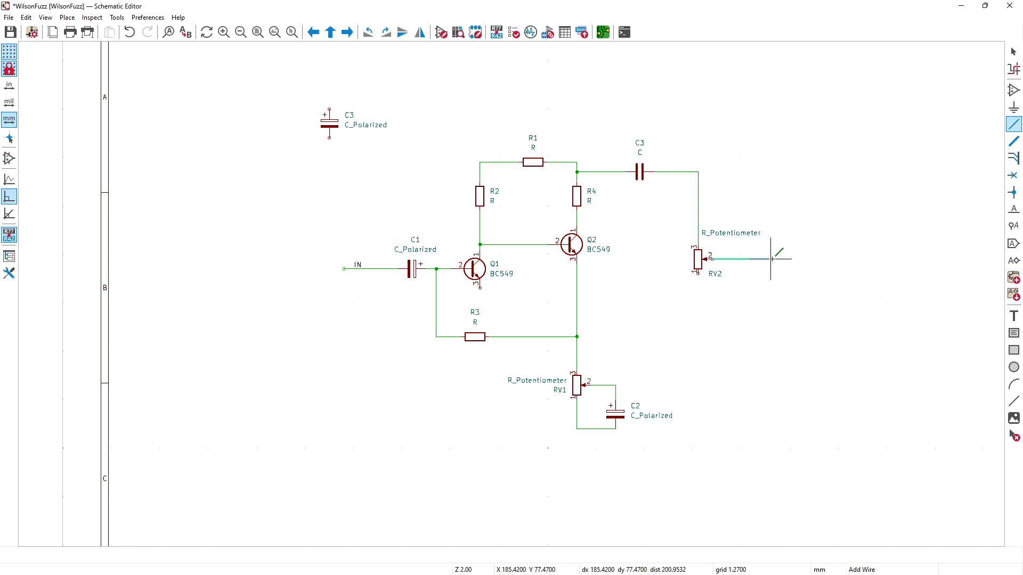
right_click(771, 259)
click(797, 322)
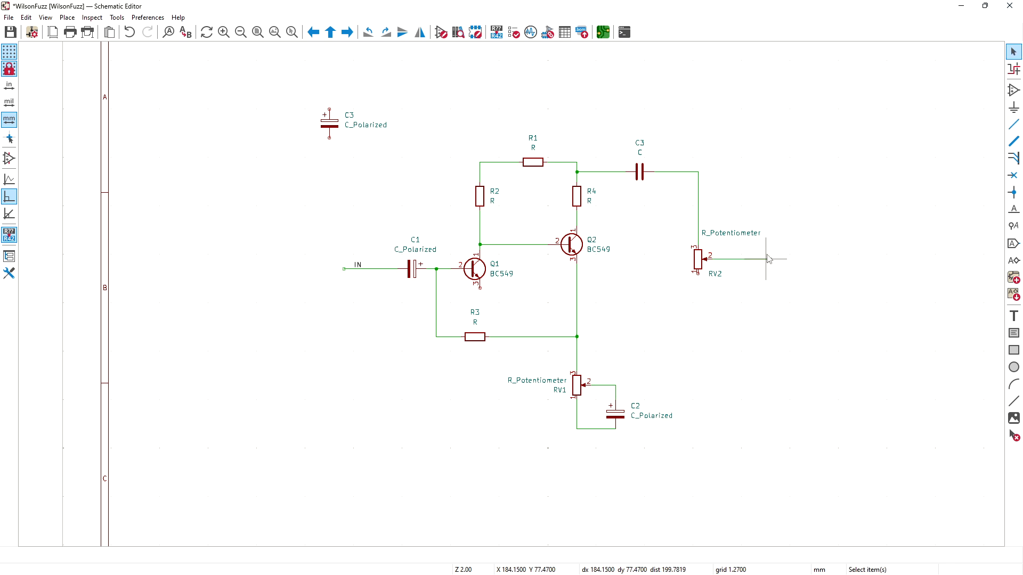
Step: Add a net label OUT near the end of the open wire from RV2
click(1014, 208)
click(777, 273)
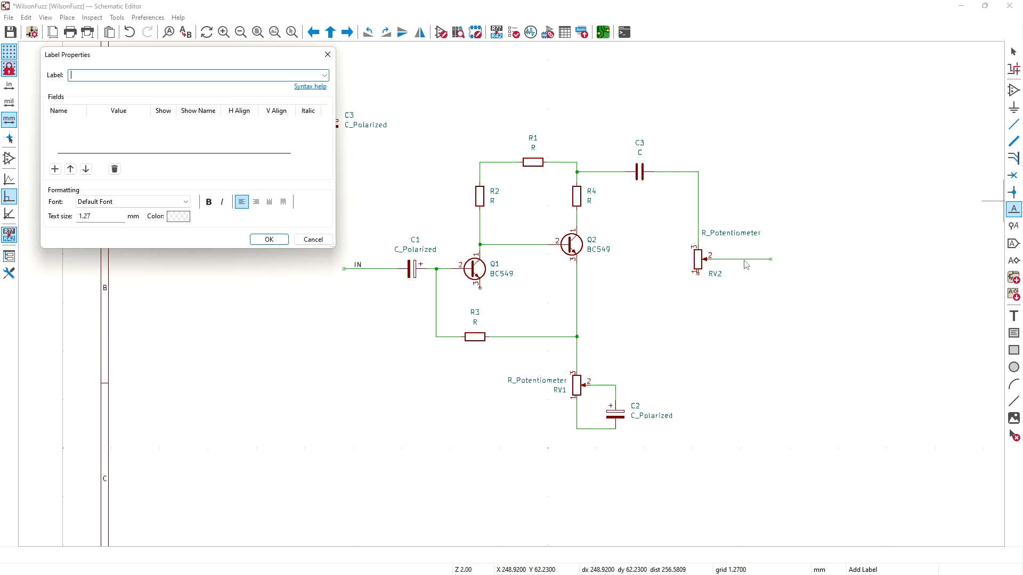
text(OUT)
key(Return)
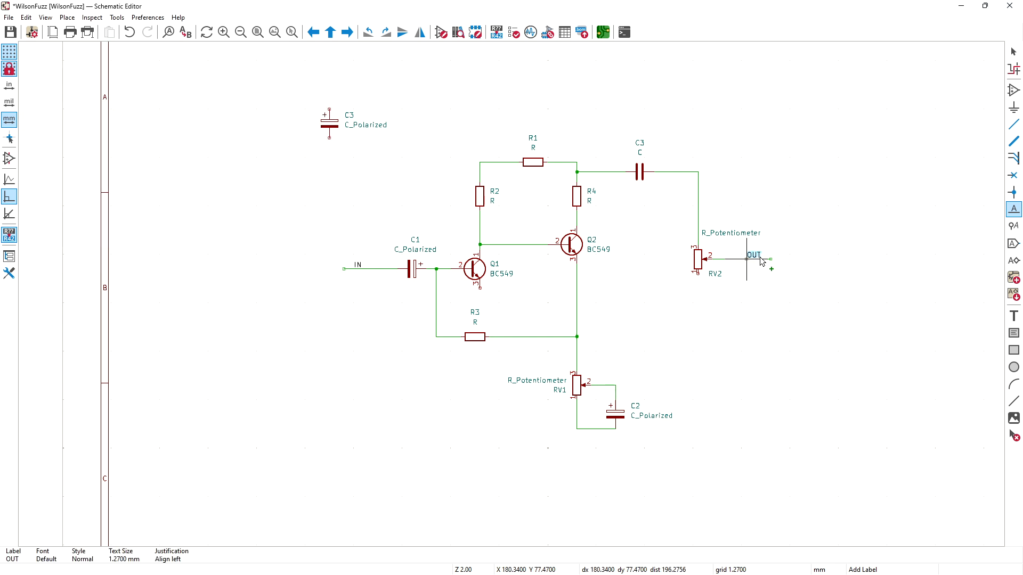
click(763, 260)
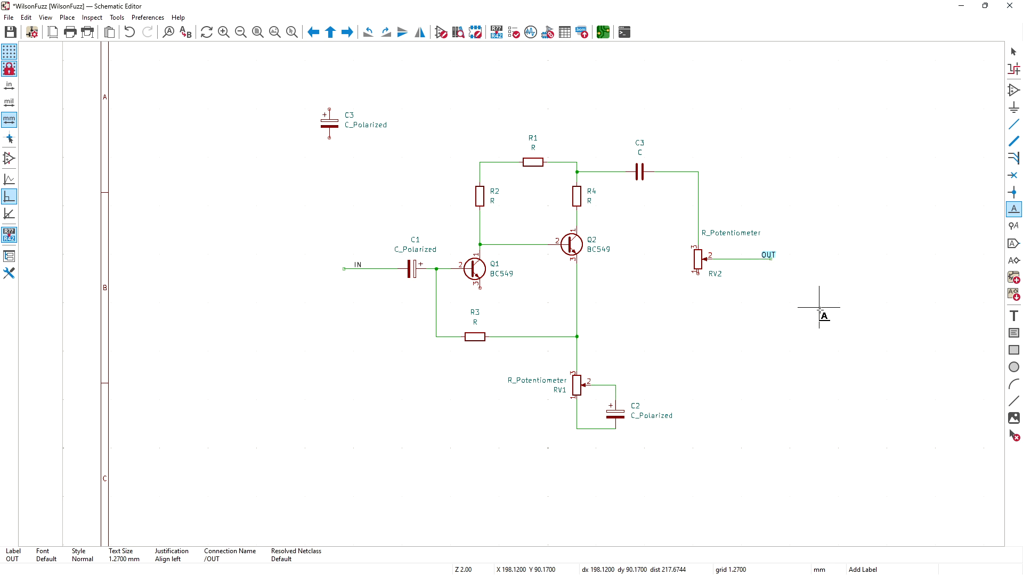
key(Escape)
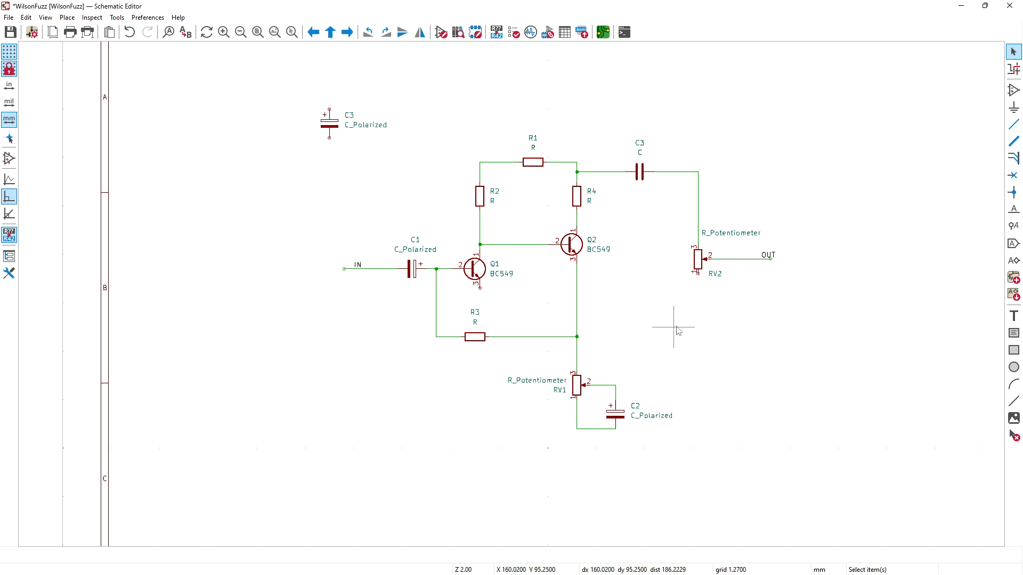
Step: Place a GND power symbol below RV2 and wire it to RV2's pin 1
click(1014, 109)
click(908, 121)
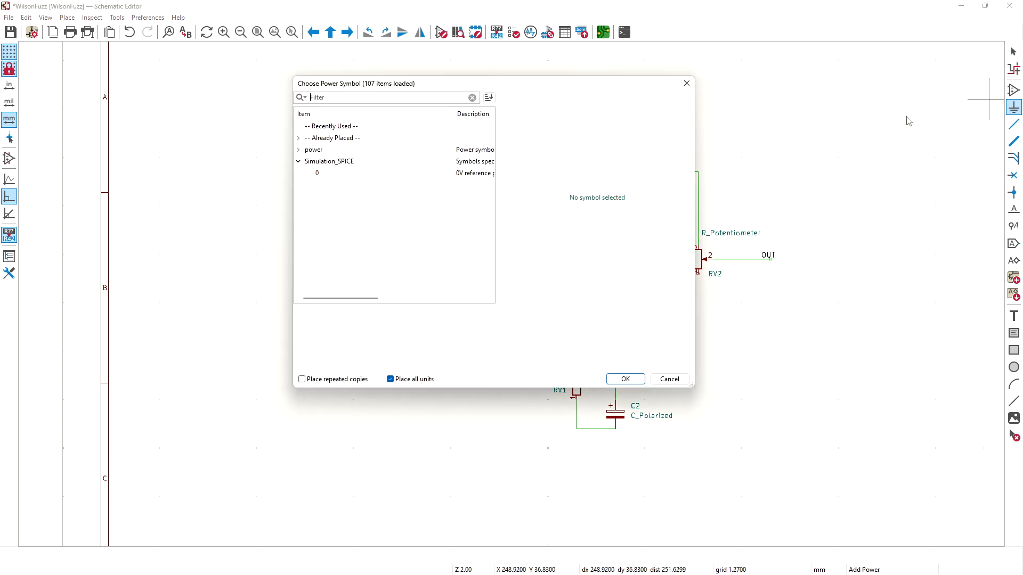
click(301, 151)
drag(493, 133, 493, 235)
click(326, 198)
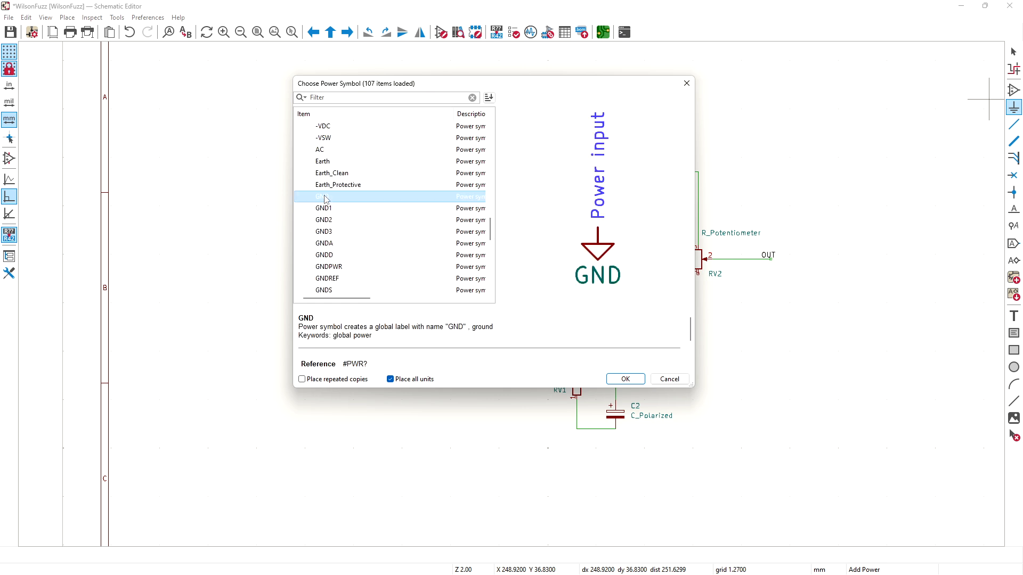
mouse_move(492, 235)
mouse_down()
mouse_move(490, 217)
mouse_move(491, 236)
mouse_up()
click(625, 379)
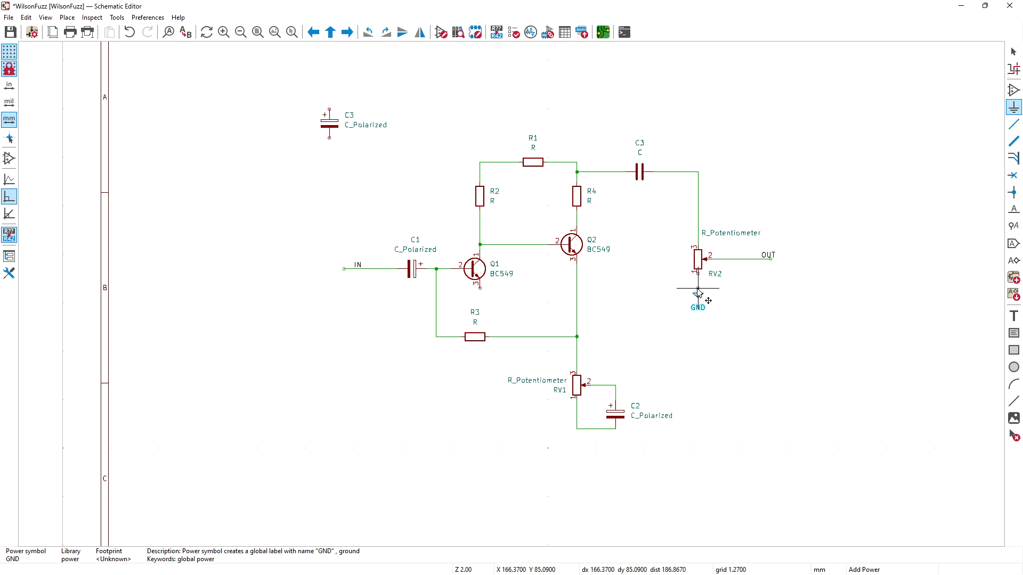
click(698, 290)
click(699, 285)
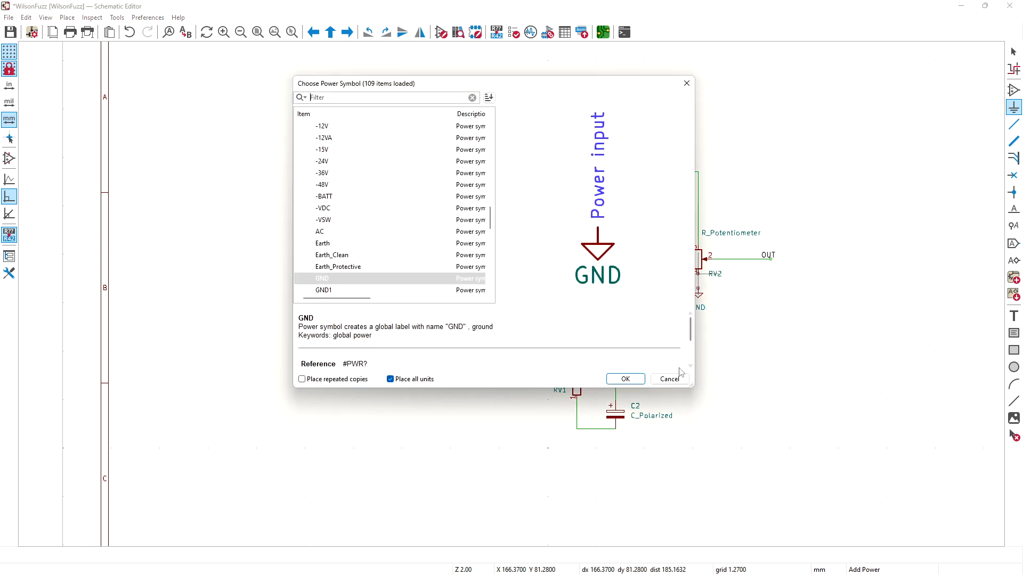
click(672, 379)
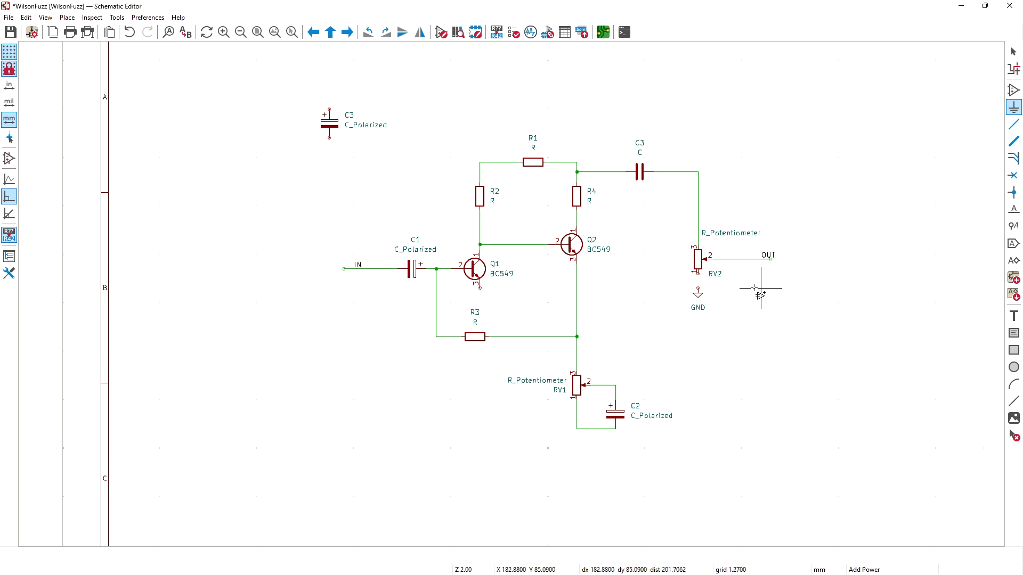
key(Escape)
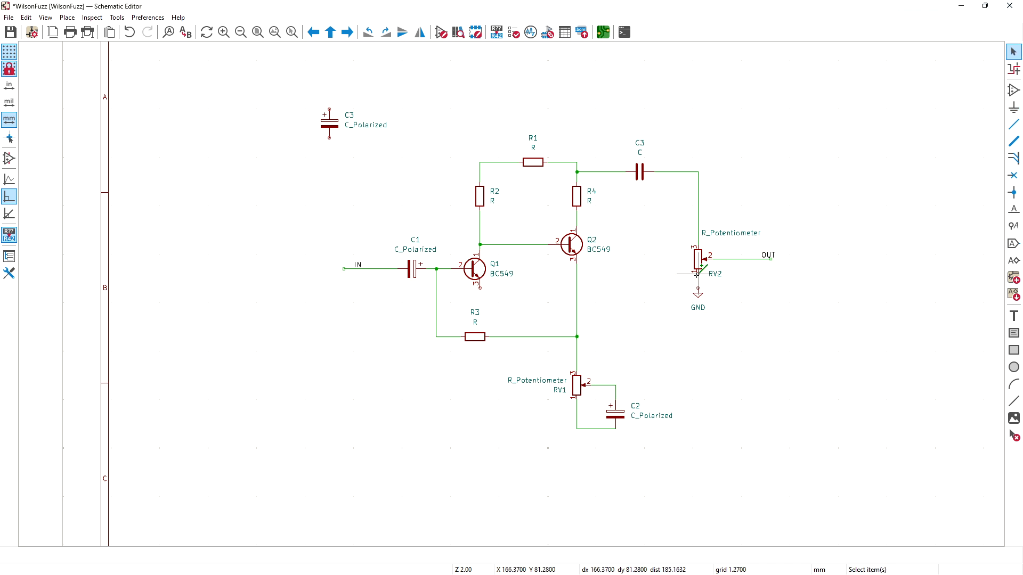
key(w)
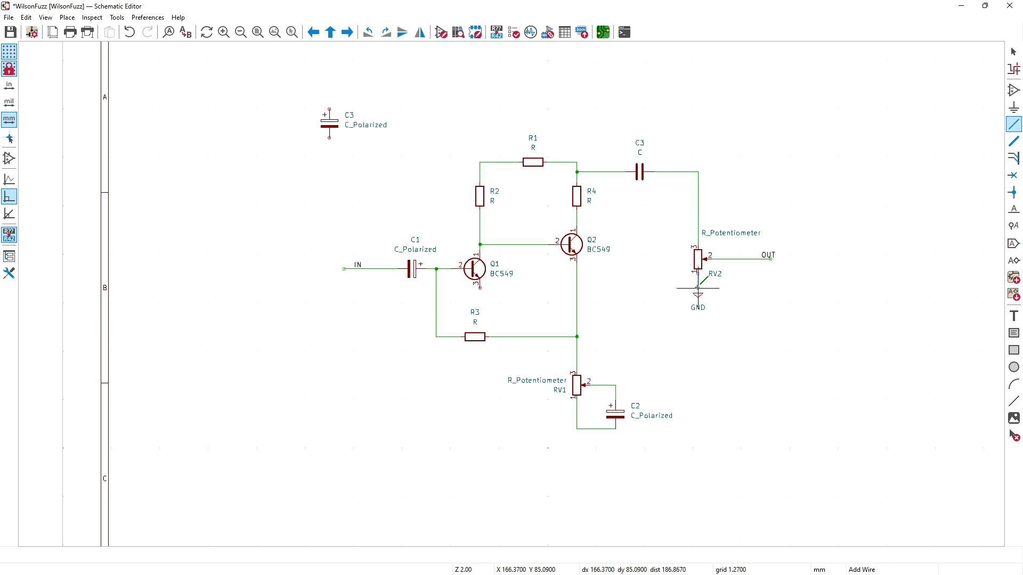
key(Escape)
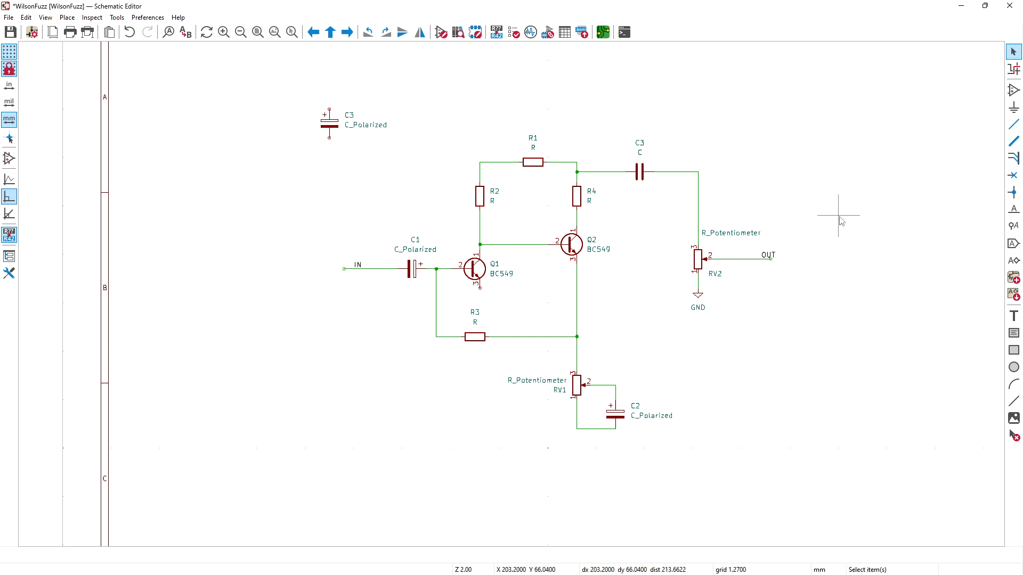
Step: Duplicate the GND symbol below RV1 and C2 and wire the copy to the wire joining their lower pins
click(699, 295)
key(ctrl+d)
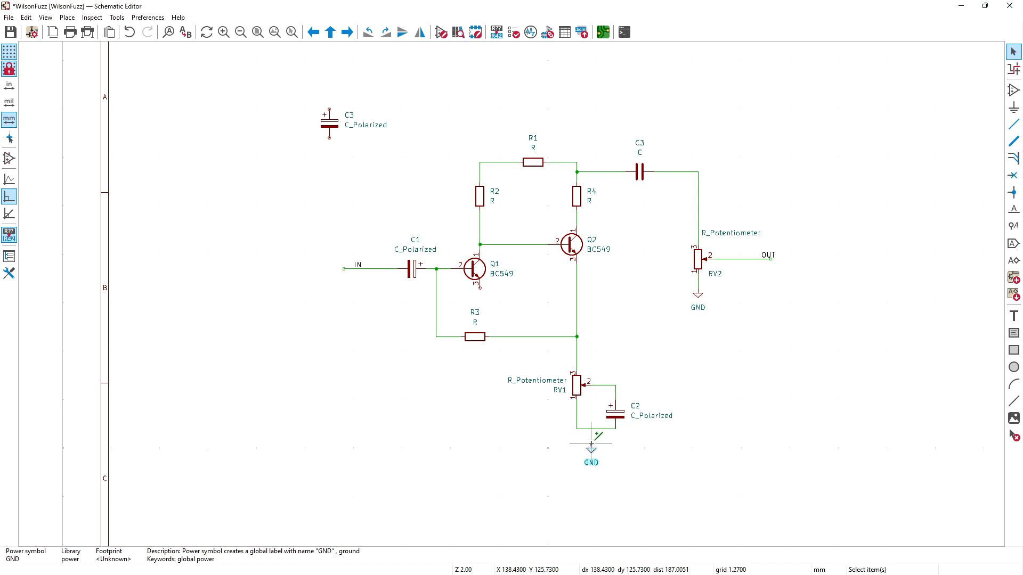
click(590, 430)
key(w)
key(Escape)
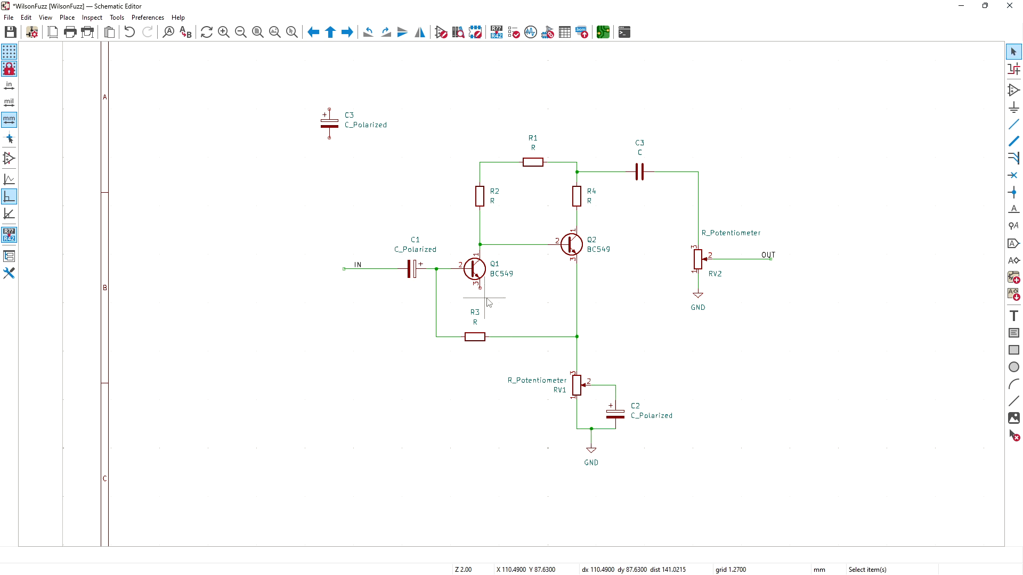
Step: Paste a GND power symbol below Q1 and wire it to Q1's pin 3
key(ctrl+v)
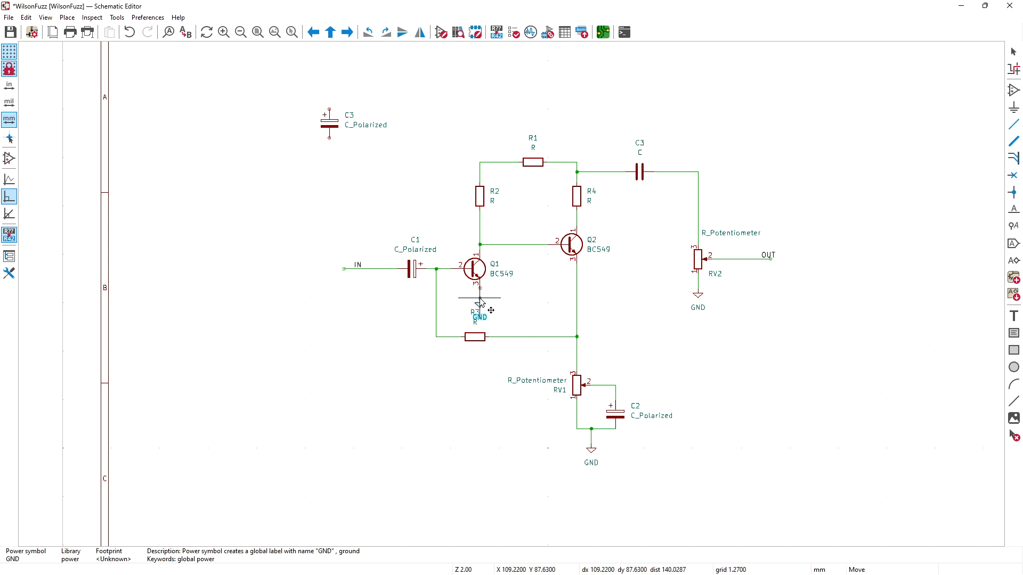
click(480, 301)
key(w)
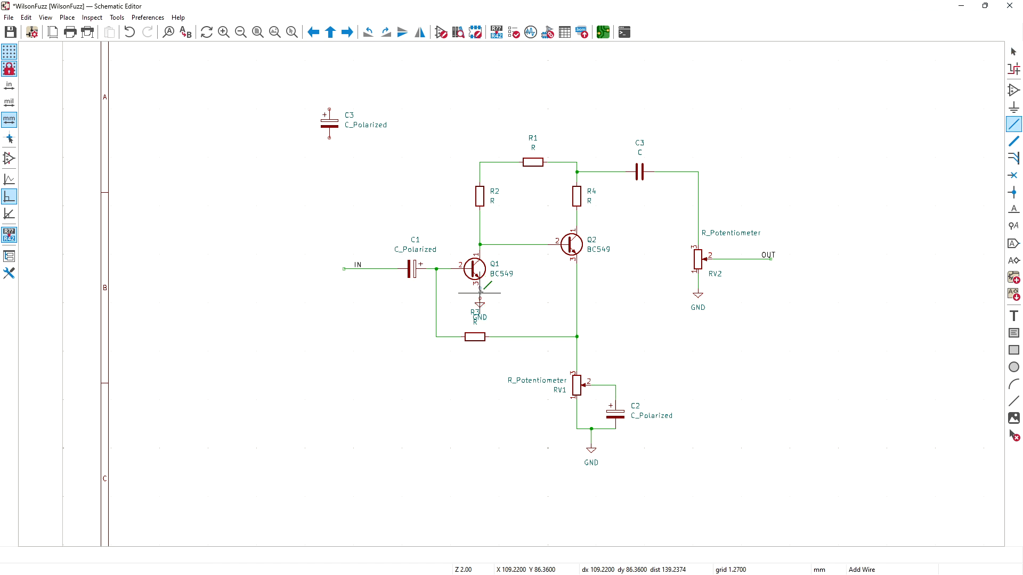
click(479, 300)
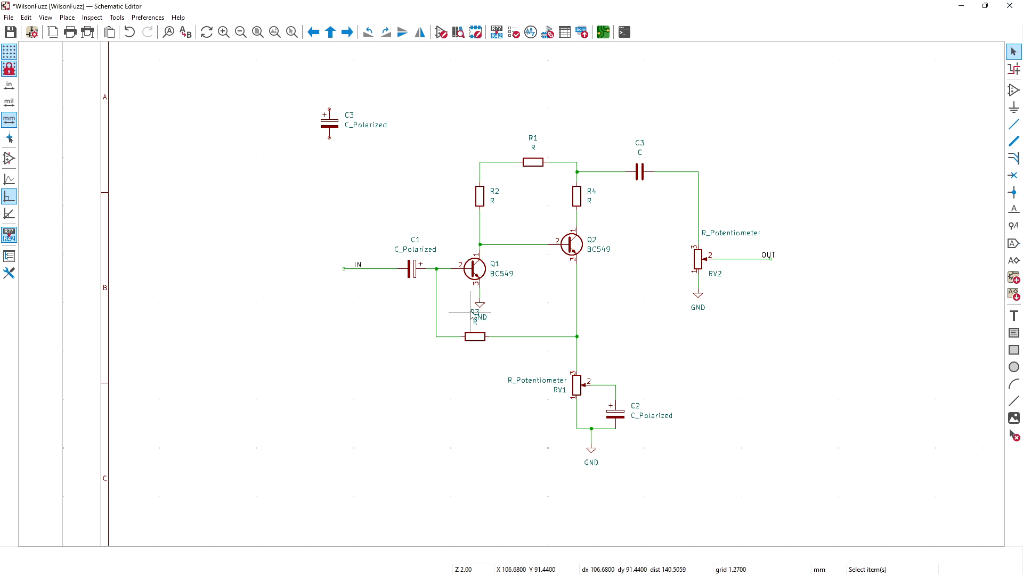
Step: Move R3's reference and value labels side by side below the resistor, clear of the GND symbol
click(474, 313)
drag(471, 312, 483, 351)
click(474, 322)
click(461, 352)
click(480, 350)
click(507, 352)
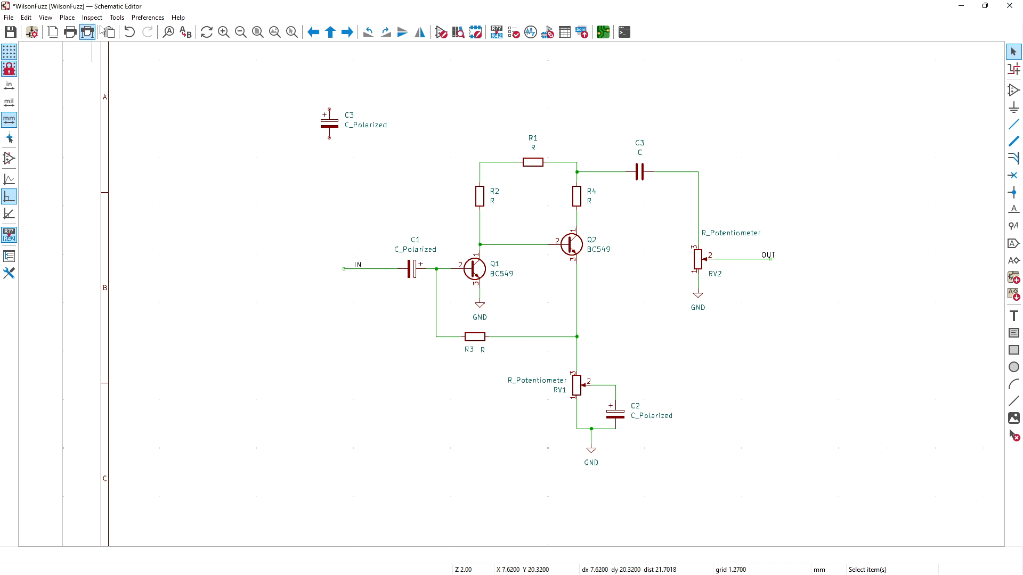
Step: Set the schematic editor grid to 2.5400 mm (100.00 mils) in the preferences
click(117, 18)
mouse_move(146, 19)
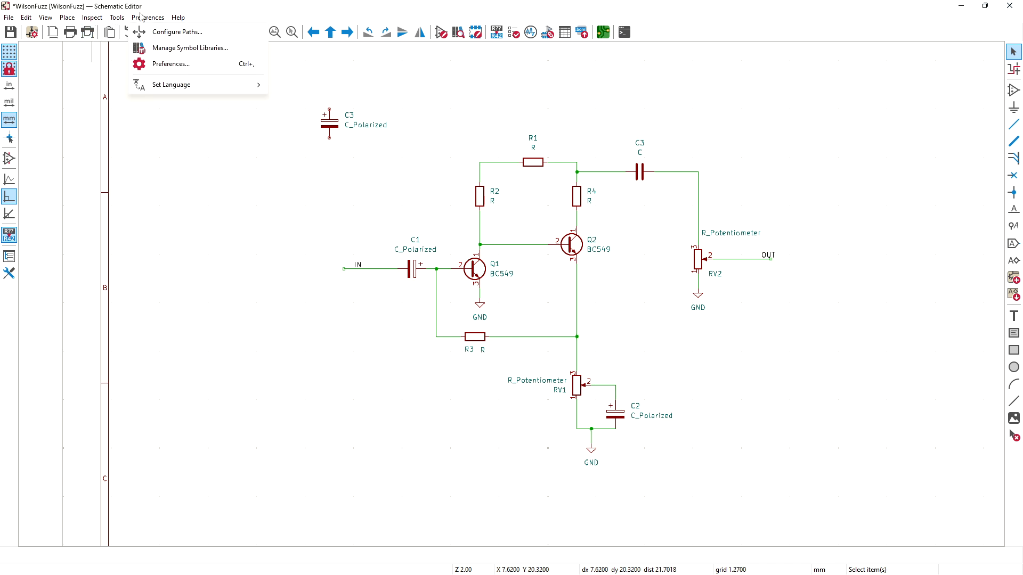
click(163, 64)
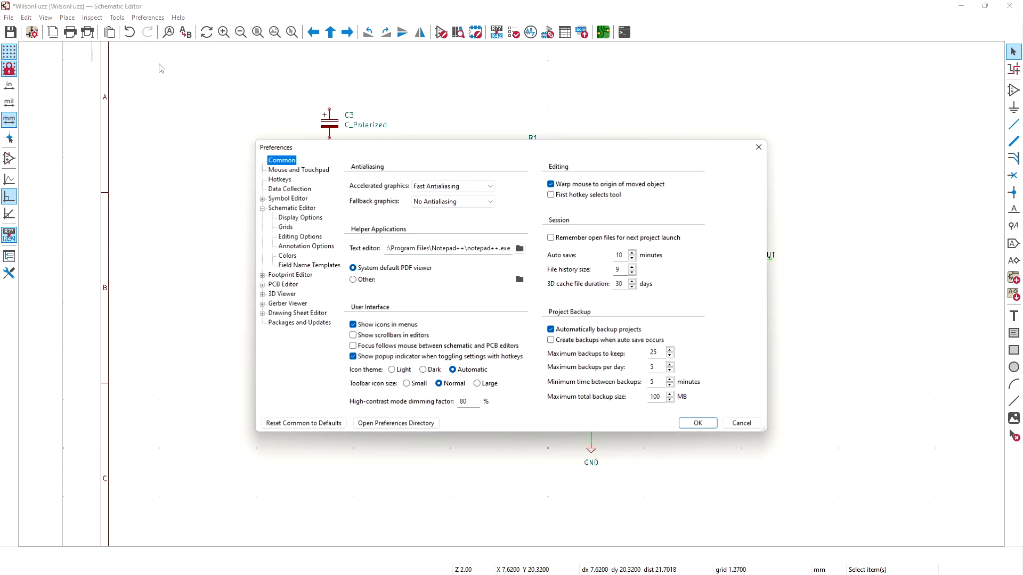
click(285, 227)
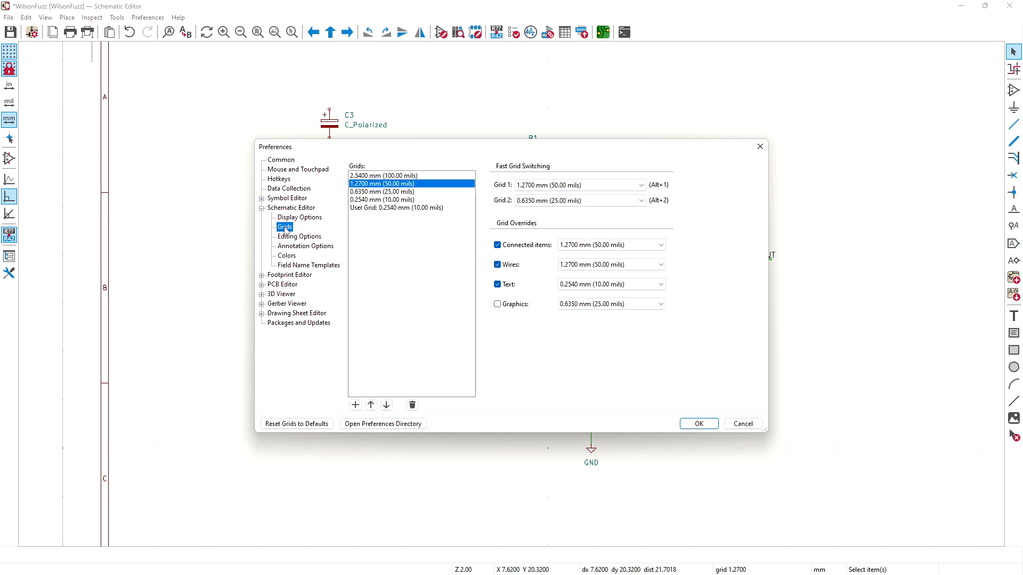
click(374, 176)
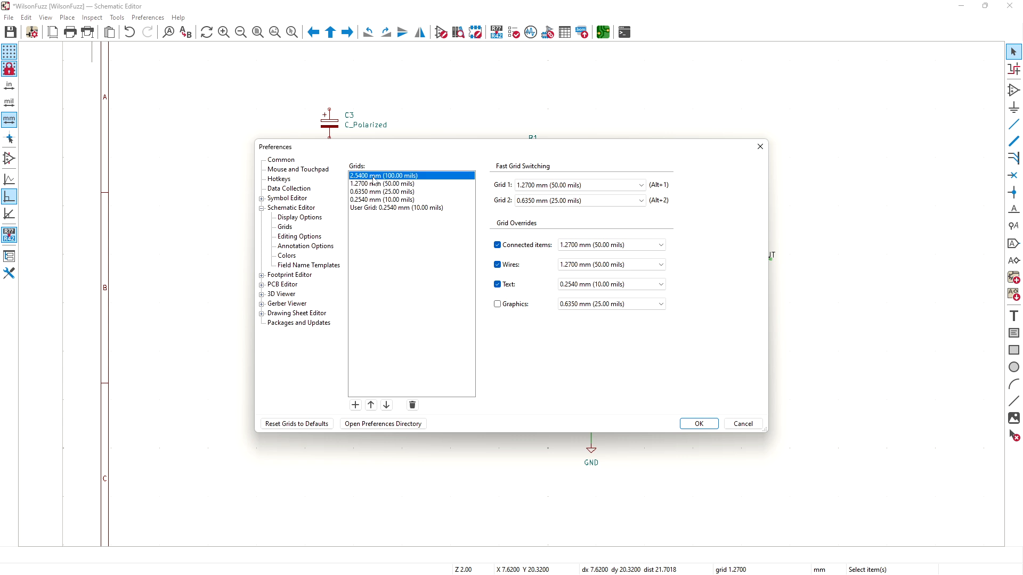
click(698, 425)
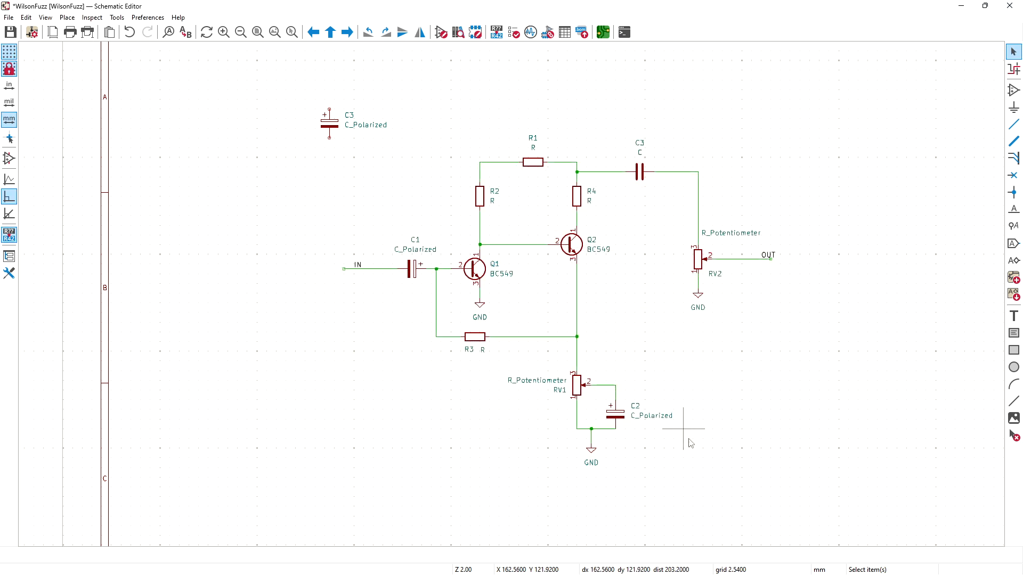
Step: Try to shift R3's value label on the 2.54 mm grid
click(483, 351)
key(g)
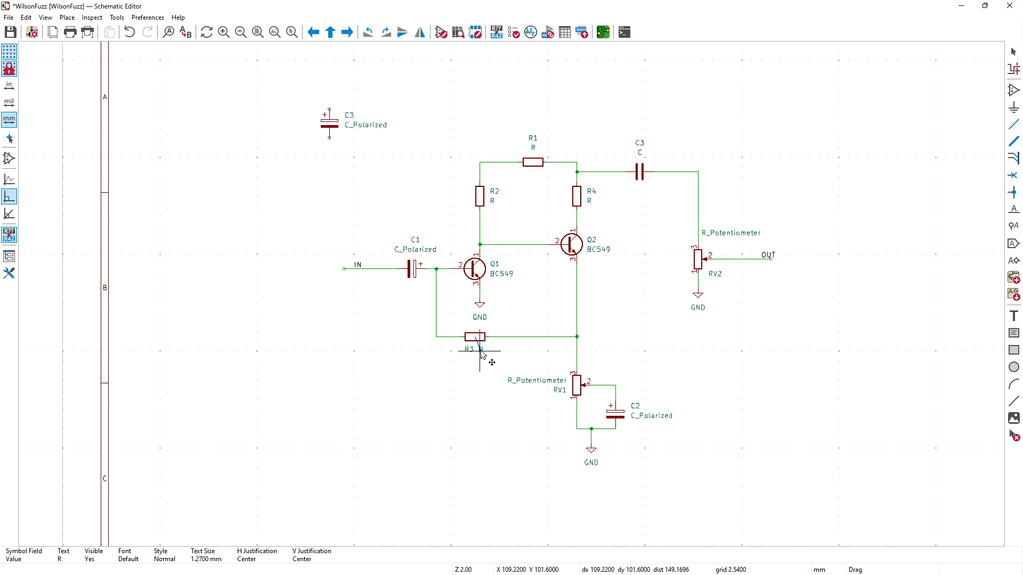
click(481, 352)
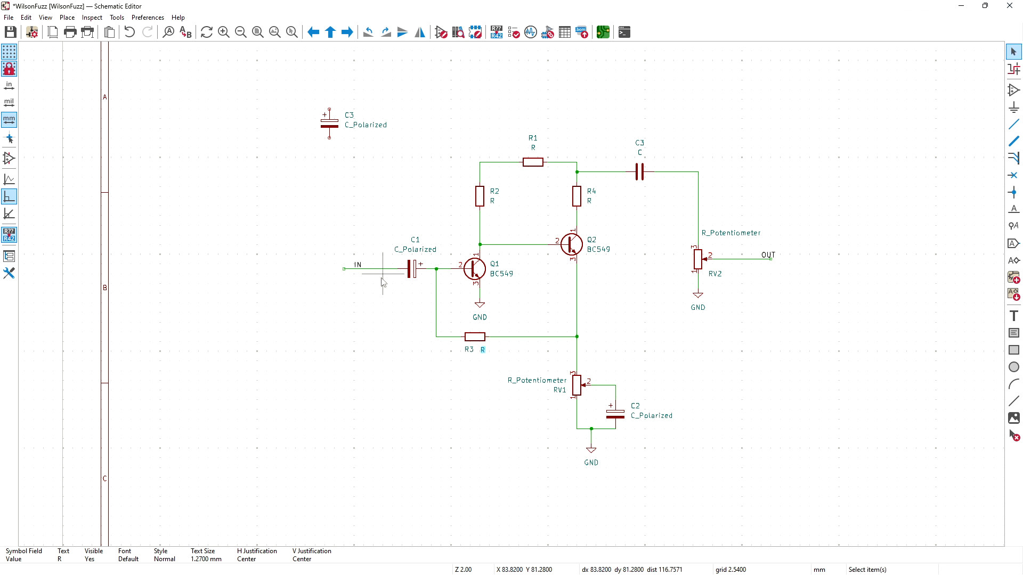
Step: Set the schematic editor grid back to 1.2700 mm (50.00 mils) in the preferences
click(142, 18)
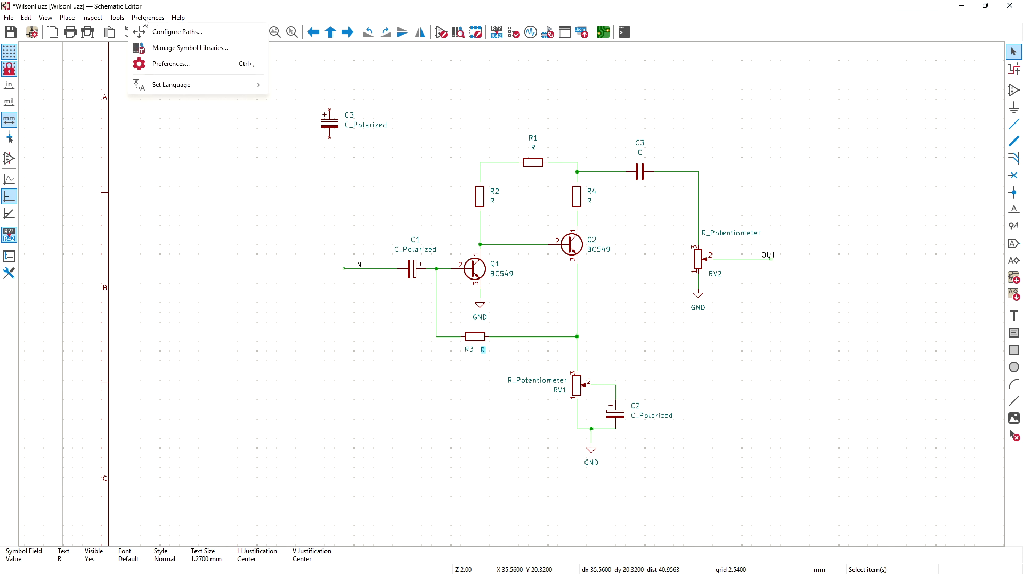
click(160, 64)
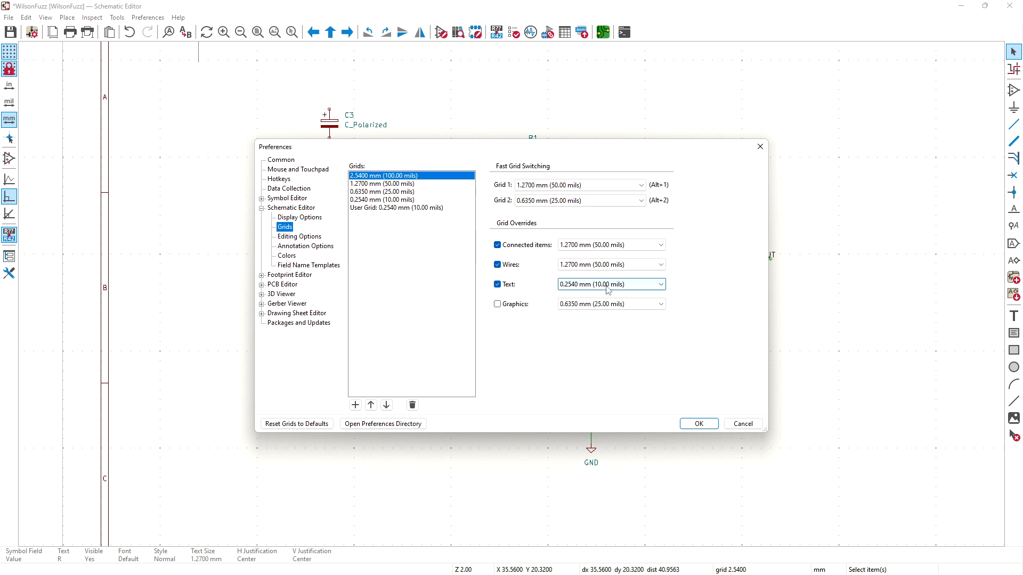
click(398, 184)
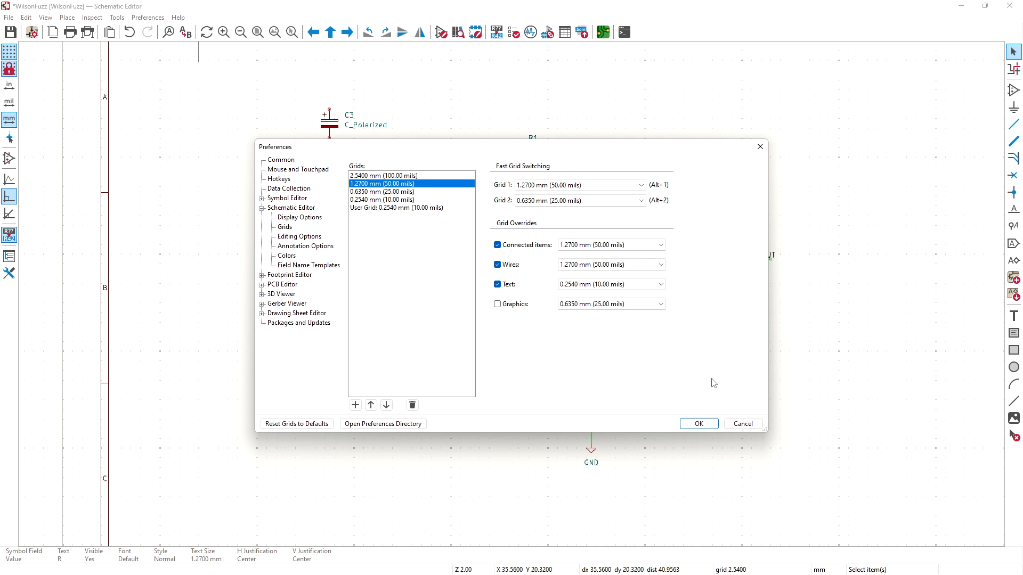
click(715, 429)
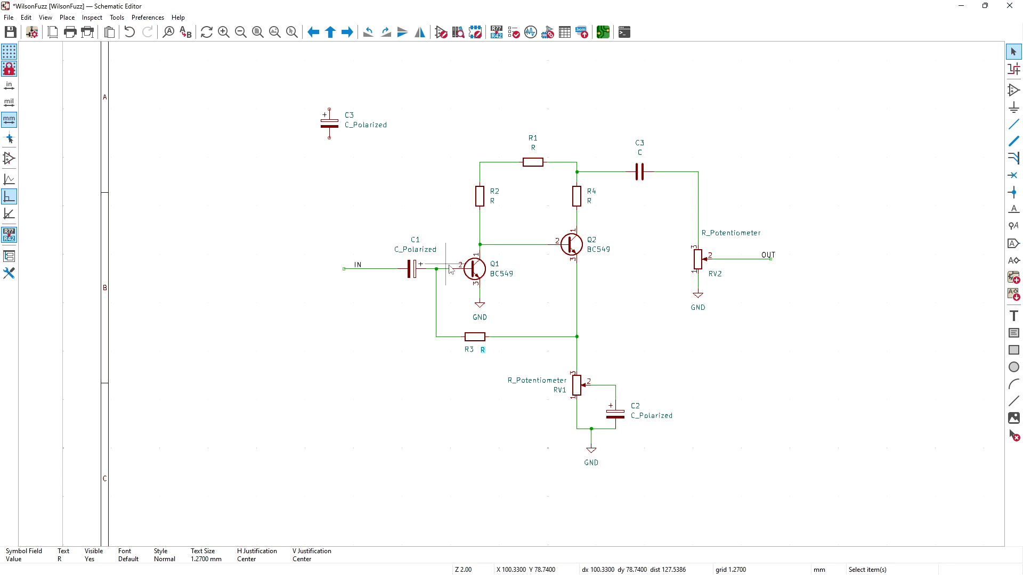
Step: Move the unconnected polarized capacitor C3 rightward, closer to the circuit
click(329, 123)
drag(331, 126, 376, 127)
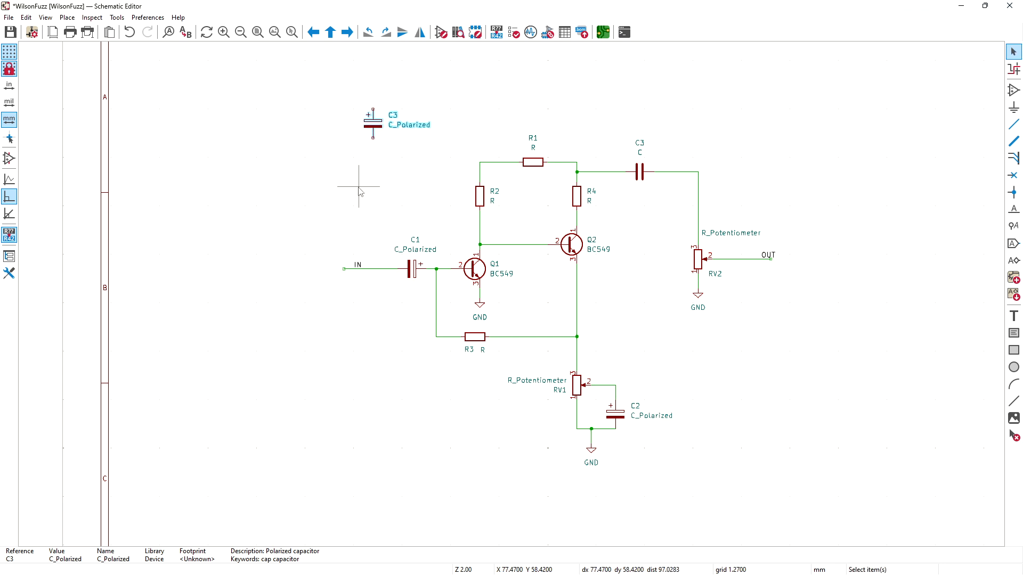
click(360, 191)
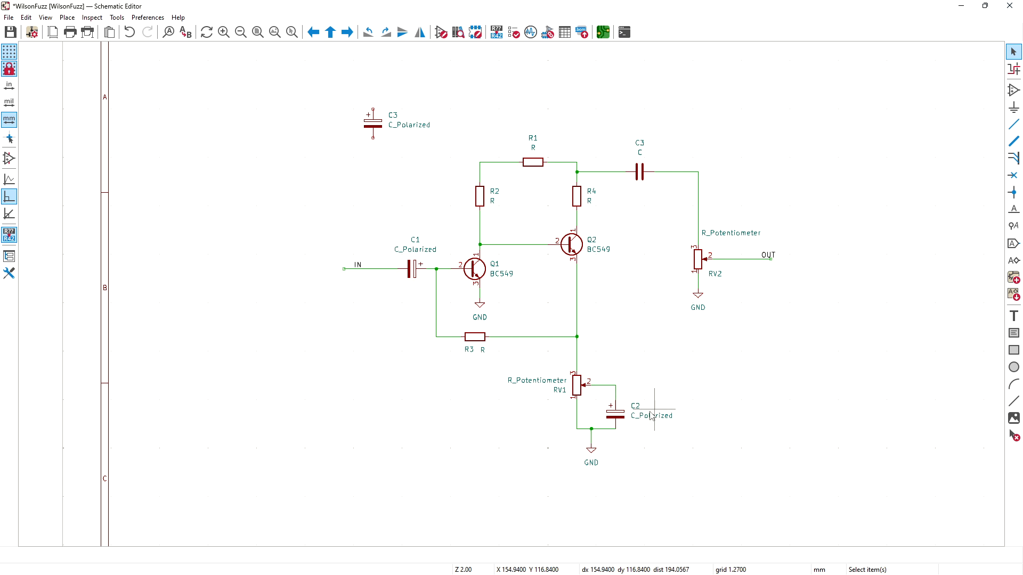
Step: Nudge R3's value label slightly so it lines up beside the R3 reference
click(483, 351)
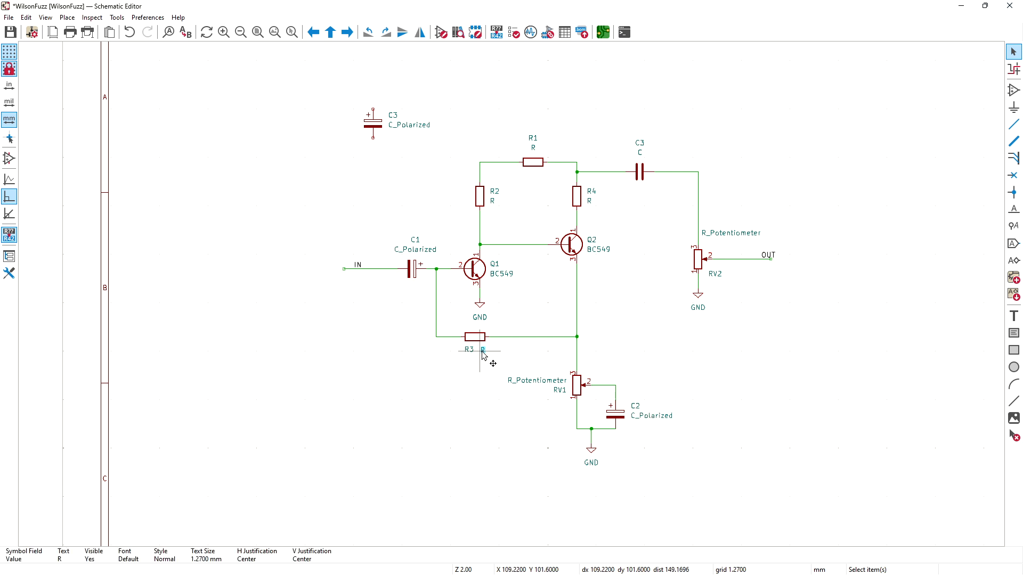
key(g)
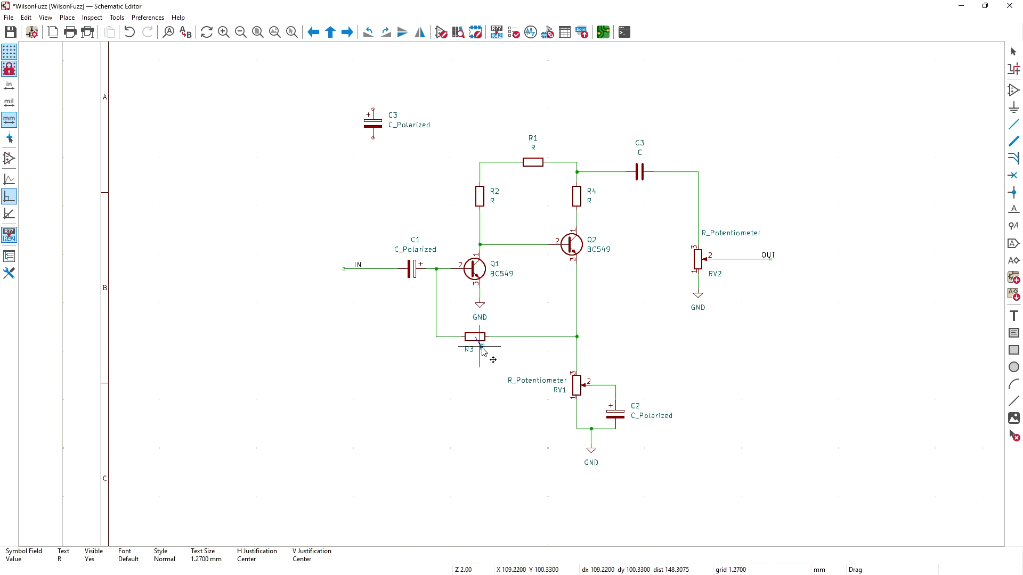
drag(482, 348, 481, 350)
key(Escape)
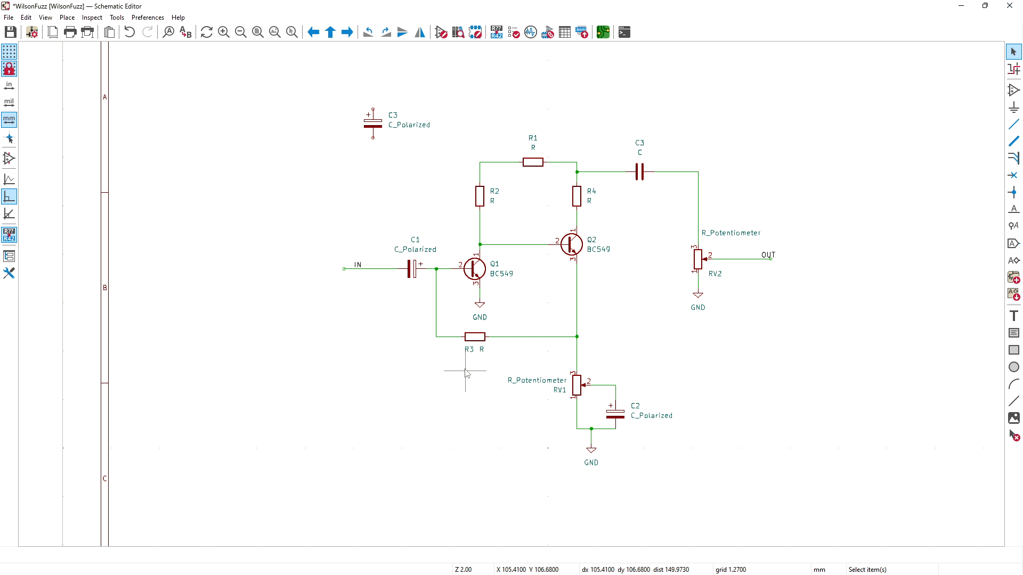
Step: Place a +9V power symbol above and to the left of R2
click(1013, 107)
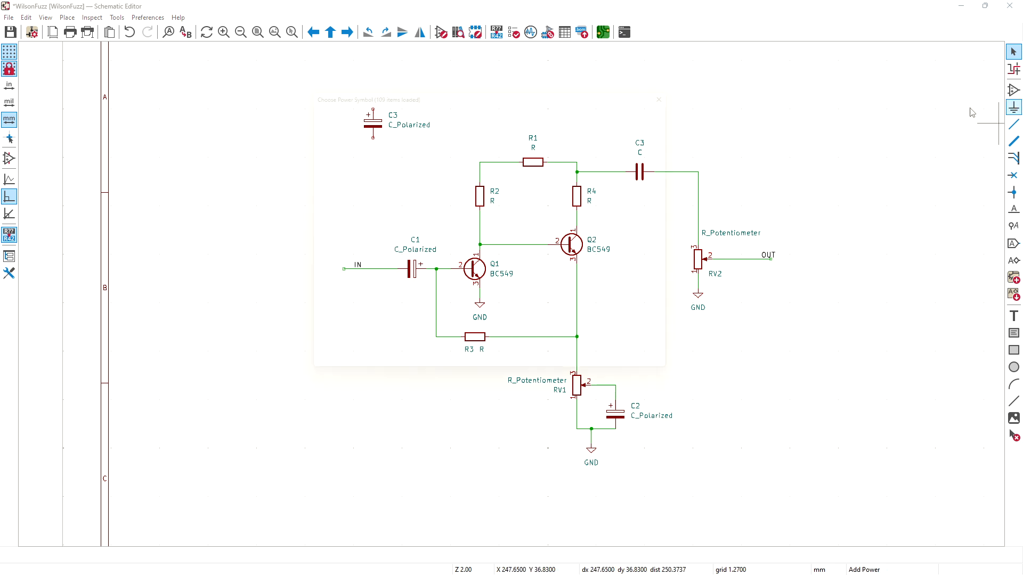
drag(489, 212, 485, 187)
scroll(322, 190, up, 3)
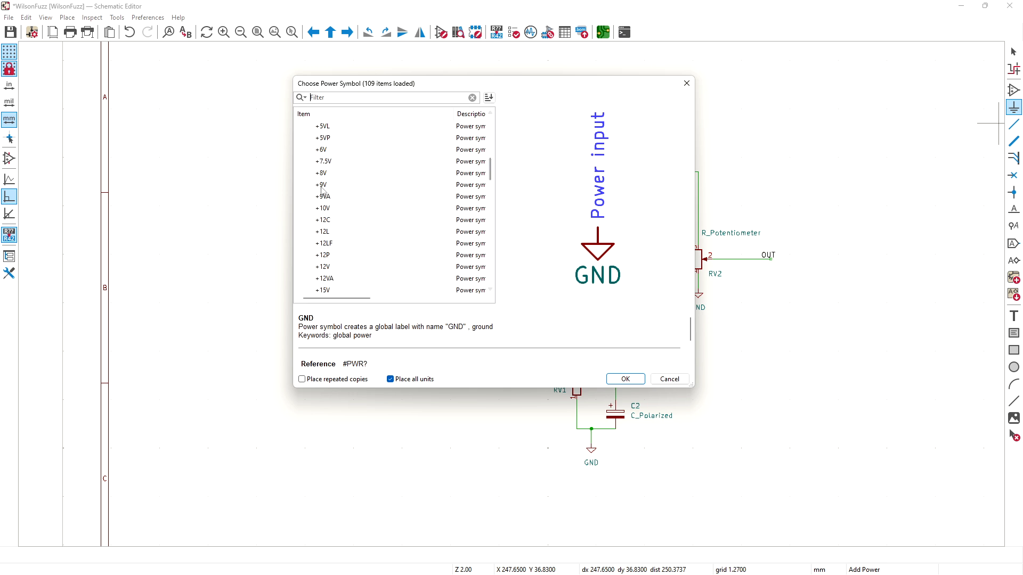
click(321, 186)
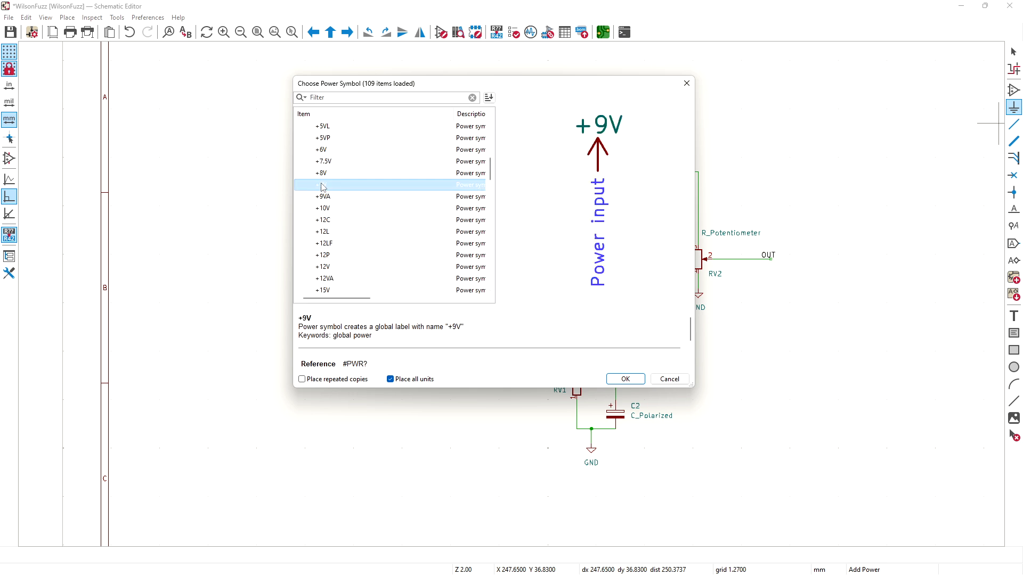
click(625, 379)
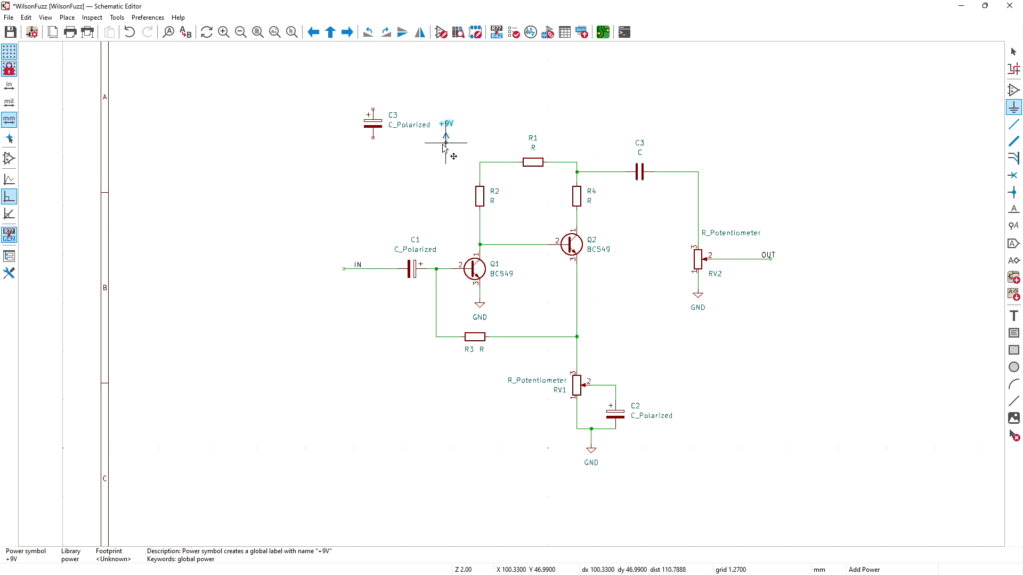
click(432, 146)
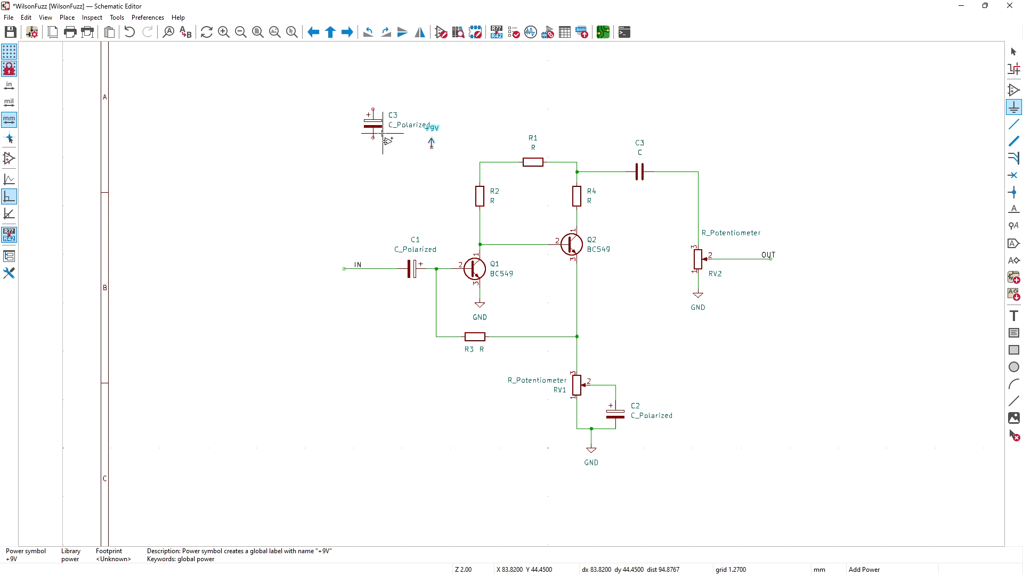
key(Escape)
Step: Move the polarized C3 below the +9V symbol and wire its positive pin to the corner joining R1 and R2
click(374, 125)
drag(375, 125, 404, 180)
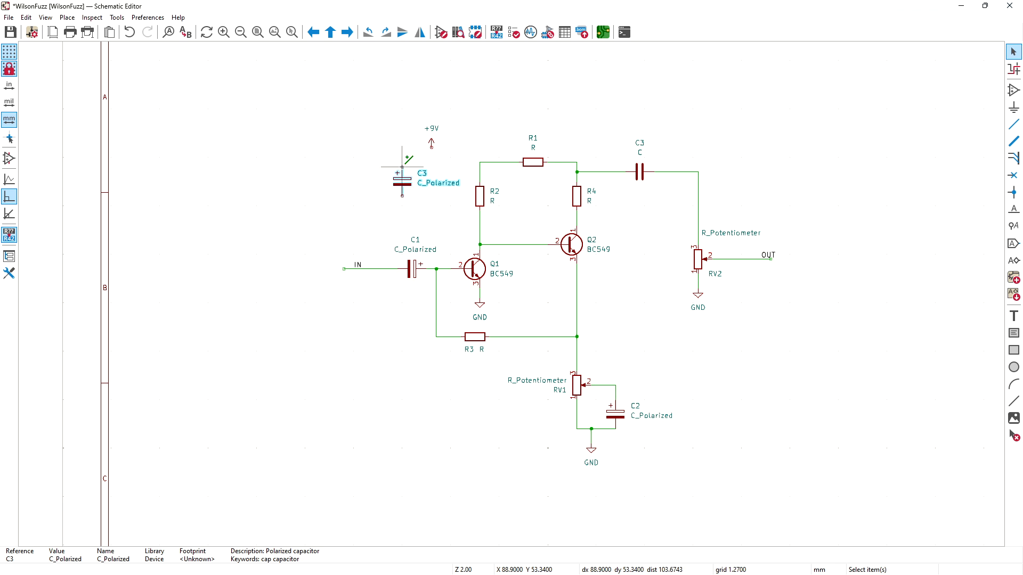
key(w)
click(480, 162)
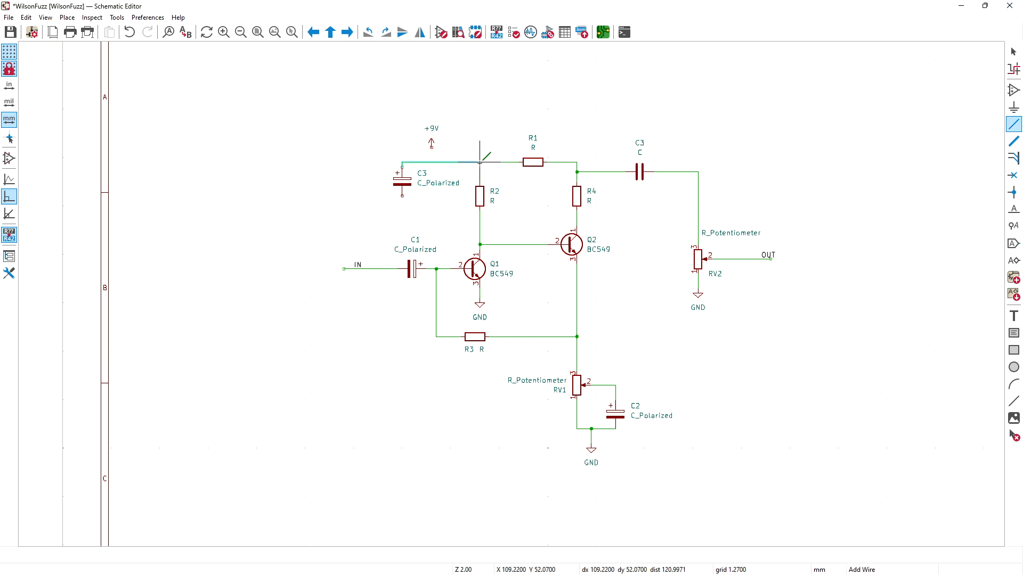
key(Escape)
Step: Wire the +9V symbol down to the wire between the polarized capacitor and R2
key(w)
click(432, 162)
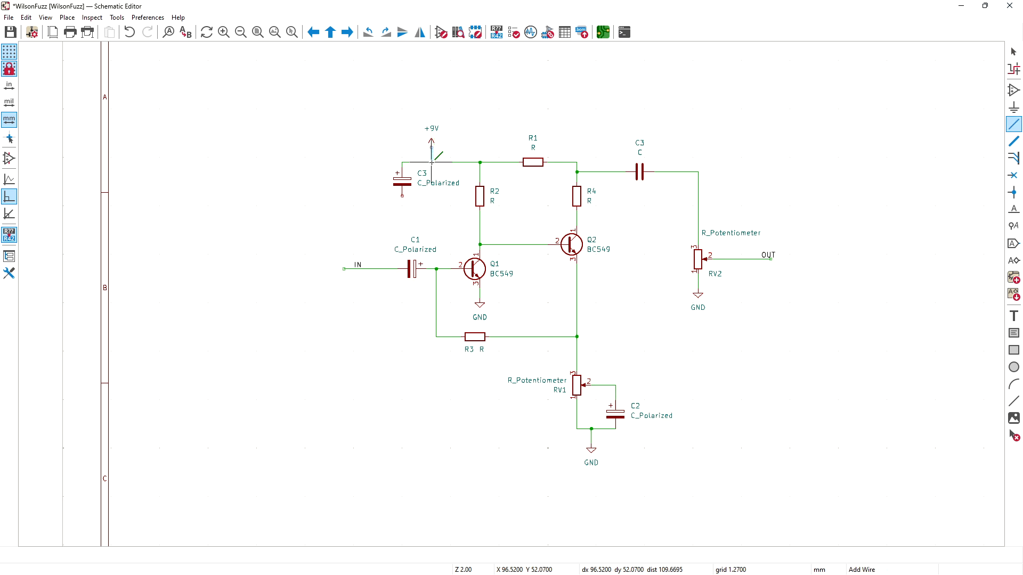
key(Escape)
key(w)
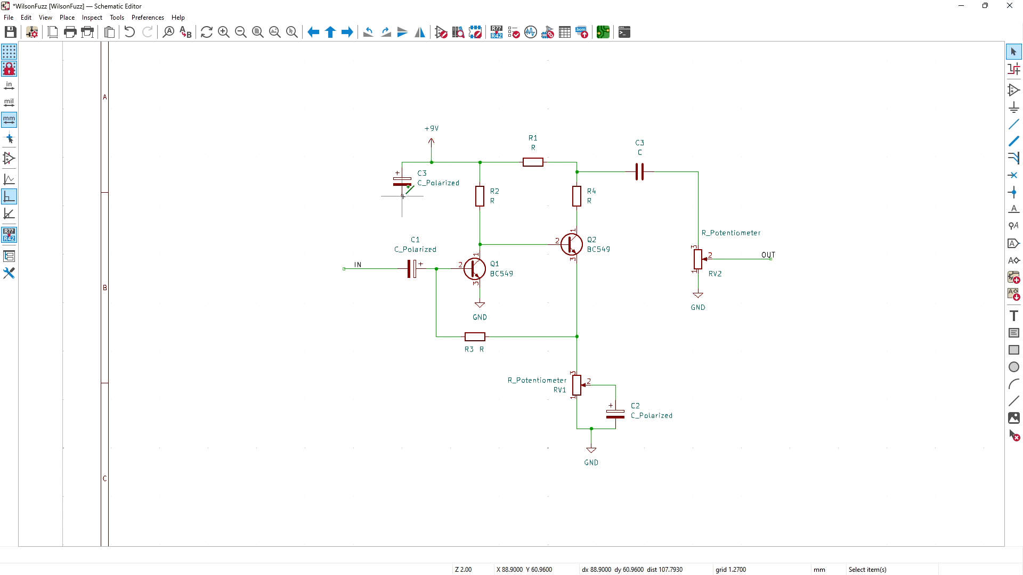
key(Escape)
Step: Change the reference of the polarized capacitor near the +9V symbol to C4
click(422, 175)
double_click(421, 175)
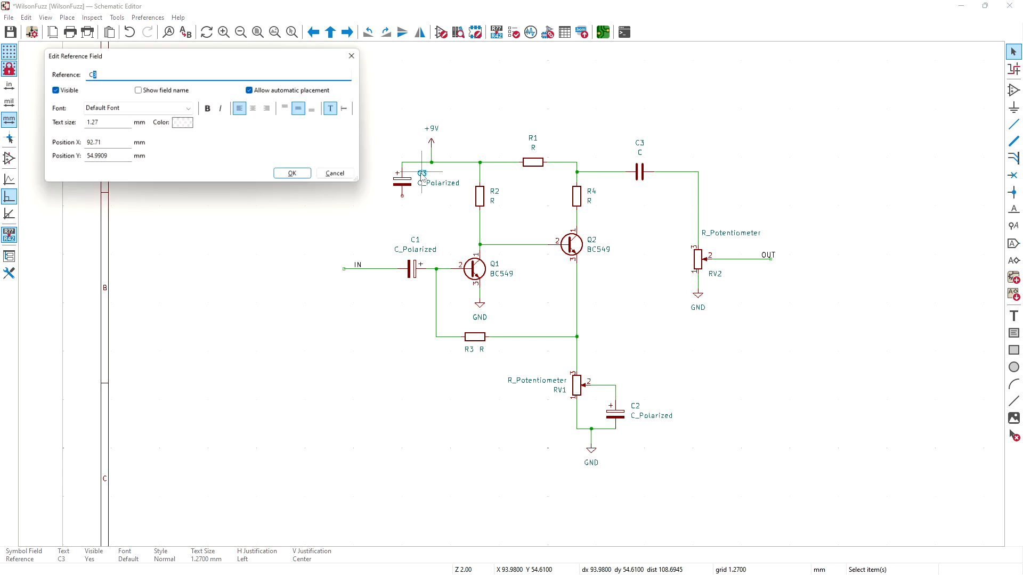
text(4)
key(Return)
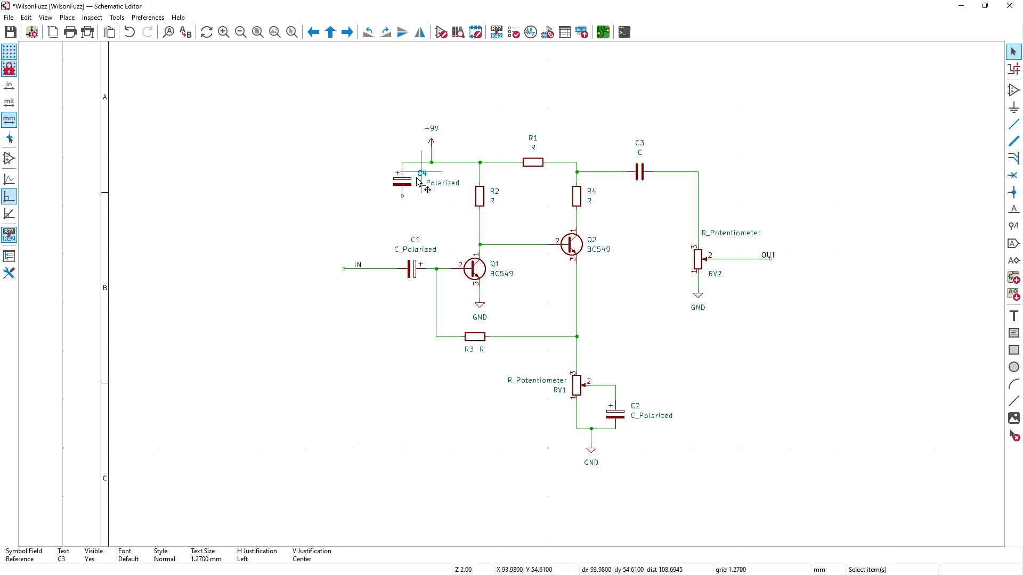
click(387, 213)
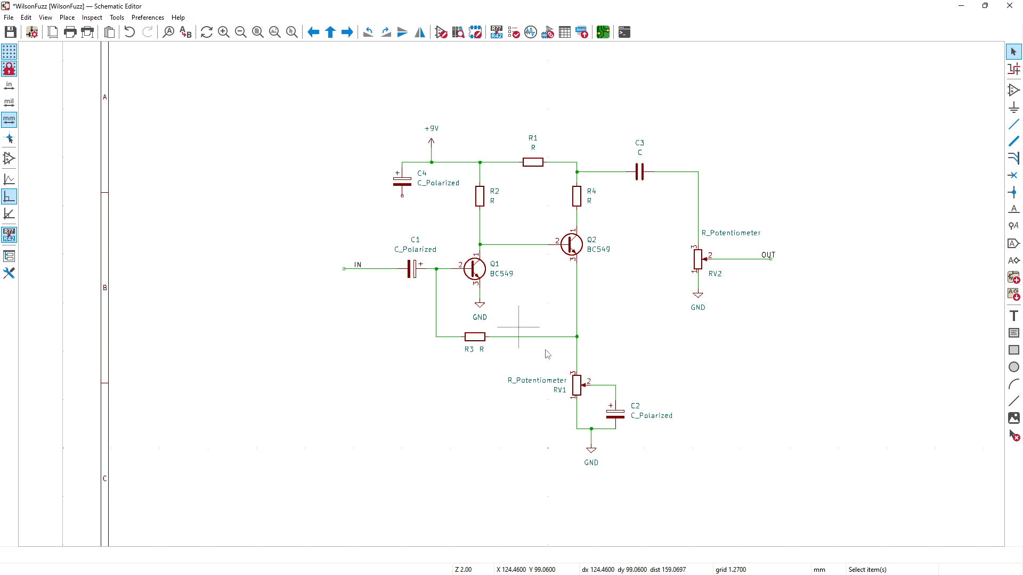
Step: Duplicate the GND symbol below C4 and wire the copy to C4's negative pin
click(591, 456)
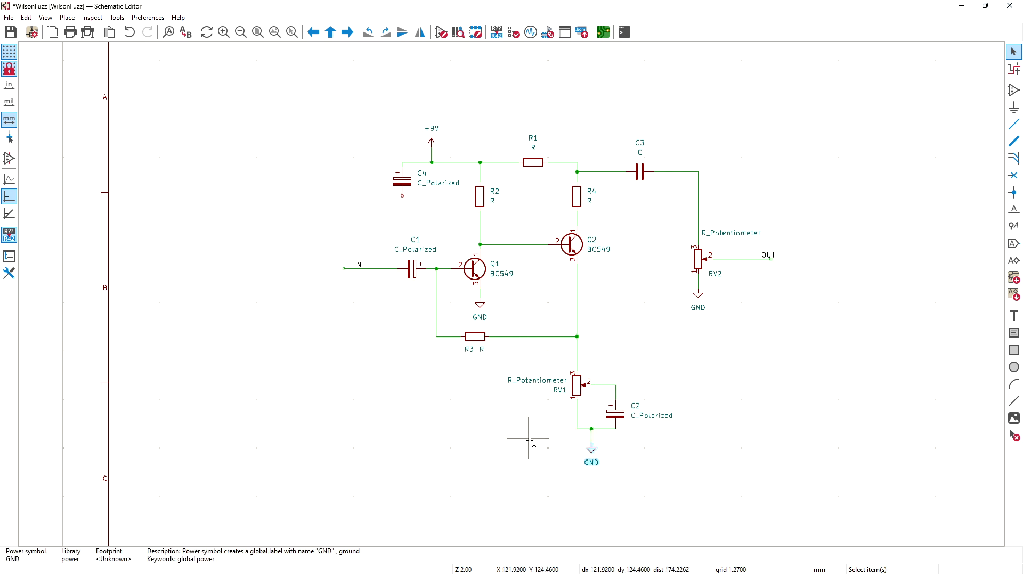
key(ctrl+d)
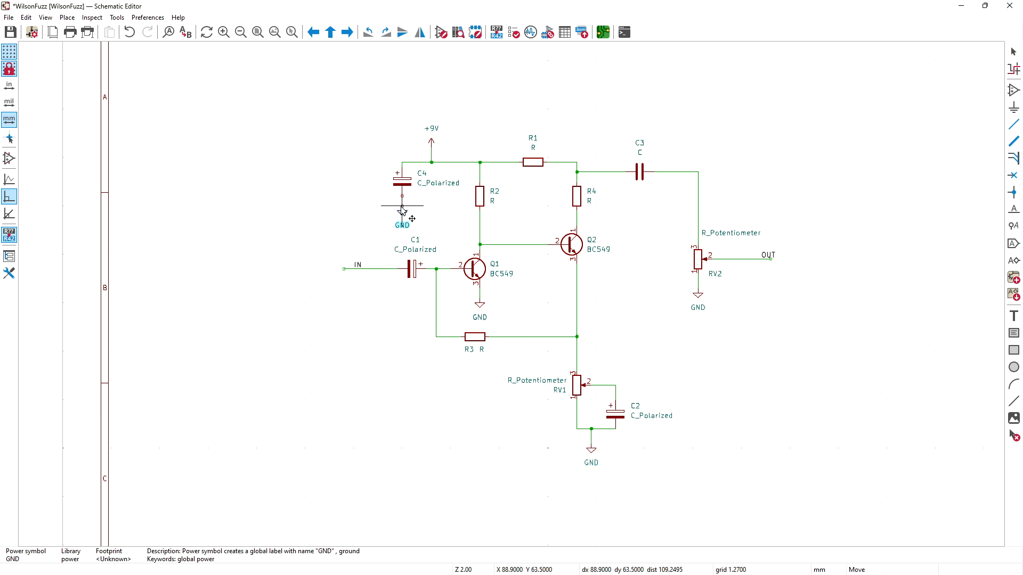
click(403, 202)
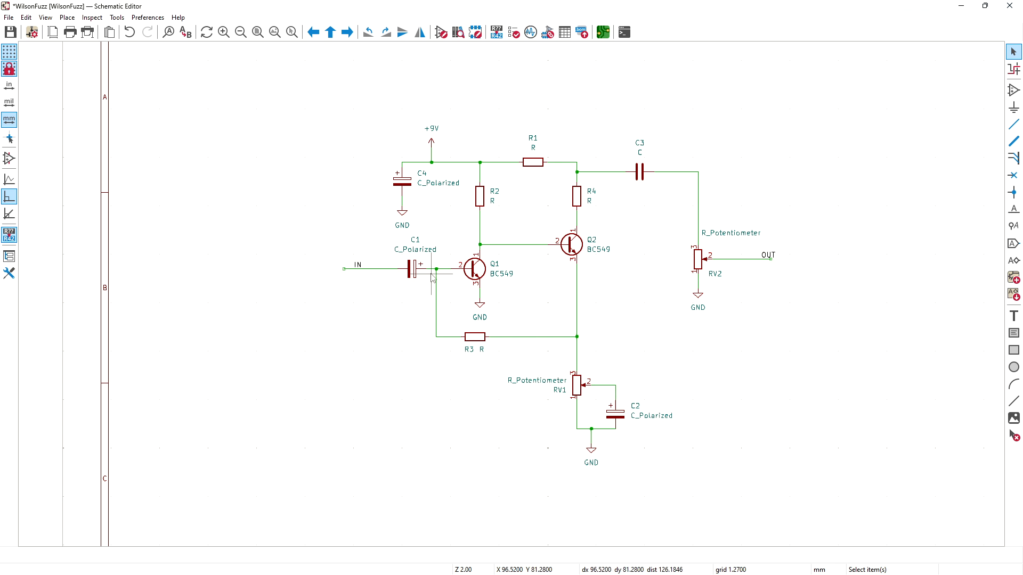
Step: Set the value of the polarized input capacitor C1 to 2.2u
click(413, 253)
click(414, 269)
double_click(414, 270)
click(134, 119)
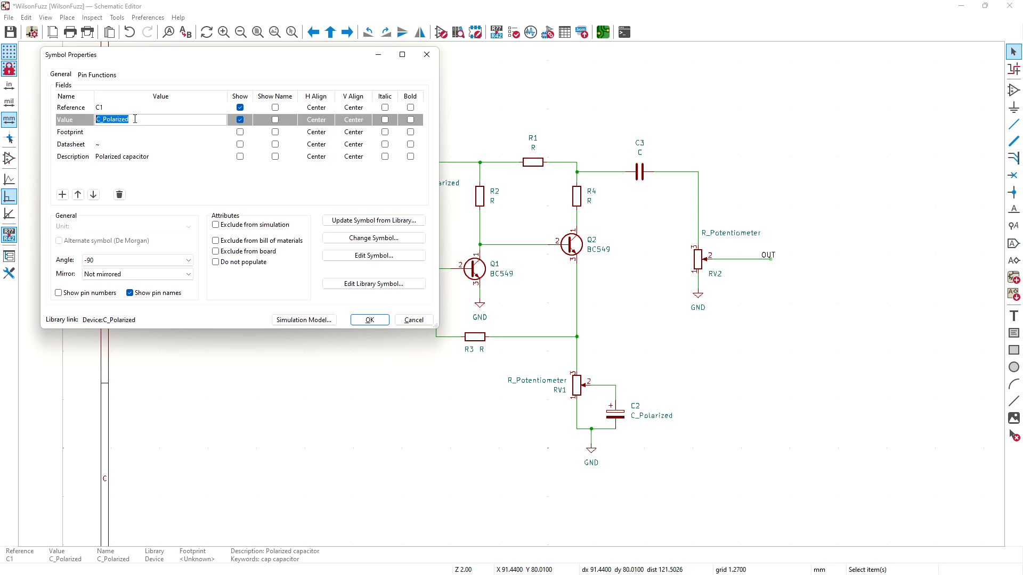
text(2.2u)
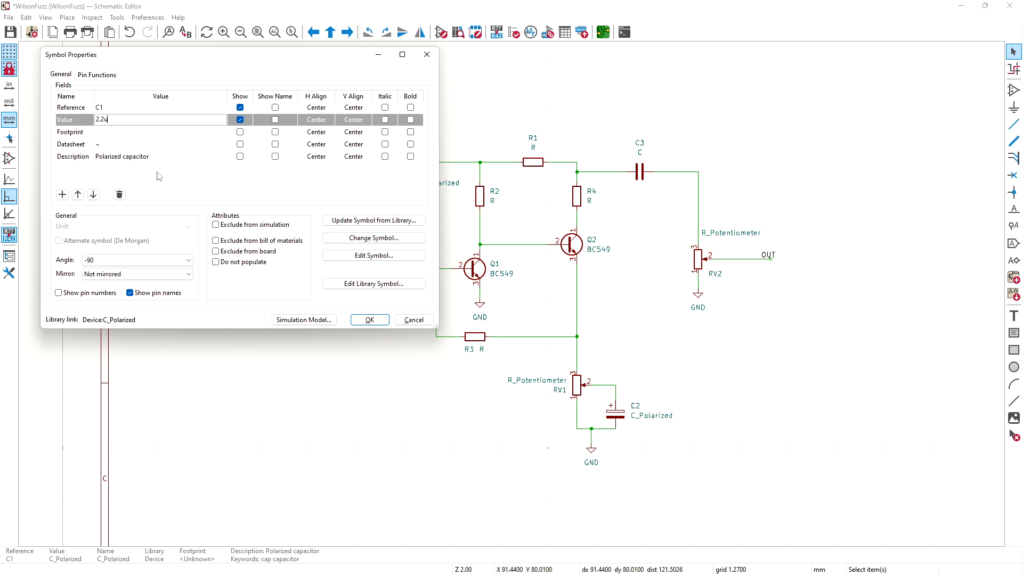
click(371, 321)
click(418, 301)
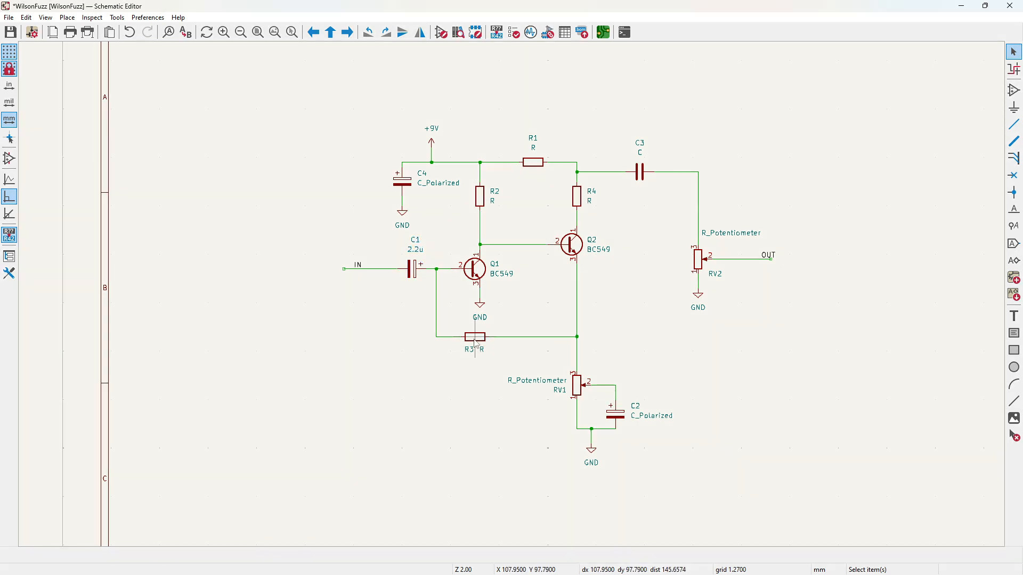
Step: Change the value of resistor R3 to 100K
click(476, 341)
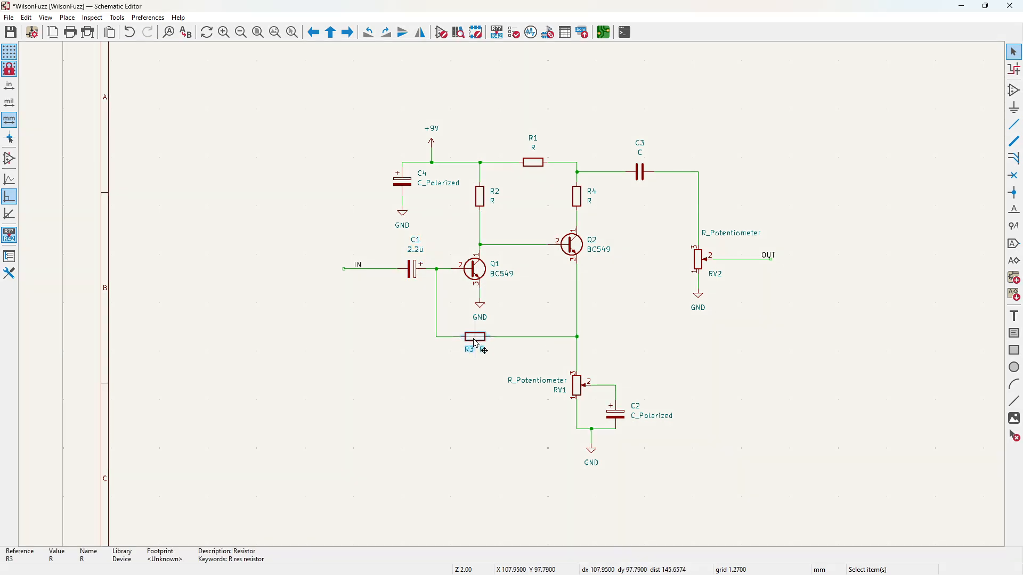
click(483, 350)
key(e)
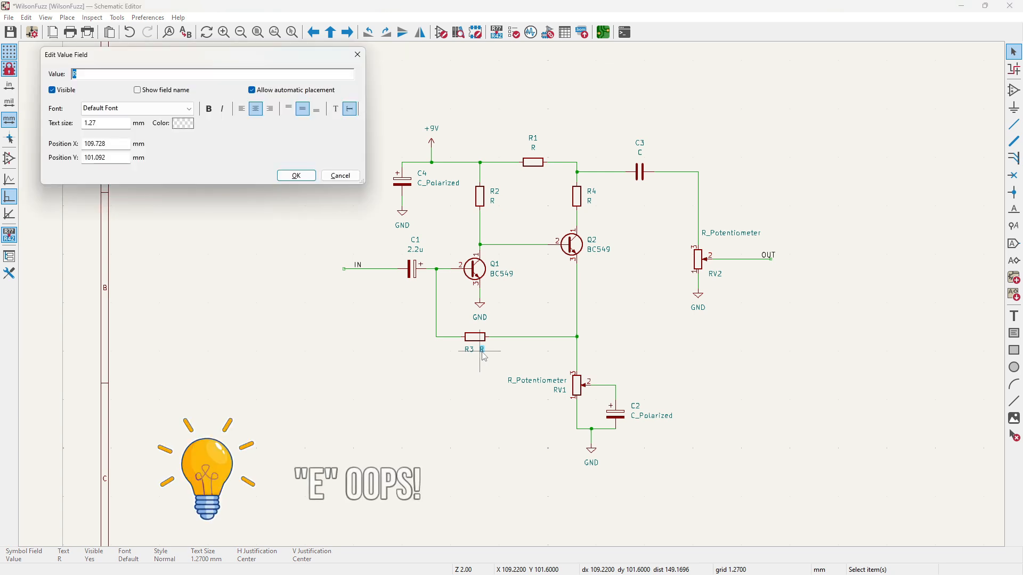
text(100K)
key(Return)
Step: Reposition R3's value and reference texts so they stack centred below the resistor
drag(491, 353, 476, 362)
click(470, 351)
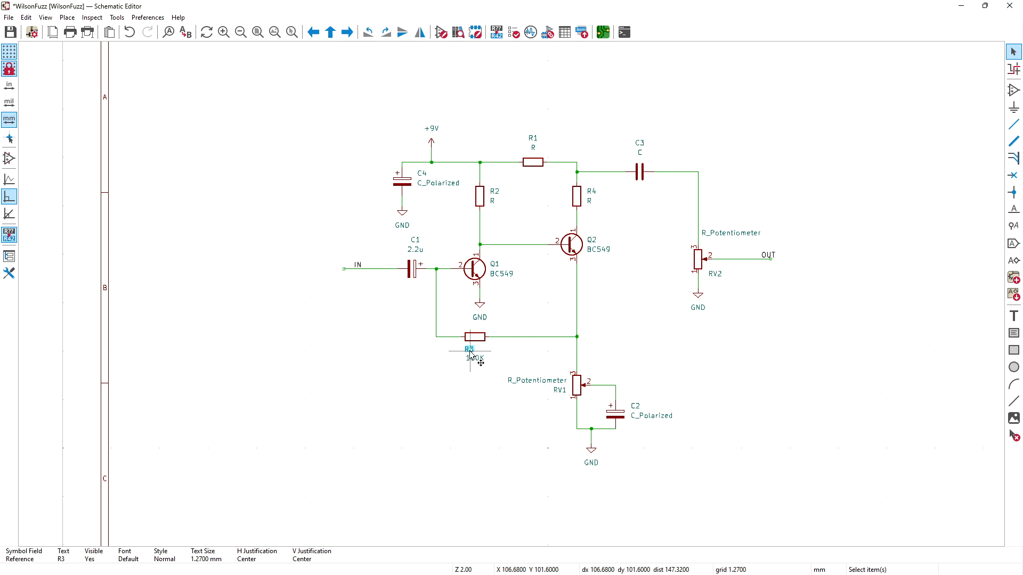
key(m)
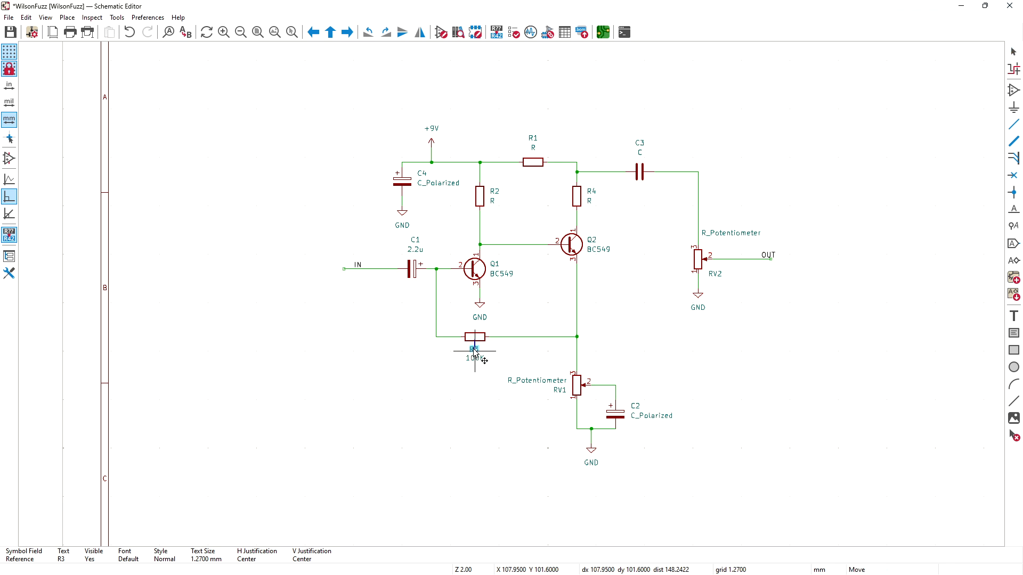
click(475, 353)
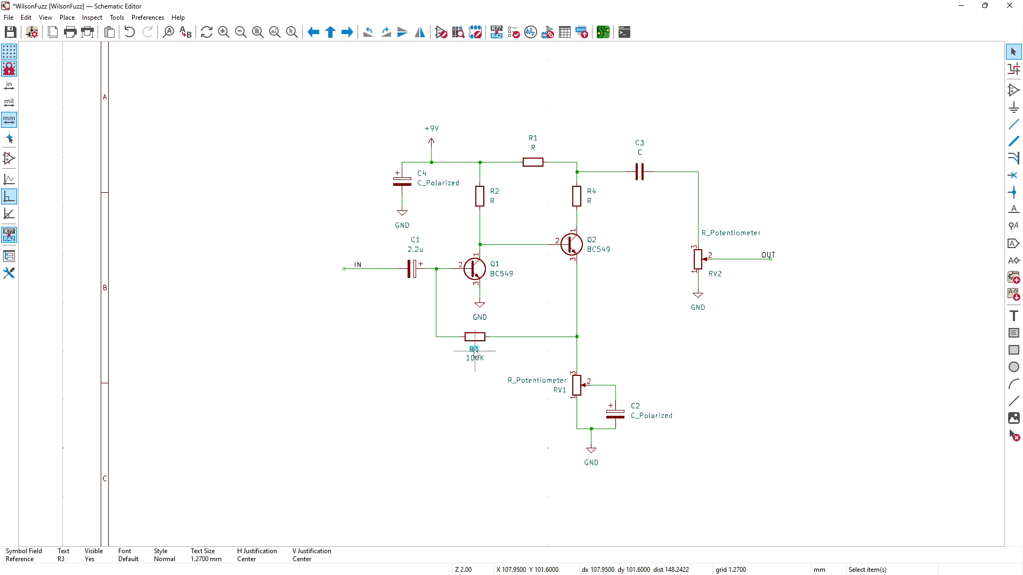
click(446, 361)
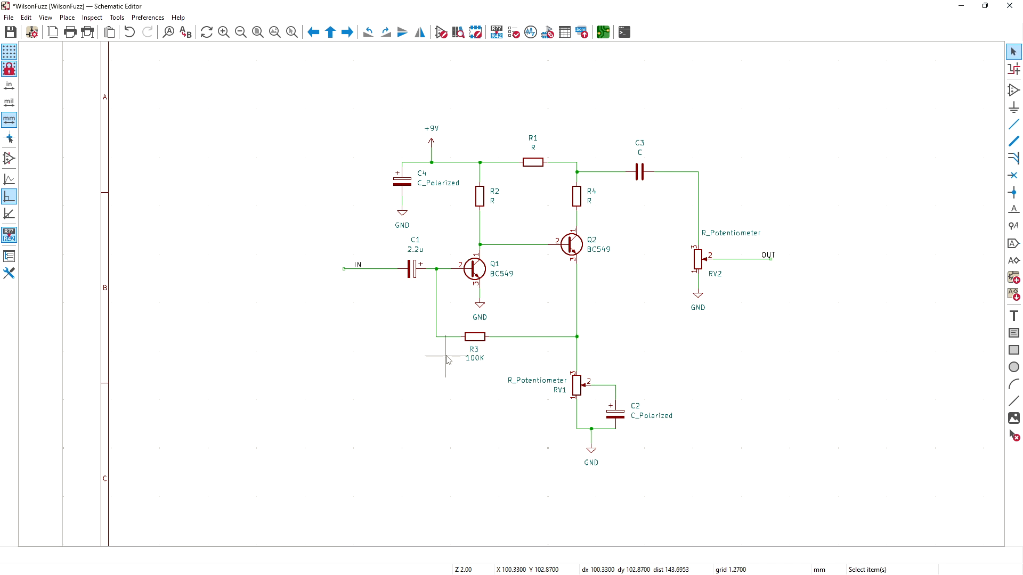
Step: Set the resistor values in the Symbol Fields Table to 330 for R1, 33K for R2 and 8.2K for R4, and apply them
click(564, 33)
drag(559, 145, 565, 167)
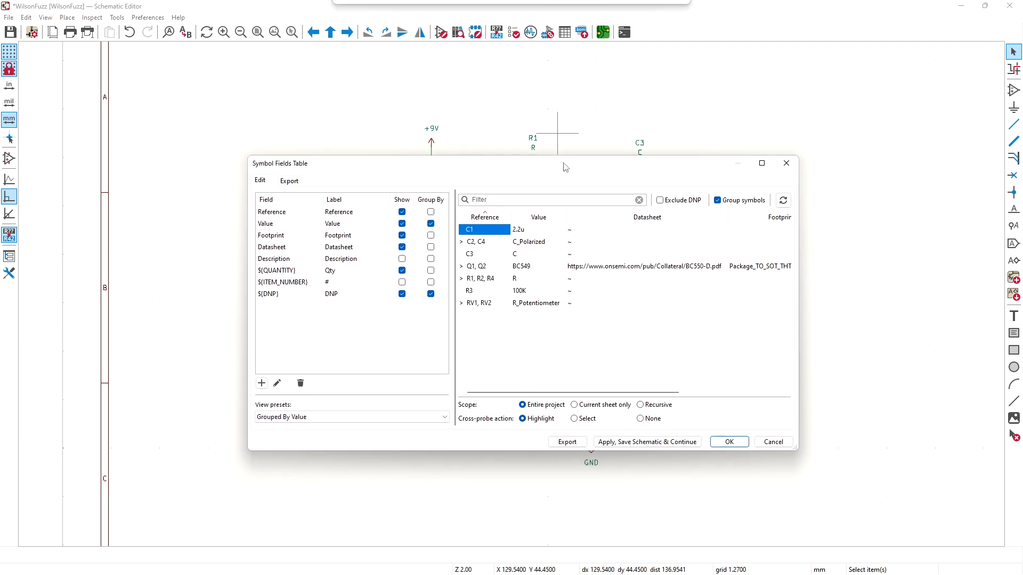
click(462, 279)
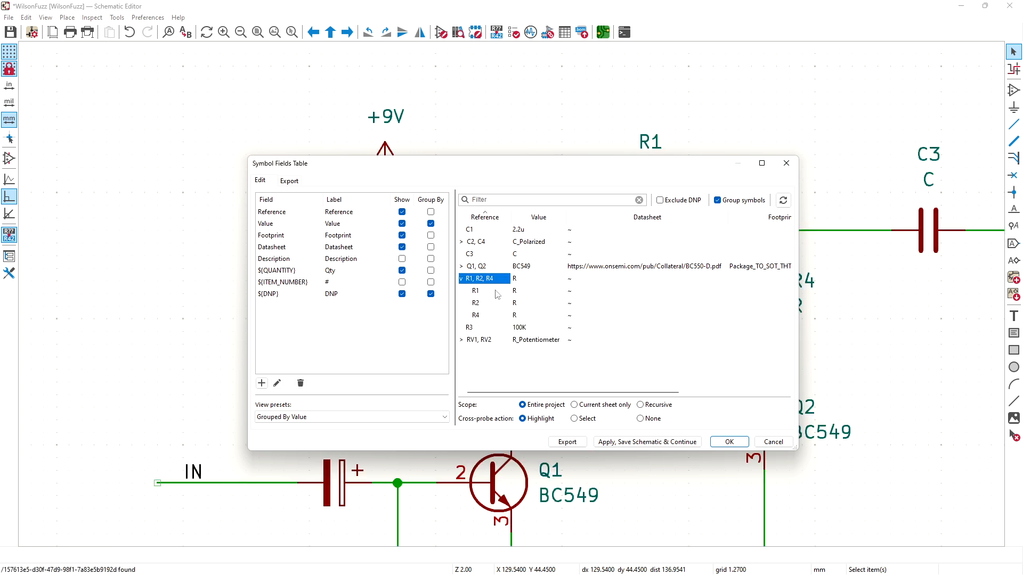
double_click(520, 292)
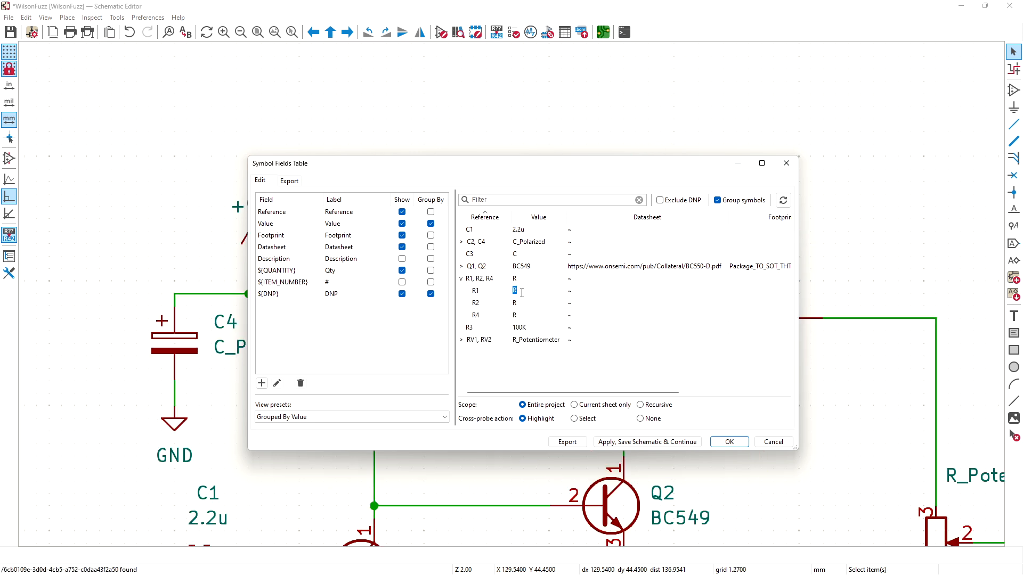
text(330)
double_click(517, 304)
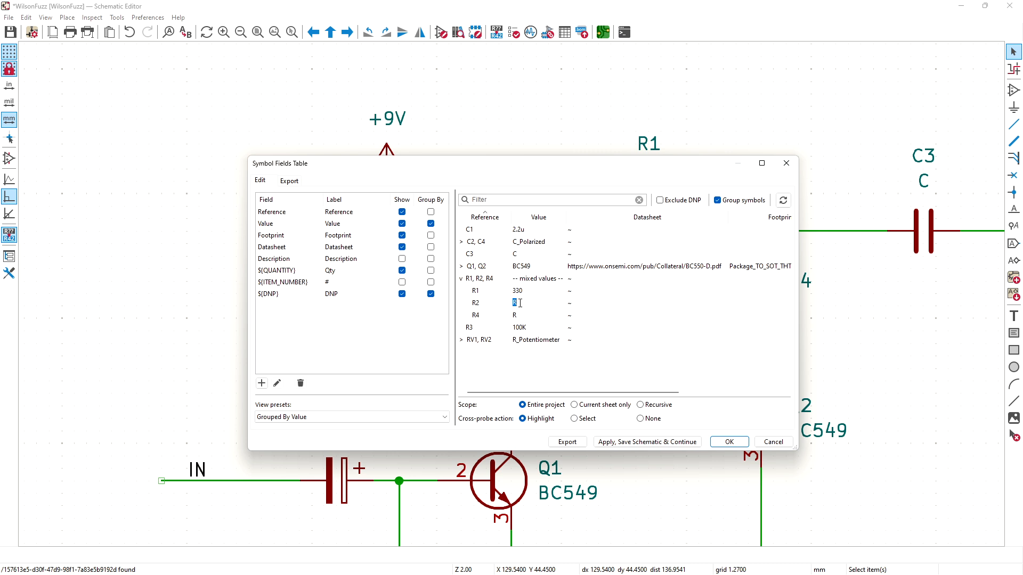
text(33K)
double_click(536, 315)
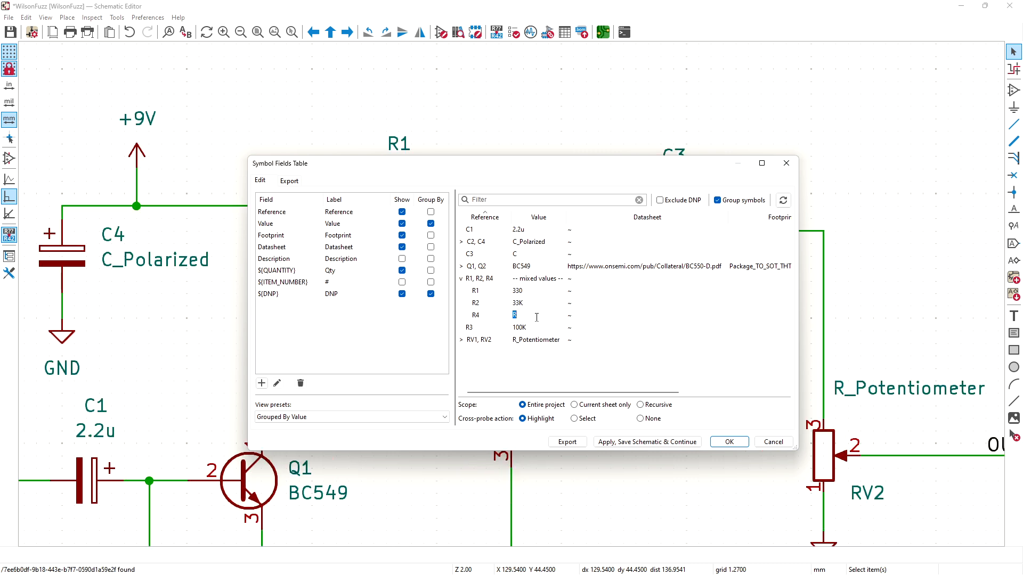
text(8.2K)
click(732, 443)
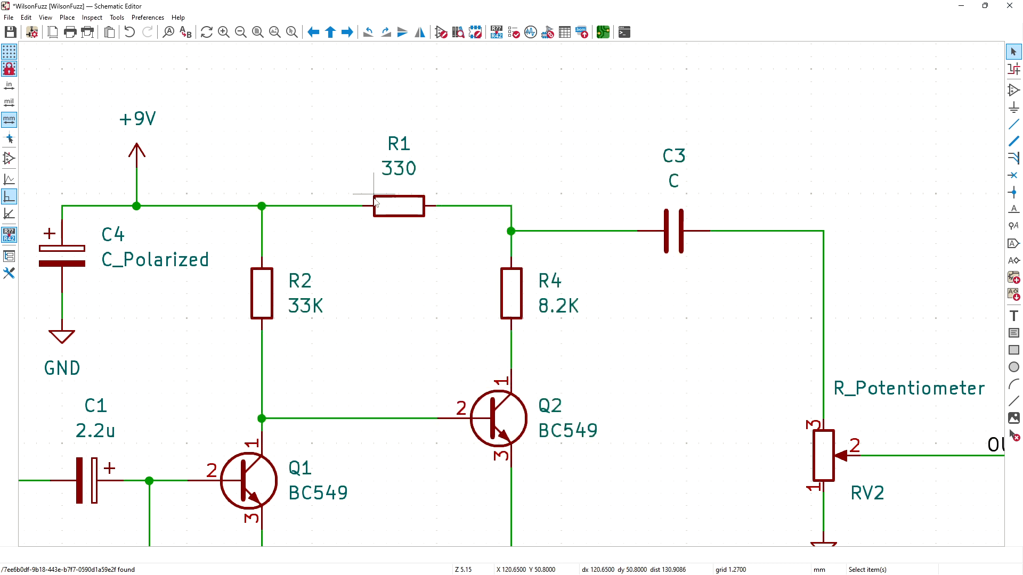
Step: Set the capacitor values in the Symbol Fields Table to 22u for C2, 47u for C4 and 10n for C3
click(565, 32)
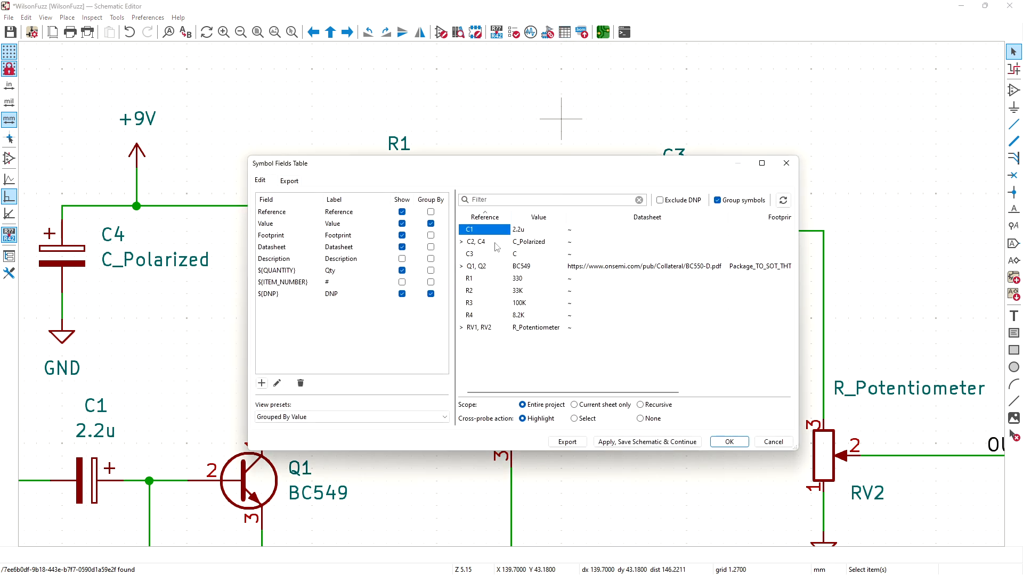
click(496, 245)
click(522, 255)
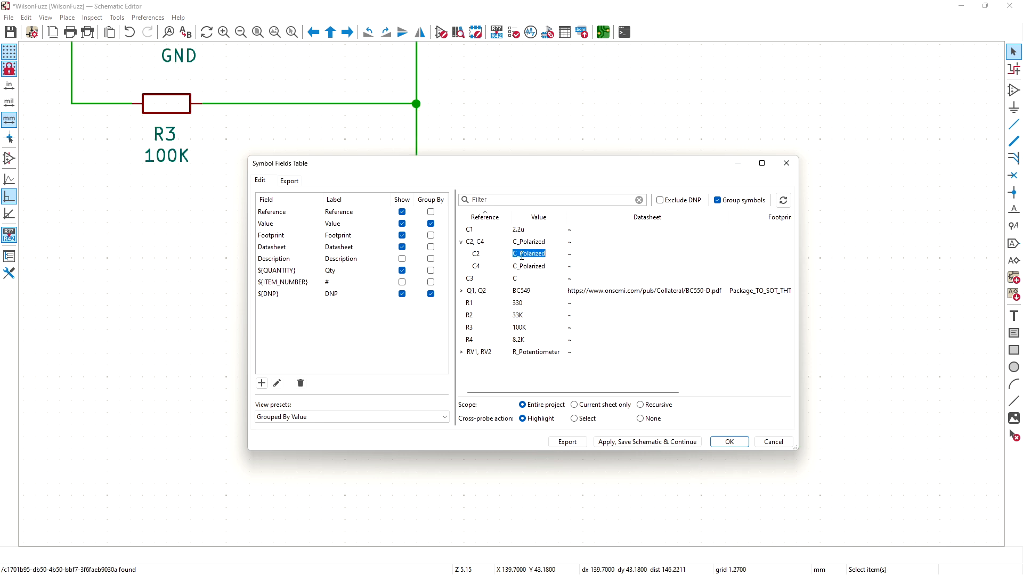
drag(515, 169, 539, 242)
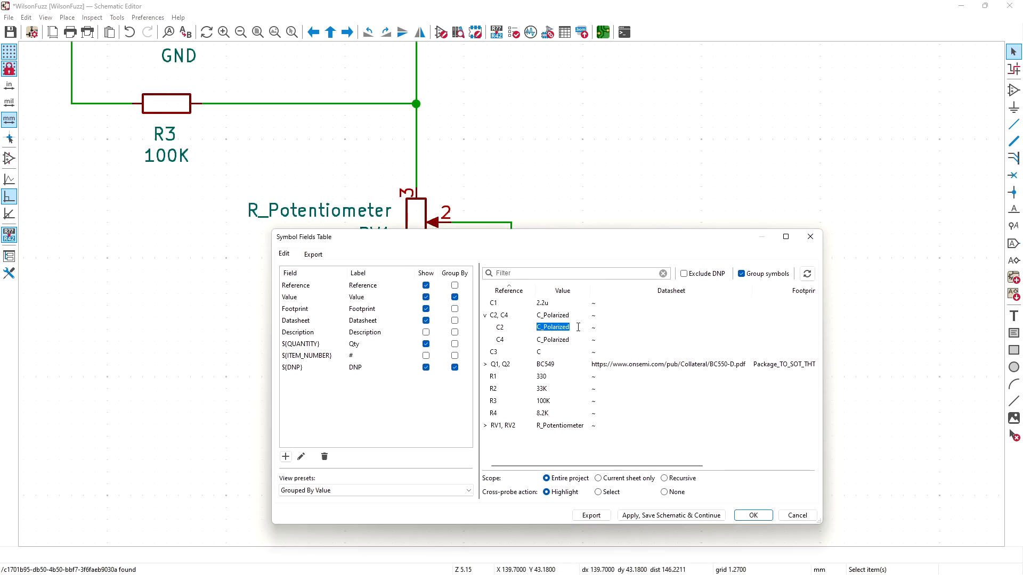
text(22u)
double_click(558, 340)
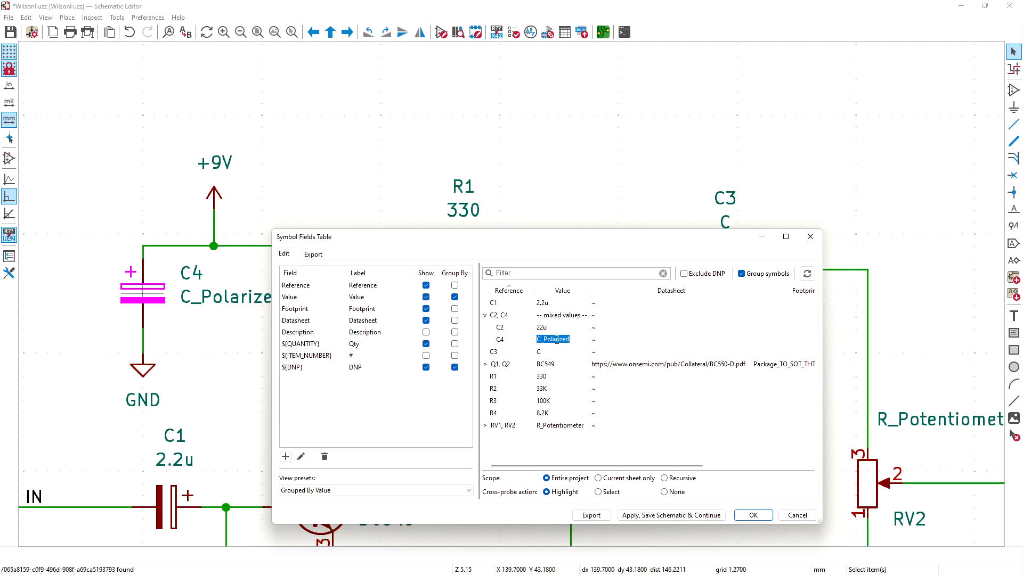
text(47u)
click(553, 352)
click(553, 354)
drag(559, 243, 555, 235)
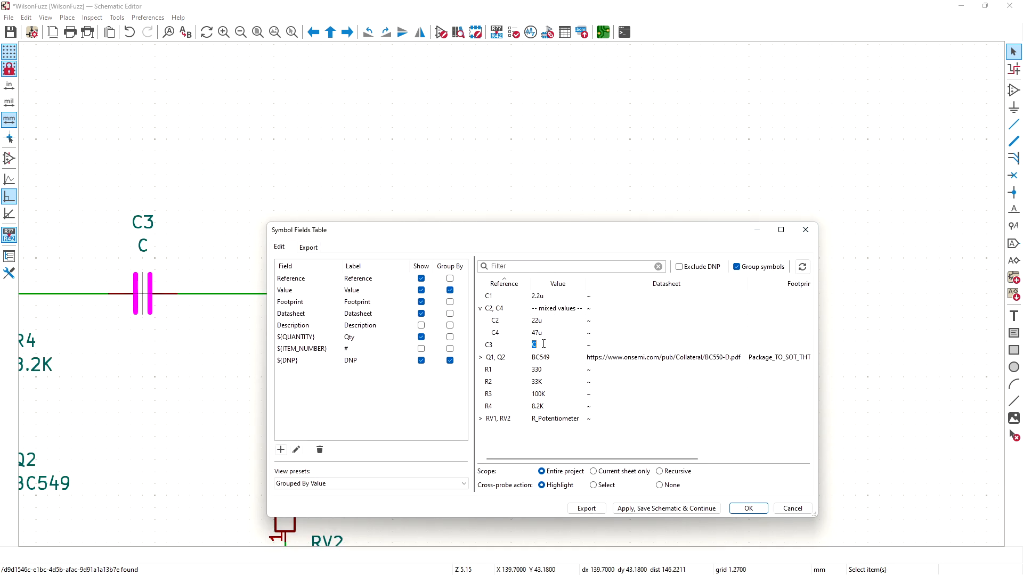
text(10n)
Step: Set potentiometer RV1 to B1K and RV2 to A500K in the Symbol Fields Table, and apply the table's changes
click(481, 419)
click(511, 431)
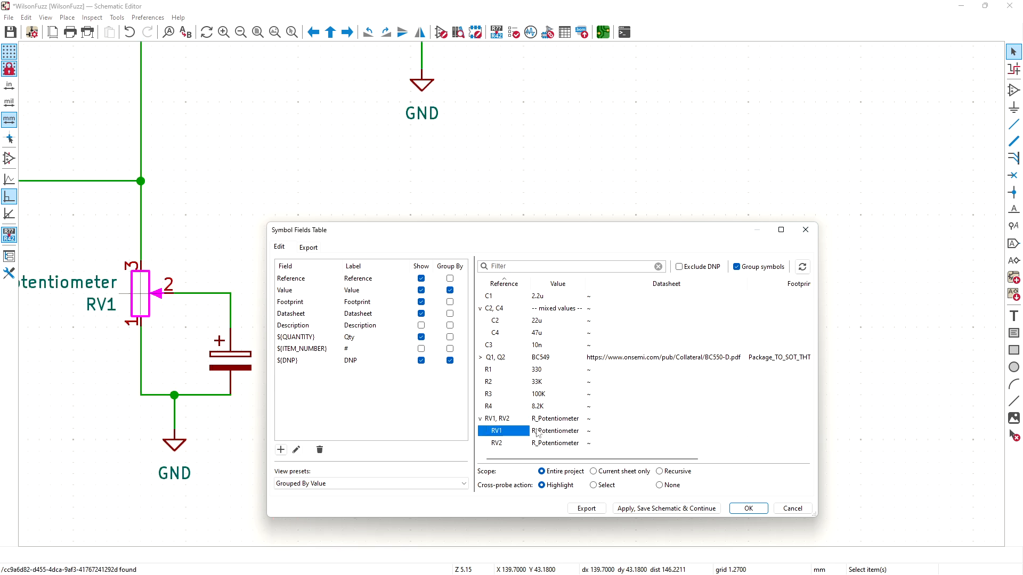
click(541, 431)
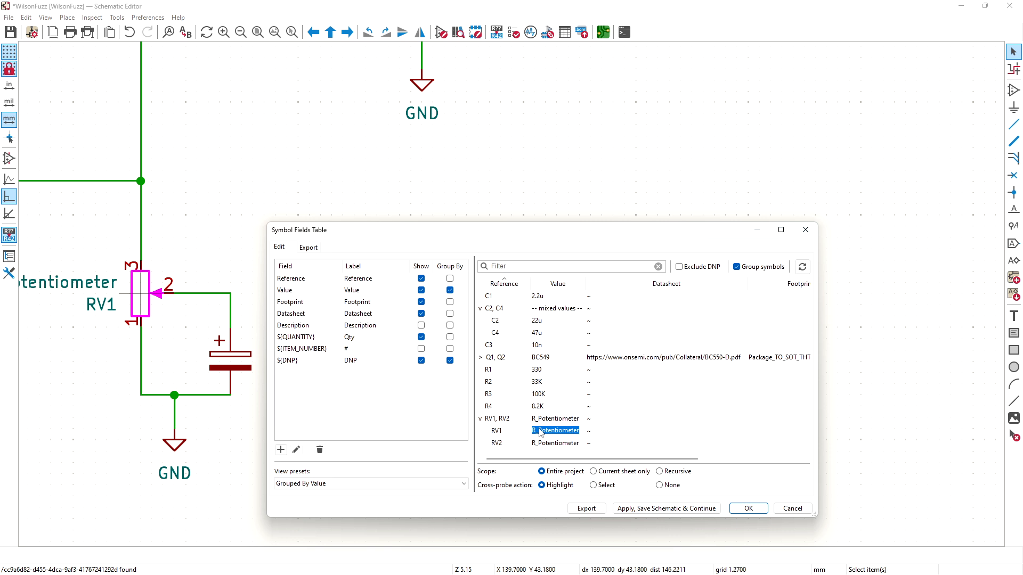
text(B1K)
click(555, 444)
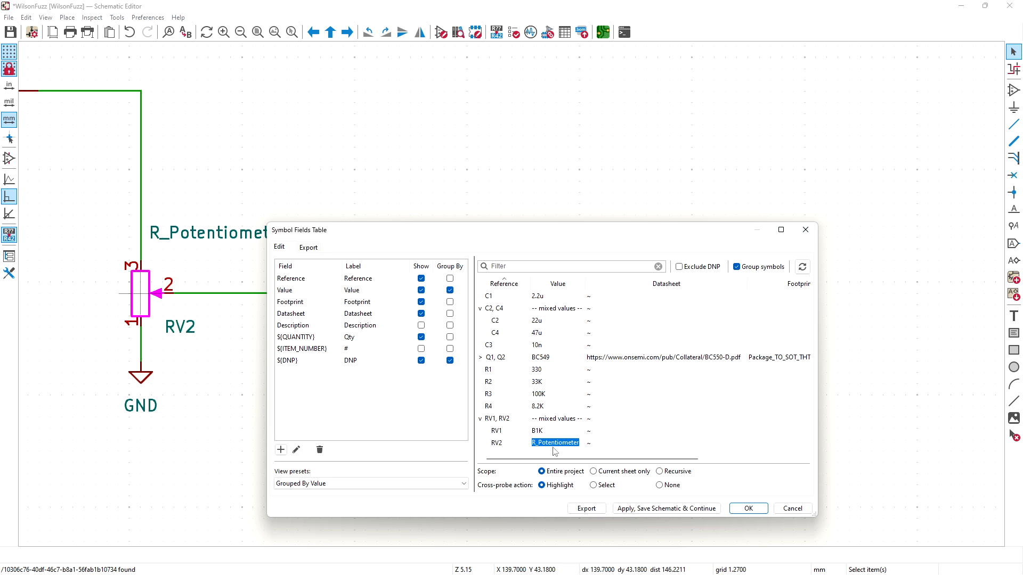
text(A0)
text(00K)
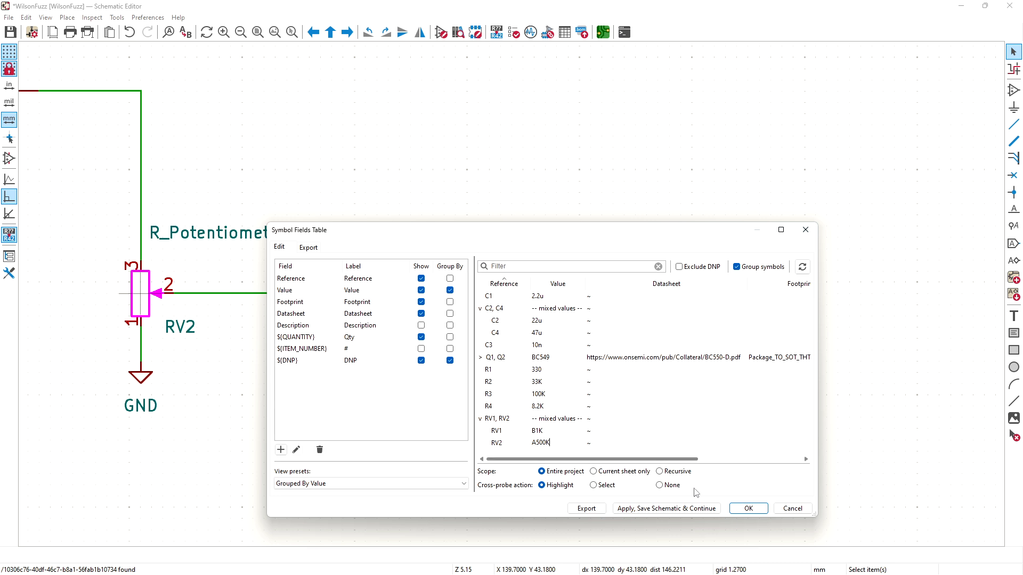
click(743, 509)
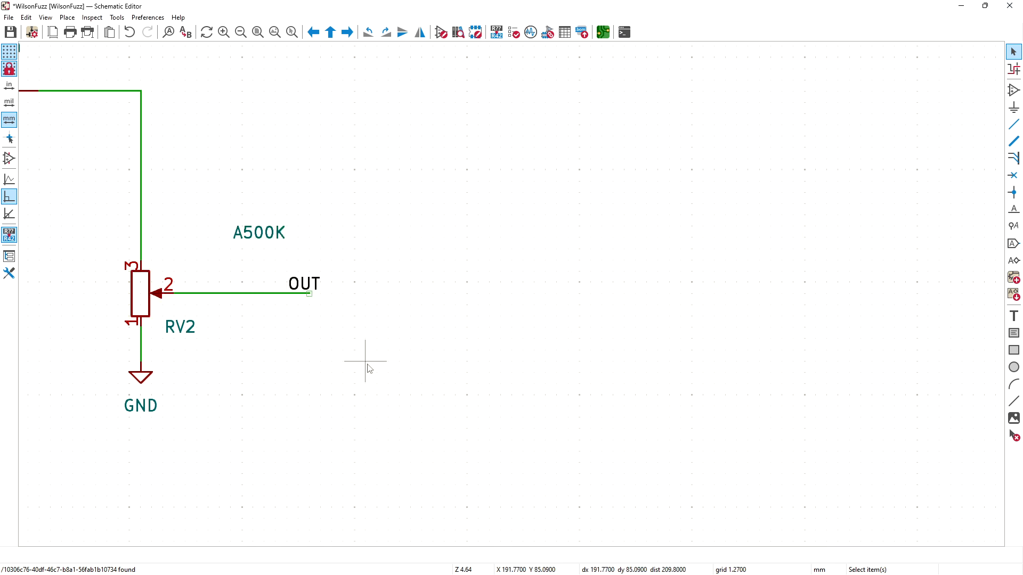
Step: Run the Electrical Rules Checker on the complete schematic
drag(240, 111, 342, 124)
mouse_move(278, 112)
middle_down()
mouse_move(410, 131)
mouse_move(767, 118)
middle_up()
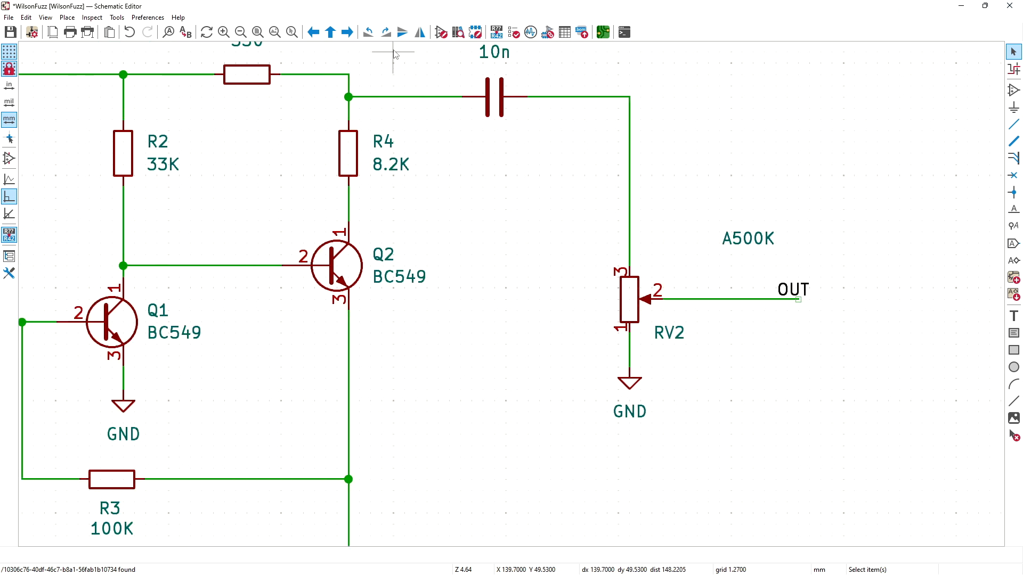
click(273, 31)
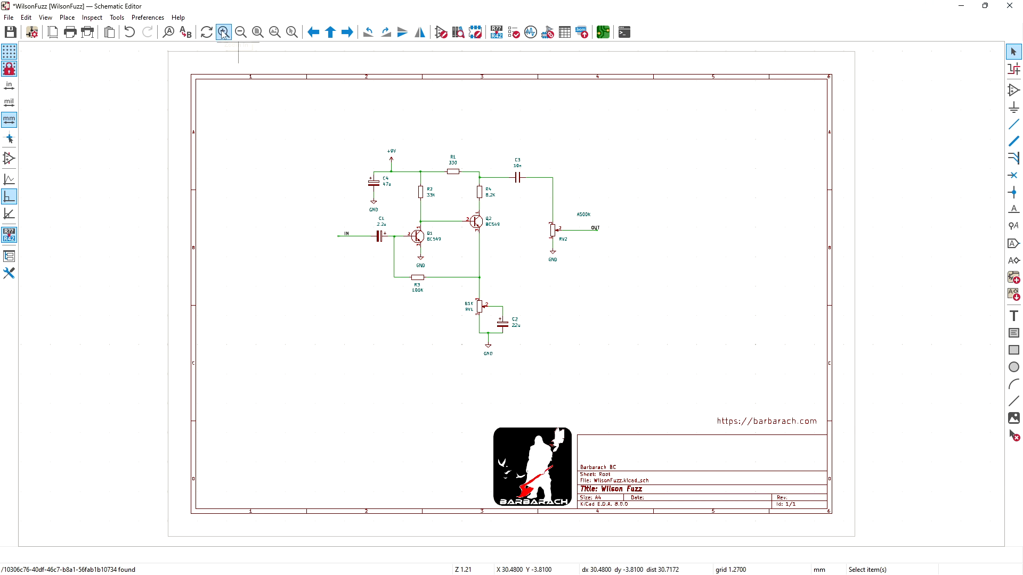
click(273, 33)
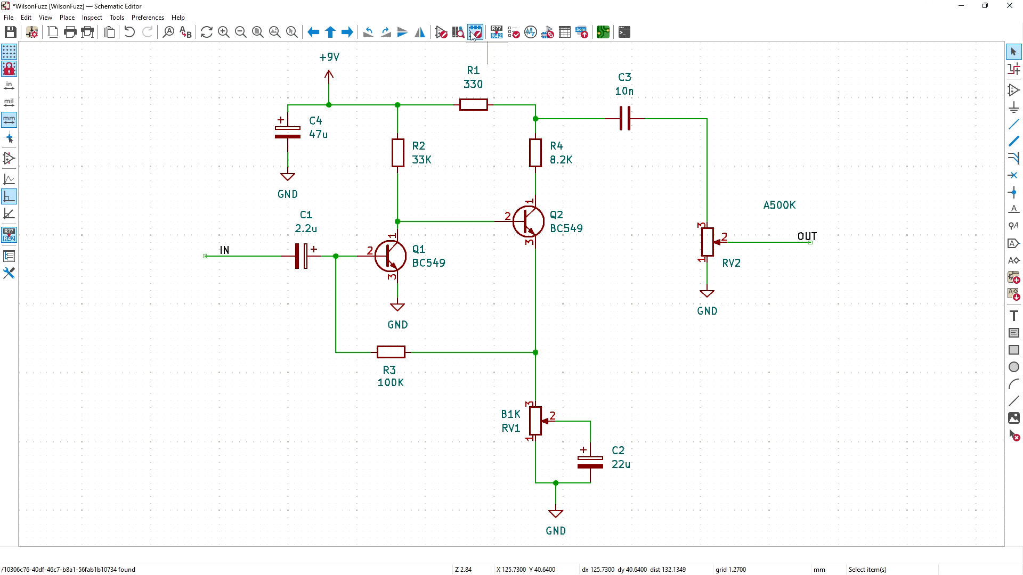
click(513, 33)
click(328, 261)
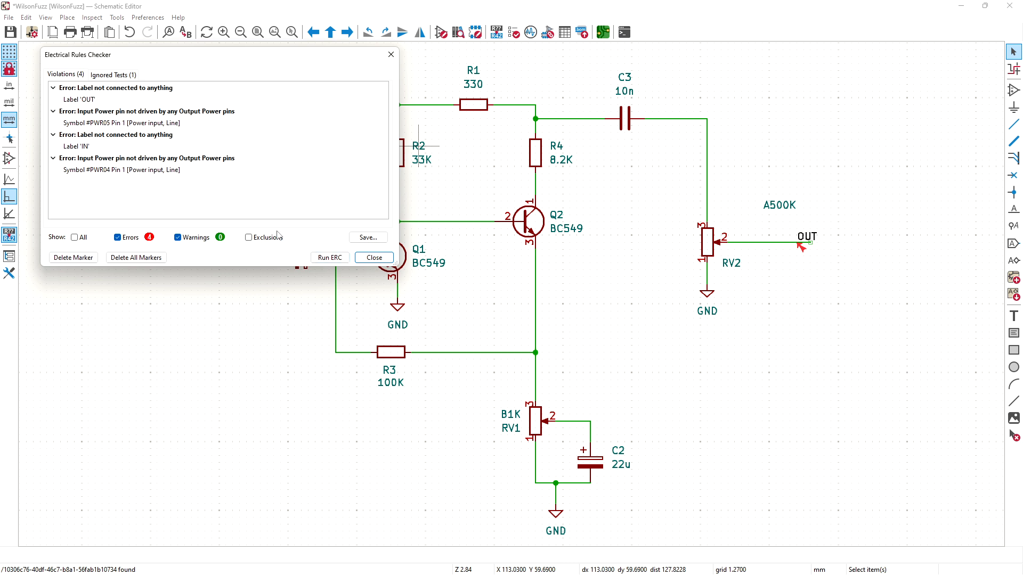
Step: Examine the ERC violations for the OUT and IN labels and the #PWR05 and #PWR04 power pins on the schematic
drag(165, 60, 741, 301)
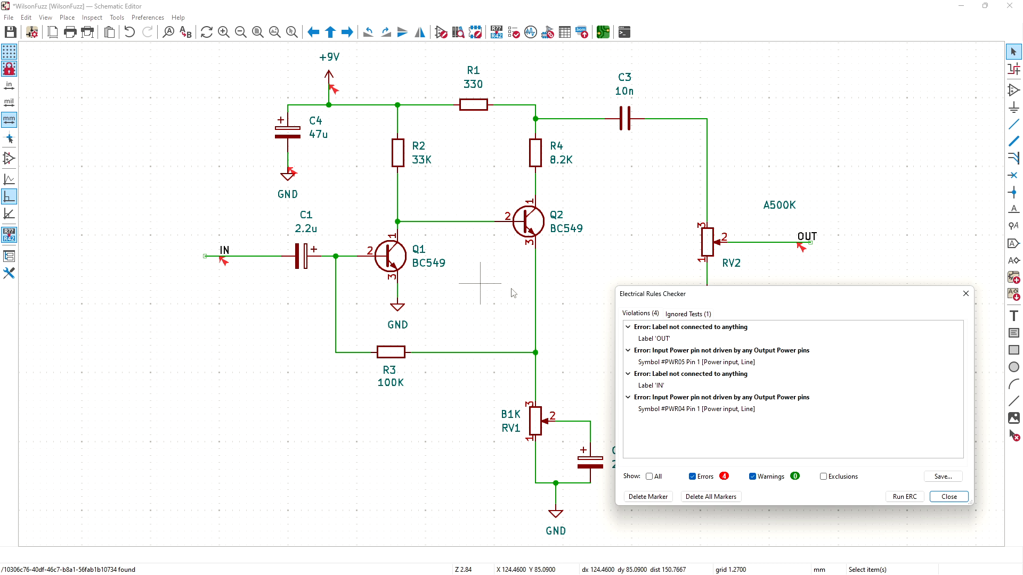
click(652, 339)
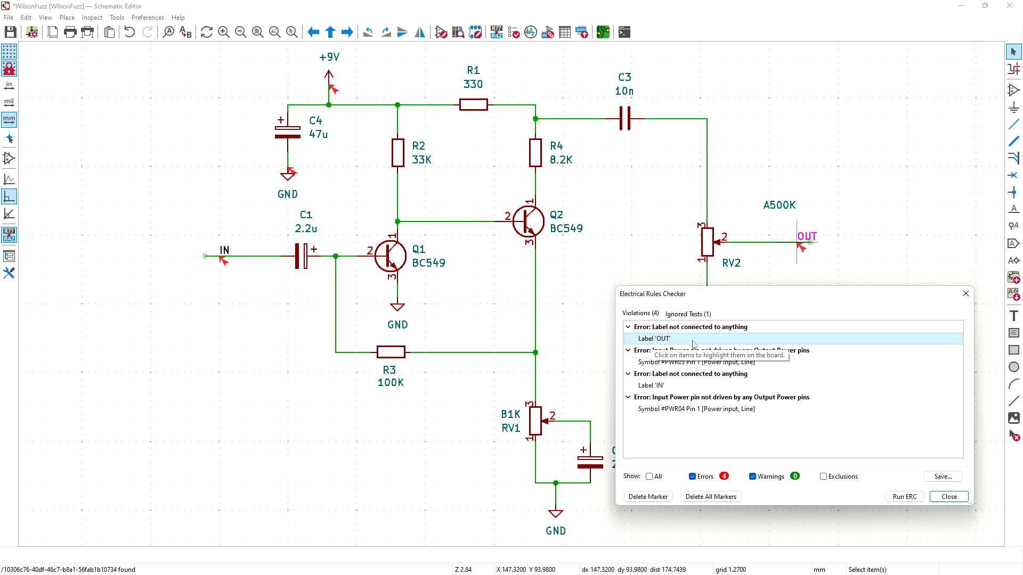
click(677, 363)
click(659, 386)
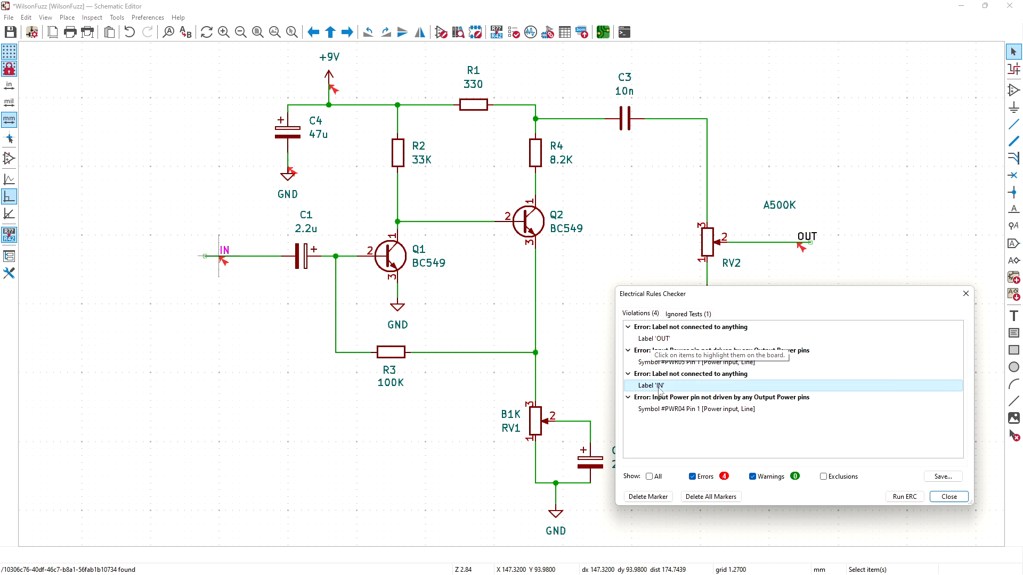
key(Escape)
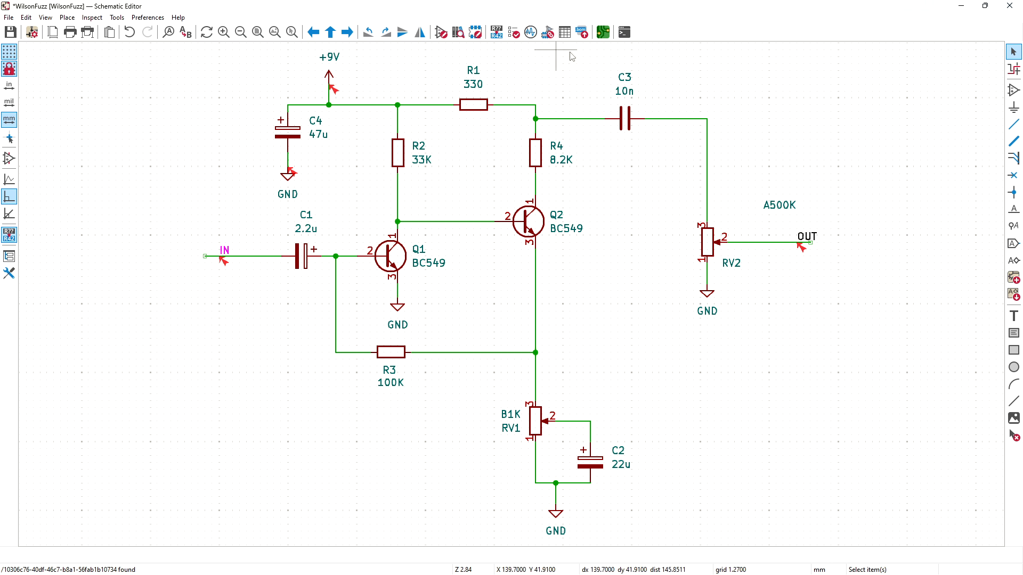
click(513, 33)
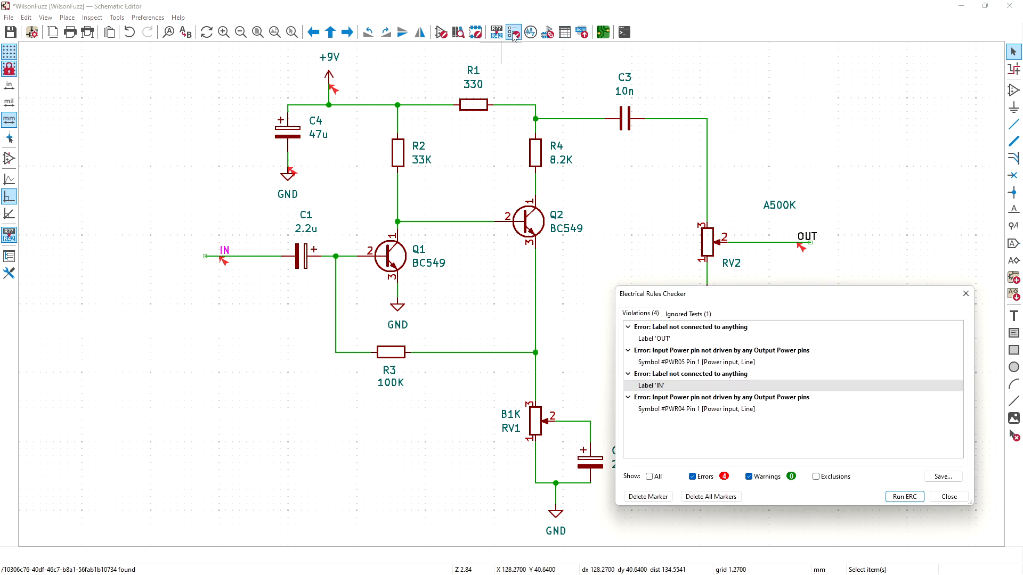
click(684, 413)
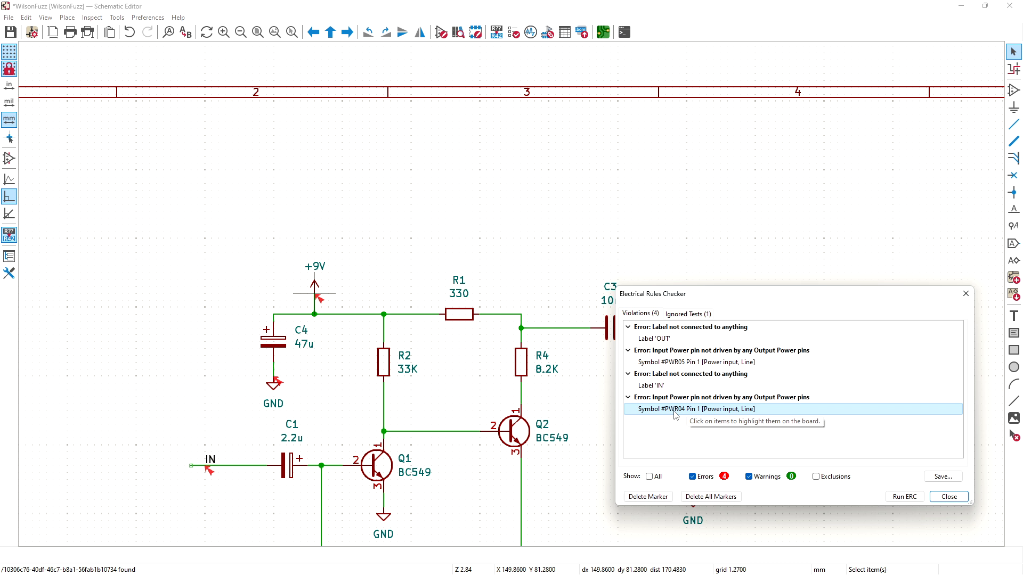
Step: Close the Electrical Rules Checker and place a Jack-DC connector symbol left of capacitor C4
click(949, 497)
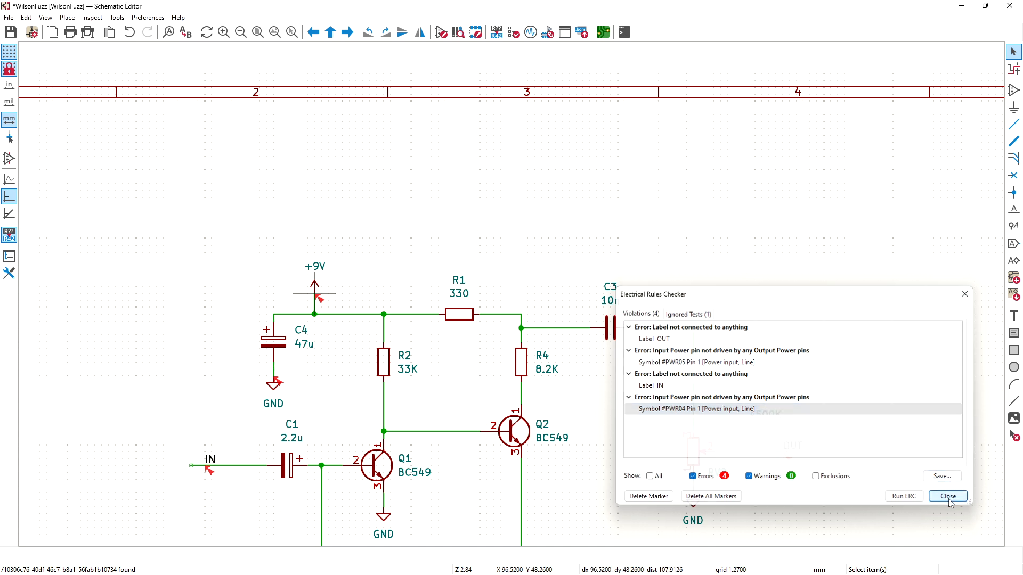
middle_drag(592, 430, 569, 304)
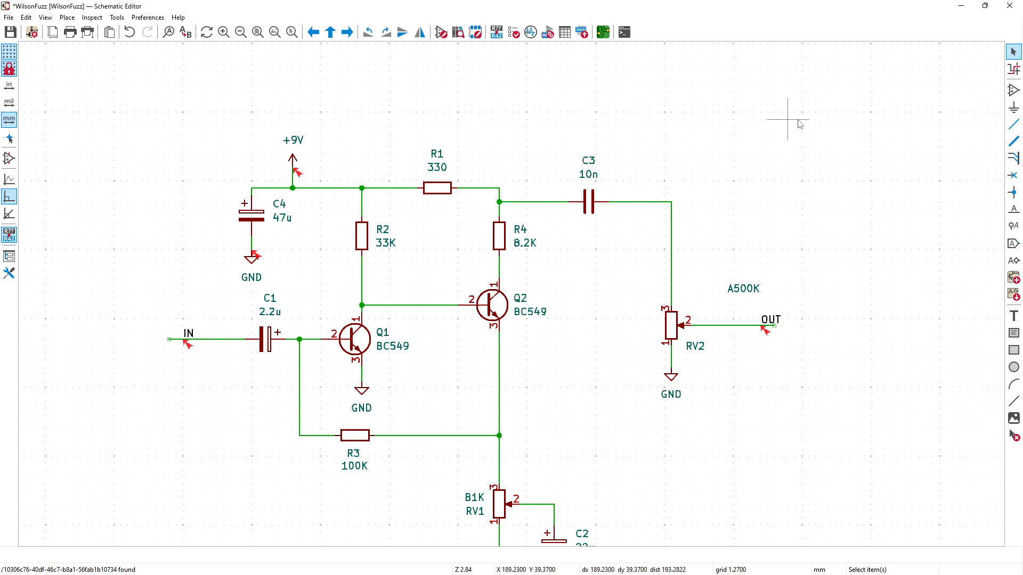
click(1013, 91)
click(379, 176)
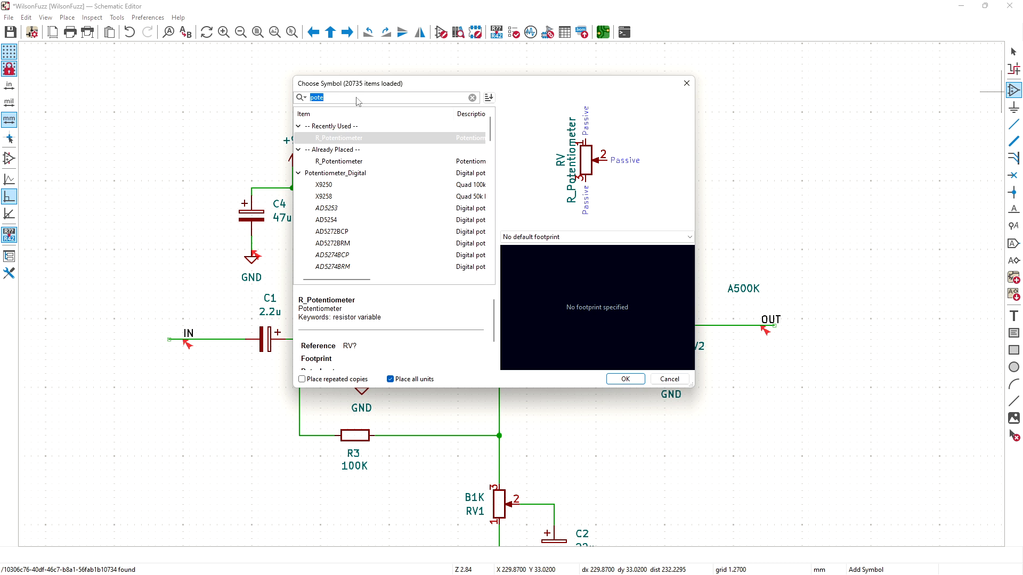
text(jack)
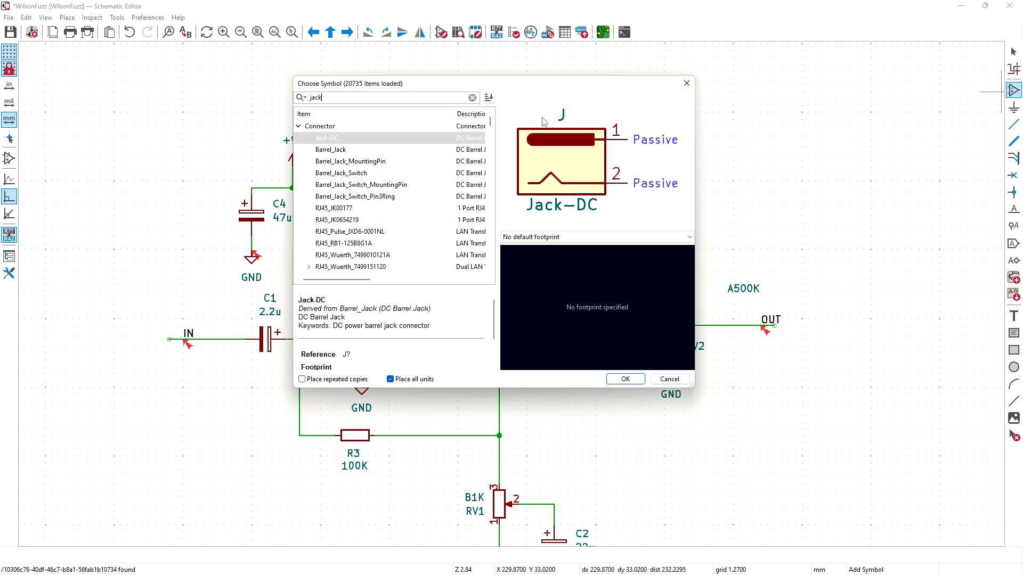
click(357, 152)
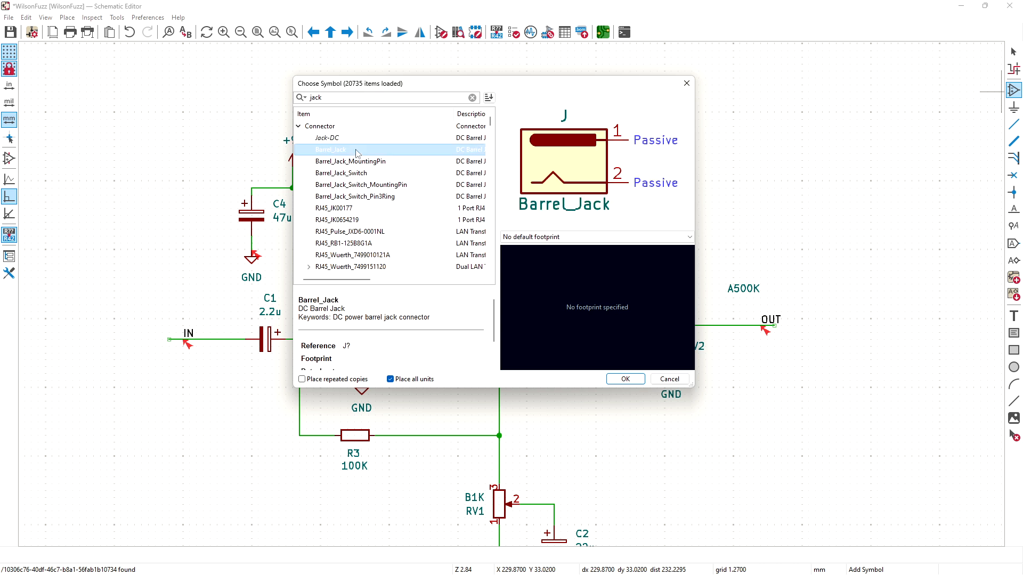
click(353, 162)
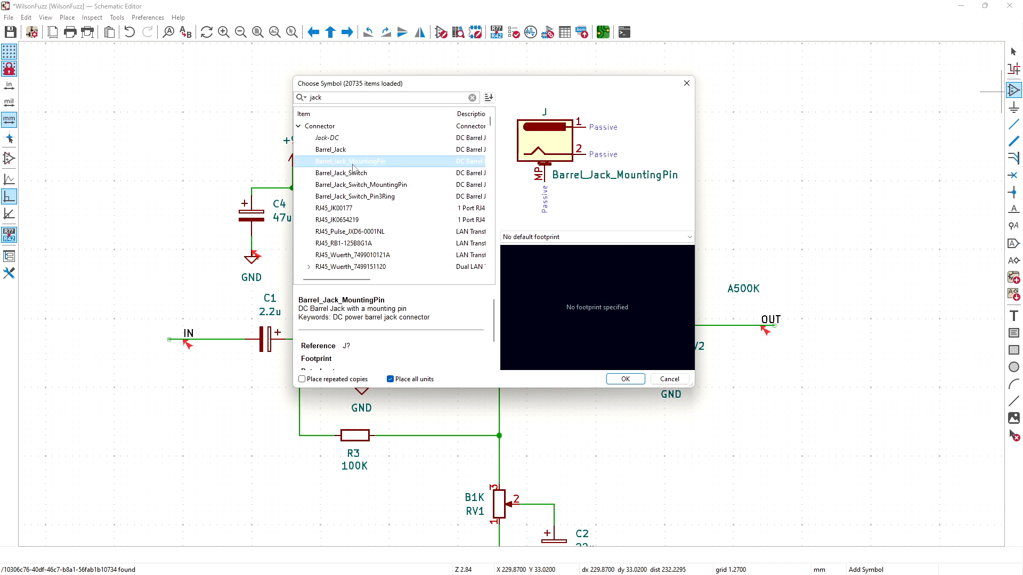
click(354, 175)
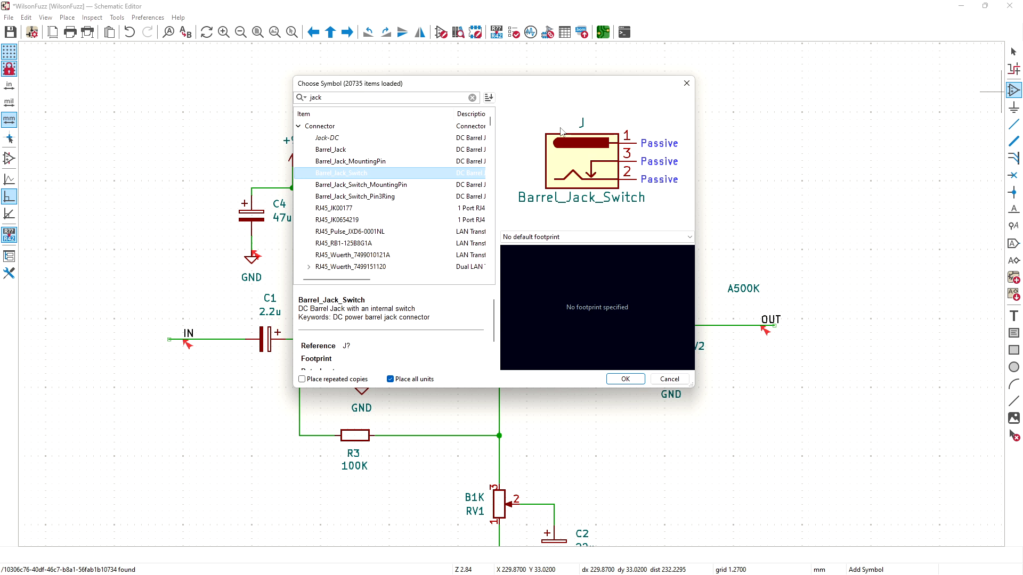
click(354, 139)
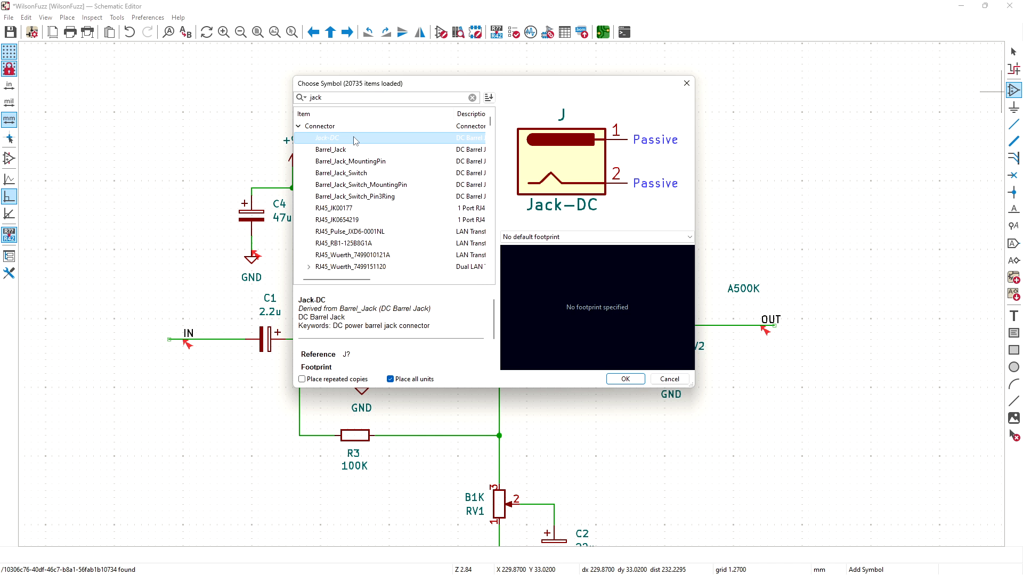
click(625, 379)
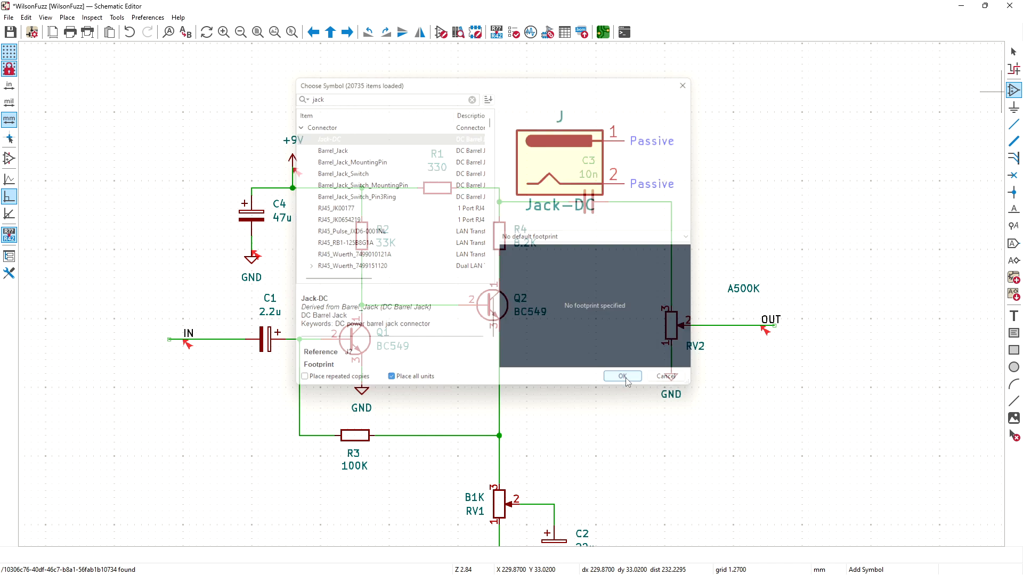
click(147, 231)
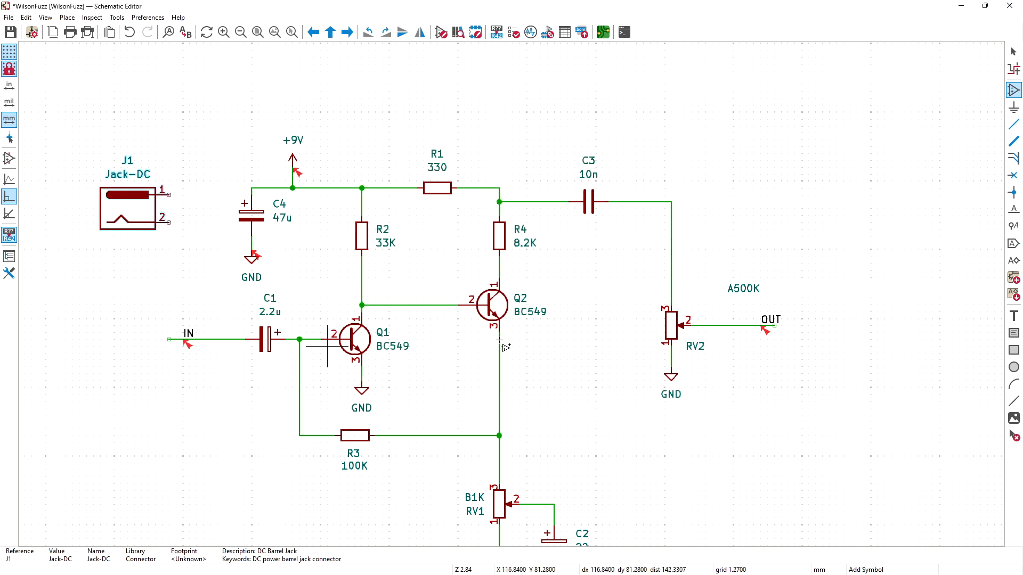
Step: Place an AudioJack2 symbol from the Connector_Audio library on the far side of the OUT label from RV2
click(775, 225)
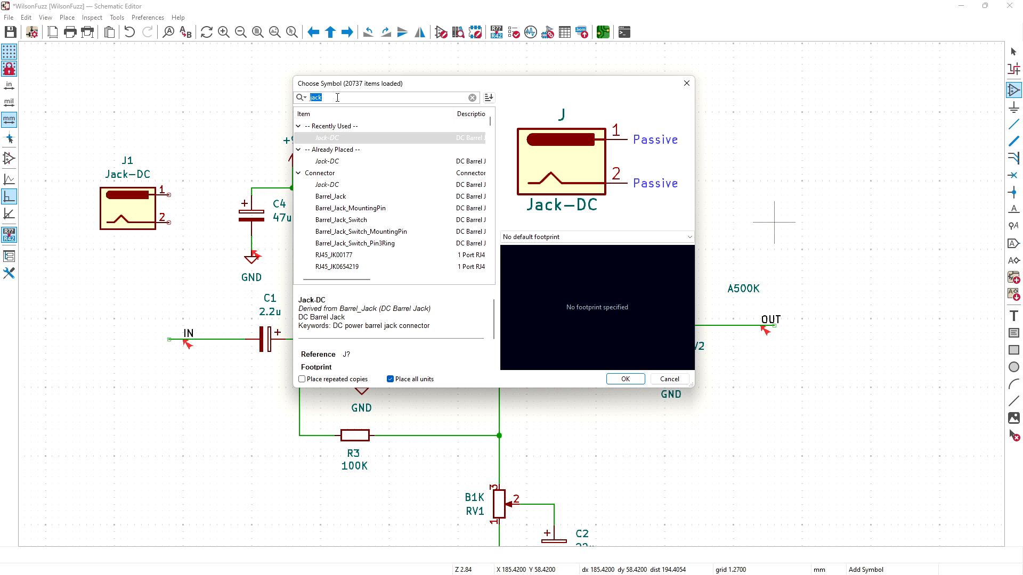
click(334, 174)
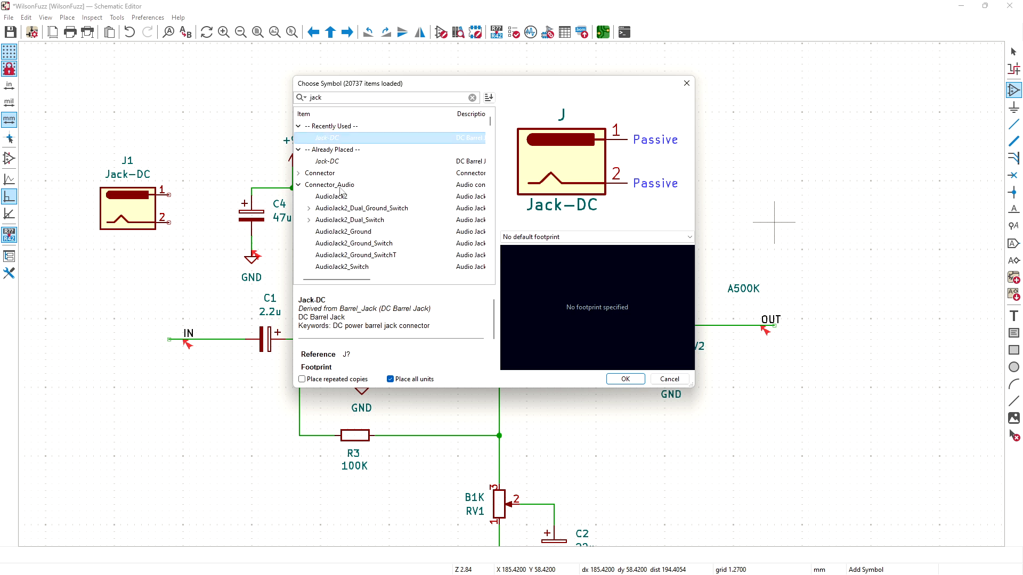
drag(491, 121, 493, 142)
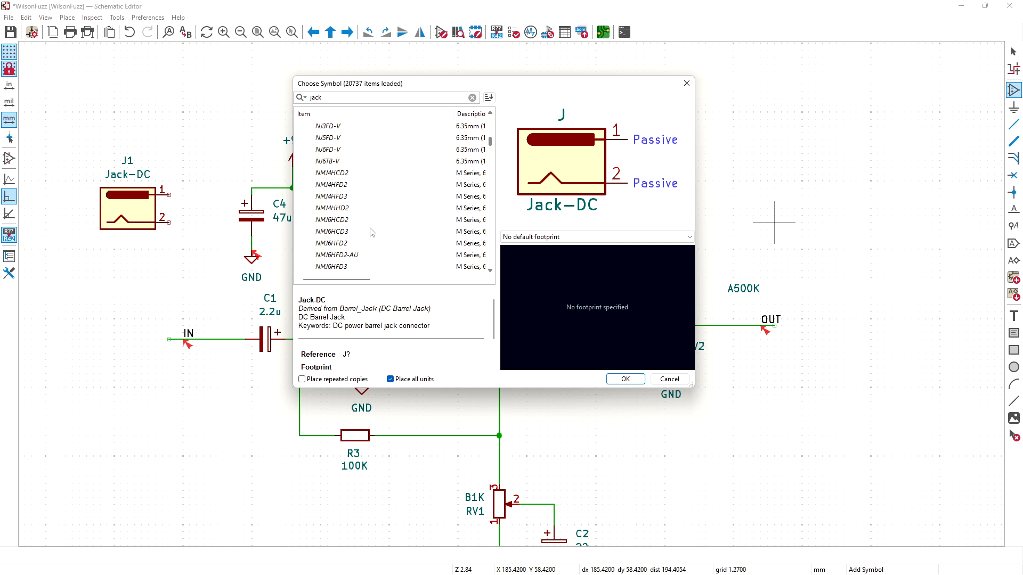
click(326, 222)
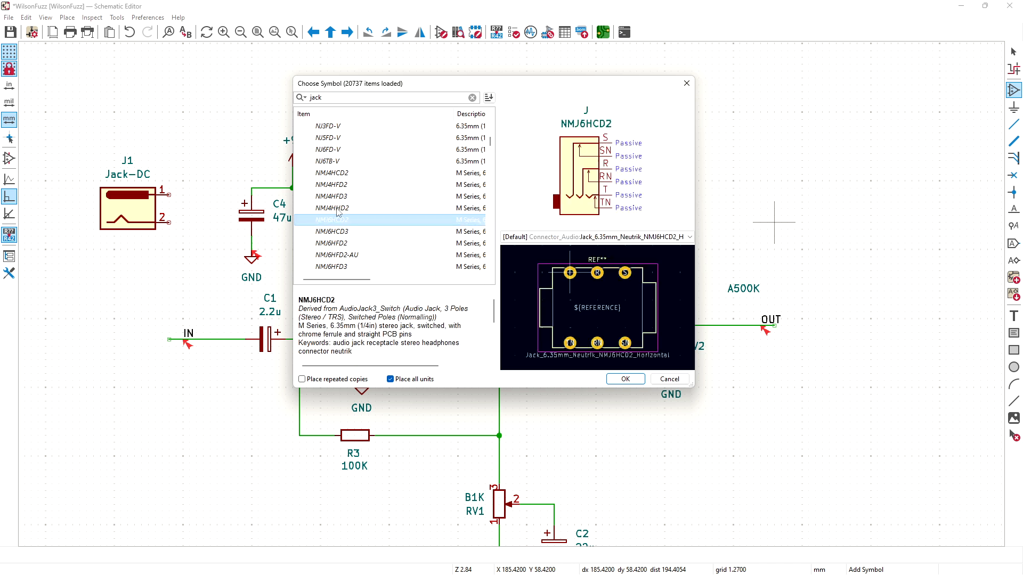
click(335, 209)
drag(489, 146, 487, 128)
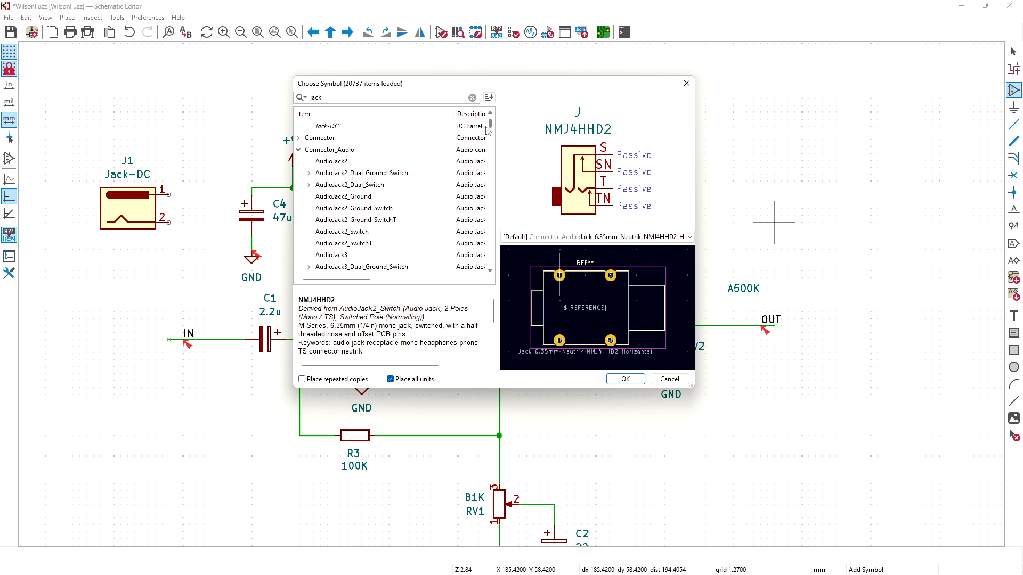
click(351, 165)
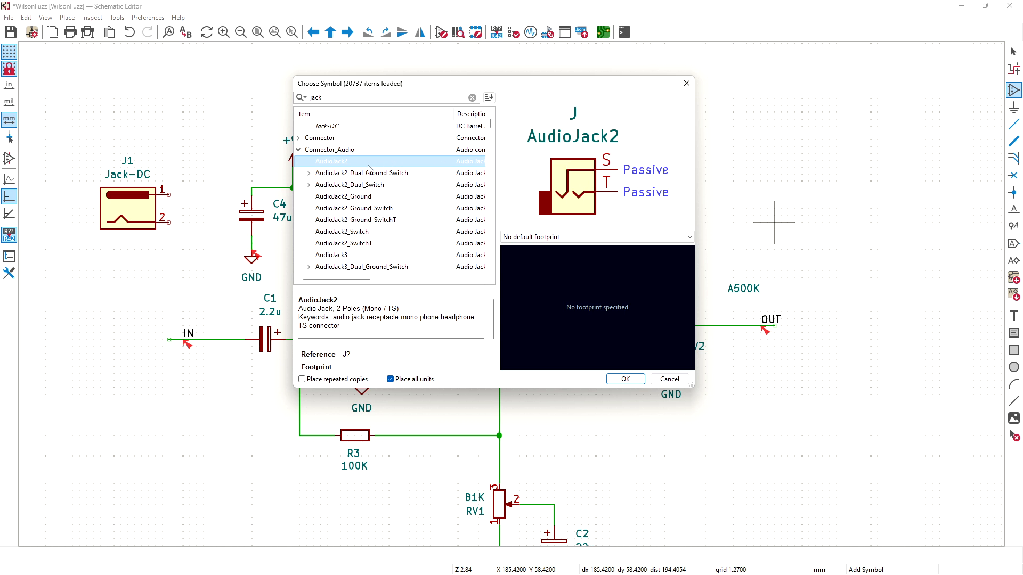
click(625, 380)
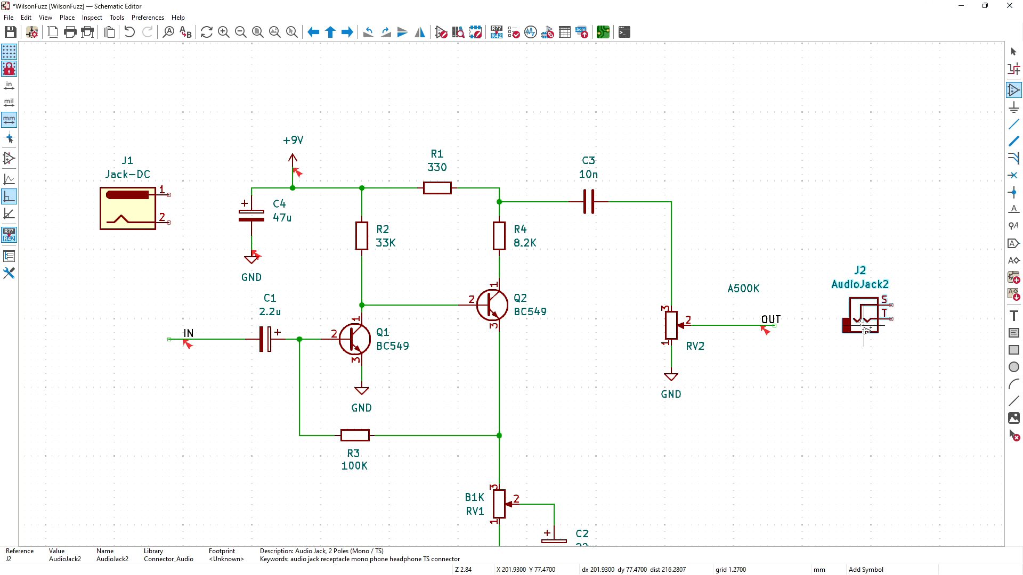
click(864, 326)
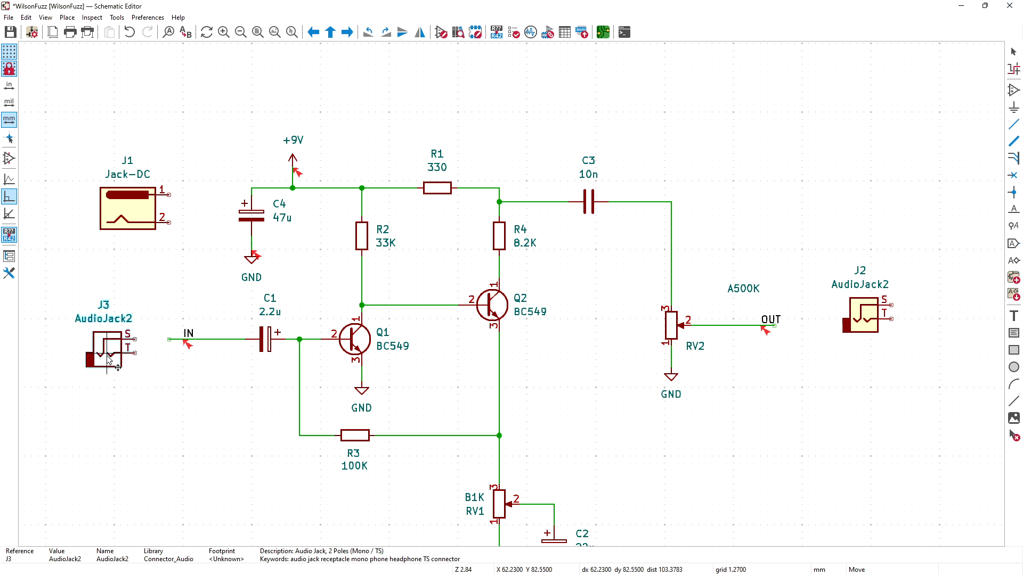
Step: Place a second AudioJack2 symbol before the IN label, flipped vertically and with its T pin level with the IN wire
click(109, 362)
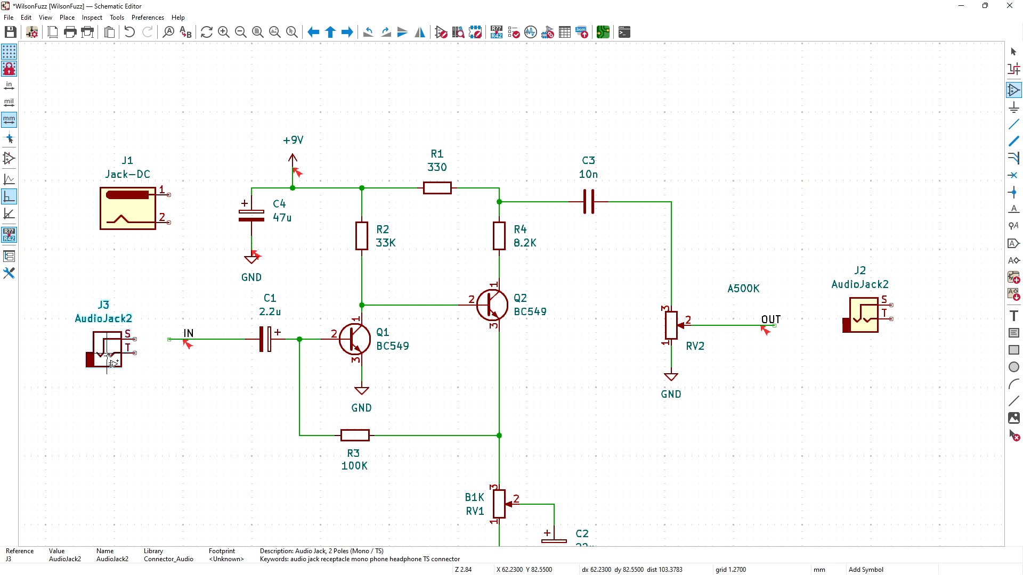
key(x)
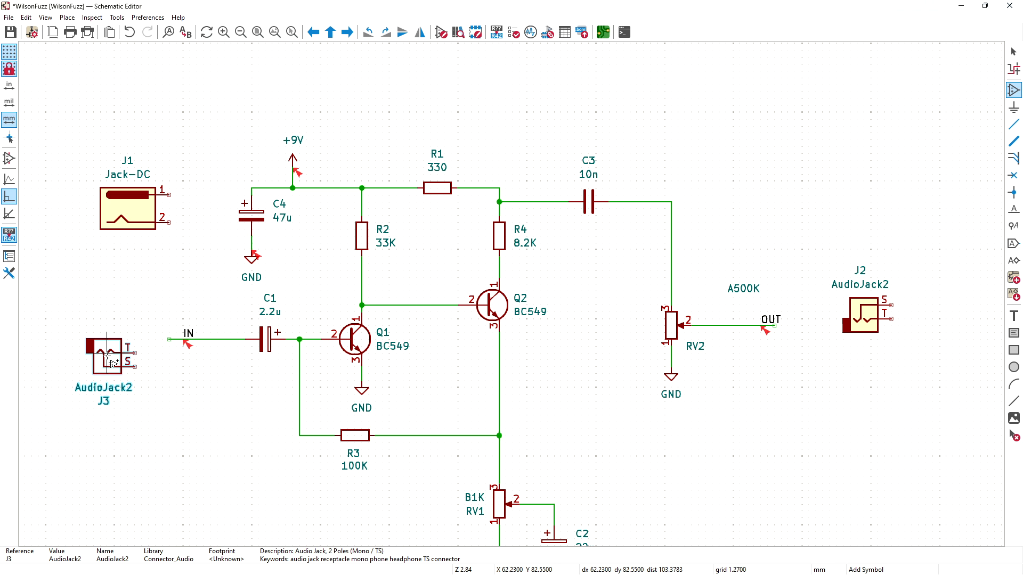
key(Escape)
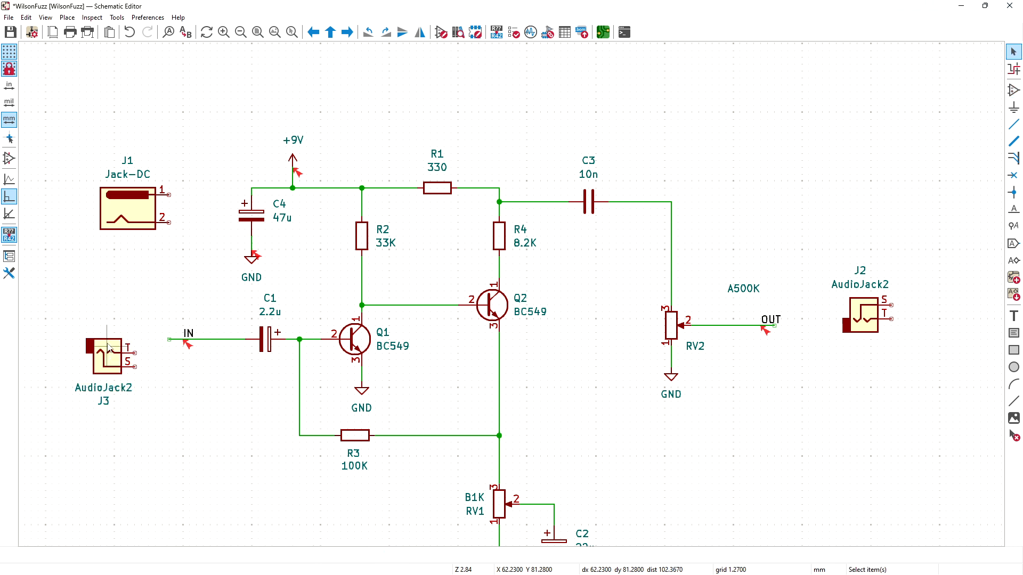
drag(109, 355, 115, 341)
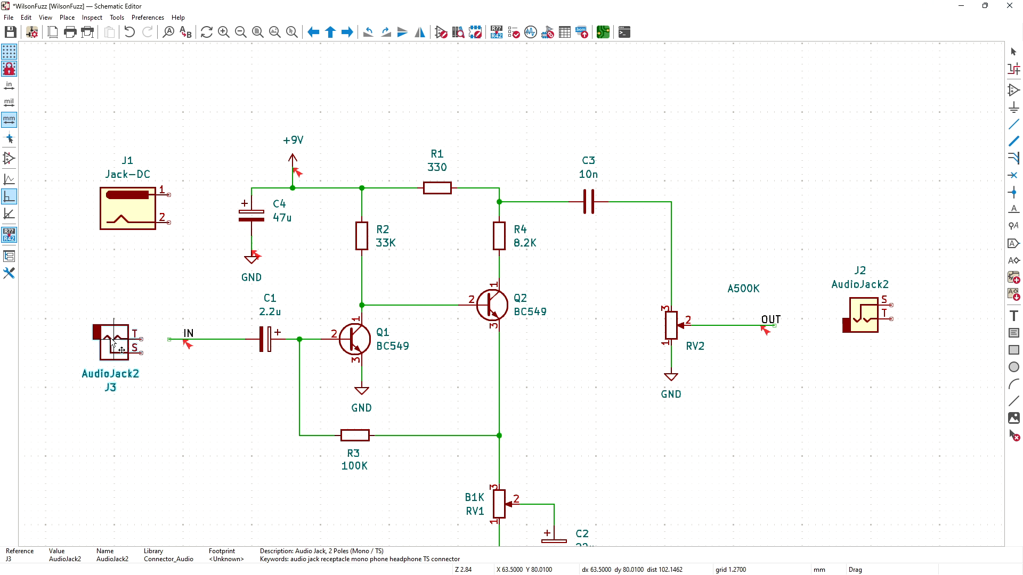
Step: Wire the input jack's T pin to the IN wire and its S pin to a copied GND symbol placed below it
click(170, 339)
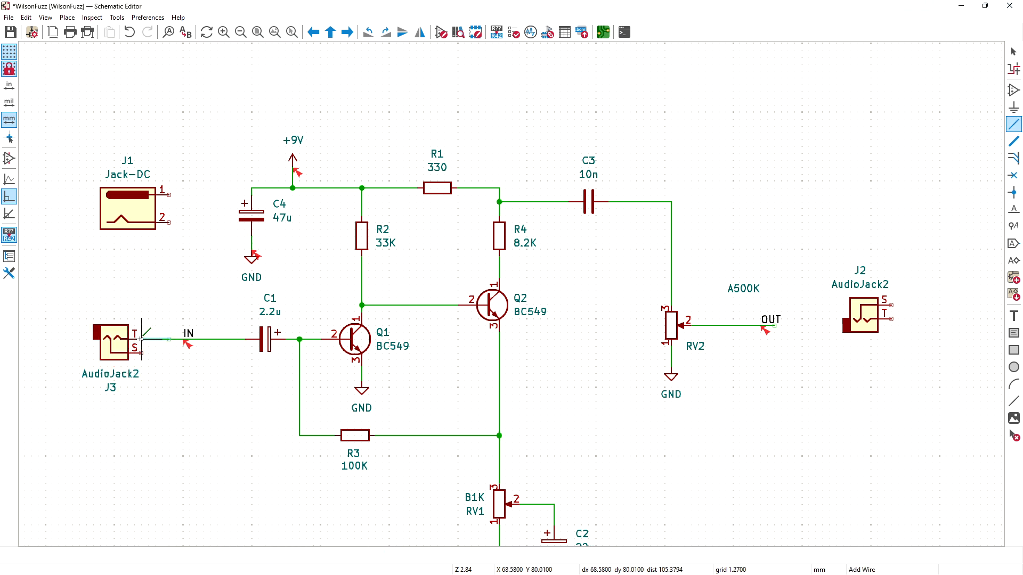
click(141, 339)
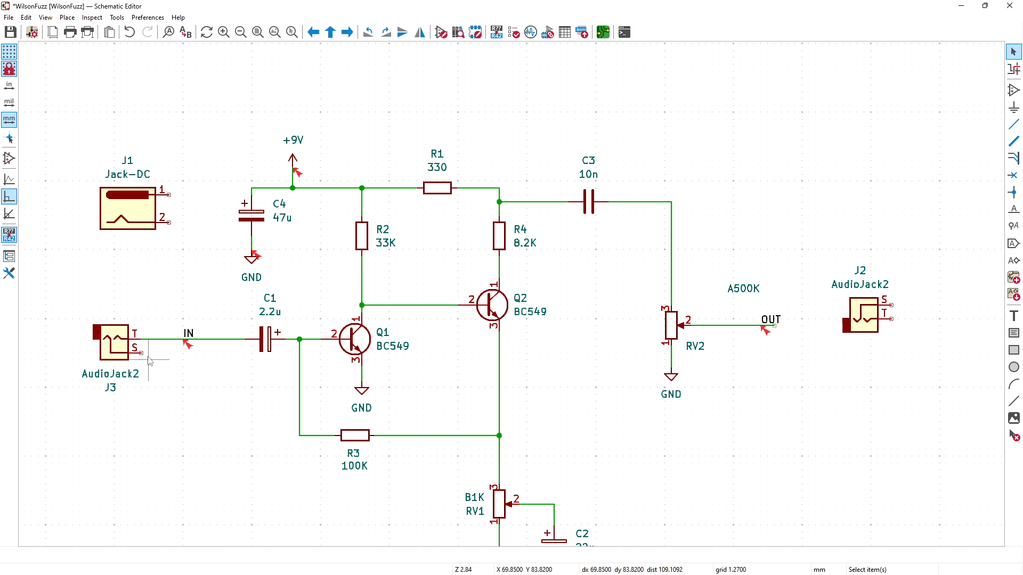
click(251, 257)
key(ctrl+d)
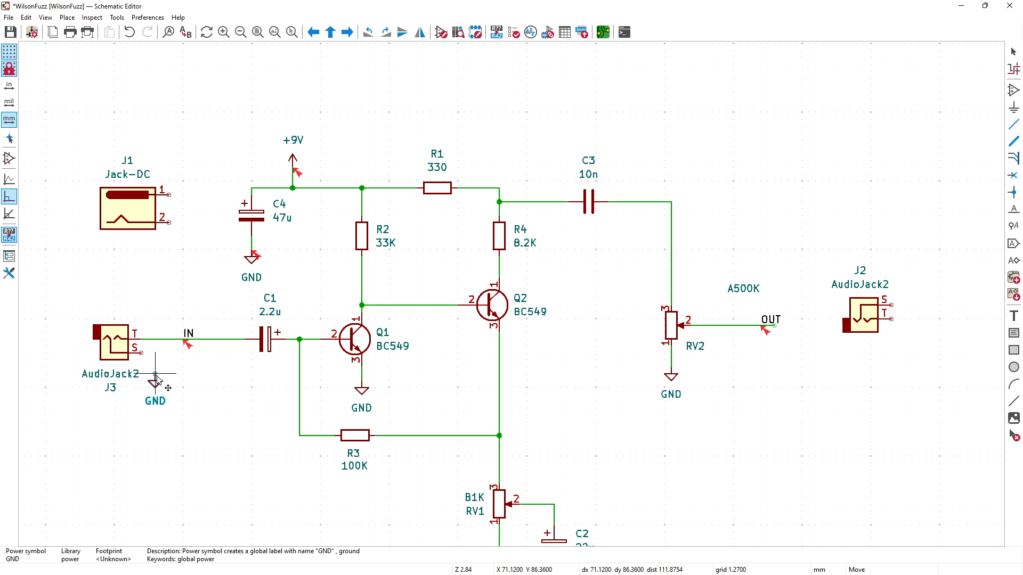
click(156, 378)
key(w)
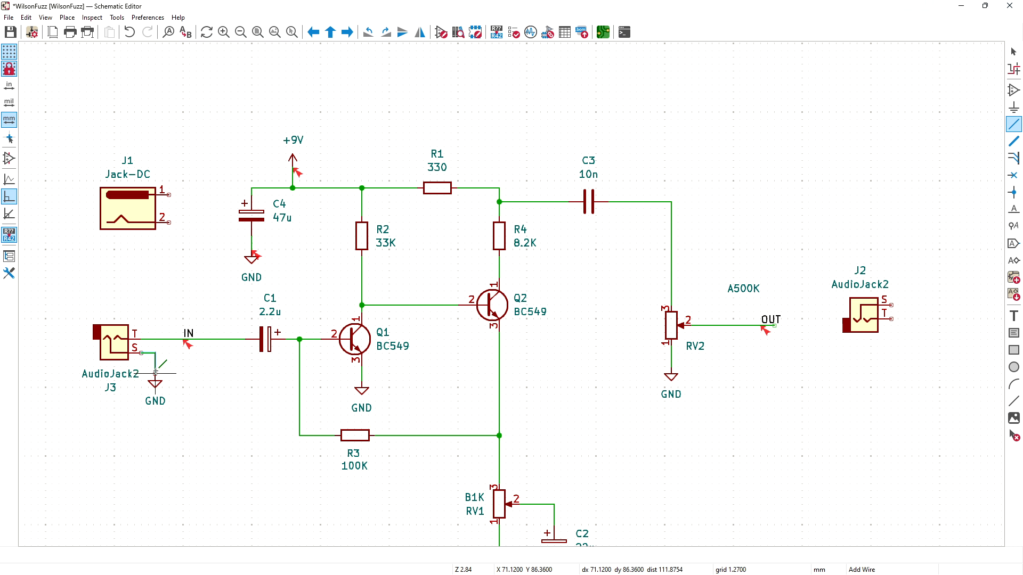
click(155, 379)
key(Escape)
Step: Set the value field of the input jack J3 to IN
click(123, 375)
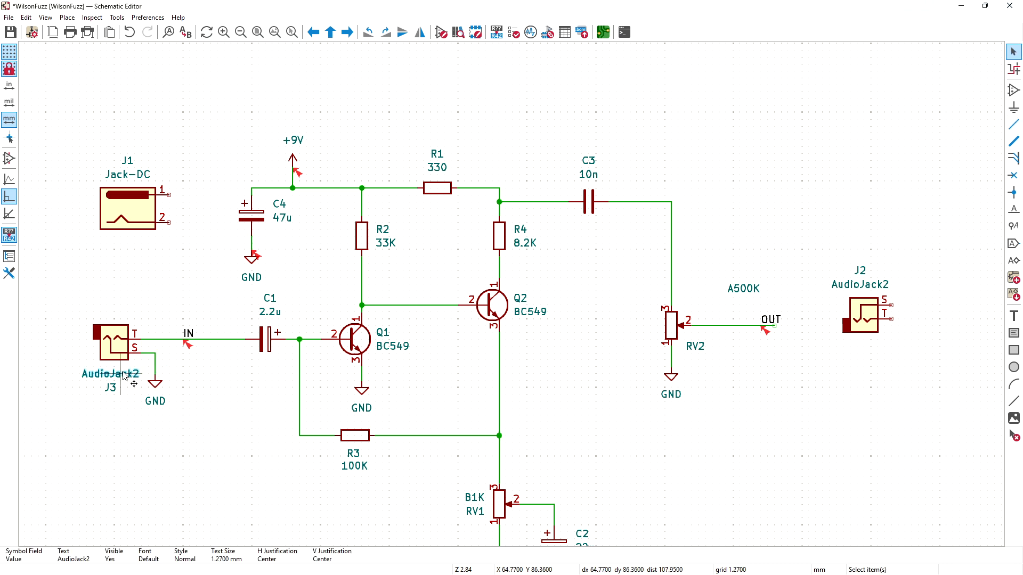
double_click(123, 375)
text(IN)
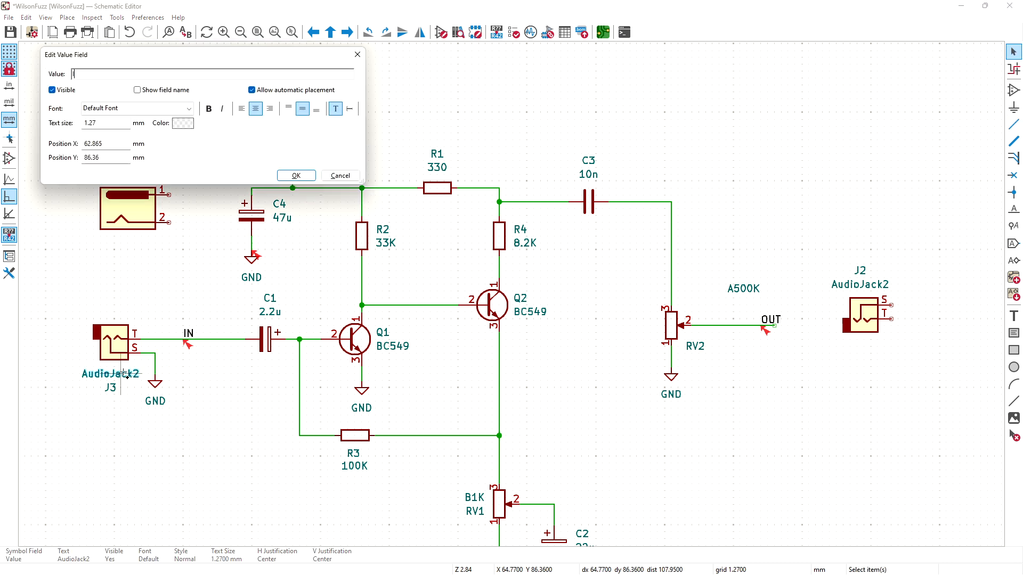
key(Return)
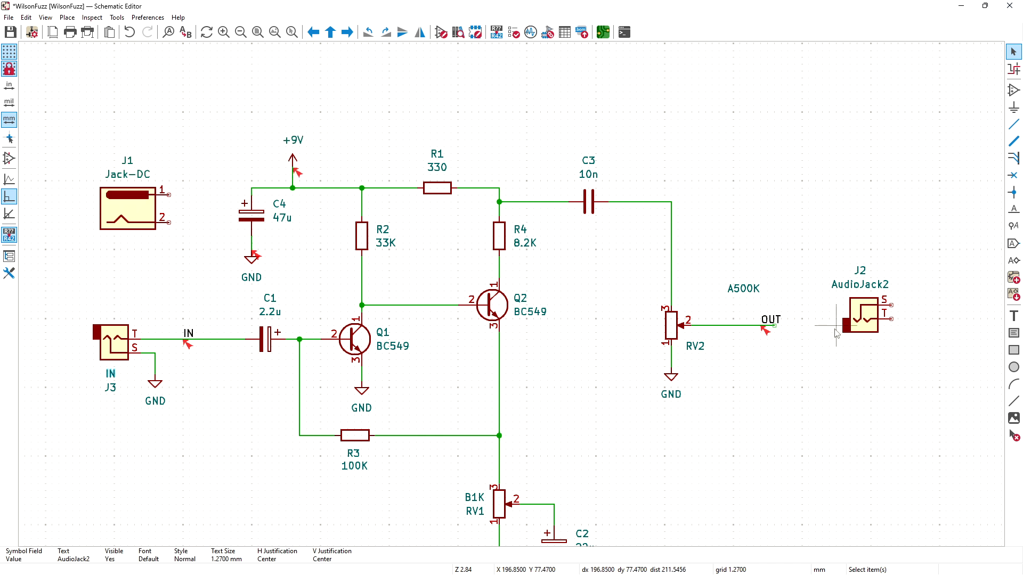
Step: Turn output jack J2 so its pins face RV2 with T above S, and connect its T pin to the OUT wire
click(861, 324)
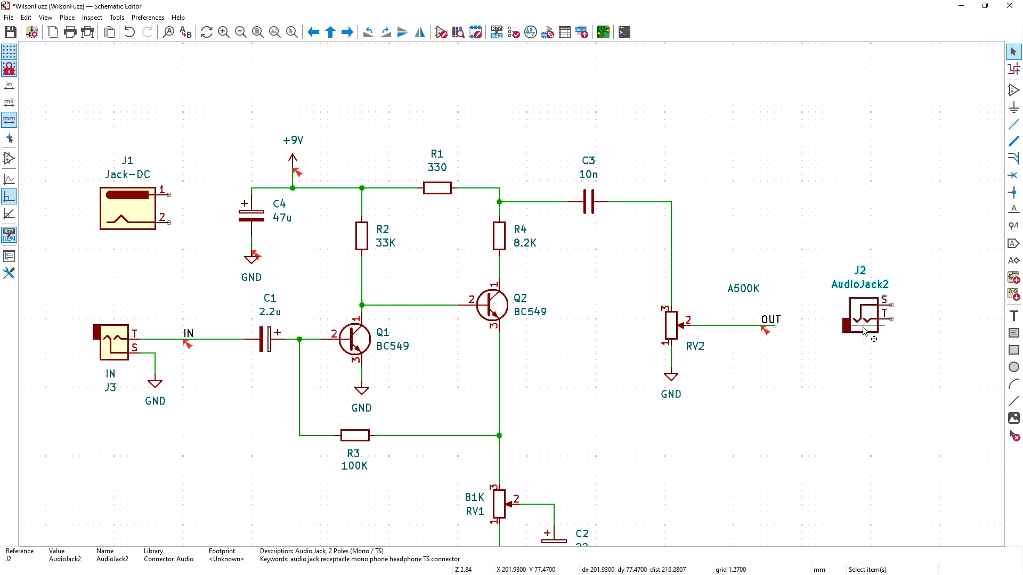
key(x)
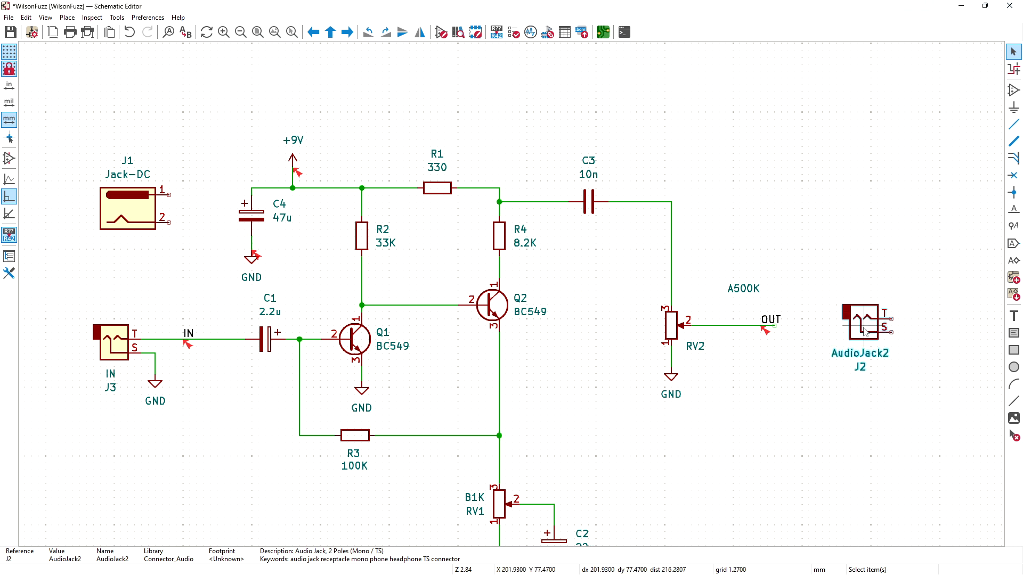
key(r)
key(r)
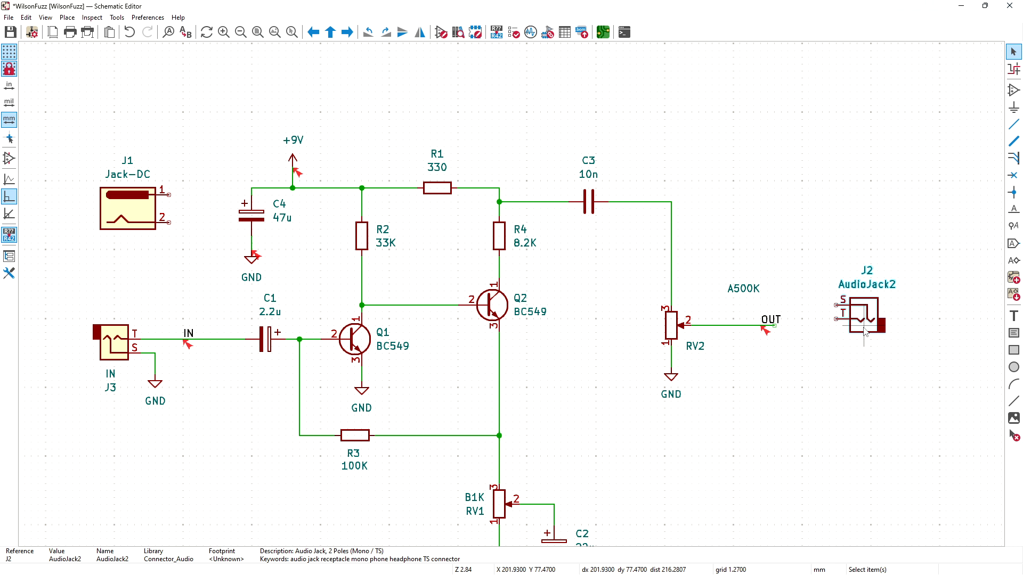
key(x)
drag(867, 333, 822, 329)
key(w)
key(Escape)
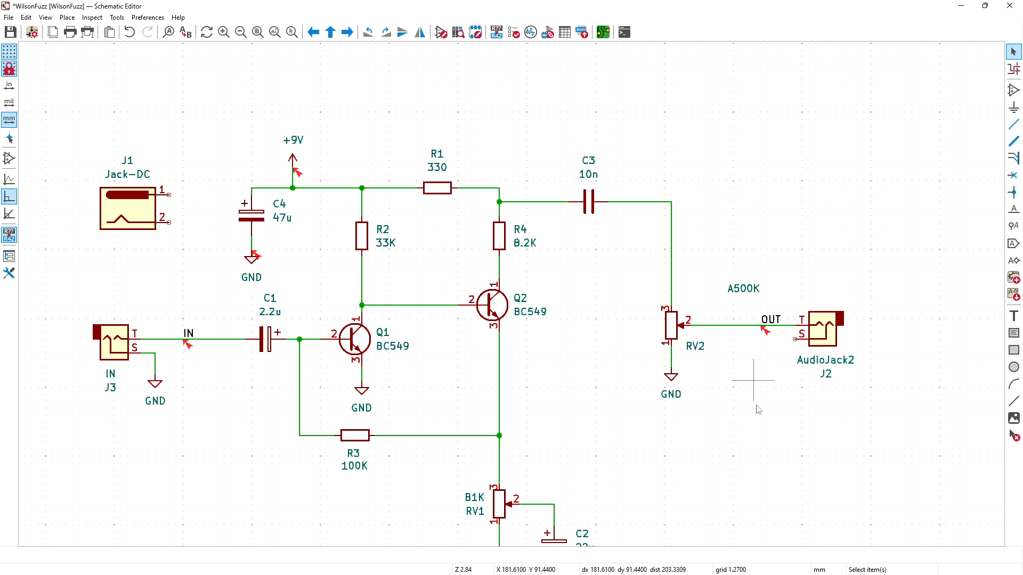
Step: Place a copy of the GND symbol below output jack J2's S pin and wire the two together
click(668, 376)
key(ctrl+d)
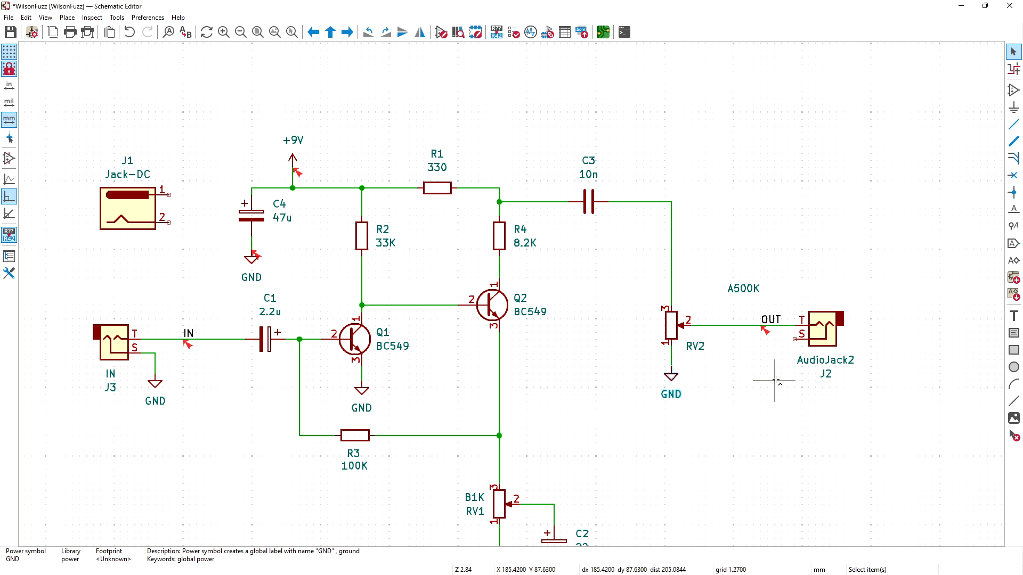
click(770, 361)
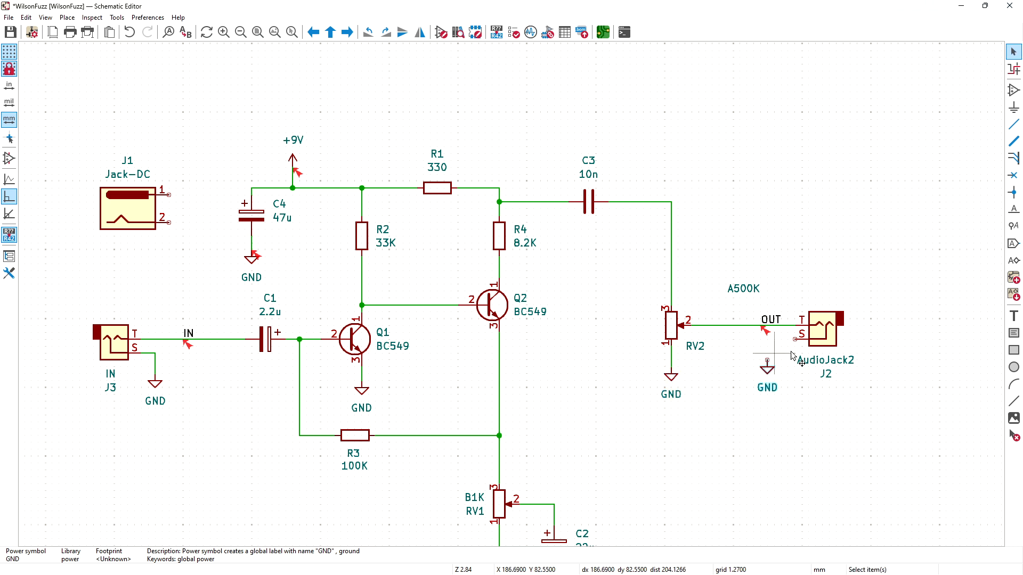
key(w)
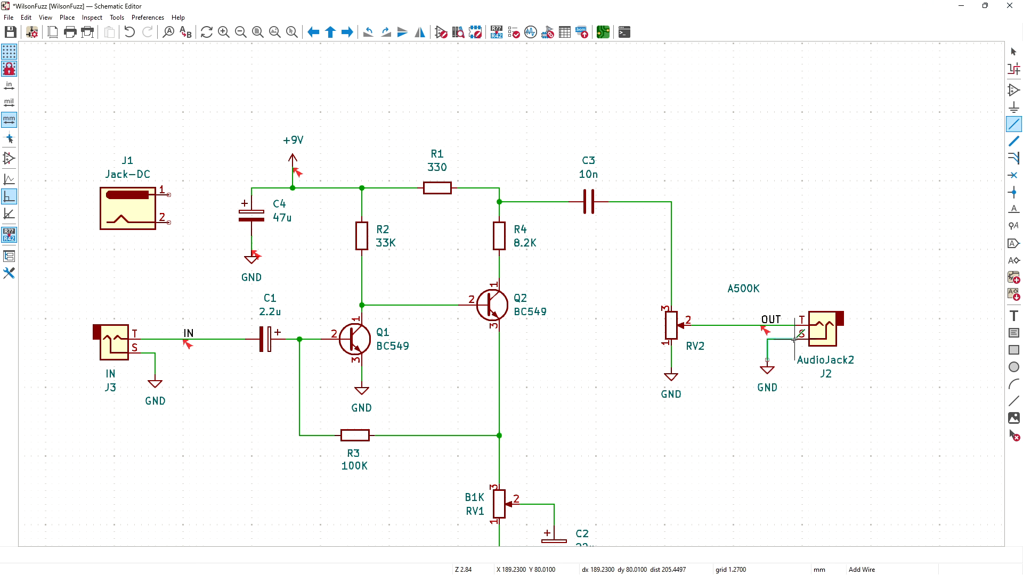
click(795, 339)
key(Escape)
Step: Set the value field of output jack J2 to OUT
double_click(819, 363)
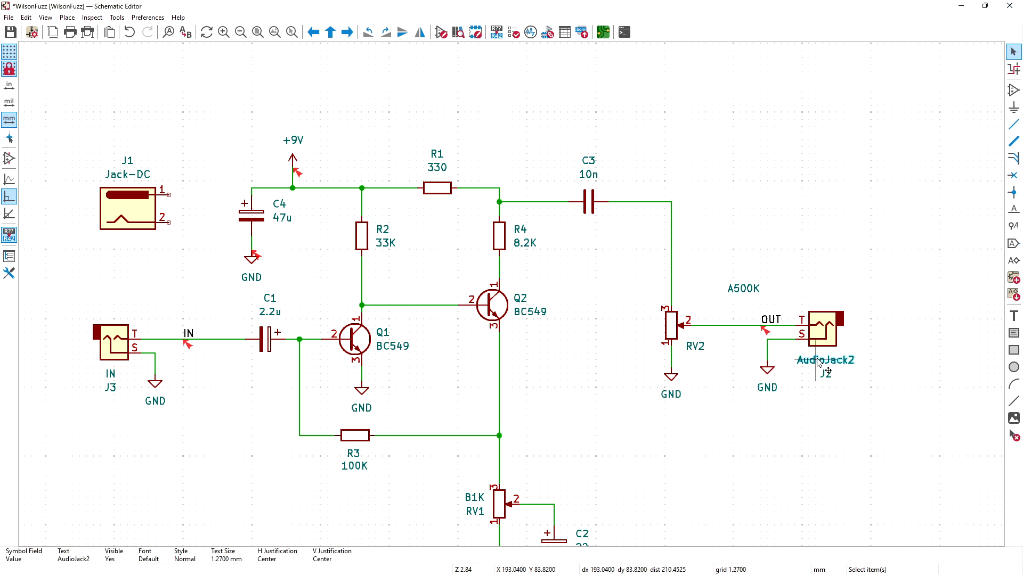
text(OUT)
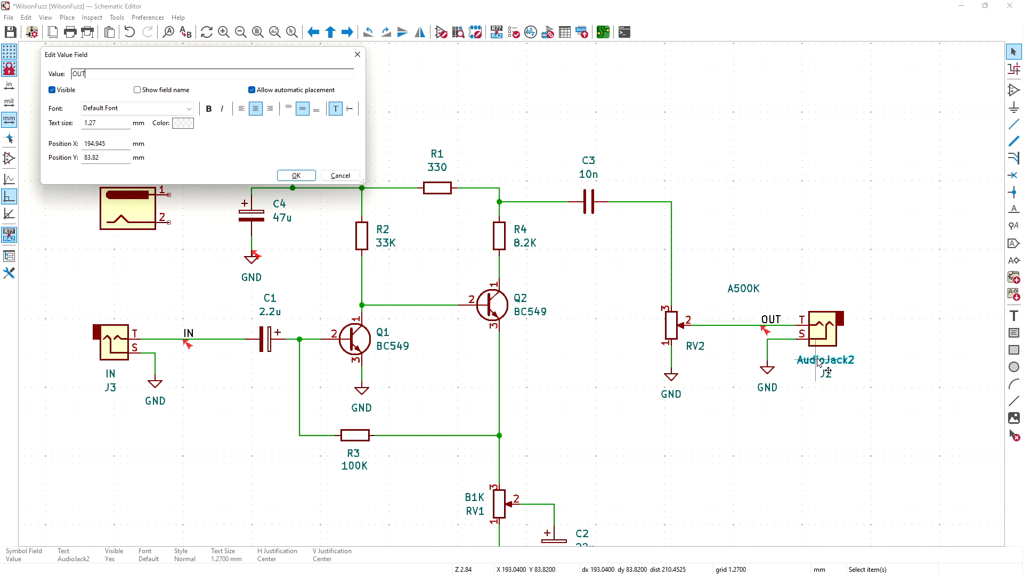
key(Return)
click(775, 224)
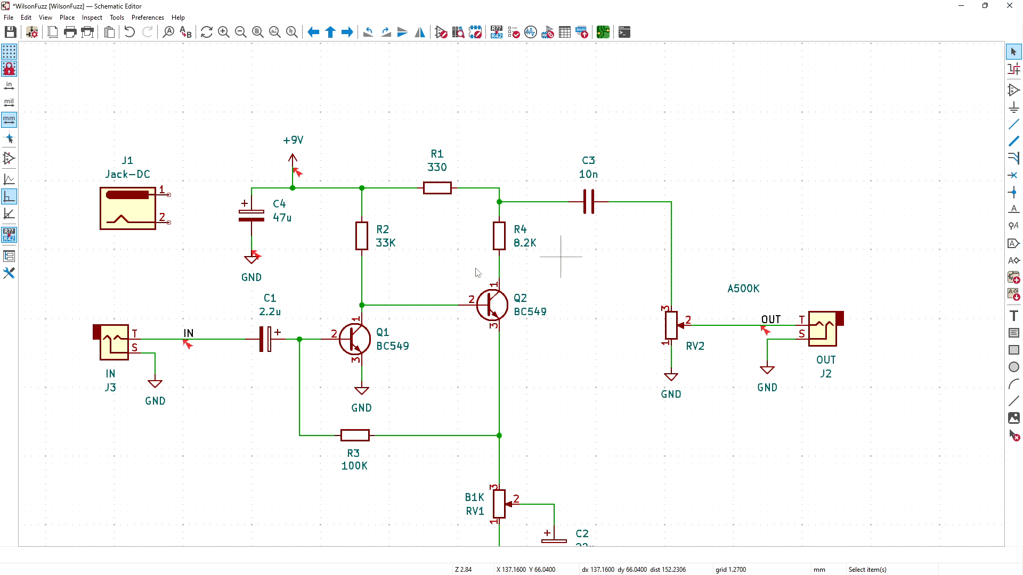
Step: Flip power jack J1 vertically, align its pin 2 with the +9V rail, and wire that pin to the rail above C4
middle_drag(427, 251, 565, 227)
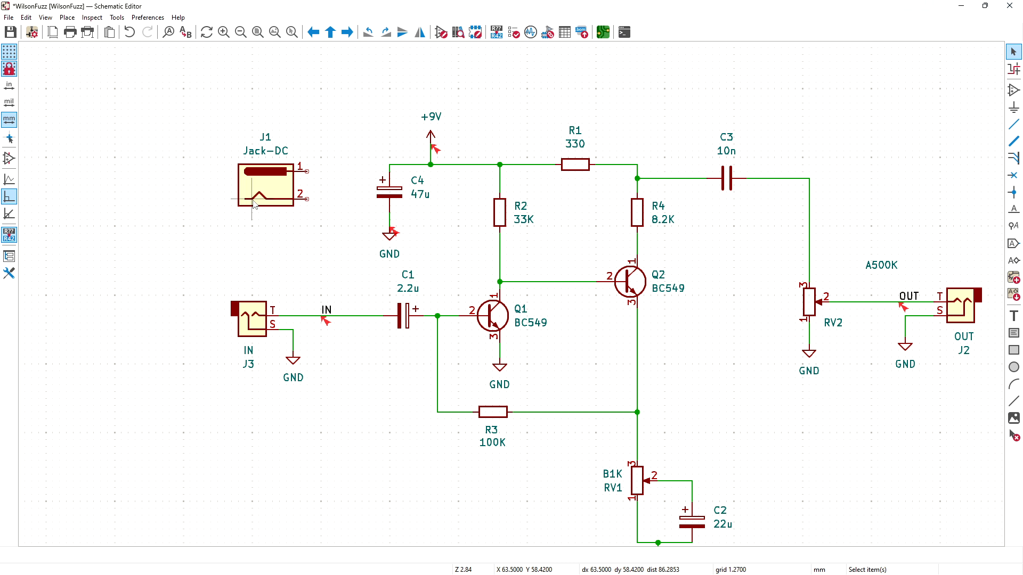
click(269, 178)
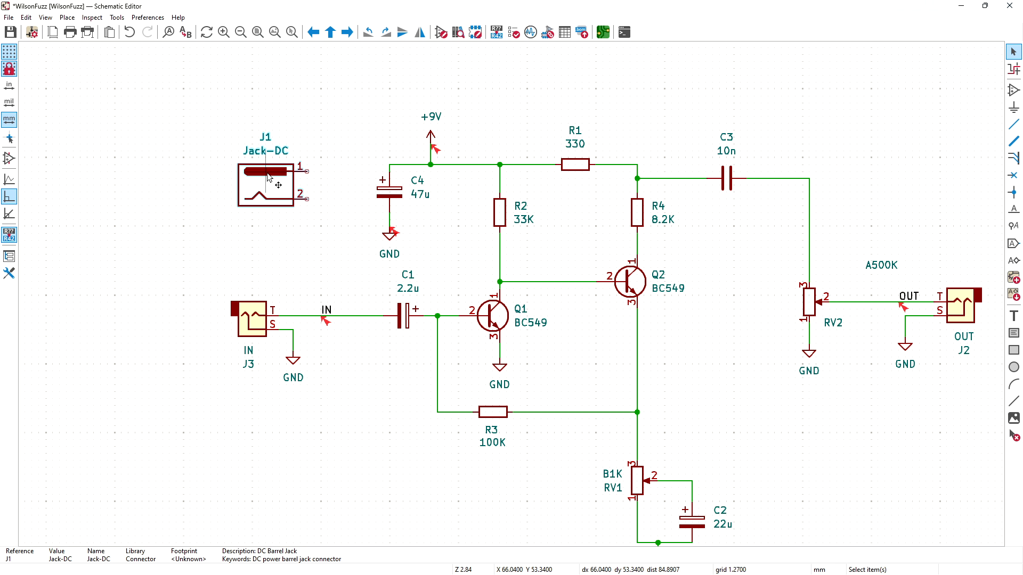
key(x)
key(g)
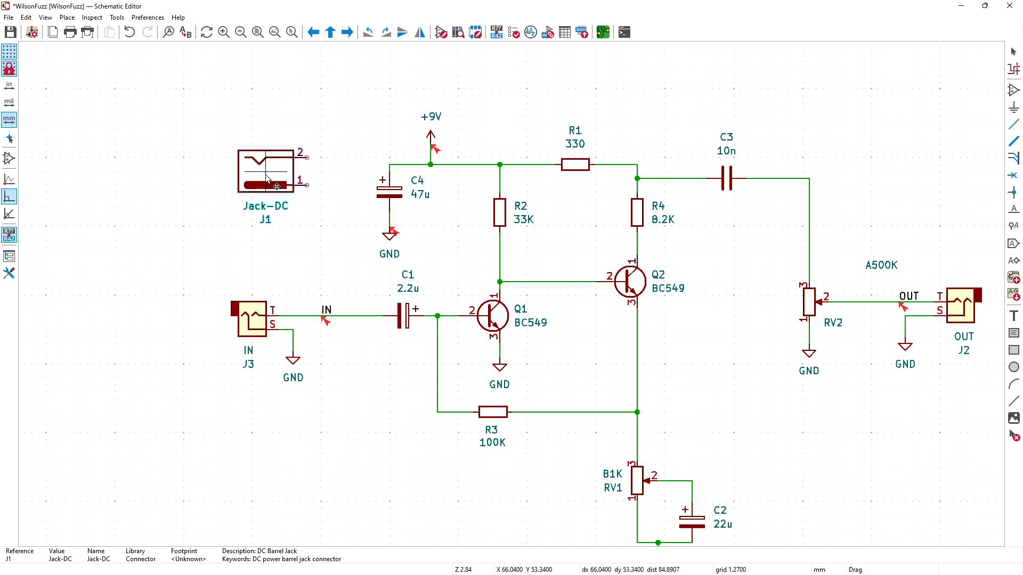
click(268, 179)
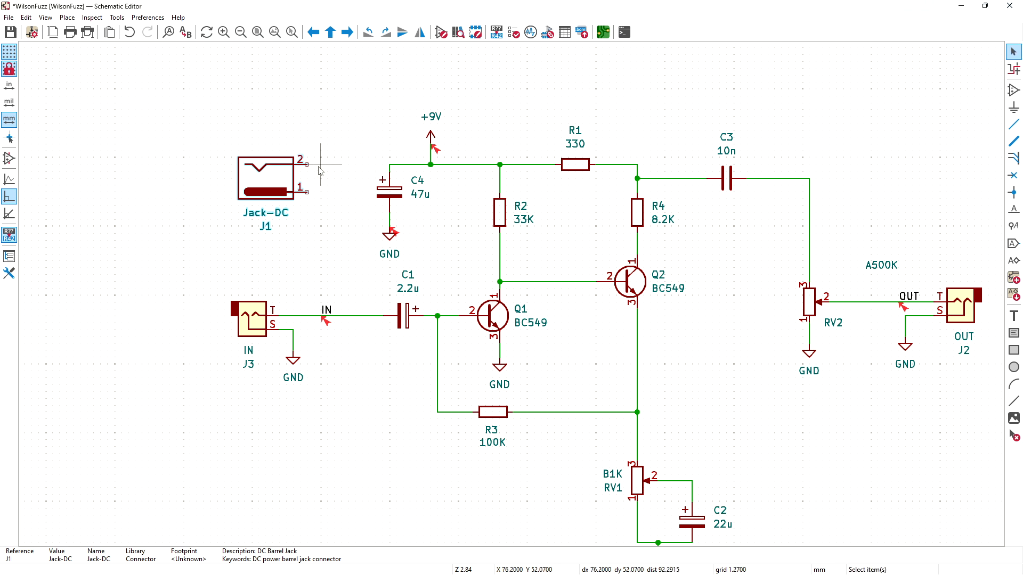
click(307, 165)
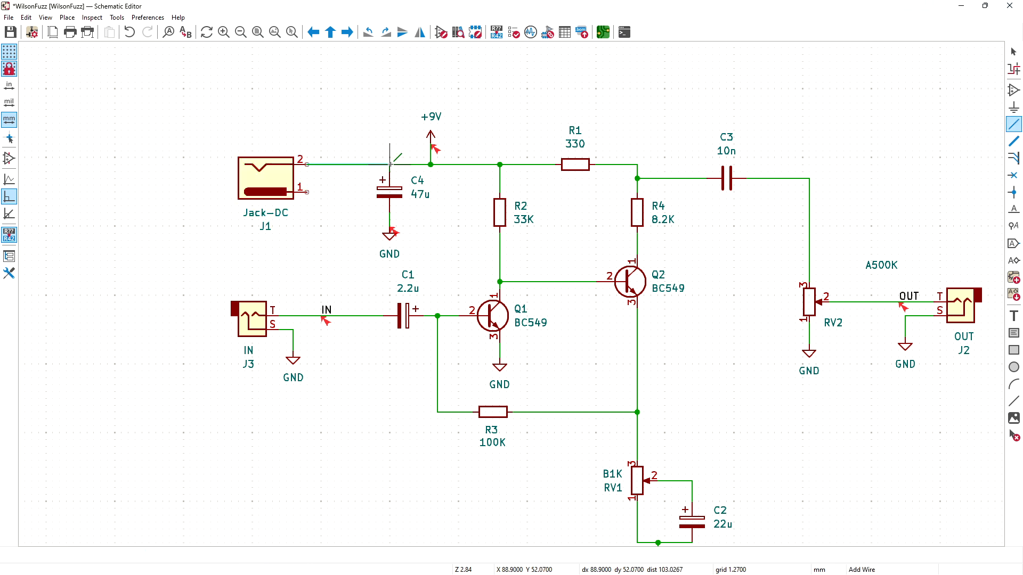
click(389, 164)
key(Escape)
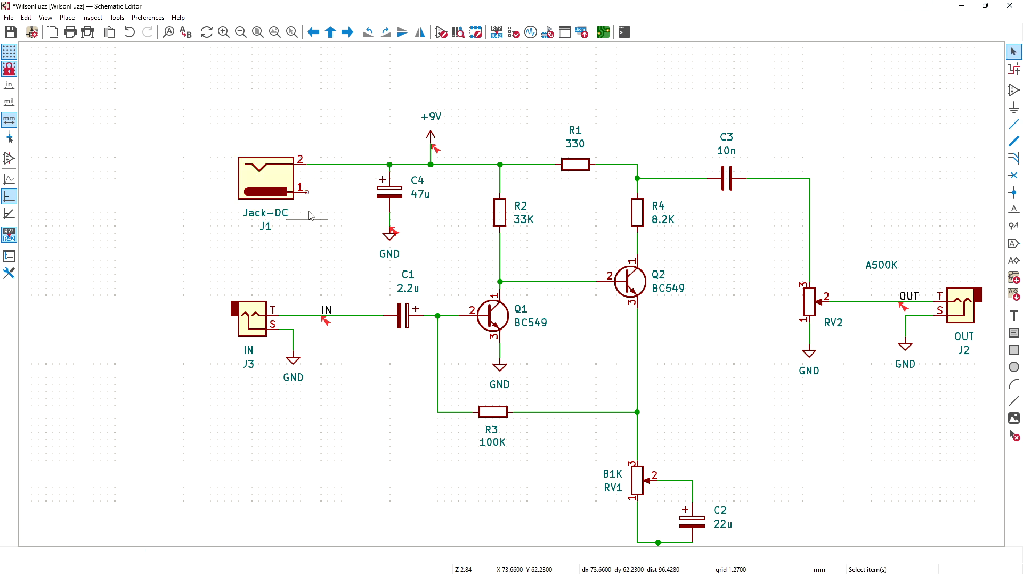
Step: Wire pin 1 of power jack J1 to a copied GND symbol placed just below it, and save the schematic
click(389, 235)
key(ctrl+d)
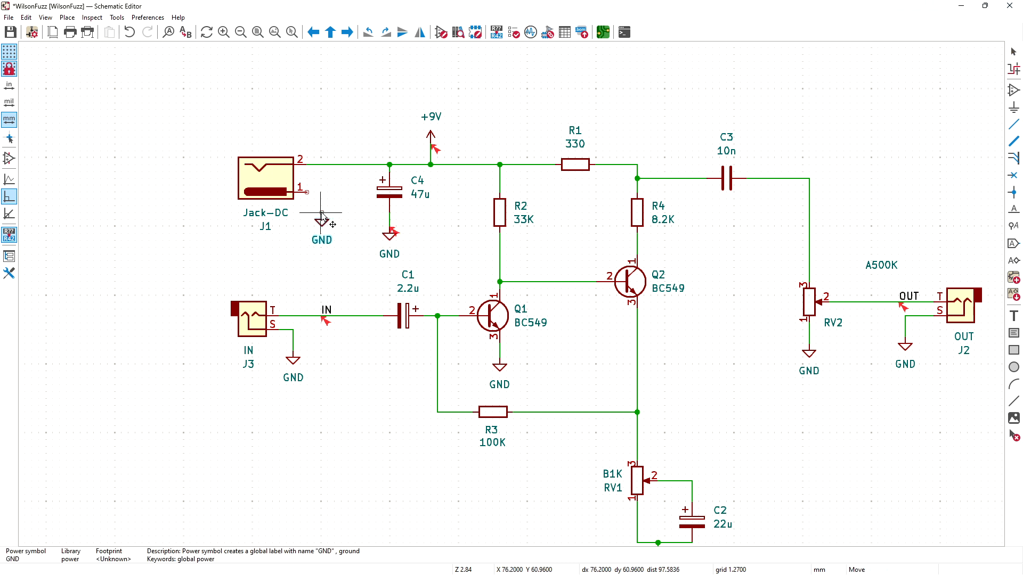
click(315, 207)
click(307, 192)
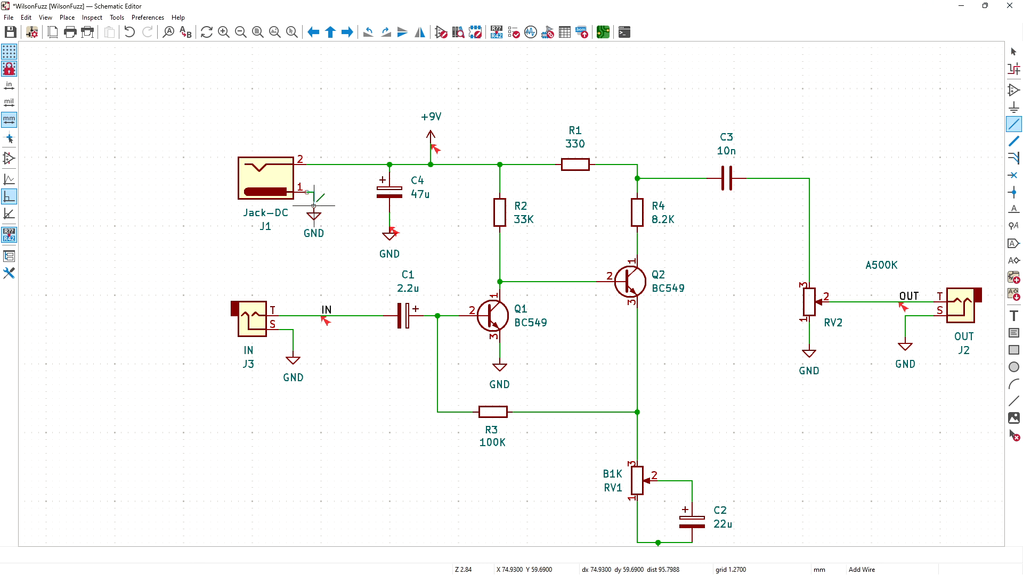
click(313, 206)
key(ctrl+s)
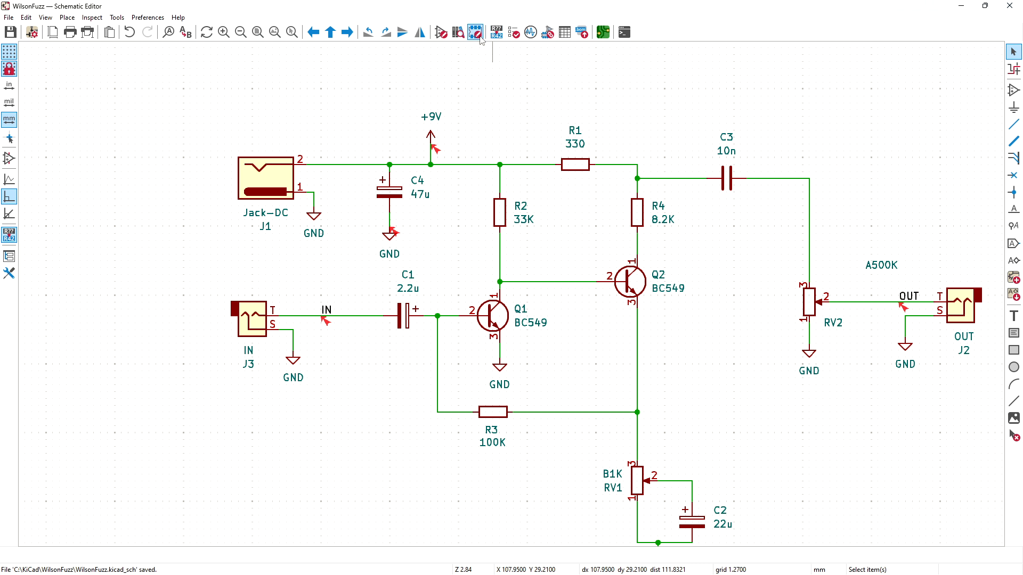
Step: Run the electrical rules check and locate each reported power pin violation on the schematic
click(514, 32)
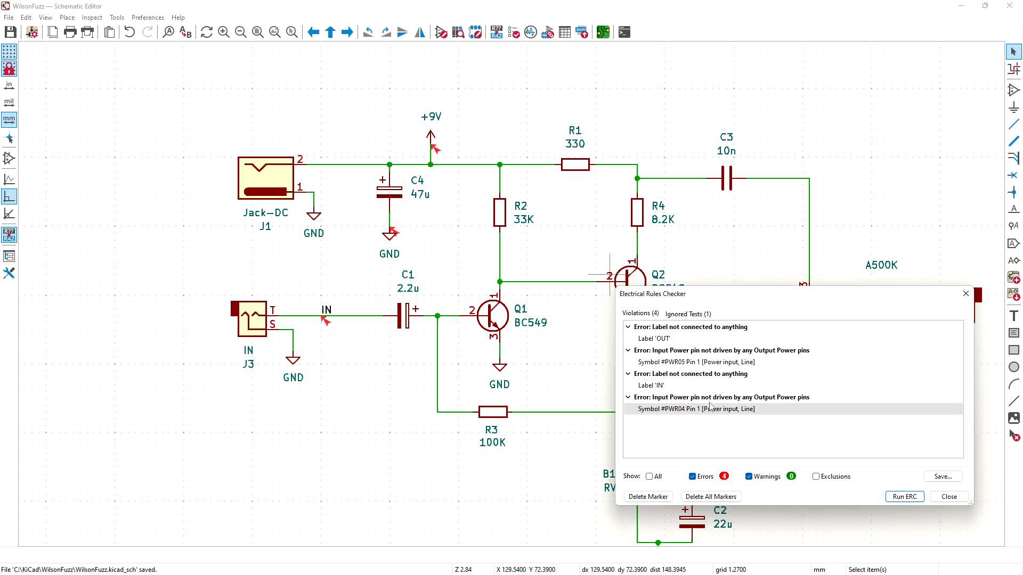
click(905, 496)
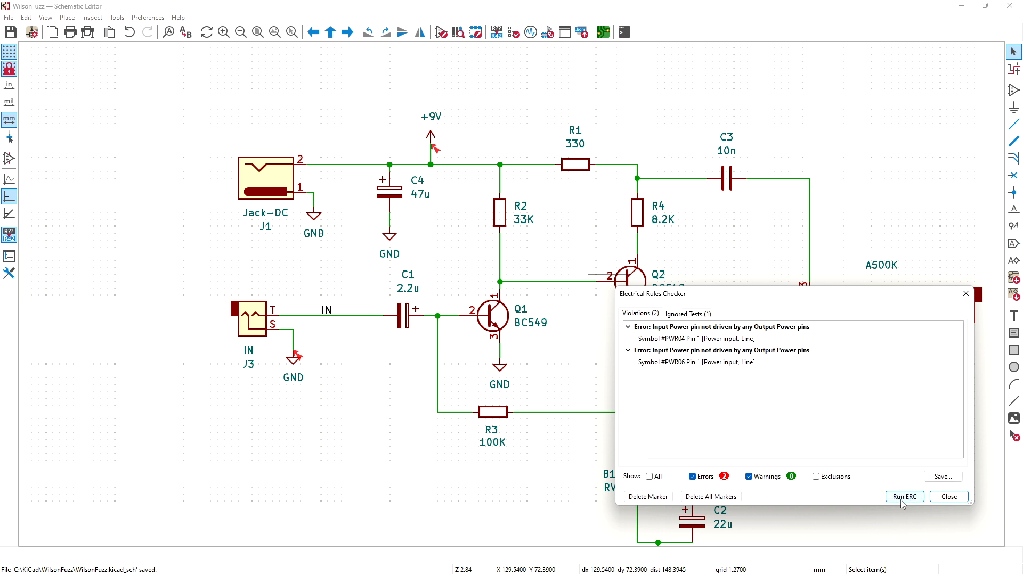
click(686, 340)
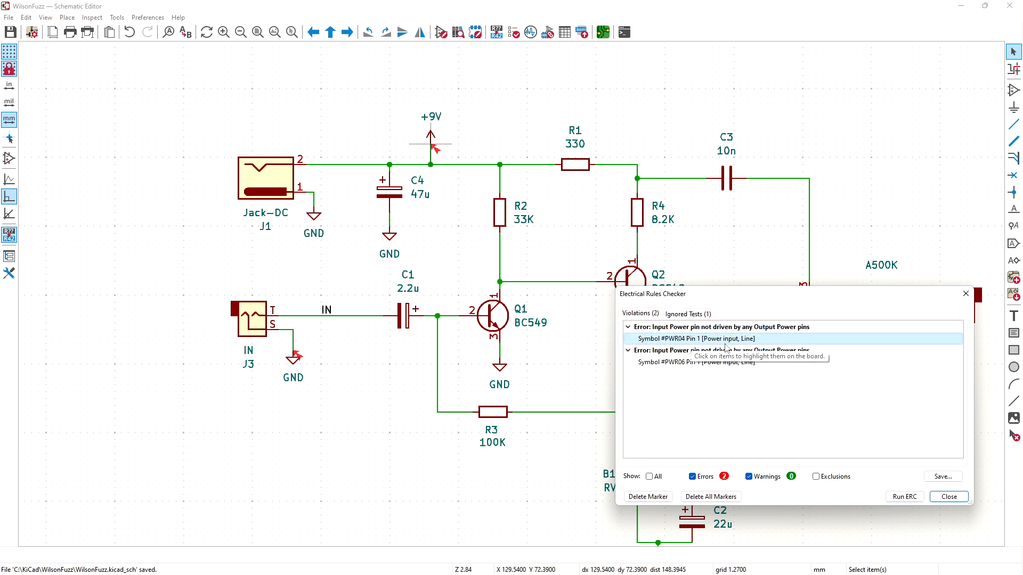
click(688, 368)
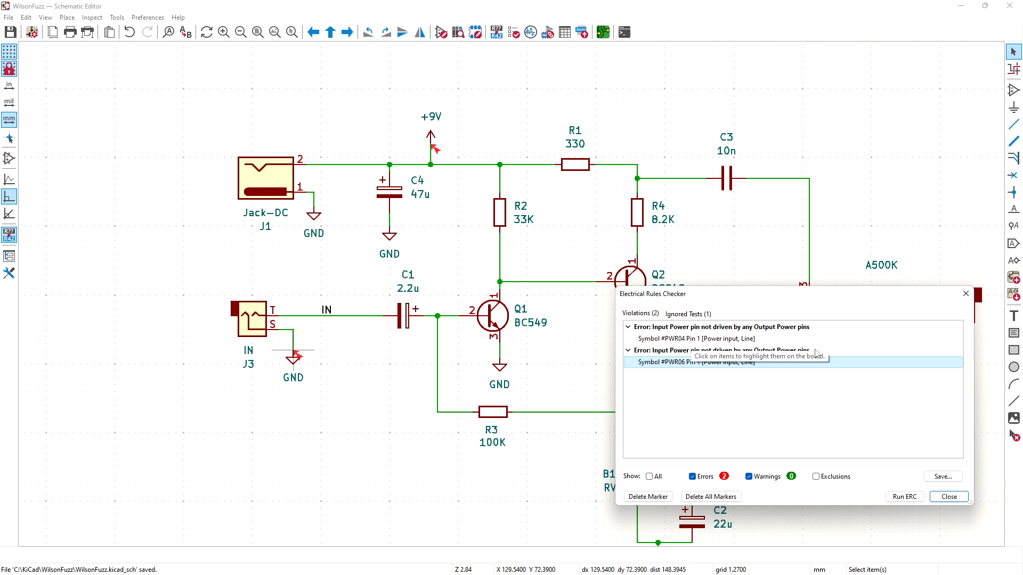
click(949, 497)
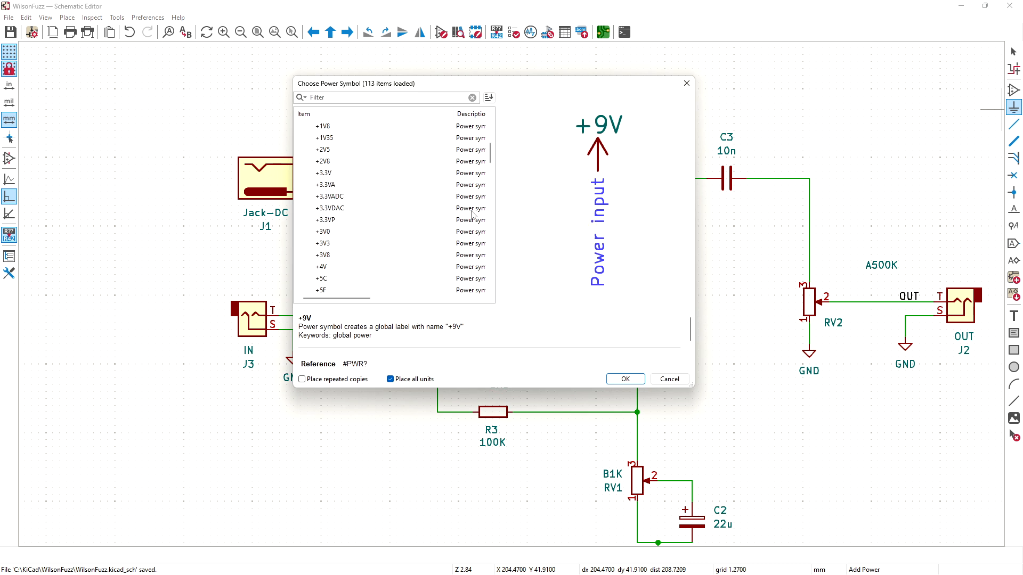
Step: Place a PWR_FLAG power symbol on the +9V wire between J1's pin 2 and C4
drag(490, 169, 490, 258)
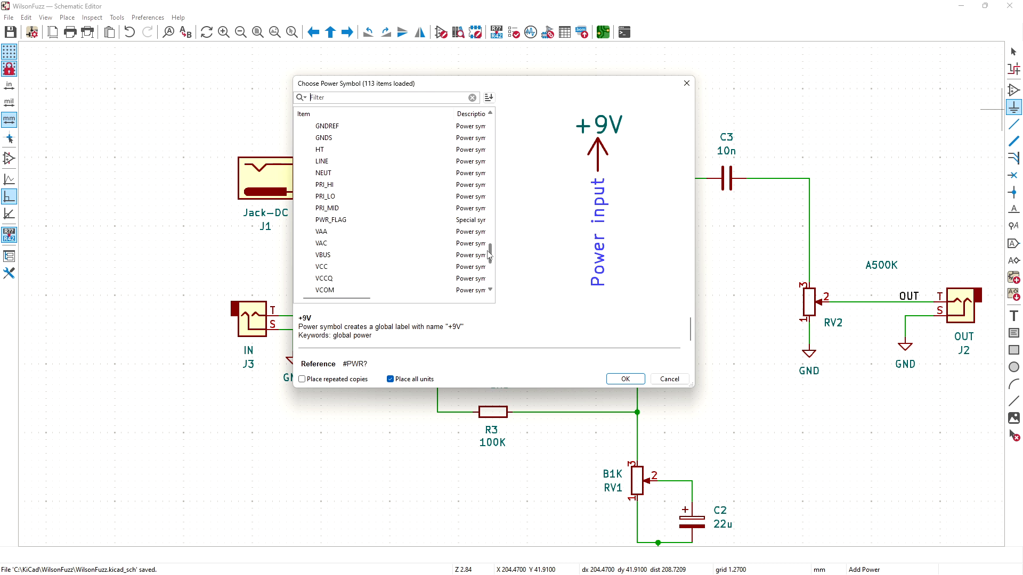
click(348, 223)
click(628, 381)
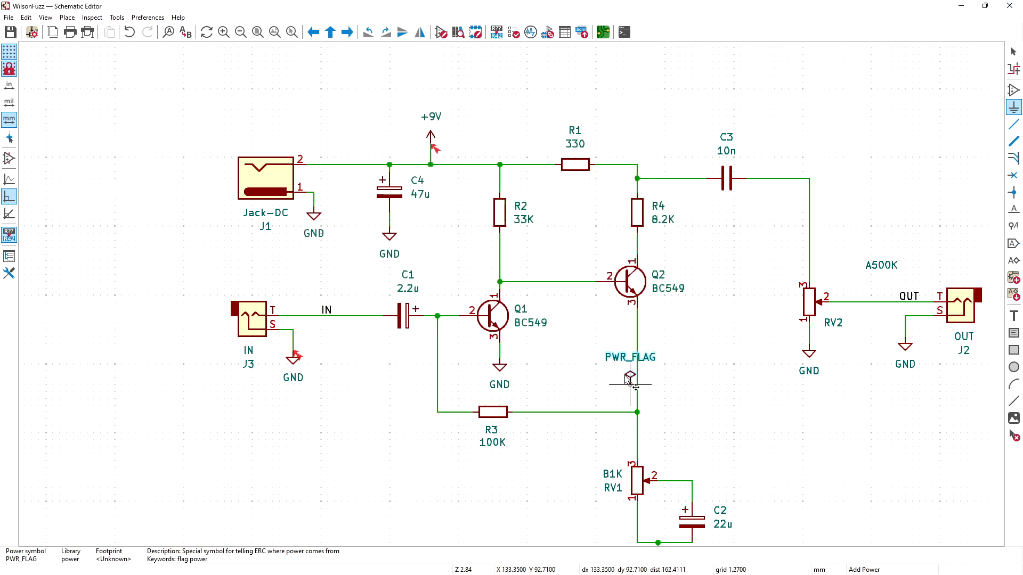
click(329, 166)
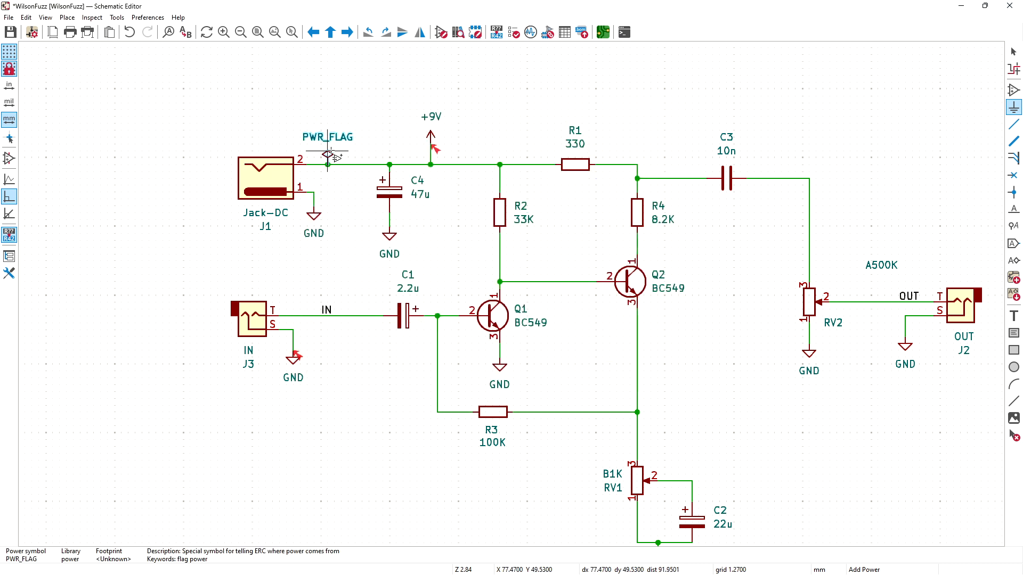
Step: Set the value of the power flag on the +9V wire to 9V
double_click(328, 140)
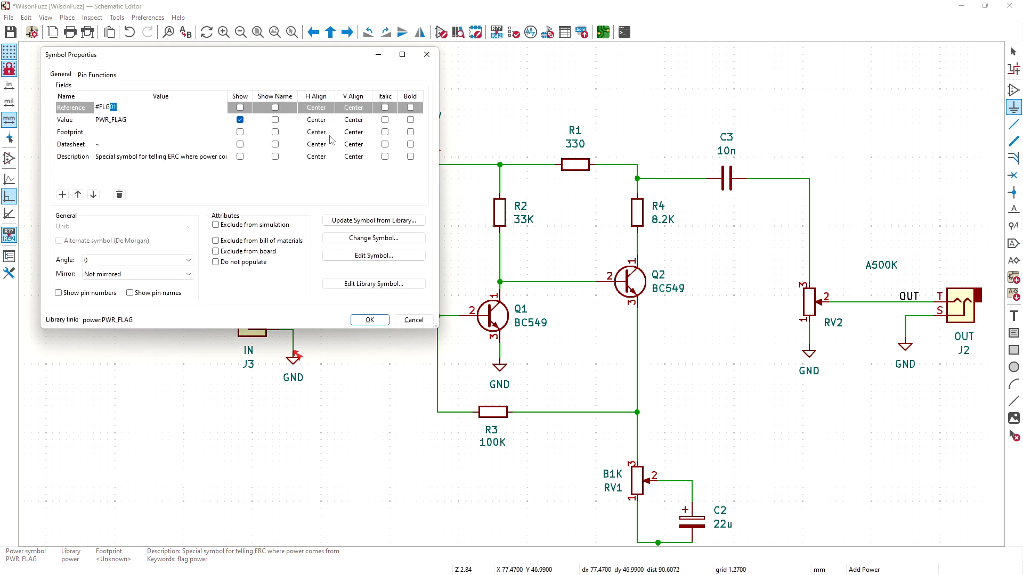
click(150, 119)
text(9V)
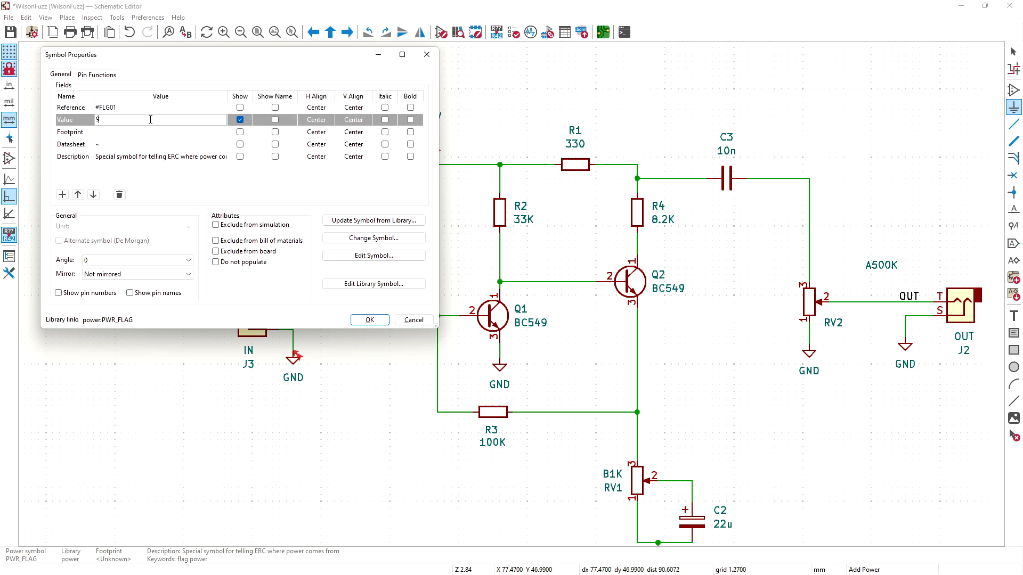
key(Return)
click(369, 320)
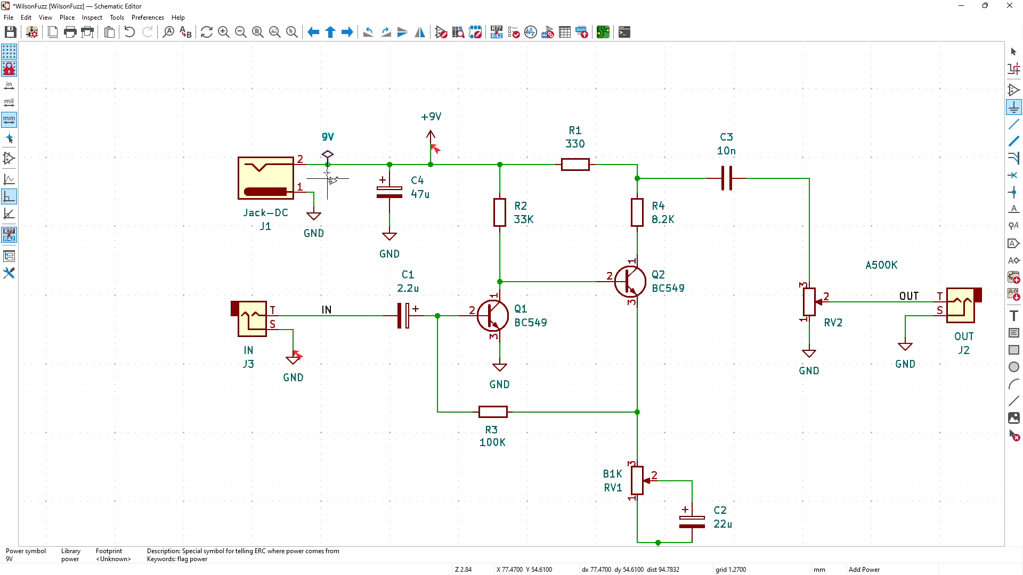
Step: Duplicate the 9V power flag, rotate it to point away from J1, and attach it to the jack's ground wire
key(ctrl+d)
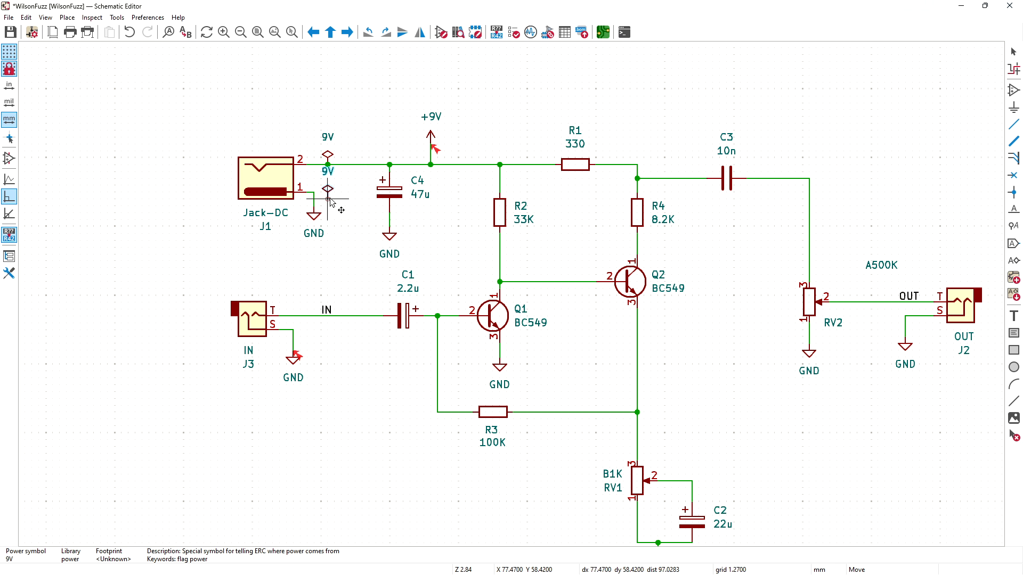
key(r)
key(r)
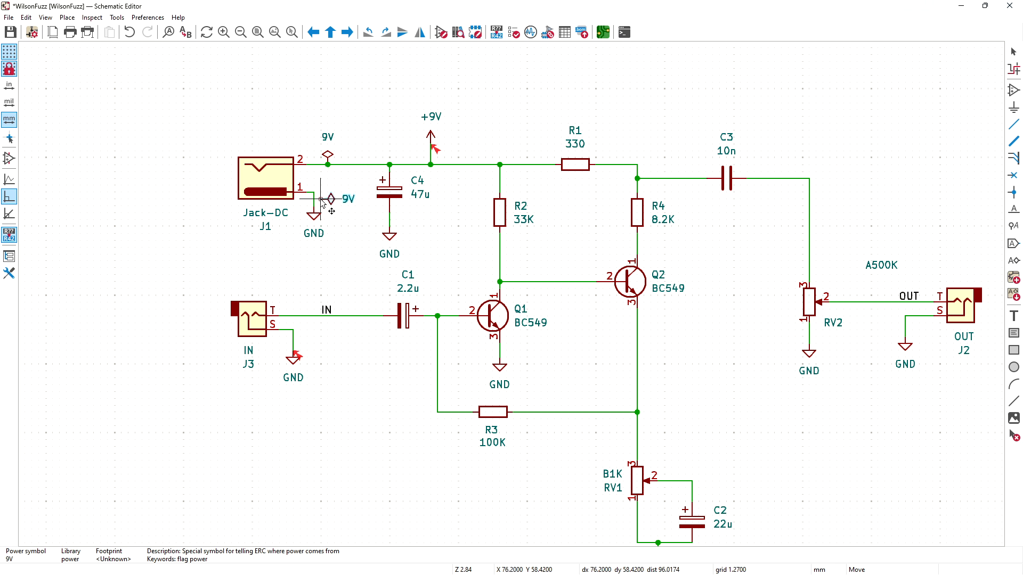
click(318, 202)
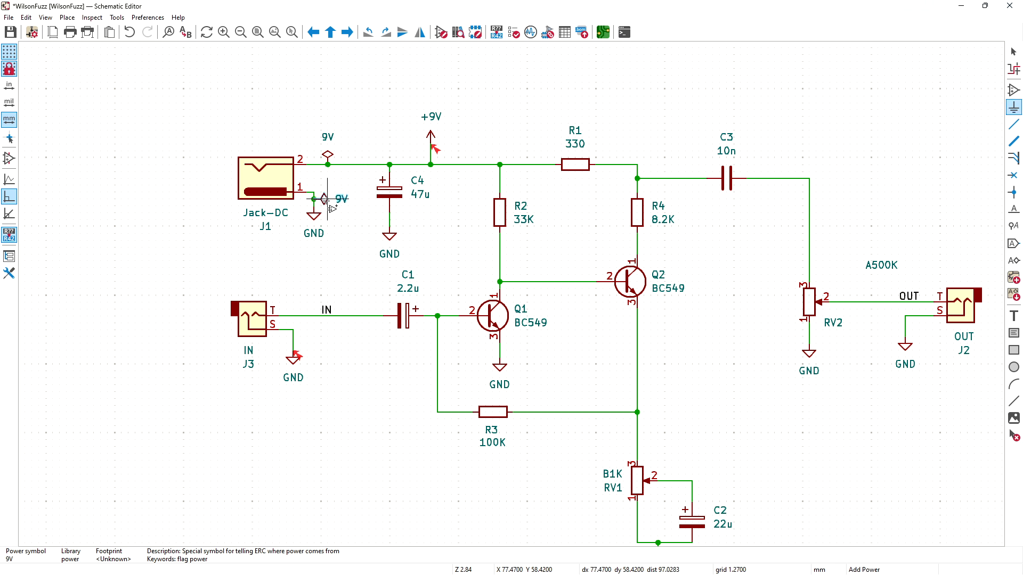
Step: Set the value of the power flag on J1's ground wire to GND and save the schematic
key(e)
click(118, 120)
text(G)
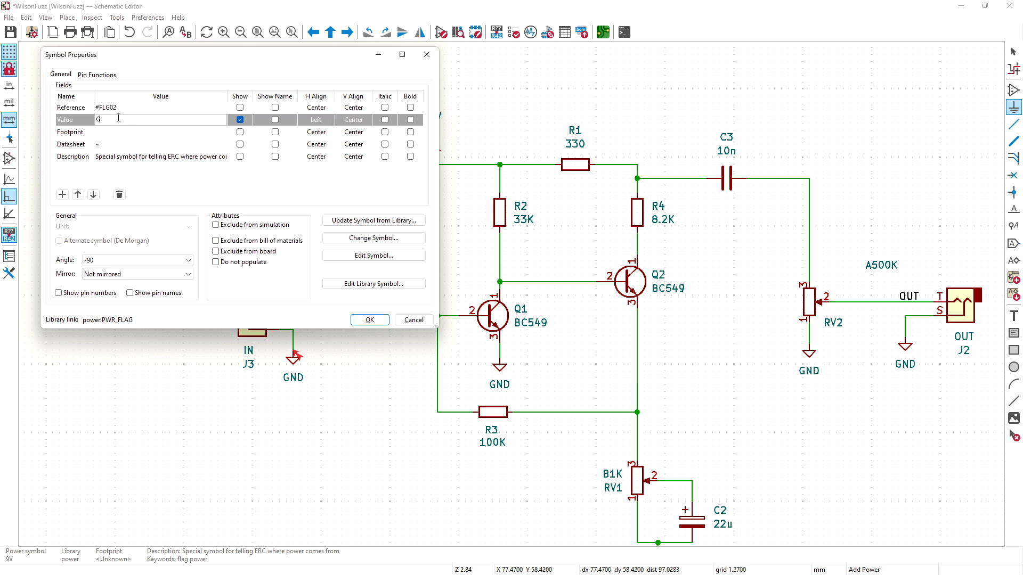
text(ND)
click(378, 322)
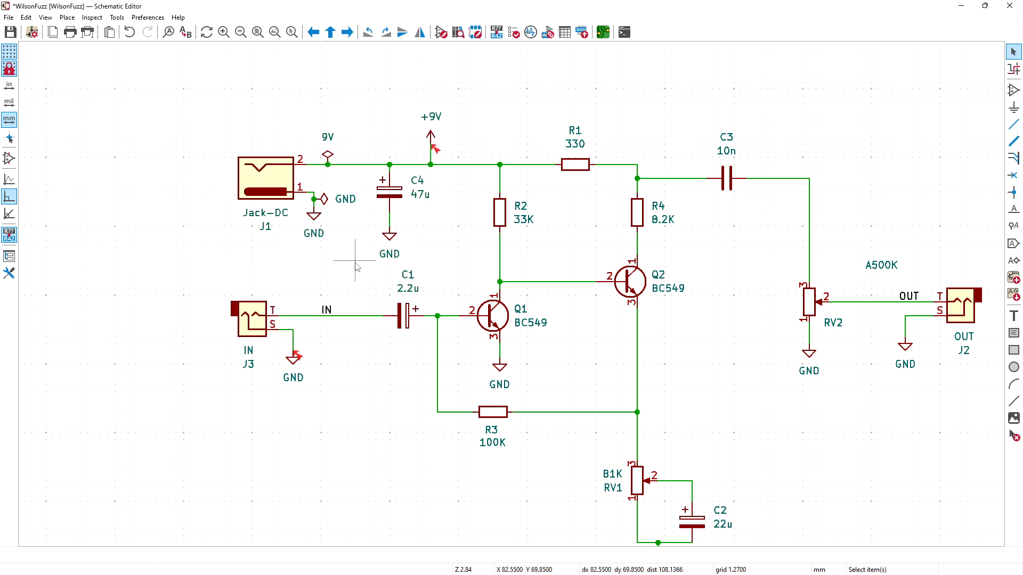
key(ctrl+s)
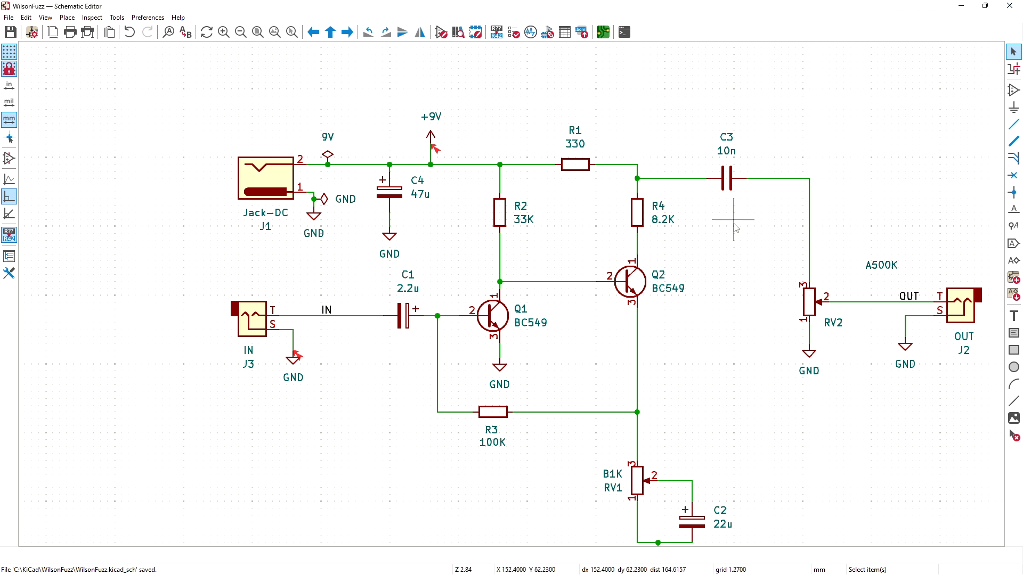
Step: Move RV2's A500K value text close to the potentiometer, just above its wiper pin
click(877, 265)
drag(878, 269, 850, 284)
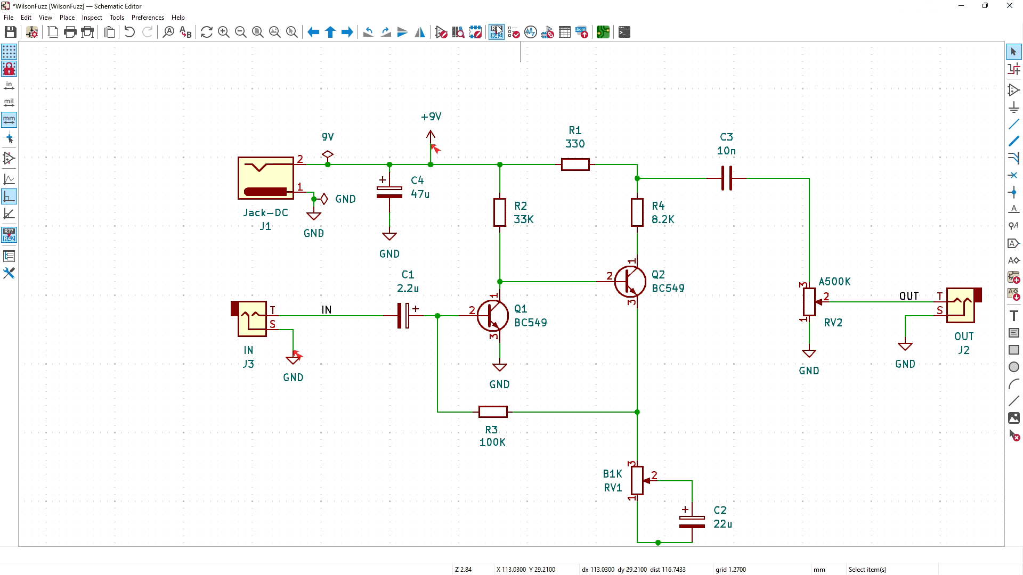
Step: Rerun the electrical rules check on the schematic, review its violations list, and close the checker
click(514, 32)
click(904, 496)
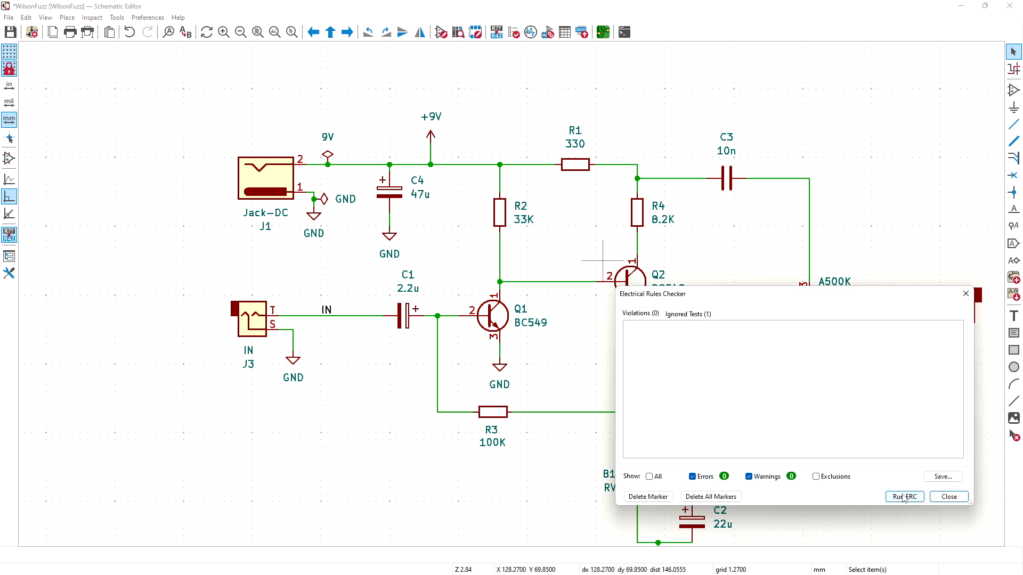
click(949, 497)
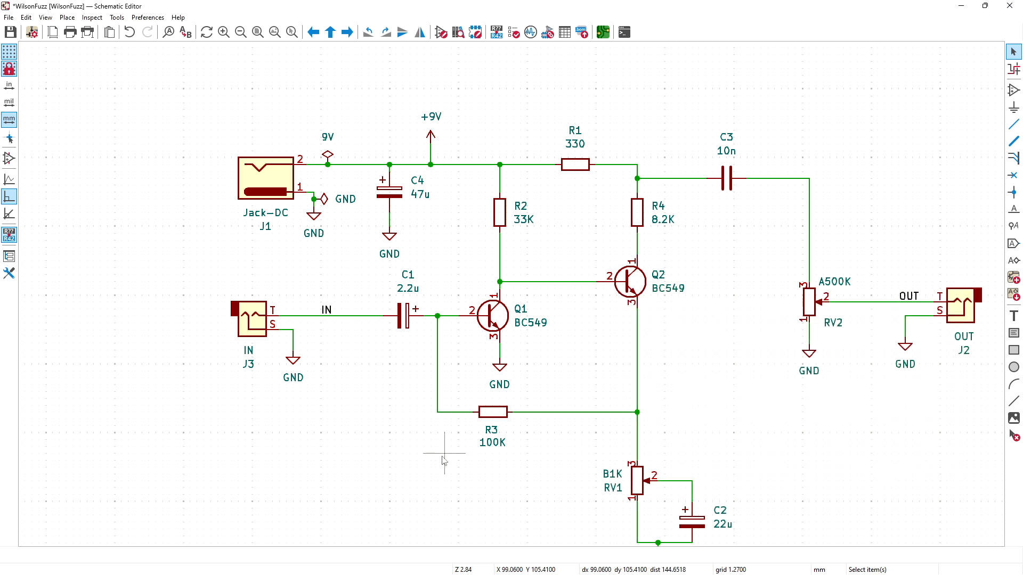
Step: Compare the WilsonFuzz schematic side by side with the reference Silicon Fuzz Face diagram, save it, and return it to full screen
middle_drag(405, 466, 377, 404)
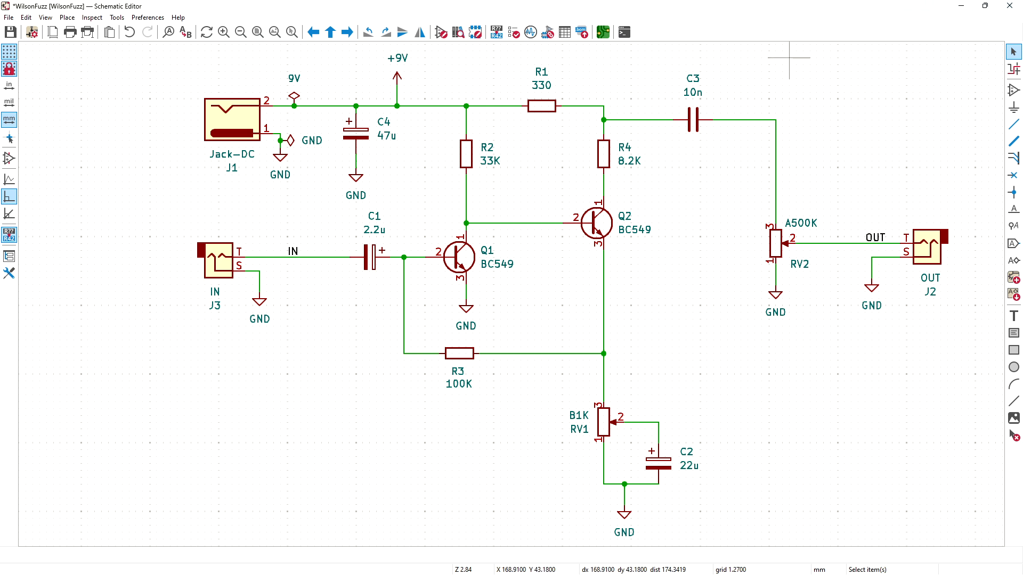
drag(1022, 64, 396, 28)
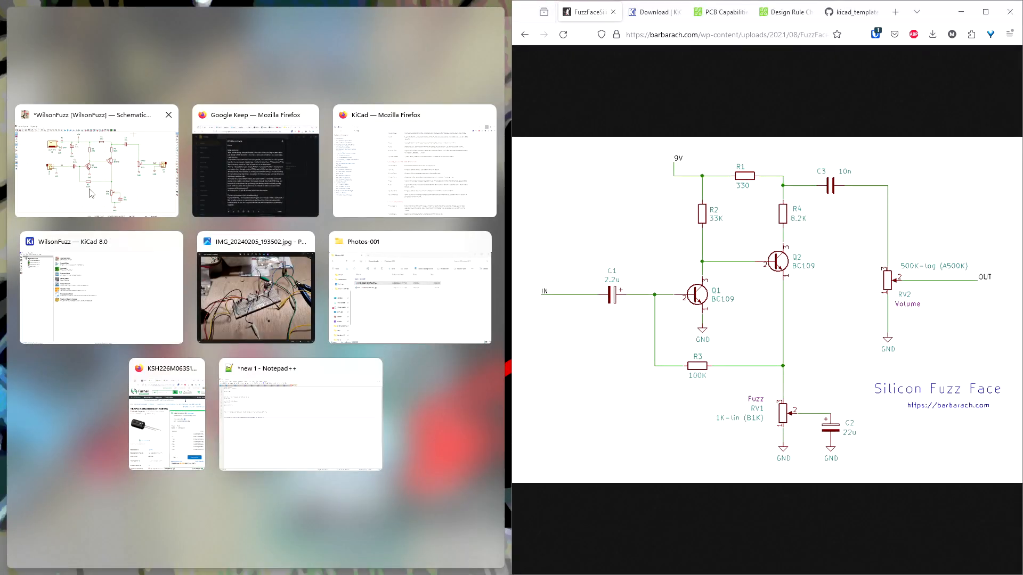
click(98, 172)
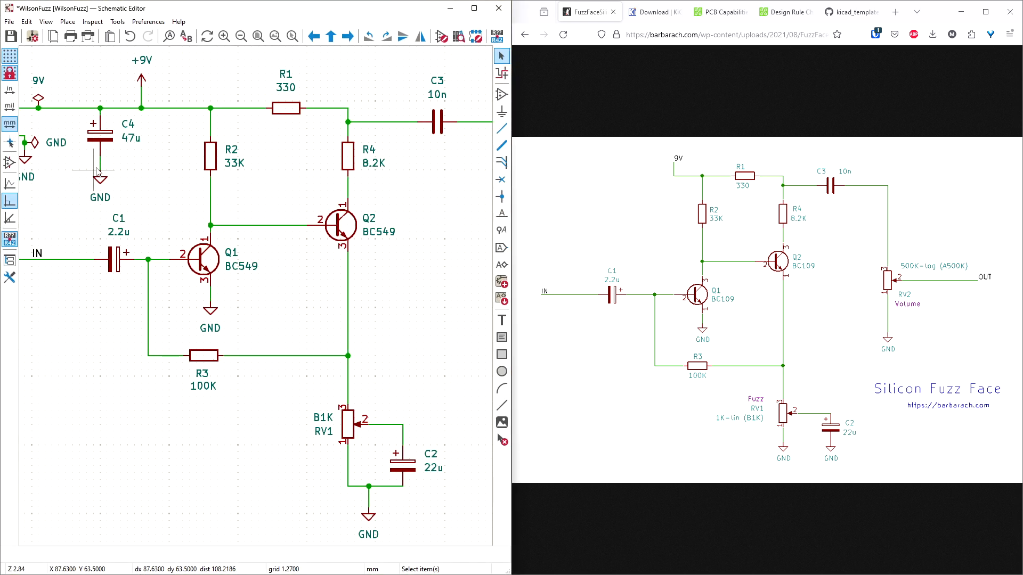
click(275, 36)
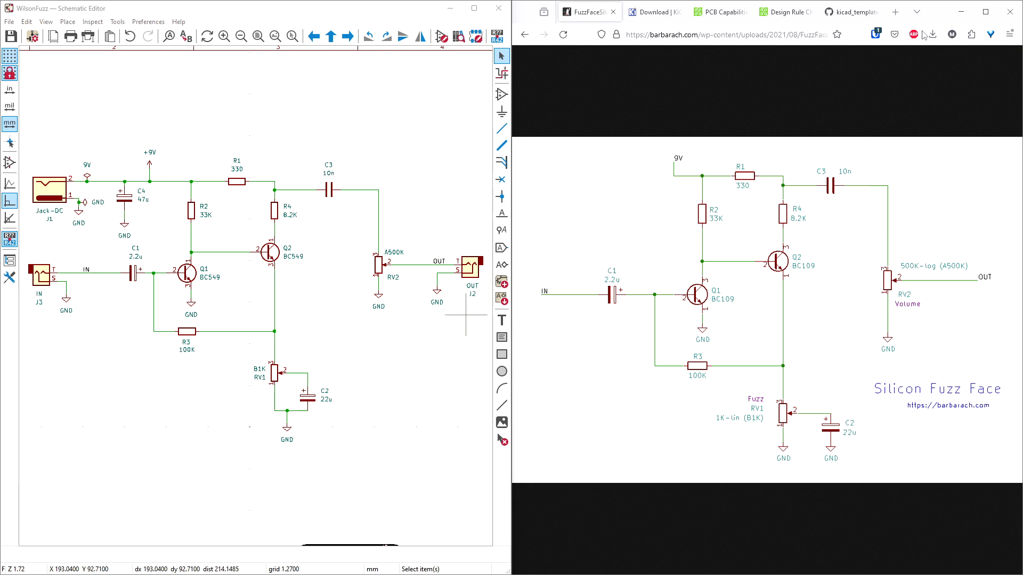
drag(944, 11, 1022, 90)
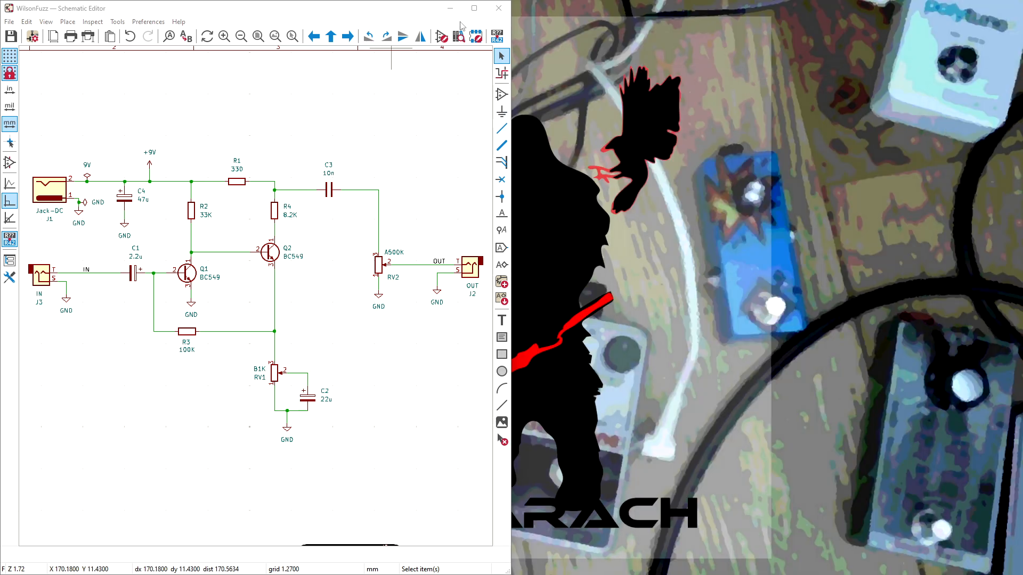
click(473, 8)
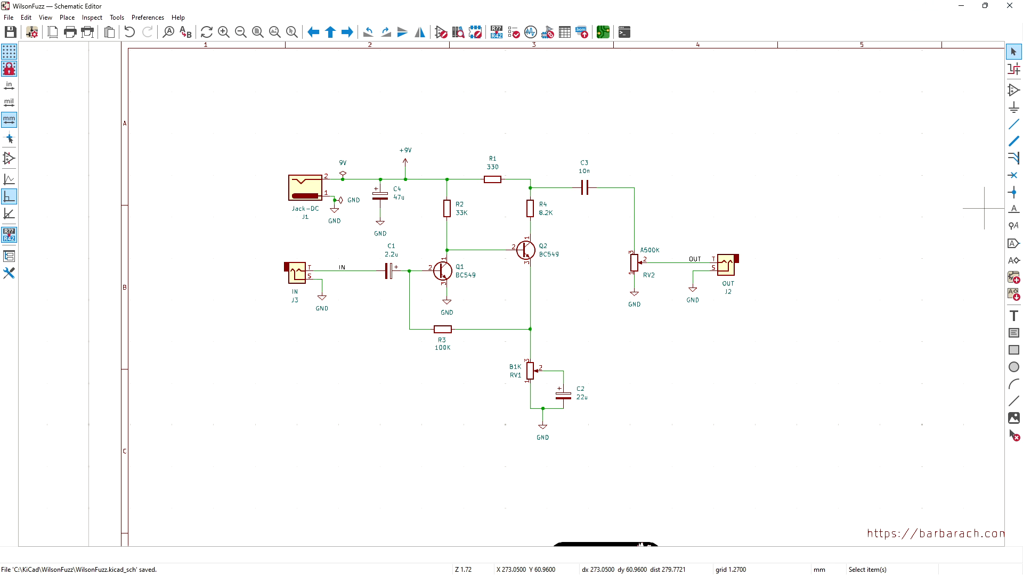
Step: Switch to the WilsonFuzz project window and open the board file WilsonFuzz.kicad_pcb in the PCB Editor
key(alt+Tab)
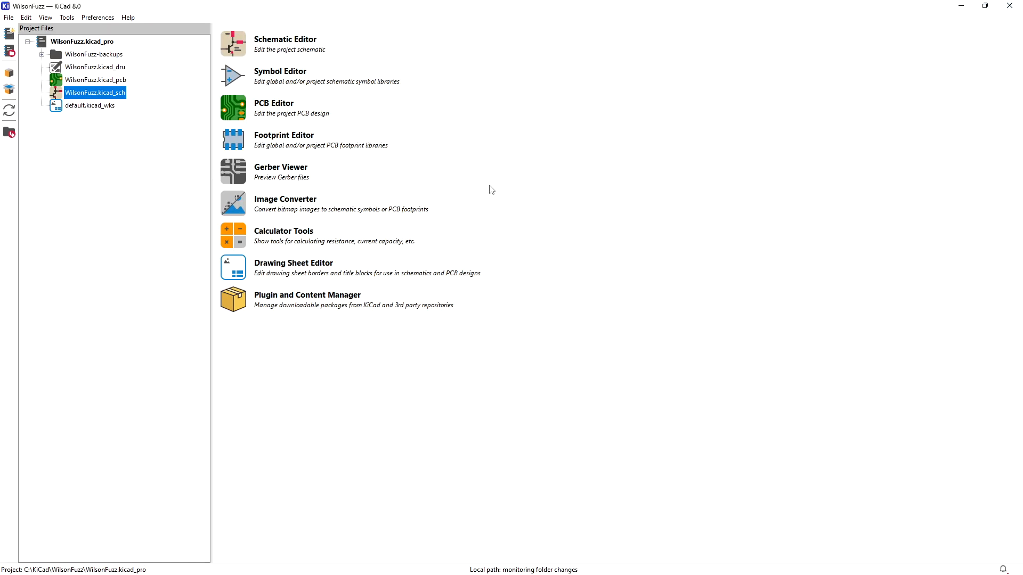
drag(934, 9, 882, 155)
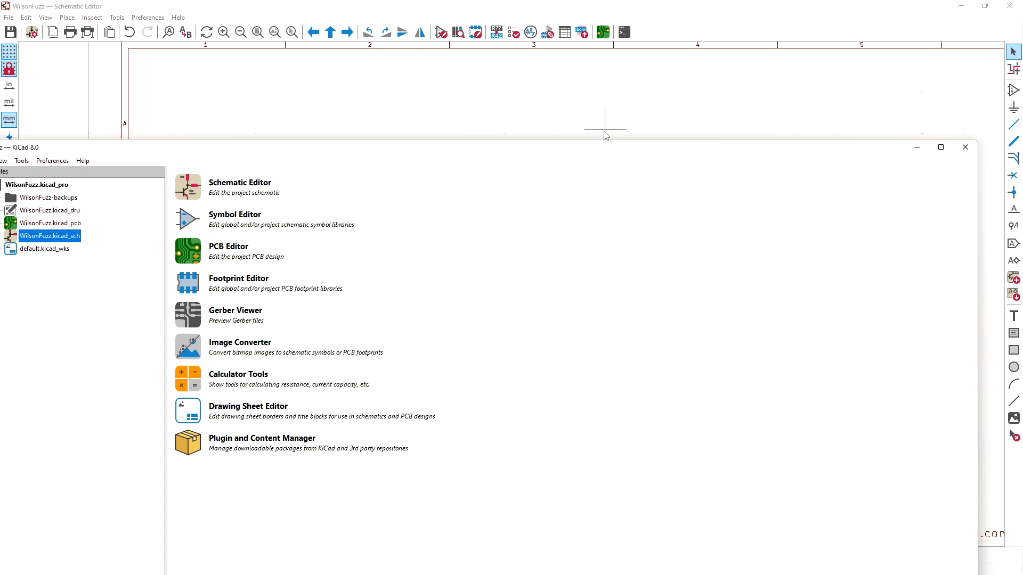
drag(600, 145, 658, 39)
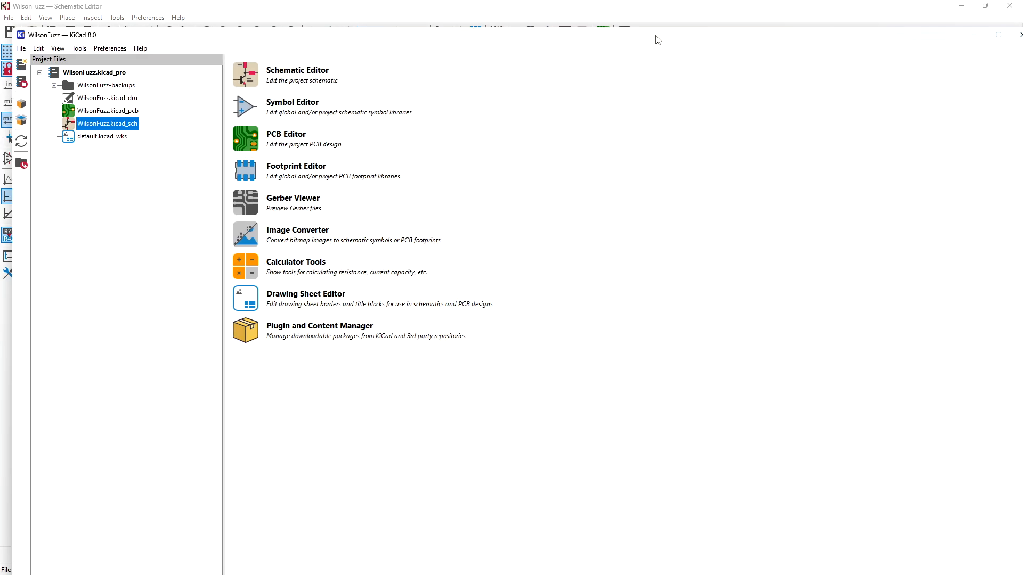
double_click(657, 39)
click(109, 83)
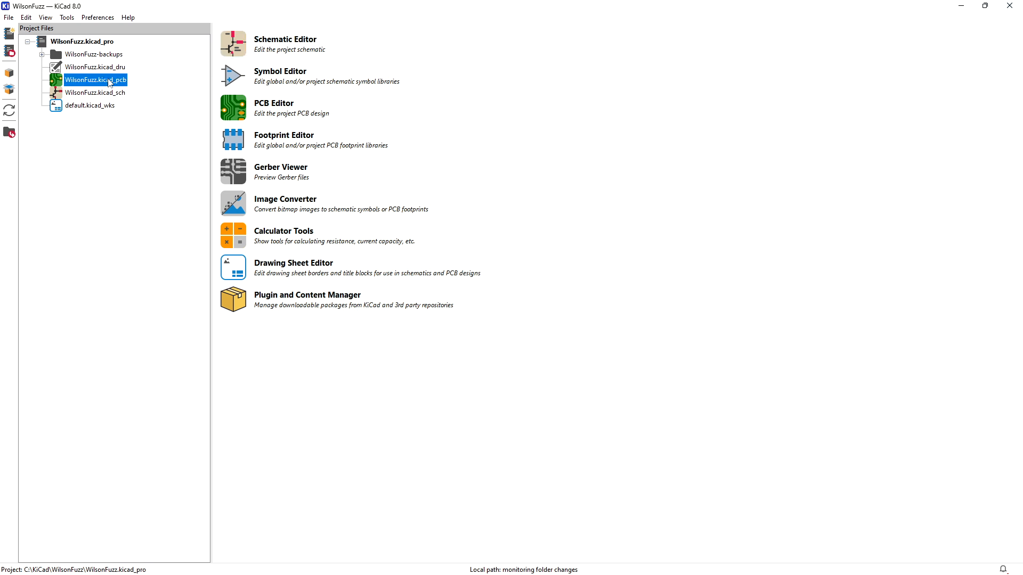
double_click(109, 81)
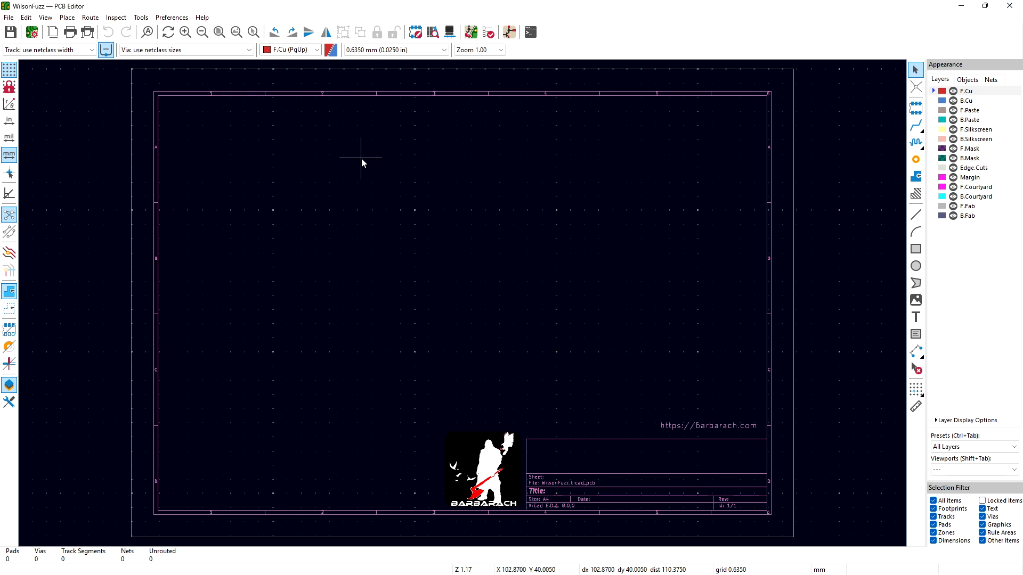
Step: Preview the board update from the schematic, examine the list of changes to be applied, and close it without updating
click(470, 33)
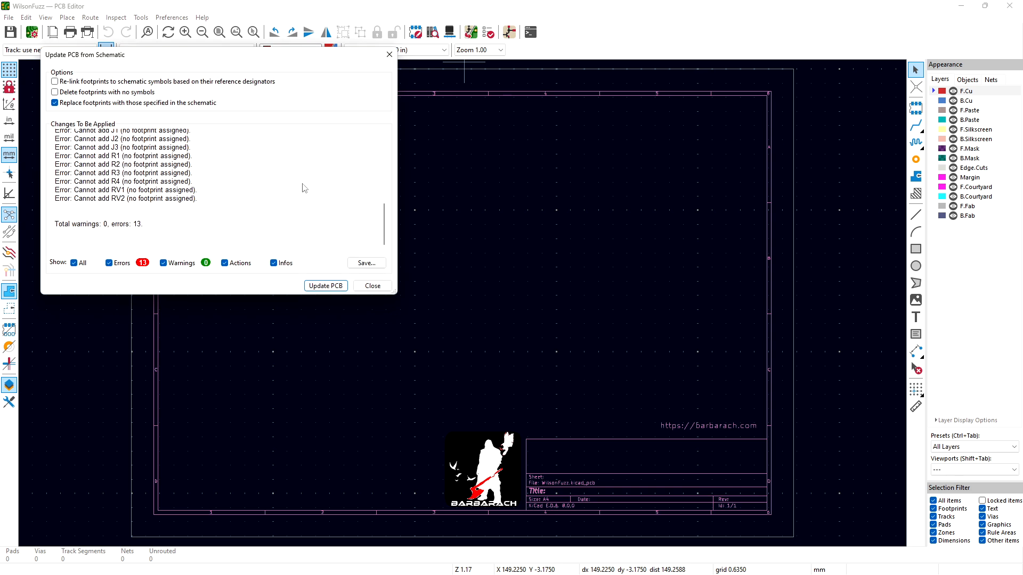
drag(395, 293, 424, 326)
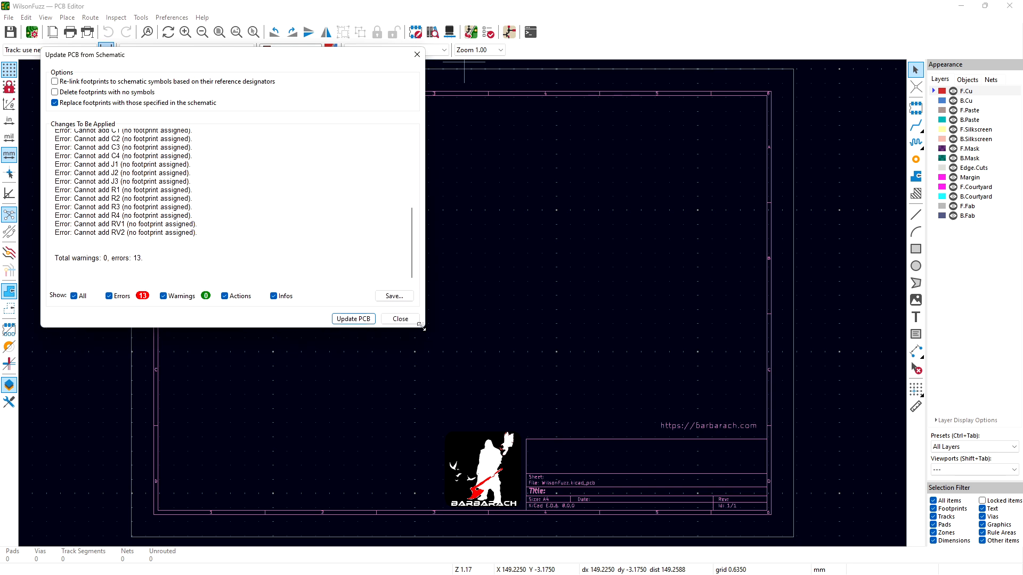
mouse_move(415, 272)
mouse_down()
mouse_move(417, 215)
mouse_move(418, 258)
mouse_up()
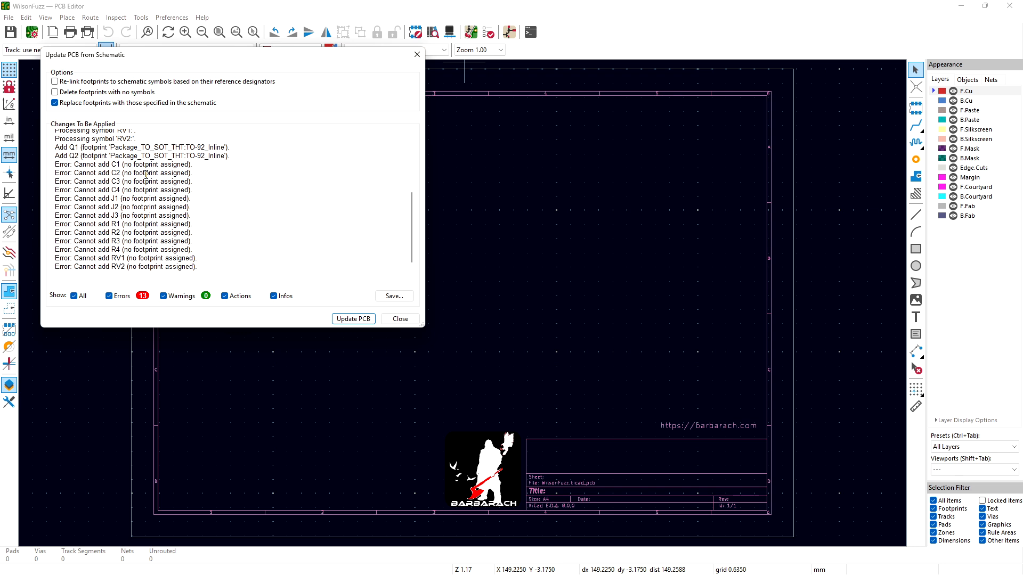
click(400, 319)
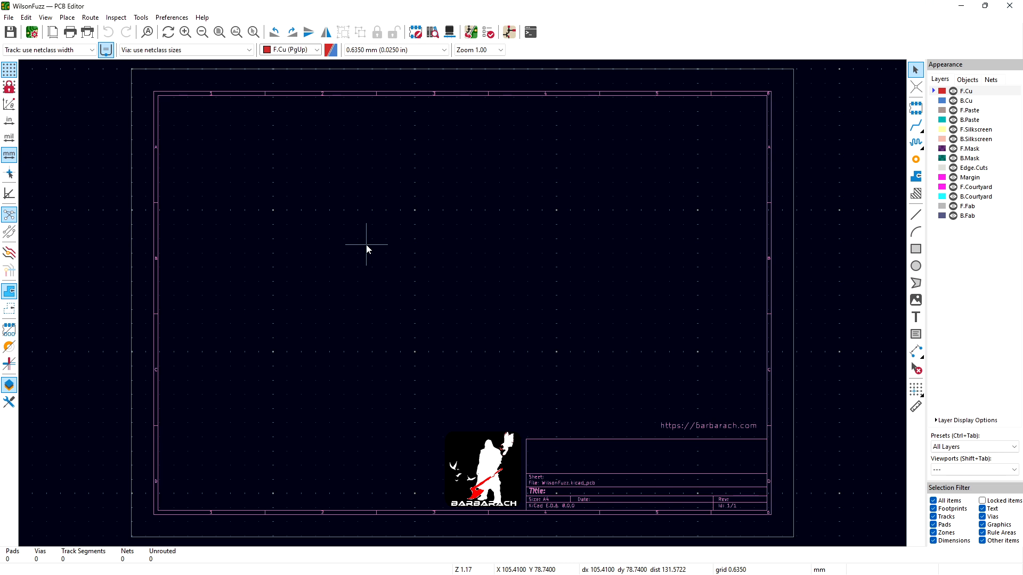
Step: Return to the Schematic Editor and open the symbol properties of transistor Q2
click(959, 8)
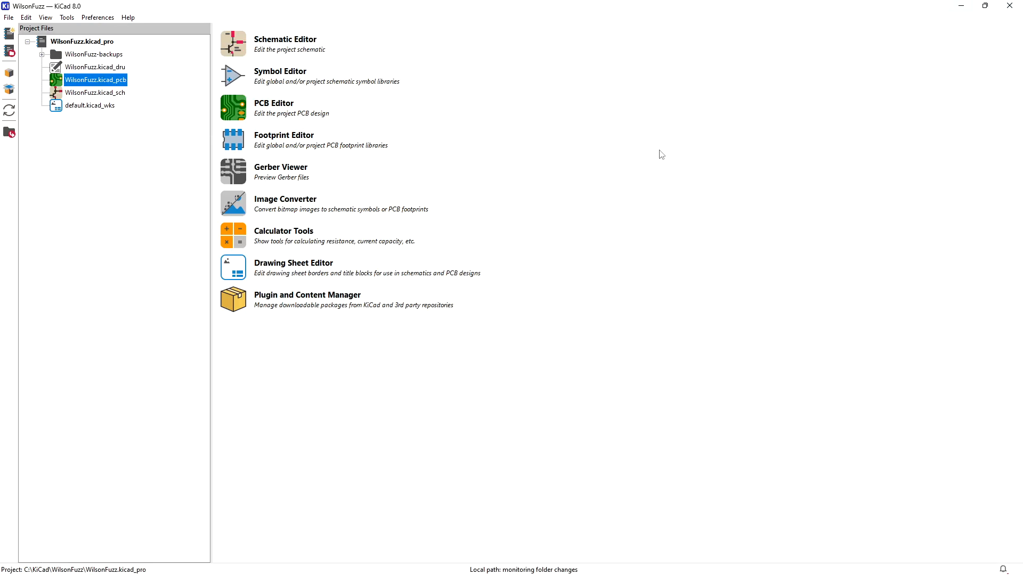
click(960, 8)
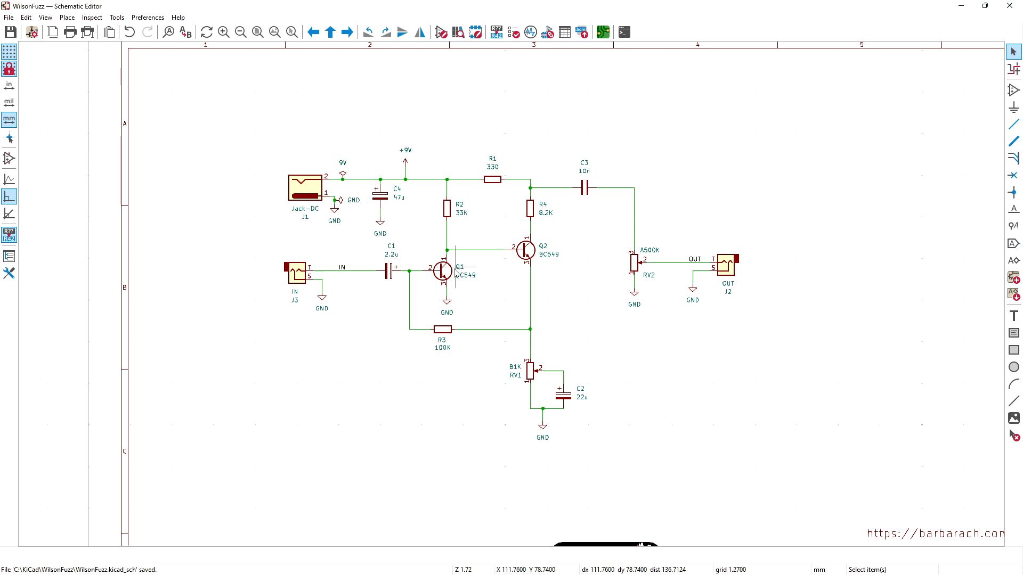
click(223, 31)
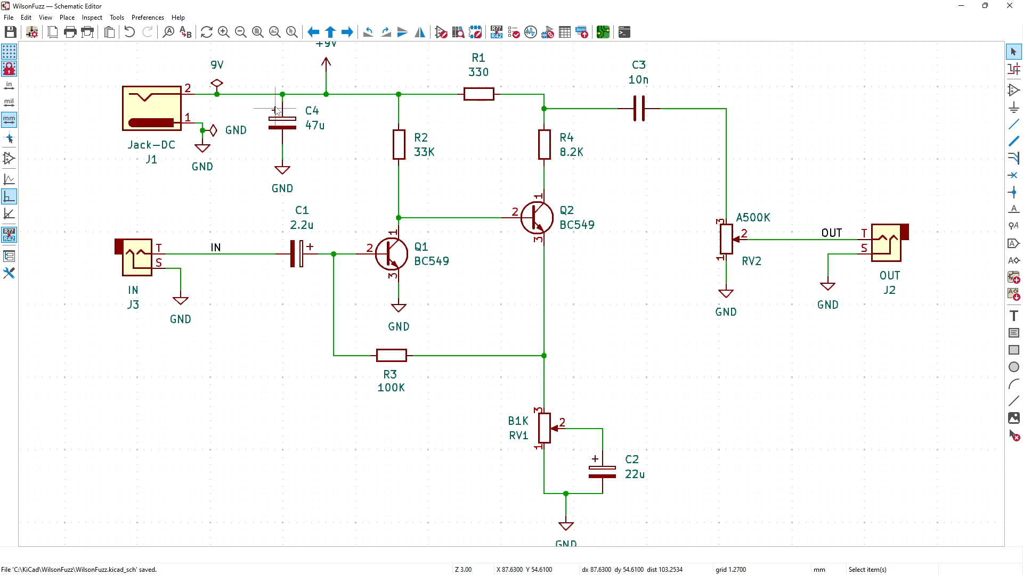
middle_drag(363, 198, 388, 205)
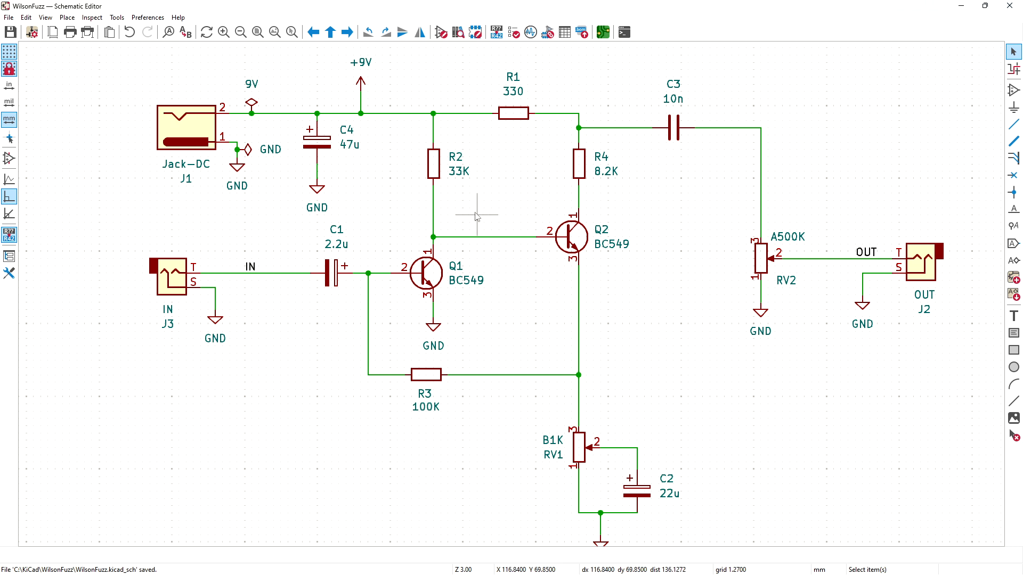
right_click(572, 238)
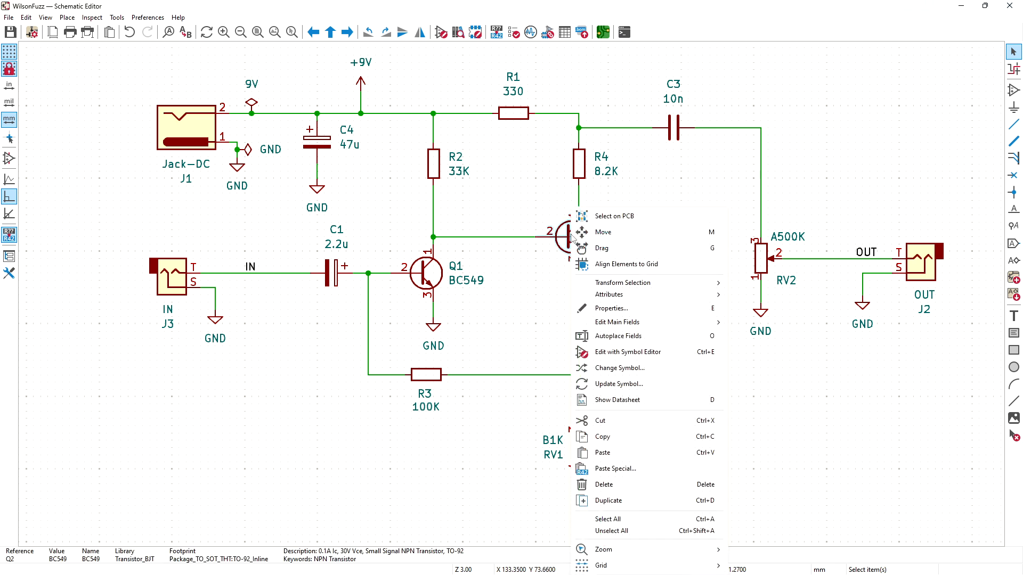
click(566, 238)
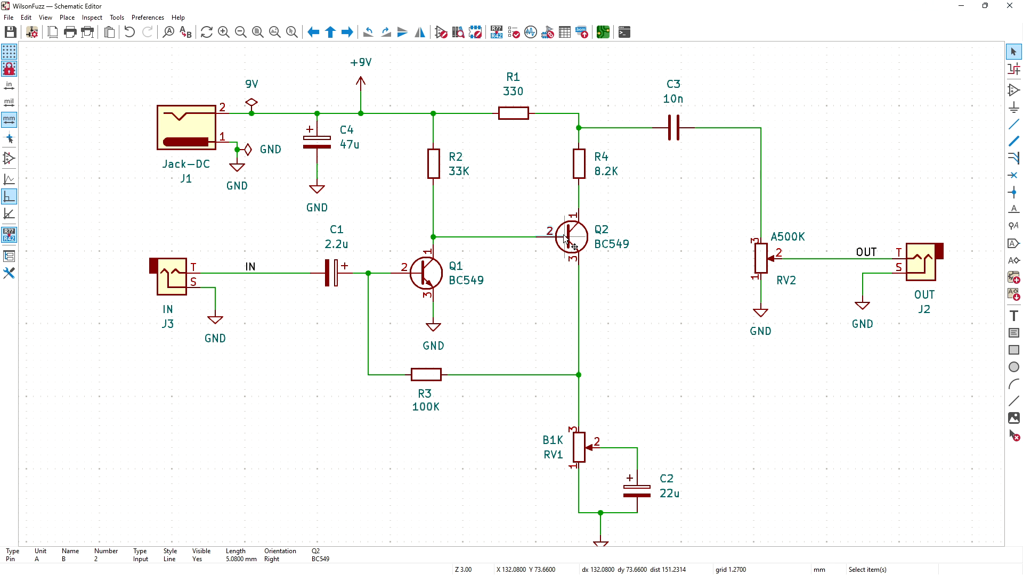
key(Escape)
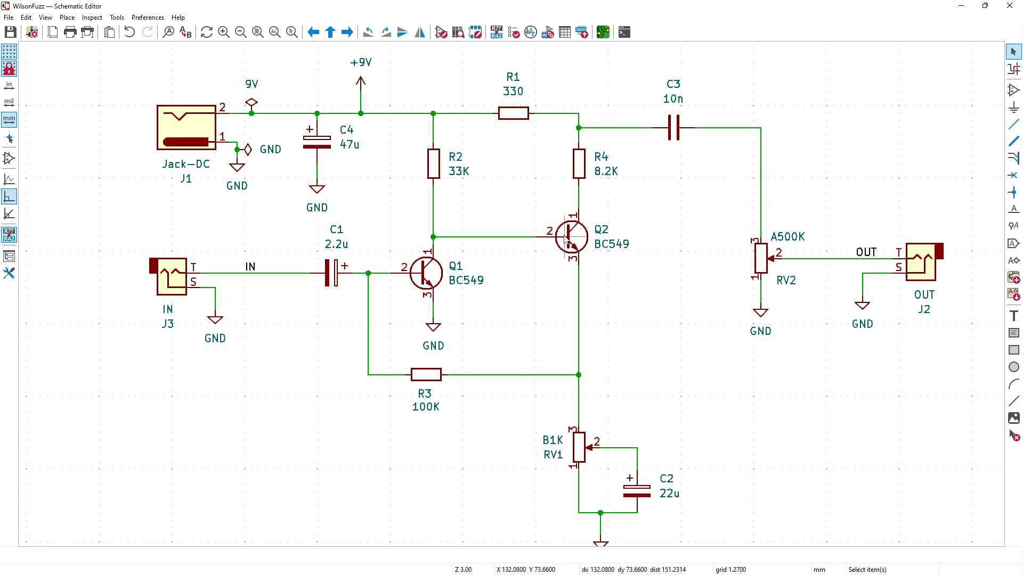
double_click(565, 238)
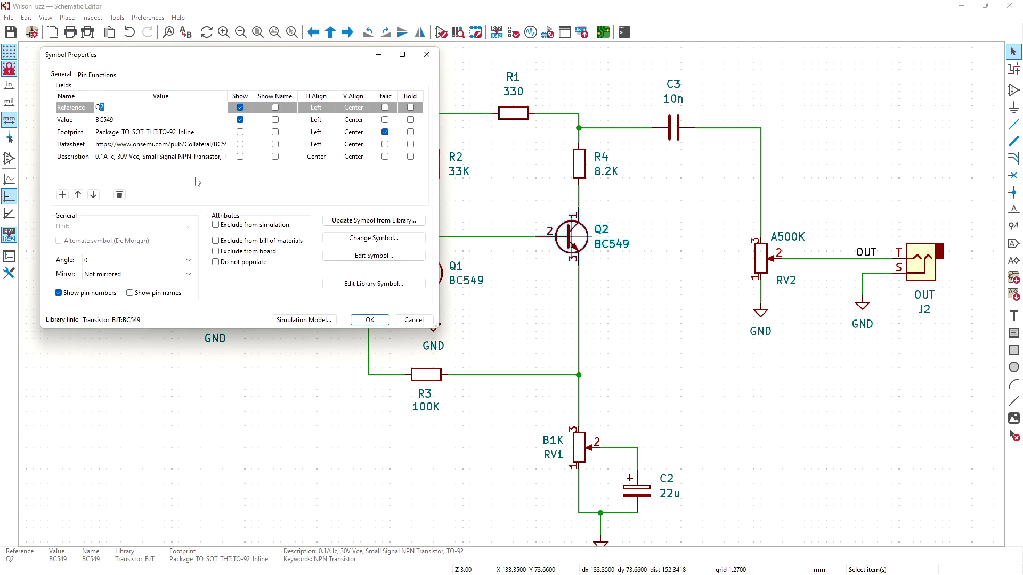
Step: Preview the TO-92 Inline_Horizontal1, Inline_Horizontal2, Inline_W4.0mm_Horizontal_FlatSideDown and Inline_Wide footprints for transistor Q2, and cancel the footprint selection and symbol properties
click(205, 137)
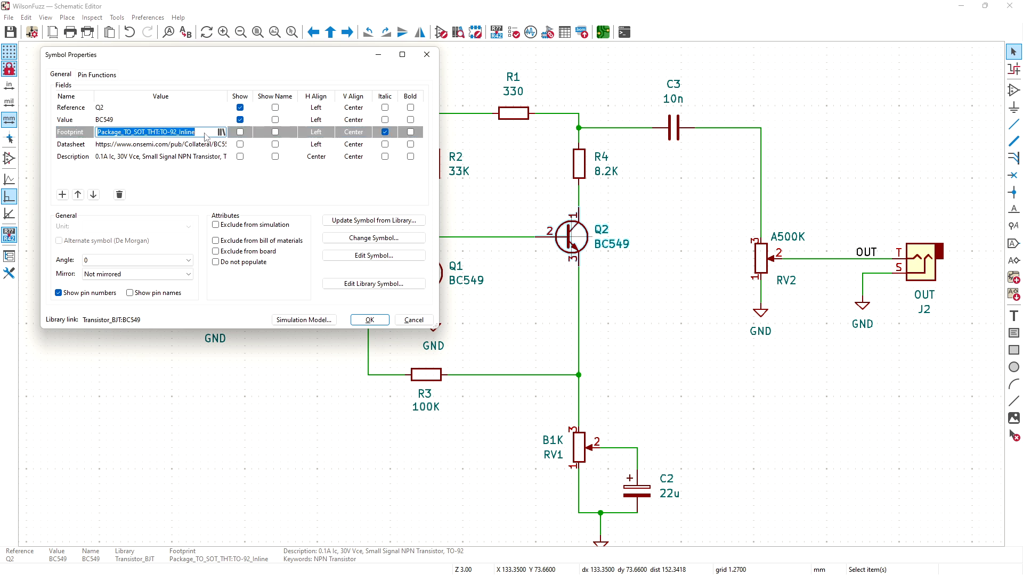
click(221, 133)
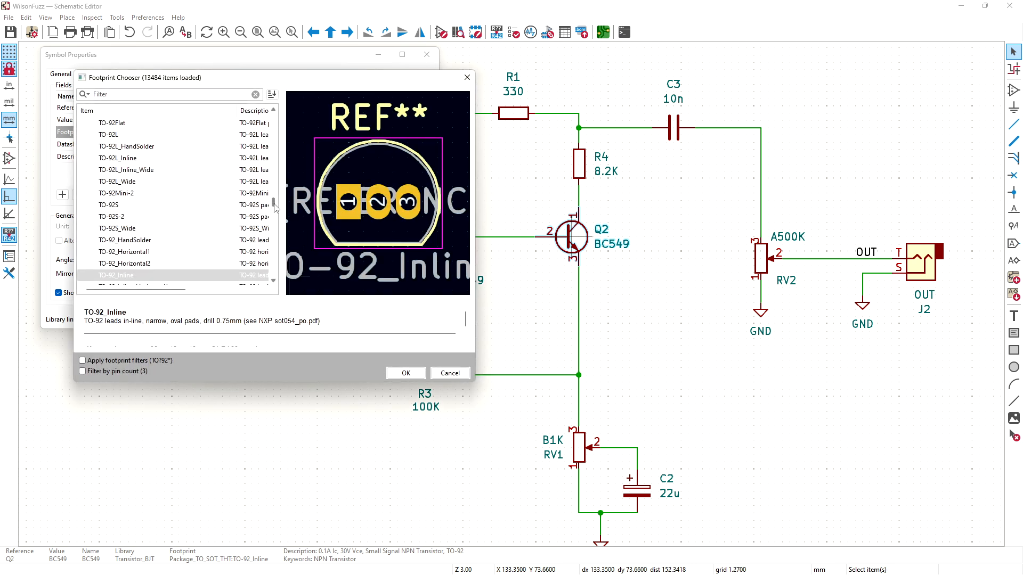
scroll(276, 207, down, 2)
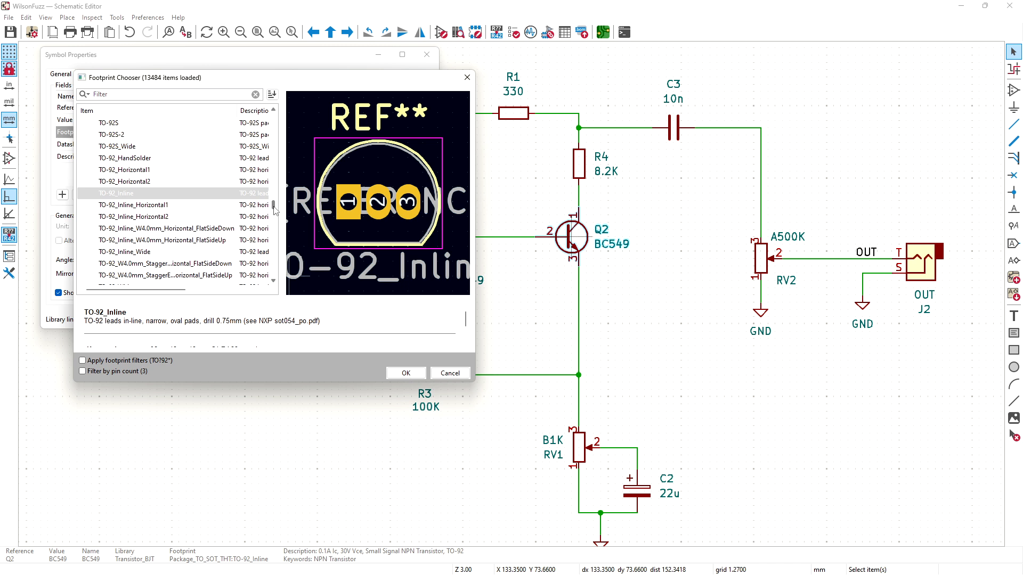
click(169, 207)
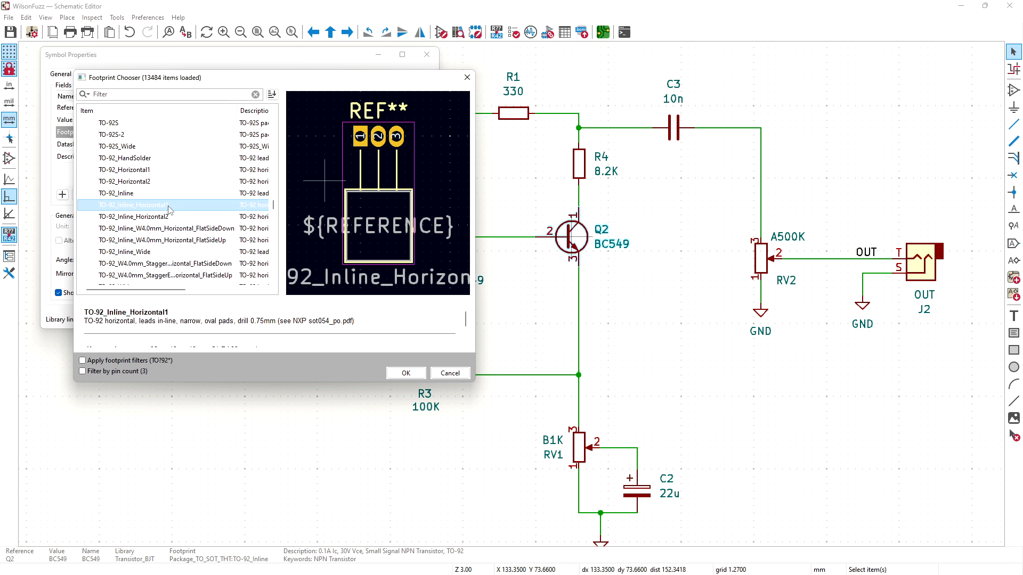
click(164, 217)
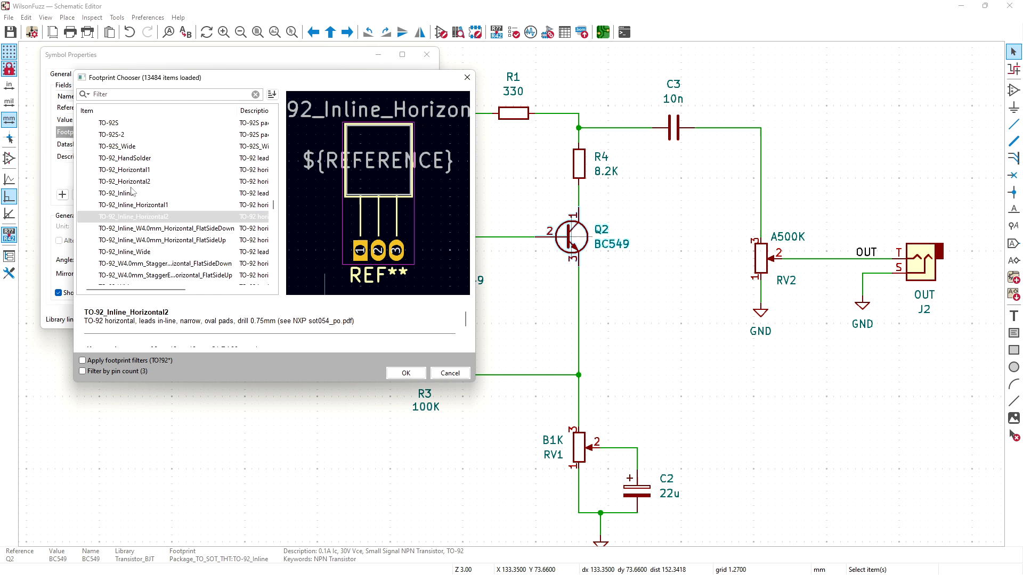
click(122, 229)
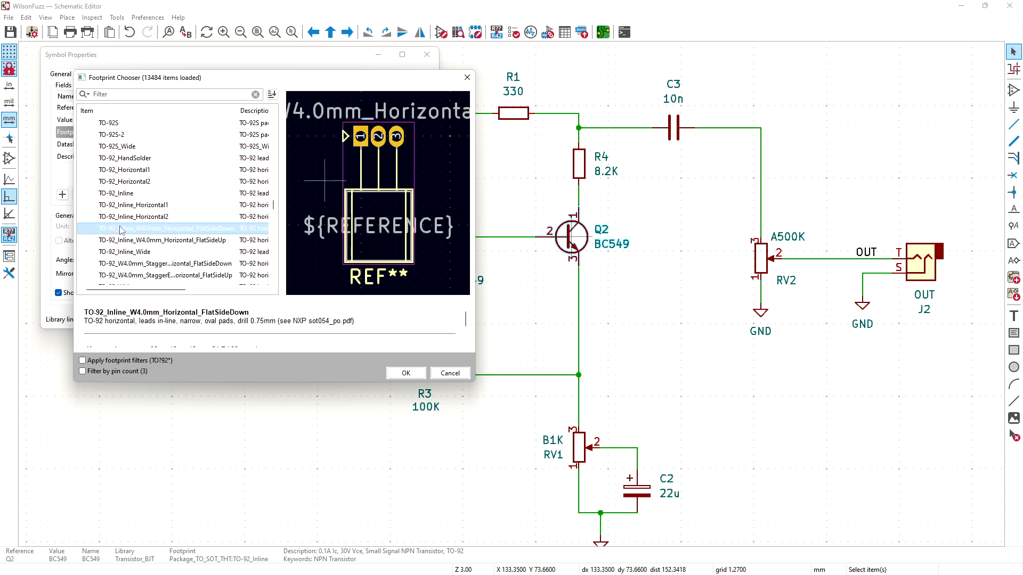
click(122, 255)
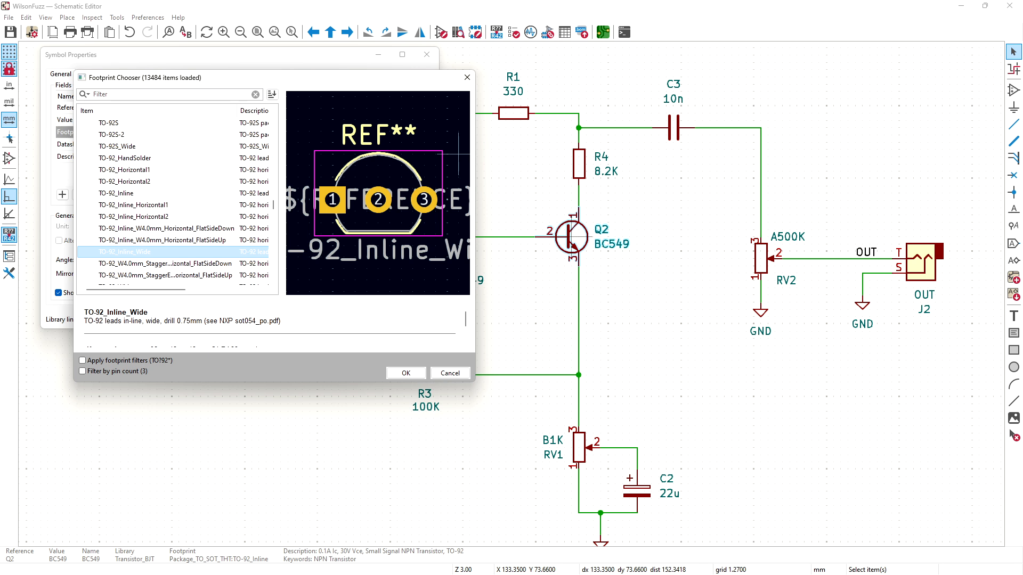
drag(1022, 107, 738, 9)
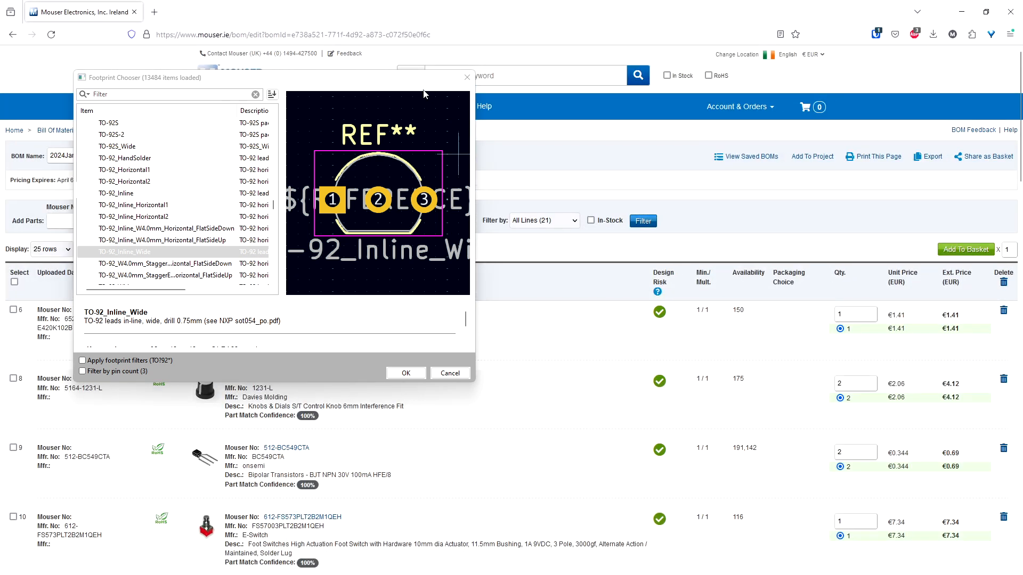
click(434, 83)
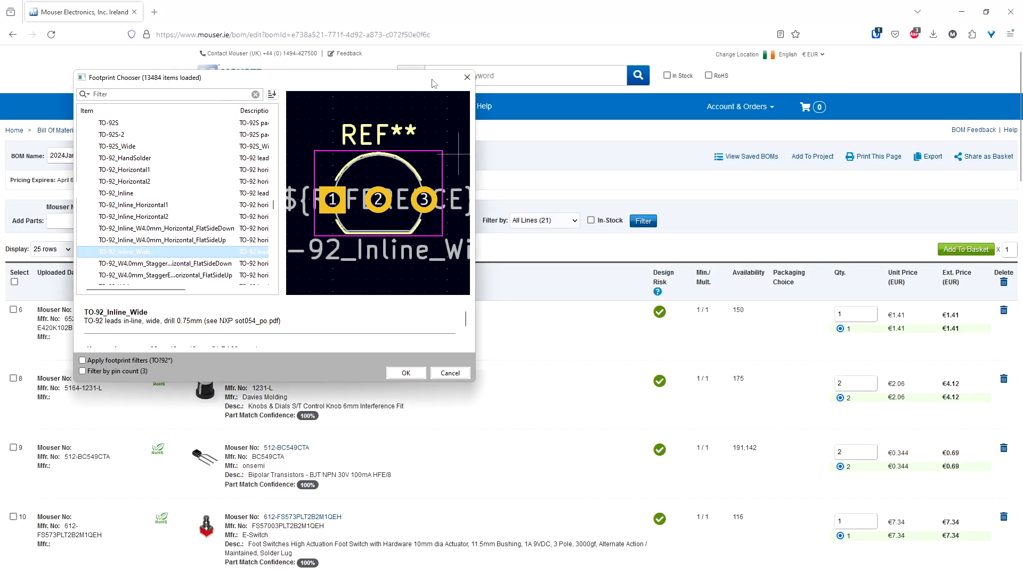
click(453, 376)
click(415, 319)
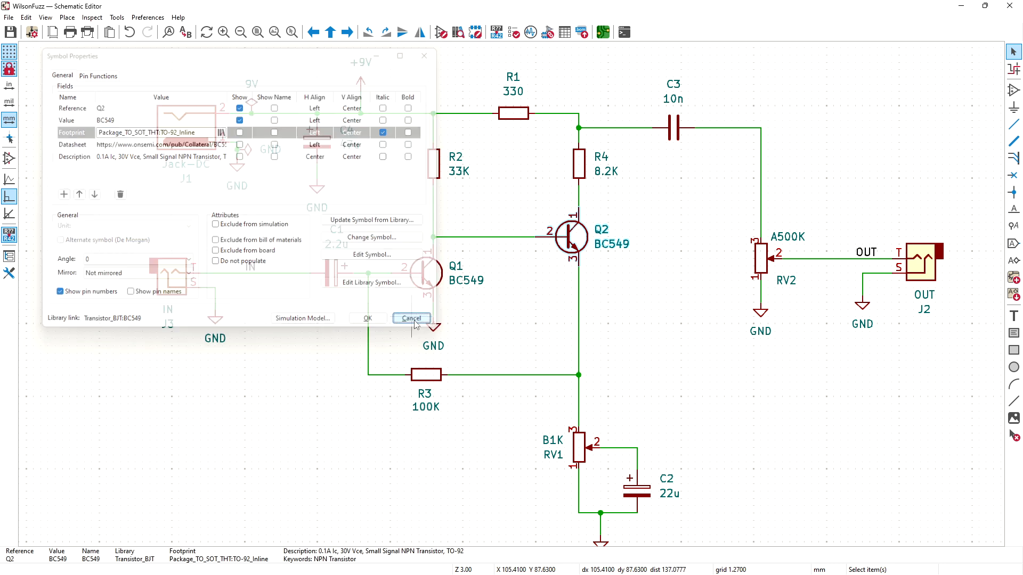
Step: Switch to the Mouser bill of materials in the browser and open the product page and datasheet of transistor BC549CTA
click(961, 6)
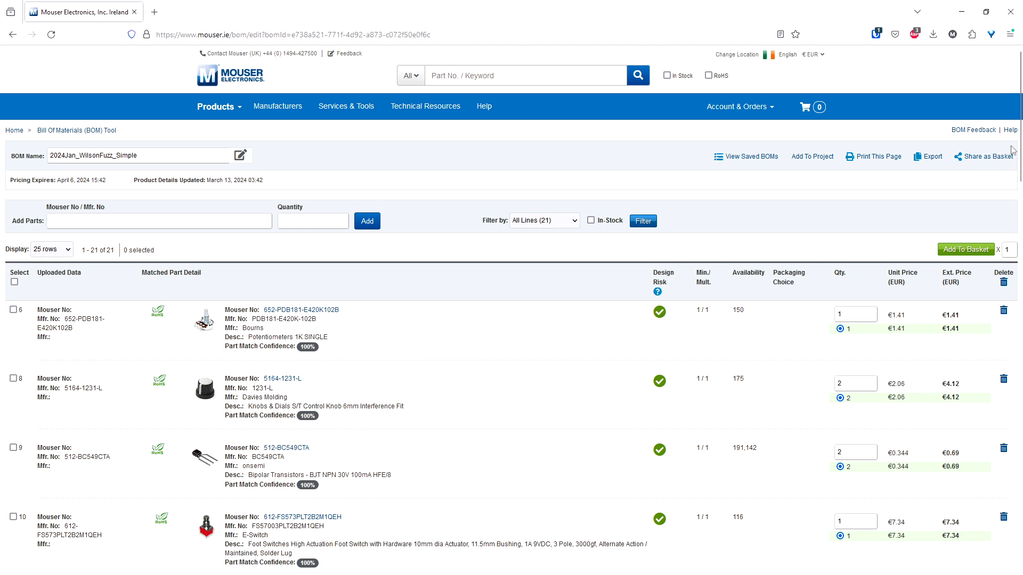
scroll(1020, 138, down, 3)
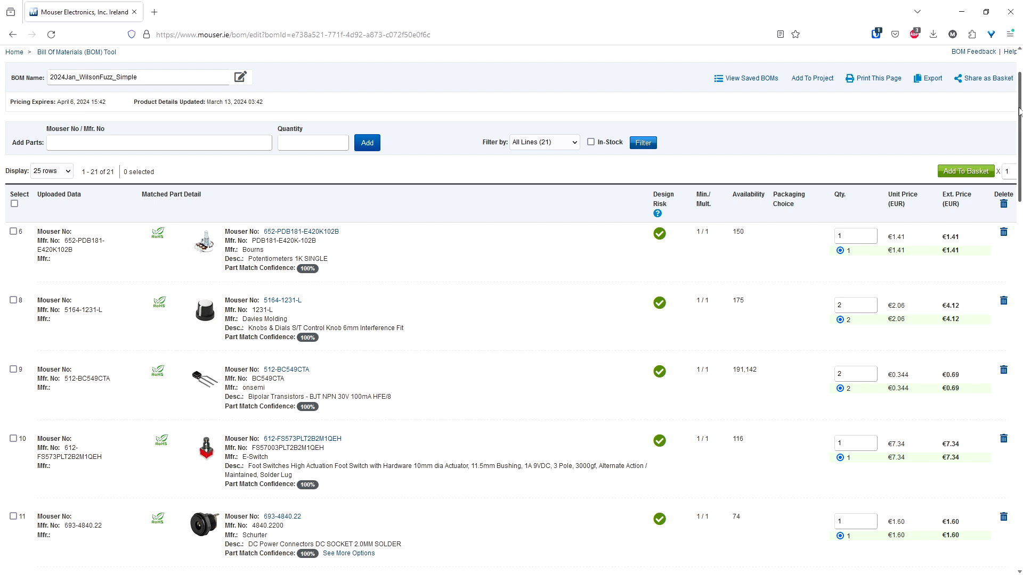
drag(1019, 112, 1020, 125)
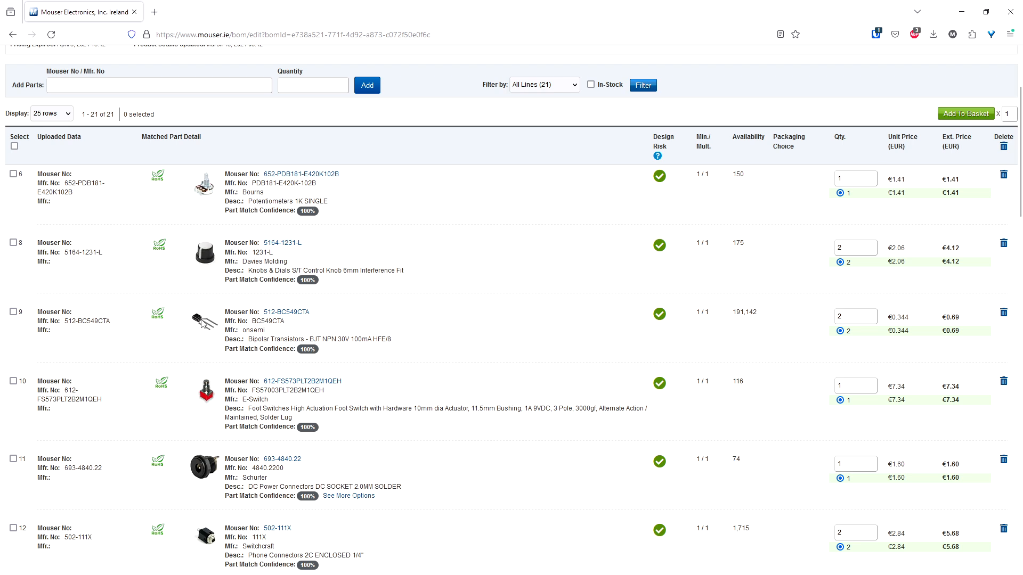
right_click(285, 315)
click(307, 322)
click(210, 9)
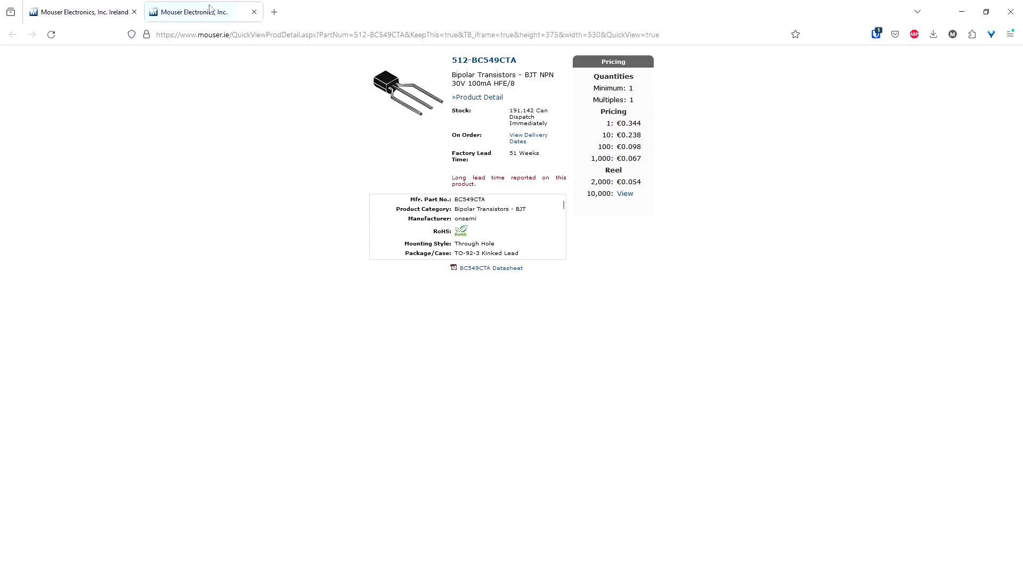
click(487, 269)
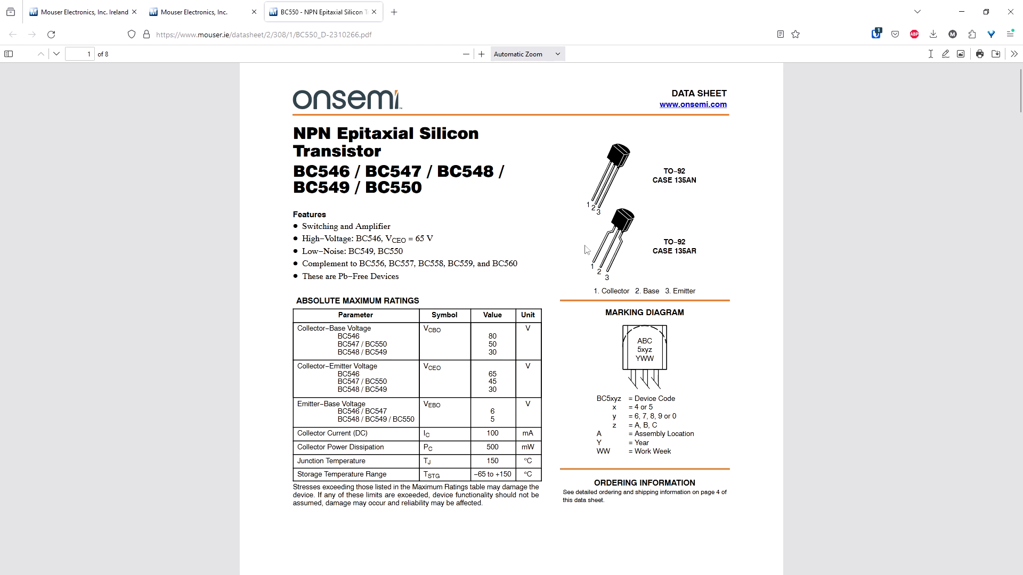
Step: Close the transistor datasheet, check the package/case entry on the BC549CTA product page, and return to the bill of materials
click(374, 12)
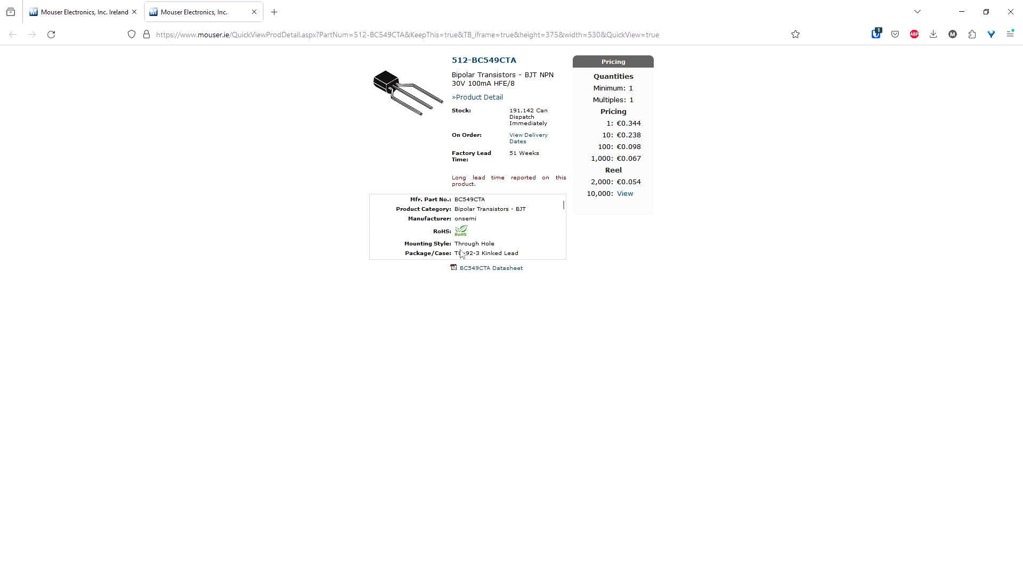
drag(482, 255, 529, 258)
click(529, 257)
click(254, 12)
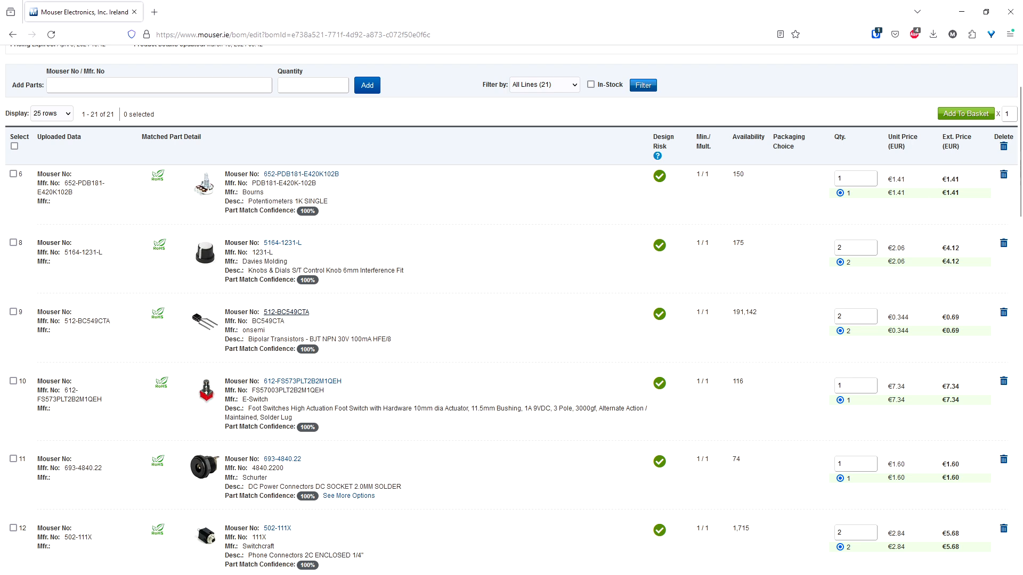
Step: Open the product page of LED 151031SS04000 from the bill of materials, check its product type, and open its datasheet
drag(1018, 133, 996, 367)
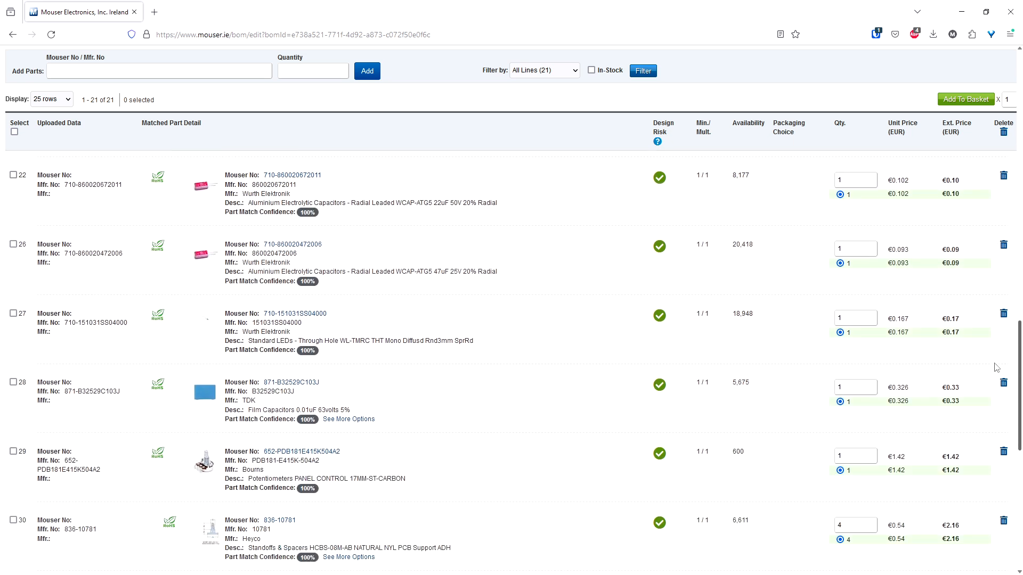
right_click(304, 320)
click(320, 324)
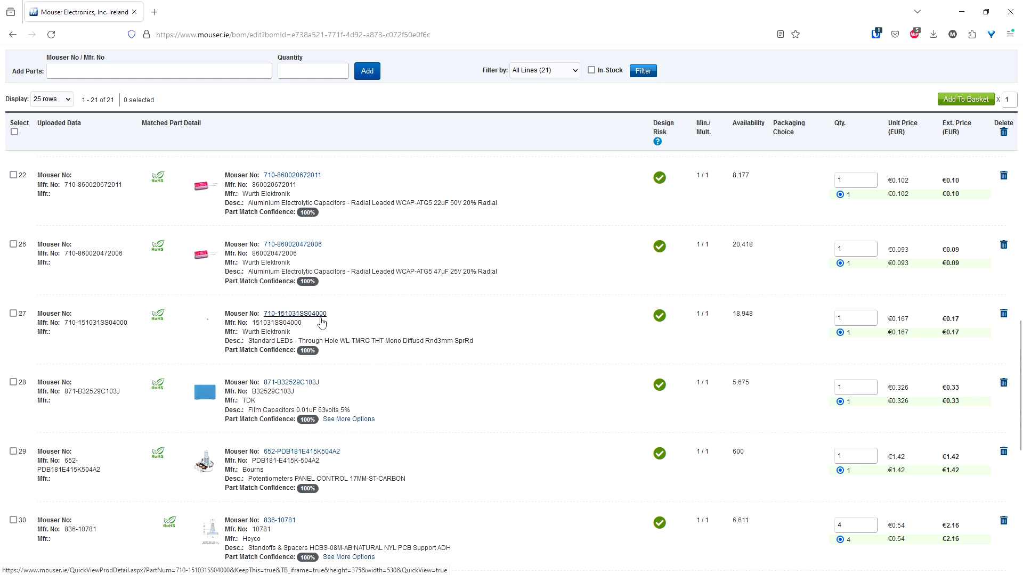
click(213, 11)
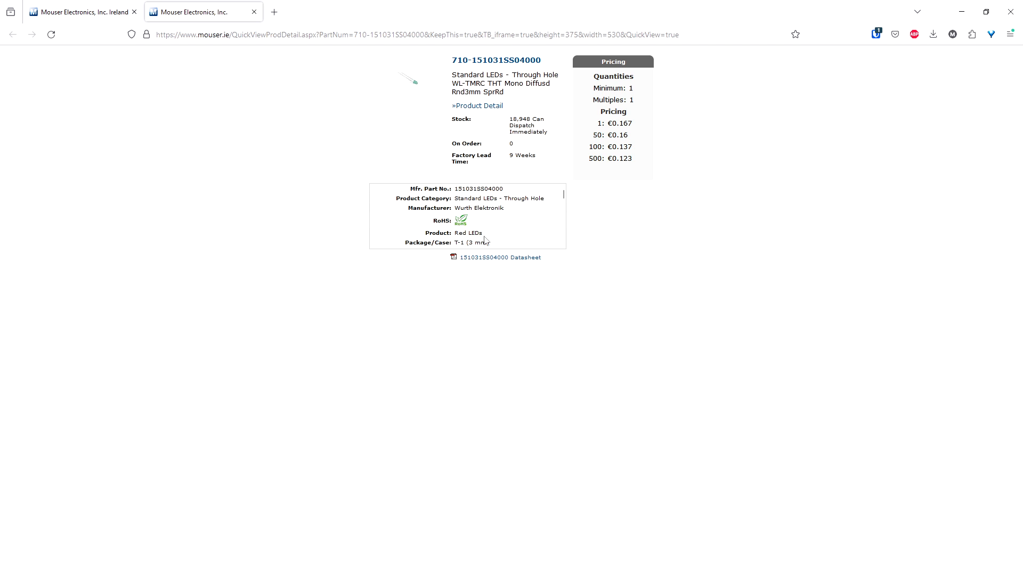
drag(454, 233, 483, 233)
click(492, 259)
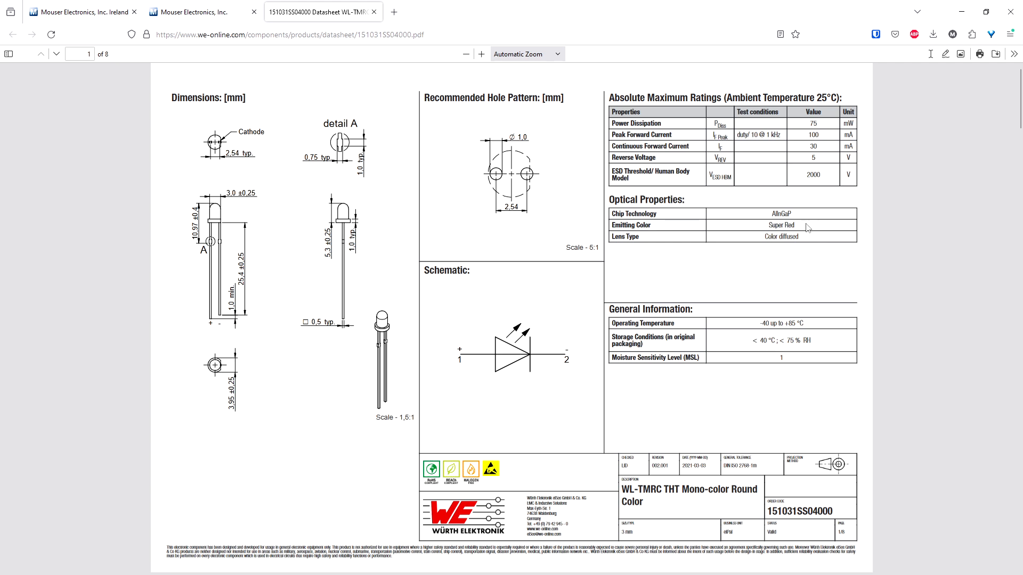
Step: Check the emitting color in the LED datasheet's optical properties, and close the datasheet and product page
drag(611, 225, 663, 226)
drag(767, 226, 796, 227)
click(374, 12)
click(254, 12)
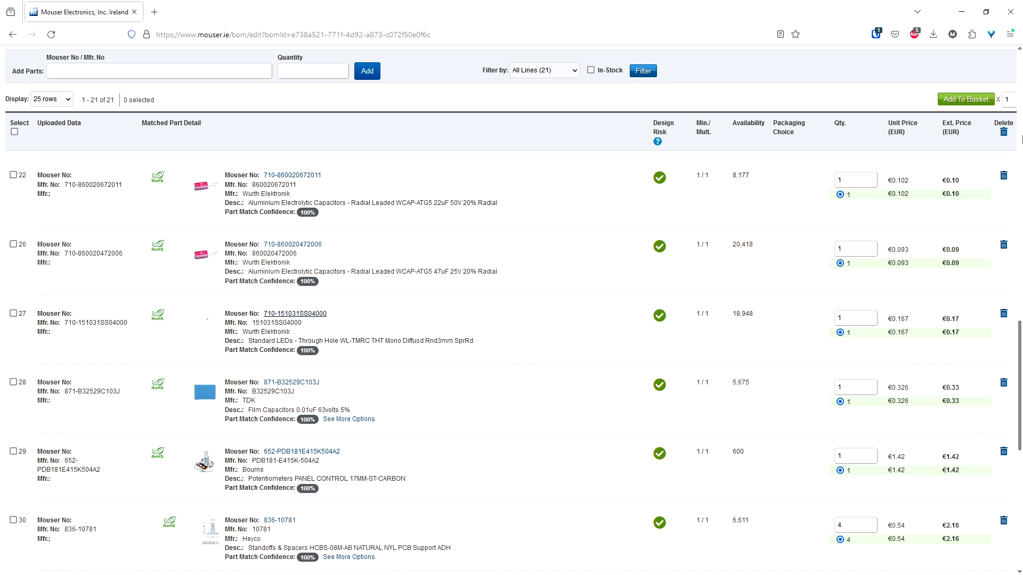
Step: Switch back to the KiCad schematic, open the Symbol Fields Table, and enlarge its window to show all symbols and the footprint column
drag(1018, 341, 1022, 31)
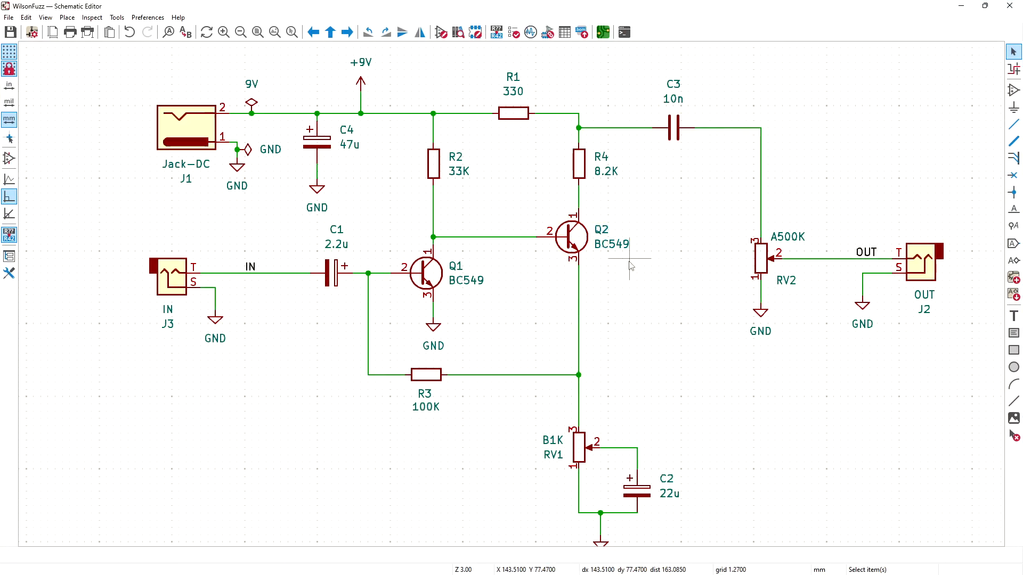
click(566, 33)
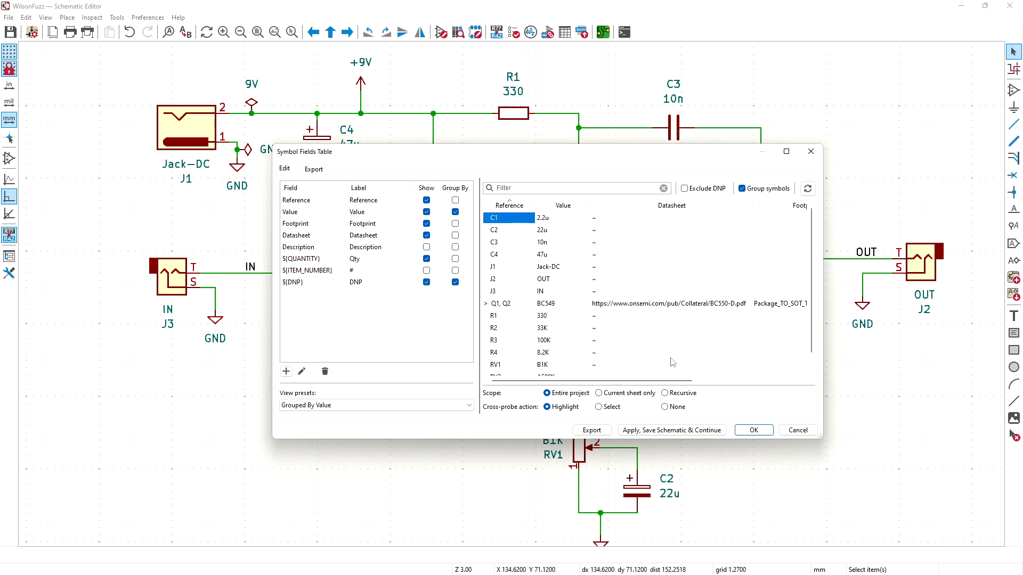
drag(822, 438, 863, 499)
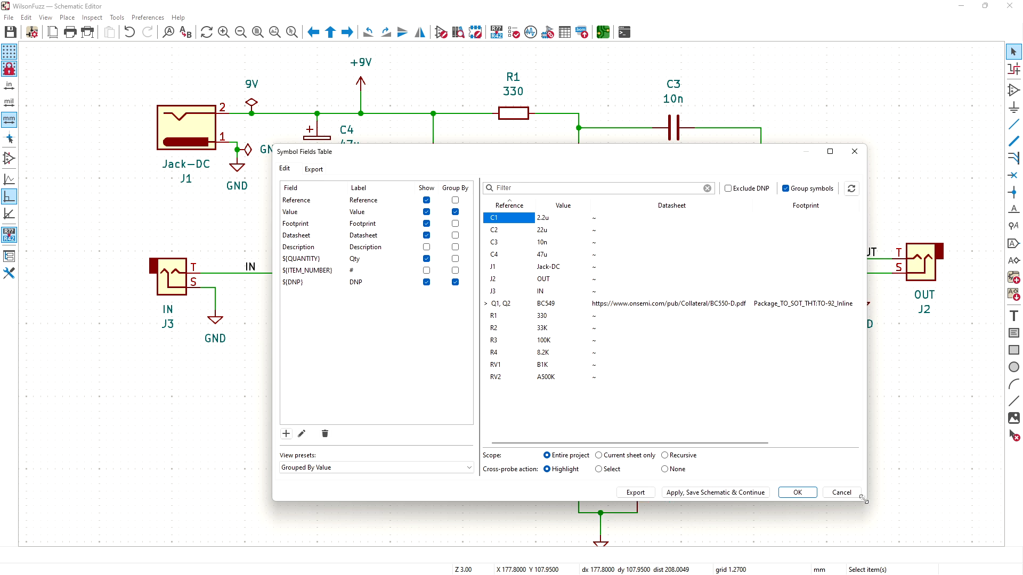
click(978, 426)
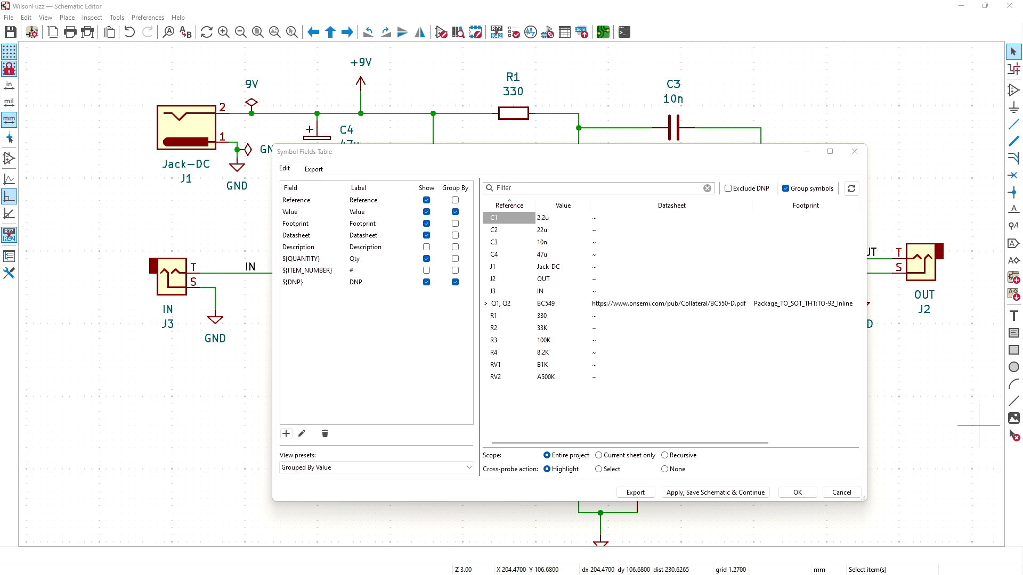
Step: Switch to the Mouser bill of materials and open the product page and datasheet of the 33K resistor MFR-25FRF52-33K
drag(1022, 53, 496, 33)
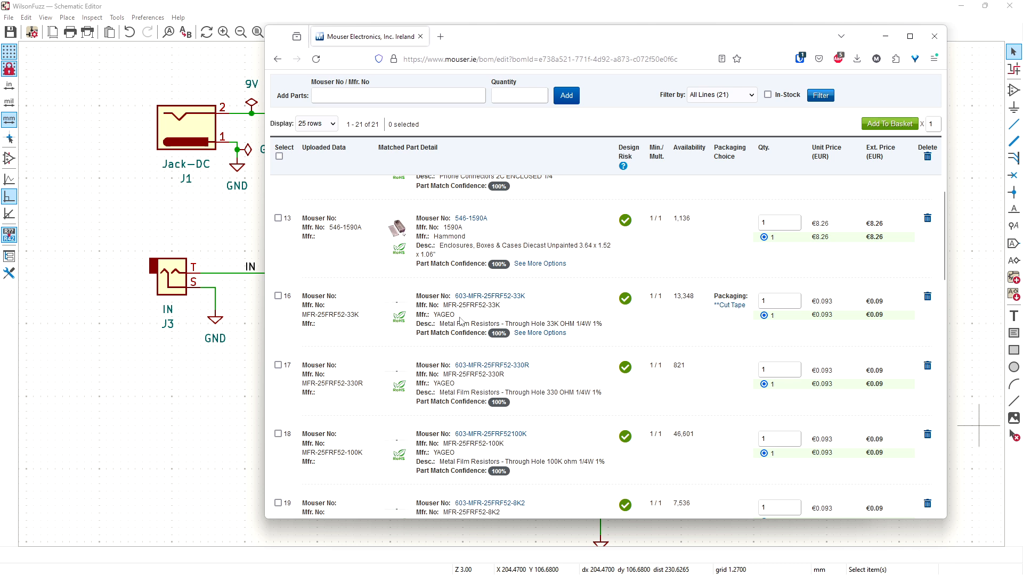
right_click(491, 300)
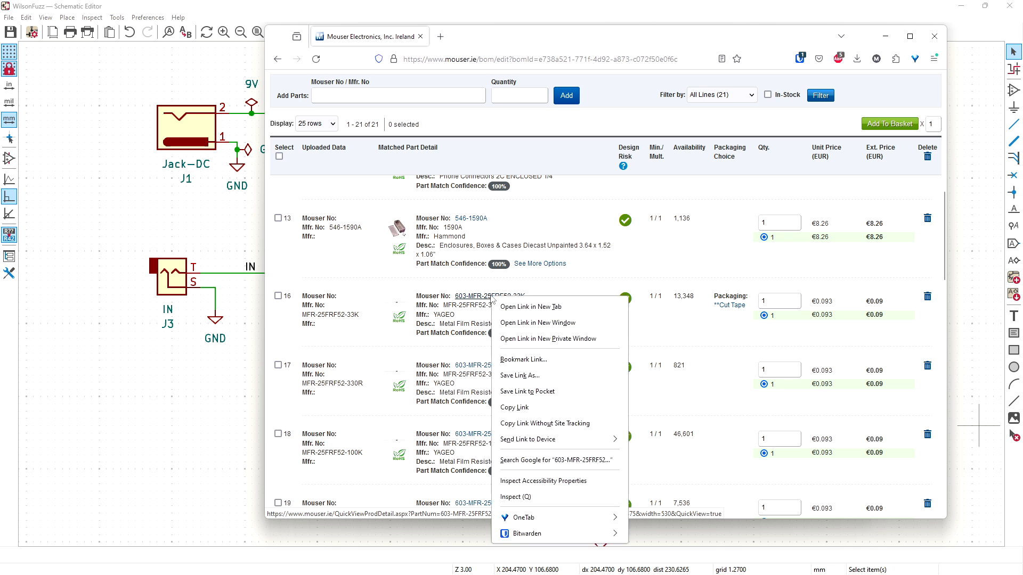
click(530, 306)
click(487, 36)
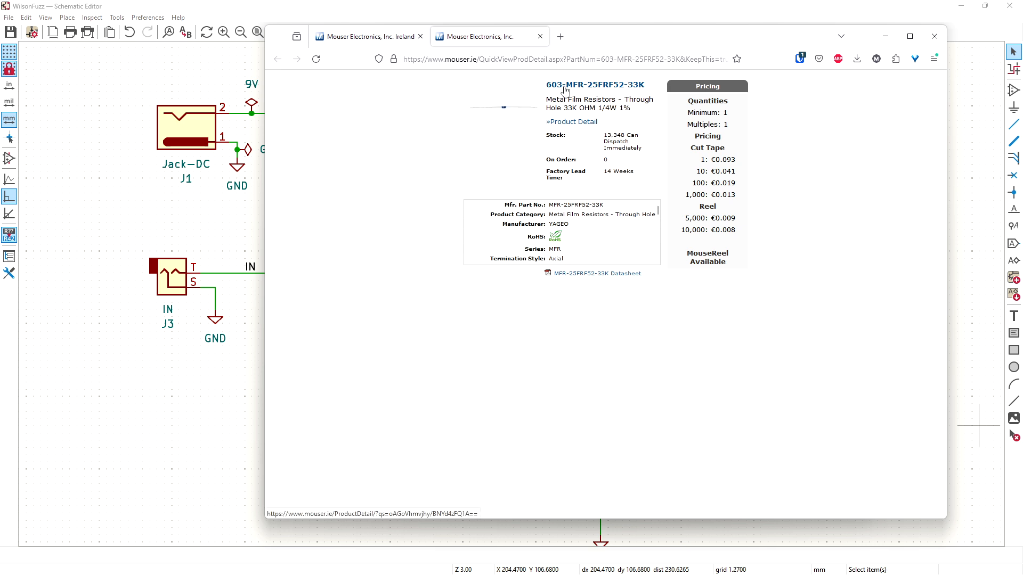
click(584, 274)
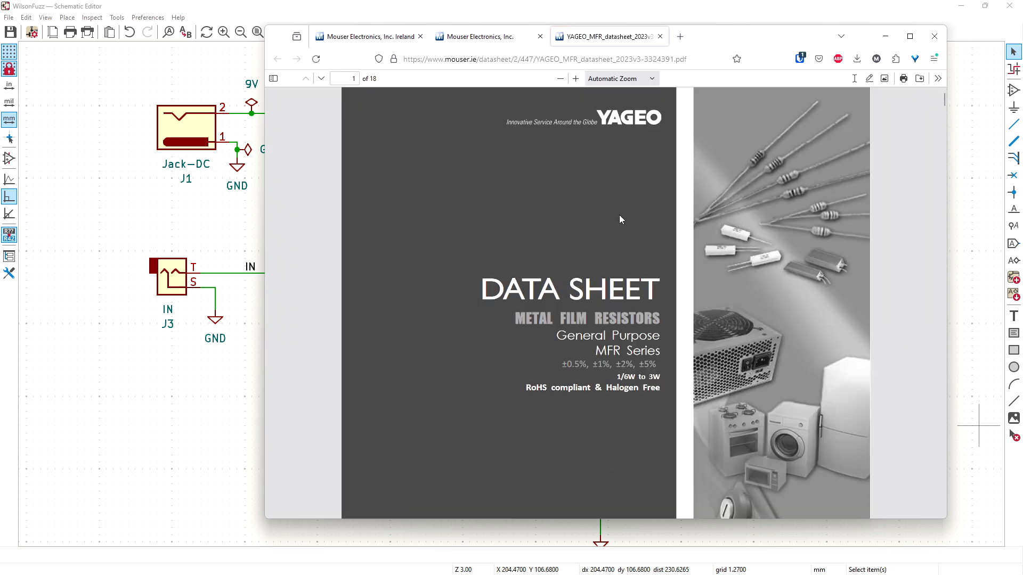
Step: Examine the part number coding and body dimensions in the YAGEO MFR datasheet, and return to the resistor's product page
scroll(619, 215, down, 10)
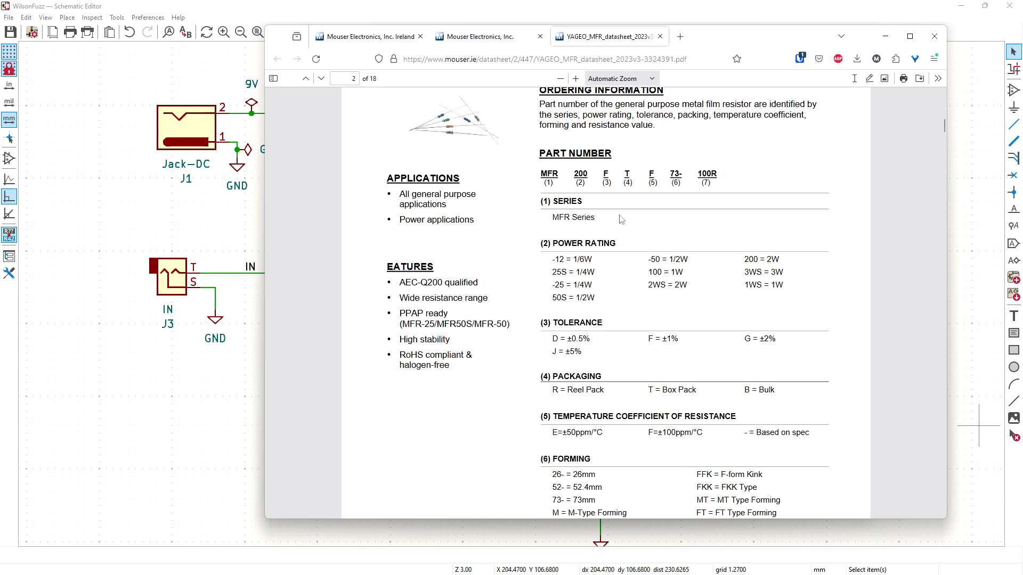
scroll(621, 219, down, 8)
scroll(621, 219, up, 8)
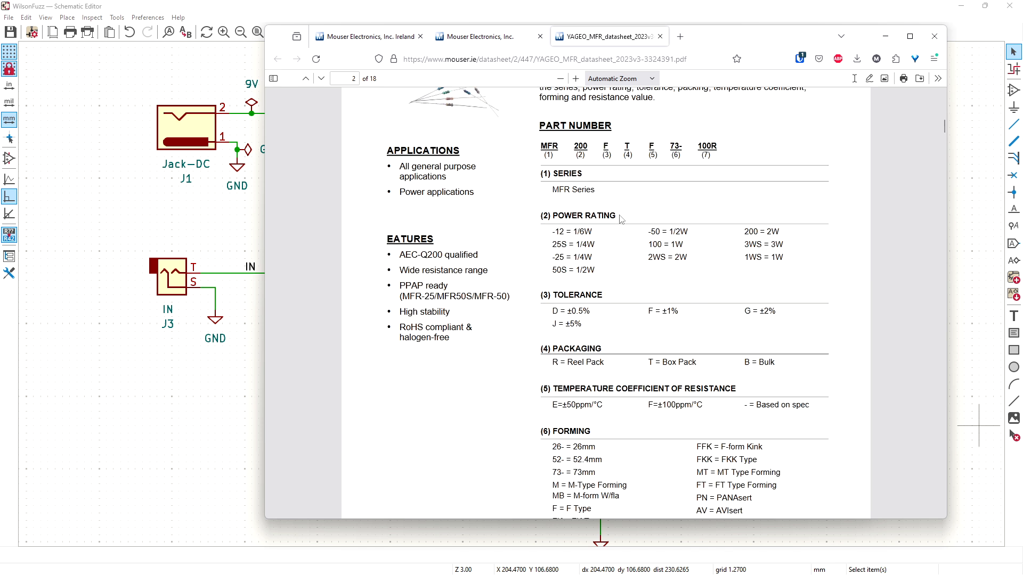
scroll(621, 219, down, 10)
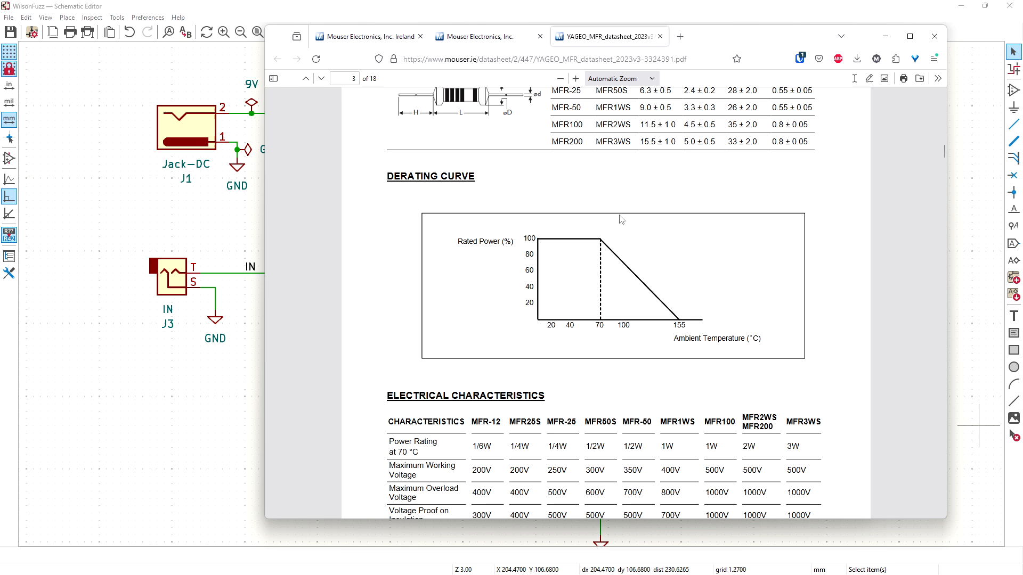
scroll(622, 219, up, 2)
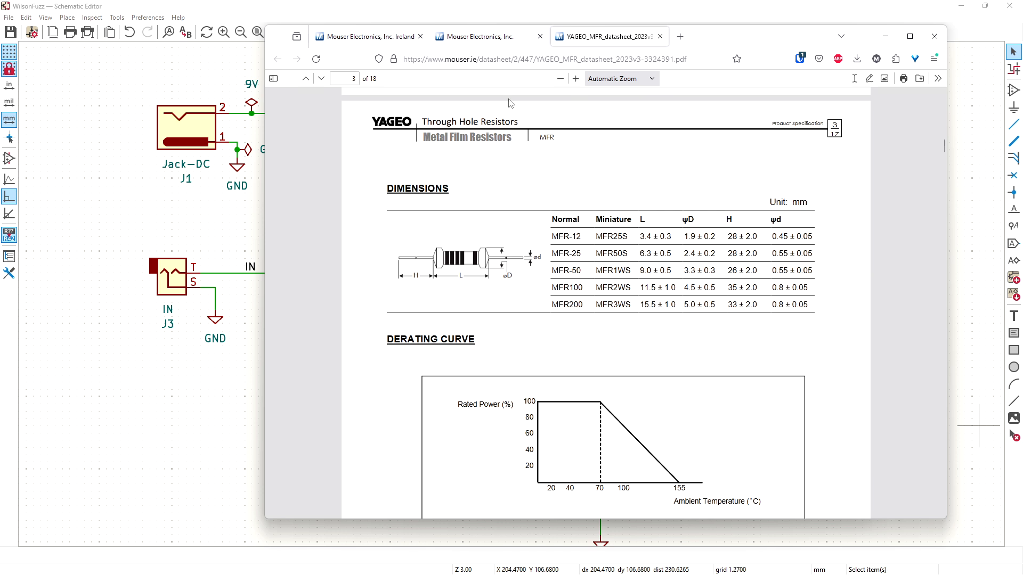
click(483, 38)
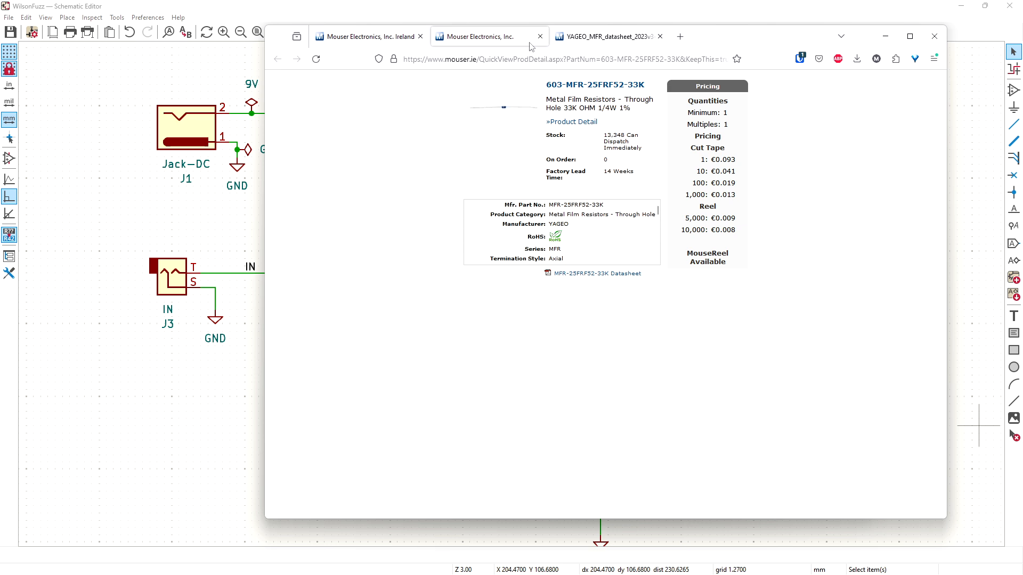
Step: Check the MFR-25 body length in the YAGEO datasheet's dimensions table, close the datasheet and product page, and return to the Symbol Fields Table in KiCad
click(584, 36)
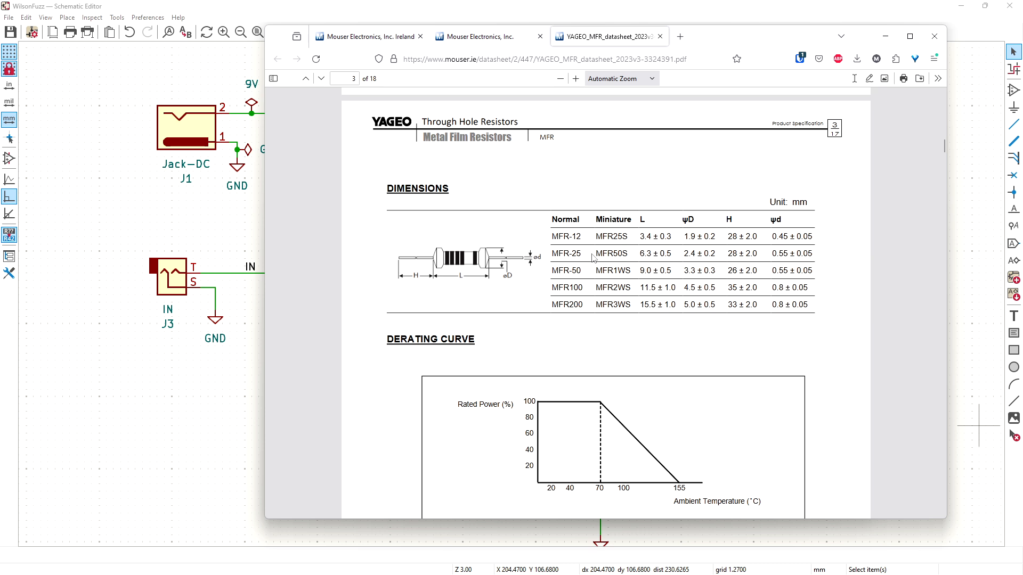
click(478, 39)
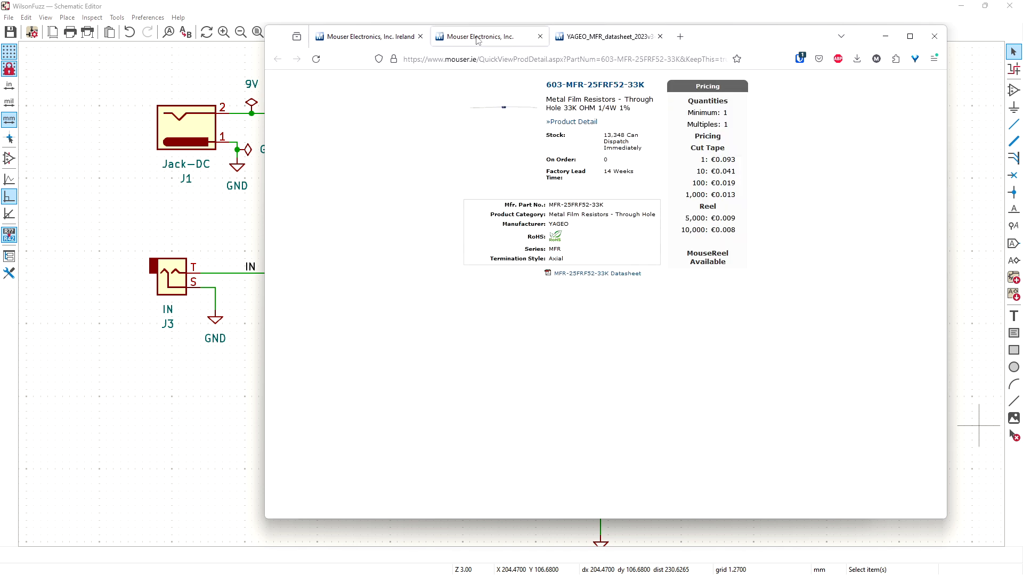
click(574, 44)
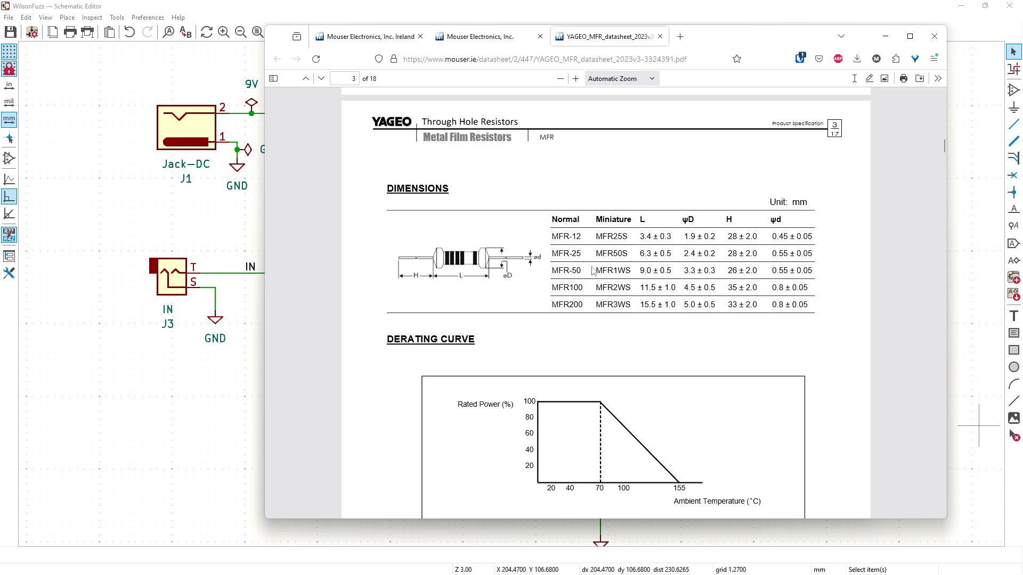
drag(641, 253, 655, 255)
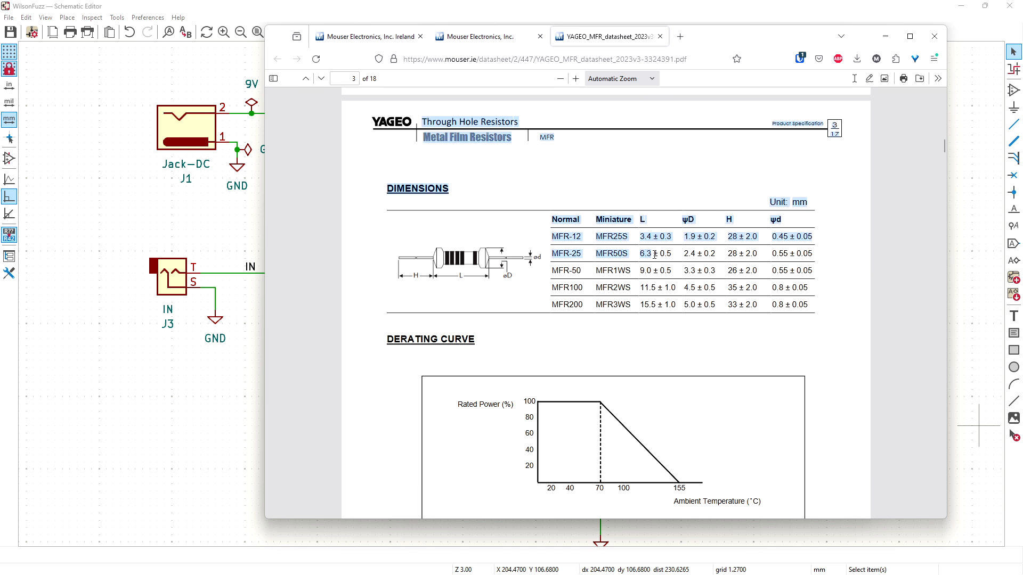
click(660, 36)
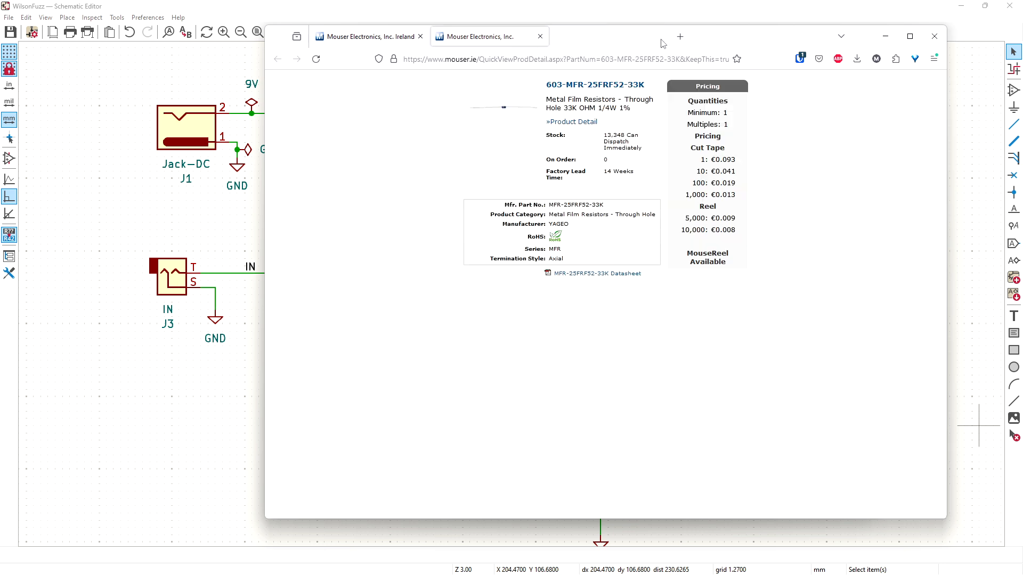
click(541, 37)
drag(748, 35, 1022, 123)
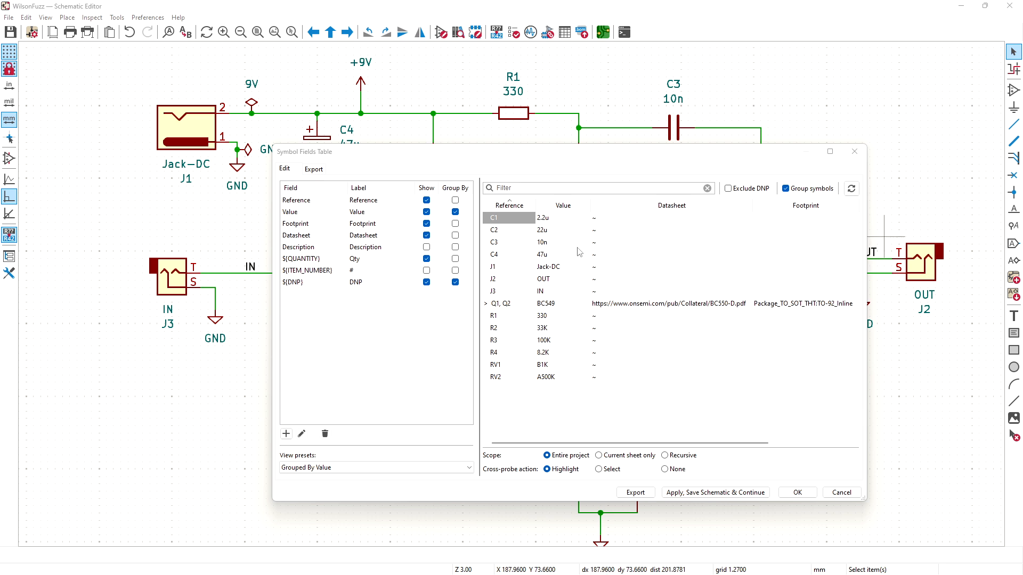
double_click(631, 316)
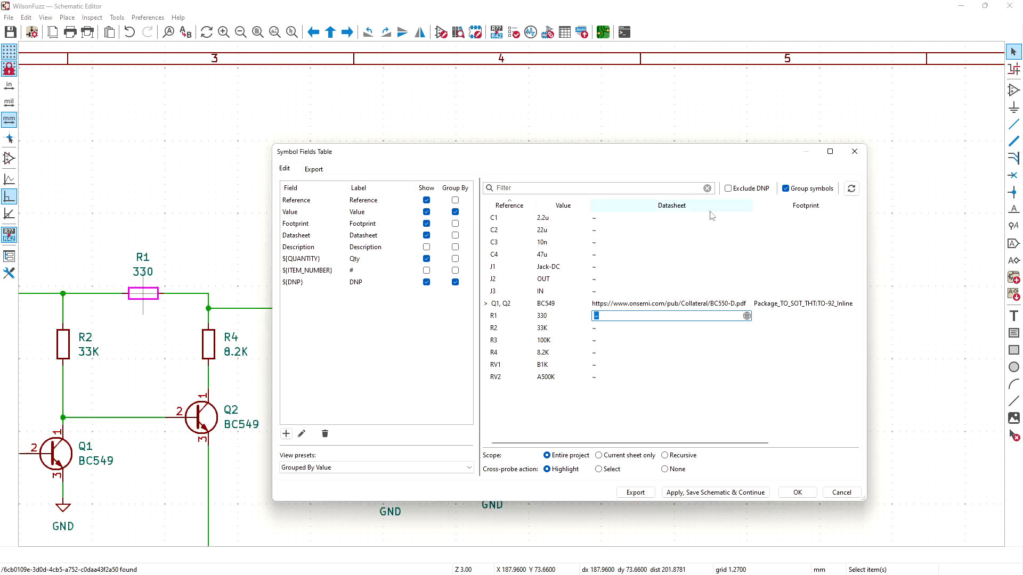
drag(679, 443, 735, 436)
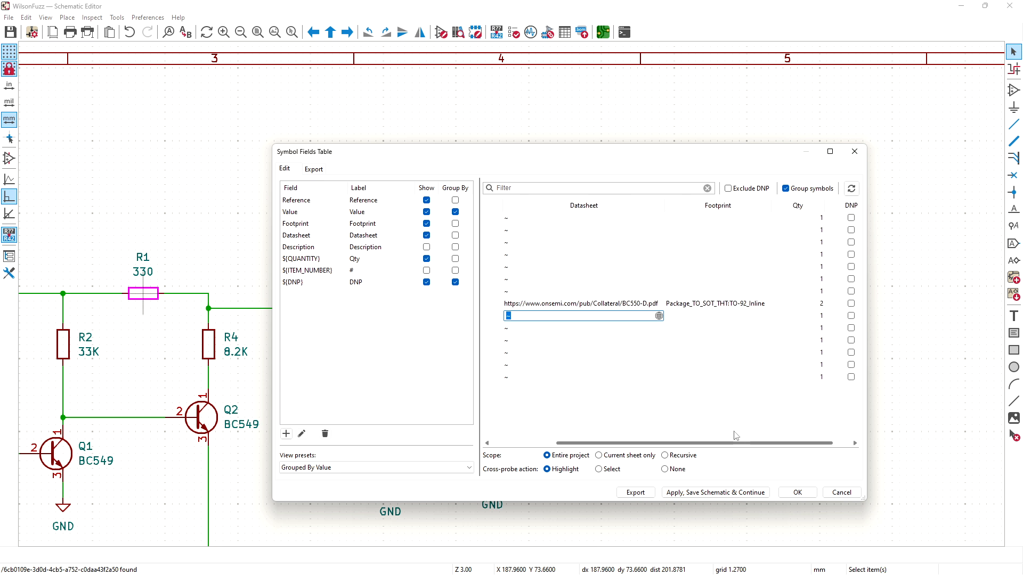
double_click(702, 317)
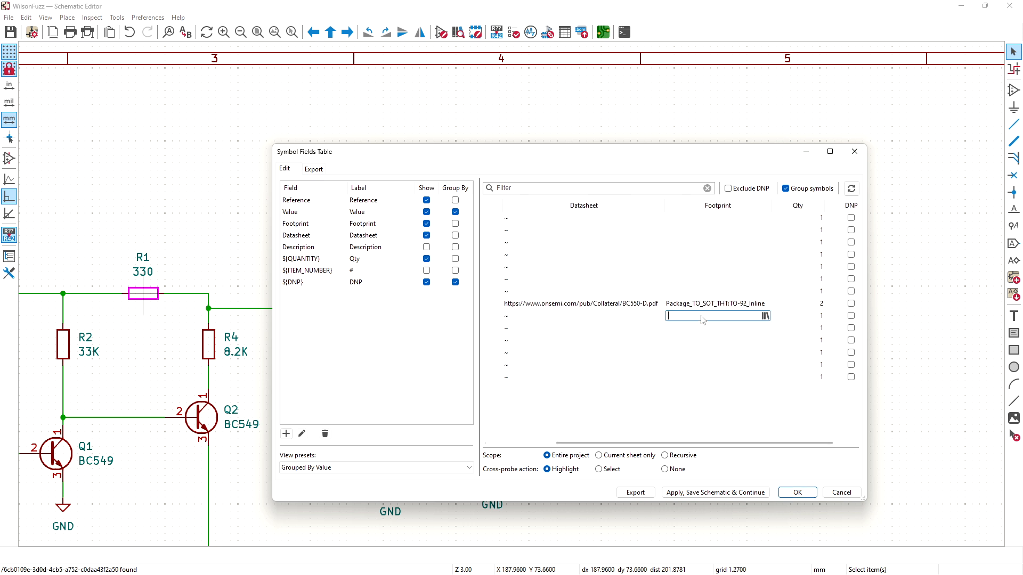
click(765, 317)
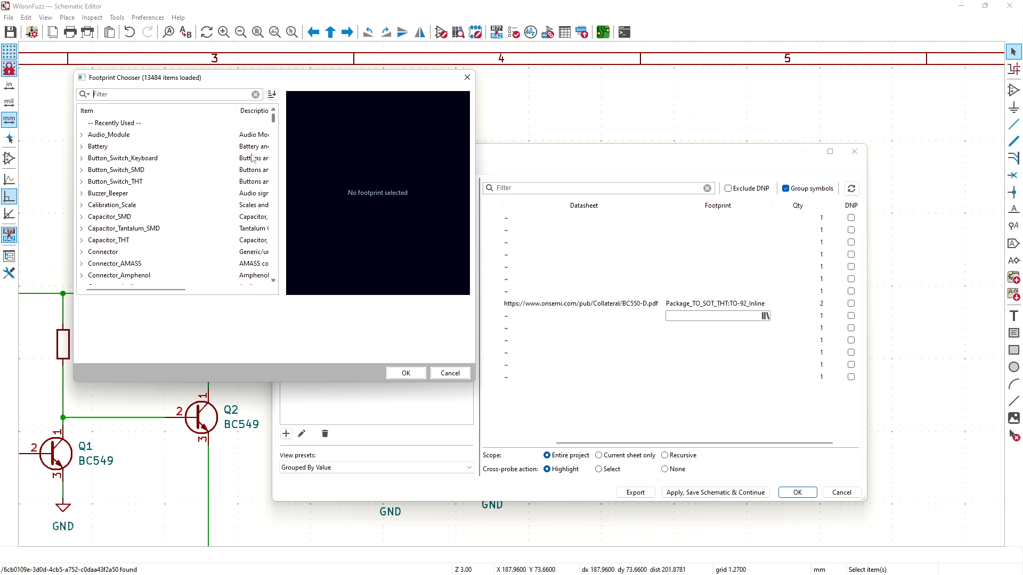
click(176, 92)
text(res)
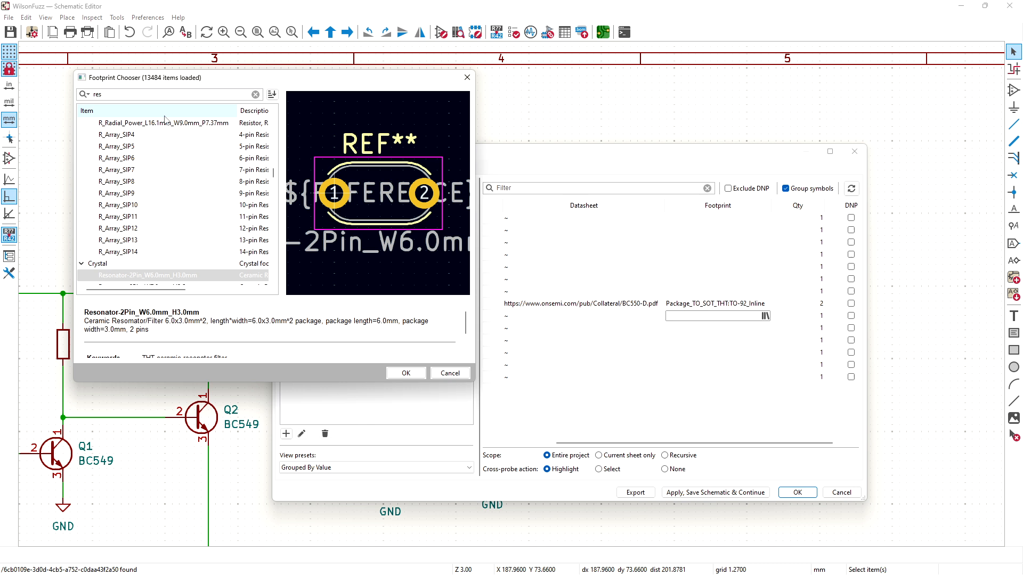
click(451, 373)
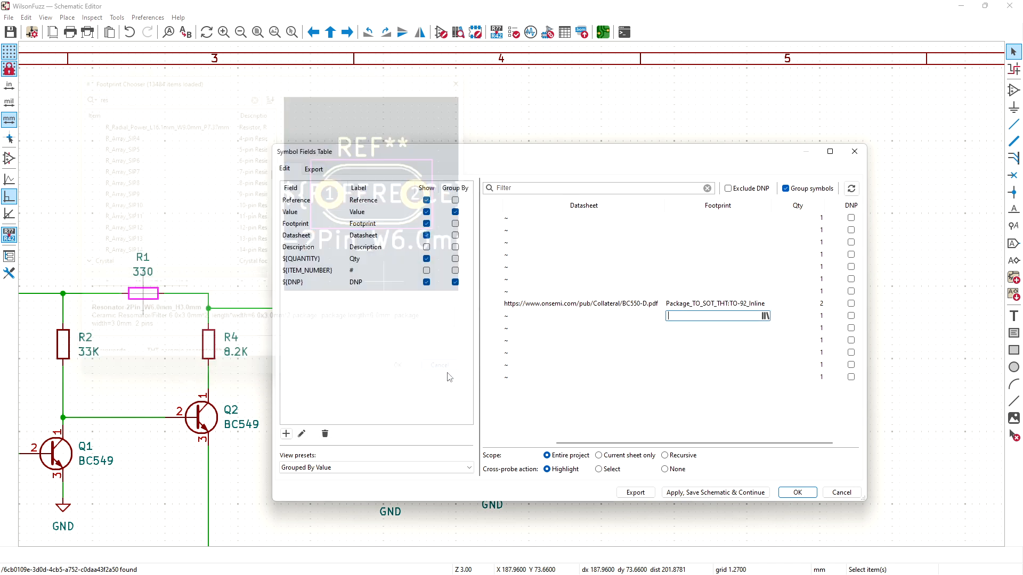
click(825, 497)
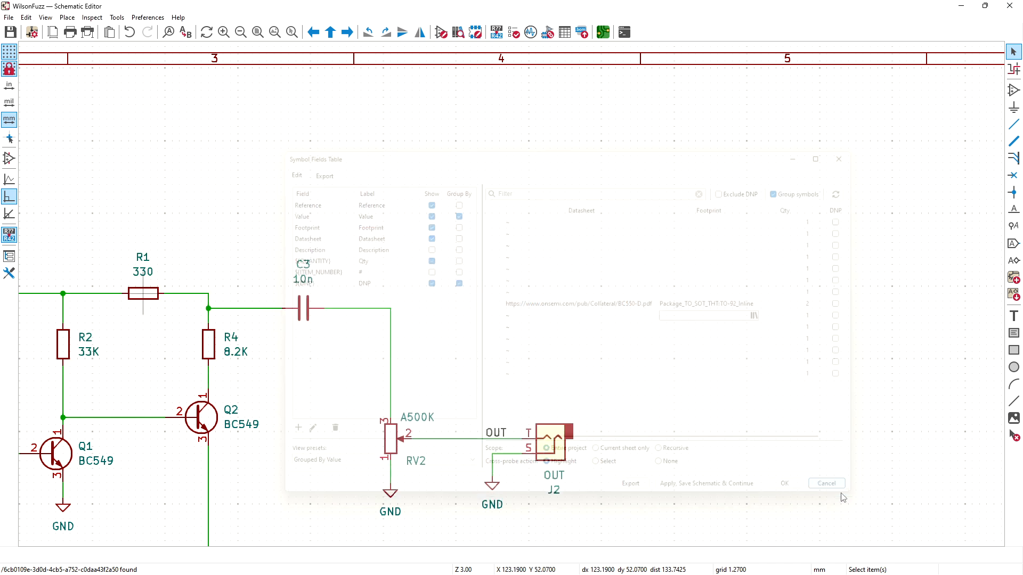
Step: Open the footprint library chooser for resistor R4, filter it for "resistor", and collapse the Resistor_SMD library to reach the through-hole footprints
click(226, 353)
double_click(207, 349)
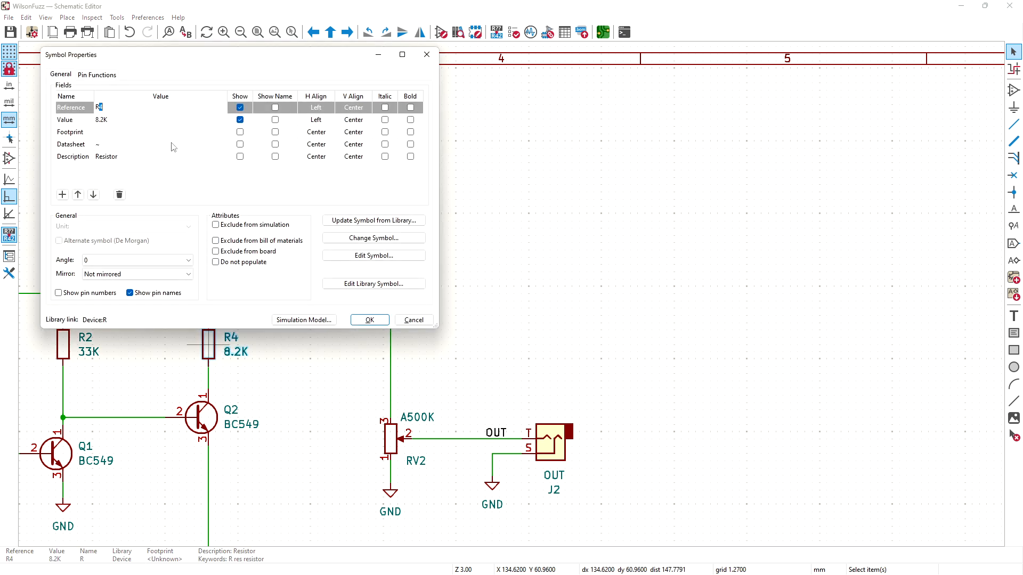
click(137, 131)
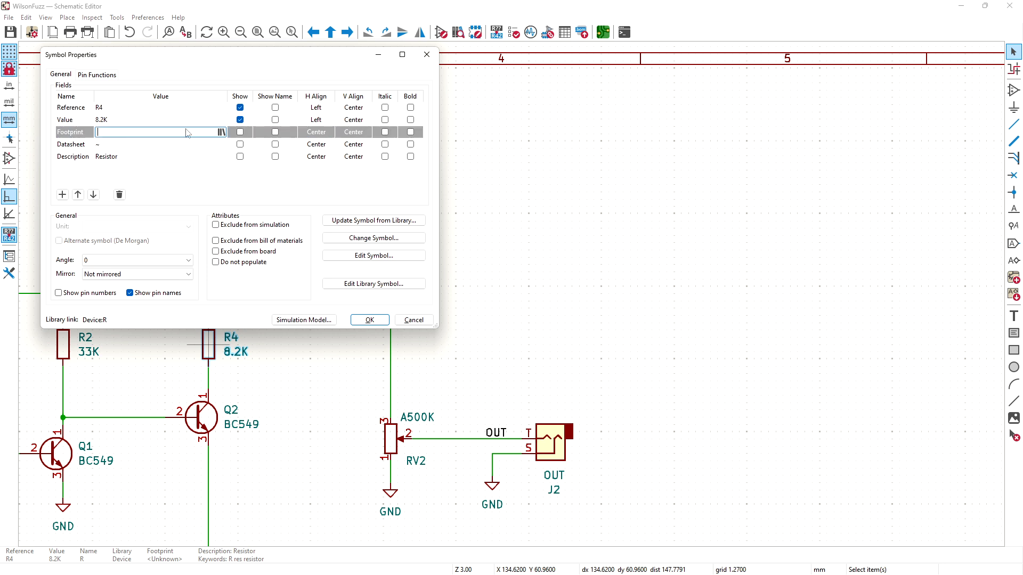
click(222, 134)
click(221, 132)
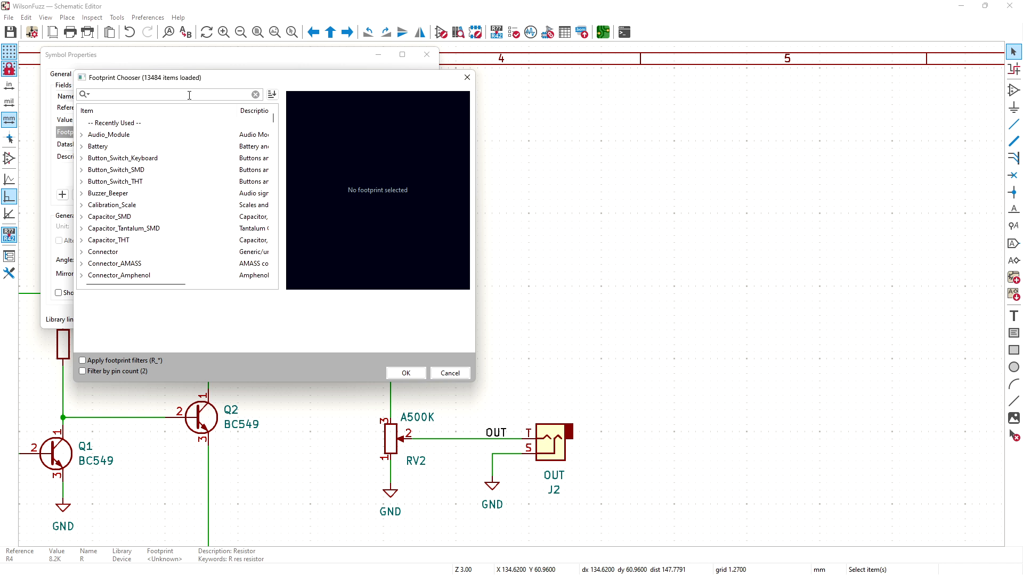
text(resistor)
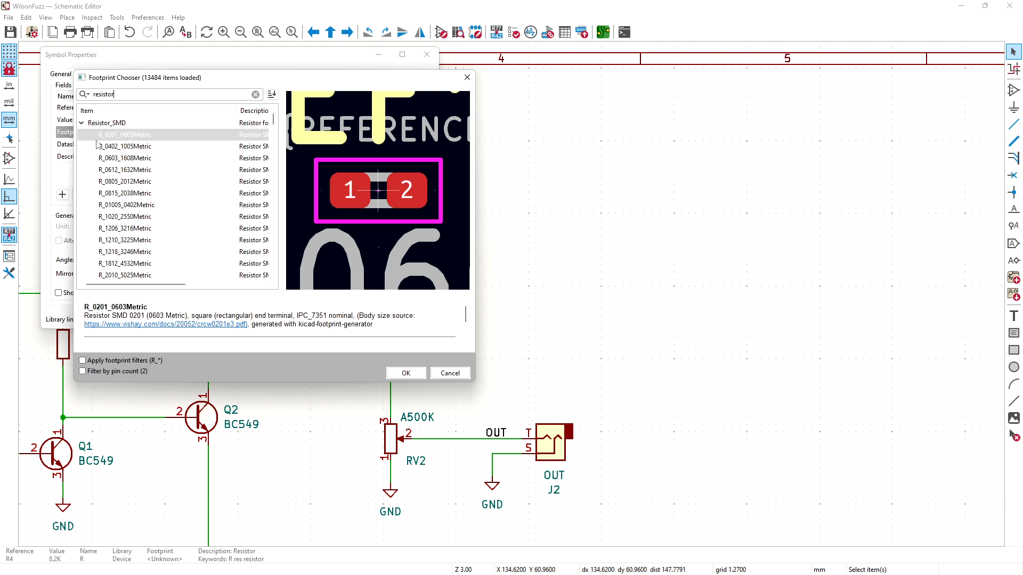
click(82, 122)
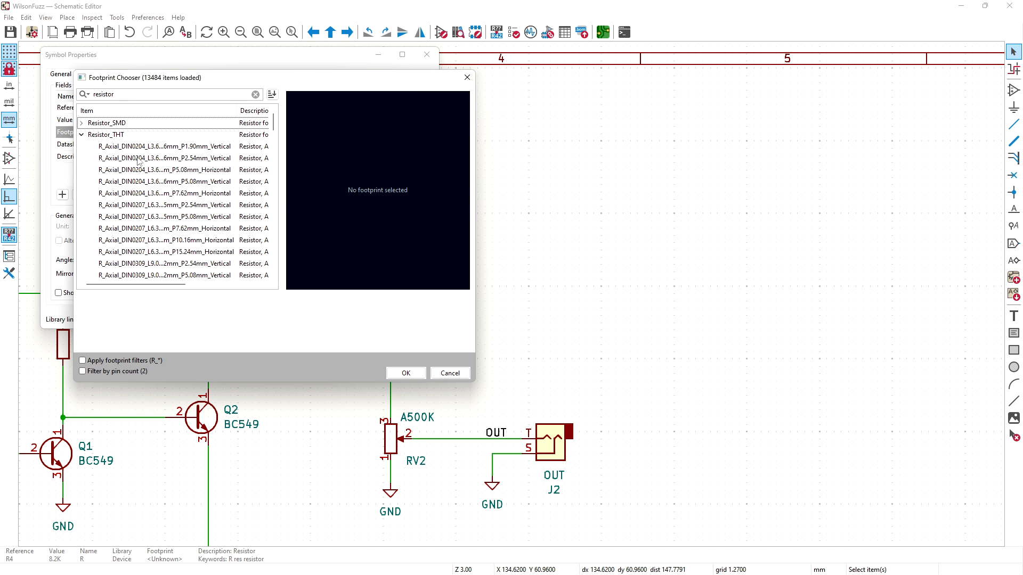
Step: Compare the DIN0207 L6.3mm axial footprints and assign Resistor_THT:R_Axial_DIN0207_L6.3mm_D2.5mm_P7.62mm_Horizontal to R4
click(152, 206)
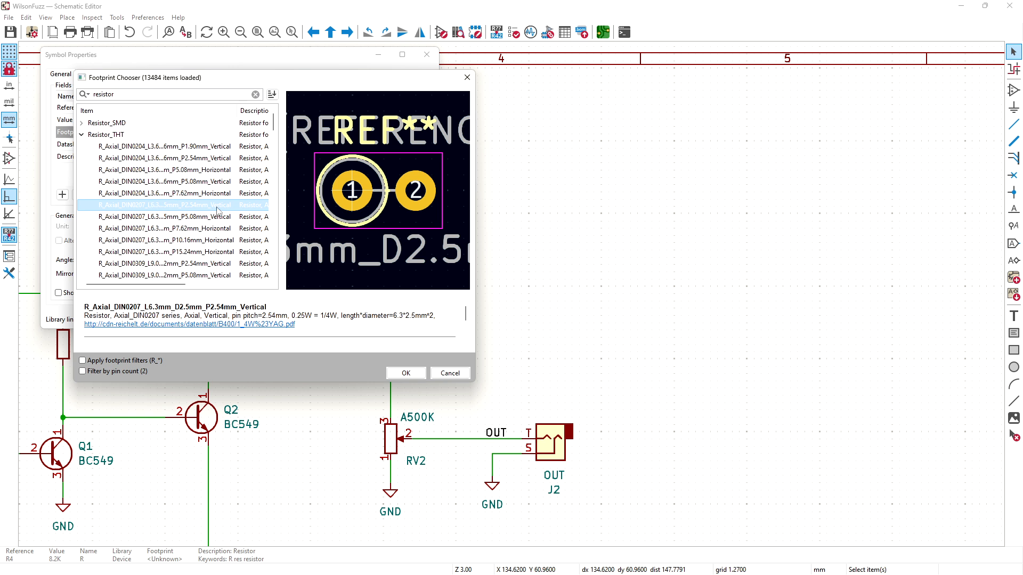
click(141, 229)
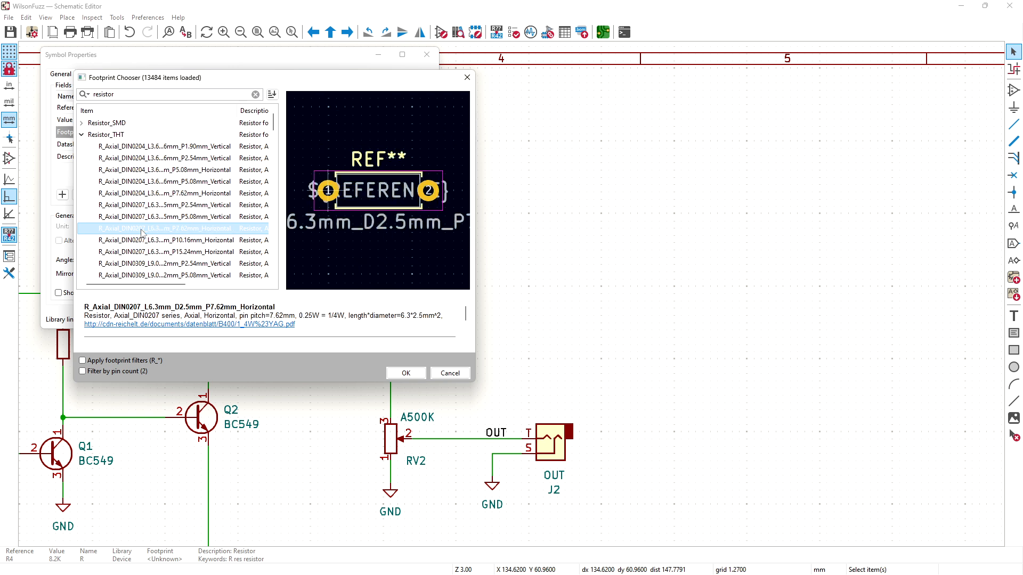
click(178, 241)
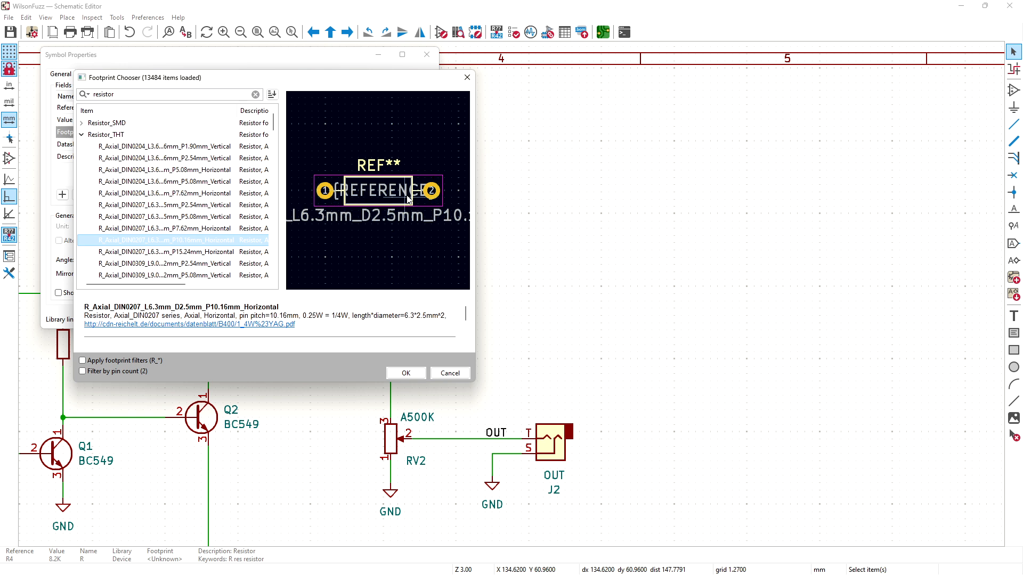
click(149, 230)
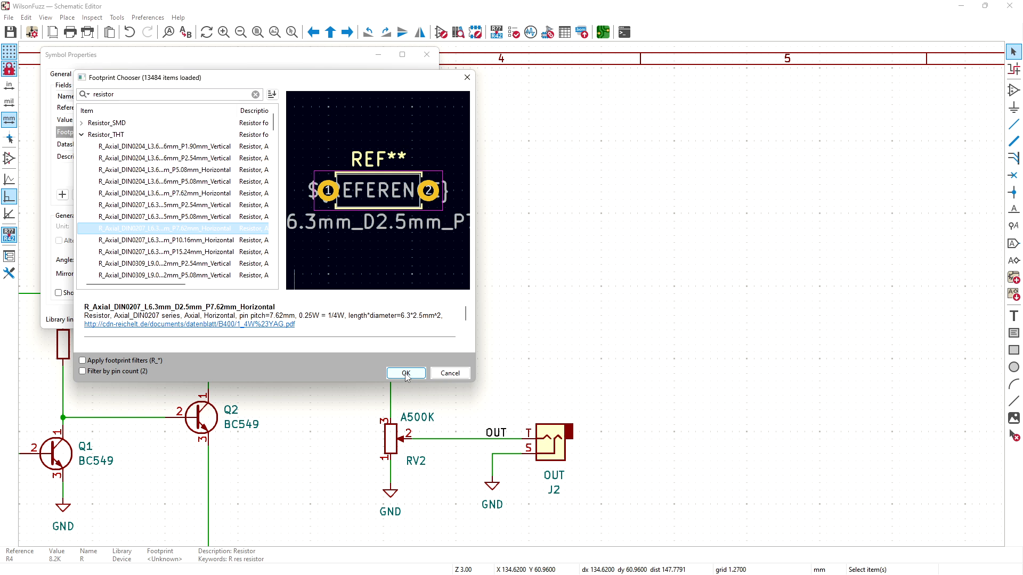
click(406, 374)
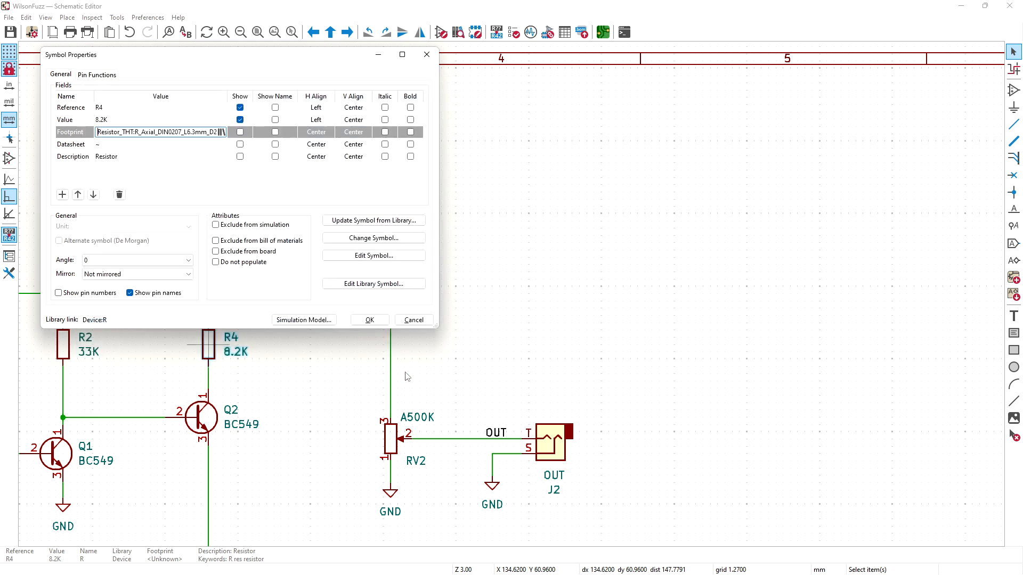
click(368, 321)
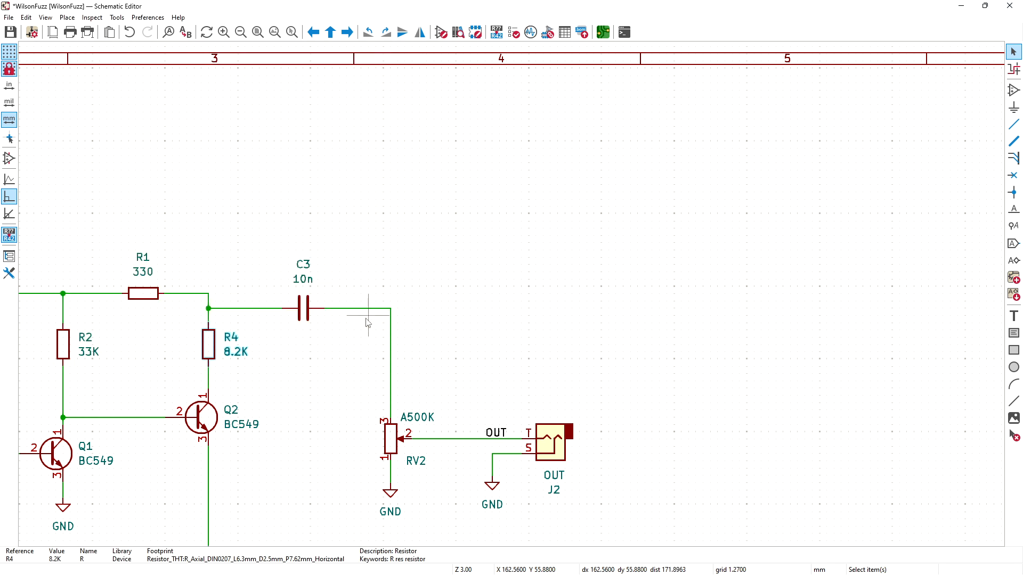
Step: Copy R4's footprint to resistors R1, R2 and R3 in the Symbol Fields Table
click(565, 32)
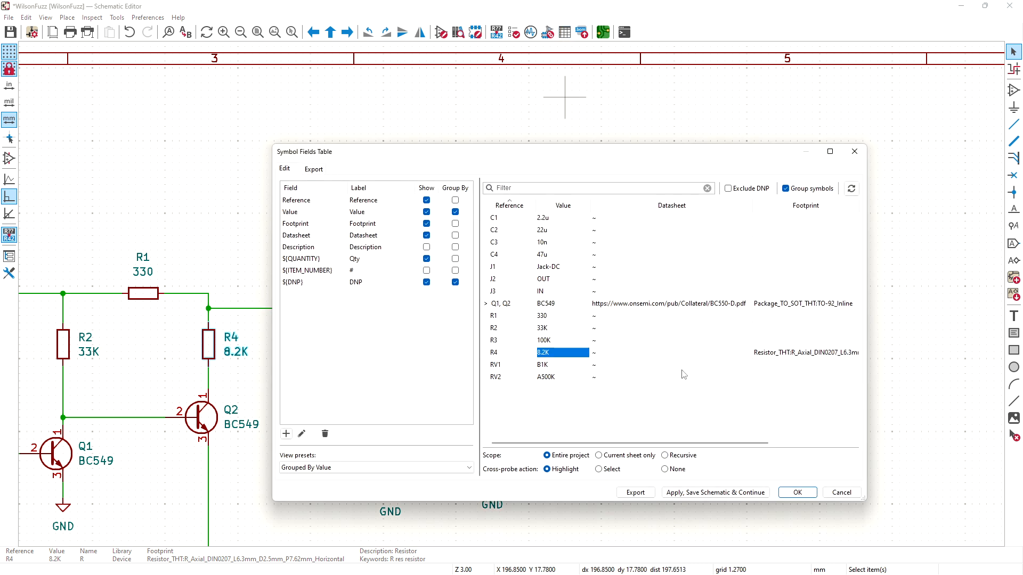
double_click(768, 353)
key(ctrl+c)
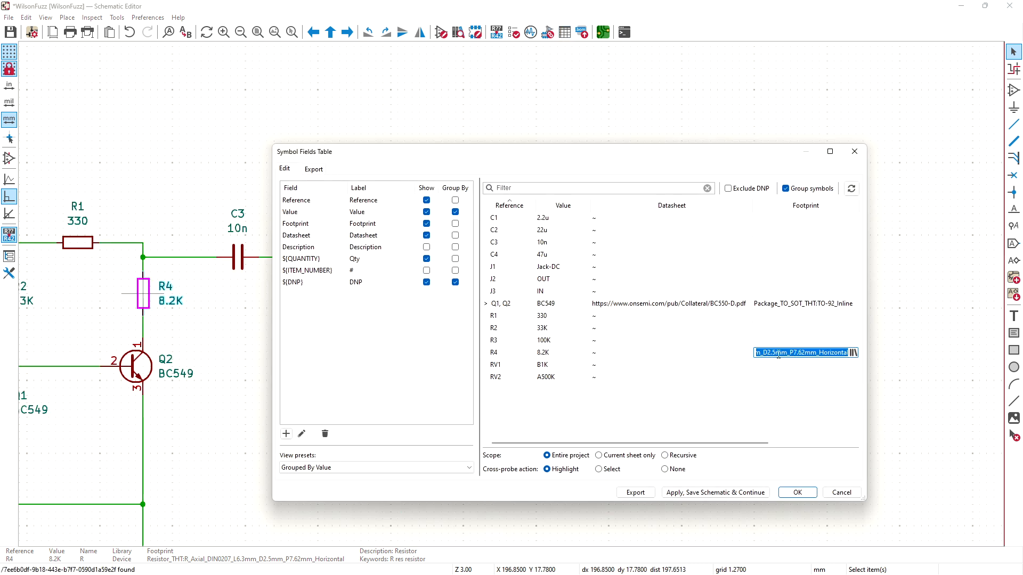
double_click(763, 317)
key(ctrl+v)
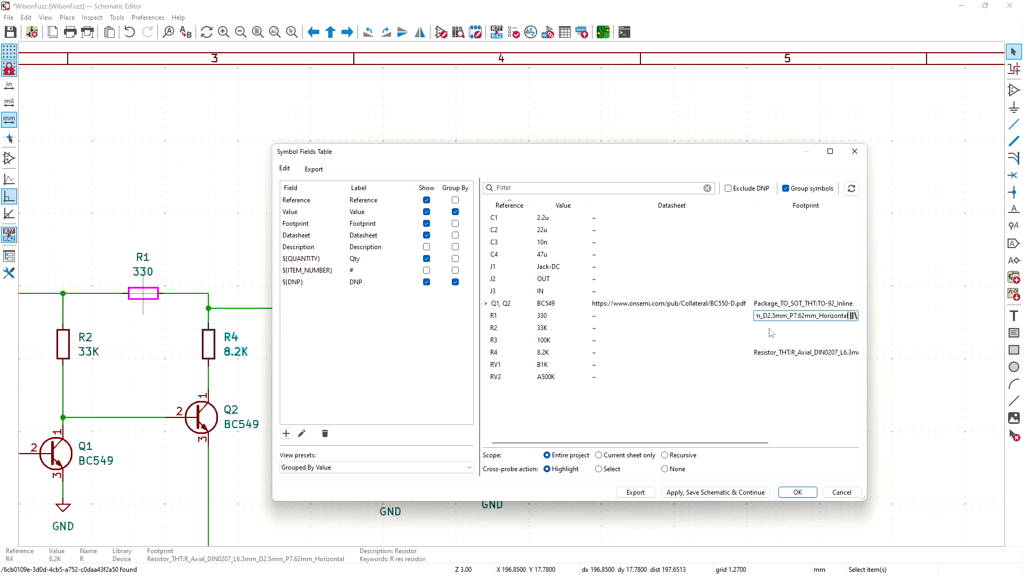
double_click(770, 329)
key(ctrl+v)
double_click(771, 341)
key(ctrl+v)
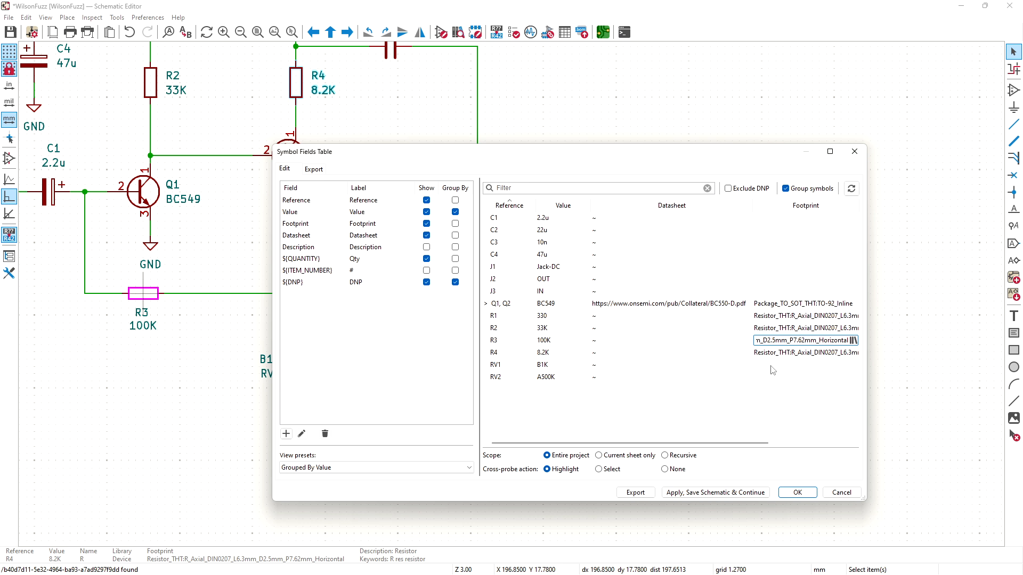
double_click(771, 366)
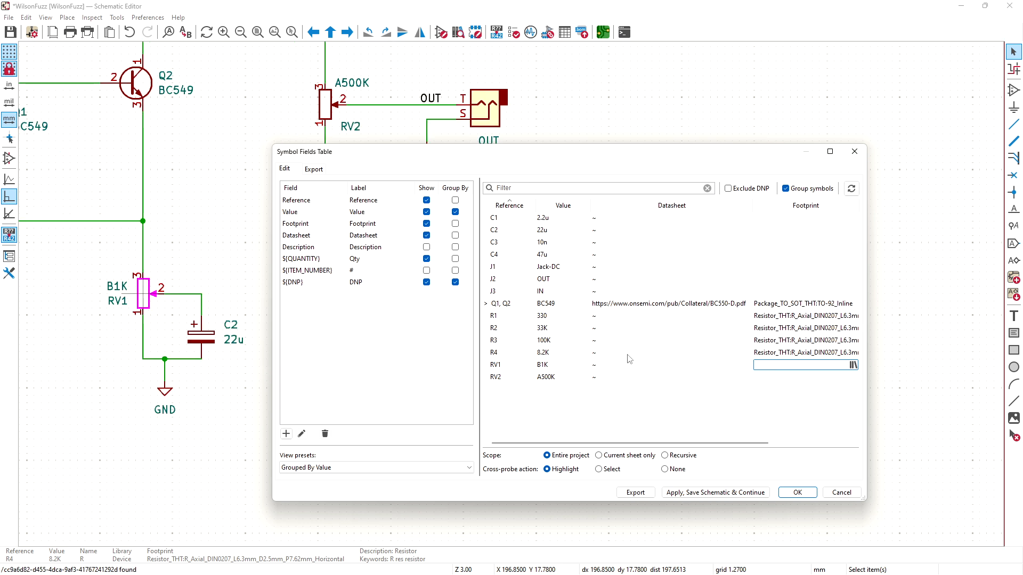
Step: Set the footprint of transistors Q1 and Q2 to Package_TO_SOT_THT:TO-92-2_Wide in the Symbol Fields Table
double_click(781, 304)
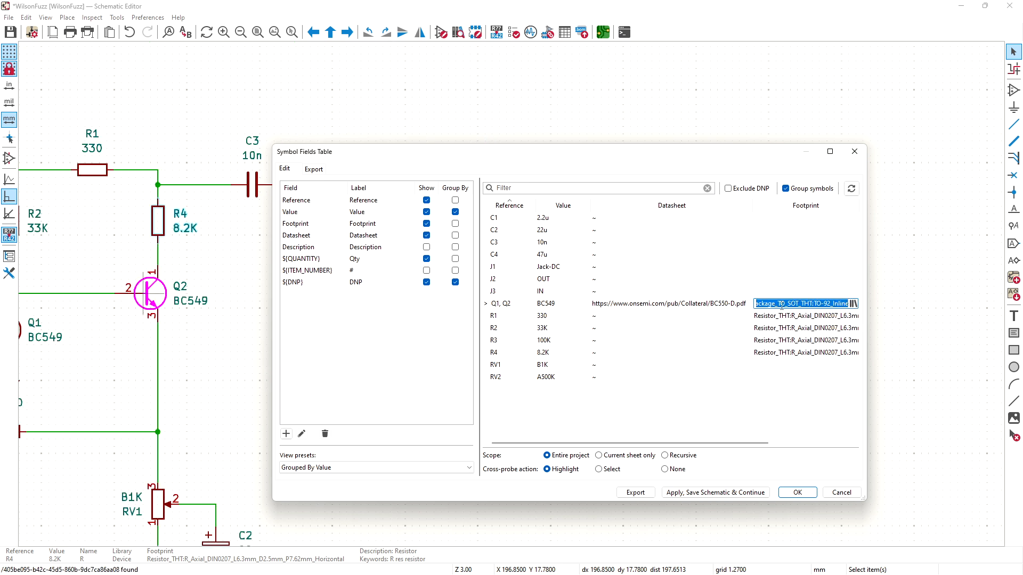
click(853, 304)
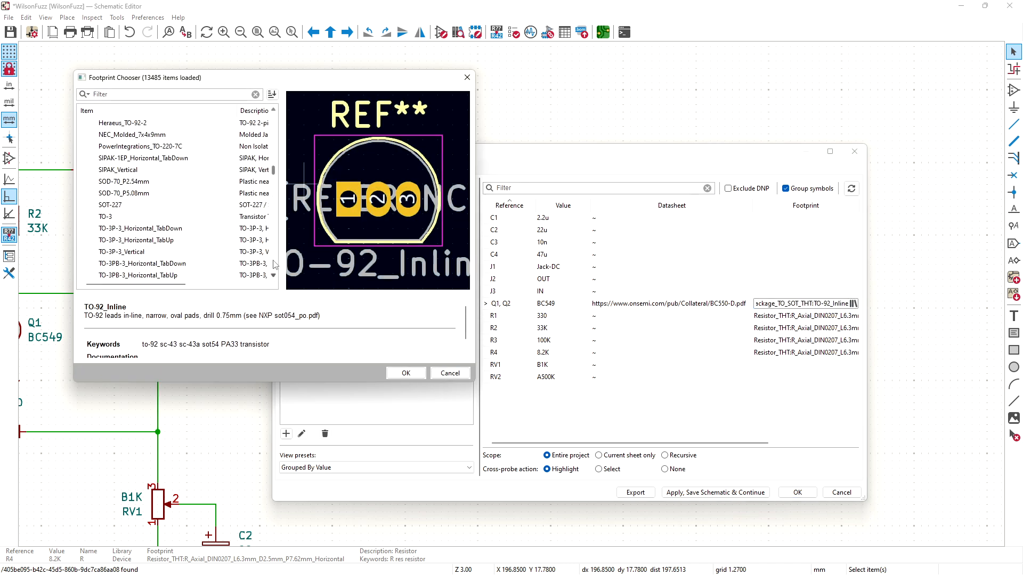
scroll(274, 174, down, 1)
scroll(274, 172, up, 2)
drag(273, 168, 272, 166)
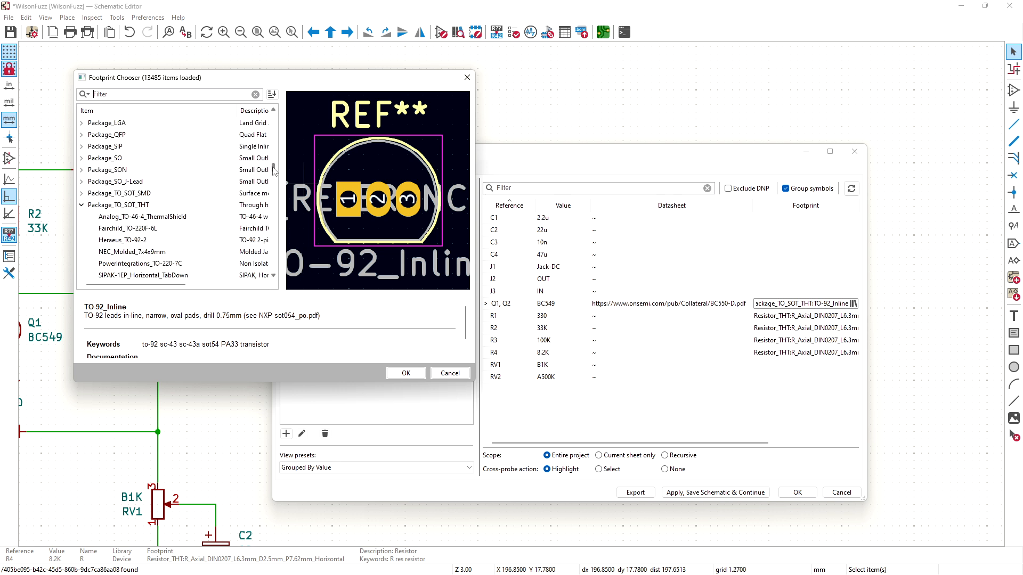
click(272, 276)
click(272, 276)
scroll(273, 277, down, 20)
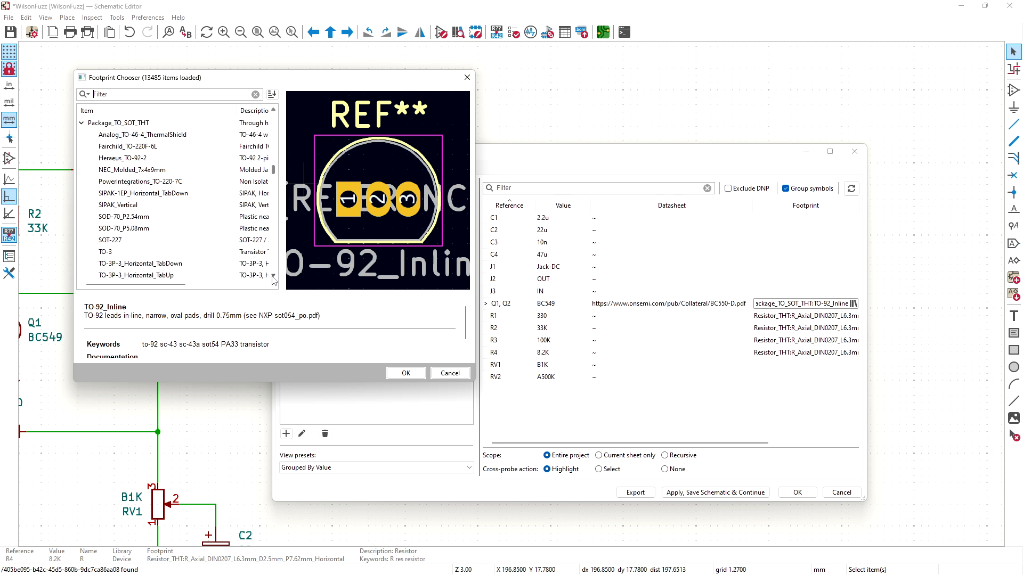
scroll(275, 258, down, 13)
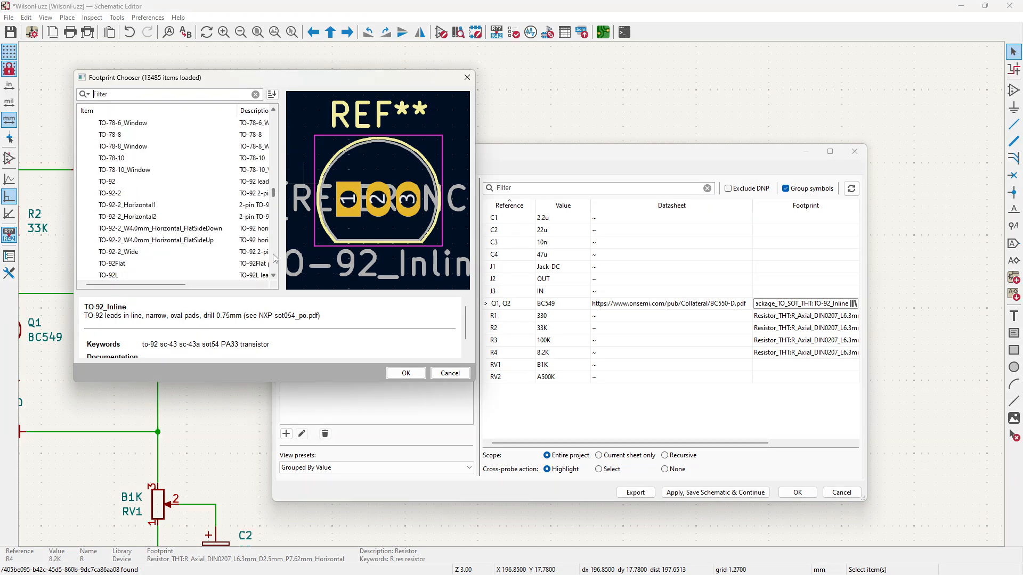
click(148, 253)
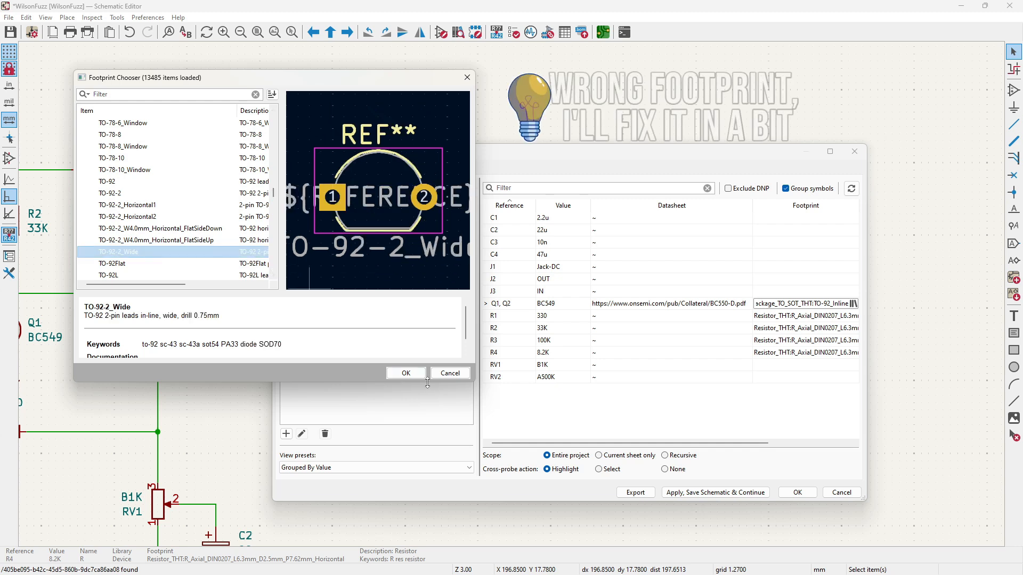
click(410, 374)
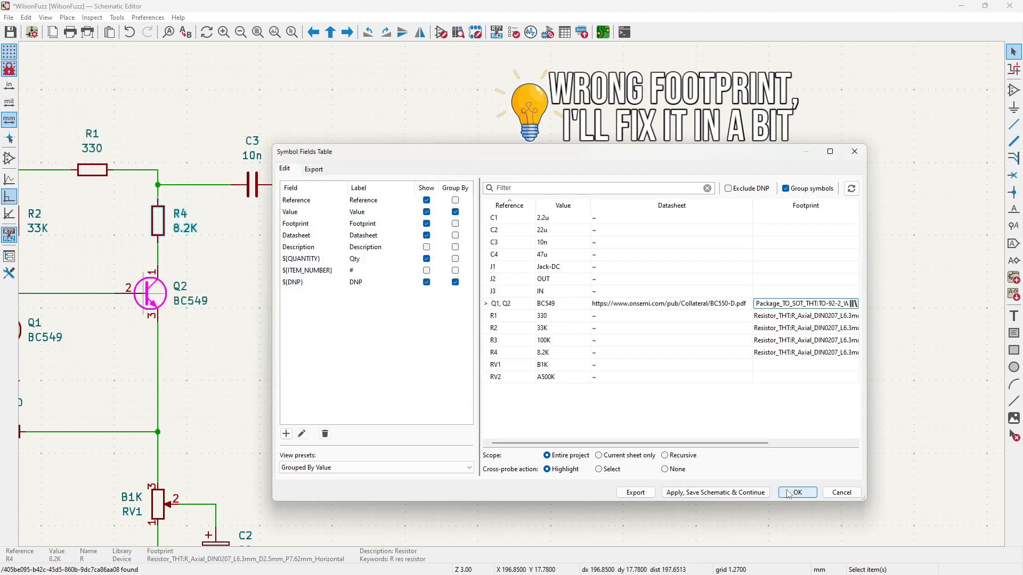
Step: Apply the field edits and save the schematic, close the Symbol Fields Table, and switch to the PCB Editor
click(733, 495)
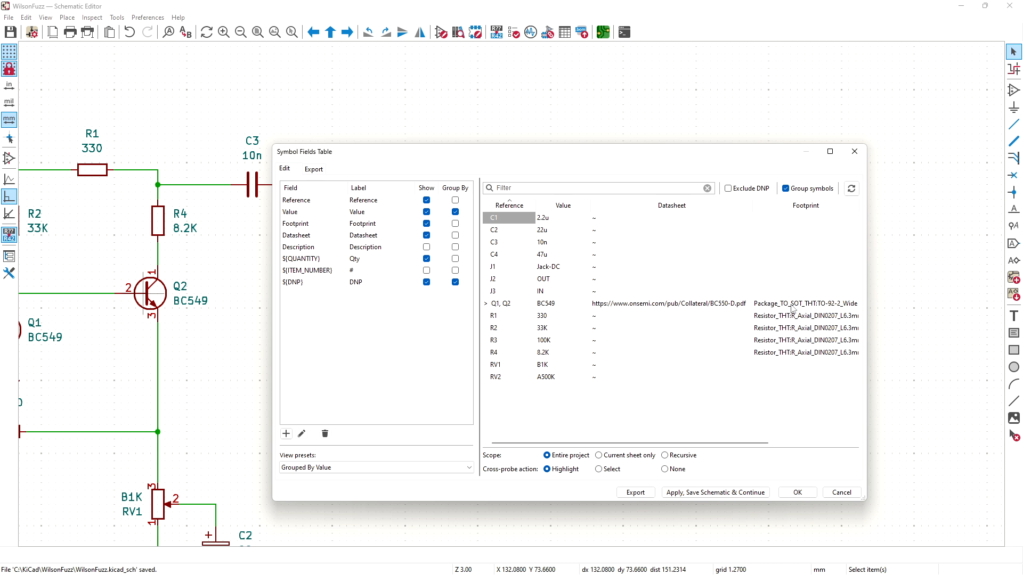
click(798, 492)
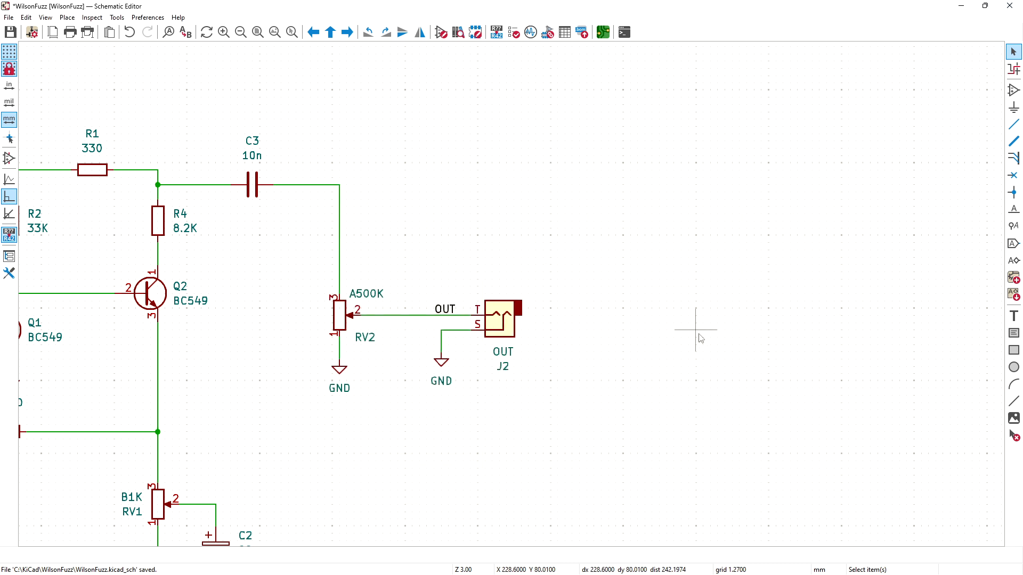
click(603, 32)
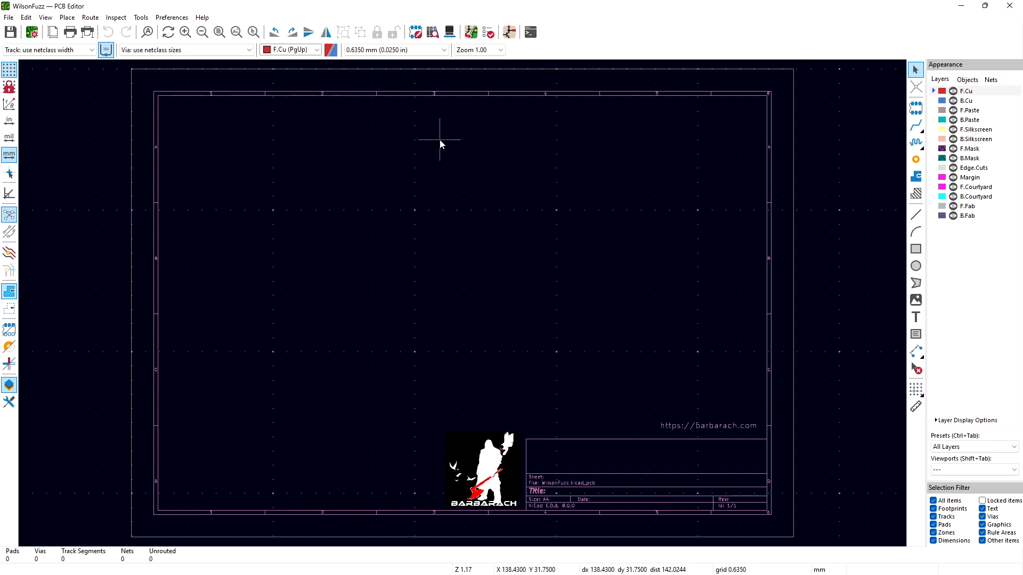
Step: Update the PCB from the schematic, place the imported footprints near the middle of the sheet, and save the board
click(471, 33)
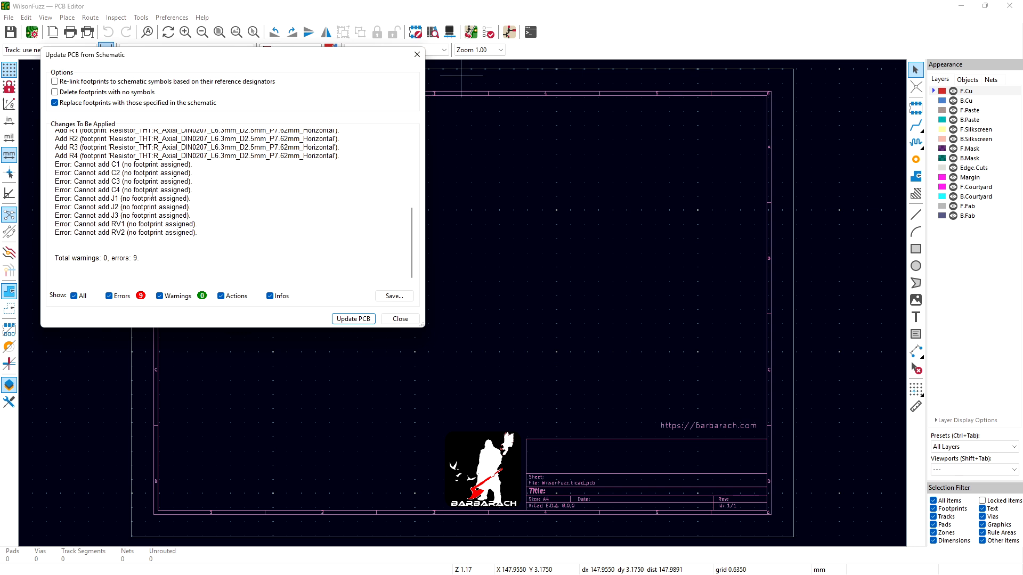
click(354, 319)
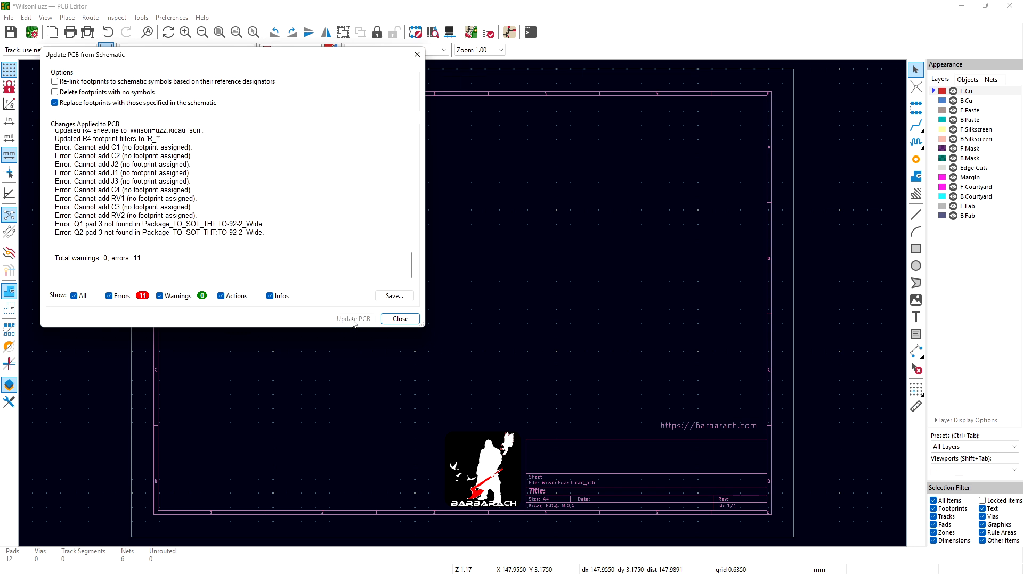
click(403, 319)
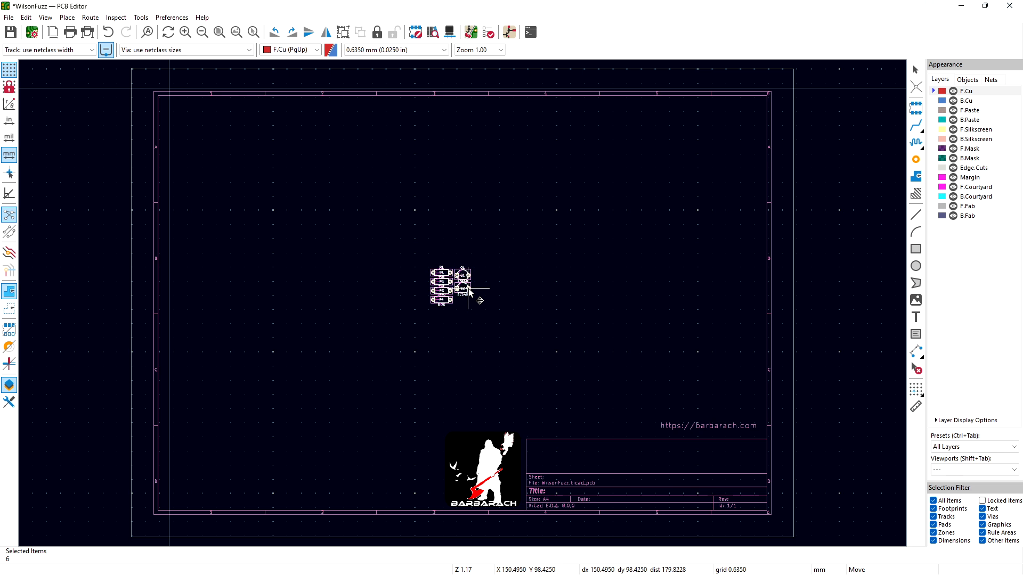
click(478, 293)
key(Escape)
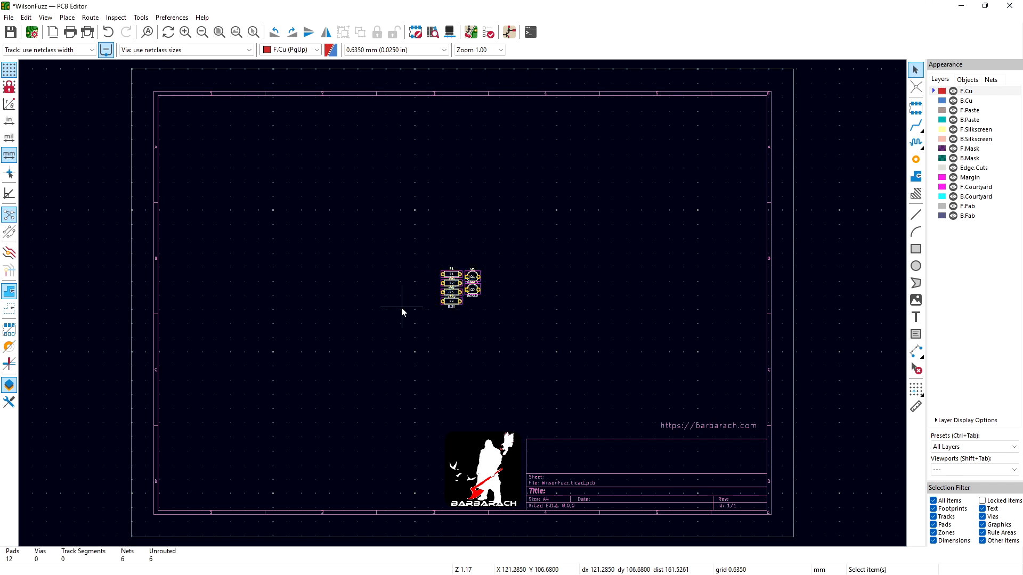
key(ctrl+s)
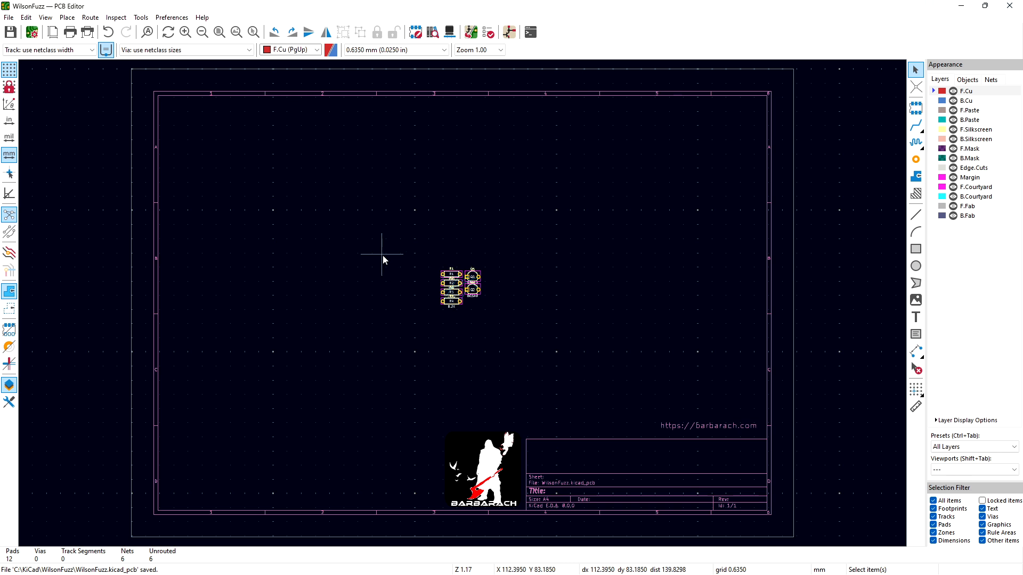
Step: Inspect the resistor and transistor models from several angles in the 3D Viewer, and close it
click(46, 18)
click(62, 52)
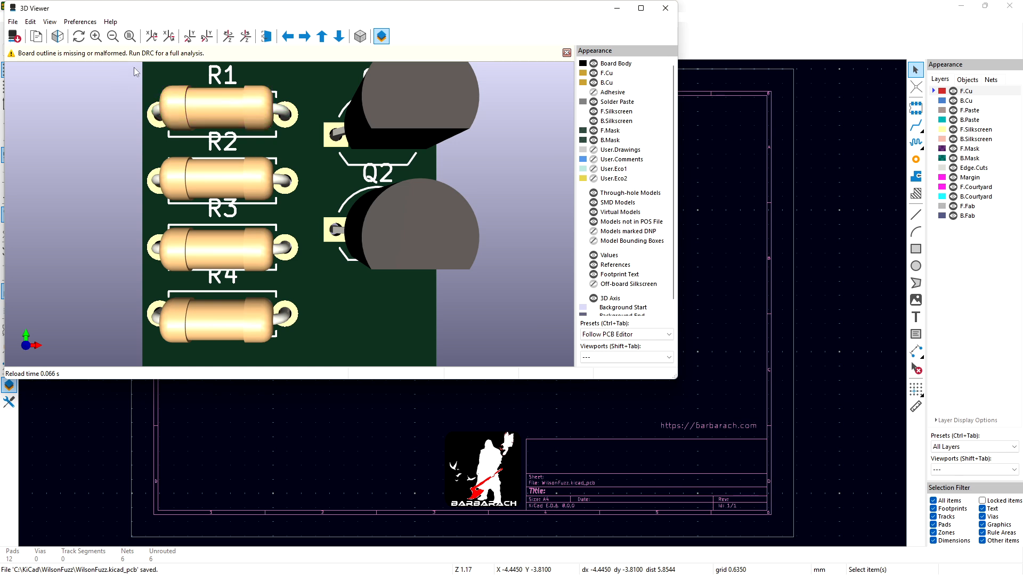
click(110, 41)
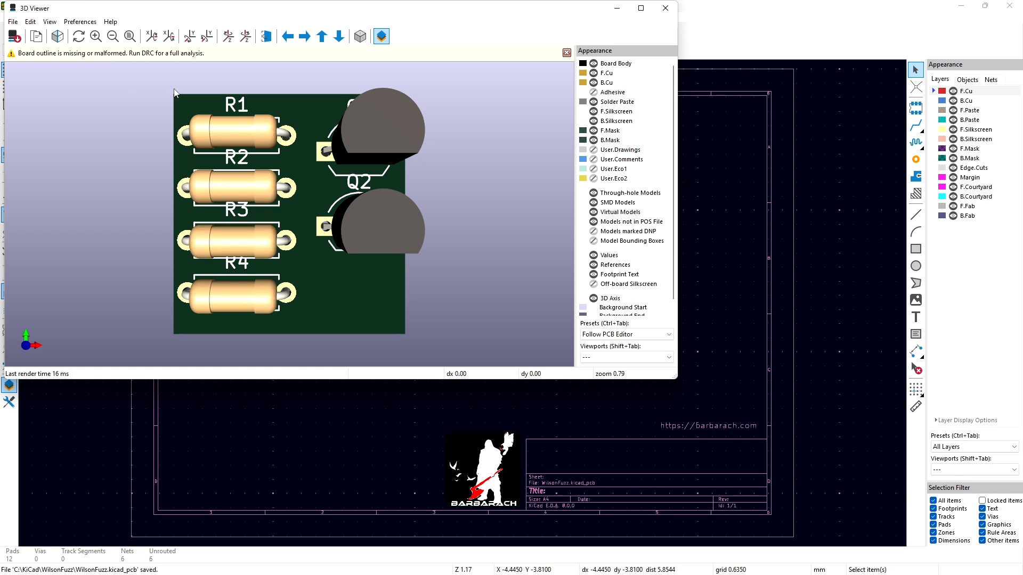
click(113, 37)
drag(235, 303, 220, 241)
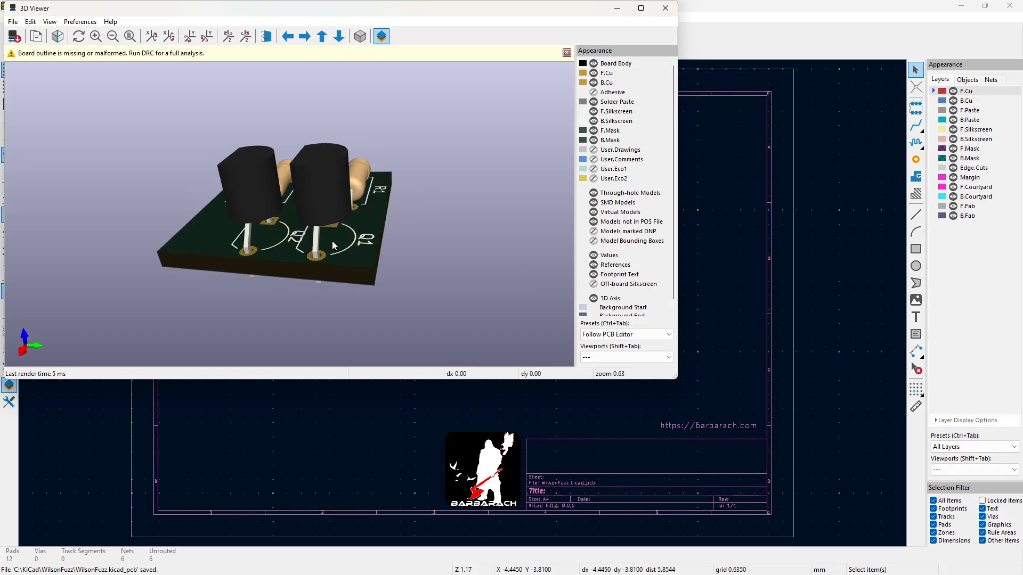
drag(332, 244, 180, 215)
drag(286, 217, 257, 266)
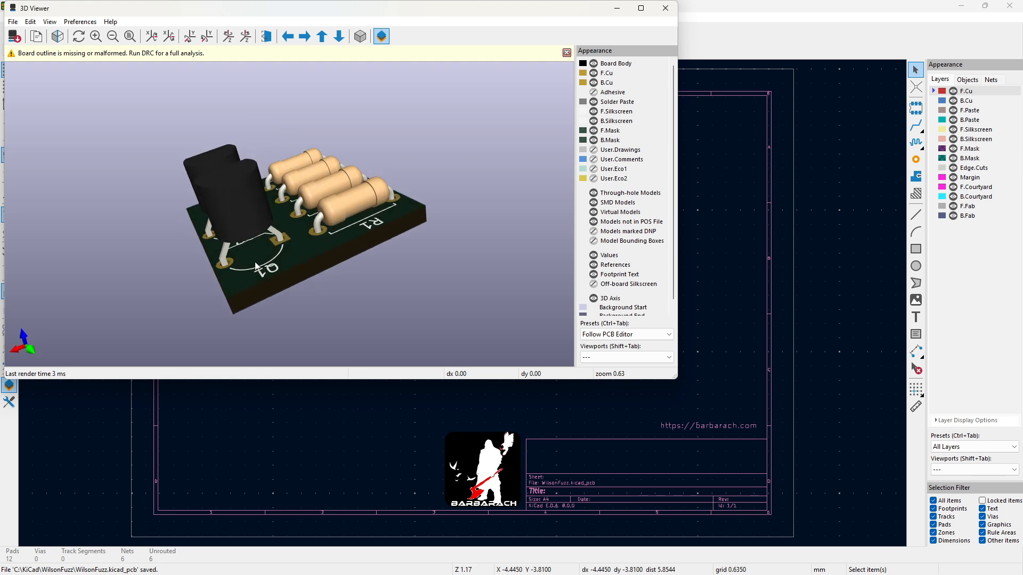
click(666, 12)
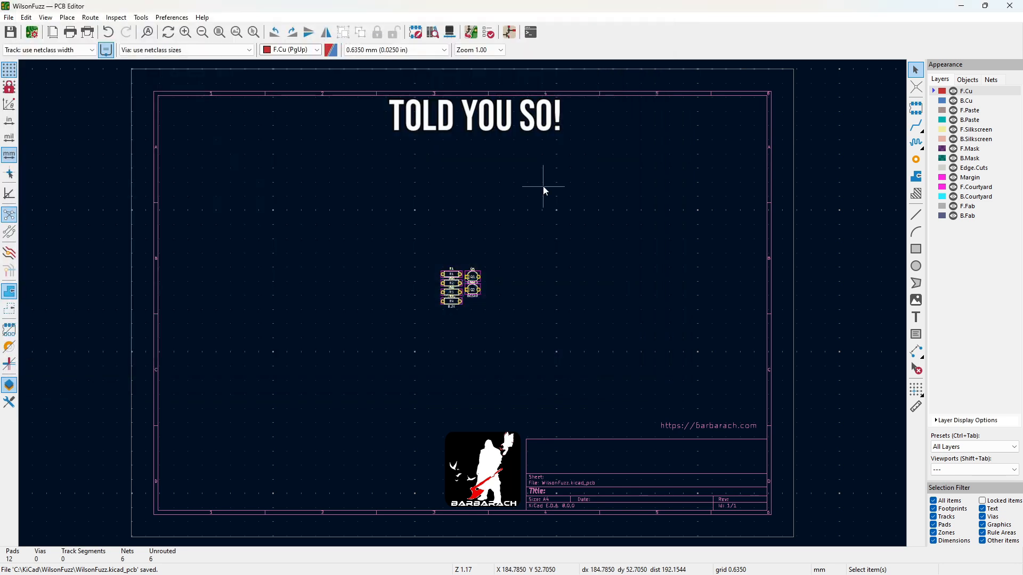
Step: Return to the schematic's Symbol Fields Table and open the footprint chooser for transistors Q1 and Q2
click(510, 33)
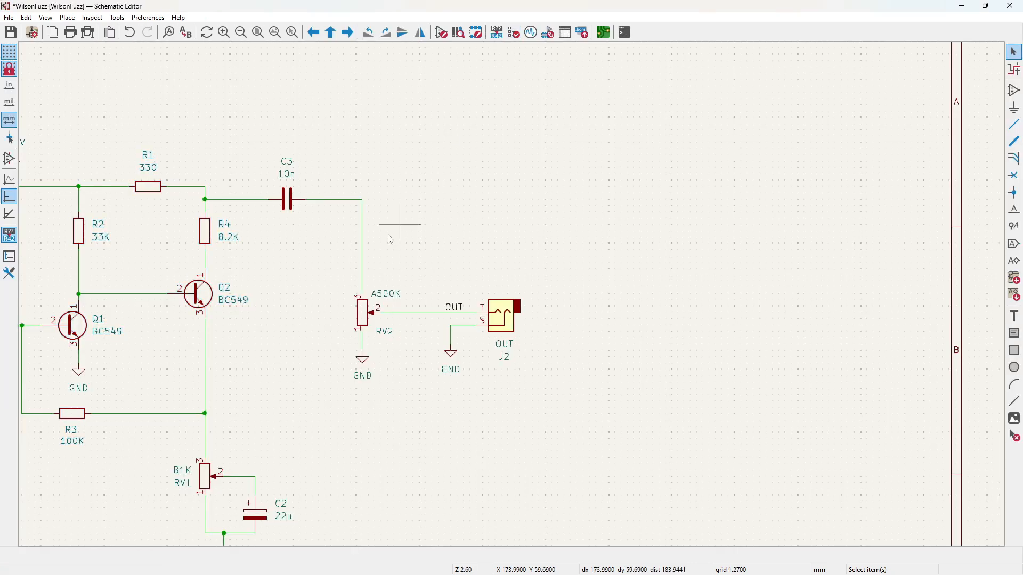
click(565, 32)
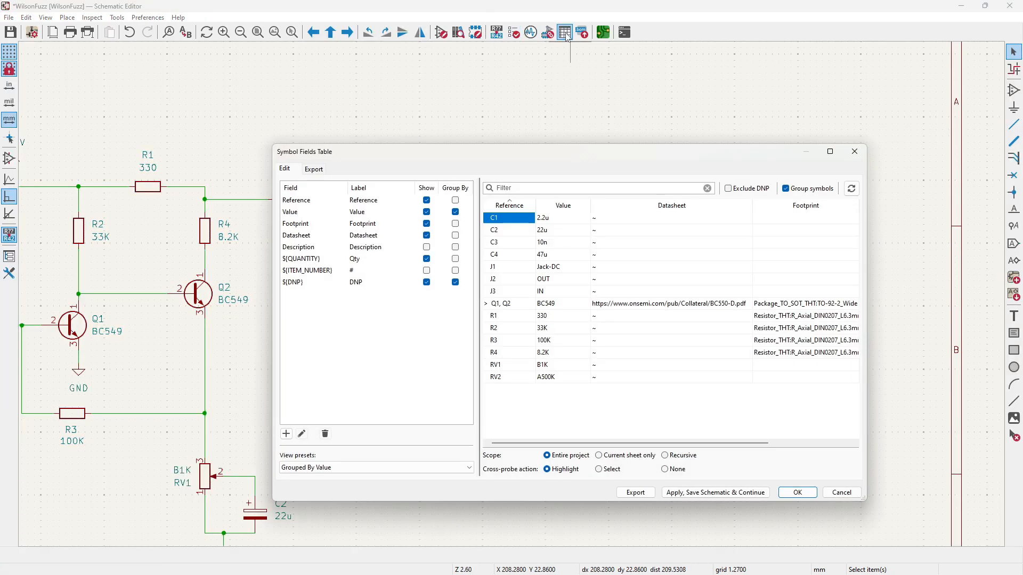
double_click(810, 307)
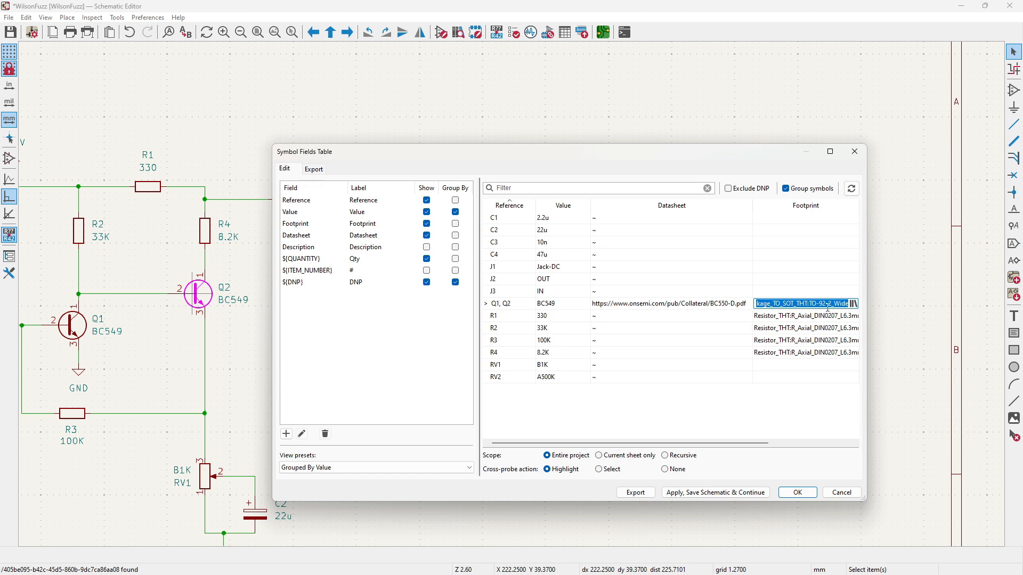
click(851, 304)
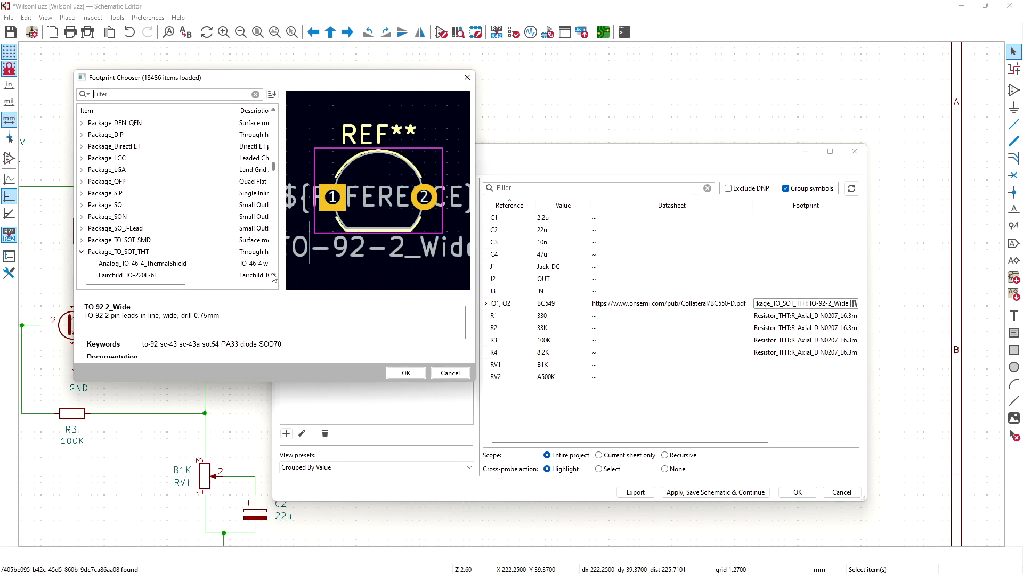
Step: Assign the three-pin TO-92_Inline_Wide footprint from Package_TO_SOT_THT to Q1 and Q2, and accept the table changes
scroll(274, 261, down, 10)
scroll(274, 261, down, 8)
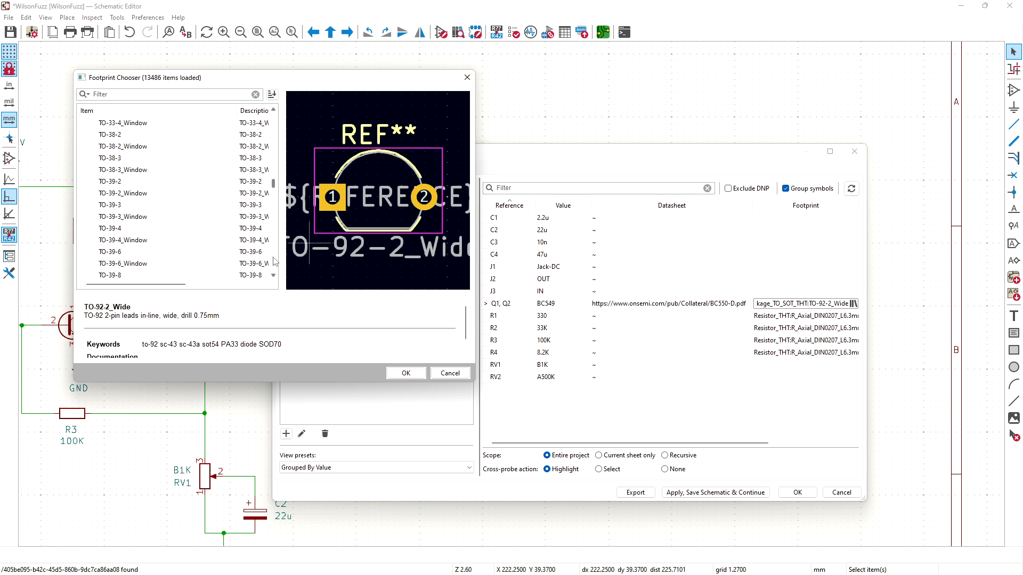
scroll(275, 261, down, 4)
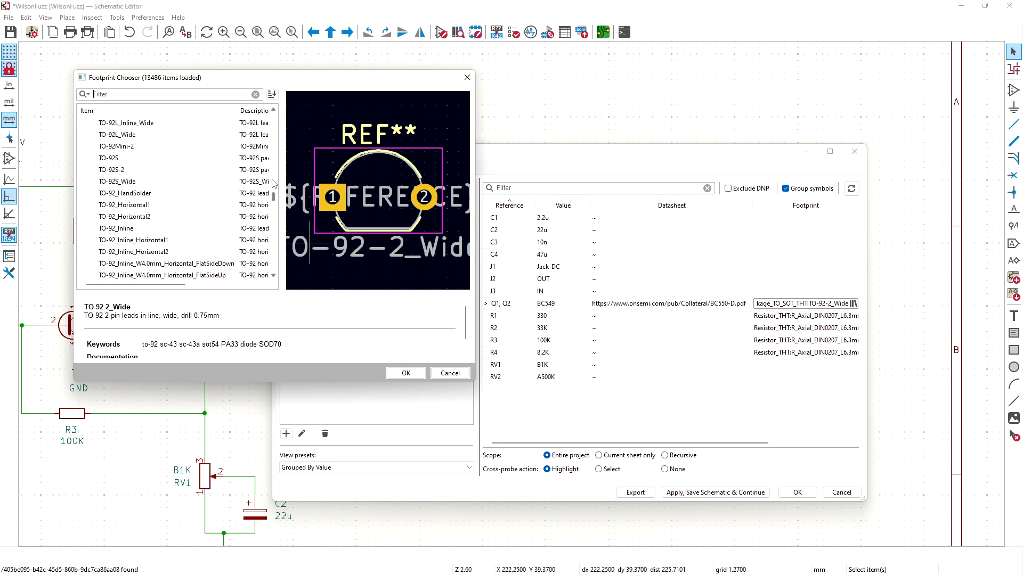
click(273, 110)
click(273, 110)
click(273, 111)
click(273, 110)
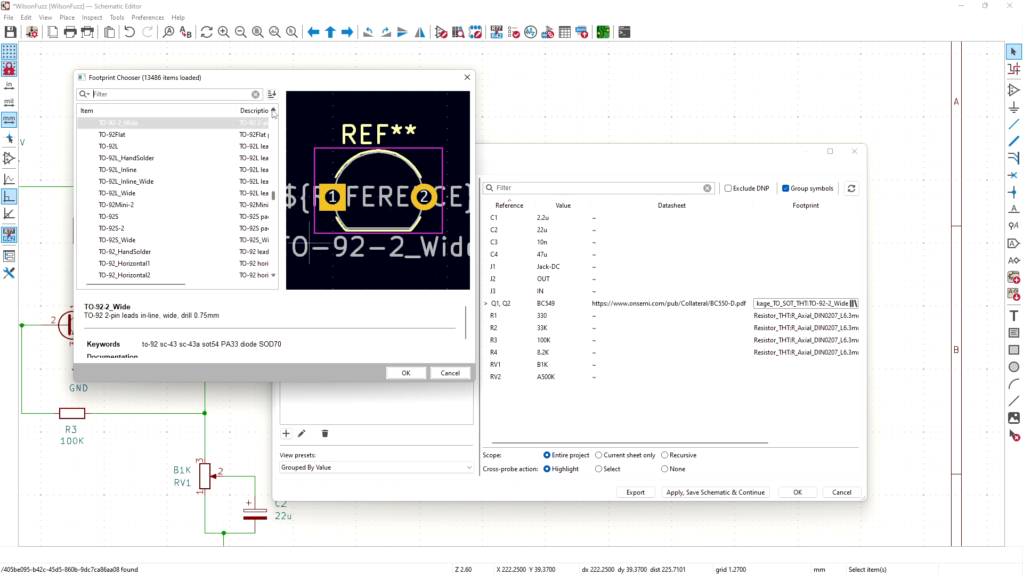
click(274, 110)
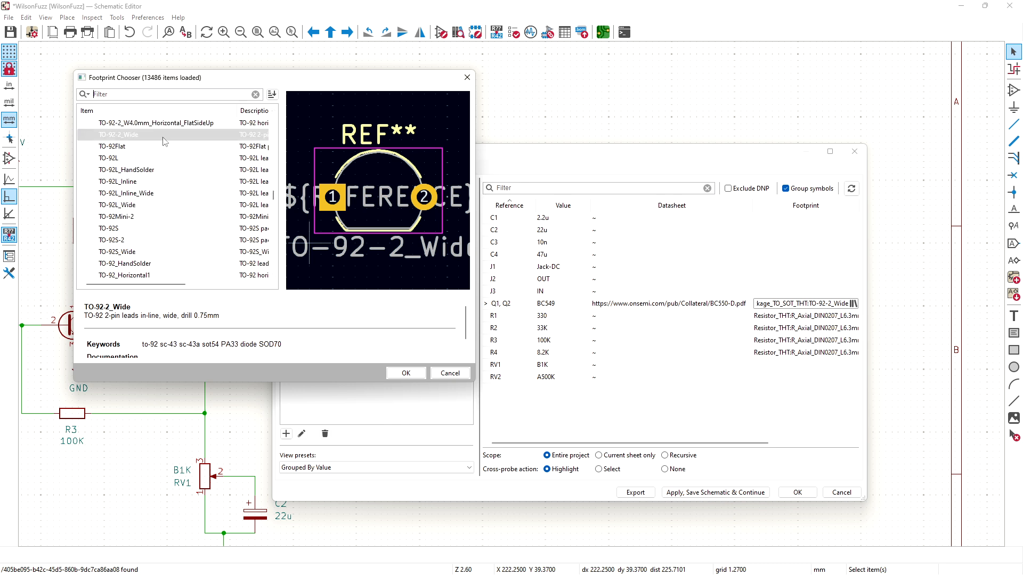
click(275, 227)
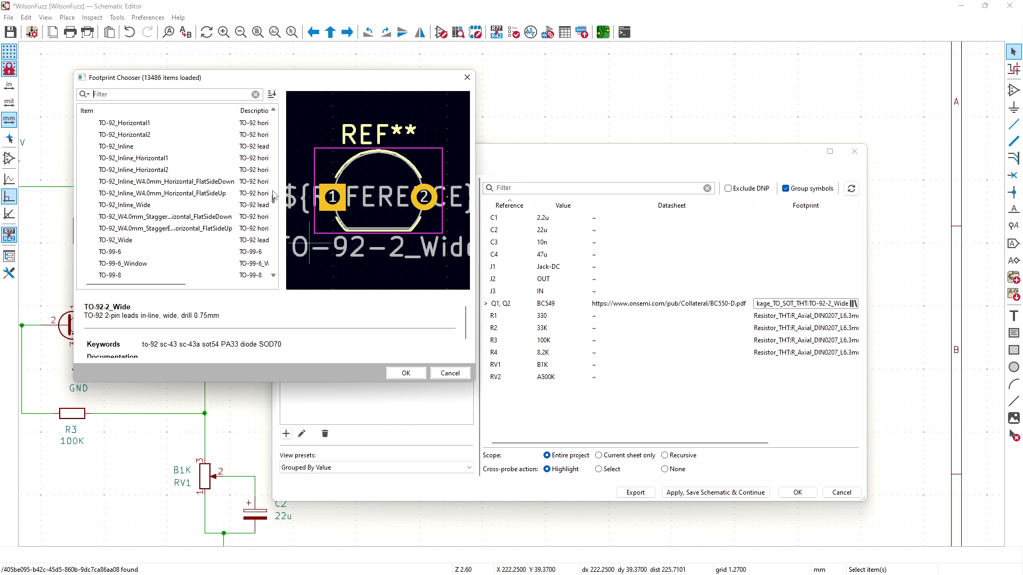
click(131, 207)
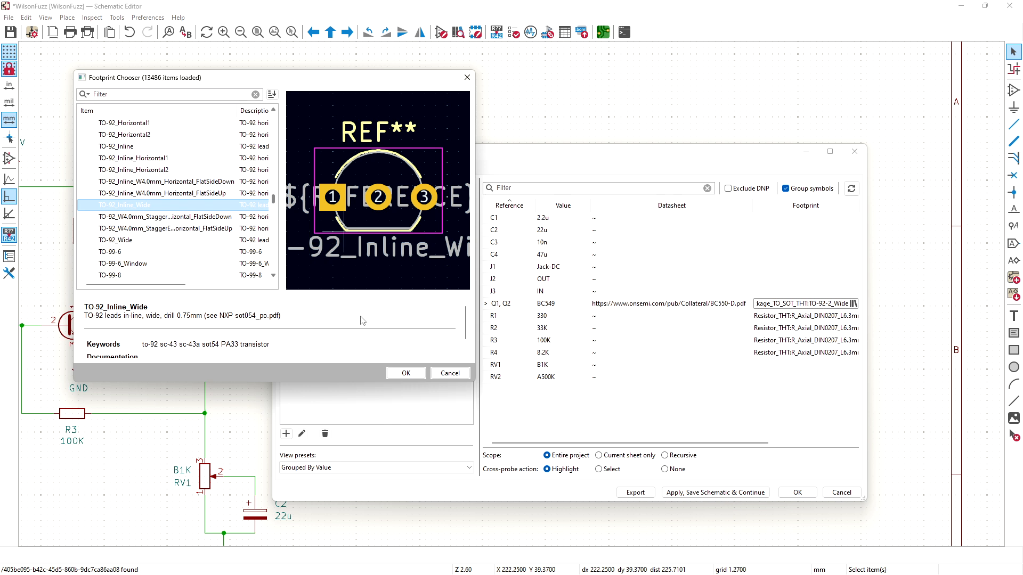
click(403, 373)
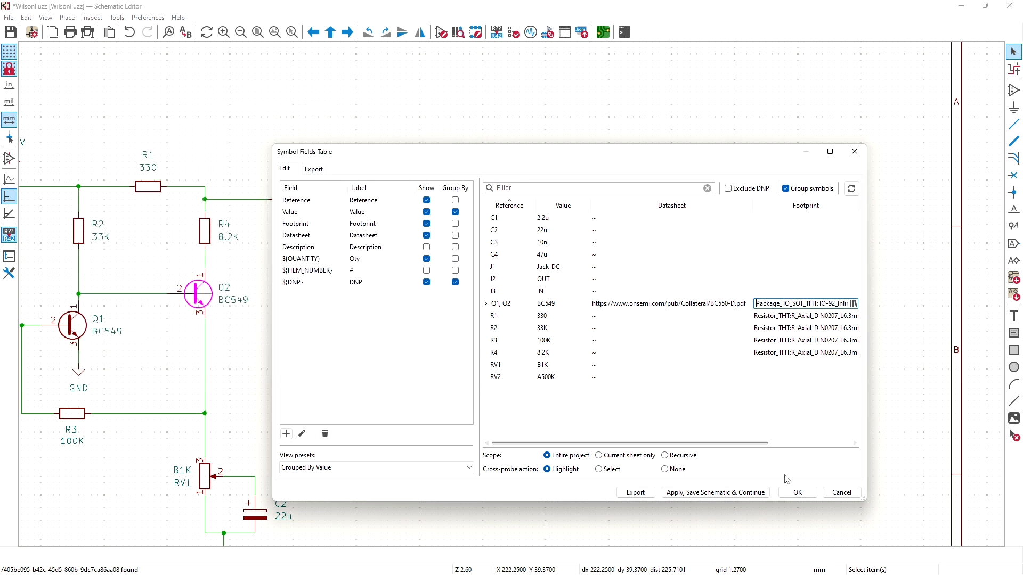
click(796, 493)
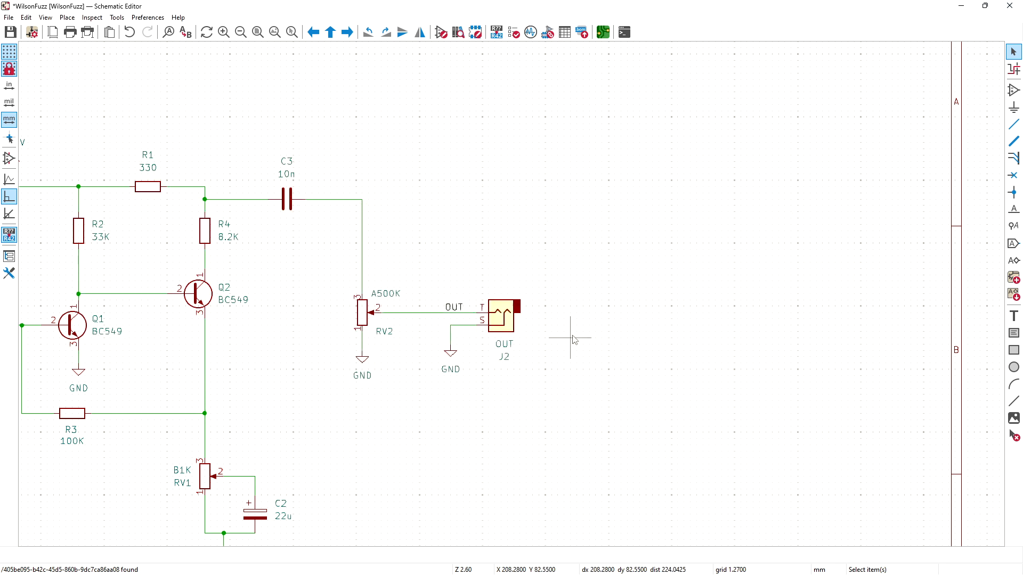
Step: Locate potentiometer RV2 in the schematic and switch to the Mouser BOM page in the browser
middle_drag(471, 236, 599, 139)
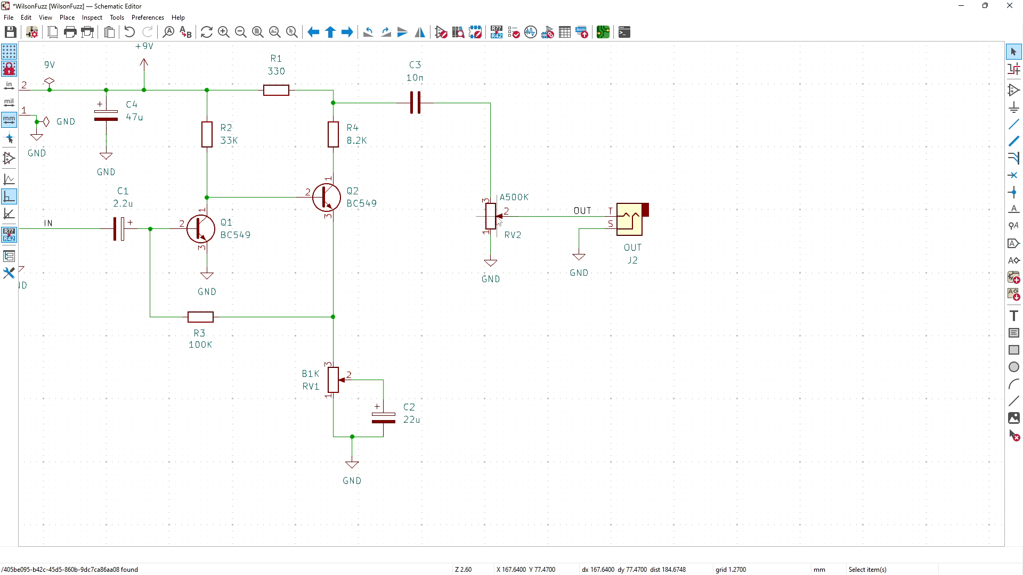
click(495, 221)
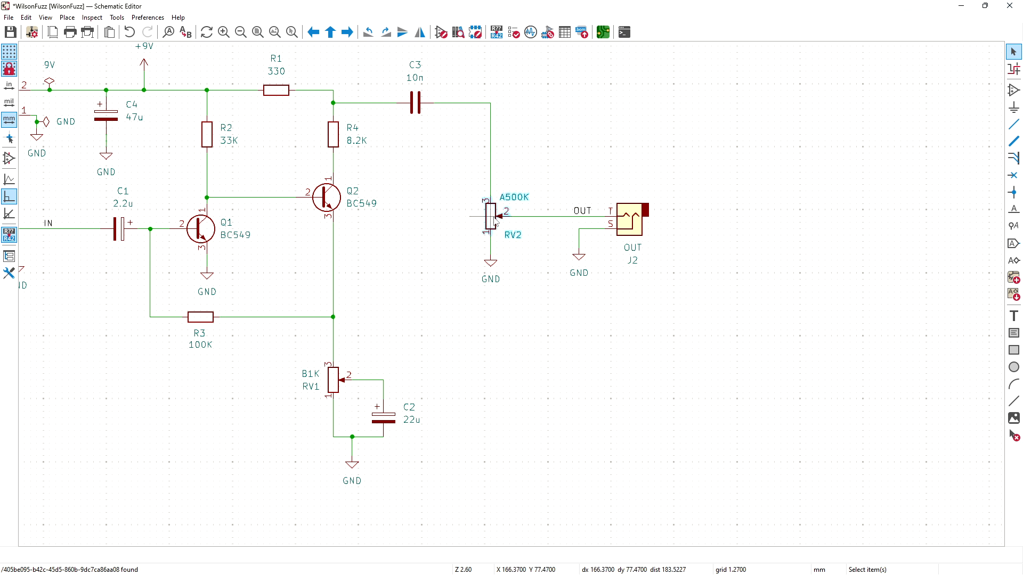
click(571, 190)
drag(1022, 81, 620, 53)
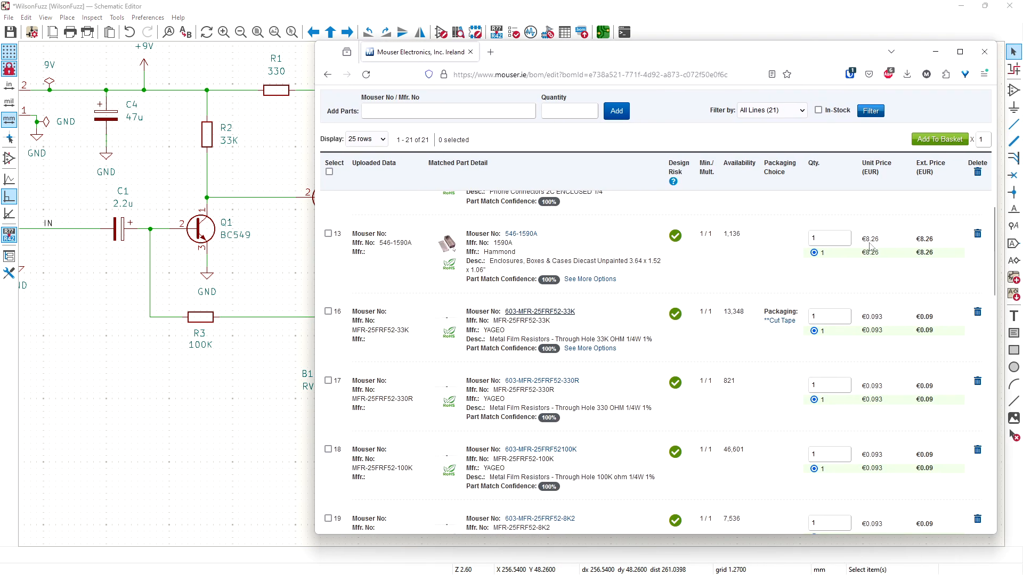
Step: Find the Bourns PDB181-K420K-102B 1K potentiometer in the Mouser BOM and open its quick view and datasheet
drag(994, 260, 993, 163)
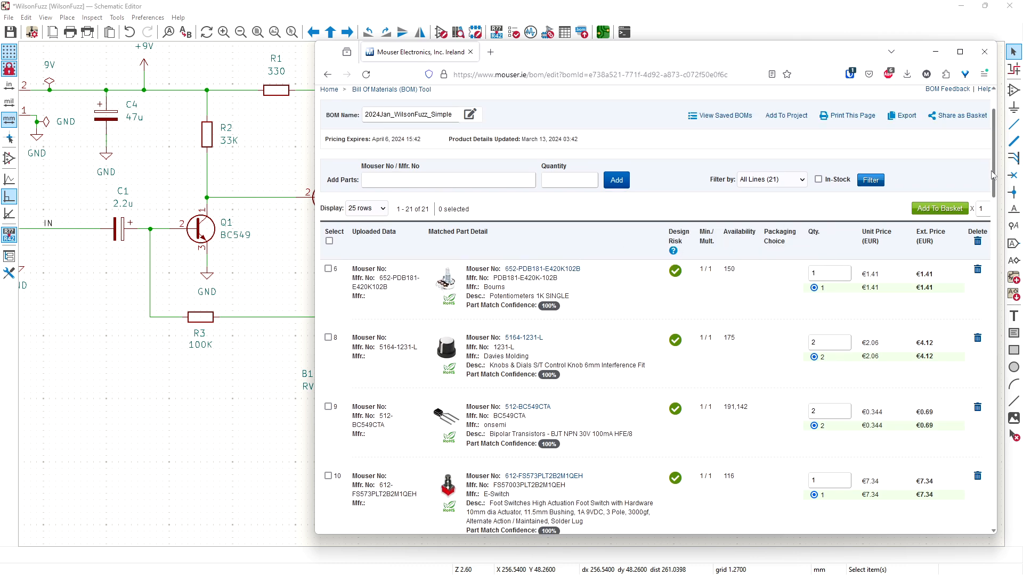
drag(994, 174, 992, 424)
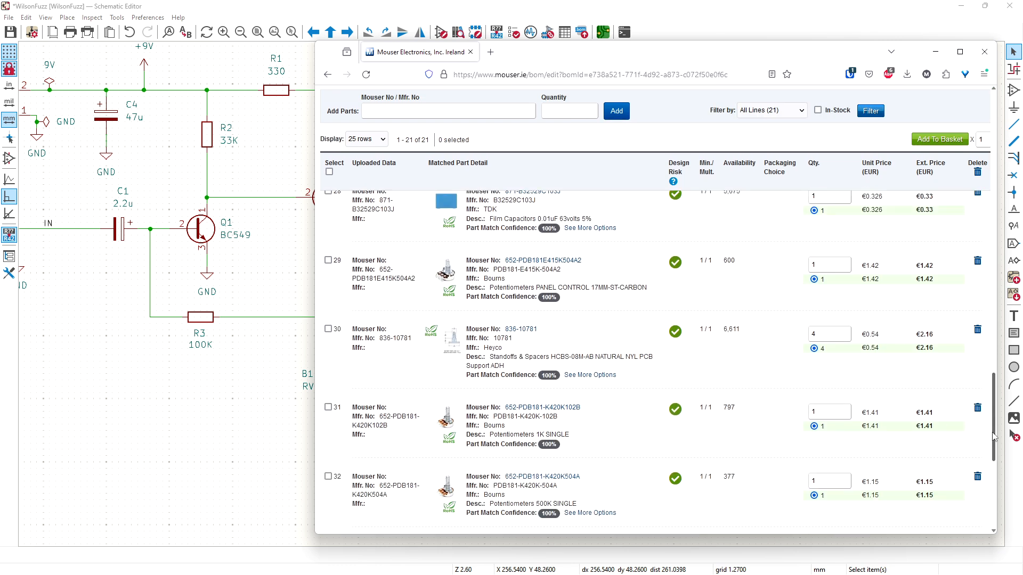
right_click(520, 409)
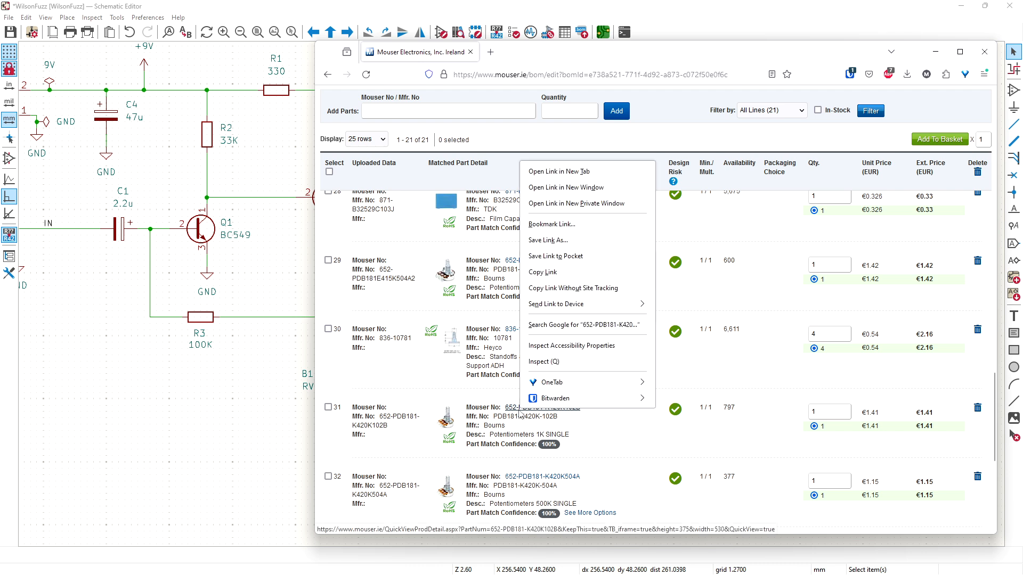
click(542, 171)
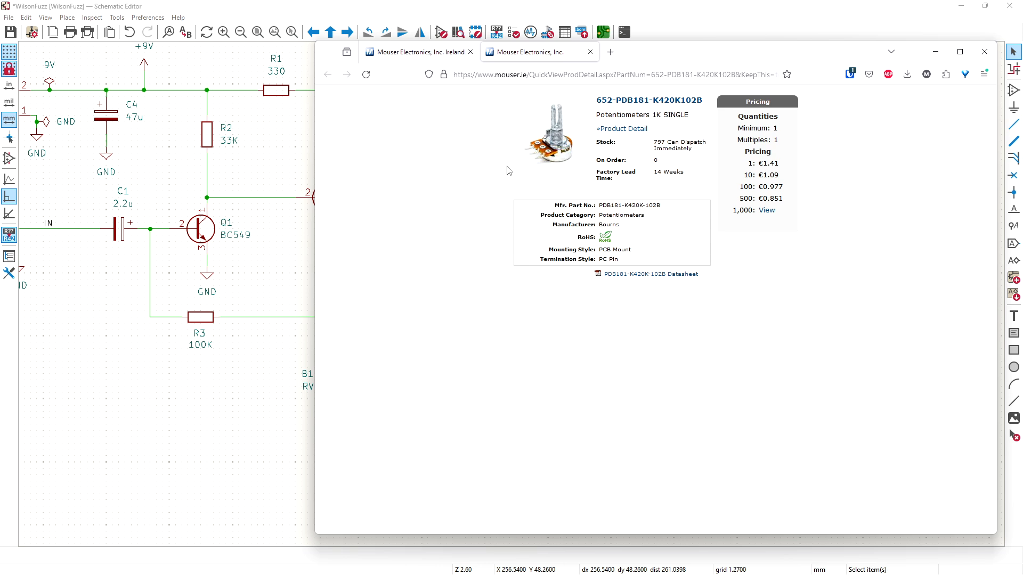
right_click(660, 279)
click(683, 287)
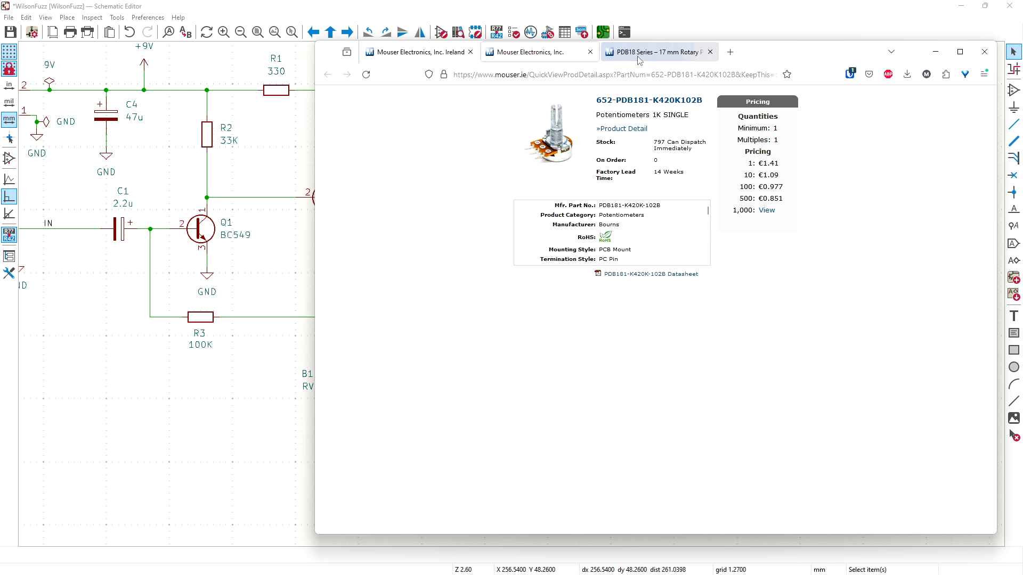
Step: Examine the PDB181-K drawings and pin spacing under Product Dimensions in the PDB18 Series datasheet
click(641, 55)
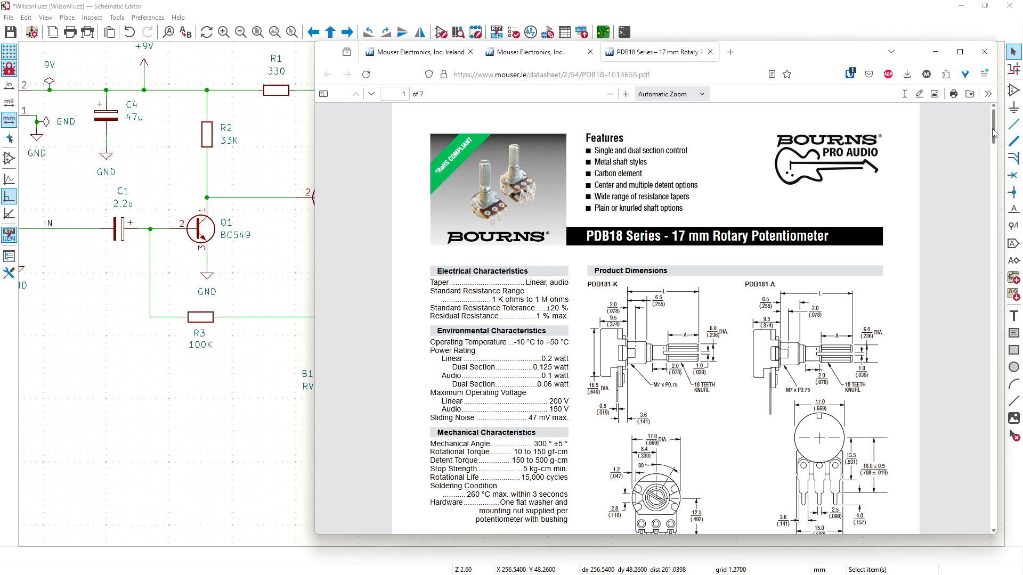
scroll(991, 144, down, 3)
scroll(991, 144, down, 2)
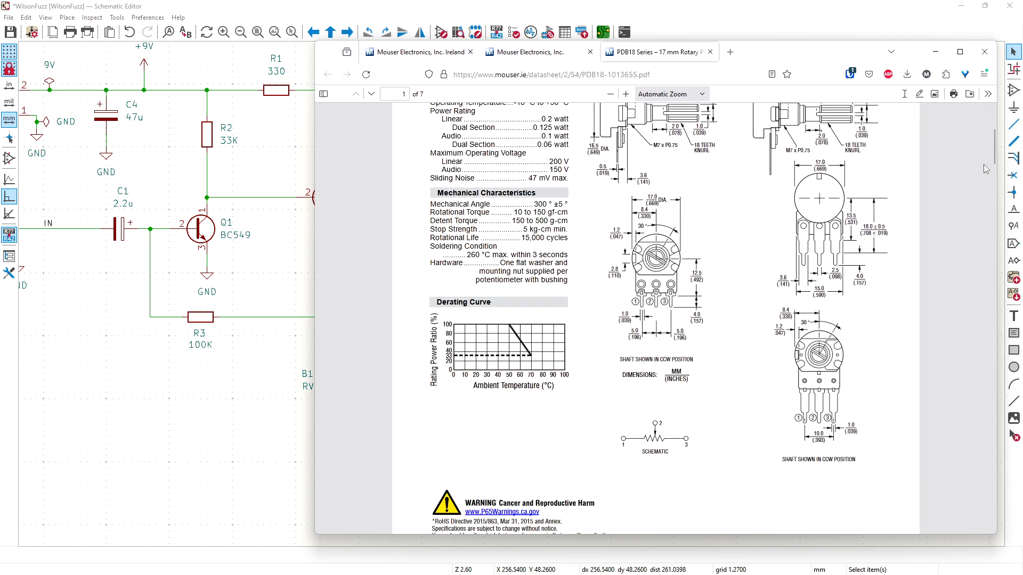
scroll(995, 145, up, 2)
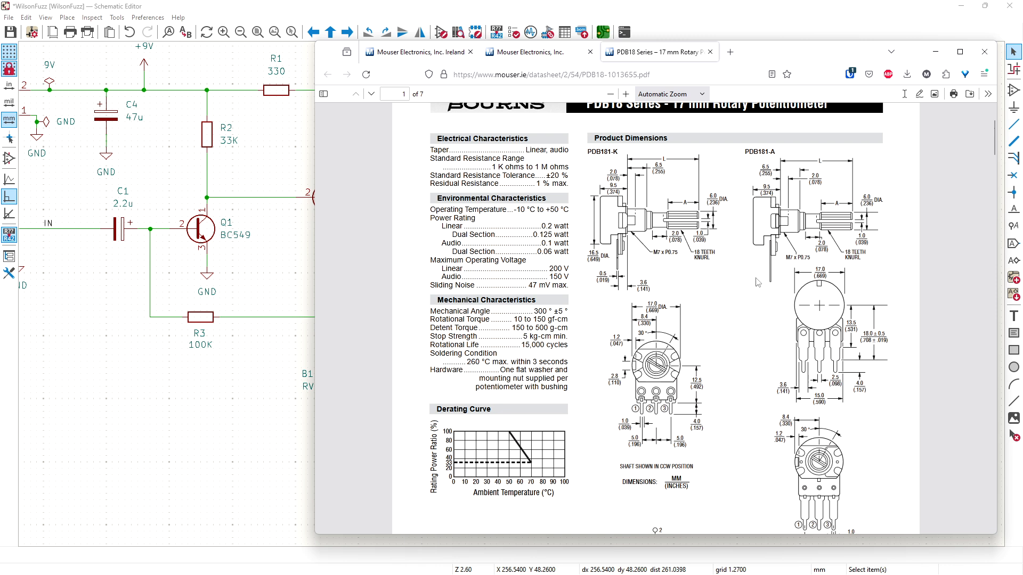
drag(992, 146, 989, 123)
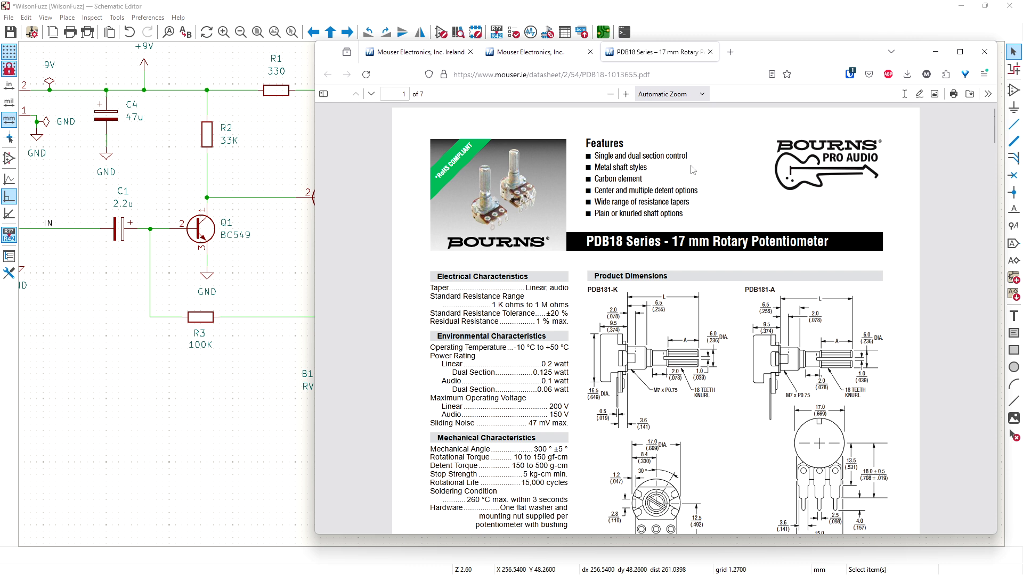
Step: Check the PDB181-K420K-102B product detail page for an ECAD model, and return to the schematic
click(534, 53)
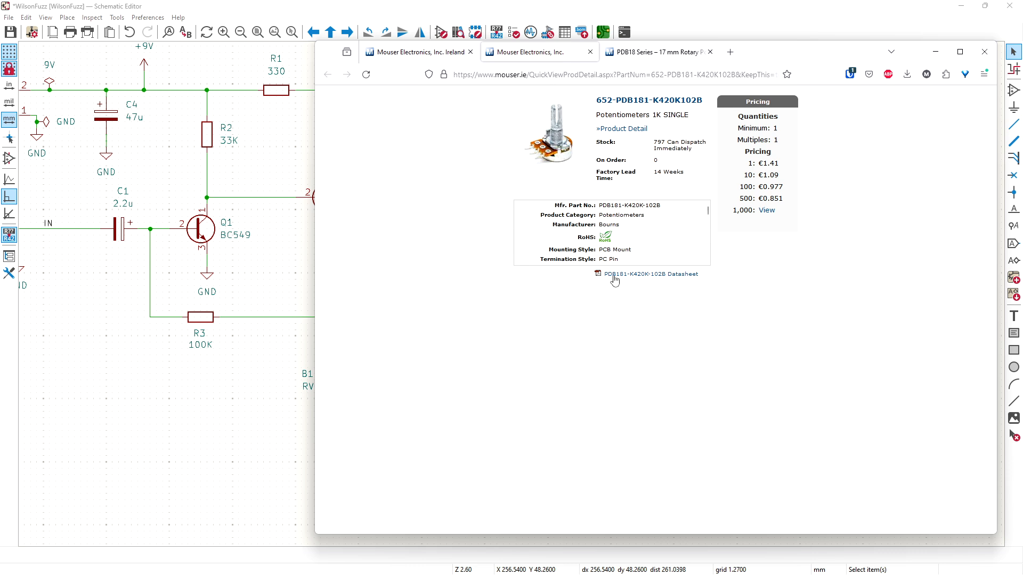
click(624, 128)
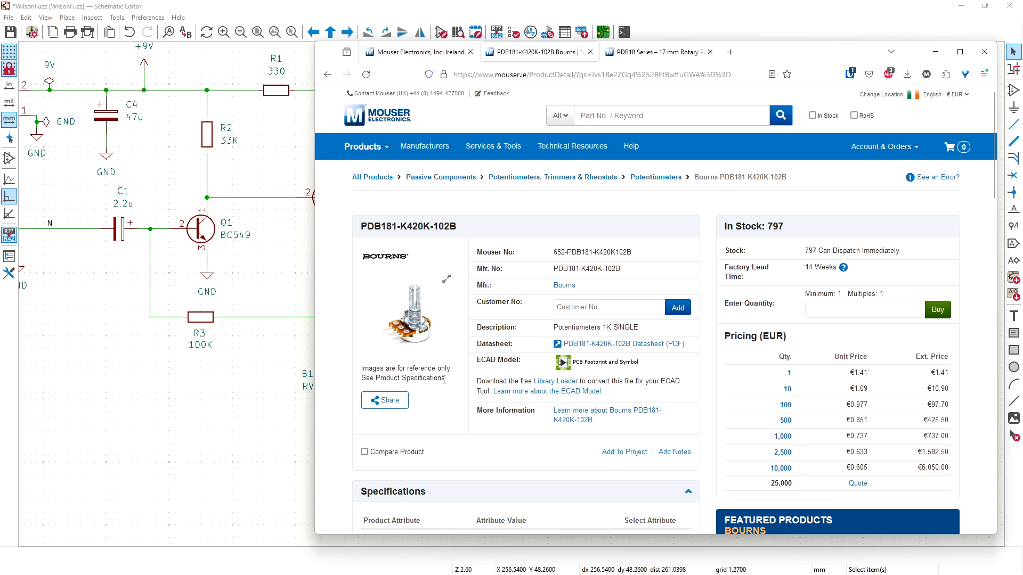
click(590, 52)
click(590, 52)
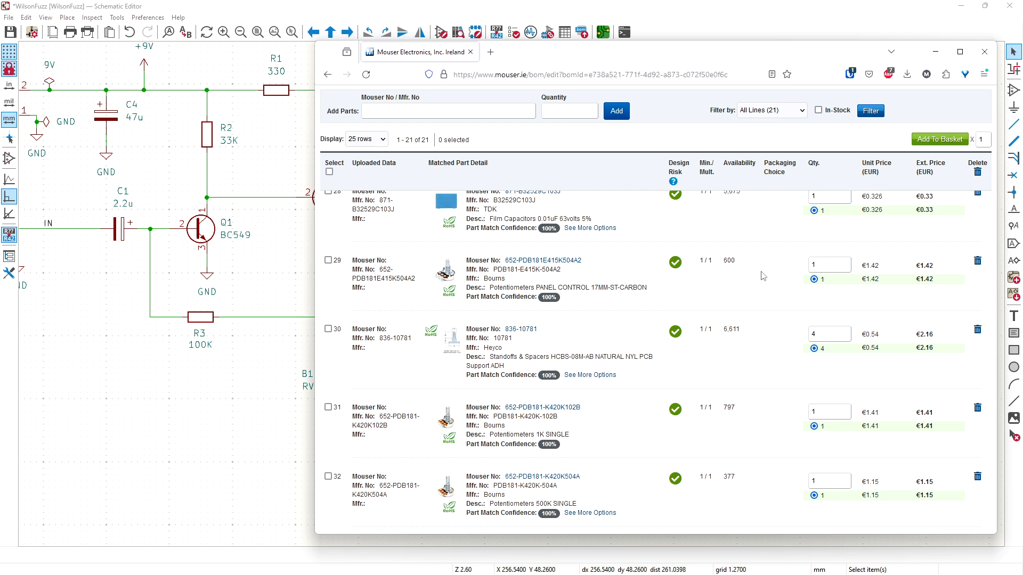
click(935, 52)
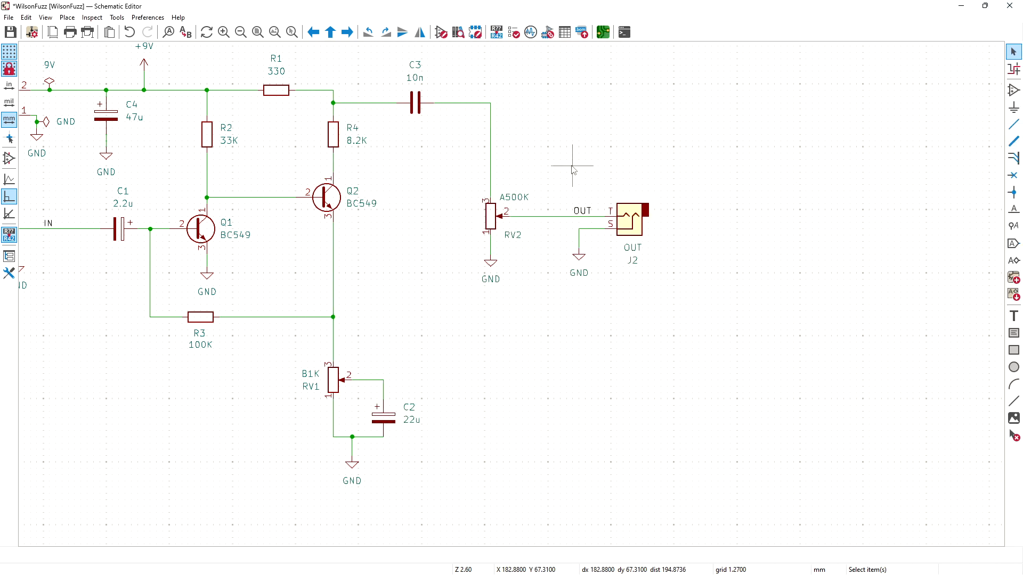
Step: Open the footprint chooser for potentiometer RV2 from its symbol properties and browse the footprint libraries
click(491, 219)
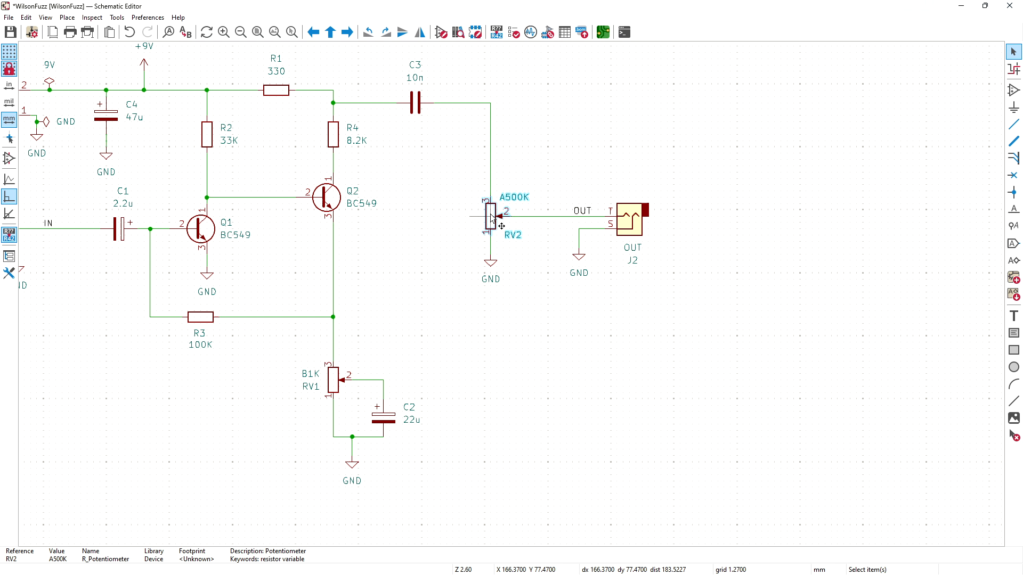
double_click(491, 219)
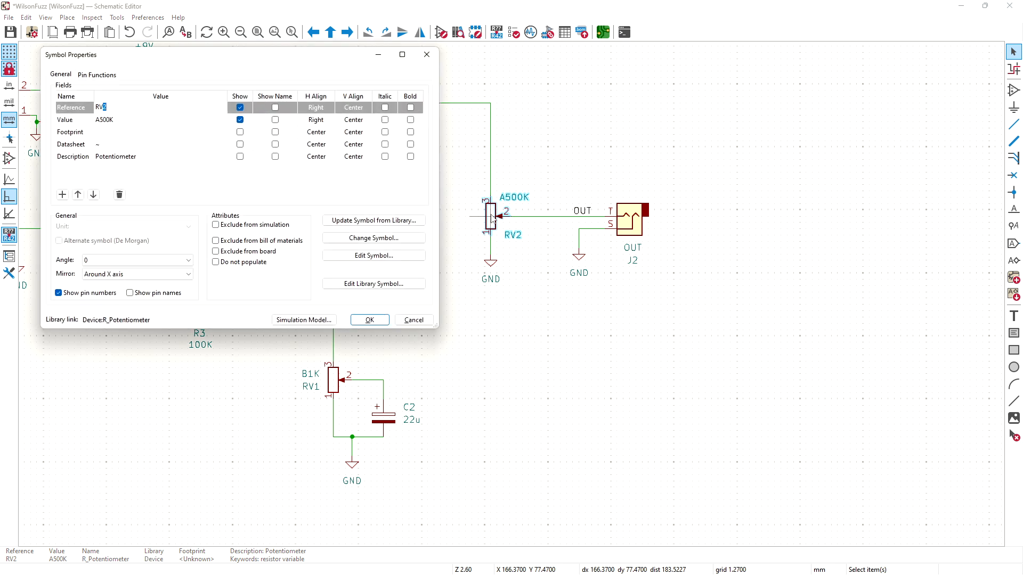
click(173, 133)
click(221, 133)
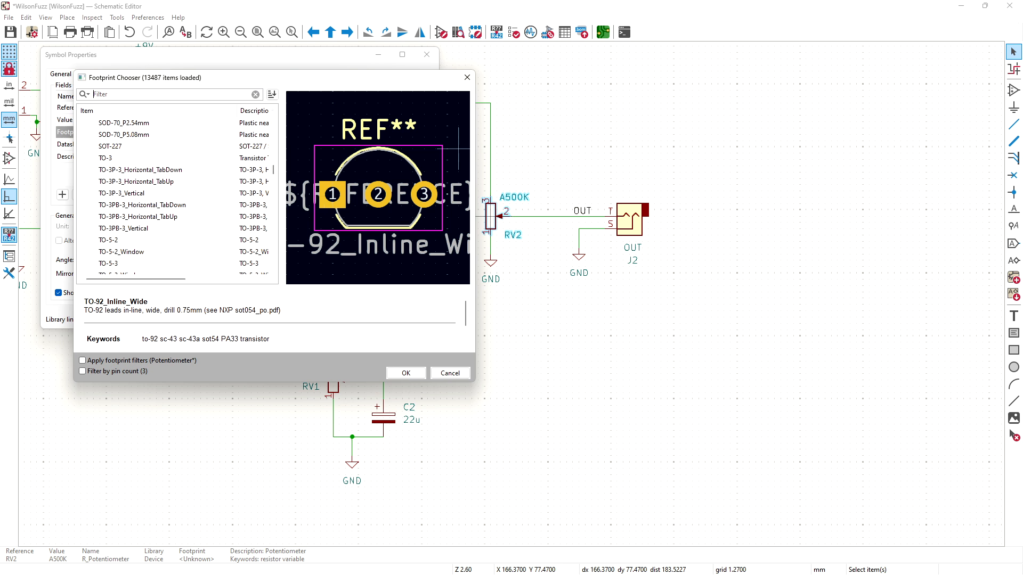
drag(274, 171, 275, 118)
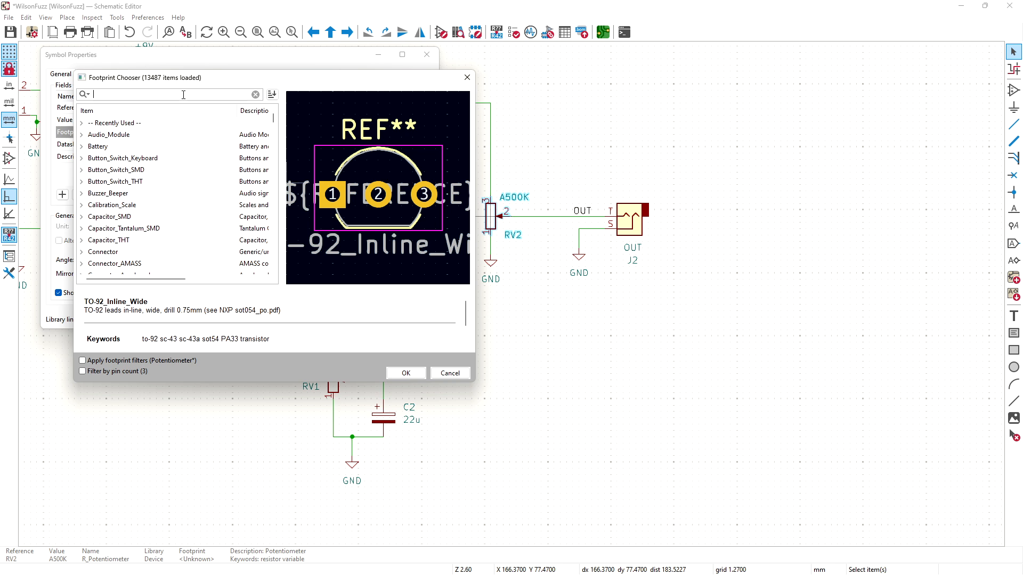
Step: Place the Mouser browser window beside the footprint chooser and examine the potentiometer dimensions in the reopened PDB18 datasheet
drag(1022, 55, 694, 42)
click(549, 393)
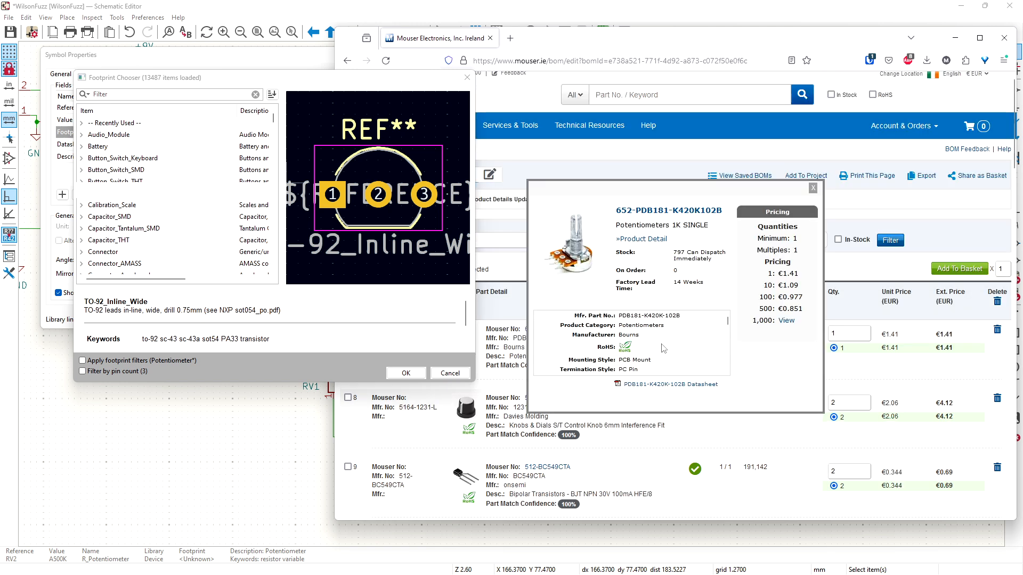
middle_click(663, 384)
click(813, 188)
click(570, 45)
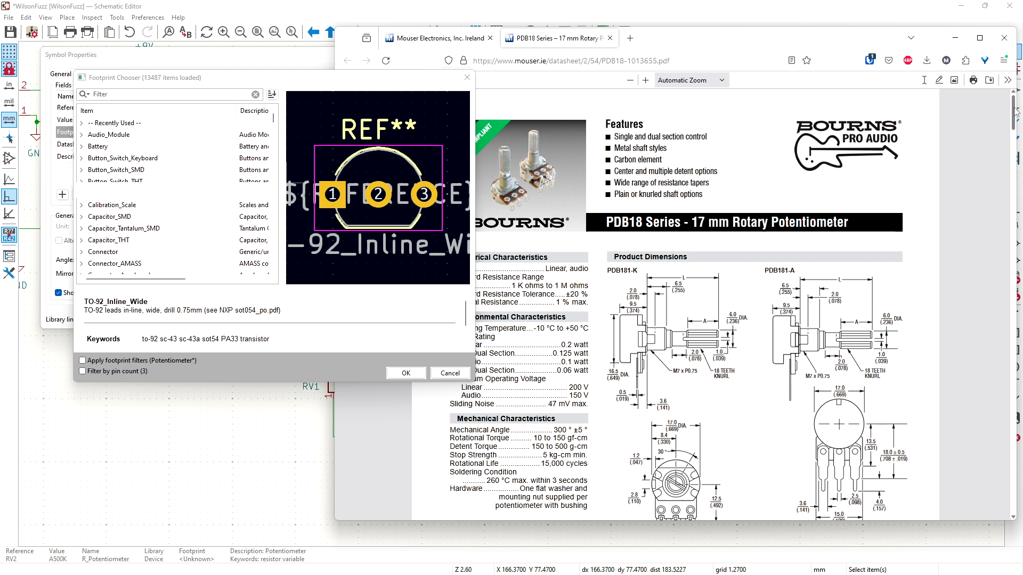
scroll(710, 245, down, 5)
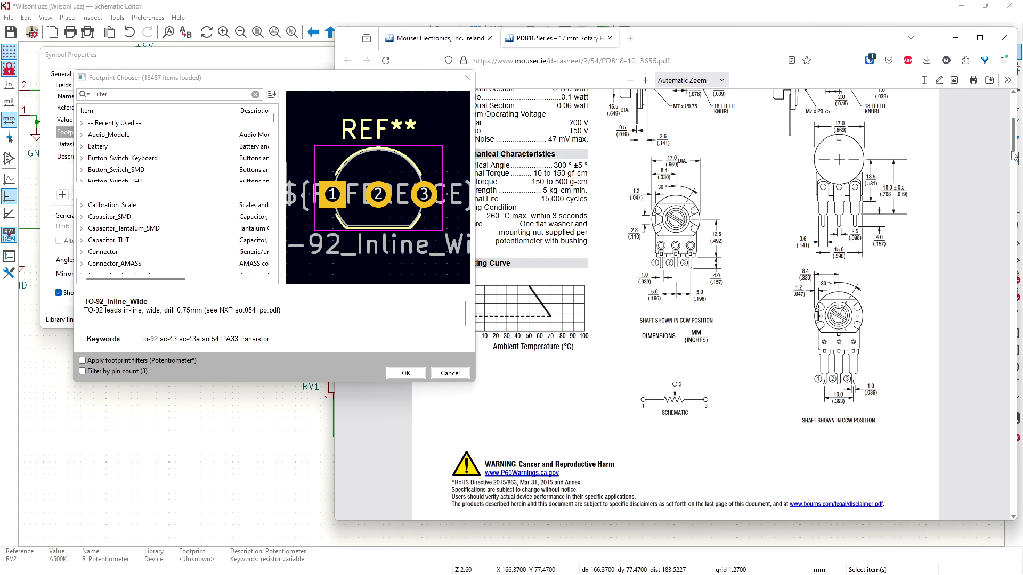
drag(1014, 150, 1014, 144)
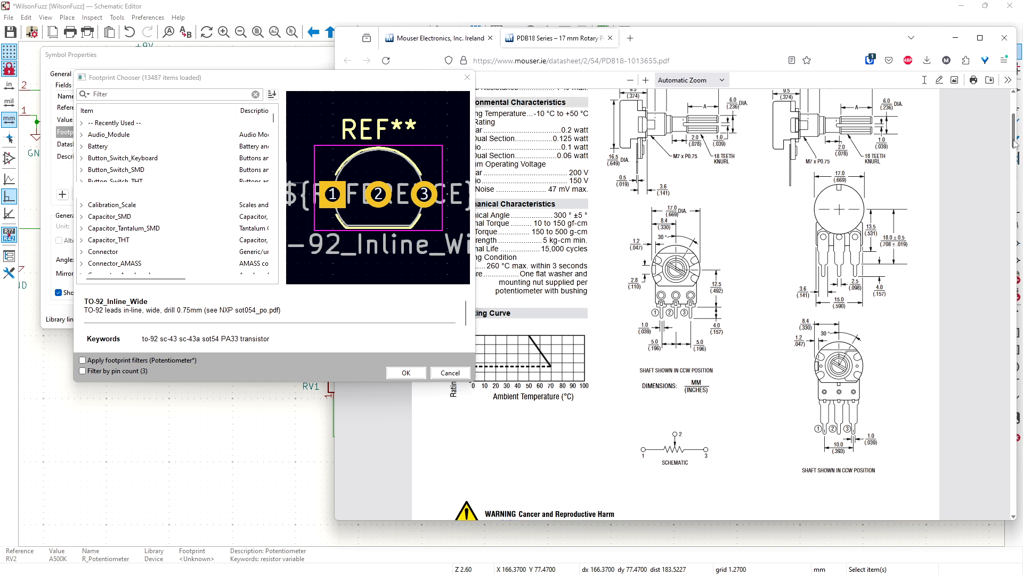
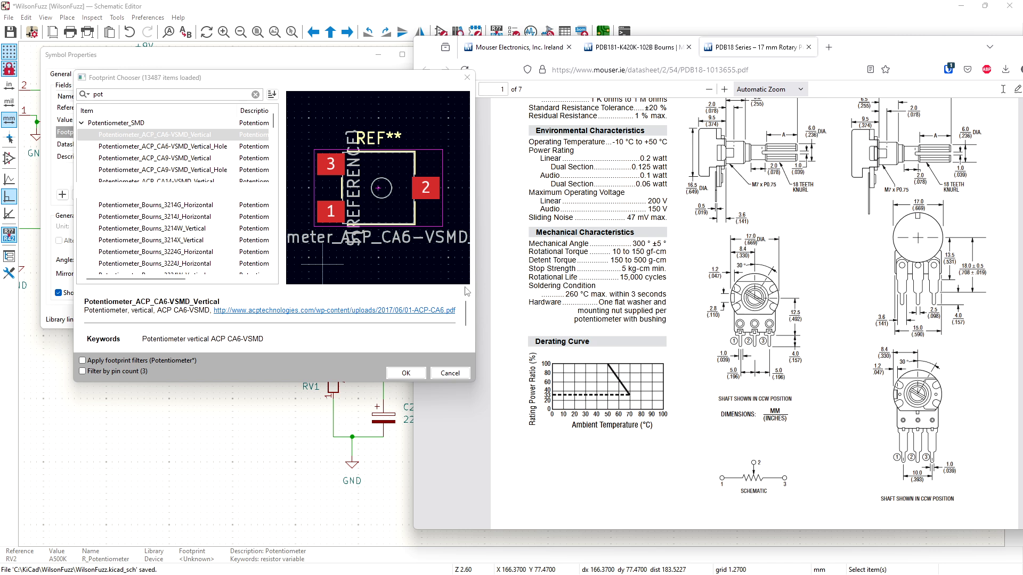
Step: Search the footprints for "header", preview the vertical one- and two-pin 2.54 mm pin headers, and cancel the RV2 footprint selection
mouse_move(273, 128)
mouse_down()
mouse_move(277, 153)
mouse_move(271, 124)
mouse_up()
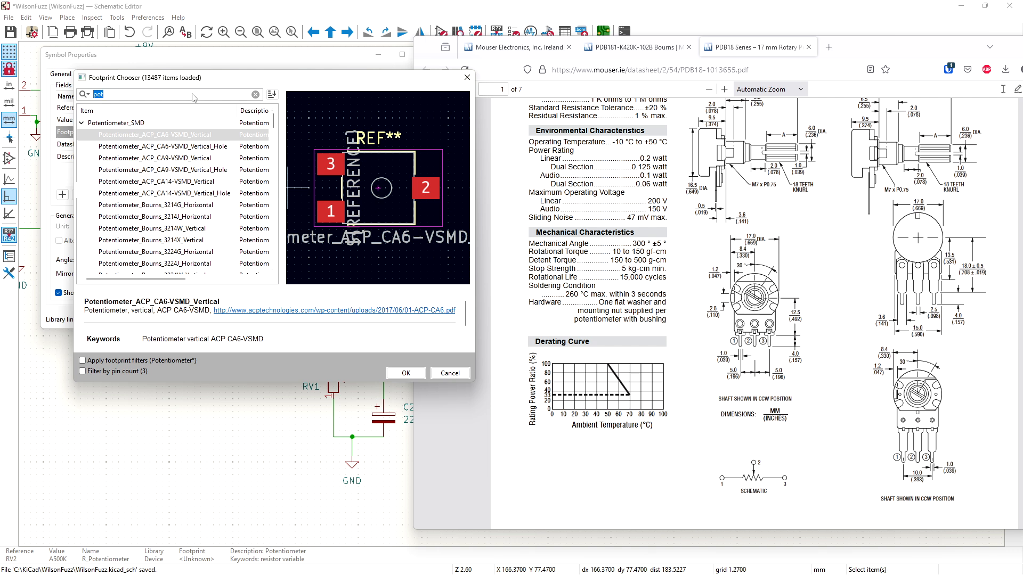
text(header)
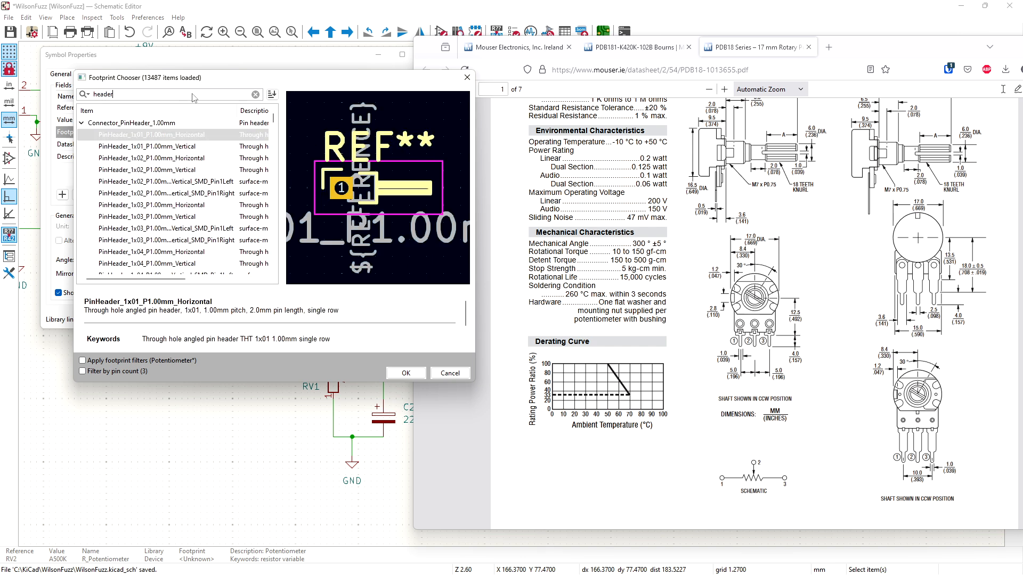
click(81, 124)
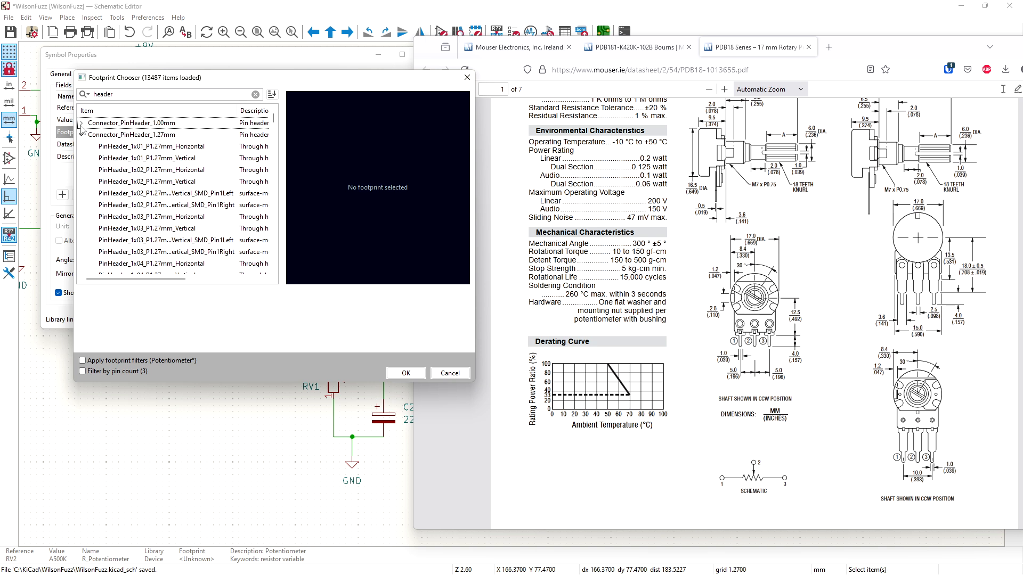
click(82, 146)
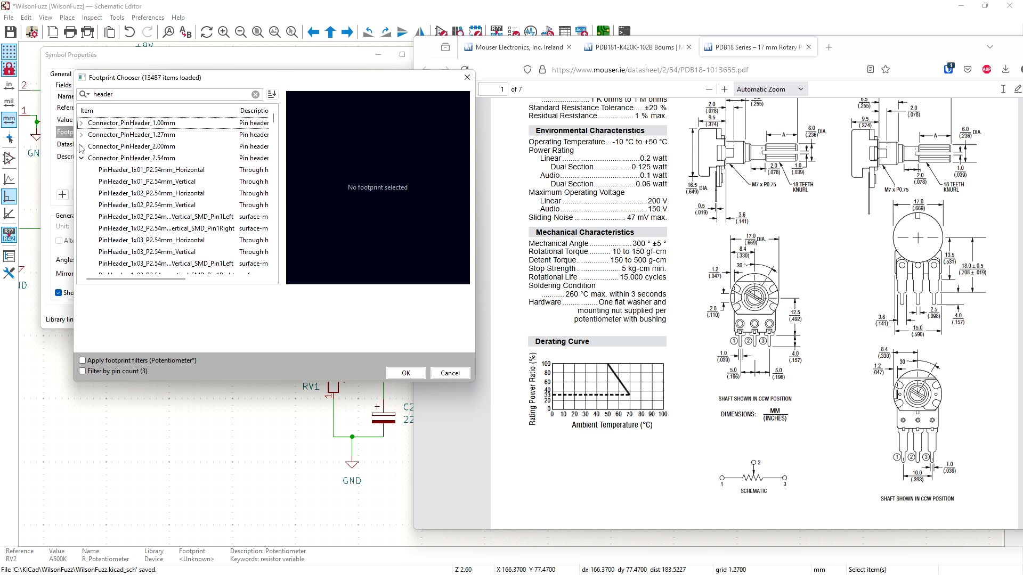
click(154, 171)
click(158, 182)
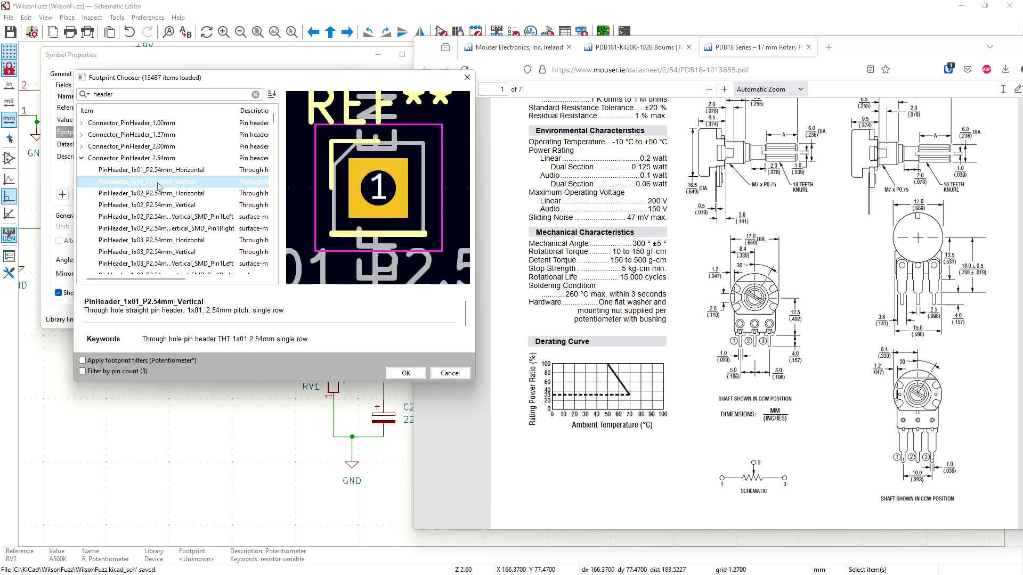
click(154, 208)
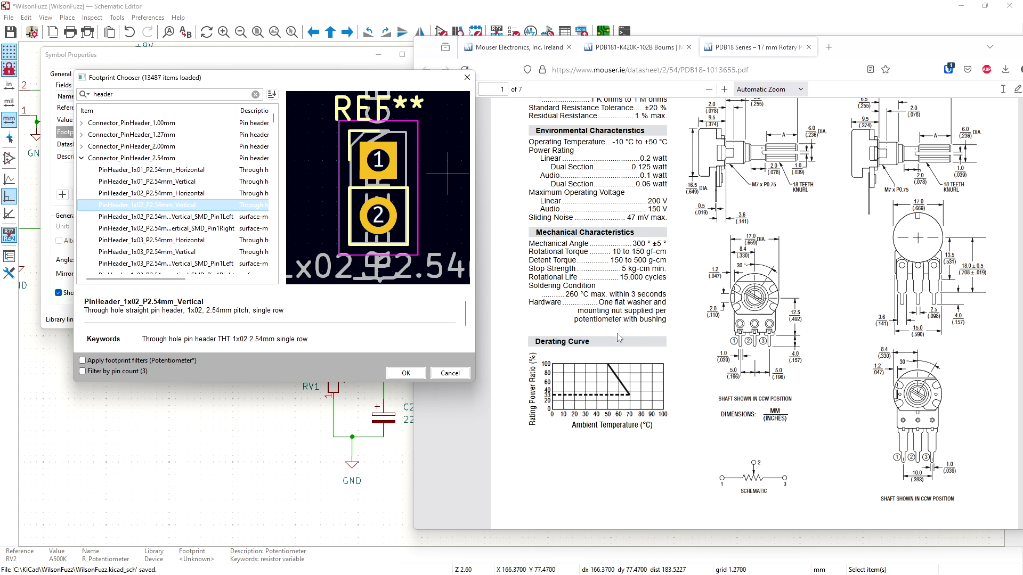
click(454, 373)
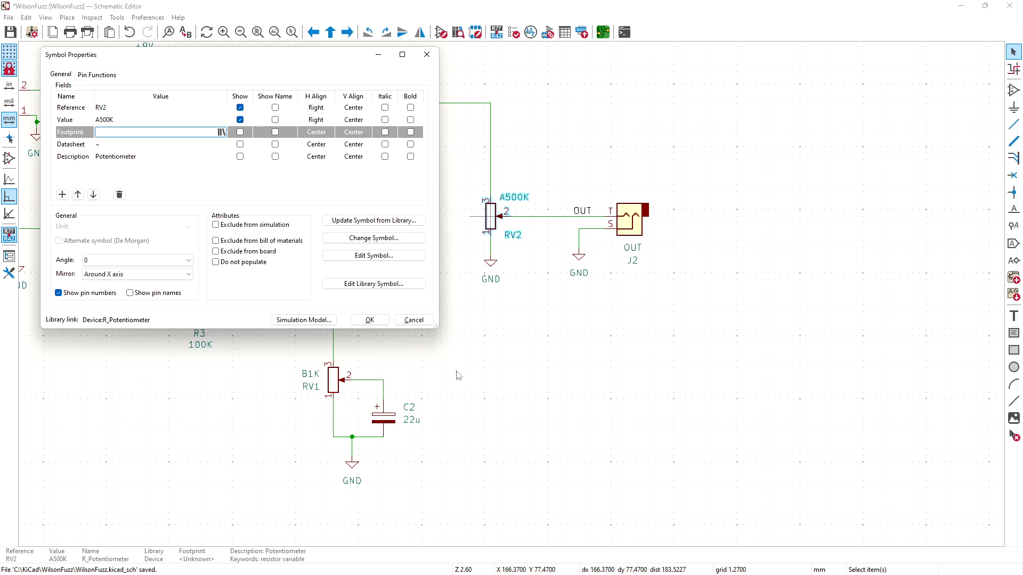
click(414, 320)
key(Escape)
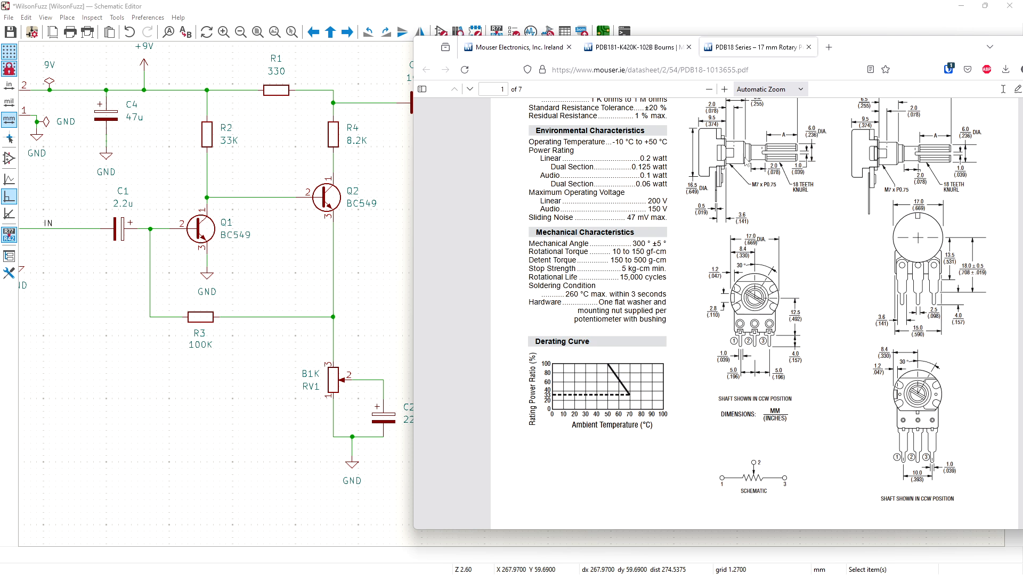
Step: Download the CAD models of the PDB181-K420K-102B potentiometer from its Mouser ECAD model page, and close the model window
click(631, 51)
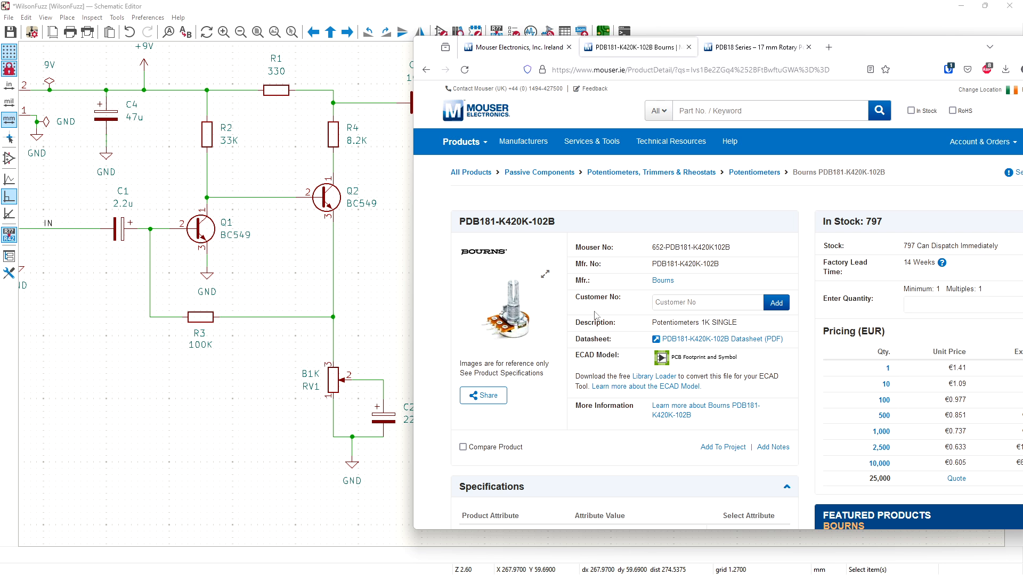
click(705, 360)
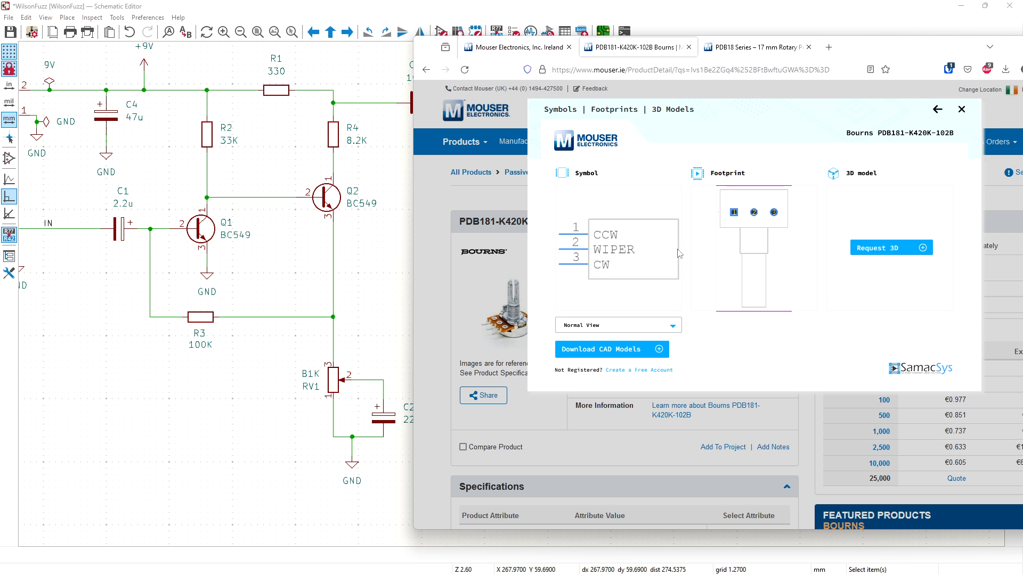
click(659, 350)
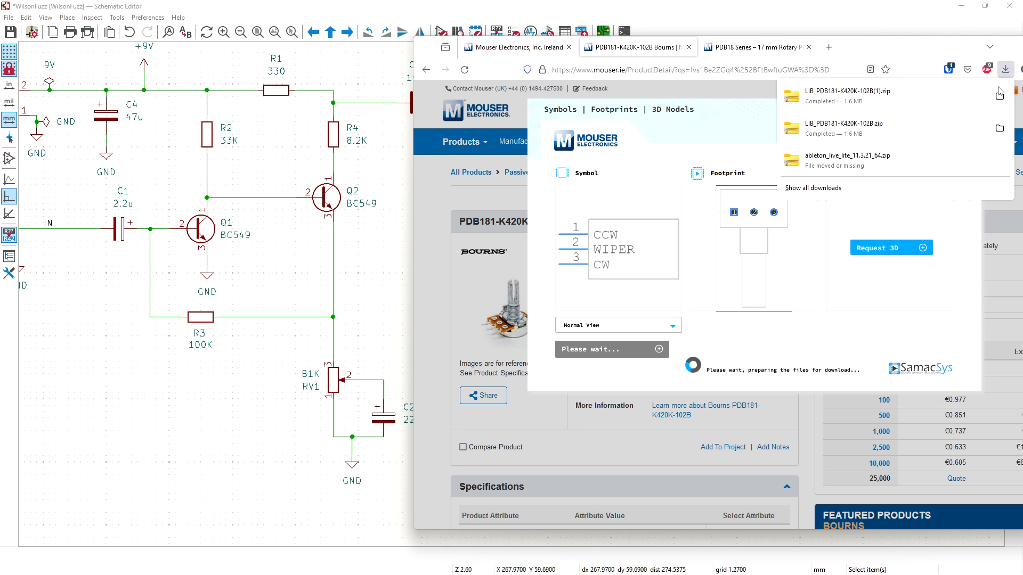
click(830, 351)
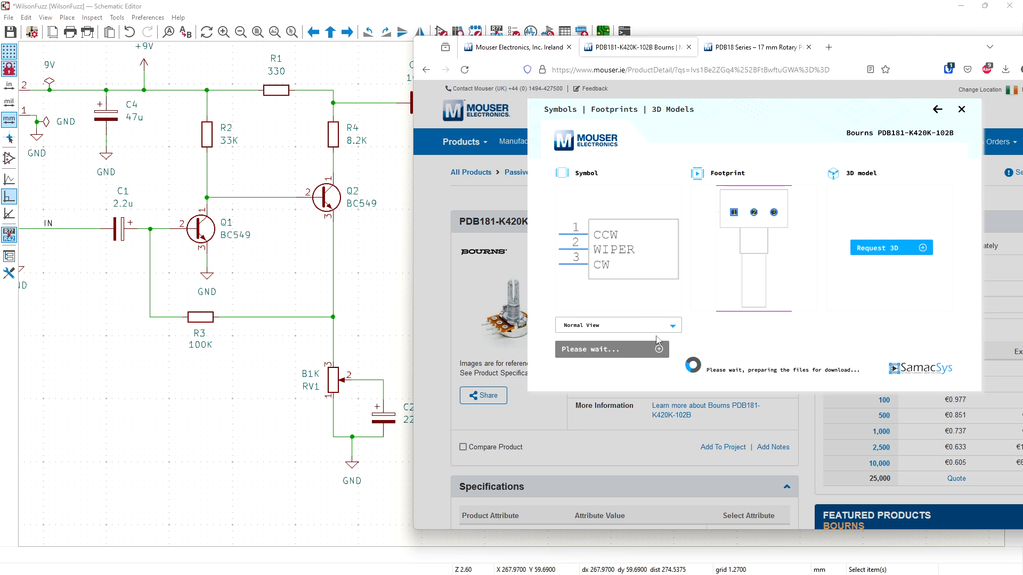
click(961, 111)
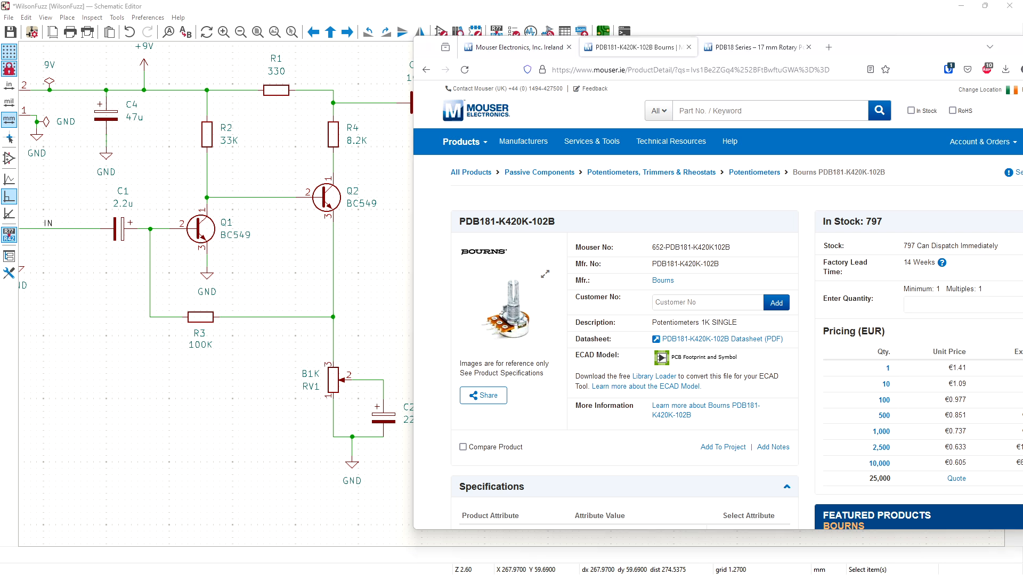
Step: Open the KiCad folder inside PDB181-K420K-102B in the downloaded LIB_PDB181-K420K-102B.zip archive
drag(1022, 124, 503, 99)
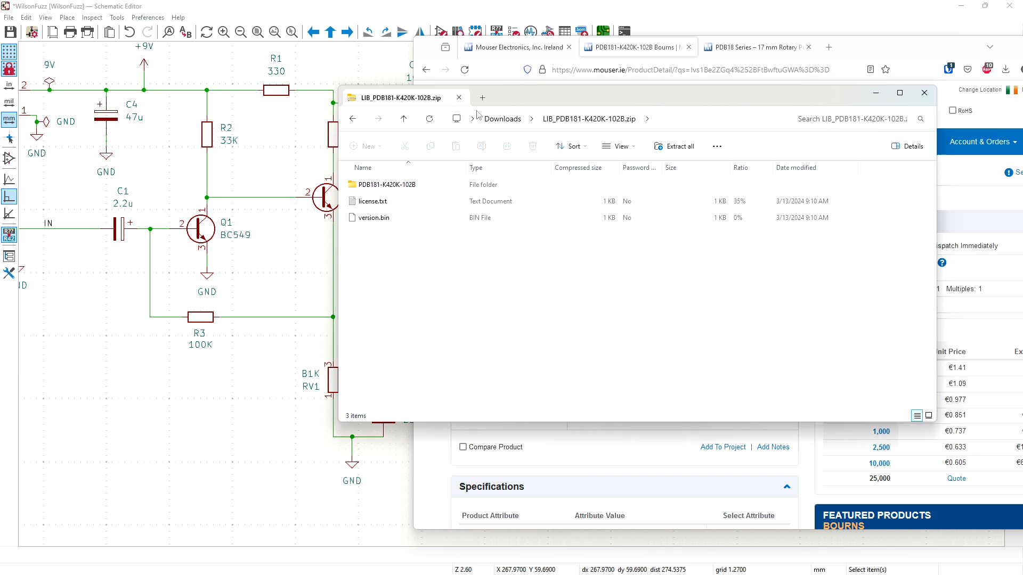
double_click(366, 186)
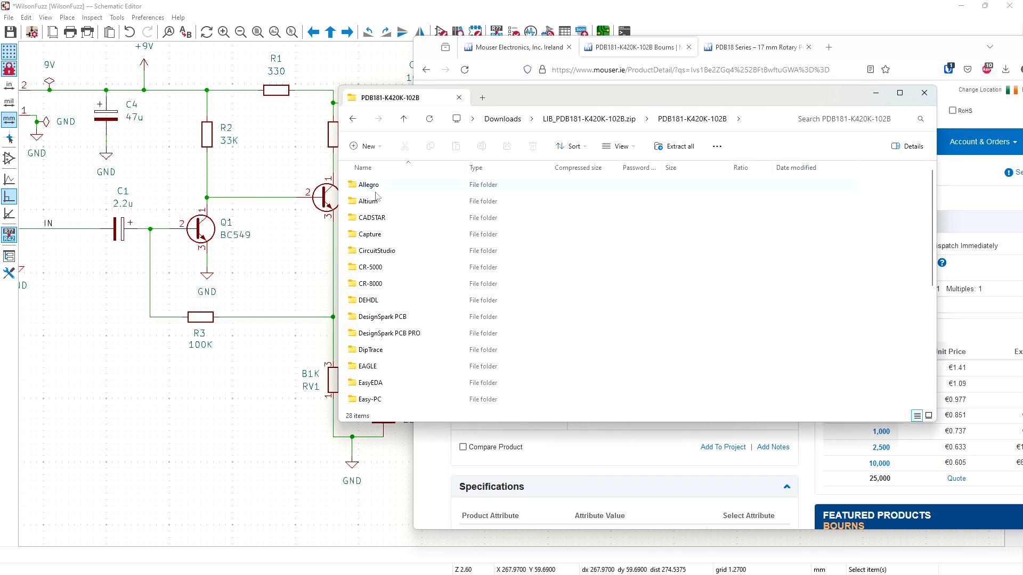
click(386, 208)
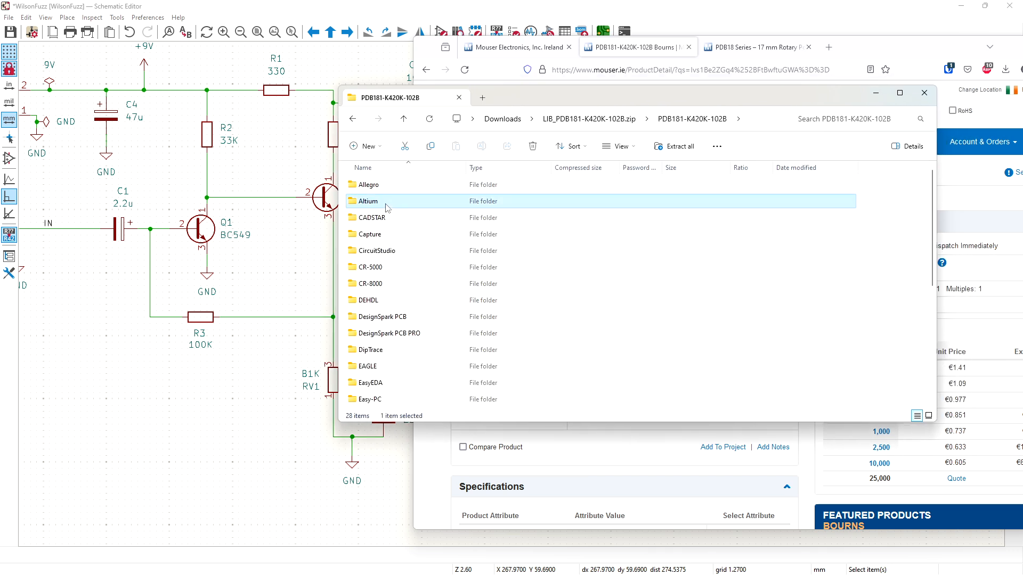
key(Page_Down)
key(Down)
key(Down)
key(Down)
key(Down)
key(Down)
key(Up)
key(Up)
key(Up)
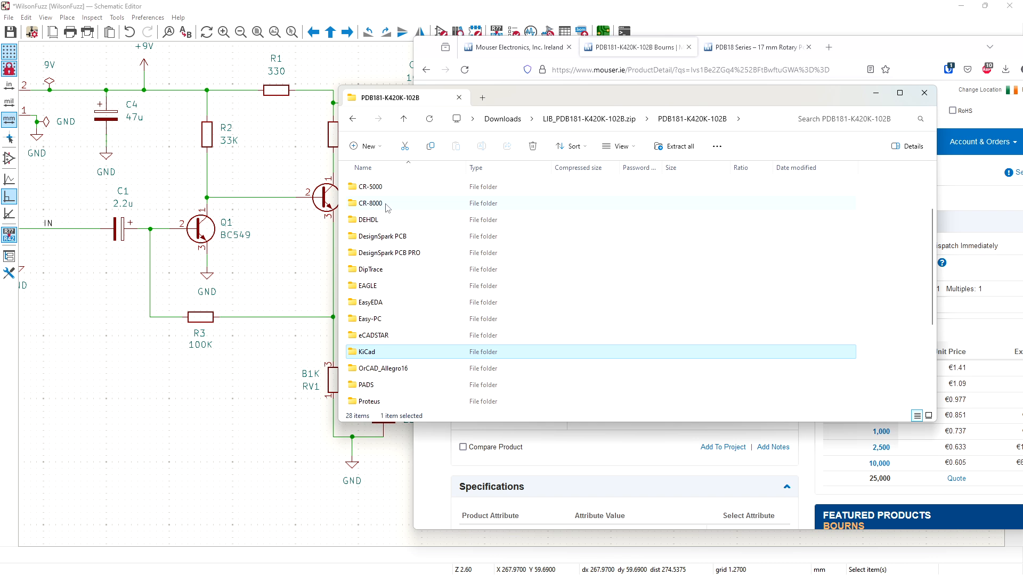
key(Return)
Step: Look through the archive's KiCad symbol and footprint files and select the footprint file PDB181K420K102B.kicad_mod
click(386, 202)
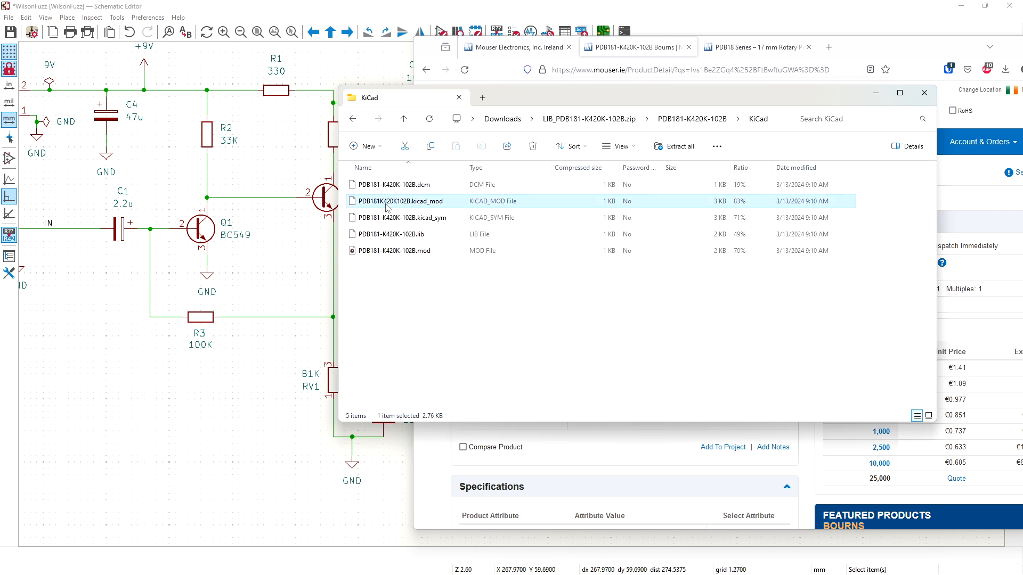
key(Up)
key(Down)
key(Down)
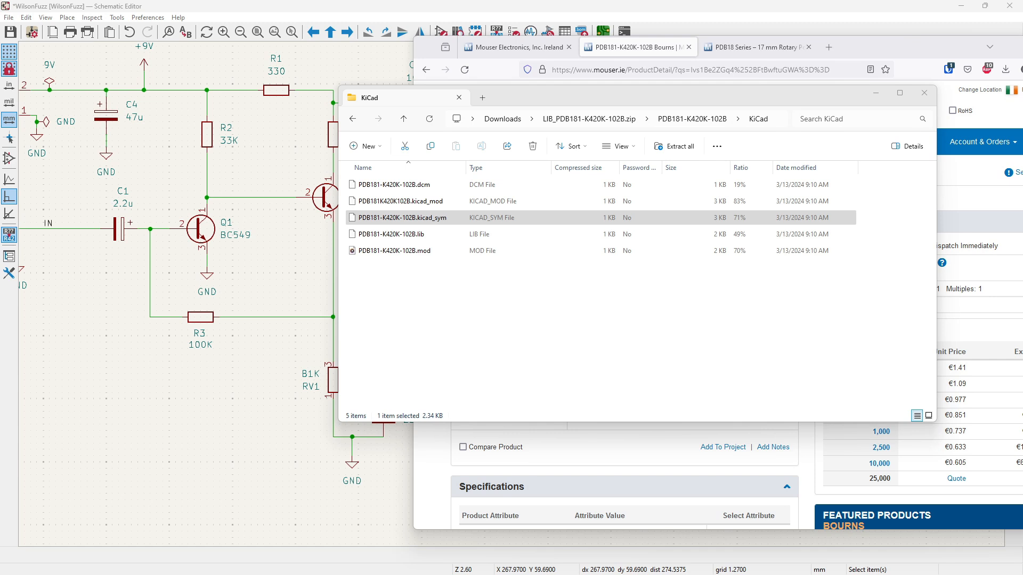
click(484, 204)
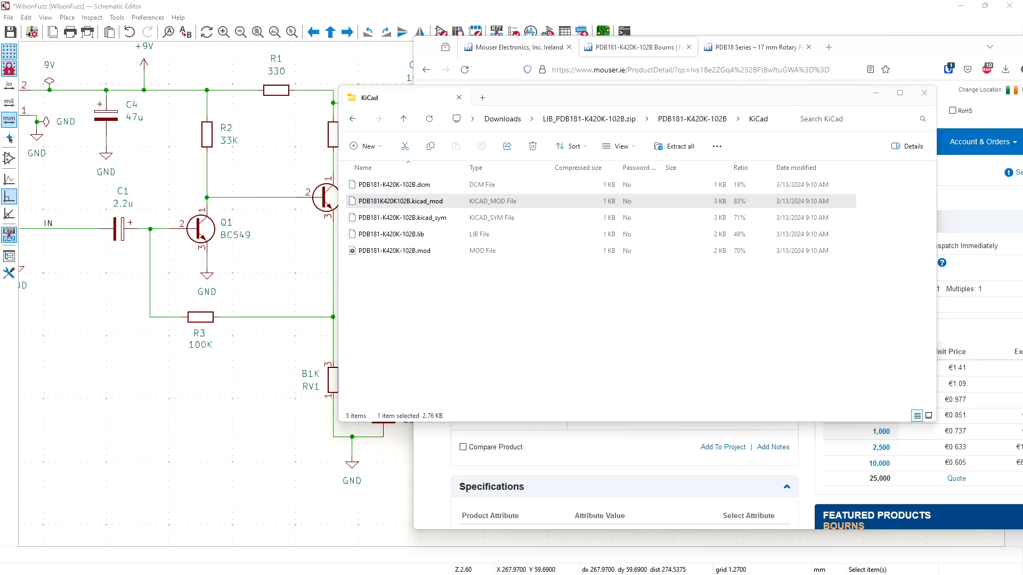
Step: Create a folder named Libraries in the WilsonFuzz project folder under C:\KiCad
drag(1022, 133, 553, 130)
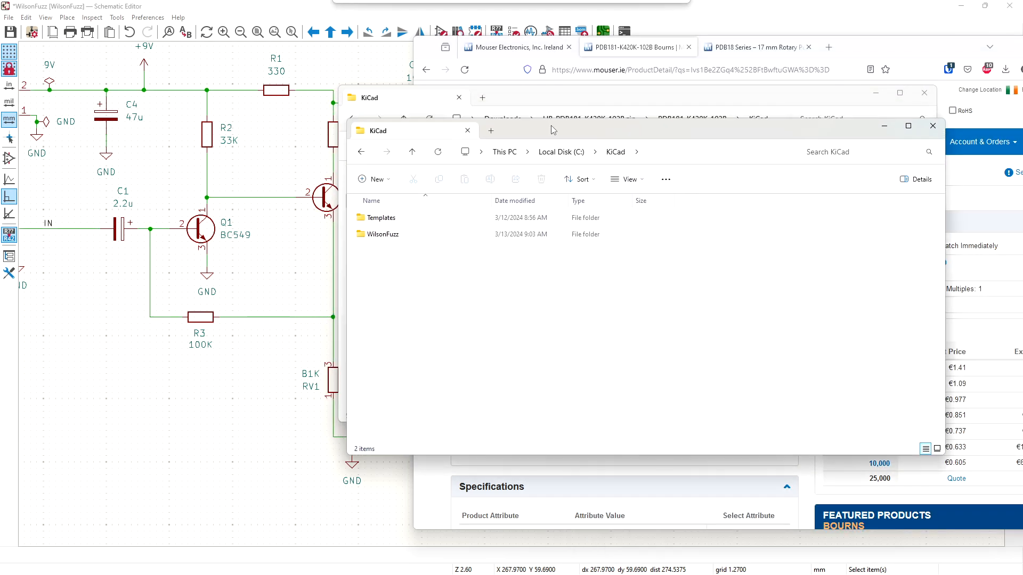
double_click(388, 236)
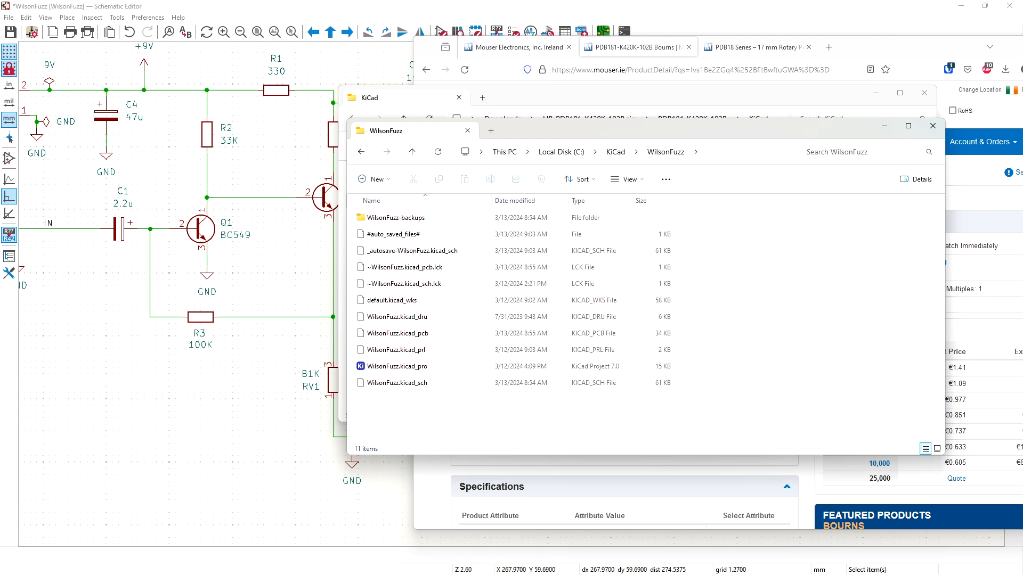
right_click(656, 423)
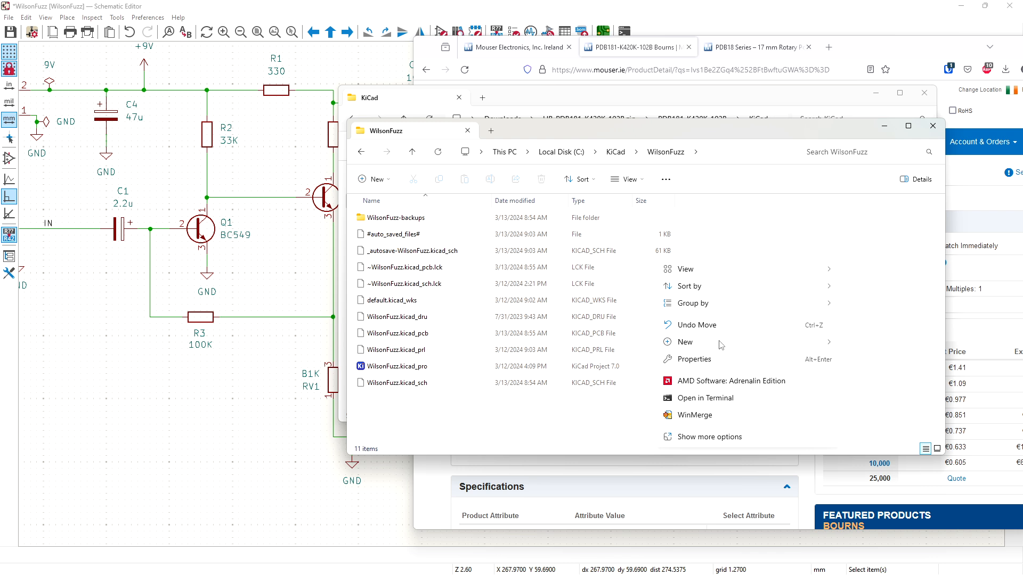
mouse_move(720, 342)
click(863, 349)
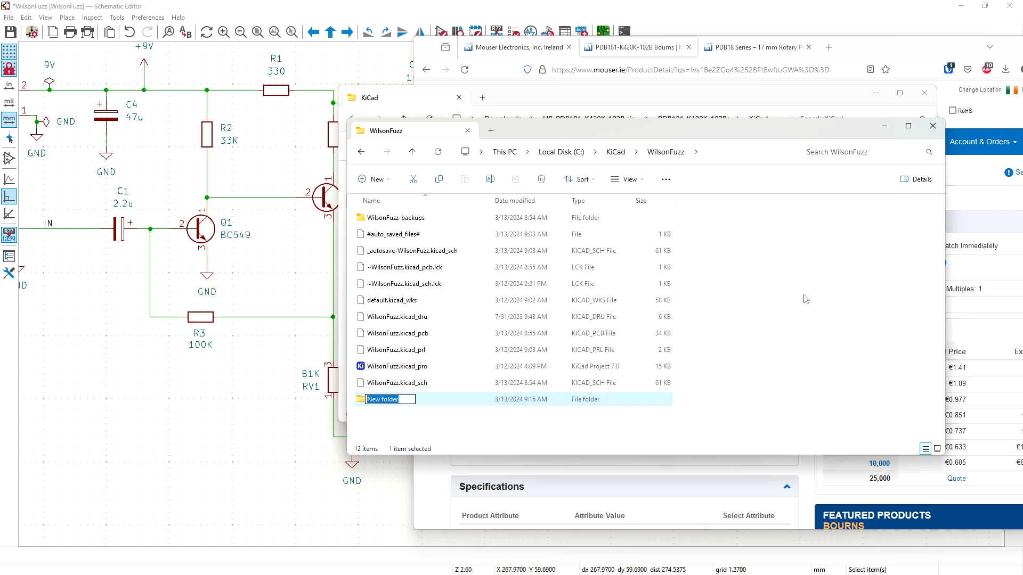
text(Libraries)
key(Return)
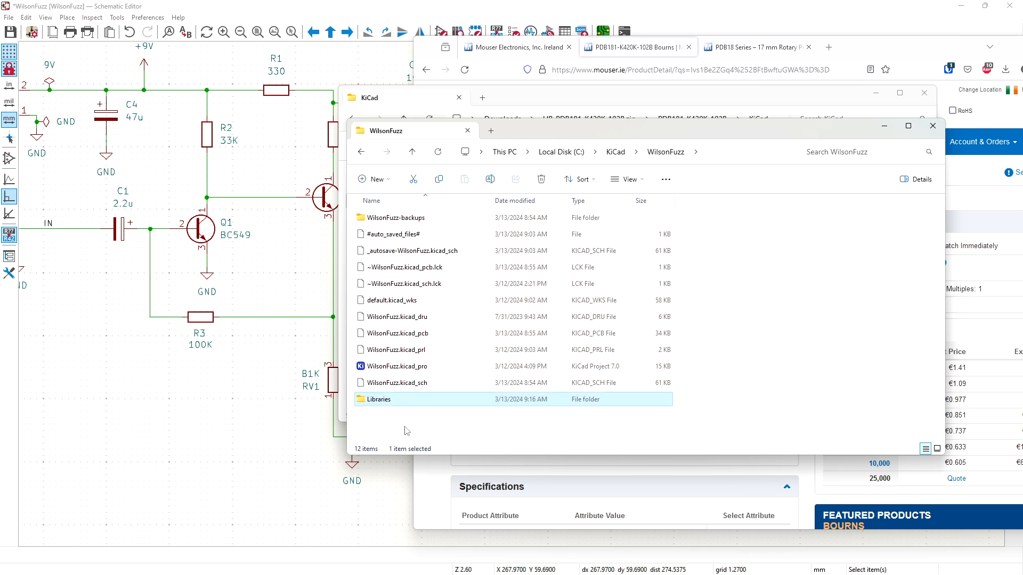
Step: Create a subfolder named Footprints inside the project's Libraries folder
double_click(411, 399)
right_click(445, 273)
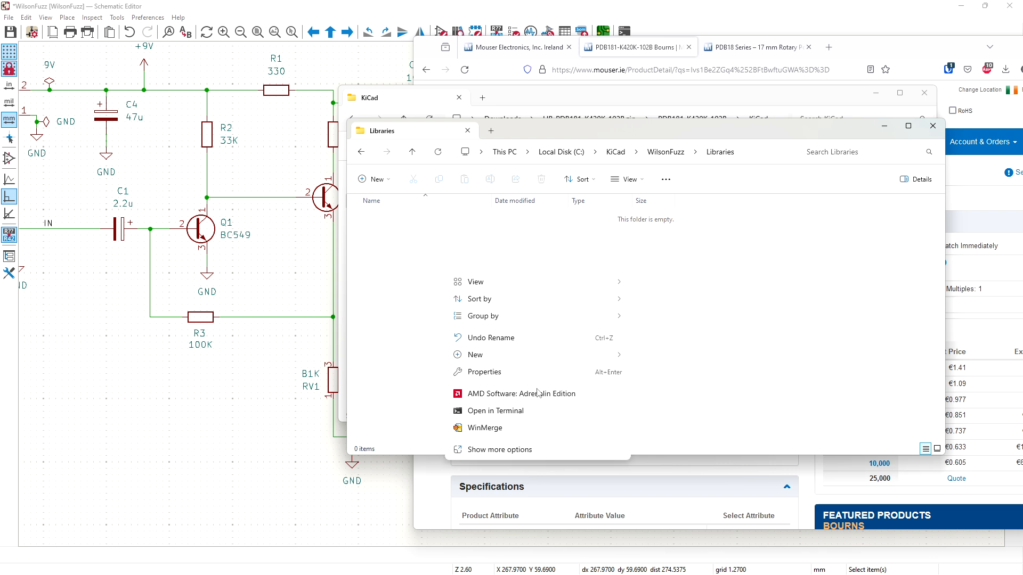
mouse_move(577, 355)
click(651, 356)
text(Footp)
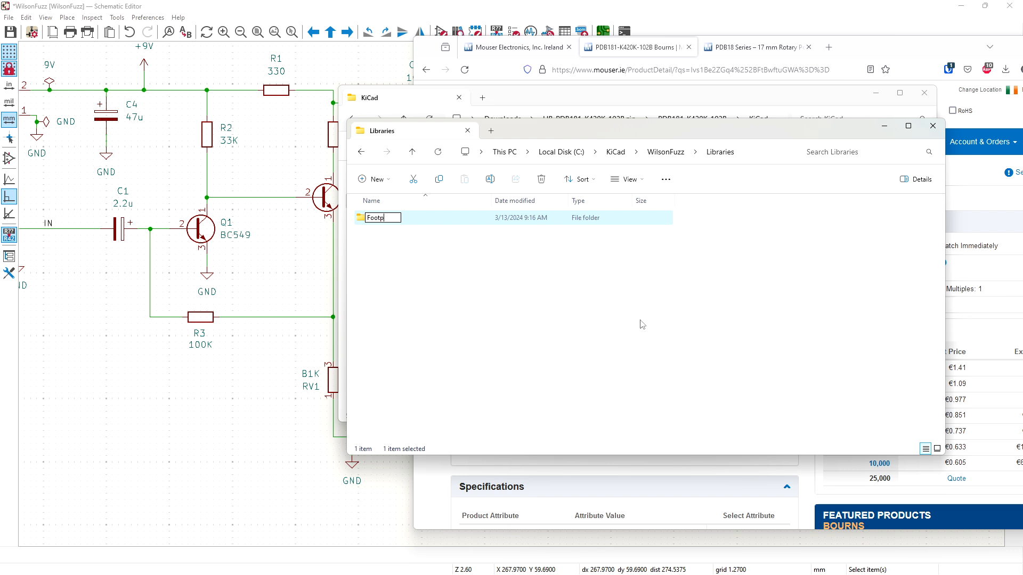
text(rints)
key(Return)
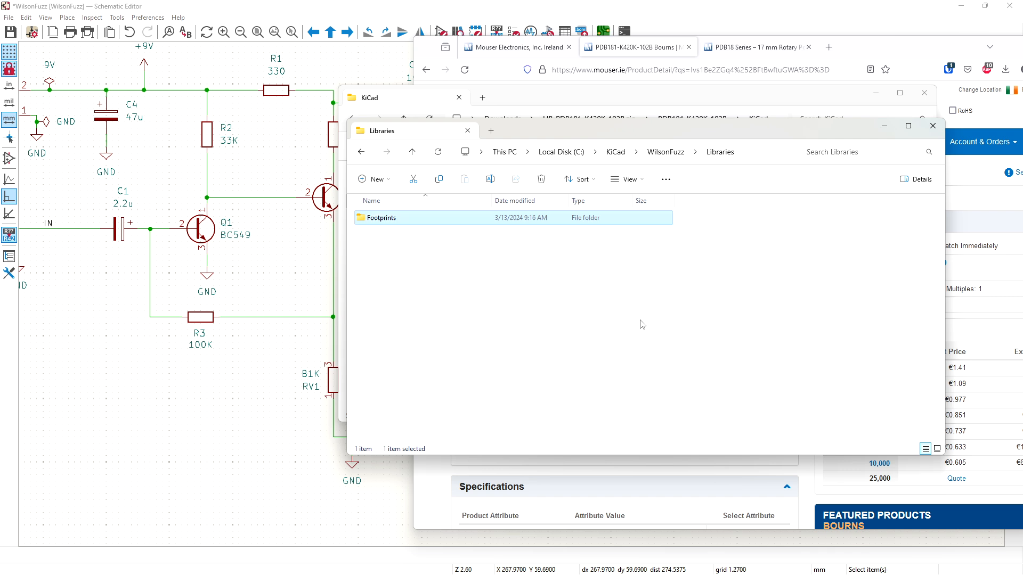
Step: Paste the Logos.pretty folder into the project's Footprints folder
double_click(548, 219)
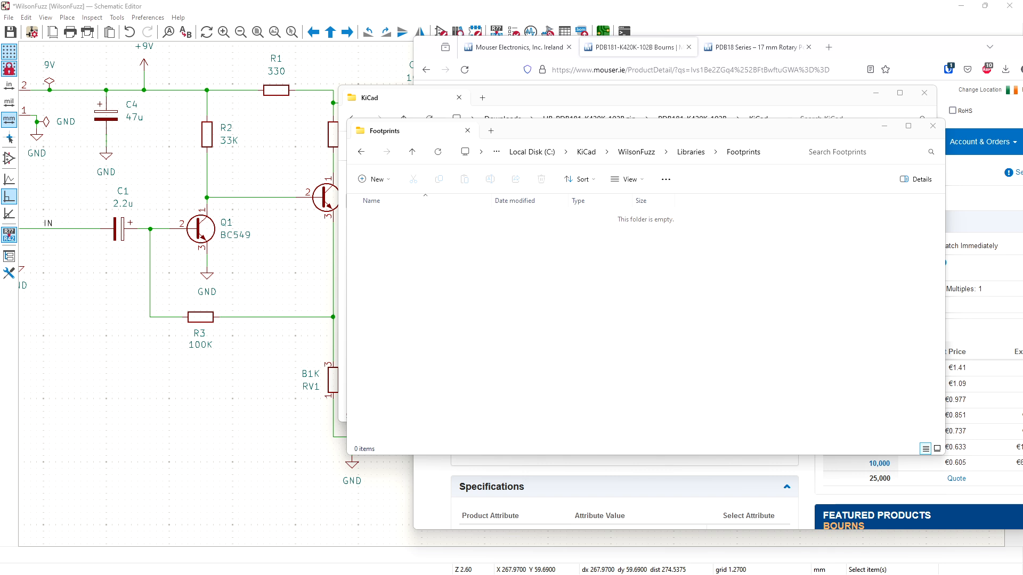
click(738, 269)
key(ctrl+v)
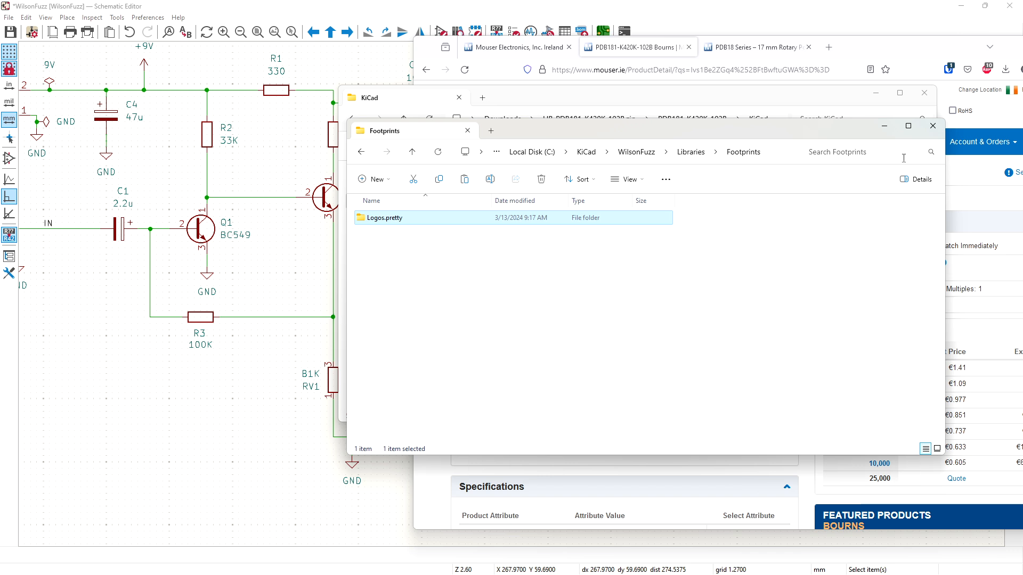
Step: Copy the footprint file PDB181K420K102B.kicad_mod from the downloaded archive into the project's Footprints folder
click(673, 99)
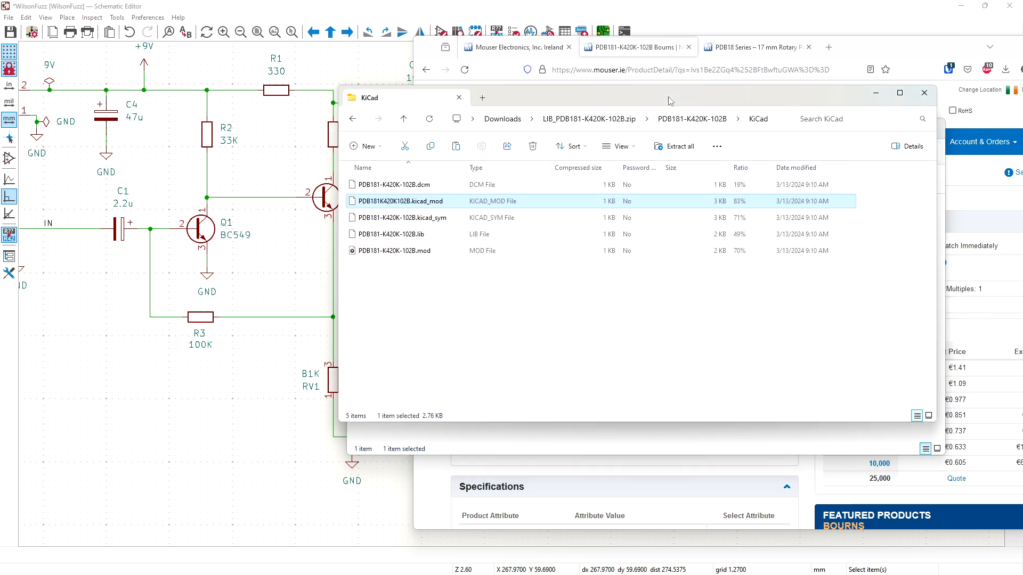
right_click(444, 206)
click(471, 238)
click(531, 452)
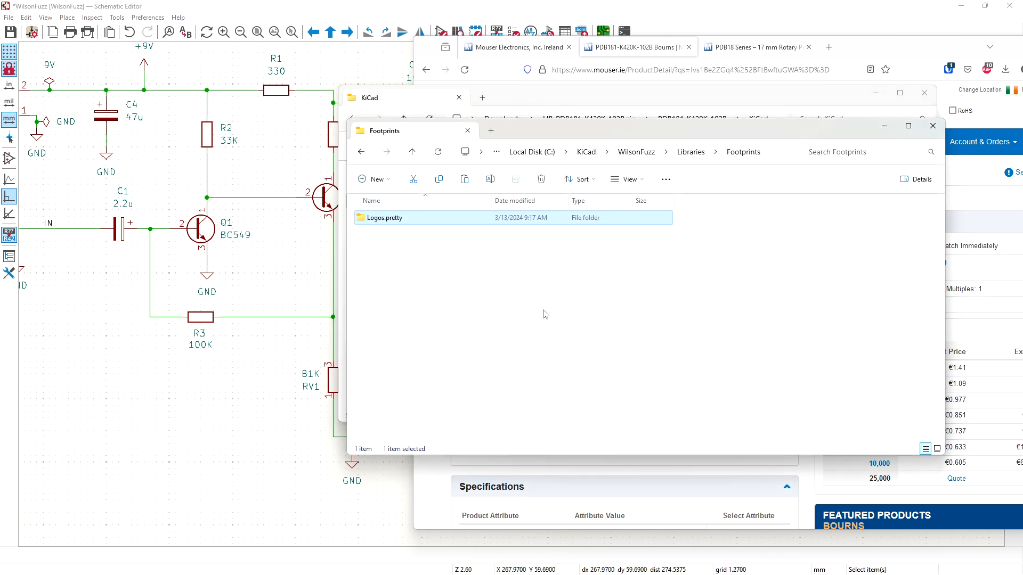
click(545, 314)
key(ctrl+v)
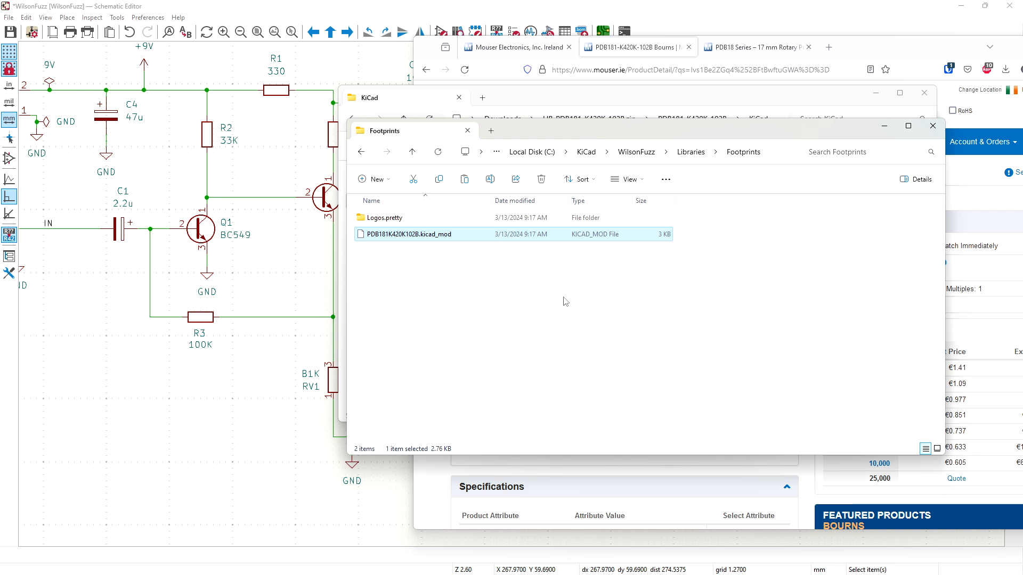
Step: Return to the WilsonFuzz project folder, then review the potentiometer's symbol, footprint and 3D model availability on its Mouser page
click(638, 155)
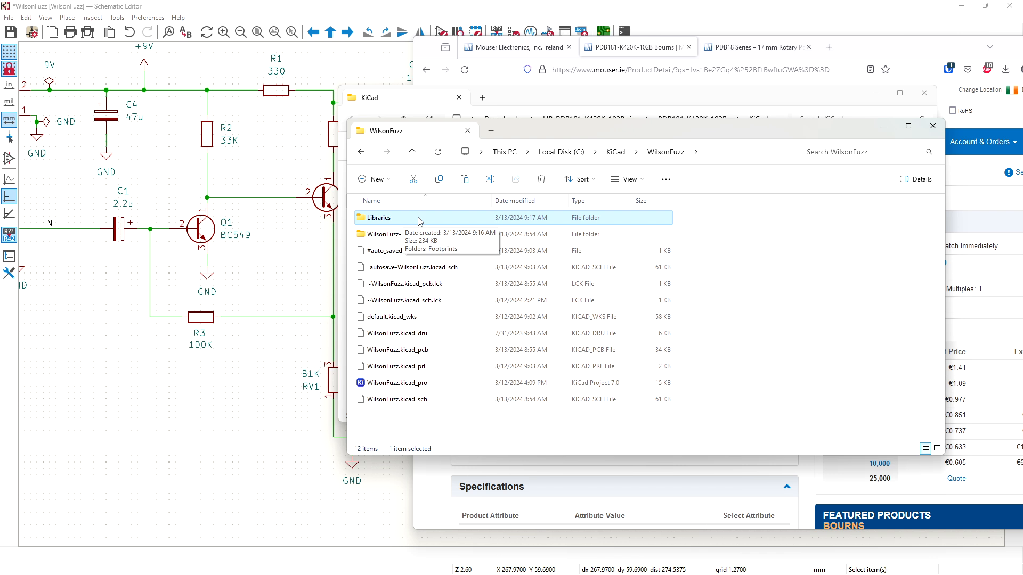
drag(584, 101, 1022, 101)
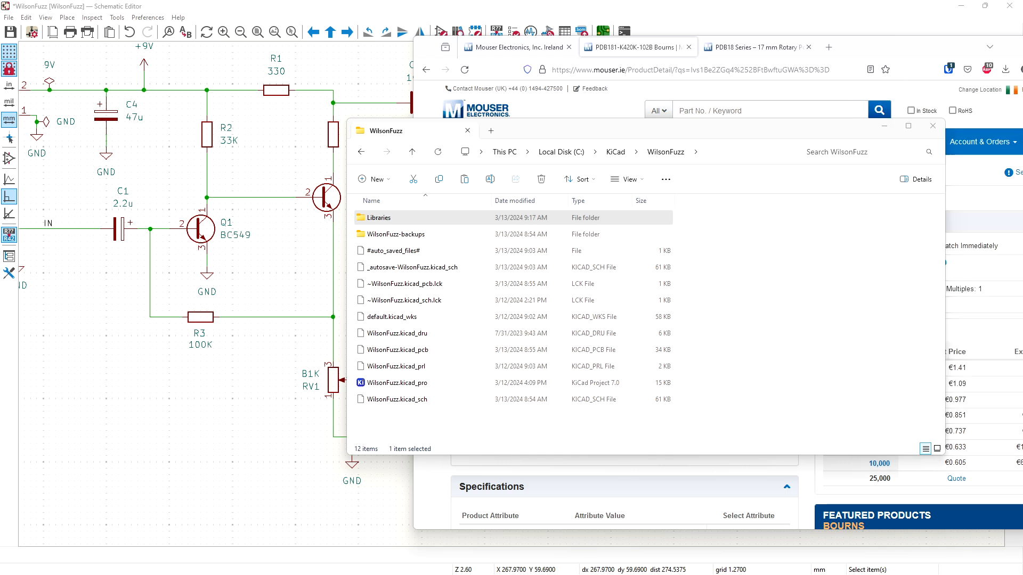
click(858, 46)
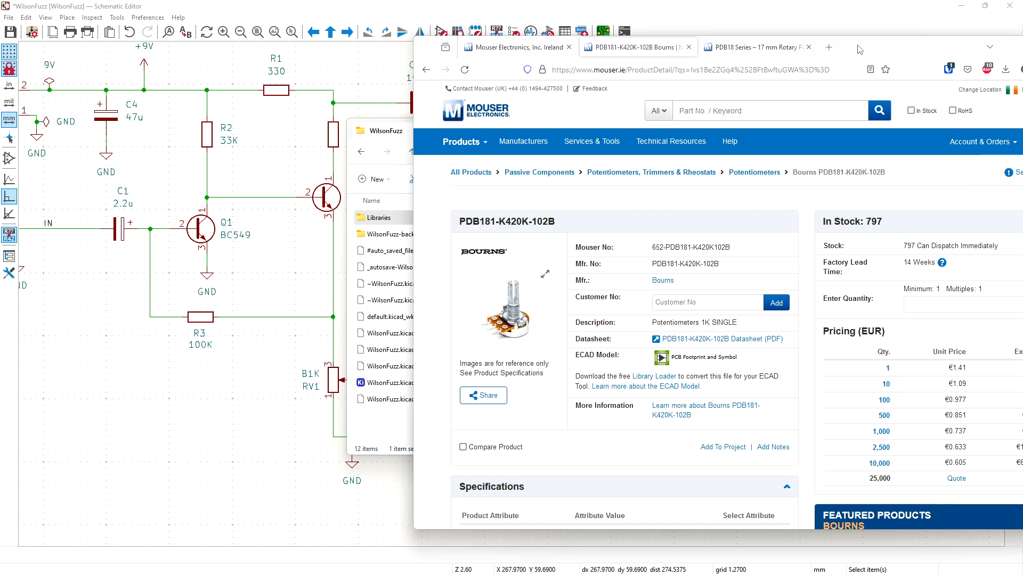
click(670, 362)
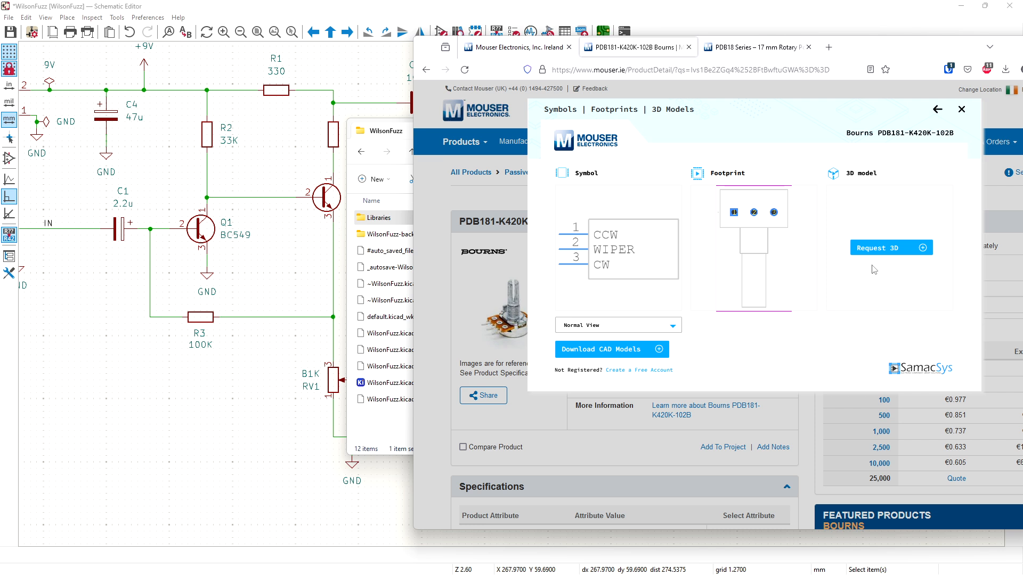
click(961, 110)
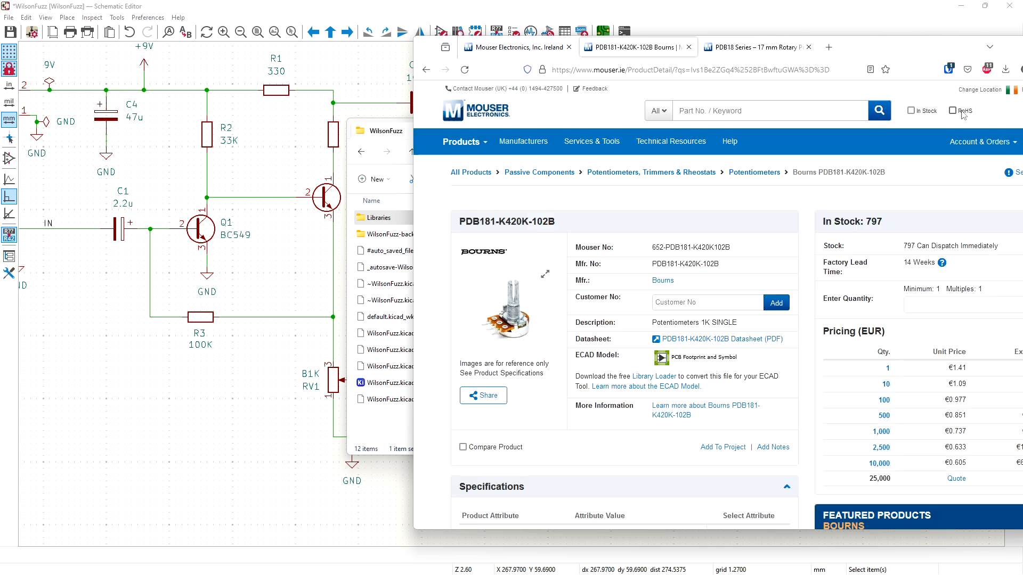
Step: Switch to the KiCad project manager and open the project-specific list of footprint libraries
click(877, 12)
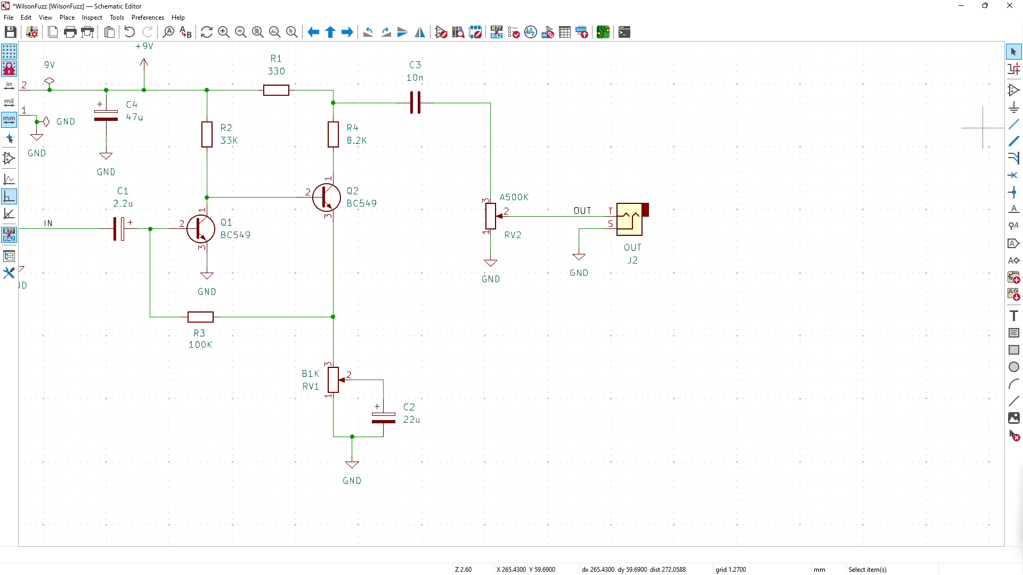
key(alt+Tab)
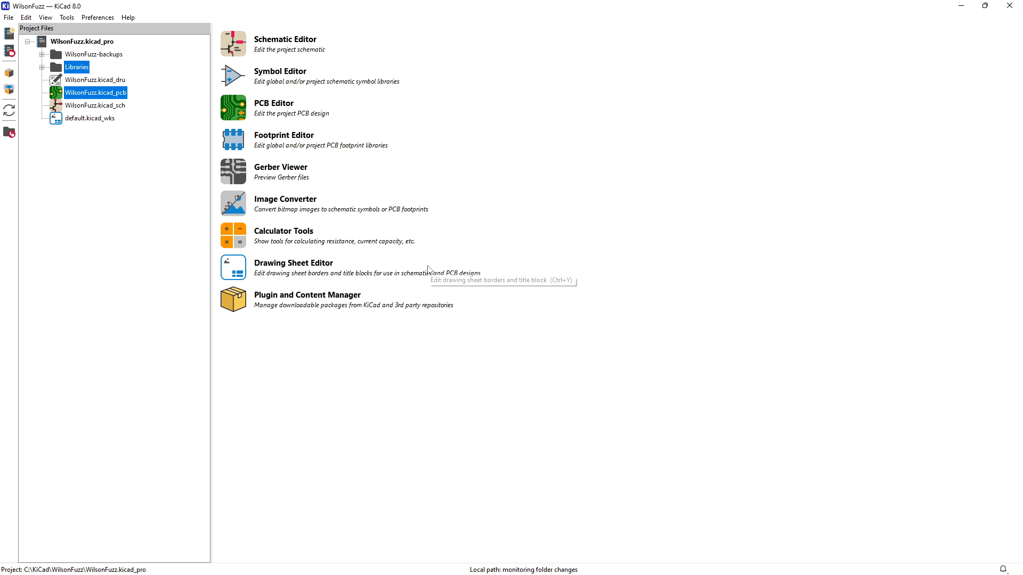
click(99, 18)
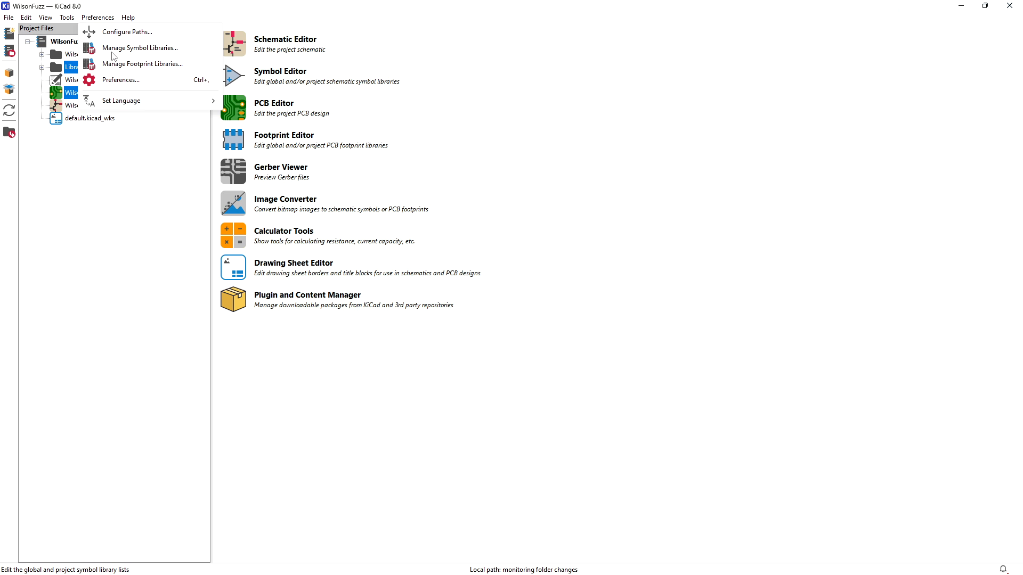
click(115, 64)
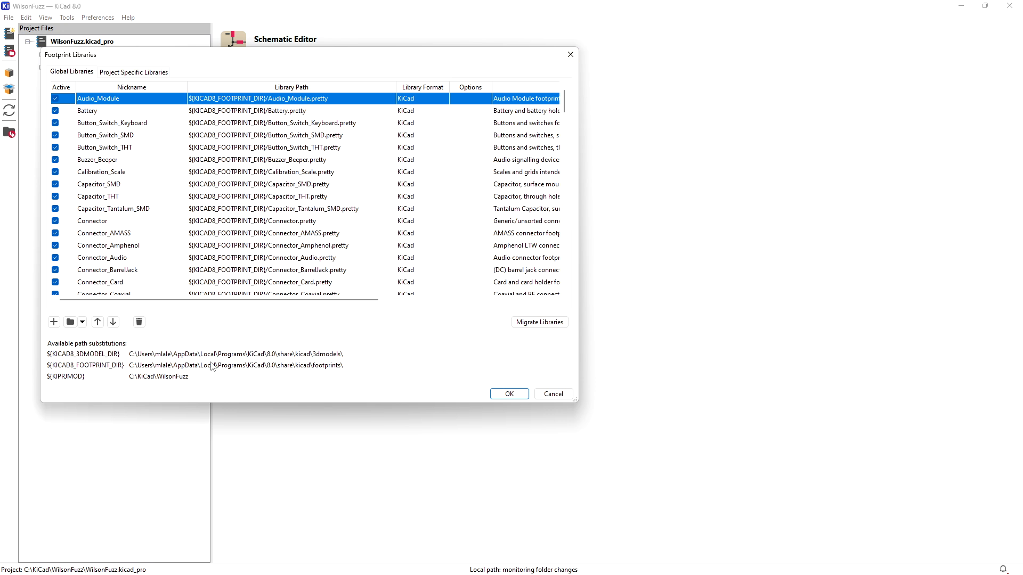
click(136, 72)
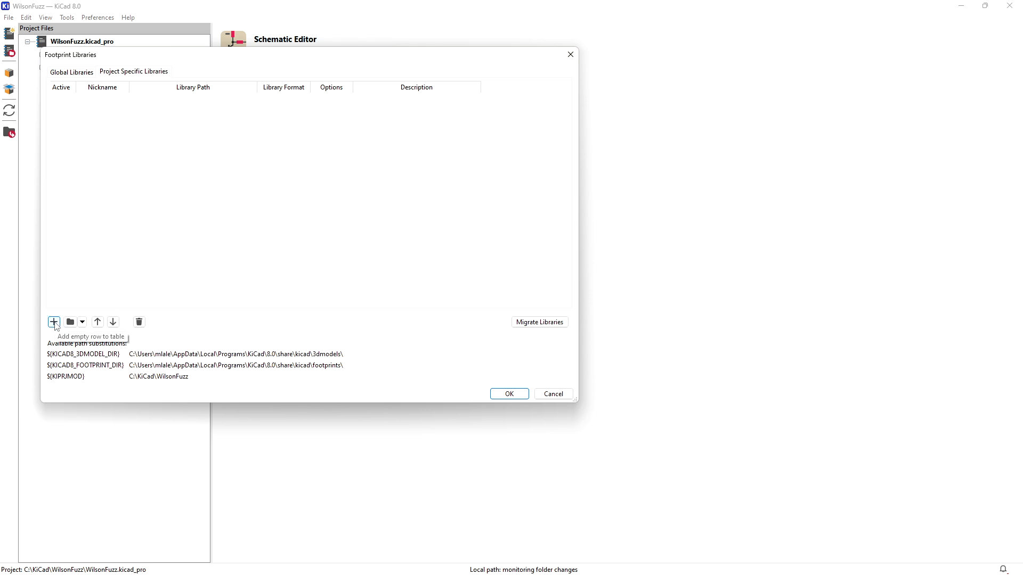
Step: Add the WilsonFuzz project's Libraries\Footprints folder as a project-specific footprint library
click(70, 322)
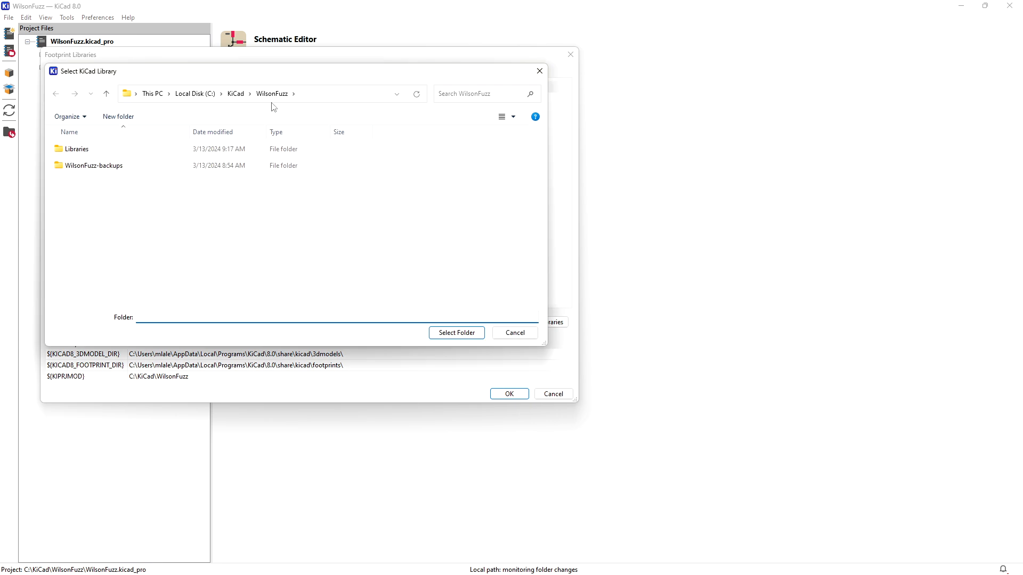
double_click(80, 151)
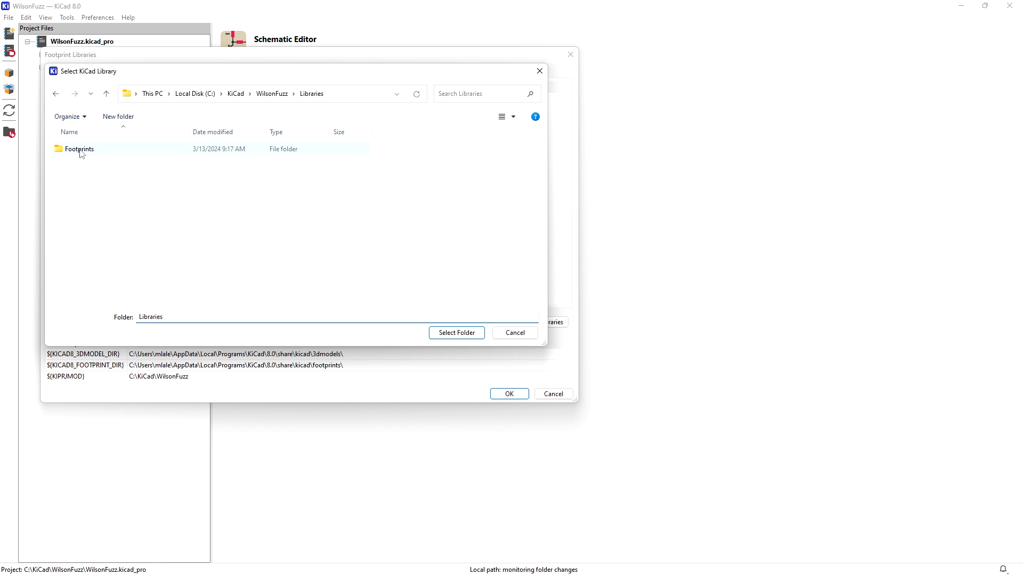
click(80, 151)
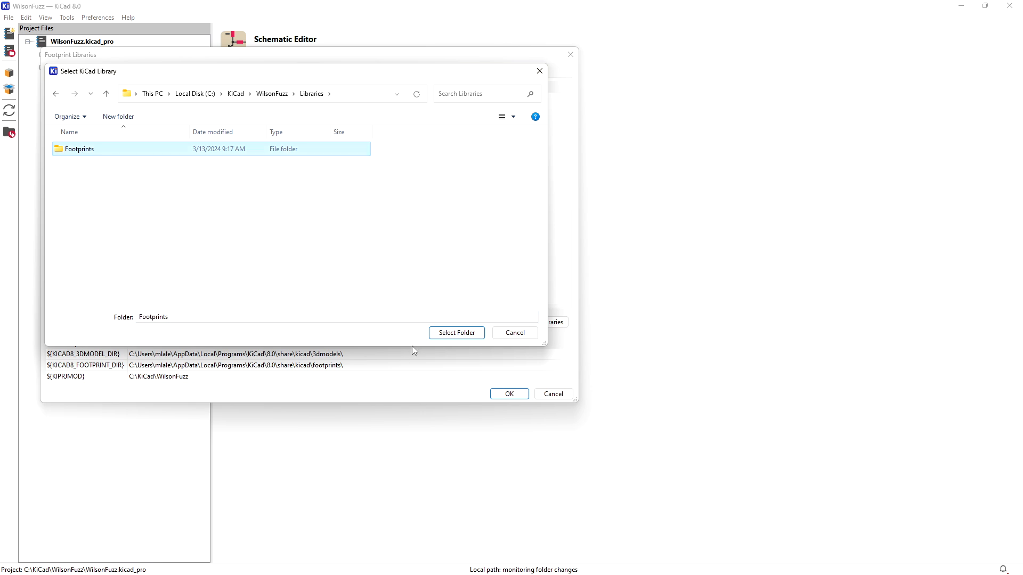
double_click(95, 151)
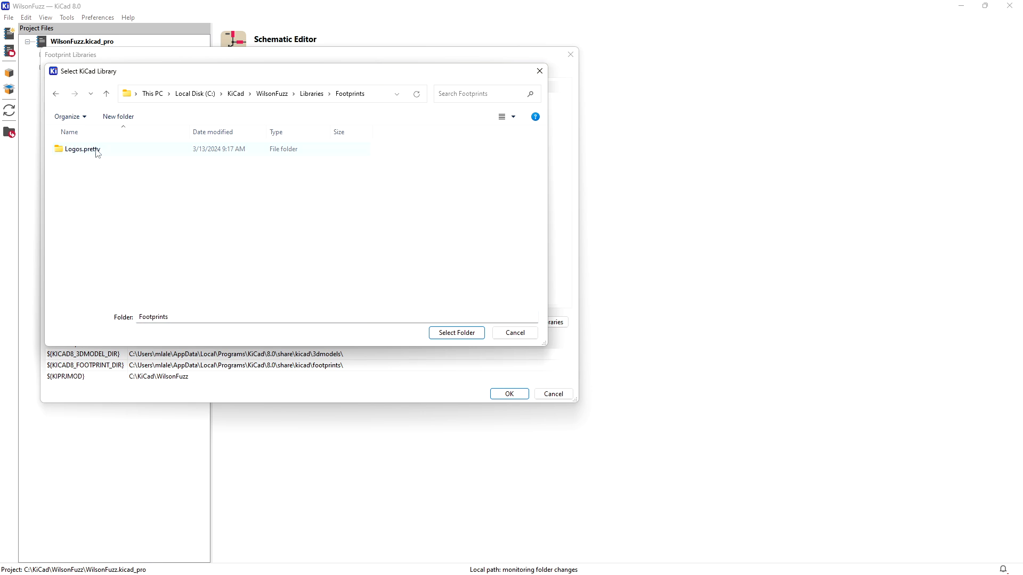
click(440, 336)
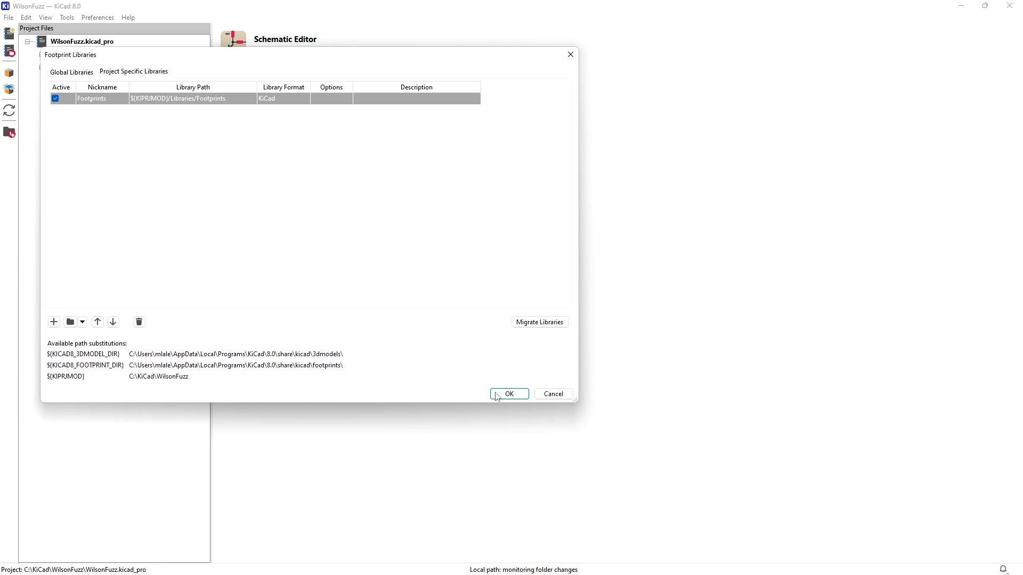
Step: Add the Logos.pretty folder inside Libraries\Footprints as a second project-specific footprint library
click(54, 322)
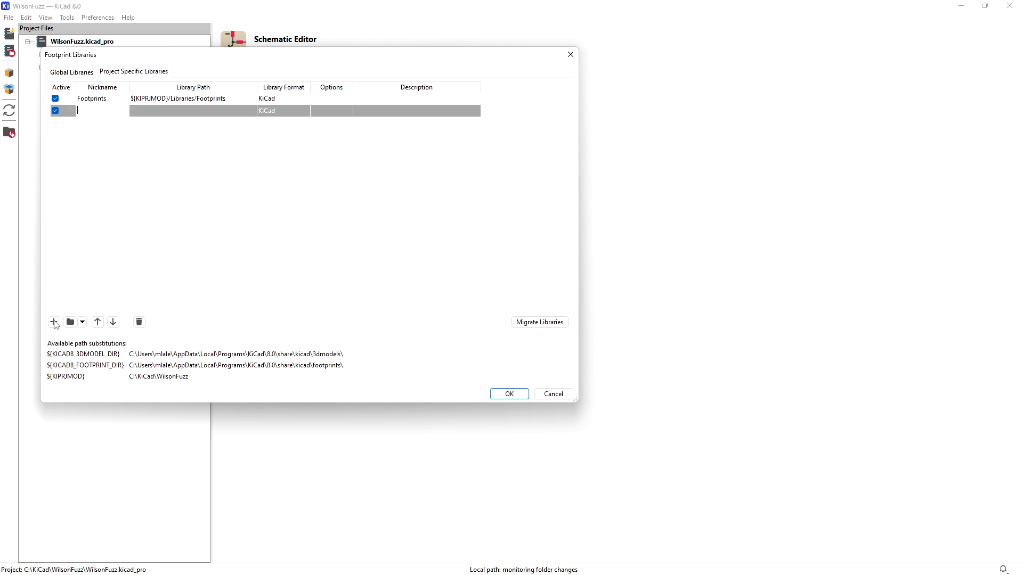
click(69, 322)
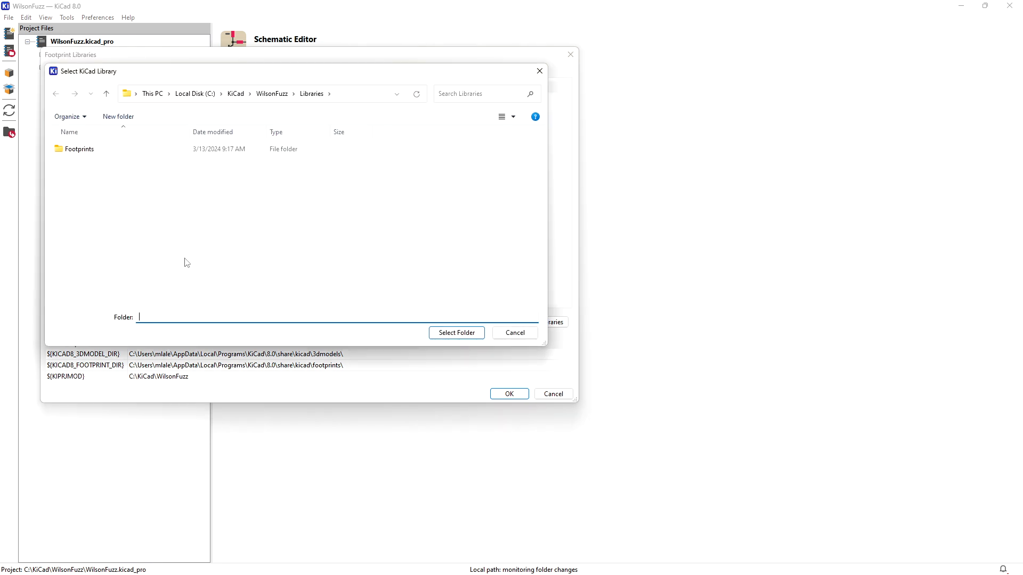
double_click(130, 154)
click(103, 154)
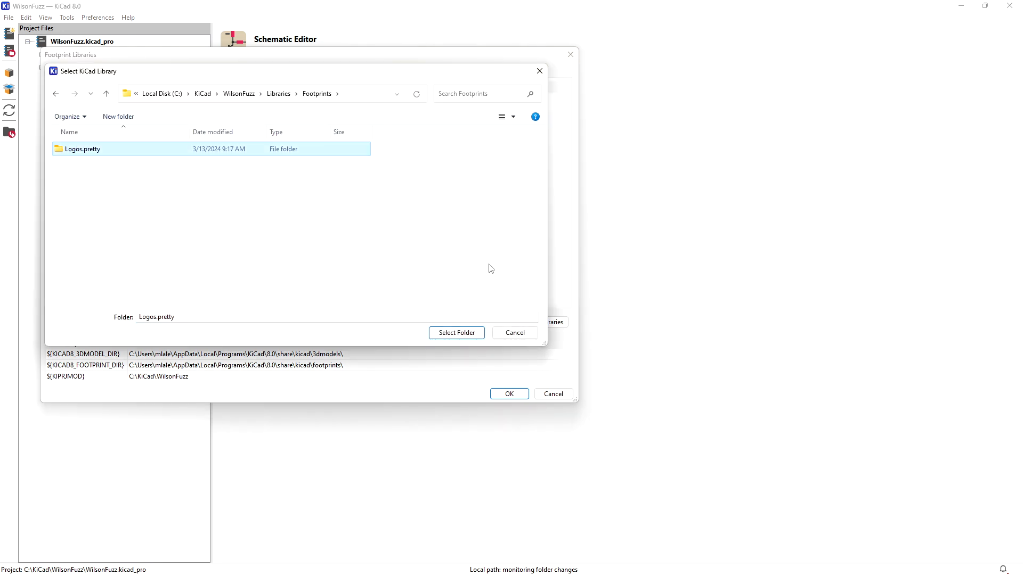
click(457, 333)
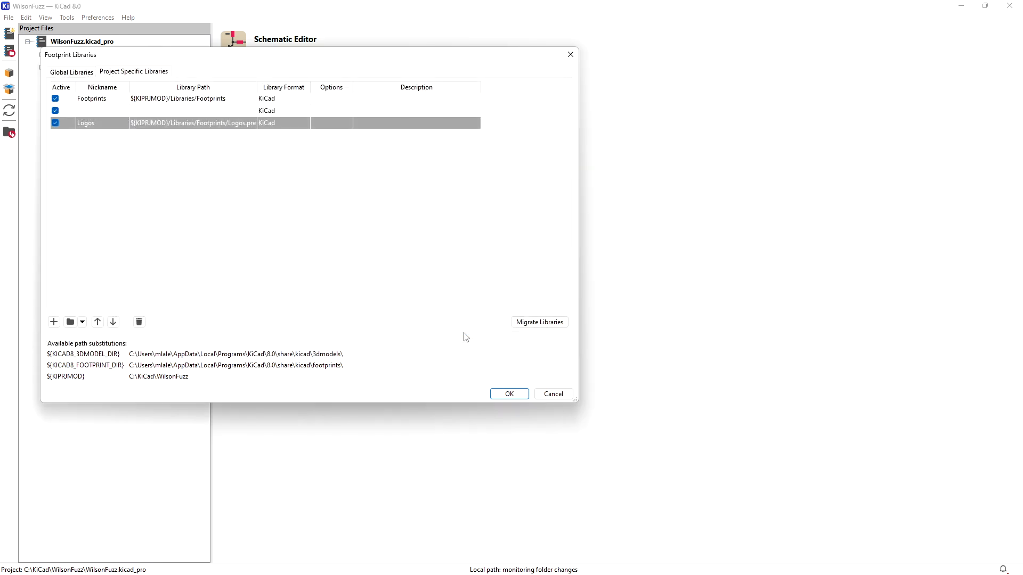
Step: Delete the empty row from the project-specific footprint library table and accept the table
click(510, 397)
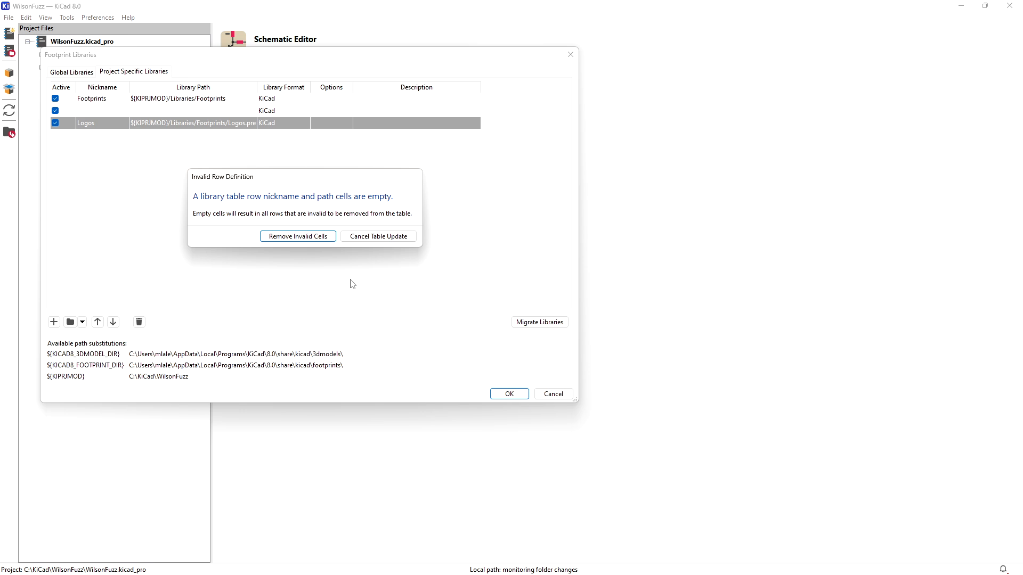
click(362, 239)
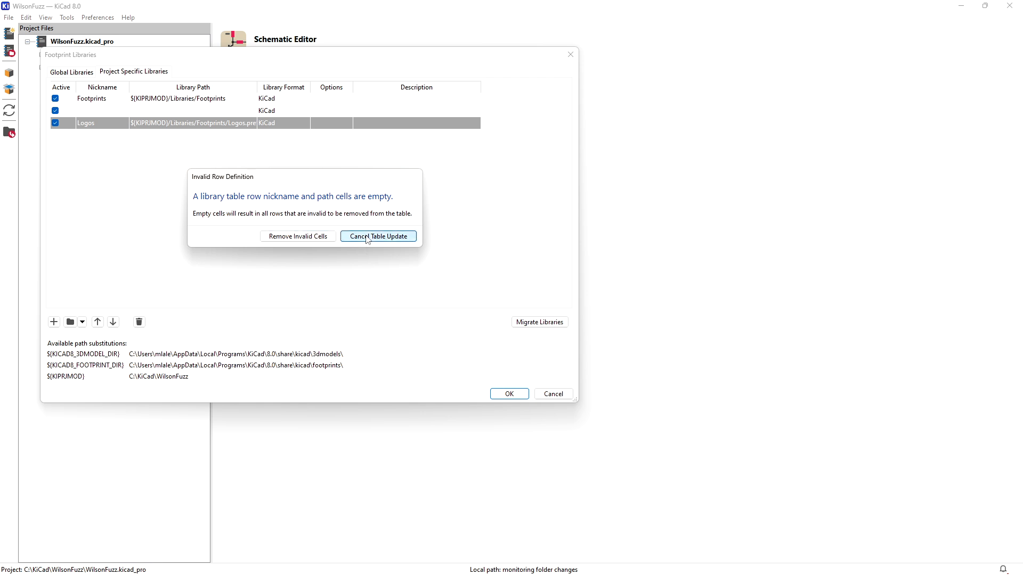
click(89, 111)
click(58, 110)
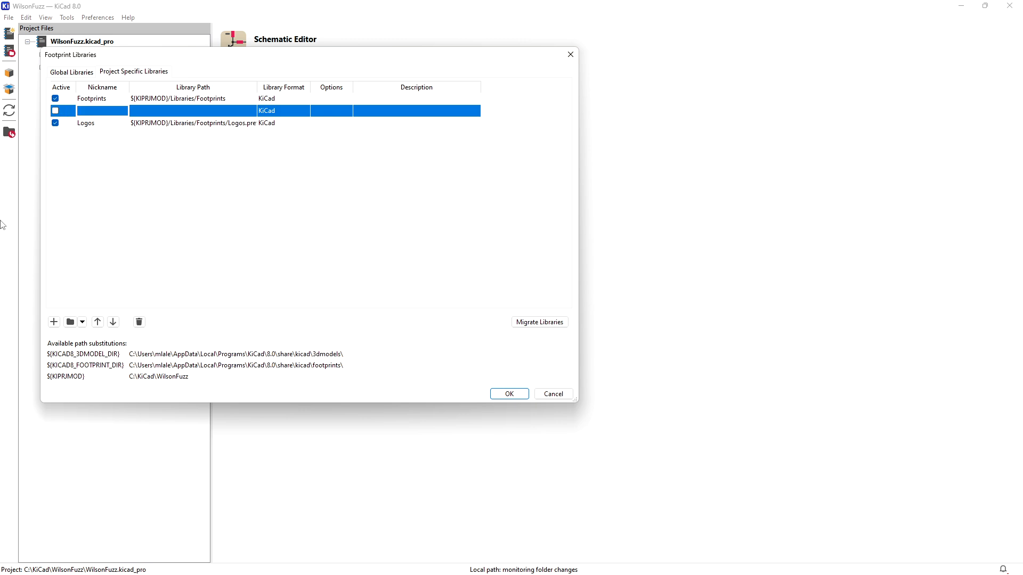
click(139, 322)
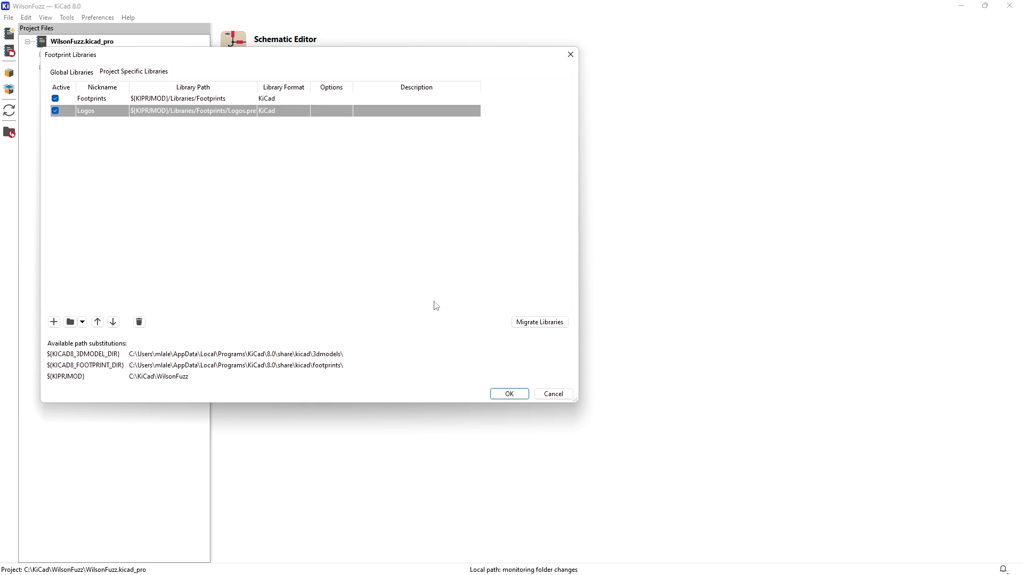
click(507, 394)
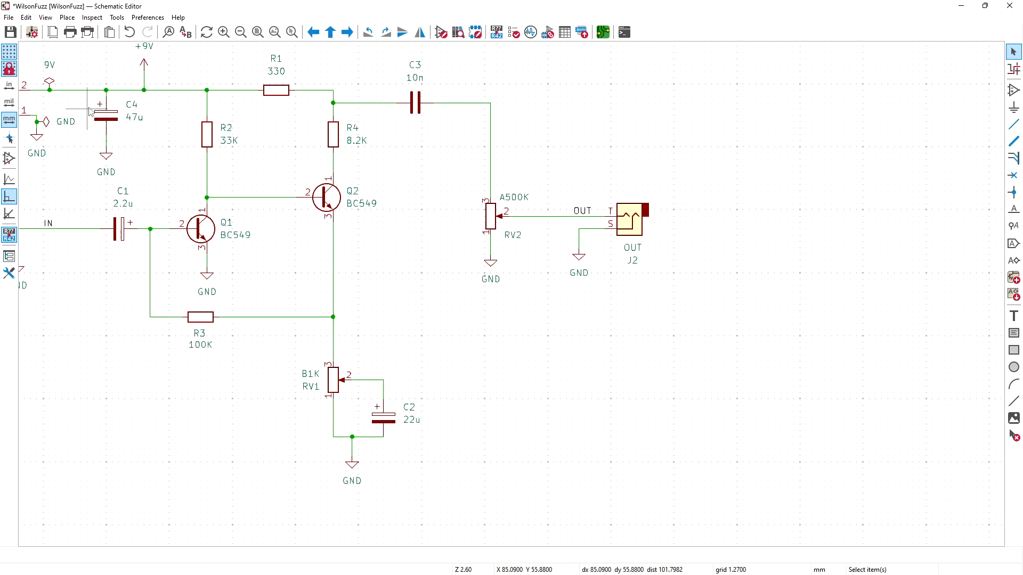
Step: Open the footprint chooser for the A500K potentiometer RV2 from its symbol properties
click(495, 220)
drag(495, 219, 488, 220)
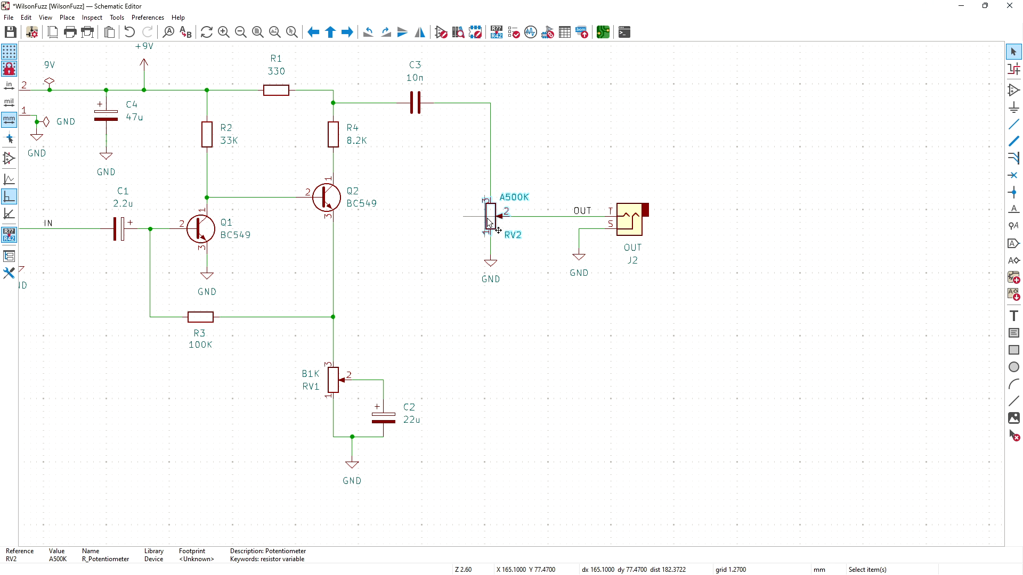
double_click(489, 222)
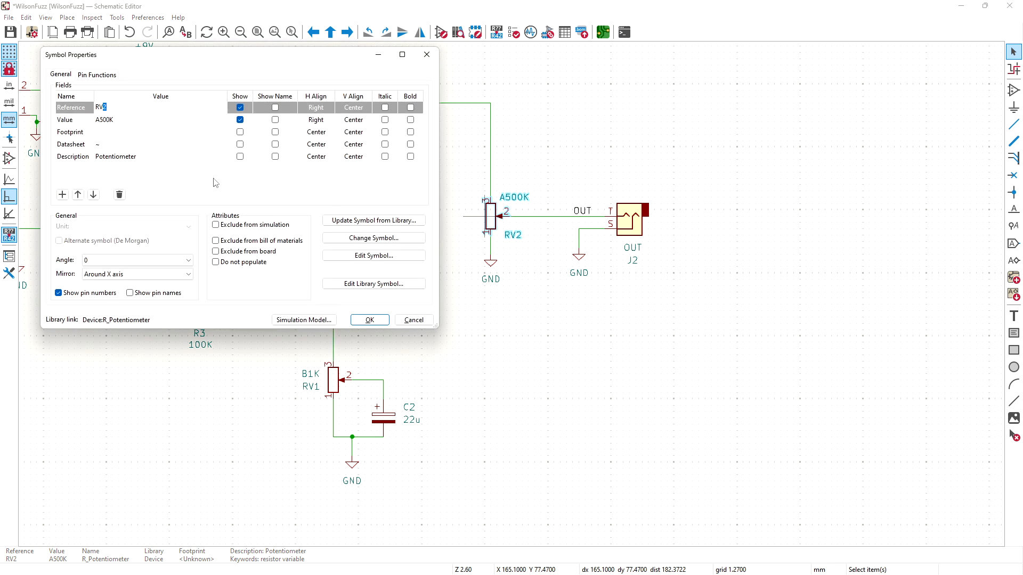
click(196, 132)
click(223, 133)
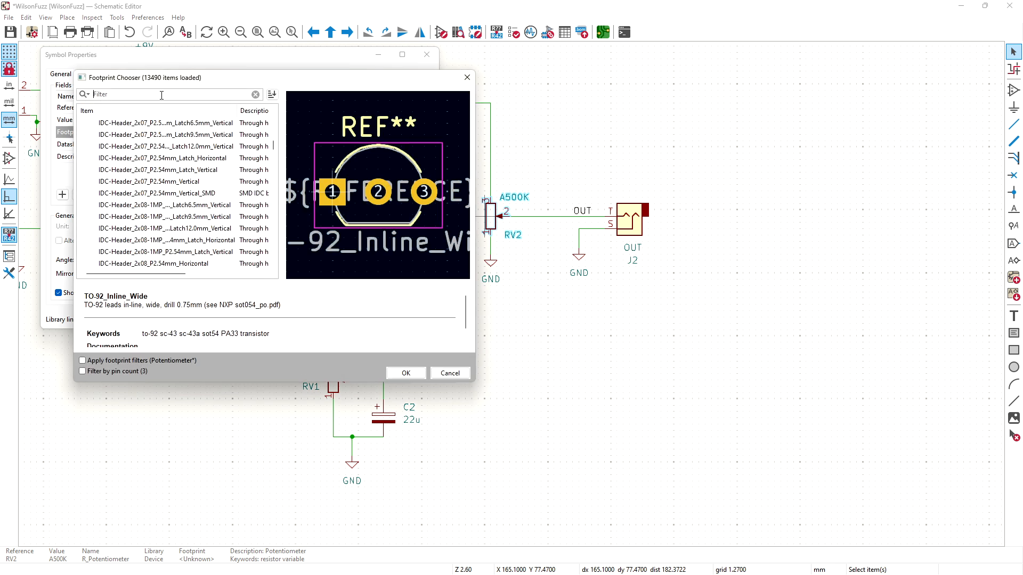
Step: Look for the project's Footprints library in the chooser by browsing the list and filtering for "footp", and clear the filter
drag(271, 145, 266, 116)
click(82, 252)
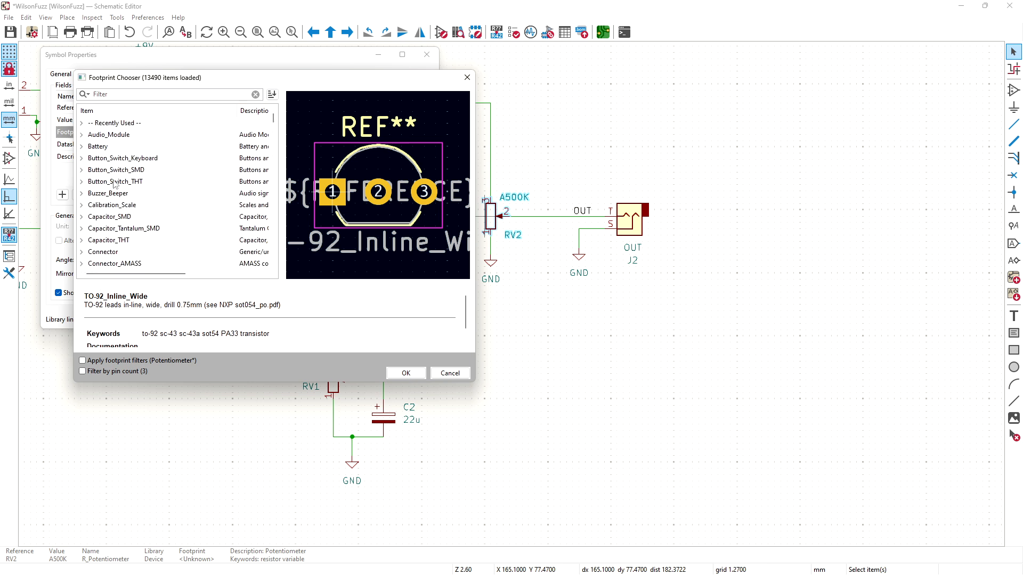
drag(273, 119, 272, 121)
click(81, 218)
click(82, 229)
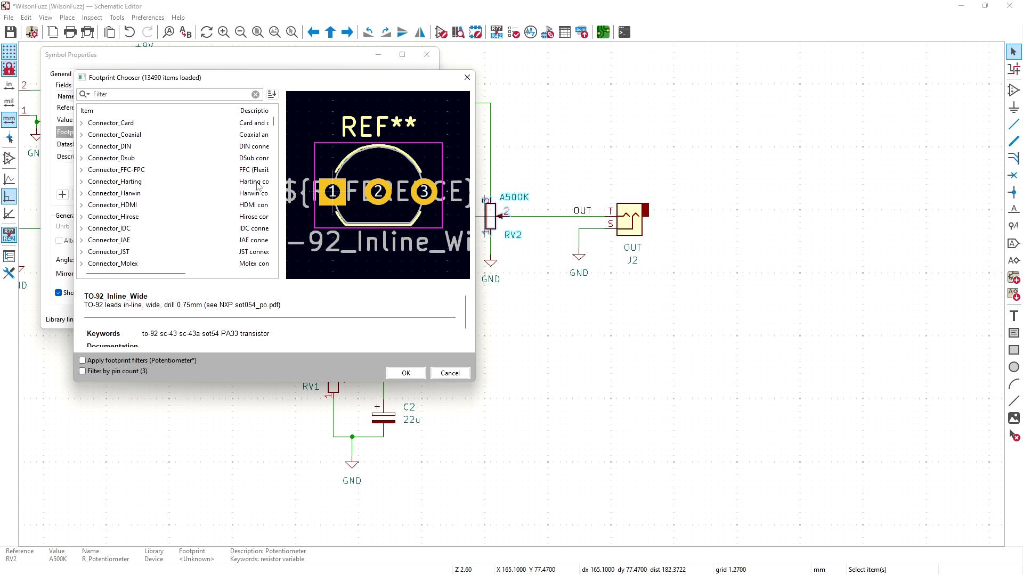
drag(273, 127, 274, 88)
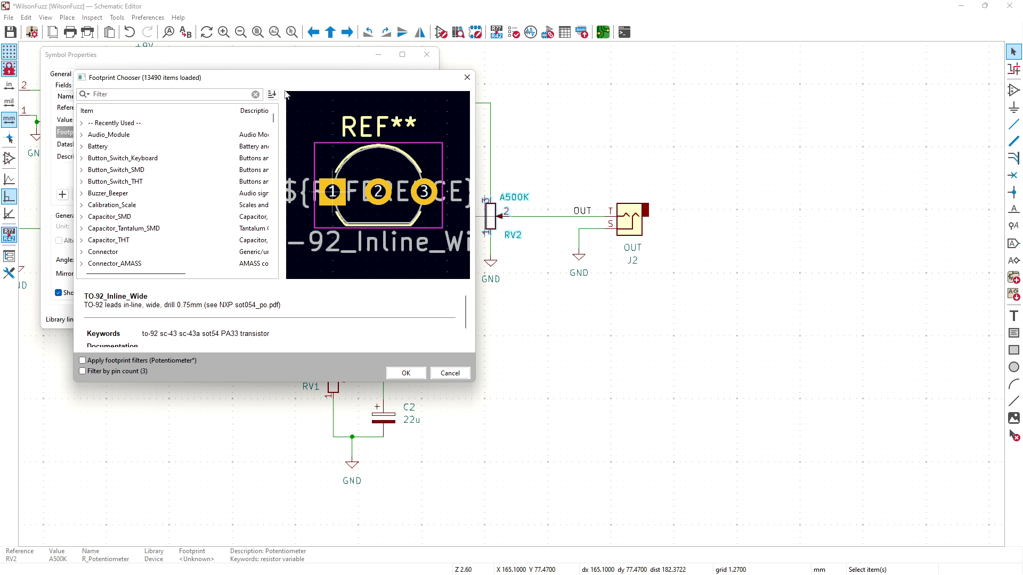
text(footp)
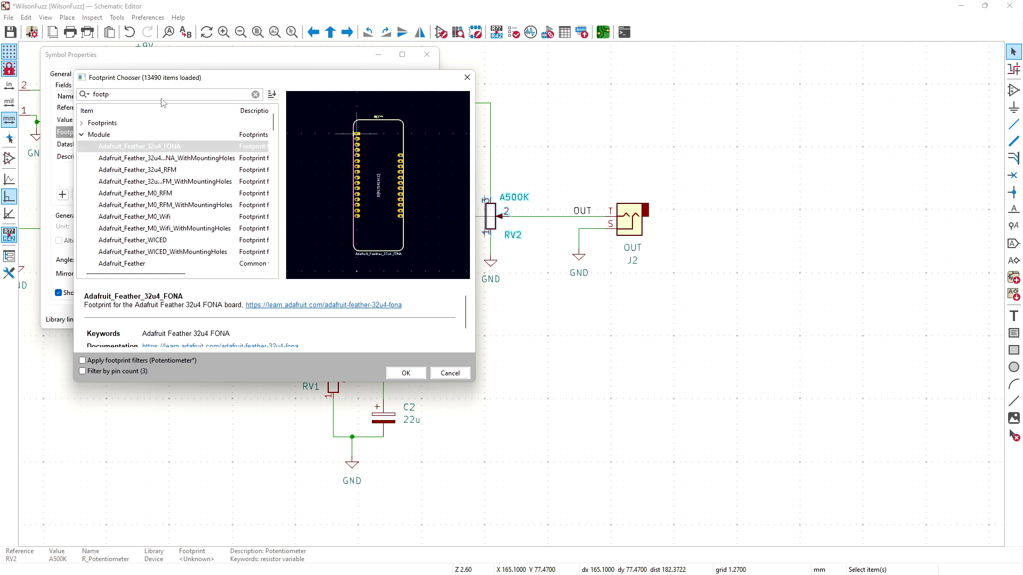
click(97, 123)
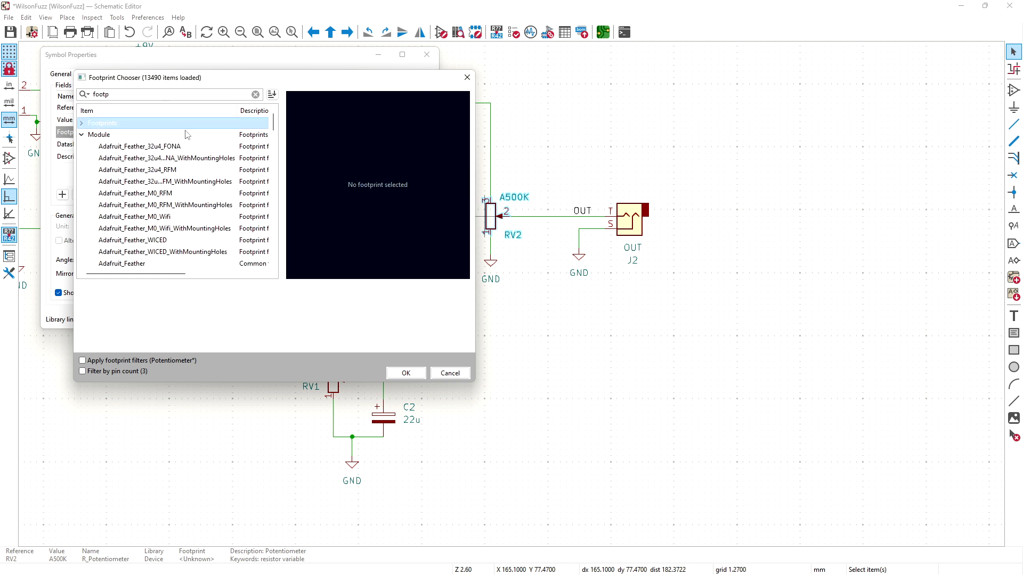
click(256, 95)
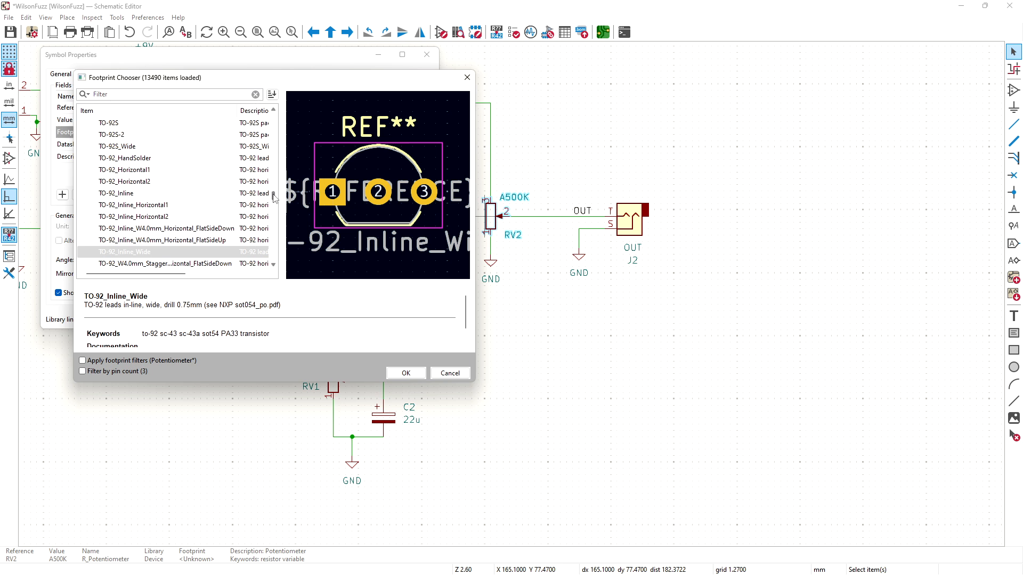
Step: Assign PDB181K420K102B from the Footprints library to RV2, copy the footprint name and accept the symbol properties
click(273, 229)
drag(272, 204, 268, 150)
click(101, 148)
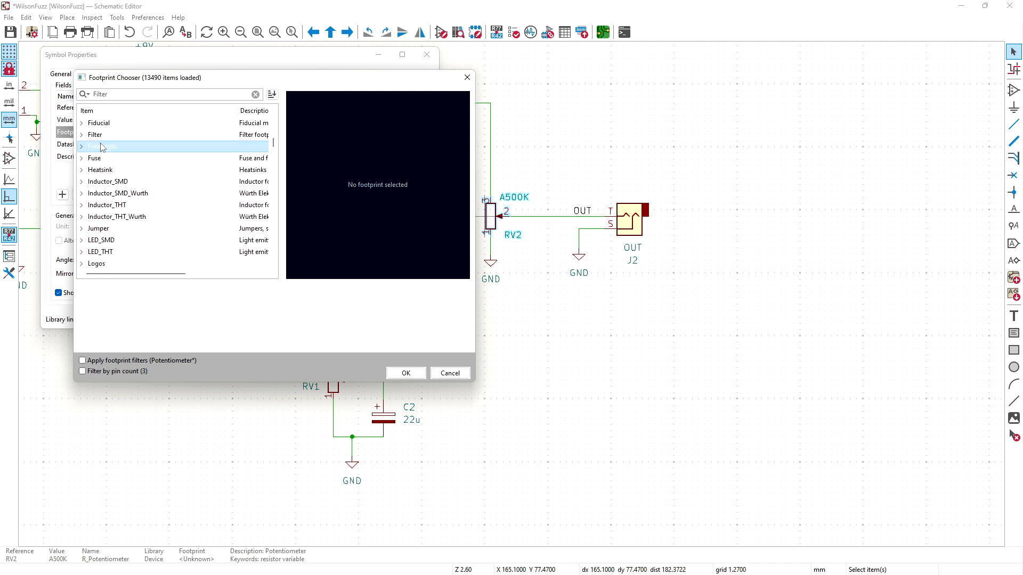
click(81, 146)
click(113, 159)
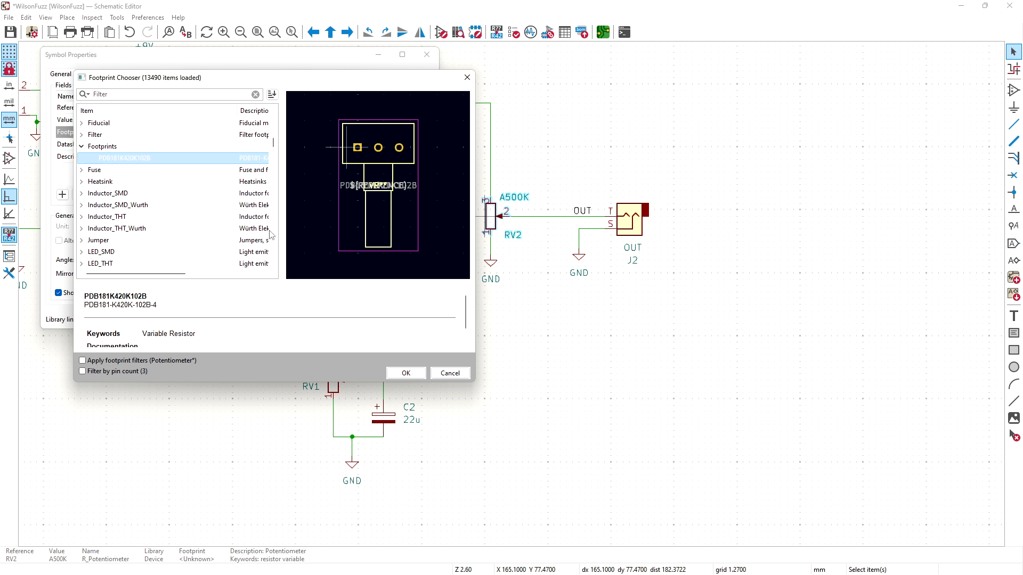
click(406, 373)
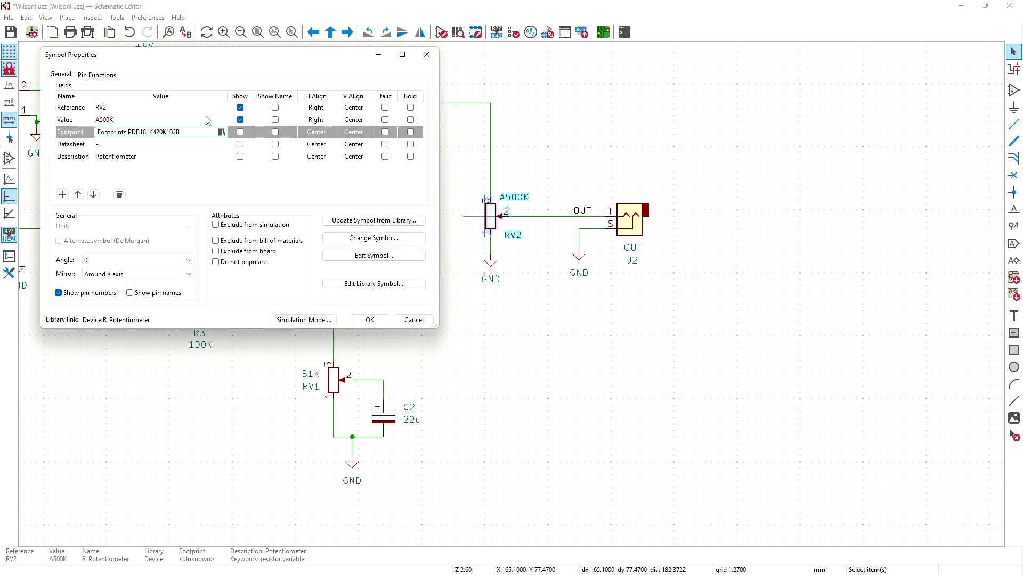
double_click(181, 132)
key(ctrl+c)
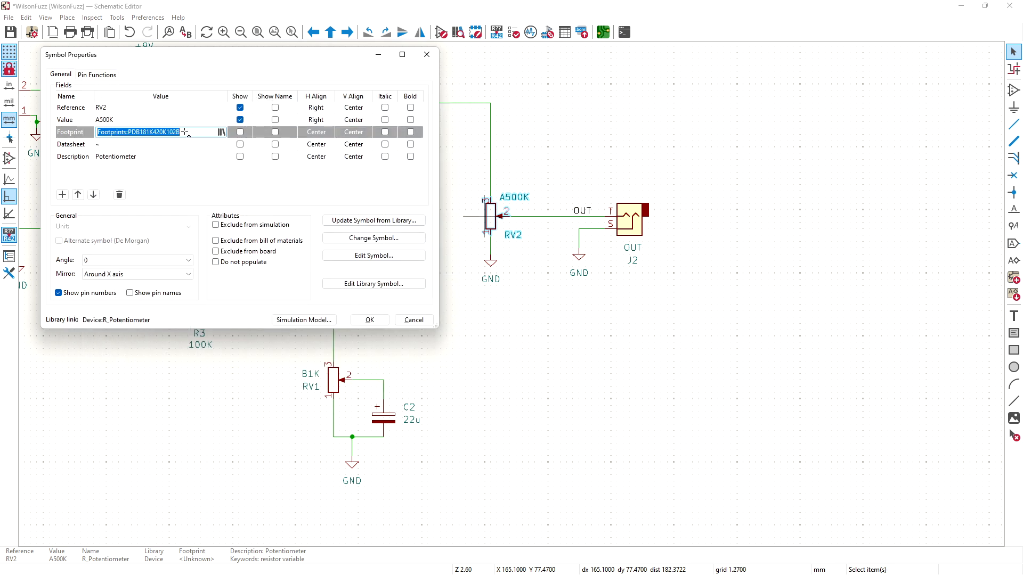
click(369, 320)
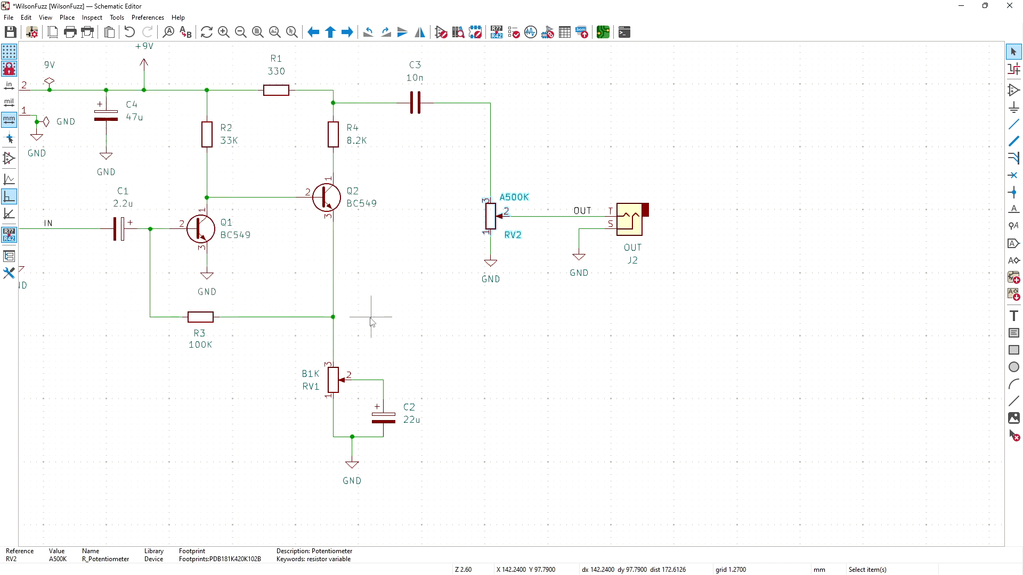
Step: Set the footprint of the B1K potentiometer RV1 to Footprints:PDB181K420K102B and save the schematic
click(334, 383)
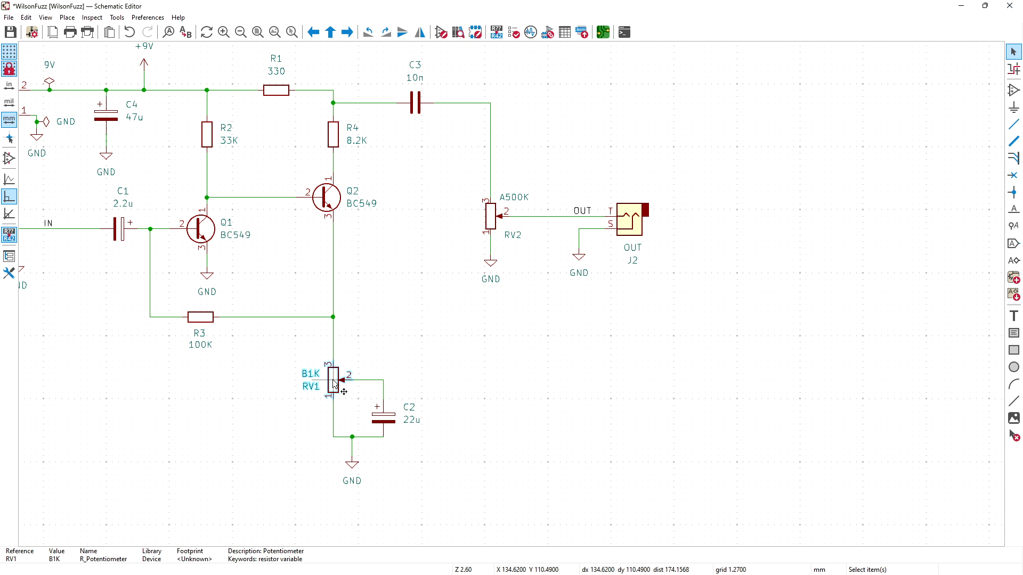
double_click(334, 383)
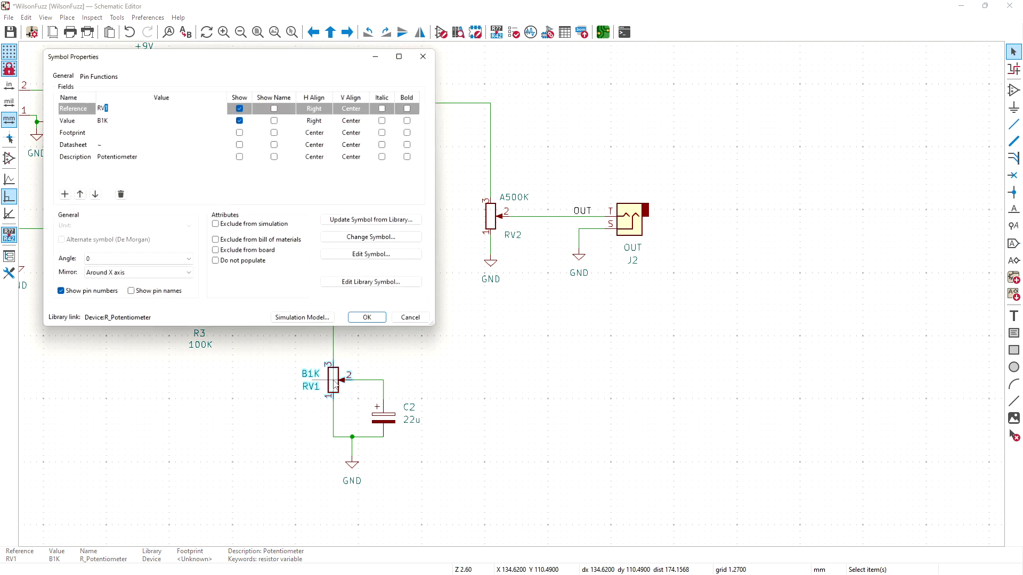
click(148, 132)
key(ctrl+v)
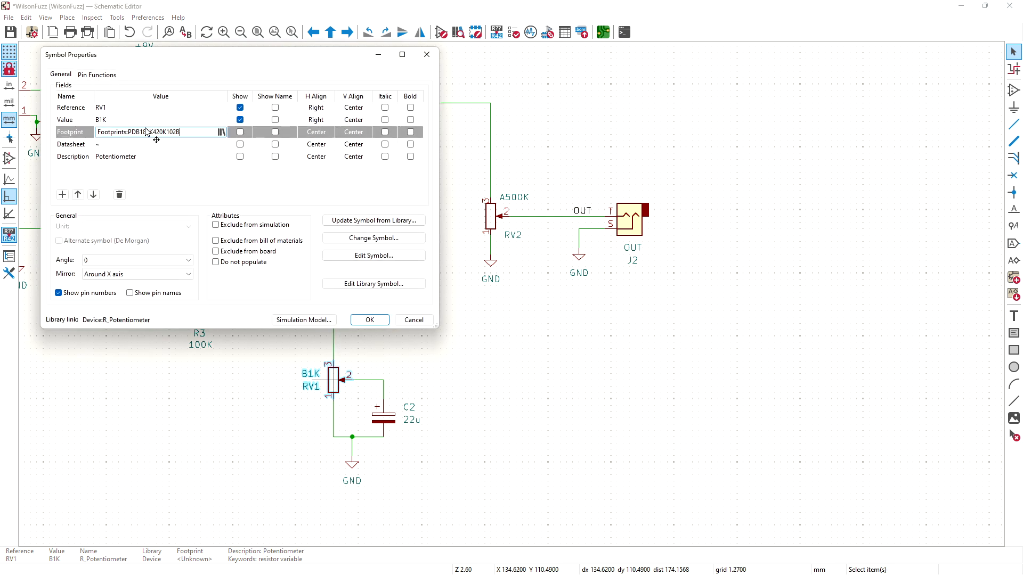
click(372, 319)
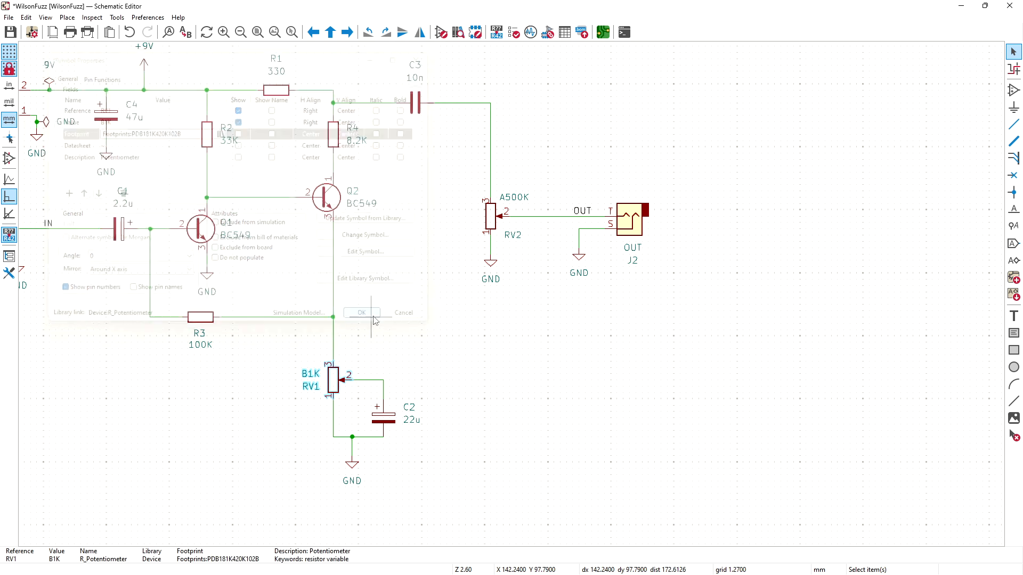
click(433, 318)
key(ctrl+s)
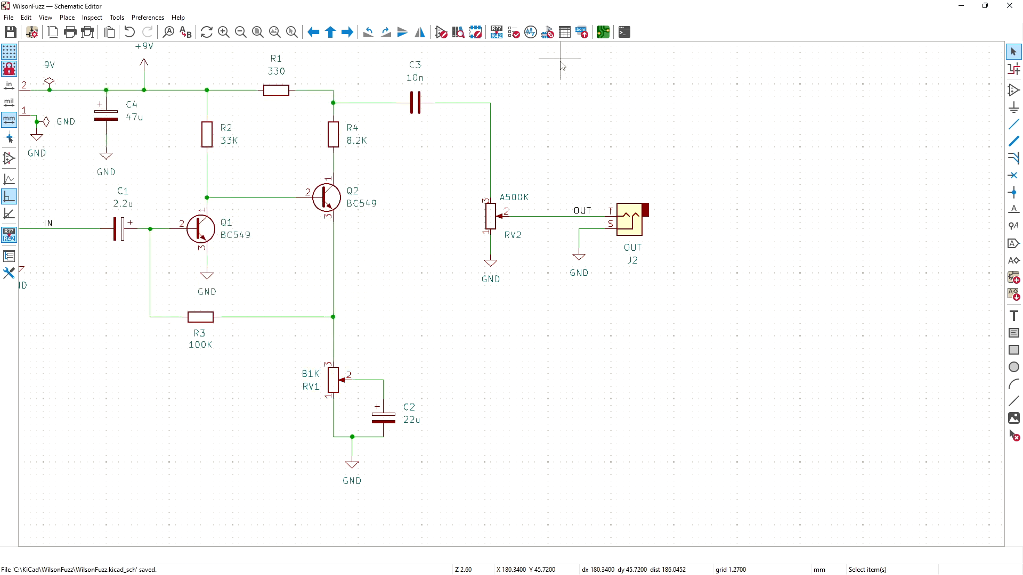
Step: Update the PCB from the schematic and place potentiometers RV1 and RV2 beside the existing resistors and transistors
click(603, 32)
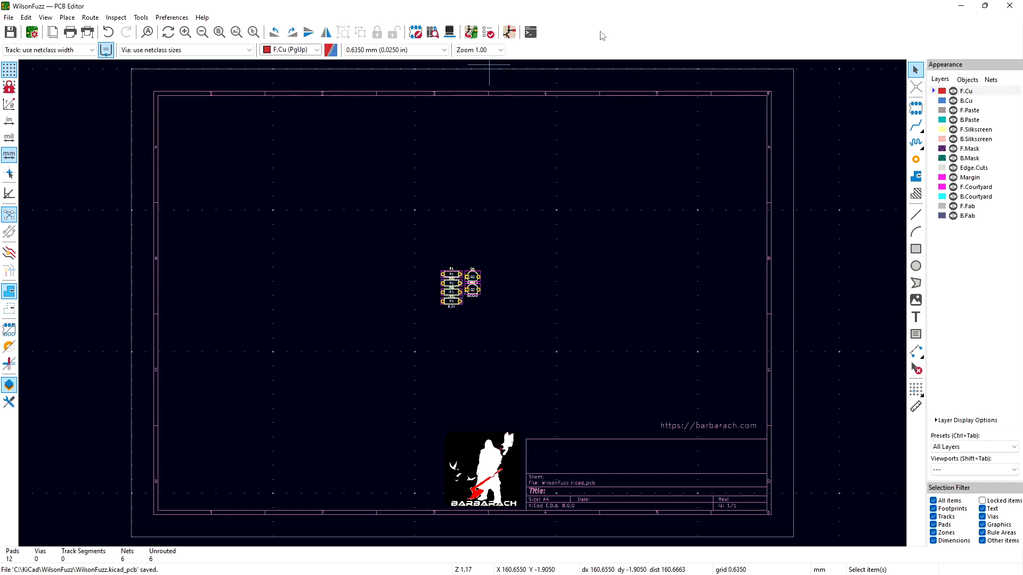
click(470, 32)
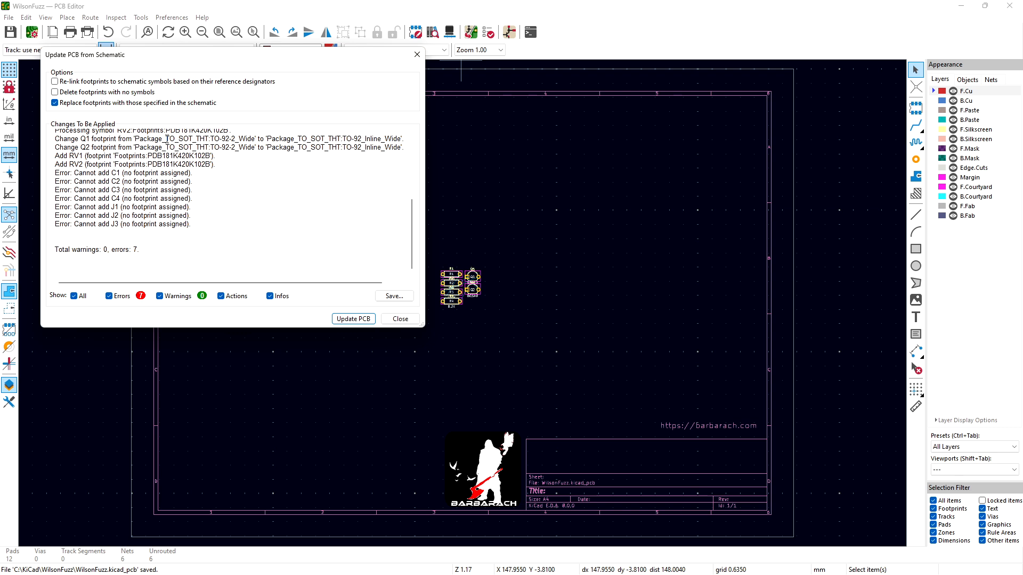
click(347, 318)
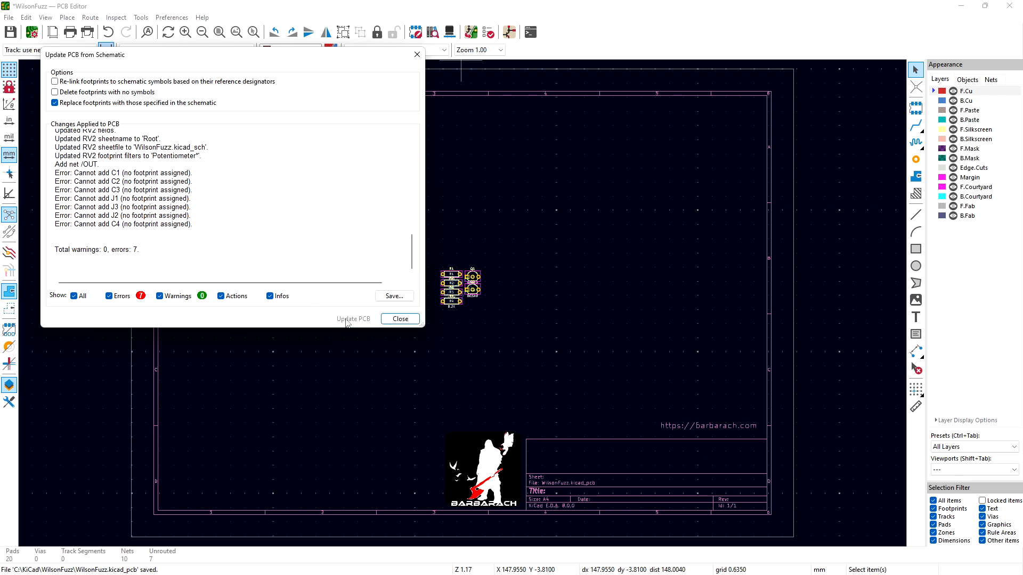
click(397, 321)
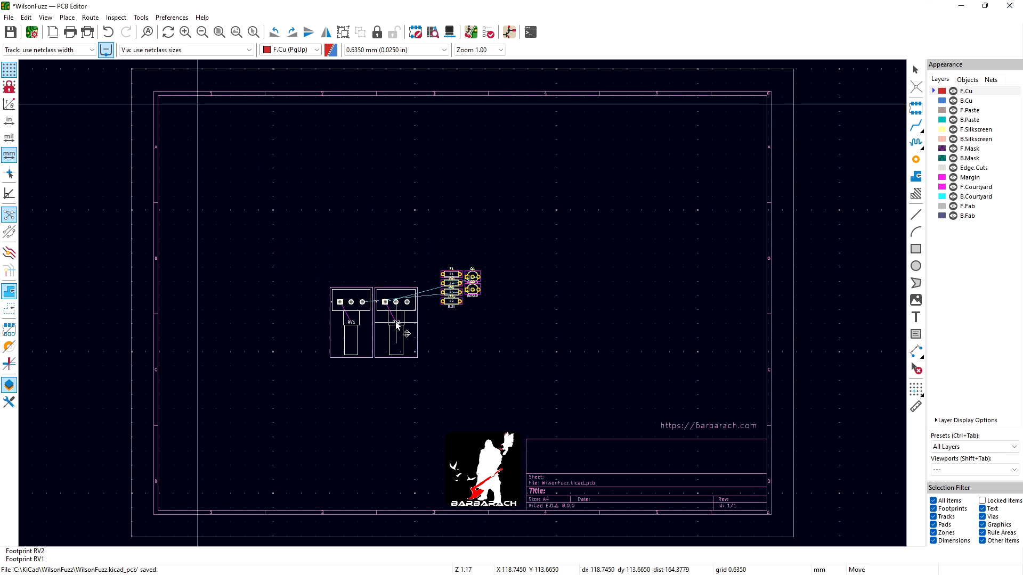
click(396, 323)
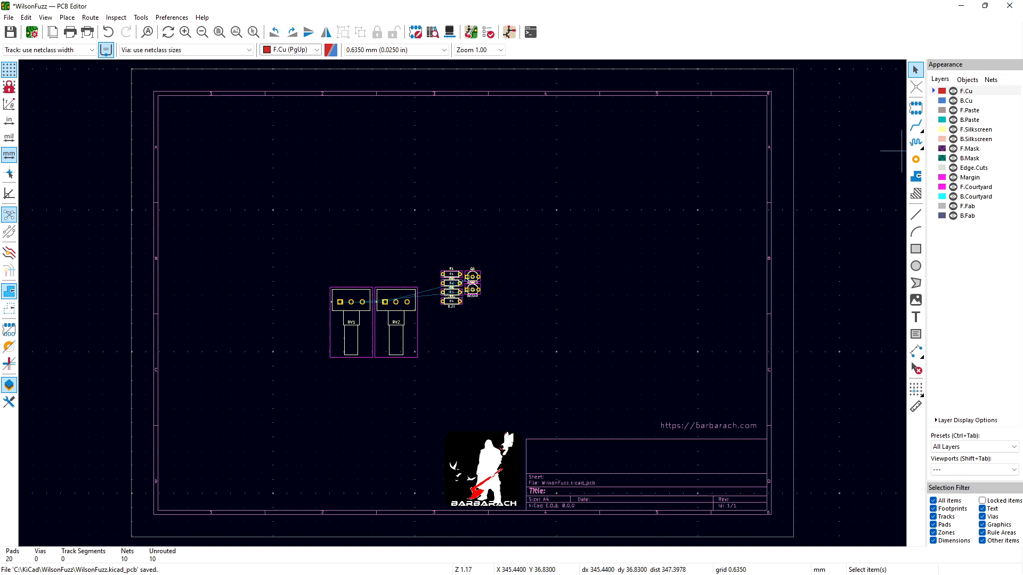
Step: Switch to the browser and return to the 2024Jan_WilsonFuzz_Simple bill of materials on Mouser
key(alt+Tab)
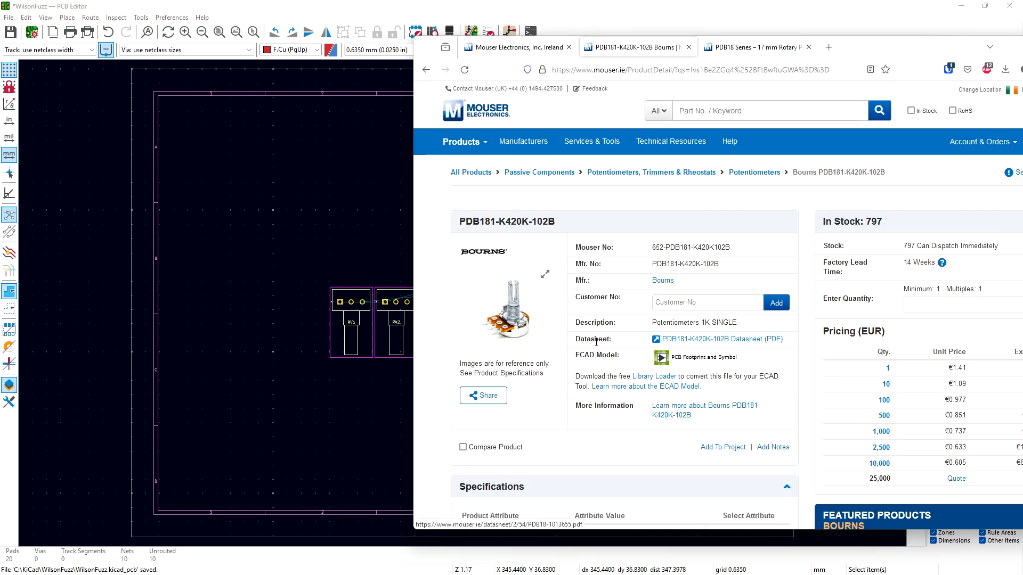
click(499, 49)
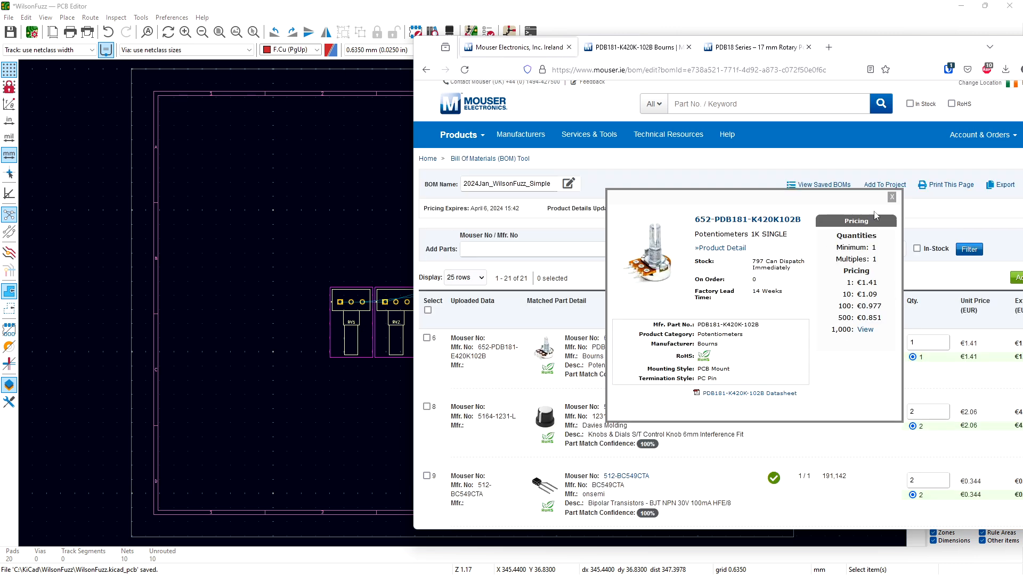
Step: Close the potentiometer details, return to the PCB editor and inspect the placed components in the 3D viewer
click(892, 198)
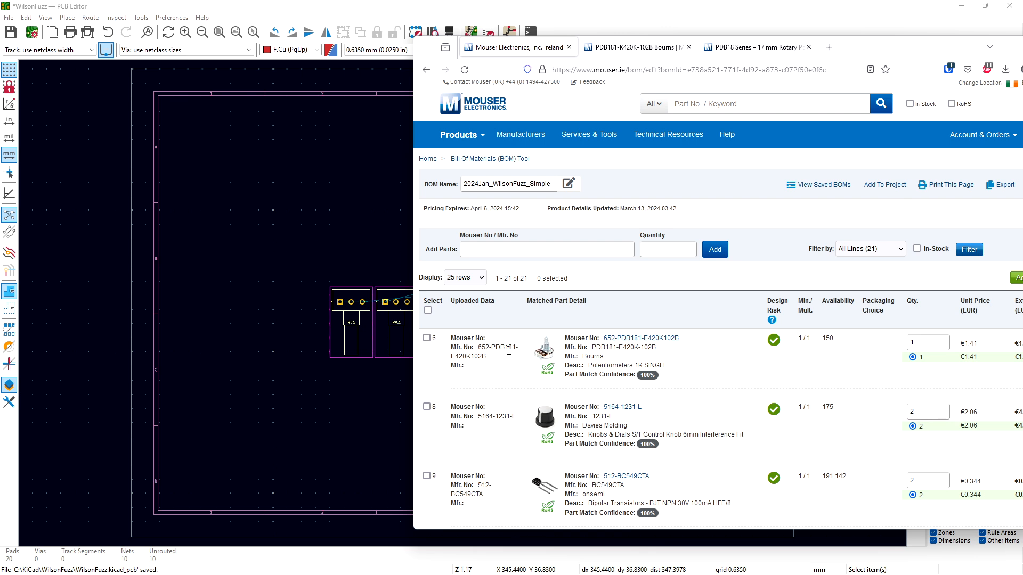
click(378, 261)
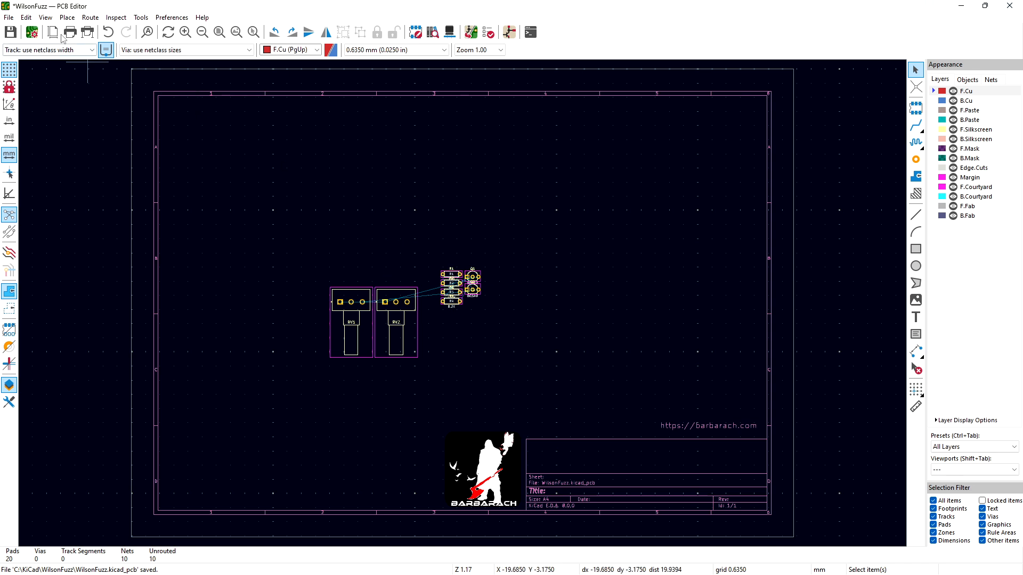
click(45, 18)
click(75, 46)
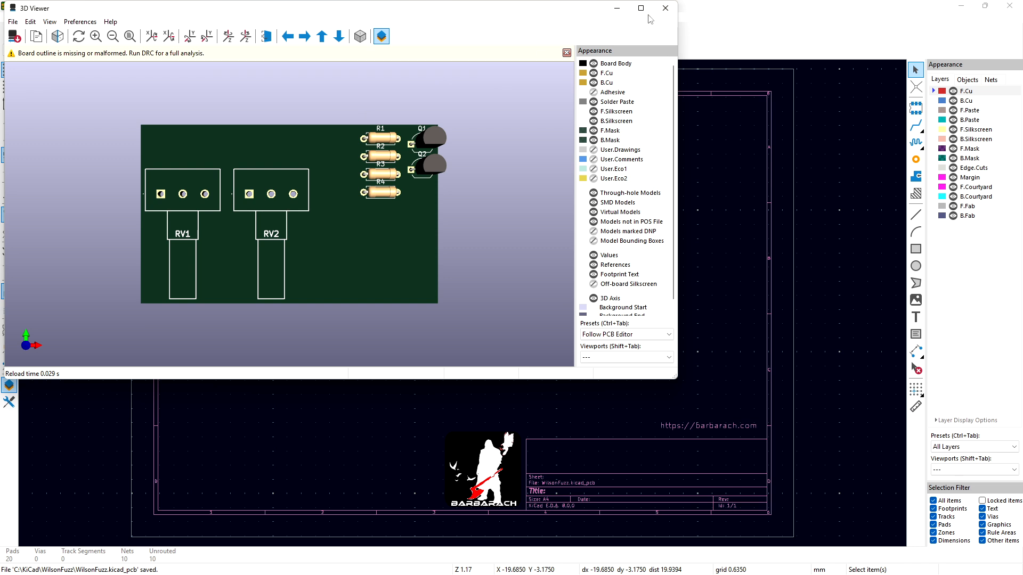
click(665, 8)
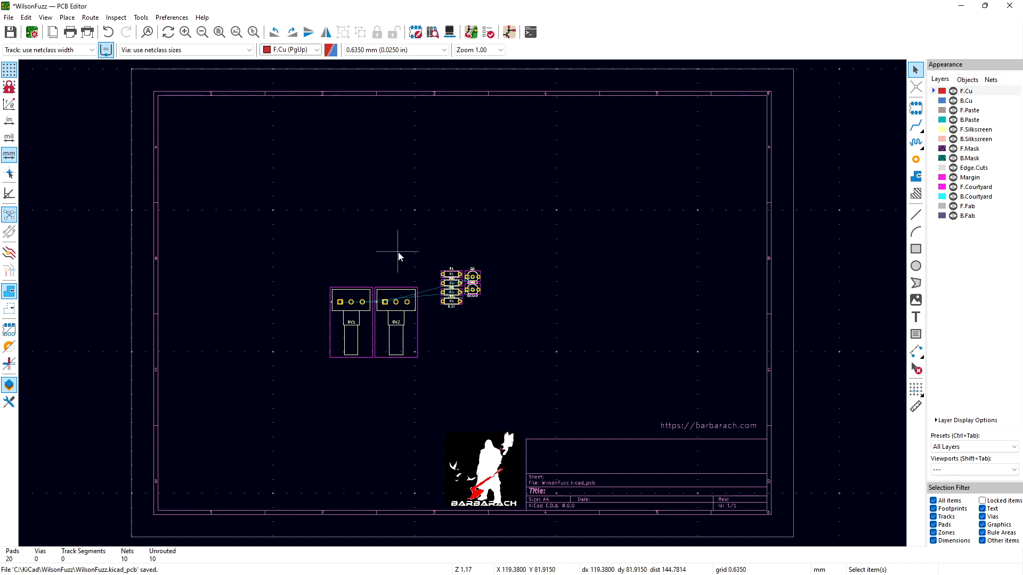
Step: Switch to the schematic editor and open the symbol fields table for the whole project
click(510, 31)
click(486, 311)
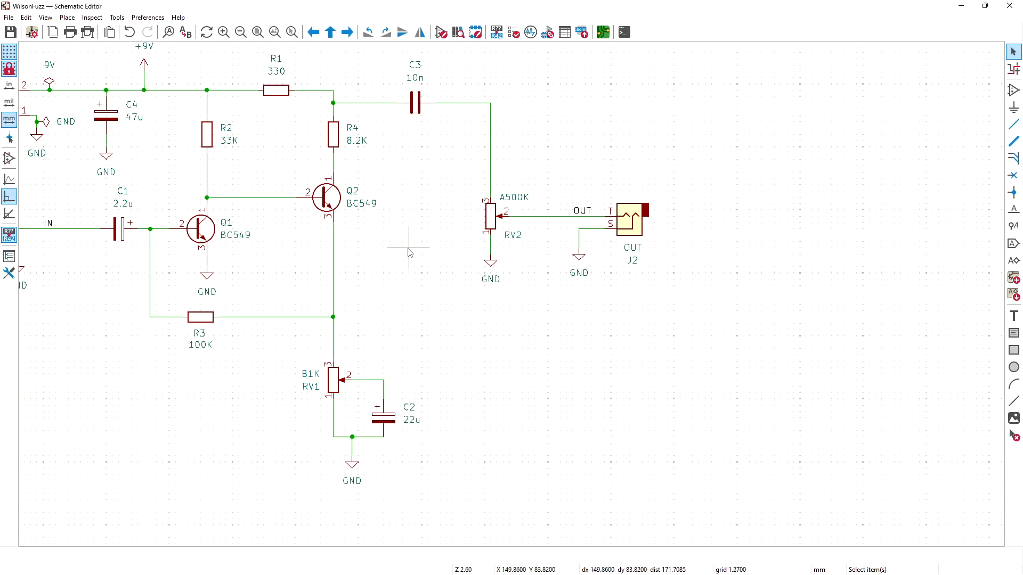
click(564, 32)
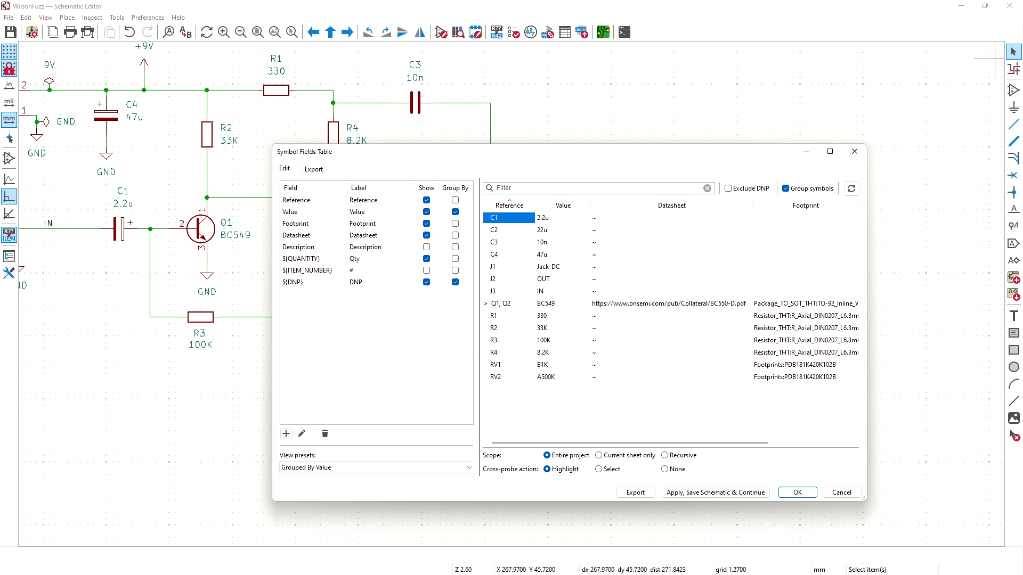
key(alt+Tab)
drag(733, 44, 715, 43)
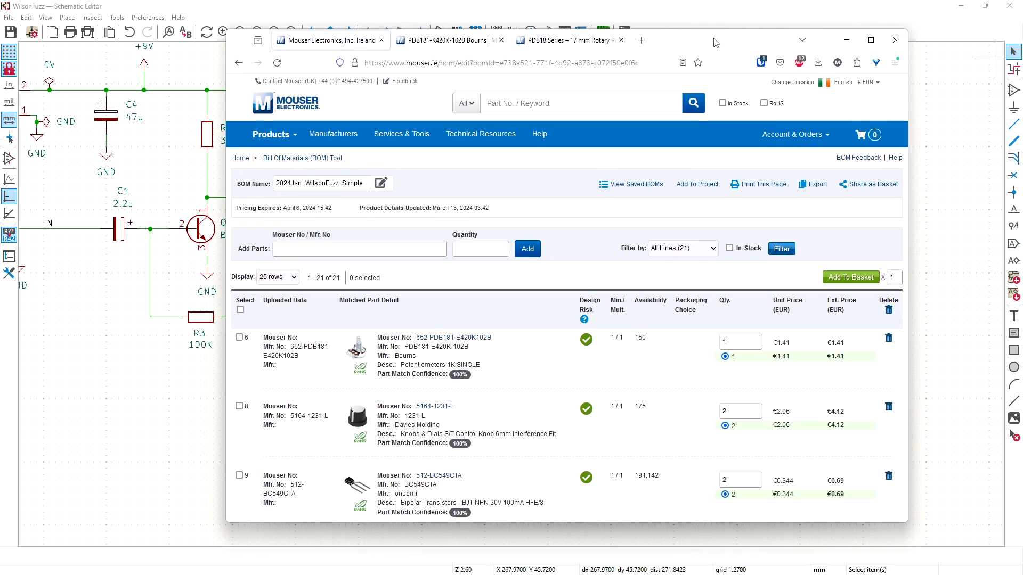
drag(904, 143, 919, 338)
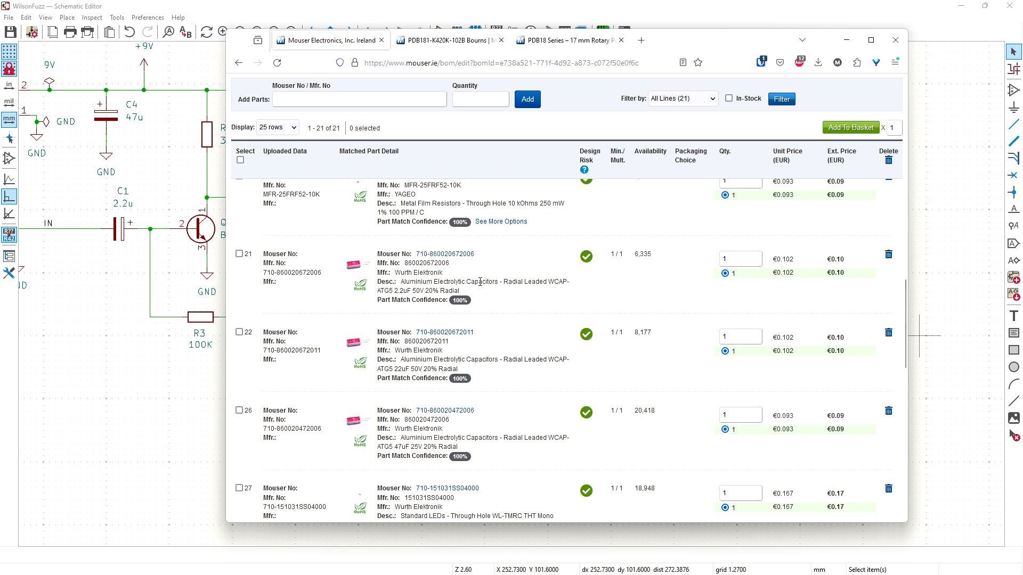
click(452, 254)
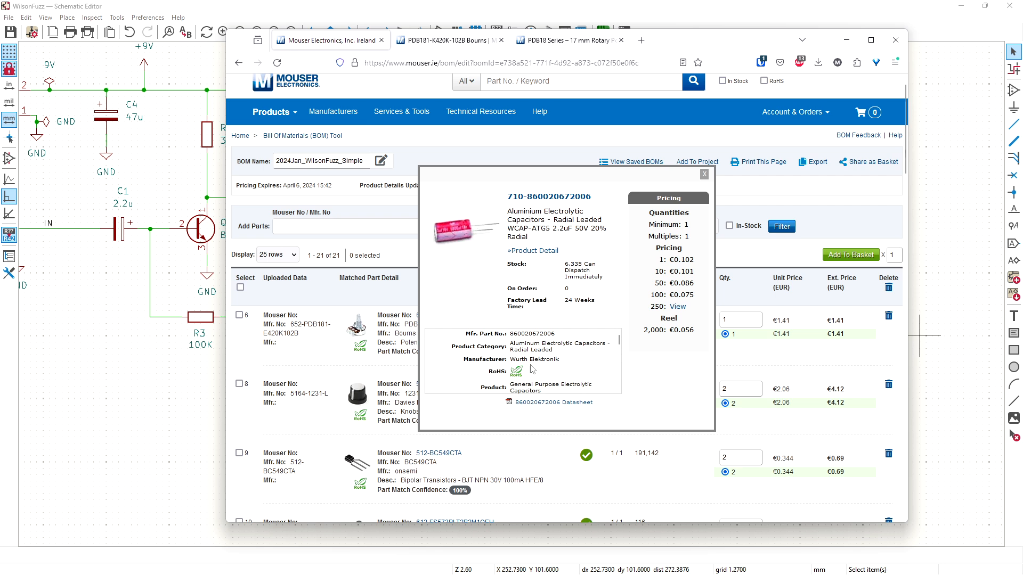
click(543, 404)
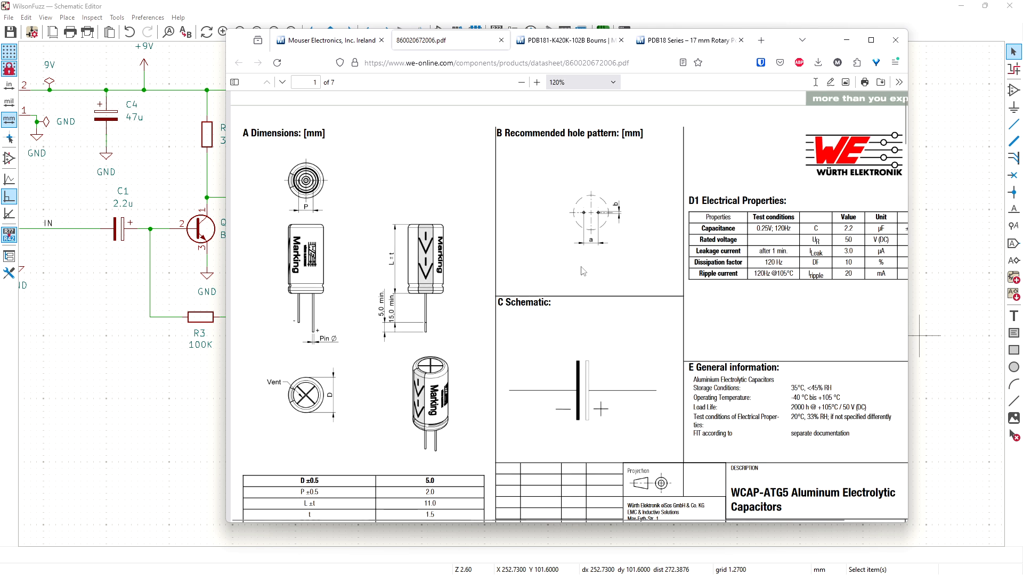
Step: Examine the 2.2uF capacitor's dimension drawing, recommended hole pattern and dimension table at 140% zoom in the datasheet
key(ctrl+plus)
key(ctrl+plus)
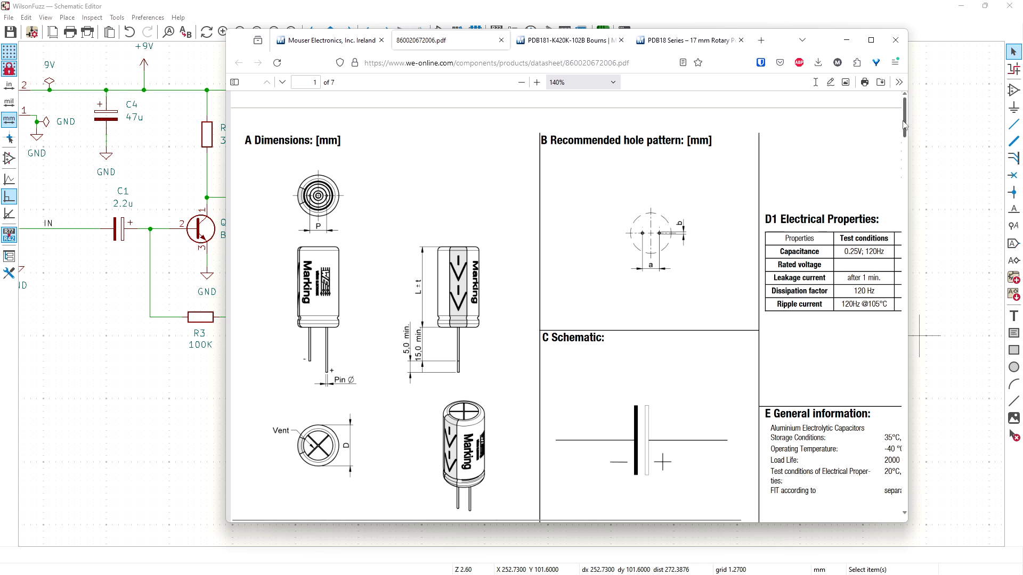
scroll(904, 140, down, 3)
scroll(904, 143, up, 1)
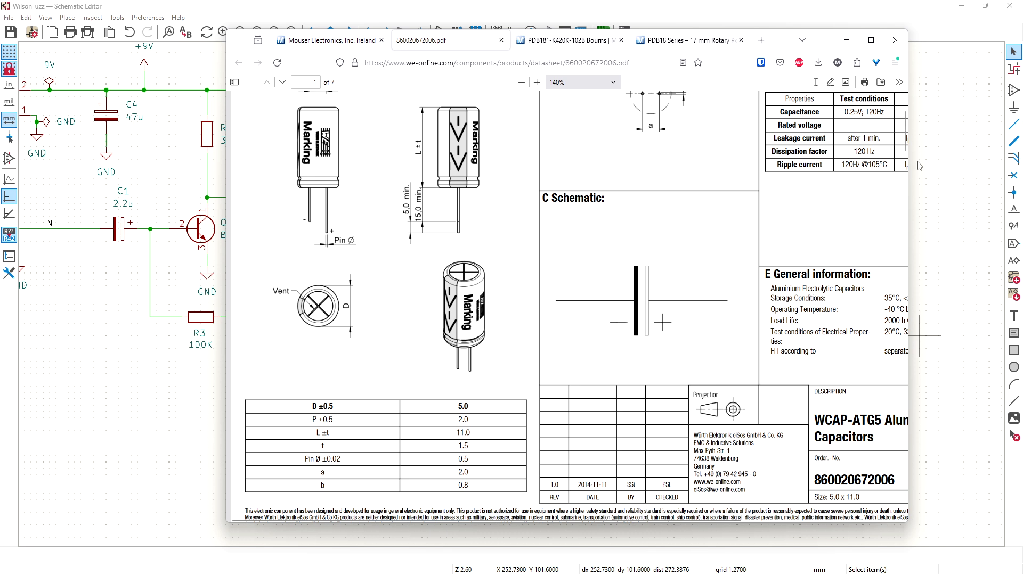
scroll(908, 144, up, 2)
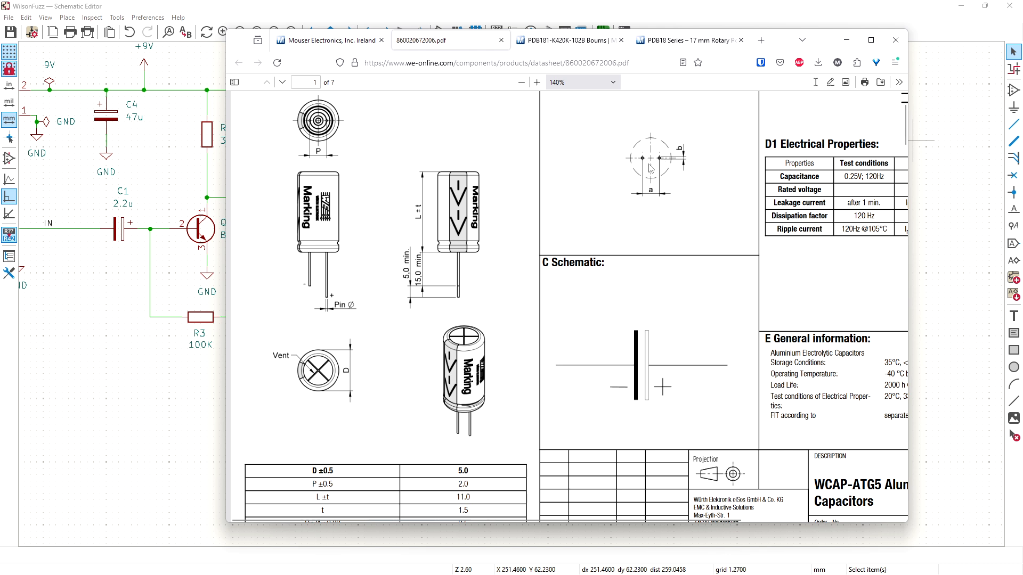
scroll(904, 120, down, 2)
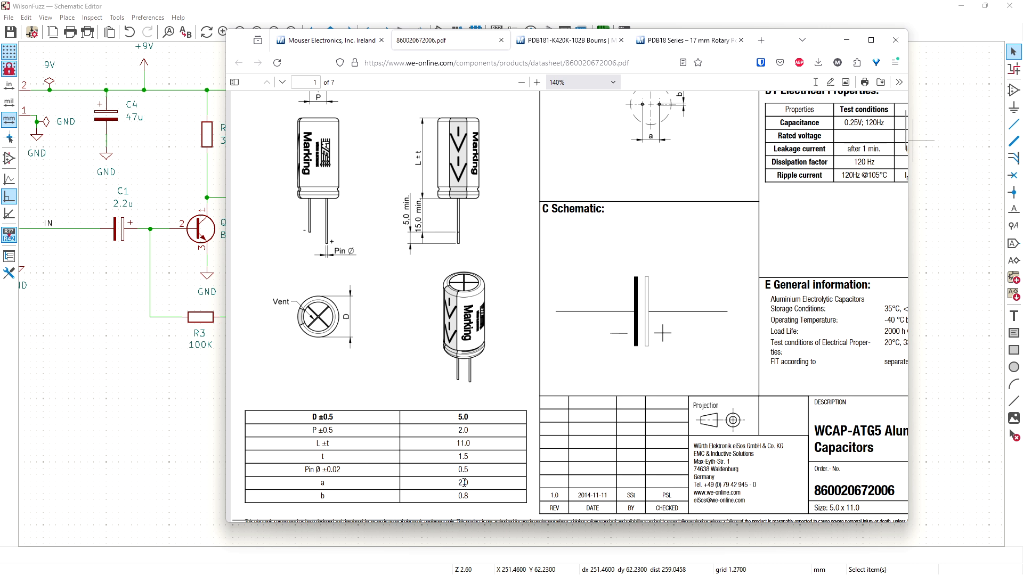
click(669, 10)
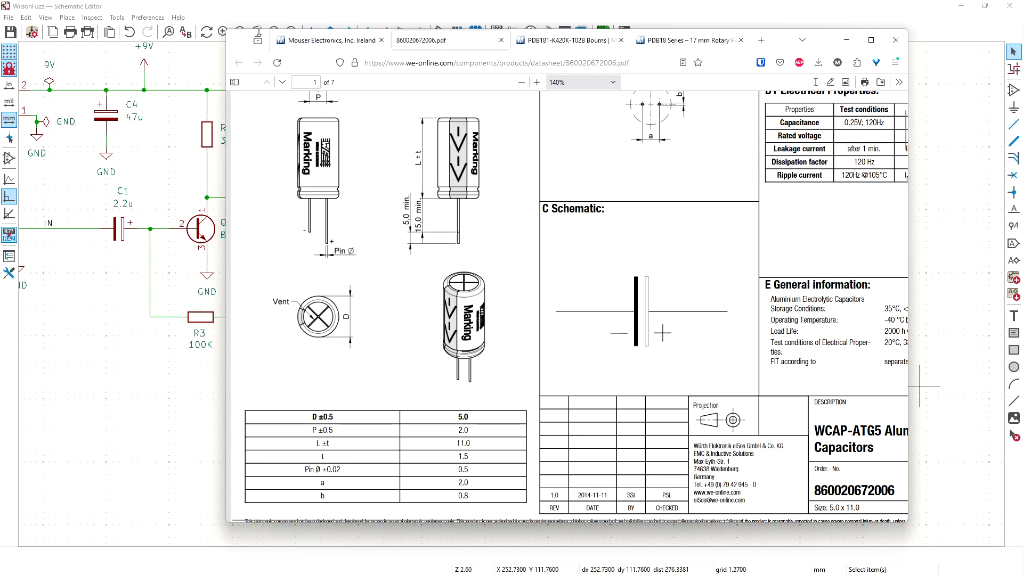
click(307, 40)
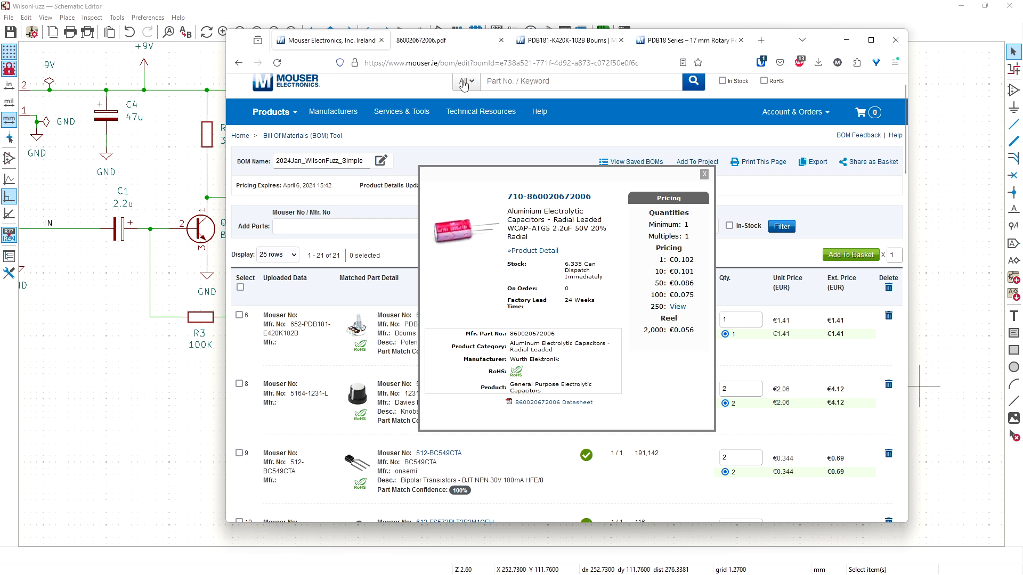
click(441, 44)
Step: Return to the symbol fields table, search footprints for C1 with "cap" and collapse the libraries listed before Capacitor_THT
click(127, 364)
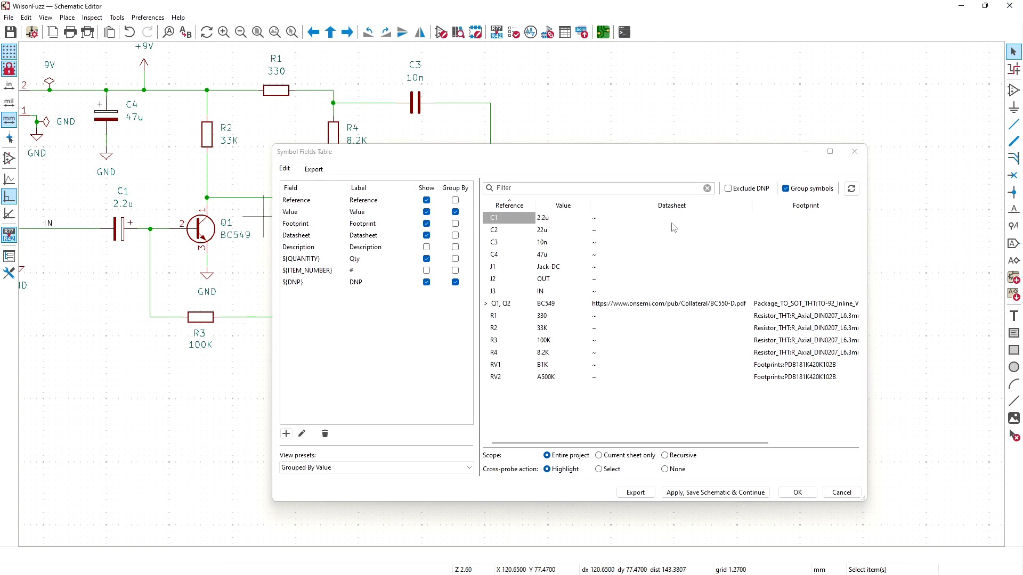
double_click(793, 218)
click(853, 218)
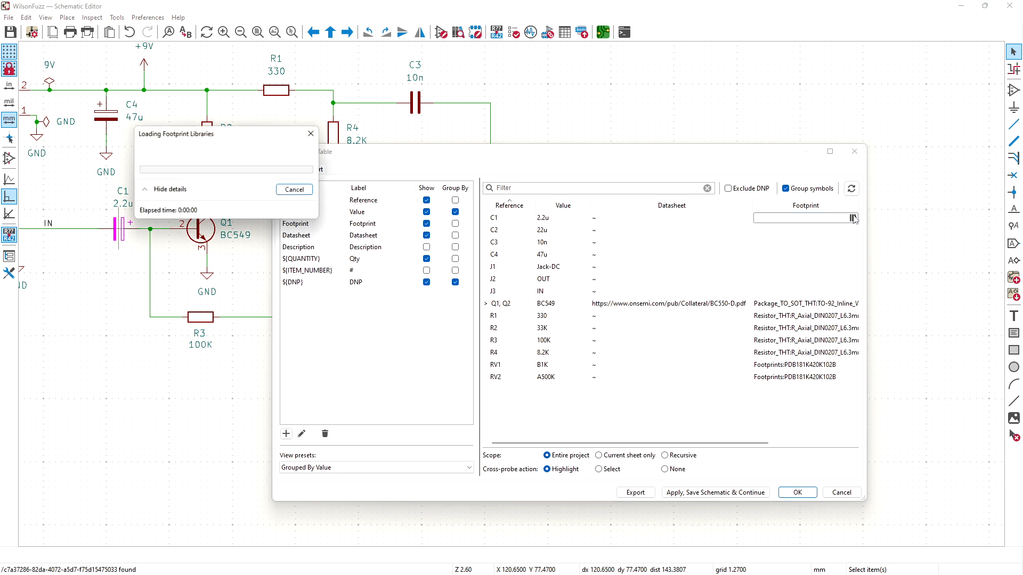
text(cap)
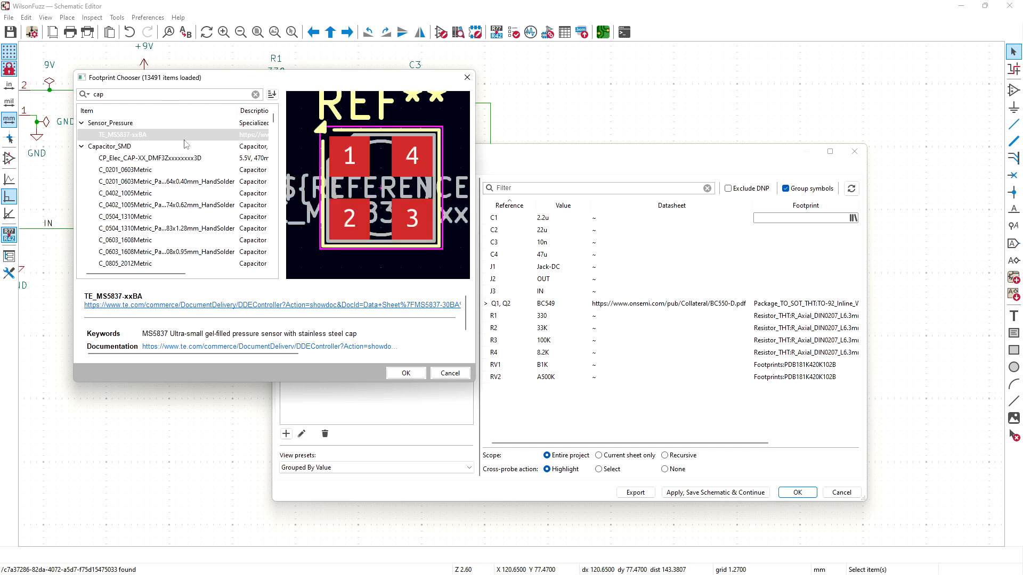
click(81, 123)
click(81, 135)
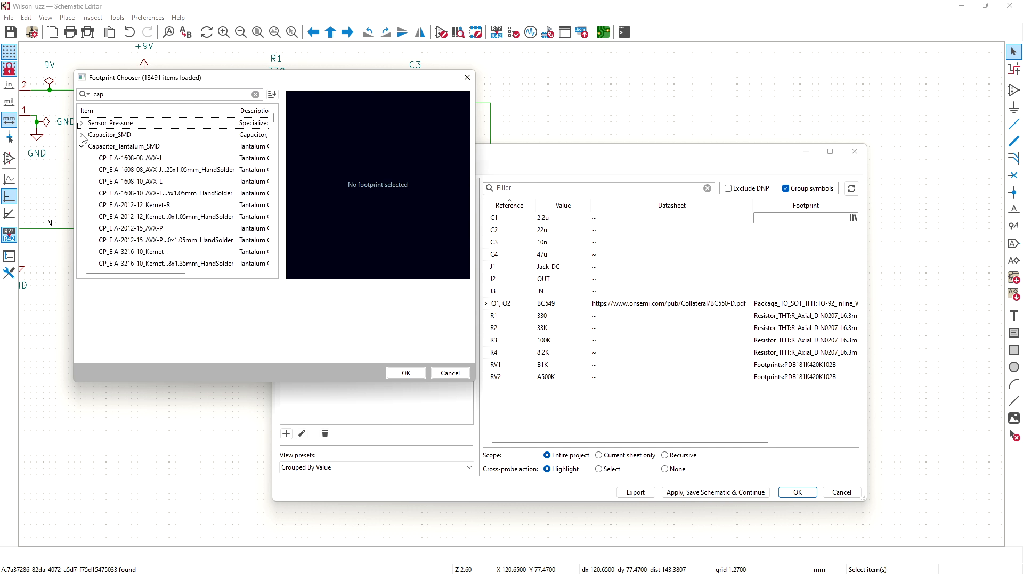
click(82, 147)
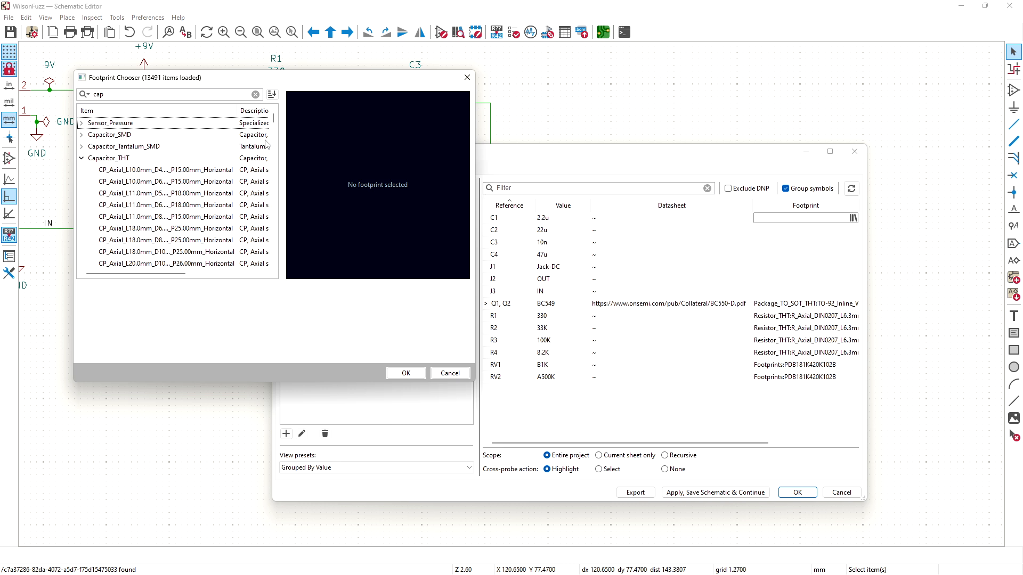
Step: Assign the radial footprint CP_Radial_D5.0mm_P2.00mm from Capacitor_THT to C1, apply the table and save the schematic
click(155, 171)
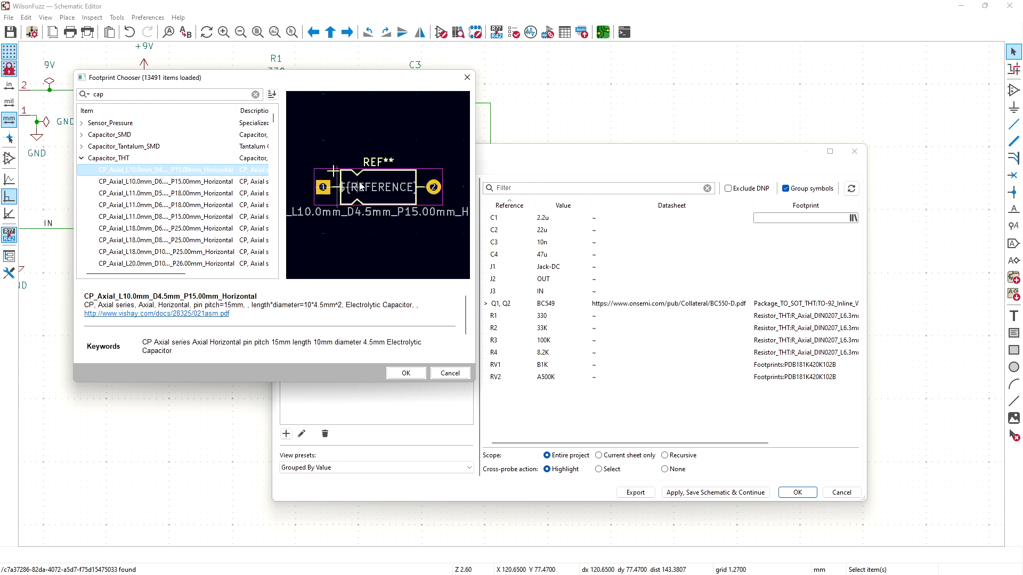
drag(275, 119, 273, 136)
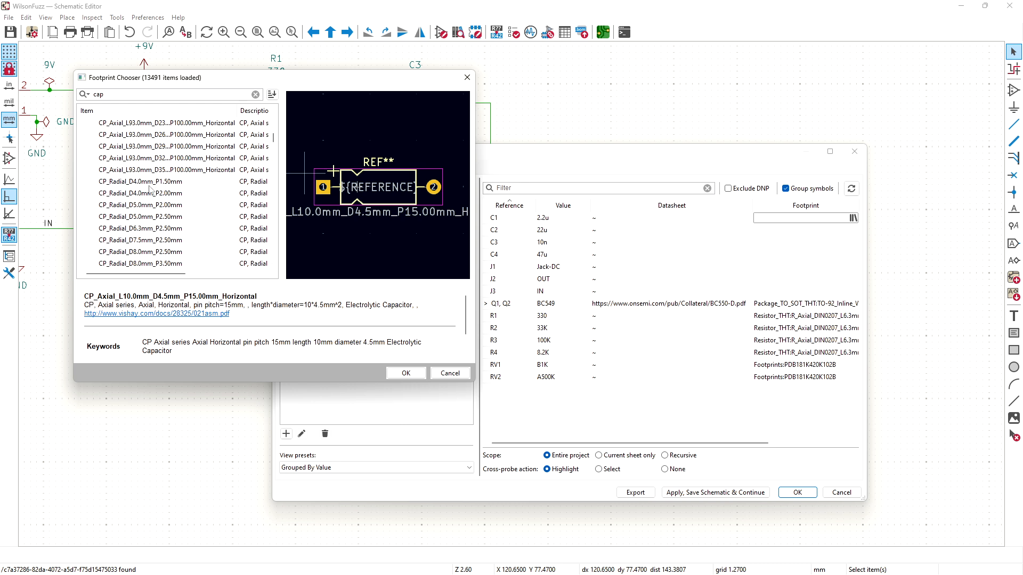
click(116, 205)
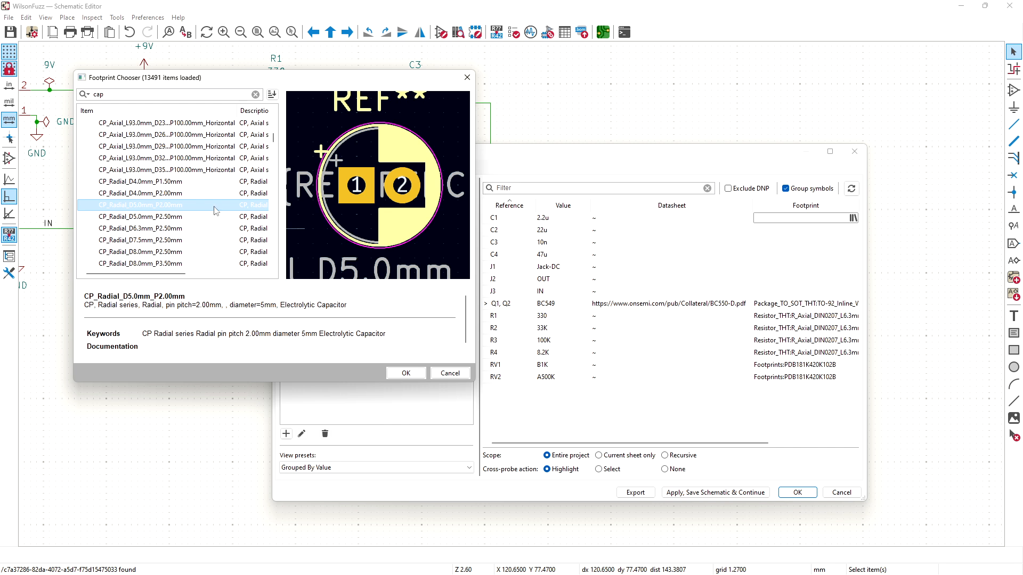
click(405, 373)
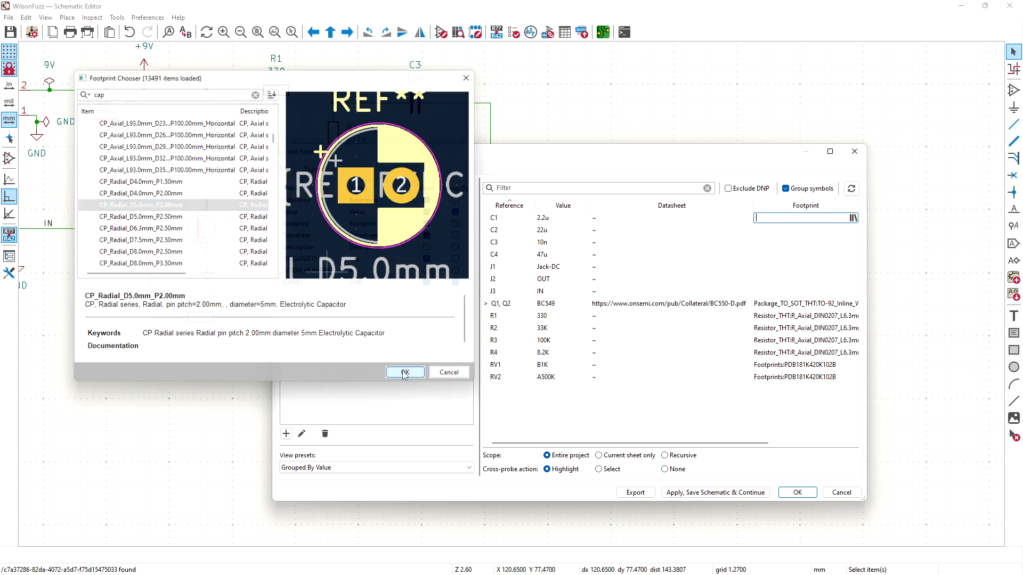
click(708, 493)
key(alt+Tab)
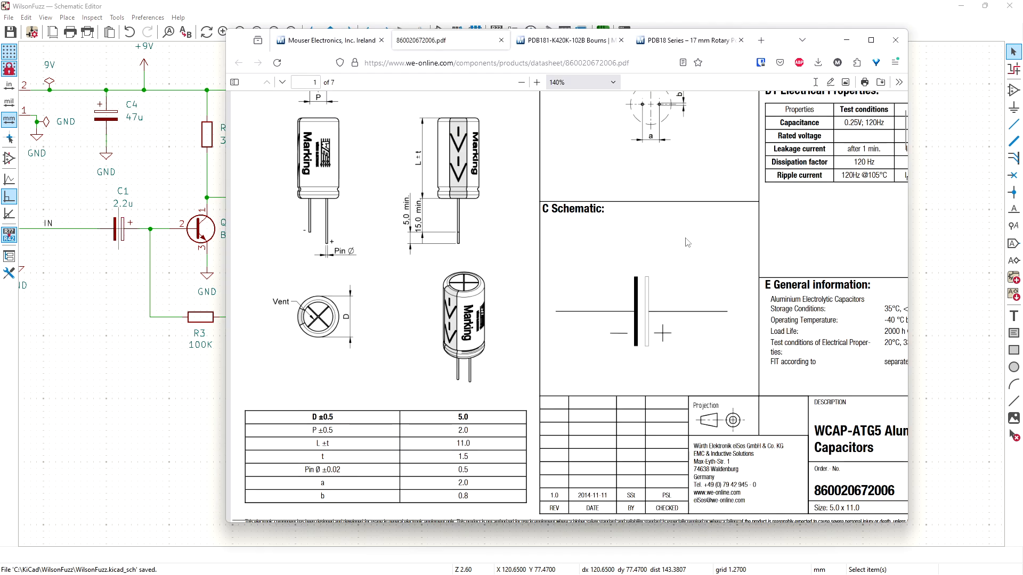
click(330, 40)
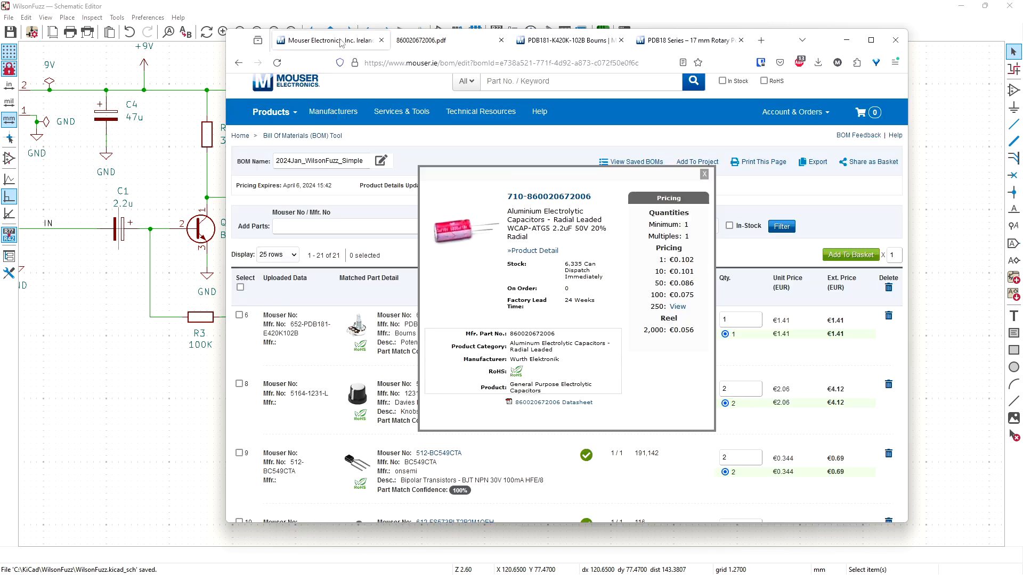
click(703, 174)
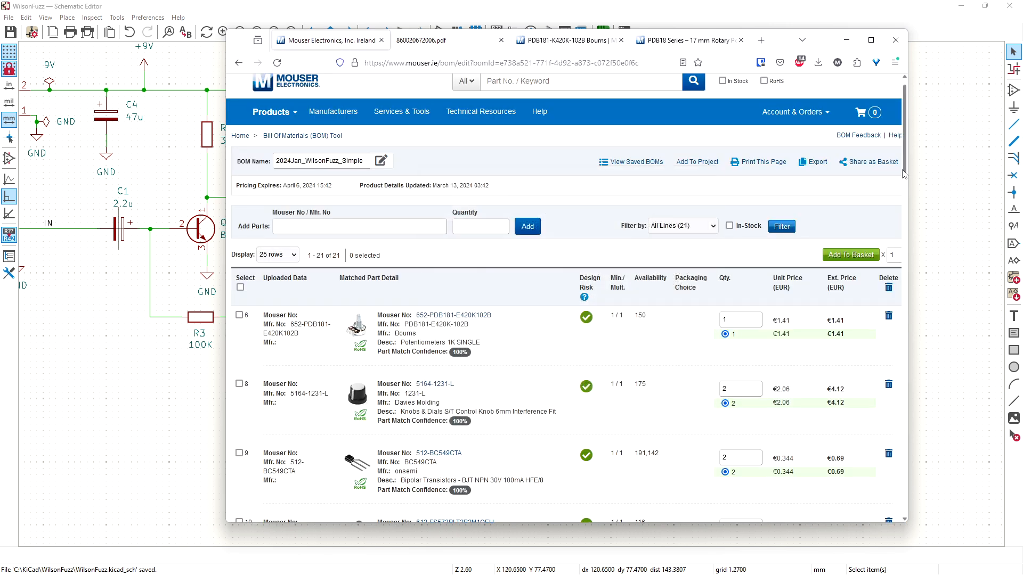
drag(905, 161, 912, 349)
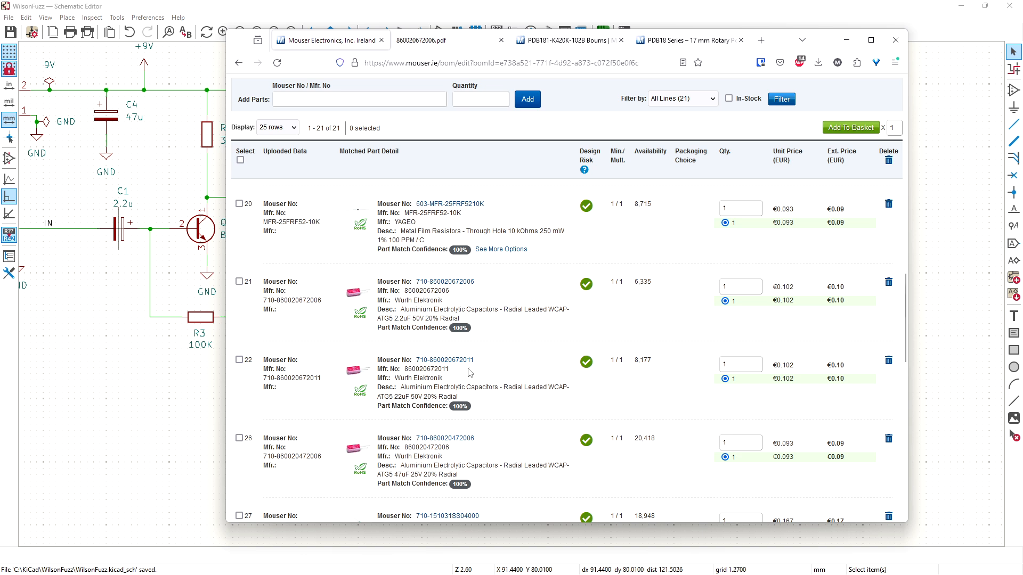
click(445, 361)
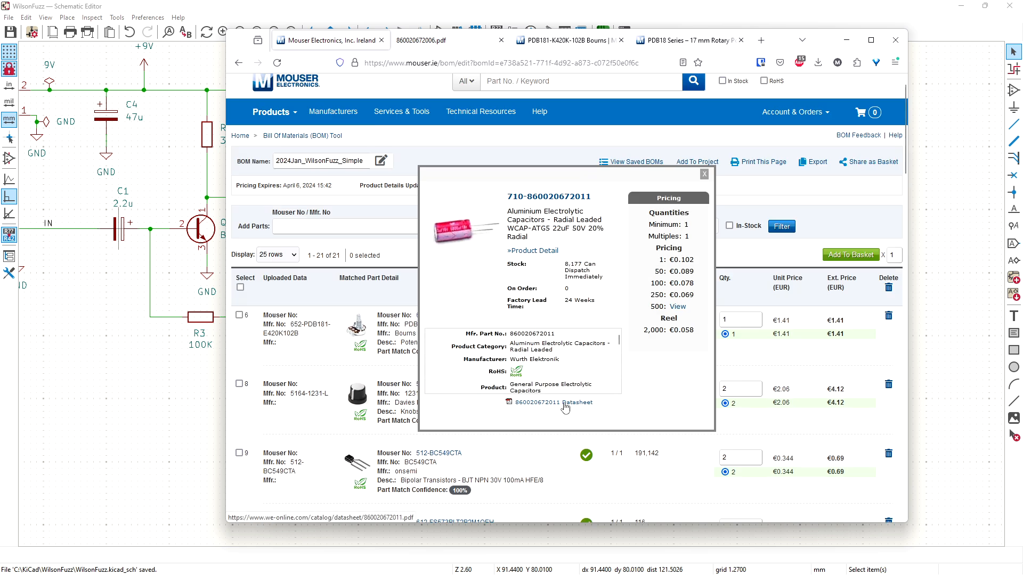
click(565, 404)
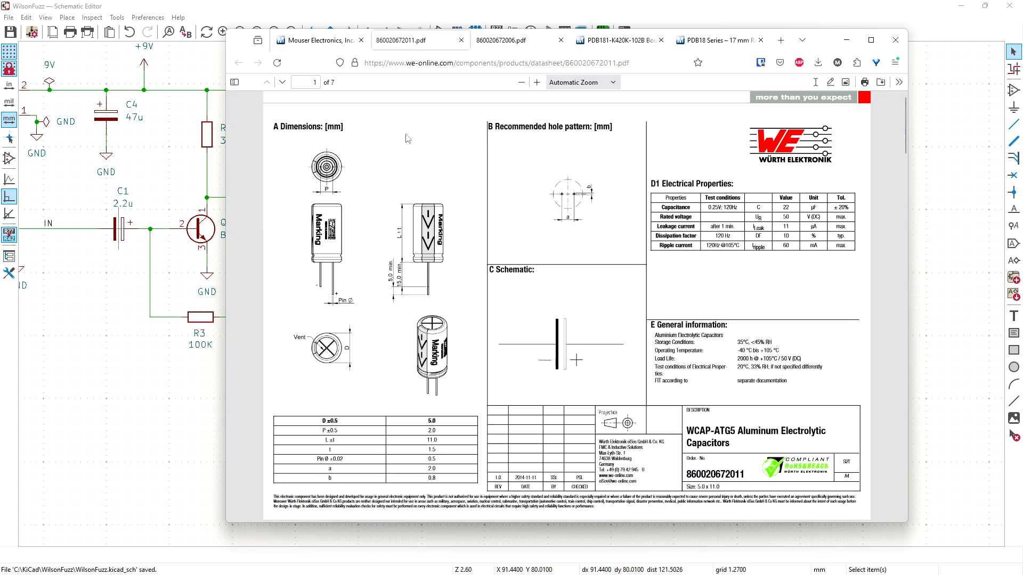
click(333, 46)
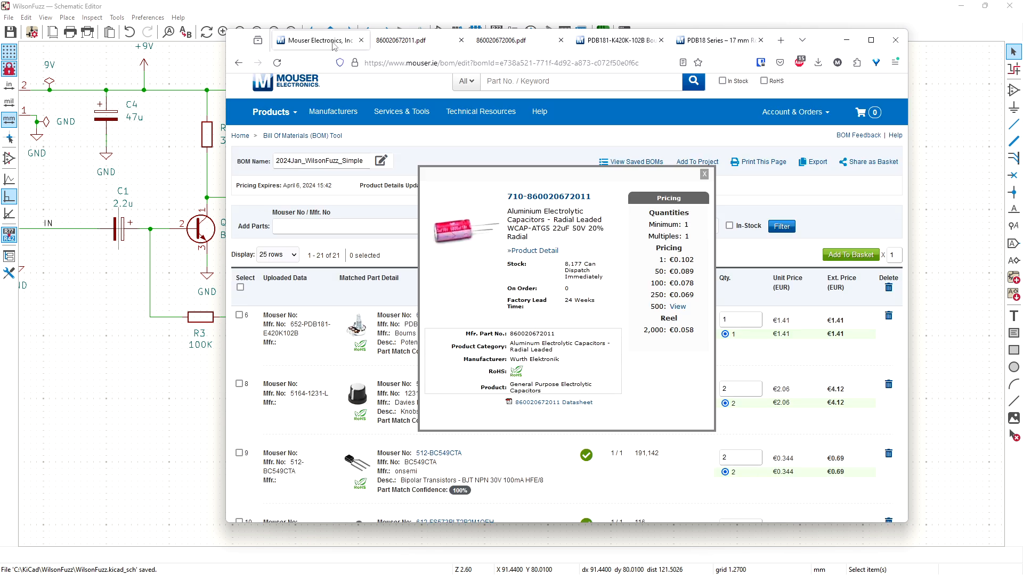
click(400, 43)
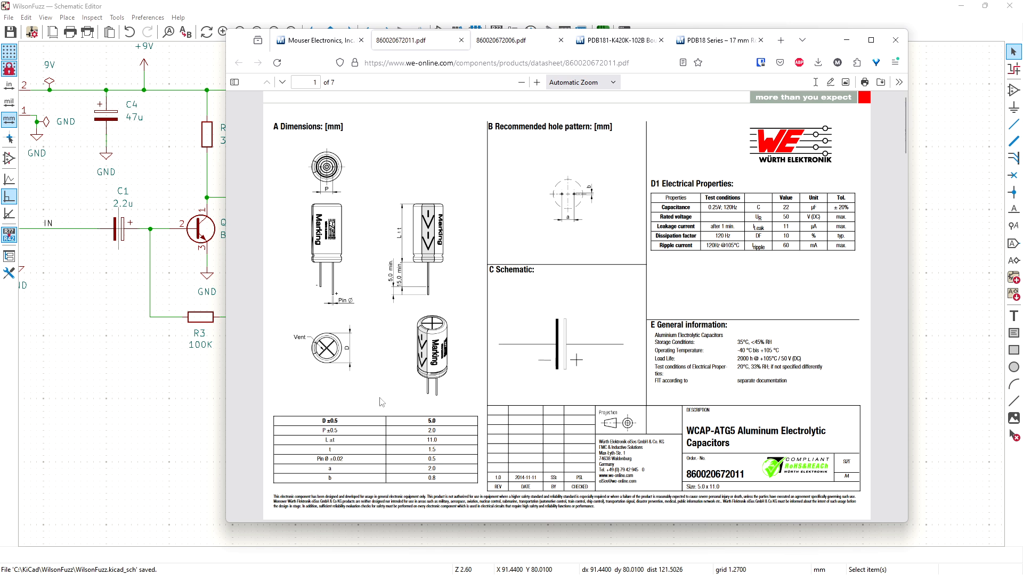
Step: Return to the symbol fields table and copy C1's footprint Capacitor_THT:CP_Radial_D5.0mm_P2.00mm to C2
click(202, 377)
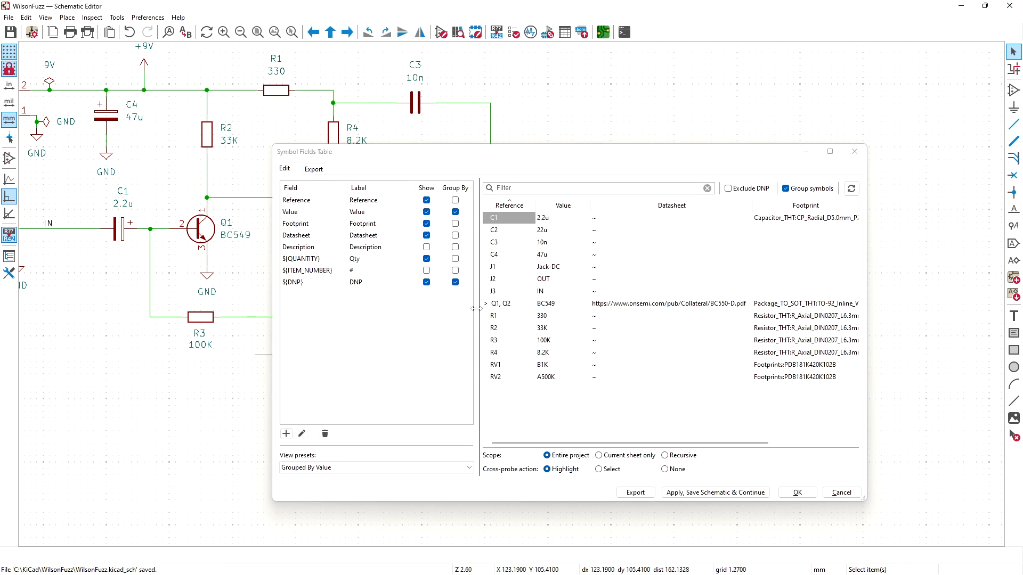
double_click(760, 219)
key(ctrl+c)
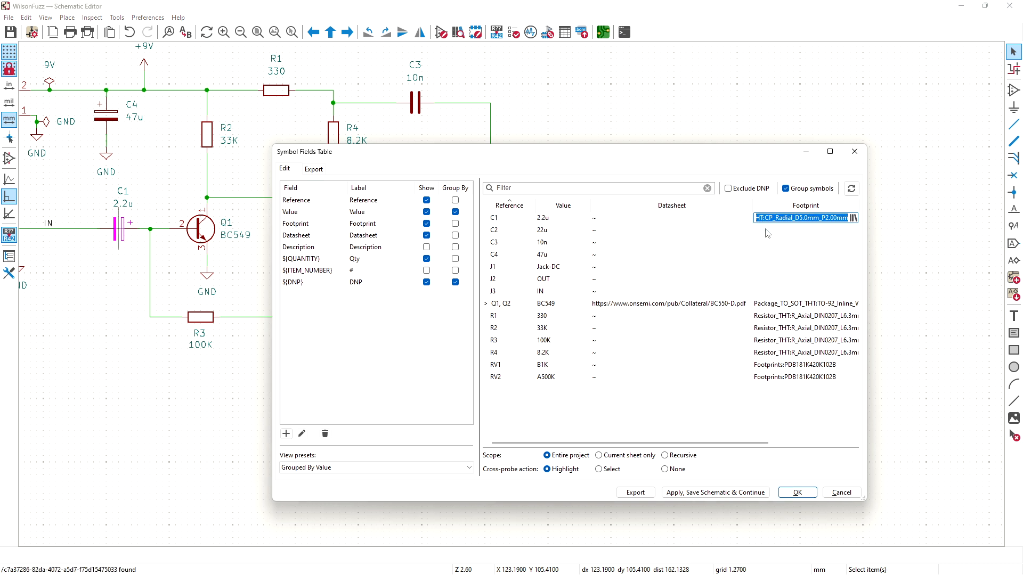
double_click(766, 230)
key(ctrl+v)
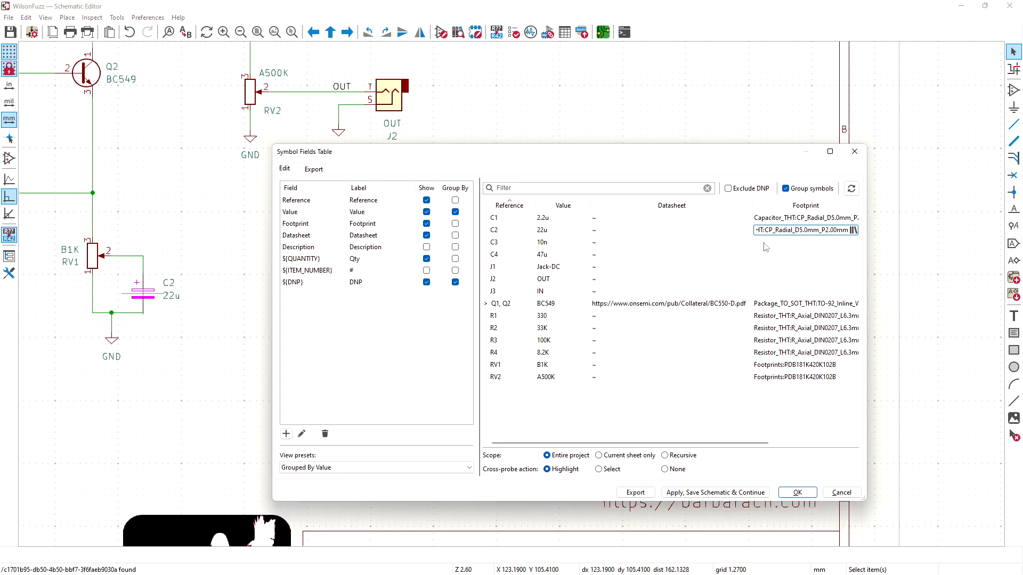
Step: Switch to the browser, close both electrolytic capacitor datasheets and dismiss the 22uF part's details on the Mouser bill of materials
double_click(766, 255)
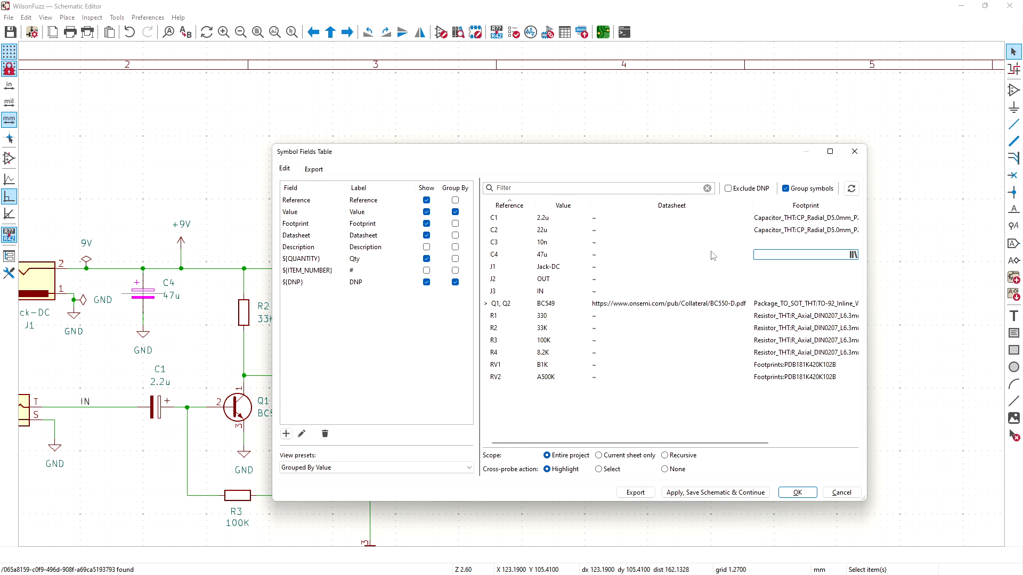
key(alt+Tab)
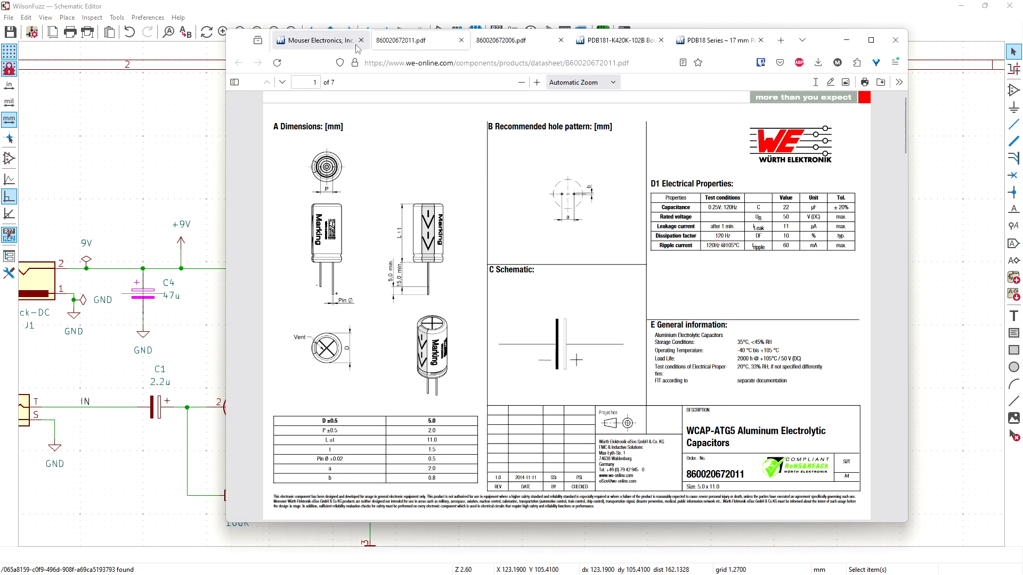
click(461, 41)
click(462, 41)
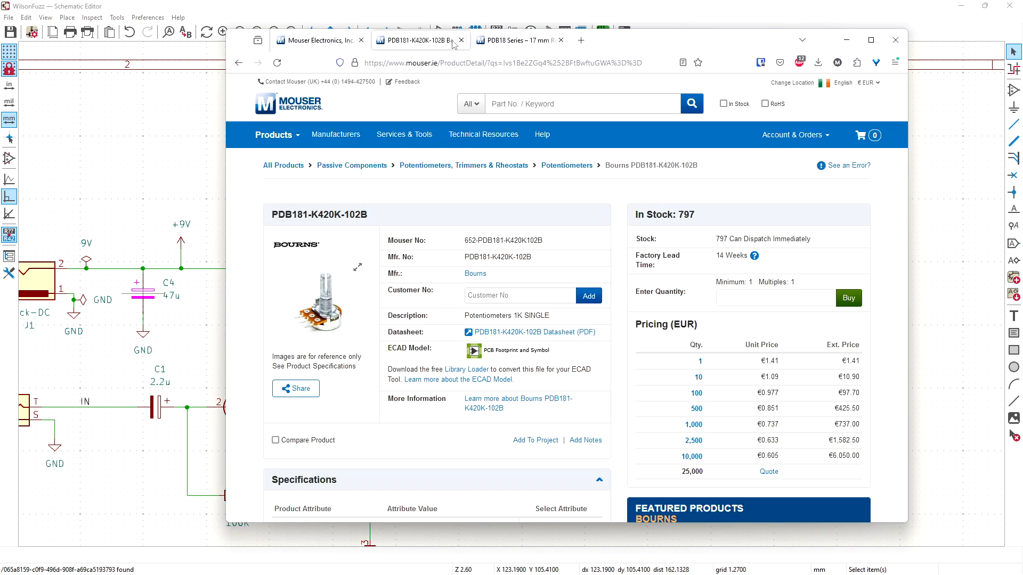
click(318, 42)
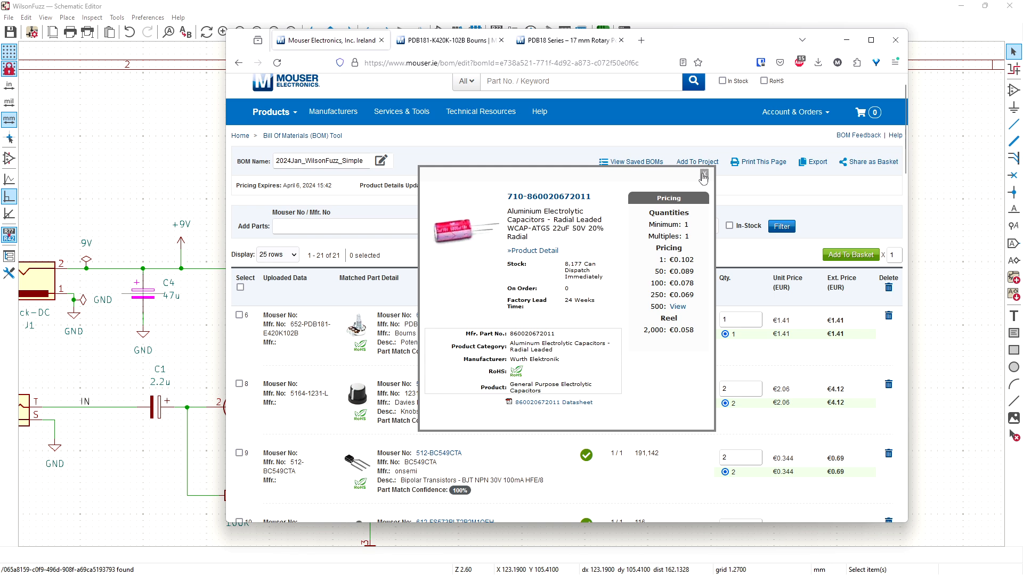
click(704, 175)
drag(905, 162, 912, 364)
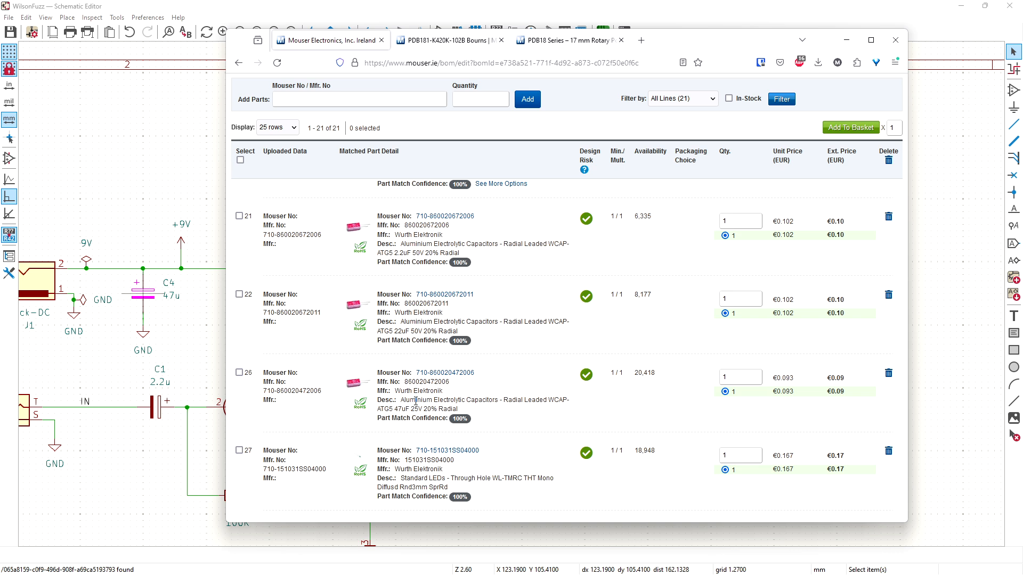
click(435, 373)
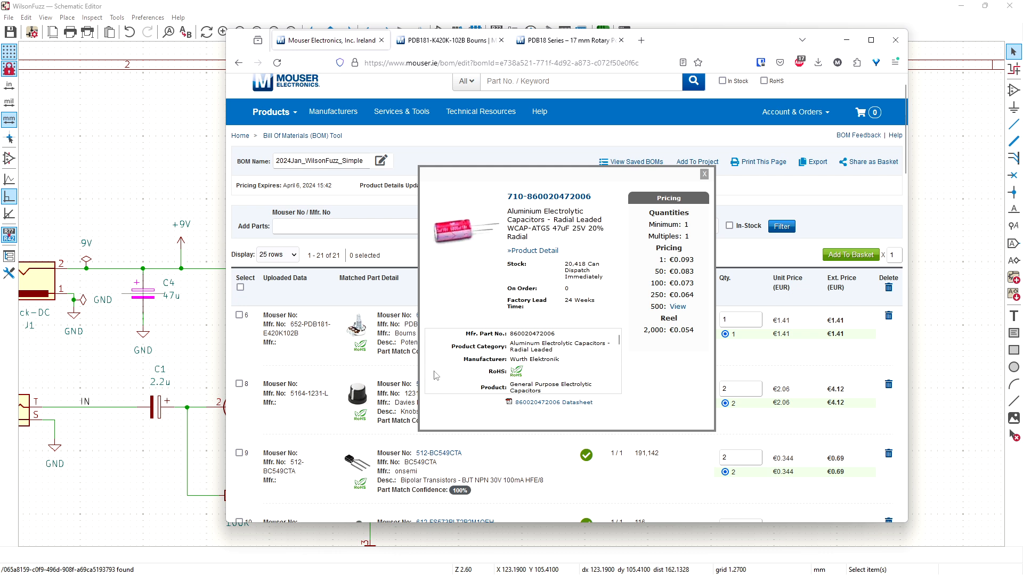
click(549, 404)
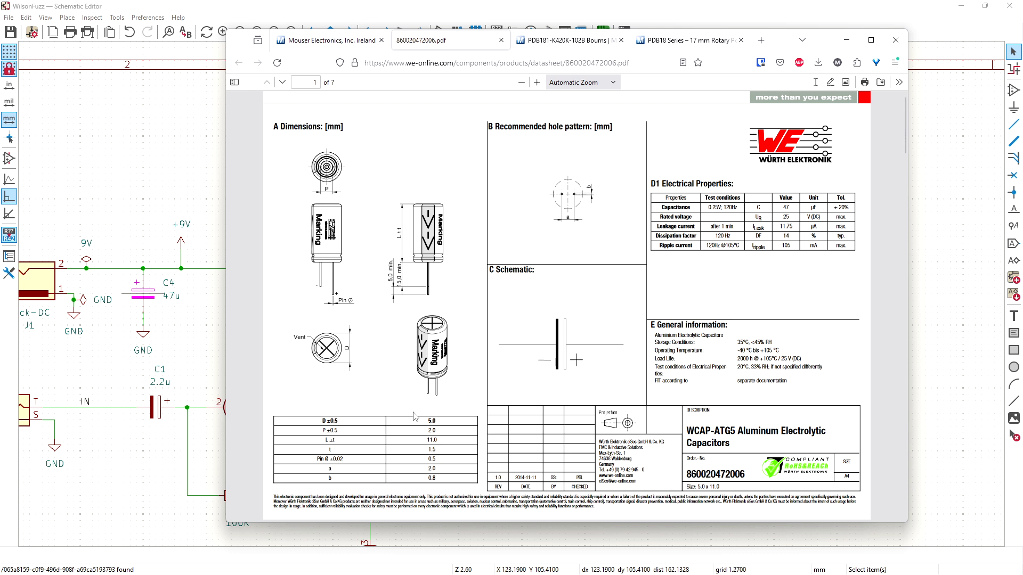
key(ctrl+w)
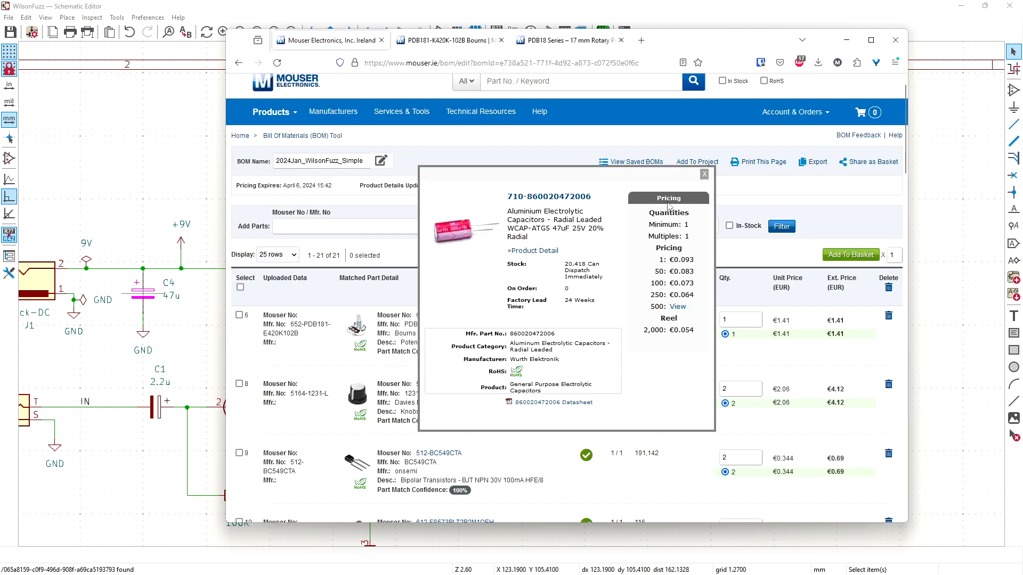
click(704, 174)
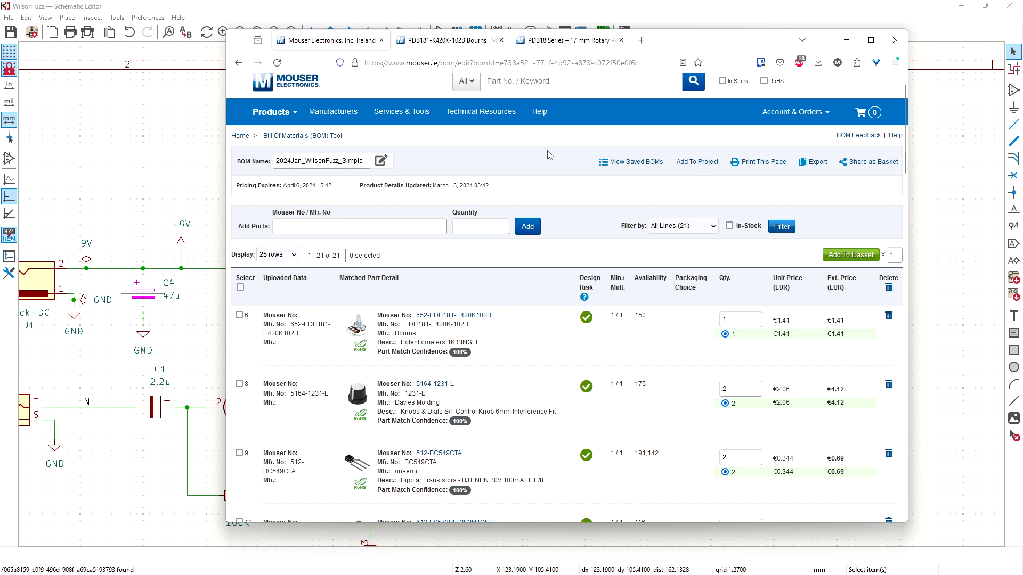
Step: Return to the symbol fields table and assign the footprint Capacitor_THT:CP_Radial_D5.0mm_P2.00mm to C4
click(162, 161)
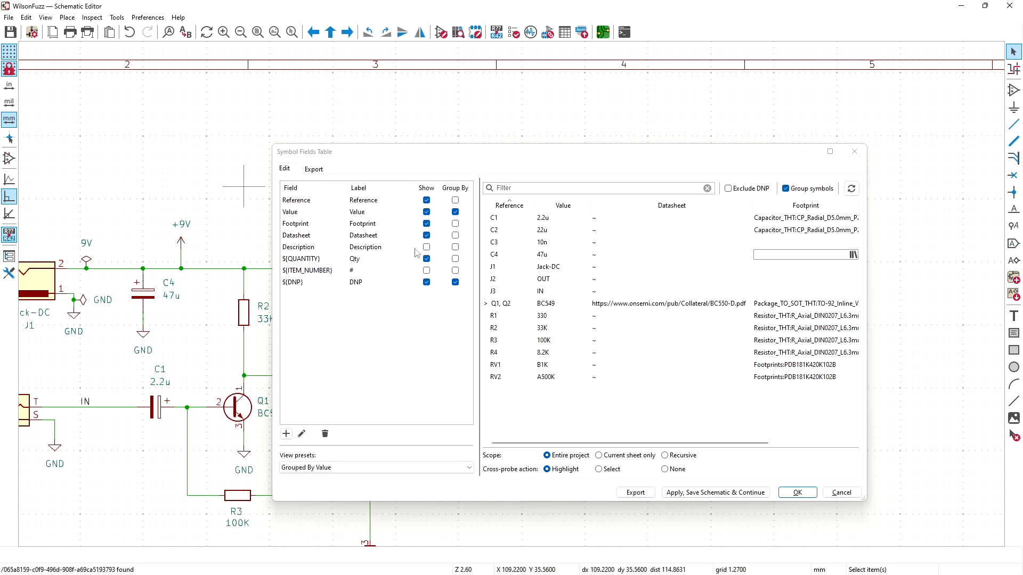
click(766, 257)
text(Capacitor_THT:CP_Radial_D5.0mm_P2.00mm)
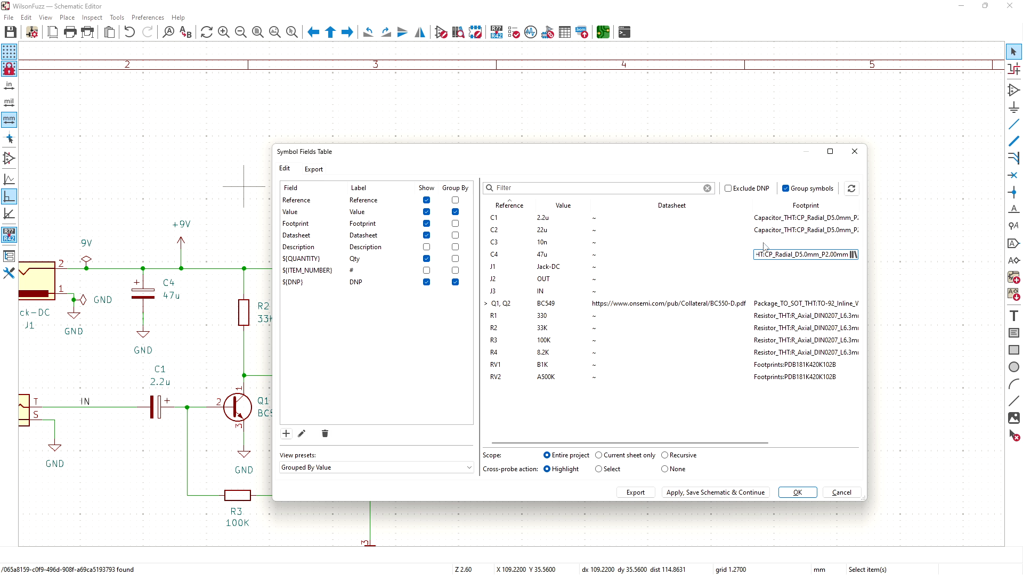
click(765, 244)
Step: Switch to the Mouser bill of materials and open the datasheet of the 0.01uF film capacitor 871-B32529C103J
key(alt+Tab)
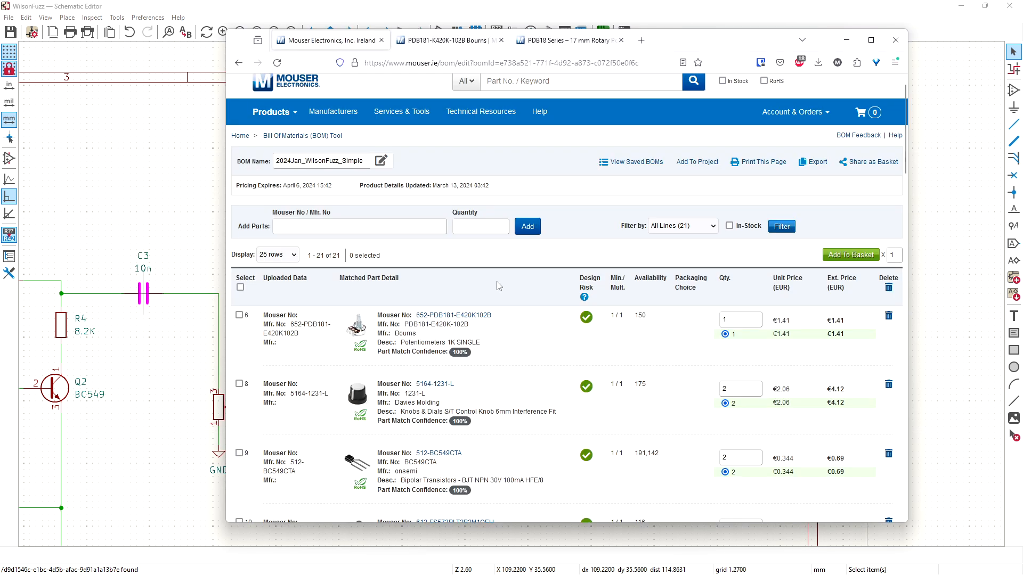
drag(904, 161, 911, 396)
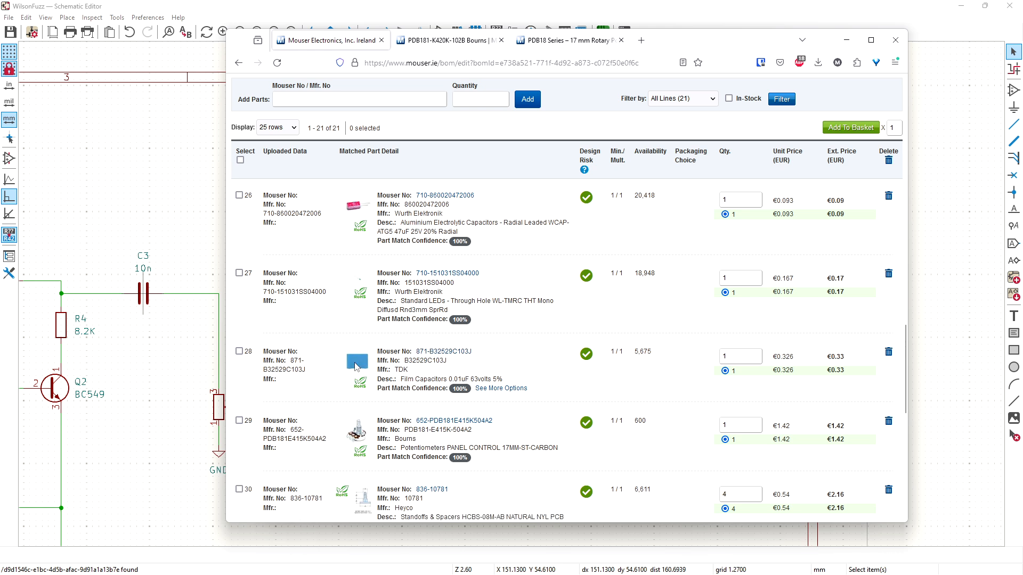
click(454, 355)
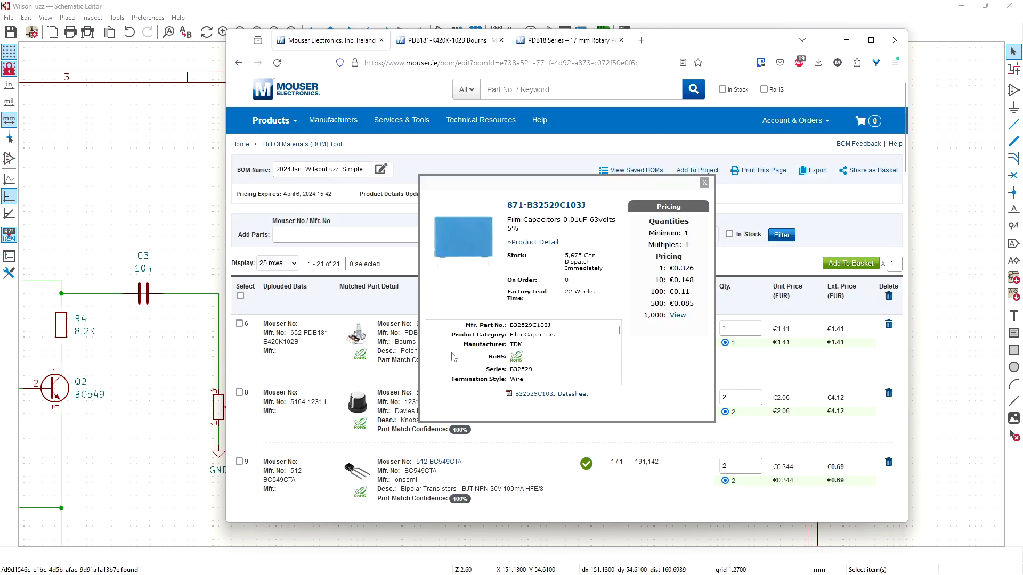
click(534, 400)
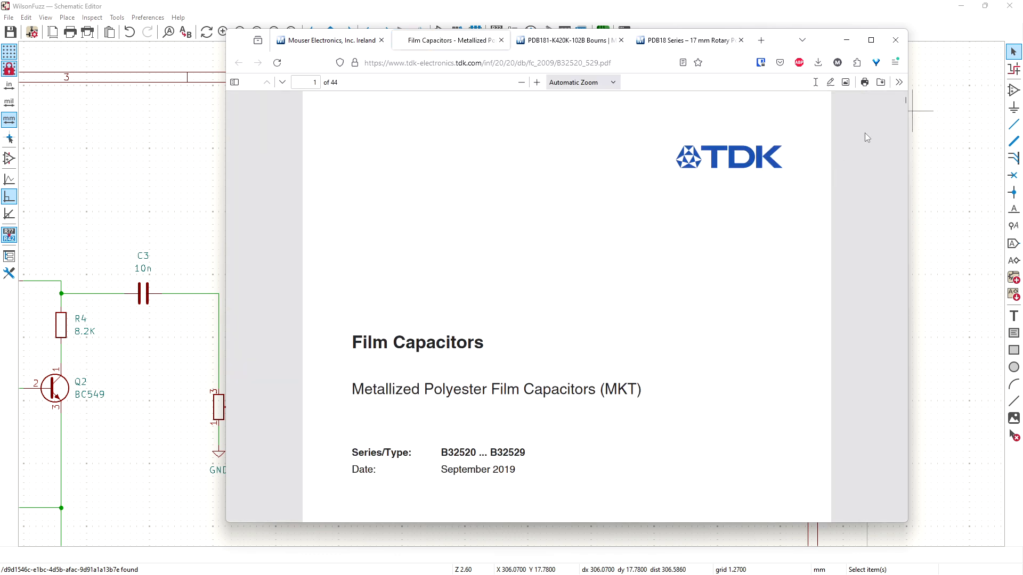
Step: Examine the dimensional drawing and the lead spacing table on page 2 of the film capacitor datasheet
scroll(864, 132, down, 8)
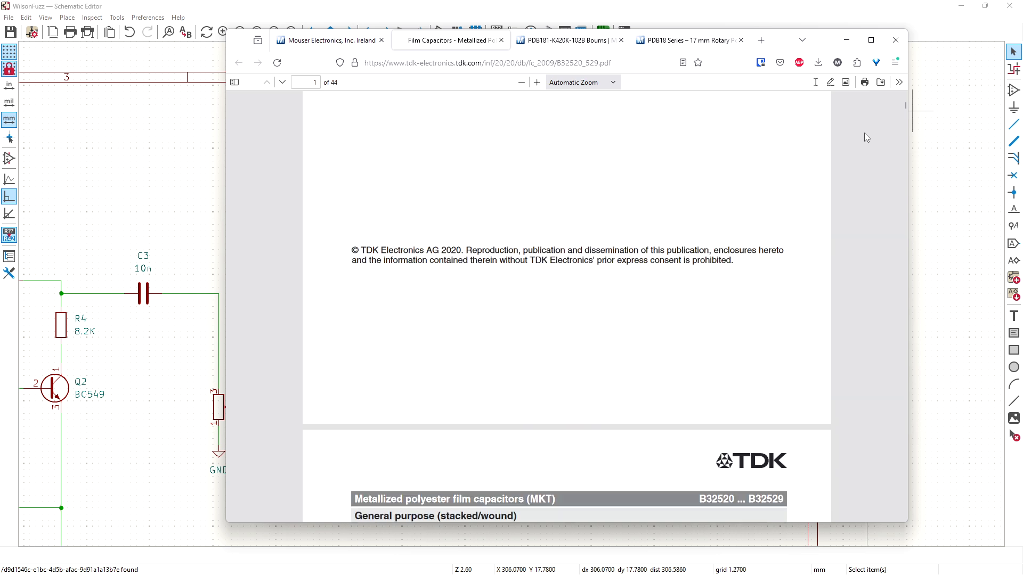
scroll(864, 133, up, 4)
scroll(864, 134, up, 4)
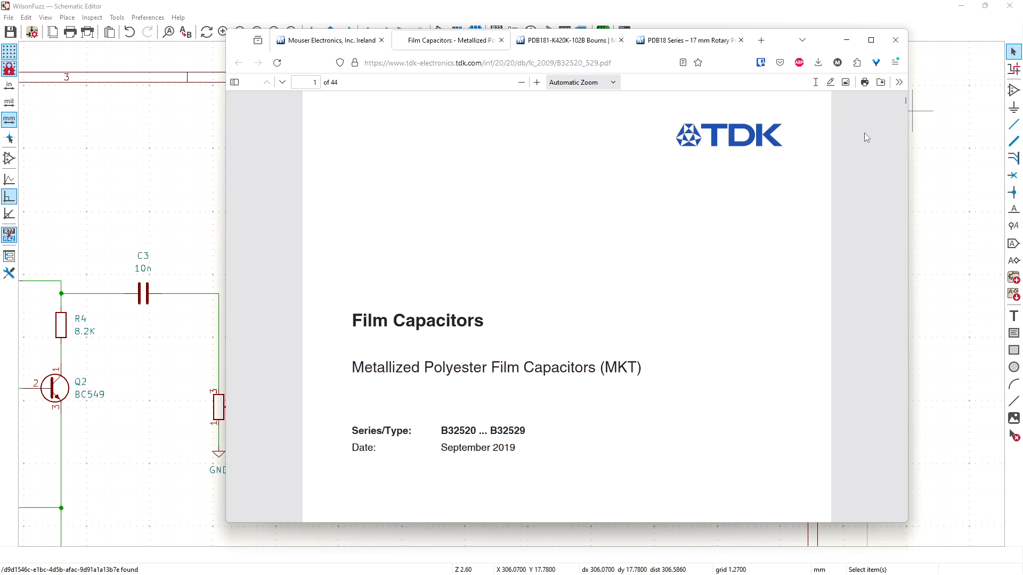
scroll(864, 133, down, 2)
scroll(864, 133, down, 10)
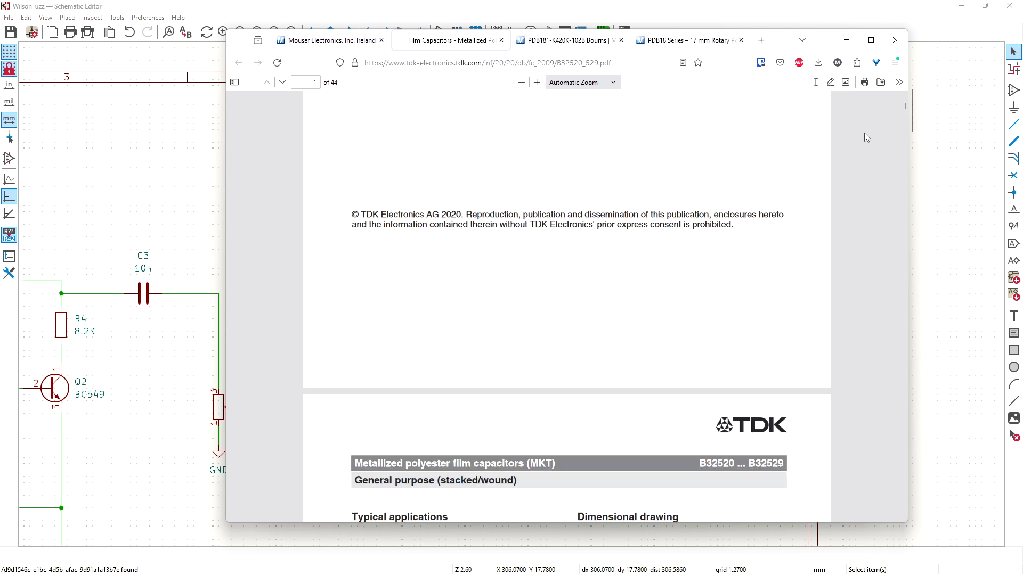
scroll(865, 133, down, 3)
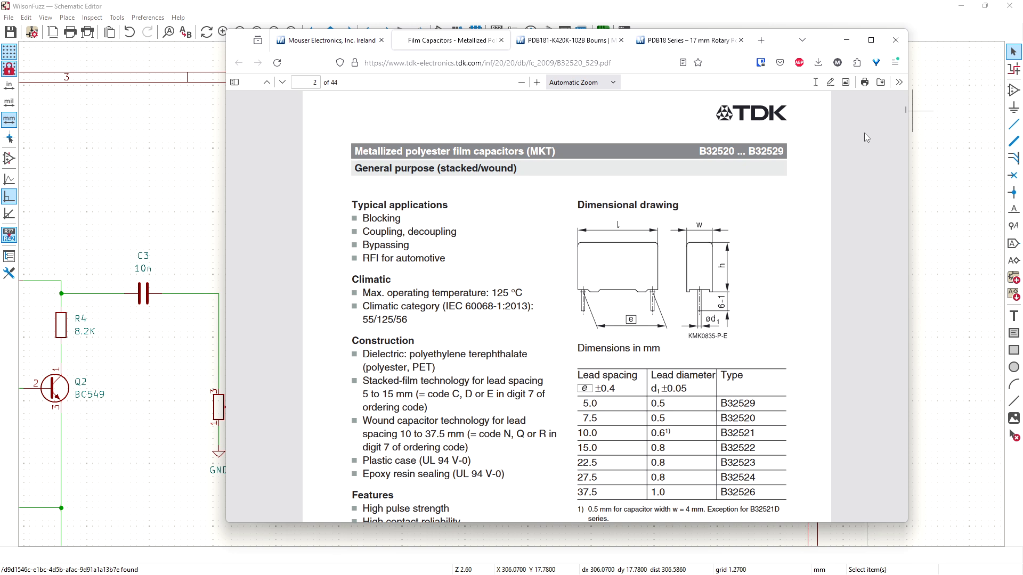
scroll(864, 138, down, 2)
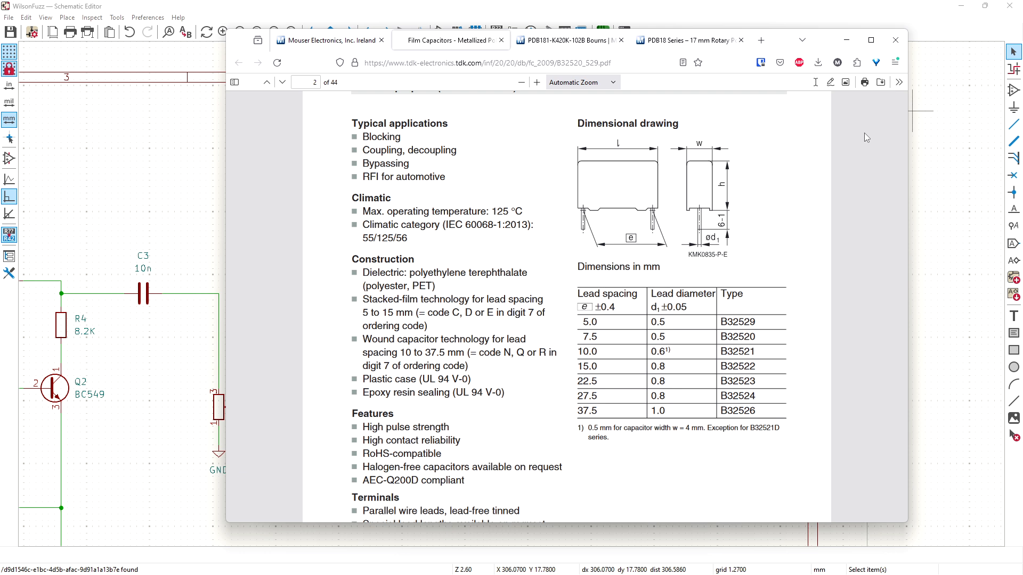
scroll(864, 132, up, 3)
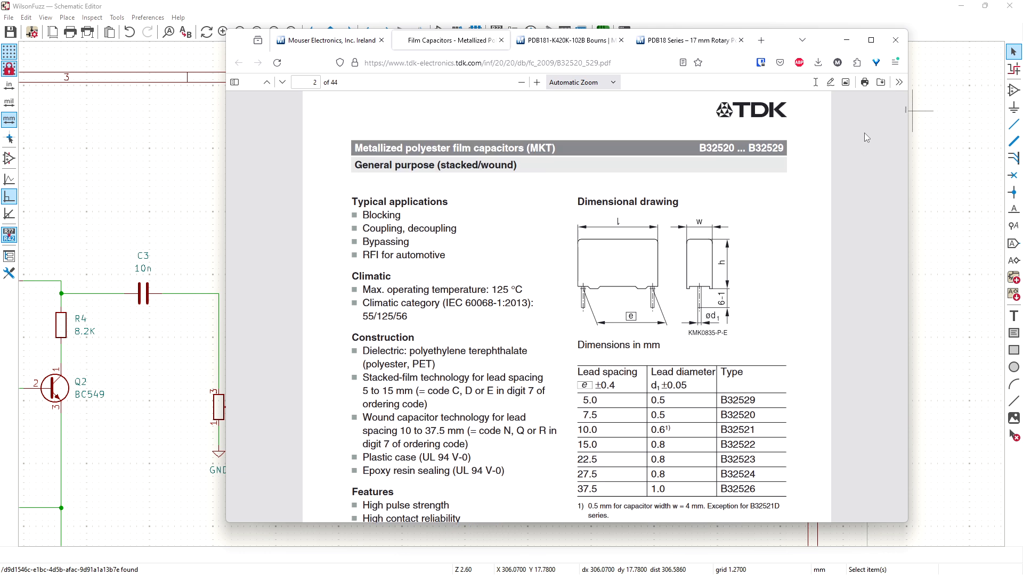
scroll(864, 132, down, 1)
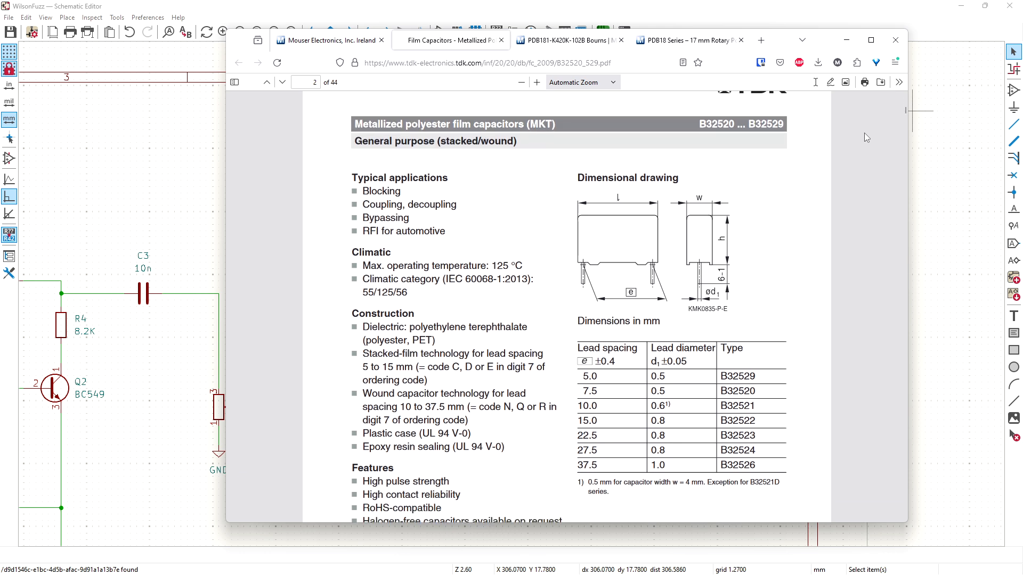
Step: Compare the Mouser part number B32529C103J with the series range on the datasheet's cover page and highlight B32529 there
click(311, 40)
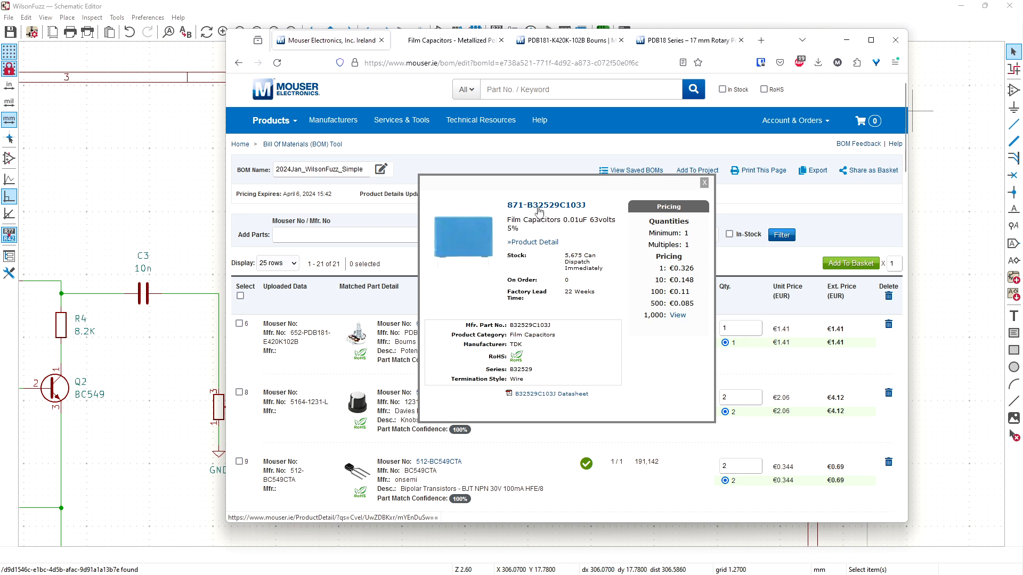
click(438, 41)
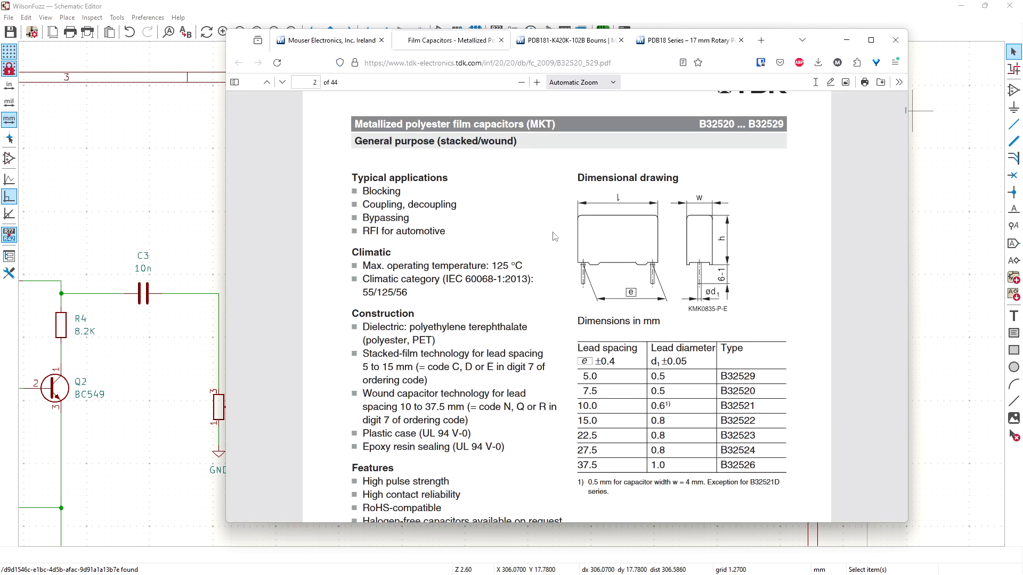
scroll(554, 236, up, 10)
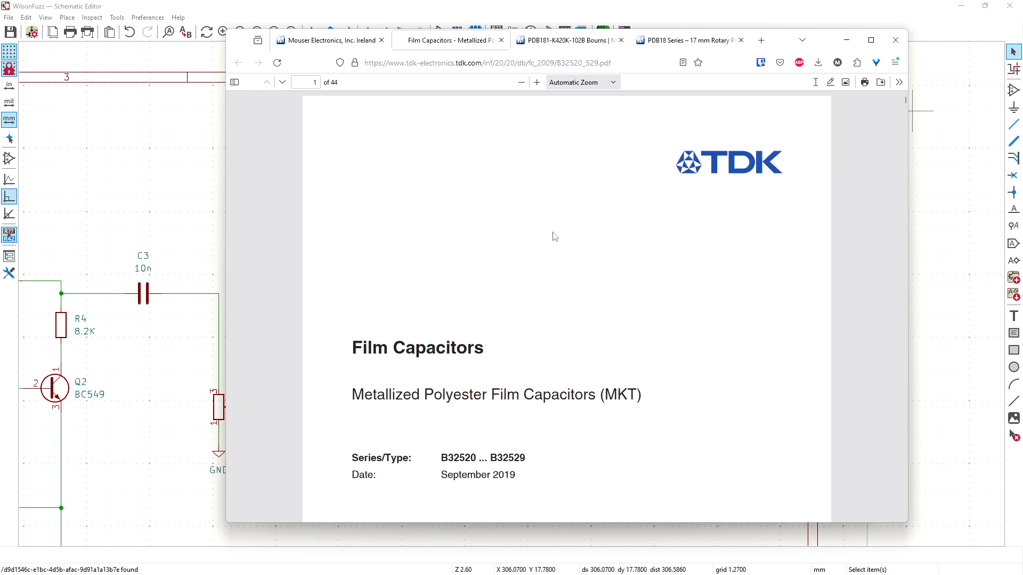
click(327, 40)
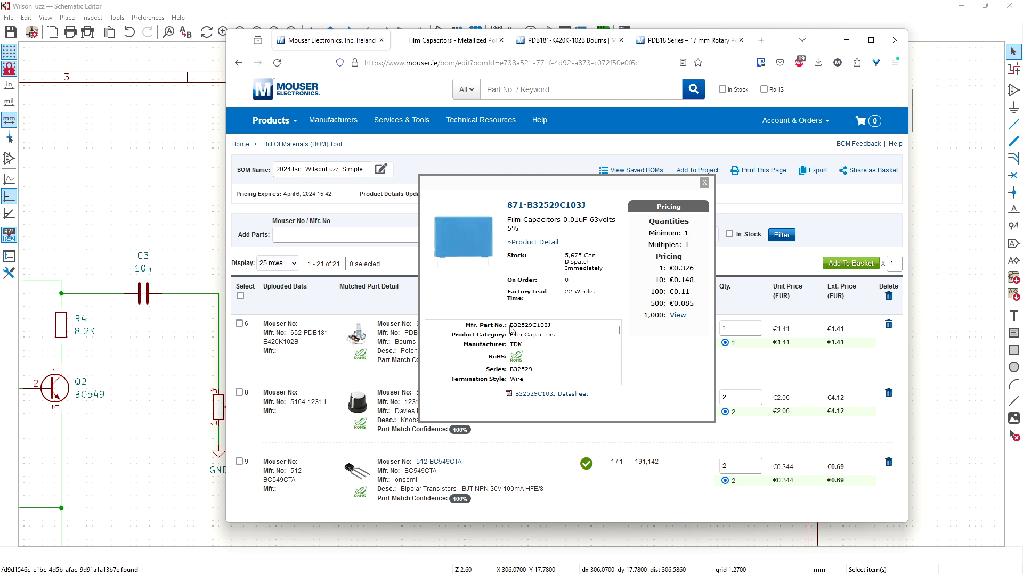
click(427, 43)
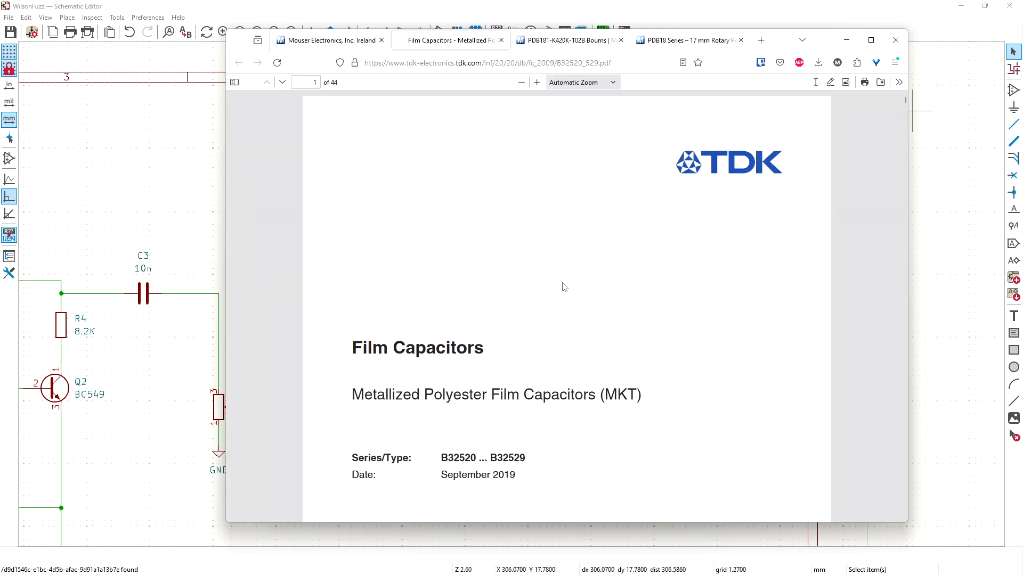
double_click(512, 458)
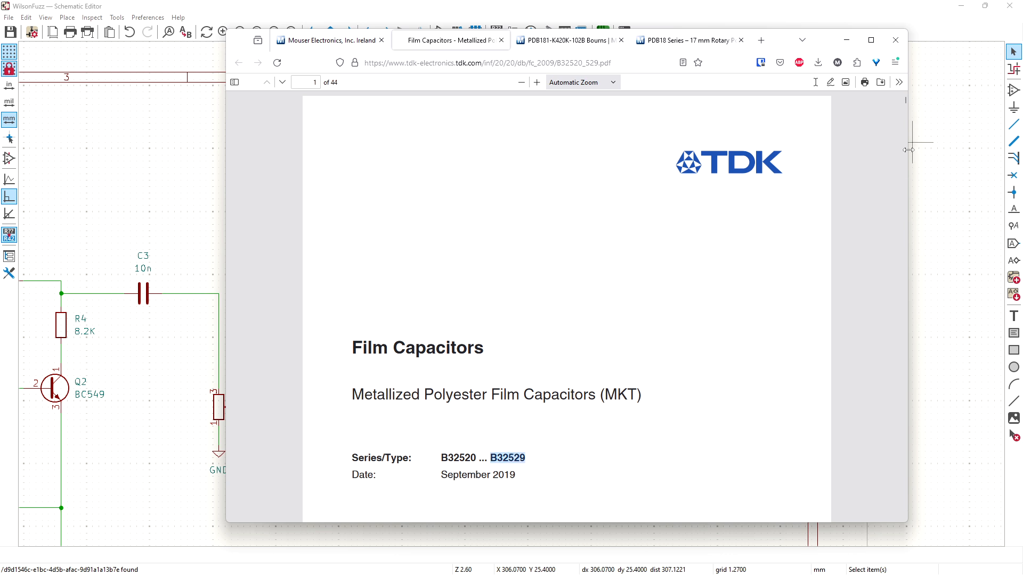
Step: Locate type B32529 in the page 2 lead spacing table and in the page 3 overview of available types
scroll(904, 135, down, 5)
scroll(904, 135, down, 10)
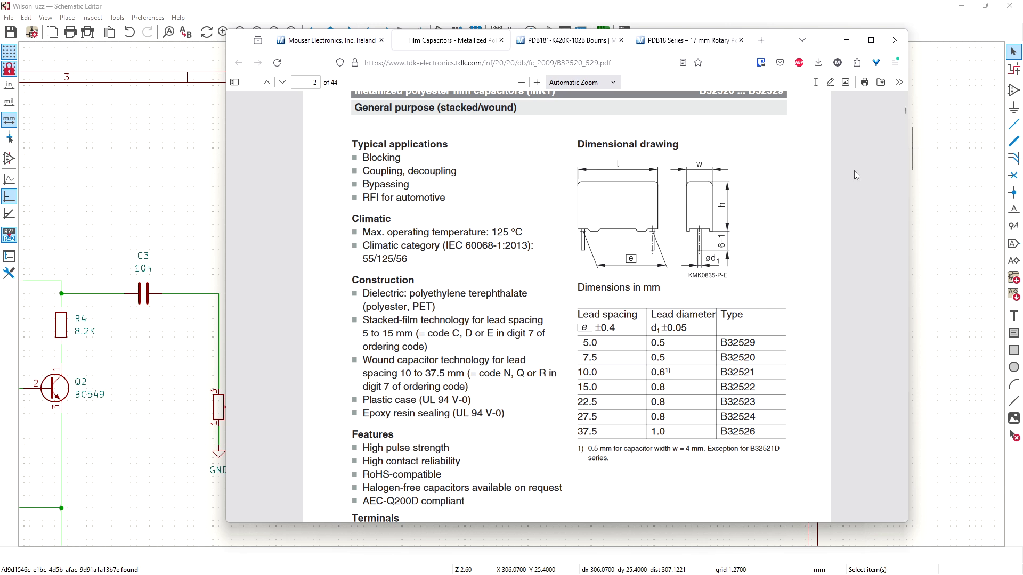
double_click(728, 342)
click(902, 121)
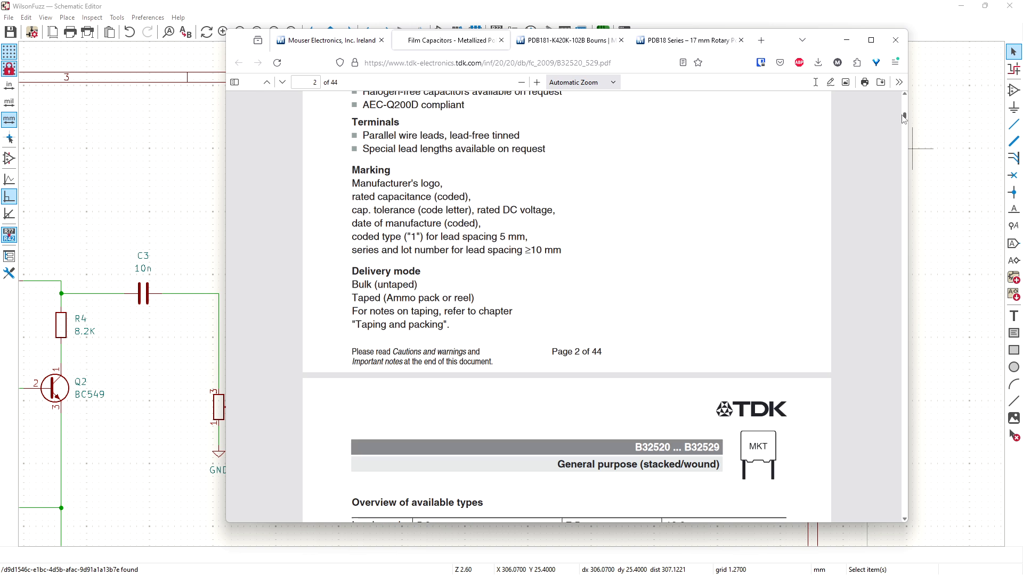
scroll(903, 122, down, 4)
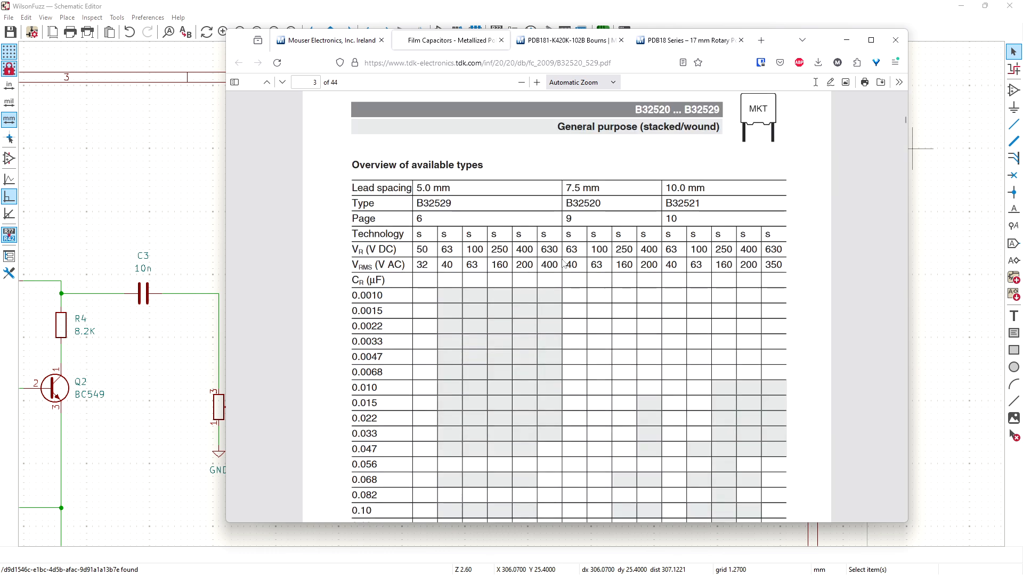
double_click(436, 203)
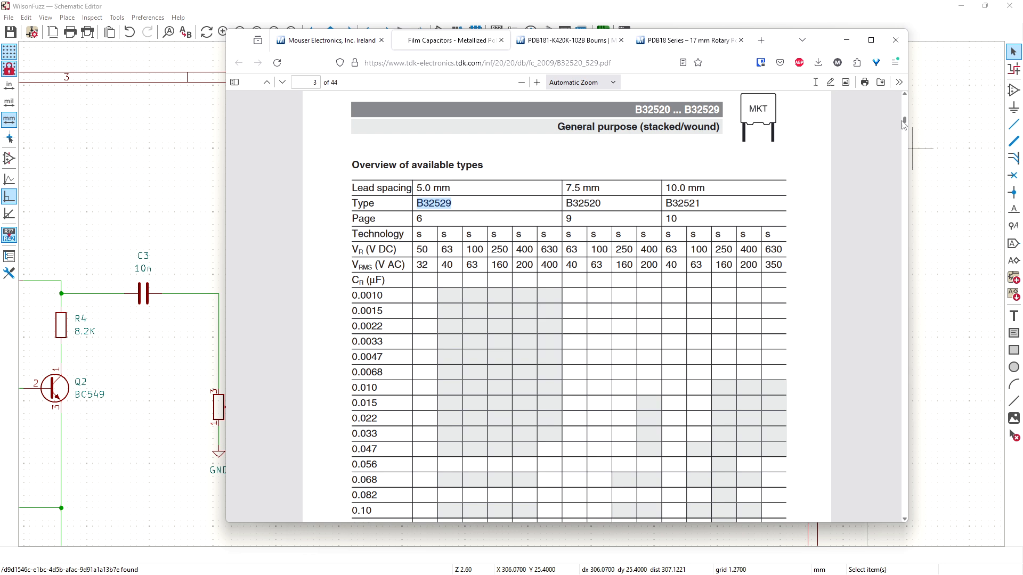
Step: Examine the B32529 ordering codes on datasheet page 6, highlight the 0.010 µF value and compare with Mouser part B32529C103J
drag(906, 123, 903, 152)
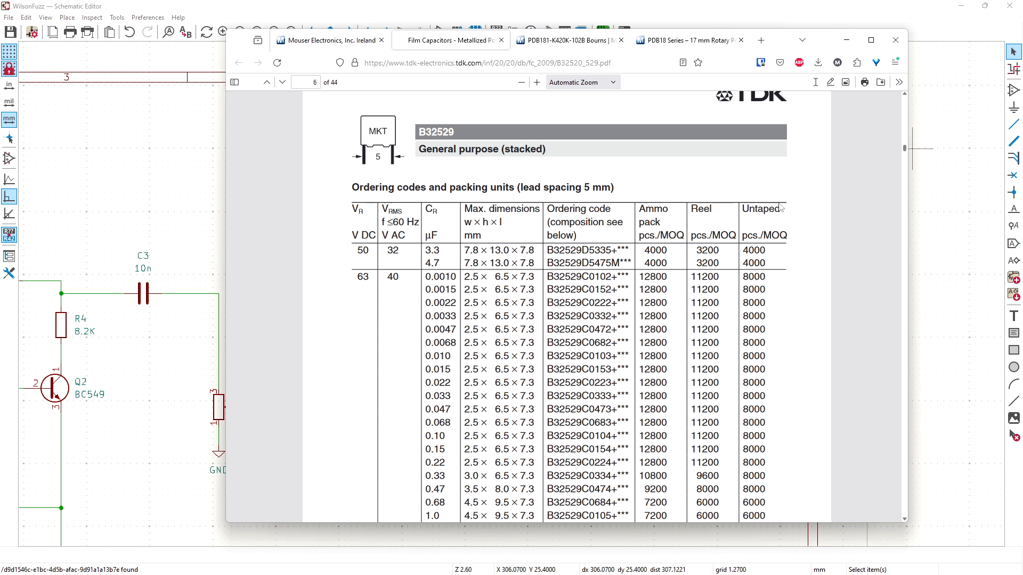
click(312, 48)
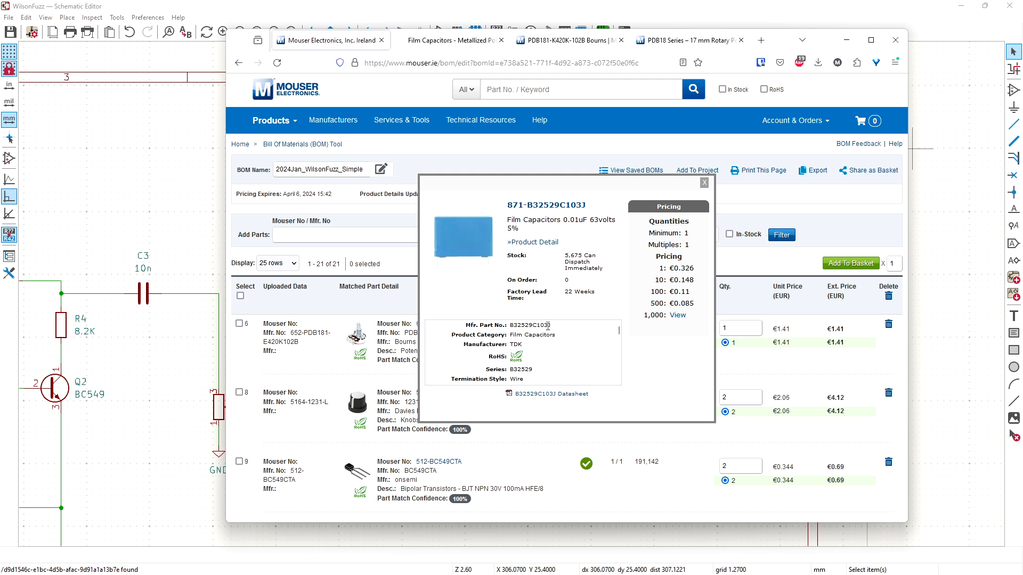
click(438, 40)
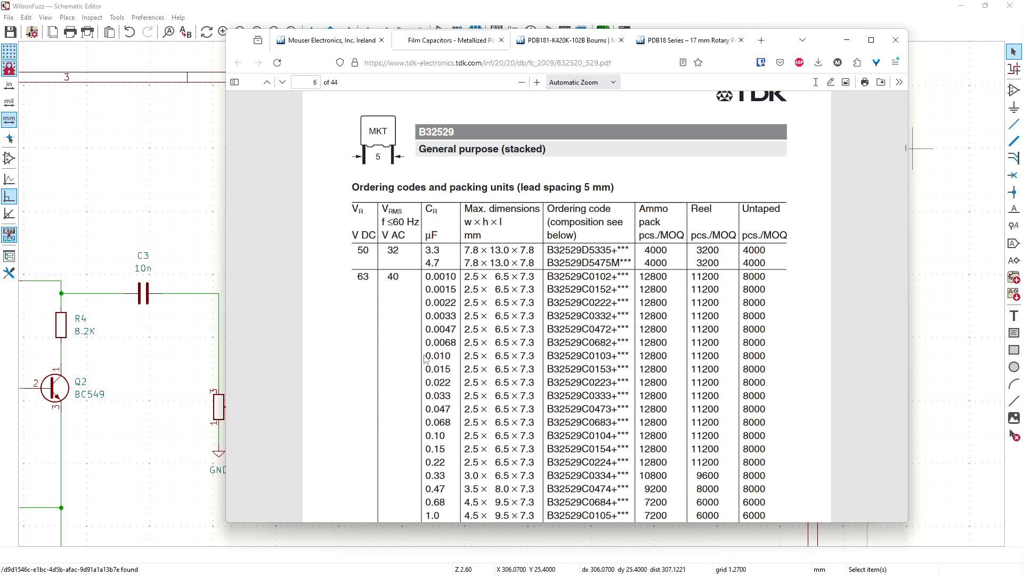
double_click(446, 356)
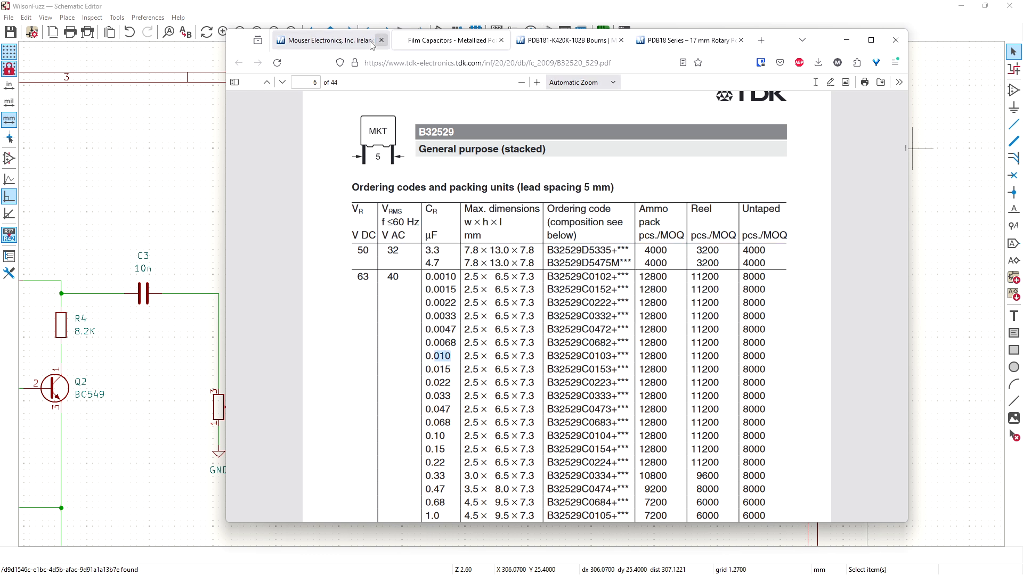
click(344, 41)
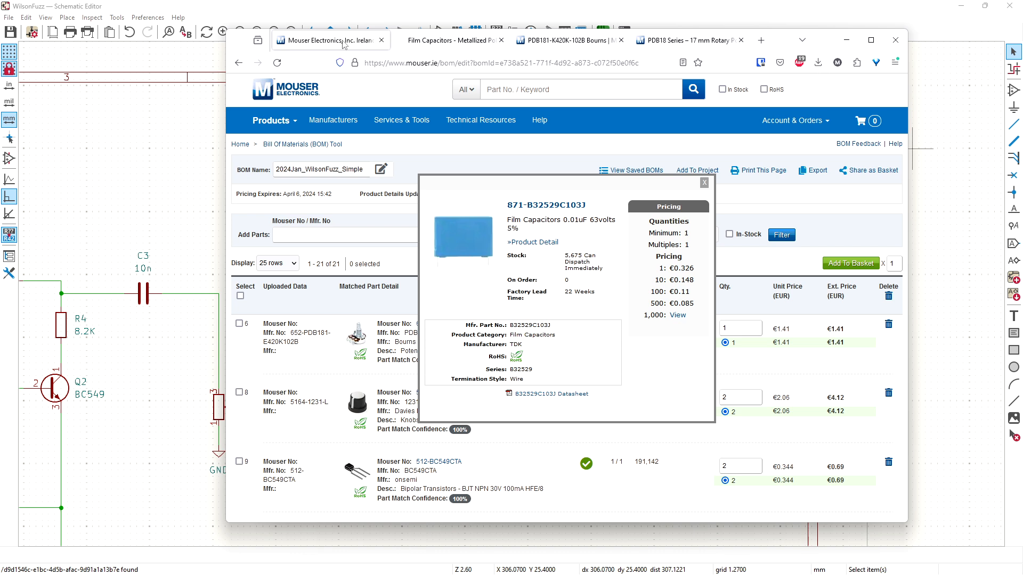
click(429, 41)
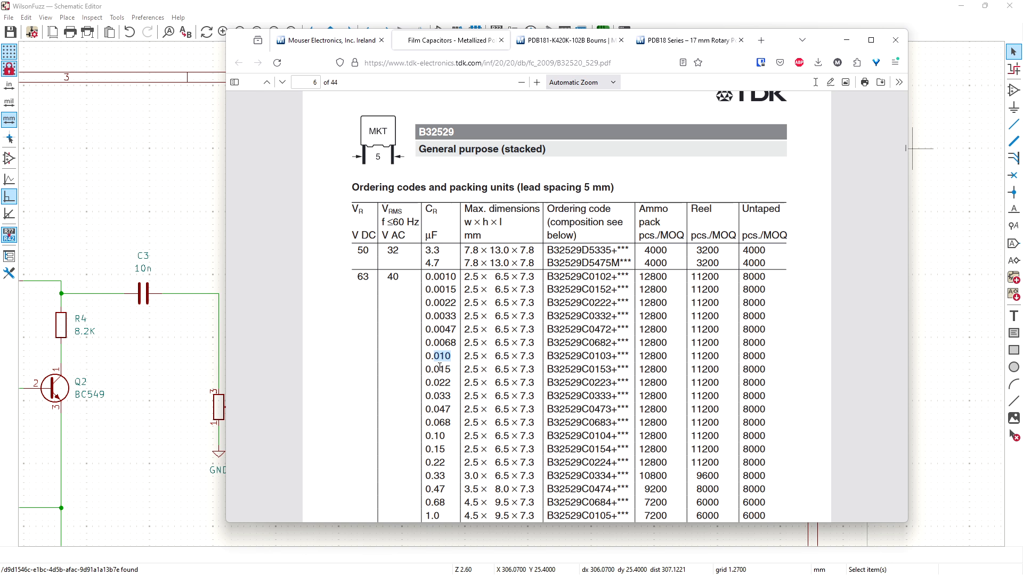
Step: Check the maximum dimensions in the 0.010 µF row and highlight its ordering code B32529C0103
click(465, 360)
drag(465, 357, 478, 357)
click(469, 358)
drag(606, 356, 554, 356)
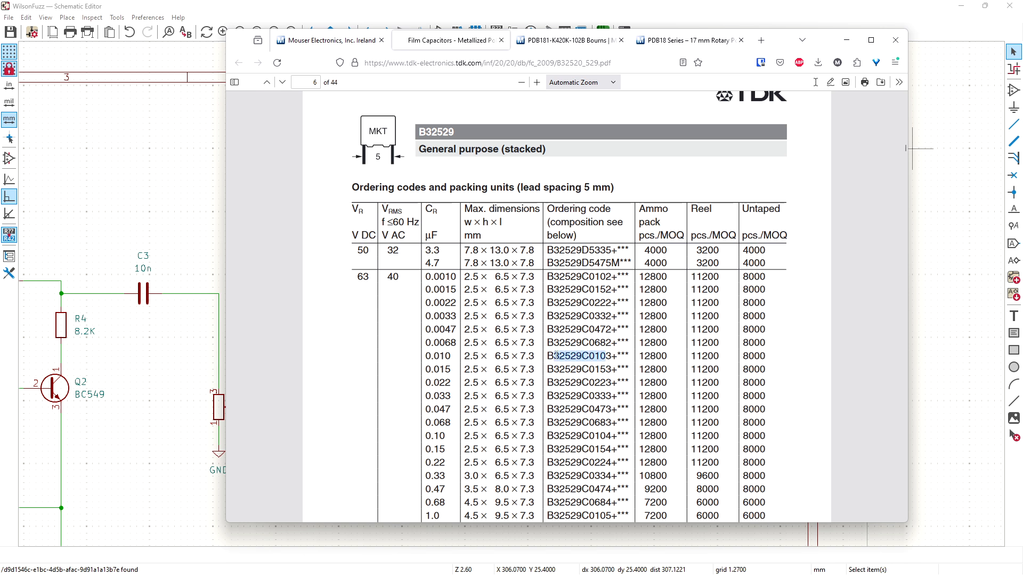
Step: Search the datasheet for Mouser part number B32529C103J, shorten the search to B32529C103, and highlight ordering code B32529C0103 in the table
click(327, 40)
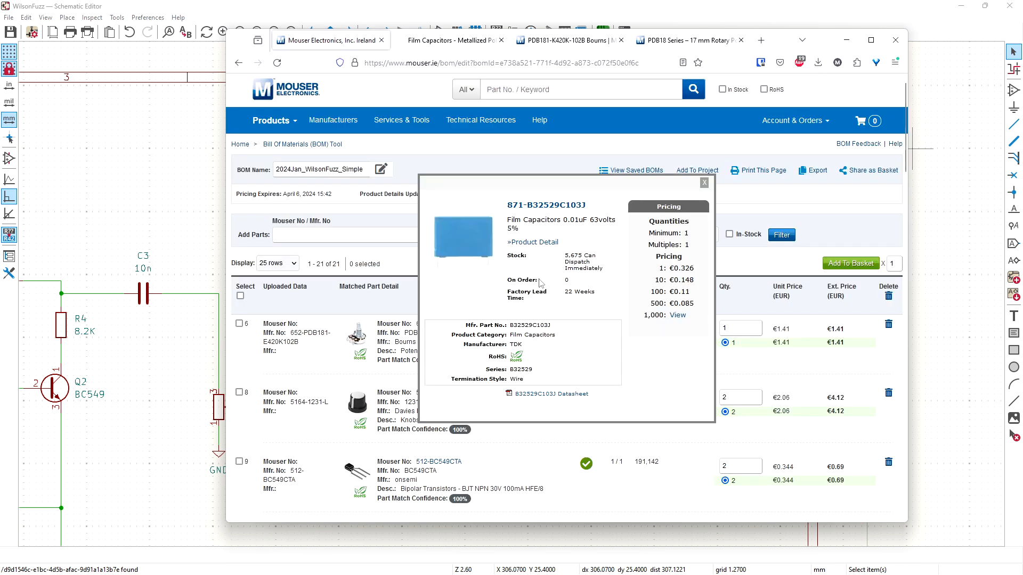
double_click(523, 325)
click(450, 40)
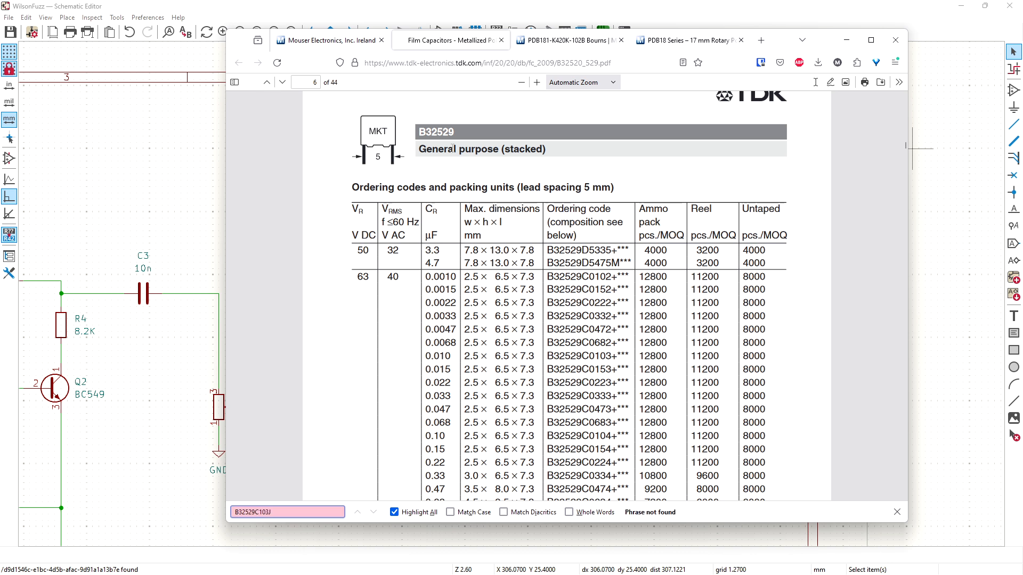
key(BackSpace)
click(577, 304)
double_click(564, 291)
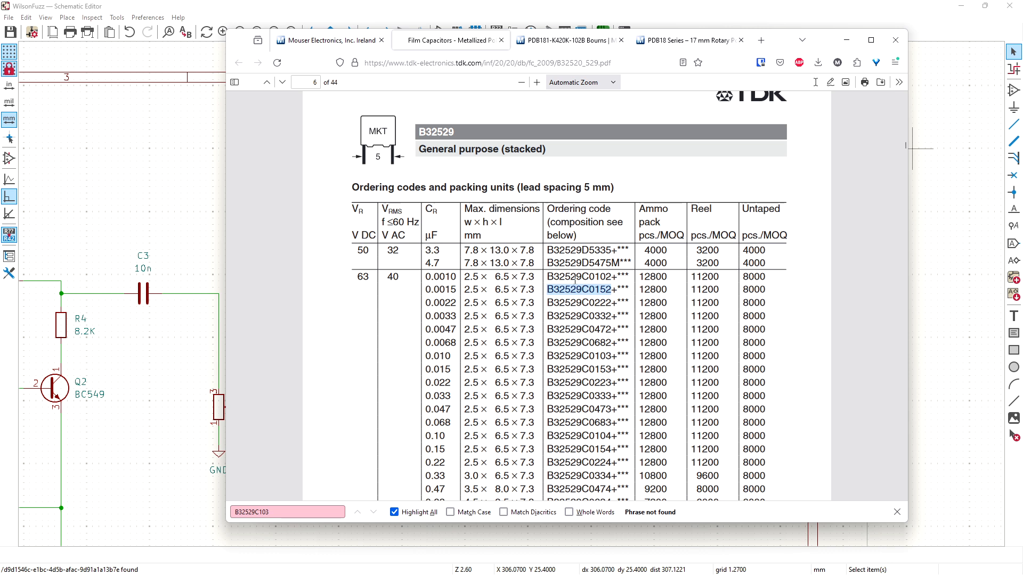
double_click(568, 357)
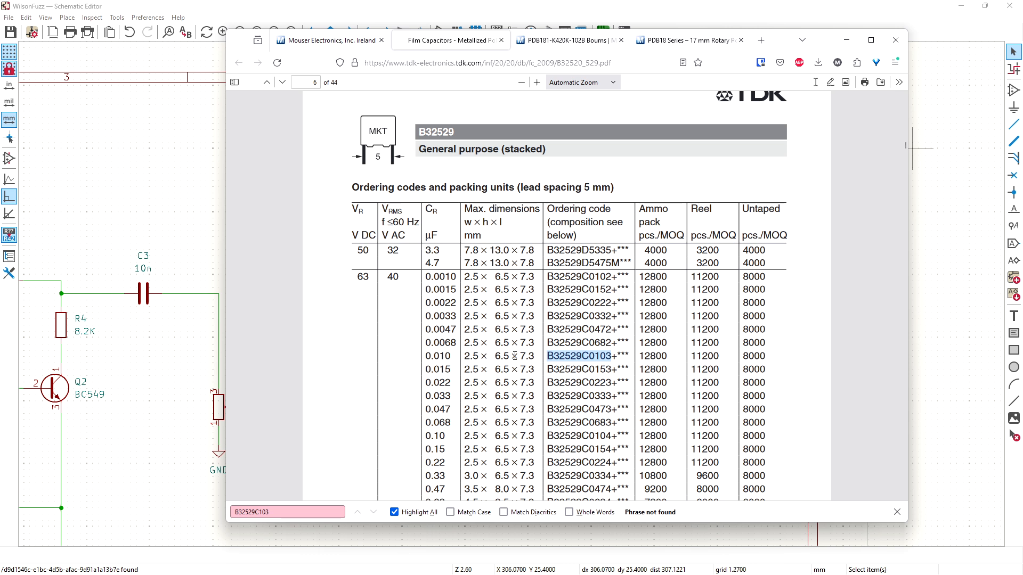
Step: Return to KiCad's Footprint Chooser for C3 and browse the Capacitor_THT library's axial, radial and rectangular footprints
click(915, 303)
click(853, 242)
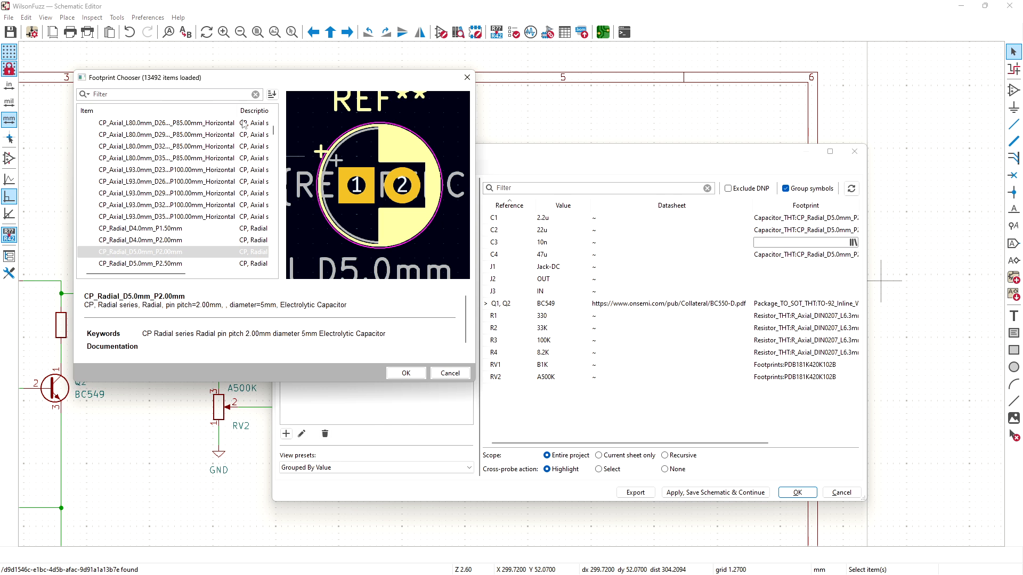
drag(274, 131, 273, 114)
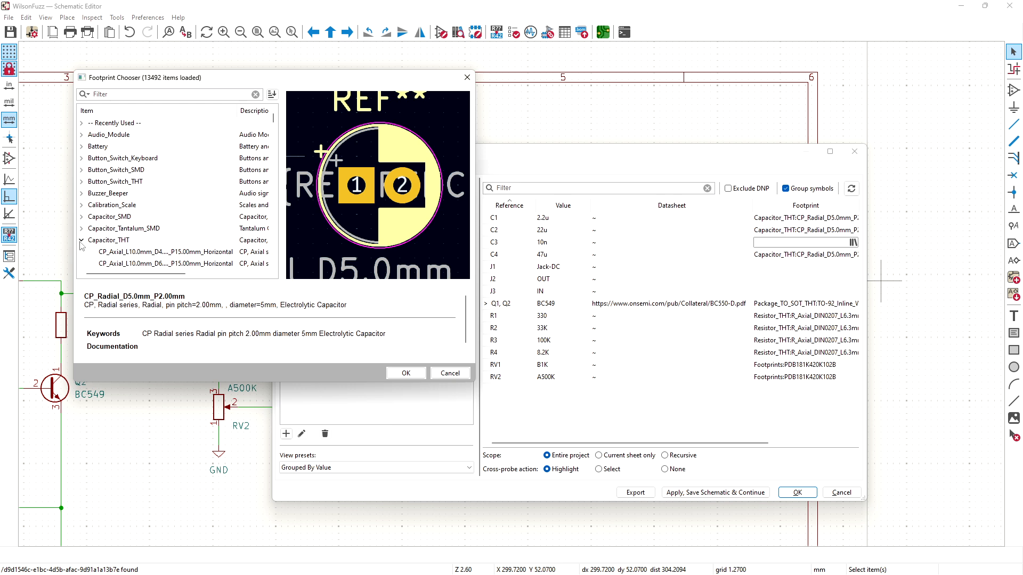
drag(274, 121, 272, 141)
click(177, 229)
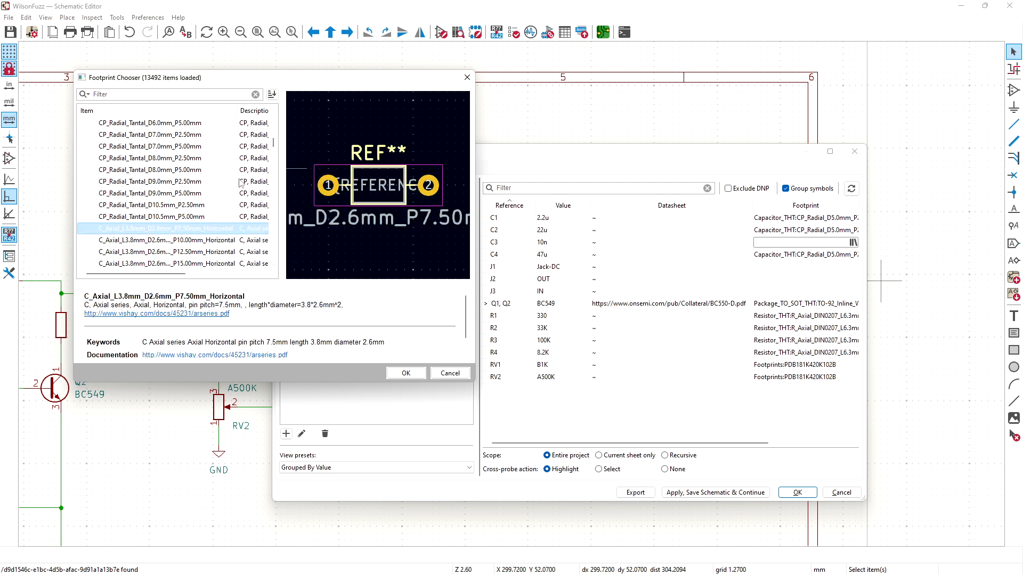
drag(274, 141, 273, 161)
scroll(274, 148, up, 1)
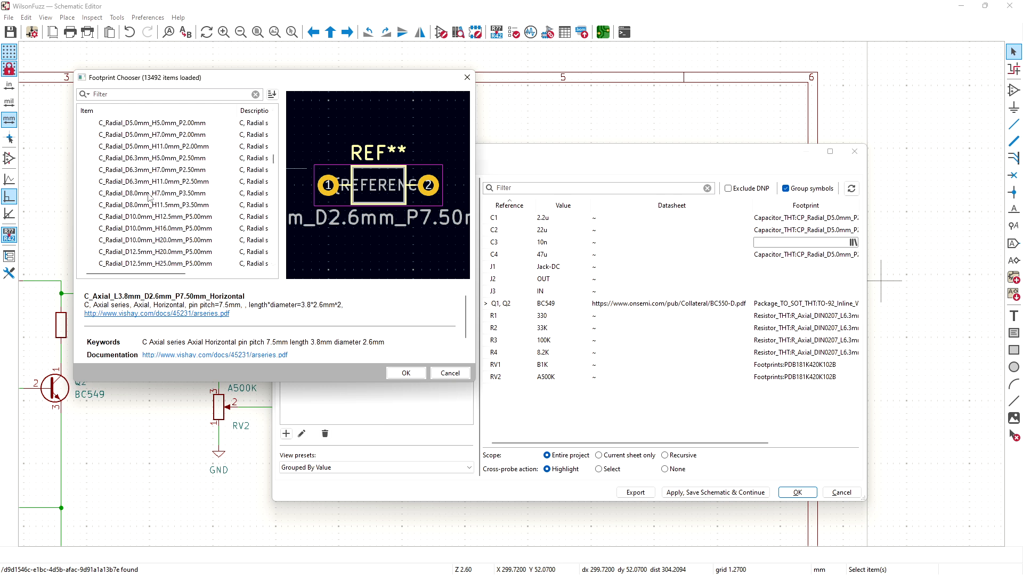
click(131, 216)
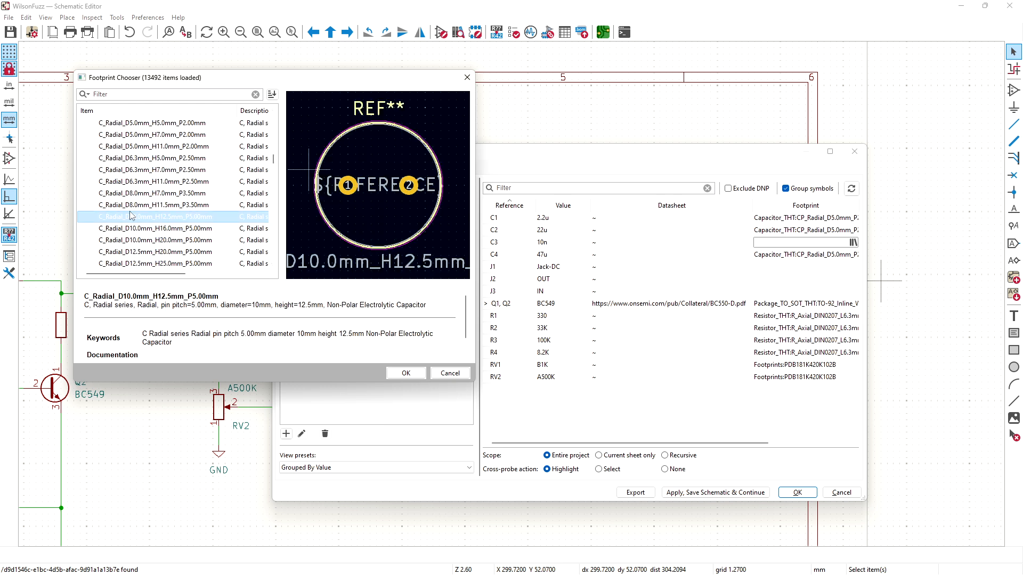
drag(274, 159, 275, 171)
click(126, 207)
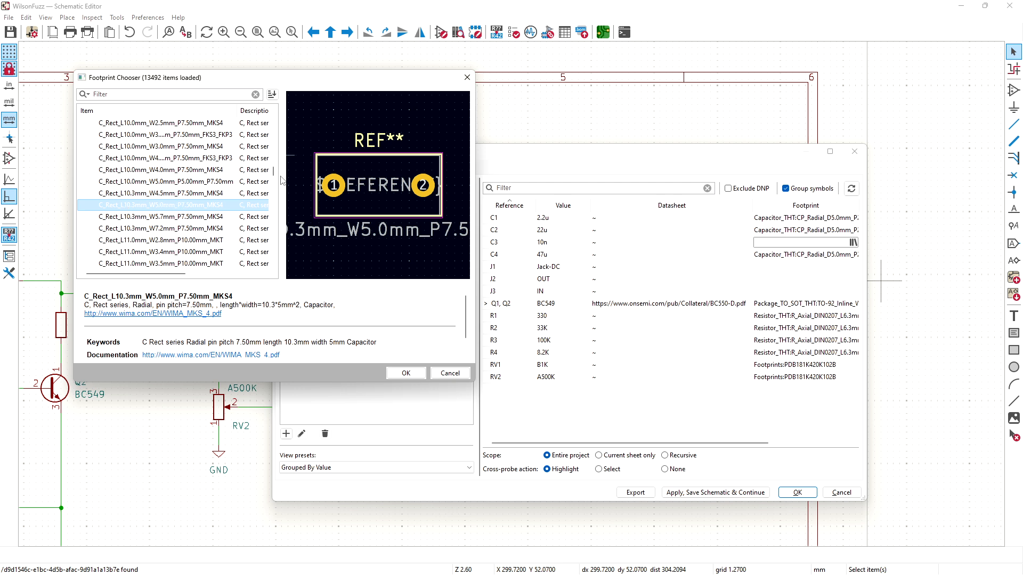
drag(274, 171, 274, 170)
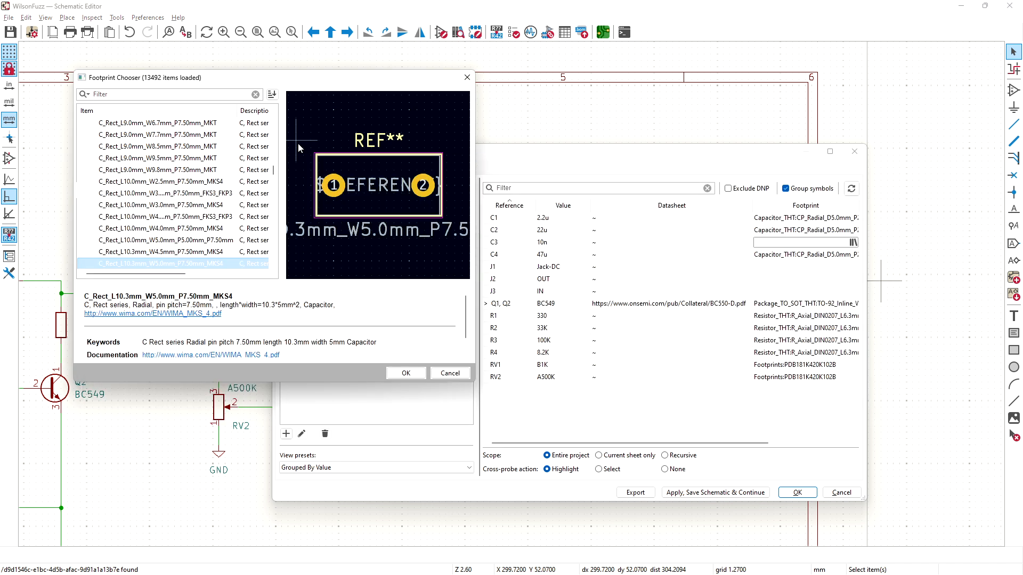
Step: Assign footprint C_Rect_L7.2mm_W2.5mm_P5.00mm_FKS2_FKP2_MKS2_MKP2 to C3 according to the datasheet dimensions, and save the schematic with the changed symbol fields
key(alt+Tab)
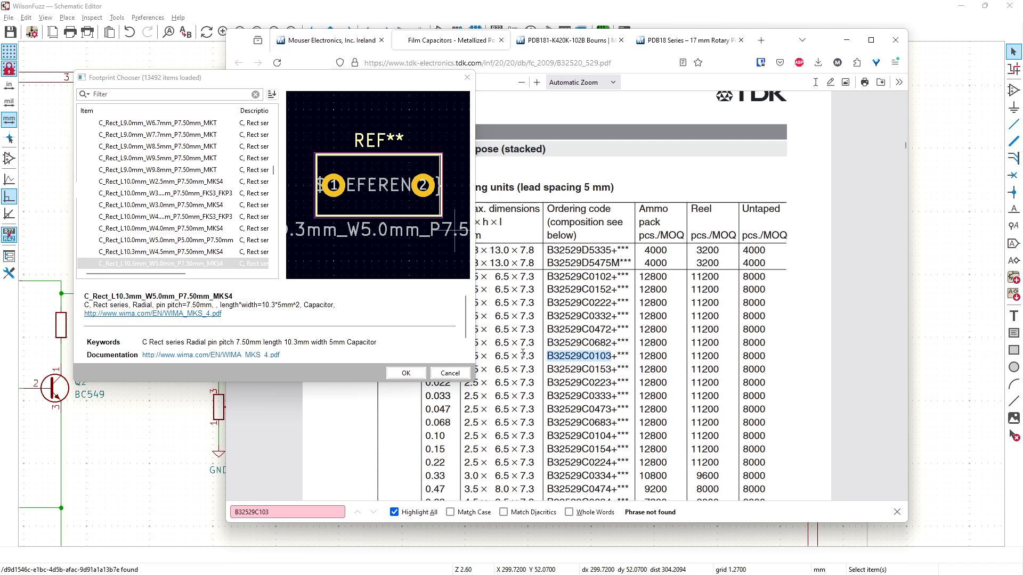
click(274, 172)
drag(273, 172, 273, 167)
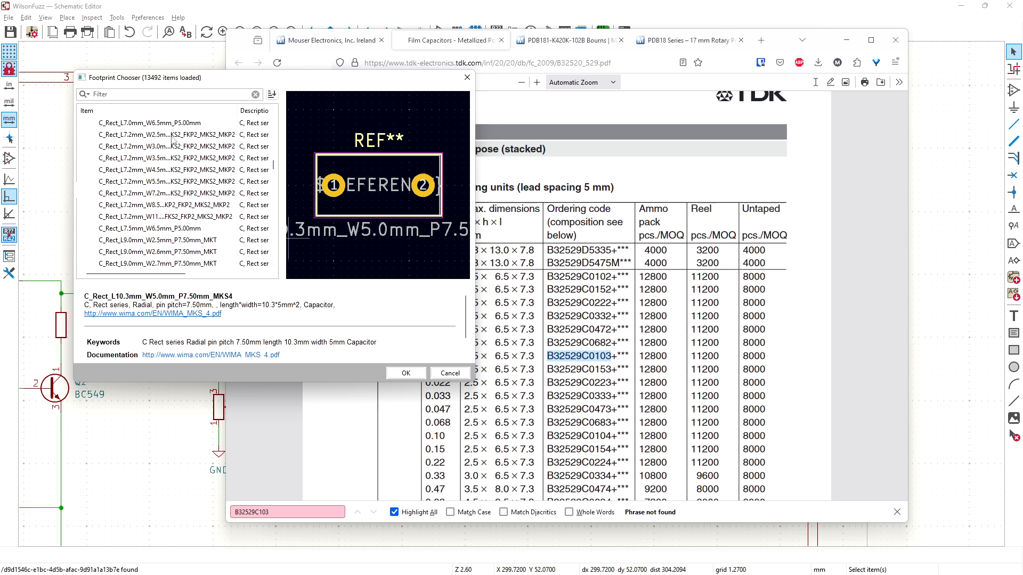
click(173, 136)
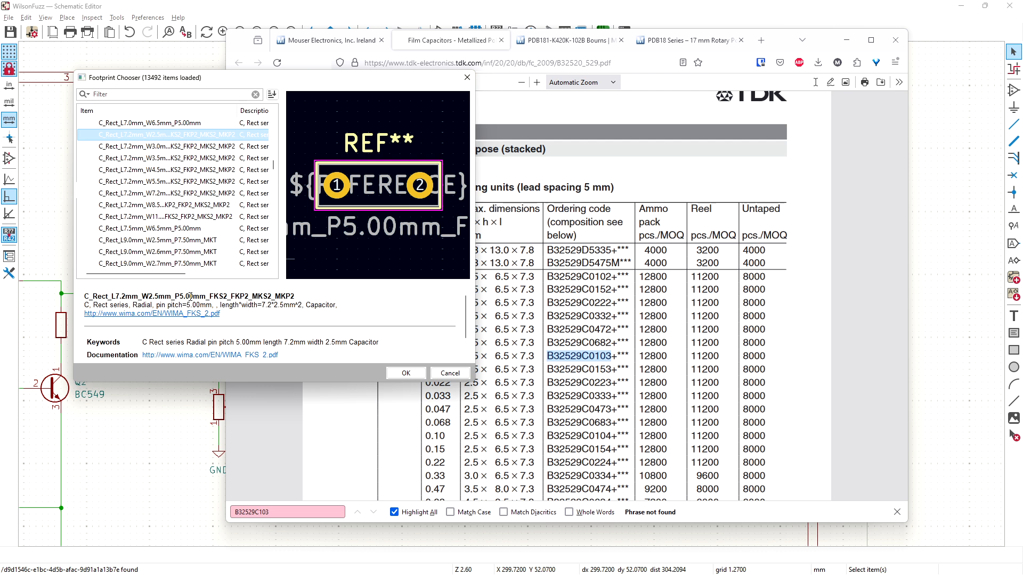
click(187, 146)
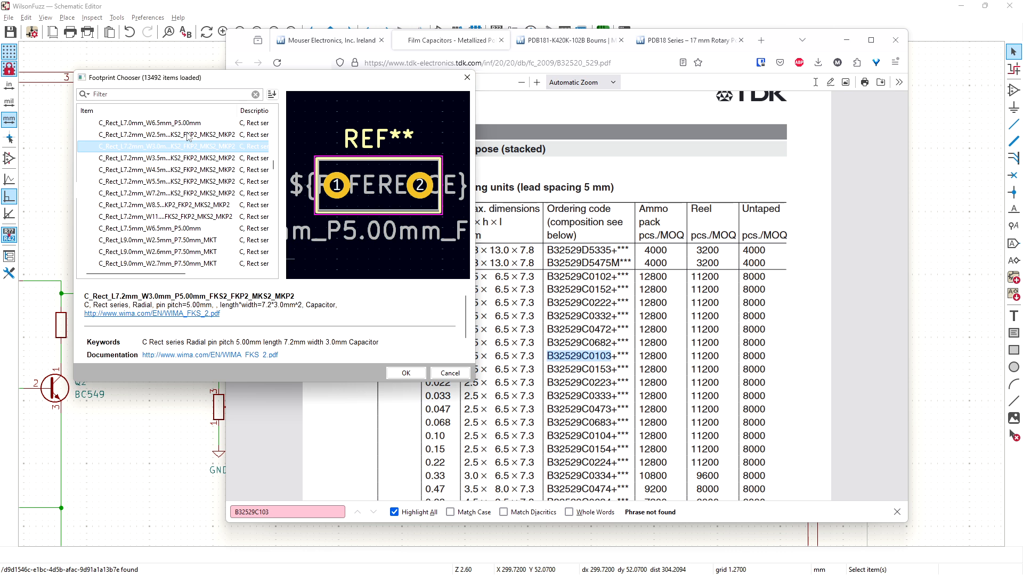
click(187, 136)
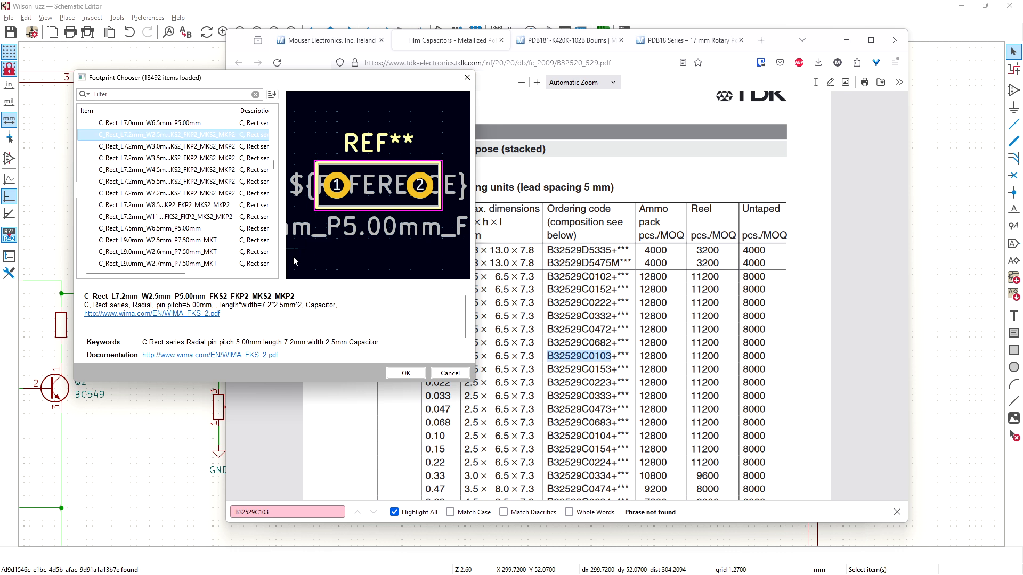
click(404, 374)
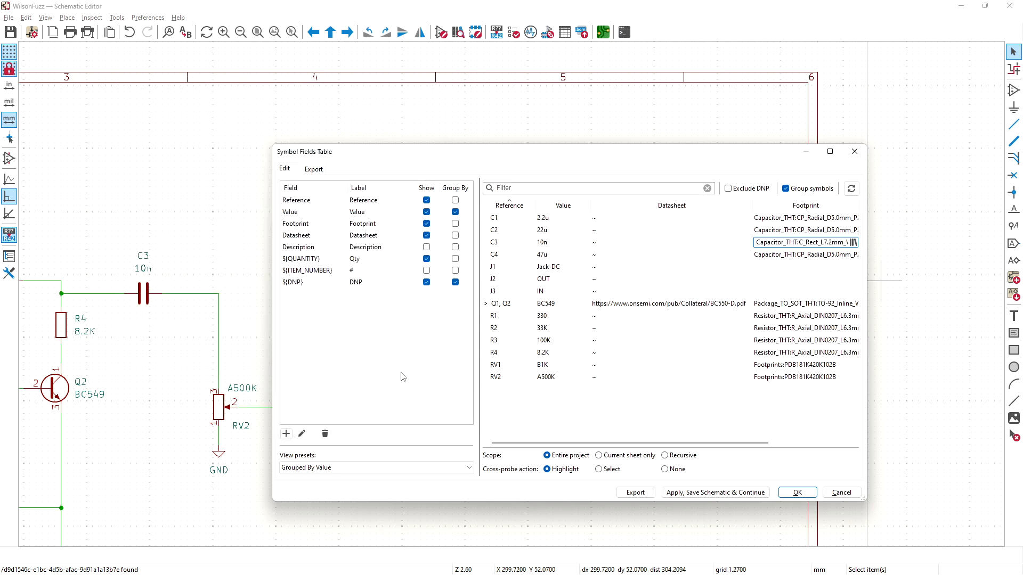
click(766, 494)
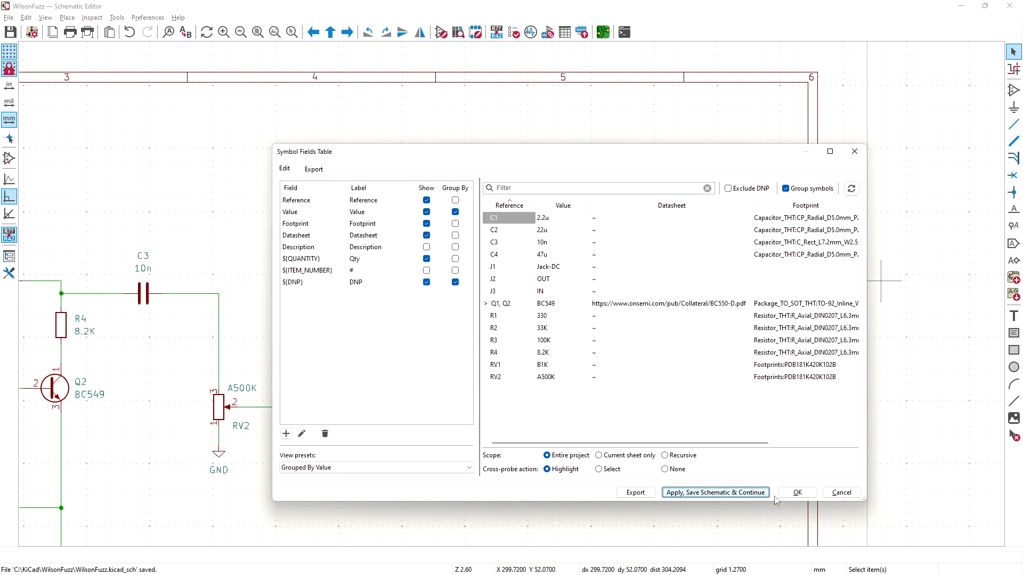
click(797, 492)
Step: Switch to the PCB Editor and view the current board in the 3D Viewer
click(603, 32)
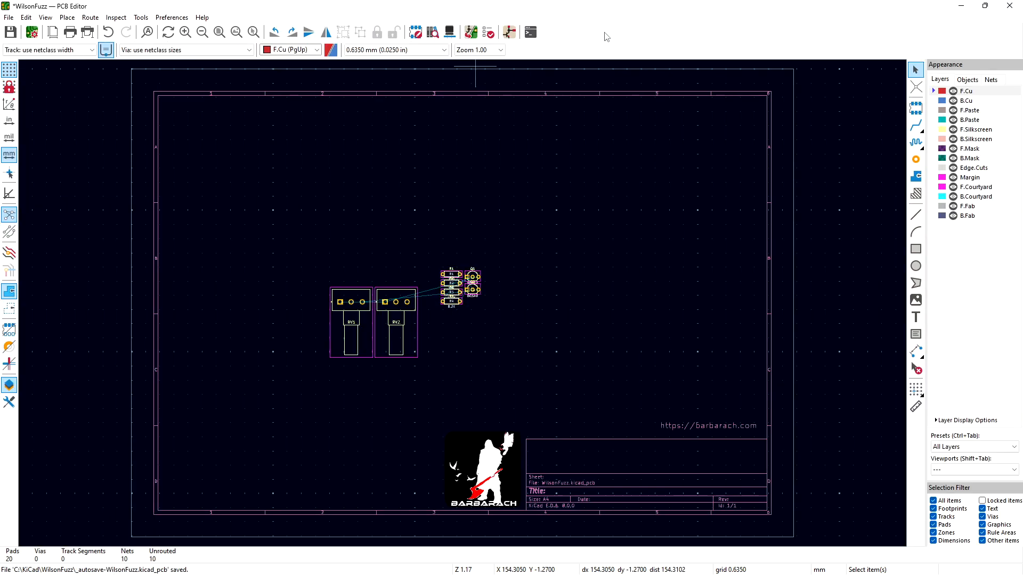
click(46, 17)
click(53, 30)
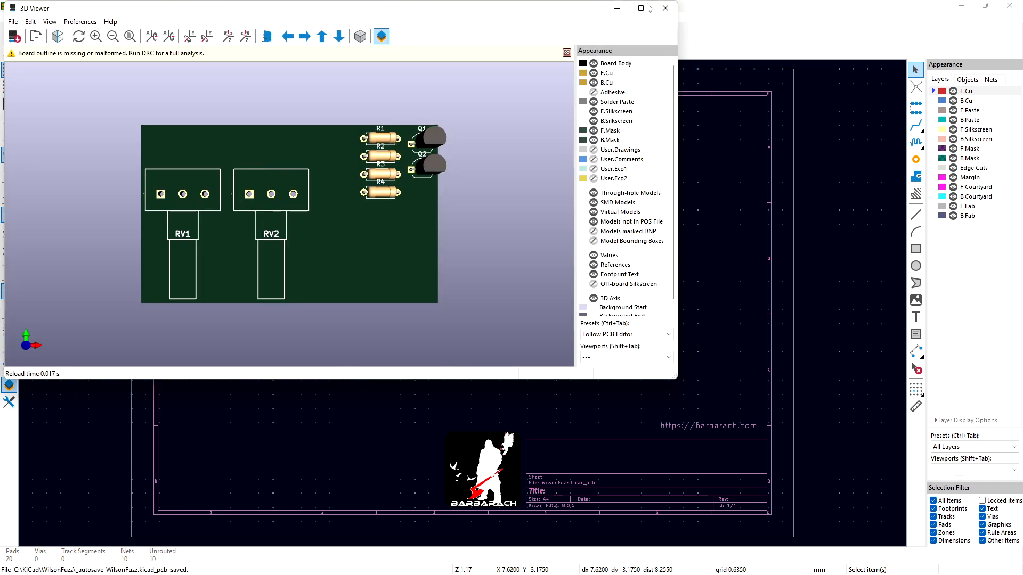
click(665, 8)
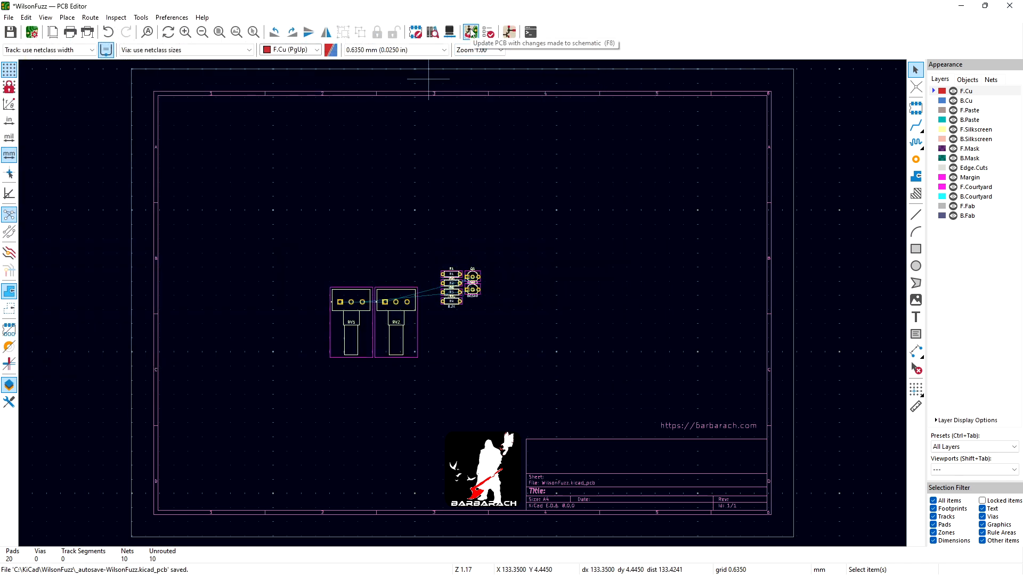
Step: Update the PCB from the schematic and place capacitors C1 to C4 above the resistors and potentiometers
click(471, 33)
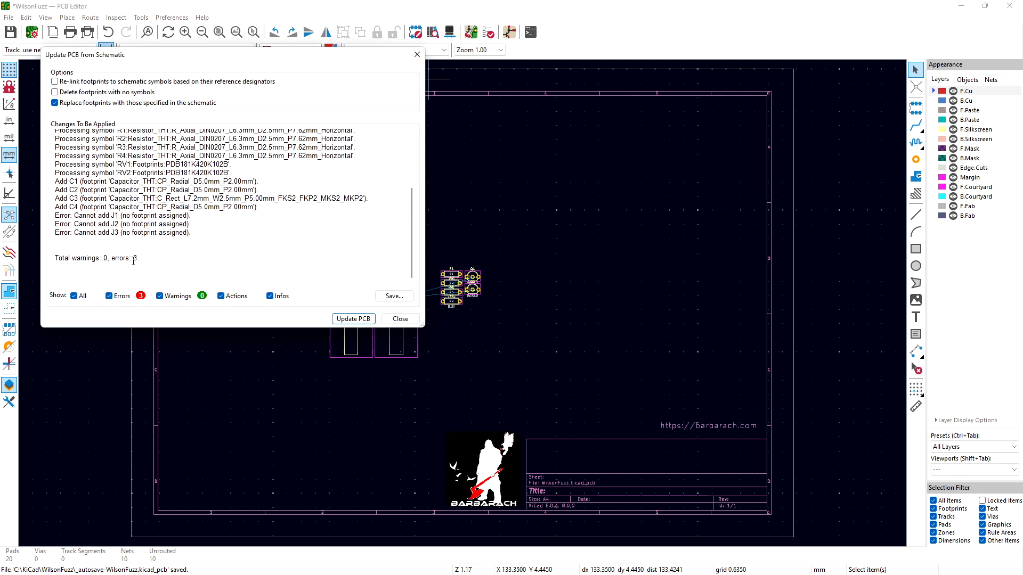
click(353, 318)
click(401, 318)
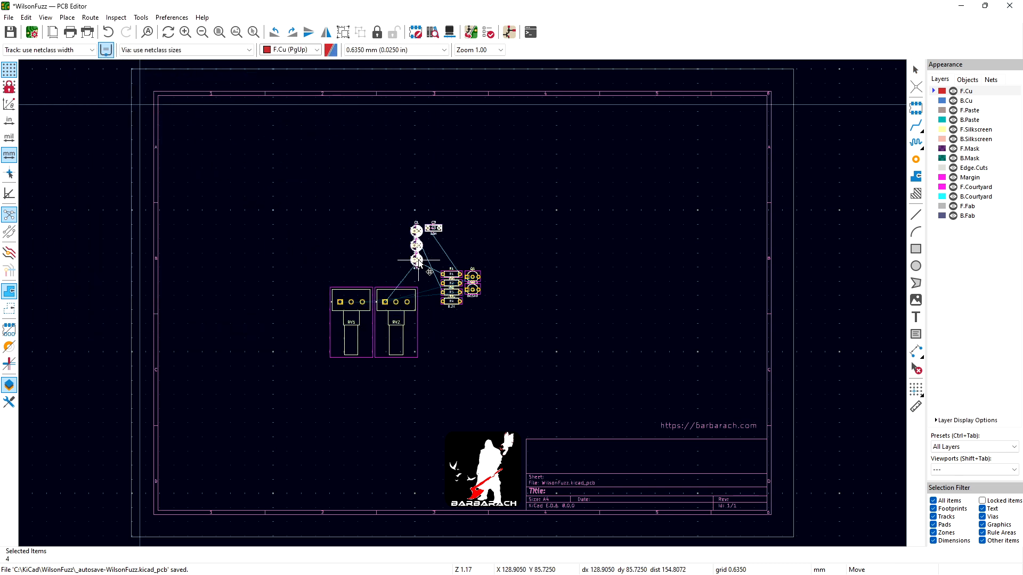
click(427, 264)
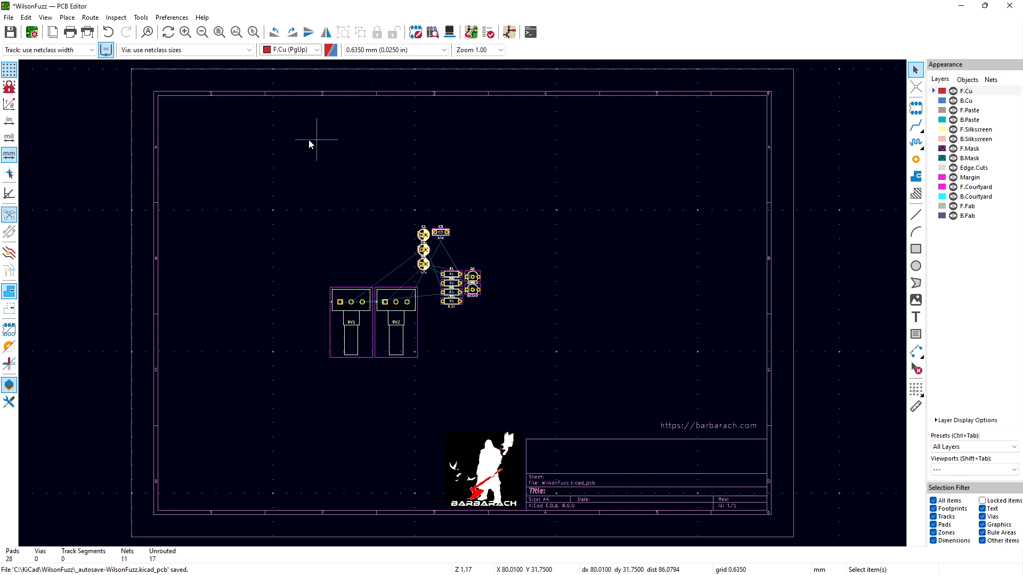
Step: Inspect the newly added capacitors on the board from an angle in the 3D Viewer
click(45, 17)
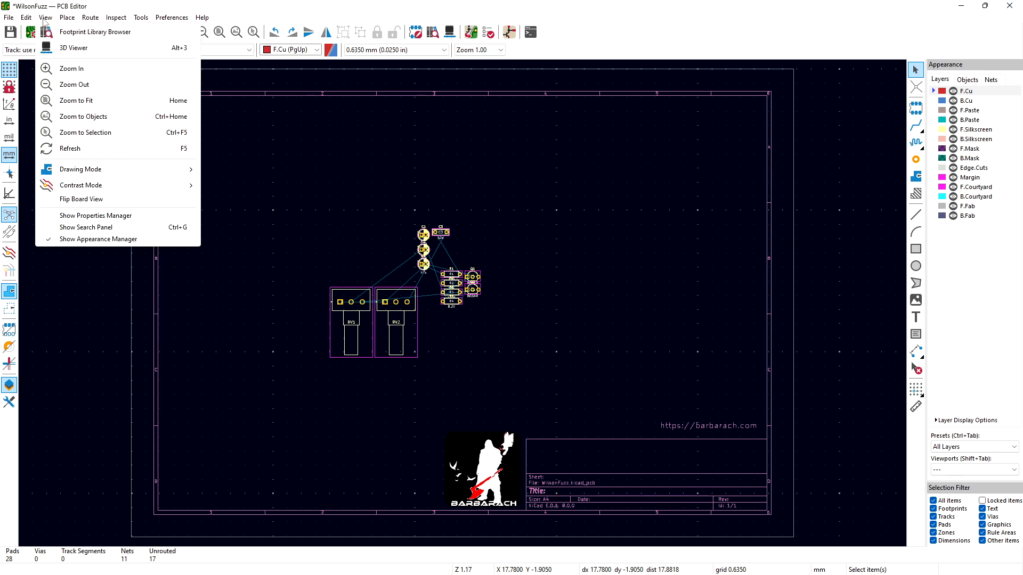
click(55, 47)
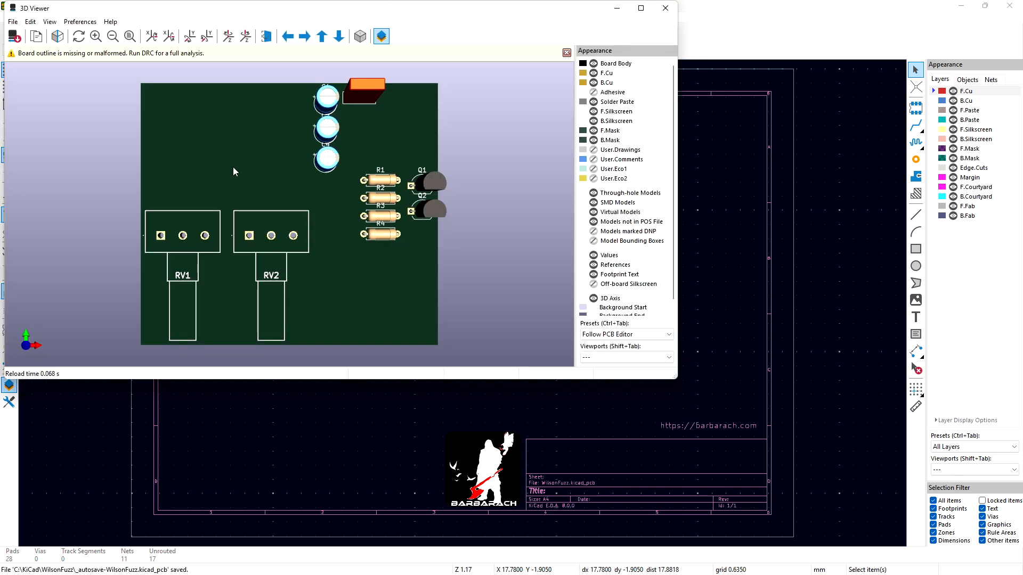
drag(328, 242, 321, 173)
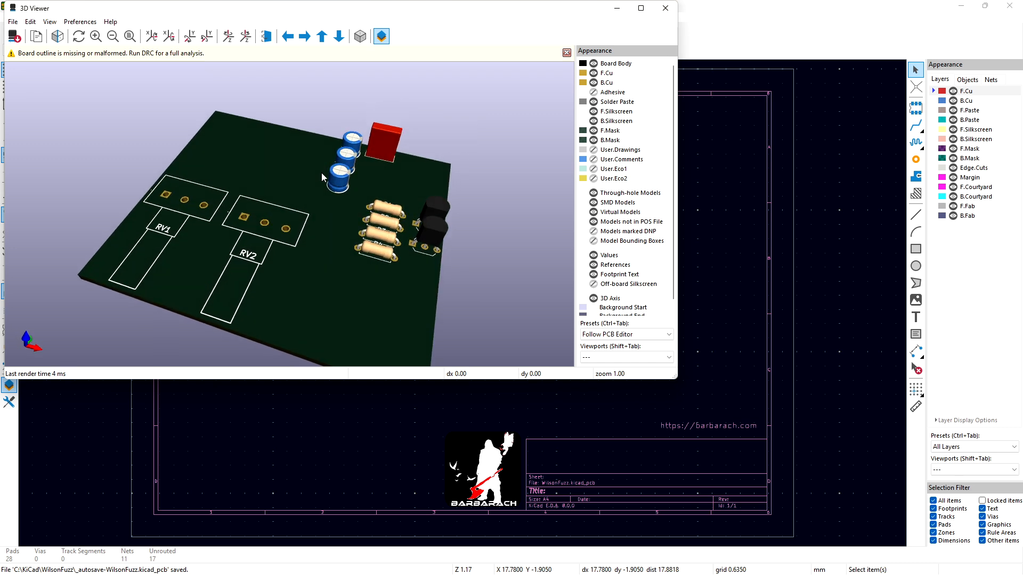
click(666, 8)
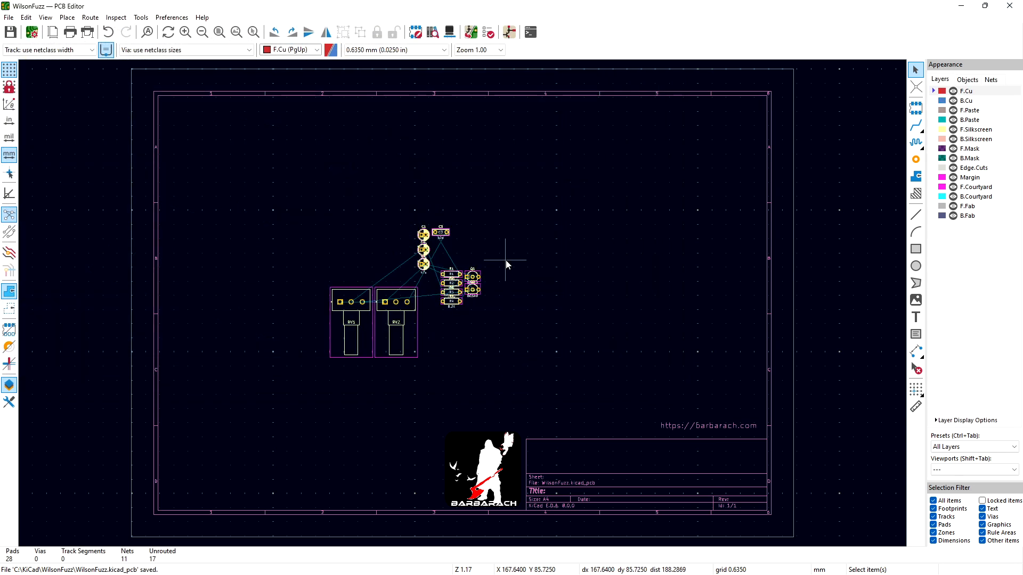
Step: Compare the schematic with the board layout, selecting transistor Q1 on the board to locate it in the schematic
click(509, 32)
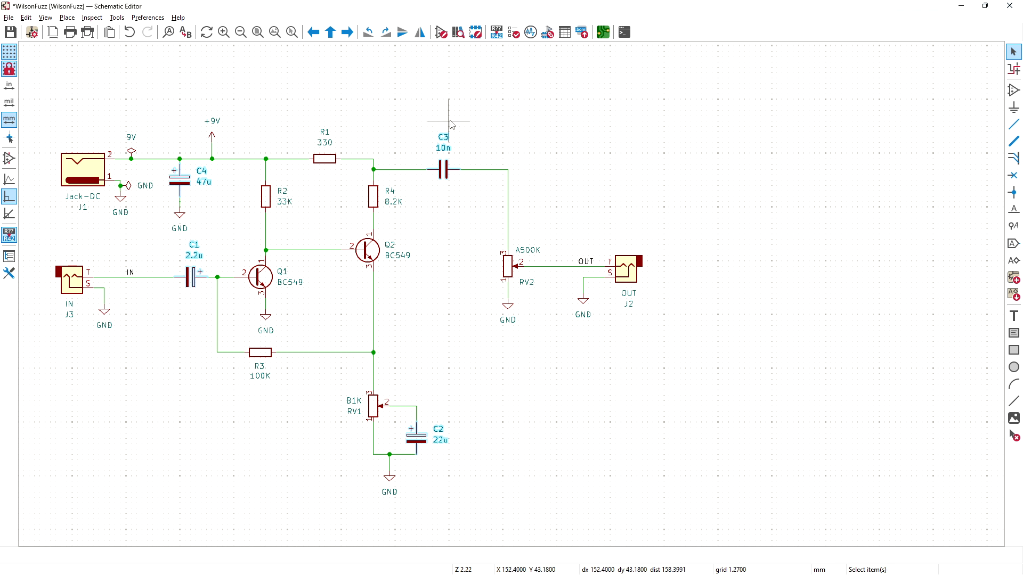
click(603, 32)
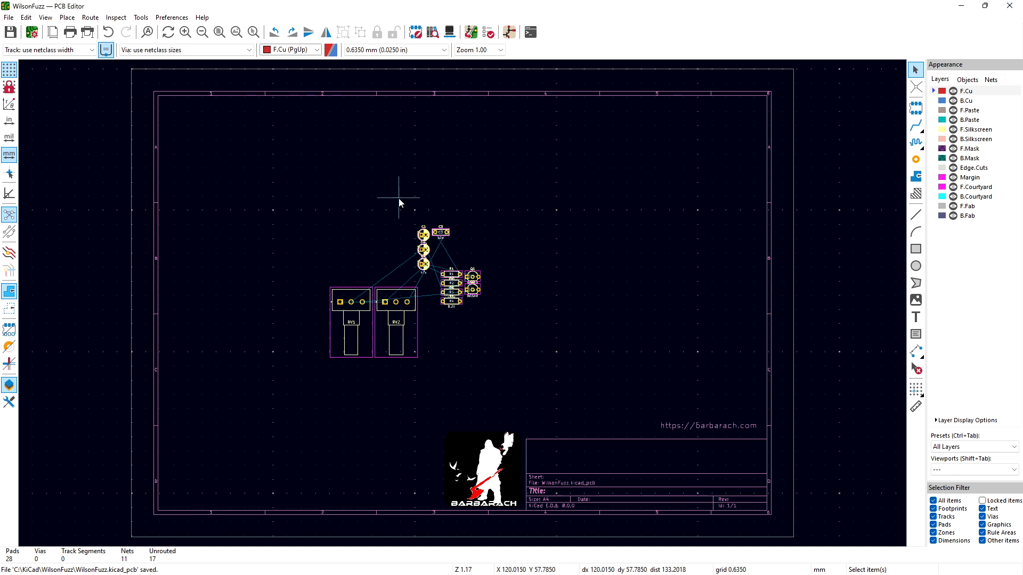
click(509, 32)
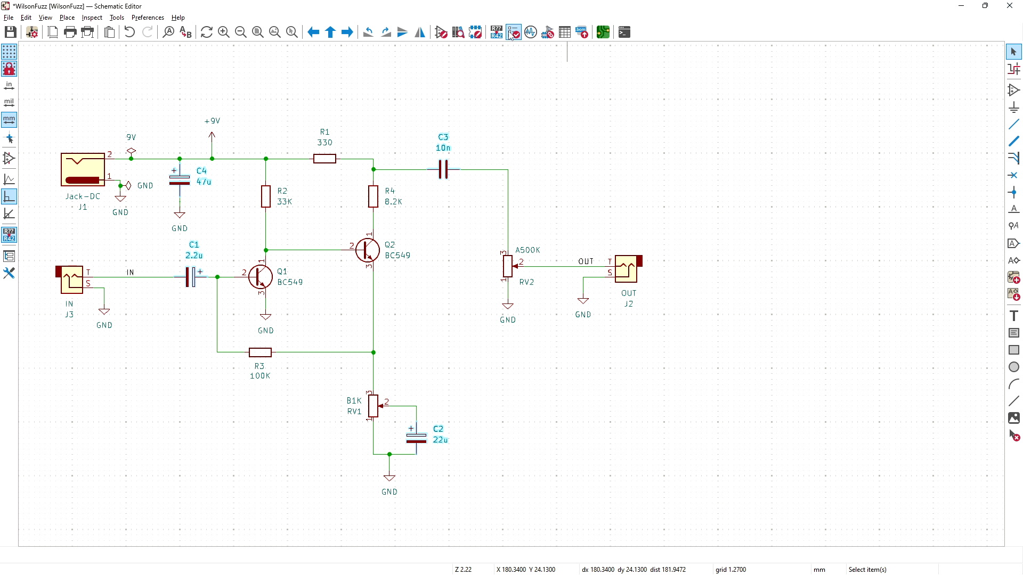
click(603, 32)
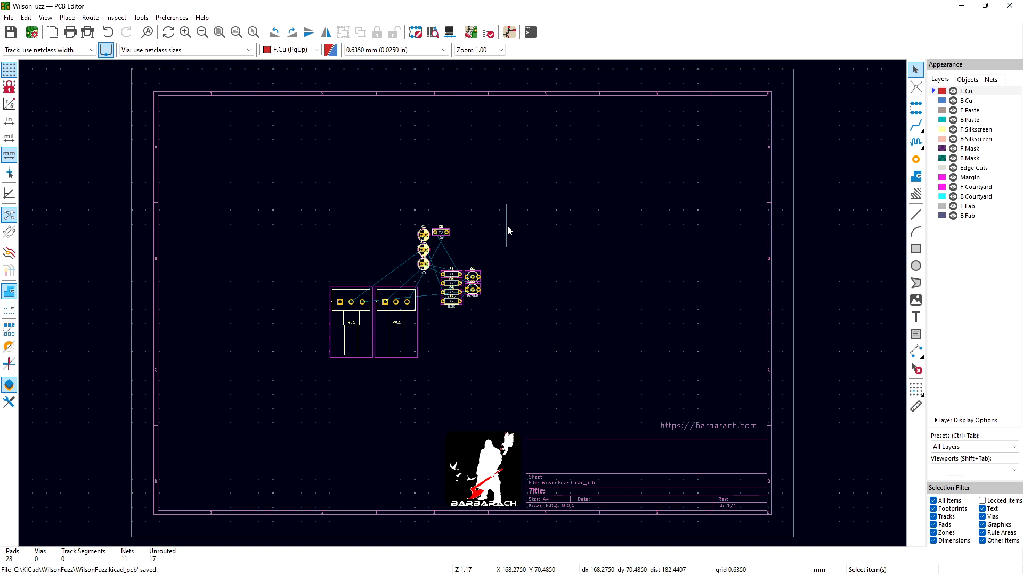
click(472, 283)
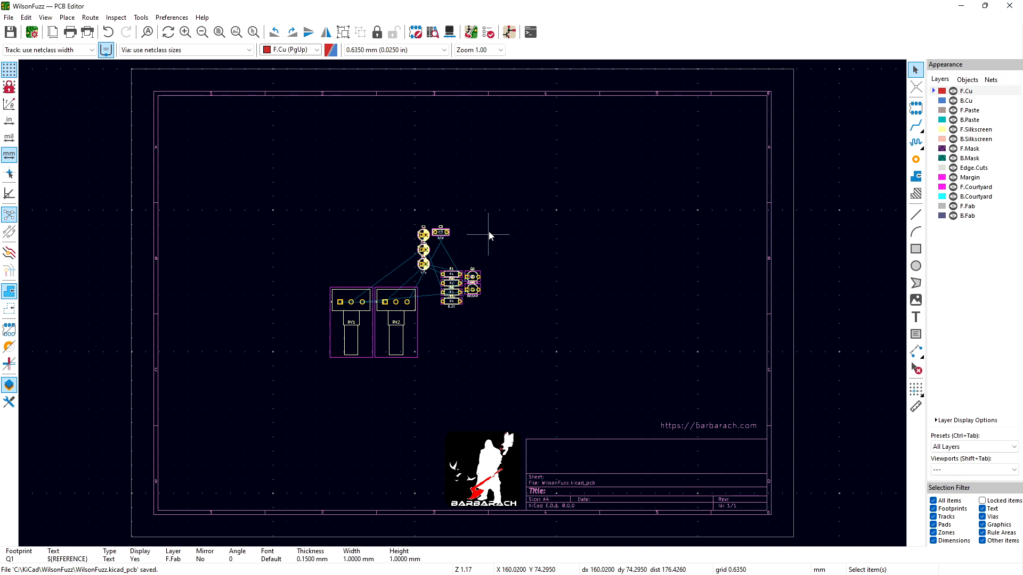
click(476, 275)
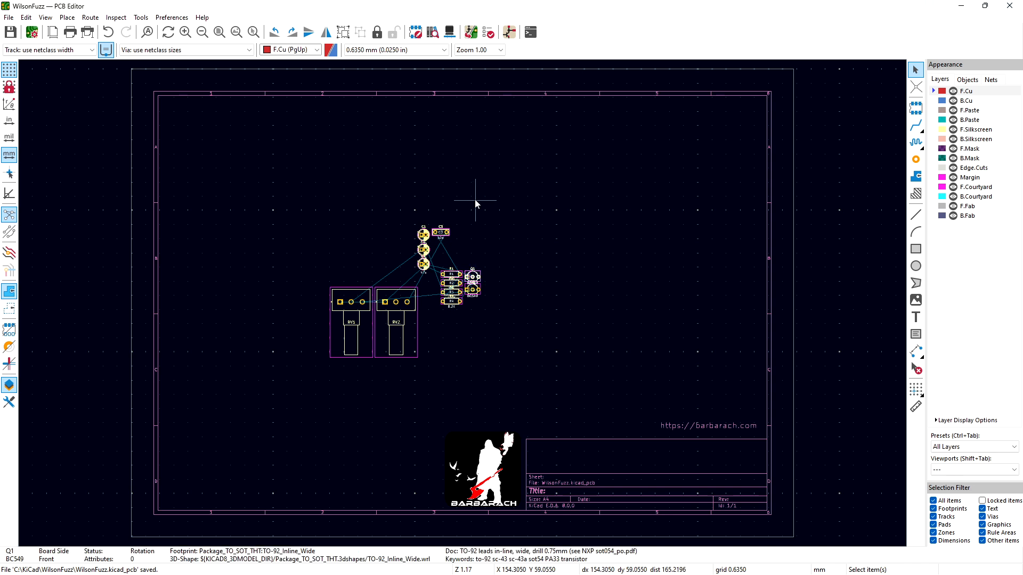
click(235, 35)
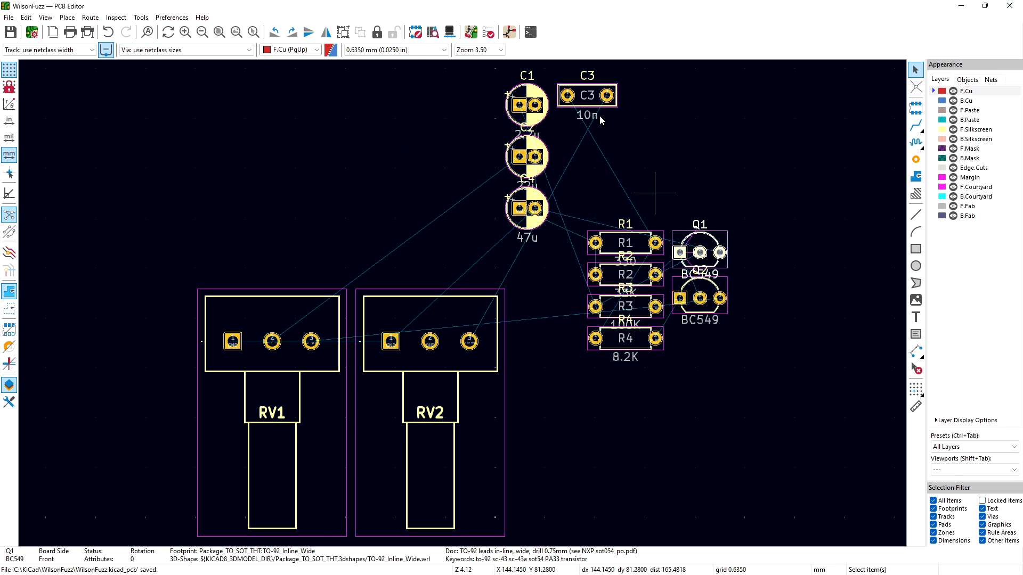
click(509, 32)
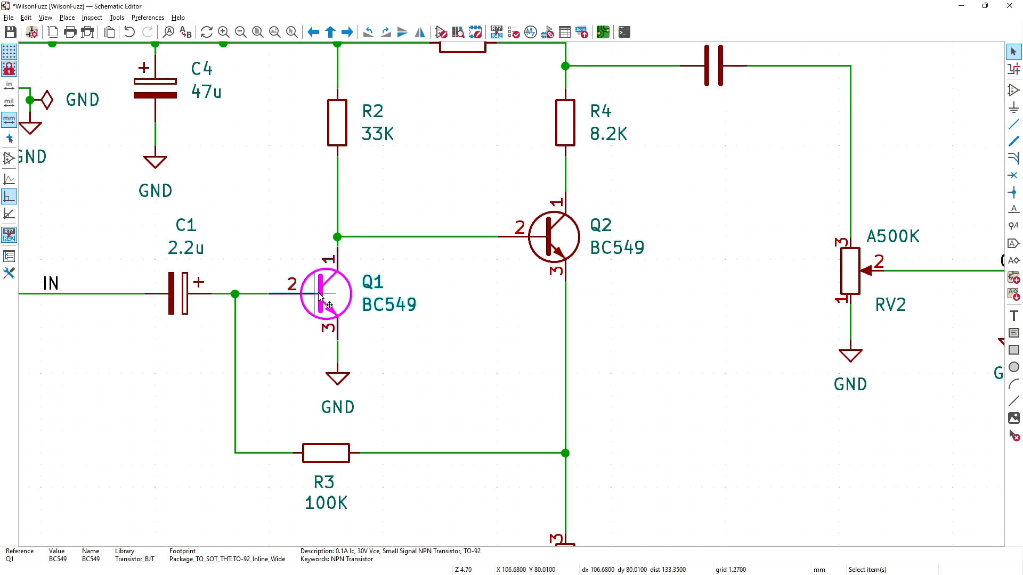
click(603, 32)
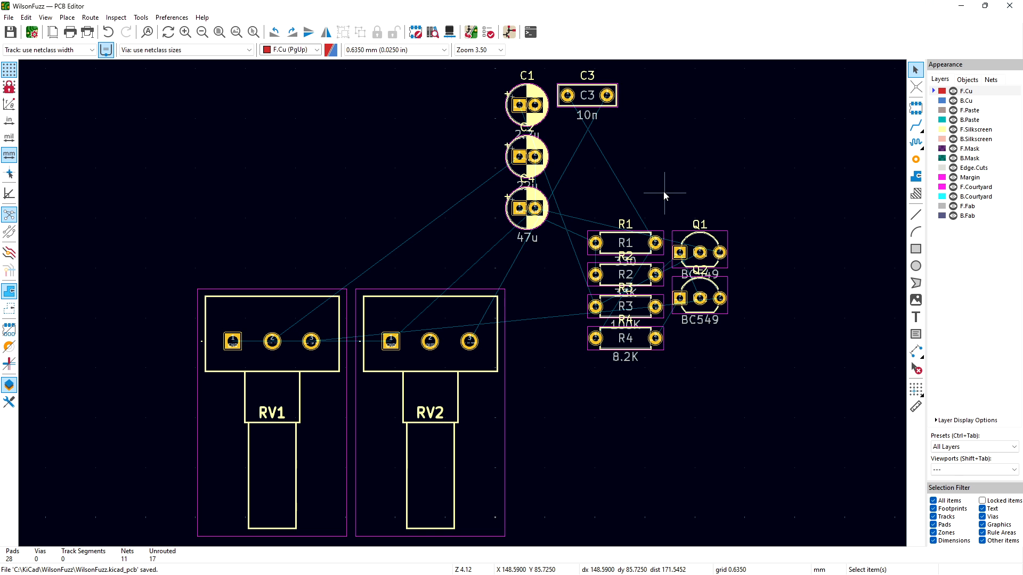
Step: Open the Symbol Fields Table for the schematic and save the schematic file
click(510, 32)
click(564, 33)
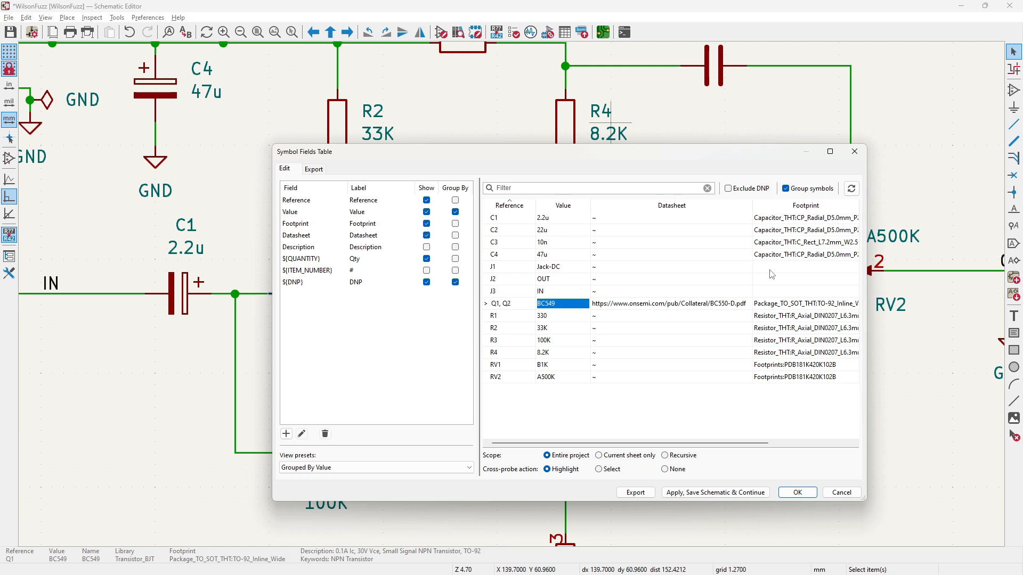
key(ctrl+s)
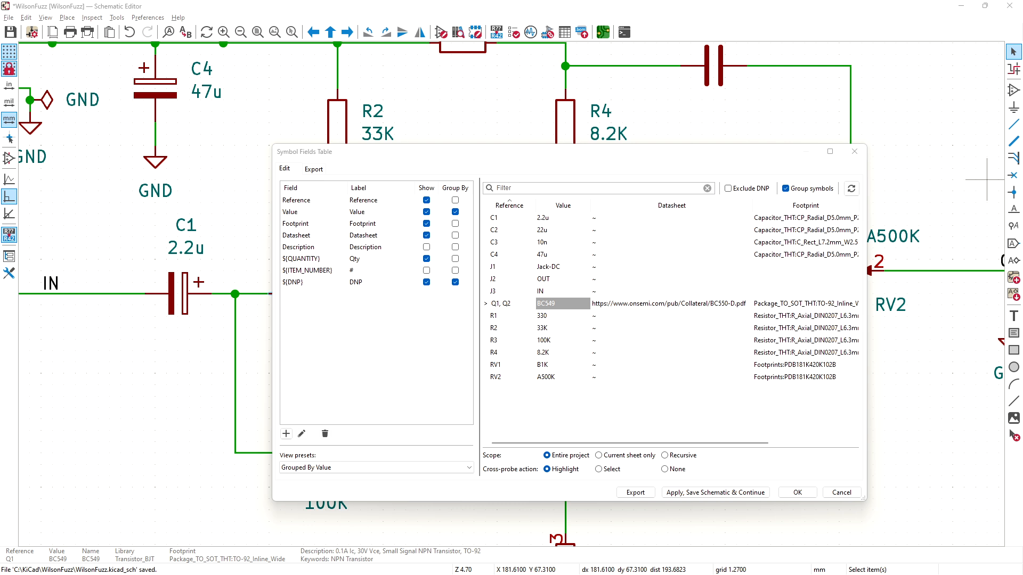
Step: Look up the details of DC power connector 693-4840.22 in the Mouser BOM and return to the Symbol Fields Table
drag(1022, 61, 889, 55)
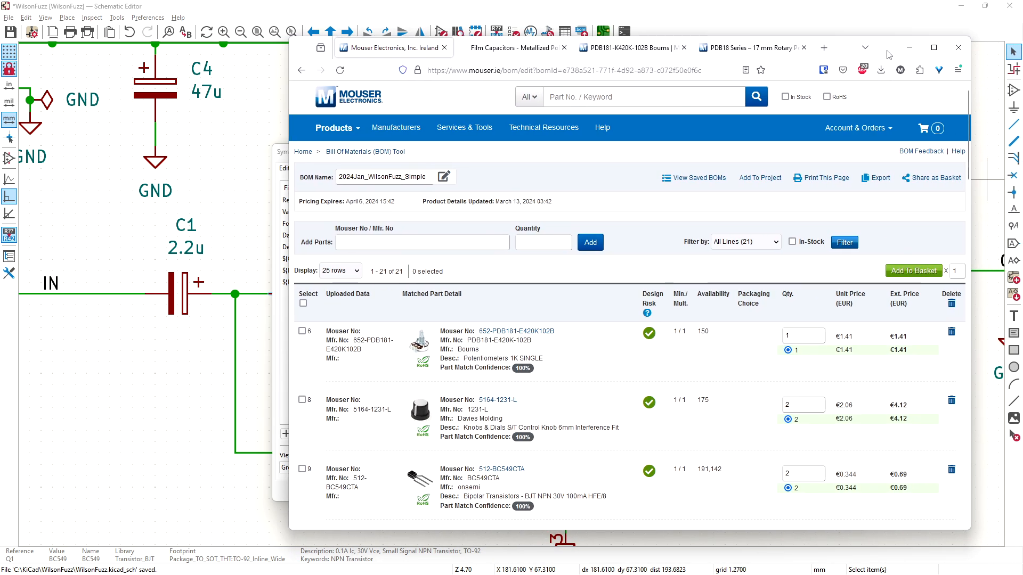
scroll(973, 203, down, 3)
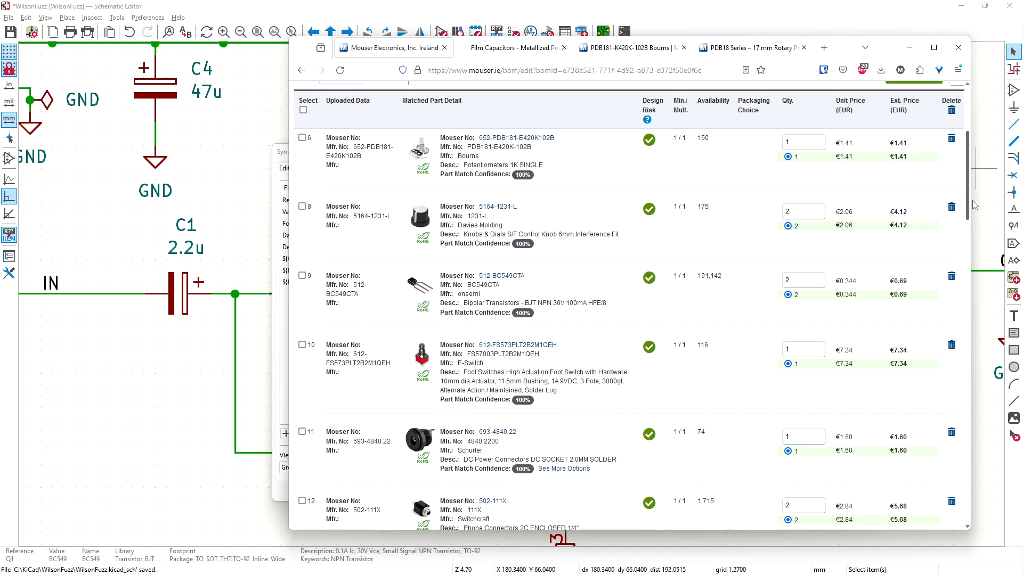
scroll(974, 205, down, 3)
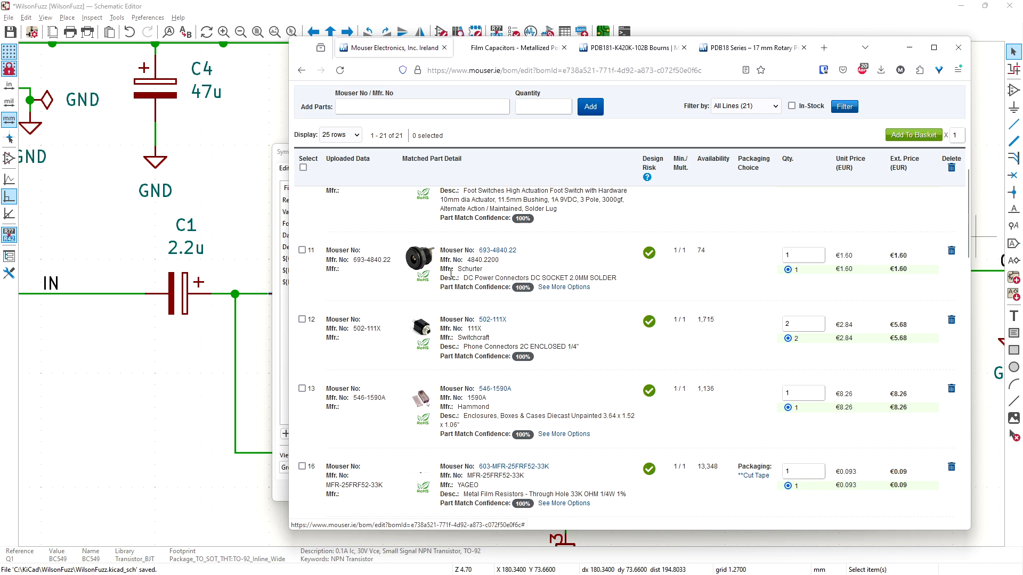
click(491, 256)
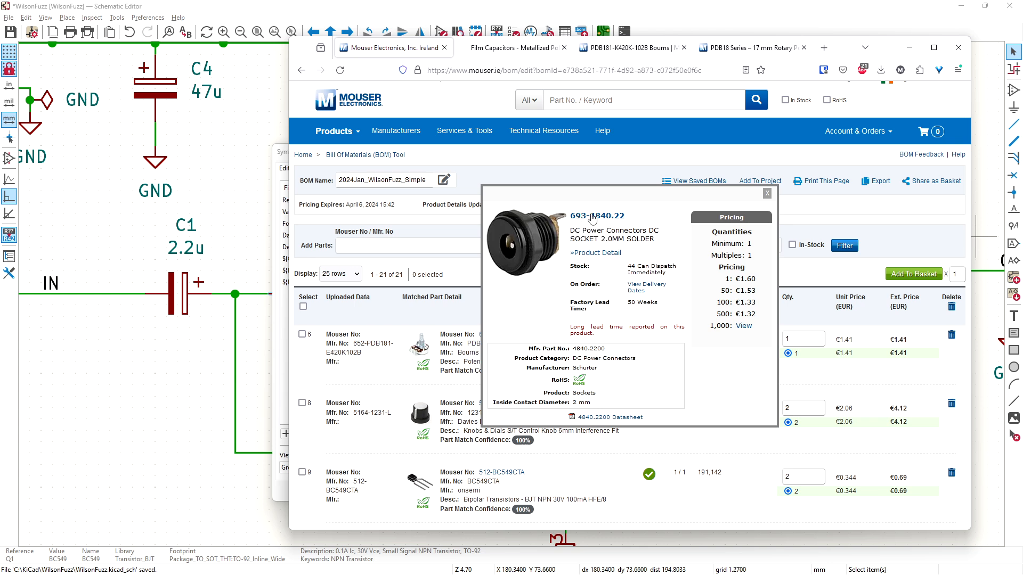
click(768, 193)
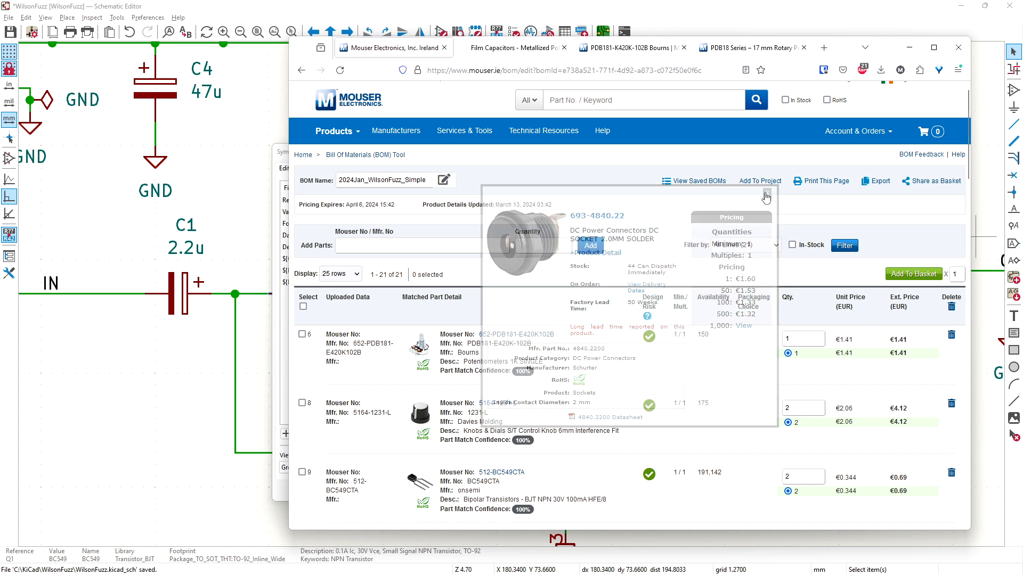
click(910, 47)
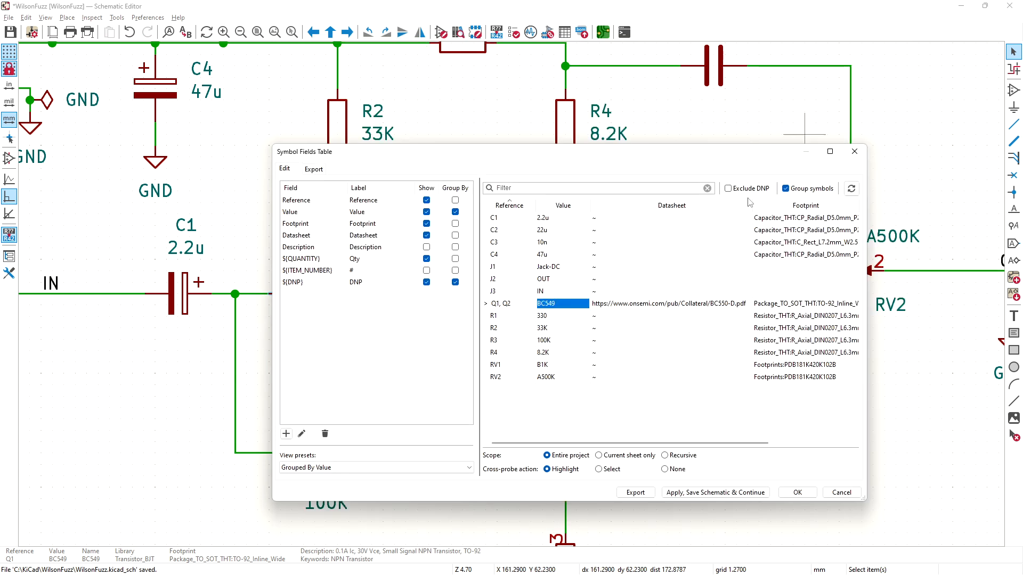
Step: Assign footprint PinHeader_1x02_P2.54mm_Vertical from Connector_PinHeader_2.54mm to the DC jack J1, searching the footprints for "header"
double_click(767, 272)
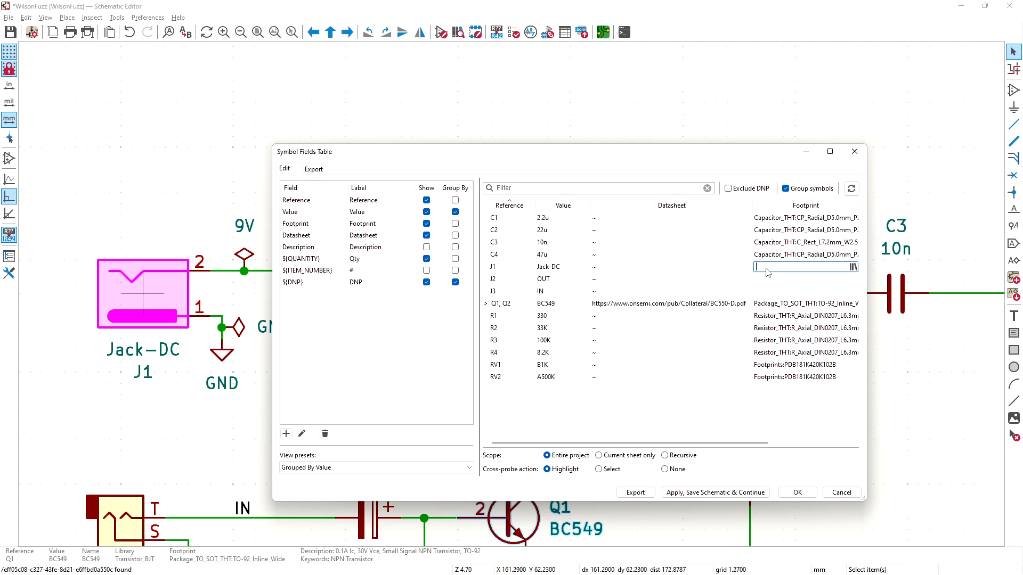
click(853, 267)
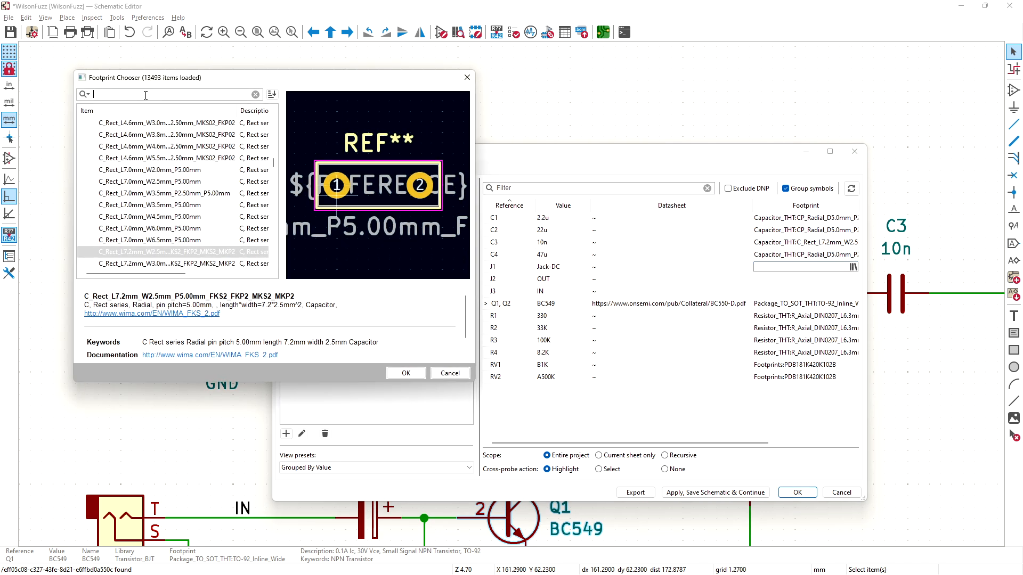
text(header)
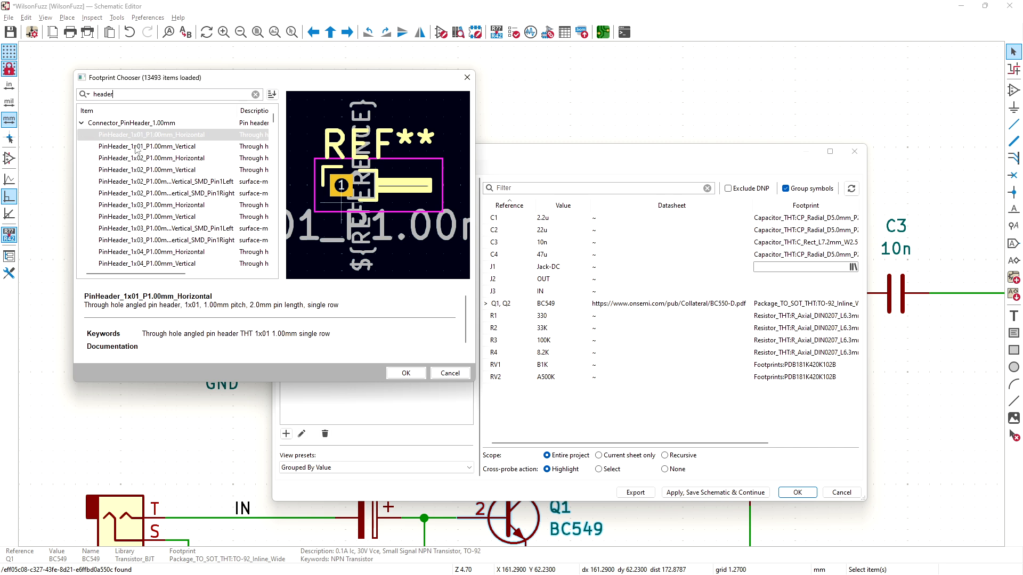
click(82, 123)
click(82, 135)
click(81, 148)
click(82, 159)
click(82, 158)
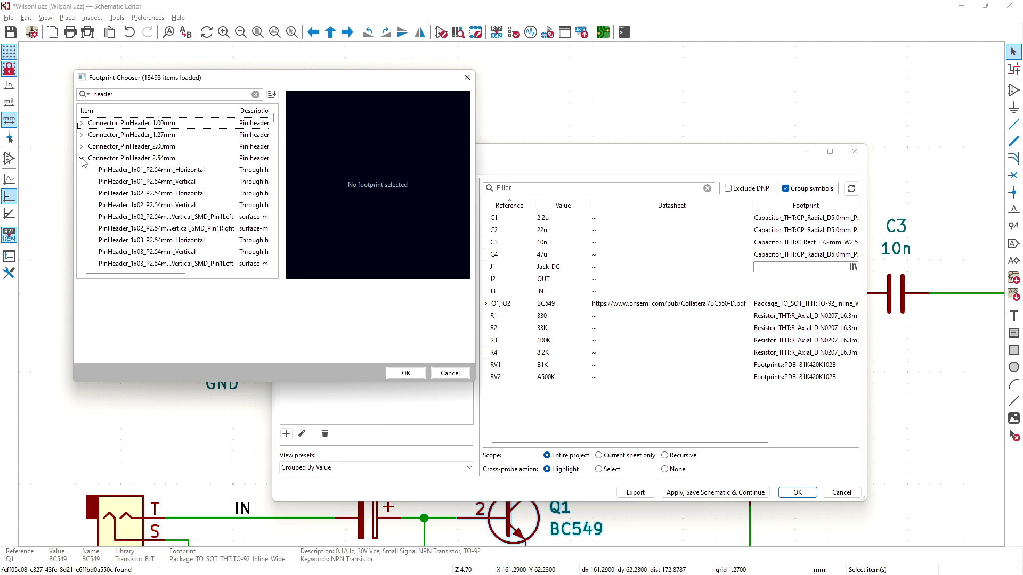
click(161, 206)
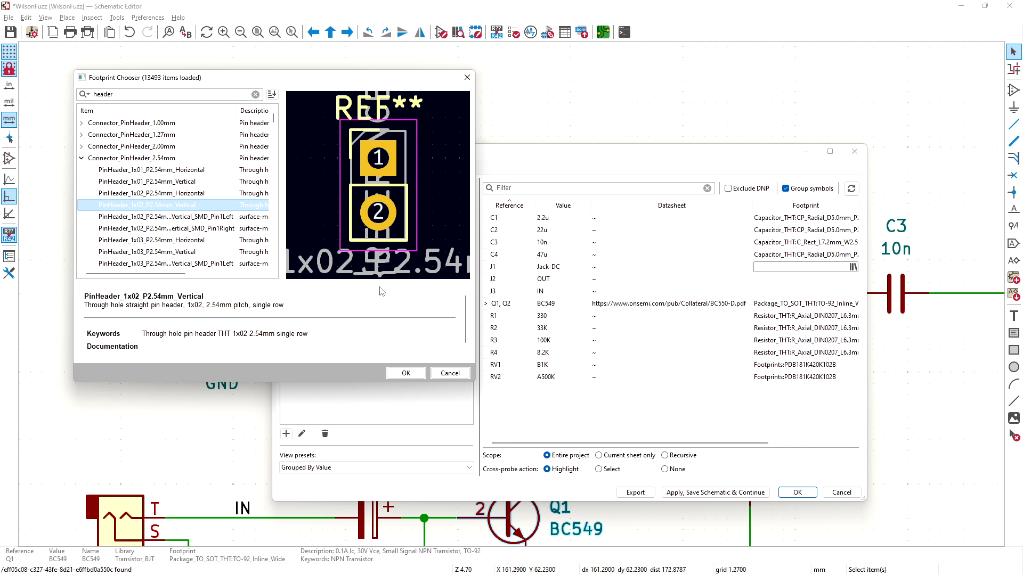
click(412, 375)
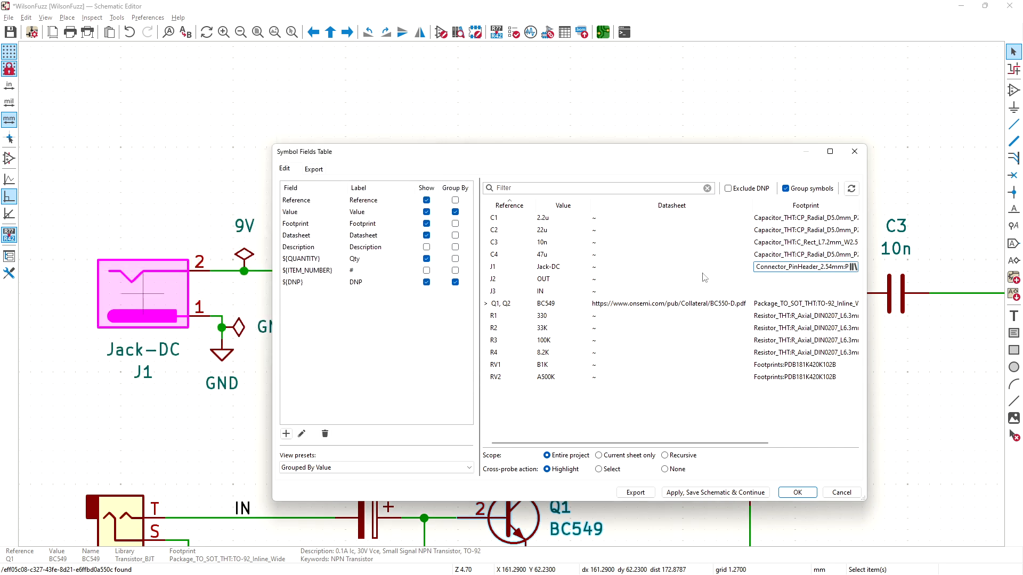
Step: Assign the same PinHeader_1x02_P2.54mm_Vertical footprint to the audio jacks J2 and J3, and accept the symbol field changes
click(778, 282)
click(853, 280)
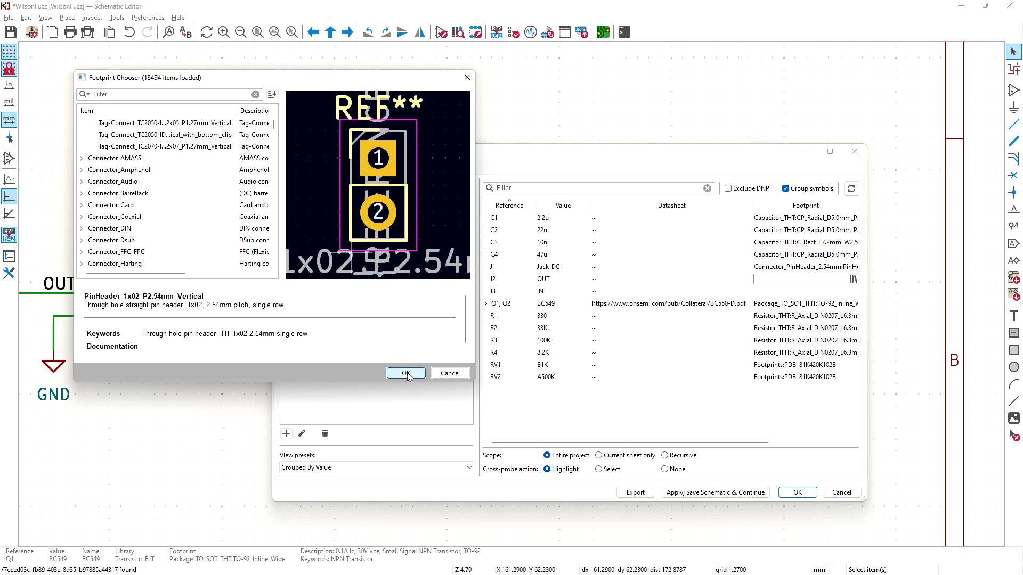
click(404, 373)
click(832, 291)
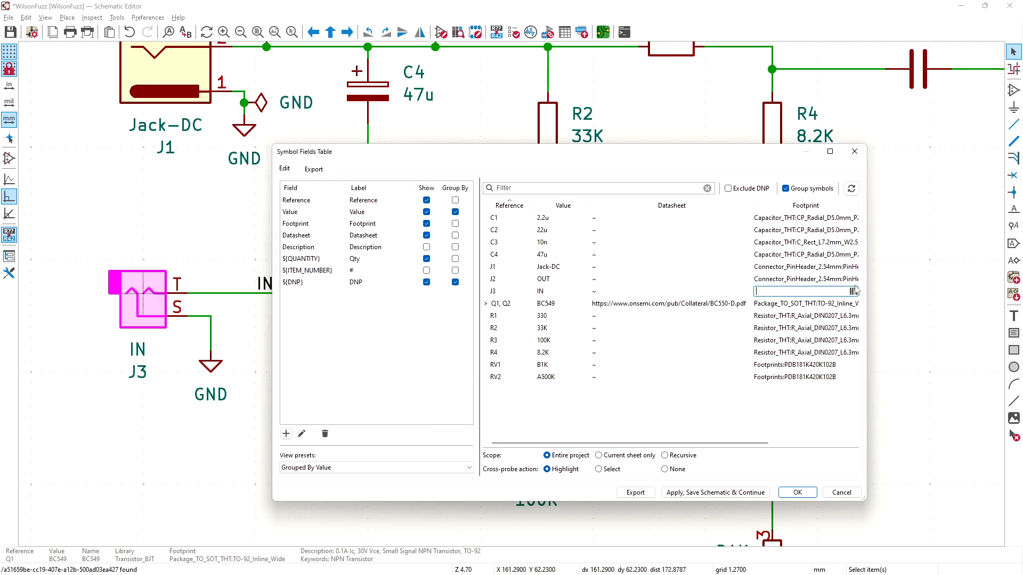
click(853, 292)
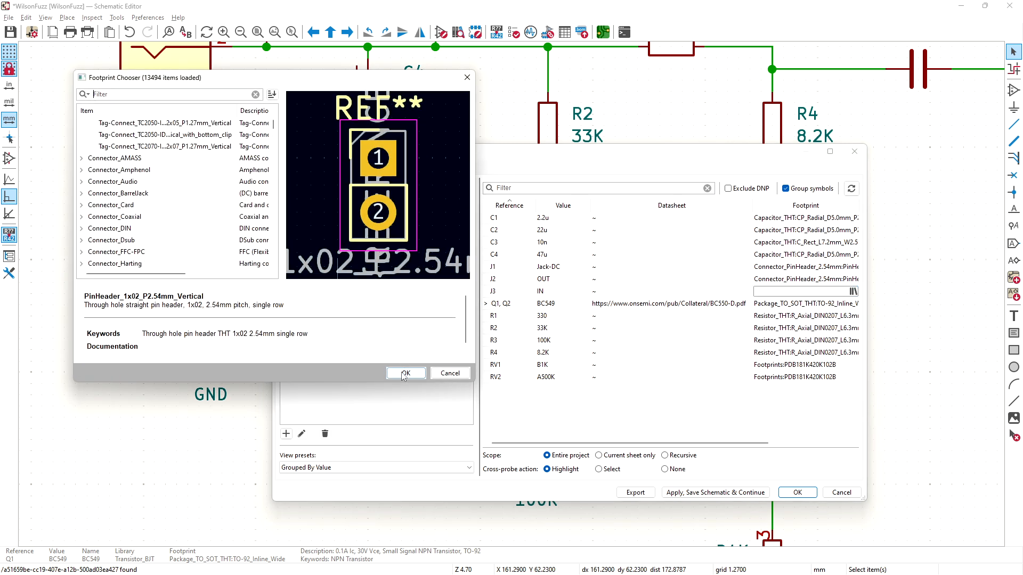
click(404, 373)
click(798, 493)
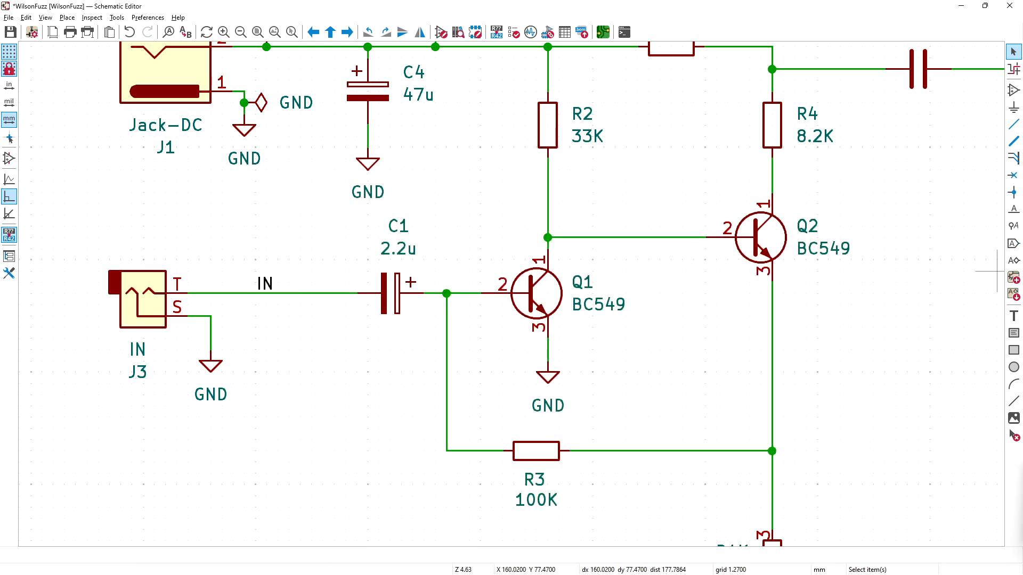
Step: Look up the details of phone connector 502-111X in the Mouser BOM and return to the Schematic Editor
key(alt+Tab)
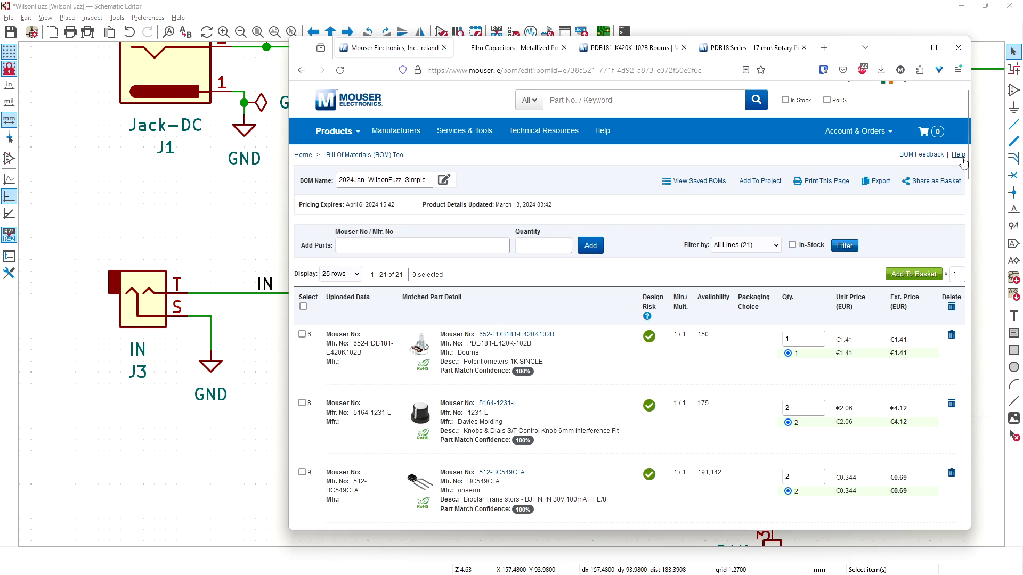
drag(967, 163, 974, 233)
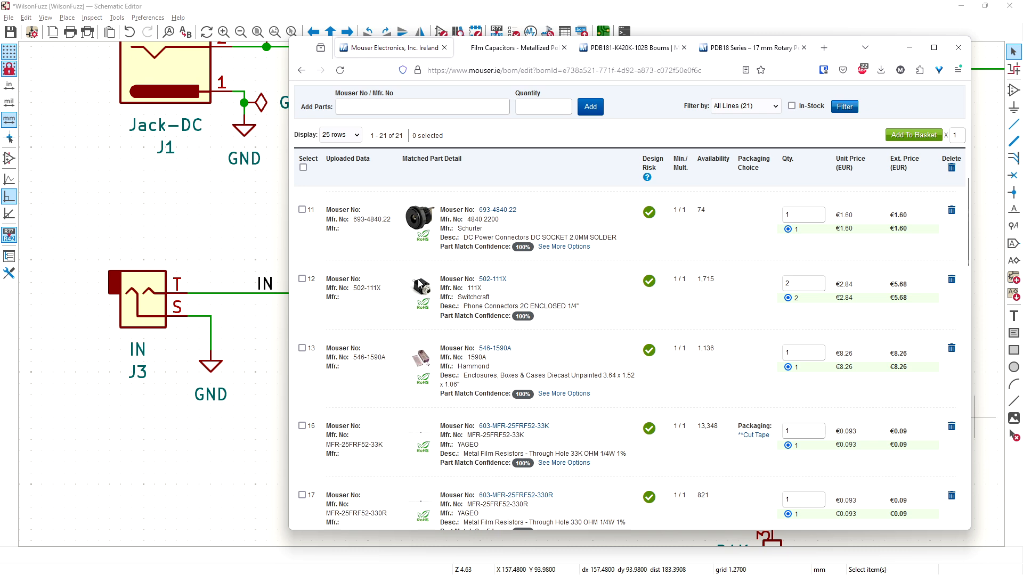
click(492, 280)
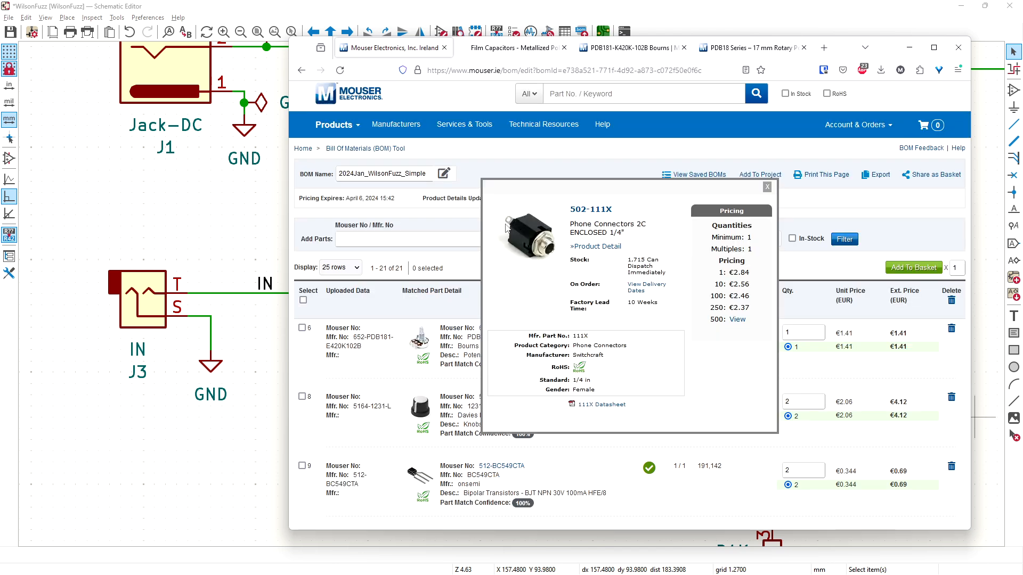
click(767, 187)
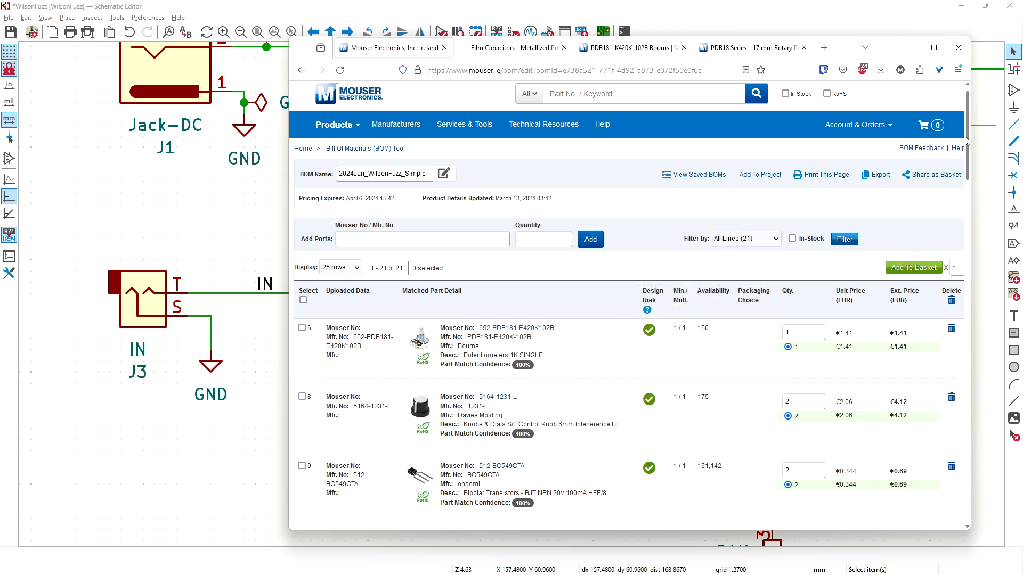
drag(970, 136, 970, 233)
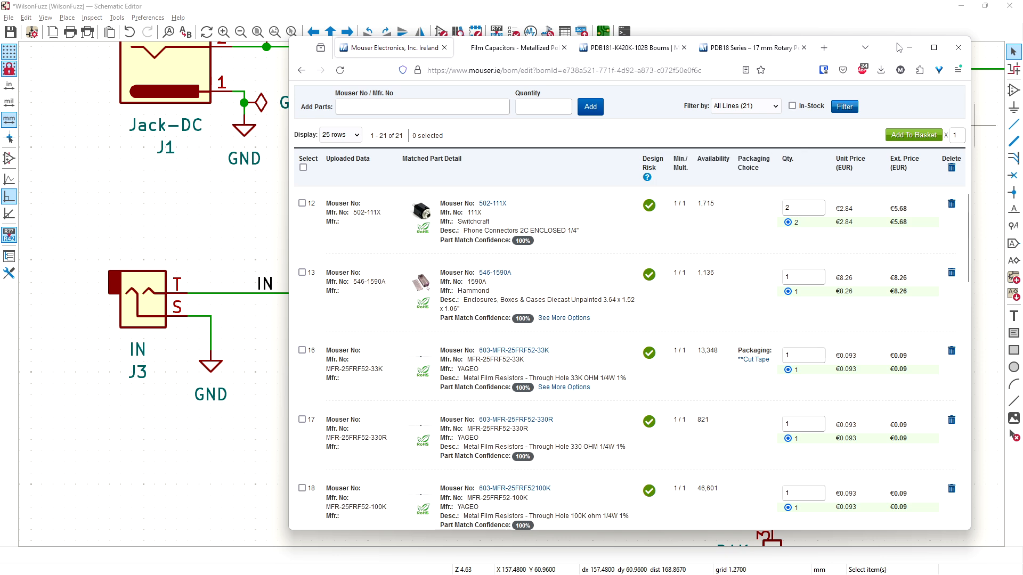
click(901, 8)
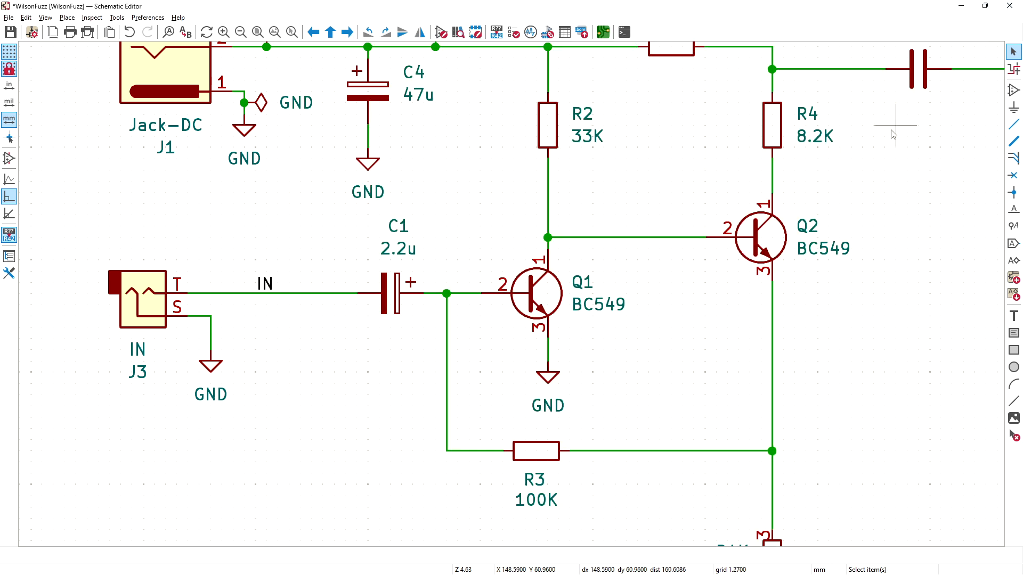
Step: Update the PCB from the schematic and place the new J1, J2 and J3 pin headers above the RV1 and RV2 potentiometers
click(604, 33)
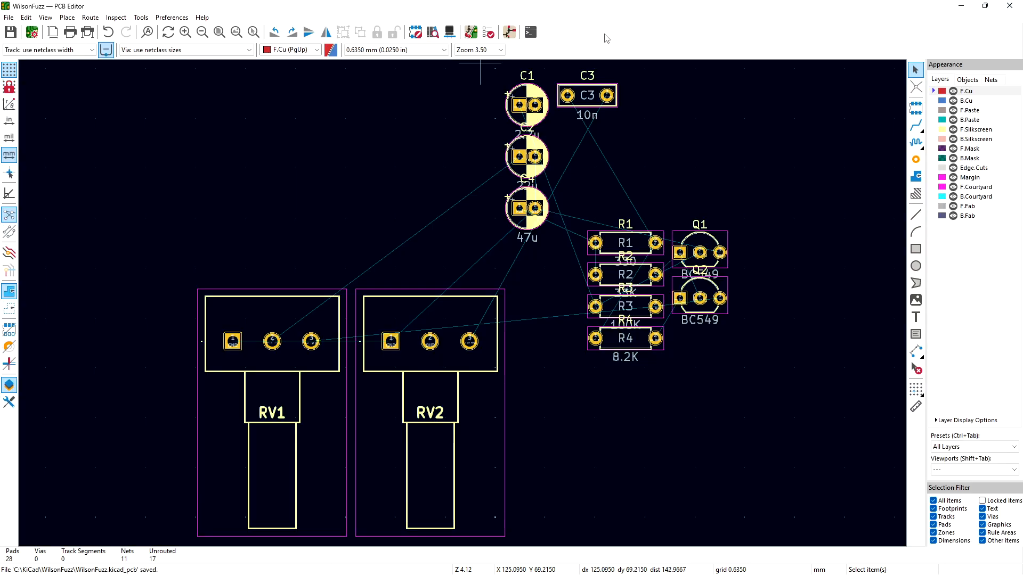
click(475, 34)
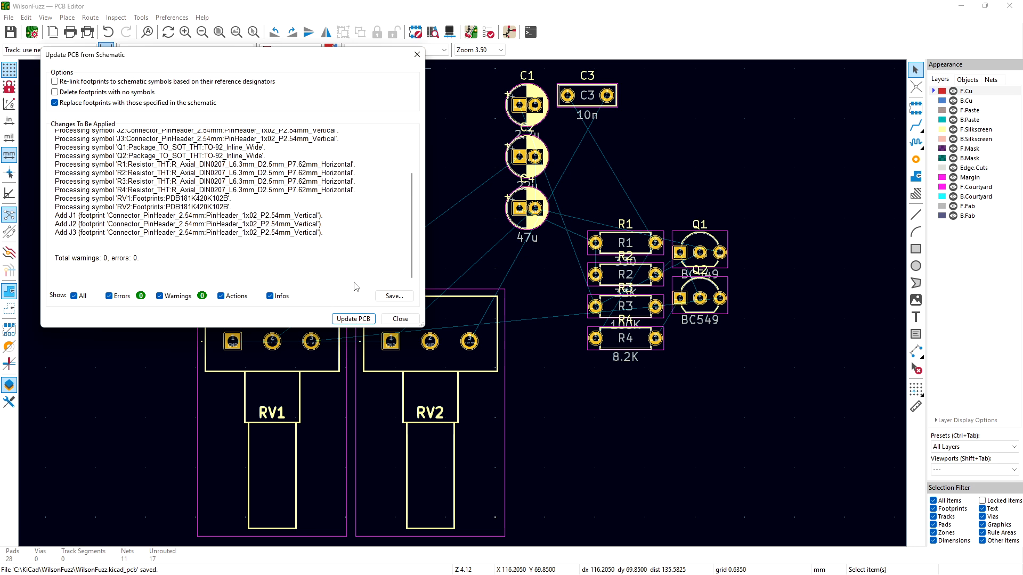
click(356, 319)
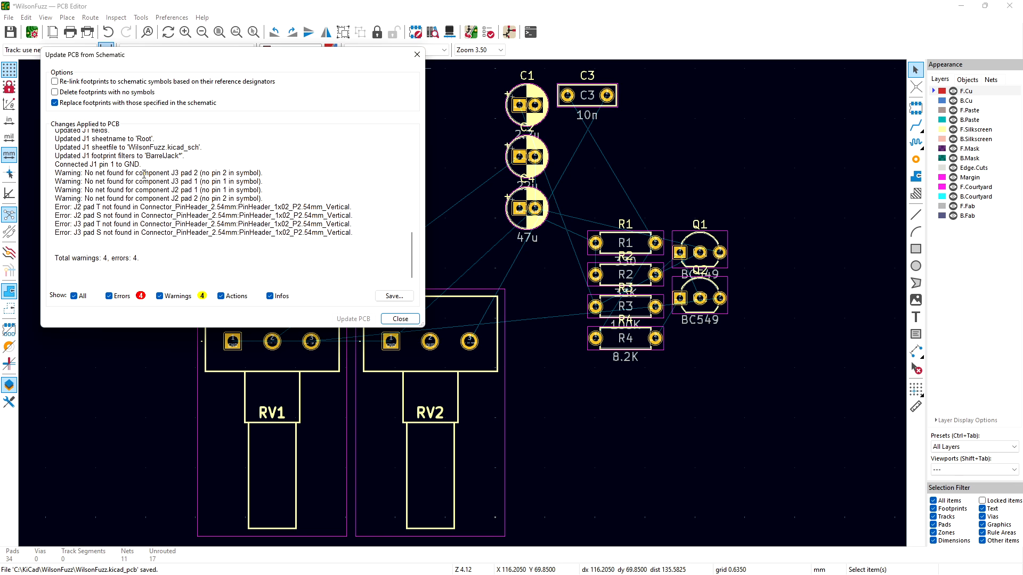
click(400, 319)
click(401, 183)
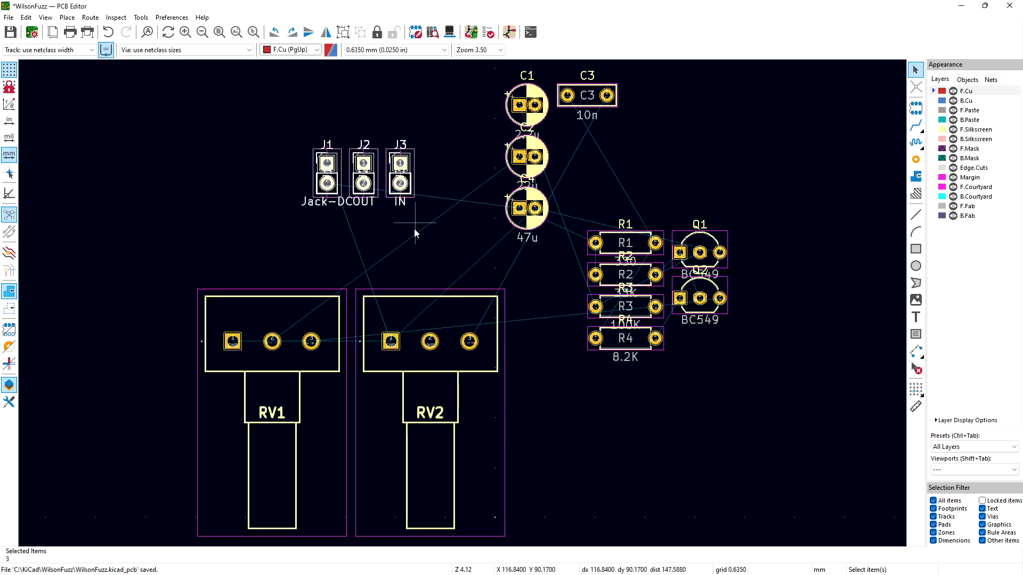
click(399, 226)
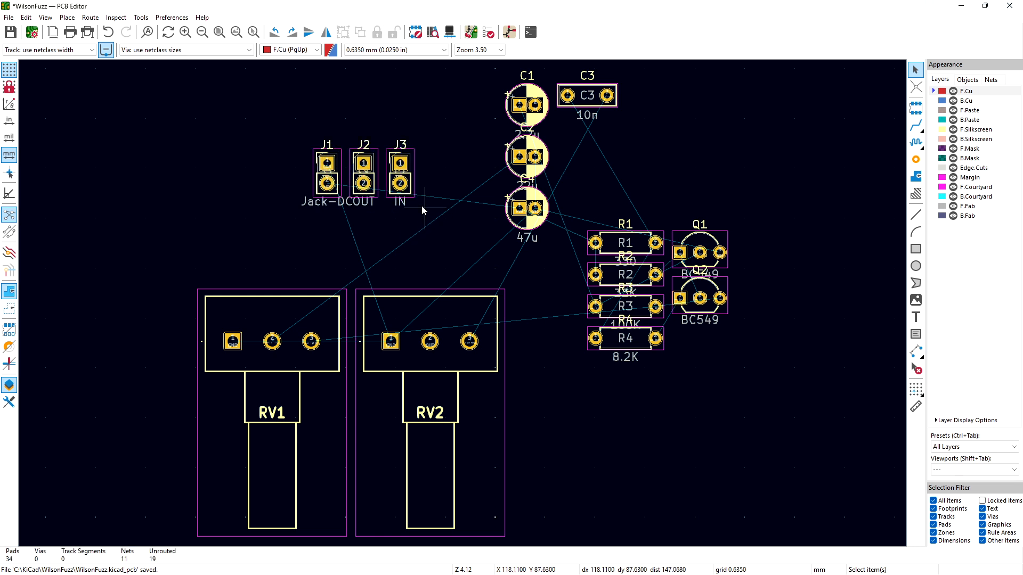
Step: Move header J3 slightly up and away from J2, and shift header J2 up above J1 to examine their connections
click(399, 169)
drag(399, 177, 410, 164)
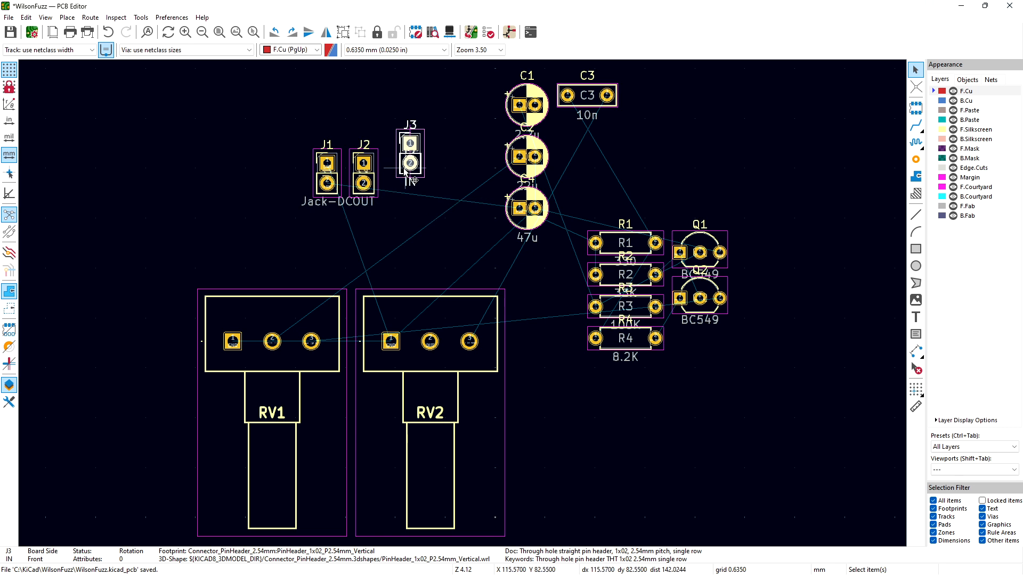
click(367, 166)
drag(368, 166, 368, 137)
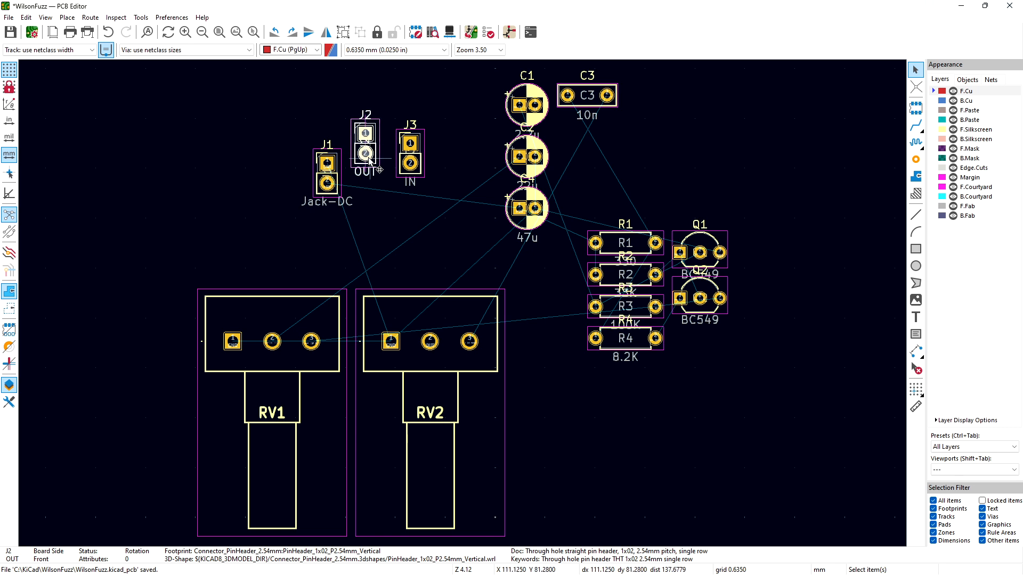
Step: Locate input jack J3 in the schematic and open its symbol in the Symbol Editor
click(418, 153)
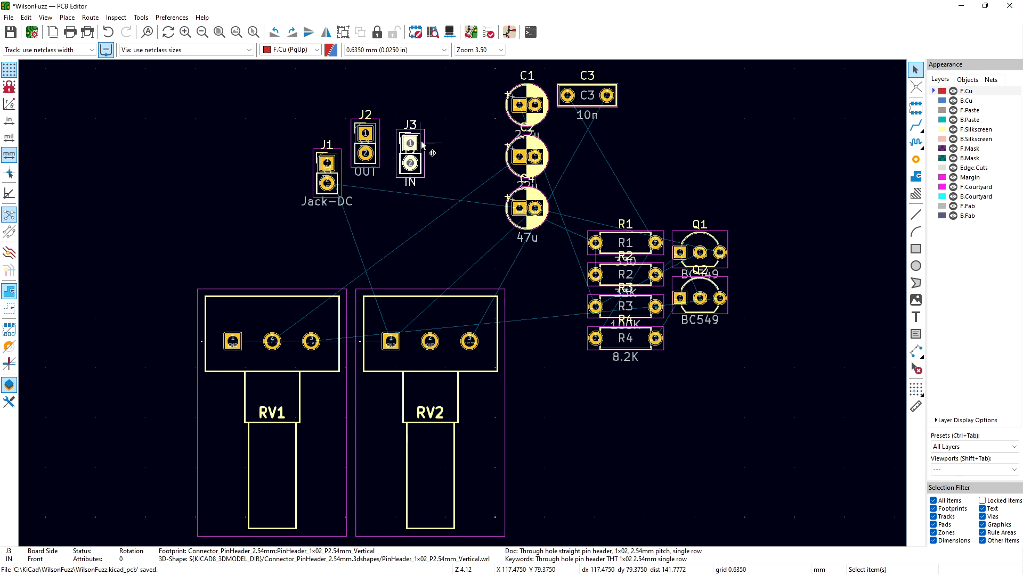
click(508, 32)
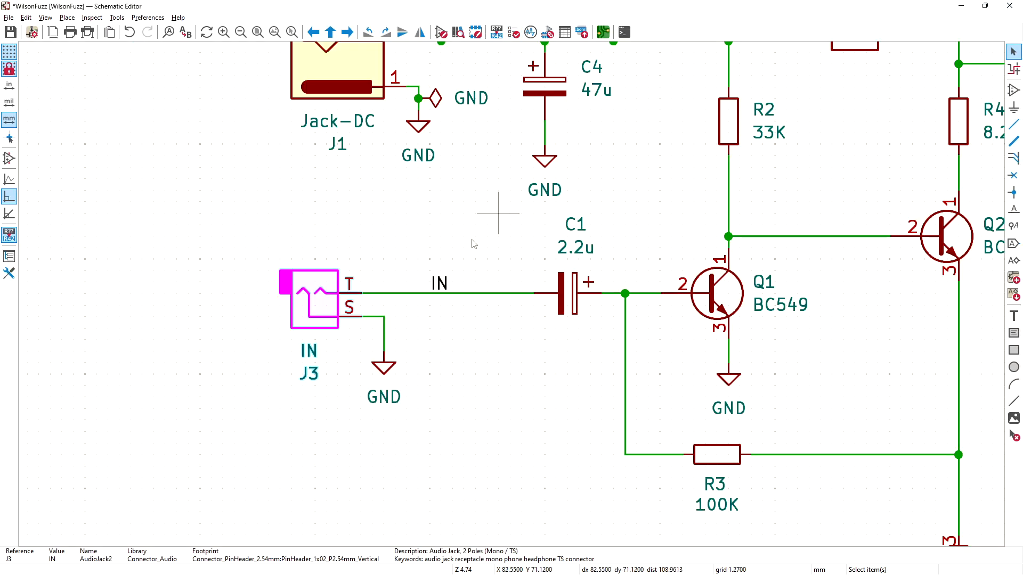
click(463, 314)
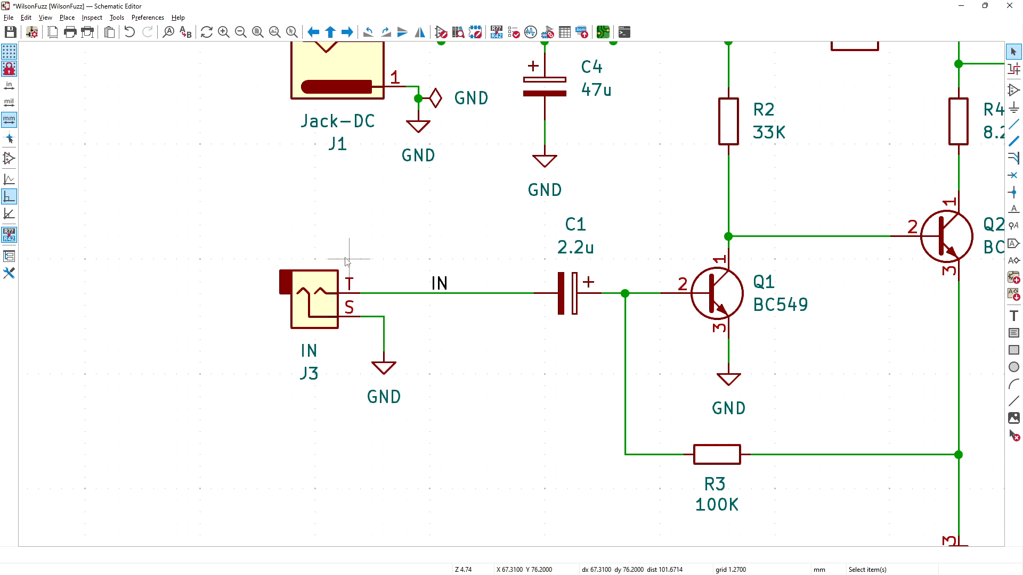
click(316, 299)
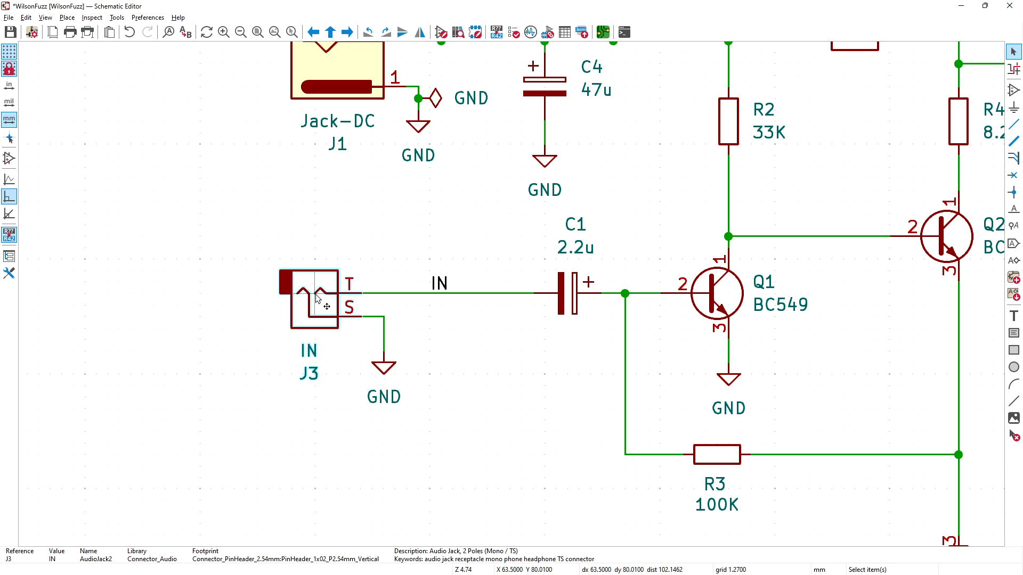
right_click(316, 298)
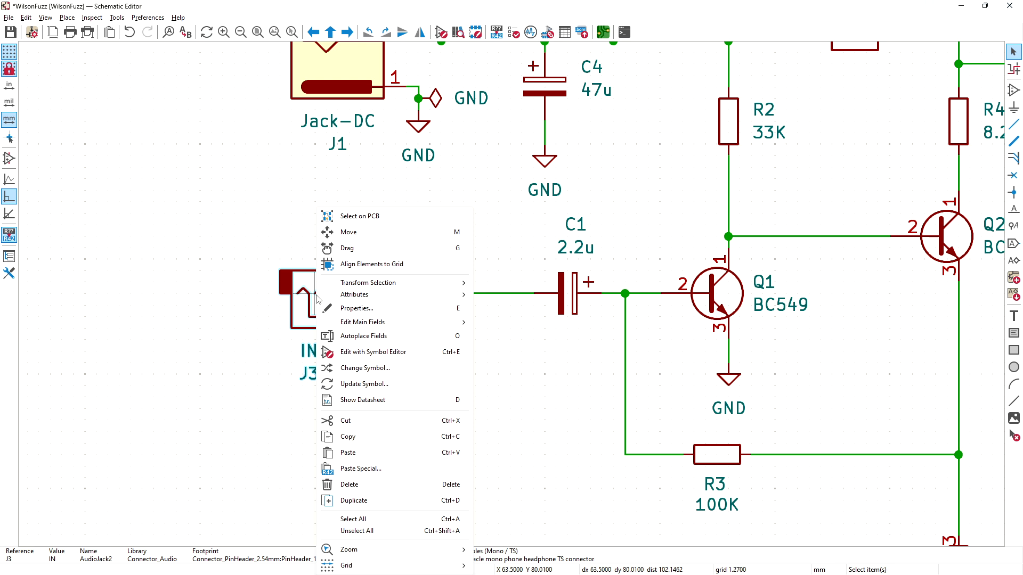
click(370, 352)
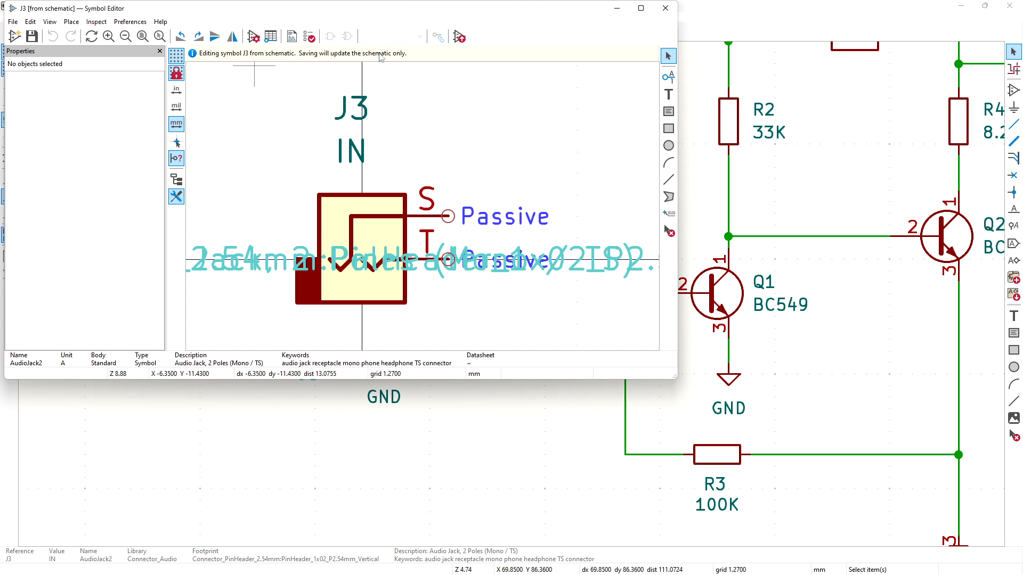
Step: Change J3's pin number S to 2 and T to 1, save the symbol to the schematic and close the Symbol Editor
click(429, 213)
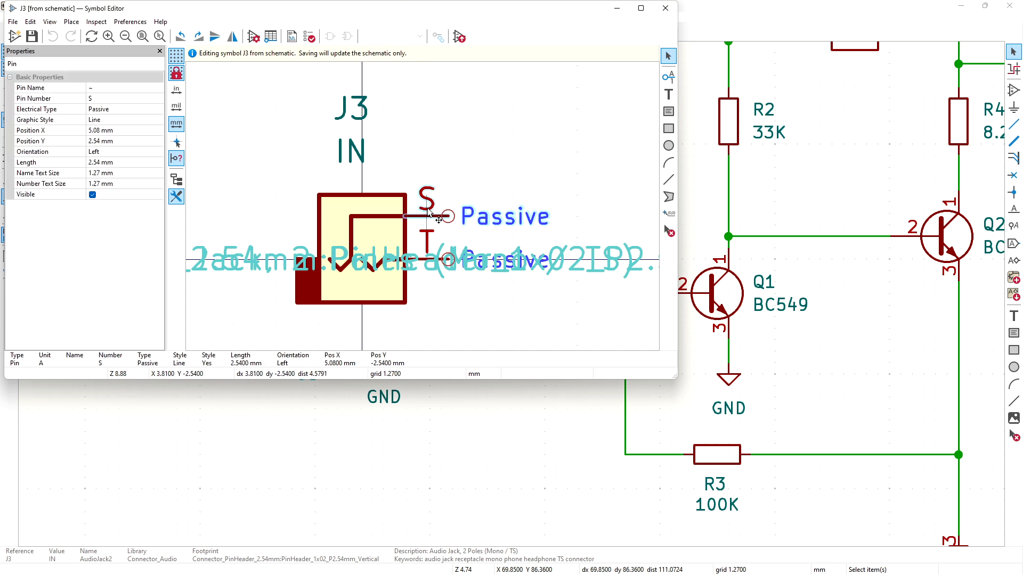
click(100, 98)
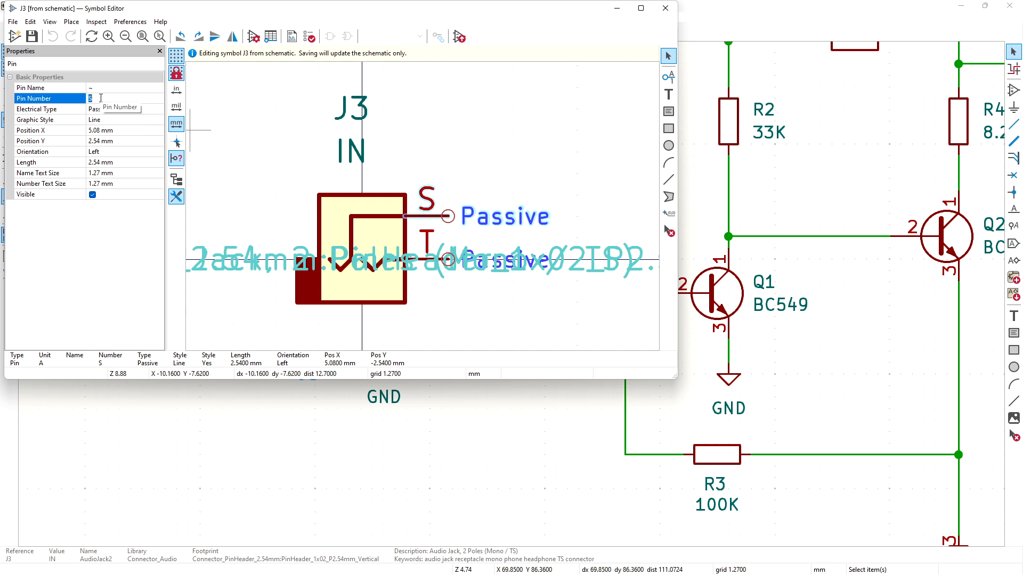
click(276, 151)
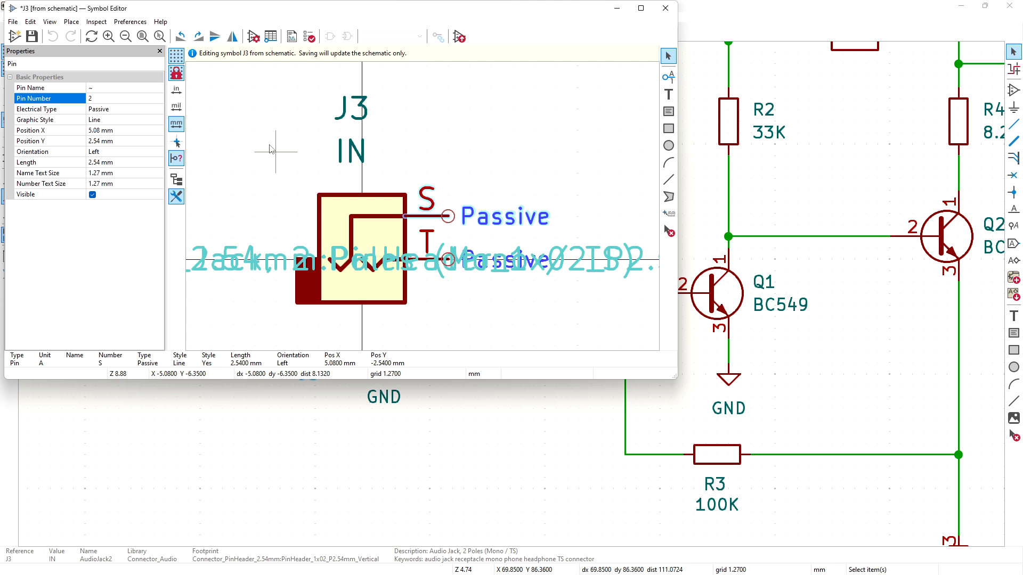
click(429, 241)
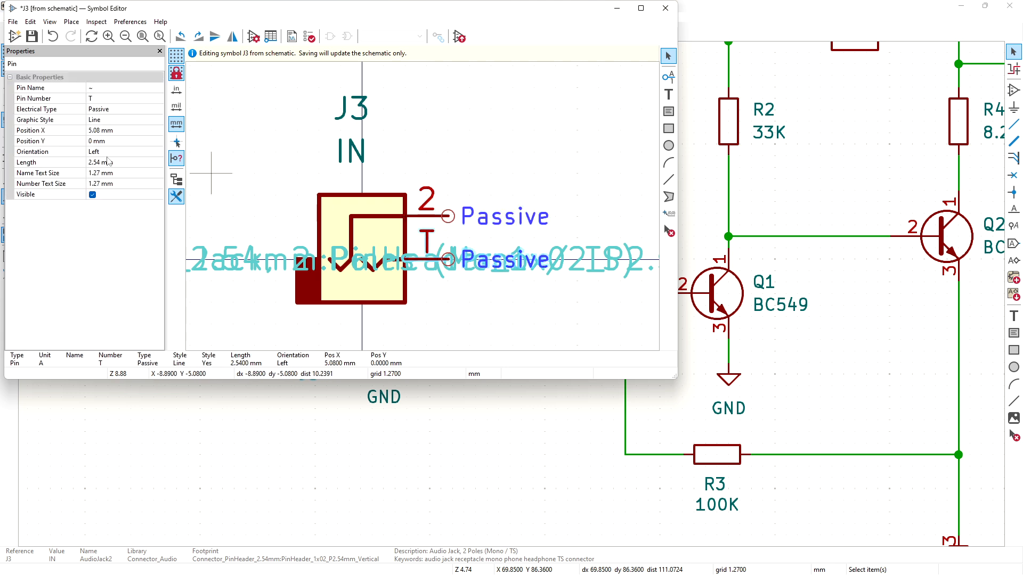
click(98, 99)
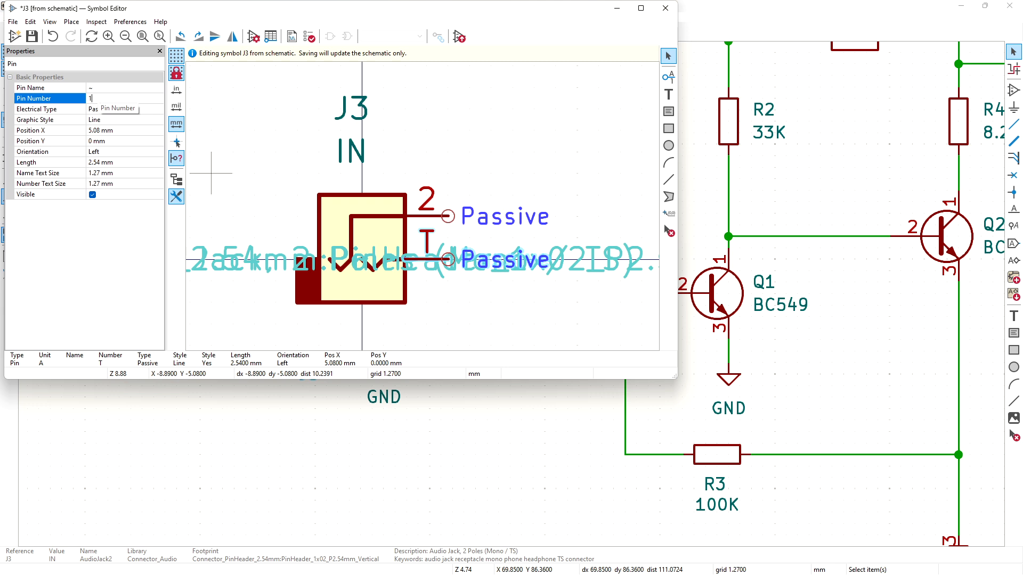
text(1)
click(393, 124)
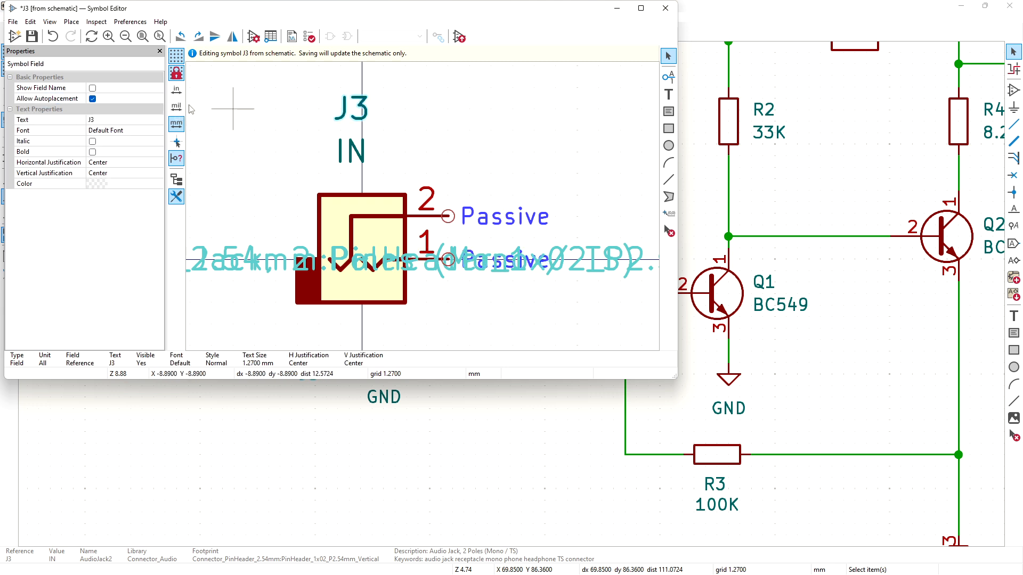
click(31, 37)
click(665, 8)
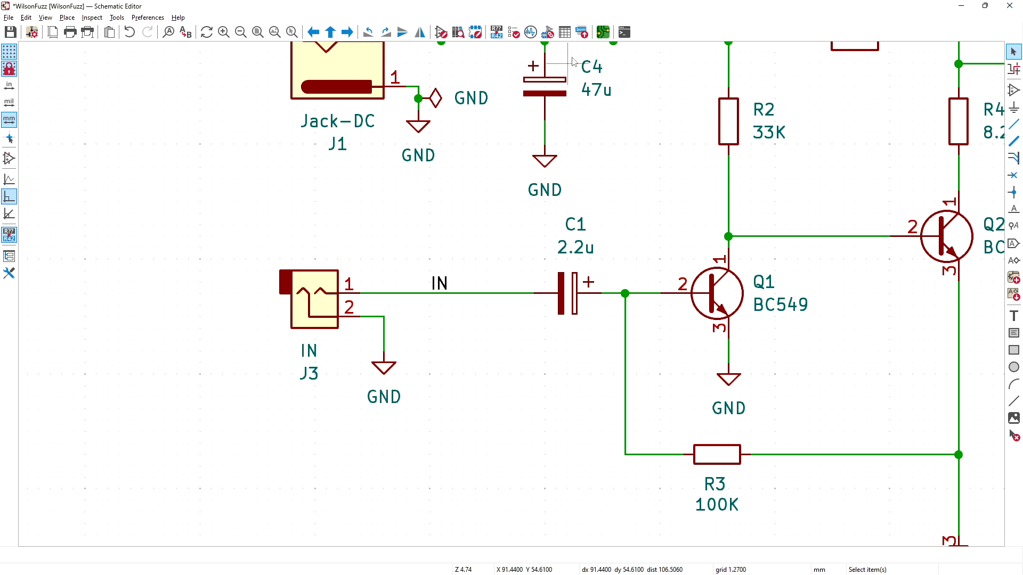
Step: Update the PCB from the schematic with J3's new pin numbers and nudge header J3 toward C1
click(602, 33)
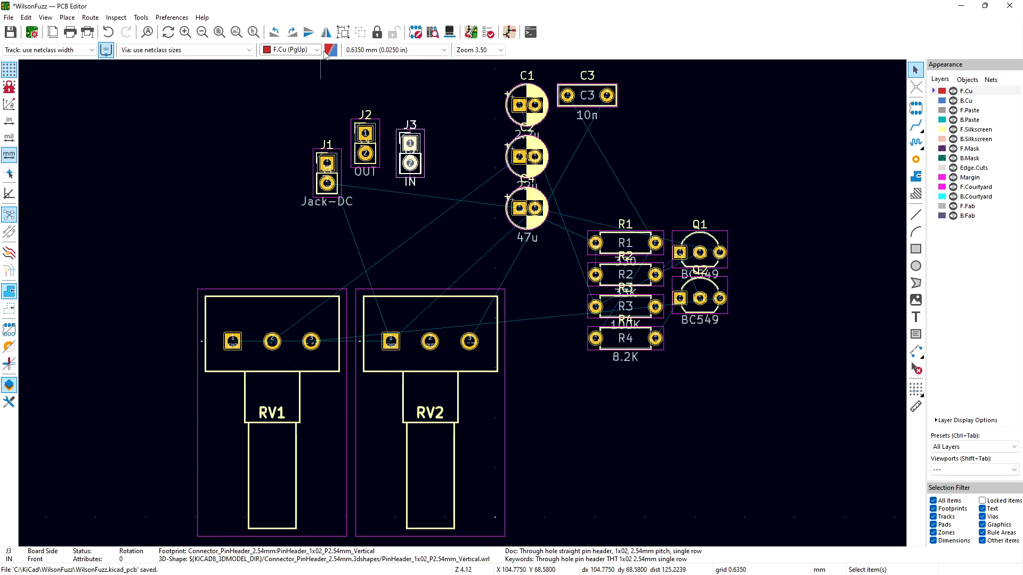
click(471, 32)
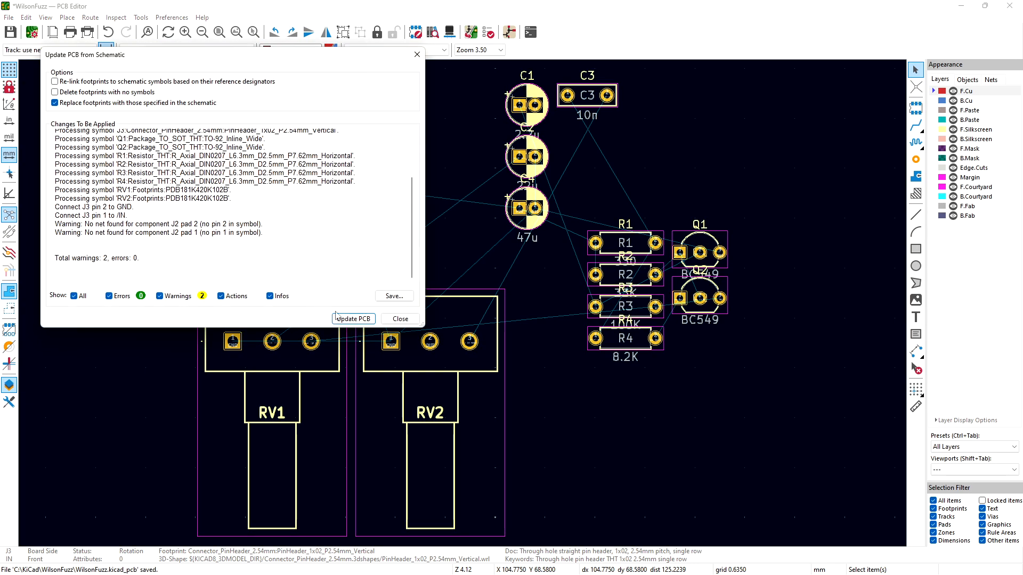
click(341, 319)
click(398, 319)
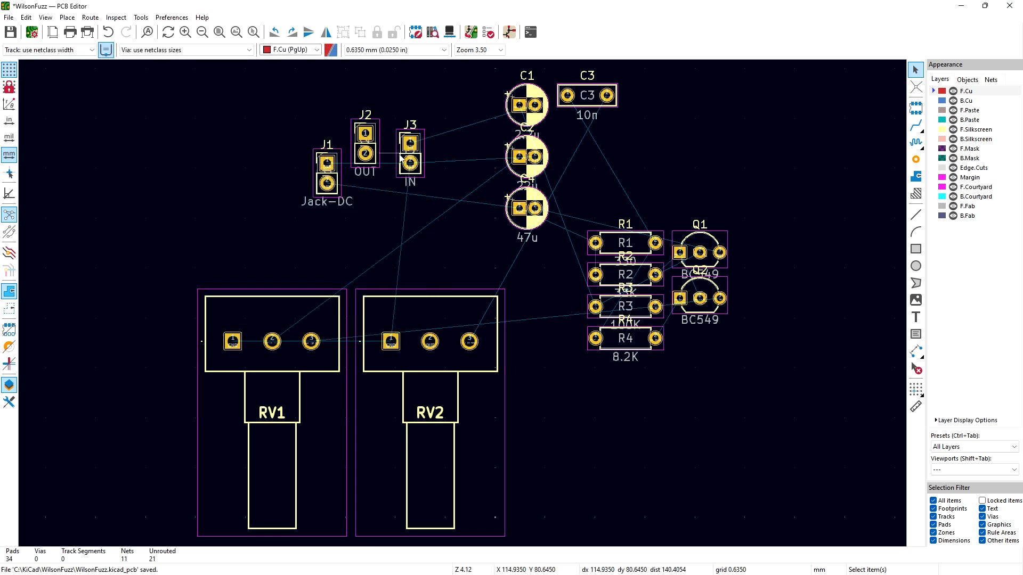
click(417, 140)
click(445, 107)
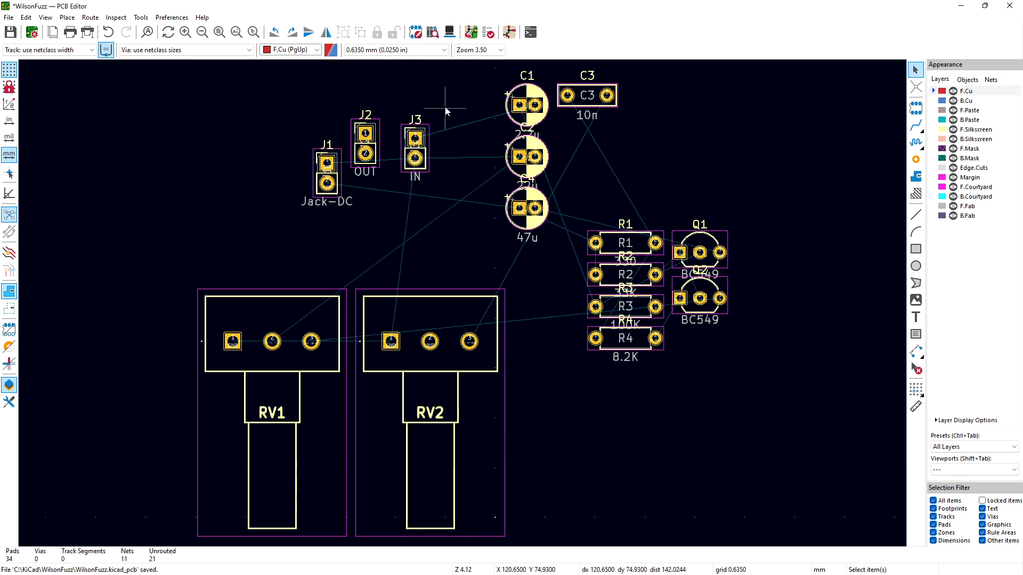
Step: Switch to the Schematic Editor and open the OUT jack J2's symbol in the Symbol Editor
click(509, 32)
click(467, 335)
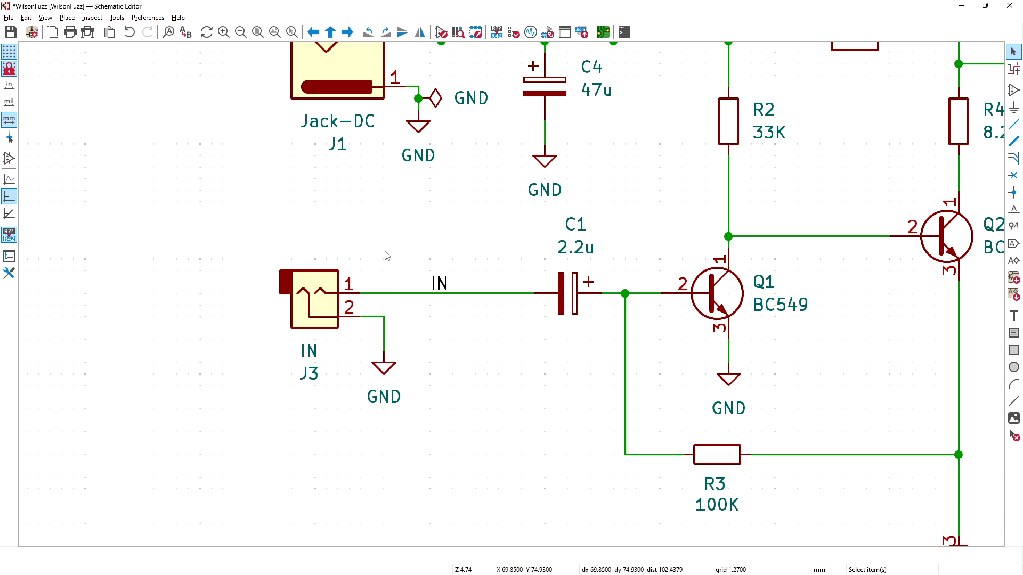
middle_drag(475, 242, 195, 264)
middle_drag(810, 258, 946, 233)
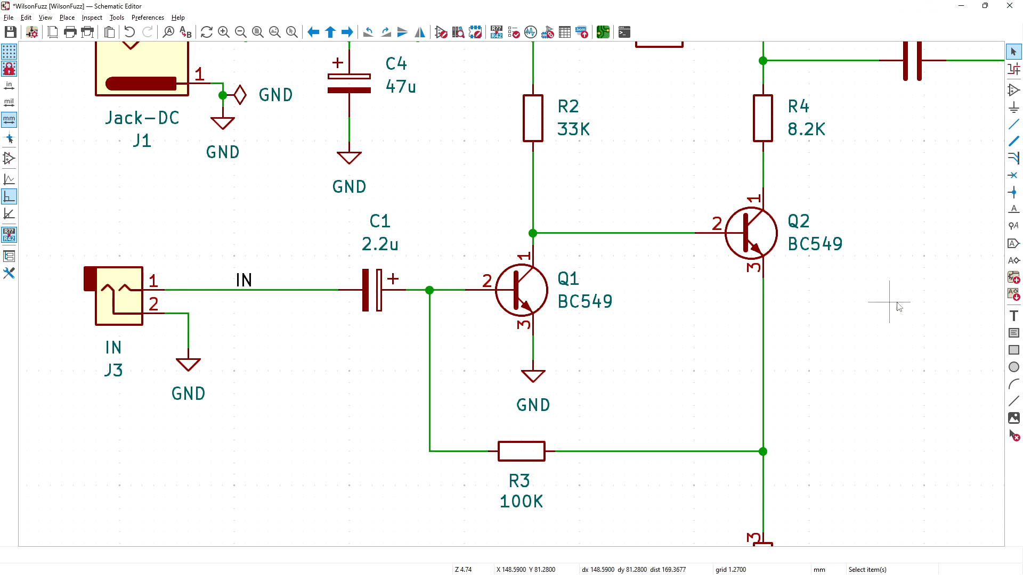
middle_drag(909, 289, 434, 276)
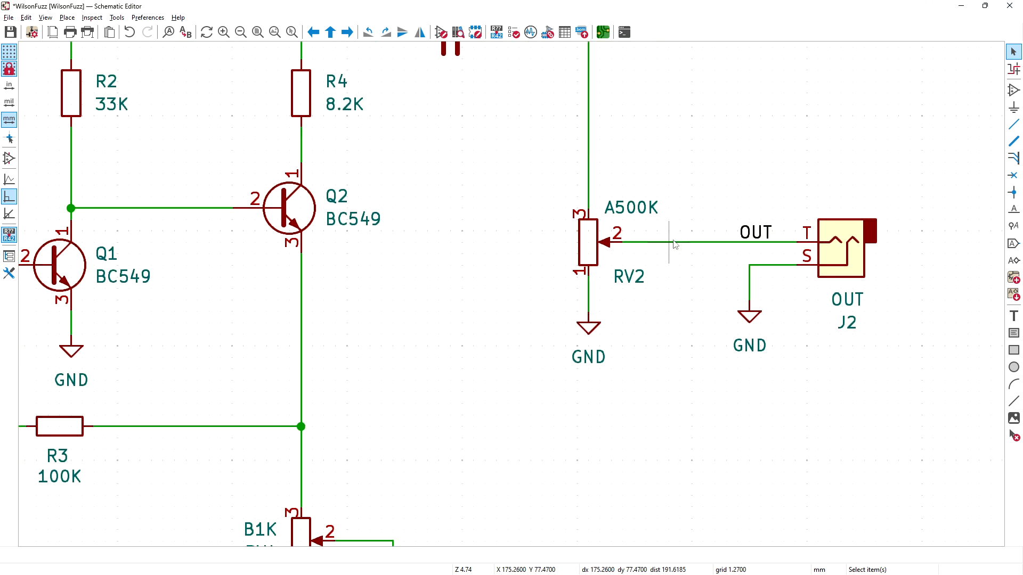
click(850, 241)
right_click(851, 241)
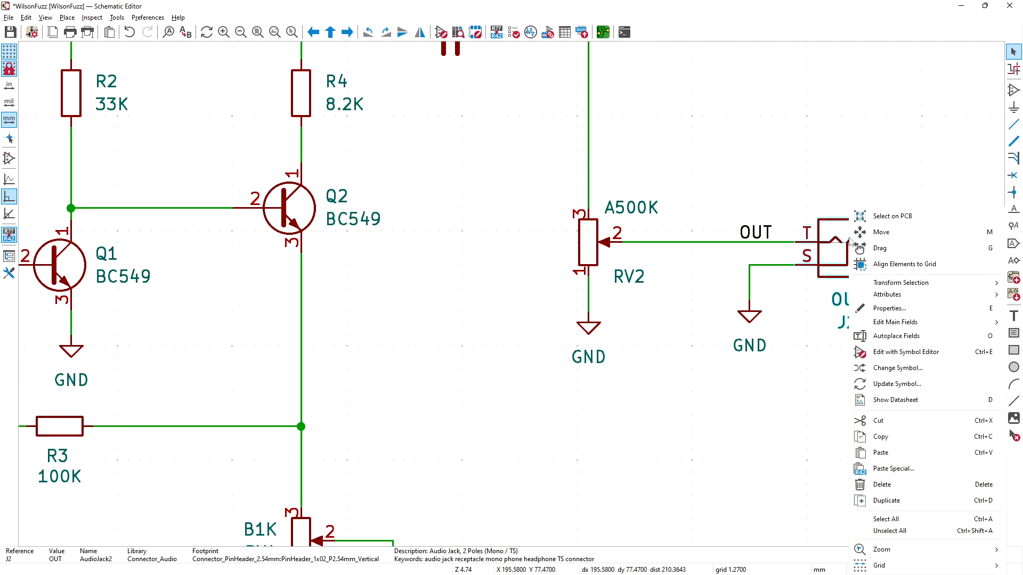
click(898, 353)
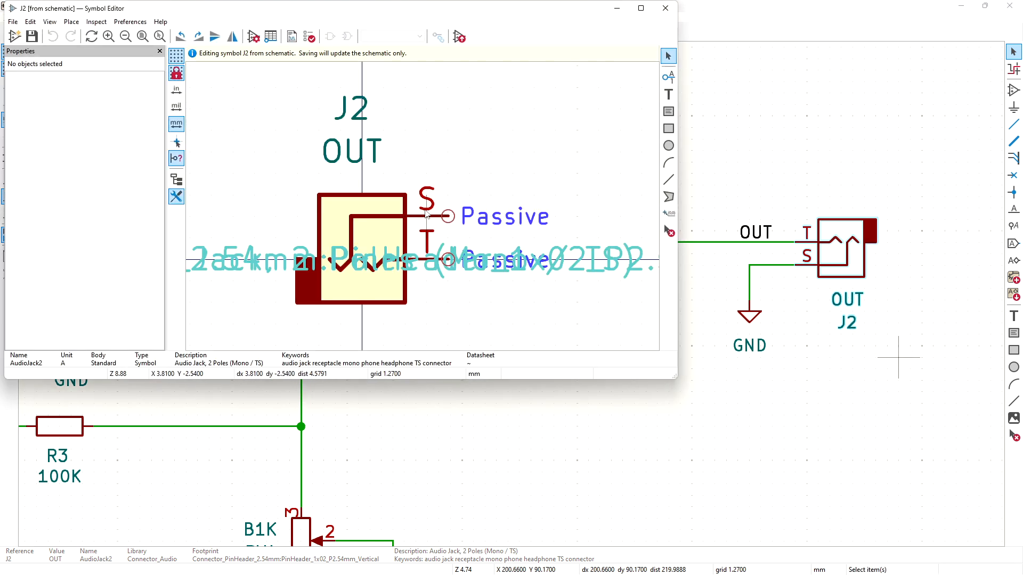
Step: Renumber J2's symbol pins, changing pin T to 1 and pin S to 2
click(427, 245)
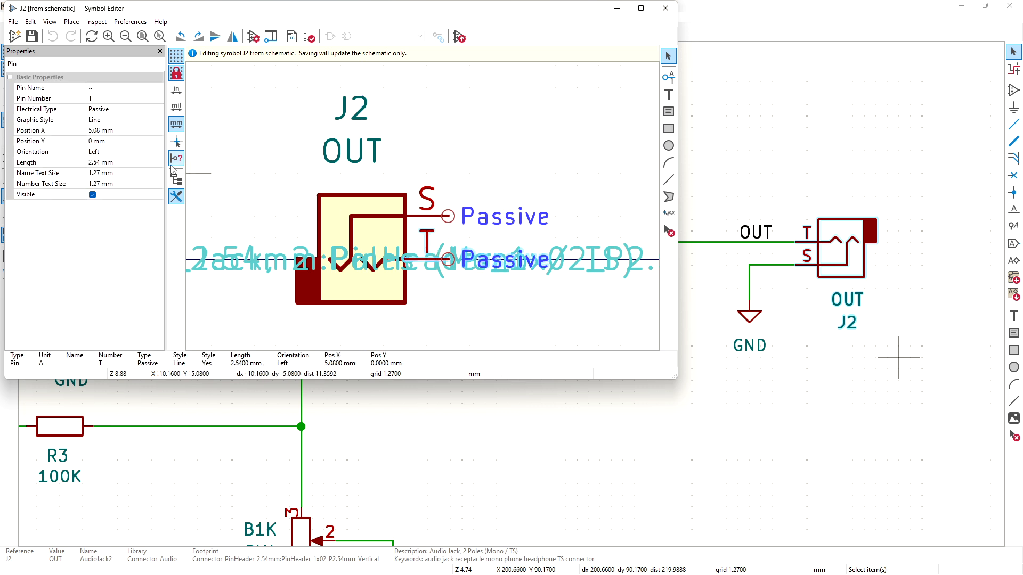
click(106, 99)
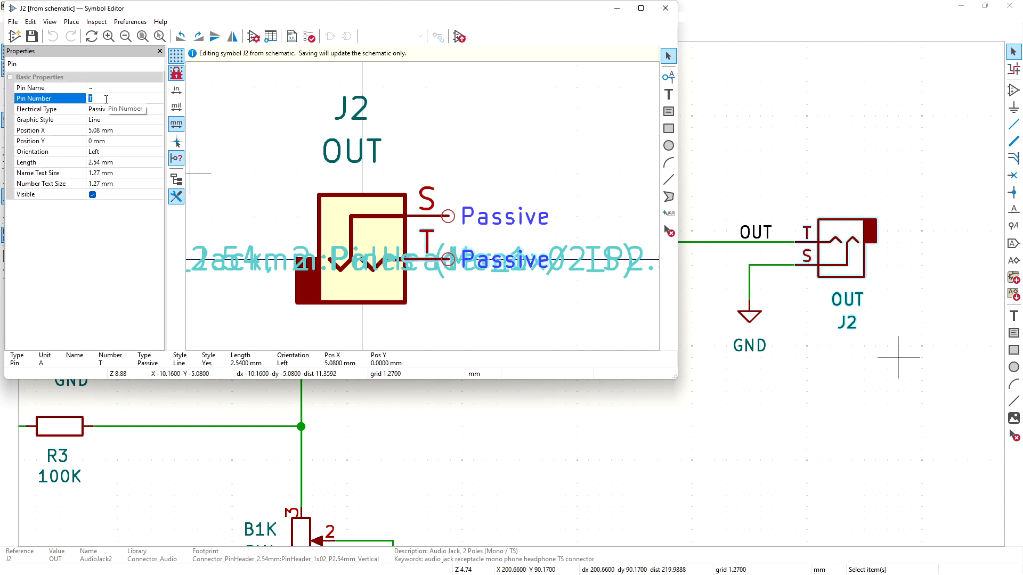
text(1)
click(426, 197)
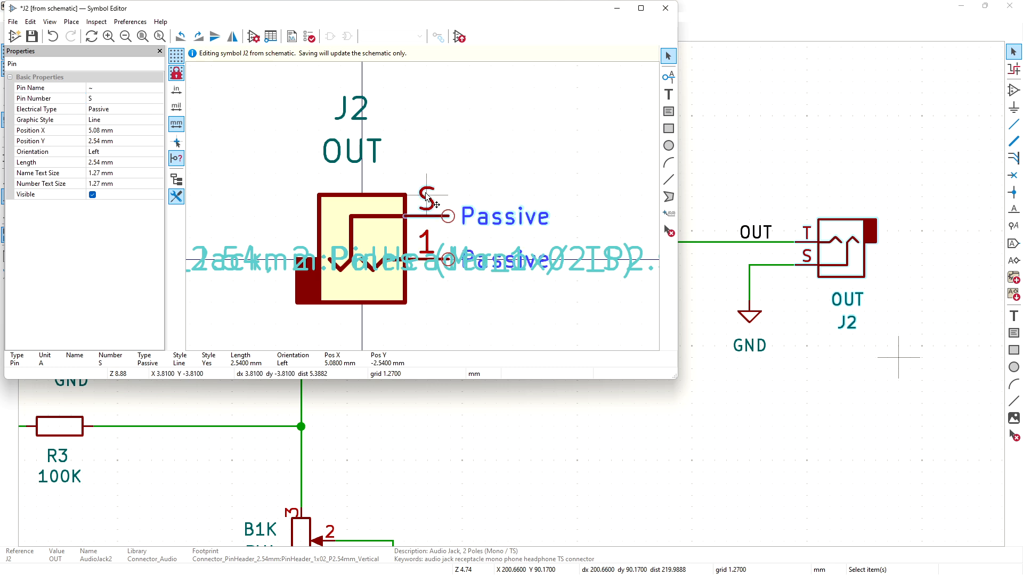
click(113, 99)
double_click(113, 99)
text(2)
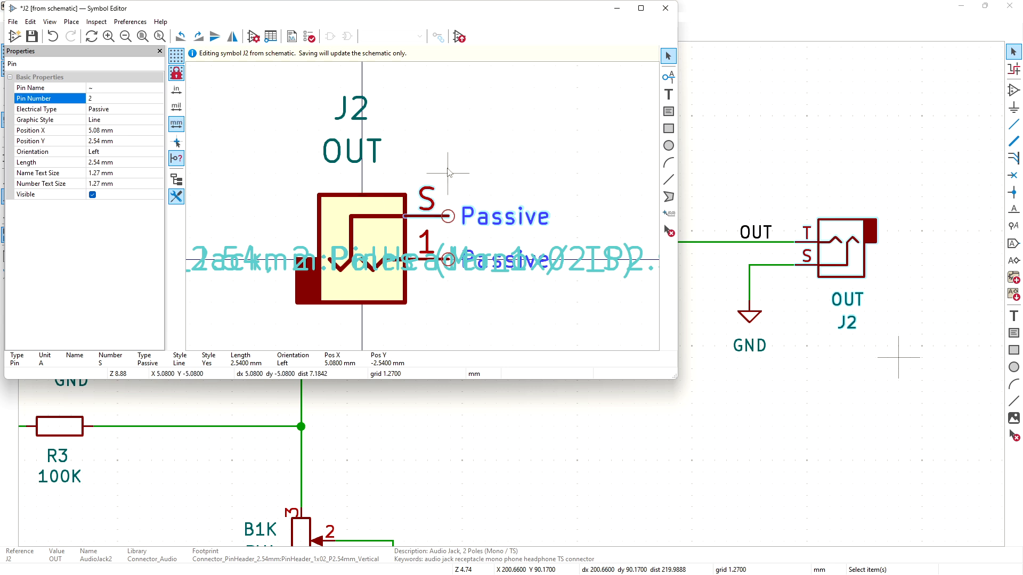
click(408, 160)
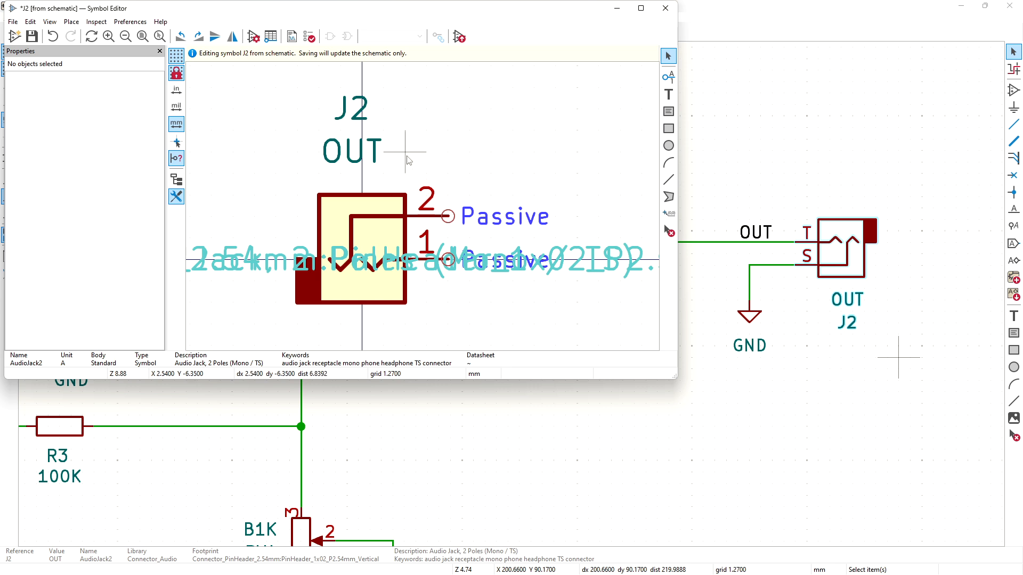
Step: Save the edited J2 symbol to the schematic, close the Symbol Editor and save the schematic
click(31, 36)
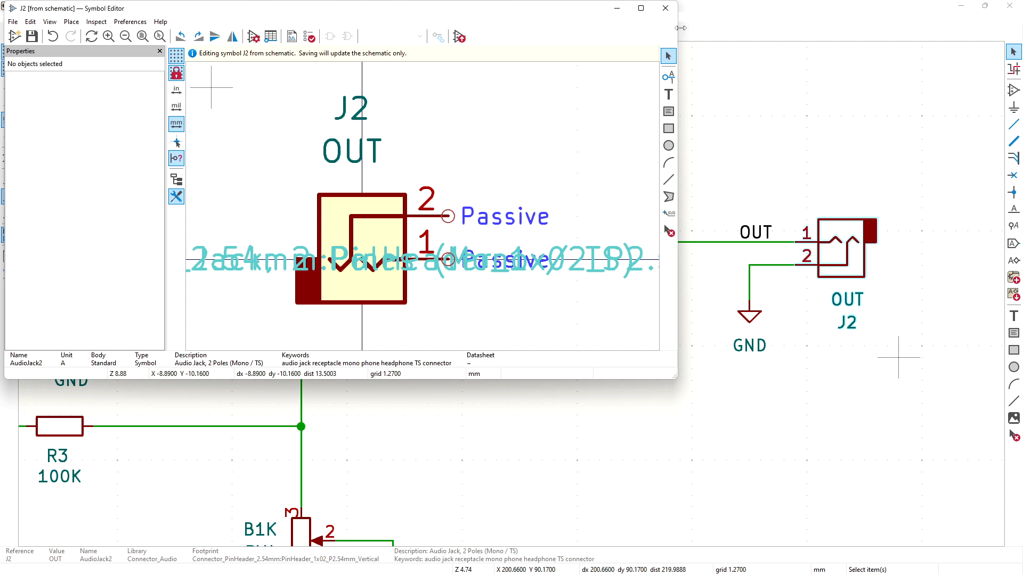
click(666, 8)
key(ctrl+s)
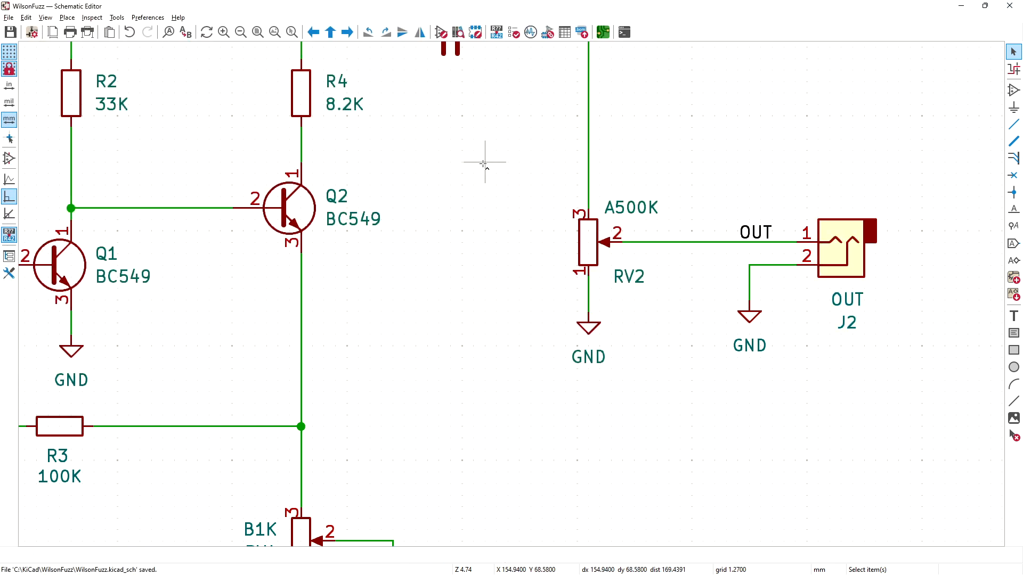
Step: Switch to the PCB Editor, update the board from the schematic and save it
click(564, 33)
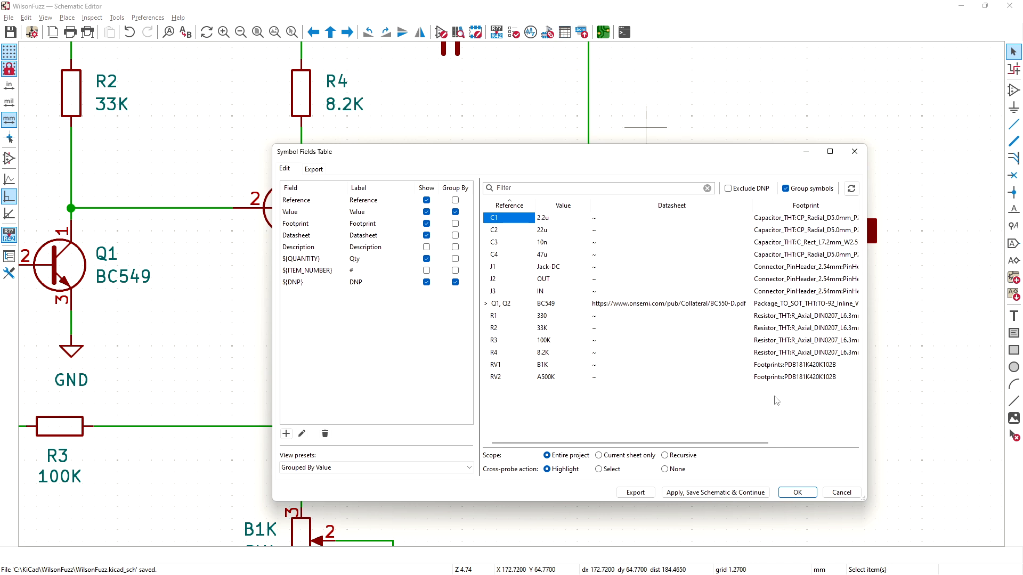
click(837, 493)
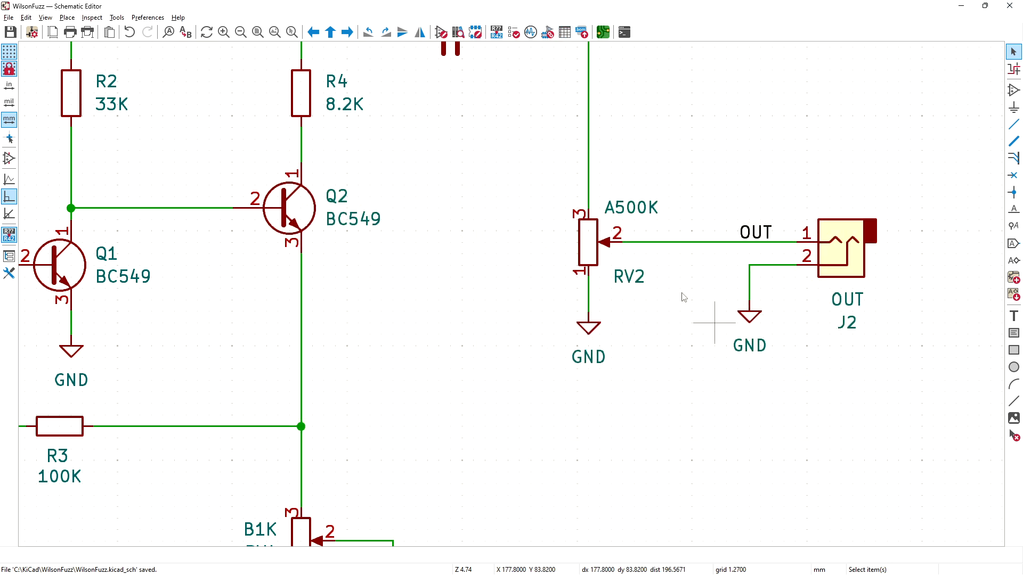
click(603, 33)
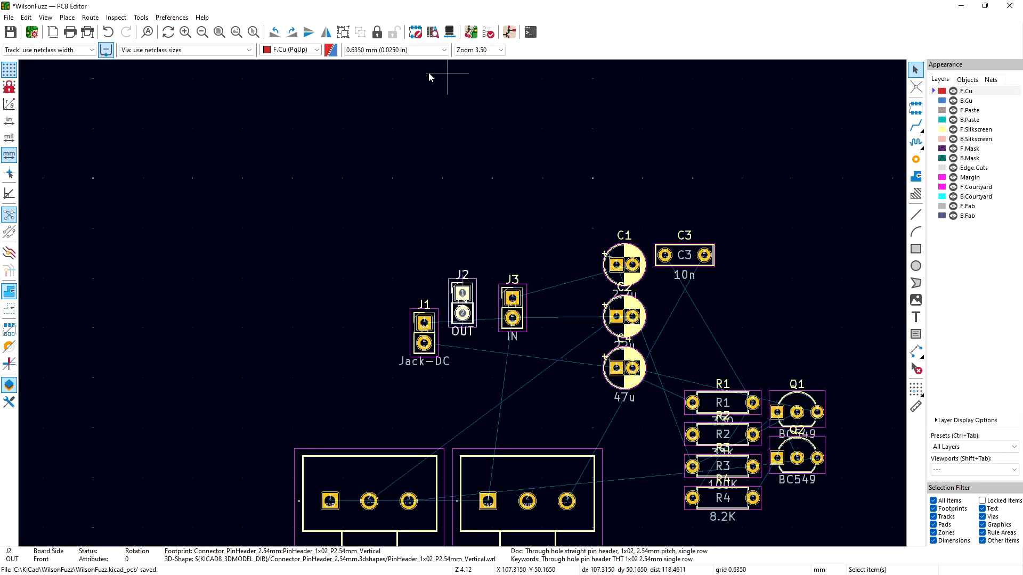
click(469, 33)
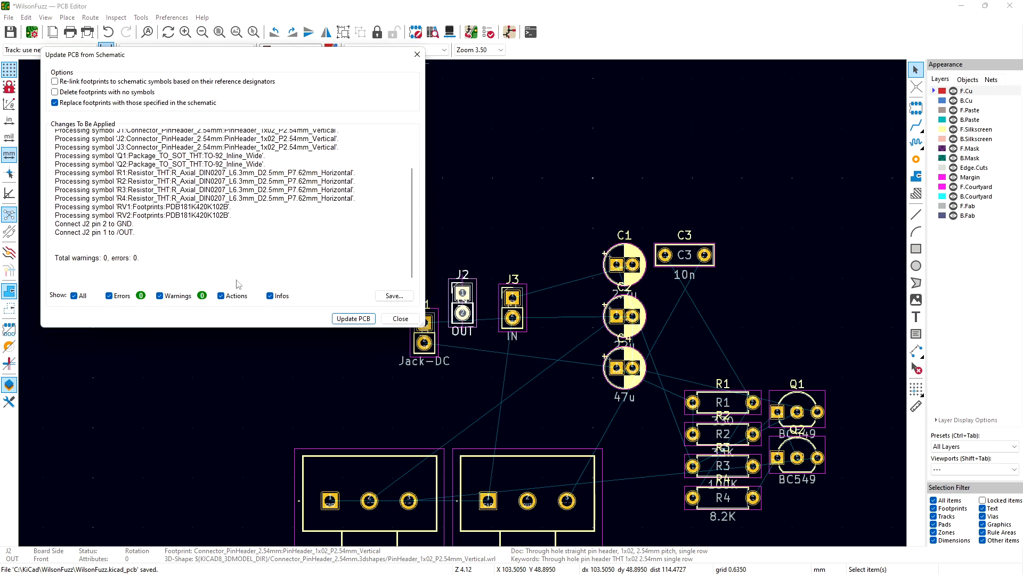
click(345, 319)
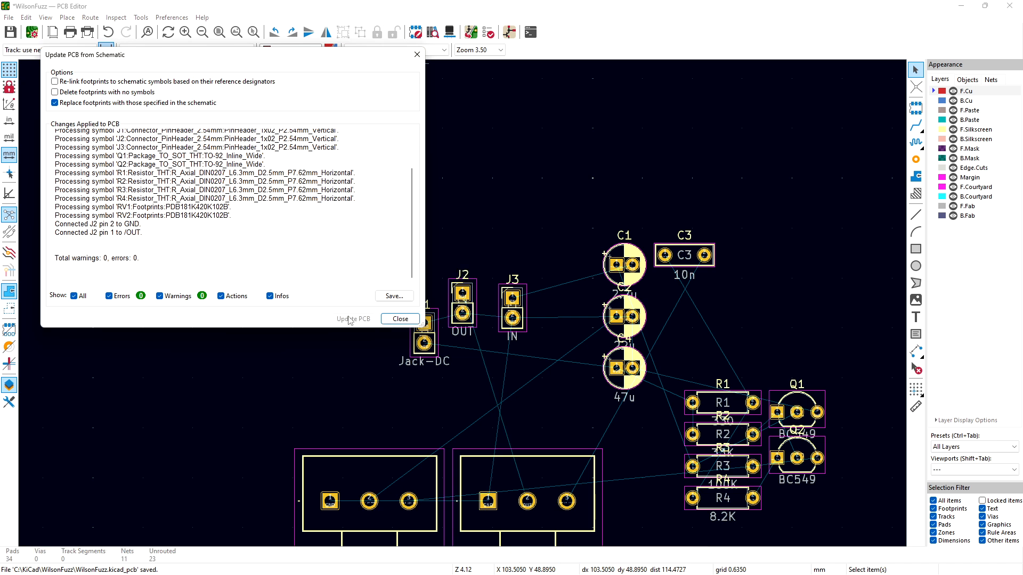
click(400, 319)
key(ctrl+s)
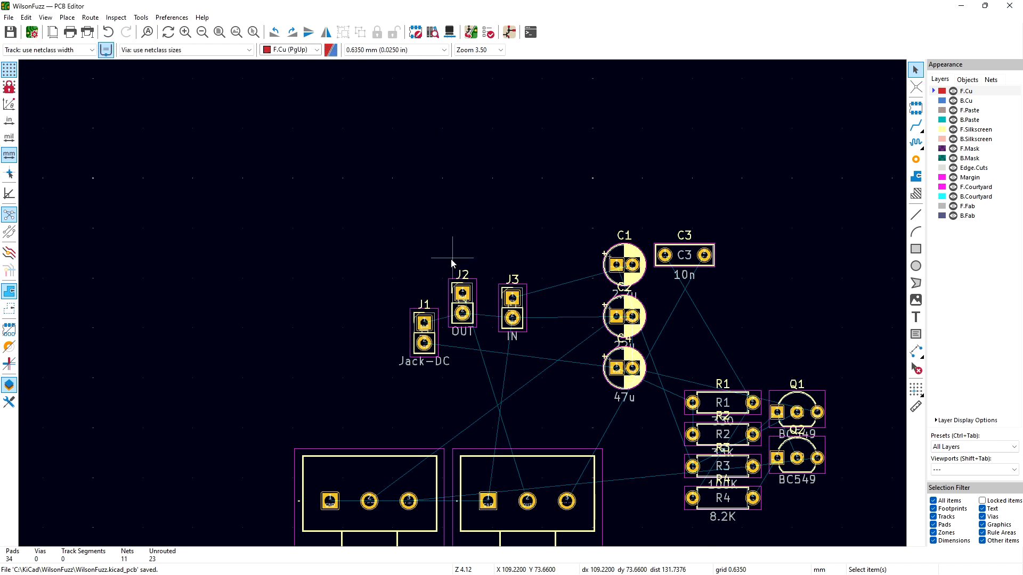
Step: Move the J2 OUT connector footprint to the free area below and left of J1, above RV1
click(463, 294)
drag(463, 294, 373, 379)
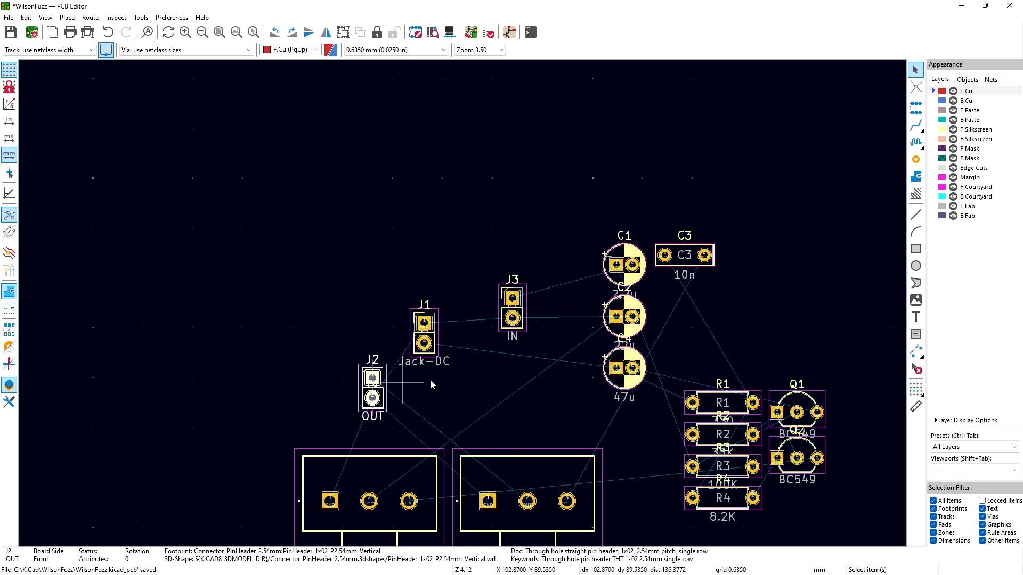
click(367, 233)
middle_drag(356, 232, 335, 148)
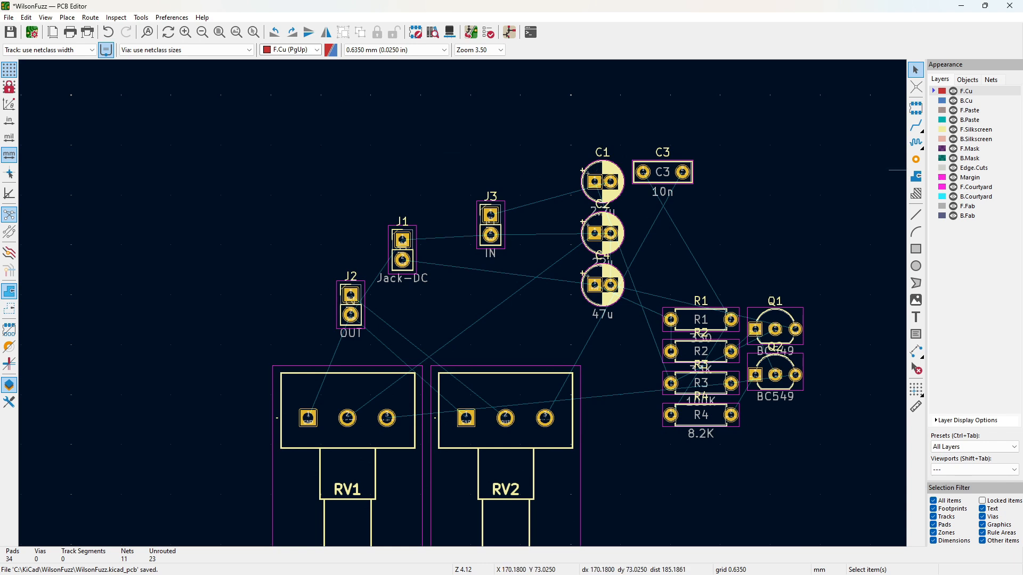
key(alt+Tab)
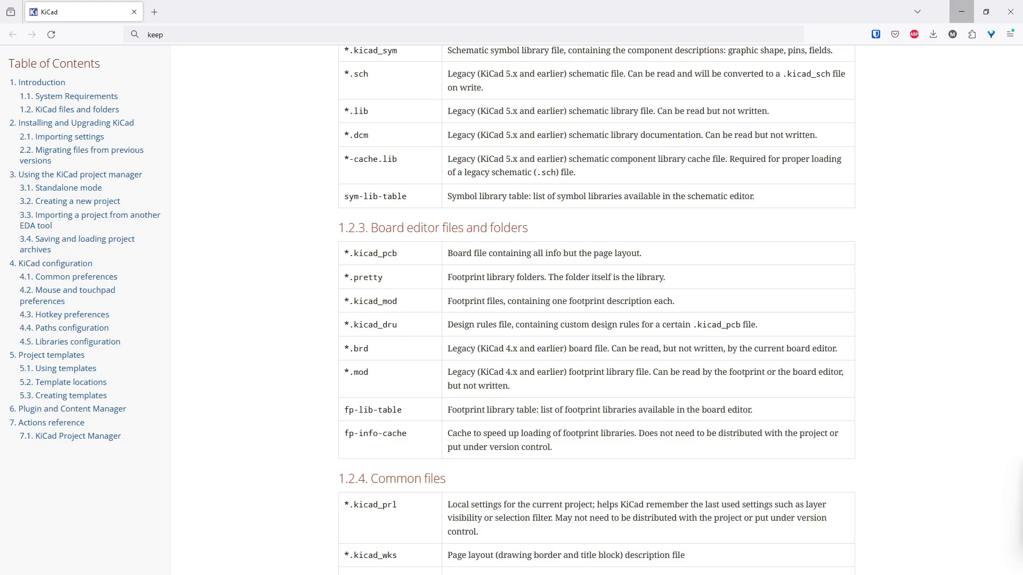
key(alt+Tab)
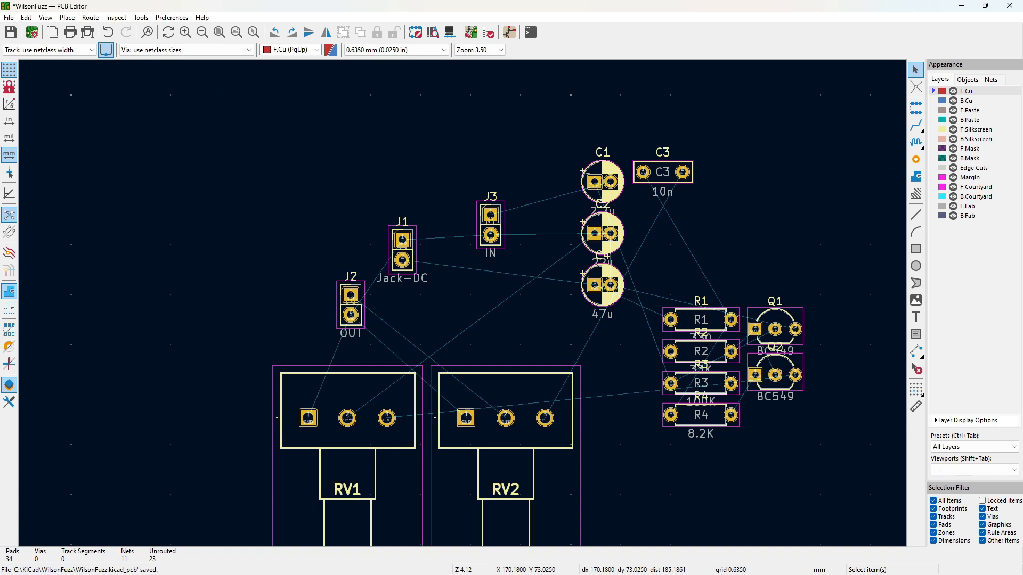
middle_drag(760, 245, 736, 183)
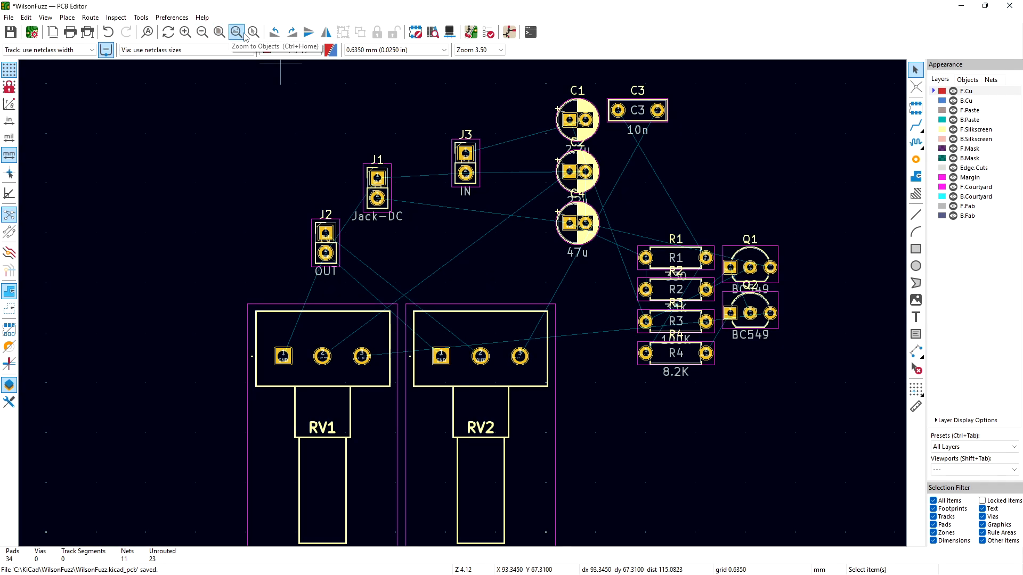
click(239, 34)
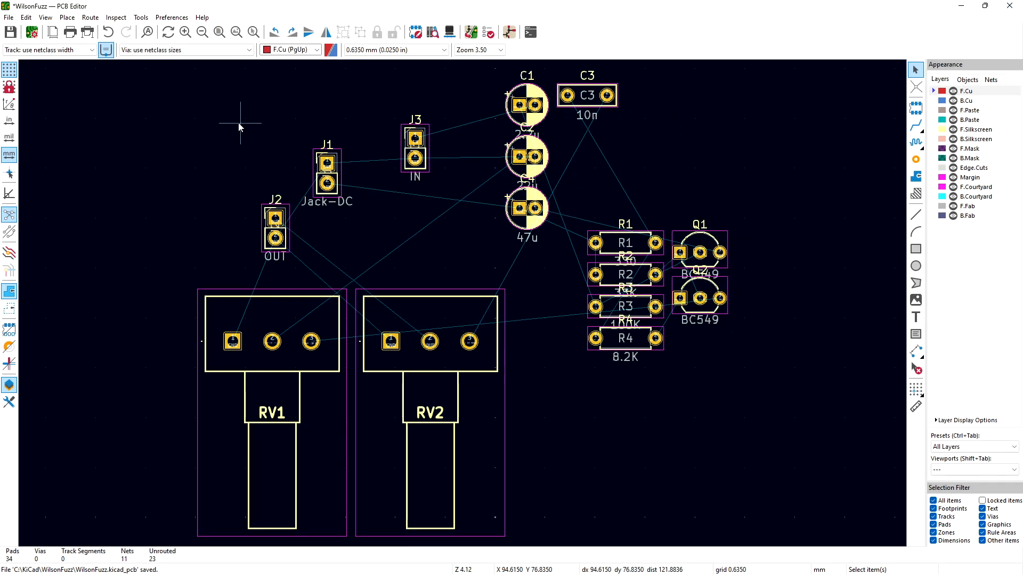
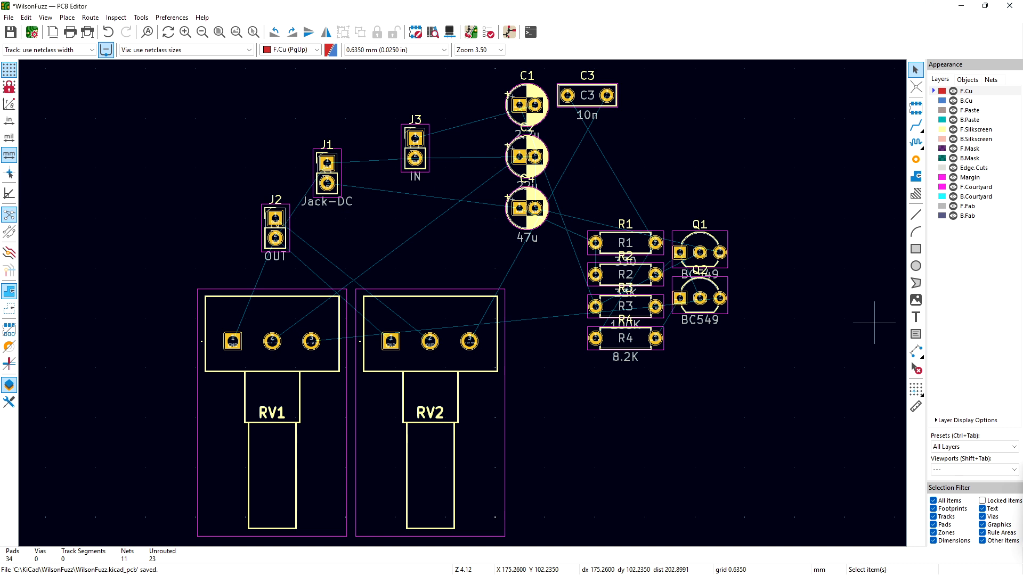
Step: Switch to the browser with the Mouser parts list and open the datasheet of the Hammond 1590A enclosure
key(alt+Tab)
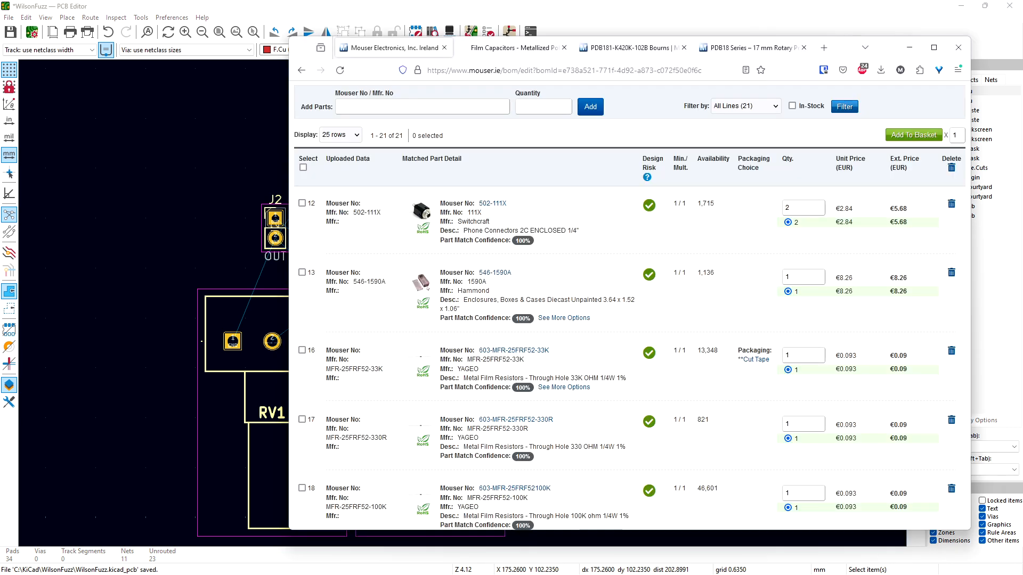
click(487, 274)
click(607, 414)
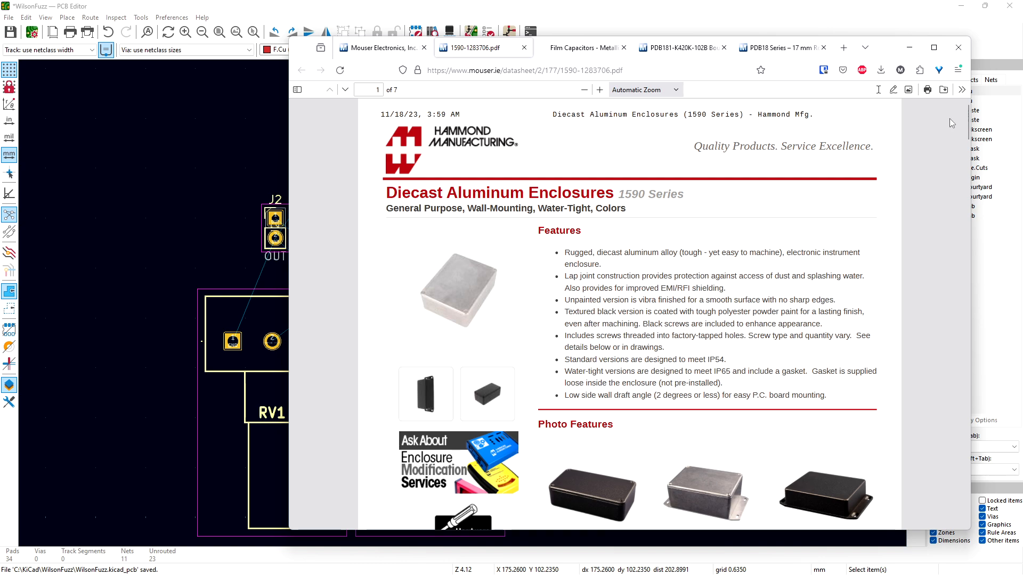
drag(968, 115, 964, 384)
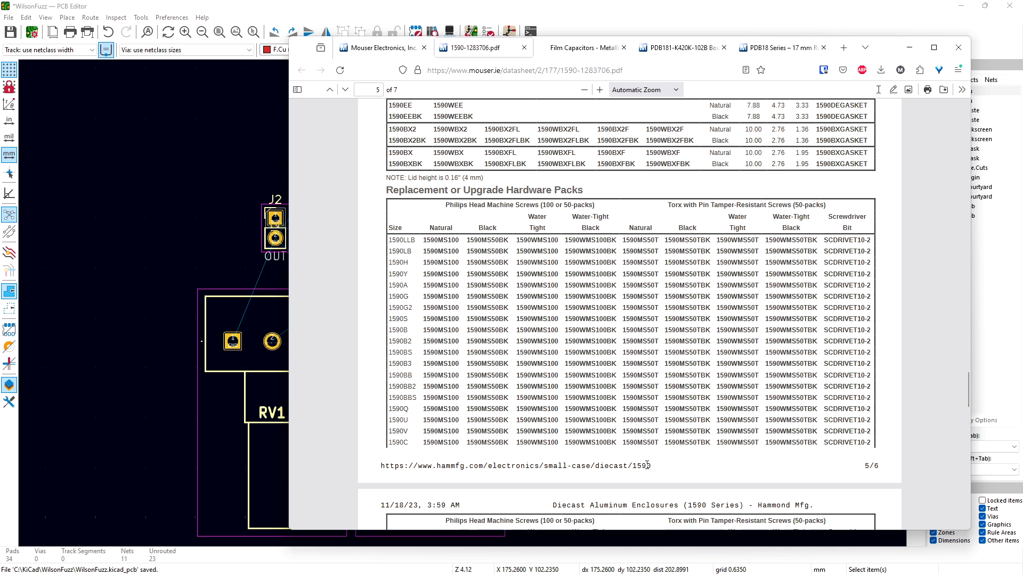
drag(651, 466, 383, 468)
key(ctrl+c)
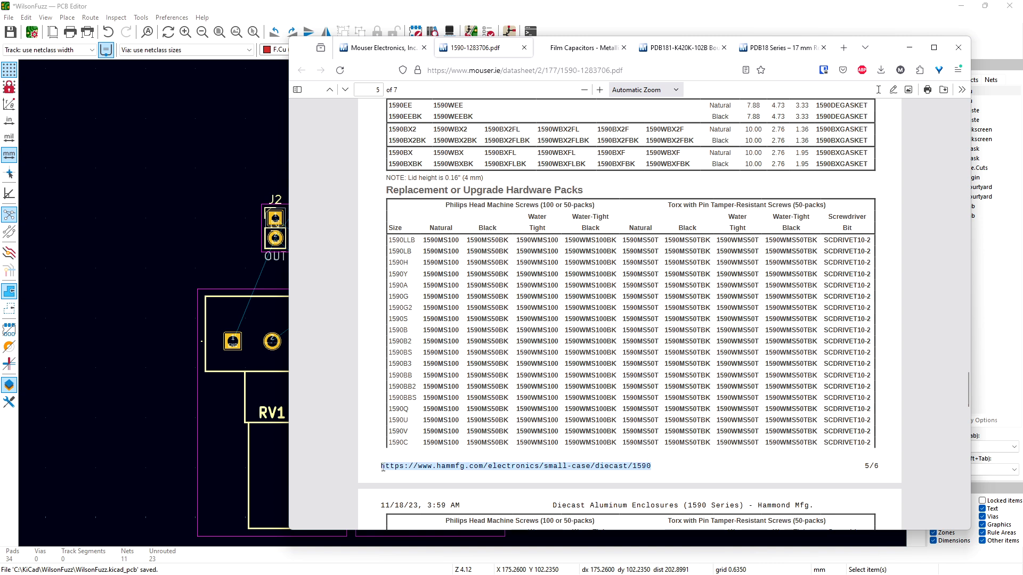
click(483, 72)
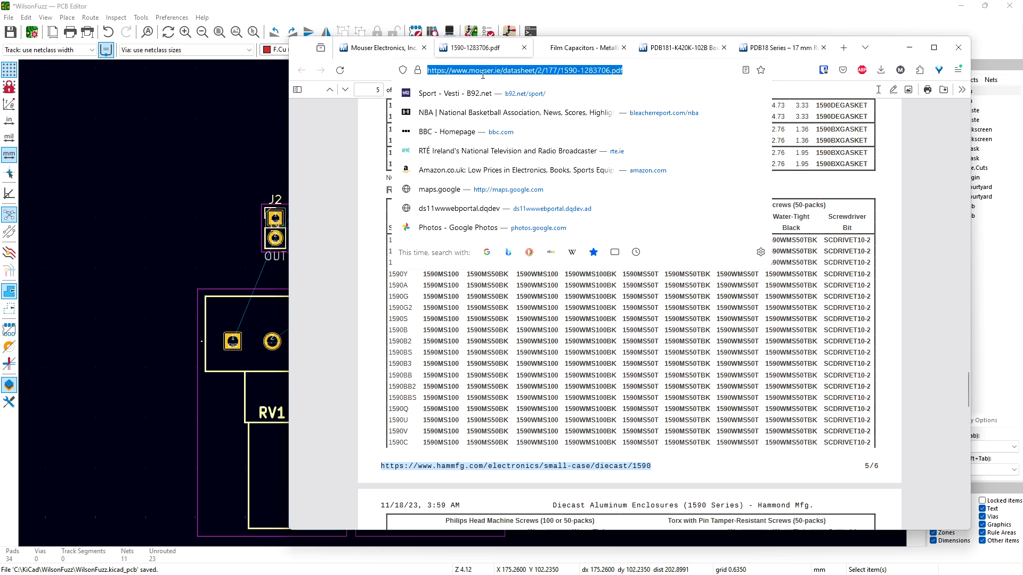
key(ctrl+v)
key(Return)
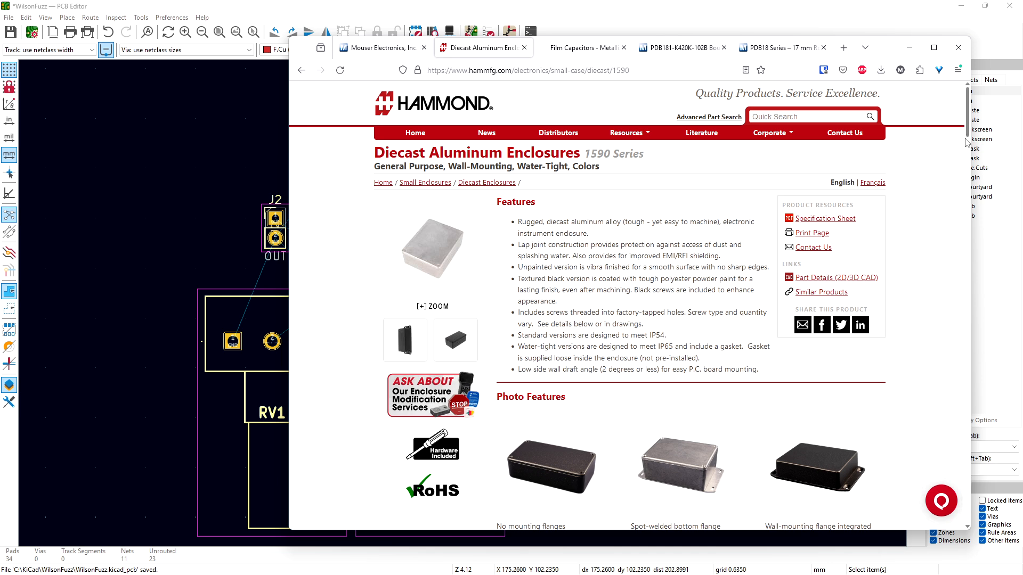
Step: Open the part details of the standard natural 1590A enclosure and examine its dimensions and available downloads
scroll(967, 143, down, 2)
scroll(879, 165, up, 1)
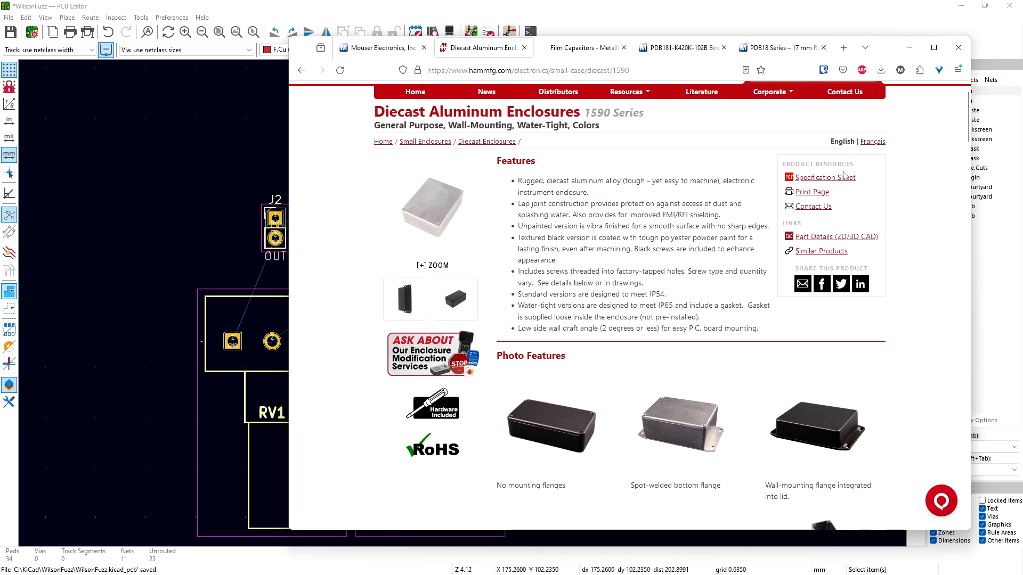
drag(968, 136, 972, 259)
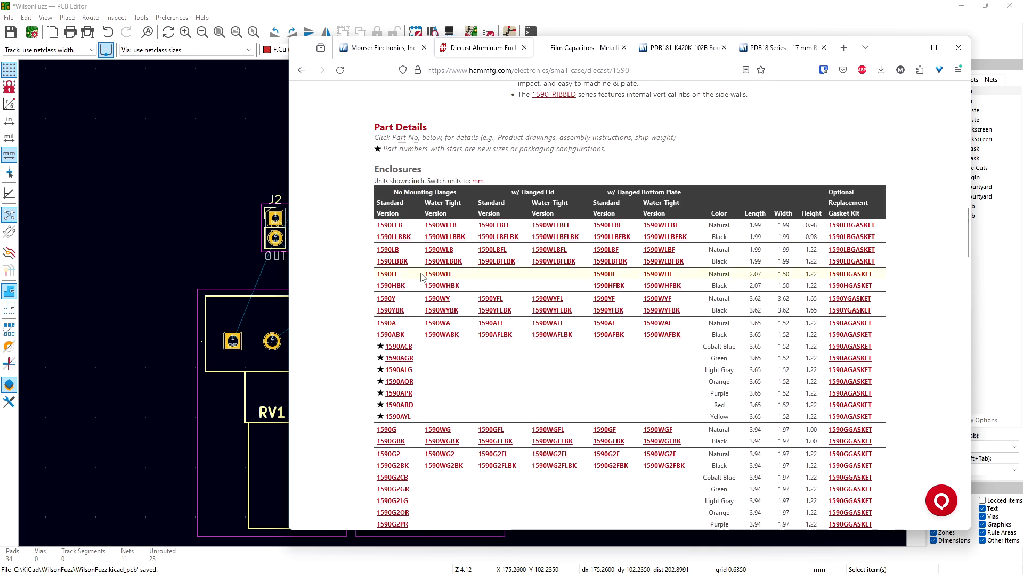
click(389, 324)
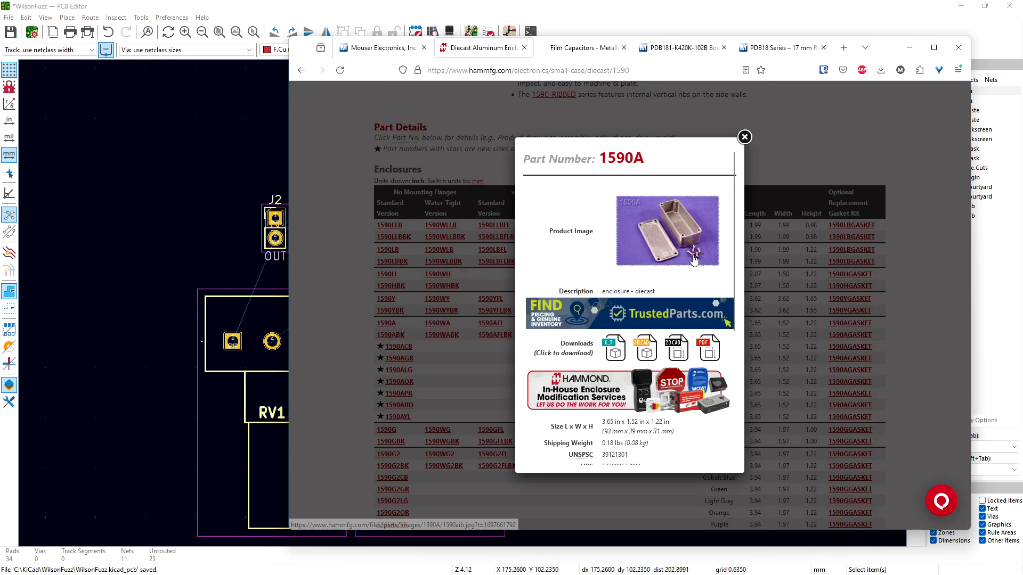
drag(735, 217, 728, 251)
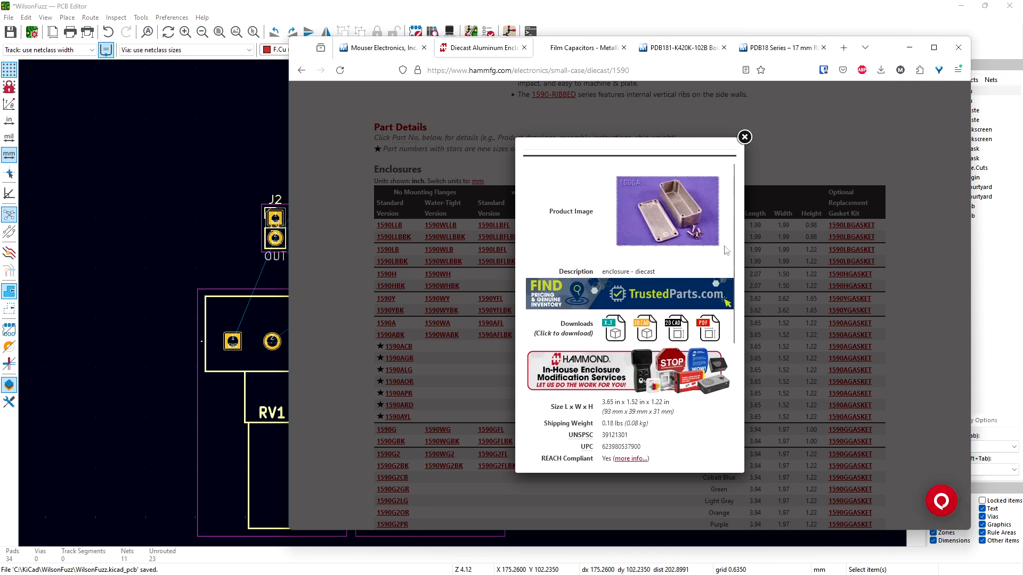
Step: Open the 1590A enclosure's PDF drawing, and check the Mouser parts list down to its last entries before returning to the drawing
click(710, 333)
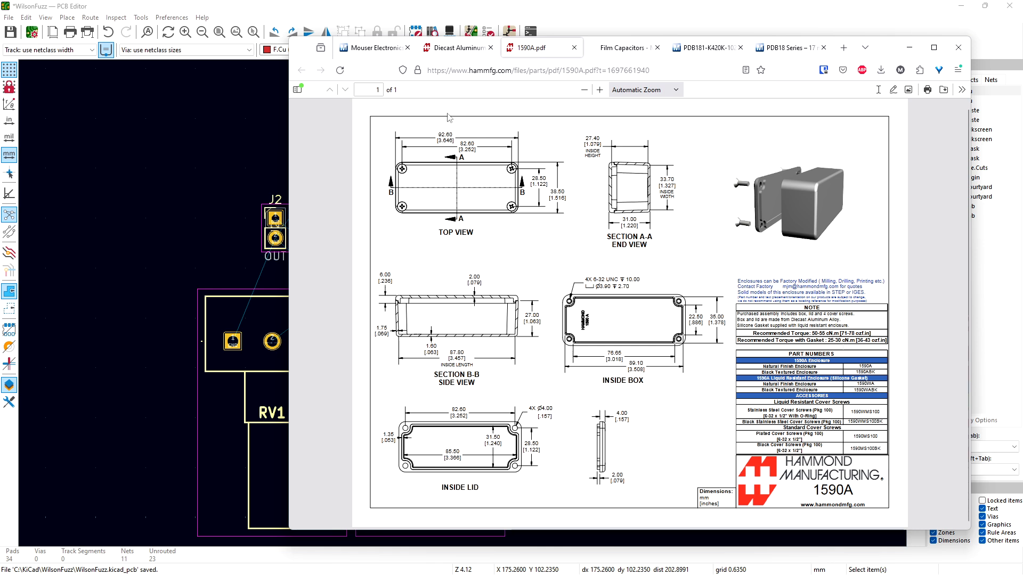
click(375, 48)
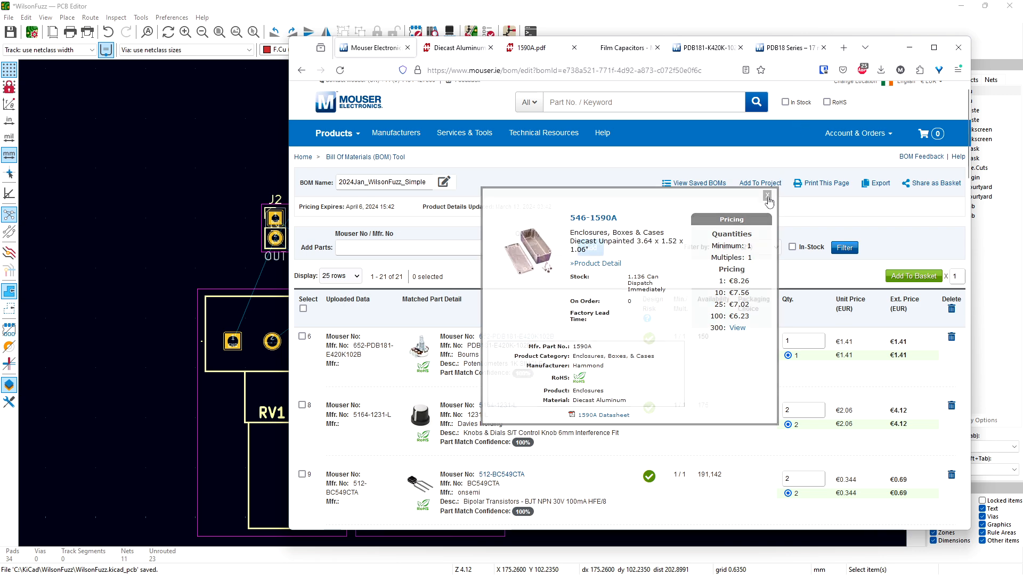
click(767, 195)
drag(967, 160, 994, 454)
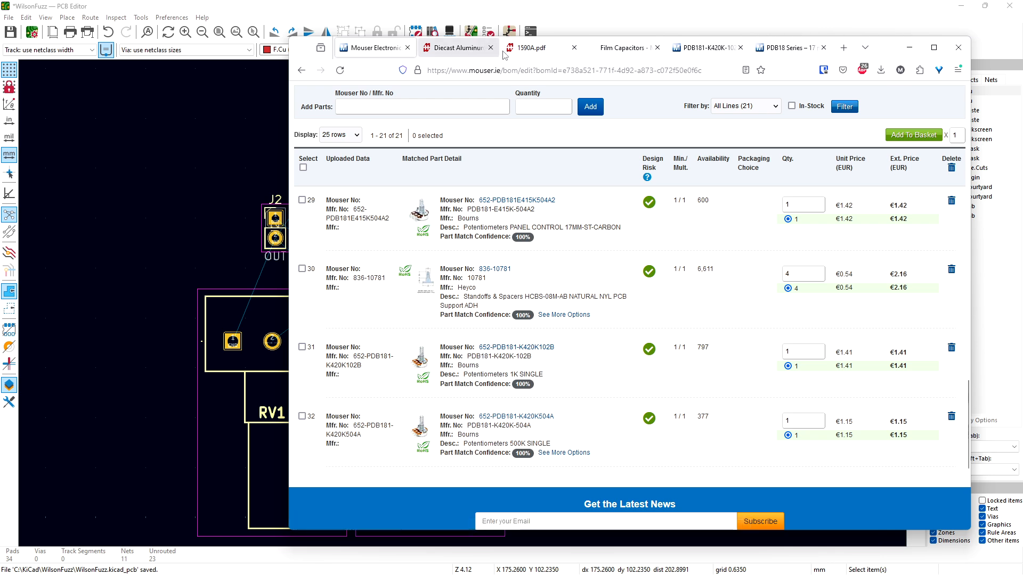
click(530, 48)
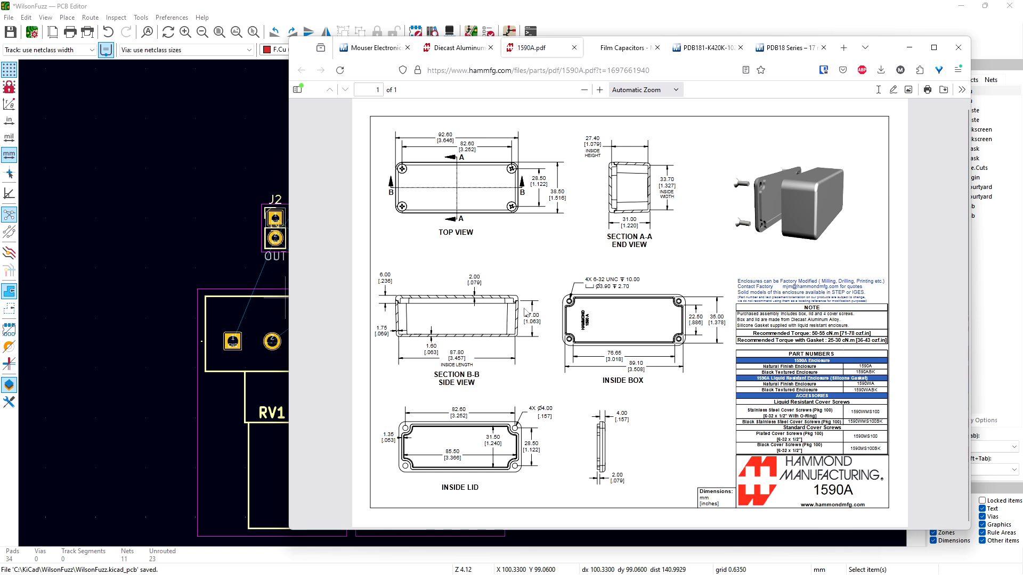
Step: Switch to the PCB editor and make Edge.Cuts the active layer with the Draw Line tool
click(201, 229)
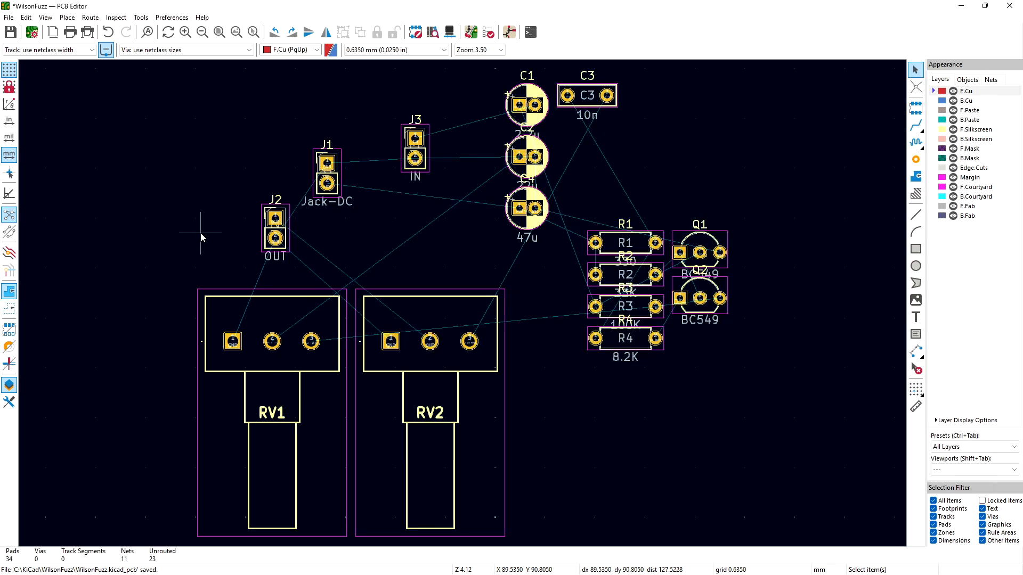
middle_drag(774, 325, 599, 386)
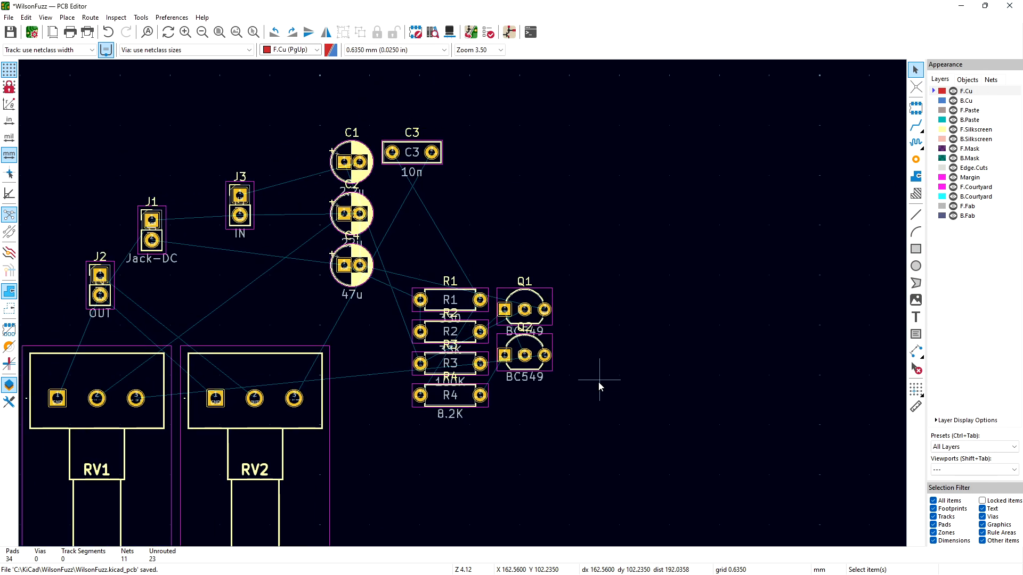
click(203, 33)
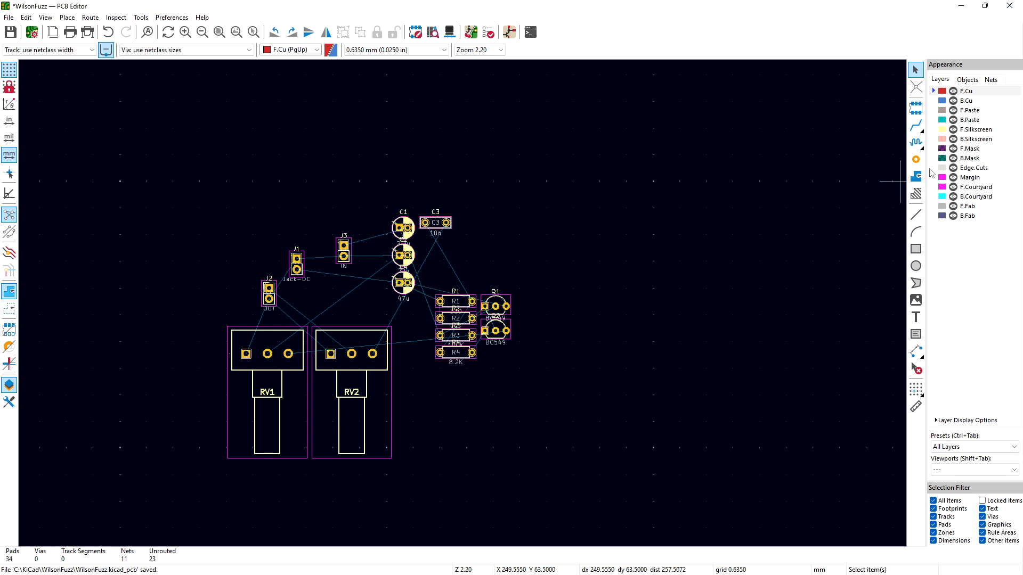
click(975, 168)
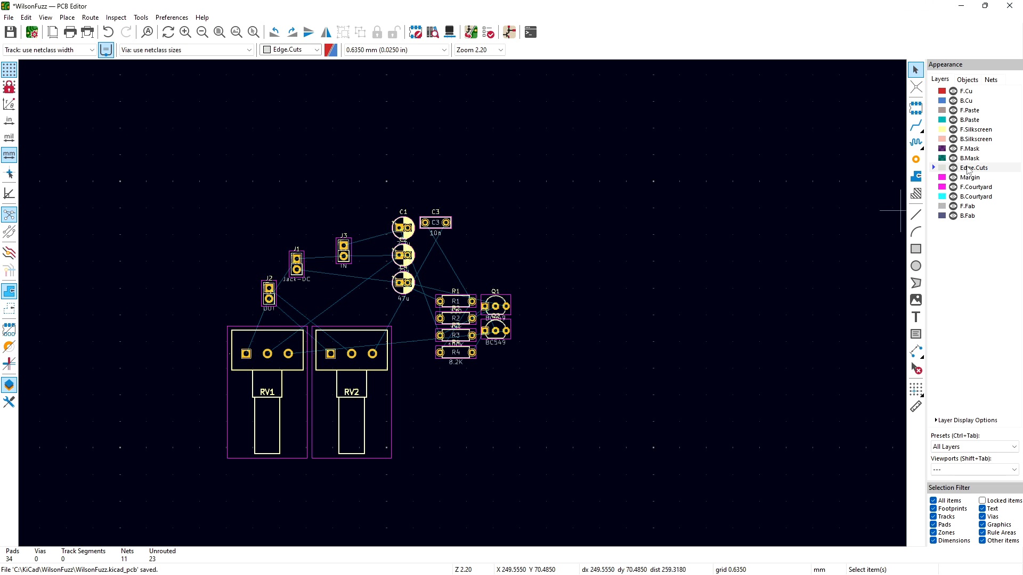
click(916, 214)
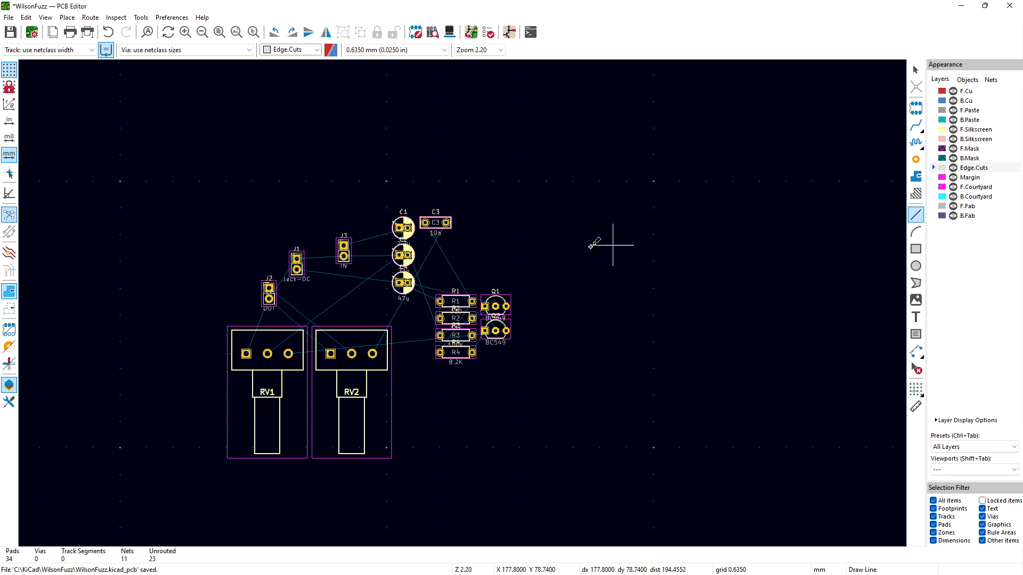
click(549, 248)
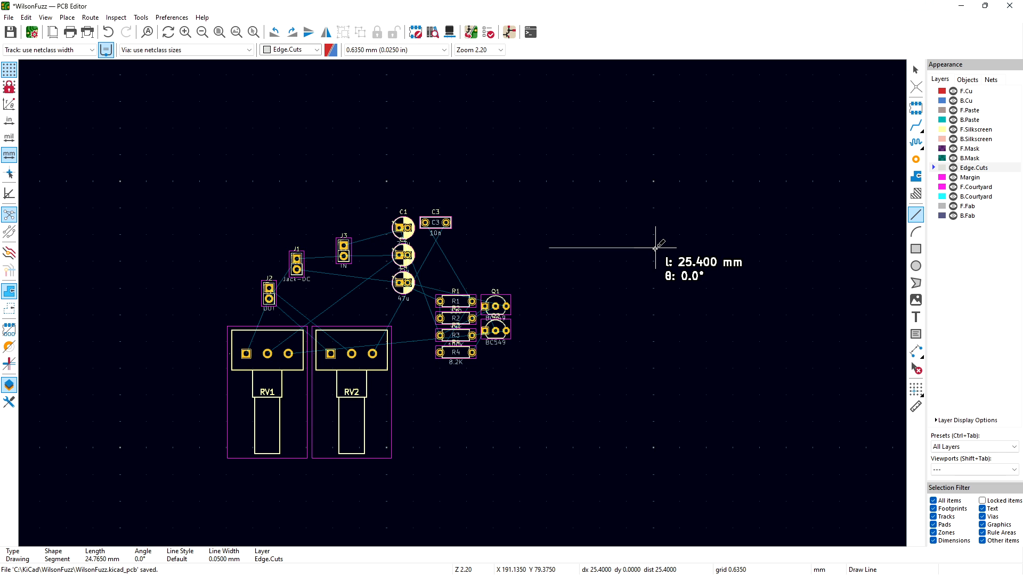
key(Escape)
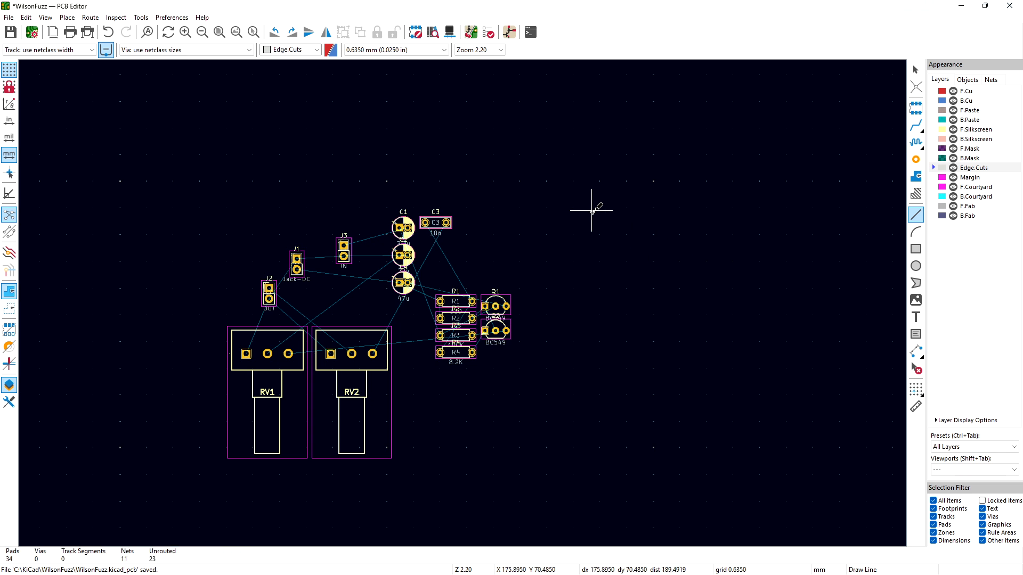
click(444, 50)
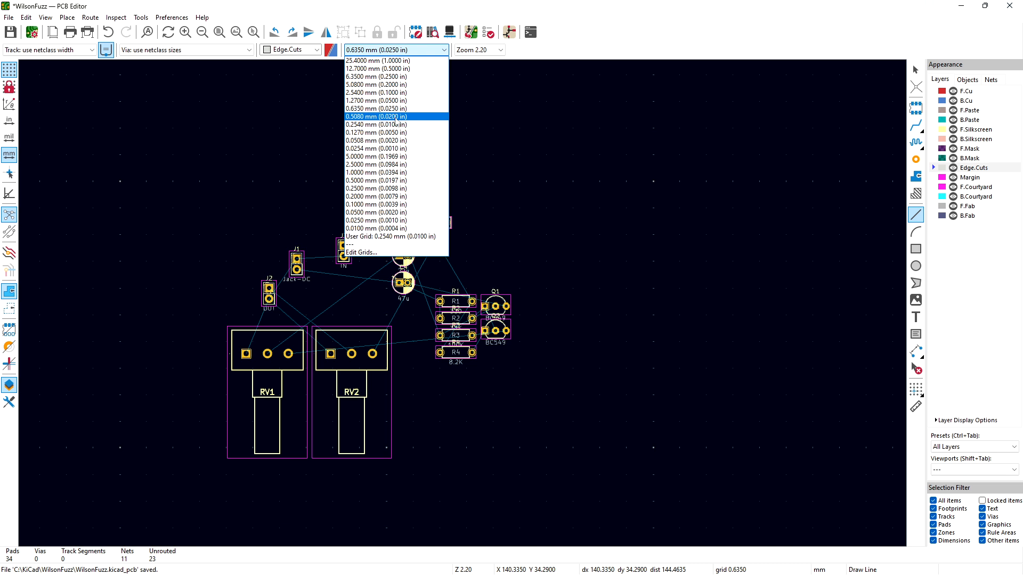
click(395, 108)
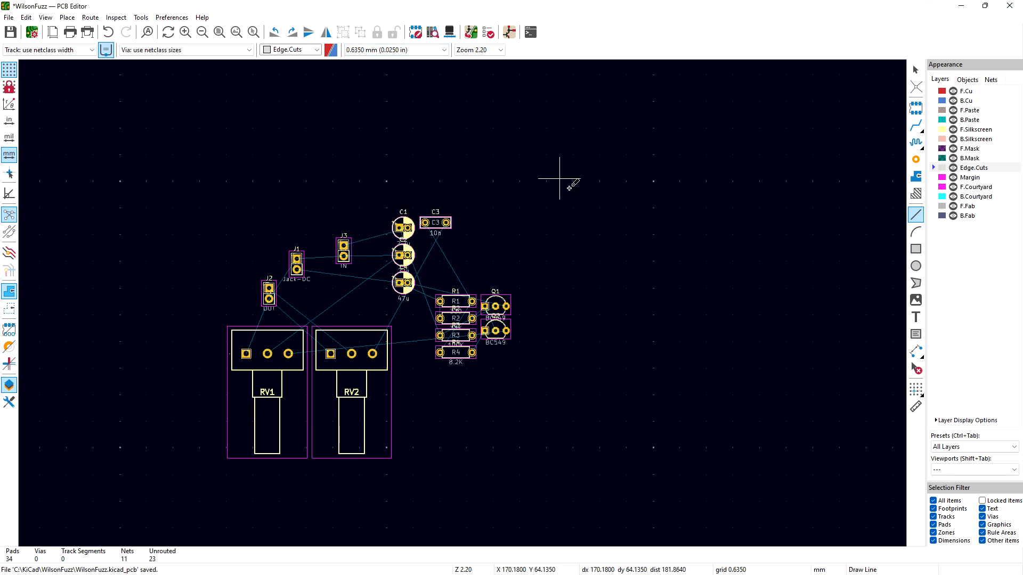
Step: Draw a closed rectangular board outline about 24.8 by 34.9 mm in the free area above and right of the components, and save the board
click(543, 155)
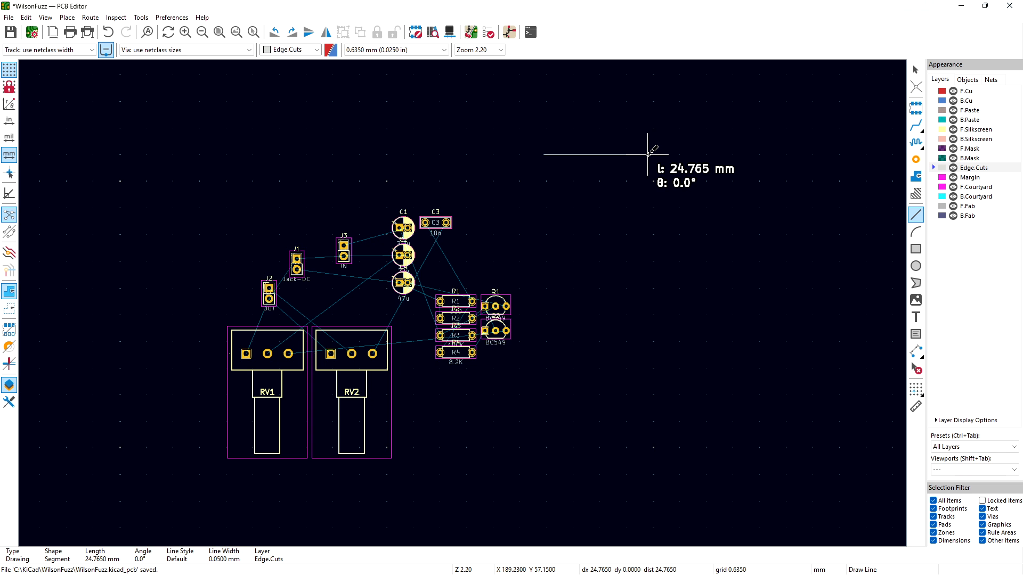
click(647, 155)
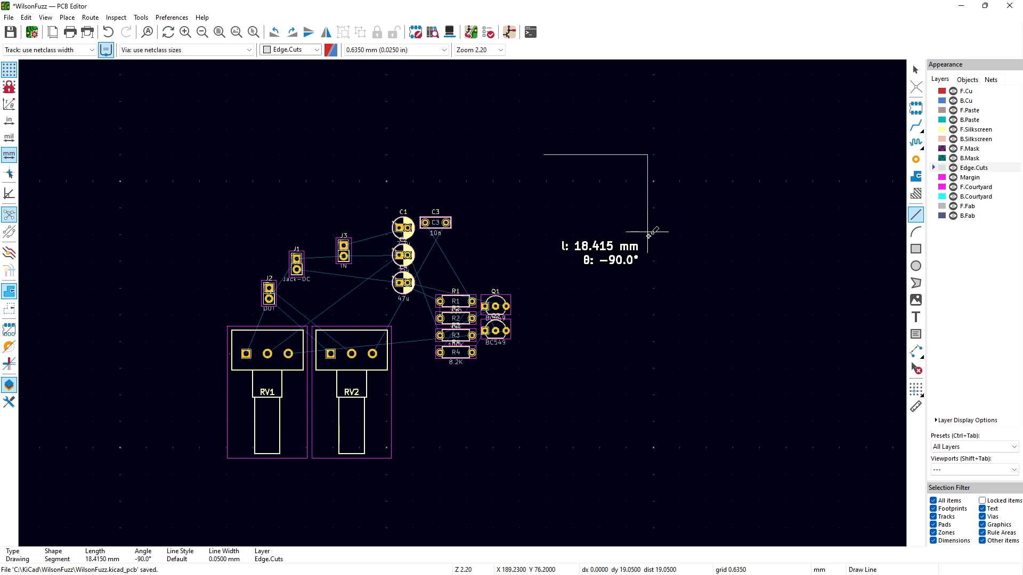
click(647, 301)
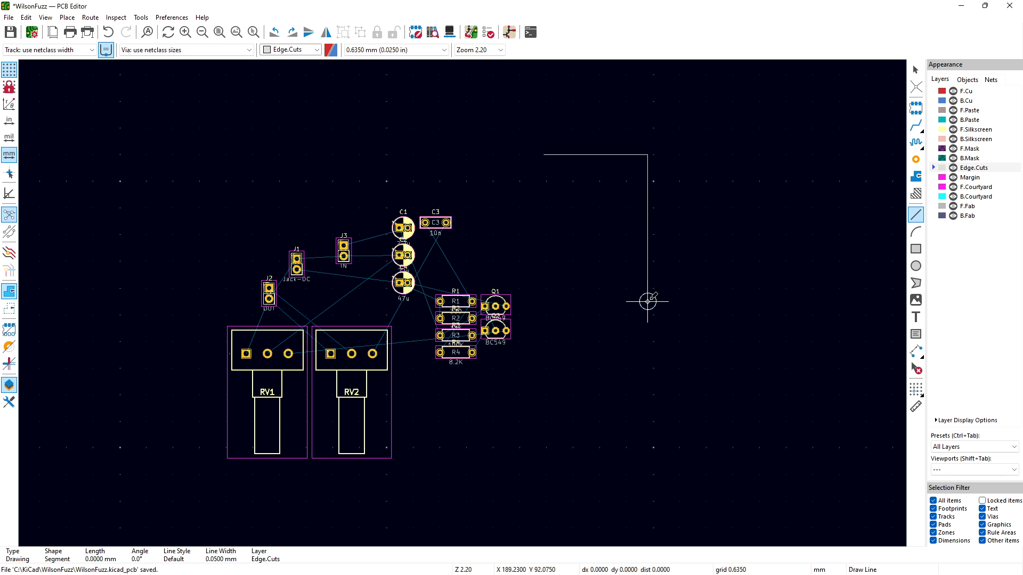
click(543, 301)
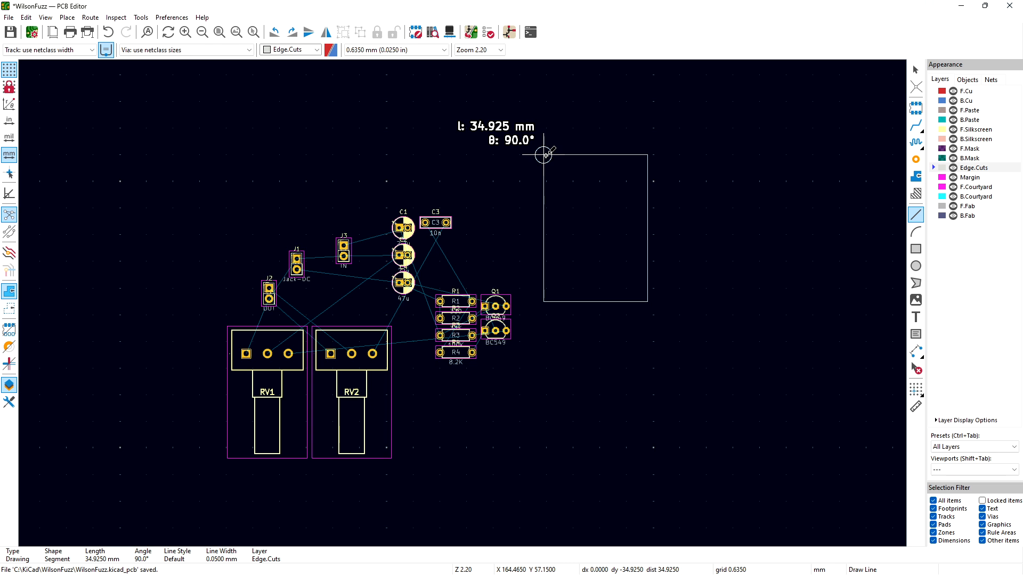
click(543, 155)
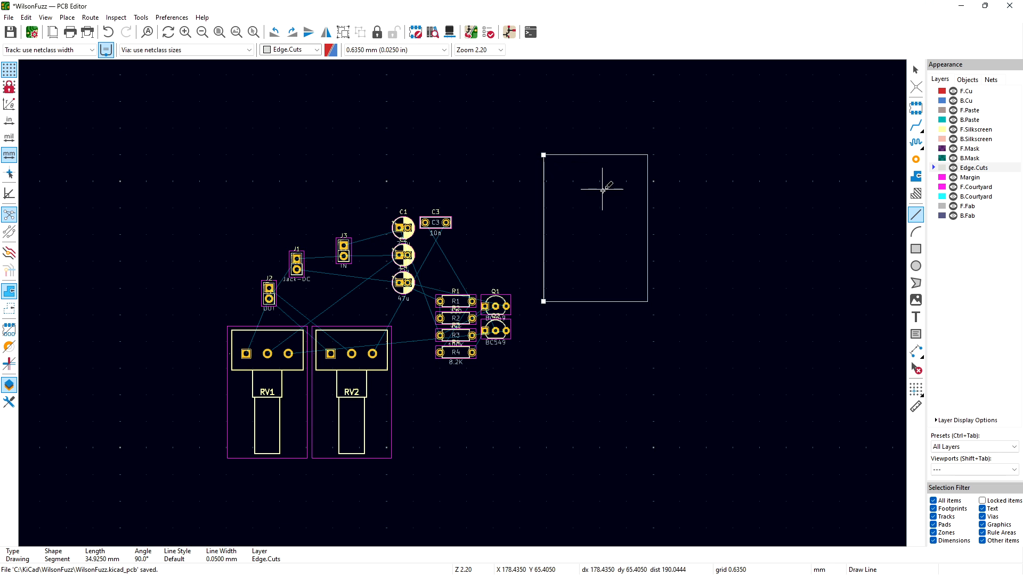
key(Escape)
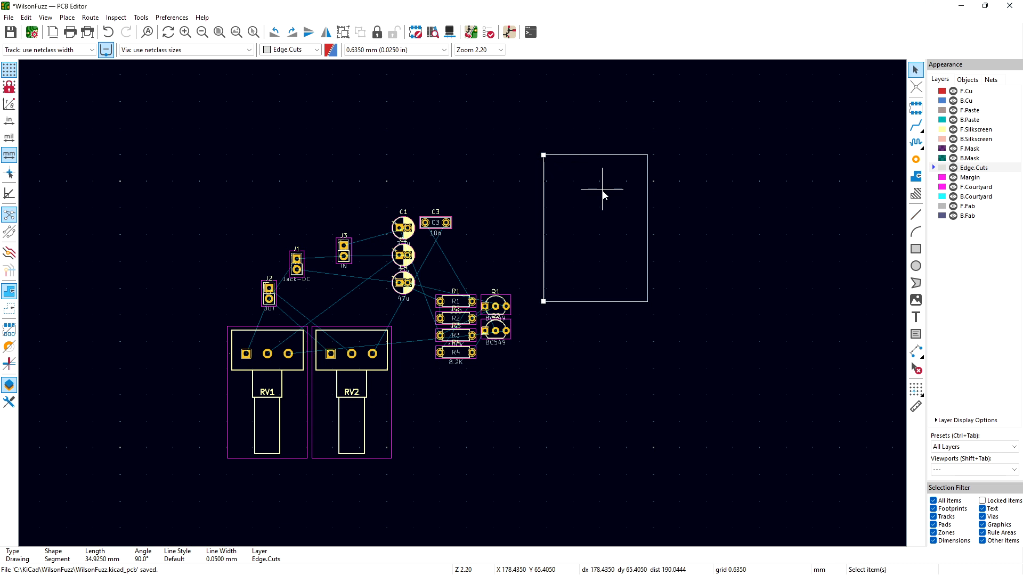
key(ctrl+s)
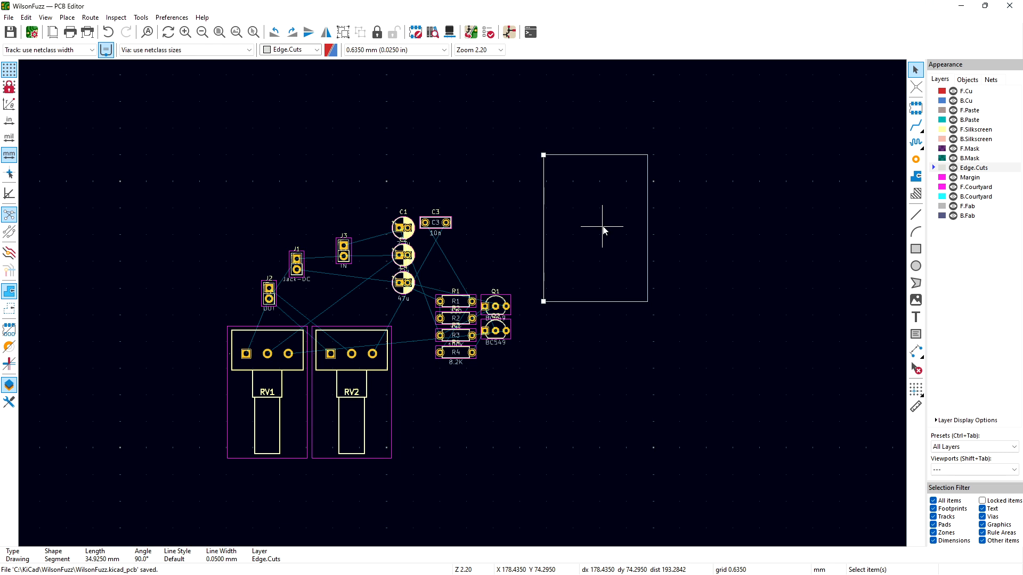
Step: Move the whole board outline so it encloses resistors R1 to R4 and transistors Q1 and Q2, and save the board
drag(525, 138, 677, 340)
key(m)
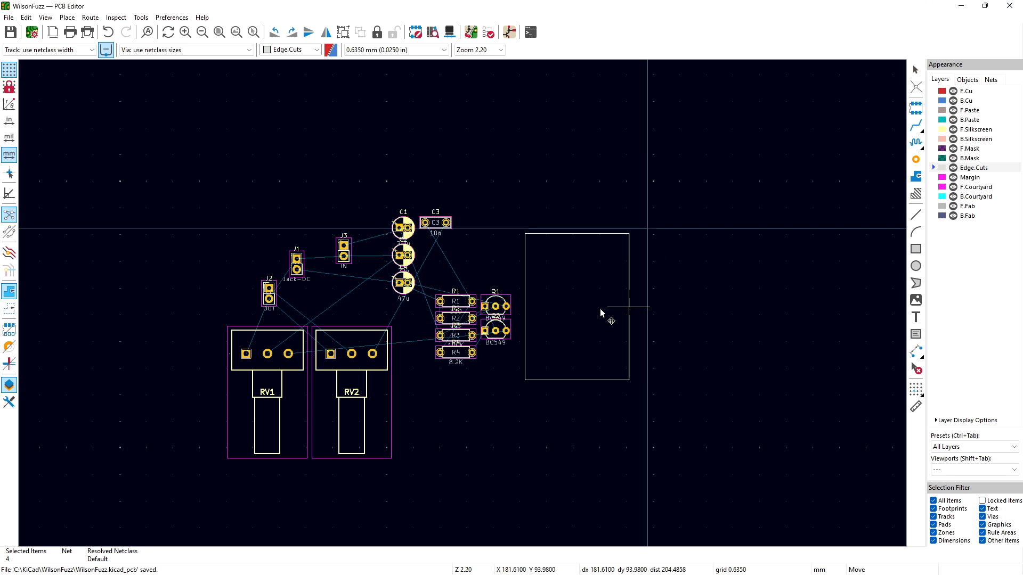
click(527, 323)
click(549, 327)
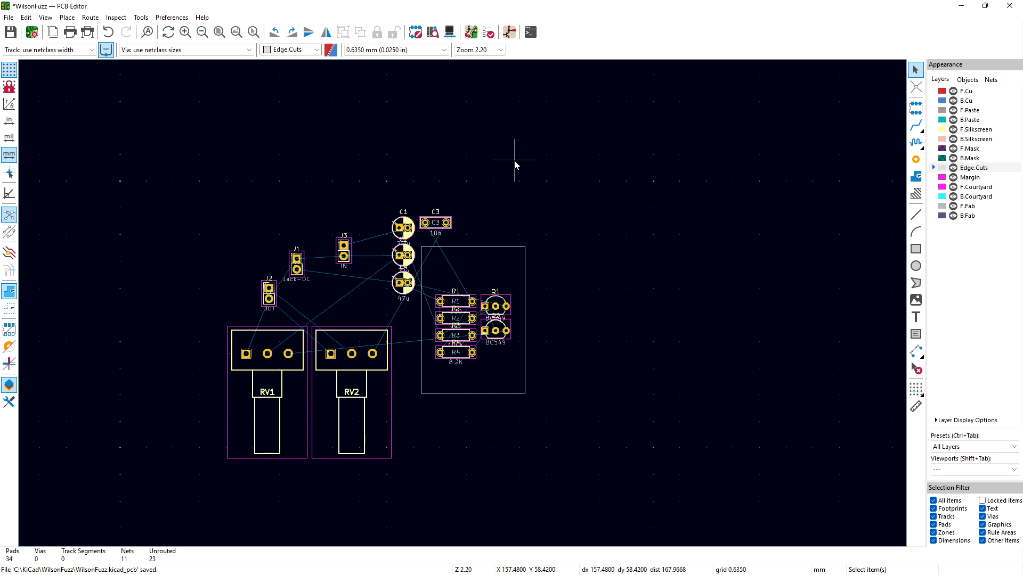
key(ctrl+s)
Step: Open the board in a maximized 3D Viewer and fit the outline and surrounding components into view
click(46, 17)
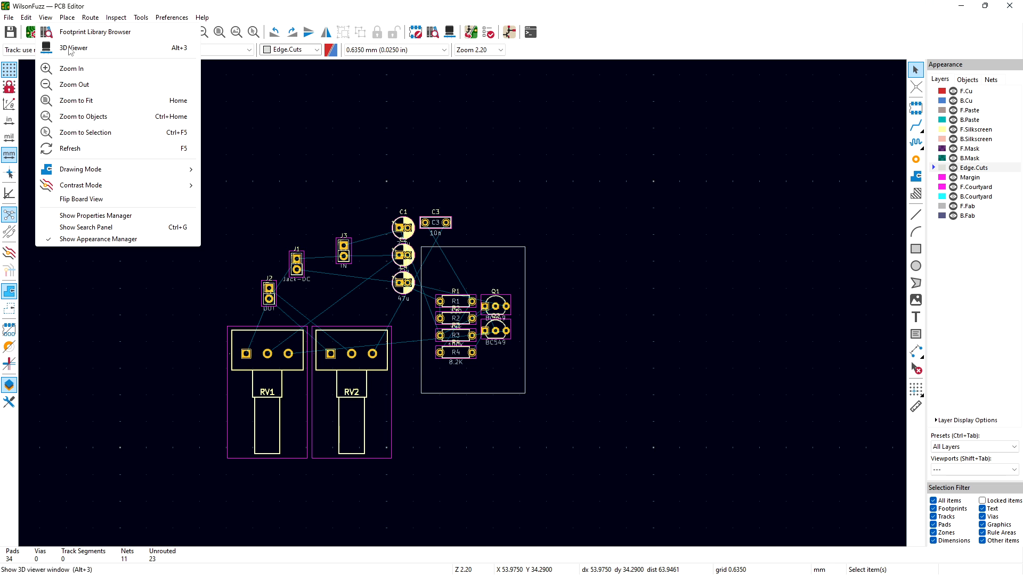
click(69, 51)
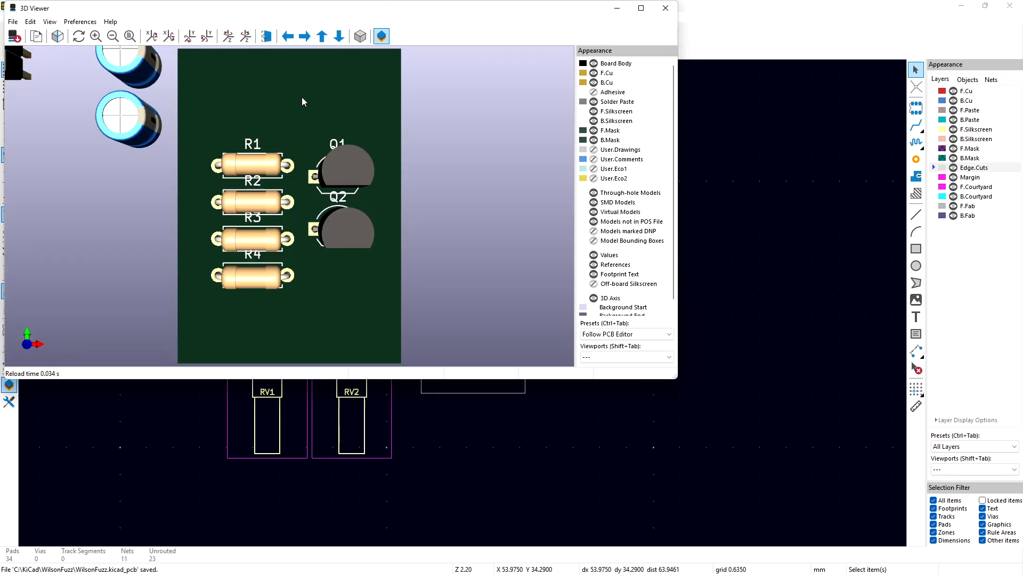
click(641, 8)
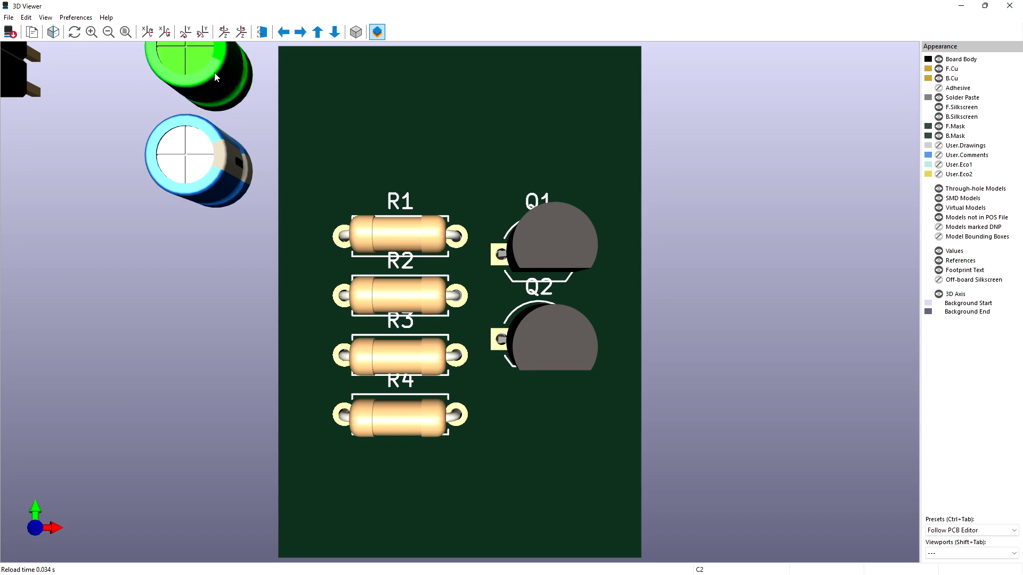
click(108, 32)
click(108, 32)
click(109, 32)
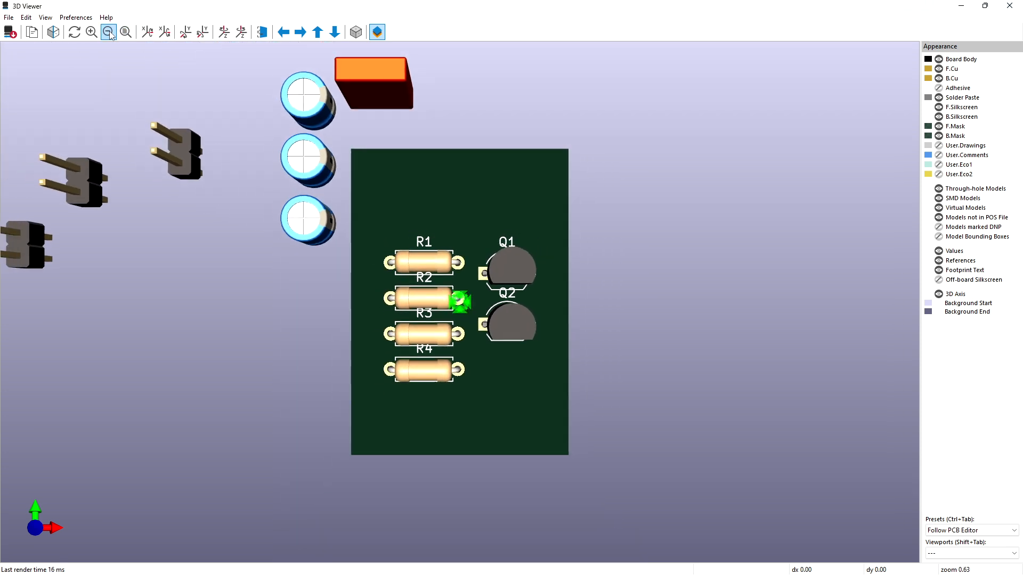
click(108, 32)
Step: Examine the 3D board and its components from several angles, and close the 3D Viewer
drag(471, 356, 434, 212)
drag(413, 340, 474, 364)
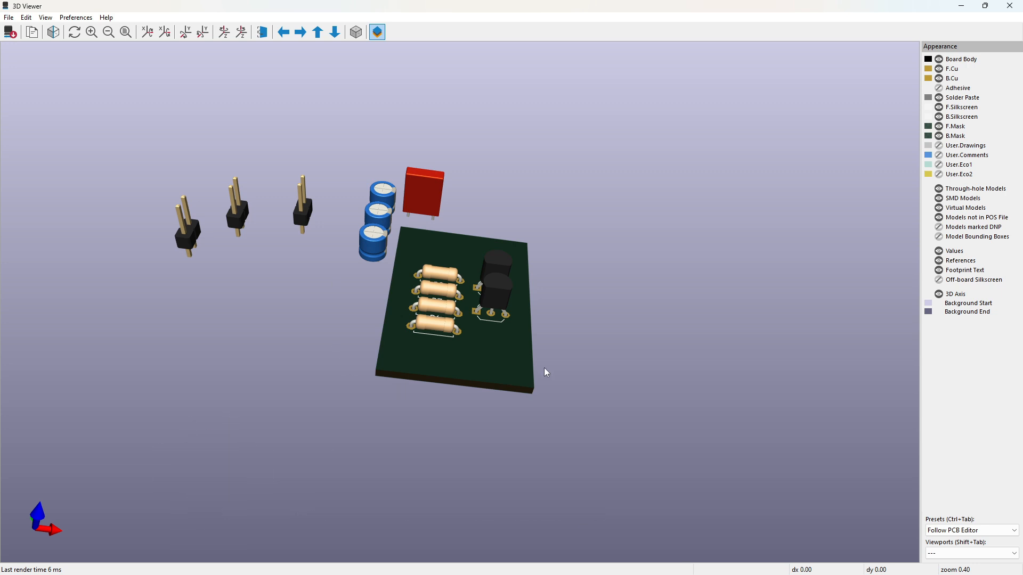
drag(436, 240, 350, 381)
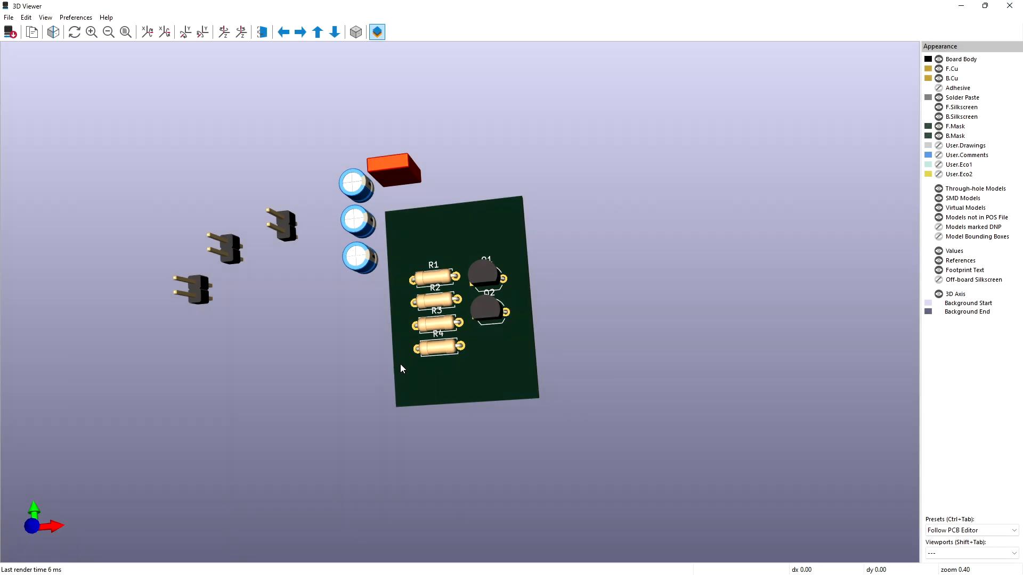
drag(400, 365, 396, 311)
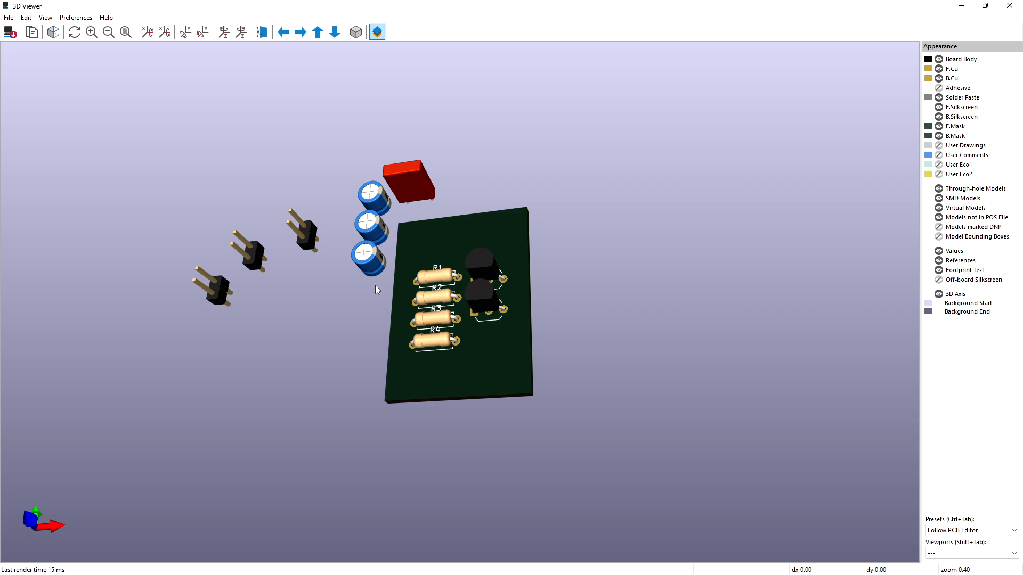
drag(502, 372, 658, 334)
drag(481, 424, 285, 334)
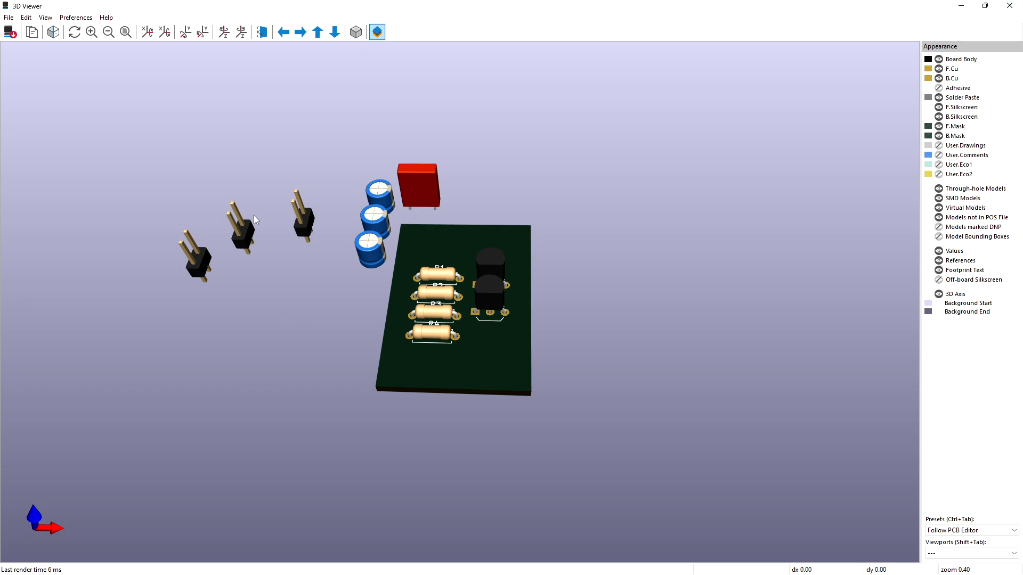
click(1010, 5)
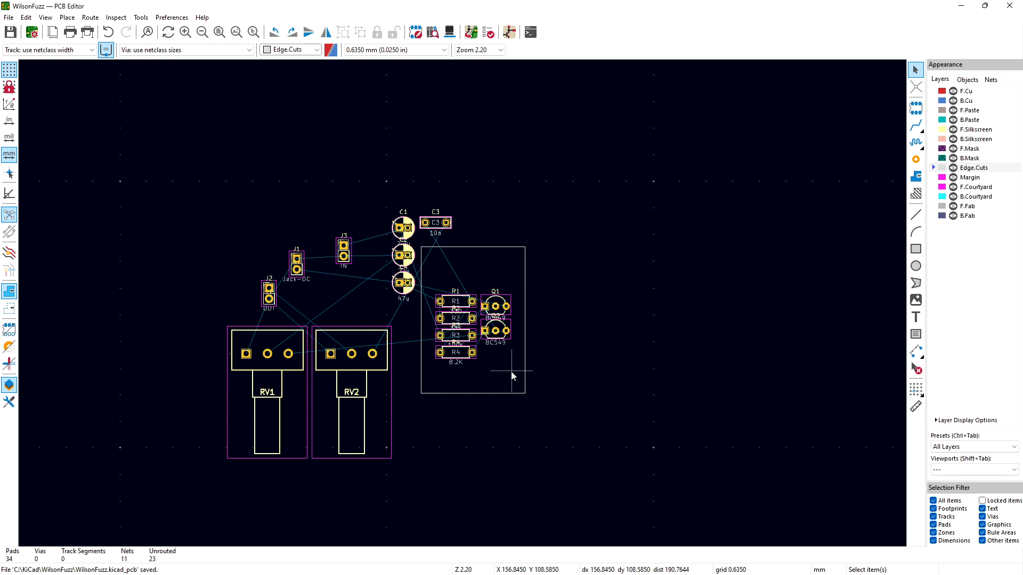
Step: Move R1 to R4, Q1 and Q2 together out of the board outline to the free area above and right of it
drag(510, 370, 442, 292)
key(m)
click(621, 177)
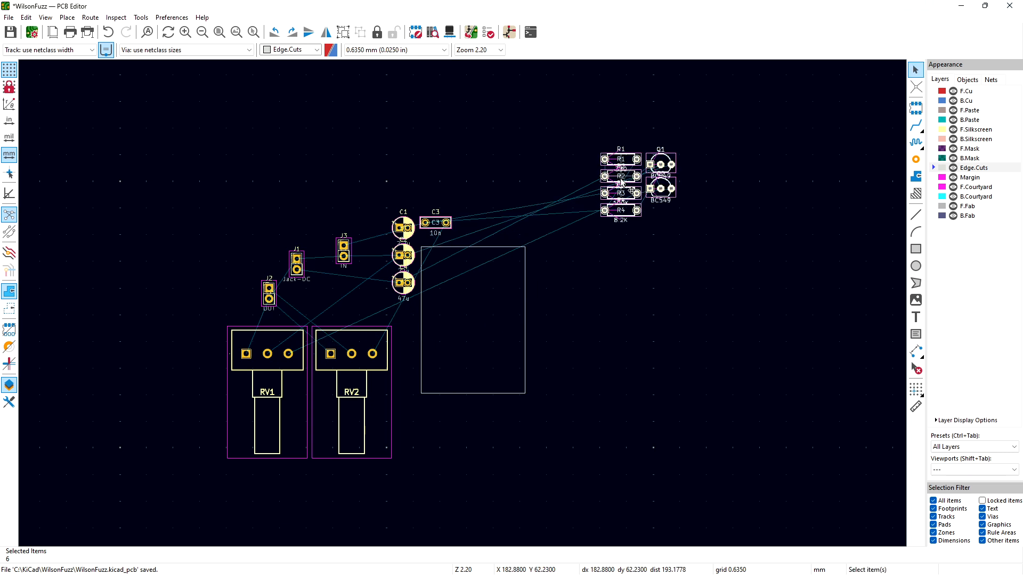
Step: Move the empty board outline slightly right, into the free area below the resistor and transistor group
drag(554, 413, 439, 218)
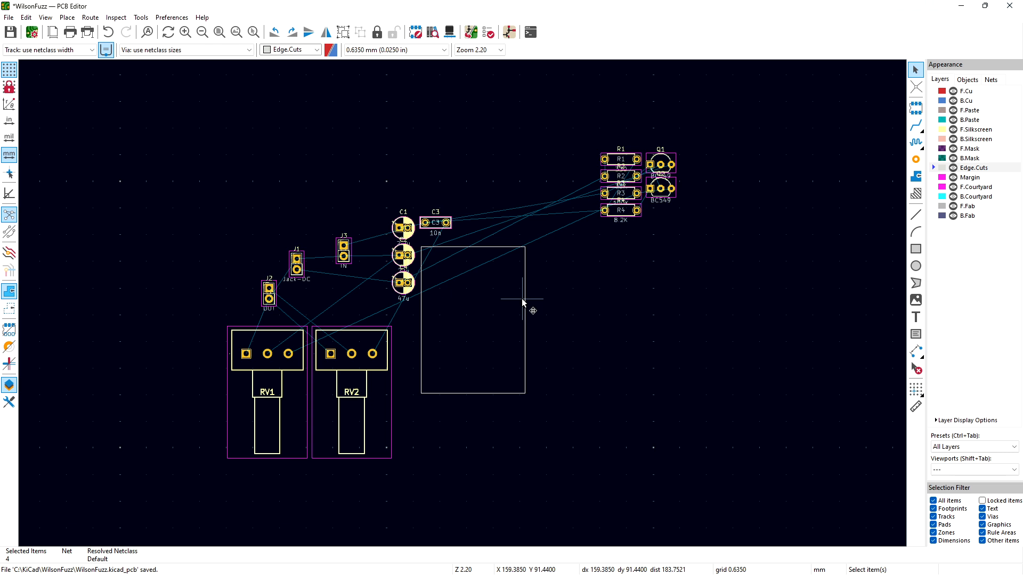
key(m)
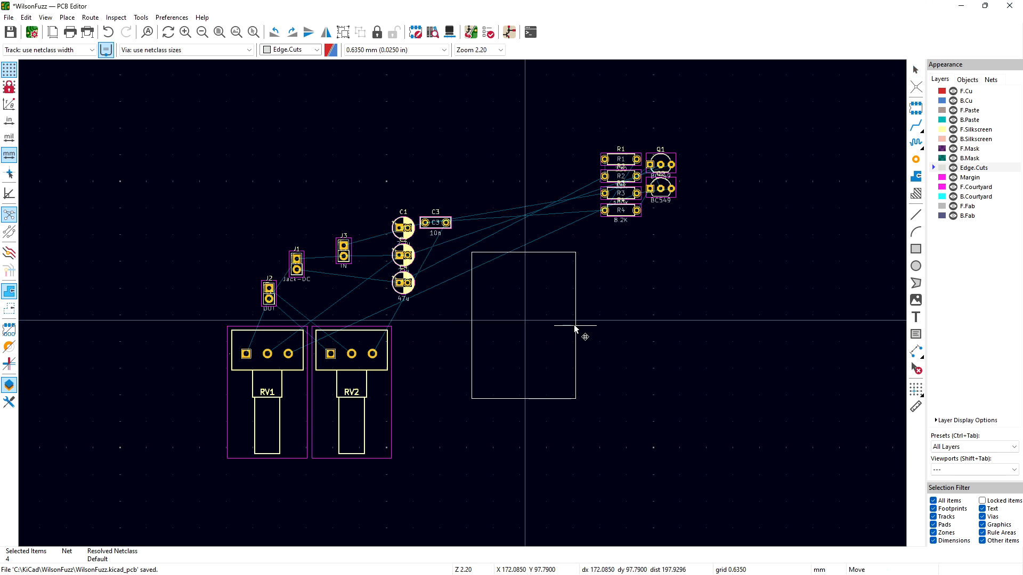
click(576, 328)
click(603, 339)
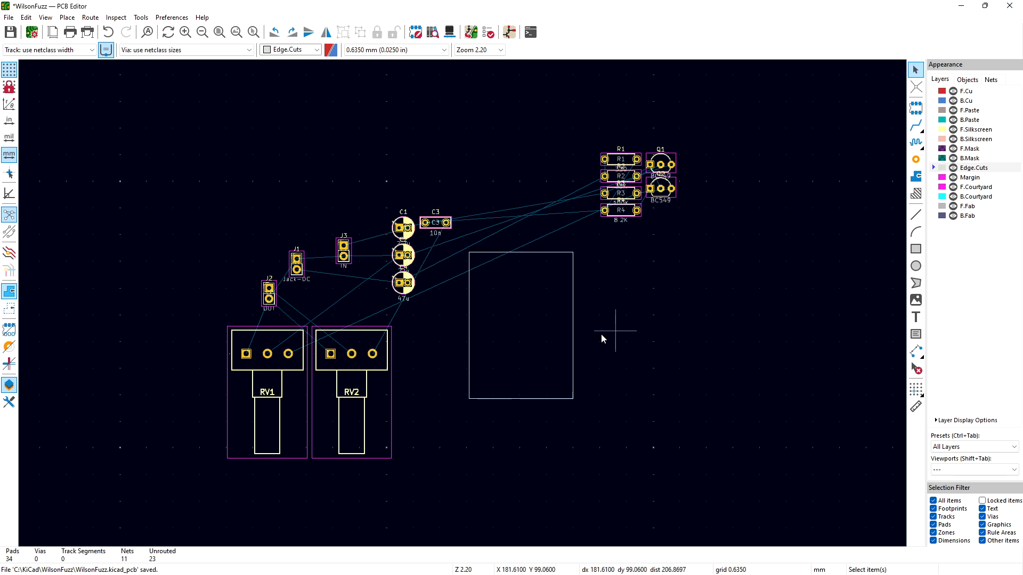
Step: Rotate potentiometer RV2 90 degrees clockwise and place its body over the lower left edge of the board outline, shaft pointing outward
click(358, 383)
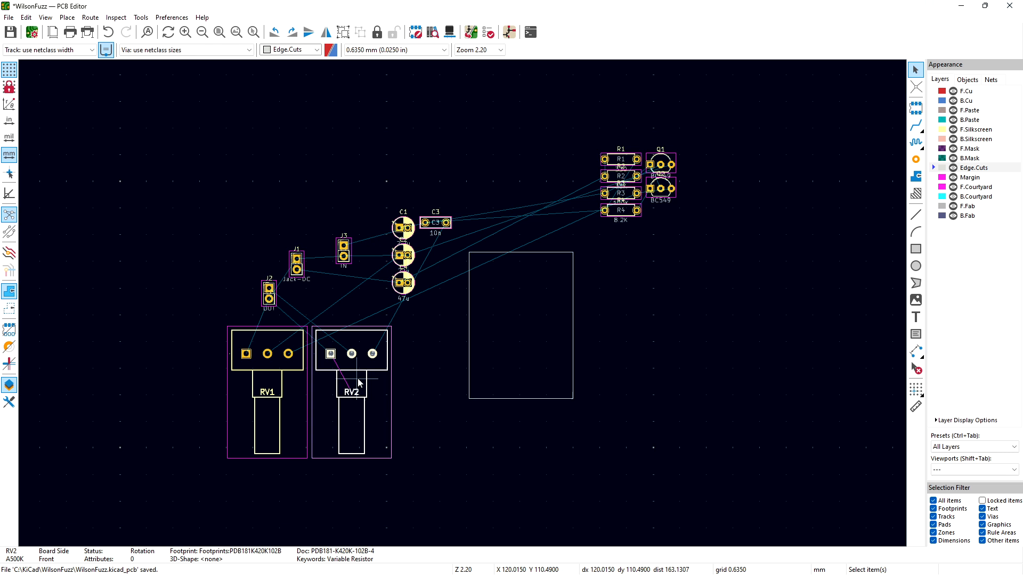
key(shift+r)
key(m)
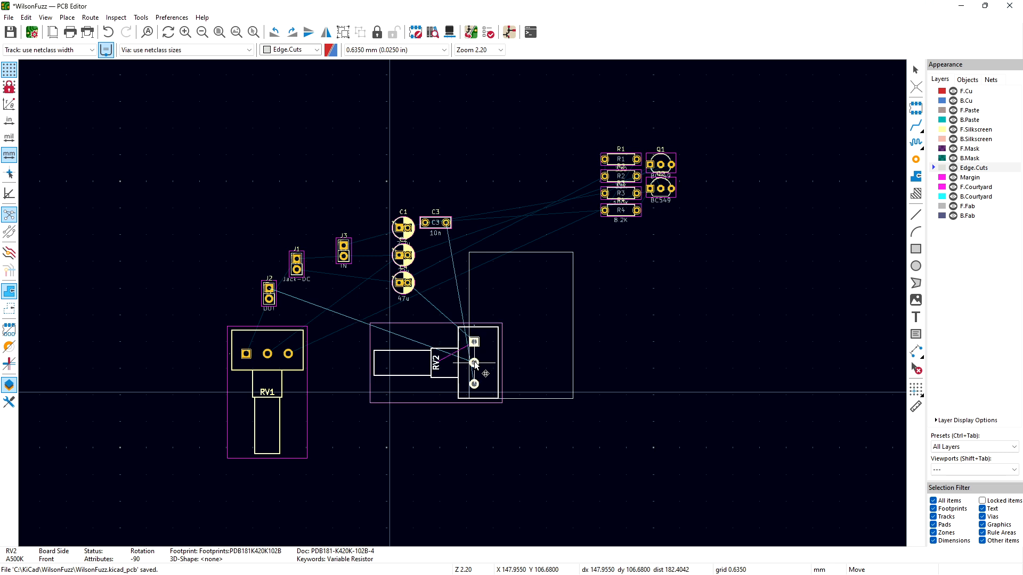
click(477, 363)
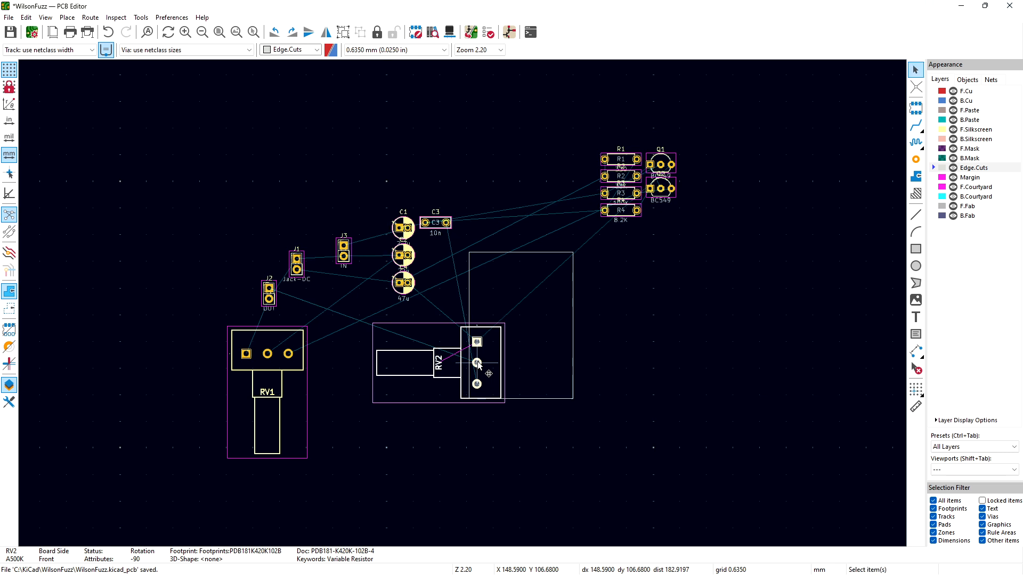
Step: Move connectors J1 to J3 and the capacitor group together upward, clearing the area left of the board outline
click(653, 305)
drag(229, 194, 465, 318)
drag(397, 288, 418, 202)
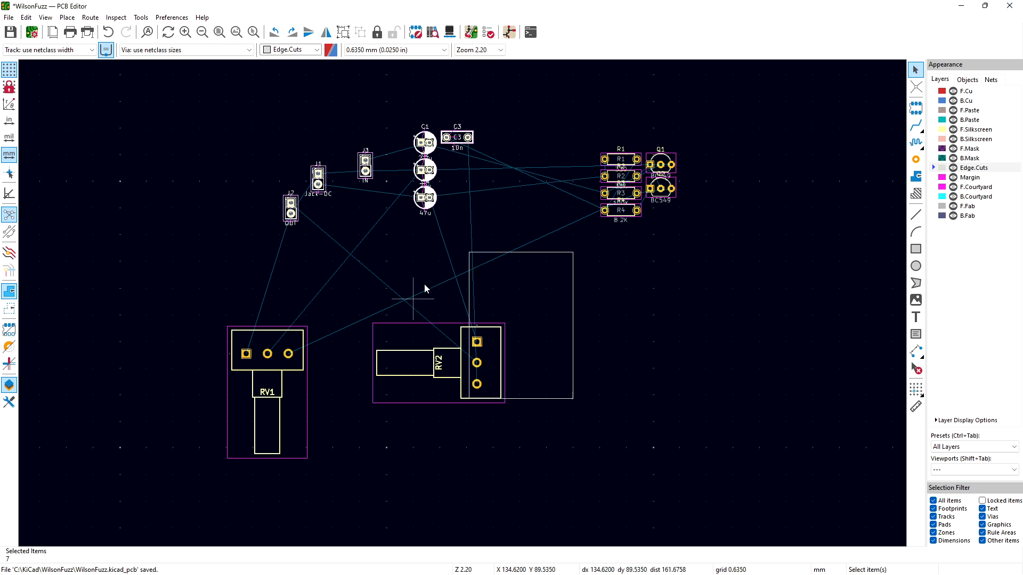
Step: Rotate RV1 90 degrees clockwise, place it directly above RV2 with the pins aligned, and save the board
drag(190, 309, 314, 468)
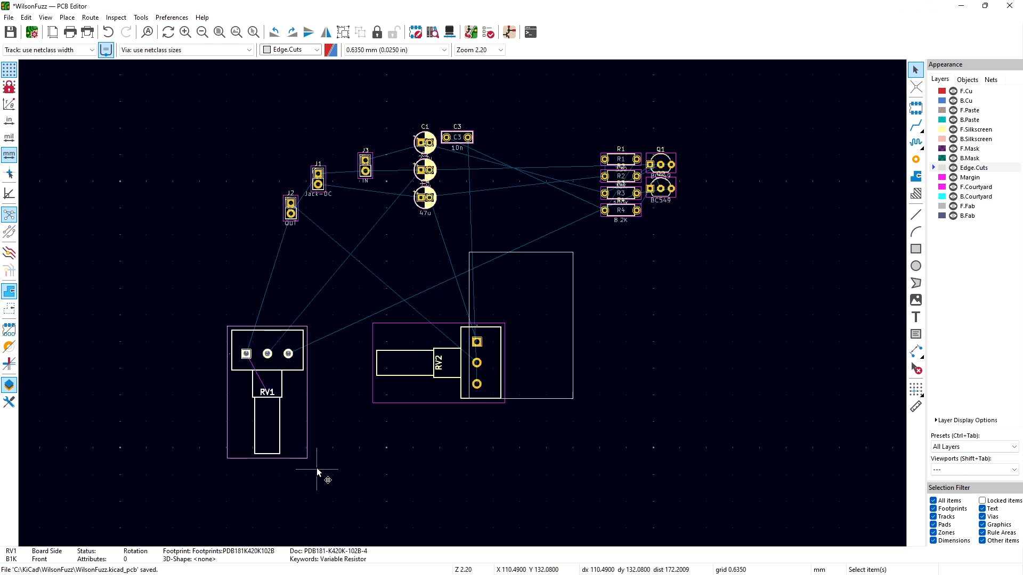
key(shift+r)
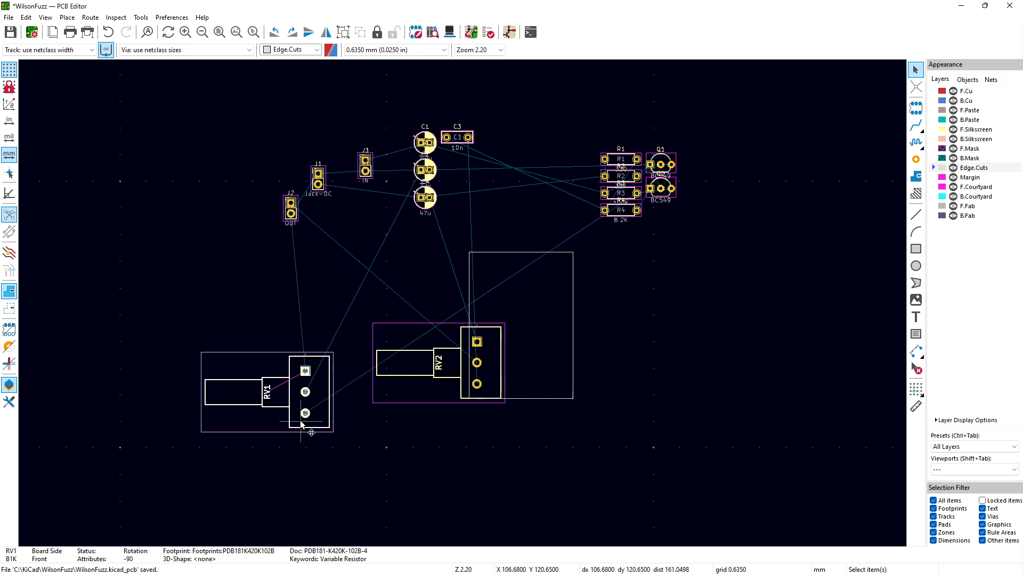
drag(318, 428, 477, 304)
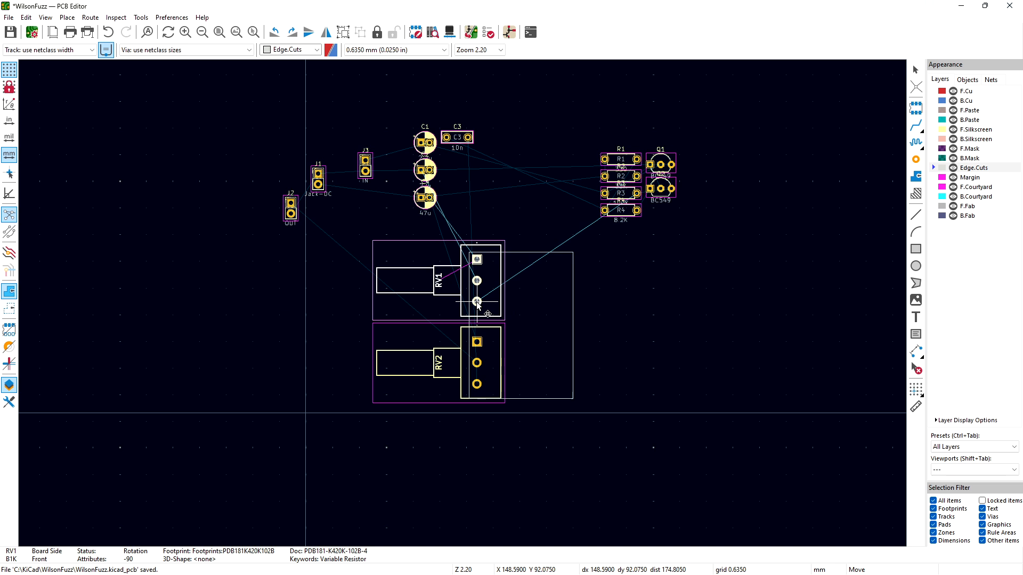
drag(476, 301, 477, 304)
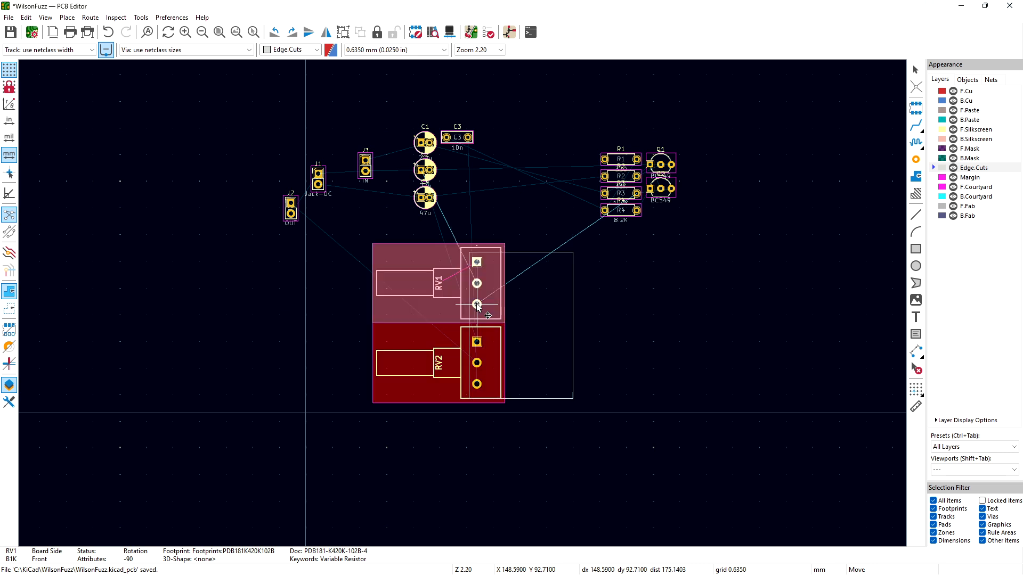
drag(478, 306, 478, 309)
click(476, 307)
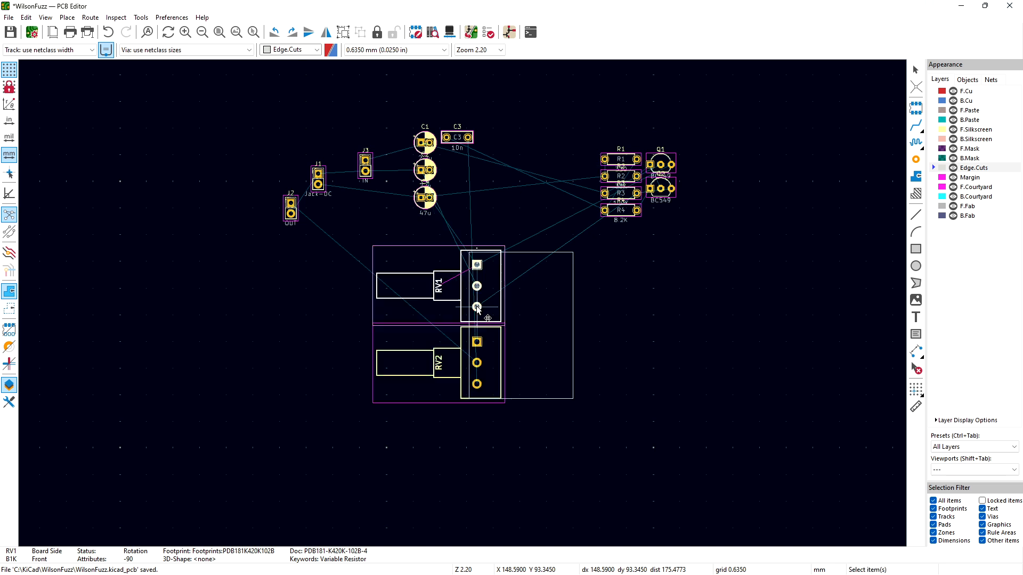
click(323, 340)
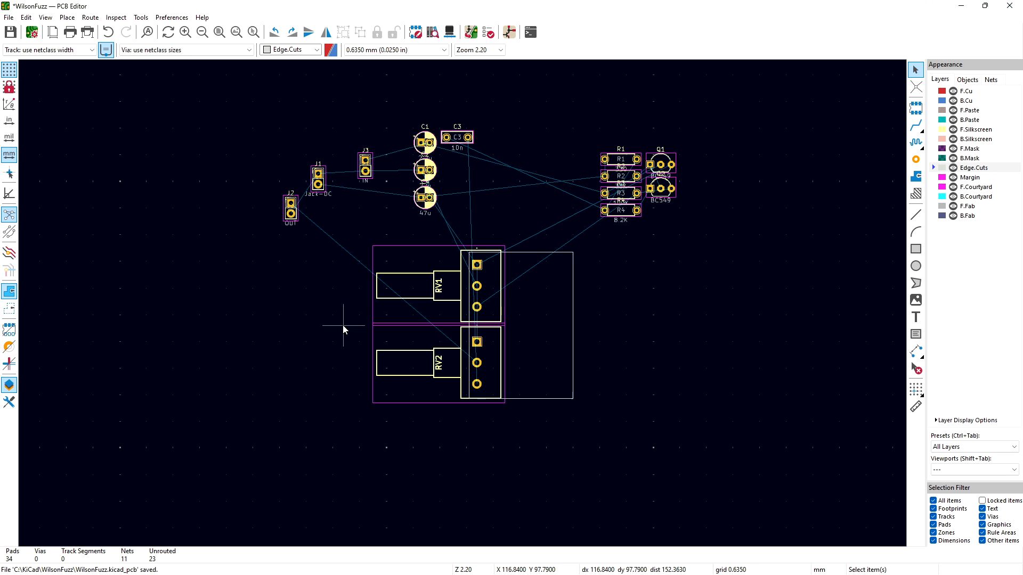
click(186, 32)
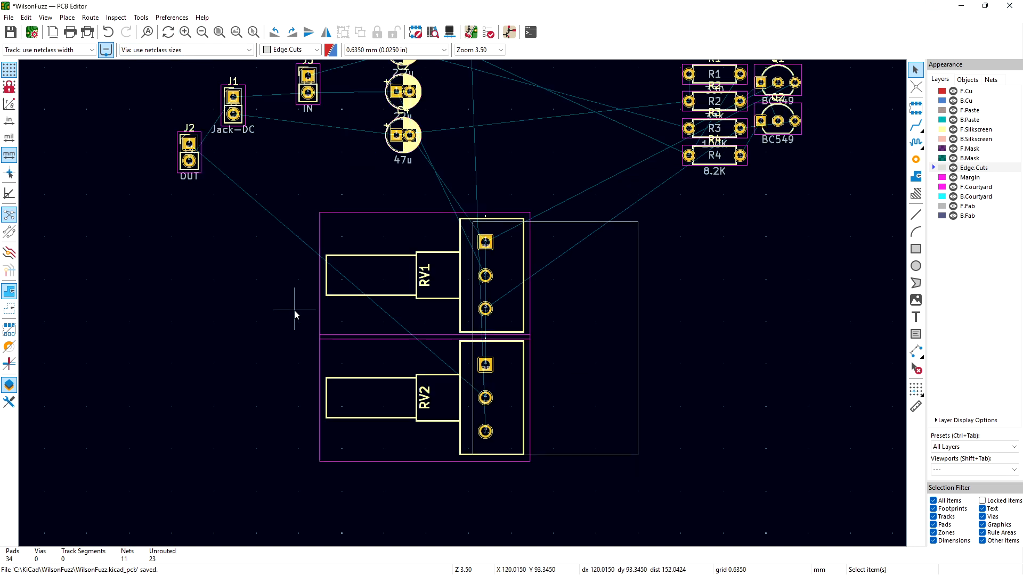
key(ctrl+s)
Step: Move RV1 down 0.635 mm so its body lies just below the outline's upper edge, closer to RV2
click(506, 330)
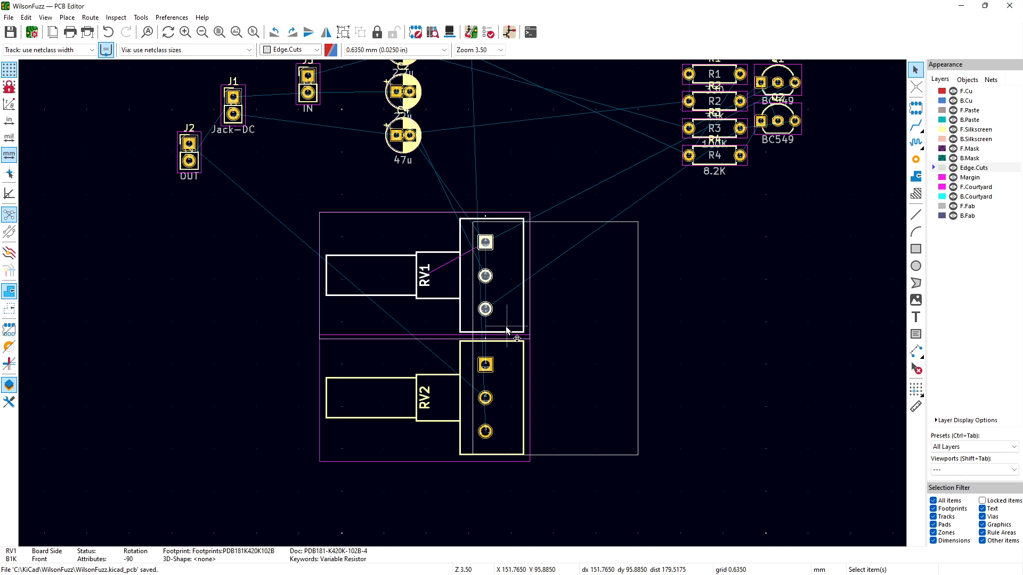
key(m)
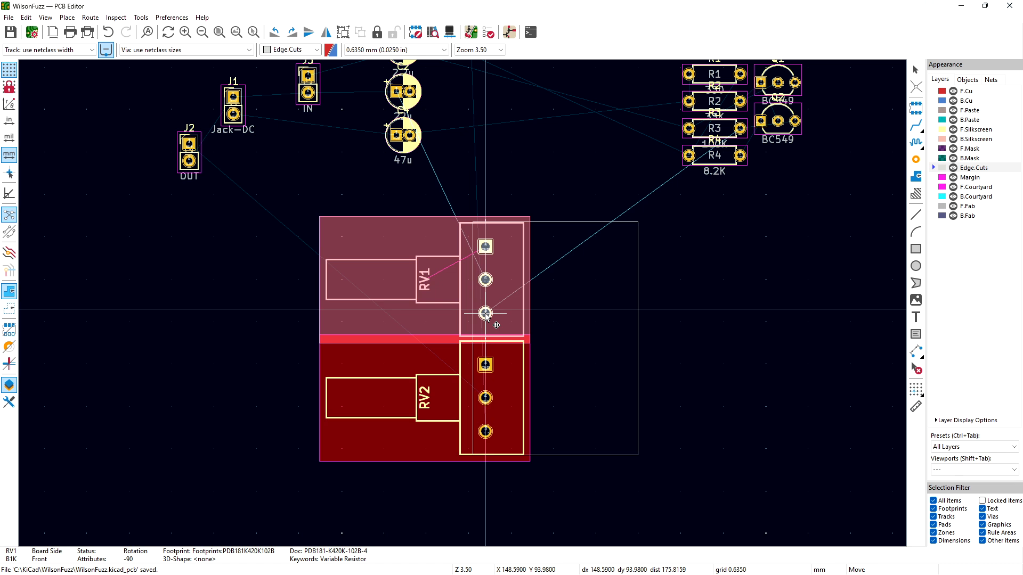
click(485, 315)
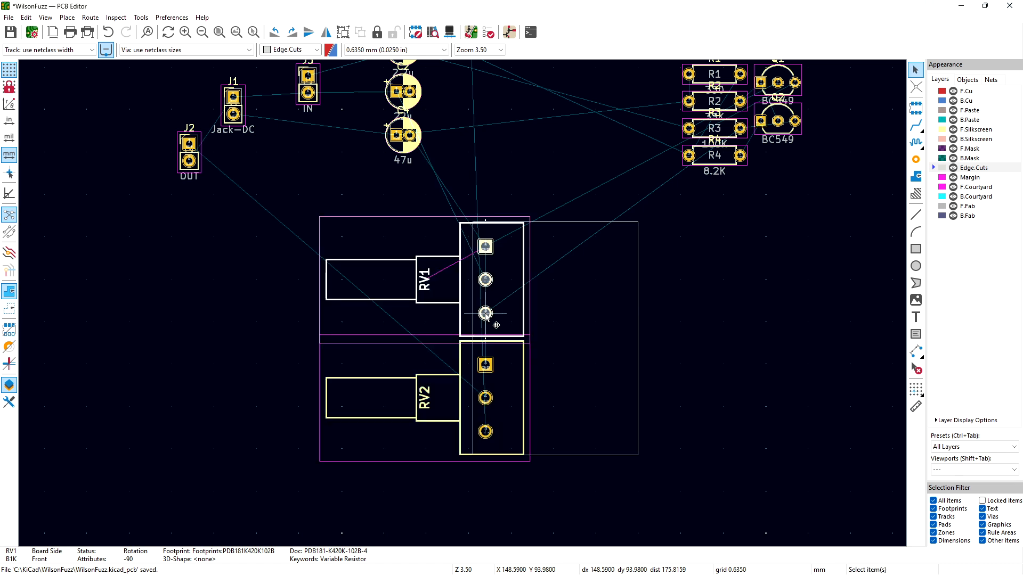
click(562, 314)
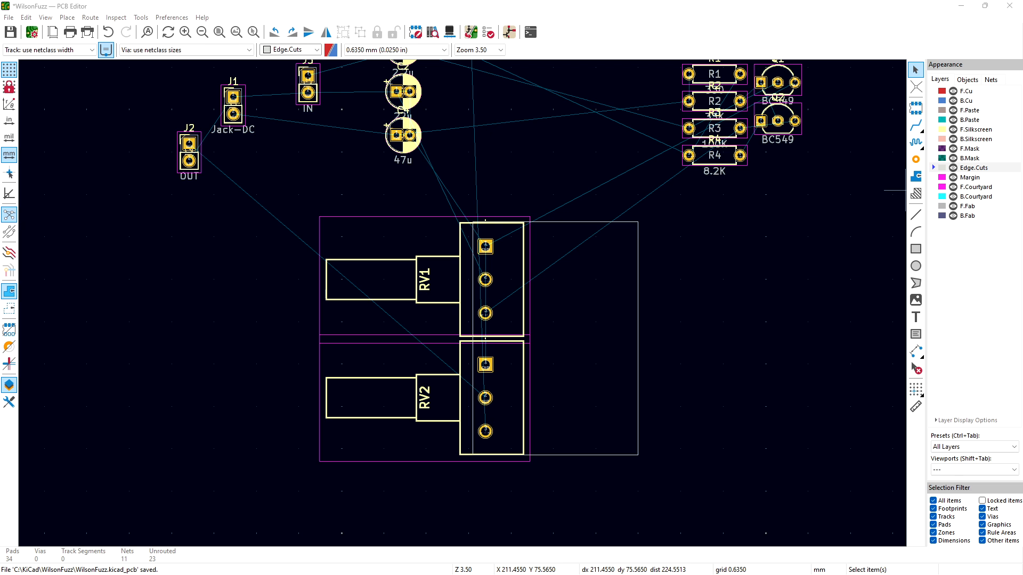
Step: Switch to the Mouser BOM in the browser and open the datasheet of the PDB181-K420K-102B potentiometer
drag(1022, 52, 872, 57)
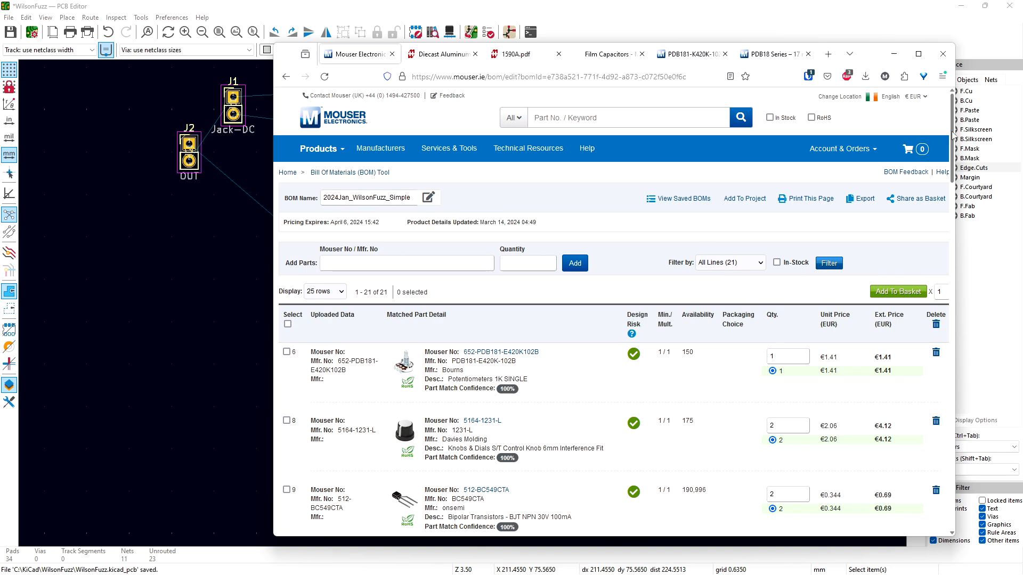
click(953, 211)
drag(956, 211, 954, 424)
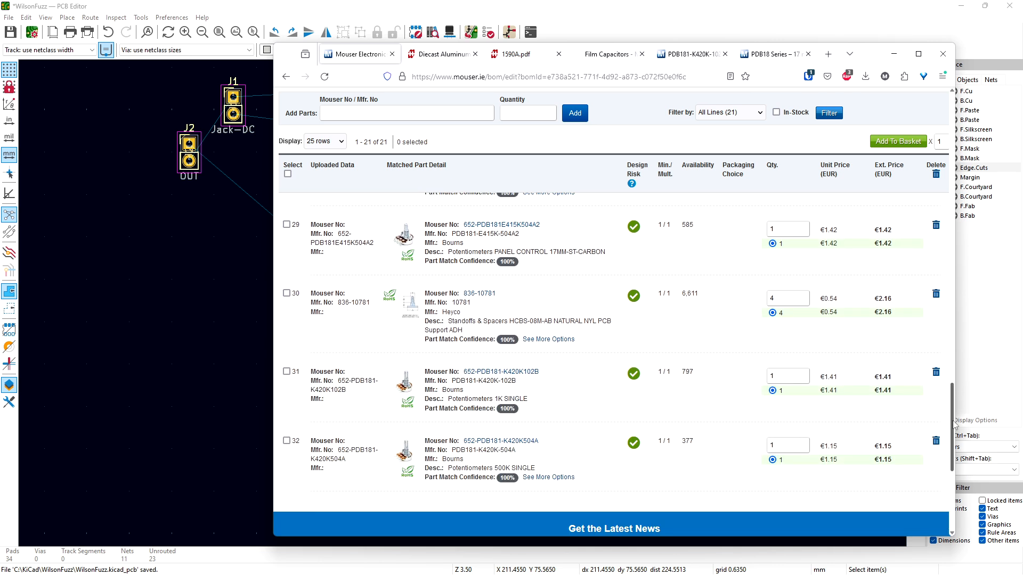
click(500, 372)
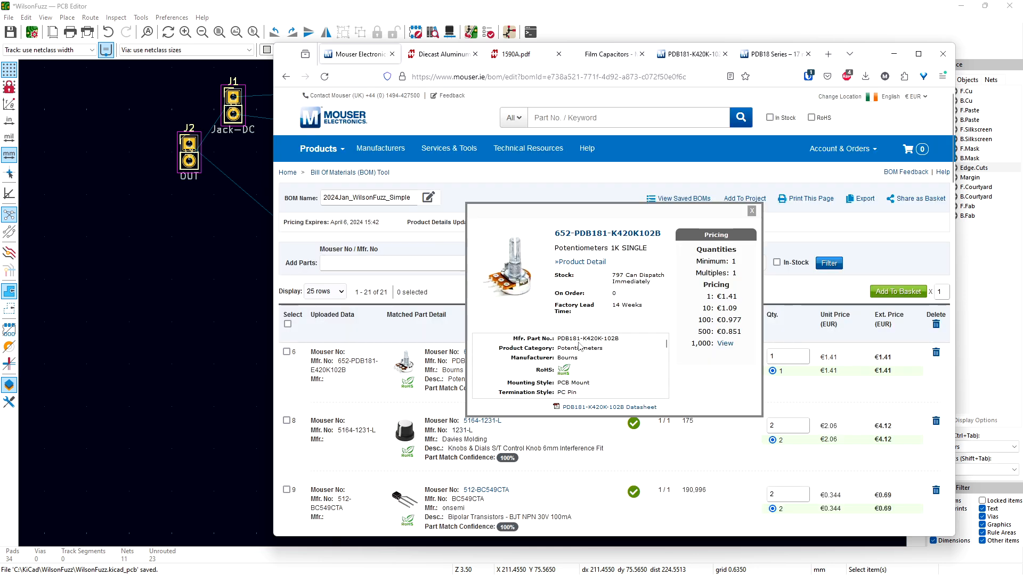
click(591, 408)
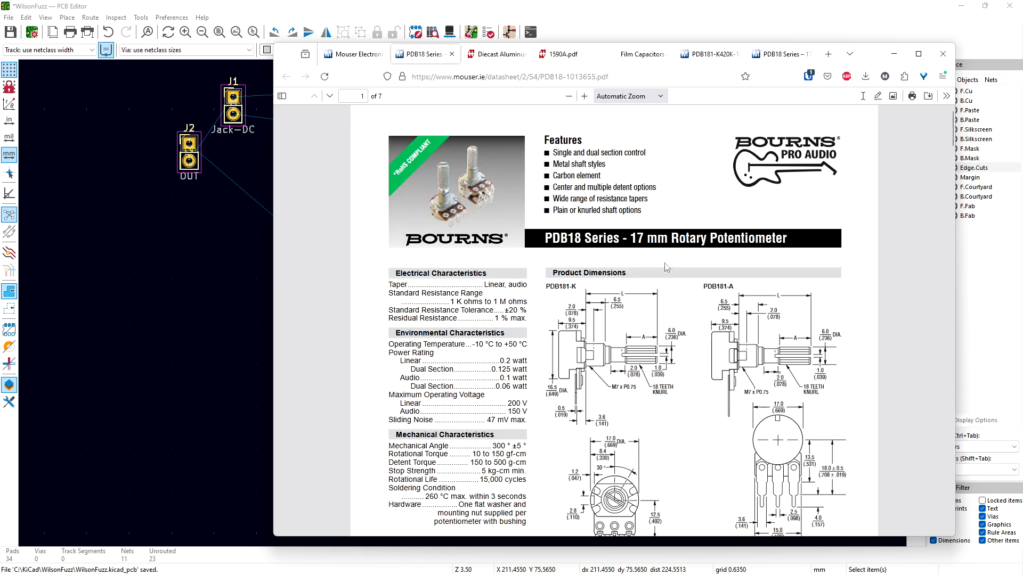
Step: Examine the PDB181-K dimension drawings in the datasheet and return to the PCB Editor
click(949, 169)
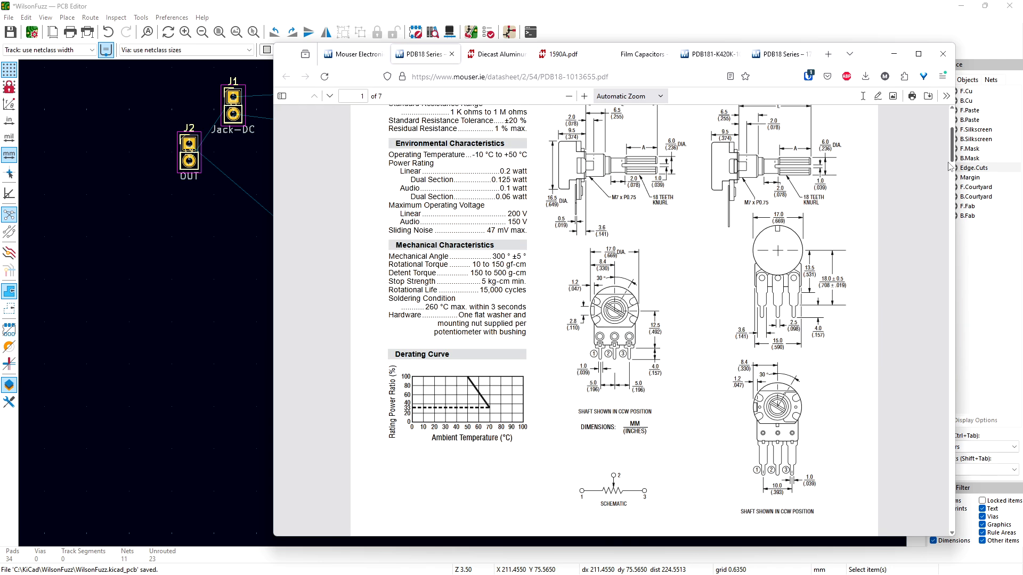
scroll(949, 169, up, 2)
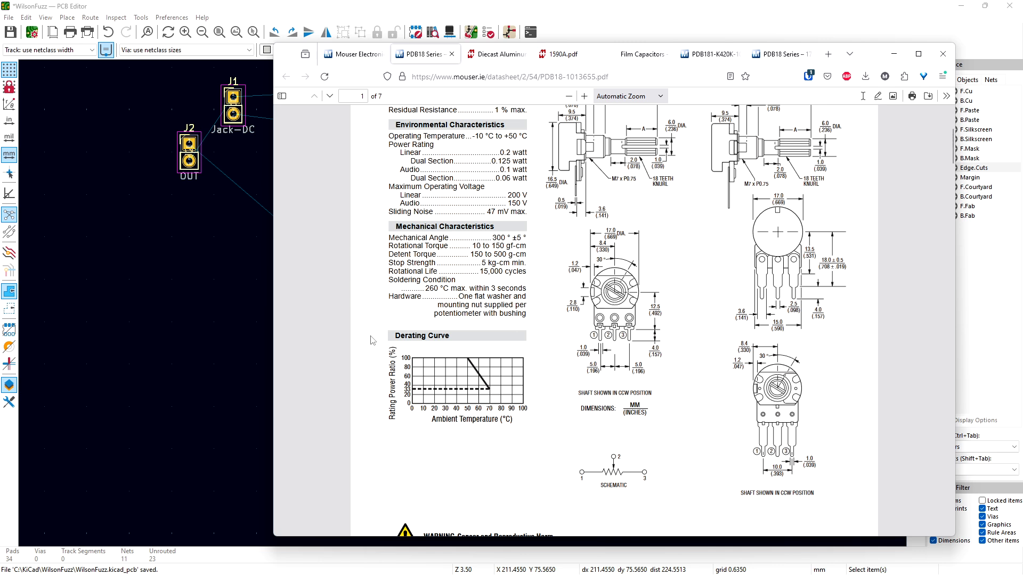
click(203, 298)
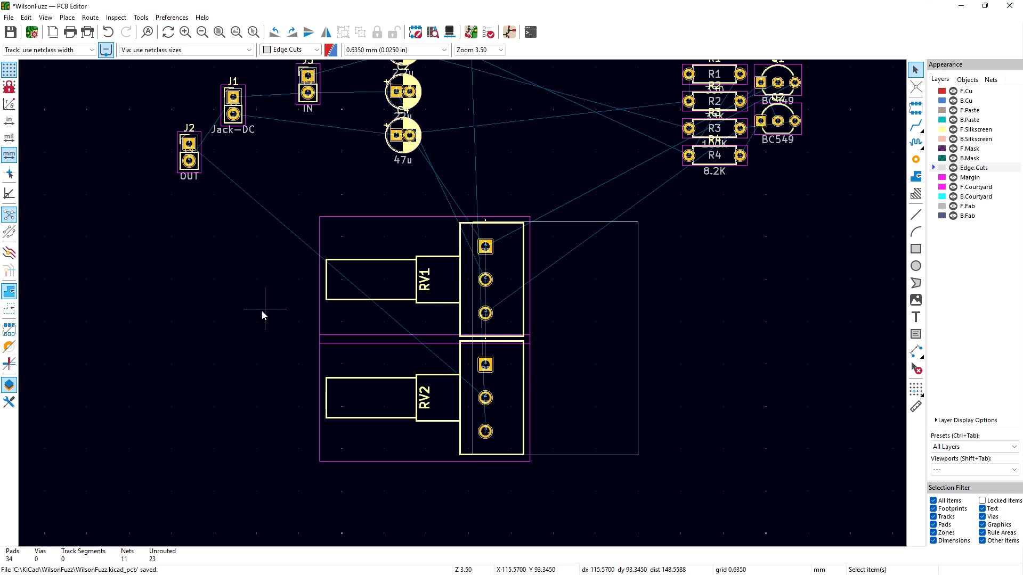
Step: Flip RV1 to the back side, rotate it 180 degrees, and place it at the upper left edge with its shaft pointing left
click(506, 278)
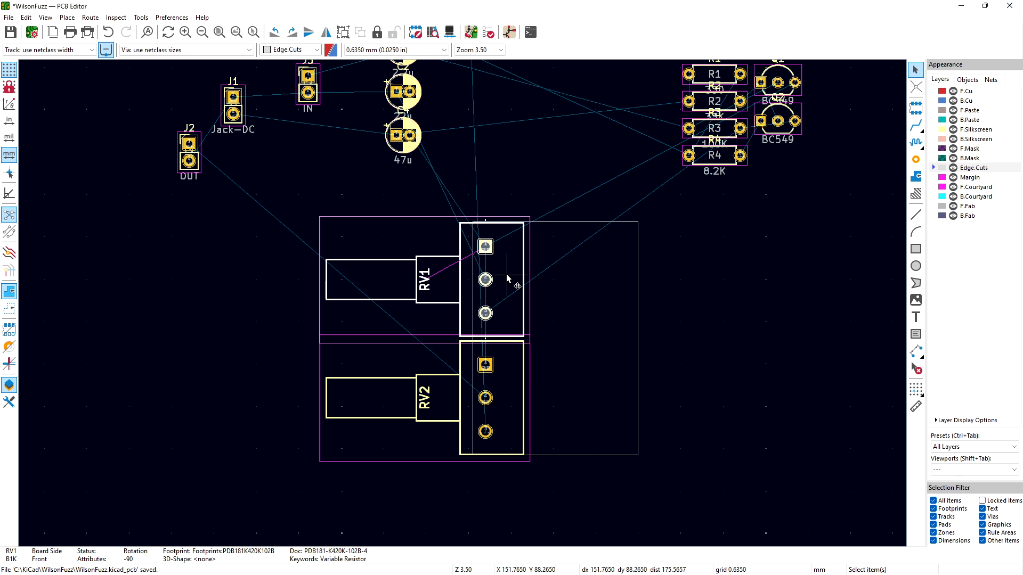
right_click(507, 278)
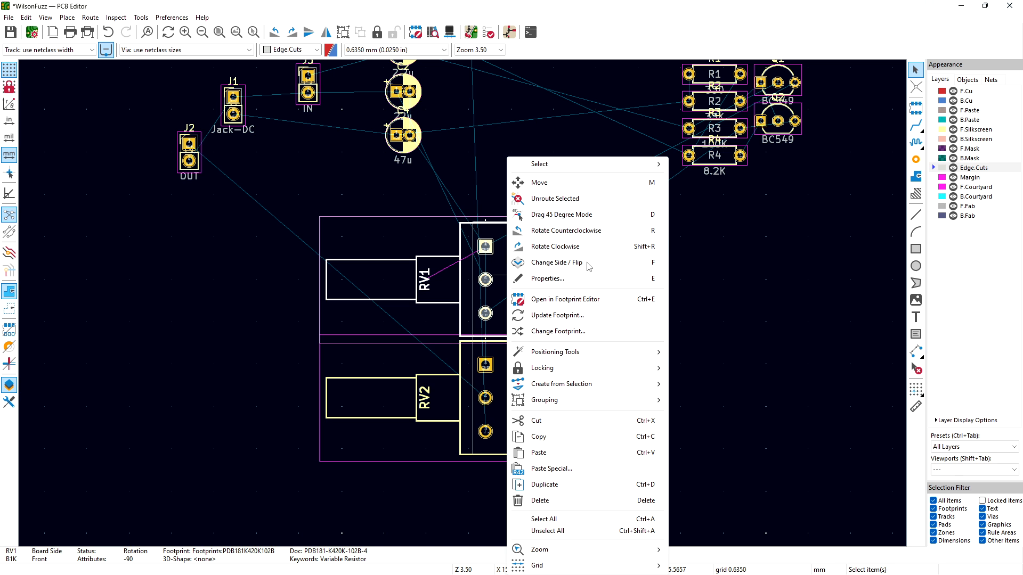
click(557, 262)
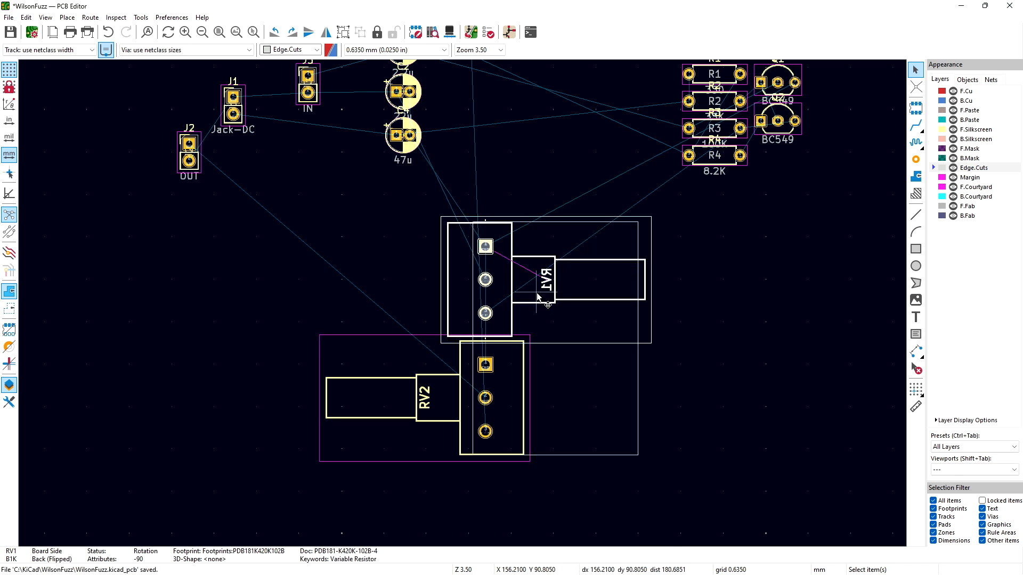
key(r)
key(r)
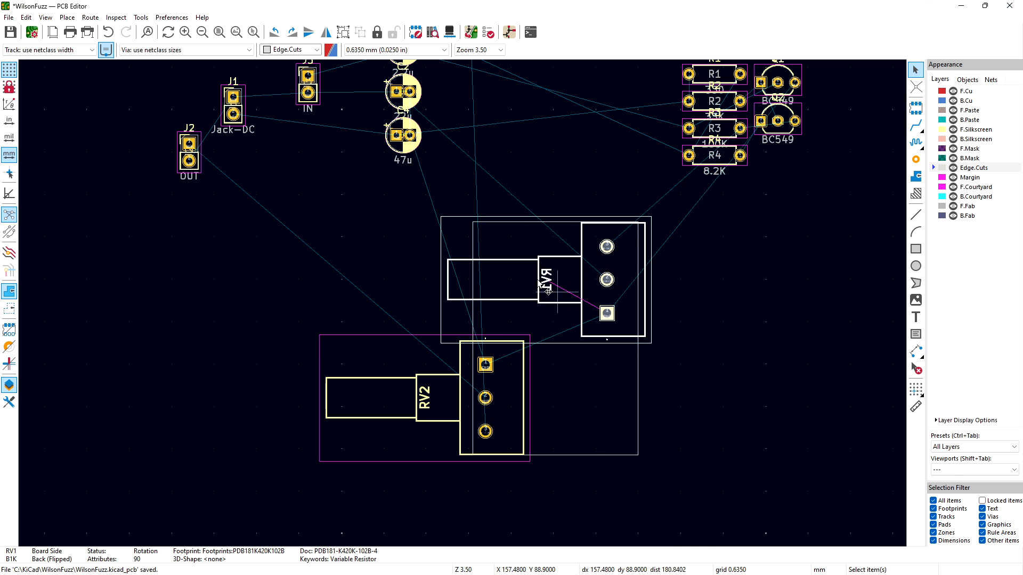
key(m)
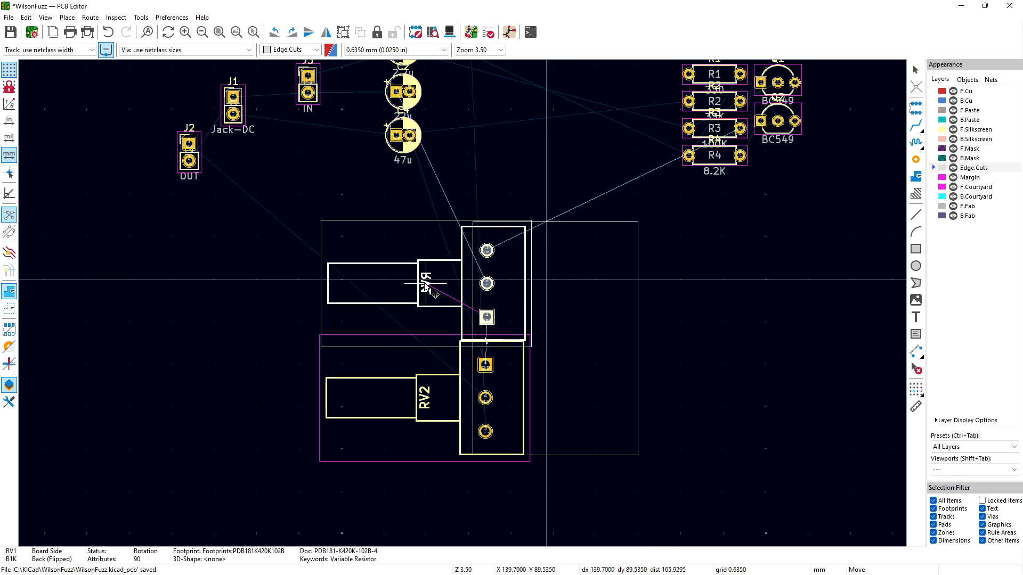
click(427, 281)
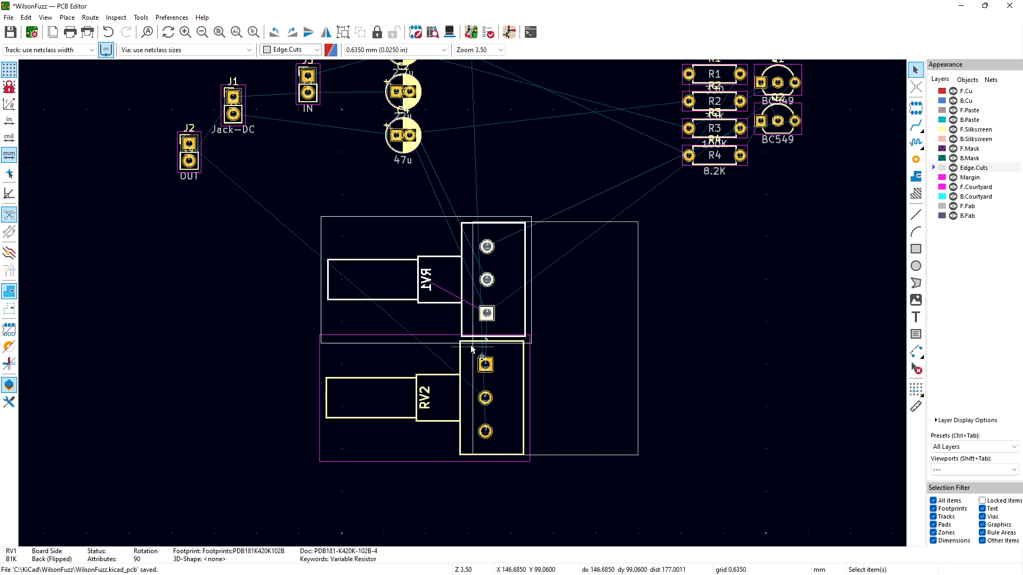
Step: Flip RV2 to the back side, rotate it 180 degrees, and align it directly below RV1 with its shaft pointing left
click(509, 386)
key(f)
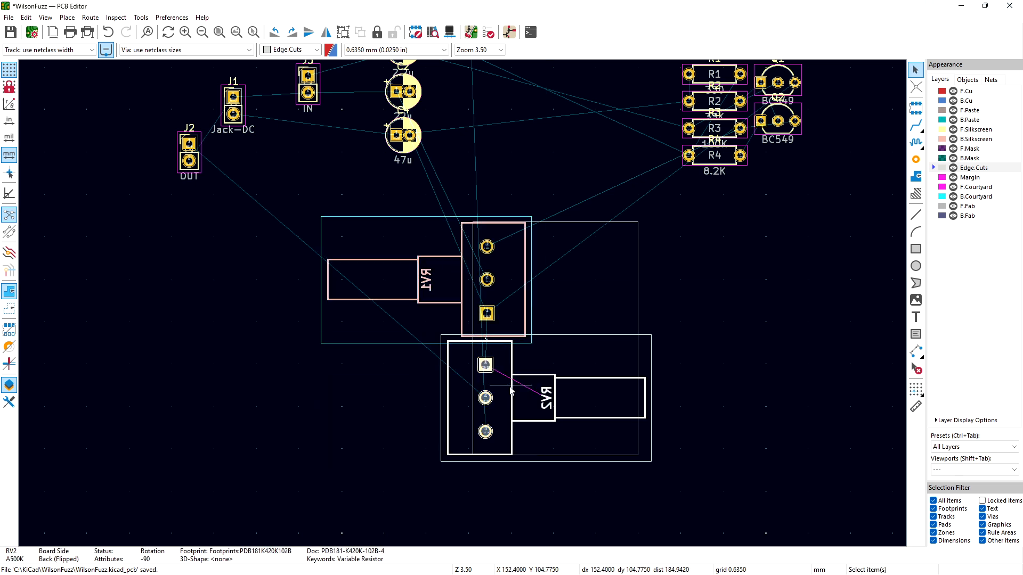
key(r)
key(r)
drag(547, 397, 427, 400)
click(691, 369)
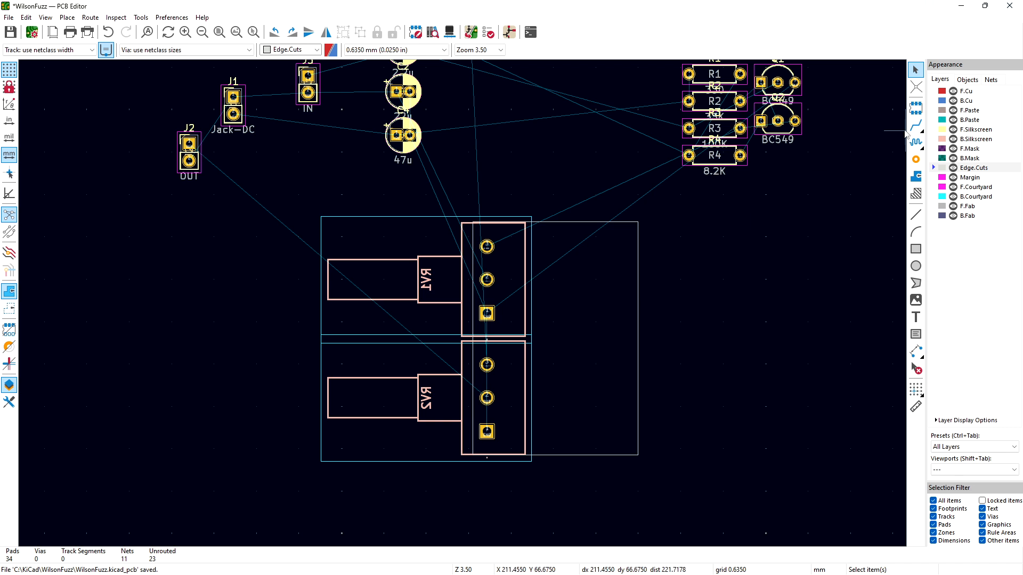
Step: Check the Hammond 1590A enclosure drawing in the browser and return to the PCB Editor
key(alt+Tab)
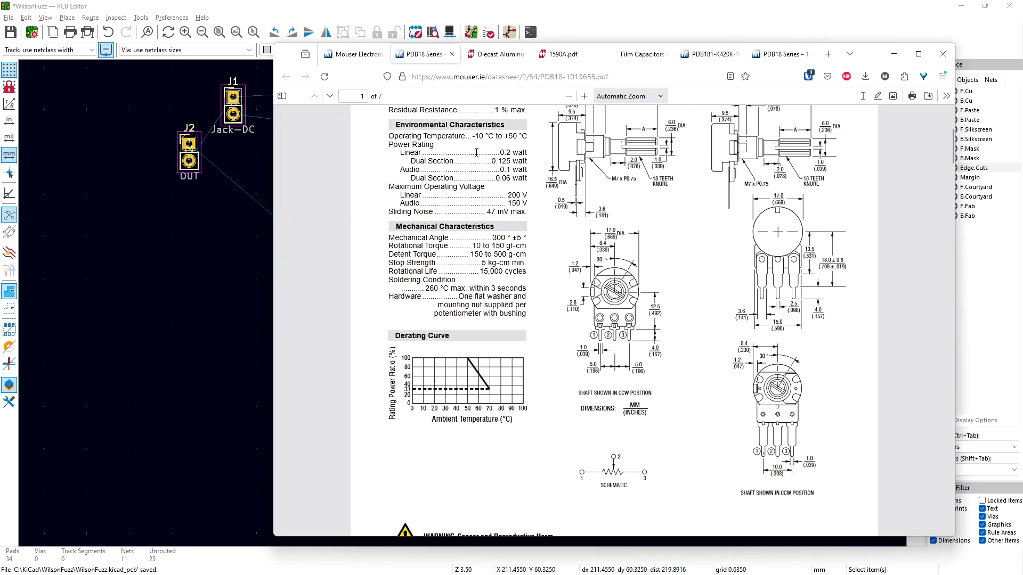
click(565, 54)
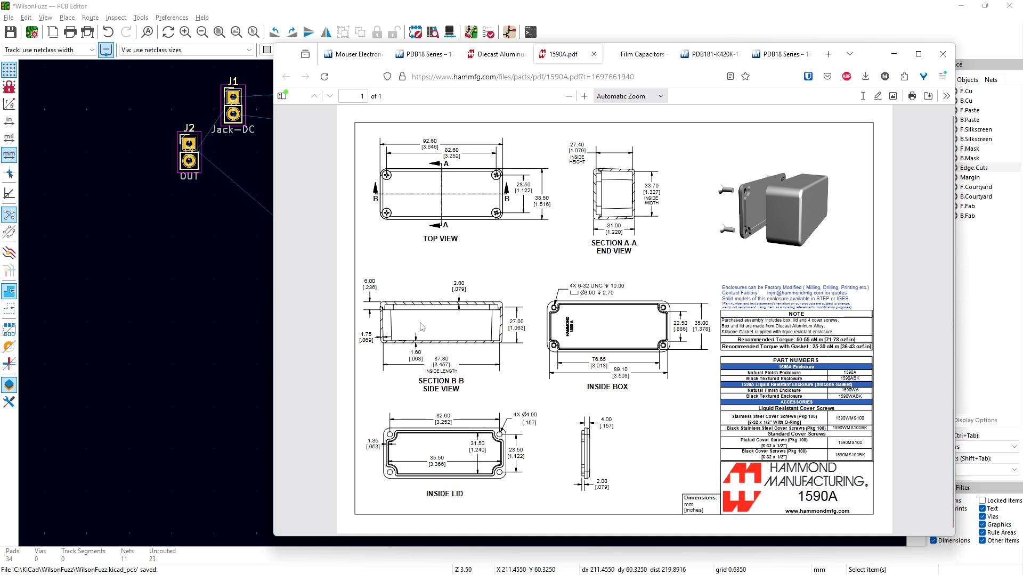
click(228, 304)
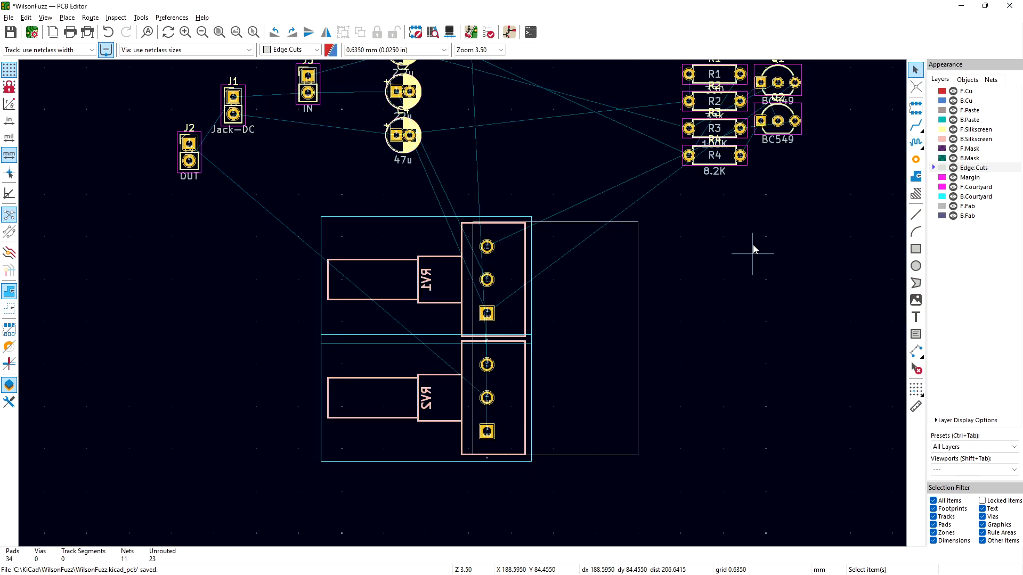
Step: Save the board with both potentiometers on the back side
middle_drag(755, 238, 758, 292)
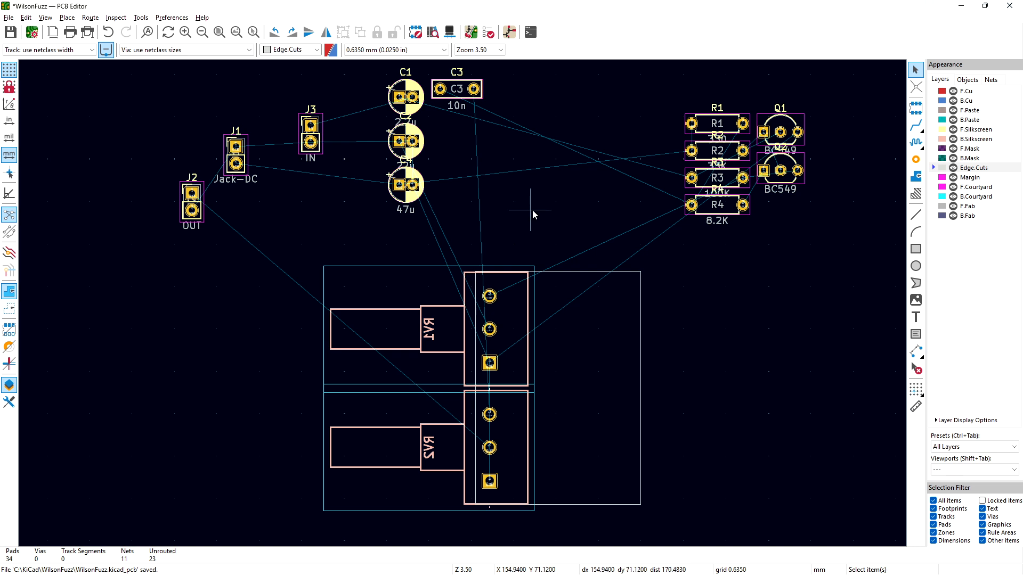
key(ctrl+s)
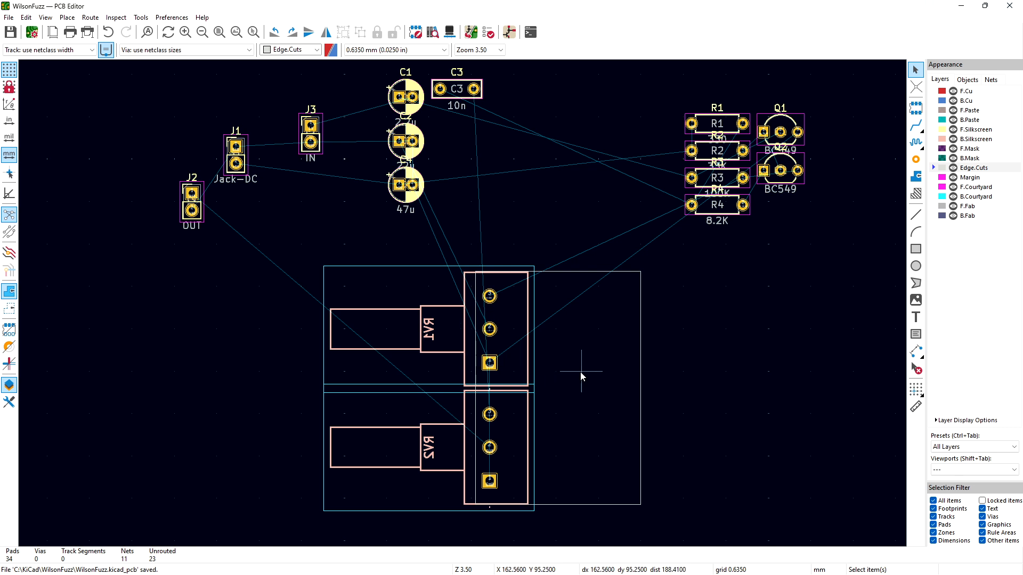
Step: Shift RV1 and RV2 slightly right over the board outline, keeping their pins vertically aligned
click(523, 373)
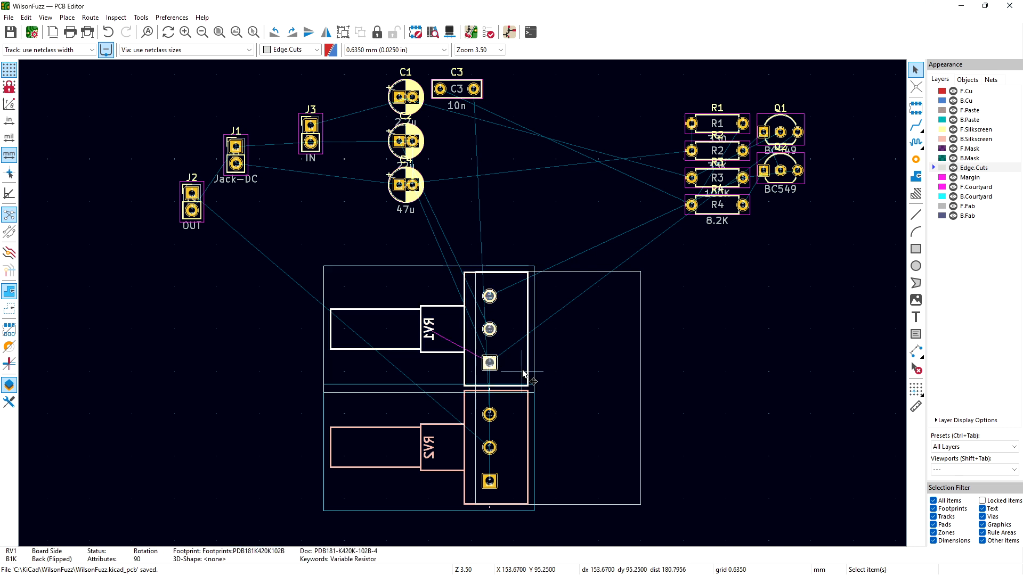
key(m)
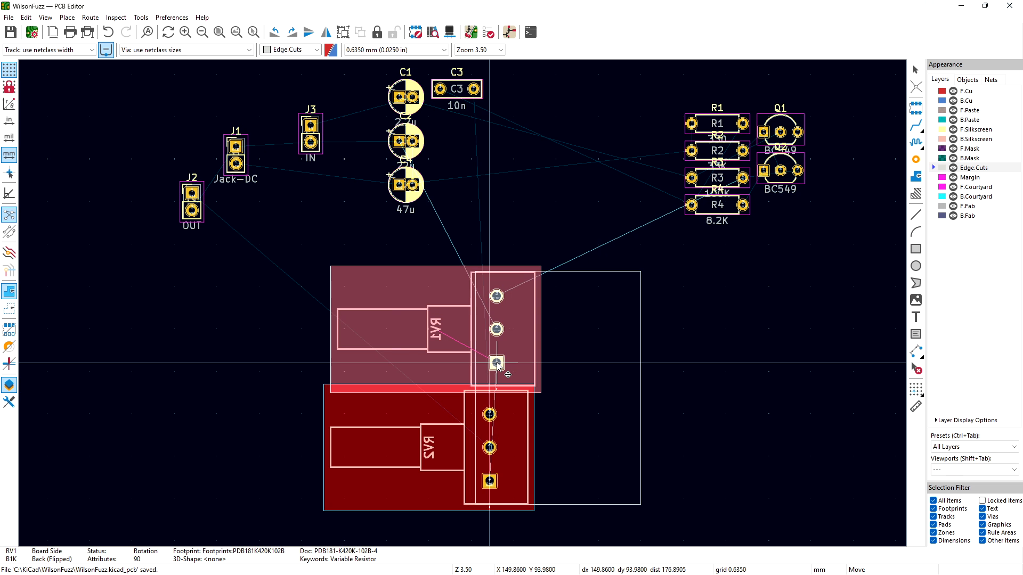
click(497, 364)
click(507, 447)
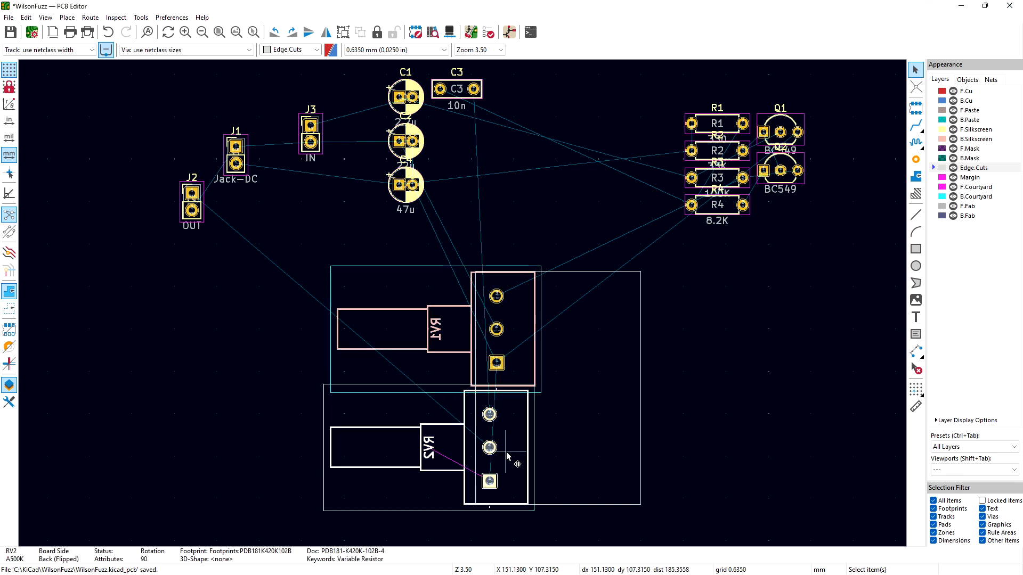
key(m)
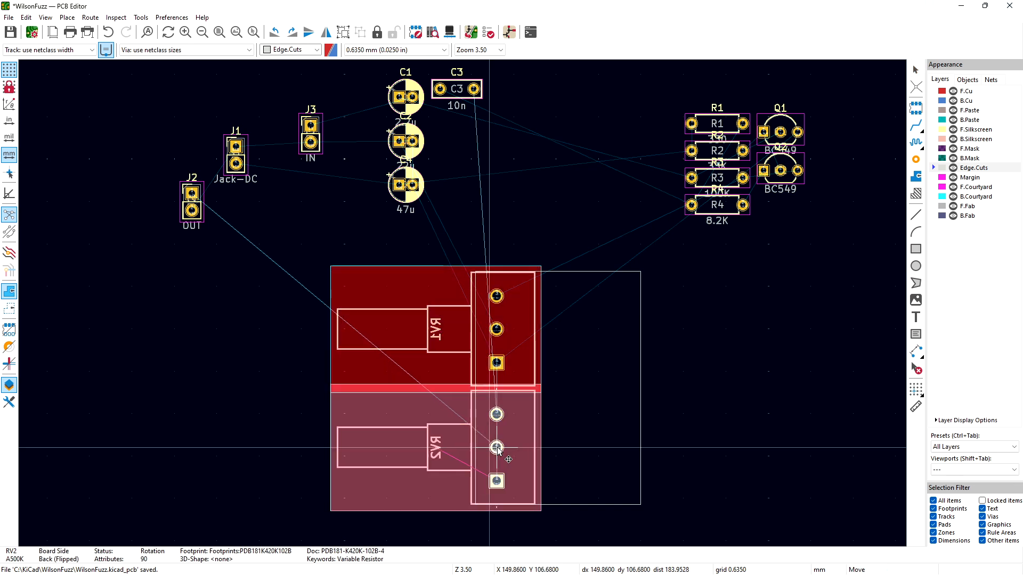
click(497, 448)
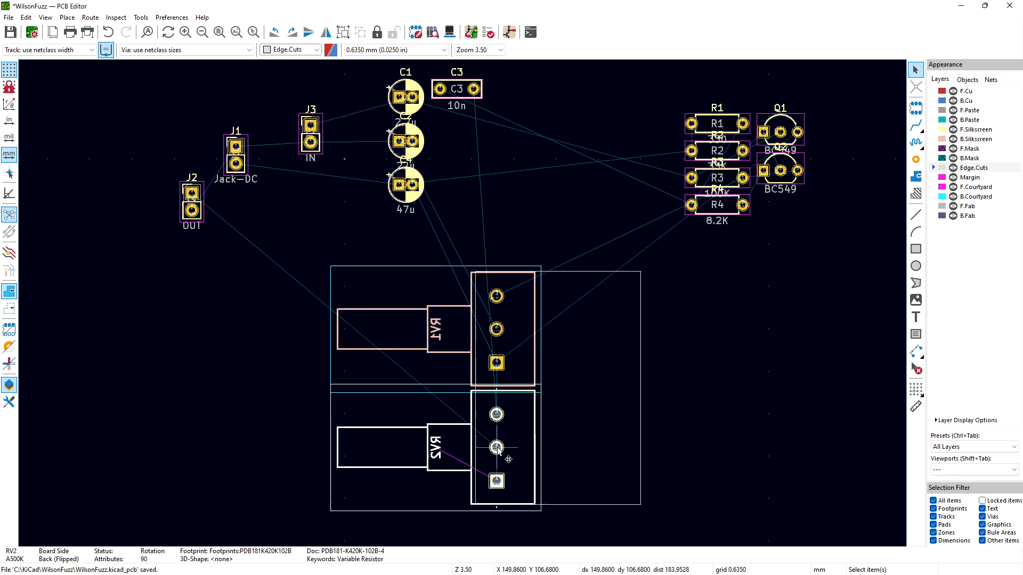
click(691, 426)
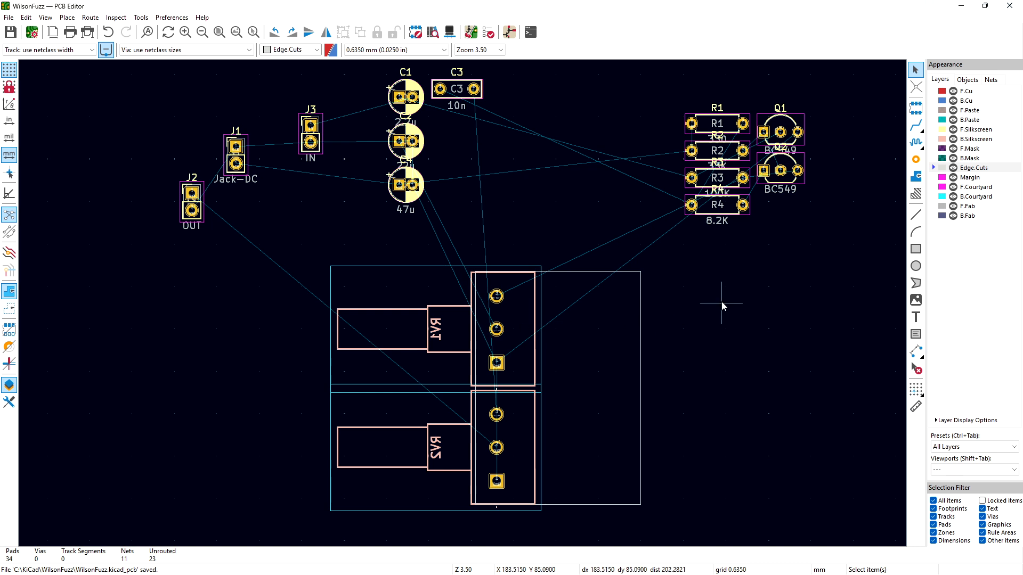
Step: Place the IN connector J3 inside the board outline near its upper right corner
middle_drag(735, 256, 741, 287)
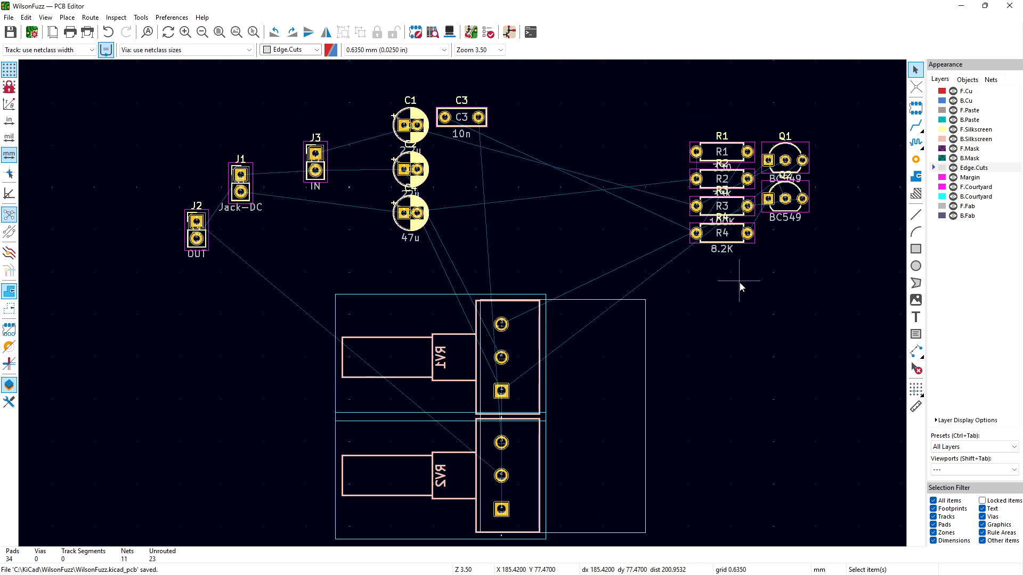
click(314, 168)
drag(312, 168, 628, 336)
click(310, 180)
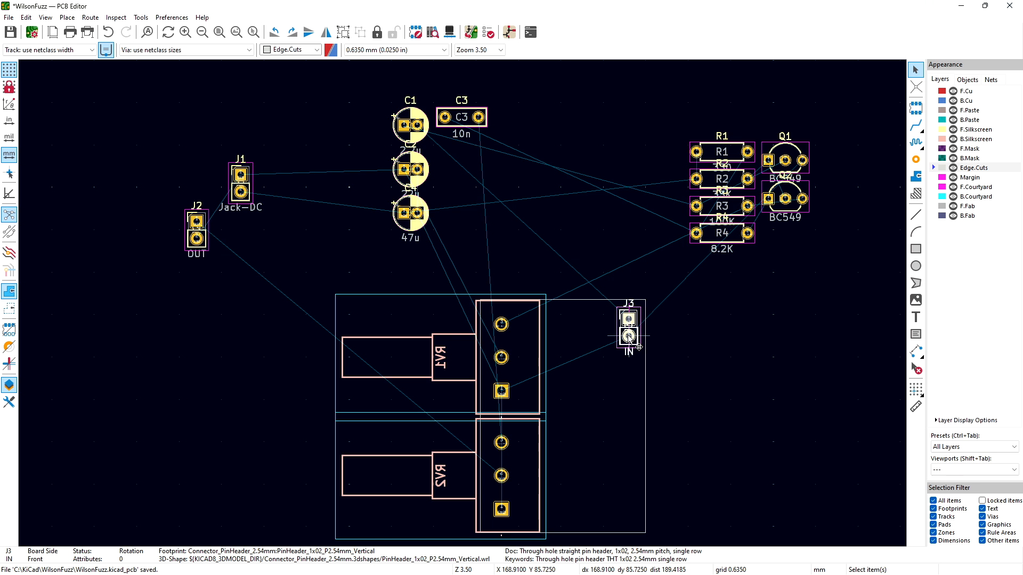
click(701, 347)
Step: Rotate the board outline with RV1, RV2 and J3 by 90 degrees clockwise and place it clear of the unplaced components
middle_drag(701, 348, 699, 273)
drag(299, 185, 682, 482)
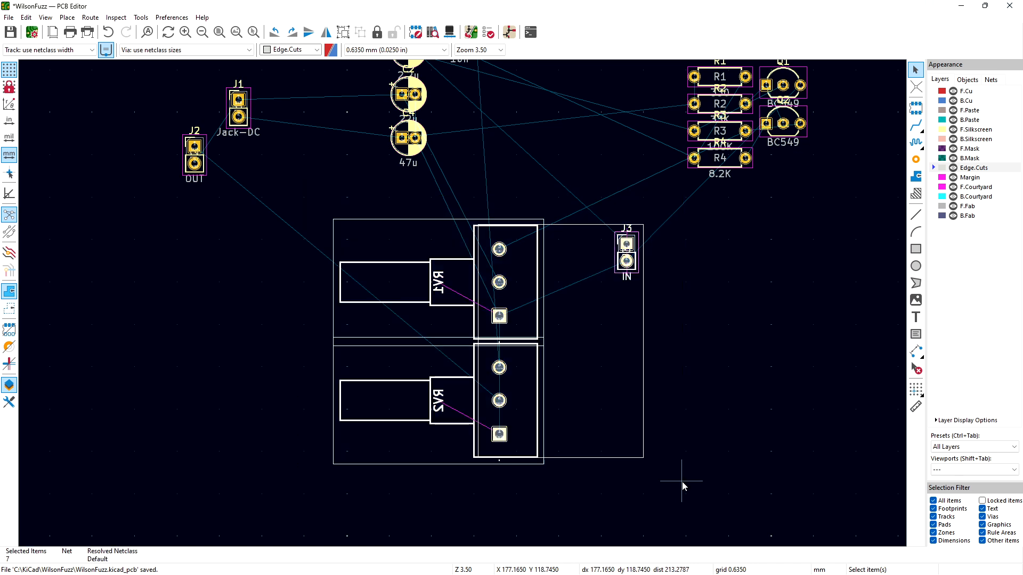
key(r)
key(r)
key(r)
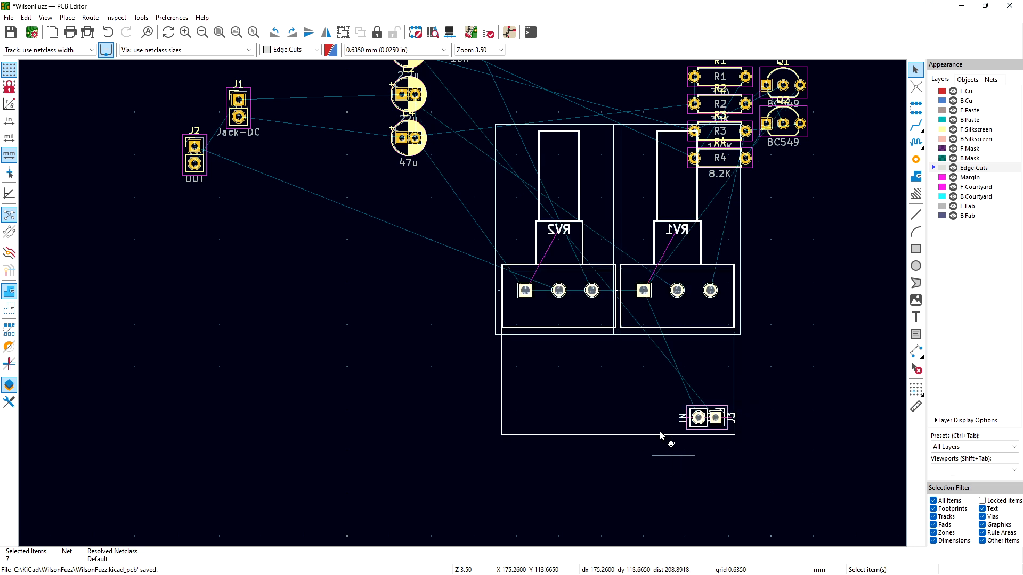
key(m)
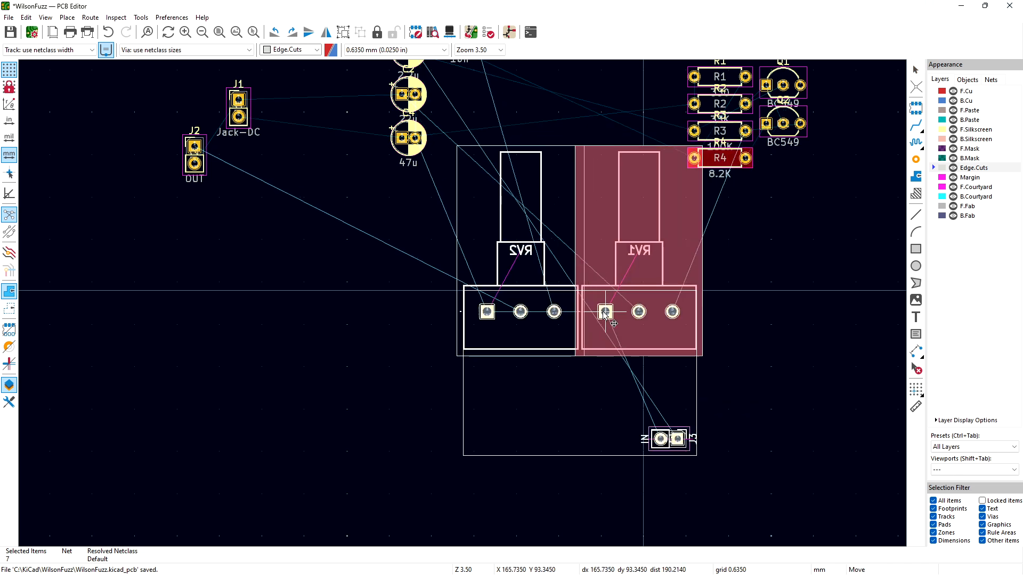
click(568, 341)
click(726, 319)
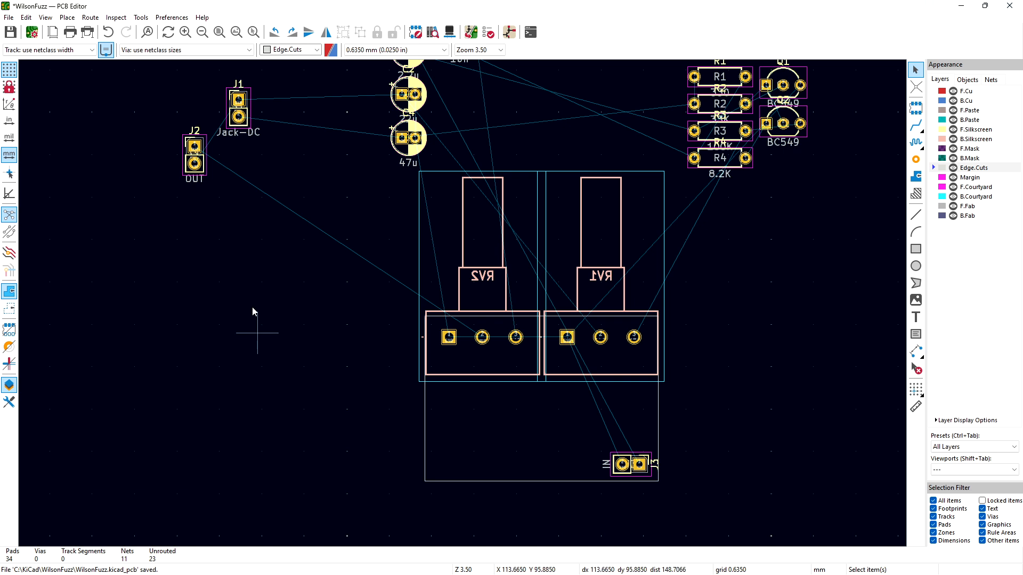
Step: Rotate the OUT connector J2 by 180 degrees and place it in the board's lower left corner
click(241, 116)
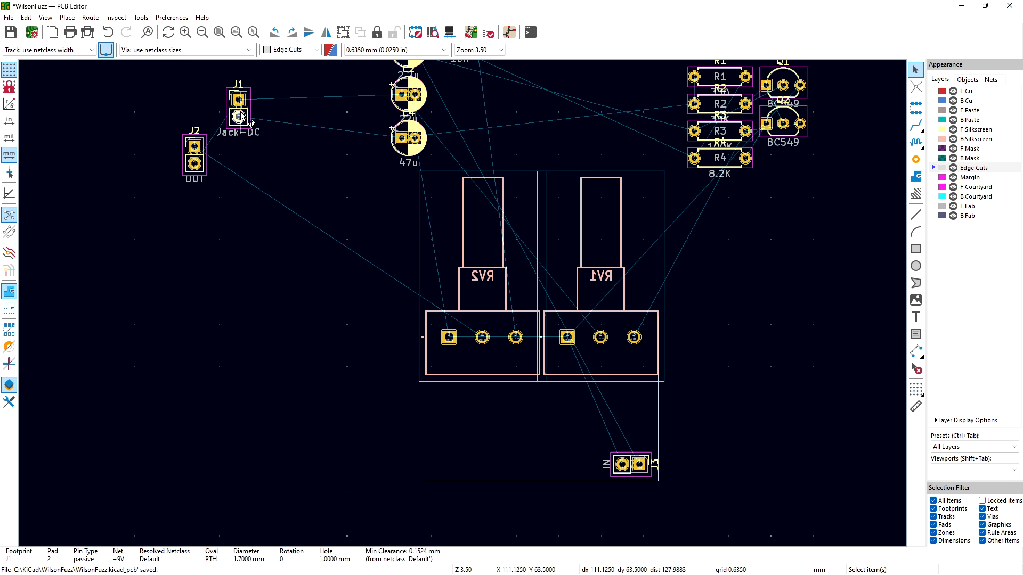
click(199, 164)
key(m)
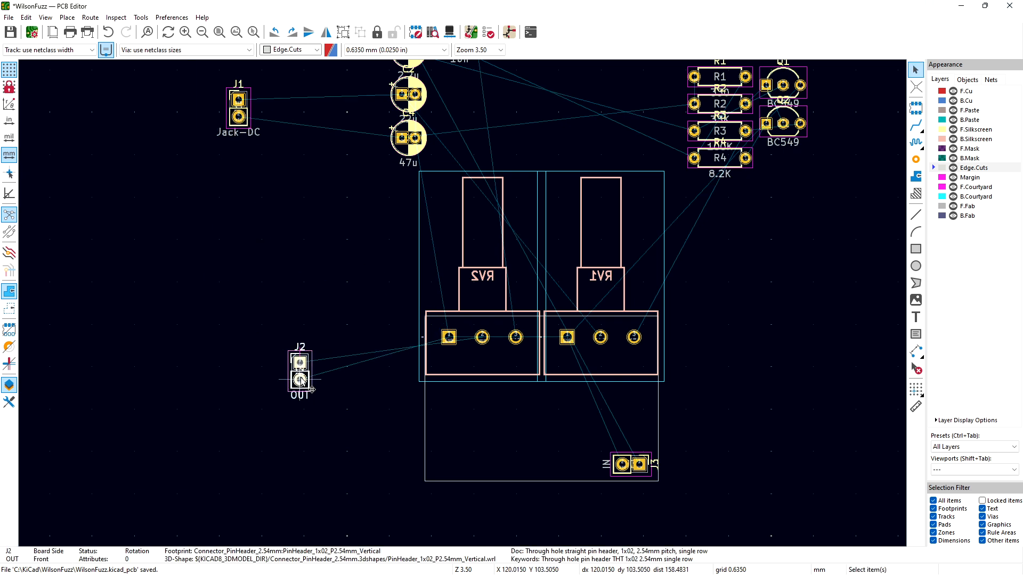
key(r)
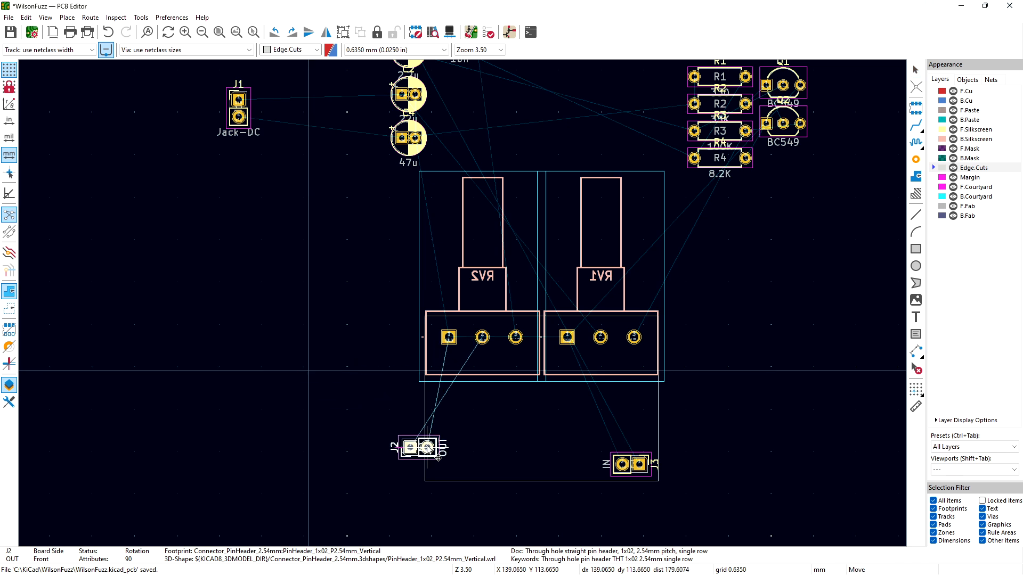
click(453, 468)
key(r)
key(m)
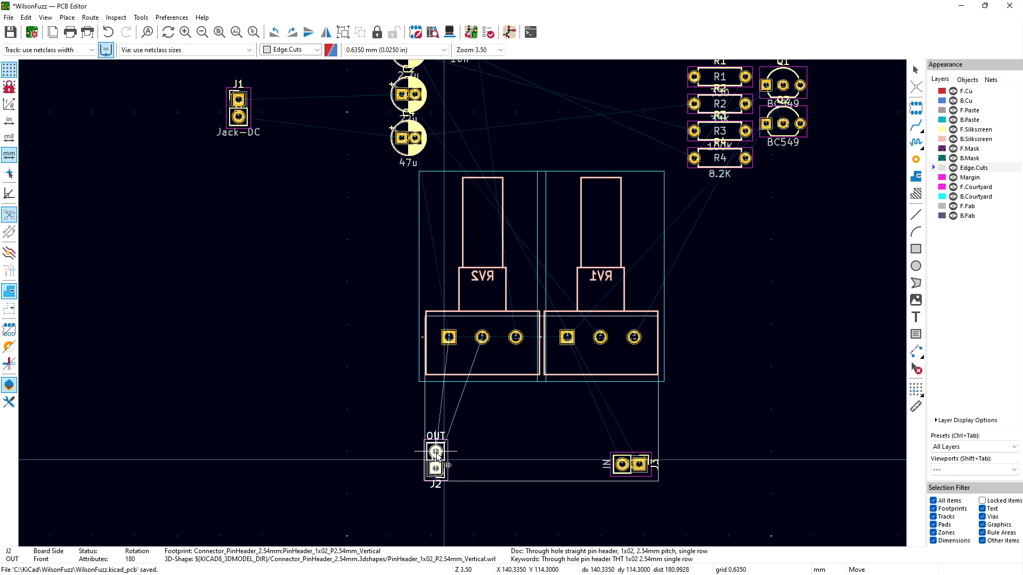
click(436, 453)
Step: Rotate the IN connector J3 by 90 degrees to stand vertically and place it in the board's lower right corner
click(638, 472)
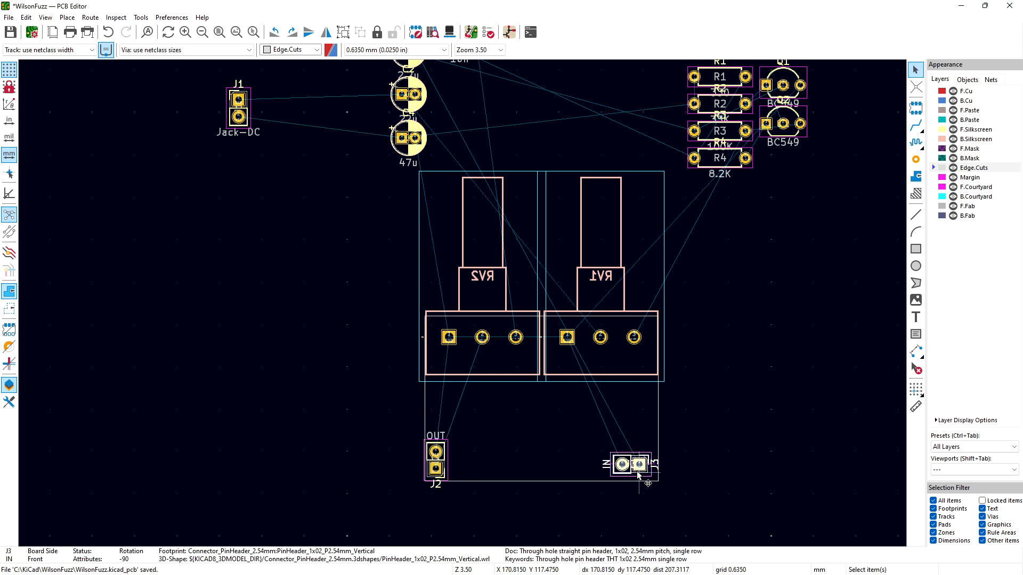
key(r)
key(m)
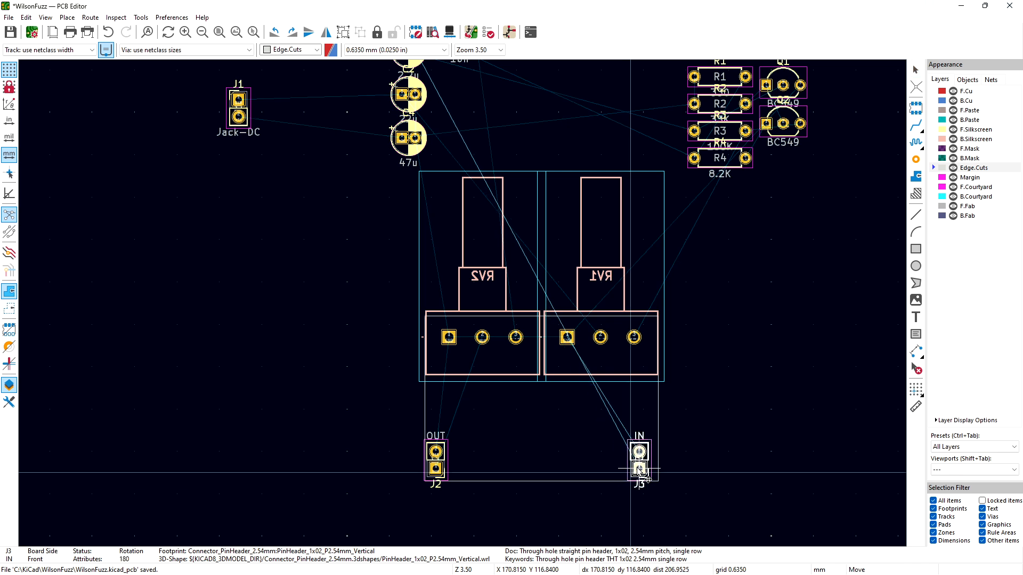
click(646, 470)
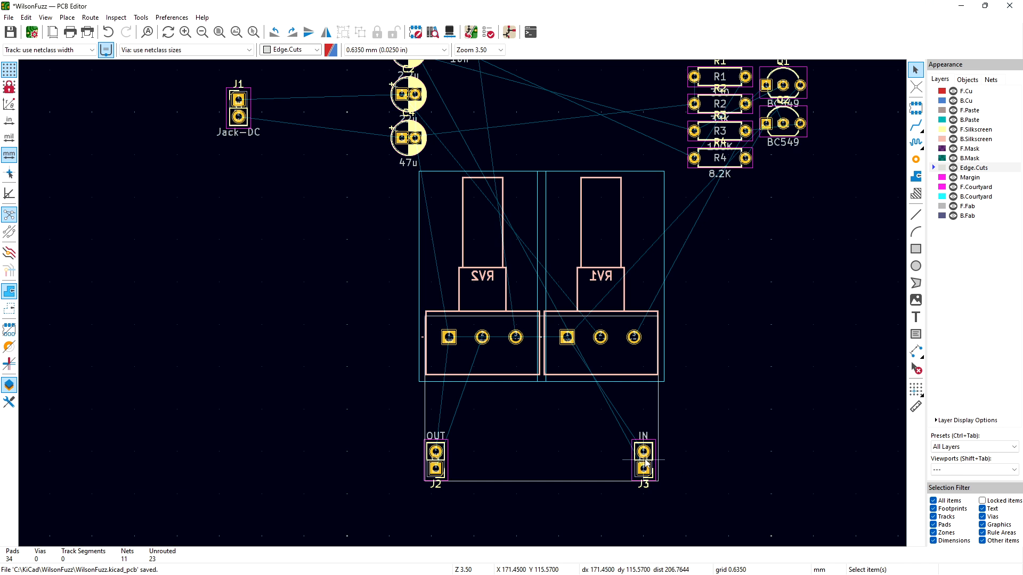
click(626, 367)
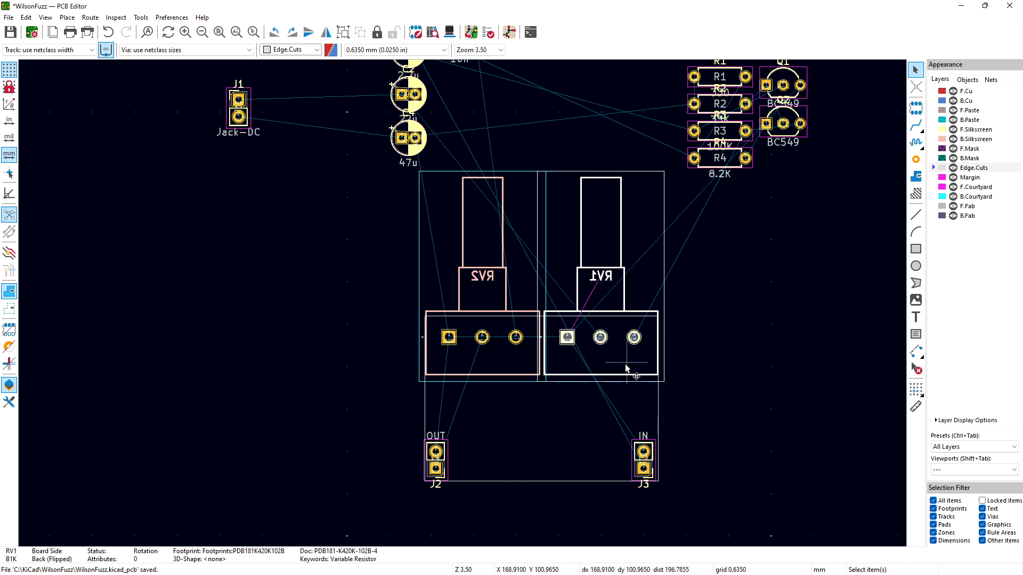
click(644, 469)
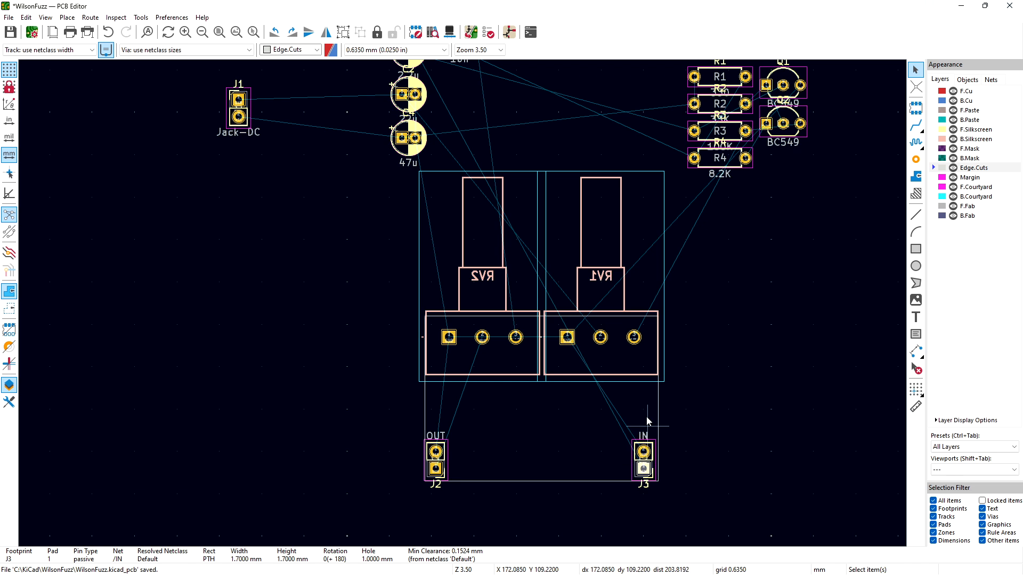
click(685, 450)
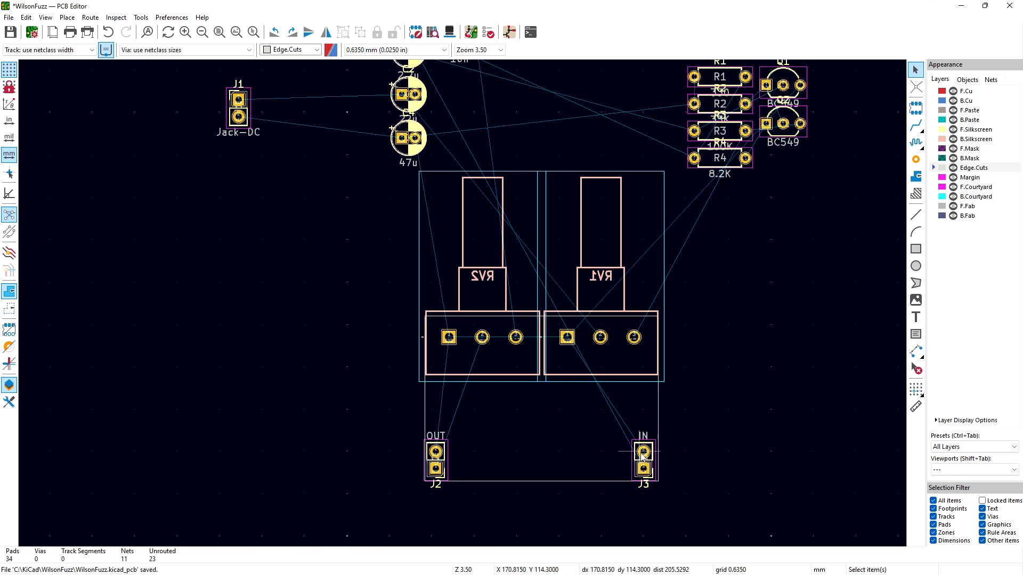
Step: Flip the IN connector J3 to the back side of the board
click(645, 456)
key(f)
click(690, 460)
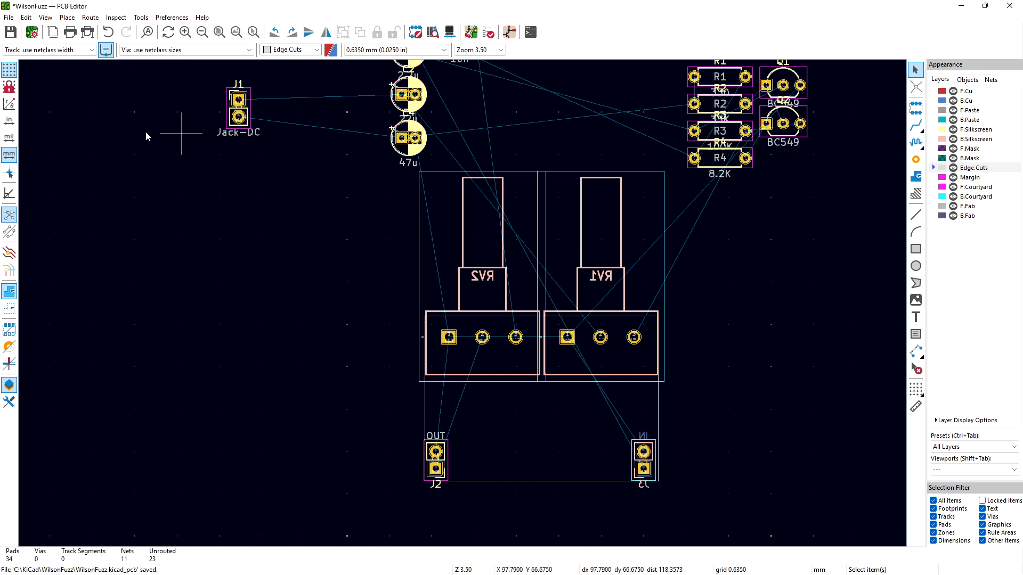
Step: Inspect the board in the 3D Viewer to compare which sides J2 and J3 are mounted on, then close it
click(45, 20)
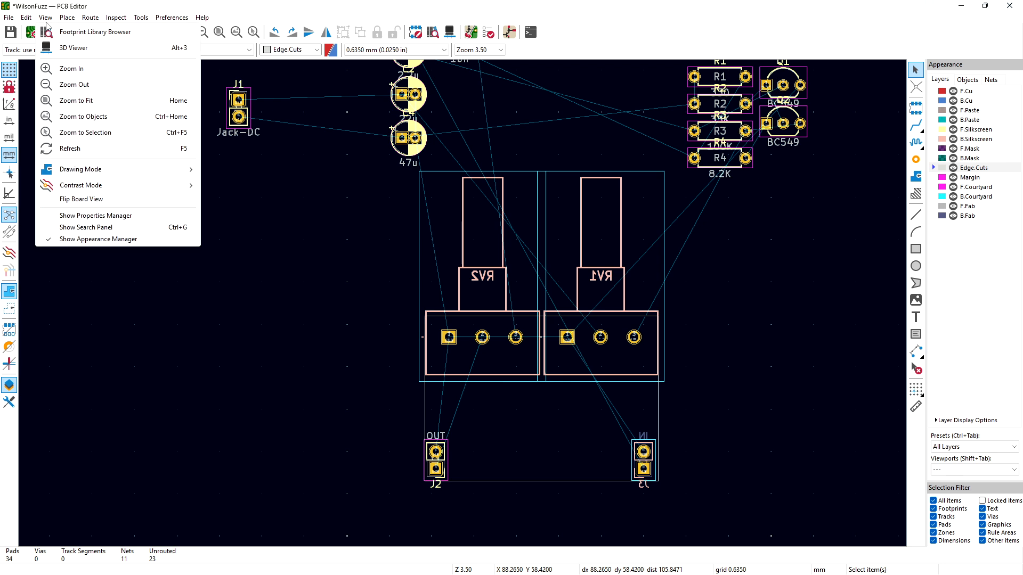
mouse_move(33, 17)
click(57, 47)
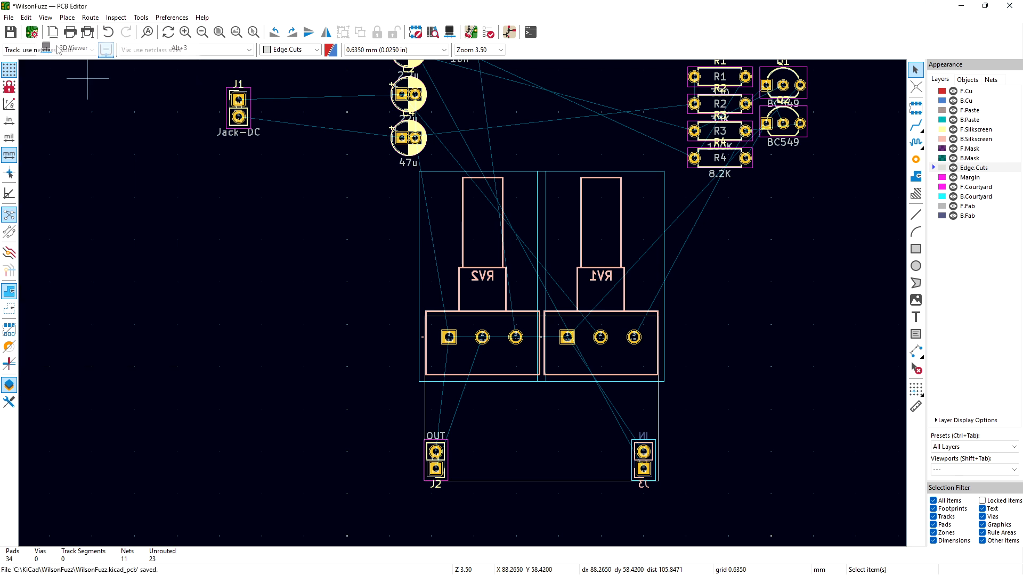
drag(357, 397, 537, 259)
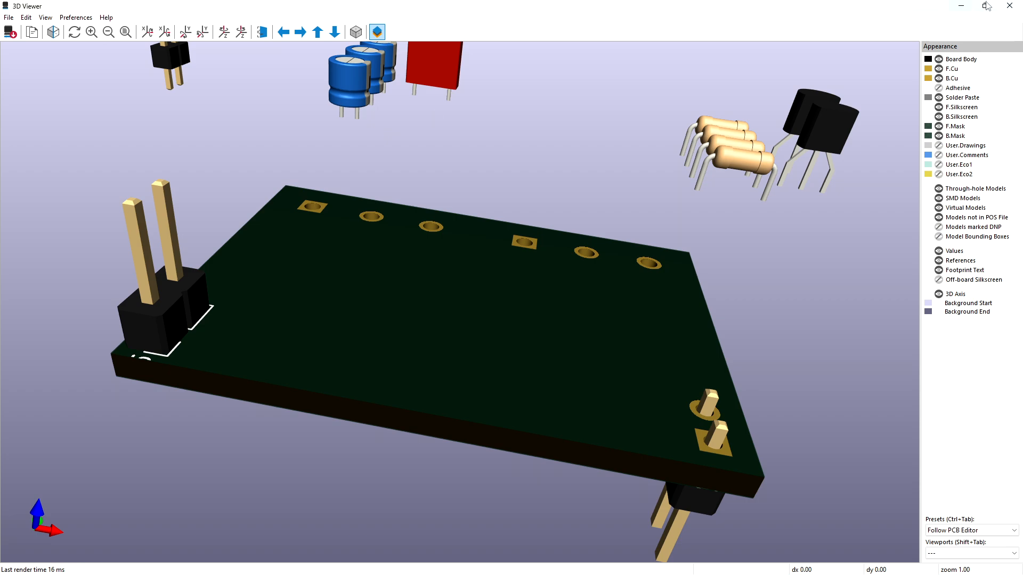
click(1009, 5)
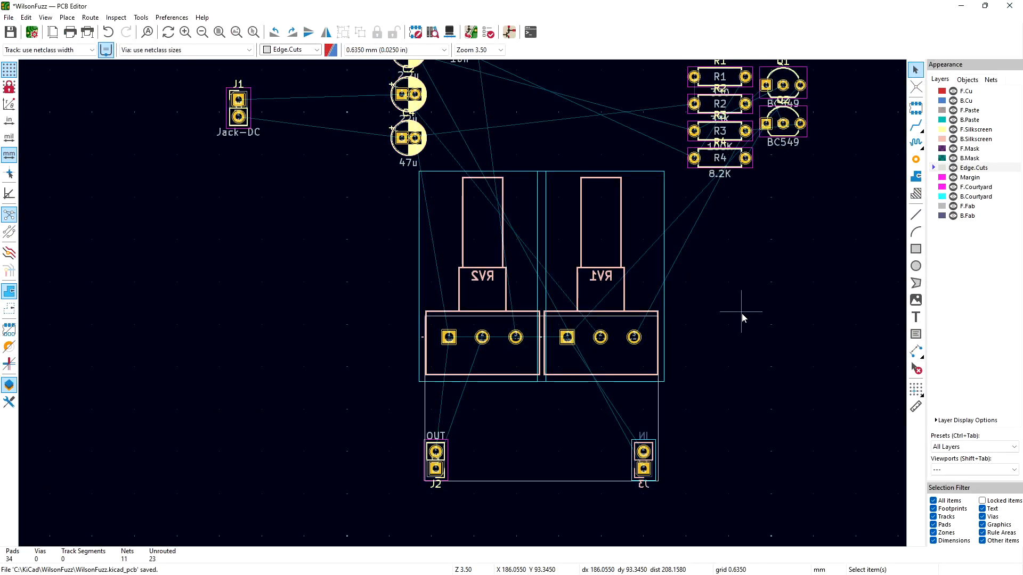
Step: Place the Jack-DC connector J1 directly above J3 along the board's right edge
middle_drag(747, 234, 738, 281)
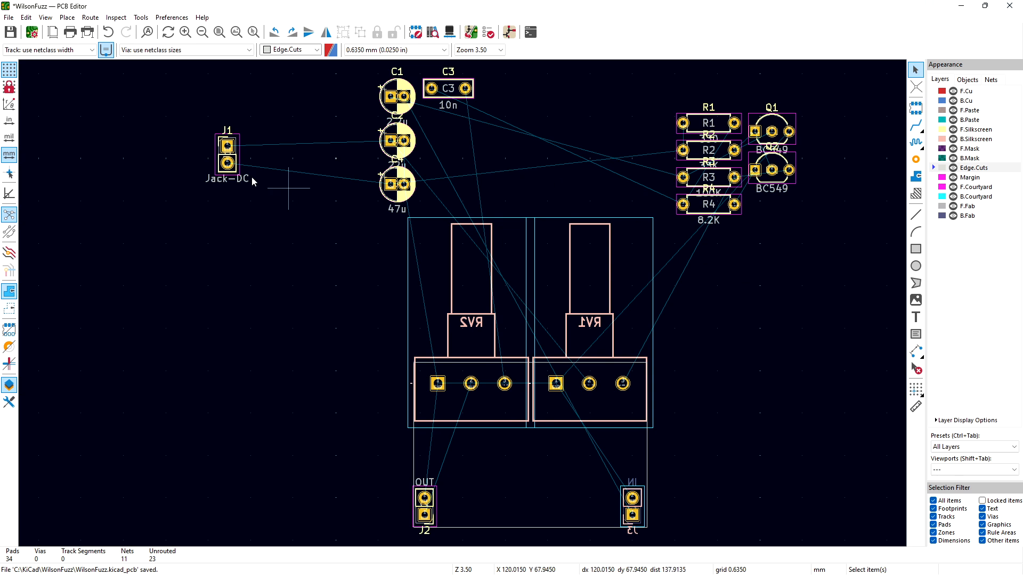
click(235, 166)
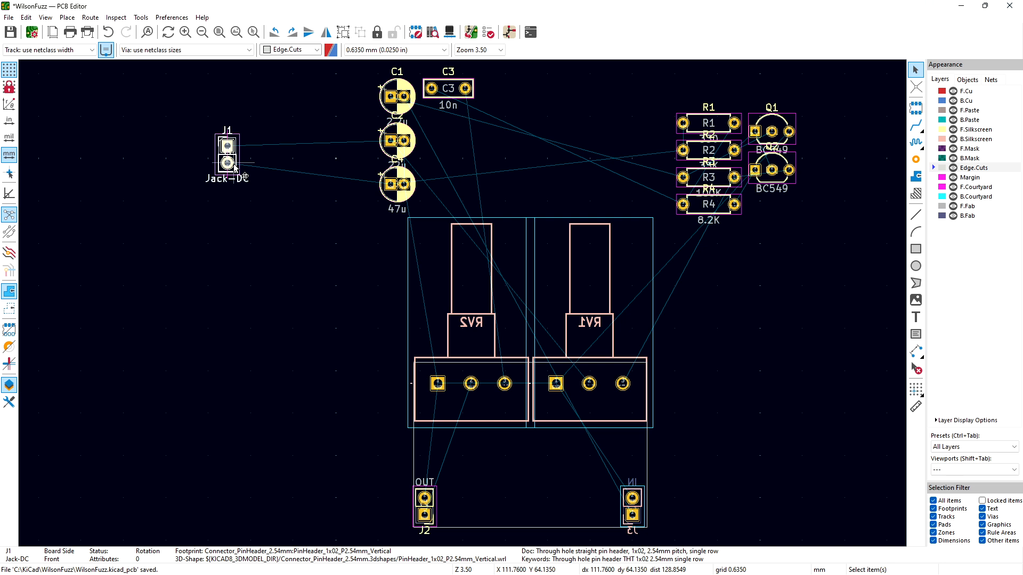
drag(234, 166, 633, 457)
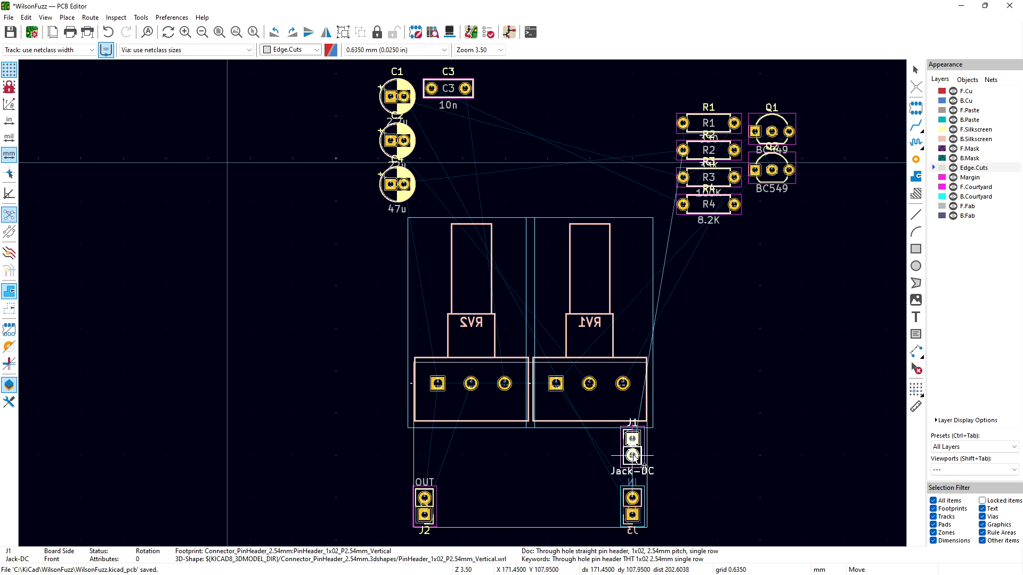
drag(633, 457, 633, 457)
Step: Flip the IN connector J3 back to the front side of the board
click(634, 513)
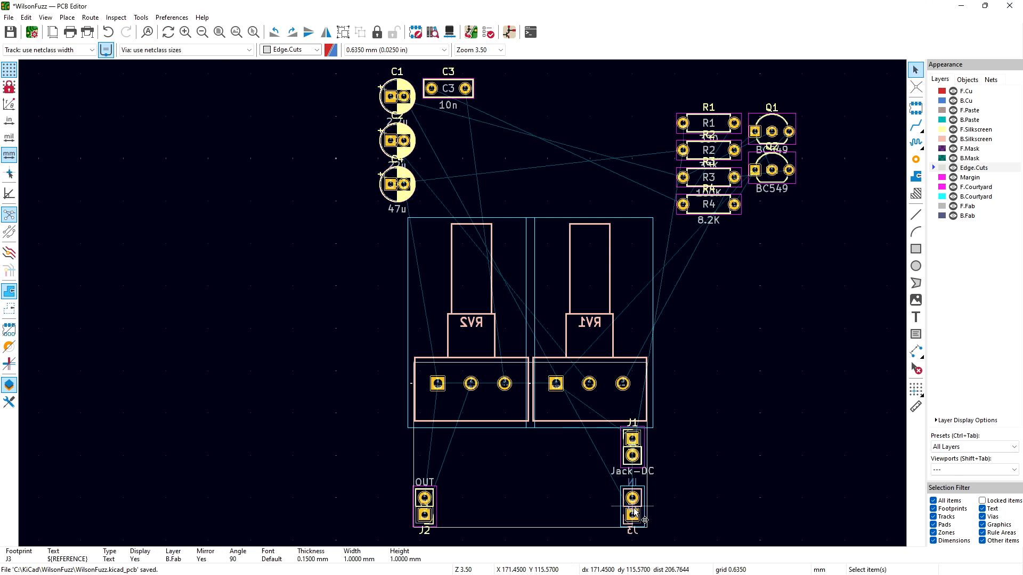
key(f)
click(701, 504)
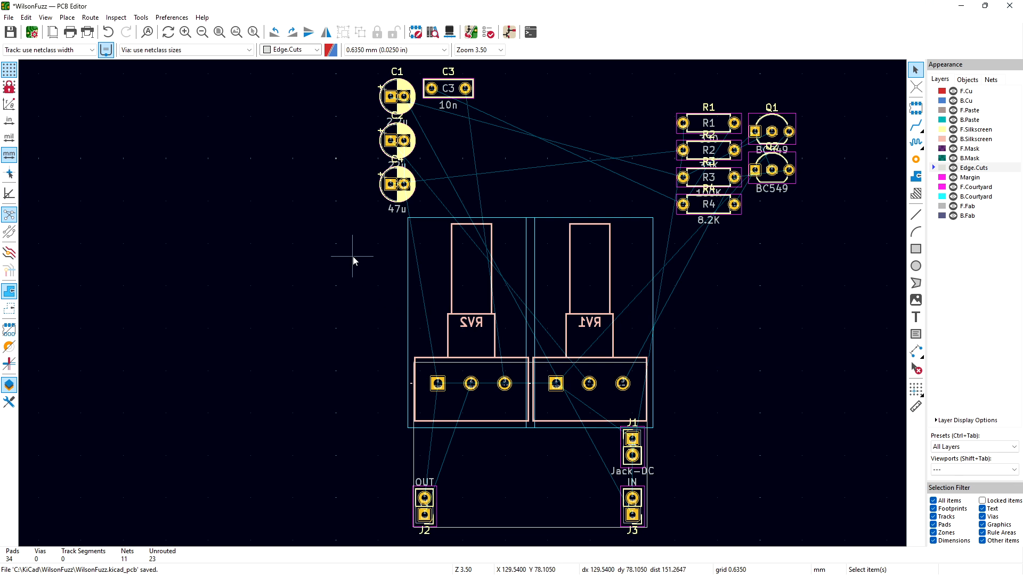
Step: Make F.Fab the active layer
middle_drag(353, 261, 345, 299)
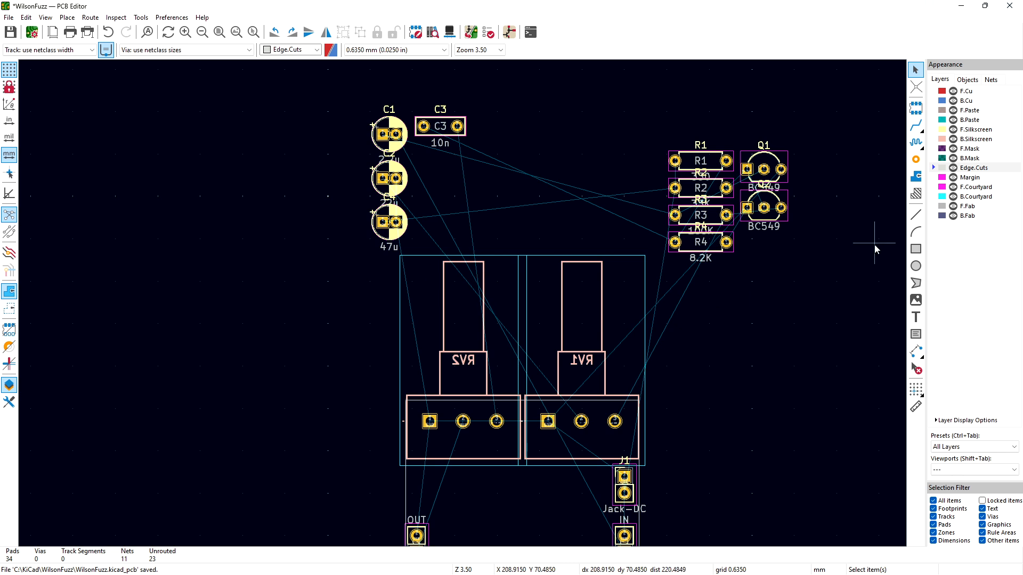
click(937, 197)
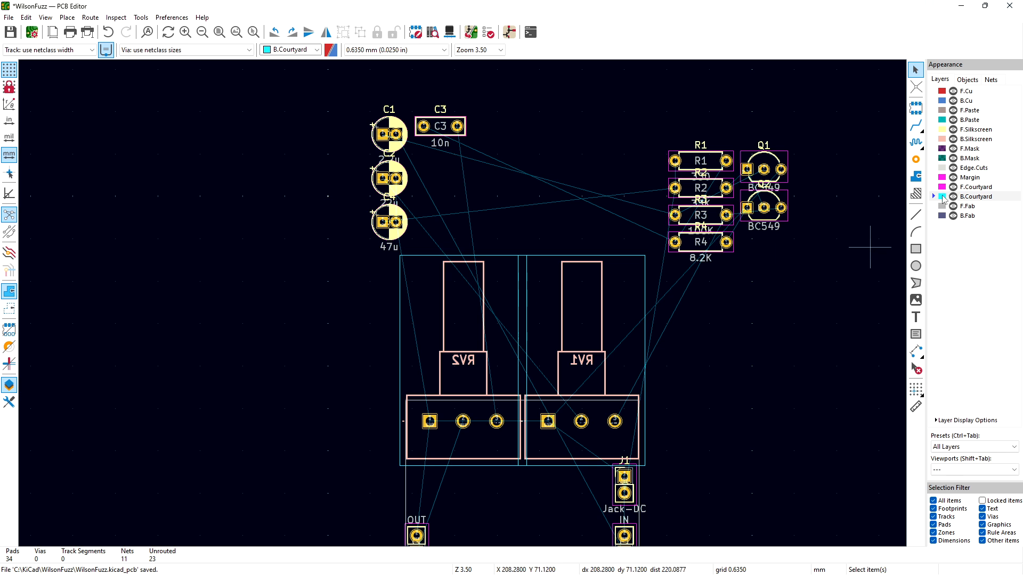
click(935, 211)
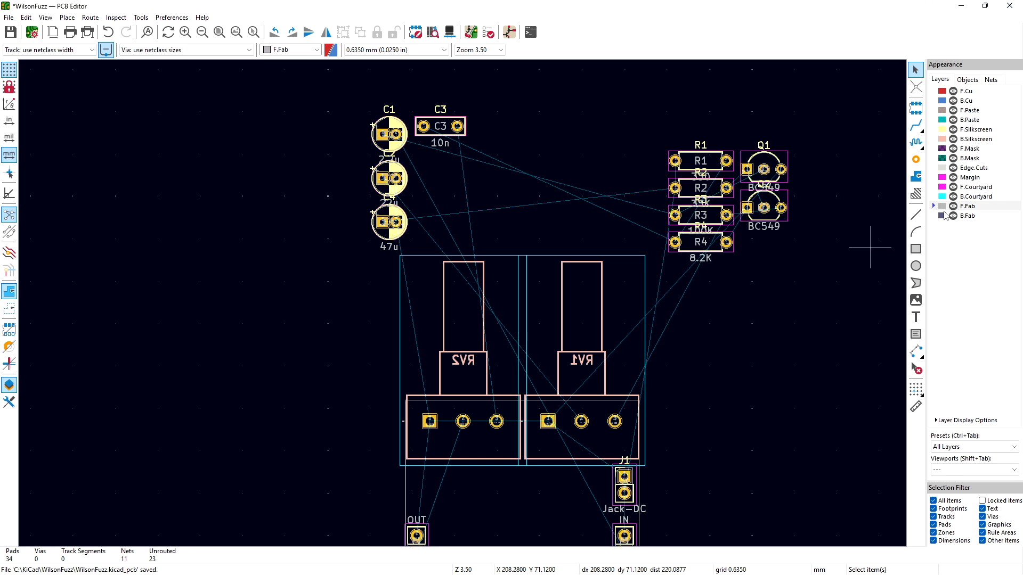
Step: Hide the F.Fab and B.Fab layers on the board
click(936, 215)
click(936, 207)
click(953, 207)
click(953, 216)
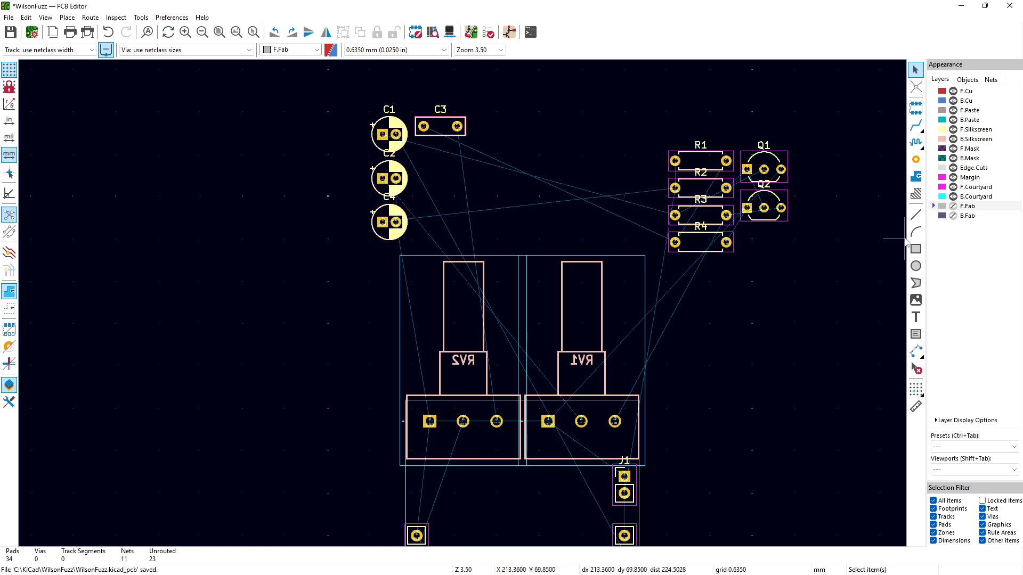
click(953, 206)
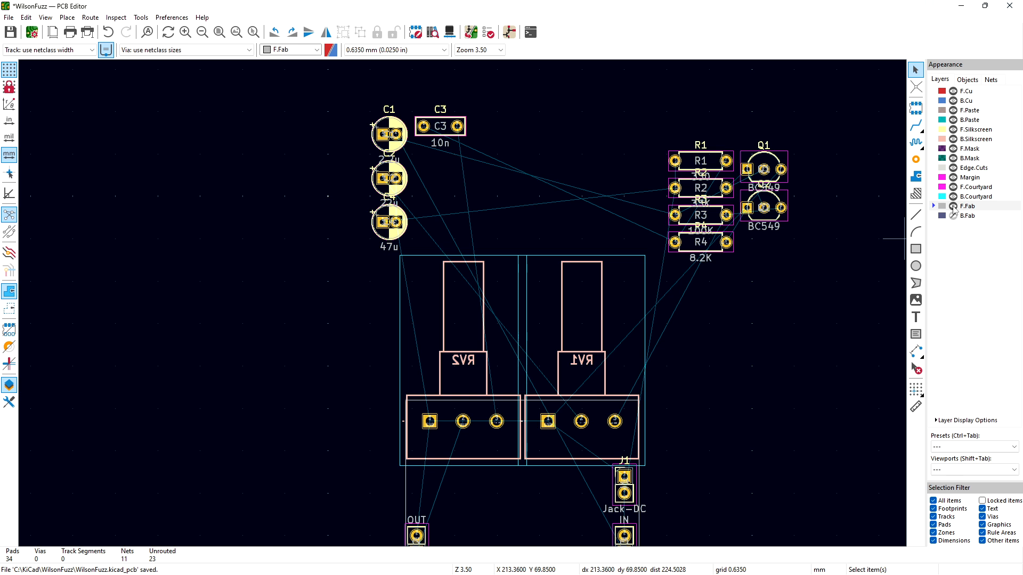
click(954, 206)
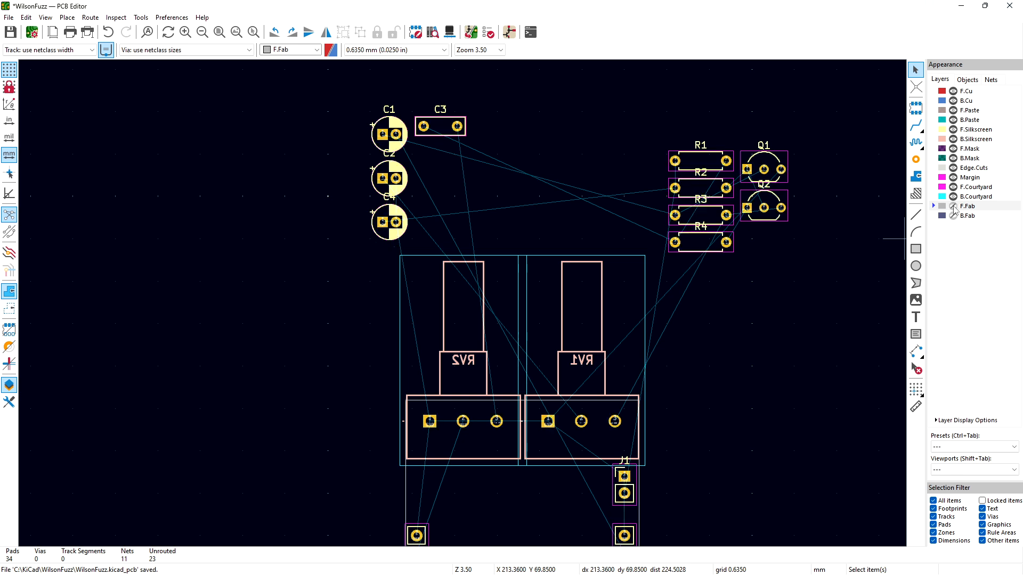
click(953, 206)
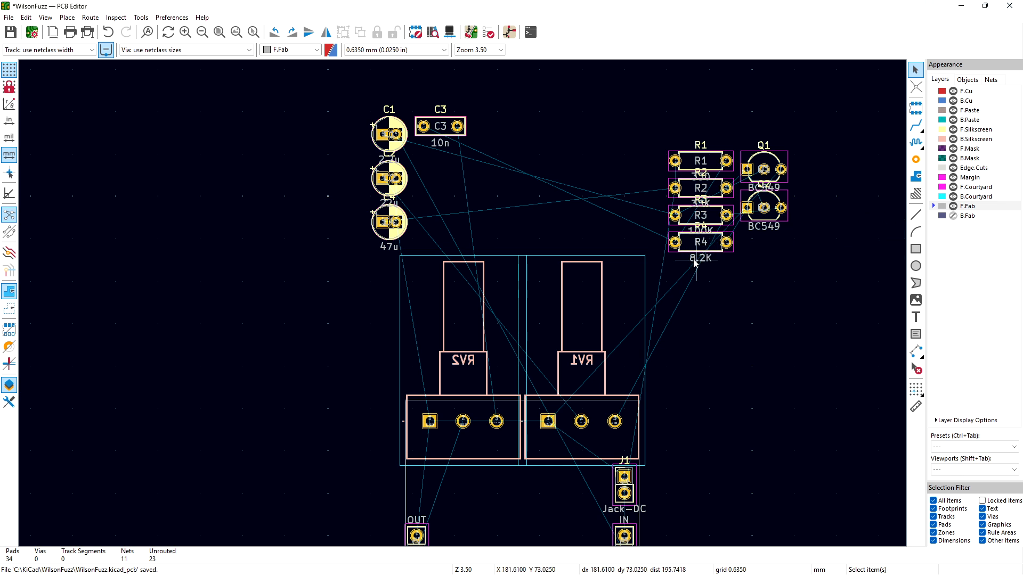
click(953, 207)
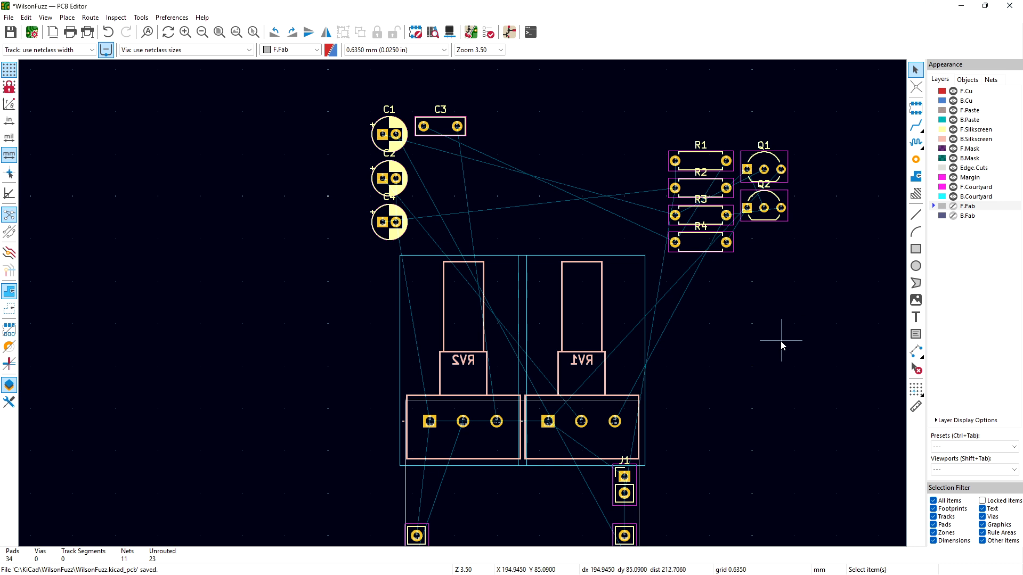
Step: Move capacitor C3 out to the empty area on the left, beside potentiometer RV2
scroll(781, 335, down, 2)
middle_drag(784, 295, 799, 315)
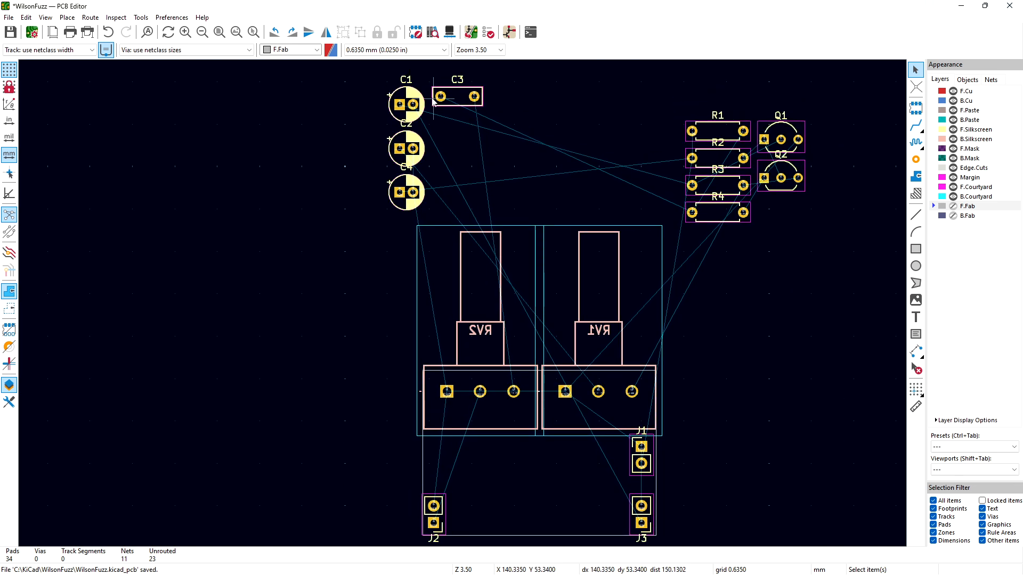
drag(457, 96, 336, 349)
click(357, 418)
middle_drag(356, 418, 354, 395)
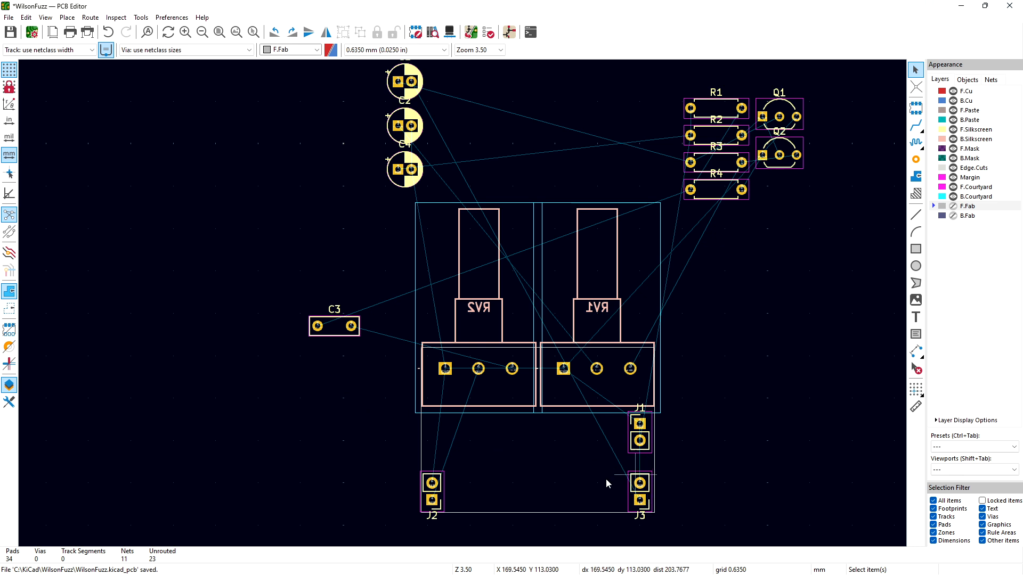
Step: Open the footprint properties of connector J2 and turn off display of its reference designator
click(440, 494)
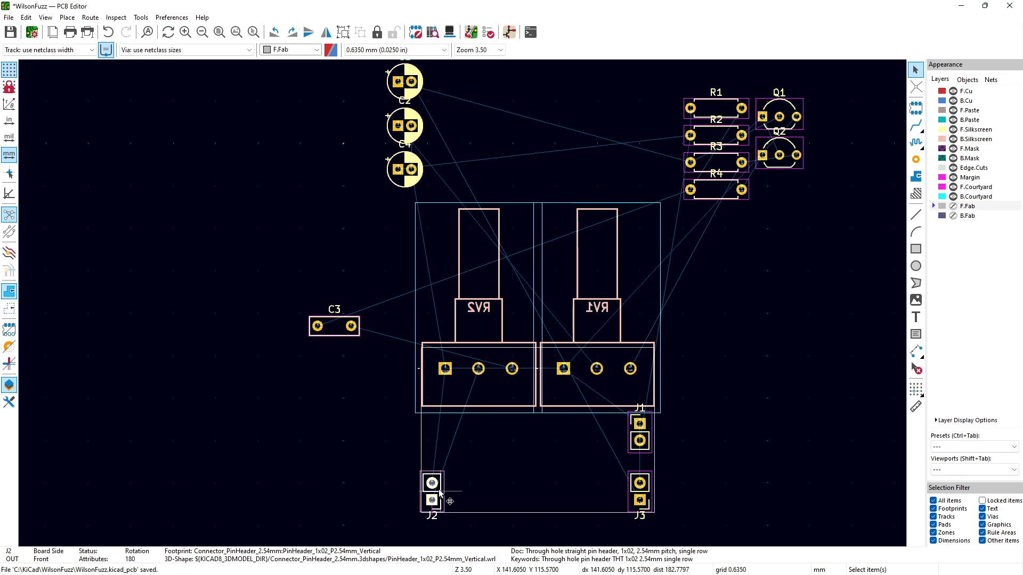
double_click(440, 494)
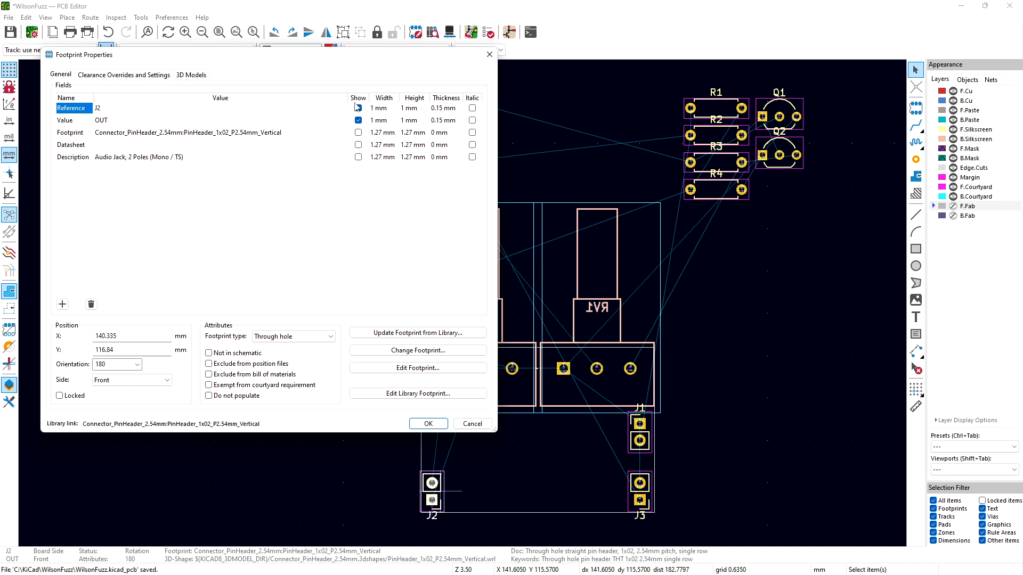
click(75, 121)
click(75, 111)
click(358, 108)
Step: Look through J2's field, clearance and 3D model settings for a way to change the value text's layer
click(410, 120)
key(Tab)
key(Tab)
key(Tab)
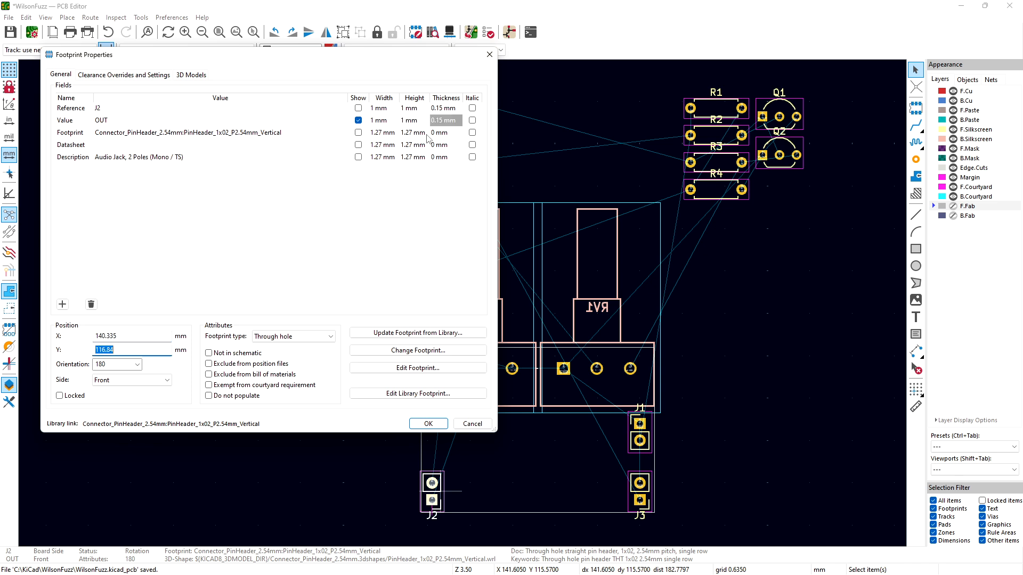
click(186, 125)
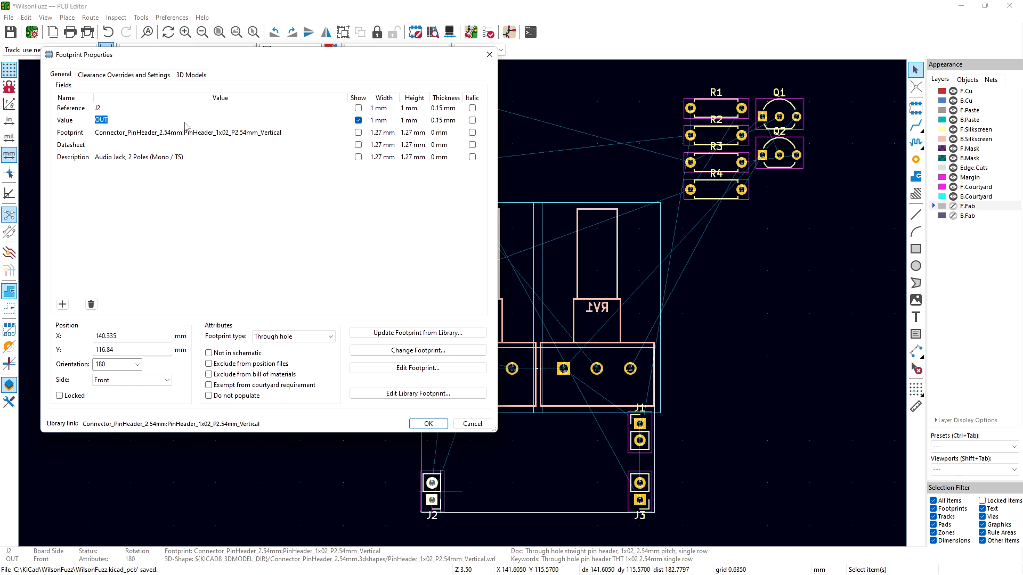
click(79, 123)
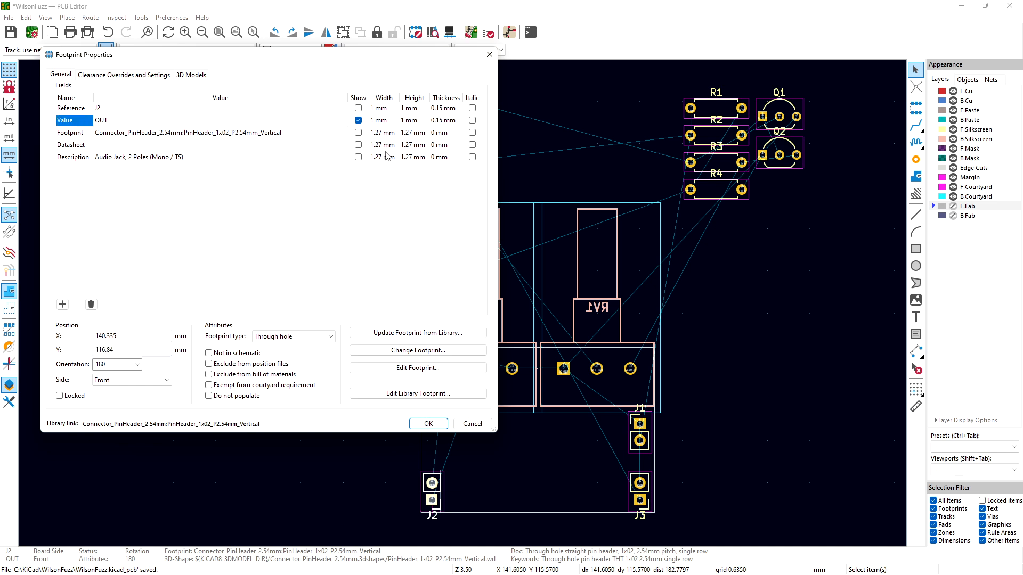
drag(496, 171, 596, 171)
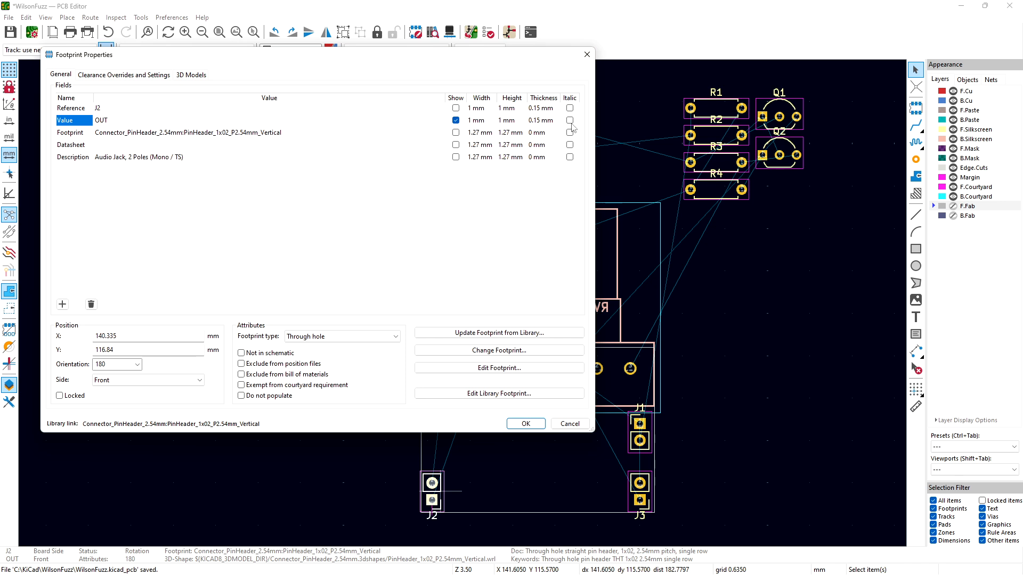
click(129, 75)
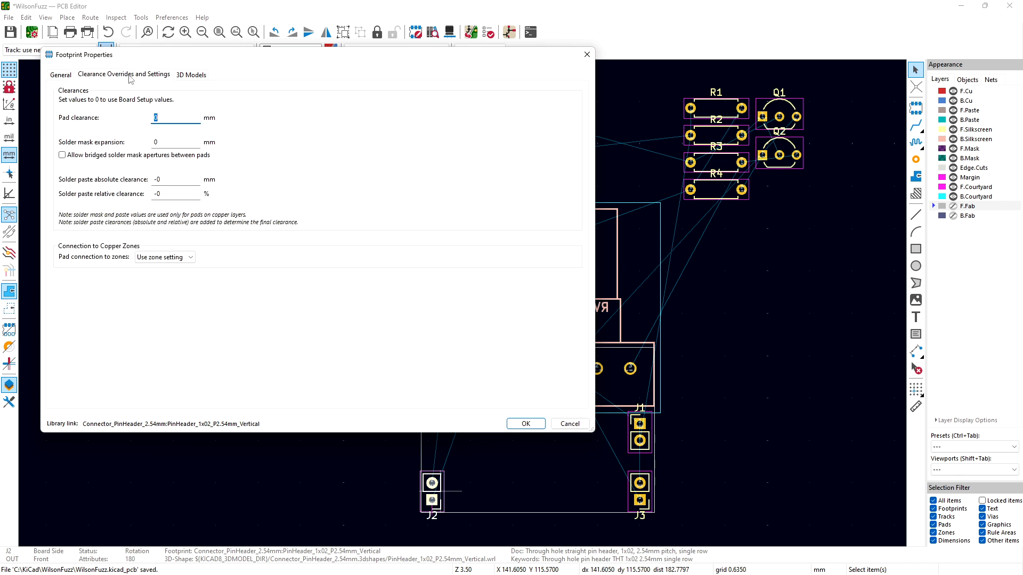
click(187, 74)
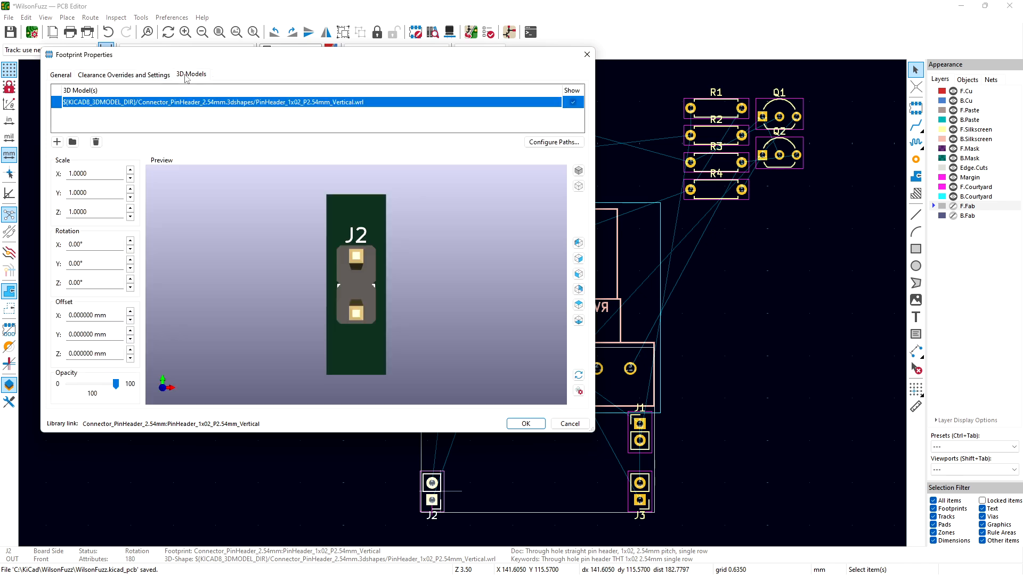
click(61, 76)
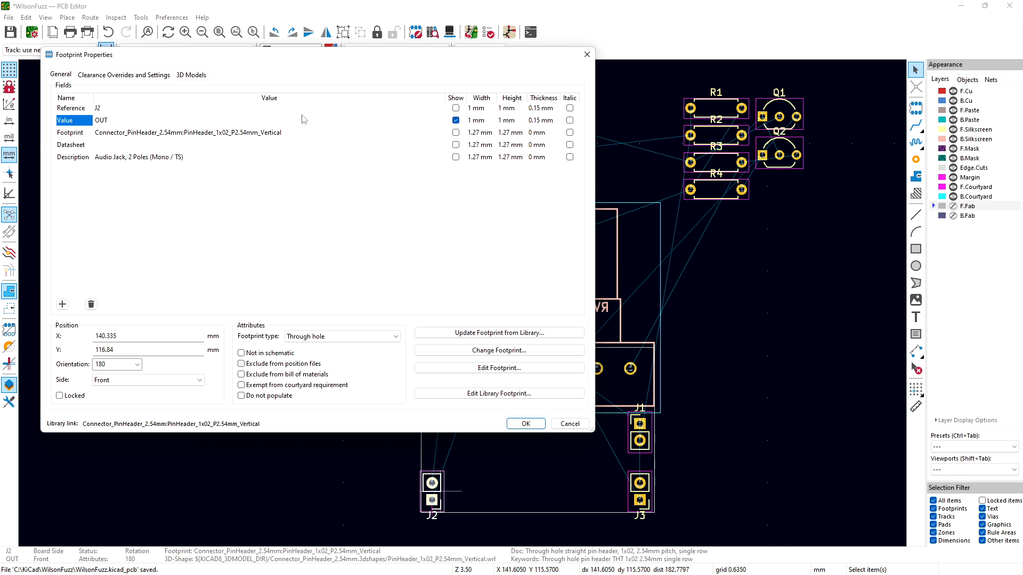
right_click(178, 123)
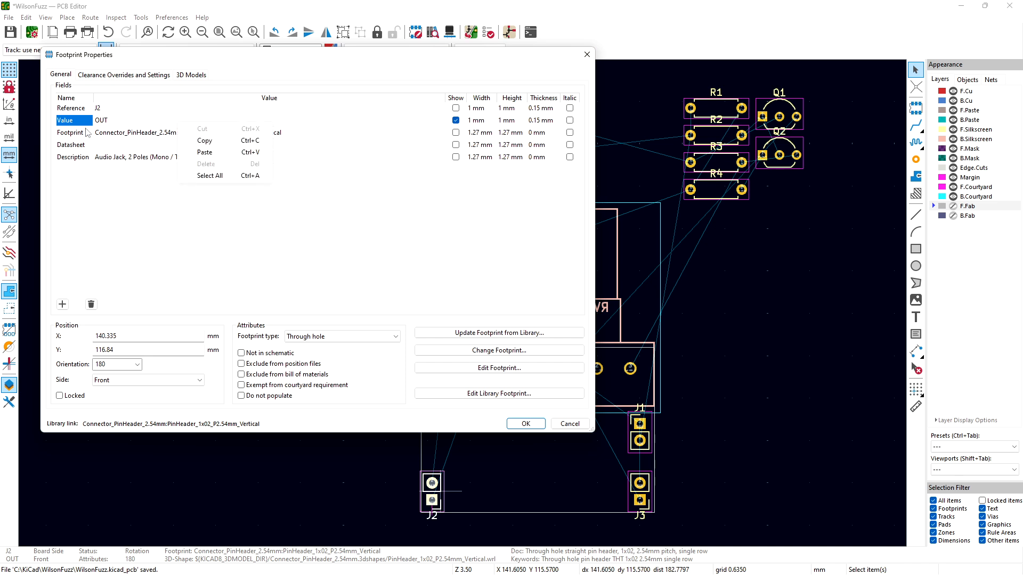
right_click(84, 126)
click(339, 223)
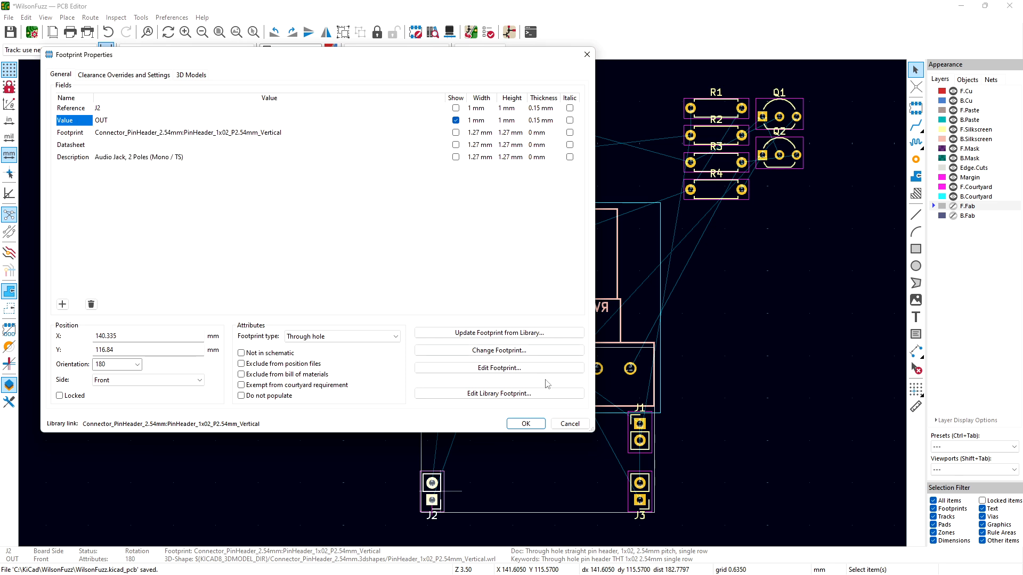
Step: Apply J2's footprint properties and show the F.Fab layer again
click(526, 423)
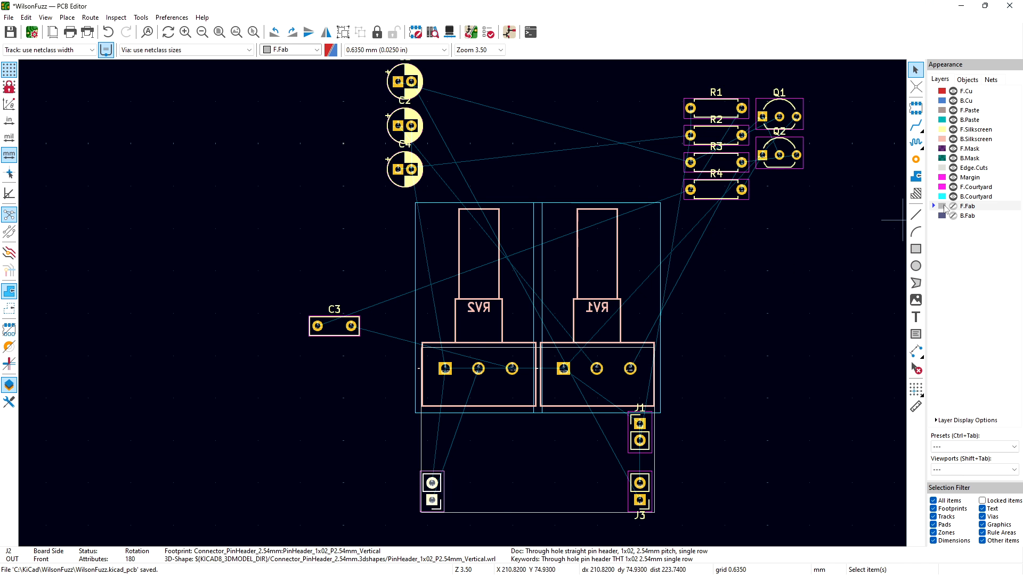
click(953, 207)
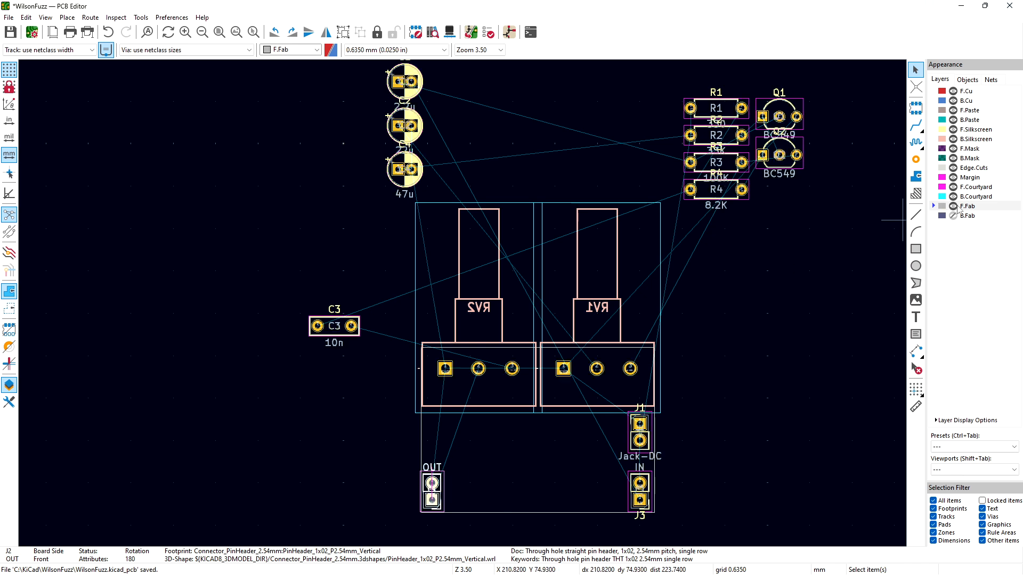
Step: Put J2's OUT value text on the F.Silkscreen layer and check it by toggling that layer's visibility
double_click(432, 468)
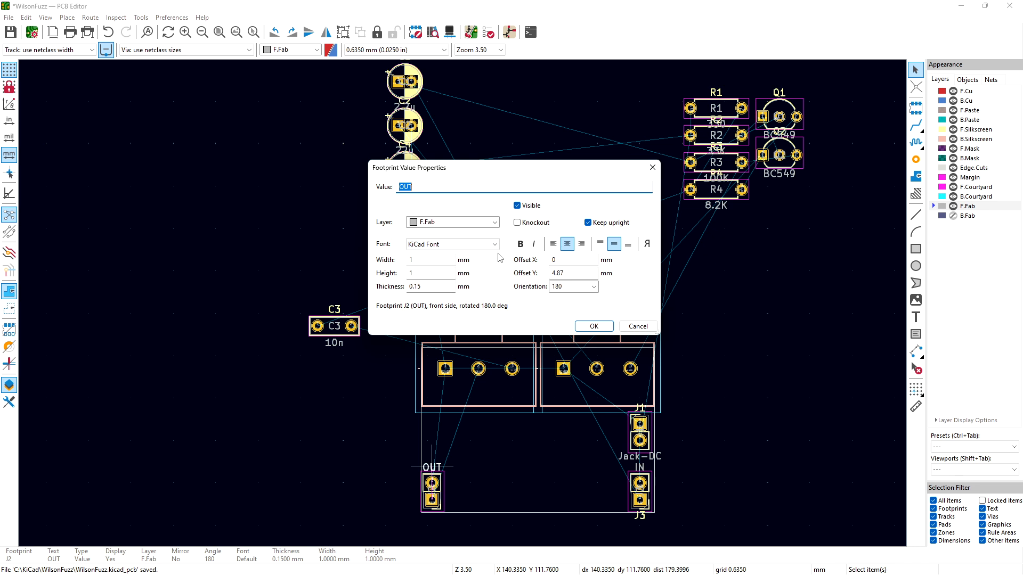
click(471, 226)
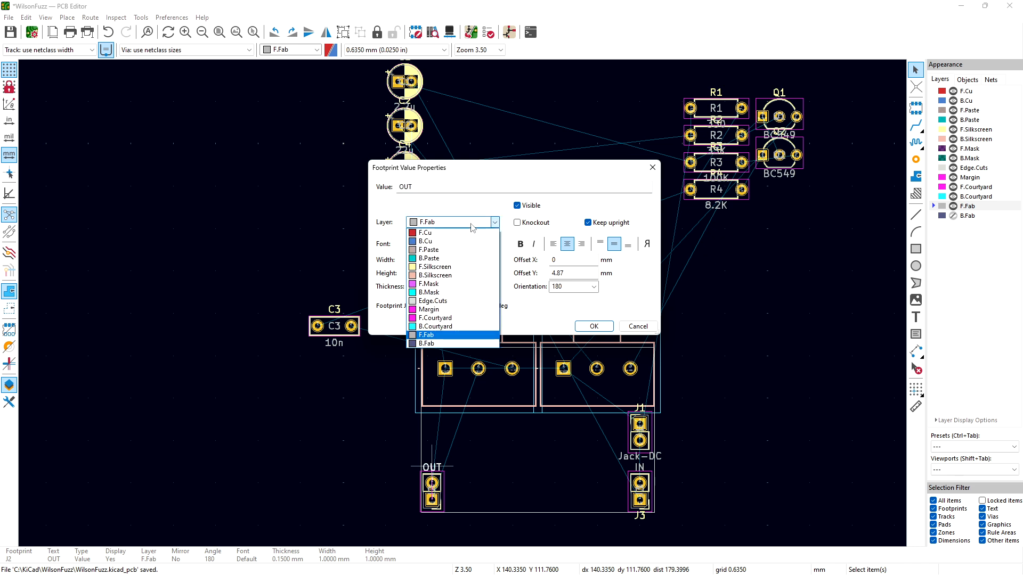
click(450, 267)
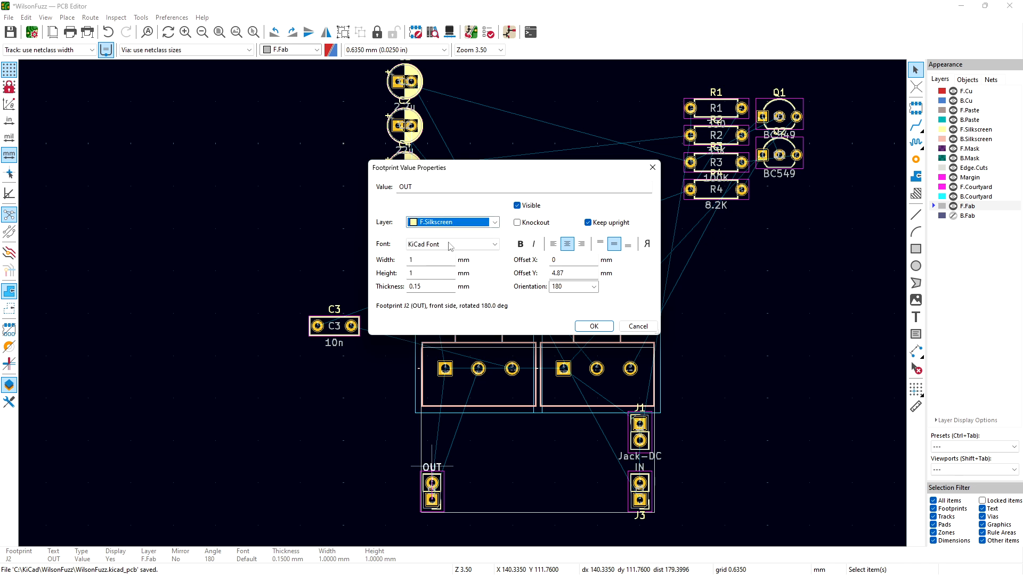
click(594, 326)
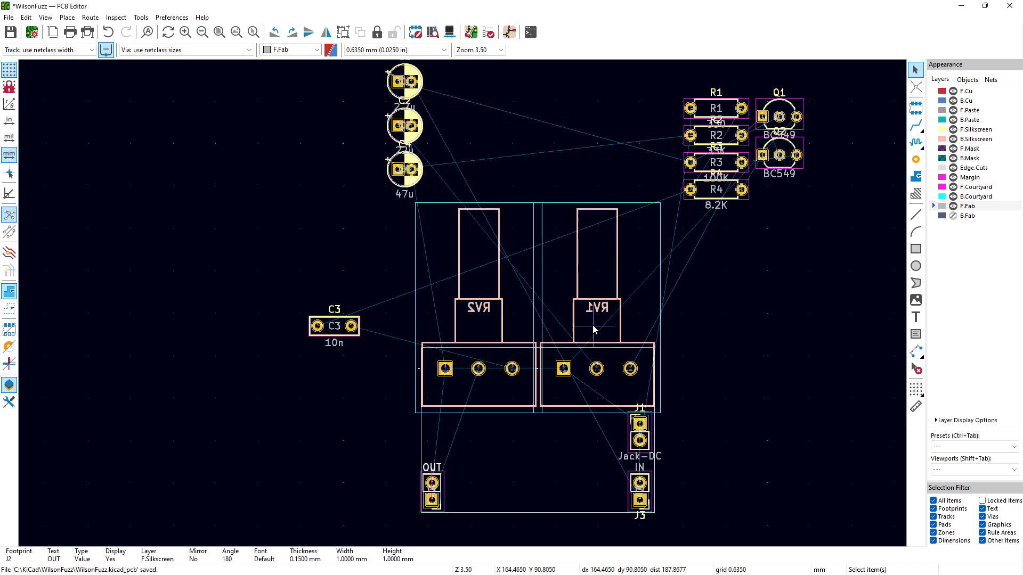
click(537, 496)
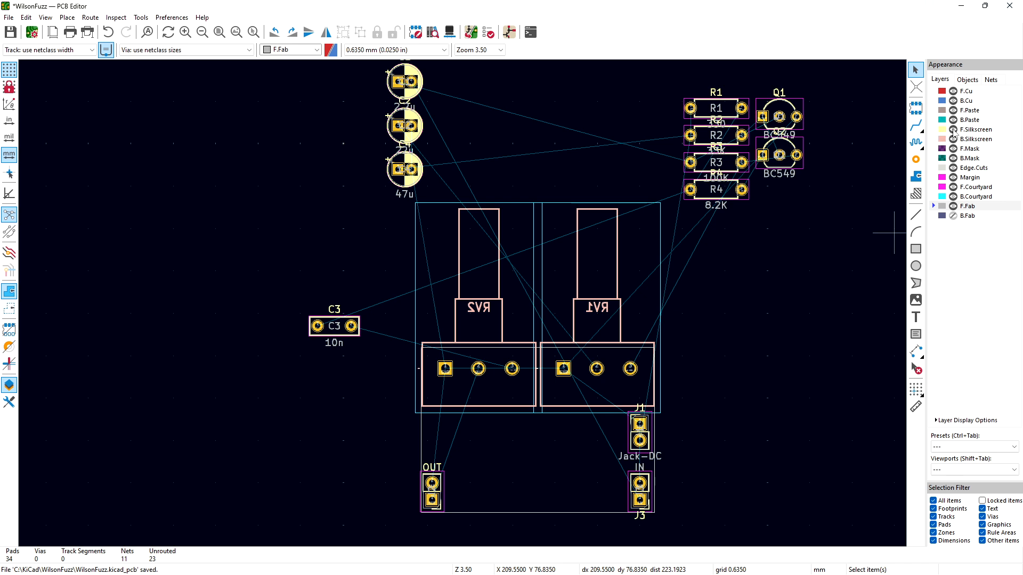
click(953, 130)
click(953, 130)
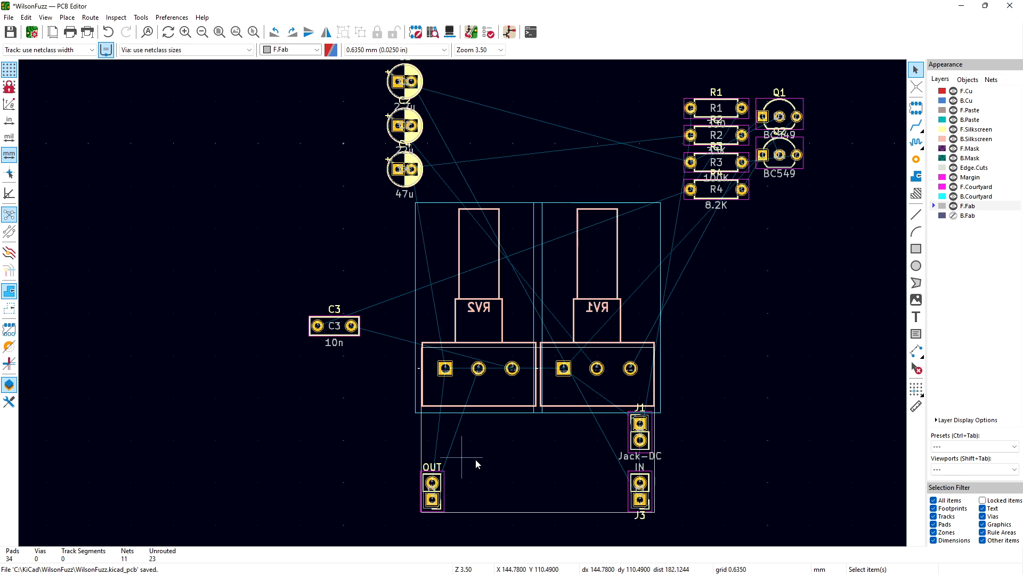
Step: Put J3's IN value text on the F.Silkscreen layer and hide the F.Fab layer
double_click(640, 467)
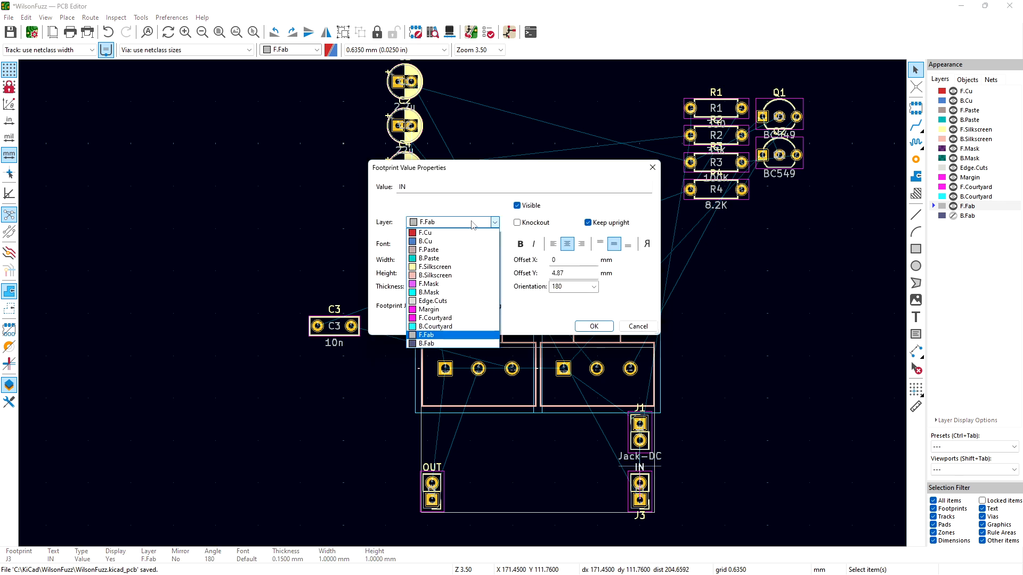
click(435, 267)
click(594, 327)
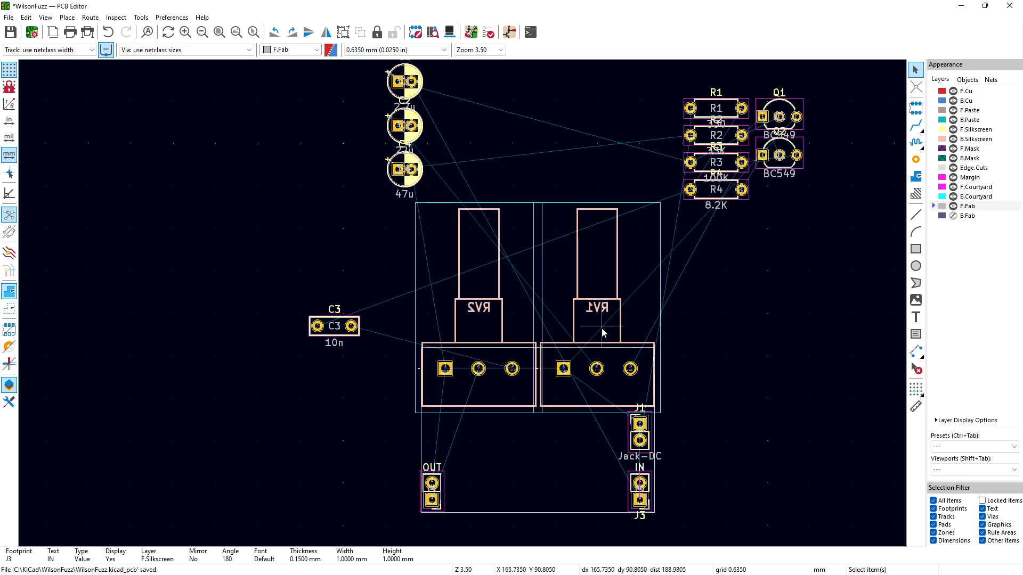
click(566, 486)
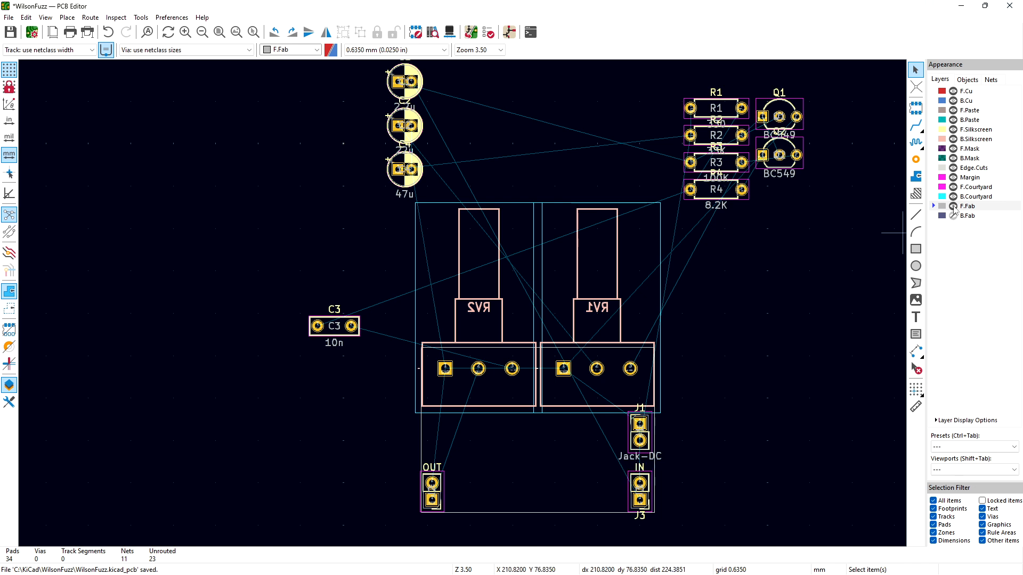
click(953, 207)
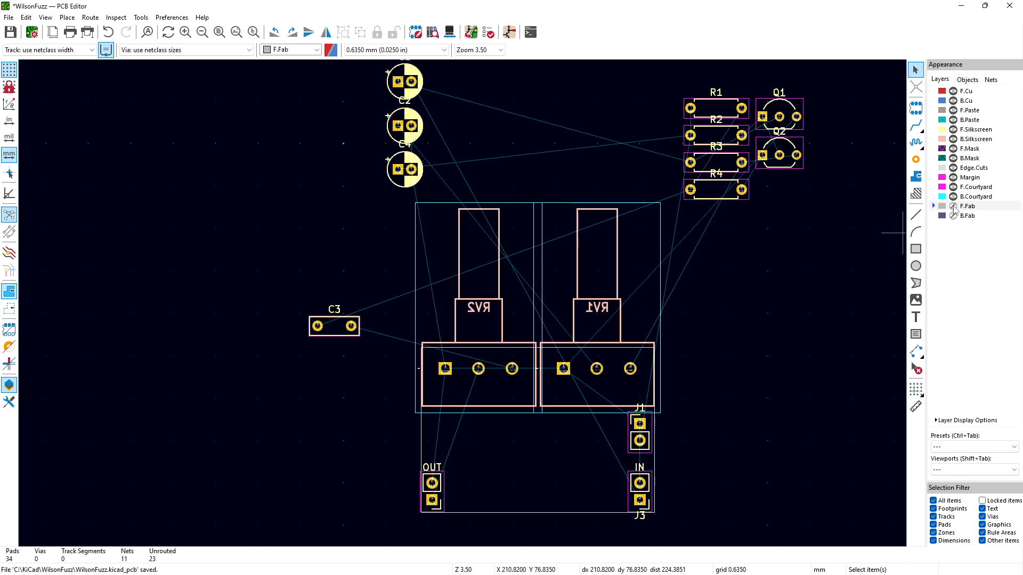
Step: Turn off display of connector J3's reference designator in its footprint properties
double_click(640, 516)
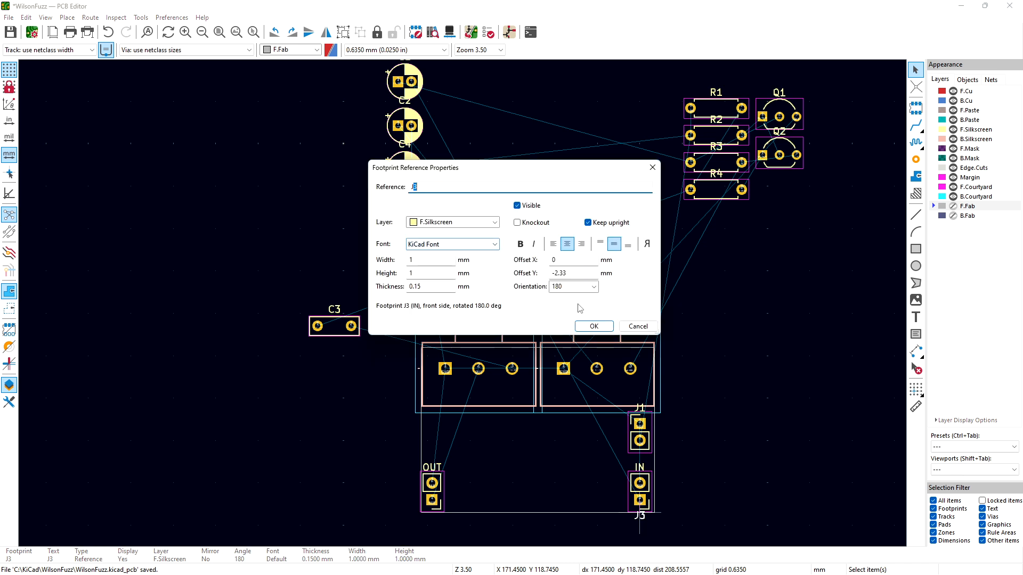
click(639, 327)
click(633, 492)
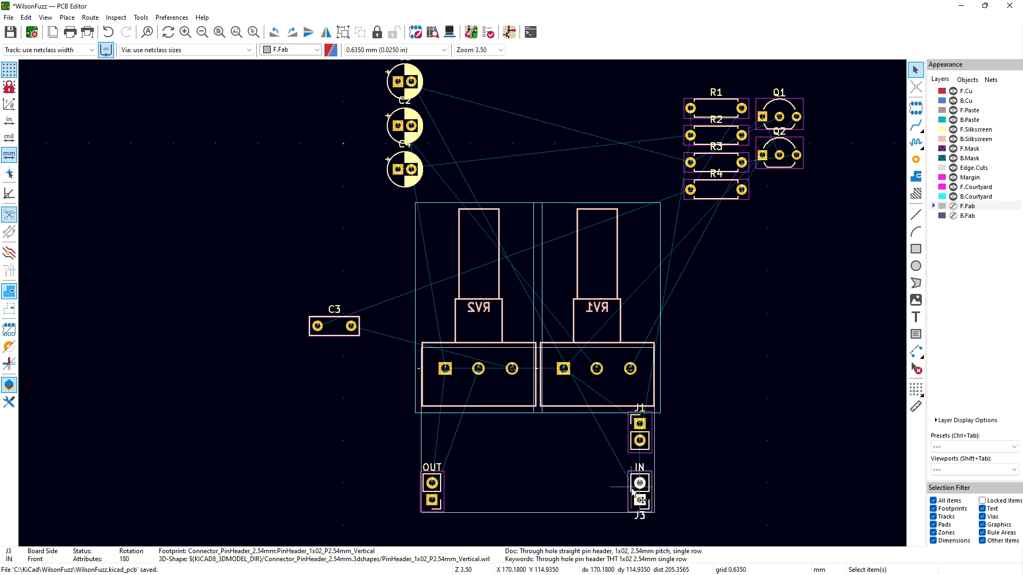
double_click(633, 491)
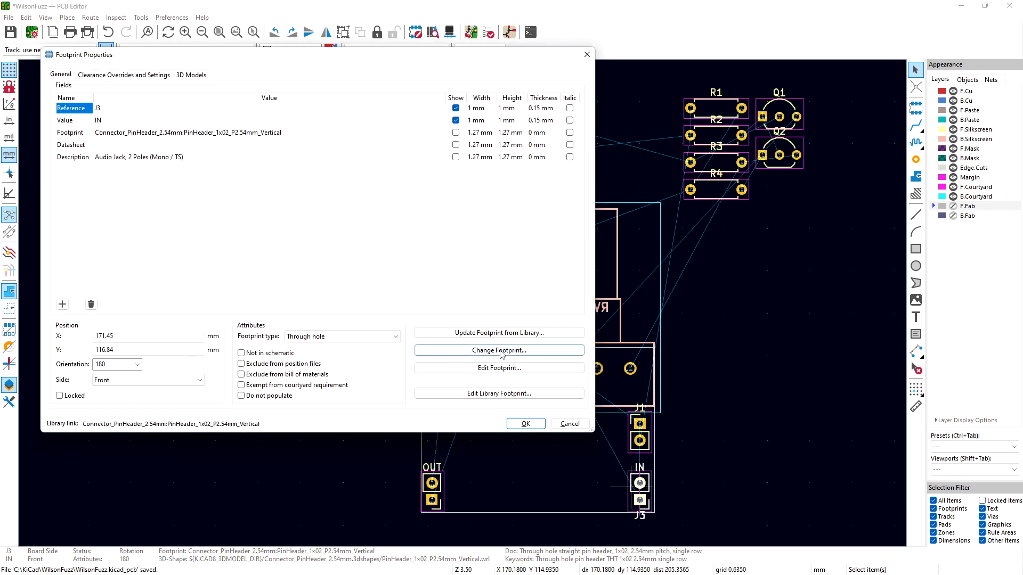
click(456, 109)
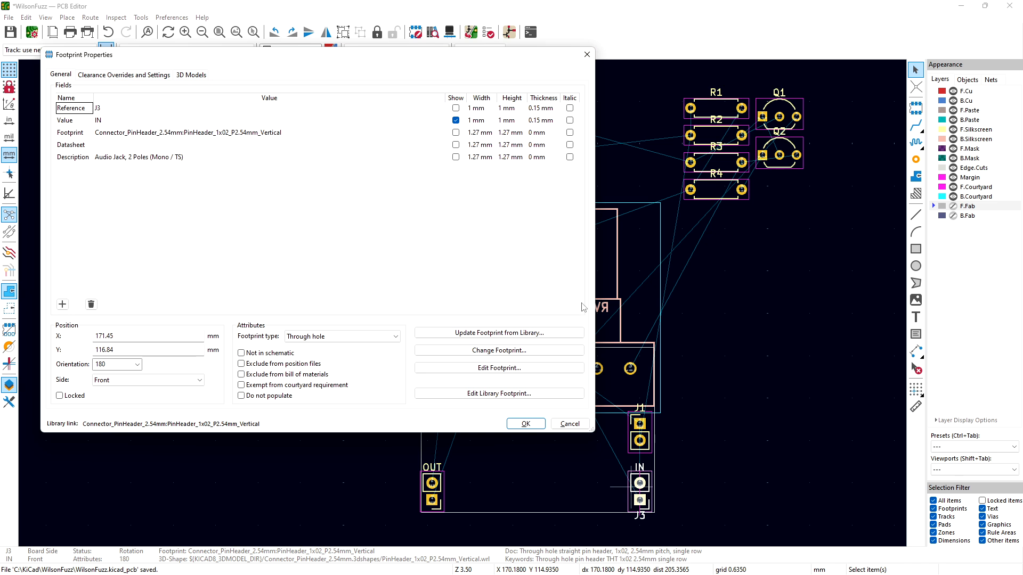
click(533, 426)
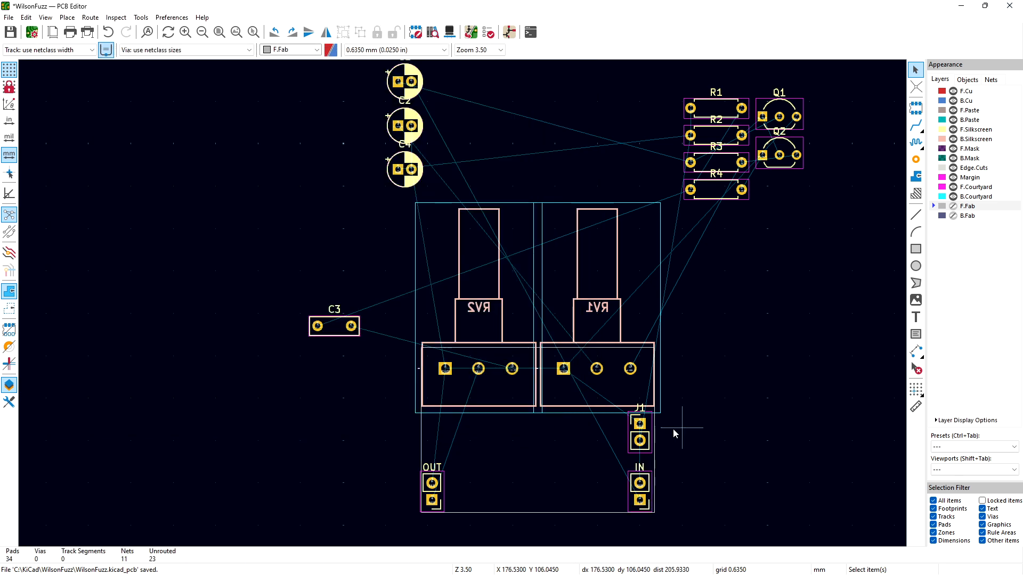
Step: Move power connector J1 down 0.635 mm along the board's right edge, between potentiometer RV1 and the IN connector
click(650, 442)
key(m)
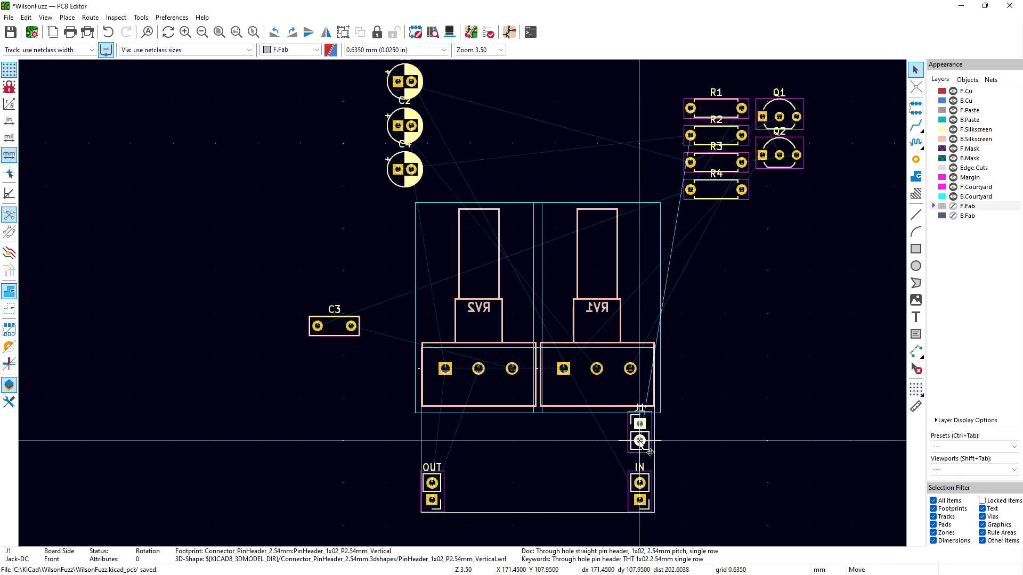
click(638, 445)
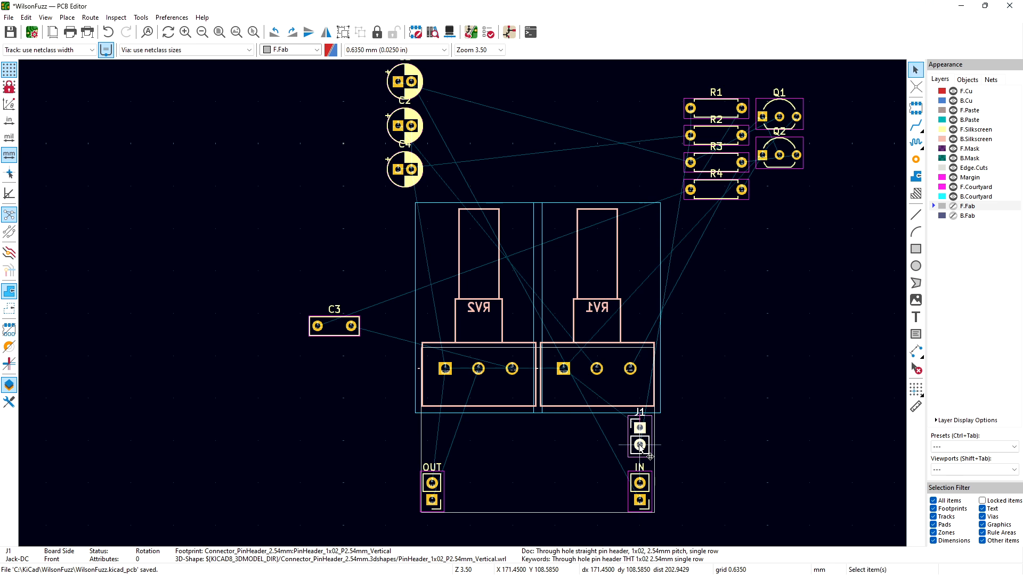
click(573, 469)
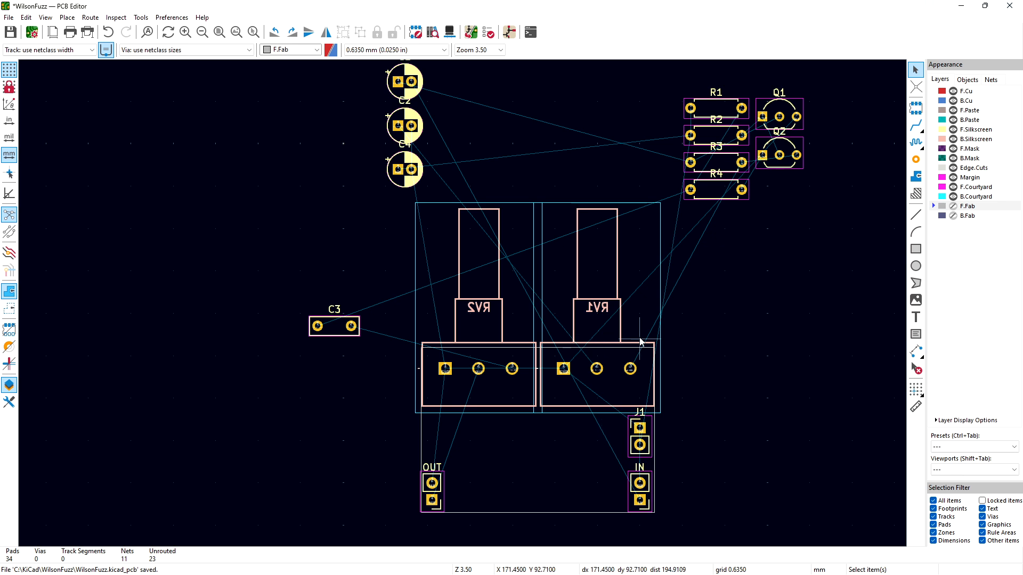
Step: Move the RV1 and RV2 reference texts down onto their potentiometer bodies, above the pads, and save the board
click(597, 309)
drag(598, 309, 614, 362)
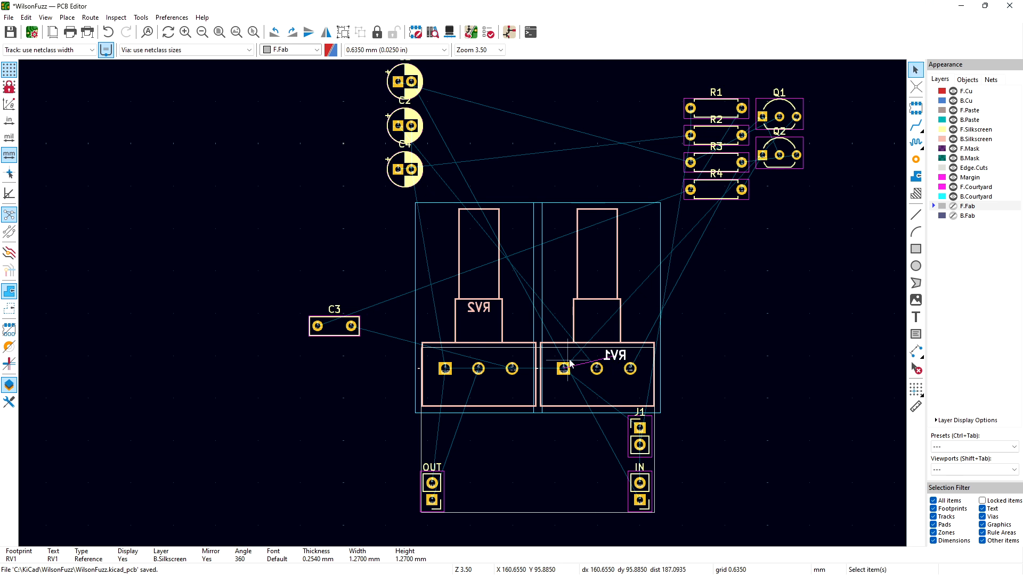
drag(479, 307, 496, 361)
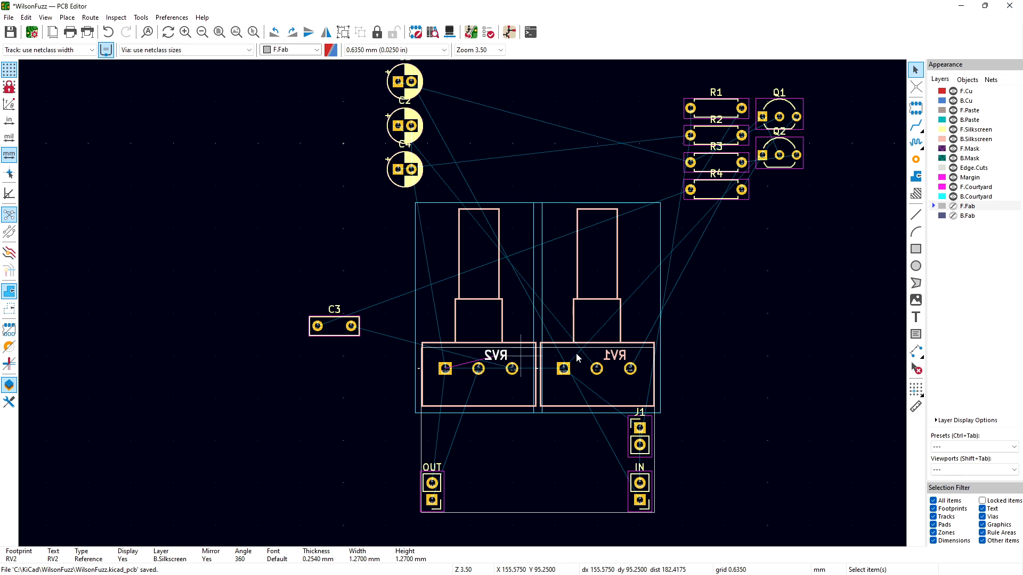
click(691, 359)
key(ctrl+s)
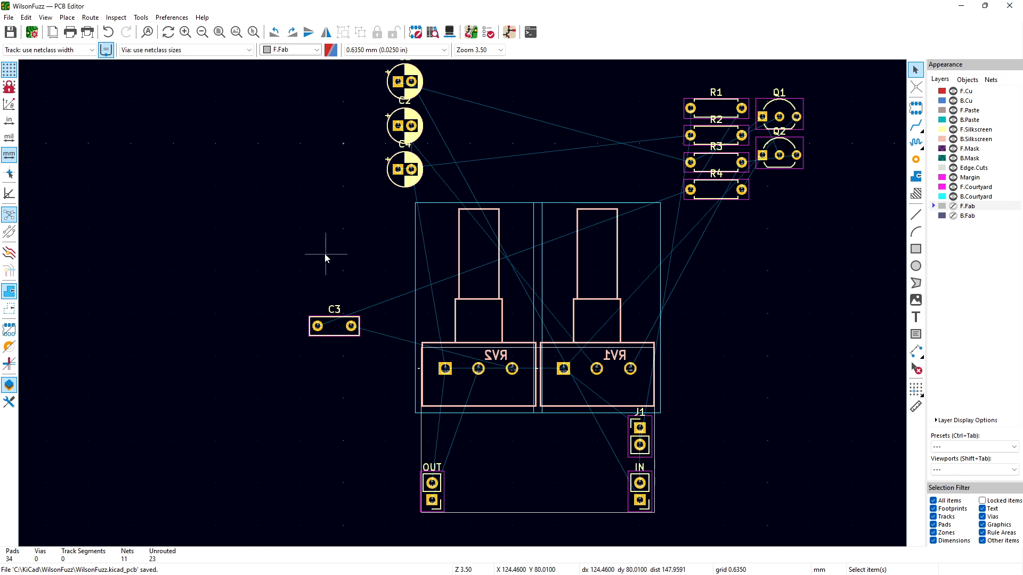
Step: Place capacitor C1 inside the board outline, immediately left of the IN connector
click(397, 87)
drag(397, 92, 594, 492)
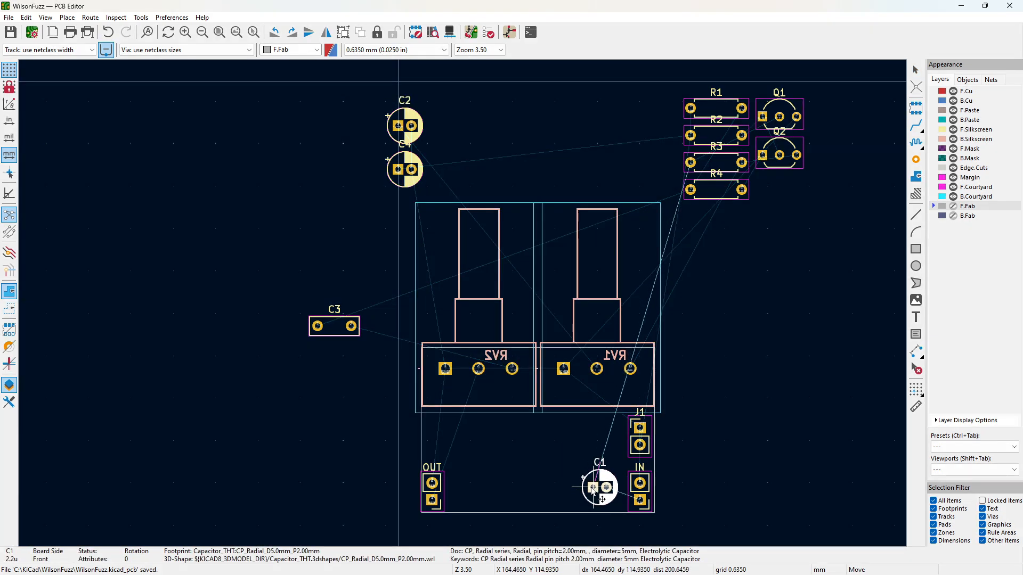
click(708, 464)
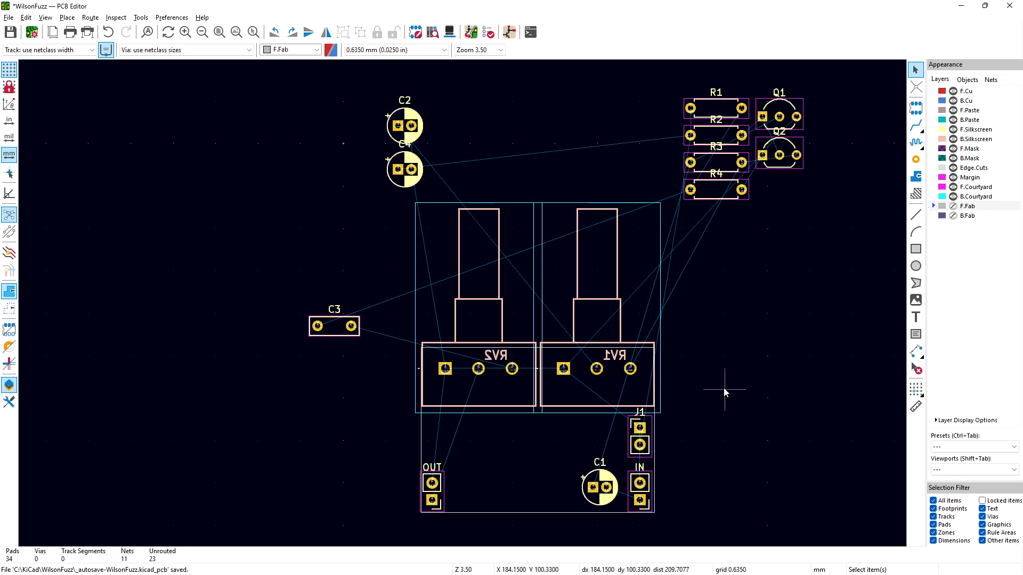
Step: Consult the schematic and review the Mouser bill of materials in the browser down to the PCB standoffs
click(509, 32)
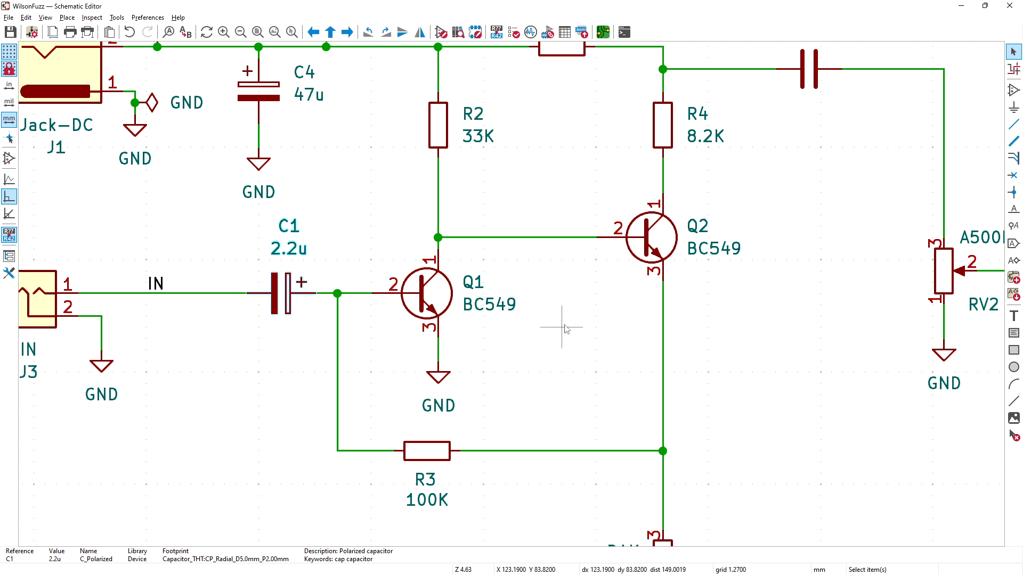
key(alt+Tab)
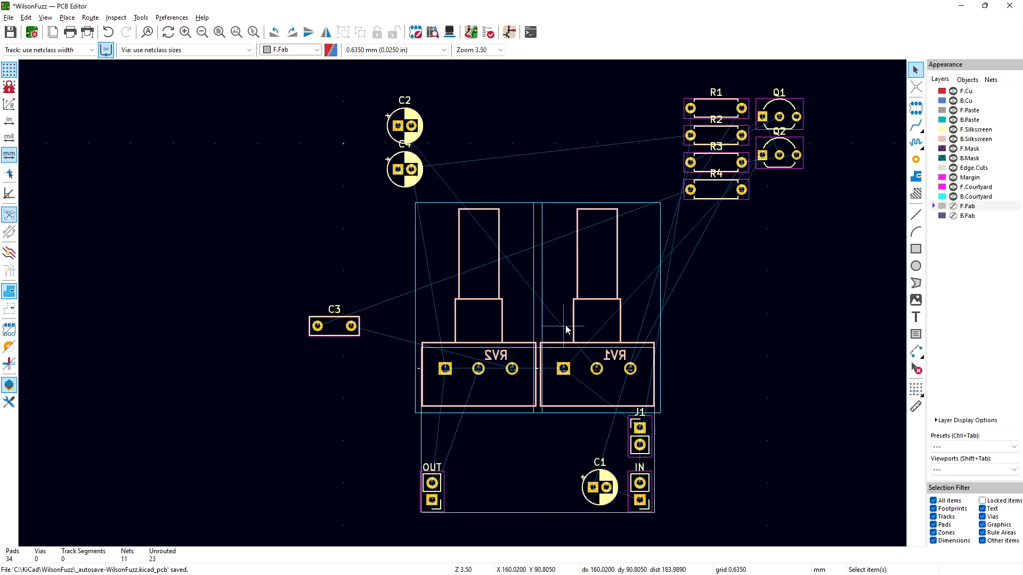
key(alt+Tab)
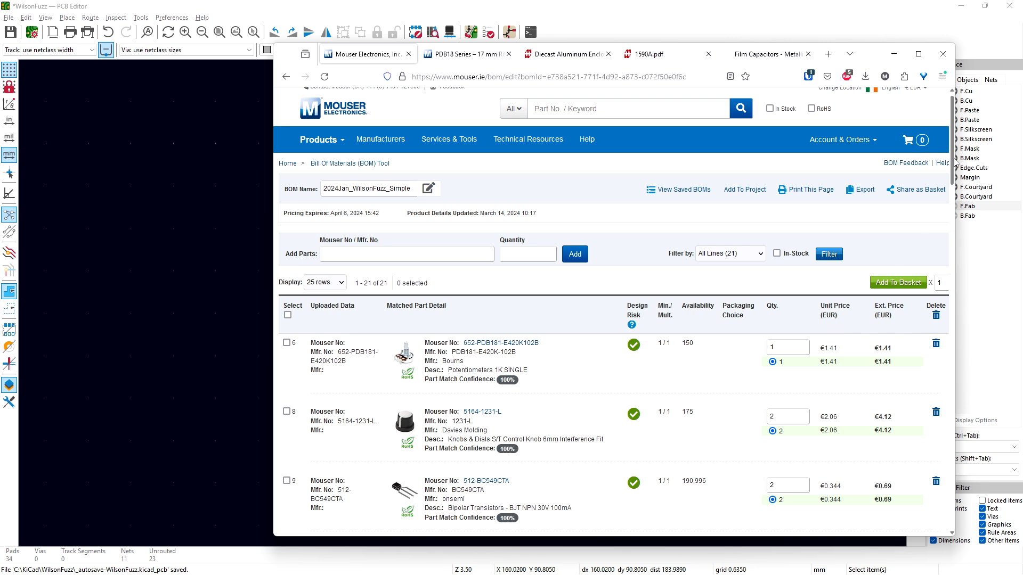
scroll(906, 181, down, 3)
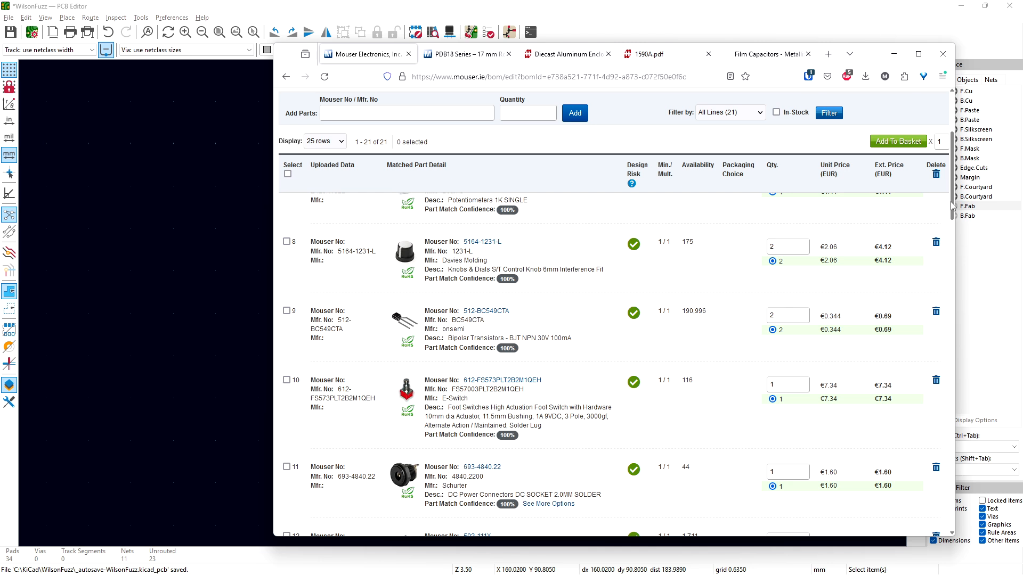
scroll(524, 316, up, 2)
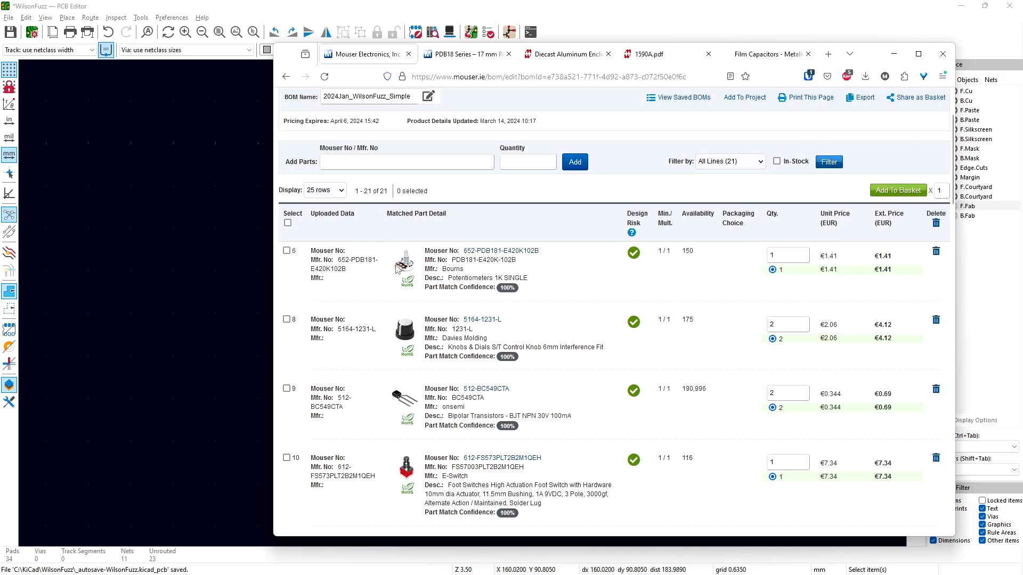
drag(952, 152, 958, 394)
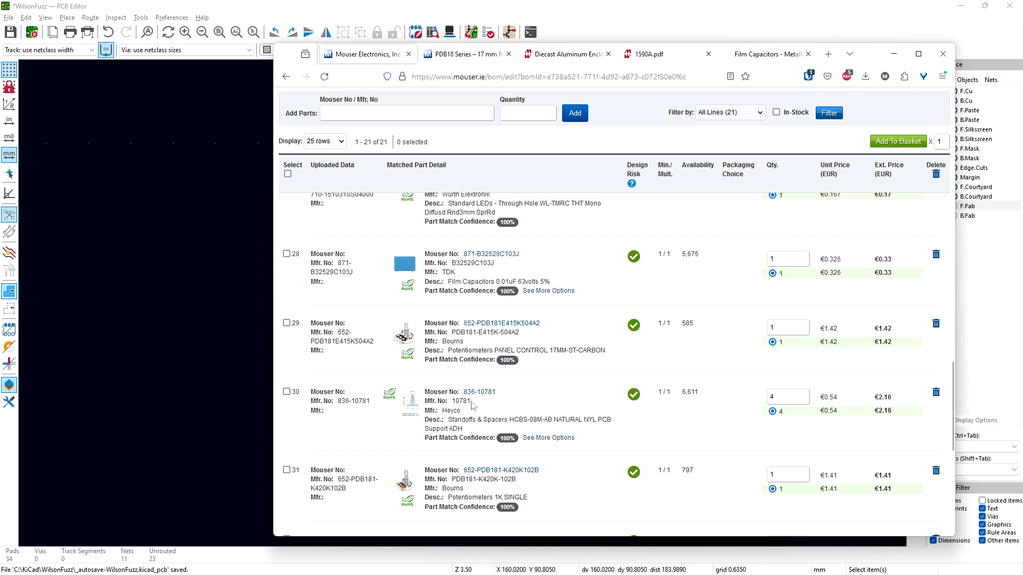
click(603, 10)
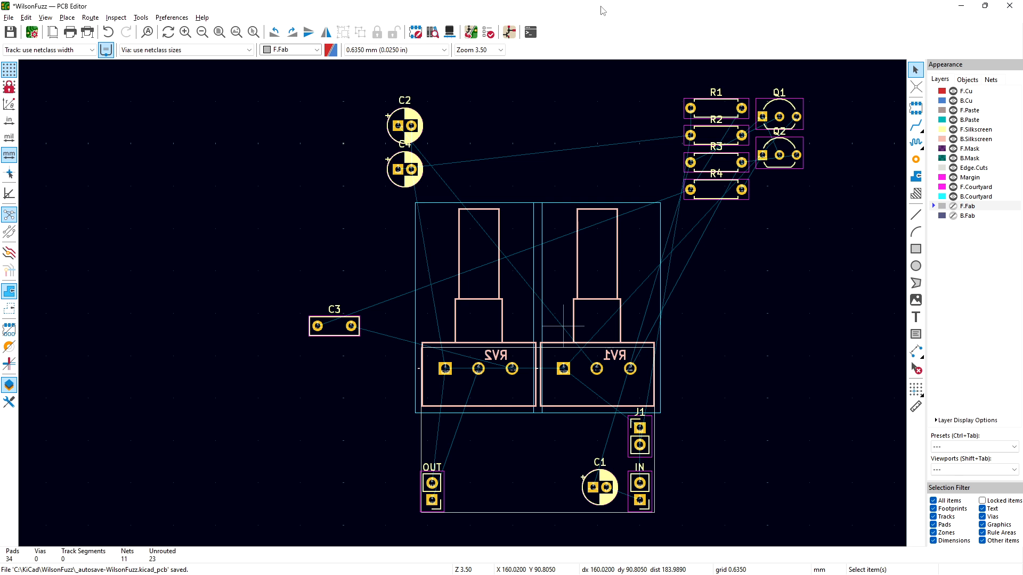
Step: Switch to the Schematic Editor and place a MountingHole symbol in the empty area below the OUT jack
click(510, 33)
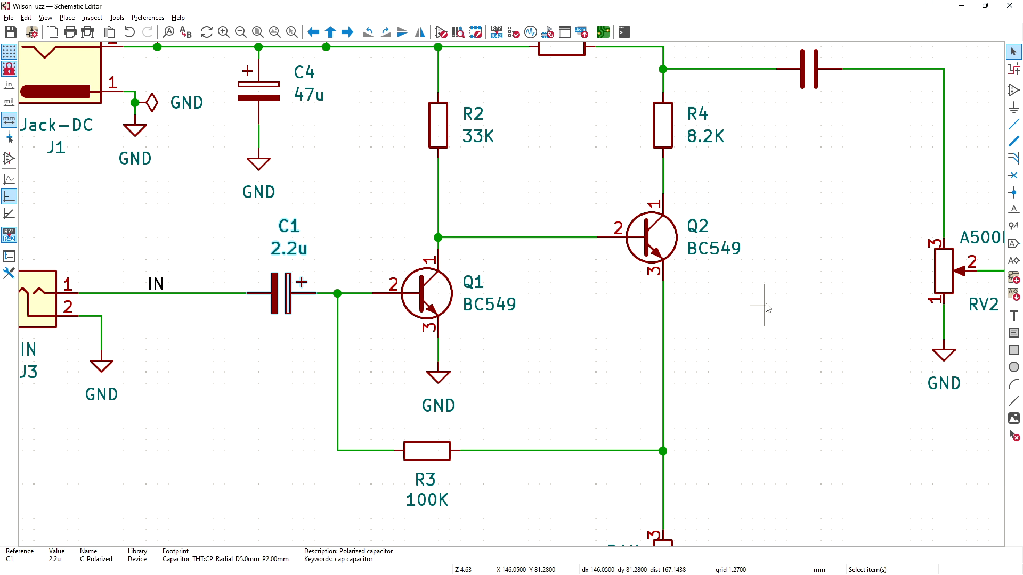
click(275, 32)
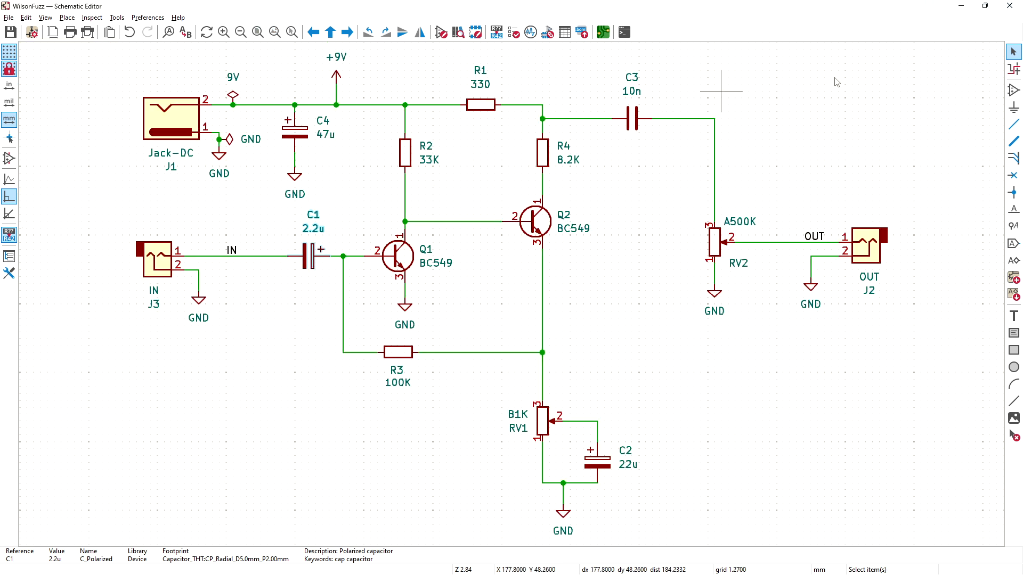
click(1014, 90)
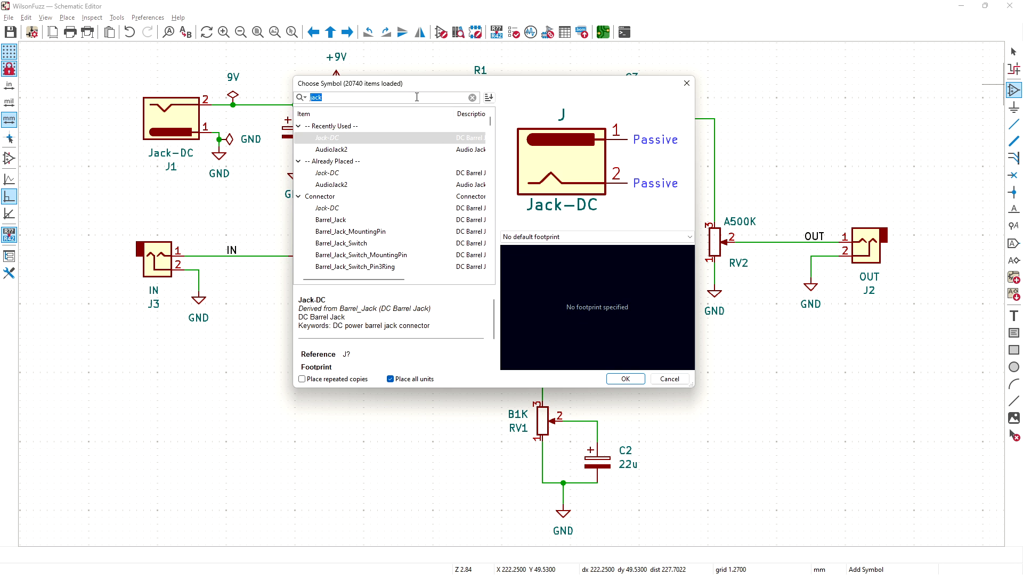
text(mount)
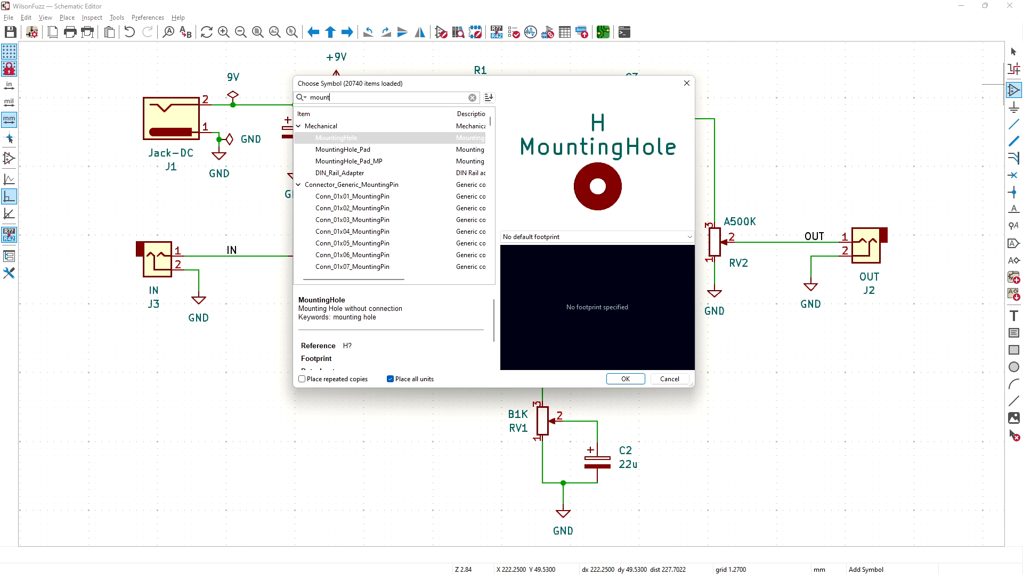
click(380, 140)
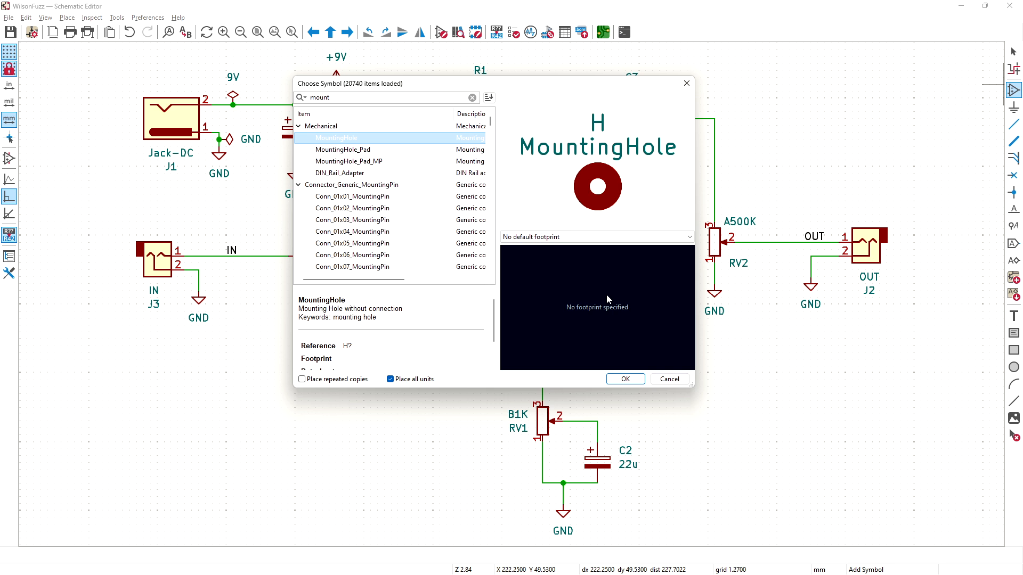
click(632, 379)
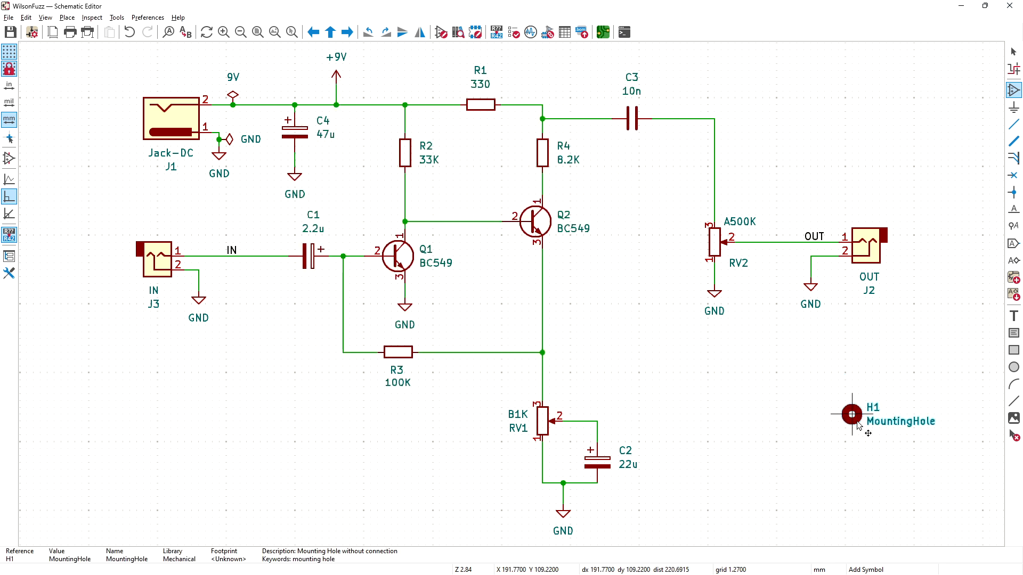
click(893, 436)
Step: Duplicate the mounting hole symbol twice, stacking the copies below the first, and save the schematic
key(ctrl+d)
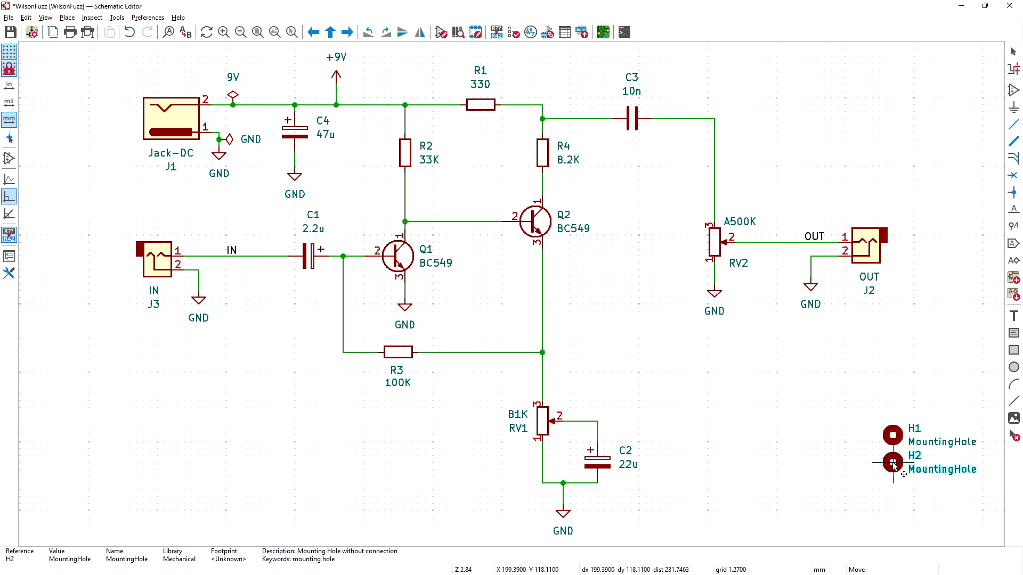
click(893, 463)
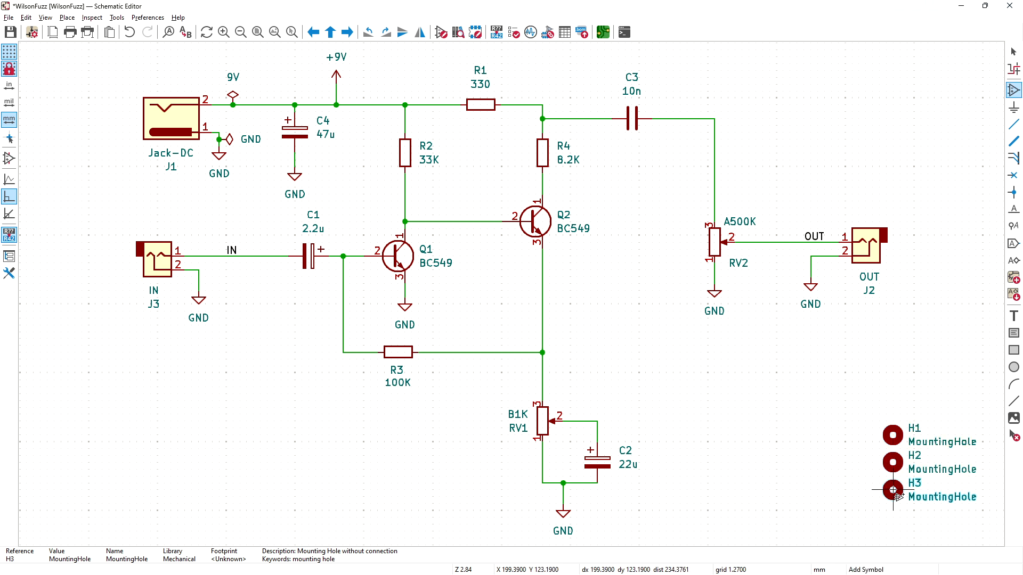
click(894, 491)
key(Escape)
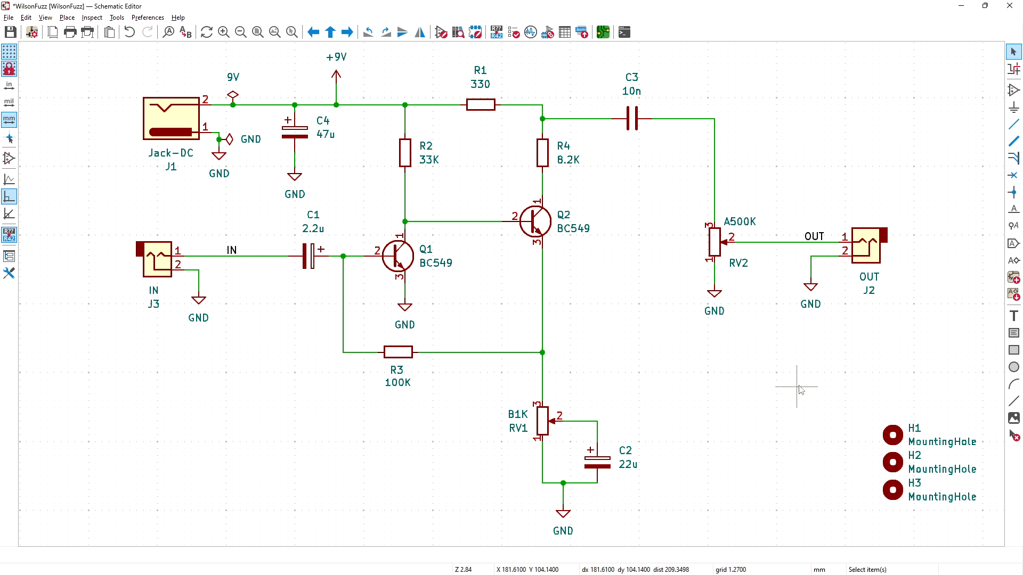
key(ctrl+s)
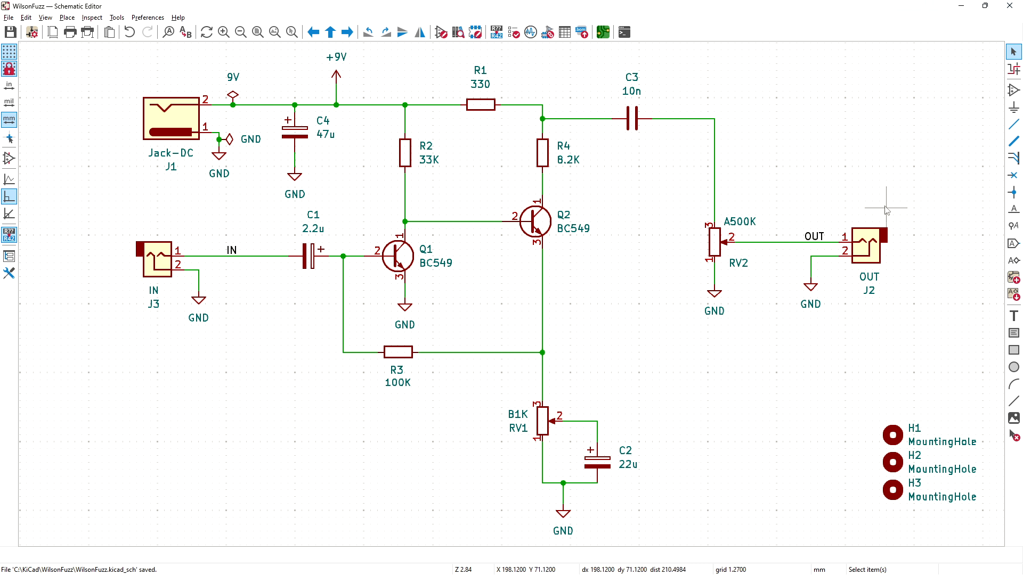
Step: Find the Housing symbol with the search term "enclo" and place it below and left of the mounting holes
click(1012, 91)
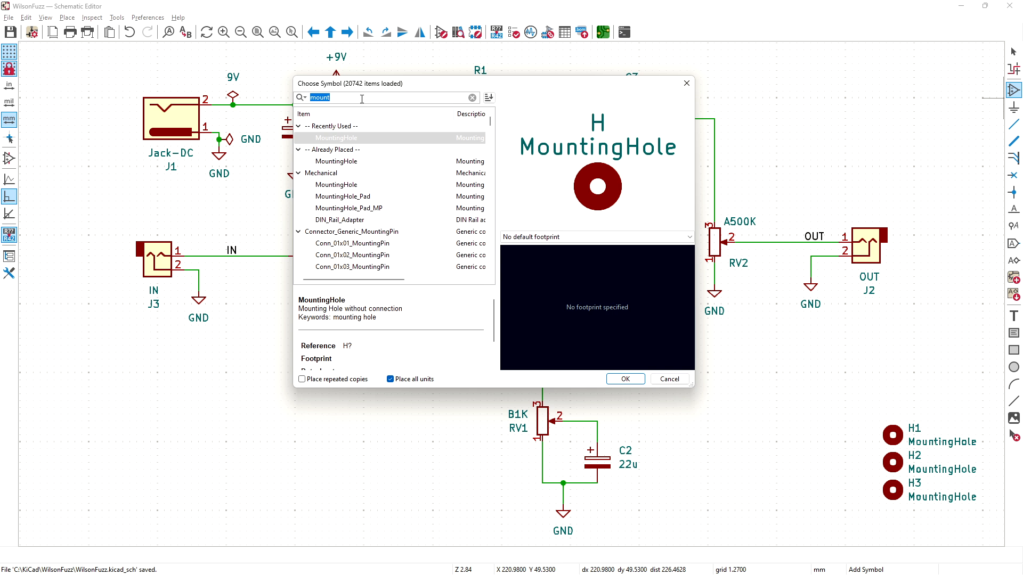
text(enclo)
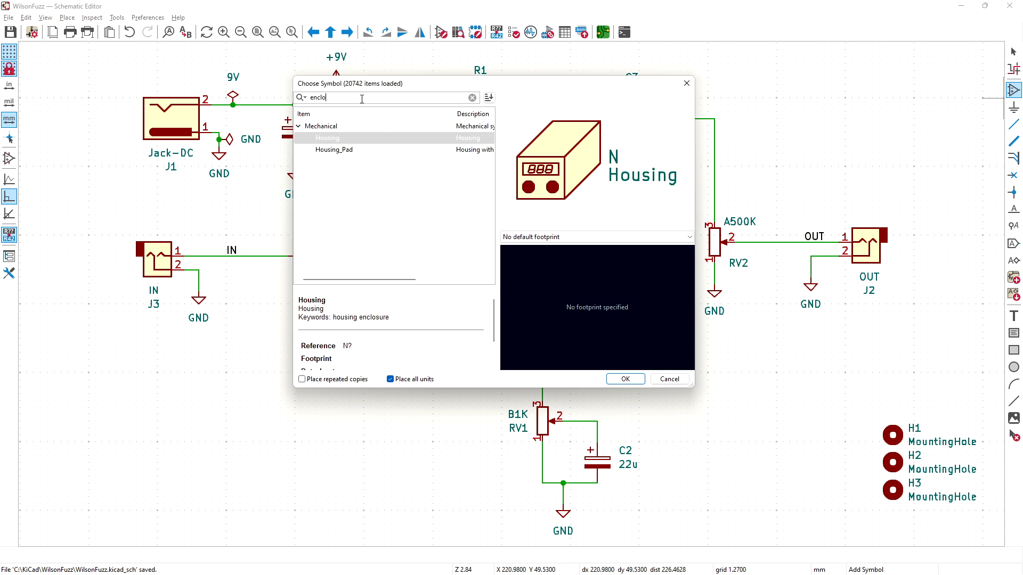
click(369, 142)
click(624, 378)
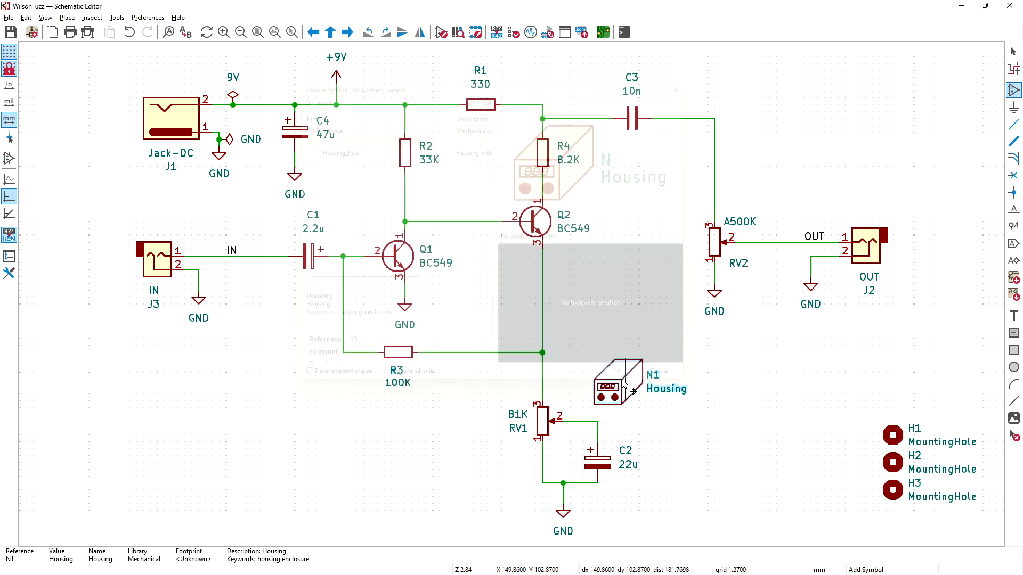
click(831, 526)
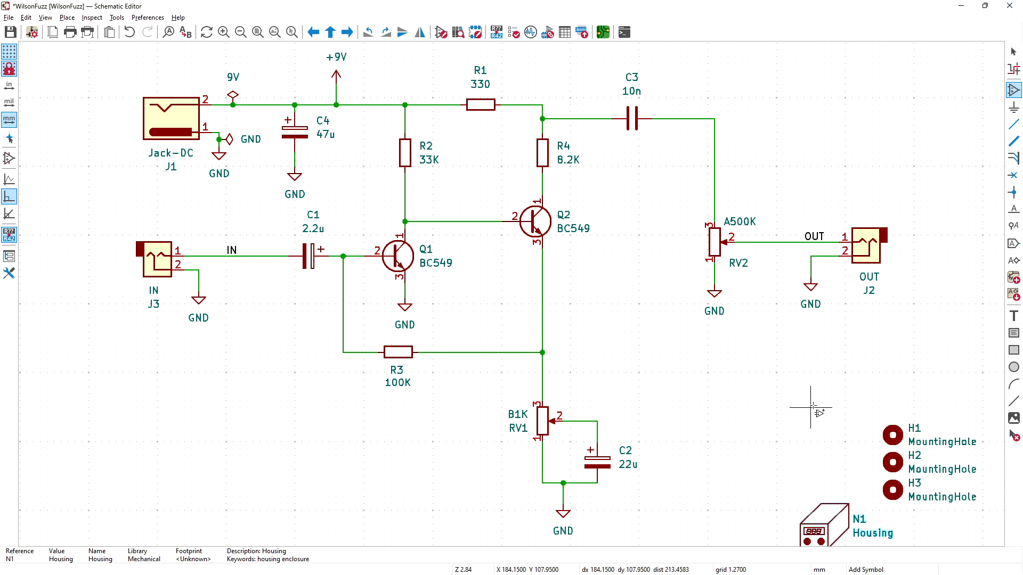
key(Escape)
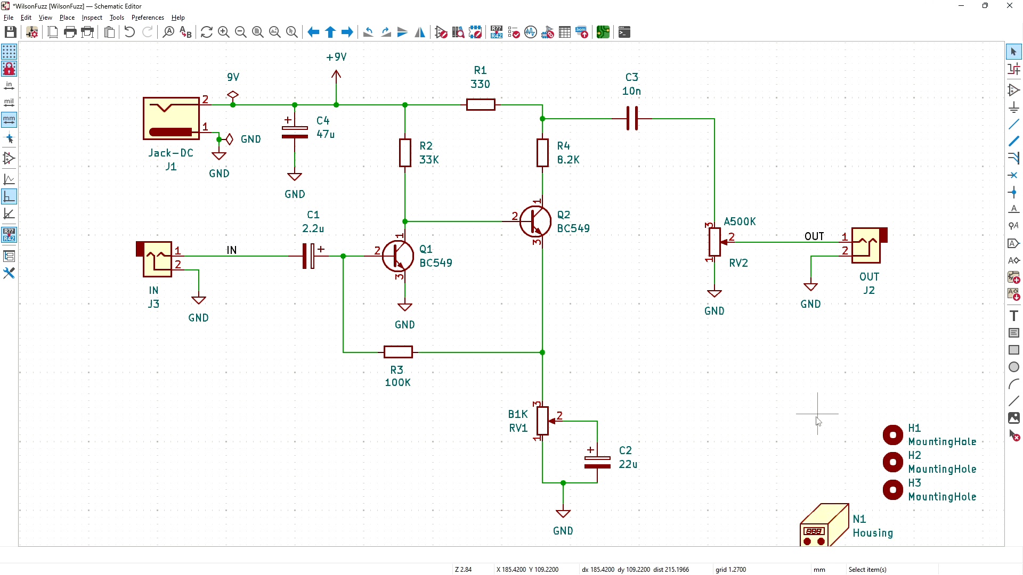
Step: Open the footprint chooser for the Housing symbol N1 and collapse the expanded Connector and Connector_Hirose libraries
middle_drag(818, 420, 758, 341)
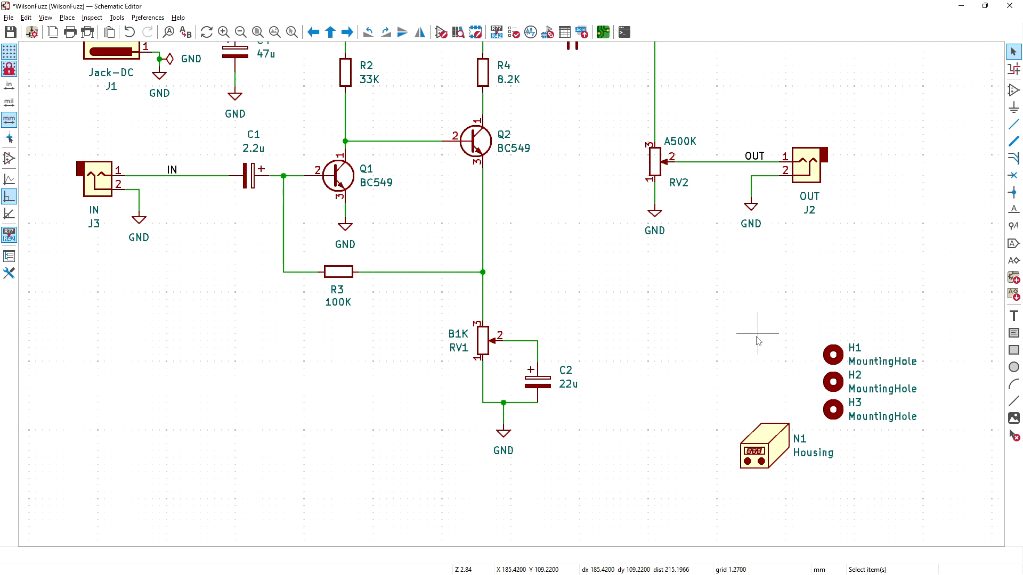
double_click(764, 448)
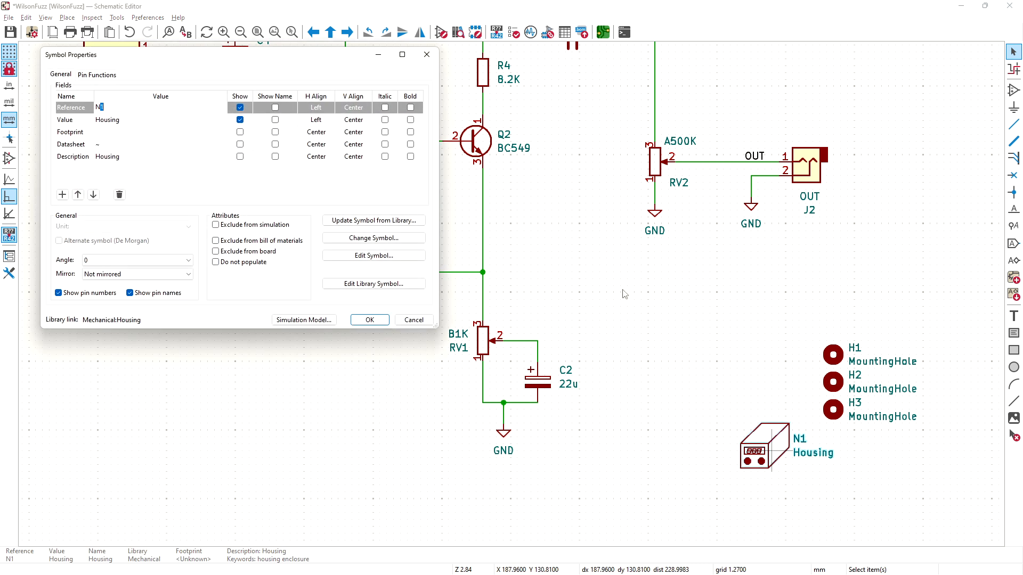
click(157, 132)
click(220, 133)
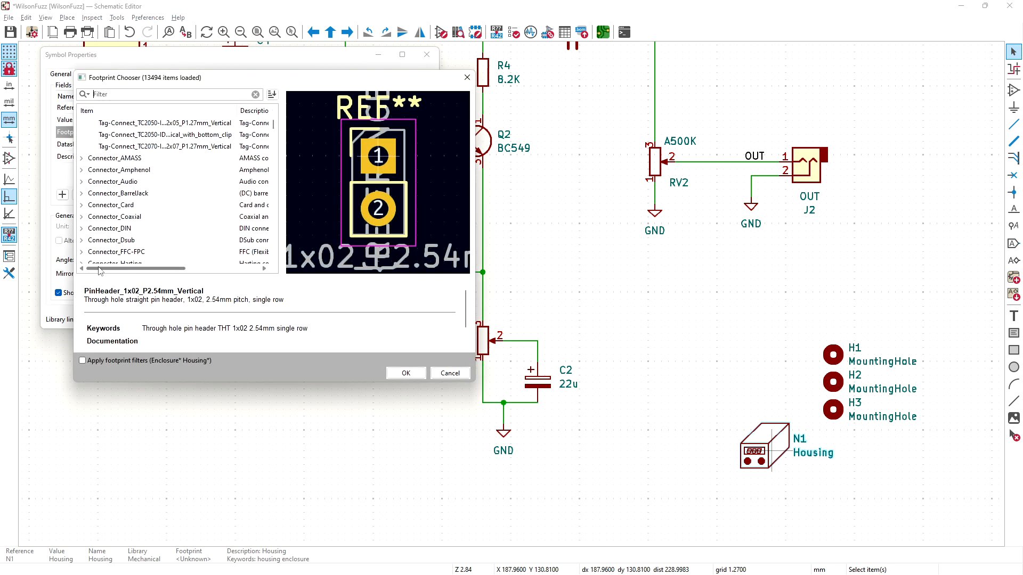
scroll(180, 248, up, 15)
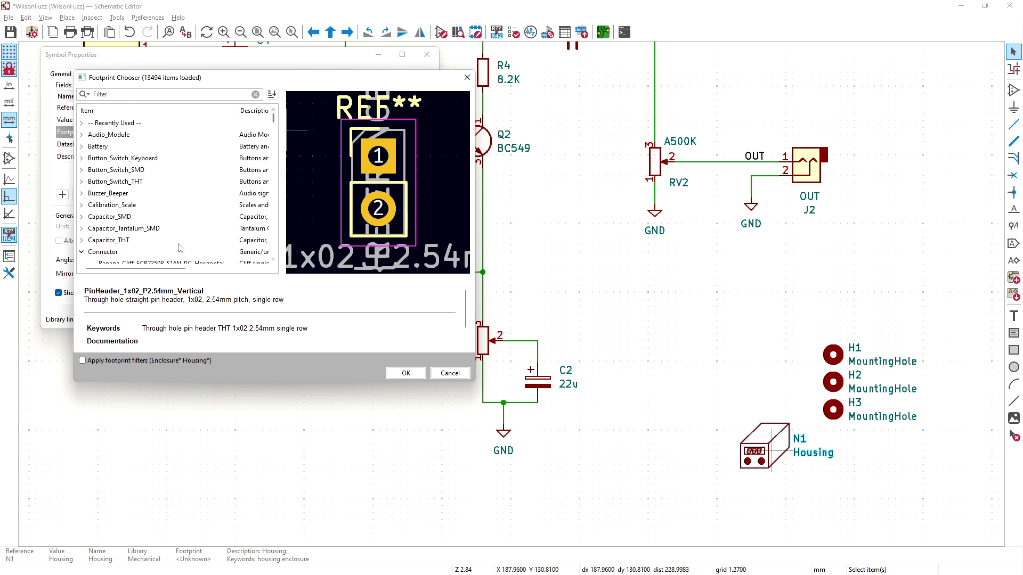
click(98, 252)
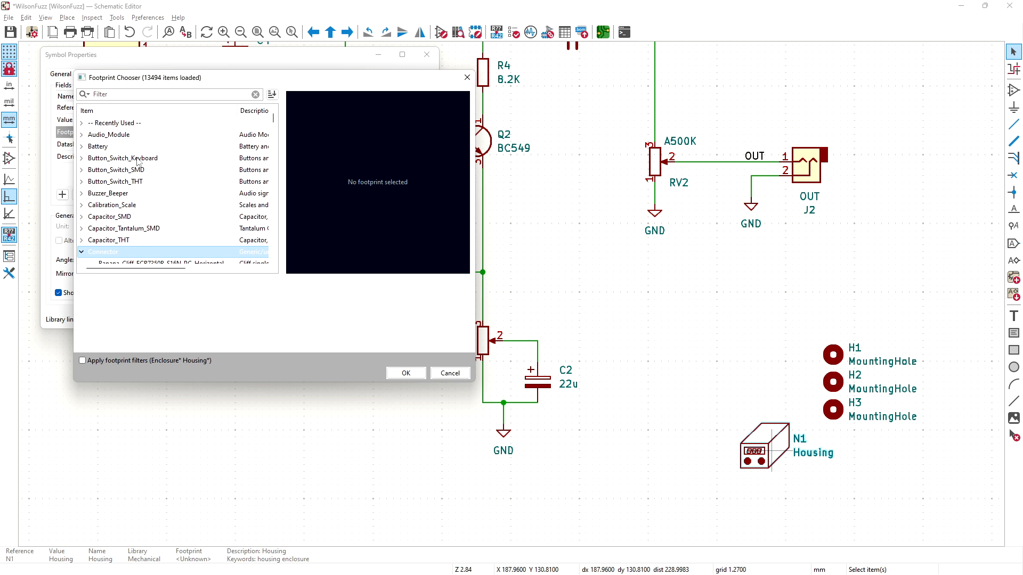
mouse_move(274, 121)
mouse_down()
mouse_move(275, 236)
mouse_move(279, 112)
mouse_up()
click(274, 248)
click(275, 248)
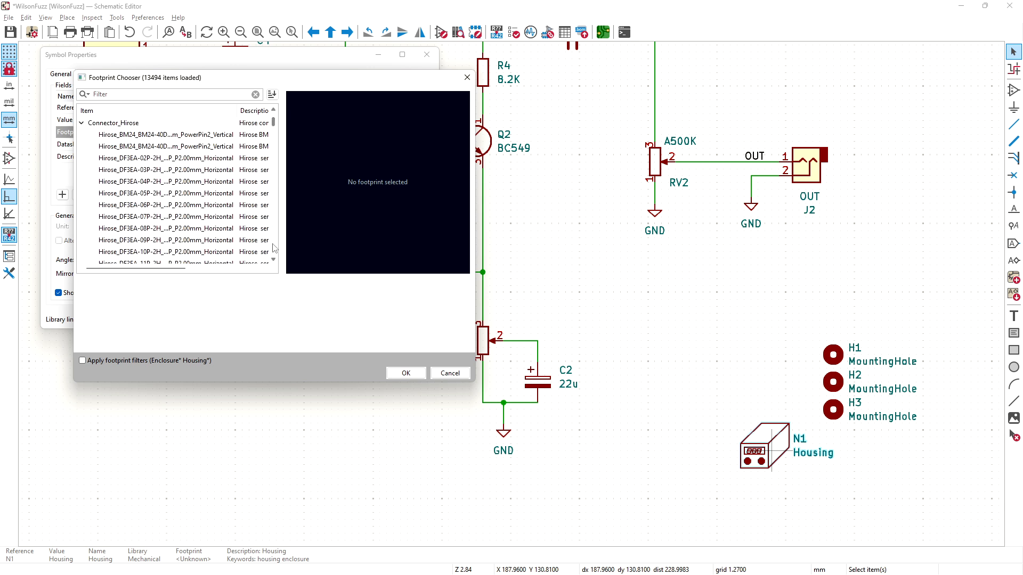
click(82, 123)
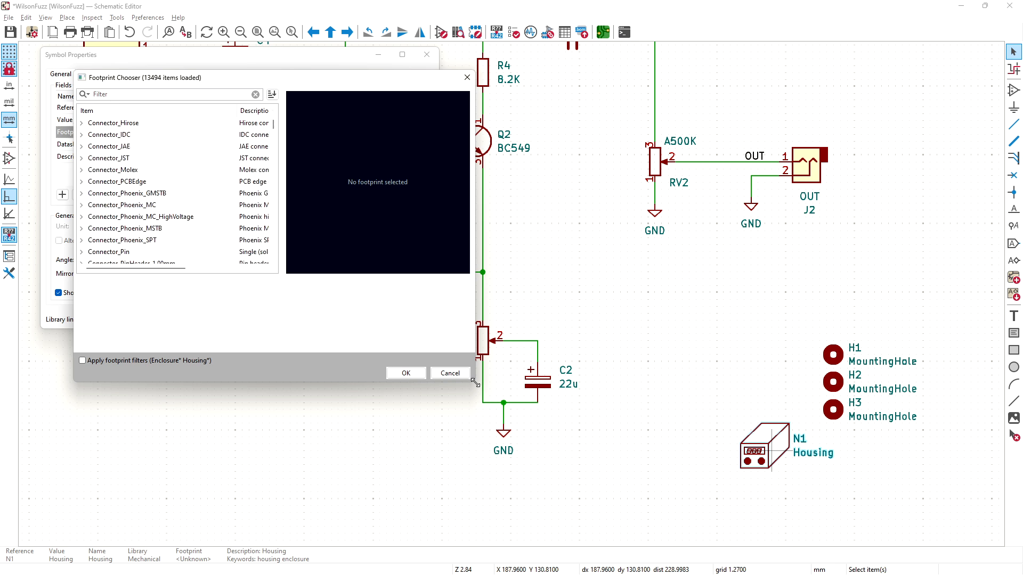
Step: Enlarge the footprint chooser and collapse the Connector_Samtec_HPM_THT and Connector_TE-Connectivity libraries
drag(474, 383, 547, 574)
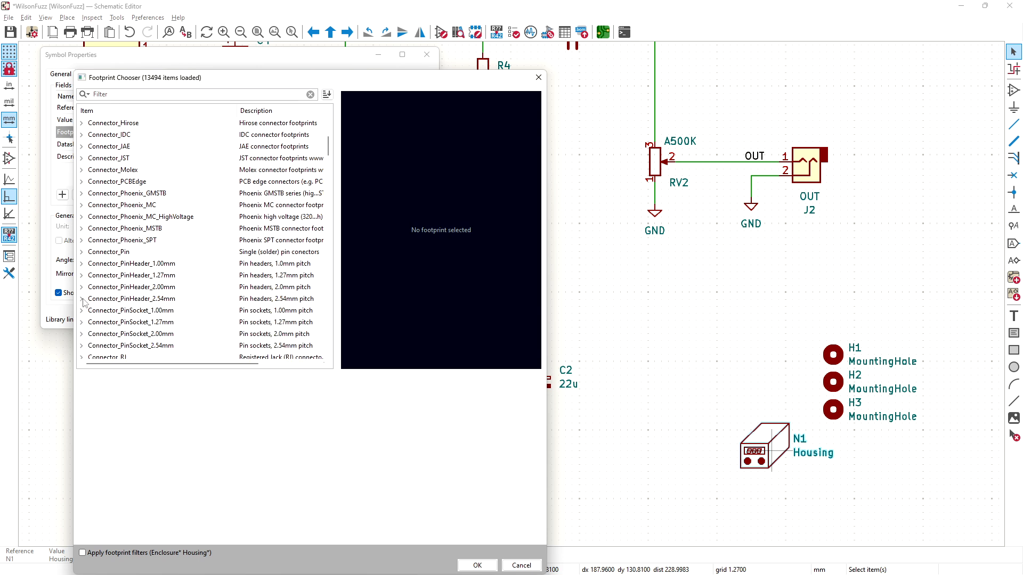
scroll(330, 148, down, 6)
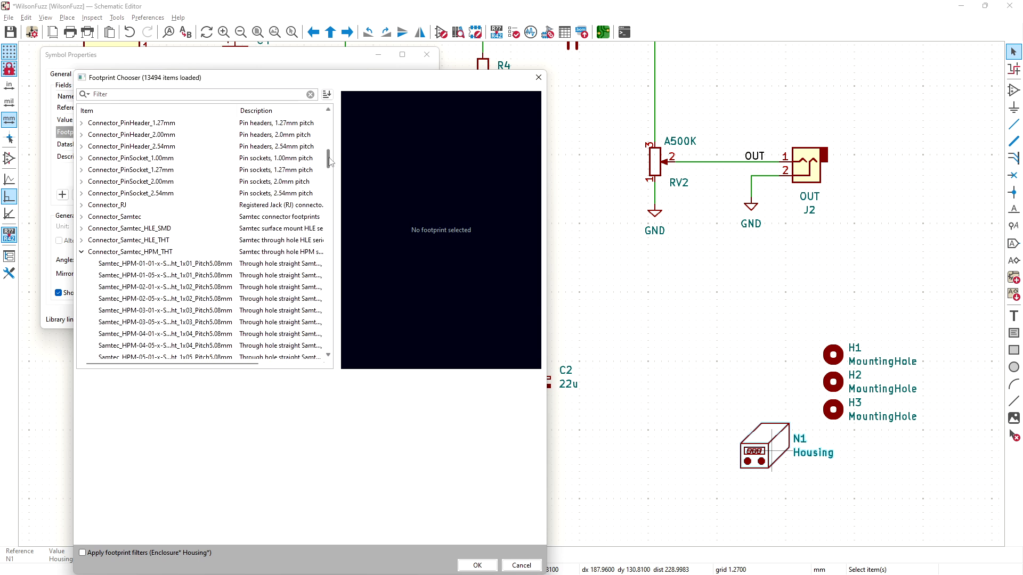
click(81, 205)
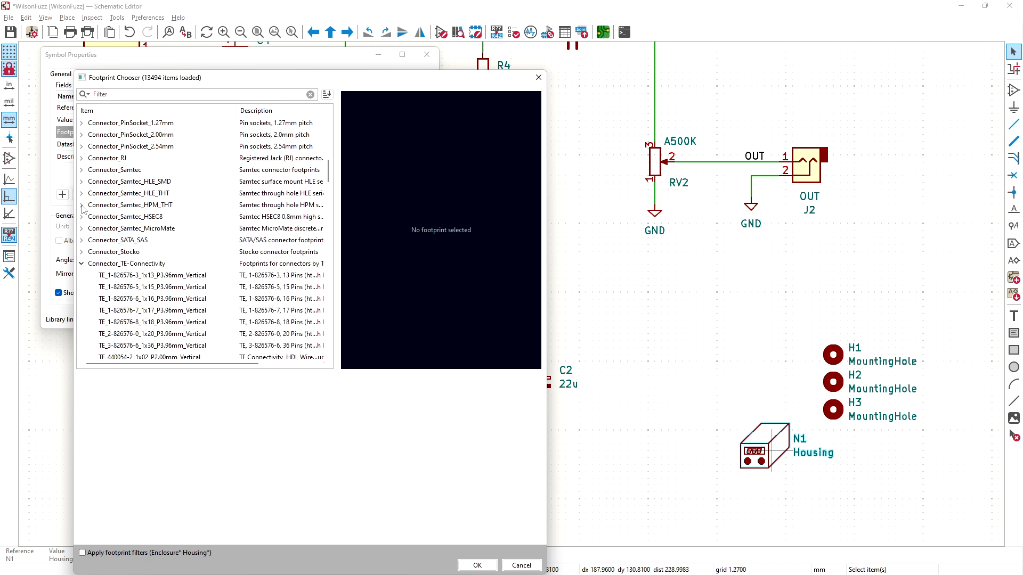
click(82, 264)
Step: Assign the Barbarach_Smaller footprint from the Logos library to the Housing symbol N1
drag(328, 195, 325, 227)
click(92, 299)
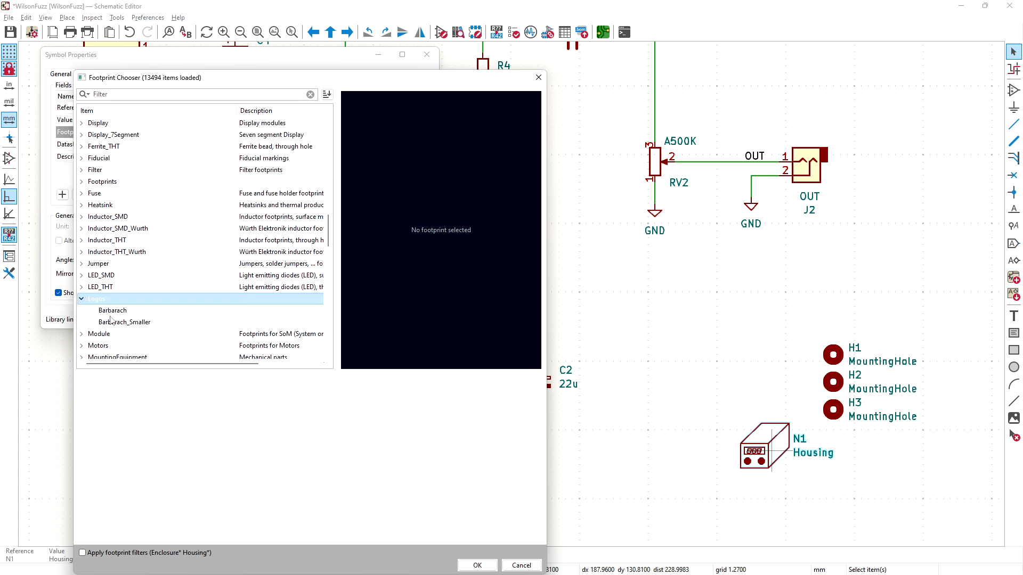
click(118, 322)
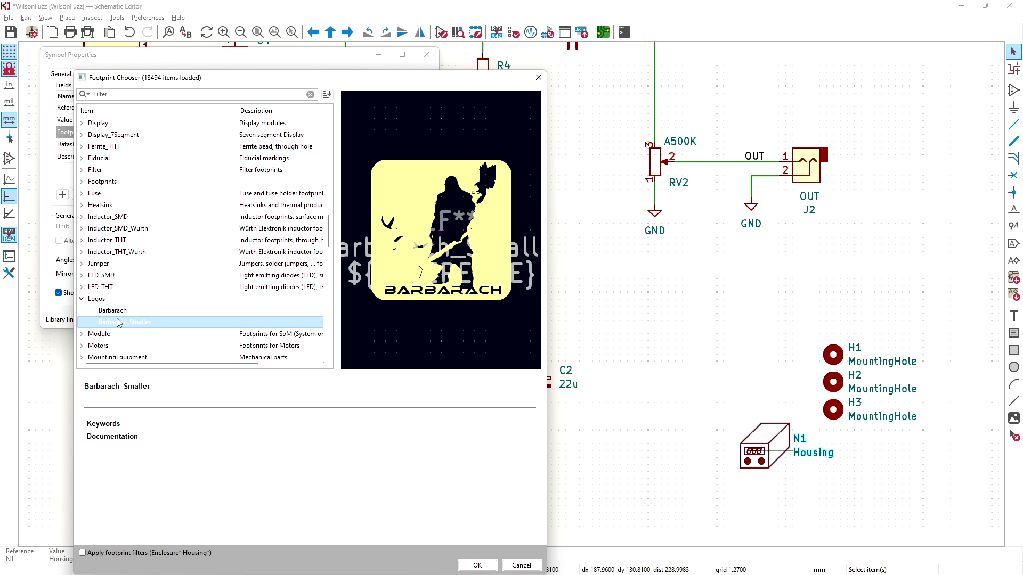
click(478, 565)
click(369, 320)
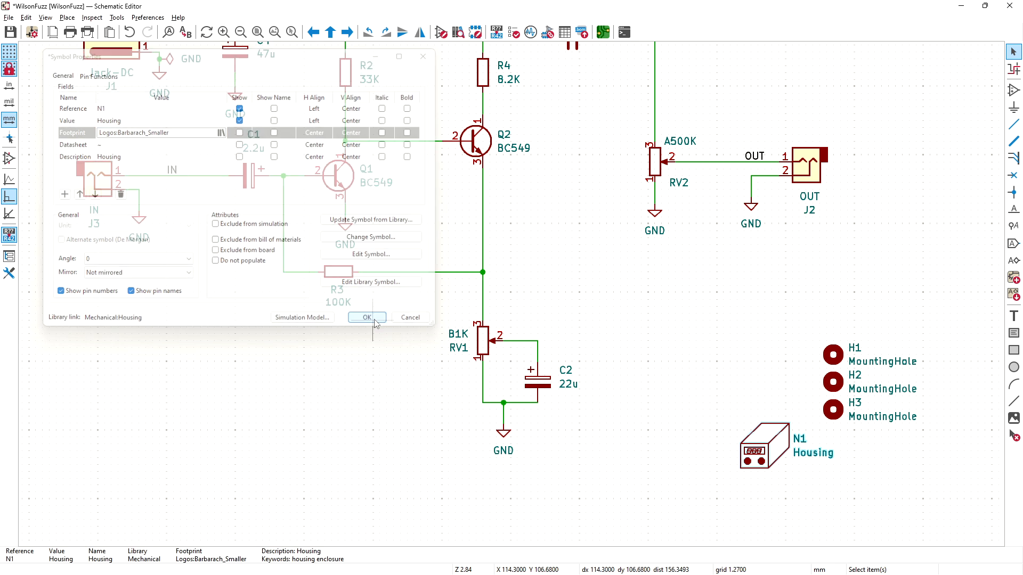
Step: Open the footprint chooser for mounting hole H1 and filter the footprints by "mounti"
double_click(841, 356)
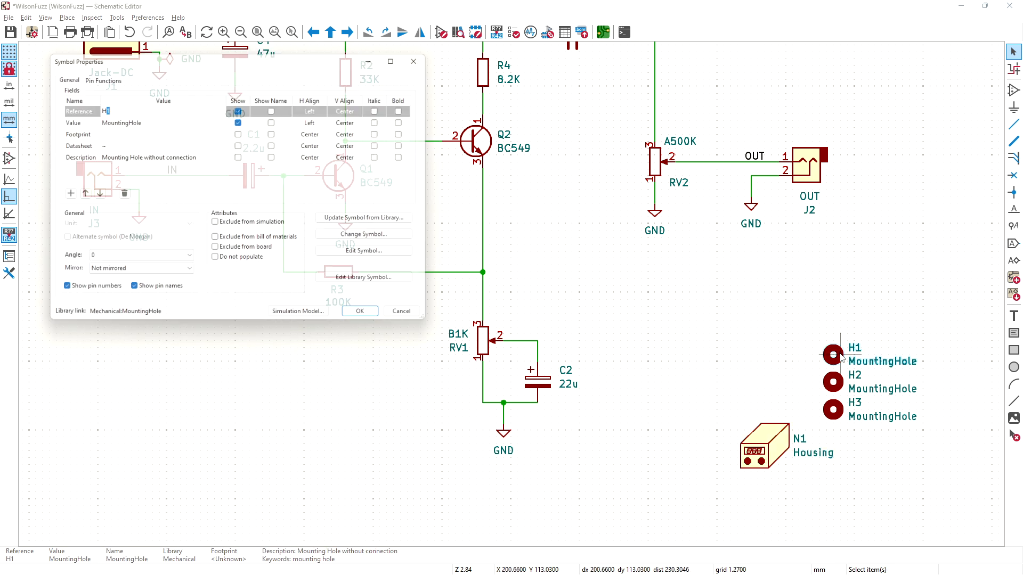
click(135, 131)
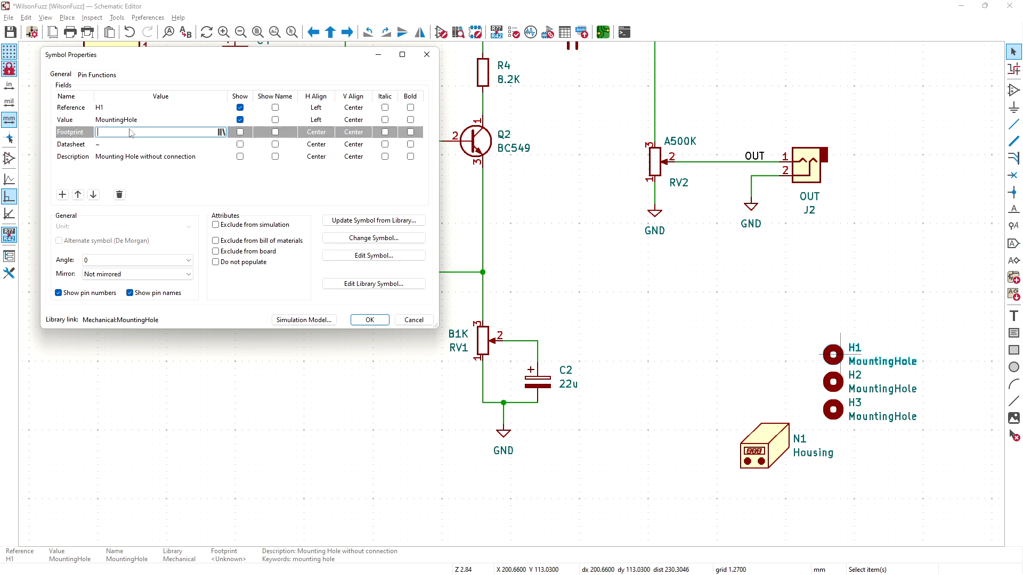
click(222, 132)
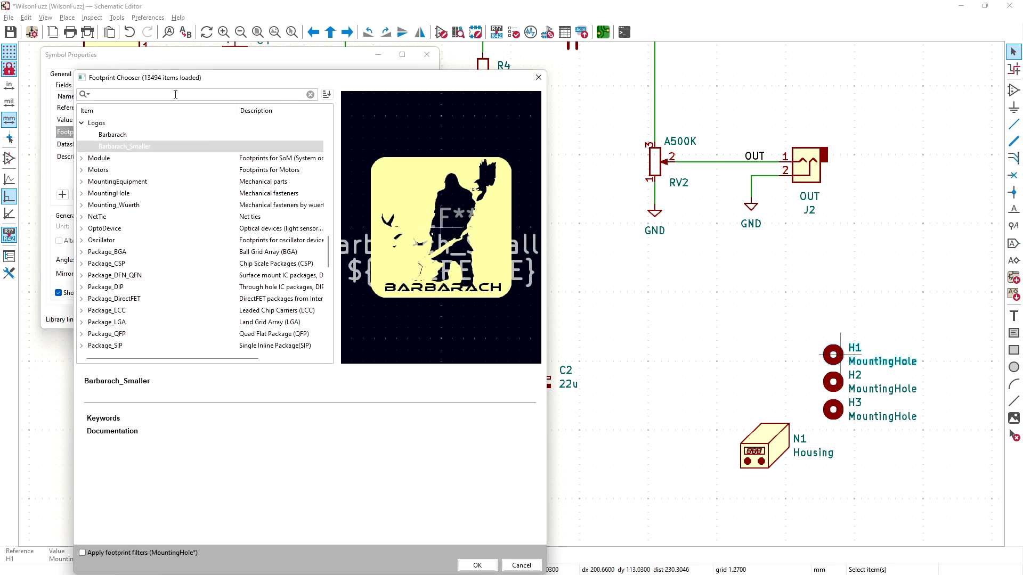
key(BackSpace)
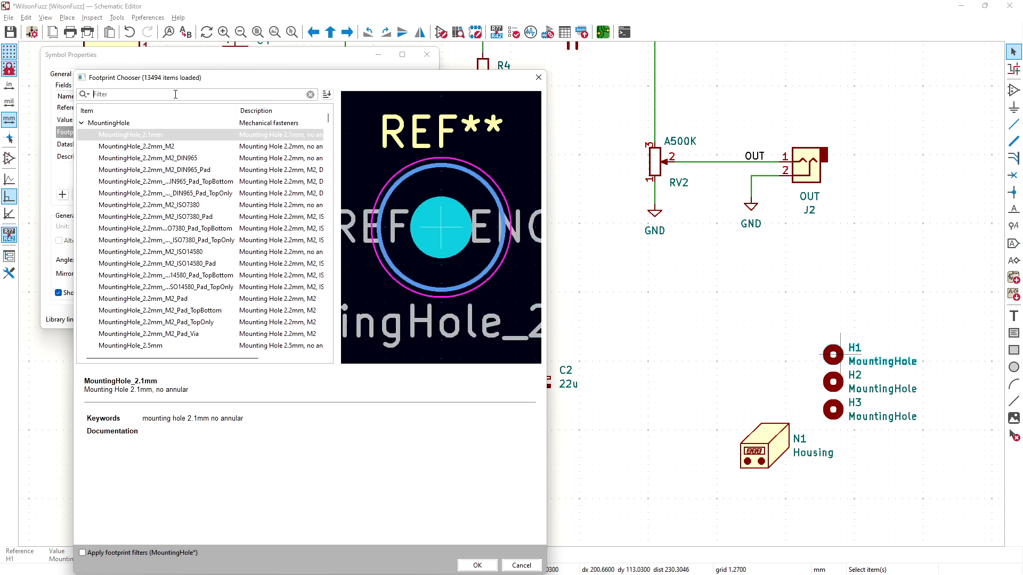
text(mounti)
Step: Assign the MountingHole_4mm footprint without pad to H1 and copy its full footprint name
drag(328, 122, 329, 158)
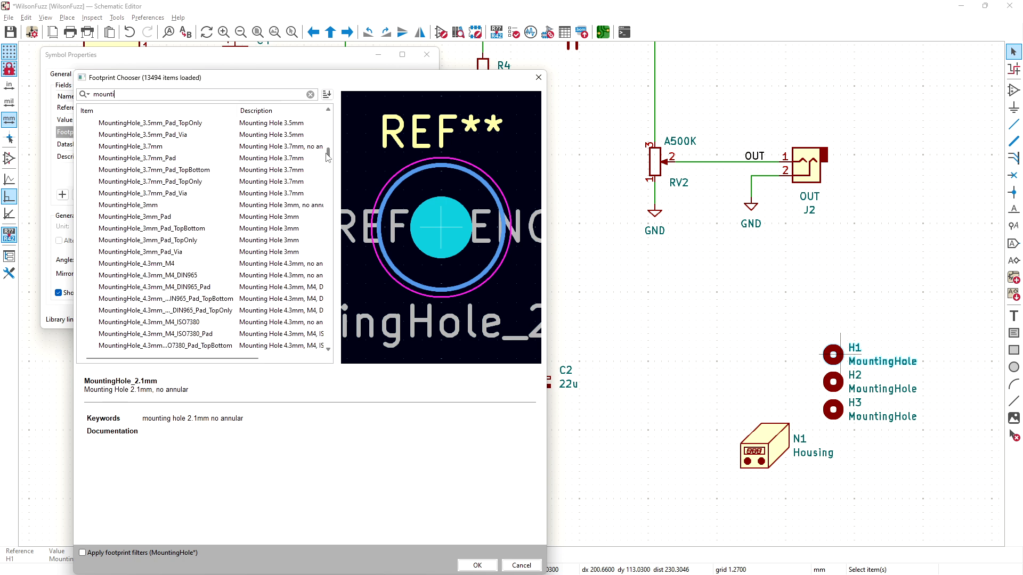
click(136, 263)
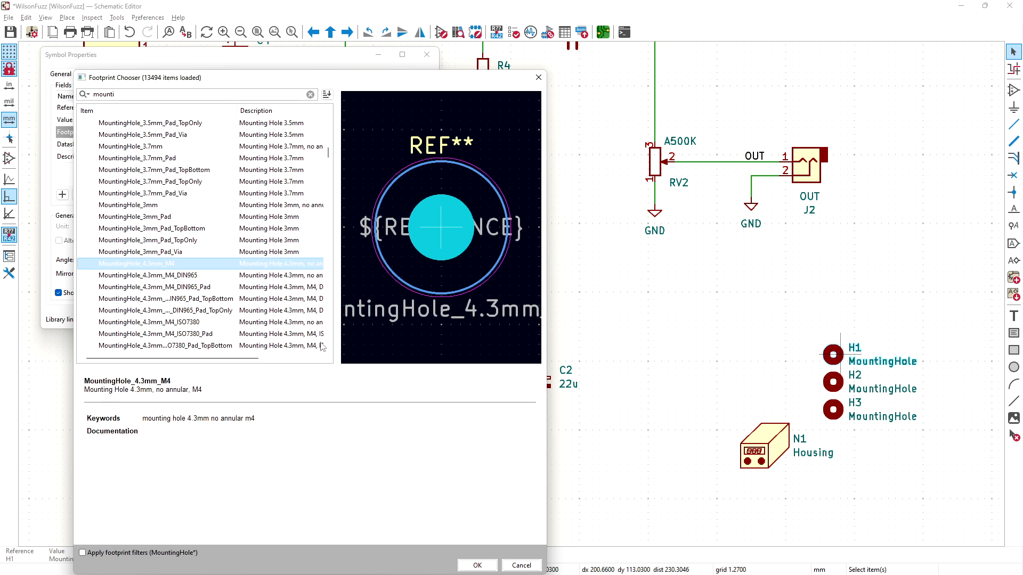
drag(330, 154, 330, 165)
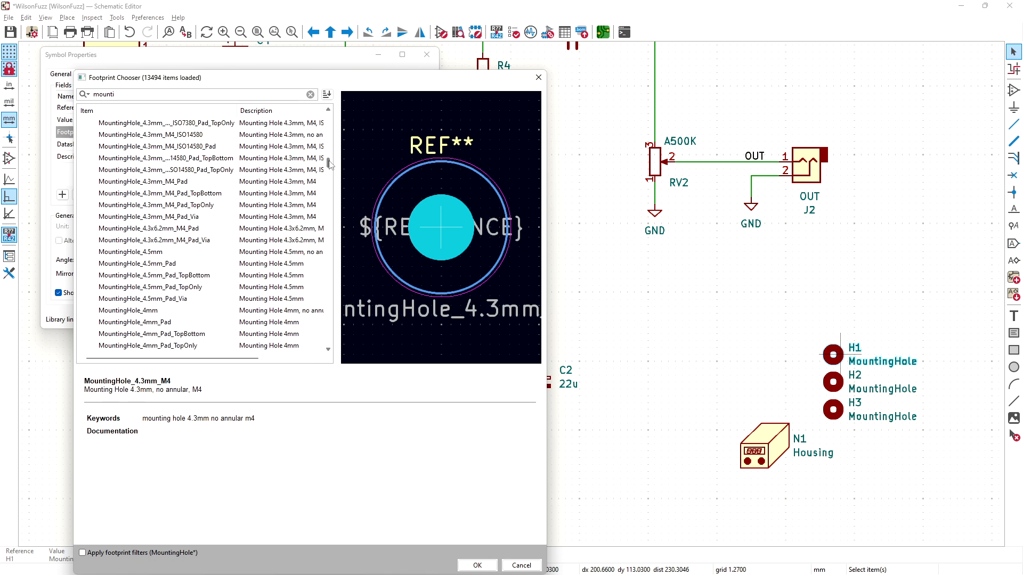
click(151, 314)
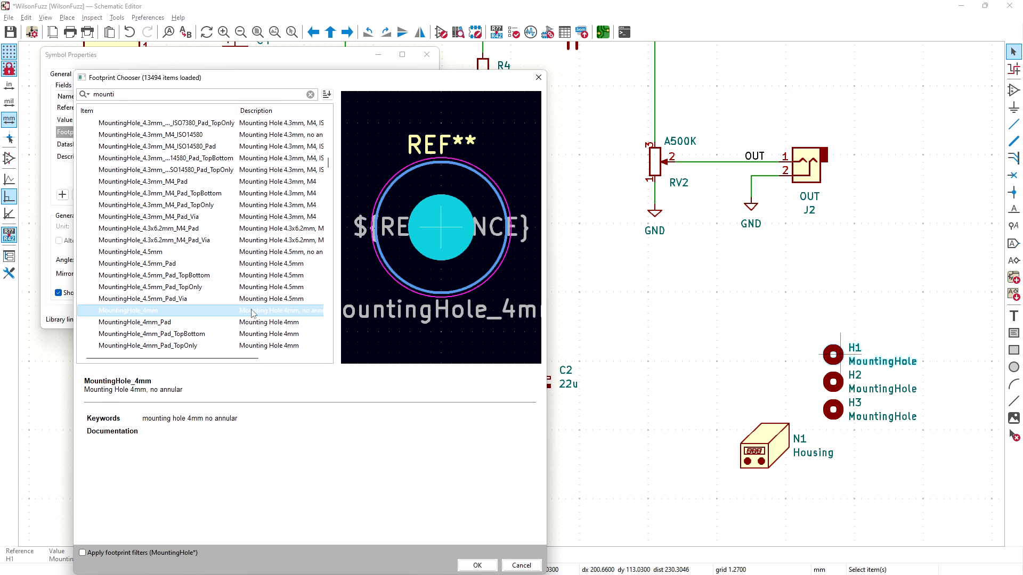
click(177, 323)
click(176, 312)
click(478, 565)
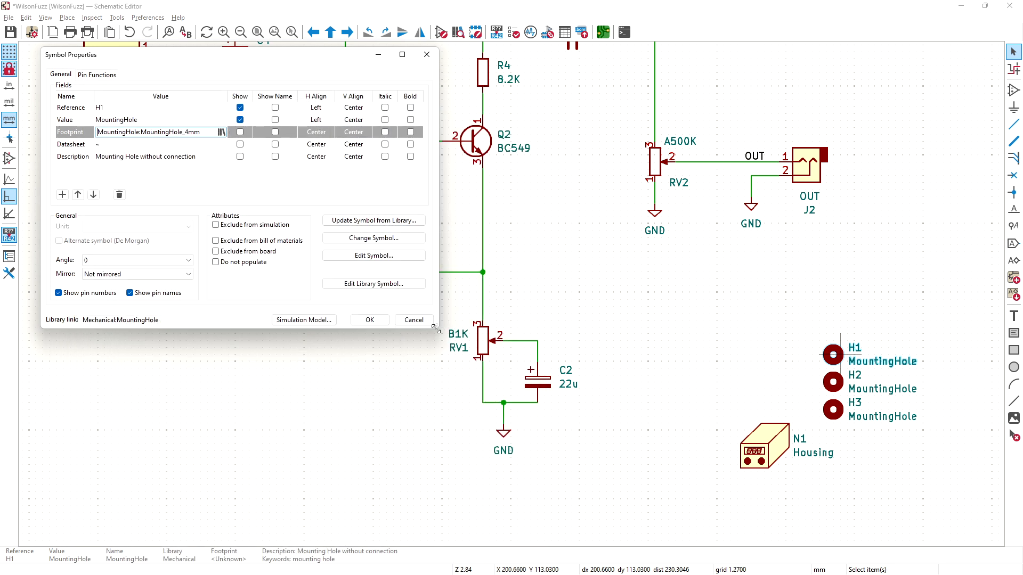
click(204, 137)
key(ctrl+c)
click(370, 320)
Step: Paste MountingHole:MountingHole_4mm as the footprint of mounting hole H2
double_click(840, 389)
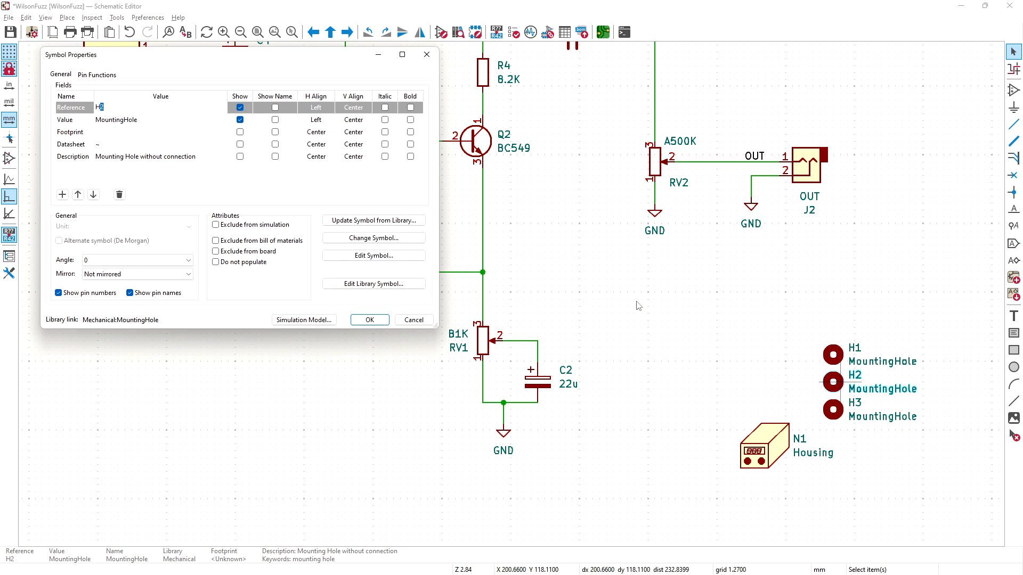
click(155, 134)
key(ctrl+v)
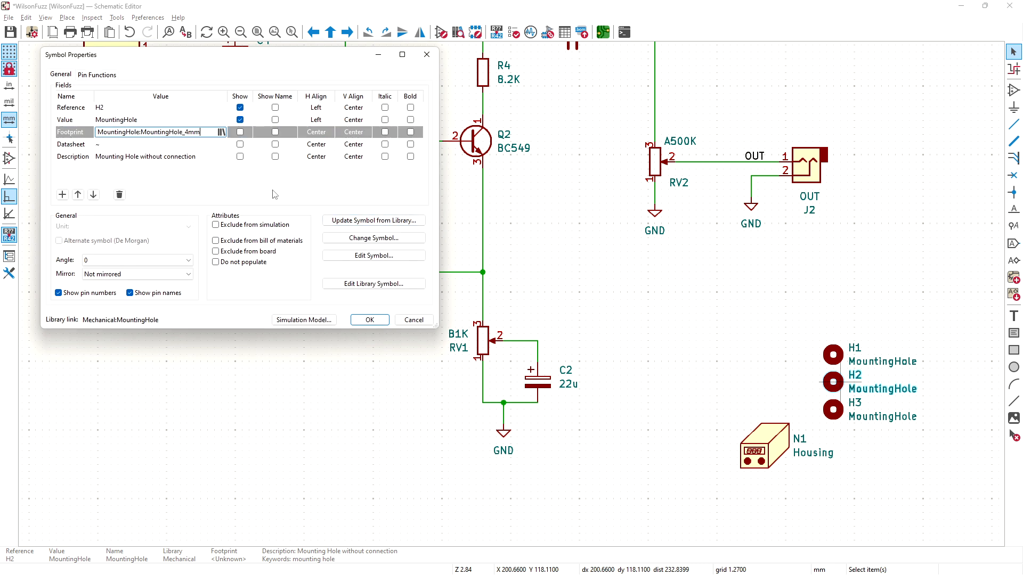
click(370, 320)
Step: Paste MountingHole:MountingHole_4mm as the footprint of mounting hole H3 and save the schematic
double_click(834, 408)
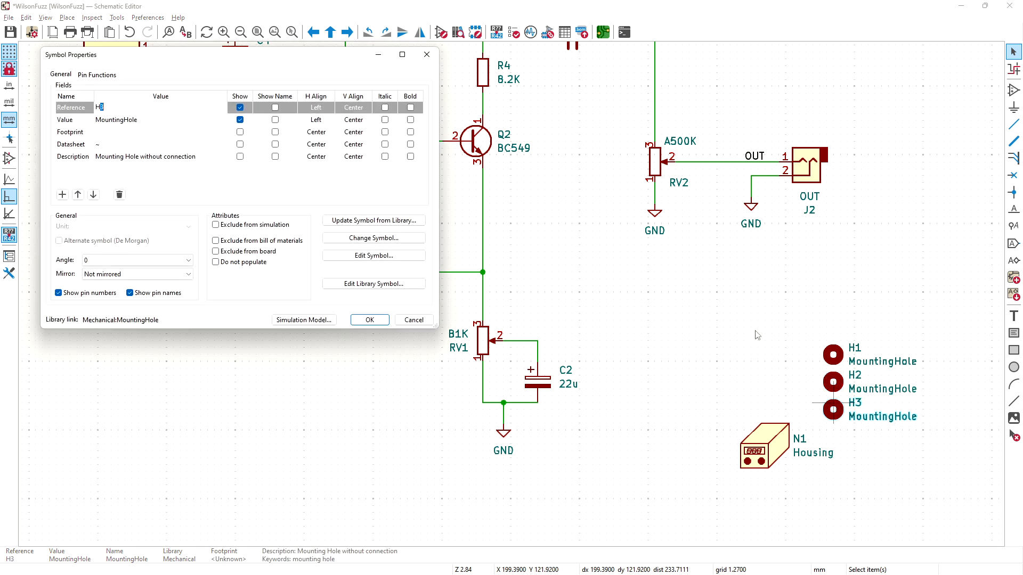
click(130, 133)
key(ctrl+v)
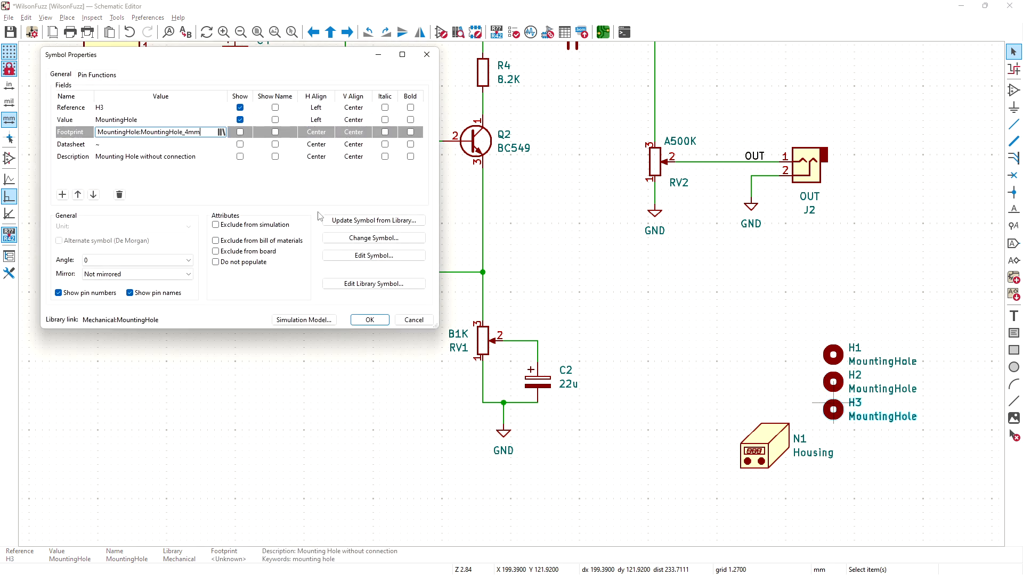
click(370, 320)
click(752, 327)
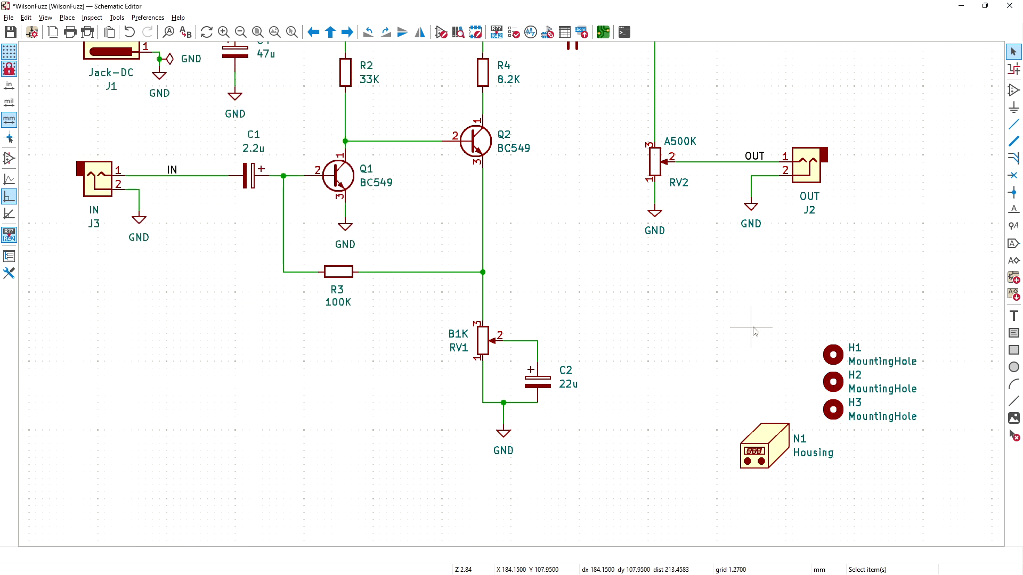
key(ctrl+s)
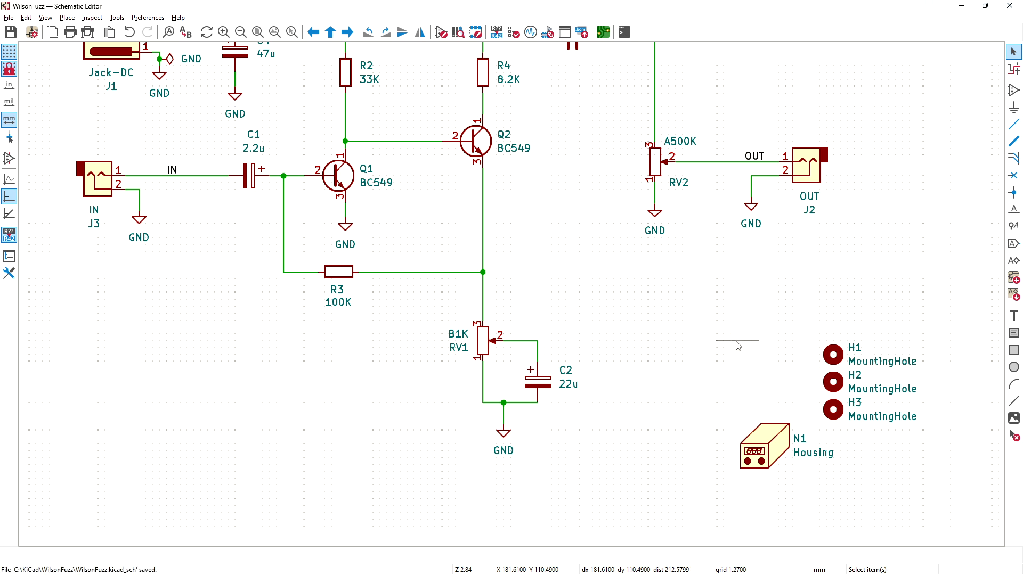
Step: Switch to the PCB Editor, update the board from the schematic and place the new footprints in the empty area left of C3
click(603, 32)
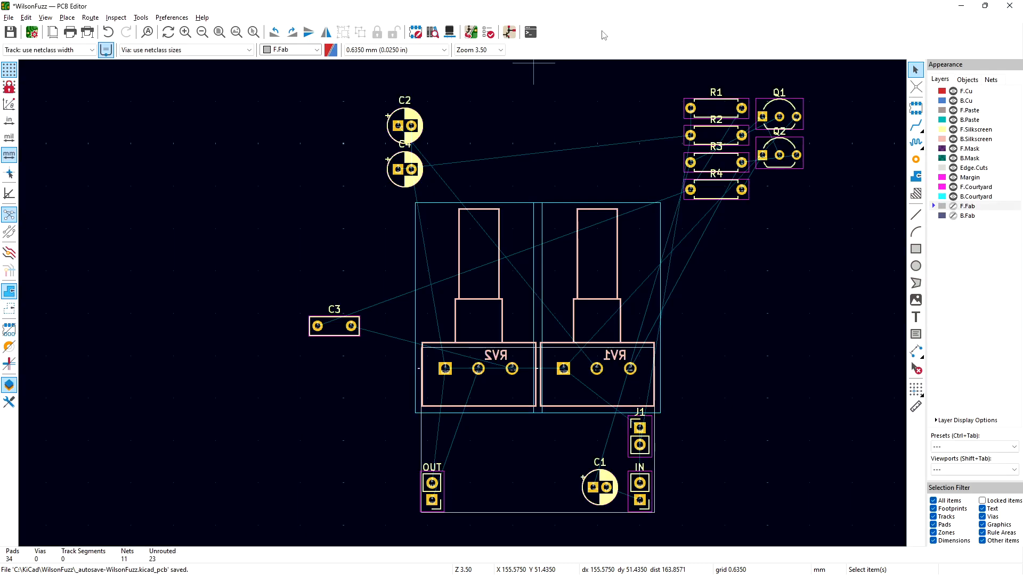
click(468, 34)
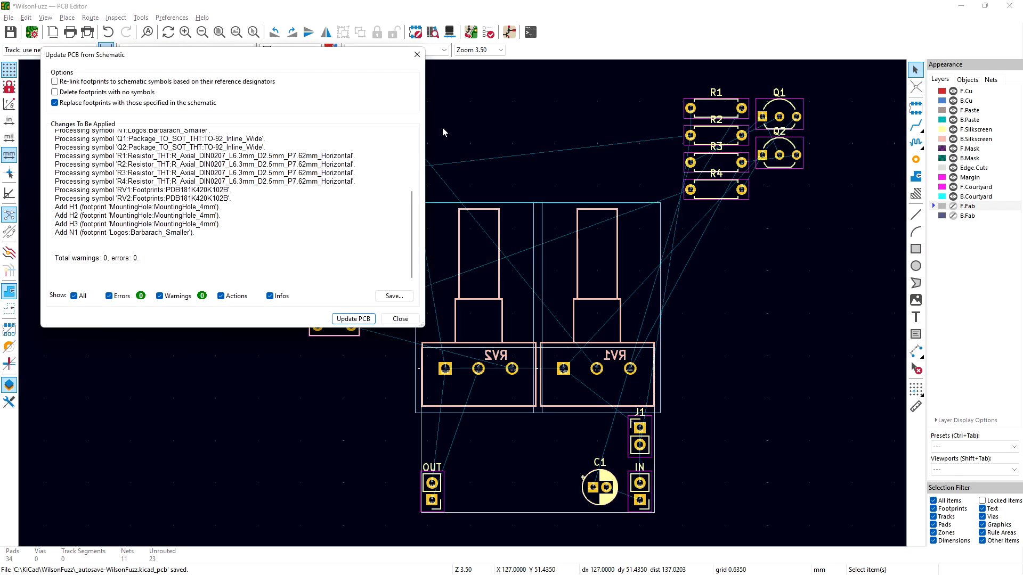
click(355, 319)
click(400, 319)
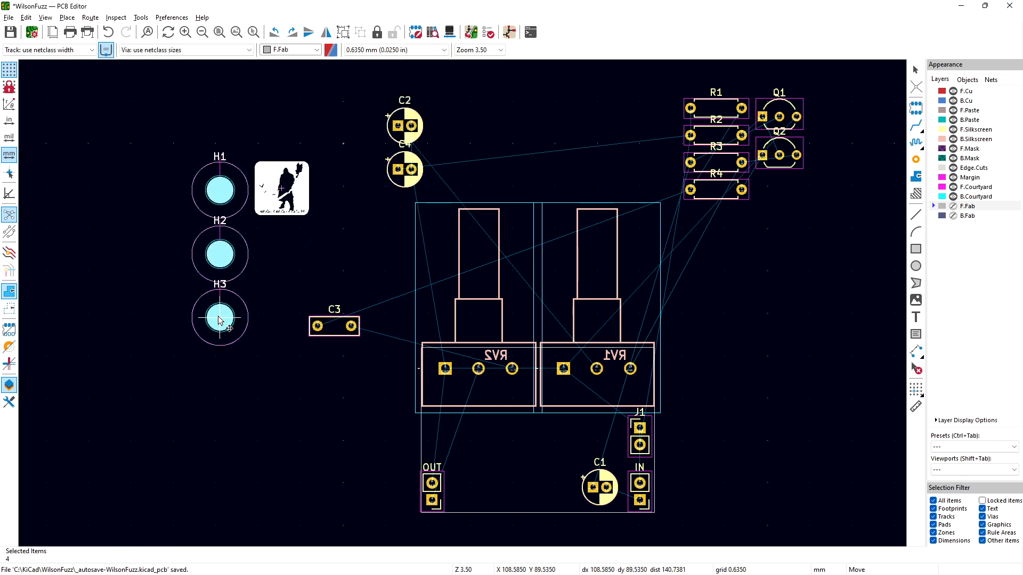
click(173, 341)
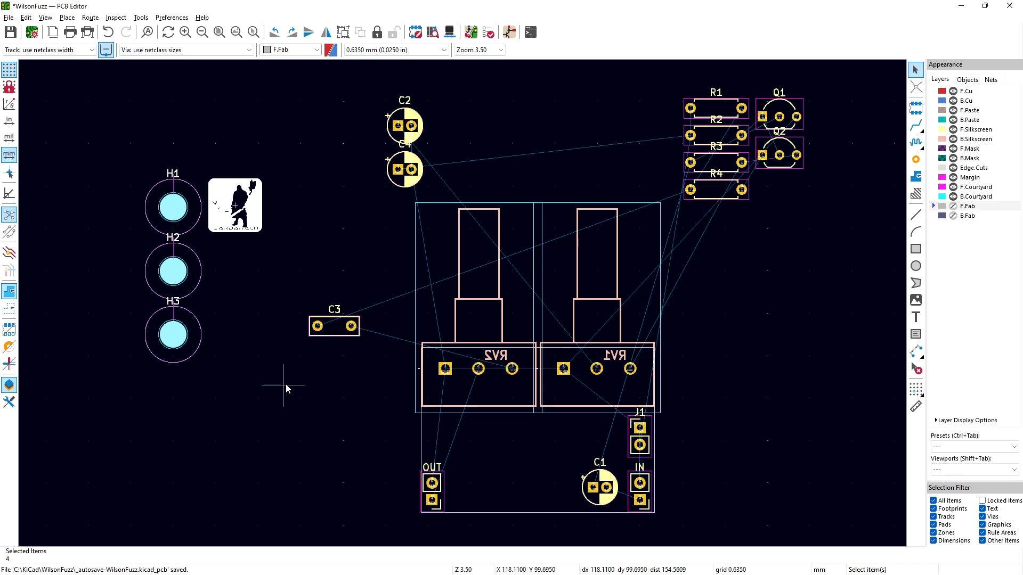
Step: Move mounting hole H3 onto the board near its lower edge, between the OUT connector and C1
scroll(286, 380, down, 3)
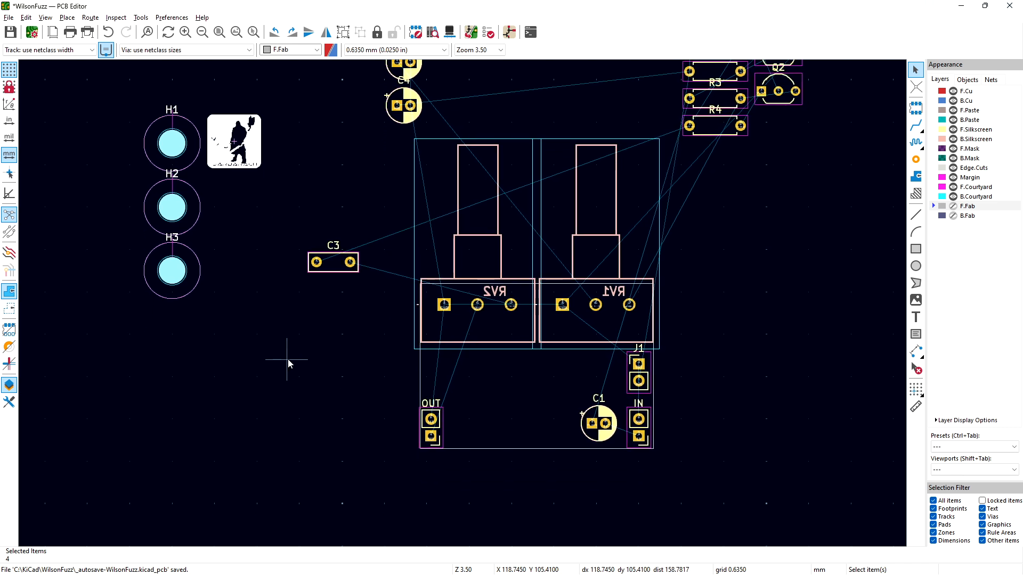
click(171, 271)
drag(171, 271, 543, 432)
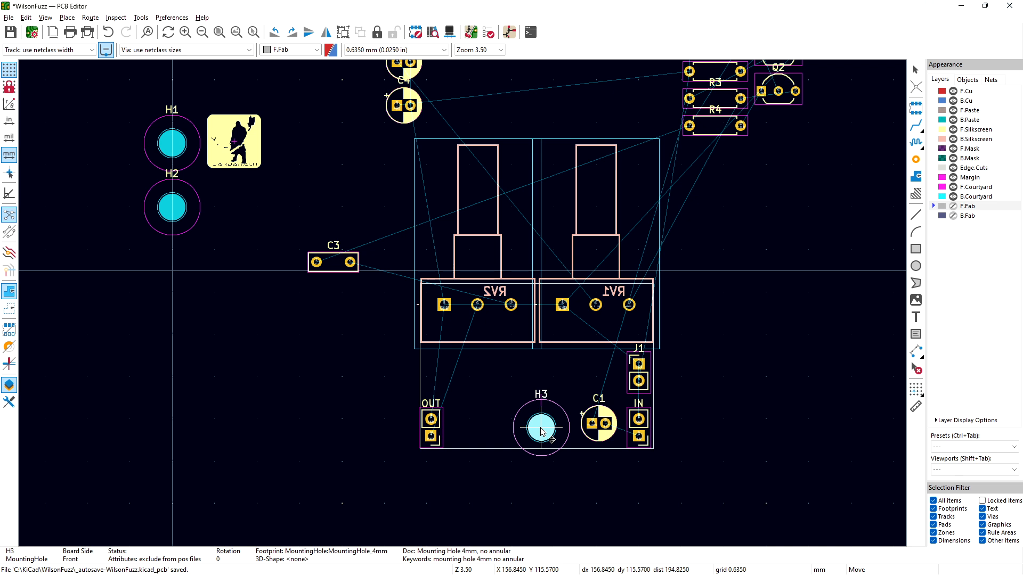
click(541, 433)
Step: Move mounting holes H2 and H1 onto the board at about X 144.8 and X 167.6 mm, both at Y 101 mm, and save the board
click(172, 211)
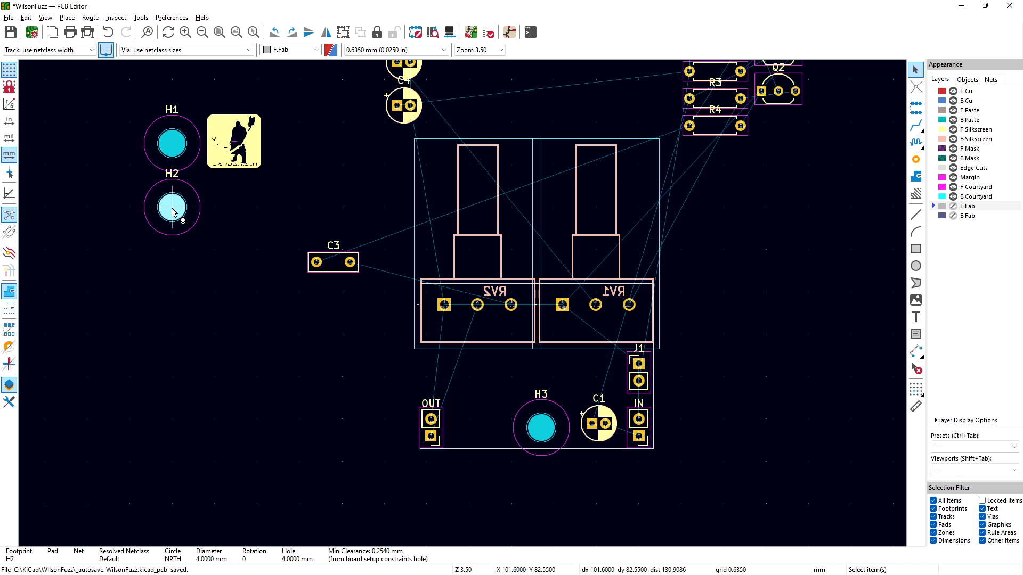
key(m)
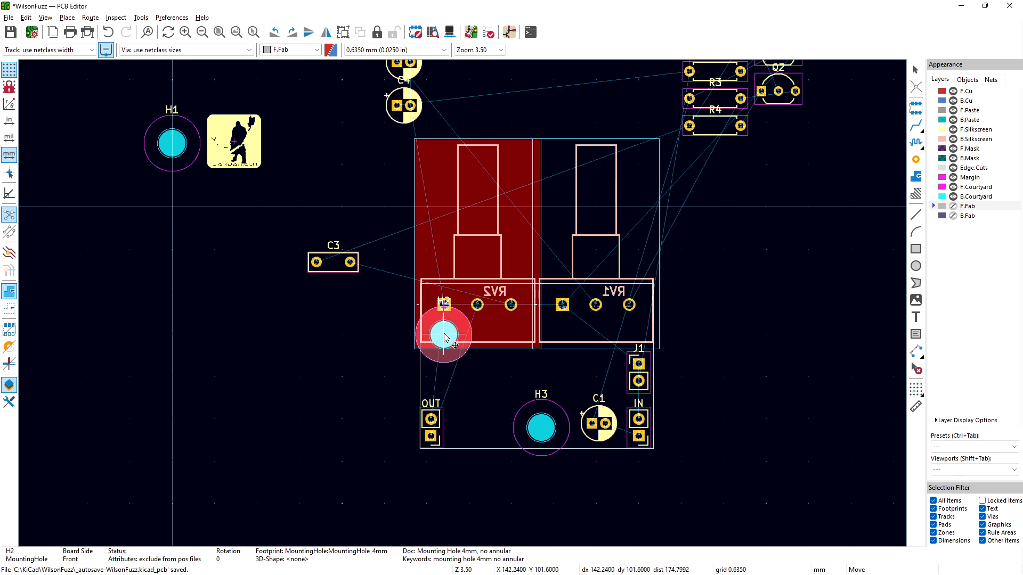
click(444, 336)
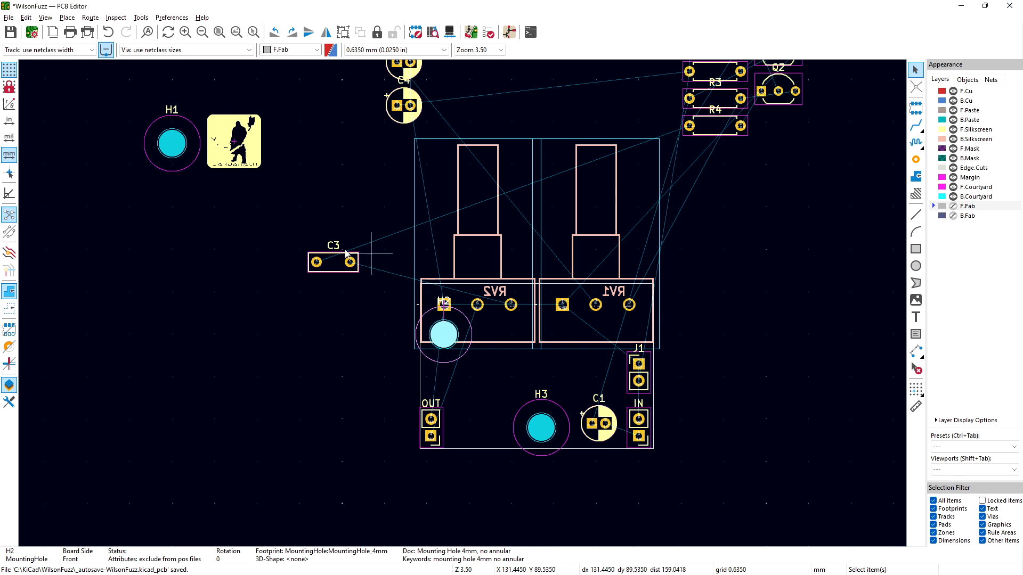
click(170, 146)
key(m)
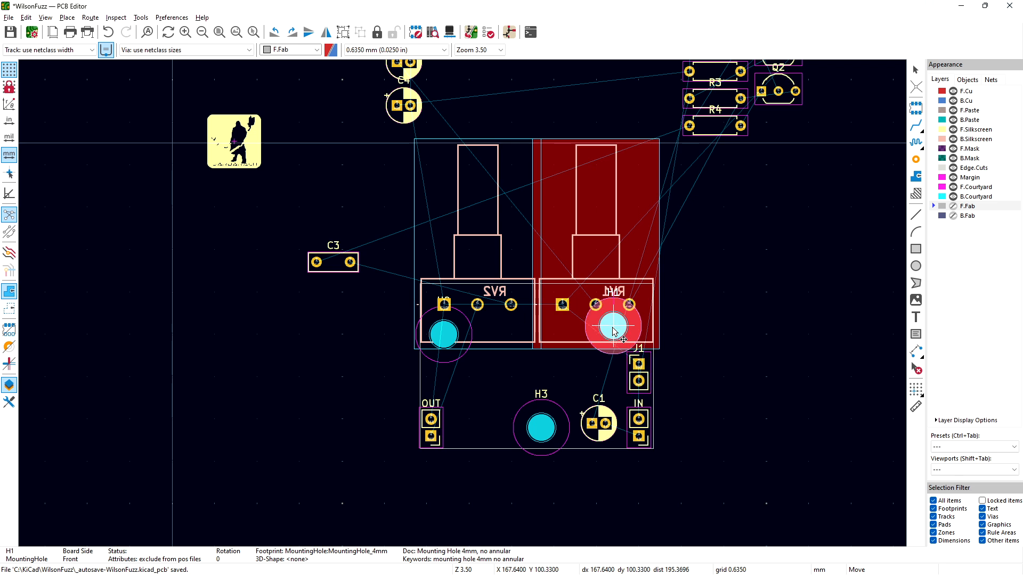
click(614, 333)
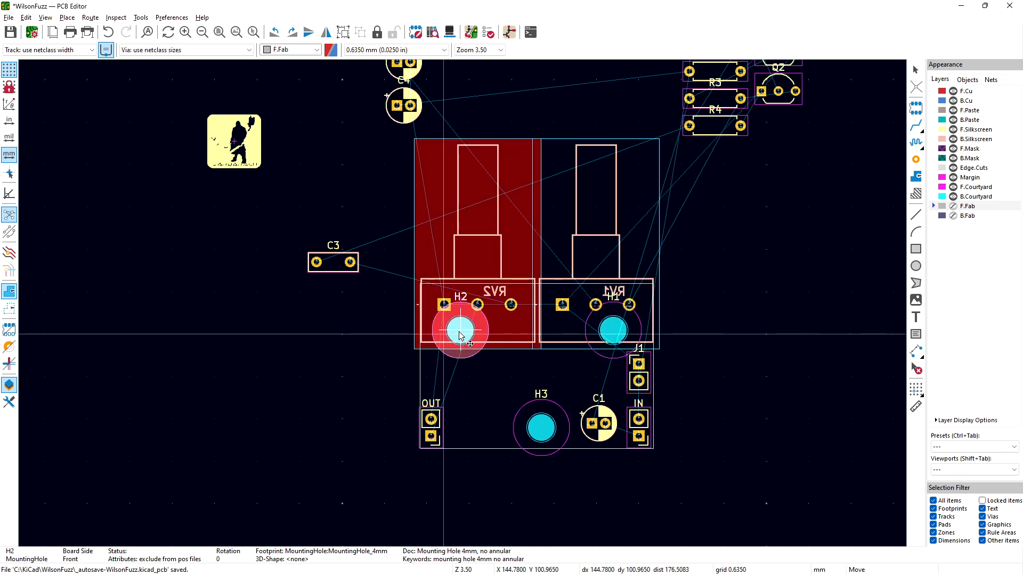
click(460, 335)
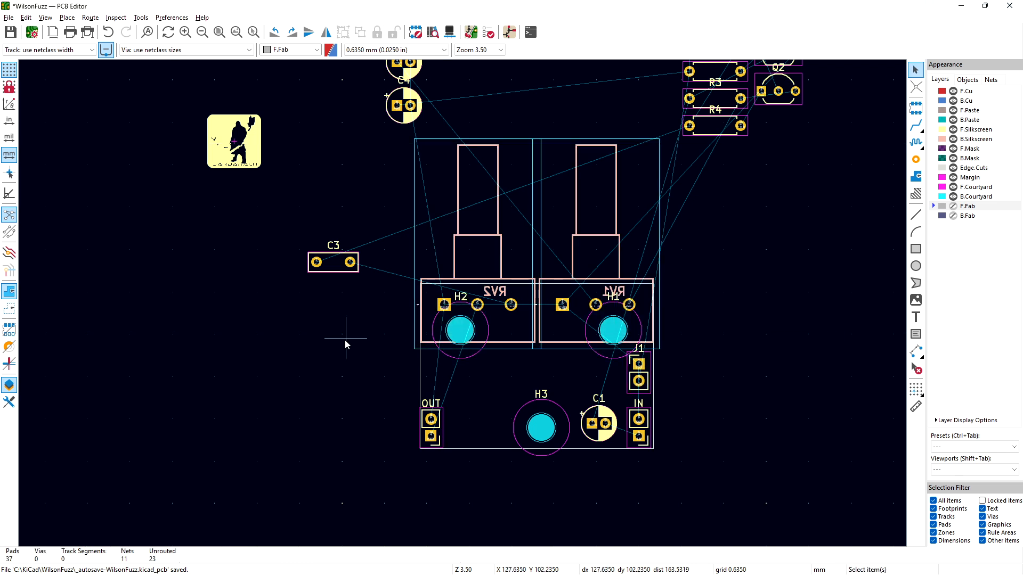
key(ctrl+s)
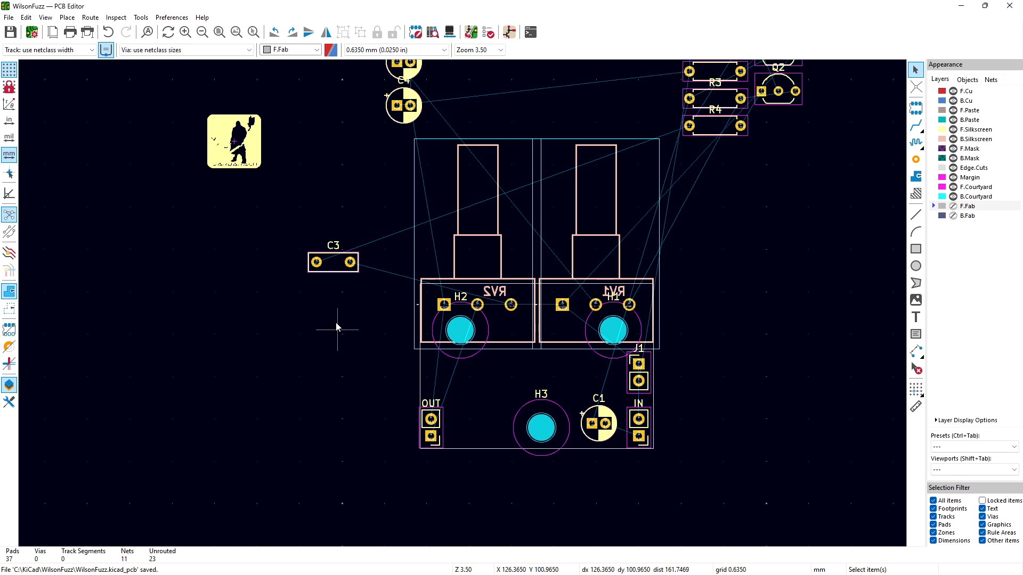
Step: Move the Barbarach logo onto the board, centred between mounting holes H2 and H1
click(246, 153)
key(m)
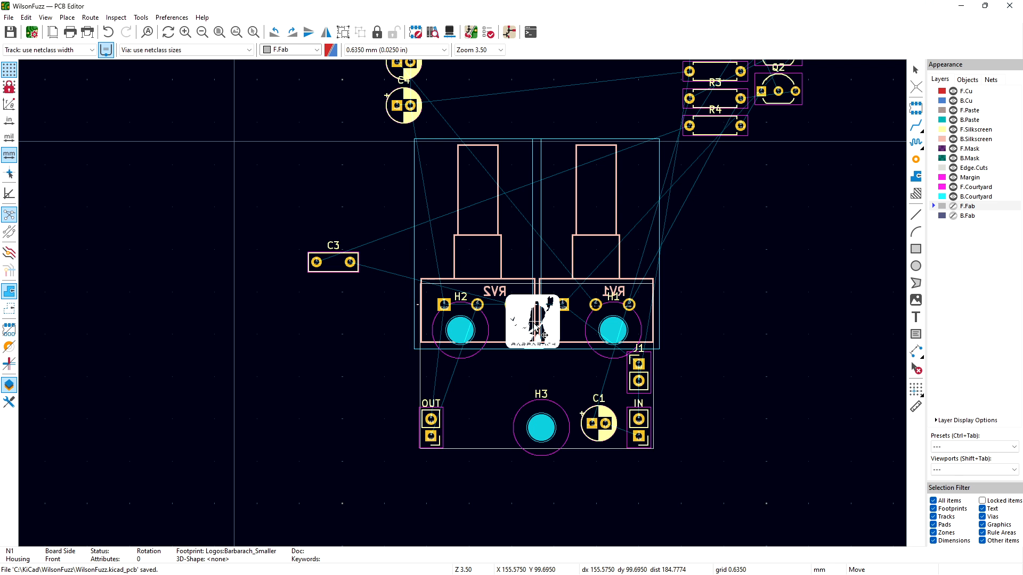
click(544, 335)
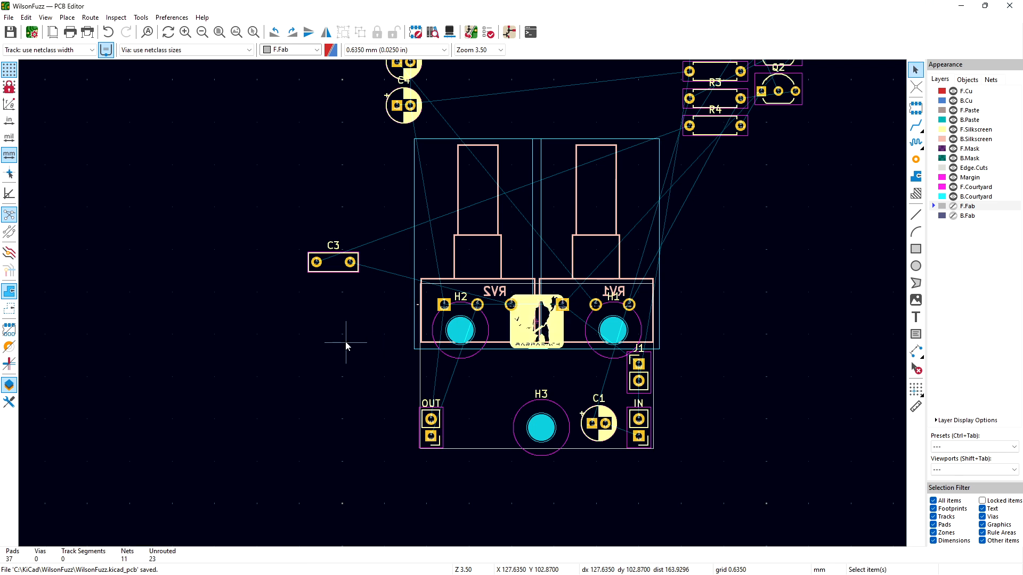
Step: Check the placement of the logo and mounting holes in the 3D Viewer, then close it
click(47, 18)
click(73, 48)
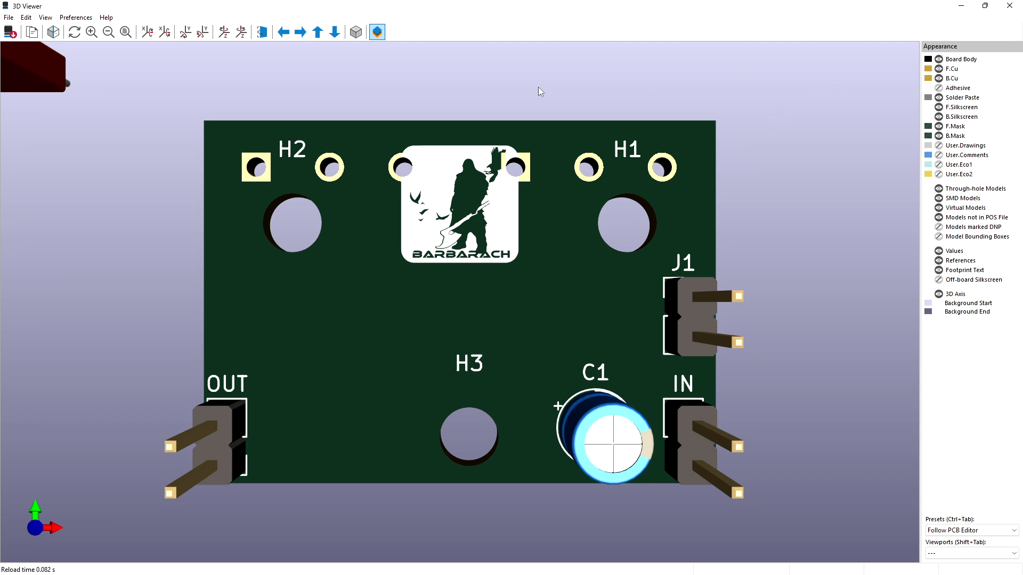
click(1010, 6)
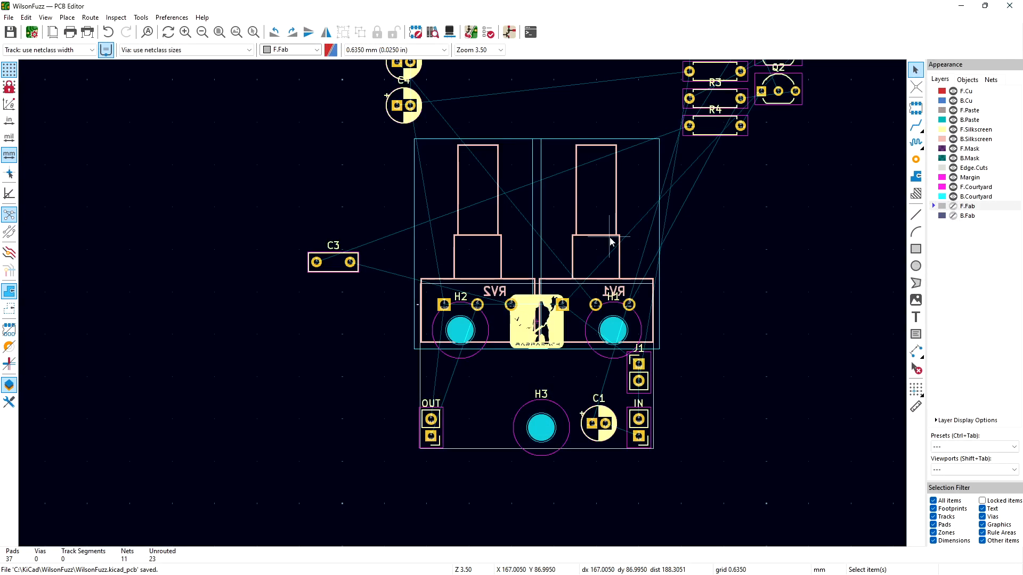
Step: Hide the reference designators of mounting holes H1 and H2 in their footprint properties
double_click(614, 302)
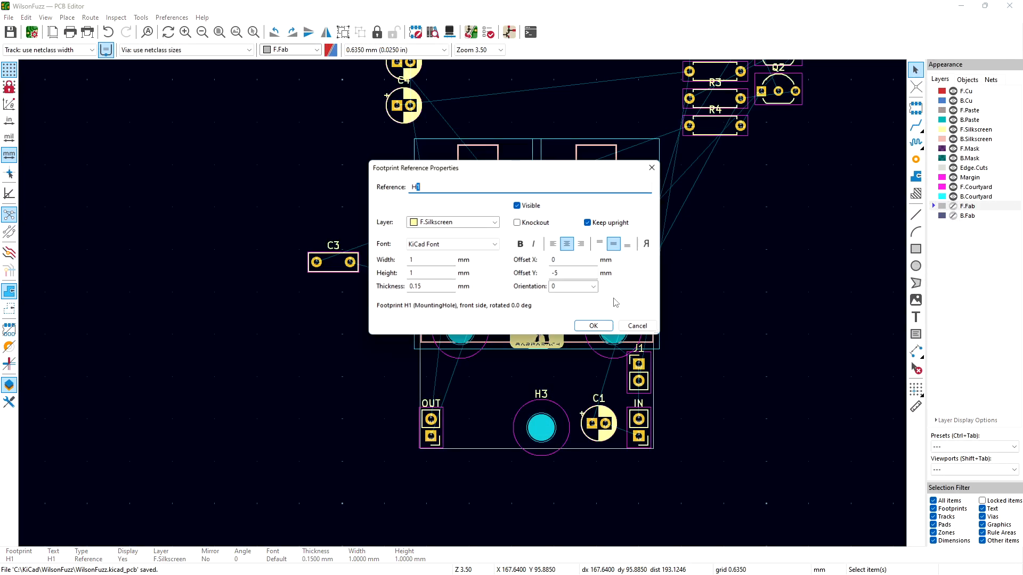
click(632, 326)
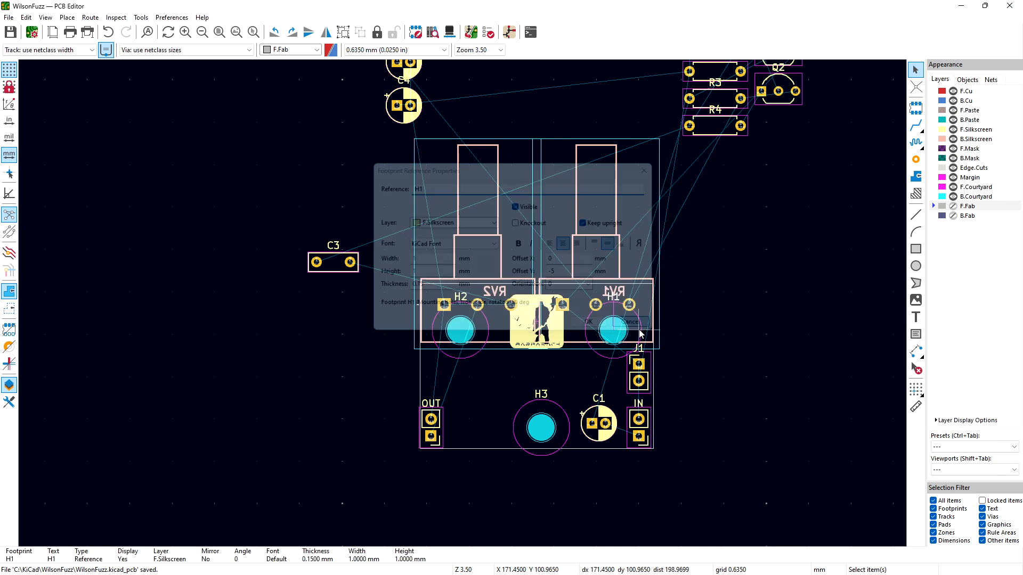
double_click(613, 336)
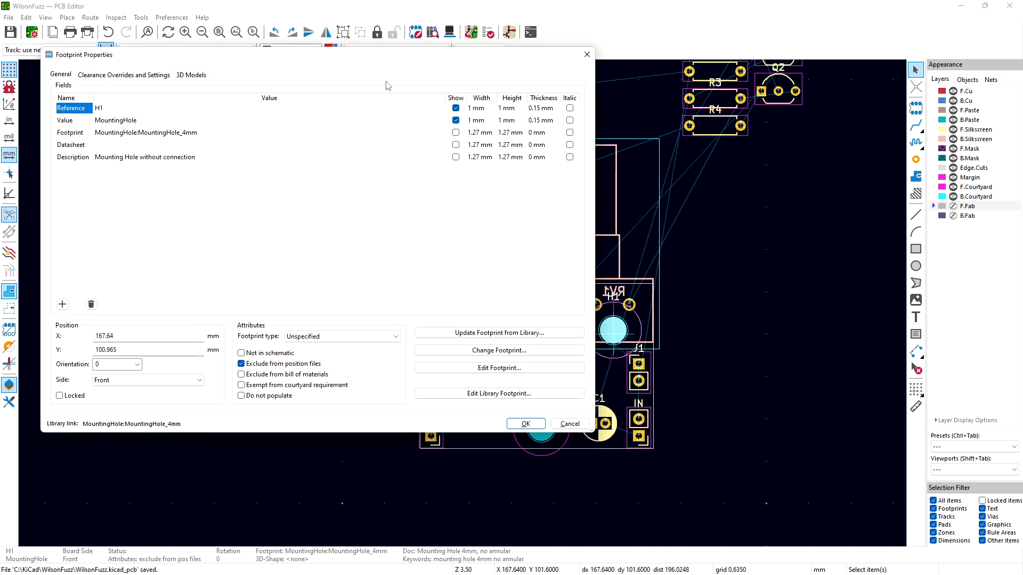
click(456, 108)
click(526, 424)
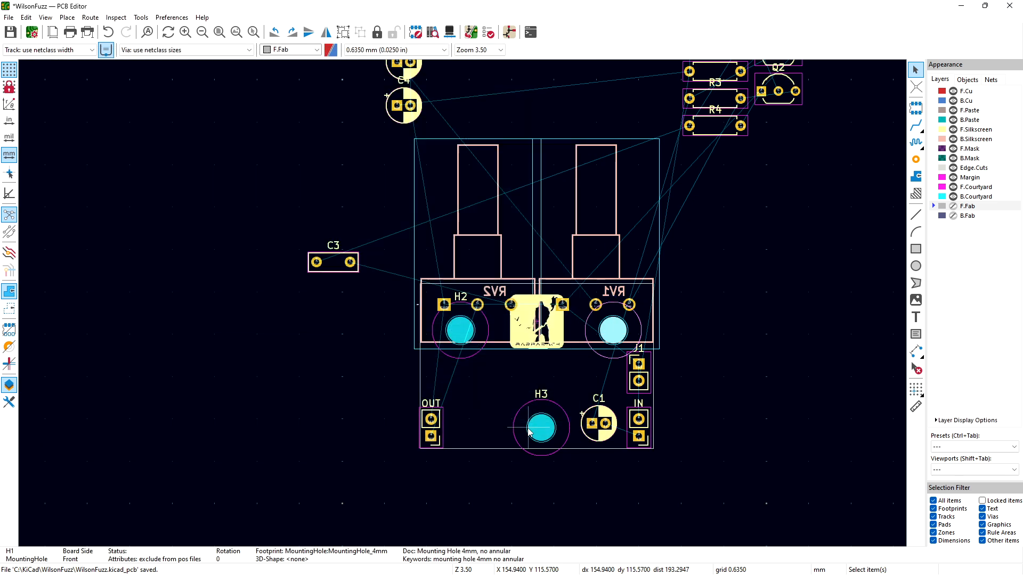
double_click(461, 331)
click(455, 108)
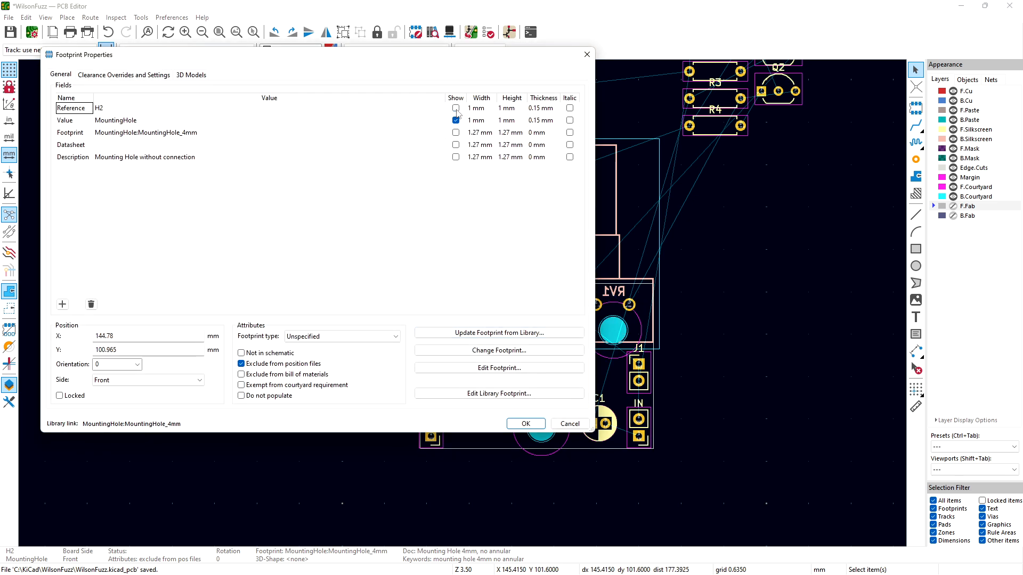
click(525, 424)
Step: Hide the reference designator of mounting hole H3 in its footprint properties
click(536, 427)
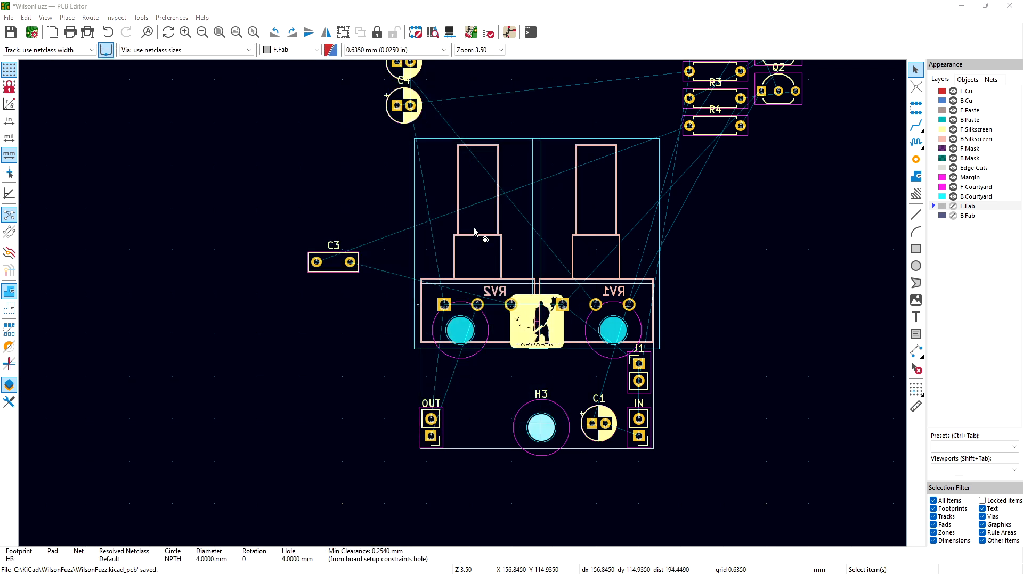
key(e)
key(Escape)
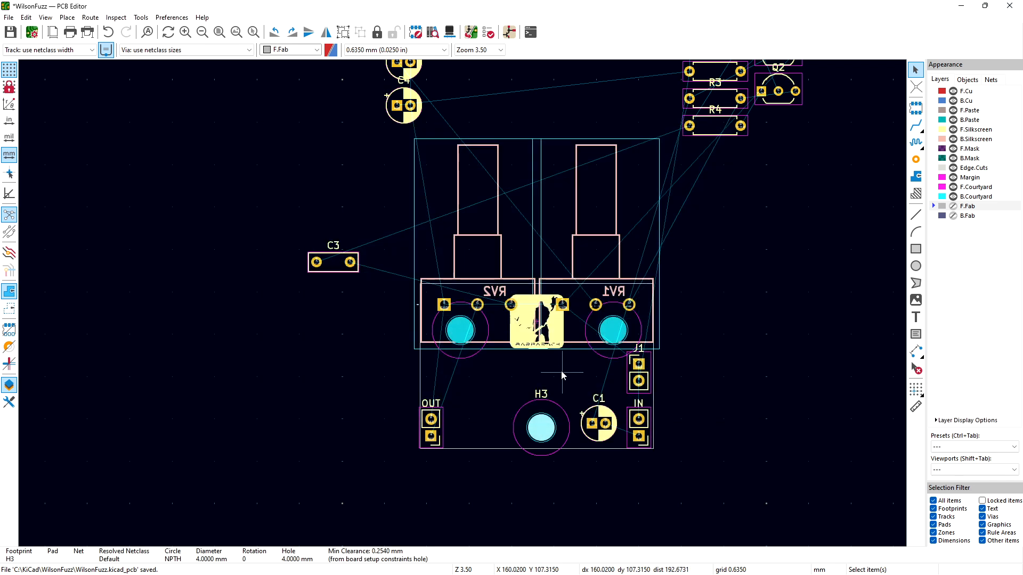
double_click(550, 402)
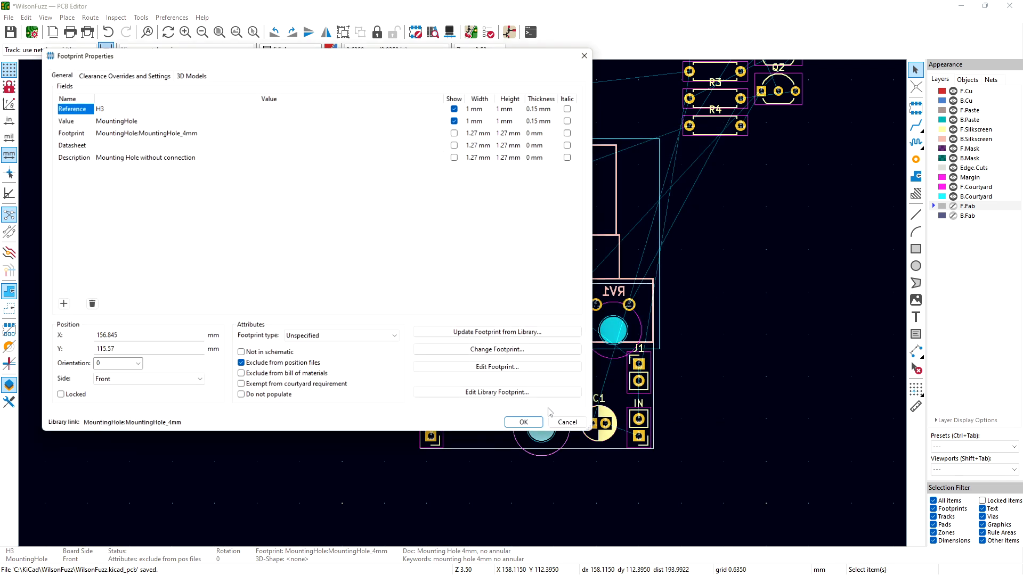
click(455, 107)
click(526, 424)
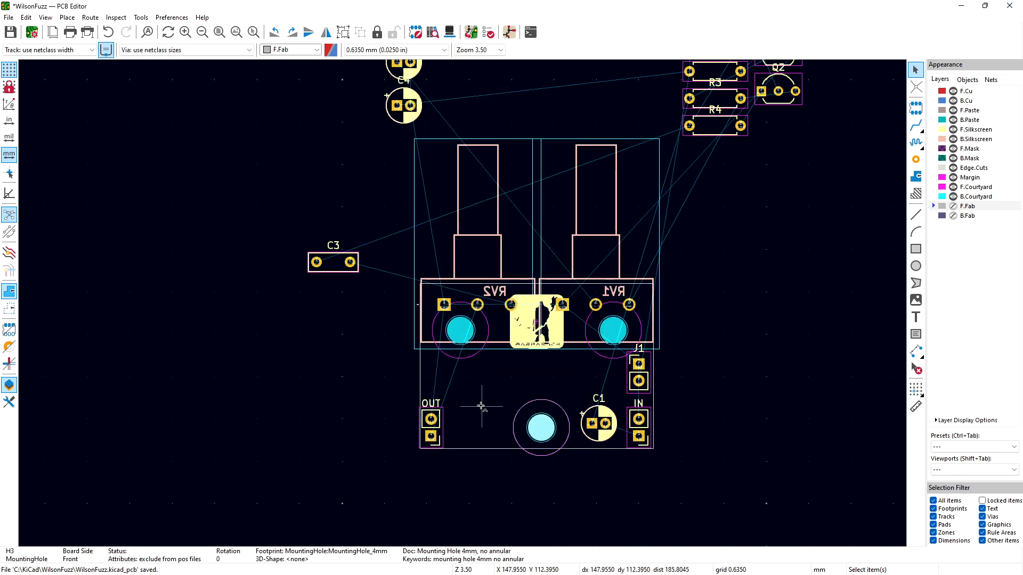
Step: Shift the Barbarach logo down to about X 156.2, Y 102.2 mm, clear of the potentiometer pads
click(524, 334)
key(m)
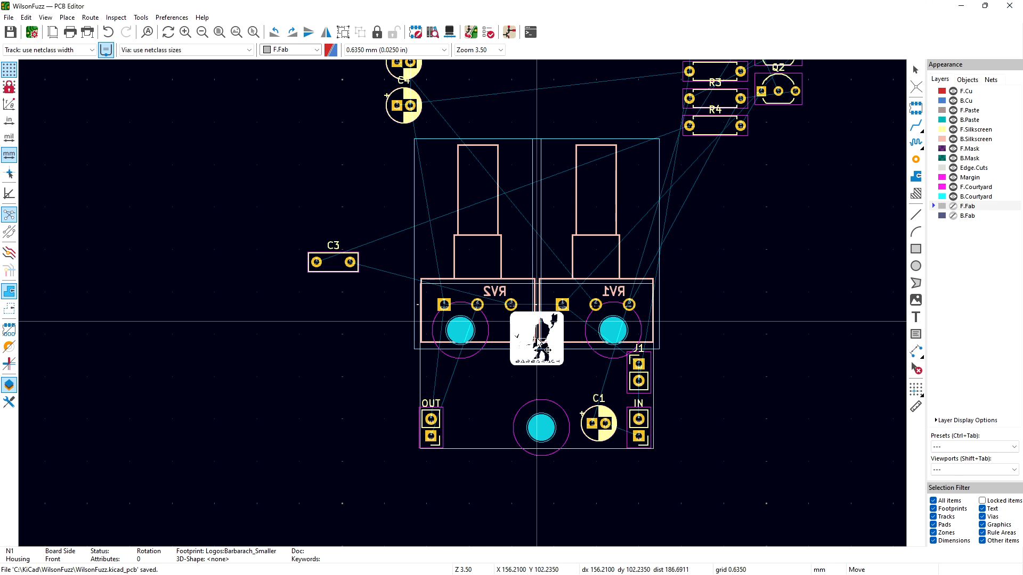
click(541, 343)
click(355, 350)
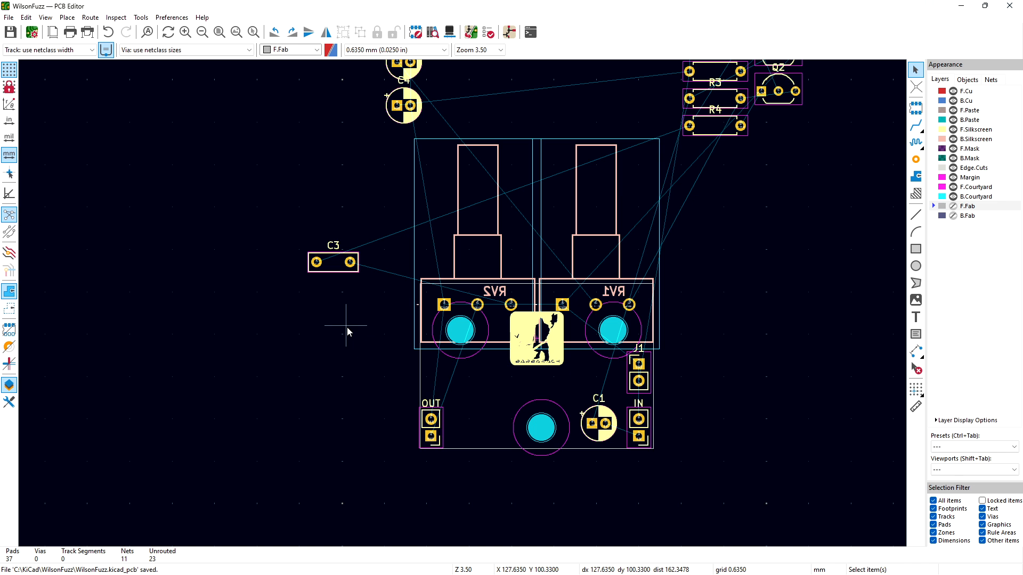
Step: Move mounting holes H2 and H1 outward toward the board's left and right edges and save the board
click(462, 334)
key(m)
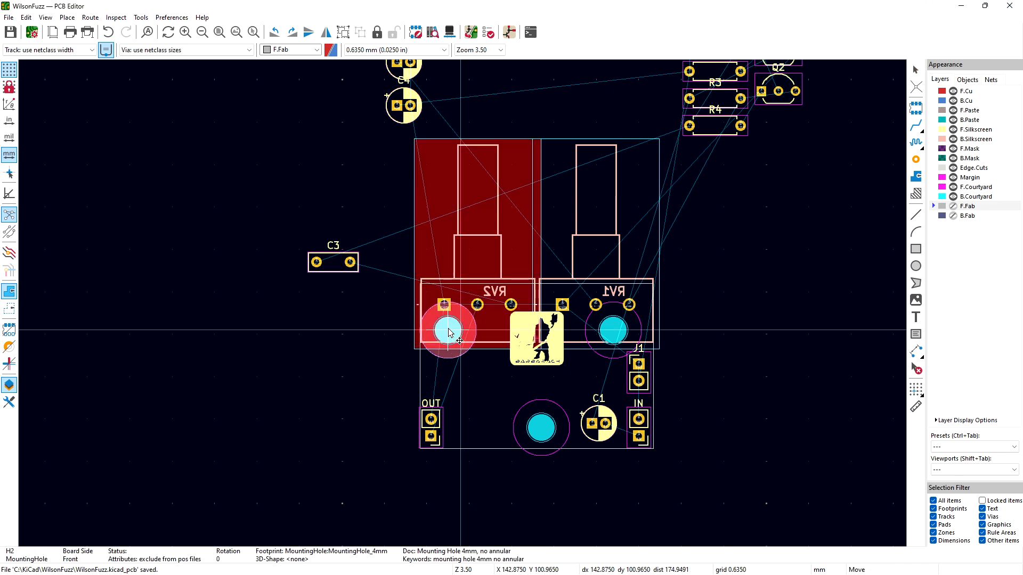
click(443, 332)
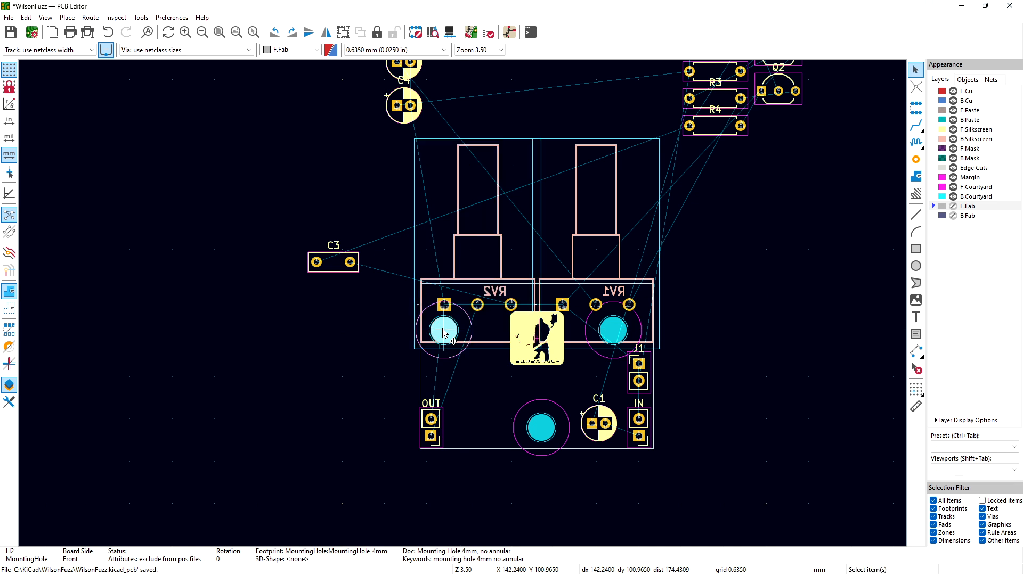
drag(611, 337, 634, 334)
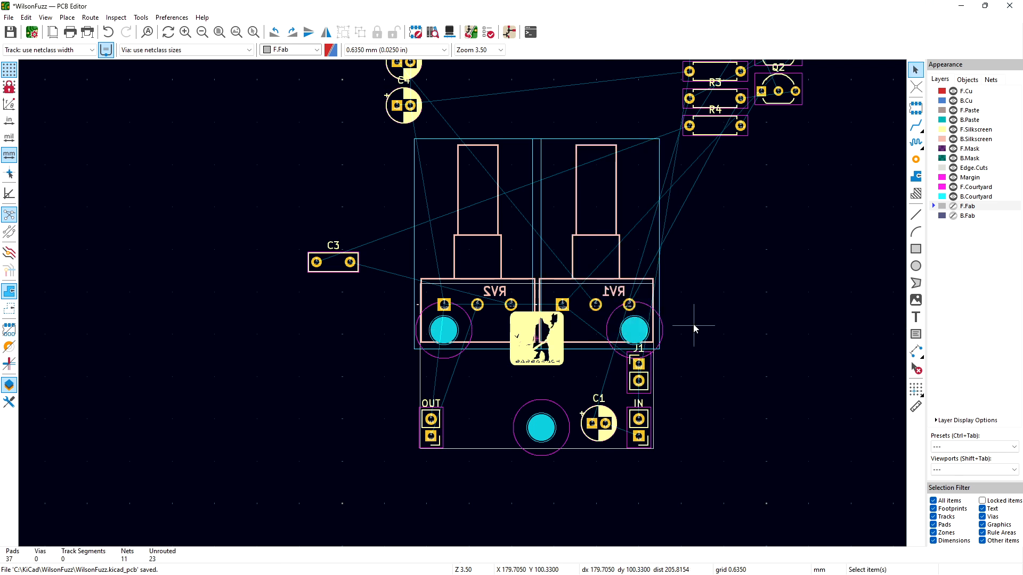
drag(444, 333, 439, 332)
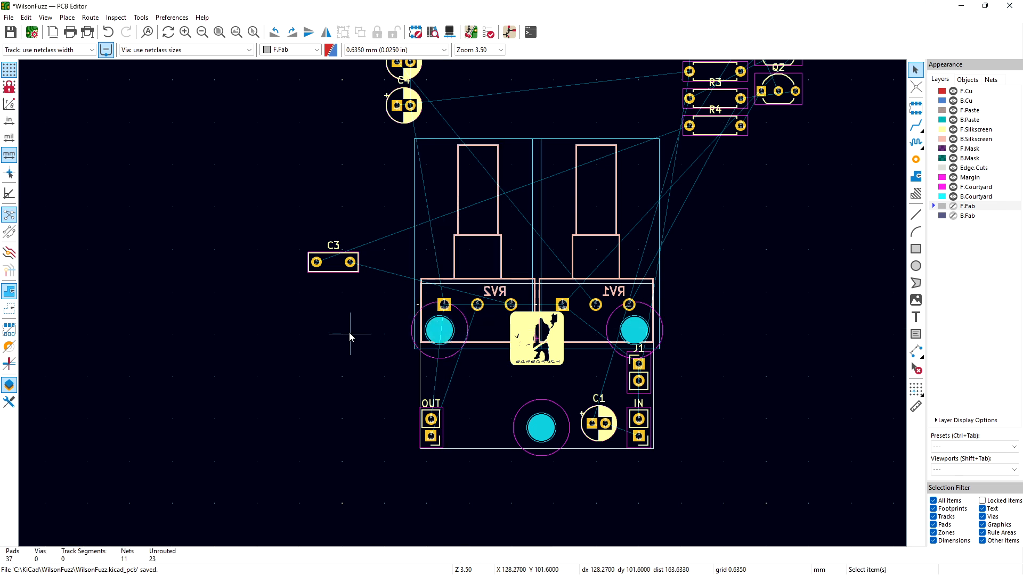
key(ctrl+s)
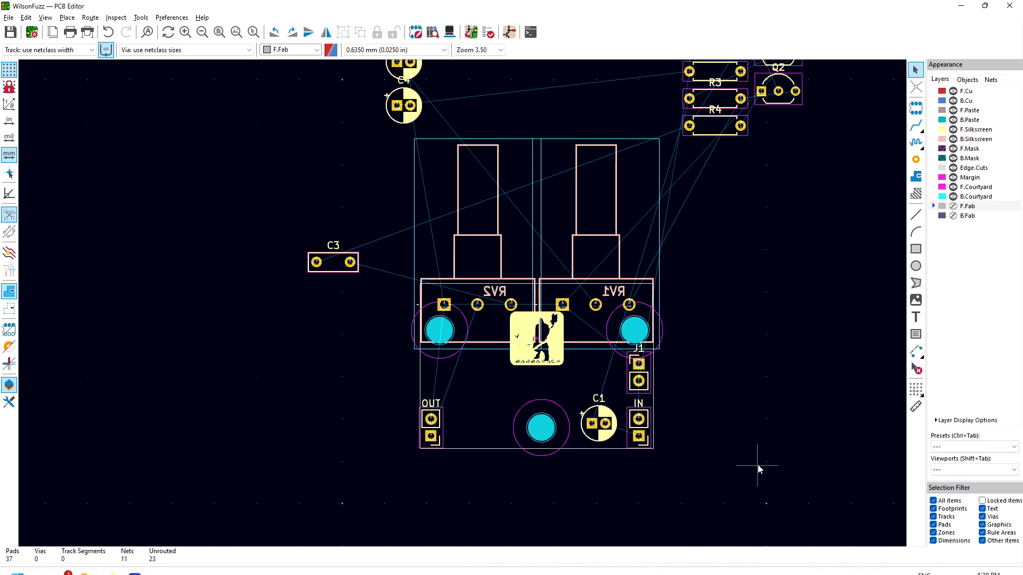
Step: Switch to the browser and look through the Mouser bill of materials for the 500K potentiometer
key(alt+Tab)
key(alt+Tab)
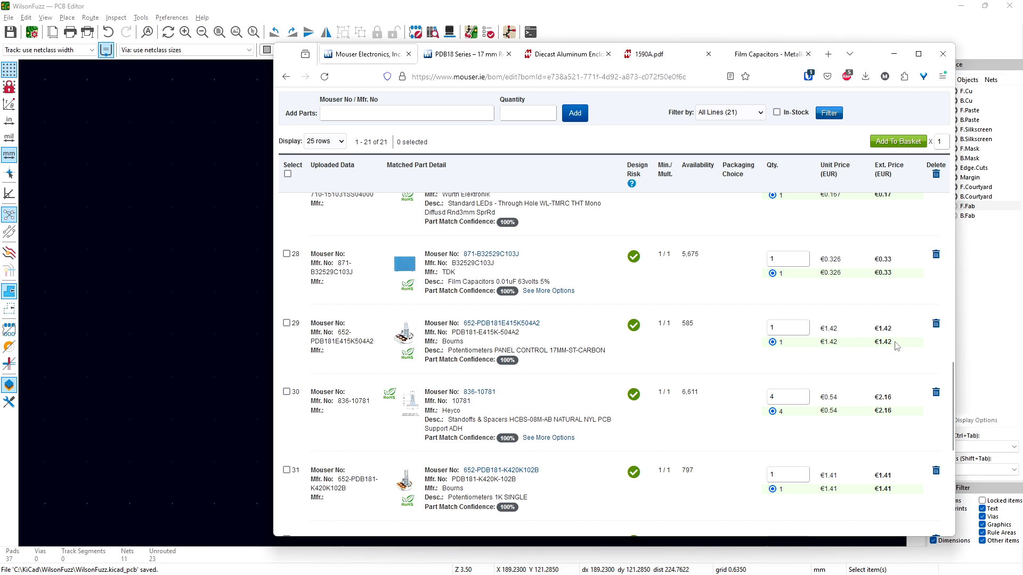
click(465, 55)
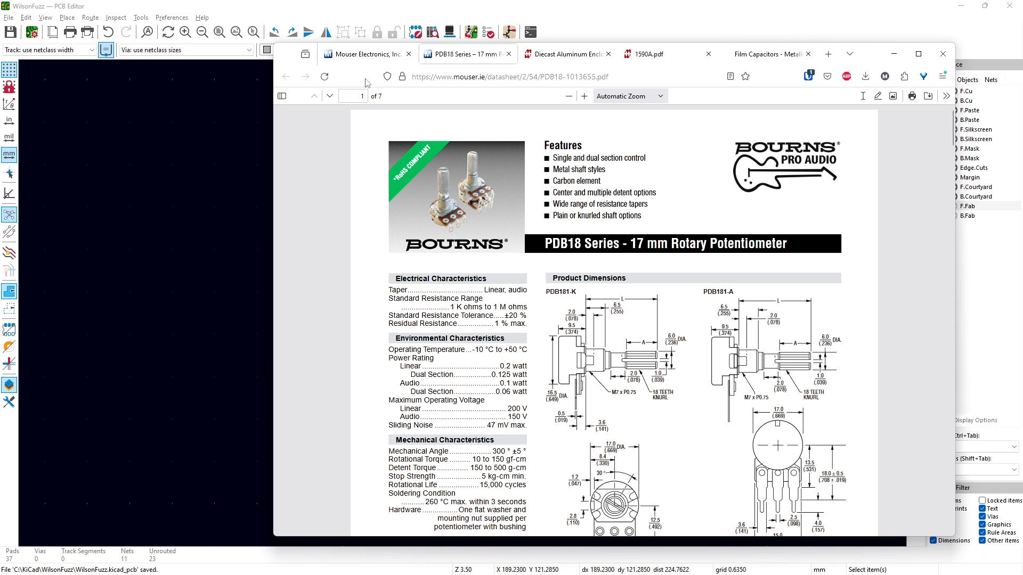
click(366, 54)
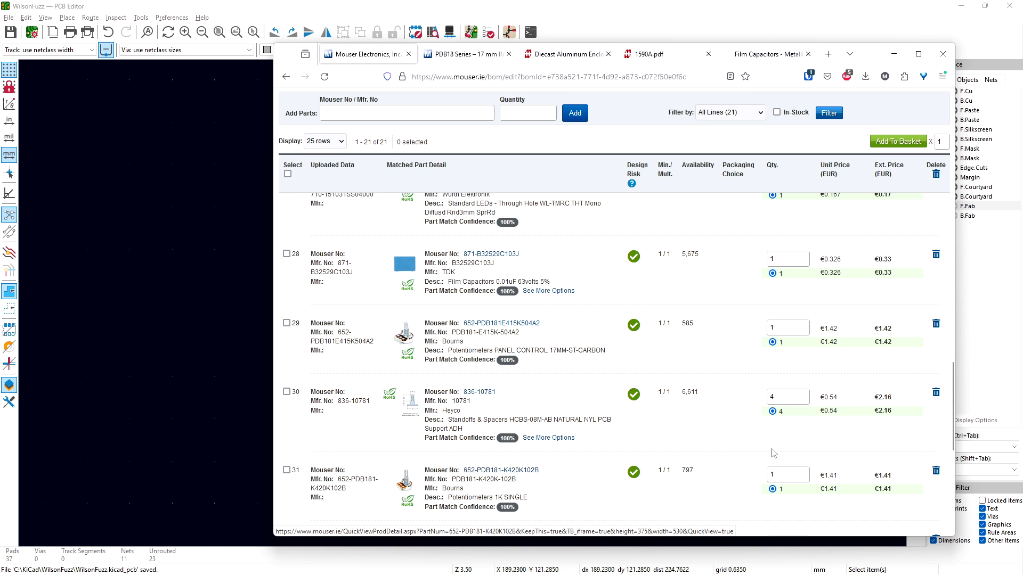
drag(952, 422, 952, 478)
scroll(655, 437, up, 3)
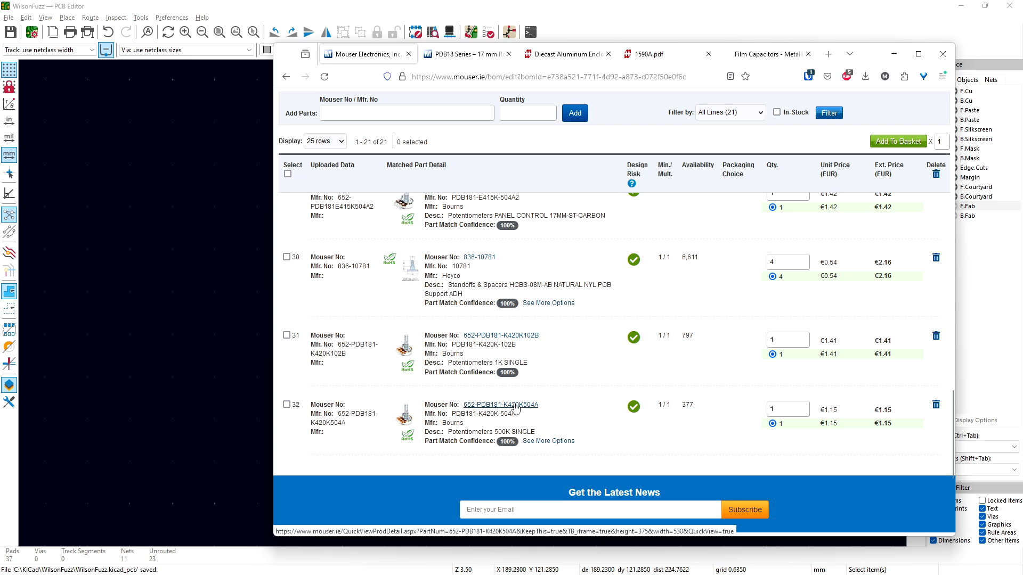
Step: Open the product page of Bourns PDB181-K420K-504A and check its ECAD model options
click(515, 408)
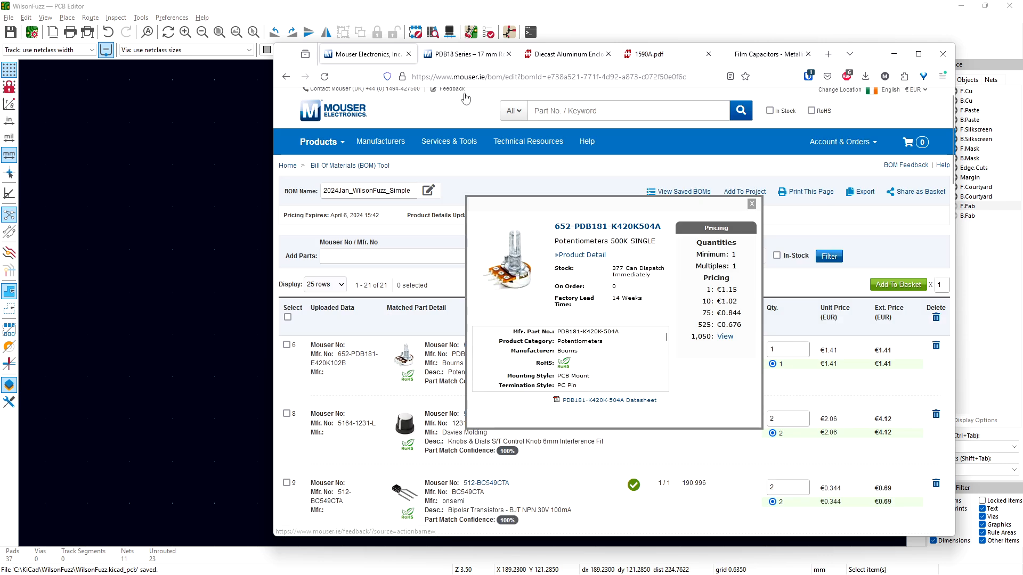
click(587, 256)
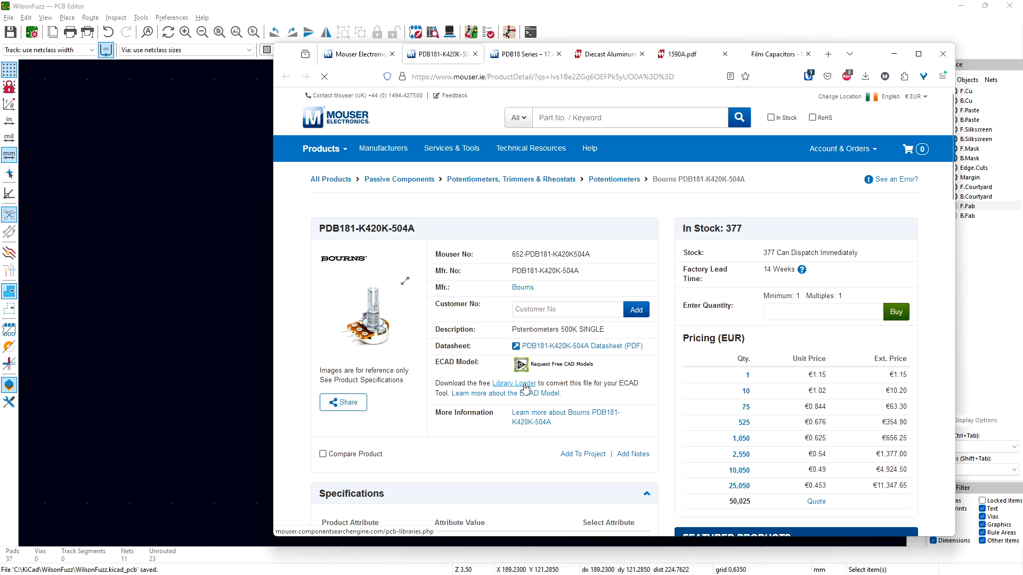
click(547, 371)
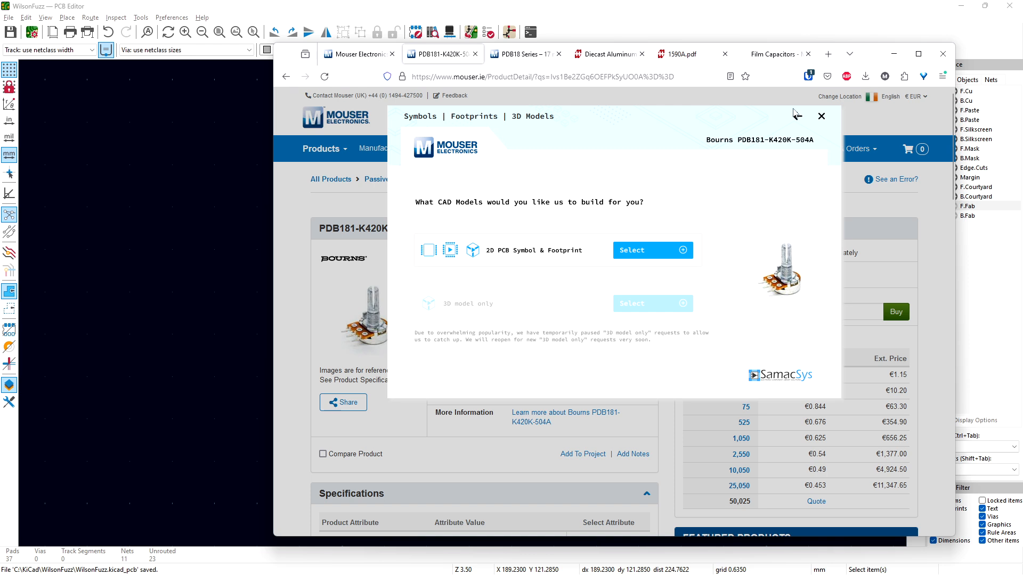
click(821, 117)
Step: Search the web for "bourns potentiometer", open the Bourns Potentiometers page and dismiss its cookie notice
click(829, 60)
text(b)
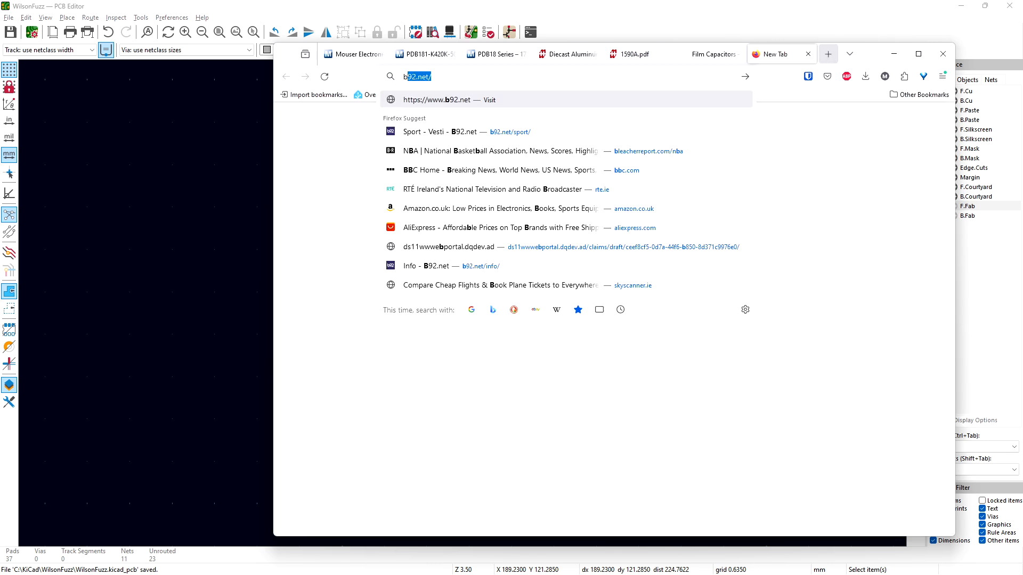
text(ourns)
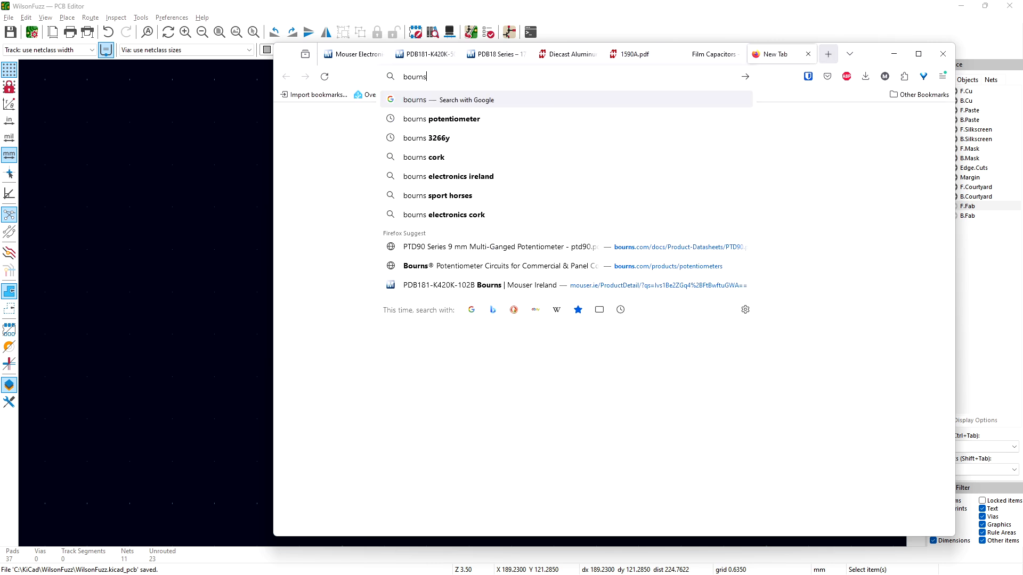
key(Down)
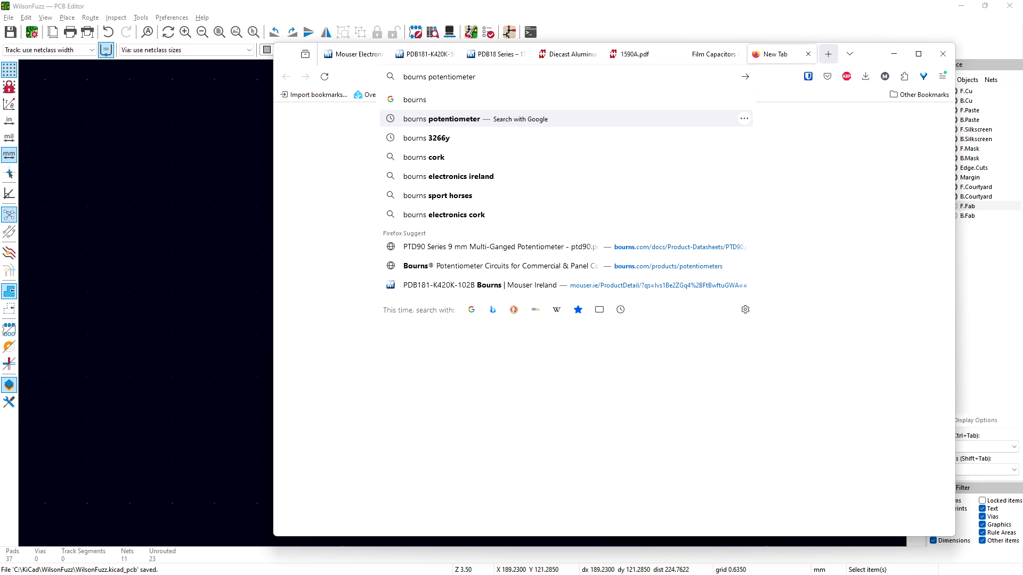
key(Return)
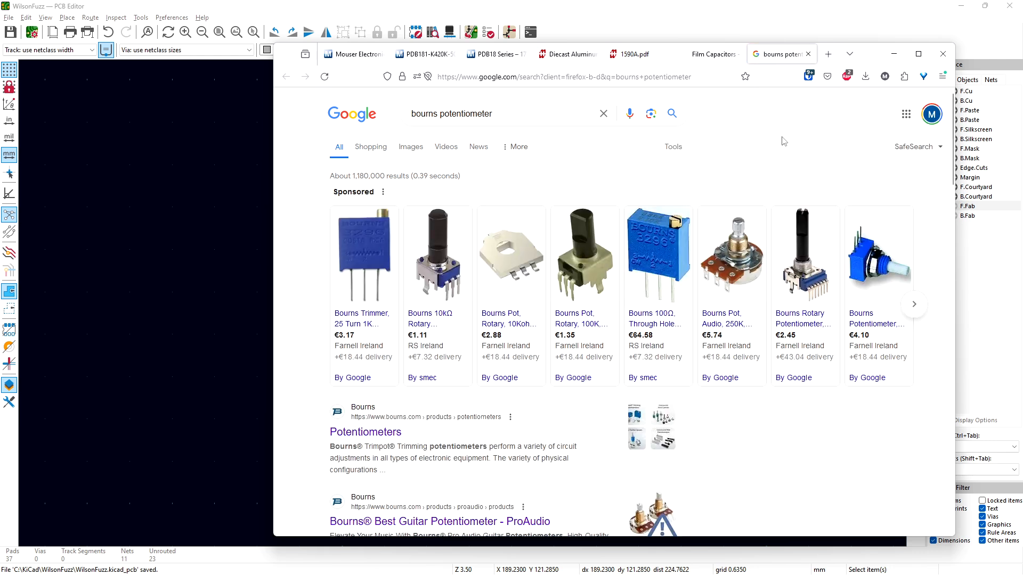
click(389, 436)
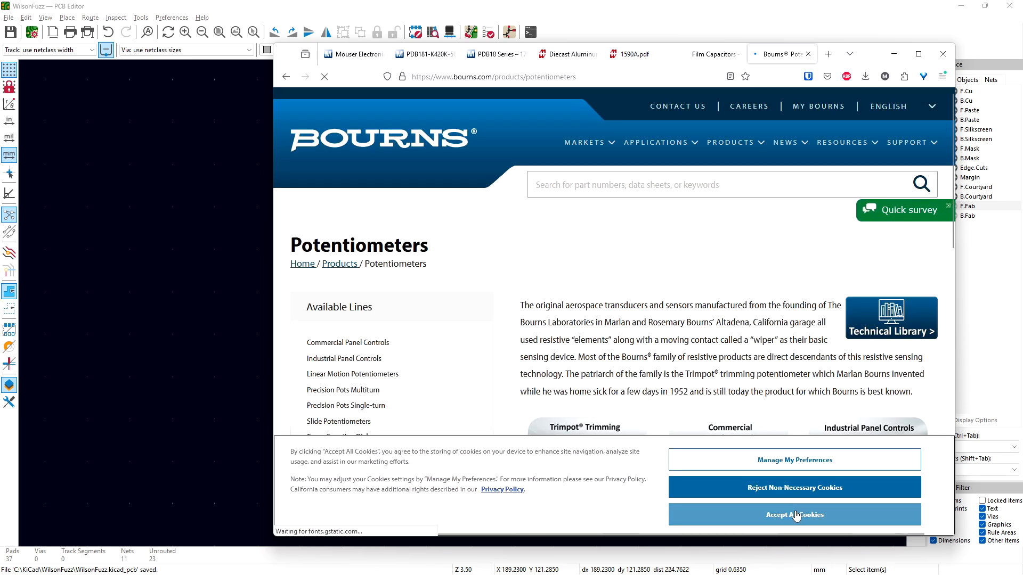
click(794, 495)
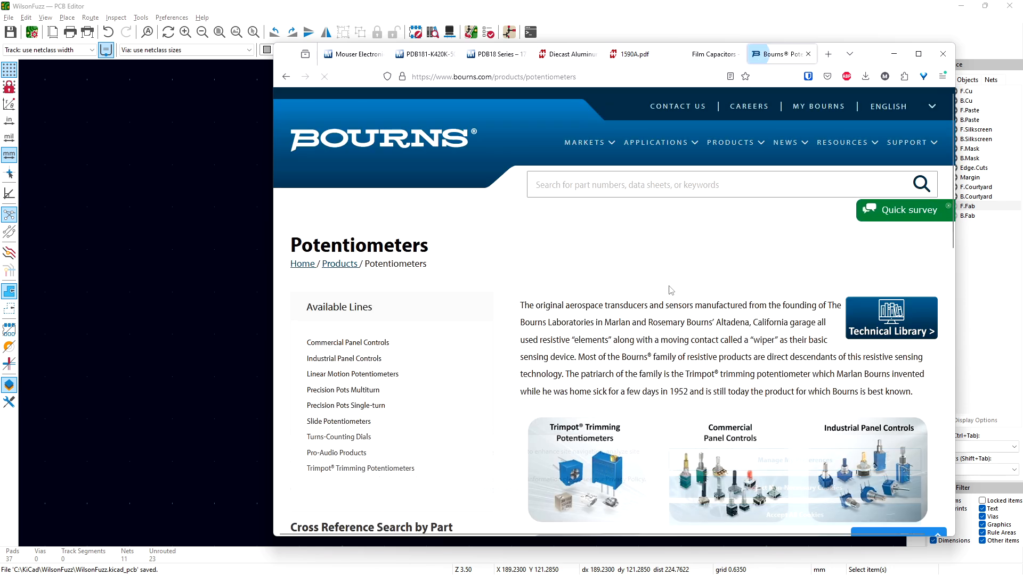
Step: Open the PDB18 product page under Commercial Panel Controls and bring up its list of symbols, footprints and 3D models
click(342, 343)
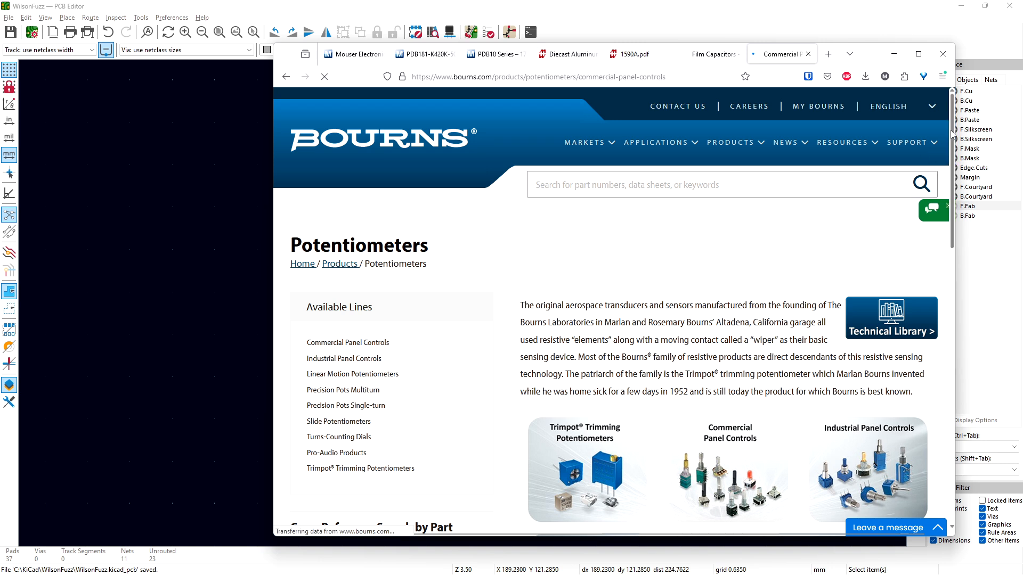
drag(952, 133, 945, 233)
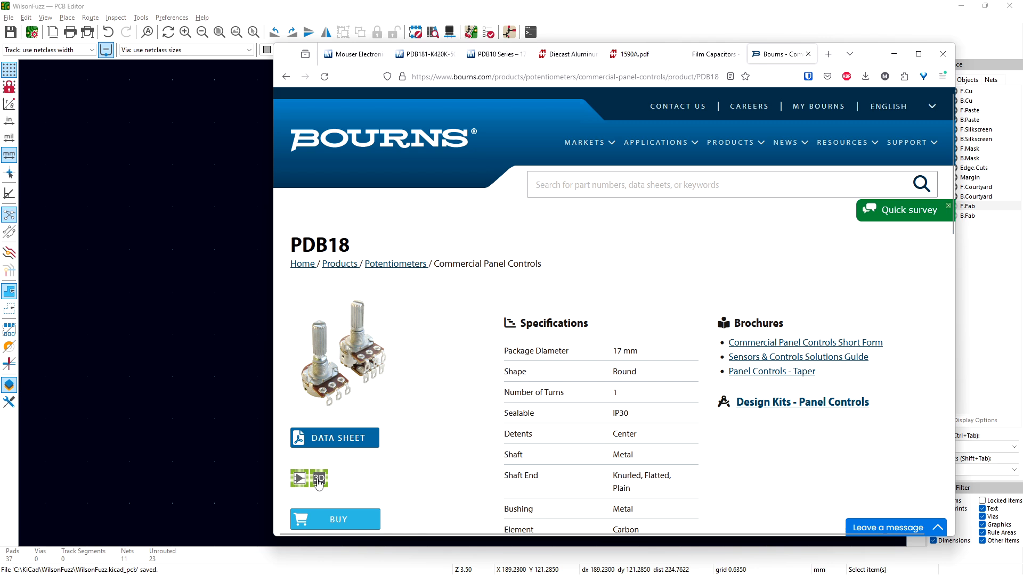
click(318, 480)
Step: Filter the PDB18 model list by "PDB181-K" and open the CAD preview of PDB181-K420K-102B
click(507, 175)
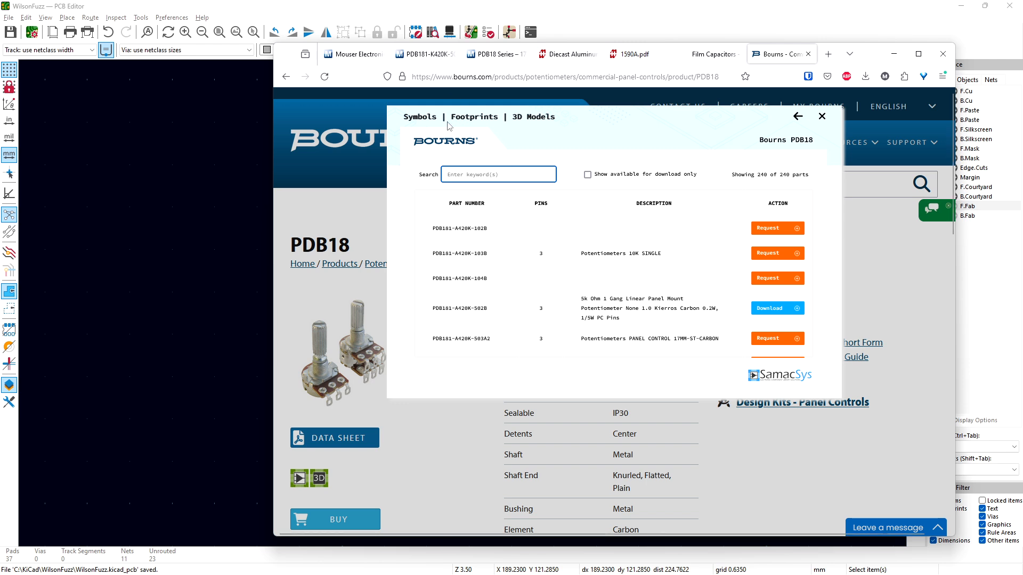
text(PDB)
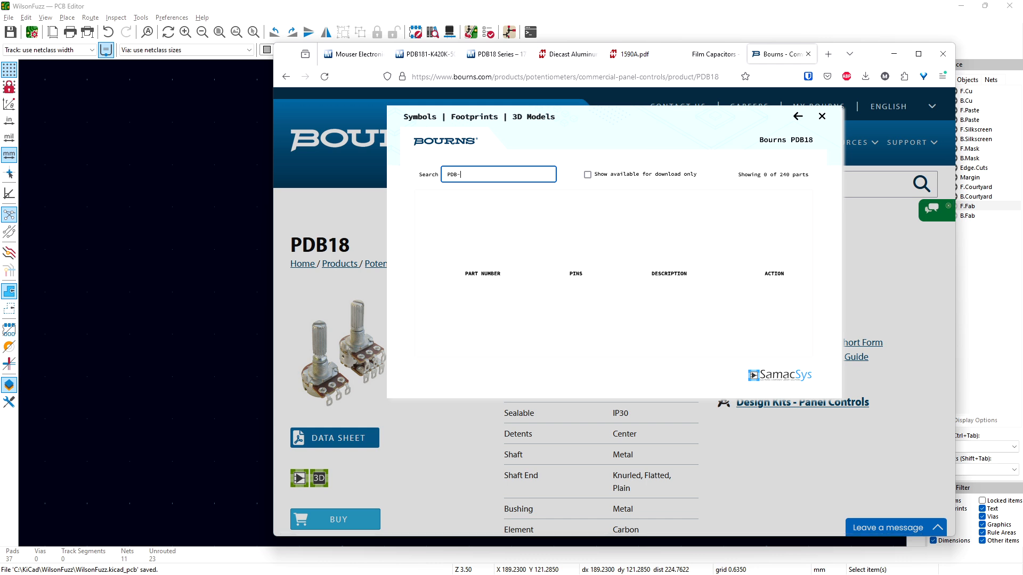
text(181-K)
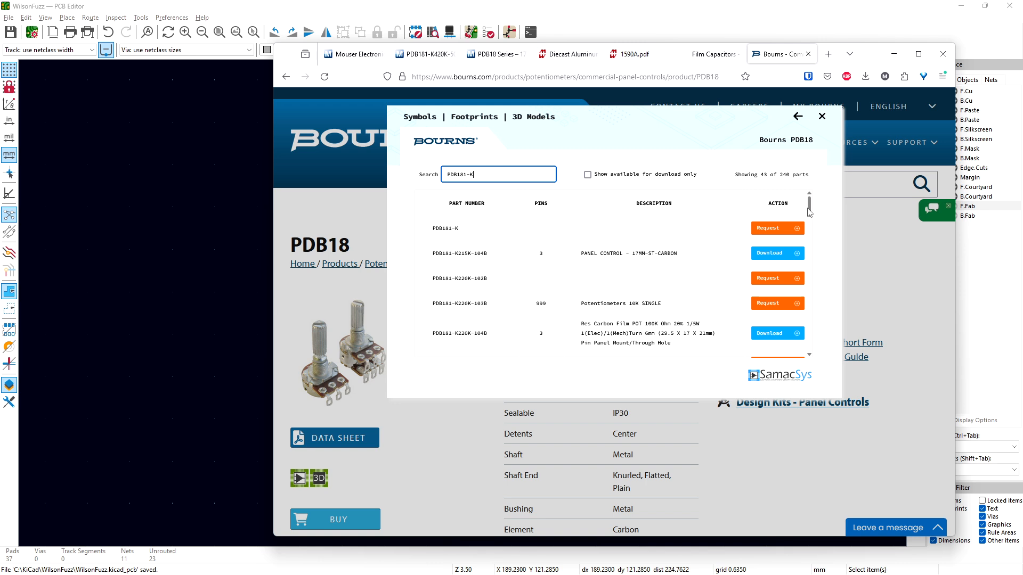
drag(808, 210, 808, 252)
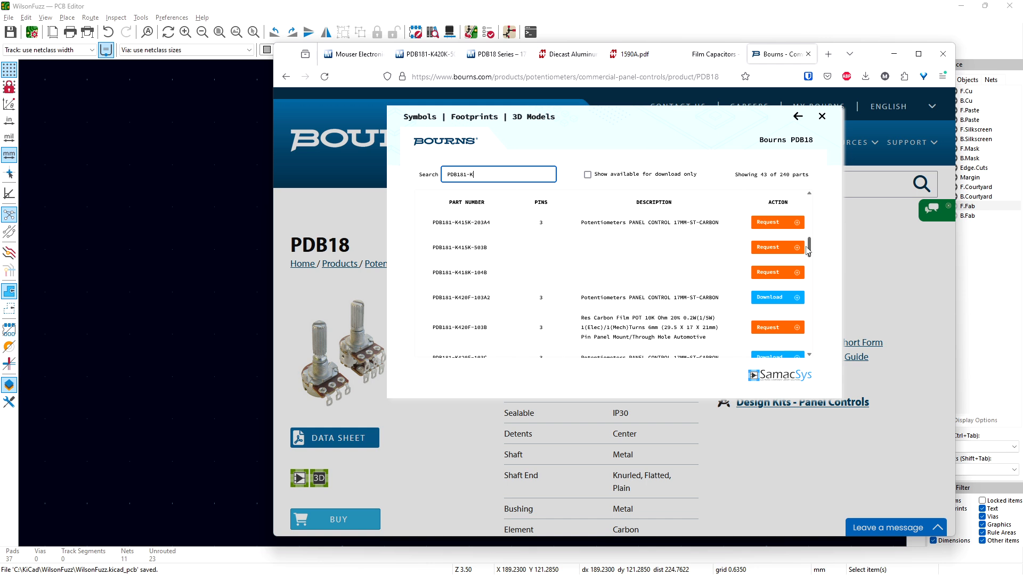
drag(808, 252, 808, 269)
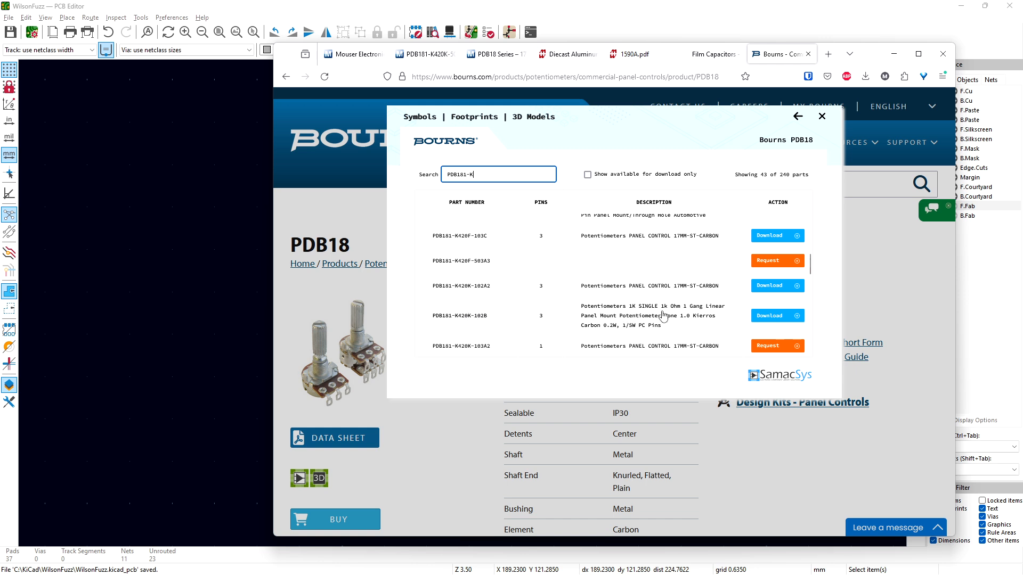
click(797, 317)
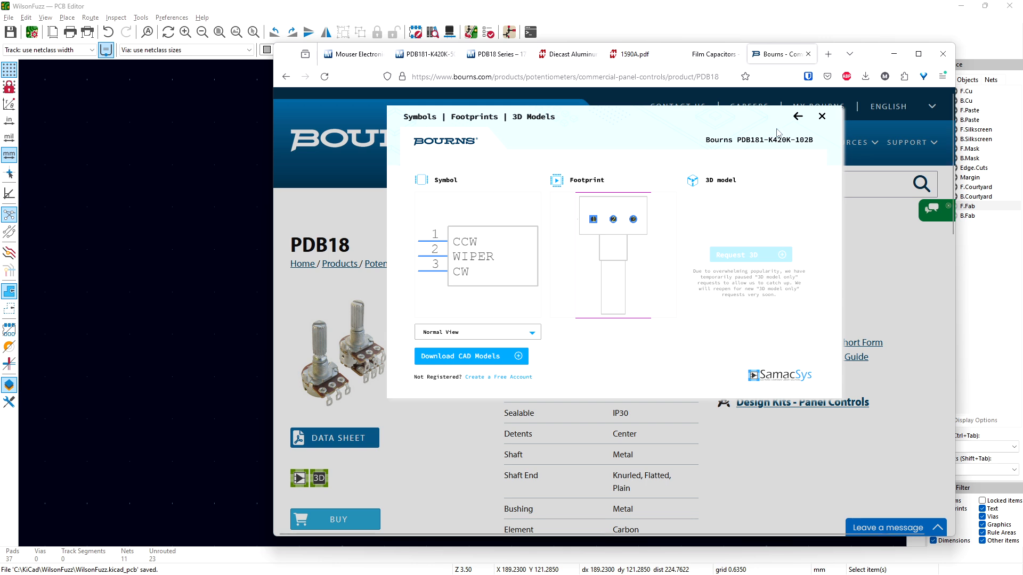
Step: Return from the part preview to the PDB18 model list and filter it by "PDB181-K" again
click(798, 117)
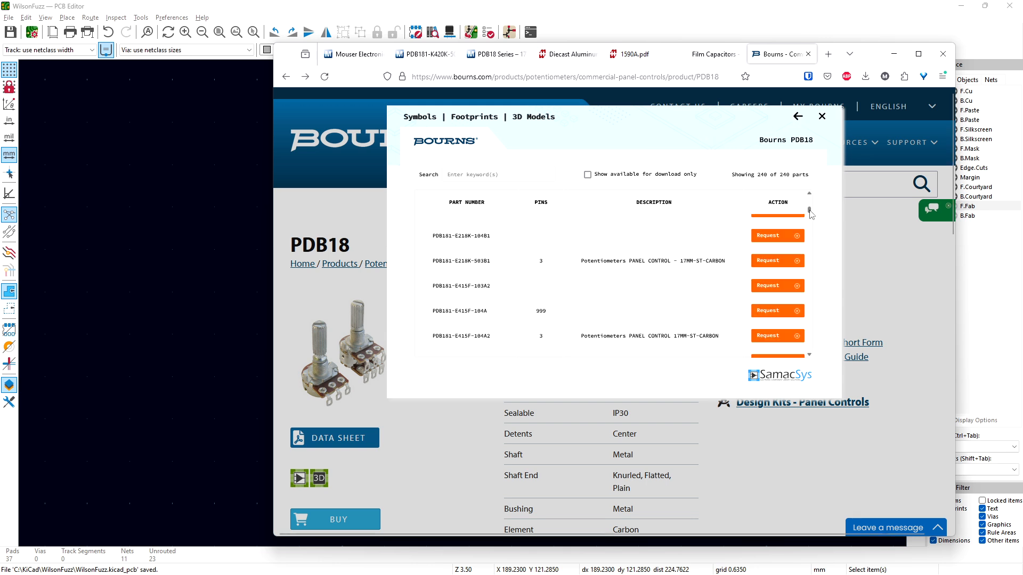
scroll(810, 212, up, 3)
click(492, 176)
text(PDB181-K)
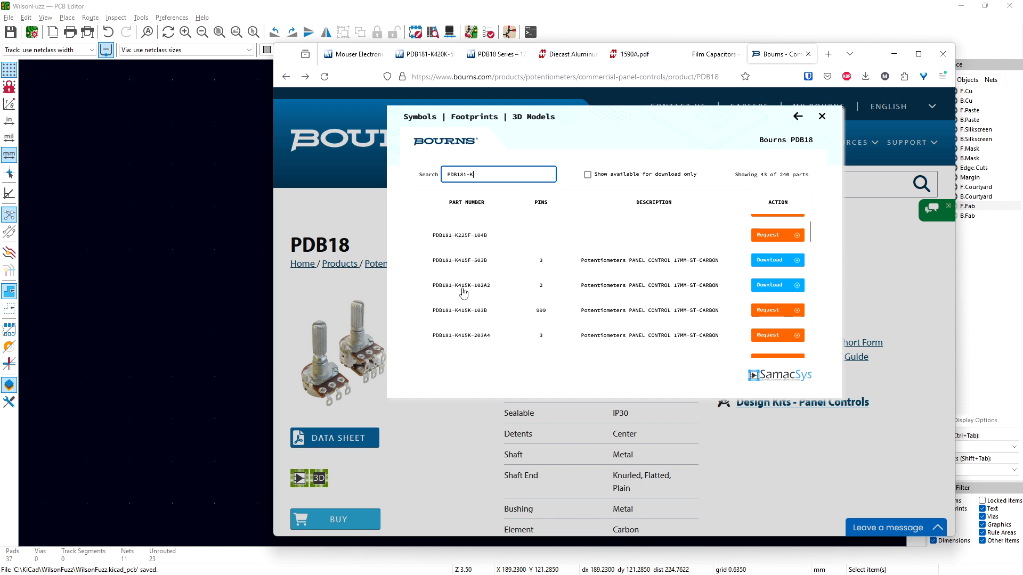
Step: Check the How To Order codes on page 5 of the PDB18 datasheet against the Mouser part number
click(481, 53)
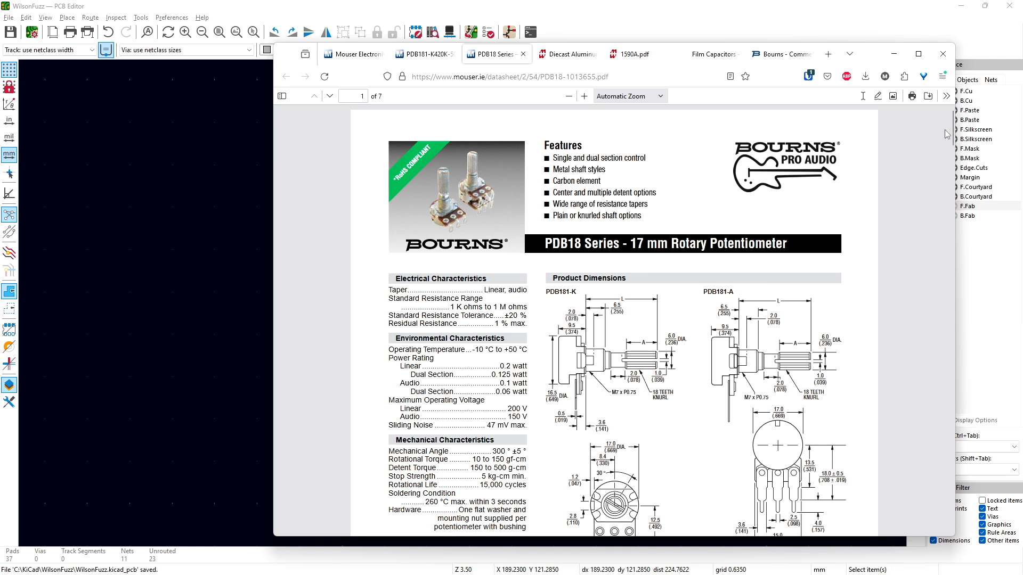
drag(950, 132, 940, 375)
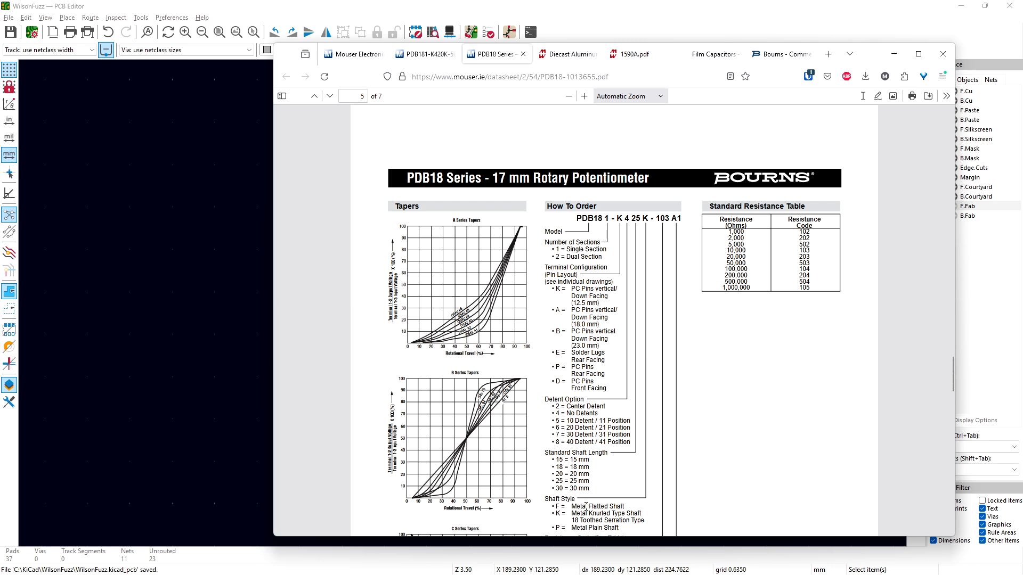
click(425, 55)
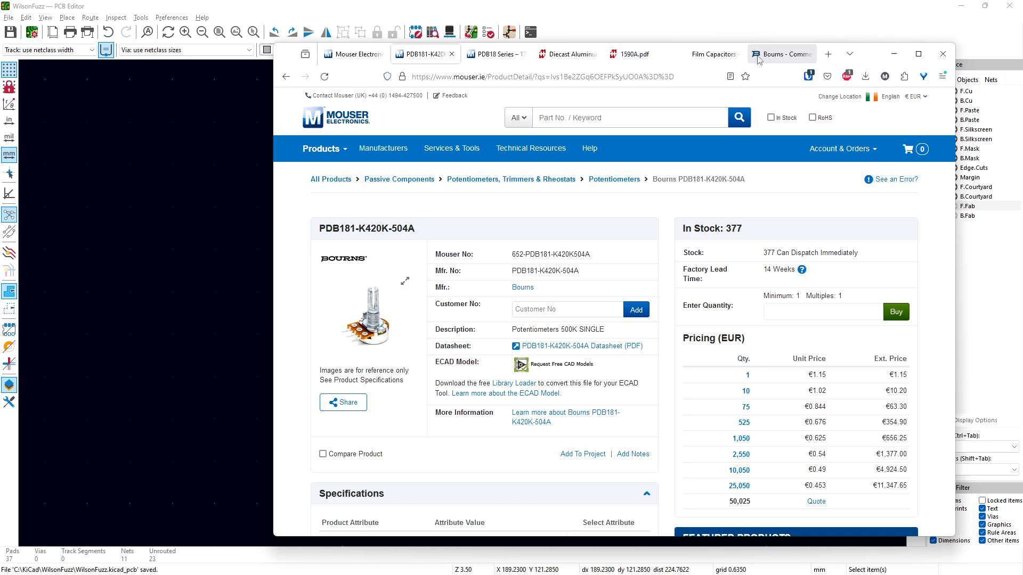
Step: Open PDB181-K215K-104B in the Bourns model list and download its CAD models with STEP (.stp) as the 3D format
click(781, 54)
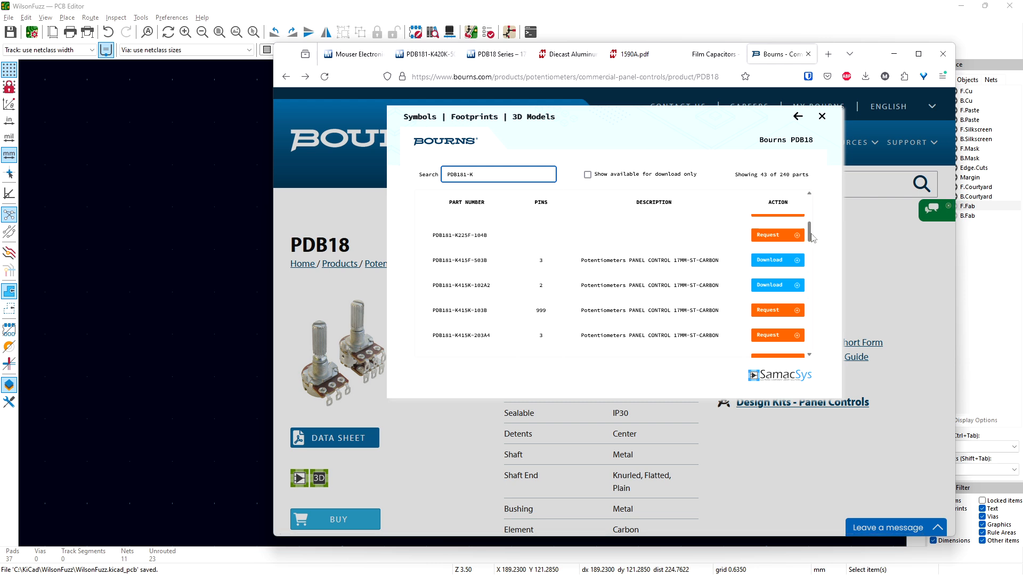
drag(810, 238, 808, 211)
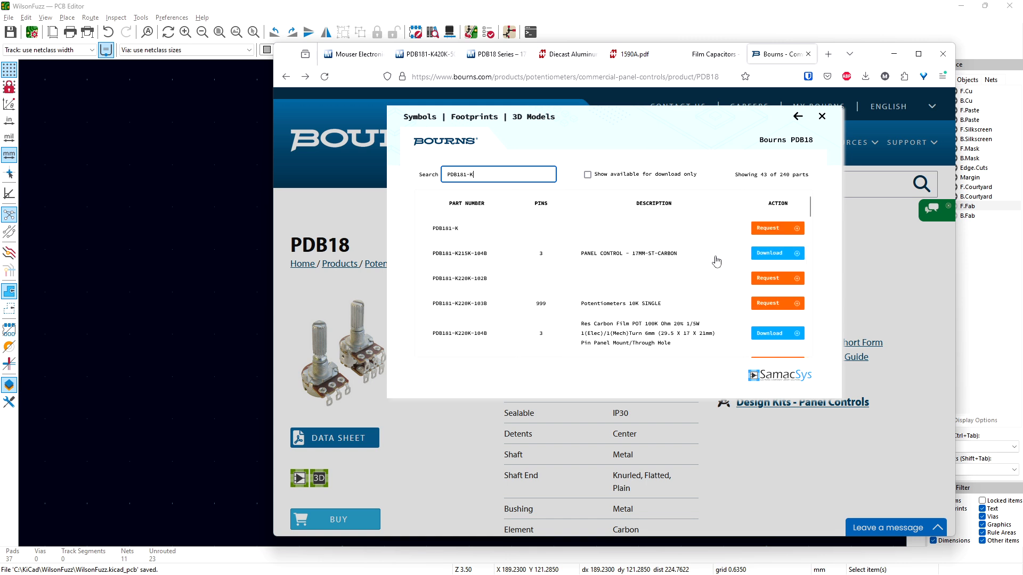
click(789, 254)
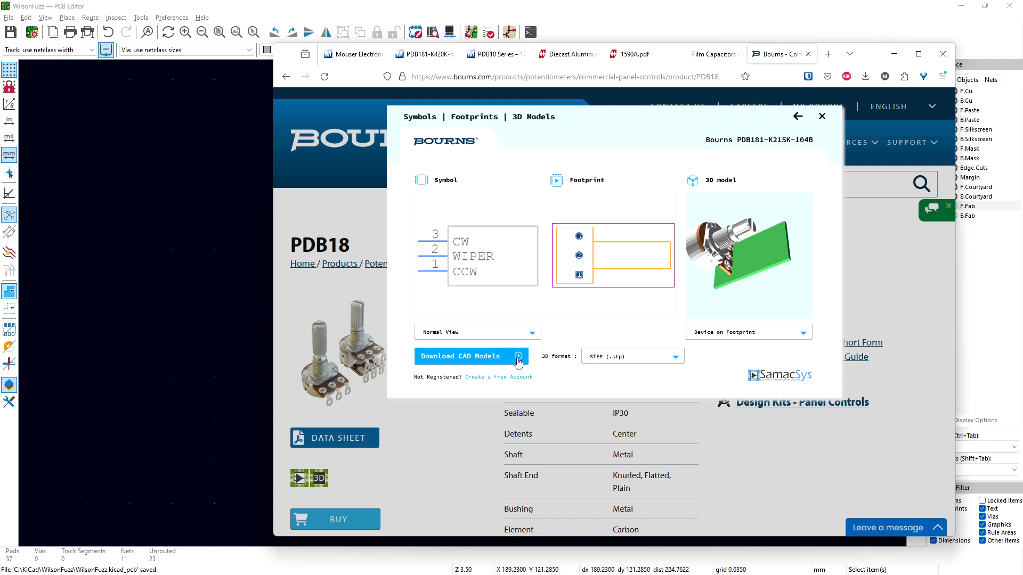
click(605, 363)
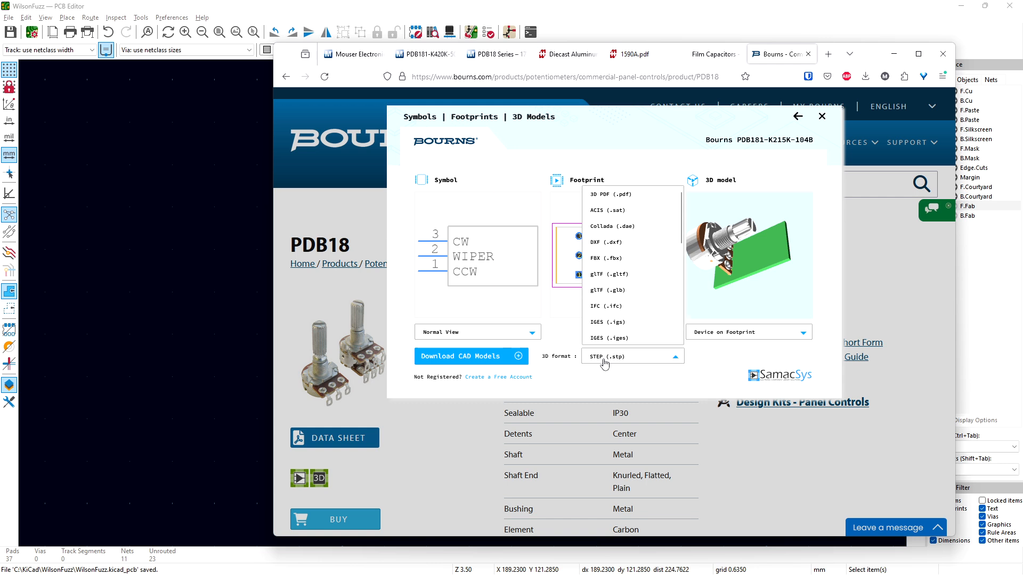
click(605, 363)
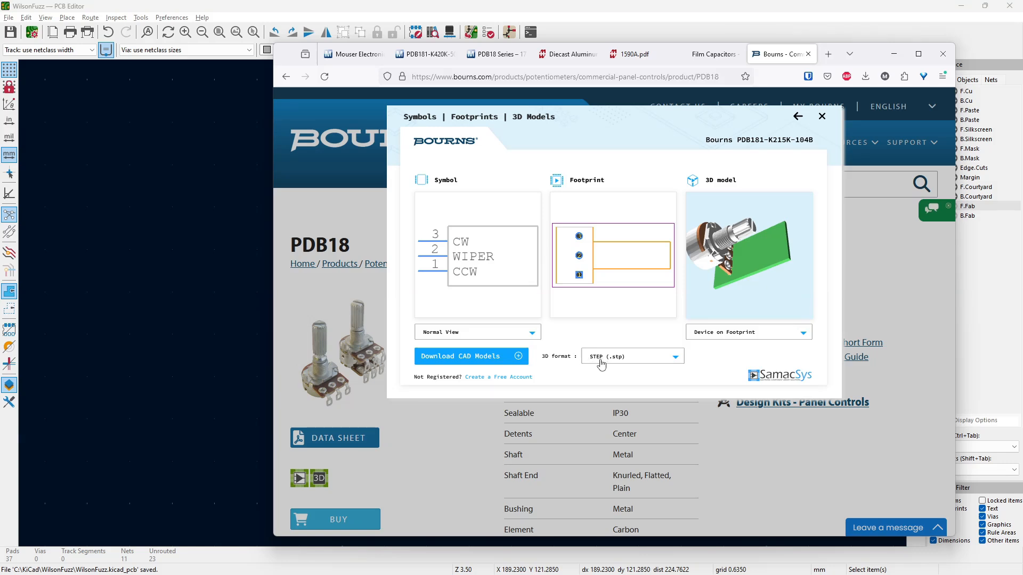
click(499, 357)
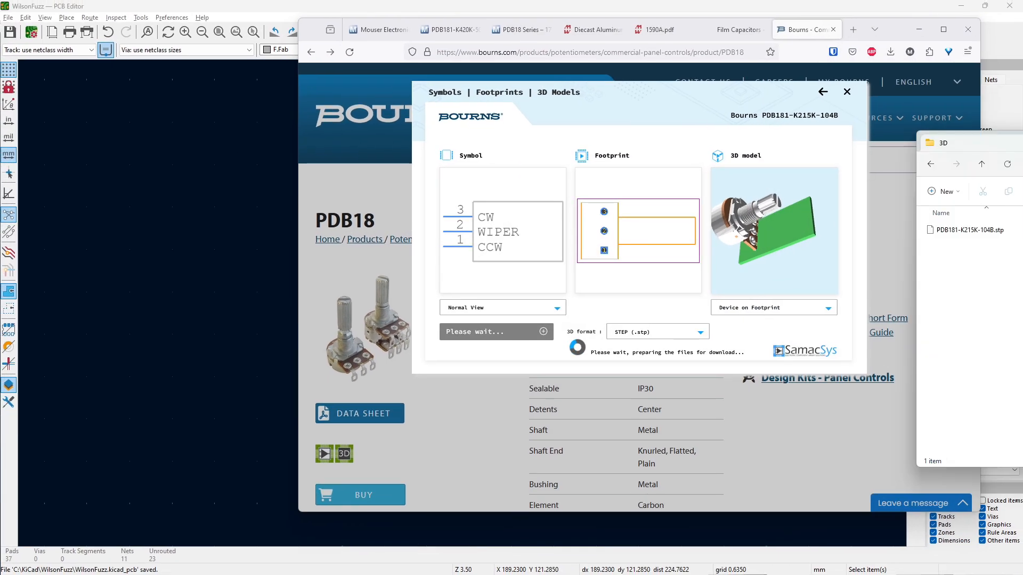
Step: Create a folder named 3D inside the WilsonFuzz project's Libraries\Footprints folder and put PDB181-K215K-104B.stp into it
mouse_move(1022, 142)
mouse_down()
mouse_move(882, 121)
mouse_move(591, 114)
mouse_move(1022, 139)
mouse_up()
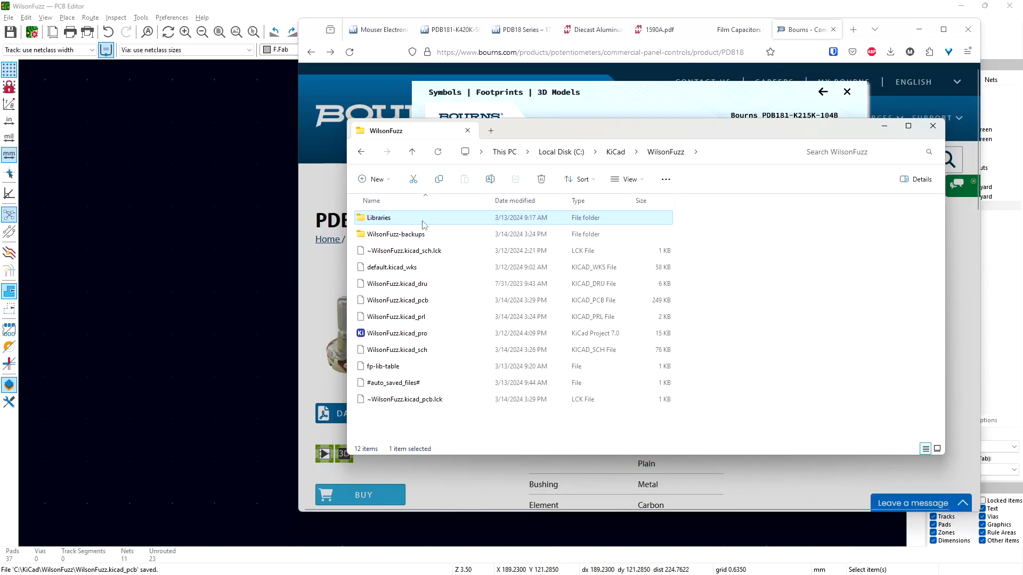
double_click(424, 224)
right_click(404, 256)
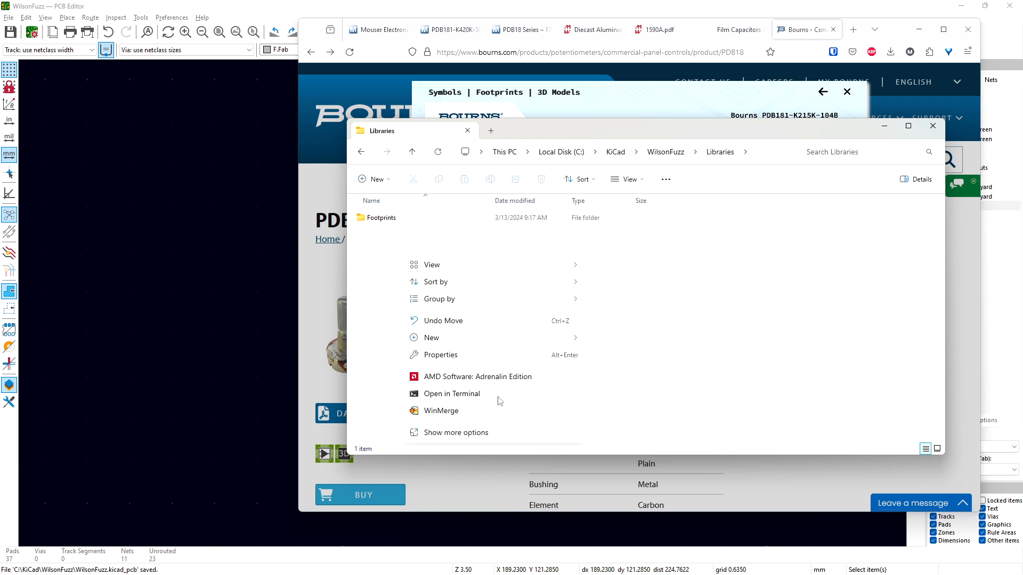
double_click(368, 220)
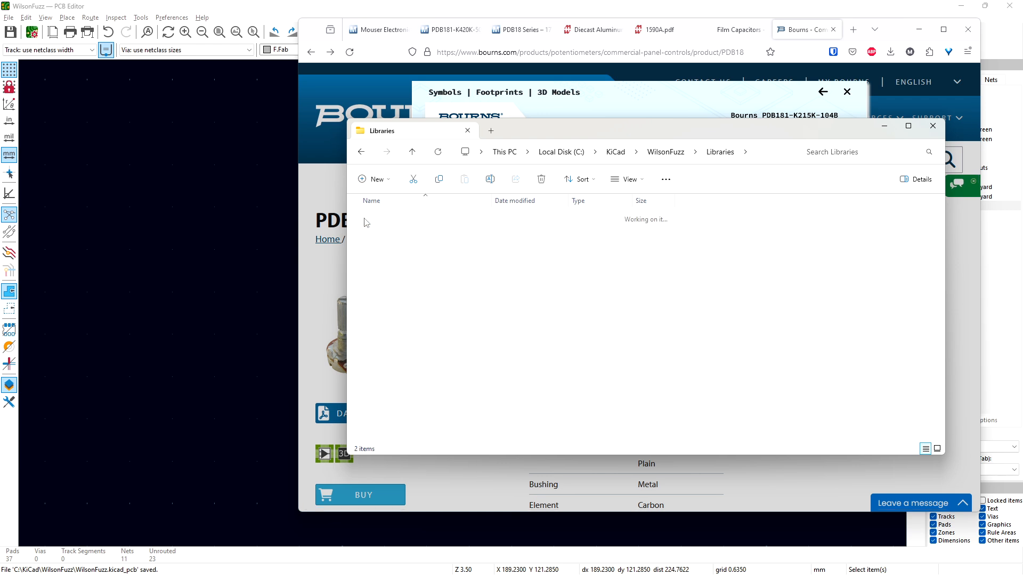
right_click(377, 275)
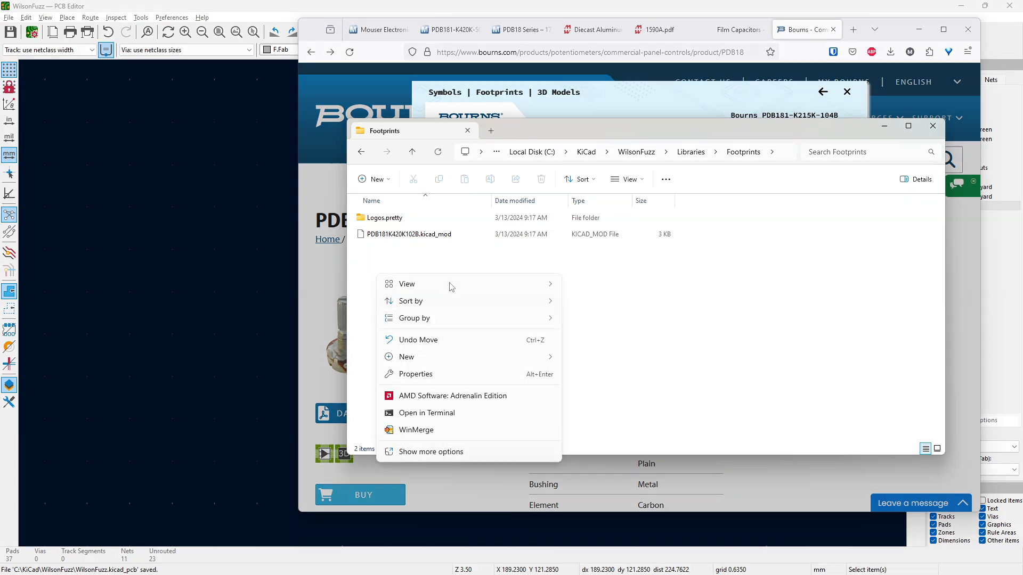
mouse_move(450, 356)
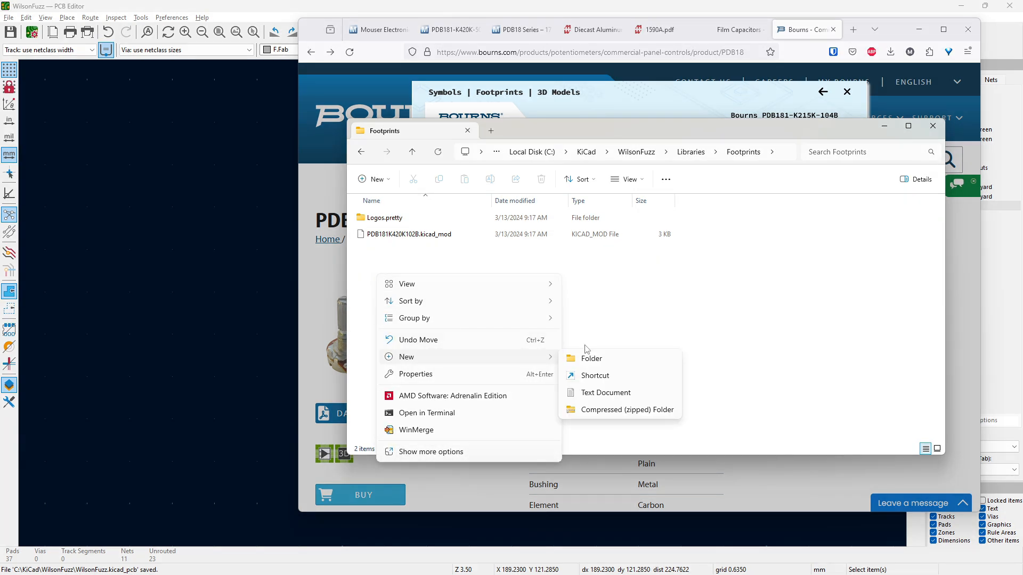
click(586, 356)
text(3D)
key(Return)
key(Return)
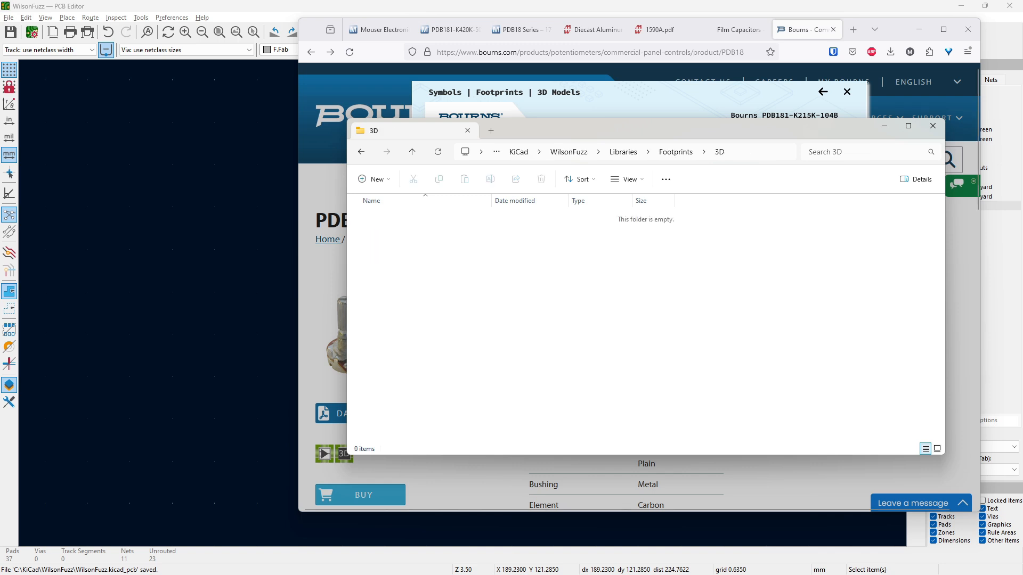
drag(1022, 251, 535, 280)
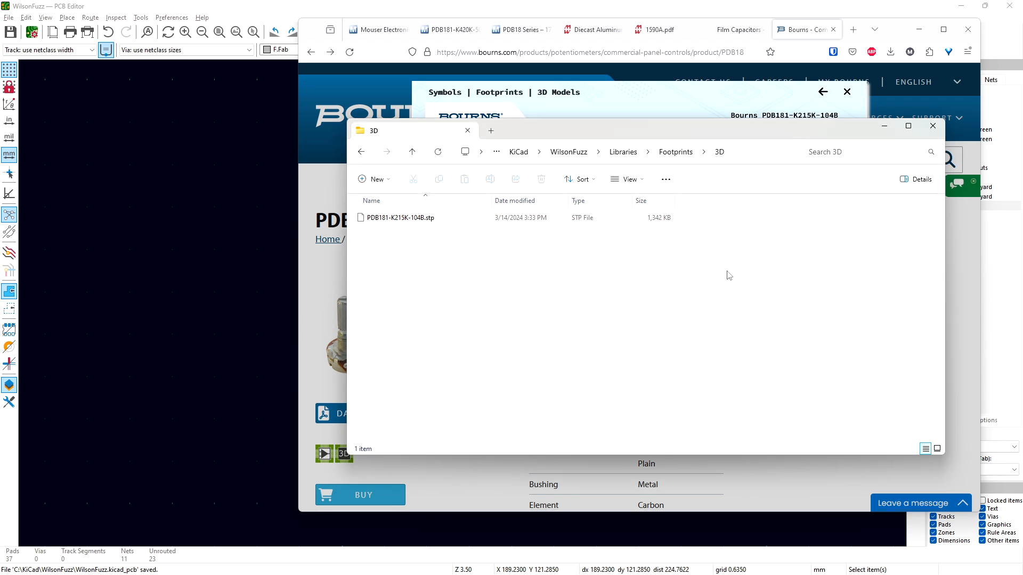
Step: Switch from the file window back to KiCad, minimize the PCB Editor and bring up the WilsonFuzz Schematic Editor
click(724, 14)
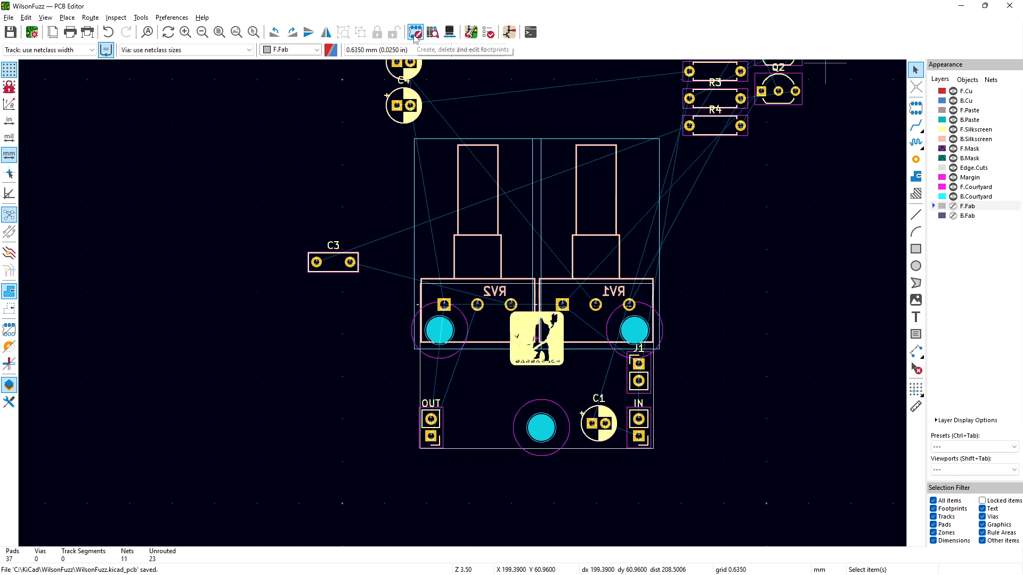
click(952, 9)
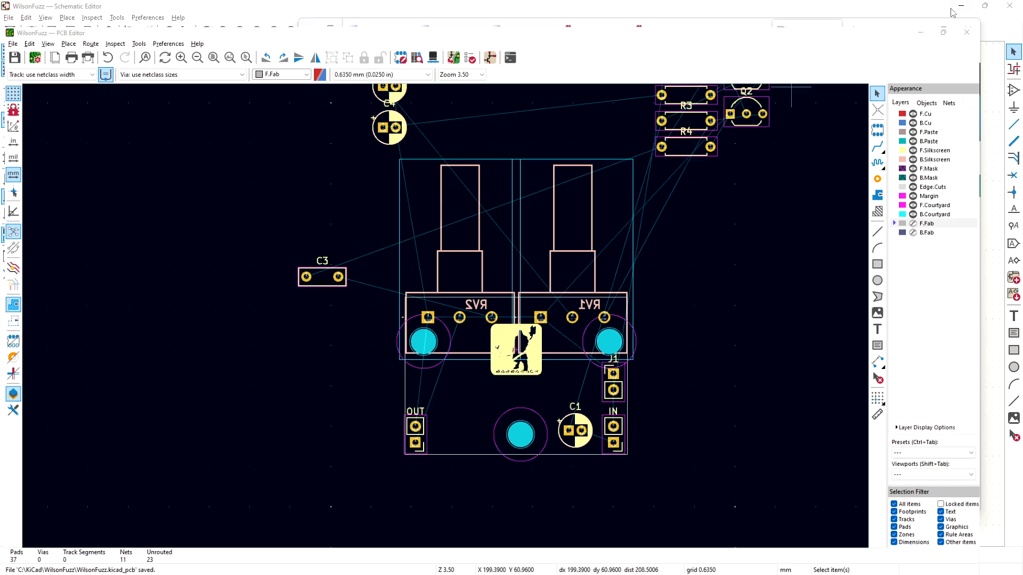
click(837, 14)
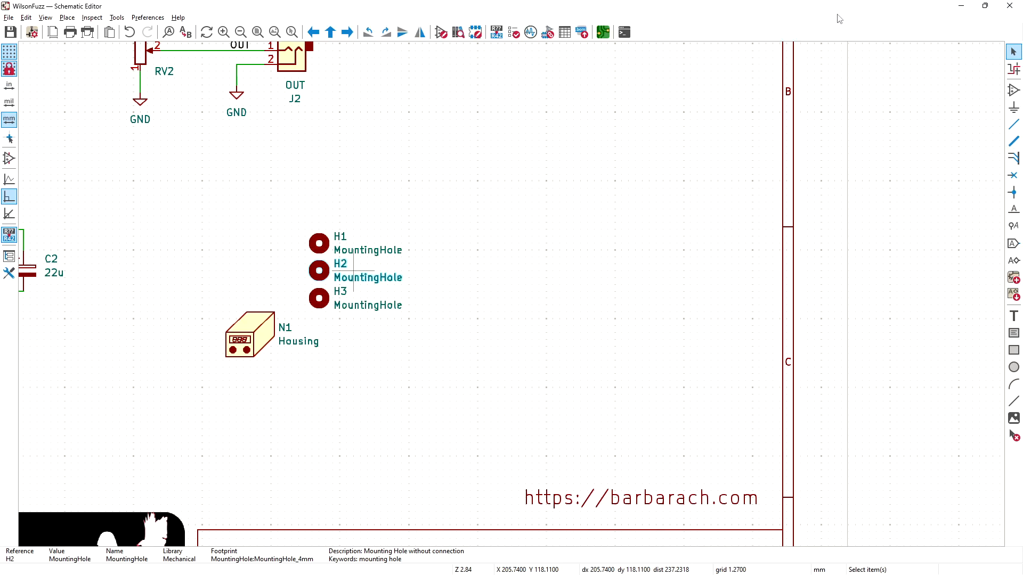
Step: Switch from the Schematic Editor to the KiCad project window and check the library paths of the project-specific footprint libraries
click(954, 7)
click(128, 186)
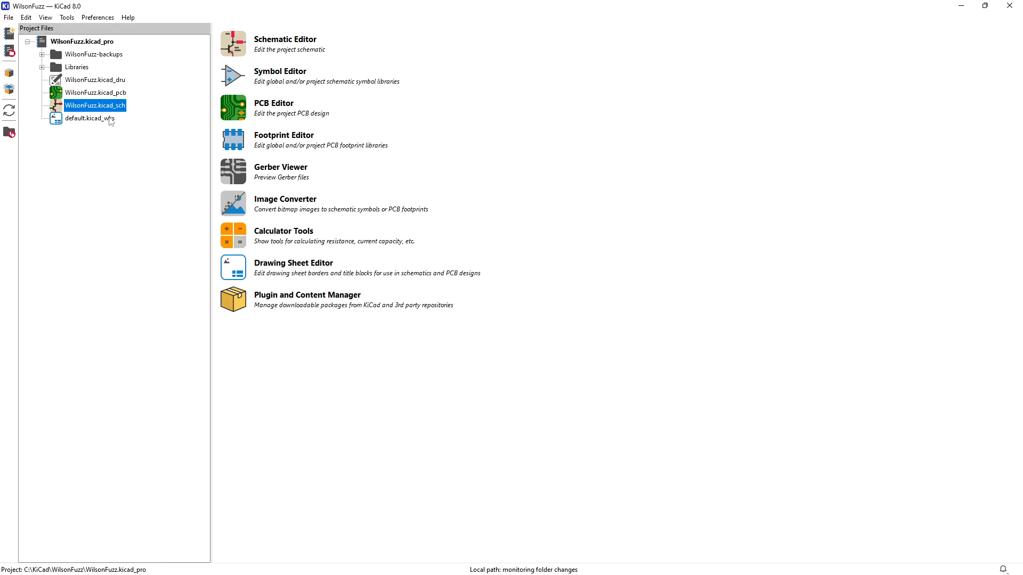
click(99, 18)
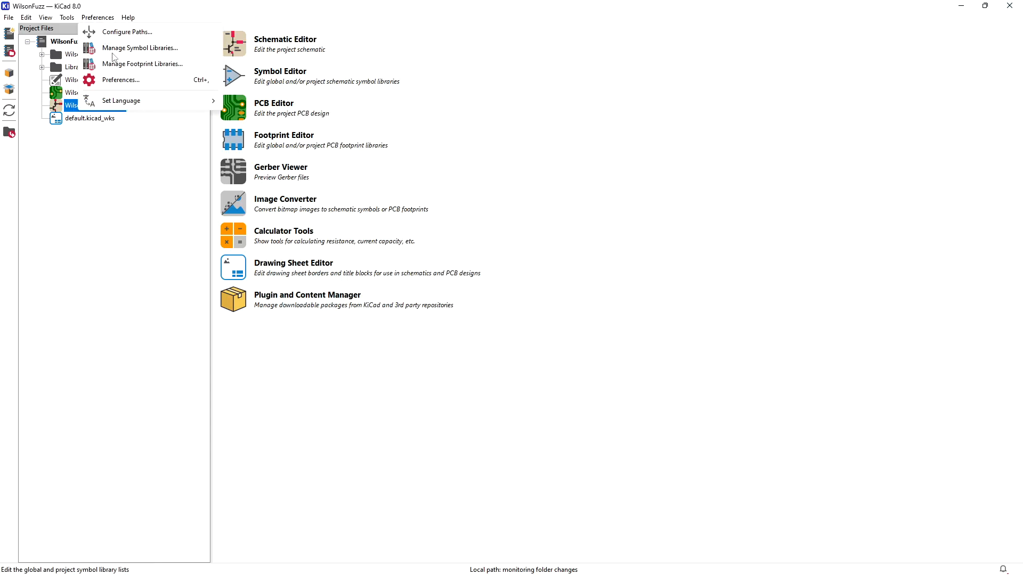
click(134, 65)
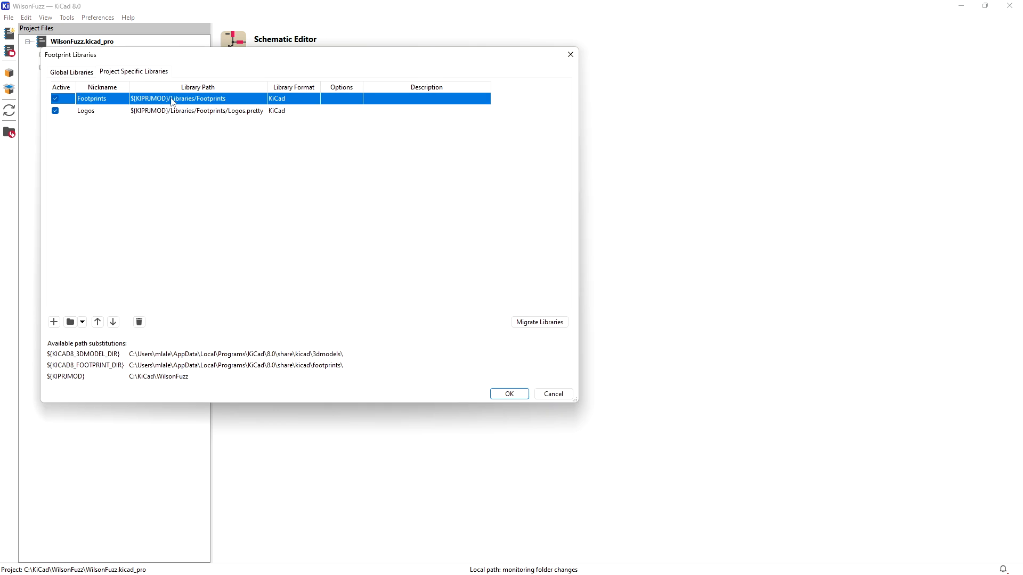
click(554, 394)
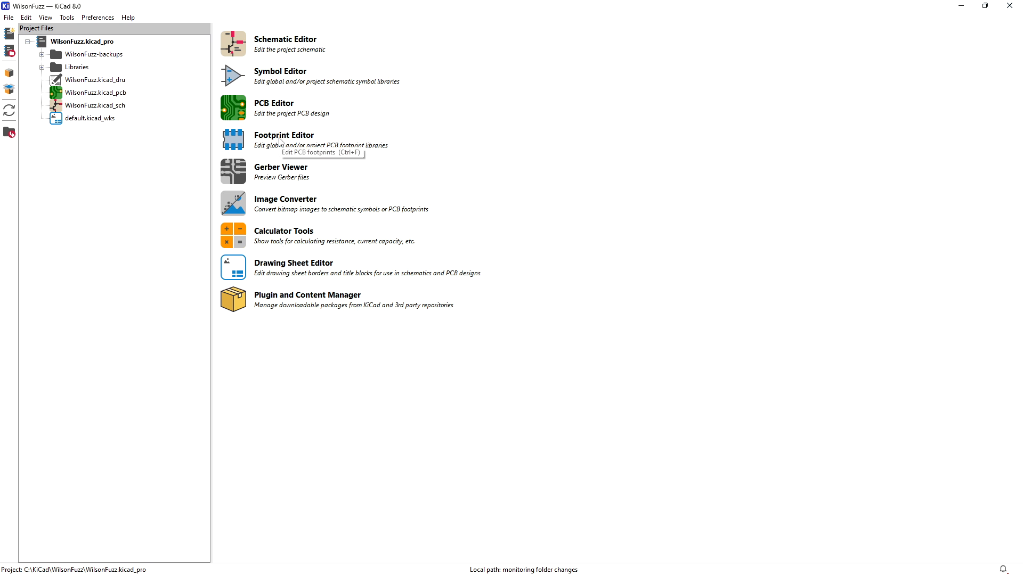
Step: Open the PDB181K420K102B footprint from the project's Footprints library in the Footprint Editor
click(241, 136)
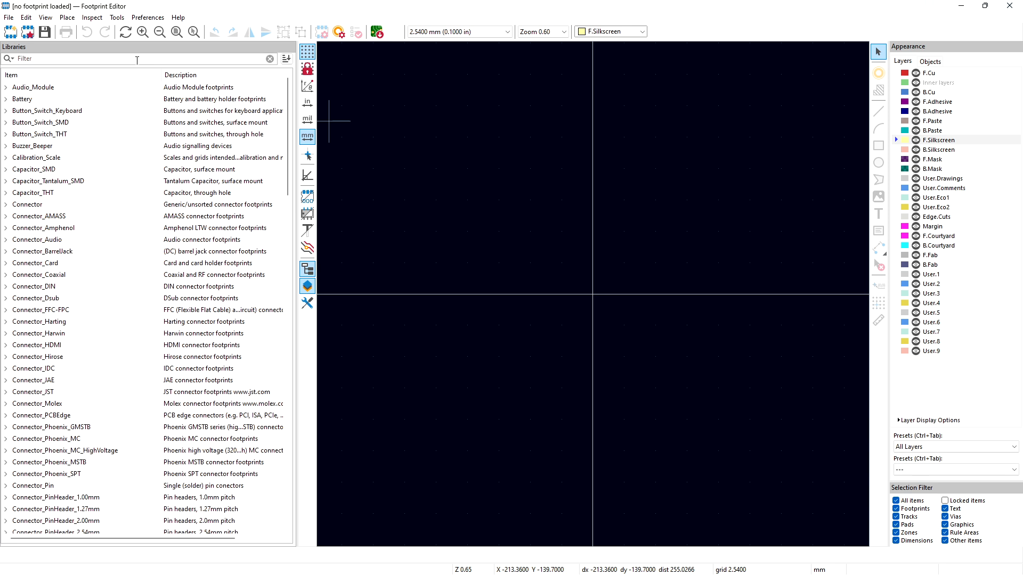
drag(288, 164, 292, 307)
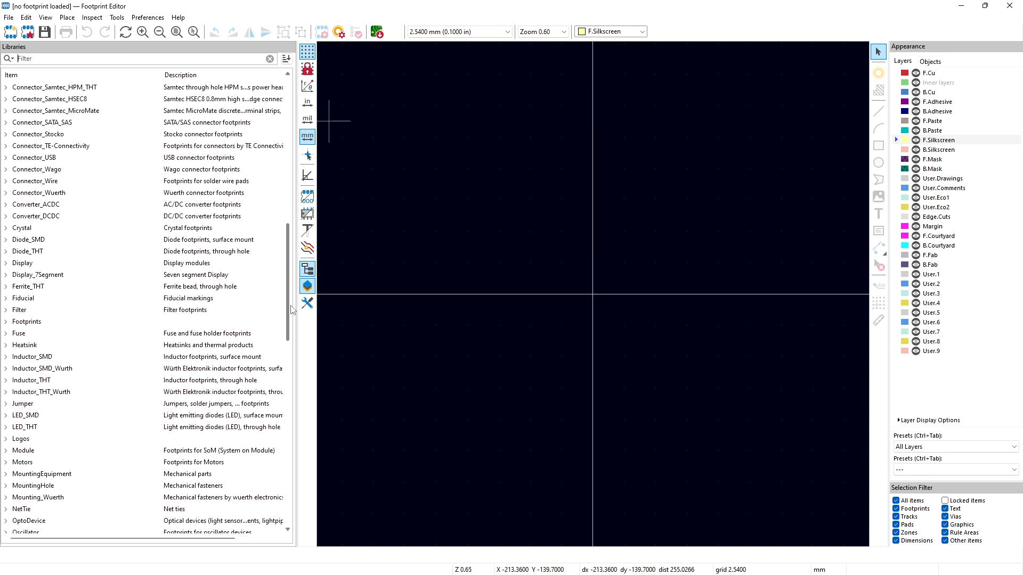
click(29, 321)
click(5, 321)
click(47, 335)
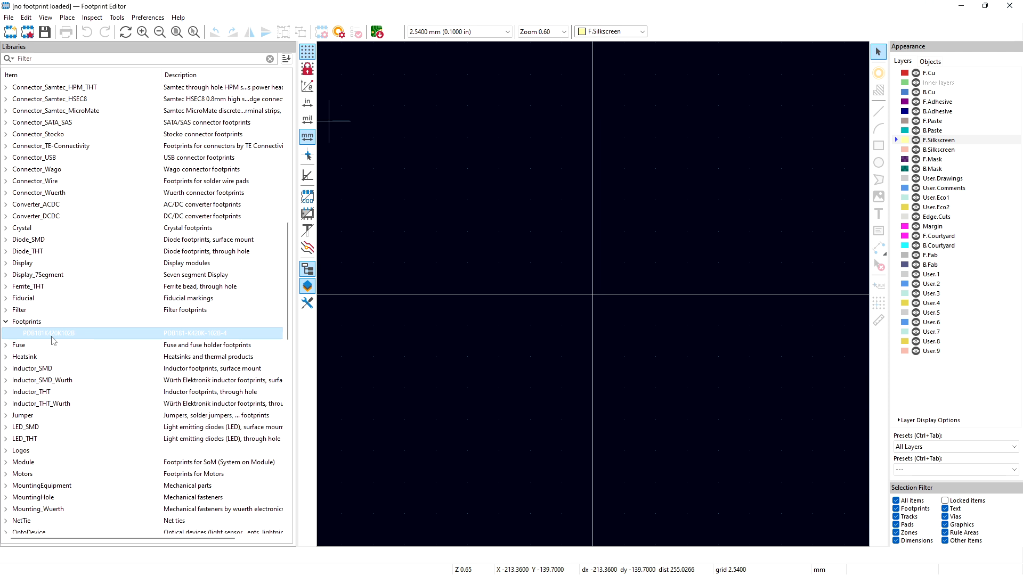
double_click(53, 334)
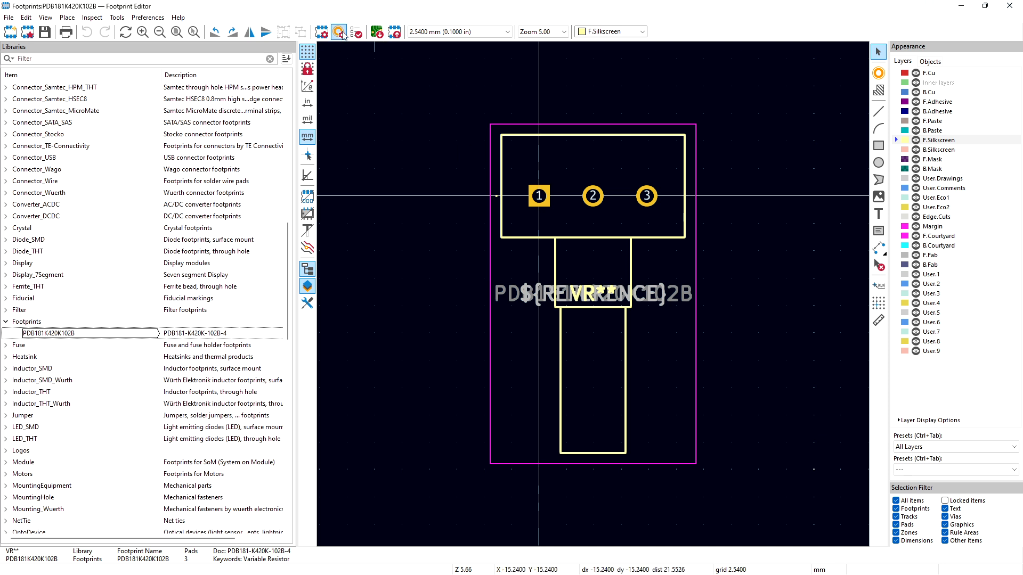
Step: Add PDB181-K215K-104B.stp from C:\KiCad\WilsonFuzz\Libraries\Footprints\3D as the 3D model in the PDB181K420K102B footprint's properties
click(322, 34)
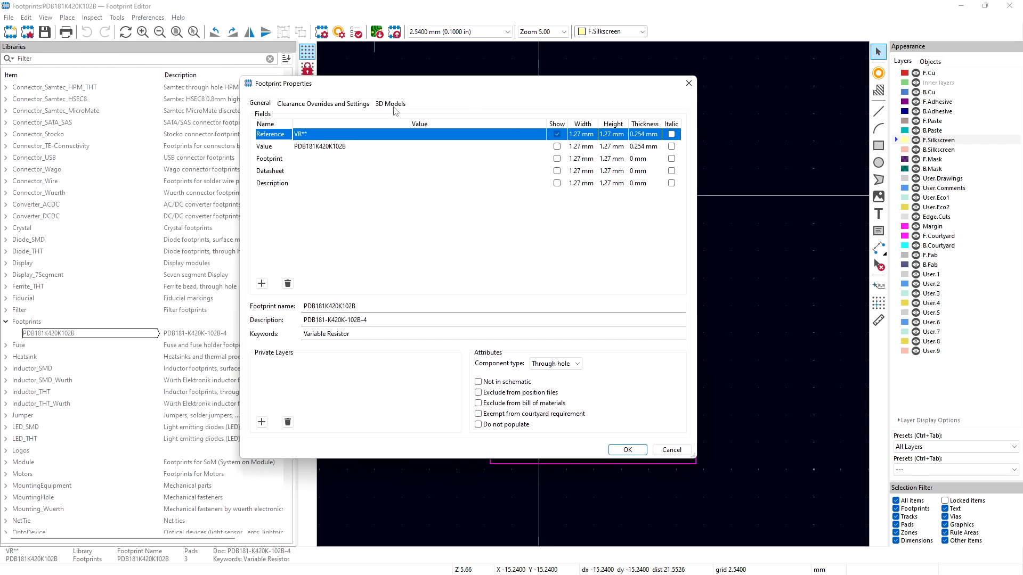
click(392, 104)
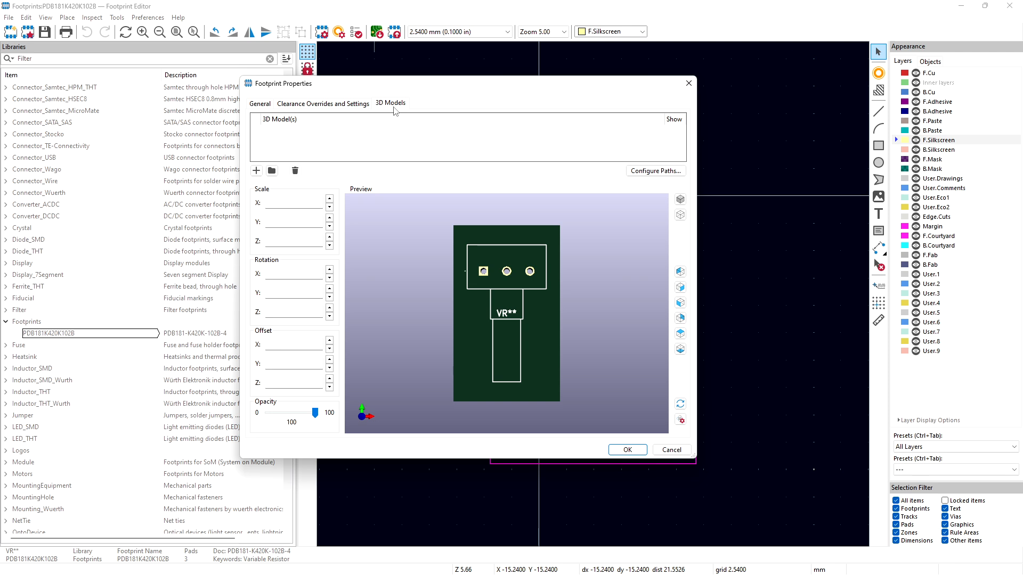
click(273, 171)
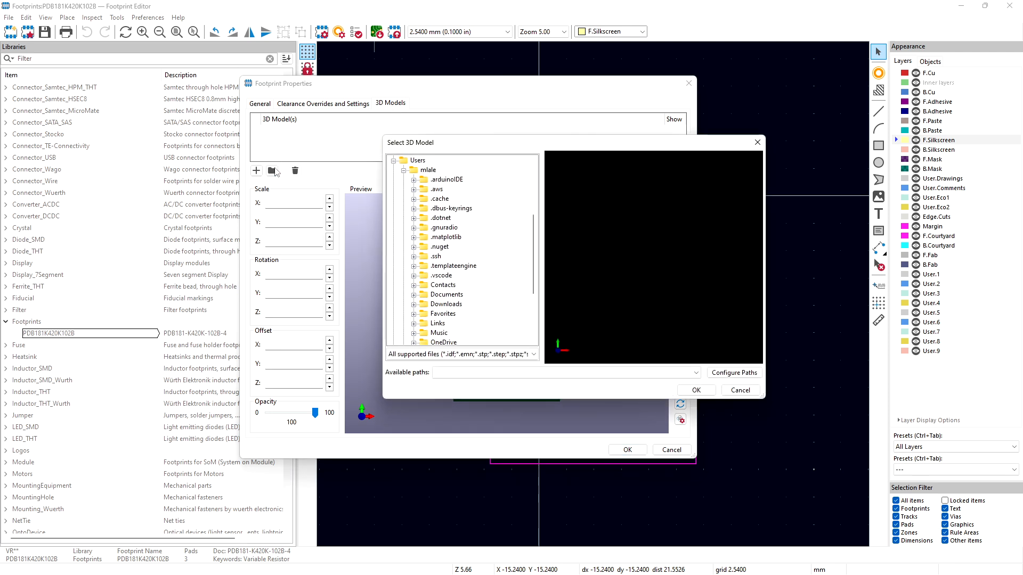
click(394, 161)
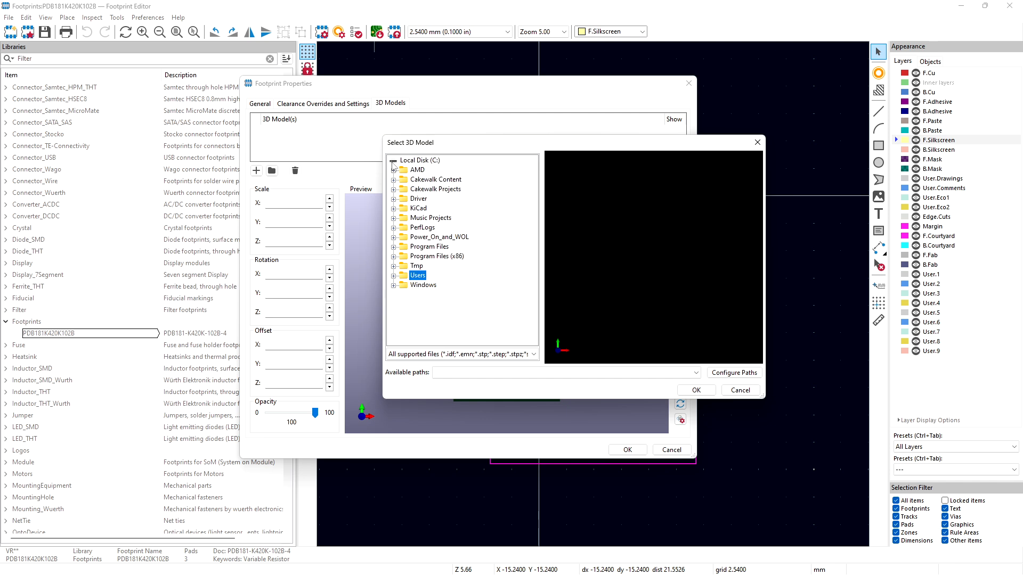
click(417, 209)
click(394, 208)
click(403, 227)
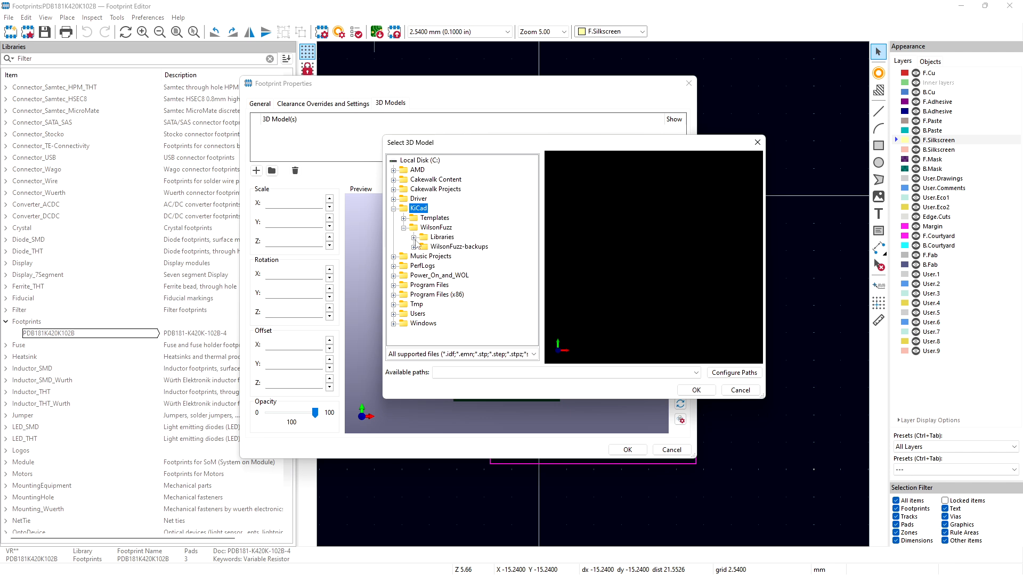
click(433, 257)
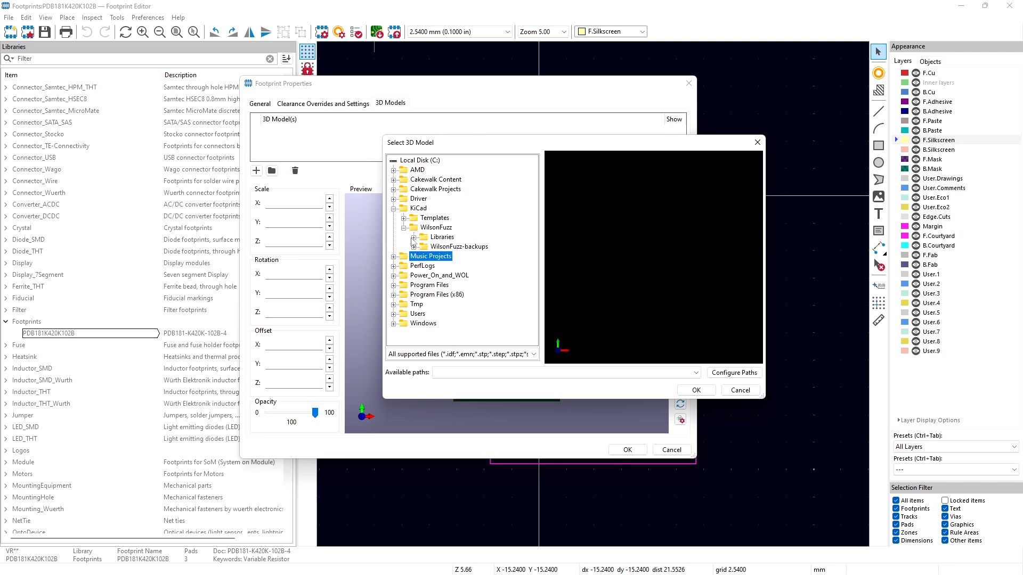
click(419, 238)
click(414, 238)
click(424, 247)
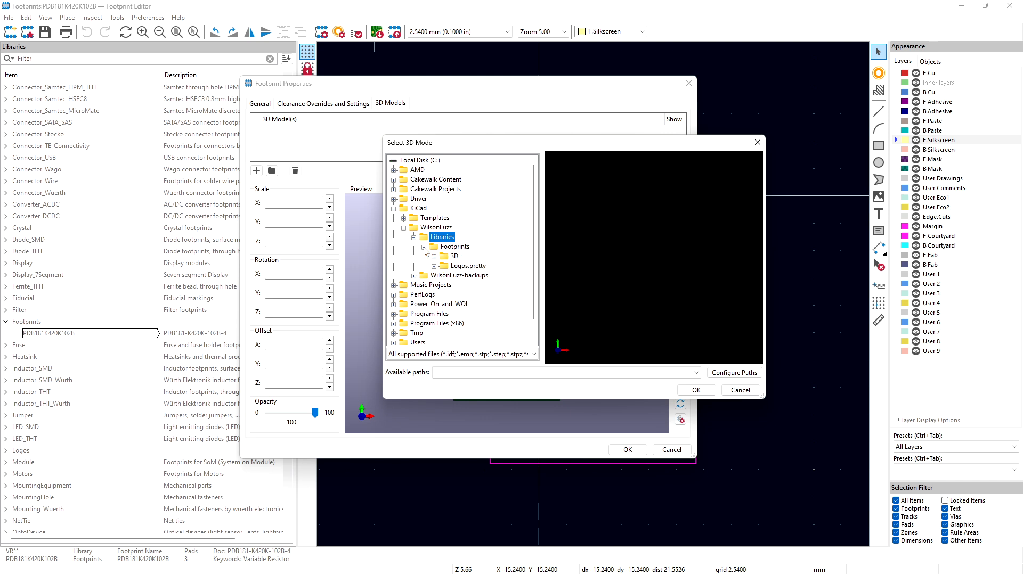
double_click(447, 258)
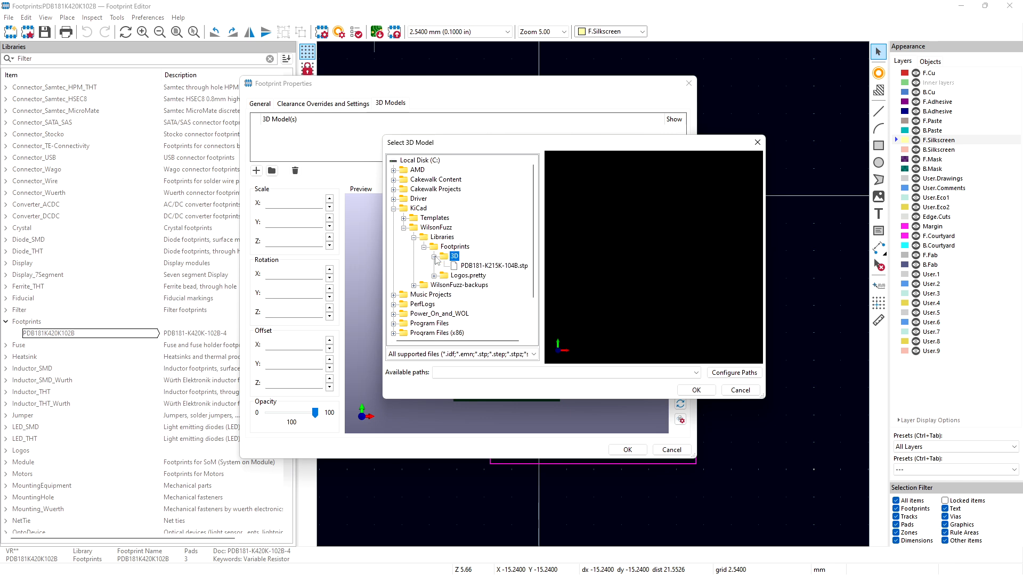
click(469, 267)
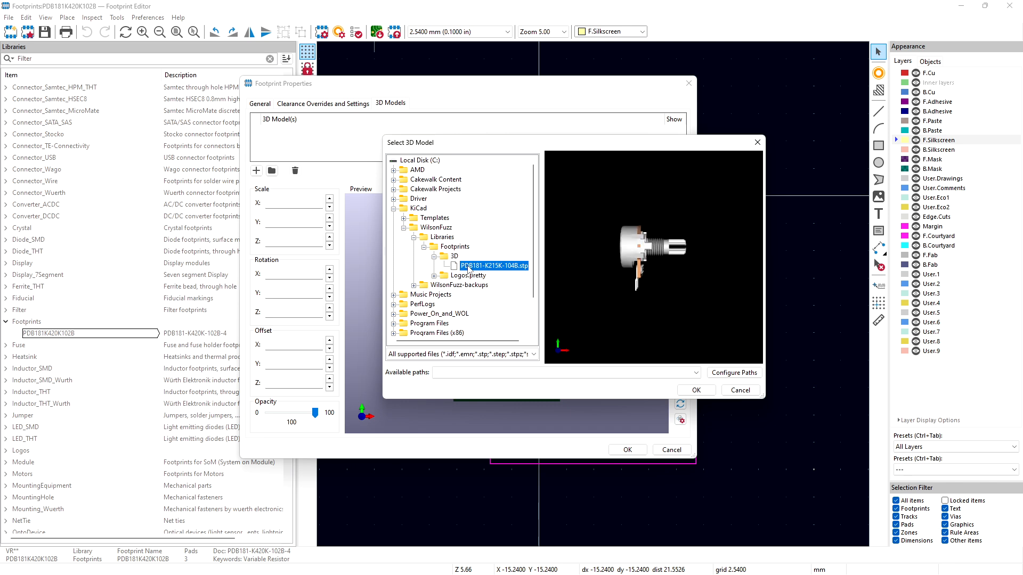
click(696, 391)
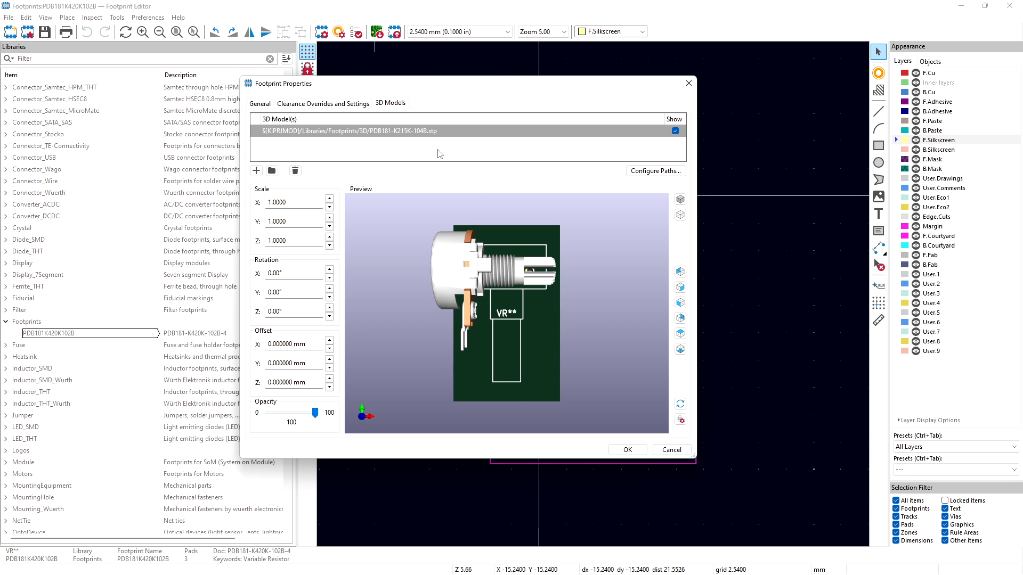
Step: Rotate the potentiometer's 3D model to -90° about X and 90° about Z, keeping Y at 0°
drag(477, 272, 372, 247)
drag(516, 309, 549, 337)
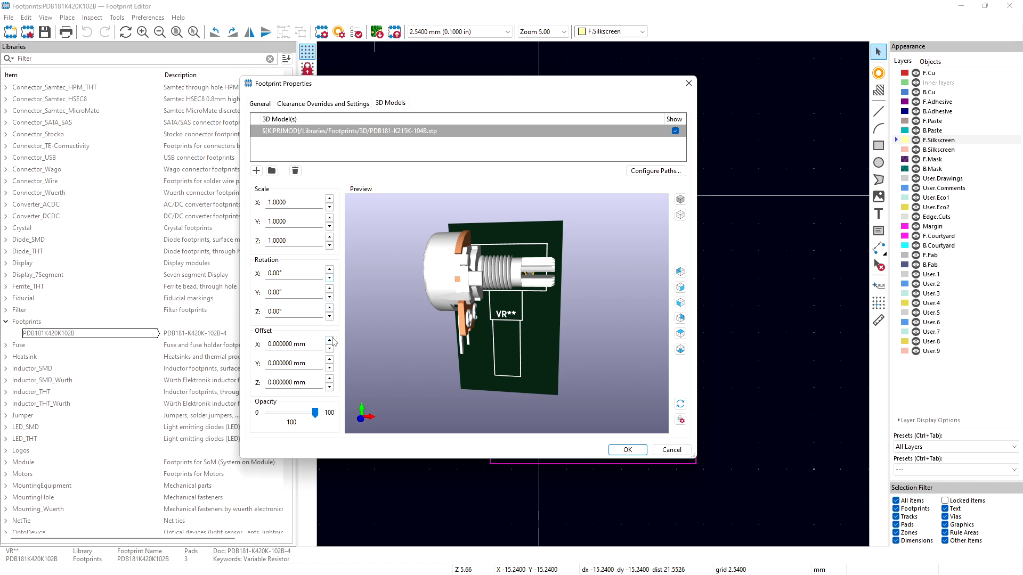
drag(528, 287, 504, 299)
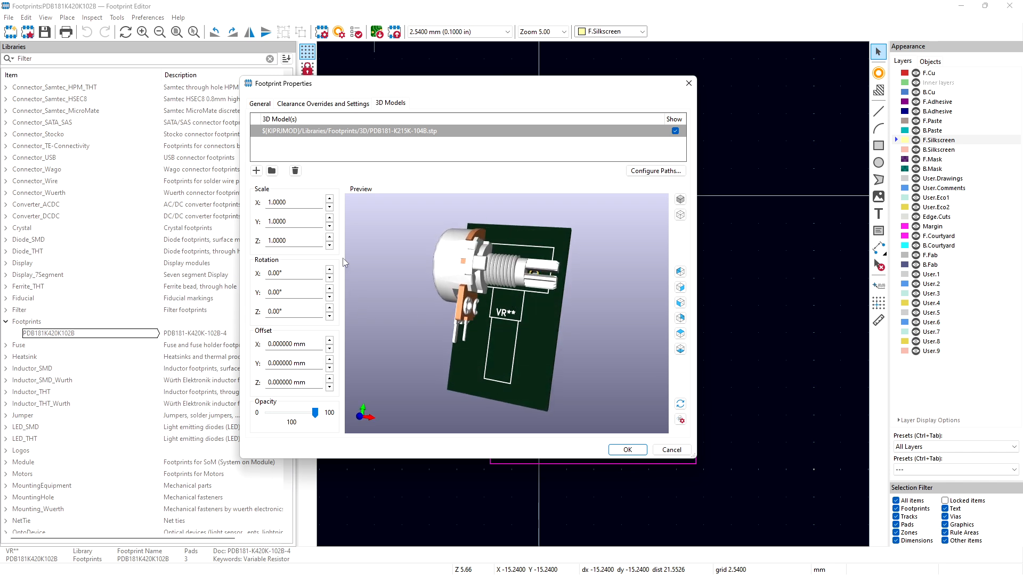
click(329, 269)
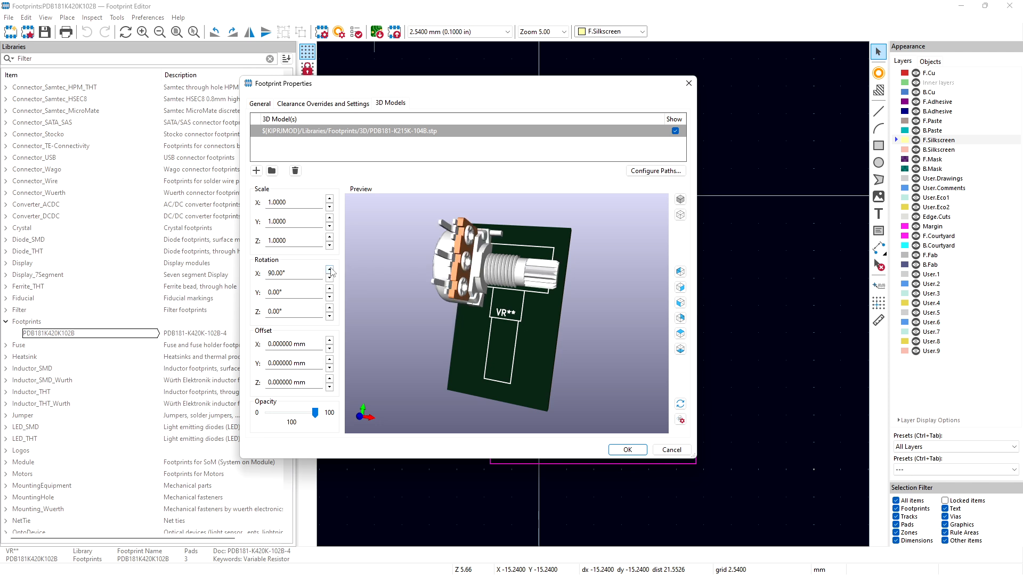
click(330, 269)
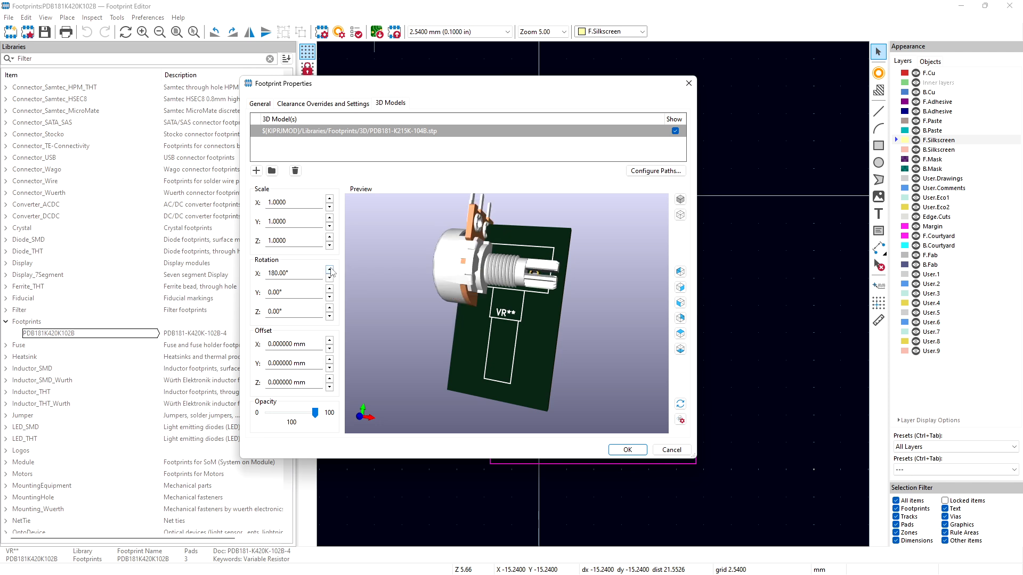
click(330, 278)
click(331, 278)
click(331, 278)
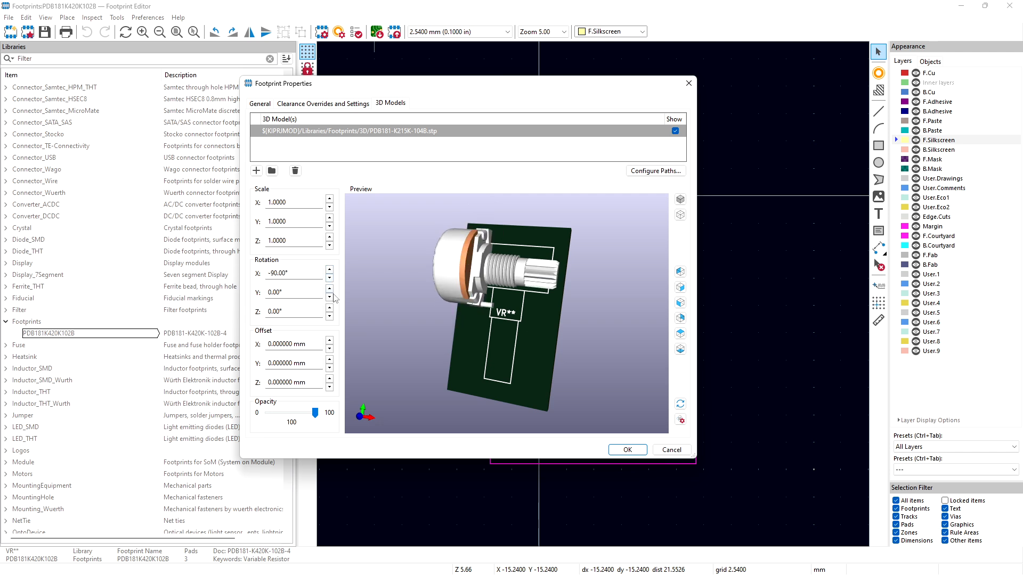
click(330, 298)
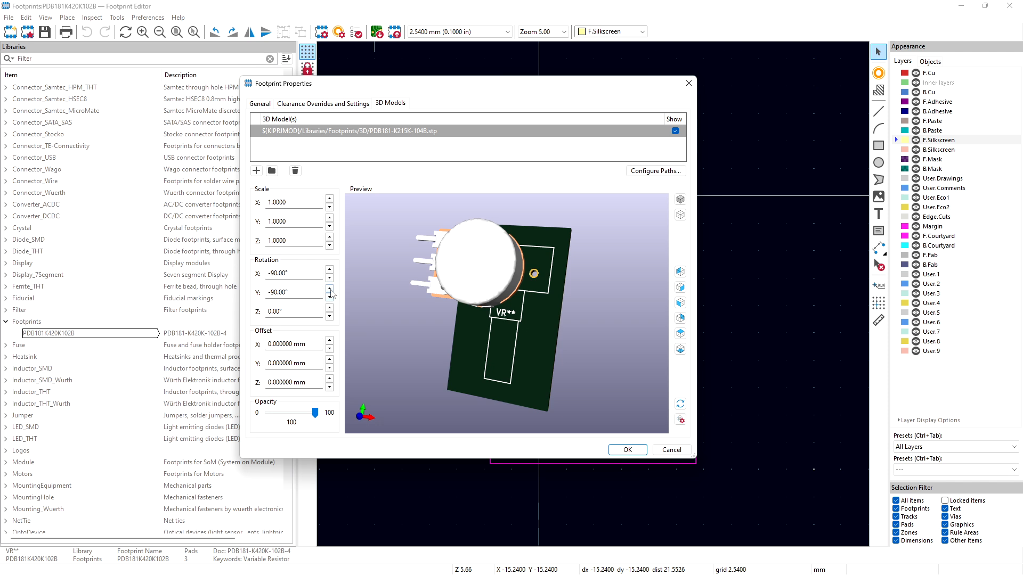
click(330, 289)
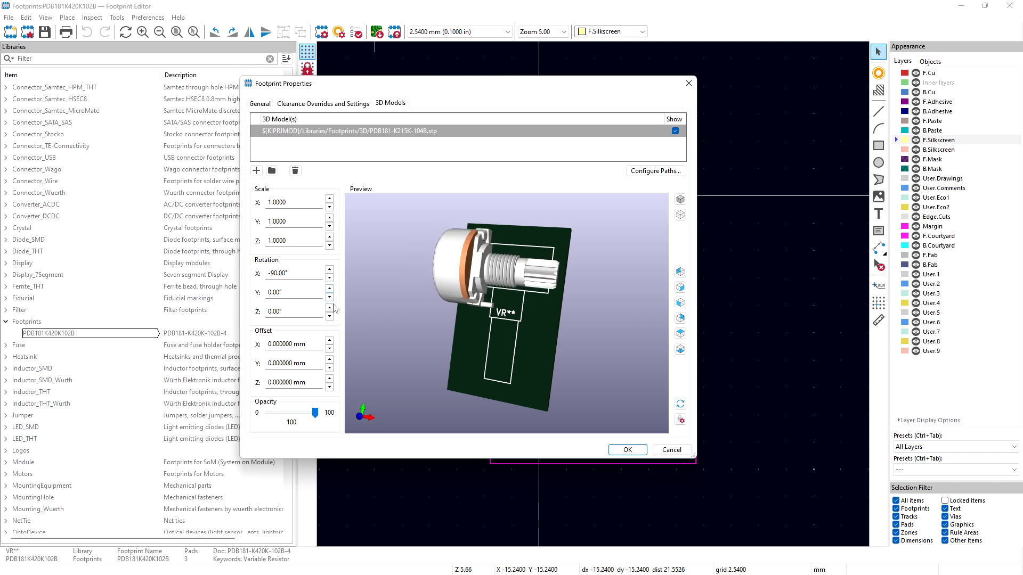
click(330, 309)
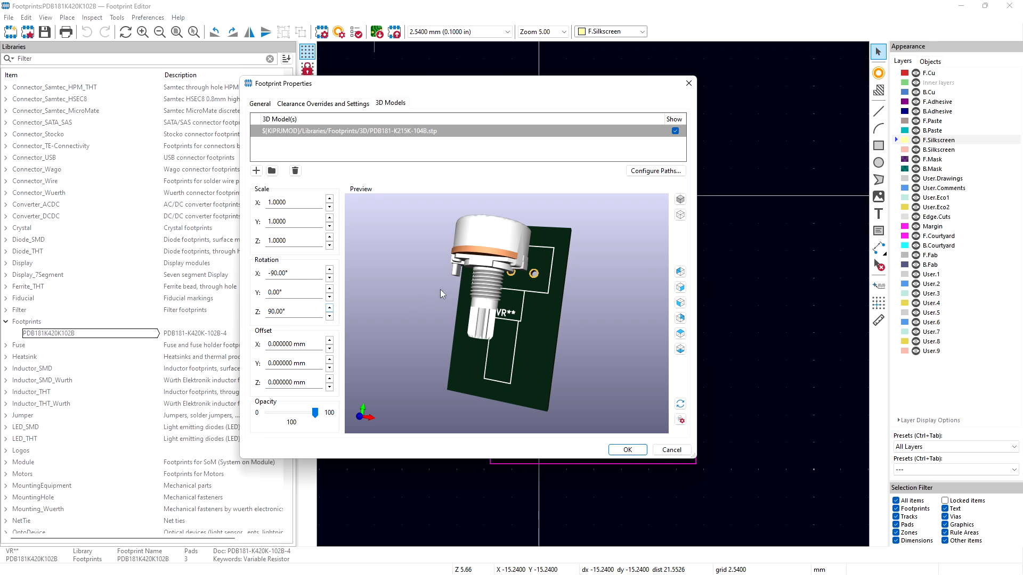
Step: Raise the potentiometer model above the board by setting its Z offset to 11.5 mm
drag(459, 282, 511, 301)
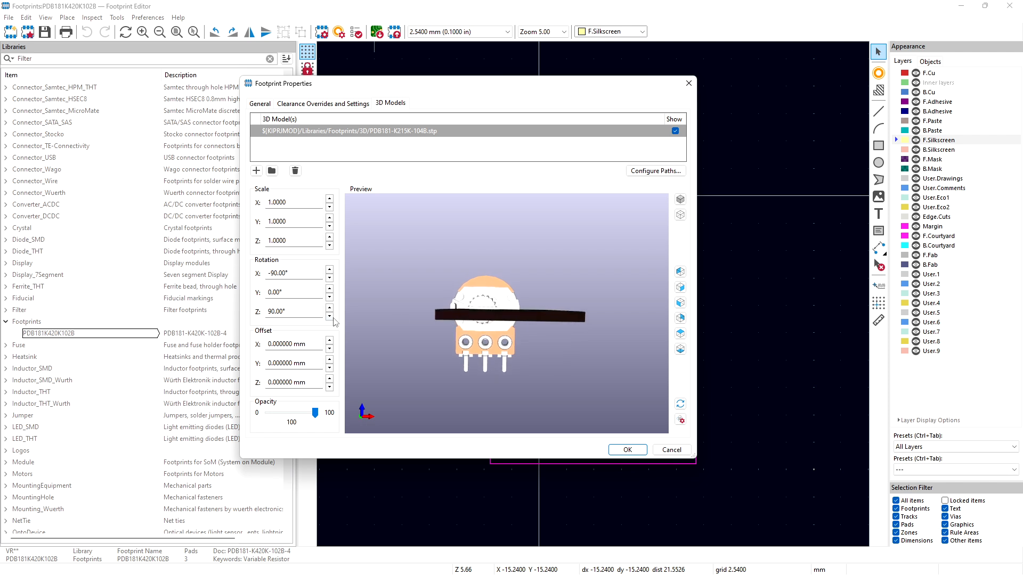
click(330, 379)
click(330, 379)
click(330, 379)
drag(329, 379, 330, 380)
drag(426, 376, 459, 378)
drag(547, 352, 516, 315)
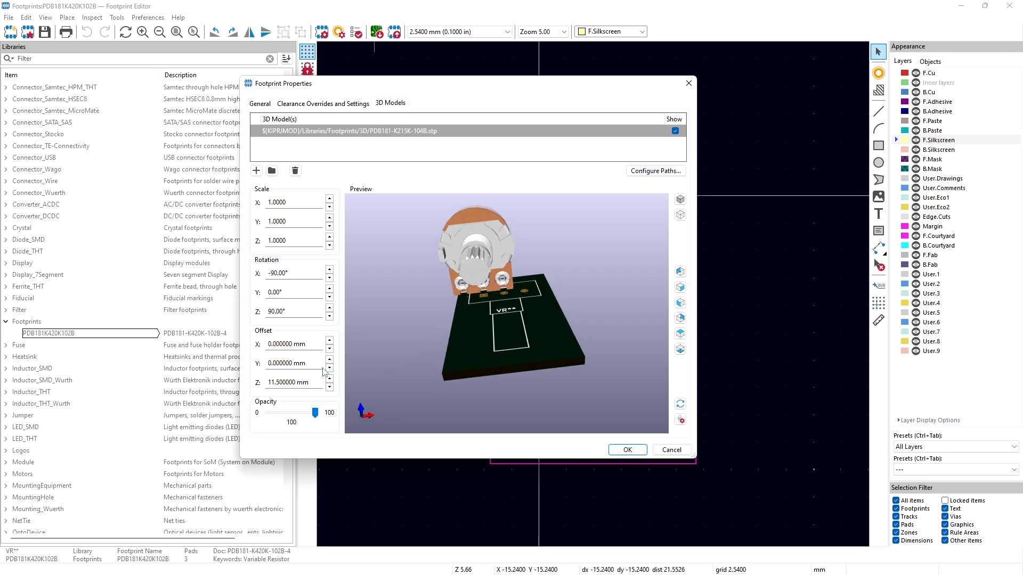
Step: Set the potentiometer model's Y offset to -3.5 mm to line its pins up with the row of holes
drag(331, 368, 330, 367)
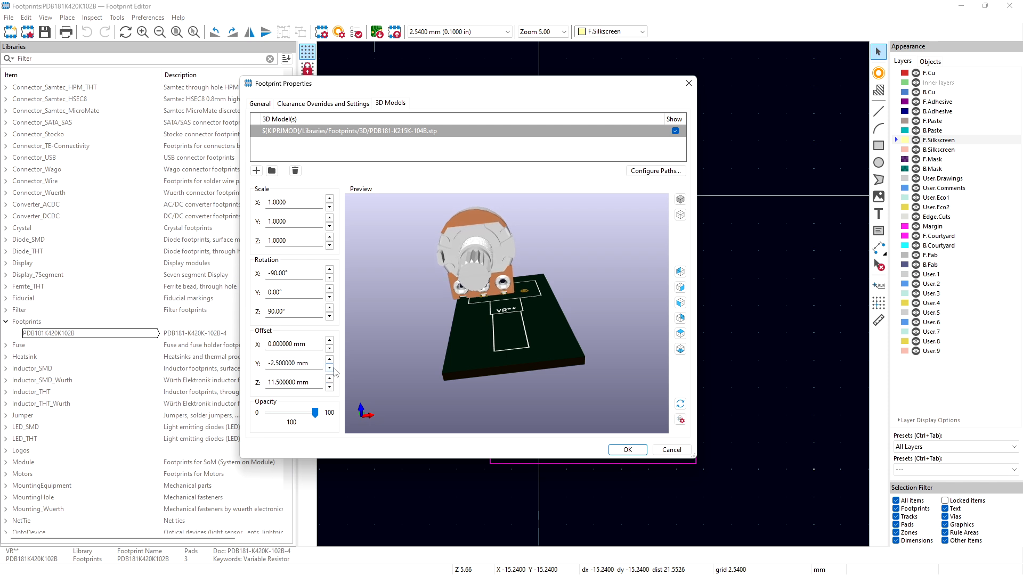
drag(530, 356, 401, 350)
drag(580, 341, 476, 238)
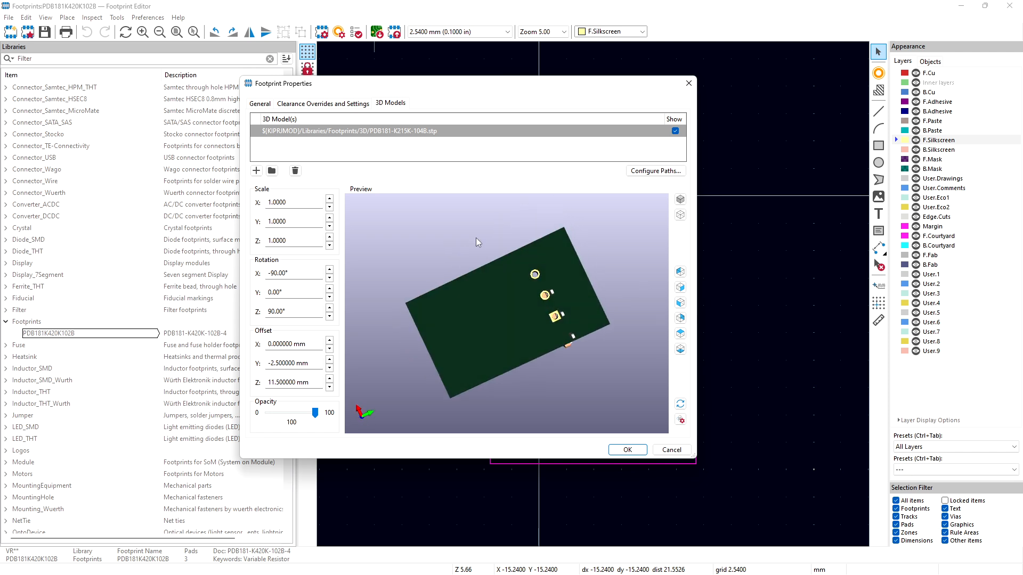
drag(468, 314, 394, 359)
click(330, 369)
click(330, 368)
click(330, 368)
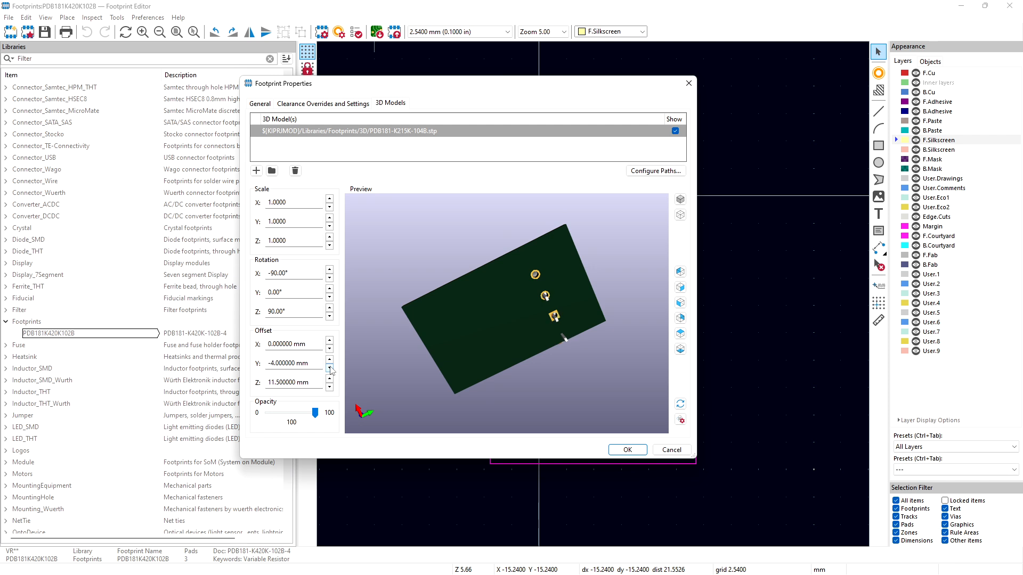
click(330, 360)
Step: Set the potentiometer model's X offset to 5 mm so each pin sits in its own pad hole
click(329, 341)
click(329, 342)
click(329, 342)
drag(529, 311, 513, 266)
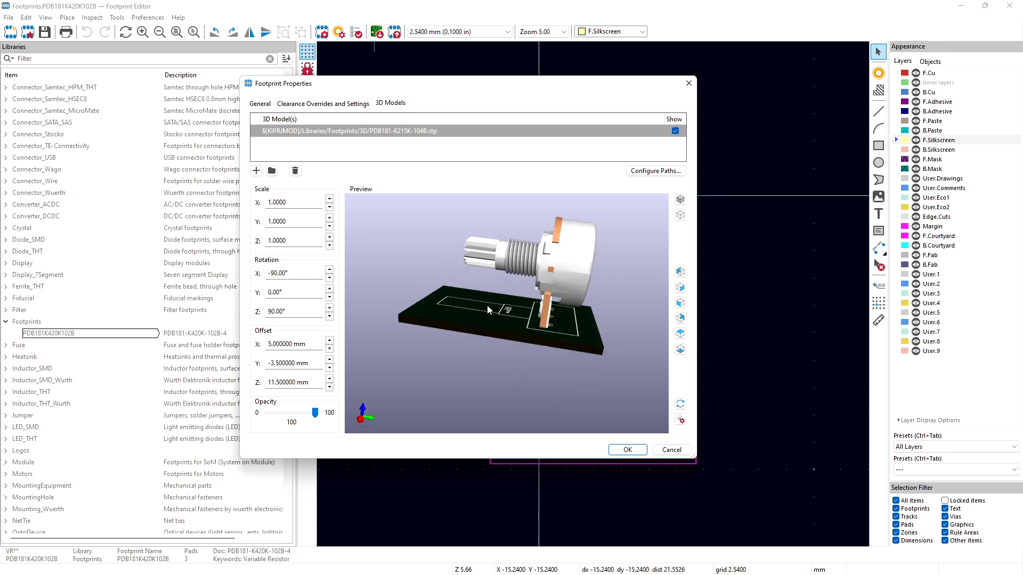
Step: Inspect the potentiometer model's placement in the preview, accept the footprint properties and save the PDB181K420K102B footprint
drag(487, 305, 458, 314)
drag(517, 273, 433, 314)
drag(551, 346, 578, 321)
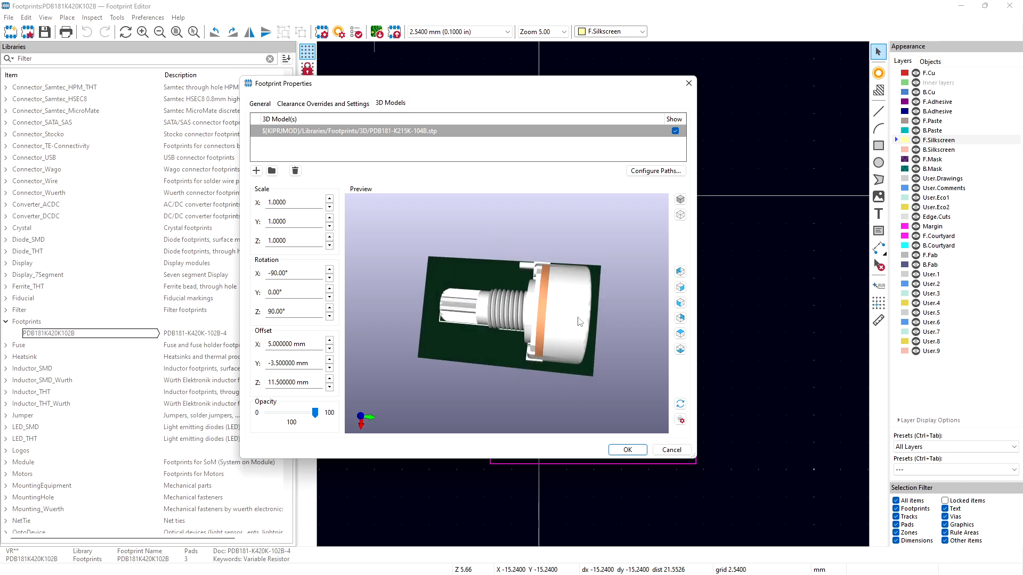
click(630, 450)
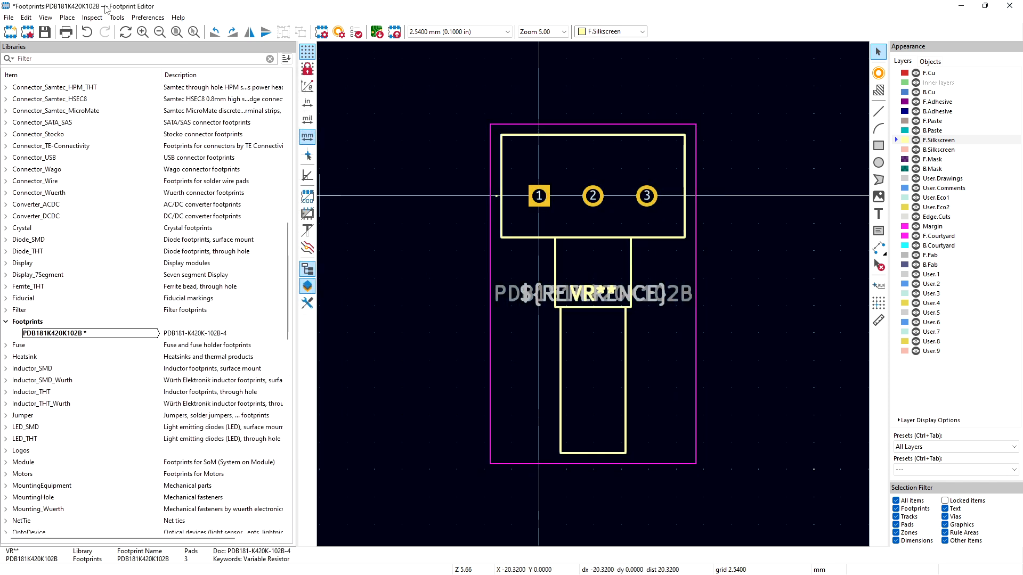
click(45, 33)
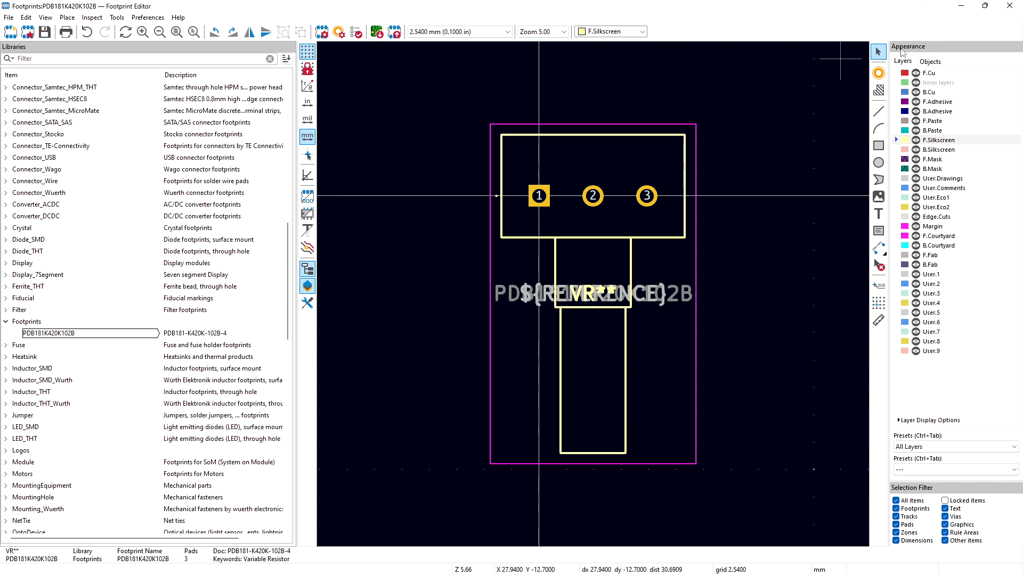
Step: Leave the footprint editor, open the WilsonFuzz board layout and check the potentiometers in the board's 3D view
click(1010, 5)
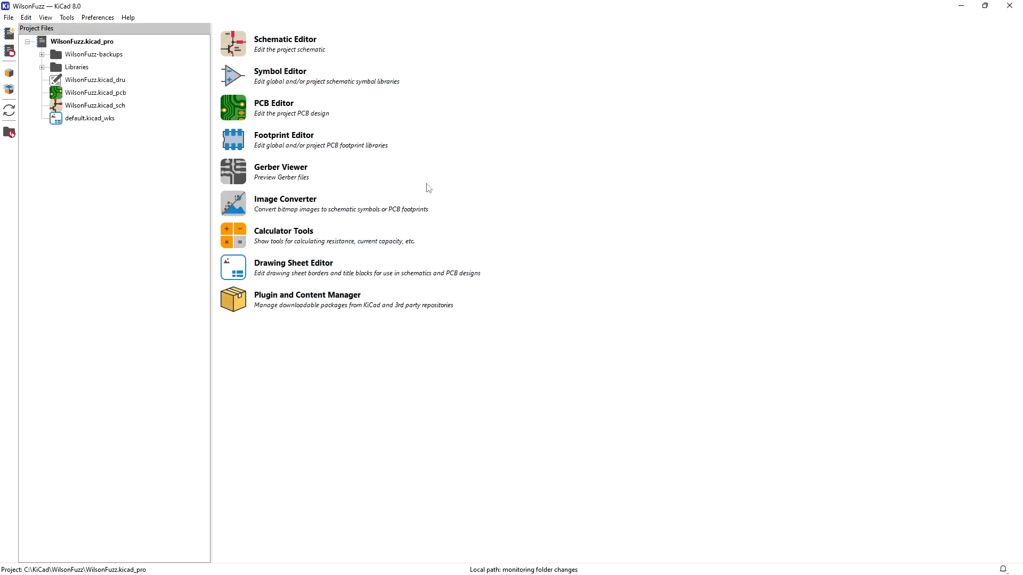
double_click(100, 97)
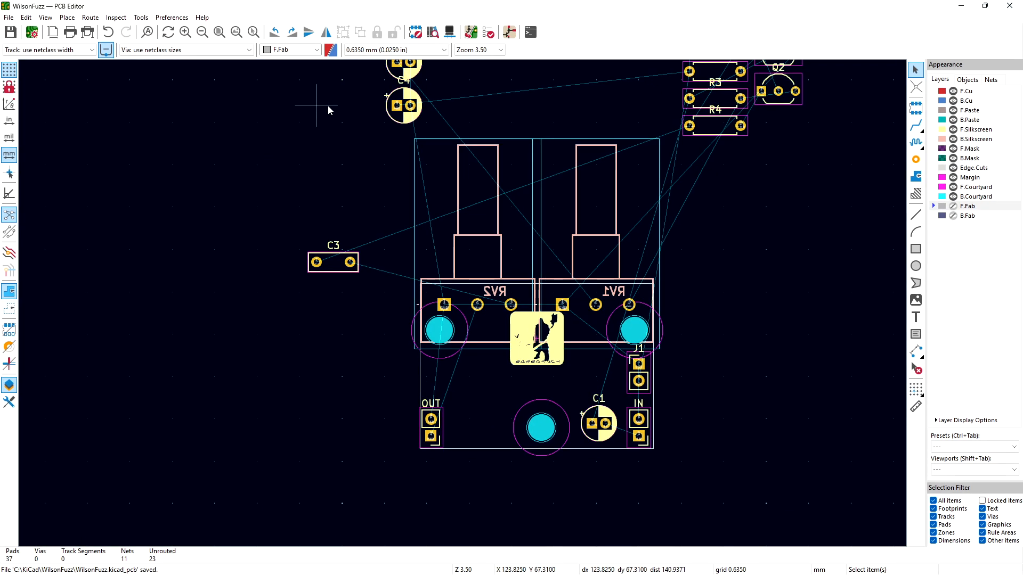
click(45, 17)
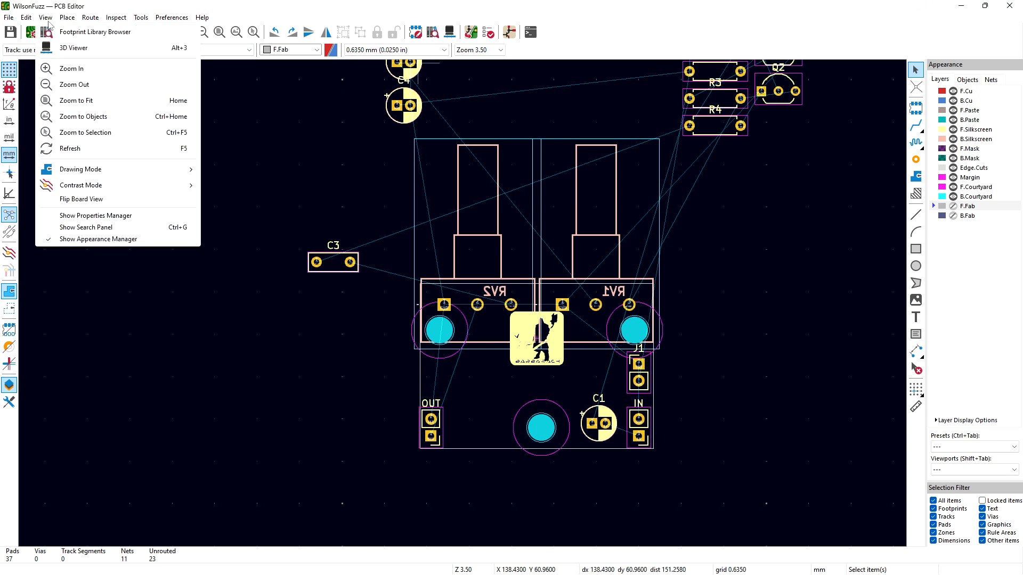
click(66, 49)
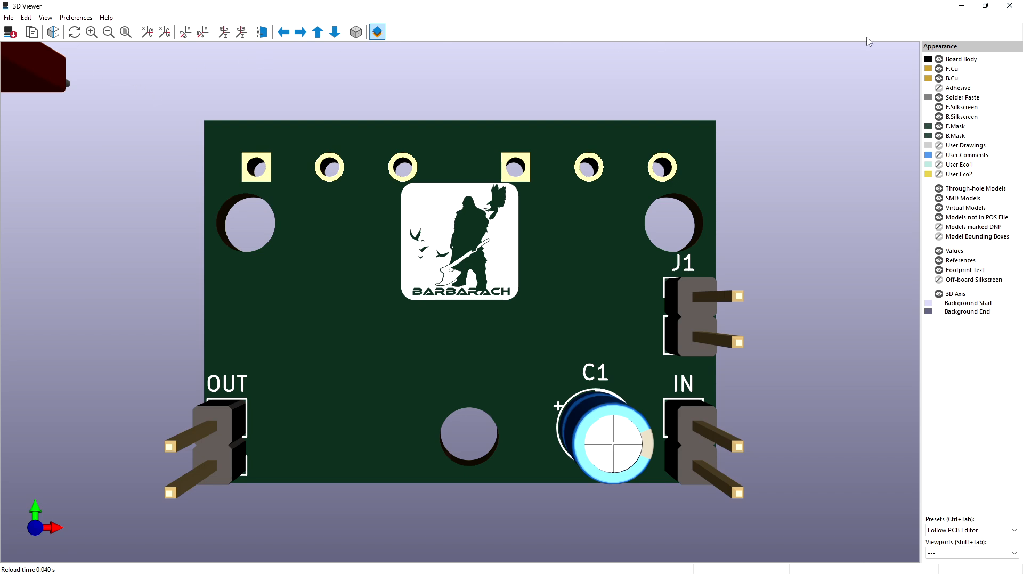
click(1009, 6)
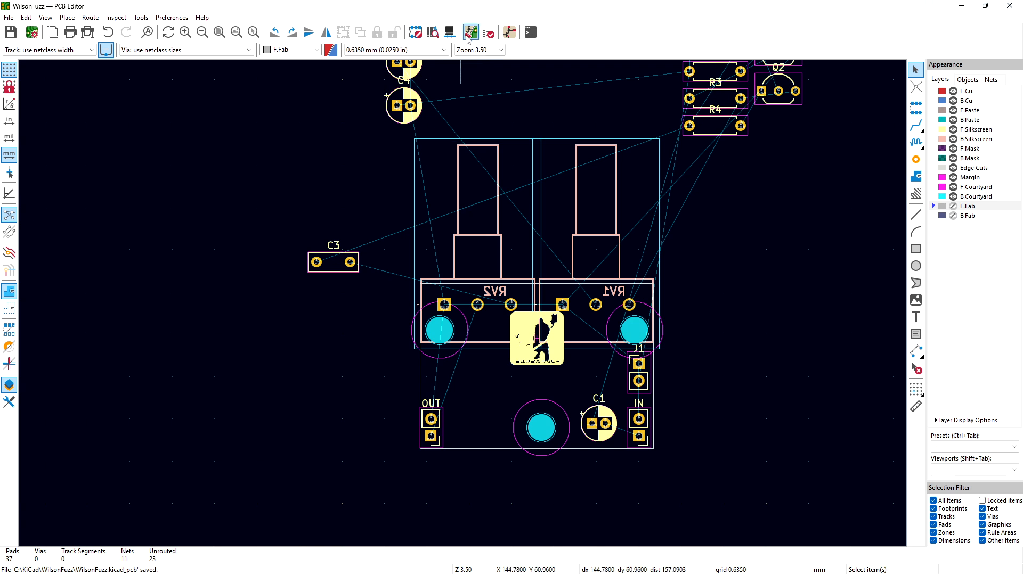
Step: Update all board footprints with library id Footprints:PDB181K420K102B from the library, resetting their 3D models, and review RV2's properties
double_click(490, 269)
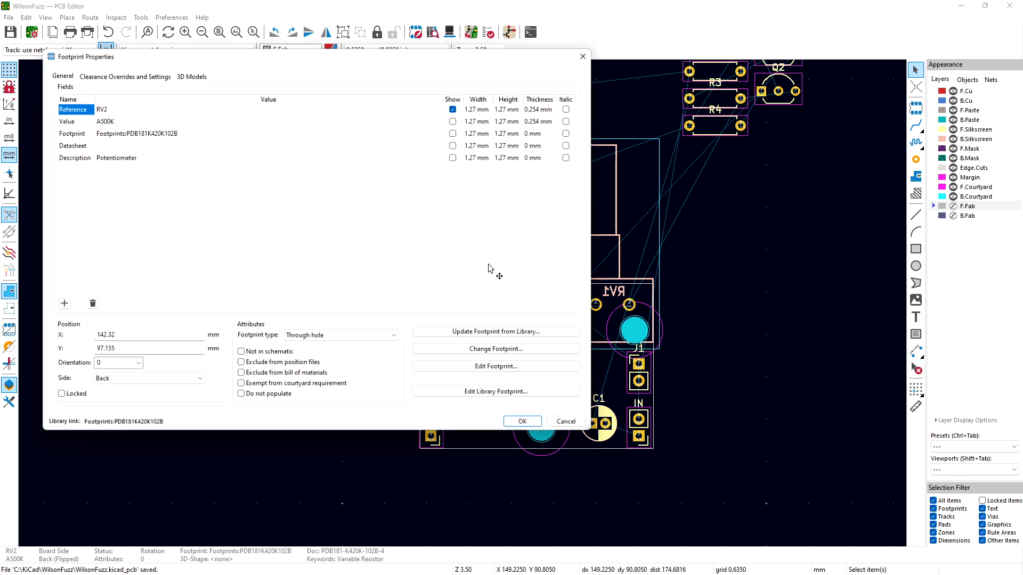
click(498, 334)
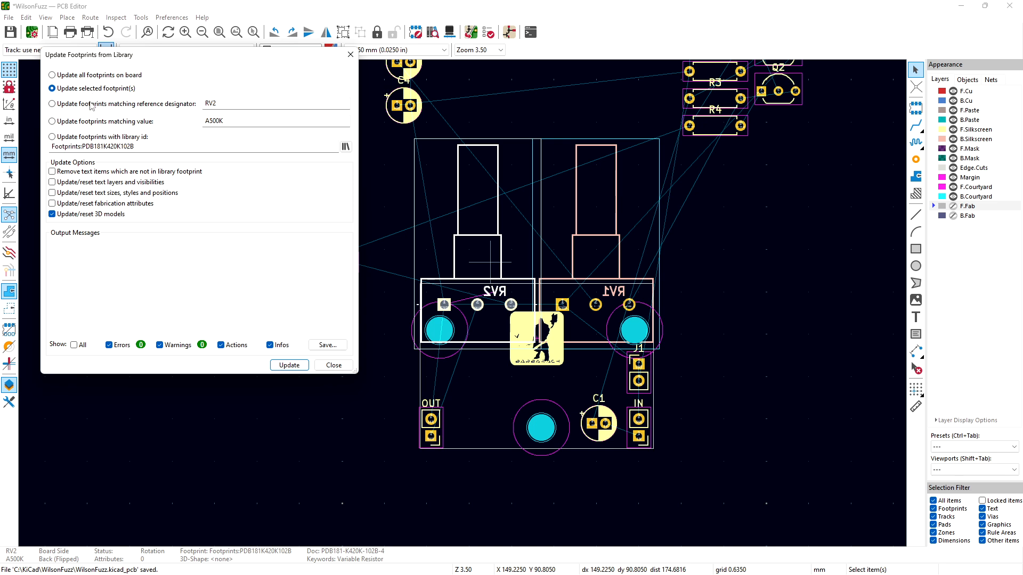
click(89, 139)
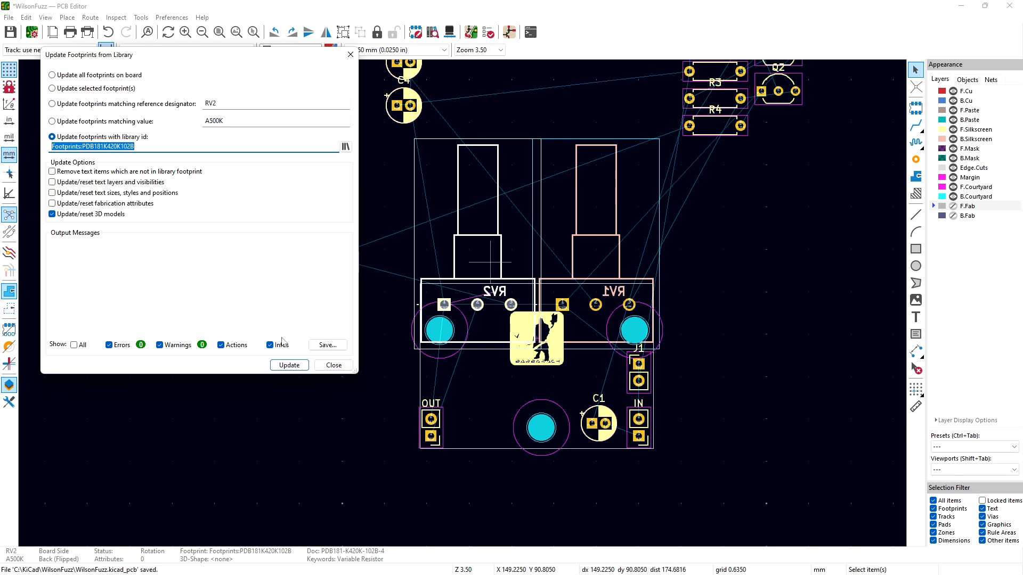
click(288, 365)
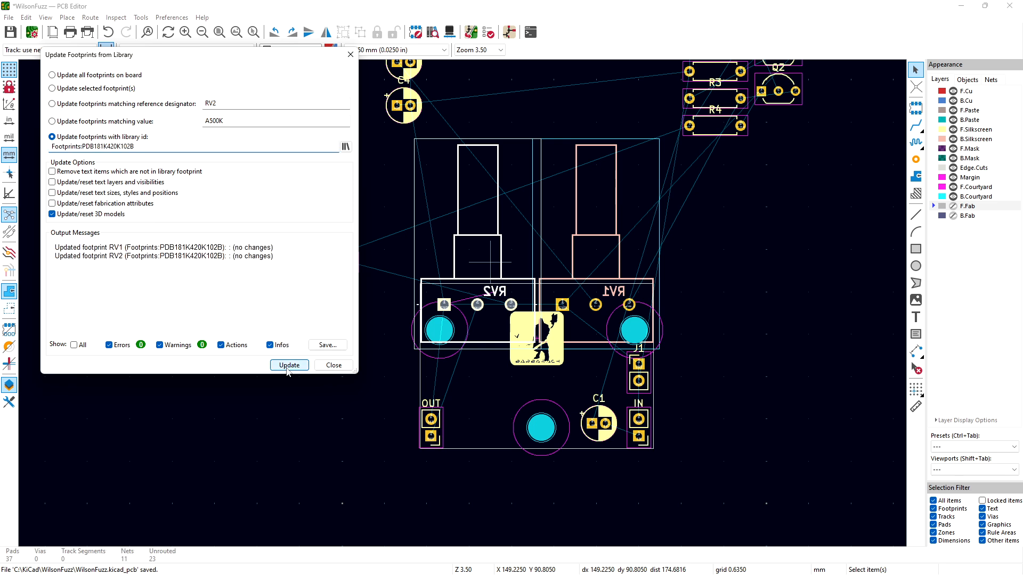
click(346, 370)
double_click(465, 267)
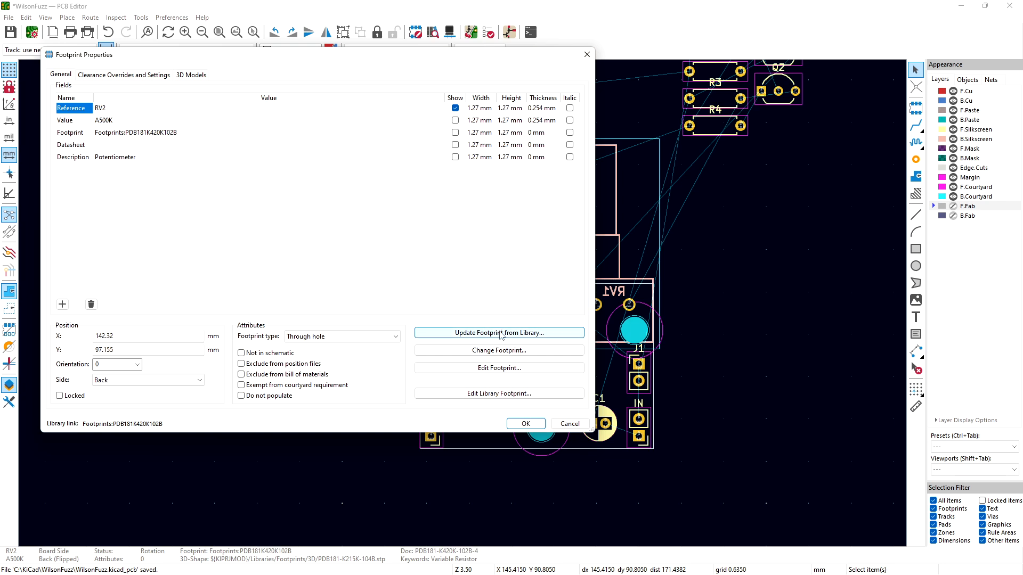
click(569, 424)
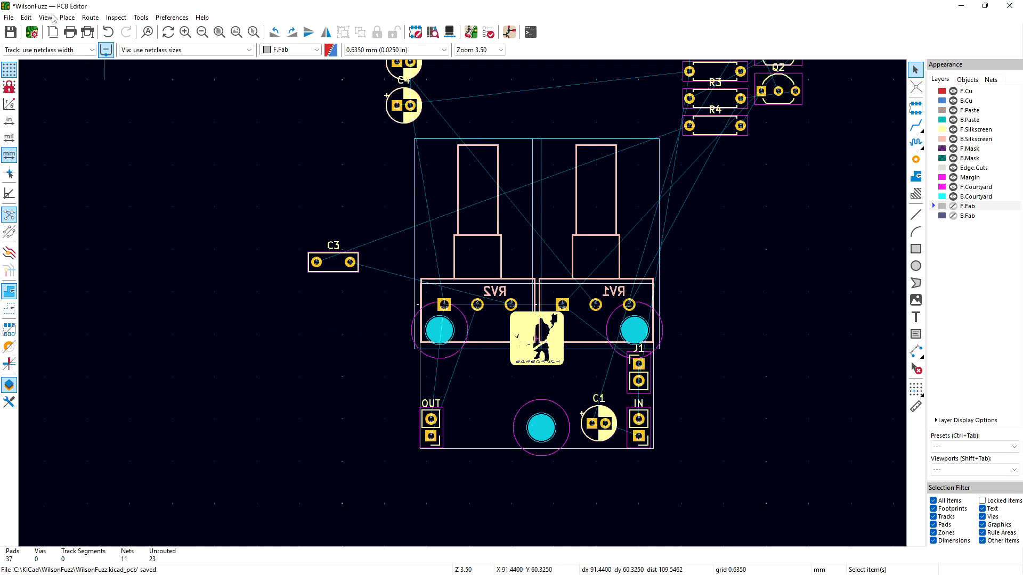
Step: Inspect the two potentiometer models on the board in 3D from the front, back and shaft sides
click(53, 18)
click(80, 65)
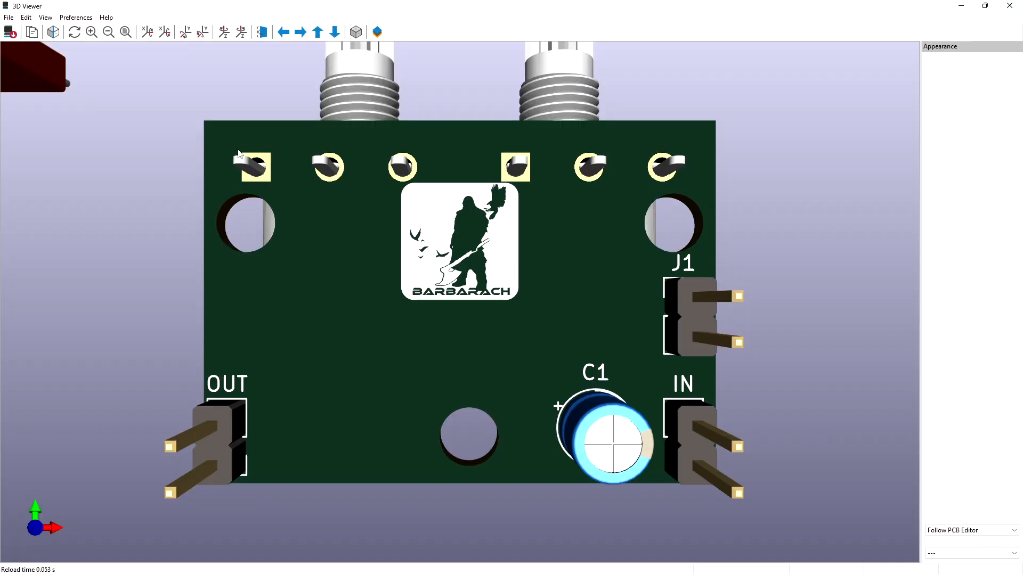
drag(327, 235, 365, 312)
drag(414, 145, 532, 343)
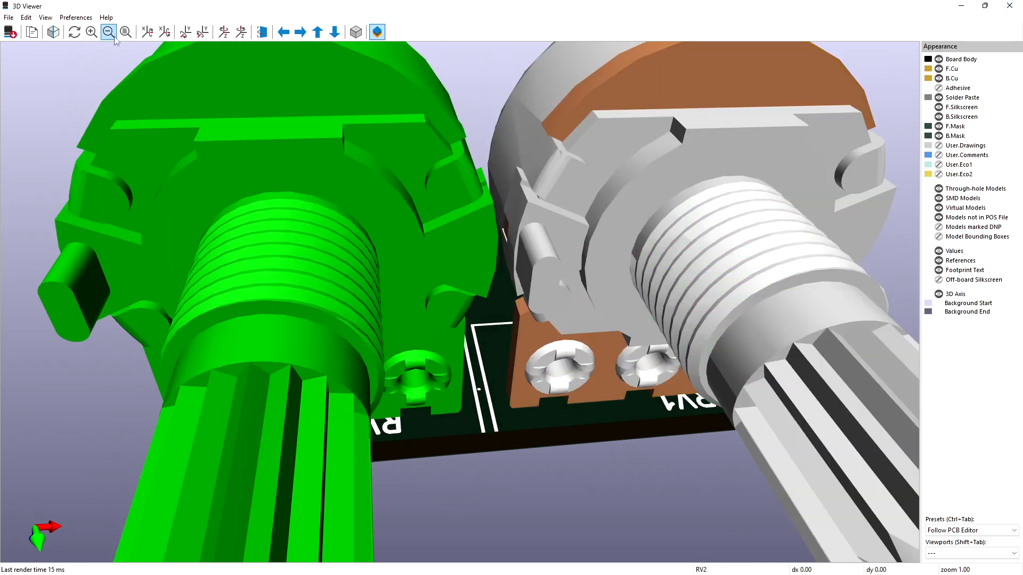
click(108, 32)
drag(437, 275, 433, 206)
drag(444, 281, 496, 405)
drag(432, 273, 449, 99)
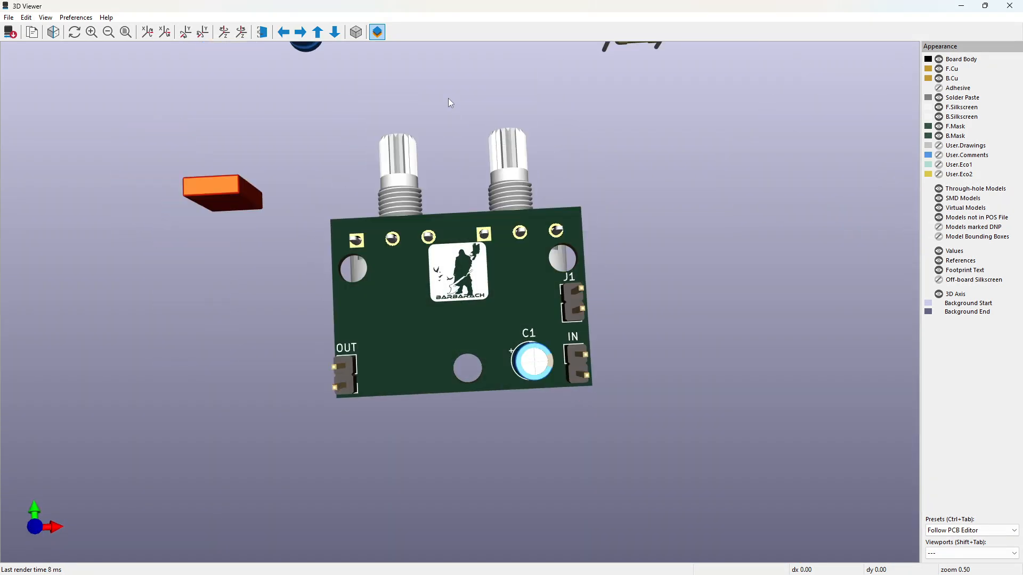
click(1010, 7)
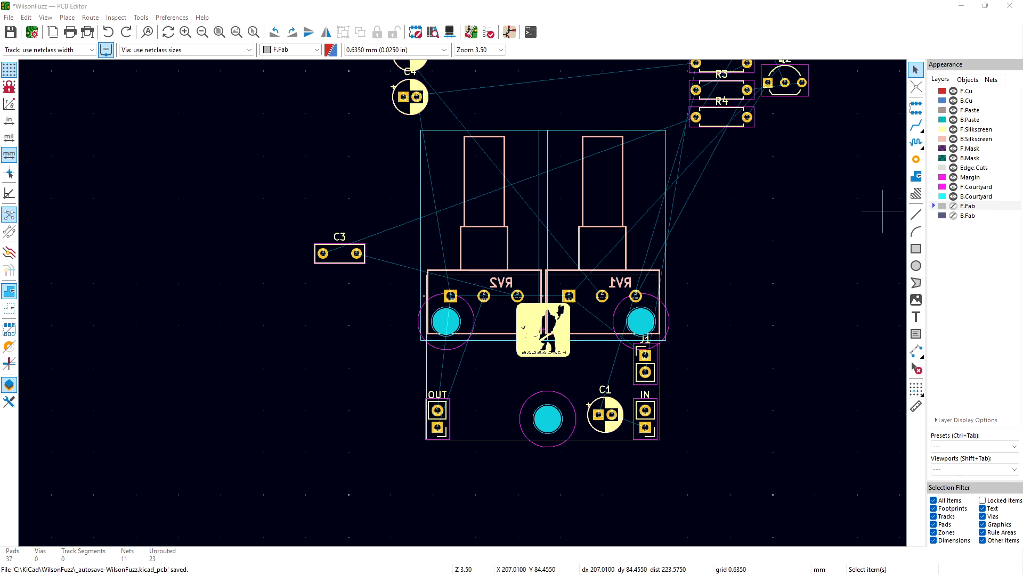
Step: Bring the browser window with the Mouser BOM into view and look through its resistor, capacitor and potentiometer entries
drag(1022, 53, 842, 34)
drag(925, 126, 924, 289)
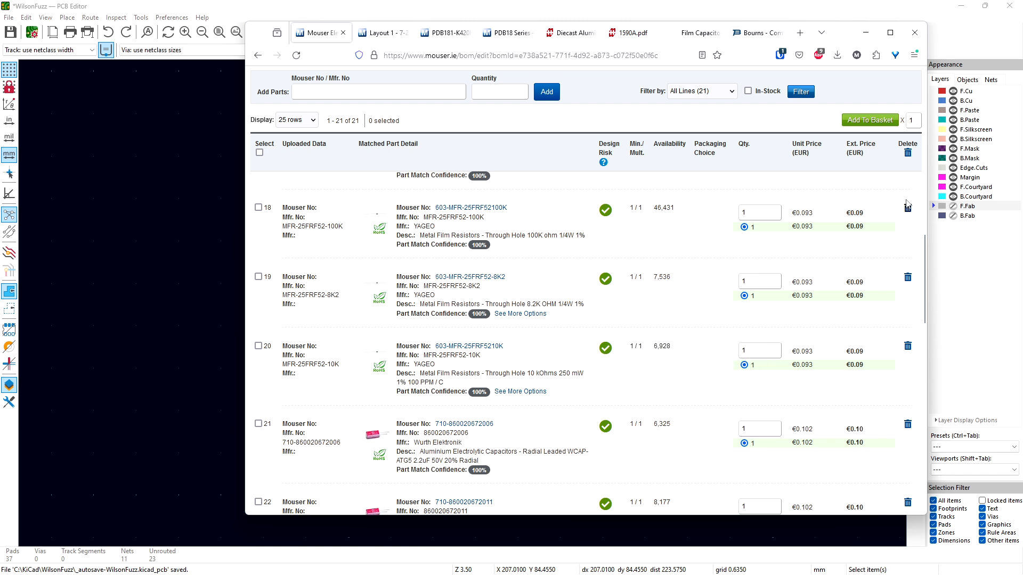
drag(924, 266, 924, 330)
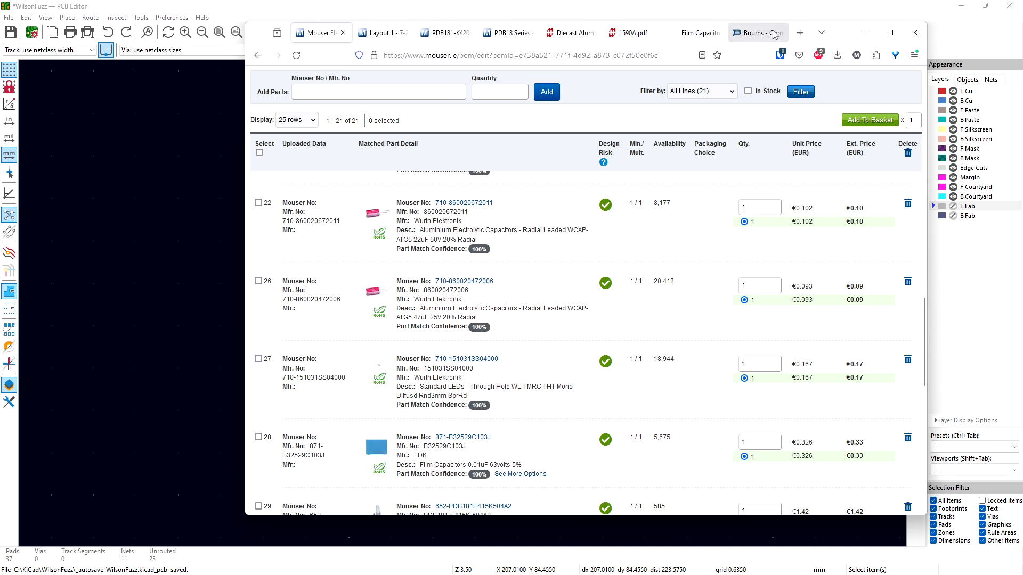
drag(840, 35, 1022, 50)
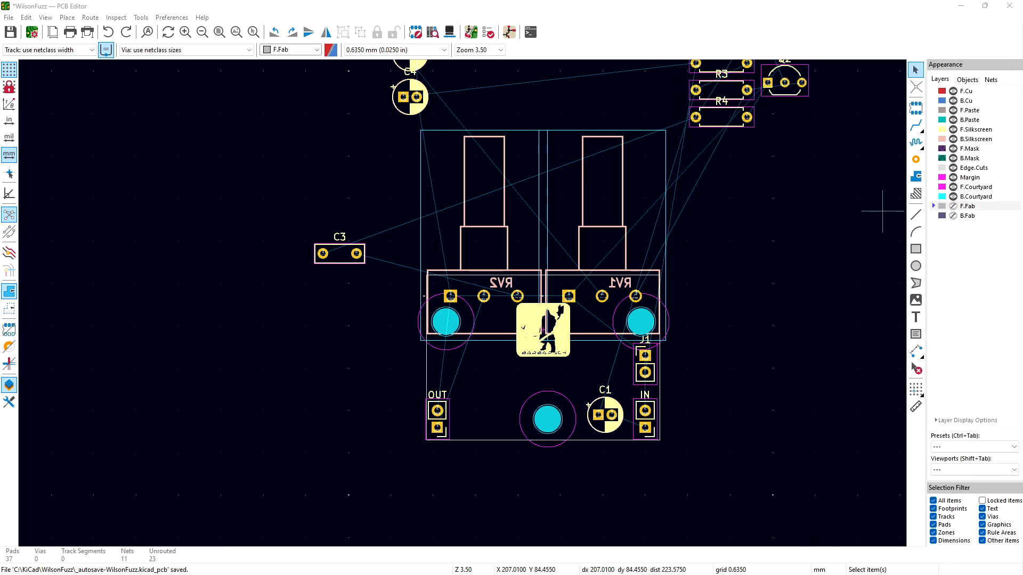
Step: Switch to the browser, return from the schematic image to the Fuzz Face clone article and bring up its tab options
click(508, 33)
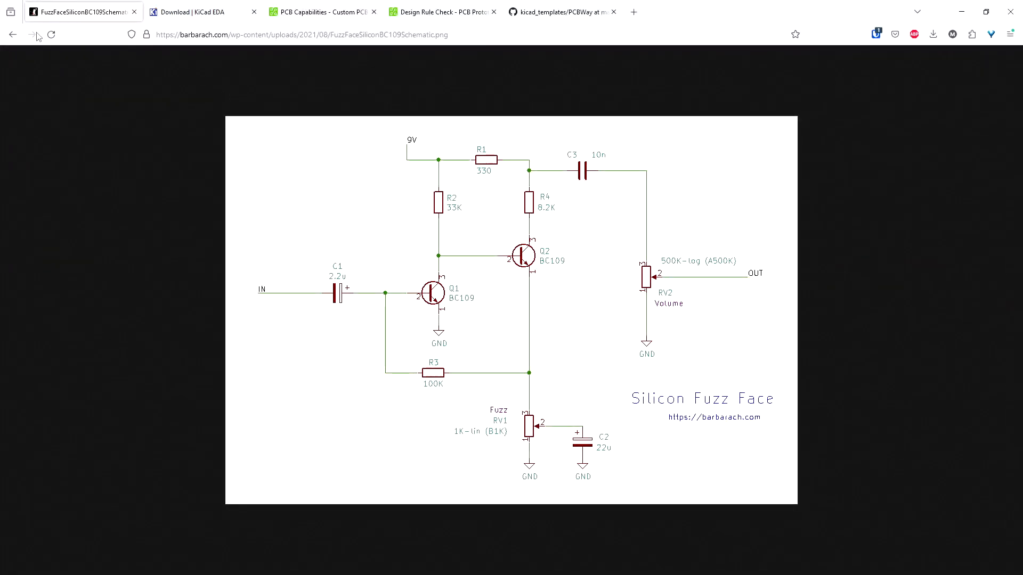
click(12, 34)
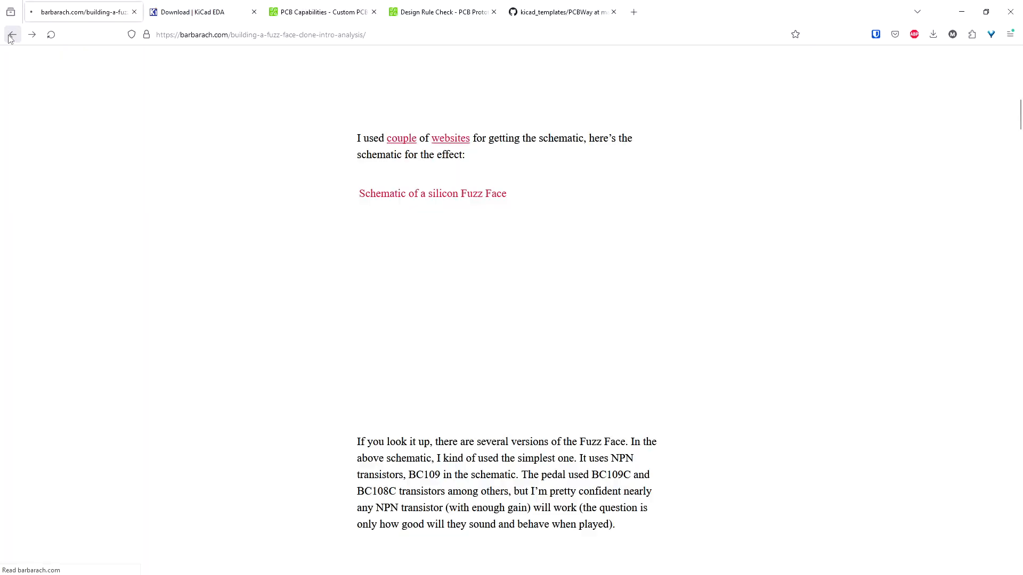
right_click(94, 14)
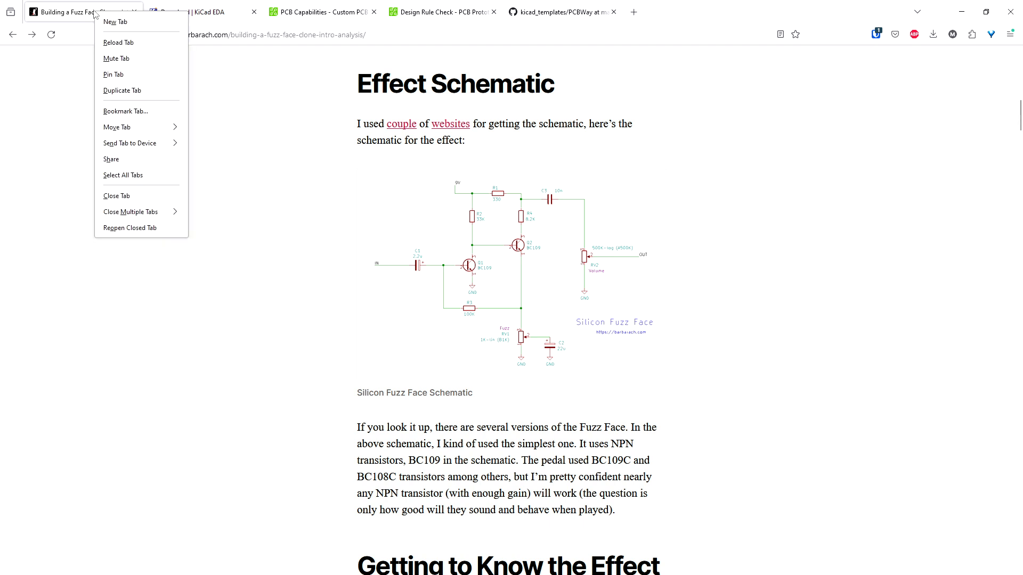
Step: Duplicate the Fuzz Face article tab, open the build's Assembly article in it, and view the protoboard layout image full size
click(107, 90)
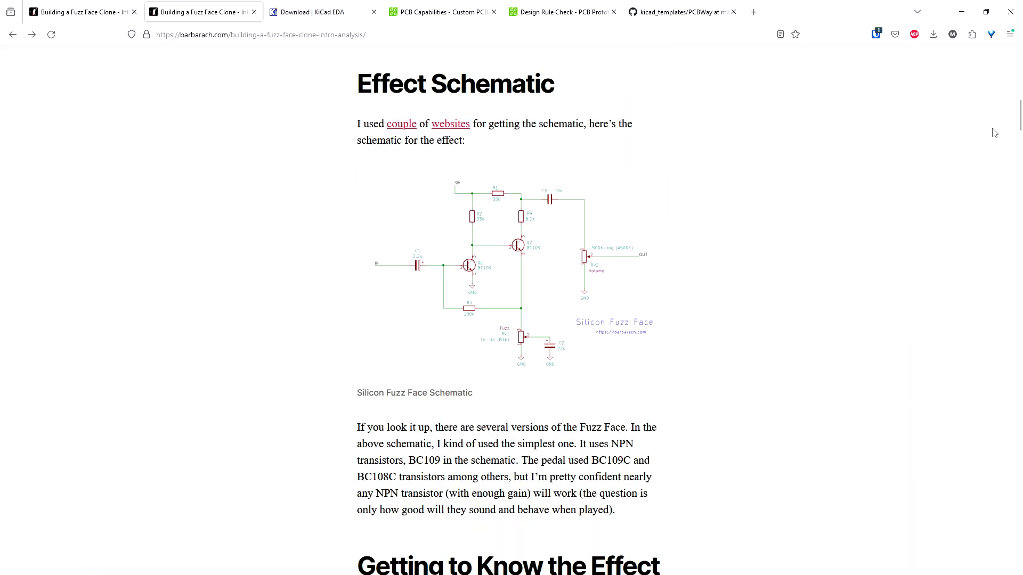
drag(1018, 115, 1014, 72)
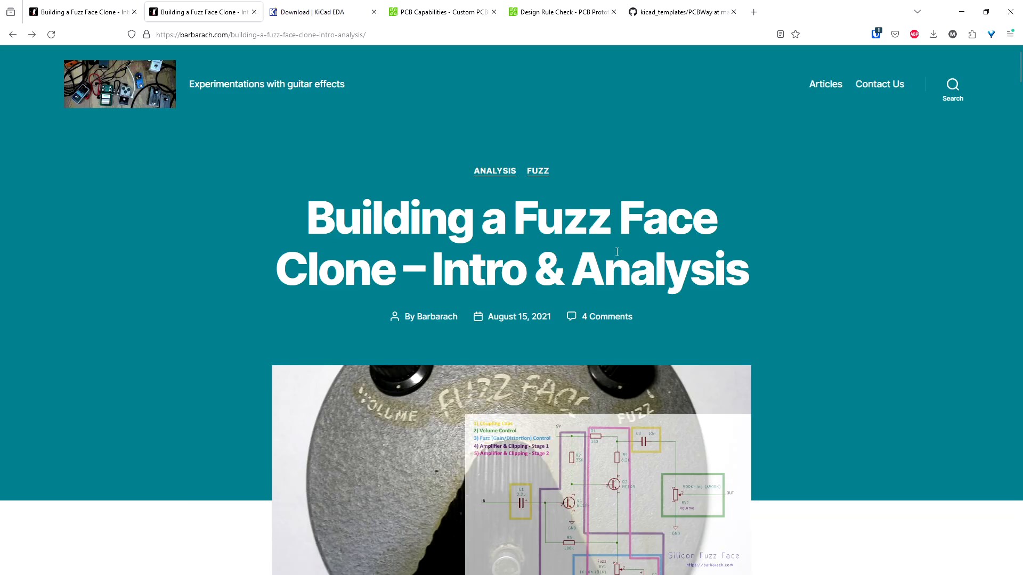
click(13, 34)
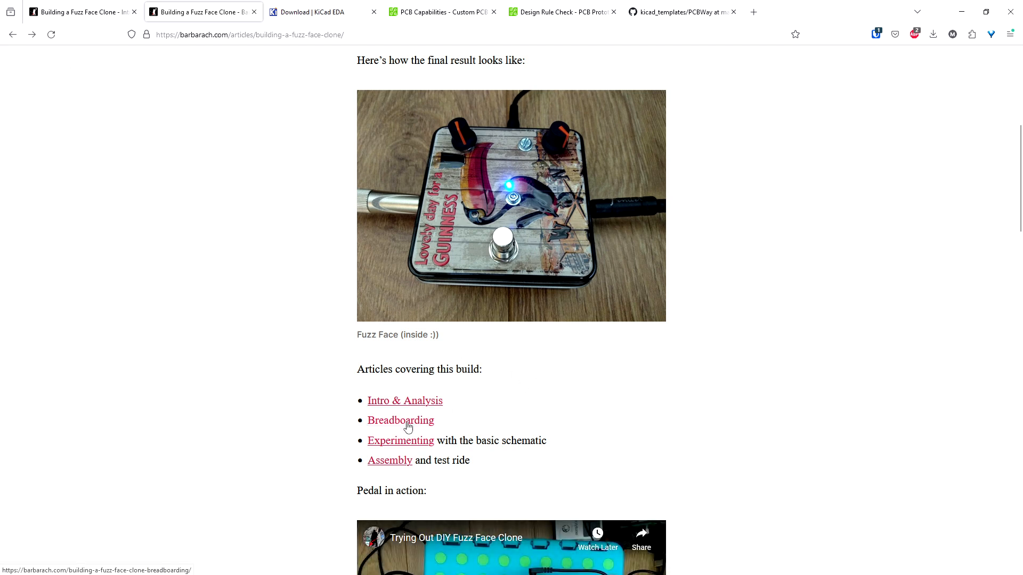
click(405, 460)
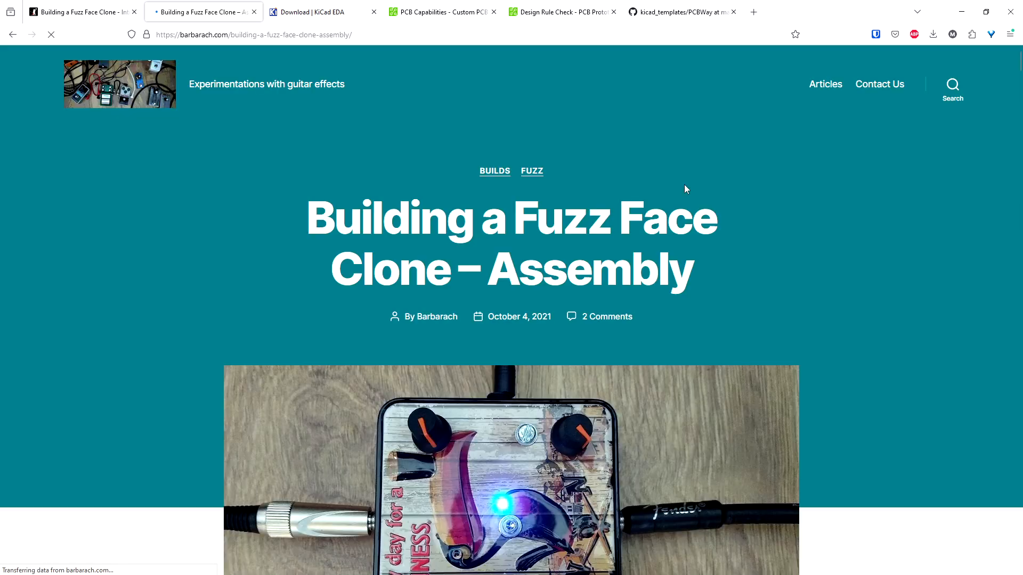
drag(1018, 63, 1011, 166)
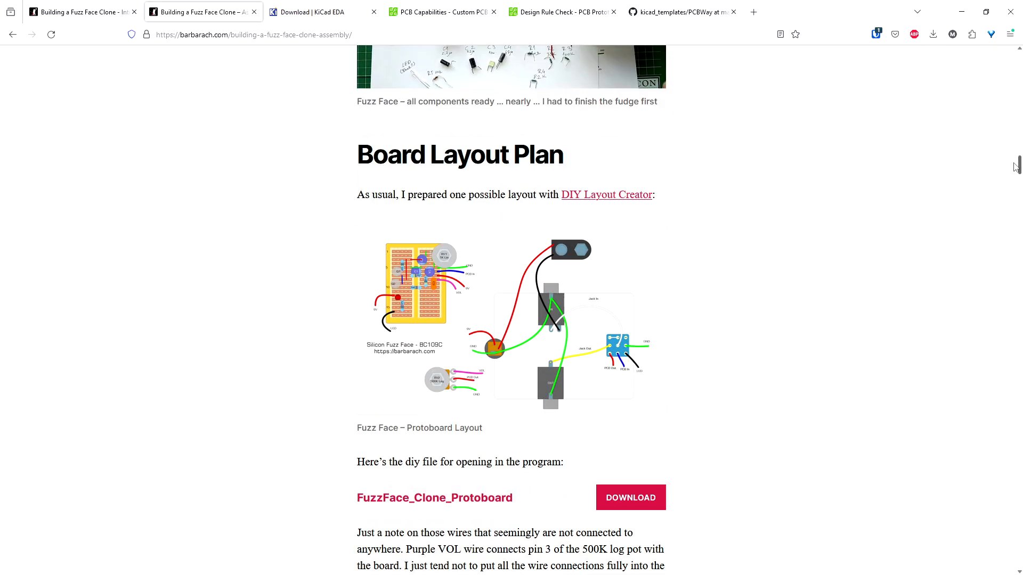
click(527, 321)
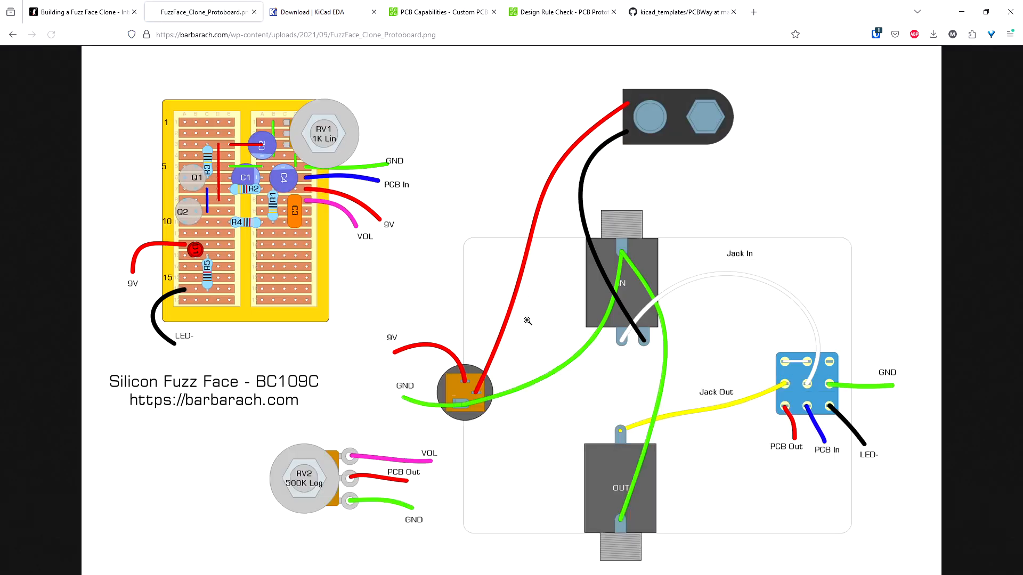
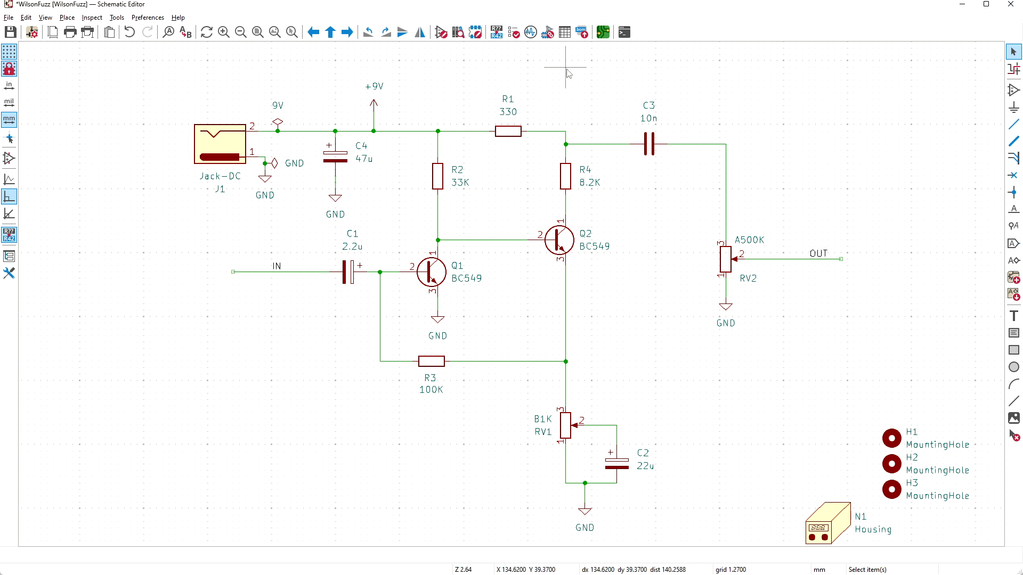
Step: Start adding a symbol to the WilsonFuzz schematic in the KiCad Schematic Editor and search the symbol library for "header"
click(1014, 90)
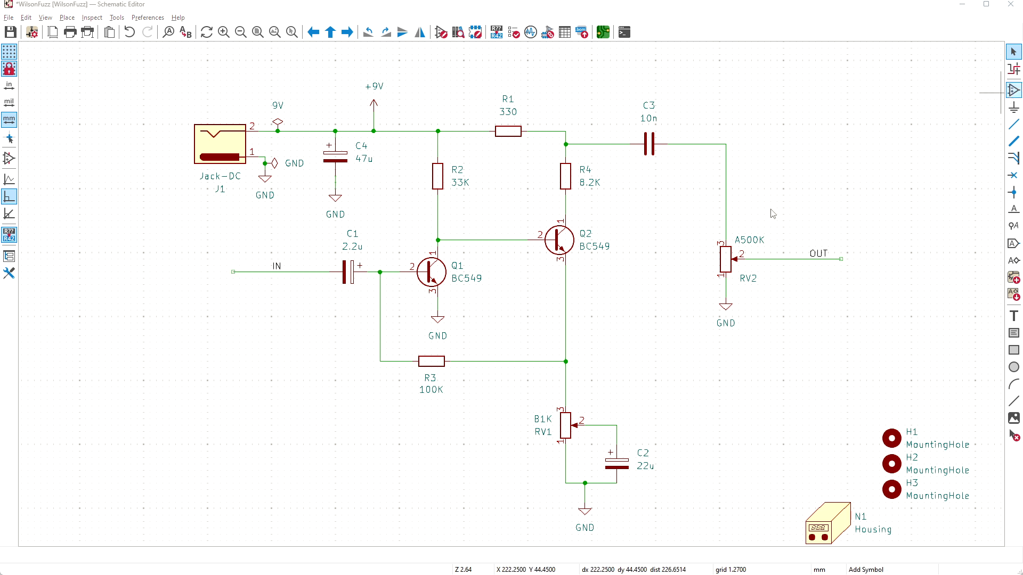
click(773, 214)
click(388, 100)
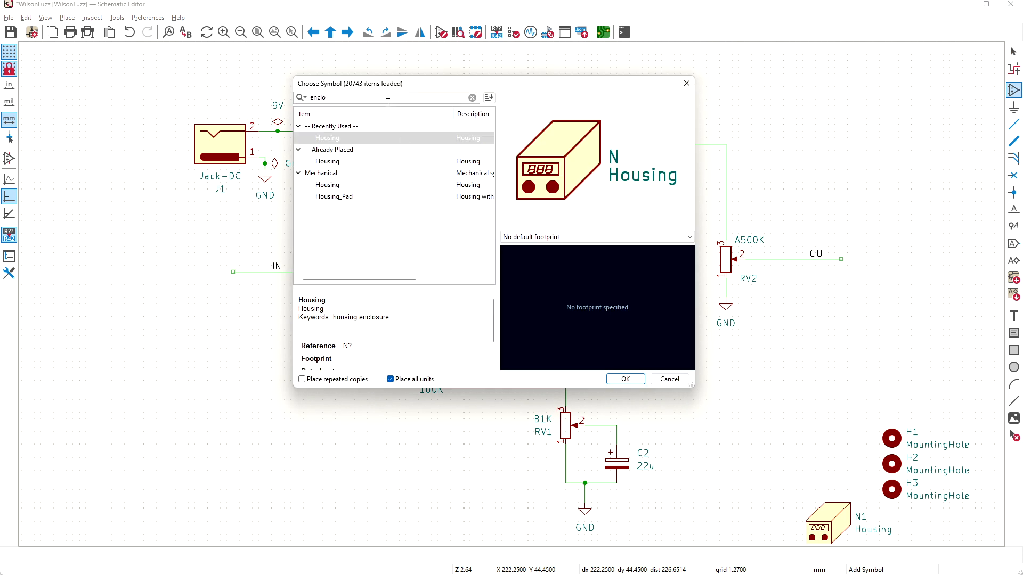
key(BackSpace)
key(BackSpace)
text(header)
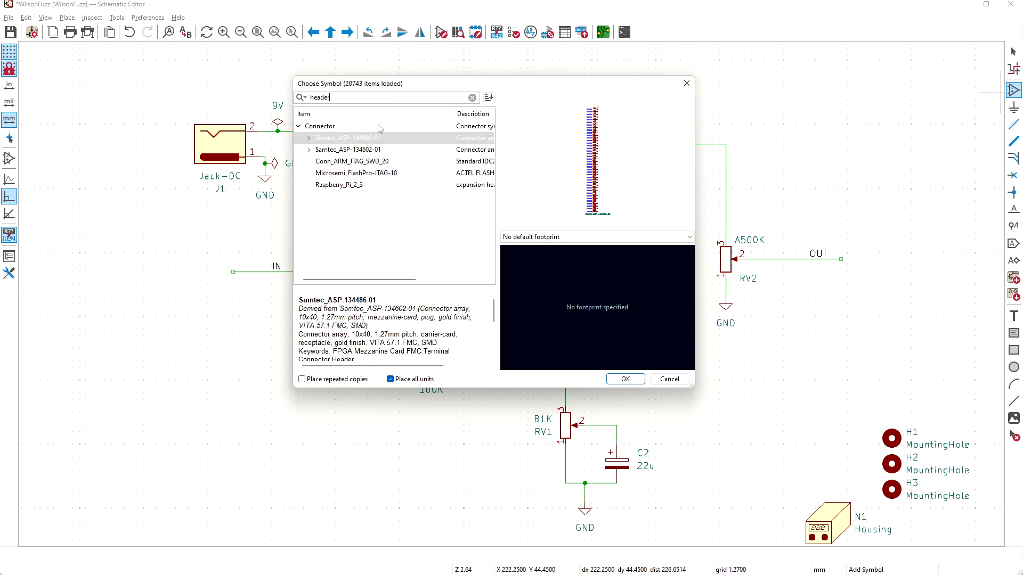
click(329, 128)
Step: Search the symbol library for "pin" and preview Conn_01x01_MountingPin from the Connector_Generic_MountingPin library
click(335, 98)
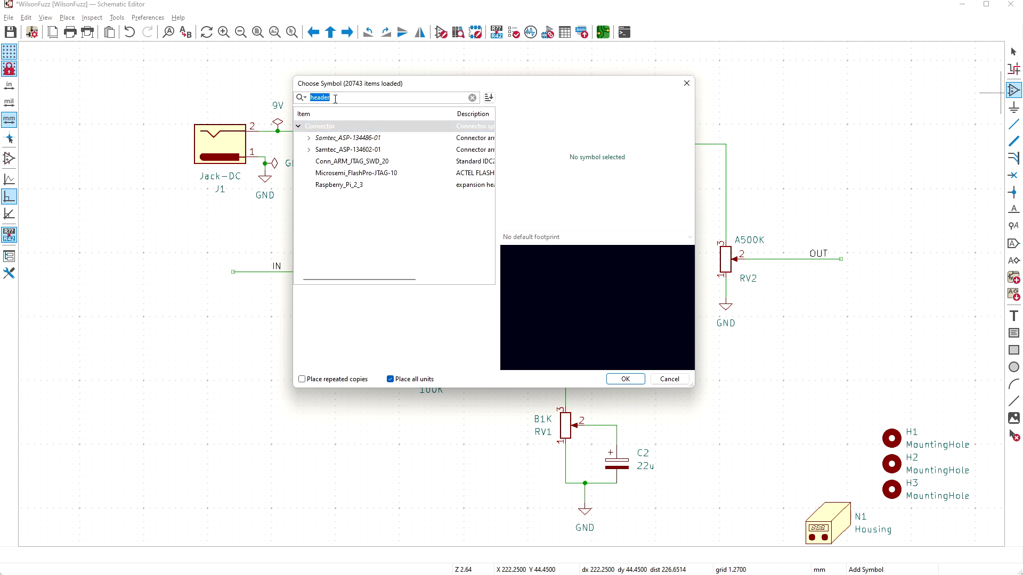
text(pin)
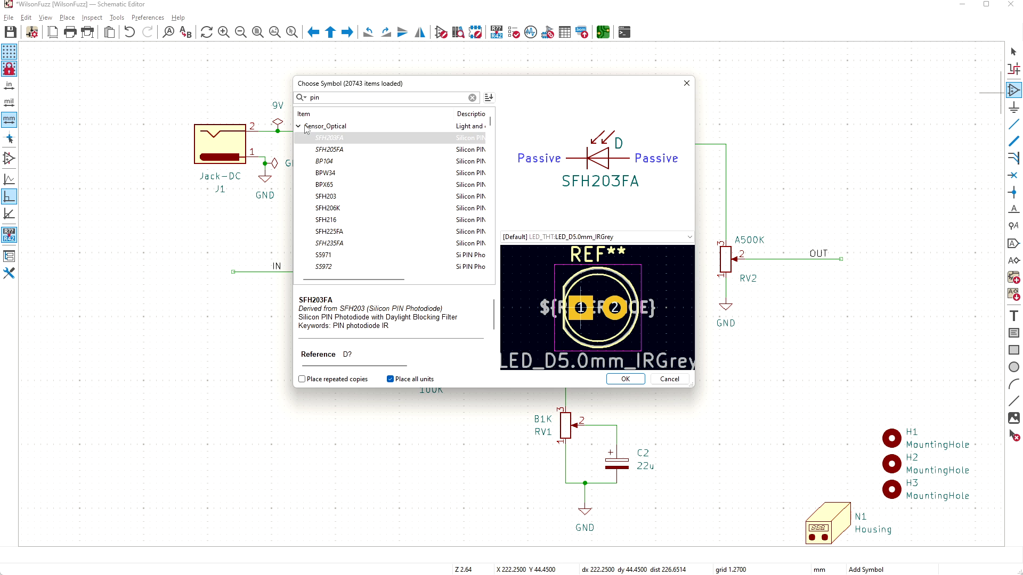
click(299, 128)
click(299, 138)
click(299, 150)
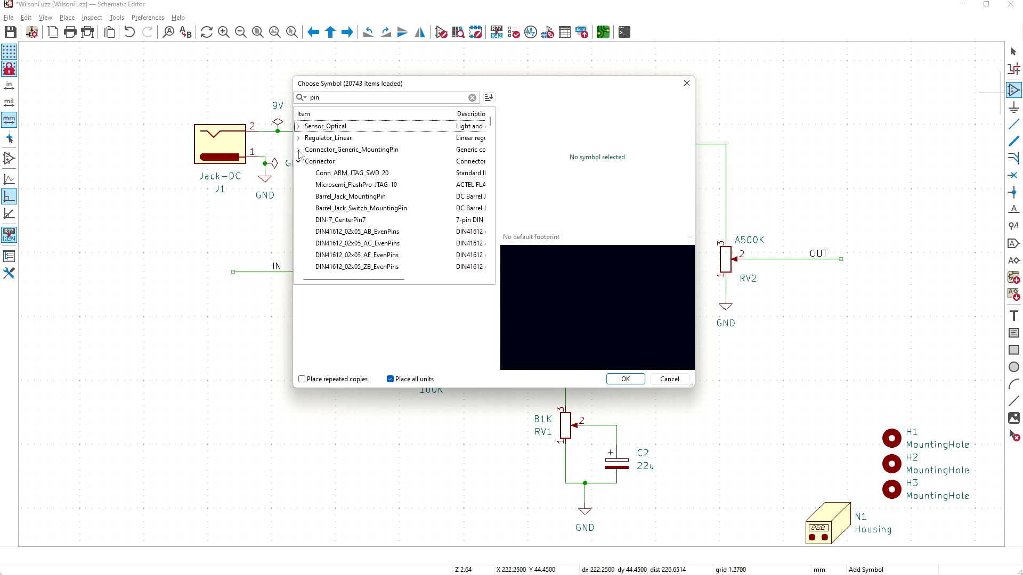
click(299, 151)
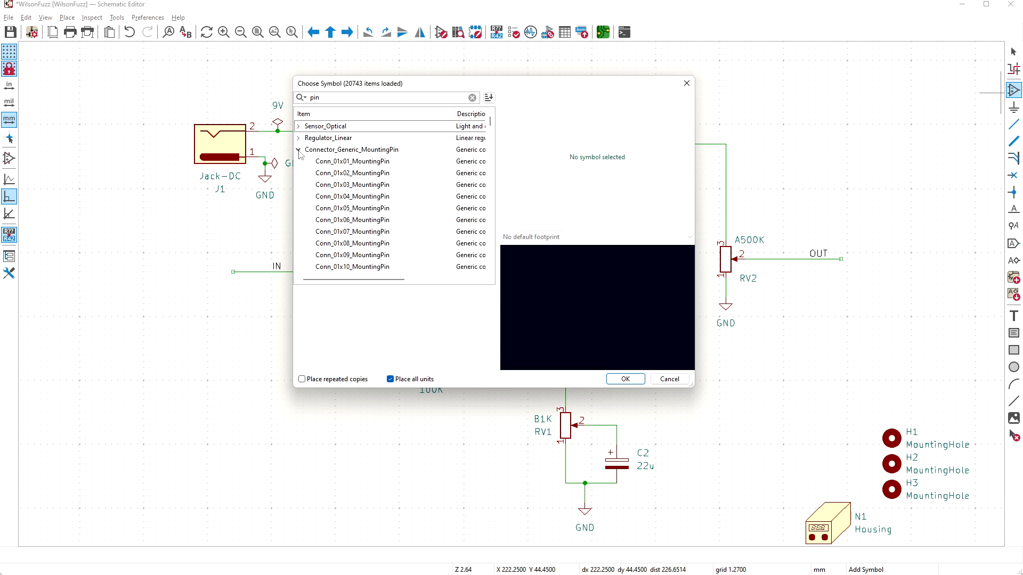
click(331, 162)
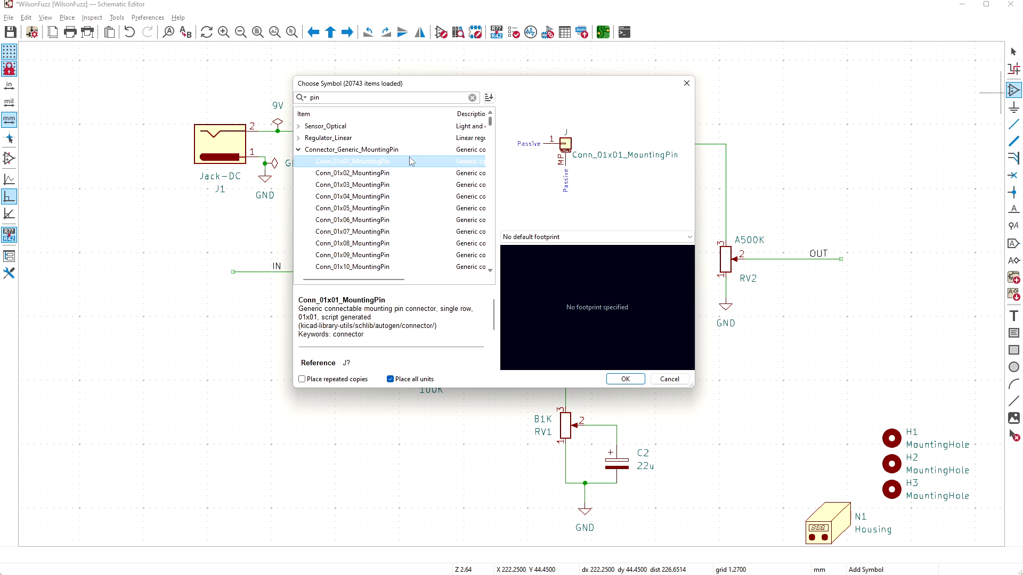
Step: Search the symbols for "conn_01", compare the single pin and socket versions, and choose Conn_01x01_Pin for placement
click(346, 99)
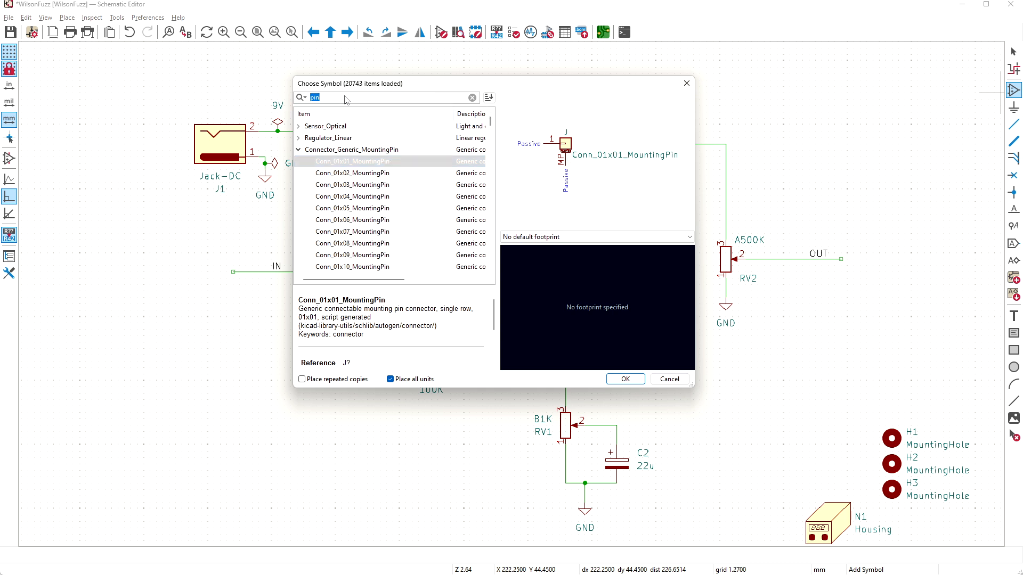
text(conn_0)
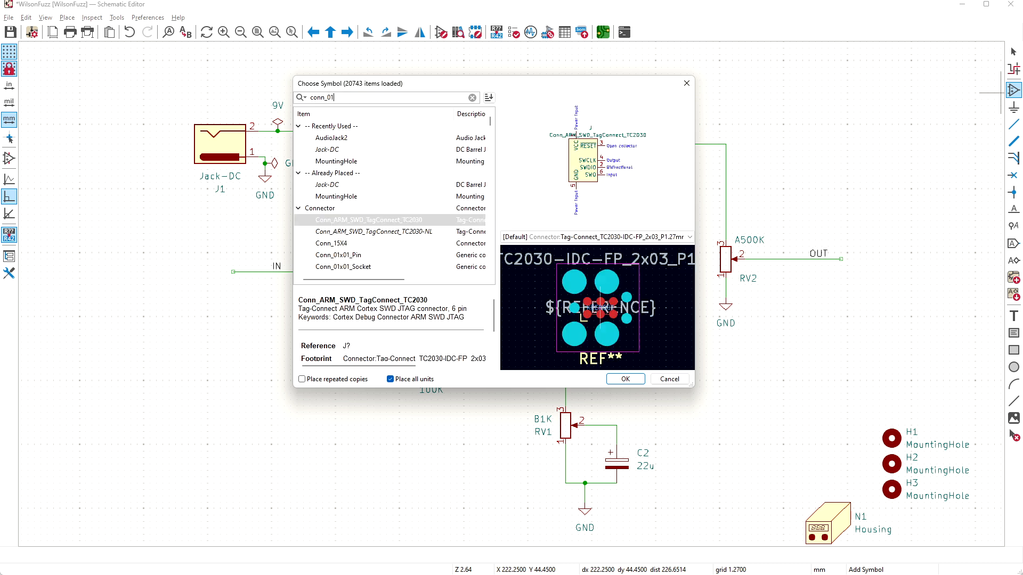
text(1)
click(366, 140)
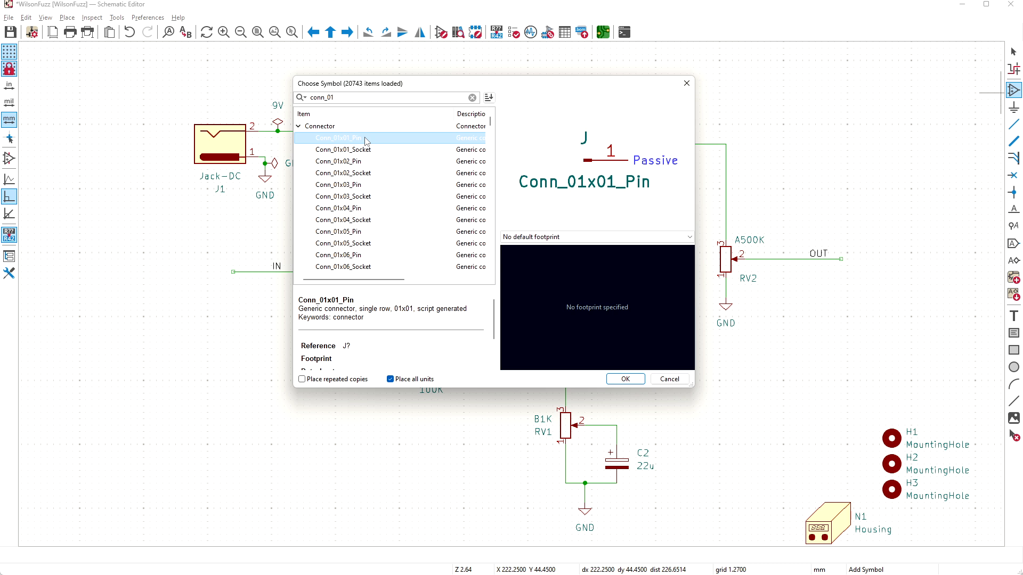
scroll(490, 149, down, 9)
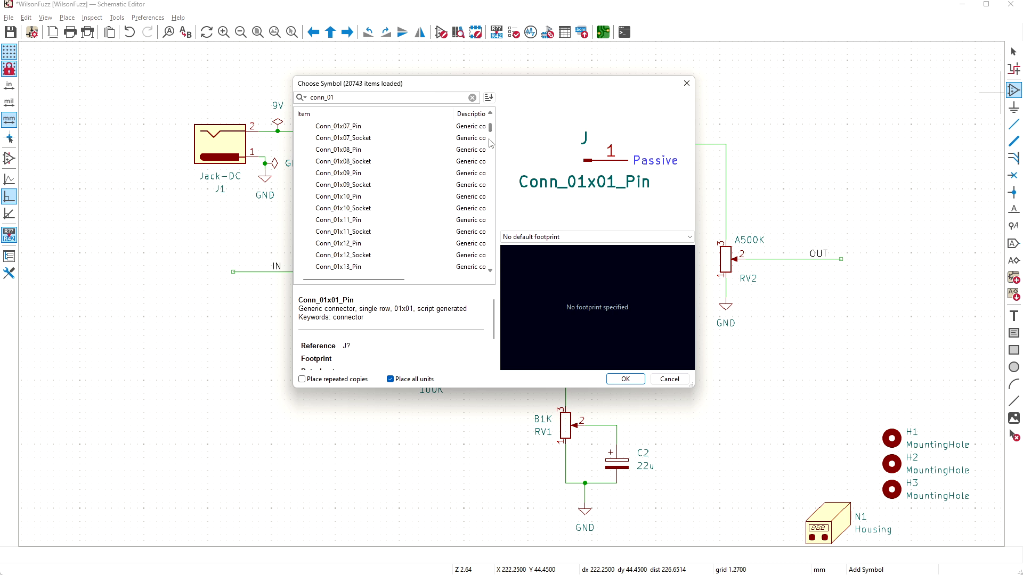
drag(490, 133, 492, 118)
click(366, 150)
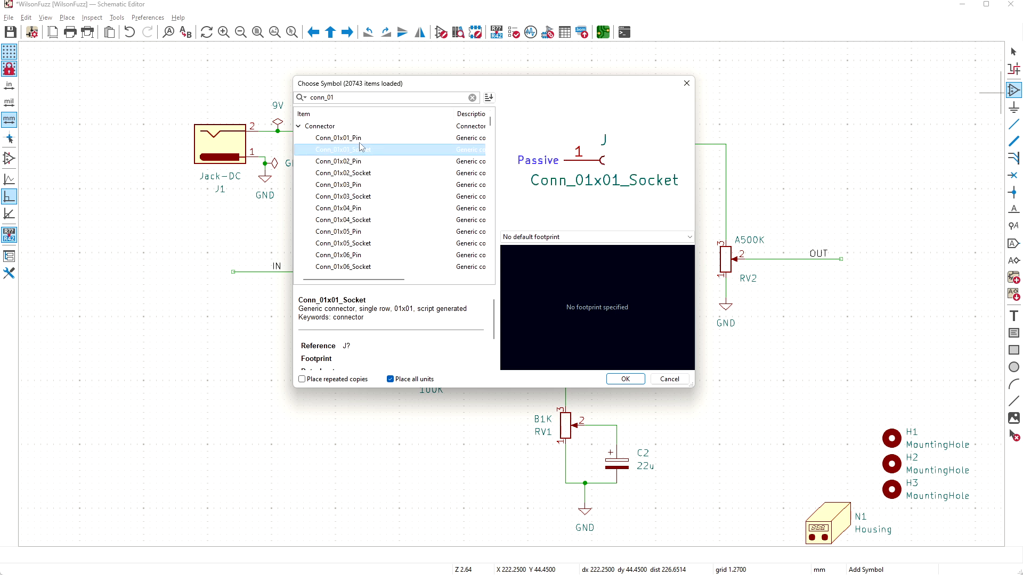
key(Up)
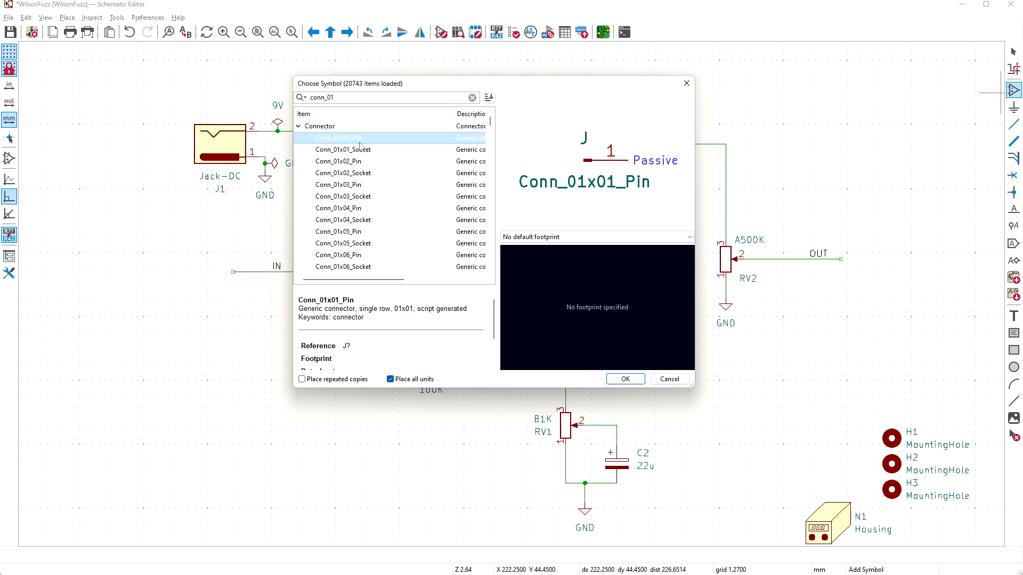
click(625, 379)
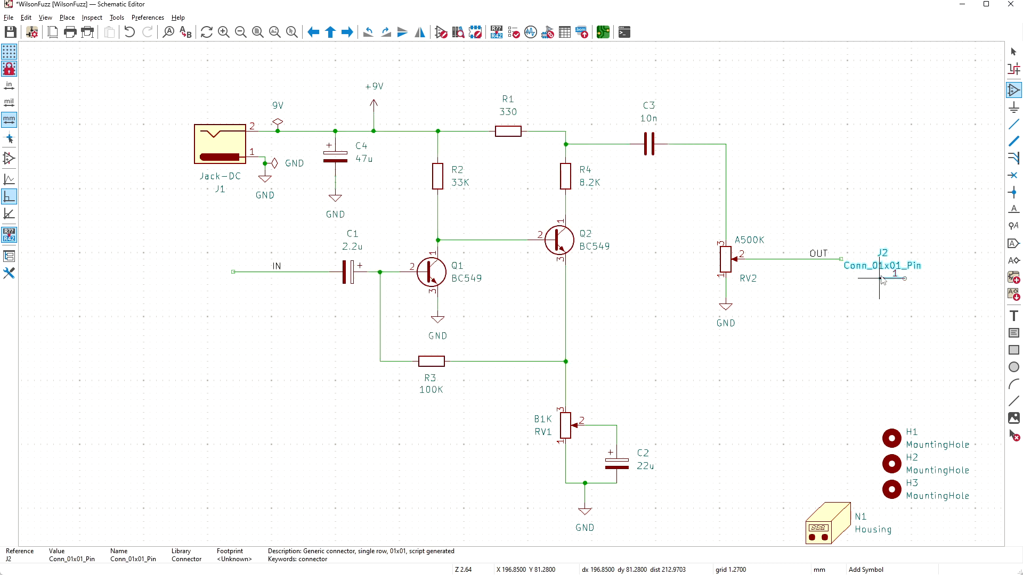
Step: Rotate the Conn_01x01_Pin symbol by 180 degrees and place it at the open end of the OUT wire
key(r)
key(r)
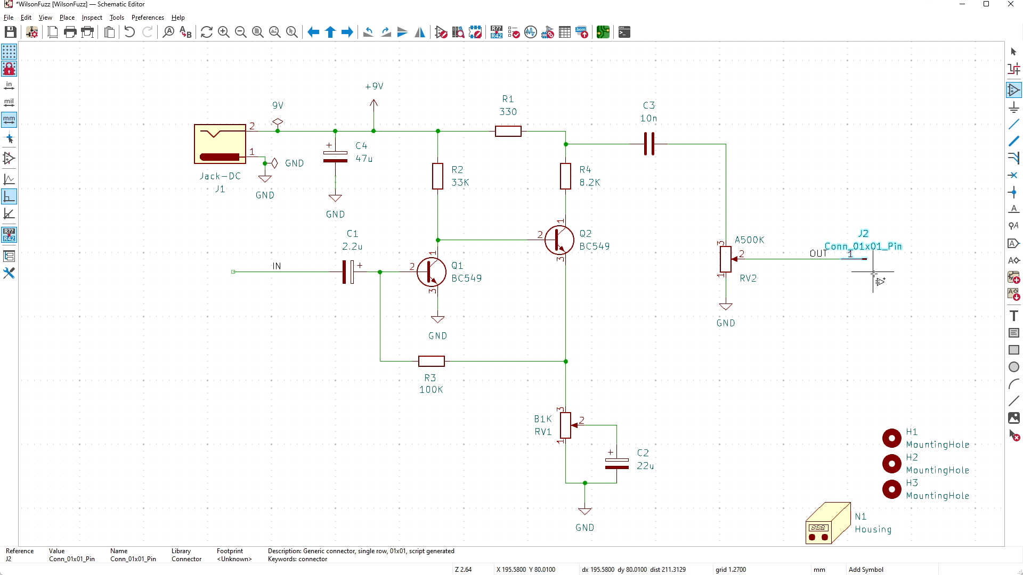
click(868, 261)
key(Escape)
Step: Set the value of the connector pin on the OUT wire to OUT
double_click(871, 254)
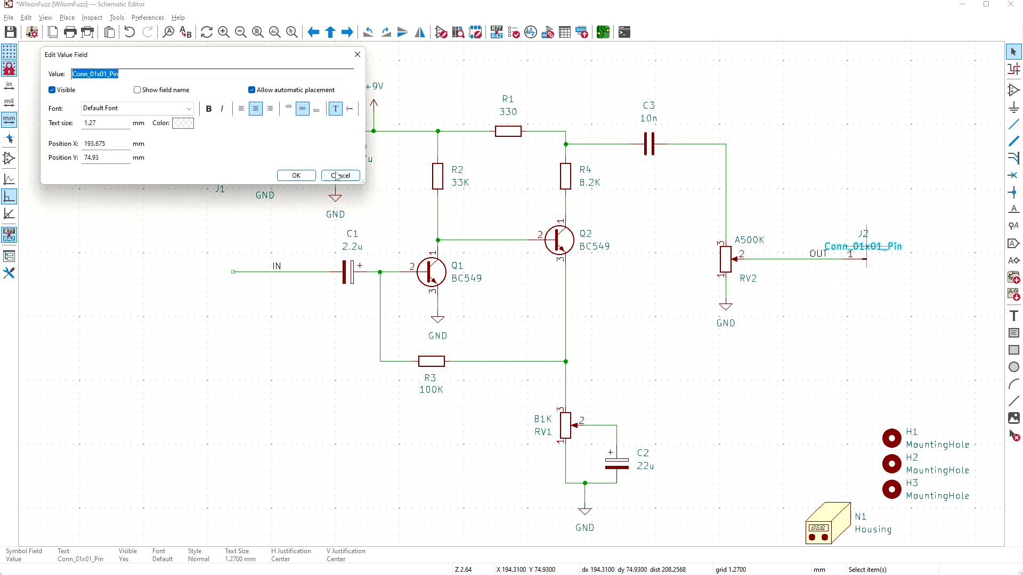
text(OUT)
key(Return)
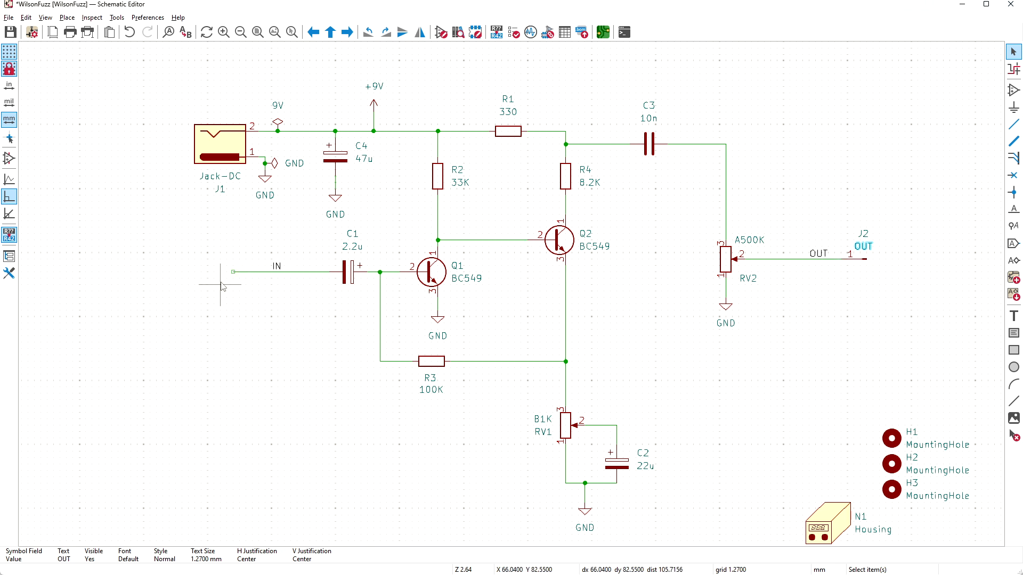
Step: Duplicate the OUT connector pin and place the copy at the open end of the IN wire
click(867, 260)
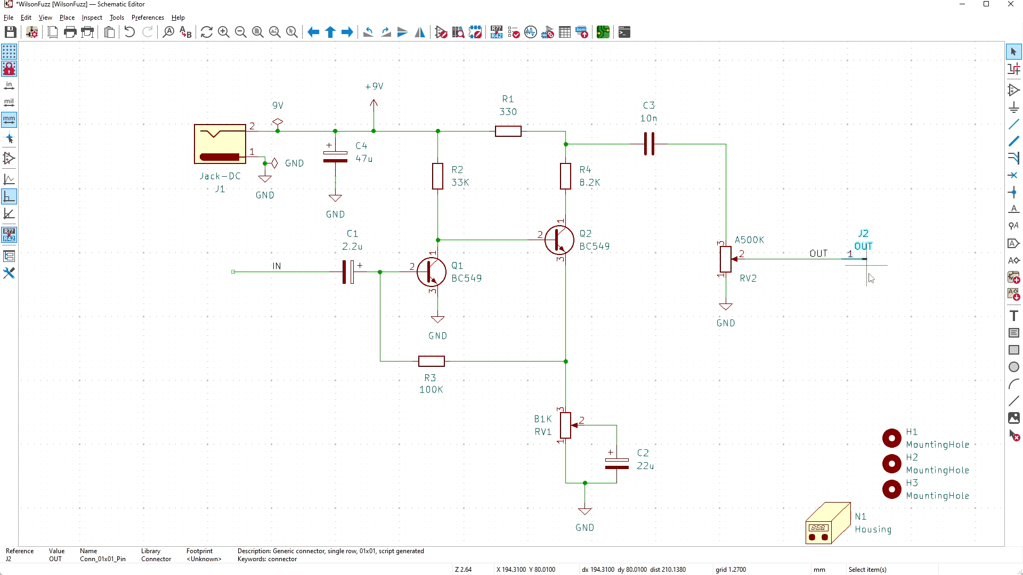
key(ctrl+d)
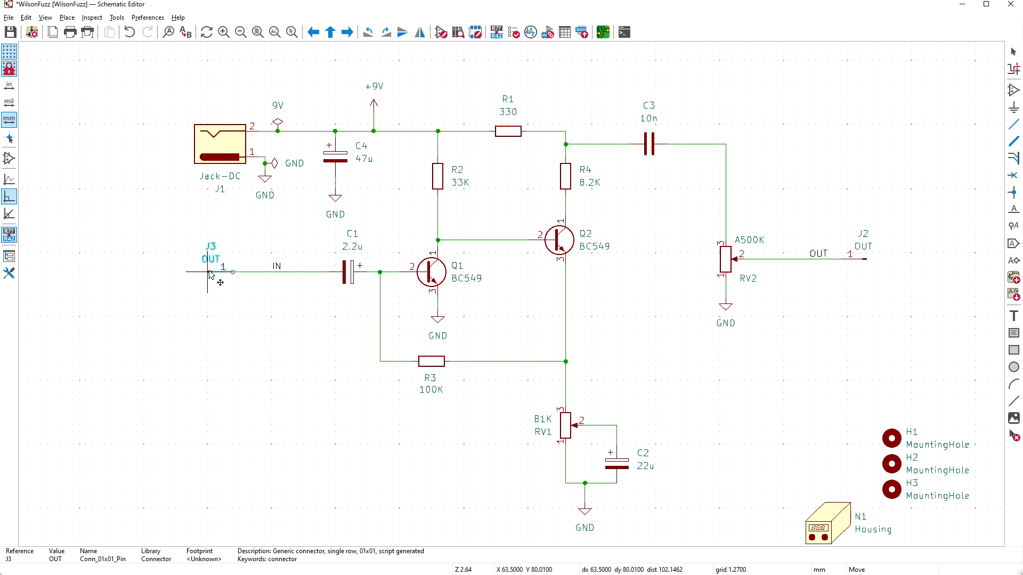
click(208, 272)
Step: Set the value of the connector pin on the IN wire to IN and save the schematic
double_click(210, 262)
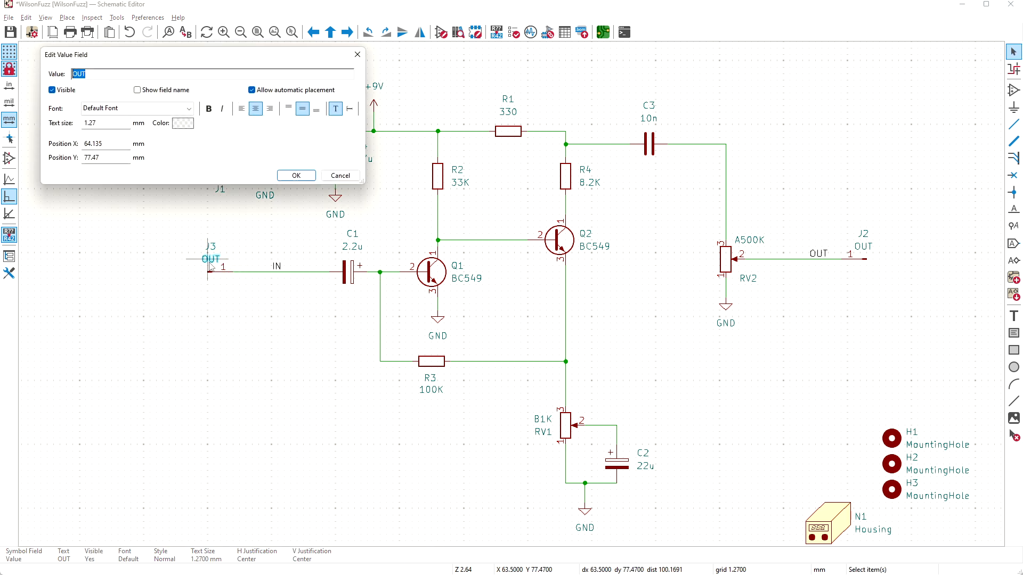
text(IN)
key(Return)
key(ctrl+s)
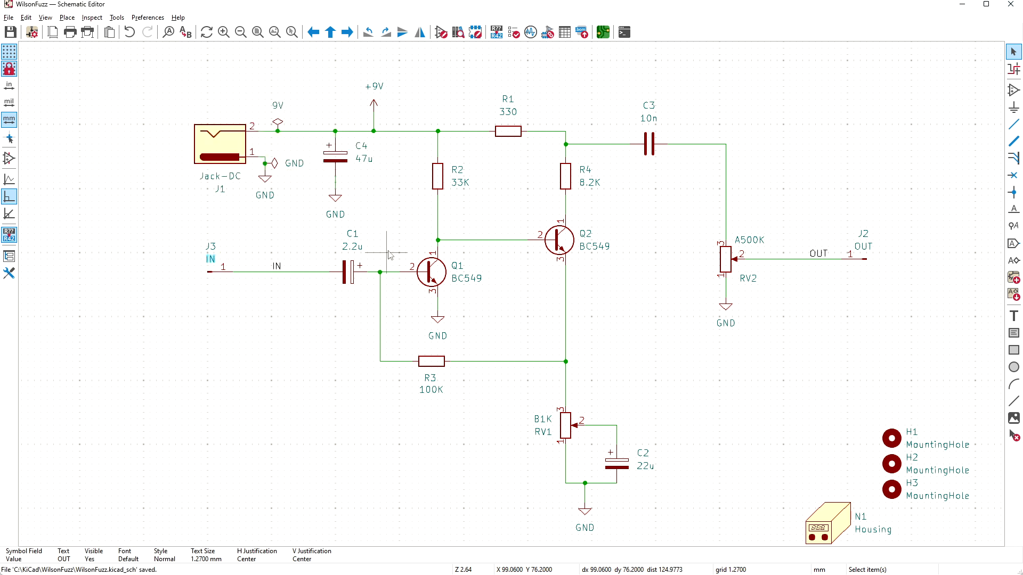
Step: Inspect the symbol properties of the OUT connector pin without changing them
click(856, 260)
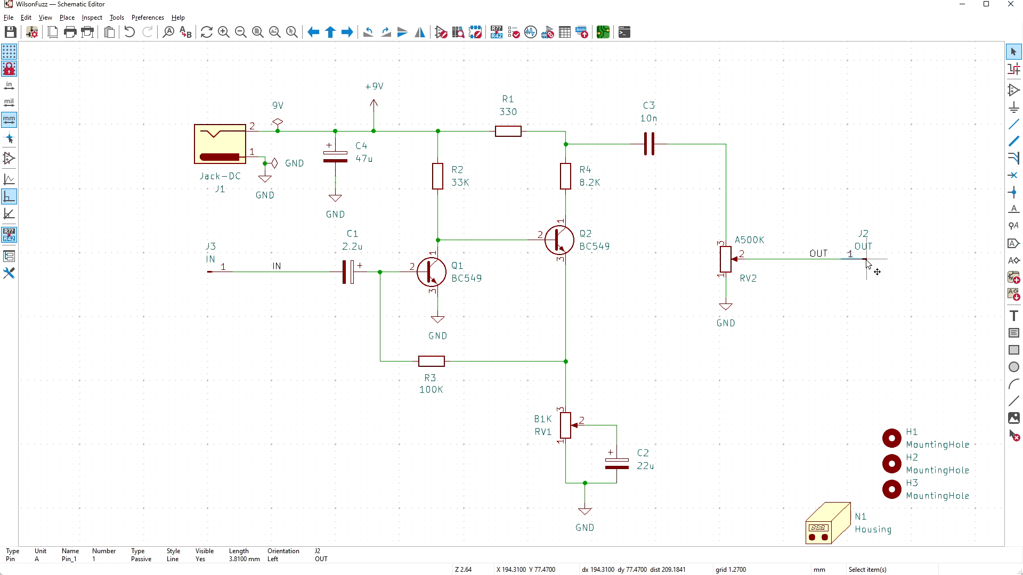
double_click(867, 265)
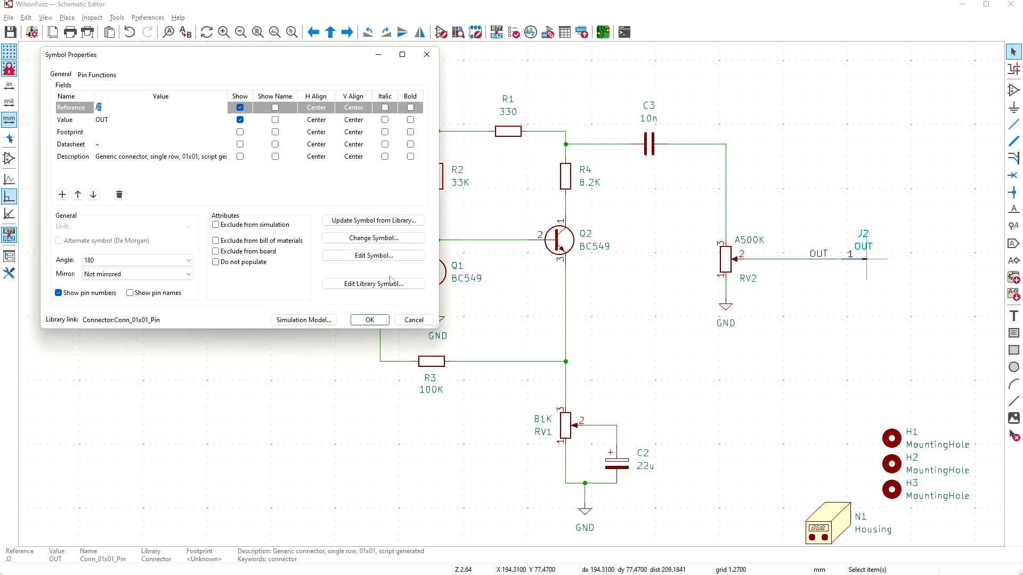
click(414, 320)
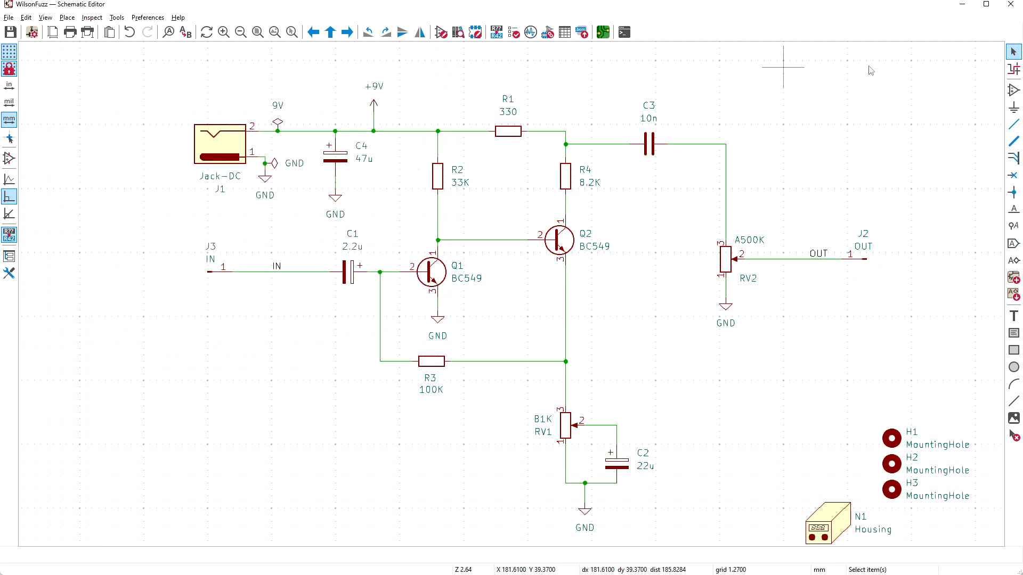
Step: Add the generic single-pin Conn_01x01 symbol from the Connector_Generic library in the free area below the OUT wire
click(1013, 92)
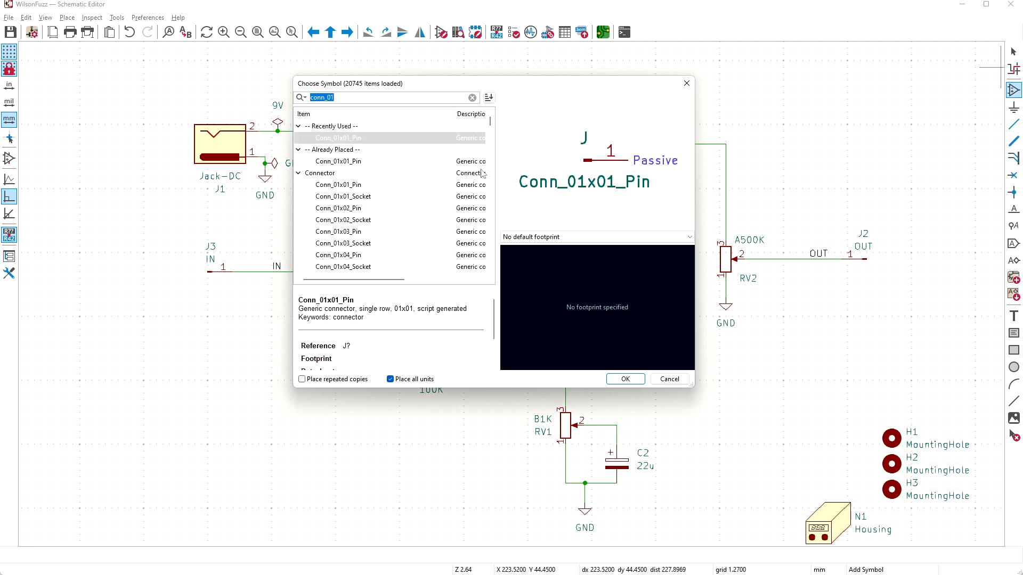
scroll(483, 185, down, 20)
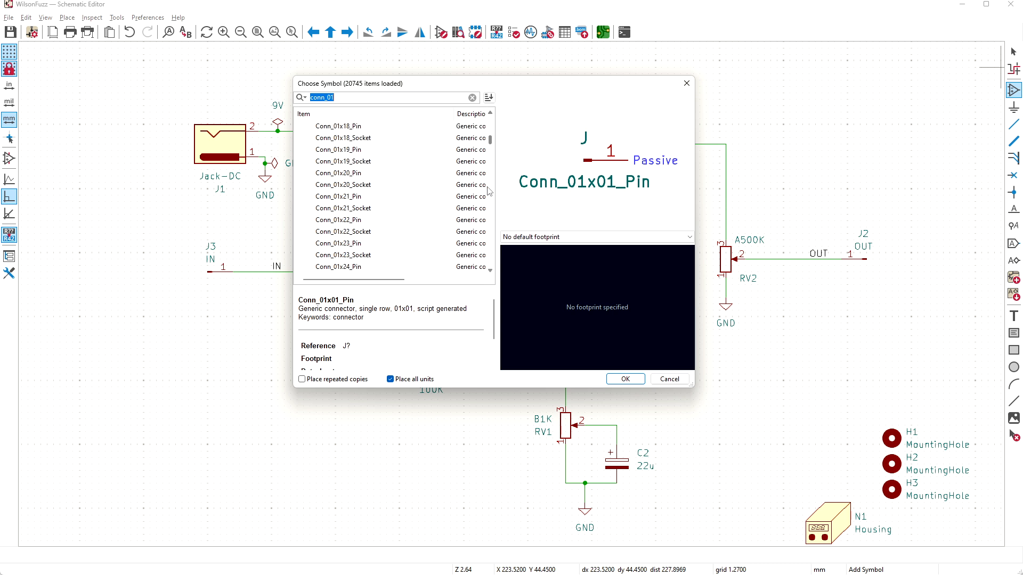
scroll(489, 191, down, 4)
drag(491, 176, 491, 185)
click(345, 198)
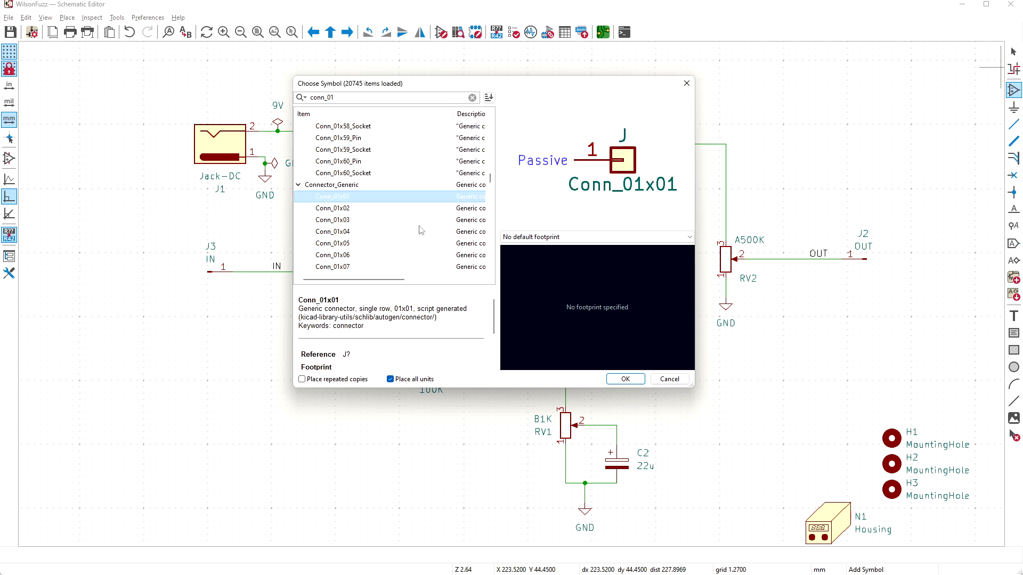
click(625, 379)
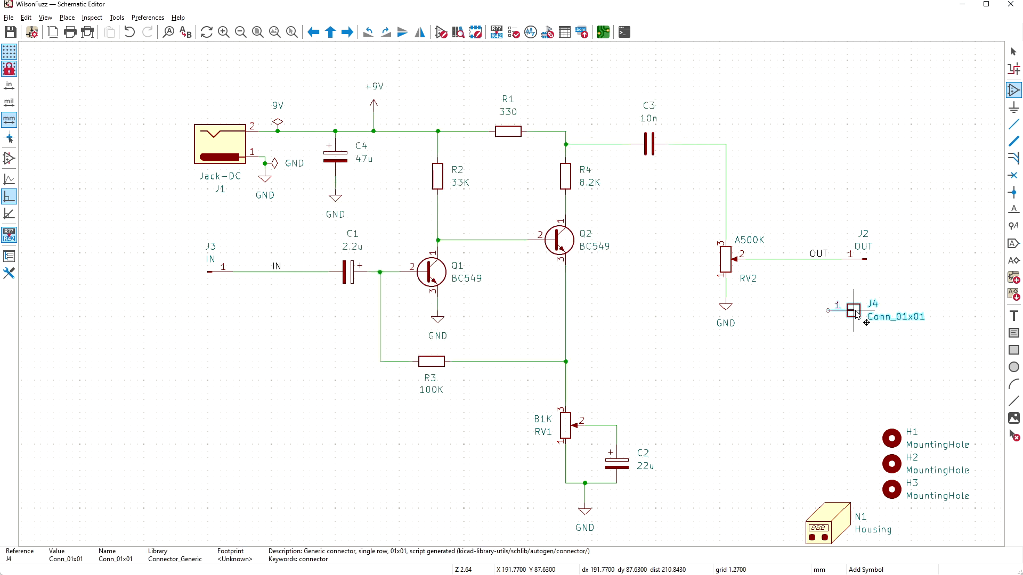
key(Escape)
Step: Delete connector pin J2 from the OUT wire and move the new Conn_01x01 symbol to the wire's open end
click(864, 261)
key(Delete)
drag(878, 306, 865, 258)
Step: Set the reference of the new connector on the OUT wire to J2 and its value to OUT
click(882, 253)
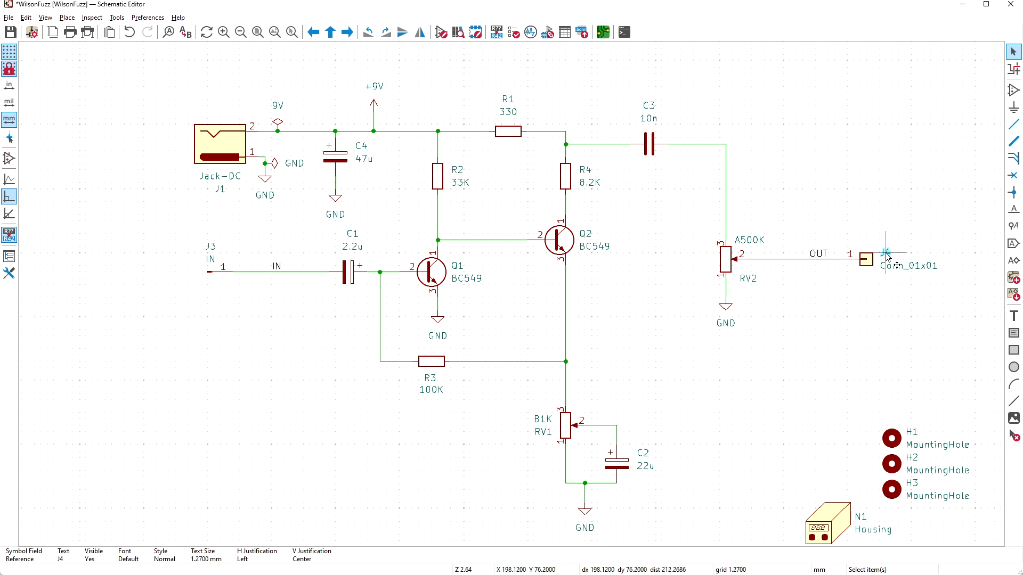
double_click(887, 258)
text(J2)
key(Return)
click(895, 271)
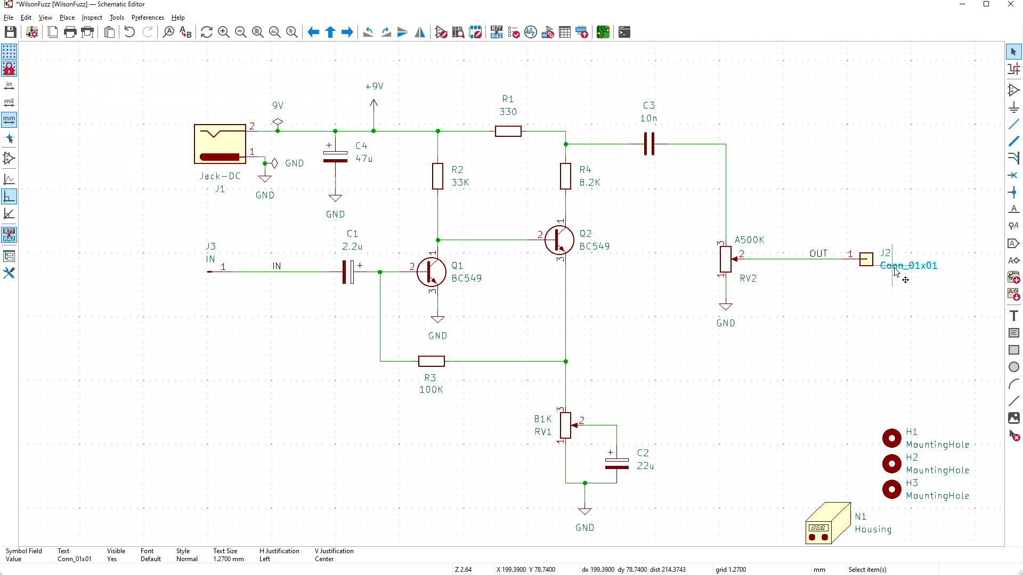
double_click(895, 271)
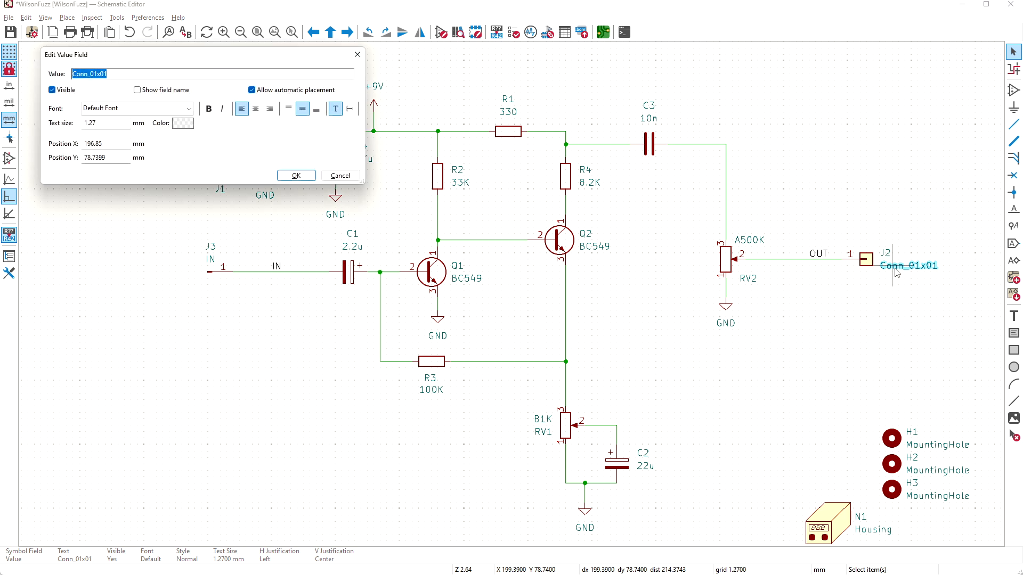
text(OUT)
key(Return)
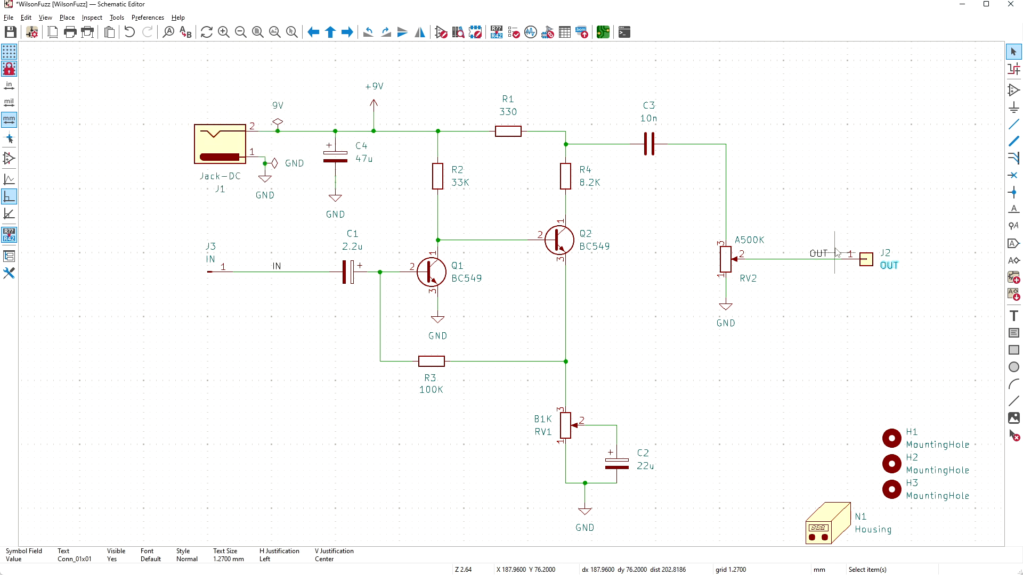
Step: Duplicate the OUT connector, mirror the copy horizontally, and place it below connector pin J3
key(ctrl+d)
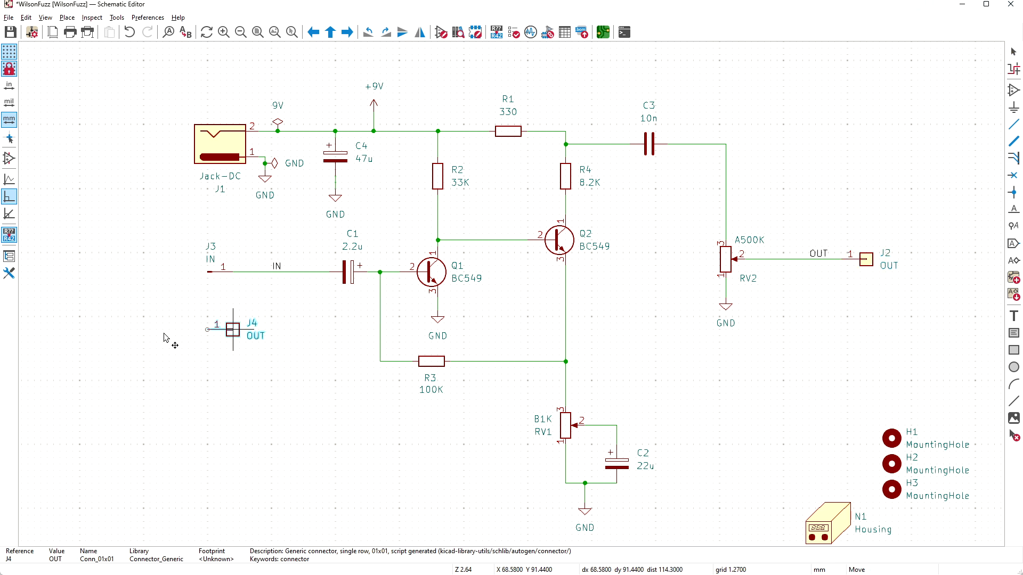
key(x)
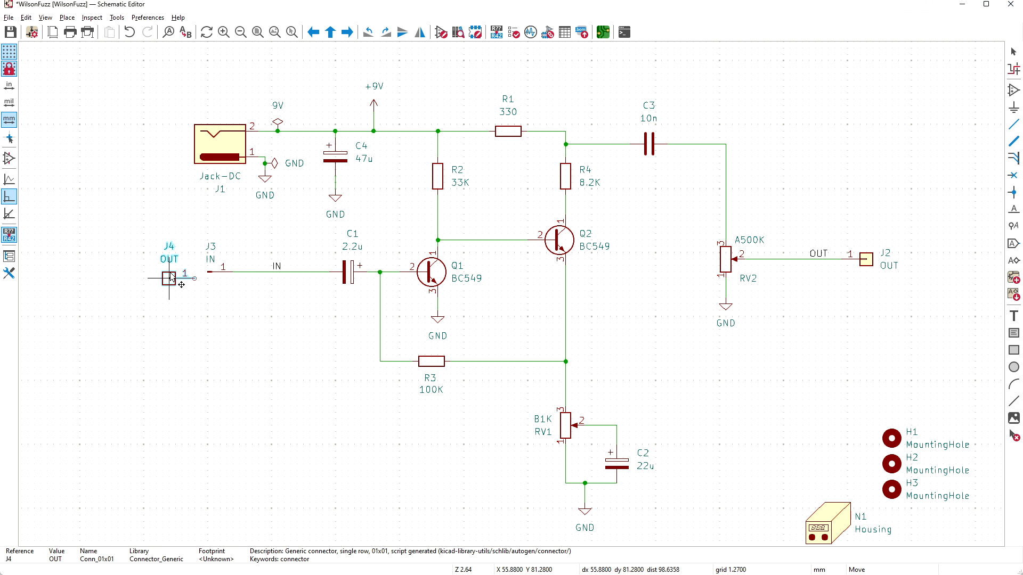
click(183, 307)
Step: Delete connector pin J3 from the IN wire and move the mirrored connector copy to the wire's open end
click(209, 273)
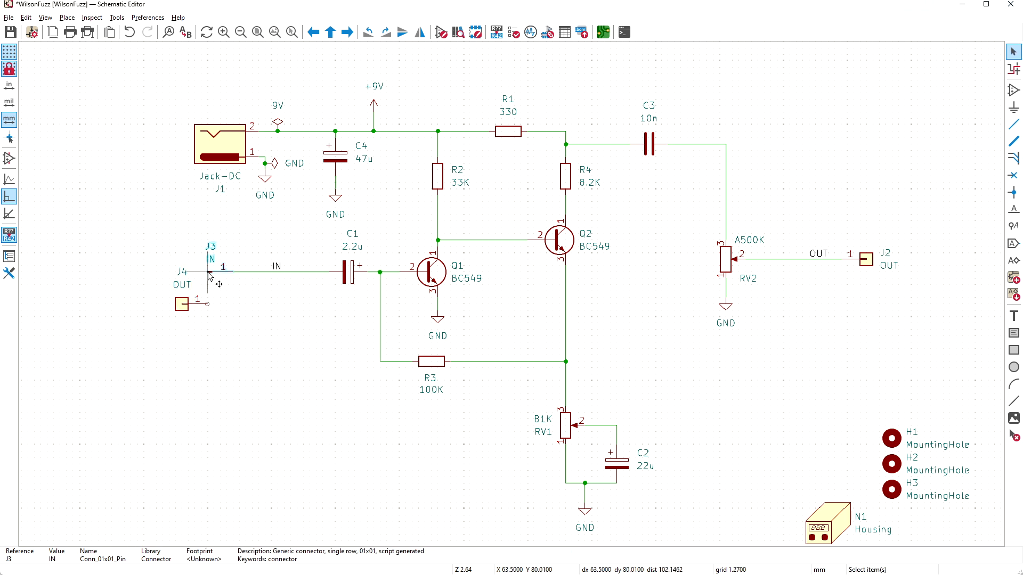
key(Delete)
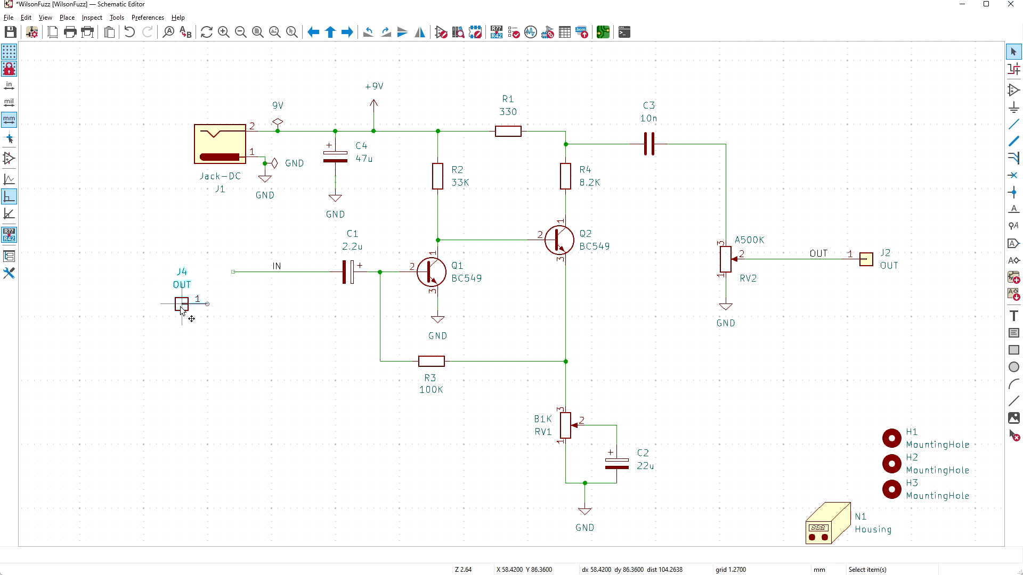
click(183, 306)
drag(184, 304, 207, 254)
Step: Set the value of the connector on the IN wire to IN and its reference to J3, and save the schematic
double_click(208, 254)
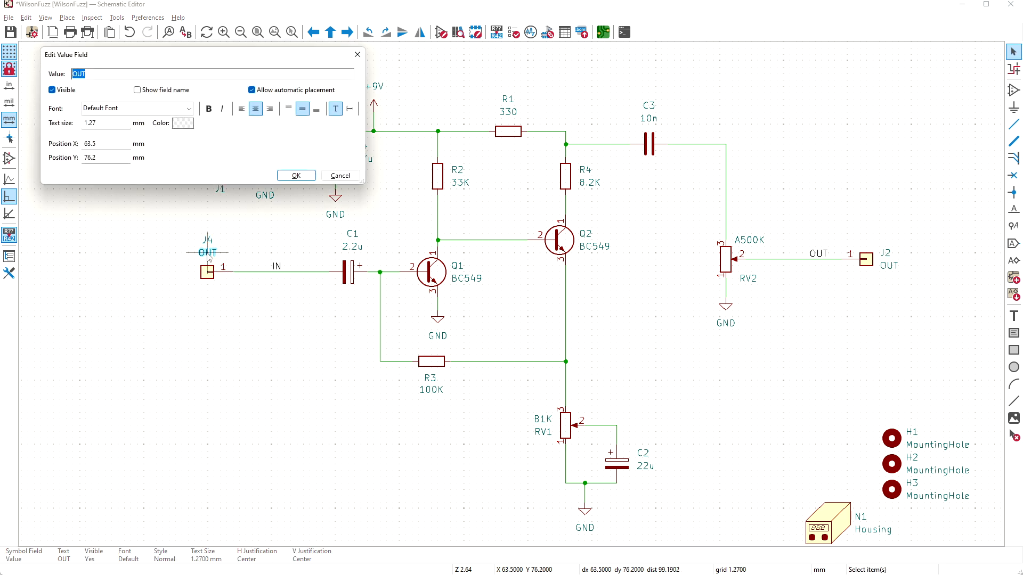
text(IN)
key(Return)
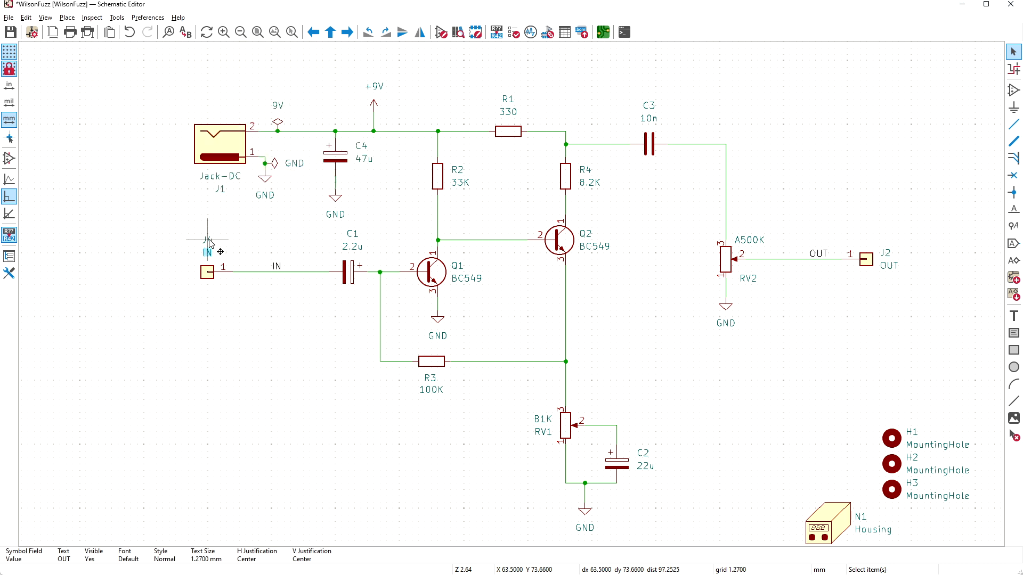
double_click(208, 241)
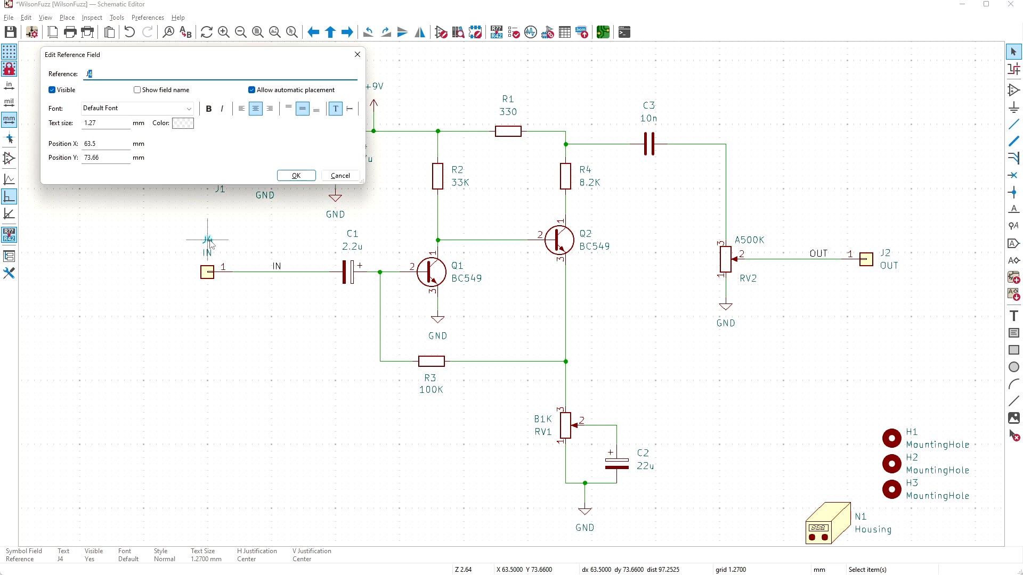
text(3)
key(Return)
key(ctrl+s)
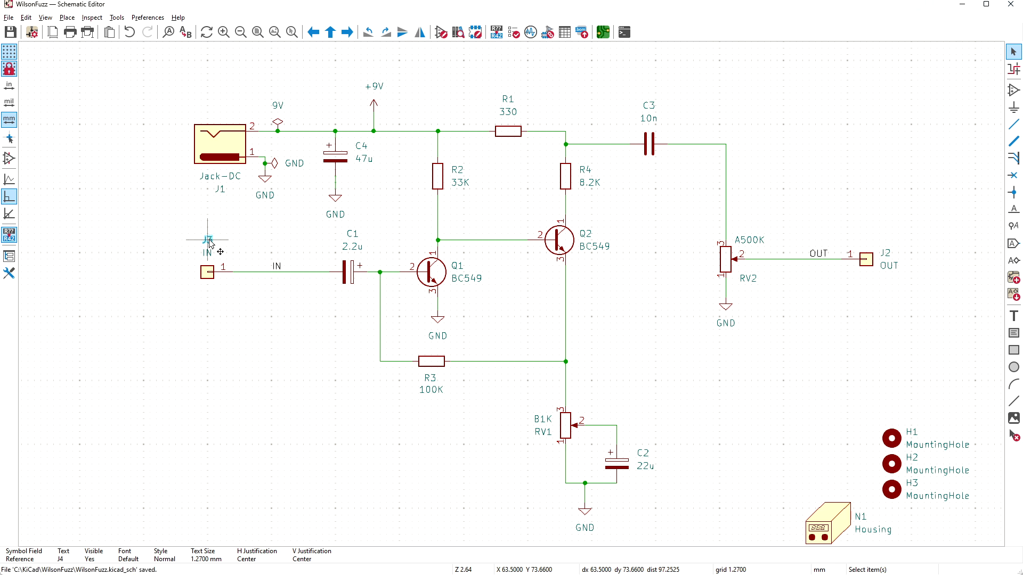
click(250, 235)
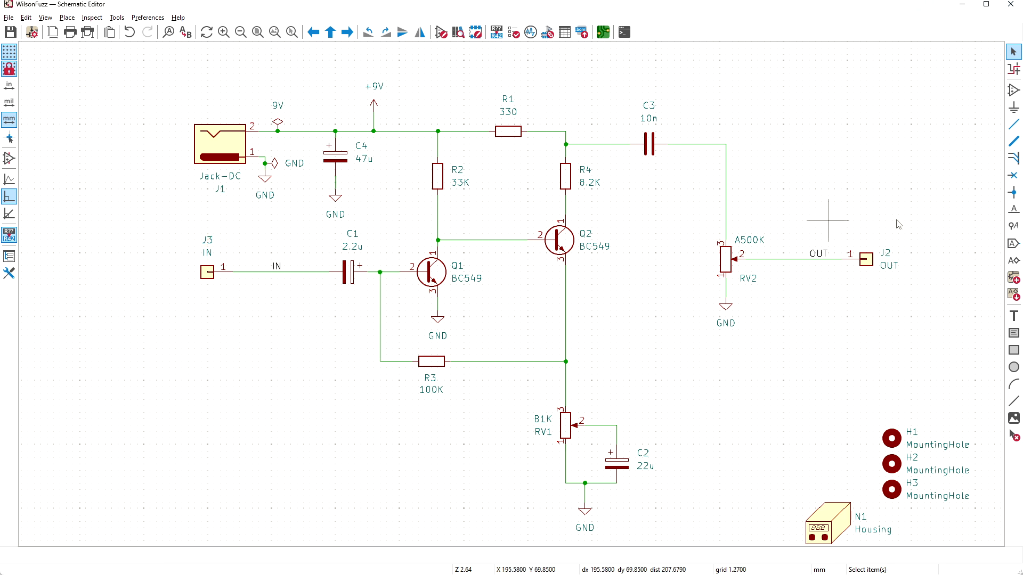
Step: Assign the PinHeader_1x01_P2.54mm_Vertical footprint from the Connector_PinHeader_2.54mm library to the OUT connector J2
double_click(866, 261)
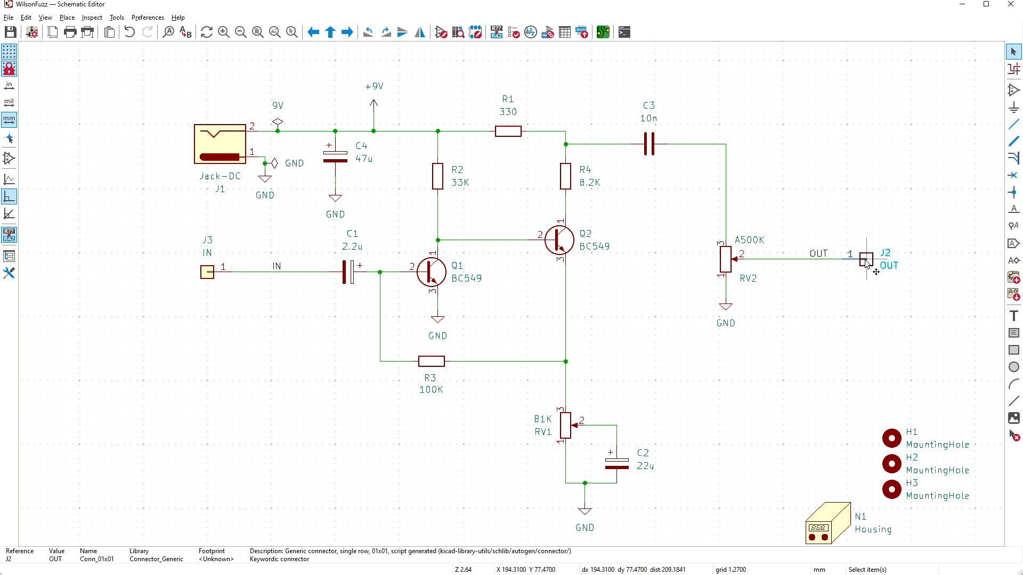
click(118, 132)
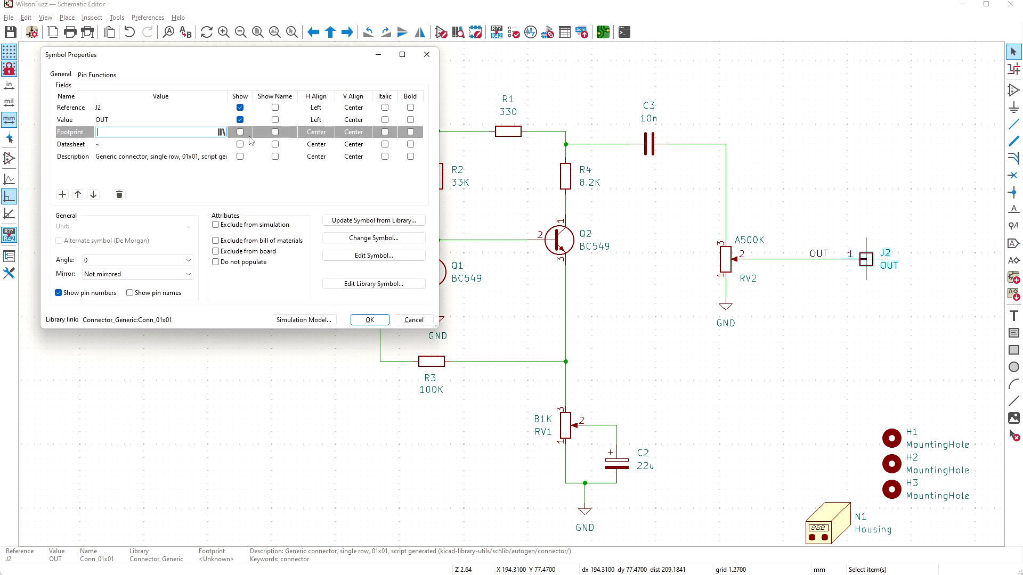
click(222, 132)
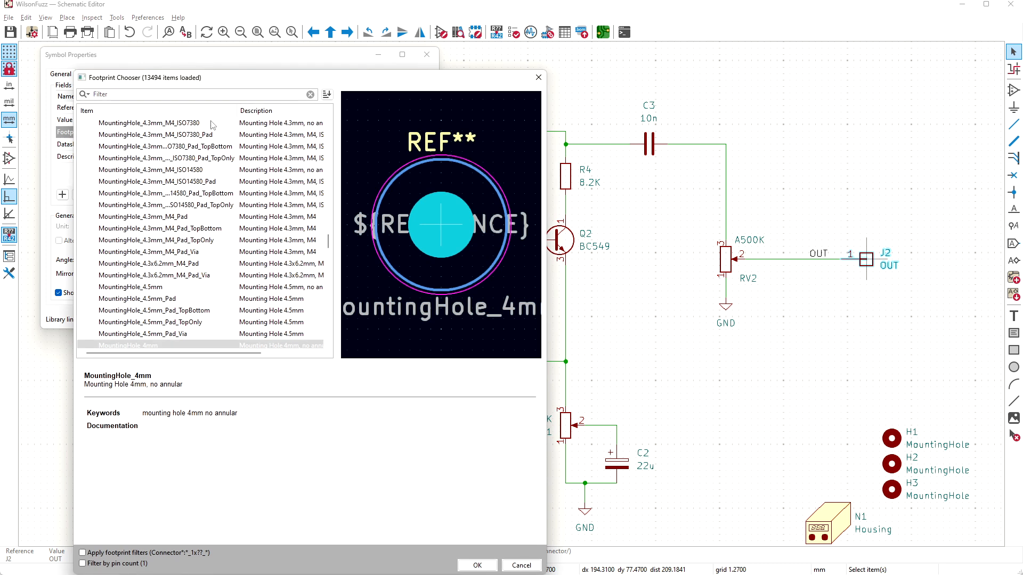
click(198, 95)
text(header)
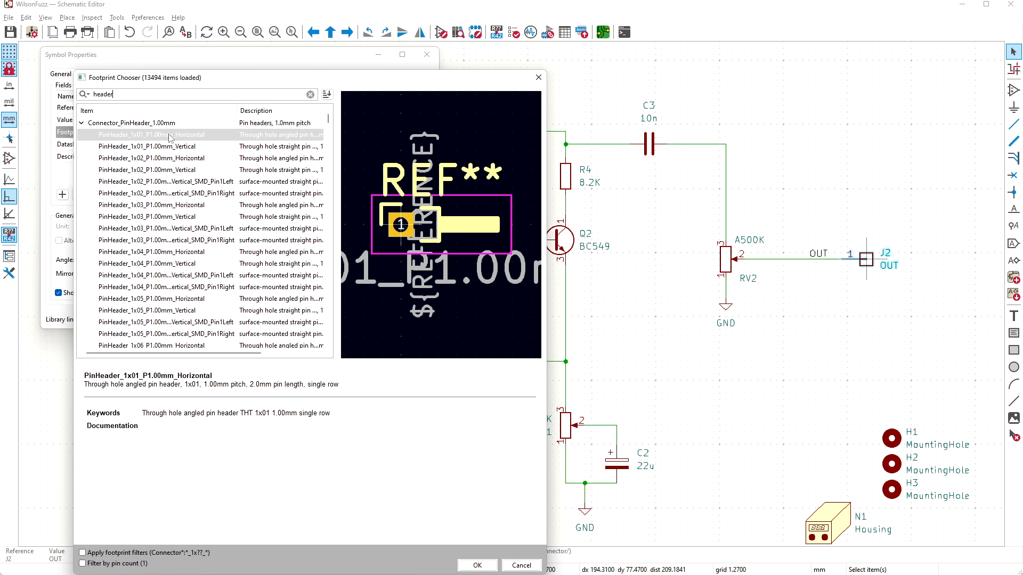
click(159, 148)
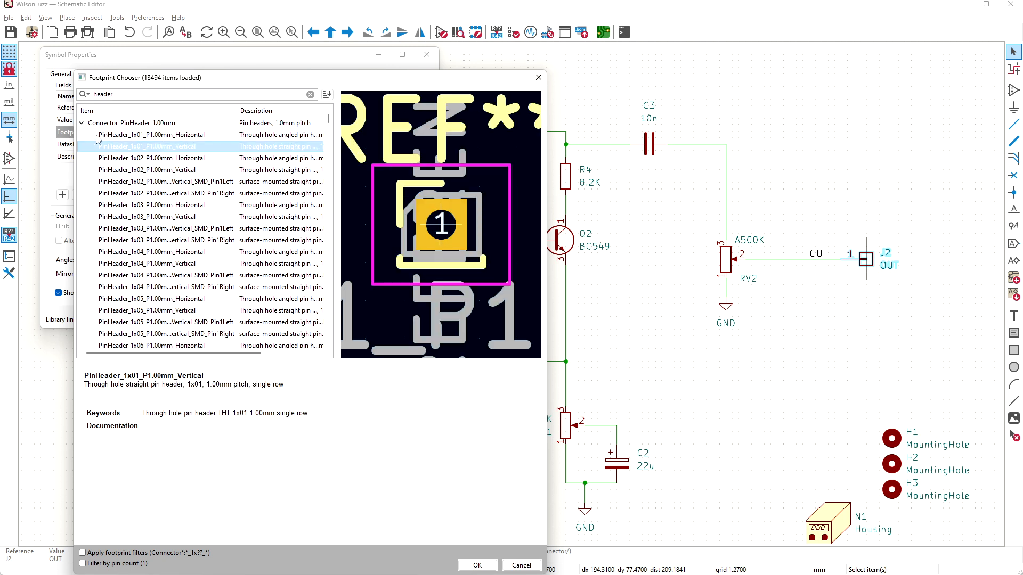
click(82, 123)
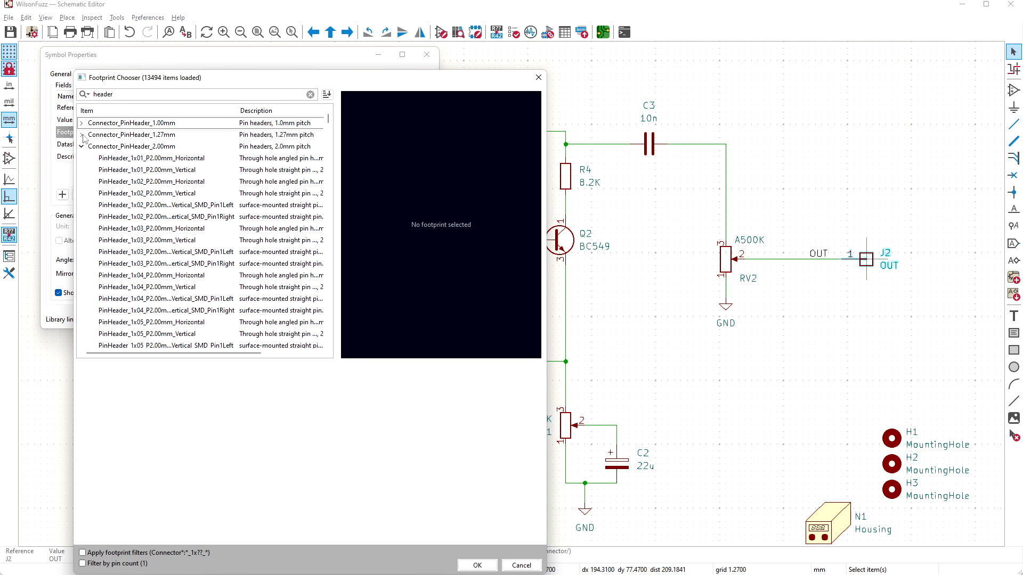
click(83, 148)
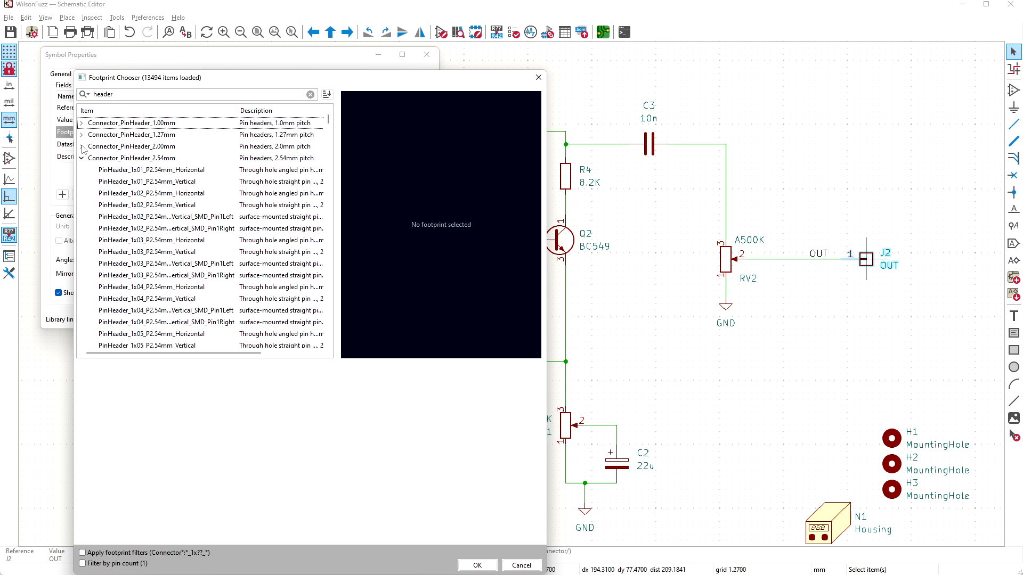
click(149, 182)
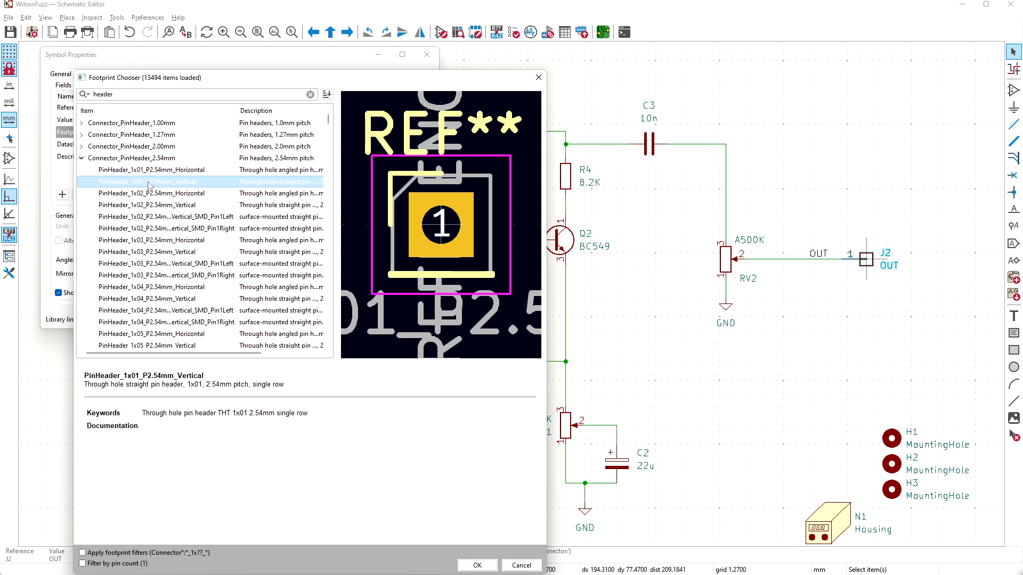
double_click(149, 183)
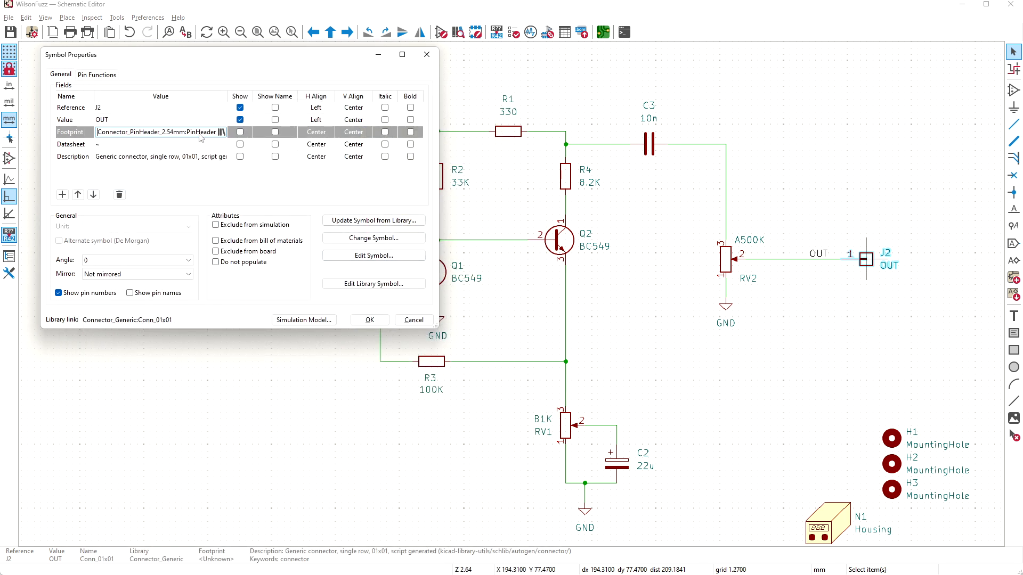
Step: Copy the footprint name from J2 into the footprint field of the IN connector J3 and save the schematic
double_click(197, 133)
key(ctrl+c)
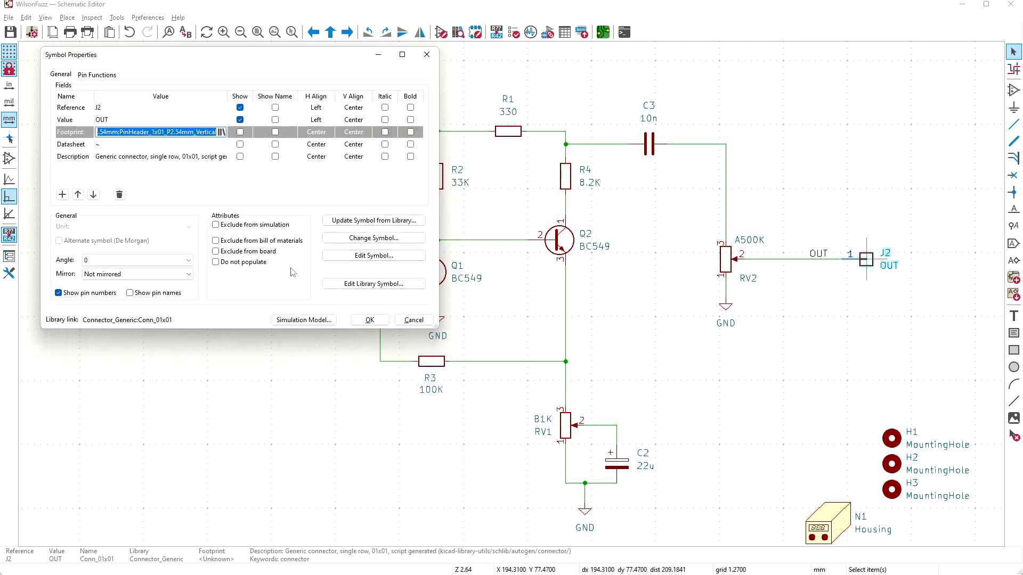
click(369, 320)
double_click(212, 273)
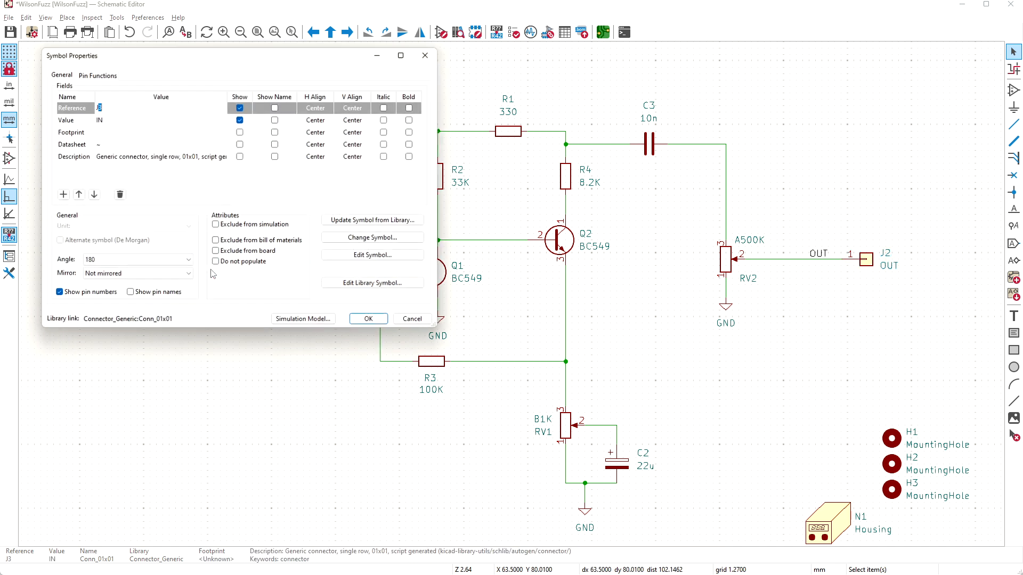
click(133, 133)
key(ctrl+v)
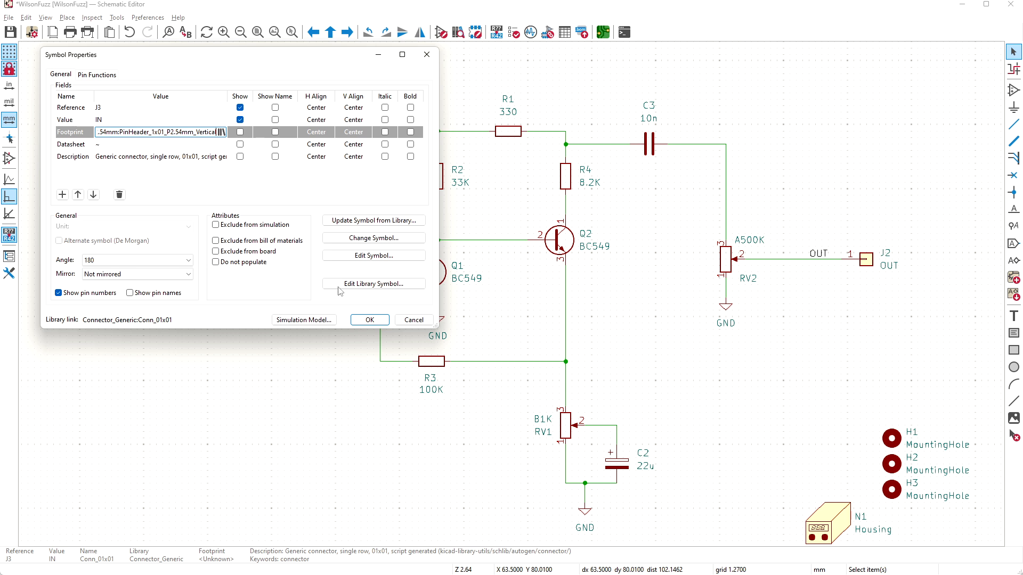
click(373, 322)
key(ctrl+s)
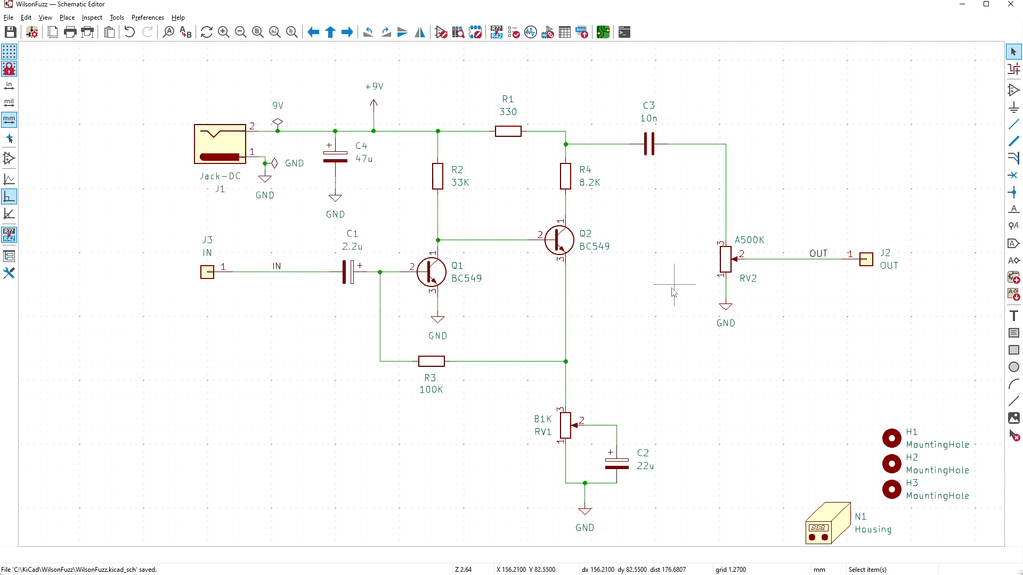
Step: Run the electrical rules check on the schematic and close the checker
click(514, 32)
click(906, 497)
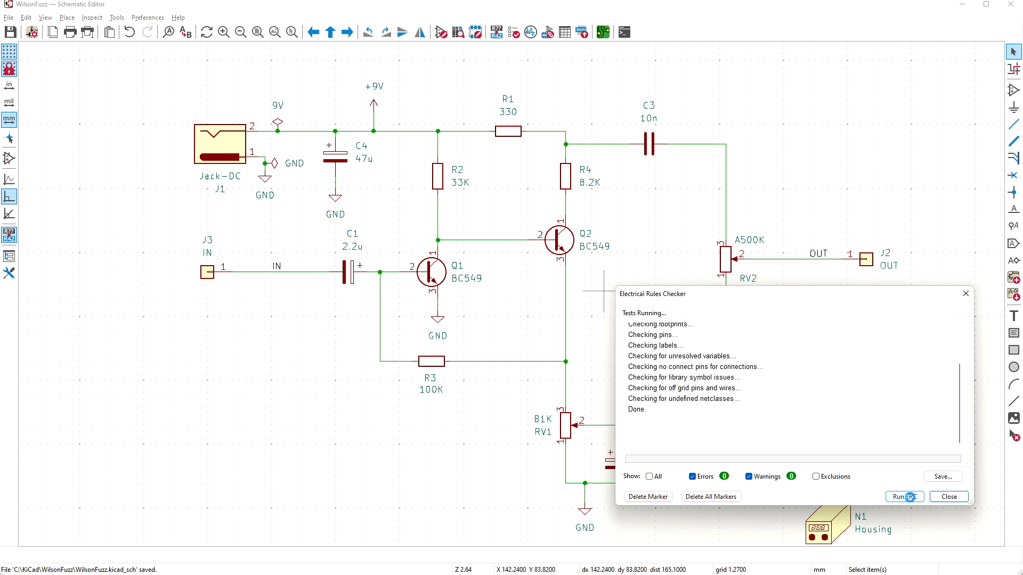
click(949, 496)
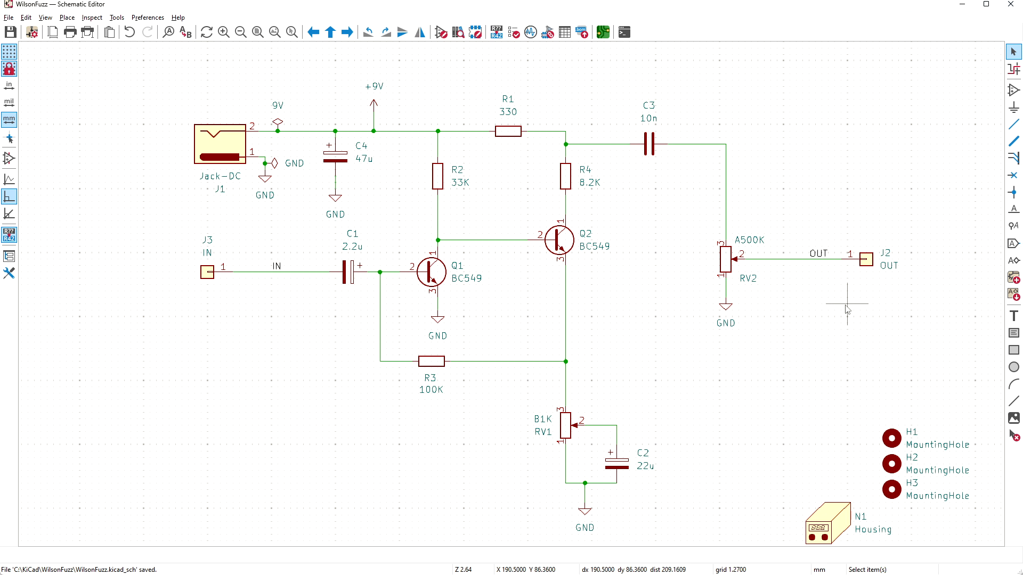
Step: Duplicate the OUT connector J2, place the copy in the free area above it, and select the copy's value field
click(864, 261)
key(ctrl+d)
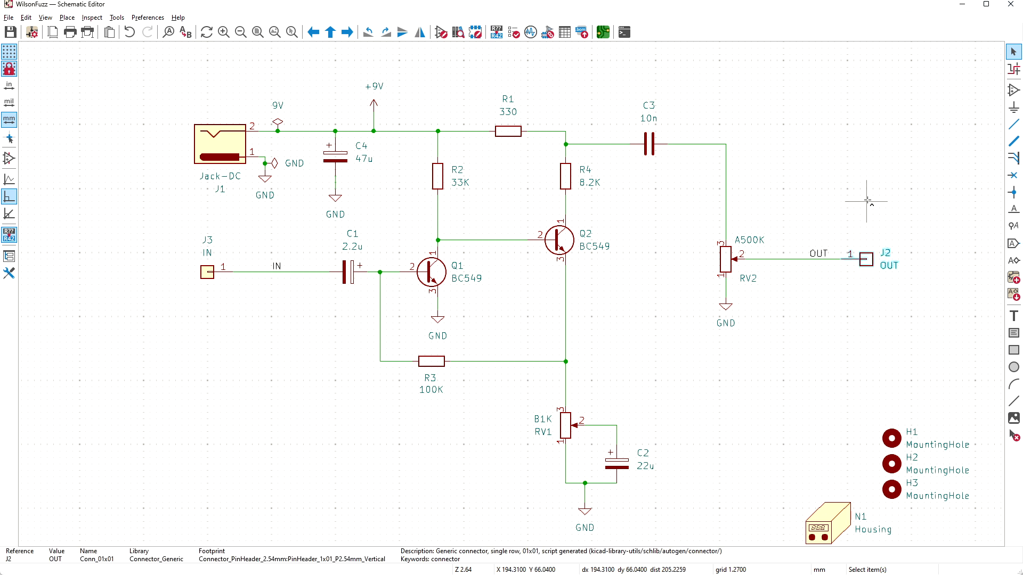
click(868, 165)
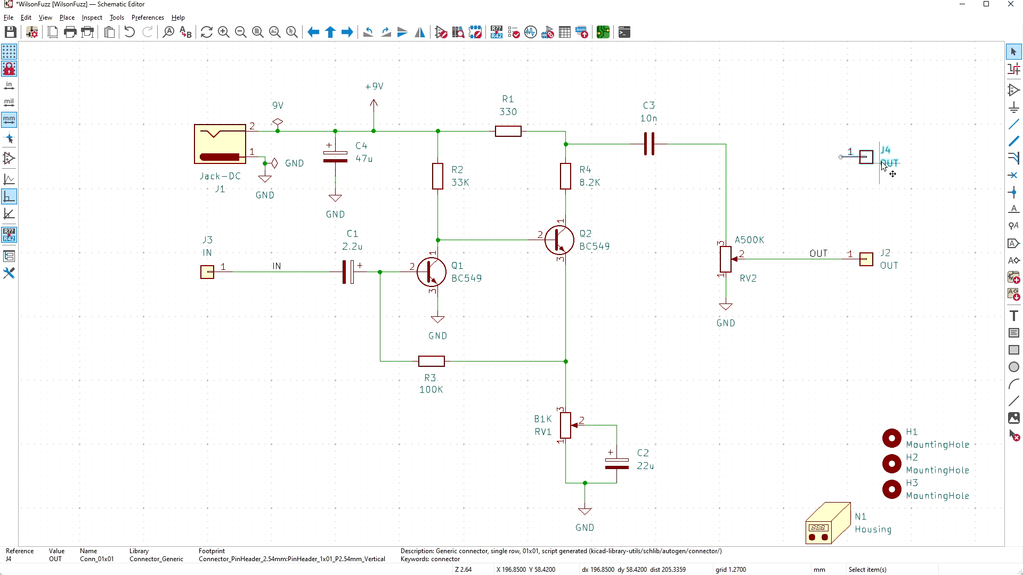
click(887, 166)
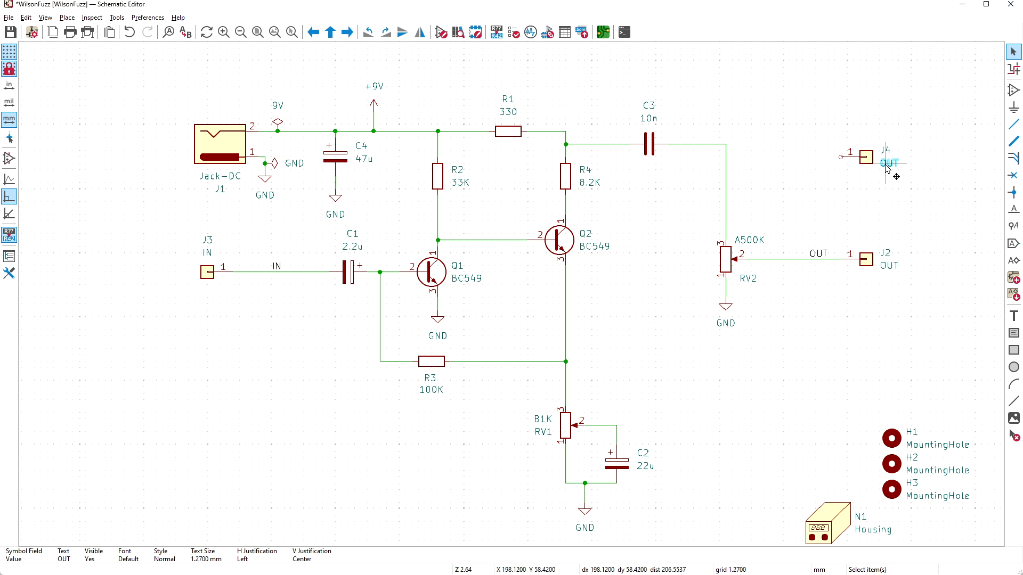
Step: Set the value of the copied connector J4 to LED- and shift the connector slightly to the right
double_click(887, 166)
text(LED-)
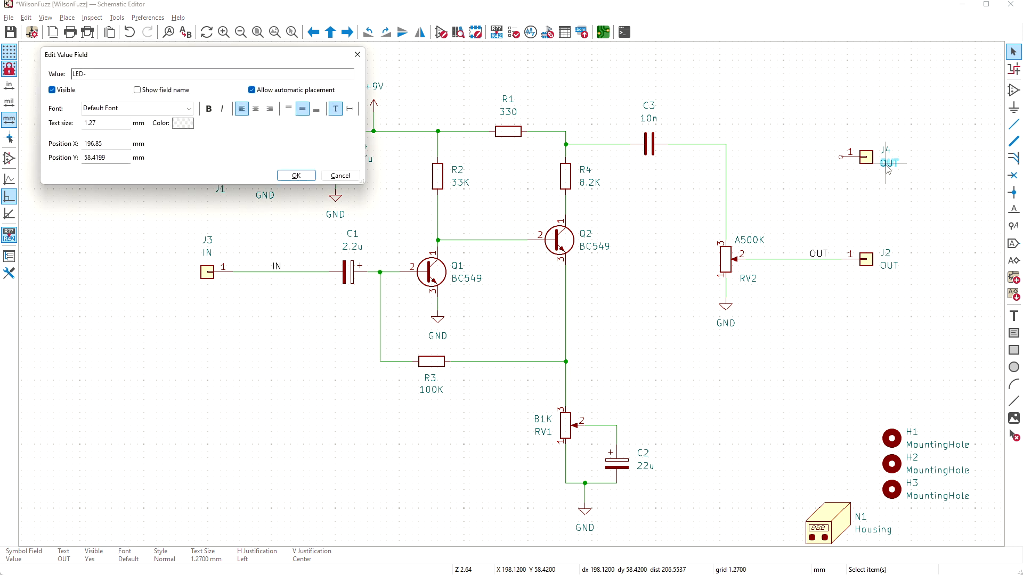
key(Return)
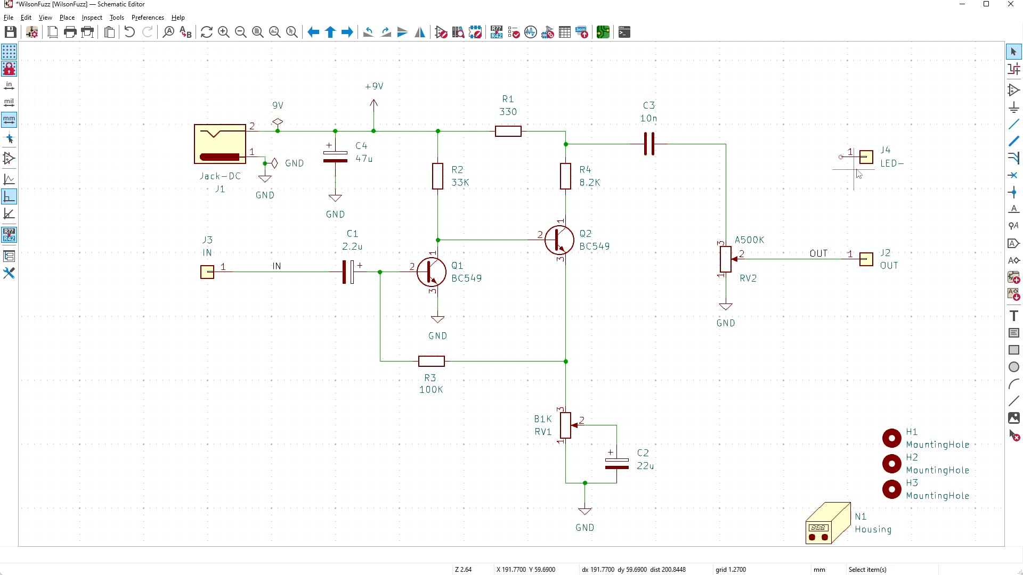
drag(869, 165, 908, 166)
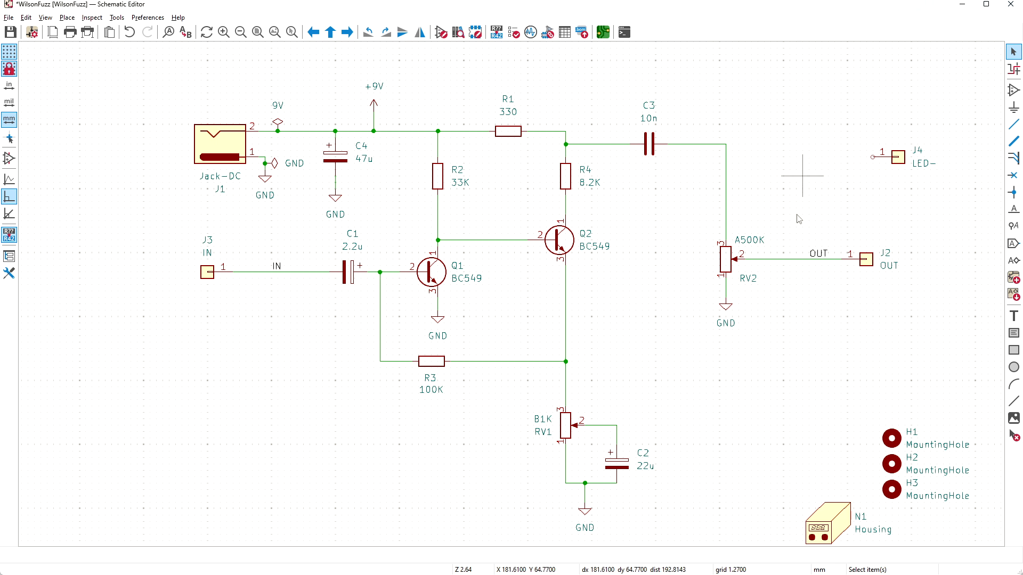
Step: Duplicate resistor R4, place the copy to the left of the LED- connector, and wire its lower pin to the connector
click(566, 181)
key(ctrl+d)
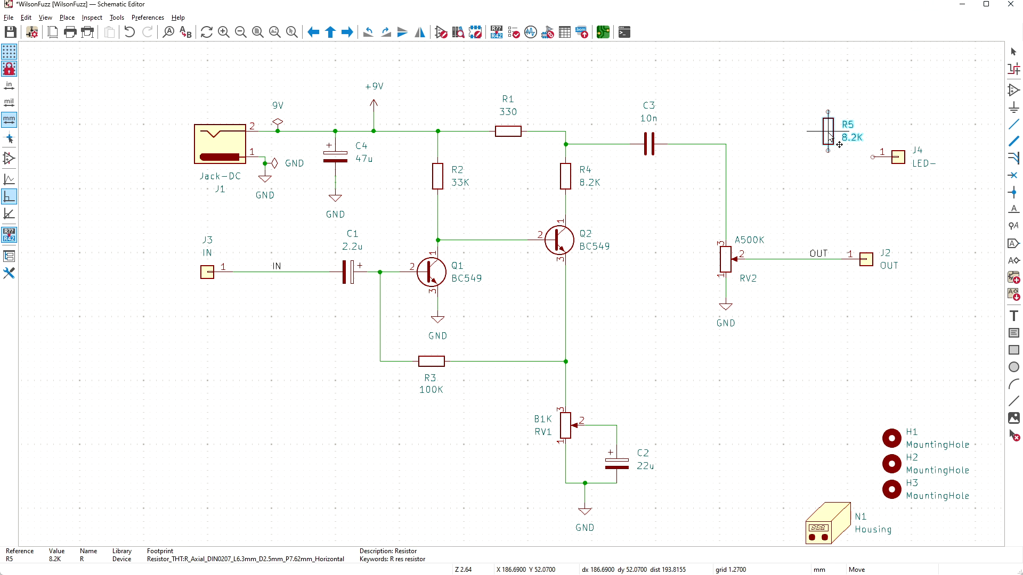
click(839, 150)
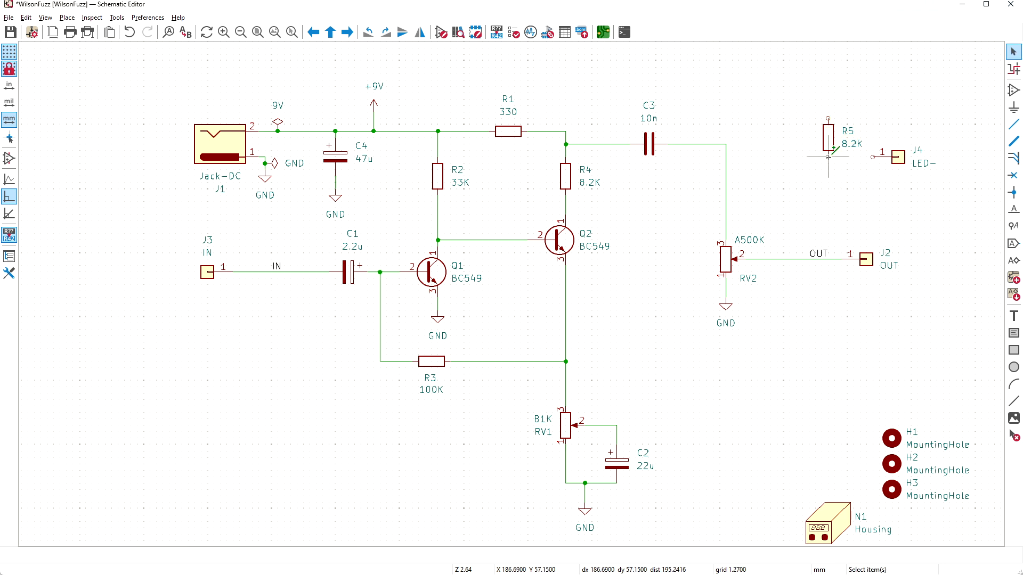
key(w)
click(873, 158)
key(Escape)
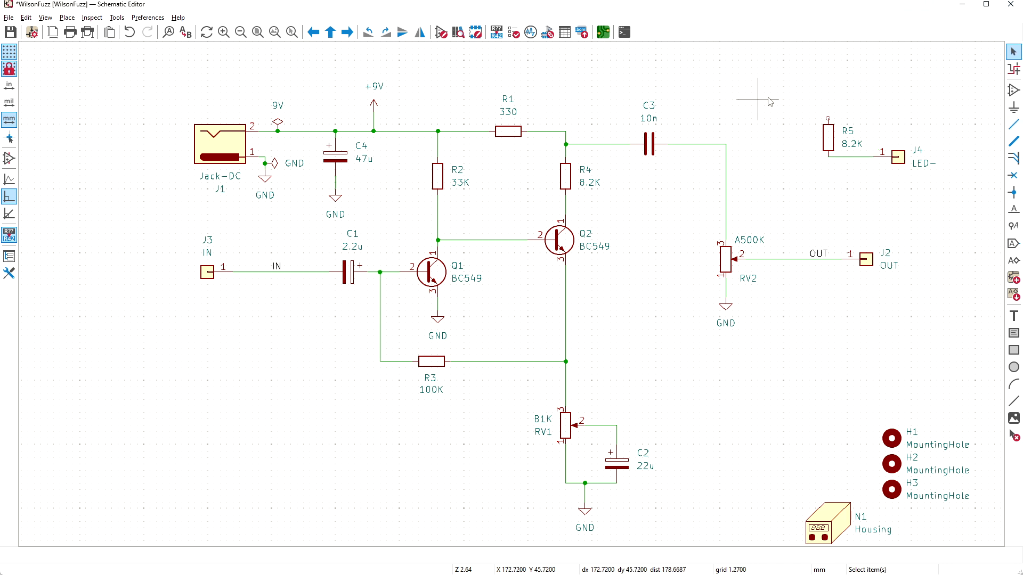
middle_drag(781, 84, 789, 197)
double_click(839, 249)
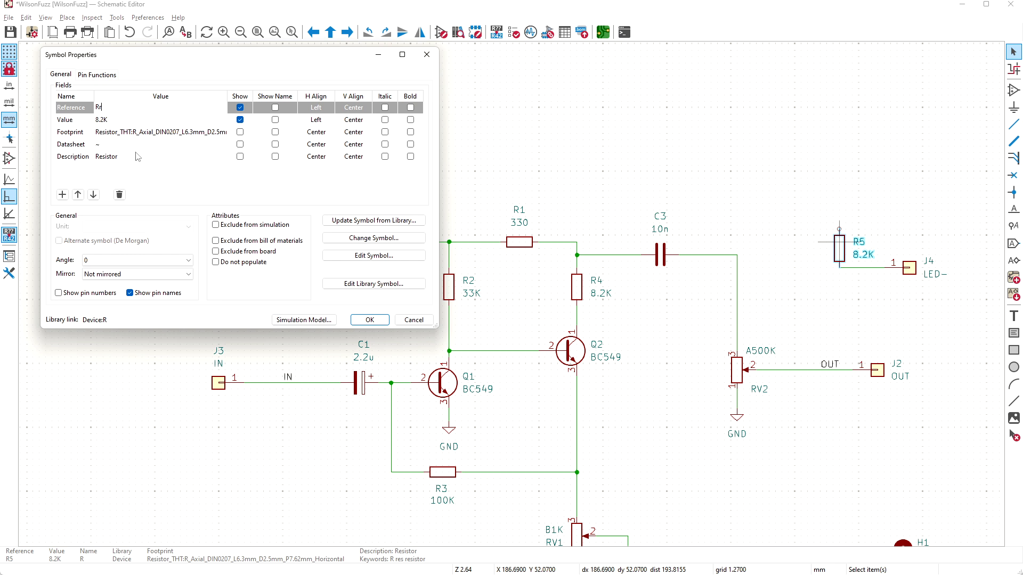
click(118, 120)
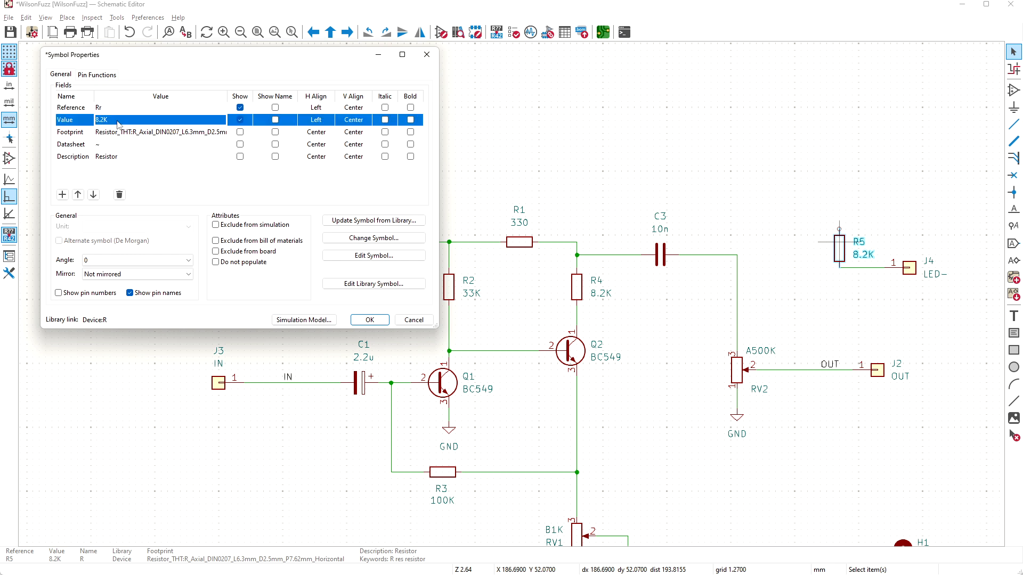
key(Escape)
Step: Rotate resistor R5 to horizontal, move the LED- connector with its wire upward, and place R5 at the wire's free end
key(g)
key(r)
click(821, 252)
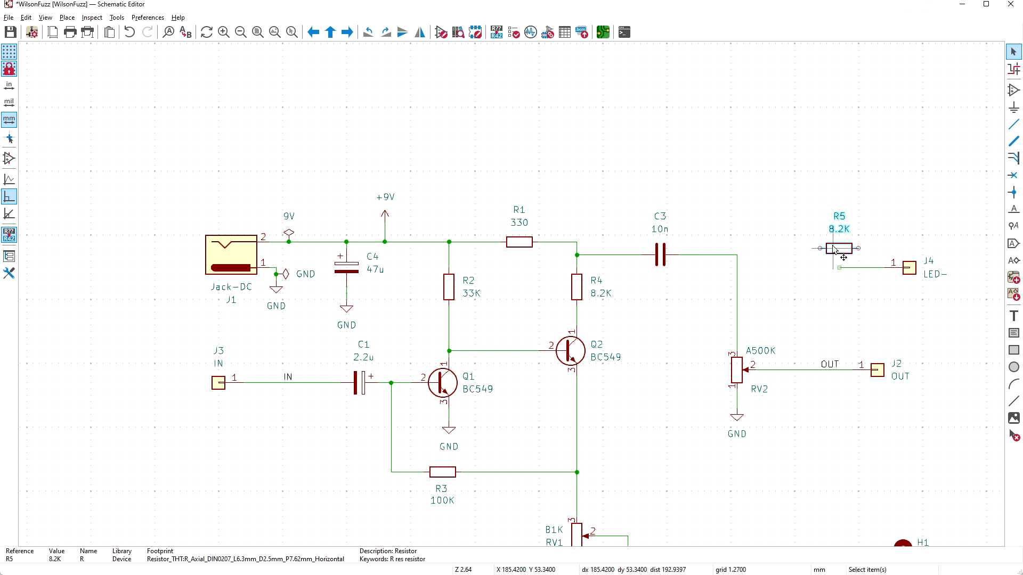
drag(953, 288, 832, 182)
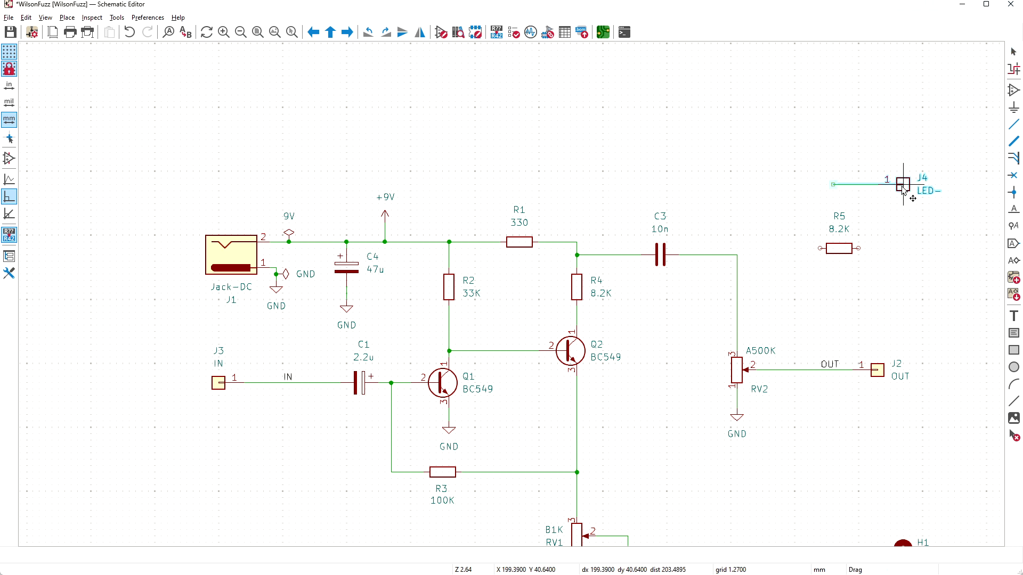
click(841, 250)
drag(841, 250, 809, 188)
Step: Set the value of resistor R5 to 10K
double_click(807, 167)
text(10K)
key(Return)
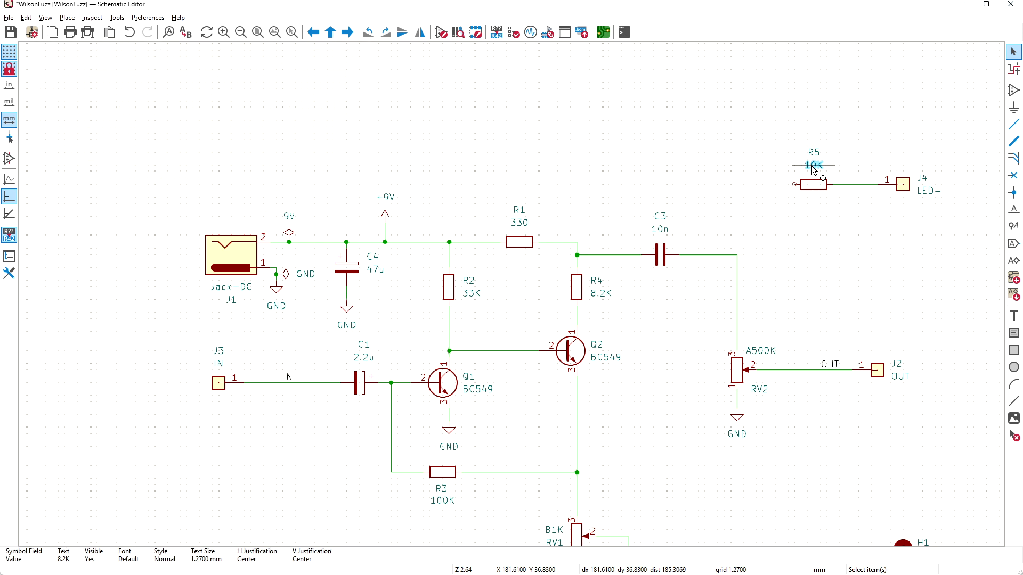
Step: Add an LED symbol from the Device library to the left of R5, pointing right, and wire its cathode to the resistor
click(1014, 90)
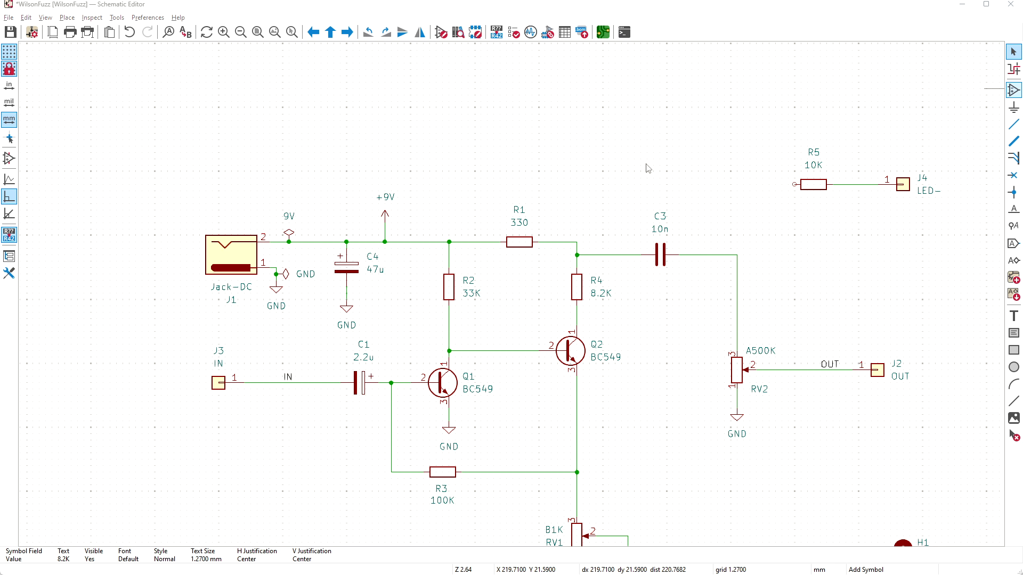
click(589, 148)
text(led)
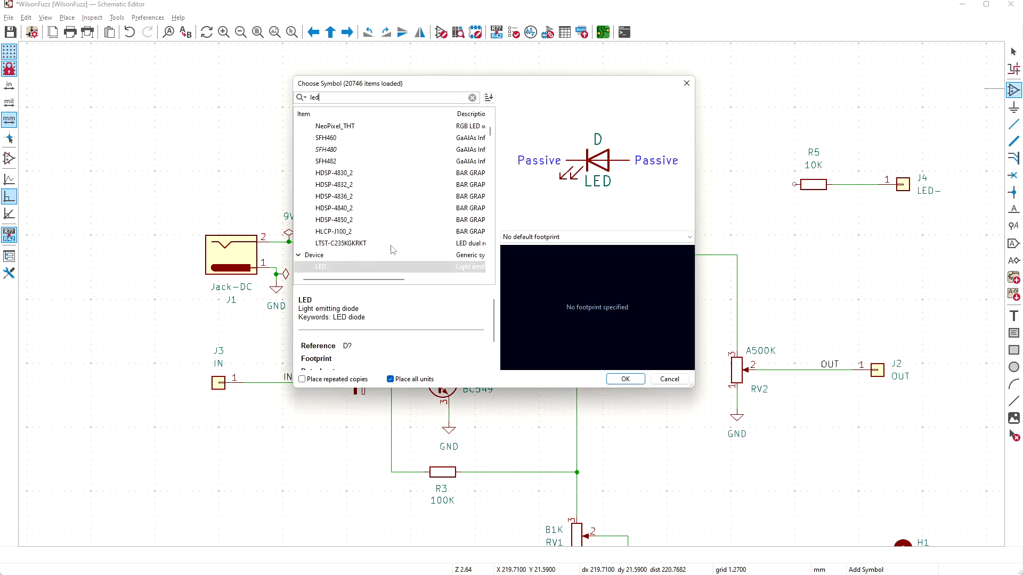
click(626, 379)
key(r)
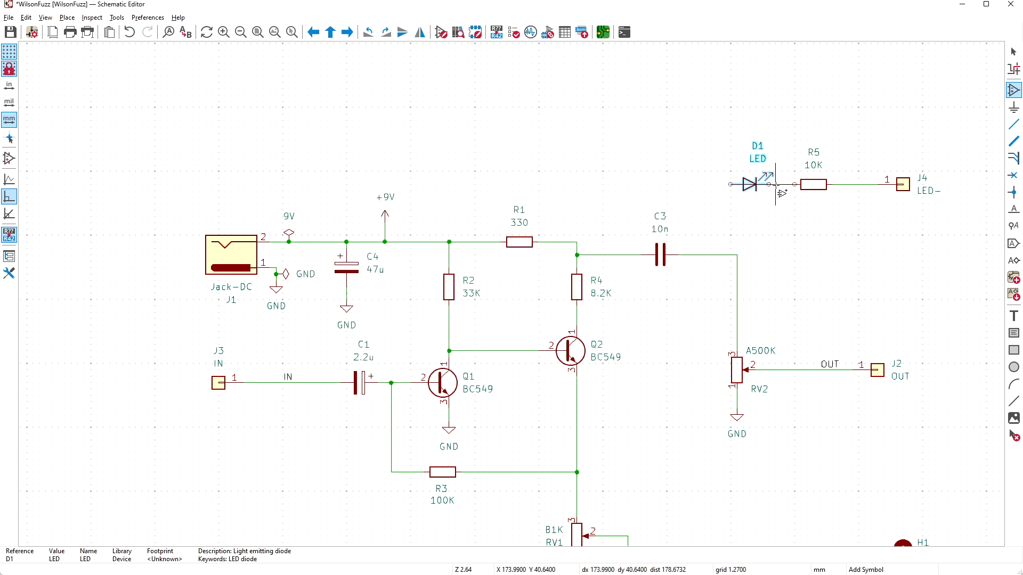
click(771, 186)
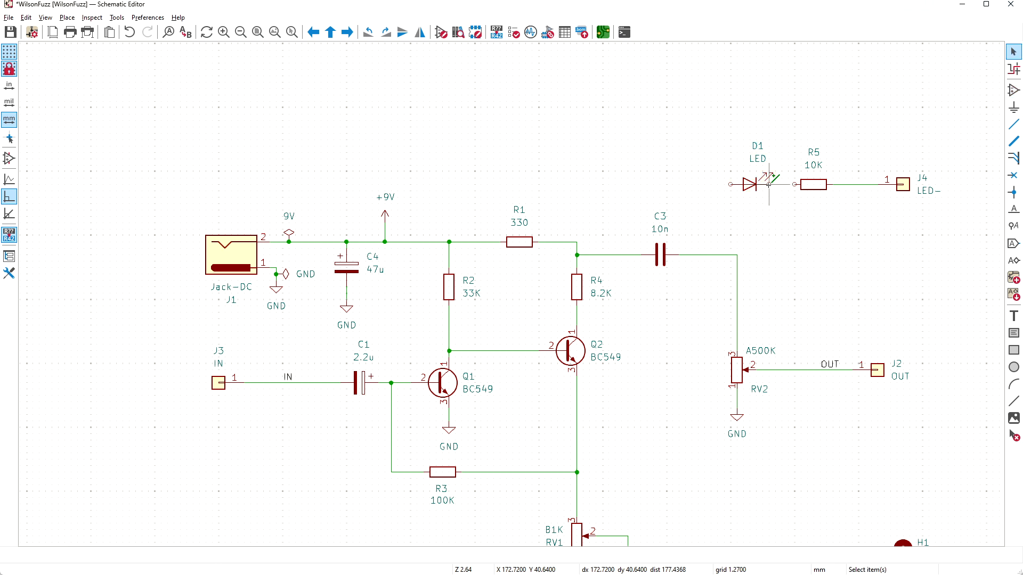
key(w)
click(794, 184)
key(Escape)
Step: Duplicate the +9V power symbol, rotate the copy to point left beside LED D1, and wire it to the LED's anode
click(385, 234)
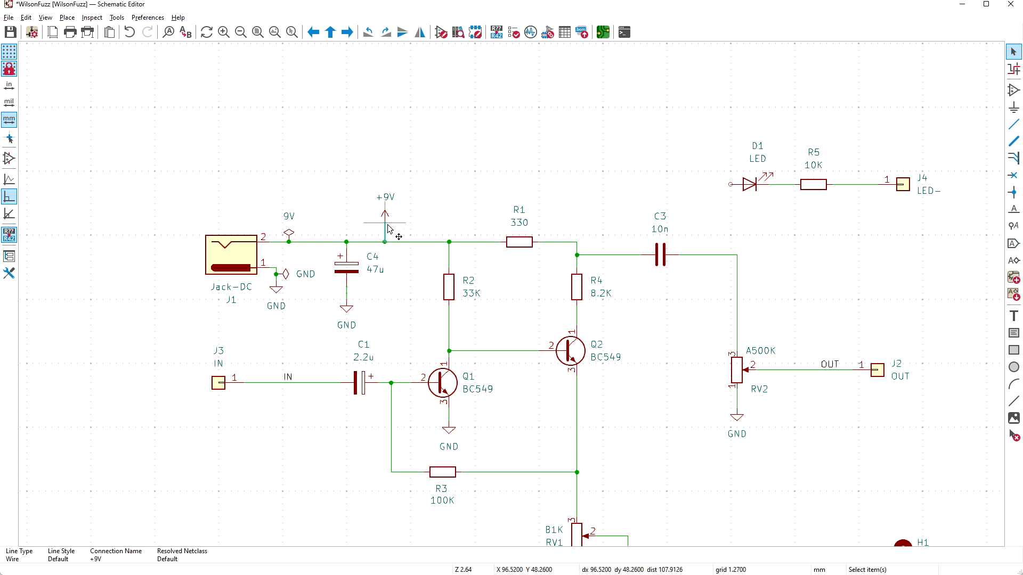
click(386, 221)
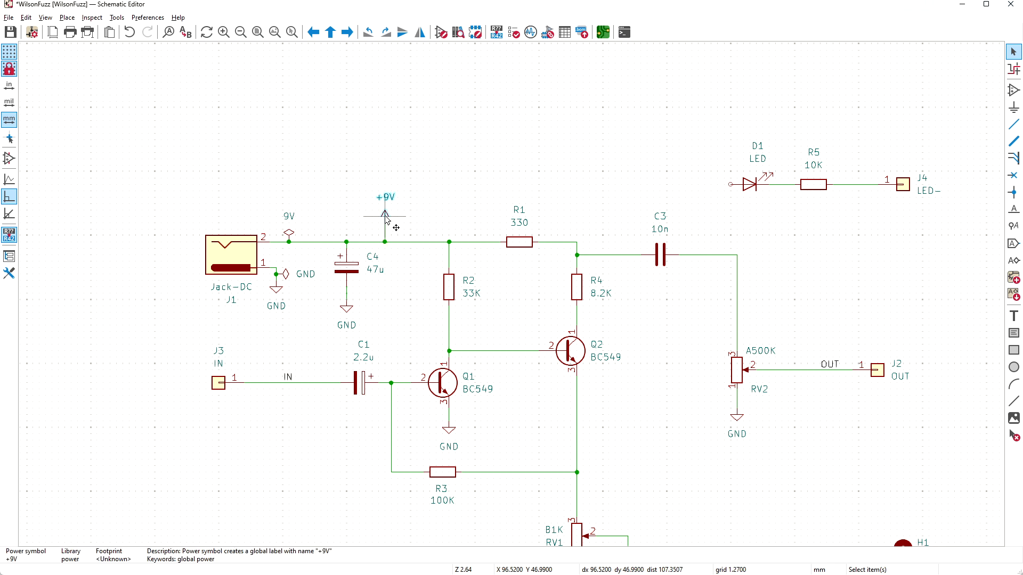
key(ctrl+d)
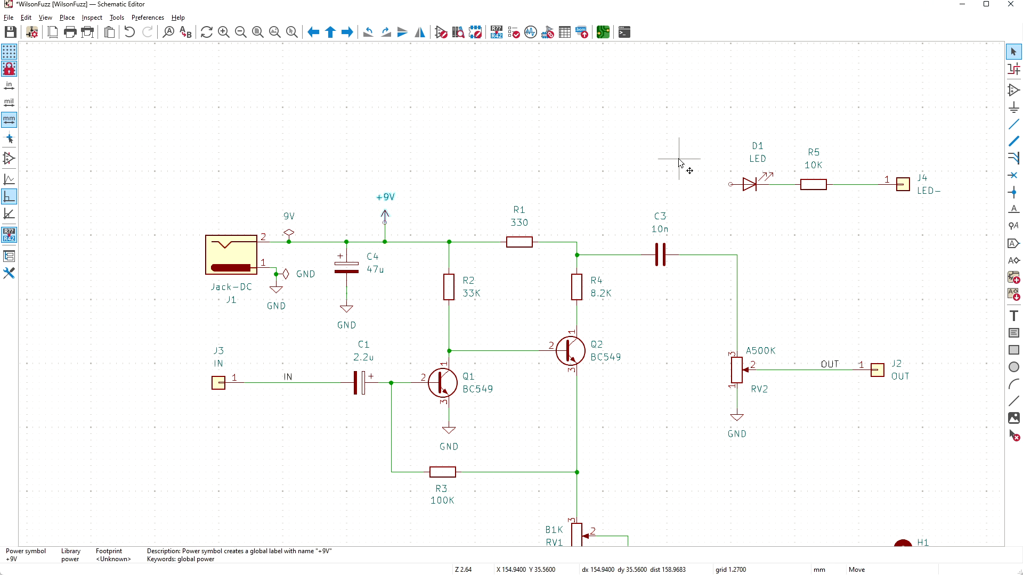
key(r)
click(704, 182)
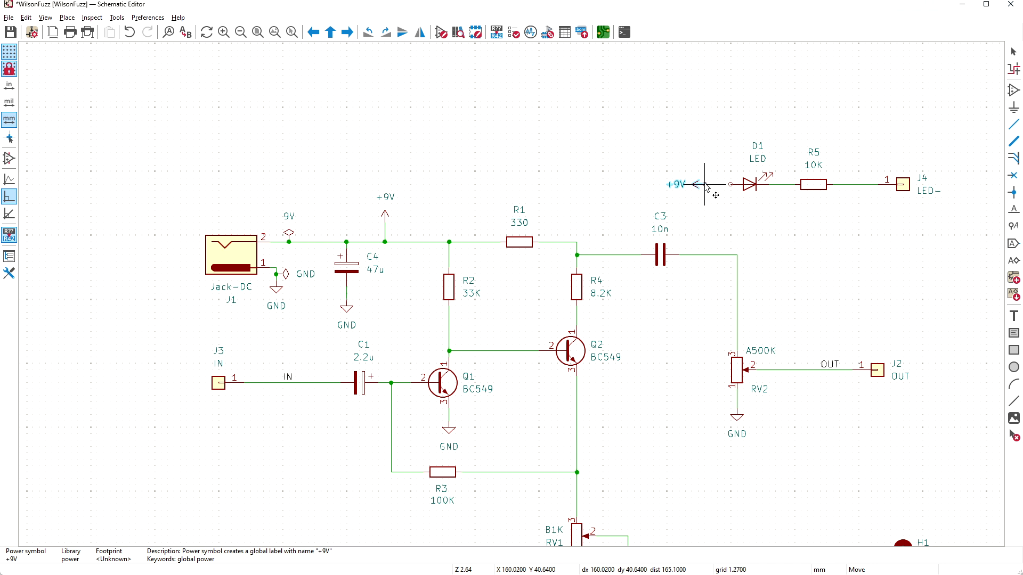
key(w)
click(743, 185)
key(Escape)
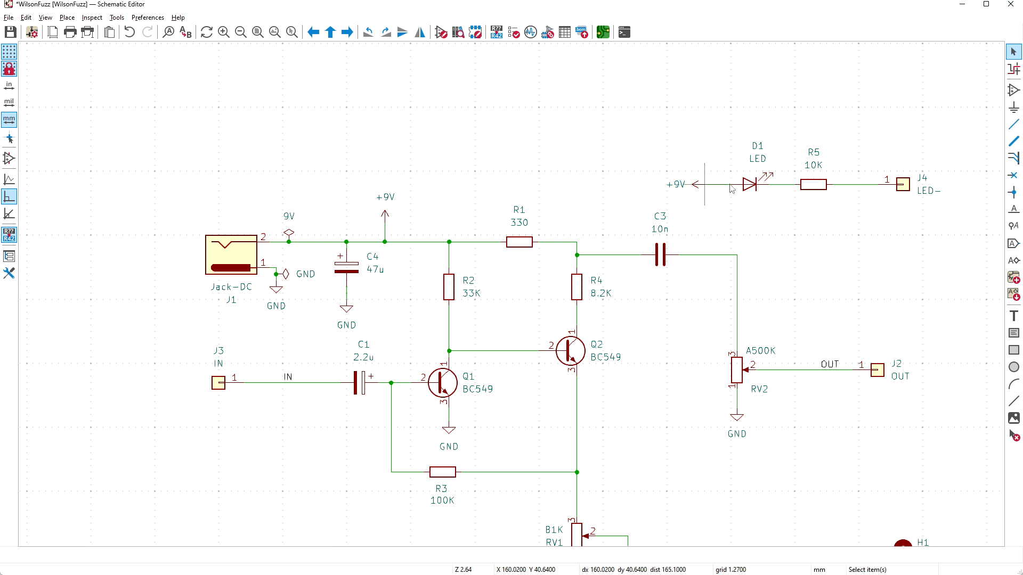
Step: Open the footprint chooser for LED D1 from its symbol properties
double_click(747, 195)
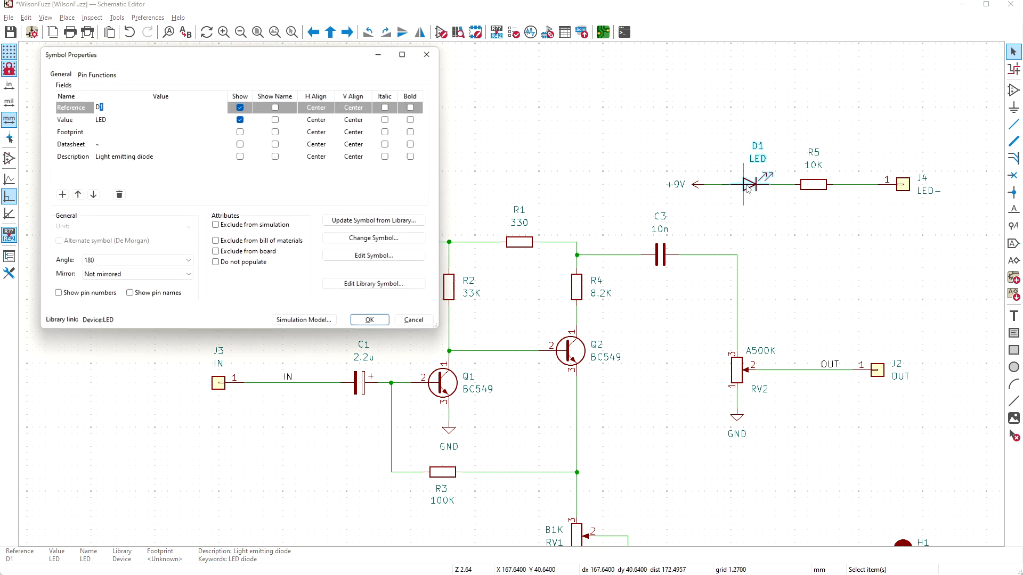
click(133, 133)
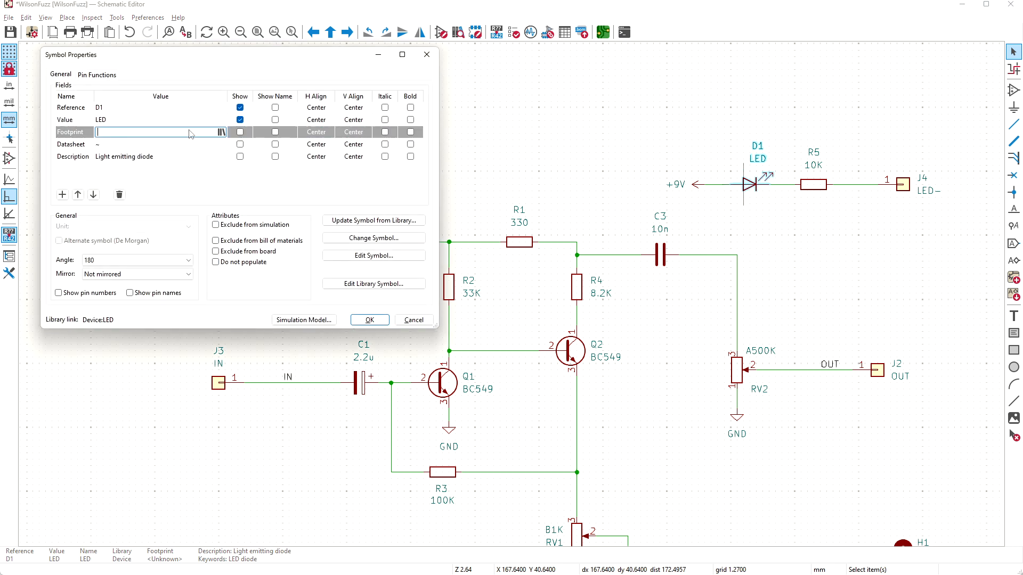
click(221, 133)
click(188, 98)
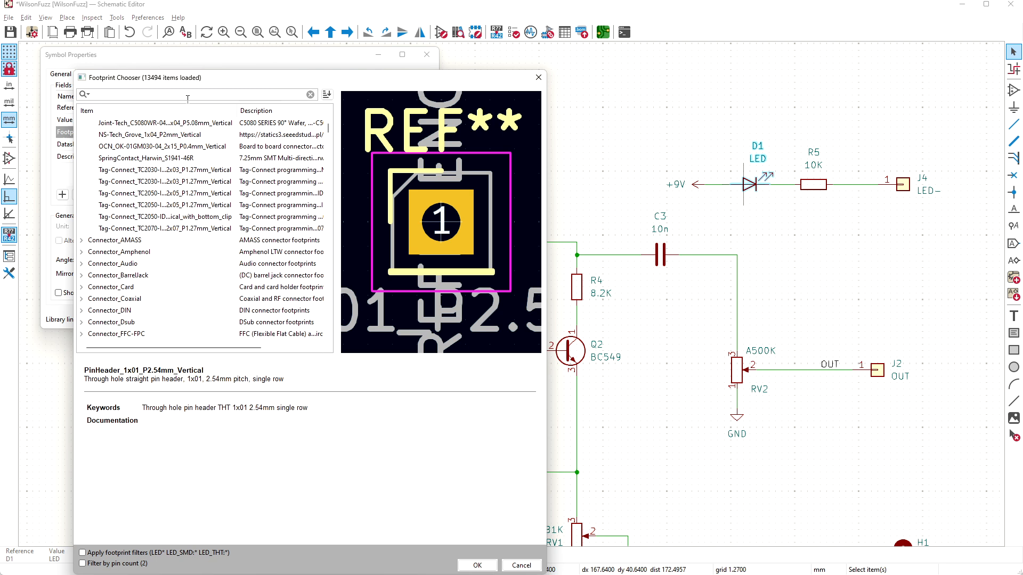
text(3mm)
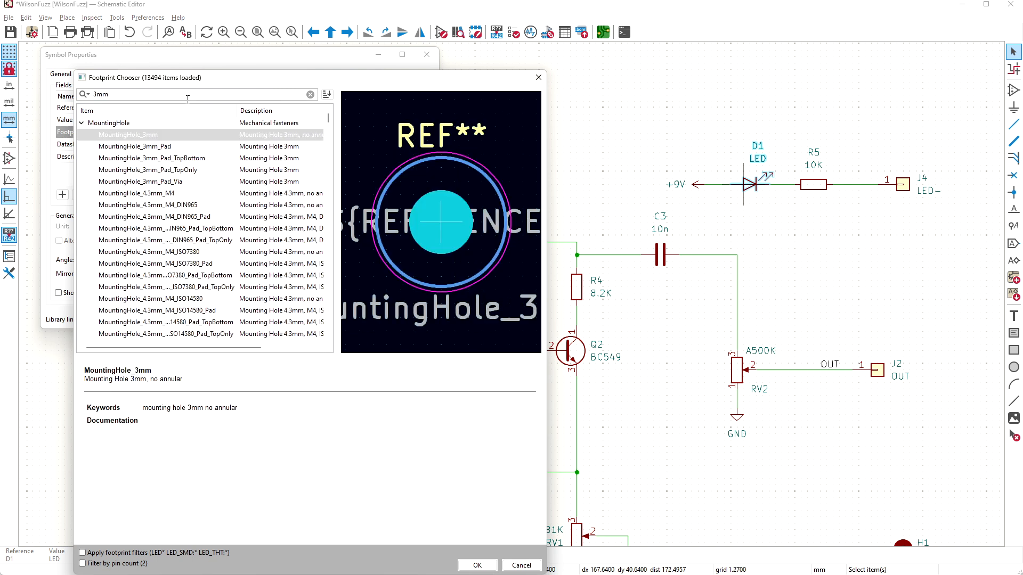
key(BackSpace)
key(BackSpace)
key(BackSpace)
Step: Search the footprints for "Led", assign LED_D3.0mm from the LED_THT library to D1, and save the schematic
text(Led)
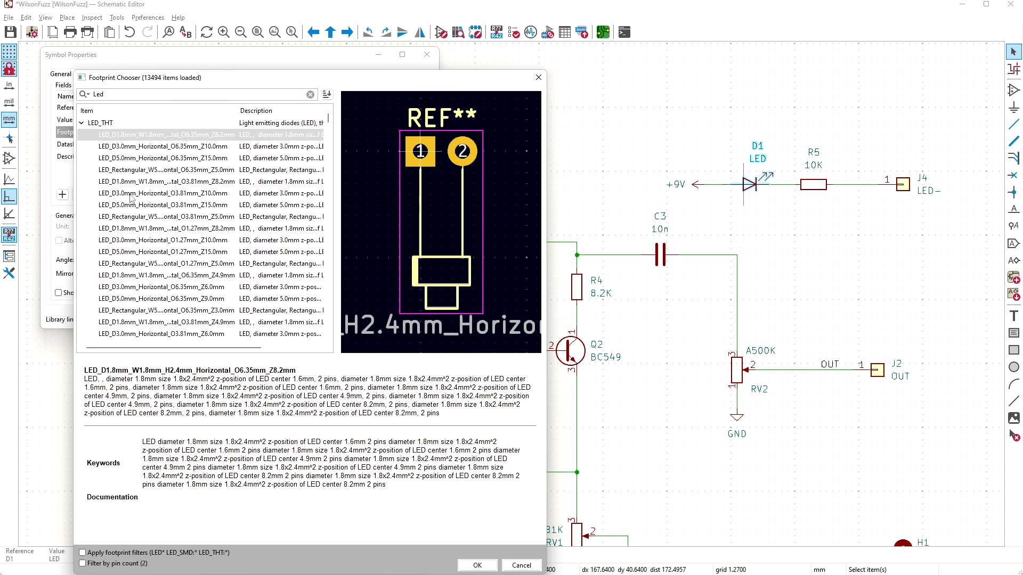
click(121, 241)
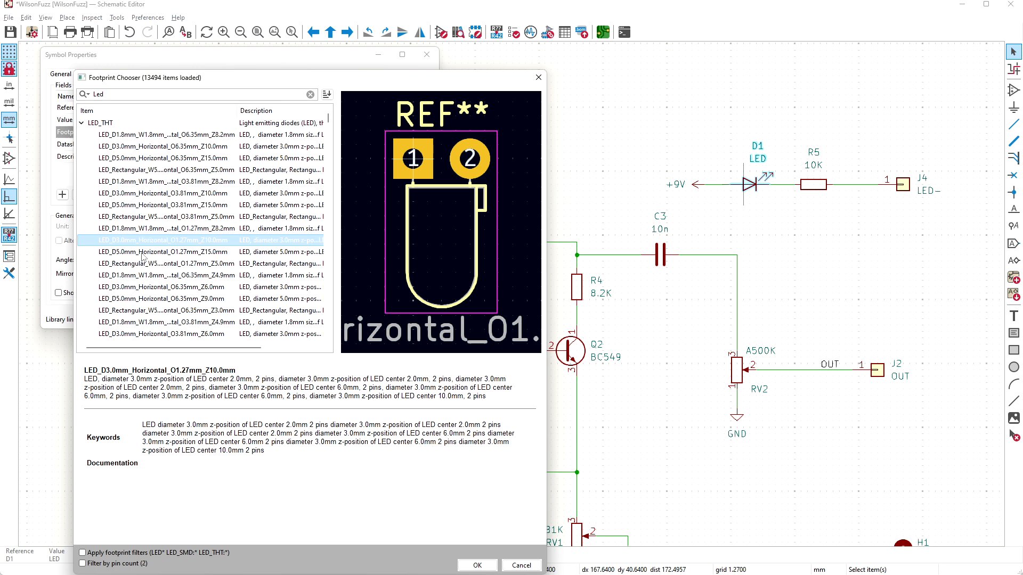
click(172, 288)
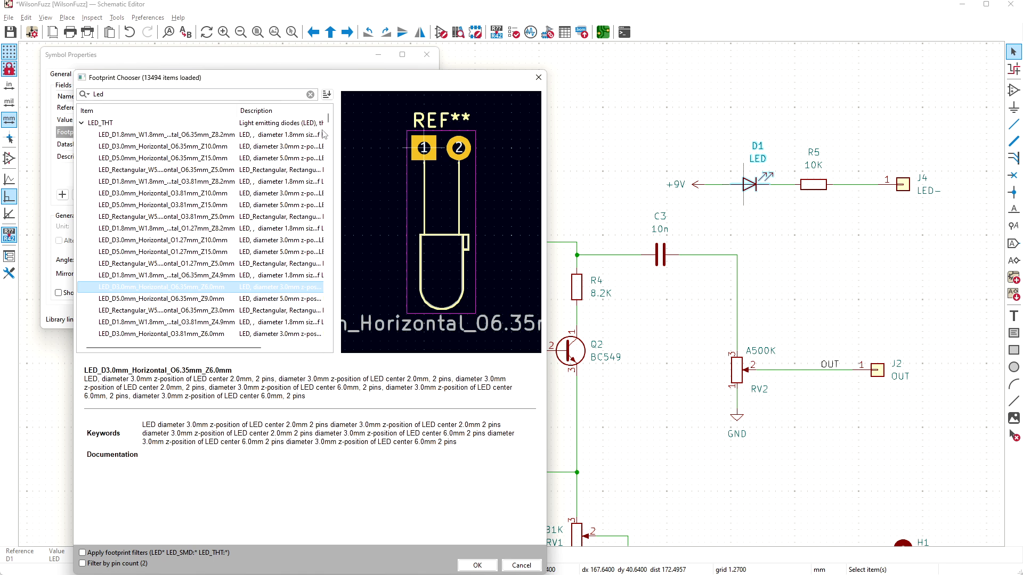
scroll(329, 122, down, 1)
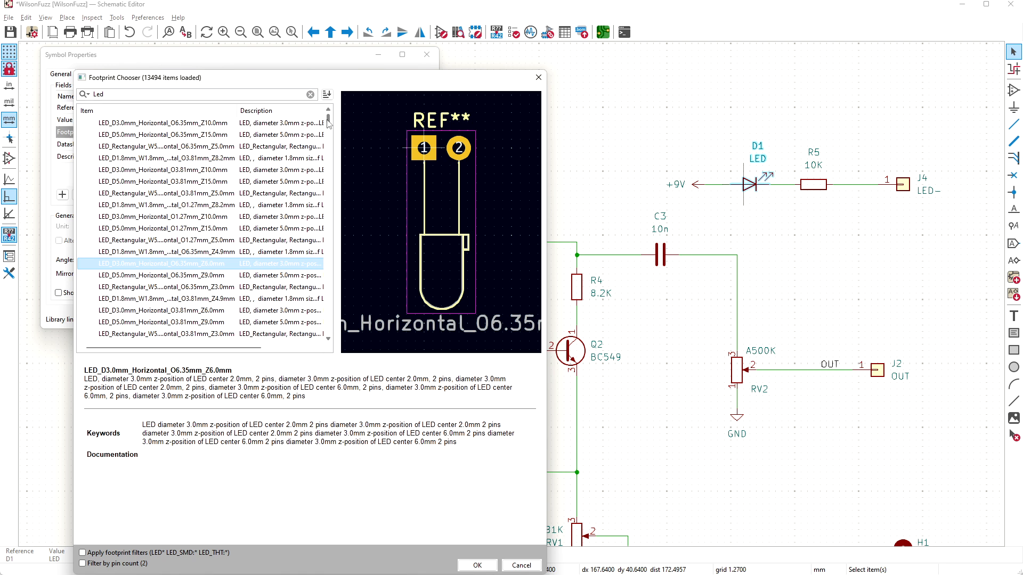
scroll(328, 121, down, 6)
scroll(329, 128, down, 5)
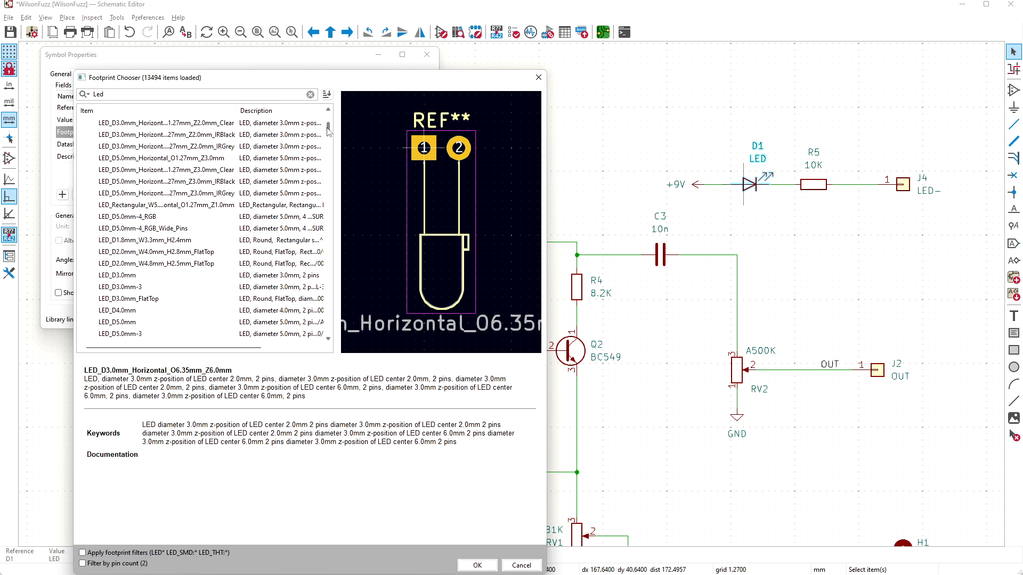
click(128, 276)
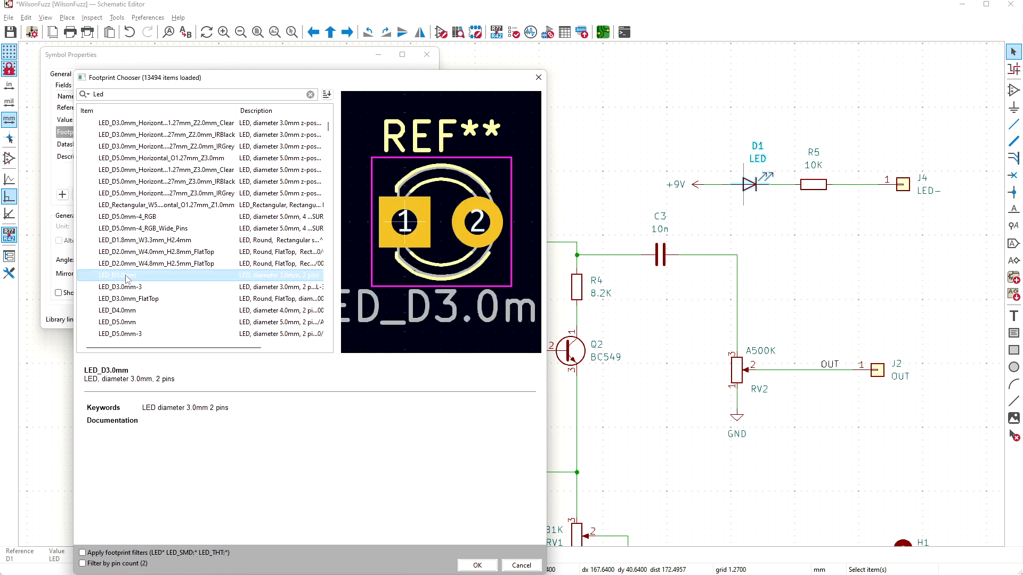
double_click(126, 276)
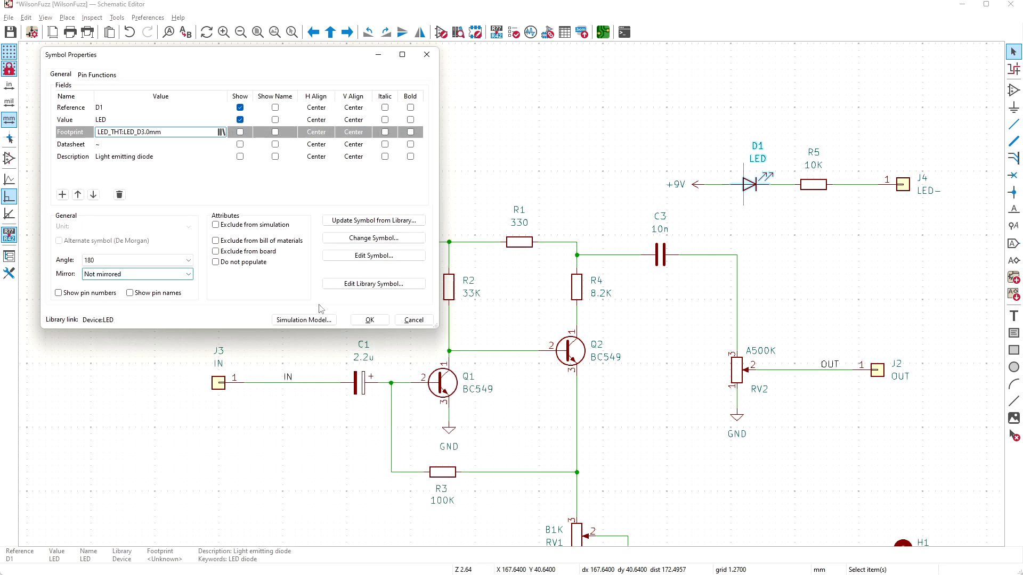
click(369, 320)
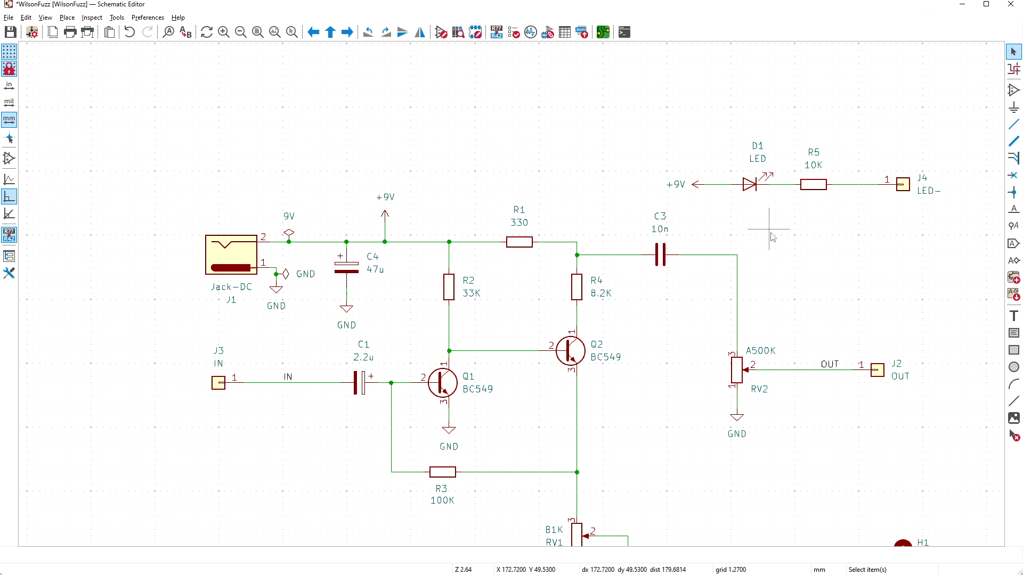
key(ctrl+s)
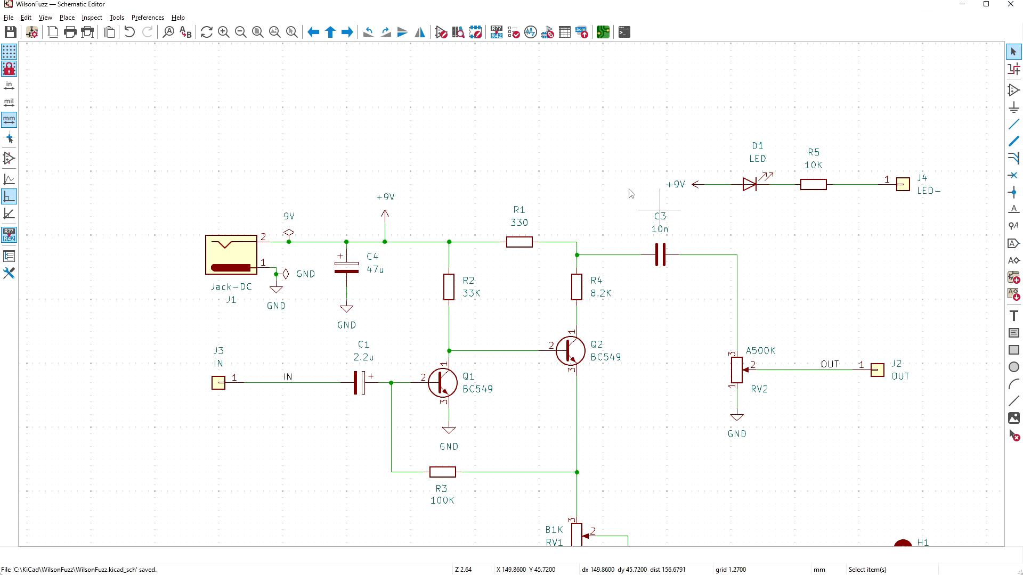
Step: Check the footprint assigned to the LED- connector J4 in its symbol properties, then close them
double_click(904, 185)
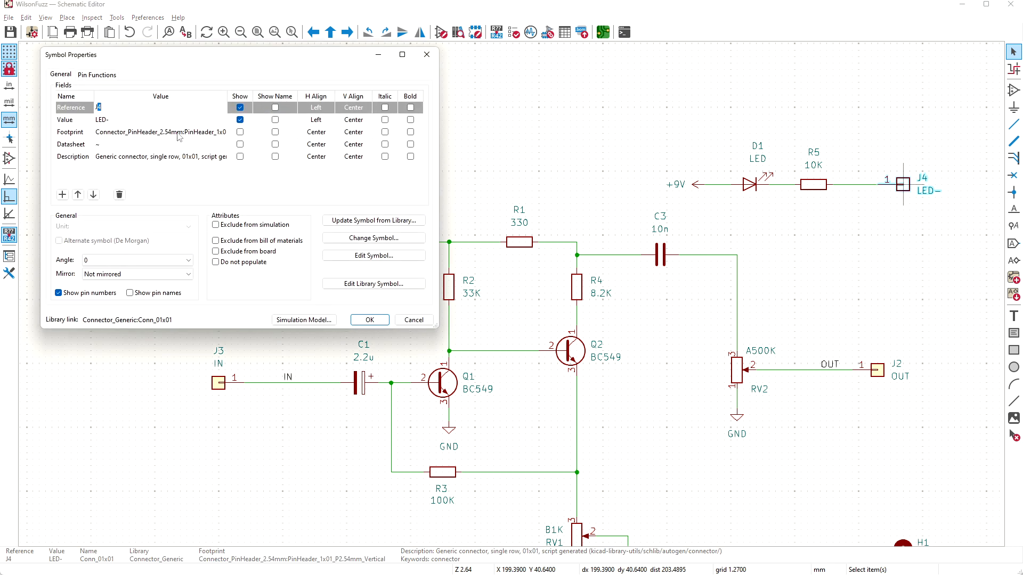
key(Return)
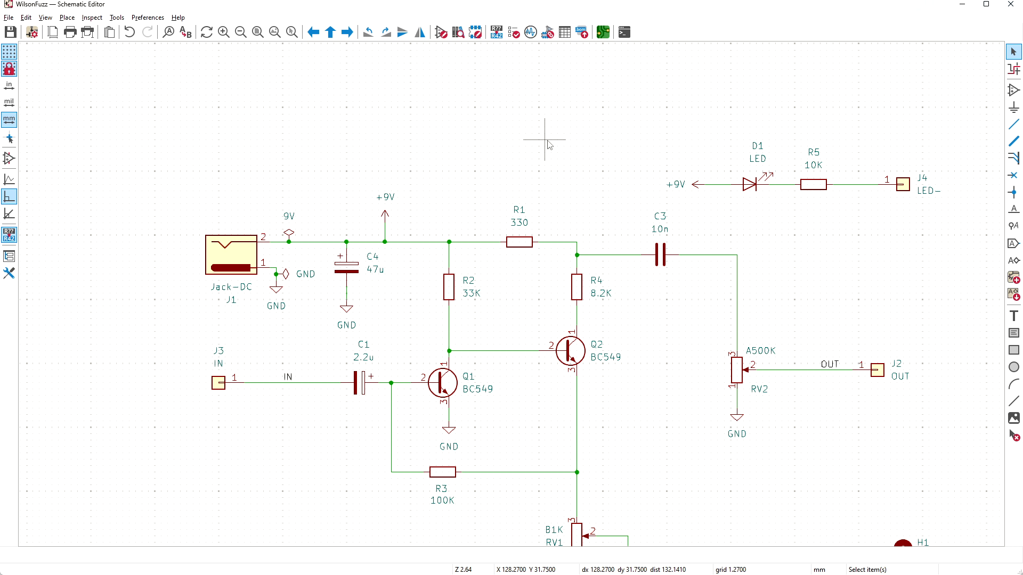
Step: Run the electrical rules check on the schematic, then close the checker
click(477, 34)
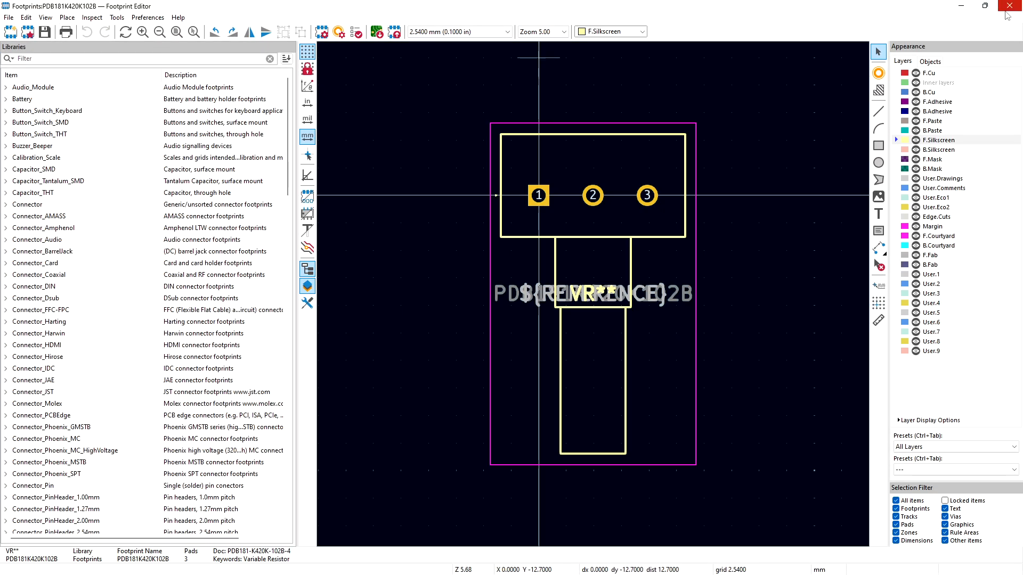
click(1008, 7)
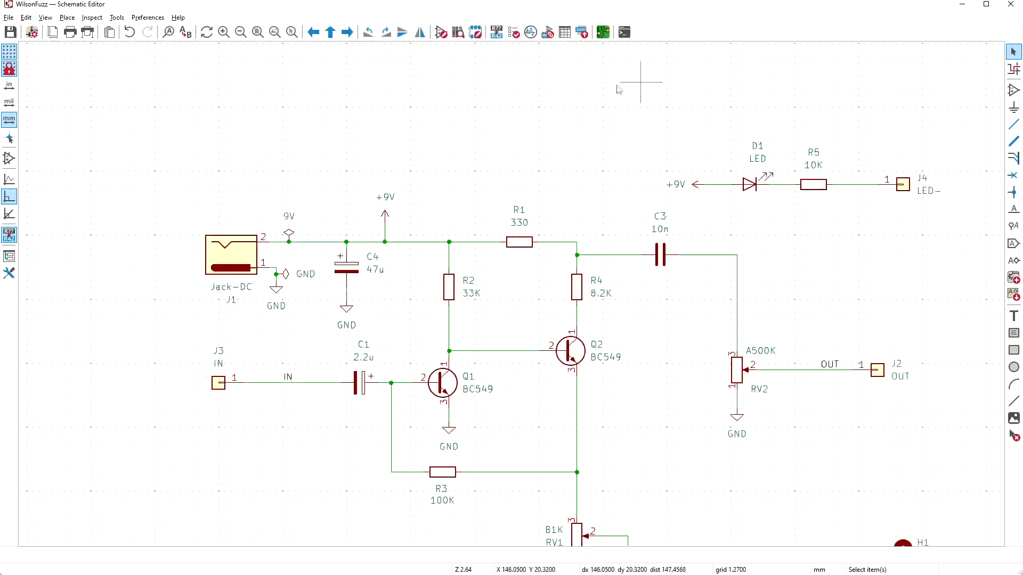
click(515, 35)
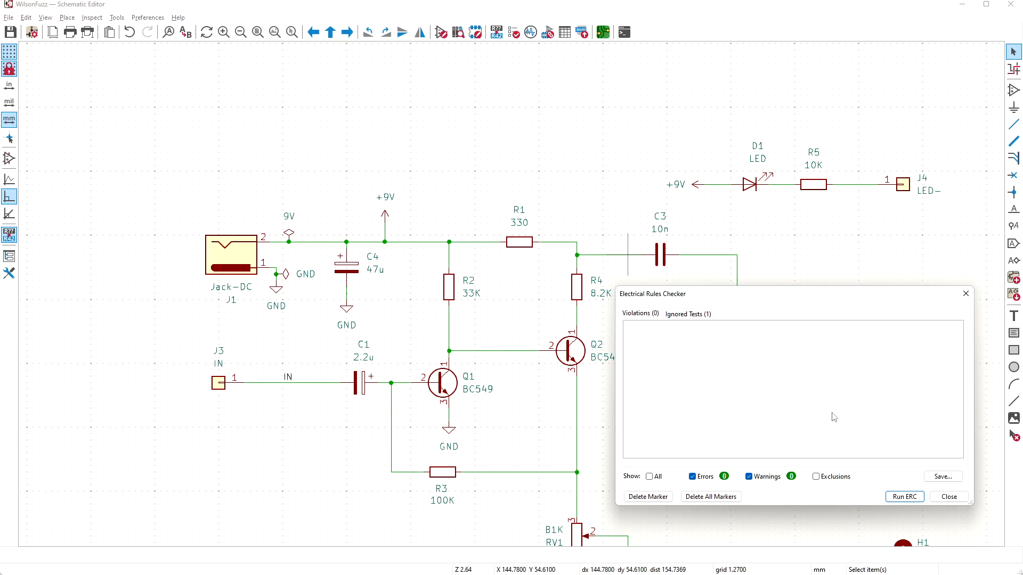
click(905, 497)
click(948, 497)
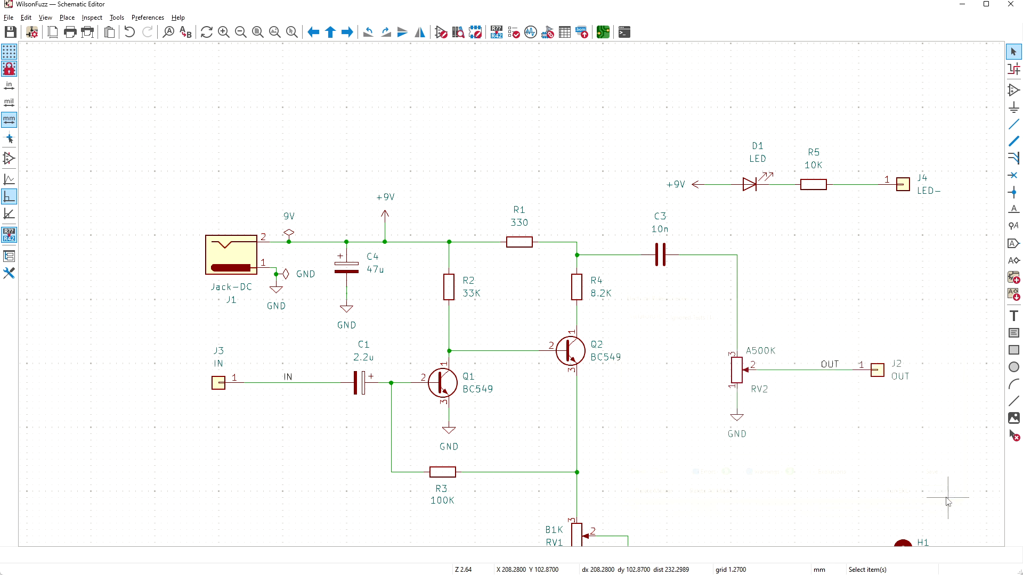
Step: Switch to the PCB Editor, update the board from the schematic, and place the added footprints in the empty area below the transistors
click(602, 32)
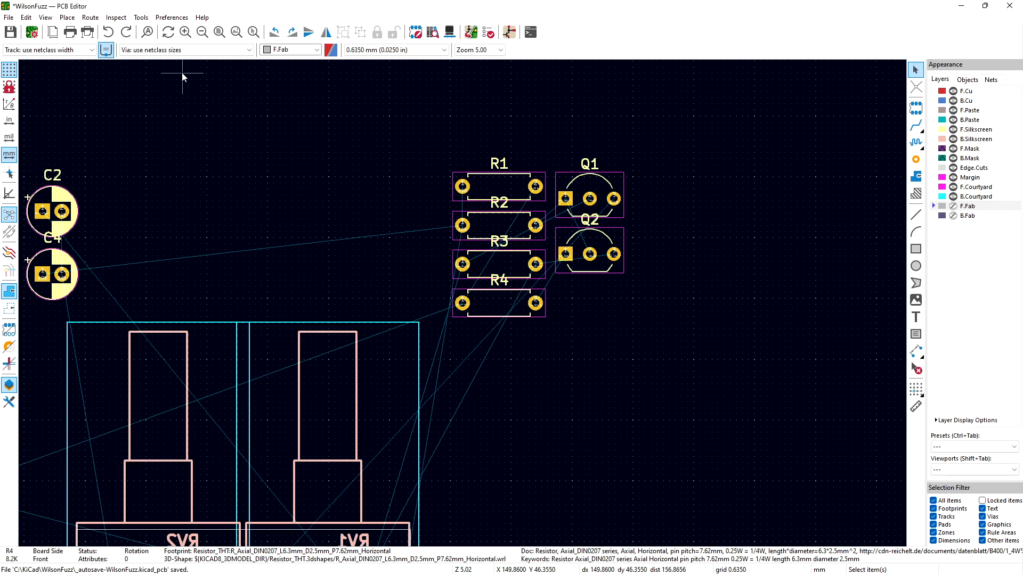
click(469, 31)
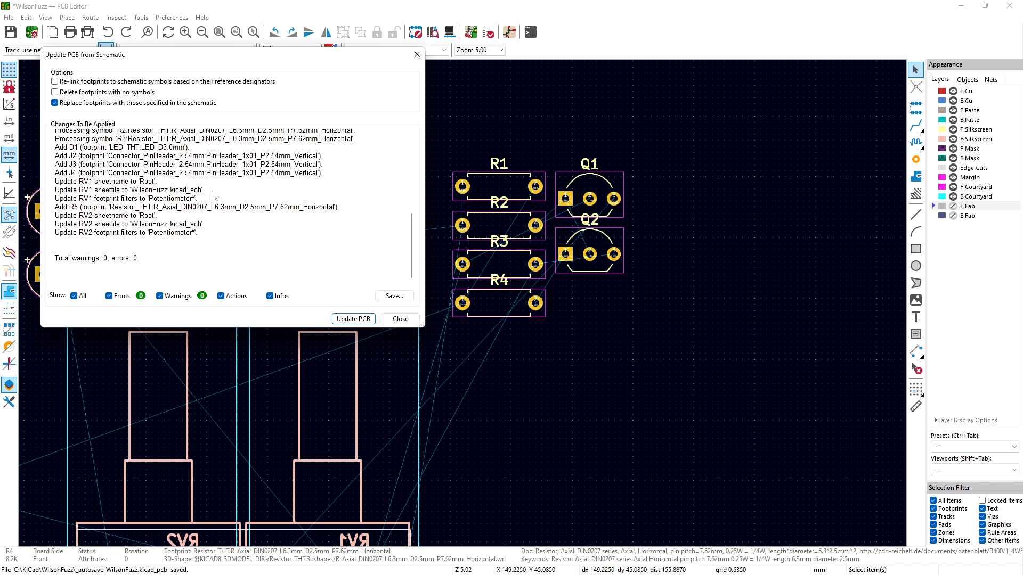
click(345, 319)
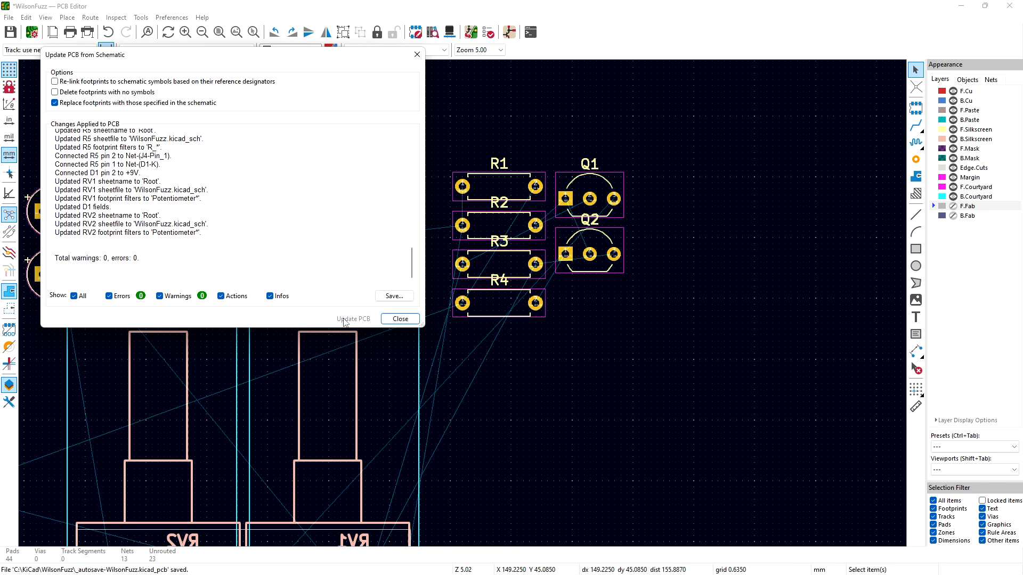
click(400, 319)
click(649, 398)
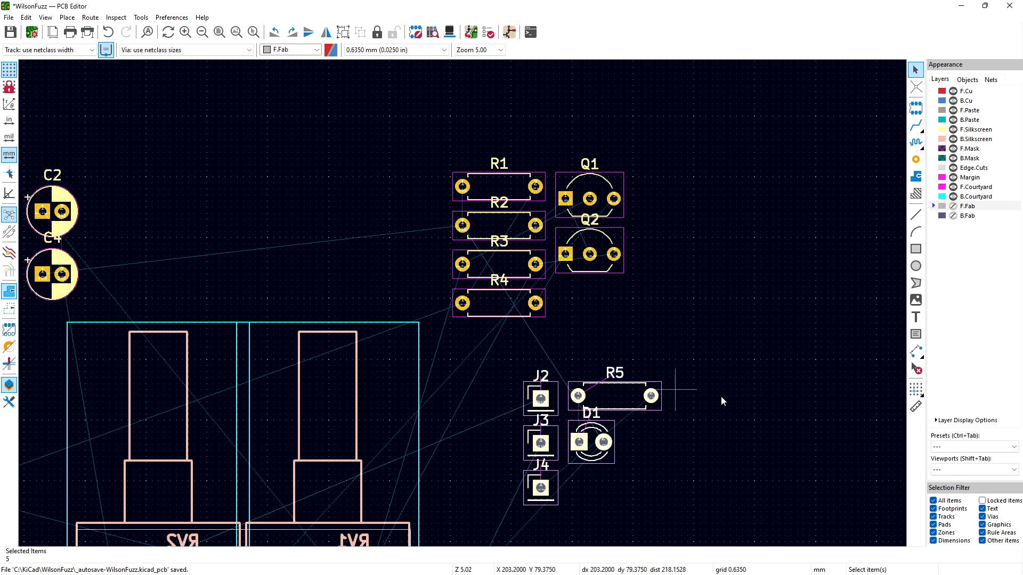
click(727, 433)
Step: Delete the old two-pin IN and OUT header footprints near the board's lower edge
middle_drag(715, 441, 776, 178)
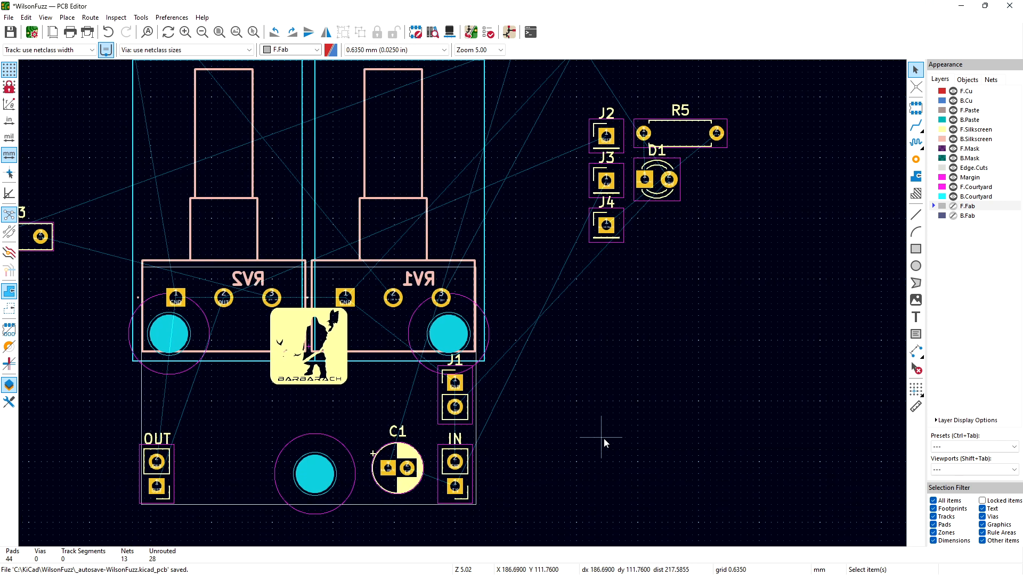
click(466, 463)
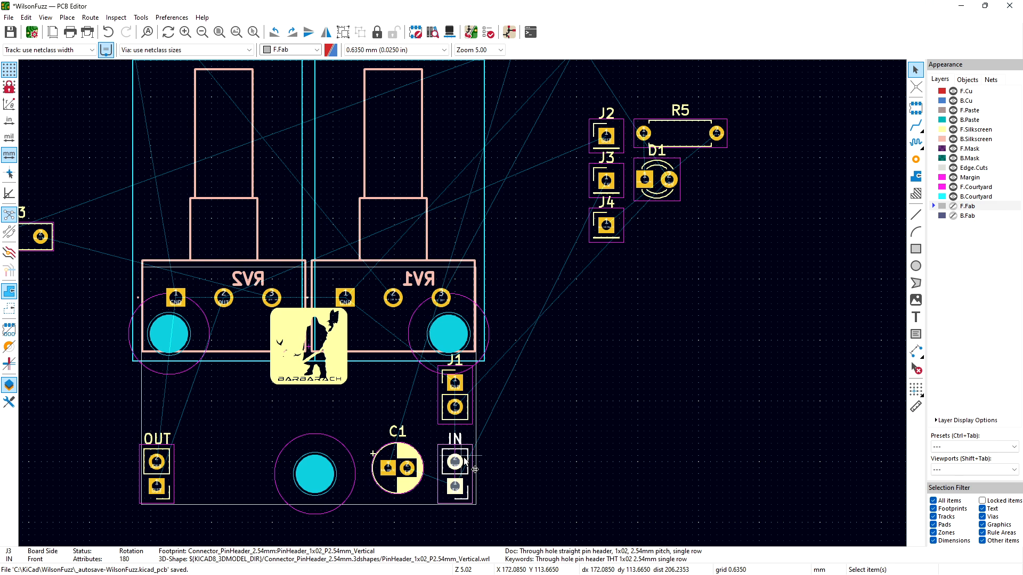
drag(465, 462, 170, 461)
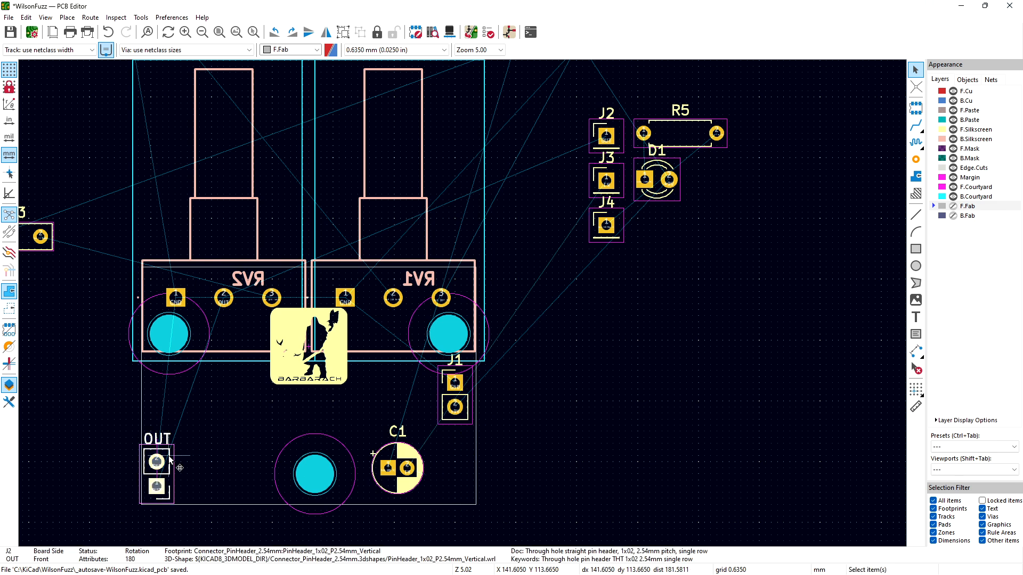
key(Delete)
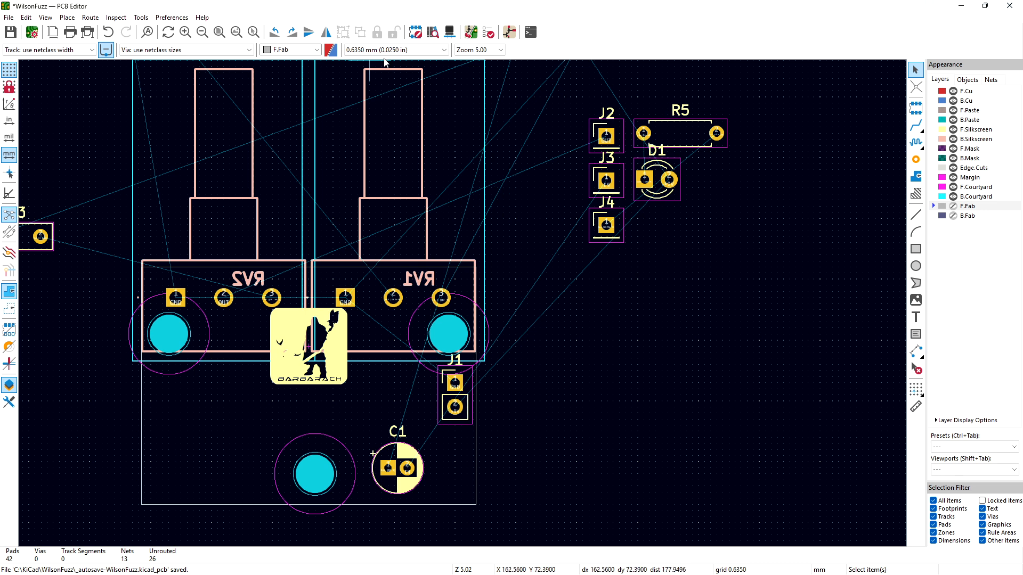
Step: Update the board from the schematic again with deletion of footprints that have no symbols enabled
click(471, 33)
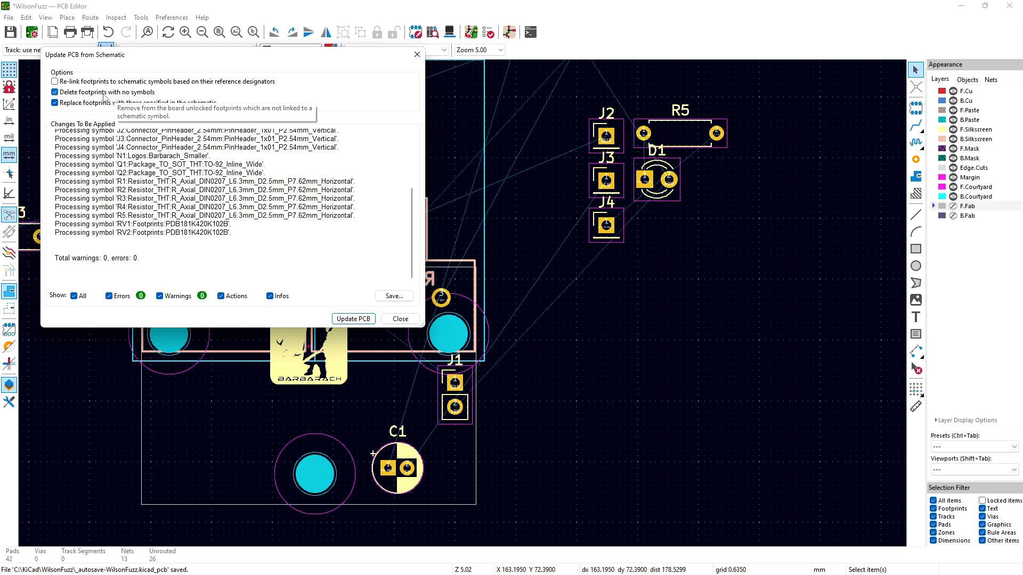
click(347, 321)
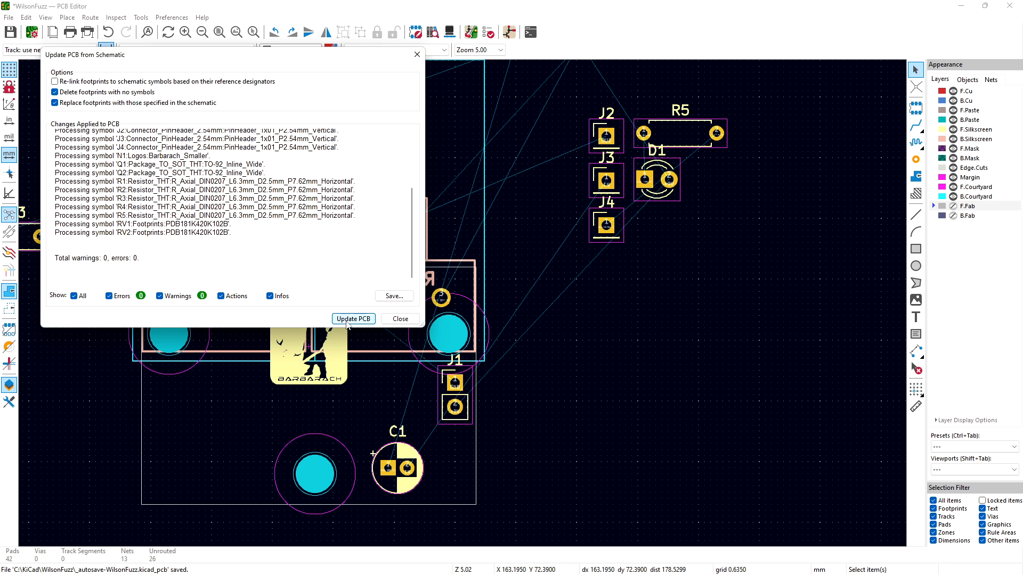
click(400, 319)
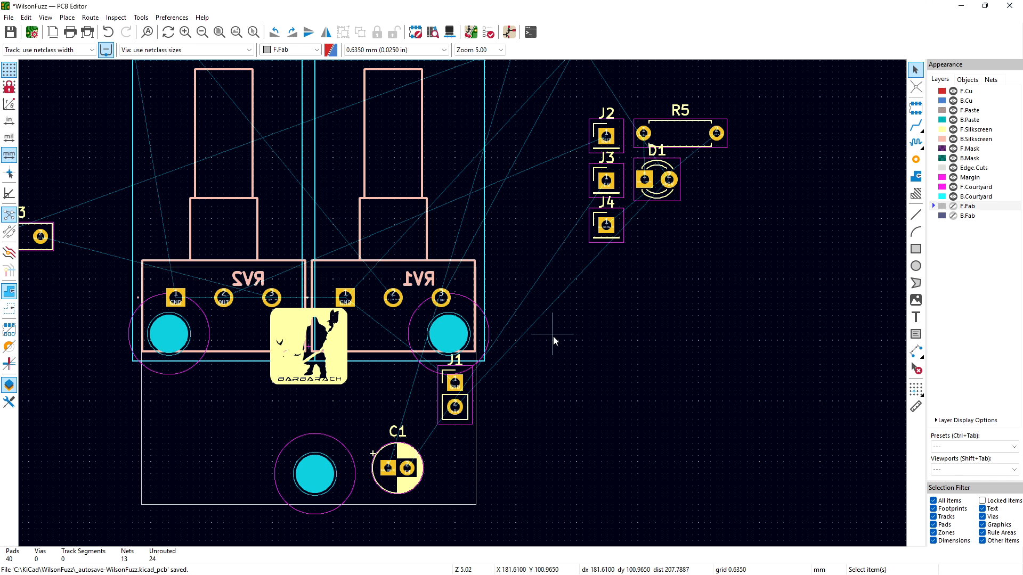
Step: Move resistor R5 directly below R4 in the resistor column
middle_drag(542, 331, 607, 316)
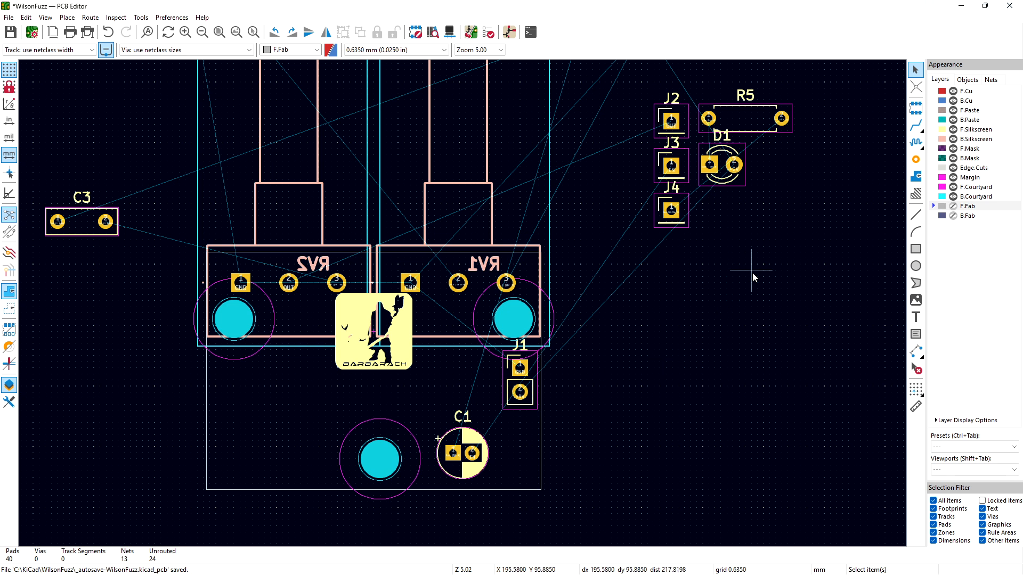
drag(752, 273, 742, 352)
middle_drag(727, 251, 691, 465)
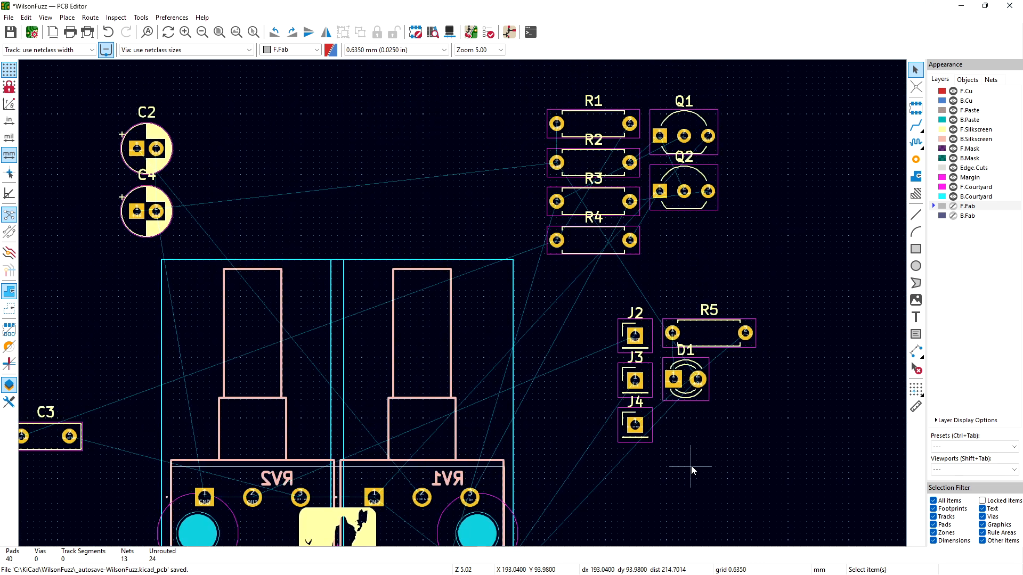
click(704, 330)
drag(705, 330, 584, 261)
click(732, 290)
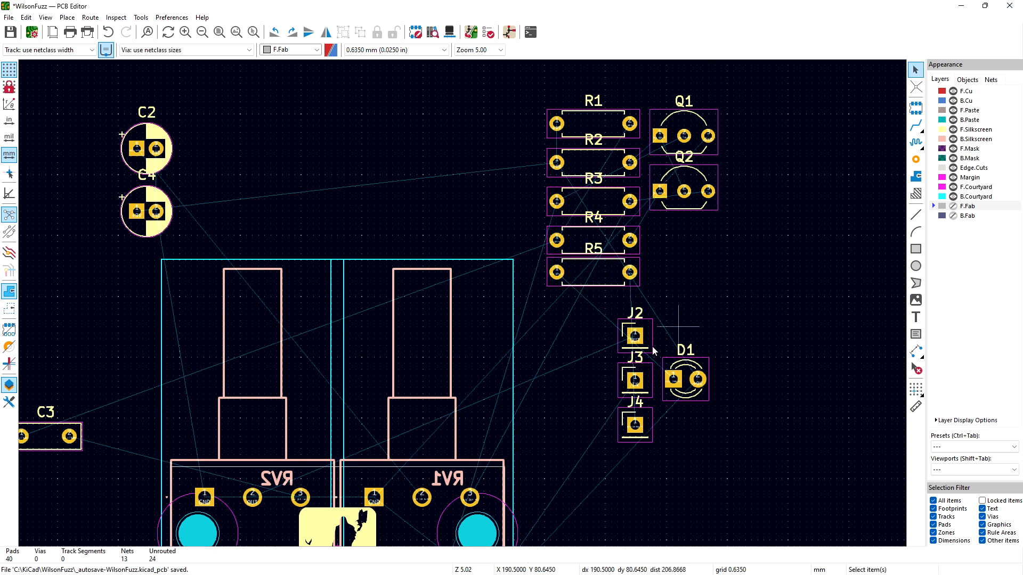
Step: Move connector J2 to the open area above and to the right of LED D1
drag(643, 337, 787, 299)
click(788, 302)
double_click(788, 301)
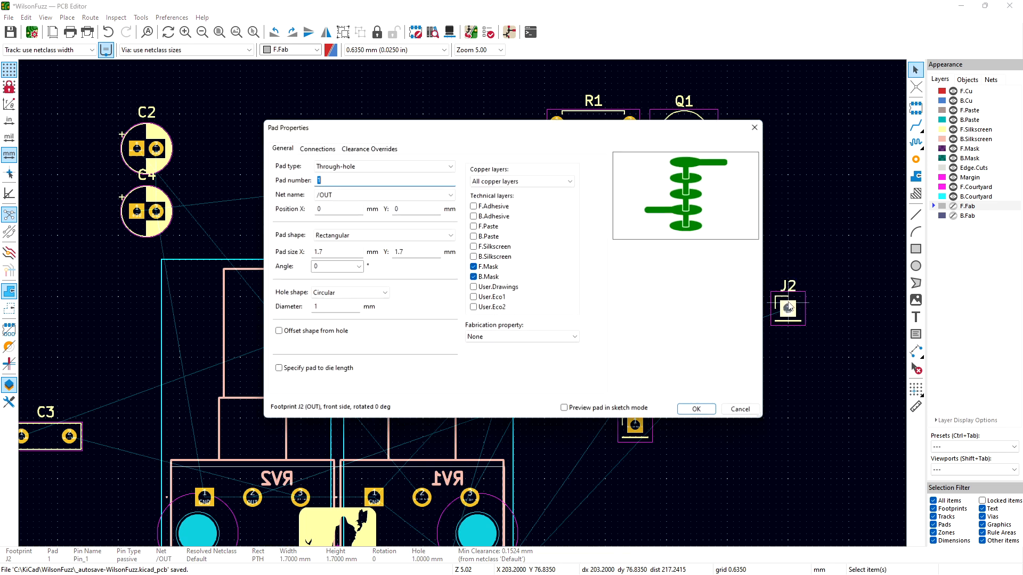
key(Escape)
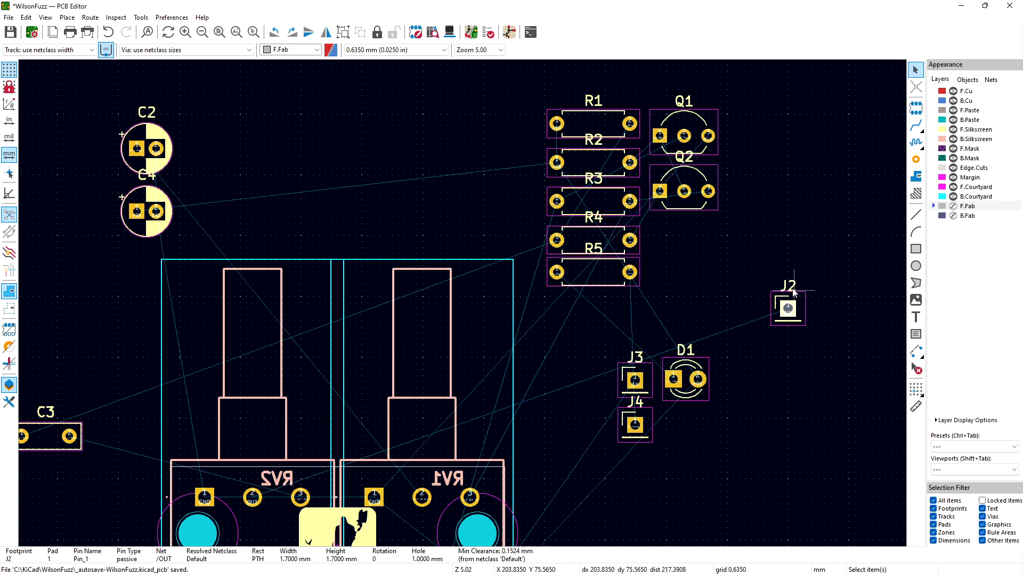
Step: Show the F.Fab layer and move J2's OUT value text to F.Silkscreen
click(953, 206)
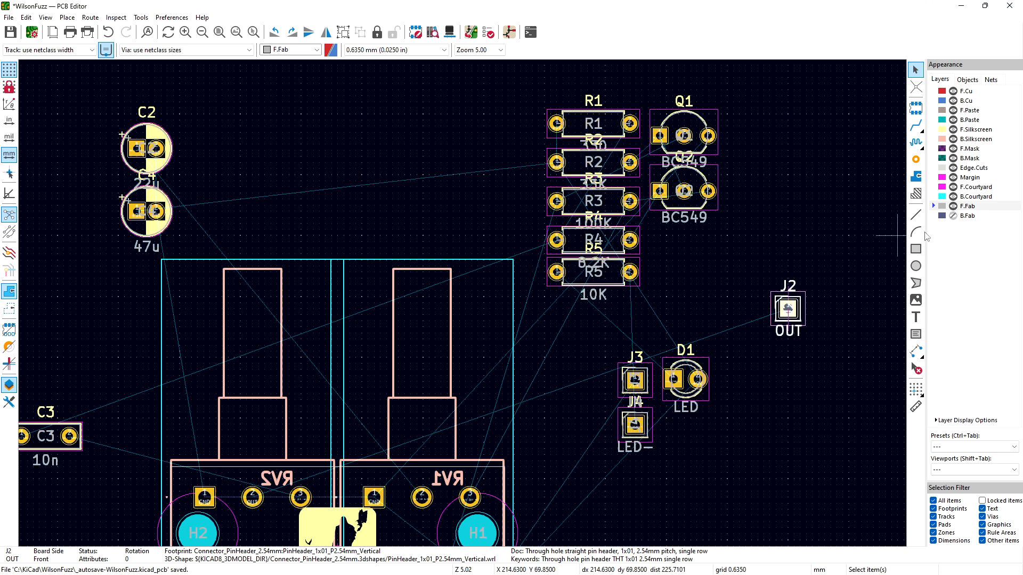
double_click(789, 330)
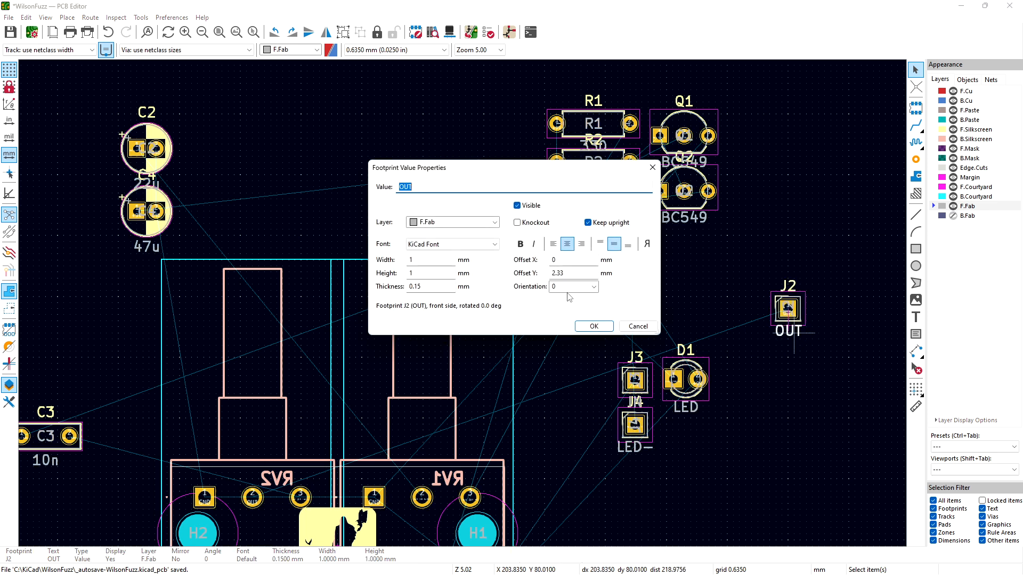
click(461, 223)
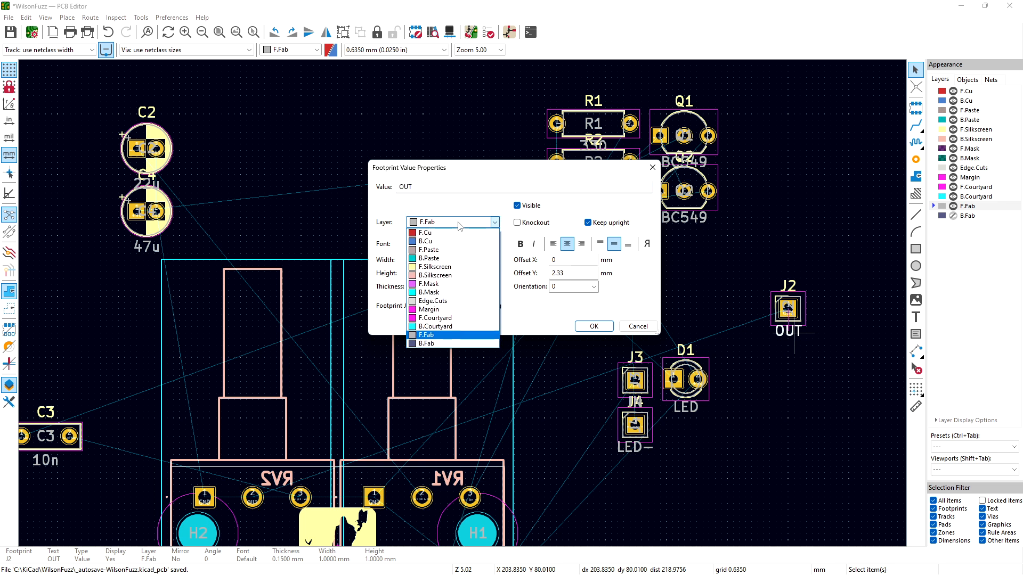
click(434, 267)
click(594, 326)
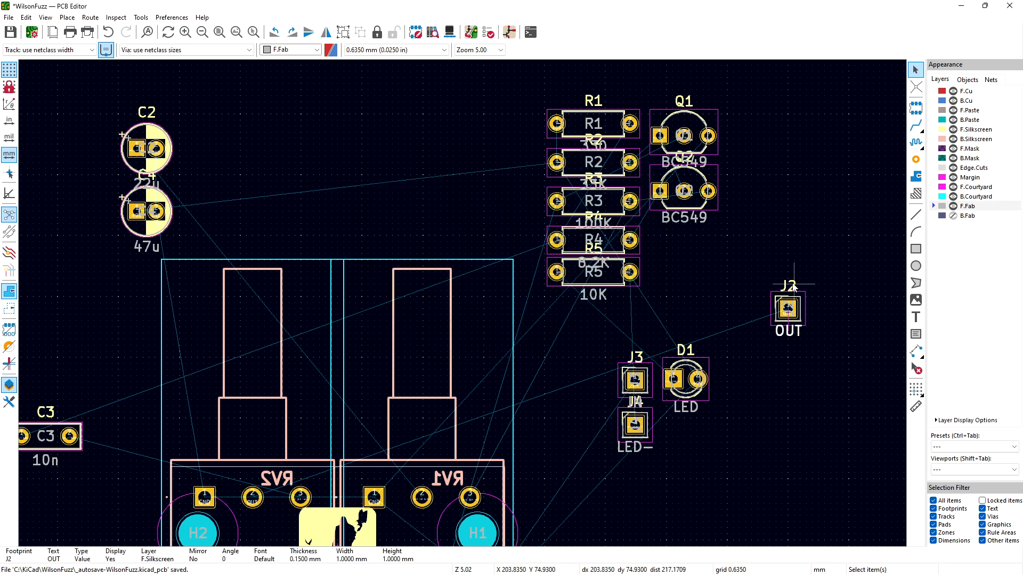
double_click(800, 307)
key(Escape)
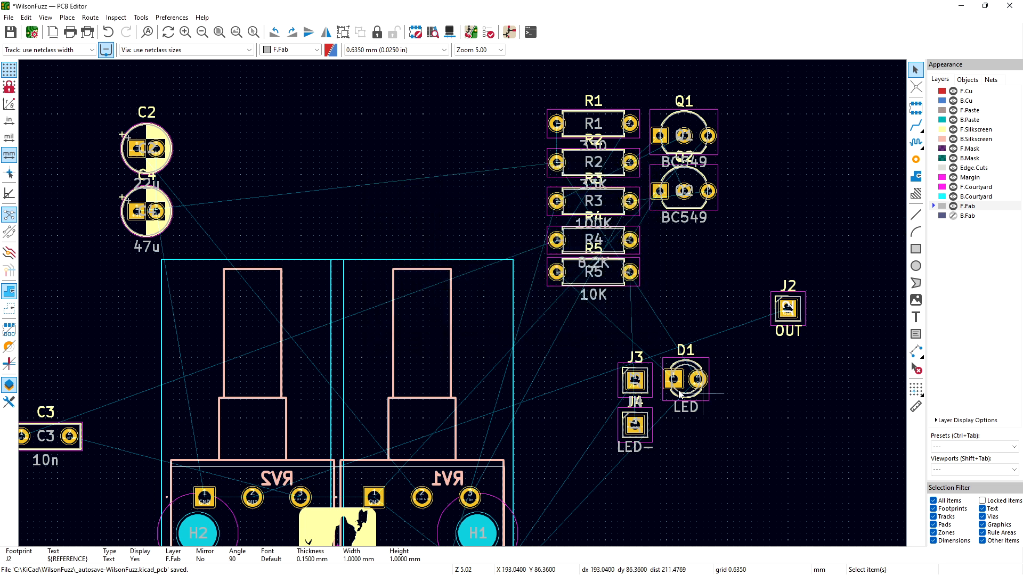
Step: Move connector J3 below J2 and put its IN value text on F.Silkscreen
drag(638, 381, 790, 383)
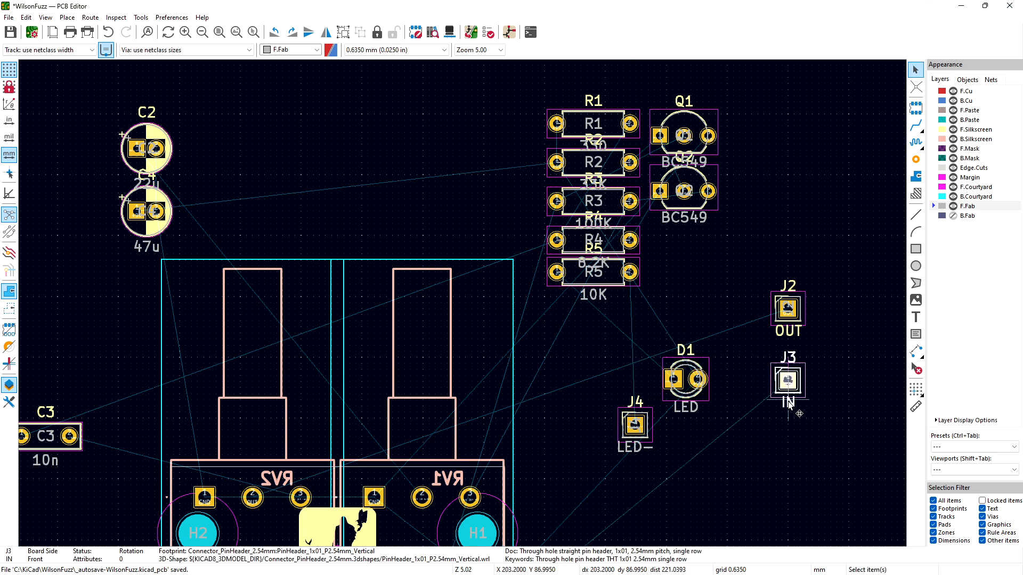
double_click(787, 402)
click(467, 222)
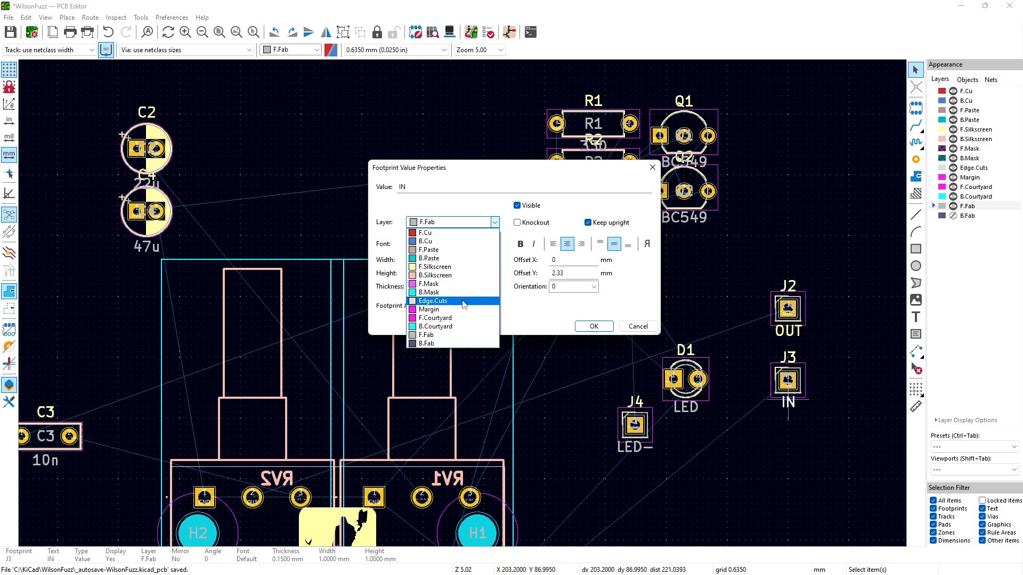
click(457, 275)
click(607, 326)
Step: Move the LED- value text of connector J4 to F.Silkscreen
double_click(649, 423)
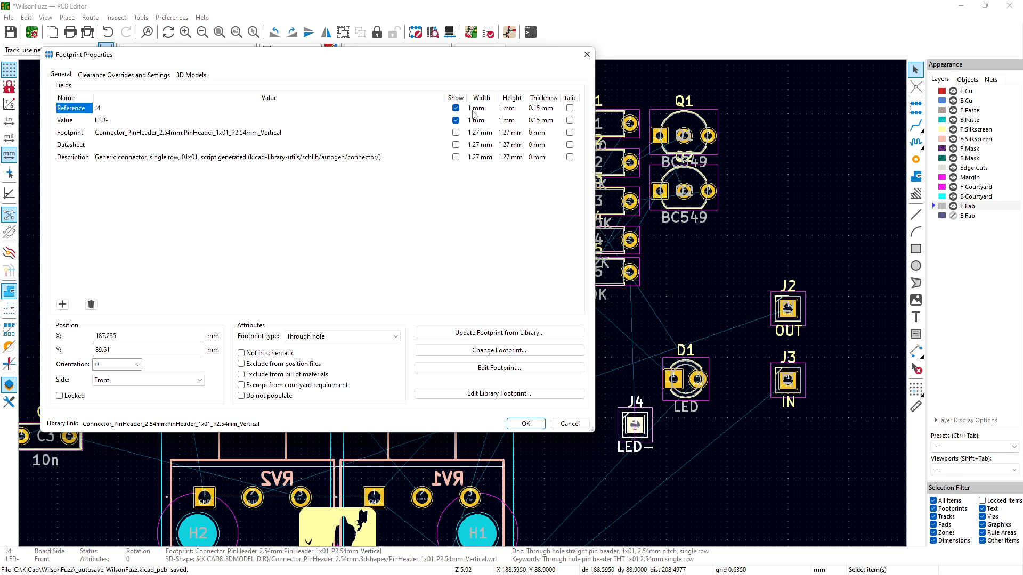
key(Escape)
double_click(635, 446)
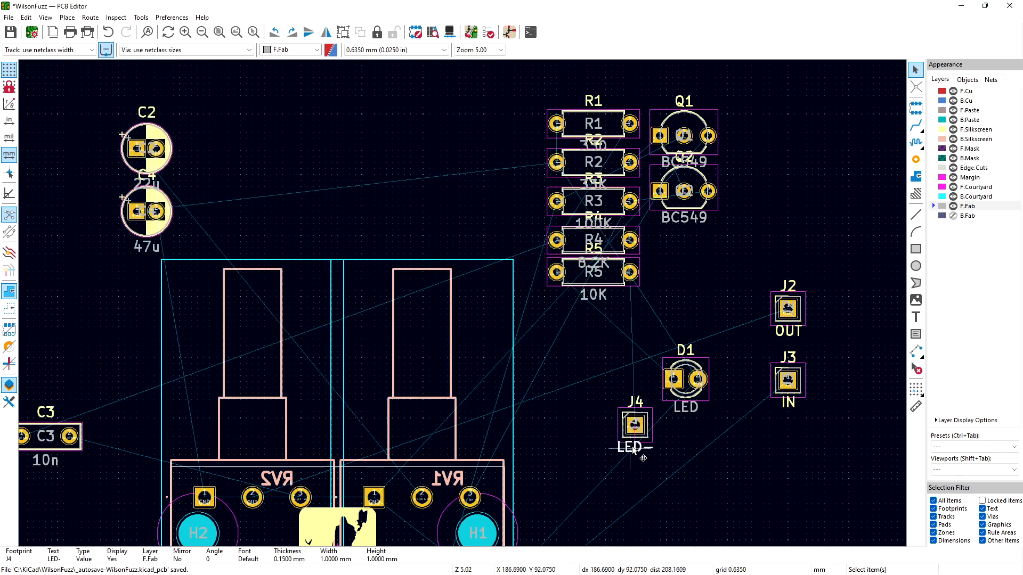
click(494, 222)
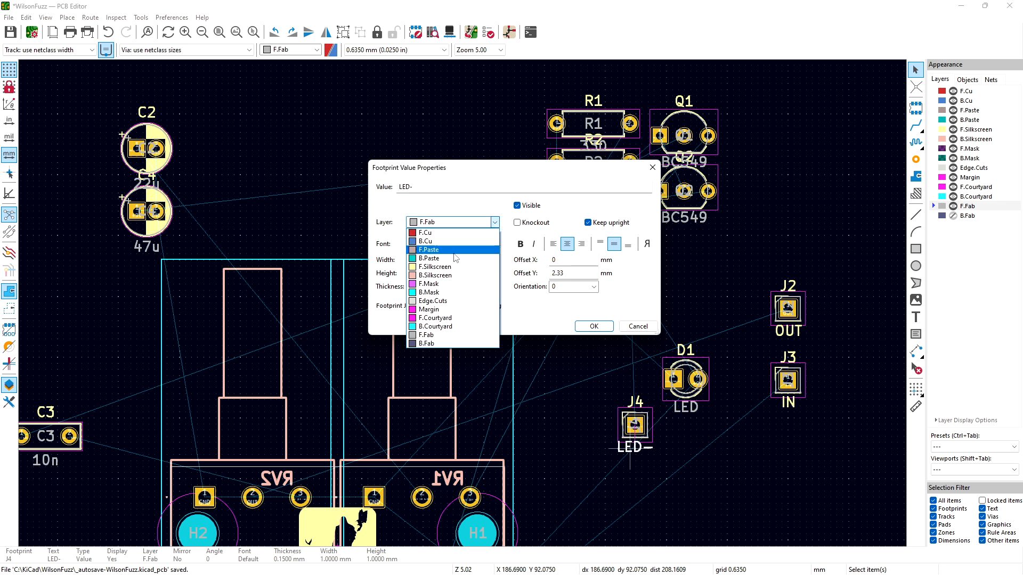
click(435, 267)
click(611, 327)
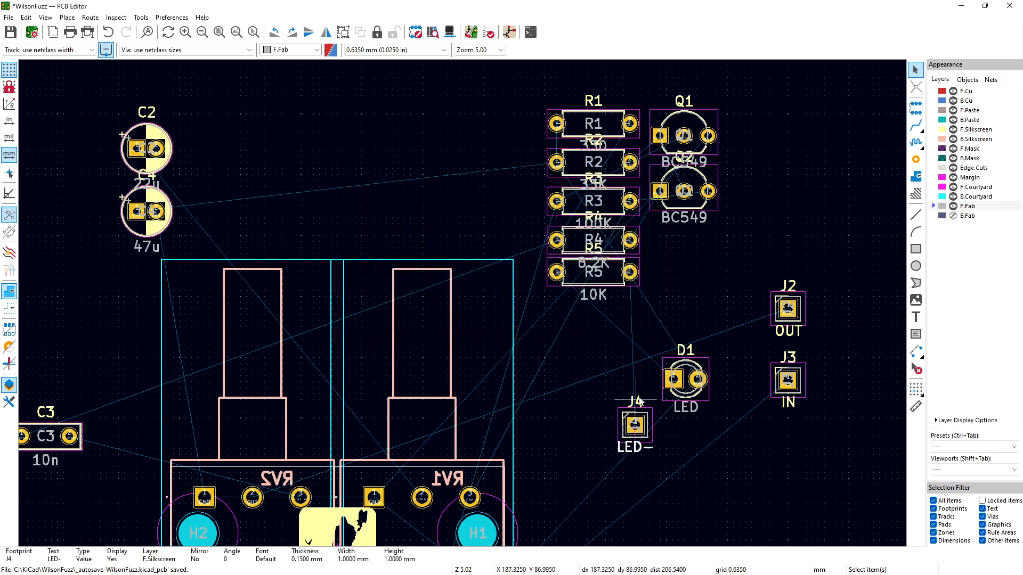
Step: Hide the reference designators of connectors J2 and J3 in their footprint properties
double_click(798, 311)
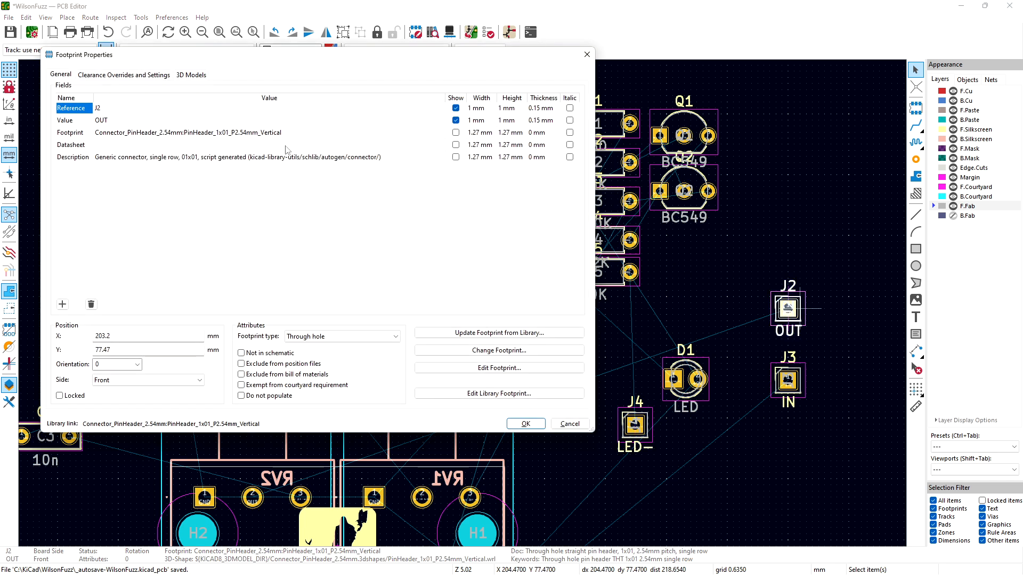
click(456, 108)
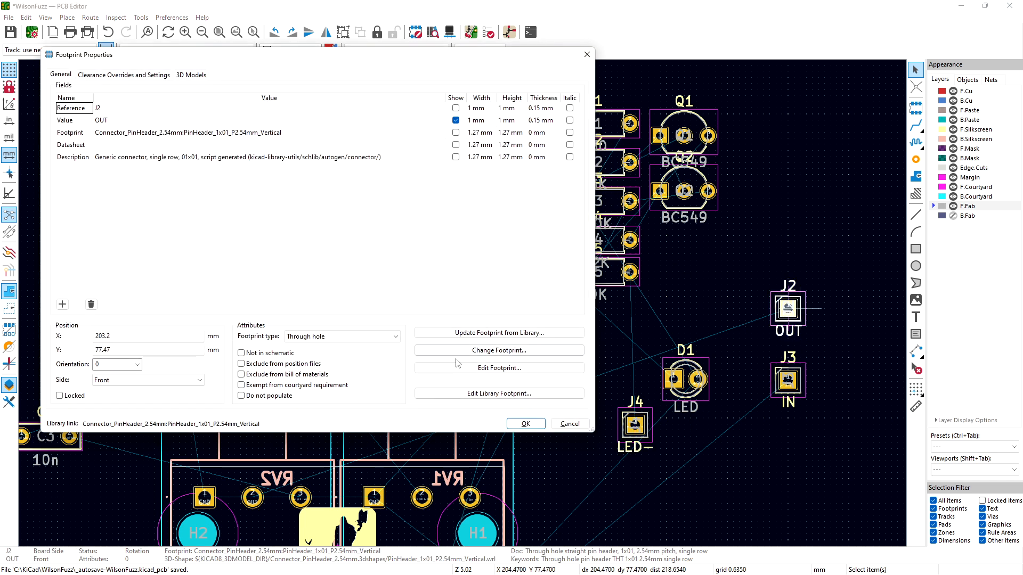
click(526, 424)
double_click(802, 378)
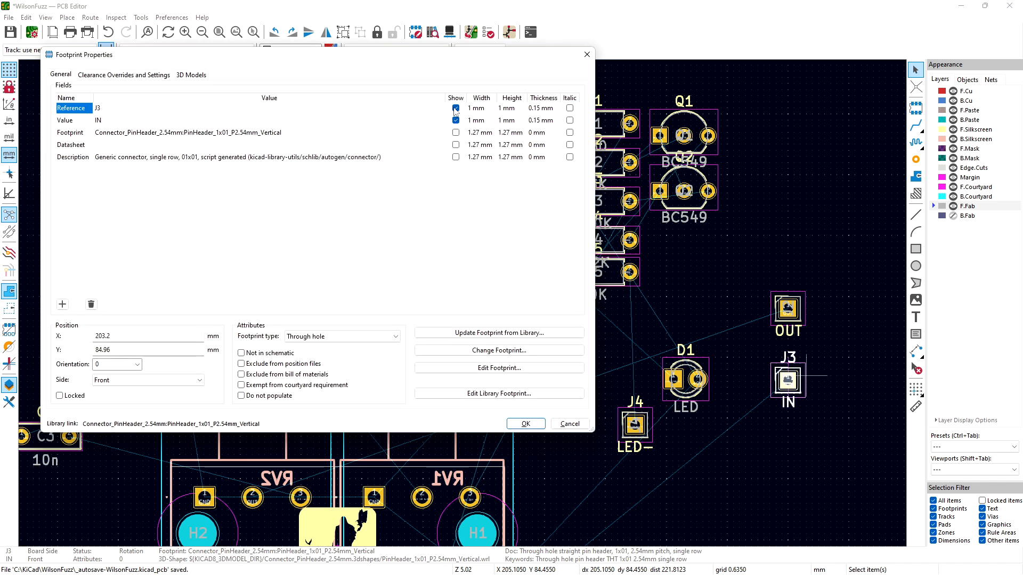
click(456, 108)
click(525, 423)
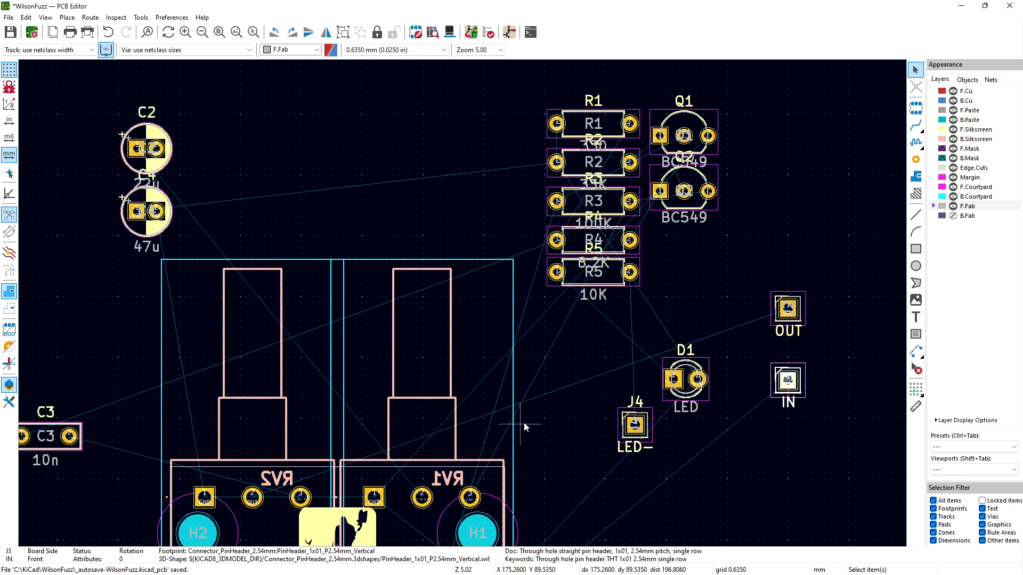
Step: Hide the reference designator of the LED- connector J4 in its footprint properties and save the board
double_click(651, 421)
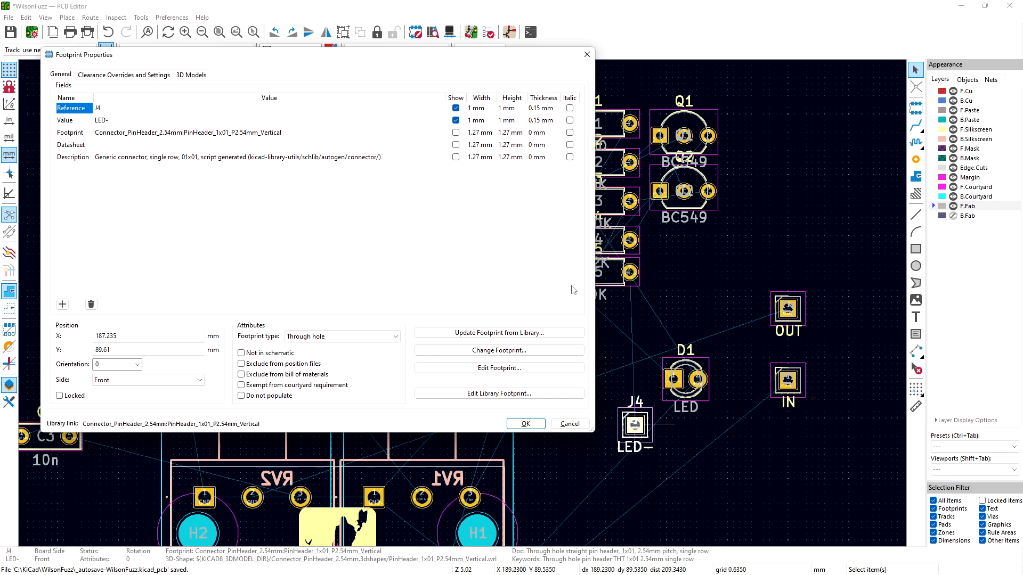
click(456, 108)
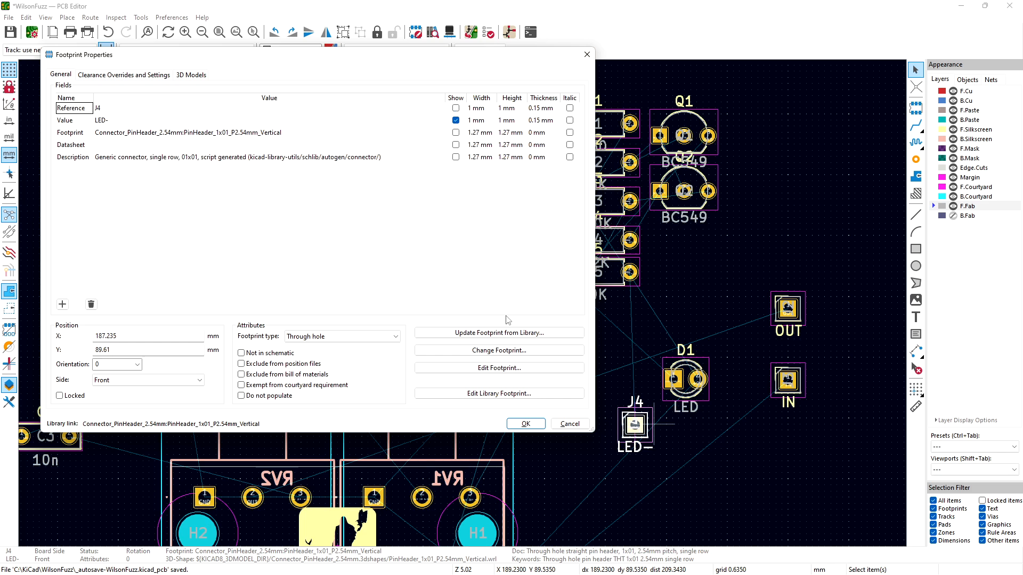
click(537, 427)
key(ctrl+s)
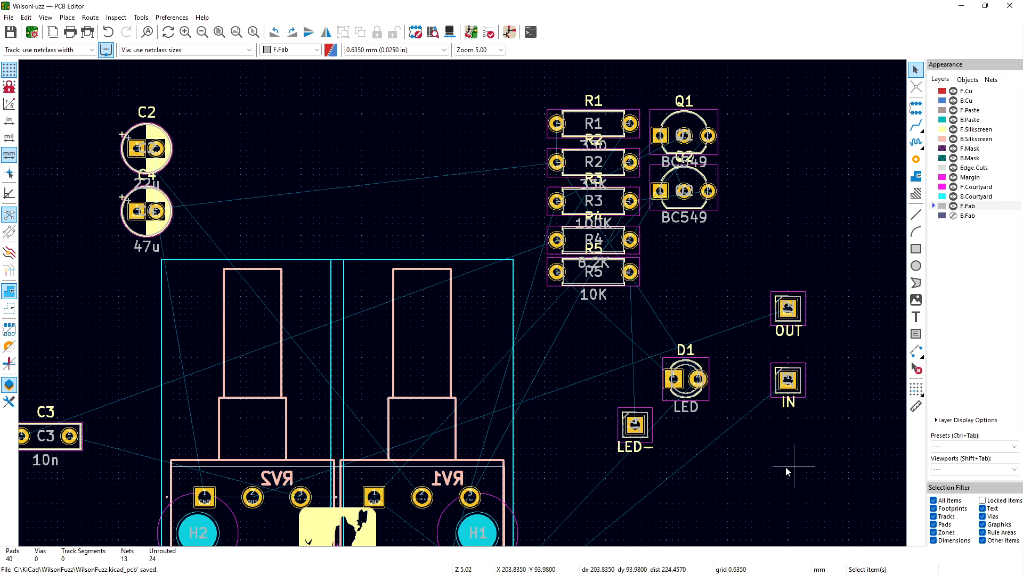
Step: Move the IN connector J3 into the board's lower-right corner and rotate it 180 degrees so its label sits above the pad
scroll(765, 470, down, 2)
scroll(765, 410, down, 5)
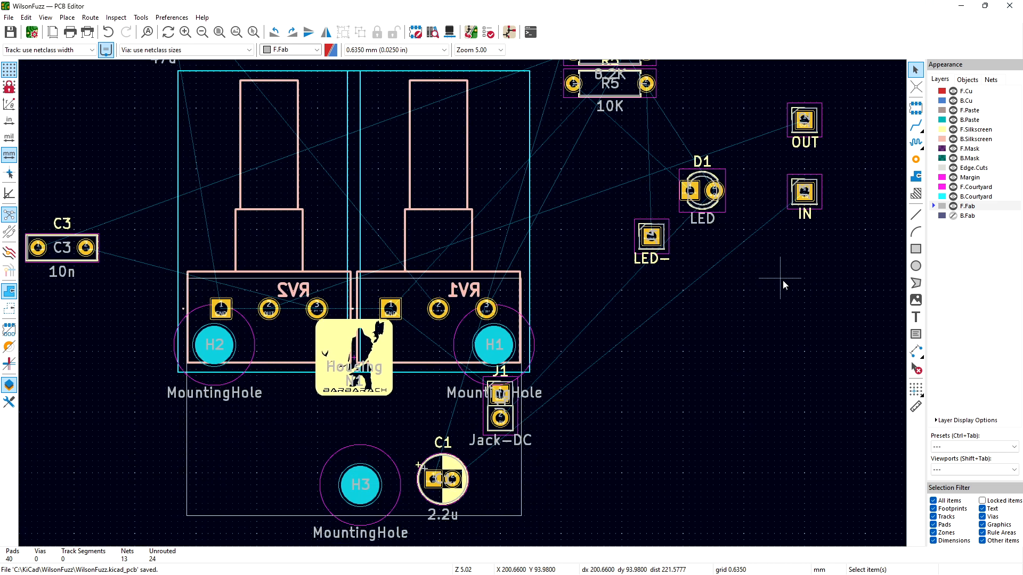
click(805, 193)
key(m)
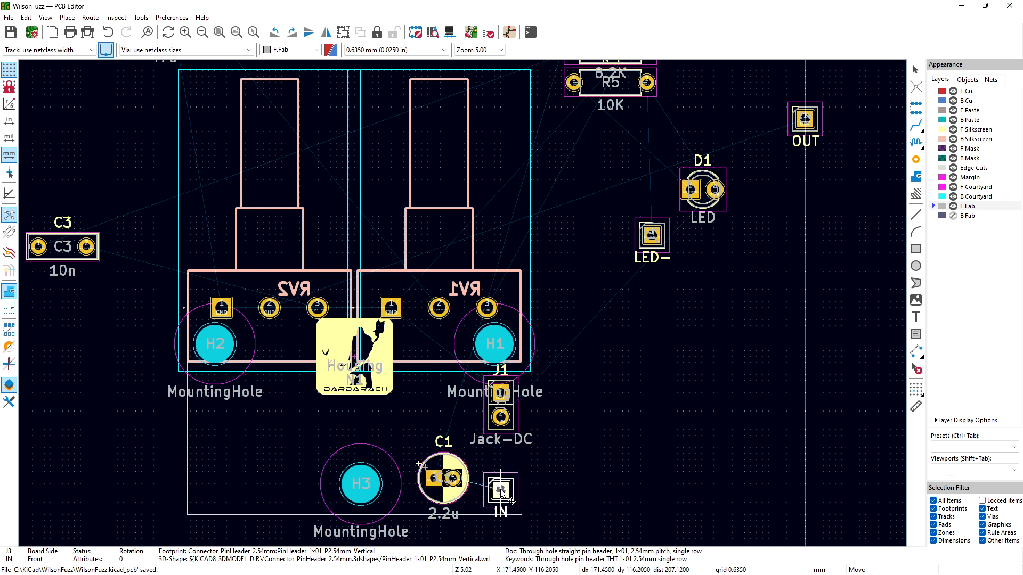
key(r)
click(503, 499)
key(r)
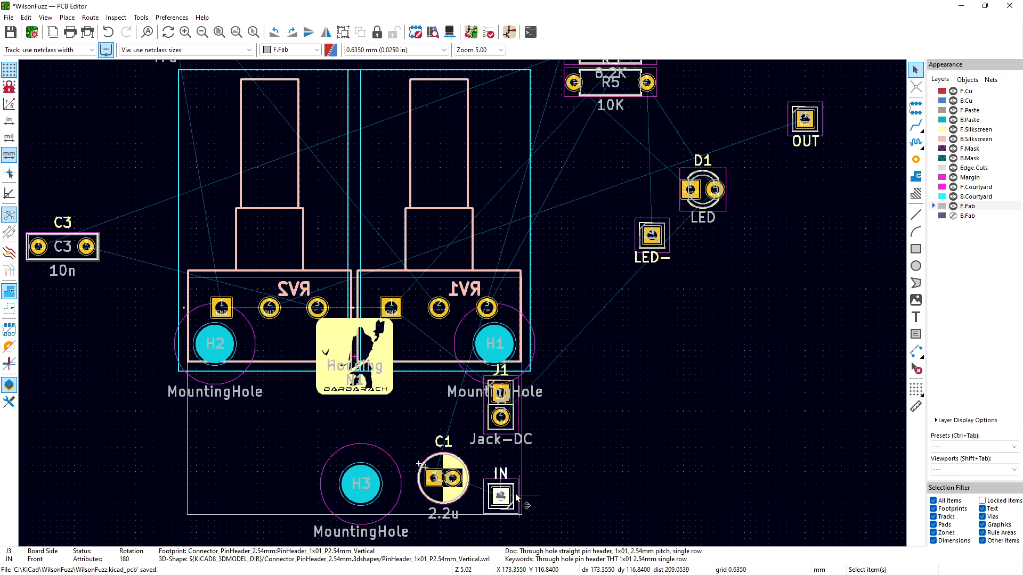
Step: Rotate the OUT connector J2 180 degrees, place it in the board's lower-left corner level with IN, and save the board
click(817, 117)
key(r)
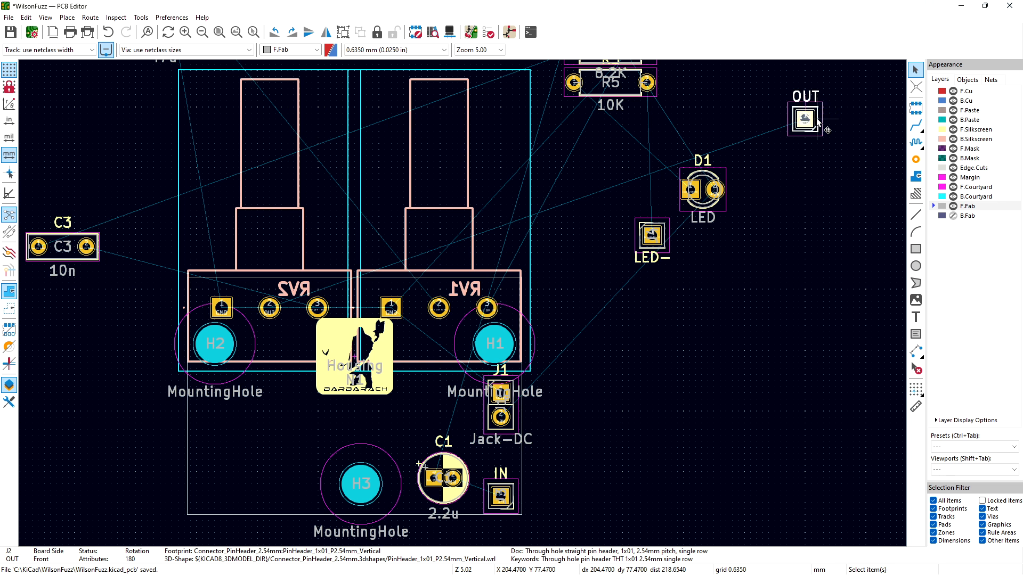
key(m)
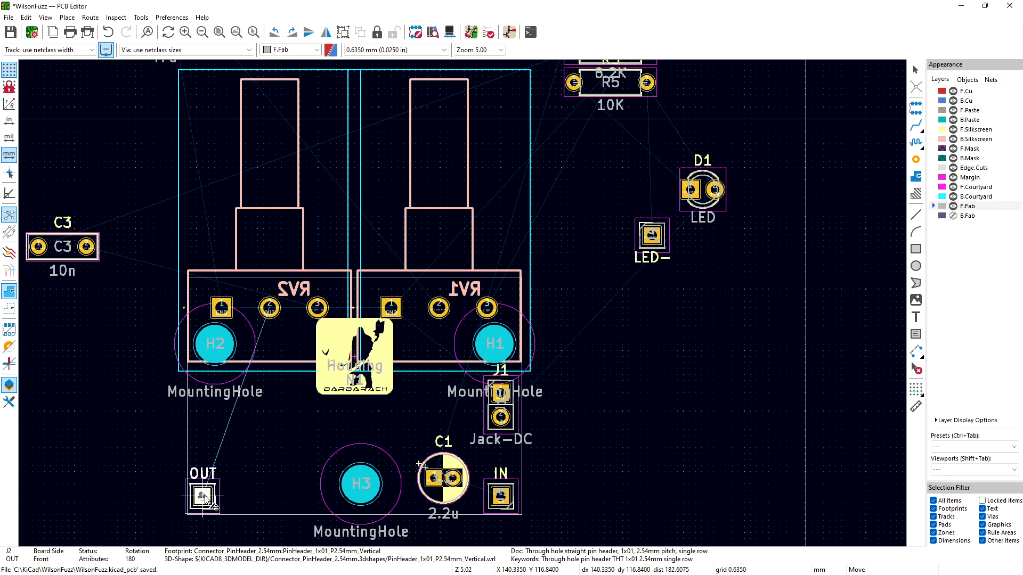
click(212, 500)
click(590, 468)
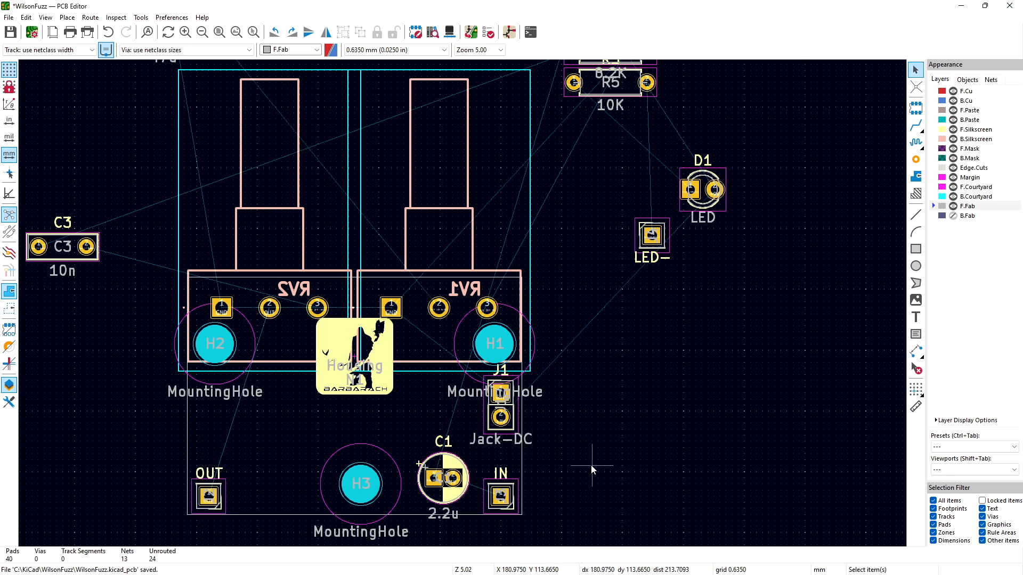
key(ctrl+s)
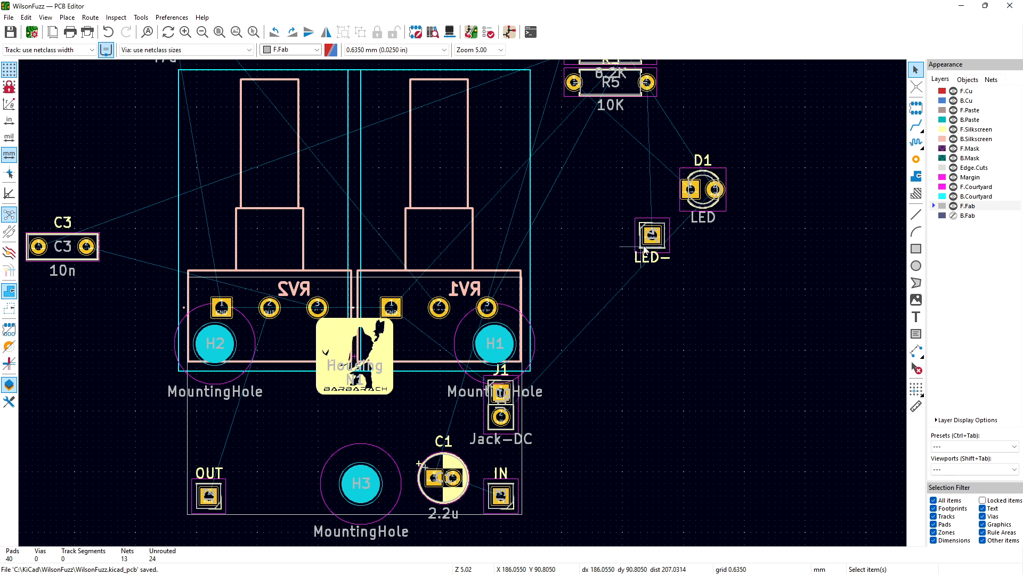
Step: Hide the F.Fab layer and gather the LED- connector, LED D1 and resistor R5 just outside the board's right edge
click(952, 208)
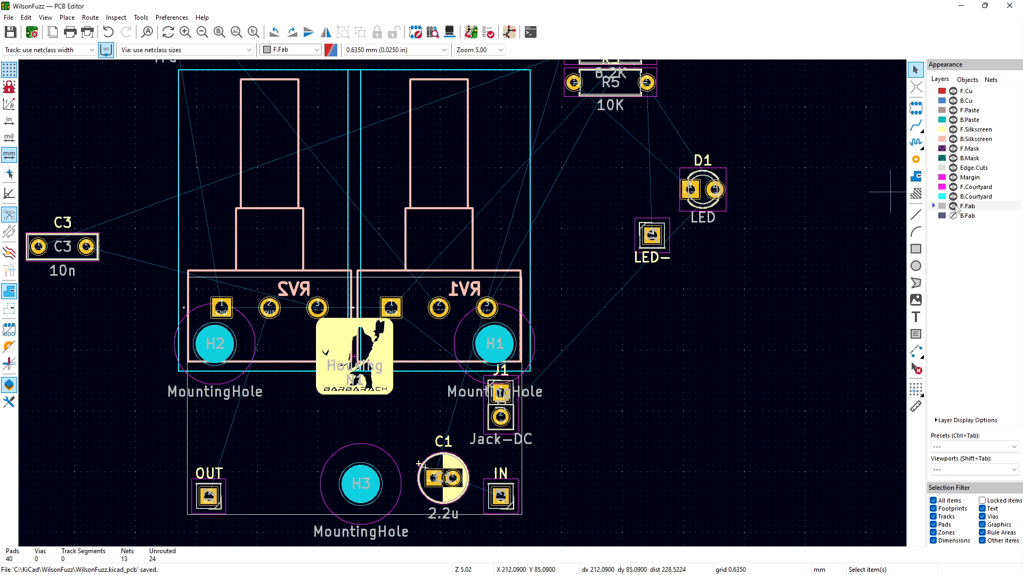
click(665, 230)
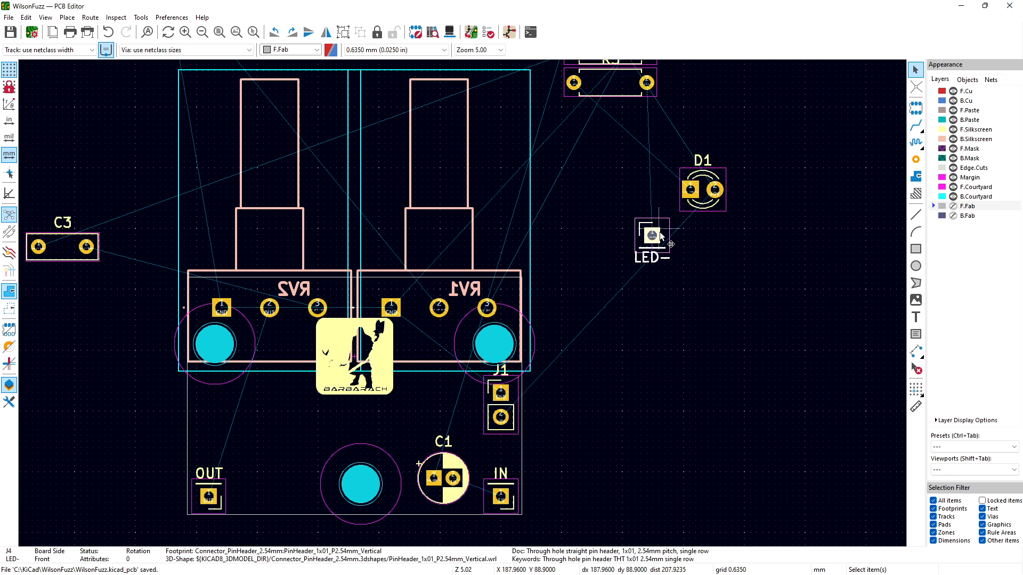
key(m)
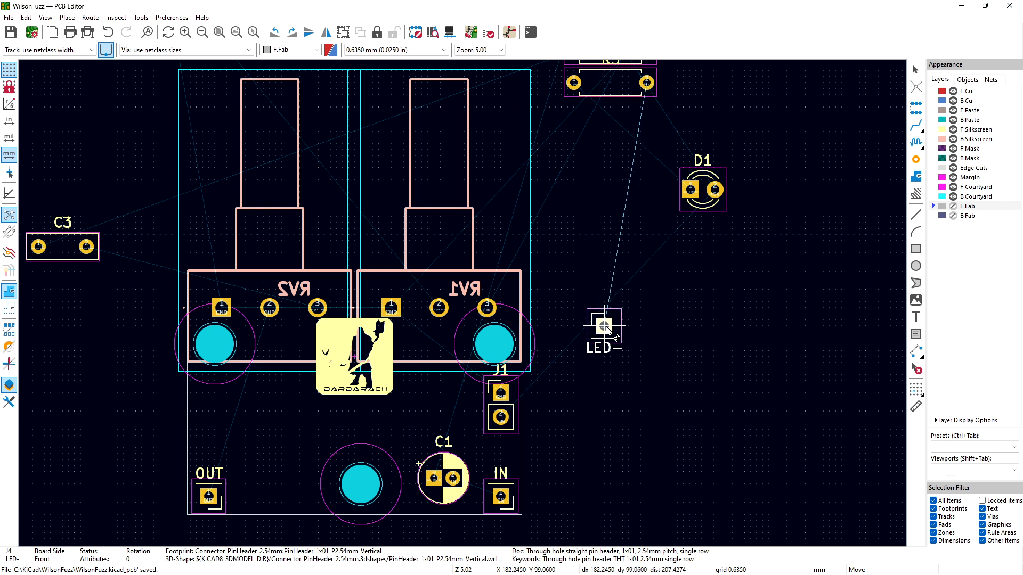
click(612, 332)
drag(717, 207, 679, 289)
click(597, 85)
drag(597, 85, 603, 218)
click(717, 168)
Step: Move R5's reference text to the centre of the resistor's silkscreen outline
click(601, 194)
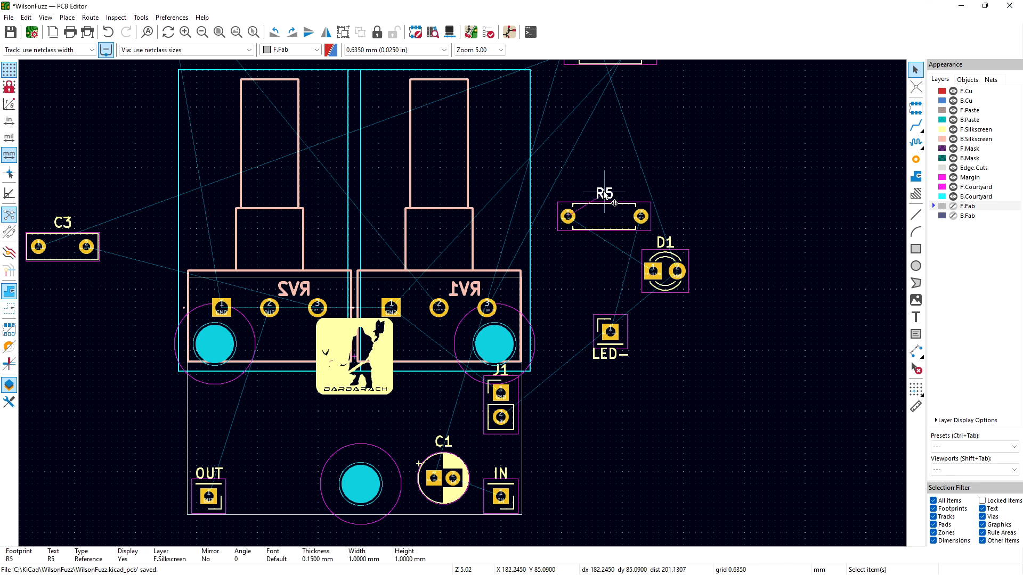
drag(601, 195, 603, 219)
click(701, 210)
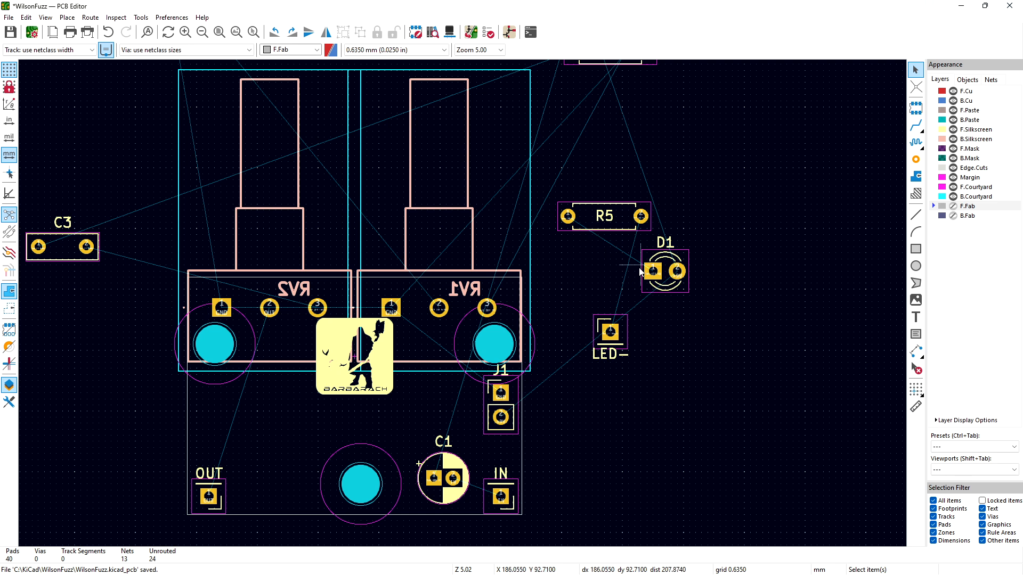
Step: Place LED D1 midway between potentiometers RV1 and RV2, directly above the logo
click(661, 271)
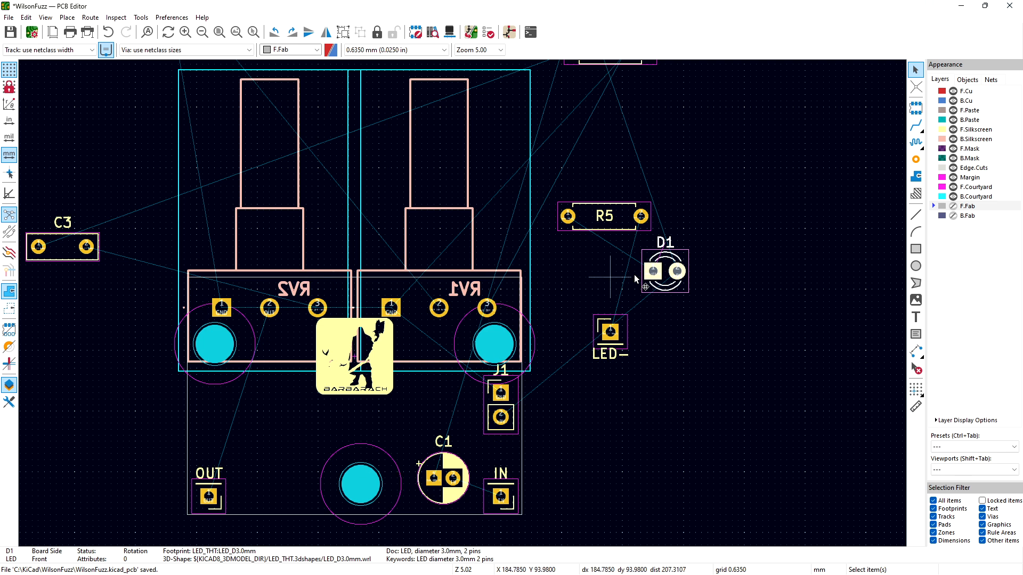
drag(664, 272, 355, 297)
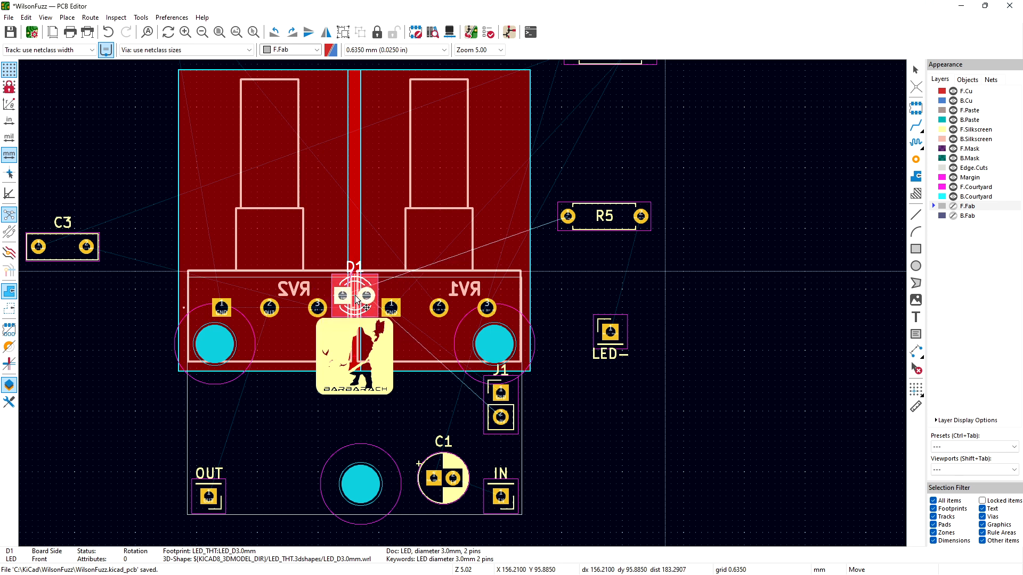
drag(354, 296, 356, 293)
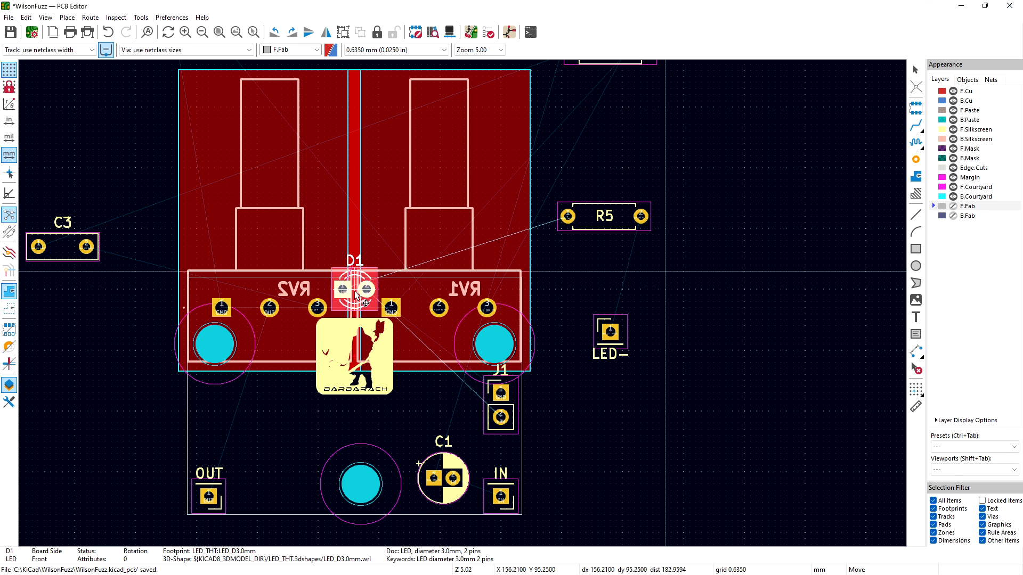
click(355, 296)
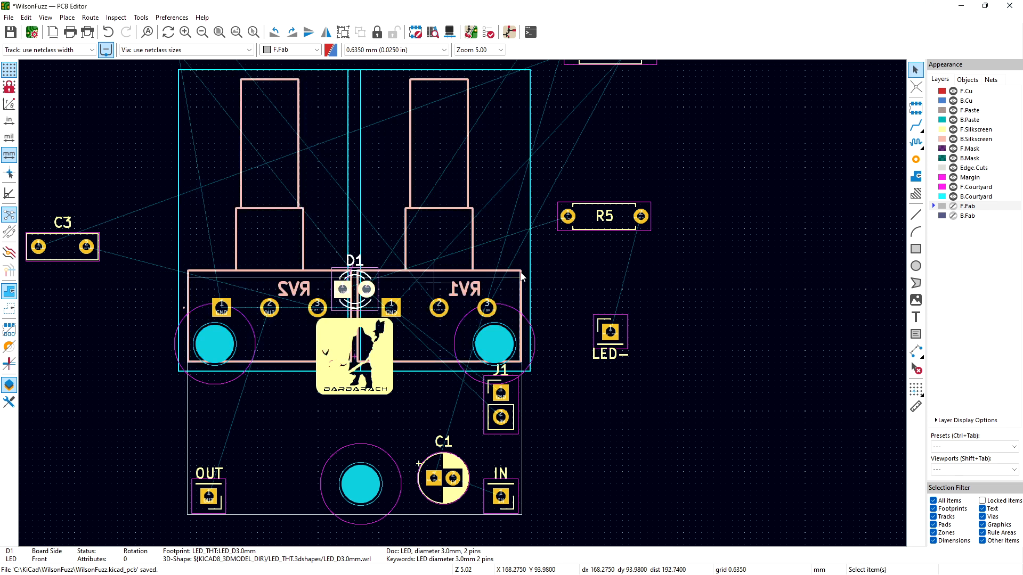
click(554, 274)
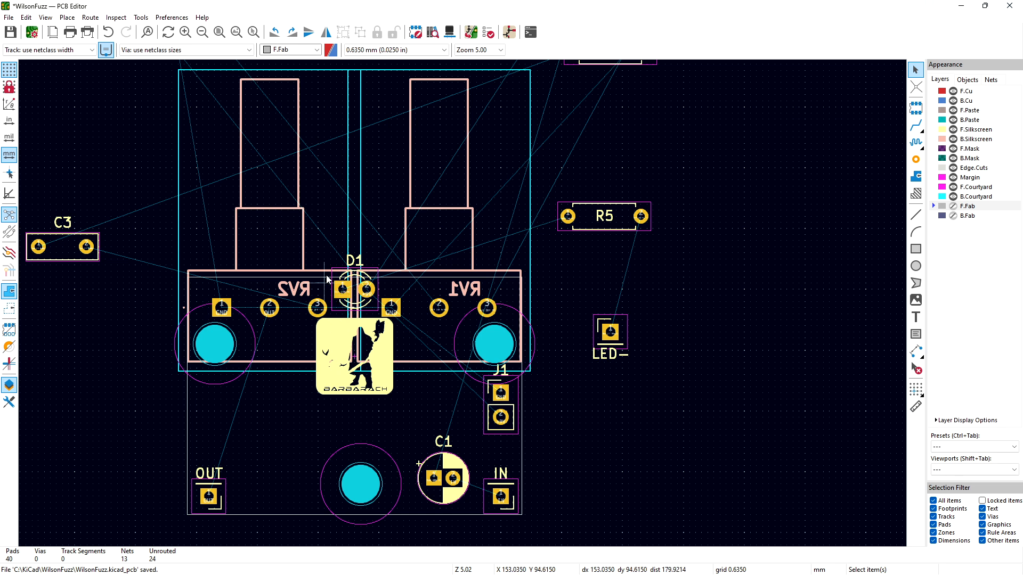
click(355, 300)
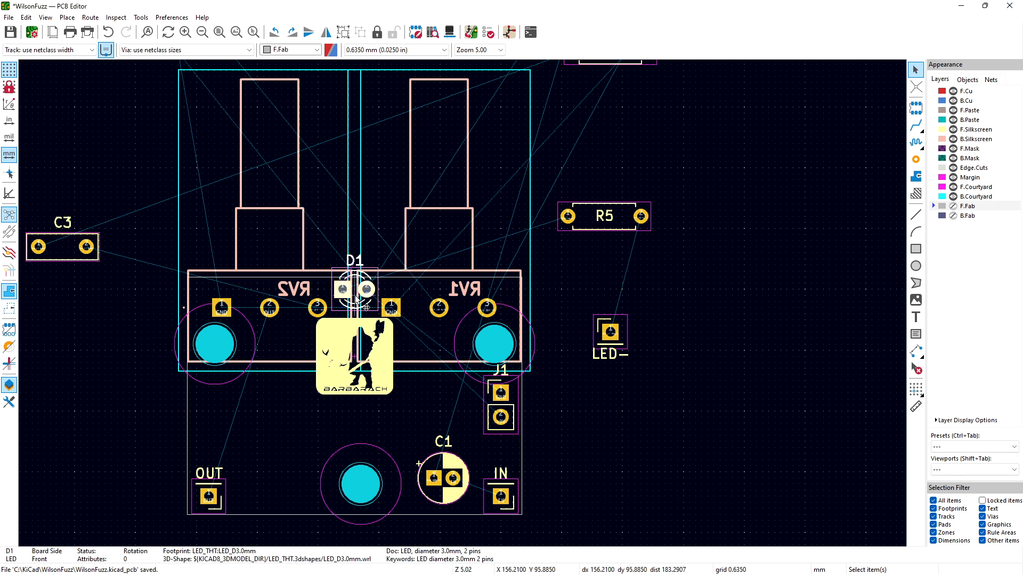
key(m)
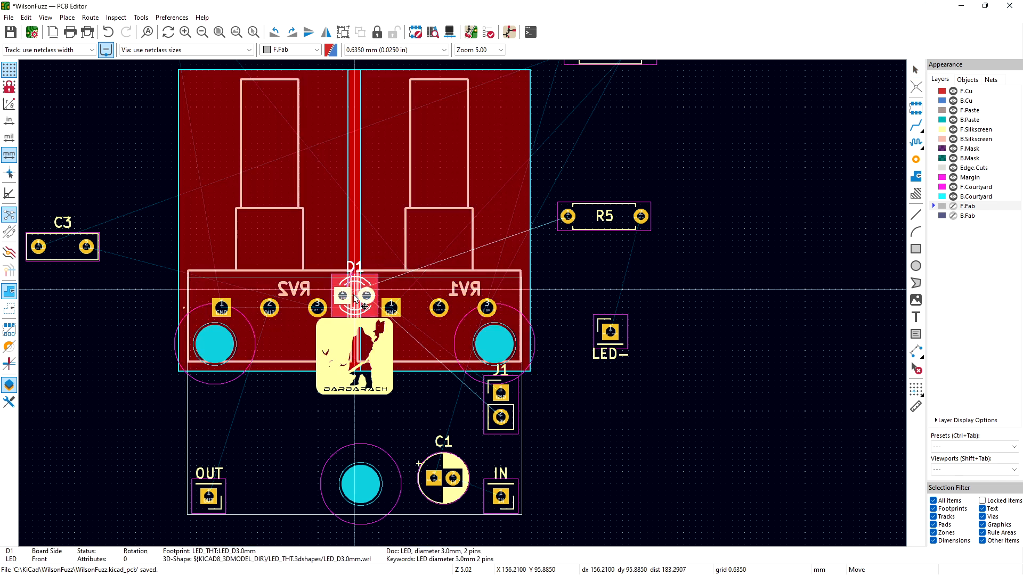
click(356, 303)
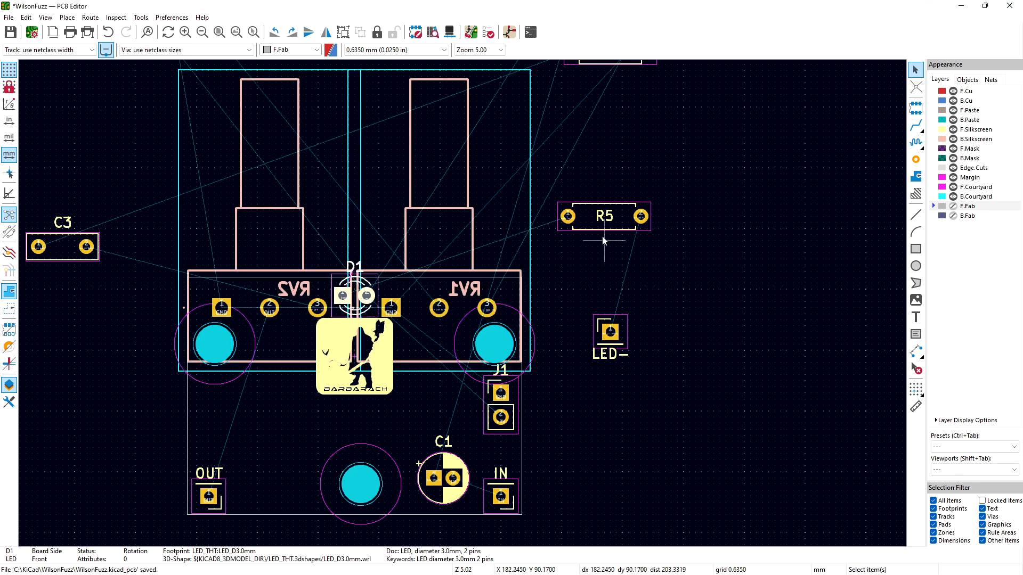
Step: Move resistor R5 onto the board just right of D1, above the pads of RV1
click(589, 222)
click(590, 223)
key(m)
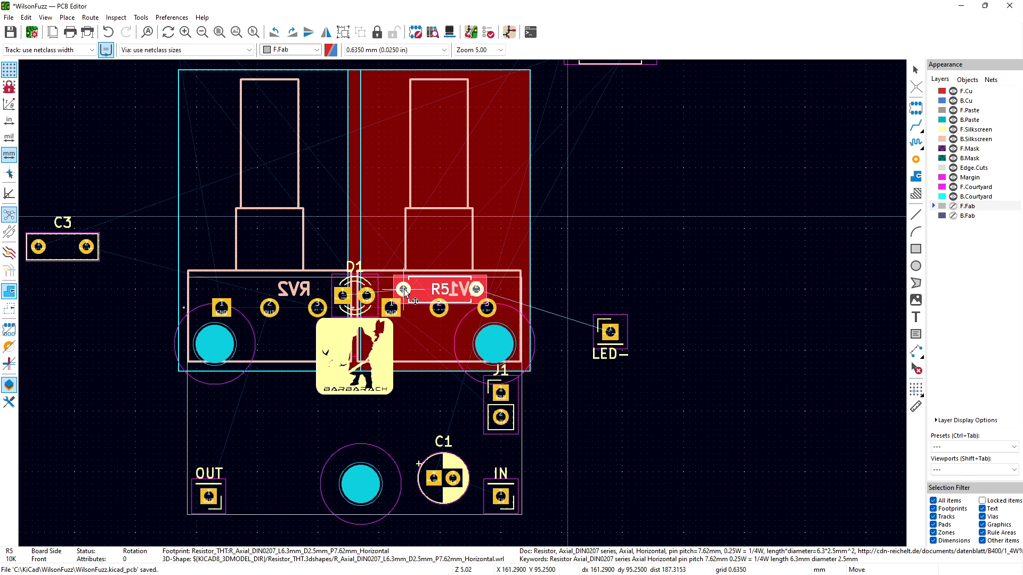
click(405, 292)
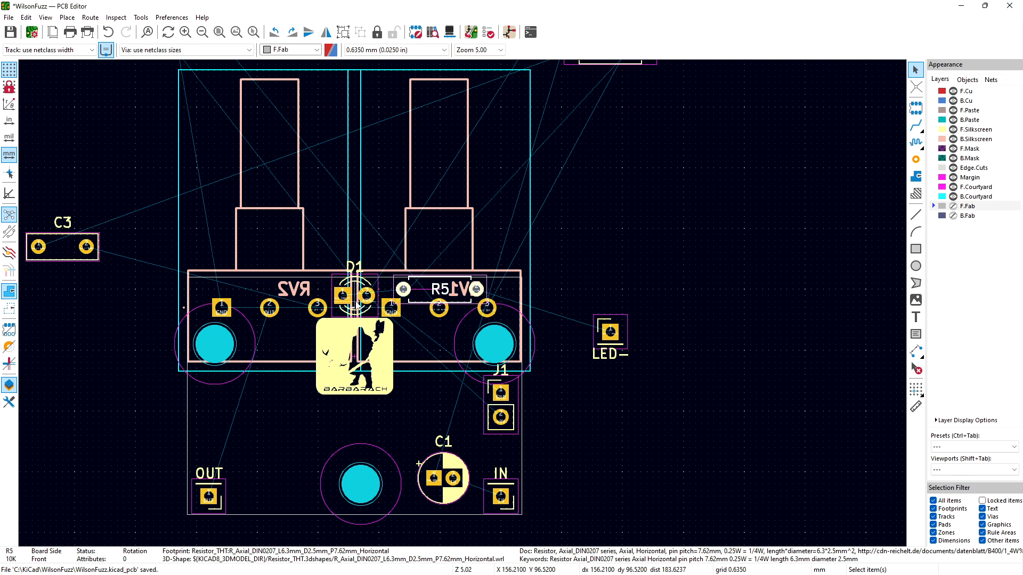
Step: Rotate LED D1 180 degrees so its square pad faces R5, and save the board
double_click(356, 304)
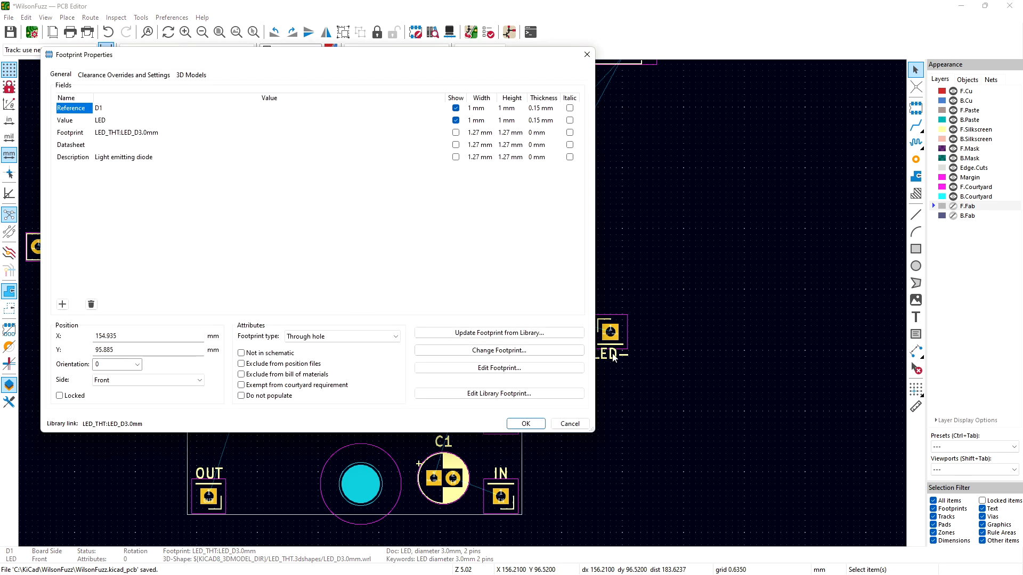
click(575, 423)
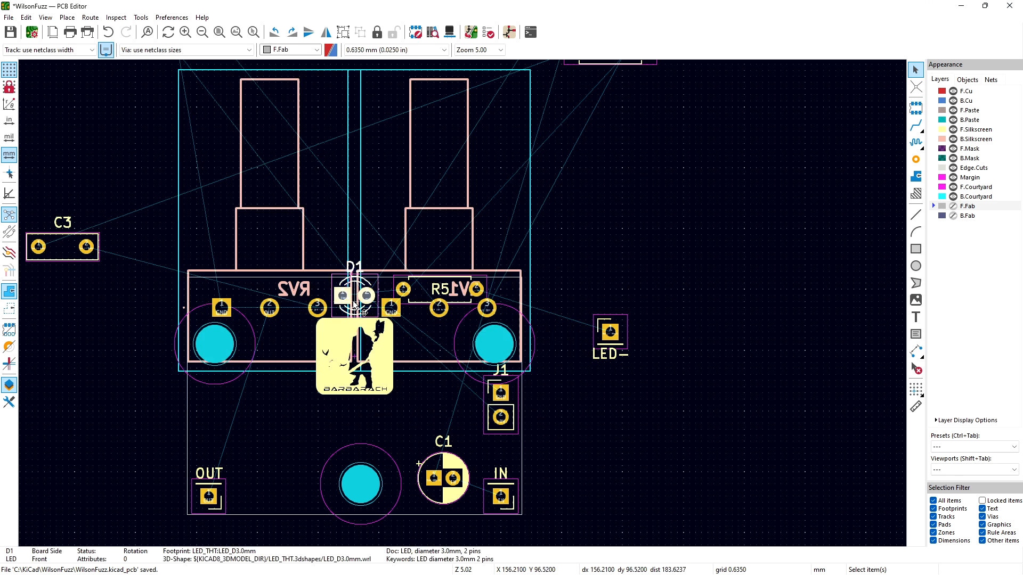
key(r)
key(r)
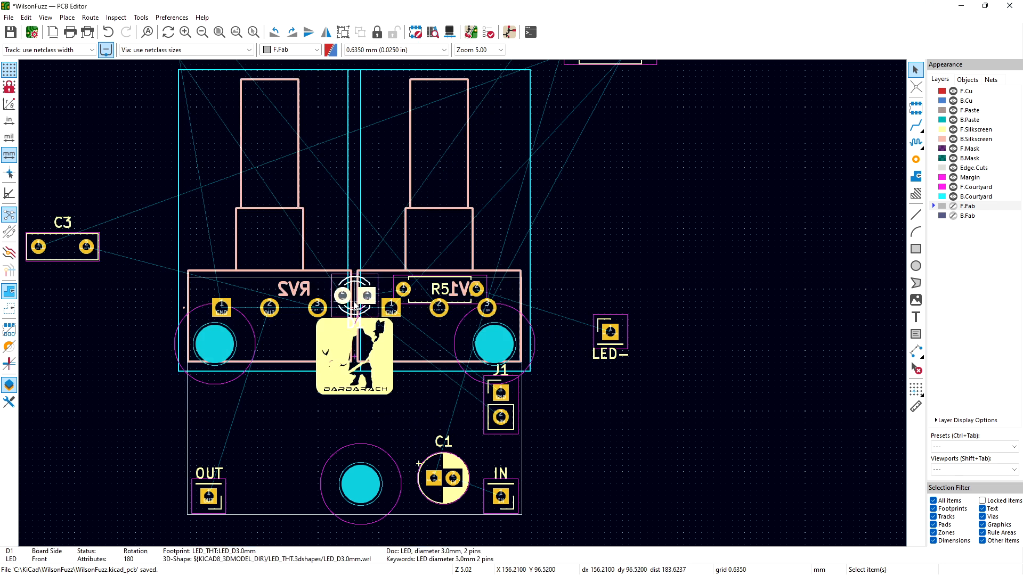
click(602, 247)
key(ctrl+s)
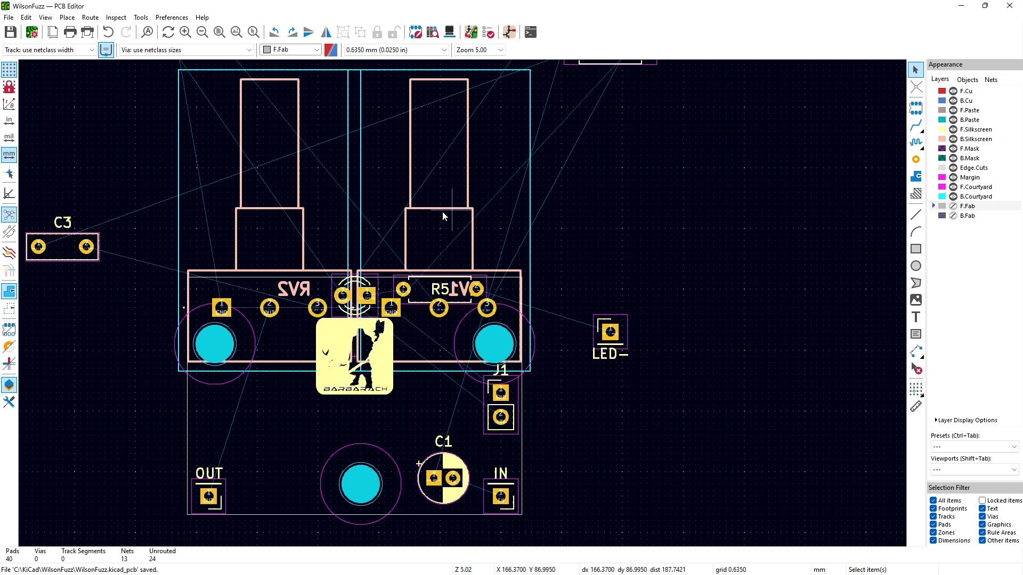
Step: Move connector J1 down to just above IN, and place the LED- connector outside the board's right edge beside mounting hole H1
click(501, 417)
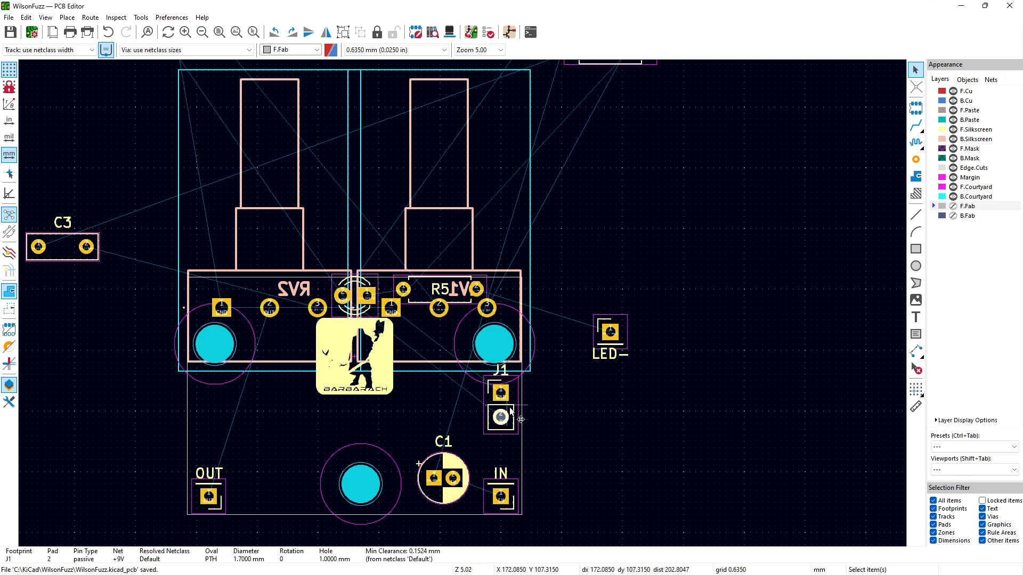
drag(500, 408, 501, 448)
click(607, 341)
drag(614, 337, 505, 386)
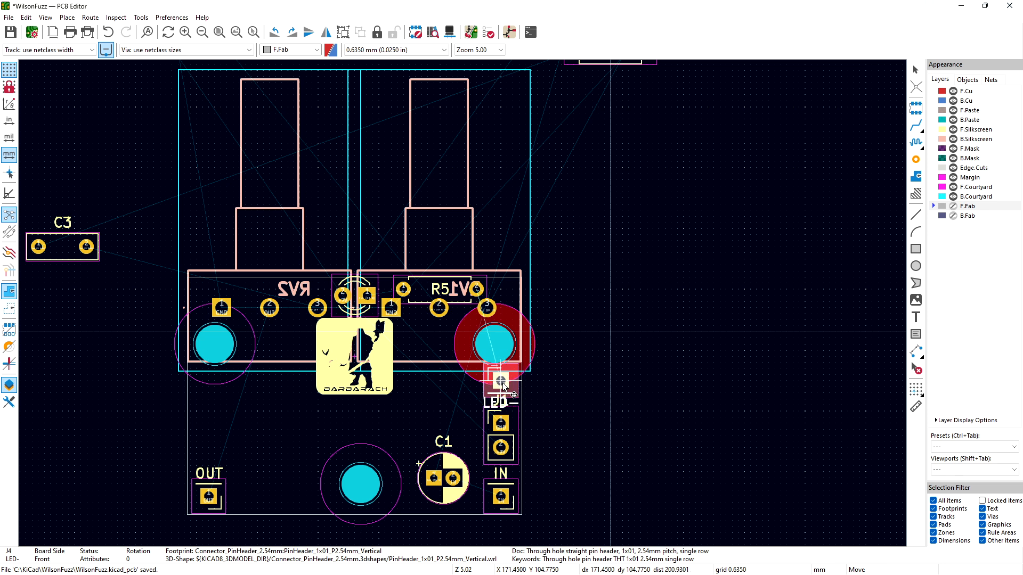
key(Escape)
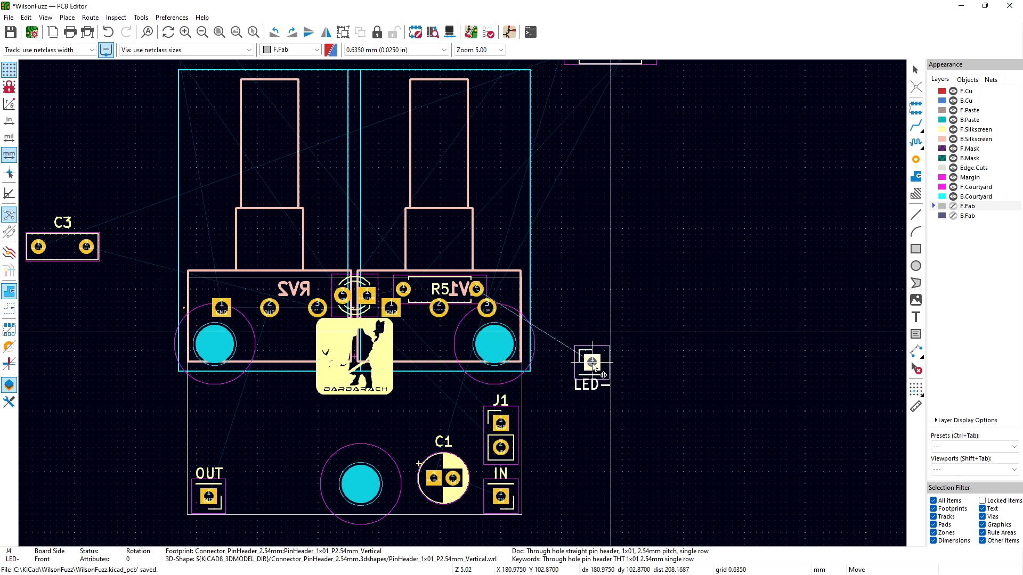
click(502, 449)
Step: Show the F.Fab layer and move J1's Jack-DC value text to the left of the connector, above C1
click(515, 434)
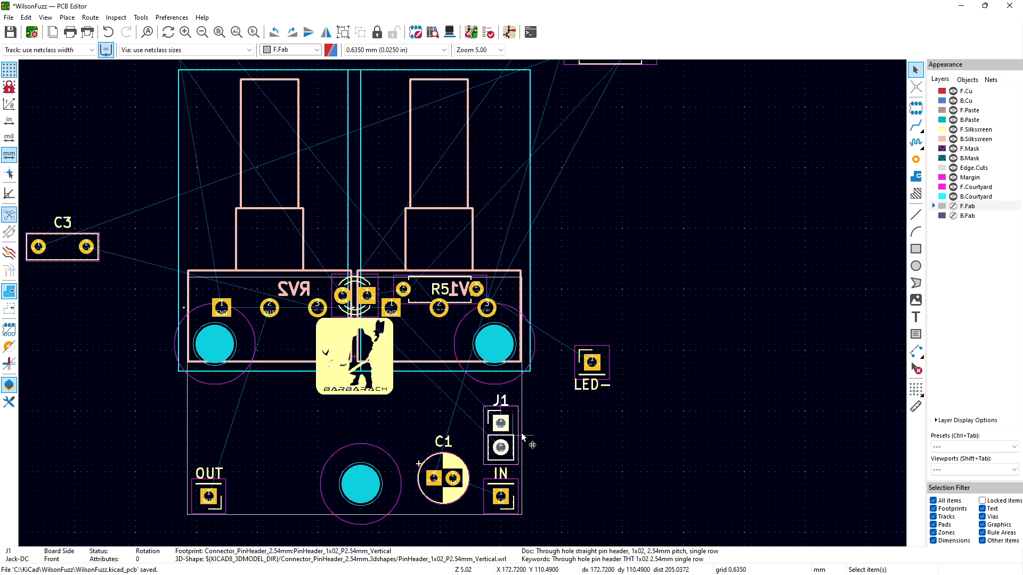
click(953, 206)
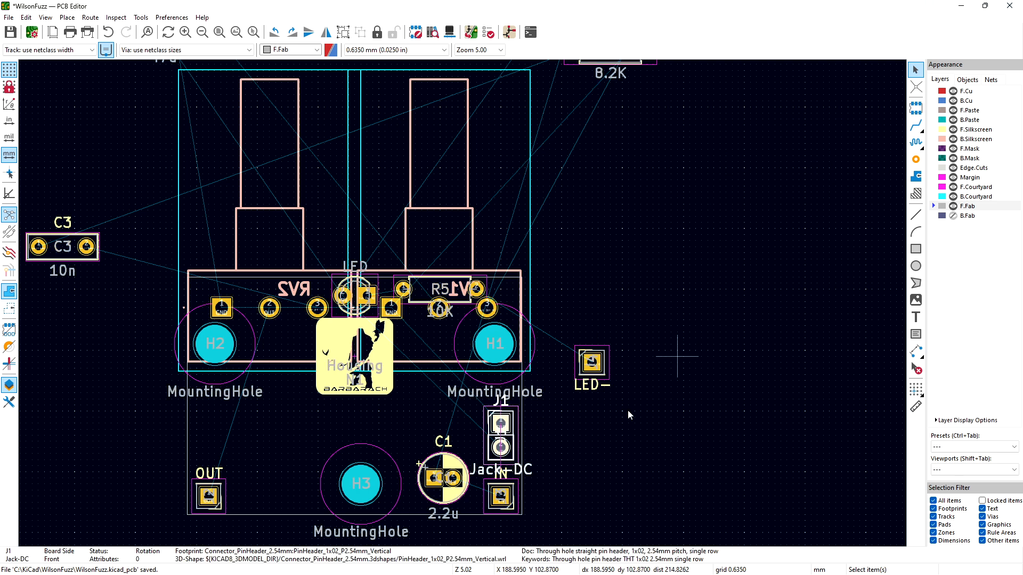
click(481, 472)
drag(481, 473, 454, 425)
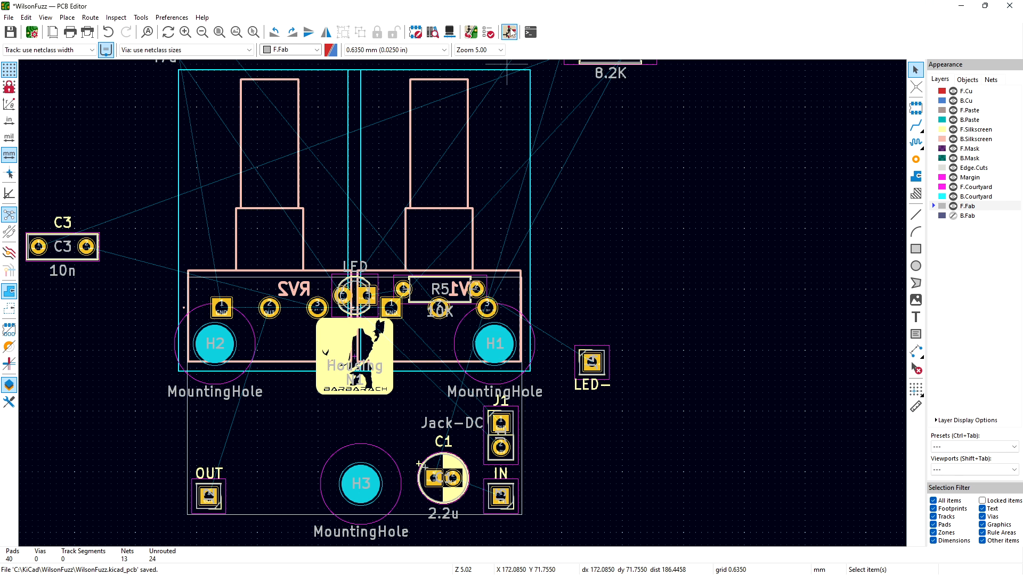
Step: Switch to the schematic, set J1's value to PWR, and save the schematic
click(510, 32)
click(235, 371)
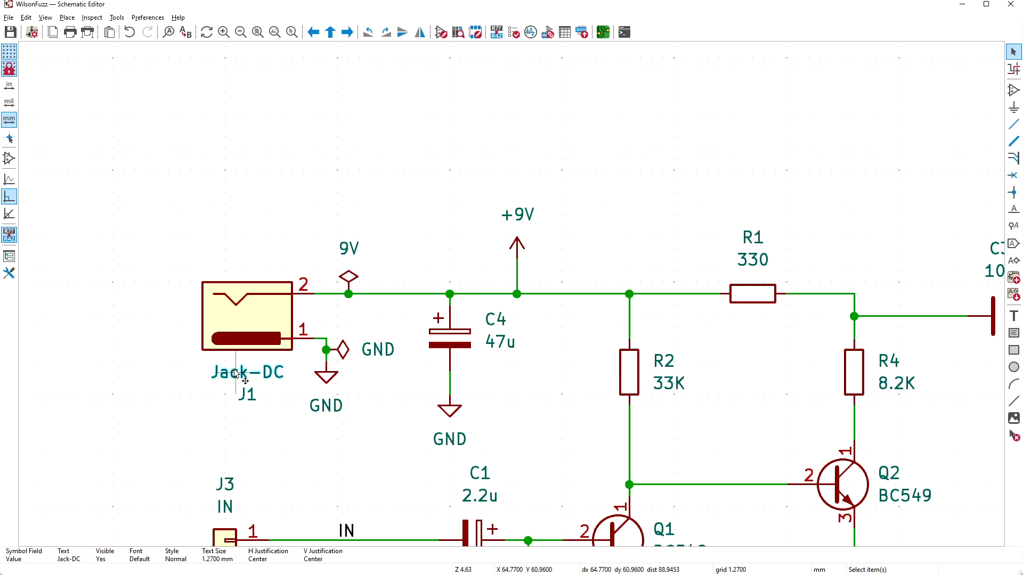
double_click(235, 372)
text(P)
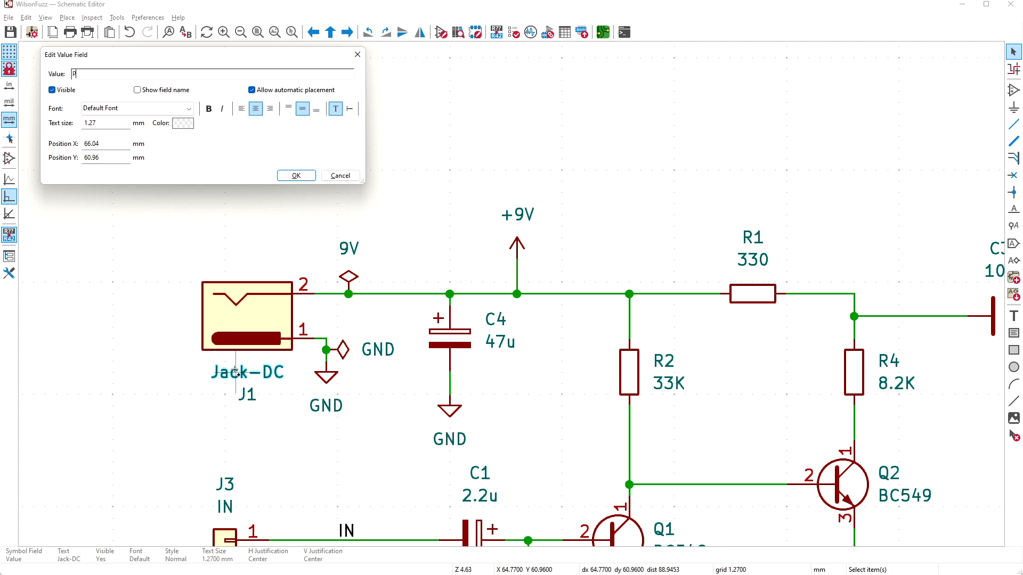
text(WR)
key(Return)
key(ctrl+s)
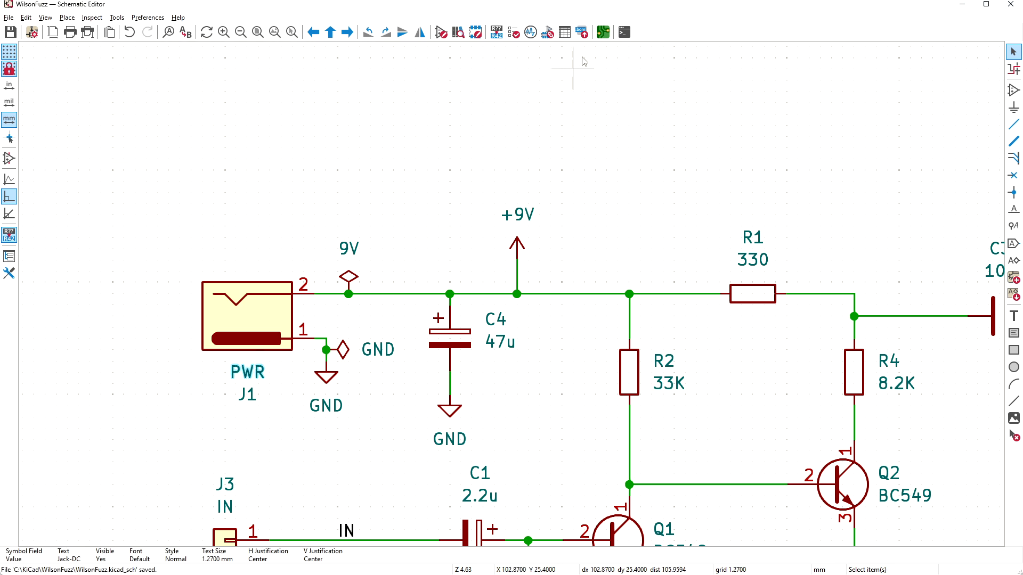
Step: Return to the PCB and update it from the schematic to bring in J1's new value
click(602, 32)
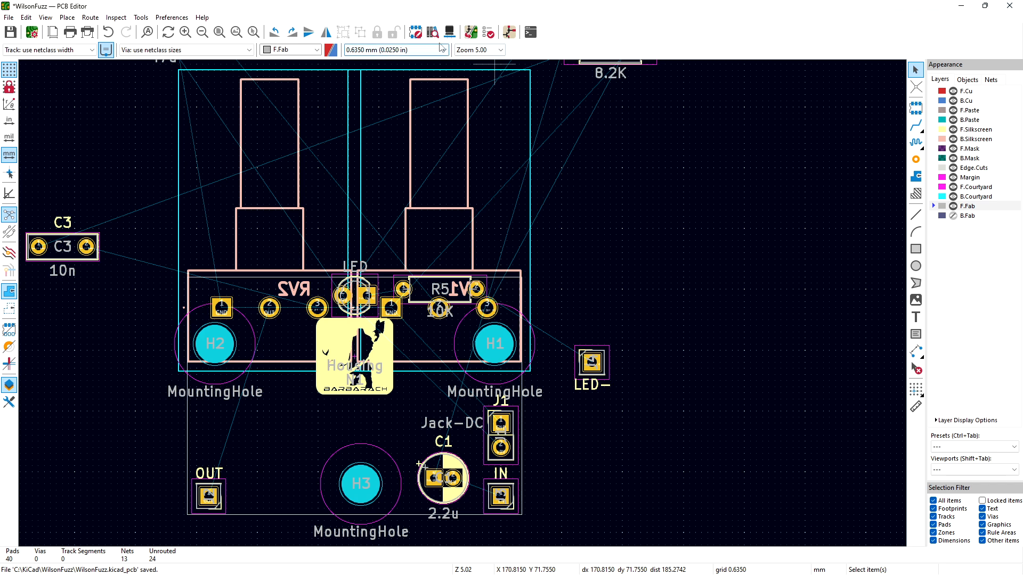
click(510, 32)
click(362, 318)
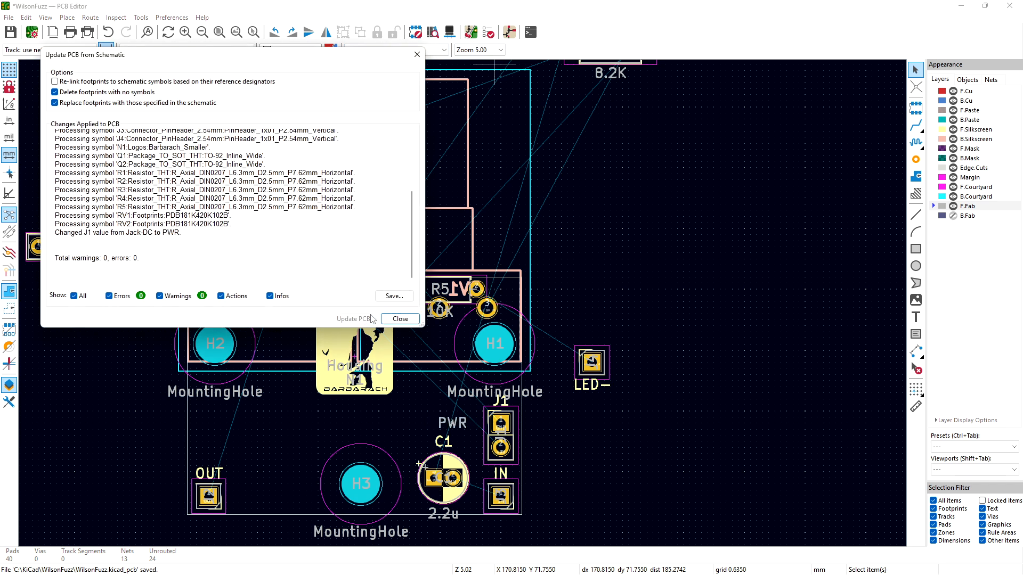
click(401, 319)
Step: Change the layer of J1's PWR value text to F.Silkscreen
double_click(461, 427)
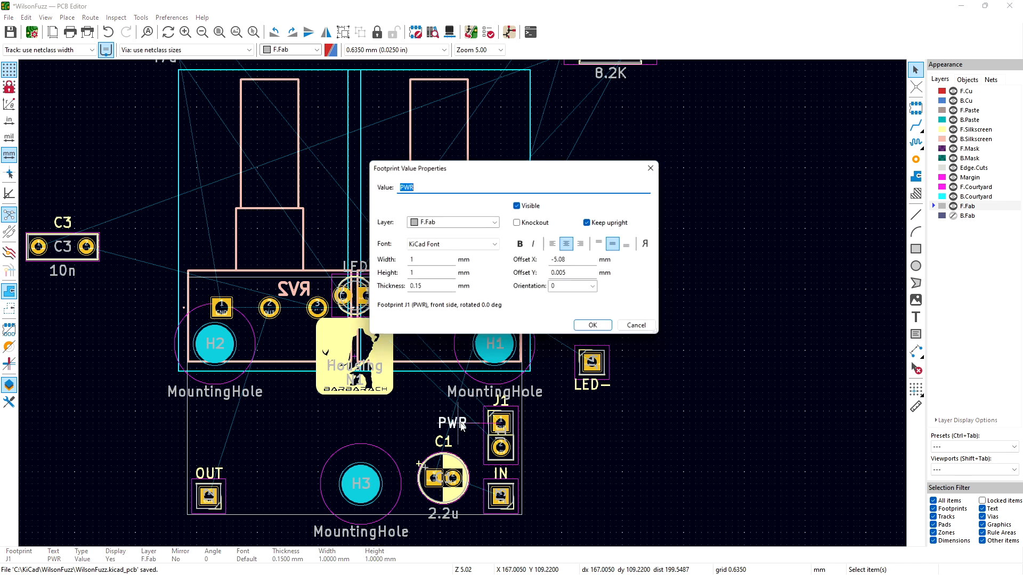
click(453, 221)
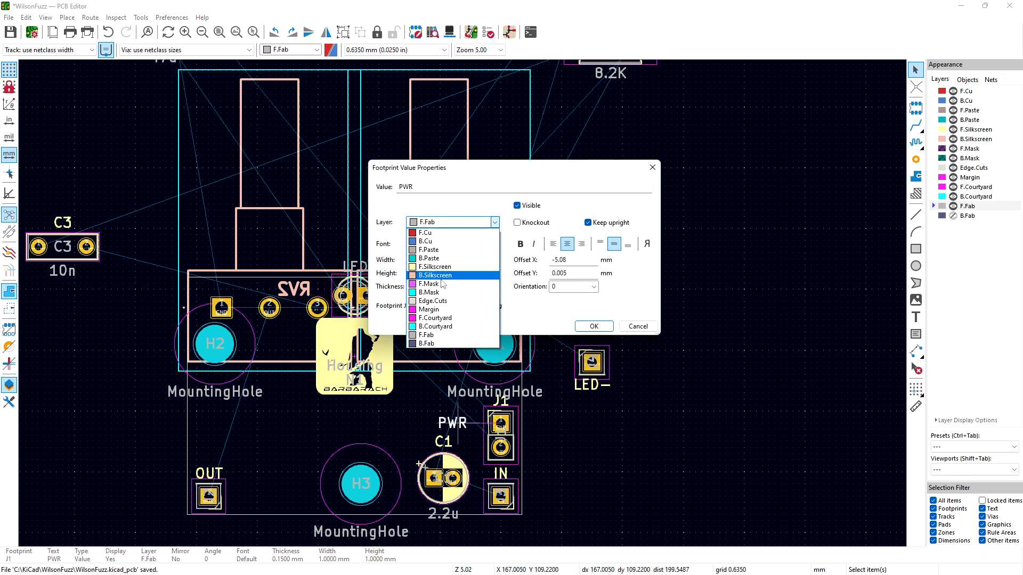
click(442, 267)
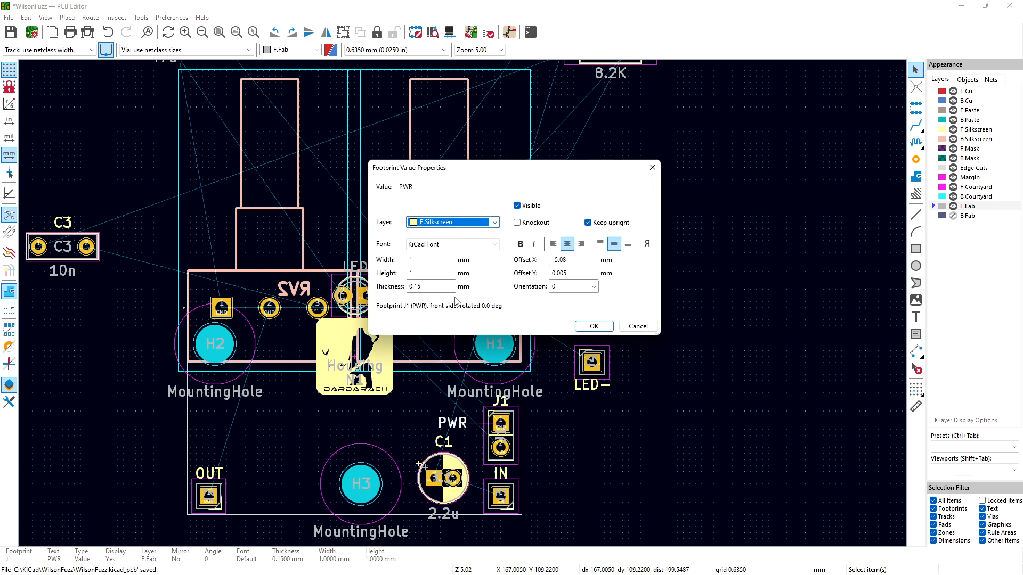
click(608, 328)
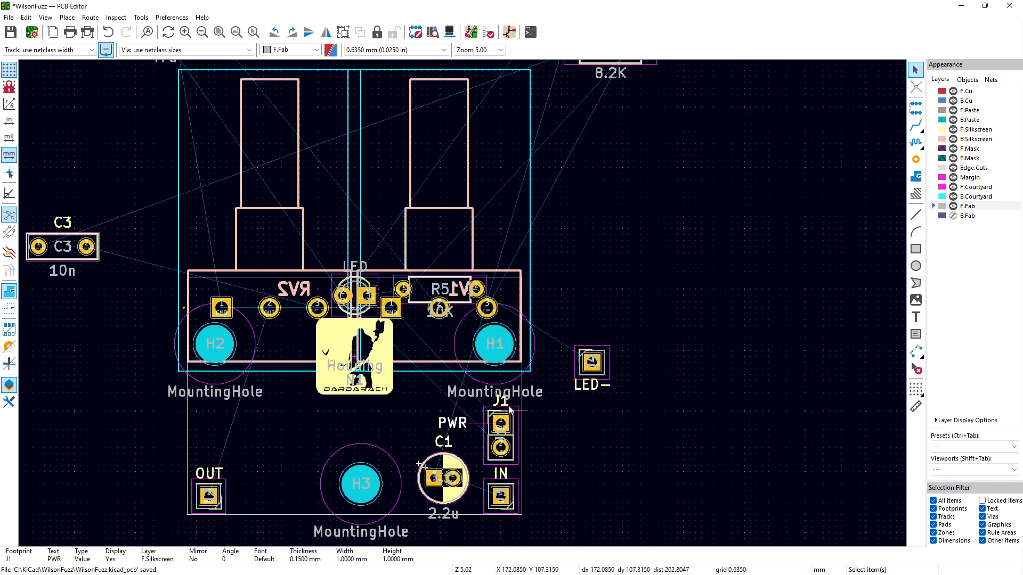
Step: Hide the reference designator of connector J1 in its footprint properties
double_click(513, 430)
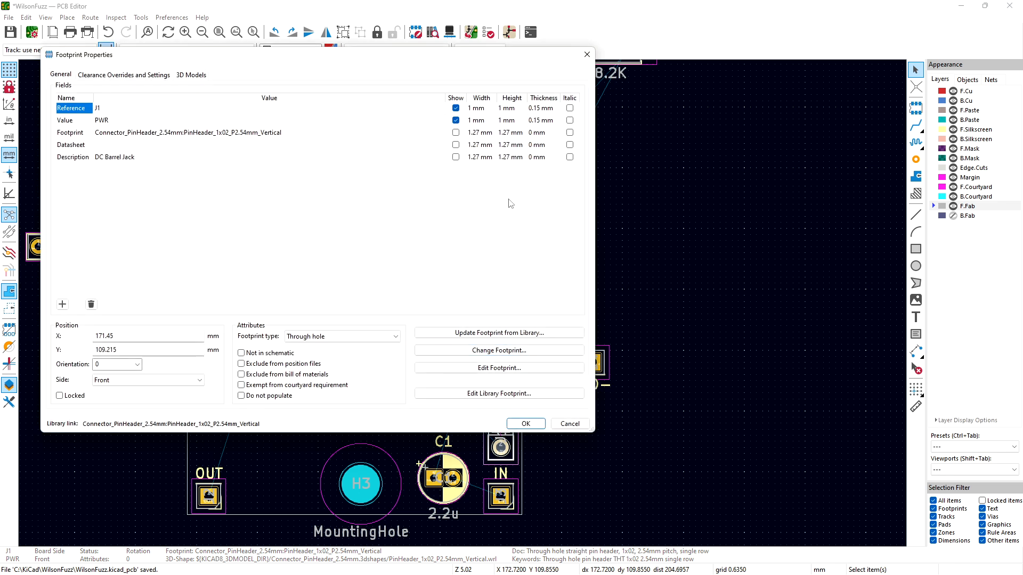
click(456, 108)
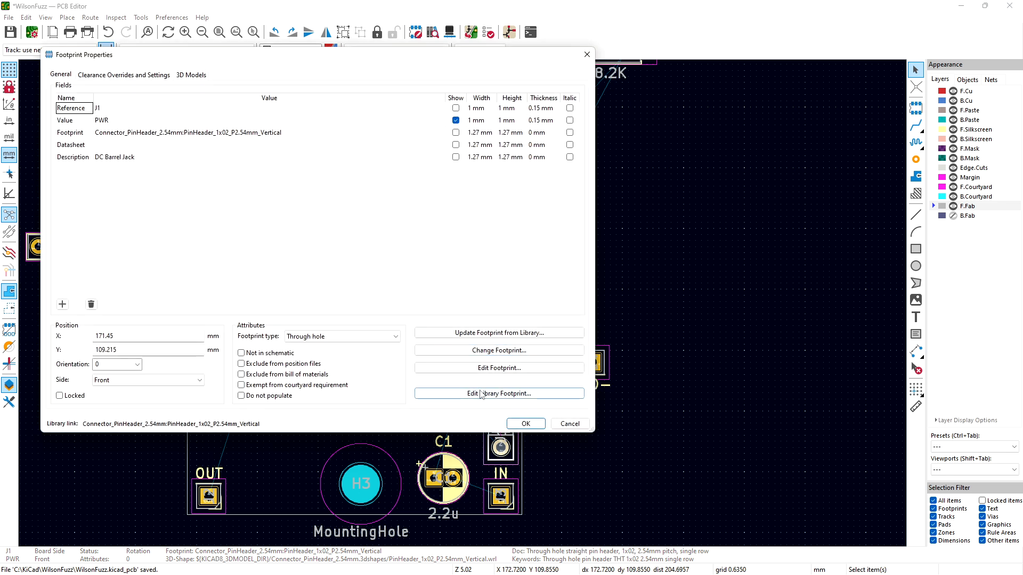
click(514, 424)
Step: Reposition the PWR text just left of J1's upper pad, above C1
click(465, 432)
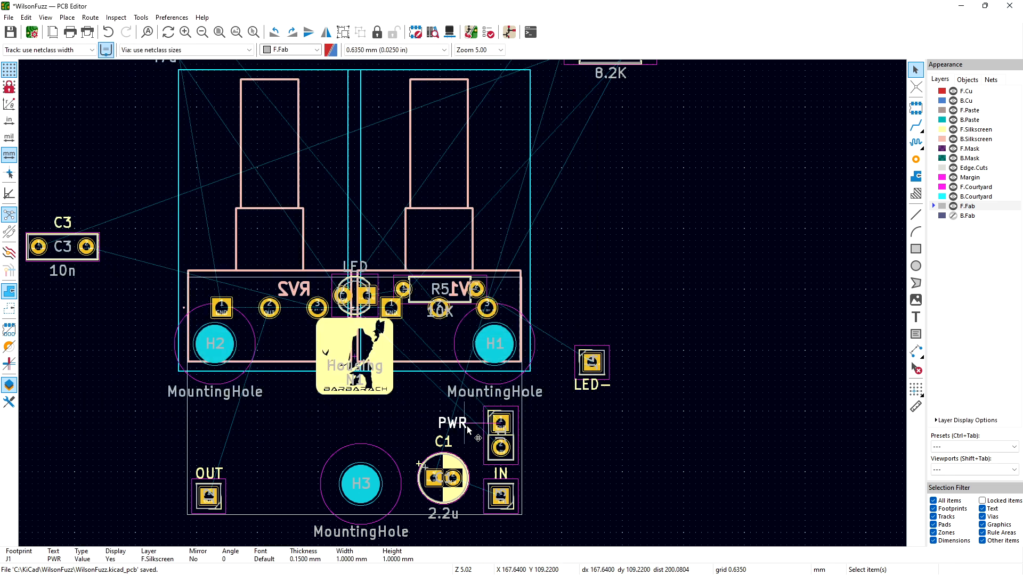
key(m)
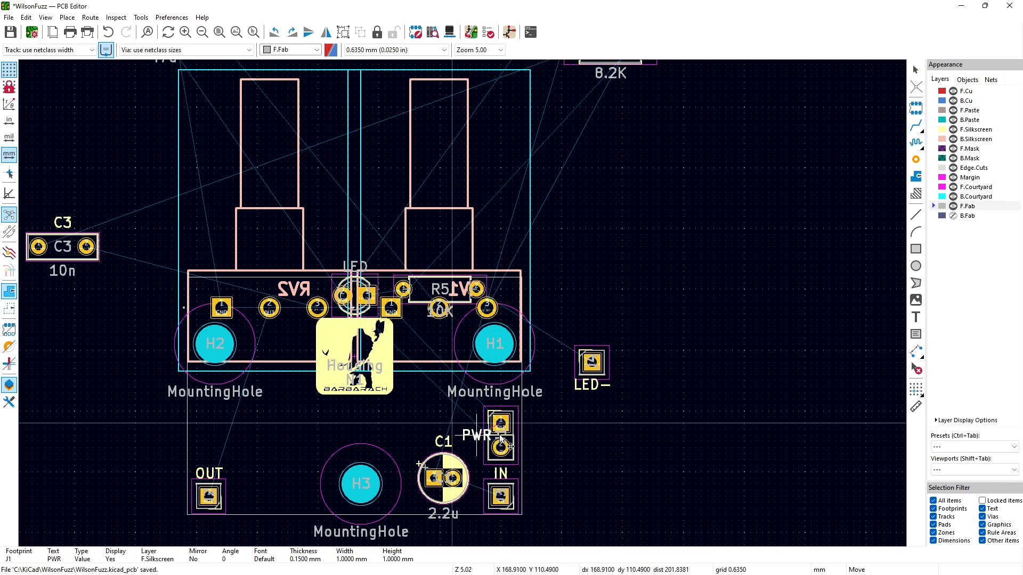
click(555, 430)
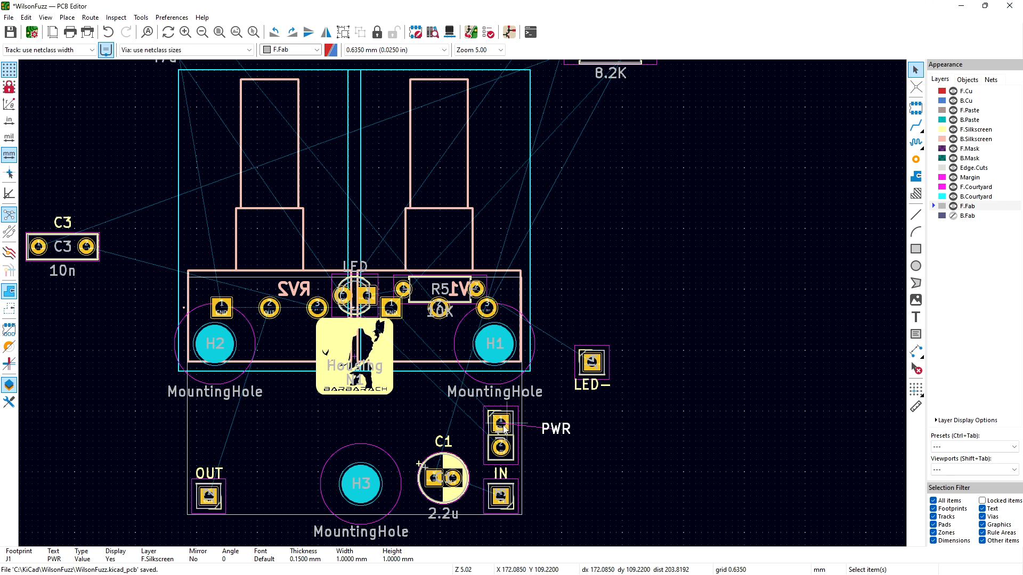
key(m)
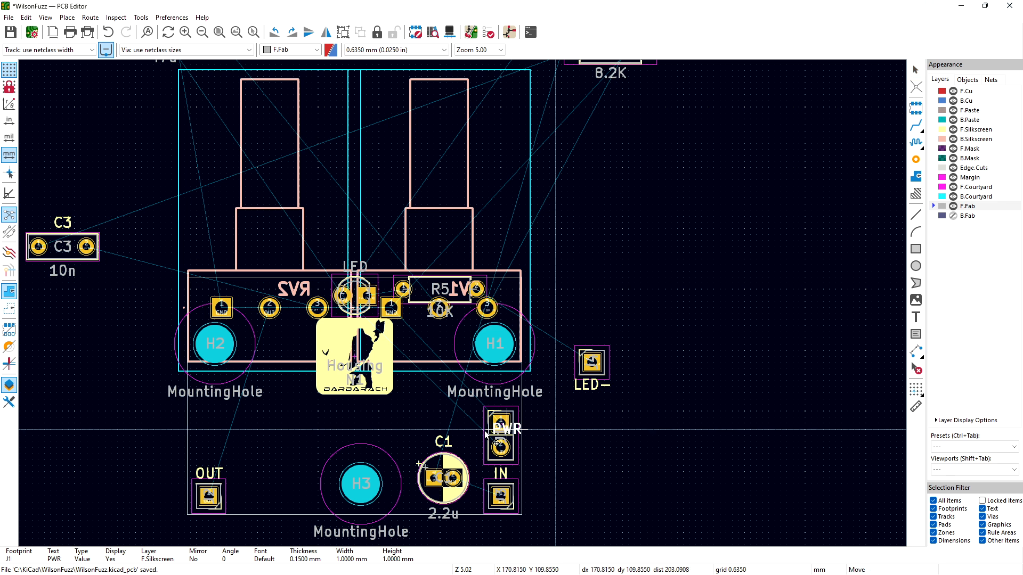
click(465, 422)
click(510, 449)
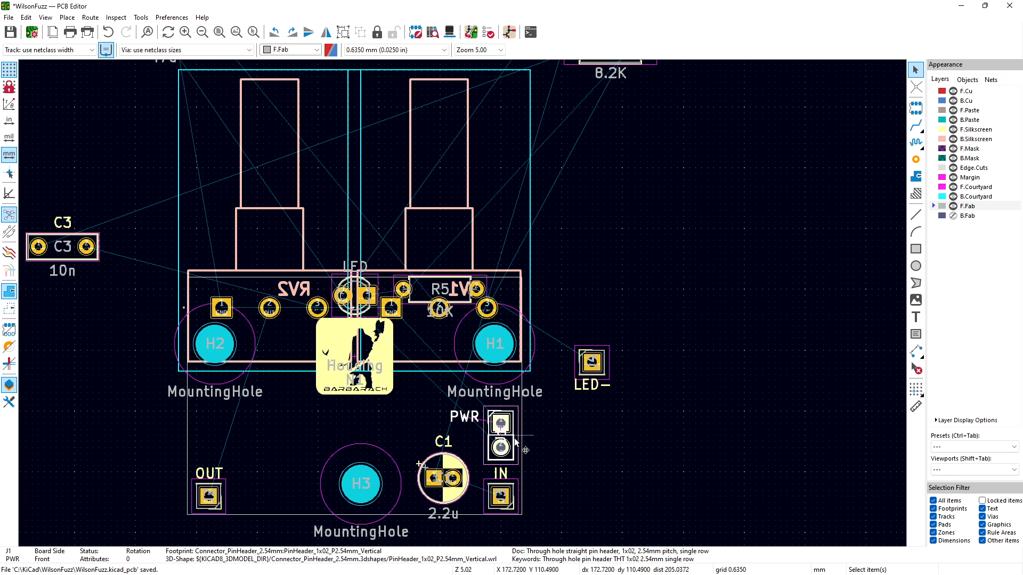
click(565, 435)
Step: Move the LED- connector onto the board directly above the PWR connector, and place its LED- text to its left
click(605, 370)
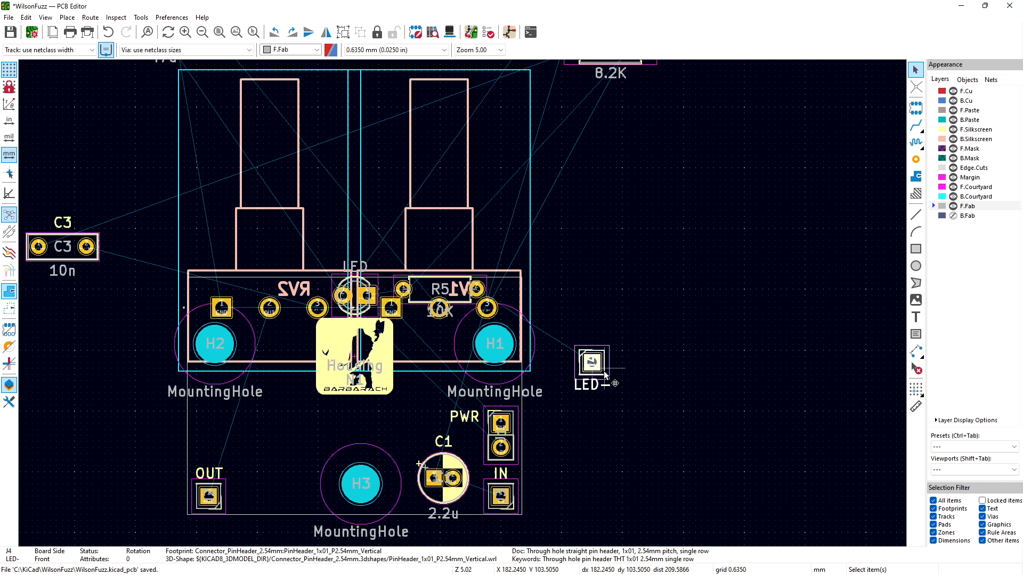
key(m)
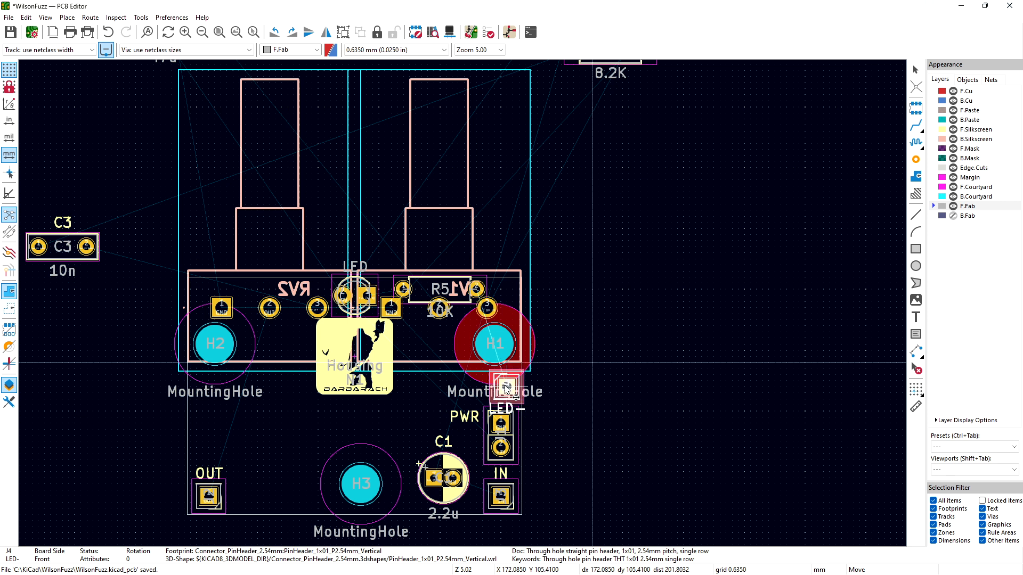
click(502, 388)
click(501, 409)
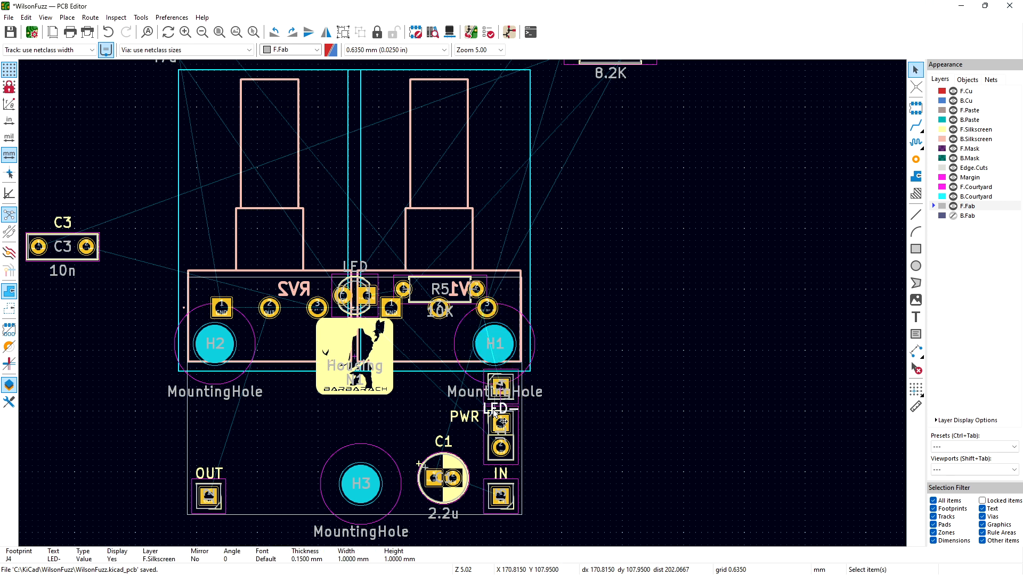
key(m)
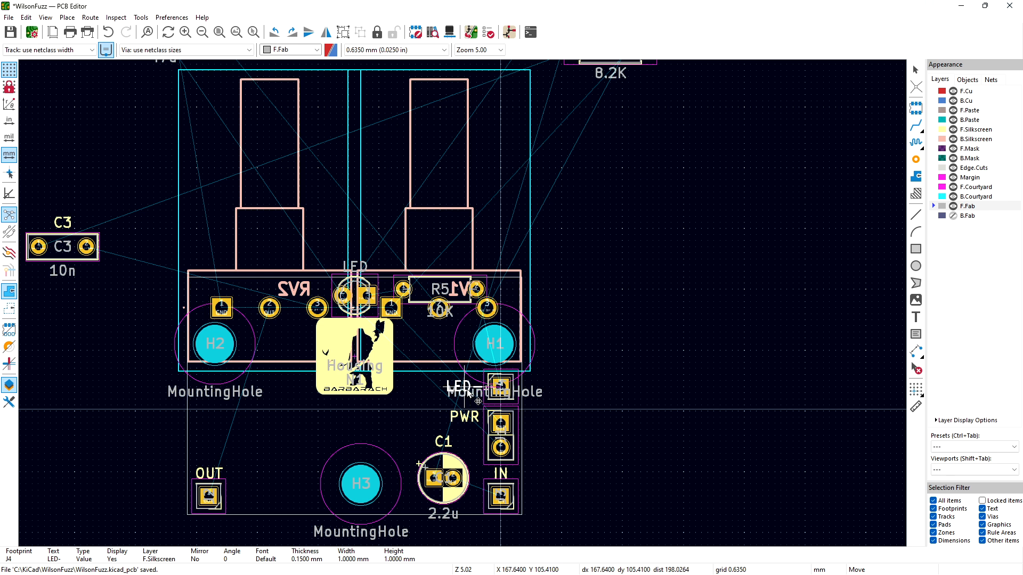
click(469, 389)
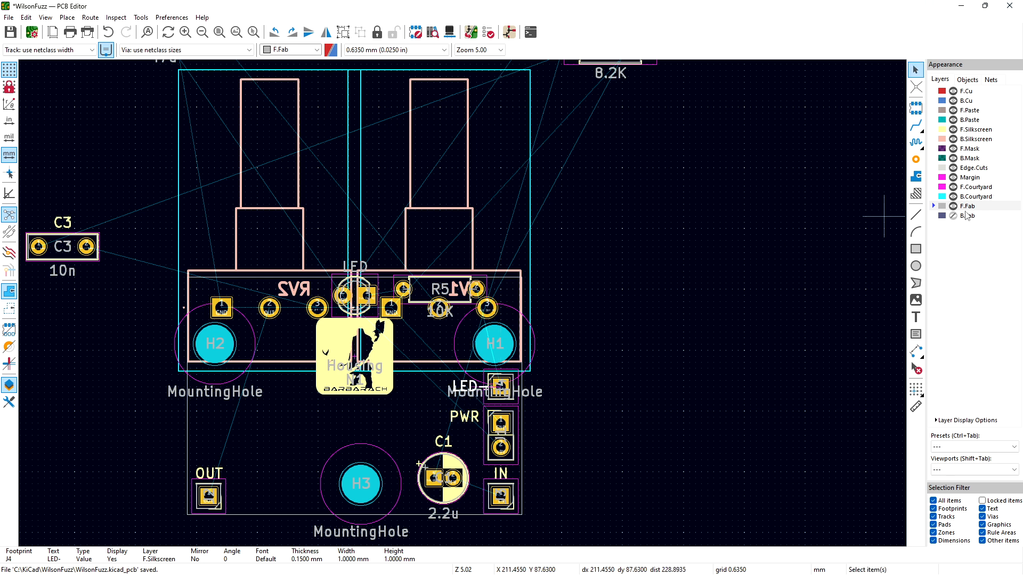
Step: Save the board and hide the F.Fab layer, leaving B.Fab hidden too
click(953, 216)
click(701, 322)
key(ctrl+s)
click(954, 216)
click(953, 206)
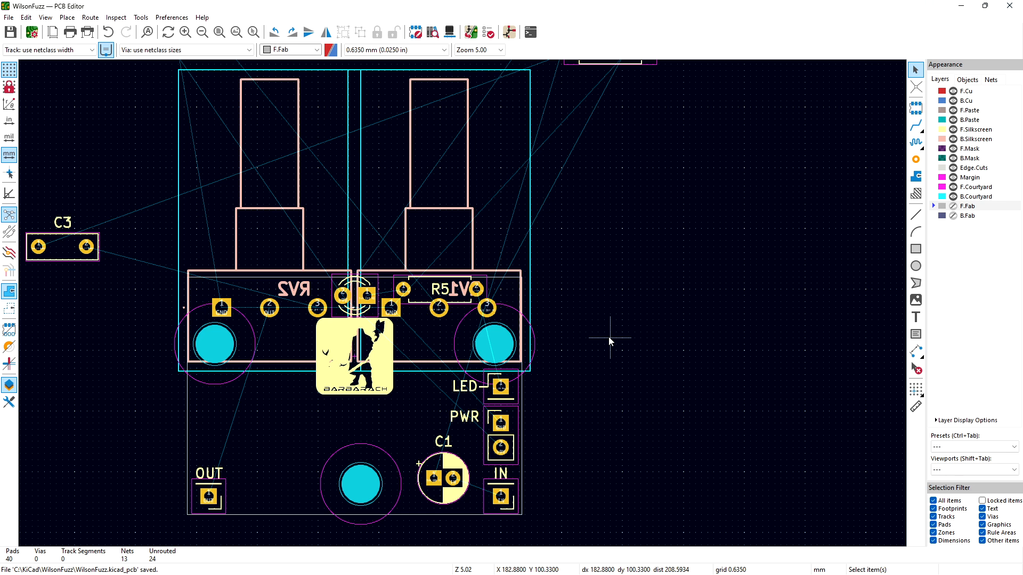
click(484, 388)
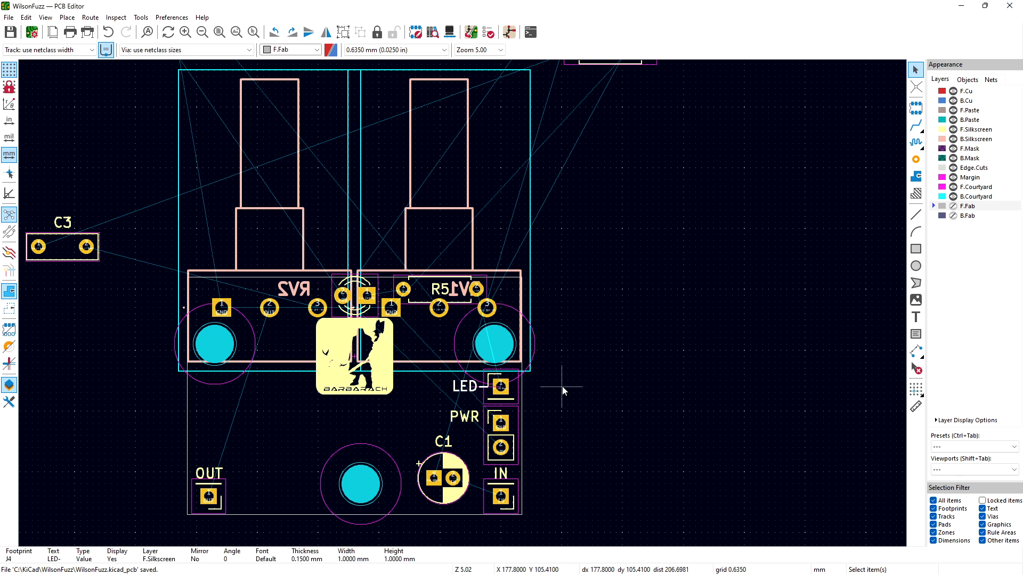
click(532, 386)
Step: Examine the board in the 3D viewer from the potentiometer side and edge, checking clearance around the LED, R5 and potentiometer pins
click(45, 17)
click(72, 48)
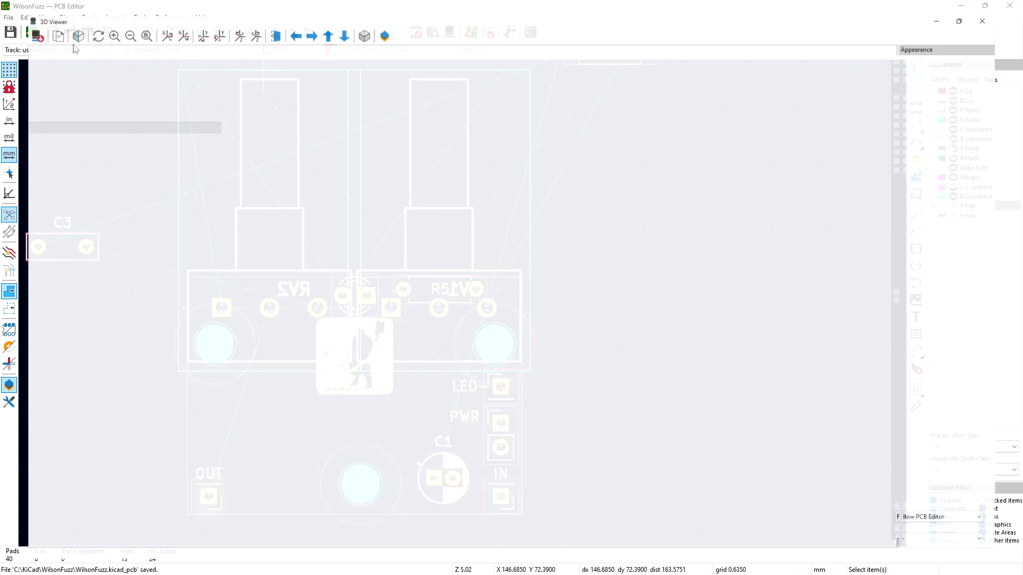
drag(455, 244, 464, 350)
drag(459, 291, 468, 408)
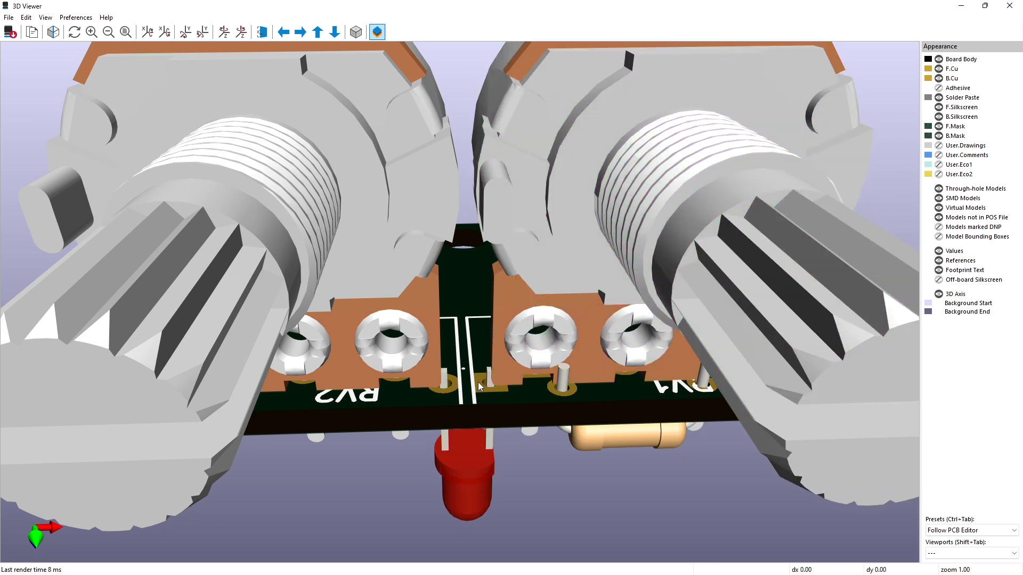
drag(420, 373, 709, 283)
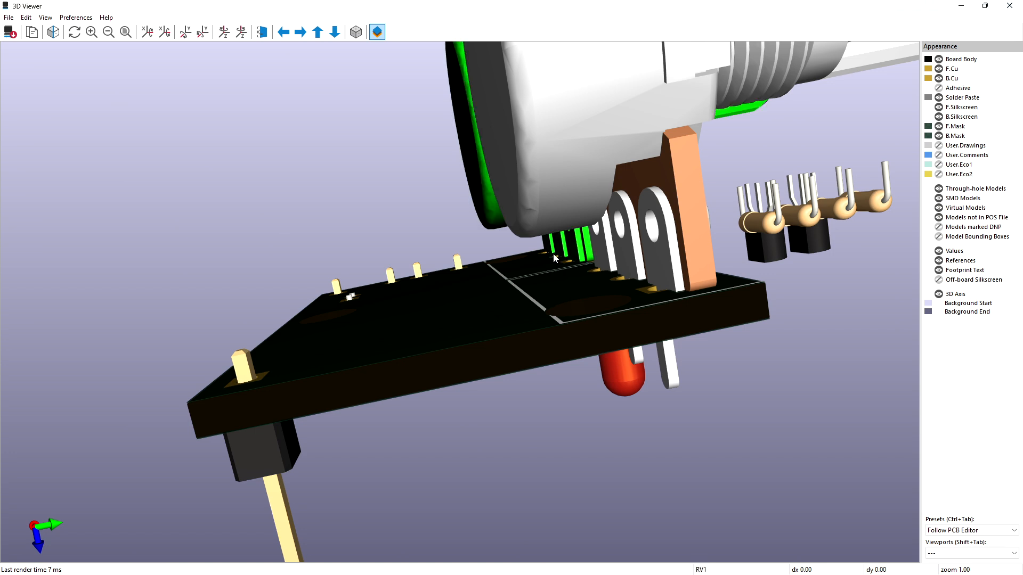
drag(558, 281, 736, 217)
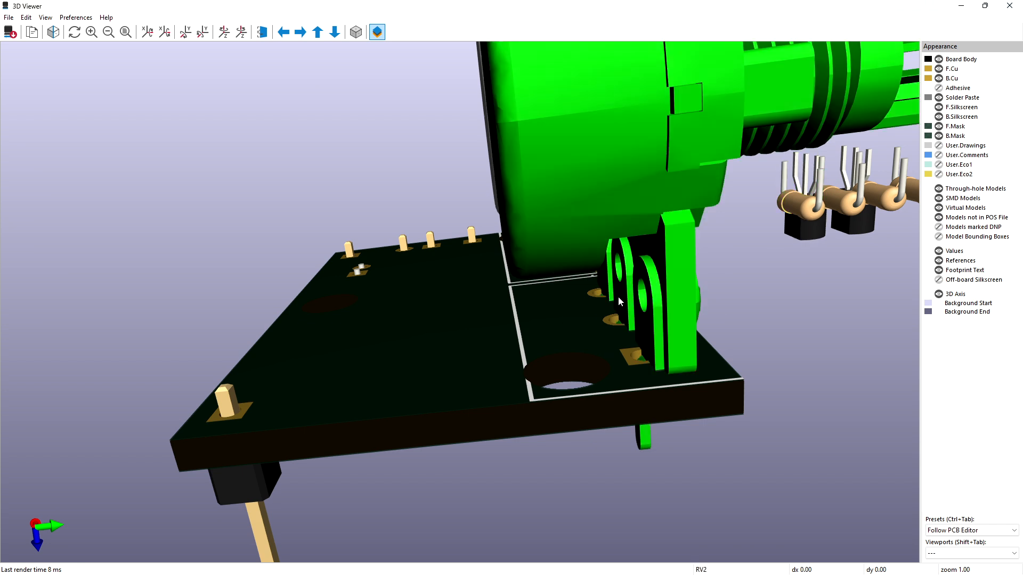
drag(618, 296, 545, 302)
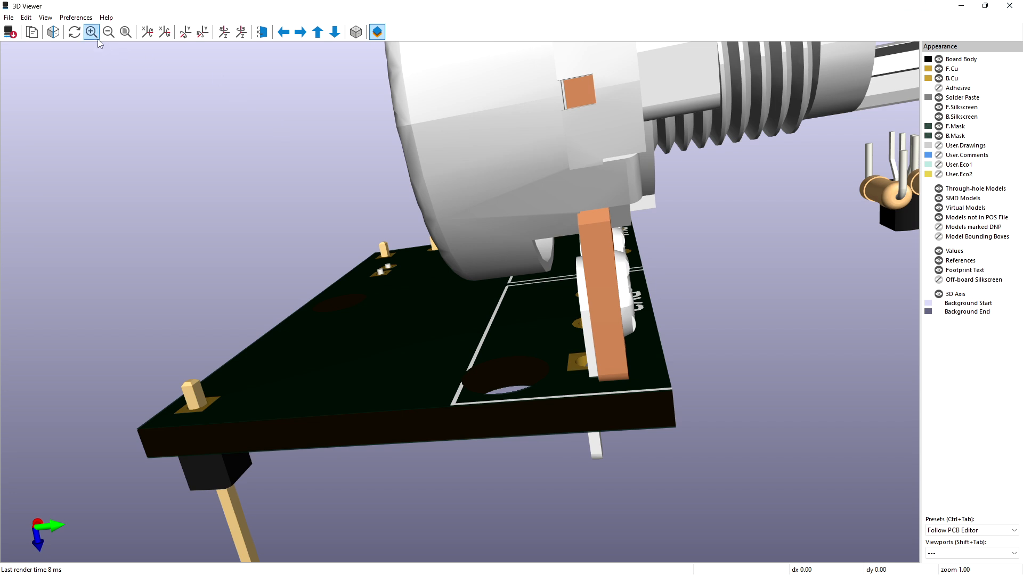
click(108, 32)
click(108, 32)
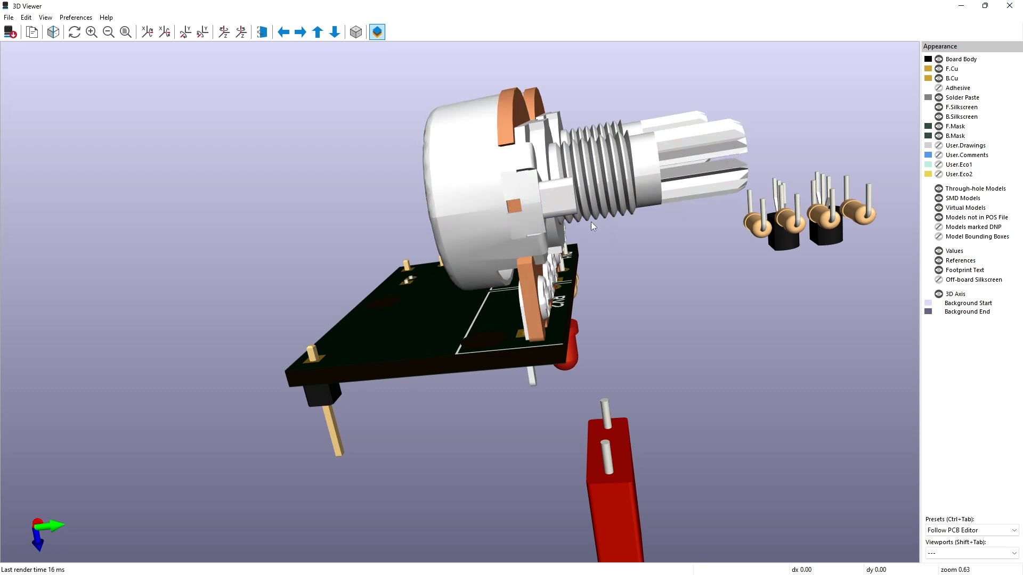
click(1009, 5)
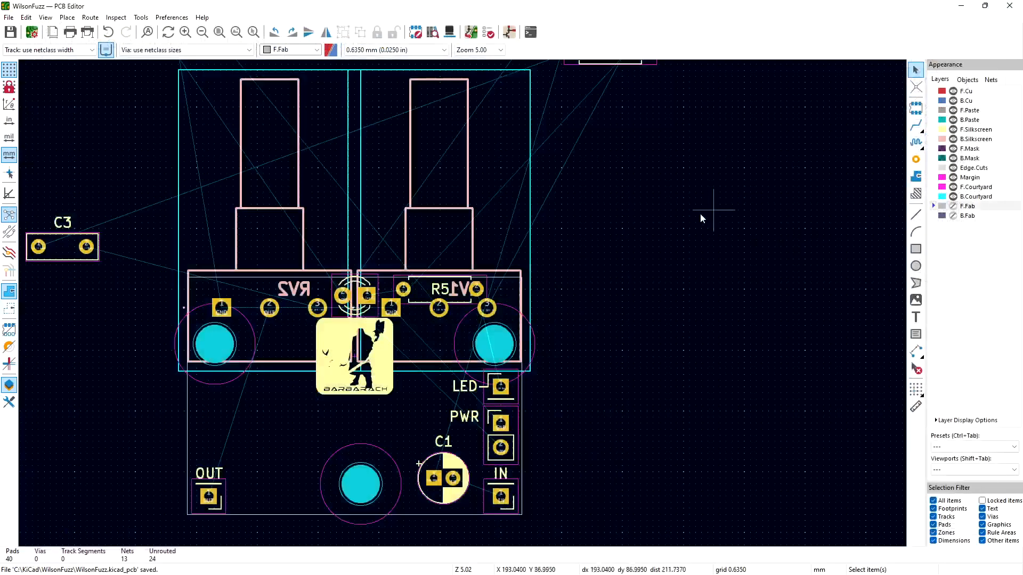
Step: Reopen the 3D view and examine the front side with the LED, R5, logo, C1 and labelled connectors
middle_drag(573, 366, 700, 318)
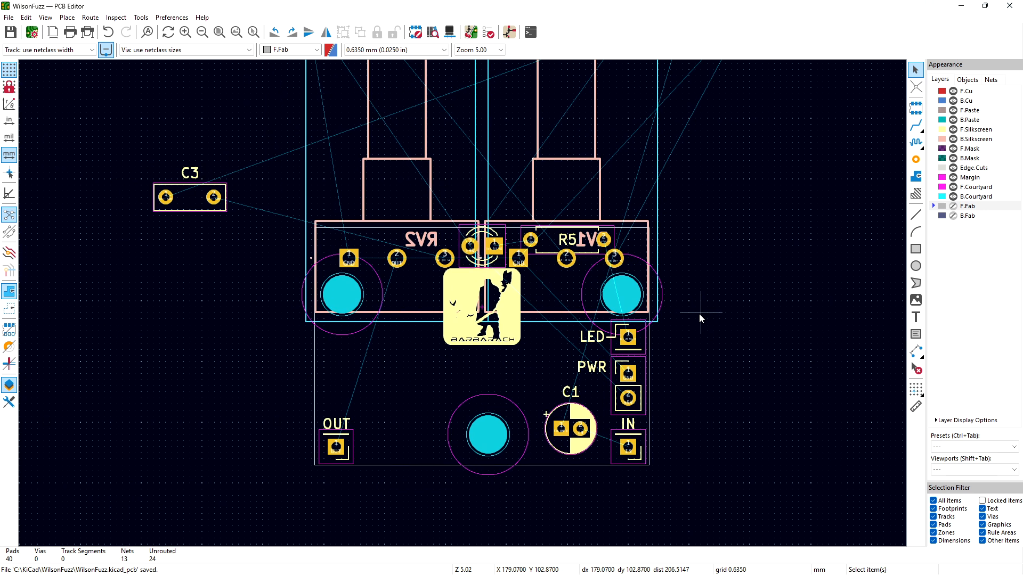
click(46, 17)
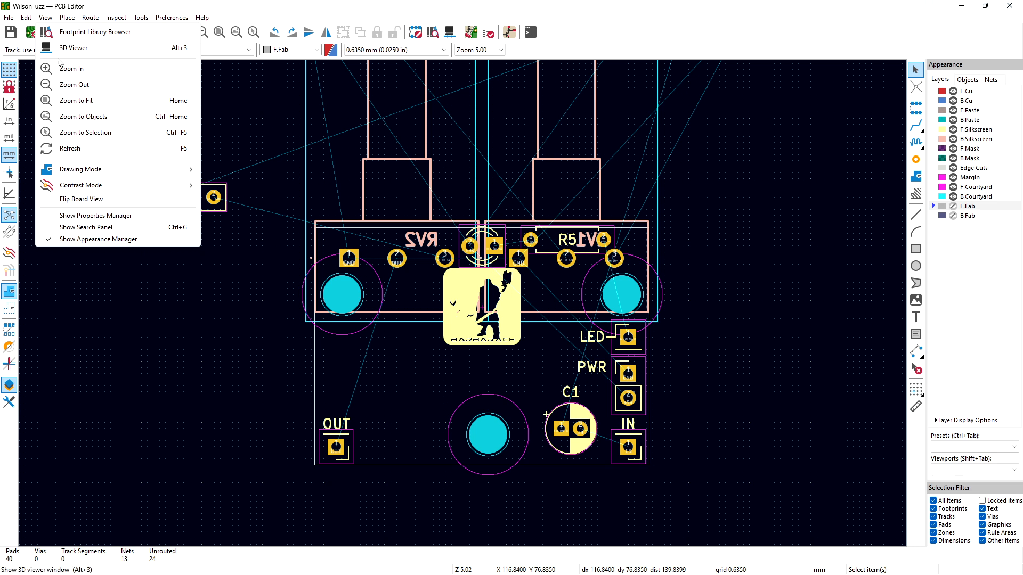
click(60, 47)
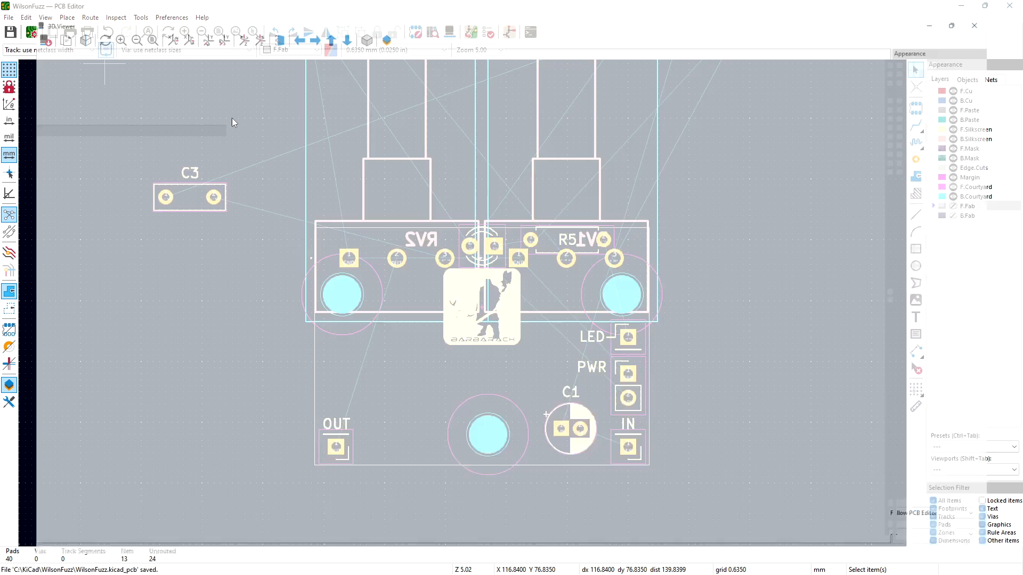
drag(560, 220, 521, 211)
drag(632, 119, 672, 183)
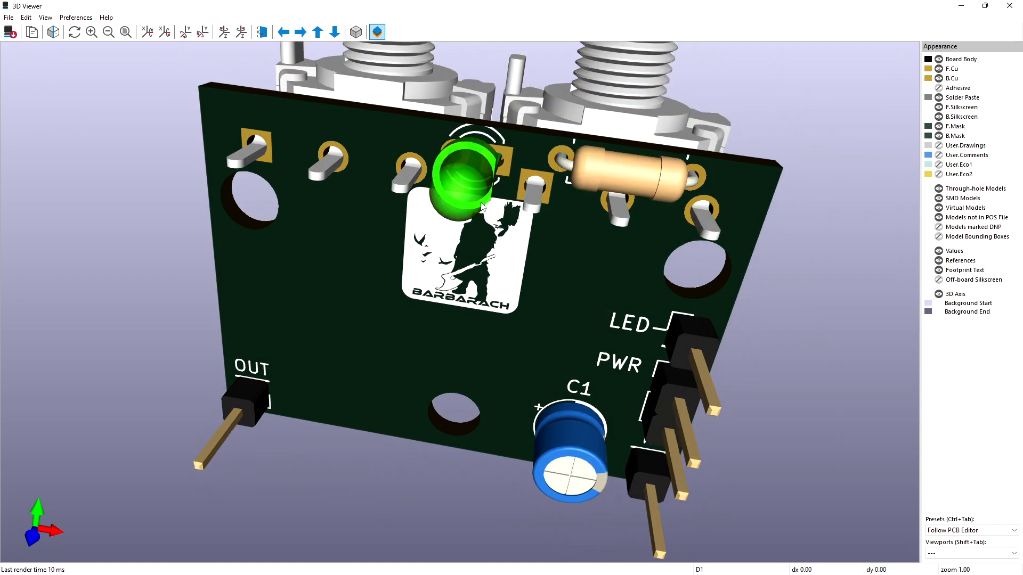
drag(543, 264, 461, 221)
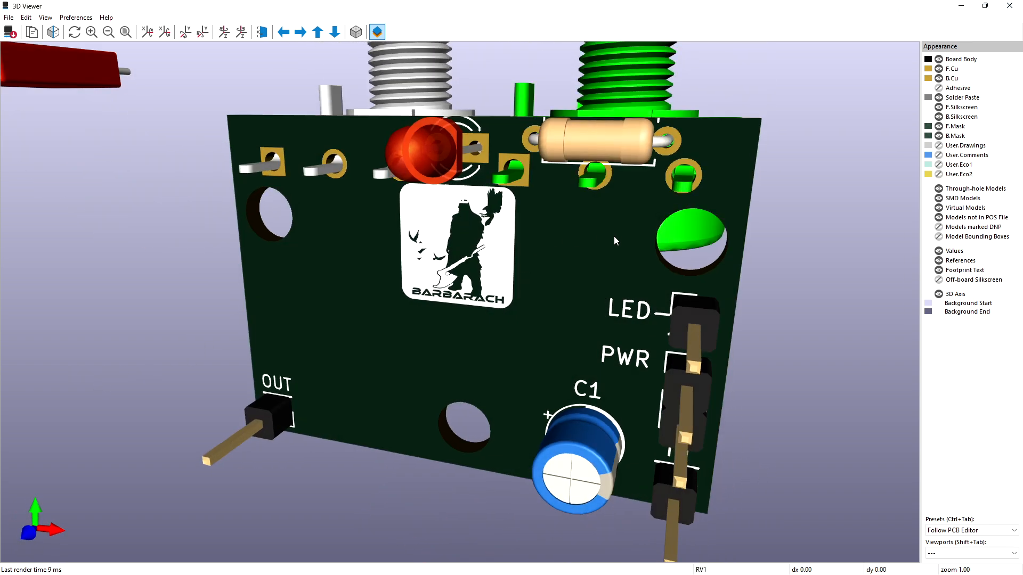
Step: Return to the PCB layout and move resistor R5 below RV1's pins, beside that potentiometer's mounting hole
click(1010, 5)
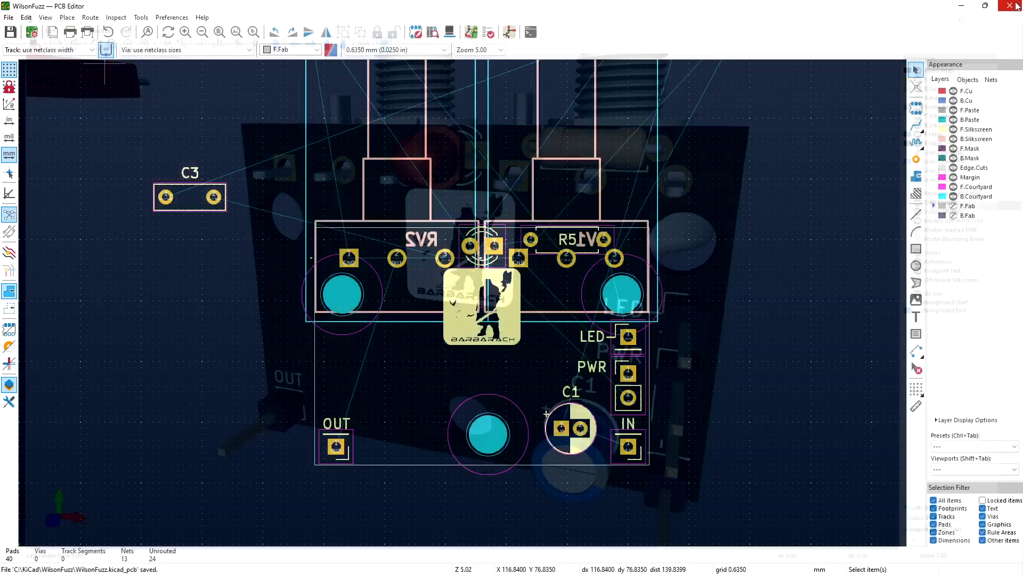
click(557, 253)
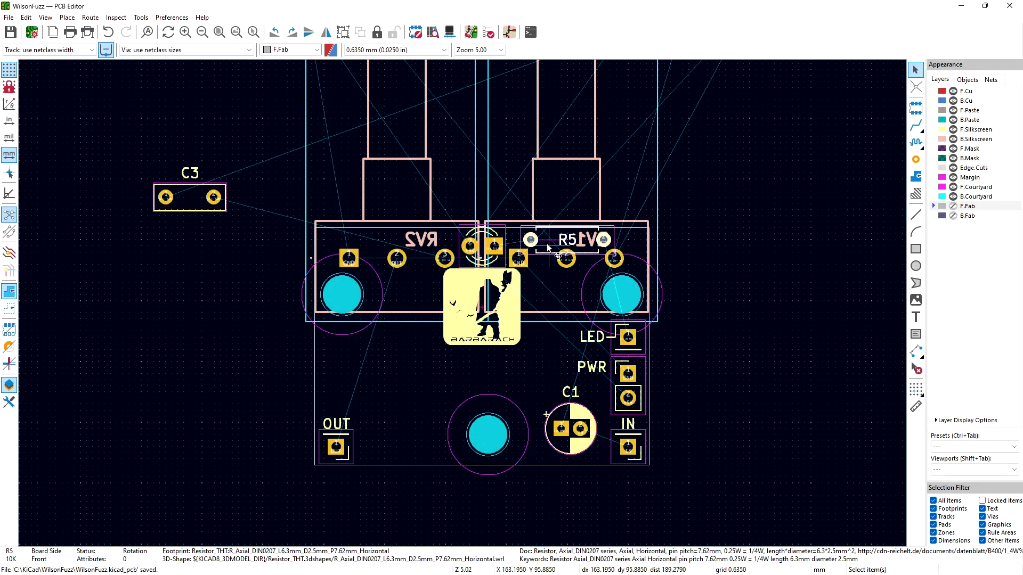
drag(549, 253, 513, 293)
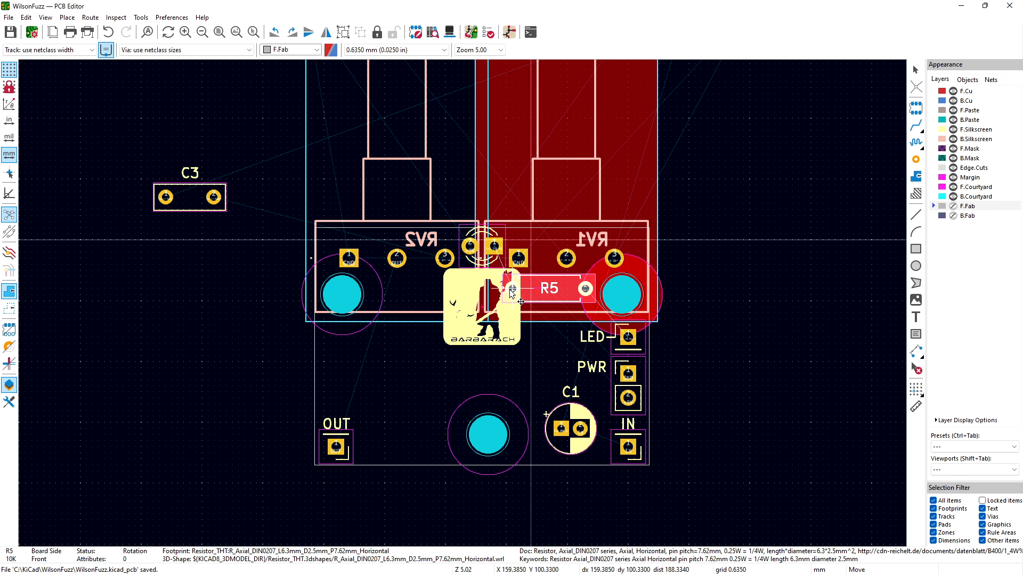
click(512, 292)
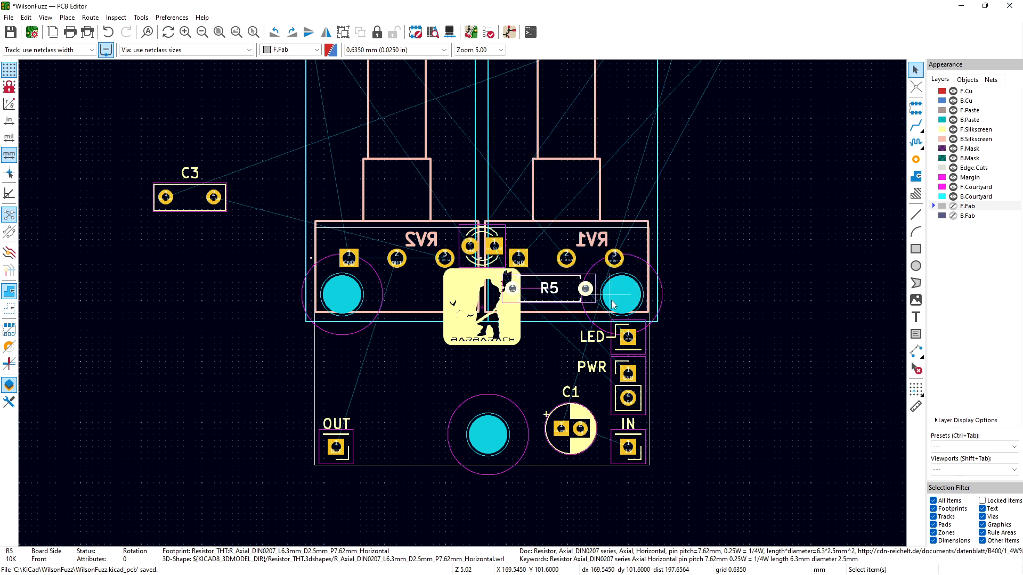
Step: Move the Barbarach logo off the board to the area below C3, and shift R5 slightly down and left
click(476, 343)
key(m)
click(194, 319)
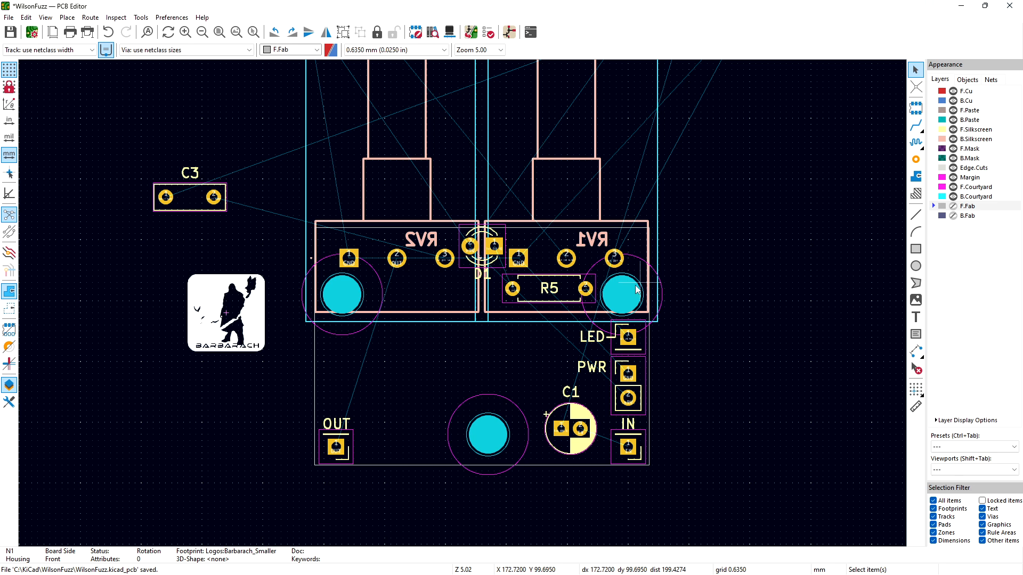
click(572, 302)
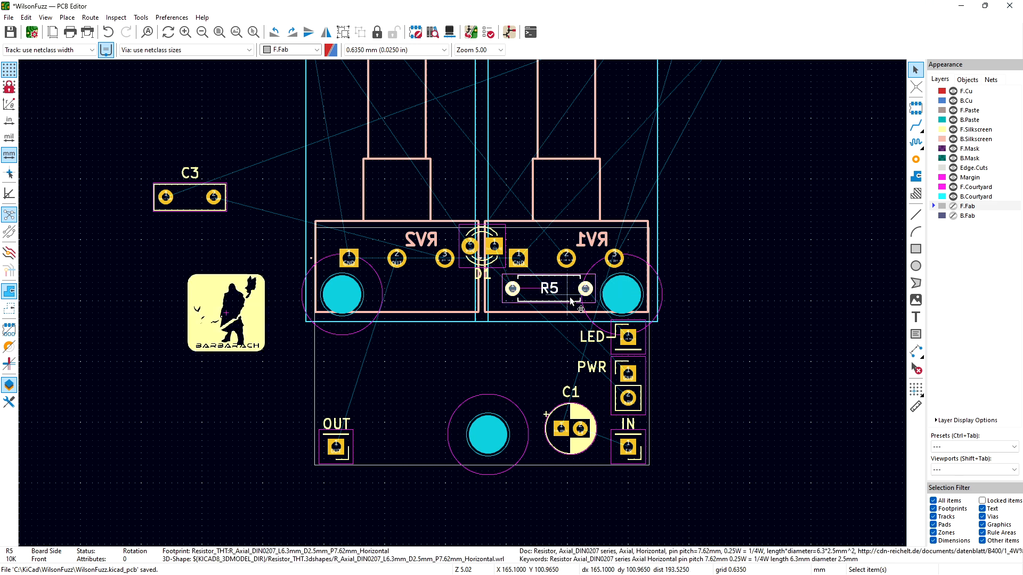
key(m)
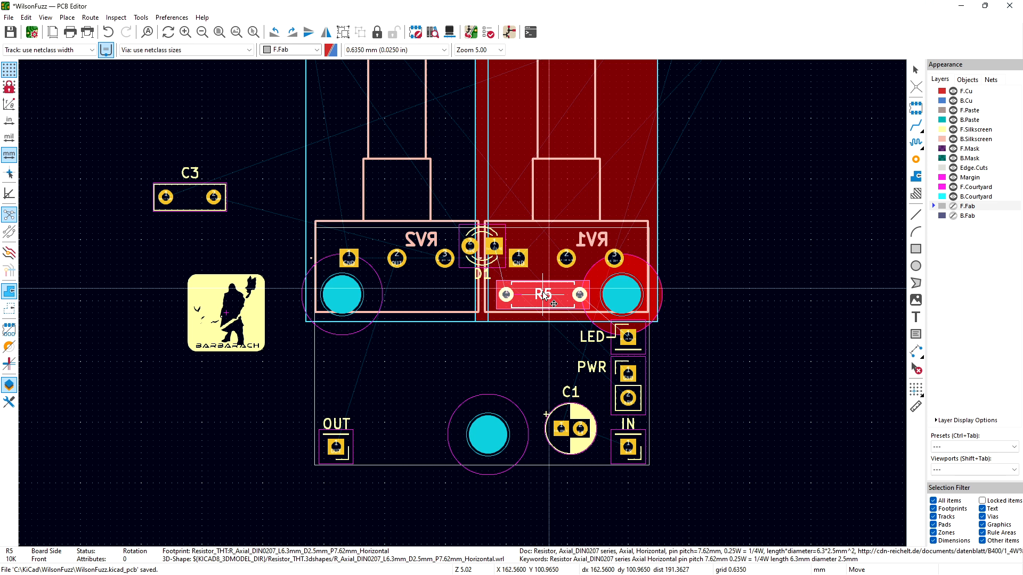
click(554, 303)
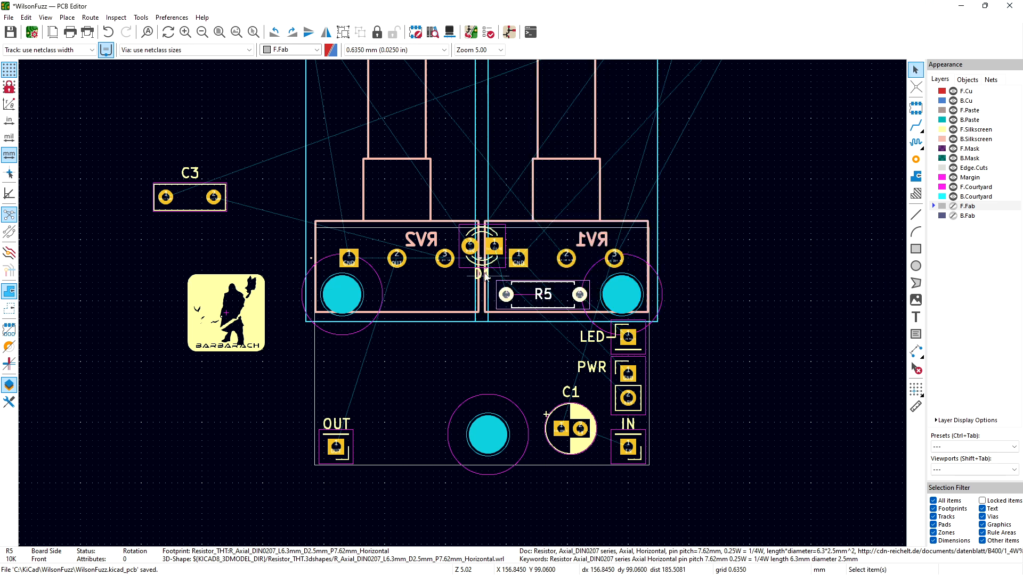
Step: Move LED D1 down to just below the potentiometer pin row, and lower R5 slightly to clear it
click(481, 250)
key(m)
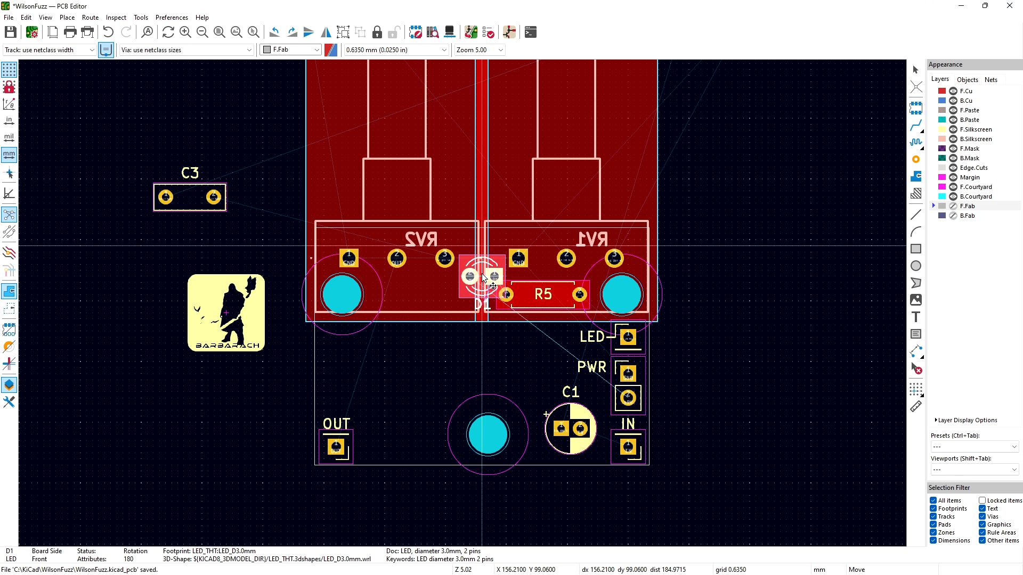
click(483, 278)
click(529, 295)
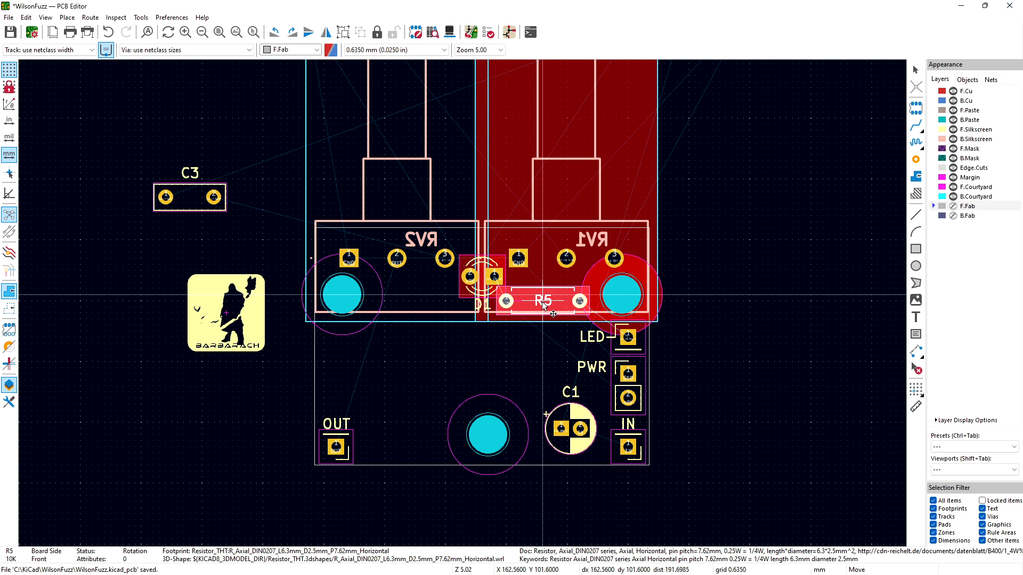
click(542, 301)
click(531, 349)
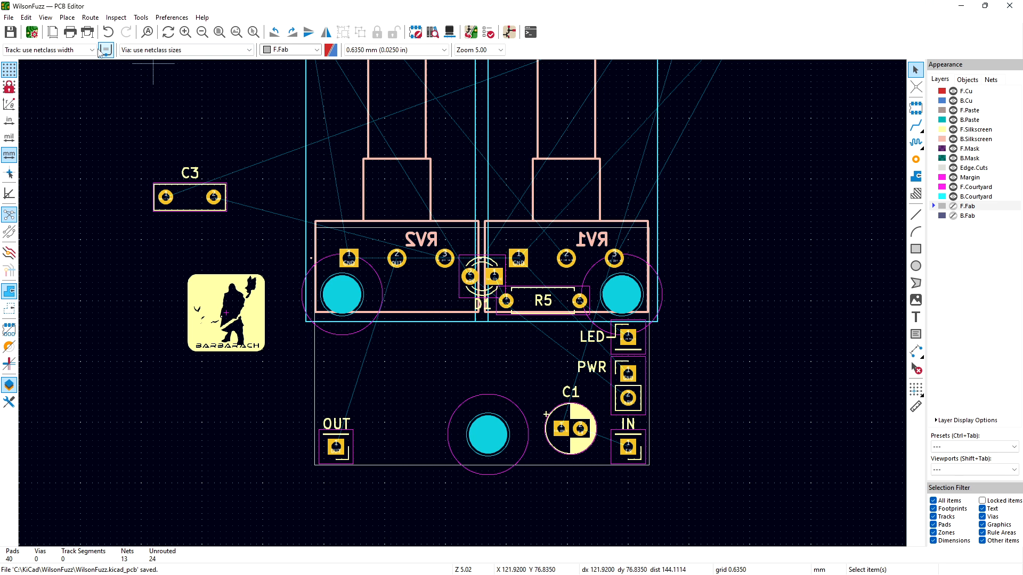
Step: Examine the board's front side in the 3D viewer, checking D1 and R5 against the potentiometer pins
click(46, 17)
click(61, 47)
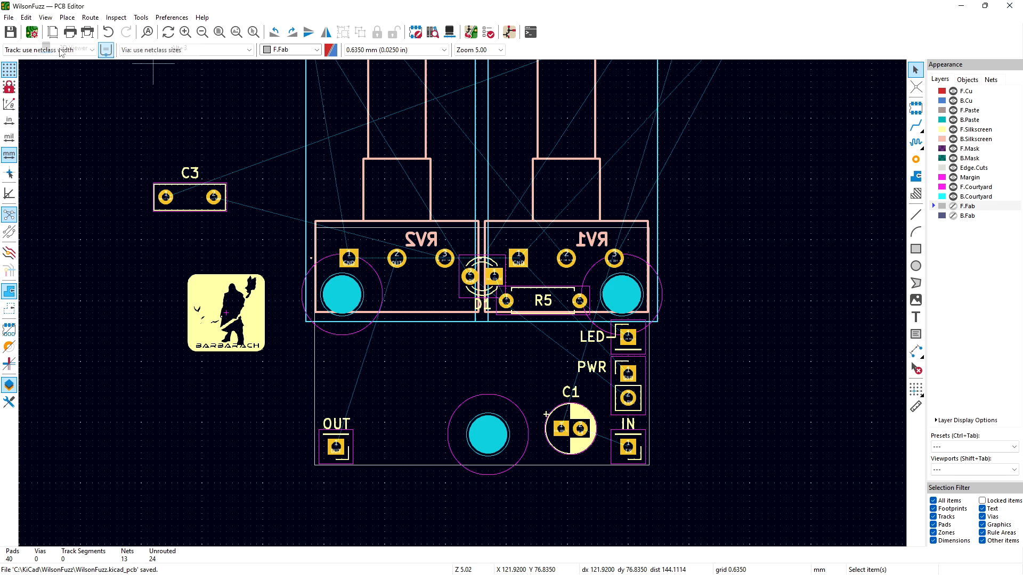
drag(384, 195, 406, 230)
drag(417, 346, 450, 275)
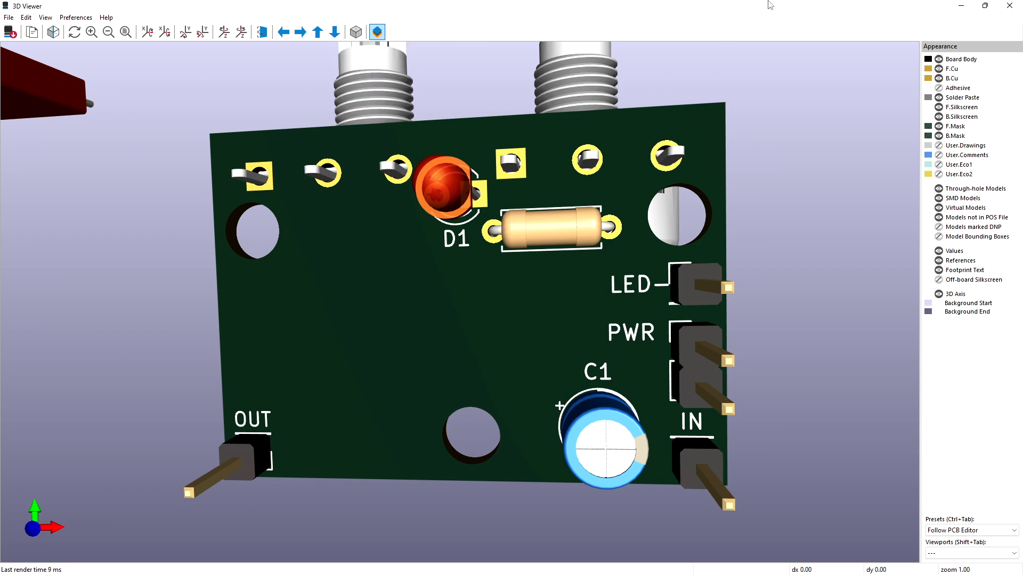
click(1010, 6)
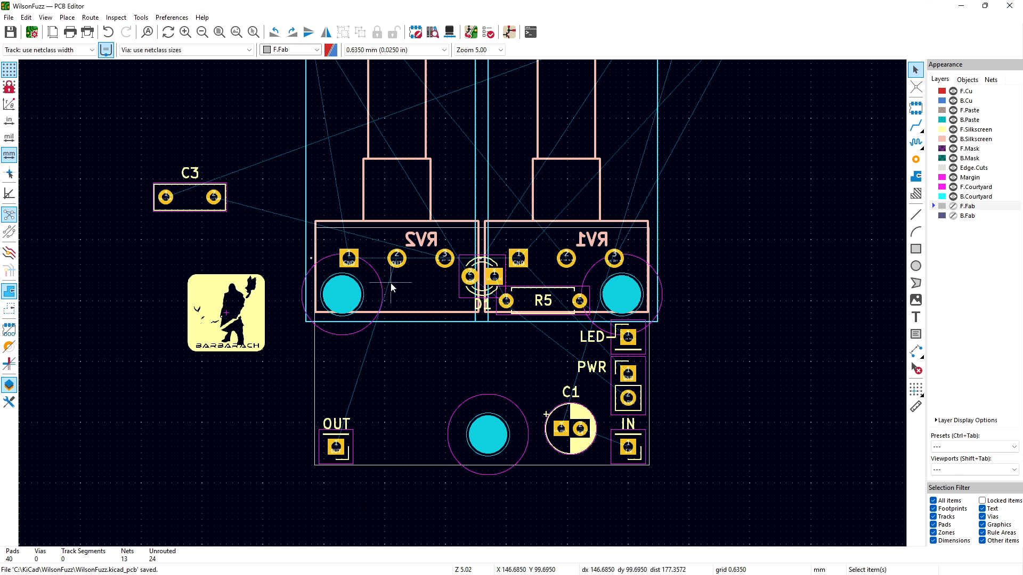
Step: Move capacitor C1 closer to the IN connector and the board's lower edge
click(573, 442)
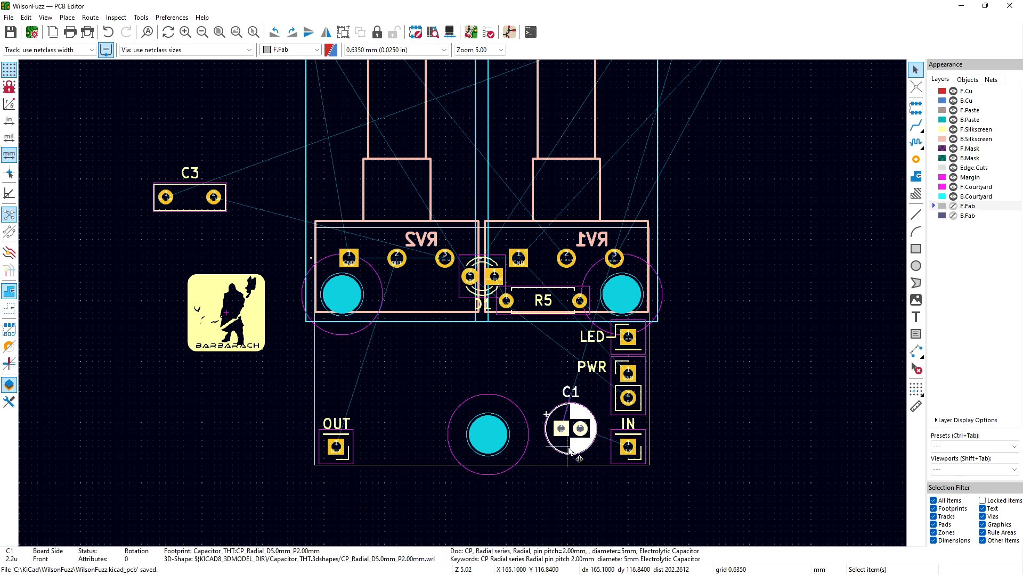
key(m)
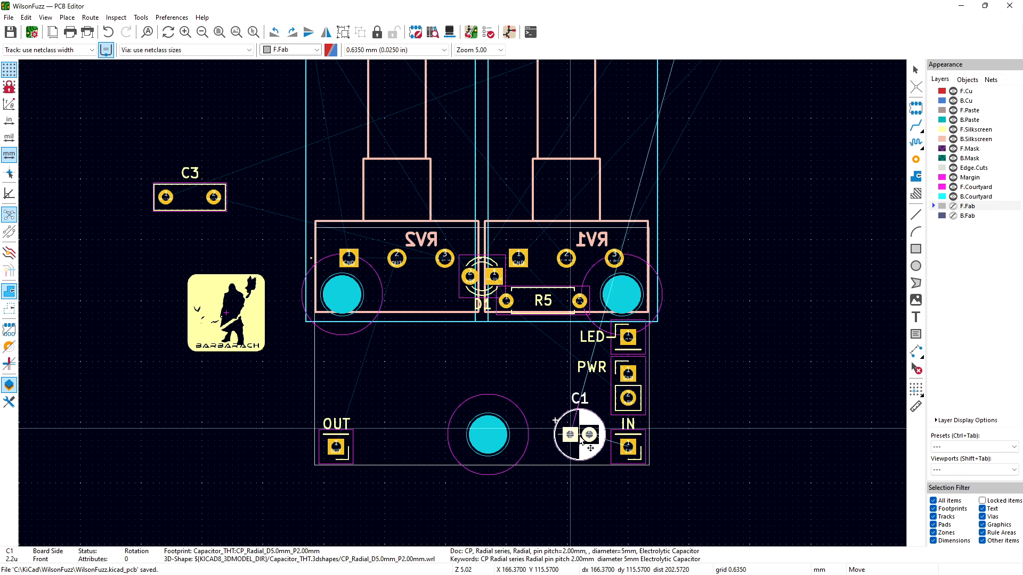
click(583, 447)
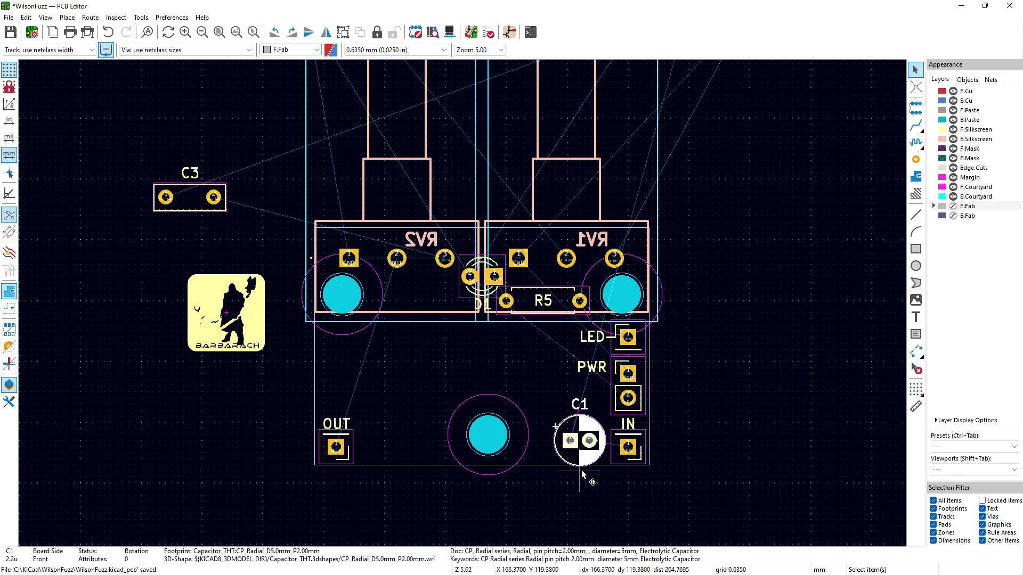
click(650, 447)
click(751, 331)
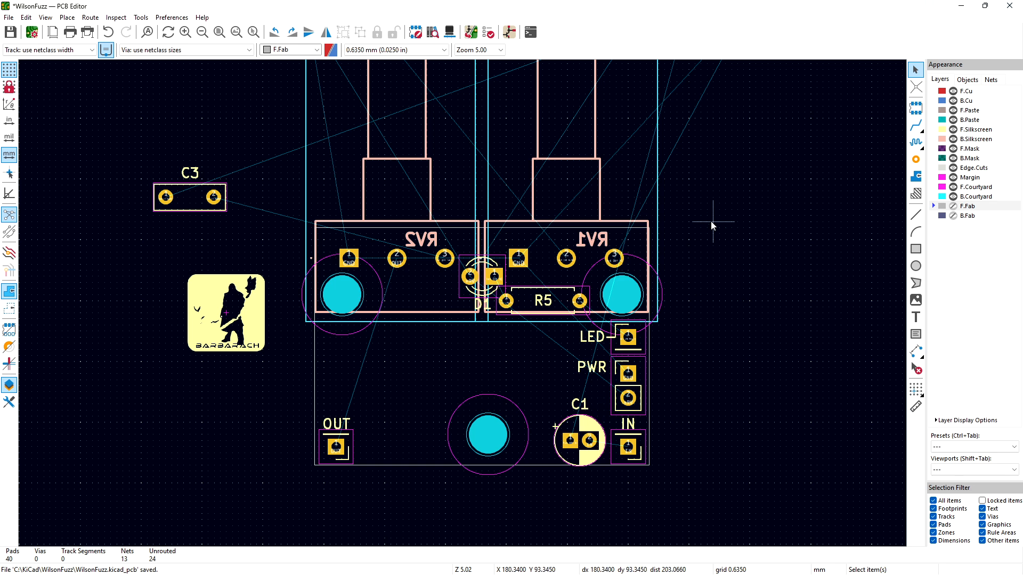
scroll(722, 162, up, 5)
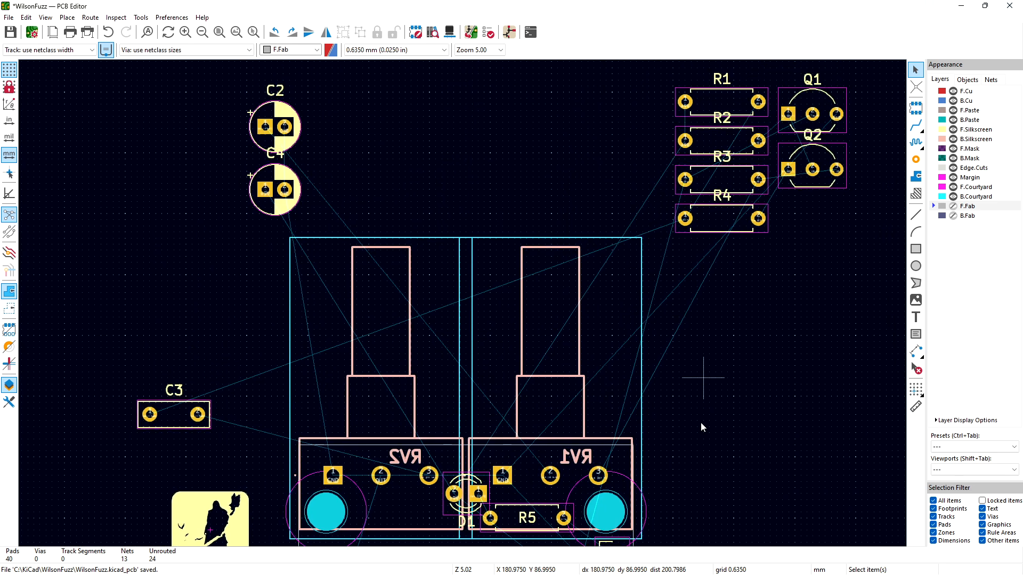
drag(648, 107, 827, 293)
drag(718, 286, 728, 511)
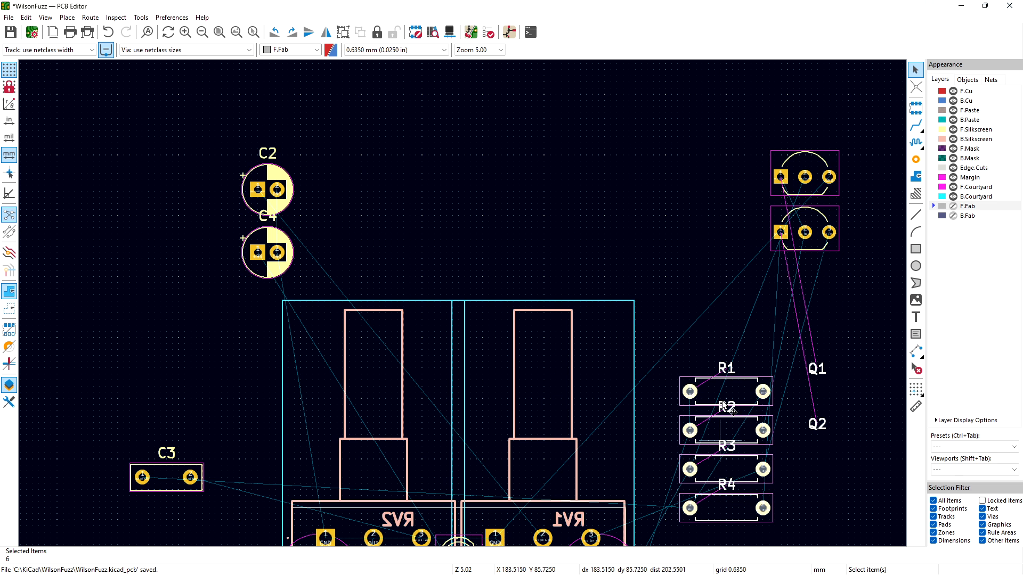
key(ctrl+z)
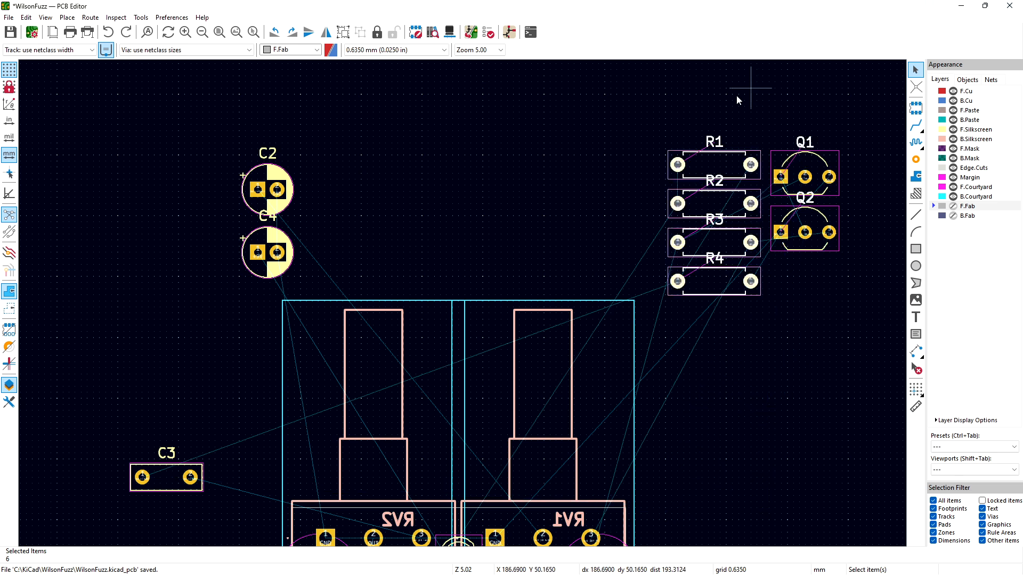
Step: Move R1–R4, Q1 and Q2 together down to the free area just right of the board
drag(652, 109, 868, 328)
drag(769, 243, 822, 450)
middle_drag(728, 283, 711, 62)
drag(644, 80, 863, 327)
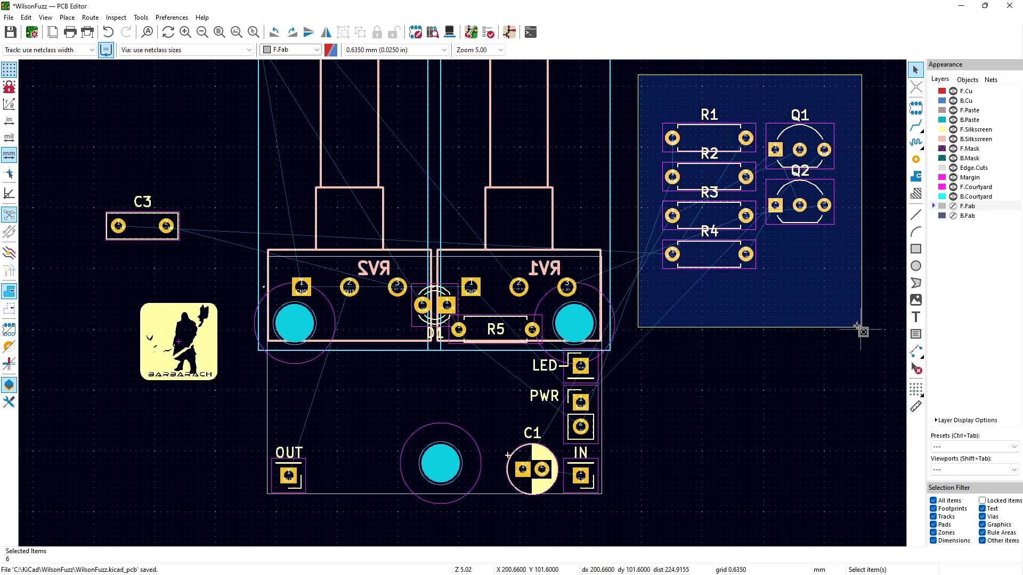
drag(749, 267, 695, 438)
click(732, 479)
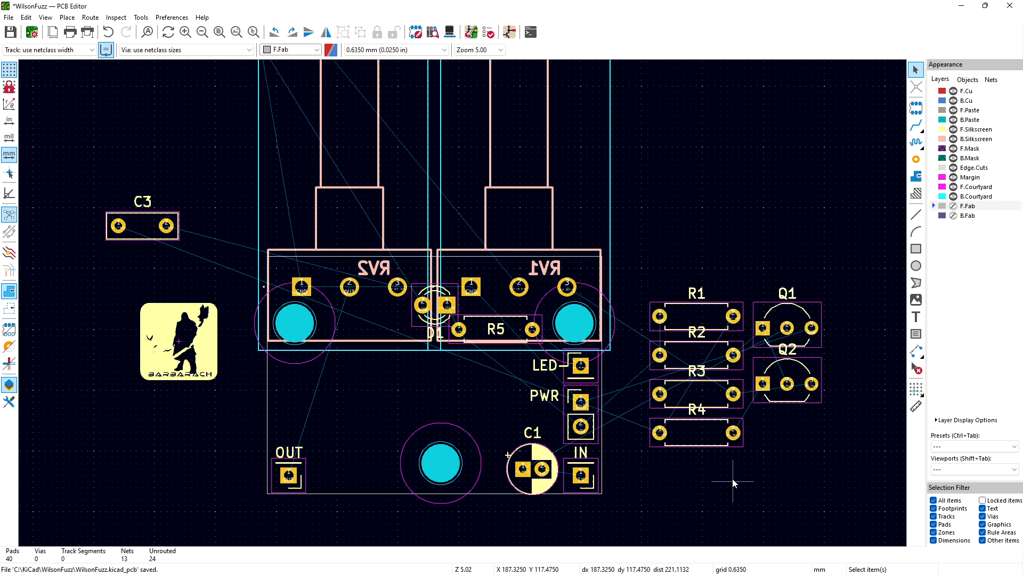
Step: Move transistor Q2 up until its courtyard sits directly against Q1's
middle_drag(733, 479, 766, 385)
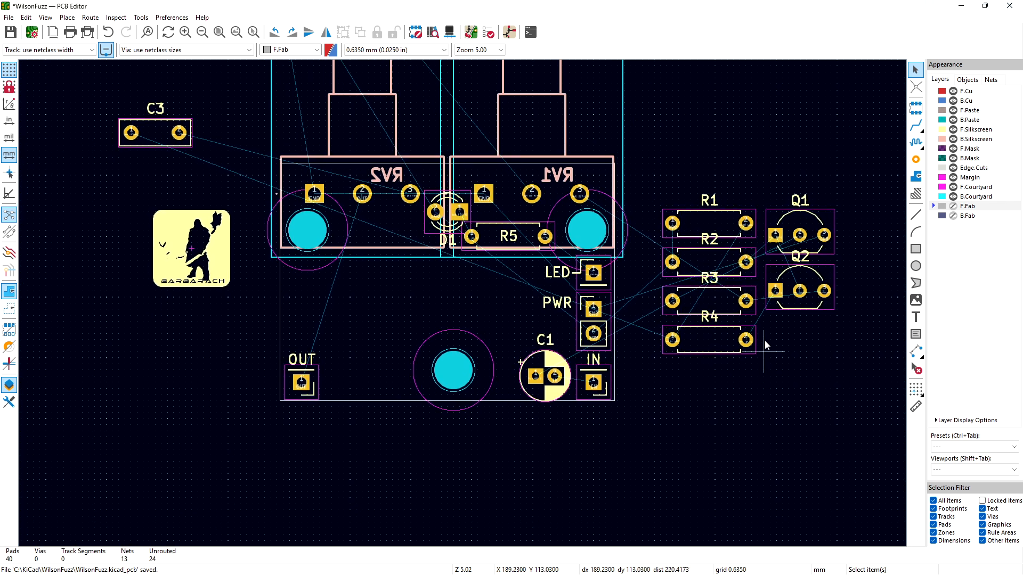
click(814, 298)
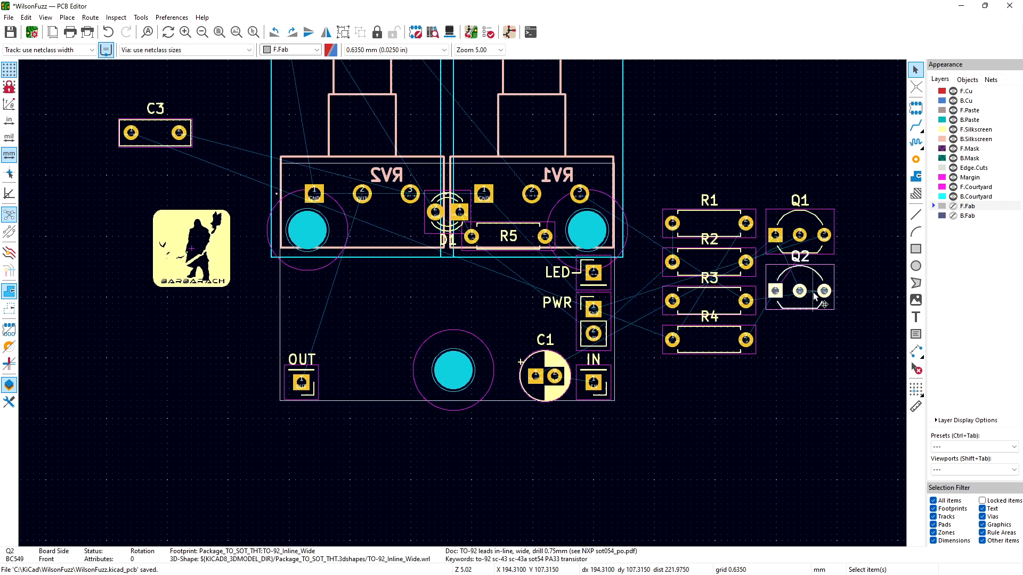
drag(815, 294, 824, 281)
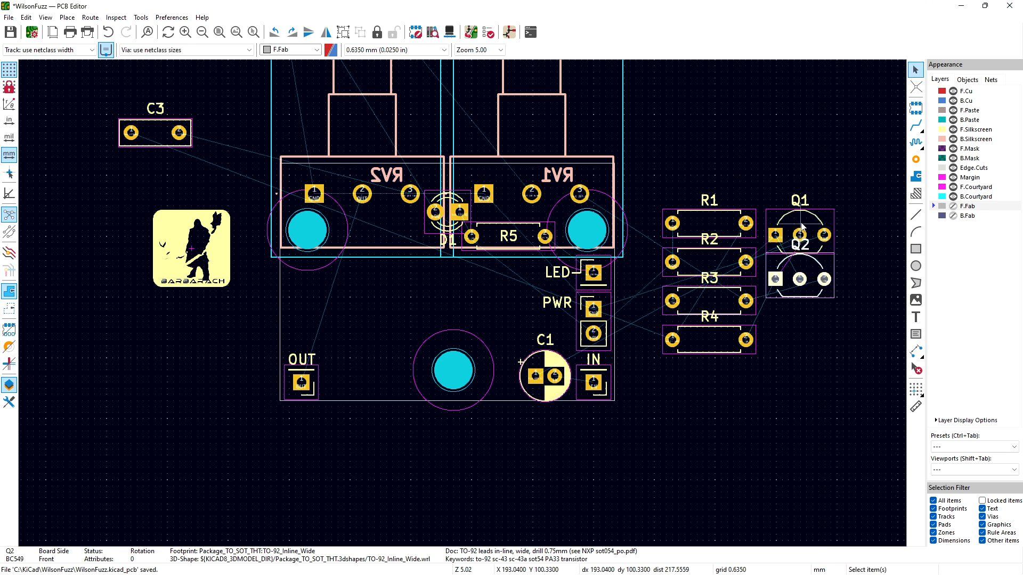
click(798, 147)
Step: Rotate Q1 and Q2 together to vertical with pin 1 at the top, and place them on the board between R5 and C1
drag(763, 189, 852, 315)
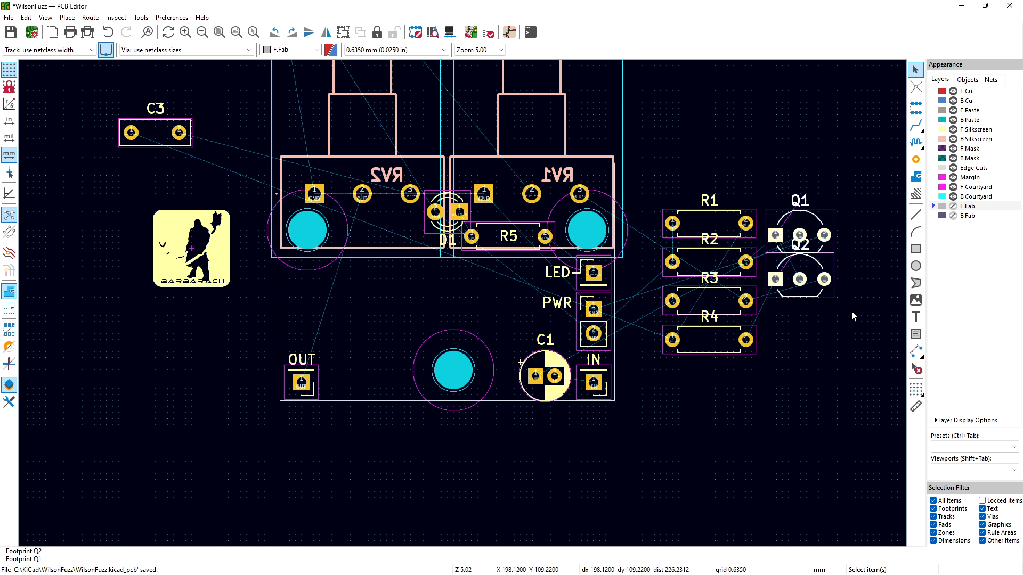
key(m)
key(r)
key(m)
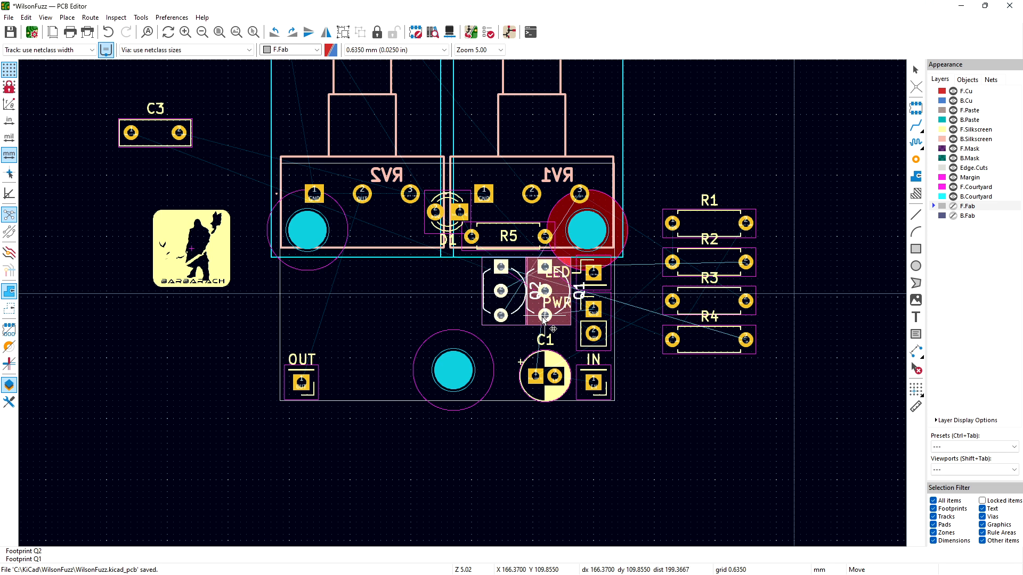
click(542, 317)
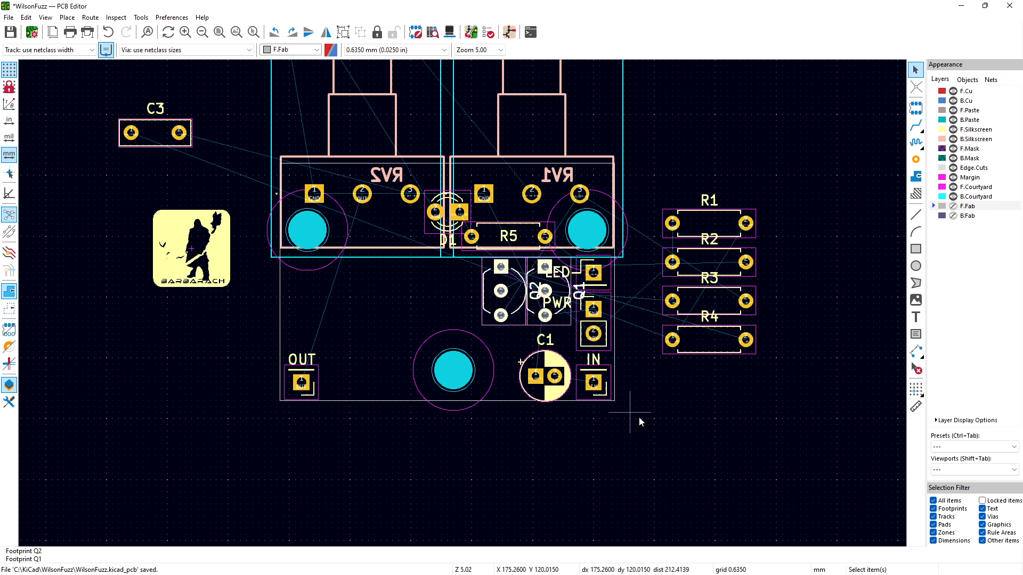
click(631, 414)
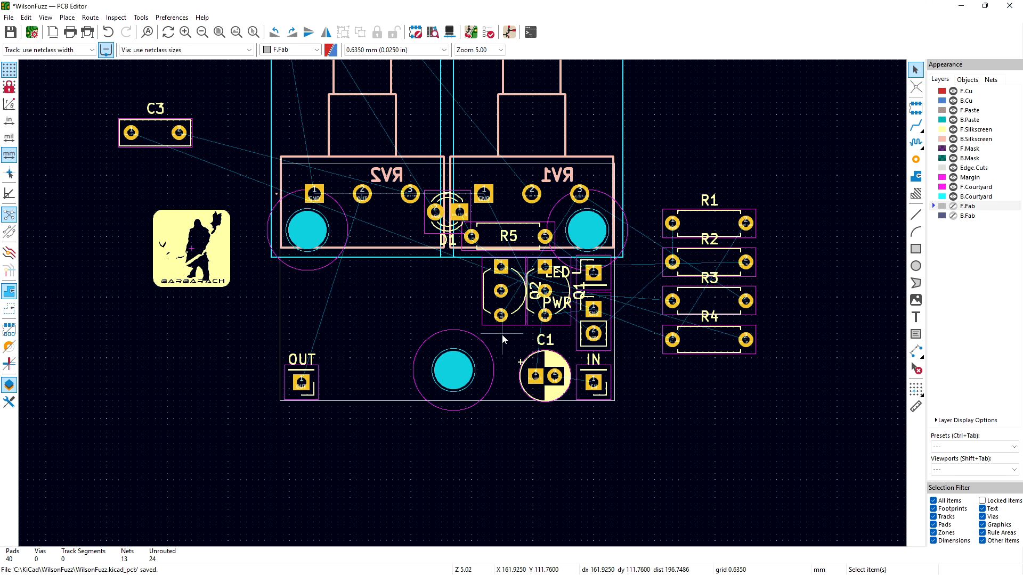
Step: Move the reference labels of R4 and R3 down into the middle of their resistor outlines
click(716, 351)
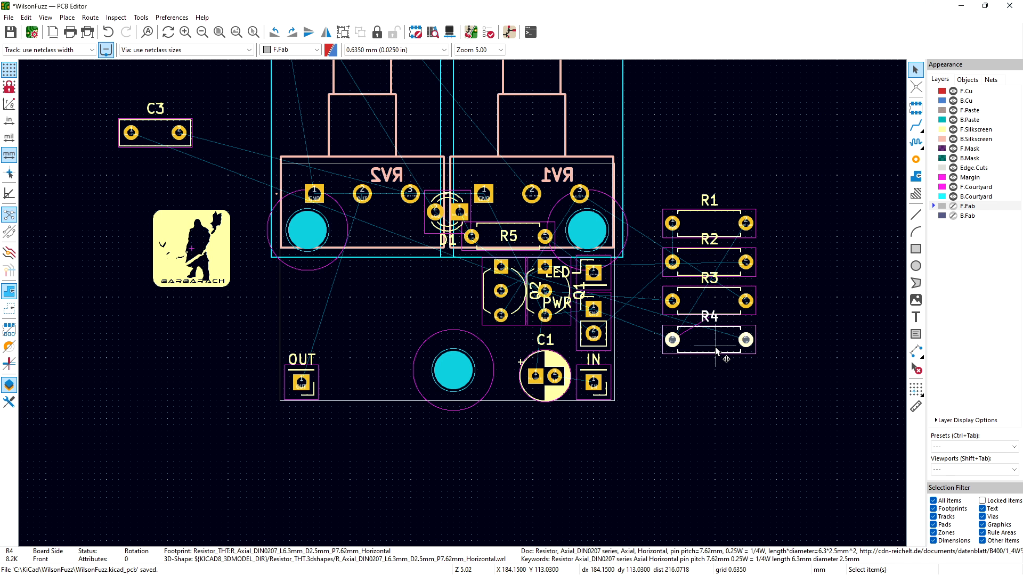
click(715, 322)
key(m)
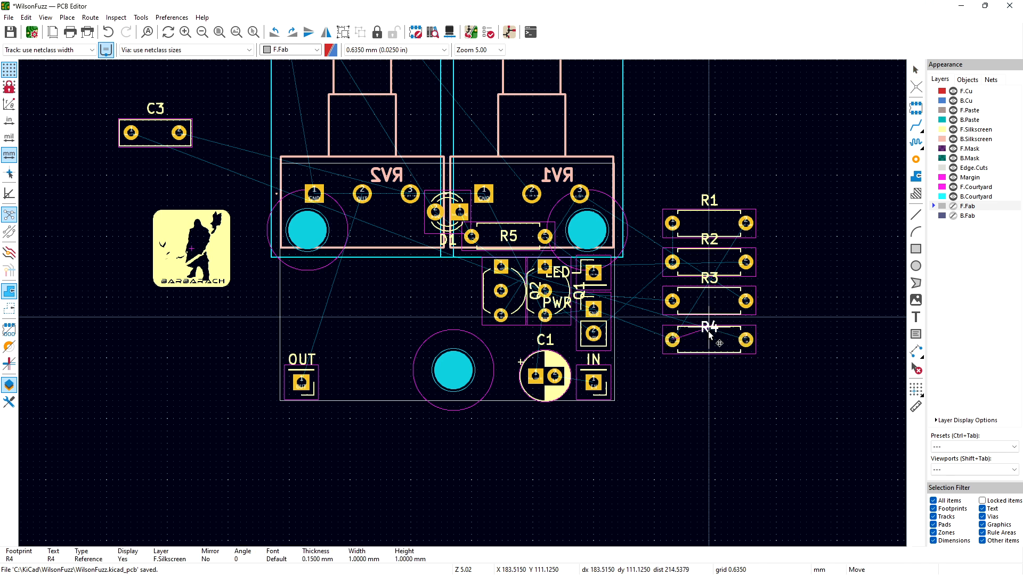
click(711, 344)
click(709, 278)
key(m)
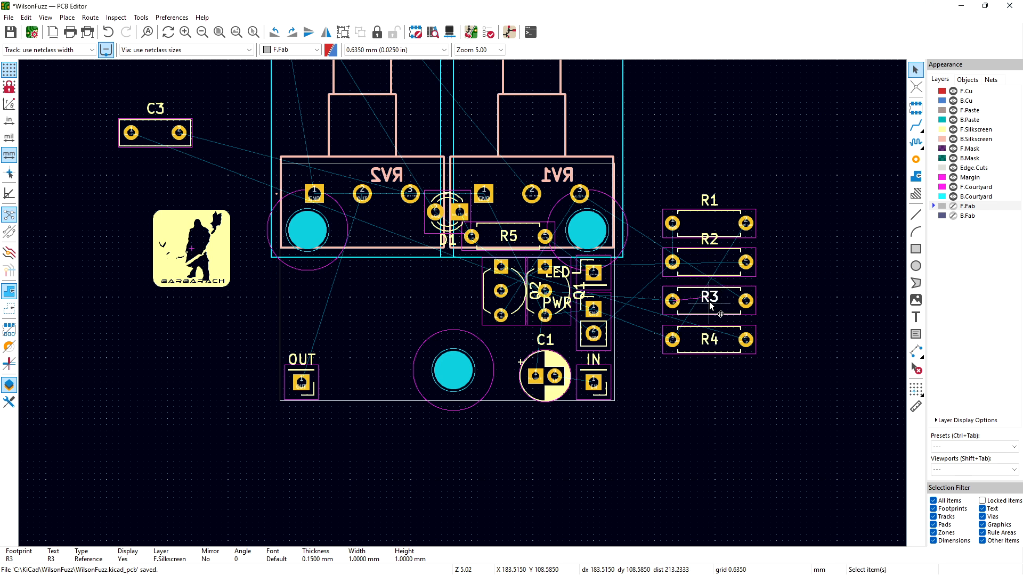
click(708, 303)
Step: Move the reference labels of R2 and R1 down into the middle of their resistor outlines
click(708, 245)
key(m)
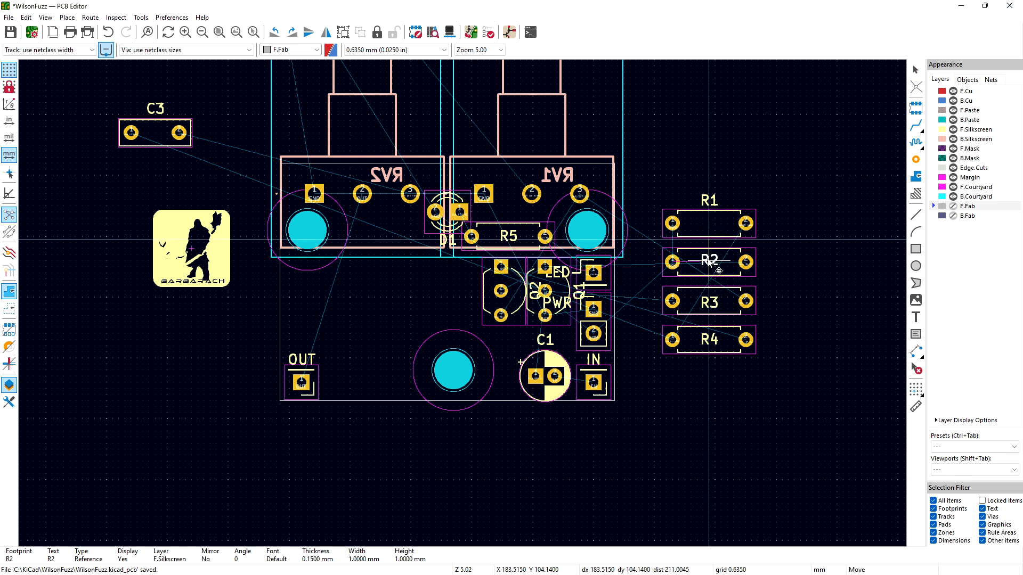
click(709, 262)
click(707, 198)
key(m)
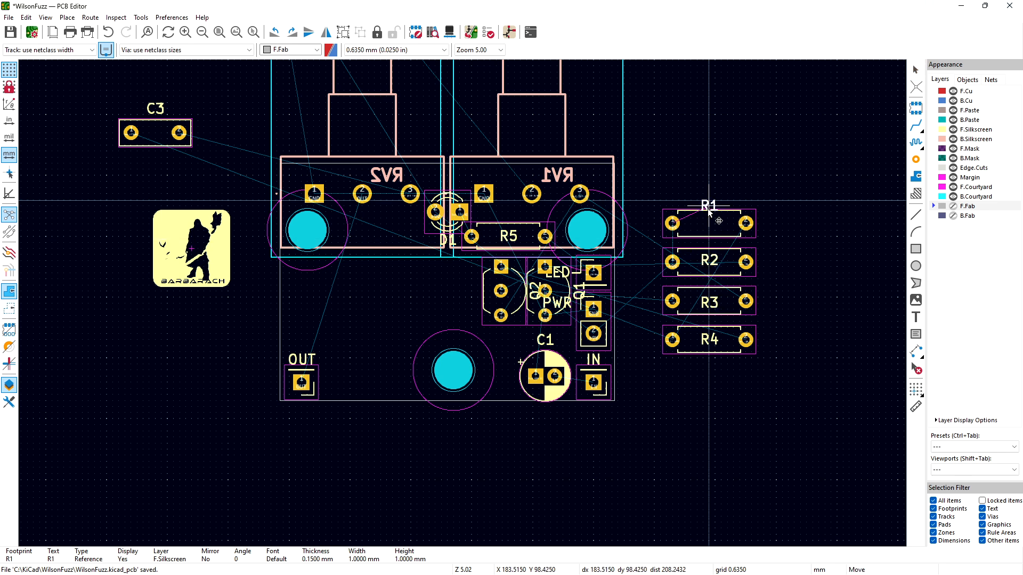
click(707, 224)
click(799, 266)
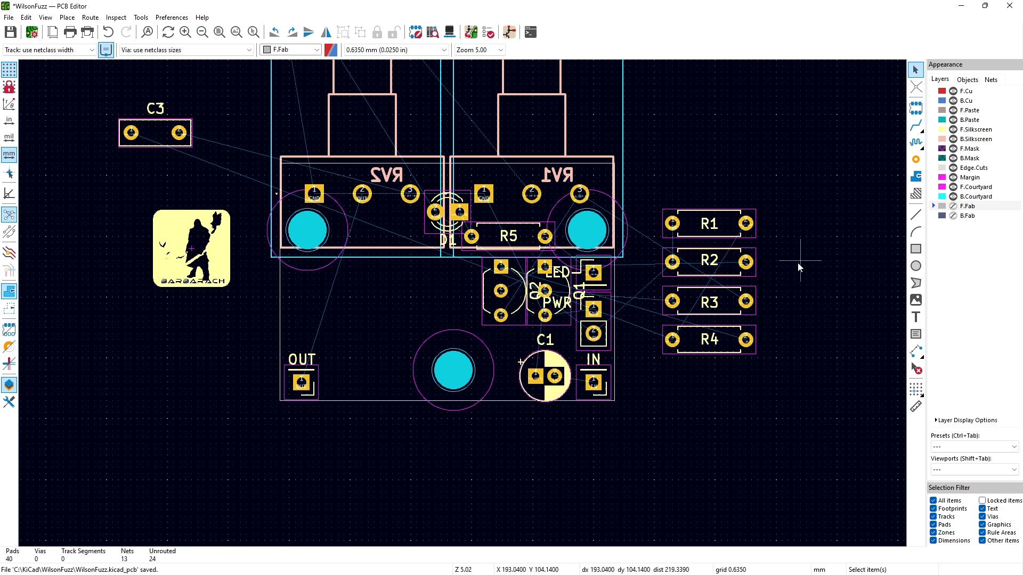
Step: Try to align R1's reference label with its footprint to the vertical center
click(705, 227)
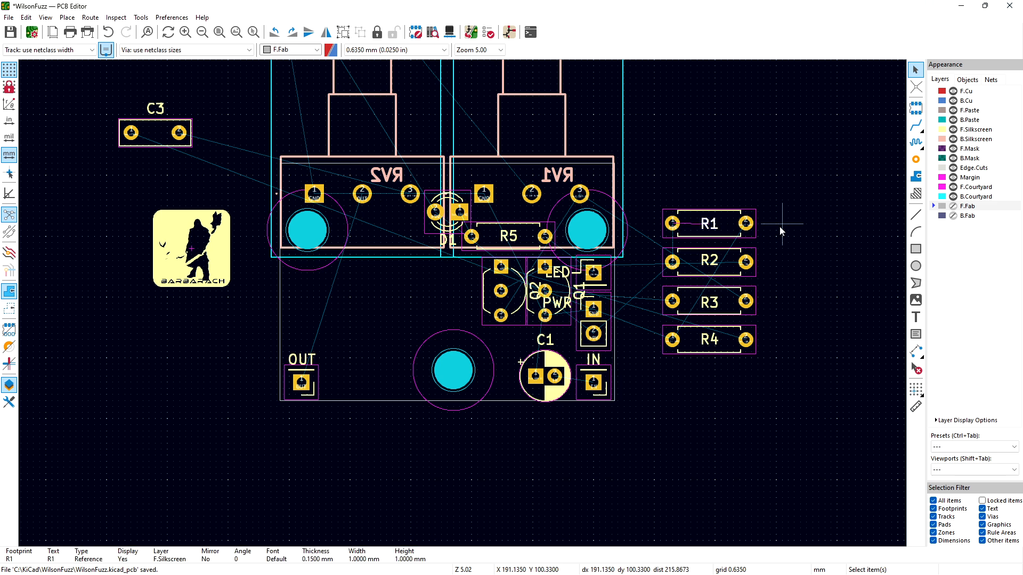
key(m)
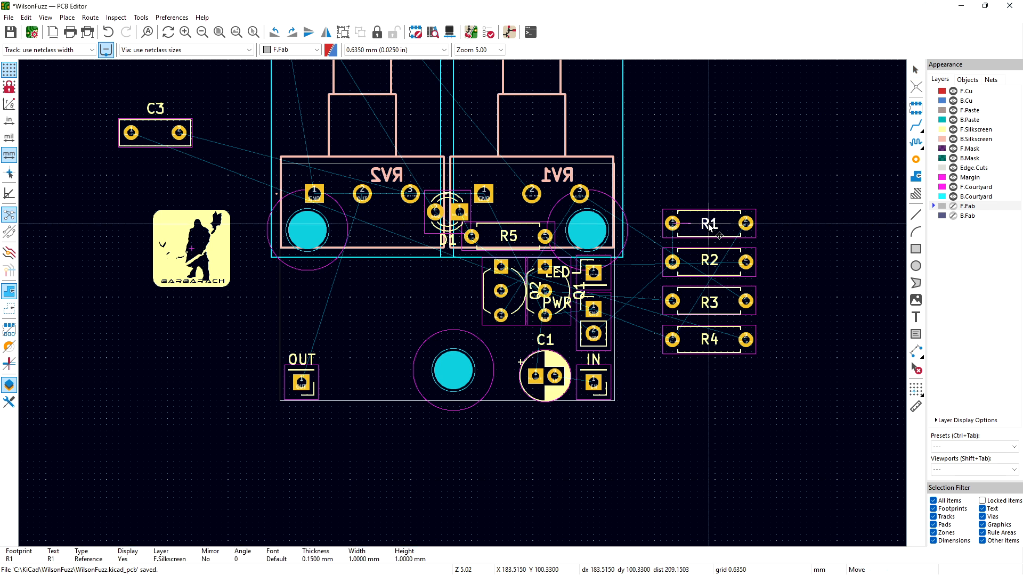
click(709, 226)
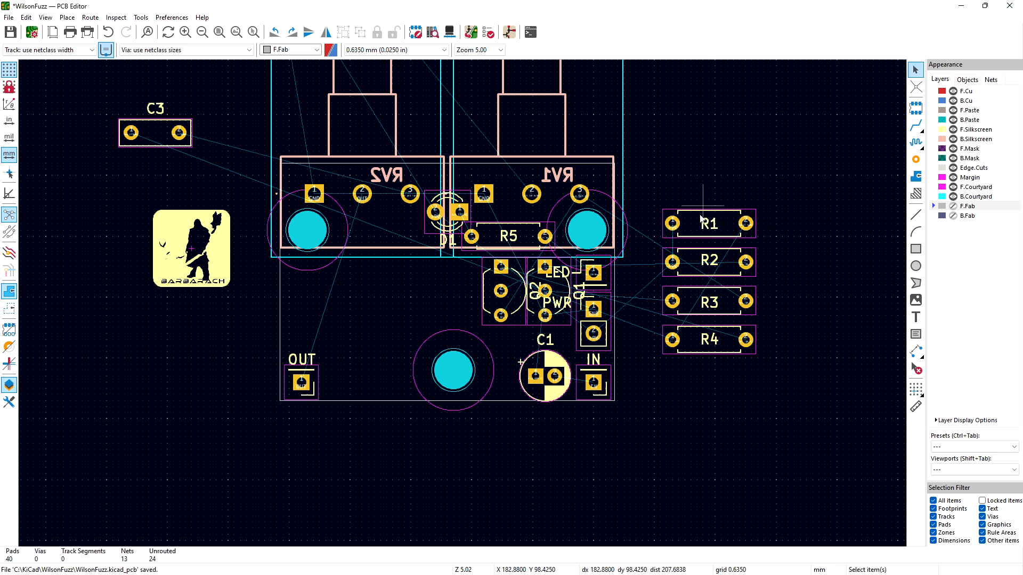
click(744, 228)
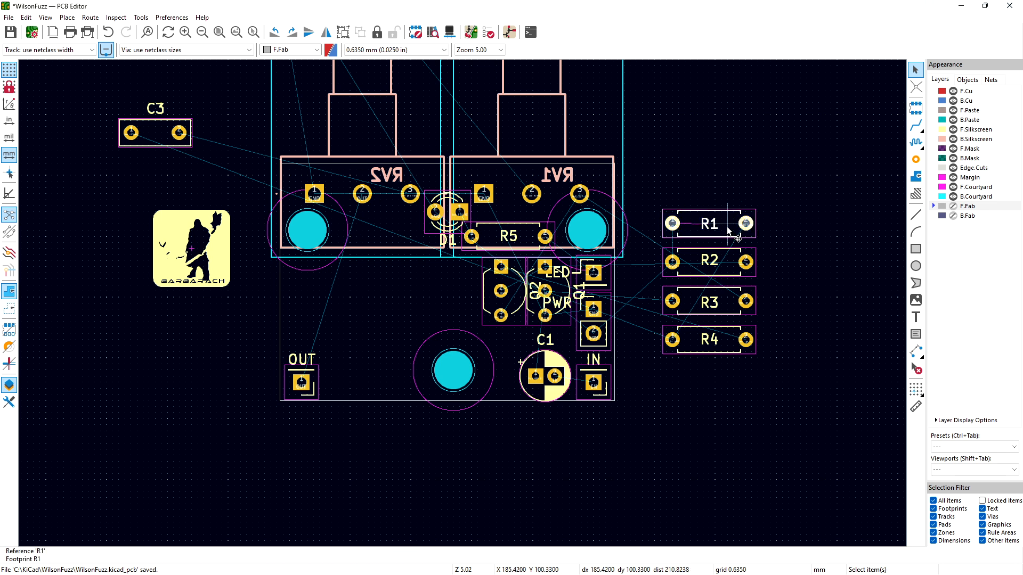
right_click(729, 233)
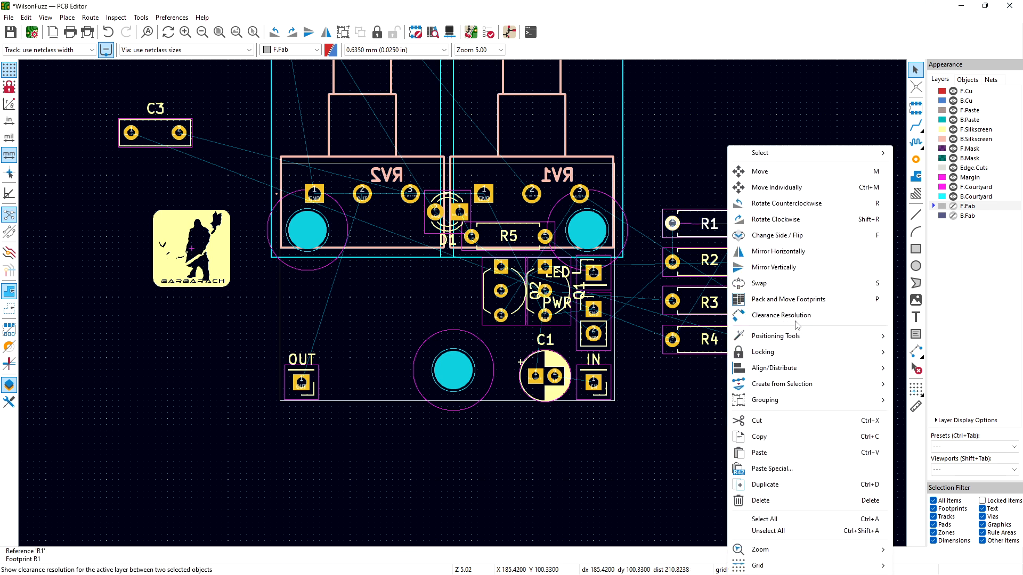
mouse_move(799, 370)
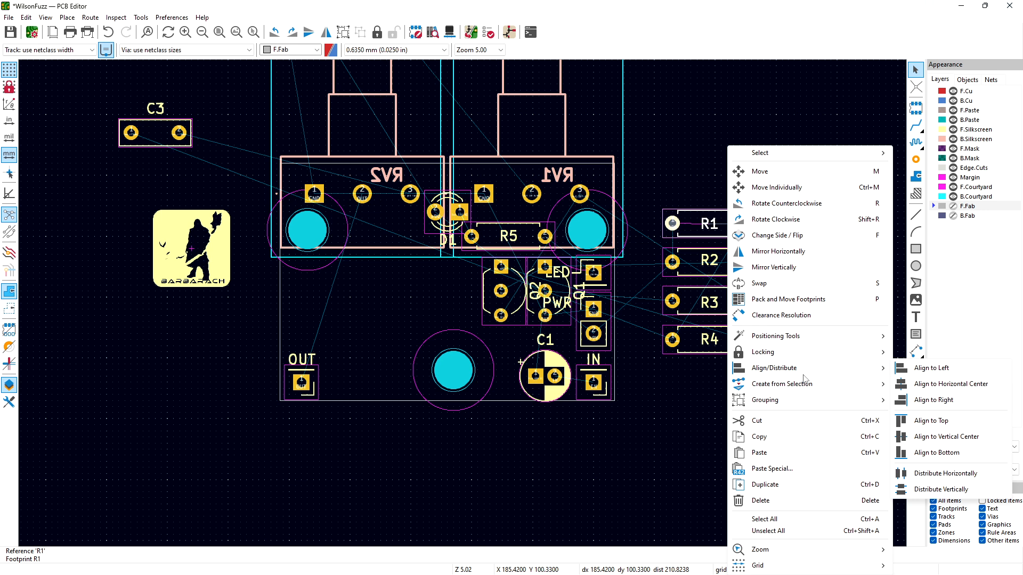
click(920, 444)
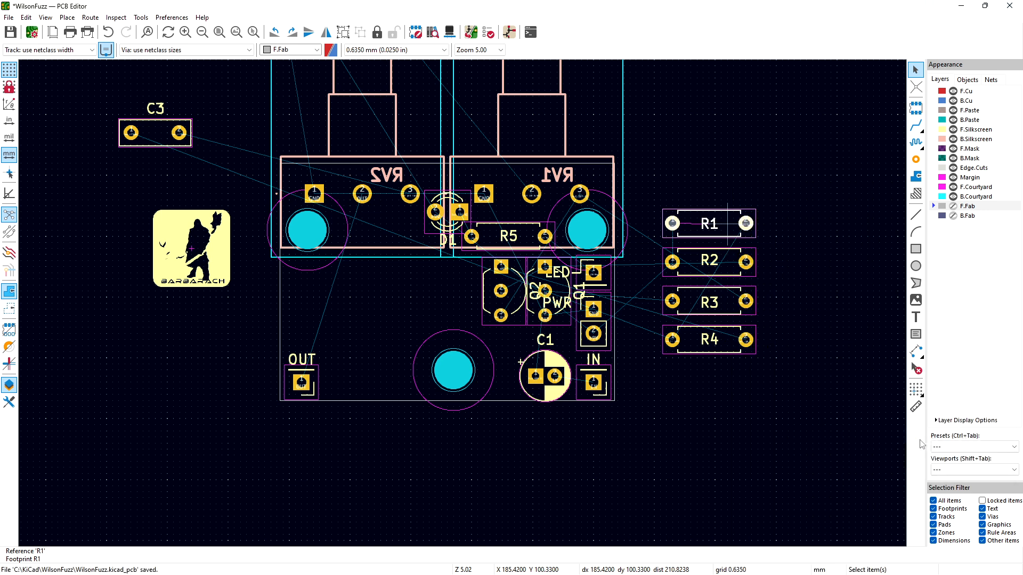
click(784, 222)
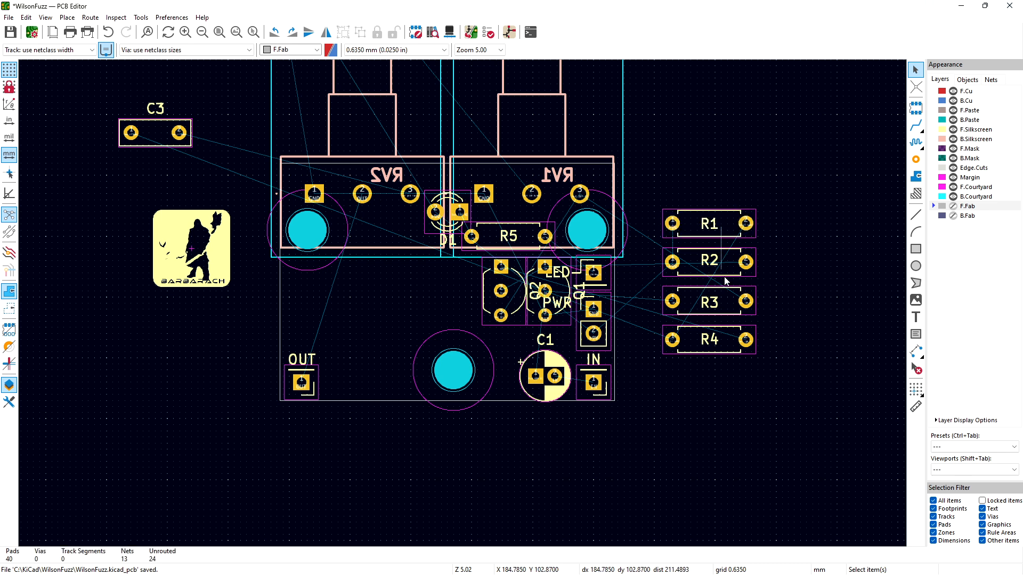
Step: Move resistor R4 up so it sits directly below R3 with no gap between their courtyards
click(709, 226)
click(724, 195)
drag(653, 192, 782, 373)
click(724, 337)
key(m)
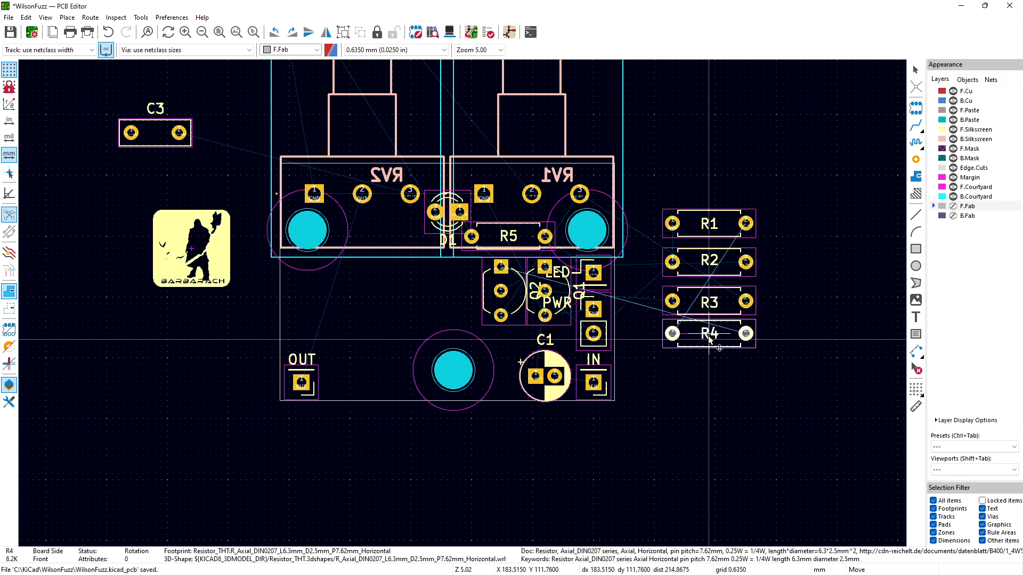
click(709, 333)
click(777, 317)
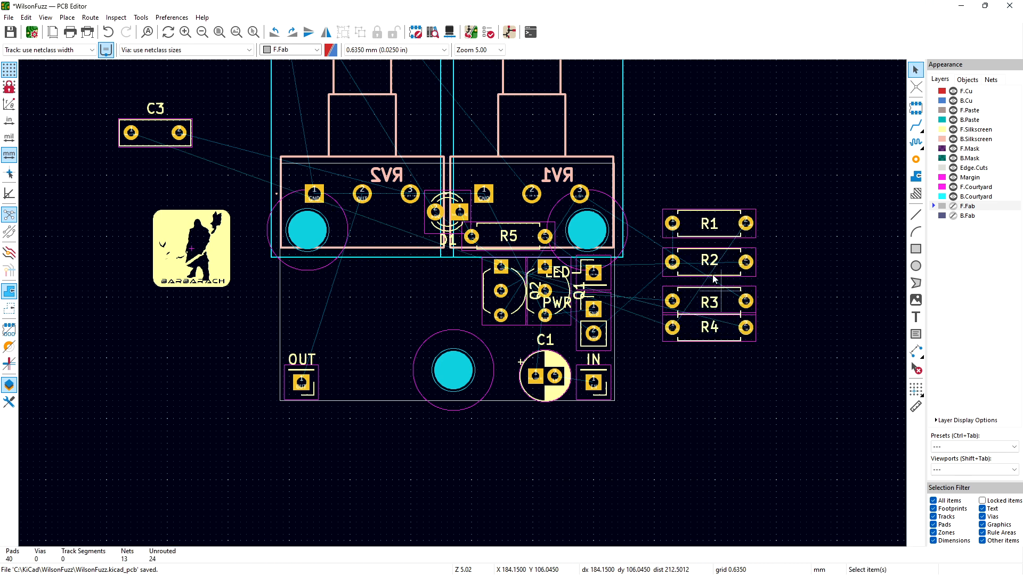
Step: Move R2 down against R3 and R1 down against R2 so the four resistors form a tight stack
click(727, 262)
key(m)
click(726, 272)
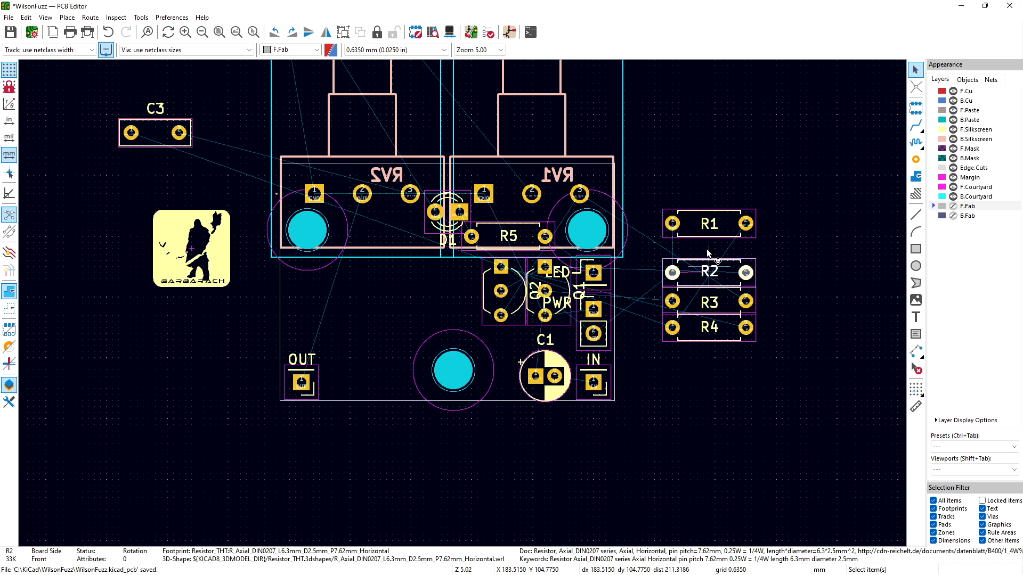
click(717, 228)
key(m)
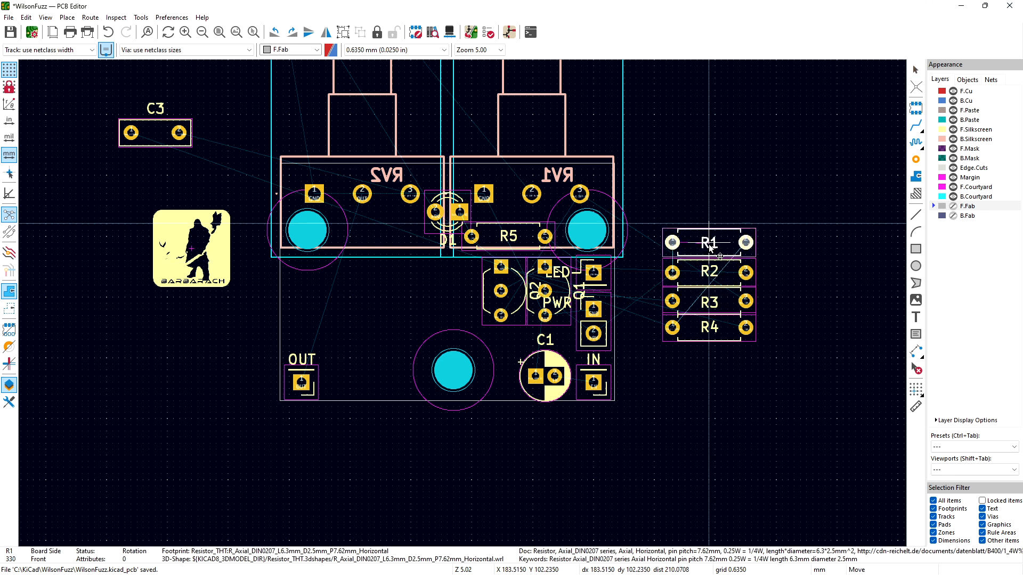
click(708, 245)
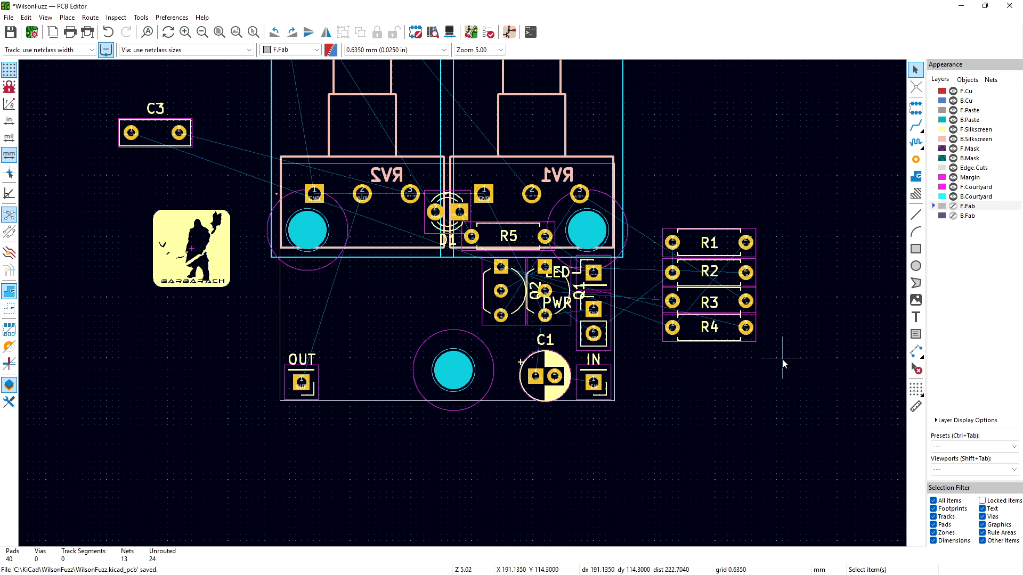
Step: Move the R1–R4 stack together onto the board, below RV2 and above-left of the lower mounting hole
drag(743, 349, 653, 228)
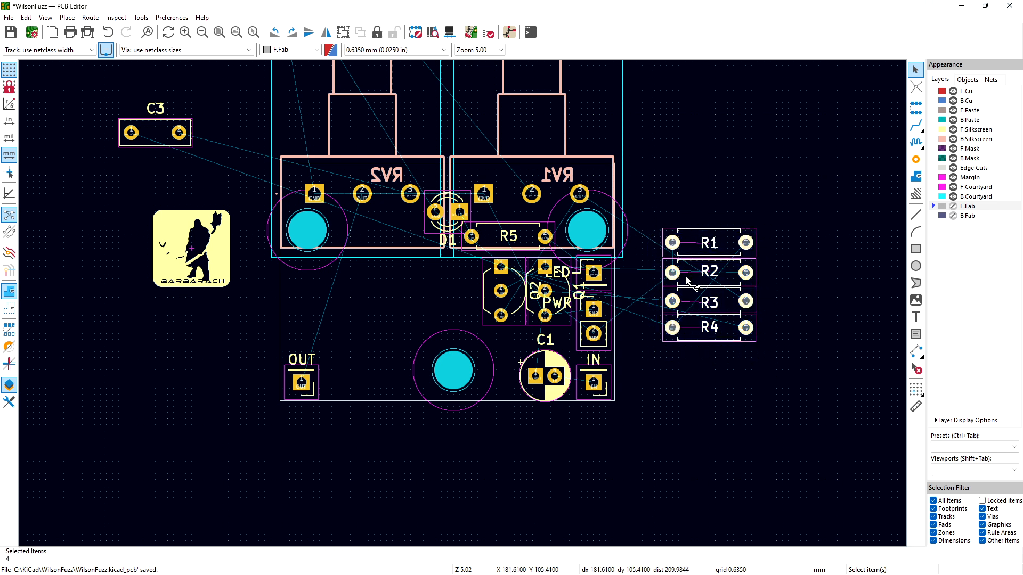
key(m)
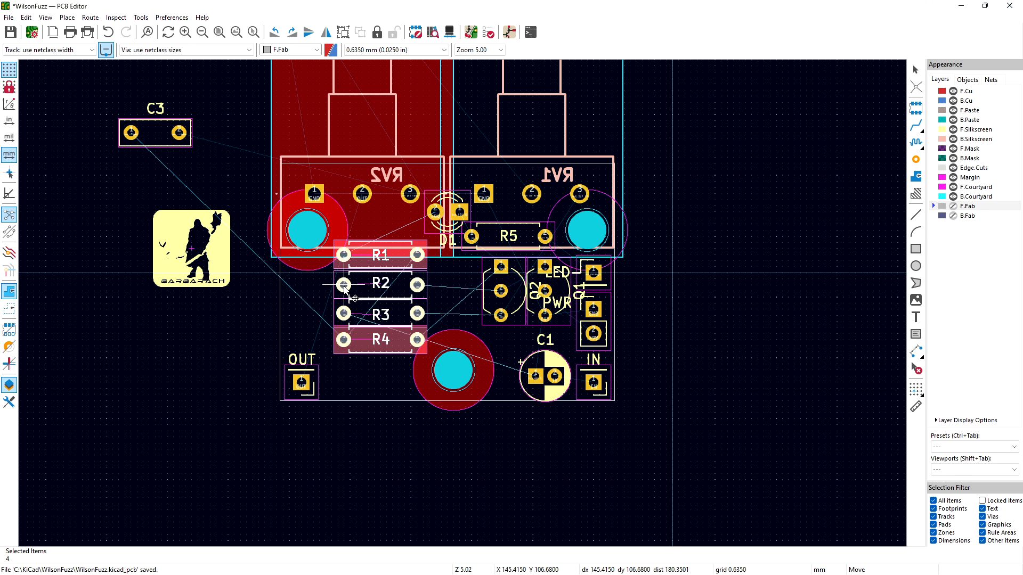
click(343, 286)
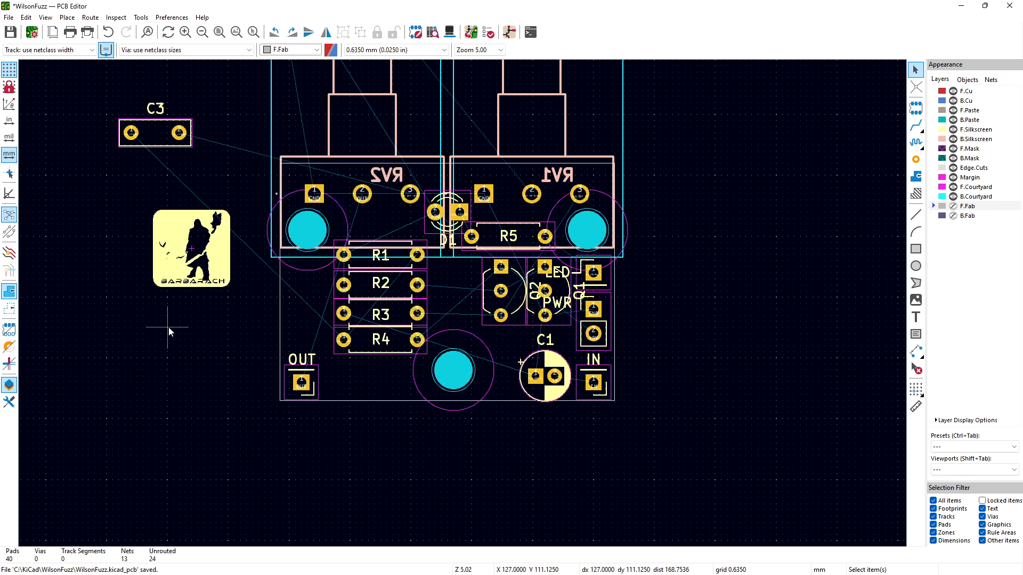
Step: Move capacitor C3 onto the board above the OUT connector and rotate it to vertical, beside the resistor stack
click(151, 135)
drag(151, 135, 312, 315)
key(r)
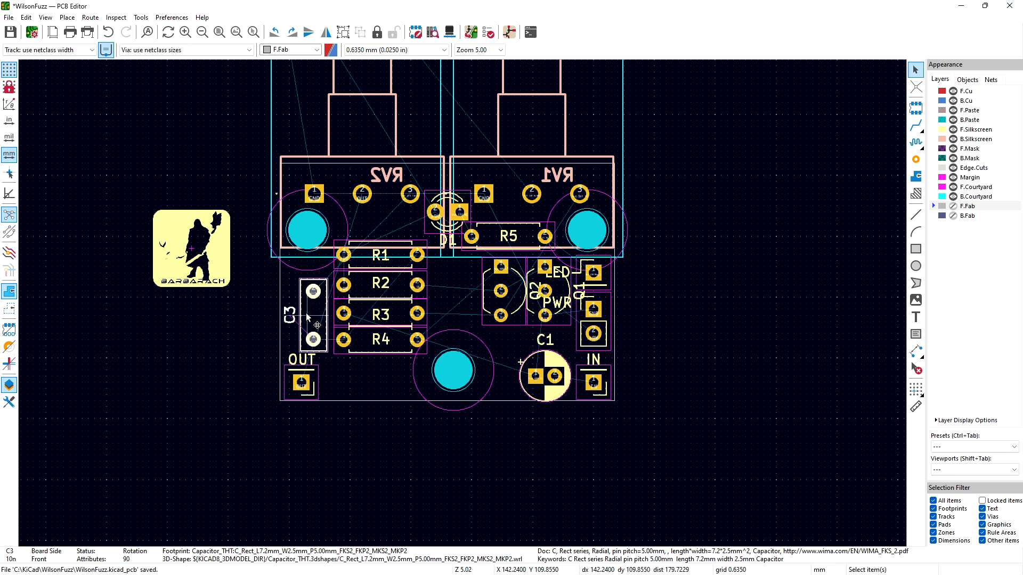
Step: Bring capacitors C2 and C4 down to the free area just right of the board
click(666, 268)
middle_drag(663, 203, 736, 502)
drag(279, 88, 791, 528)
middle_drag(839, 504, 816, 224)
drag(764, 269, 770, 428)
click(720, 460)
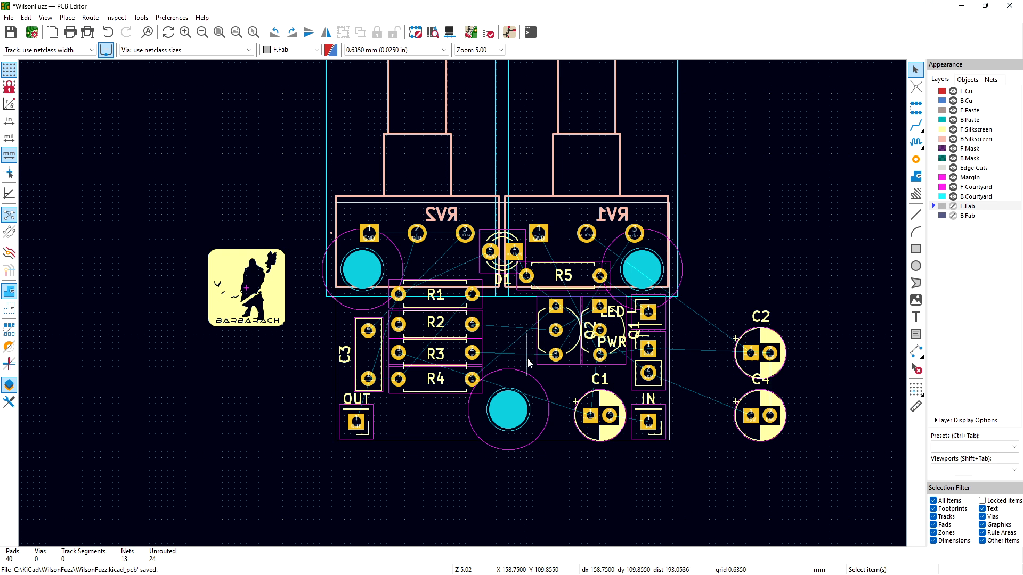
Step: Move resistor R1 from the top of the resistor stack to directly below R4
click(451, 388)
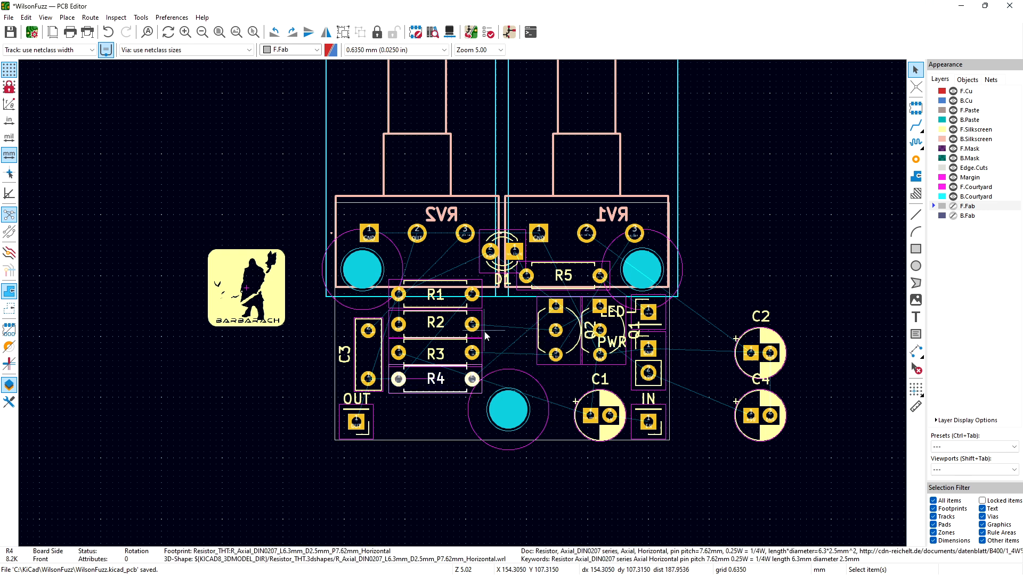
click(454, 305)
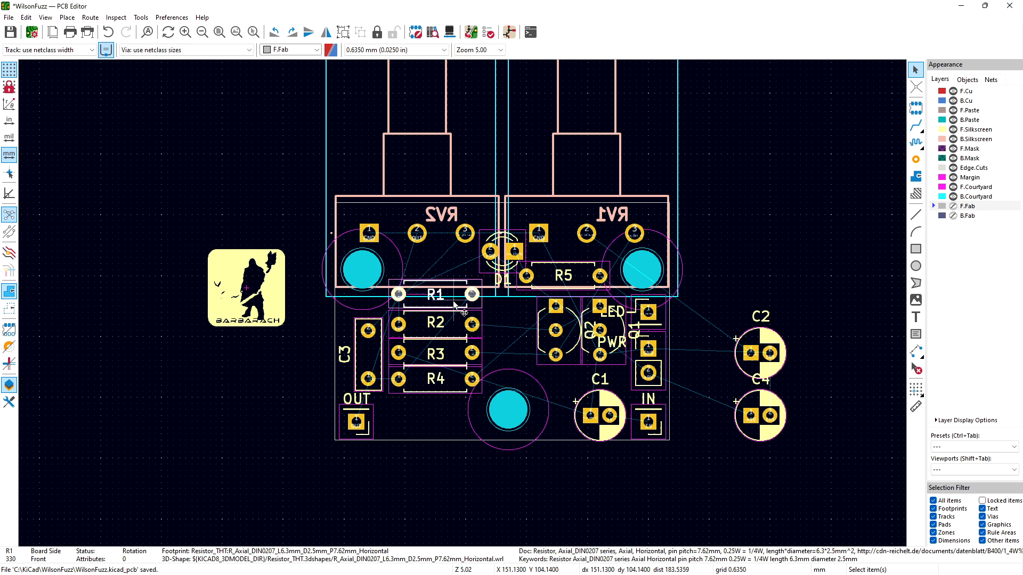
drag(454, 305, 437, 410)
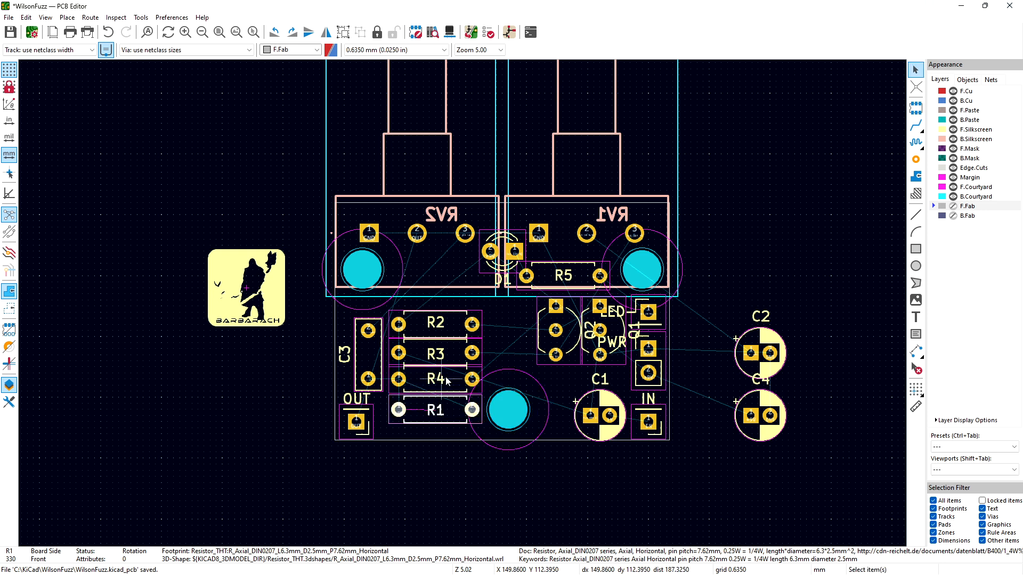
Step: Move R2, R3, R4 and R1 together up by four 0.635 mm grid steps, clear of the lower mounting hole's centre
shift+click(452, 380)
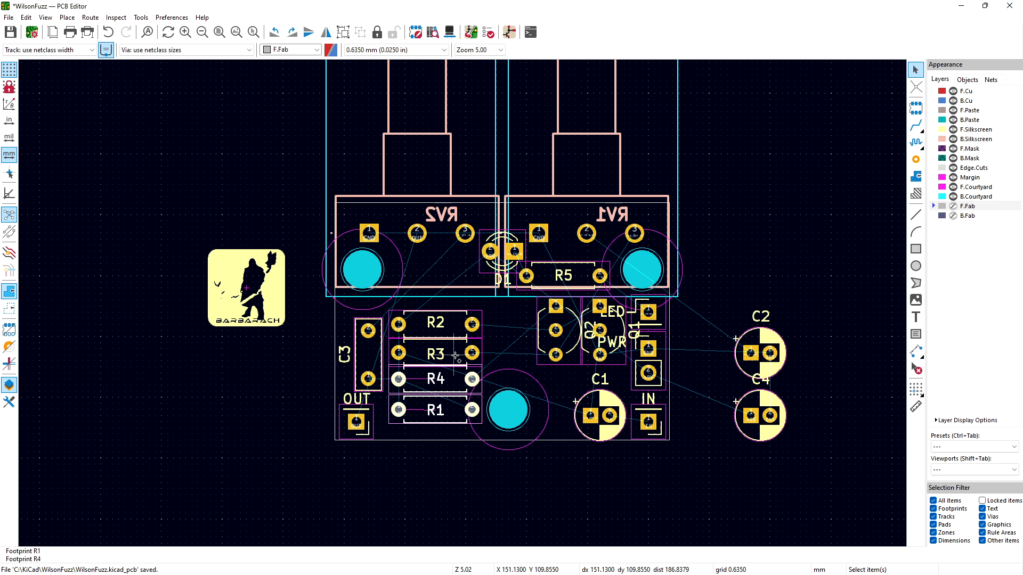
shift+click(454, 358)
shift+click(454, 336)
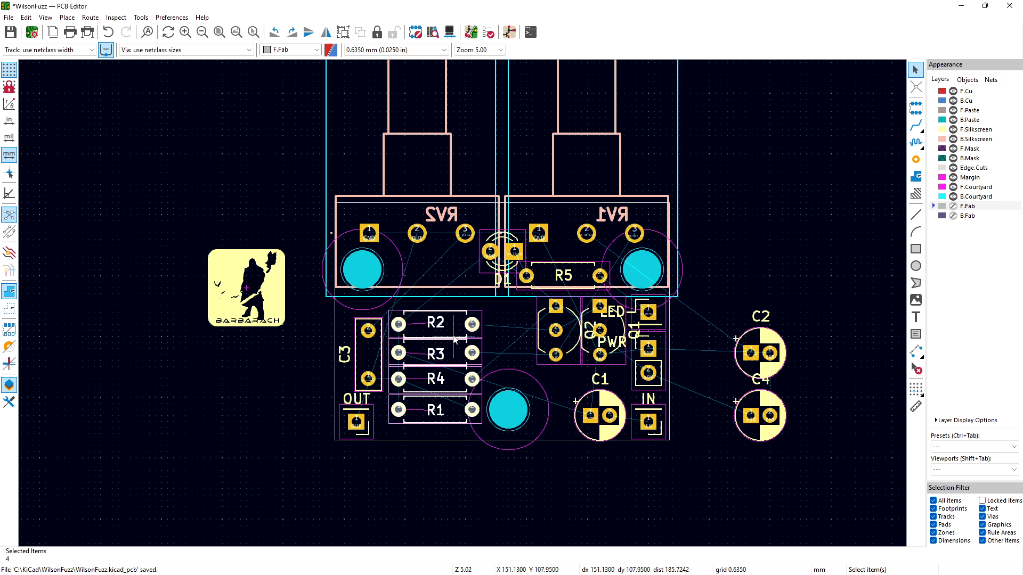
key(m)
key(Up)
key(Up)
key(Up)
key(Up)
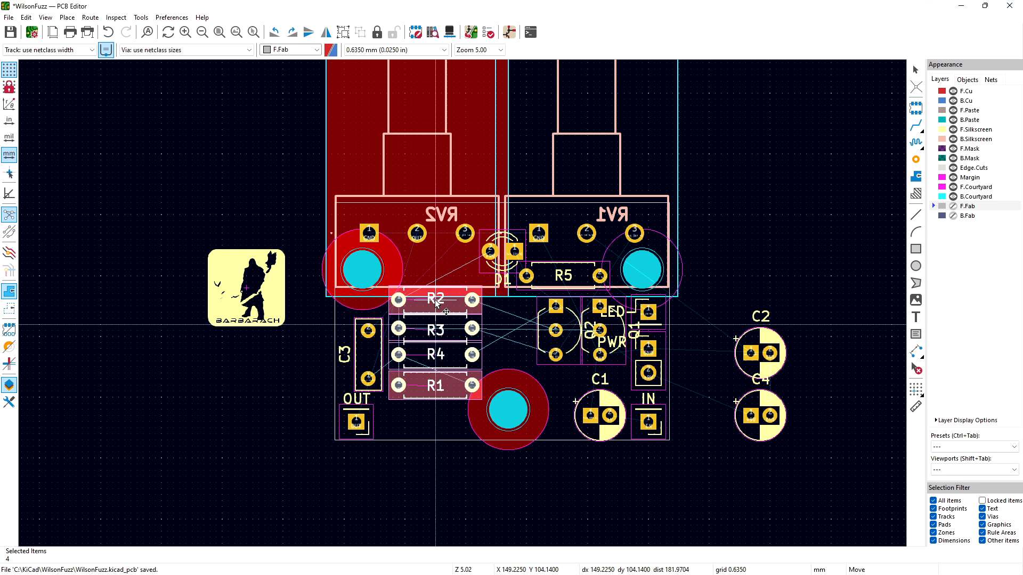
click(437, 302)
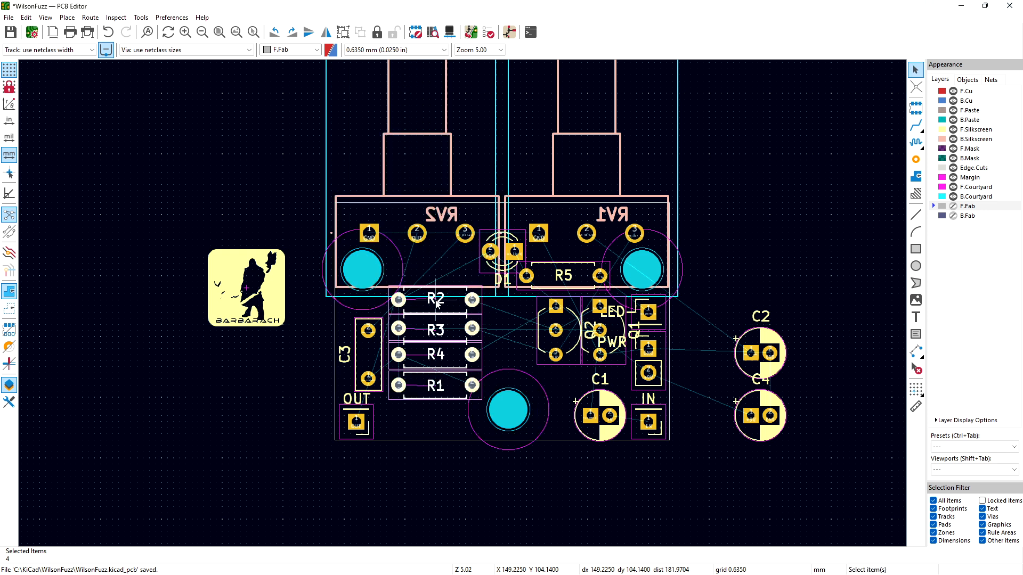
click(299, 369)
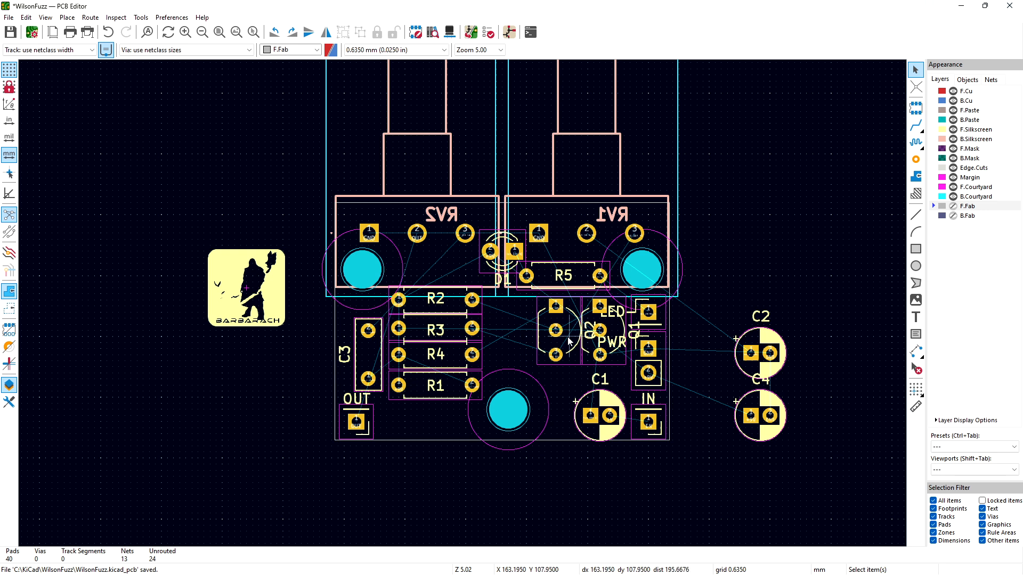
Step: Move C2 up away from C4 outside the board, and move transistor Q1 to Q2's left beside the resistor stack
drag(746, 369, 760, 299)
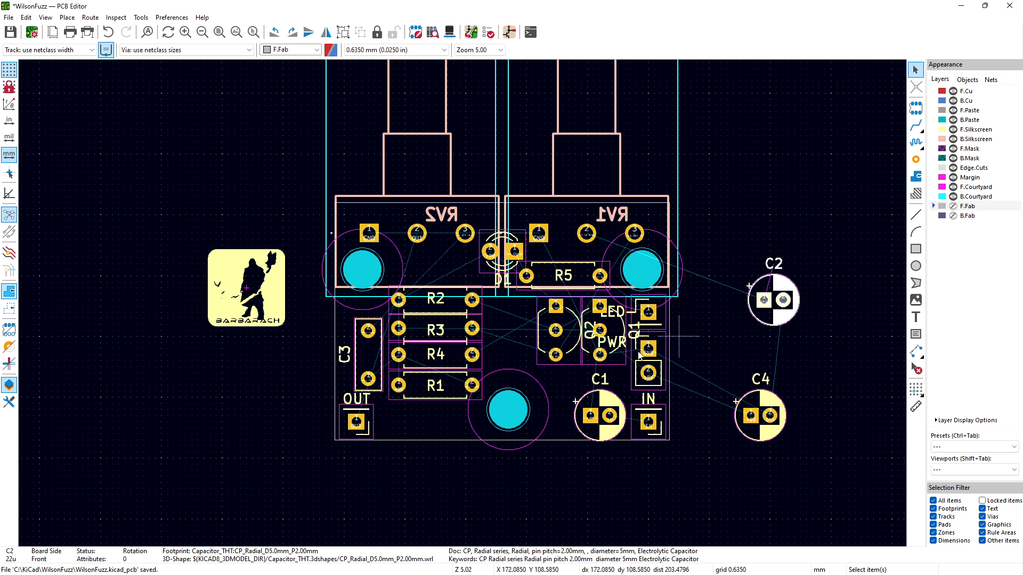
click(580, 344)
click(588, 350)
drag(588, 352, 509, 356)
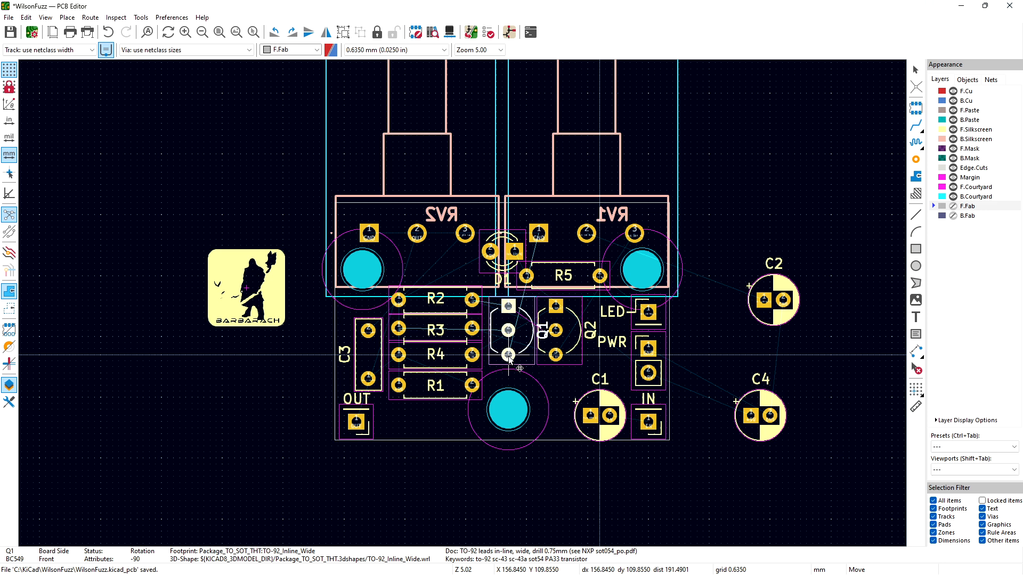
click(509, 358)
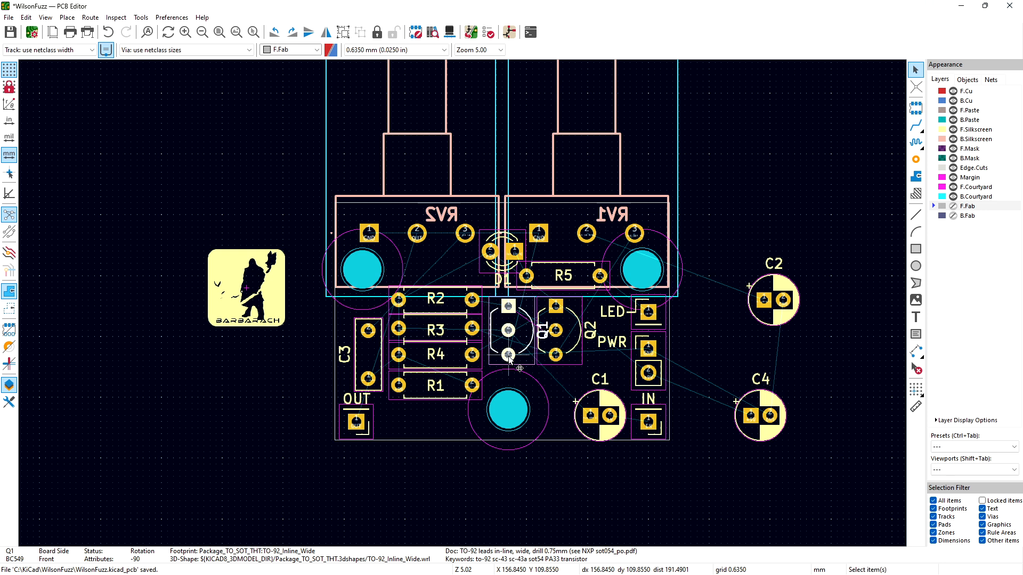
Step: Shift capacitor C1 two grid steps left and one up, between the lower mounting hole and the IN connector
click(608, 404)
key(m)
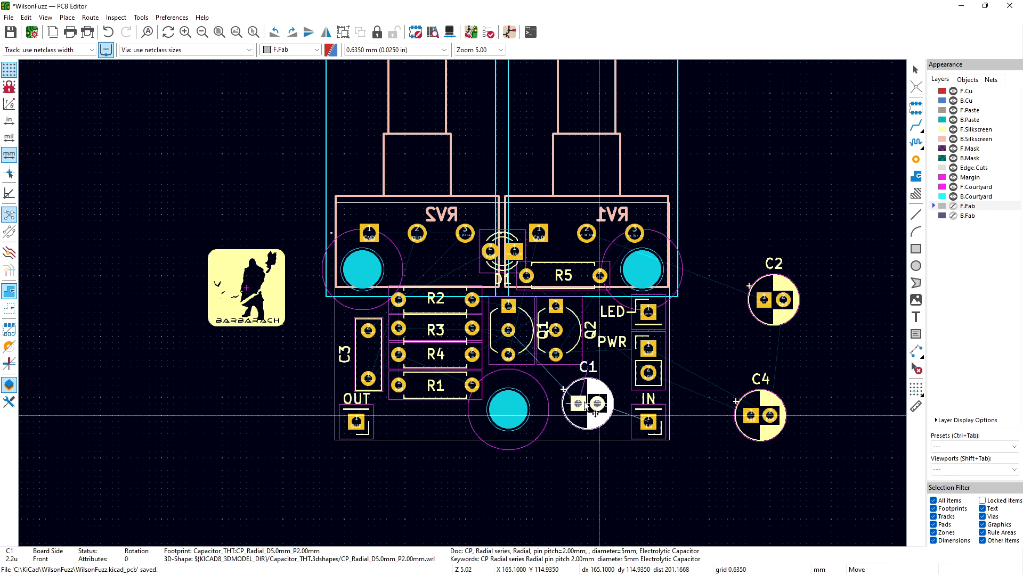
click(585, 410)
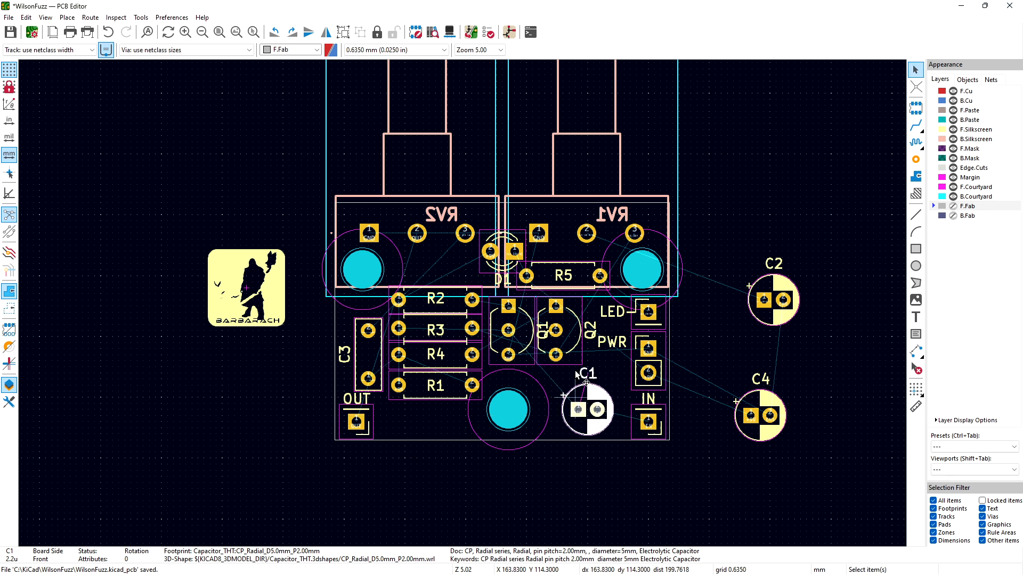
Step: Place capacitor C4 on the board just above C1, beside the PWR connector, and rotate it to 90 degrees
click(779, 426)
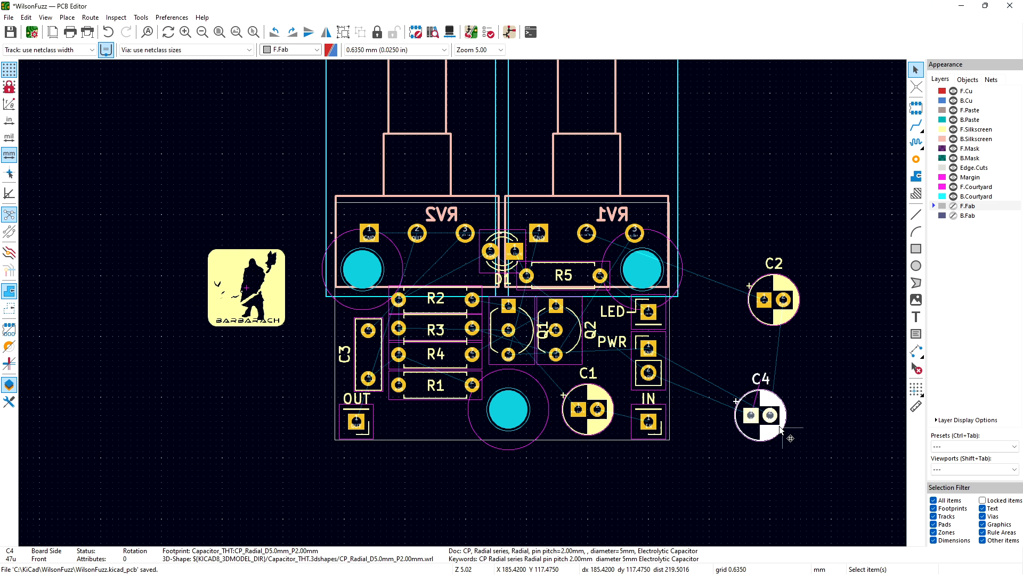
key(e)
click(578, 428)
key(m)
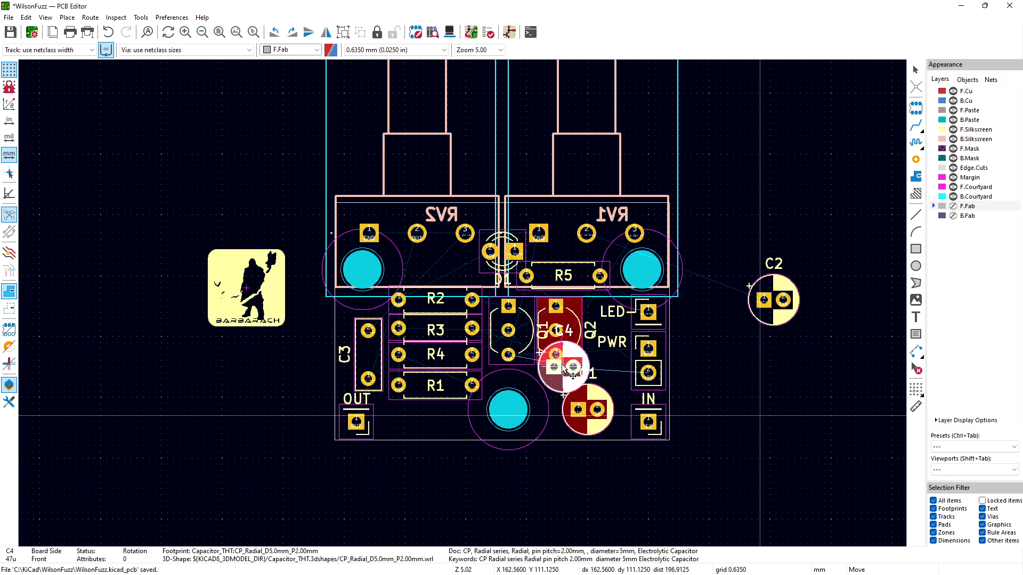
click(608, 361)
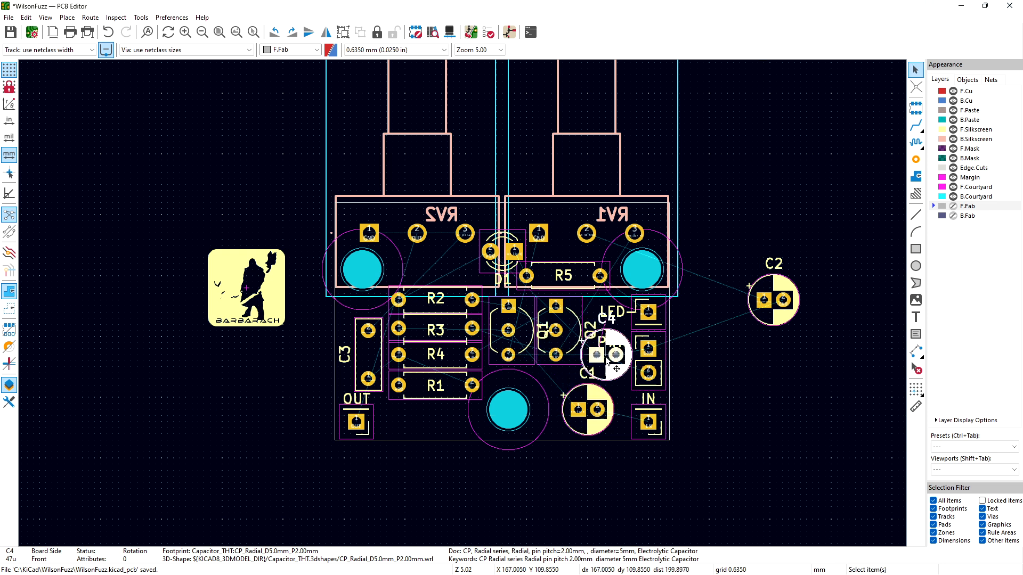
key(r)
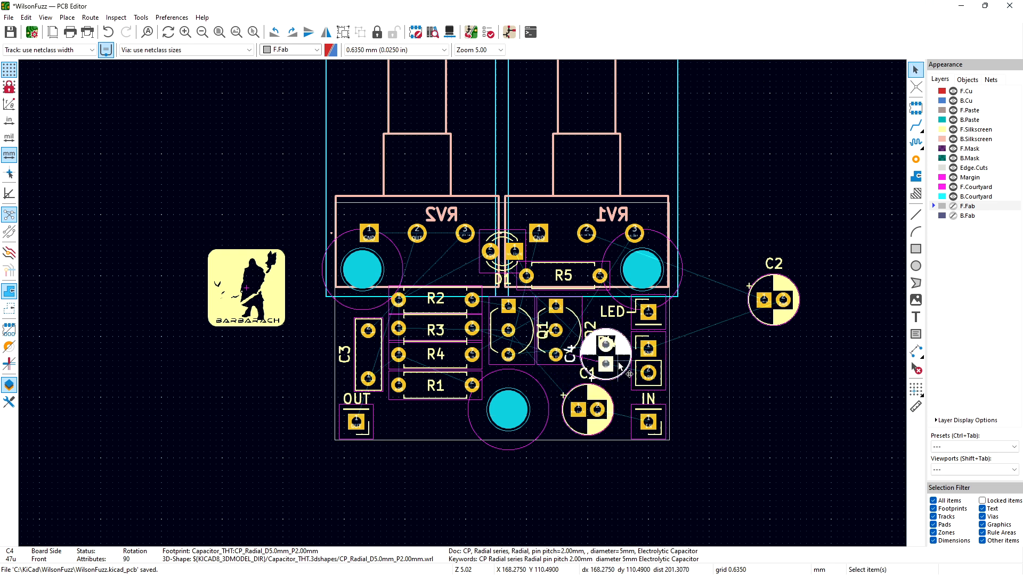
key(m)
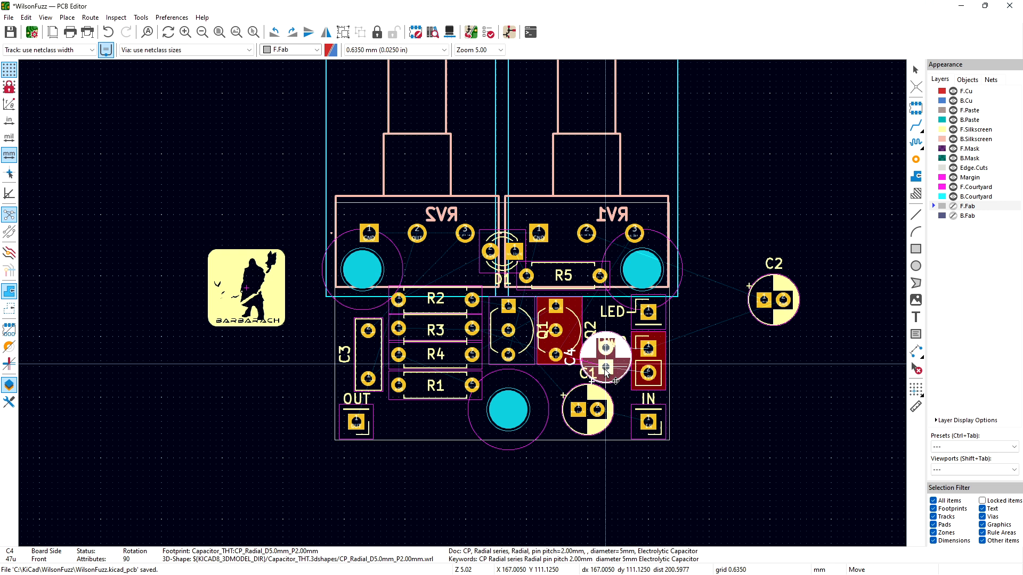
click(606, 371)
click(697, 386)
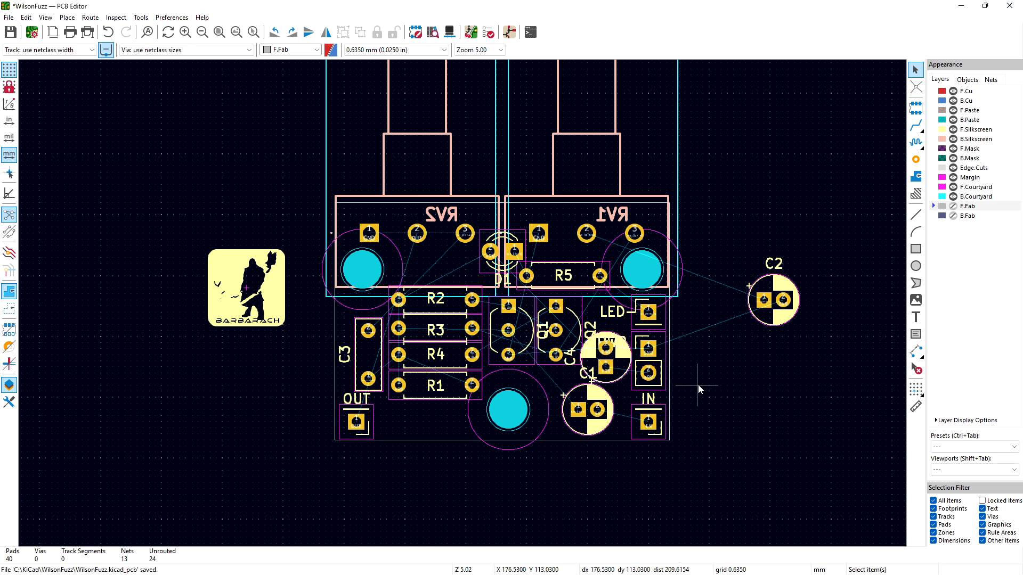
Step: Shift capacitor C2 slightly up and towards the board within the free area outside it
click(775, 320)
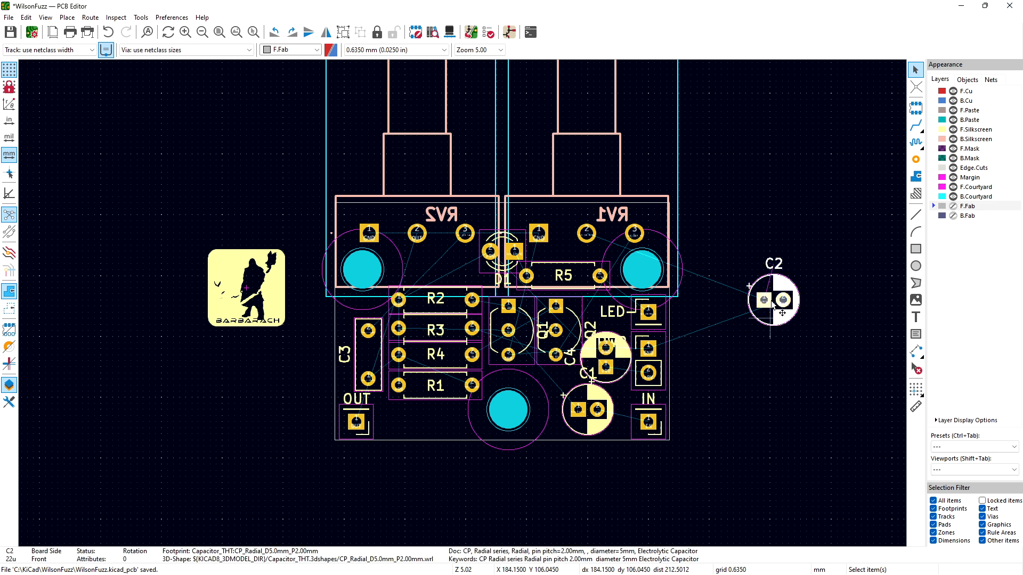
key(m)
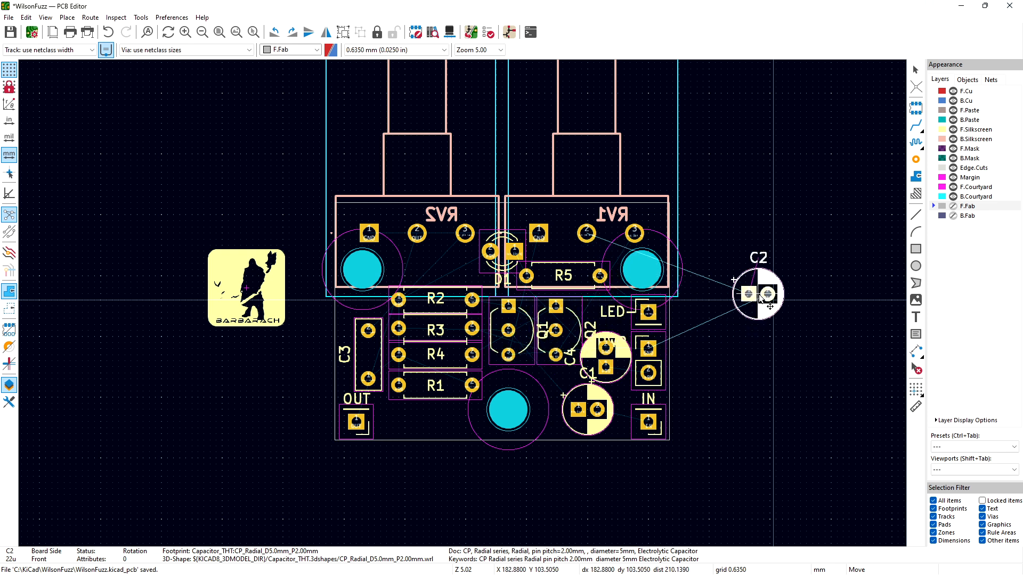
click(761, 296)
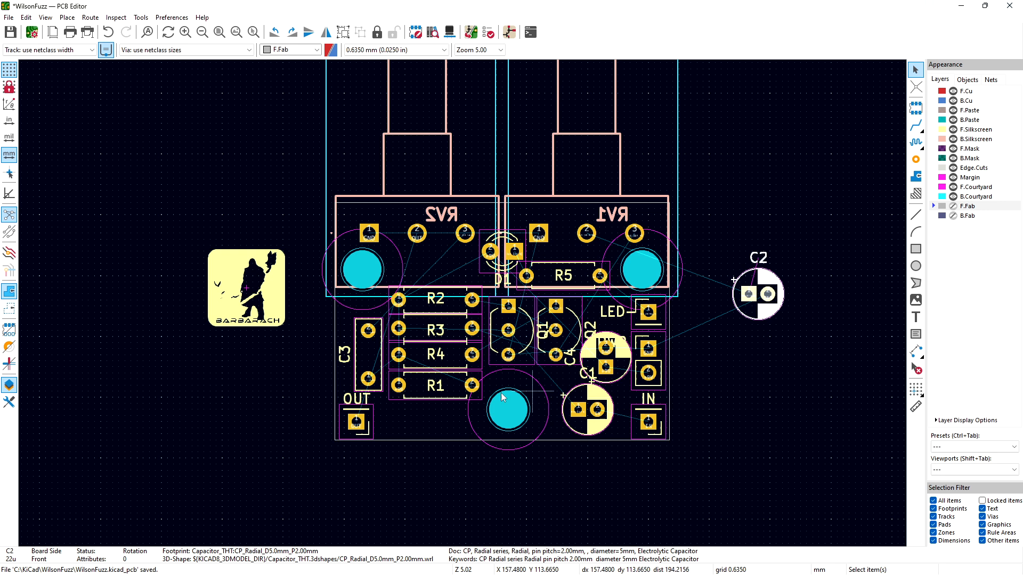
Step: Move capacitor C3 off the board to the free area below the Barbarach logo
click(366, 352)
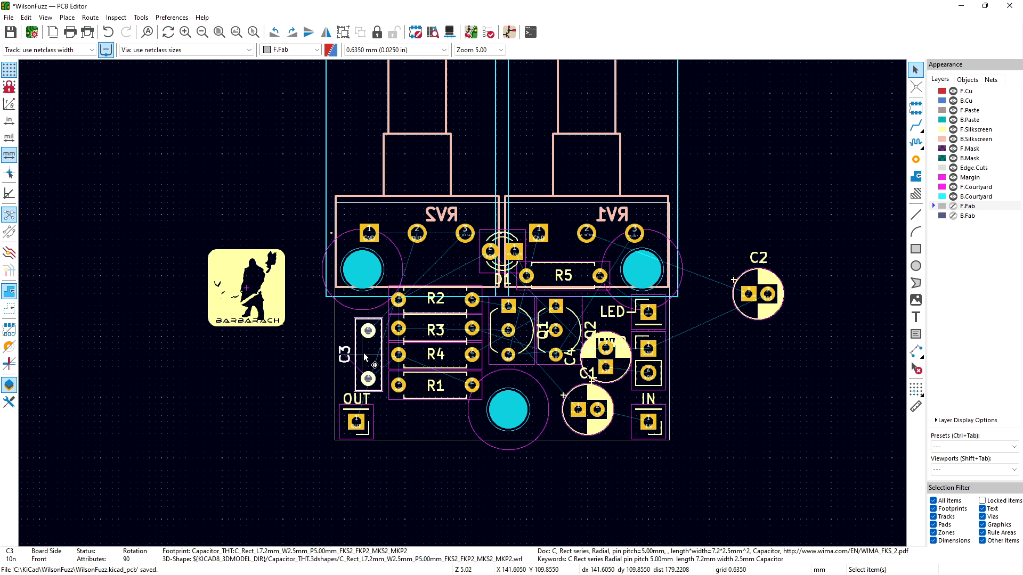
drag(363, 353, 246, 381)
click(430, 307)
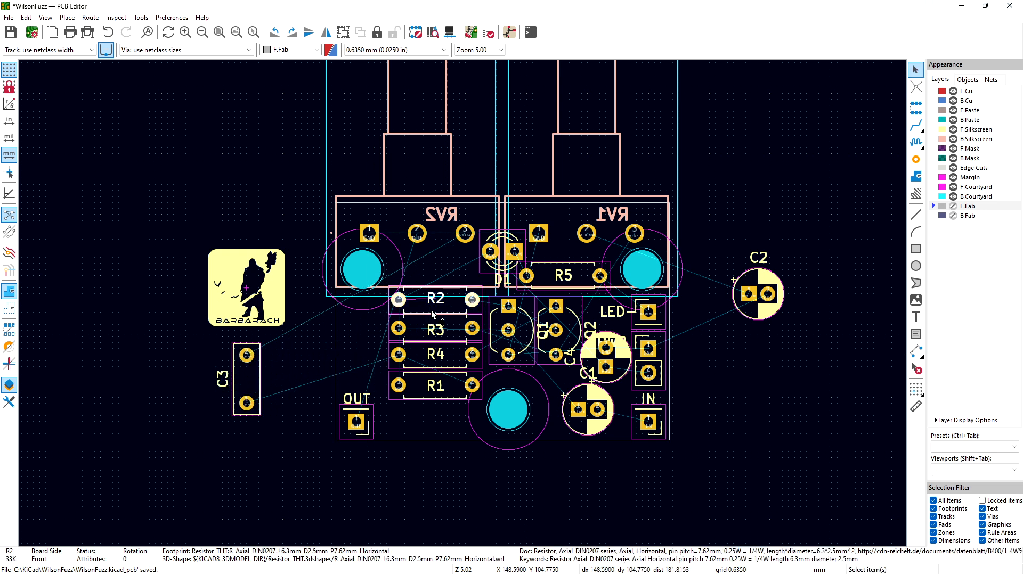
click(422, 395)
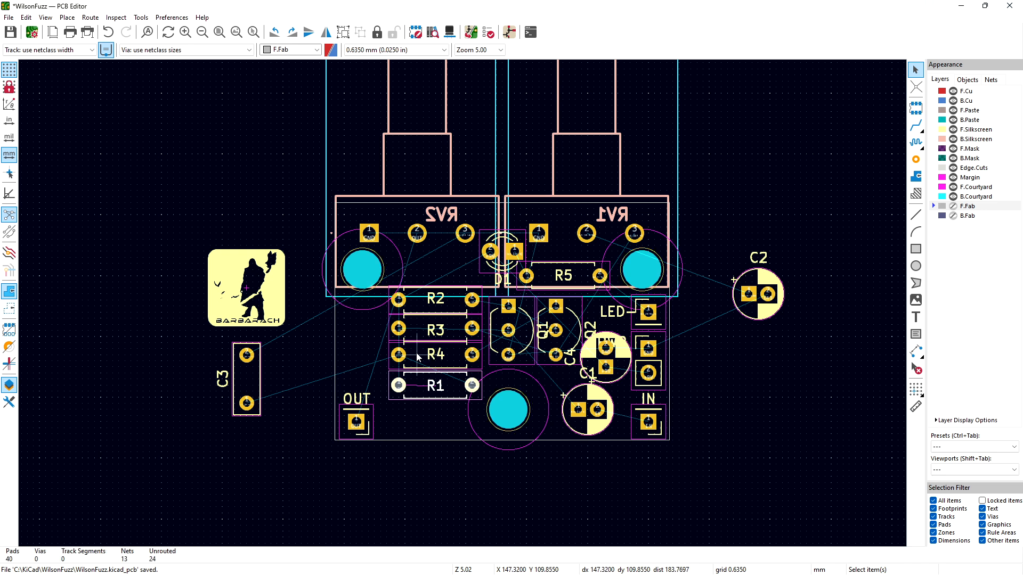
click(430, 423)
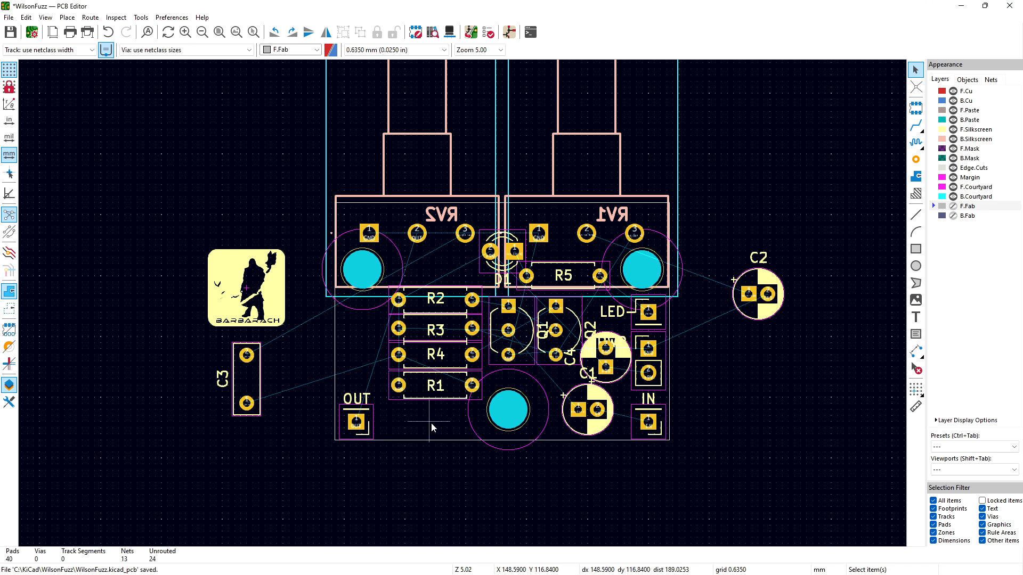
Step: Move resistors R1, R4, R3 and R2 together eight grid steps left and two down, against the board's left edge
click(418, 396)
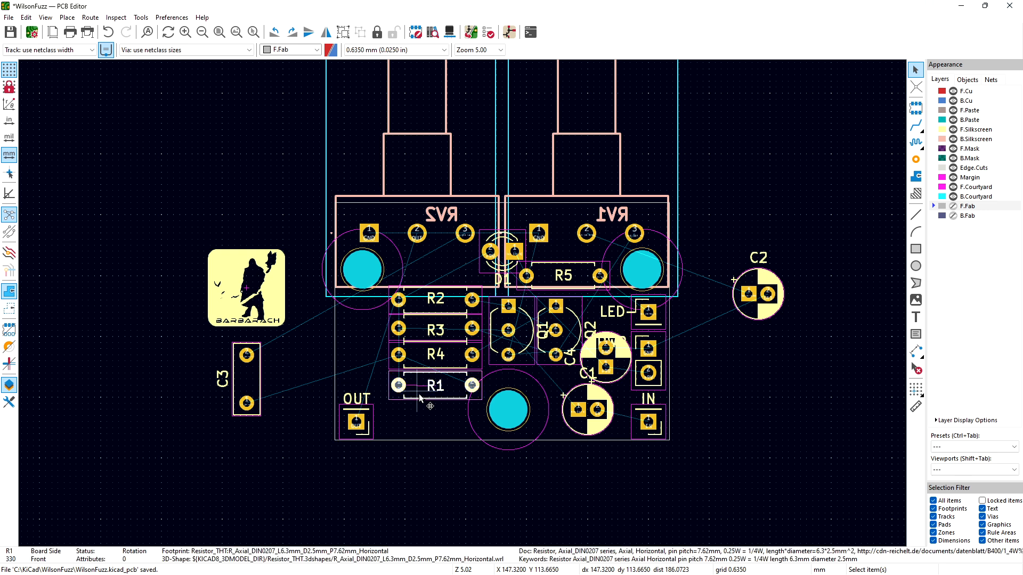
click(418, 357)
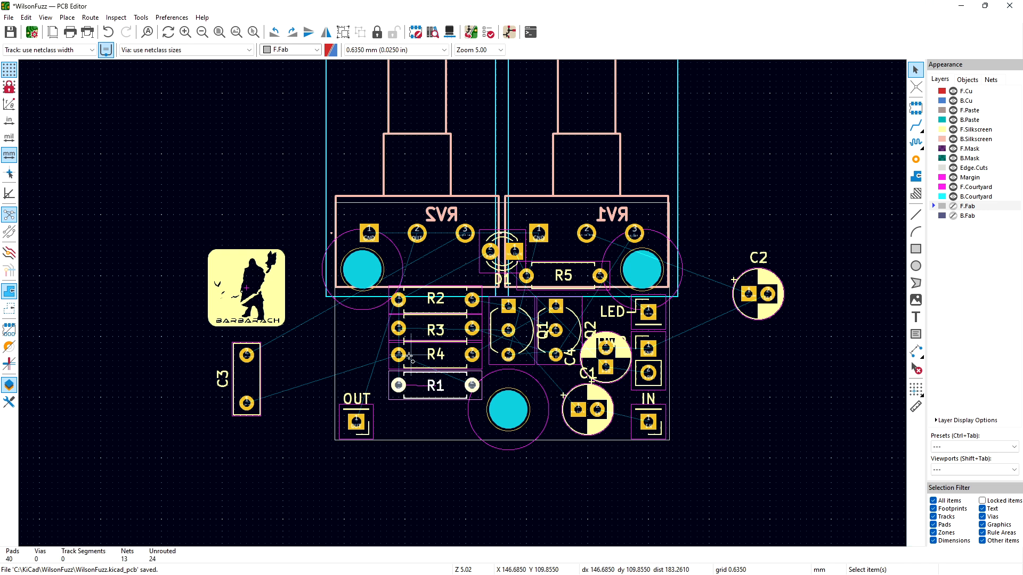
shift+click(414, 353)
shift+click(411, 334)
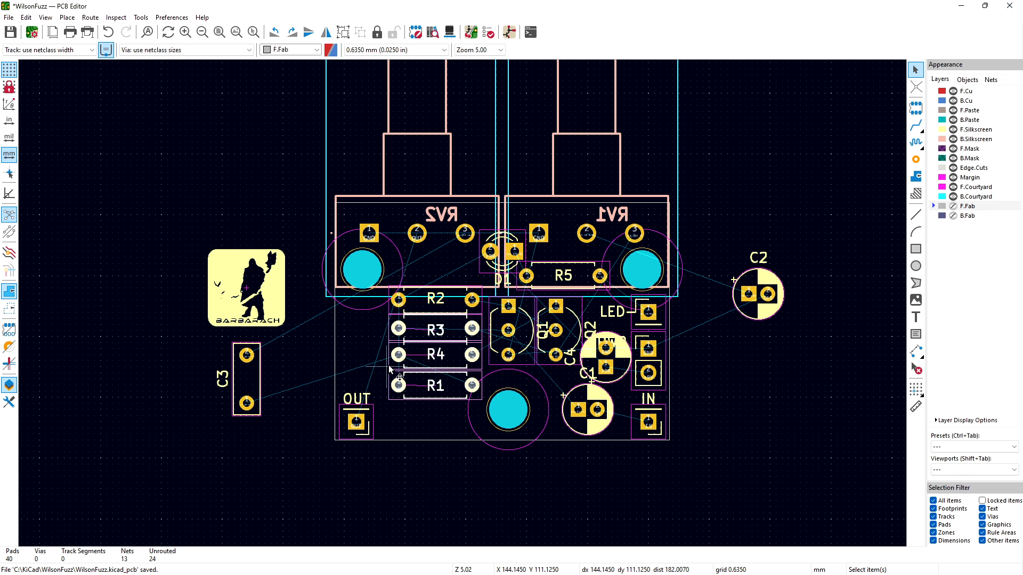
shift+click(418, 308)
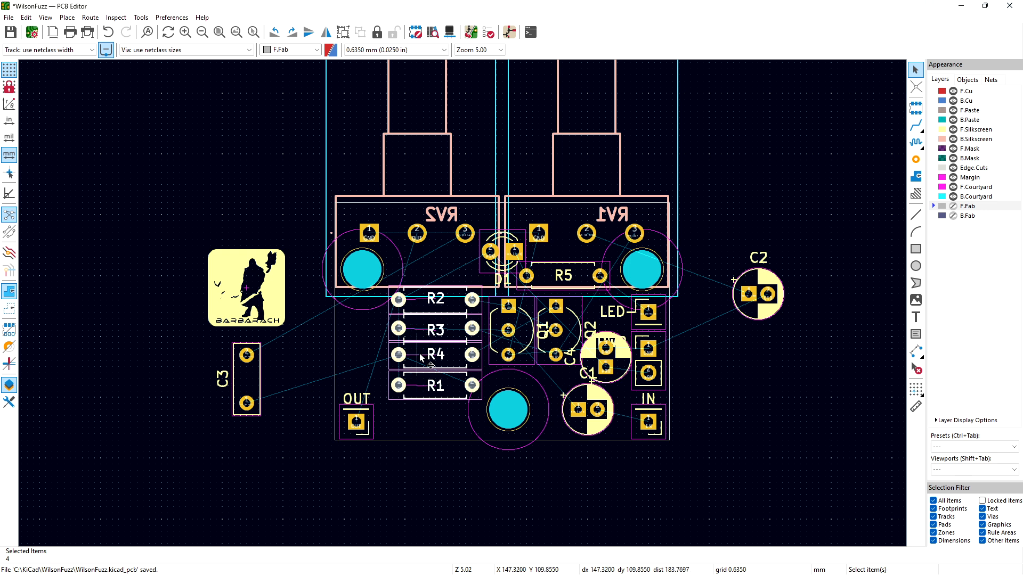
key(m)
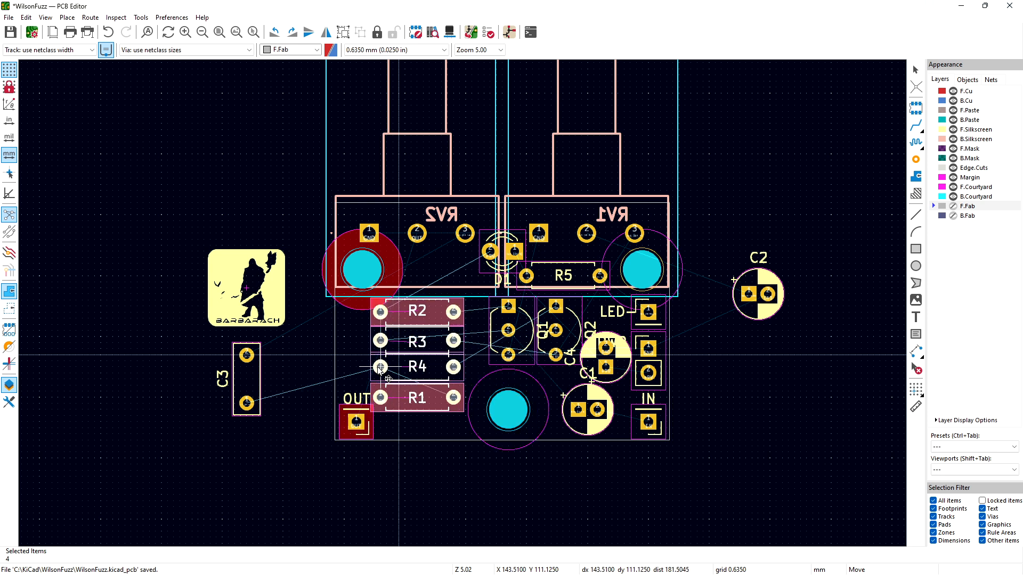
drag(358, 363, 350, 364)
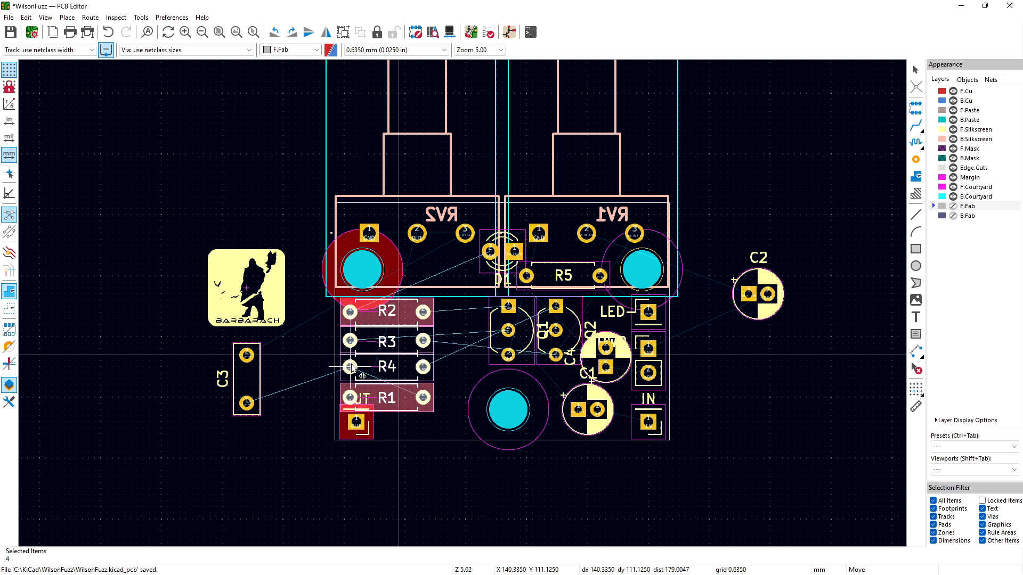
click(352, 368)
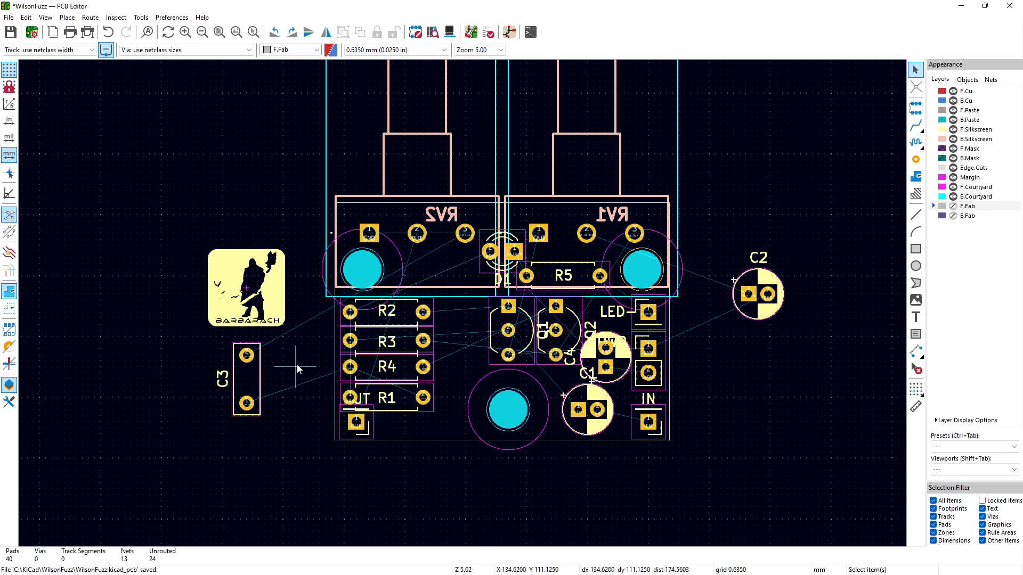
Step: Place capacitor C3 vertically in the gap between the resistor stack and transistor Q1
click(251, 376)
key(m)
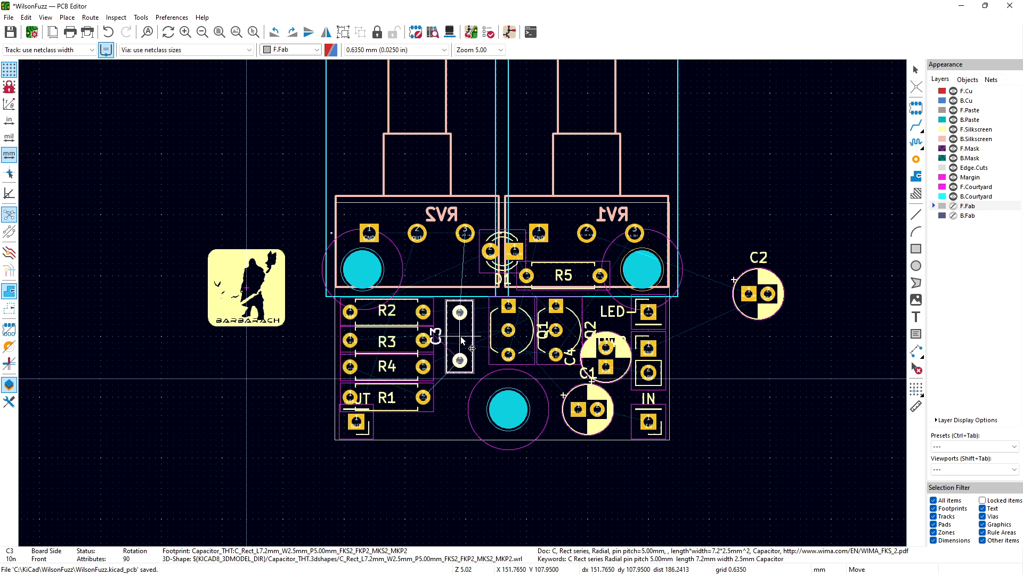
click(457, 338)
Step: Move transistors Q1 and Q2 together three grid steps left, closer to C3
click(509, 341)
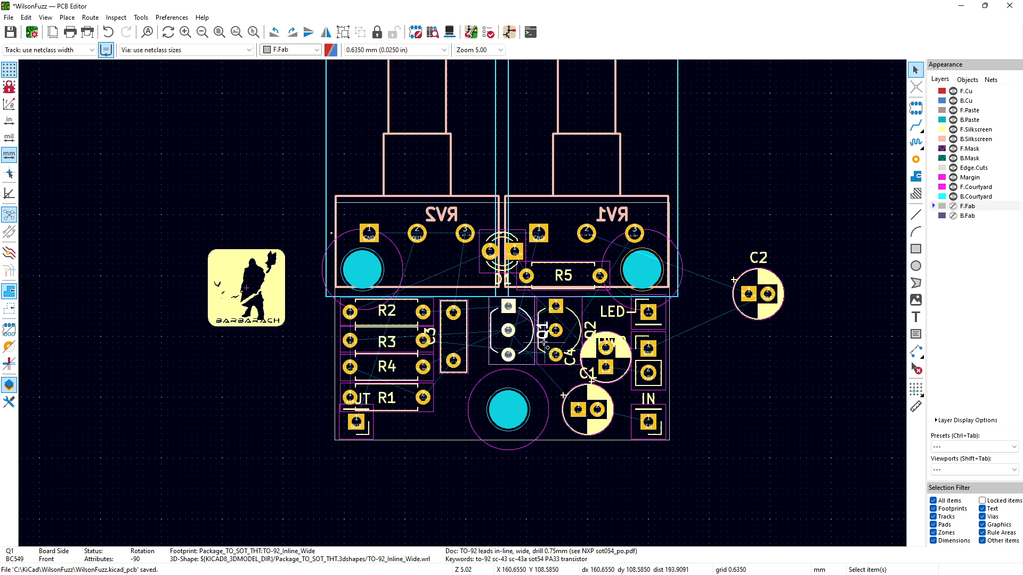
shift+click(546, 348)
key(m)
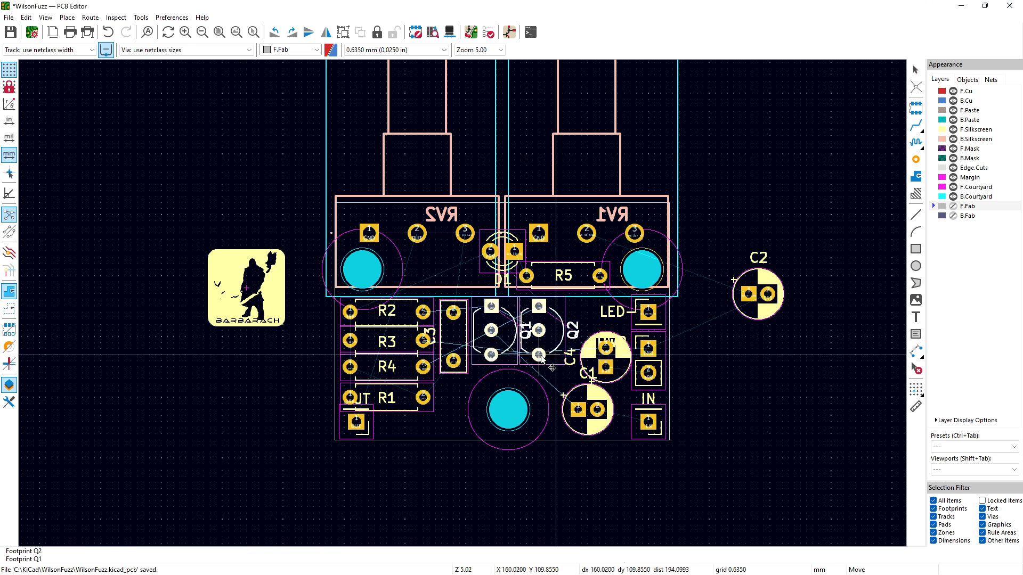
click(540, 359)
click(765, 376)
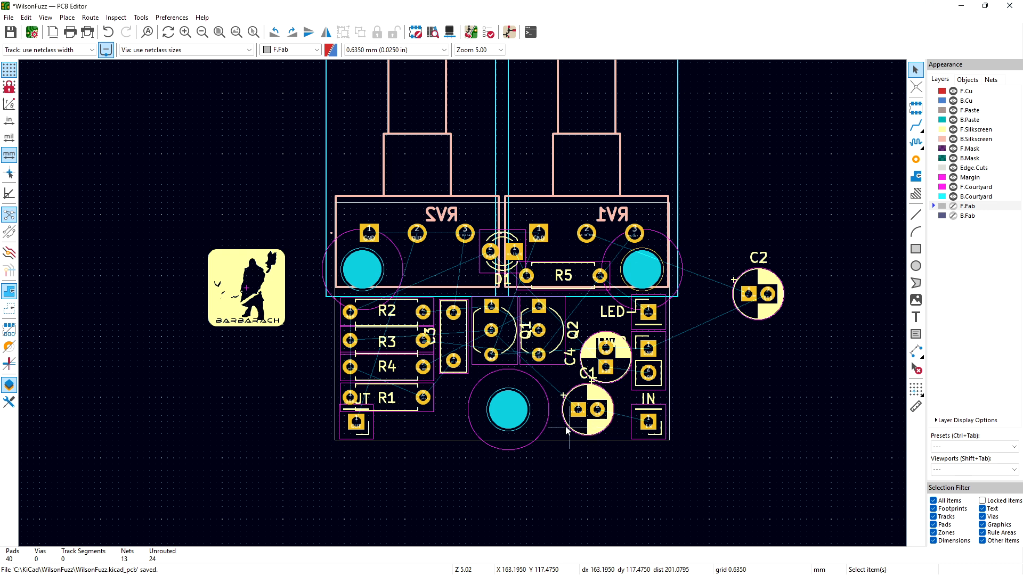
Step: Move the lower mounting hole H3 four grid steps left and one down
click(539, 424)
key(m)
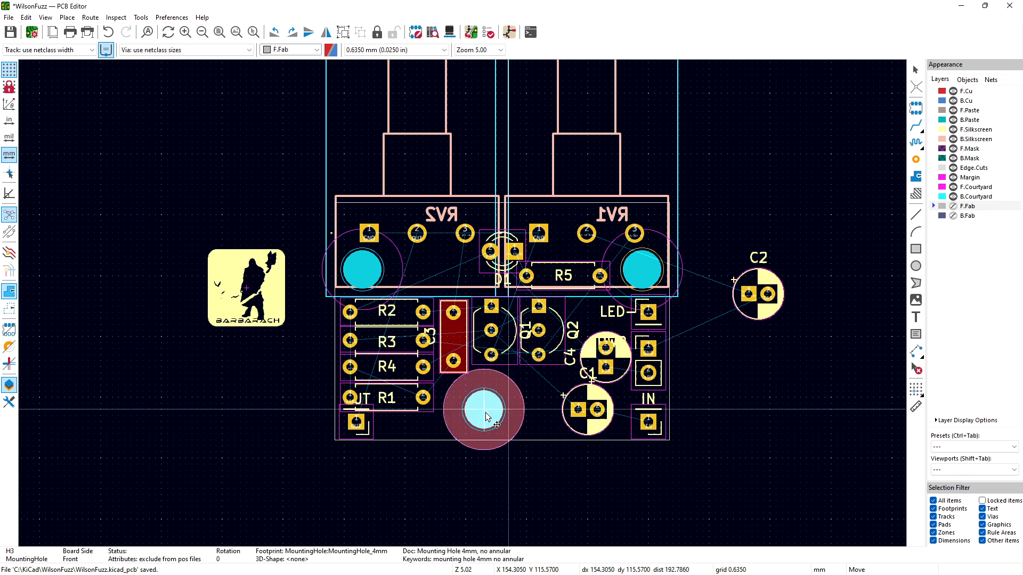
click(484, 414)
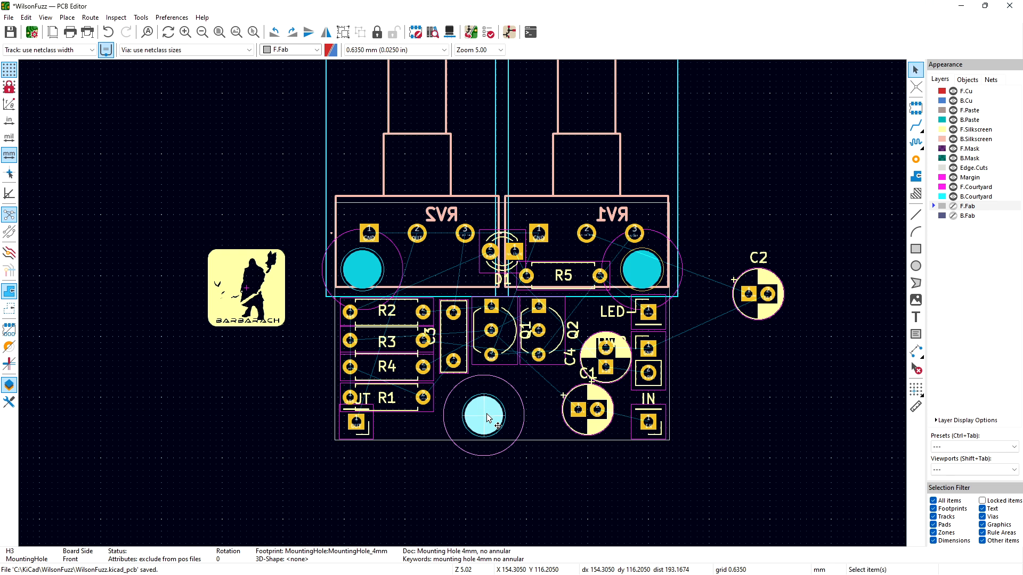
Step: Move C1 left beside the lower mounting hole, and move C4 slightly down and left, clear of the PWR label
click(586, 429)
key(m)
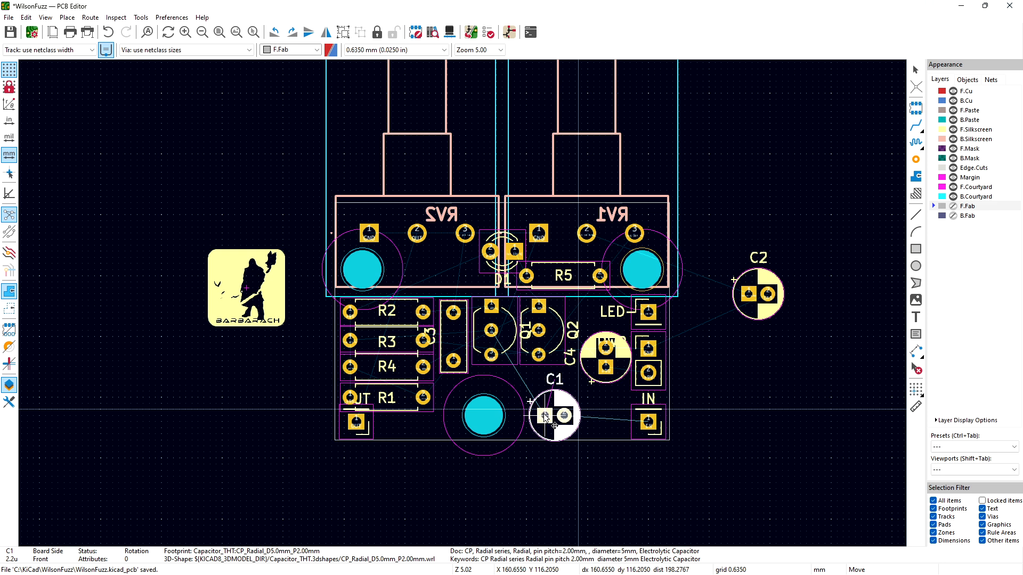
click(542, 414)
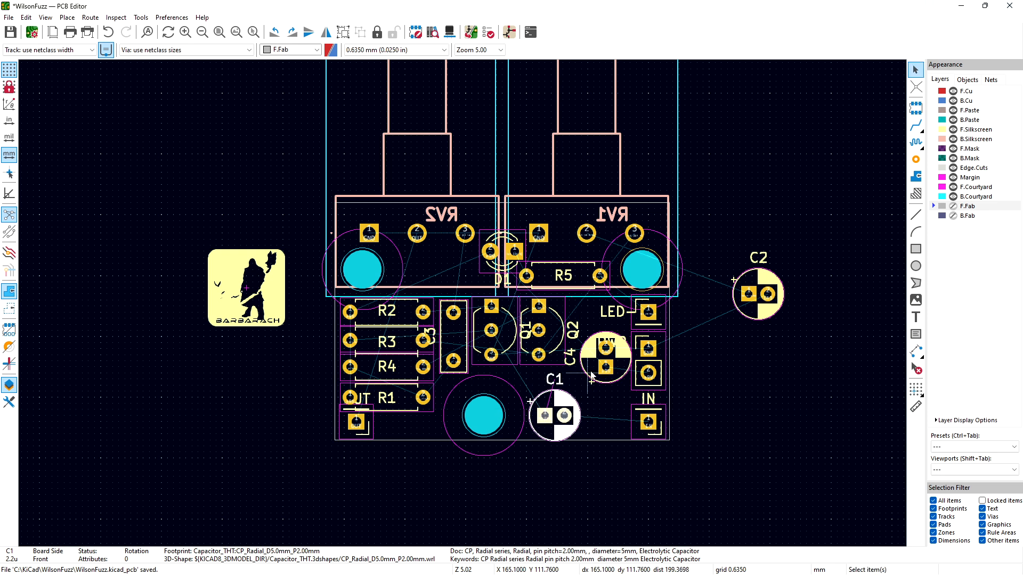
click(586, 376)
key(m)
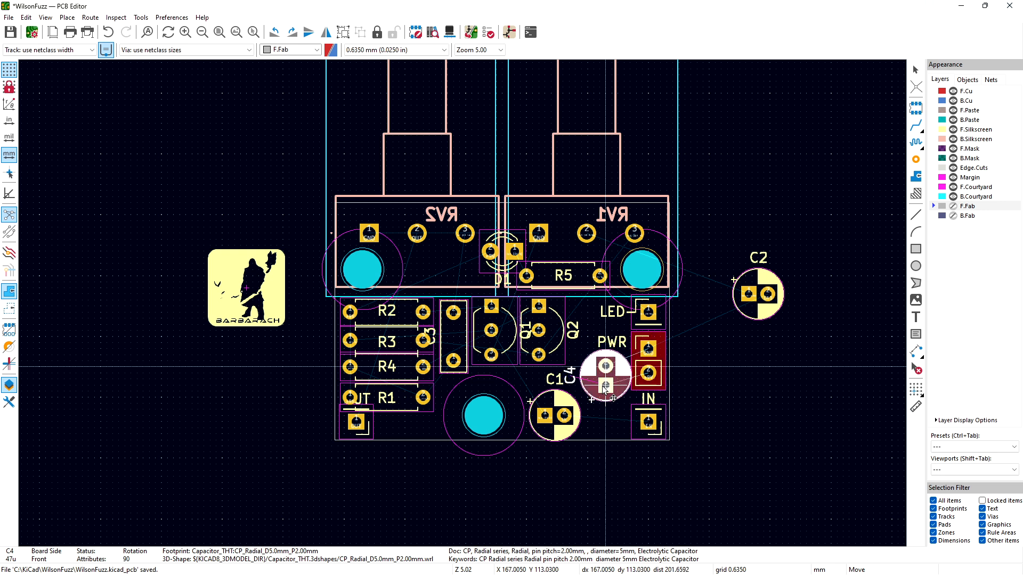
click(601, 392)
Step: Place capacitor C2 on the board above C4, between transistor Q2 and the LED connector
click(768, 295)
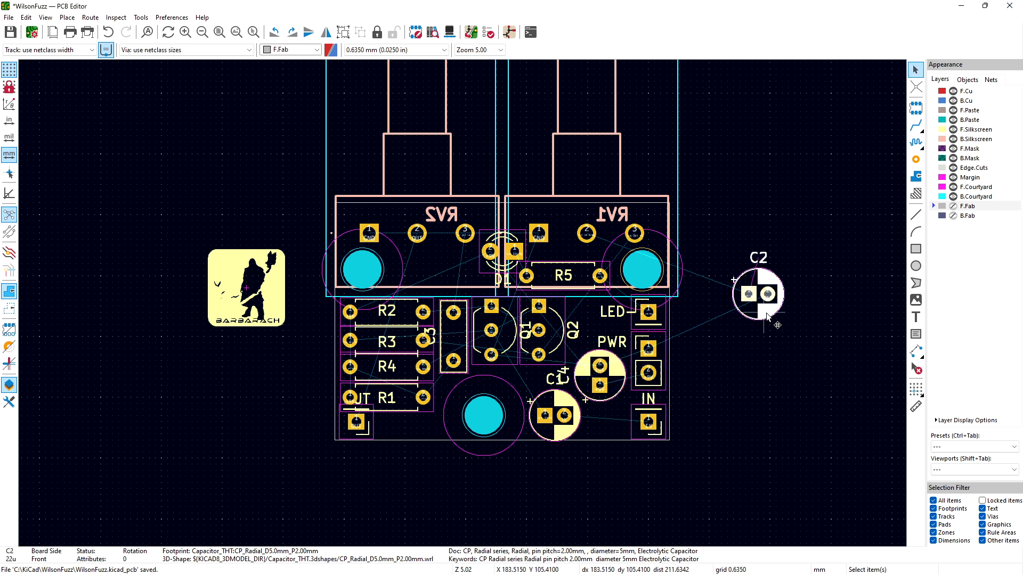
key(m)
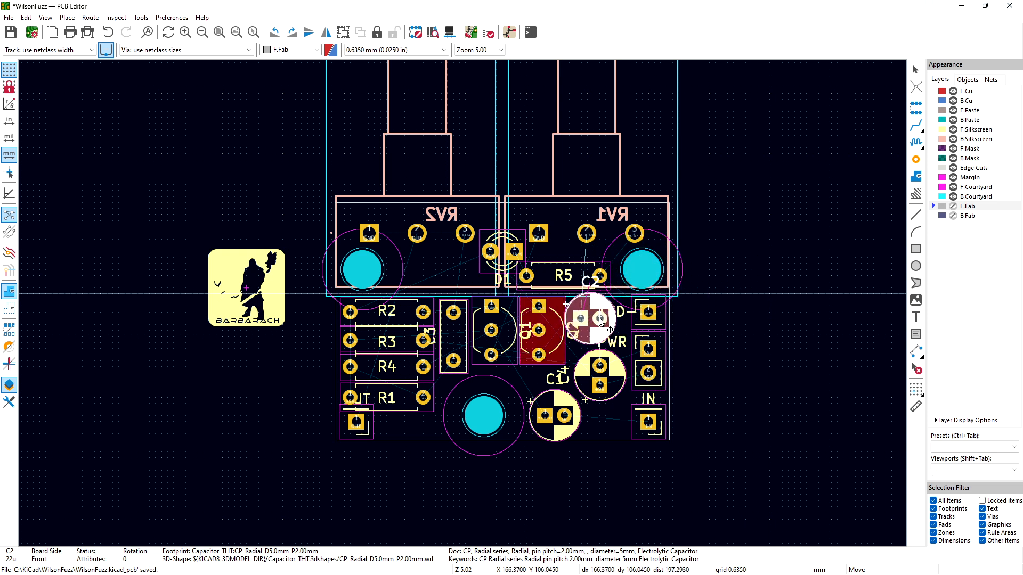
click(606, 323)
click(706, 337)
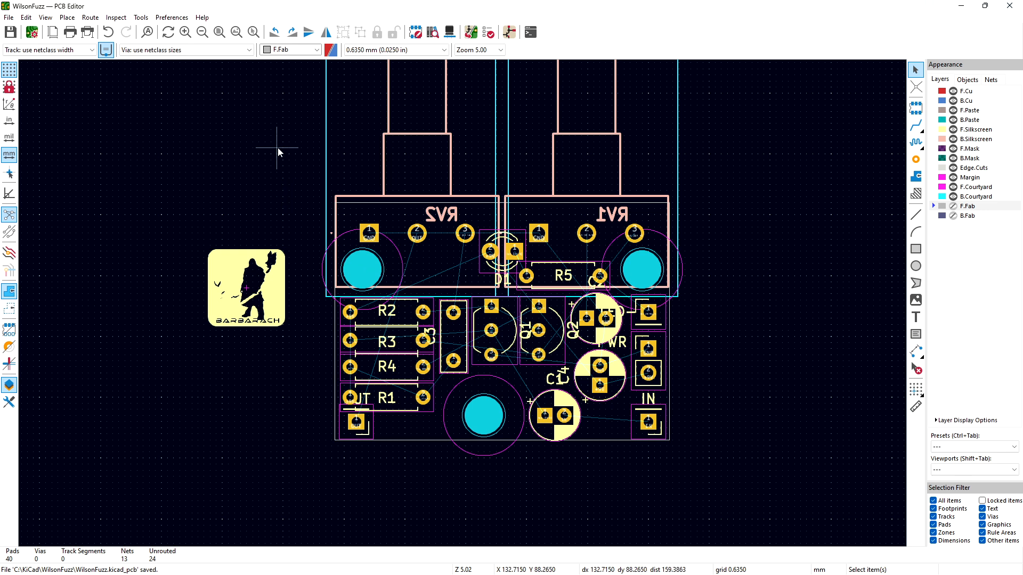
Step: Open the 3D Viewer to check the component placement on the board
click(45, 18)
click(69, 65)
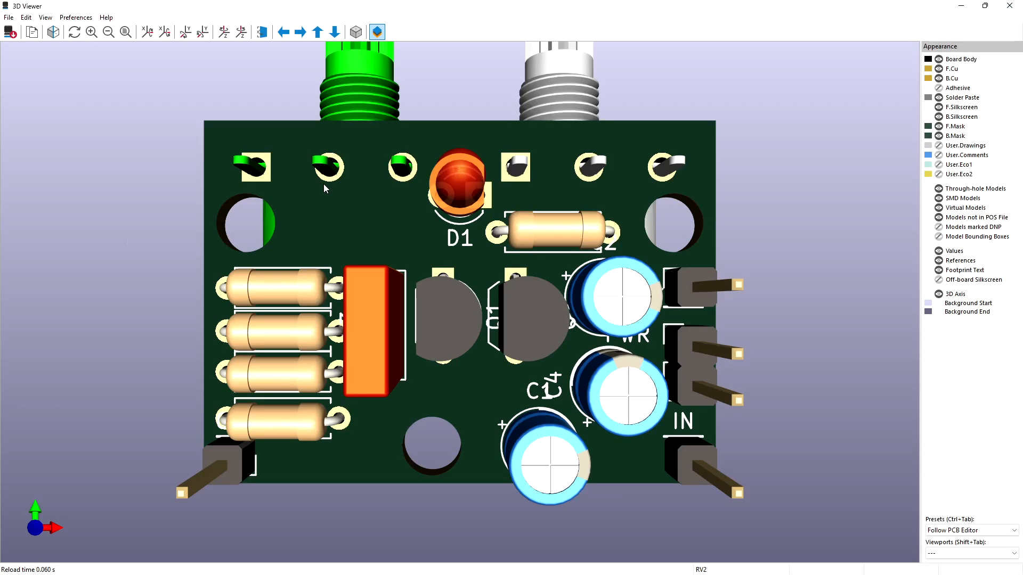
Step: Examine the component placement from several angles in the 3D view, and return to the board layout
drag(458, 330, 714, 214)
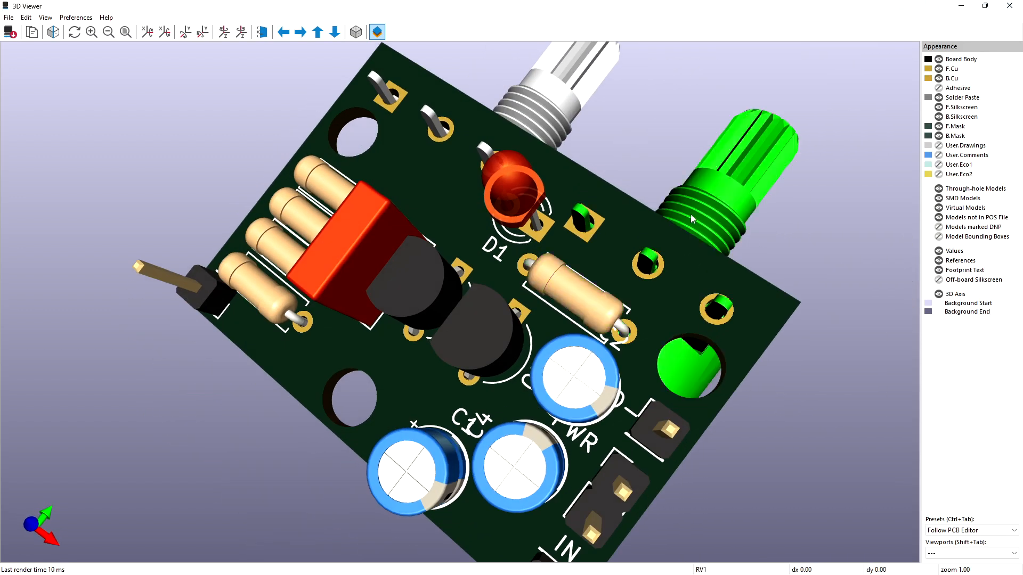
drag(642, 229, 453, 348)
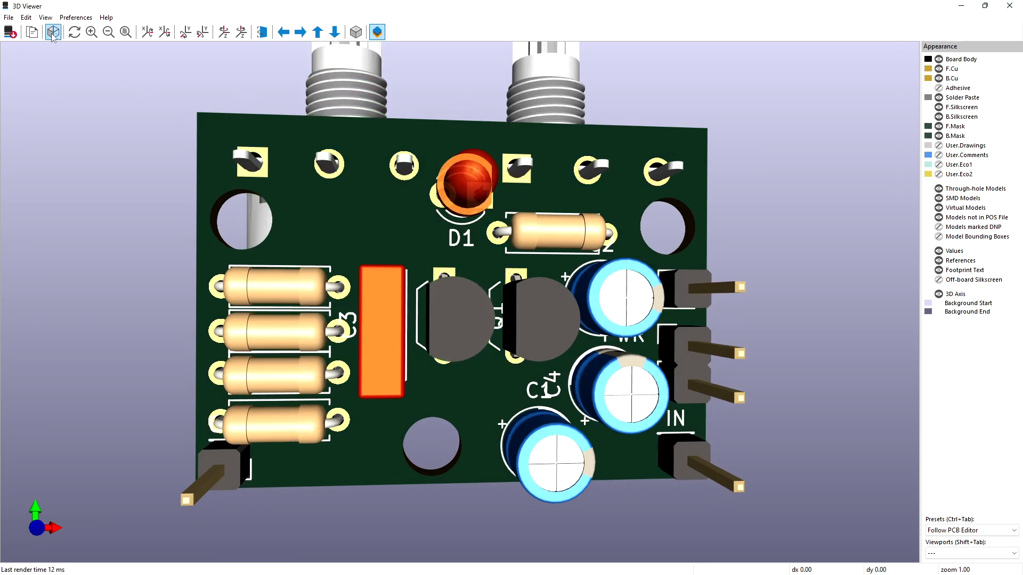
click(1010, 6)
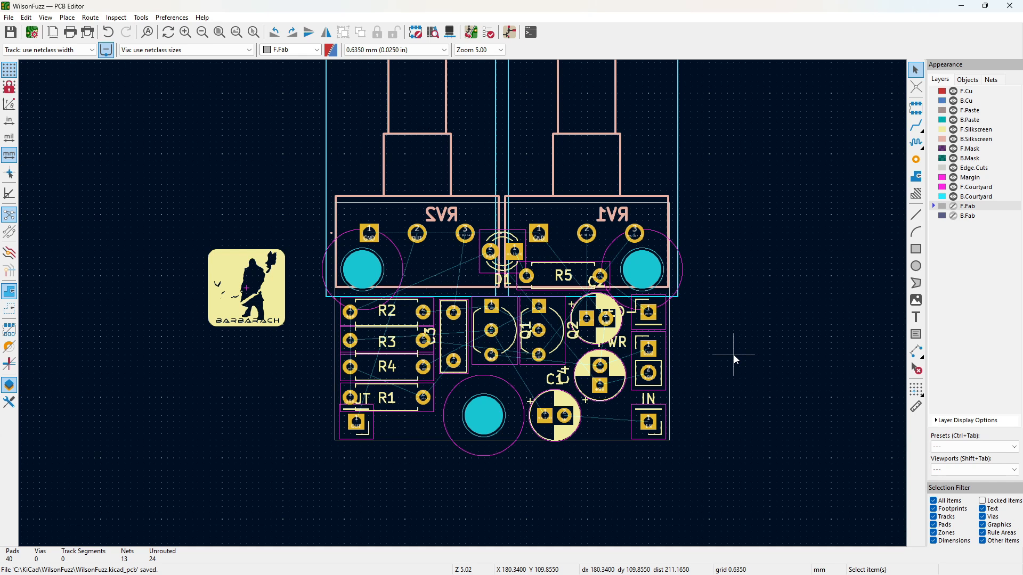
Step: Make F.Cu the active layer and activate single-track routing
key(Page_Up)
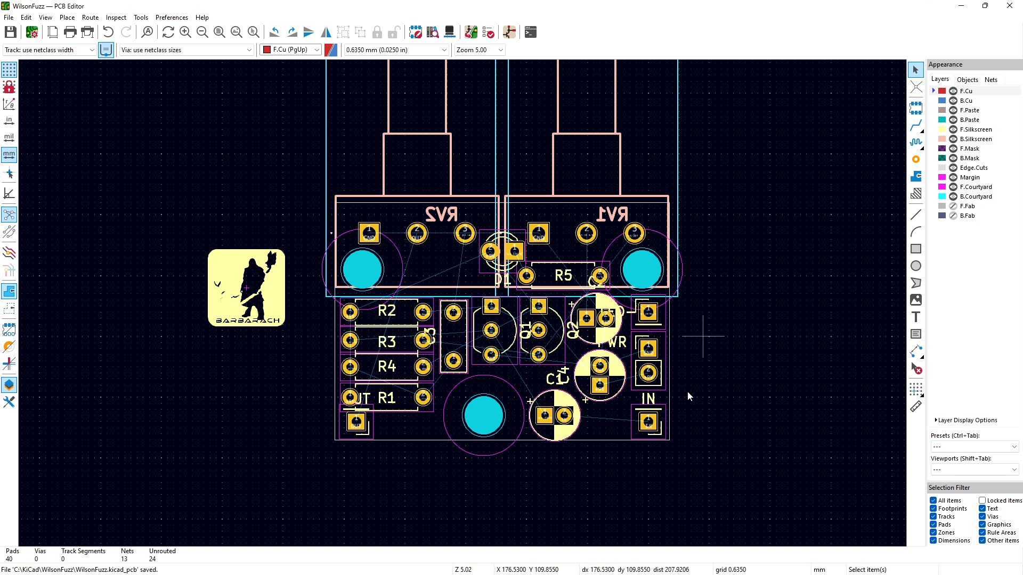
click(644, 423)
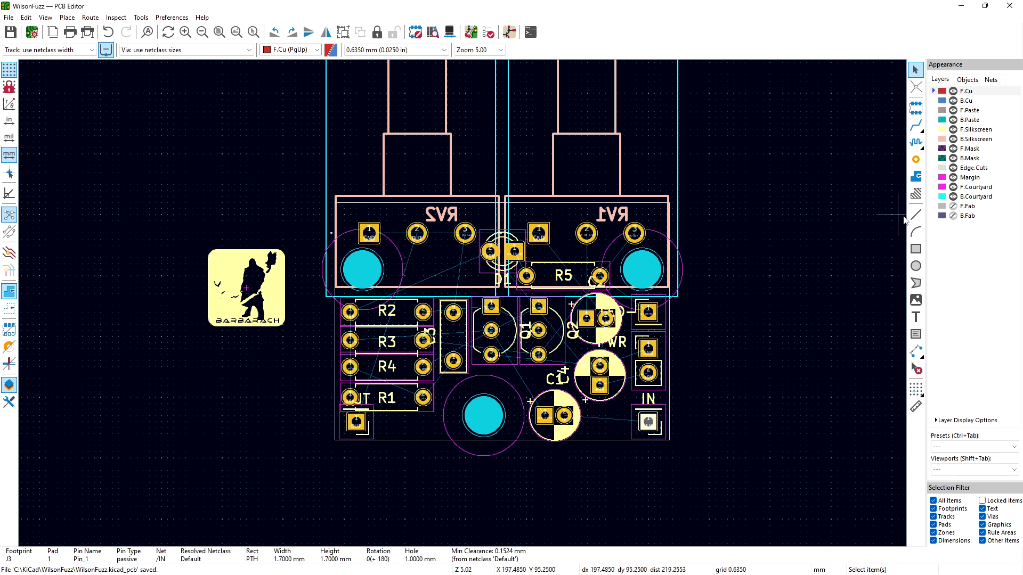
click(916, 127)
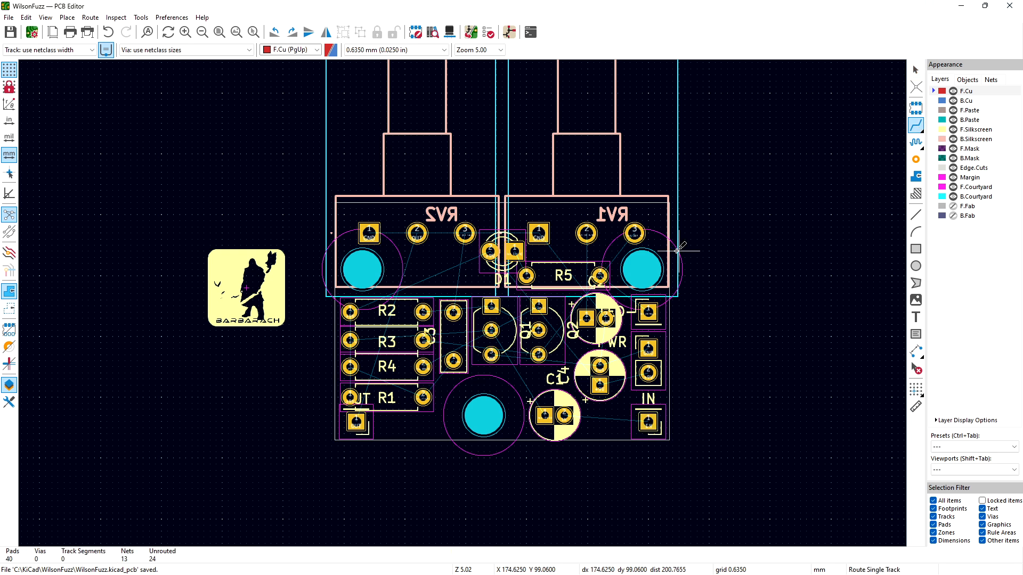
Step: Try routing a track from the IN connector pad to C1's right pad at the netclass width, and undo it
click(649, 422)
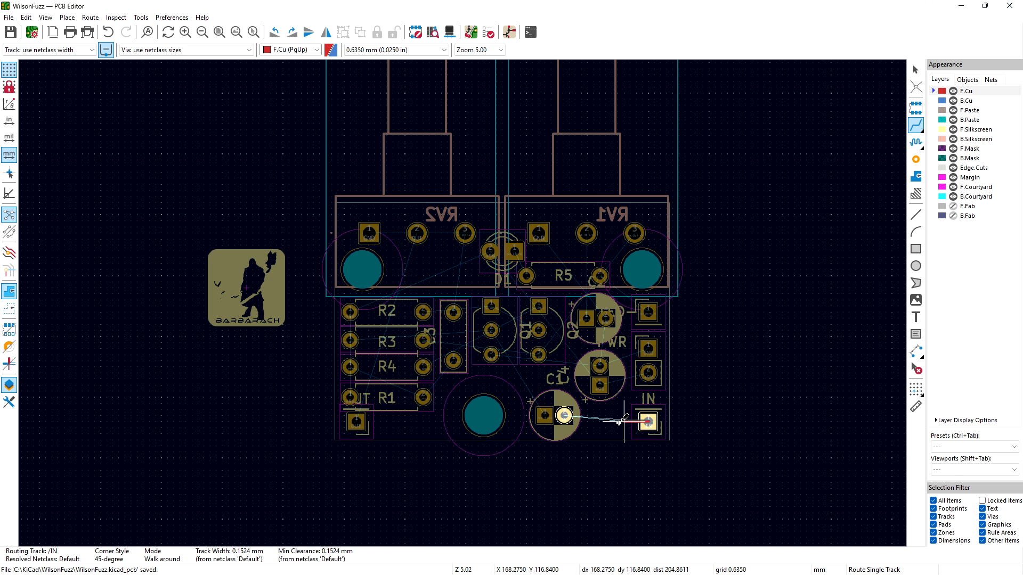
click(565, 415)
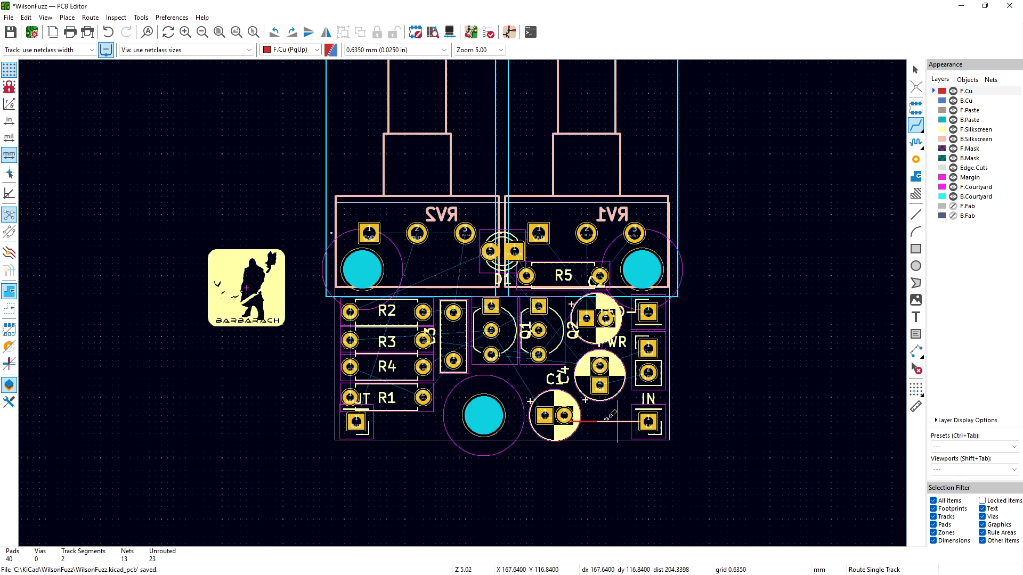
key(ctrl+z)
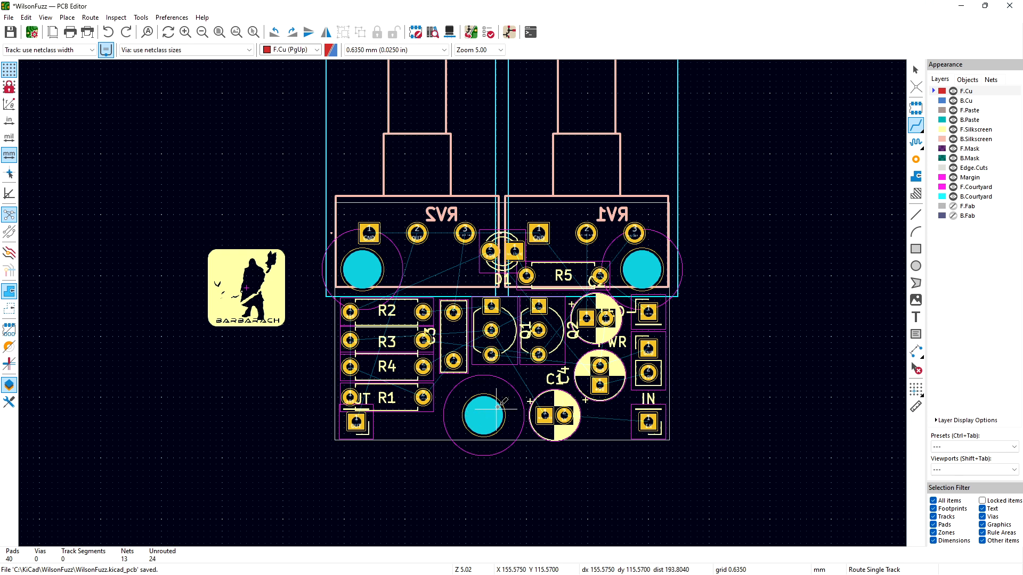
Step: Set the track width to 0.762 mm and route a track from the IN connector pad to C1's right pad
click(92, 50)
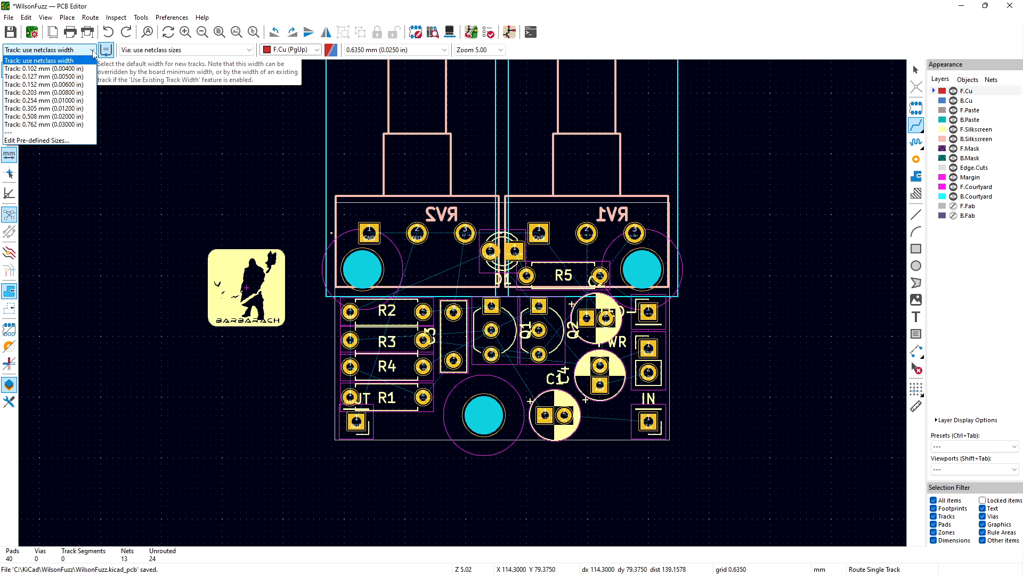
click(63, 124)
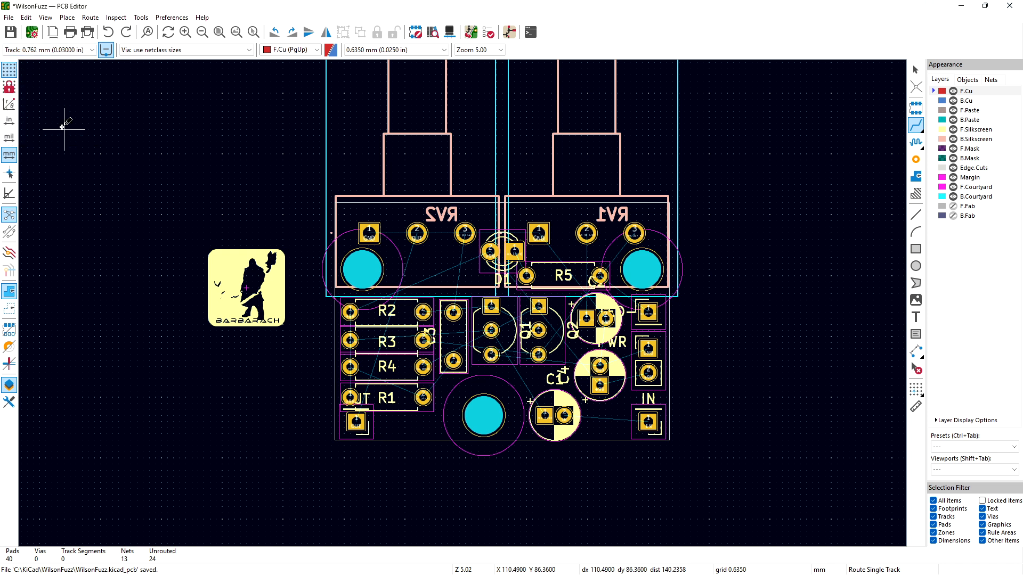
click(650, 421)
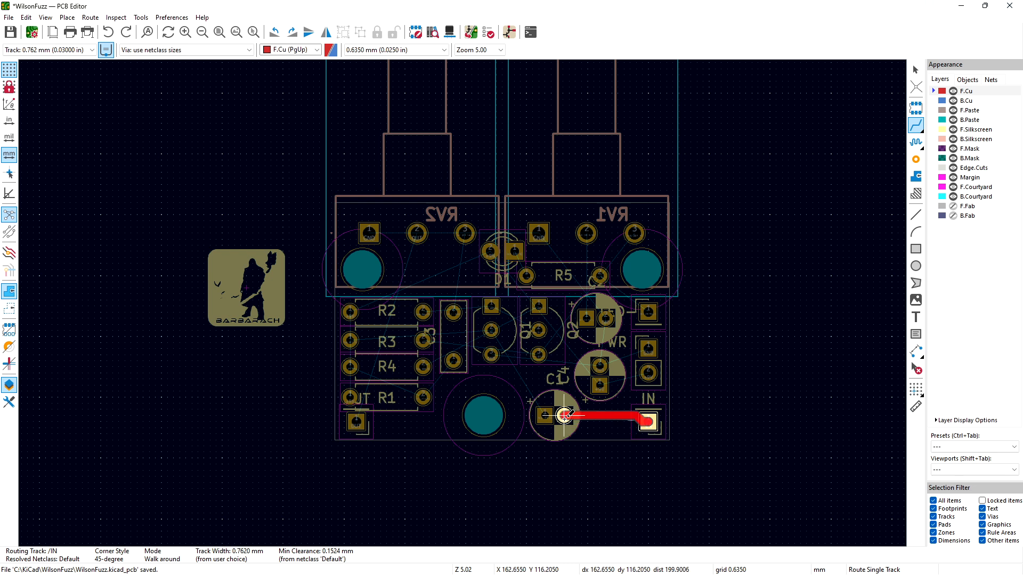
click(564, 416)
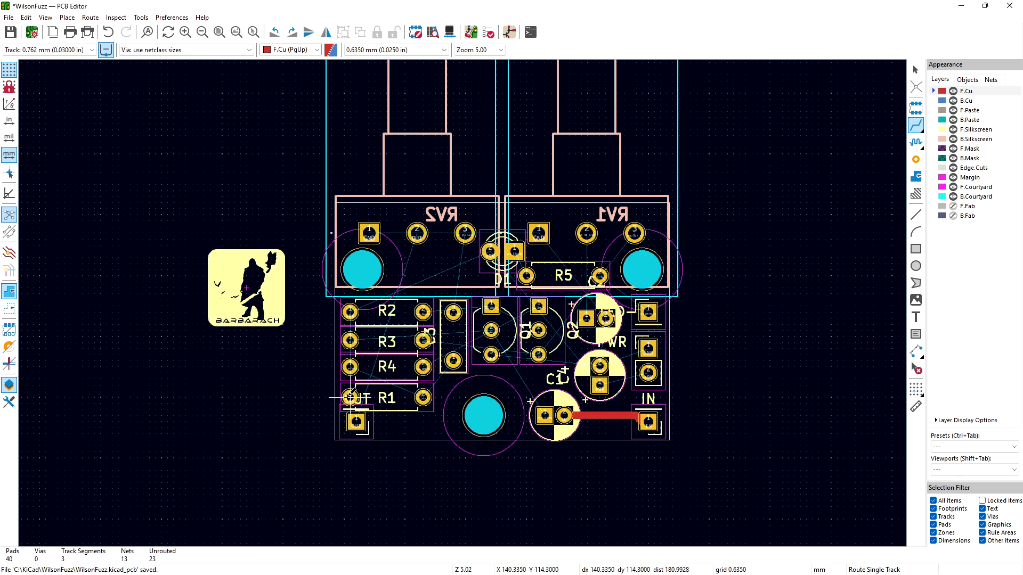
click(73, 51)
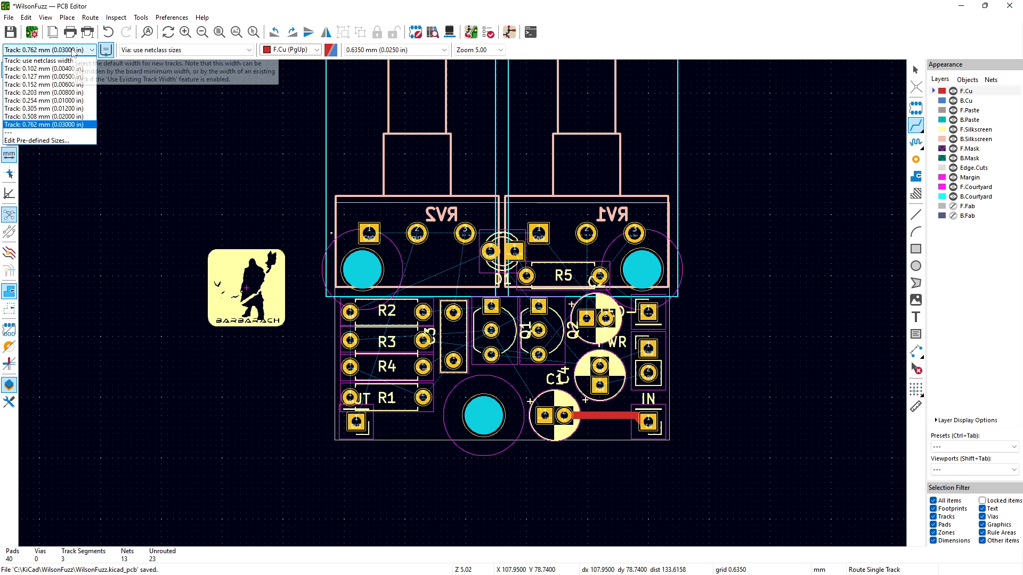
click(56, 142)
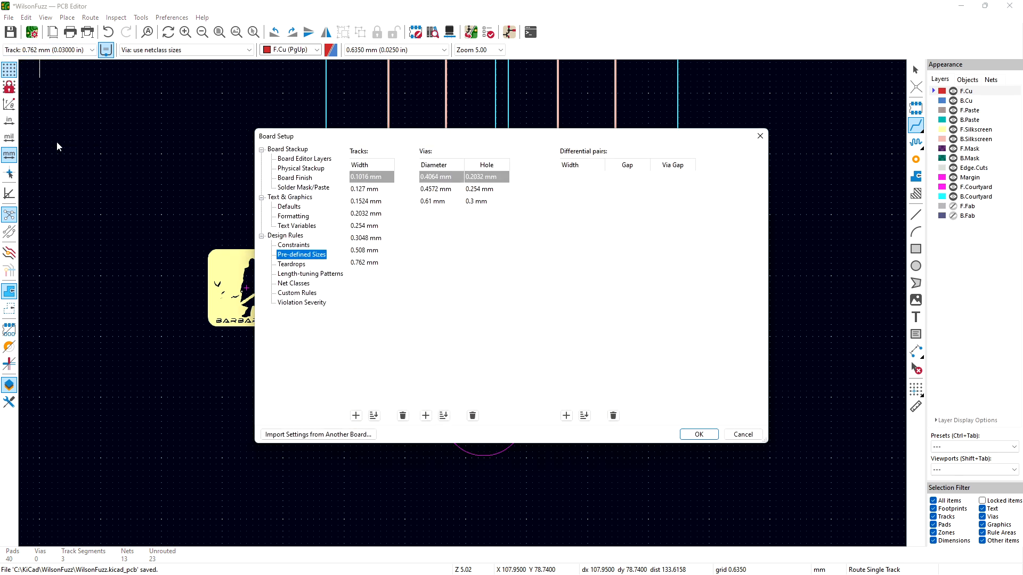
click(384, 180)
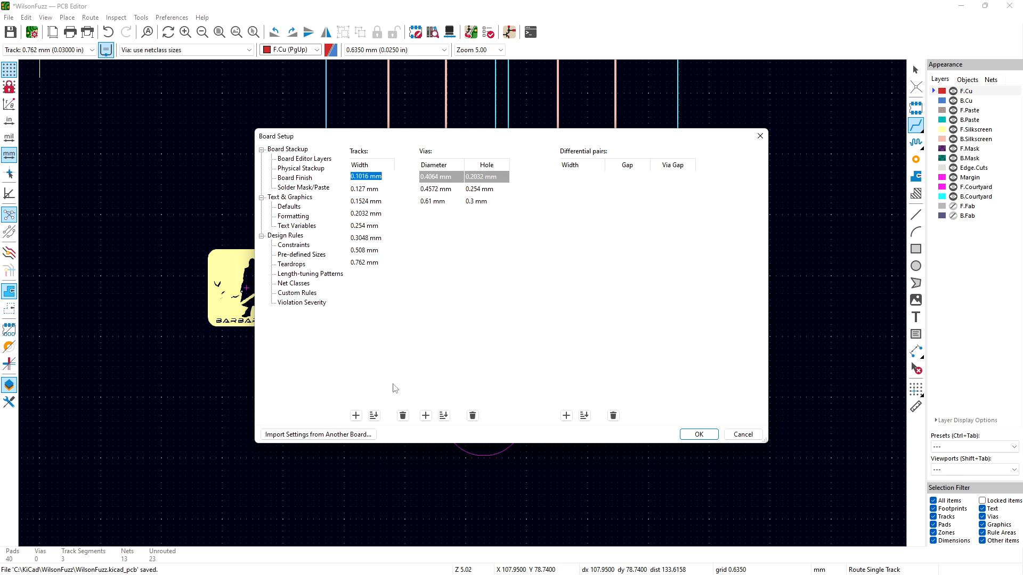
click(403, 417)
click(403, 418)
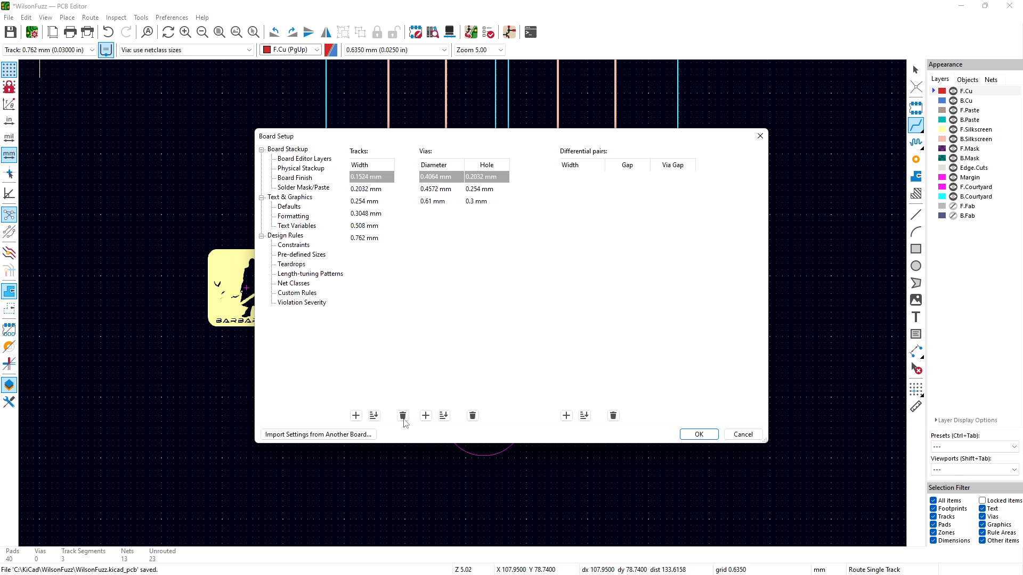
click(403, 417)
click(743, 435)
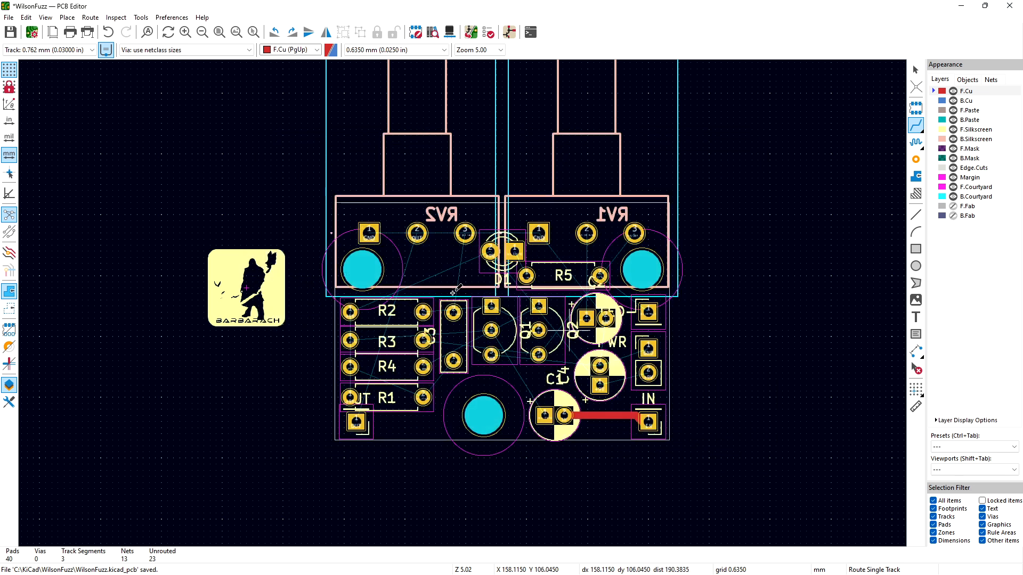
Step: Review the board's pre-defined track and via sizes without changing them
click(53, 50)
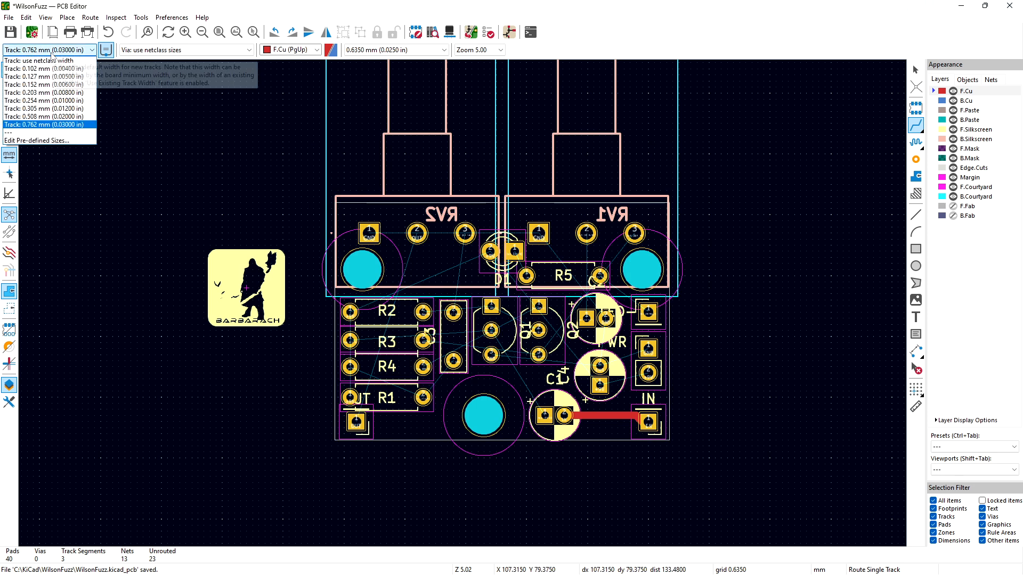
click(56, 140)
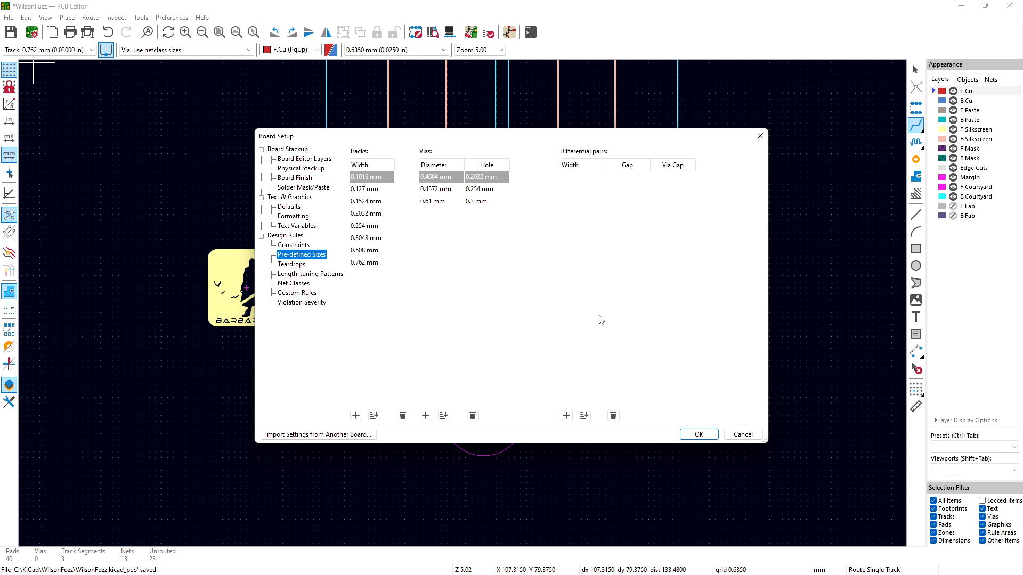
click(748, 434)
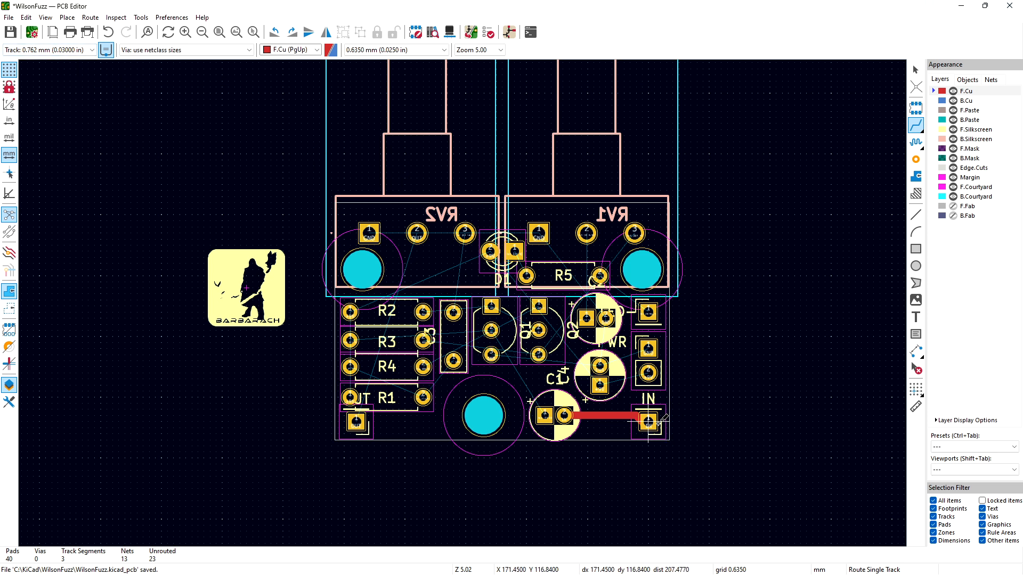
Step: Route the lower PWR pad to C4's lower pad, and C1's left pad to Q1's middle pad
click(648, 373)
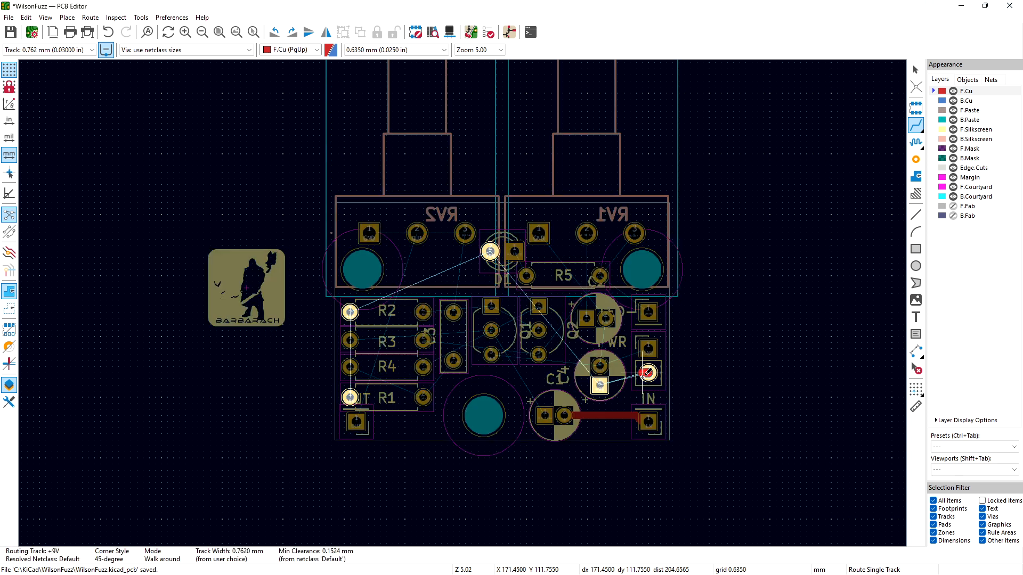
click(601, 385)
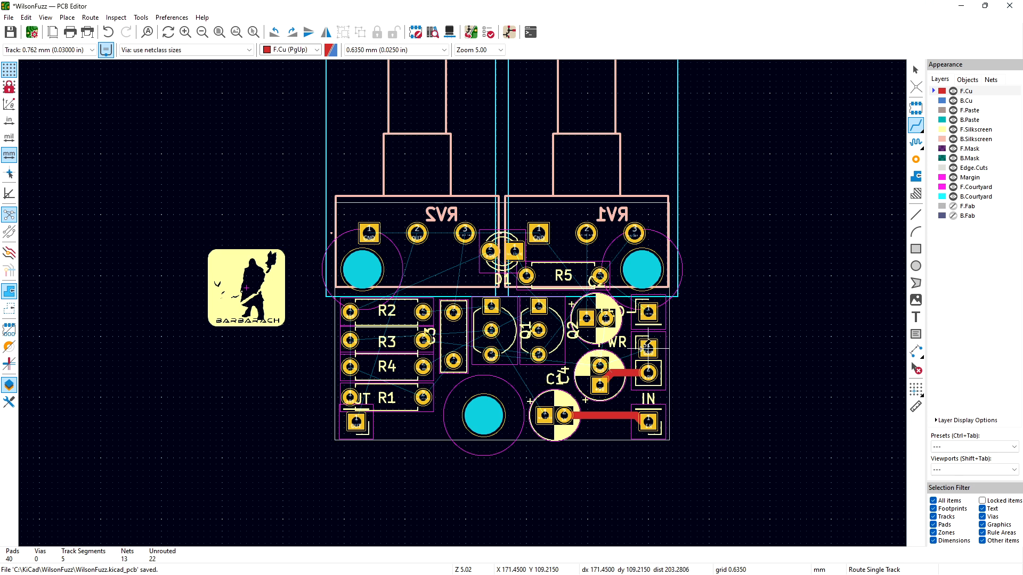
click(545, 415)
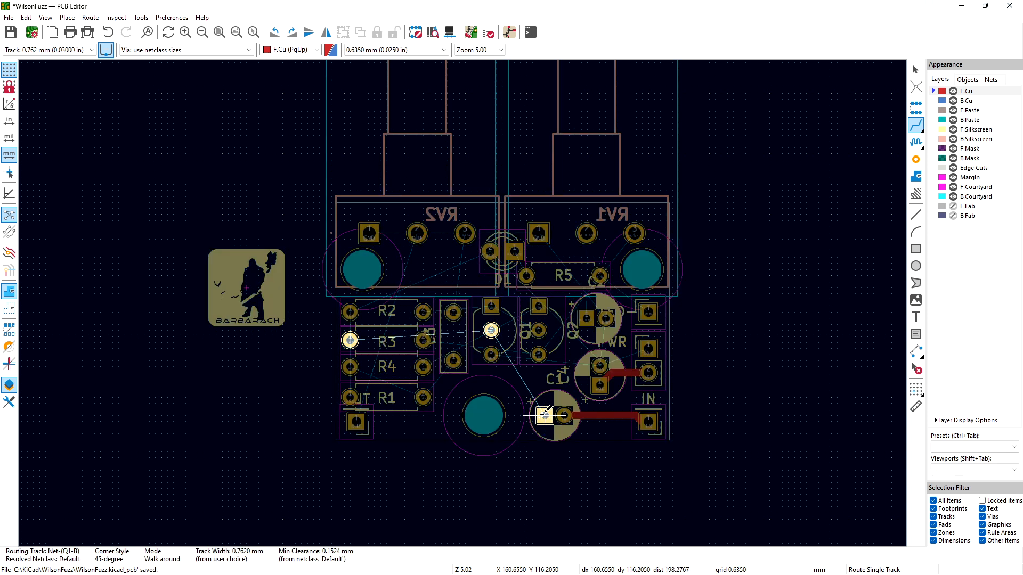
click(492, 330)
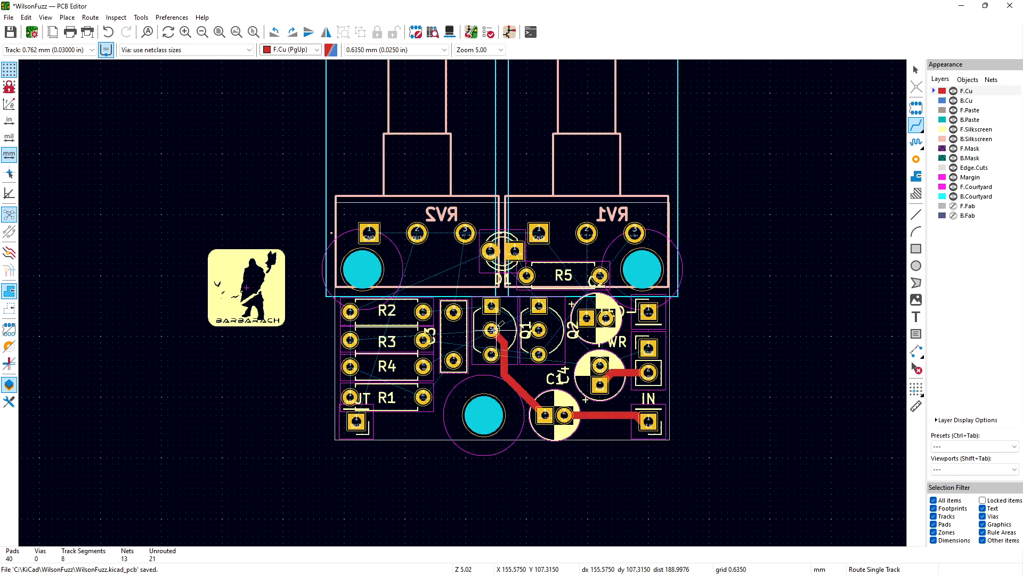
Step: Route Q2's middle pad to Q1's top pad, and Q2's top pad over Q1 and C3 to R4's right pad
click(539, 354)
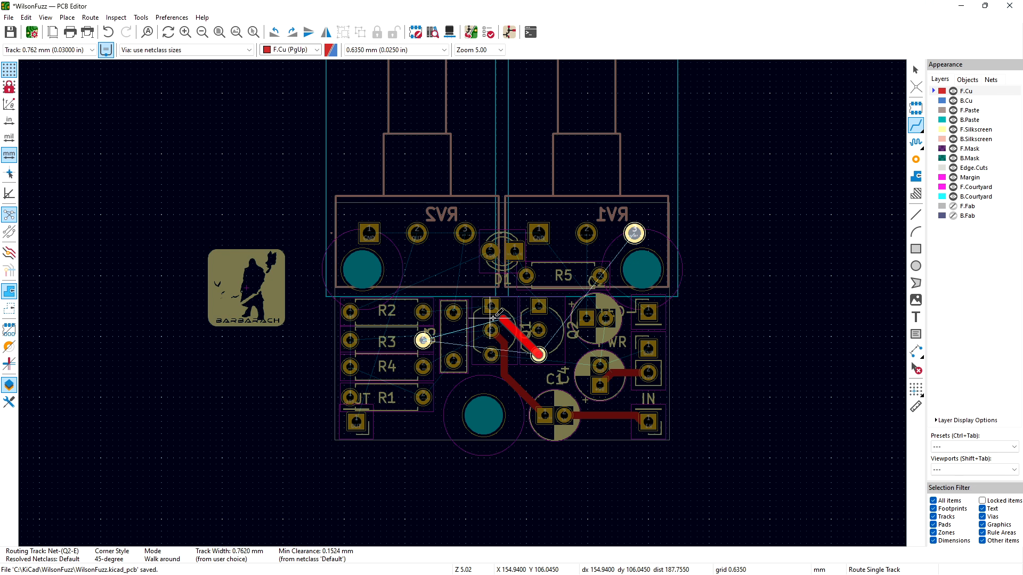
key(Escape)
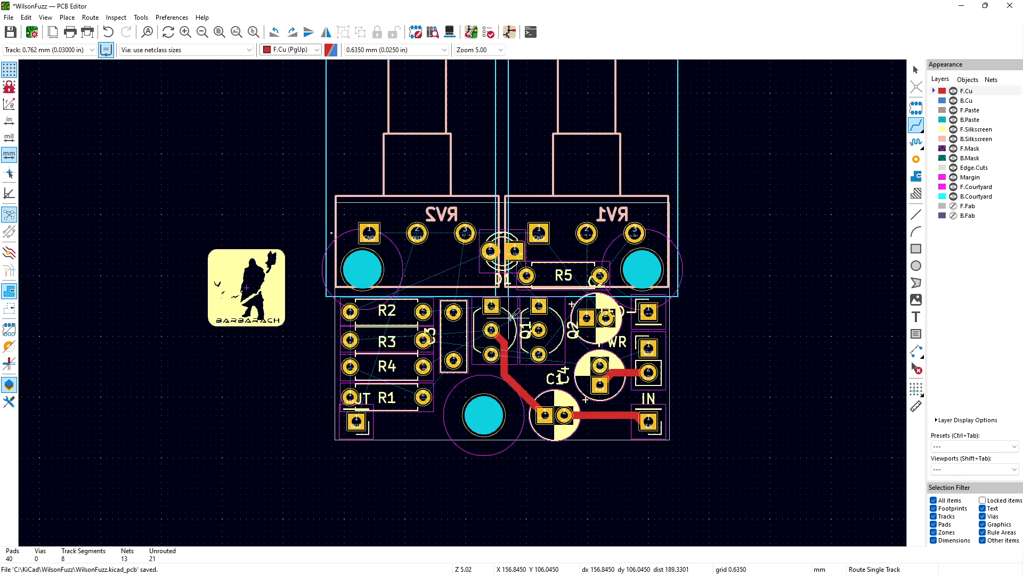
click(539, 331)
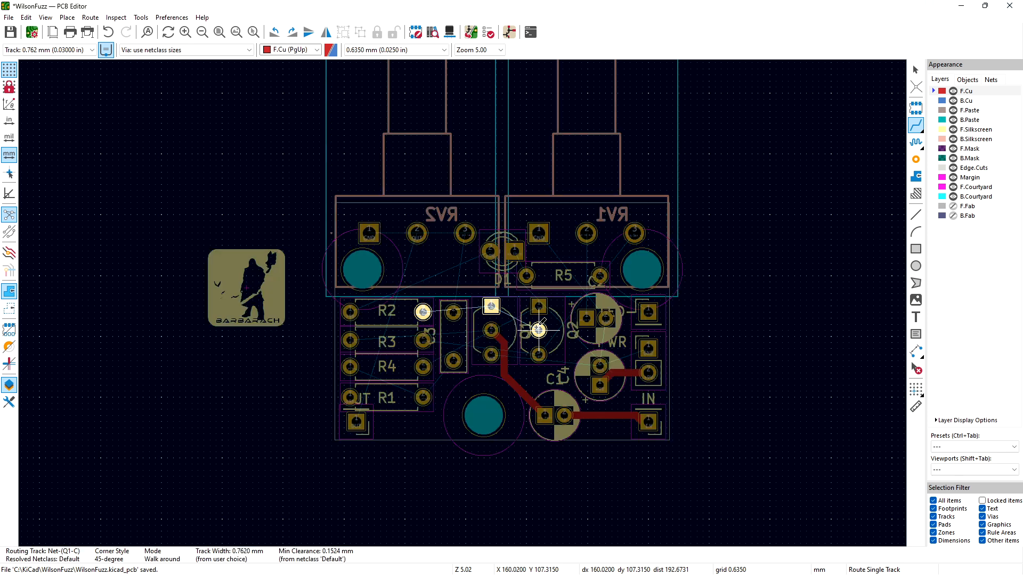
click(491, 306)
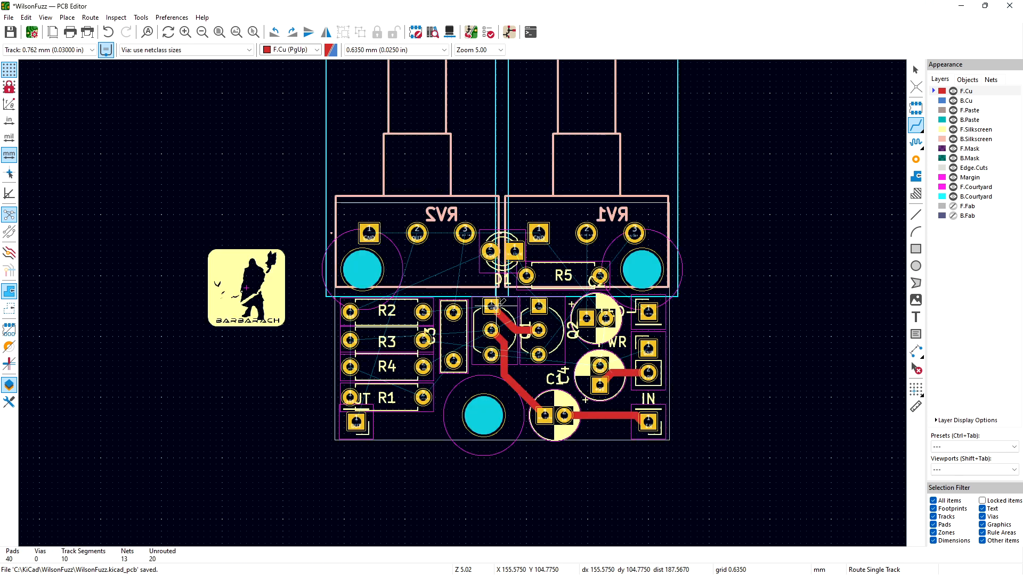
click(539, 306)
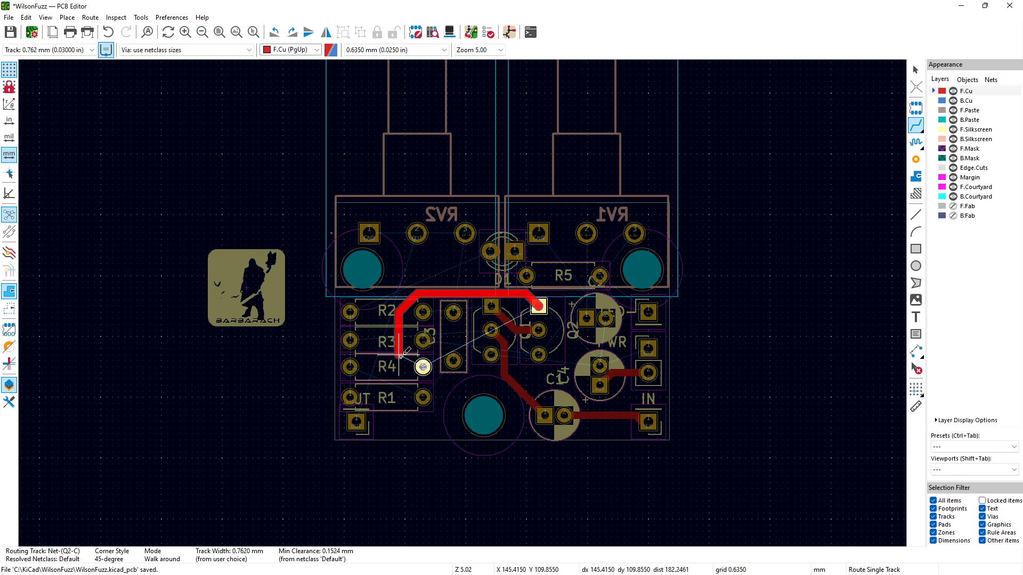
click(423, 367)
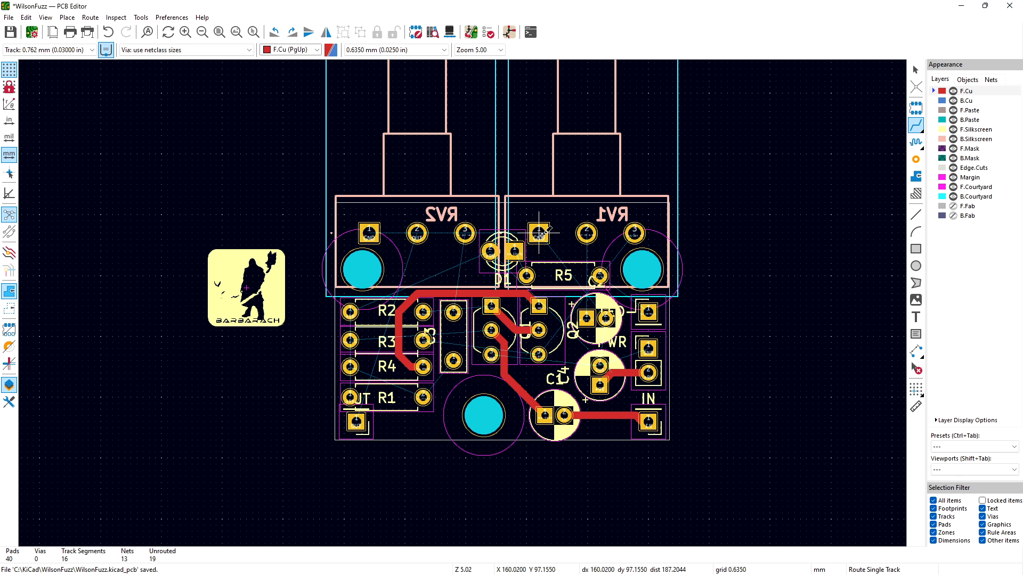
Step: Route RV1's pad 3 to Q2's bottom pad, and the LED connector pad to R5's right pad
click(634, 233)
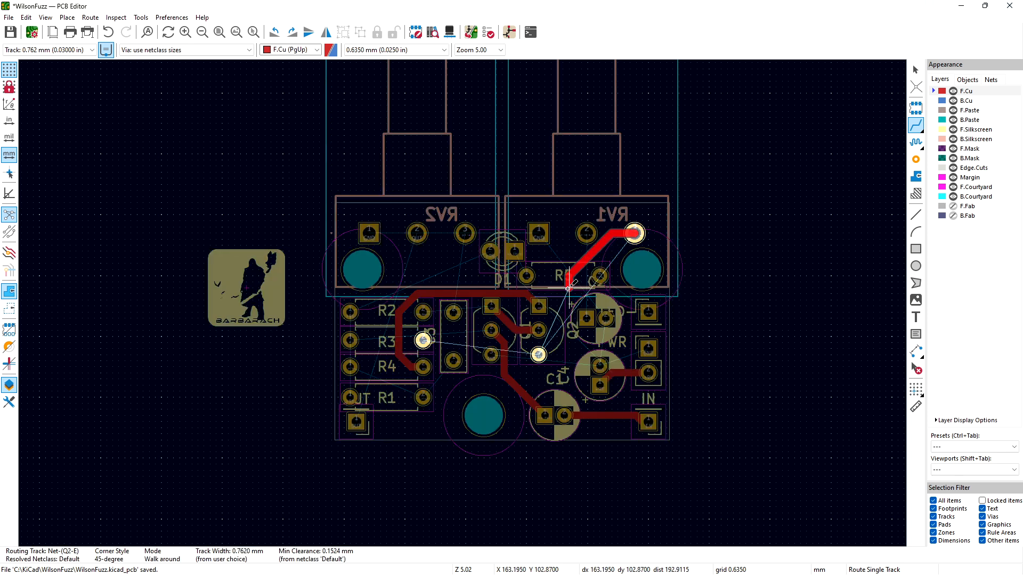
click(545, 353)
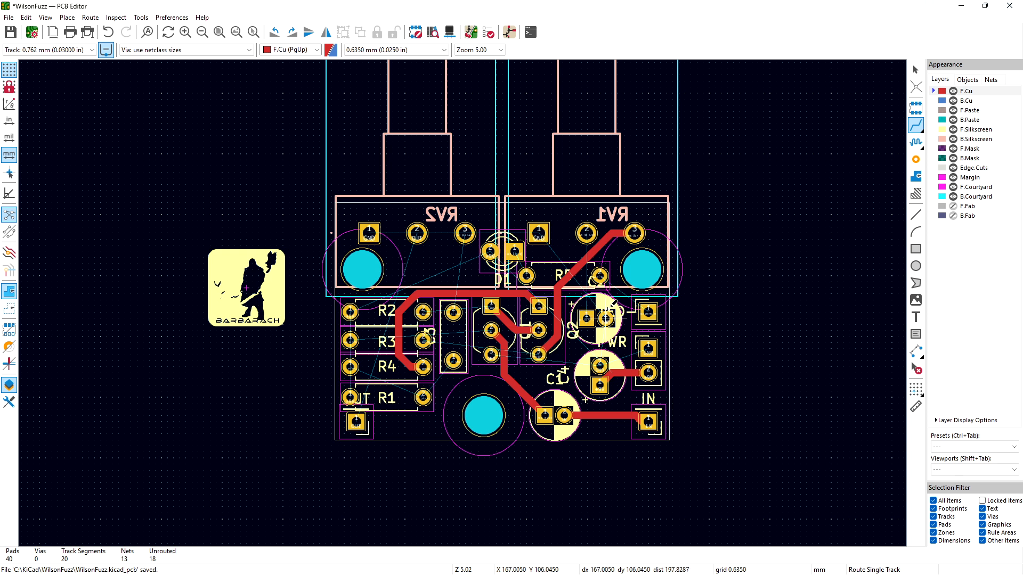
click(648, 311)
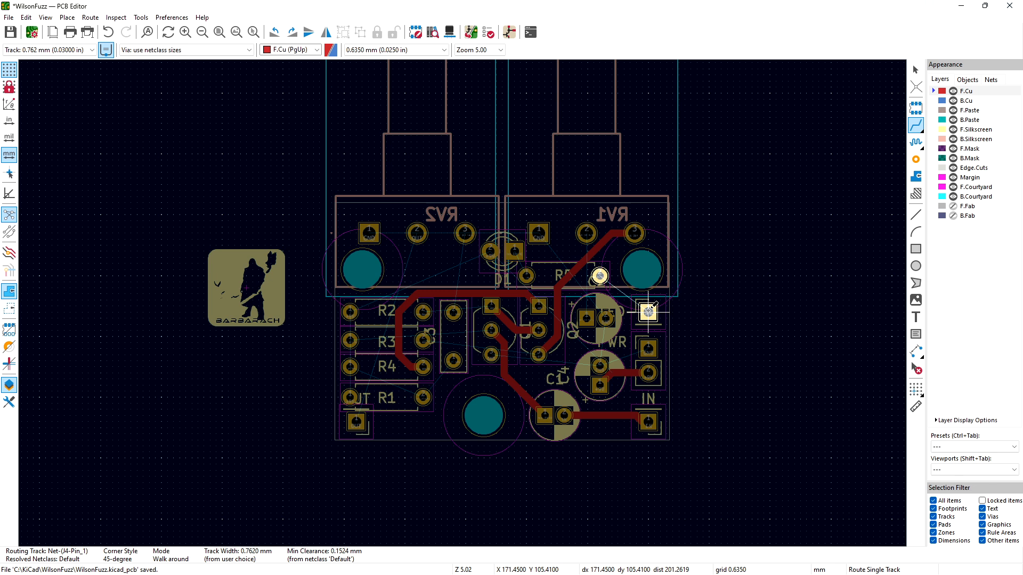
click(600, 276)
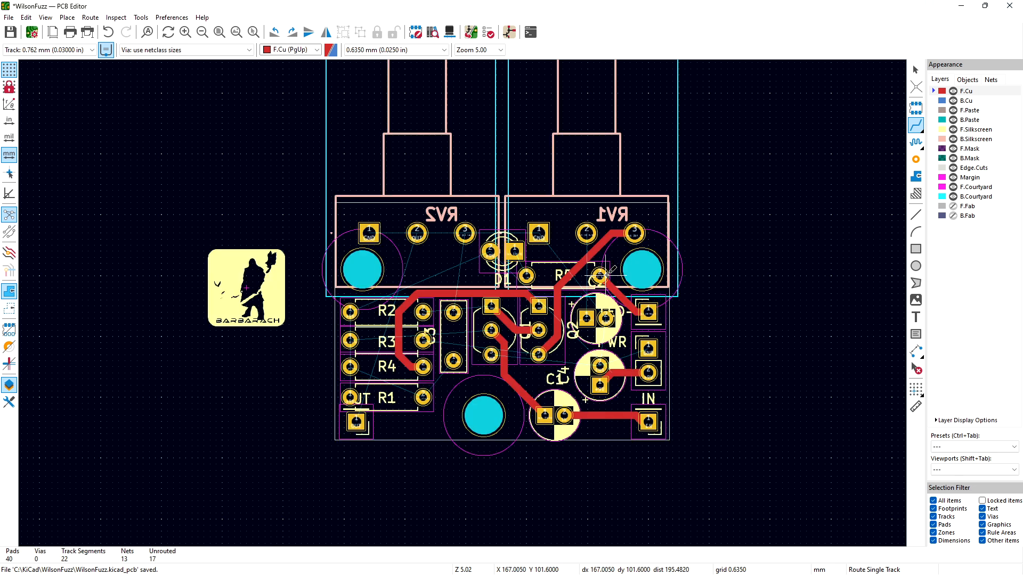
Step: Route R1's right pad to C3's lower pad, and from R1's right pad to R4's left pad
click(648, 349)
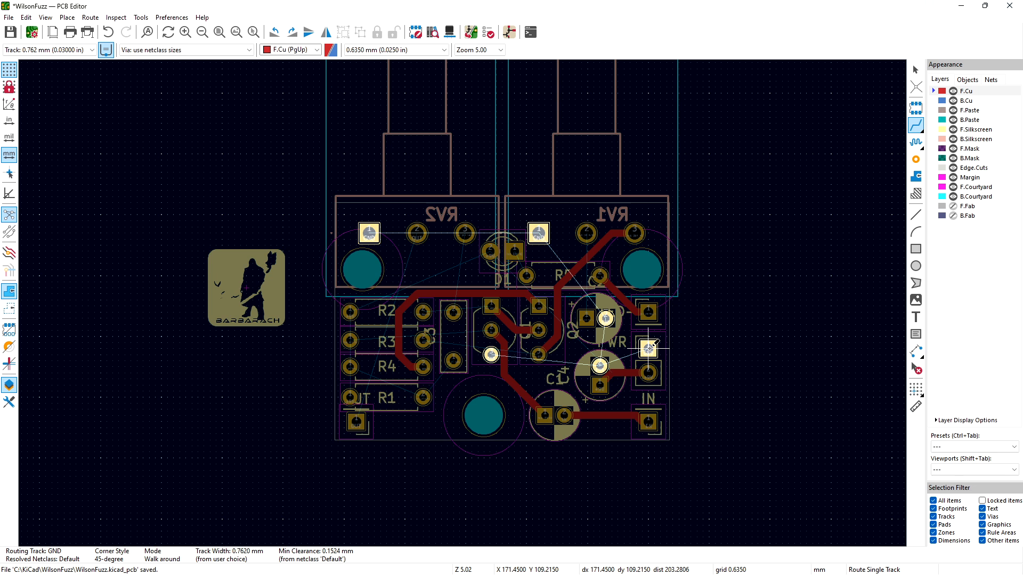
key(Escape)
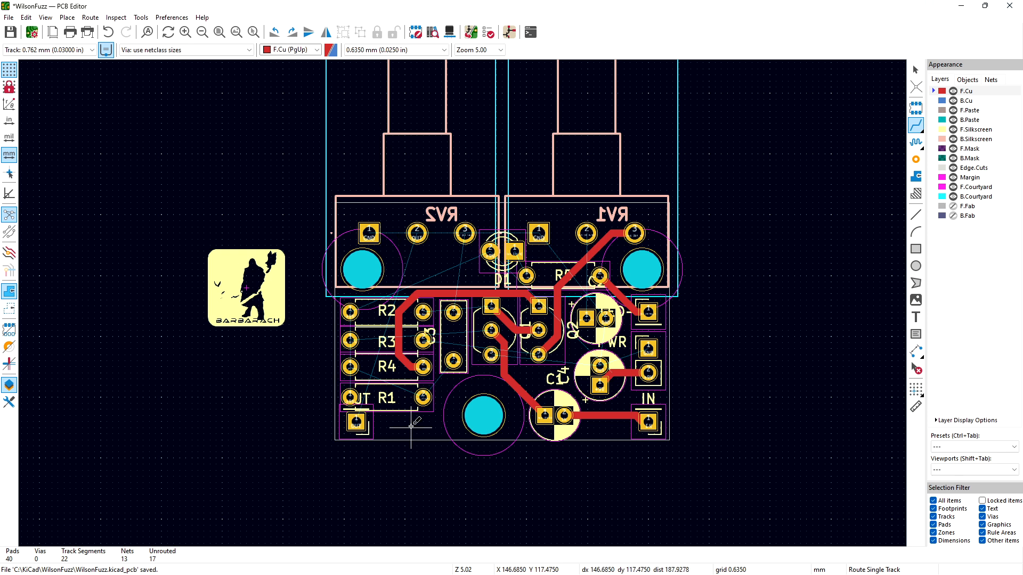
click(423, 397)
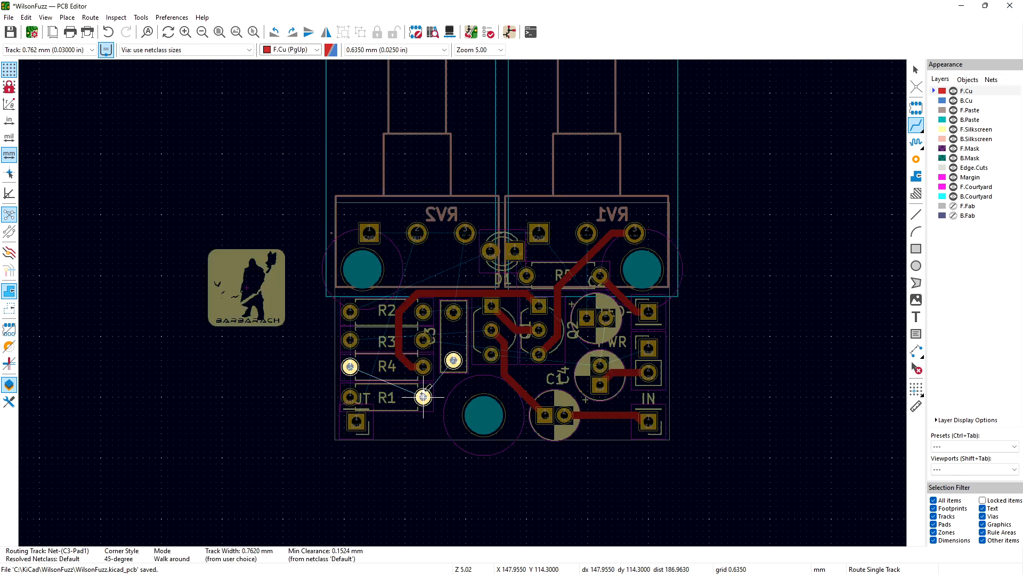
click(453, 361)
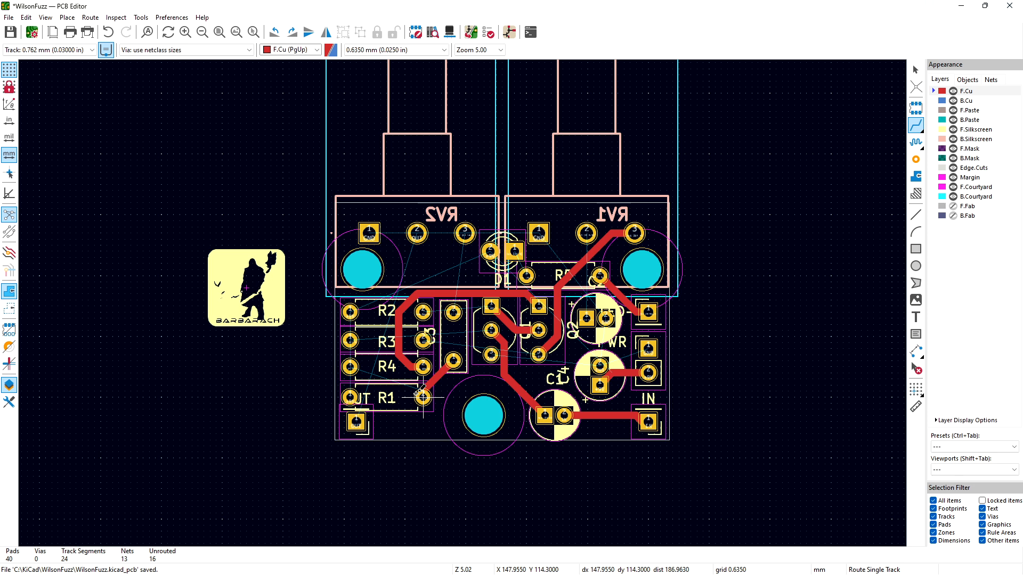
click(357, 422)
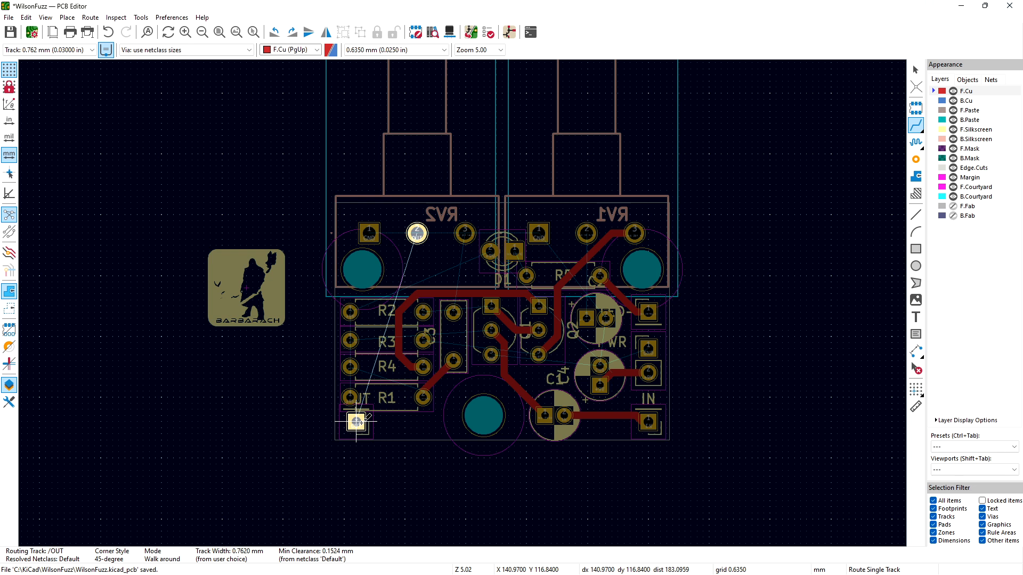
key(Escape)
click(423, 397)
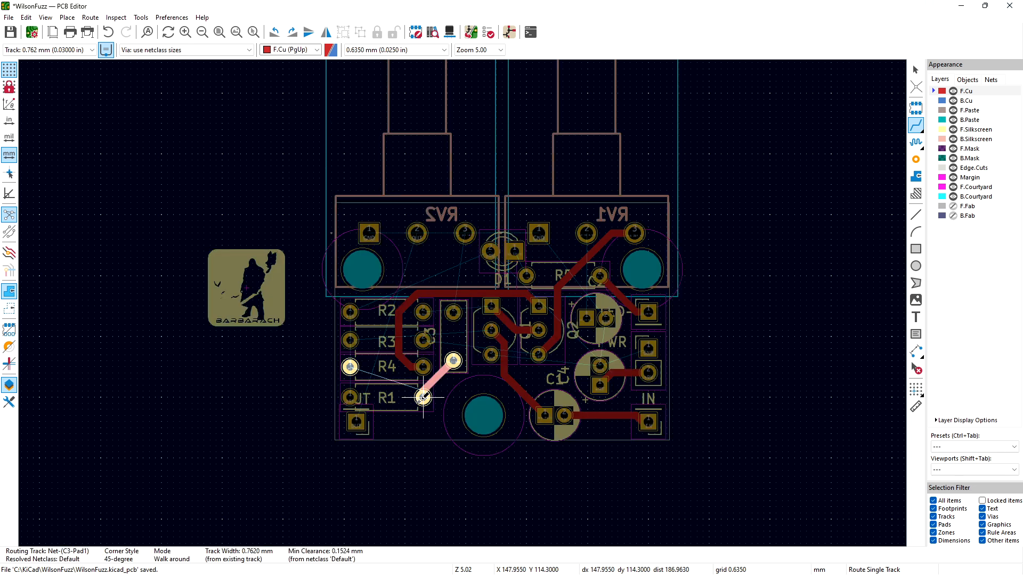
click(350, 367)
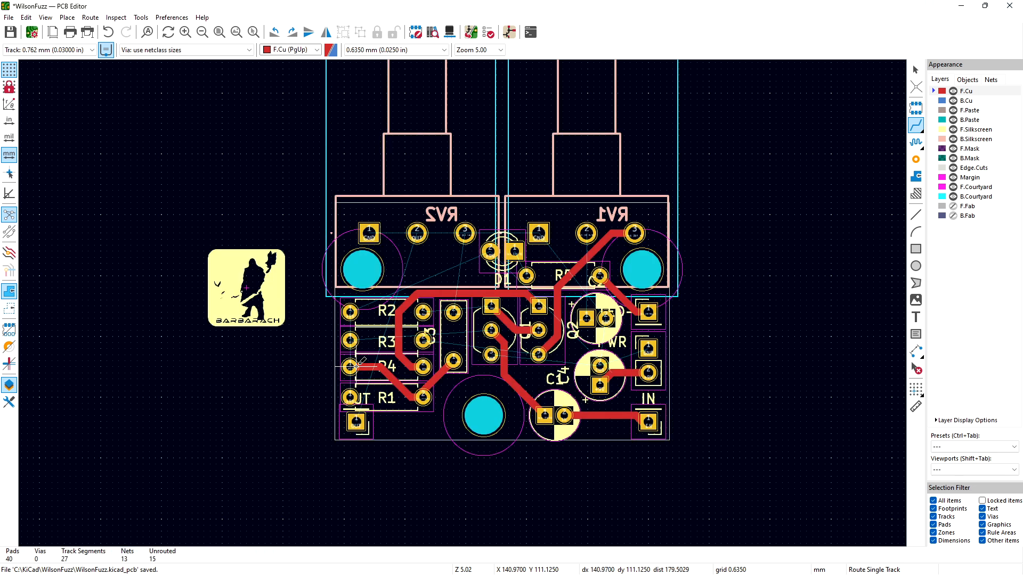
Step: Route R2's left pad up and across RV2's footprint to D1's pad 2
click(350, 398)
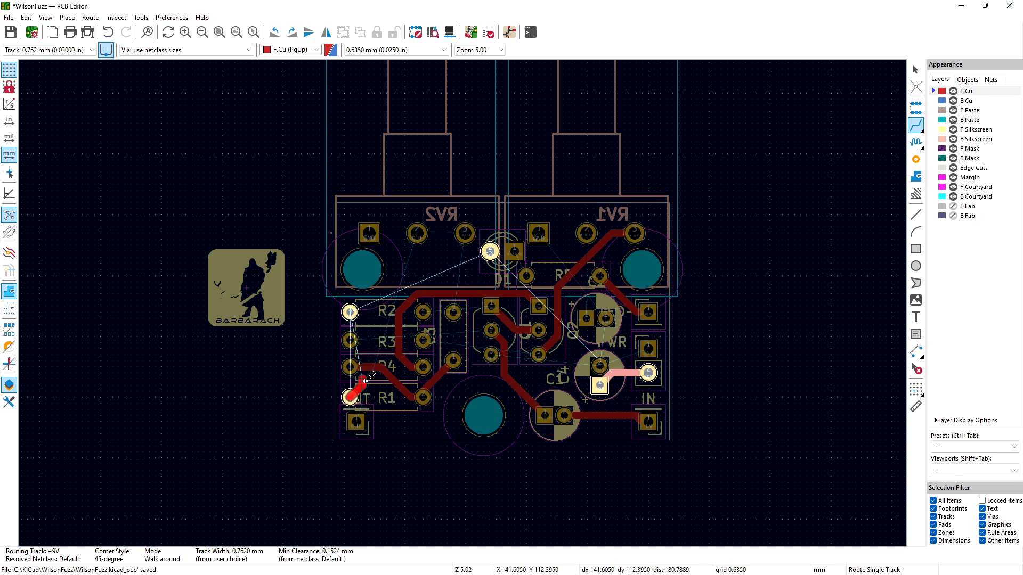
key(Escape)
click(350, 311)
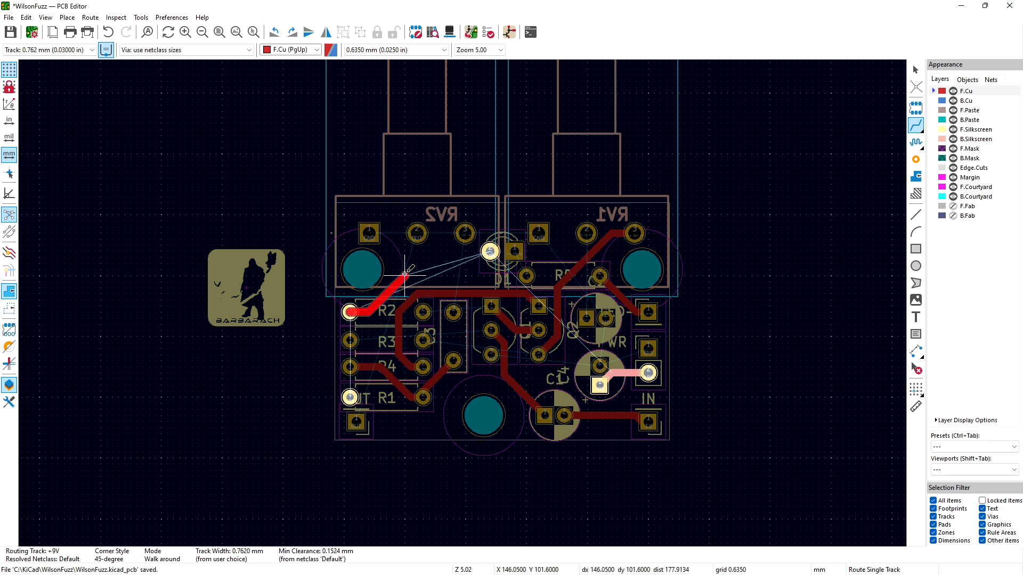
click(435, 253)
click(490, 251)
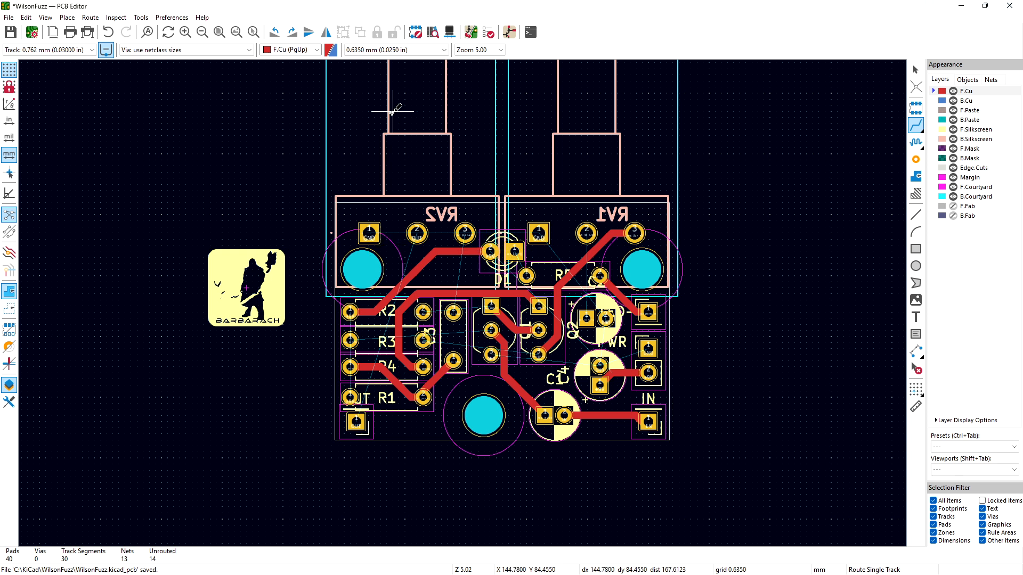
Step: Inspect footprint D1 and check the pin and net details of its pad 1
click(185, 32)
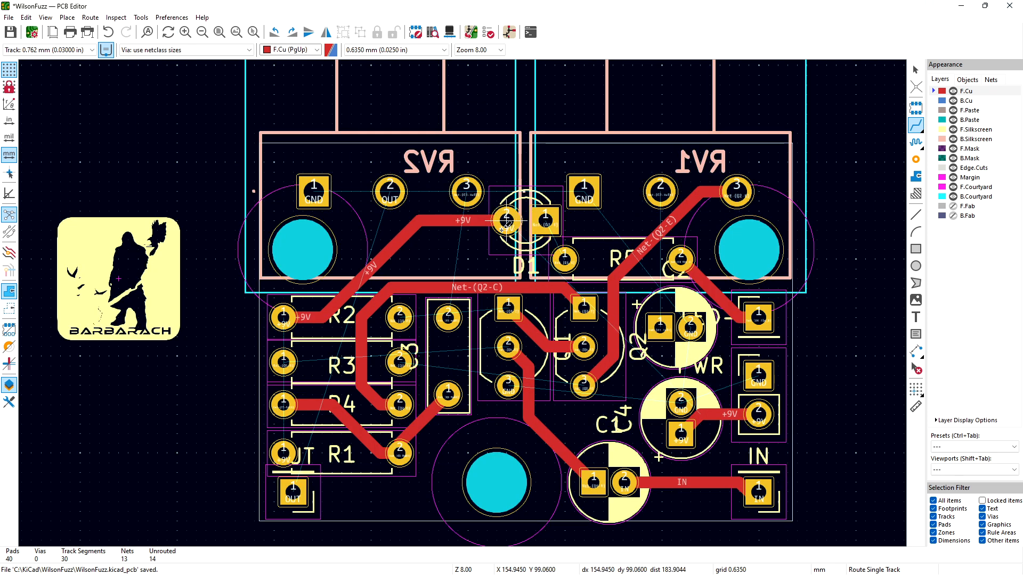
key(Escape)
click(543, 221)
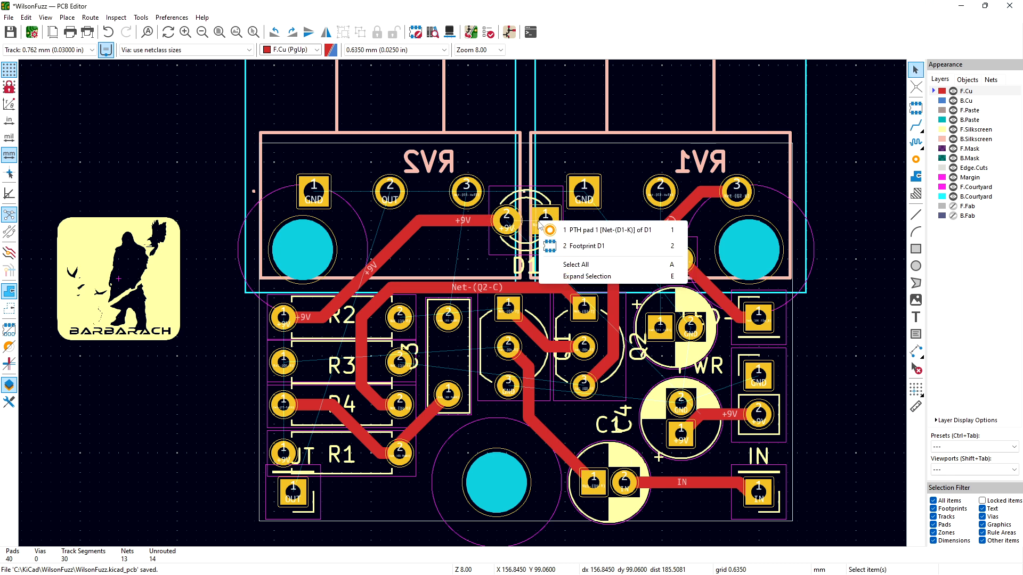
key(e)
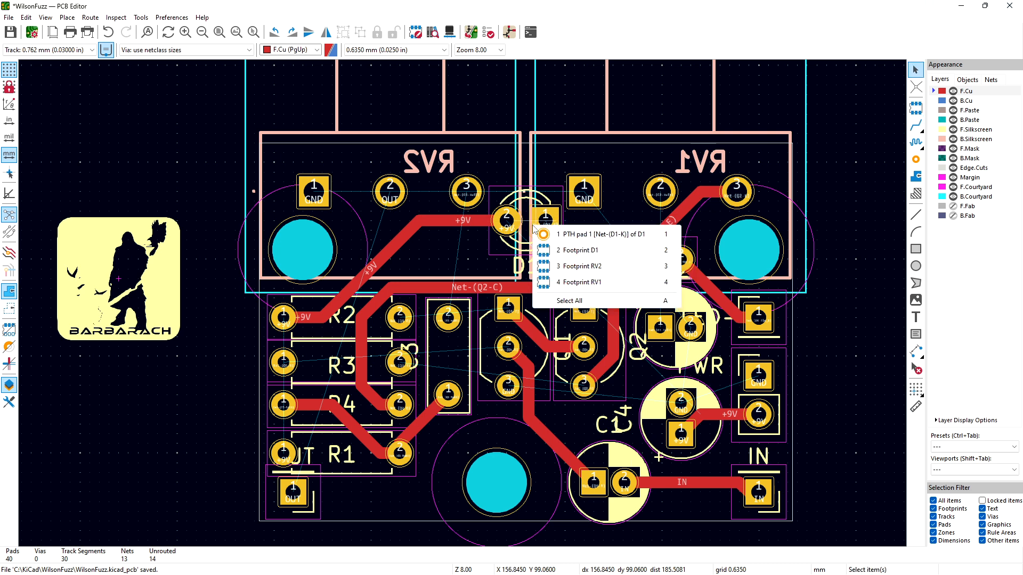
click(566, 252)
click(547, 222)
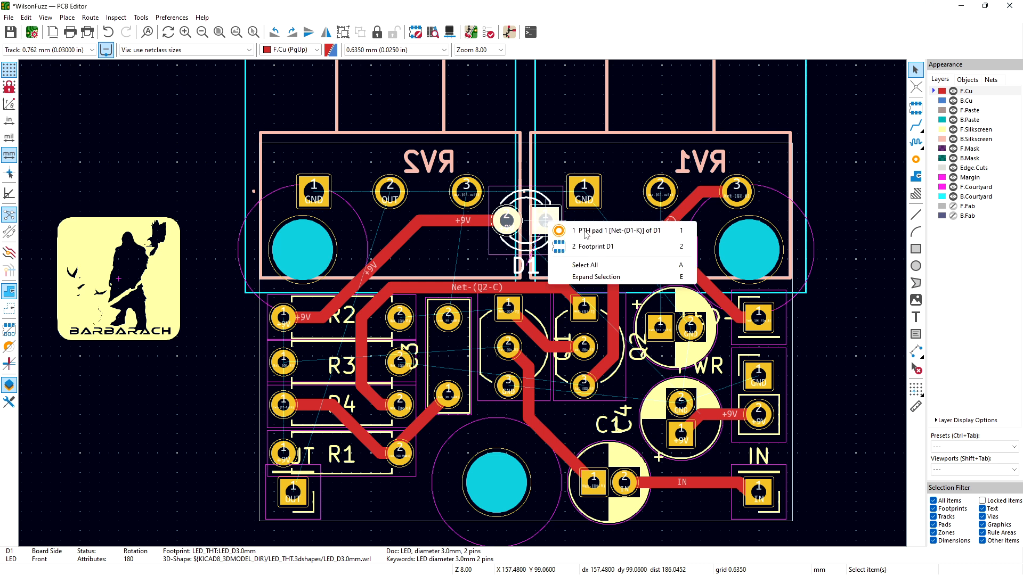
click(585, 234)
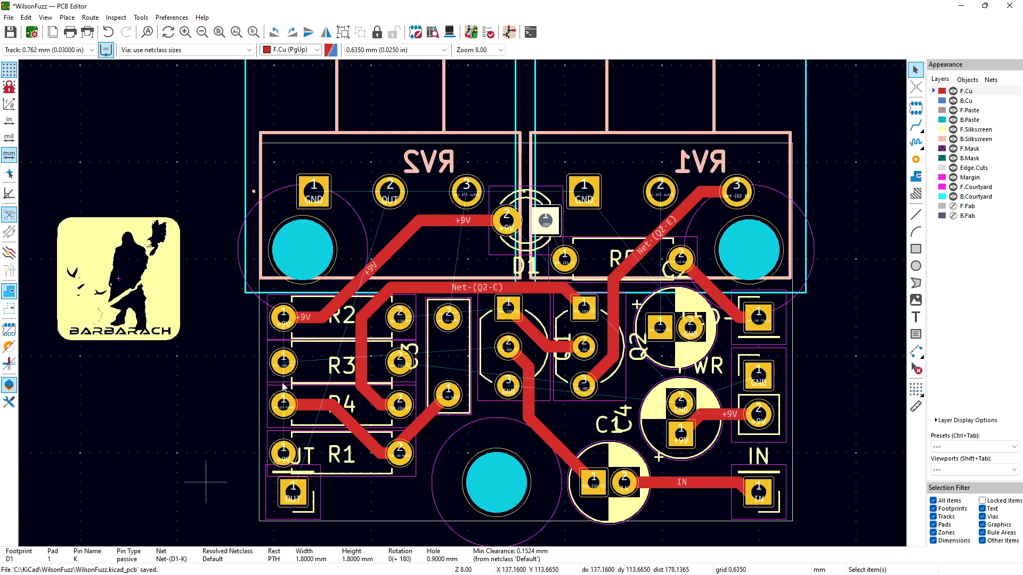
key(Escape)
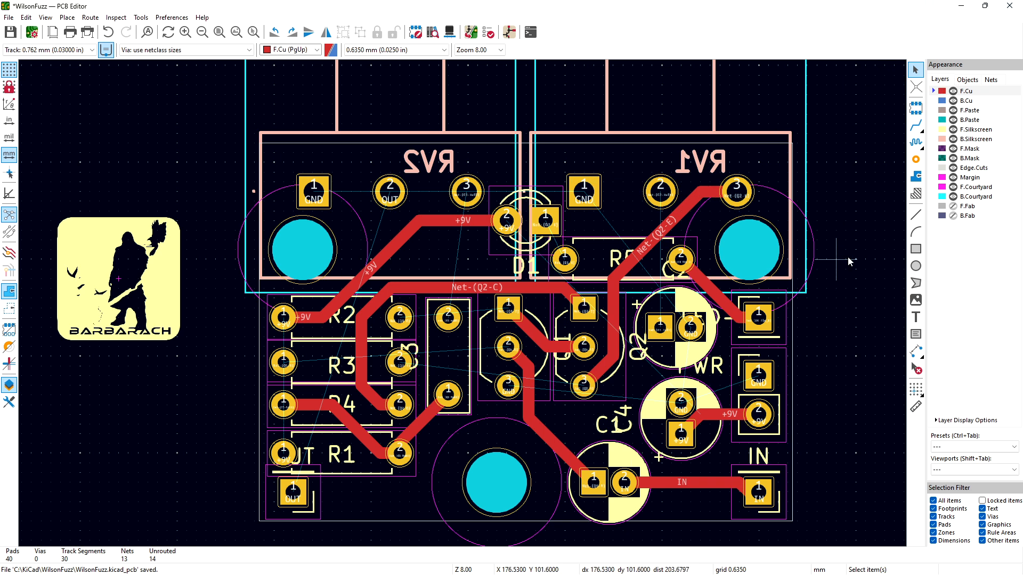
click(916, 125)
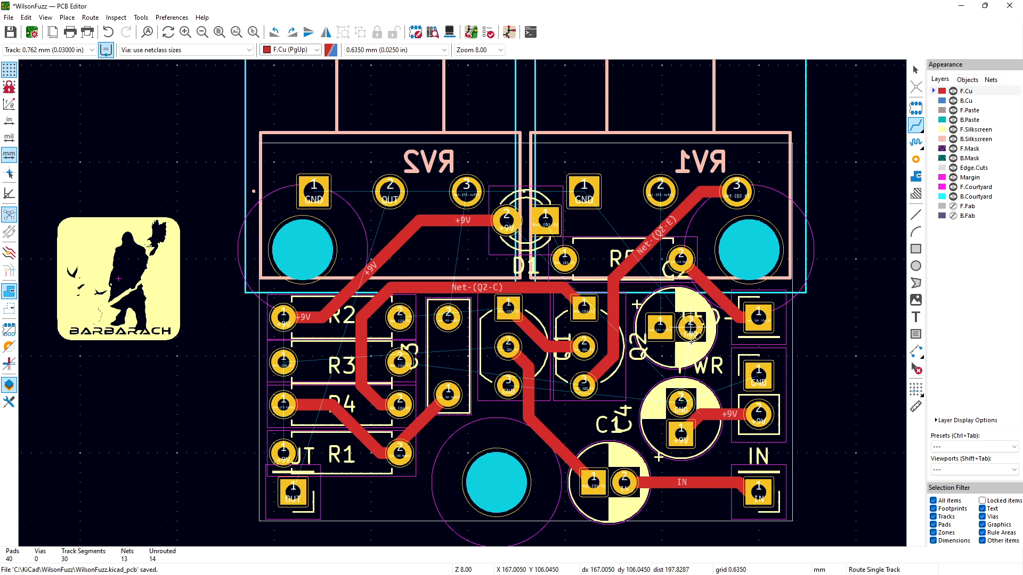
click(661, 327)
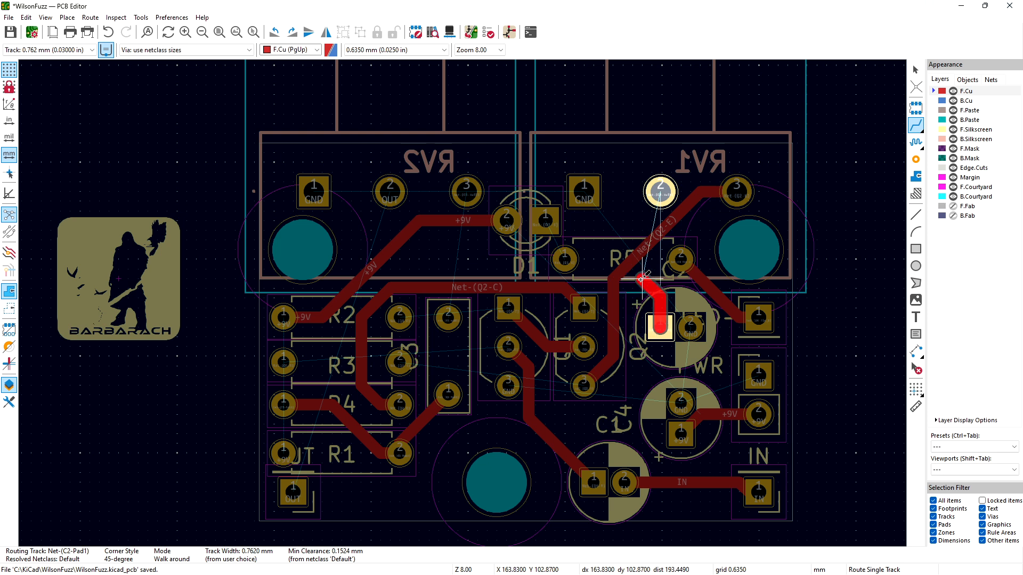
key(Escape)
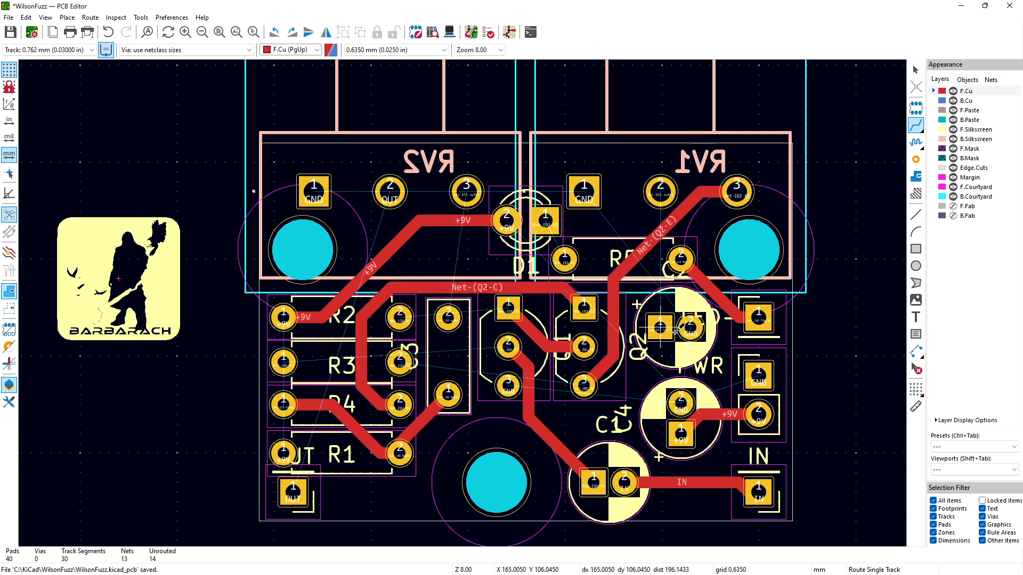
key(Escape)
Step: Rotate capacitor C2 to 180 degrees, and make B.Cu the active layer
click(675, 345)
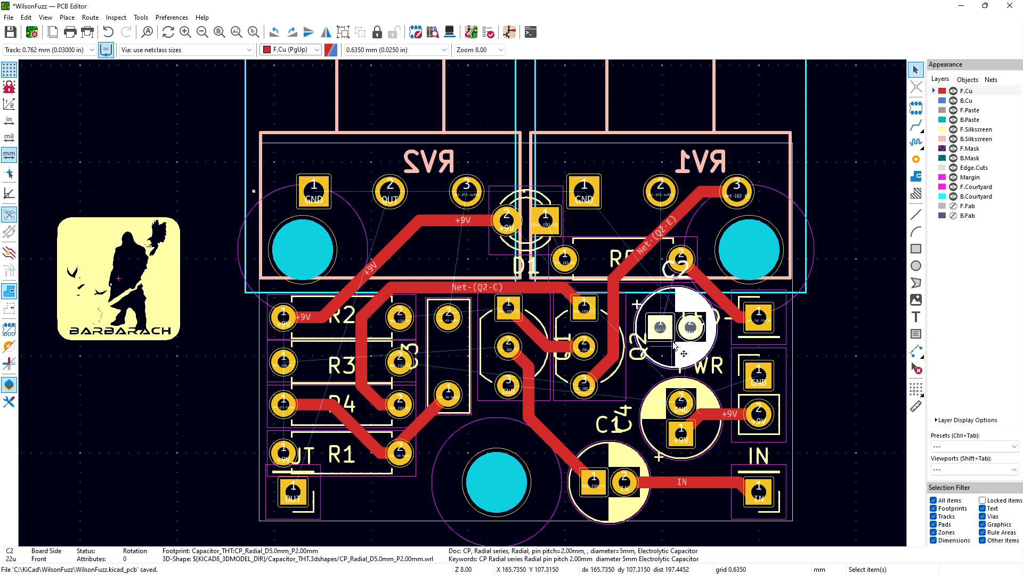
key(r)
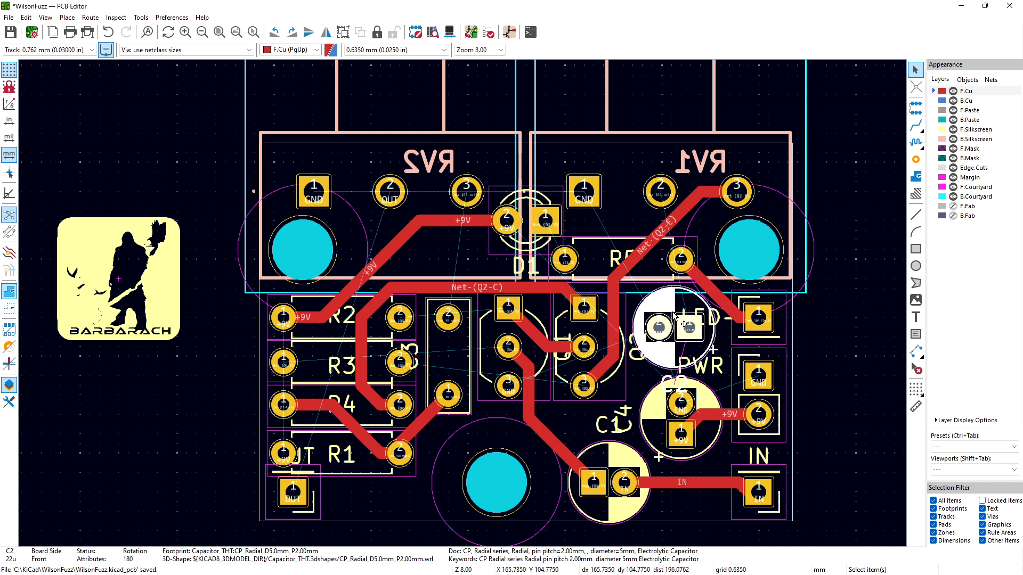
key(Escape)
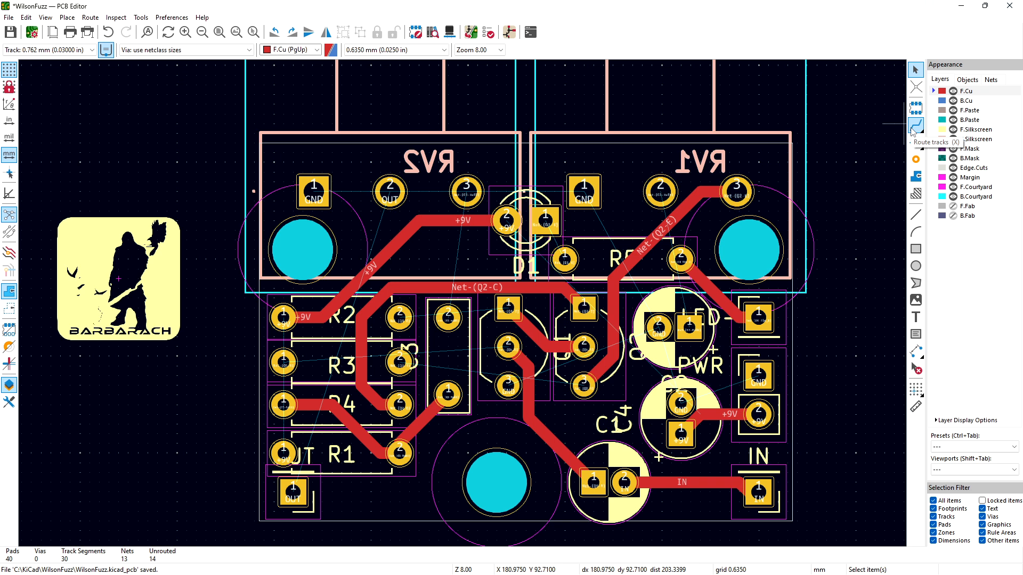
click(936, 102)
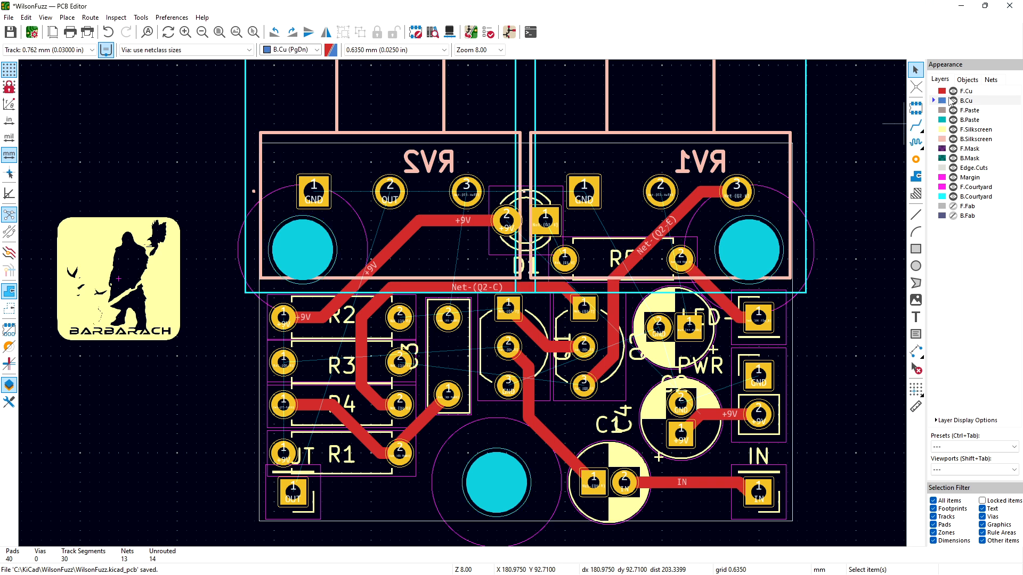
Step: Route a single track on B.Cu from C2 pad 1 up to RV1 pad 2
click(916, 126)
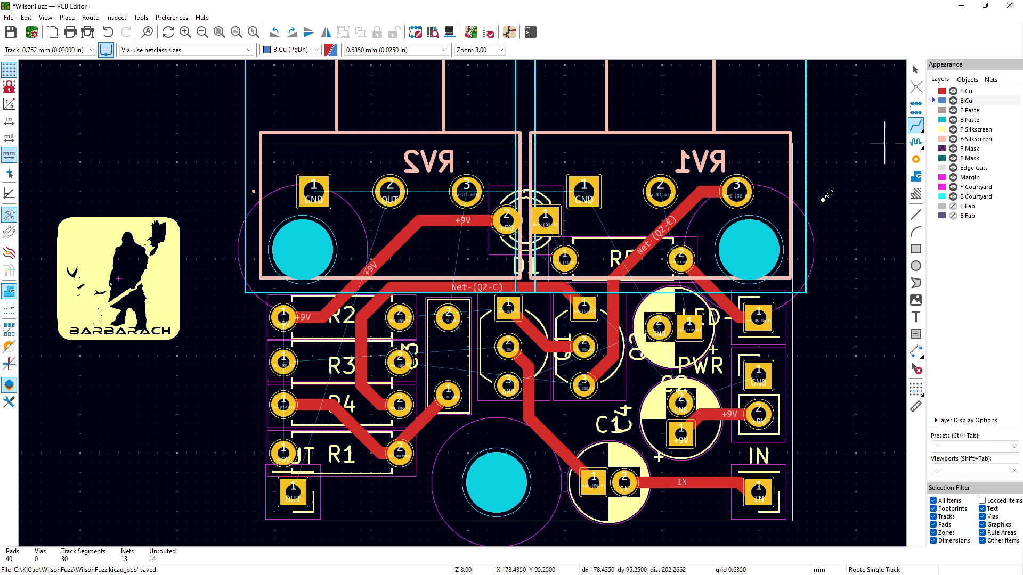
click(690, 327)
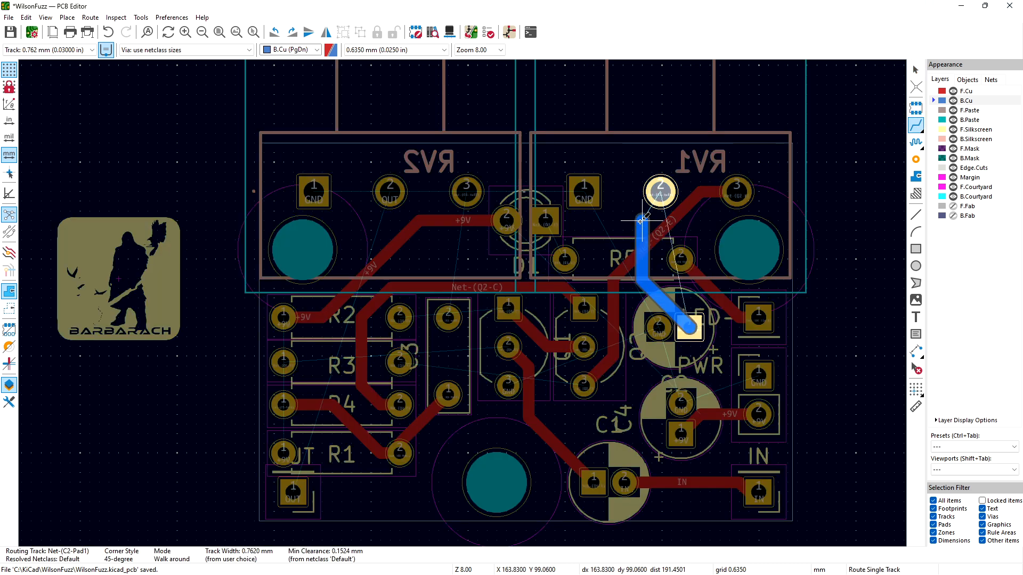
double_click(645, 202)
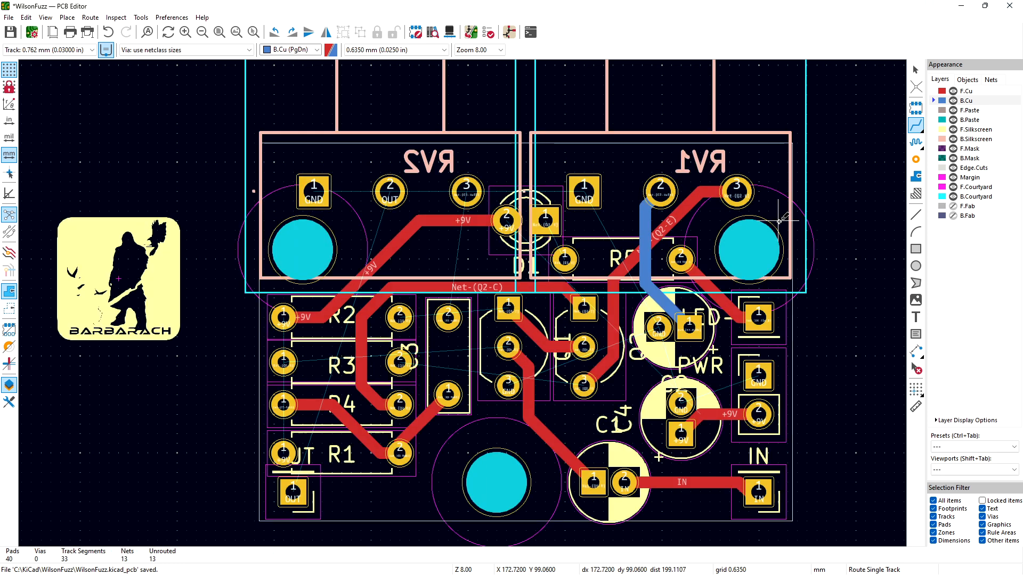
Step: Route a GND track on F.Cu from C4's GND pad to the PWR connector's GND pad
click(936, 91)
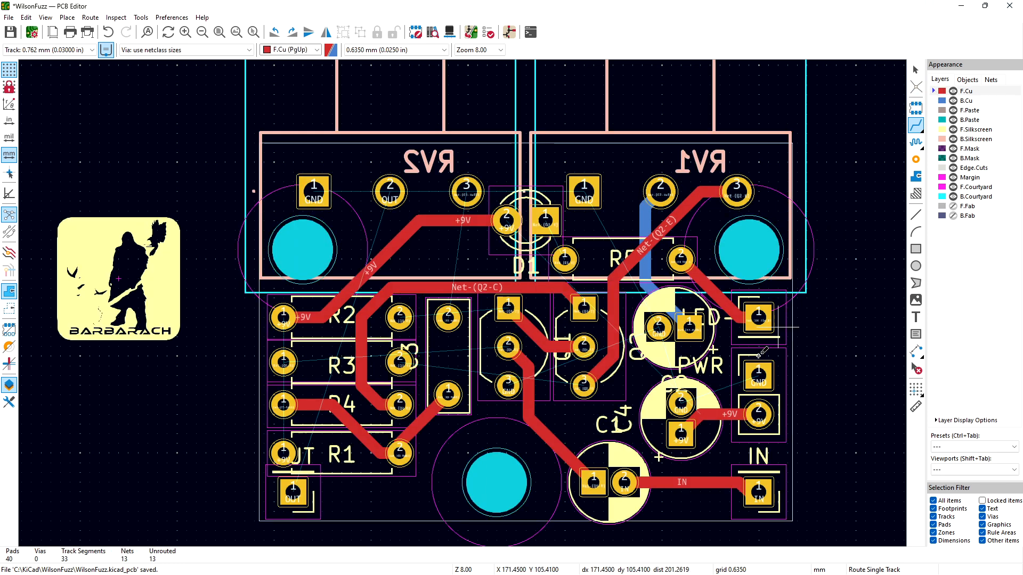
click(681, 403)
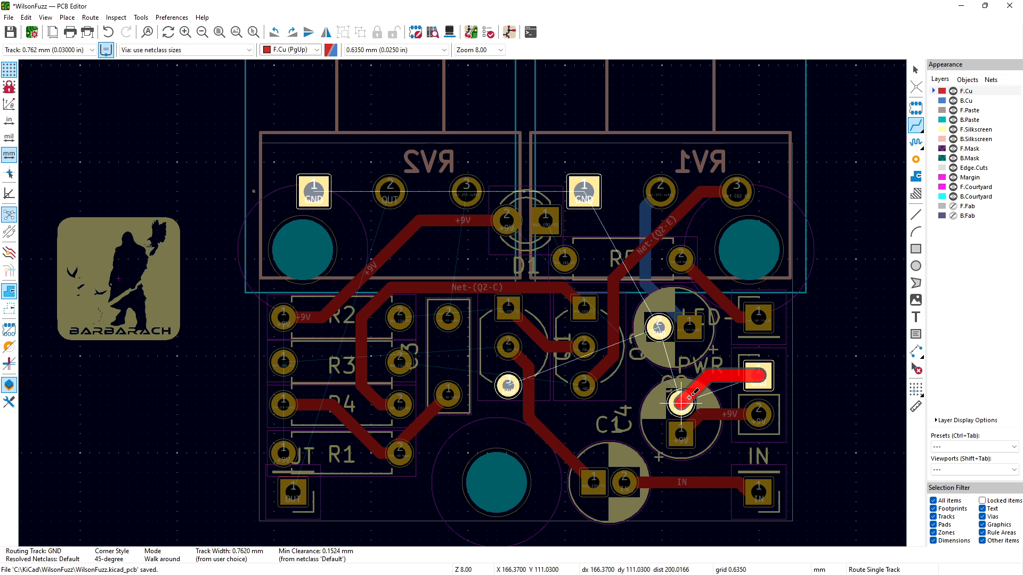
click(758, 376)
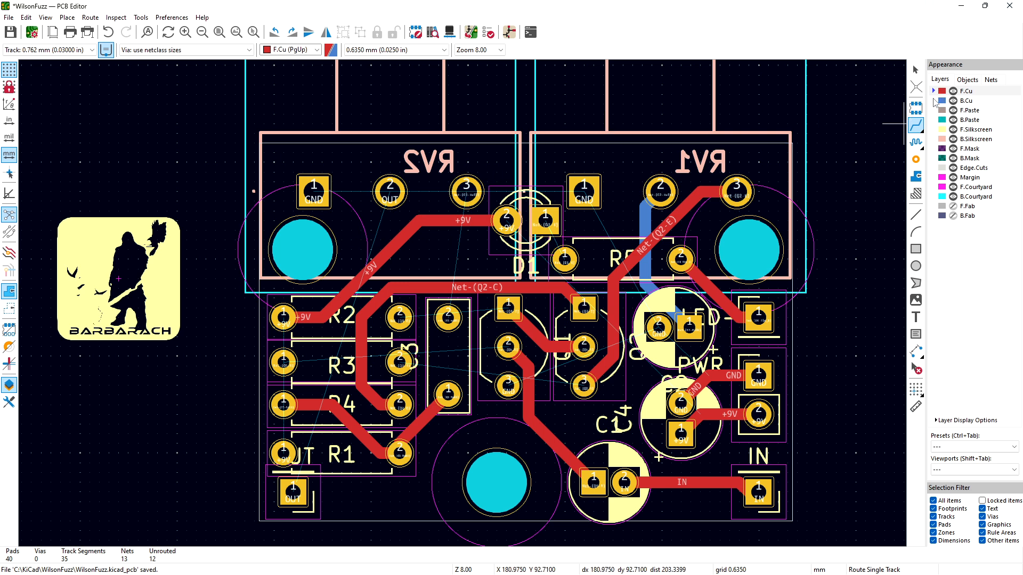
Step: On B.Cu, route tracks from C3 pad 2 to RV2 pad 3 and from the OUT connector pad to RV2 pad 2
click(954, 100)
click(448, 318)
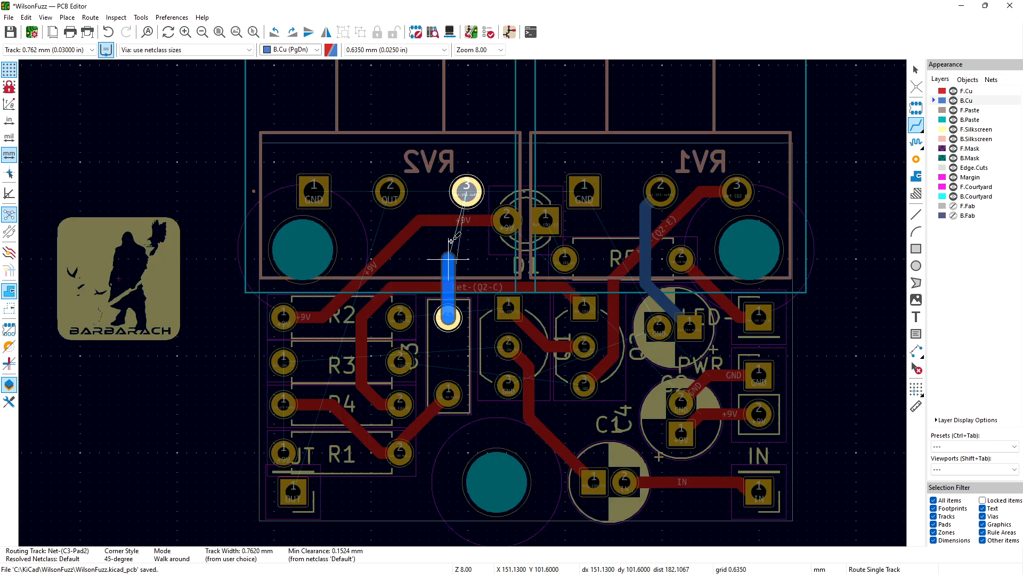
click(466, 193)
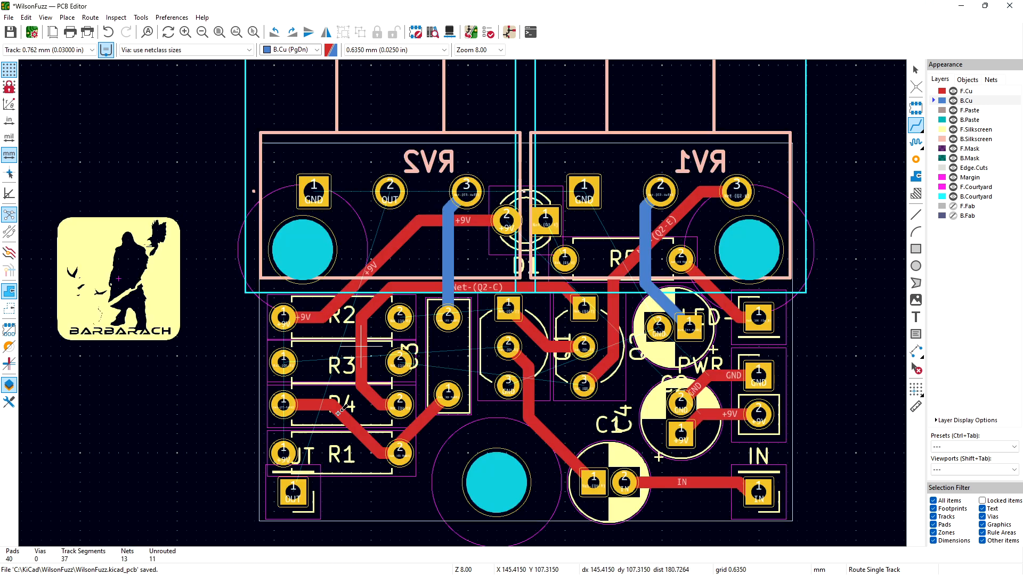
click(293, 493)
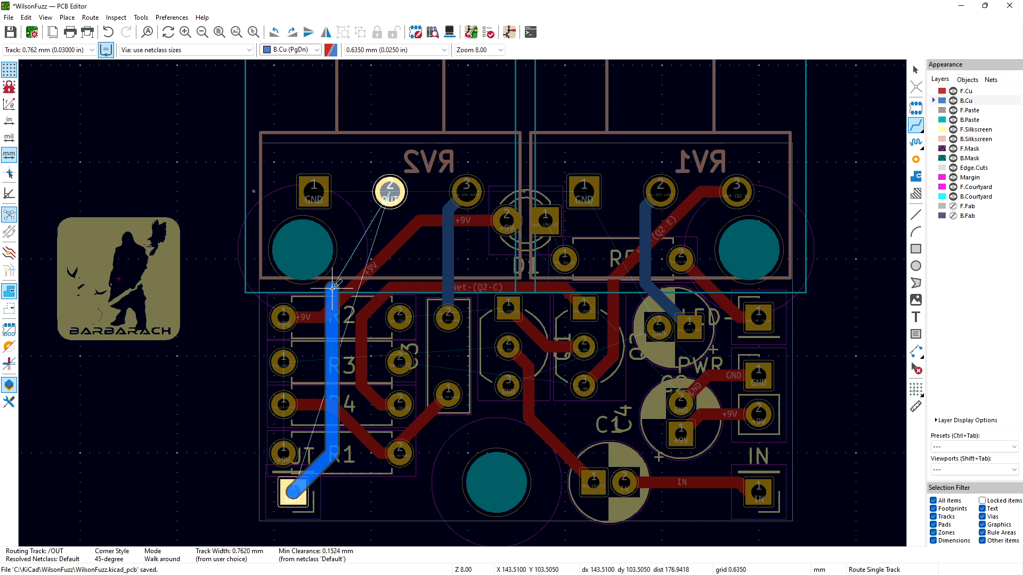
click(332, 291)
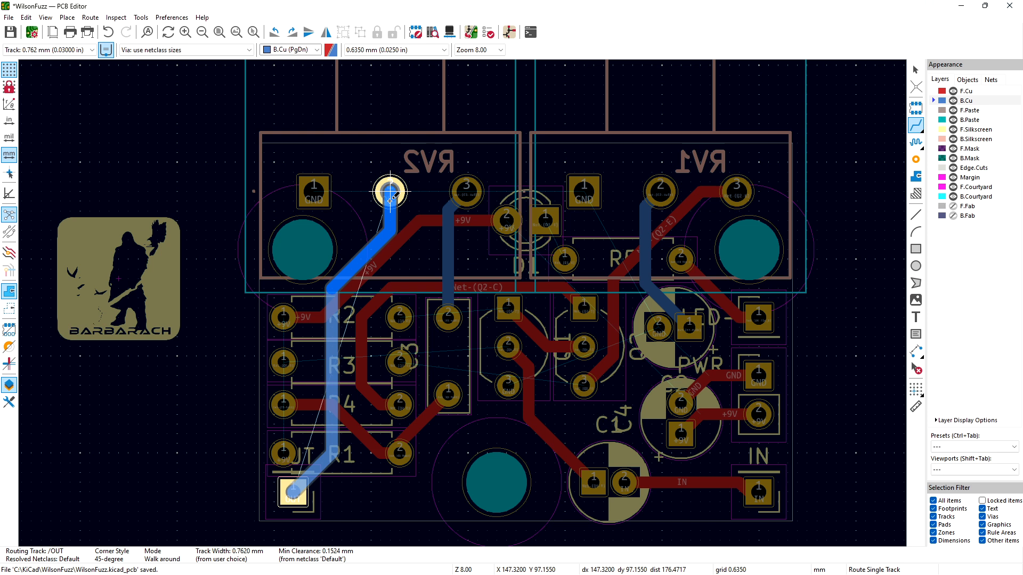
click(390, 193)
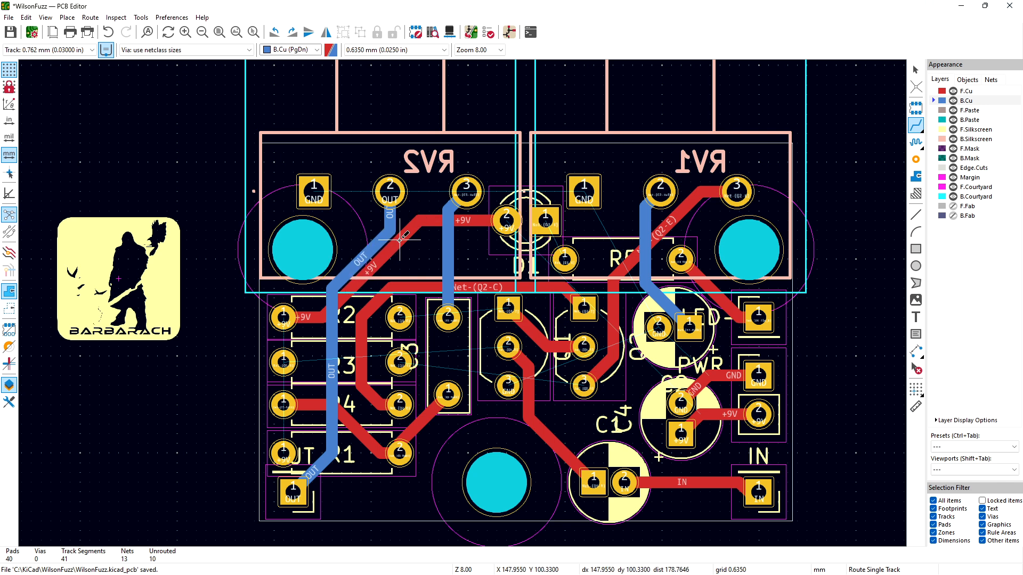
Step: On B.Cu, route the +9V track from R2 pad 1 to R1 pad 1 and a track from Q2 pad 3 to R3 pad 2
click(284, 317)
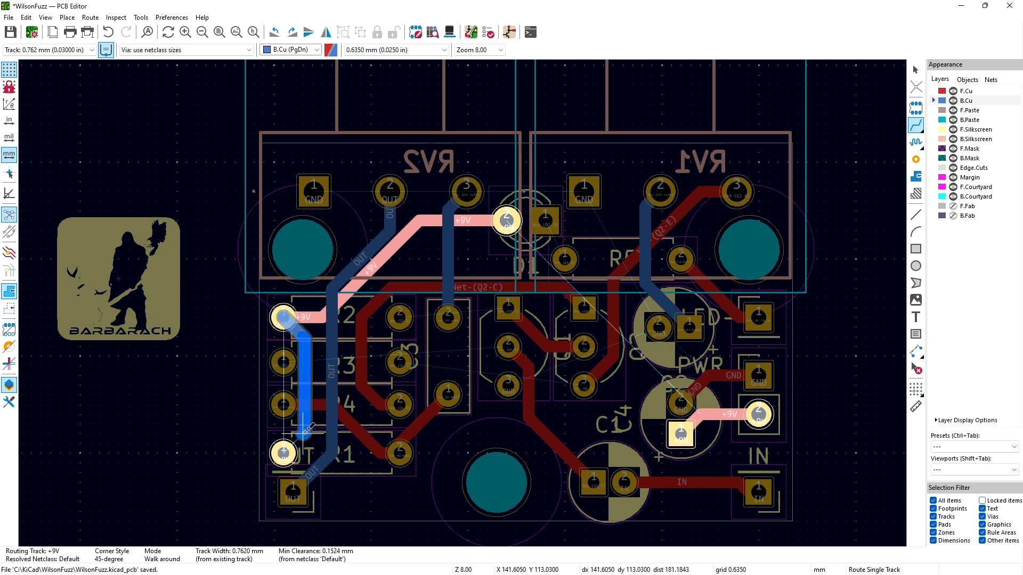
click(296, 445)
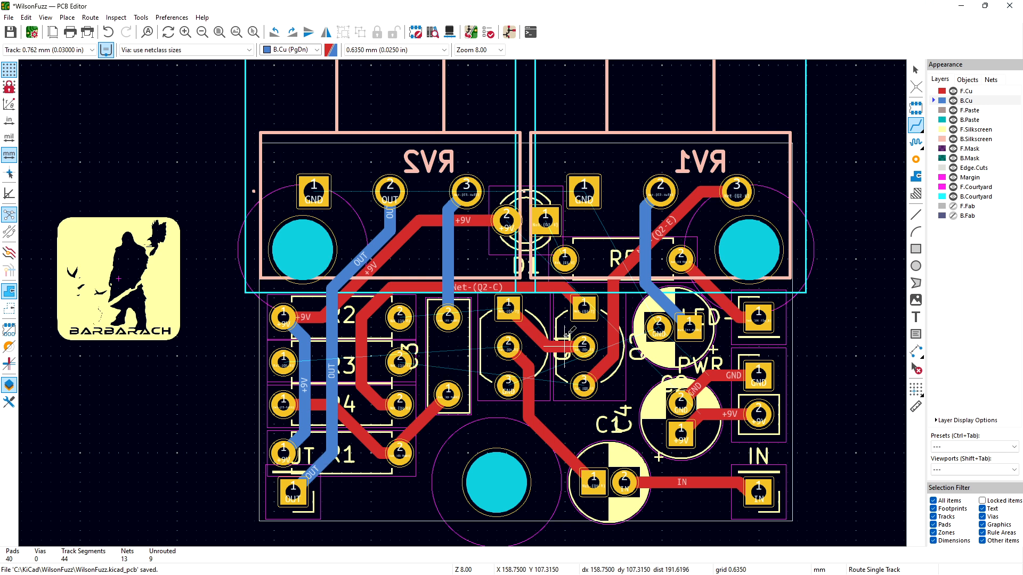
click(584, 385)
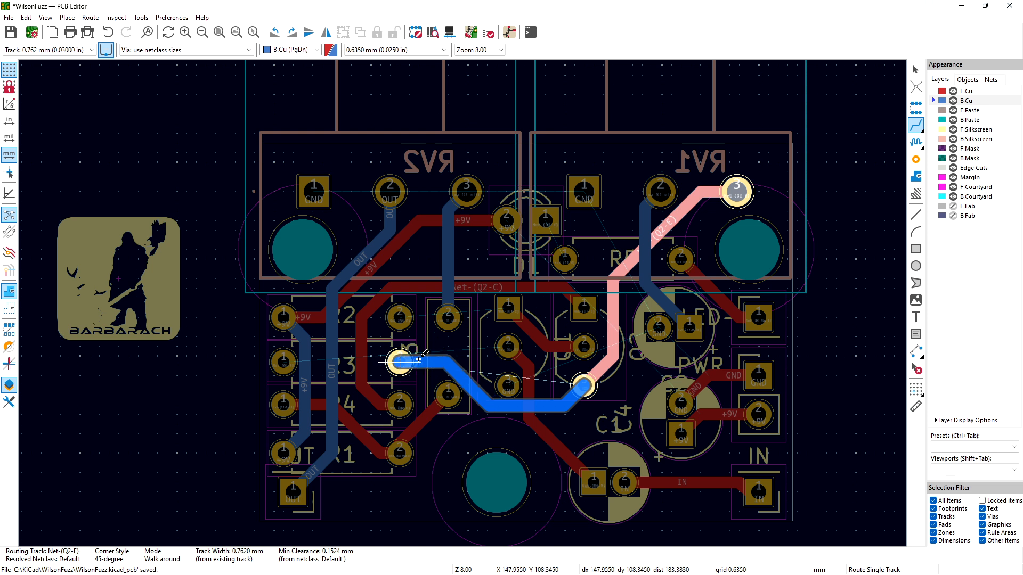
click(415, 362)
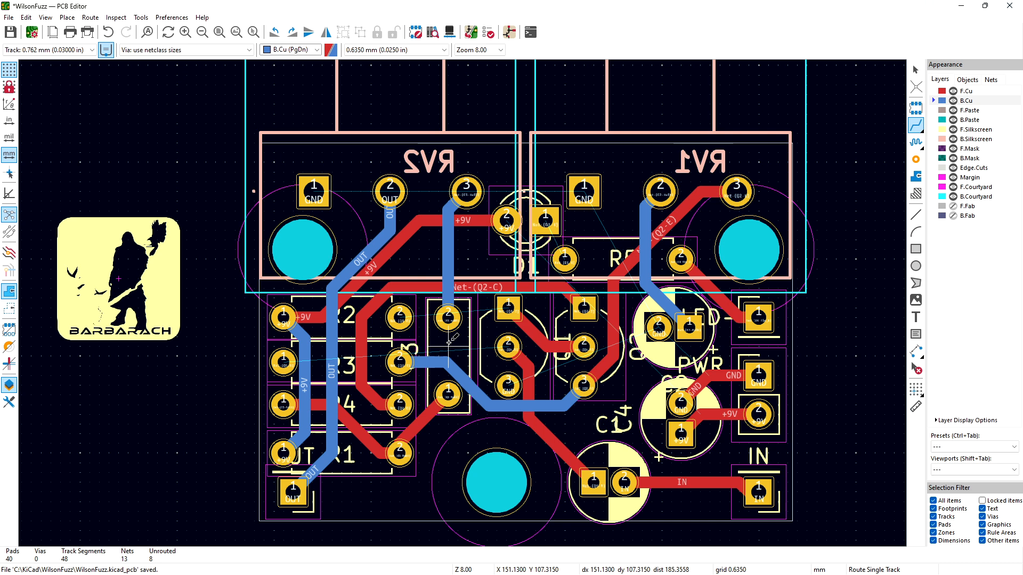
Step: Route a track on F.Cu from Q1 pad 1 to R2 pad 2, passing between the two C3 pads
click(965, 91)
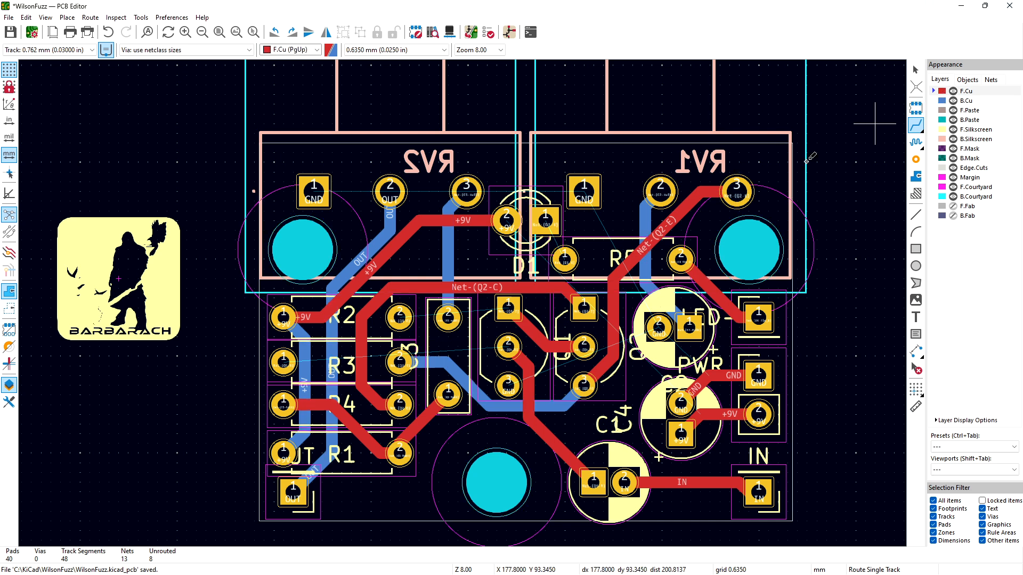
click(508, 306)
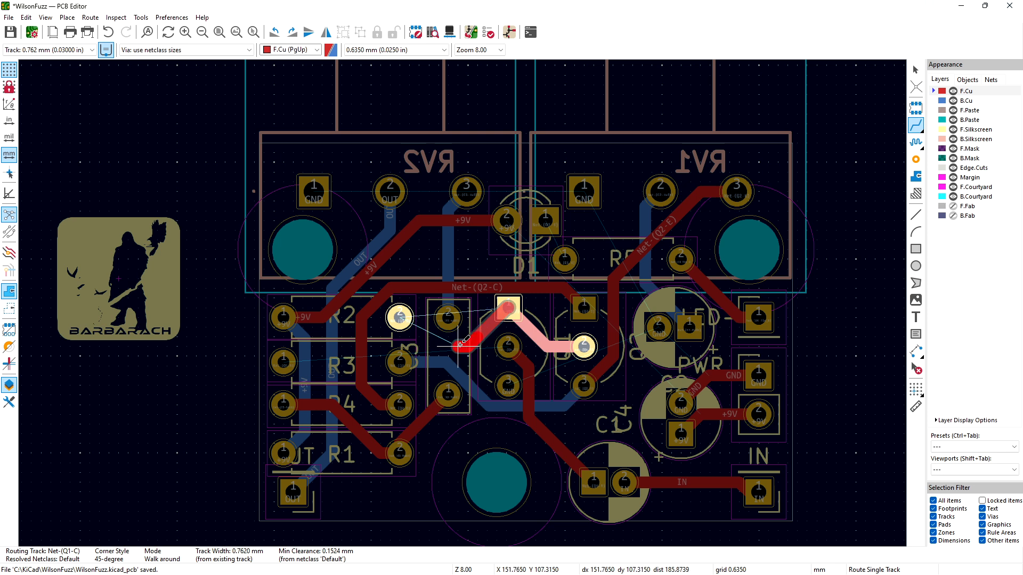
double_click(428, 347)
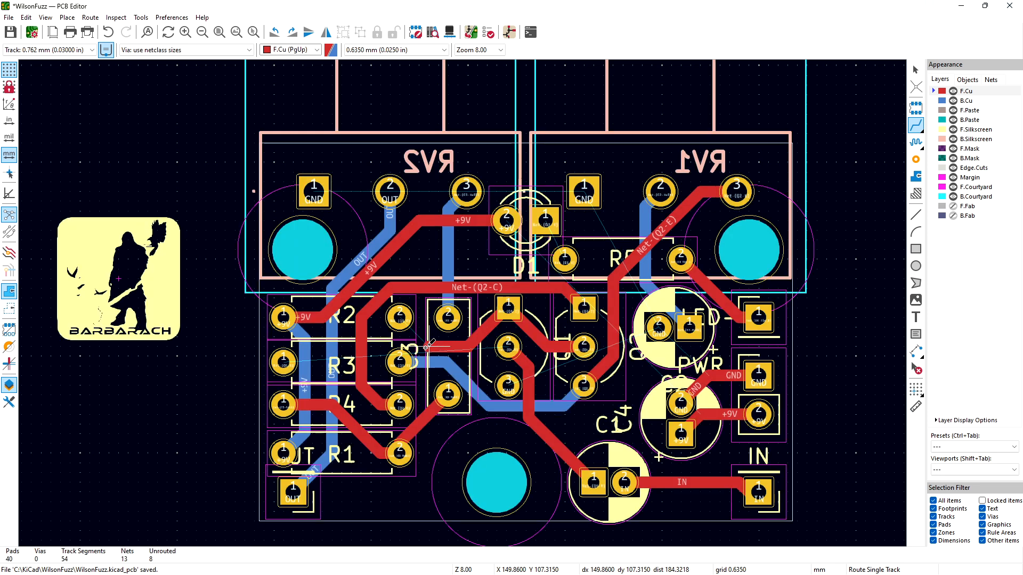
click(400, 318)
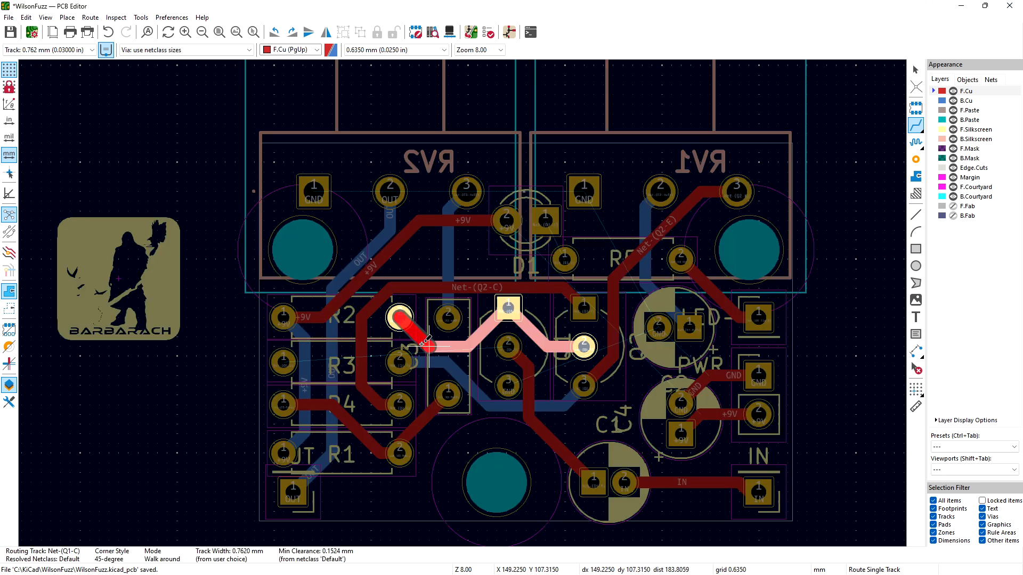
click(427, 345)
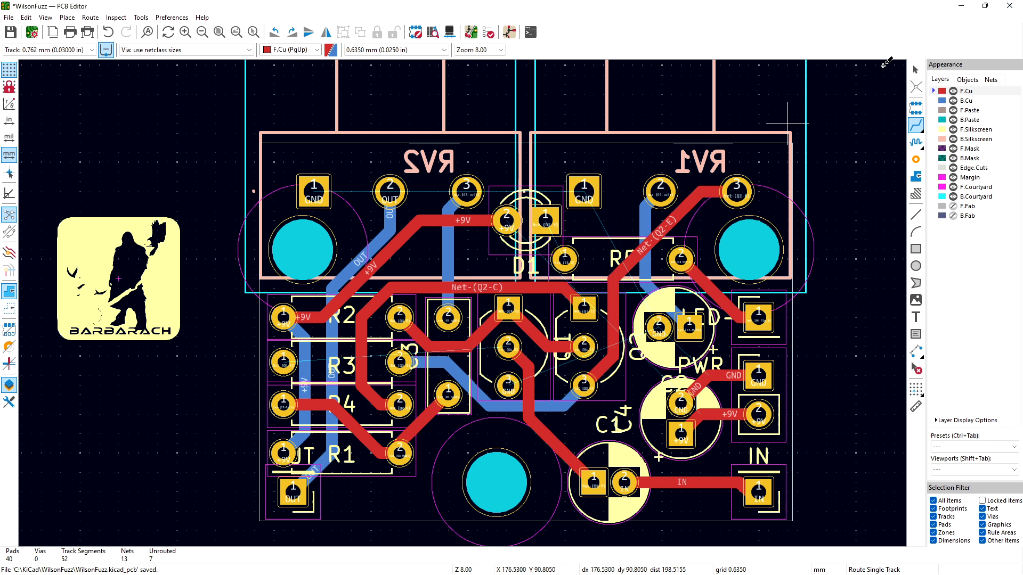
click(965, 100)
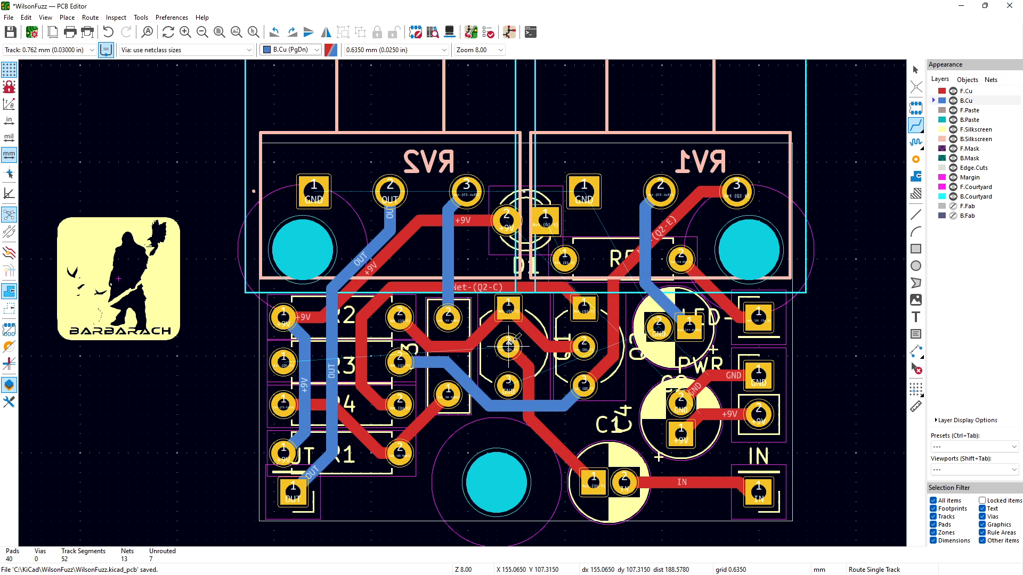
click(509, 346)
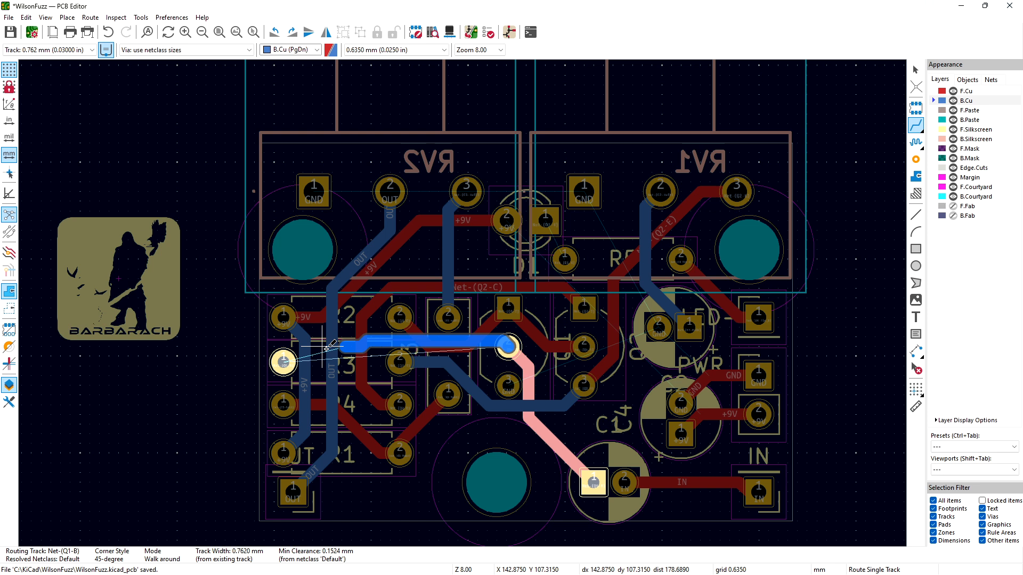
key(Escape)
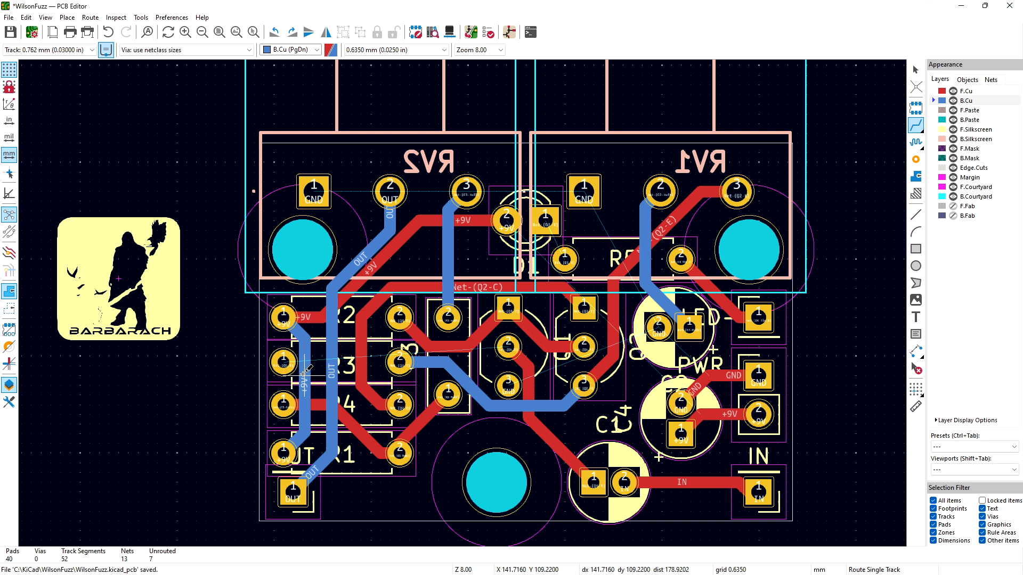
key(Escape)
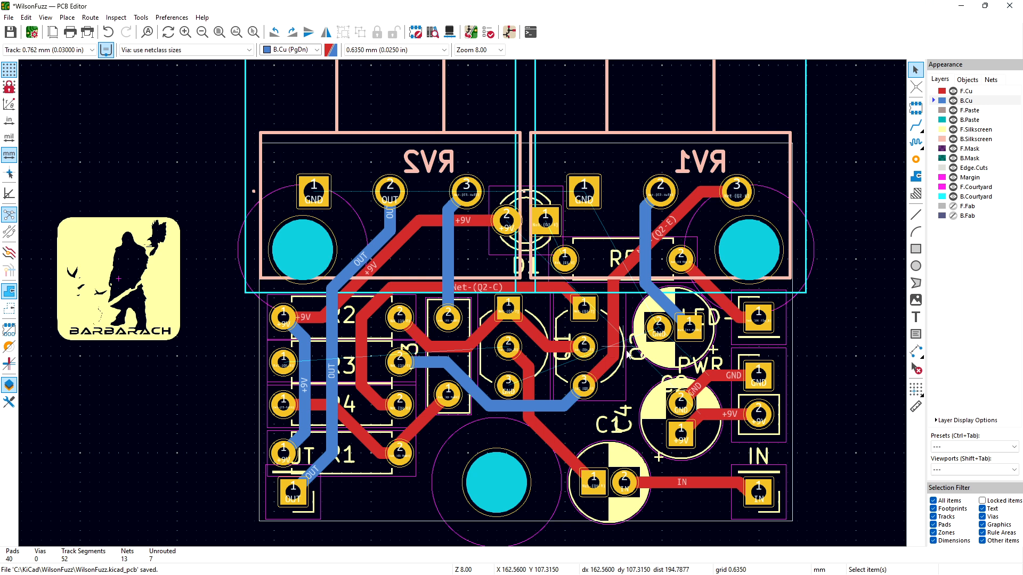
Step: Route a short track on F.Cu from R5 pad 1 to D1 pad 1
key(Page_Up)
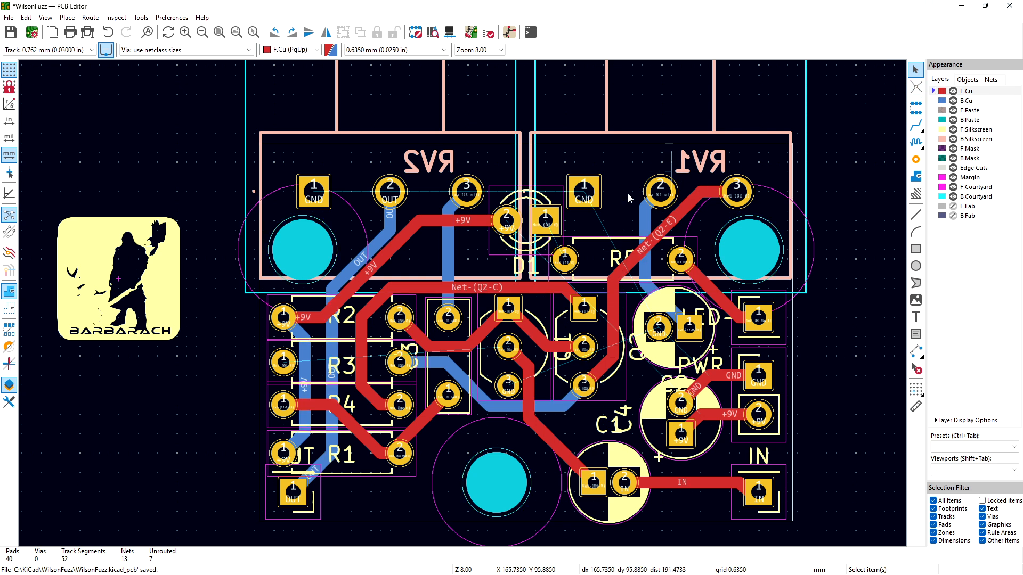
click(564, 258)
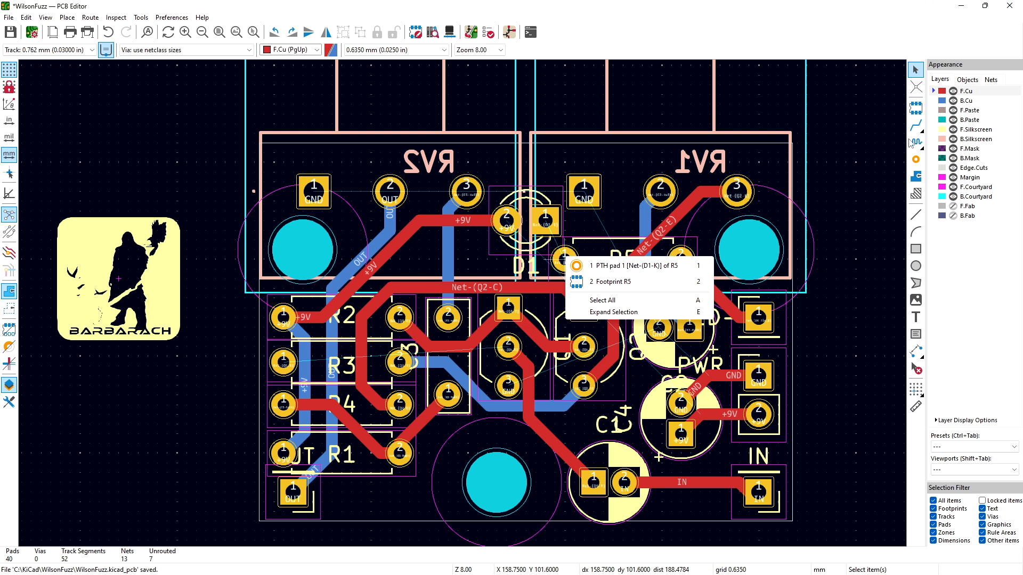
click(916, 125)
click(564, 258)
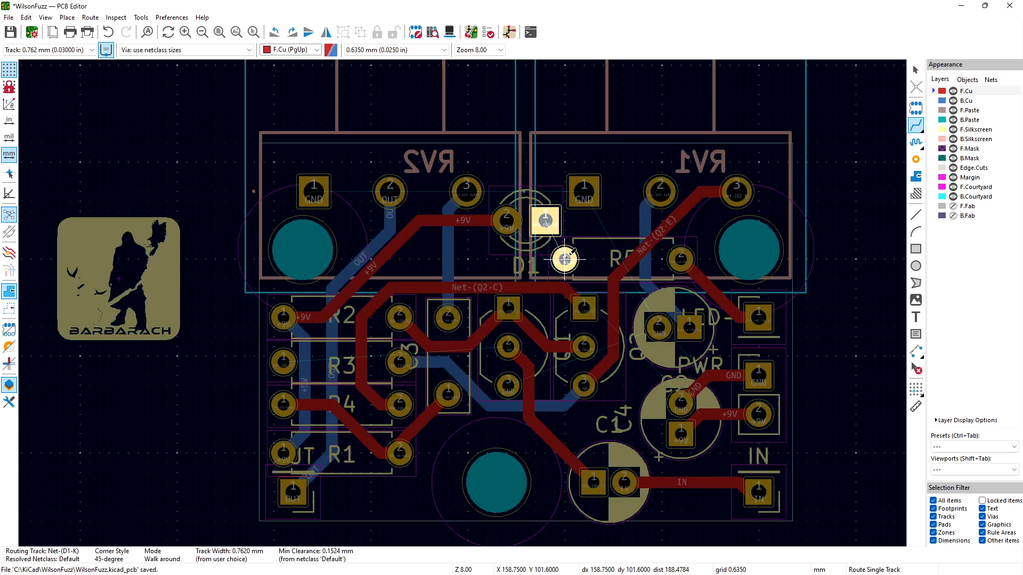
click(545, 222)
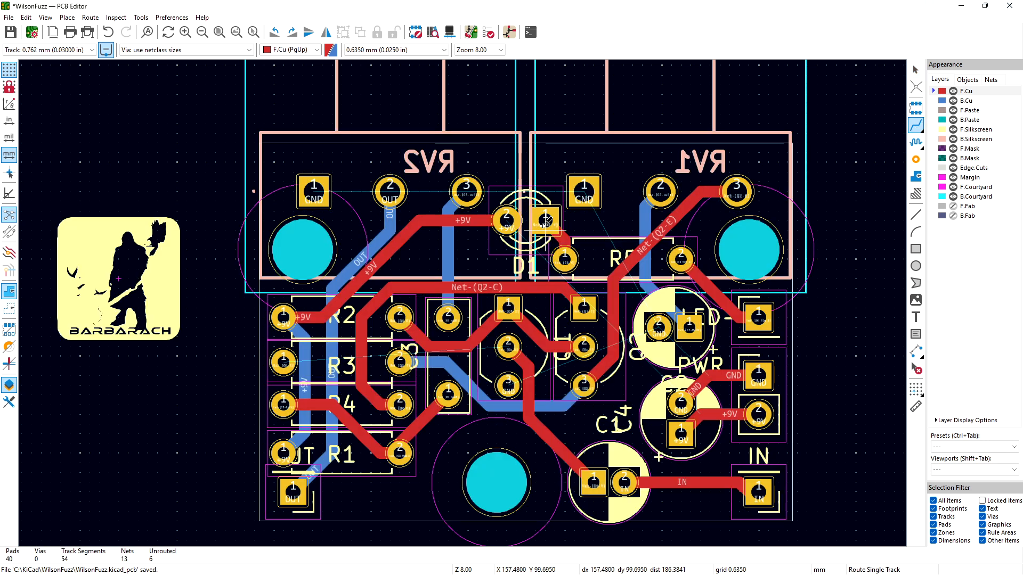
Step: On F.Cu, connect the GND pads of RV1 and RV2 and branch the C4–PWR GND track to C2 pad 2
click(584, 185)
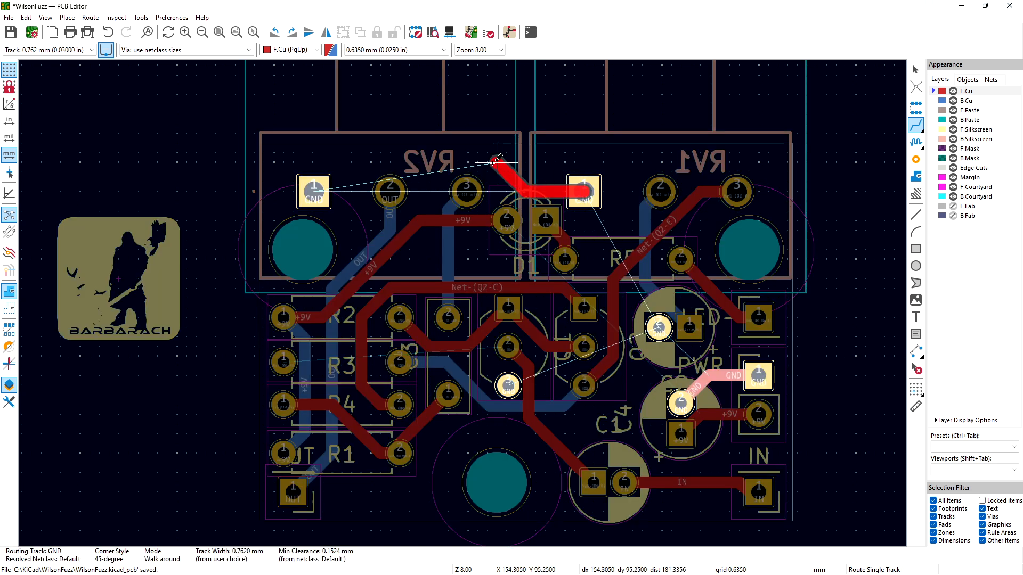
click(313, 185)
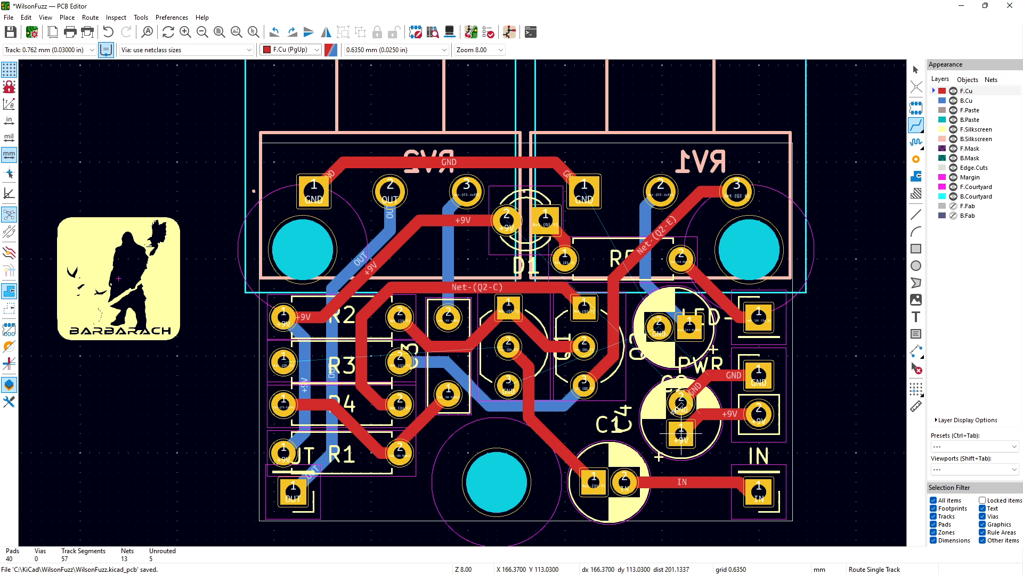
click(681, 403)
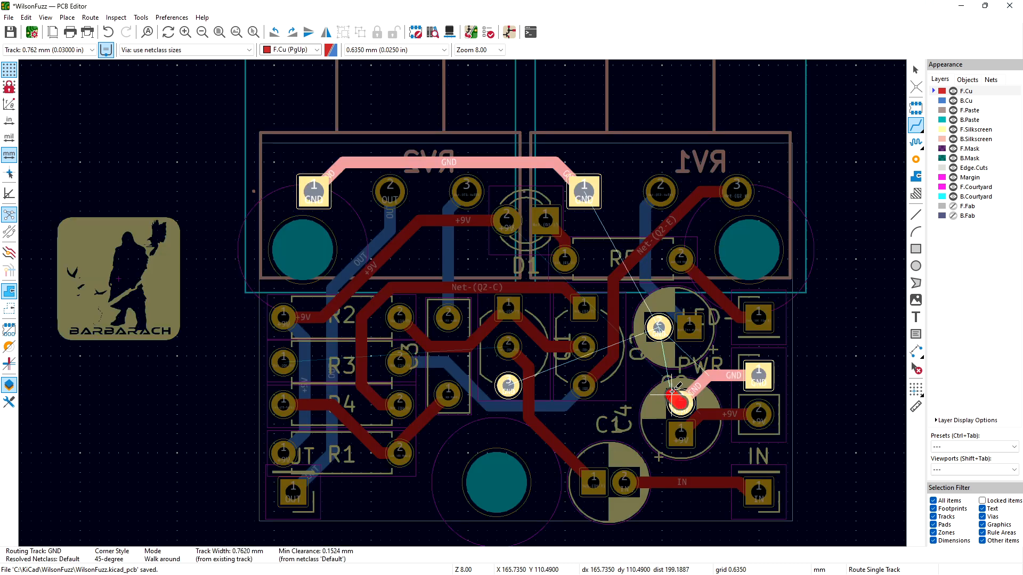
click(710, 376)
click(709, 376)
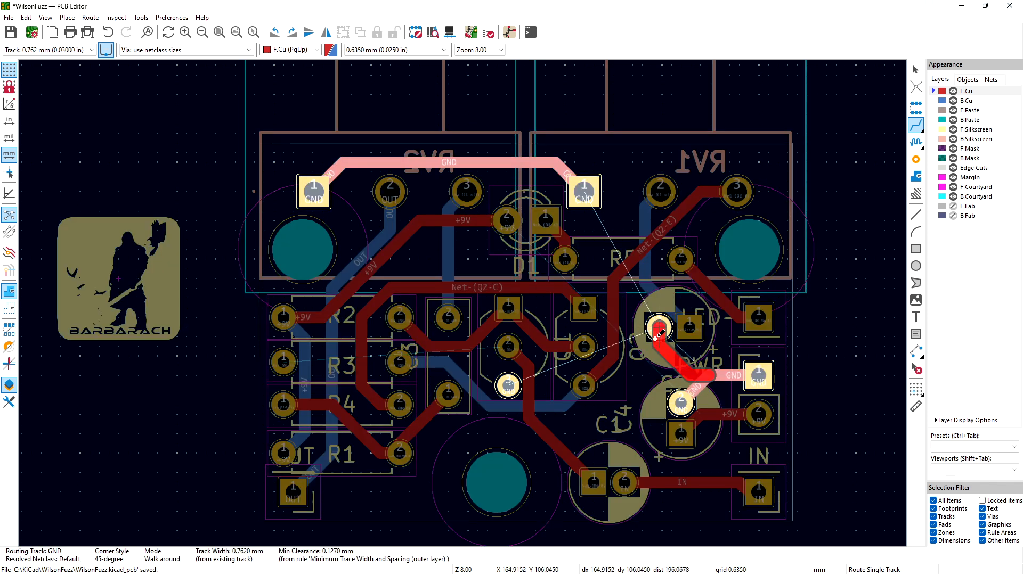
click(657, 335)
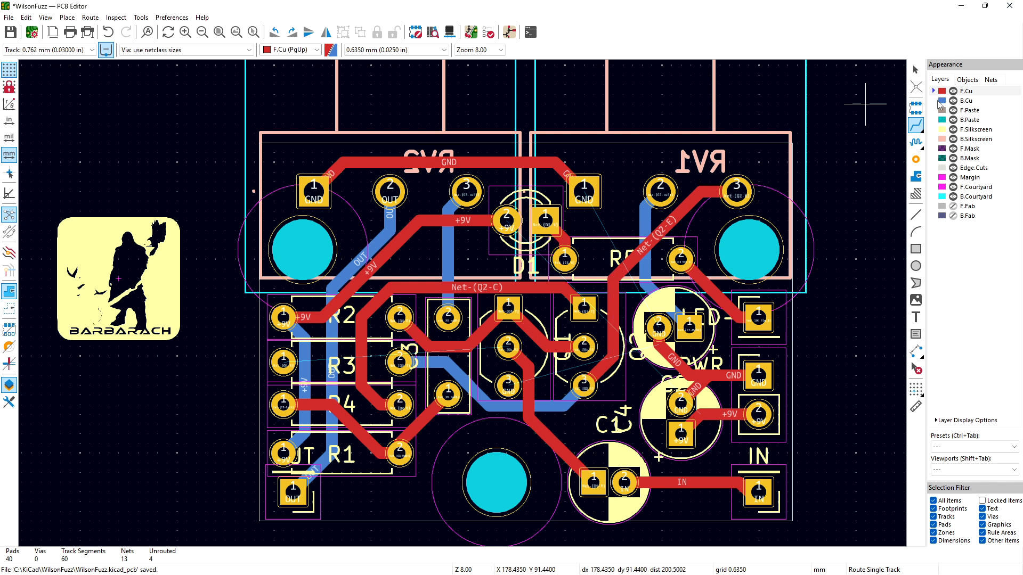
Step: Make B.Cu the active copper layer for routing
key(Page_Down)
click(659, 324)
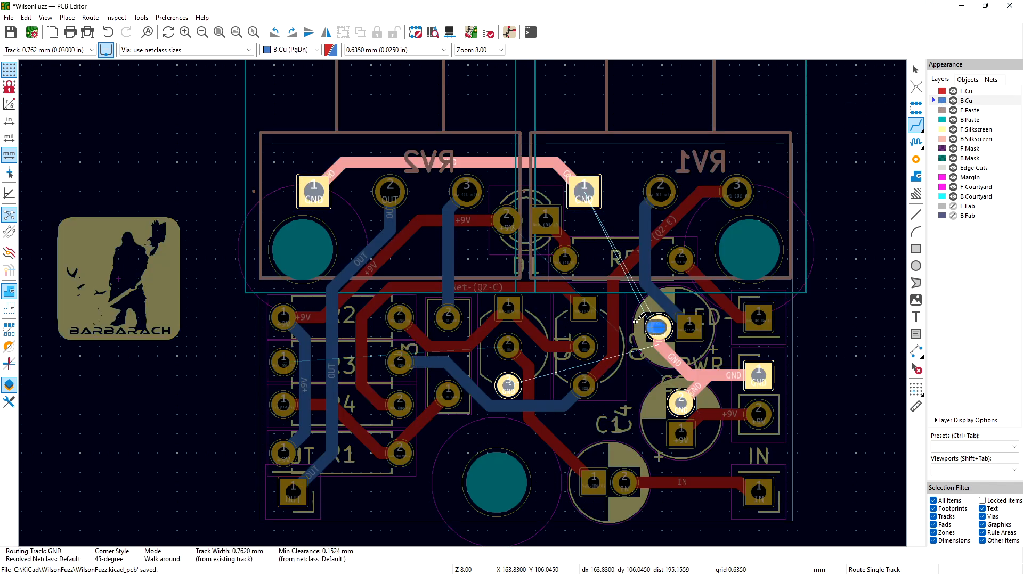
click(601, 279)
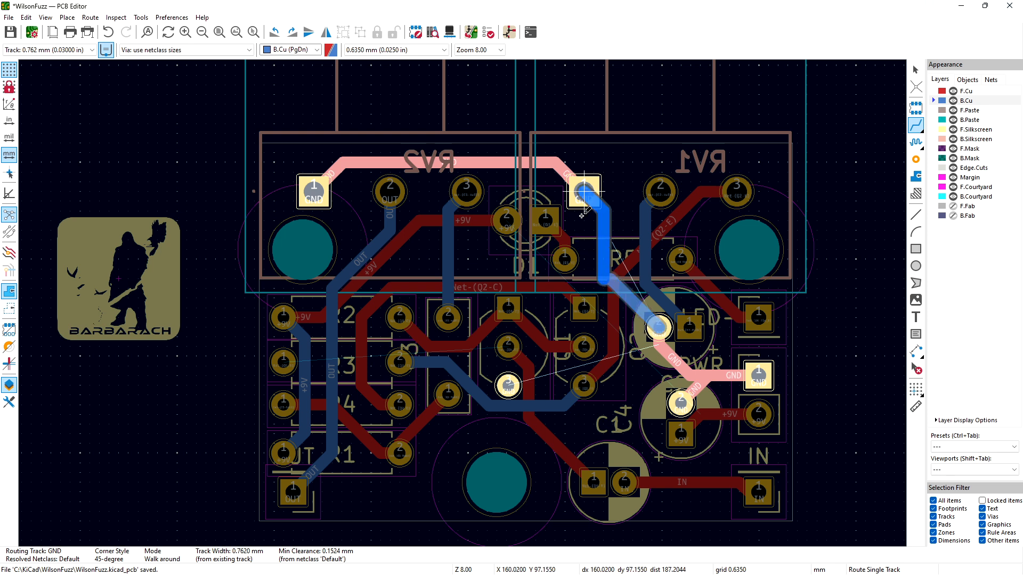
key(Escape)
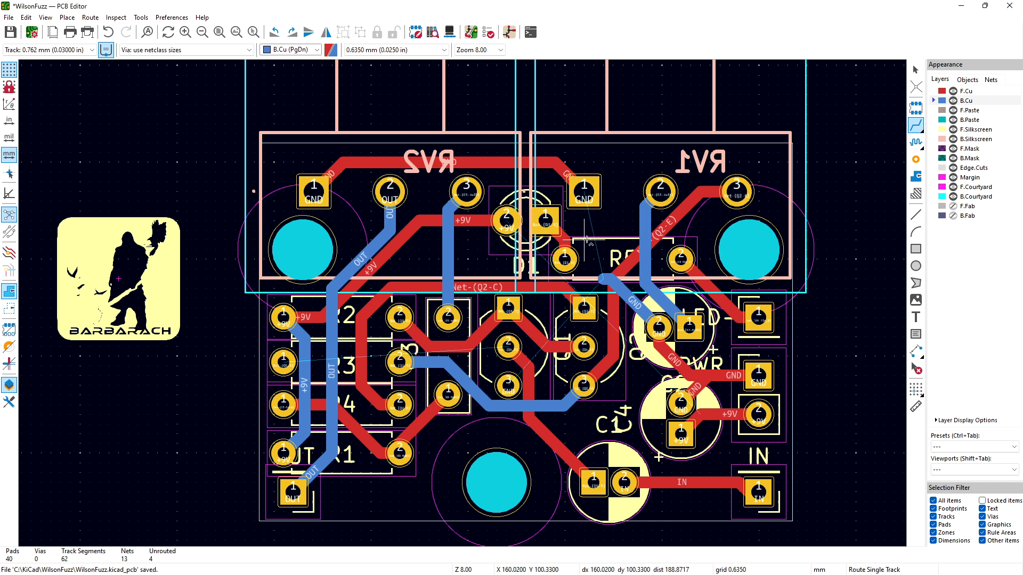
key(ctrl+z)
Step: On B.Cu, route a GND track from C2 pad 2 to RV1 pad 1 and join Q1 pad 3 to it with a branch
click(658, 318)
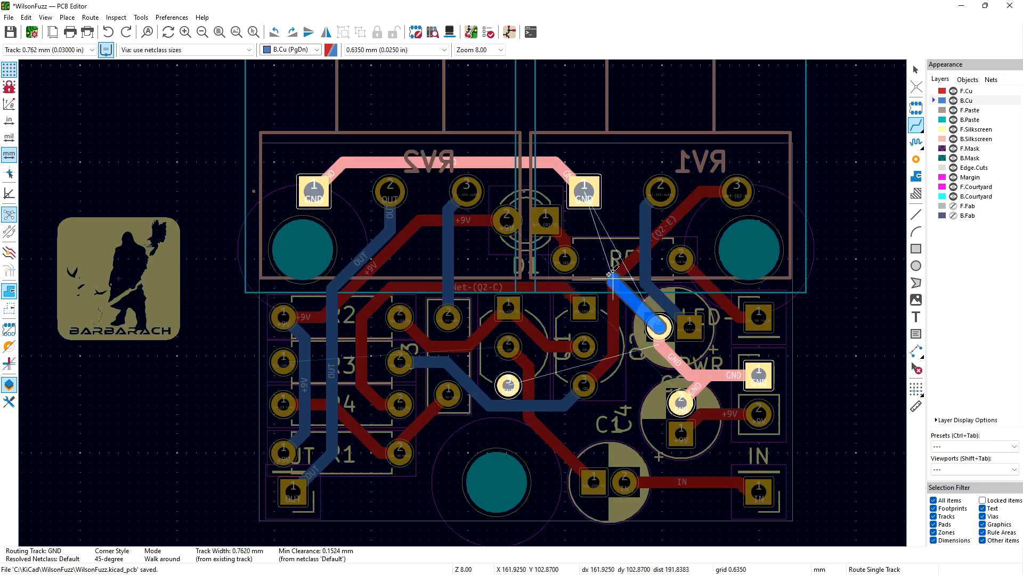
click(591, 249)
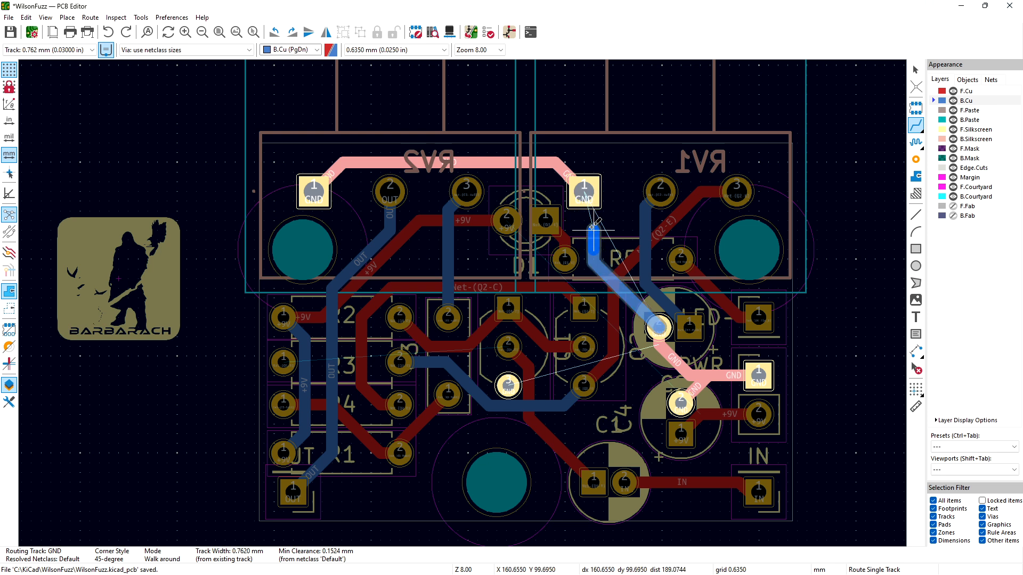
click(587, 193)
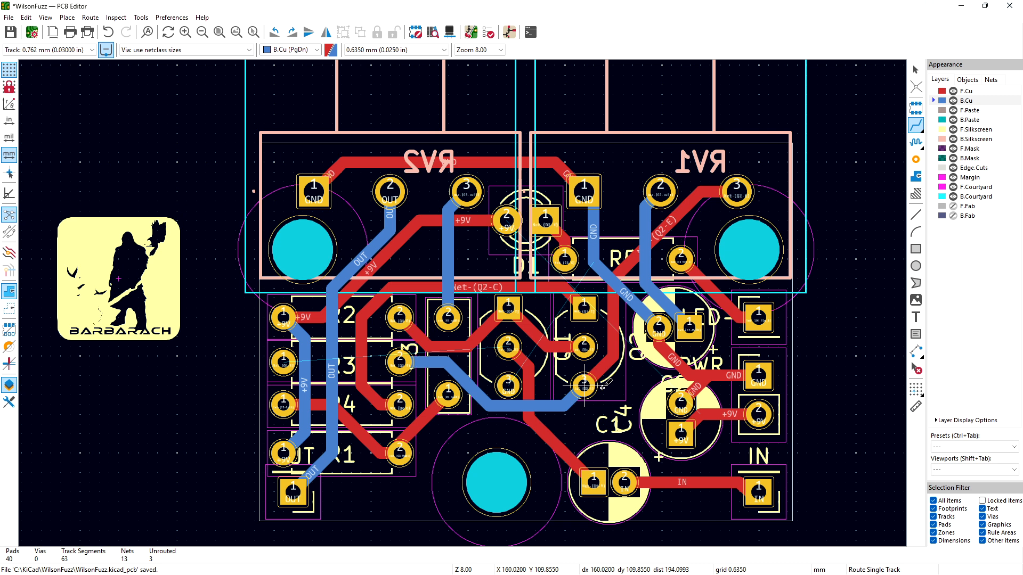
click(508, 385)
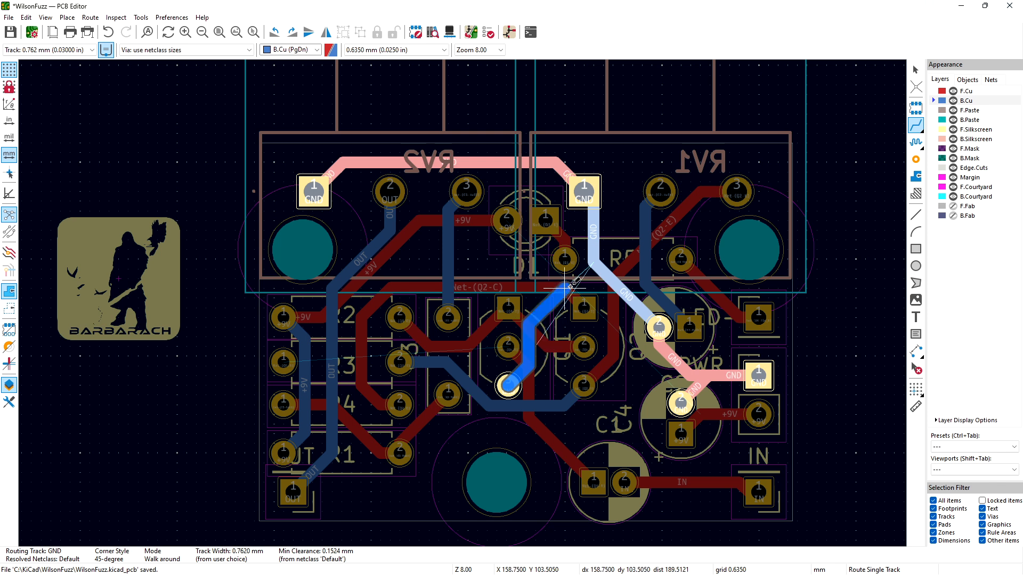
click(590, 265)
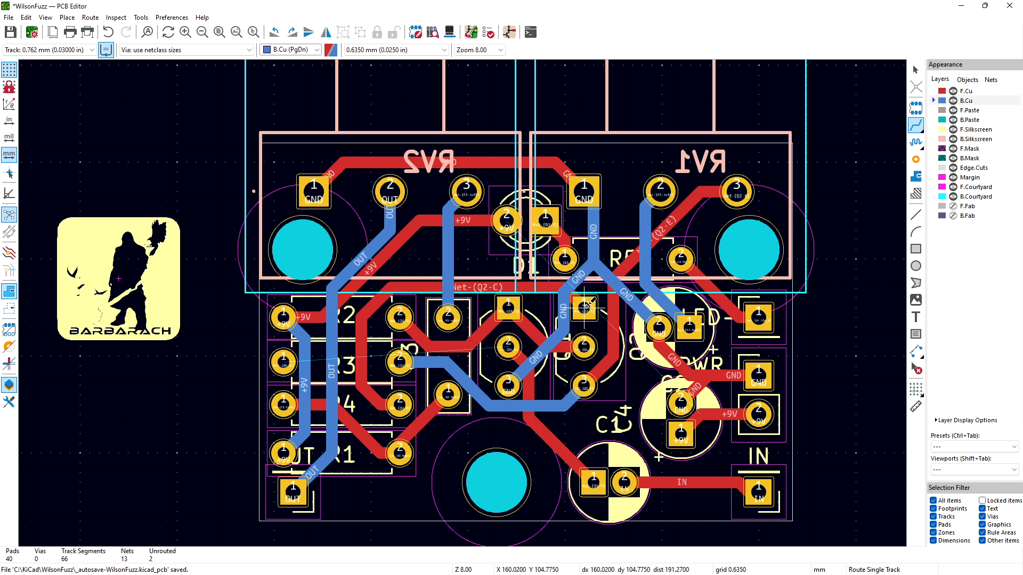
Step: On B.Cu, route the +9V track from PWR pad 2 around above RV1's pads to D1 pad 2, and save the board
click(757, 409)
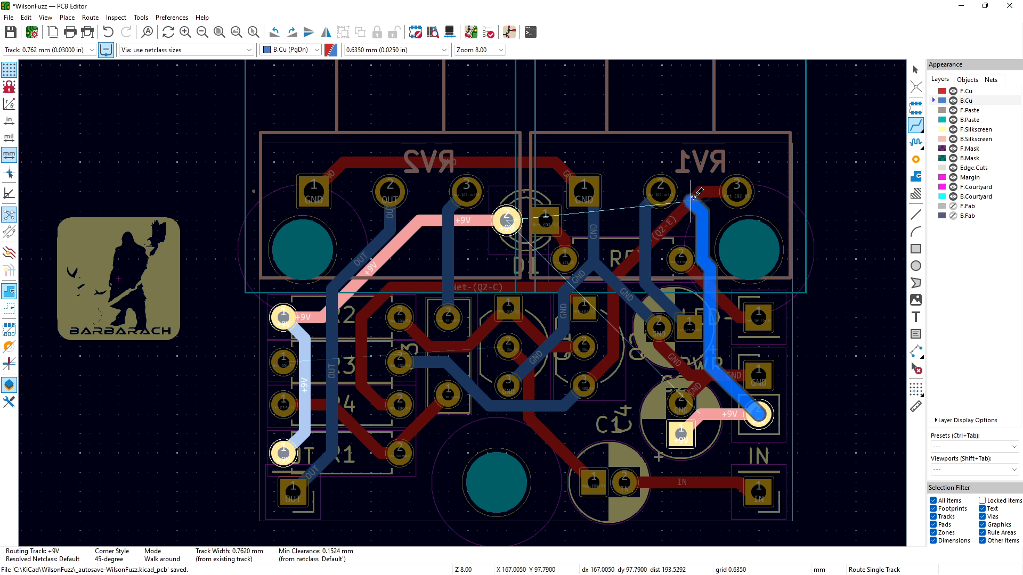
click(546, 159)
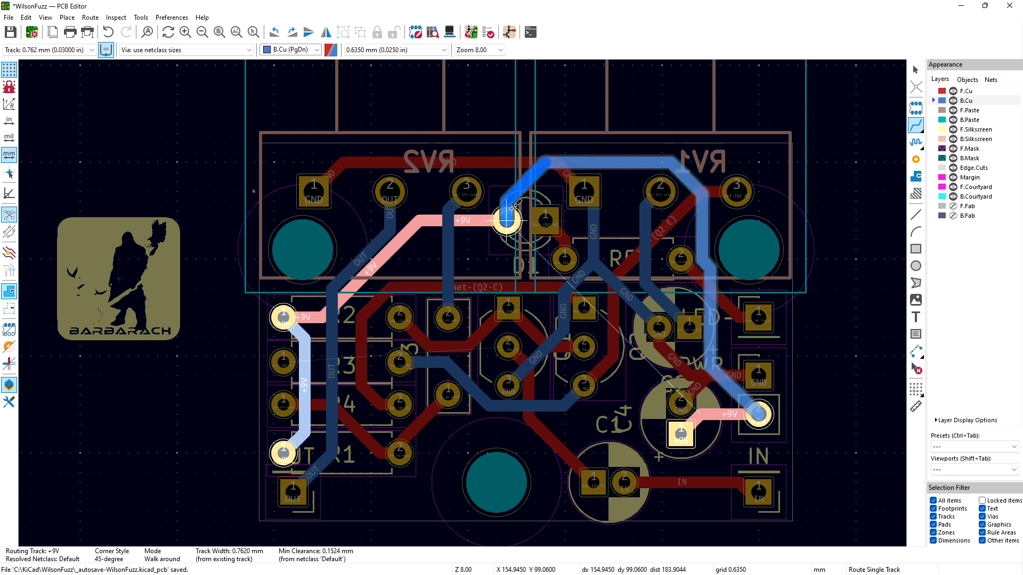
click(513, 208)
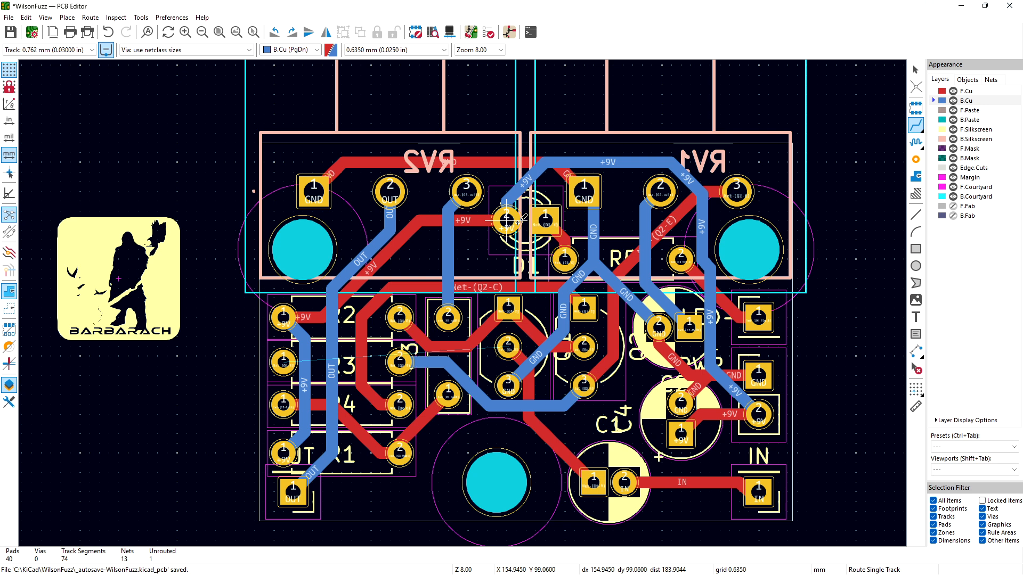
key(ctrl+s)
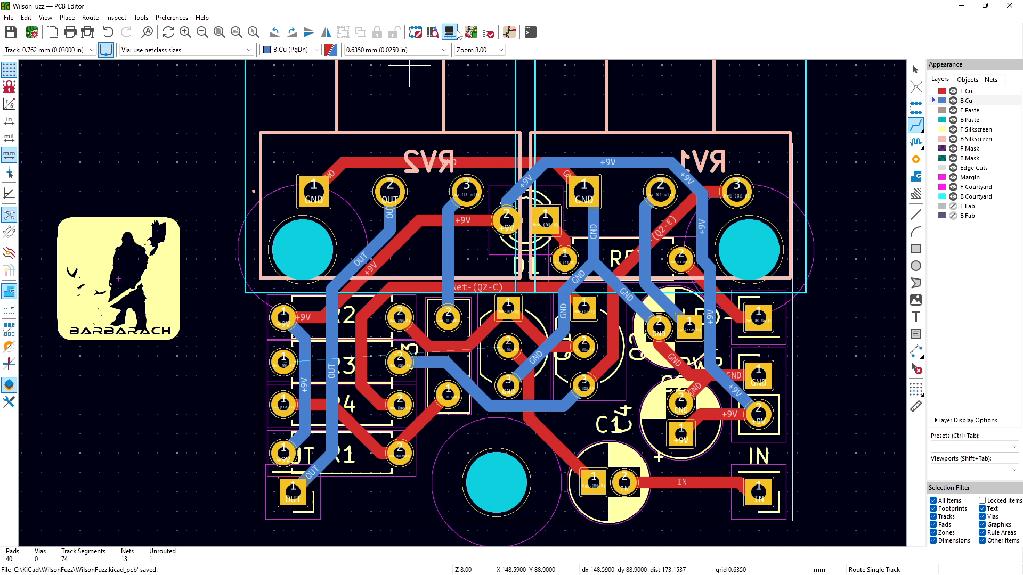
Step: Run the design rules check with zones refilled and examine the list of unconnected items
click(488, 33)
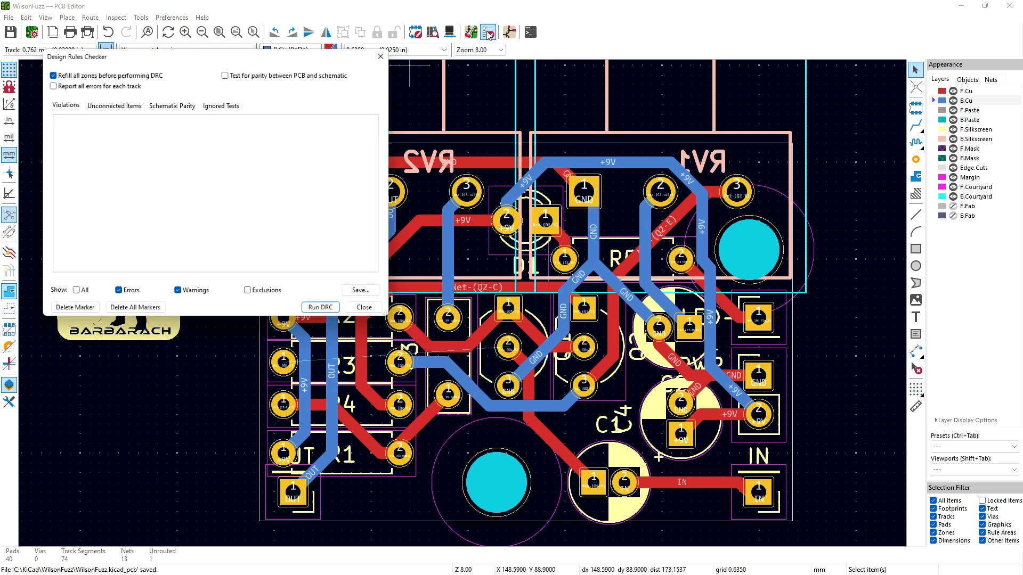
click(321, 306)
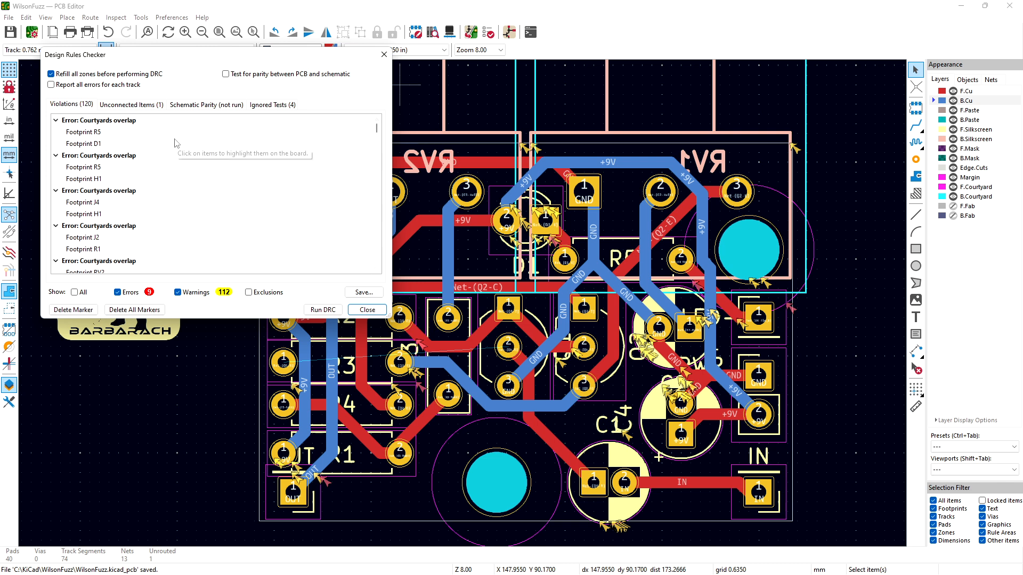
click(130, 105)
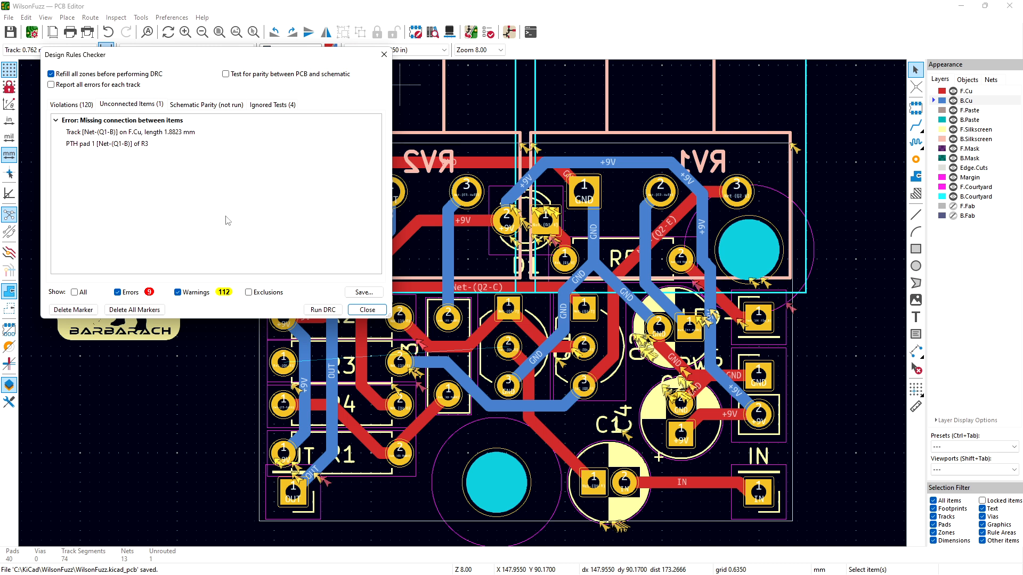
click(371, 311)
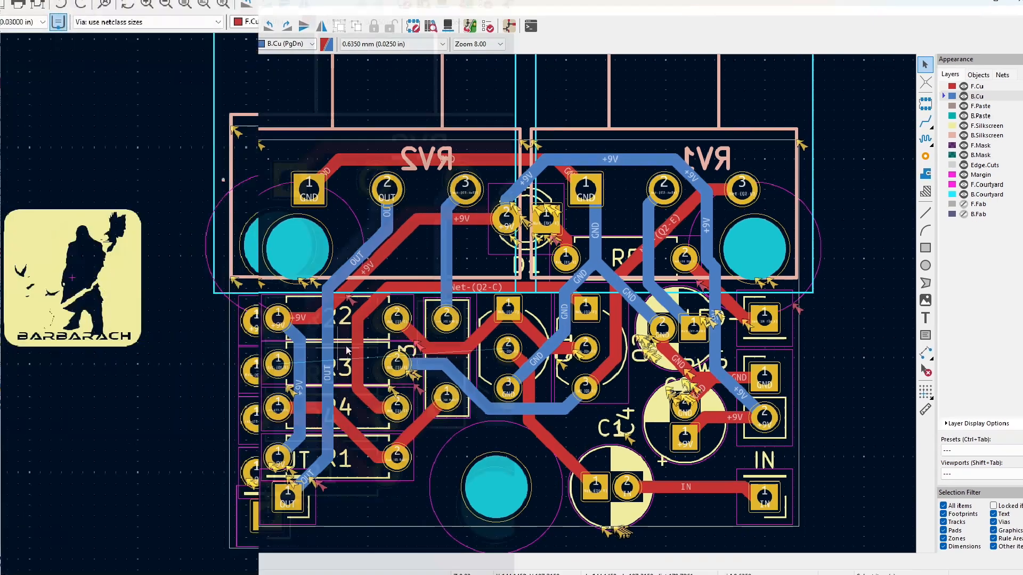
Step: Delete the entire B.Cu track between R3 pad 2 and Q2 pad 3, and move R3 outside the board's left edge
key(Page_Up)
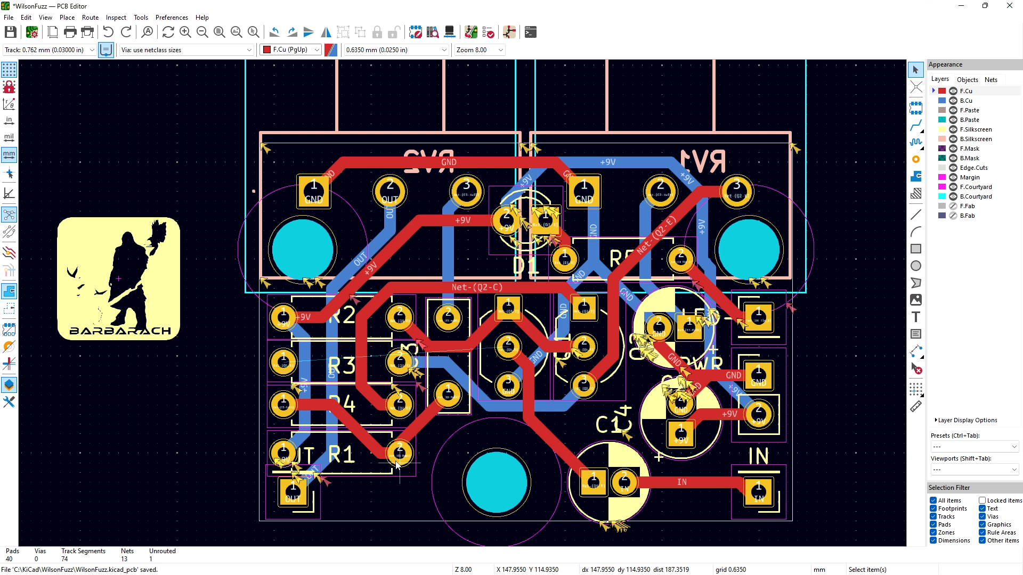
click(378, 369)
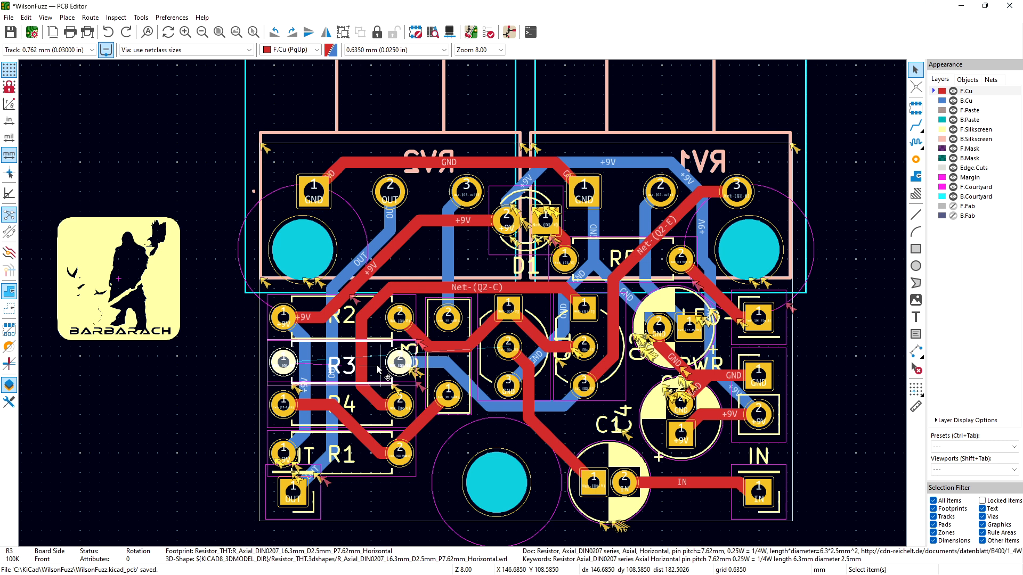
click(424, 364)
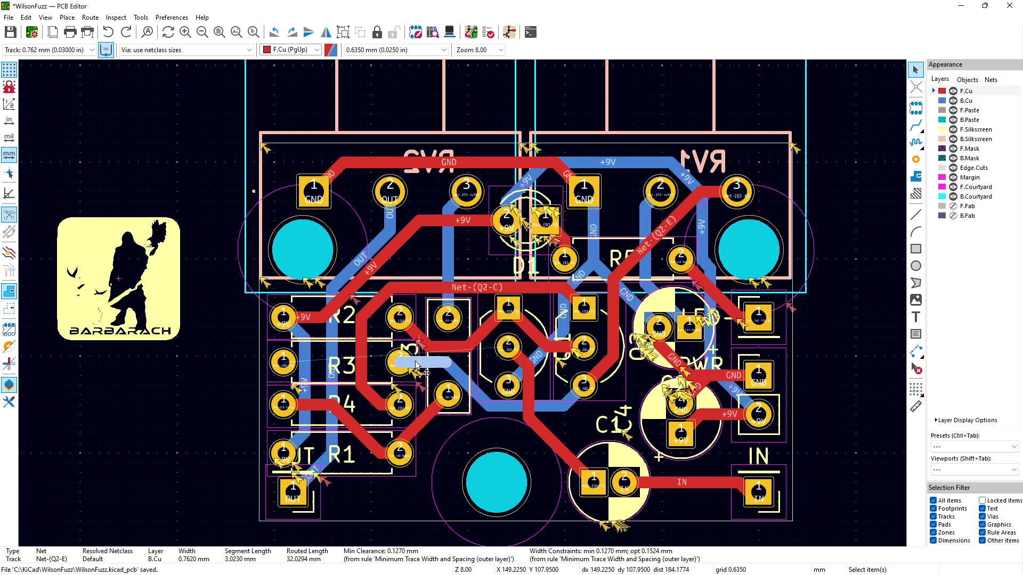
key(u)
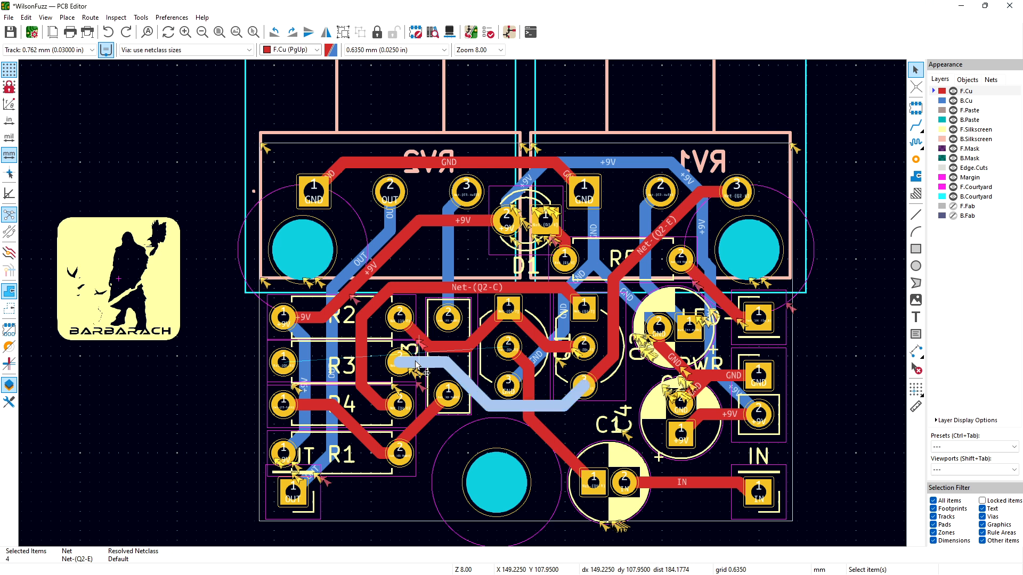
key(Delete)
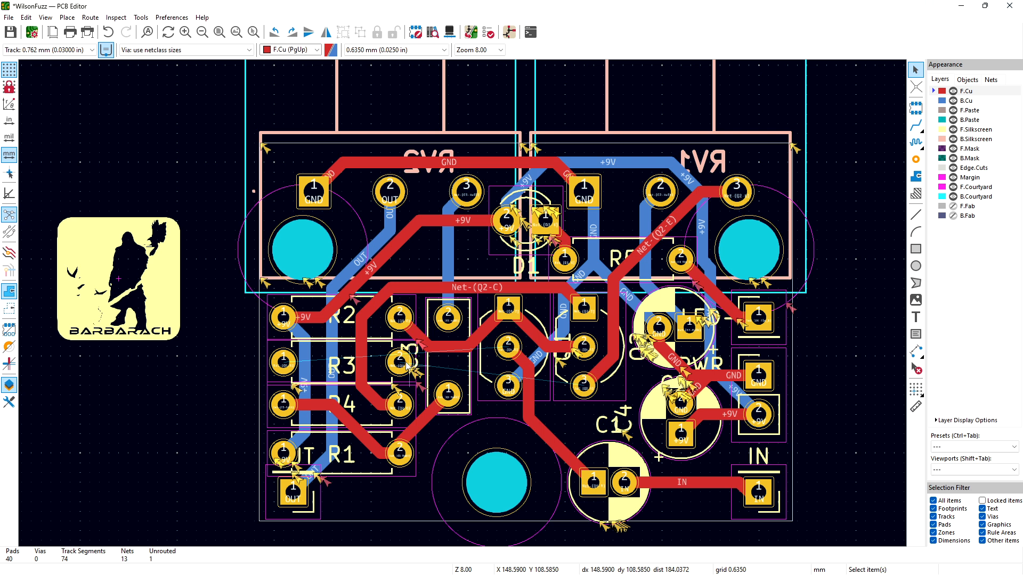
click(377, 366)
drag(376, 366, 174, 409)
Step: Delete the entire Net-(Q2-C) track on F.Cu between R4 pad 2 and Q2 pad 1
click(382, 406)
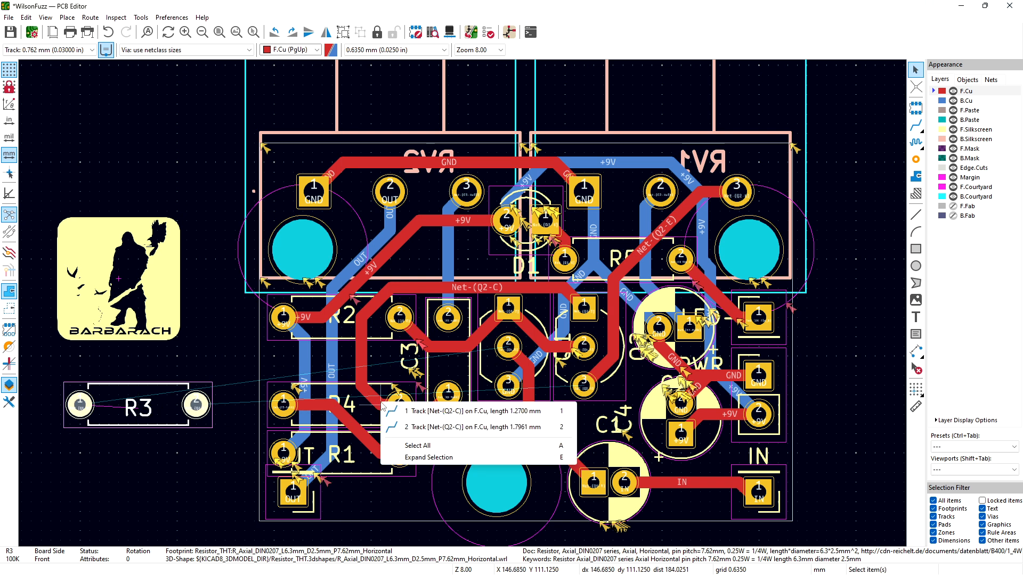
click(363, 367)
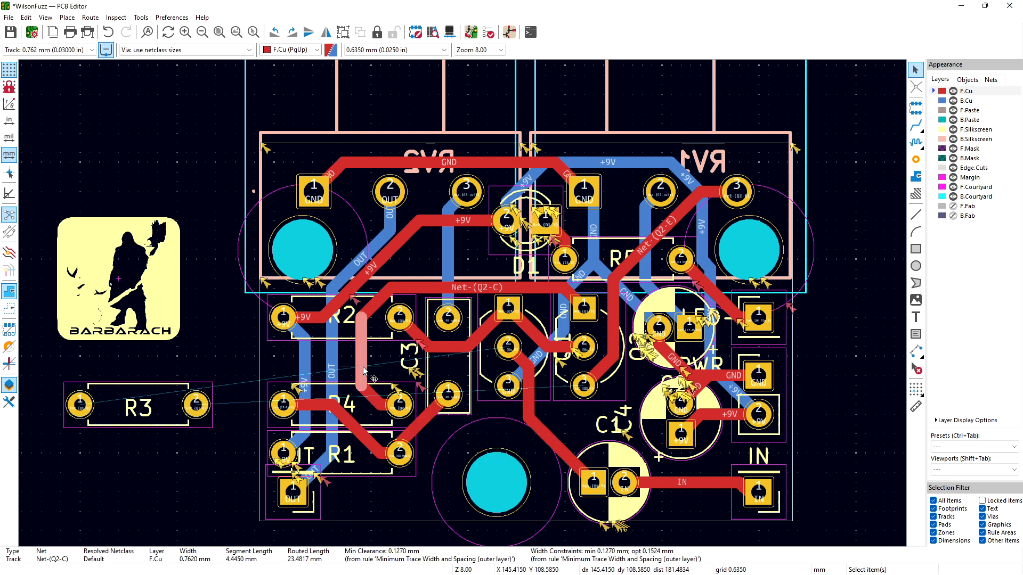
key(u)
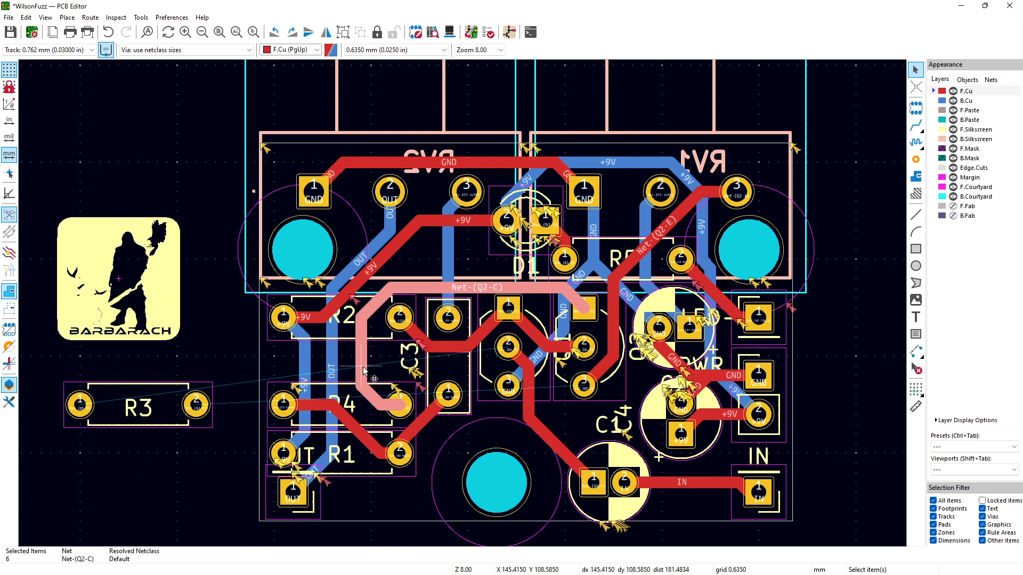
key(Delete)
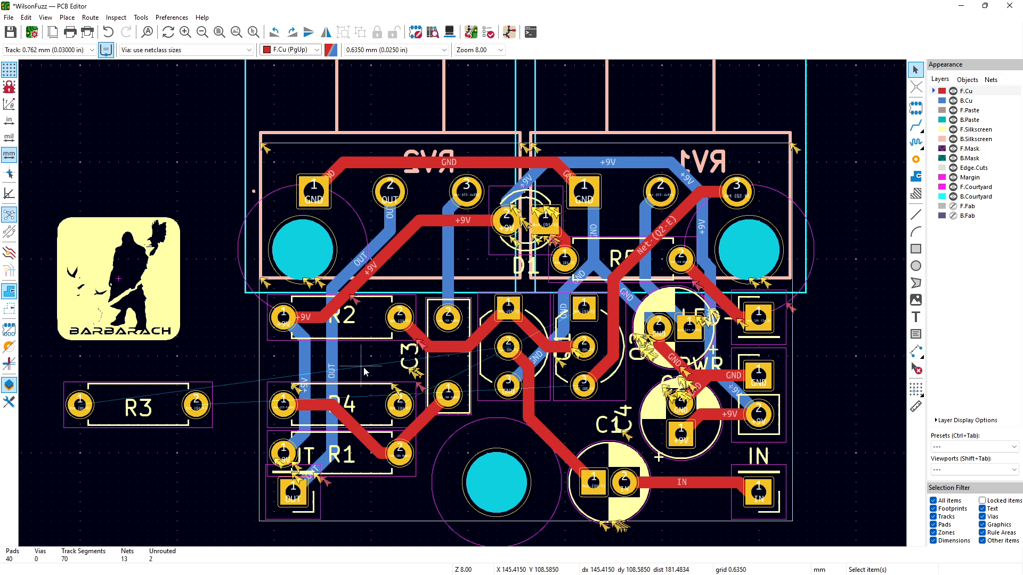
Step: Delete the Net-(C3-Pad1) tracks on F.Cu from R4 pad 1 to R1 pad 2 and from R1 pad 2 to C3
click(347, 424)
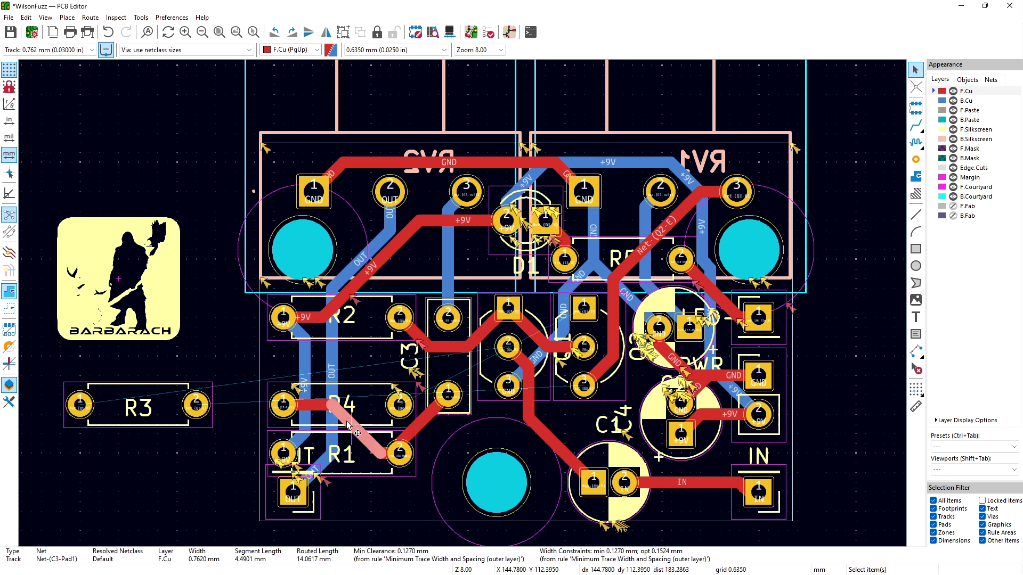
key(u)
key(Delete)
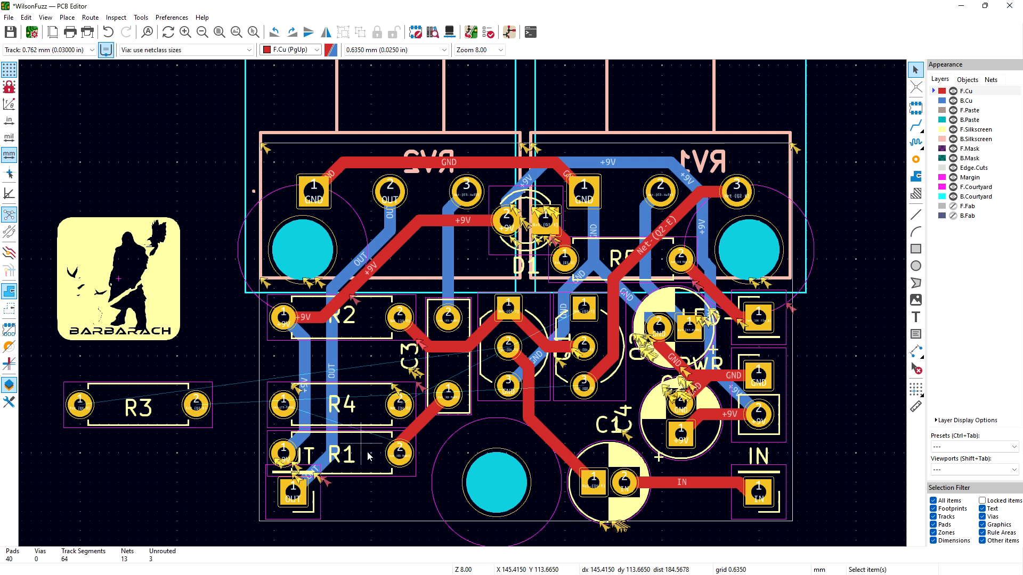
click(413, 427)
key(u)
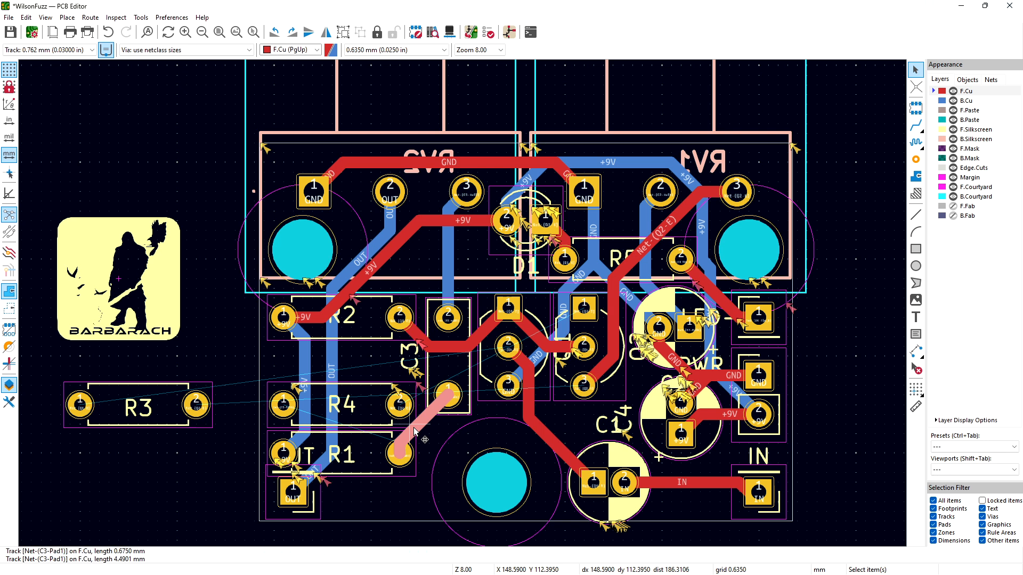
key(Delete)
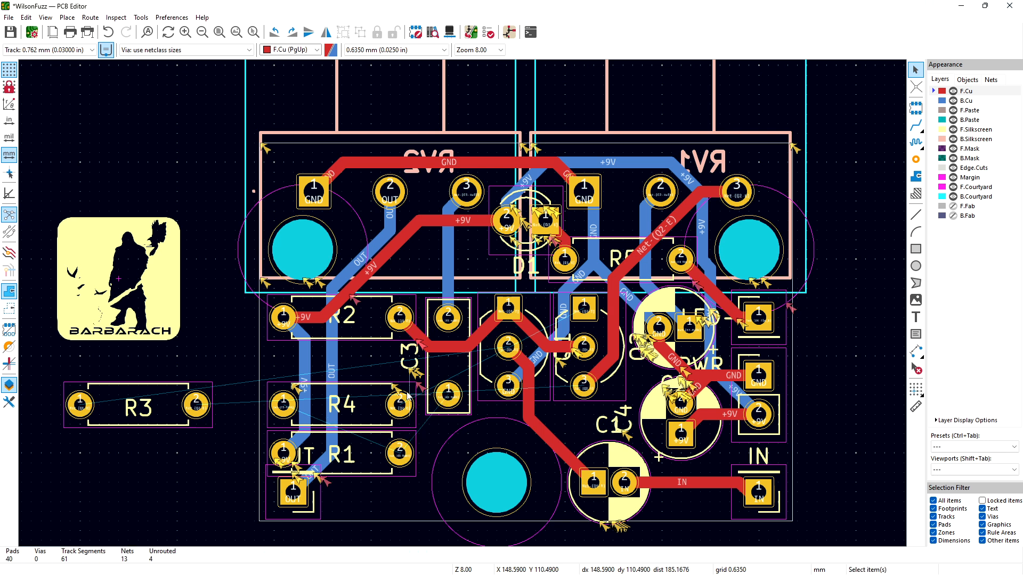
click(334, 367)
right_click(334, 366)
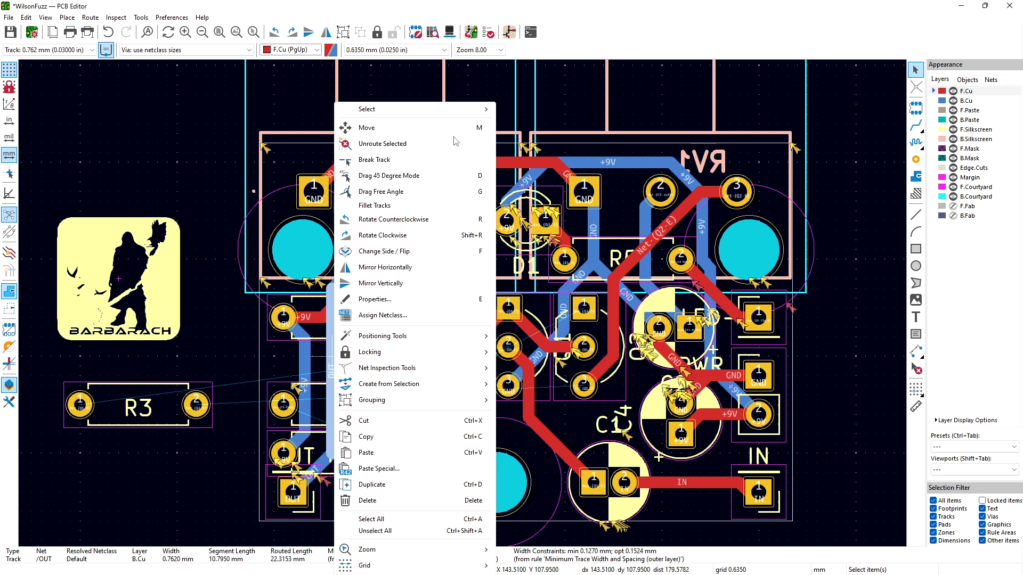
mouse_move(462, 117)
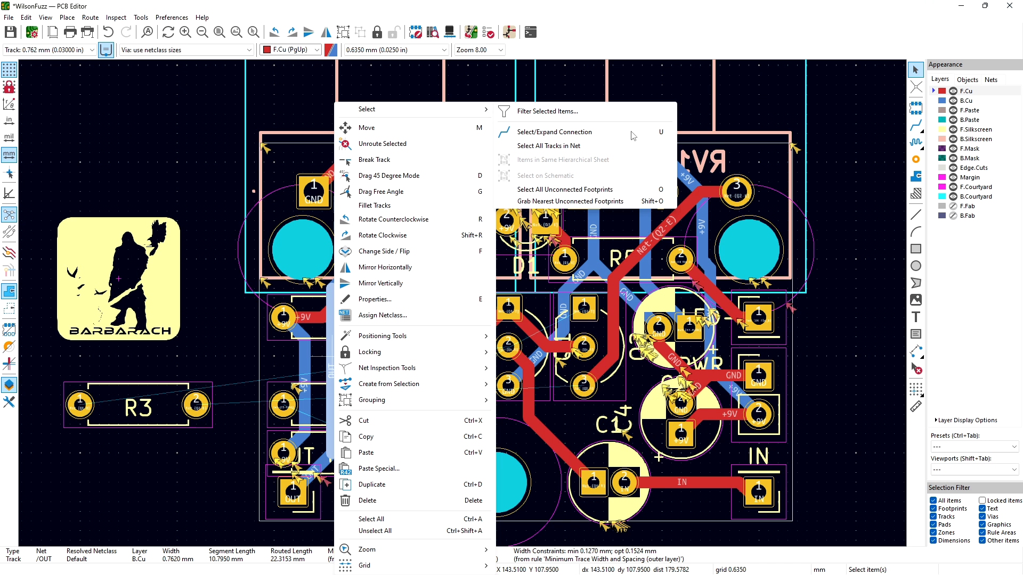
click(859, 173)
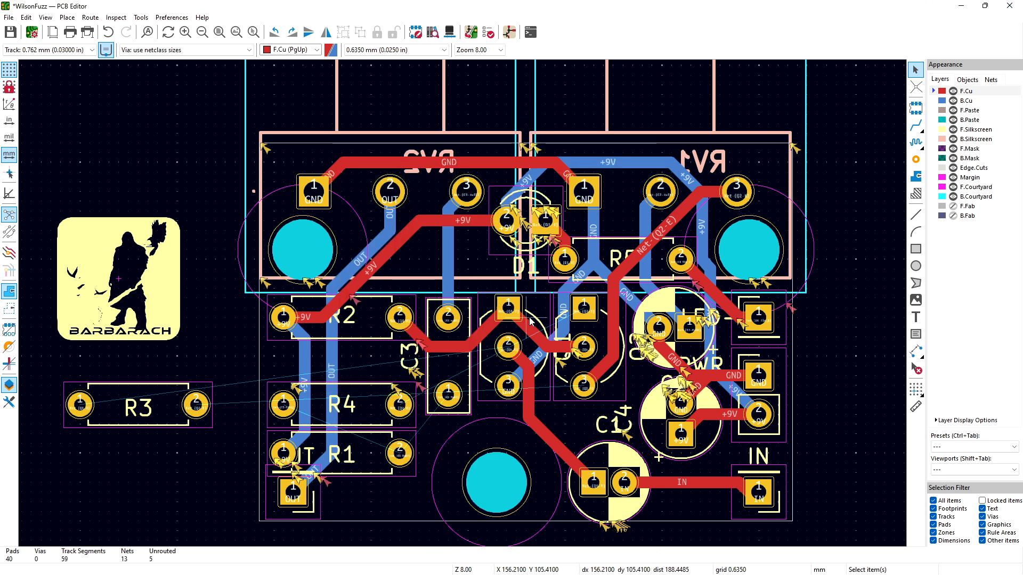
Step: Move R4 up into the gap directly below R2, keeping its pads aligned with those of R2
click(371, 396)
key(m)
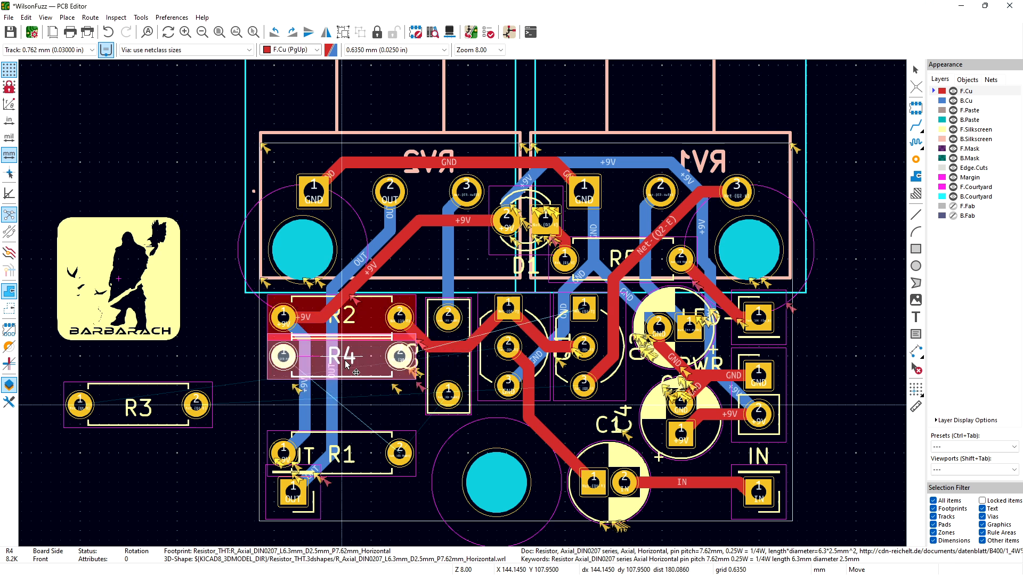
click(345, 362)
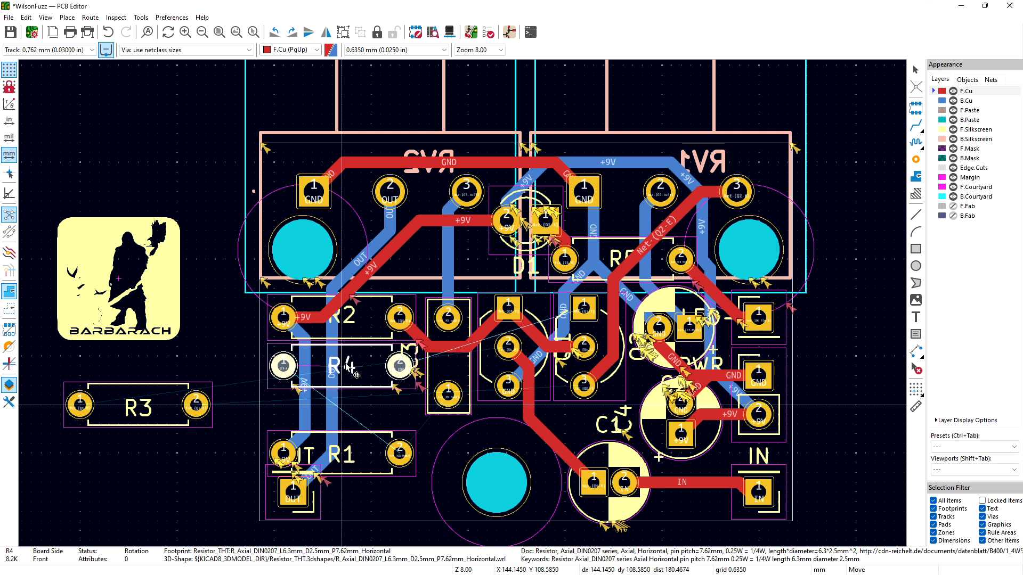
Step: Delete the entire +9V track on B.Cu between R2 pad 1 and R1 pad 1
click(363, 445)
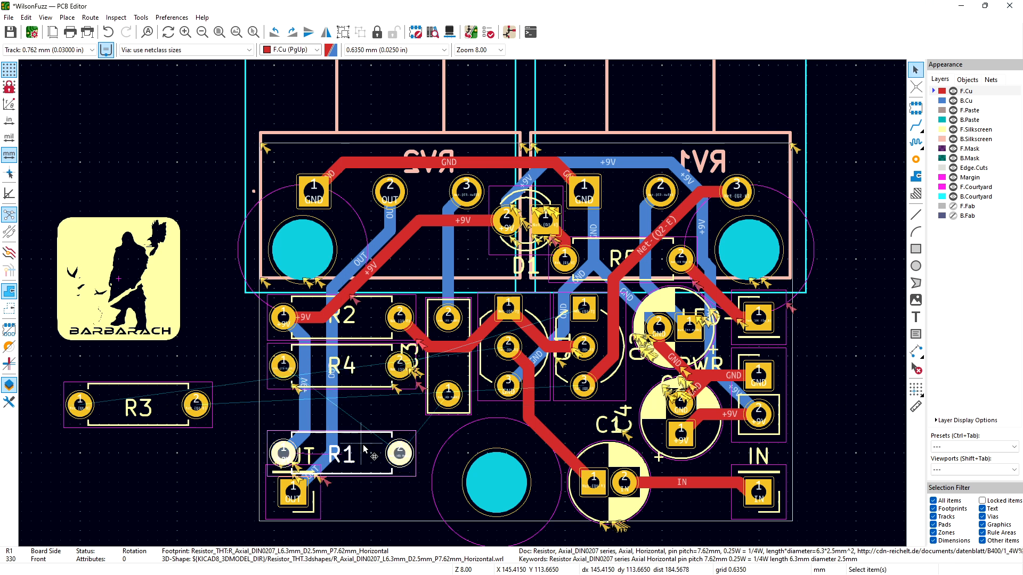
click(307, 434)
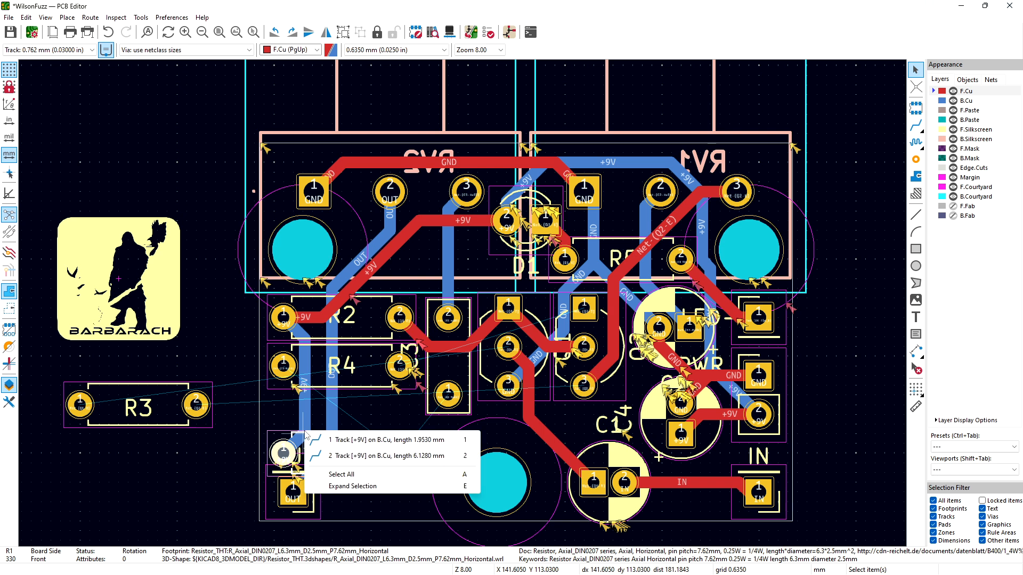
click(331, 439)
key(u)
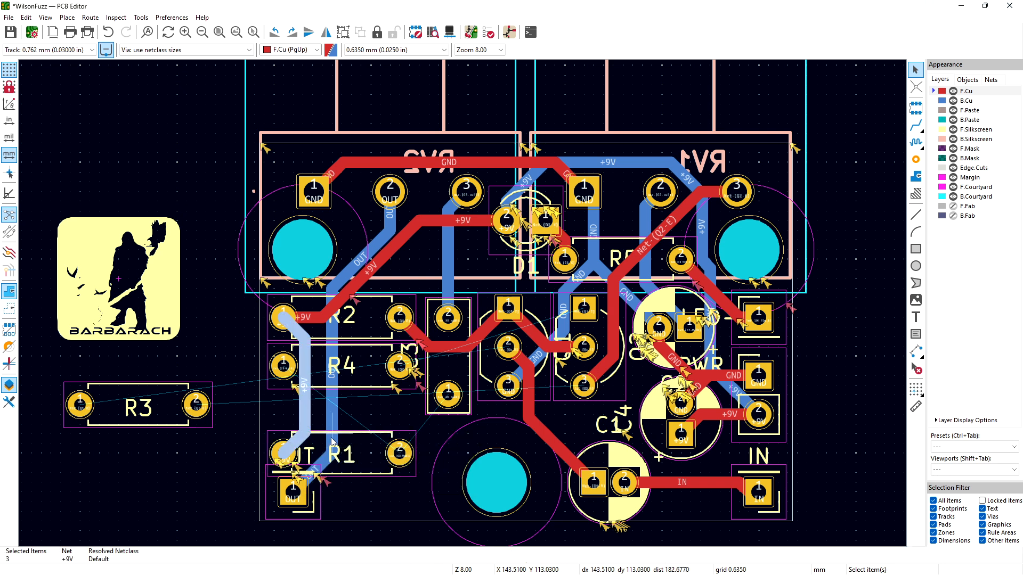
key(Delete)
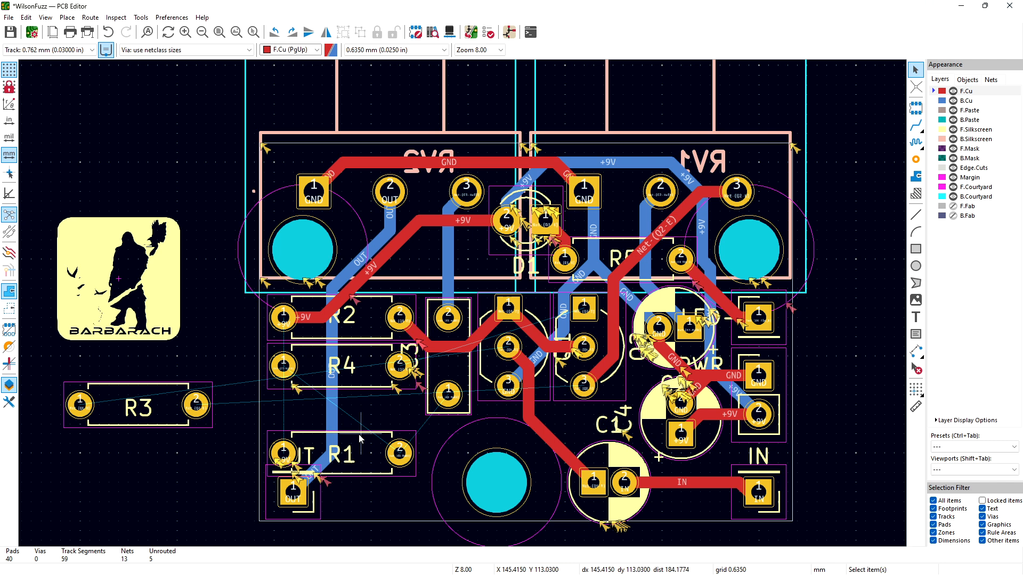
Step: Move R1 up directly below R4, keeping its pads aligned with those of R4
click(360, 449)
key(m)
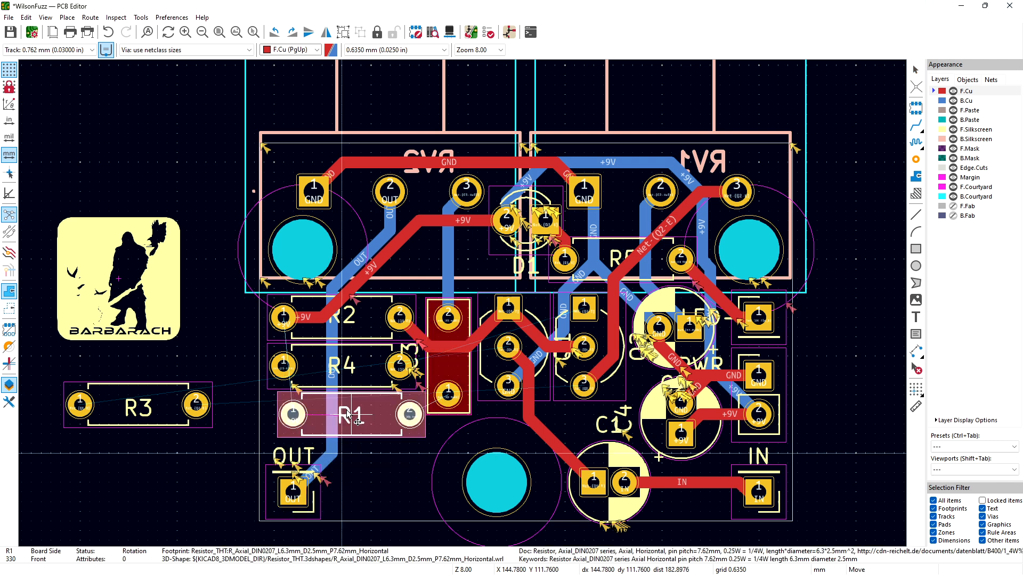
click(348, 416)
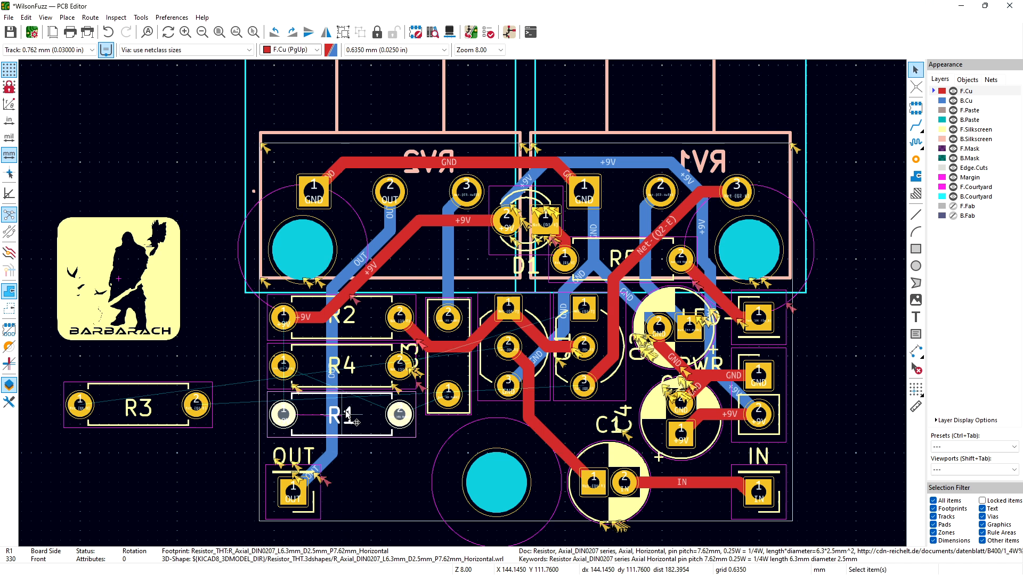
Step: Move R3 back onto the board between R1 and the OUT connector, aligned with the other resistors
click(164, 408)
click(164, 408)
key(m)
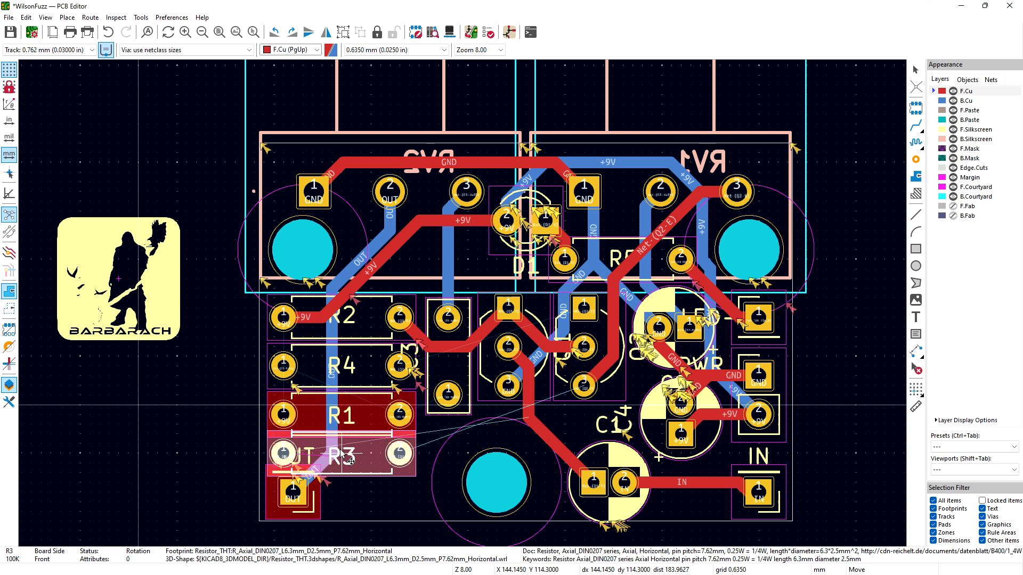
click(341, 451)
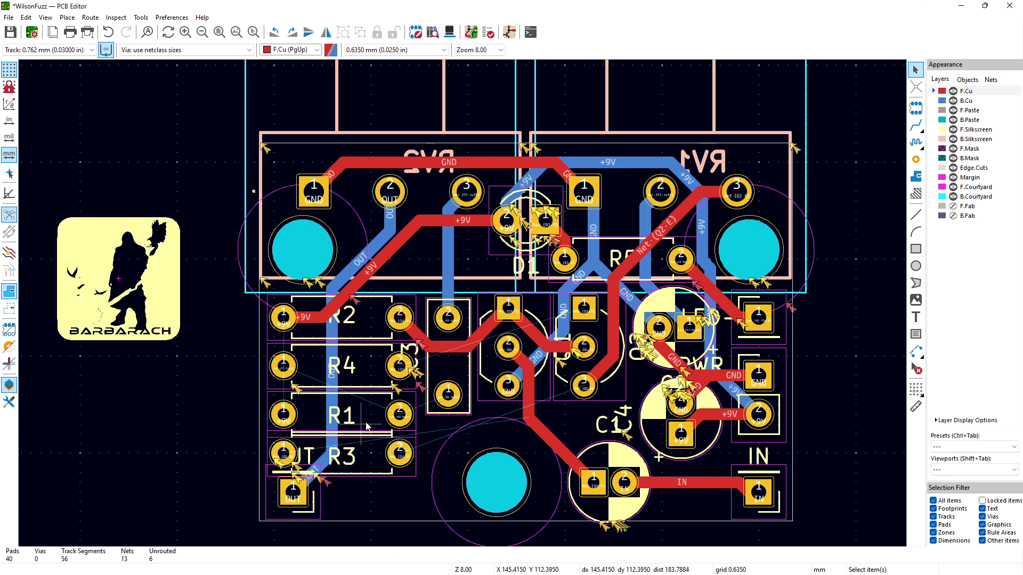
click(372, 373)
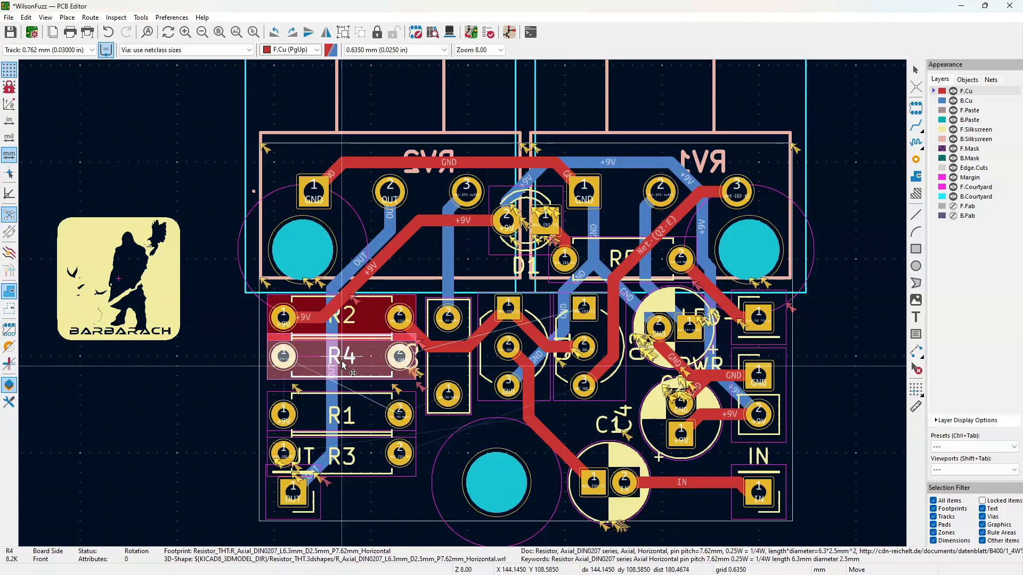
key(m)
click(343, 365)
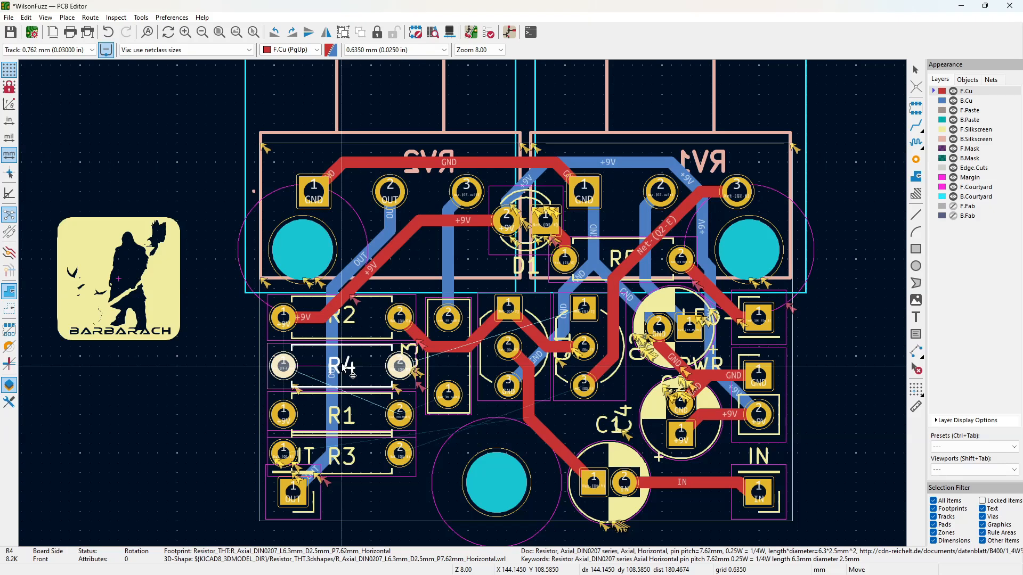
click(352, 368)
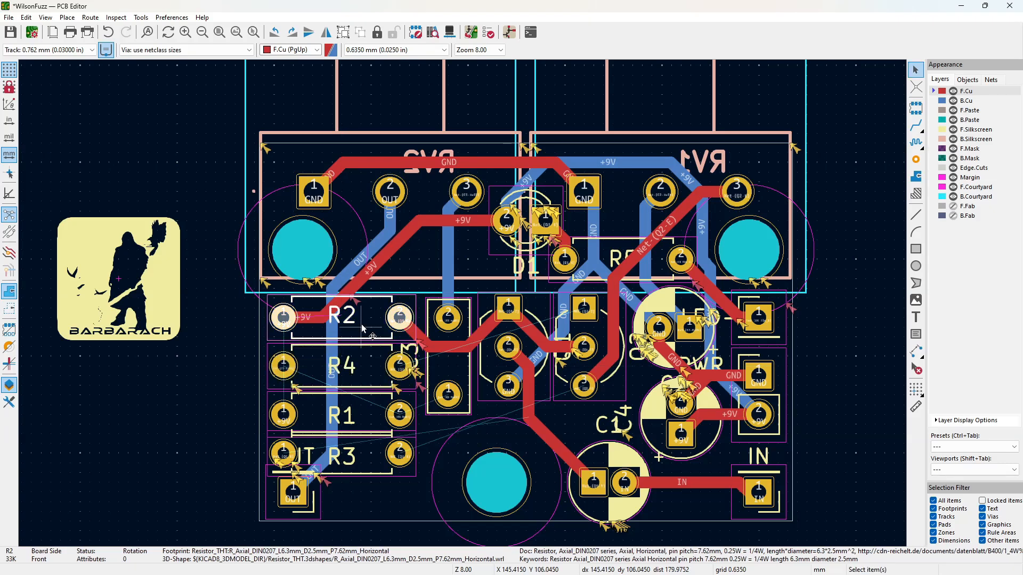
click(365, 375)
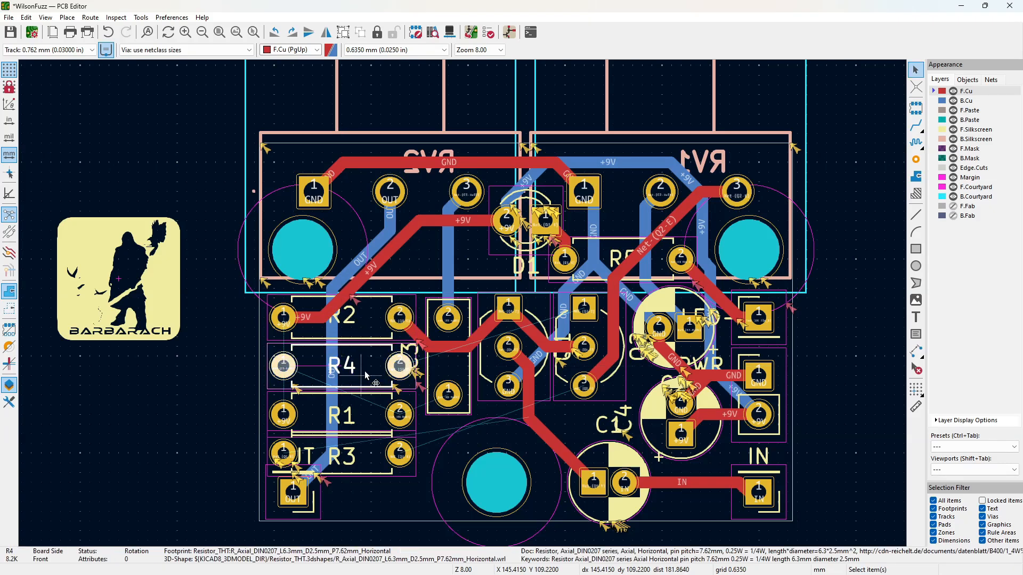
click(367, 457)
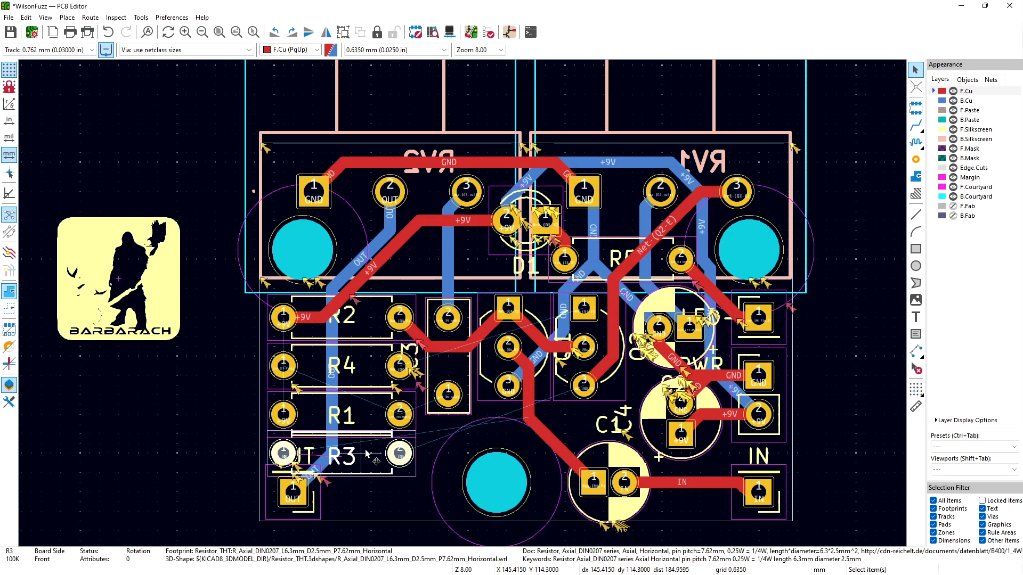
click(366, 411)
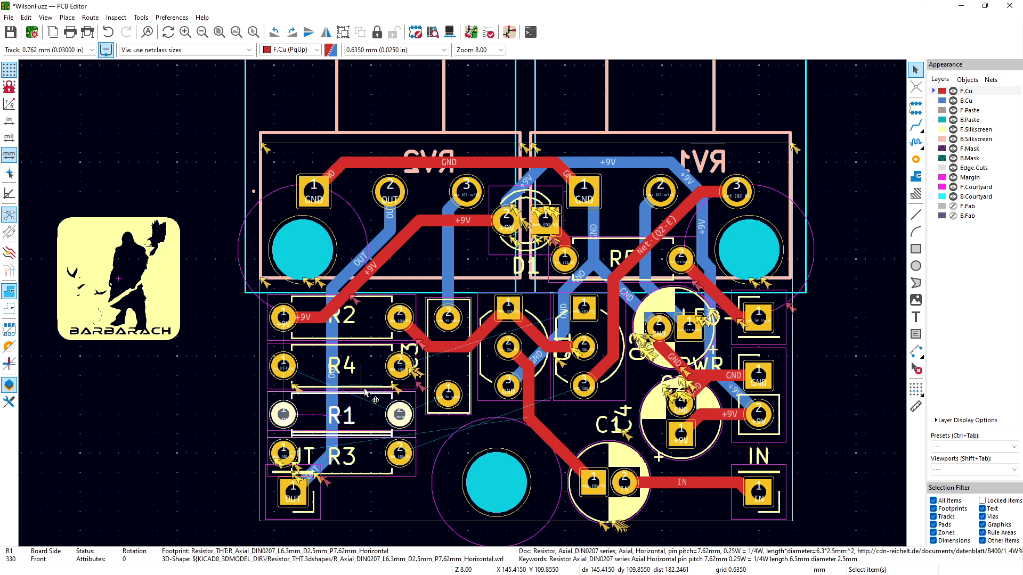
Step: Move R4 and R1 each up by one 0.635 mm grid step, keeping them in the resistor column
click(364, 380)
key(m)
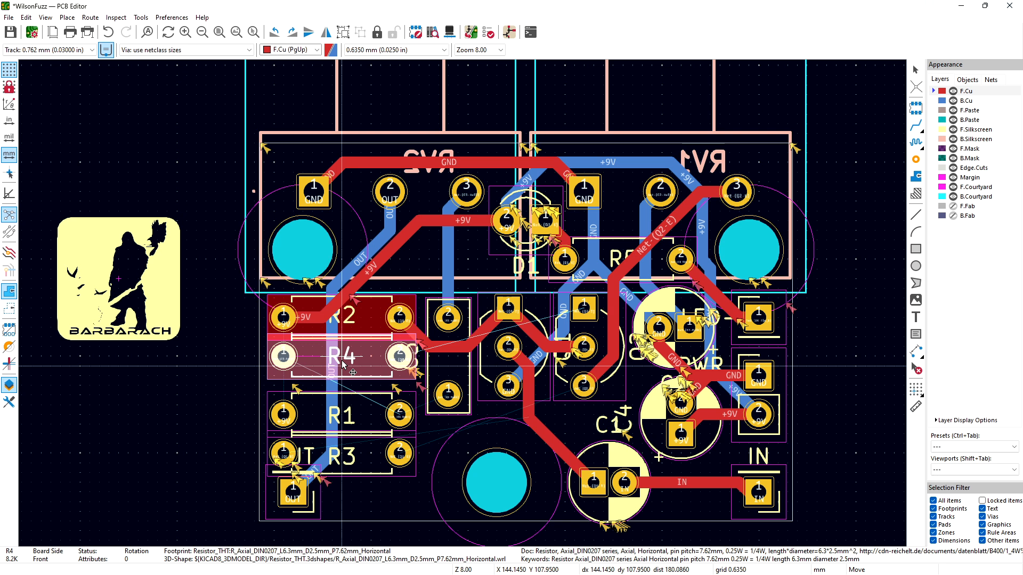
click(341, 360)
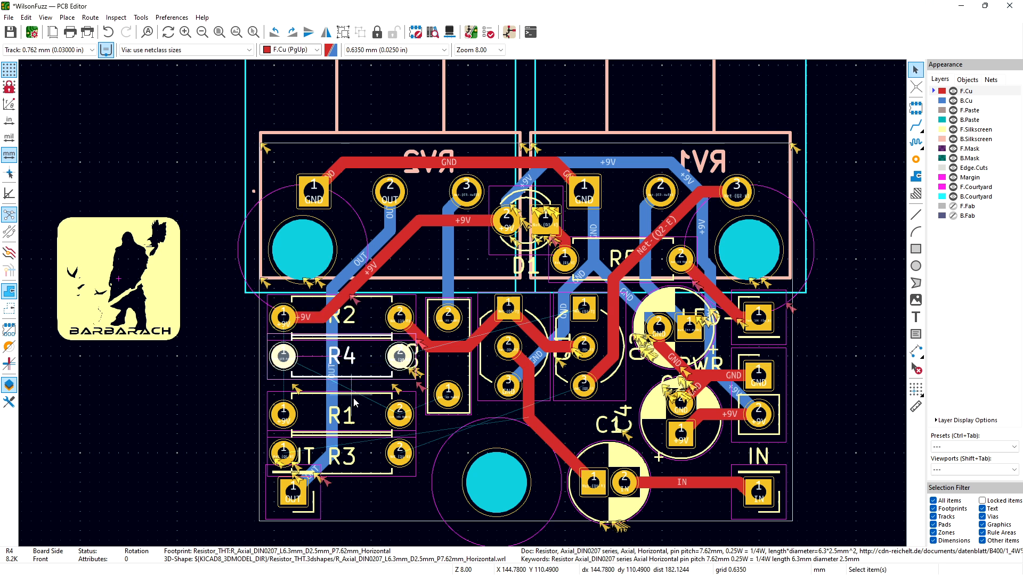
click(366, 419)
key(m)
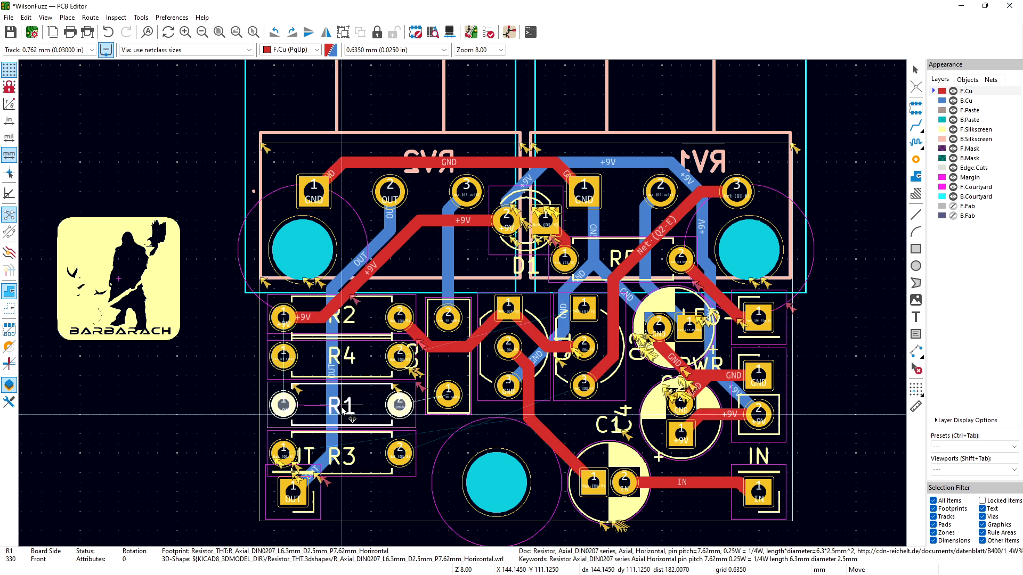
click(349, 410)
Step: Move R3 up closer to R1, away from the OUT connector, and save the board
click(354, 447)
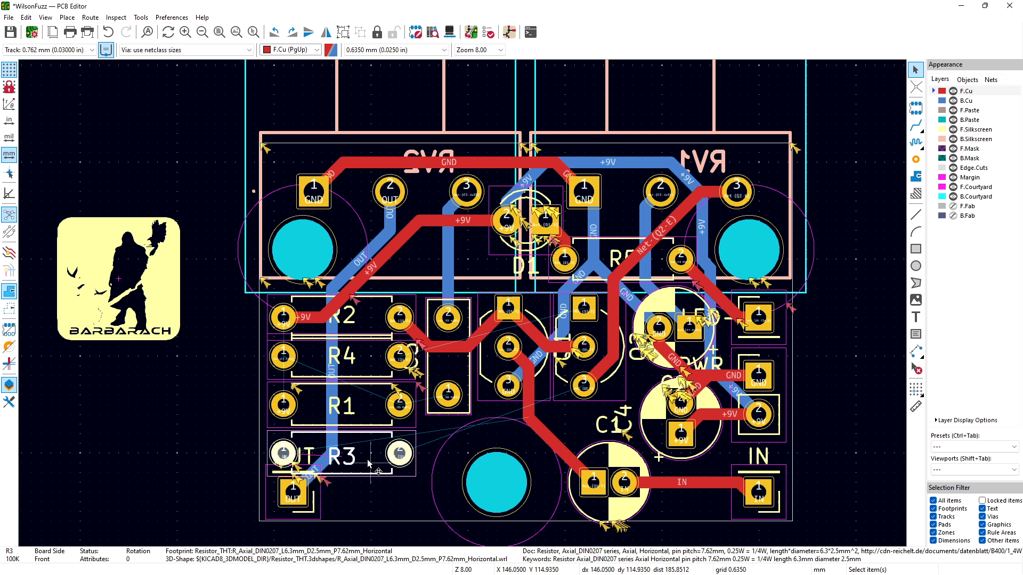
key(m)
click(342, 443)
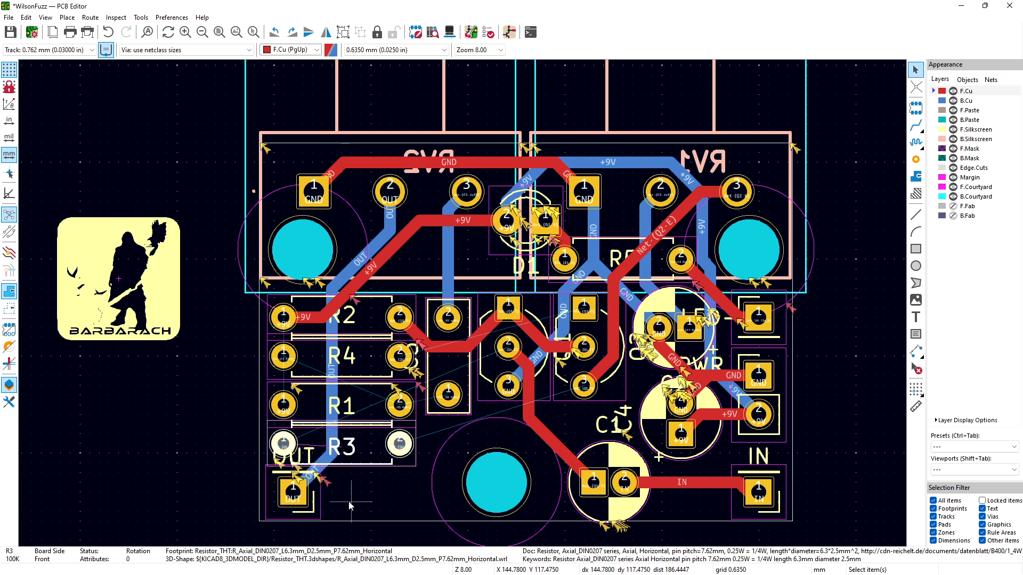
click(352, 501)
key(ctrl+s)
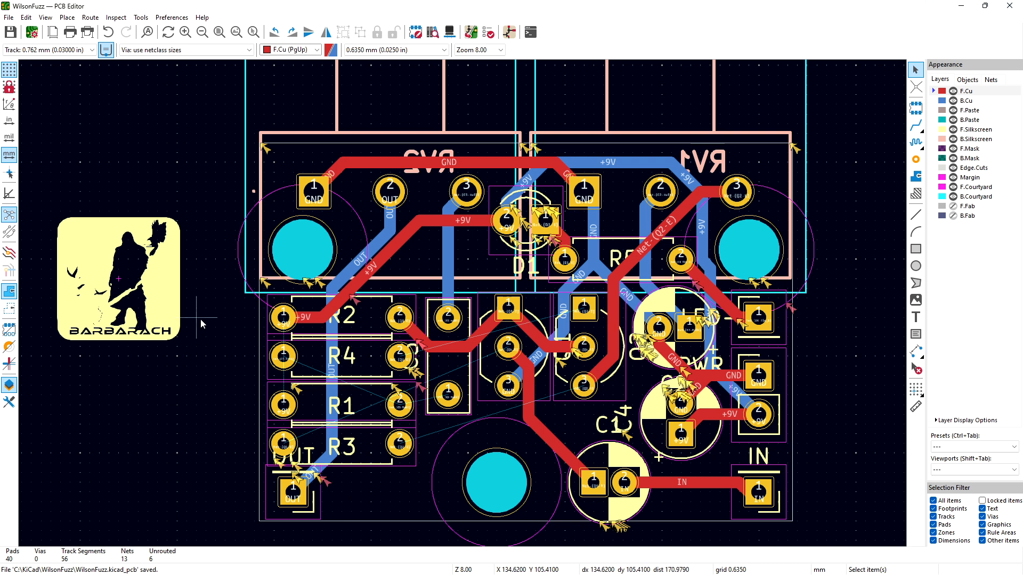
Step: Examine the spacing of the four stacked resistors in the 3D viewer and return to the board layout
click(46, 18)
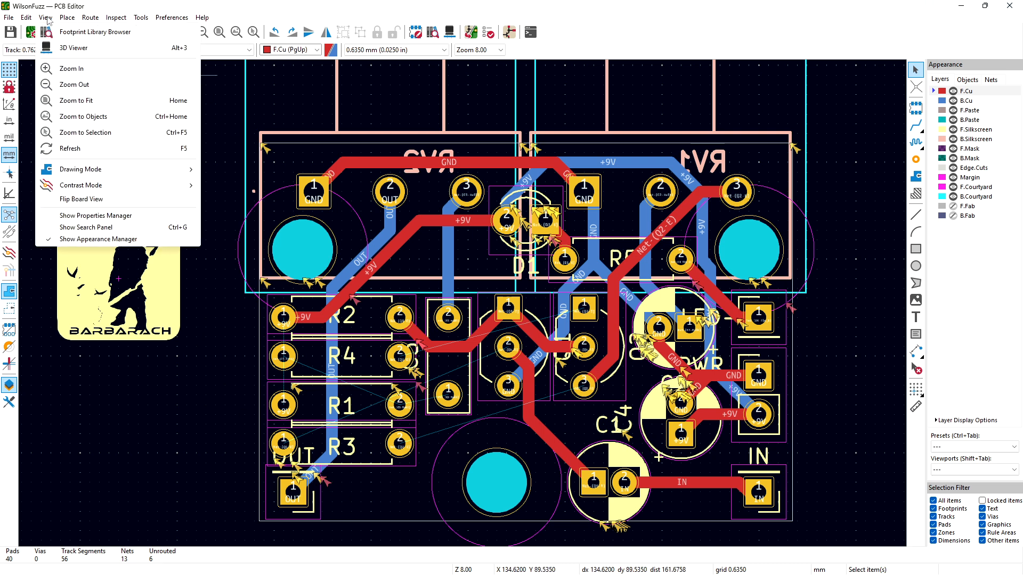
click(65, 49)
drag(323, 351, 386, 349)
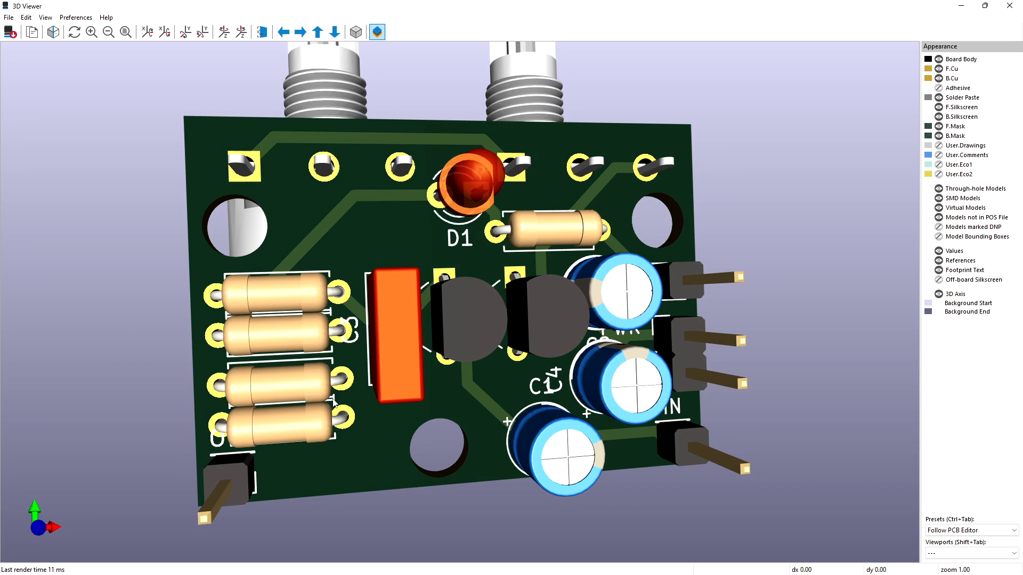
drag(333, 398, 343, 382)
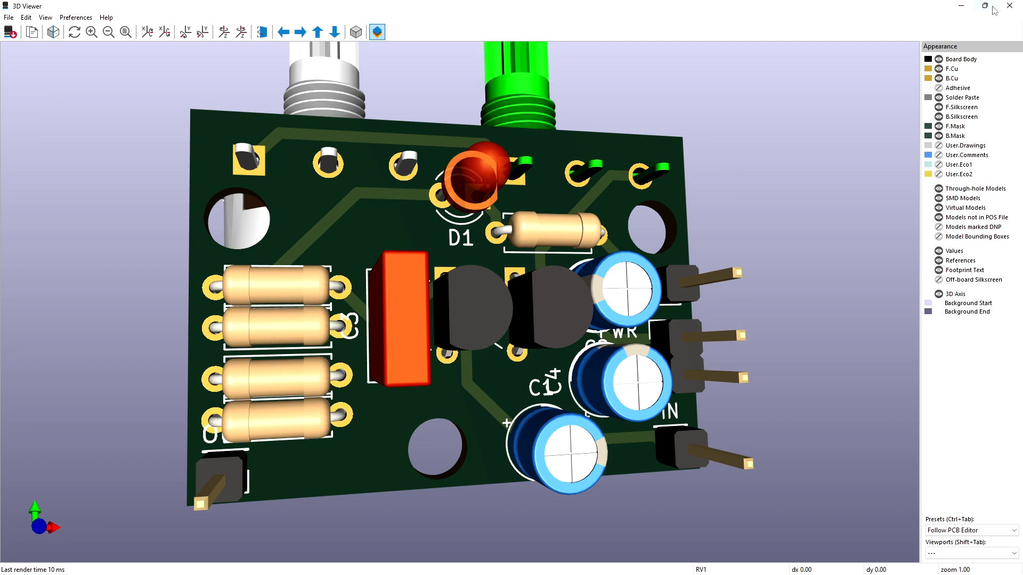
click(1010, 5)
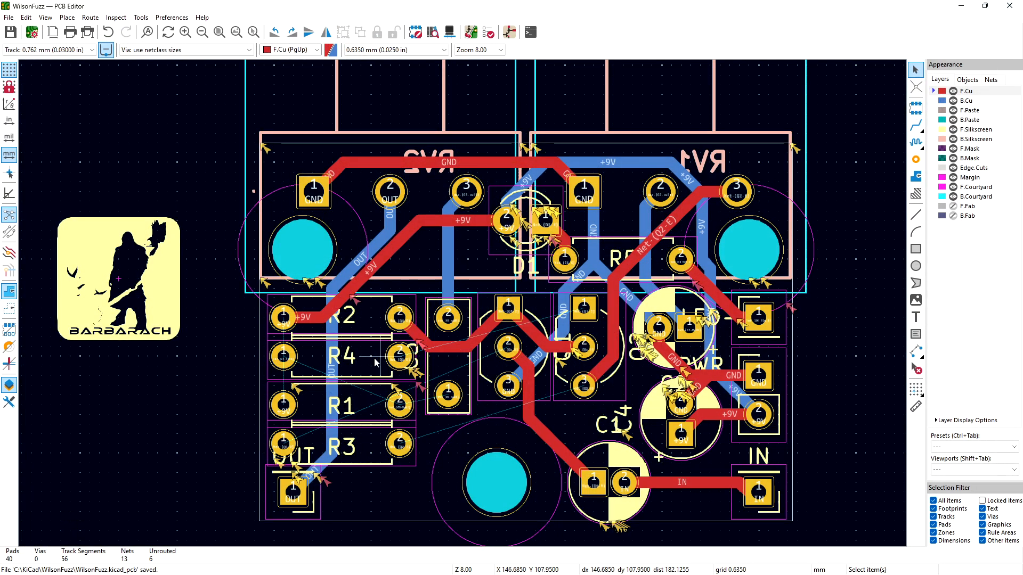
Step: Distribute R2, R4, R1 and R3 evenly in the vertical direction and save the board
click(374, 325)
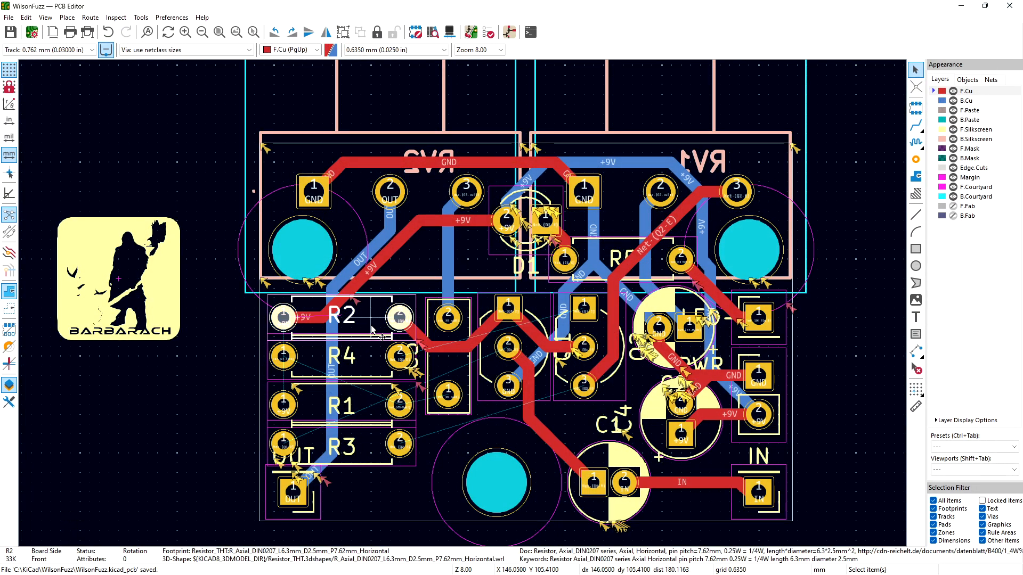
shift+click(369, 355)
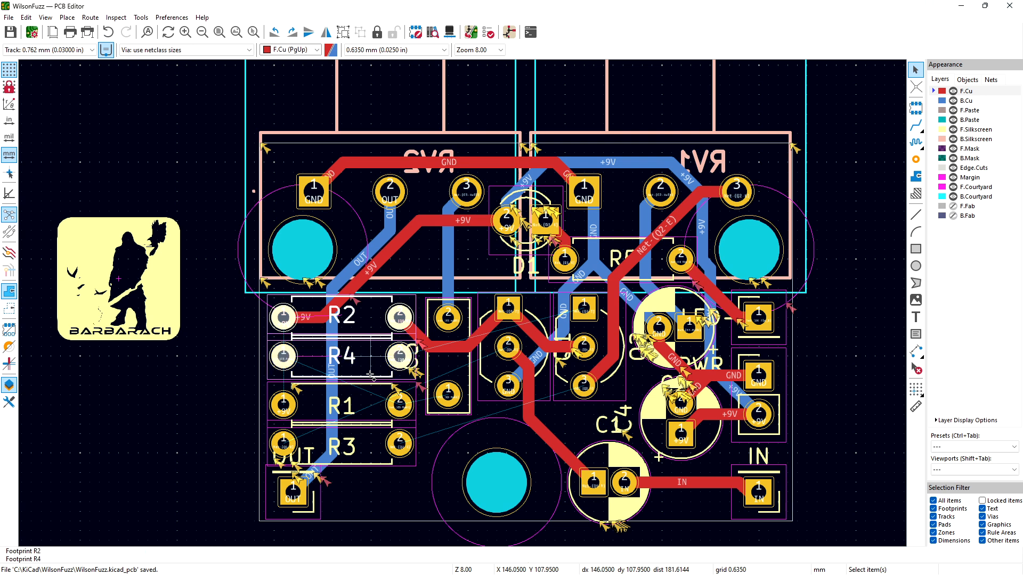
shift+click(370, 403)
shift+click(370, 454)
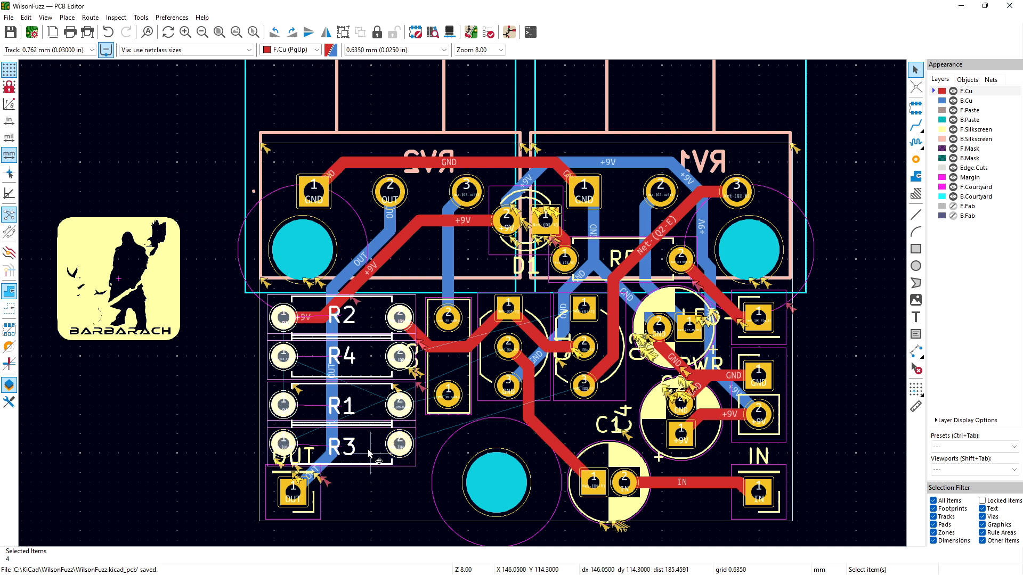
right_click(370, 453)
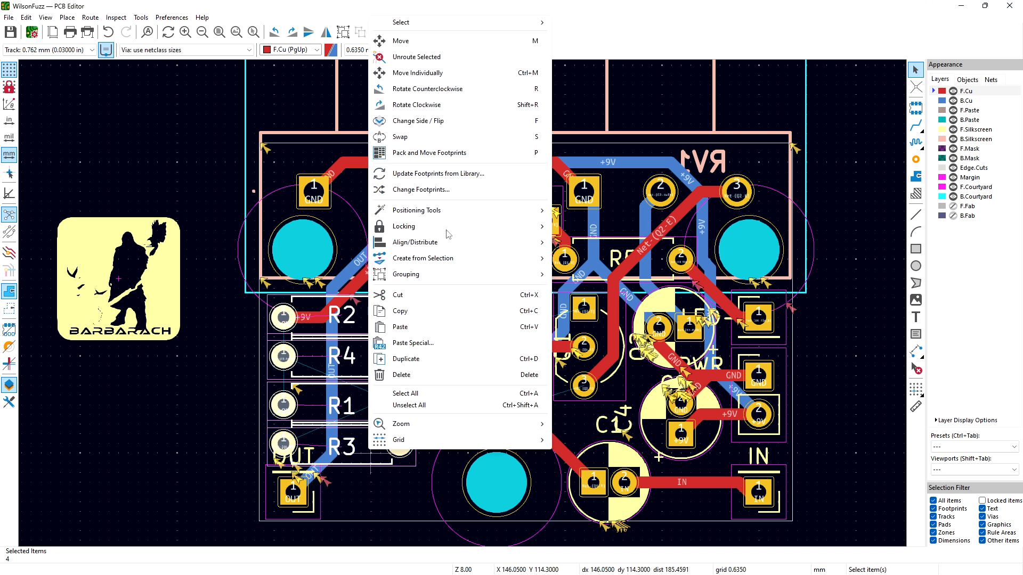
mouse_move(456, 248)
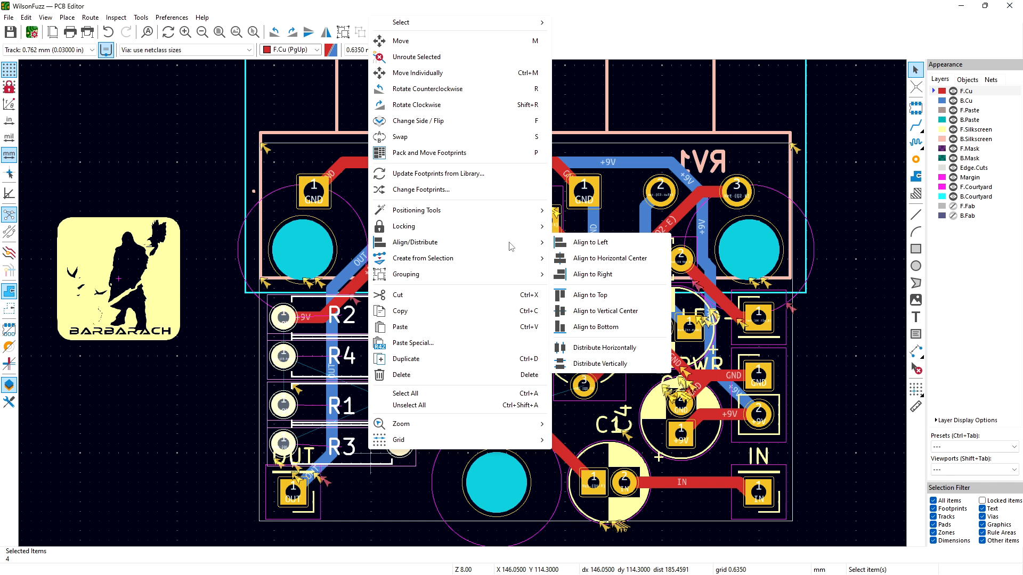
click(596, 364)
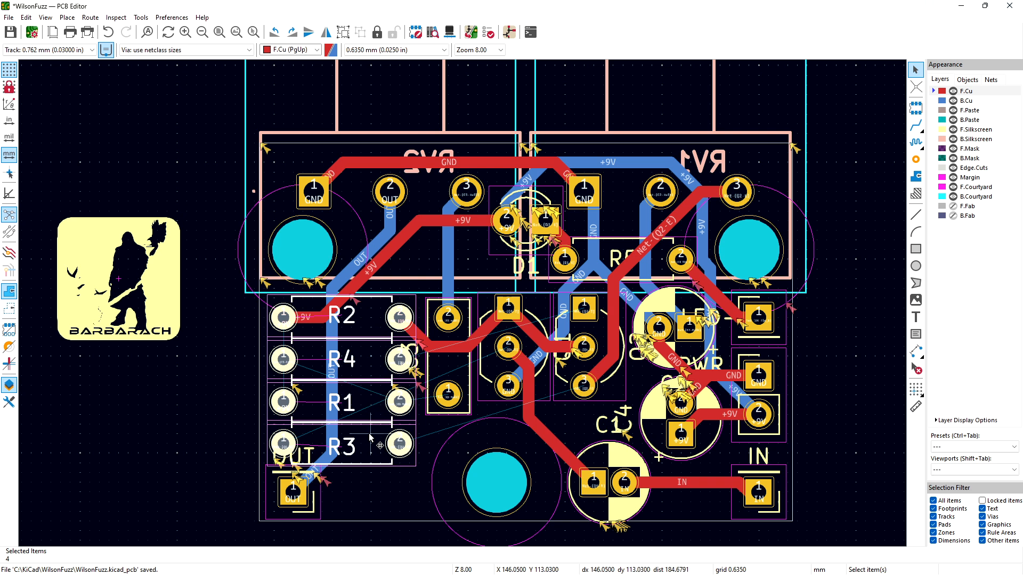
click(221, 411)
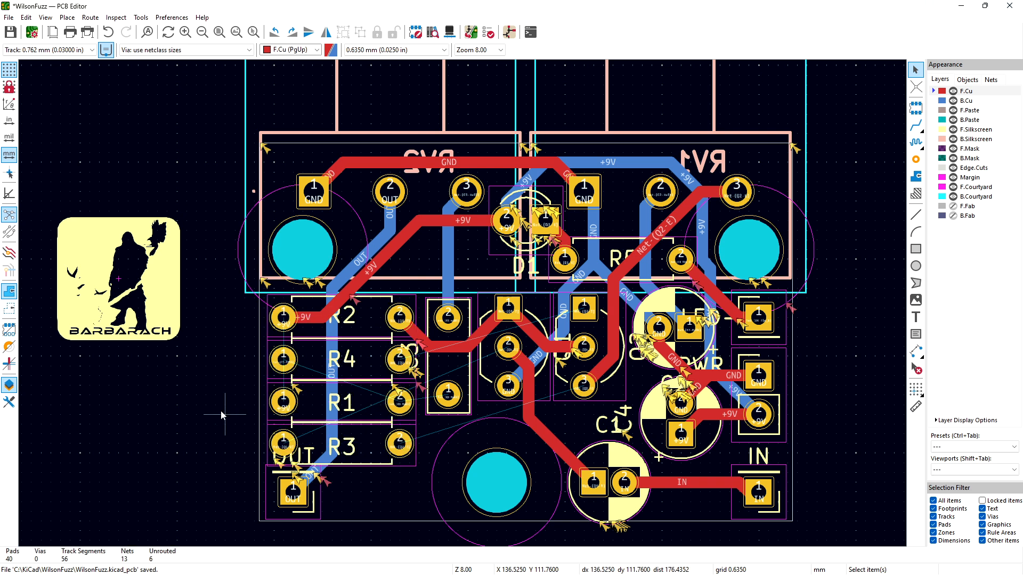
key(ctrl+s)
Step: Route F.Cu tracks from Q2 pad 1 around R2 pad 2 to R4 pad 2, and from C3 pad 1 to R1 pad 2
click(915, 126)
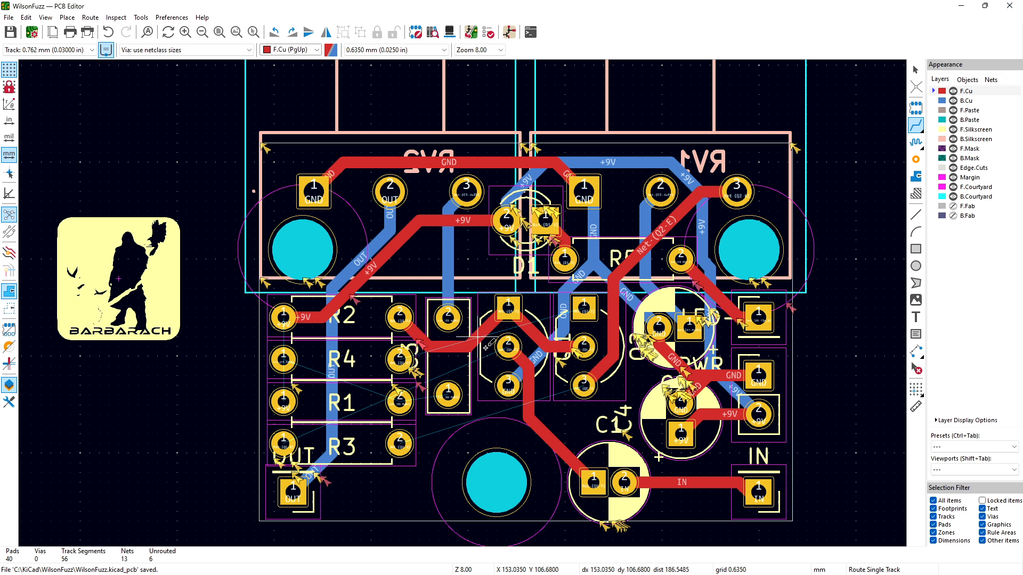
click(584, 308)
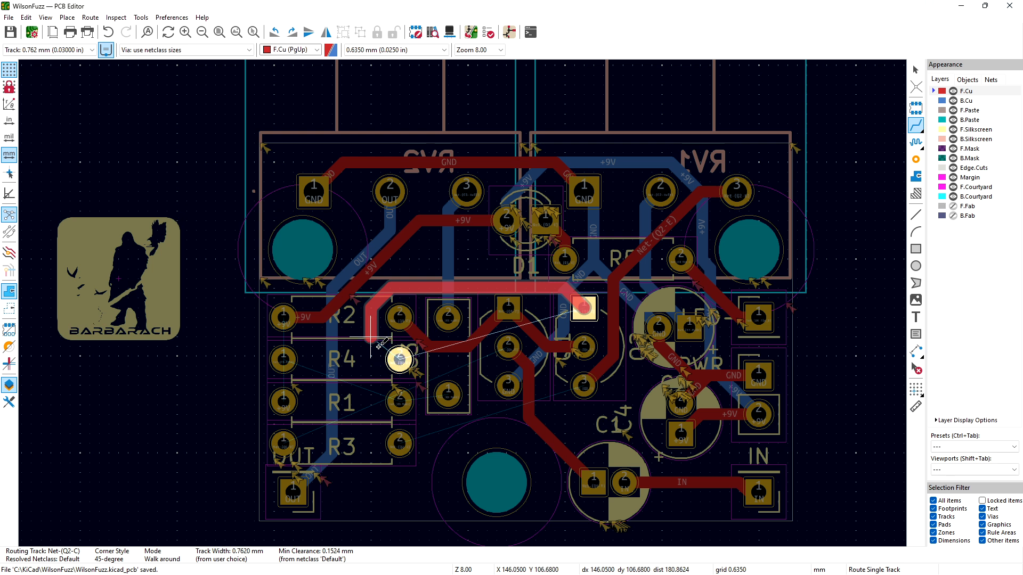
click(399, 358)
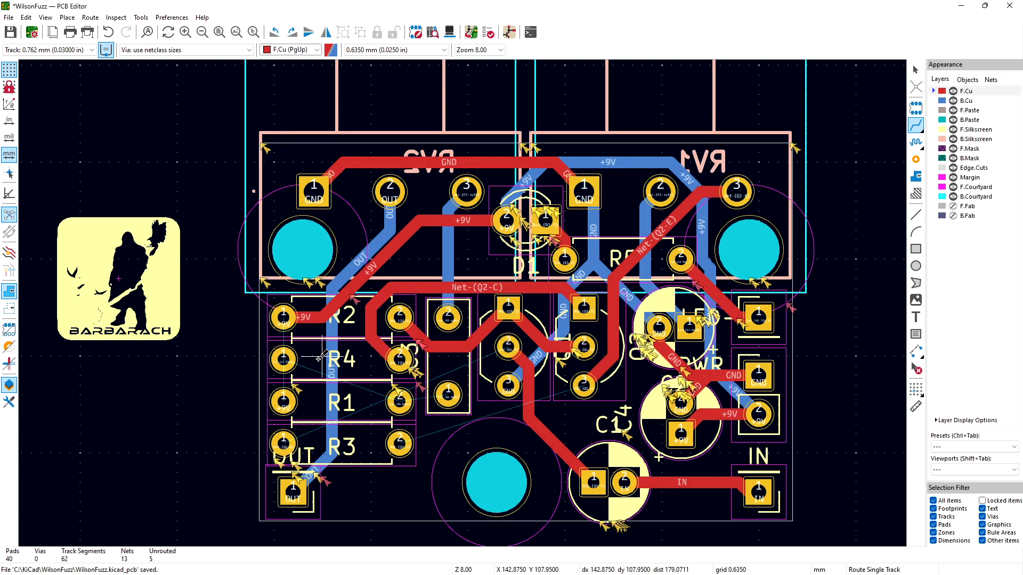
click(448, 394)
click(400, 401)
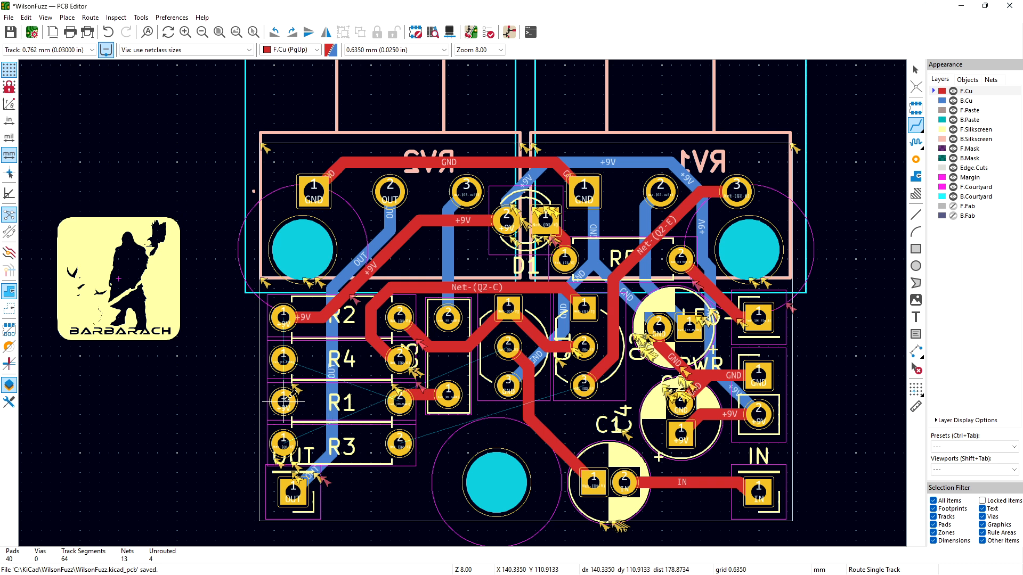
Step: Route a B.Cu +9V track from R1 pad 1 to R2 pad 1, passing around R4 pad 1
click(935, 101)
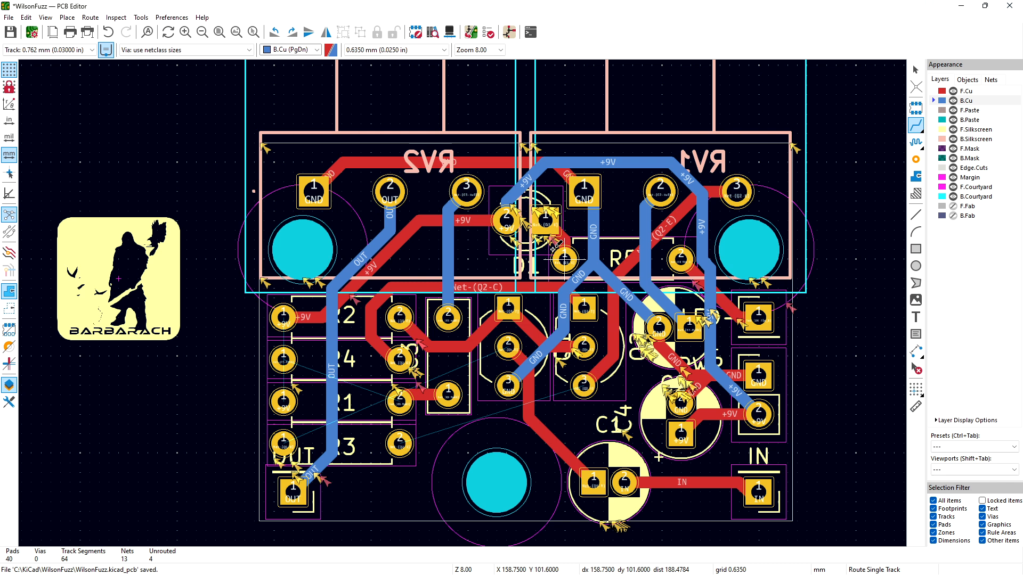
click(284, 401)
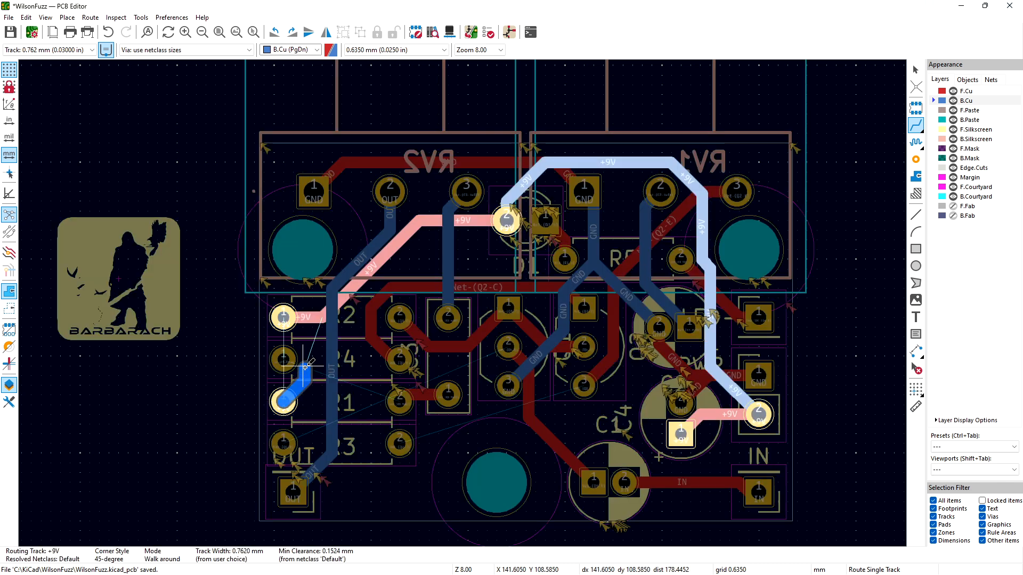
click(292, 321)
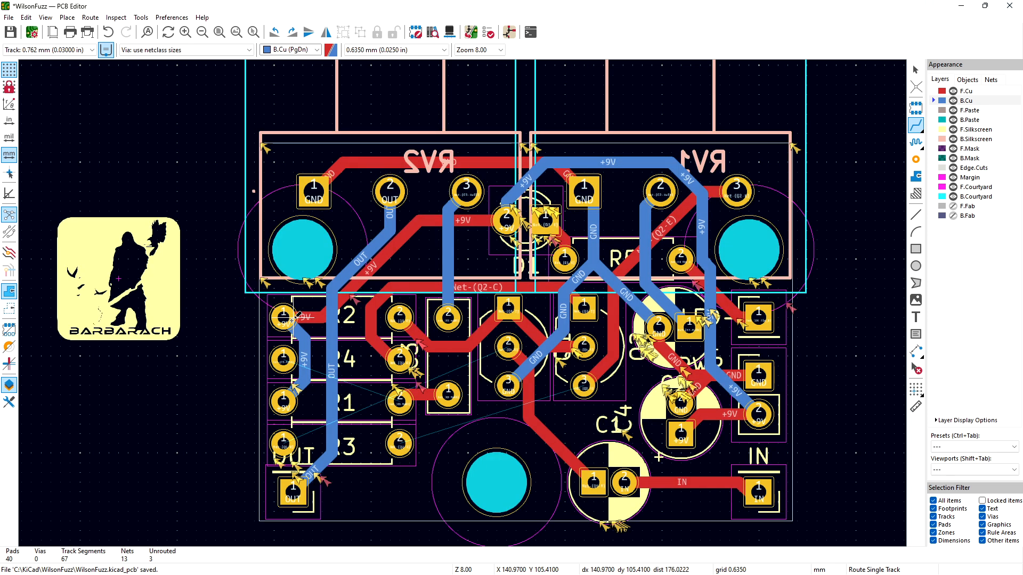
Step: Route F.Cu tracks from R1 pad 2 to R4 pad 1, and from R3 pad 1 to Q1 pad 2
click(962, 92)
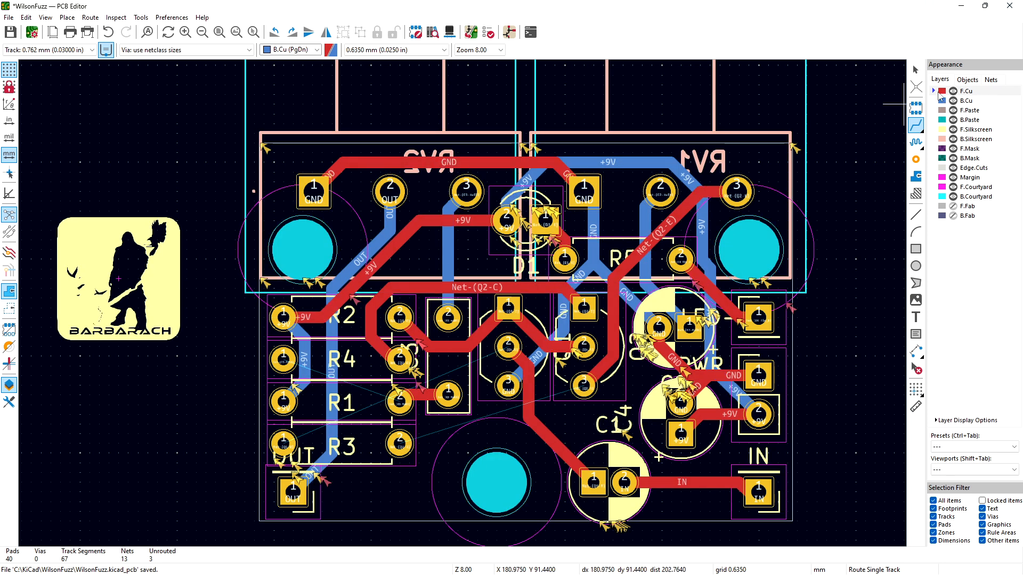
click(284, 443)
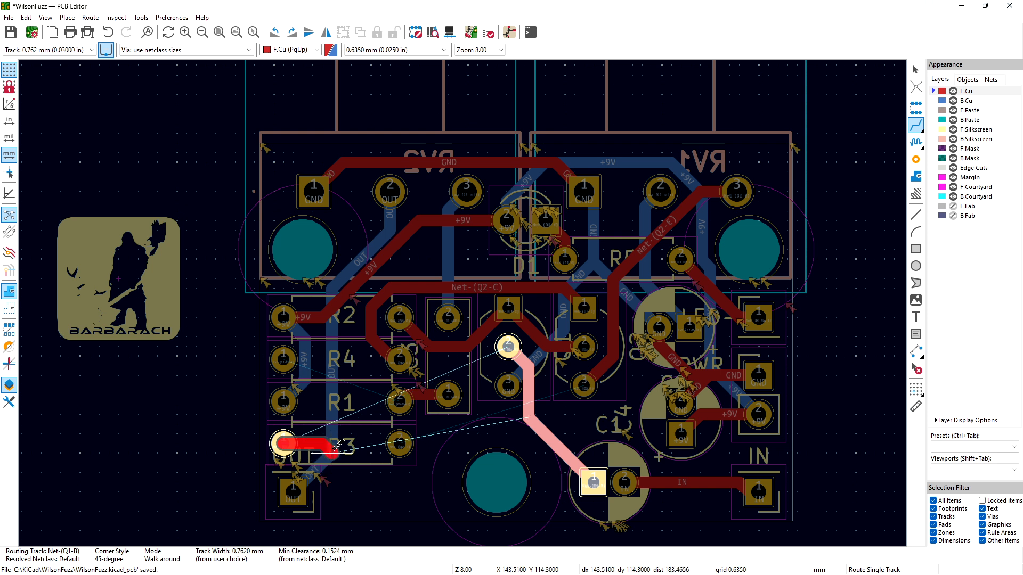
key(Escape)
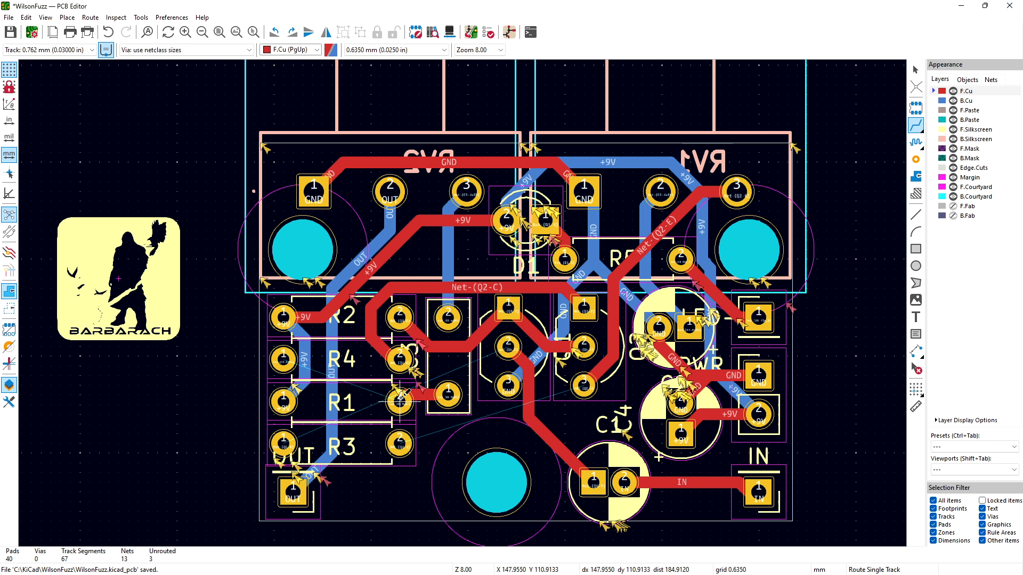
click(400, 401)
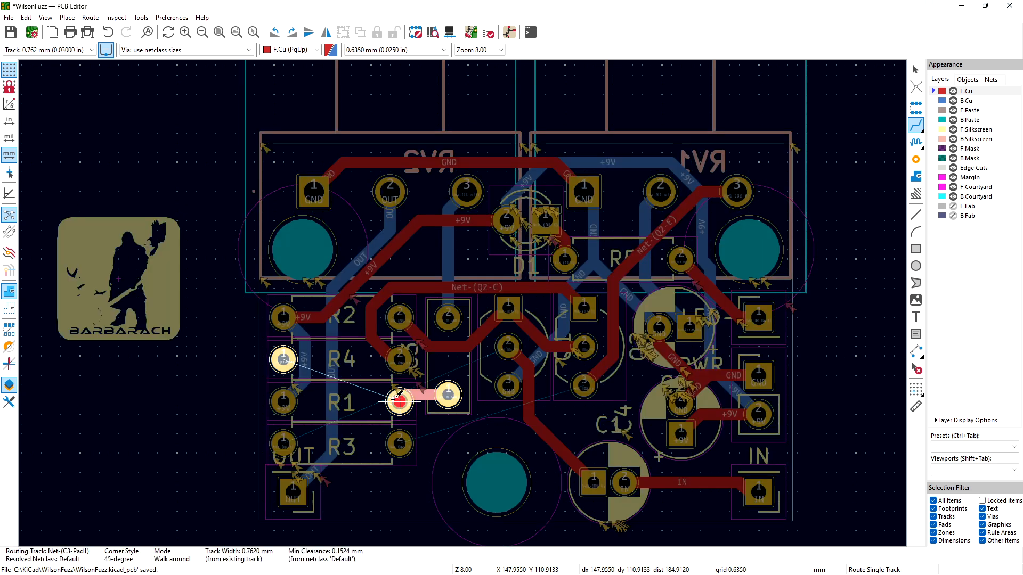
click(284, 360)
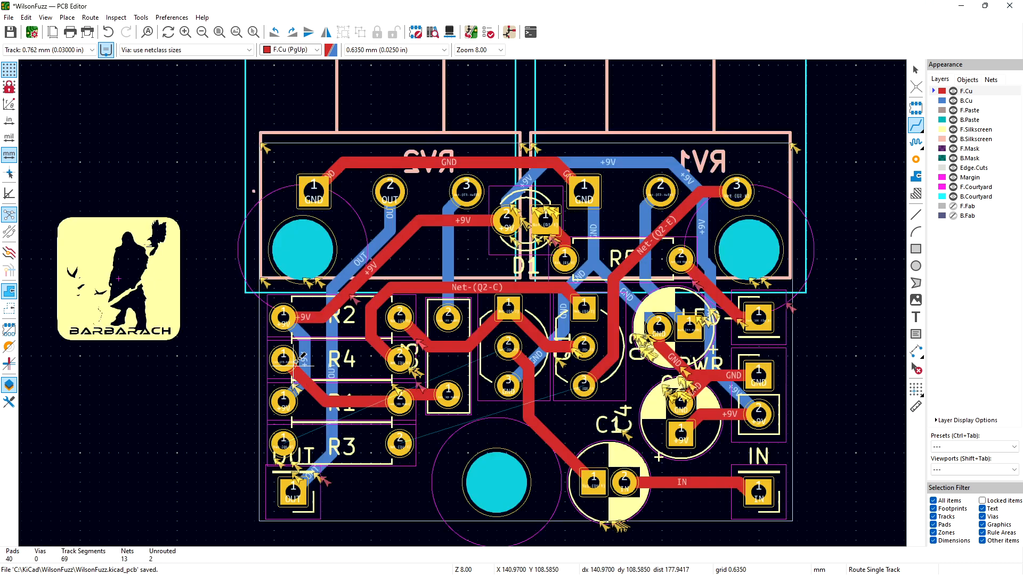
click(284, 444)
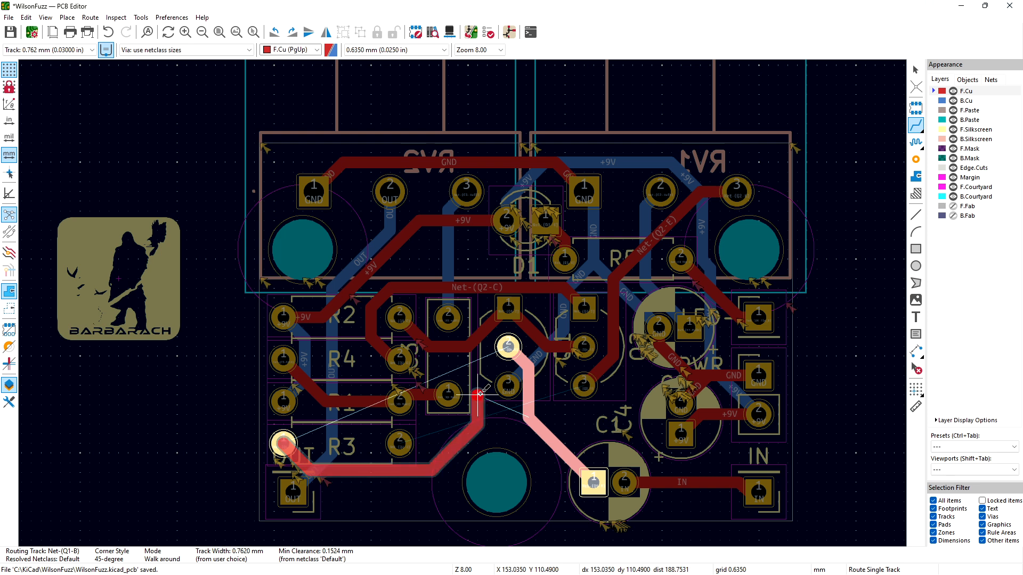
click(506, 348)
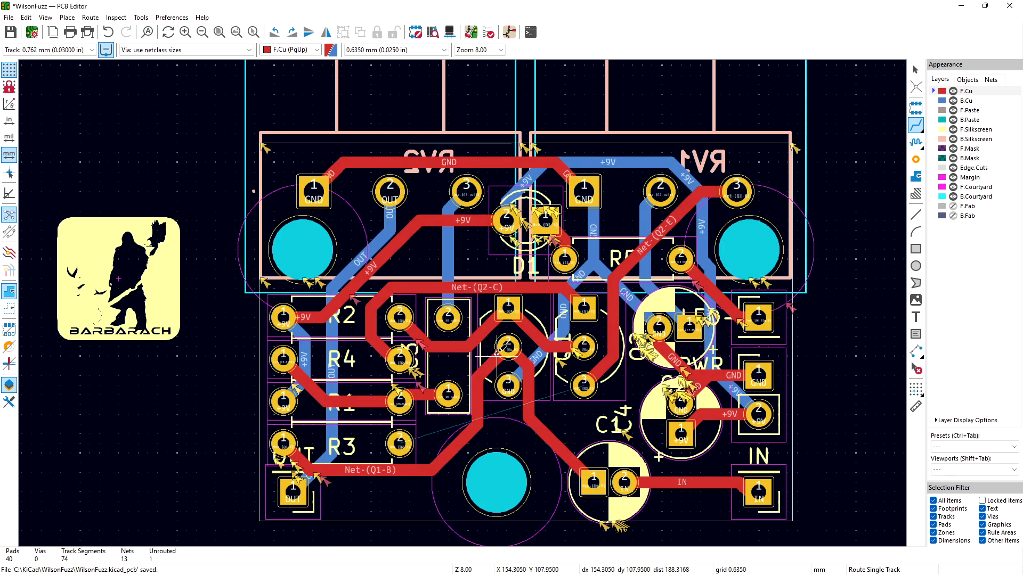
Step: Route a B.Cu track from R3 pad 2 above the lower mounting hole to Q2 pad 3, and save the board
click(934, 100)
click(399, 443)
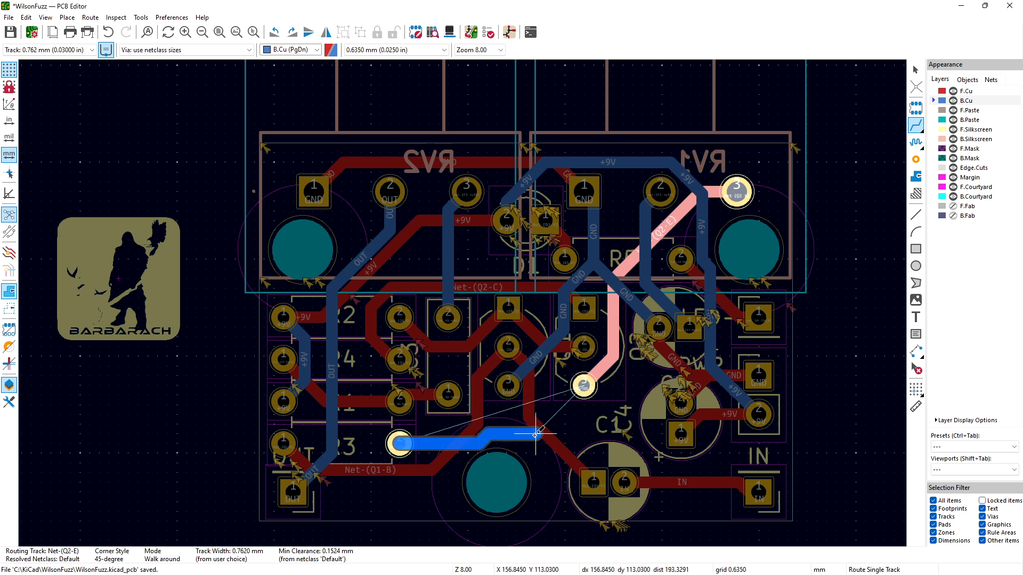
click(464, 443)
click(529, 424)
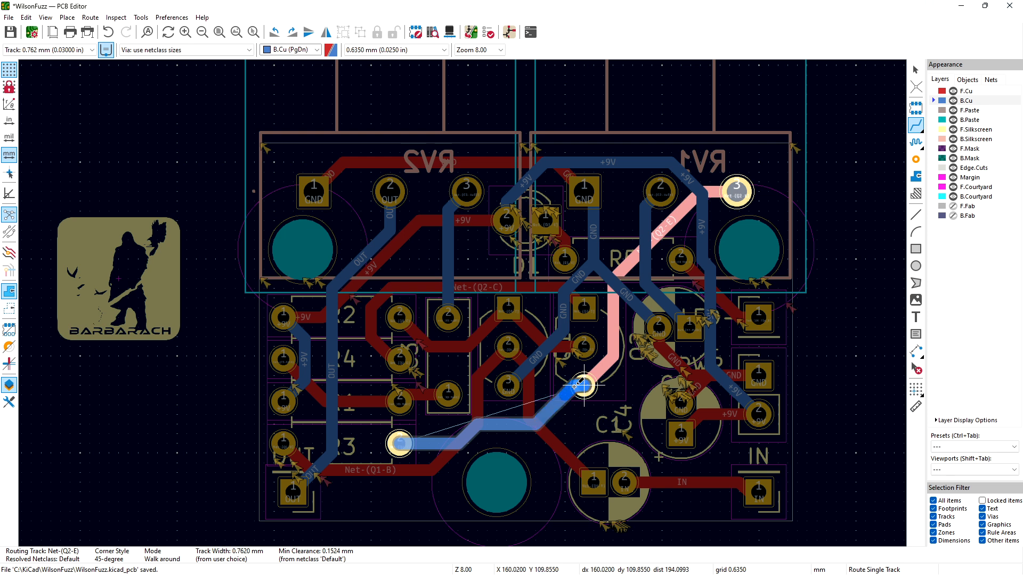
click(576, 387)
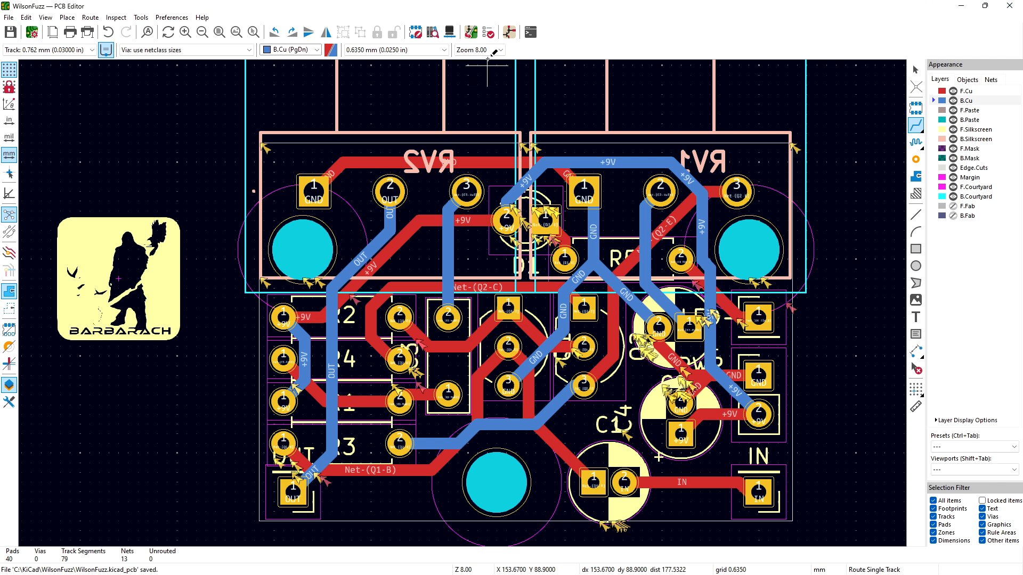
Step: Run the design rules check and examine the courtyard overlap error between footprints R5 and D1
click(492, 37)
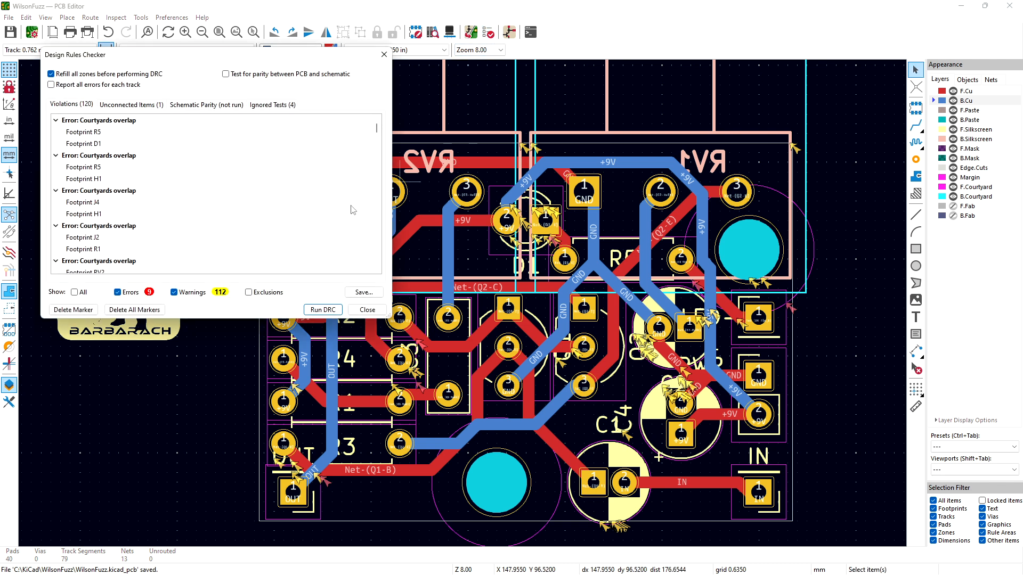
click(323, 310)
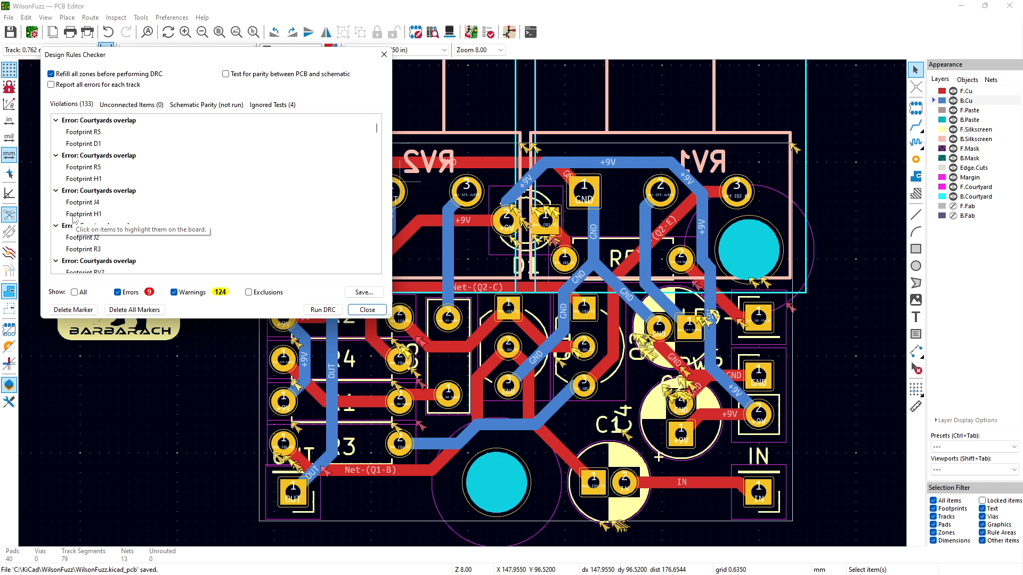
click(92, 135)
click(96, 123)
click(91, 133)
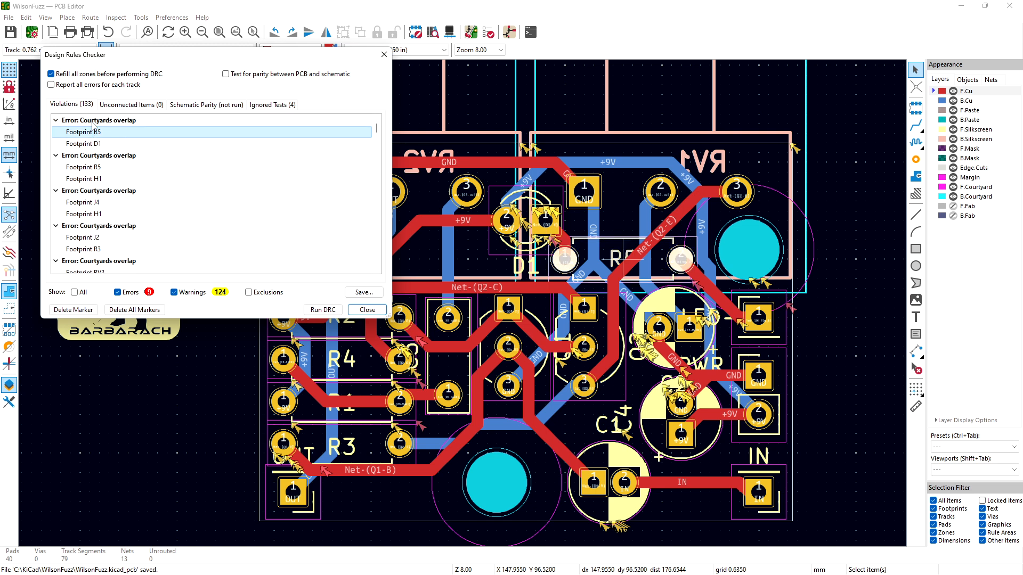
click(92, 122)
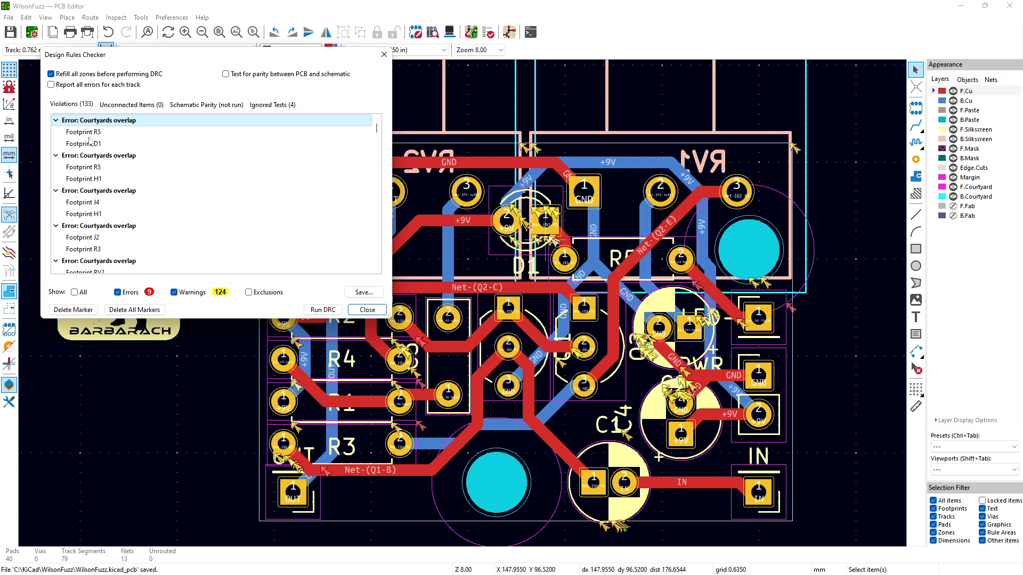
click(89, 134)
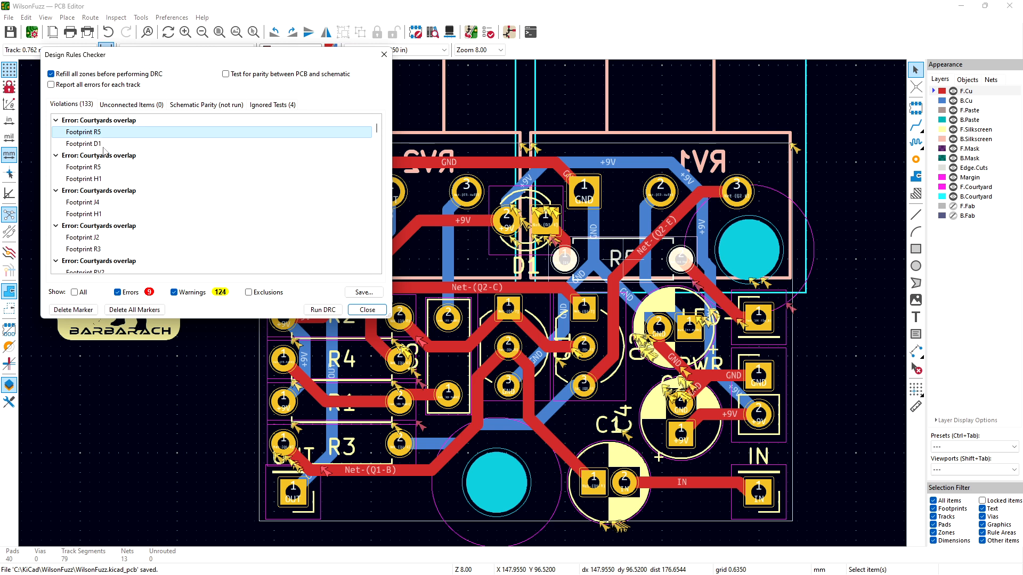
click(85, 144)
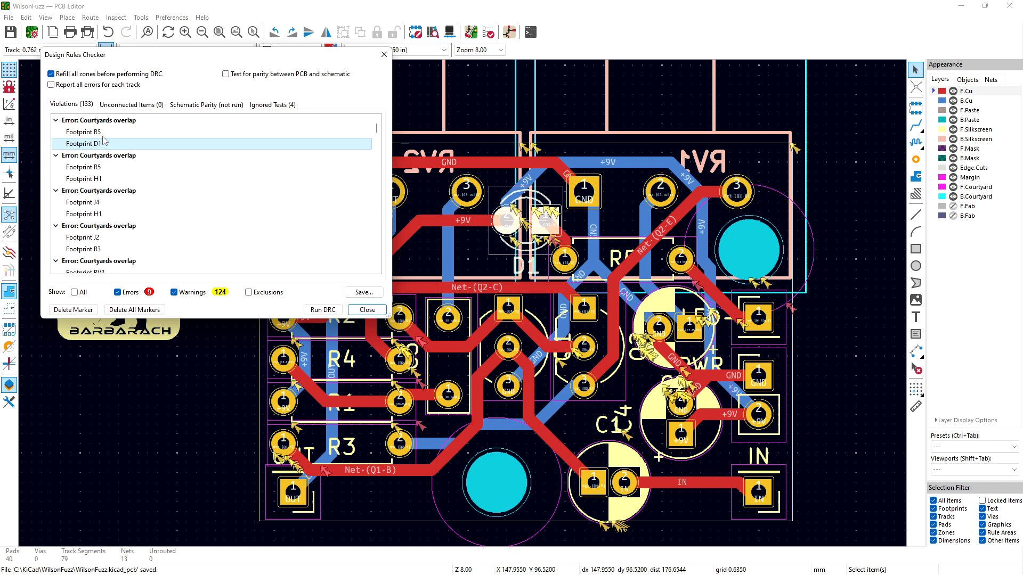
click(103, 134)
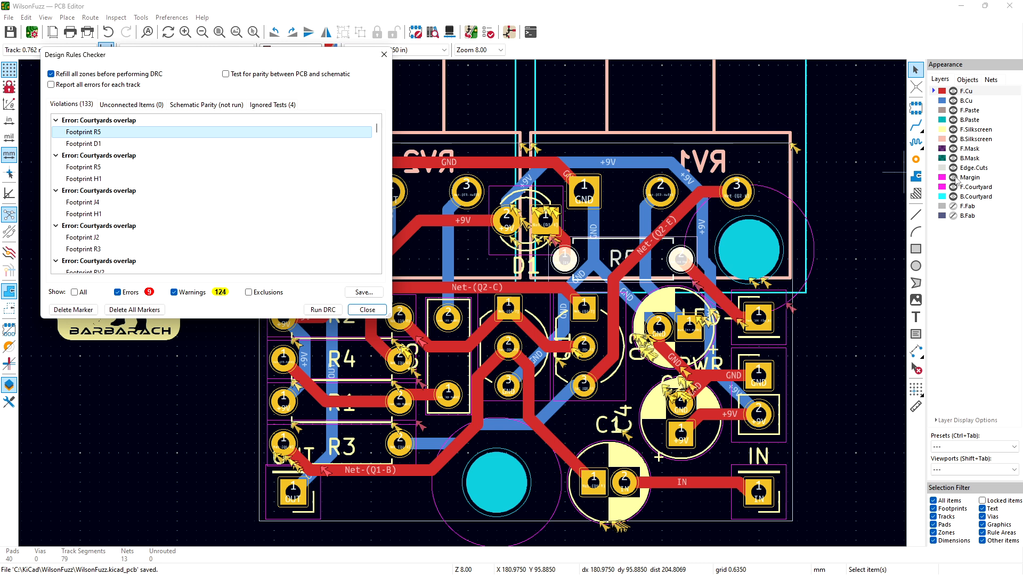
Step: Hide the copper, paste, silkscreen, mask, Edge.Cuts and Margin layers, leaving only F.Courtyard and B.Courtyard shown
click(968, 92)
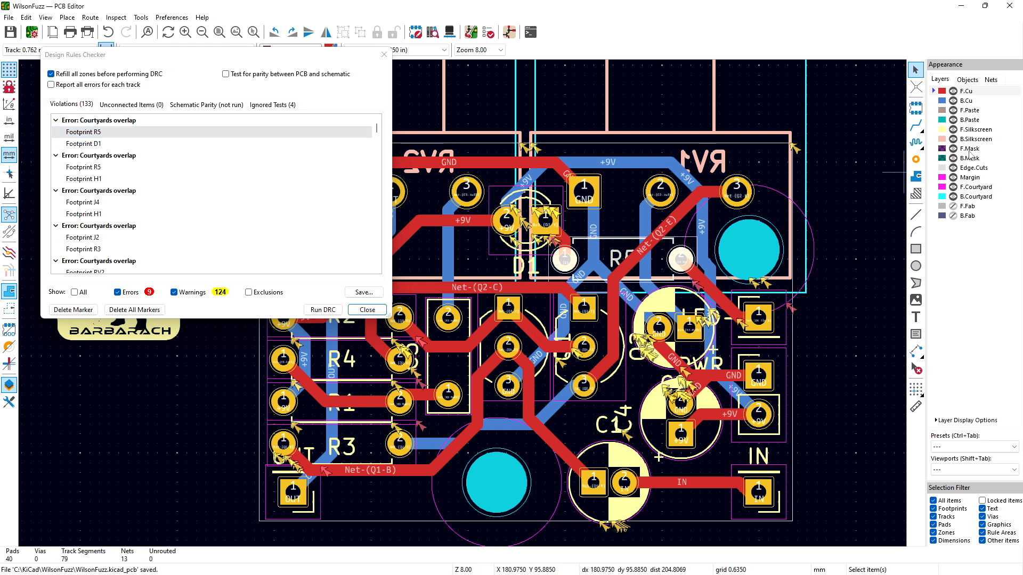
click(968, 178)
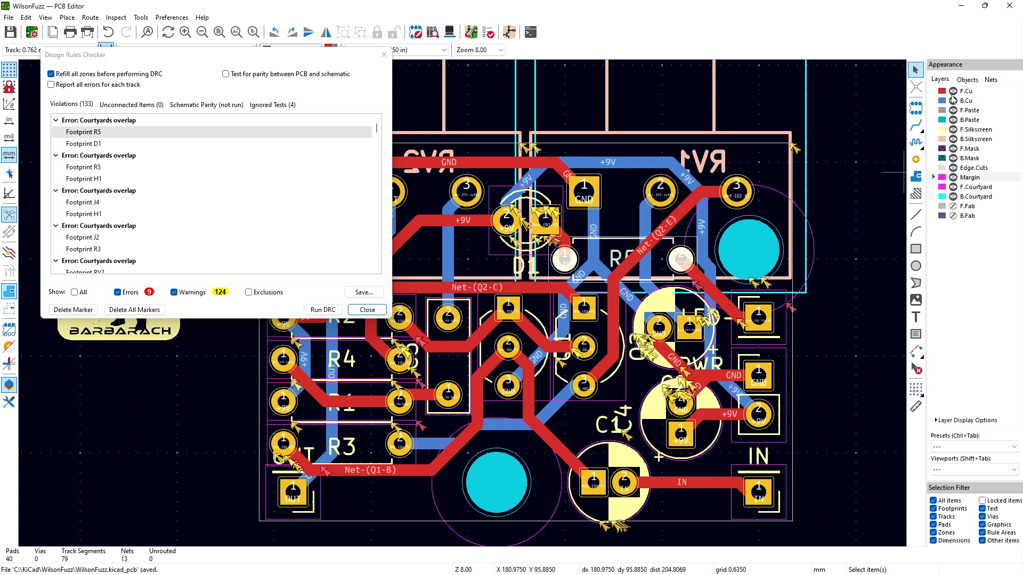
click(954, 91)
click(954, 101)
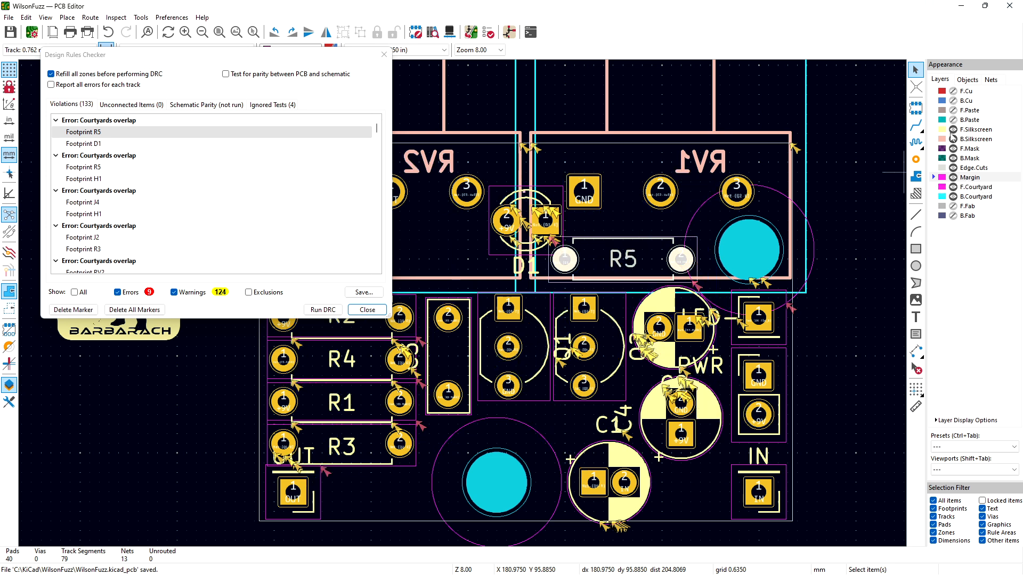
click(953, 130)
click(953, 139)
click(953, 158)
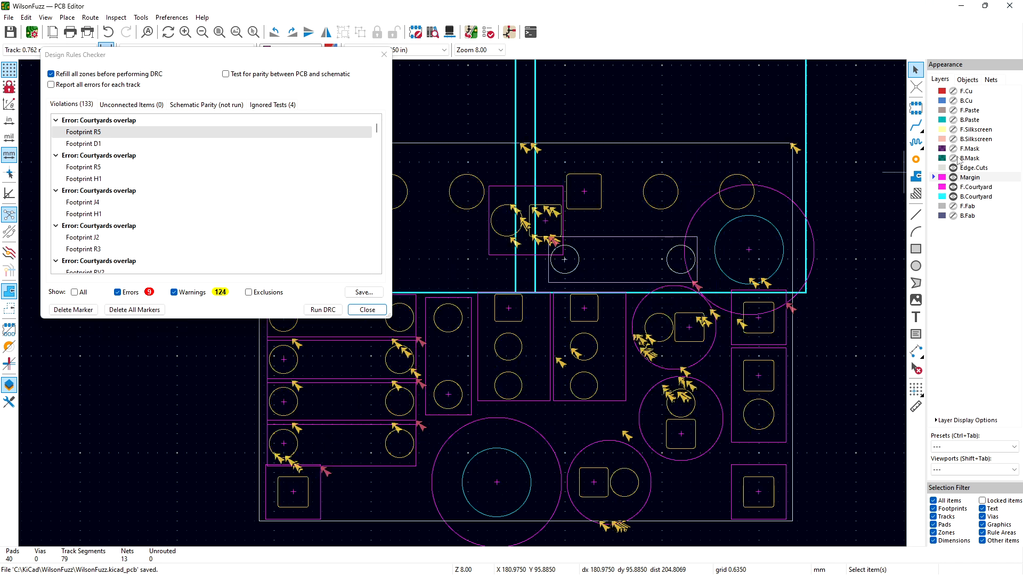
click(953, 168)
click(953, 177)
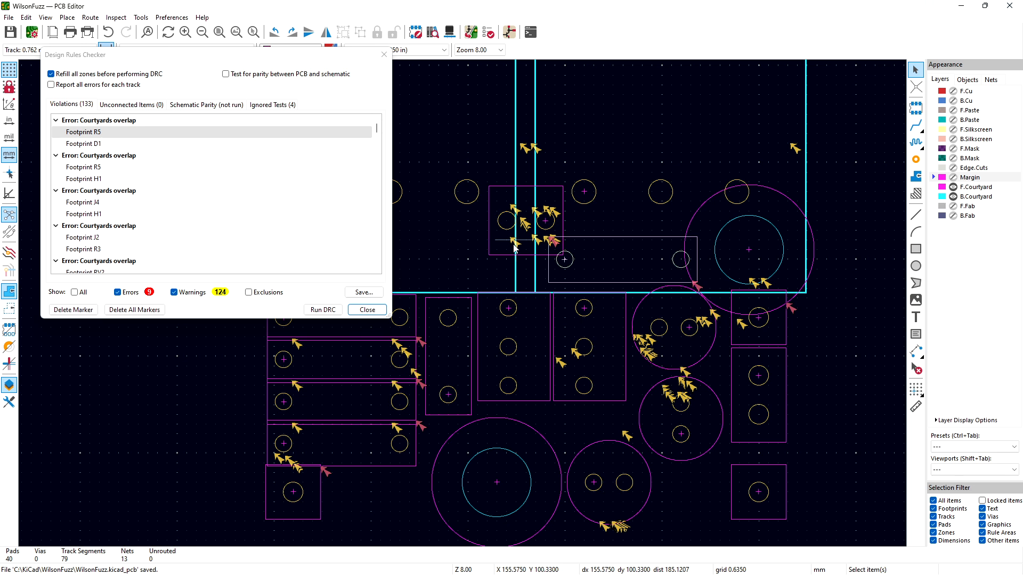
Step: Exclude the courtyard overlap violation between R5 and D1 from the design rules check
click(91, 125)
right_click(92, 127)
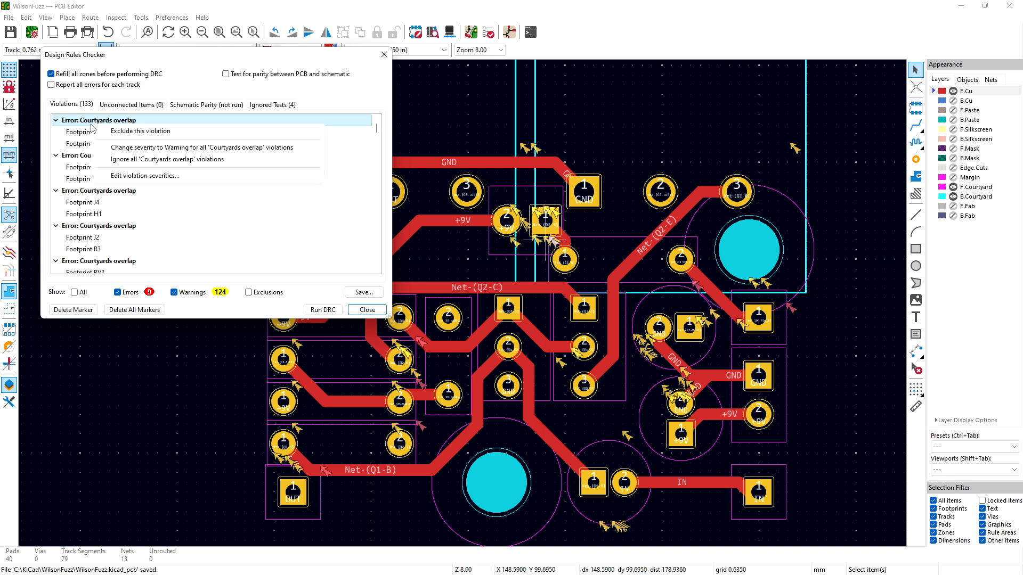
click(130, 134)
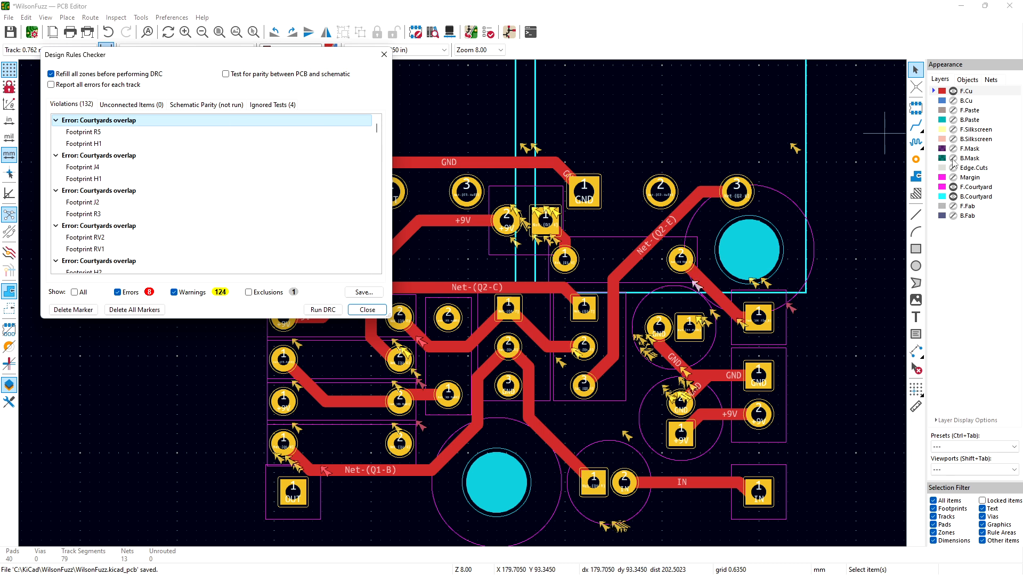
Step: Show the B.Cu, paste, silkscreen, mask, Edge.Cuts and Margin layers again
click(955, 178)
click(953, 167)
click(952, 158)
click(952, 149)
click(951, 135)
click(952, 128)
click(954, 120)
click(955, 111)
click(955, 138)
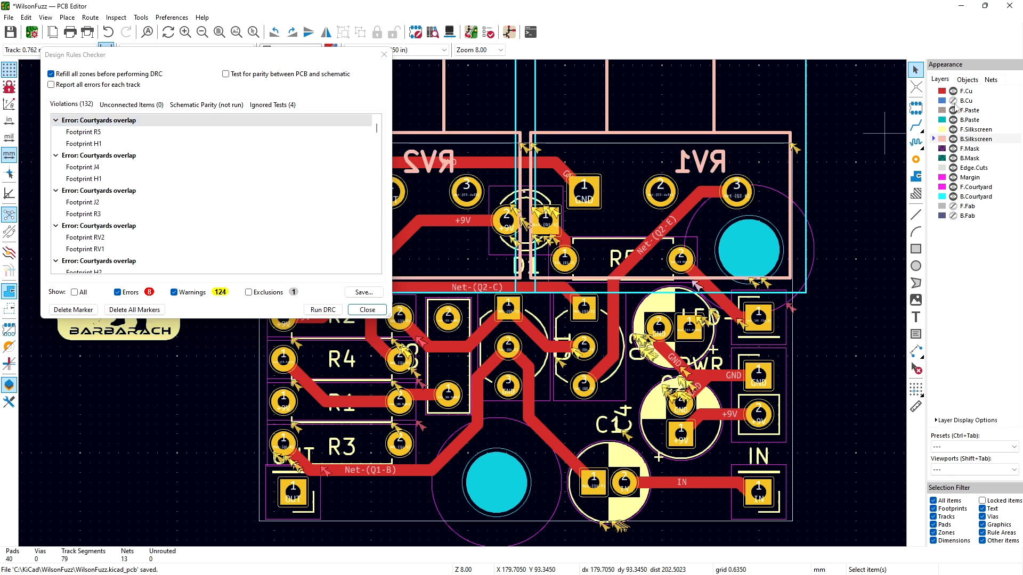
click(954, 101)
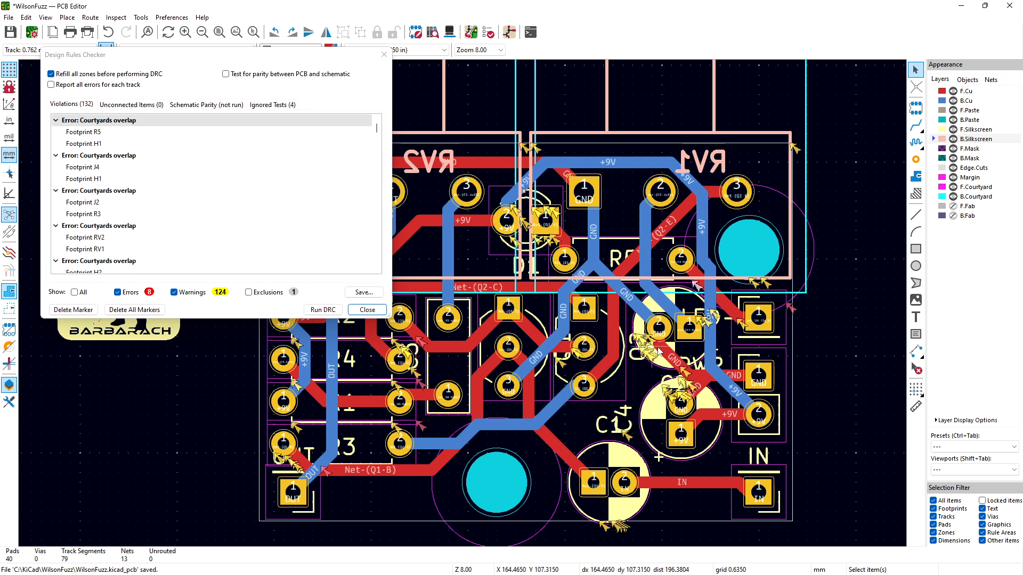
Step: Find the silkscreen marker below C1 in the violations list and ignore all 'Silkscreen clipped by board edge' violations
click(620, 529)
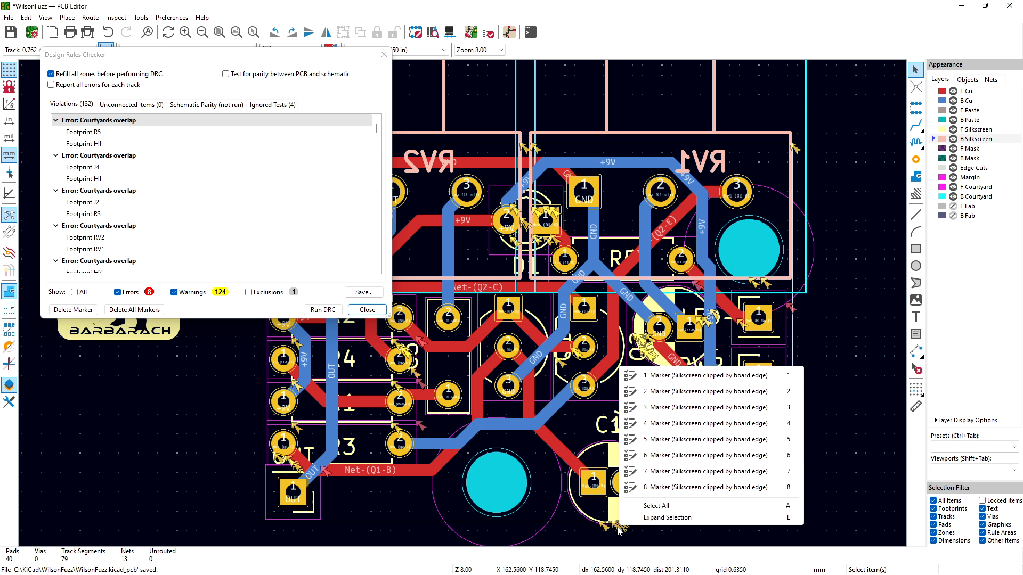
click(694, 377)
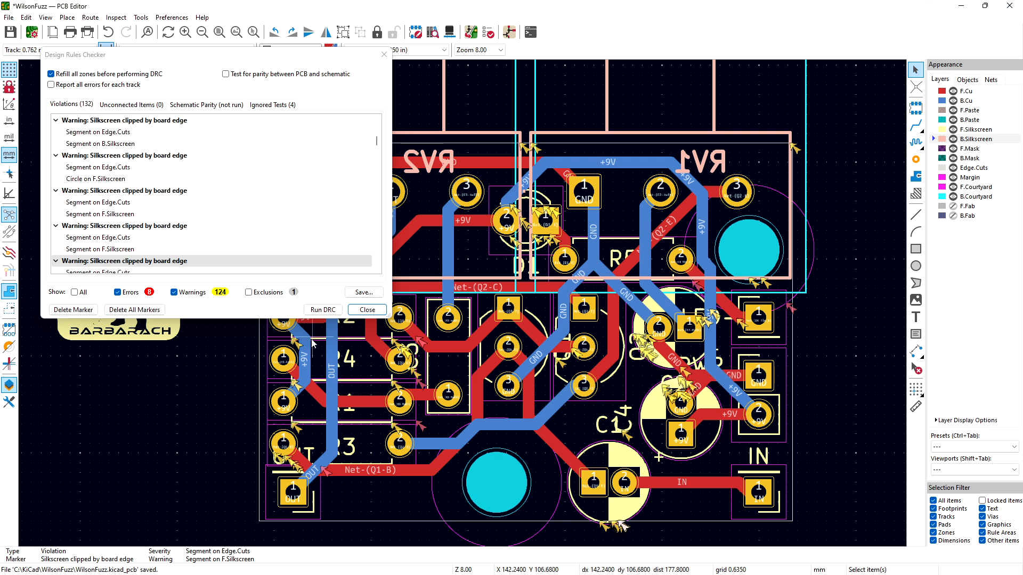
click(212, 260)
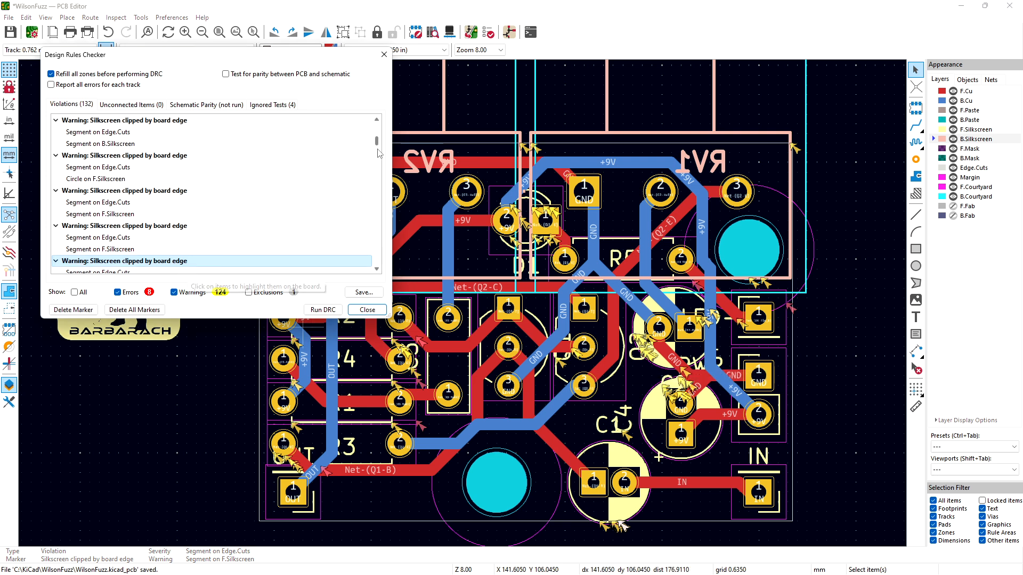
scroll(377, 146, down, 1)
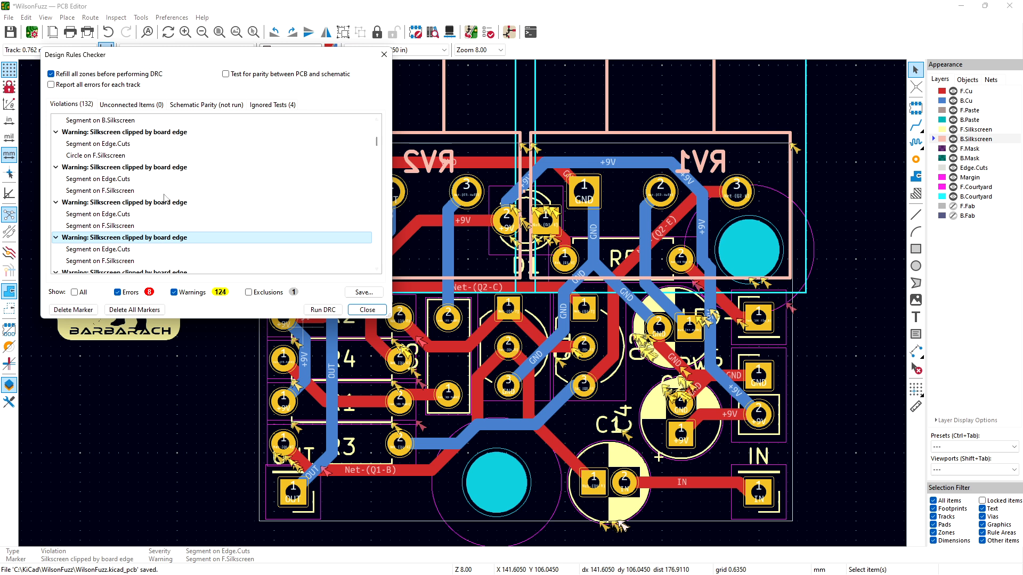
right_click(133, 243)
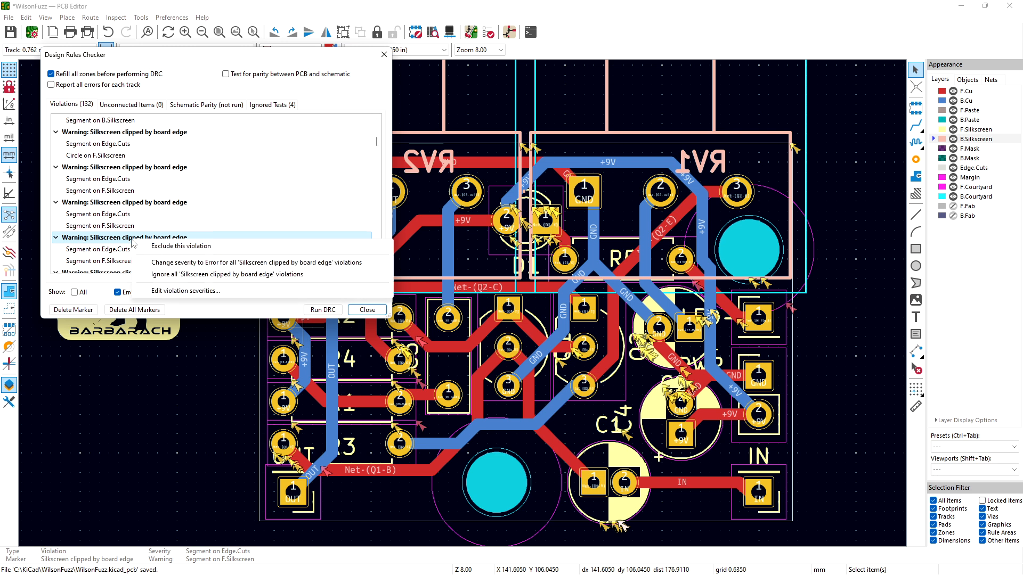
click(225, 276)
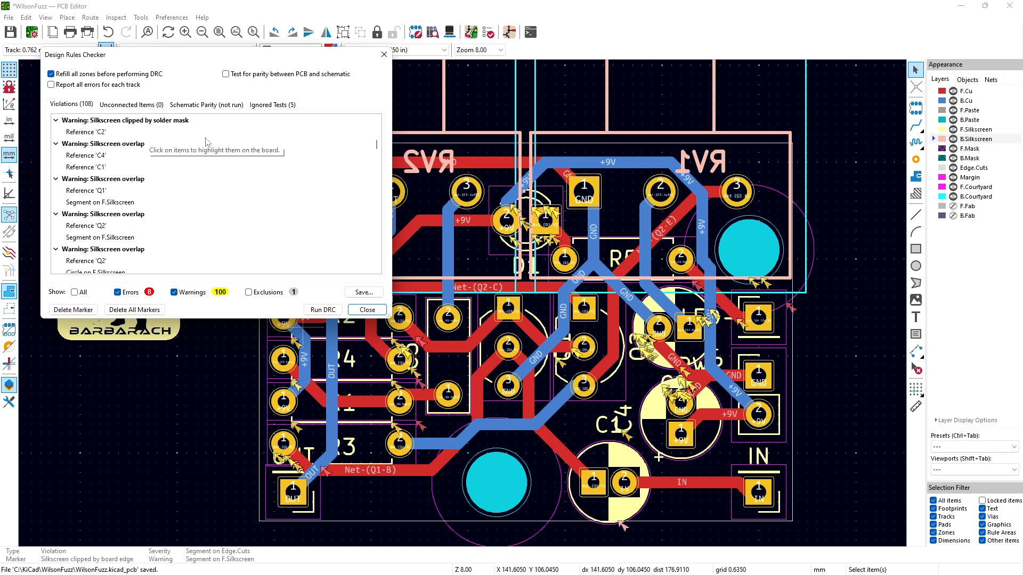
Step: Close the design rules check results and move C1 up by about 0.6 mm, away from the board's lower edge
click(367, 310)
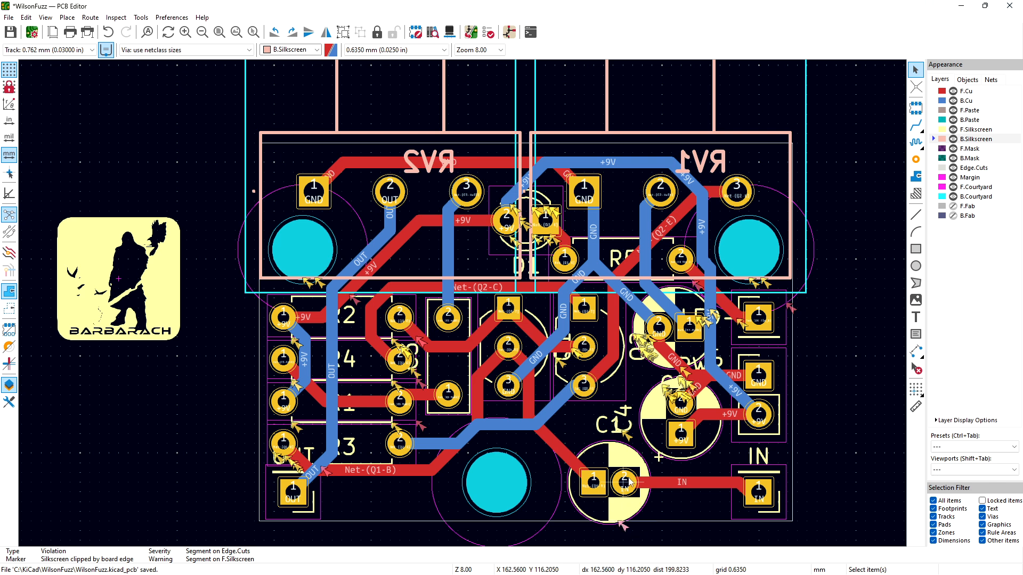
click(612, 462)
key(m)
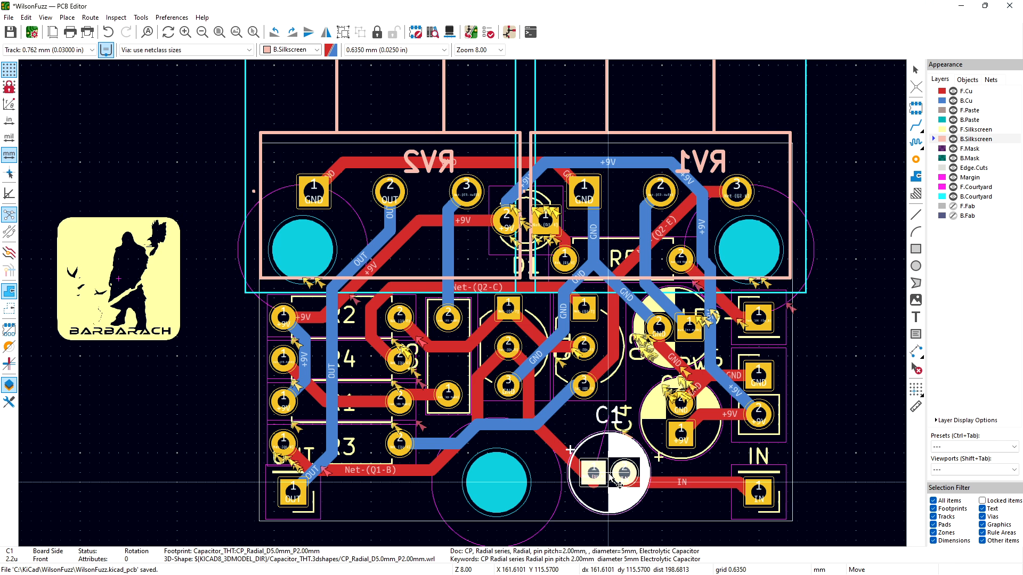
click(610, 479)
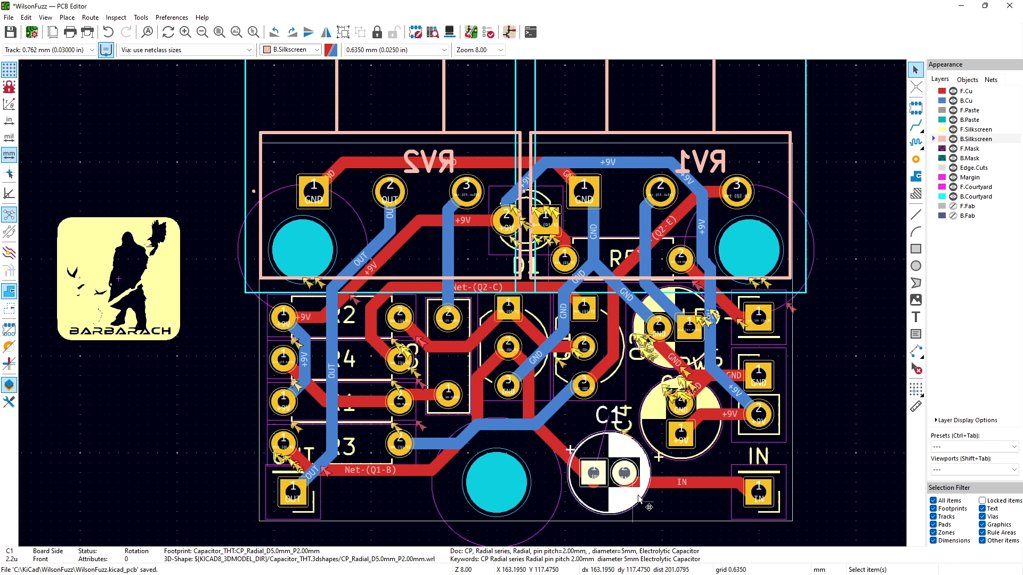
Step: Delete the long IN track segment to C1 pad 2 and the diagonal Net-(Q1-B) segment ending at C1 pad 1
click(663, 477)
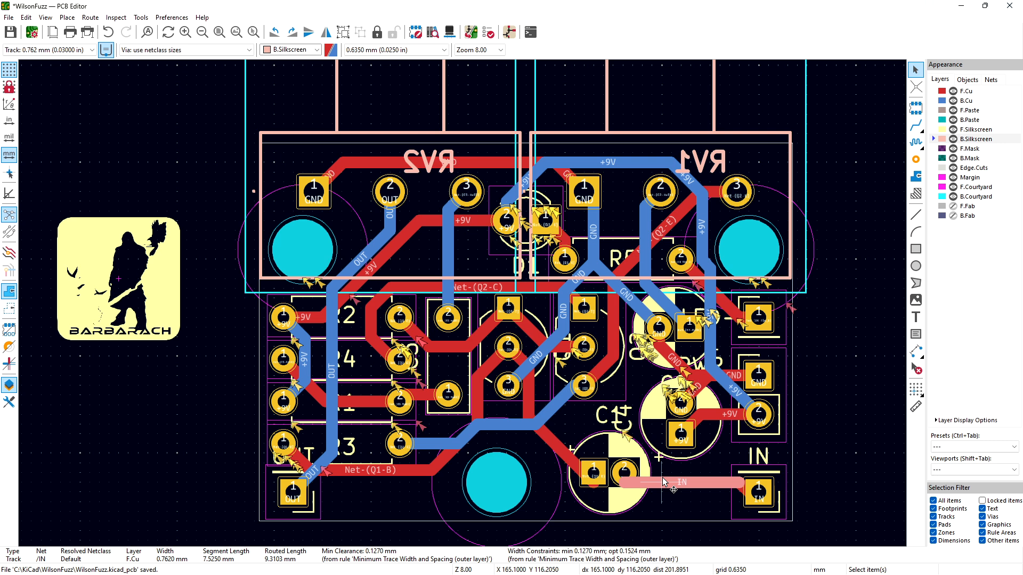
key(Delete)
click(576, 468)
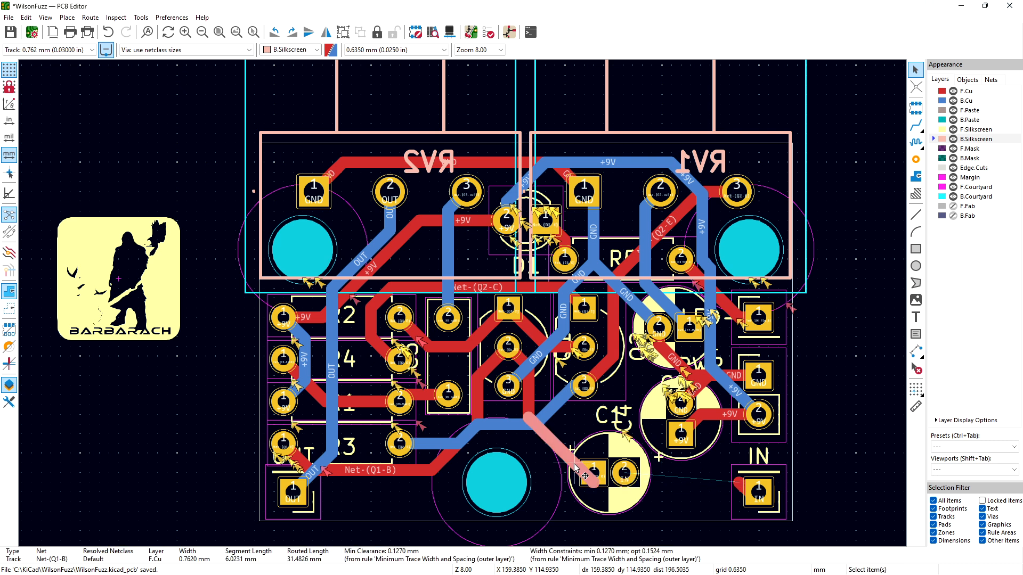
key(Delete)
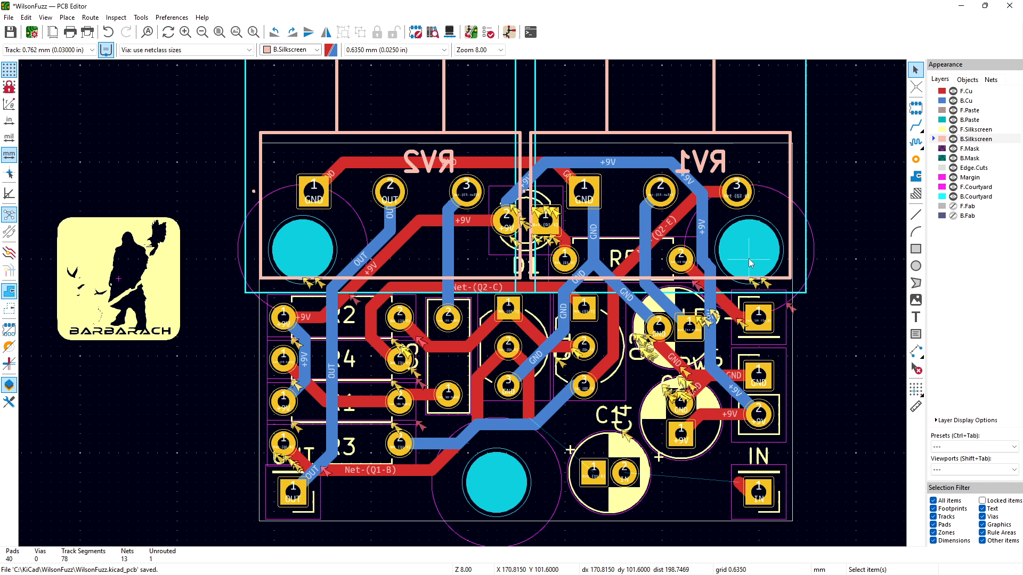
Step: Route a new F.Cu track from the IN connector's pad to pad 2 of C1
click(934, 94)
click(916, 125)
click(757, 489)
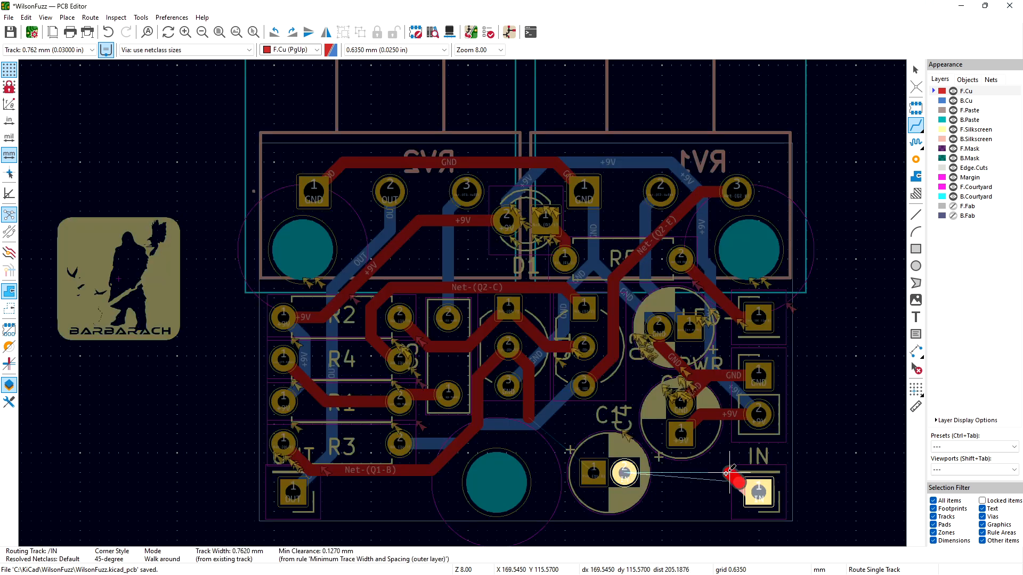
click(625, 472)
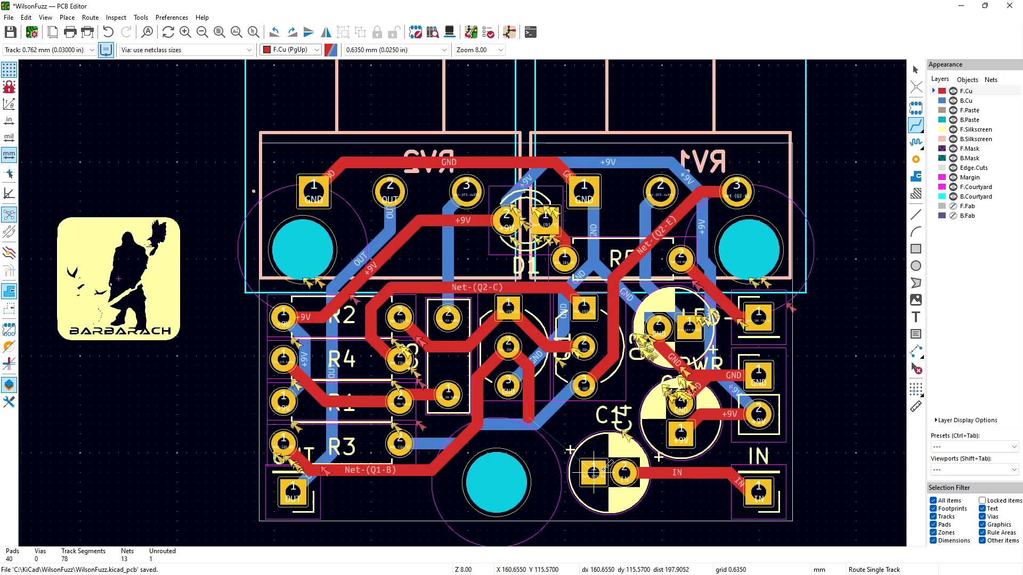
Step: Route an F.Cu track from C1 pad 1 to the open end of the Net-(Q1-B) track and save the board
click(593, 472)
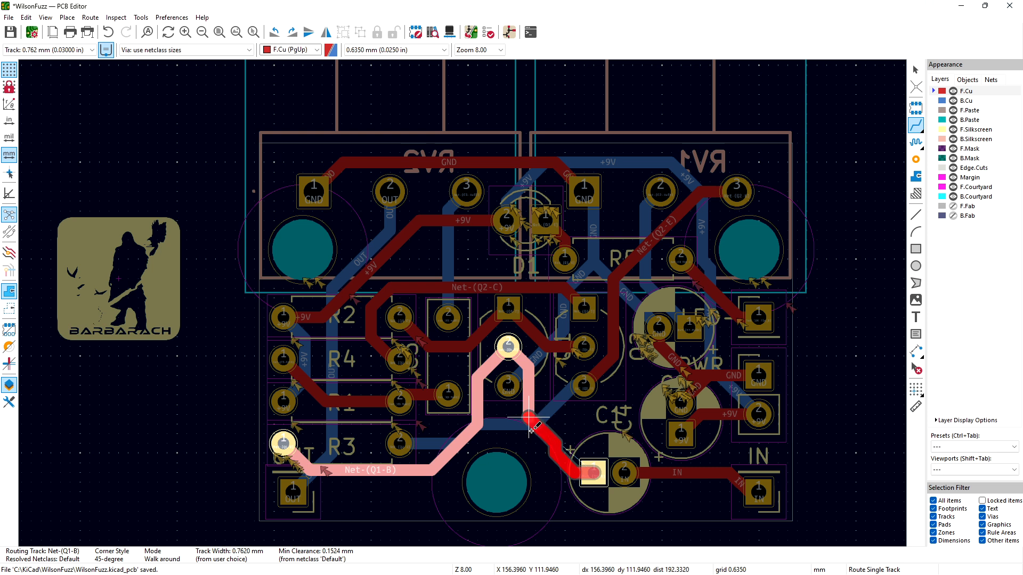
click(527, 425)
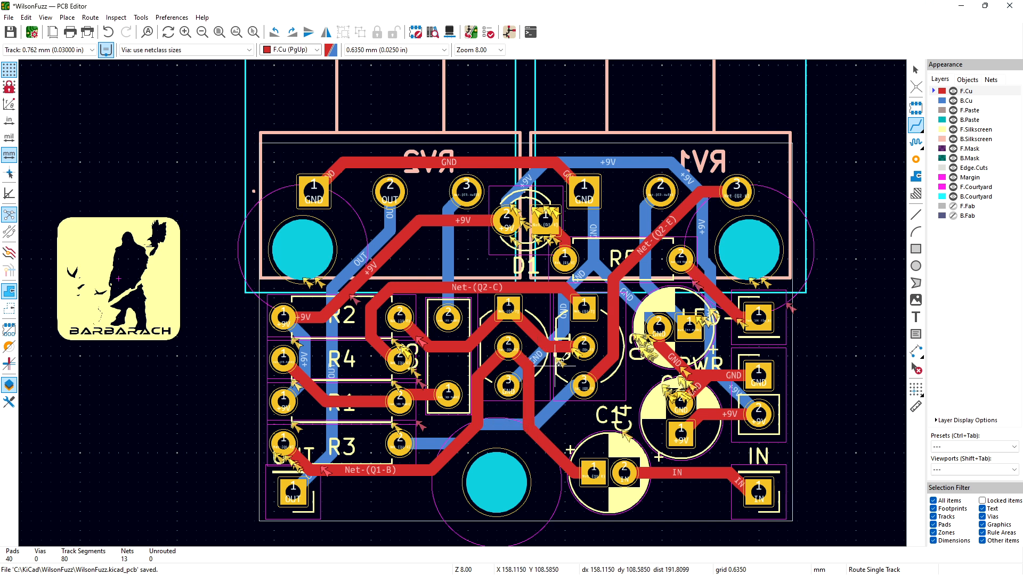
key(ctrl+s)
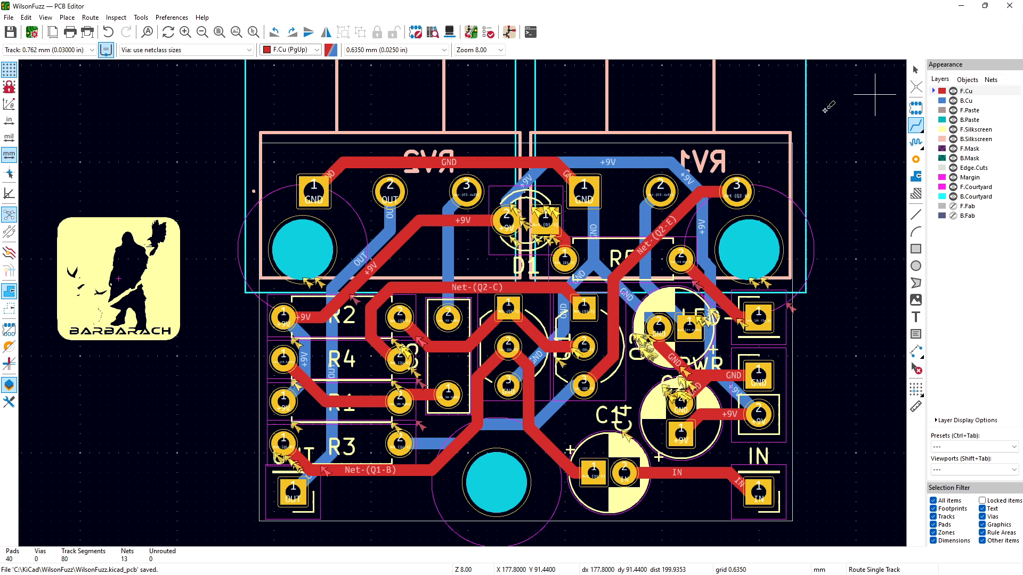
Step: Examine the Net-(Q1-B) track segments between Q1 and C1, comparing the view with inactive layers normal, dimmed and hidden
click(915, 69)
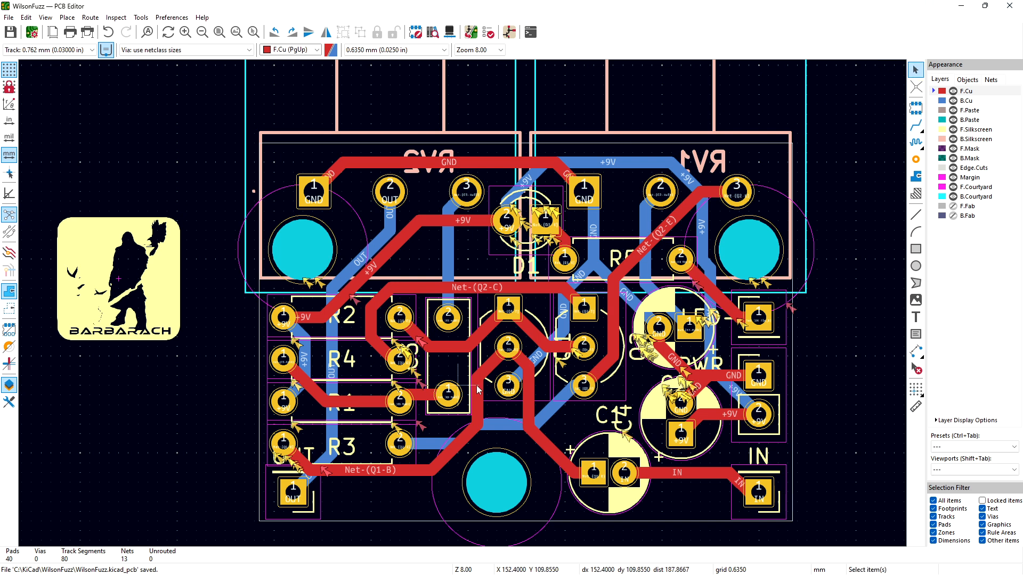
click(530, 397)
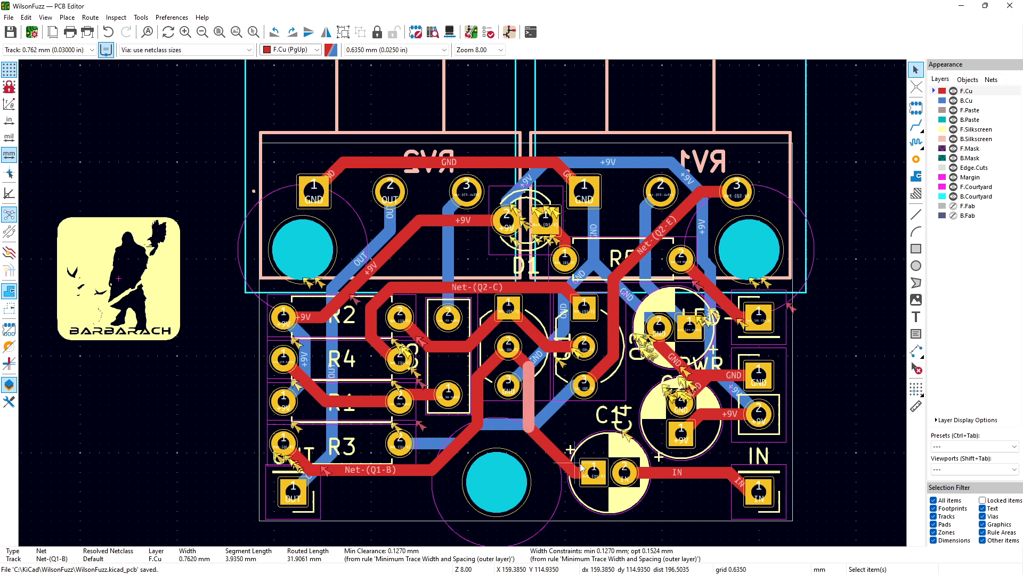
click(597, 475)
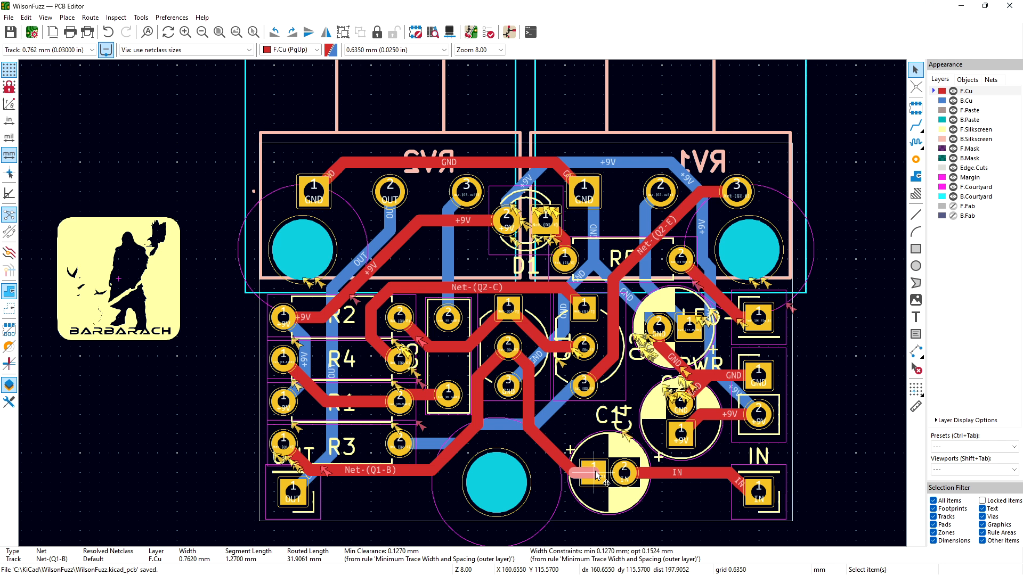
key(ctrl+h)
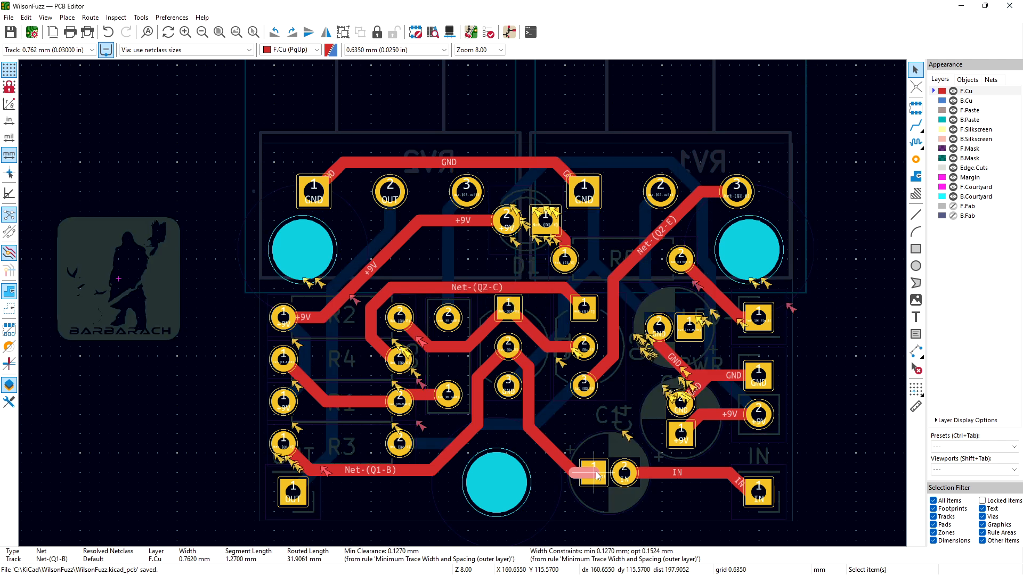
key(ctrl+h)
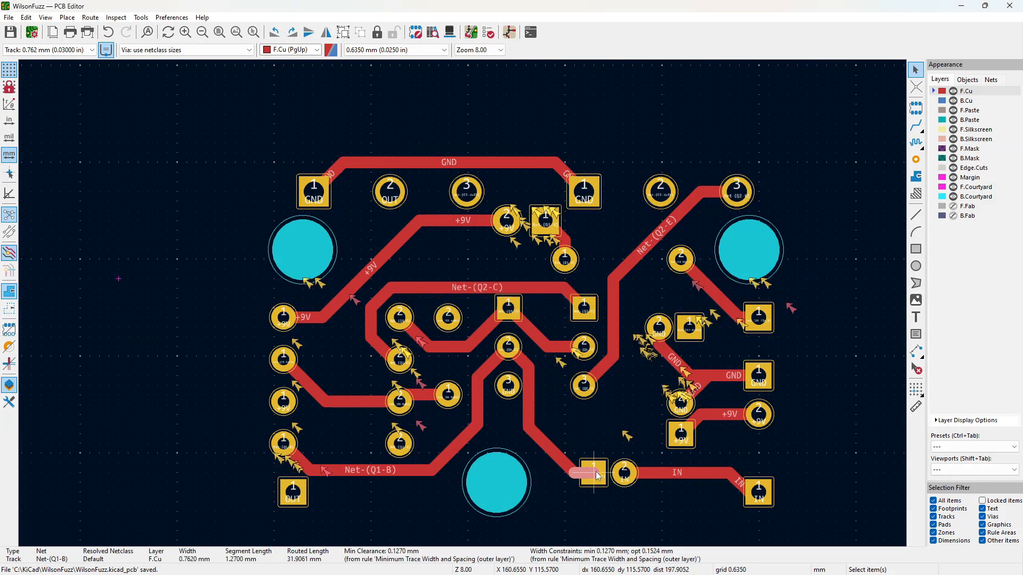
key(ctrl+h)
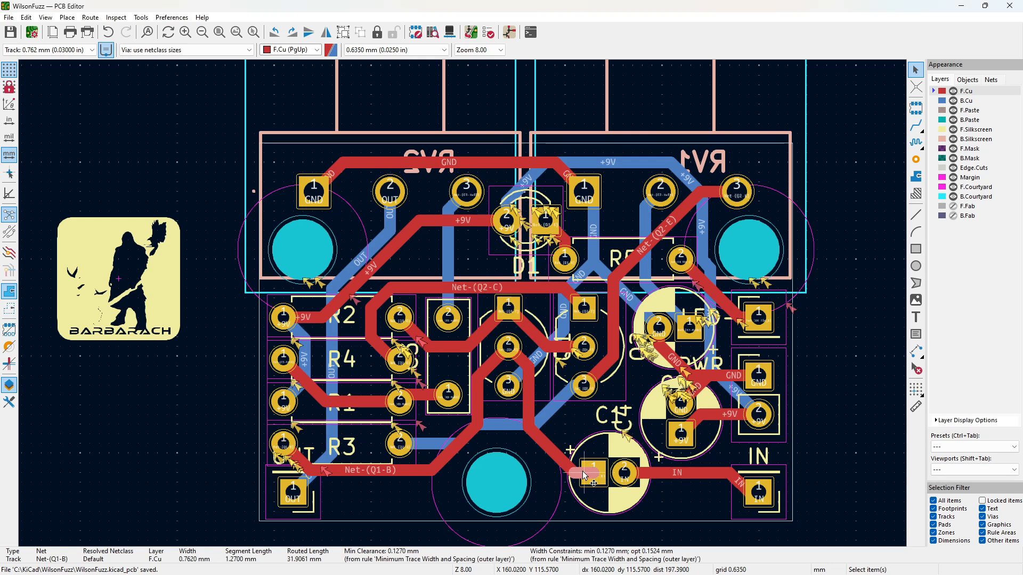
right_click(594, 471)
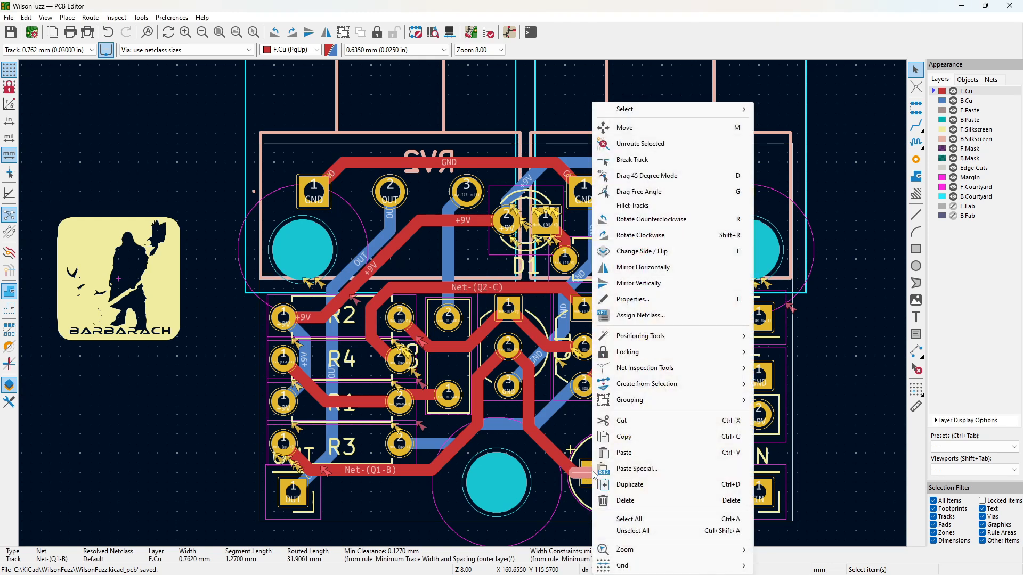
mouse_move(689, 113)
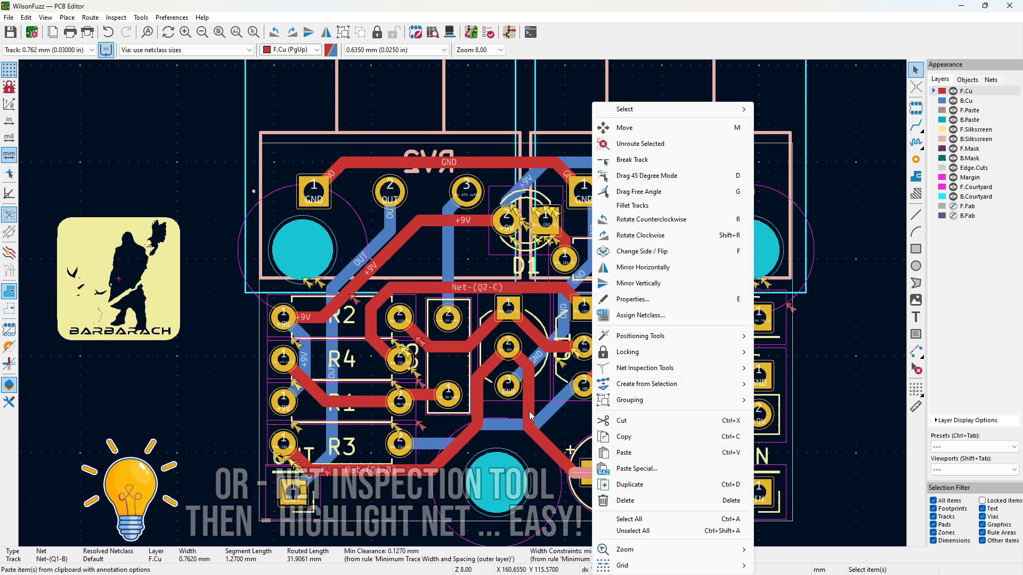
click(552, 452)
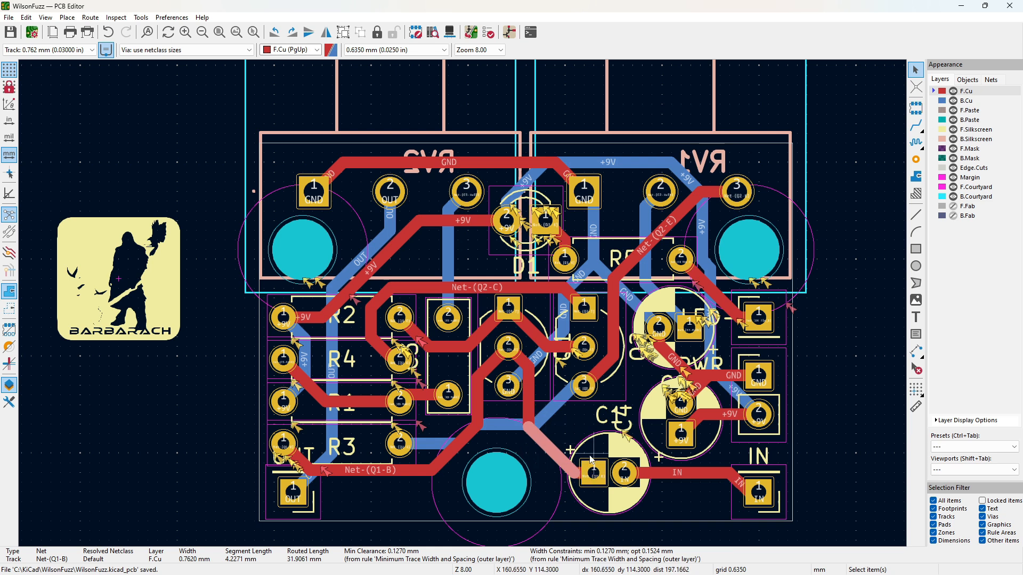
click(593, 474)
click(599, 483)
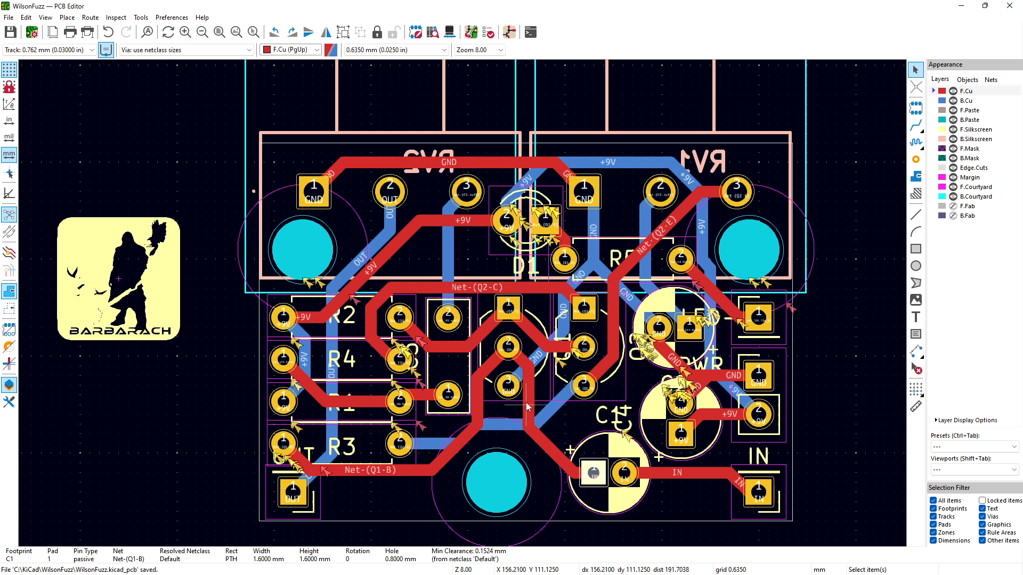
click(529, 408)
Step: Delete the diagonal and vertical Net-(Q1-B) segments that lead from Q1 pad 2 toward the R3 track
click(483, 377)
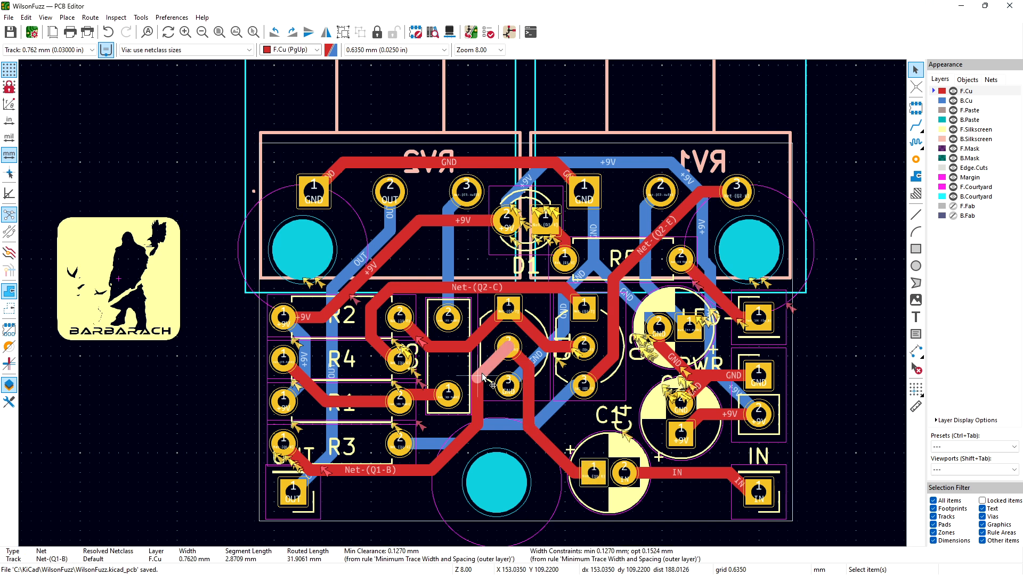
key(Delete)
click(481, 405)
key(Delete)
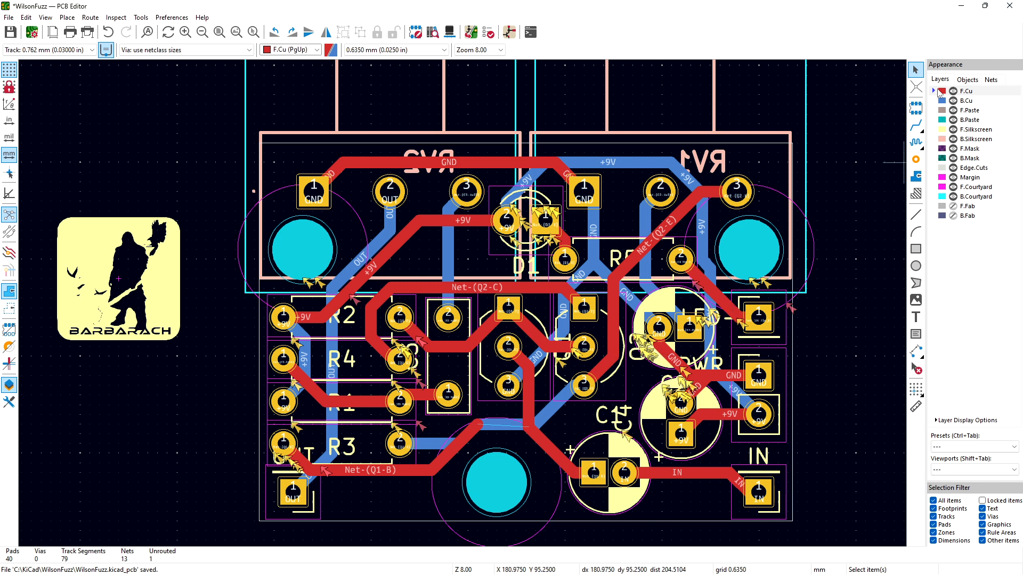
Step: Try to route a straight F.Cu link across the Net-(Q1-B) gap above the mounting hole, and delete the diagonal segment beside it
click(916, 125)
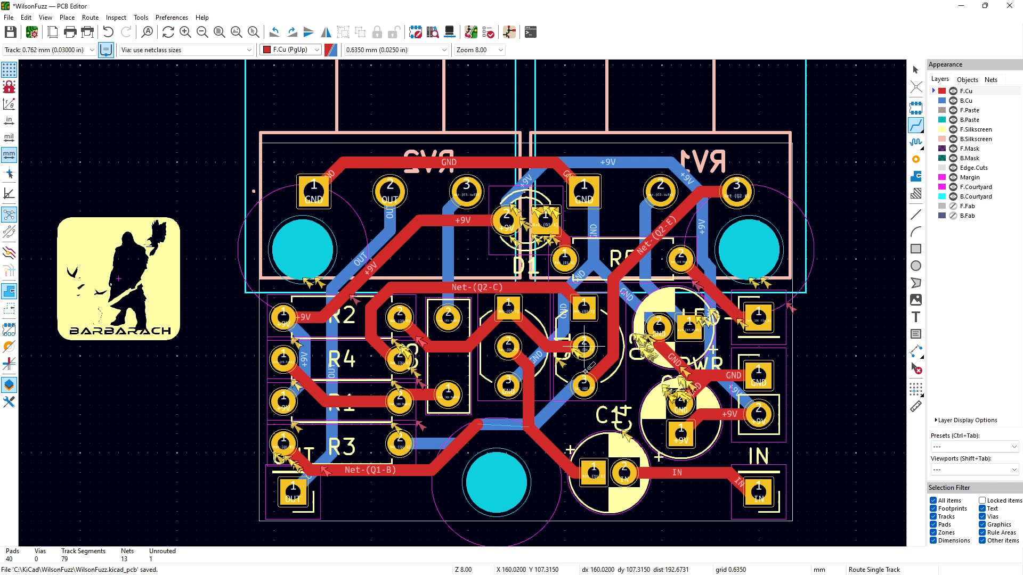
click(528, 423)
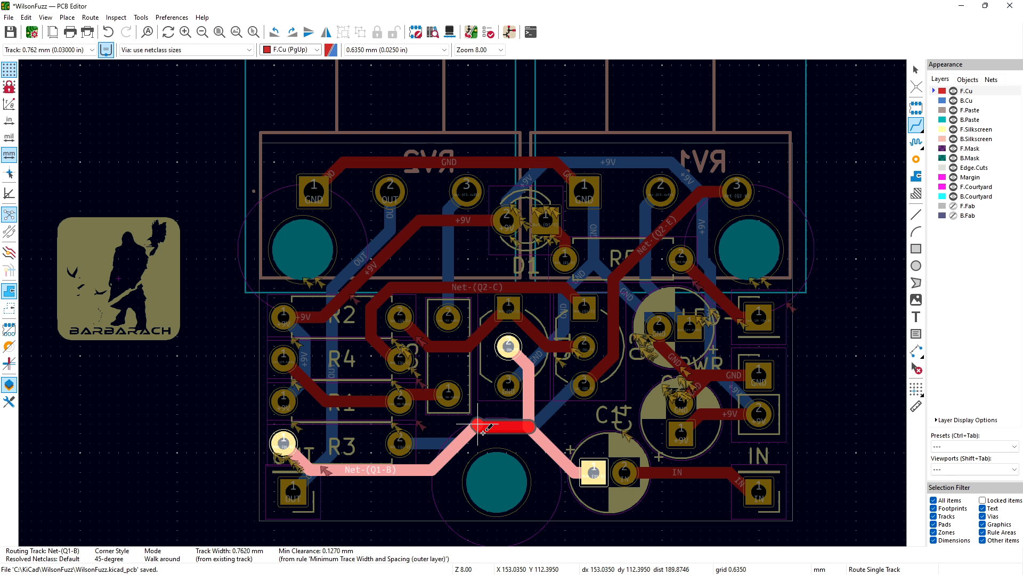
key(Escape)
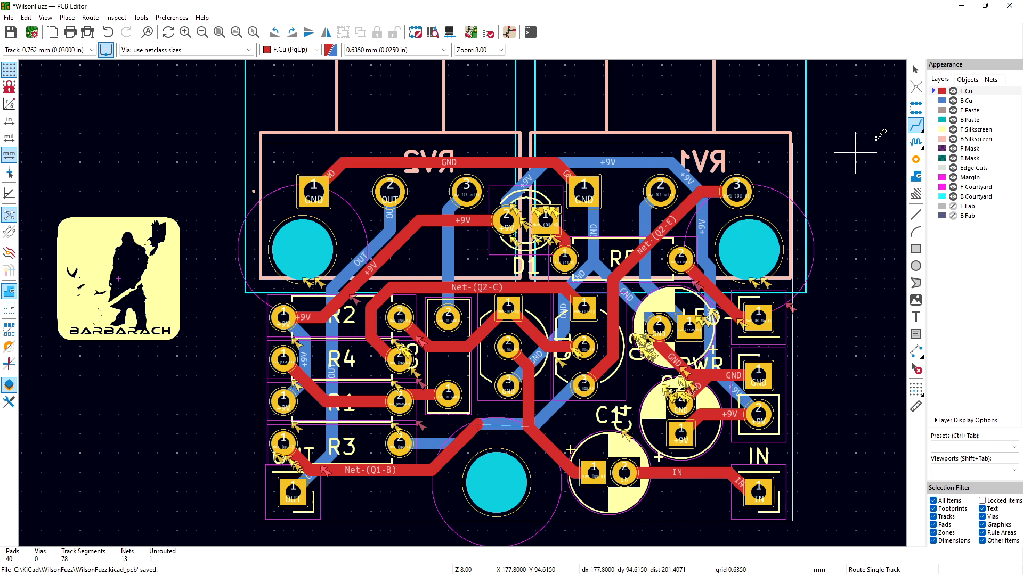
click(916, 70)
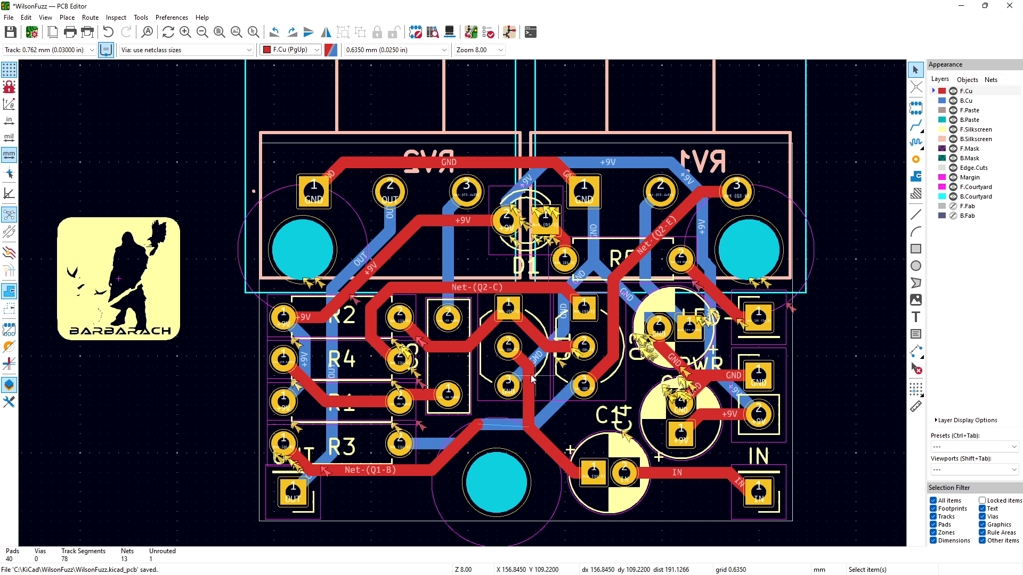
click(476, 426)
key(Delete)
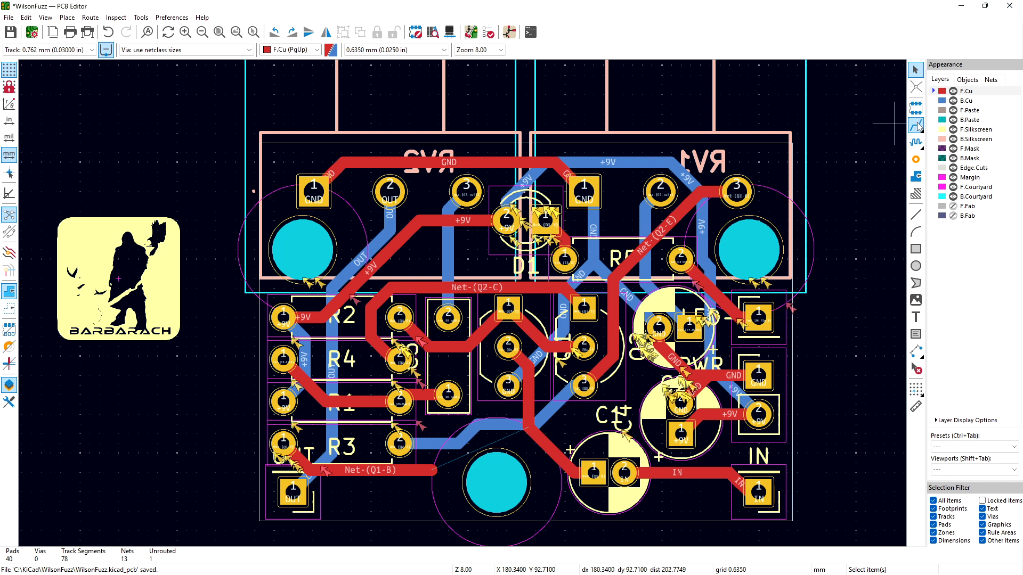
Step: Undo the Net-(Q1-B) track deletions beside Q1 and save the board
key(ctrl+z)
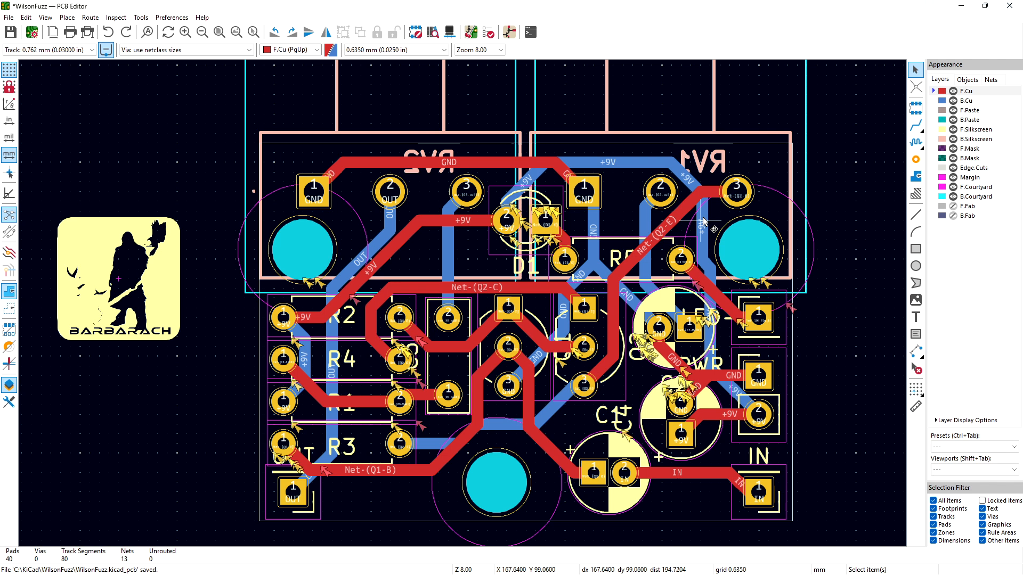
key(ctrl+s)
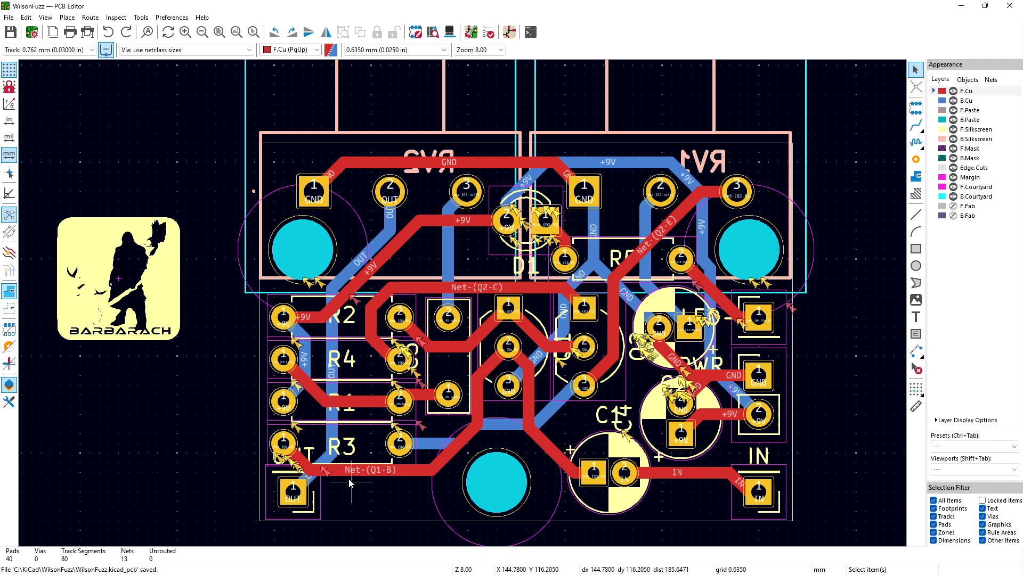
Step: Reopen the design rules check results, locate the courtyard overlap violation between J2 and R3, and exclude it
click(336, 483)
double_click(326, 472)
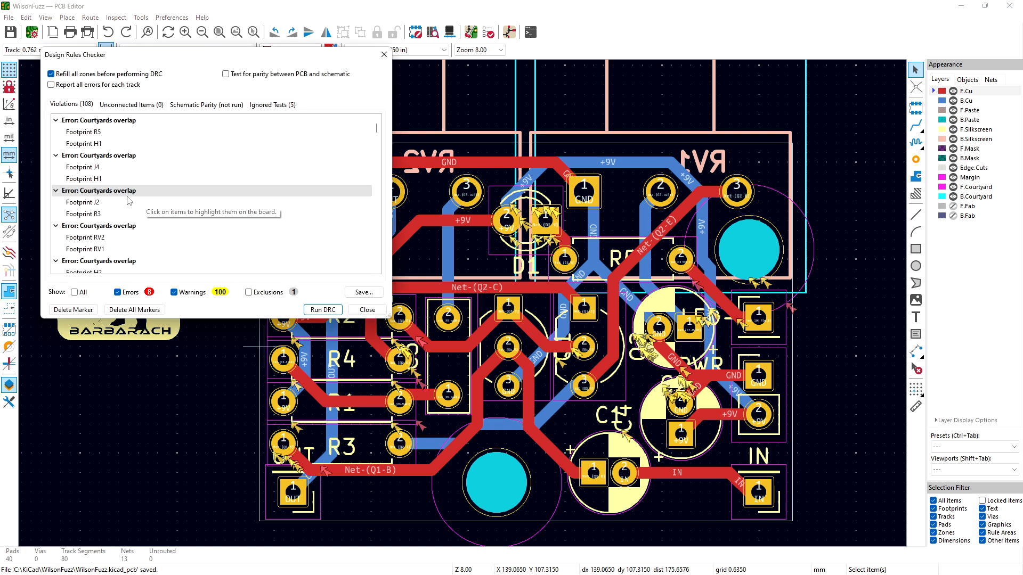
click(83, 203)
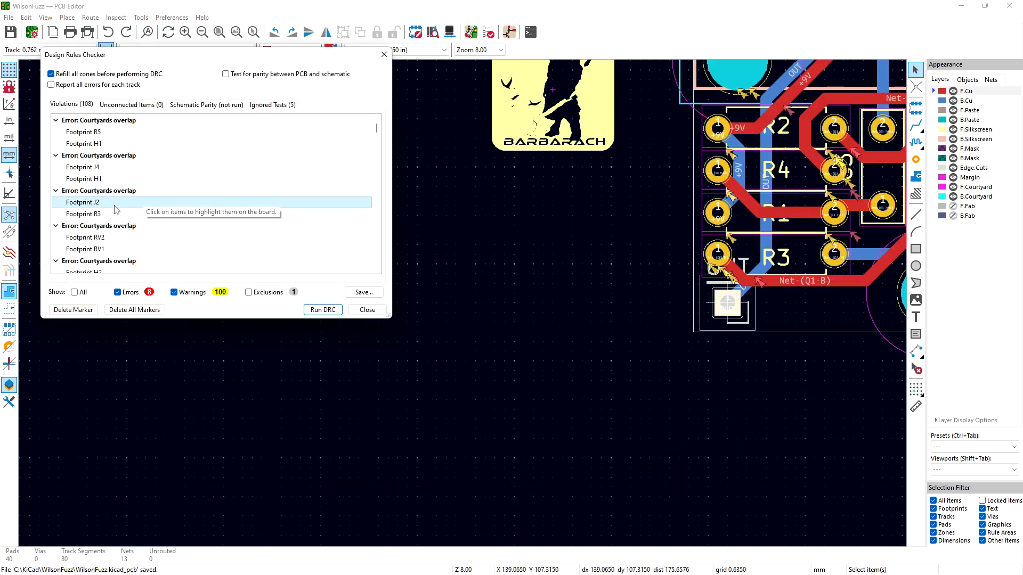
middle_drag(650, 283, 521, 286)
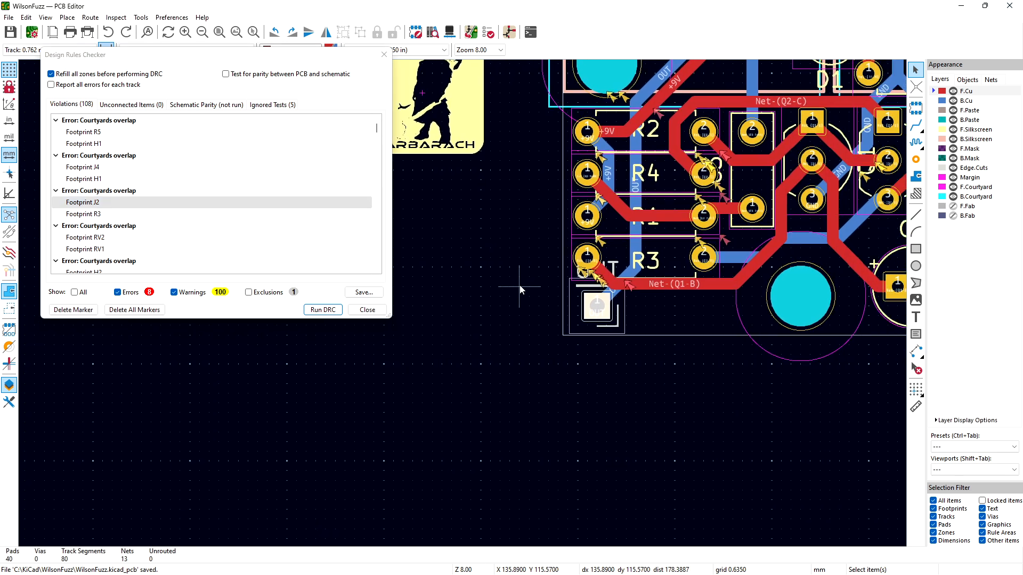
click(586, 309)
click(84, 192)
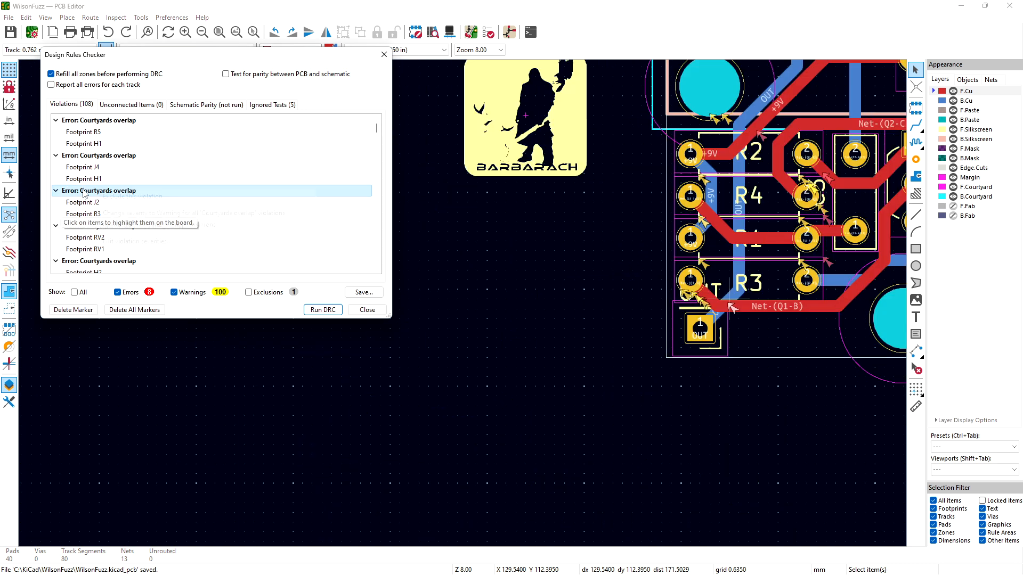
right_click(83, 194)
click(106, 197)
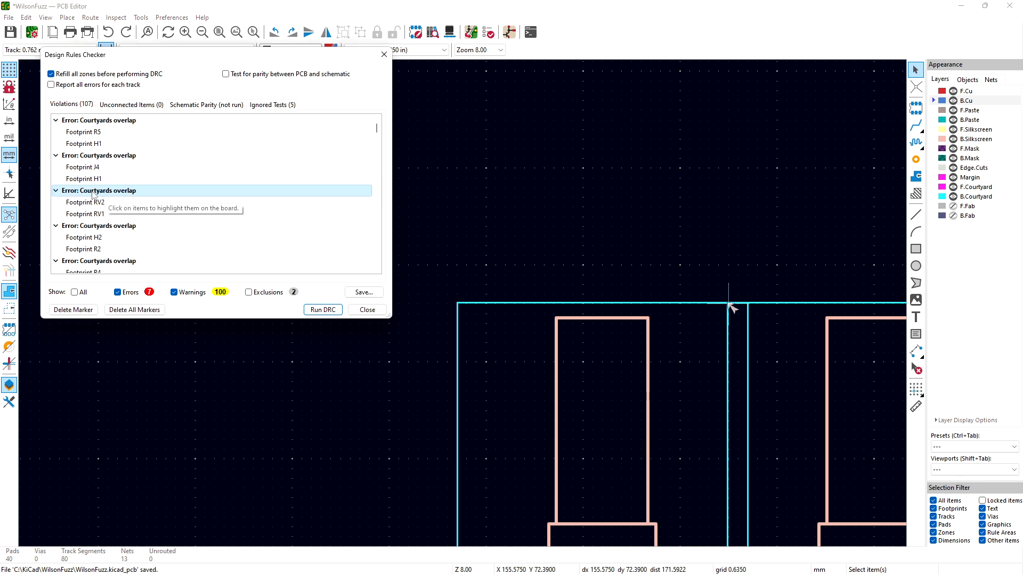
Step: Exclude the courtyard overlap violations between RV2 and RV1 and between H2 and R2
right_click(100, 194)
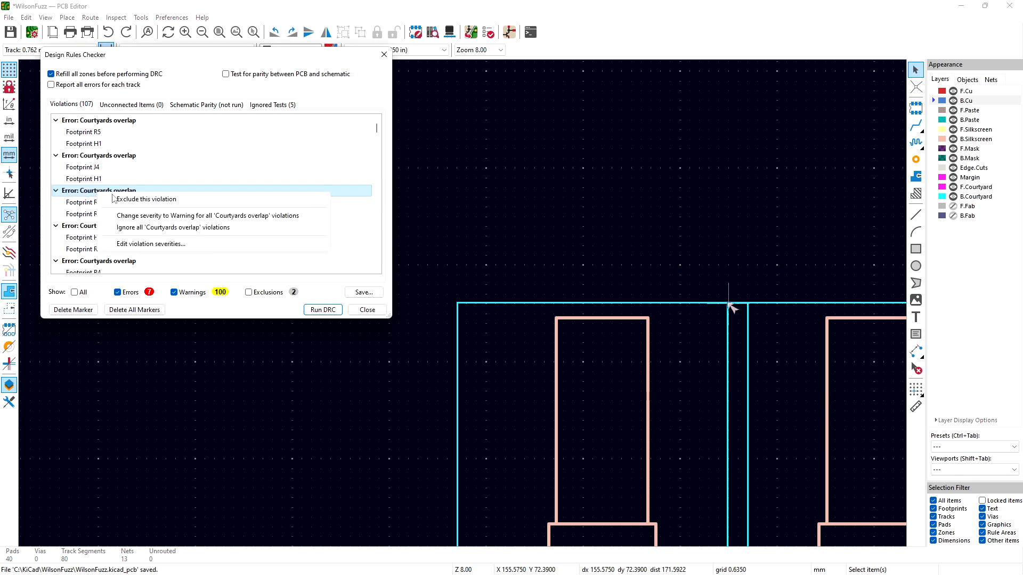
click(123, 201)
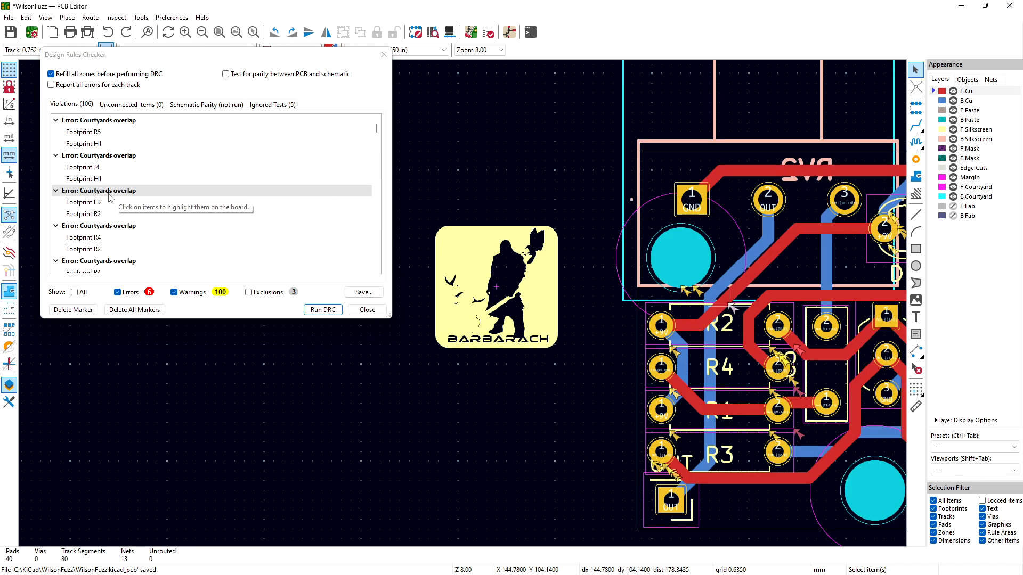
click(97, 205)
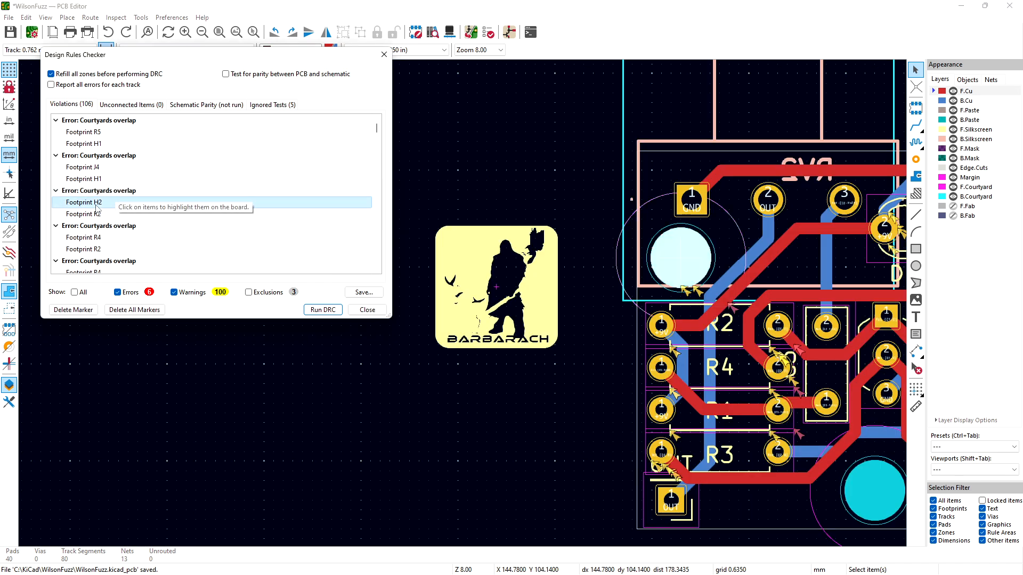
click(93, 215)
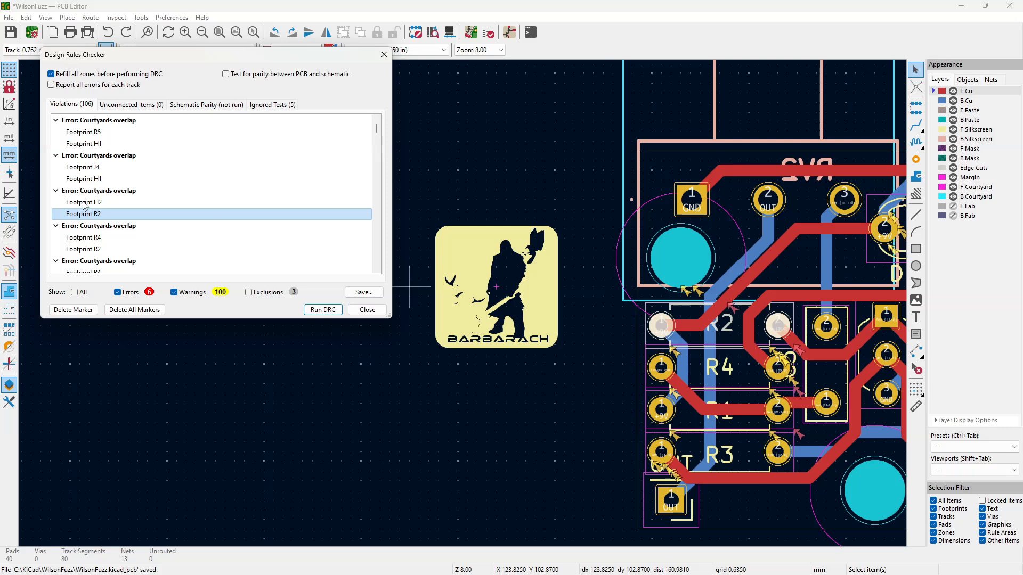
click(88, 193)
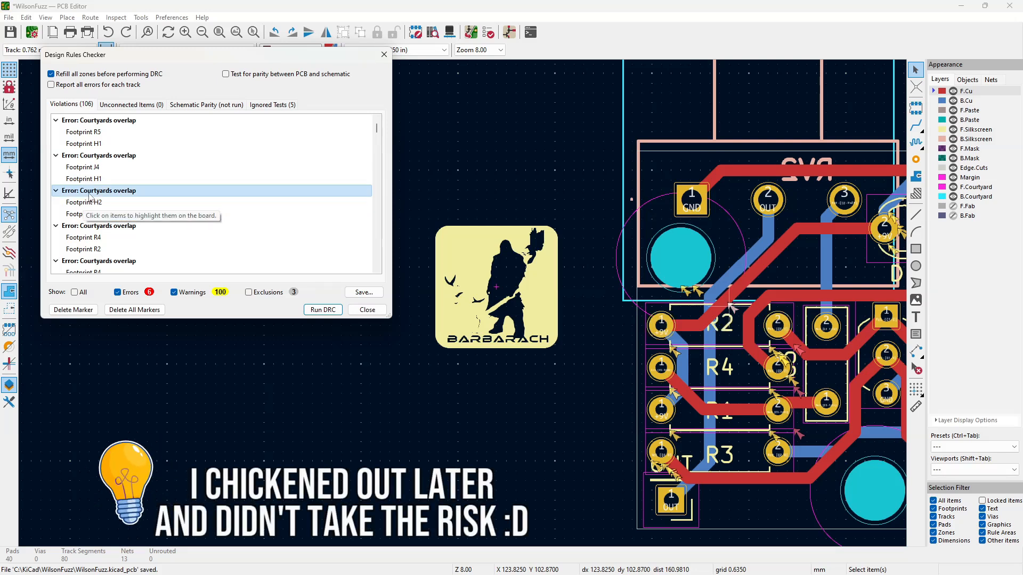
right_click(102, 195)
click(129, 201)
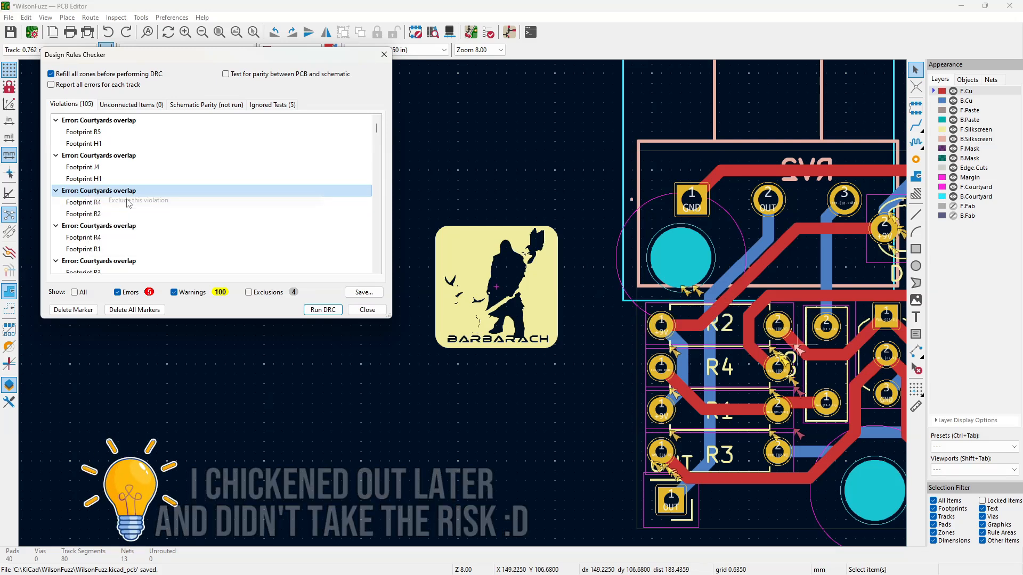
Step: Highlight footprints R4 and R2 on the board and exclude the courtyard overlap violation between them
click(100, 203)
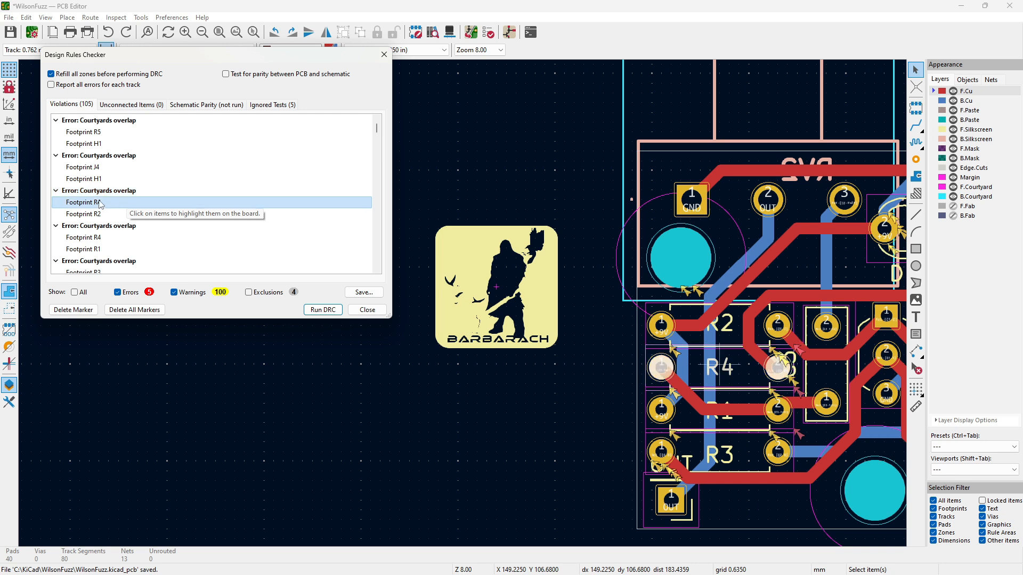
double_click(99, 213)
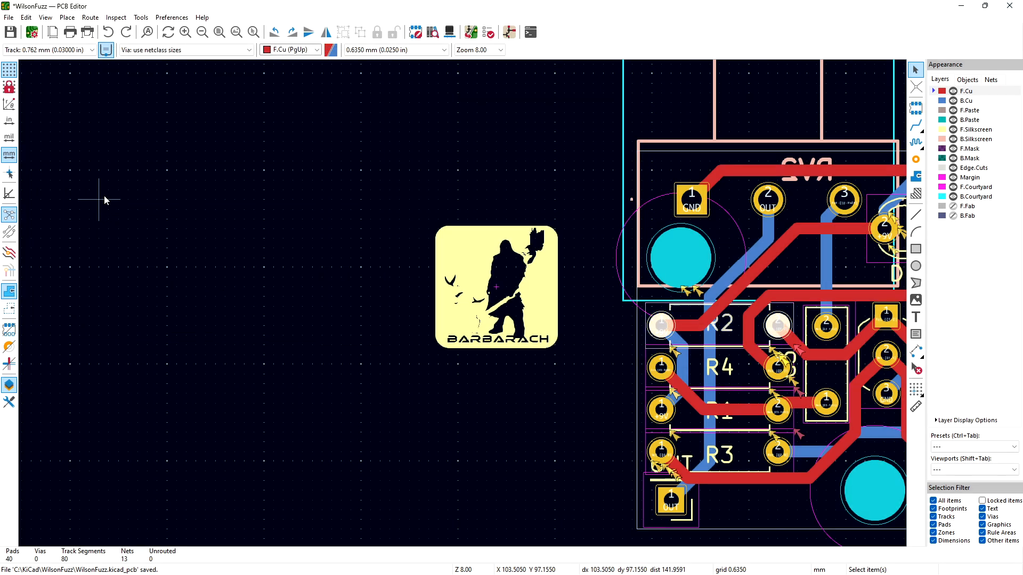
click(488, 32)
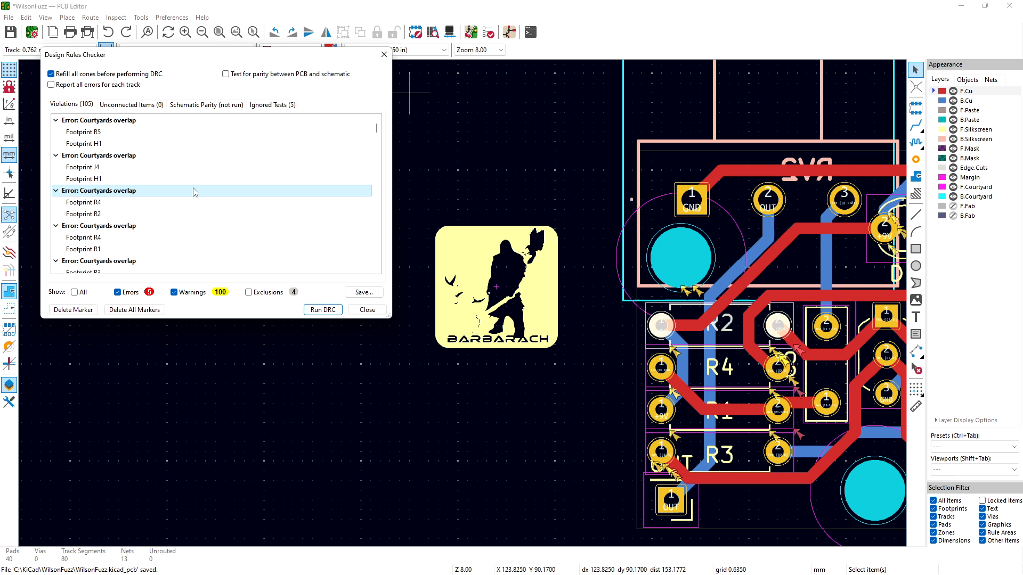
click(103, 207)
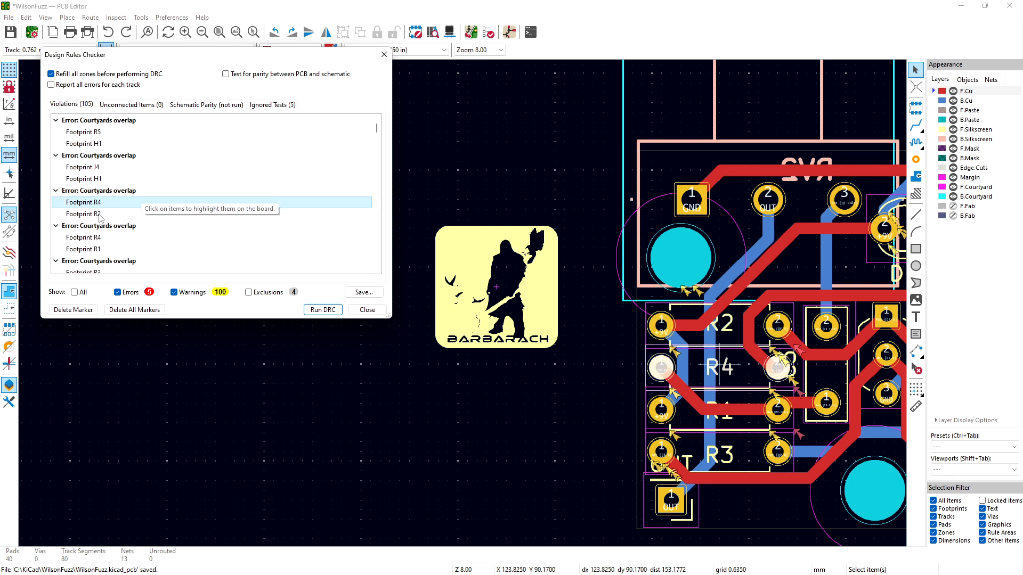
click(100, 215)
right_click(106, 192)
click(134, 200)
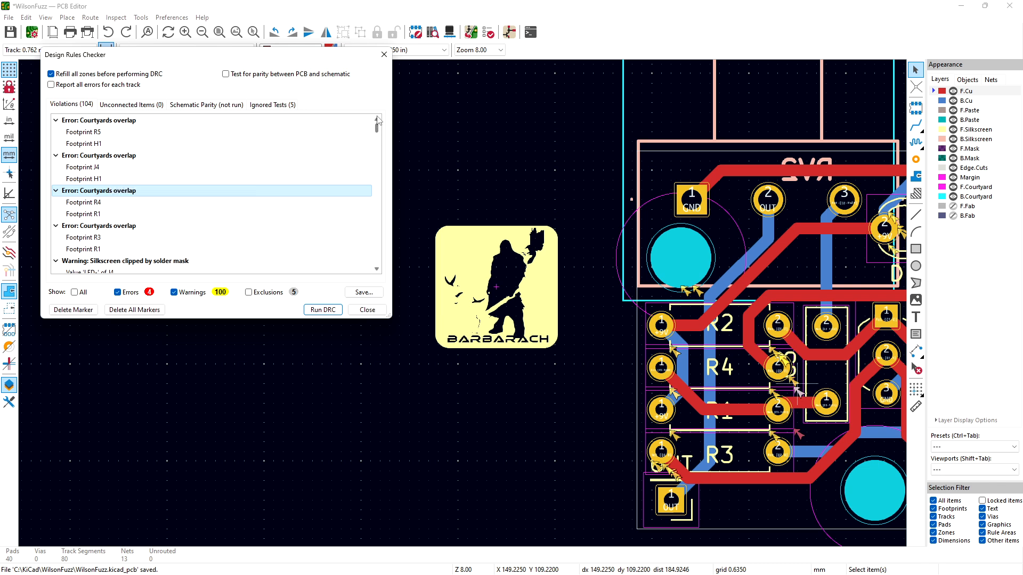
Step: Locate footprints R5 and H1 on the board and exclude their courtyard overlap violation
click(84, 132)
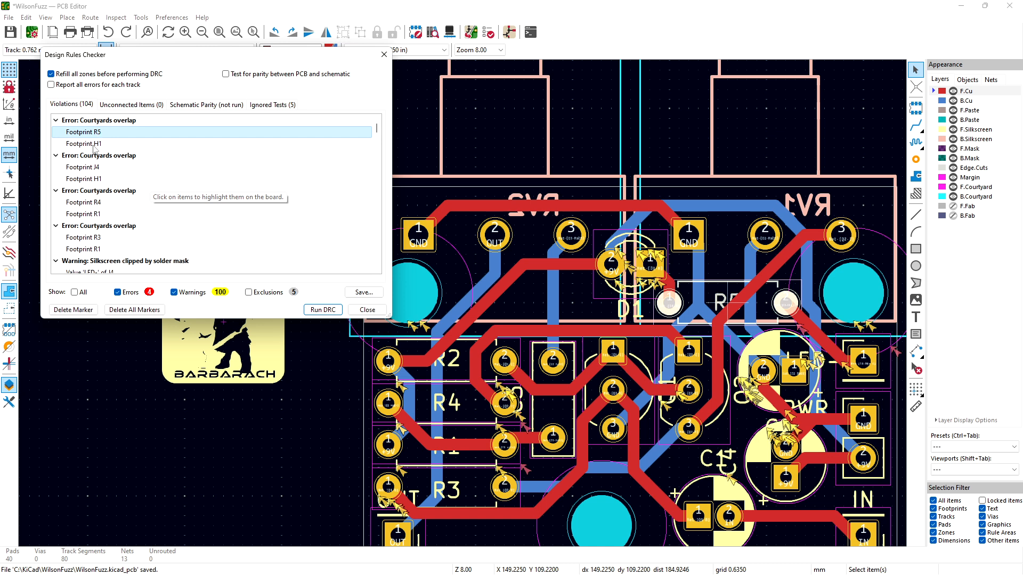
click(91, 144)
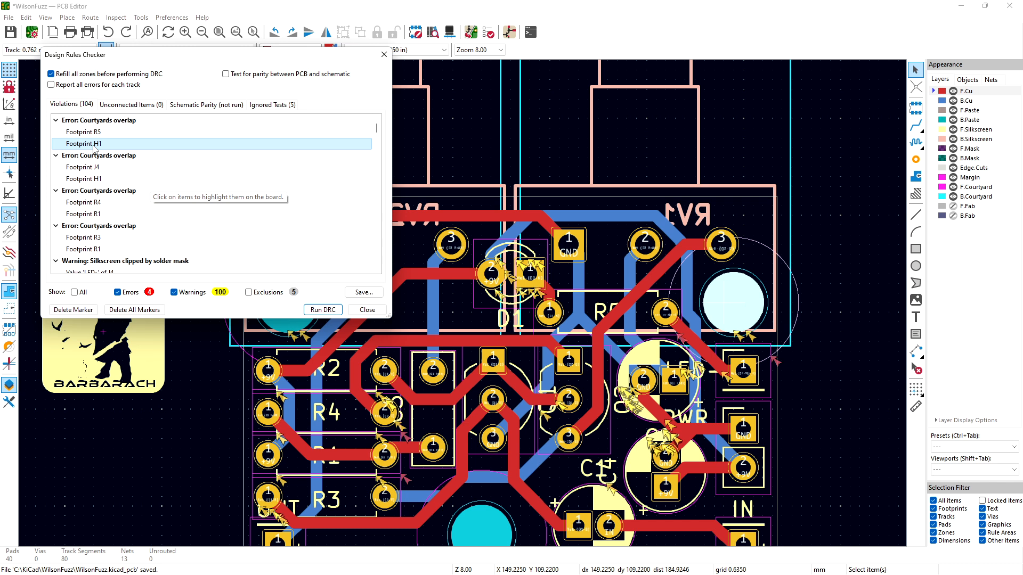
right_click(102, 132)
click(119, 132)
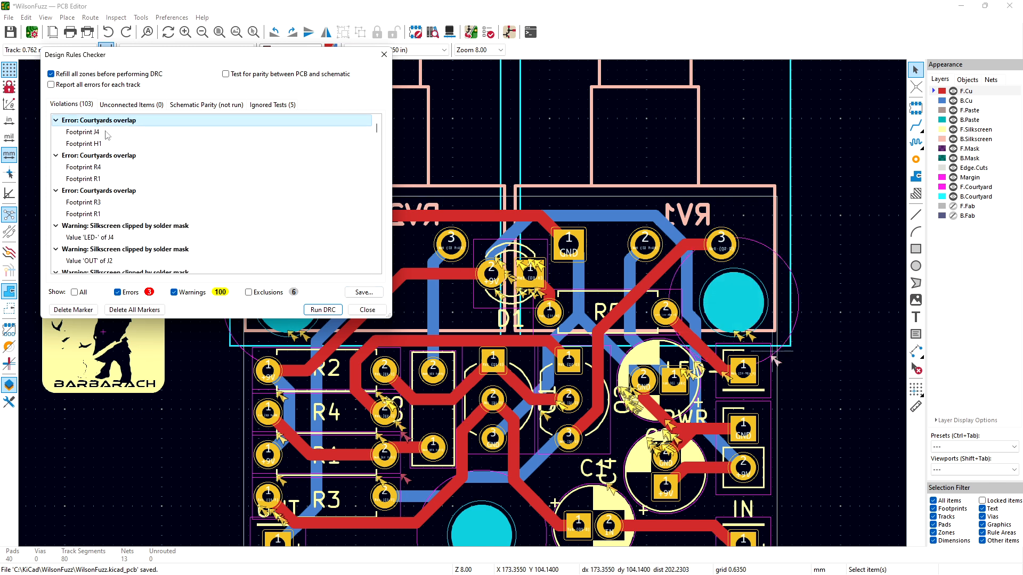
Step: Check footprints J4 and H1 on the board and exclude their courtyard overlap violation
click(97, 134)
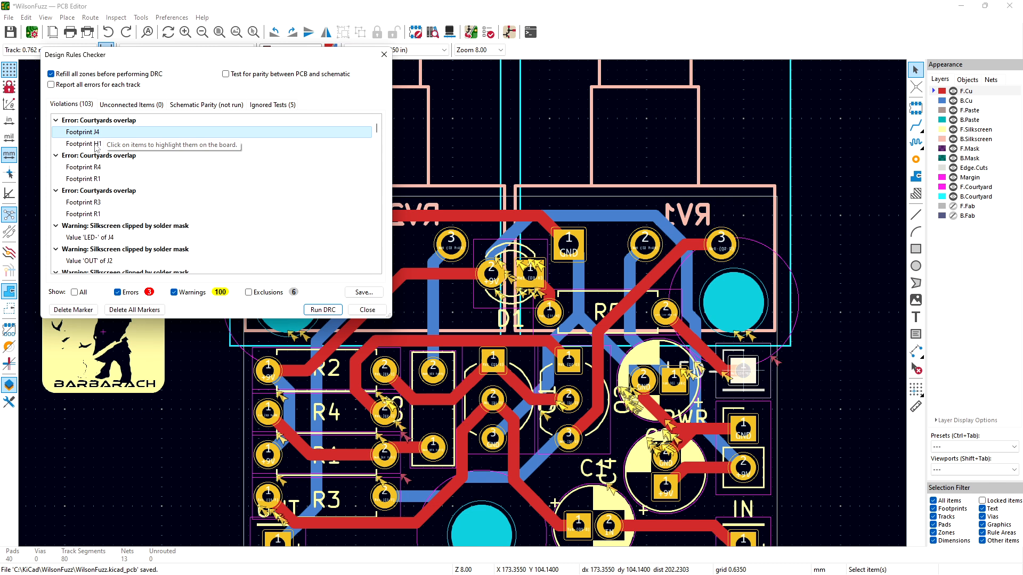
click(95, 144)
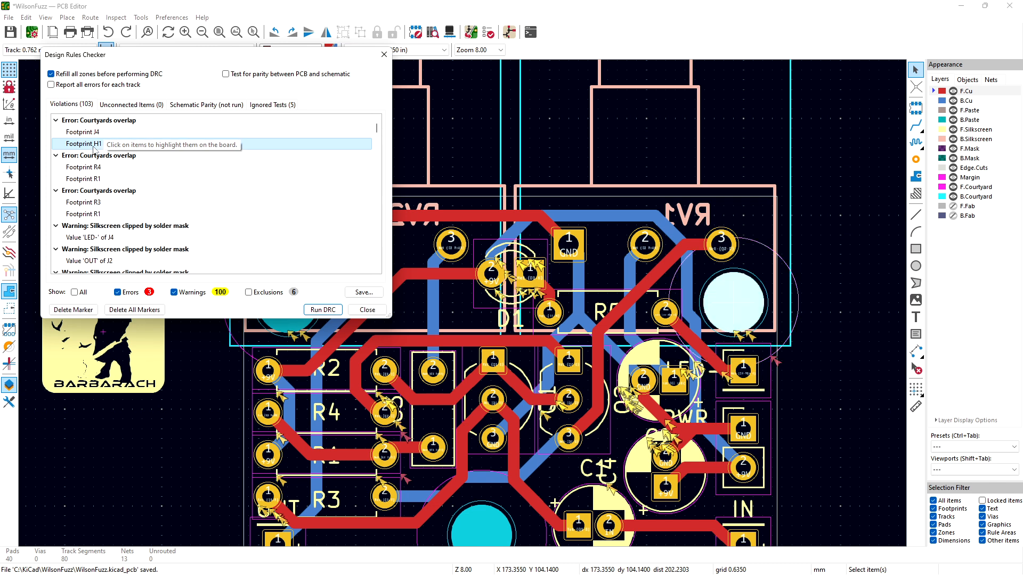
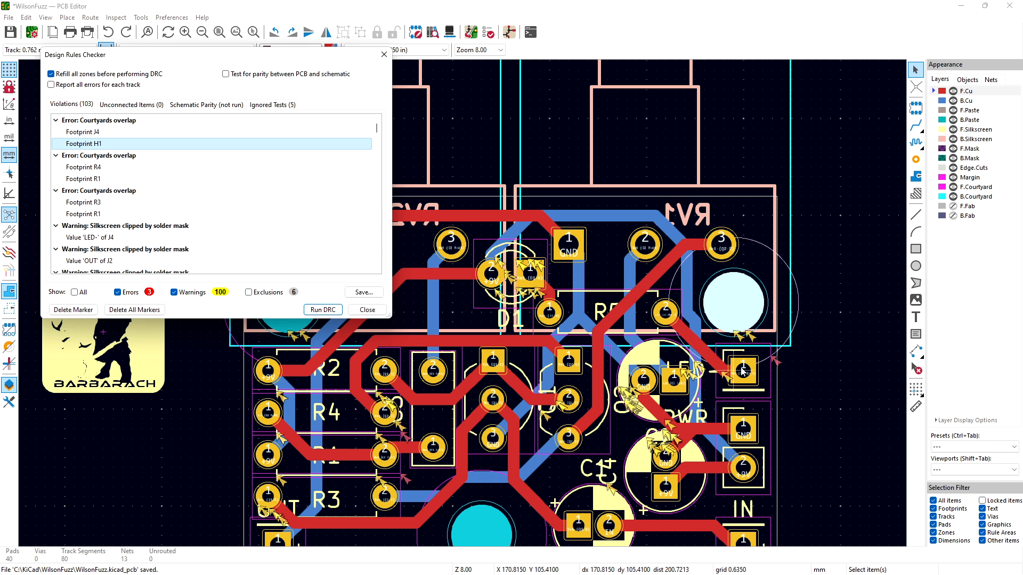
click(97, 124)
right_click(97, 128)
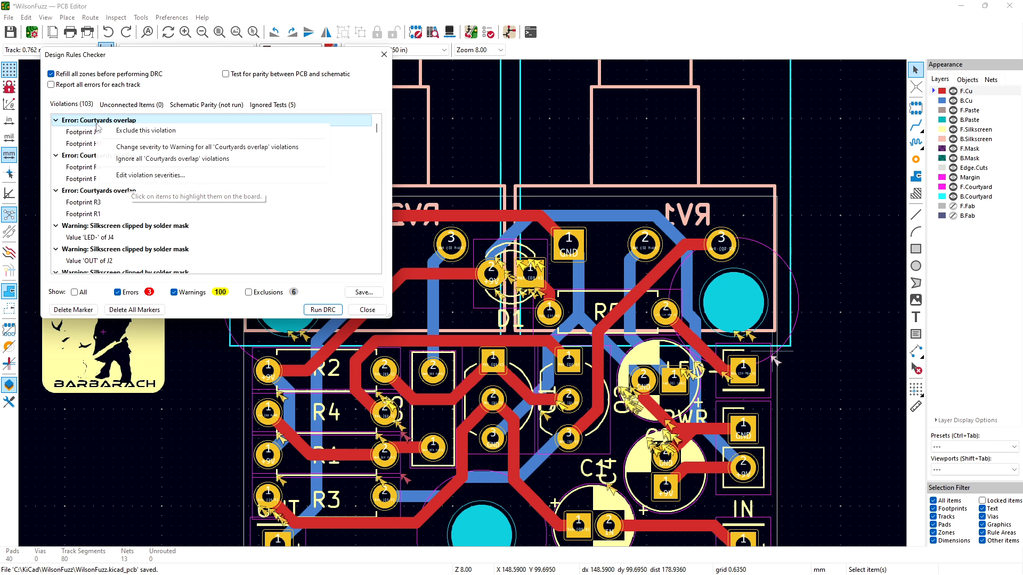
click(125, 130)
Step: Exclude the remaining courtyard overlap violations between R4 and R1 and between R3 and R1
key(Down)
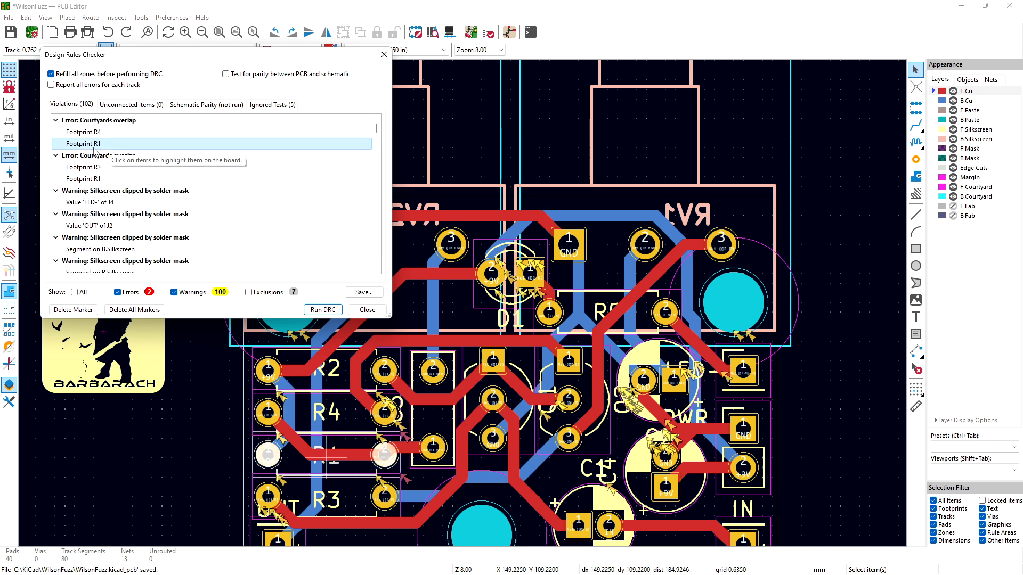
right_click(97, 125)
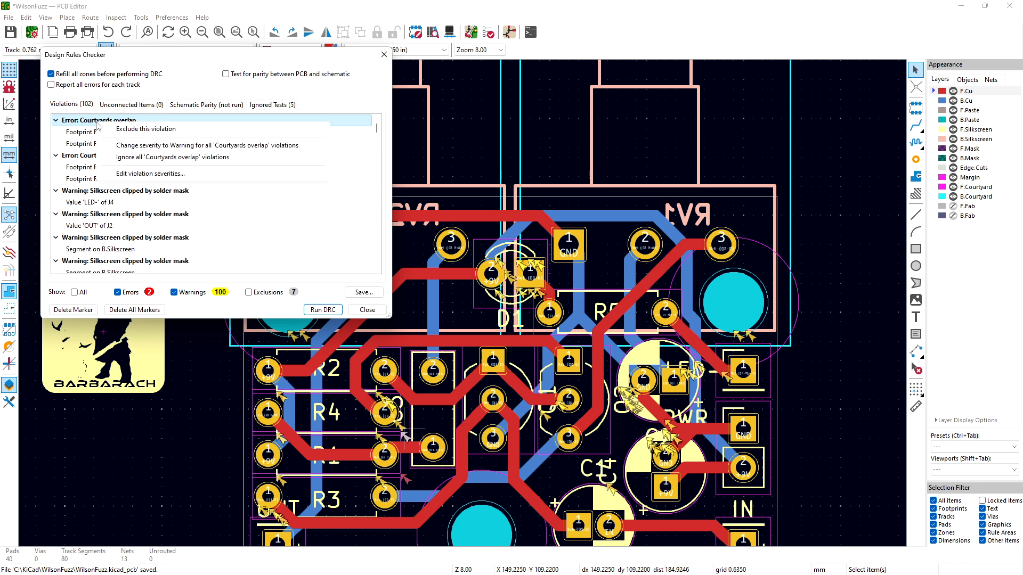
click(122, 130)
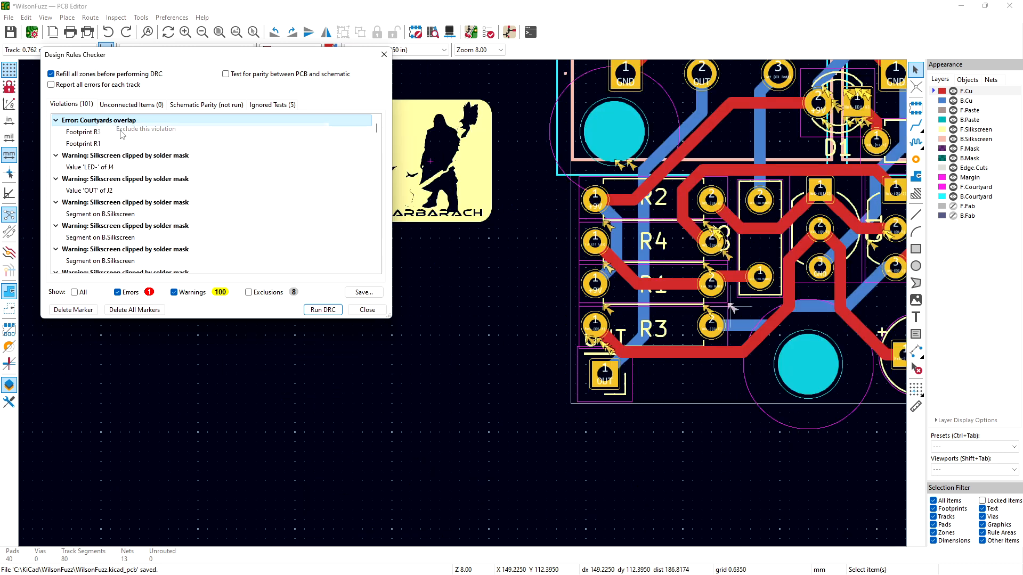
click(92, 144)
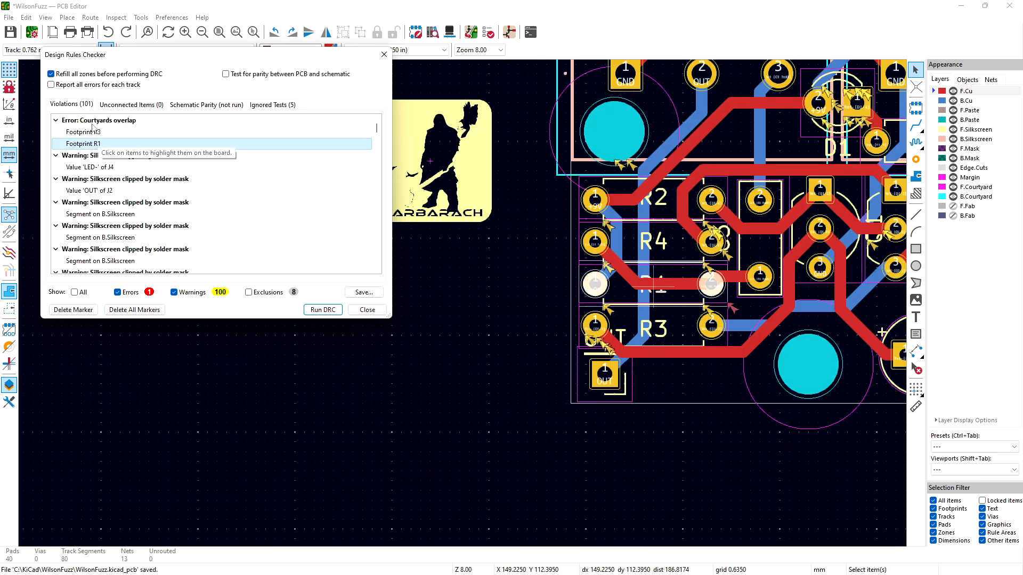
right_click(93, 126)
click(118, 131)
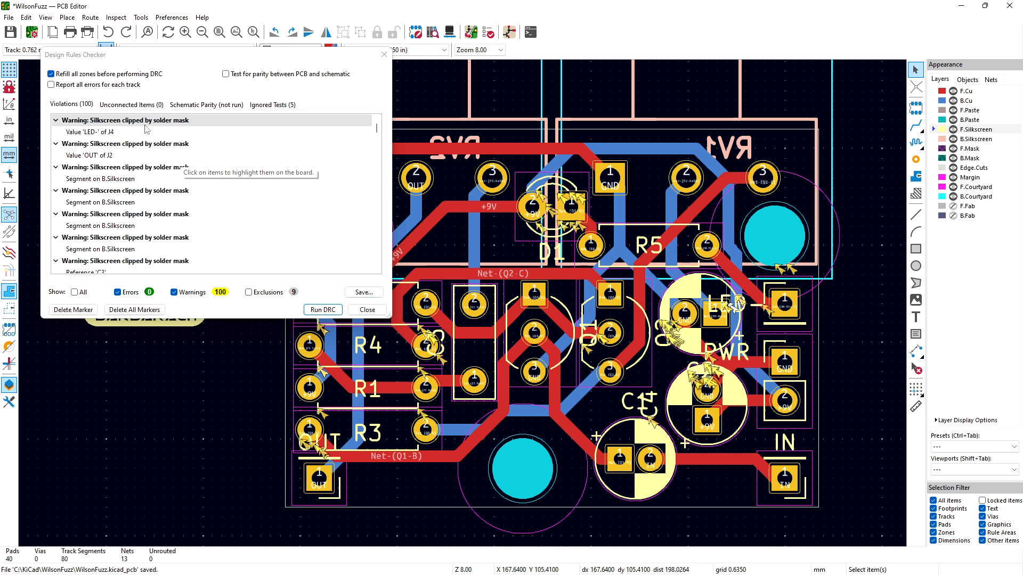
Step: Rotate J4's LED- value text to 90 degrees, place it between J4 and the adjacent capacitor, and save the board
click(110, 134)
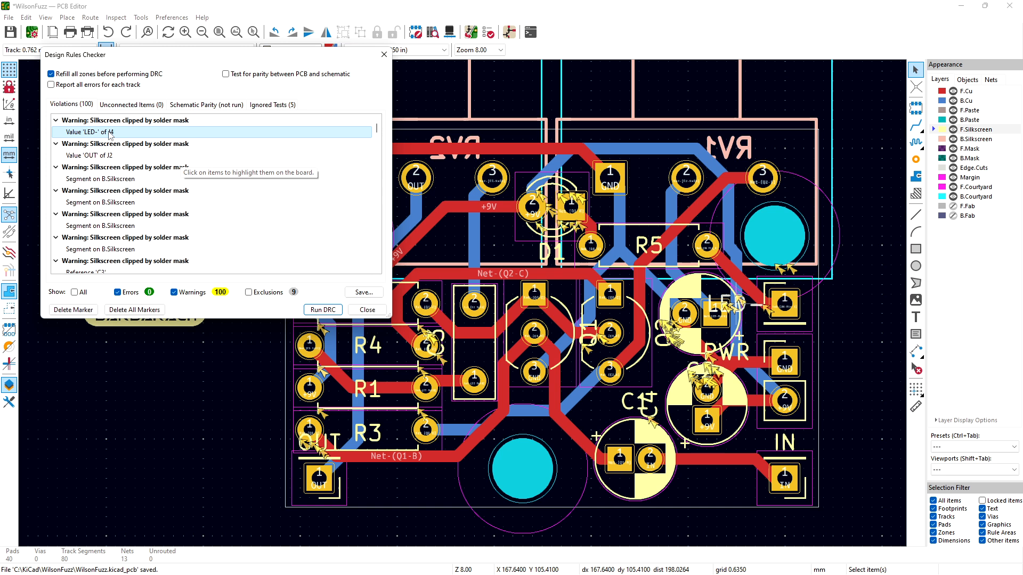
click(107, 132)
click(711, 314)
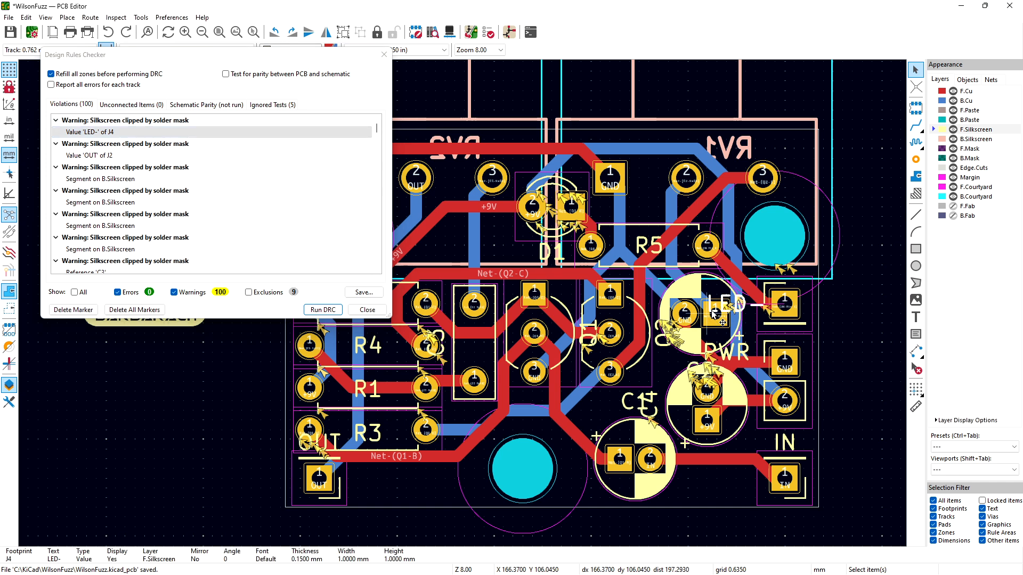
key(m)
click(738, 304)
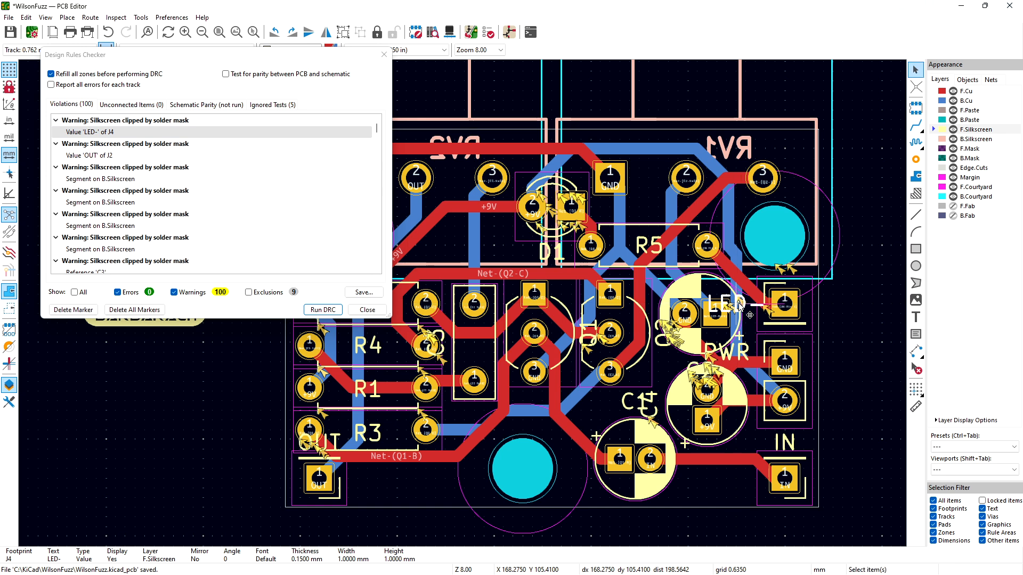
key(r)
key(m)
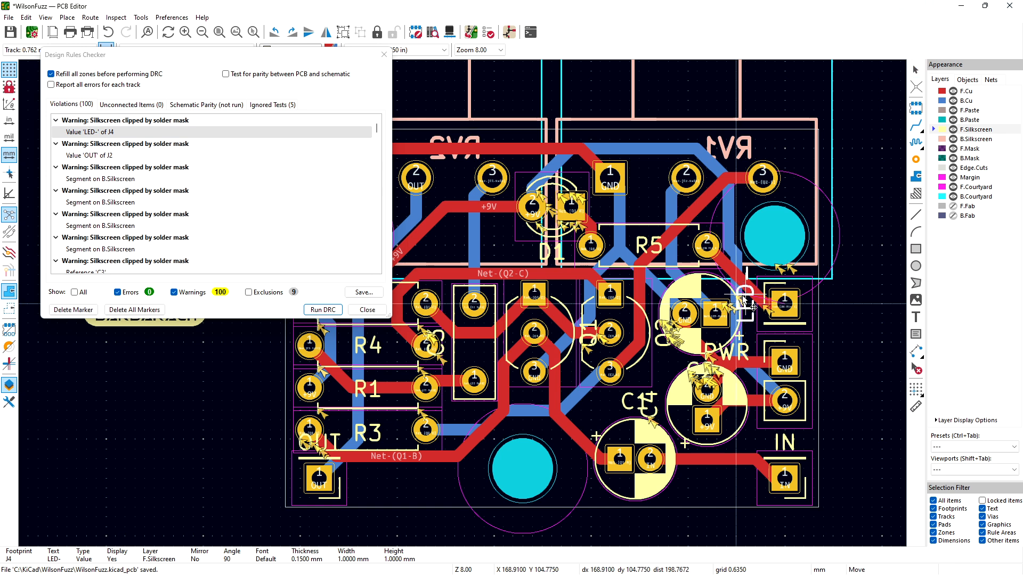
click(757, 308)
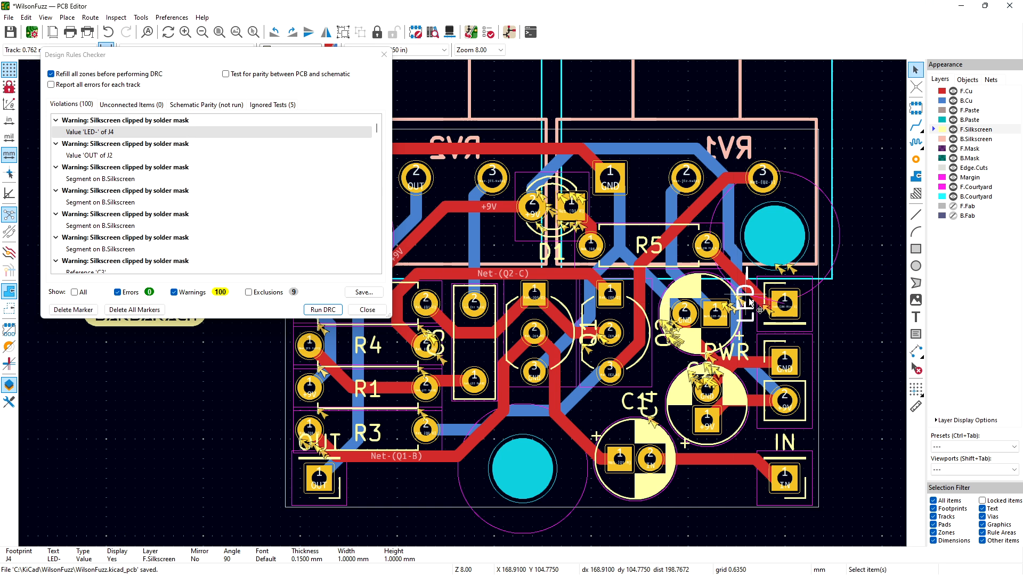
key(ctrl+s)
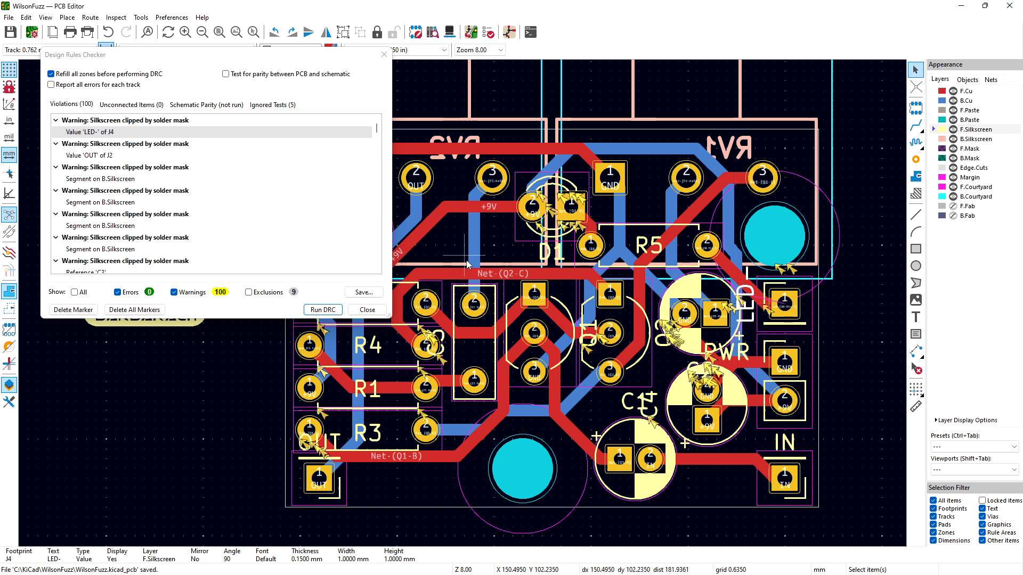
Step: Rerun the design rules check and exclude the silkscreen overlap warning between J4's LED- text and the F.Silkscreen circle
click(322, 310)
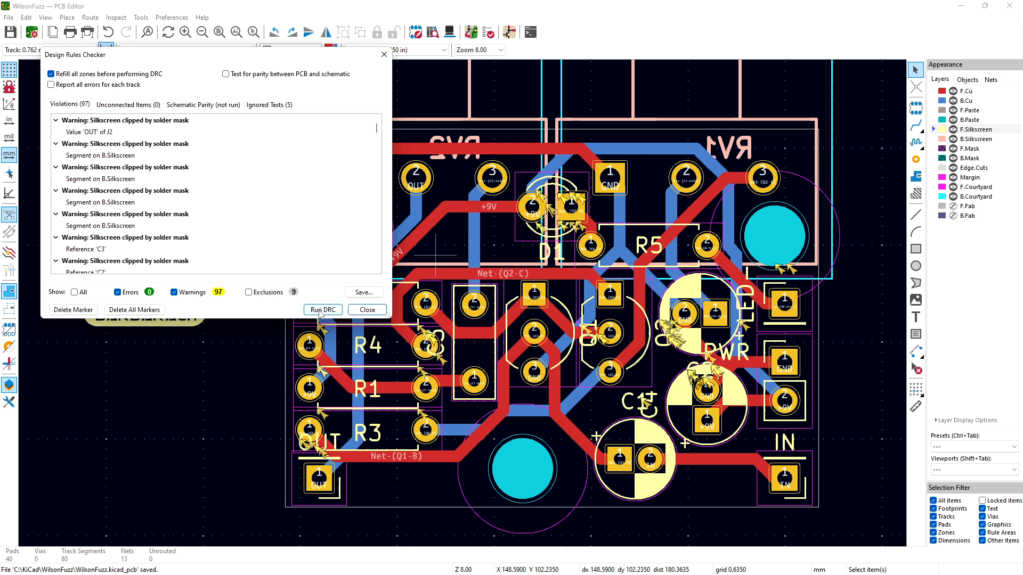
click(745, 326)
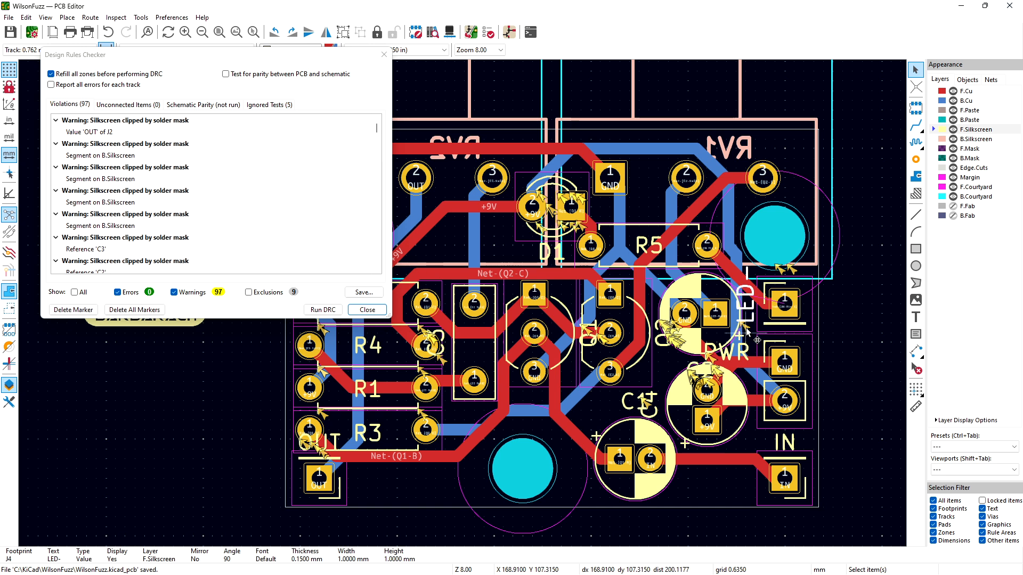
click(759, 337)
click(746, 329)
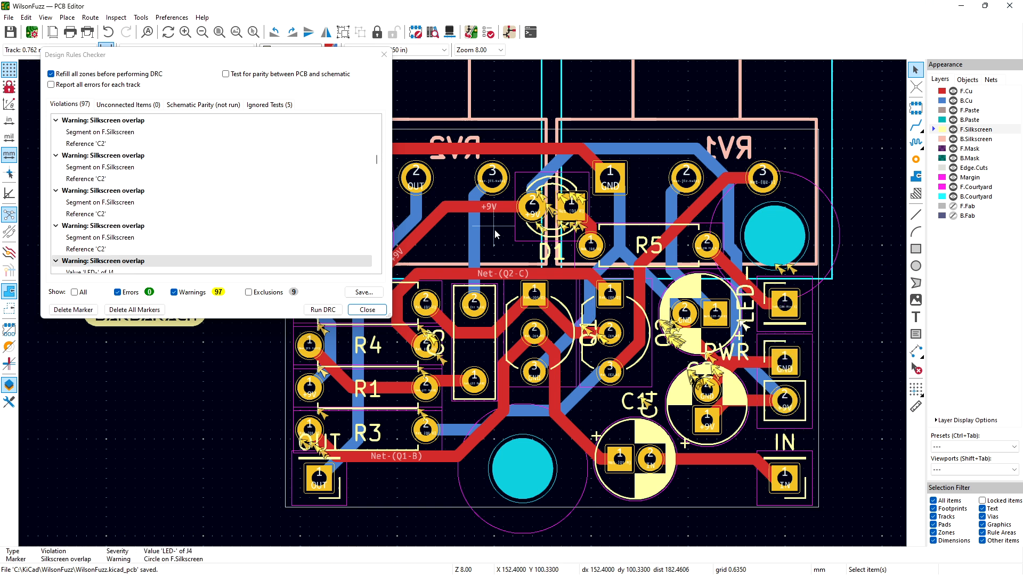
drag(378, 162, 376, 166)
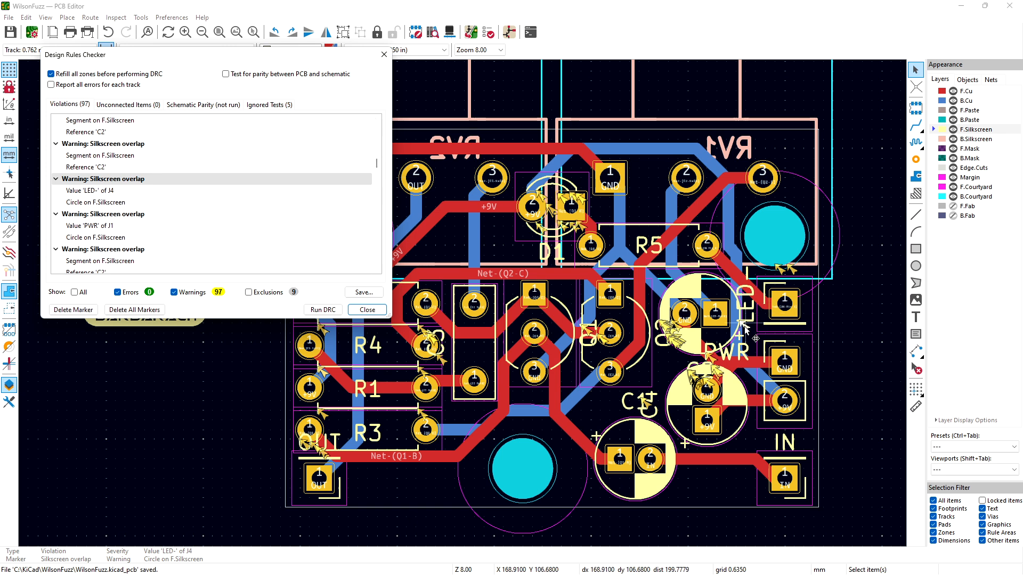
right_click(124, 184)
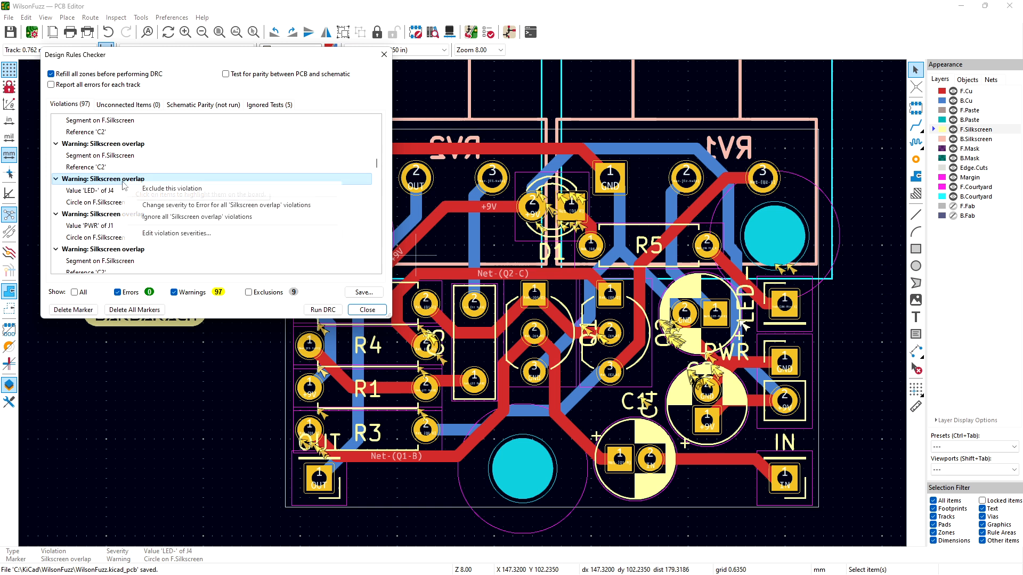
click(155, 190)
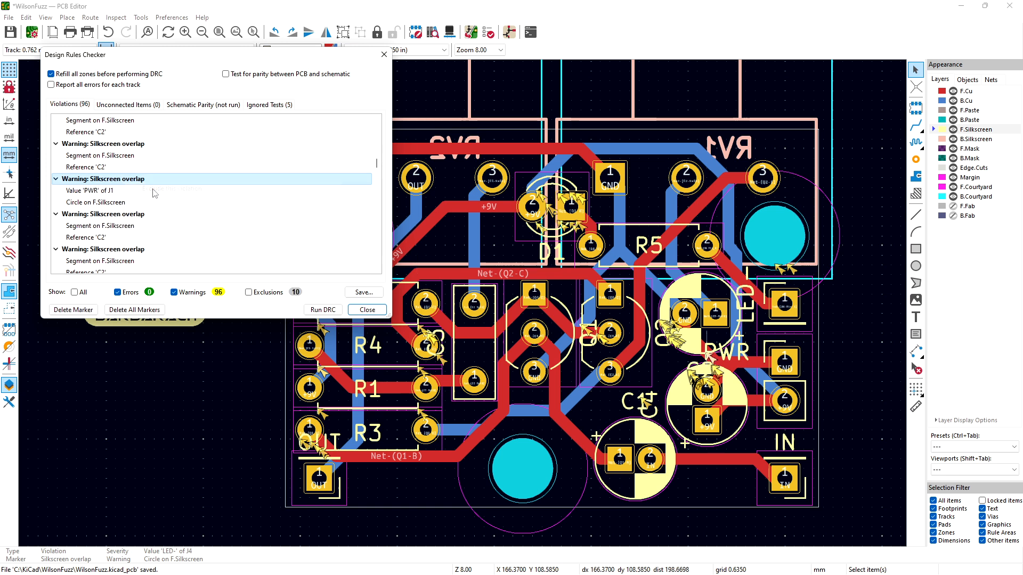
Step: Check the items of the silkscreen overlap warning between J1's PWR value text and the F.Silkscreen circle
click(779, 271)
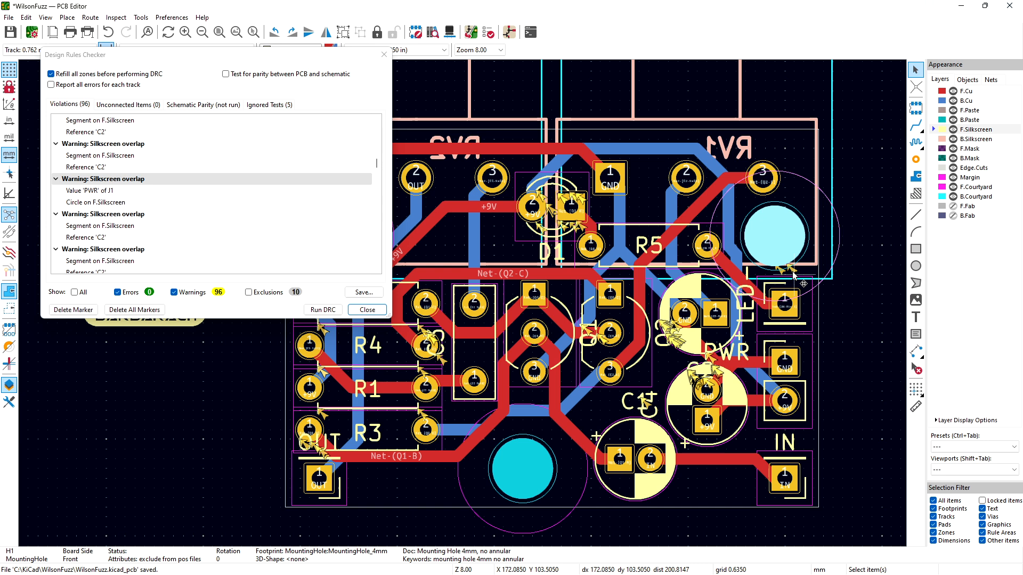
click(105, 182)
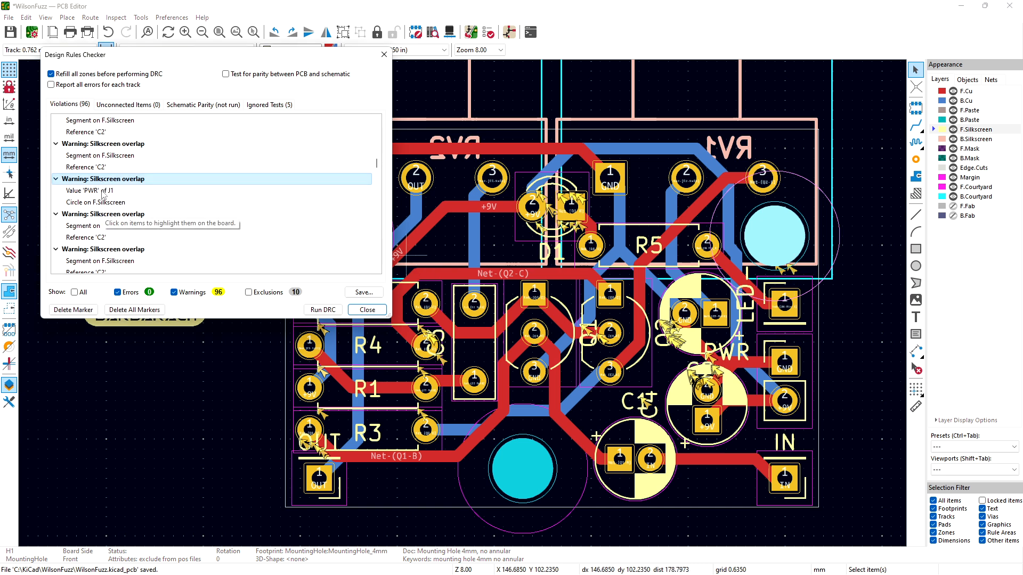
key(Escape)
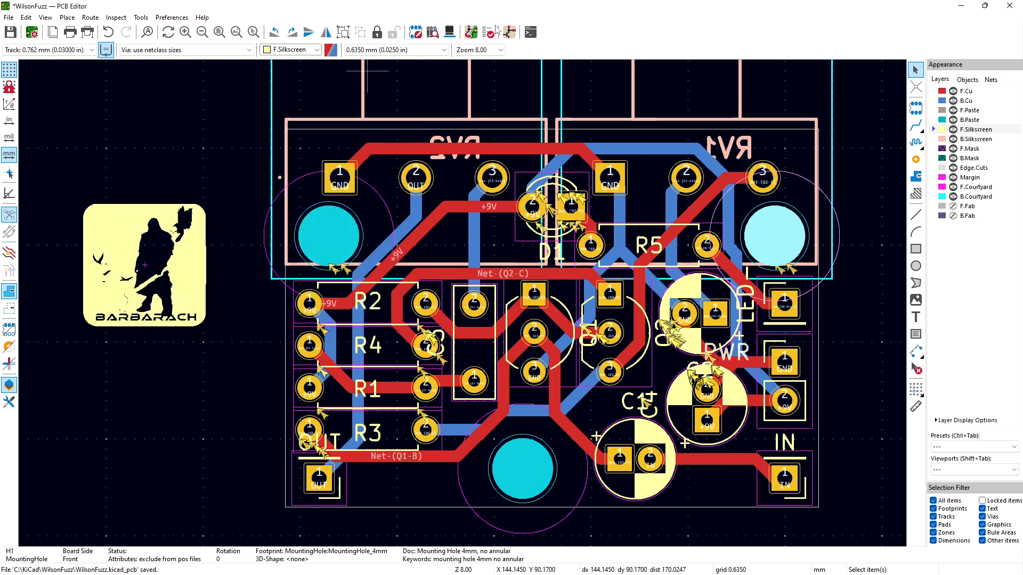
click(488, 32)
click(89, 192)
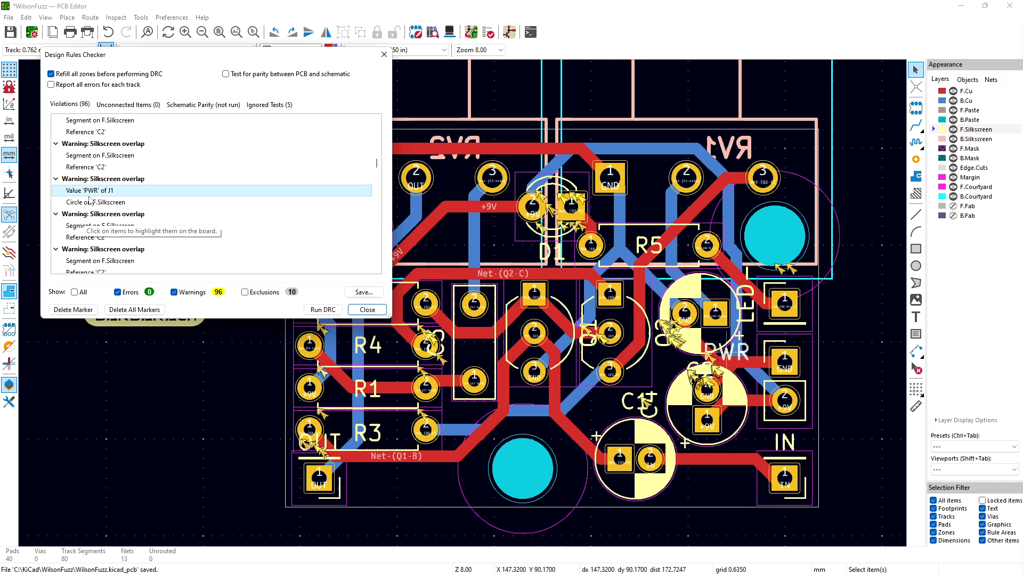
click(89, 204)
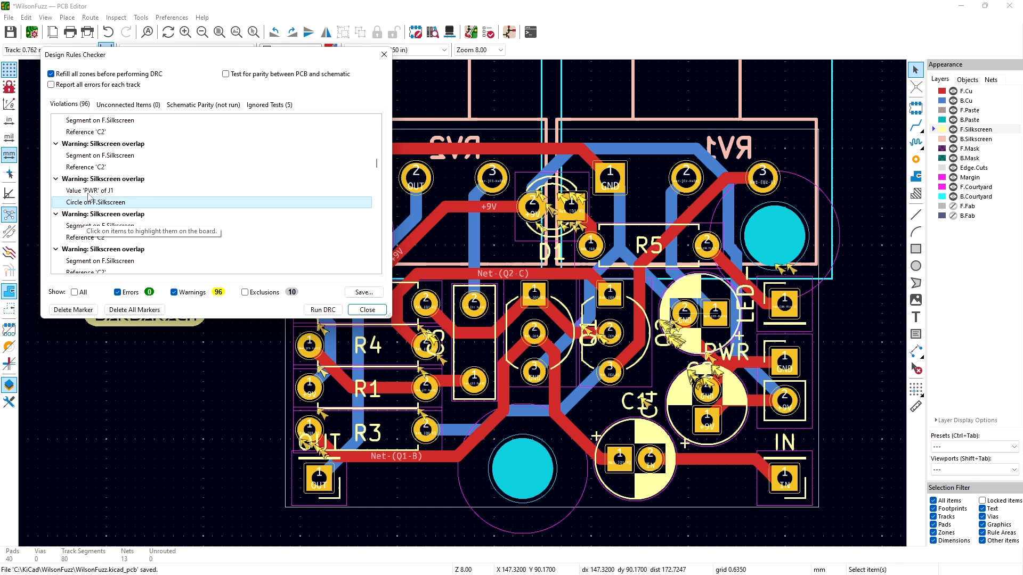
click(88, 195)
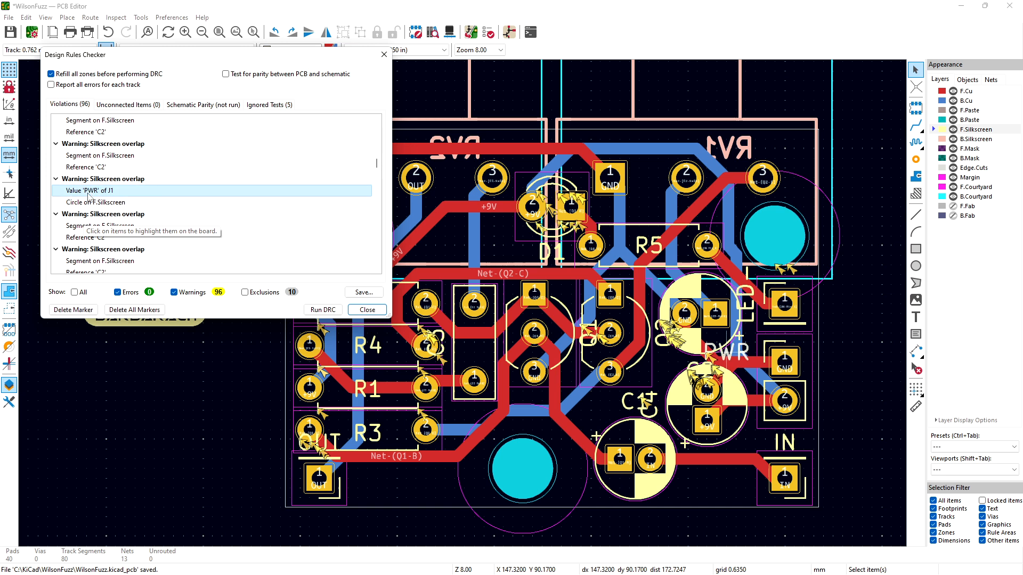
Step: Rotate J1's PWR value text to 90 degrees and place it vertically between J1 and the adjacent capacitor
click(734, 356)
key(r)
key(m)
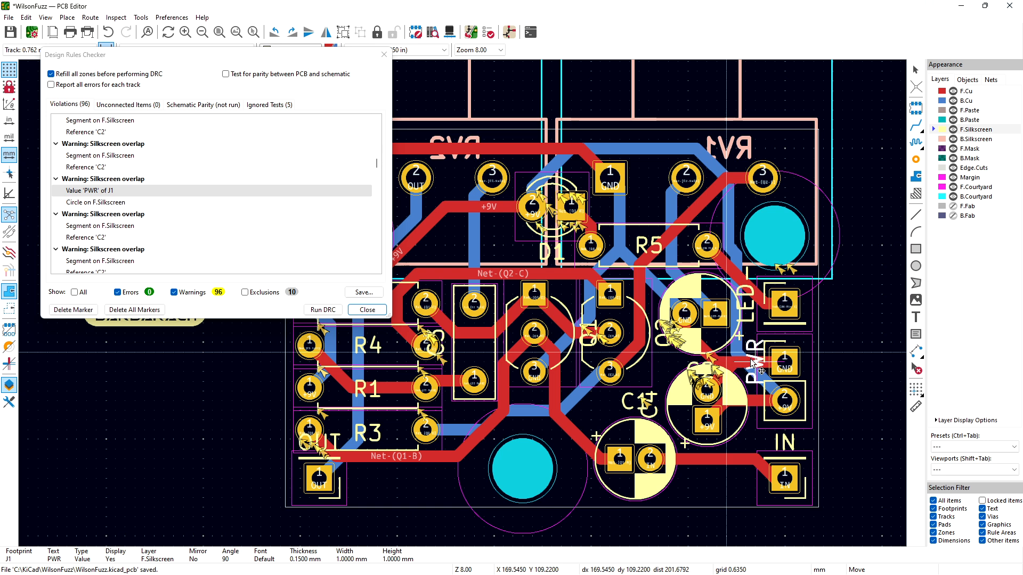
click(752, 362)
click(858, 358)
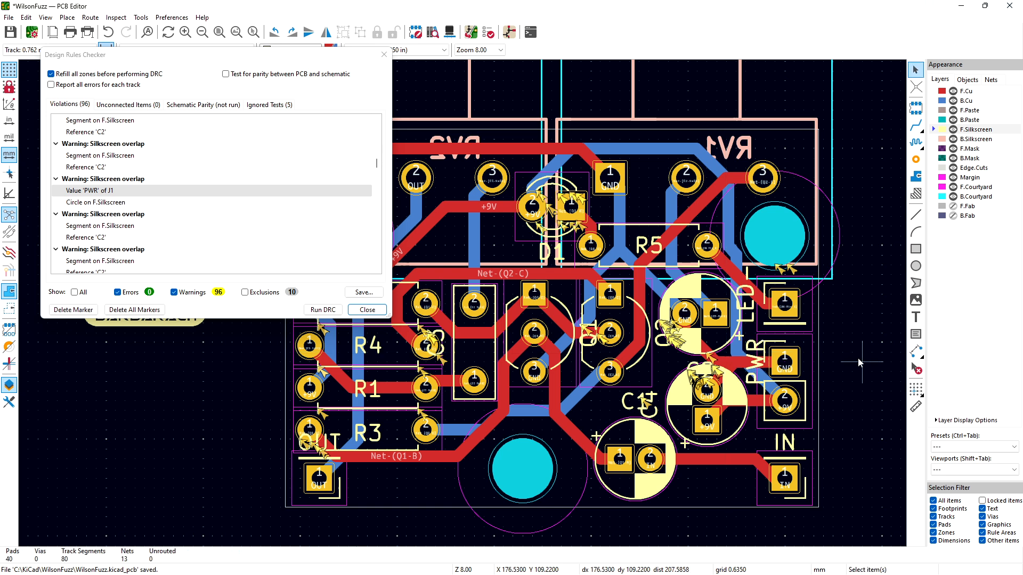
Step: Move J4's LED- value text closer to J4, in line with the PWR text, and recheck PWR's placement
click(750, 299)
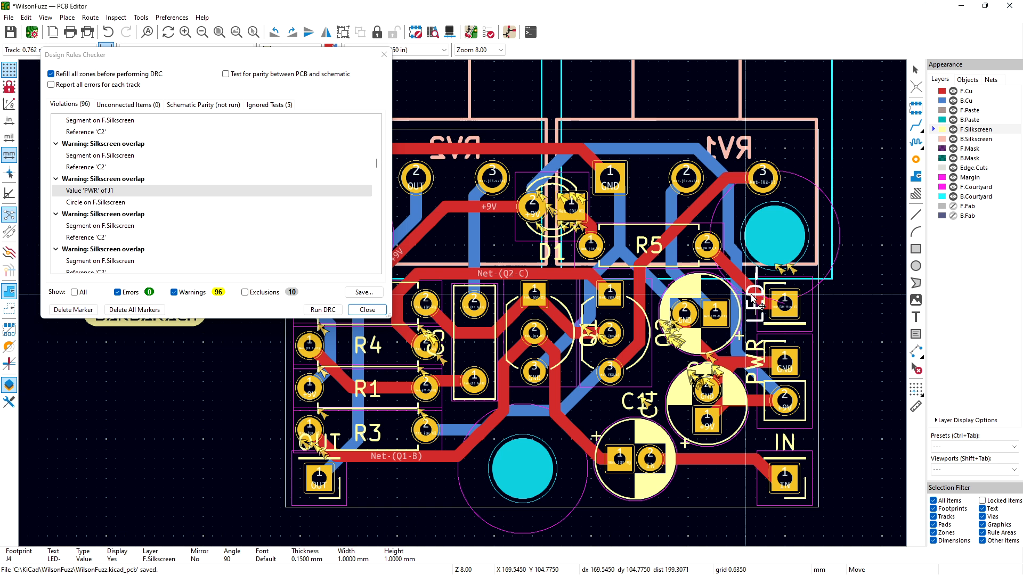
click(846, 311)
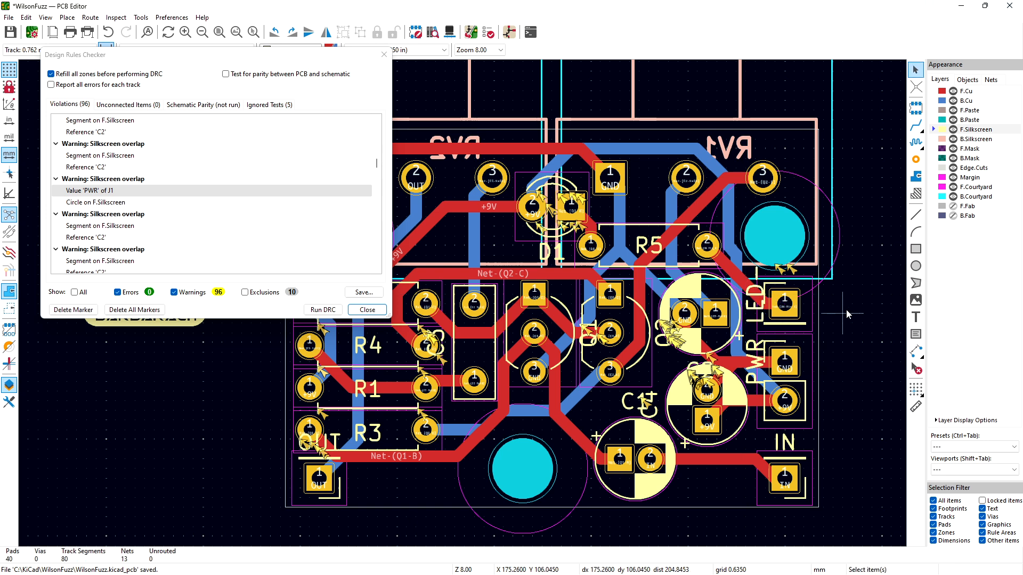
click(756, 365)
key(m)
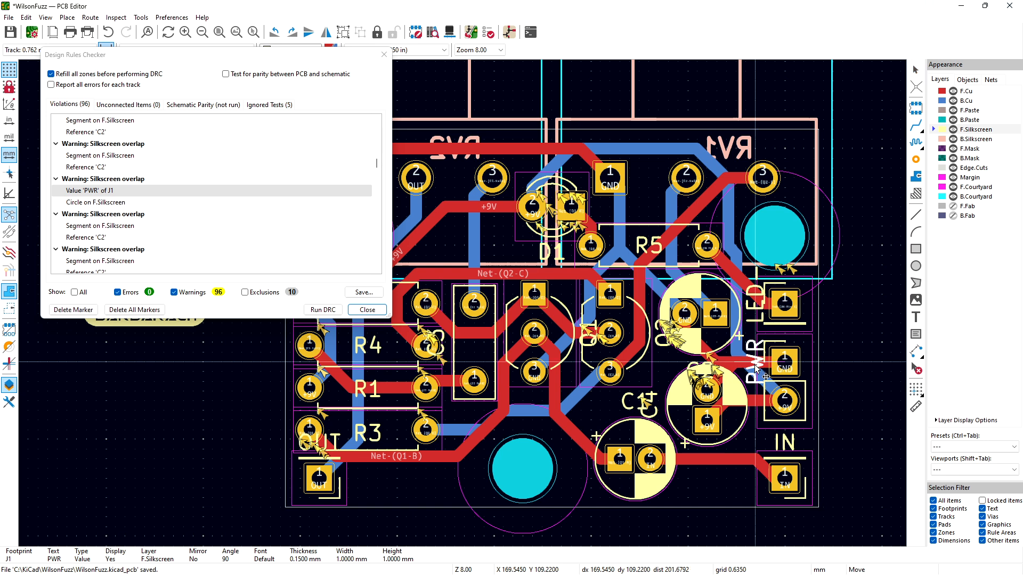
click(758, 367)
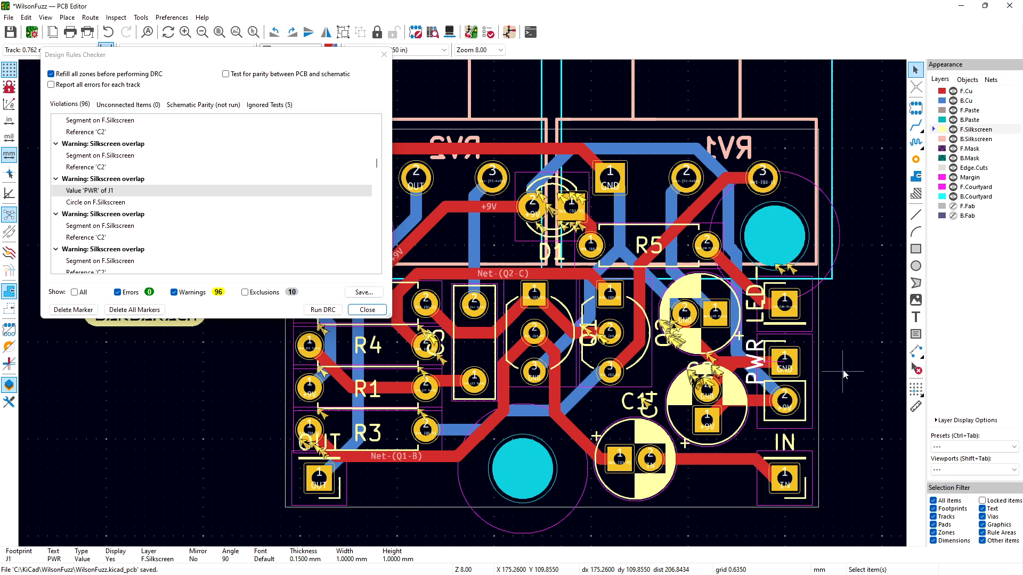
Step: Rerun the design rules check with the repositioned connector texts and close the checker
click(322, 310)
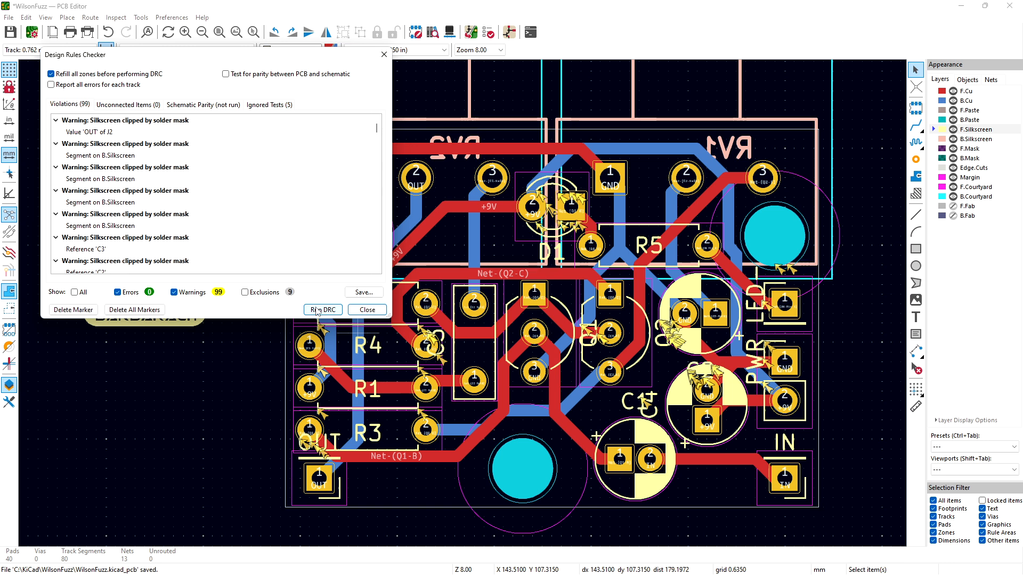
click(755, 309)
key(m)
key(Escape)
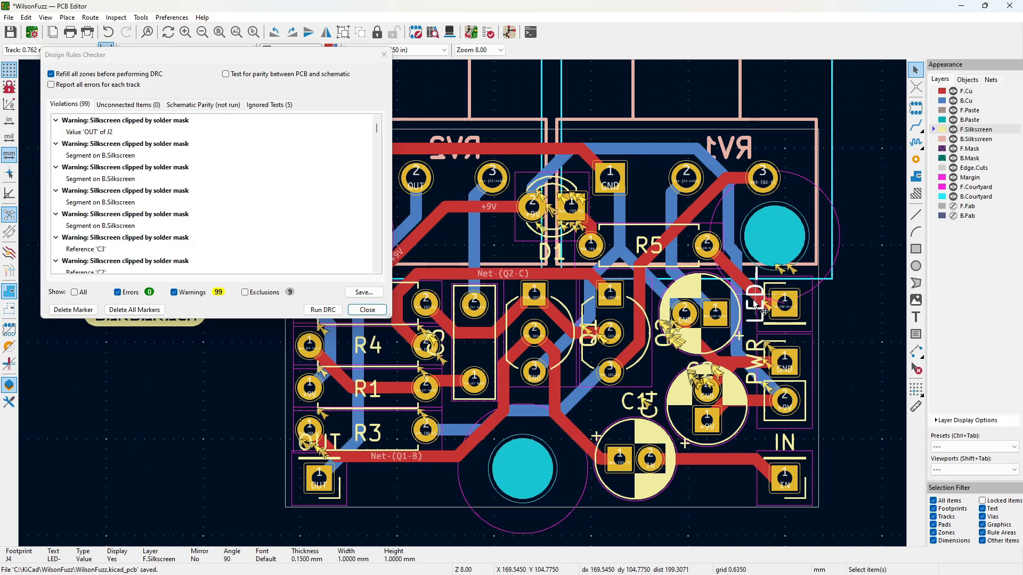
click(376, 314)
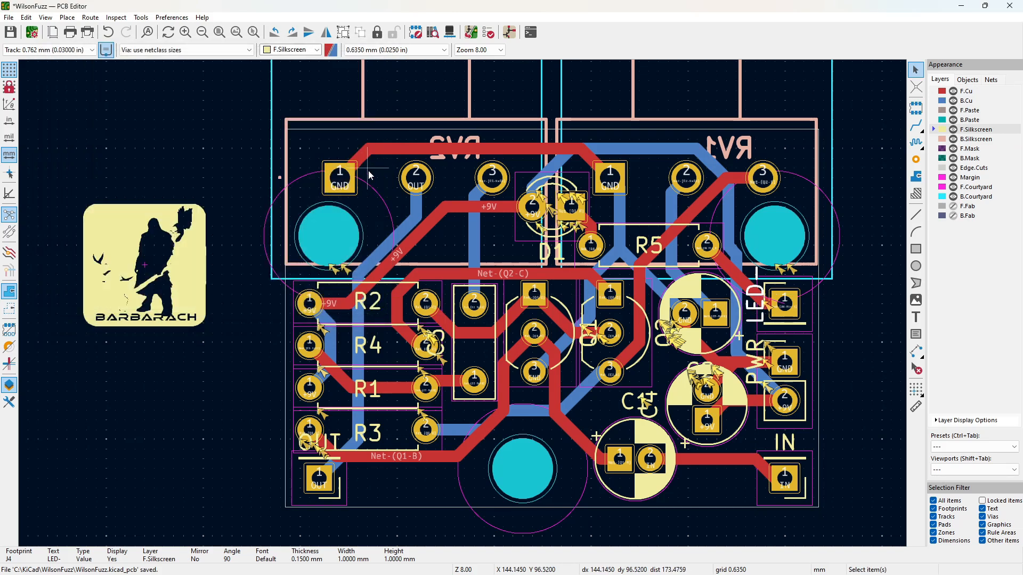
Step: Set the graphics grid override size to 0.2500 mm in the PCB grid preferences and accept the settings
click(444, 50)
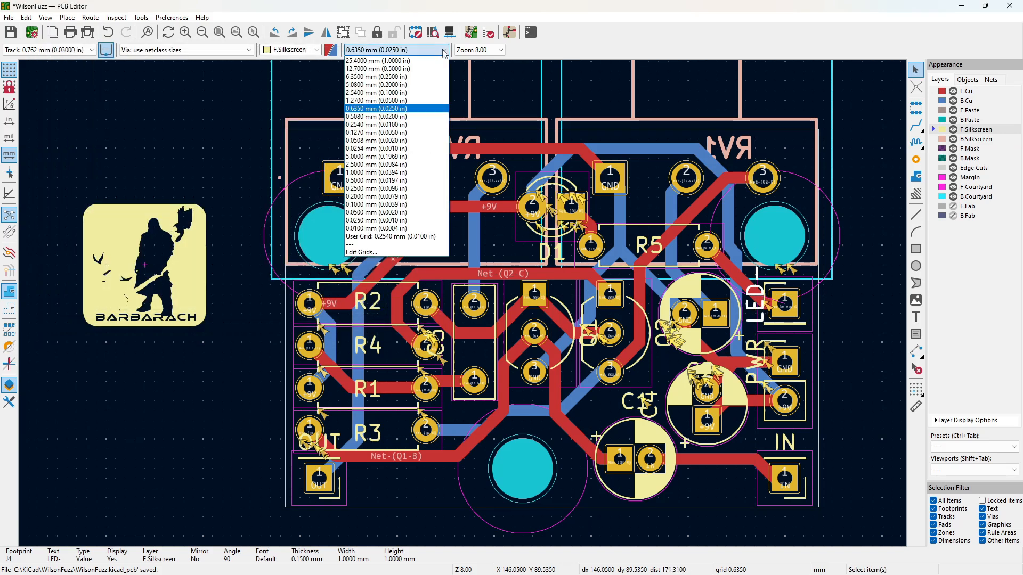
click(403, 253)
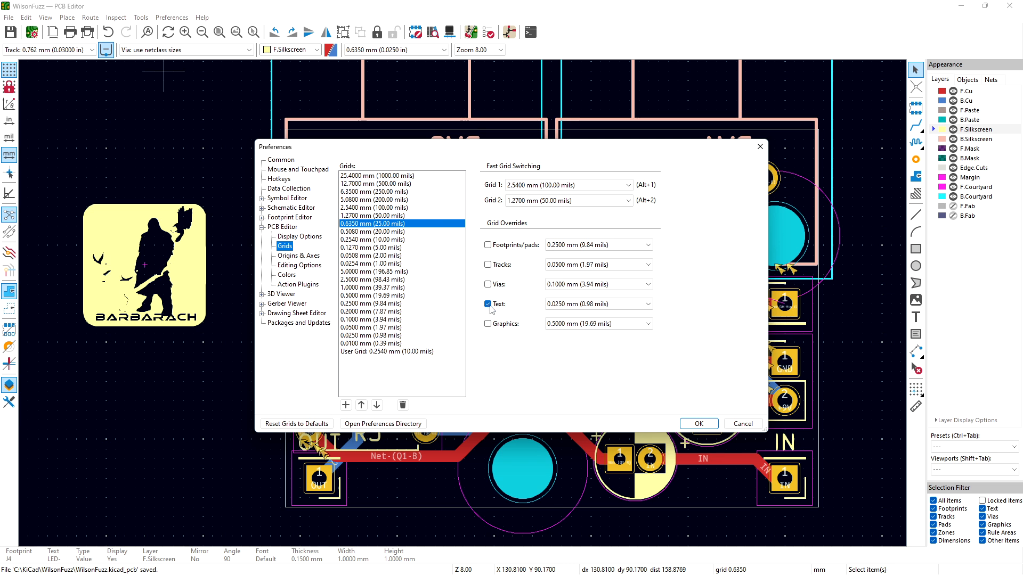
click(555, 325)
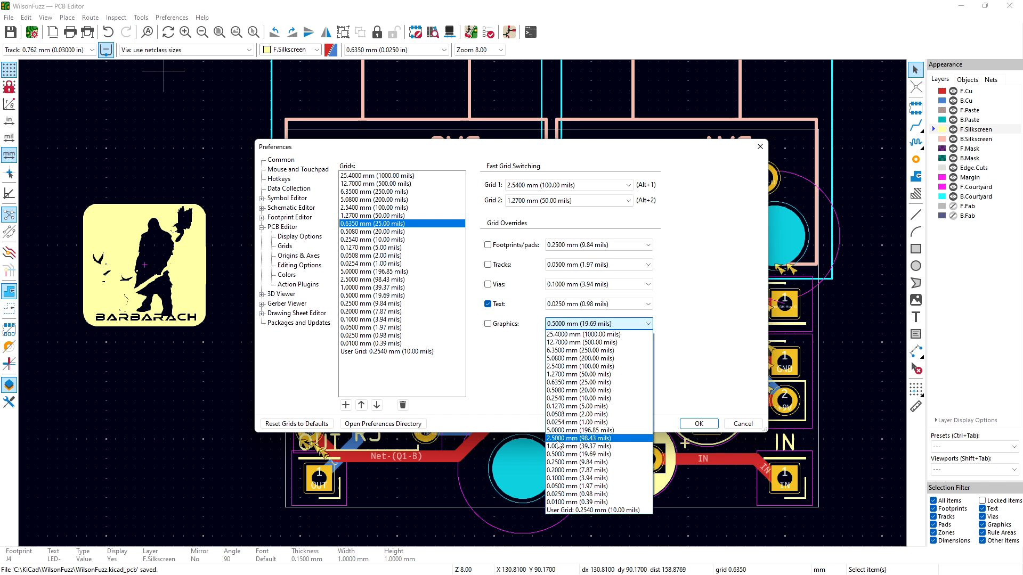
click(559, 462)
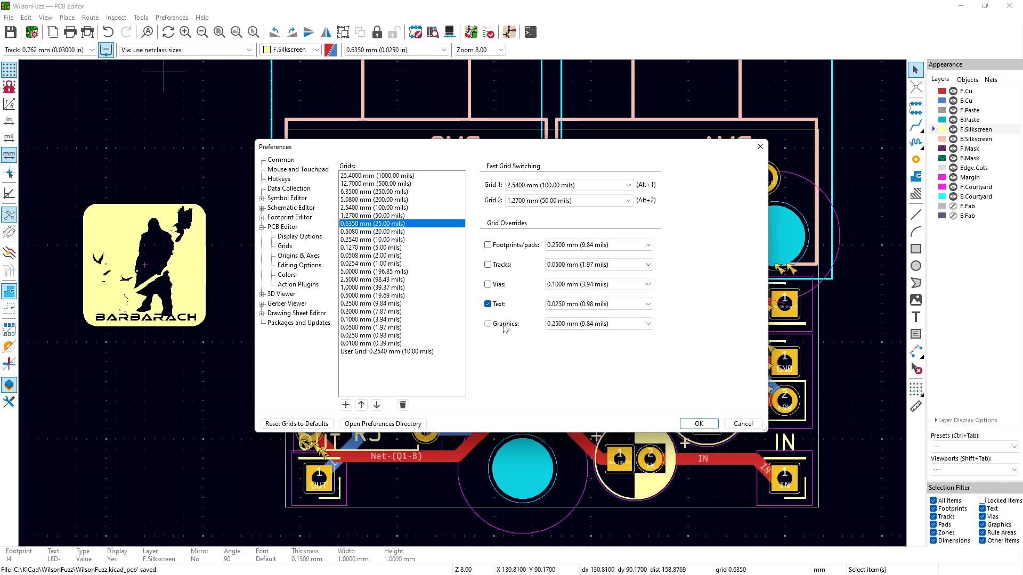
click(699, 425)
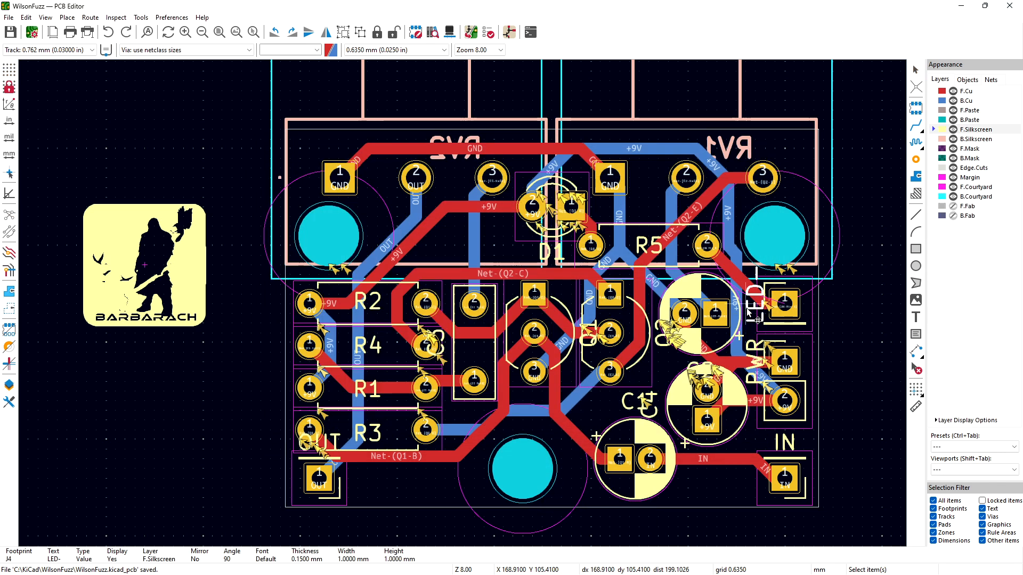
Step: Try to nudge J4's LED- value text beside its connector and save the board
mouse_move(760, 320)
mouse_down()
mouse_move(755, 304)
mouse_move(760, 321)
mouse_up()
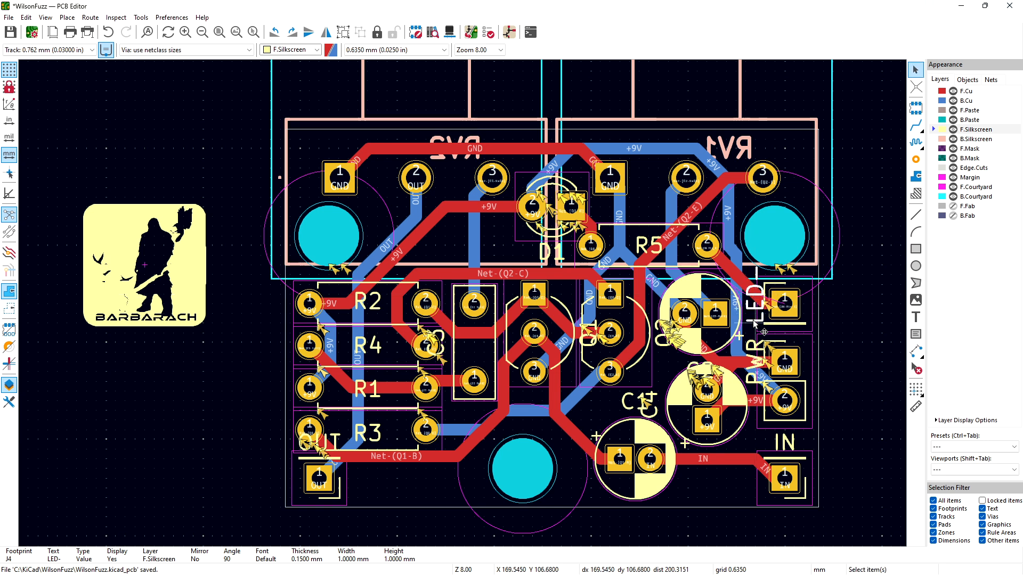
click(833, 328)
key(ctrl+s)
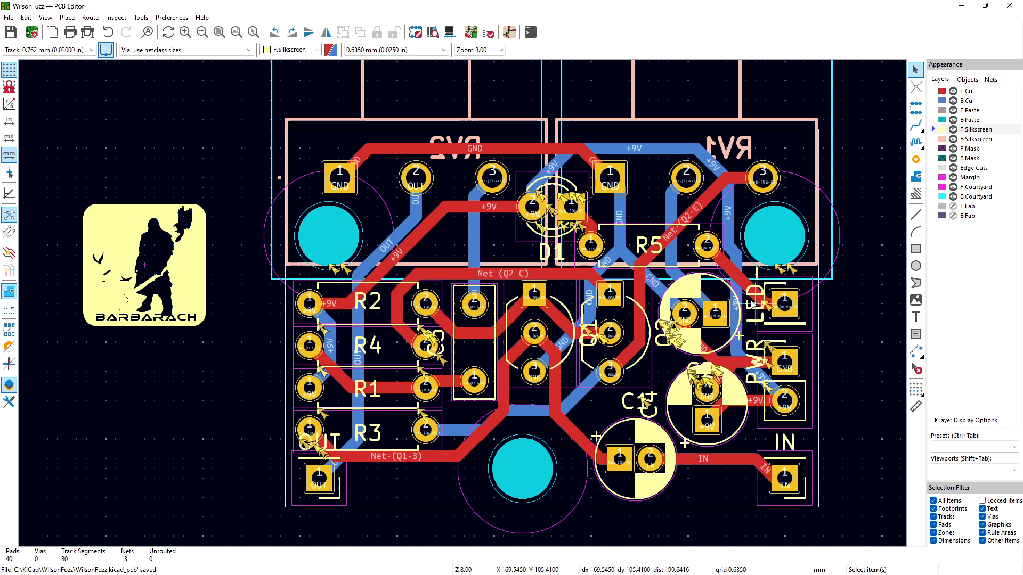
Step: Set the grid to 0.1270 mm and shift J4's LED- value text slightly away from J4's outline
click(409, 50)
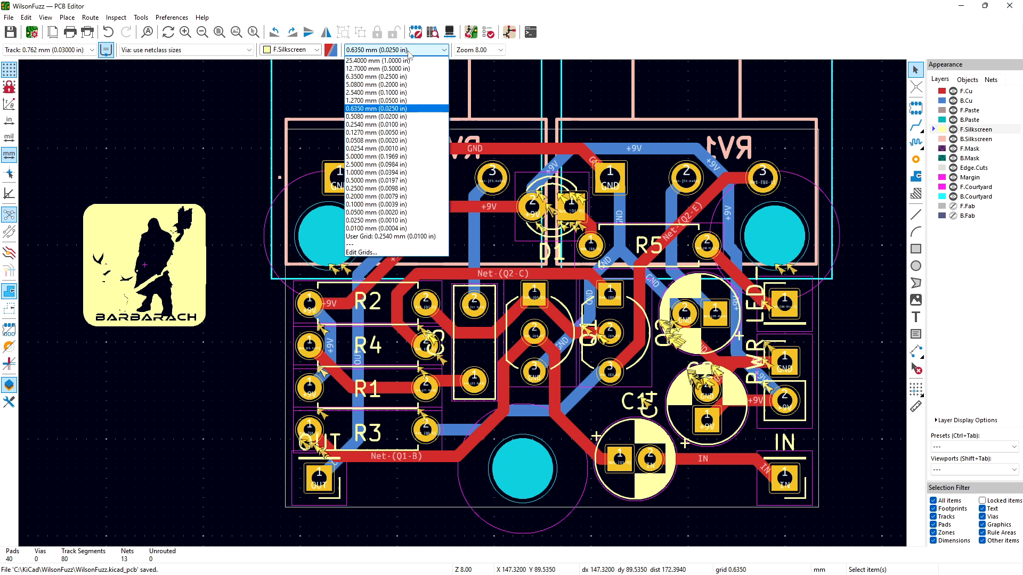
click(390, 133)
click(756, 310)
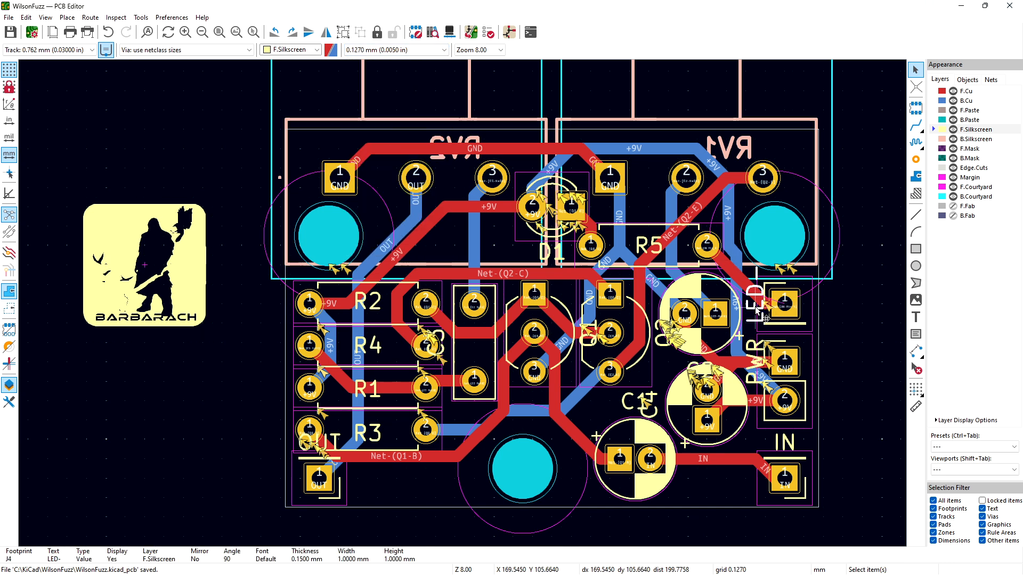
key(m)
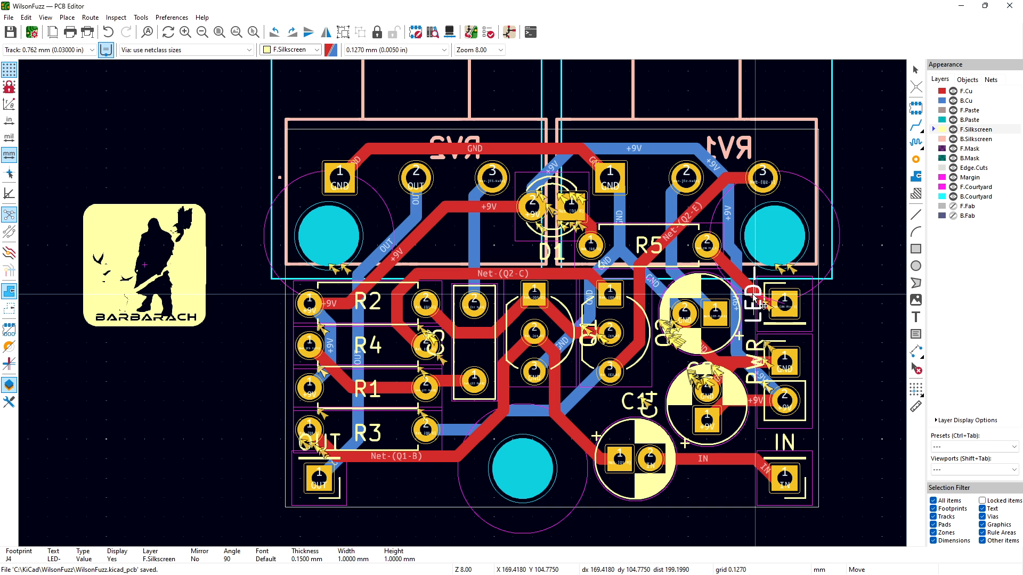
click(755, 299)
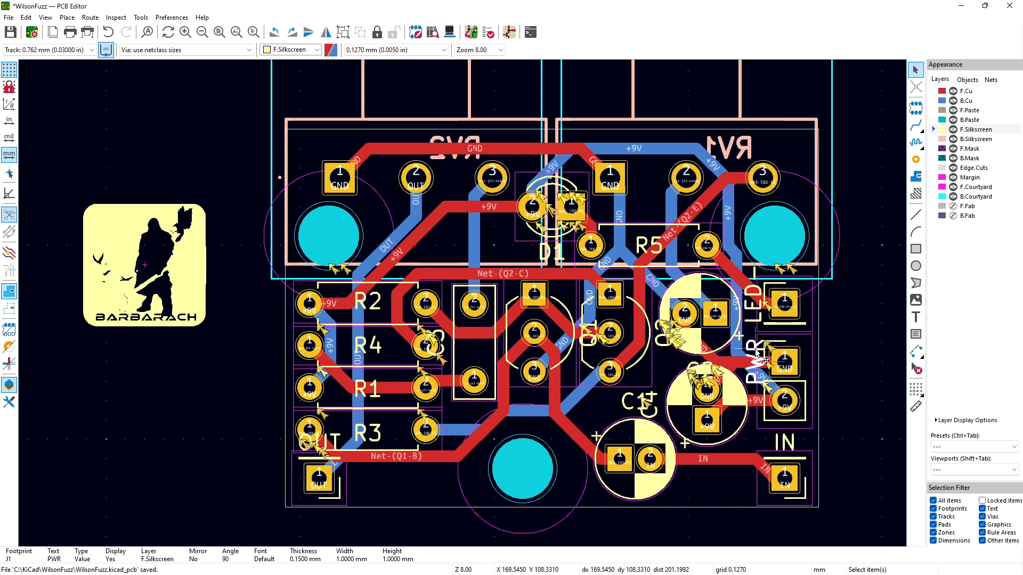
Step: Shift J1's PWR value text slightly away from J1's outline, lining it up with the LED- text
click(755, 355)
drag(757, 364, 758, 366)
click(828, 360)
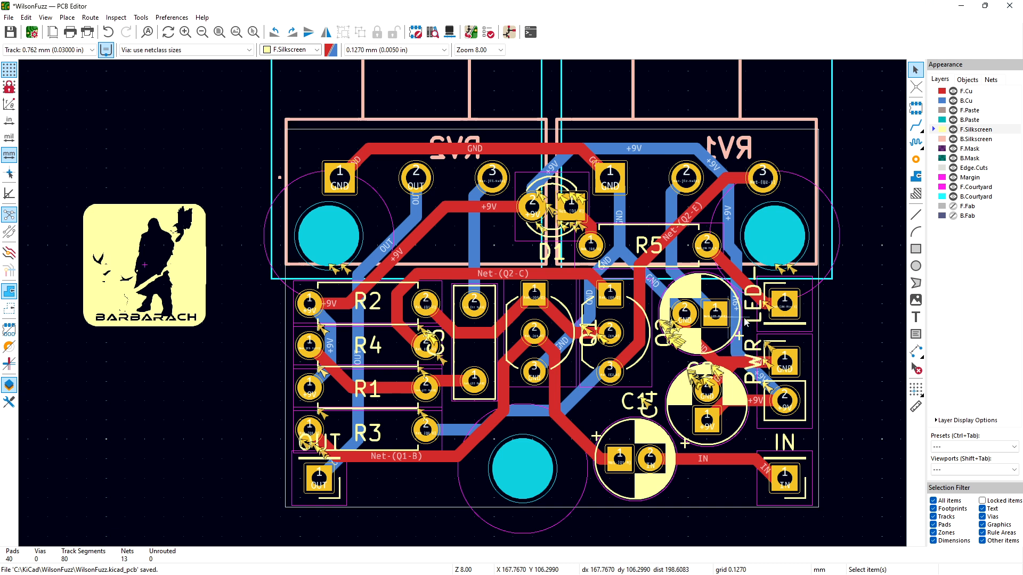
Step: Nudge J3's IN value text slightly up and toward the board's interior, just above the connector
click(786, 443)
drag(785, 440, 782, 442)
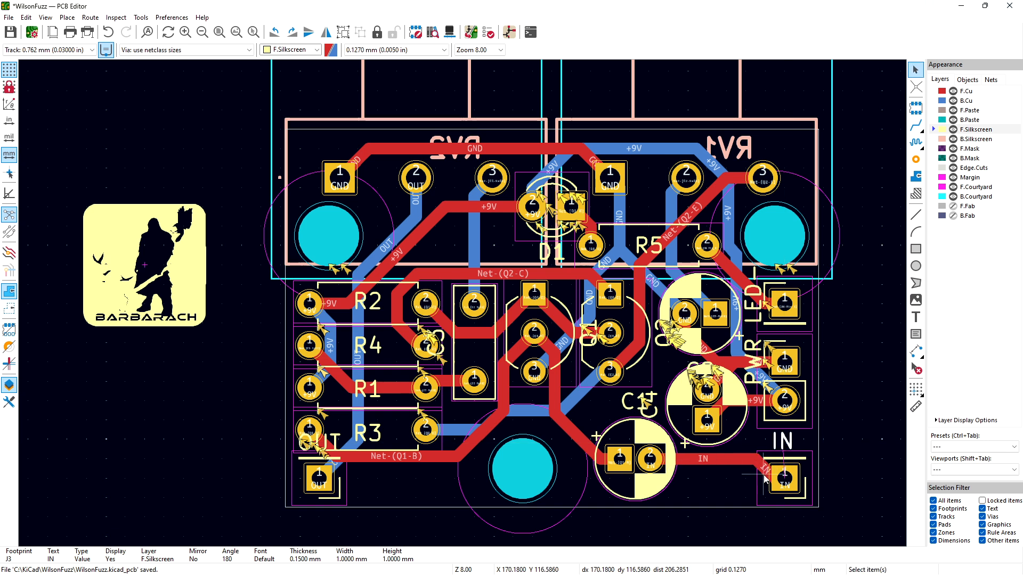
click(867, 438)
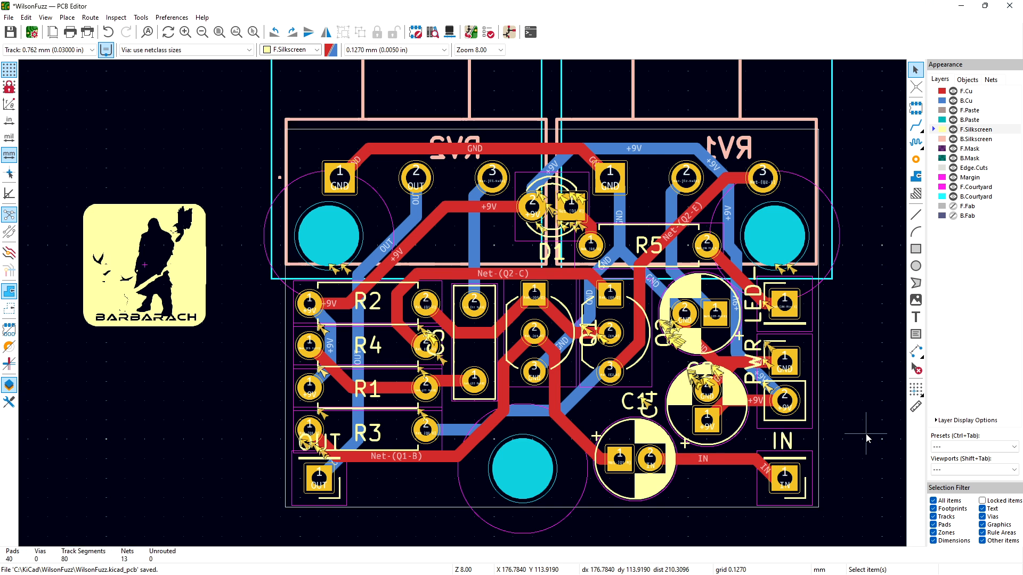
Step: Move the C1 reference away from C4's reference to above C1's plus mark, and rotate the C4 reference to horizontal
click(626, 407)
drag(626, 406, 587, 419)
click(657, 417)
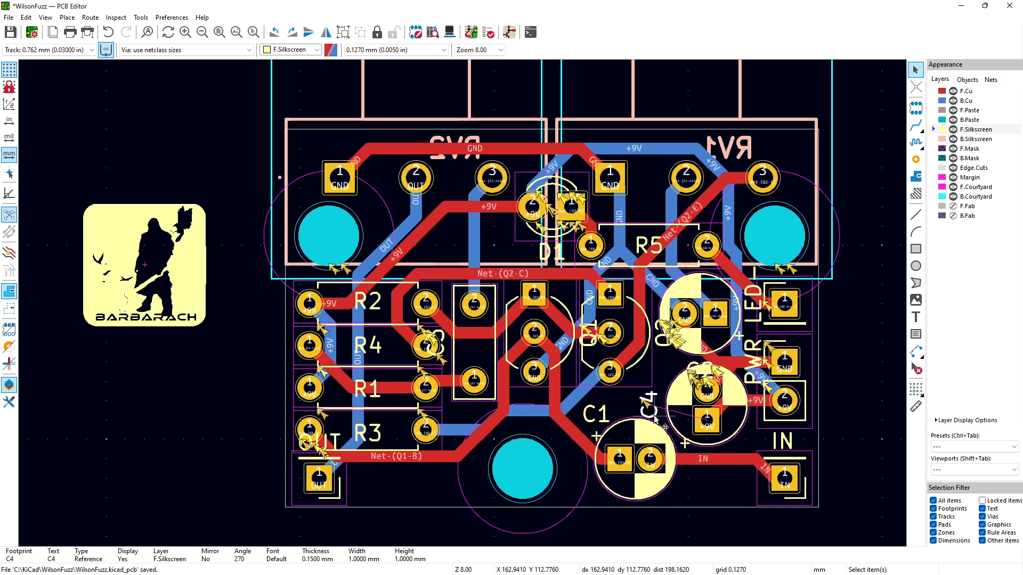
key(r)
key(m)
click(651, 401)
click(660, 348)
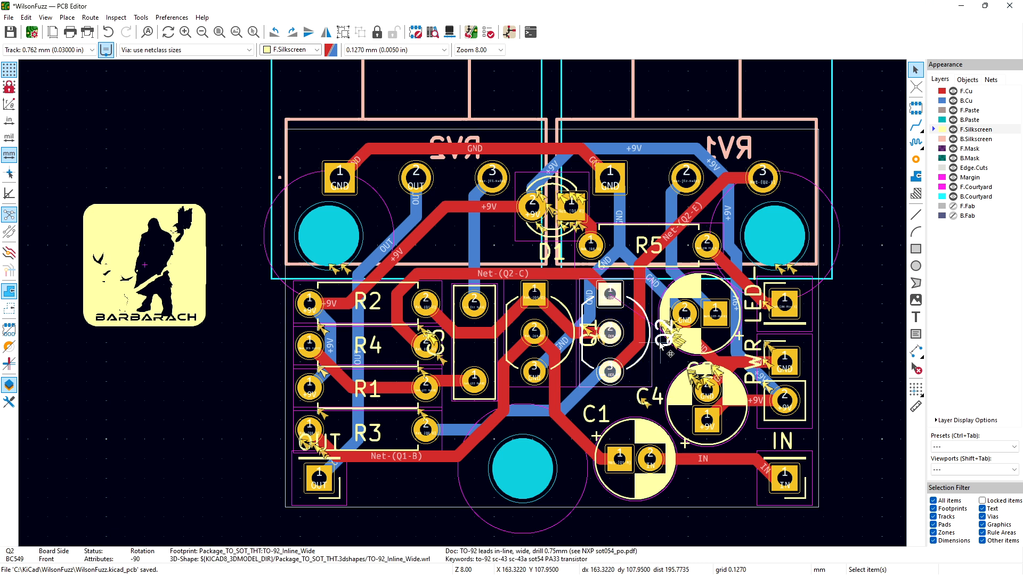
drag(615, 333, 604, 334)
key(ctrl+z)
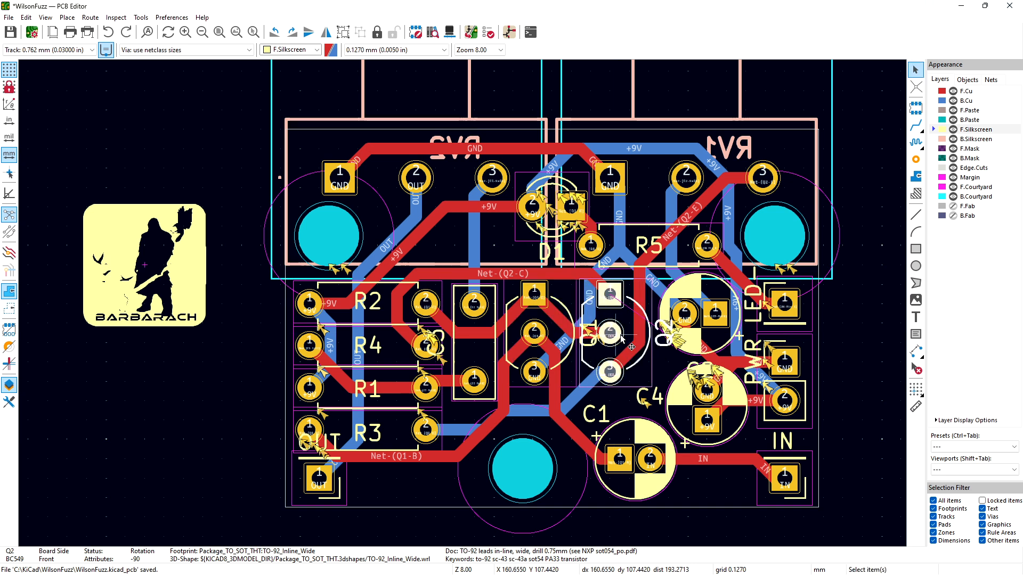
Step: Move the Q2 and Q1 reference texts inside their own transistor outlines, beside the pads, and save the board
click(660, 344)
mouse_move(660, 347)
mouse_down()
mouse_move(642, 336)
mouse_move(645, 346)
mouse_up()
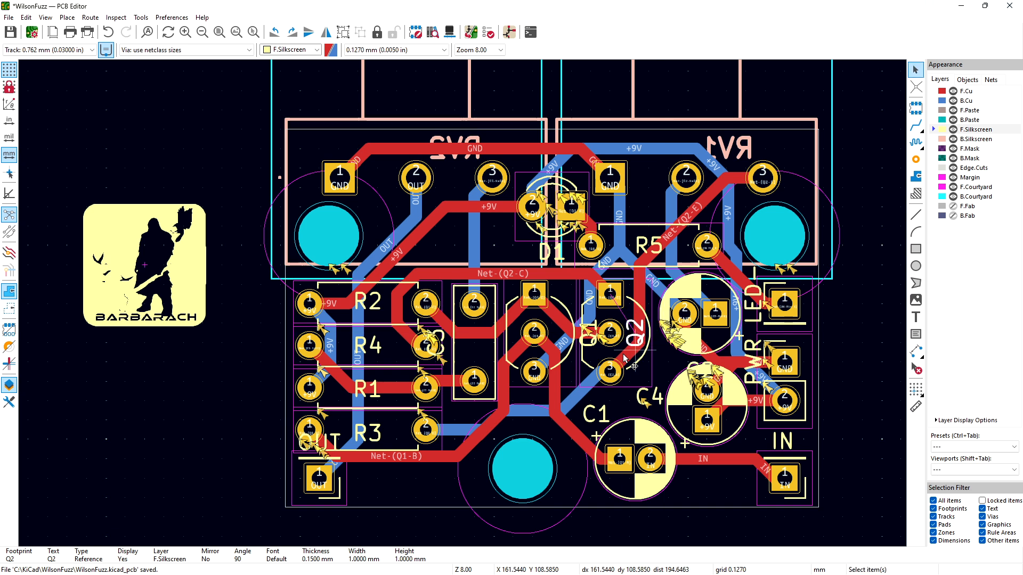
drag(503, 359, 568, 347)
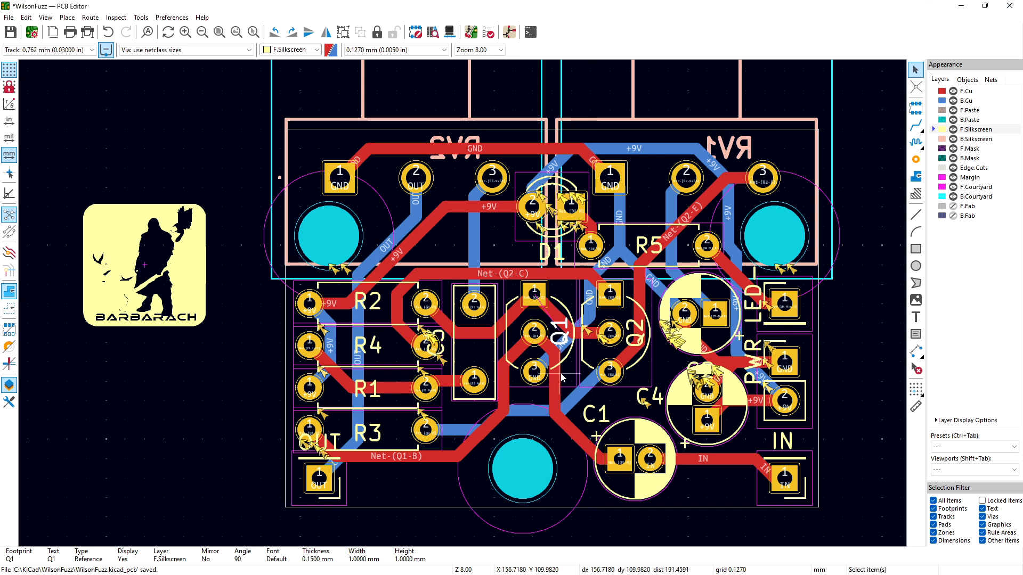
click(565, 375)
key(ctrl+s)
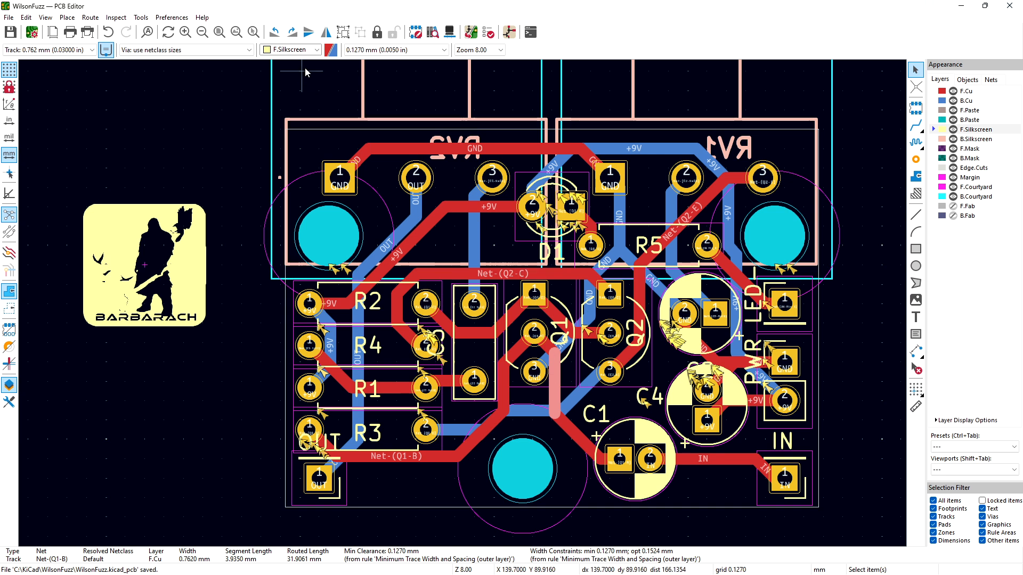
Step: Run the design rules check again on the saved board and close the checker
click(488, 32)
click(320, 314)
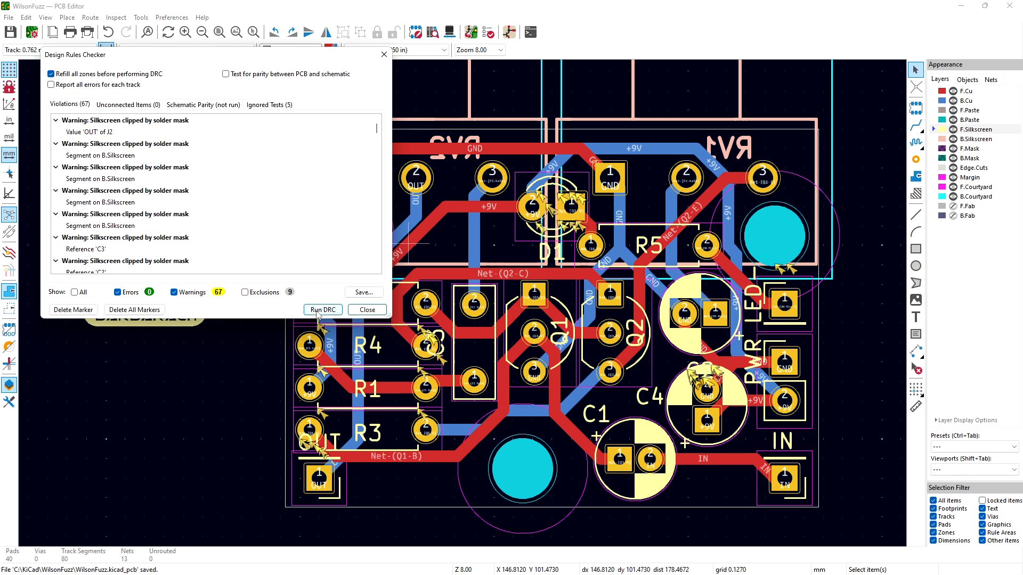
click(368, 310)
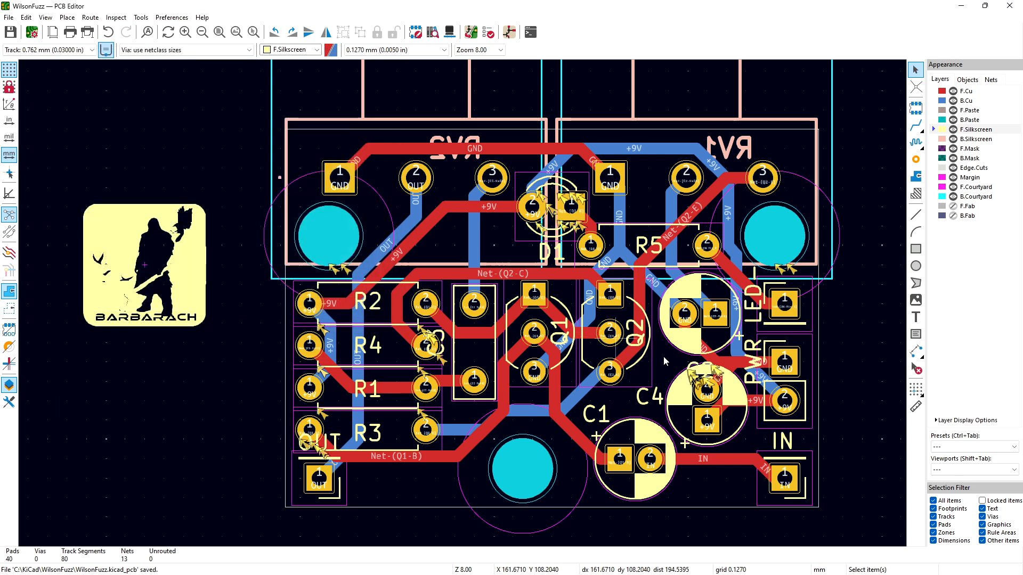
Step: Move the C2 reference off the lower capacitor's outline to just below R5, beside the upper capacitor, and save the board
click(706, 369)
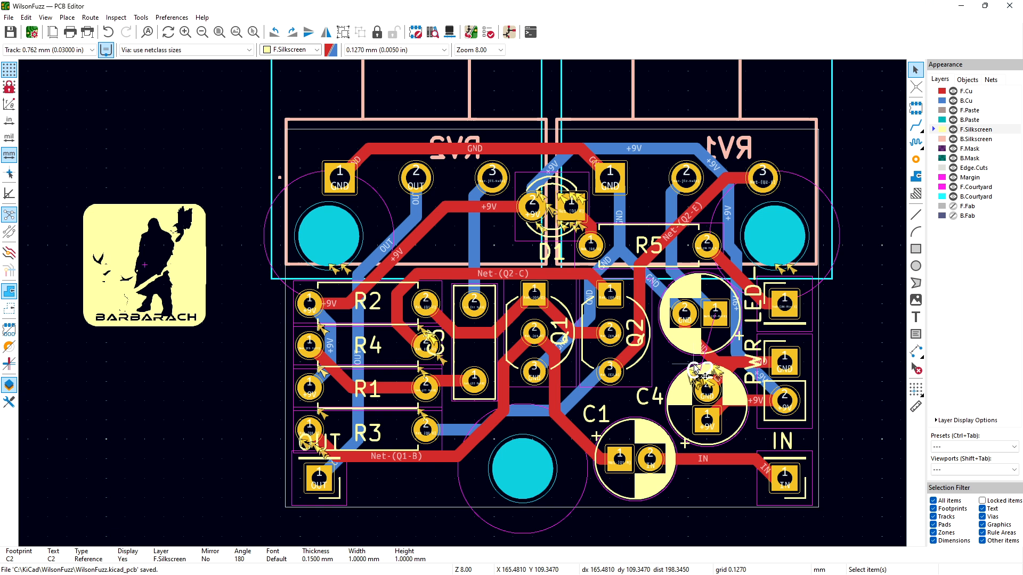
drag(695, 368, 664, 363)
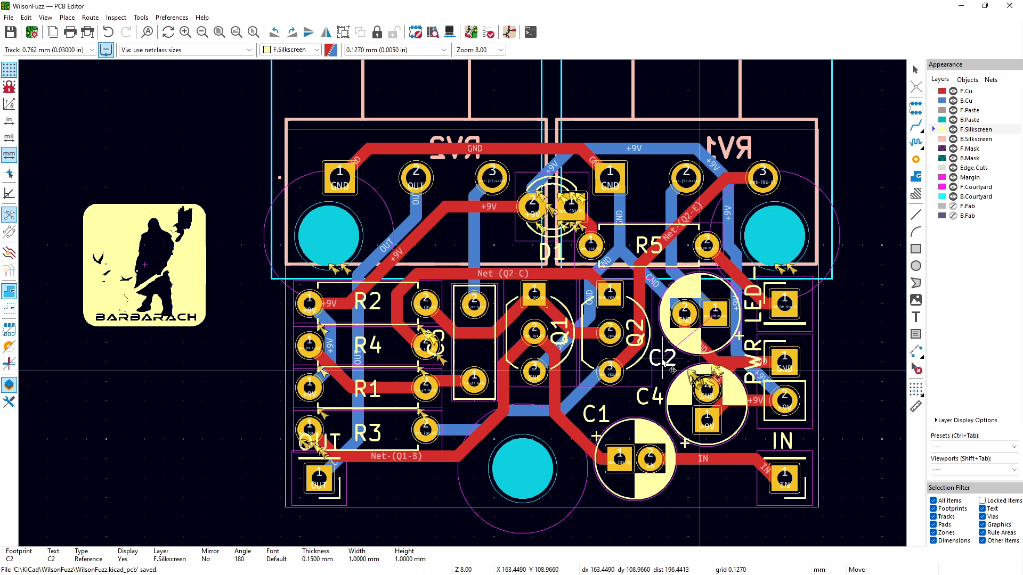
drag(664, 362, 650, 287)
click(651, 338)
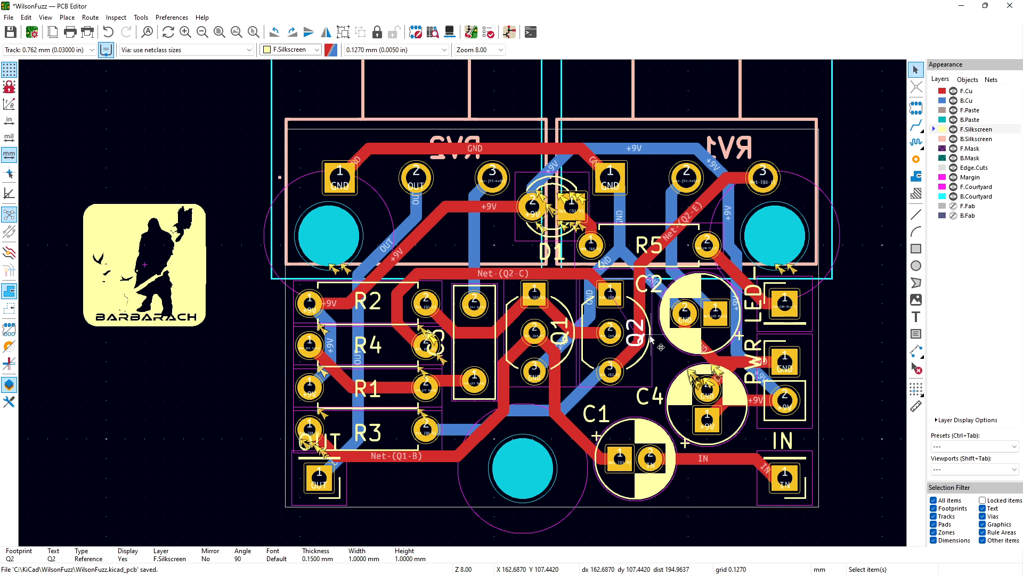
key(ctrl+s)
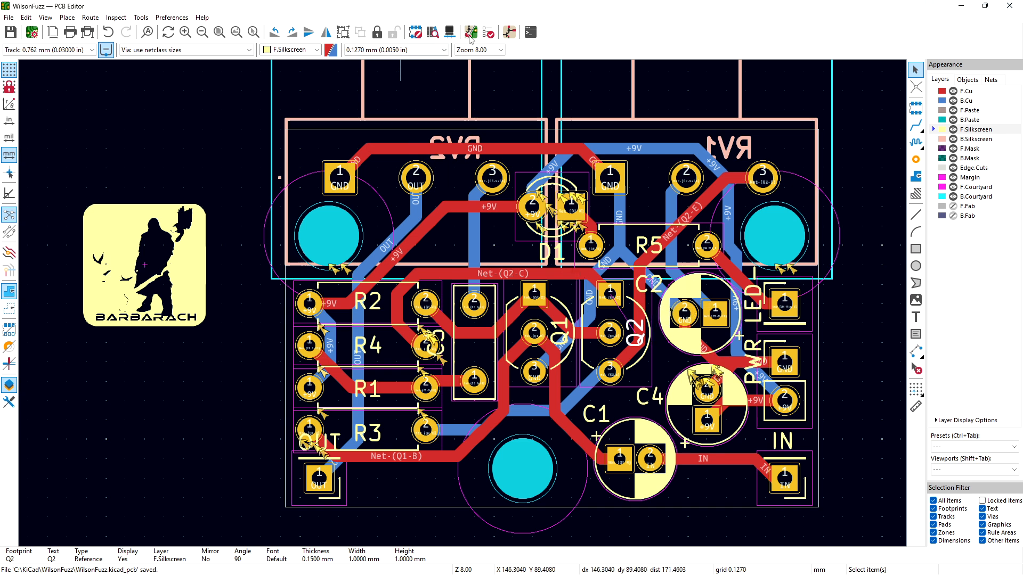
Step: Rerun the design rules check with C2's reference relocated, and close the checker
click(491, 33)
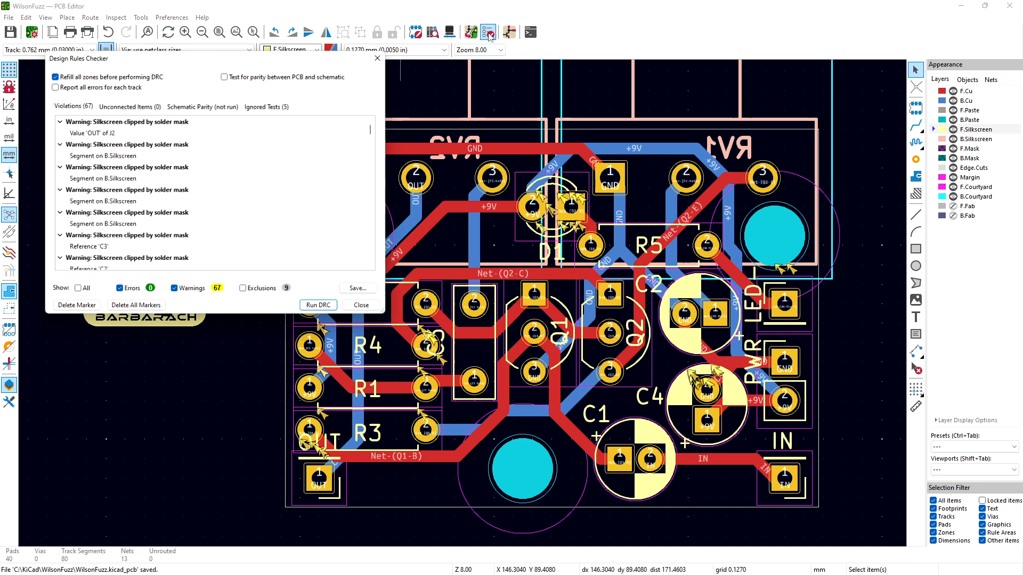
click(313, 310)
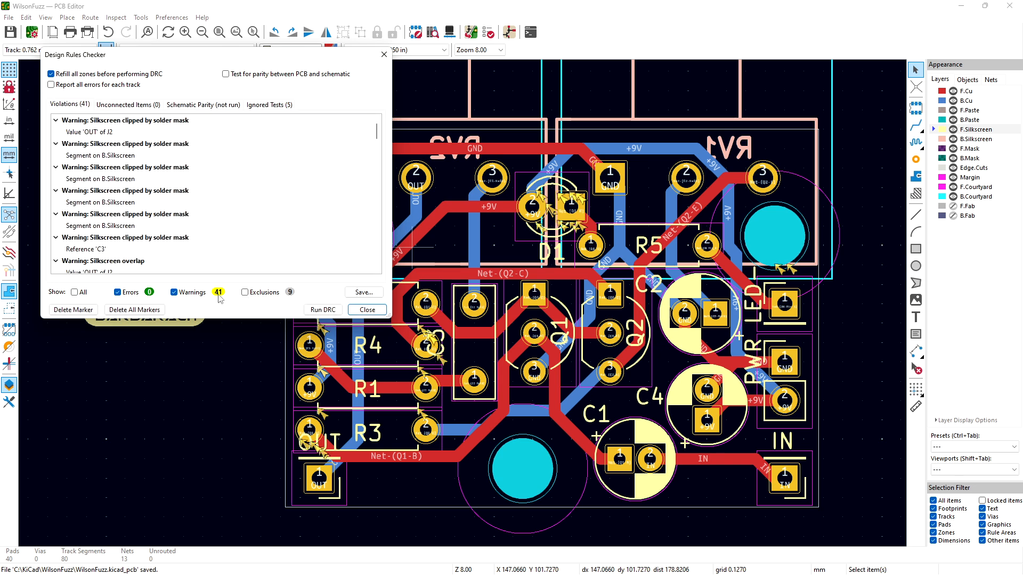
click(360, 313)
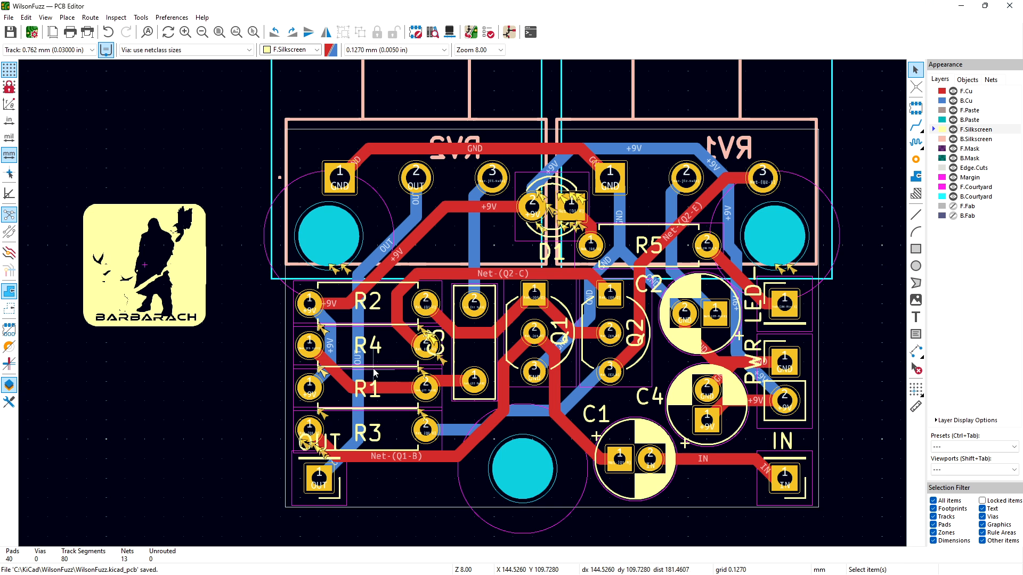
Step: Move the C3 reference just below C3's outline, and J2's OUT value text beside its connector toward the board's interior
click(435, 355)
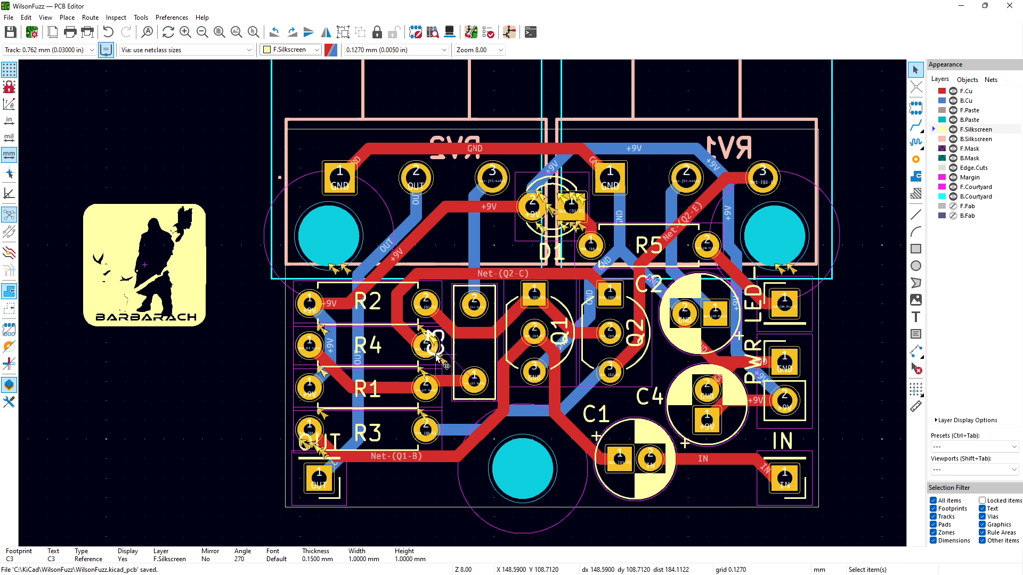
drag(437, 357, 475, 420)
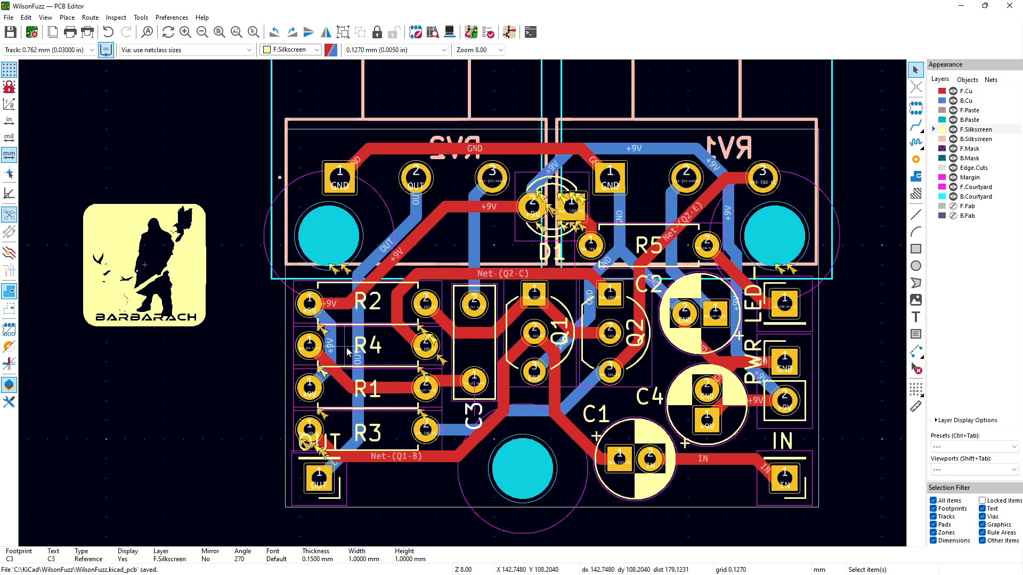
click(337, 436)
drag(336, 440, 369, 483)
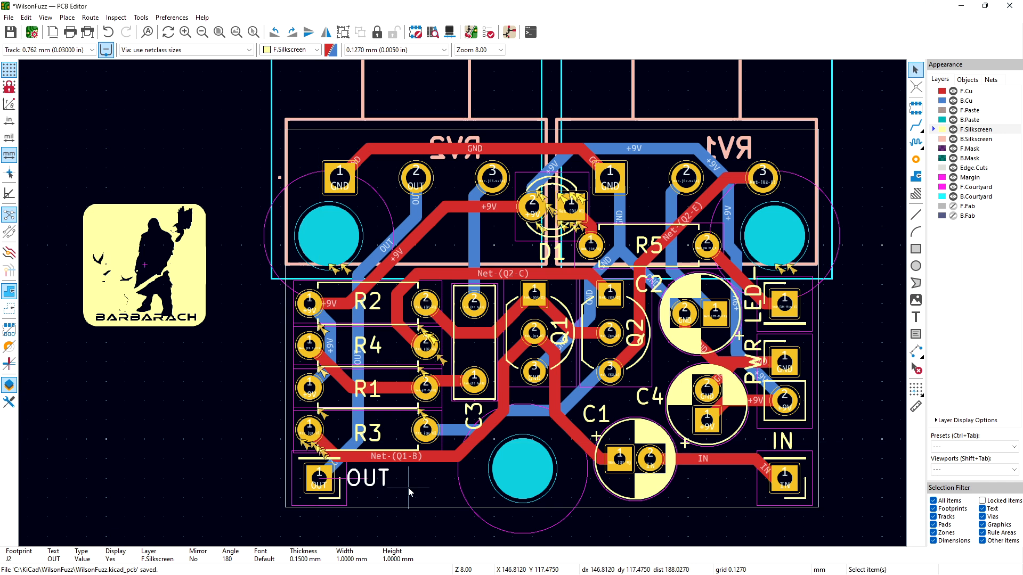
click(409, 493)
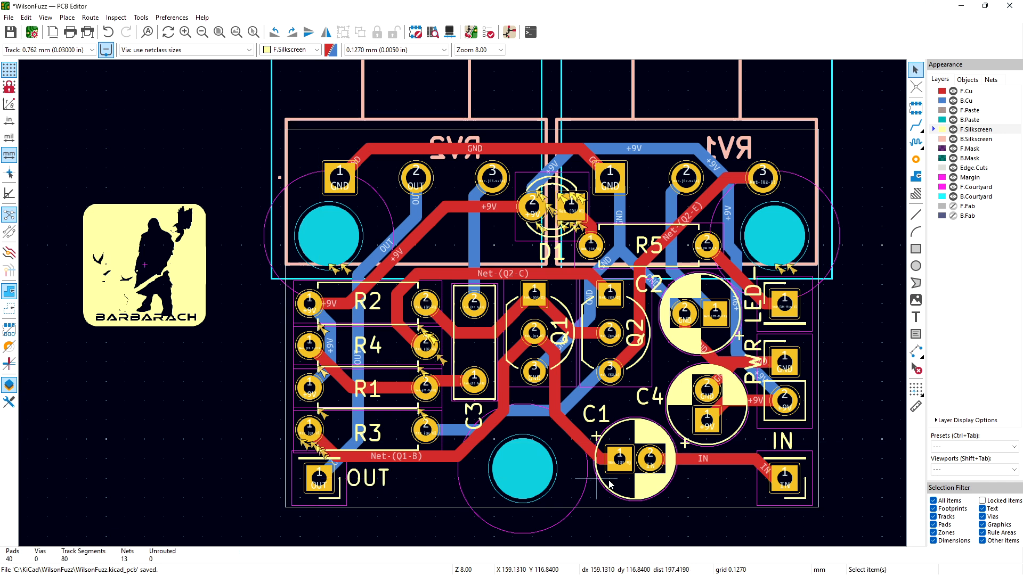
Step: Move J3's IN value text from above the connector to beside it, toward the board's interior, and save the board
click(775, 442)
drag(775, 443, 751, 477)
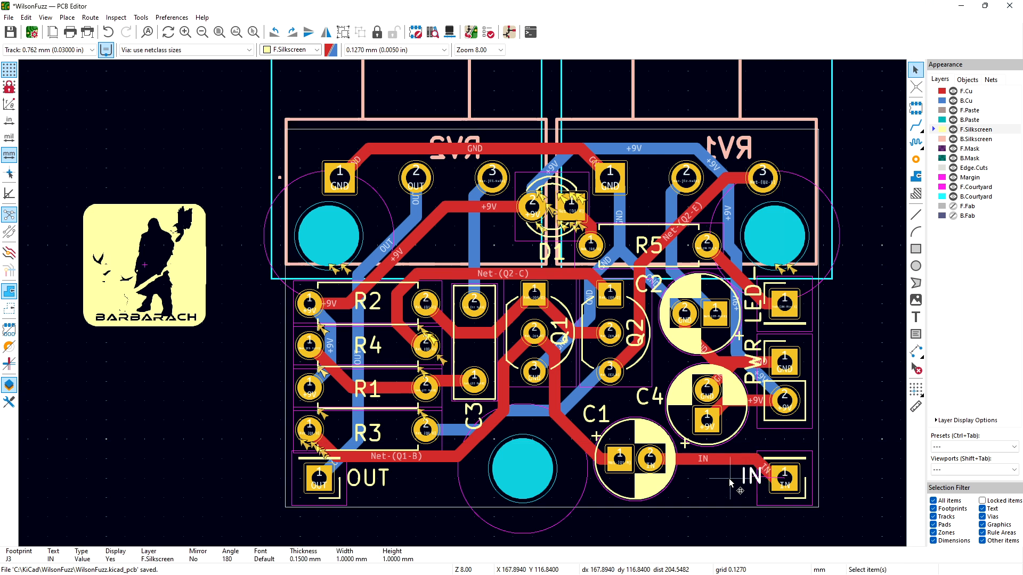
click(730, 479)
key(ctrl+s)
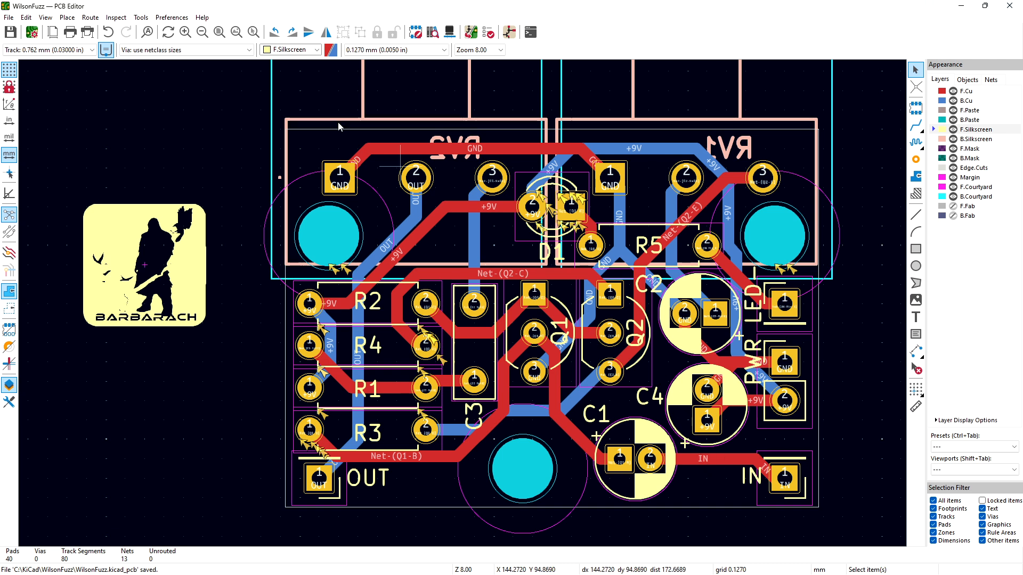
Step: Rerun the design rules check after relocating the C3, OUT and IN texts, and close the checker
click(489, 33)
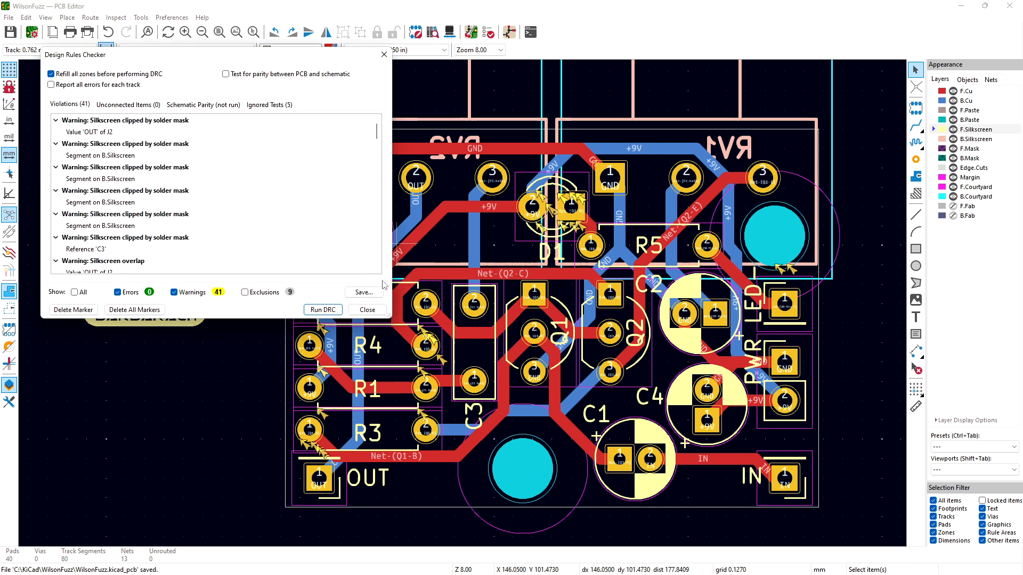
click(318, 310)
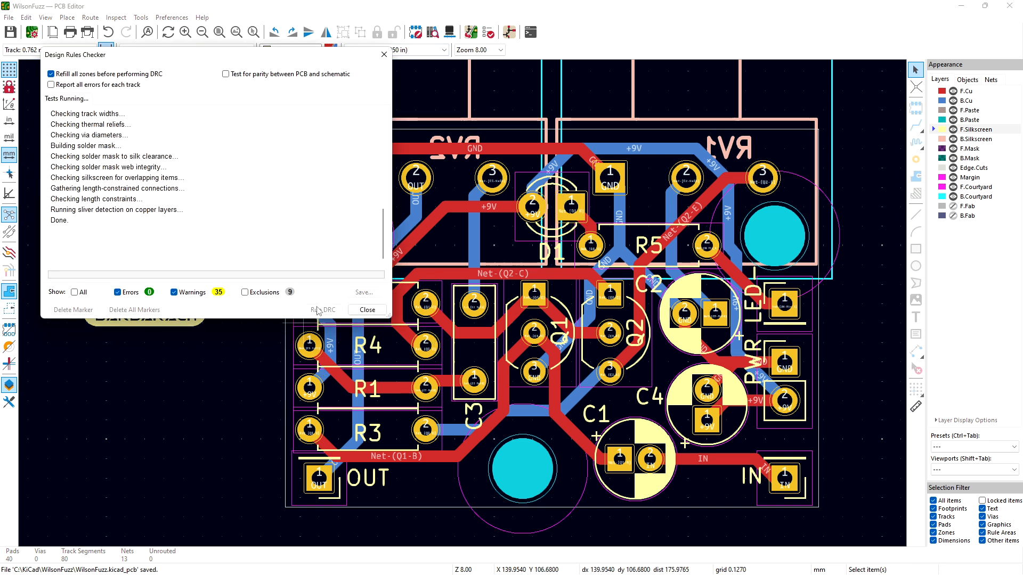
click(367, 309)
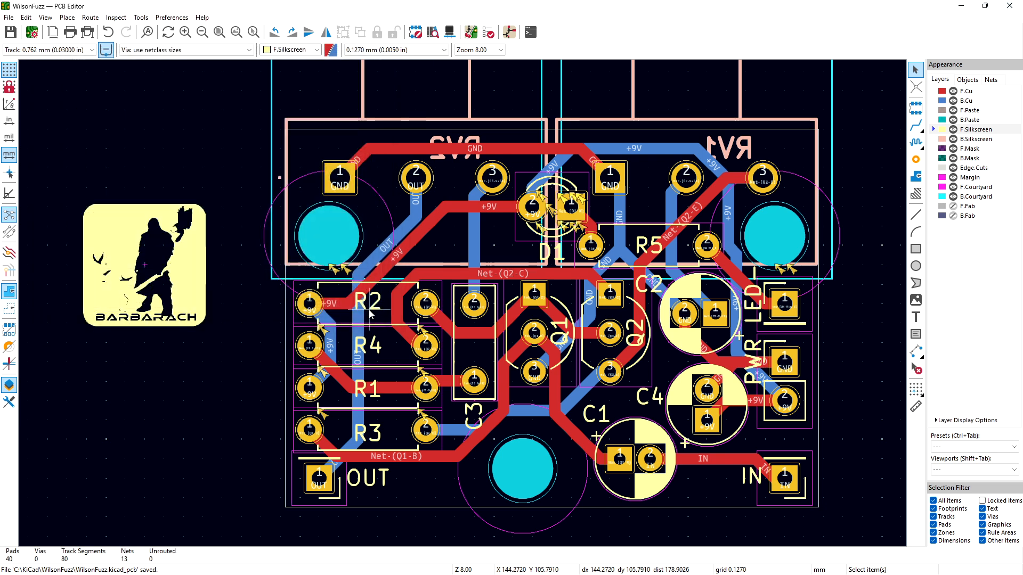
Step: Examine the remaining violation markers around D1 and mounting hole H1, and select the first silkscreen overlap marker at R1's pad 2
click(541, 228)
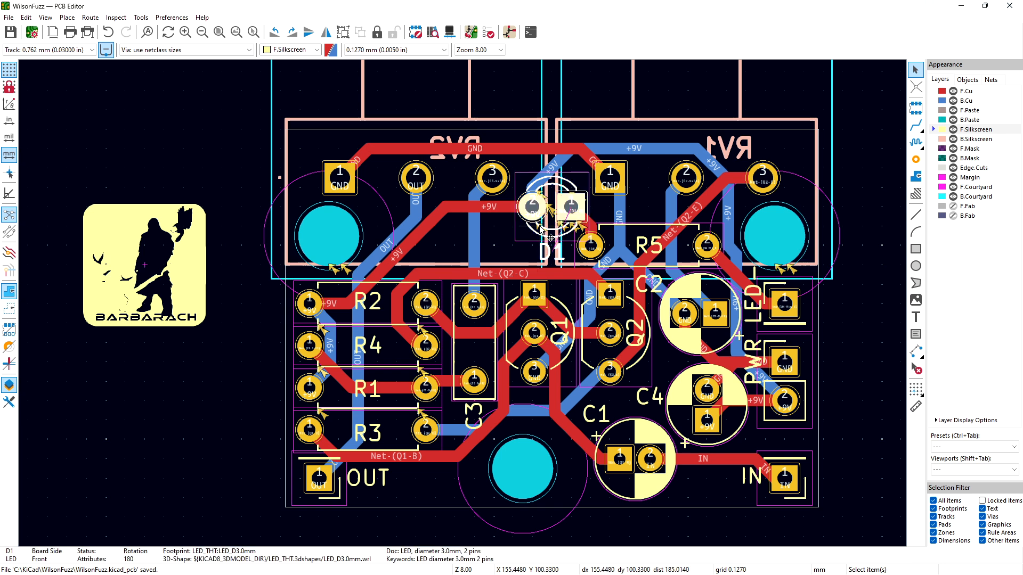
click(784, 274)
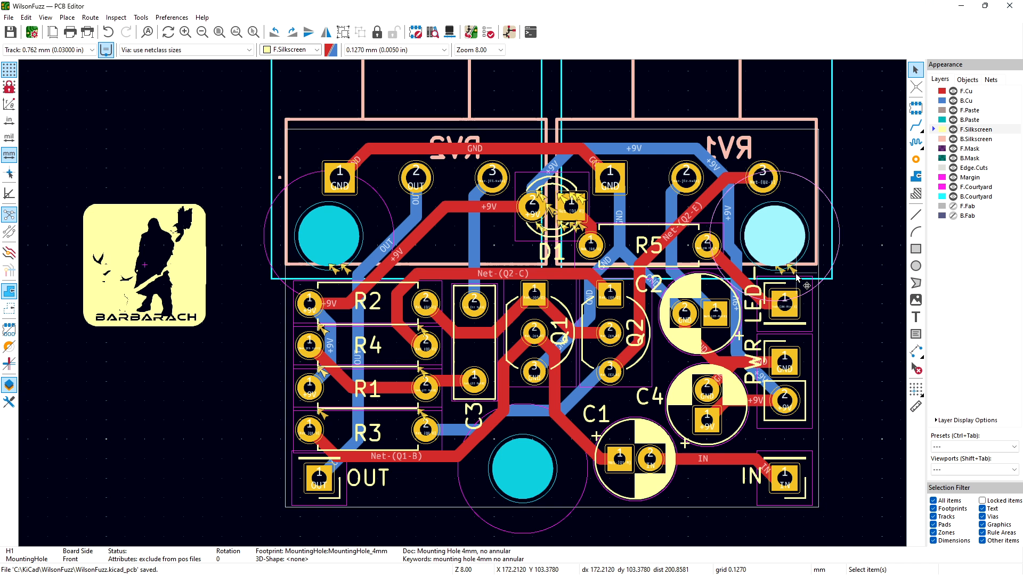
click(422, 372)
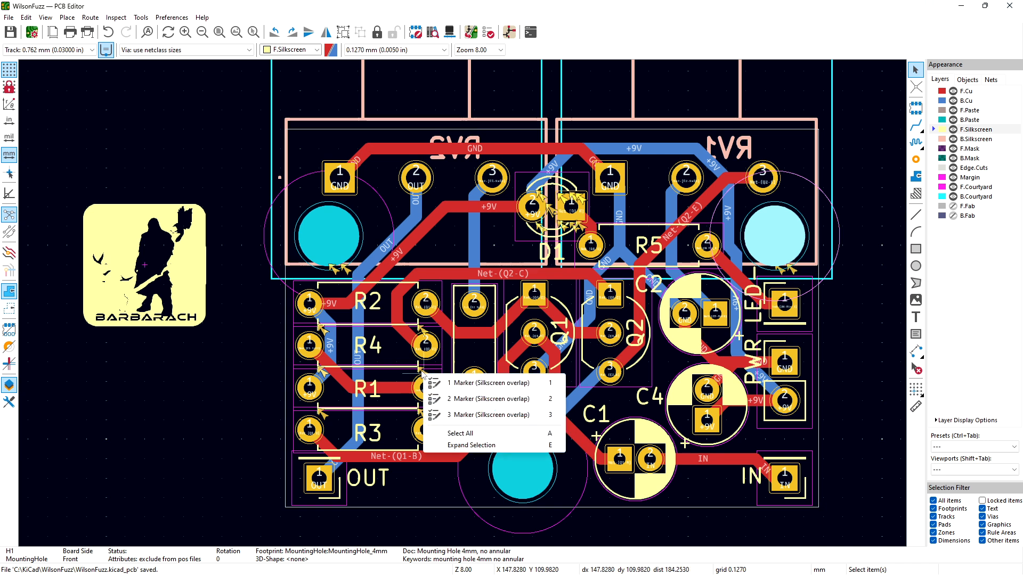
click(447, 383)
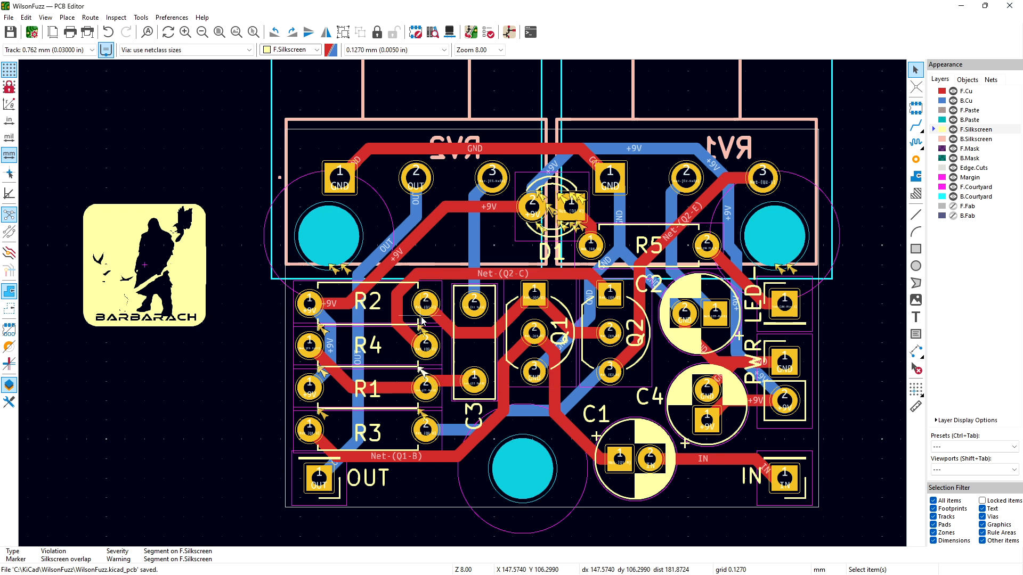
Step: Locate the silkscreen overlap marker at R1's pad 2 in the design rules checker and exclude that violation
click(488, 32)
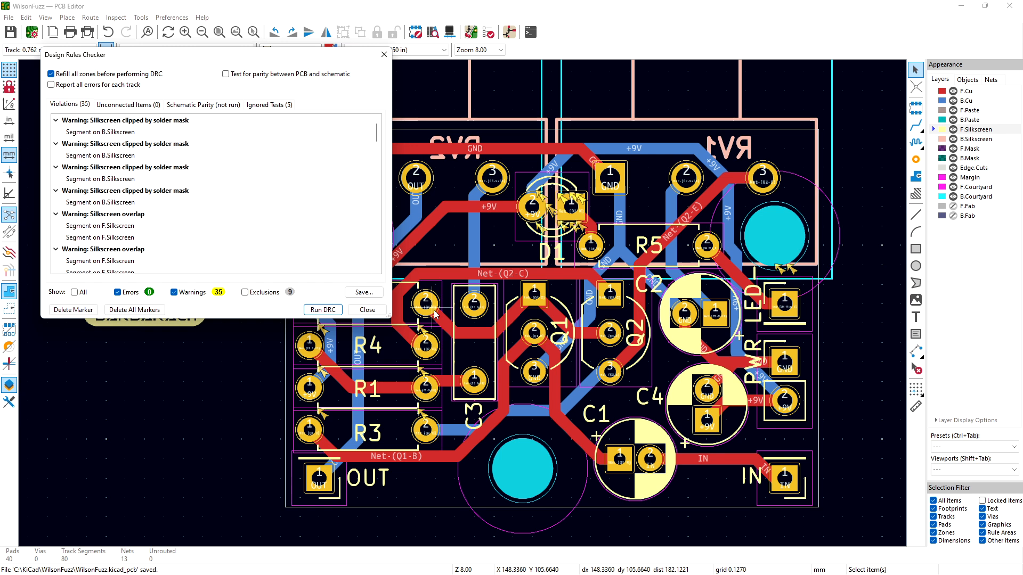
click(422, 372)
click(433, 380)
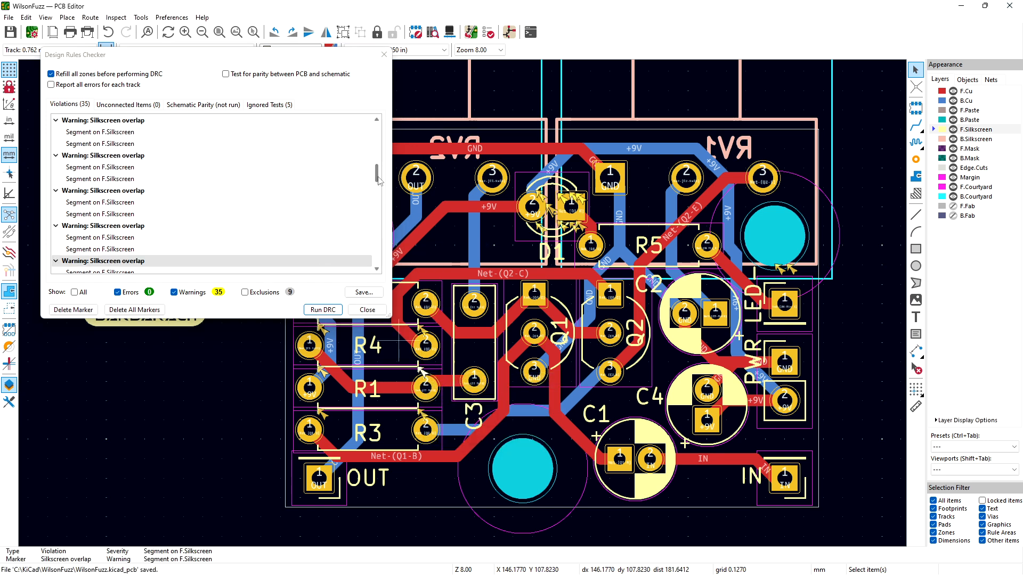
scroll(380, 185, down, 2)
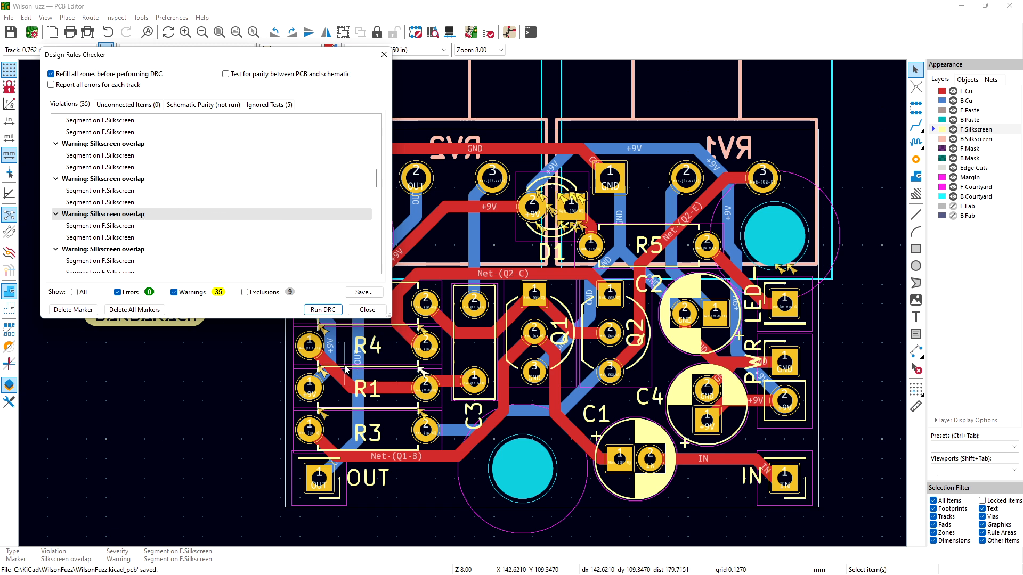
right_click(168, 220)
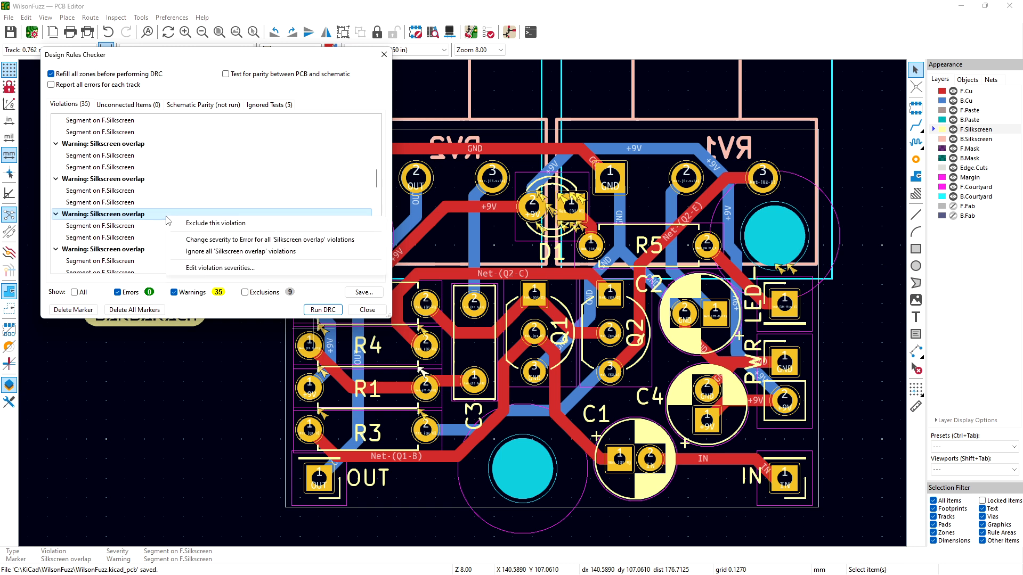
click(190, 223)
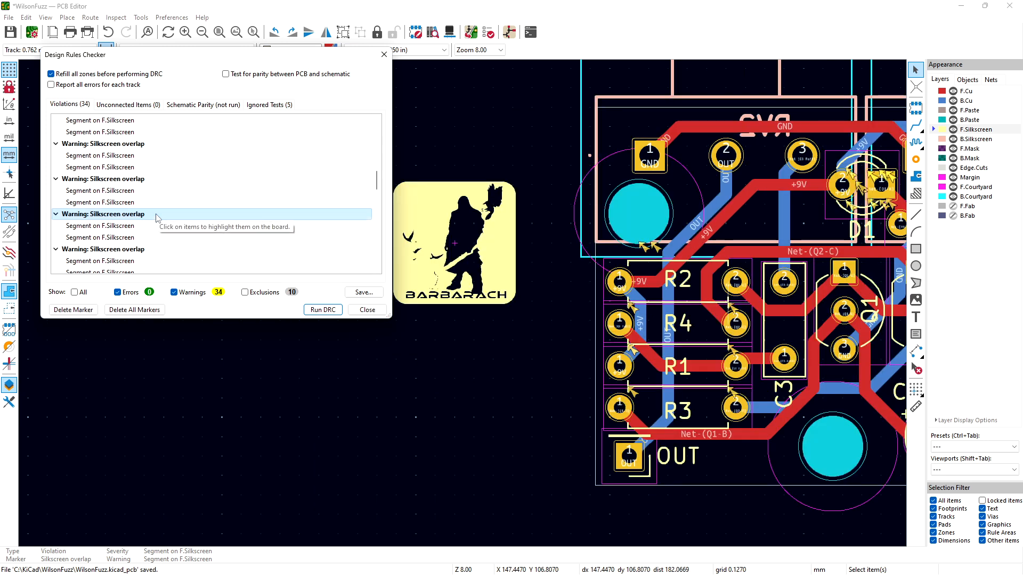
key(Escape)
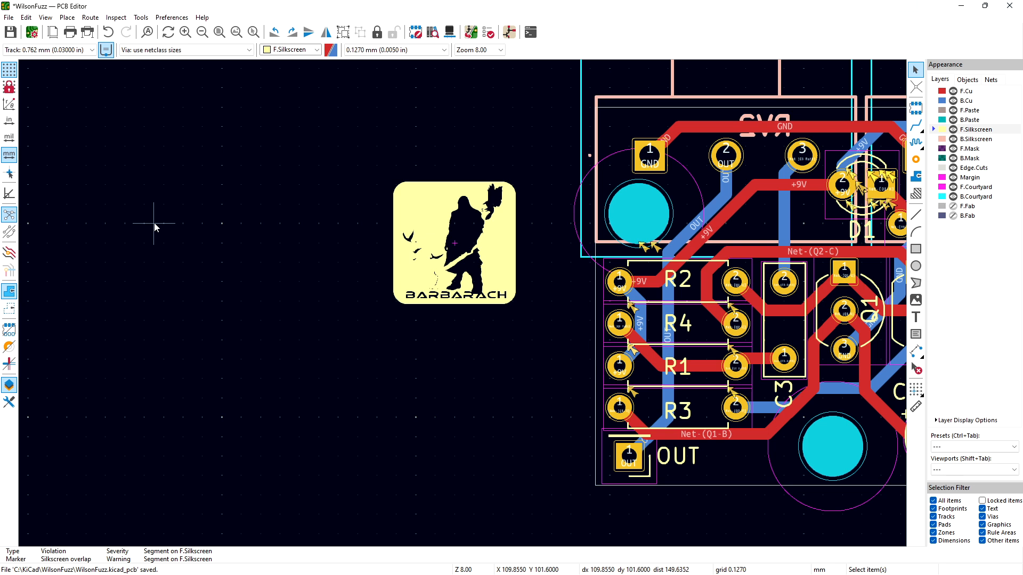
Step: Reopen the design rules checker, review the next silkscreen overlap warning's two F.Silkscreen segments, and exclude that violation
click(488, 32)
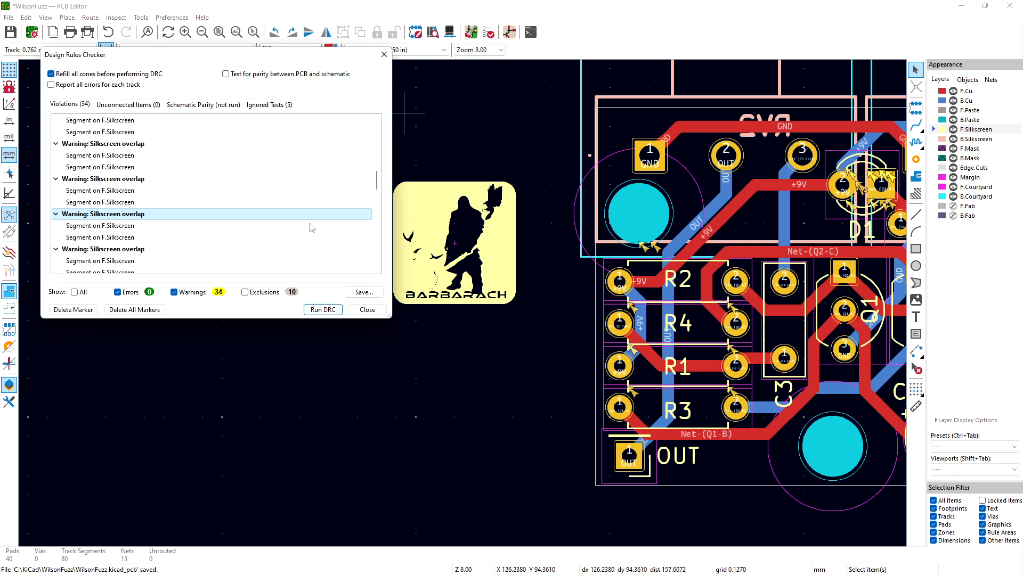
click(127, 226)
click(127, 238)
click(124, 226)
click(124, 238)
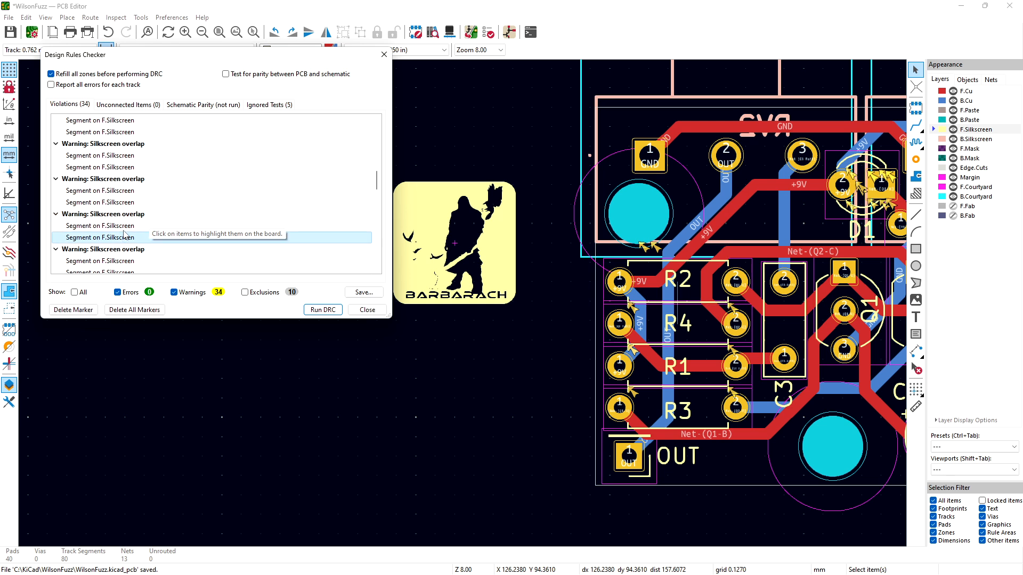
click(125, 215)
right_click(124, 216)
click(147, 223)
Step: Check the segments of the following silkscreen overlap warning, and exclude it and the one after it
click(124, 225)
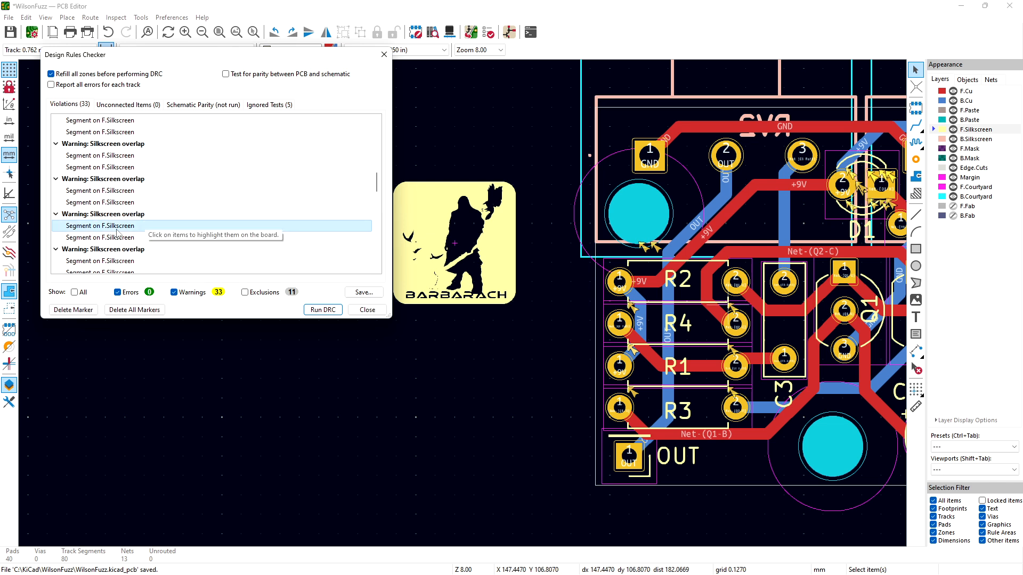
click(117, 238)
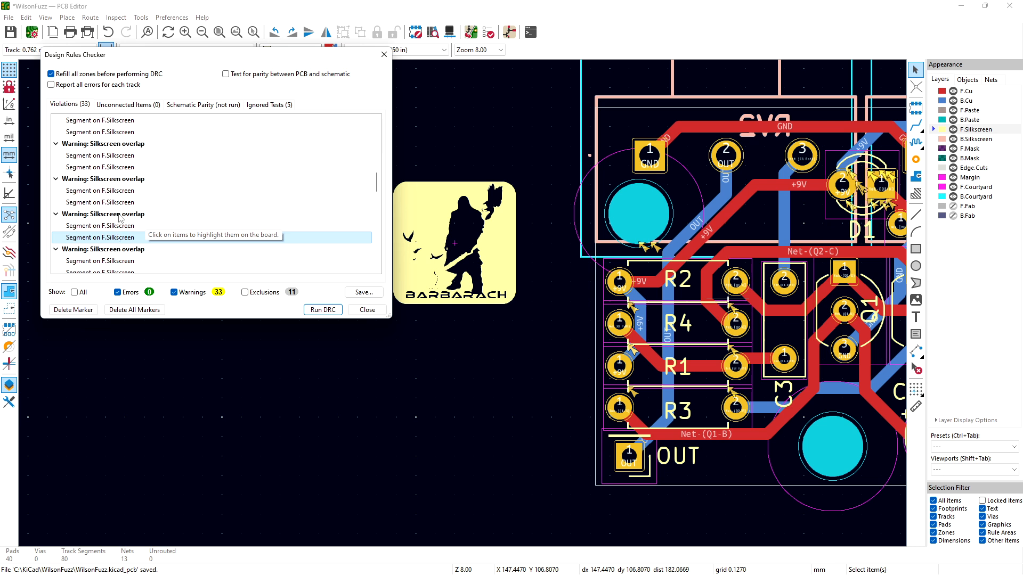
click(121, 215)
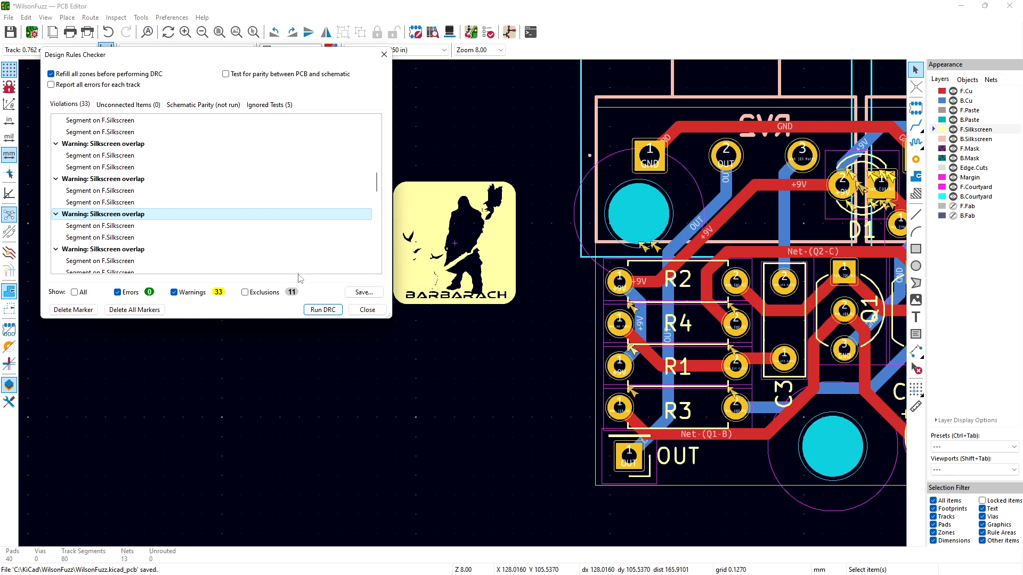
right_click(170, 221)
click(195, 228)
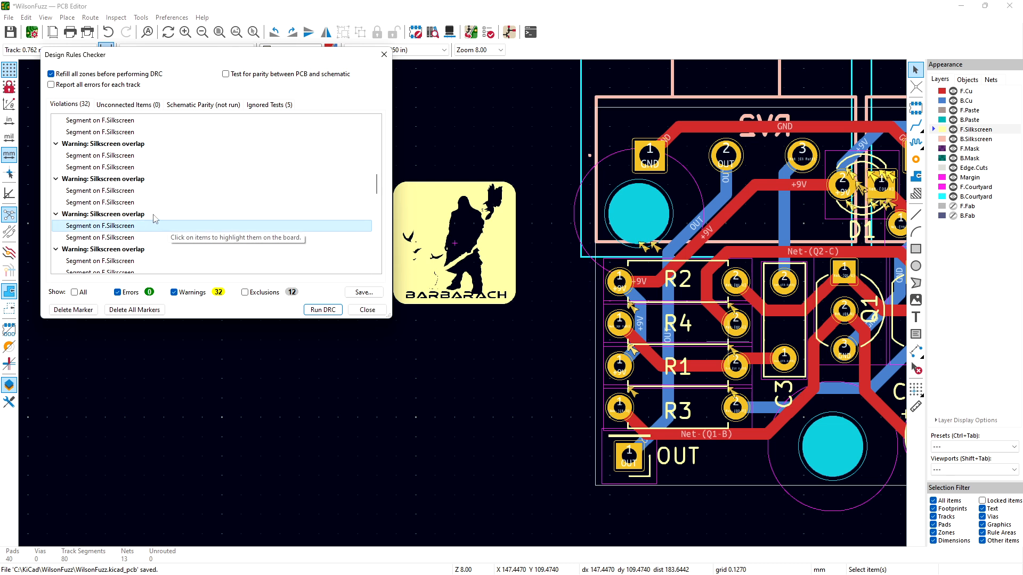
right_click(154, 215)
click(179, 222)
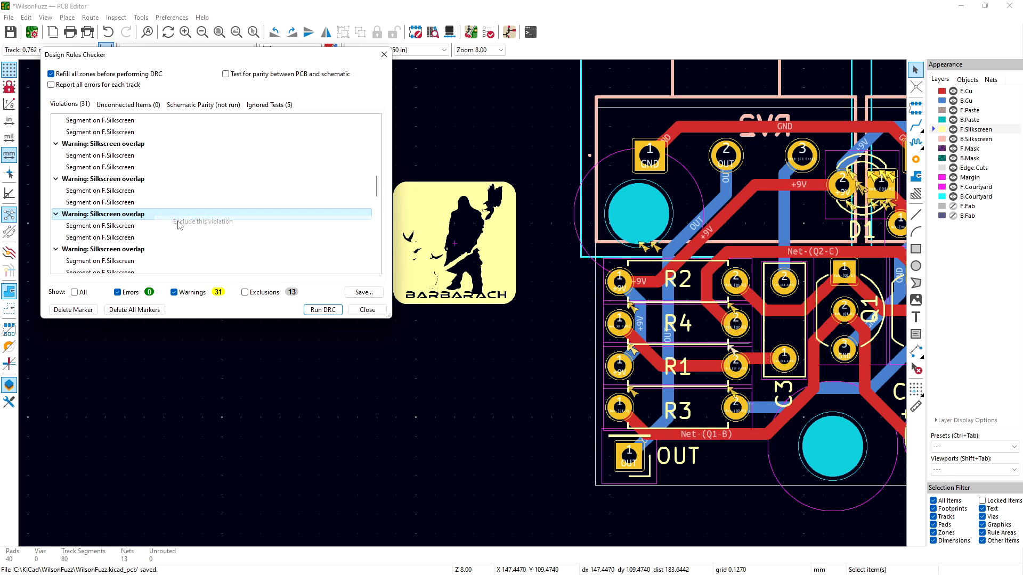
Step: Exclude the next three silkscreen overlap violations between F.Silkscreen segments in the design rules checker
right_click(158, 222)
click(189, 226)
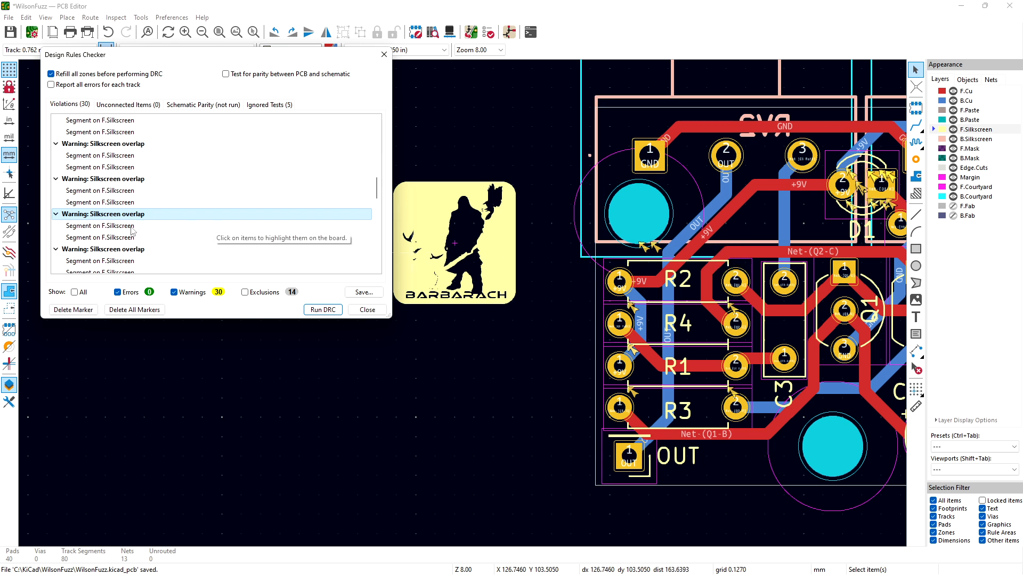
key(Escape)
click(488, 32)
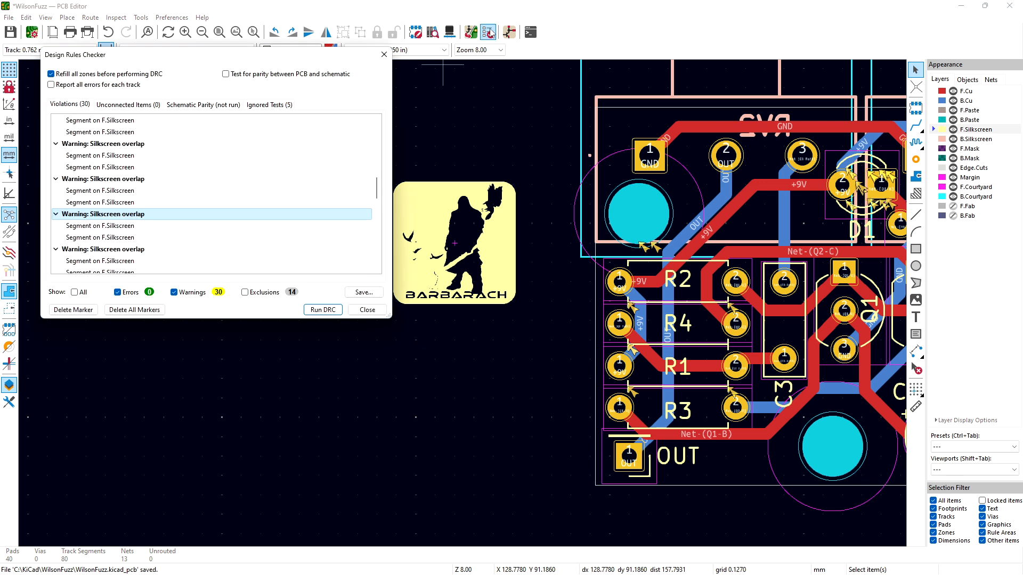
click(148, 229)
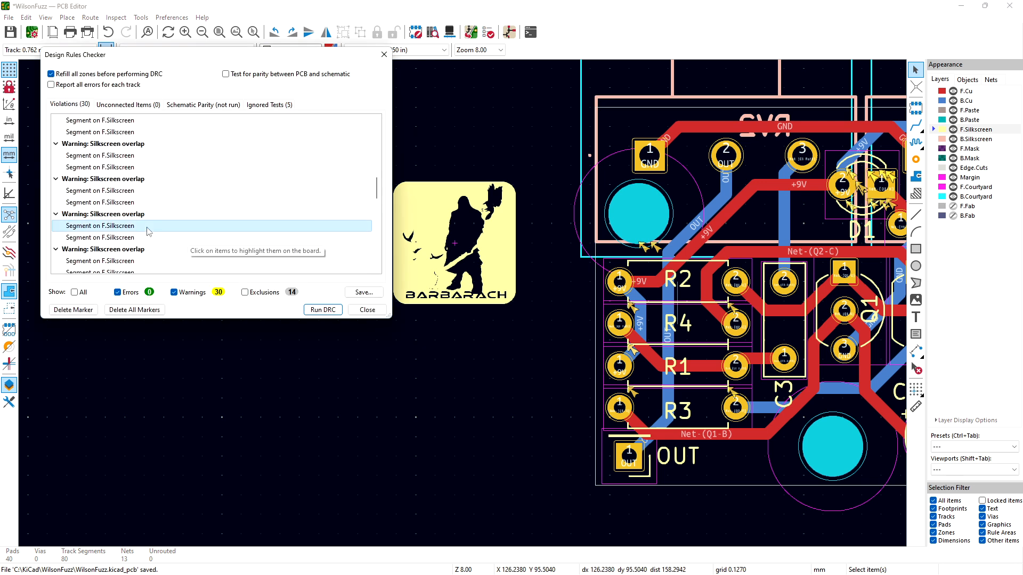
click(143, 214)
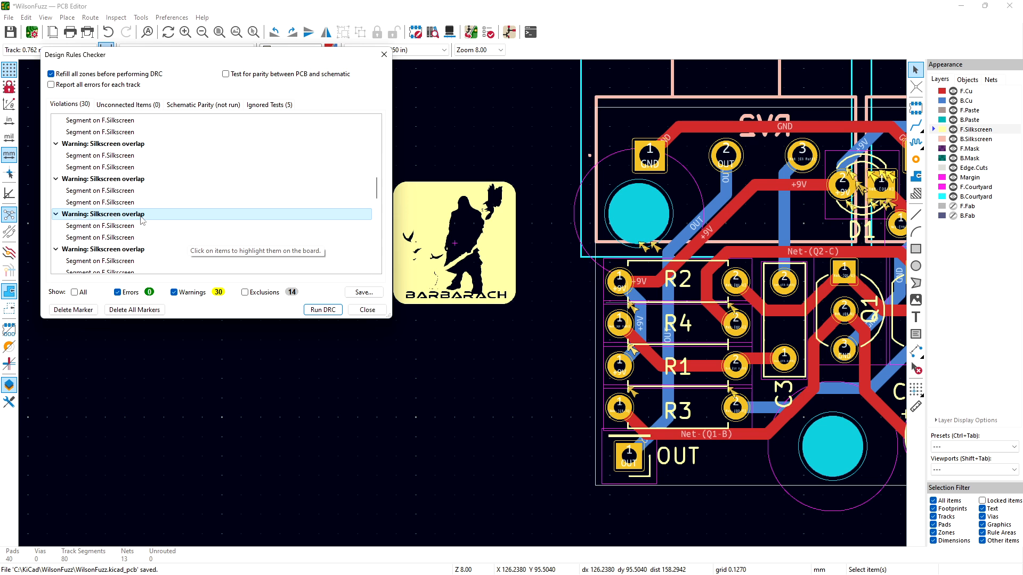
right_click(143, 218)
click(165, 229)
key(Escape)
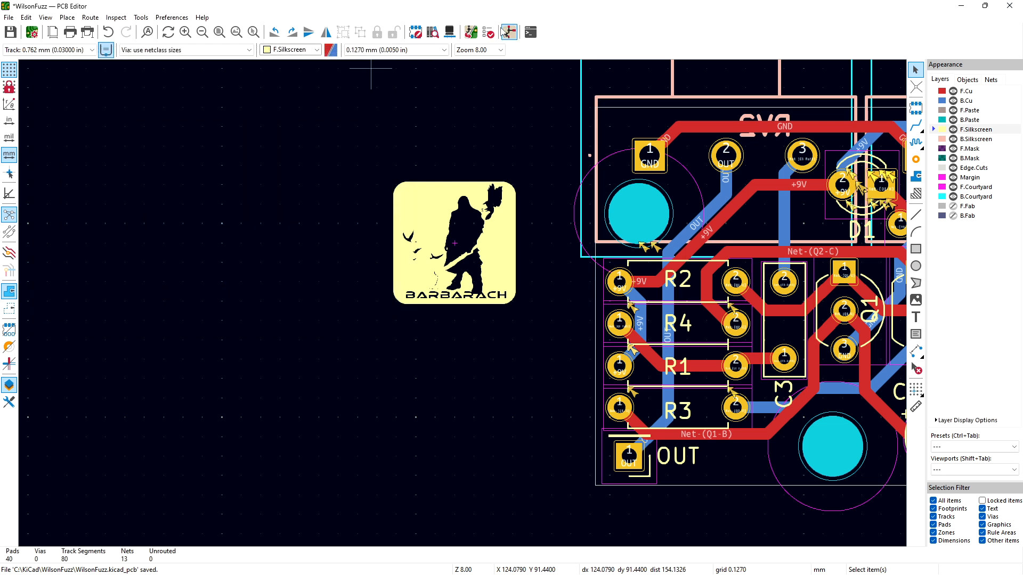
click(488, 32)
right_click(131, 215)
click(170, 220)
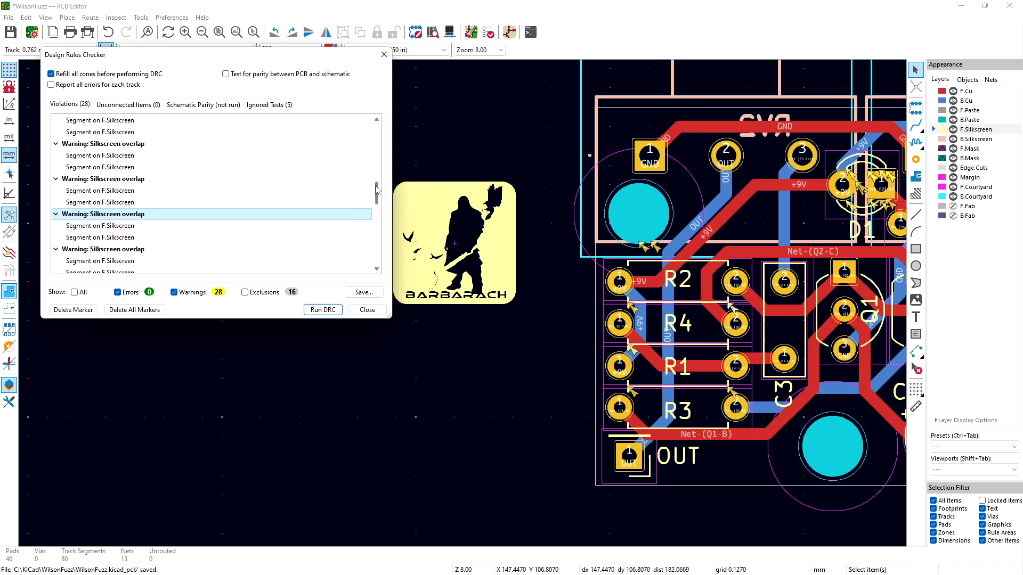
Step: Examine the B.Silkscreen segment clipped by solder mask and the F.Silkscreen arc overlapping D1's pad 2 among the remaining warnings
scroll(366, 128, up, 5)
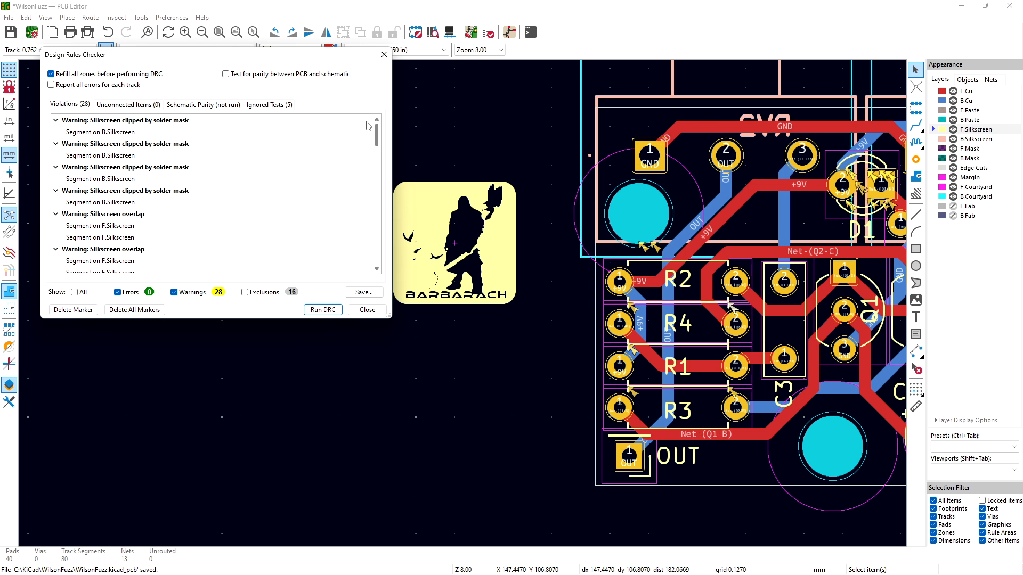
scroll(367, 134, down, 1)
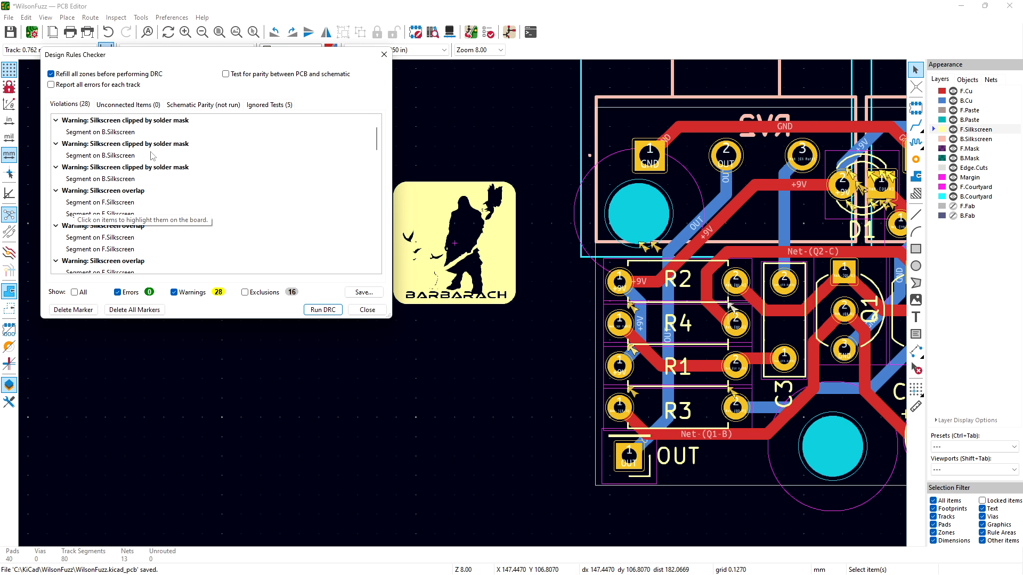
click(109, 156)
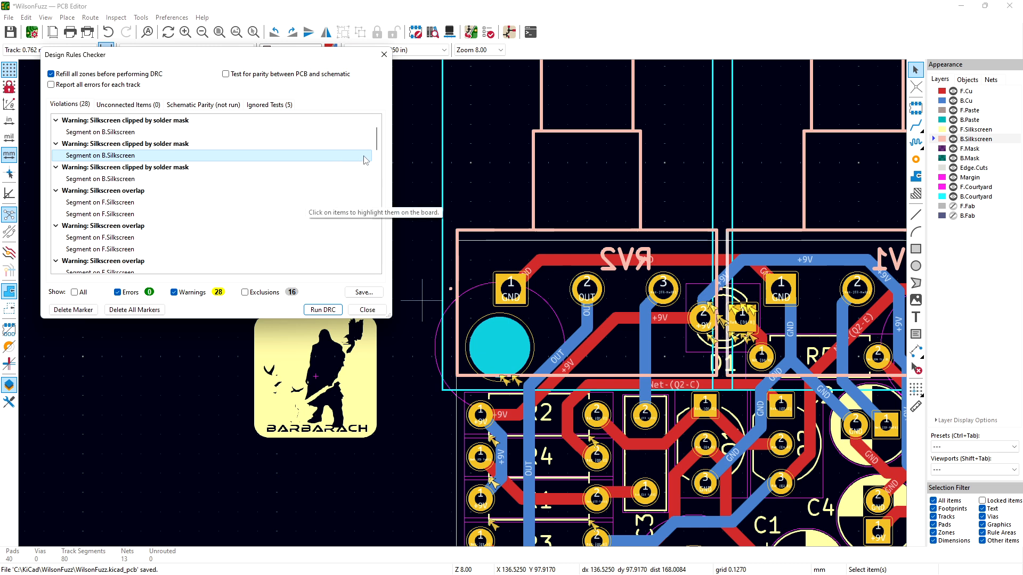
drag(375, 141, 373, 227)
click(126, 249)
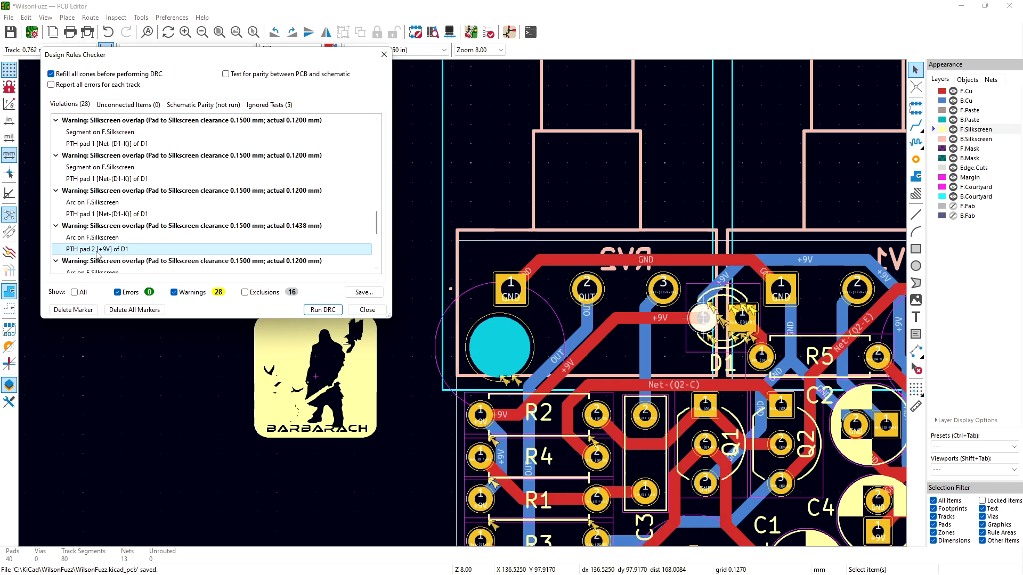
click(96, 239)
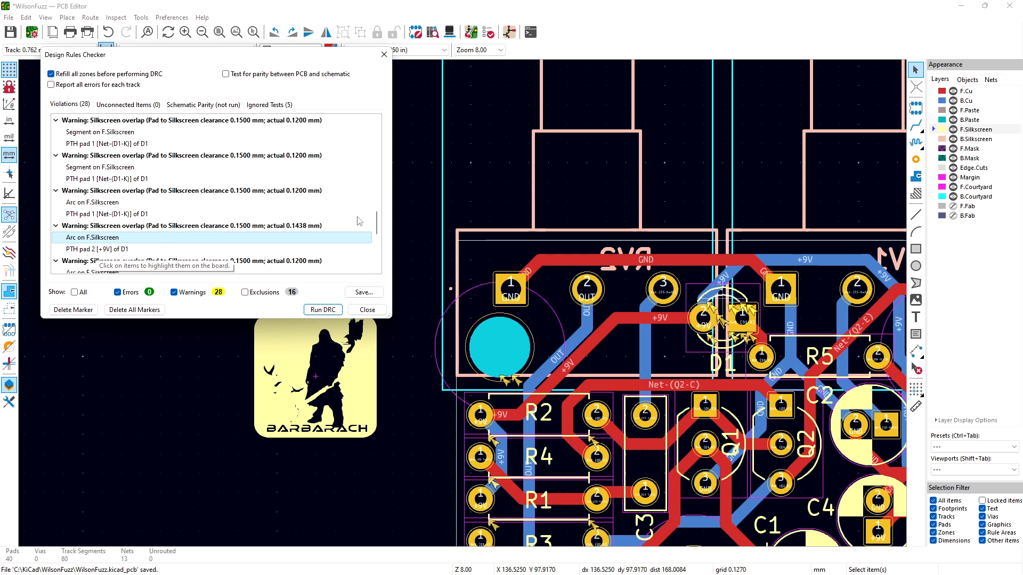
Step: Select the last warning, a B.Silkscreen segment overlapping H1's pad, and ignore all 'Silkscreen overlap' violations
drag(377, 223, 352, 257)
click(229, 241)
right_click(228, 242)
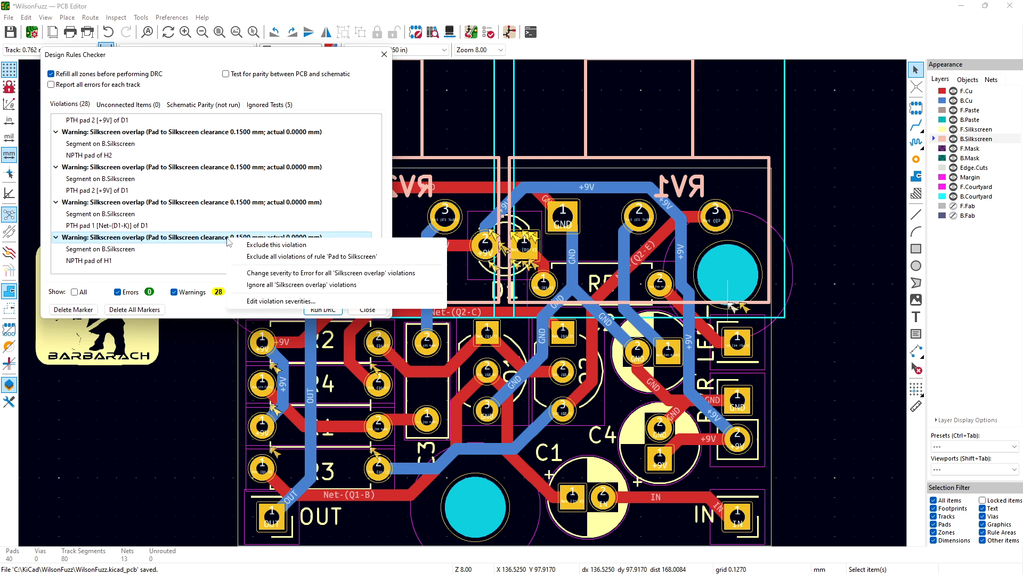
click(194, 237)
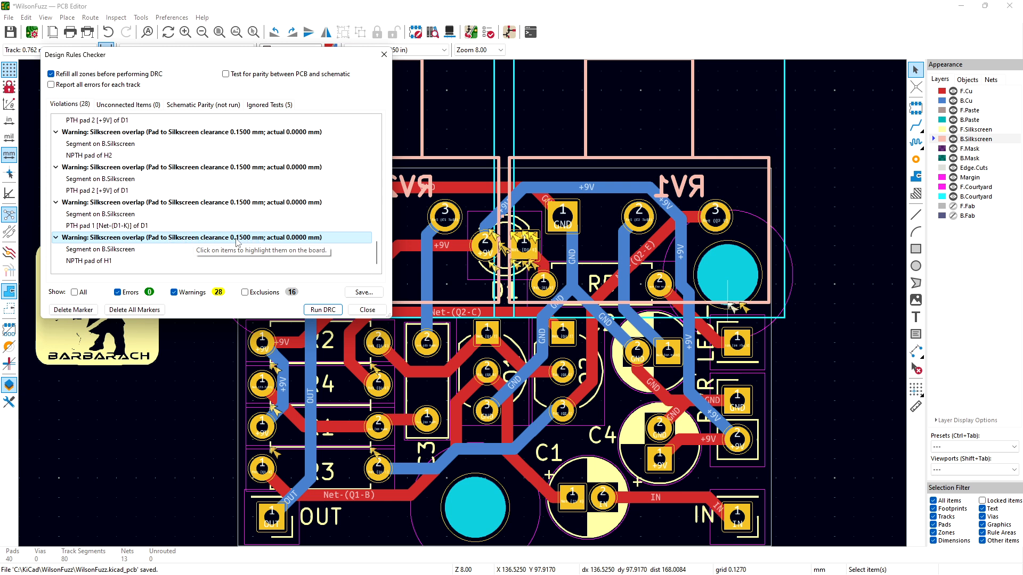
right_click(203, 242)
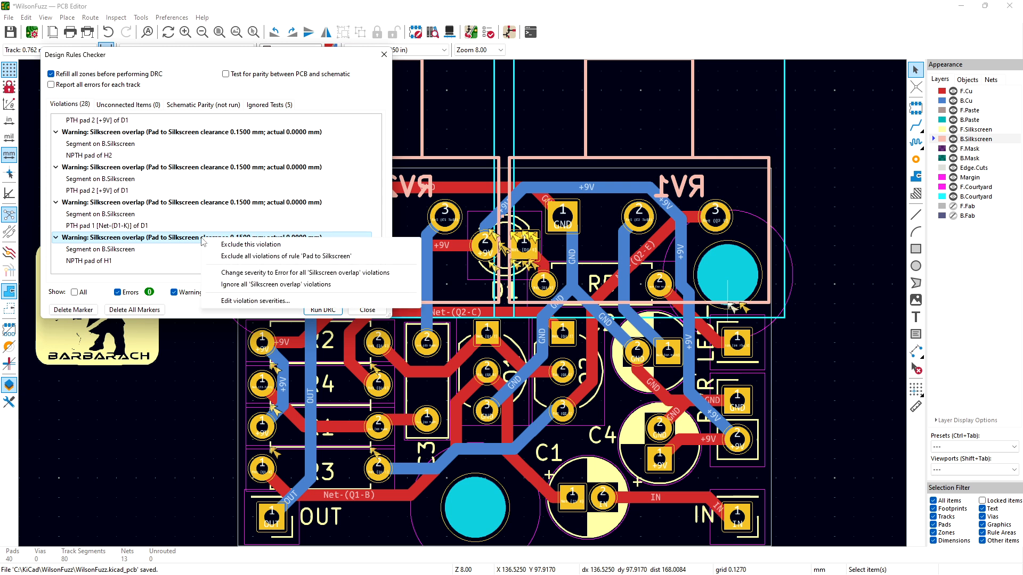
click(262, 285)
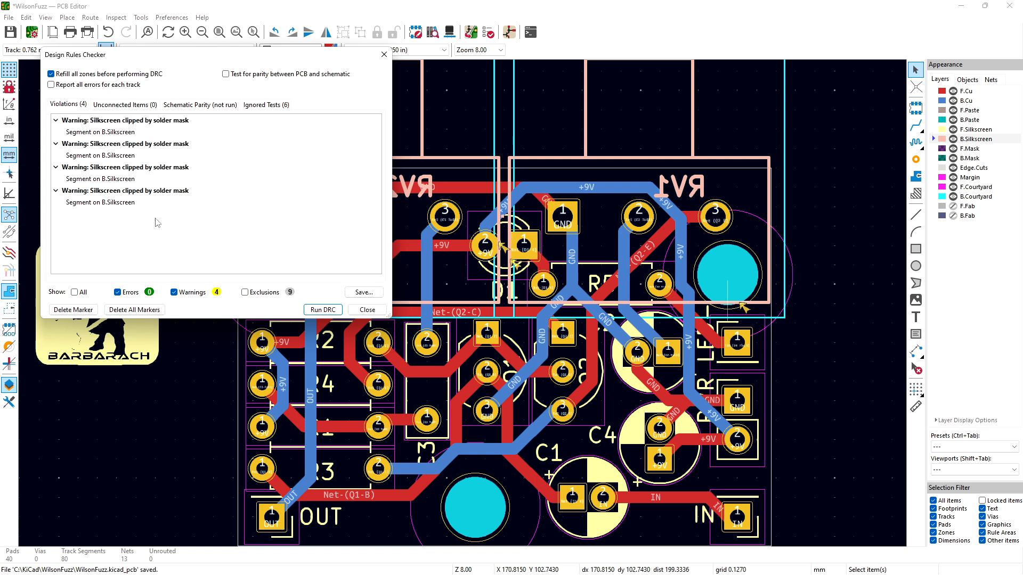
Step: Locate the first 'Silkscreen clipped by solder mask' warning on the board, ignore all violations of that type, and close the checker
click(118, 134)
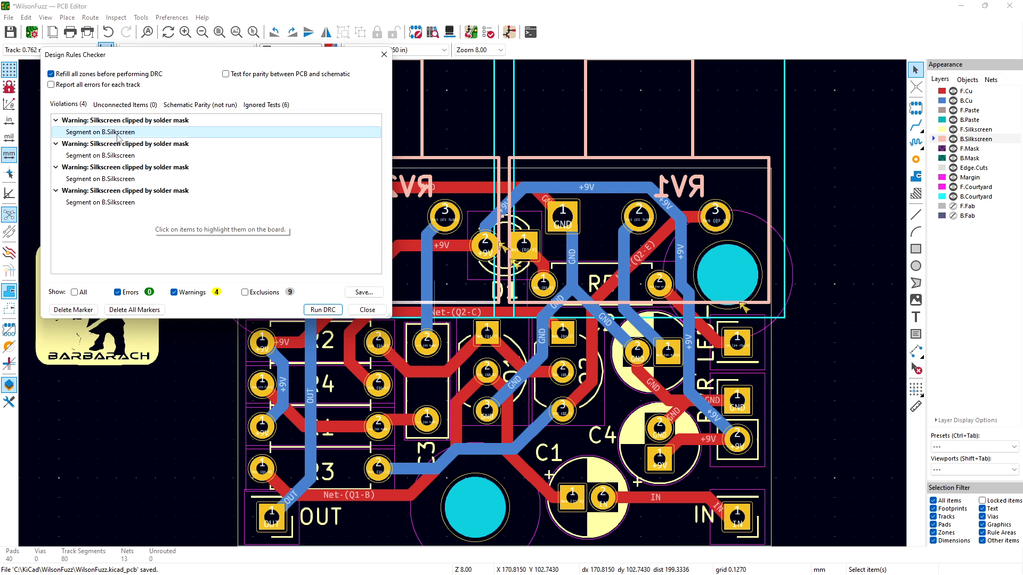
click(115, 121)
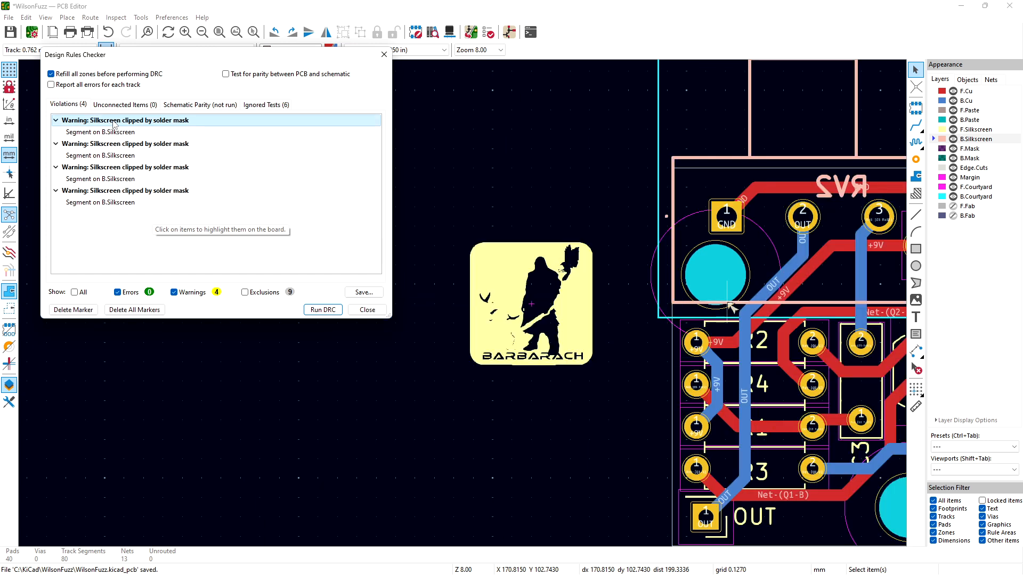
click(113, 136)
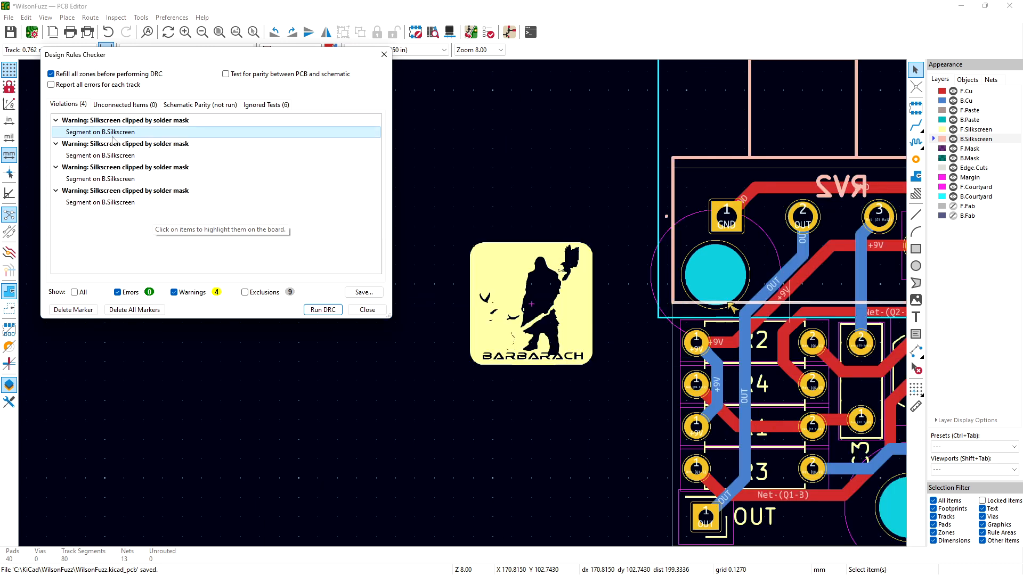
right_click(145, 121)
click(185, 156)
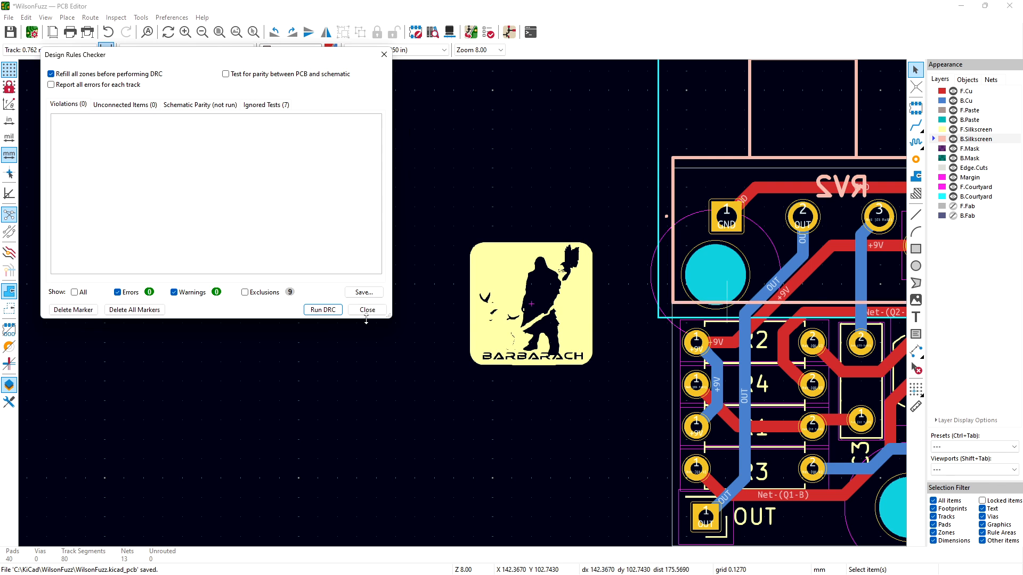
click(367, 311)
Step: Inspect the component side and underside of the board in the 3D viewer, and return to the PCB layout without closing it
middle_drag(500, 424, 185, 374)
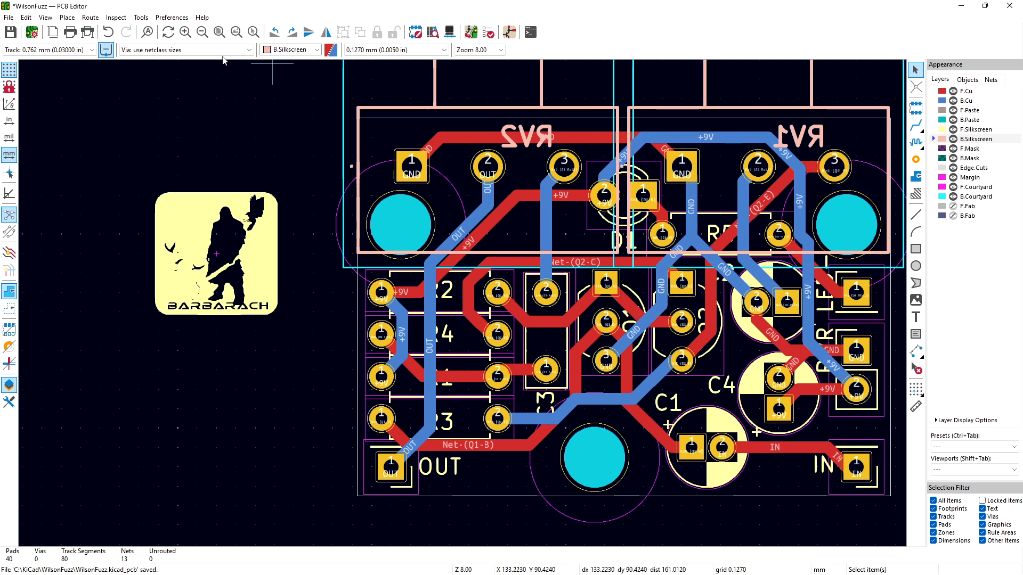
click(46, 17)
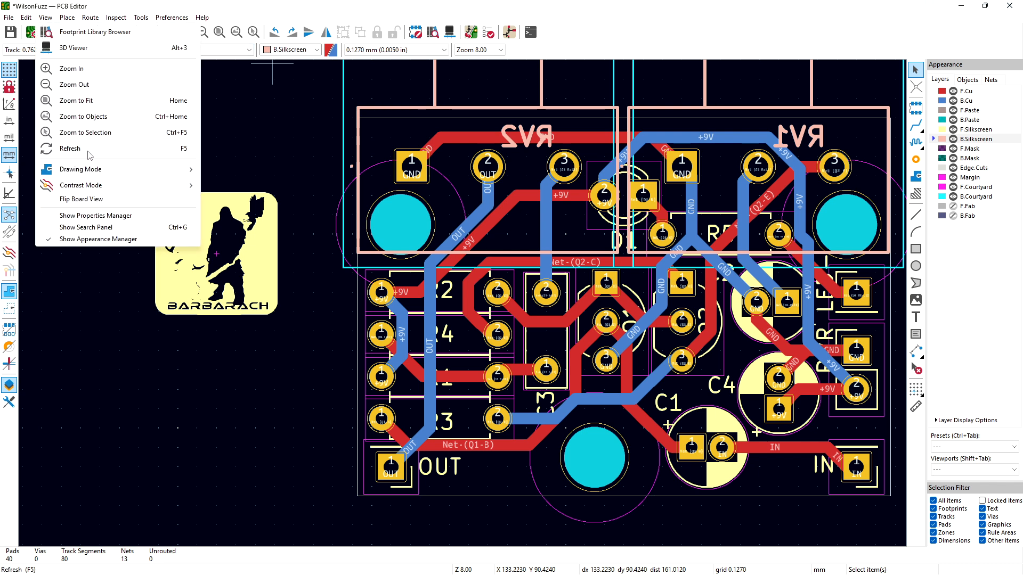
click(72, 48)
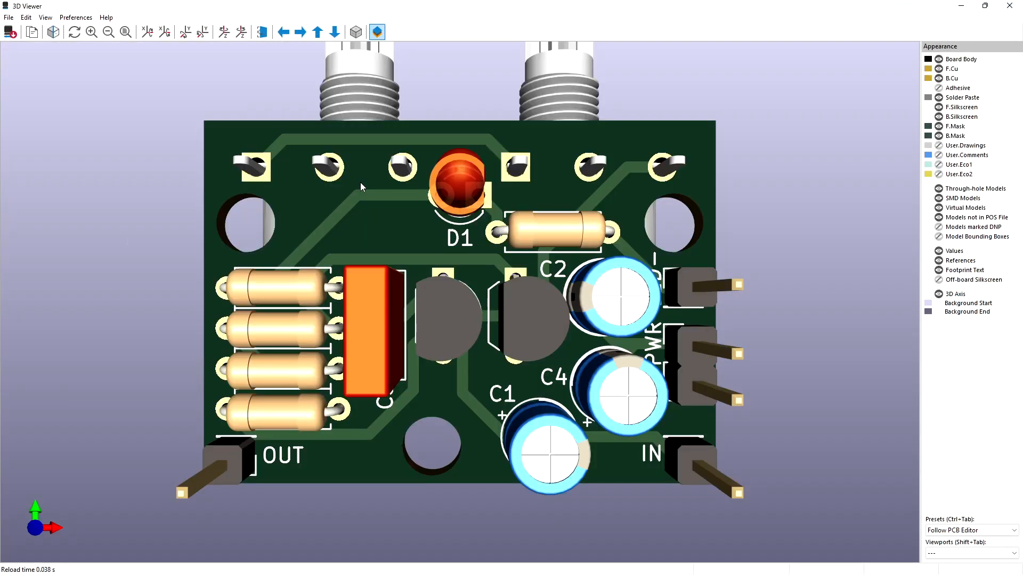
drag(504, 370, 490, 256)
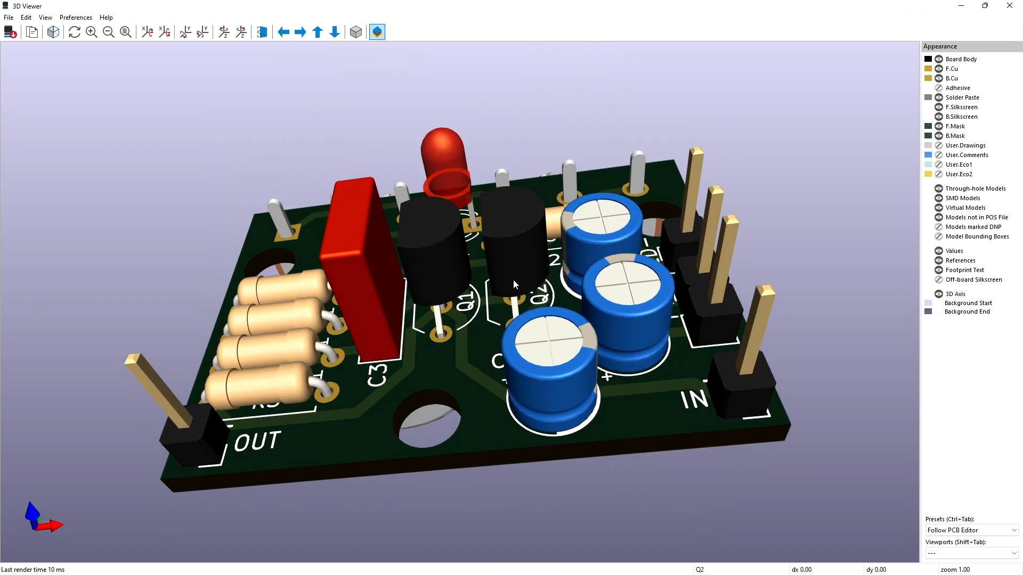
drag(458, 347, 326, 371)
drag(634, 394, 455, 445)
drag(613, 408, 465, 507)
drag(446, 283, 131, 97)
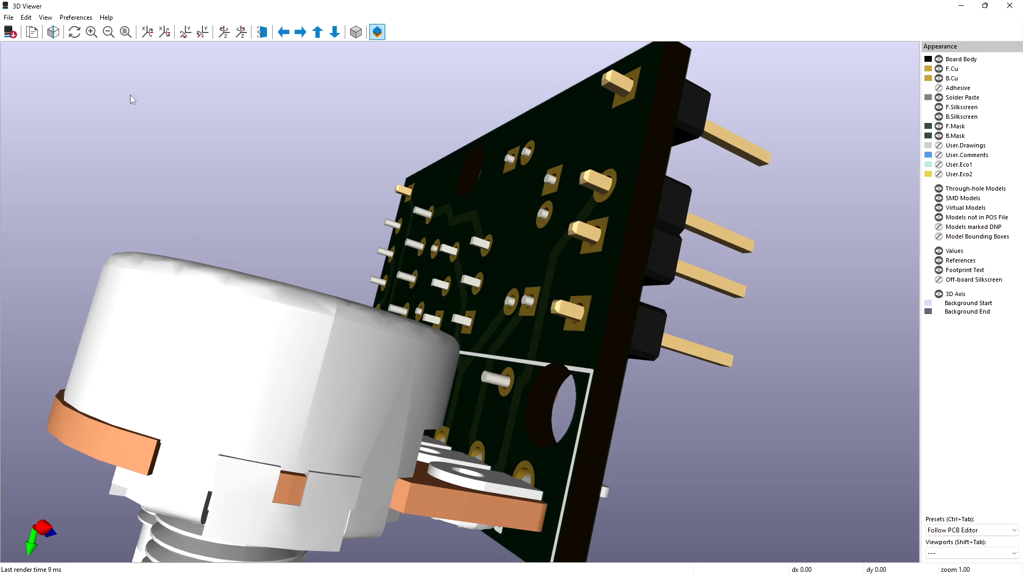
click(1010, 7)
click(1010, 7)
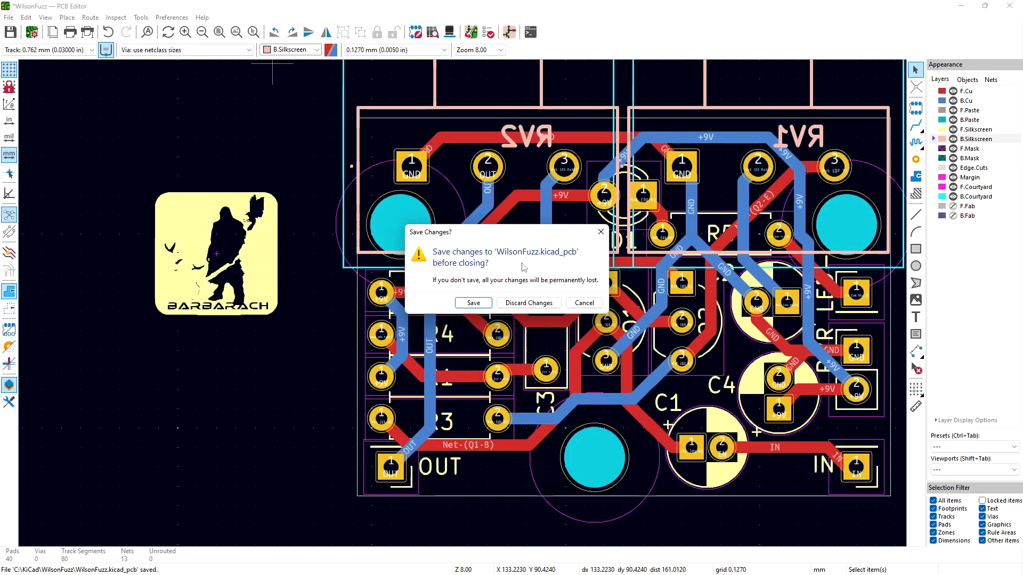
click(568, 301)
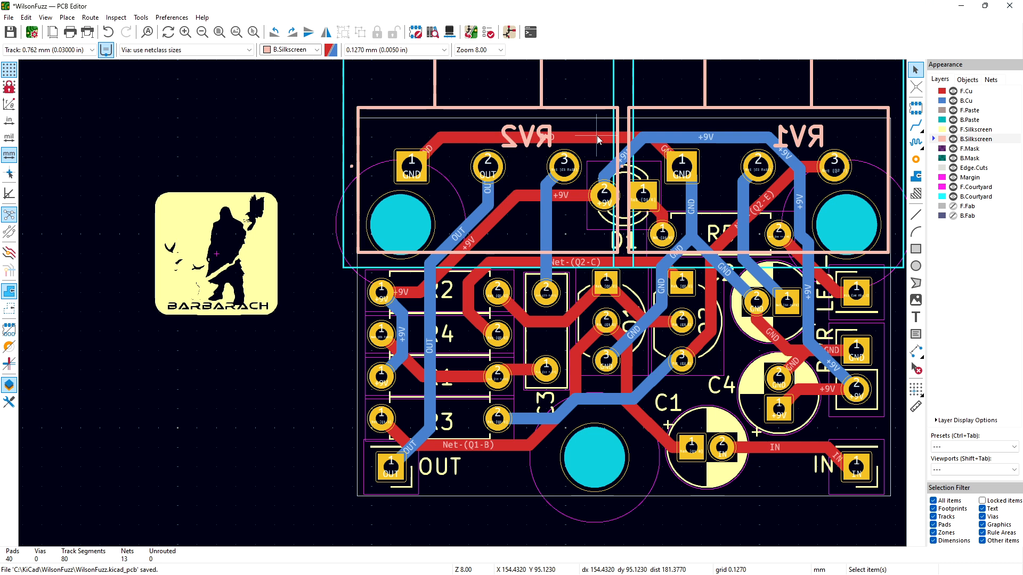
Step: Place the Barbarach logo footprint over resistors R4, R1 and R3, flip it to the back of the board, and save
click(255, 279)
key(m)
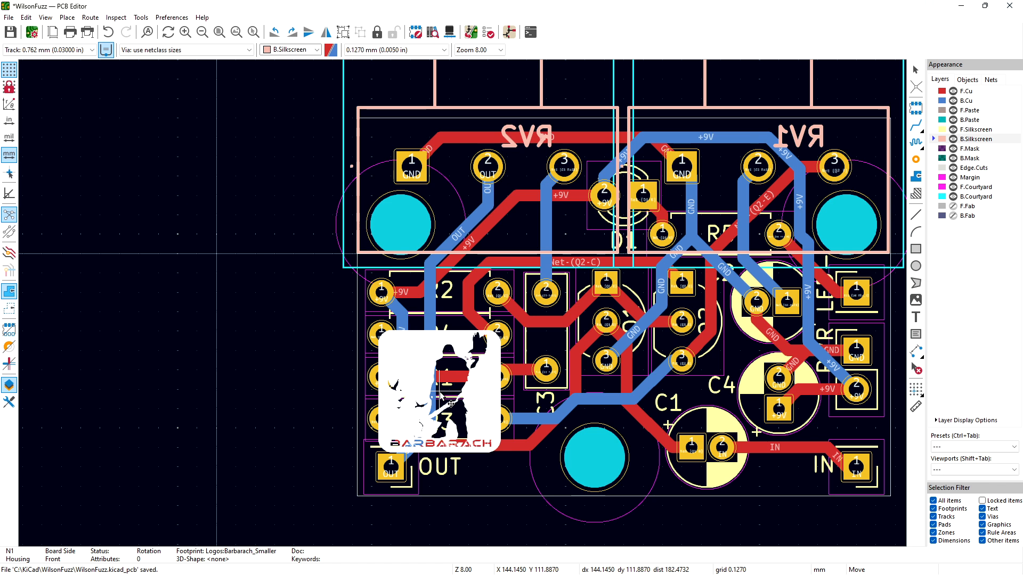
click(439, 391)
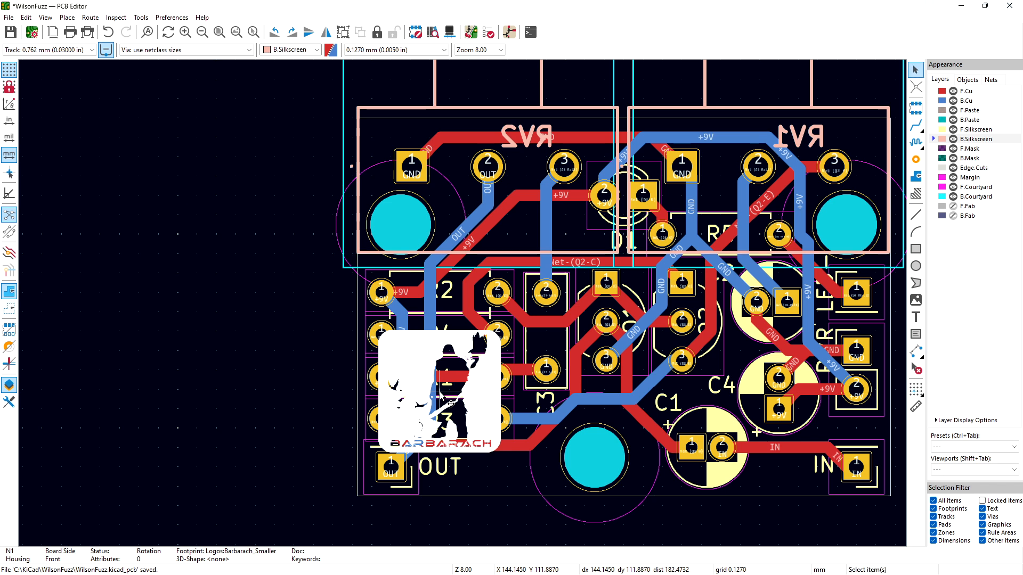
key(f)
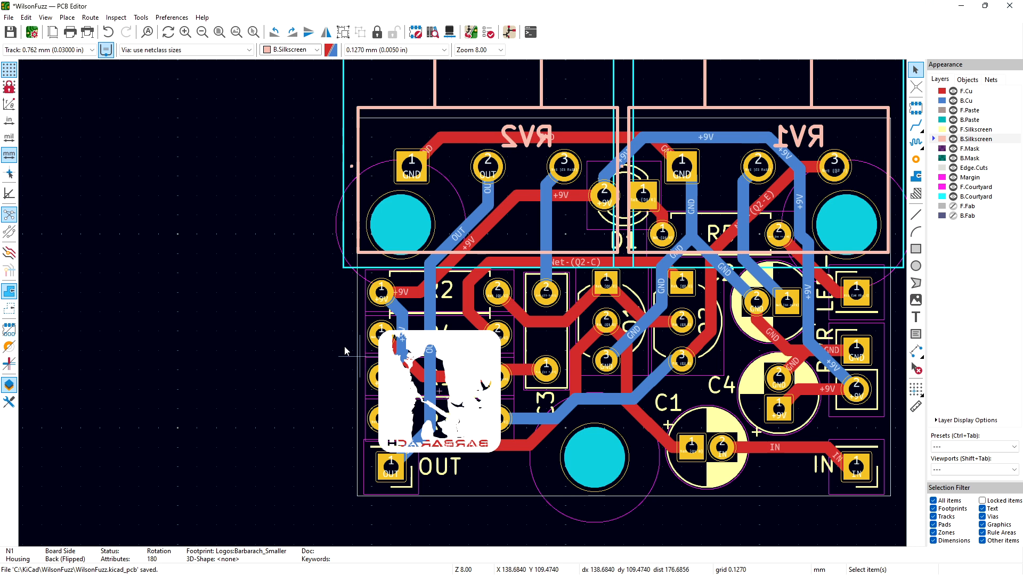
key(ctrl+s)
Step: Inspect the logo on the back of the board in the 3D viewer, and close the viewer
click(46, 18)
click(69, 55)
drag(424, 243, 603, 315)
drag(332, 322, 878, 343)
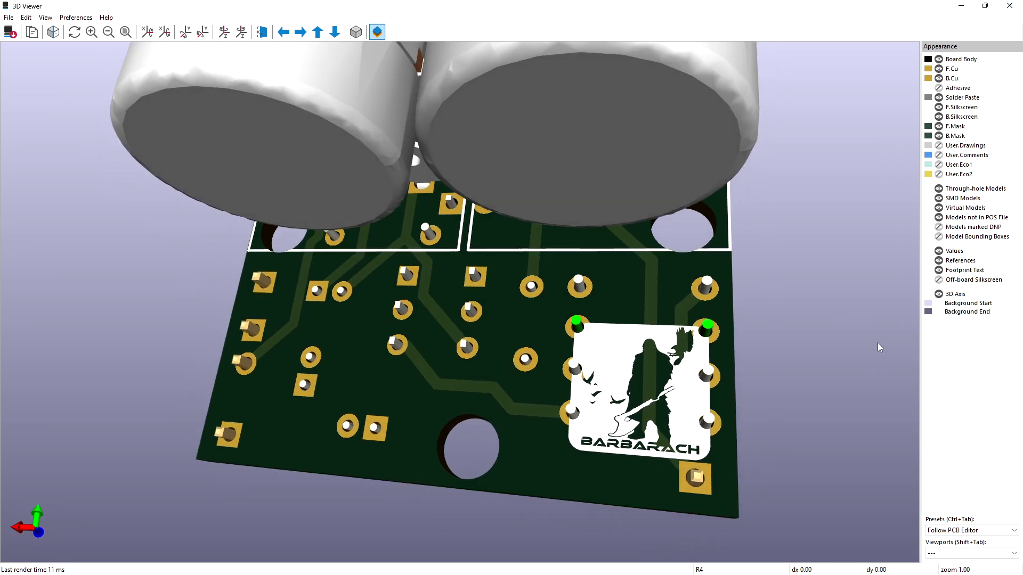
drag(617, 453, 303, 261)
click(1009, 6)
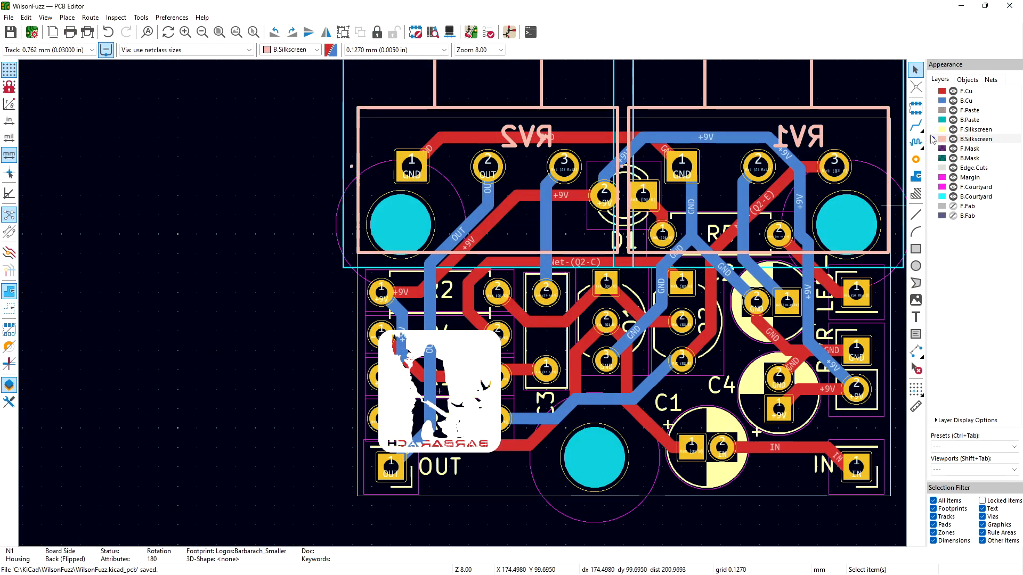
Step: Create centre-aligned F.Silkscreen text reading "Wilson Fuzz" with "March 2024" on a second line
click(940, 129)
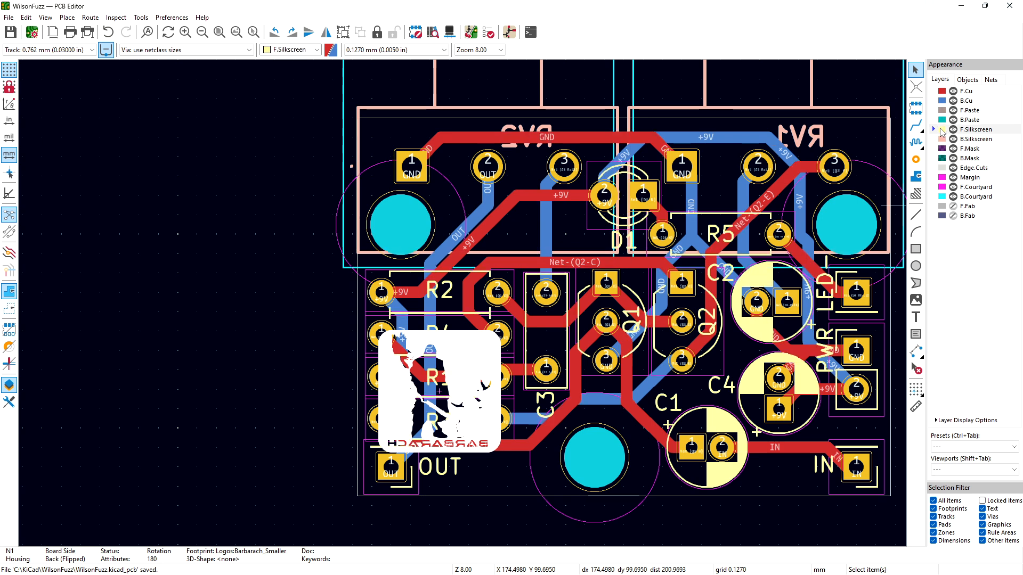
click(916, 318)
click(518, 235)
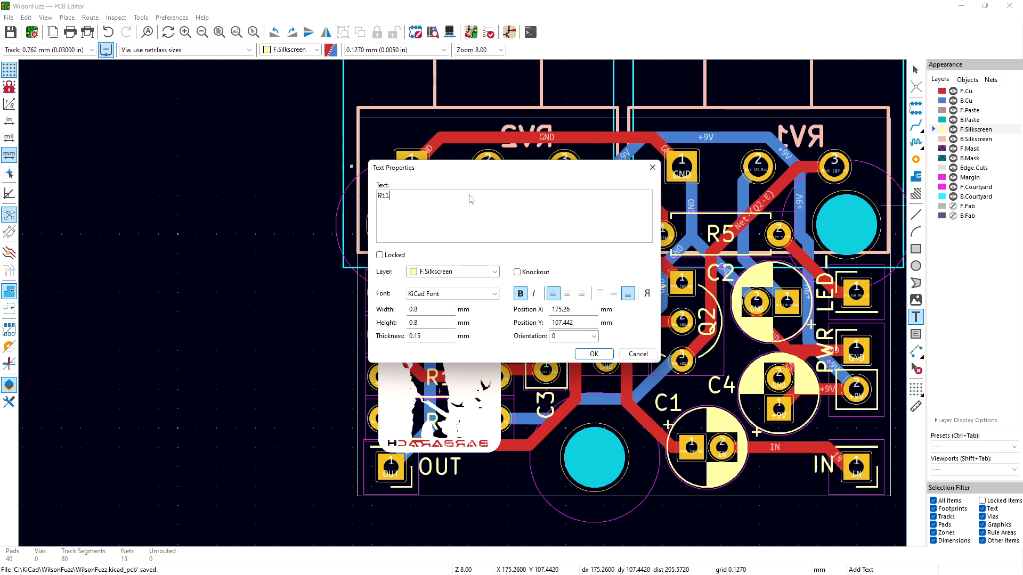
text(Wilson F)
key(BackSpace)
text(4)
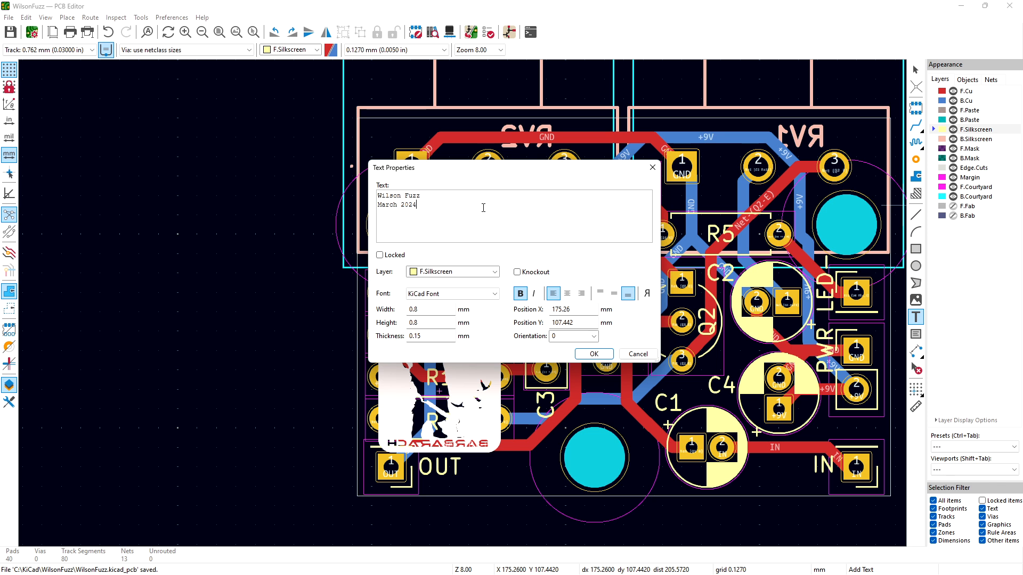
click(568, 294)
click(593, 354)
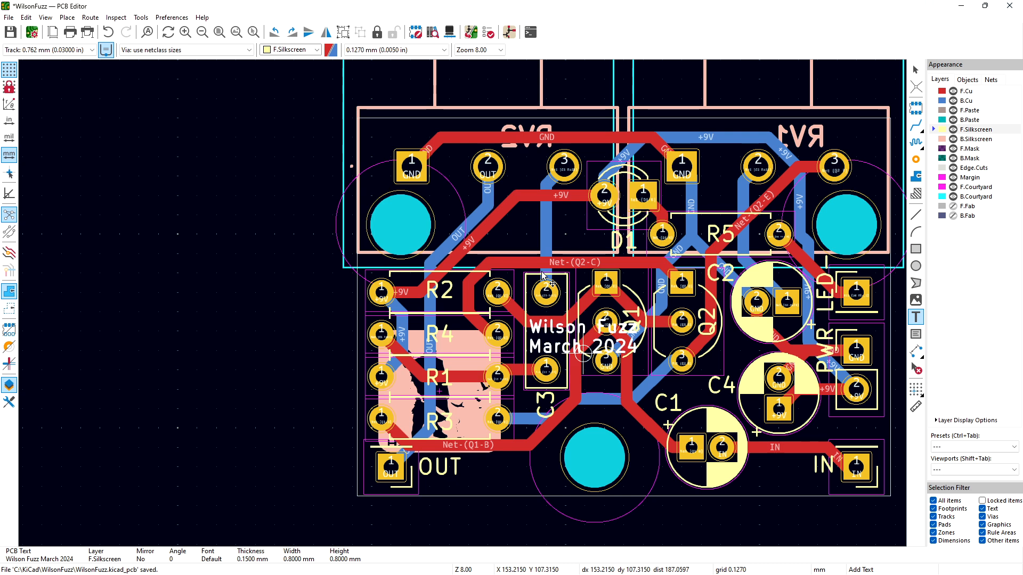
Step: Place the title and date text in the free area between the upper-left mounting hole and D1, and save the board
click(529, 236)
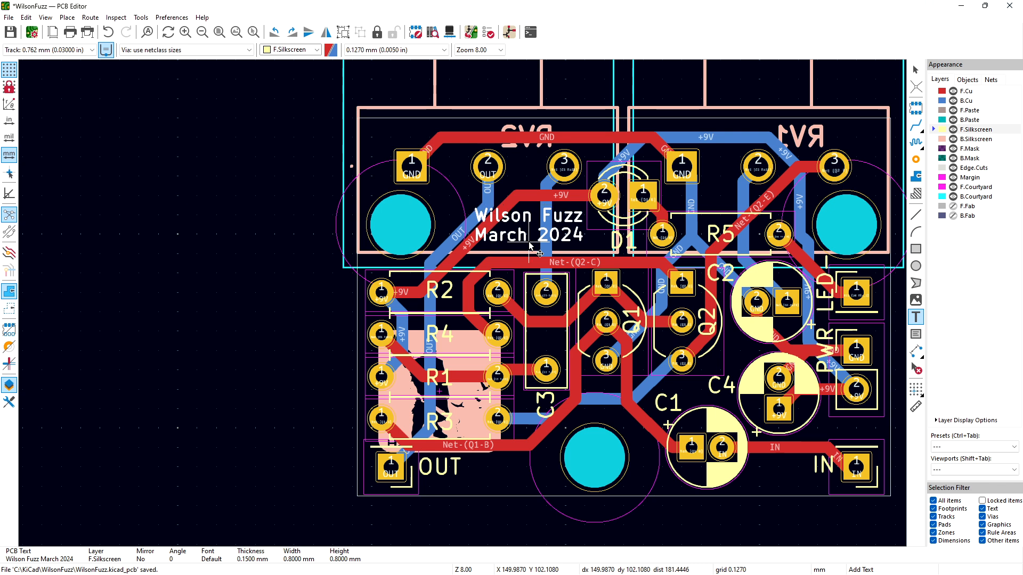
click(530, 245)
key(ctrl+s)
Step: Inspect the title and date text on the component side in the 3D viewer, and close the viewer
click(46, 17)
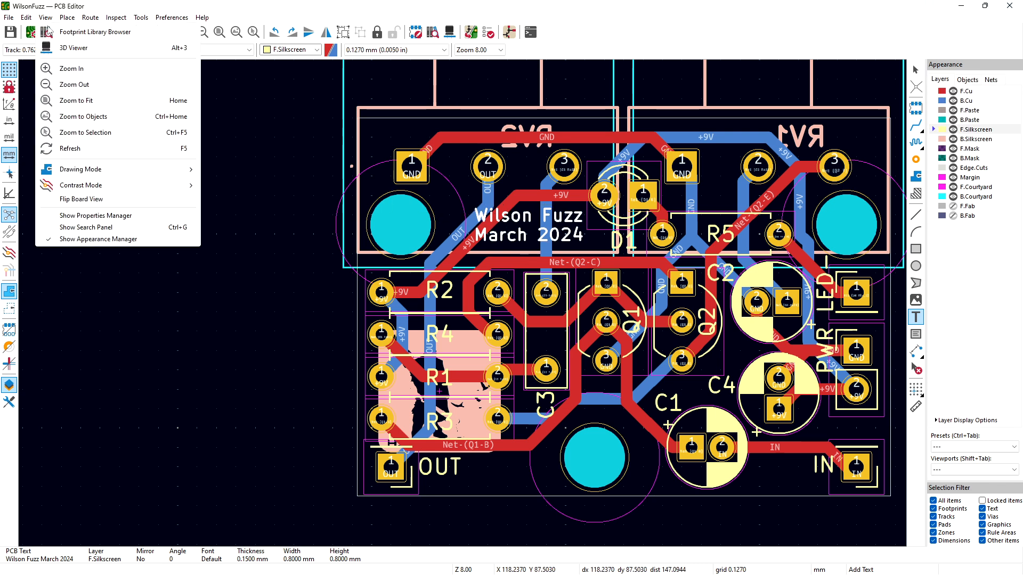
click(63, 51)
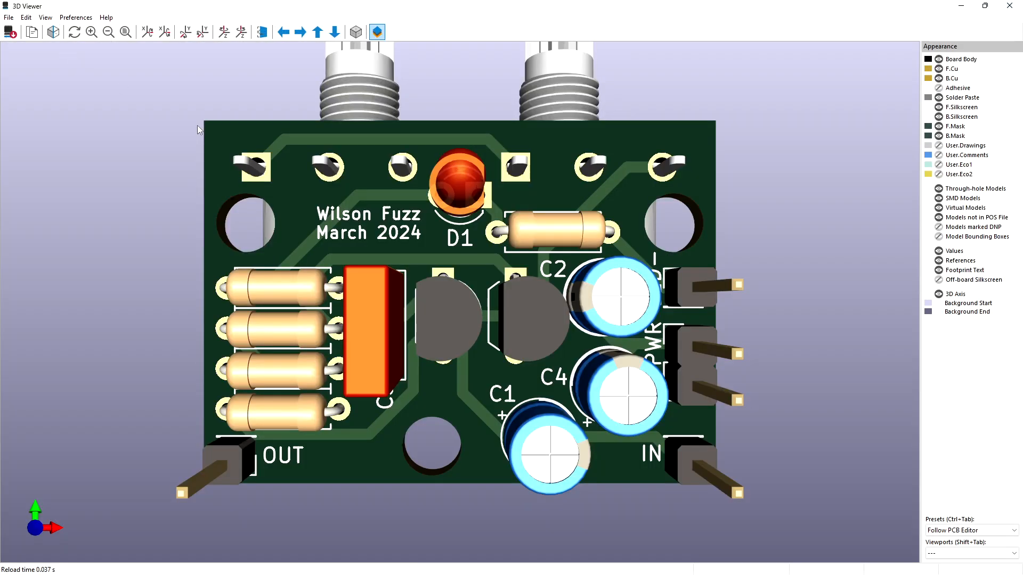
drag(288, 176, 715, 336)
drag(462, 363, 33, 128)
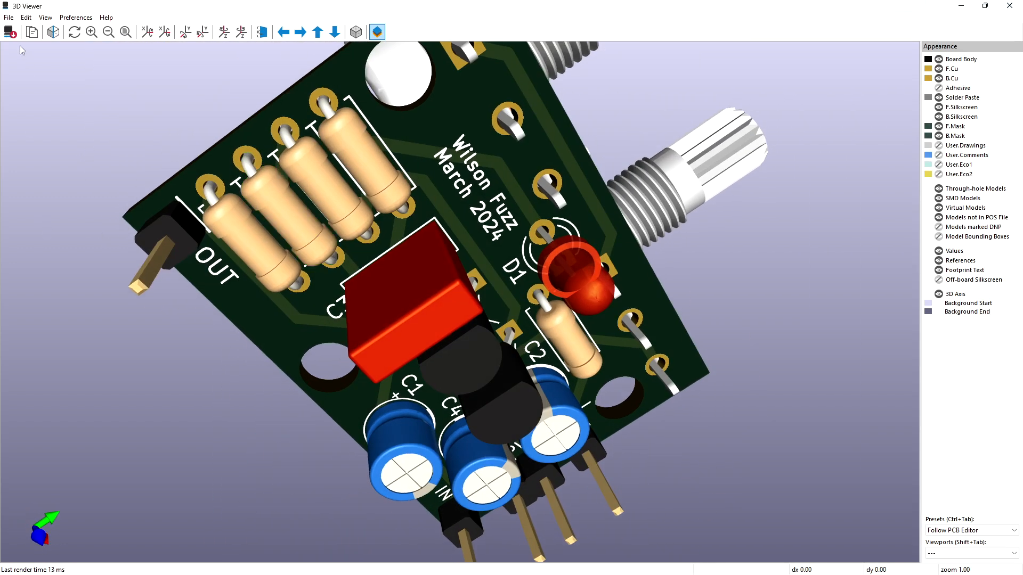
click(1009, 5)
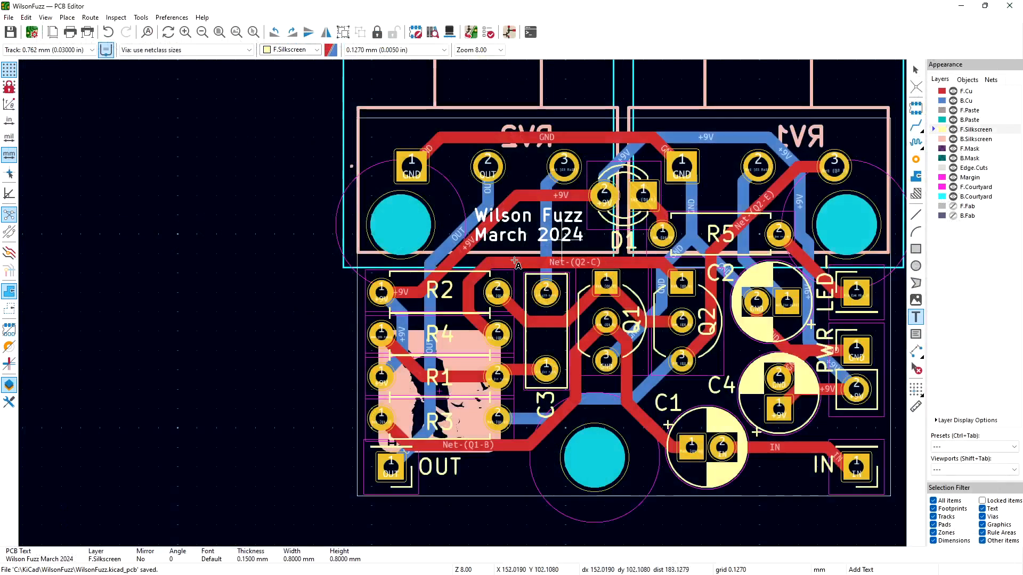
Step: Flip the "Wilson Fuzz March 2024" text to the back silkscreen, move it below the Barbarach logo beside the OUT connector, and save
click(512, 244)
key(Escape)
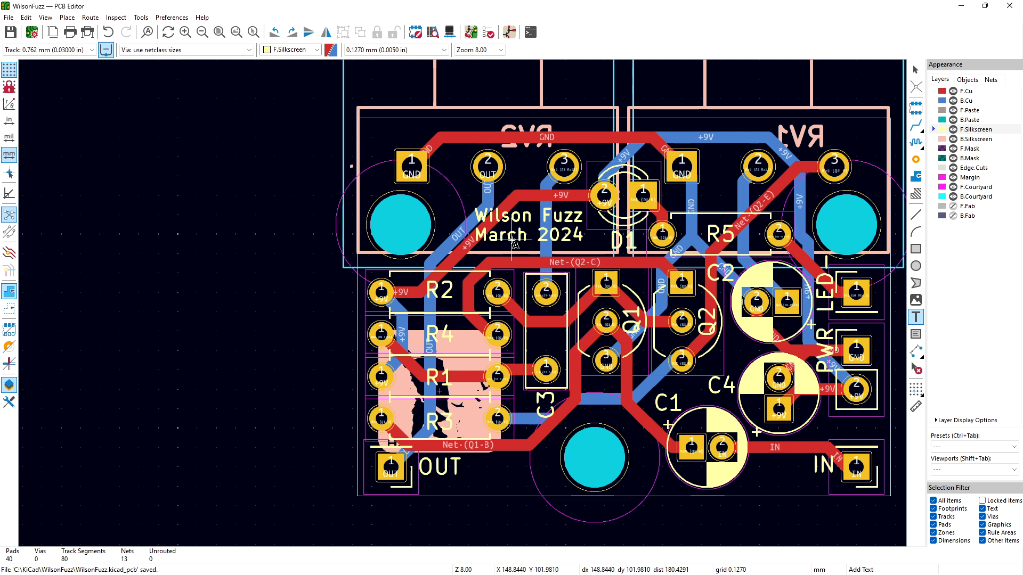
key(Escape)
click(507, 236)
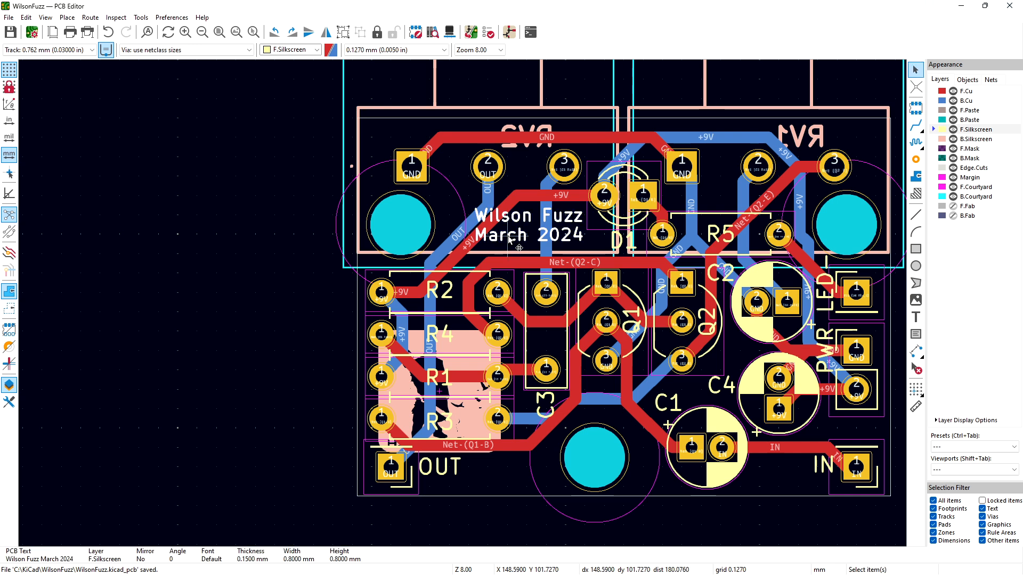
key(f)
drag(507, 235, 472, 490)
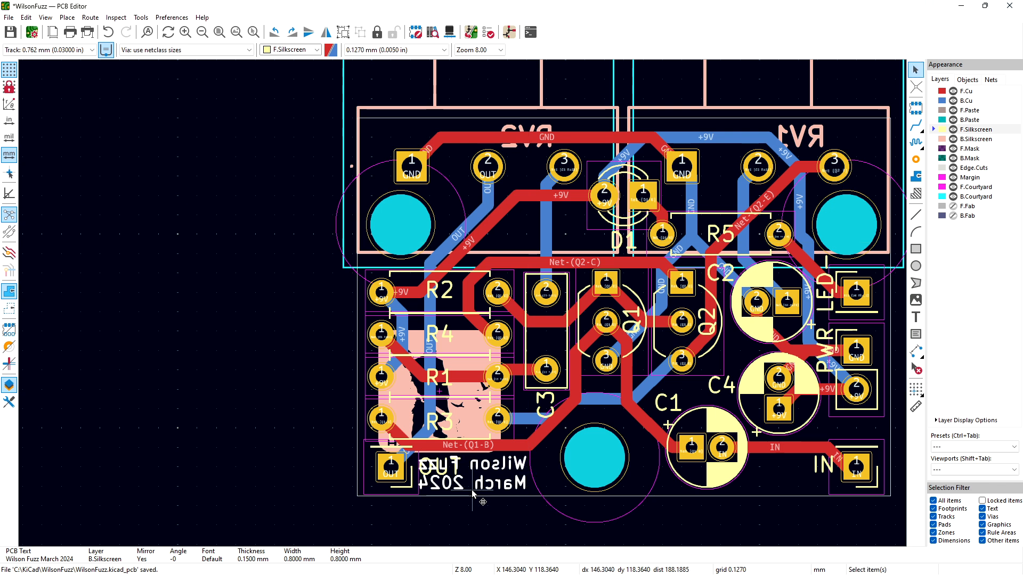
key(Escape)
key(ctrl+s)
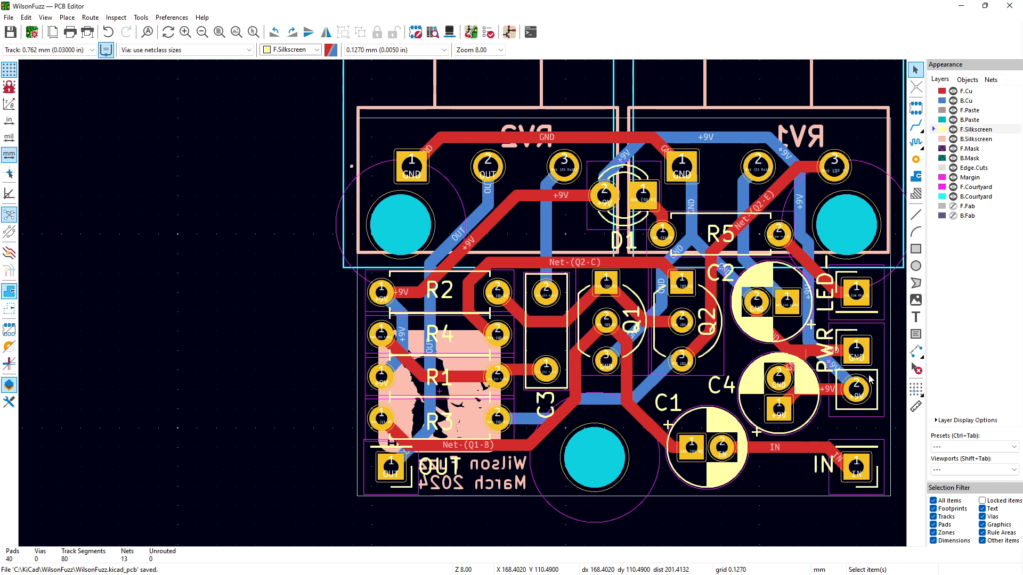
Step: Delete the diagonal B.Cu +9V track segment that ends at pad 2 of the PWR connector
click(830, 376)
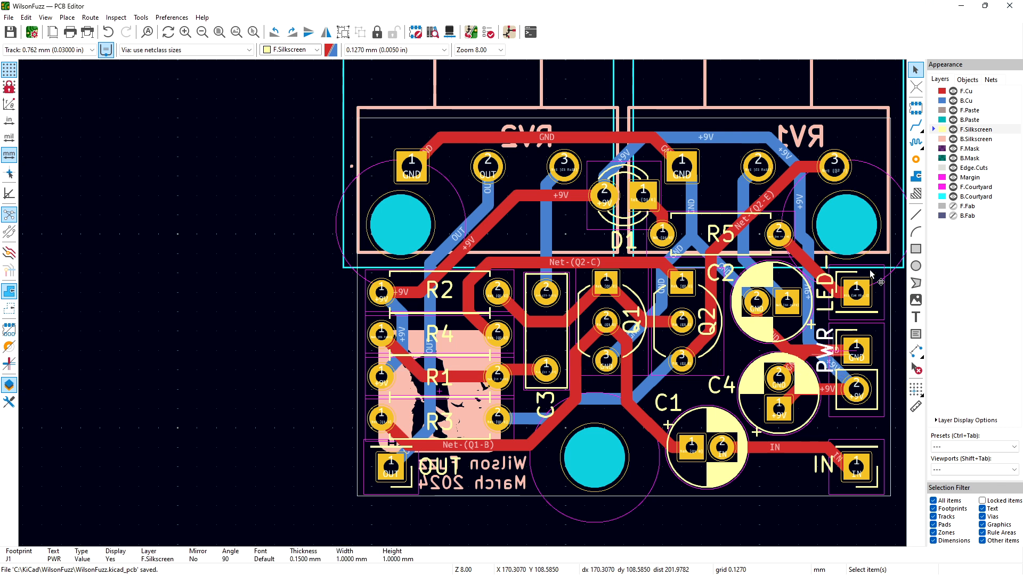
click(939, 100)
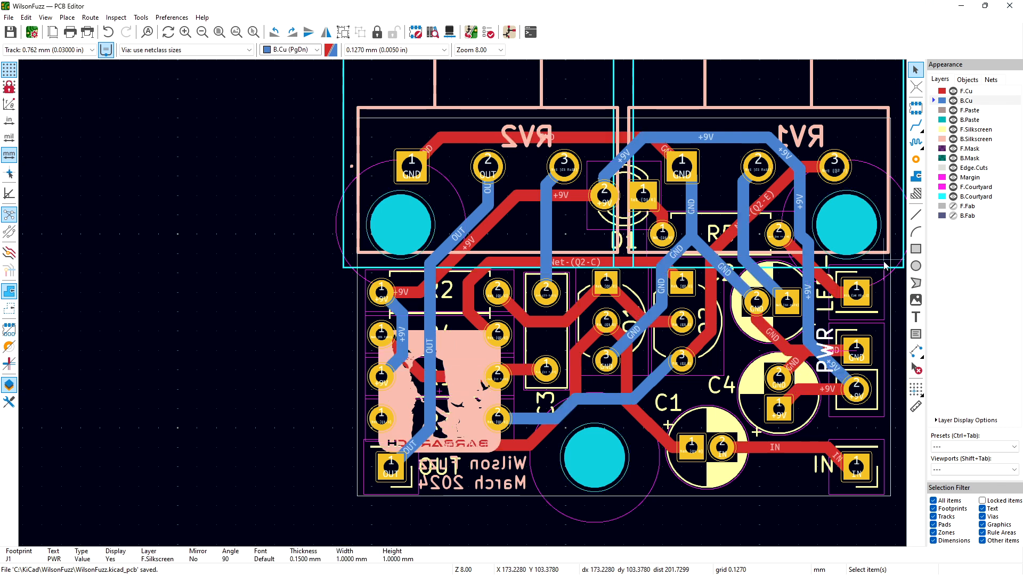
click(841, 376)
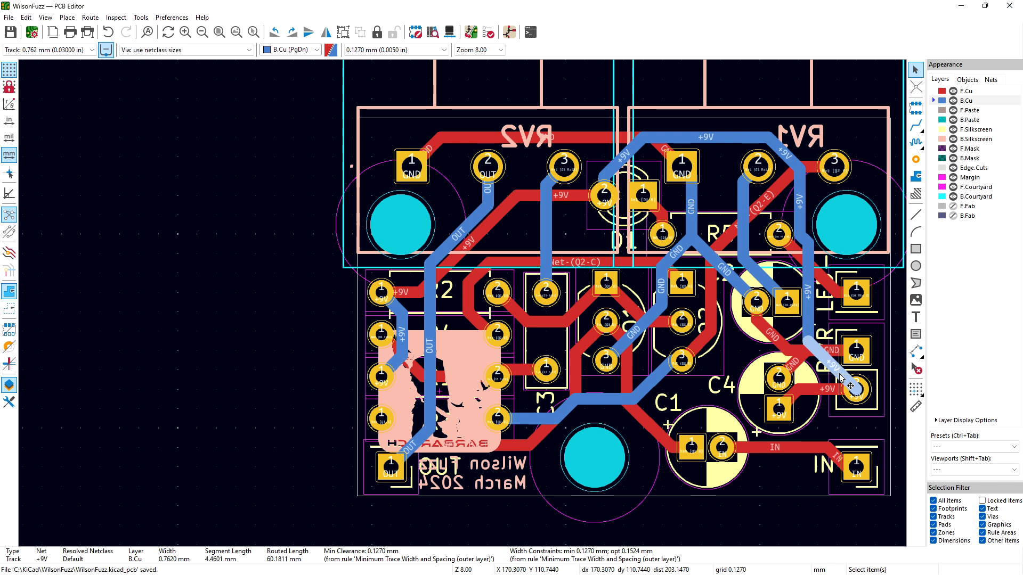
key(Delete)
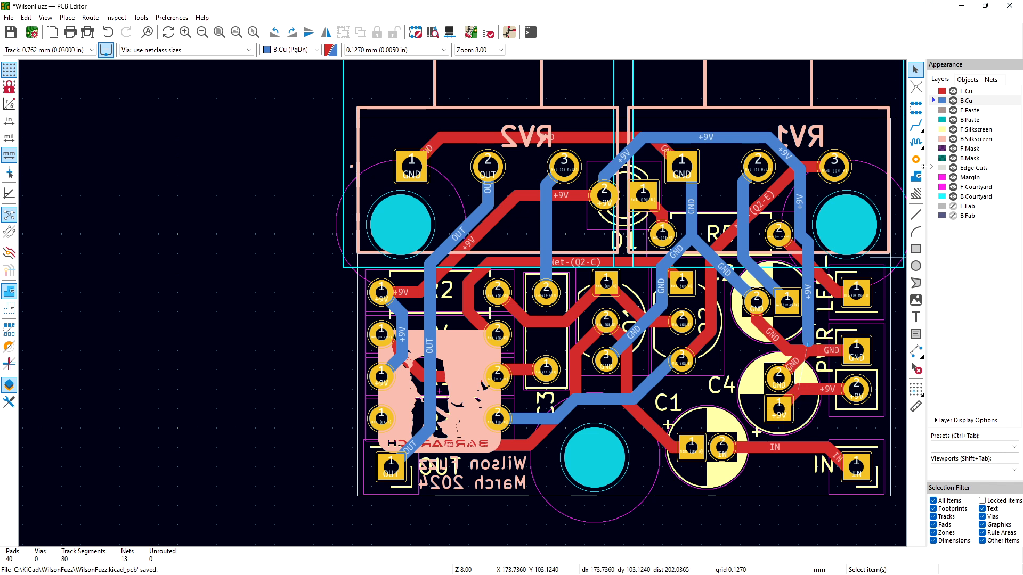
Step: Route a B.Cu track from the +9V pad of C4 to the open end of the +9V track, and save
click(916, 125)
click(778, 409)
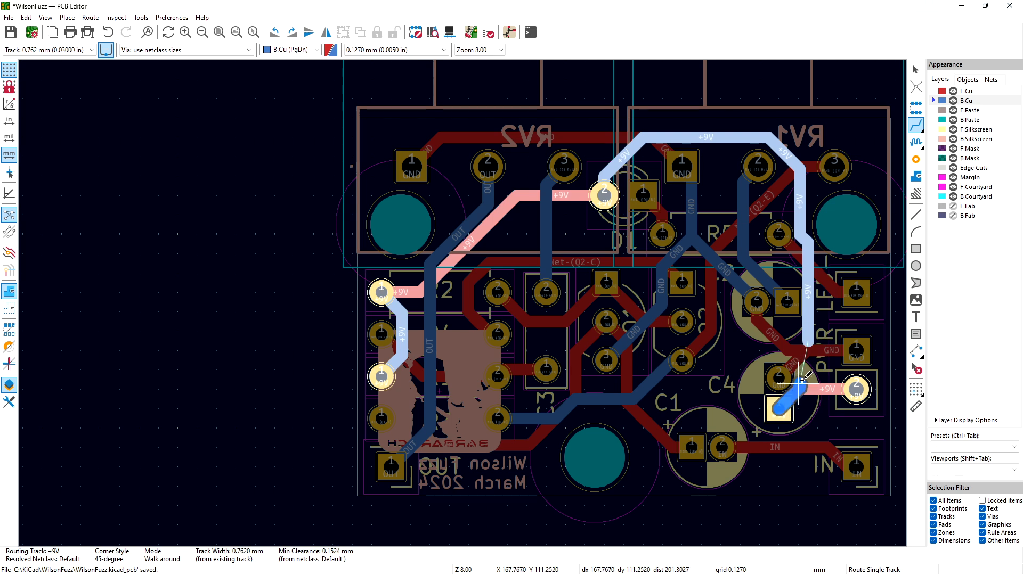
click(808, 344)
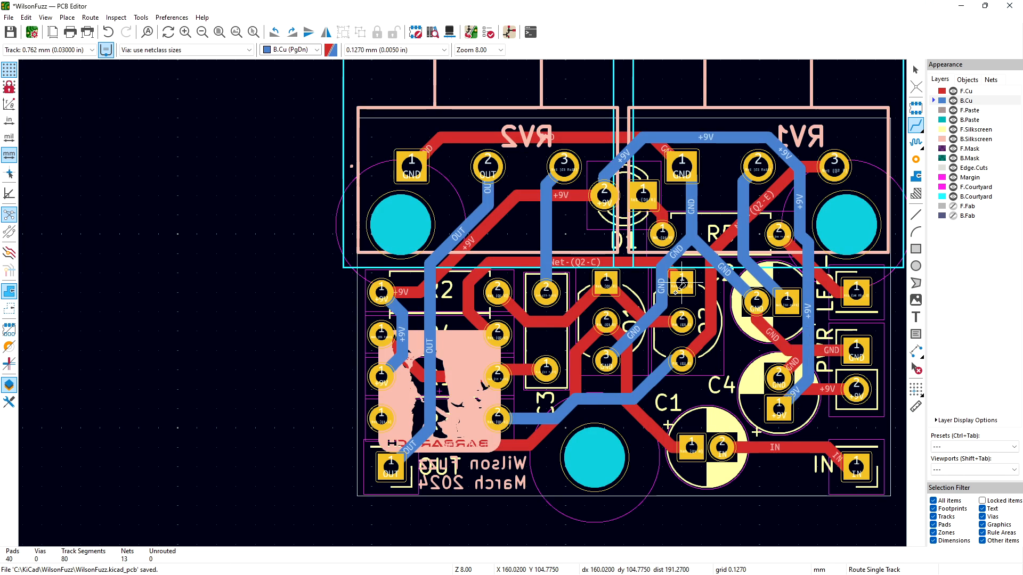
key(ctrl+s)
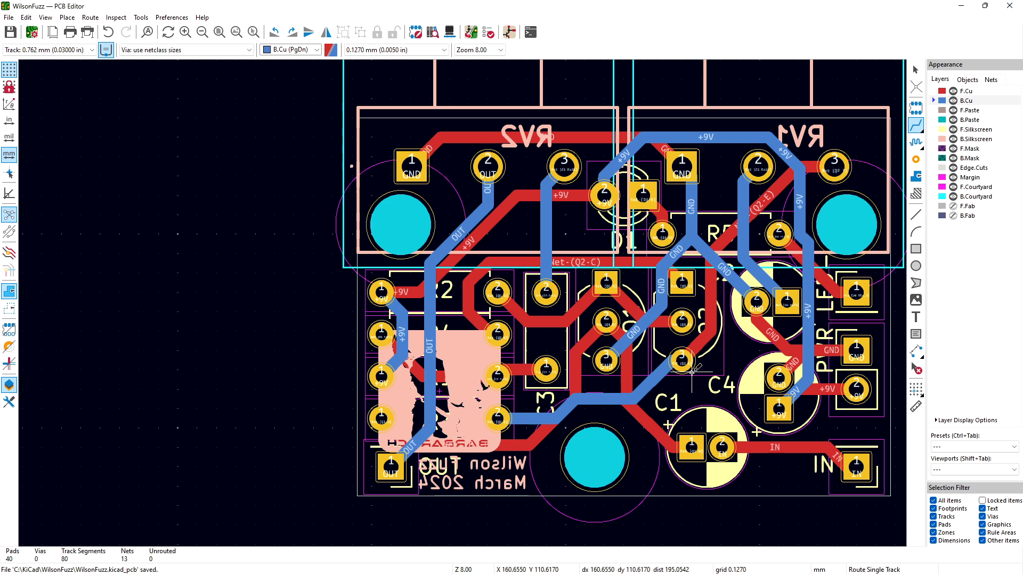
Step: Inspect the board with the rerouted +9V track in the 3D viewer, and return to the PCB layout
click(46, 18)
click(74, 48)
drag(363, 227, 724, 329)
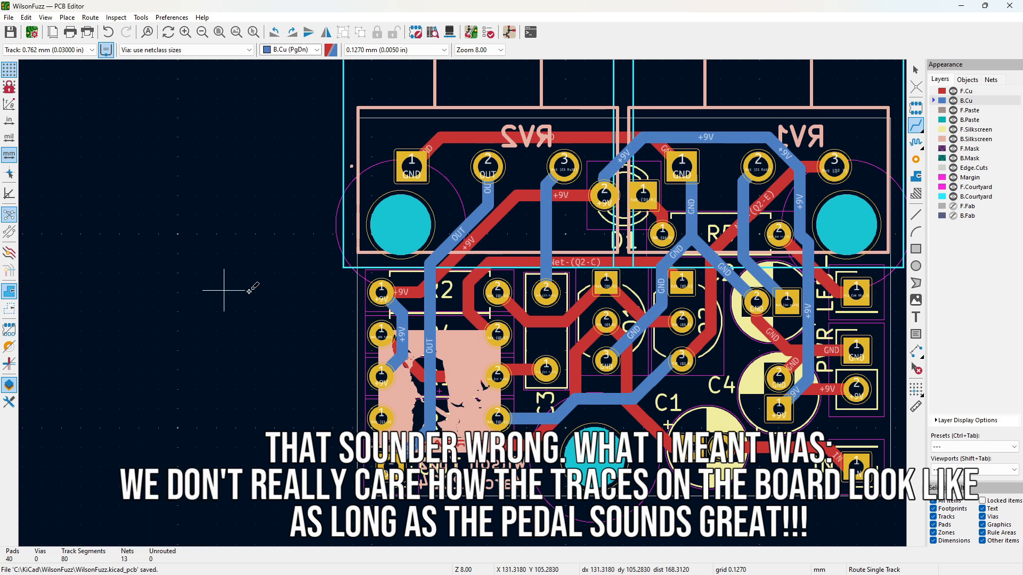
middle_drag(266, 290, 210, 293)
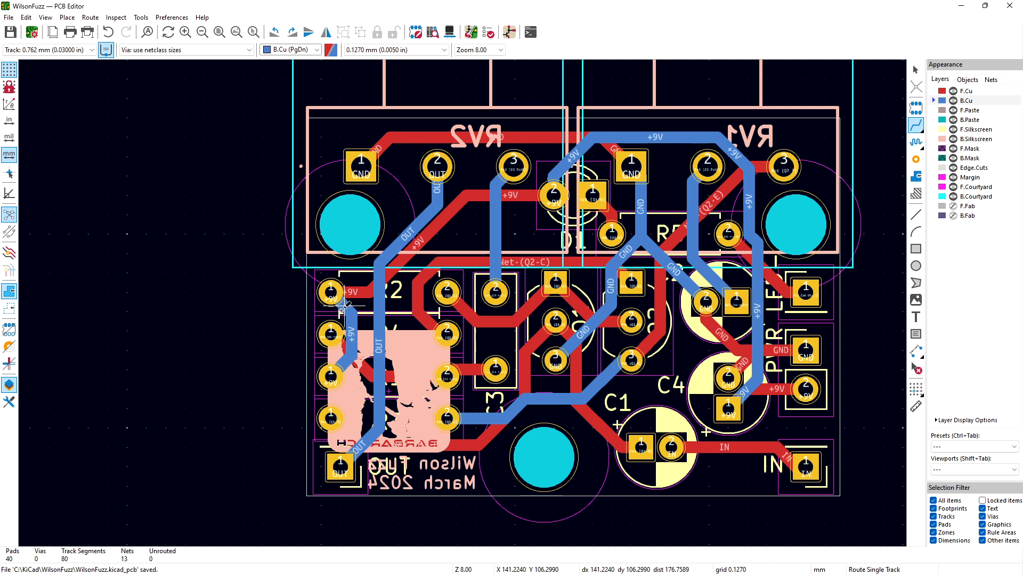
click(345, 305)
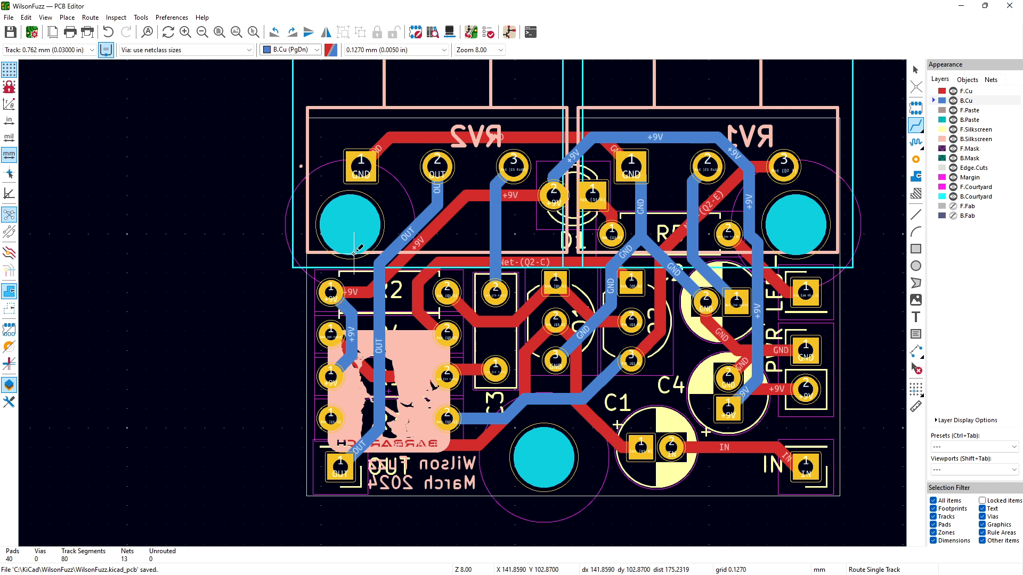
Step: Open the board's print settings and accept the A4 landscape page setup
click(72, 32)
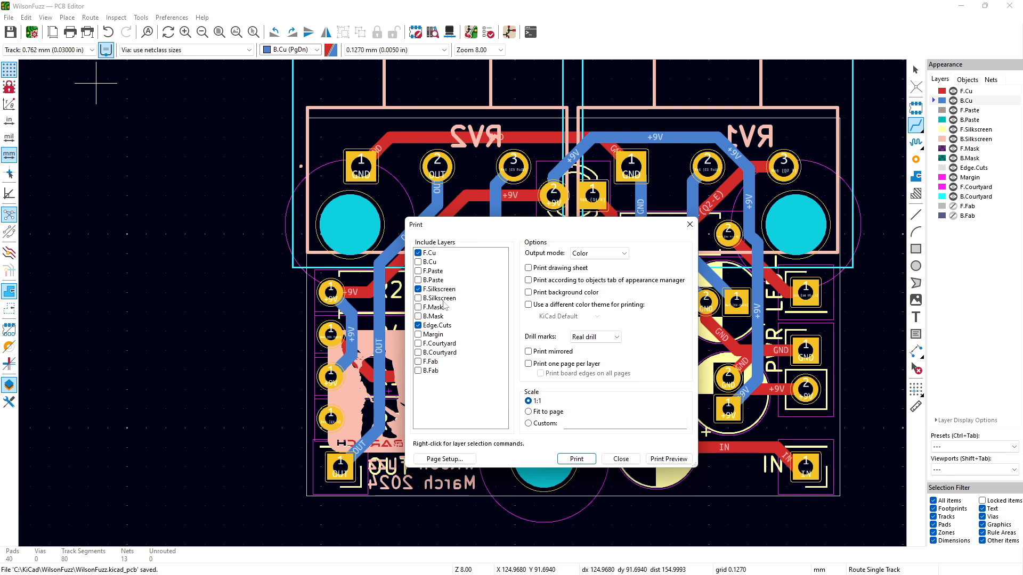
click(448, 459)
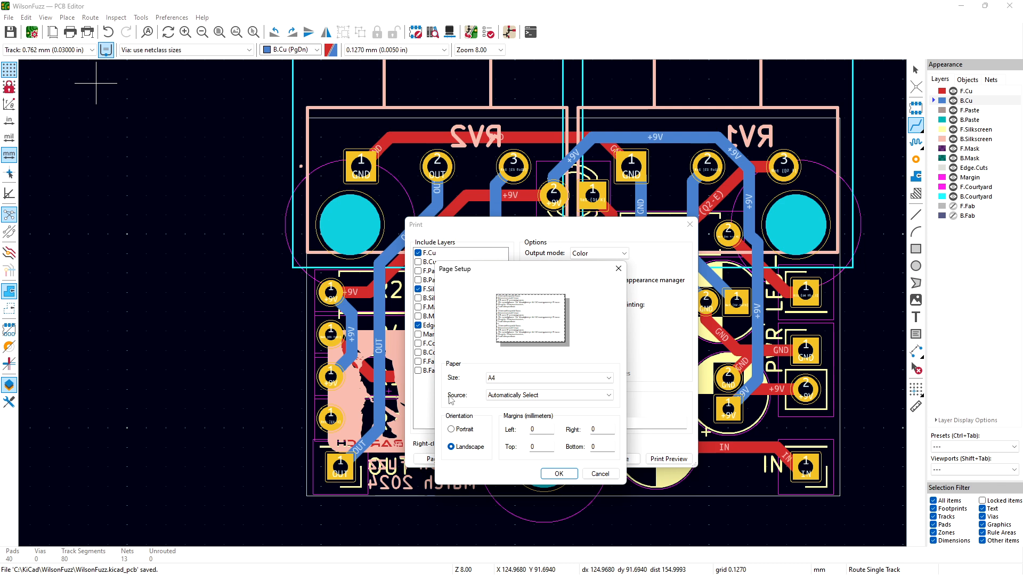
click(558, 473)
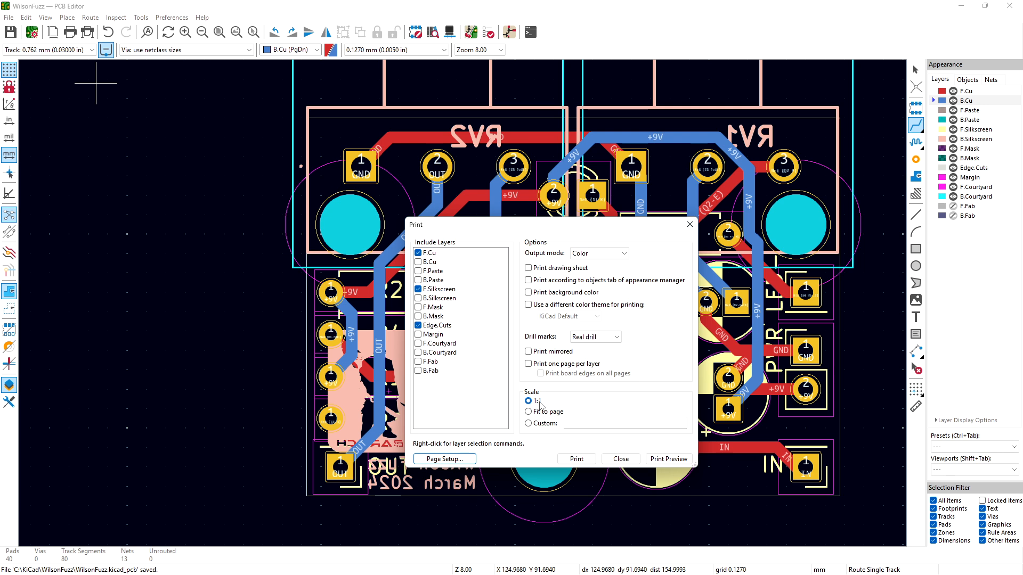
Step: Print the F.Cu, F.Silkscreen and Edge.Cuts layers in color at 1:1 scale on the HP DeskJet 3700 printer, and close the print settings
click(576, 458)
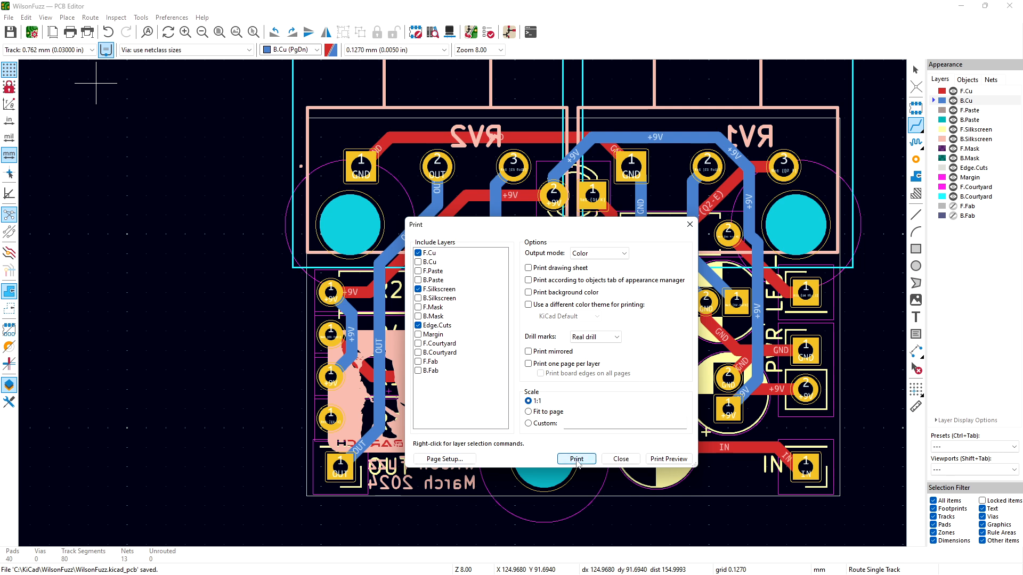
drag(607, 190, 515, 102)
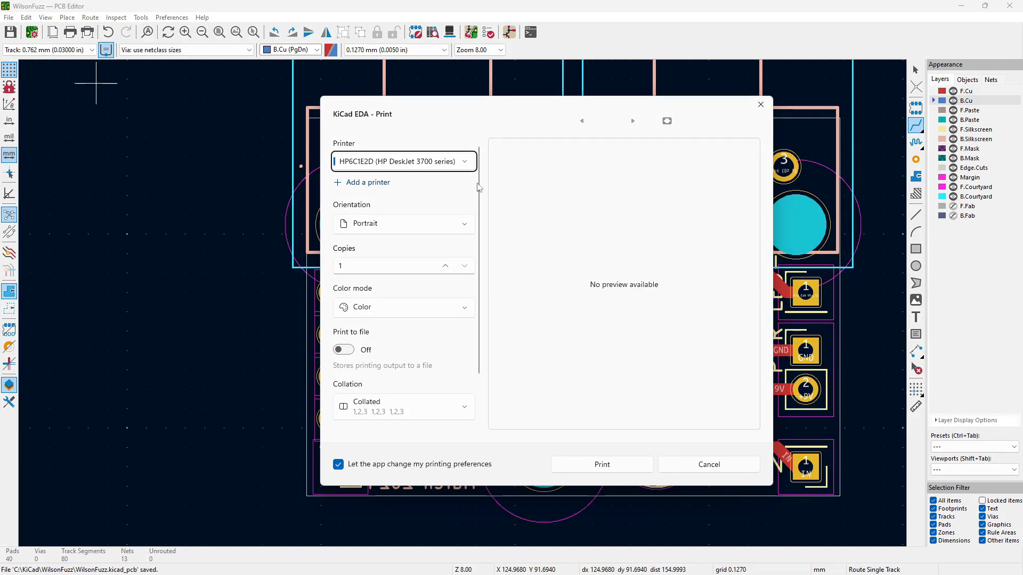
scroll(478, 187, down, 3)
scroll(480, 179, up, 3)
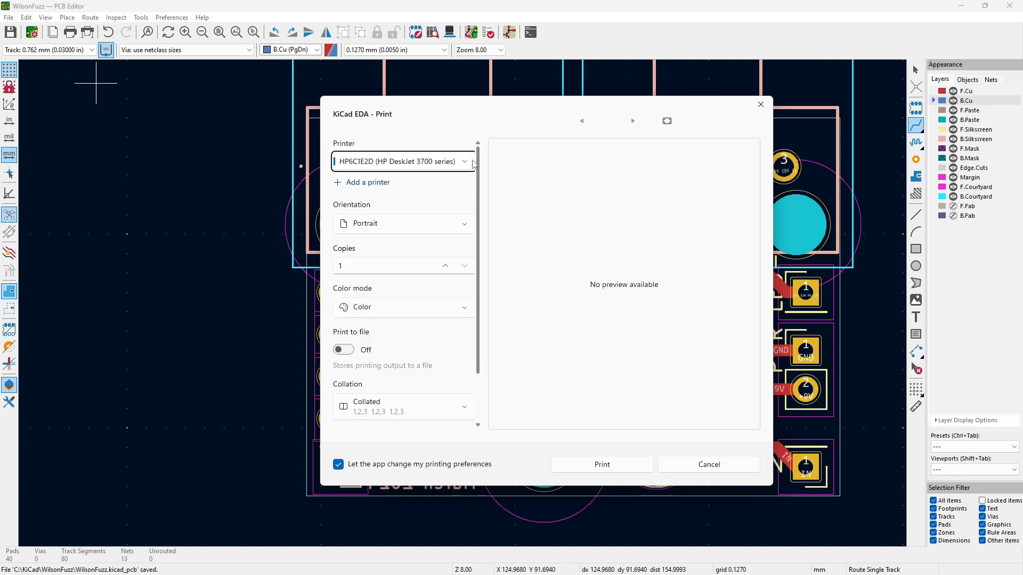
click(602, 466)
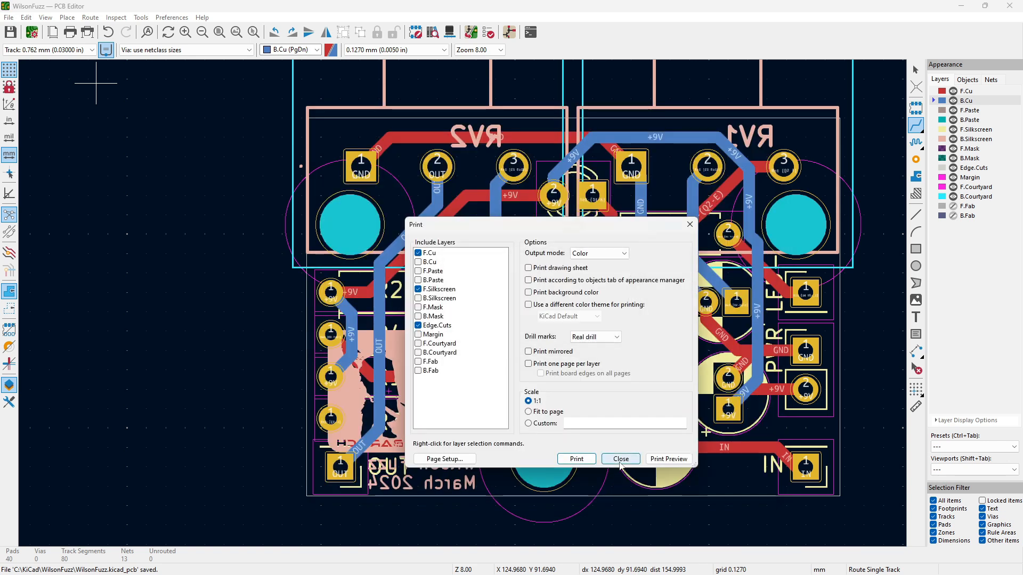
click(621, 459)
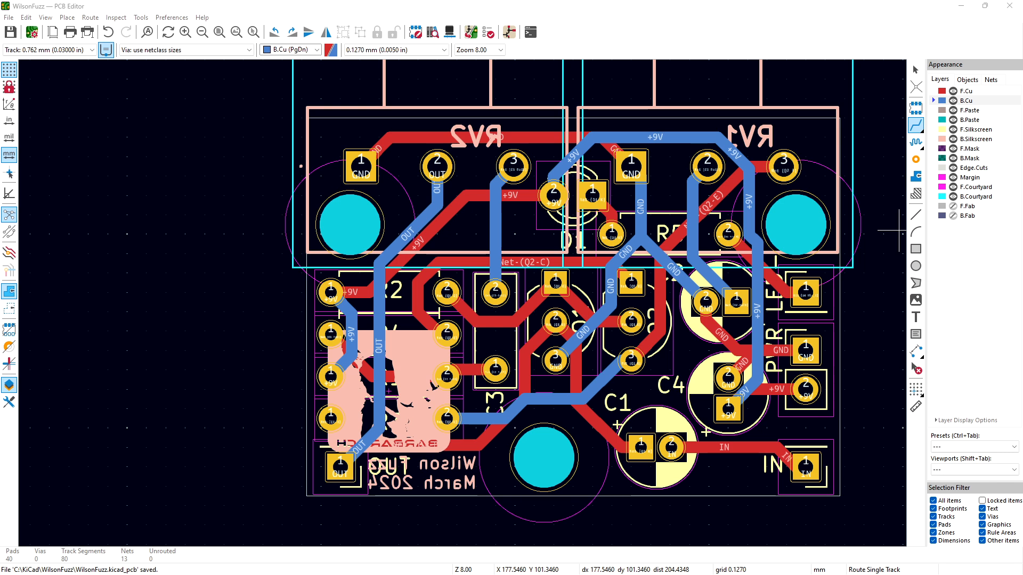
Step: View the photo of the printed board cutout held at the enclosure, and close it
drag(1022, 61, 756, 60)
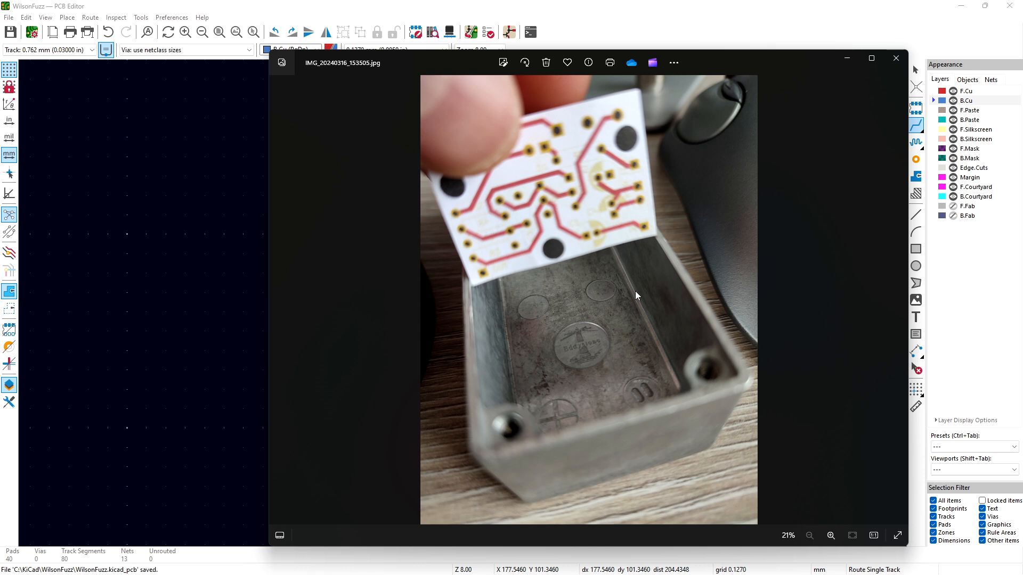
click(893, 63)
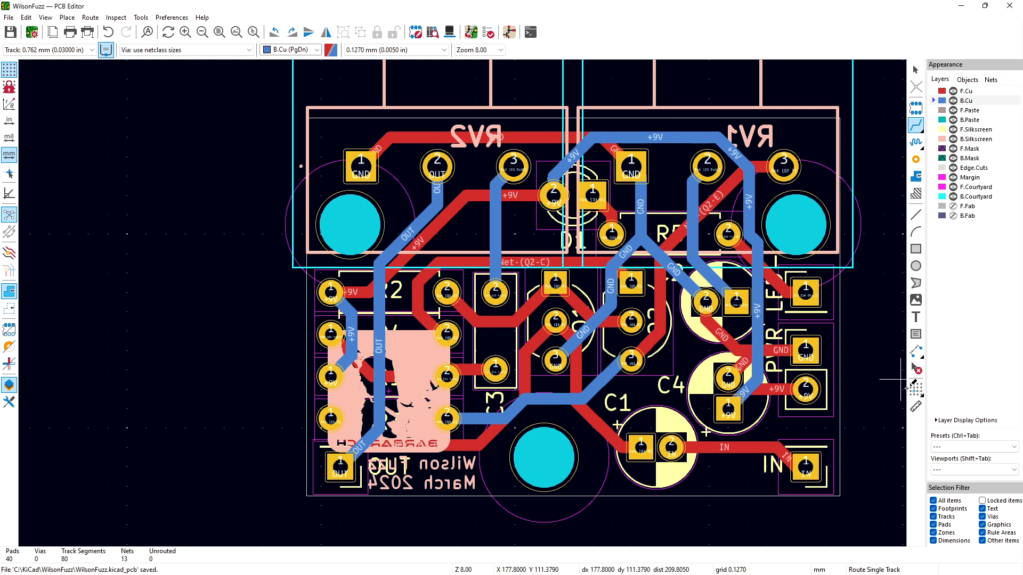
Step: Measure the board's width along its lower edge and check it against the Hammond 1590A enclosure drawing
click(915, 408)
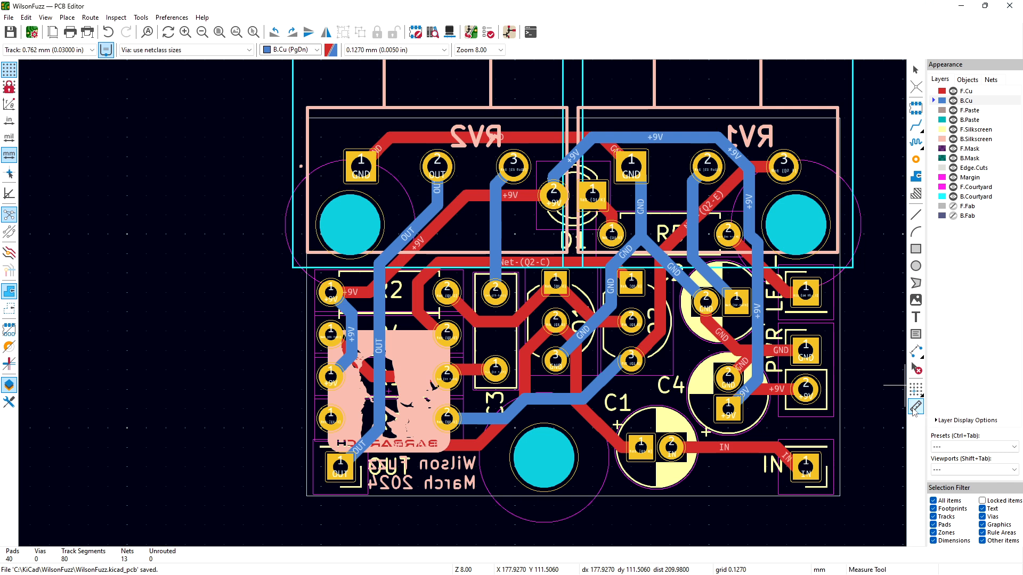
click(842, 497)
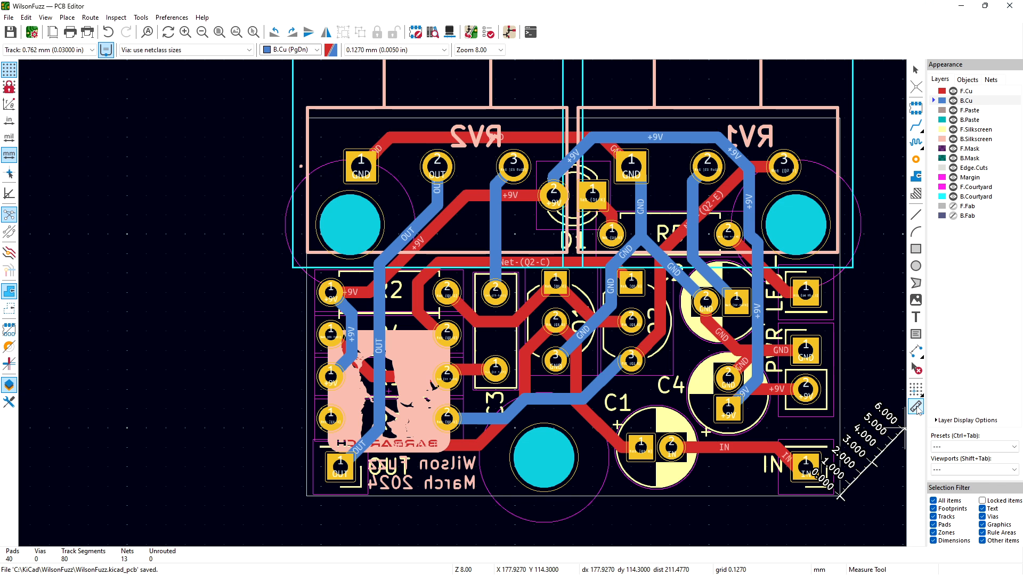
click(308, 497)
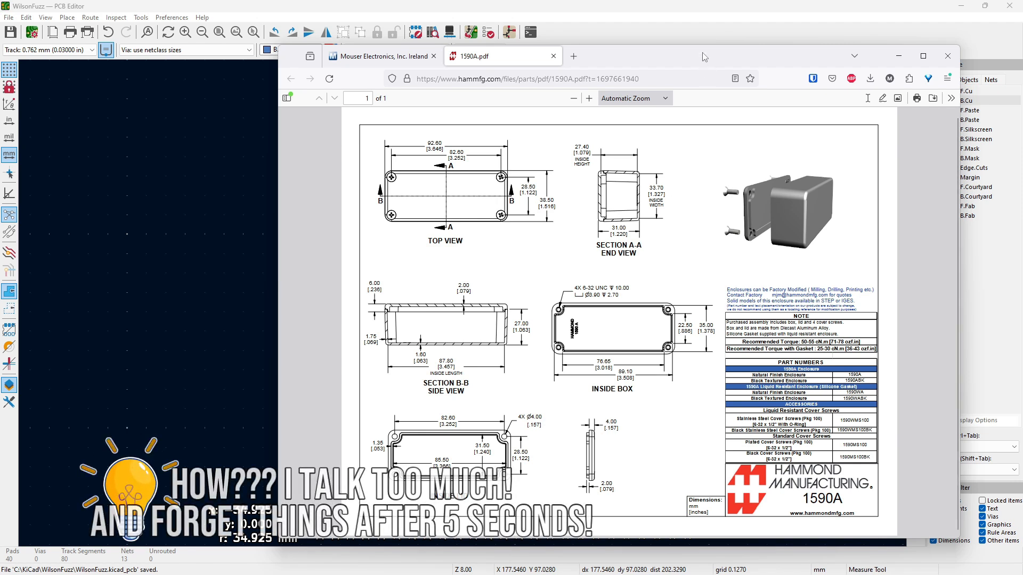
click(899, 56)
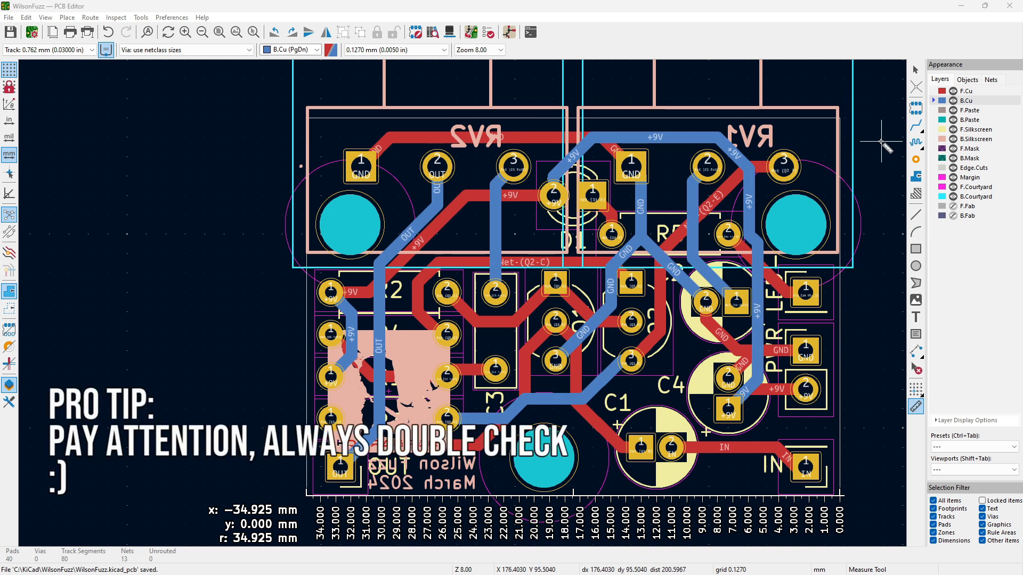
key(x)
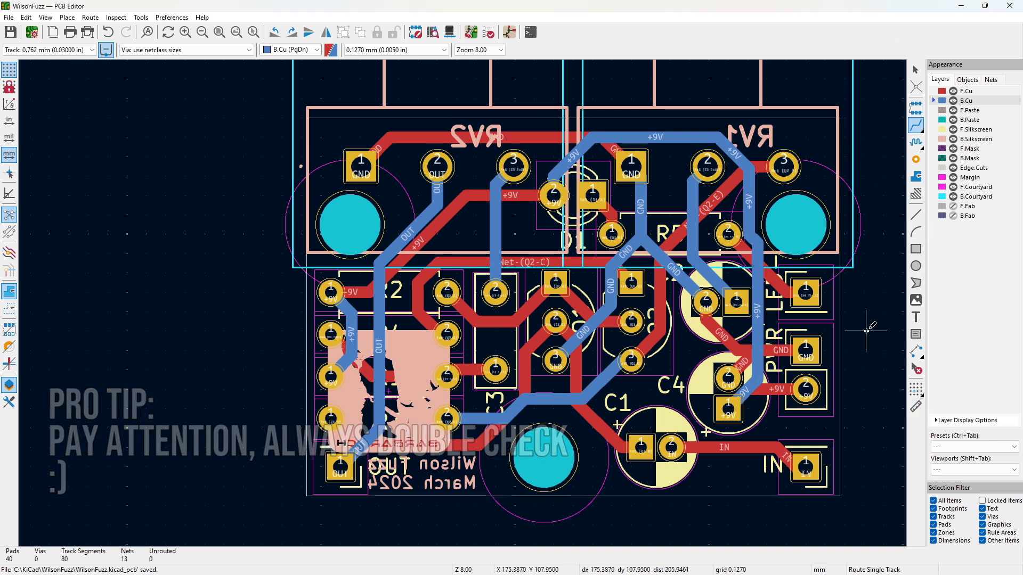
key(Escape)
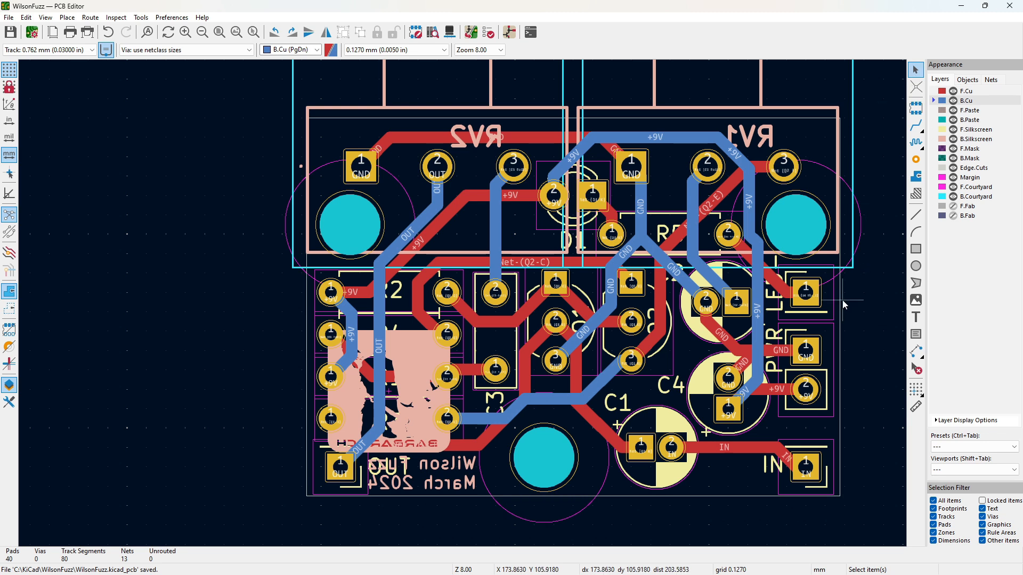
Step: Move the board outline's right edge inward to X 173.482 mm and its left edge inward to X 138.938 mm
click(842, 305)
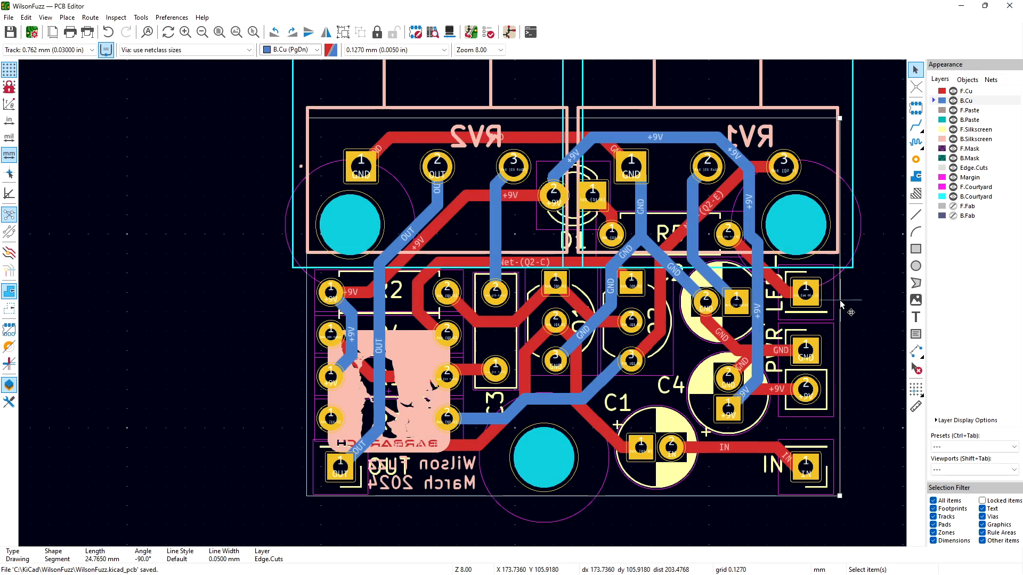
key(m)
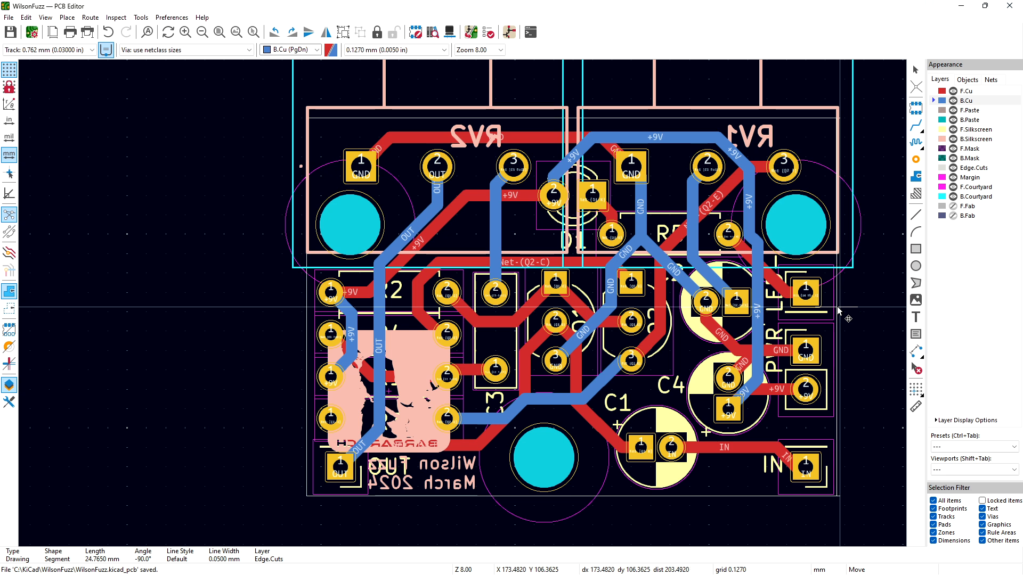
click(838, 310)
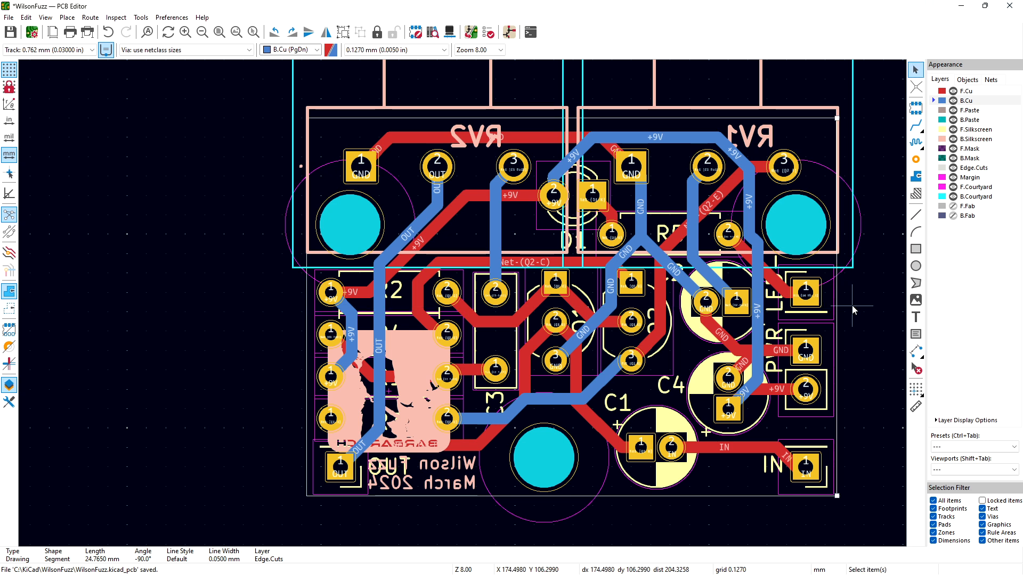
click(307, 350)
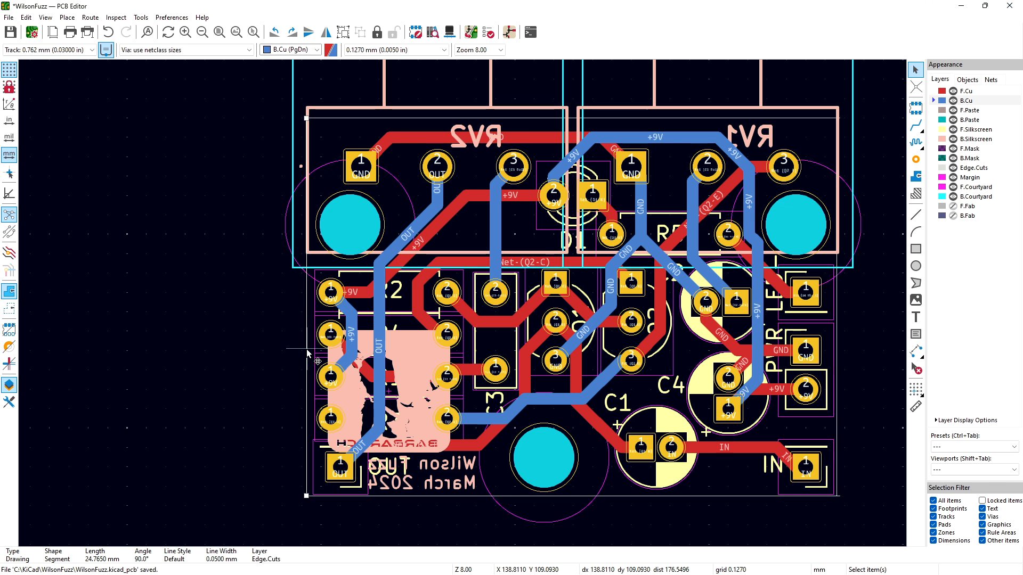
key(m)
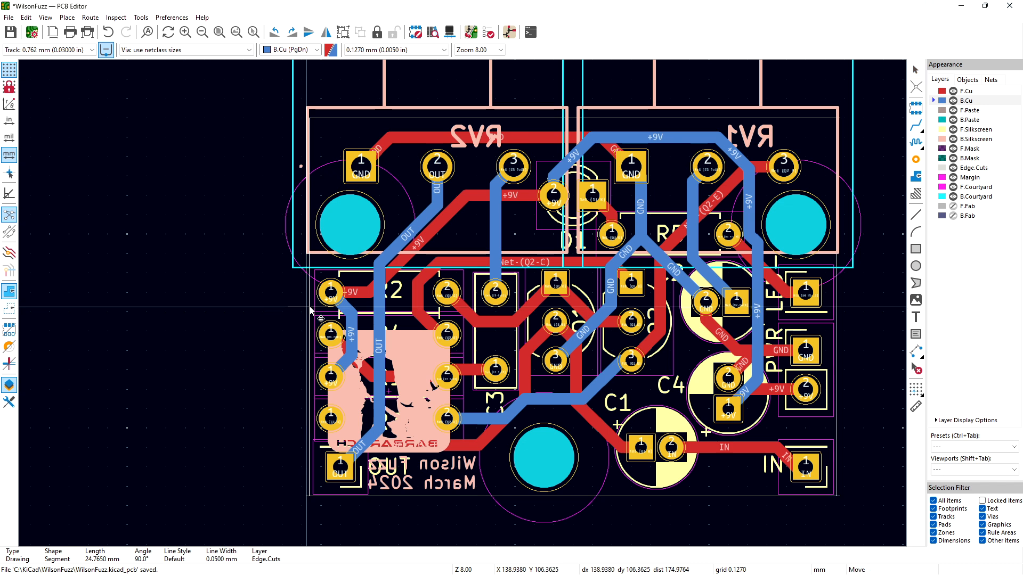
click(311, 308)
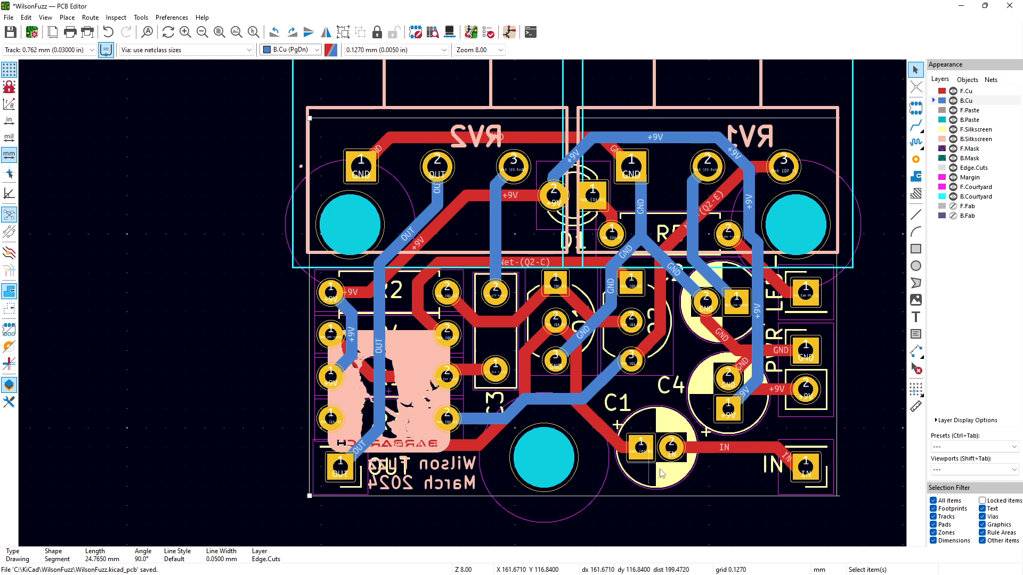
Step: Shorten the lower and upper outline lines at both ends to 34.544 mm to meet the moved side edges, and save the board
click(753, 497)
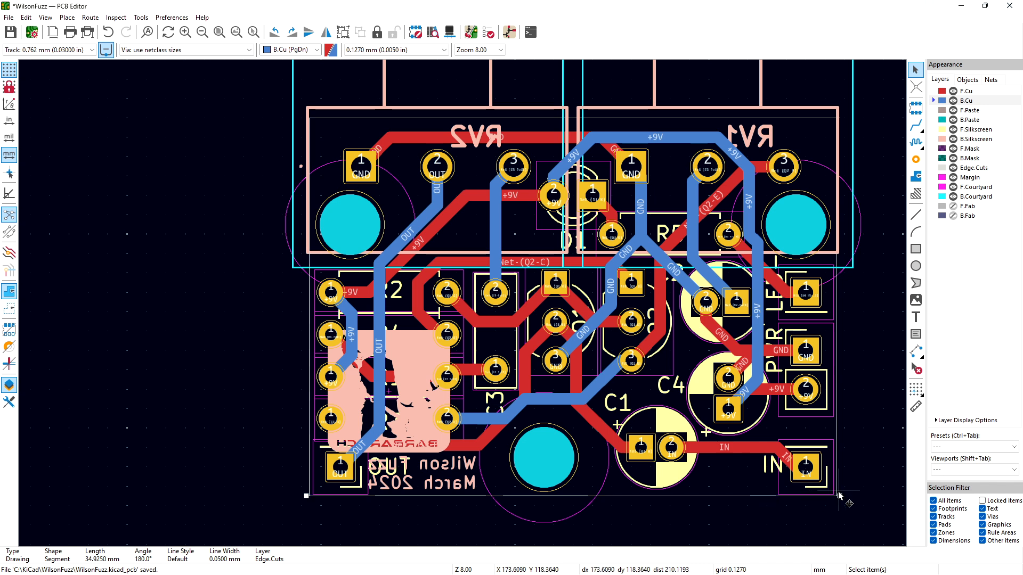
drag(839, 496, 836, 496)
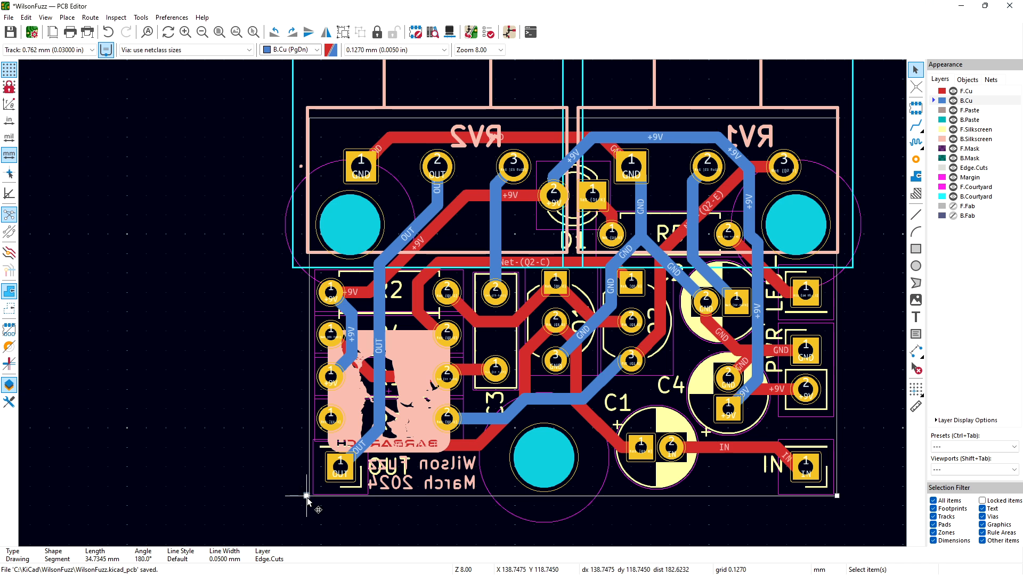
drag(307, 497, 310, 497)
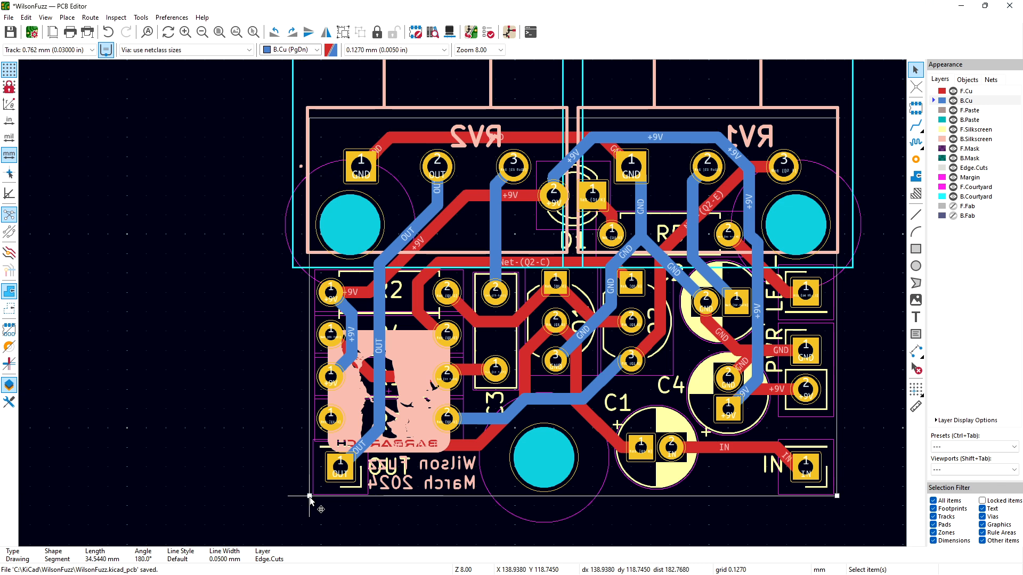
click(332, 117)
drag(306, 117, 310, 118)
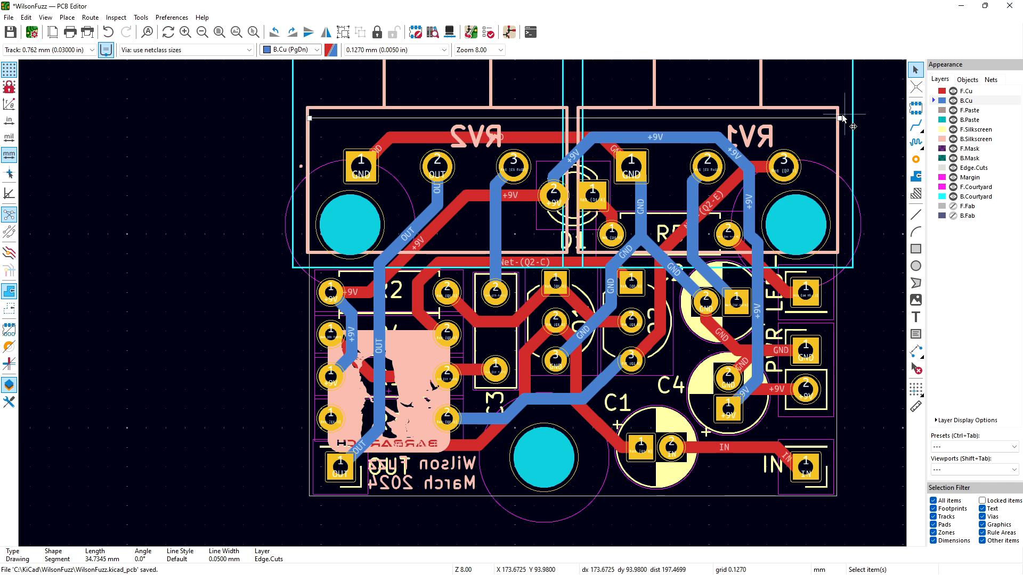
drag(839, 118, 838, 119)
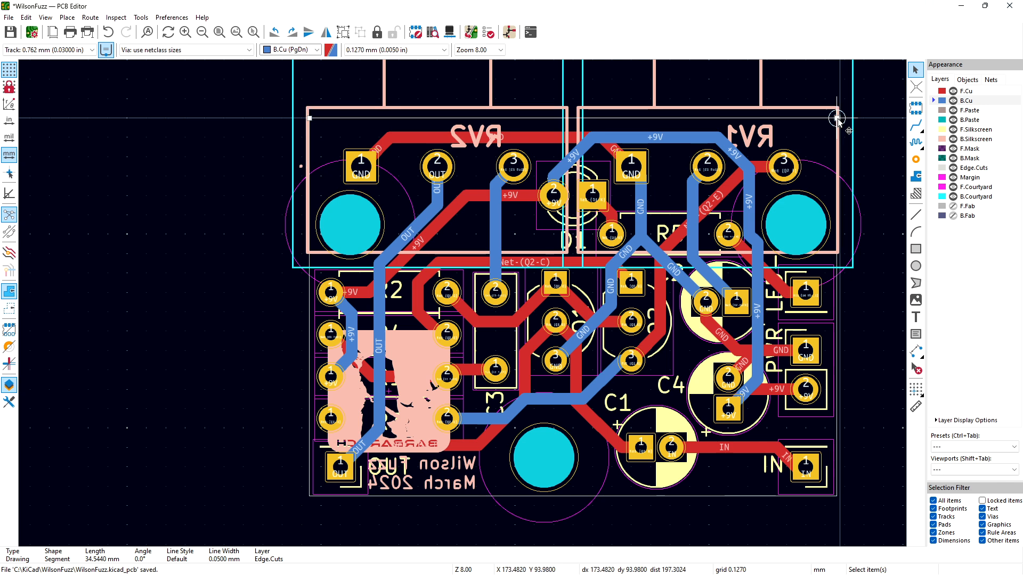
click(806, 130)
key(ctrl+s)
Step: Measure the narrowed board's width along its lower edge from corner to corner
click(916, 407)
click(837, 496)
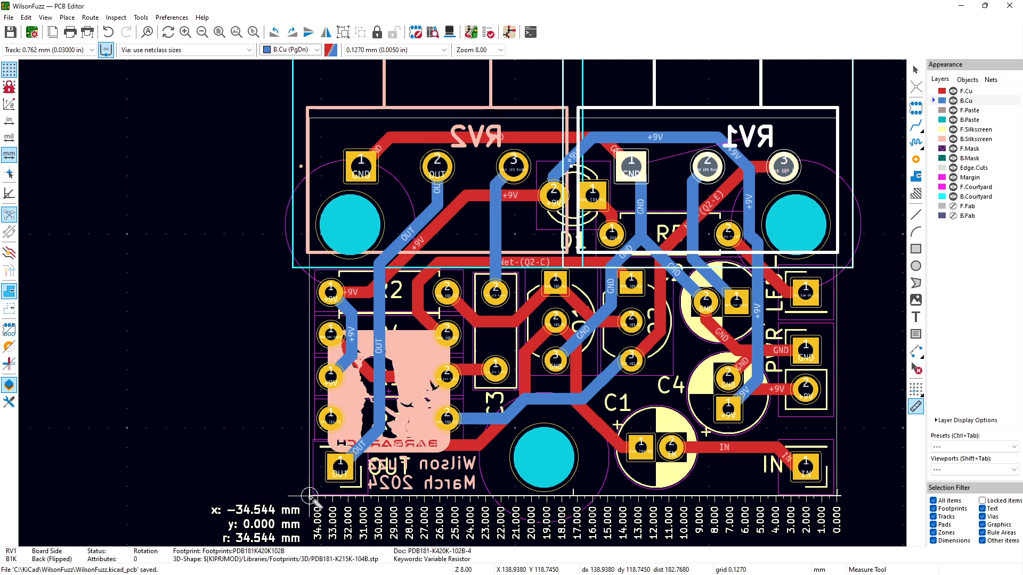
key(Escape)
key(Escape)
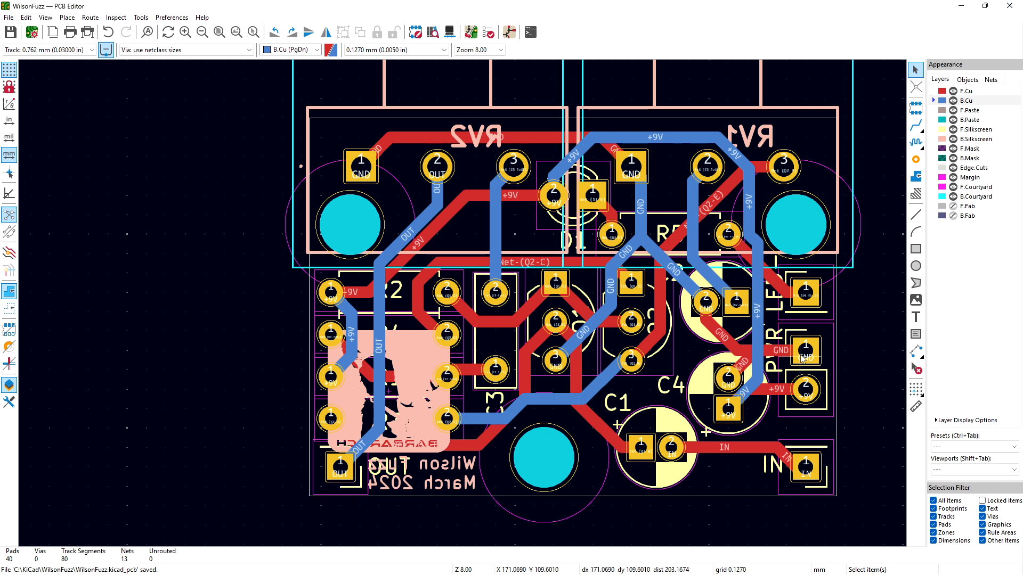
Step: Move the board outline's right edge further inward to X 173.101 mm, and select the left edge
click(837, 331)
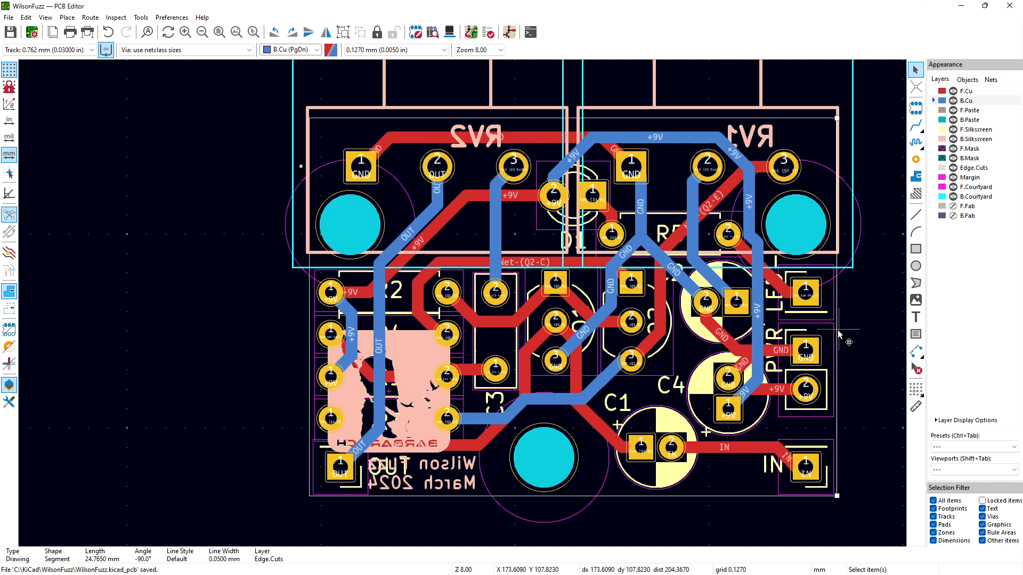
key(m)
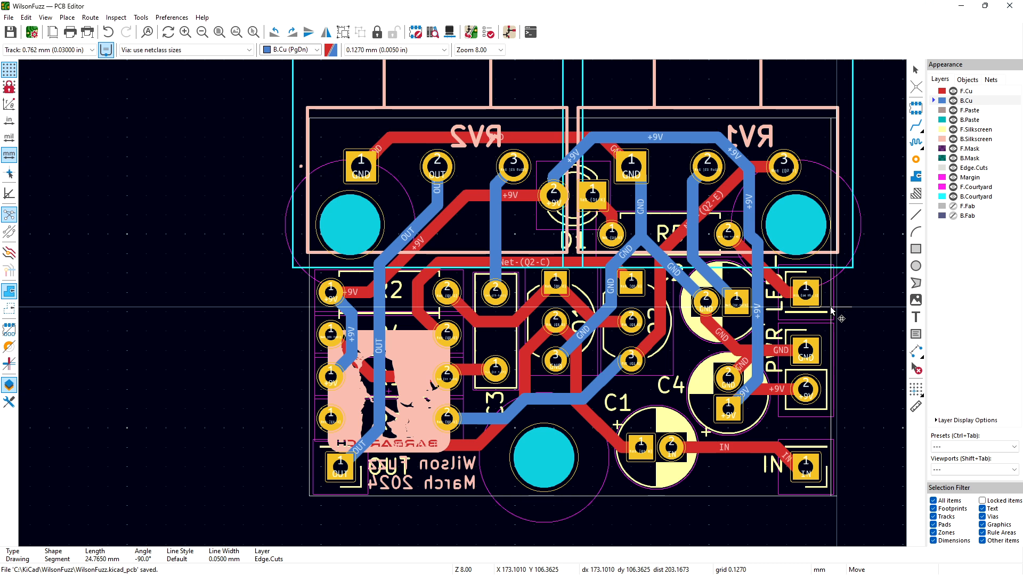
click(830, 307)
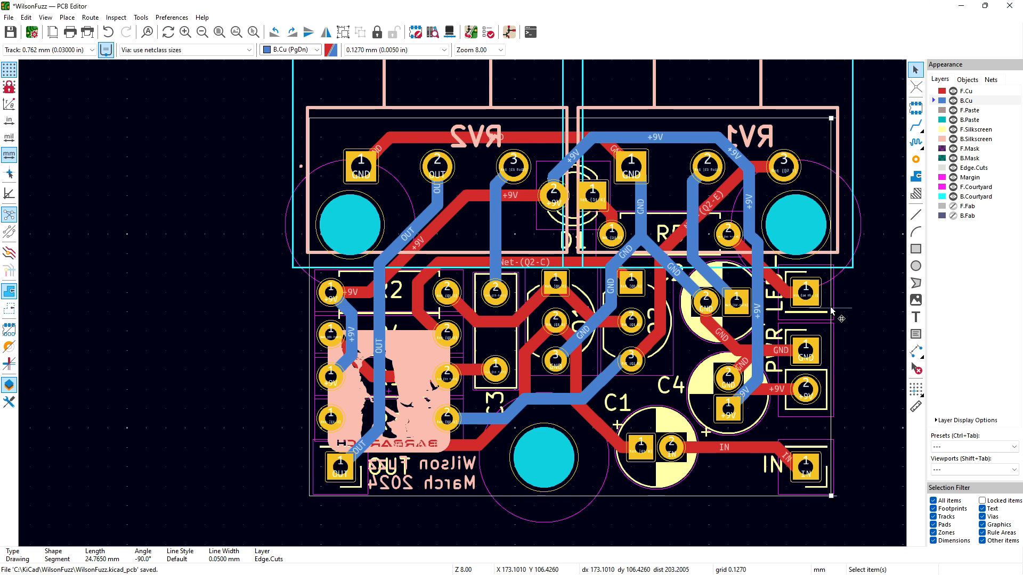
click(309, 313)
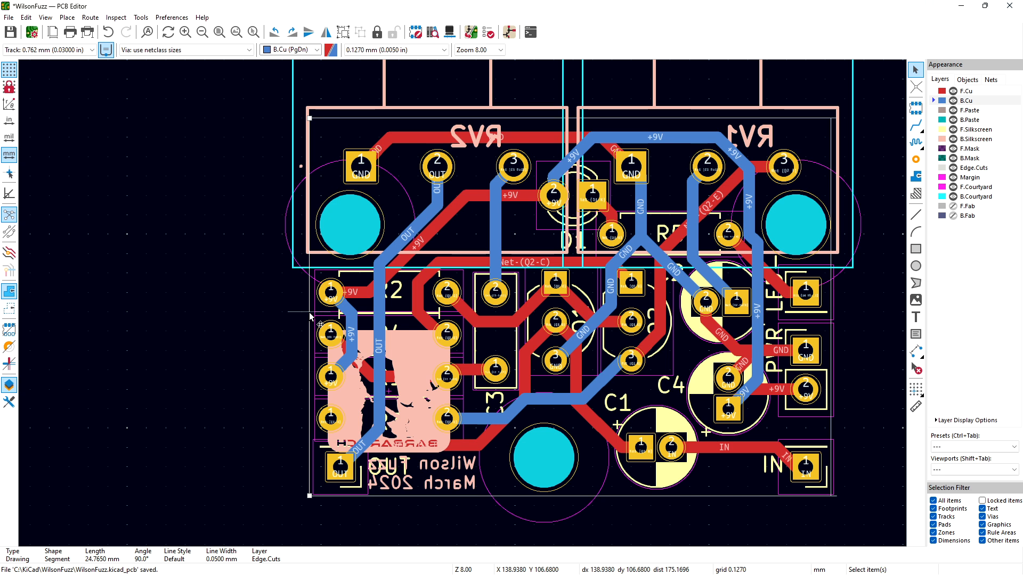
Step: Move the board outline's left edge inward to X 139.065 mm and pull the upper edge's left end to meet it
key(m)
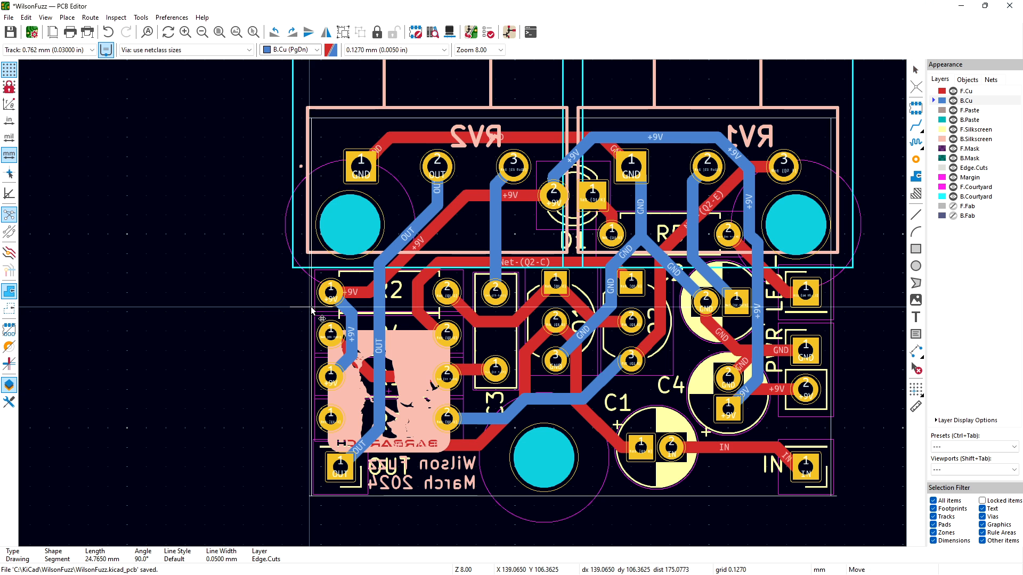
click(311, 307)
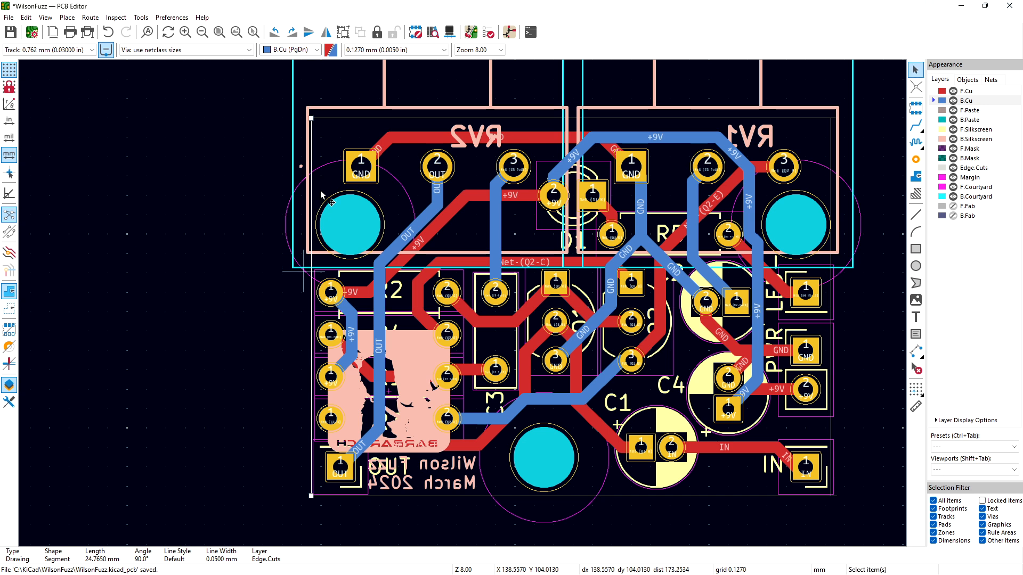
click(336, 119)
click(331, 121)
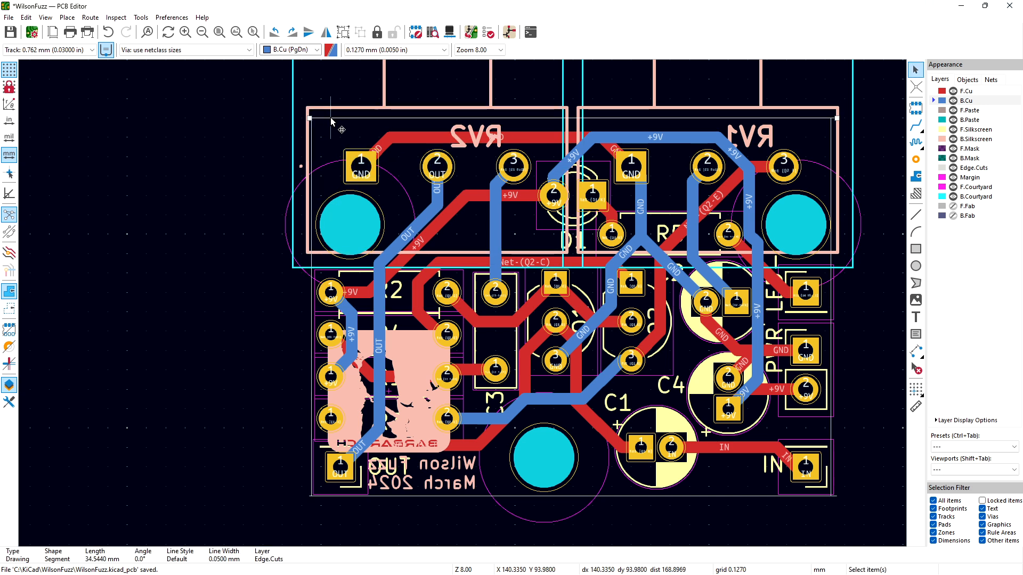
drag(309, 119, 312, 118)
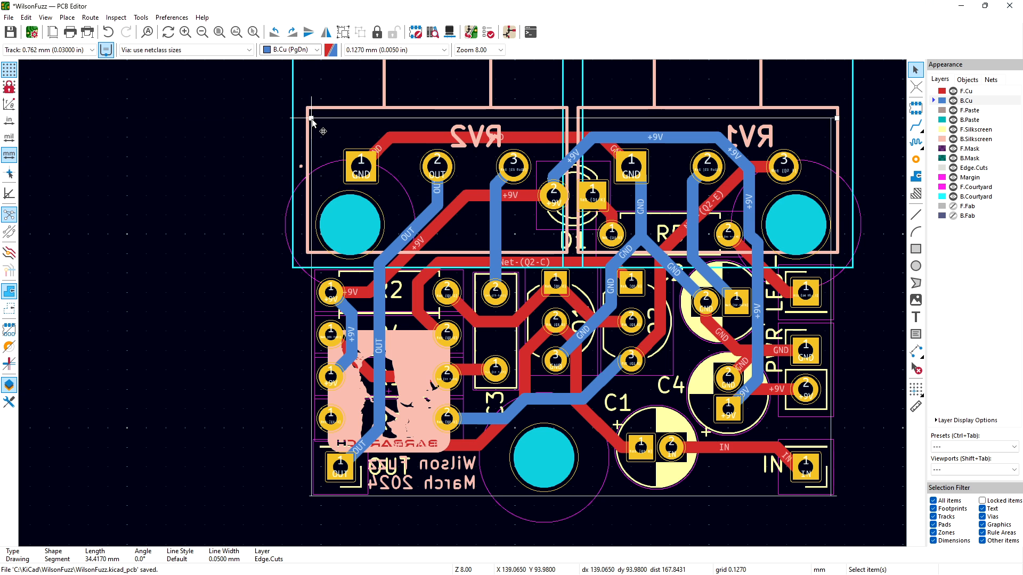
Step: Shorten the upper edge's right end and both ends of the lower edge to close the board outline at about 34.04 mm wide
drag(837, 118, 835, 120)
click(754, 497)
drag(833, 498, 829, 497)
drag(307, 497, 311, 496)
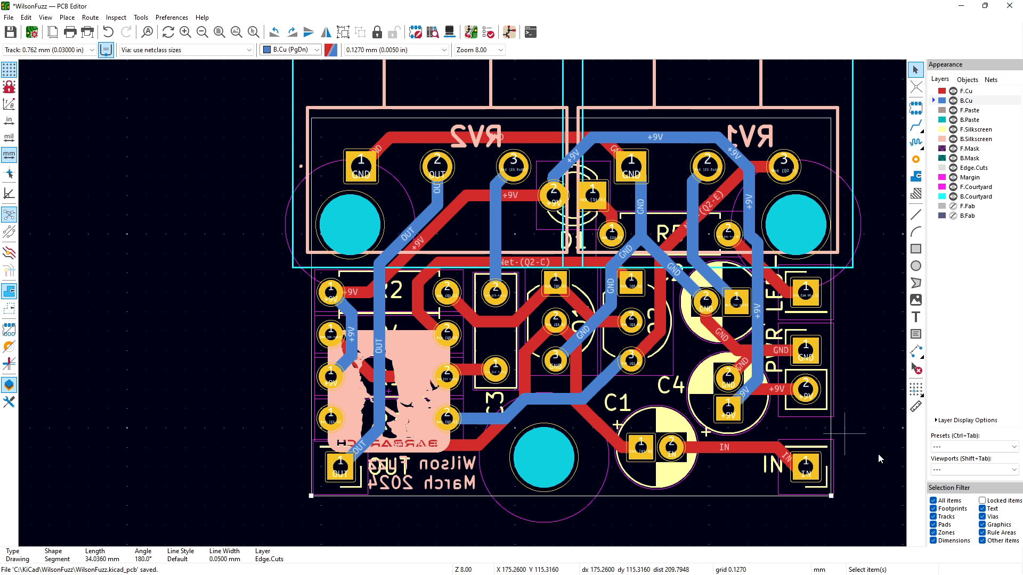
Step: Measure the board's width along its lower edge from corner to corner
click(916, 406)
click(831, 496)
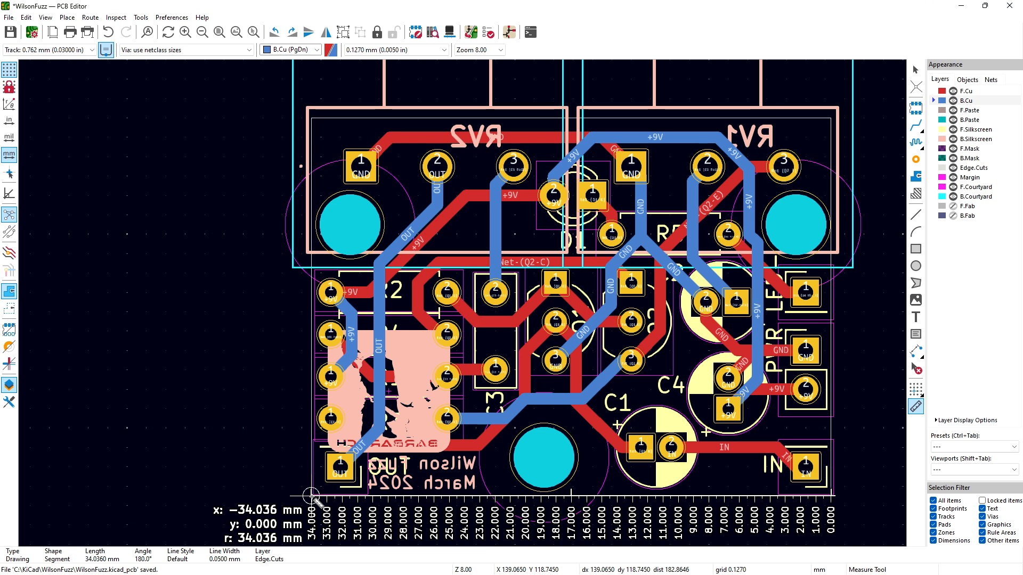
key(Escape)
key(Escape)
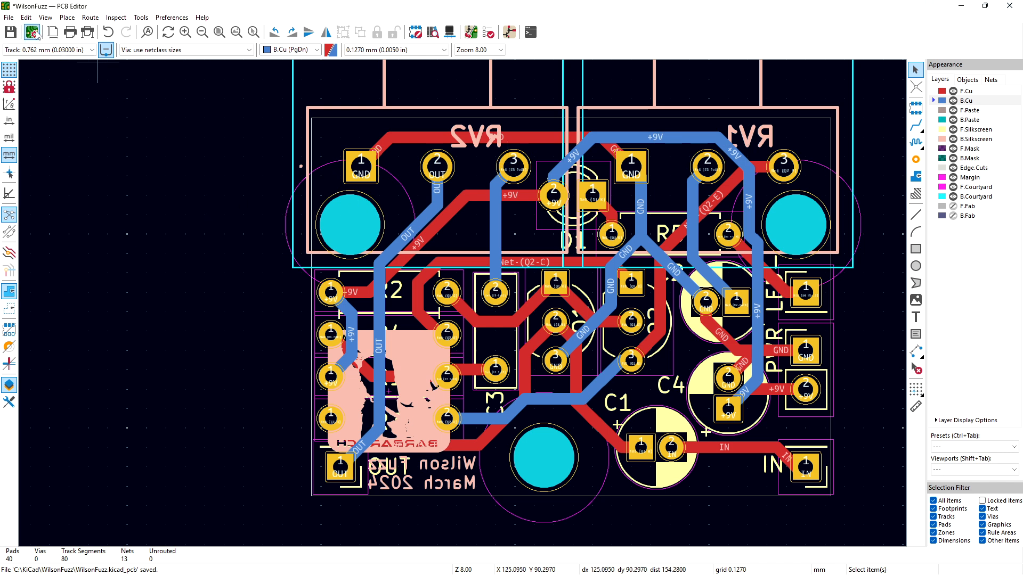
Step: Examine the board and the clearance around the two potentiometers from several angles in the 3D view
click(45, 17)
click(69, 52)
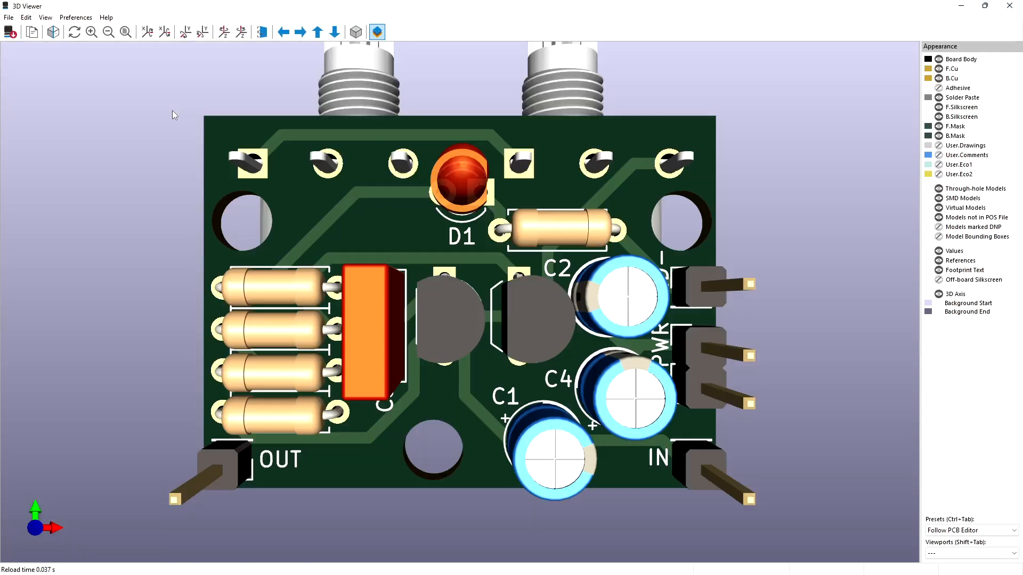
drag(349, 197, 405, 328)
drag(371, 283, 343, 206)
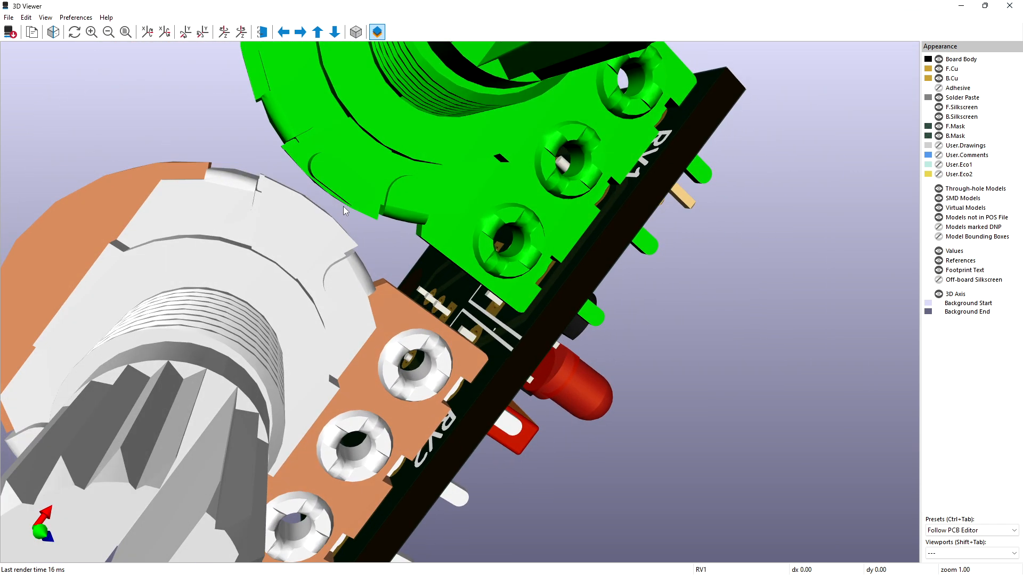
click(107, 27)
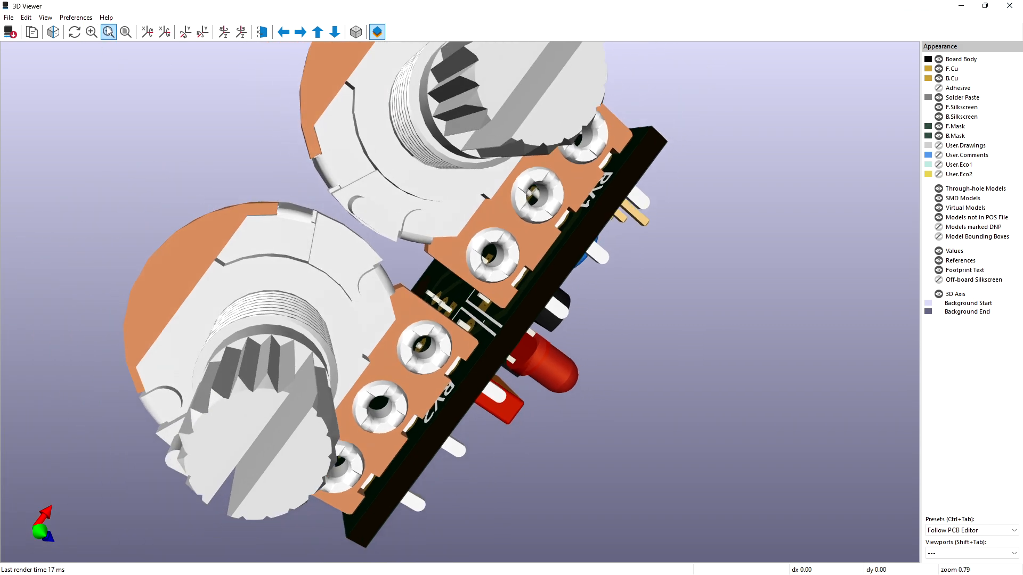
click(106, 28)
drag(357, 151, 443, 110)
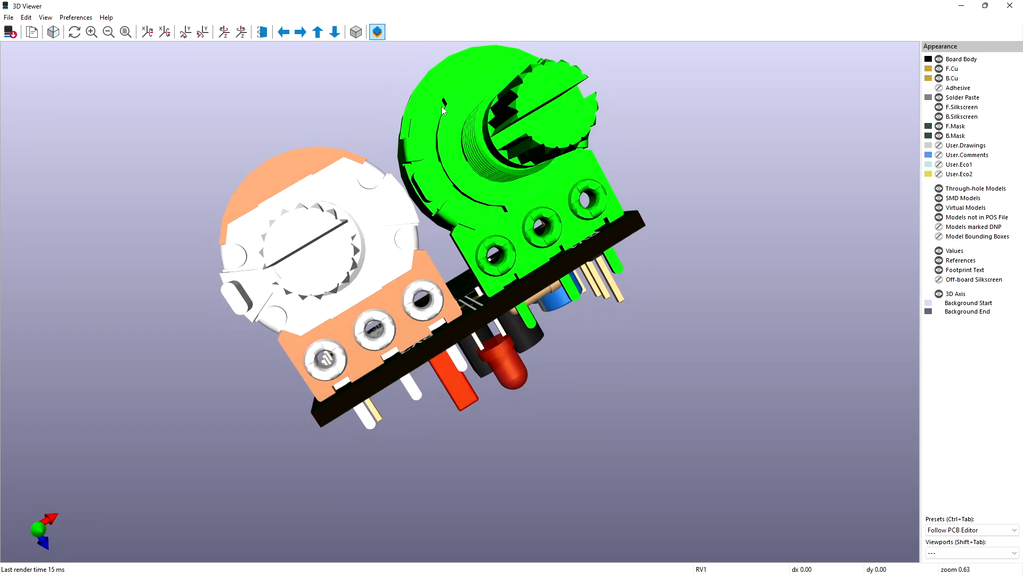
click(1010, 5)
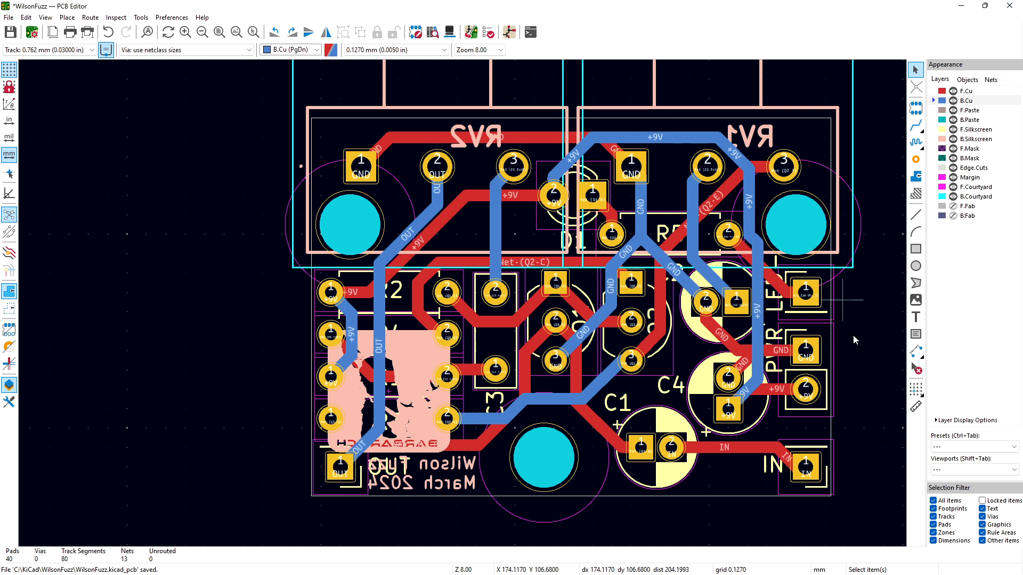
Step: Measure the lower outline edge's length again between its two corners
click(915, 407)
click(833, 494)
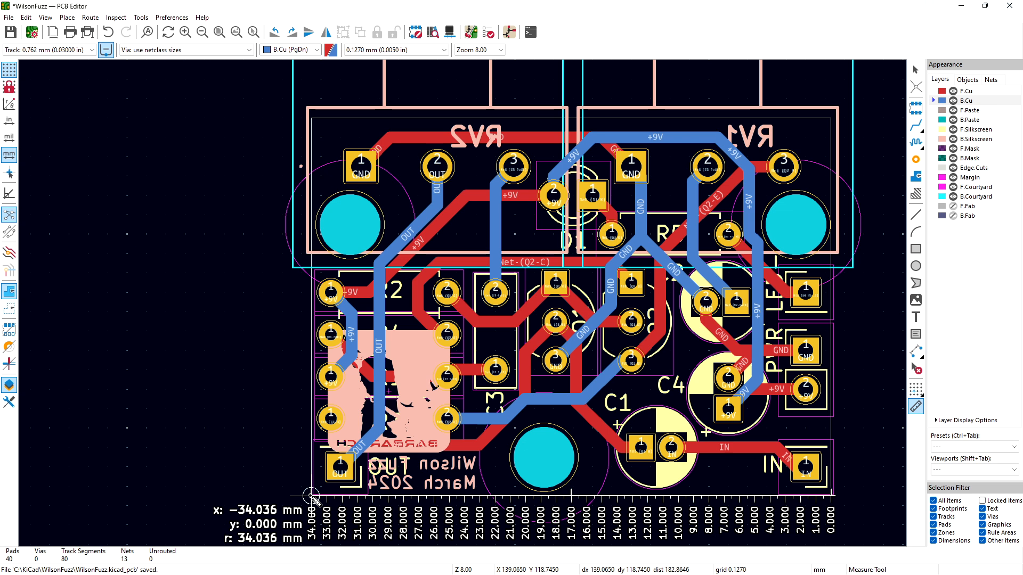
key(Escape)
key(Escape)
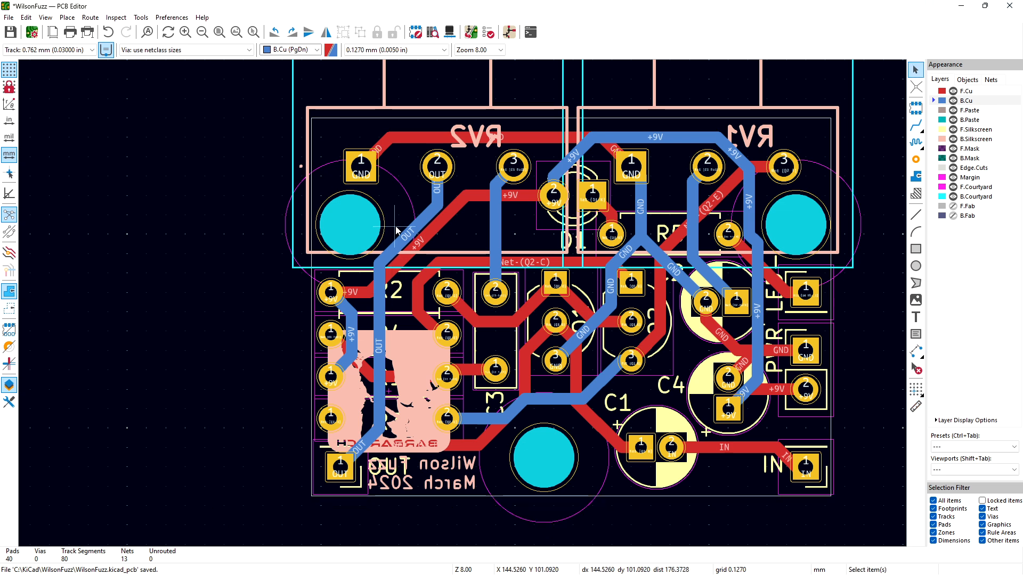
right_click(250, 159)
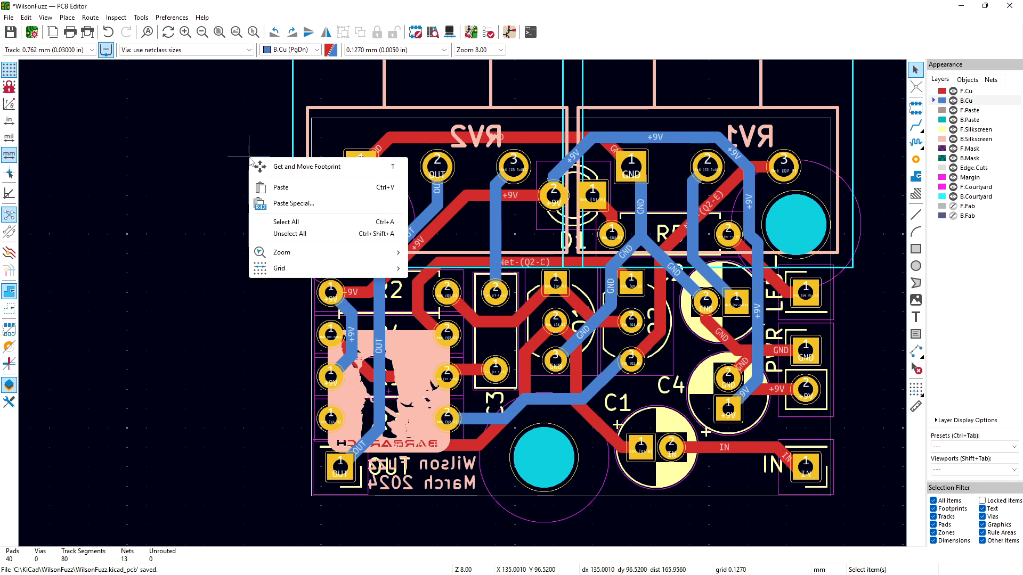
right_click(229, 154)
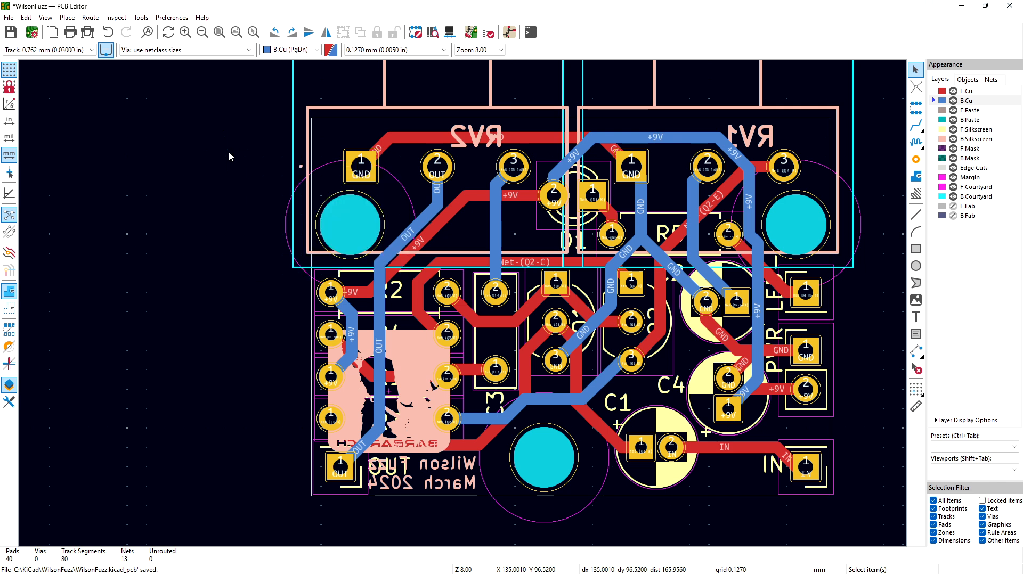
click(162, 179)
Step: Move the LED- header inward from the board's right edge to X 170.942 mm
right_drag(226, 161, 157, 230)
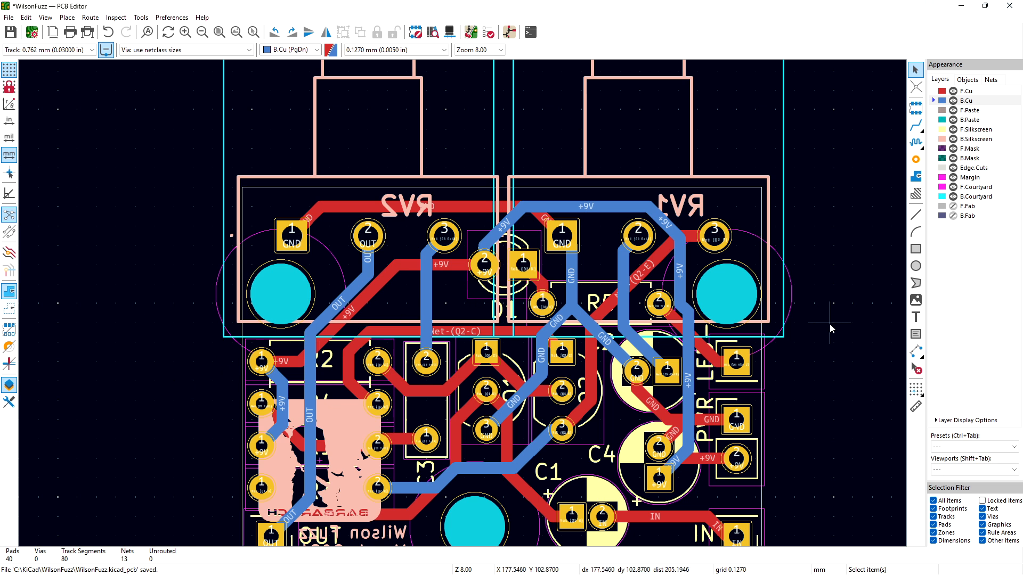
middle_drag(831, 328, 838, 278)
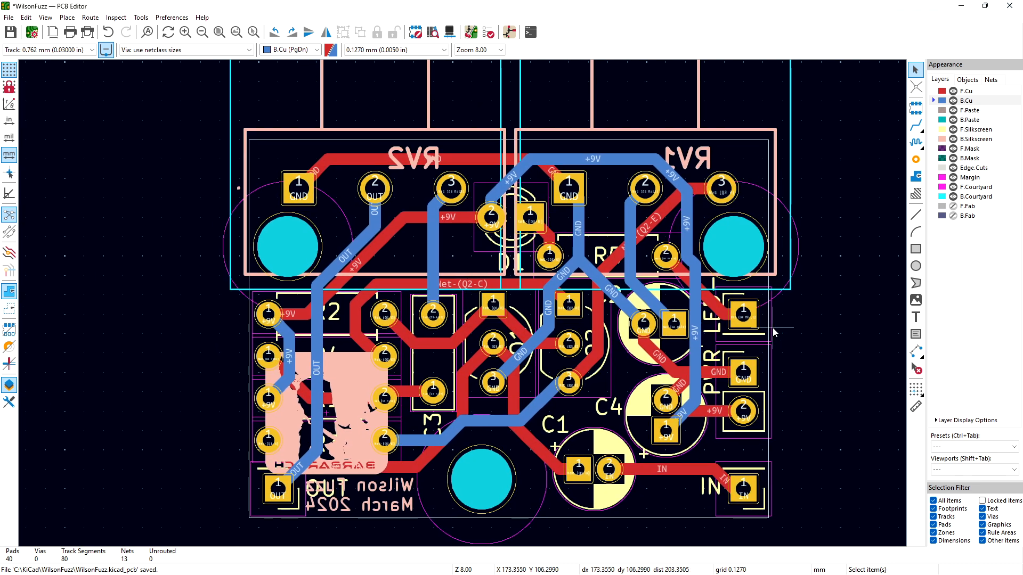
click(745, 321)
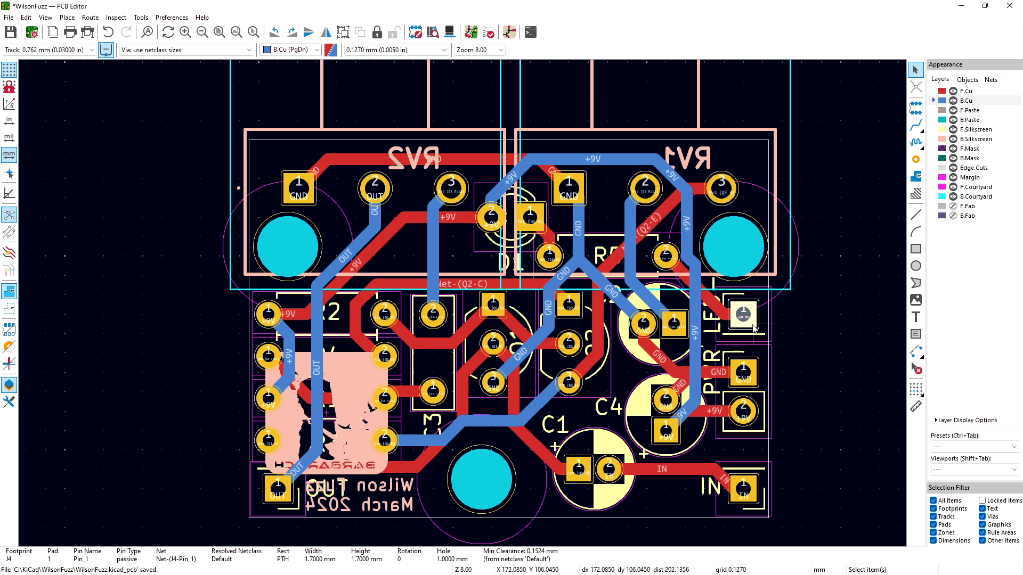
key(m)
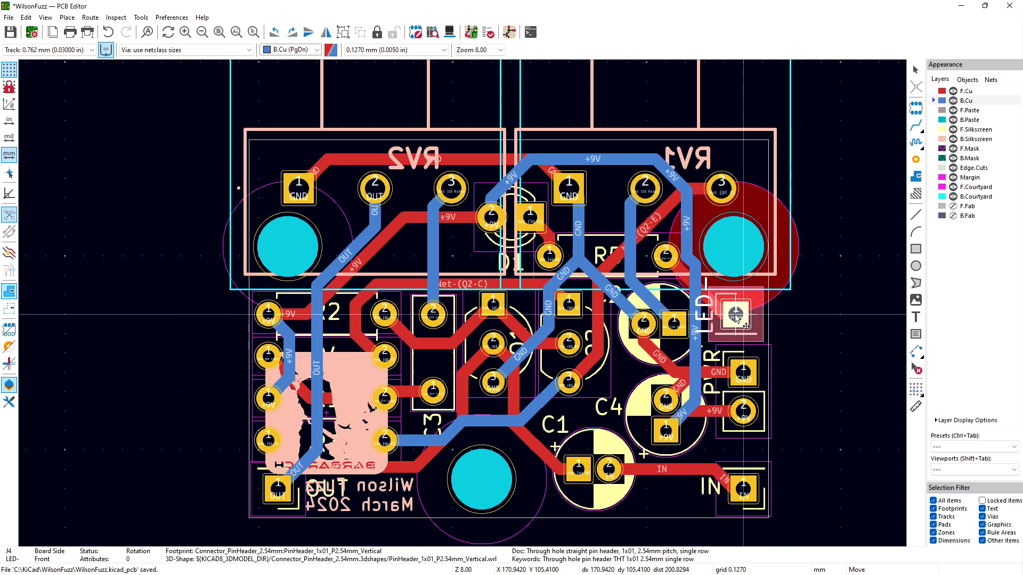
click(735, 317)
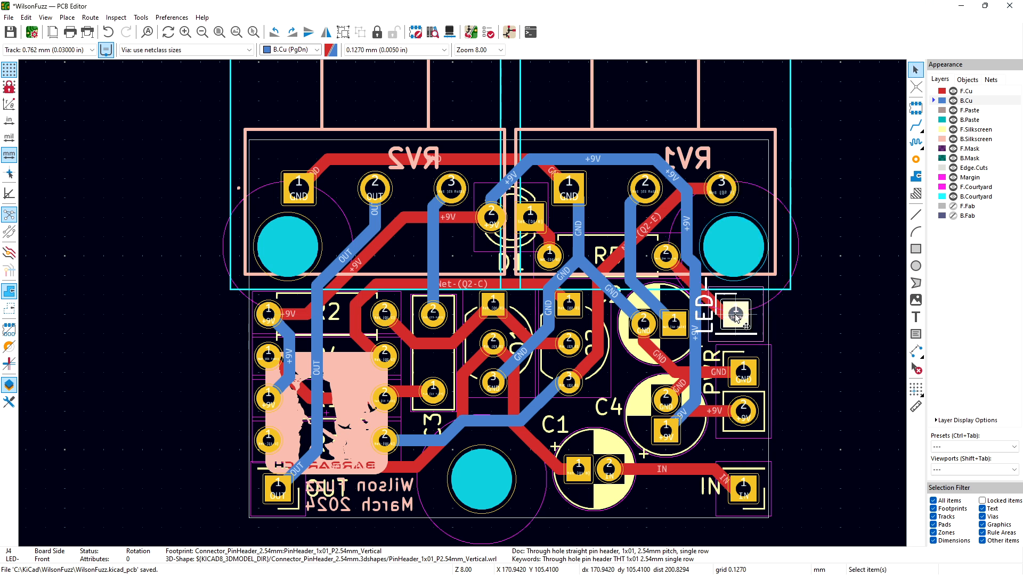
Step: Delete the whole F.Cu track between R5's pad 2 and the LED- header
click(721, 318)
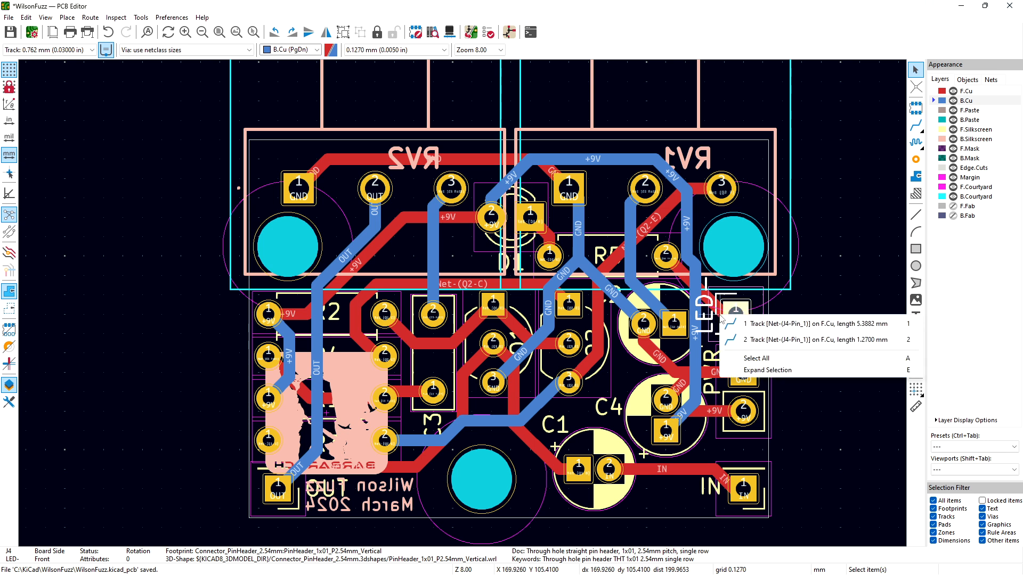
click(739, 320)
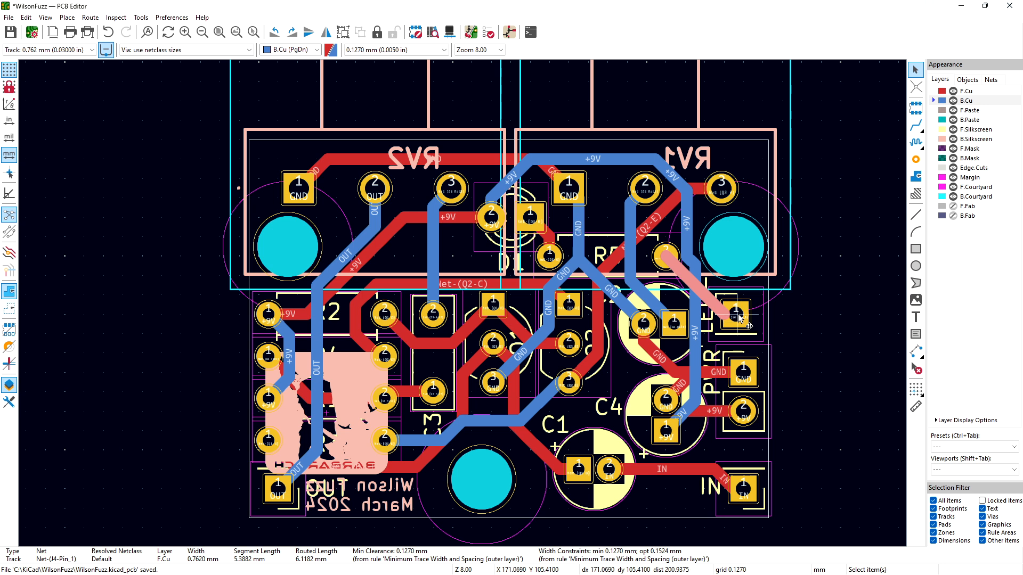
key(u)
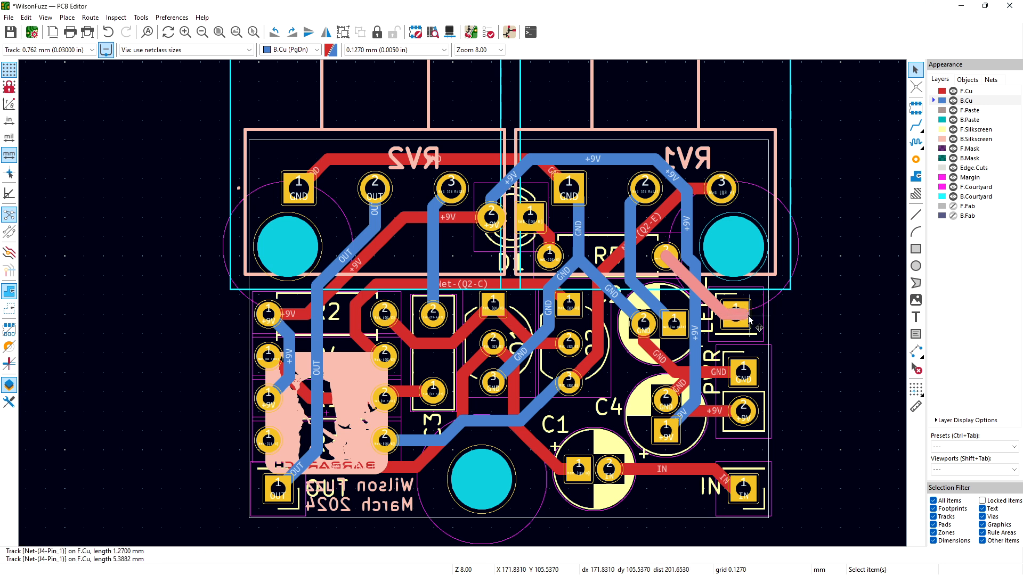
key(Delete)
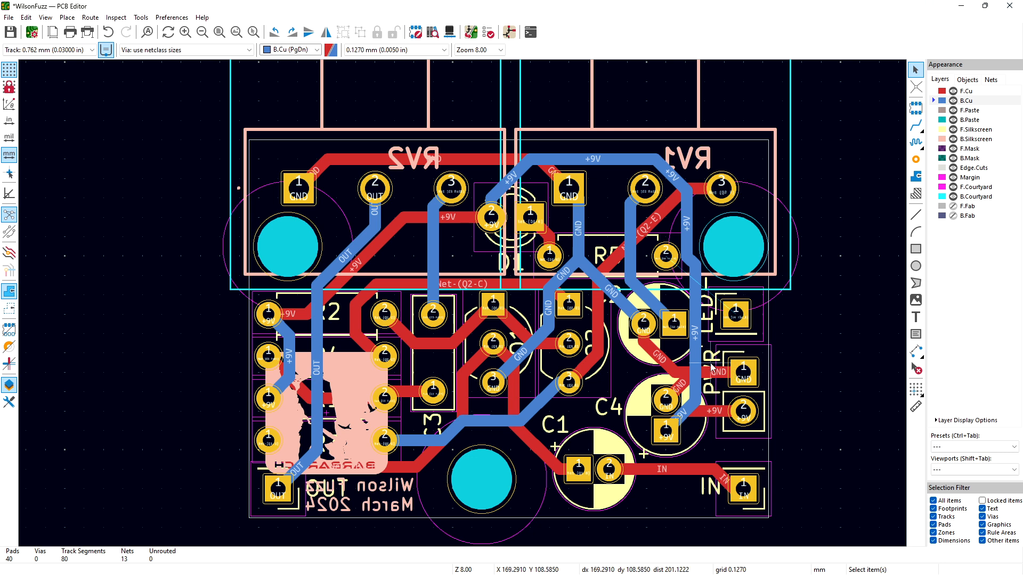
Step: Delete the GND and +9V track segments at the PWR header and move the header to X 170.942 mm, in line with the LED- header
click(734, 371)
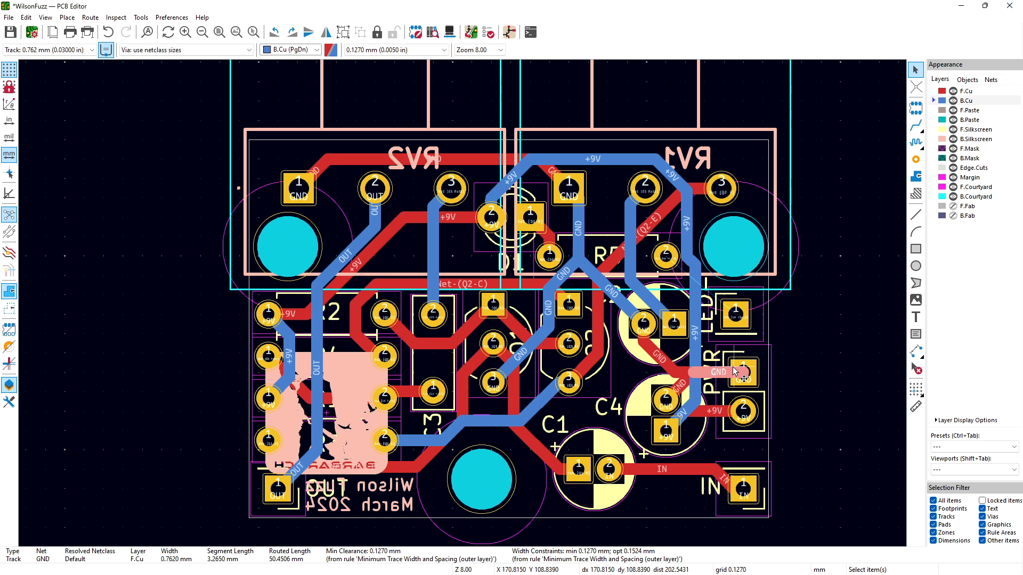
key(Delete)
click(744, 375)
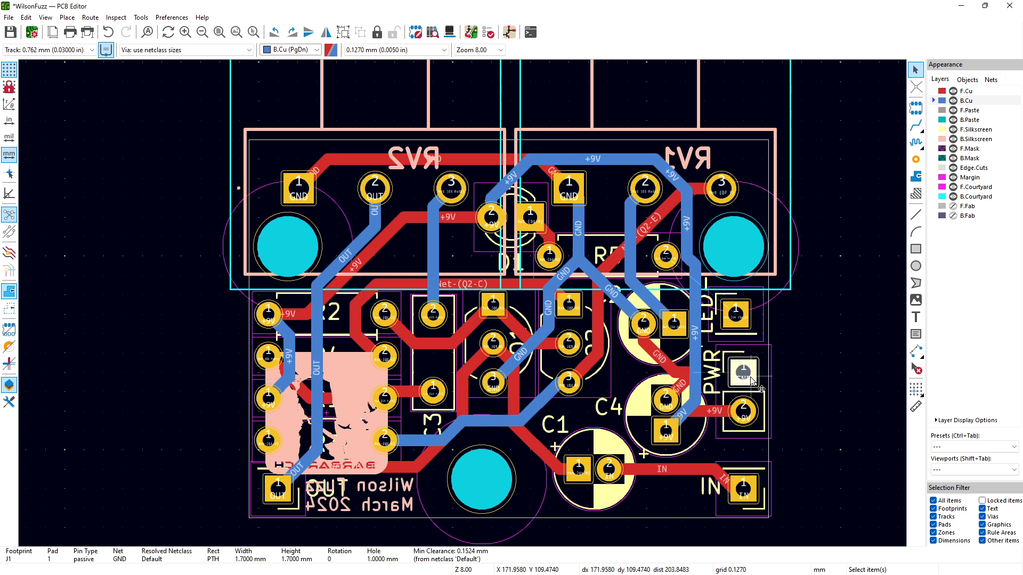
key(m)
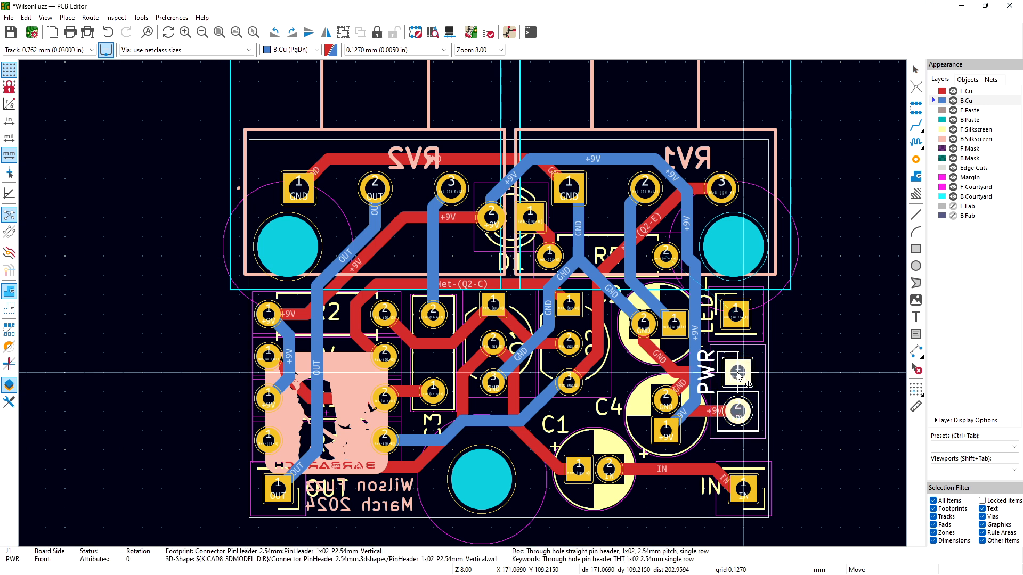
click(736, 374)
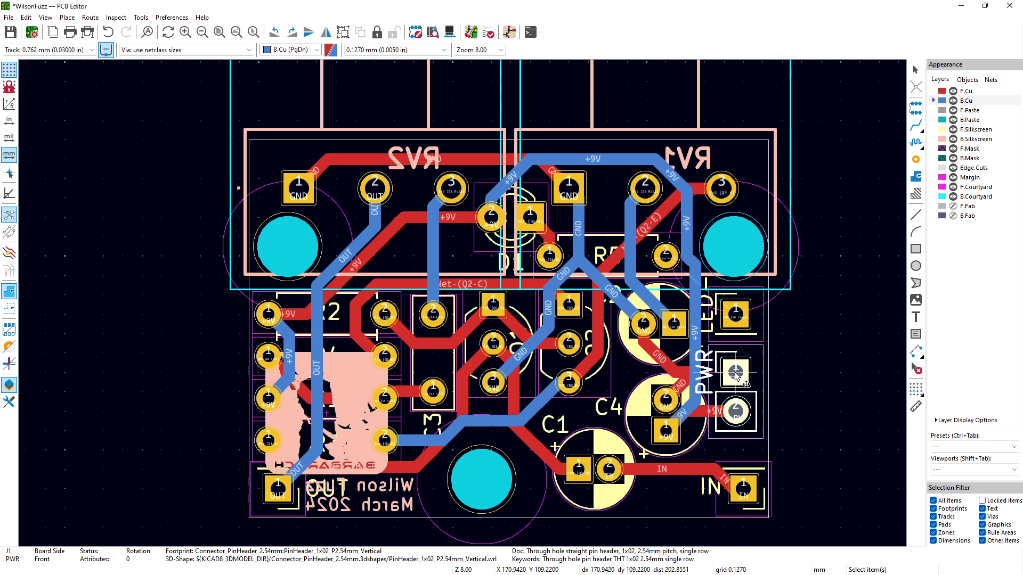
click(713, 409)
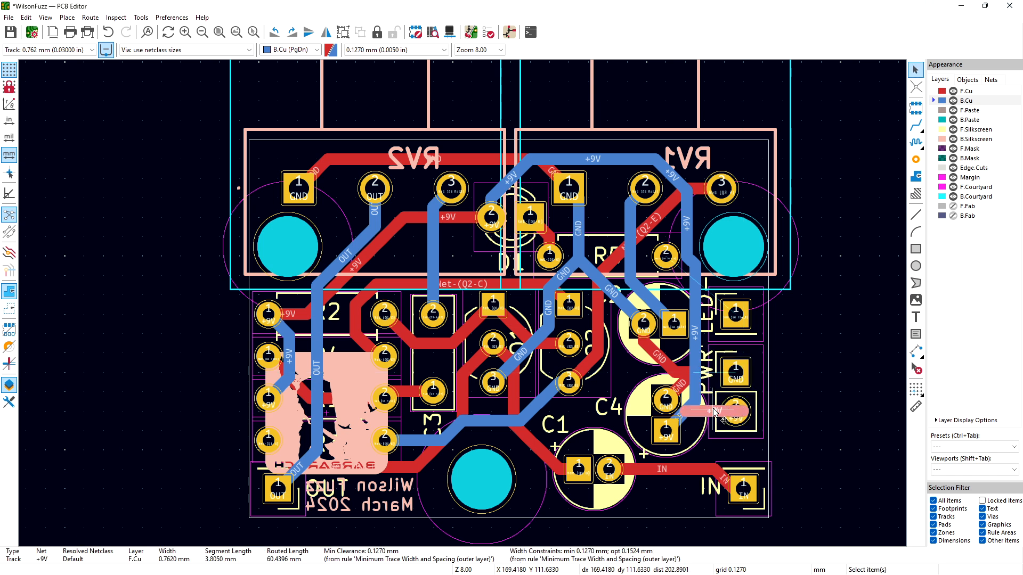
key(Delete)
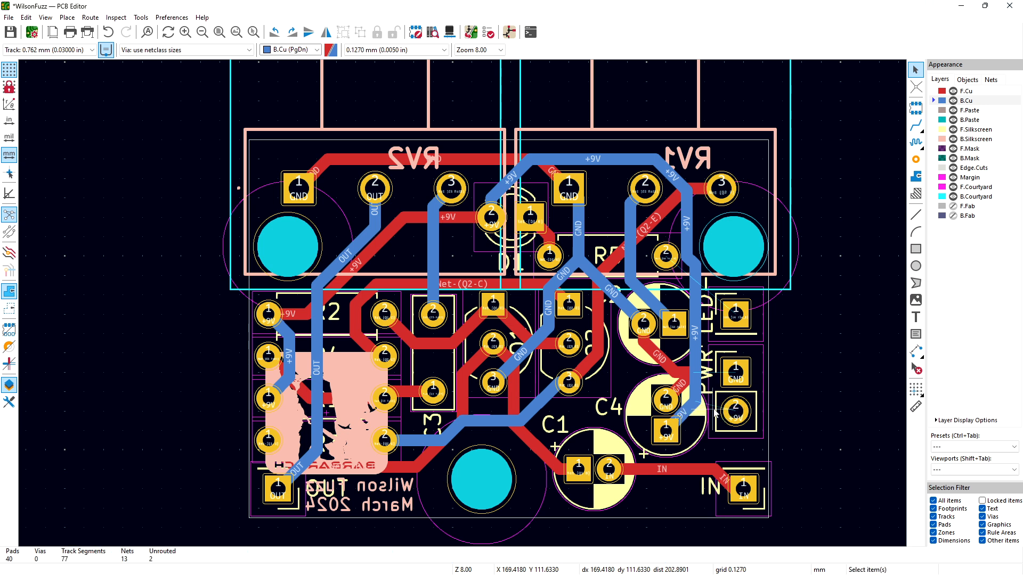
Step: Delete the IN track segments at the IN header and move the header to X 170.942 mm, in line with the LED- and PWR headers
click(725, 484)
key(Delete)
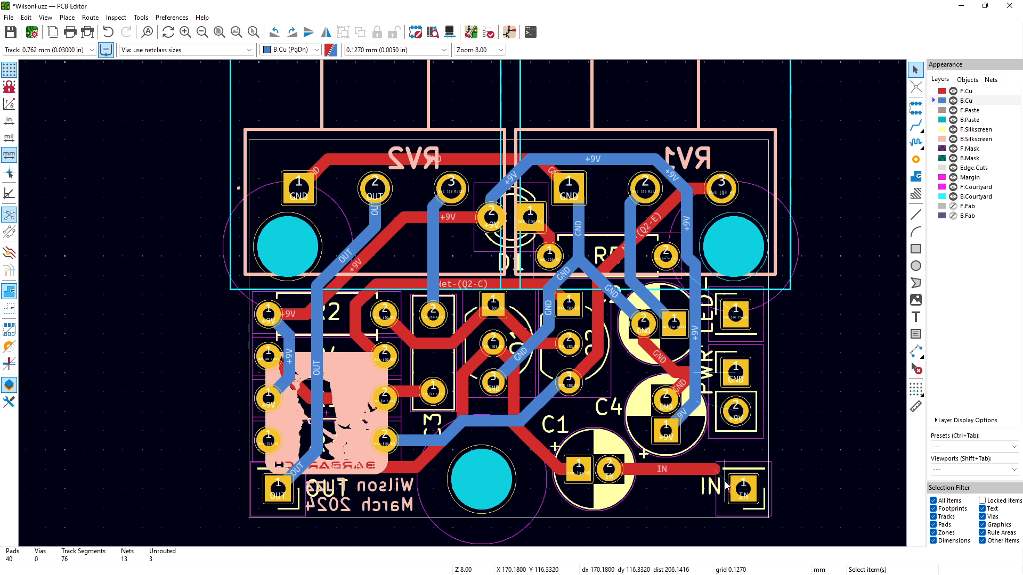
click(728, 486)
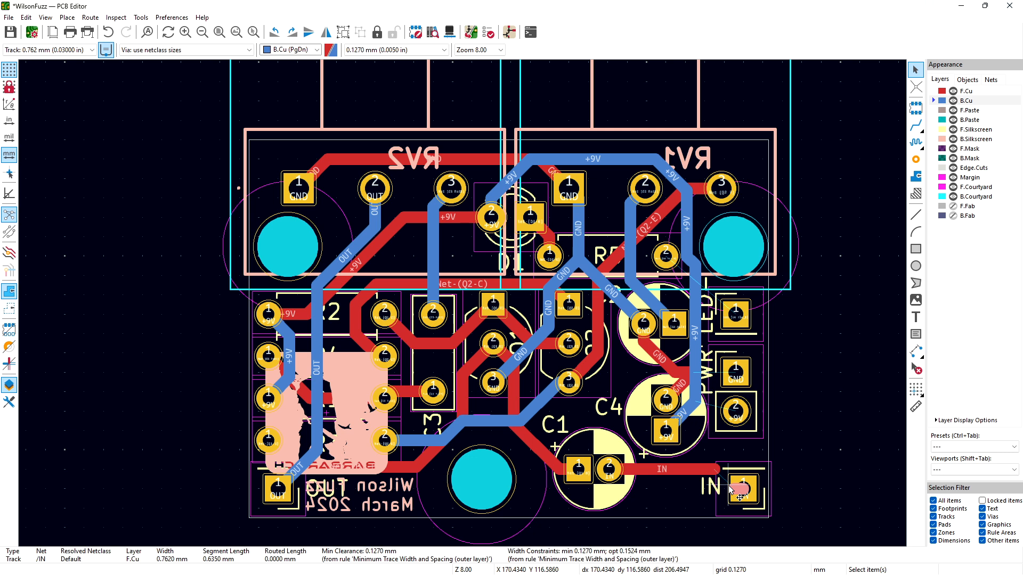
key(Delete)
click(742, 497)
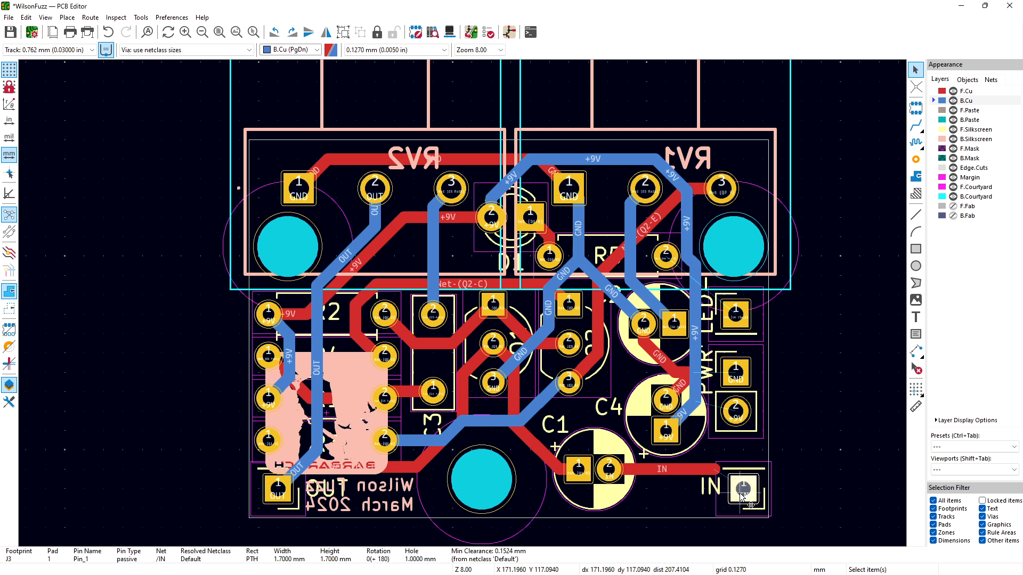
key(m)
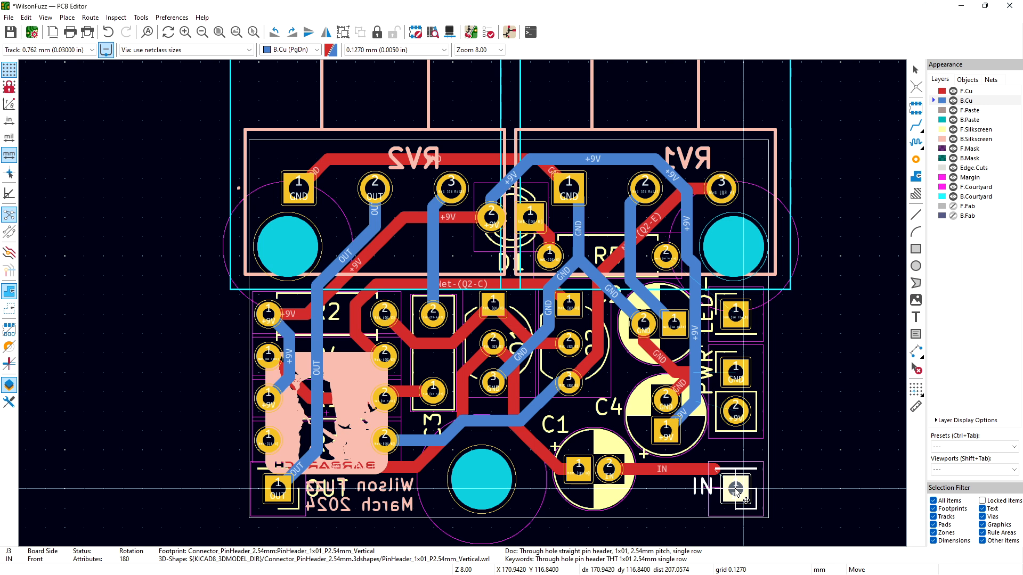
click(736, 490)
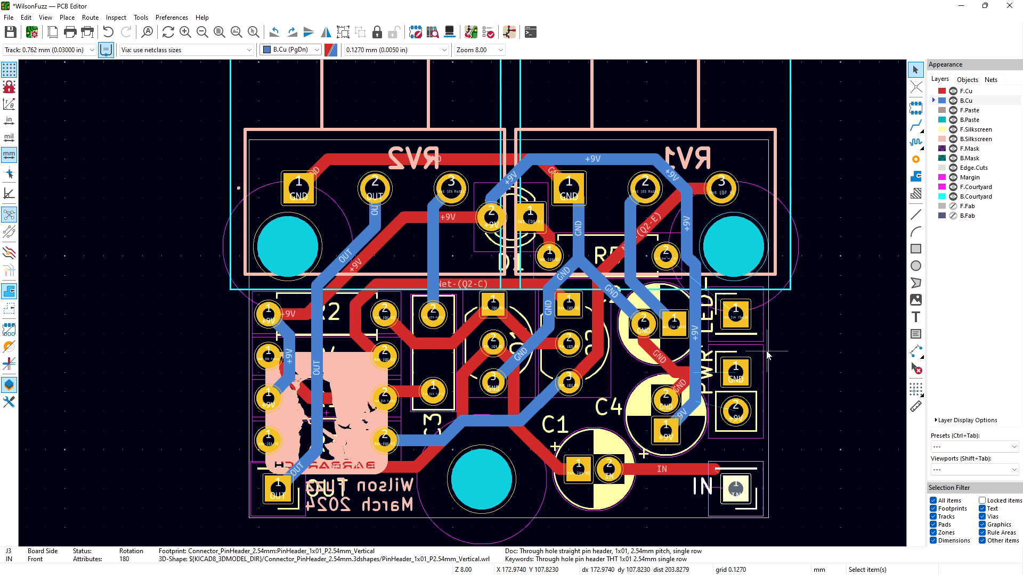
Step: Reconnect the IN header and both PWR header pads to their IN, +9V and GND tracks on F.Cu
key(Page_Up)
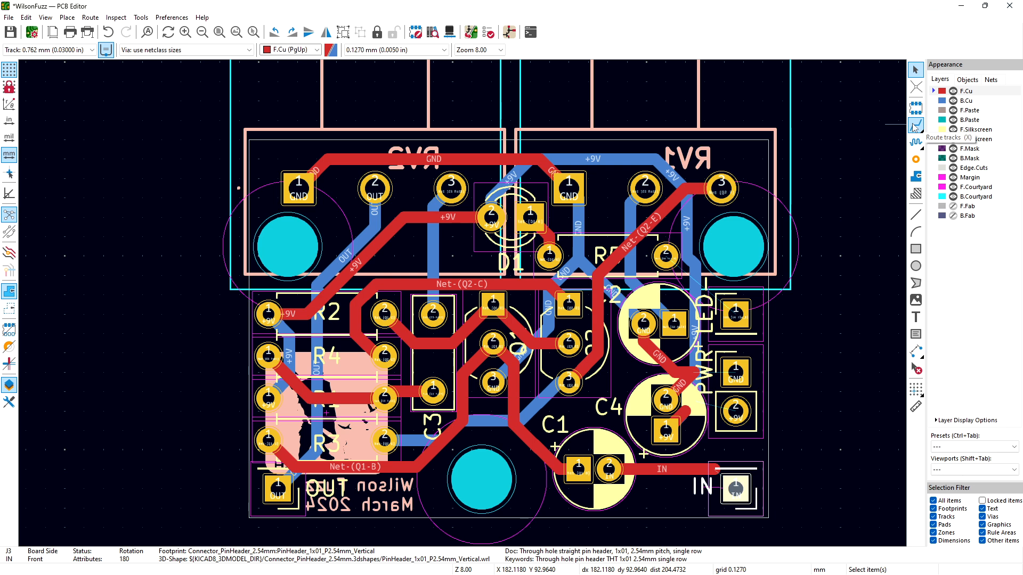
click(916, 125)
click(733, 483)
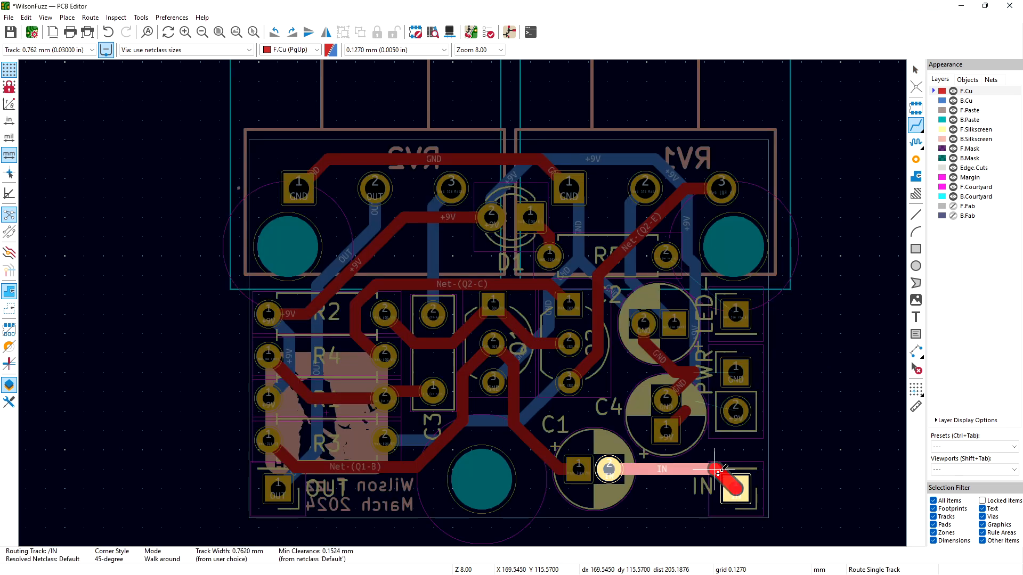
click(716, 471)
click(735, 411)
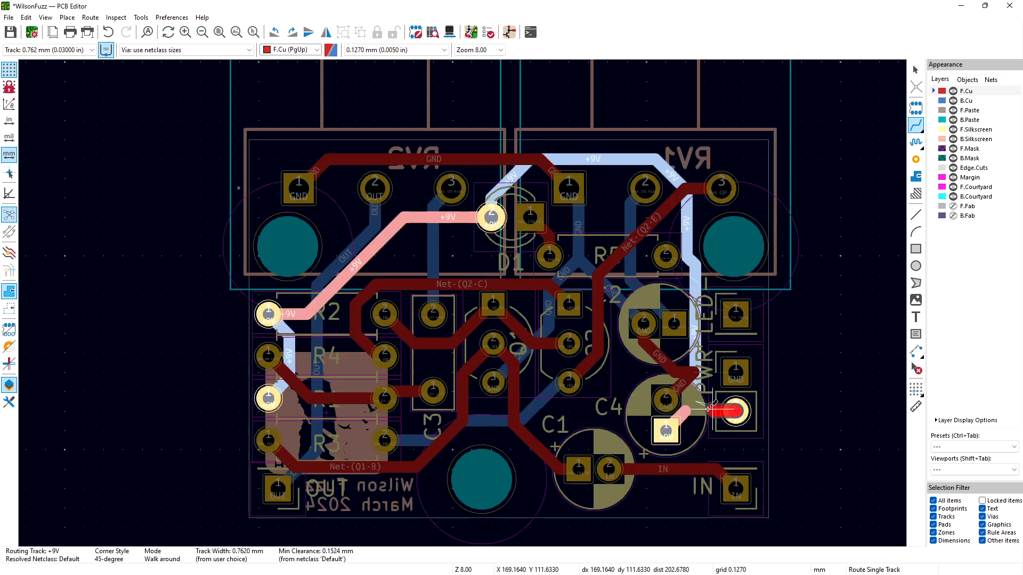
click(688, 411)
click(735, 372)
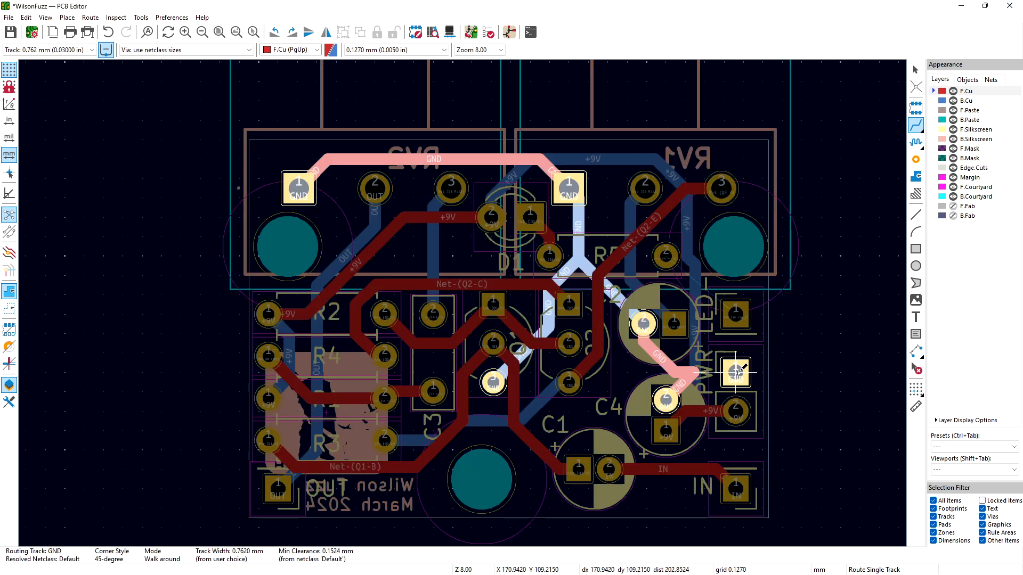
click(695, 372)
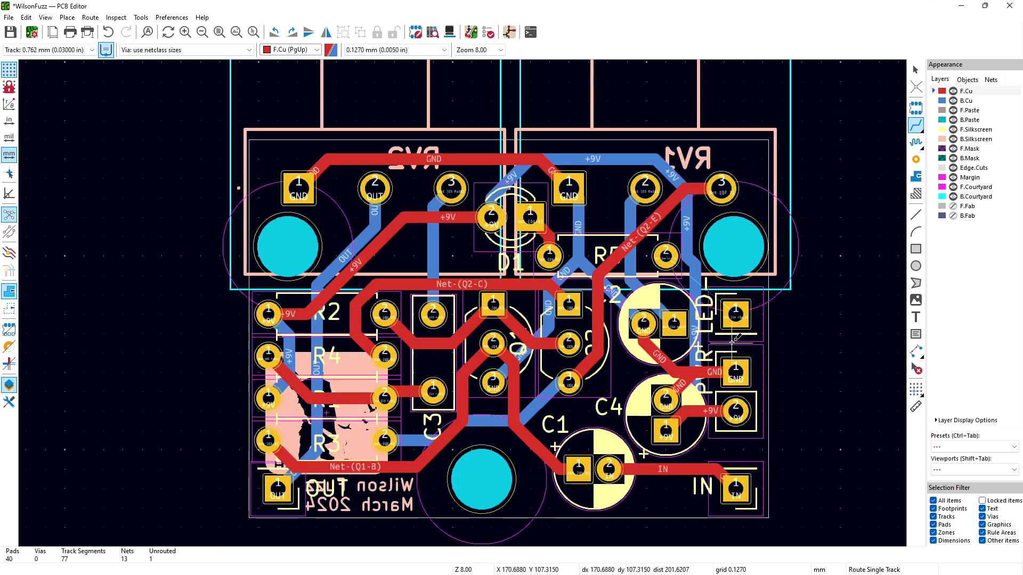
key(Escape)
Step: Move mounting hole H1 slightly inward from the right board edge to X 170.434 mm, Y 100.965 mm
click(769, 328)
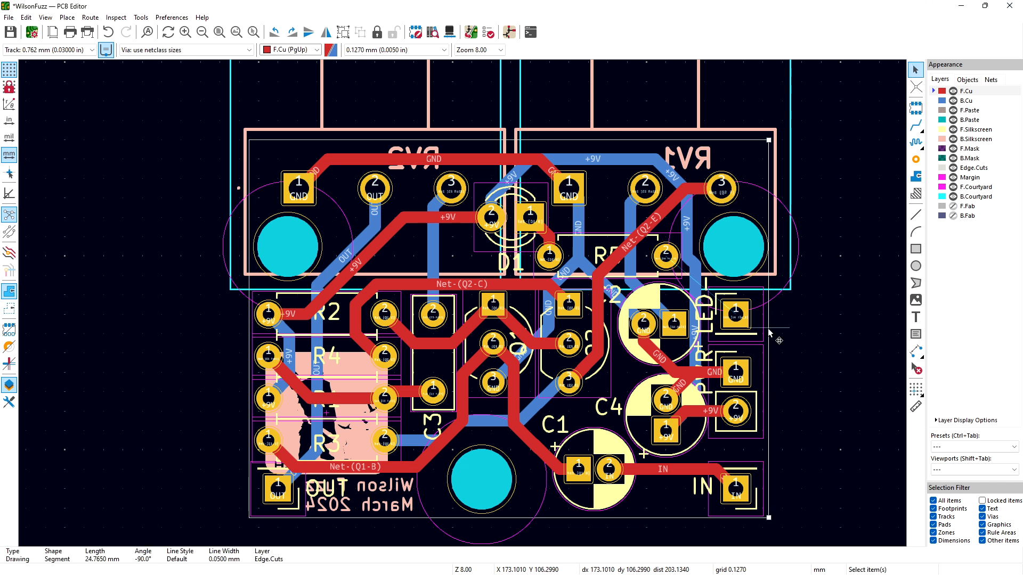
click(740, 253)
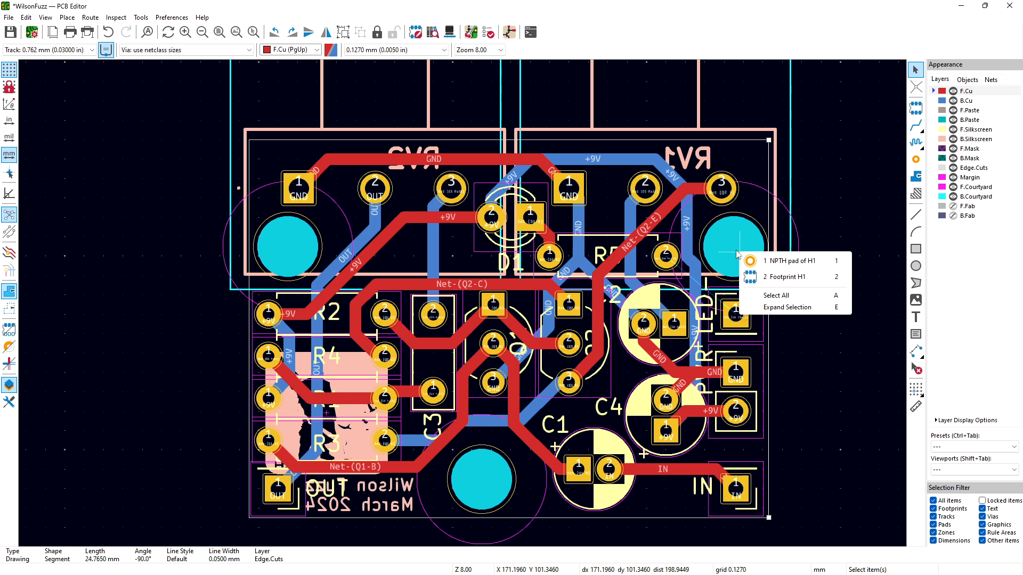
click(756, 260)
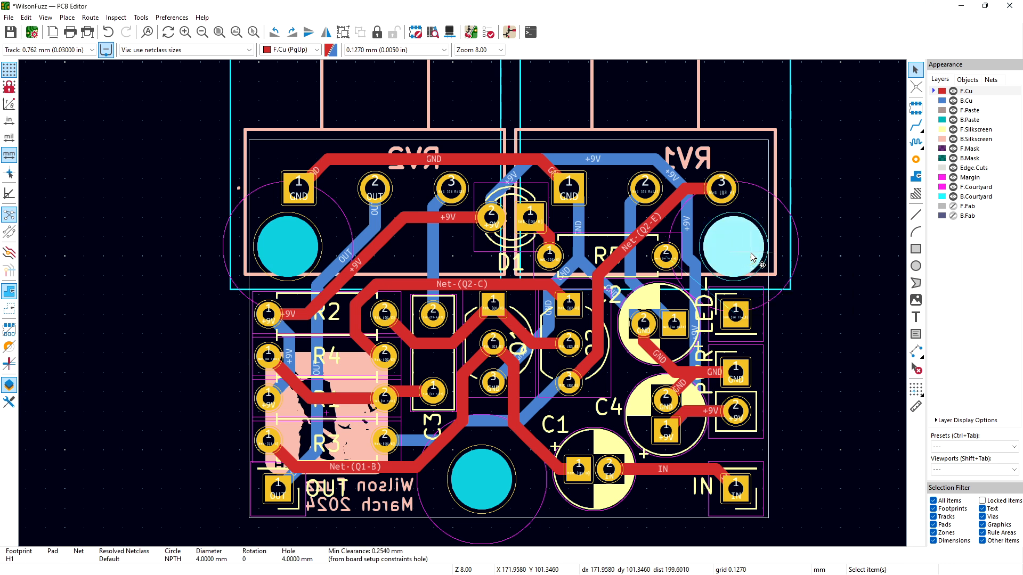
key(m)
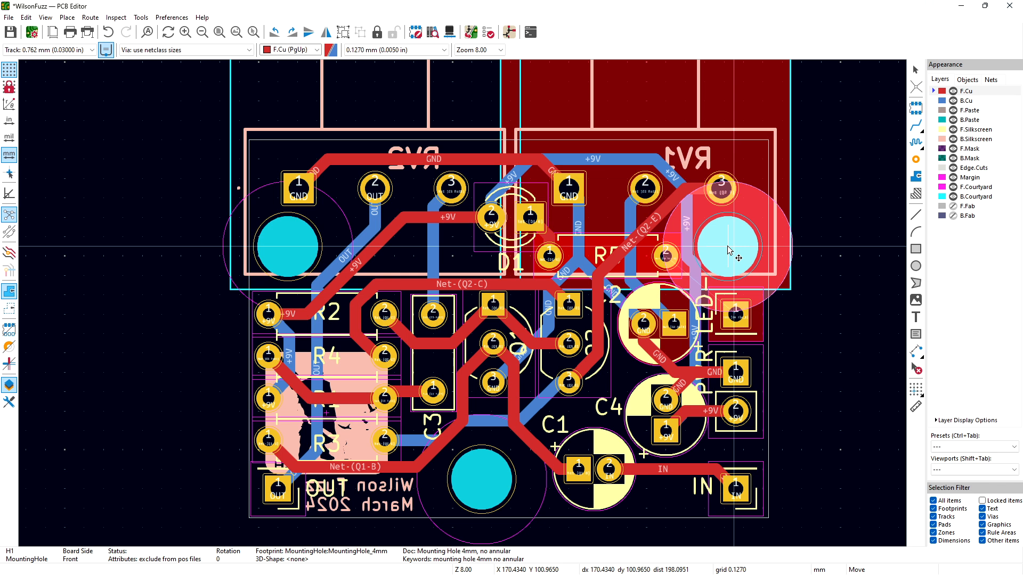
click(728, 251)
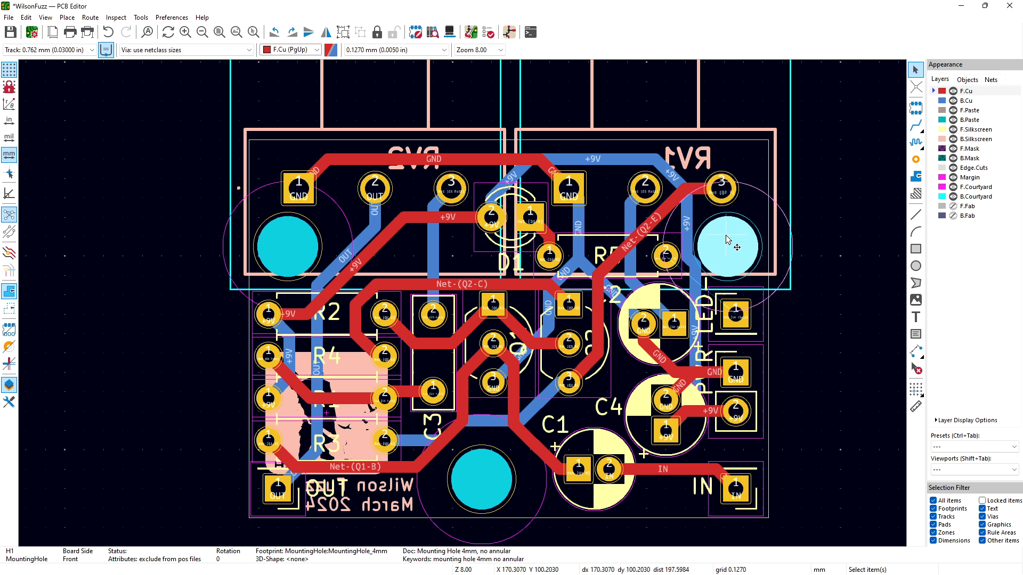
Step: Move resistor R5 away from mounting hole H1 so its pad 2 sits at X 165.735 mm, Y 101.600 mm
click(672, 258)
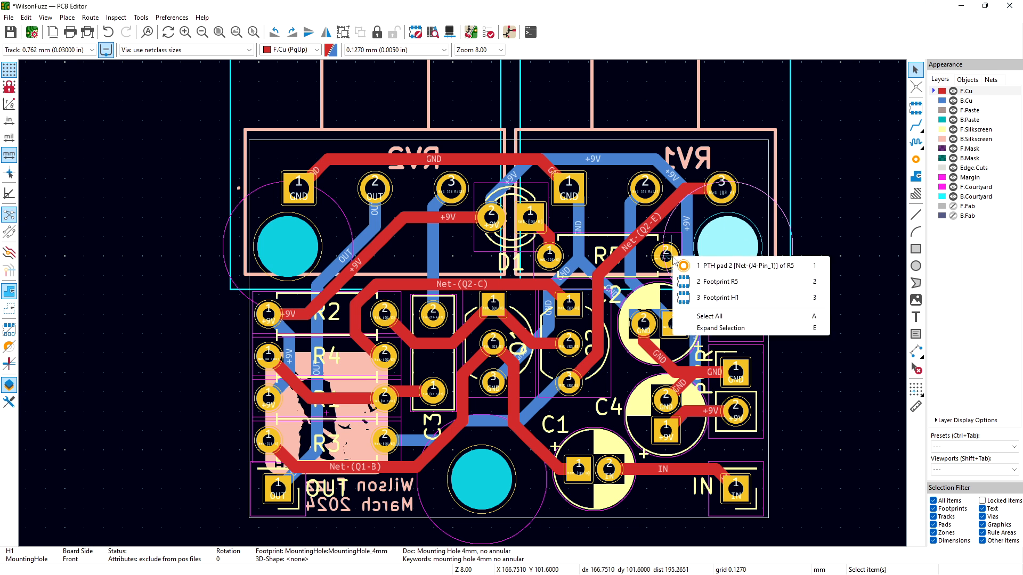
click(700, 284)
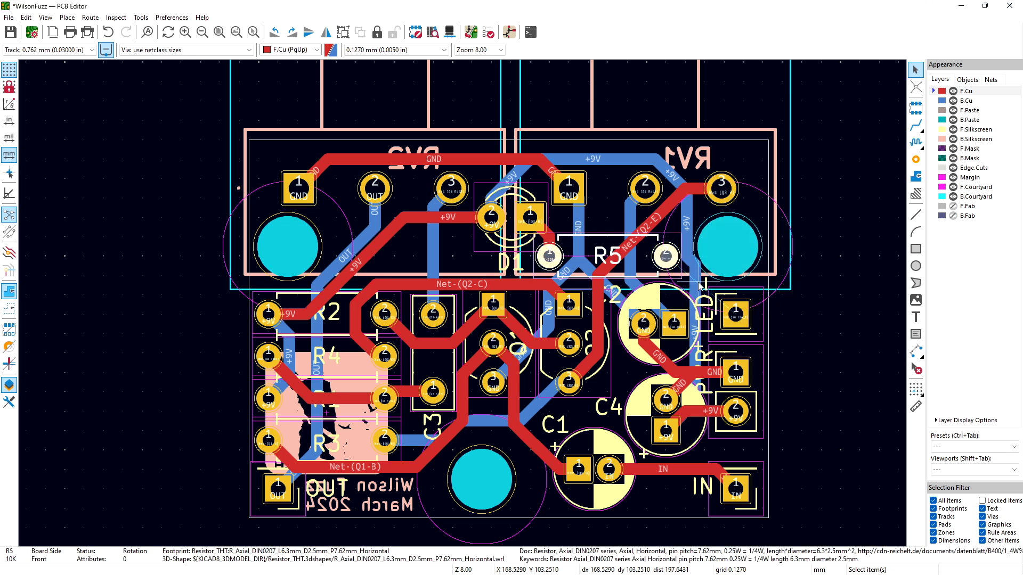
key(m)
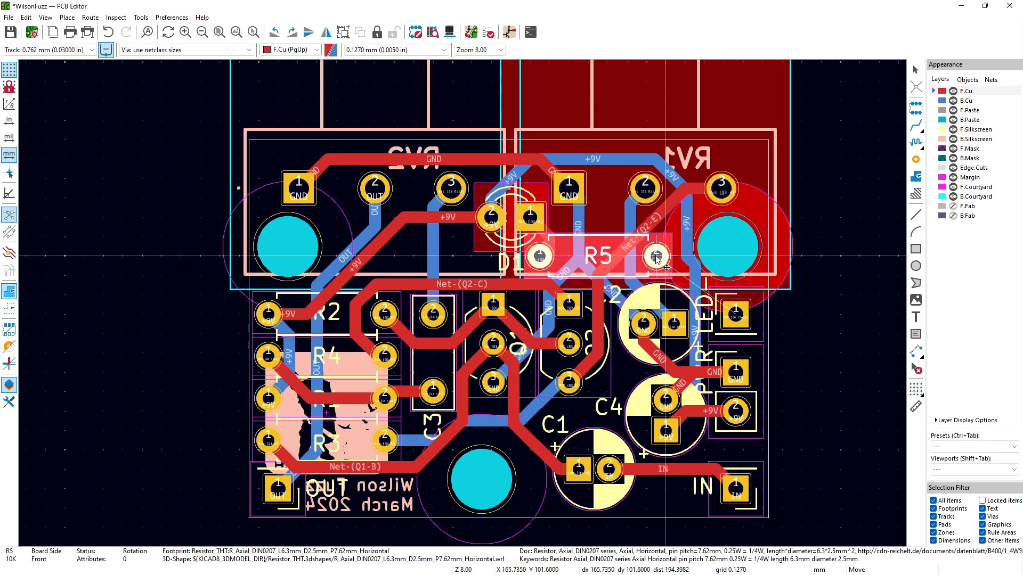
click(657, 258)
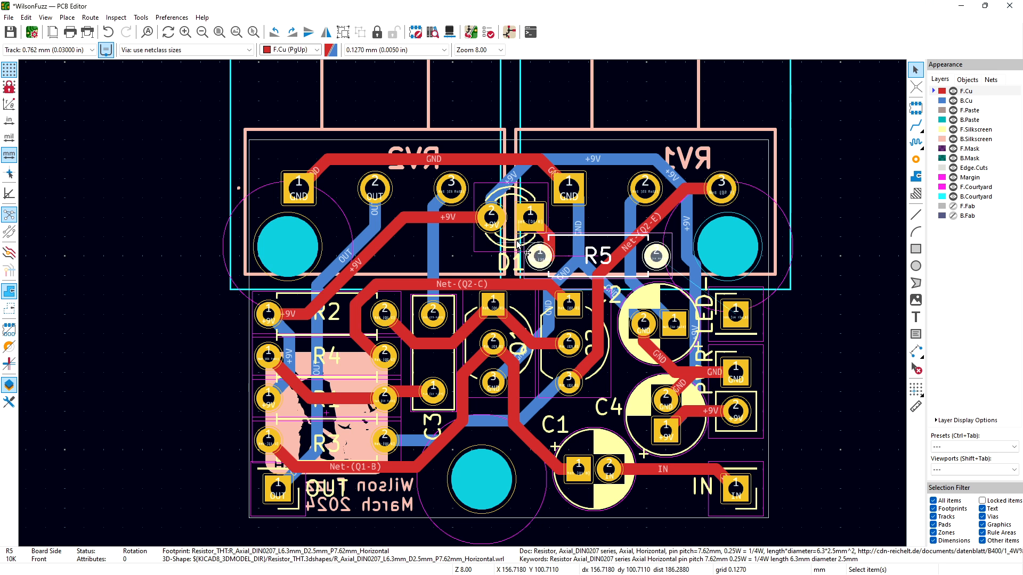
Step: Delete the whole F.Cu track running from D1's pad 1 toward R5's pad 1
click(555, 241)
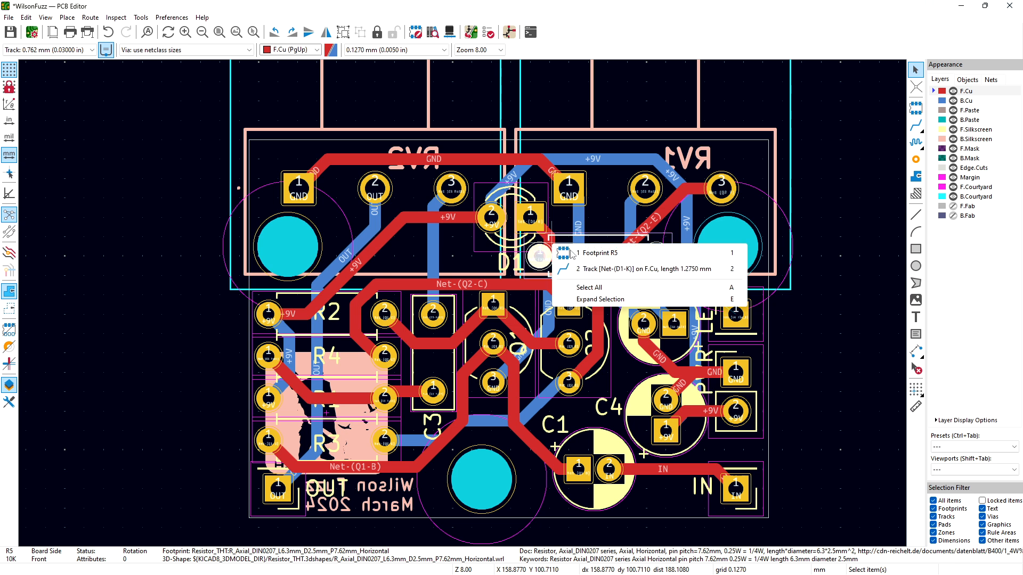
click(588, 272)
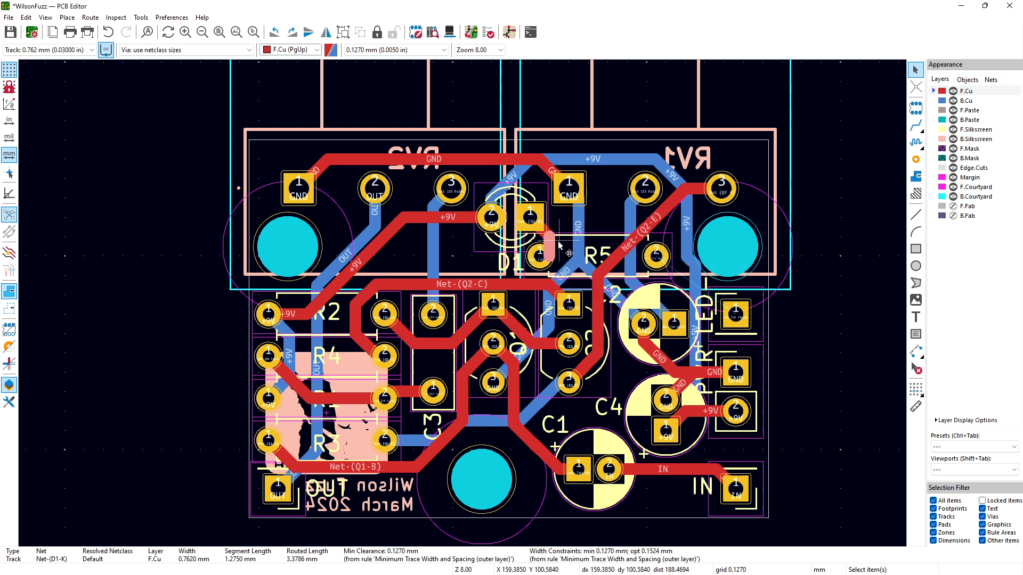
key(u)
key(Delete)
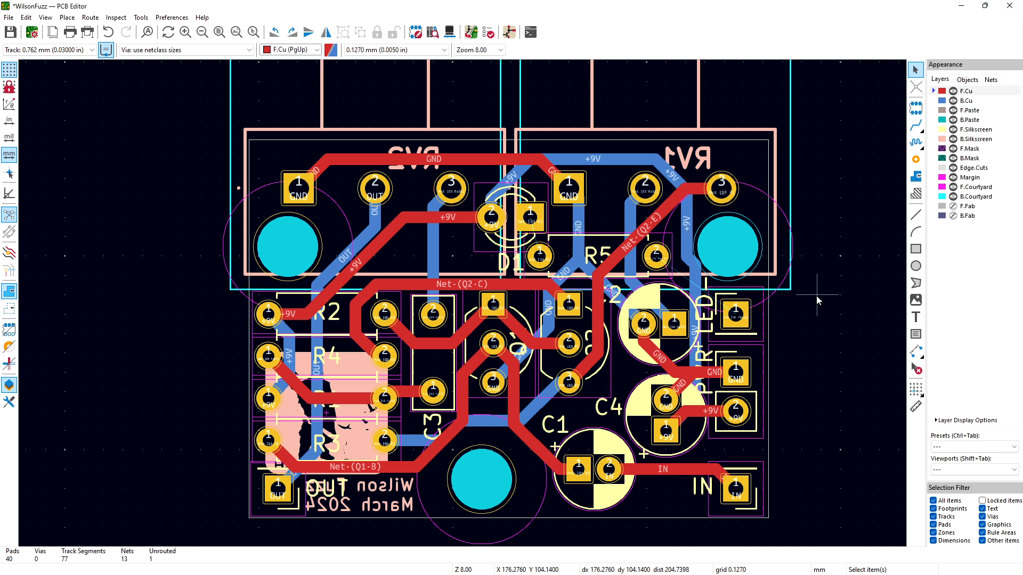
Step: Try routing an F.Cu track from the LED- header to R5's pad 2, and undo it
click(912, 127)
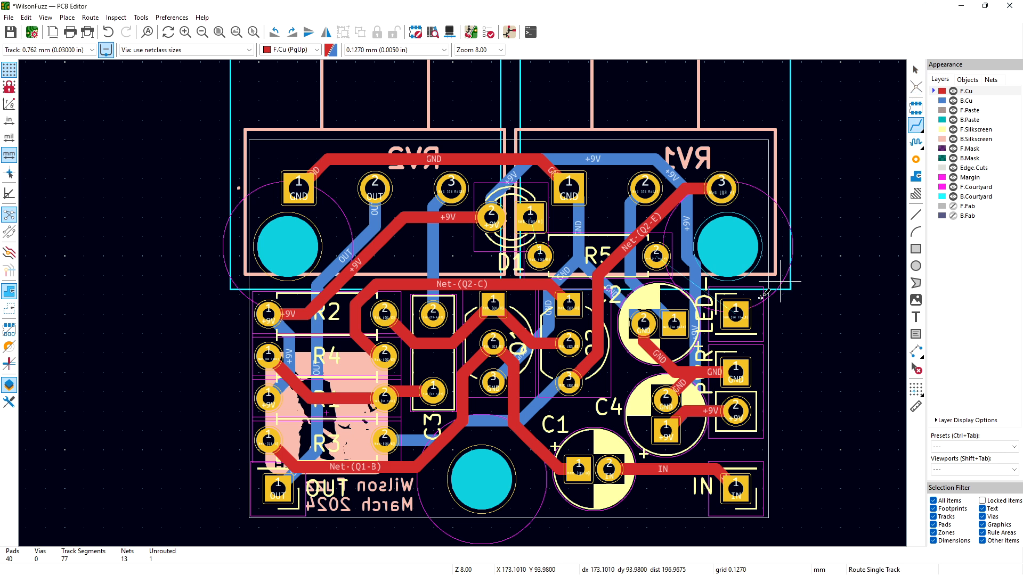
click(737, 315)
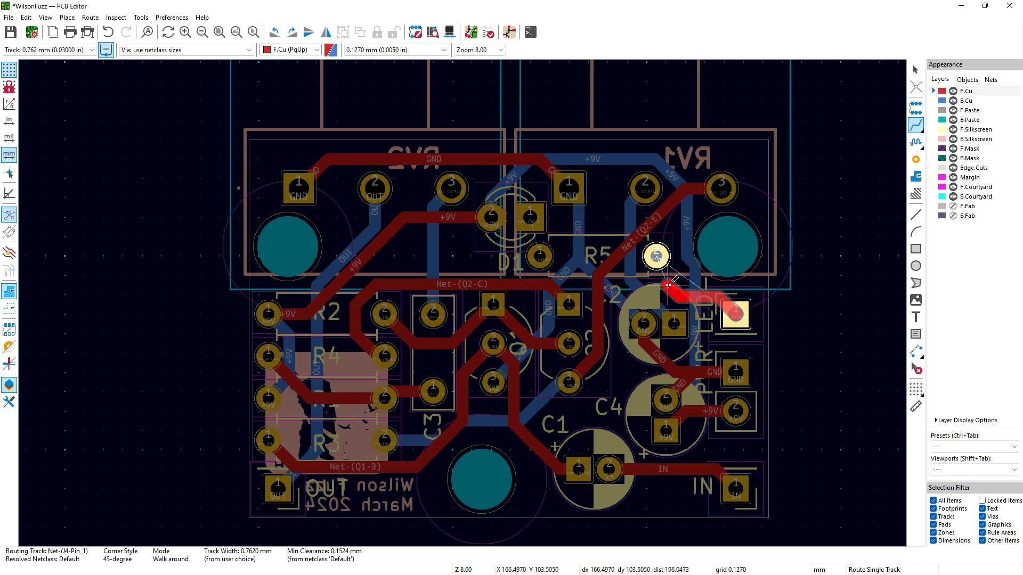
click(656, 258)
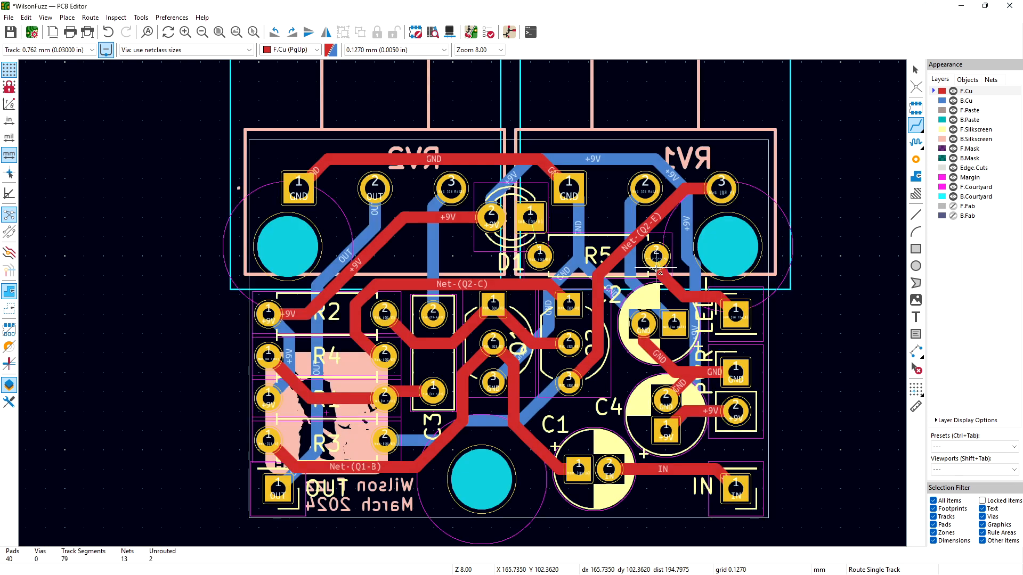
key(ctrl+z)
Step: Route F.Cu tracks from the LED- header to R5's pad 2 and from R5's pad 1 to D1's pad 1, and save the board
click(735, 310)
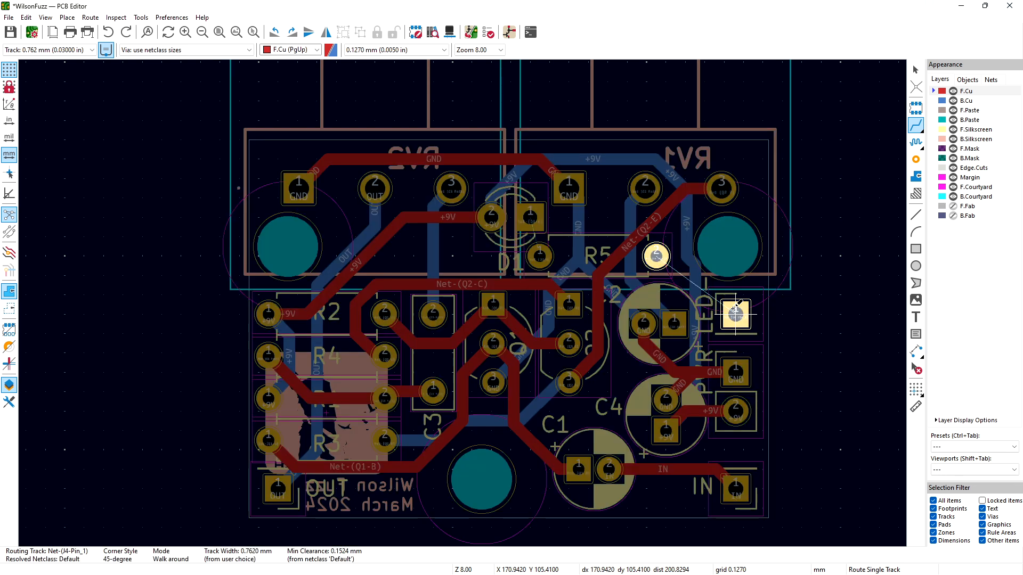
click(658, 266)
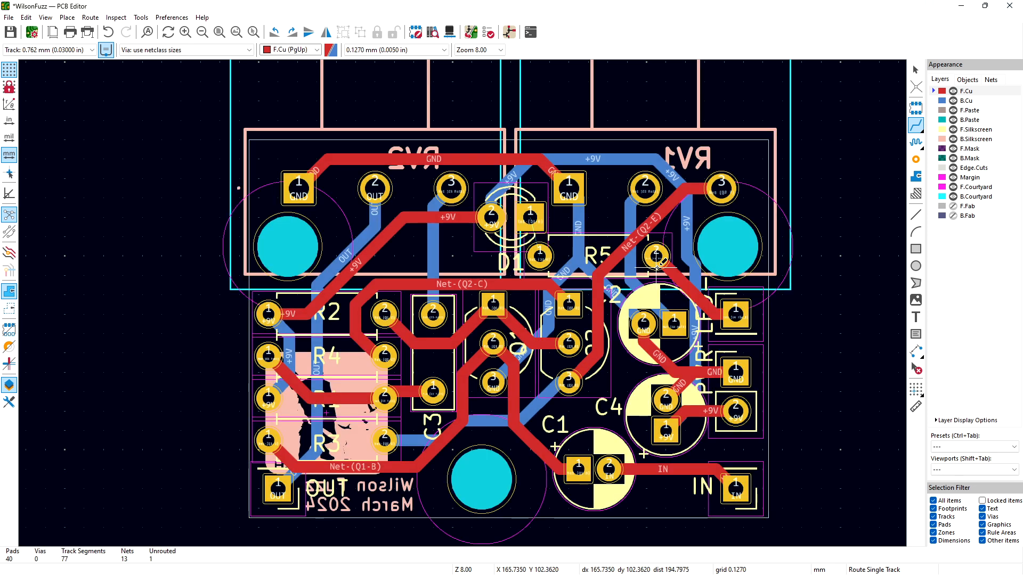
click(540, 256)
click(531, 217)
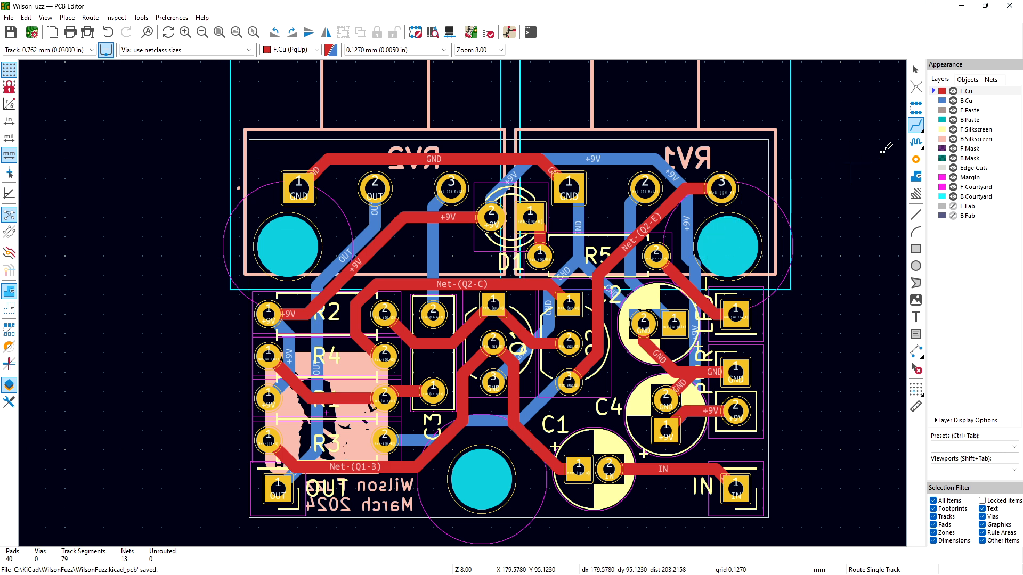
key(Escape)
Step: Delete the whole B.Cu +9V track between D1's pad 2 and C4's pad 1
click(691, 266)
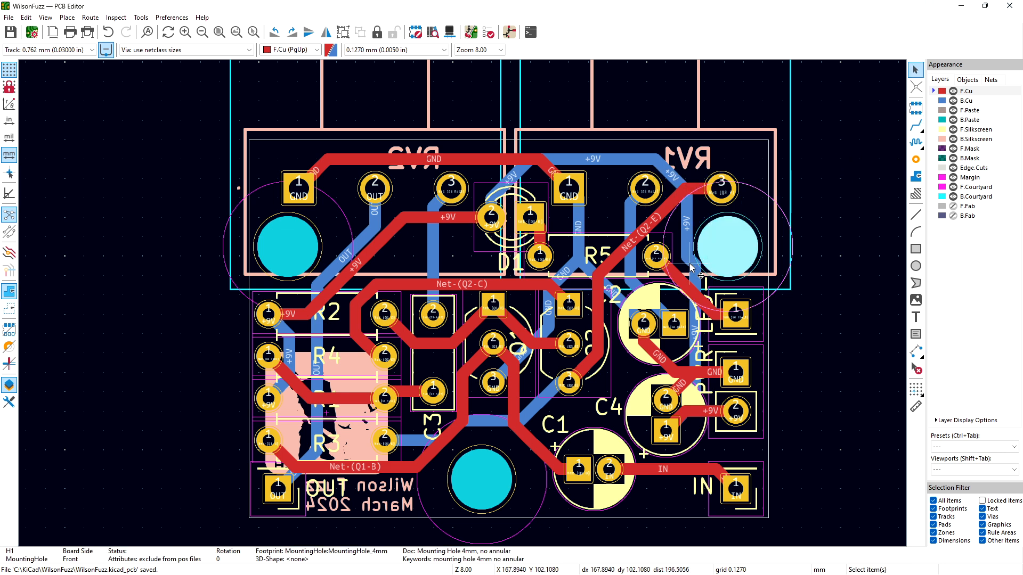
click(692, 324)
key(u)
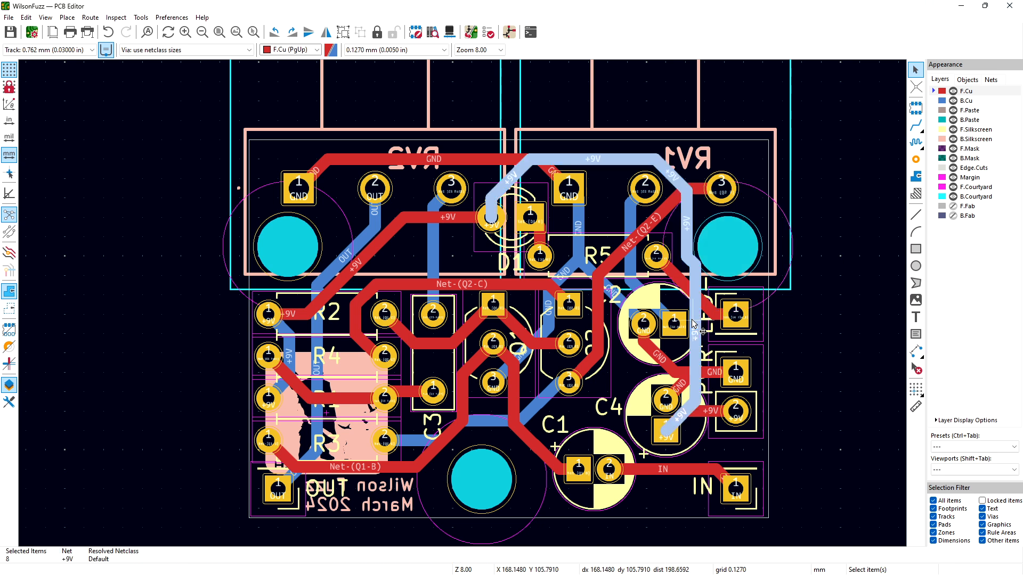
key(Delete)
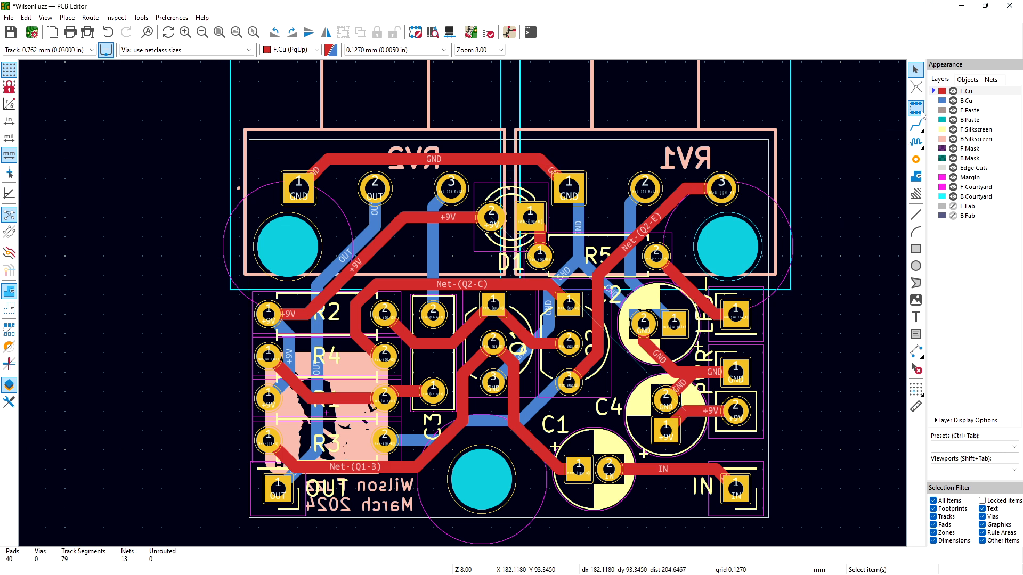
Step: Route a B.Cu +9V track from C4's pad 1 up past C2, ending between RV1's pads 2 and 3
click(936, 104)
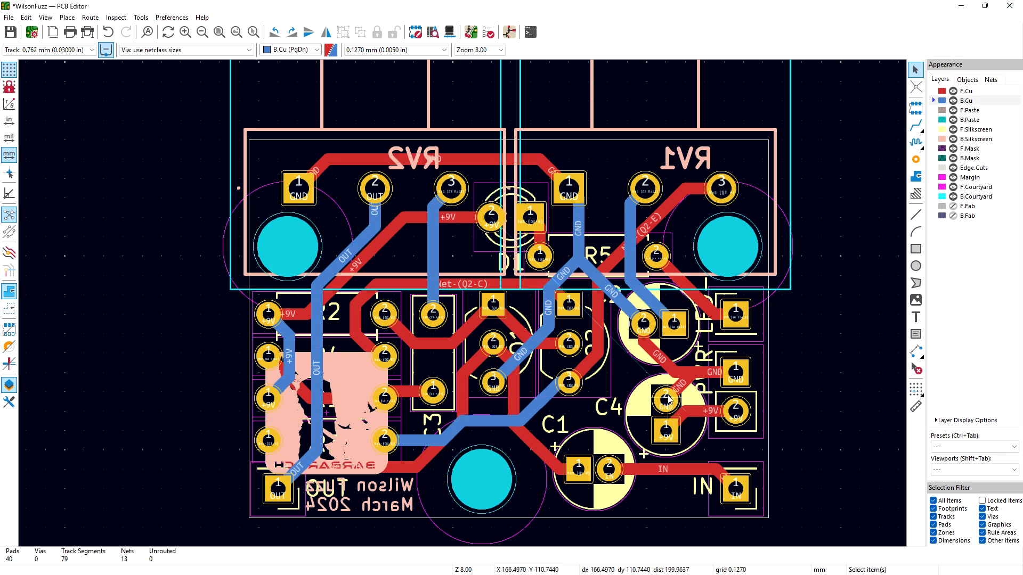
click(666, 434)
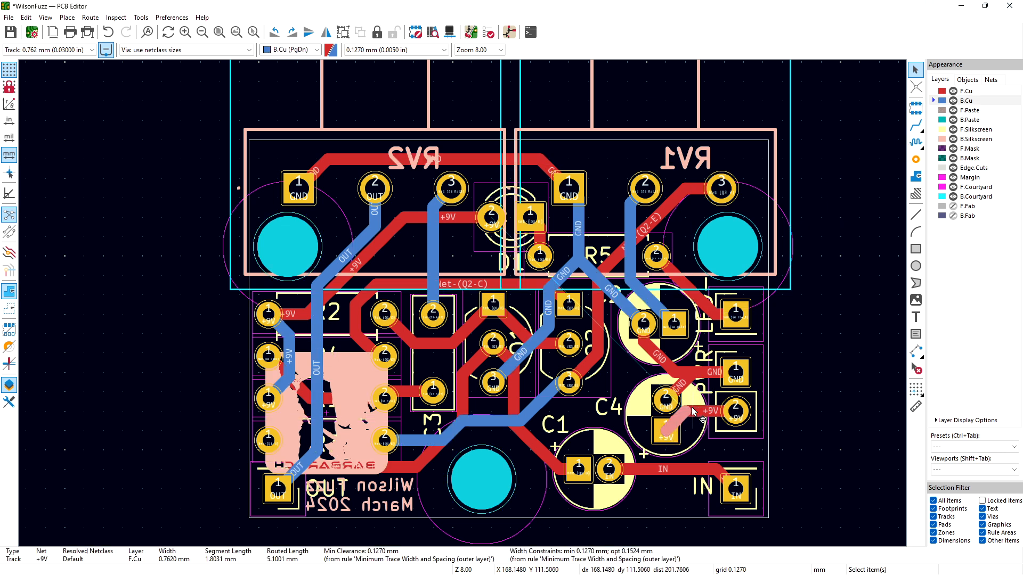
key(Delete)
click(916, 125)
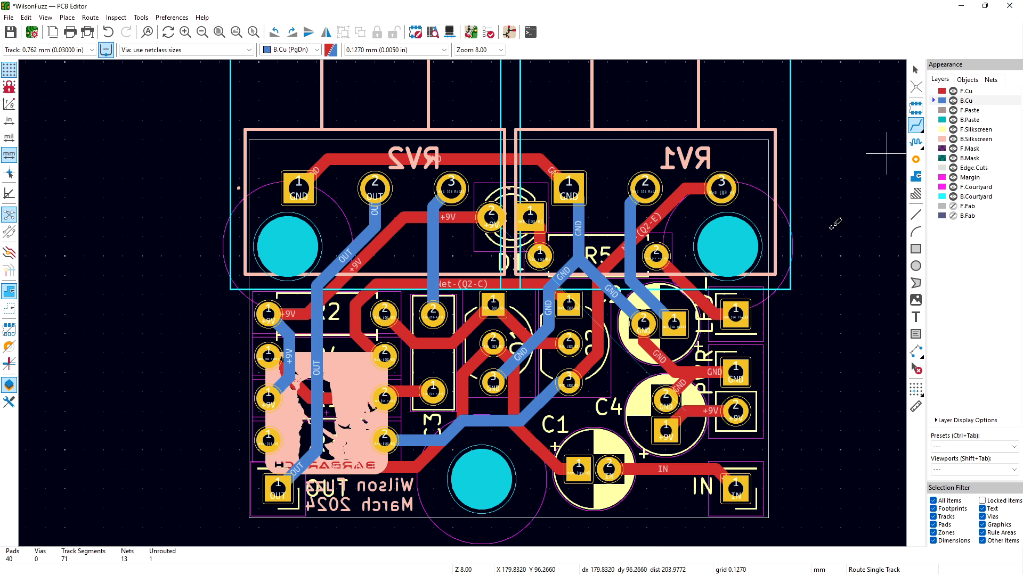
click(668, 429)
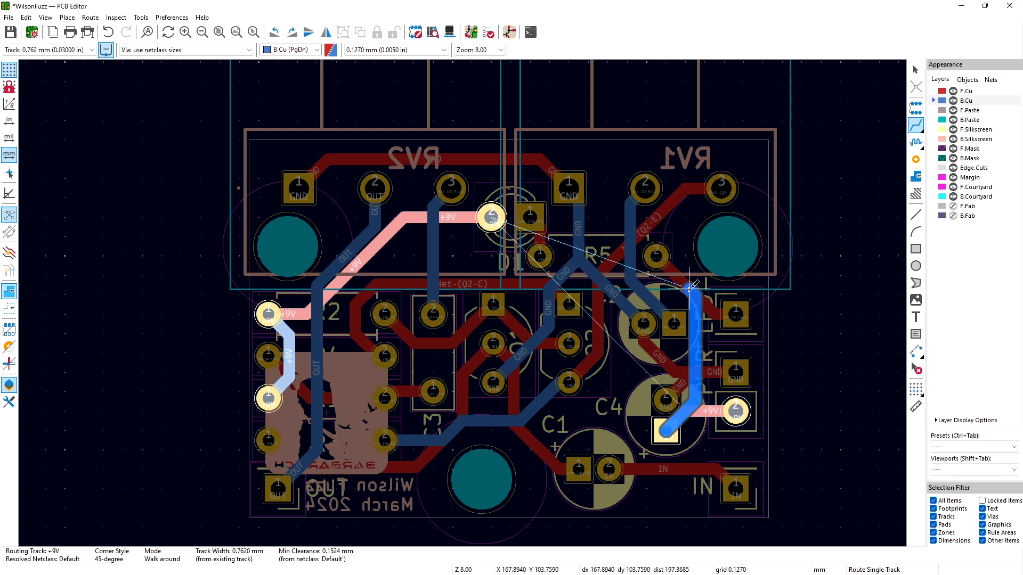
double_click(682, 187)
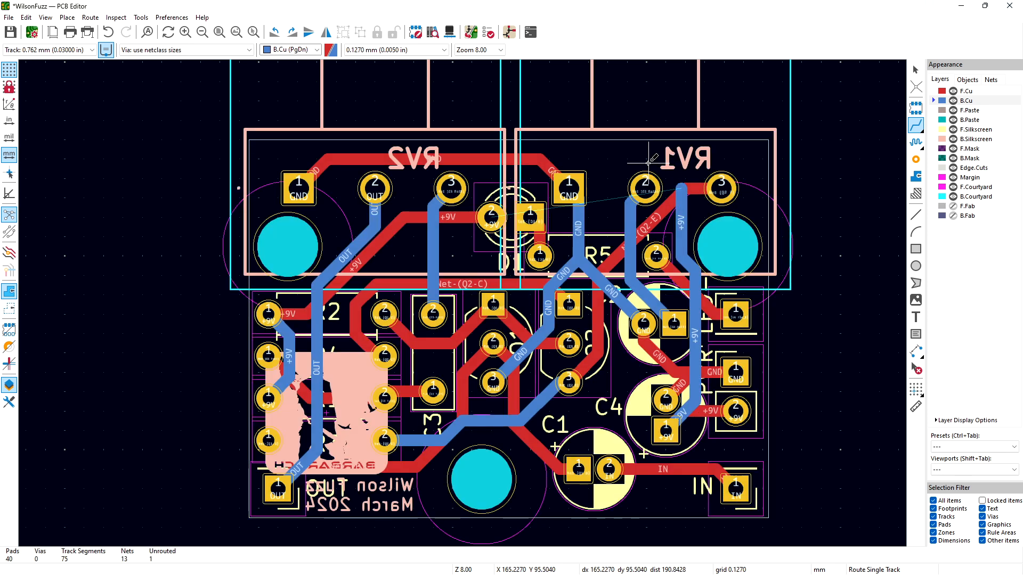
Step: Continue the B.Cu +9V track over RV1's pads 2 and 1 to D1's pad 2, and save the board
click(681, 188)
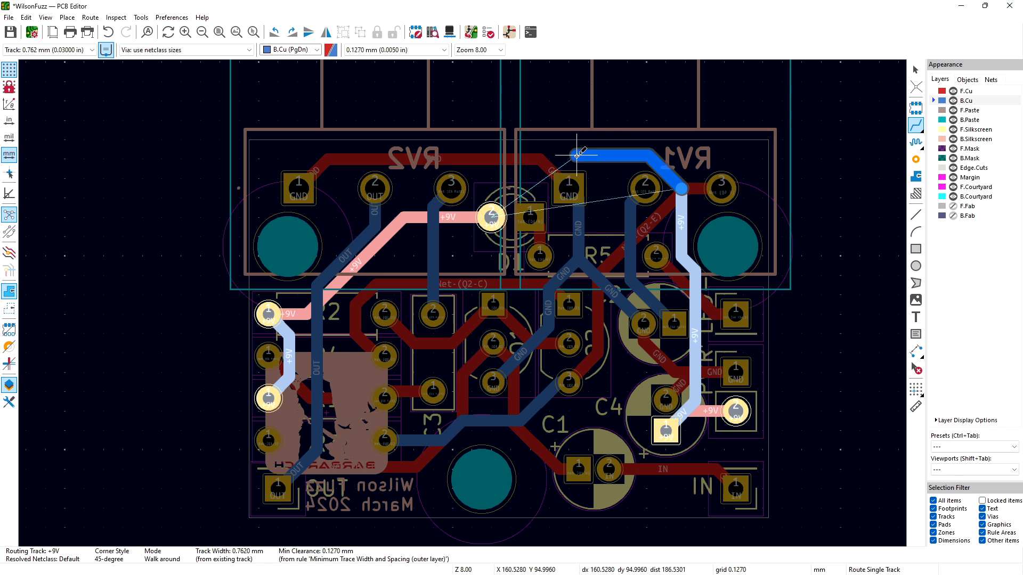
click(573, 155)
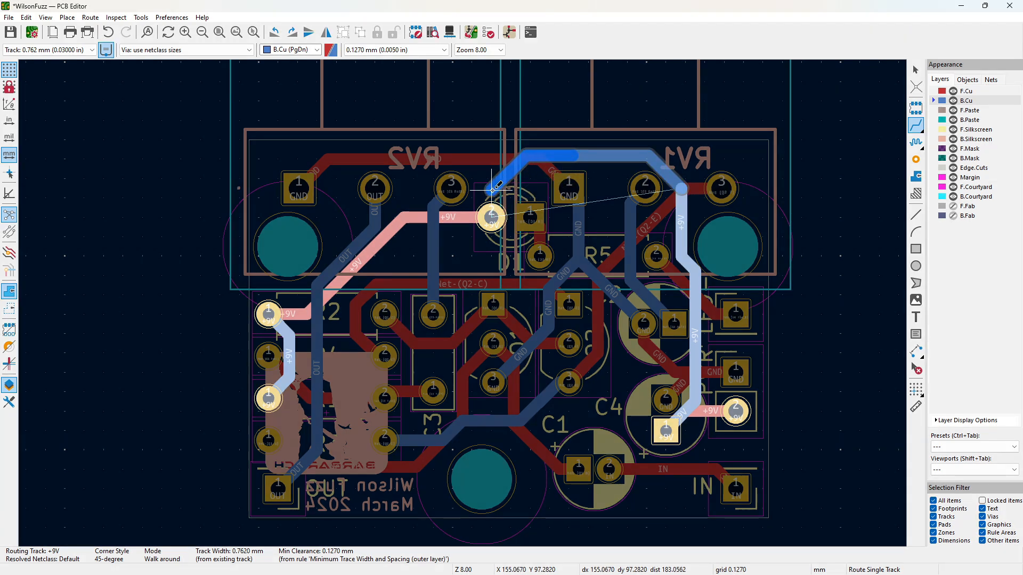
click(491, 214)
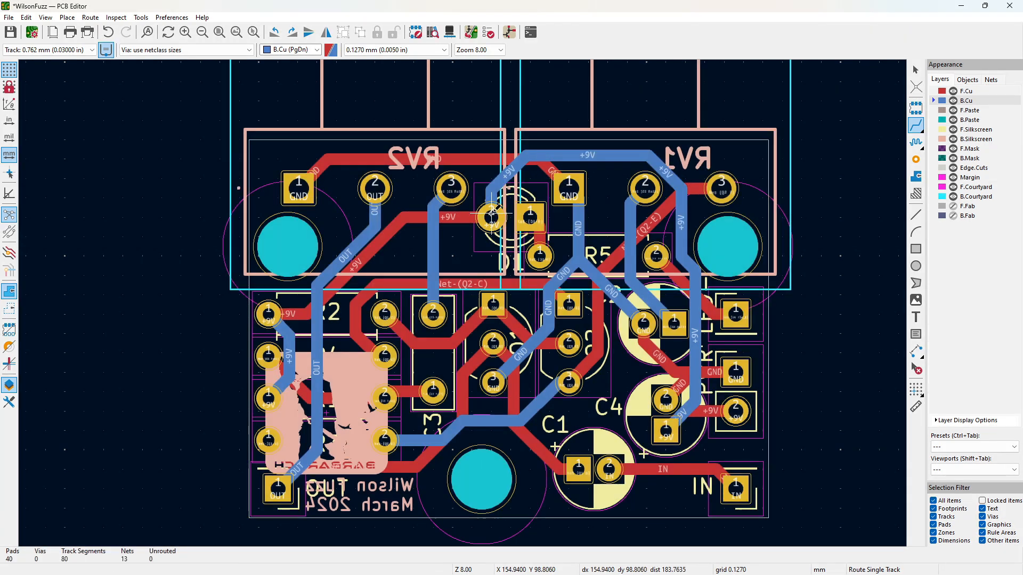
key(ctrl+s)
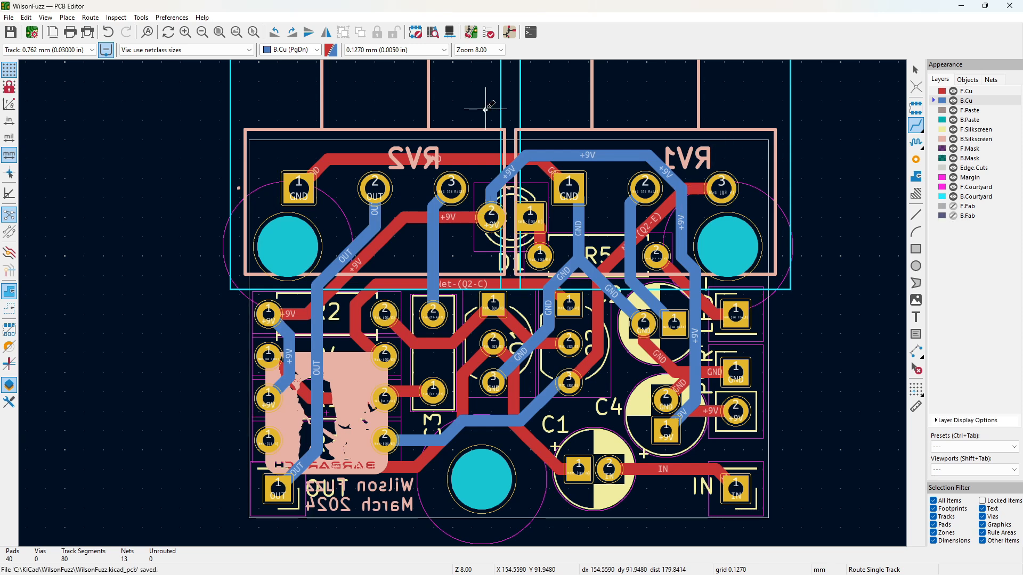
Step: Make F.Cu the active layer and run the design rules check on the board
key(Page_Up)
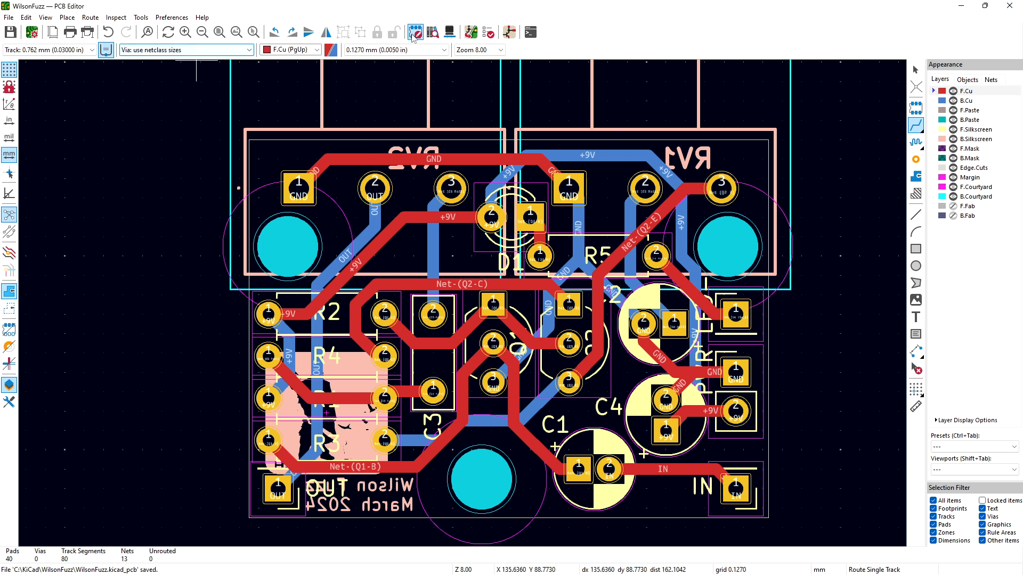
click(489, 33)
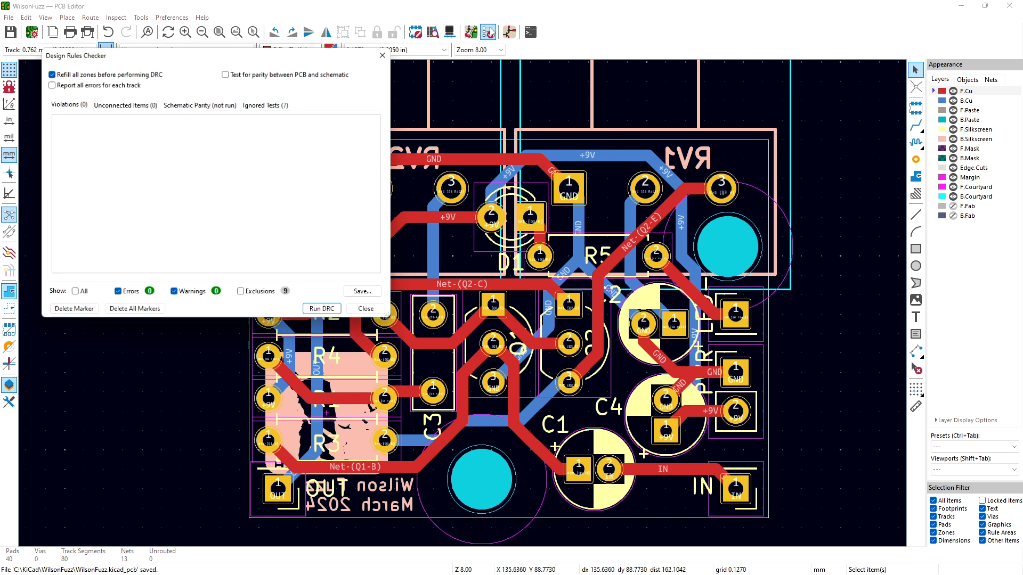
click(312, 312)
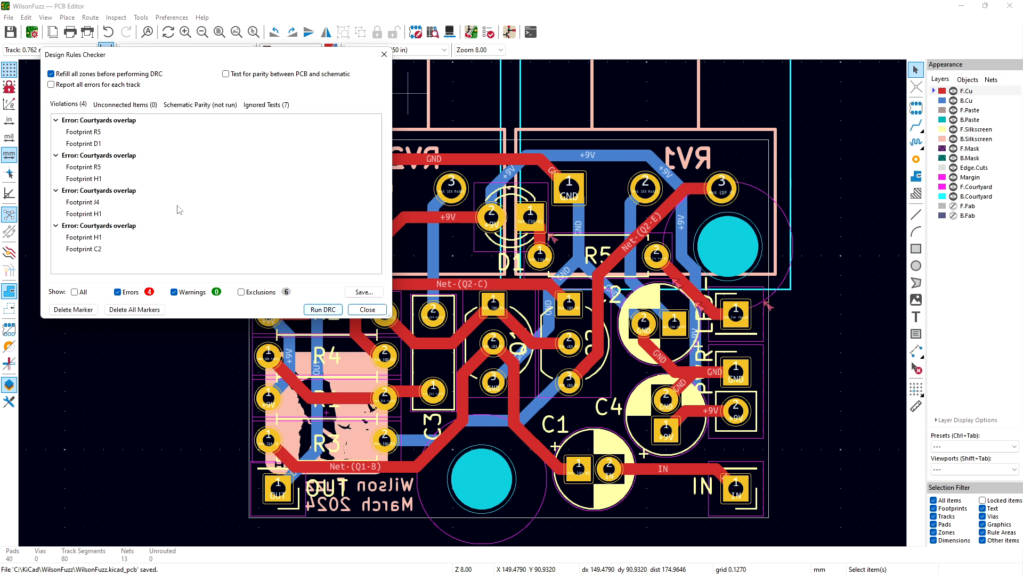
Step: Locate footprints R5 and D1 on the board and exclude their courtyard overlap violation
click(89, 135)
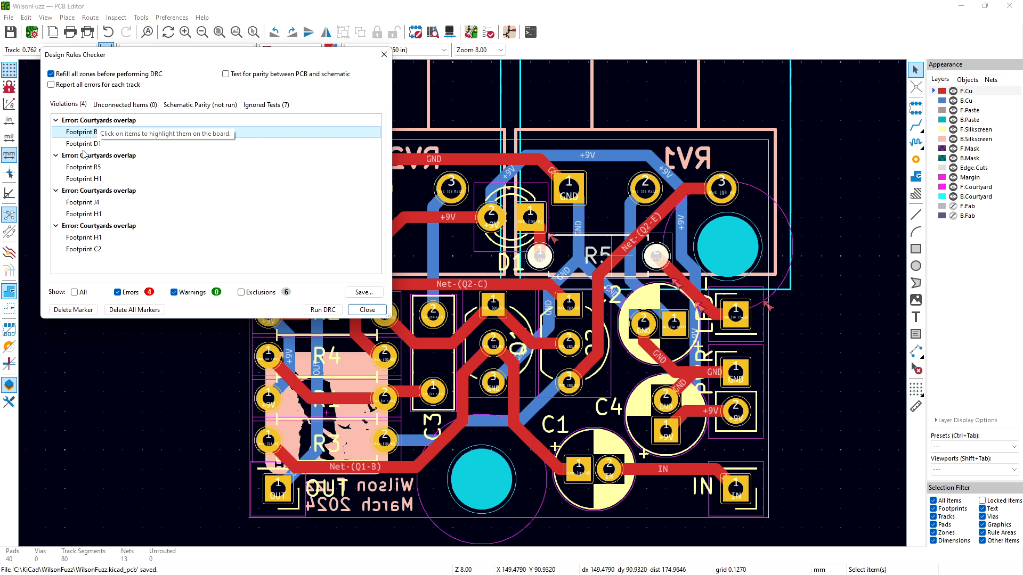
click(83, 145)
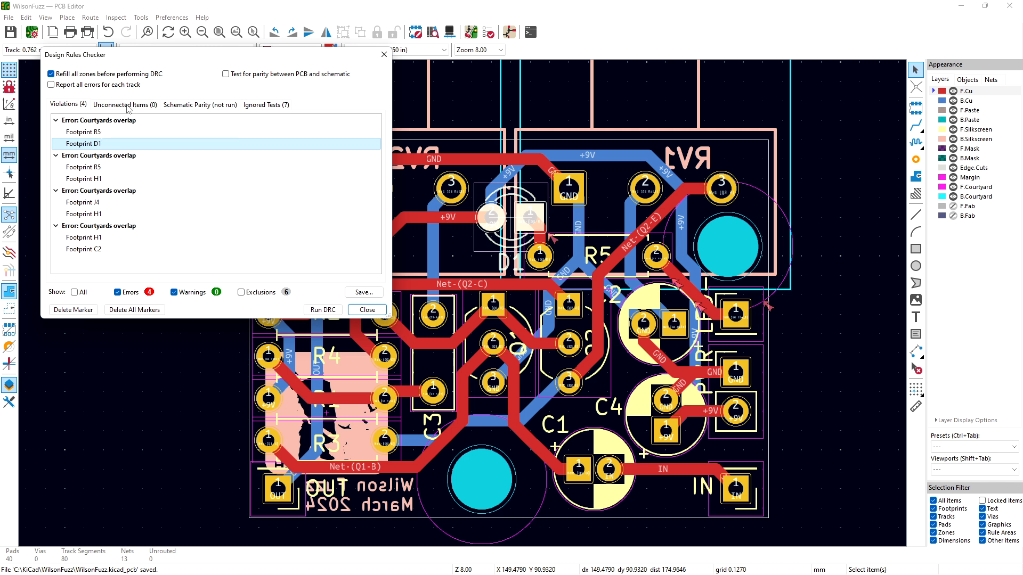
click(93, 133)
right_click(93, 134)
click(124, 138)
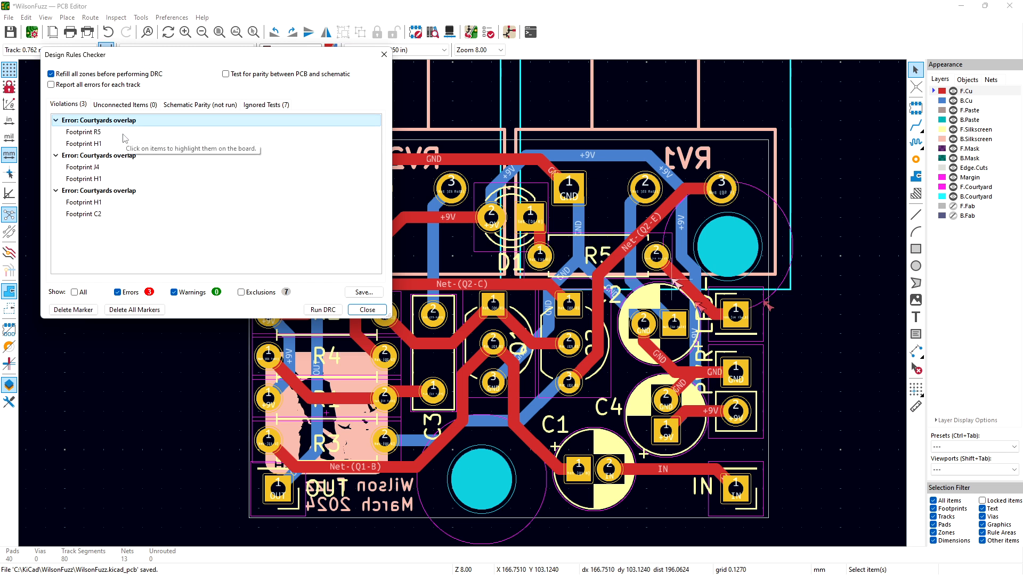
Step: Locate footprints R5 and H1 on the board and exclude their courtyard overlap violation
click(93, 133)
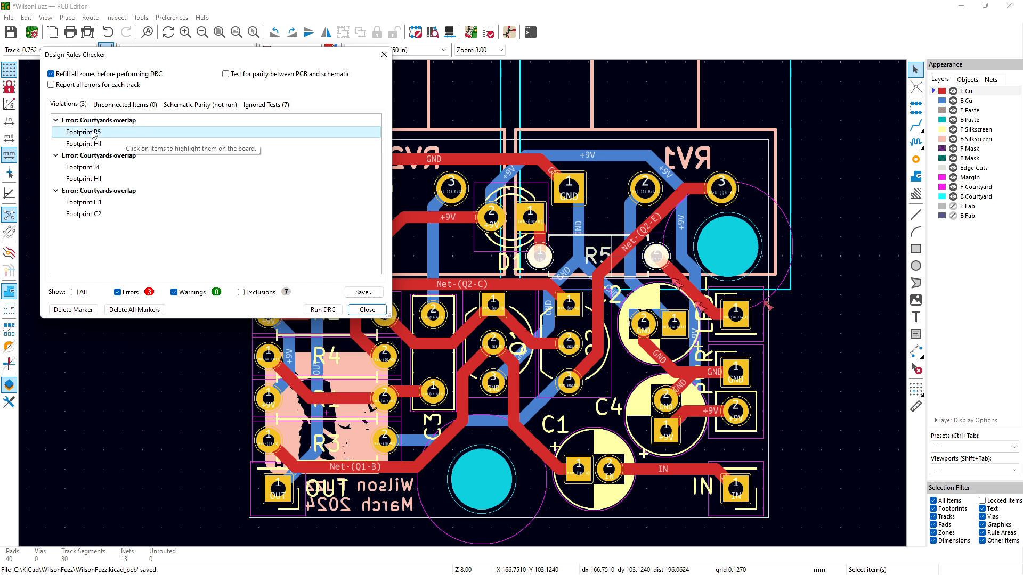
click(85, 143)
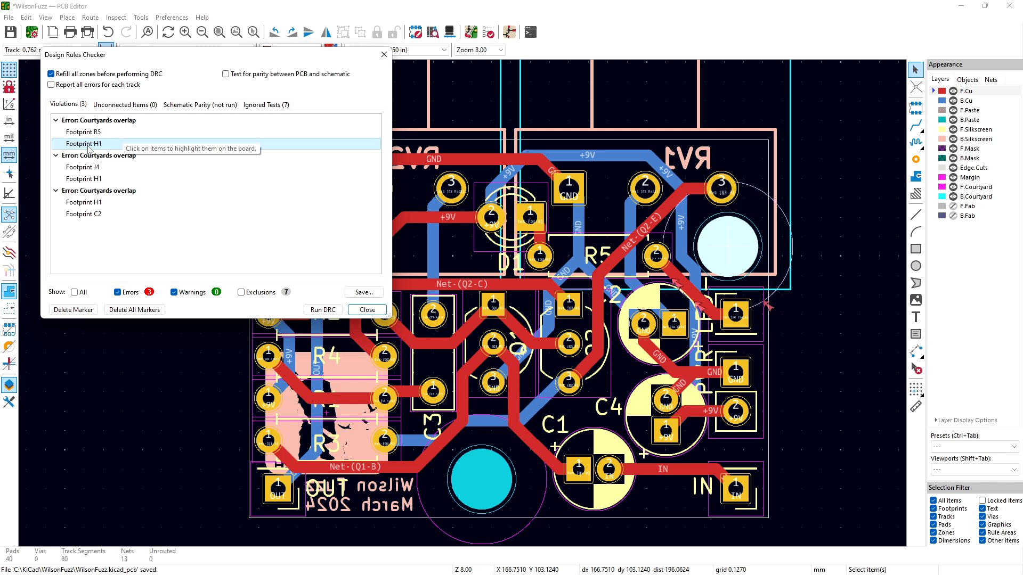
right_click(94, 122)
click(114, 131)
Step: Locate footprints J4 and H1 on the board and exclude their courtyard overlap violation
click(93, 133)
click(91, 145)
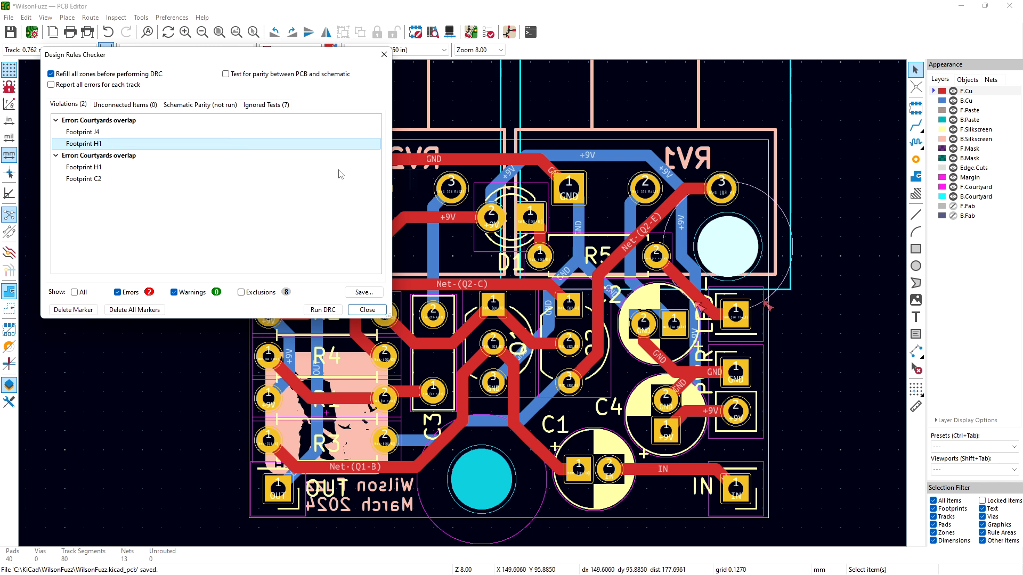
click(90, 134)
right_click(90, 136)
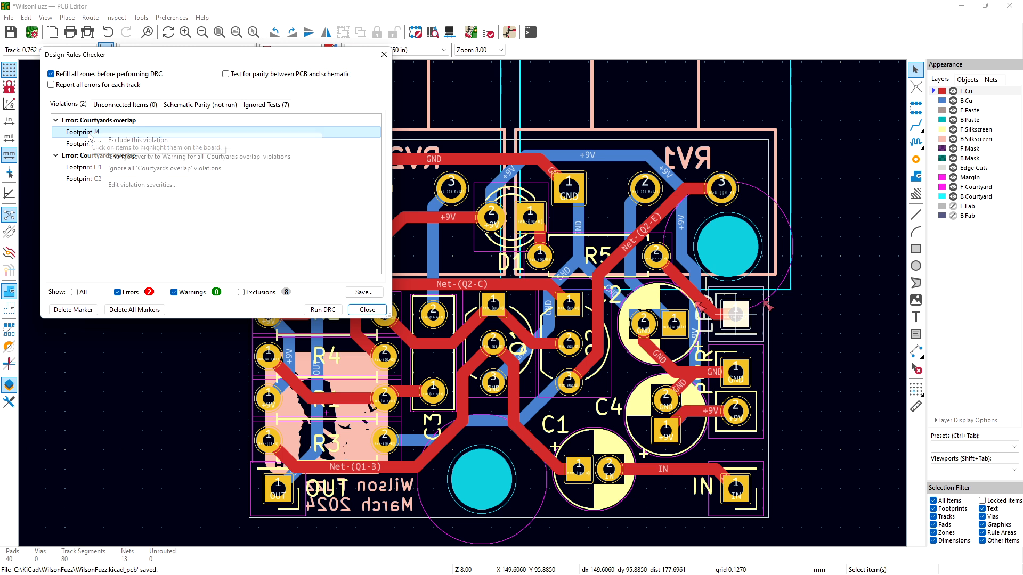
click(110, 142)
Step: Locate footprints H1 and C2, exclude their courtyard overlap violation, and close the design rules checker
click(87, 134)
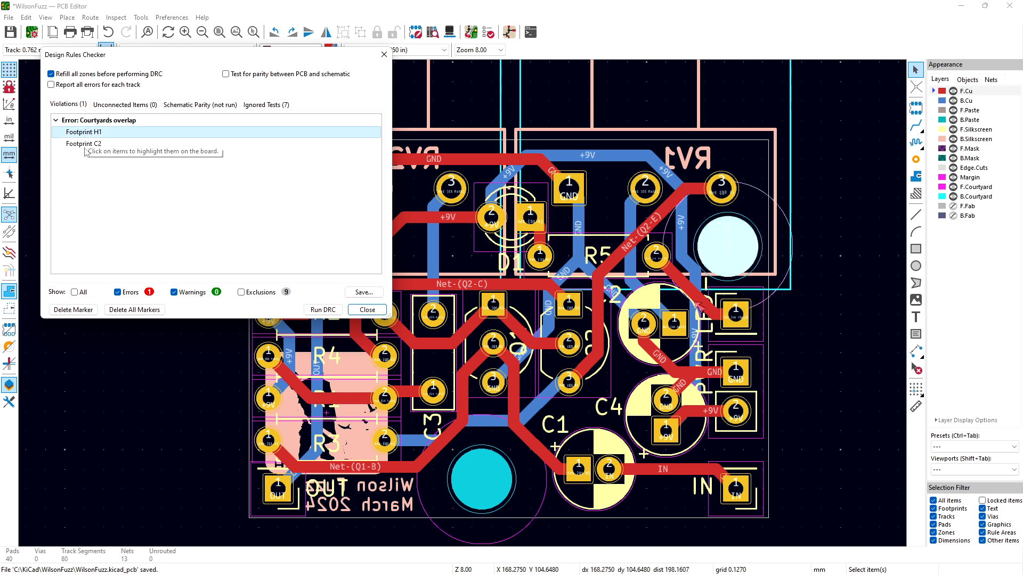
click(87, 144)
click(92, 132)
right_click(92, 133)
click(117, 139)
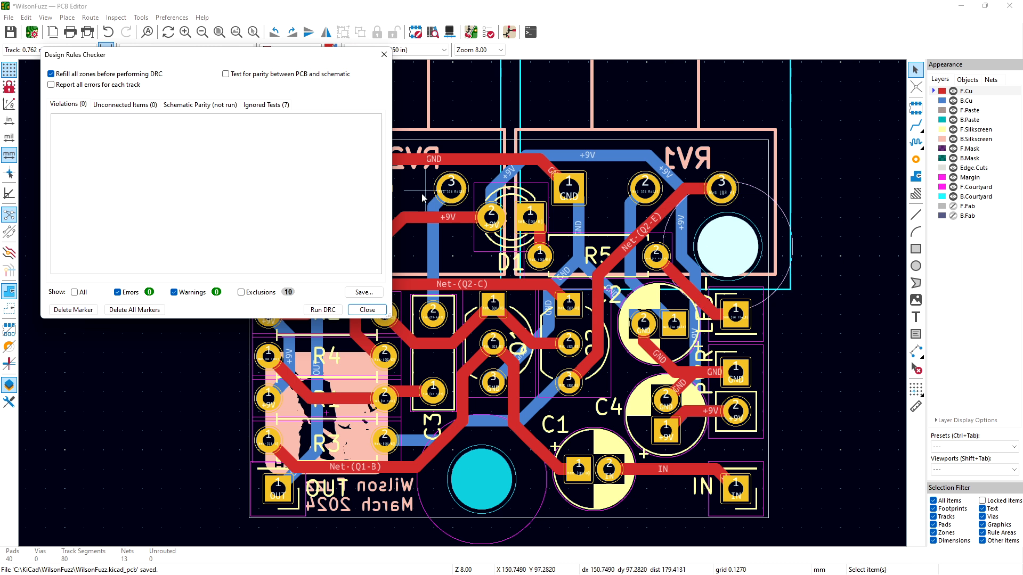
click(379, 308)
Step: Measure from the centres of mounting holes H1 and H2 to the neighbouring header and potentiometer pads
click(916, 407)
click(728, 247)
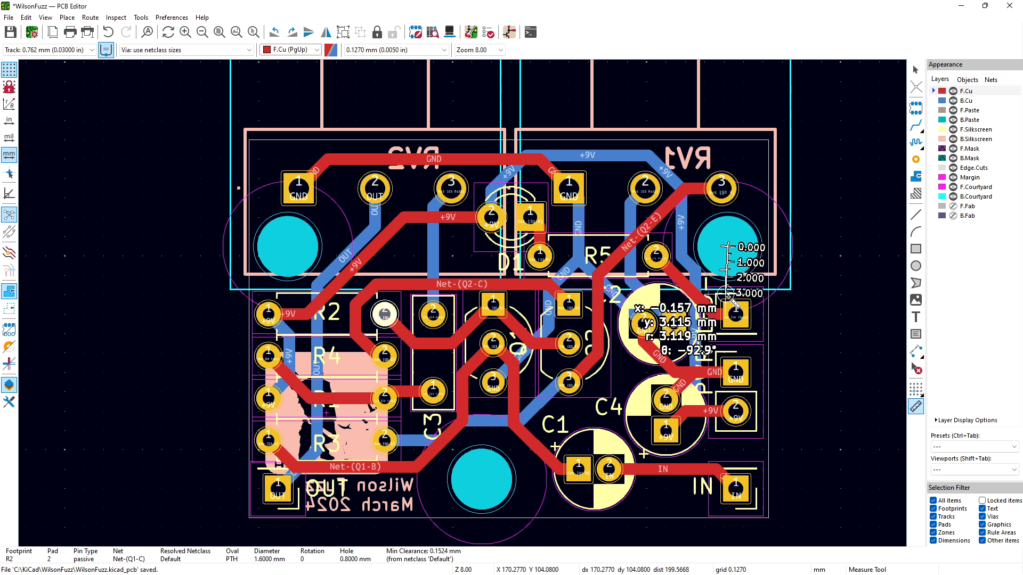
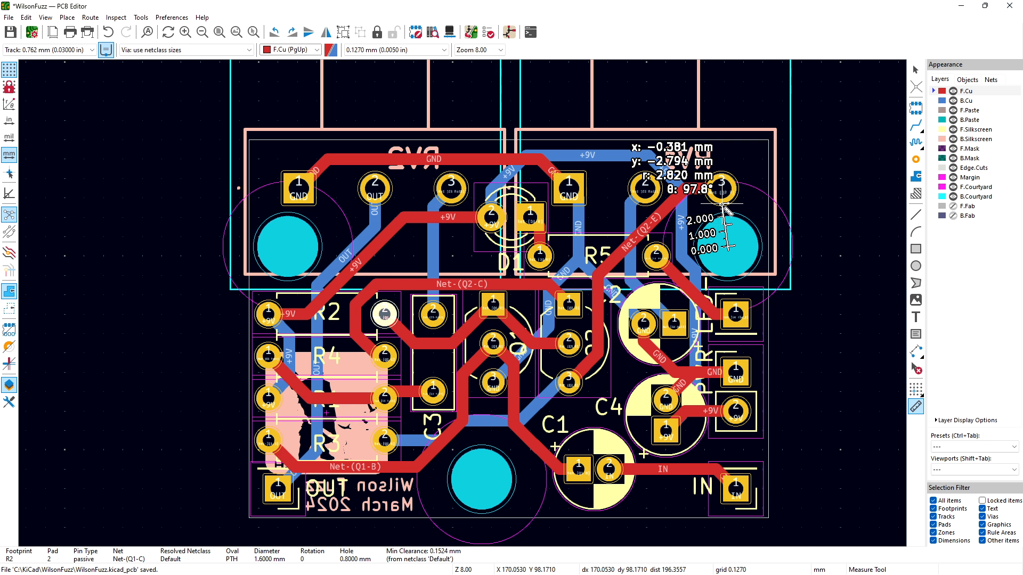
click(288, 245)
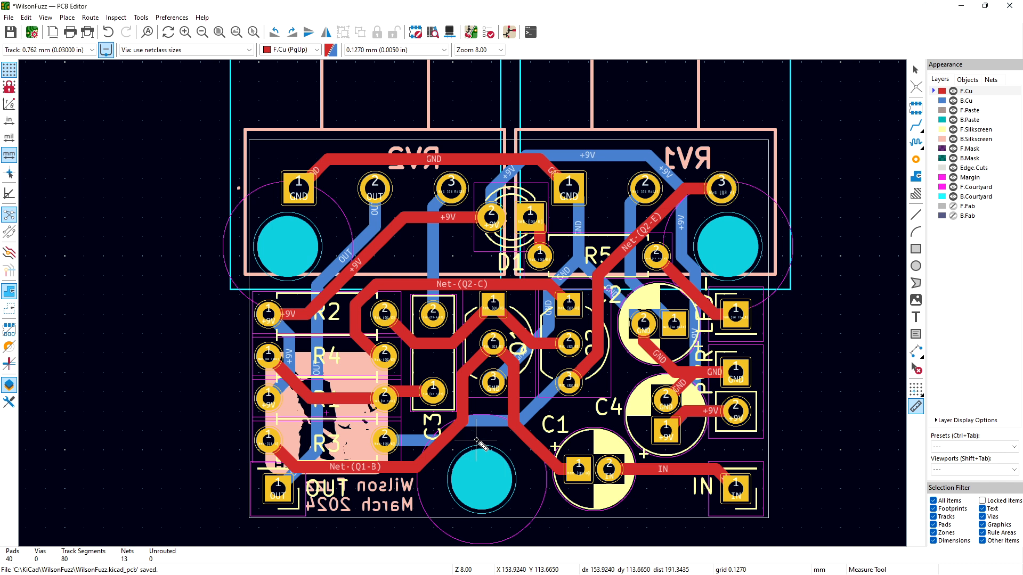
click(287, 247)
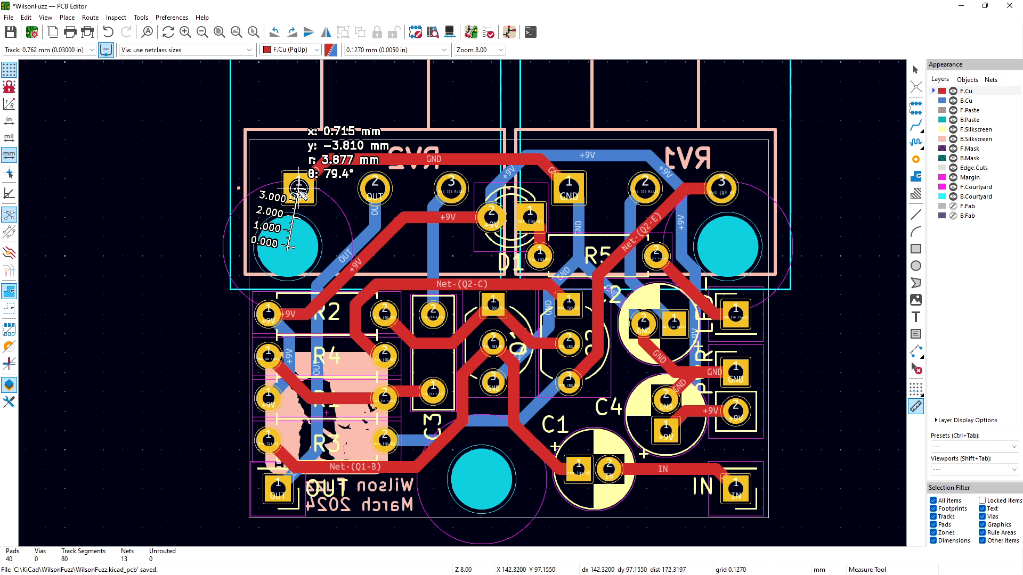
key(Escape)
key(Escape)
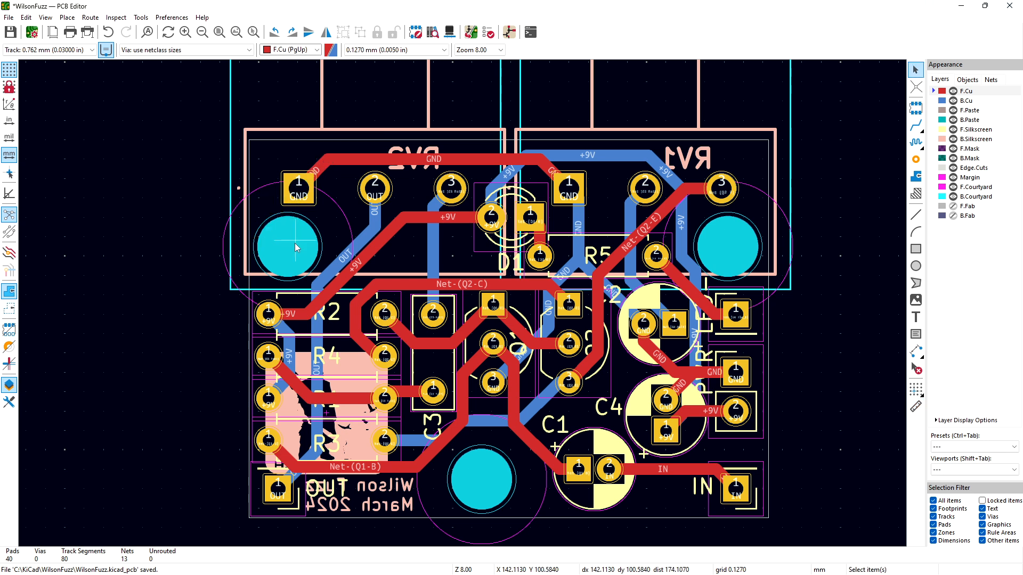
Step: Move mounting hole H2 inward and slightly down to about X 144.27, Y 101.98 mm
click(290, 246)
click(320, 255)
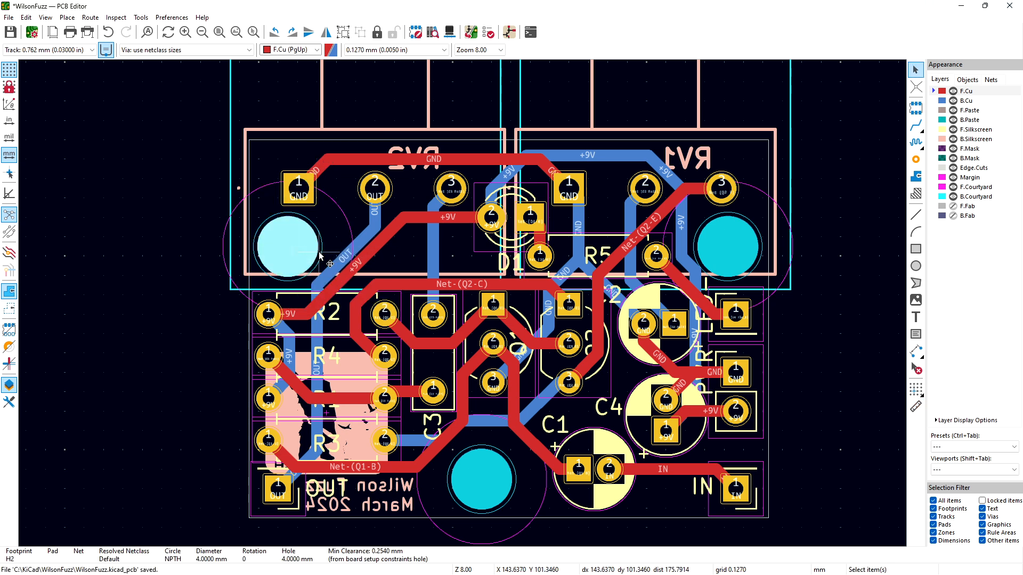
key(m)
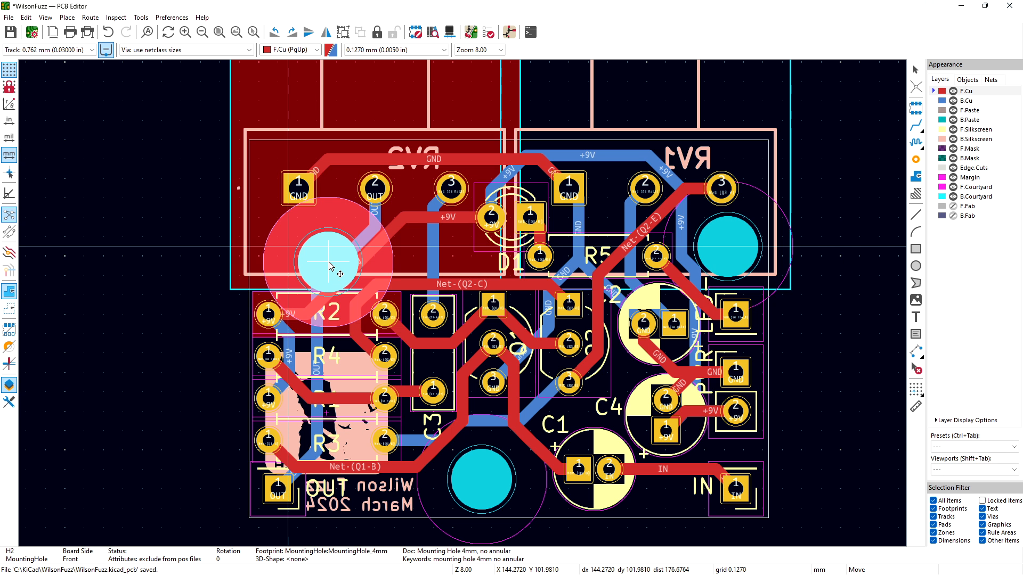
click(330, 265)
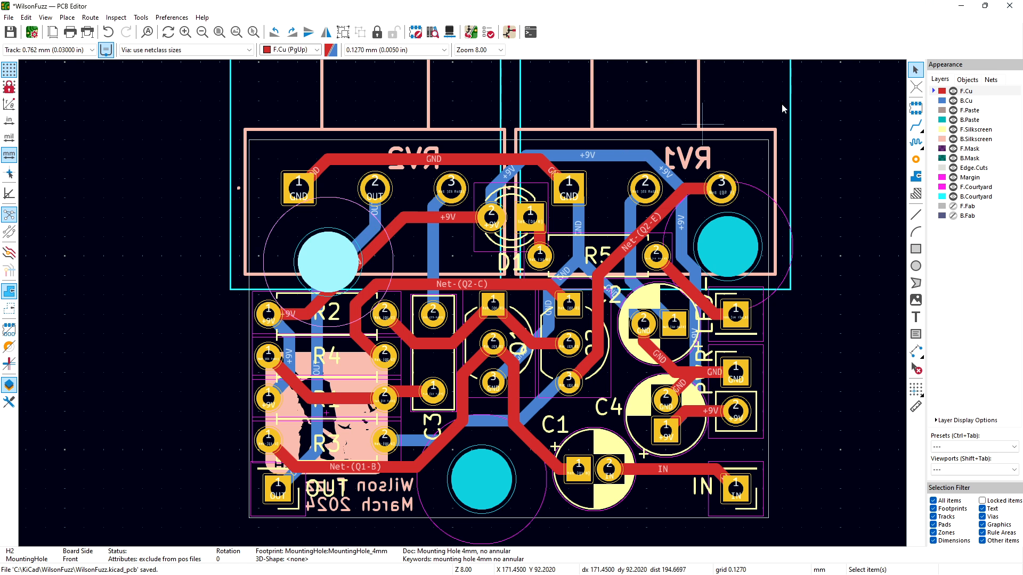
Step: Delete the whole B.Cu OUT track between RV2's pad 2 and the OUT header
click(939, 101)
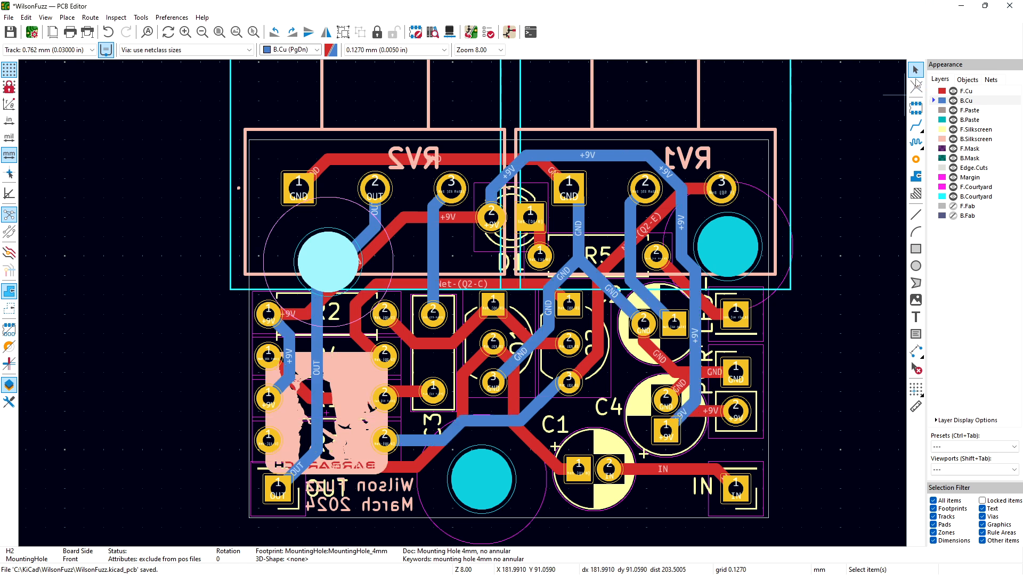
key(Escape)
click(369, 238)
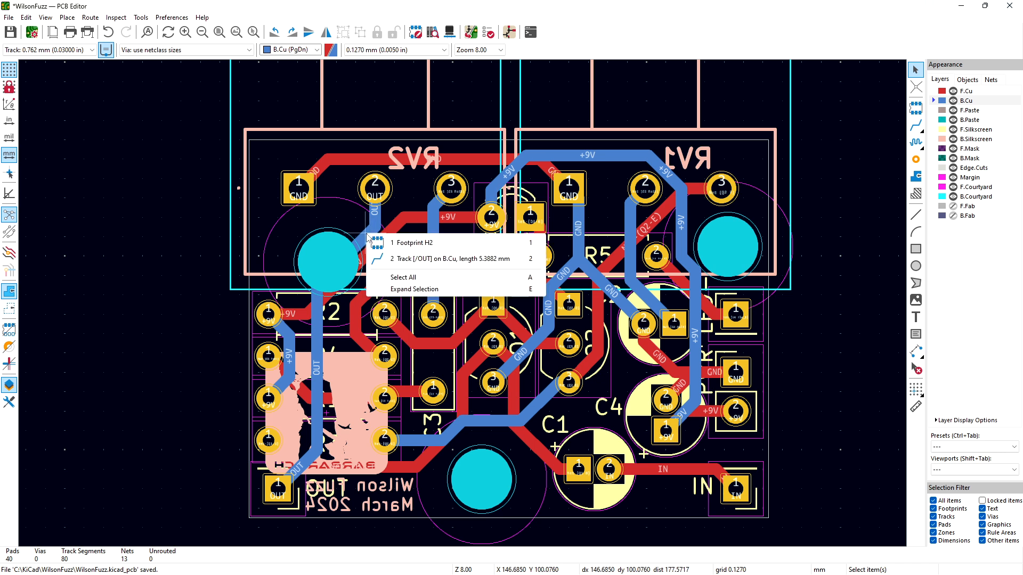
click(396, 262)
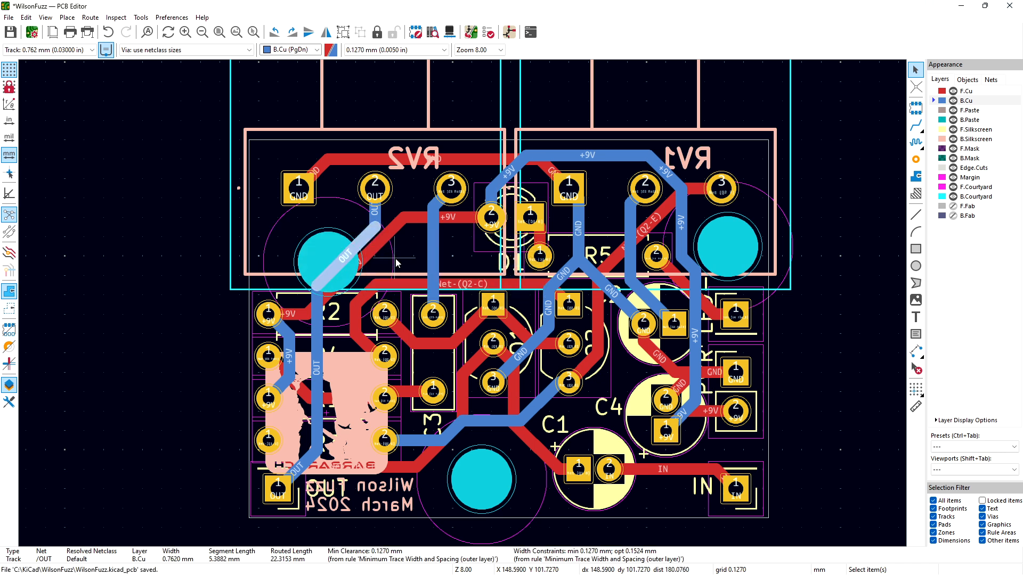
key(u)
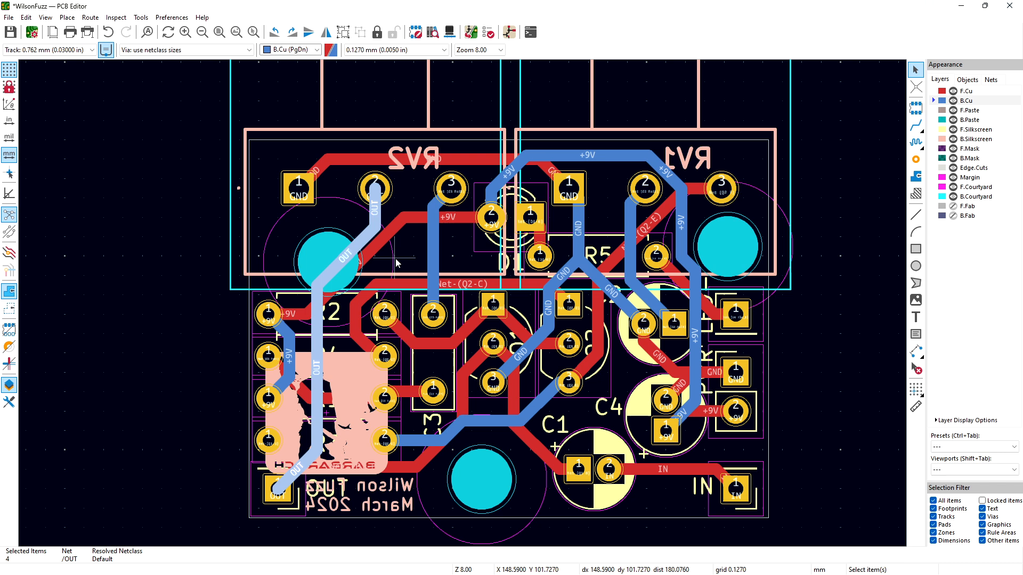
key(Delete)
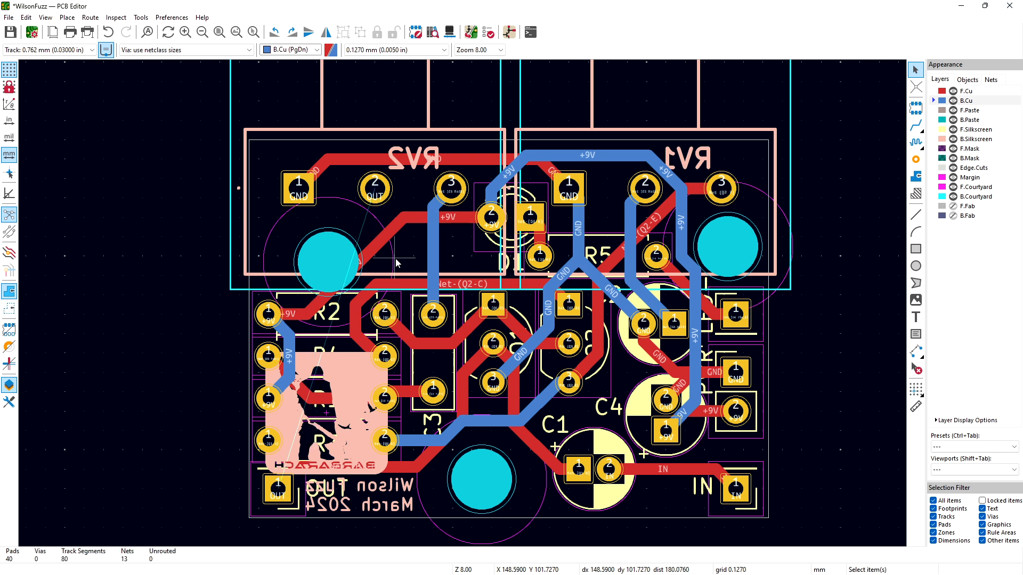
Step: Hide the F.Silkscreen and B.Silkscreen layers, leaving F.Silkscreen as the active layer
click(944, 131)
click(953, 129)
click(953, 139)
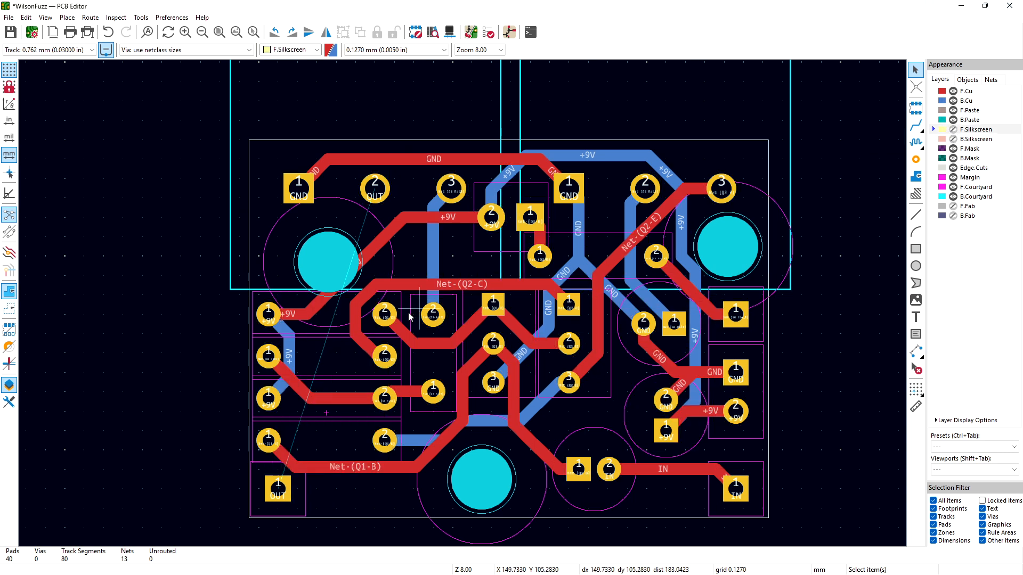
Step: Delete the whole F.Cu +9V track between D1's pad 2 and the uppermost left resistor's pad 1, crossing hole H2
click(371, 251)
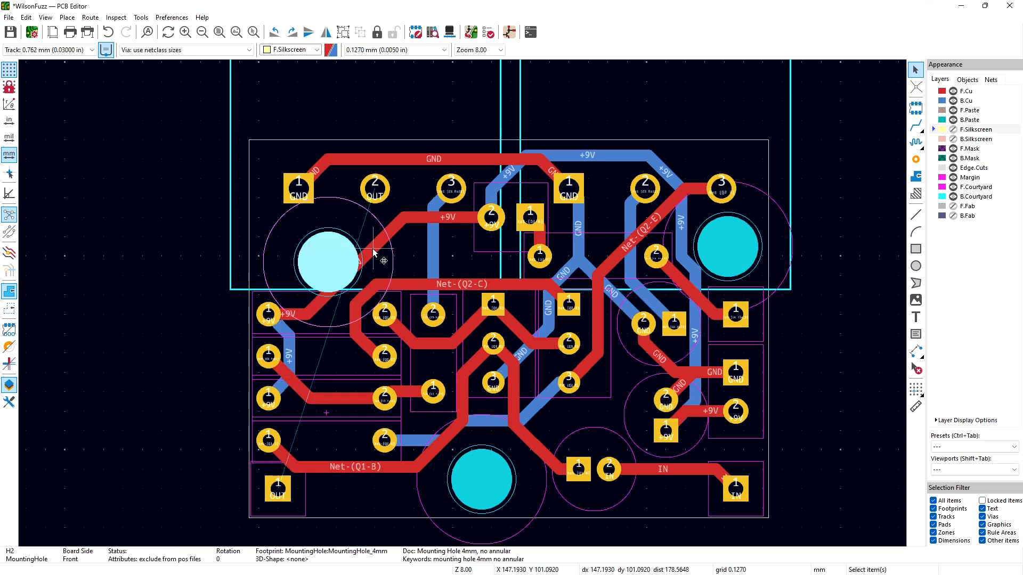
click(402, 222)
click(418, 234)
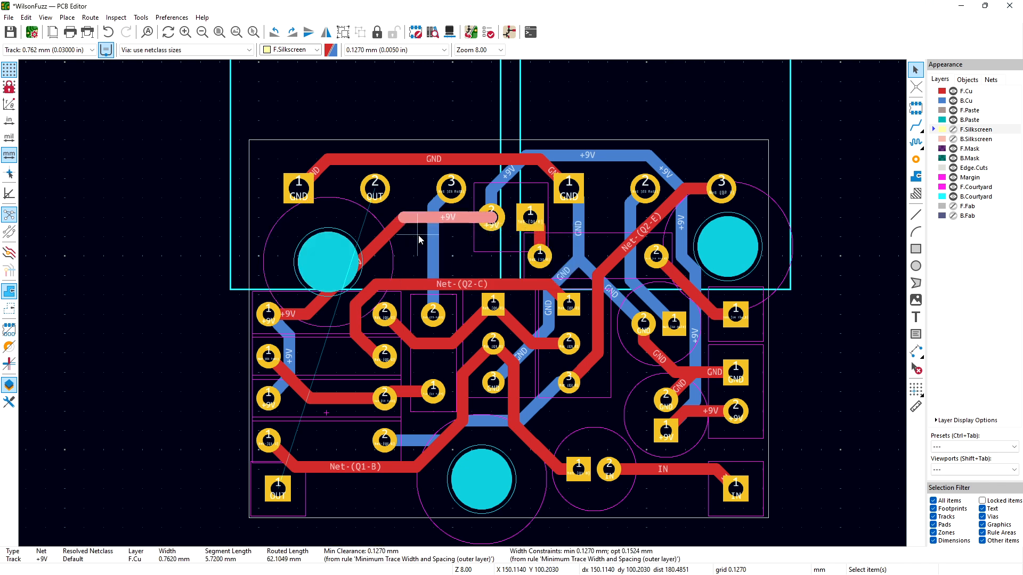
key(u)
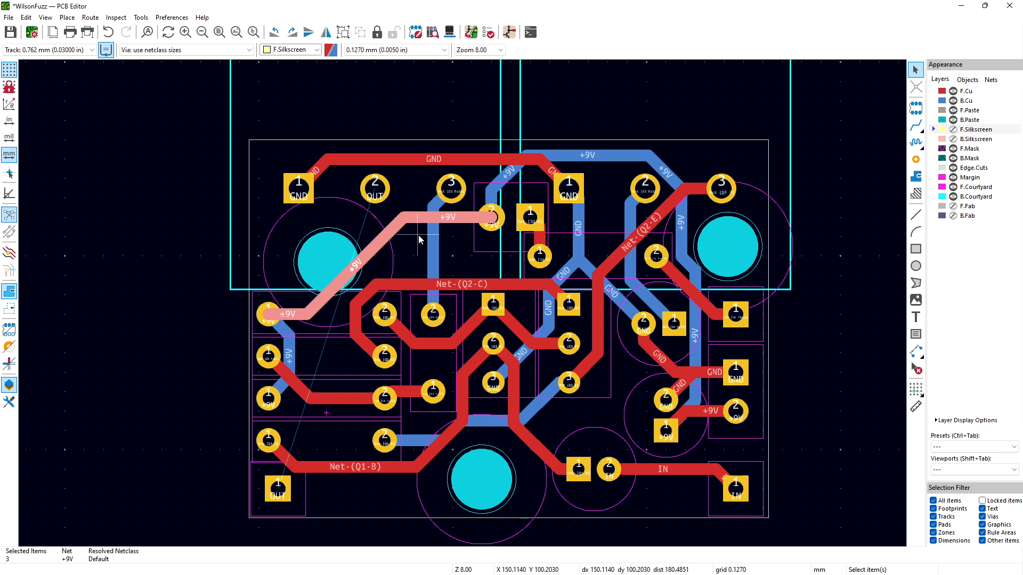
key(Delete)
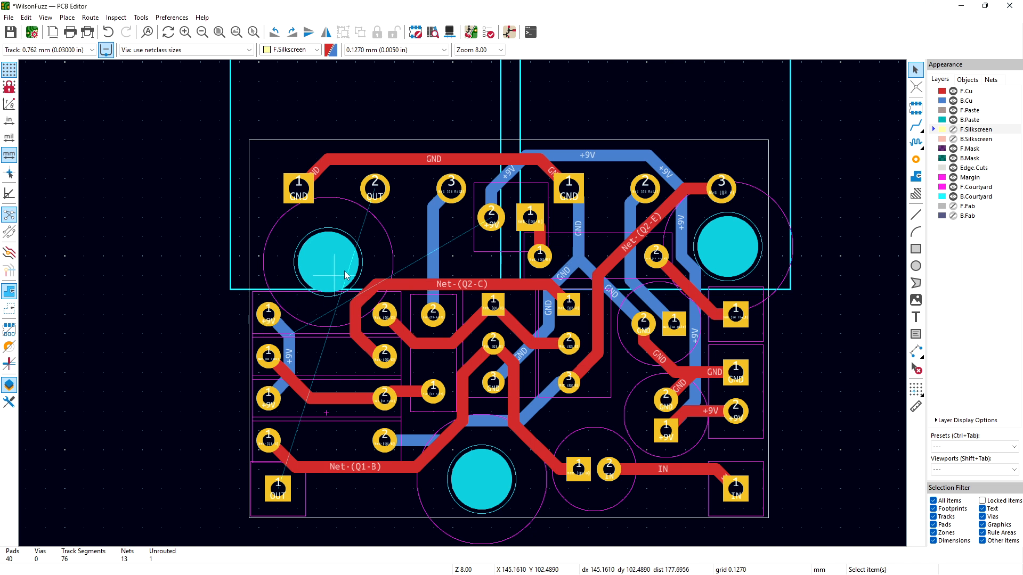
Step: Route a B.Cu track from the OUT header up to RV2's pad 2, passing on the inner side of hole H2
click(966, 101)
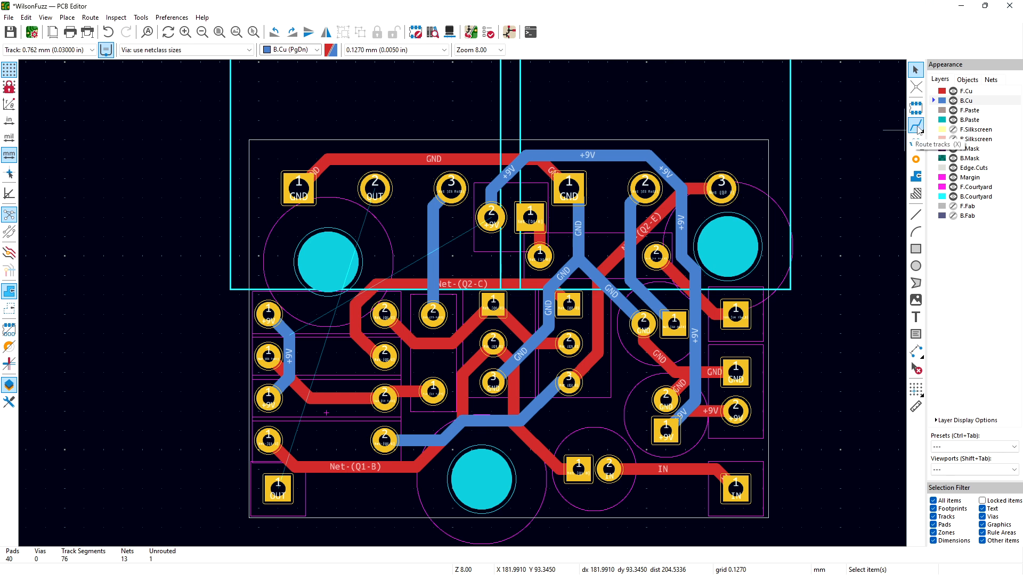
click(917, 127)
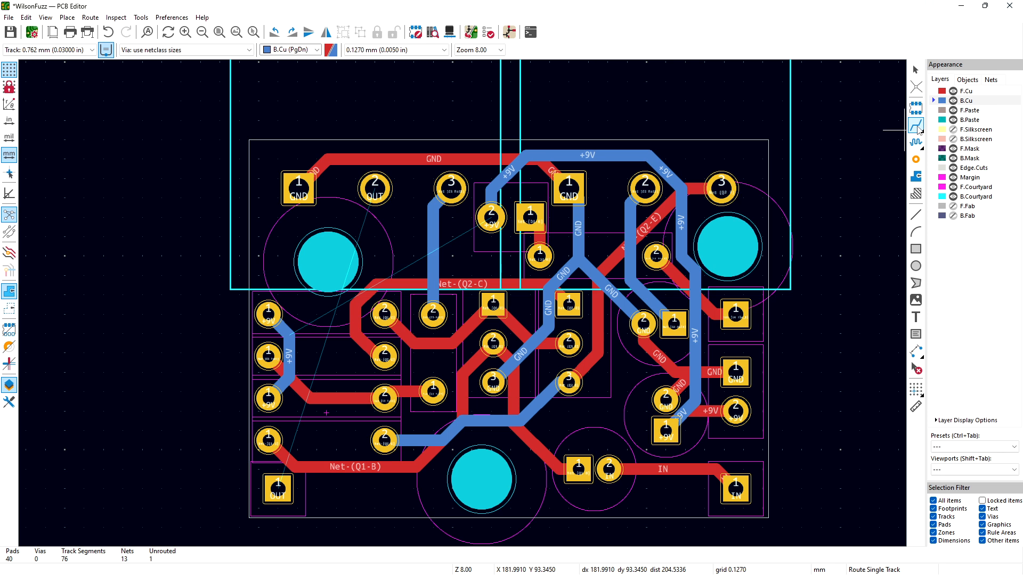
click(278, 489)
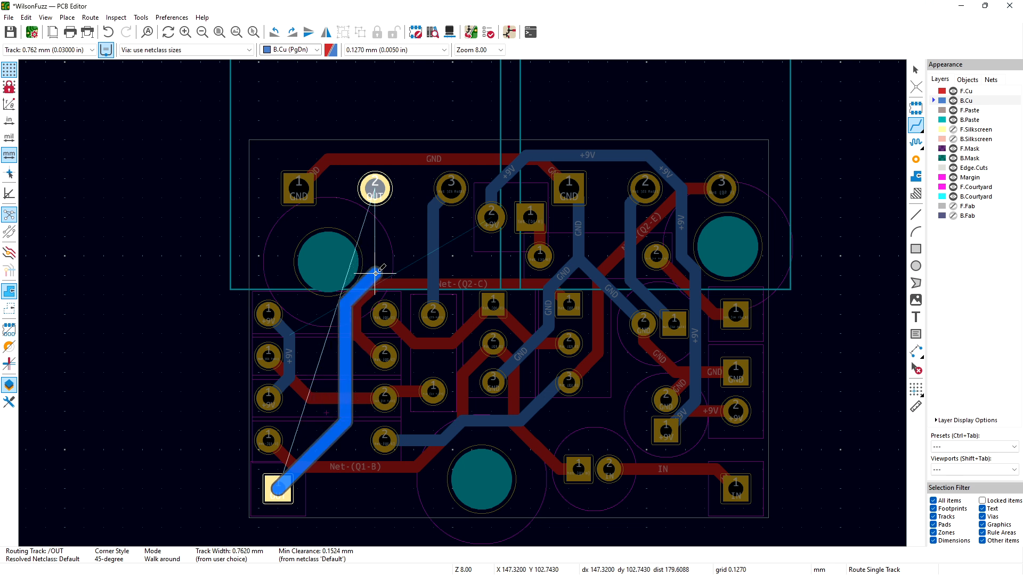
click(374, 196)
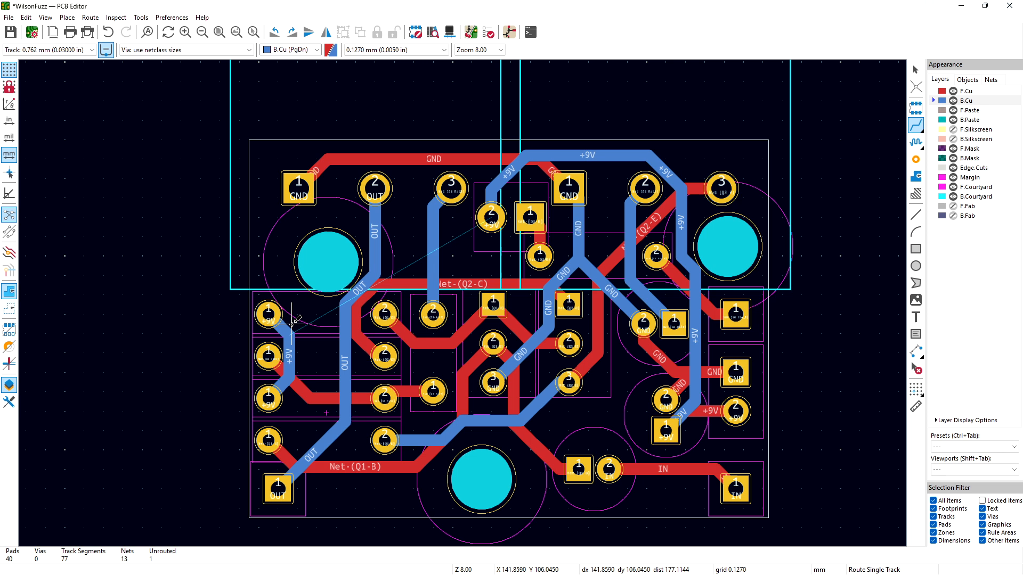
Step: Route a +9V track on F.Cu from the uppermost left resistor's pad 1 around hole H2 to D1's pad 2, and save the board
click(935, 94)
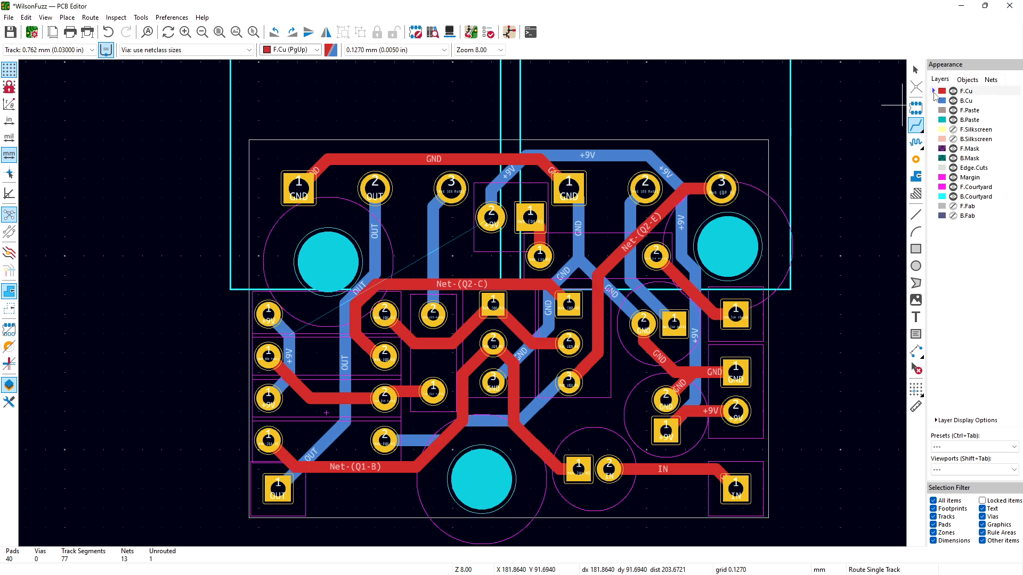
click(268, 314)
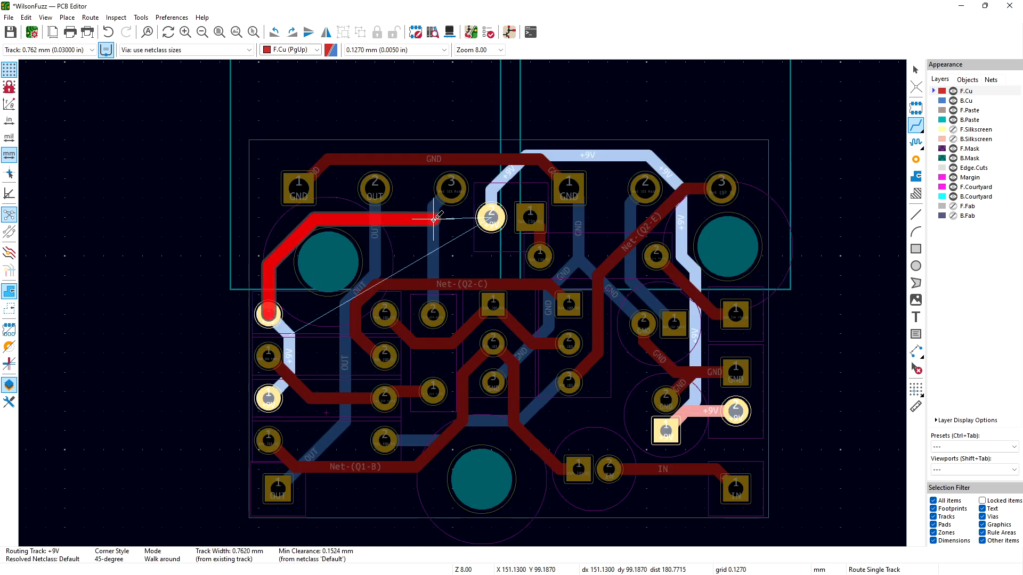
click(490, 217)
key(ctrl+s)
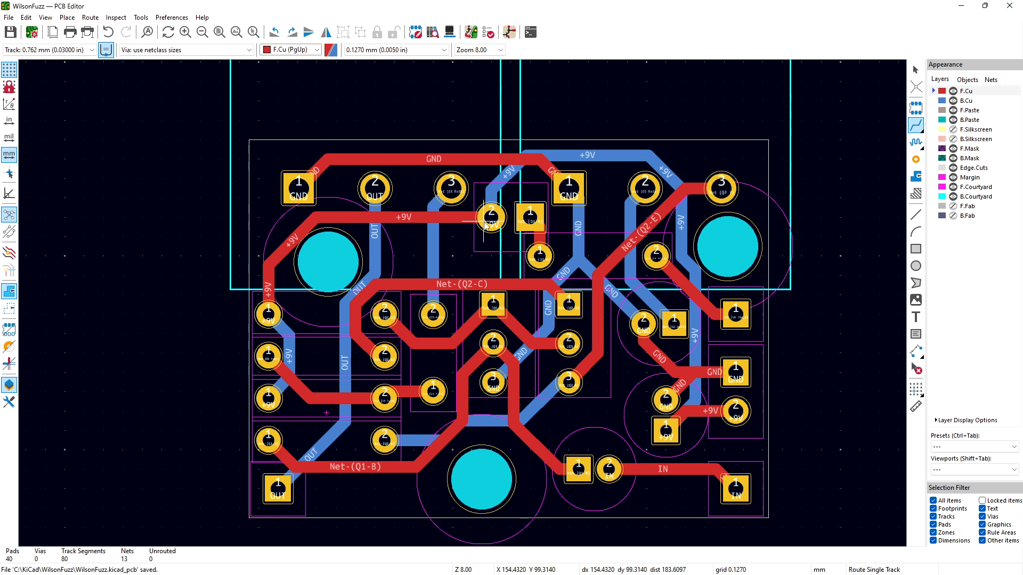
Step: Move mounting hole H1 inward and slightly down to about X 167.51, Y 101.60 mm
click(915, 70)
click(714, 251)
click(730, 259)
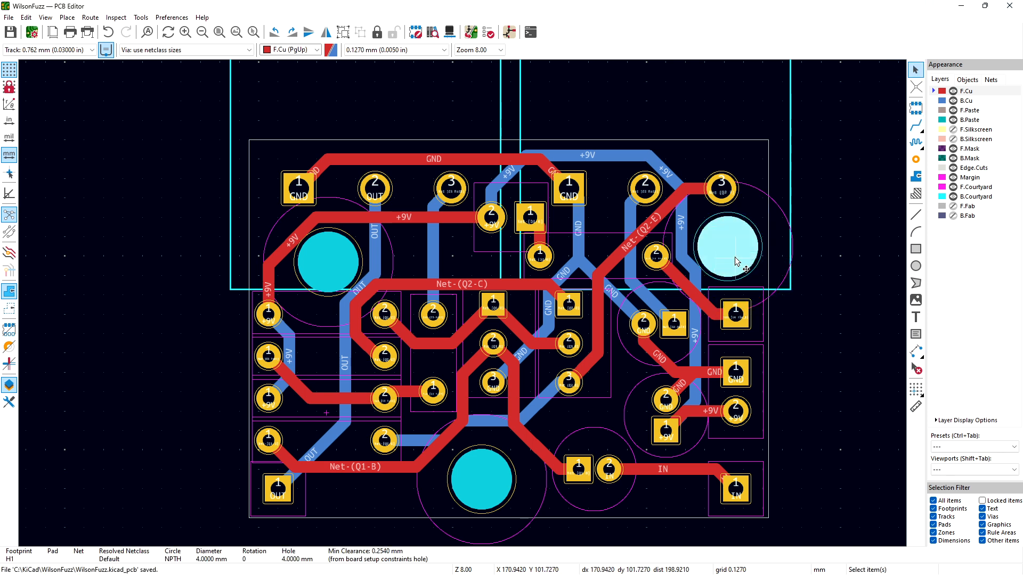
key(m)
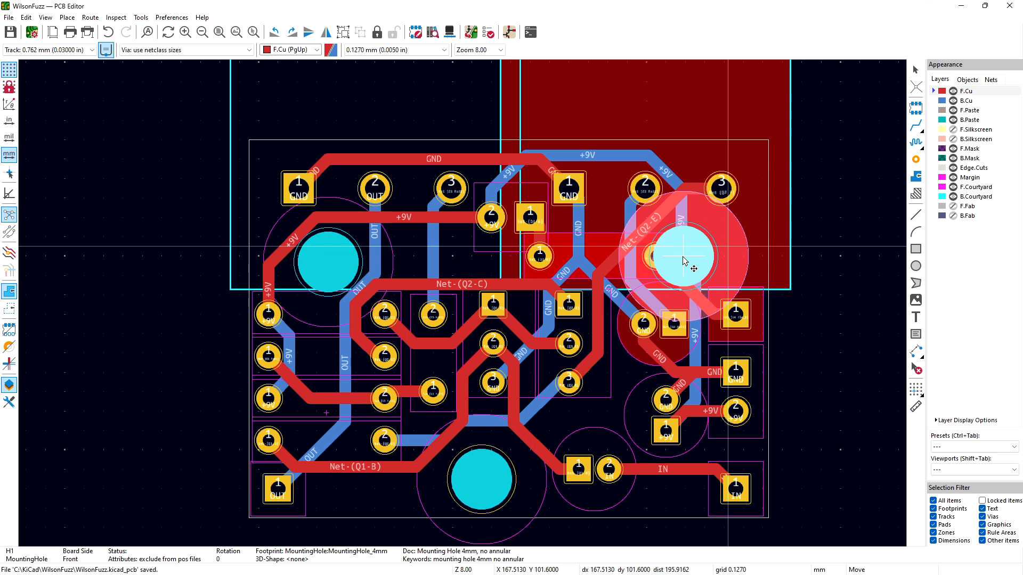
click(685, 261)
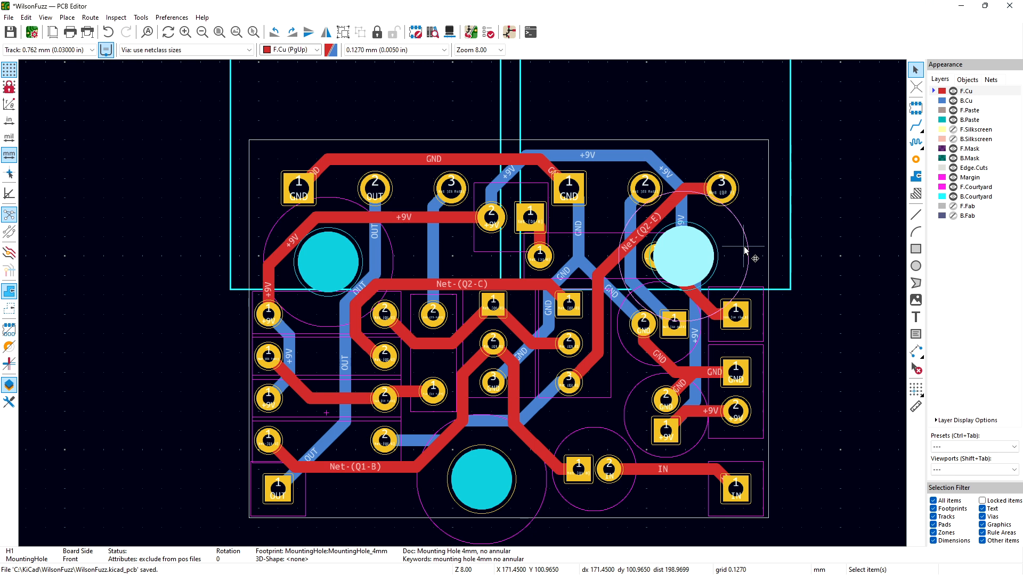
Step: Delete the tracks blocked by hole H1: the diagonal F.Cu track from R5's pad 2 to J4 and the whole B.Cu +9V track
click(720, 317)
key(a)
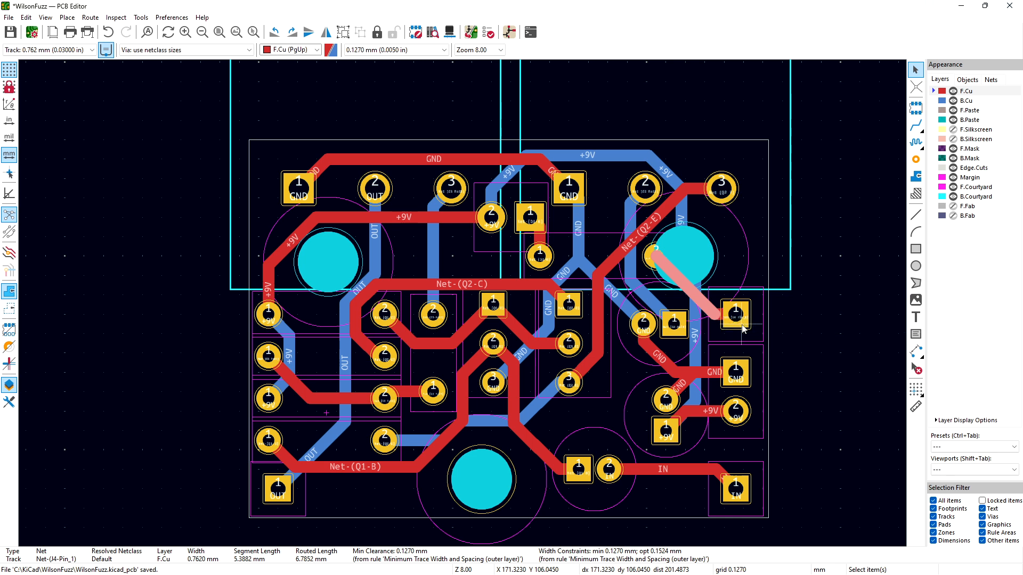
key(Delete)
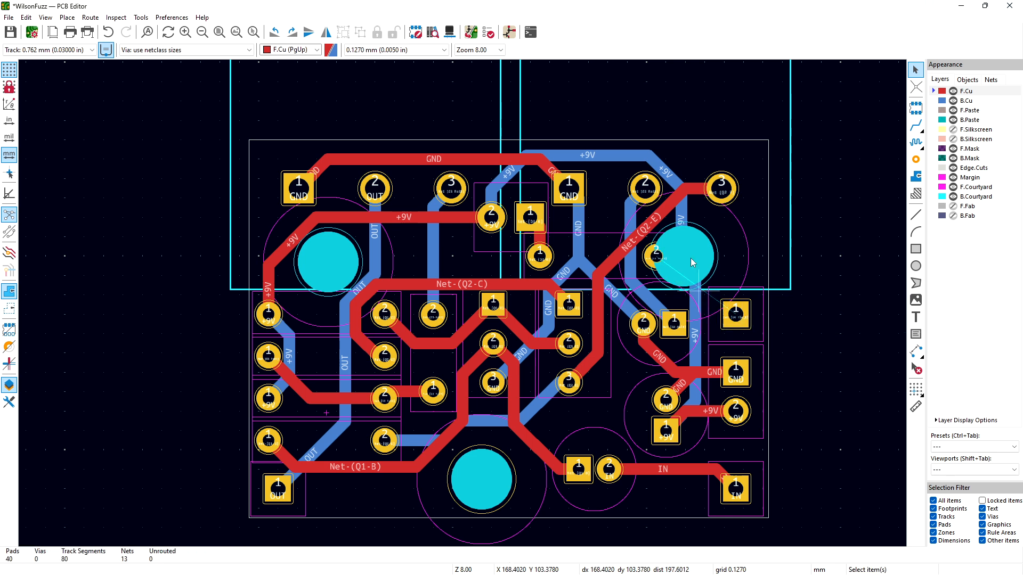
click(683, 214)
click(664, 173)
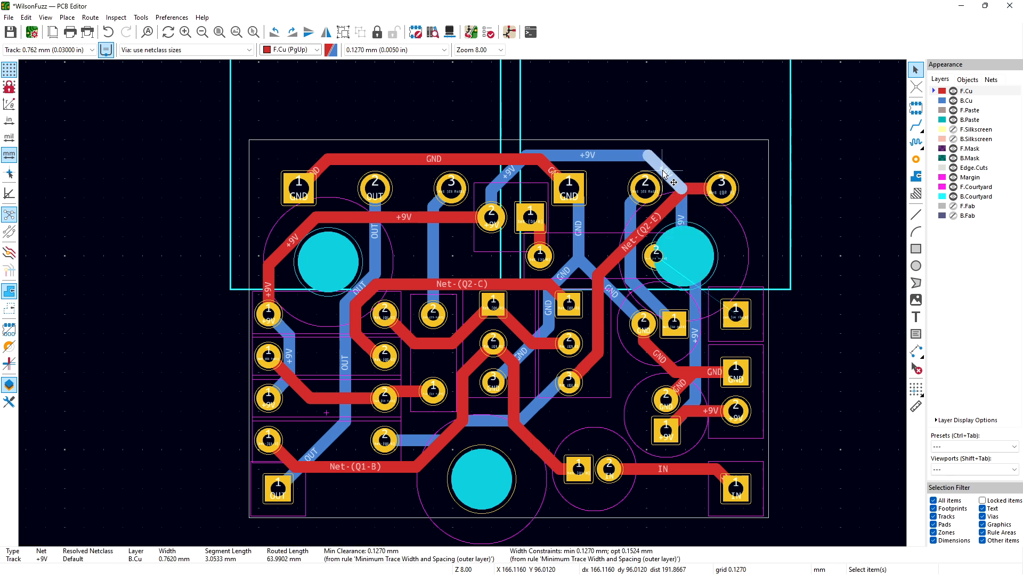
key(u)
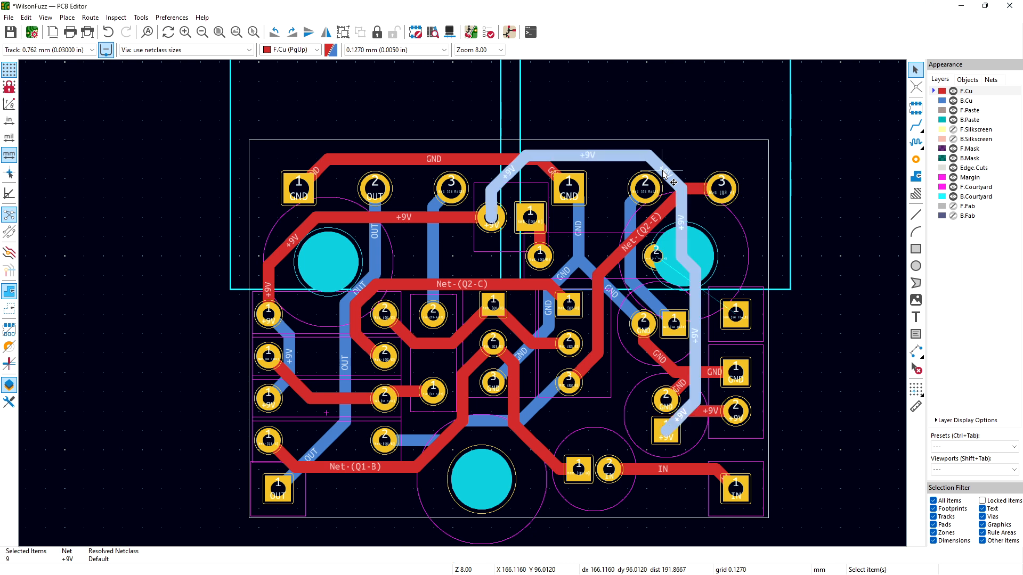
key(Delete)
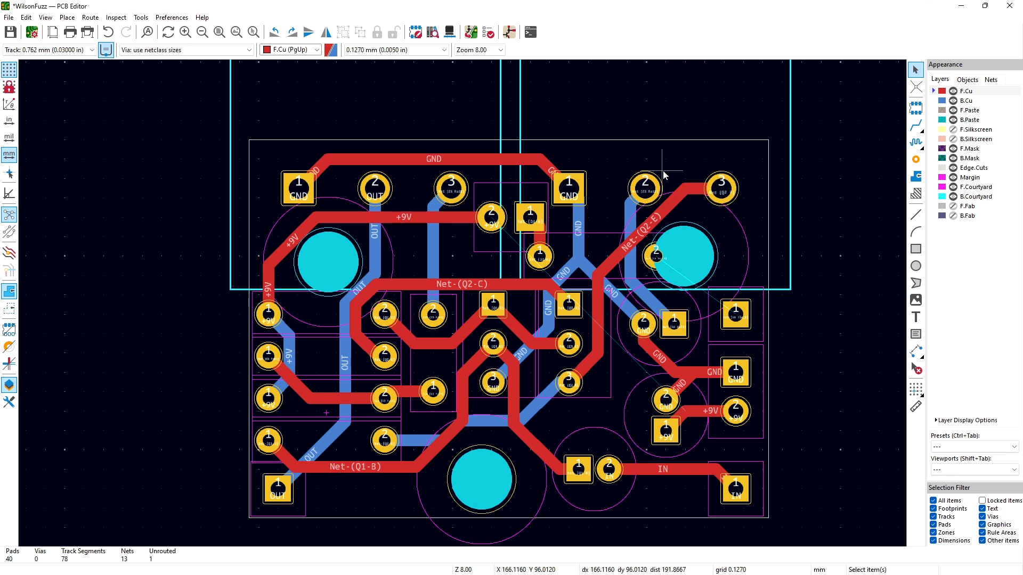
Step: Delete the short F.Cu Net-(D1-K) track between D1's pad 1 and R5's pad 1
click(645, 263)
click(663, 285)
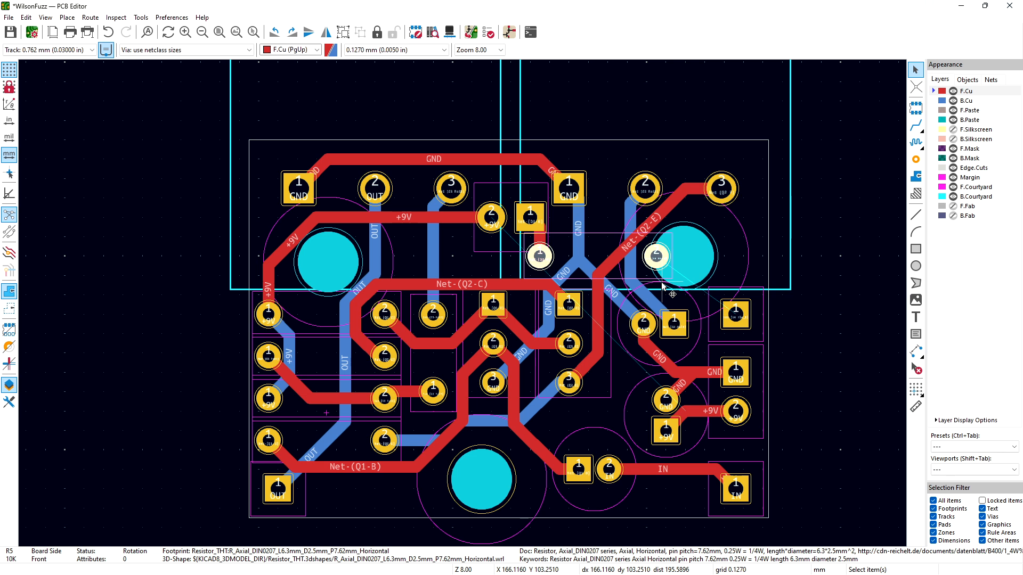
click(540, 244)
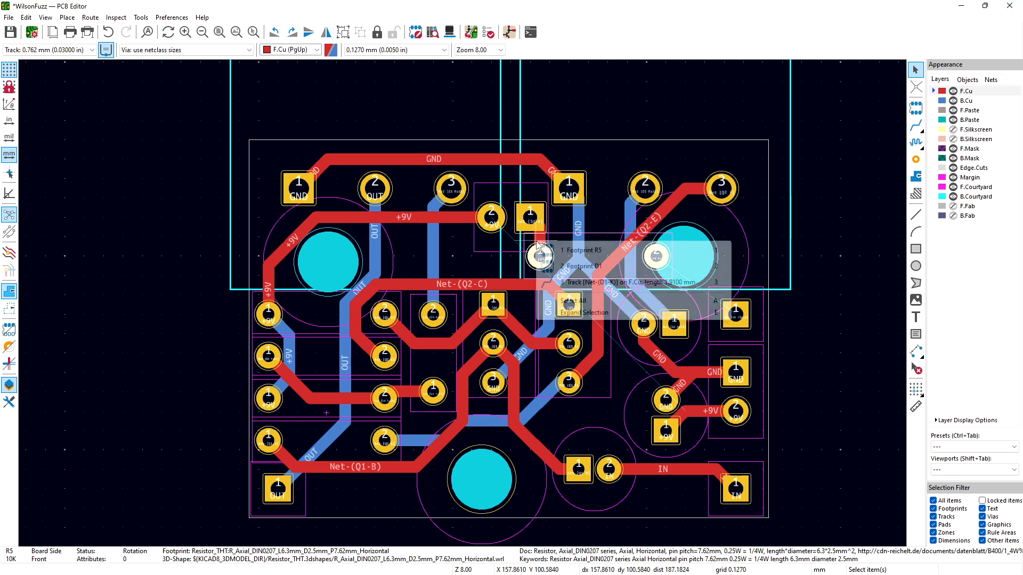
click(554, 282)
key(u)
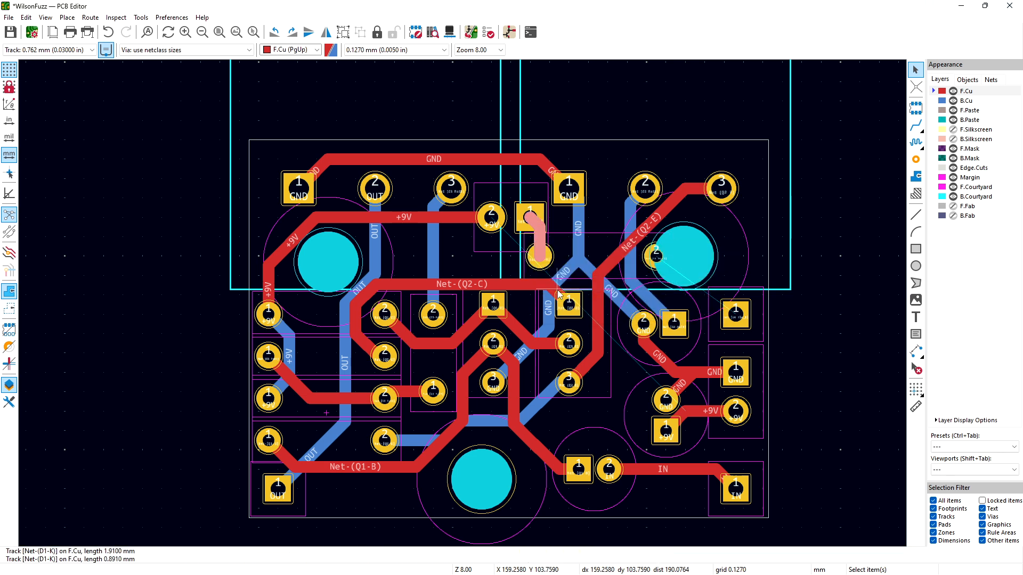
key(Delete)
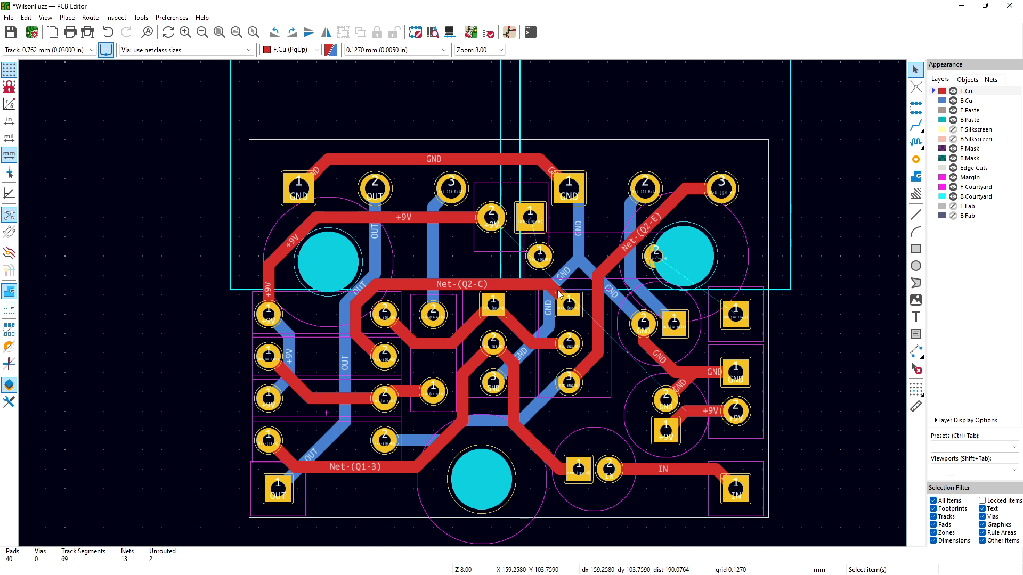
Step: Move resistor R5 left so its pad 1 sits below D1's pad 2, at about X 154.94, Y 101.47 mm
click(562, 255)
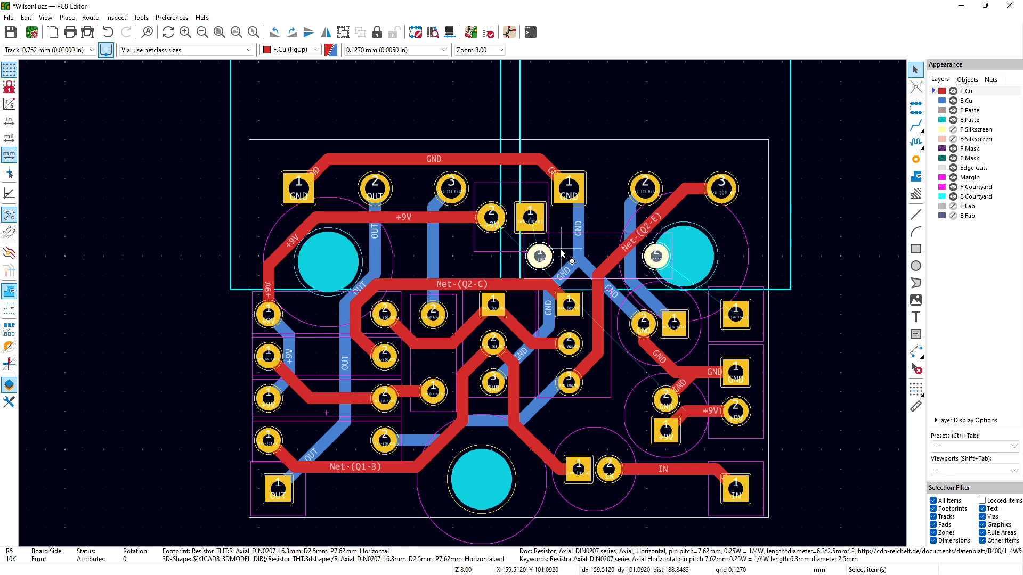
key(m)
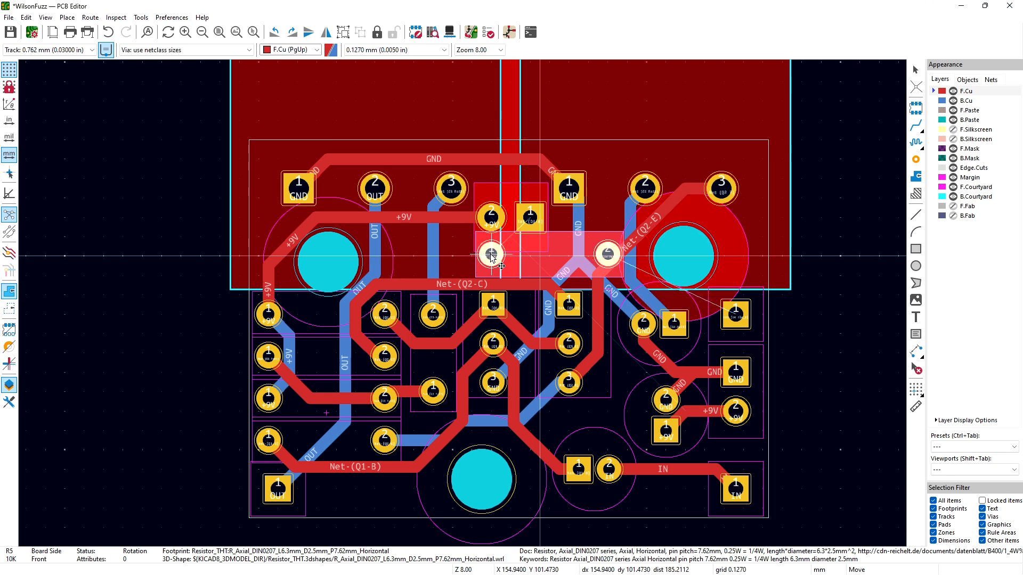
click(490, 256)
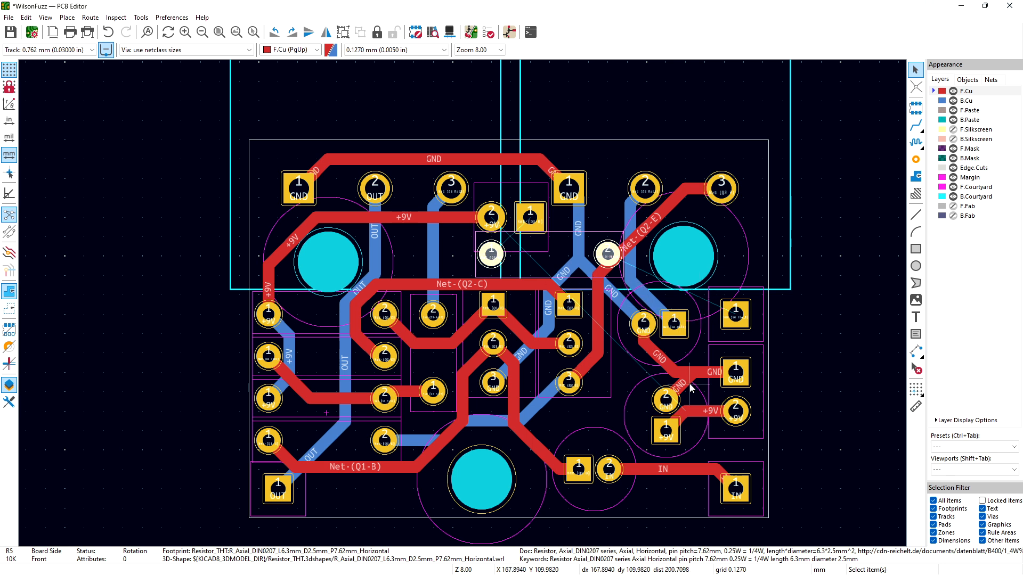
Step: Delete the F.Cu +9V and GND tracks linking the two-pin power header, the capacitor beside it and C2's pad 2
click(670, 437)
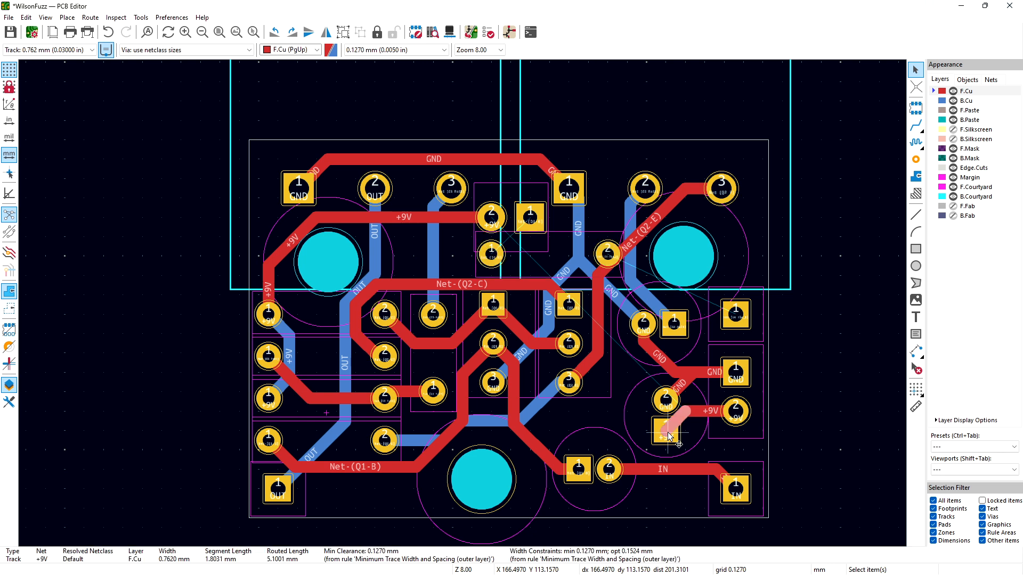
key(u)
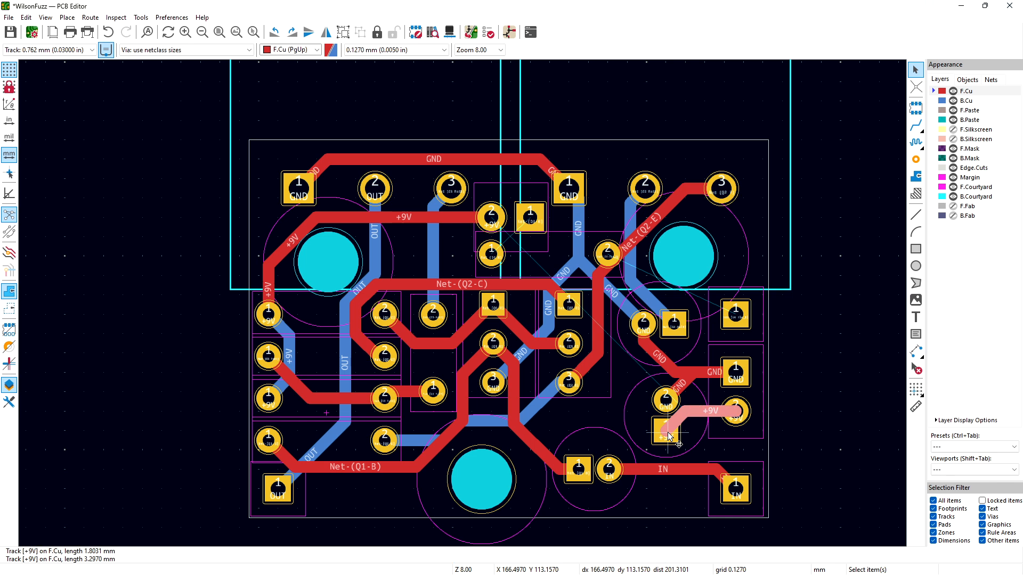
key(Delete)
click(676, 385)
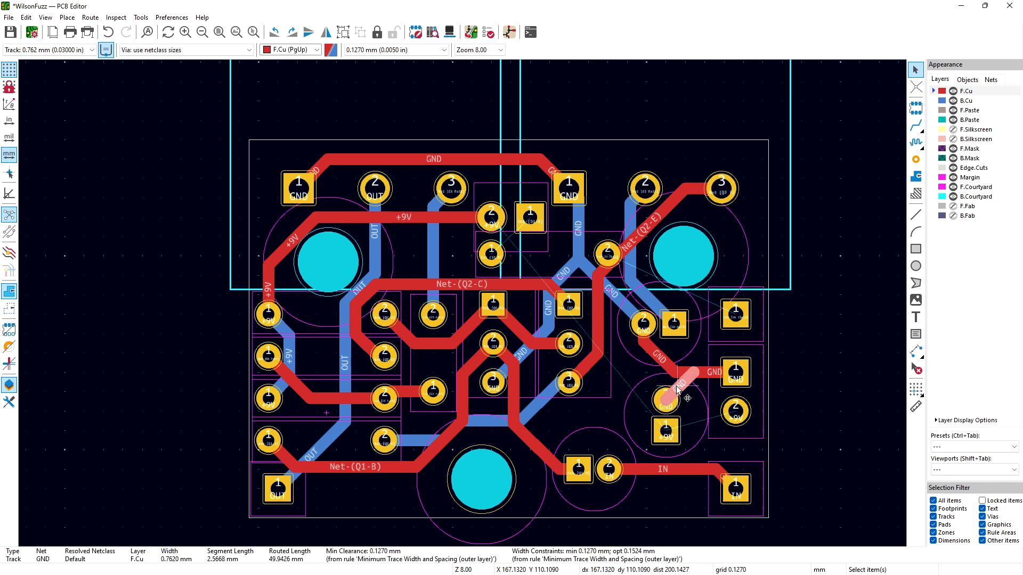
key(u)
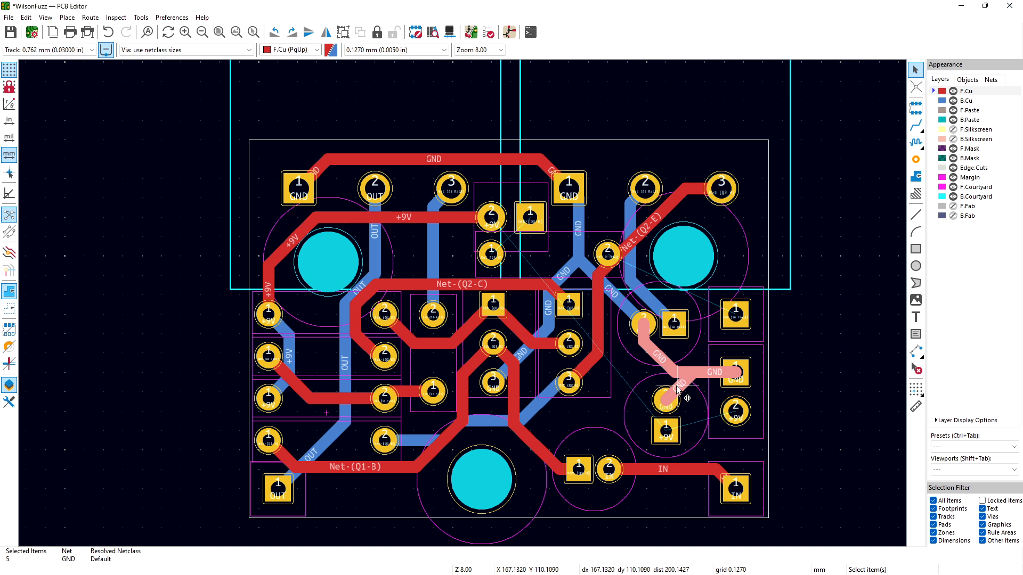
key(Delete)
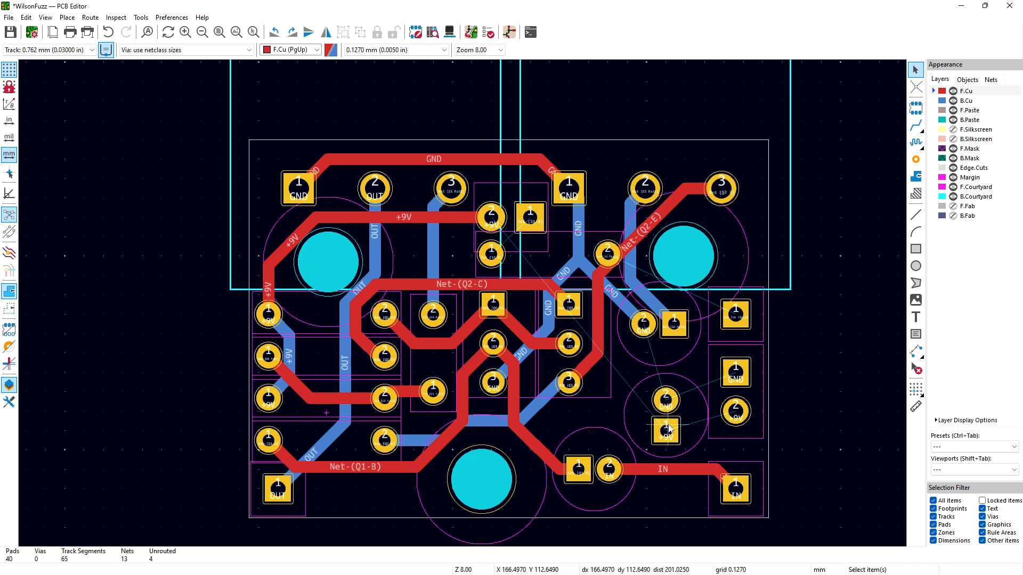
Step: Delete the B.Cu GND track linking C2's pad 2 to the GND junction below the upper GND pad
click(662, 357)
click(657, 310)
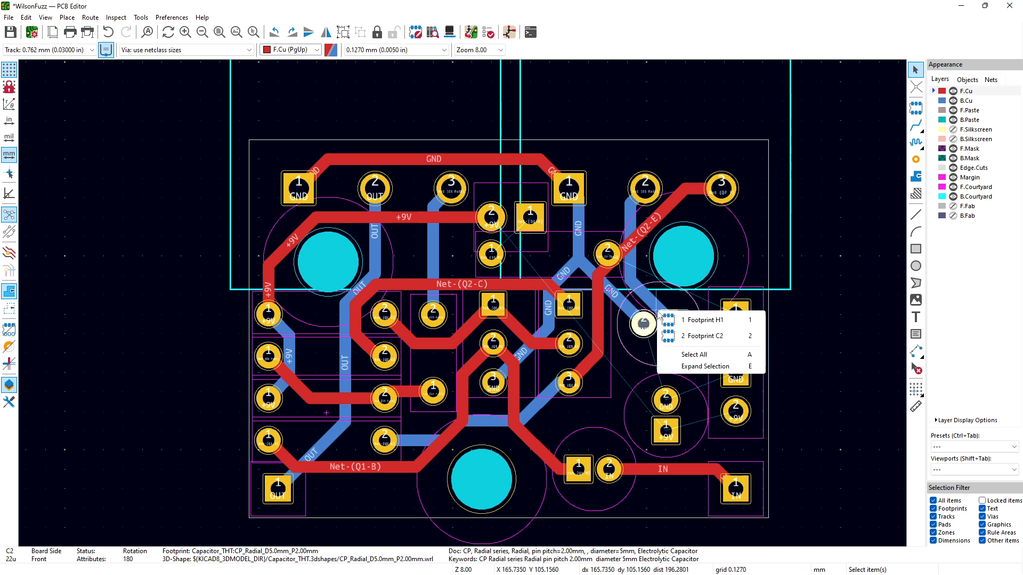
click(650, 300)
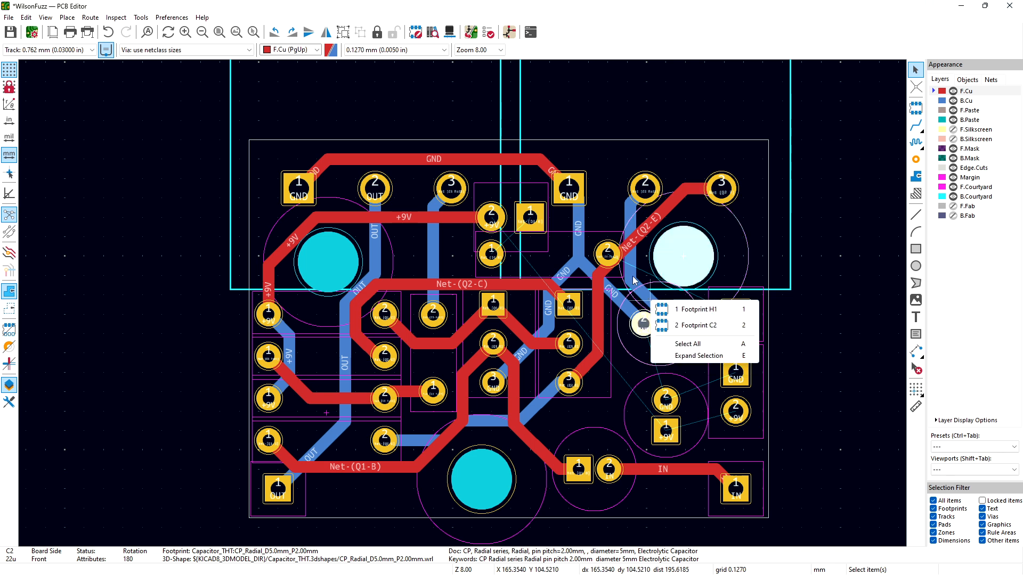
click(656, 309)
click(628, 296)
click(628, 308)
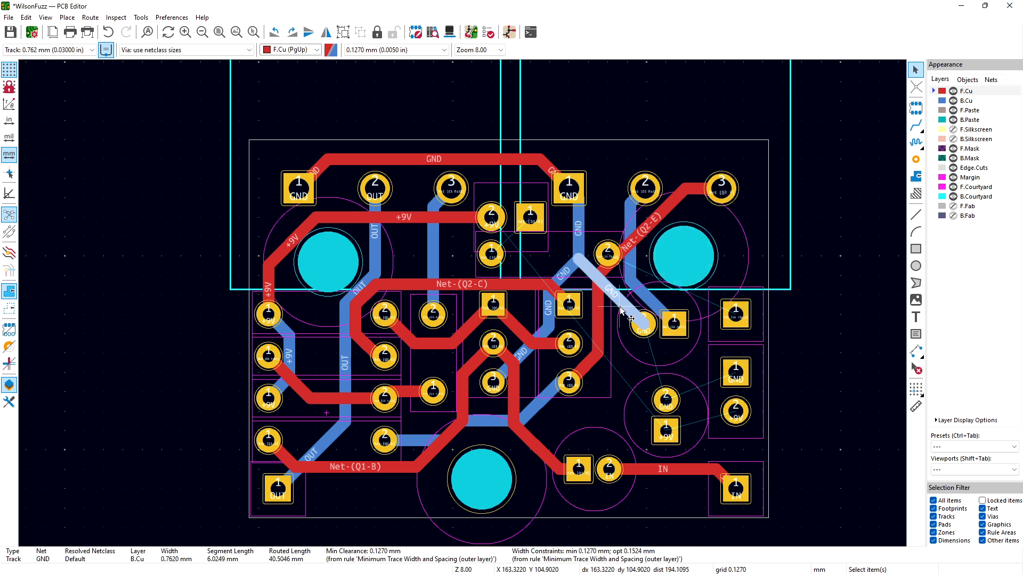
key(Escape)
Step: Delete the whole B.Cu Net-(C2-Pad1) track between RV1's pad 2 and C2's pad 1
click(652, 308)
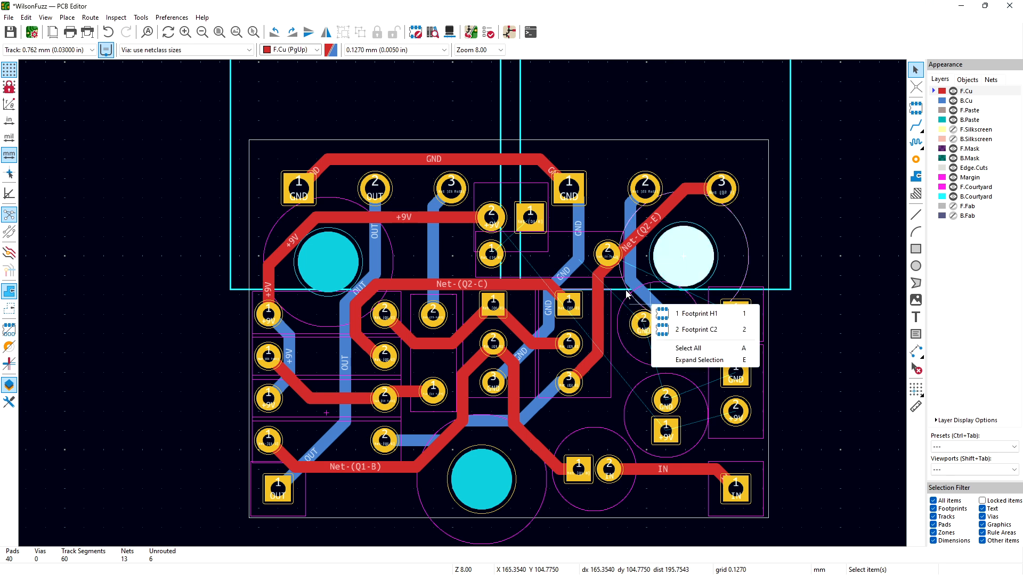
key(1)
click(628, 204)
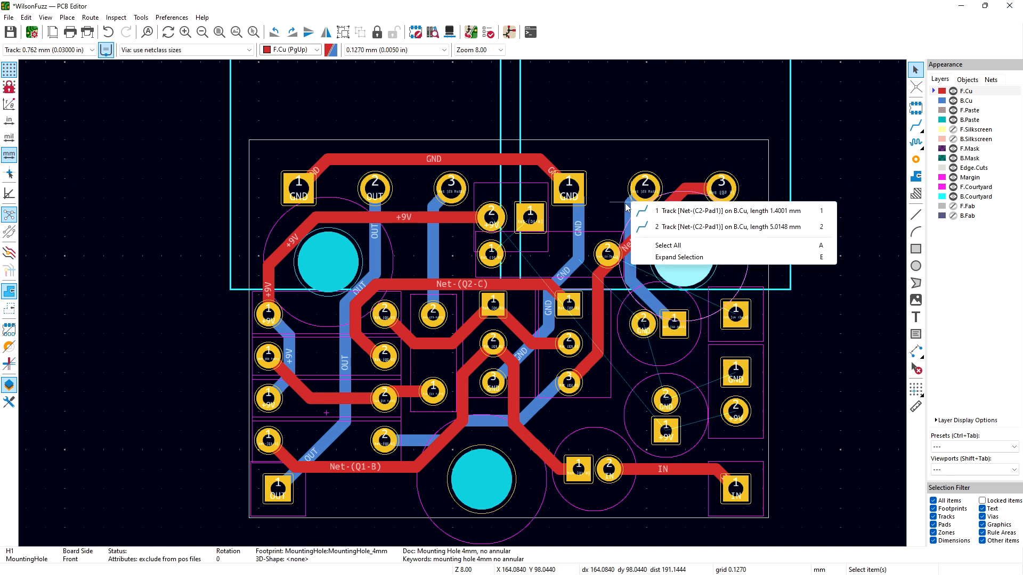
click(646, 210)
key(u)
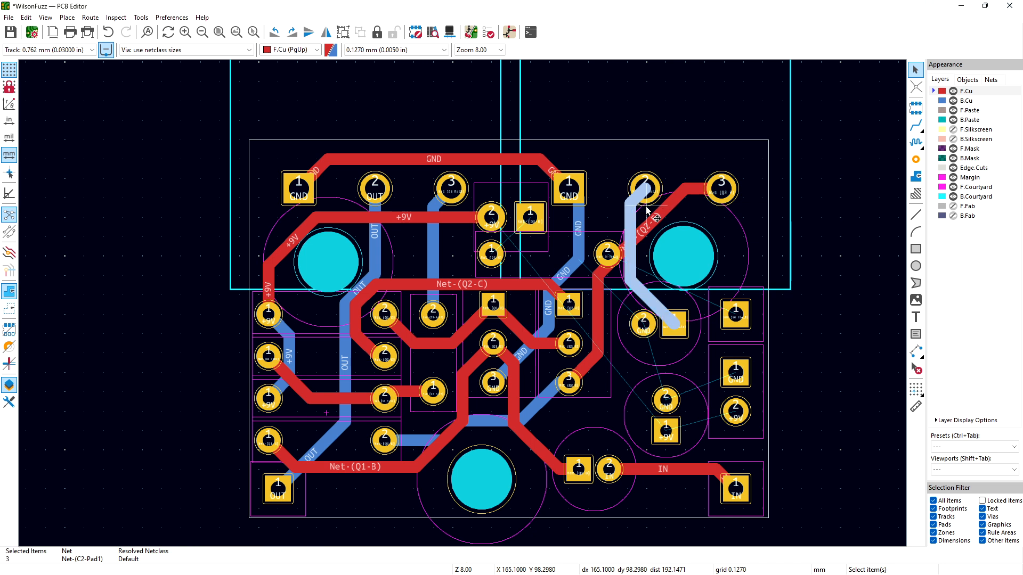
key(Delete)
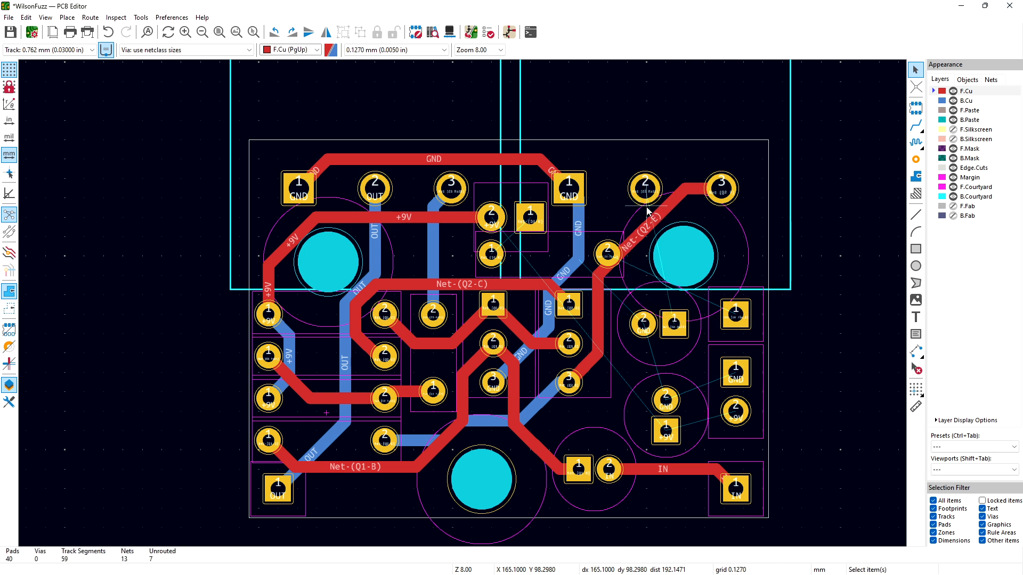
Step: Rotate capacitor C4 to 0° with pad 1 on its left and move it down, placing pad 2 at about X 167.51, Y 112.90 mm
click(658, 441)
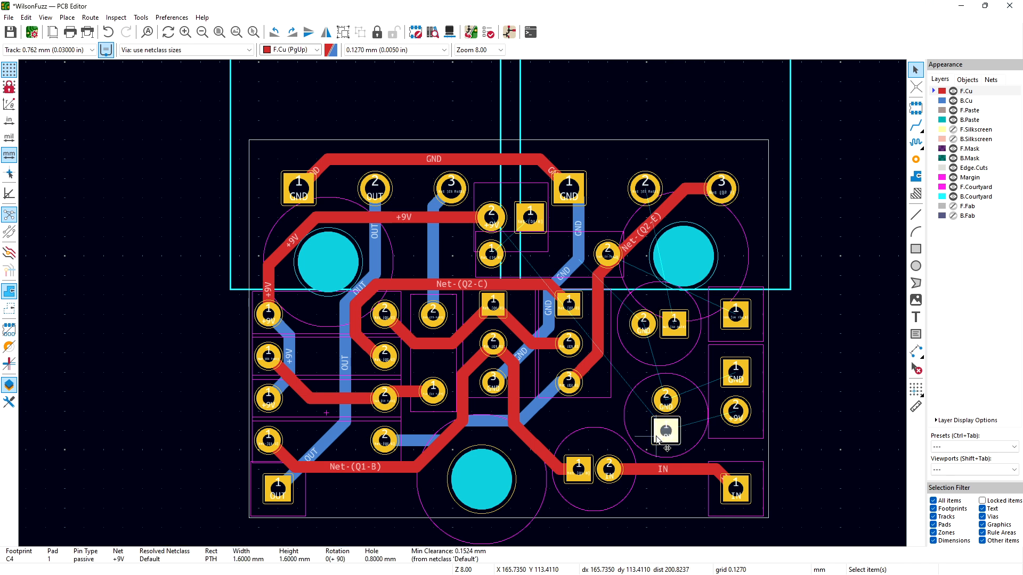
key(r)
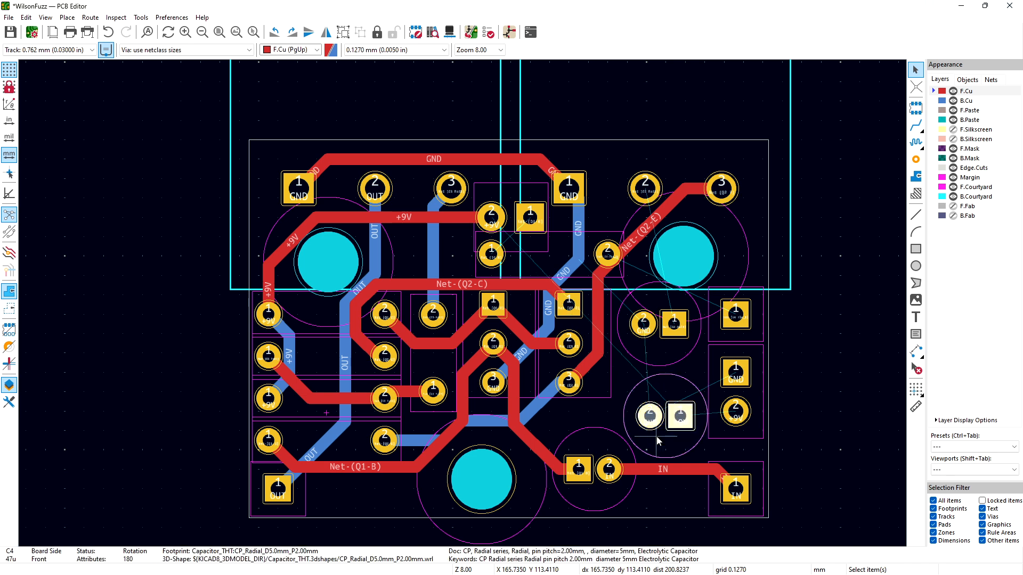
key(r)
key(r)
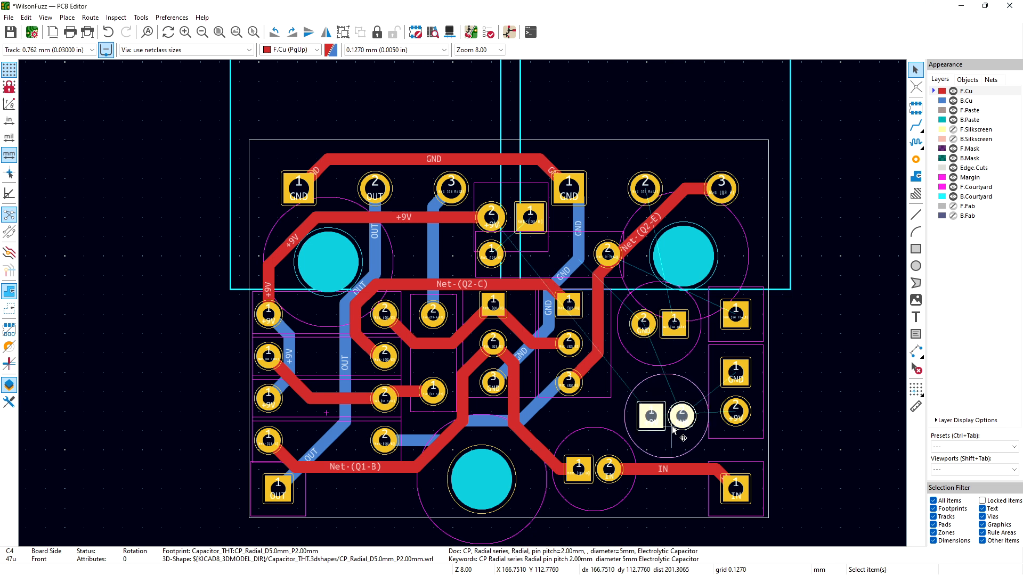
key(m)
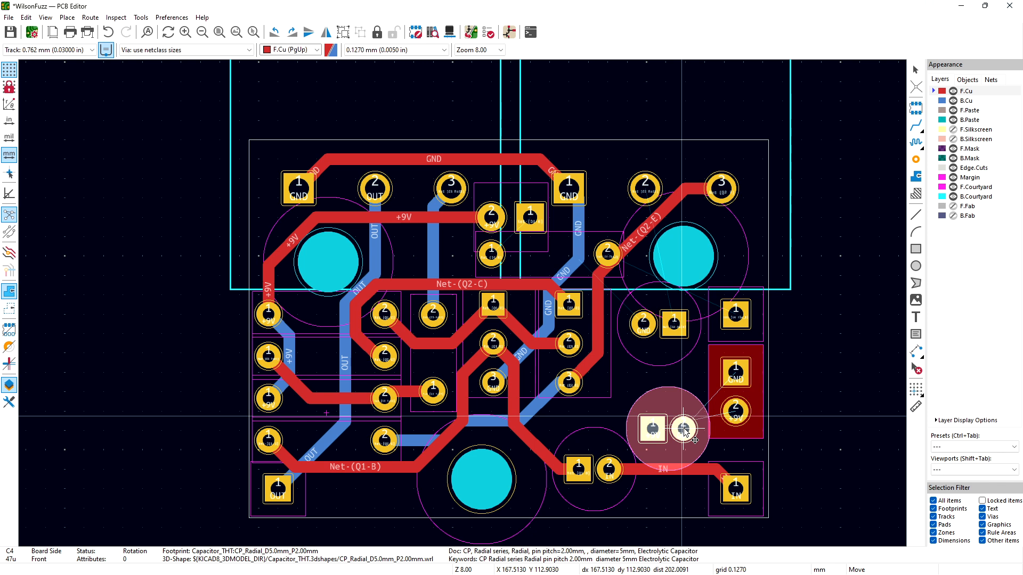
click(686, 432)
Step: Move C2 down so its pad 1 sits at about X 166.62, Y 108.08 mm, and lower C4 so pad 2 sits at about Y 113.41 mm
click(681, 354)
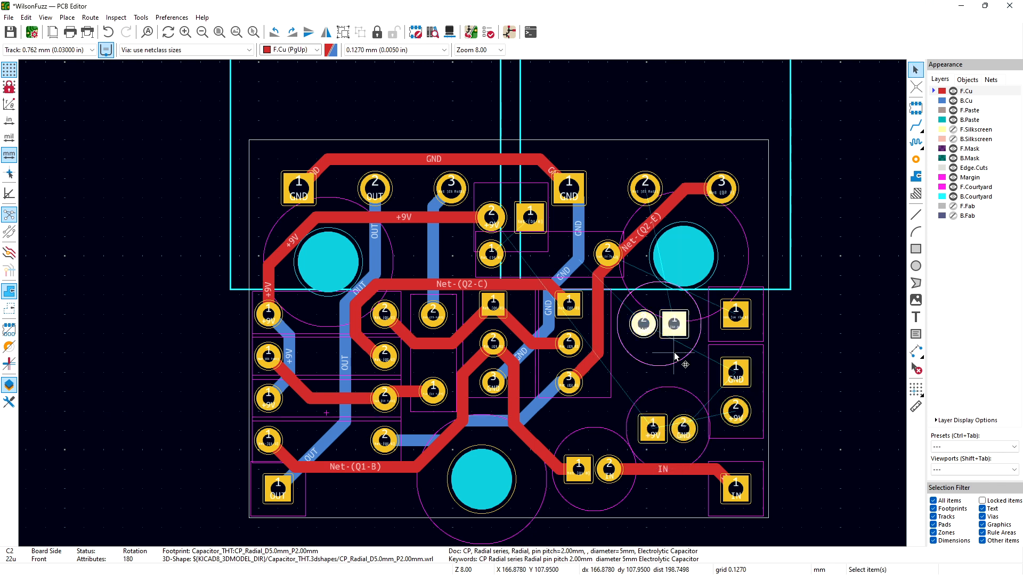
key(m)
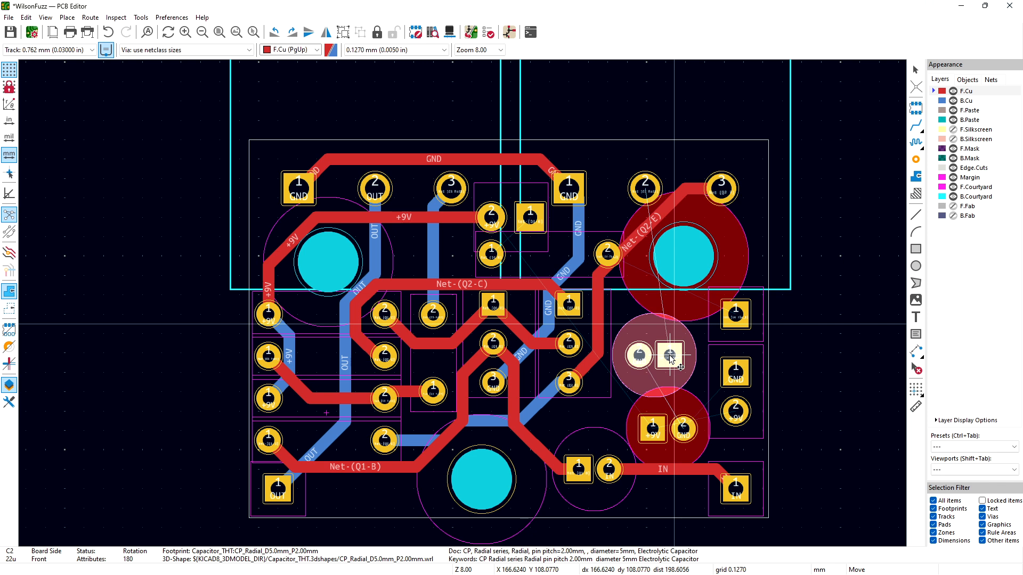
click(671, 357)
click(673, 401)
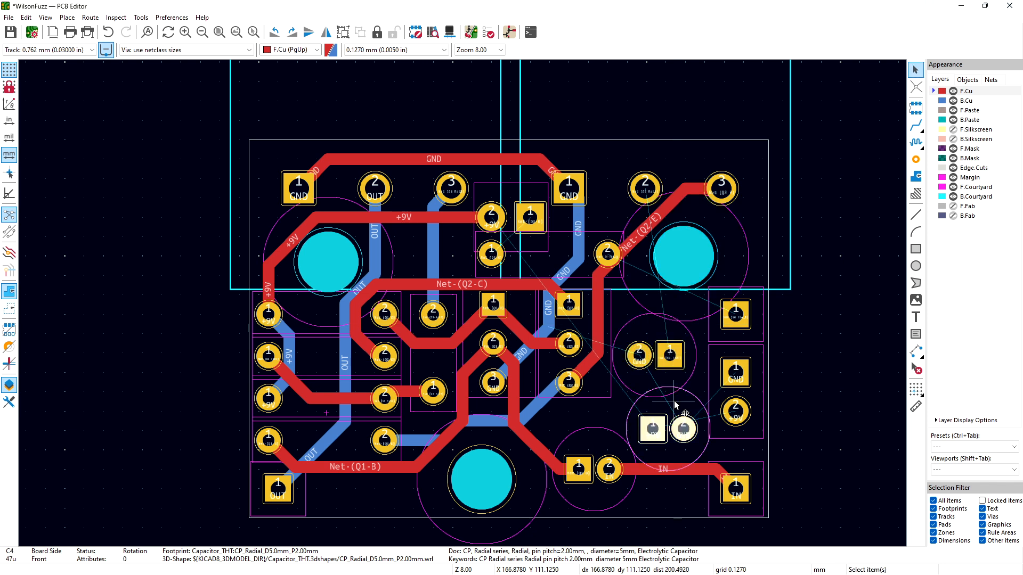
key(m)
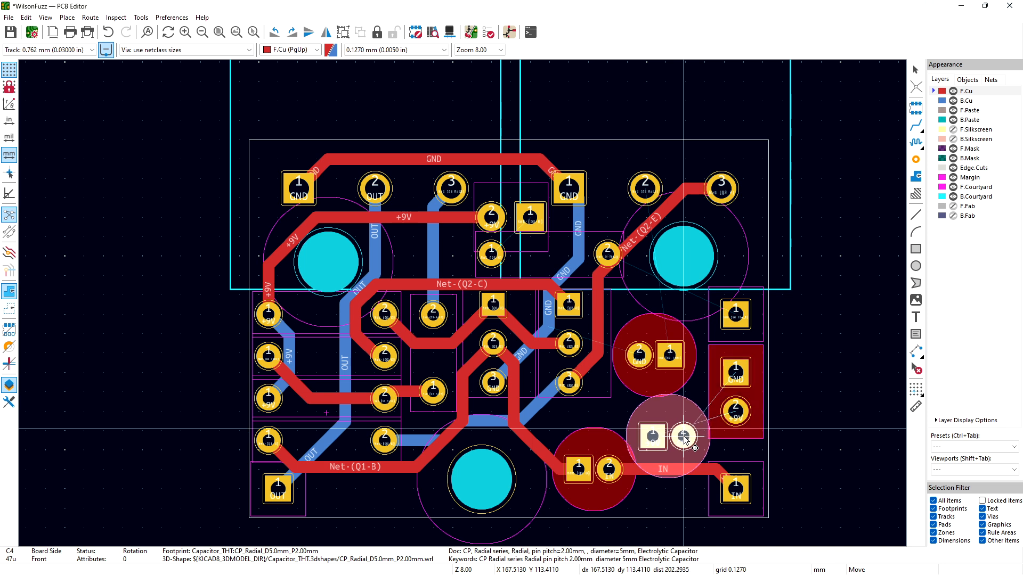
click(684, 439)
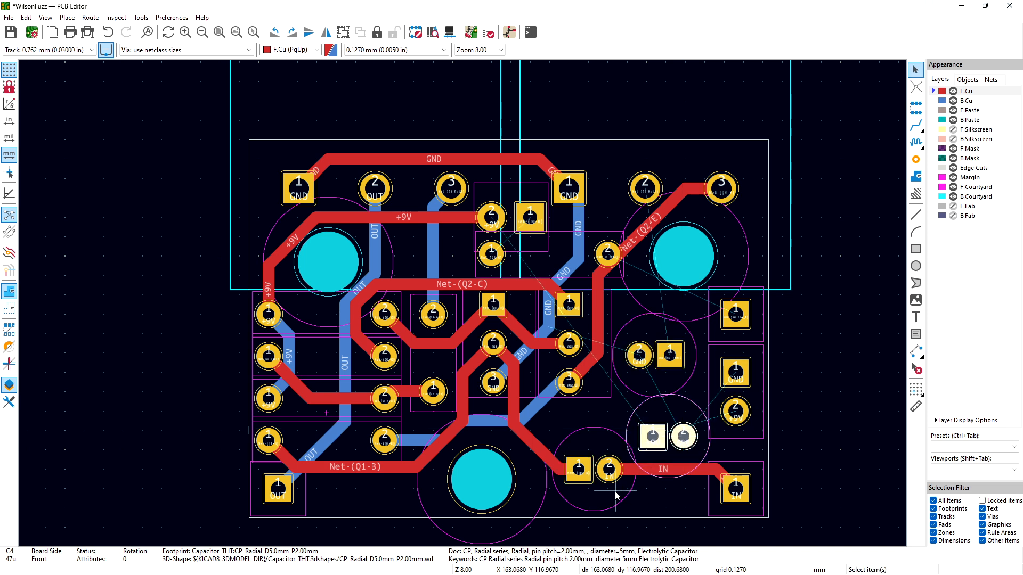
Step: Delete the F.Cu Net-(Q1-B) track to C1's pad 1 and the whole /IN track from C1's pad 2 to the IN pad
click(560, 470)
click(577, 469)
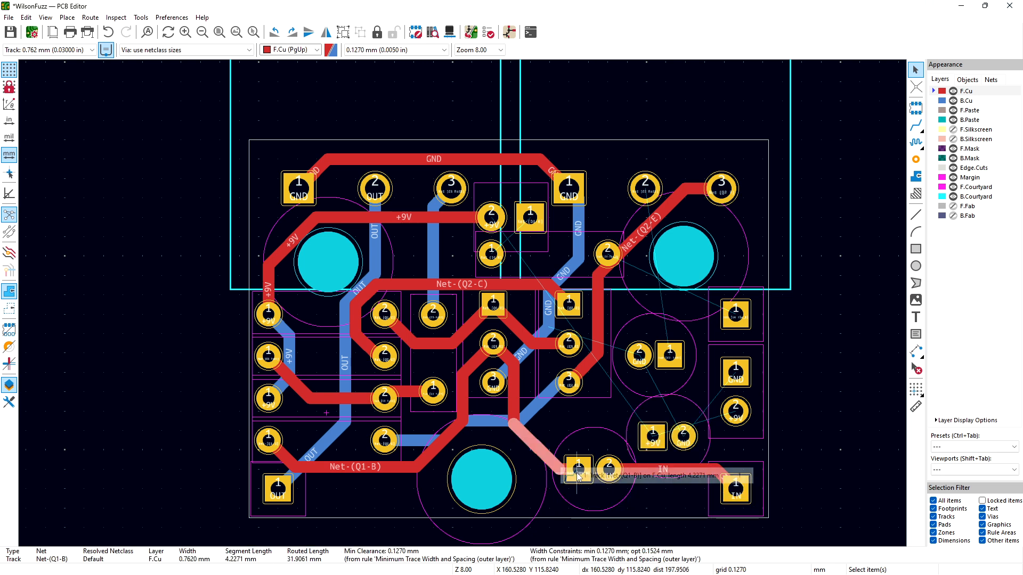
key(Escape)
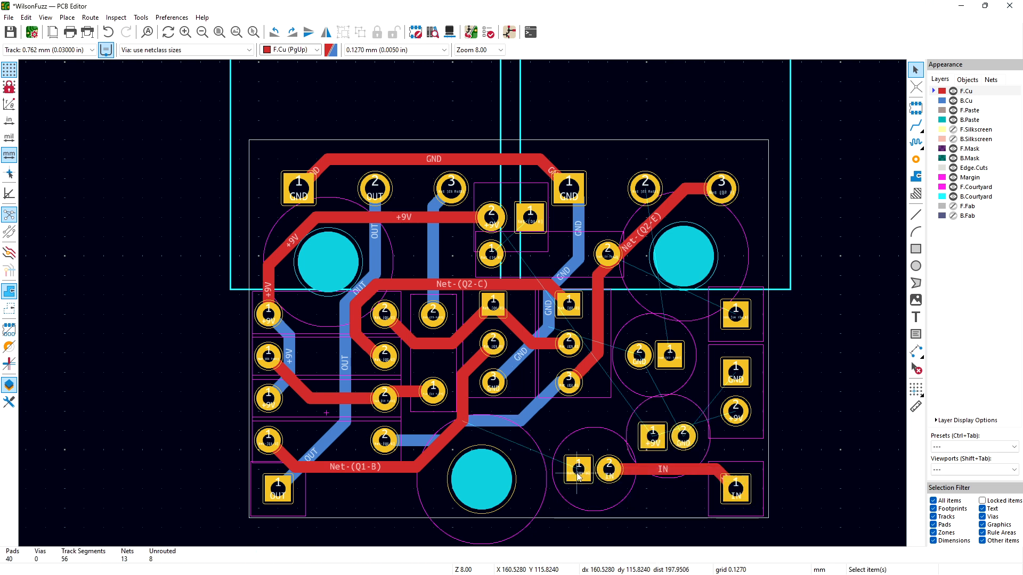
click(631, 471)
key(Delete)
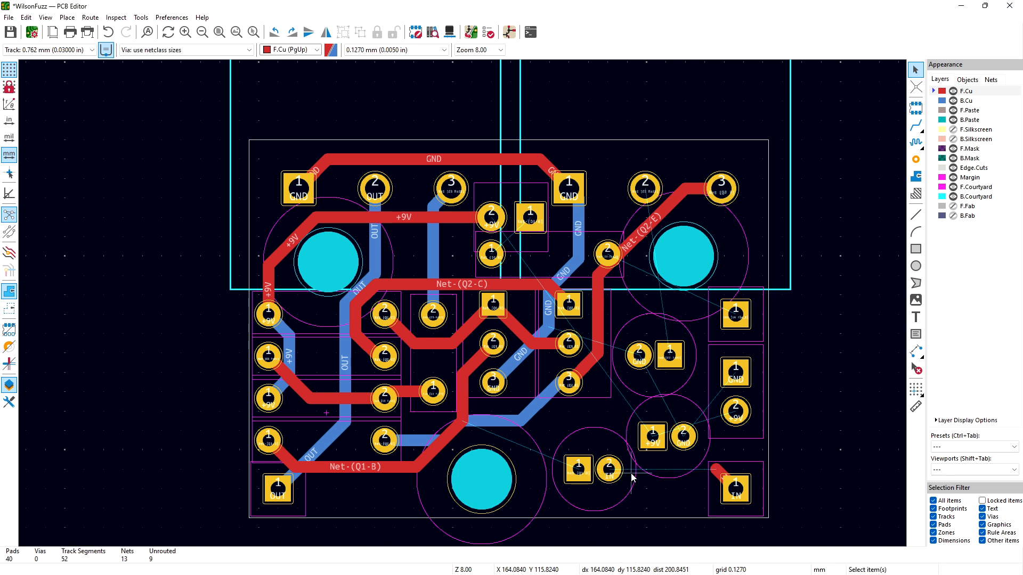
click(718, 473)
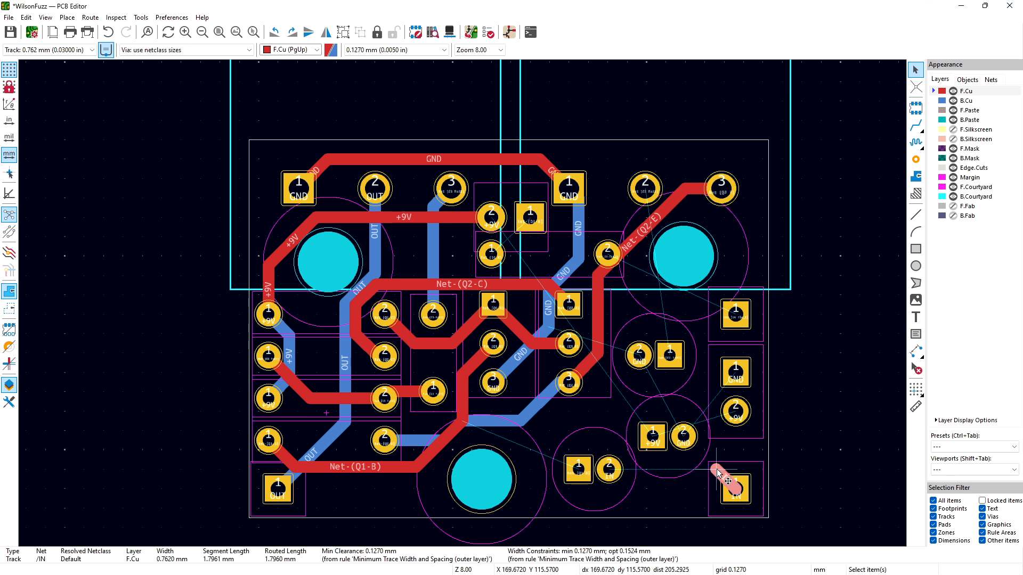
key(Delete)
Step: Move capacitor C1 slightly left at the same height, just clear of the lower mounting hole's courtyard
click(609, 470)
key(m)
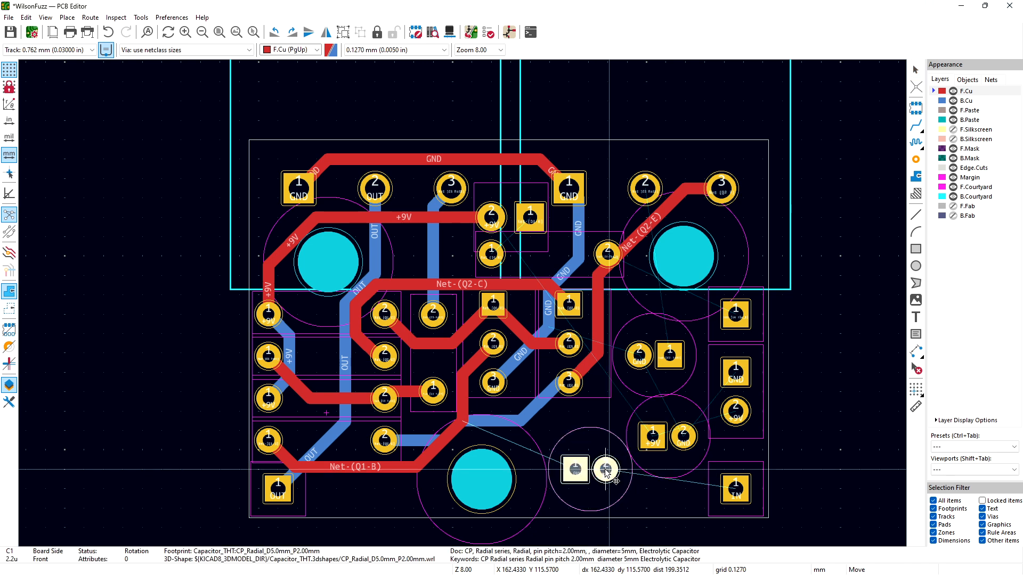
click(605, 472)
click(655, 495)
Step: Nudge C4 slightly down and left so its centre sits at about X 166.37, Y 113.54 mm, and save the board
click(657, 459)
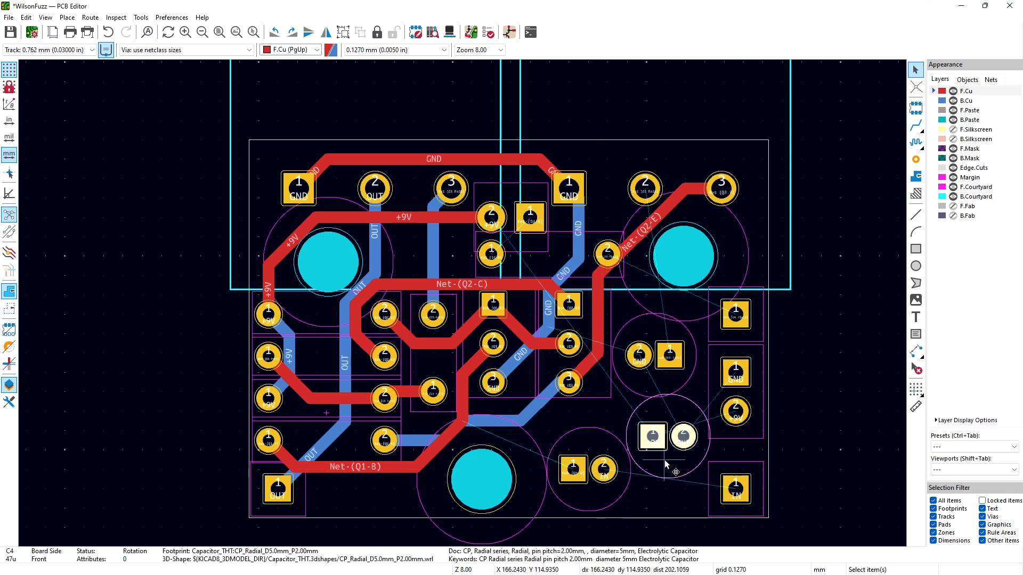
key(m)
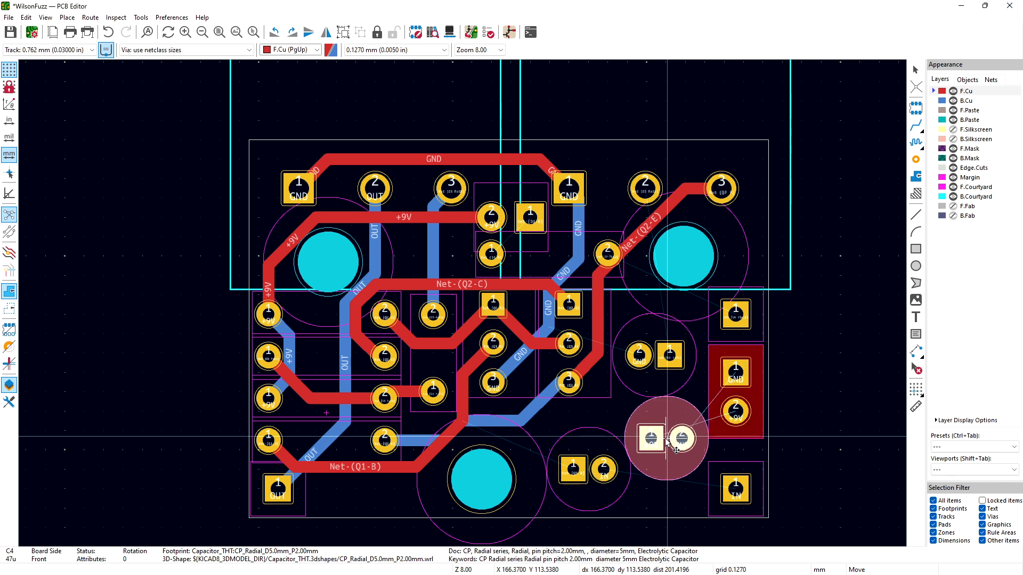
click(668, 441)
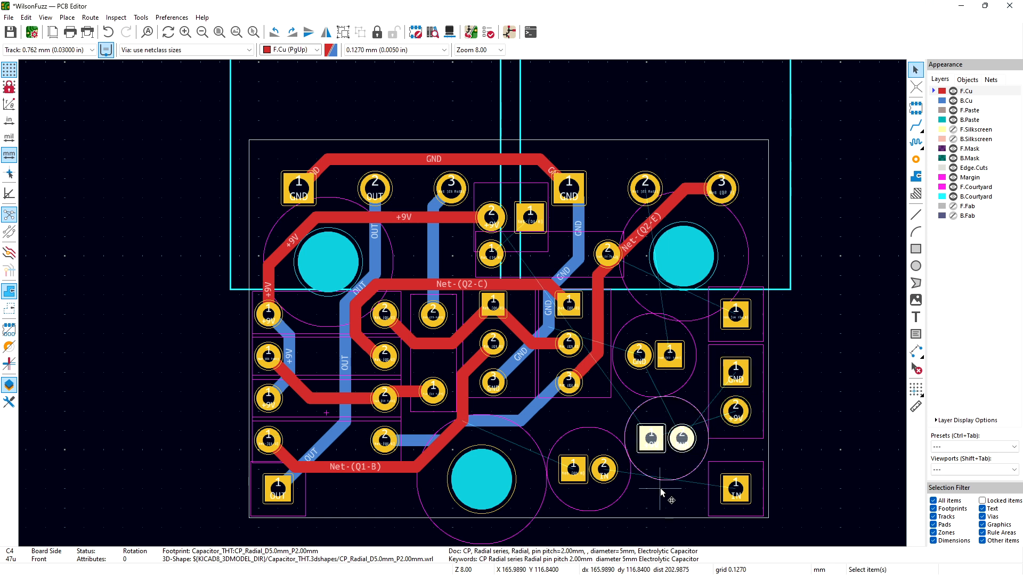
key(ctrl+s)
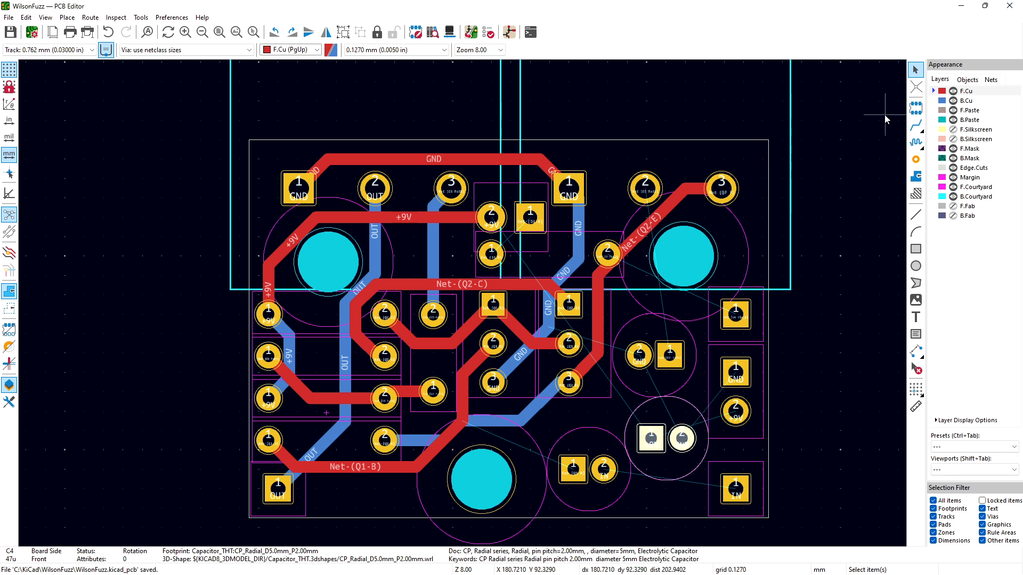
Step: Measure the board outline's width along its bottom edge from the right corner to the left corner
click(915, 408)
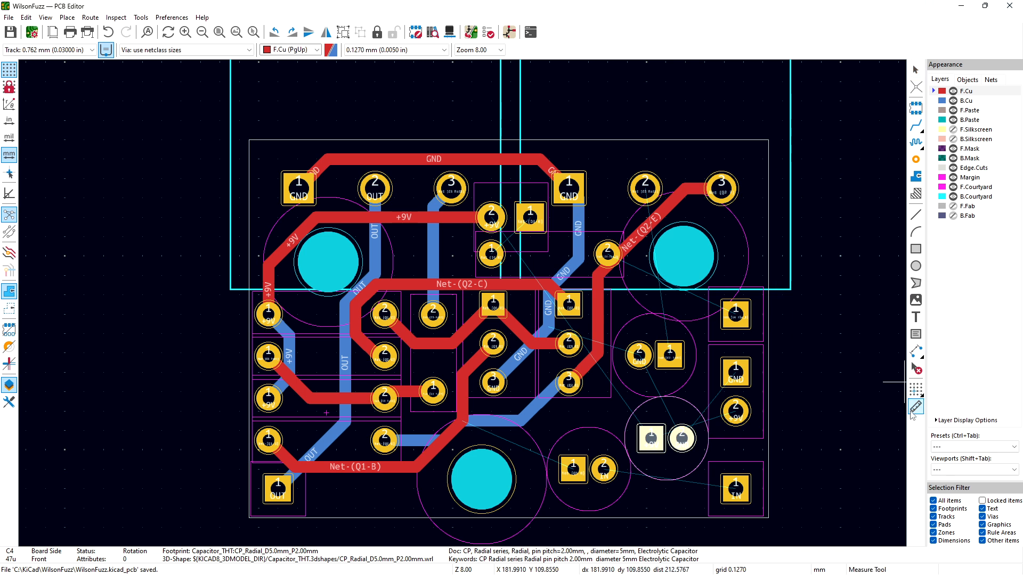
click(769, 516)
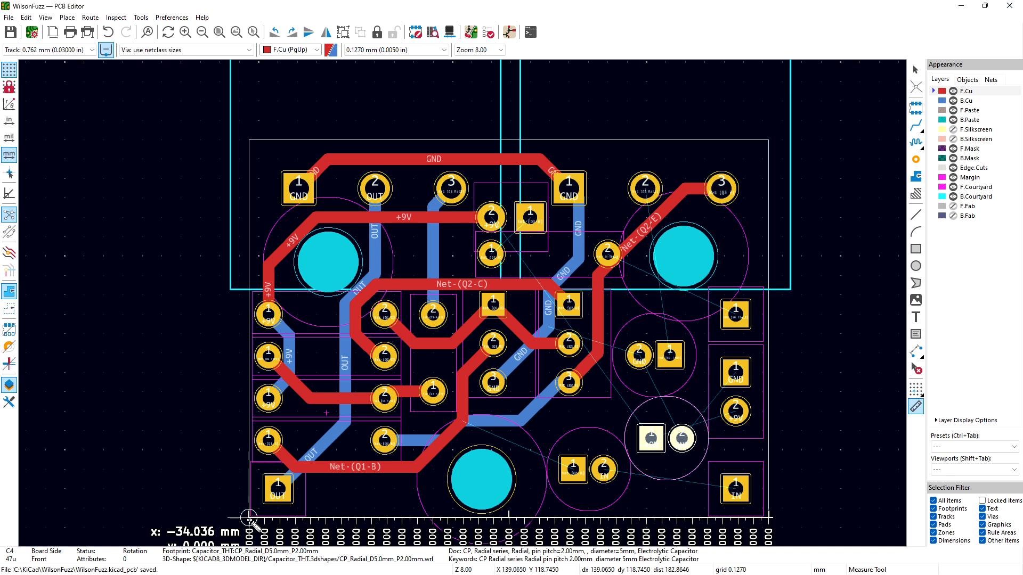
key(Escape)
key(Escape)
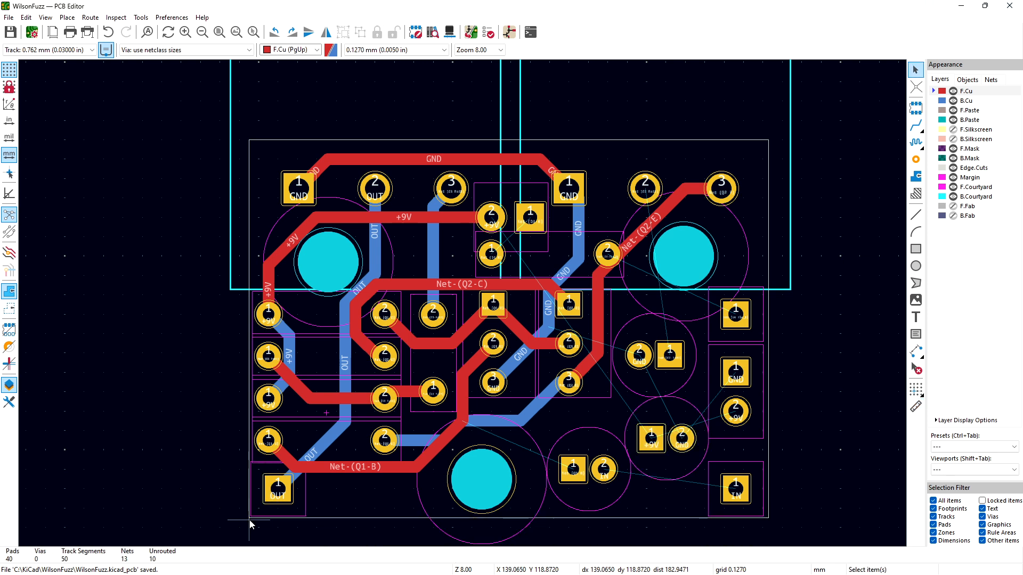
Step: Move the outline's right edge left to about X 172.72 mm and shorten the bottom edge to 33.655 mm to meet it
click(769, 331)
key(m)
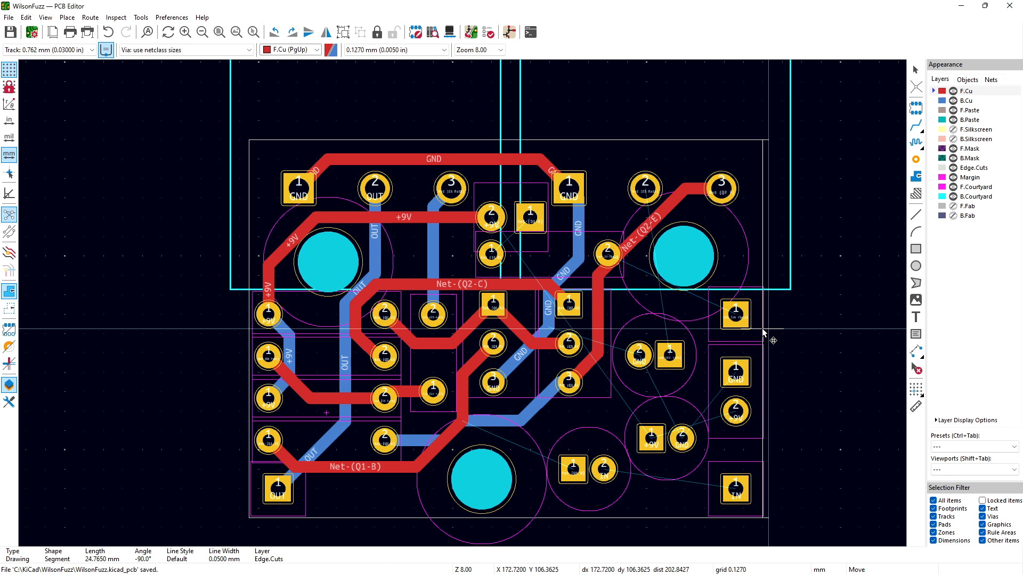
click(763, 330)
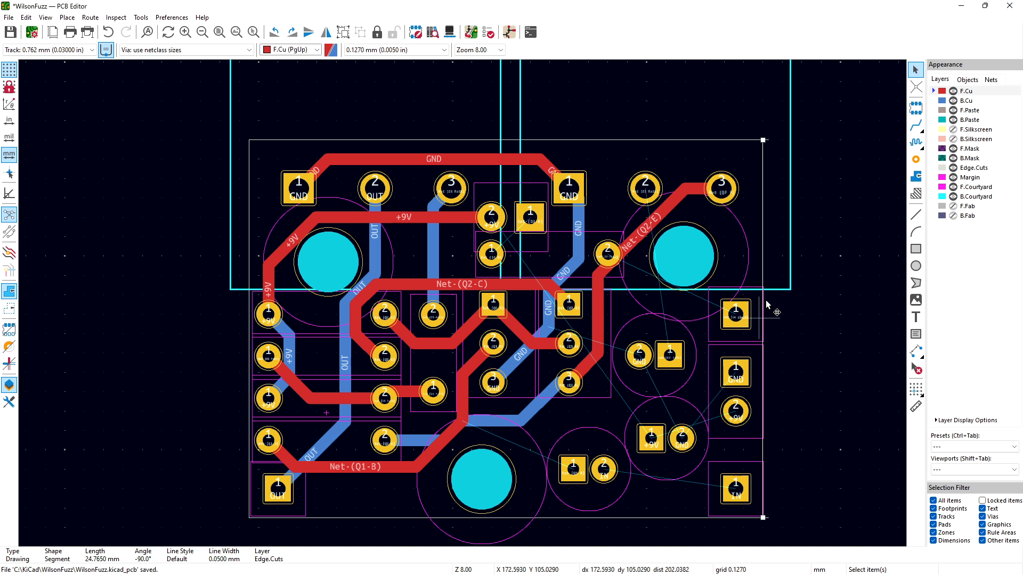
click(747, 517)
drag(768, 518, 763, 517)
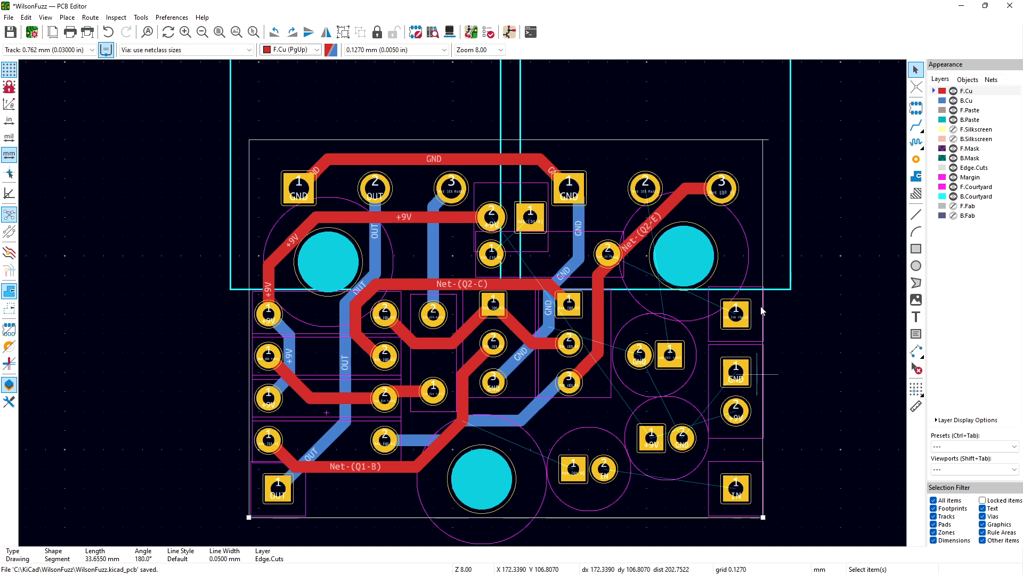
Step: Shorten the board outline's top edge so its right end meets the top of the moved right edge
double_click(754, 141)
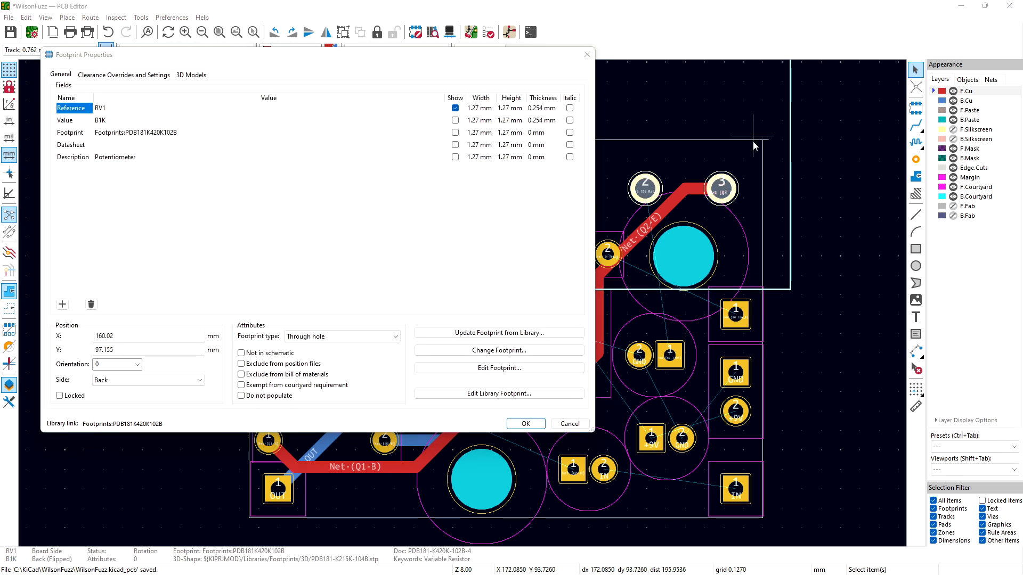
key(Escape)
scroll(755, 141, up, 3)
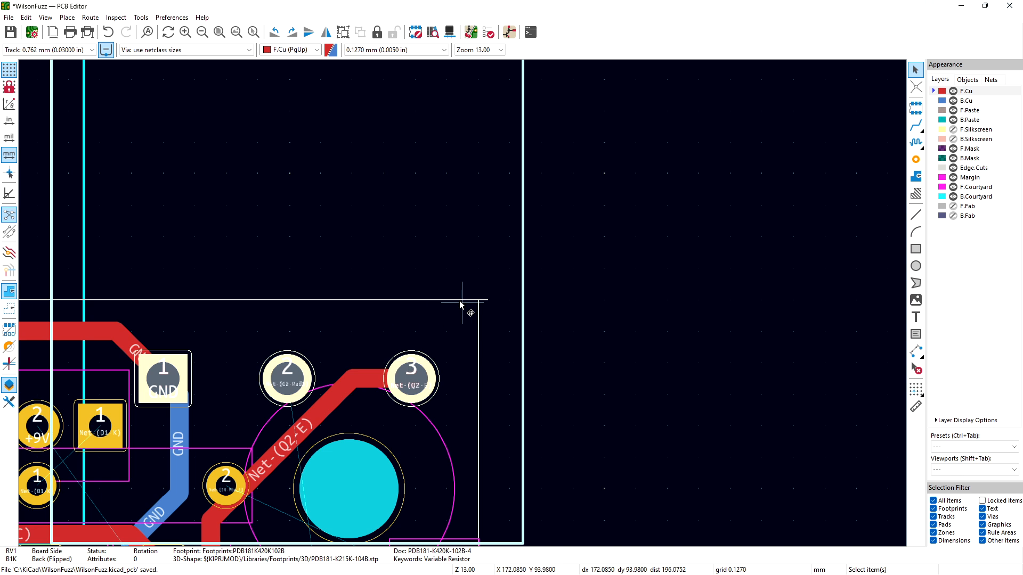
click(457, 301)
drag(488, 300, 478, 300)
click(556, 292)
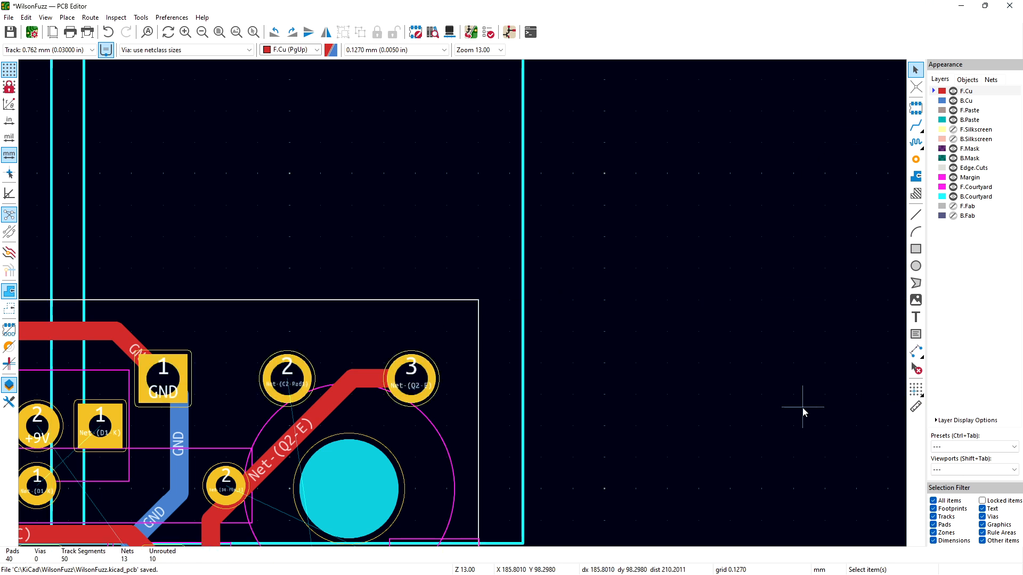
click(223, 36)
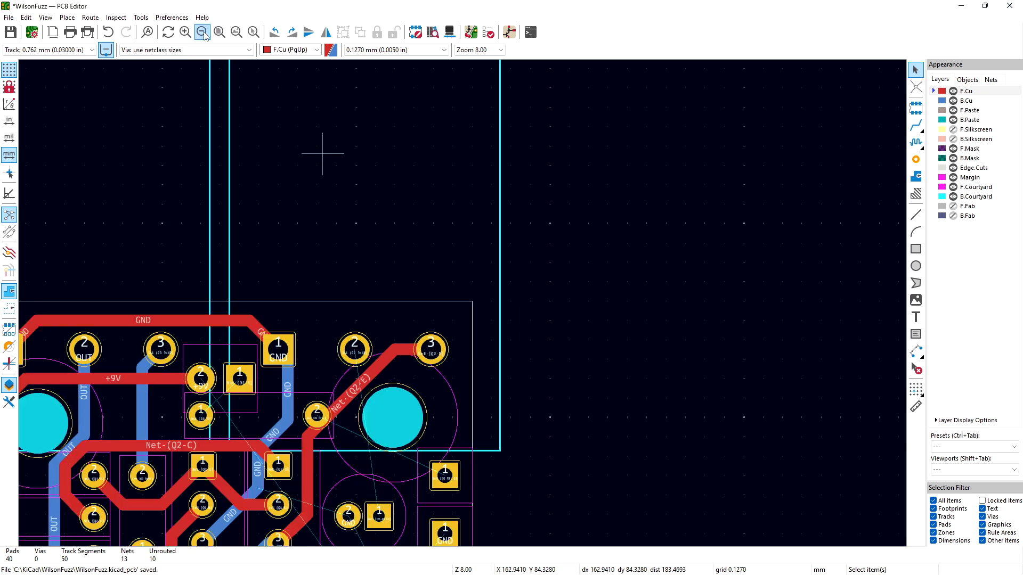
Step: Measure the narrowed board outline's width along its bottom edge from the right corner to the left corner
middle_drag(362, 147, 438, 69)
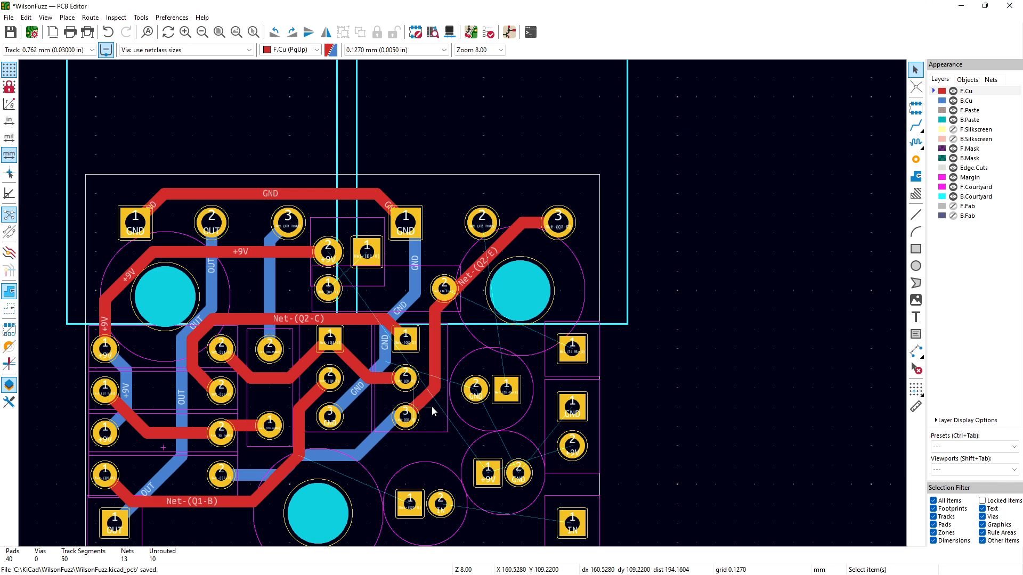
middle_drag(656, 453, 681, 392)
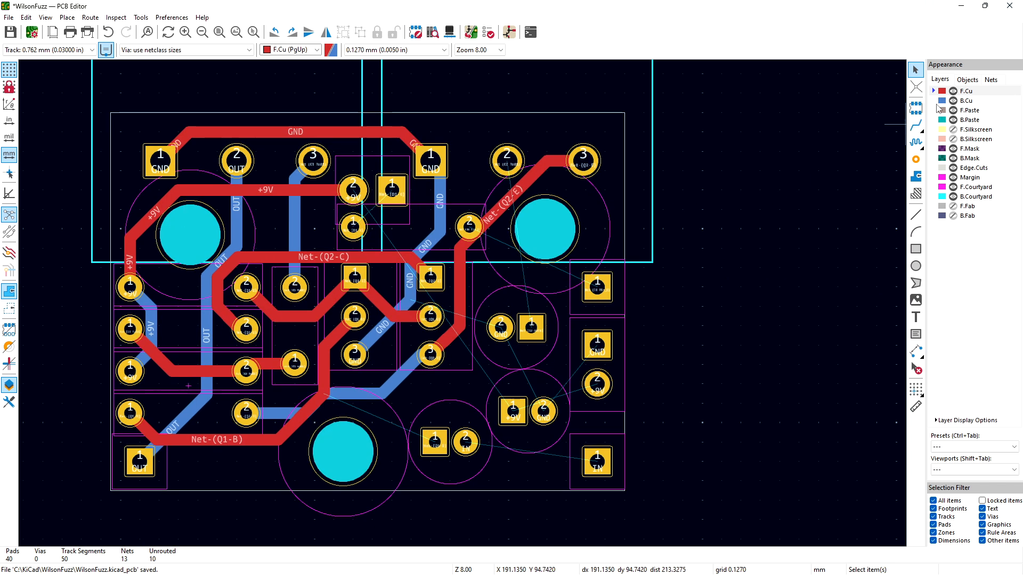
click(916, 406)
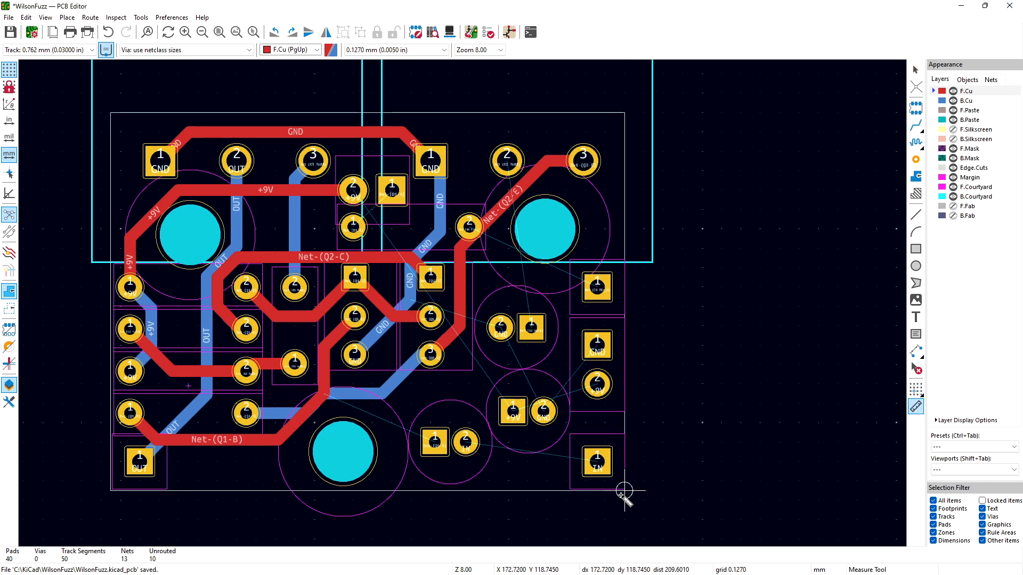
click(625, 490)
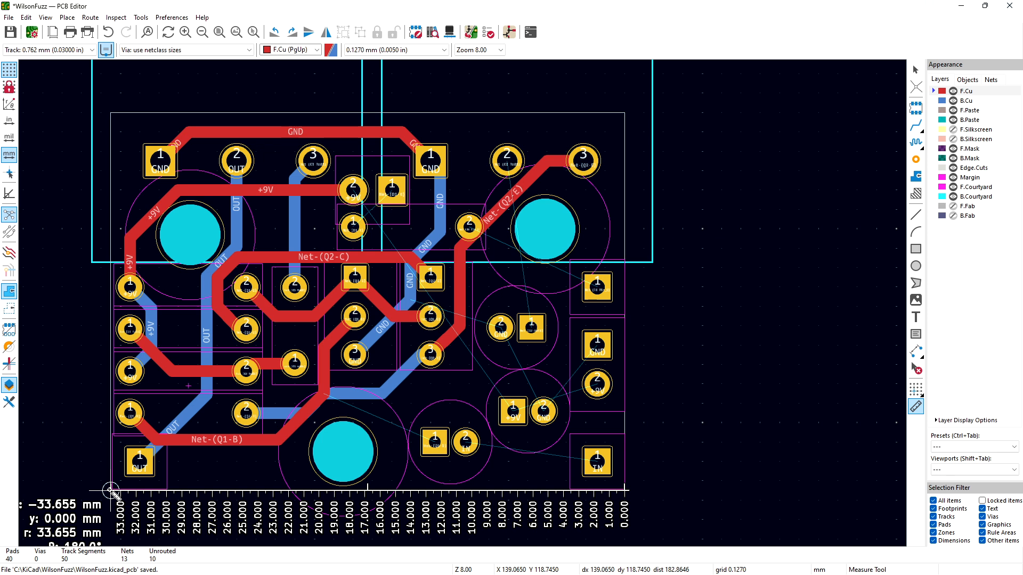
key(Escape)
key(Escape)
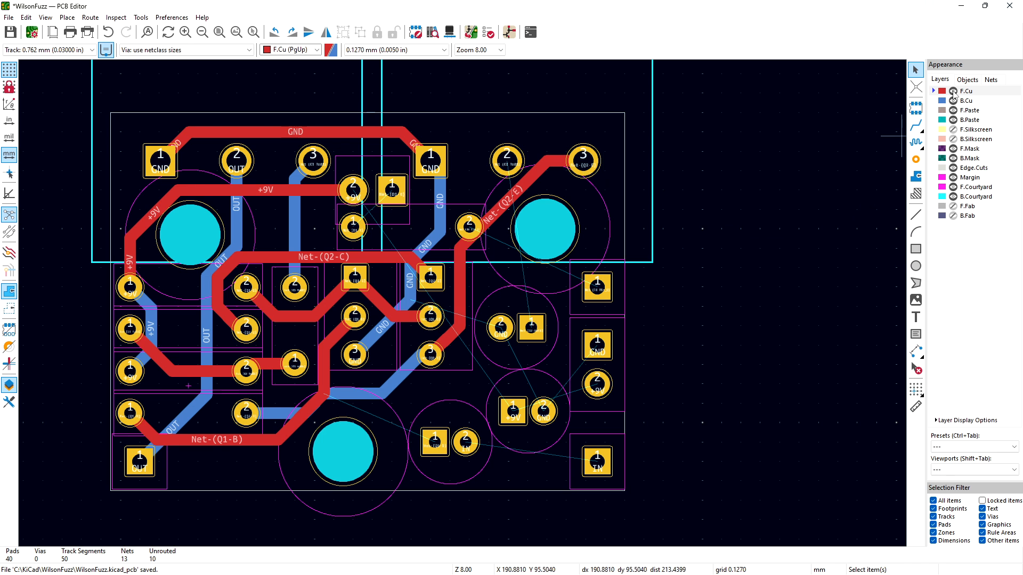
Step: Measure how far the right potentiometer's courtyard extends past the board's right edge, and save the board
click(916, 406)
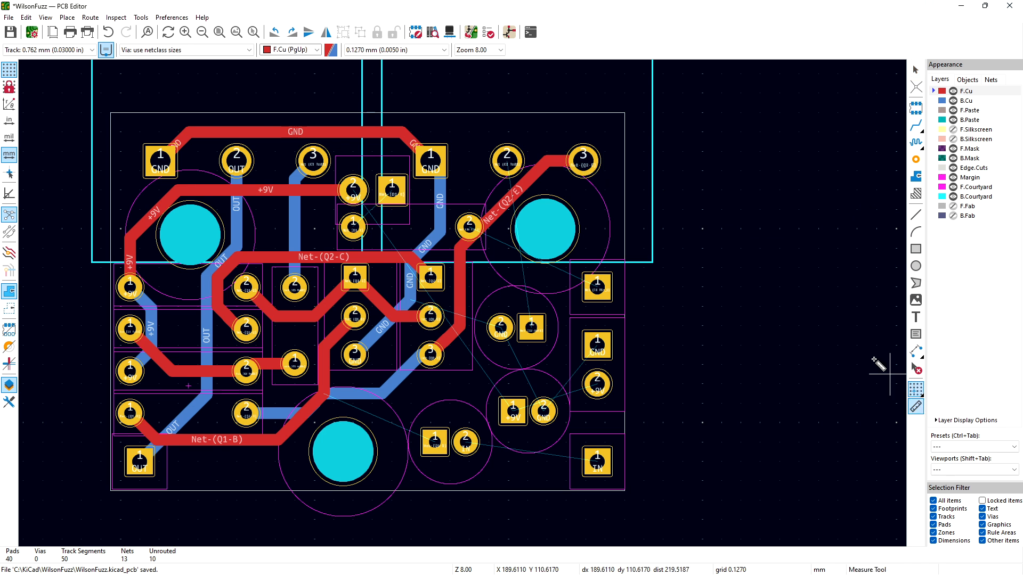
click(651, 261)
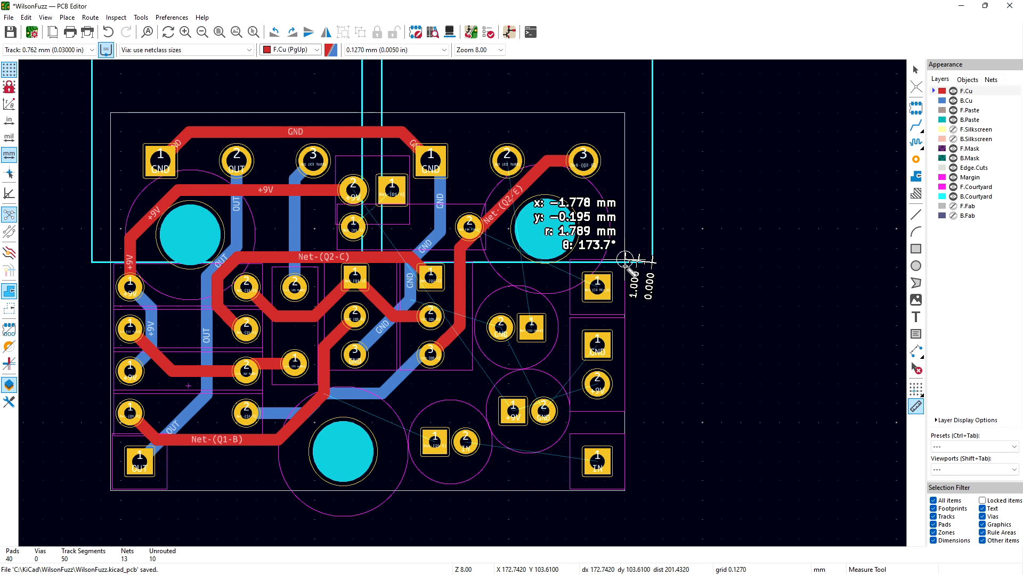
key(Escape)
key(Escape)
key(ctrl+s)
Step: Examine the board in the 3D viewer from a tilted angle, checking part placement against the new outline, and close the viewer
middle_drag(689, 225, 809, 338)
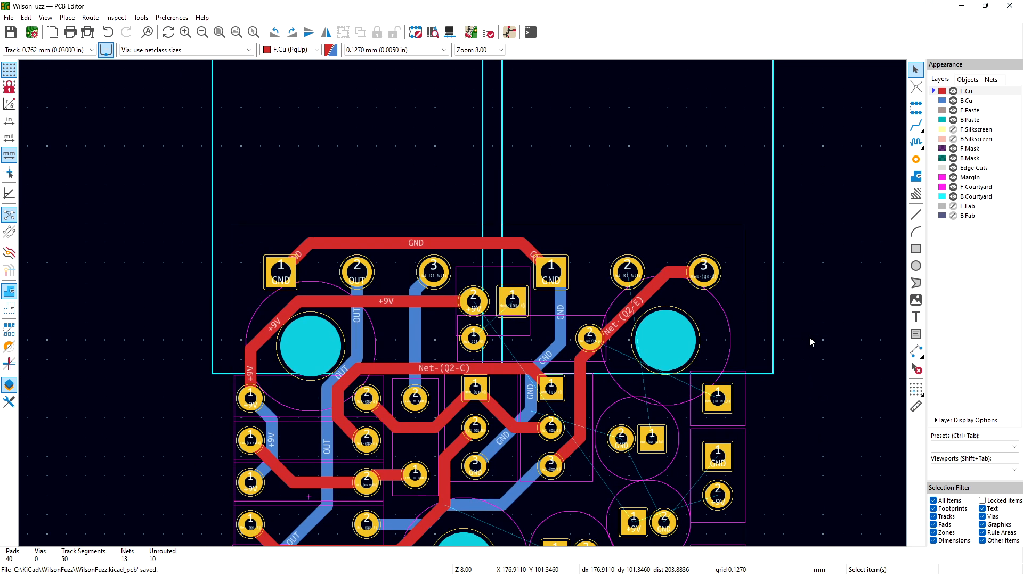
click(46, 17)
click(52, 44)
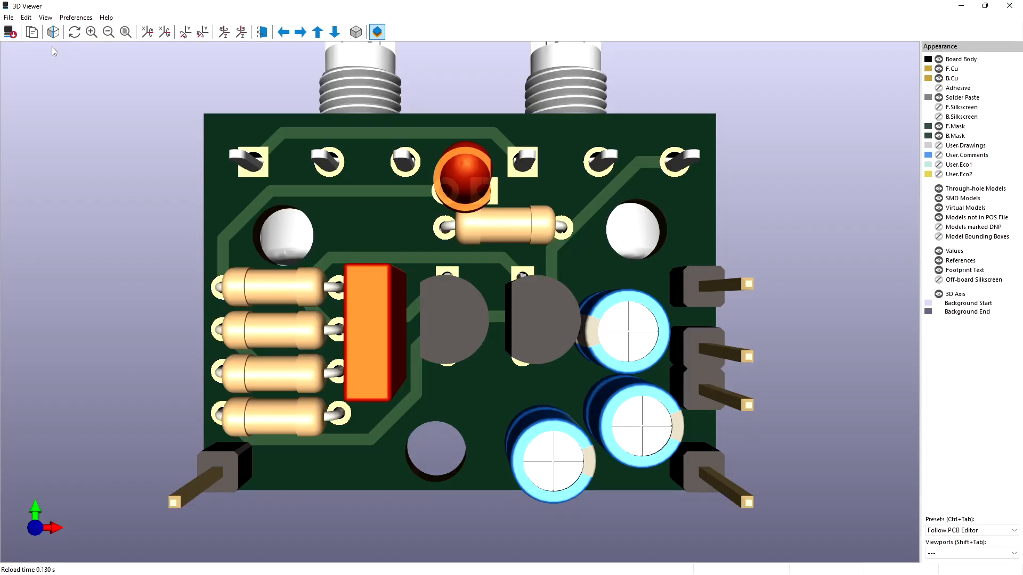
mouse_move(394, 121)
mouse_down()
mouse_move(460, 127)
mouse_move(386, 130)
mouse_move(407, 282)
mouse_move(359, 223)
mouse_move(358, 119)
mouse_move(385, 125)
mouse_up()
drag(160, 322, 434, 126)
click(1009, 5)
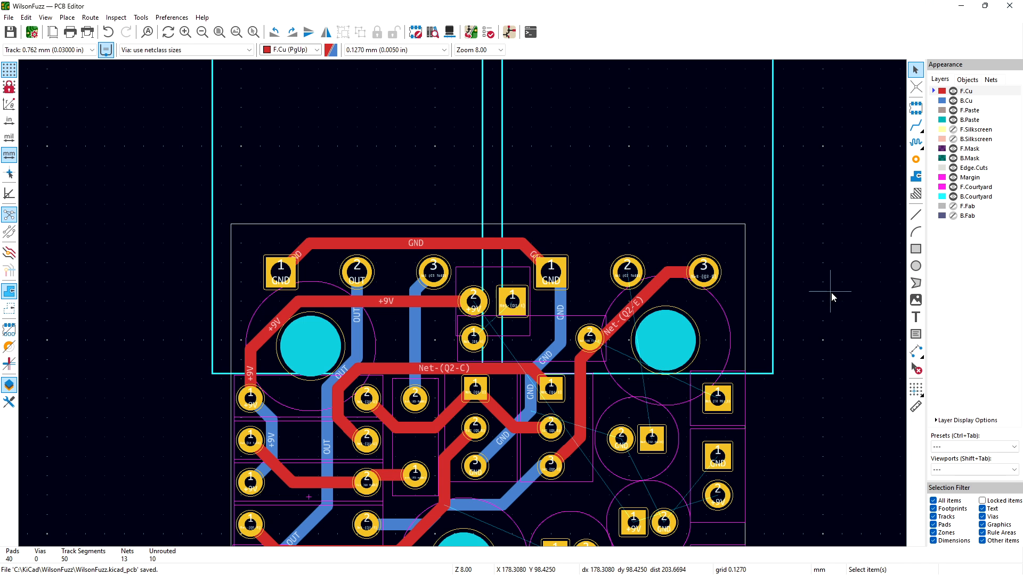
Step: Route F.Cu tracks from the IN connector pad to pad 2 of the lower capacitor, and from its pad 1 to the Net-(Q1-B) track
middle_drag(824, 372, 817, 266)
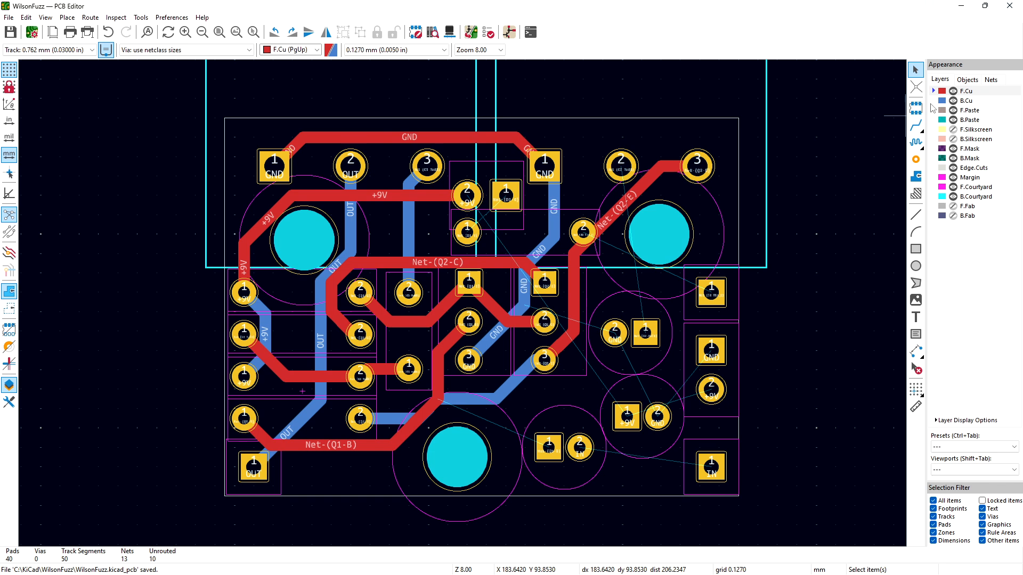
click(916, 125)
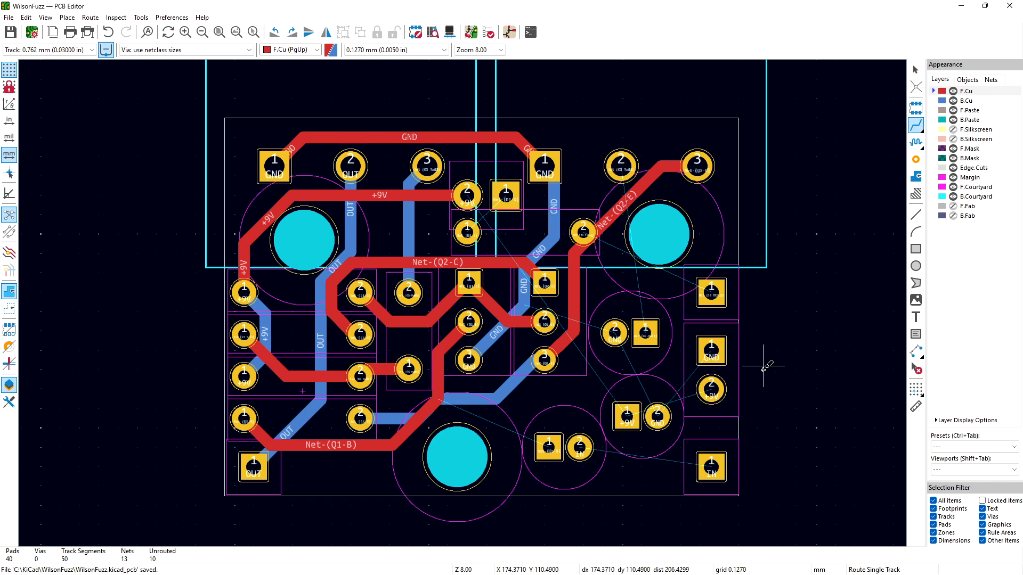
click(711, 467)
click(582, 450)
click(548, 447)
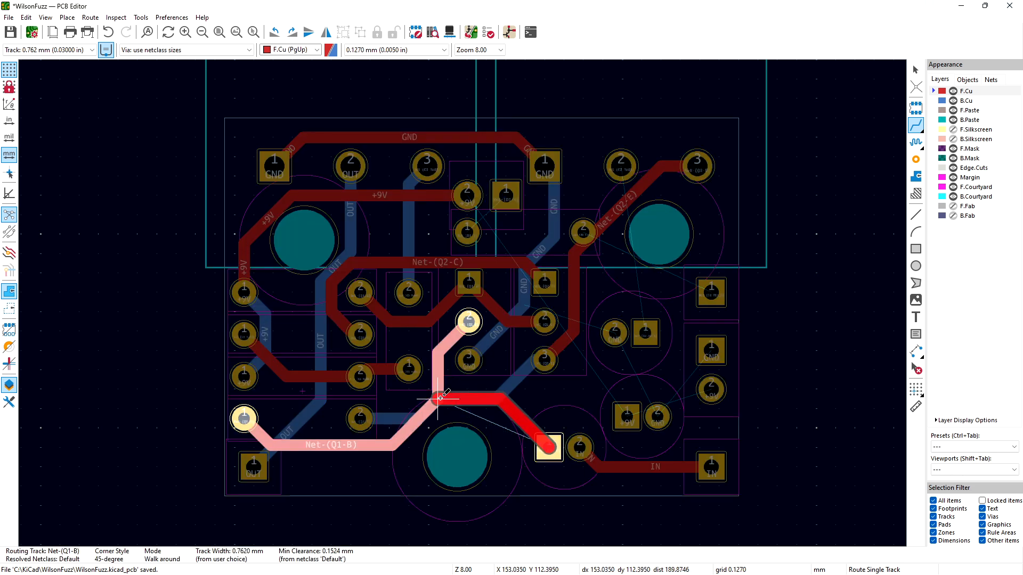
click(438, 399)
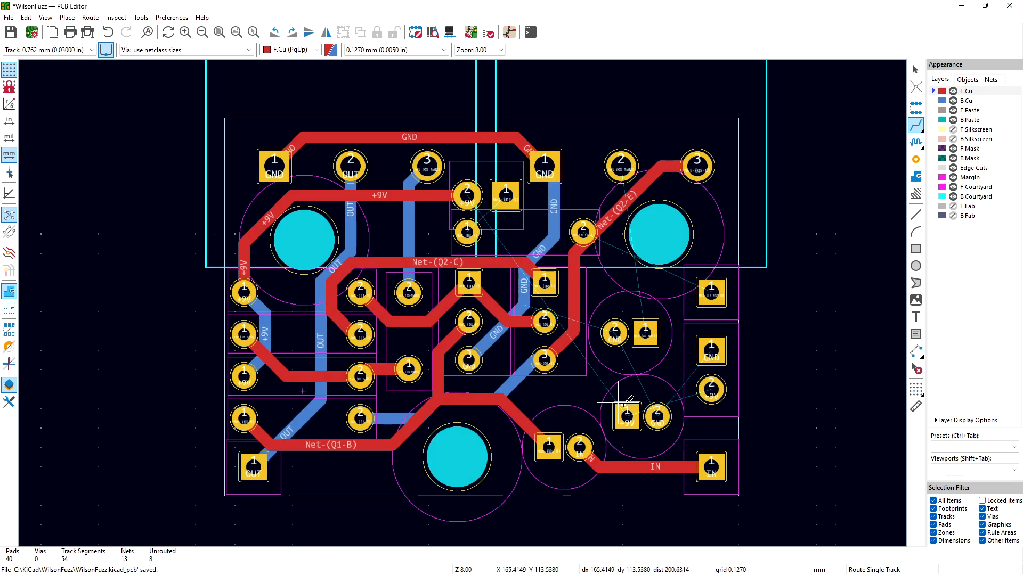
Step: Rotate capacitor C4 by 90 degrees so its GND pad sits above its +9V pad
click(658, 415)
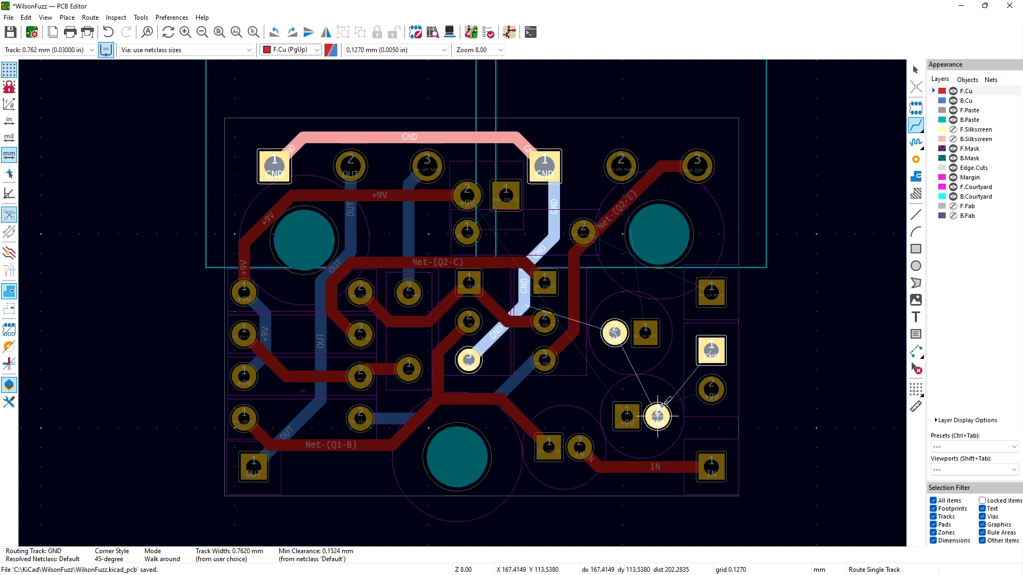
key(Escape)
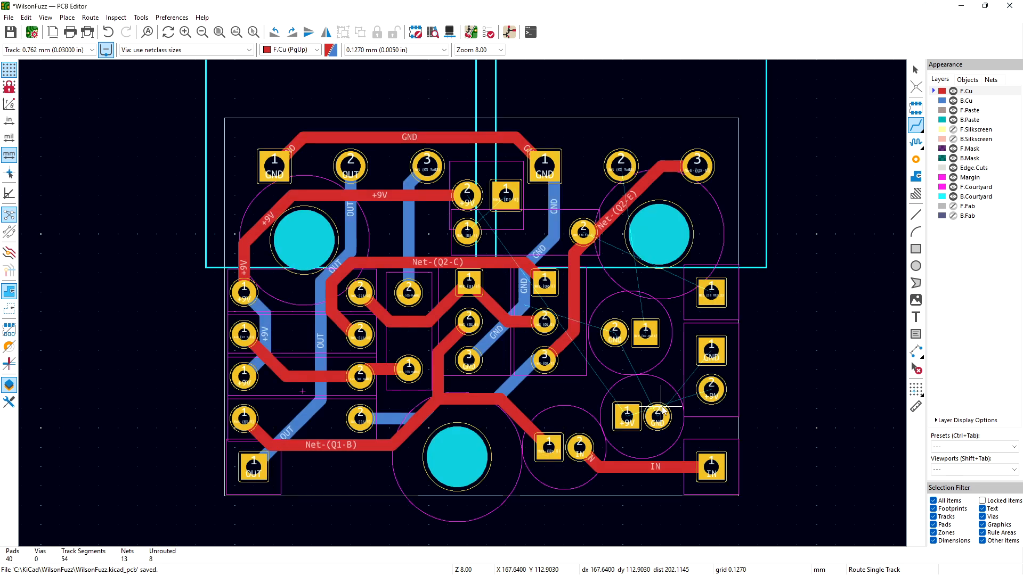
key(Escape)
click(660, 398)
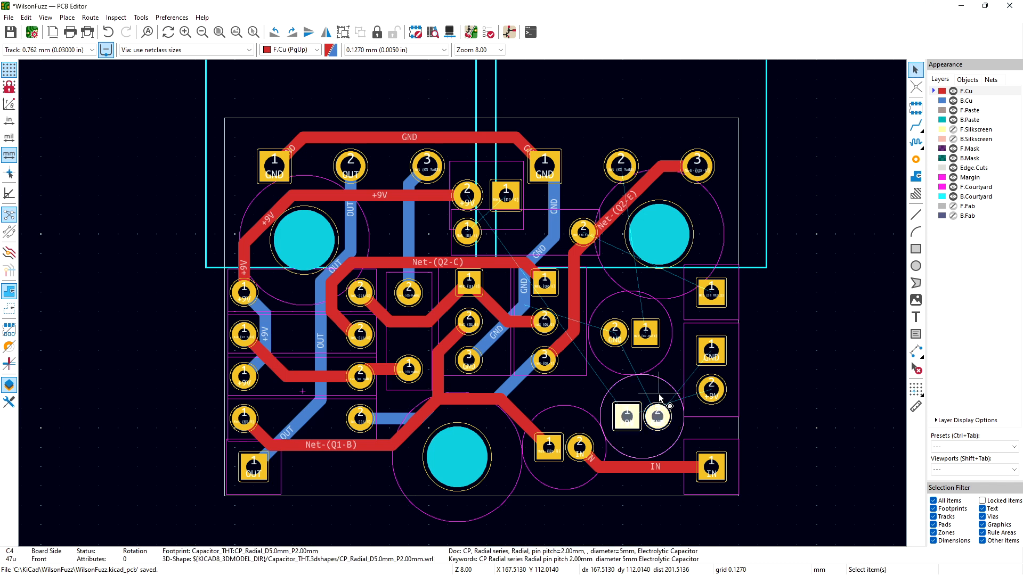
key(r)
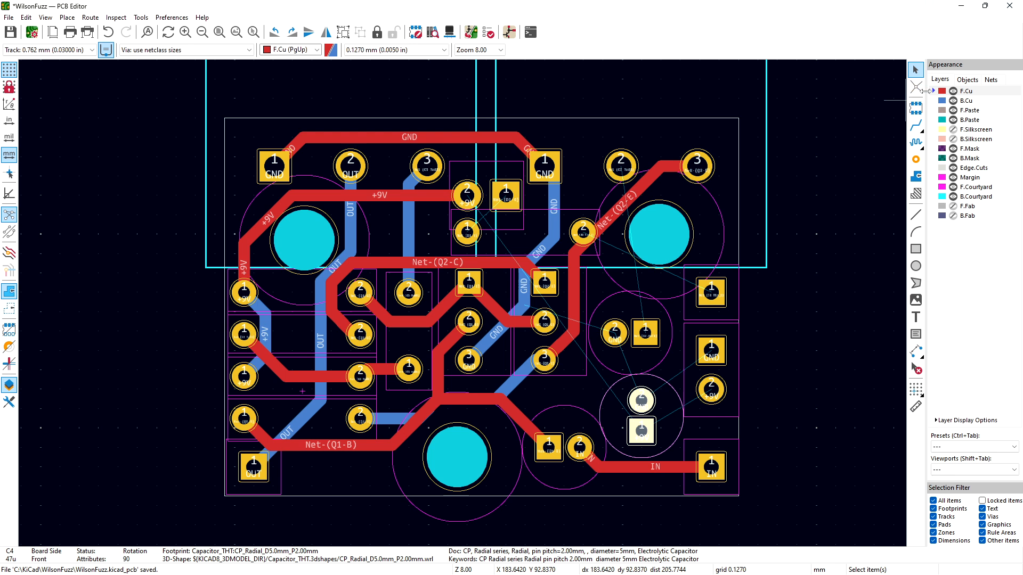
Step: Route GND on F.Cu from the power connector's pad 1 to C4's pad 2, and from pad 2 of the capacitor above to C4
click(916, 125)
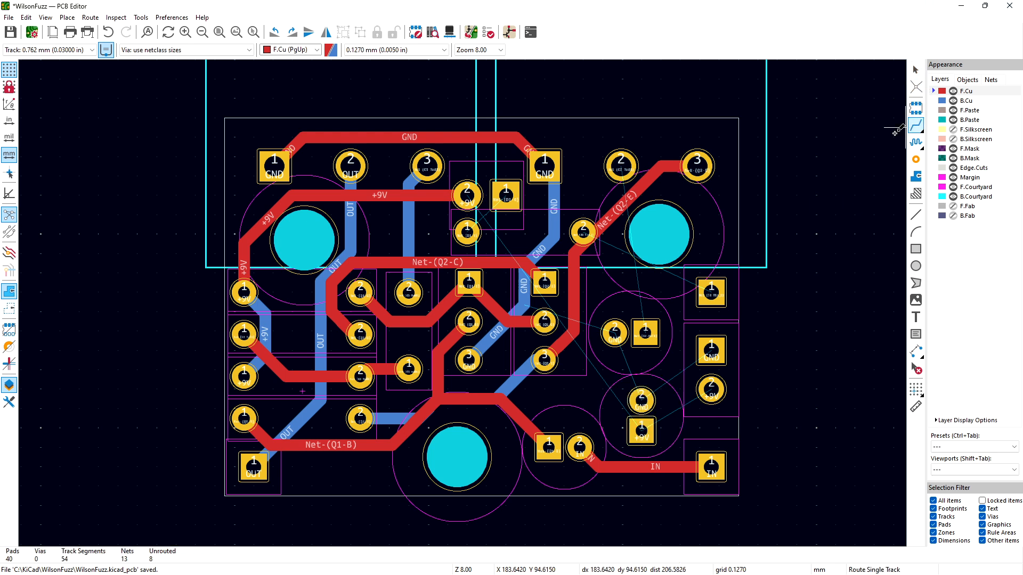
click(711, 350)
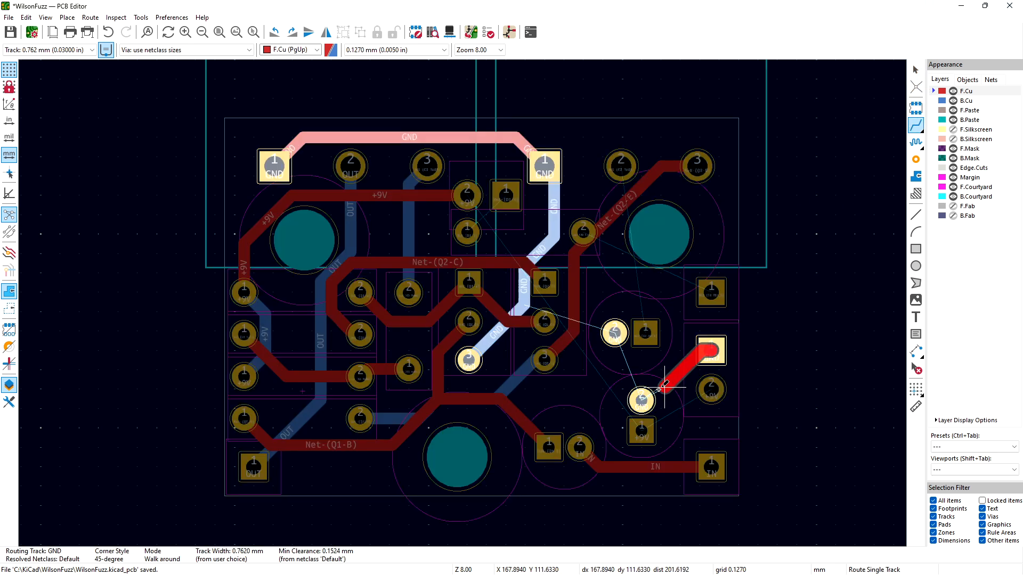
click(641, 401)
click(615, 333)
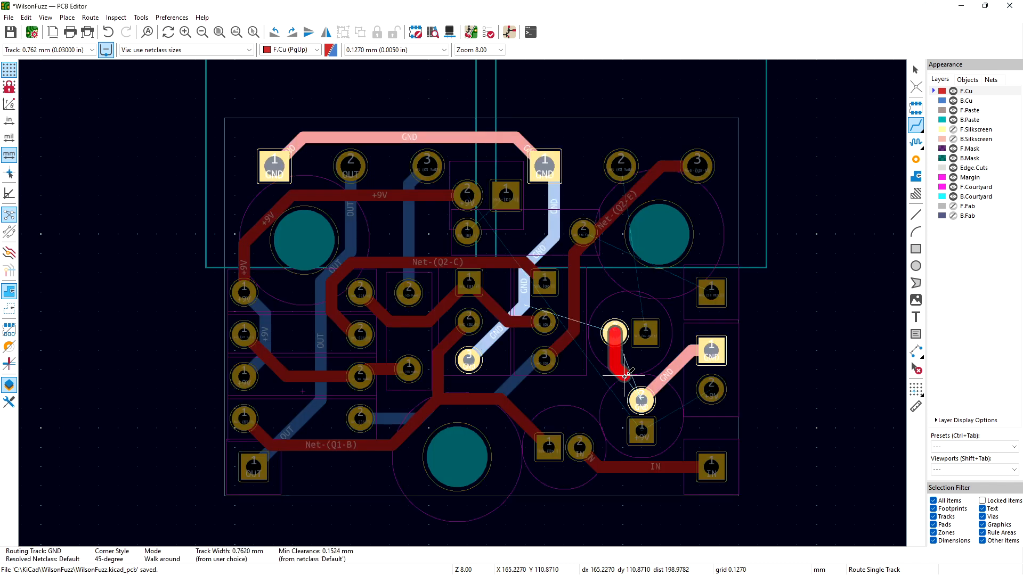
click(641, 399)
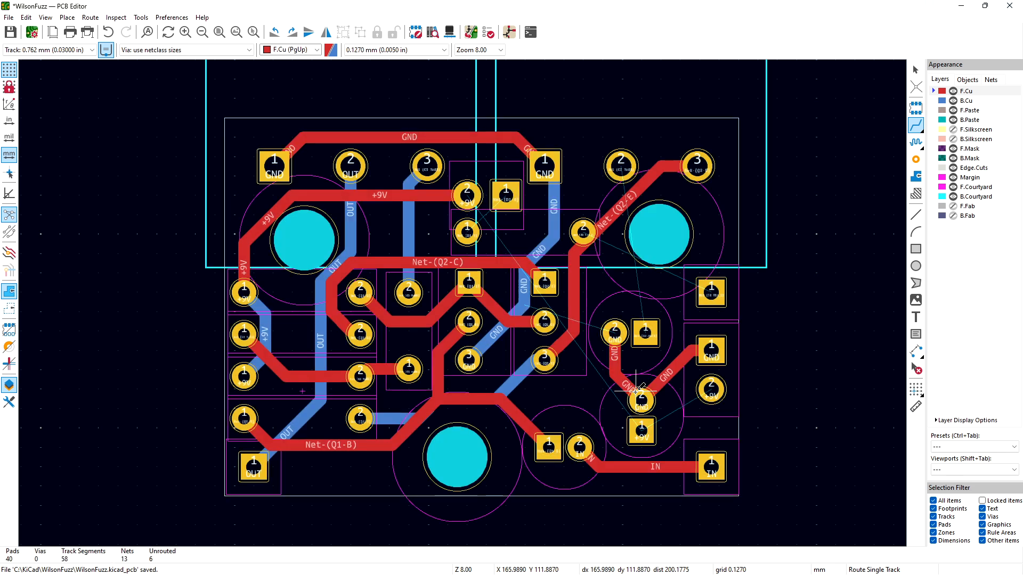
Step: Route +9V from C4's pad 1 to the power connector's pad 2, and lay the Net-(J4-Pin_1) track from J4 toward the resistor's pad 2
click(641, 430)
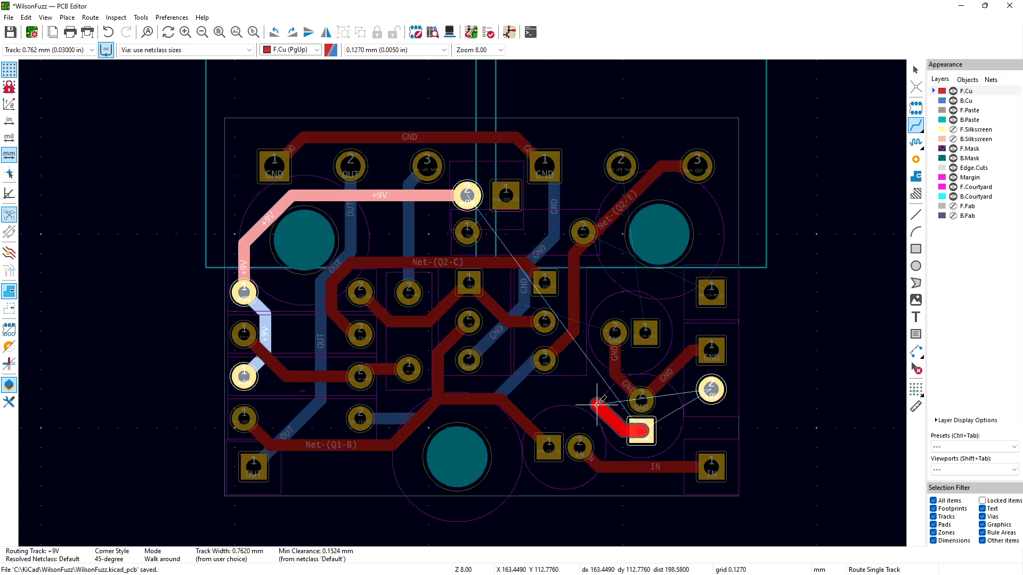
click(712, 390)
click(712, 291)
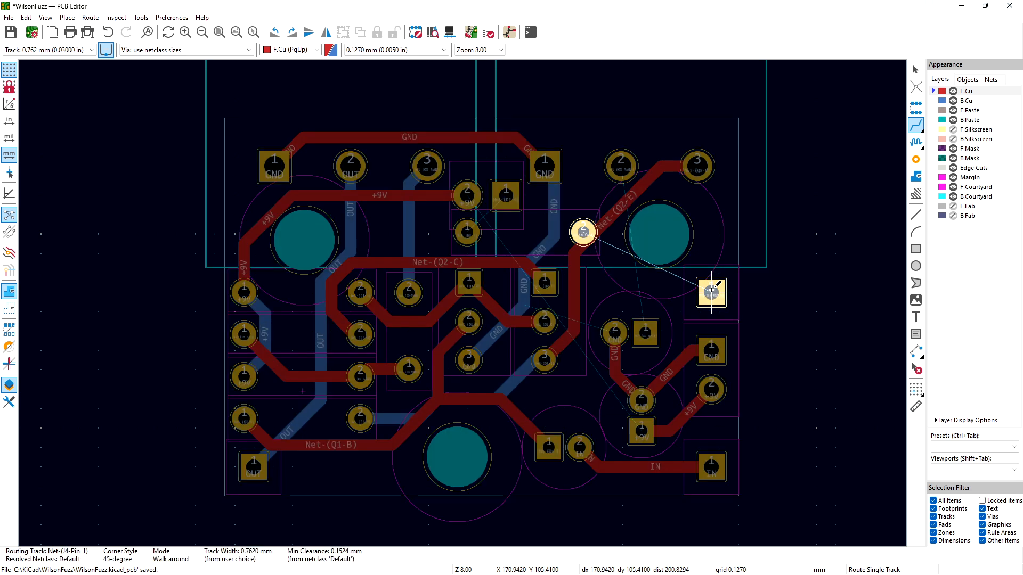
click(583, 232)
Step: Delete the entire F.Cu Net-(Q2-E) track running from the right potentiometer's pad 3 to Q2's pad 3
key(Escape)
click(608, 224)
click(631, 247)
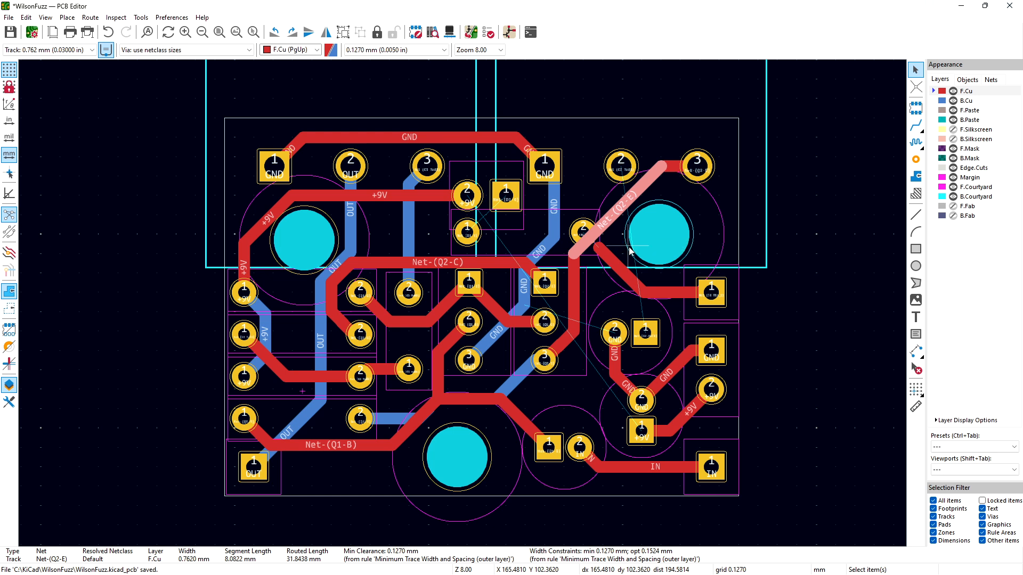
key(u)
key(Delete)
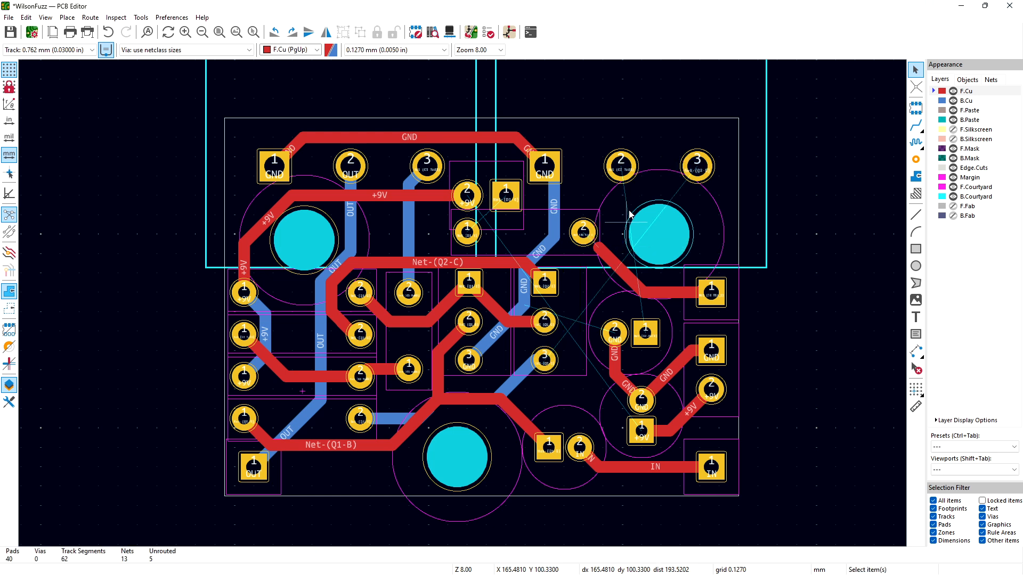
Step: Complete the Net-(J4-Pin_1) track to the resistor's pad 2, and route GND from the capacitor above C4 to the right potentiometer's pad 1
click(917, 130)
click(591, 235)
click(595, 243)
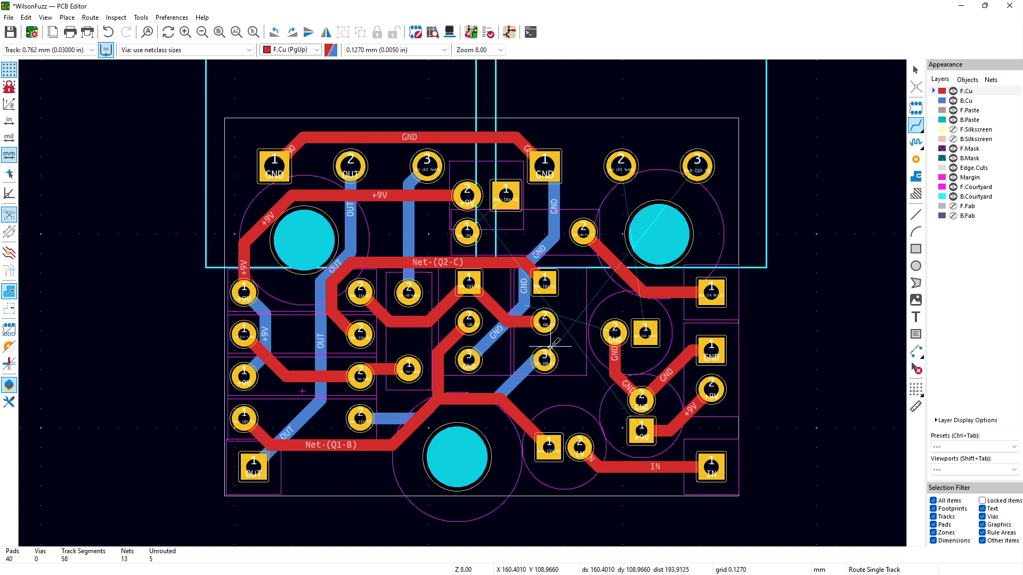
click(615, 333)
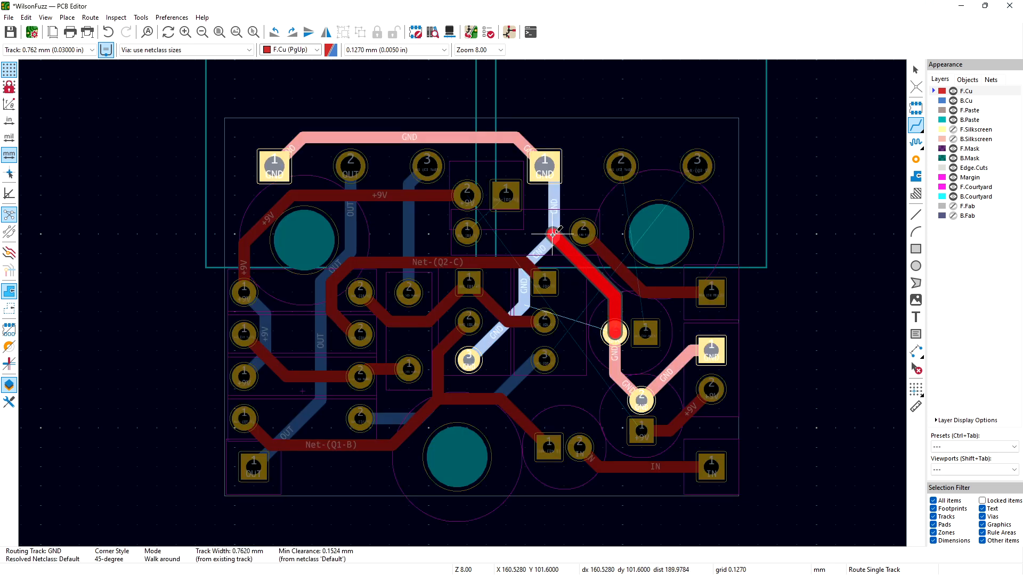
click(544, 166)
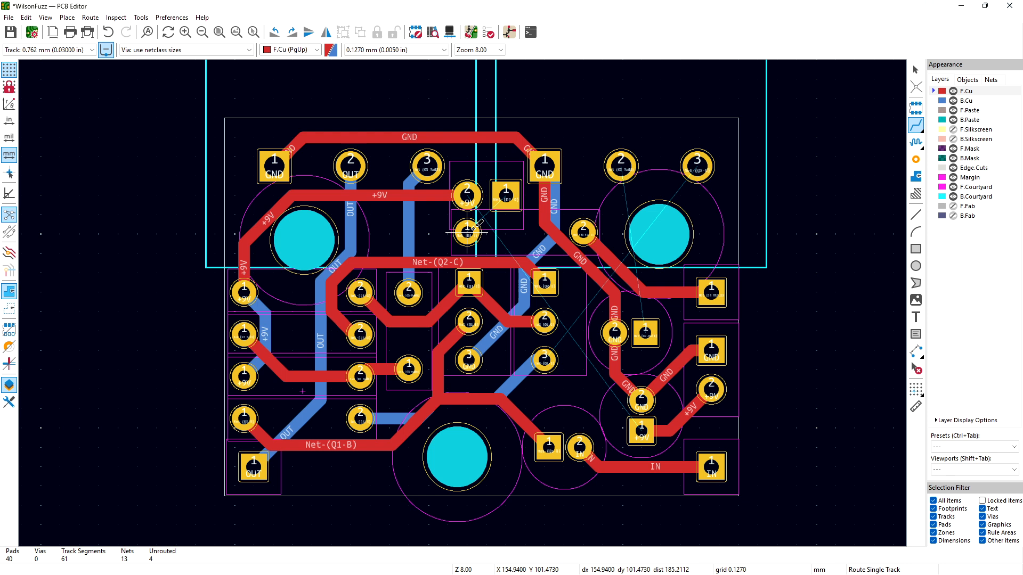
Step: Route +9V on F.Cu from C4's pad 1 up between the GND track and Q2 to the +9V pad between the potentiometers
click(641, 429)
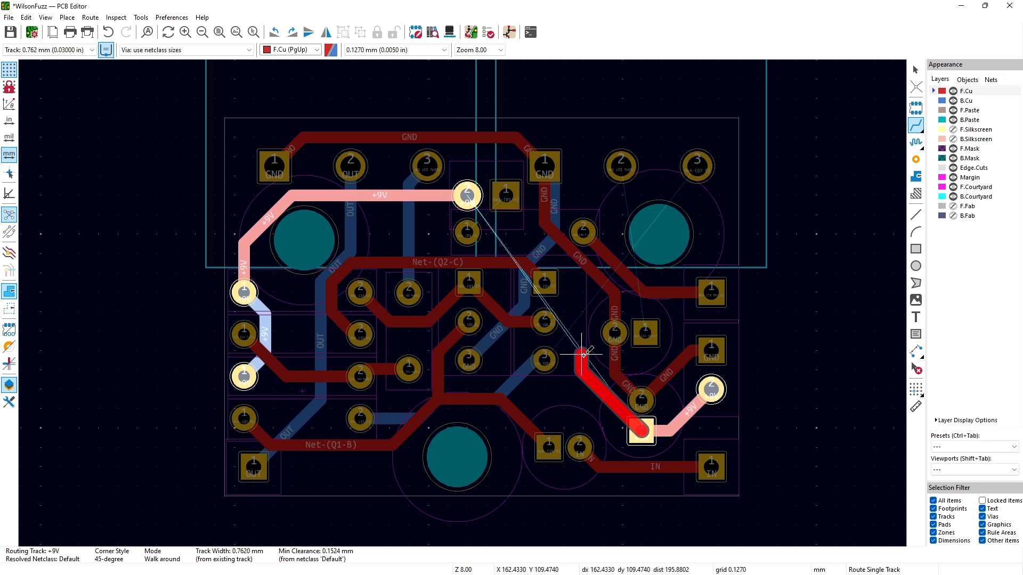
click(581, 353)
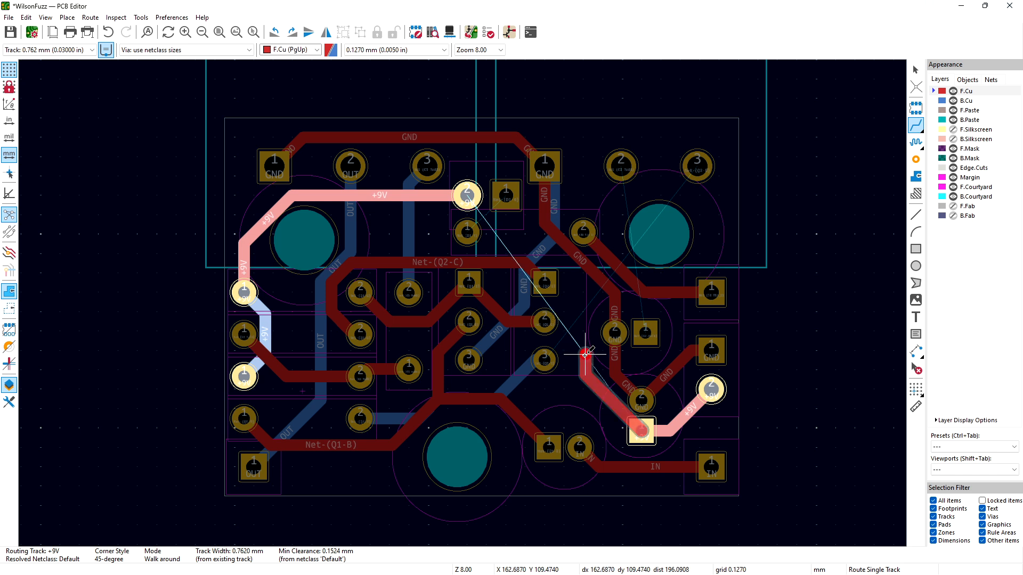
click(549, 249)
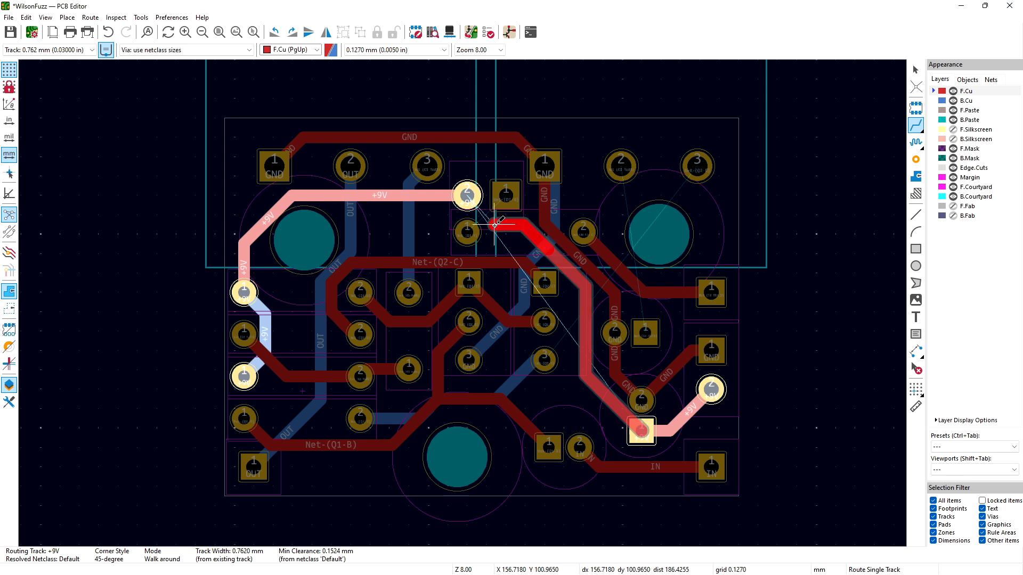
click(493, 224)
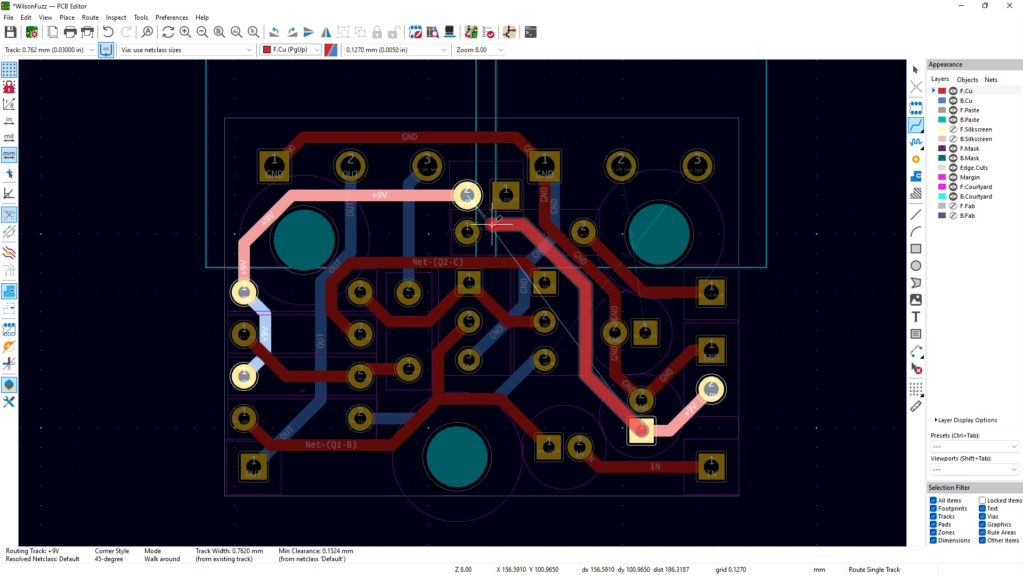
click(467, 198)
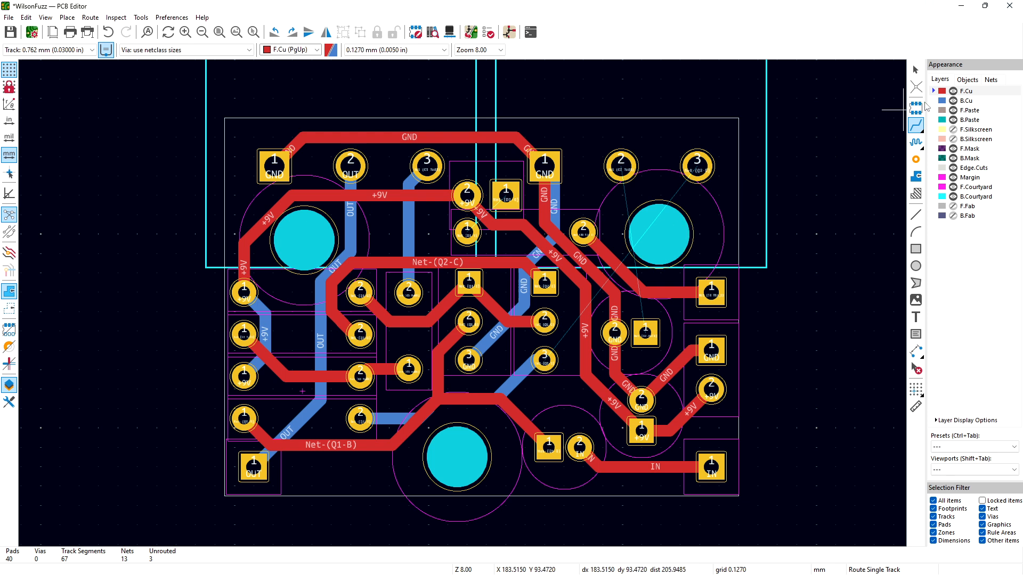
click(942, 101)
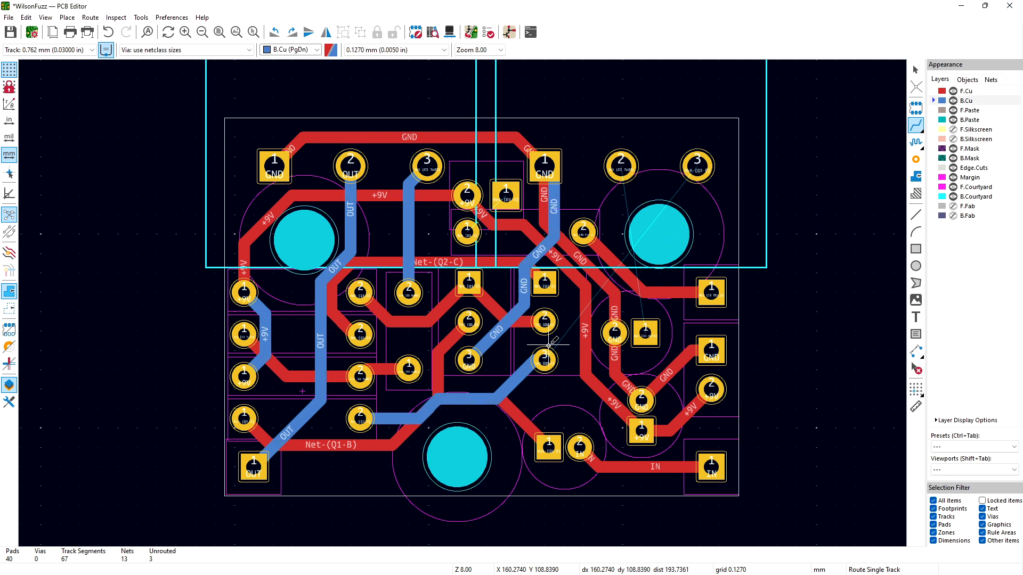
click(645, 333)
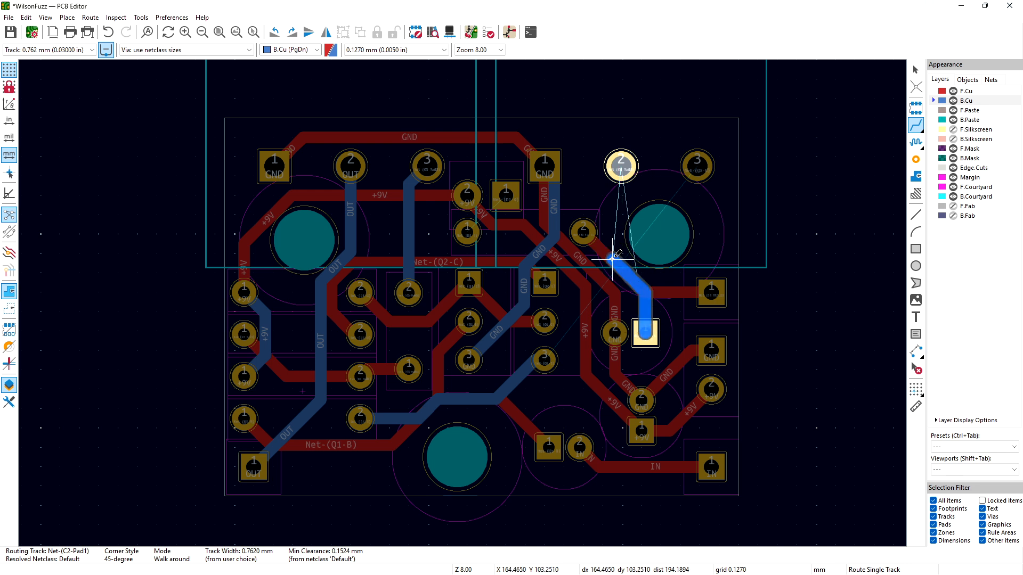
key(Escape)
key(Escape)
Step: Delete the entire F.Cu Net-(J4-Pin_1) track running from J4 to the resistor's pad 2 beside the upper-right mounting hole
click(672, 296)
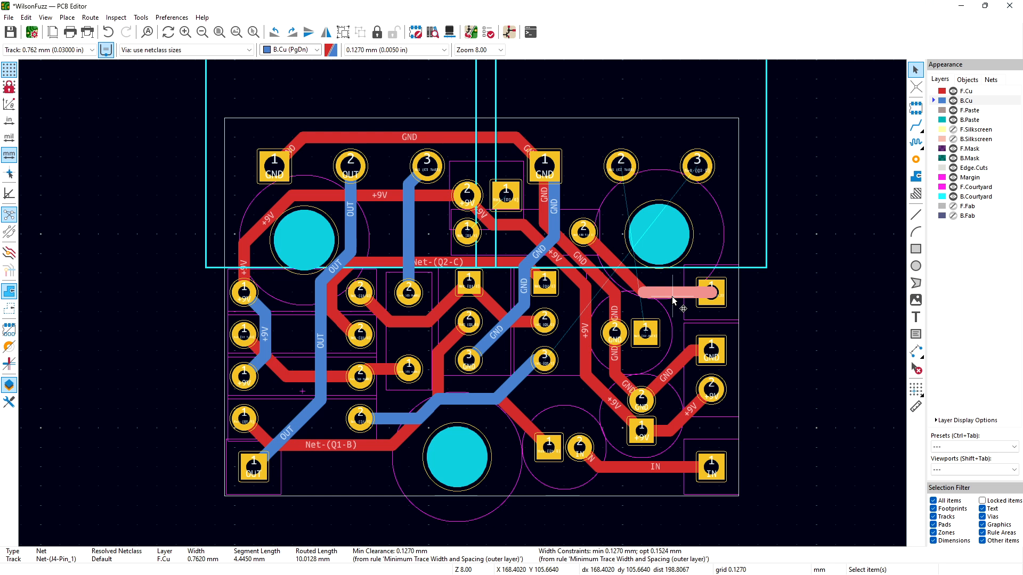
key(u)
key(Delete)
click(916, 126)
click(698, 292)
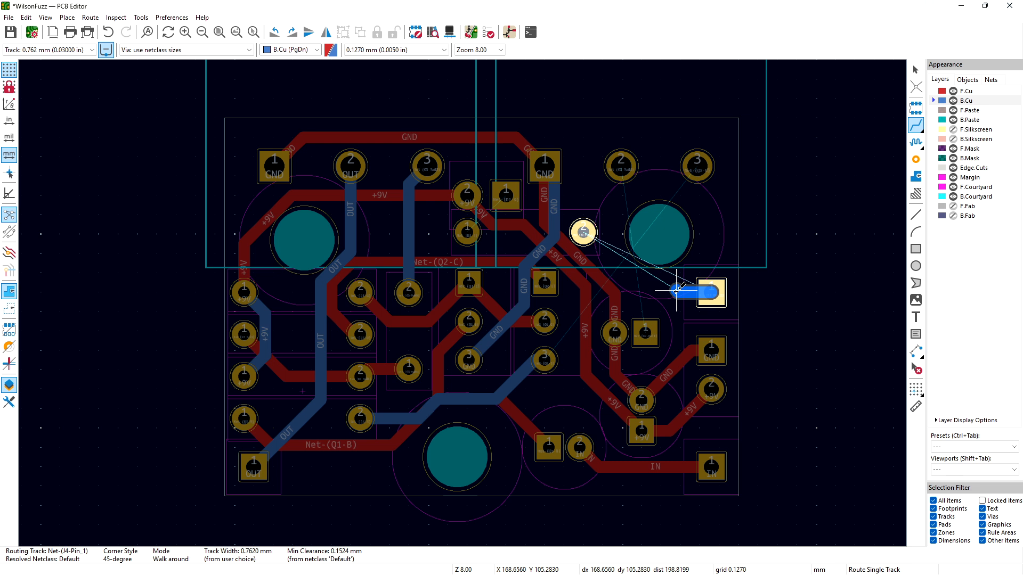
key(Escape)
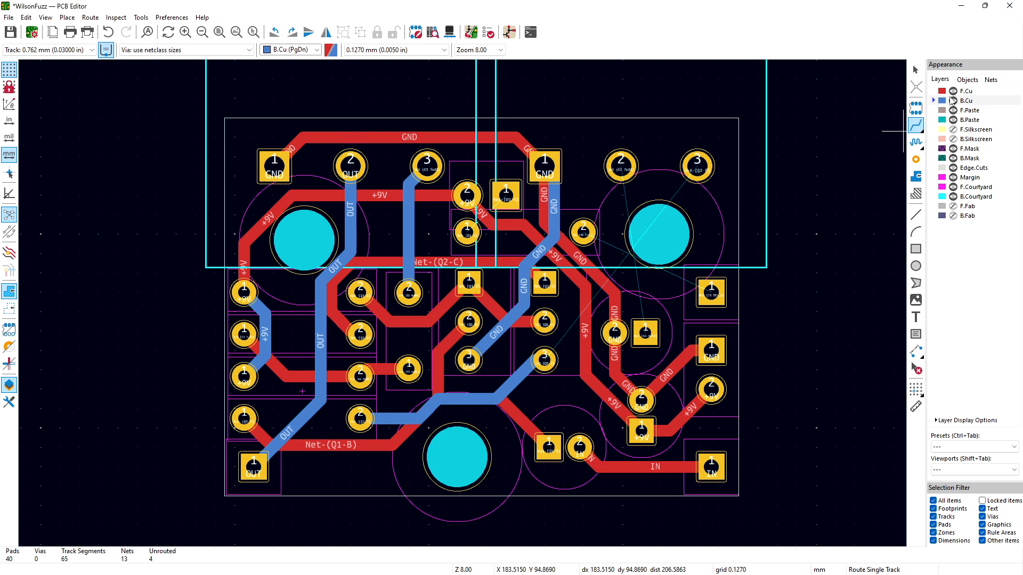
Step: Route Net-(C2-Pad1) on F.Cu from C2's pad 1 past the left side of the mounting hole to the right potentiometer's pad 2
click(942, 91)
click(623, 166)
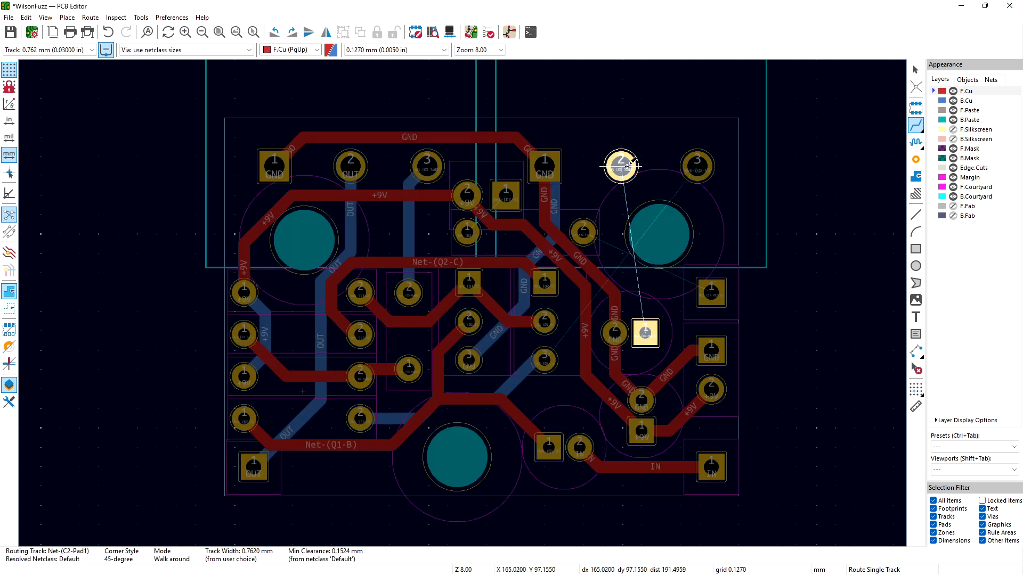
key(Escape)
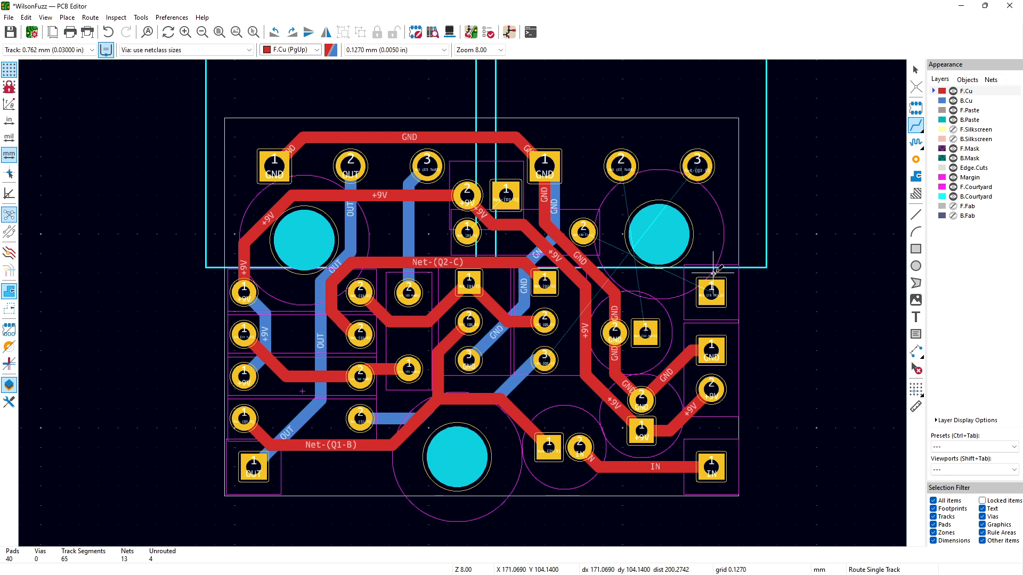
click(645, 333)
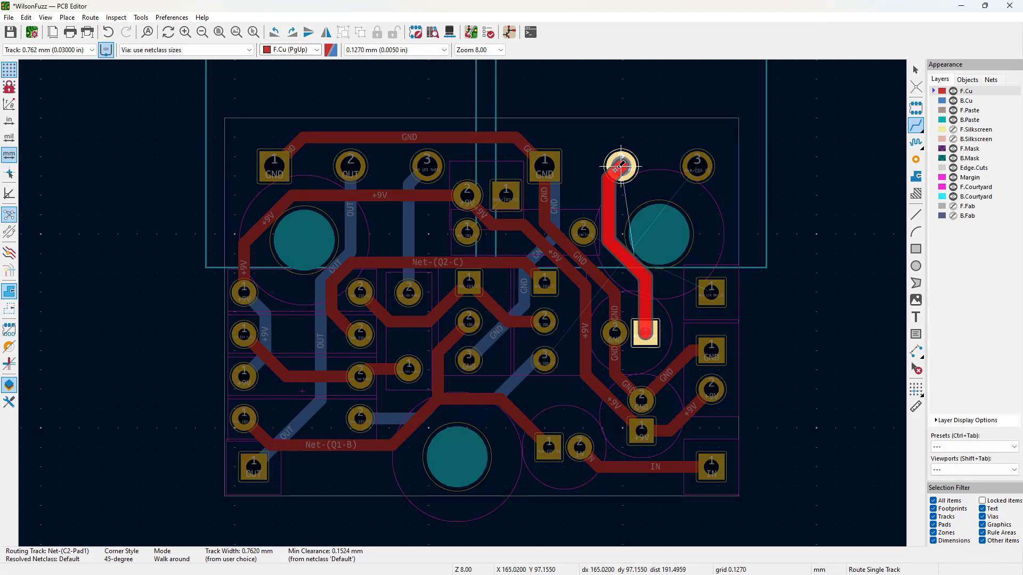
click(618, 168)
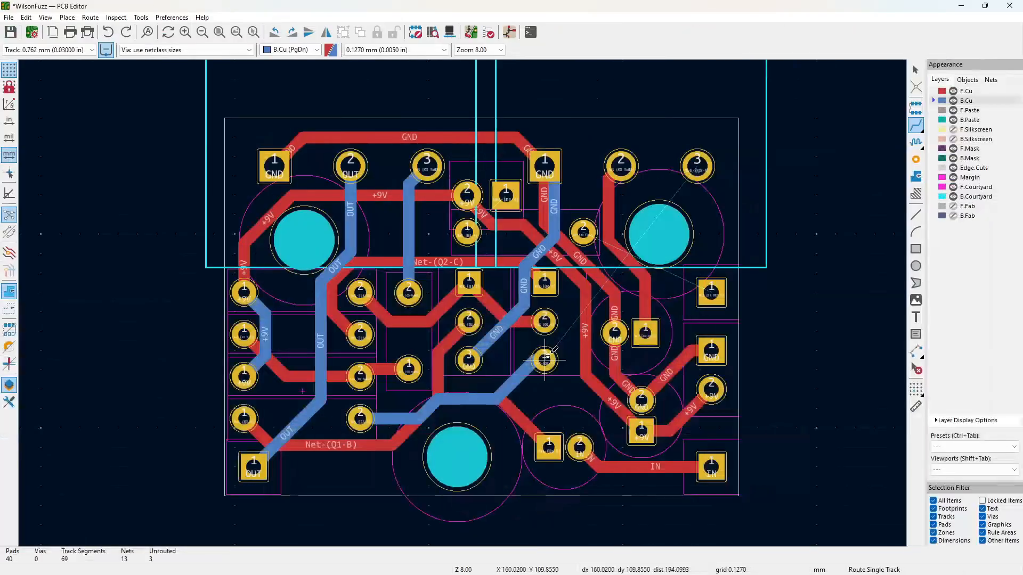
Step: Route Net-(Q2-E) on B.Cu from Q2's pad 3 around the left of the mounting hole to the right potentiometer's pad 3
click(545, 360)
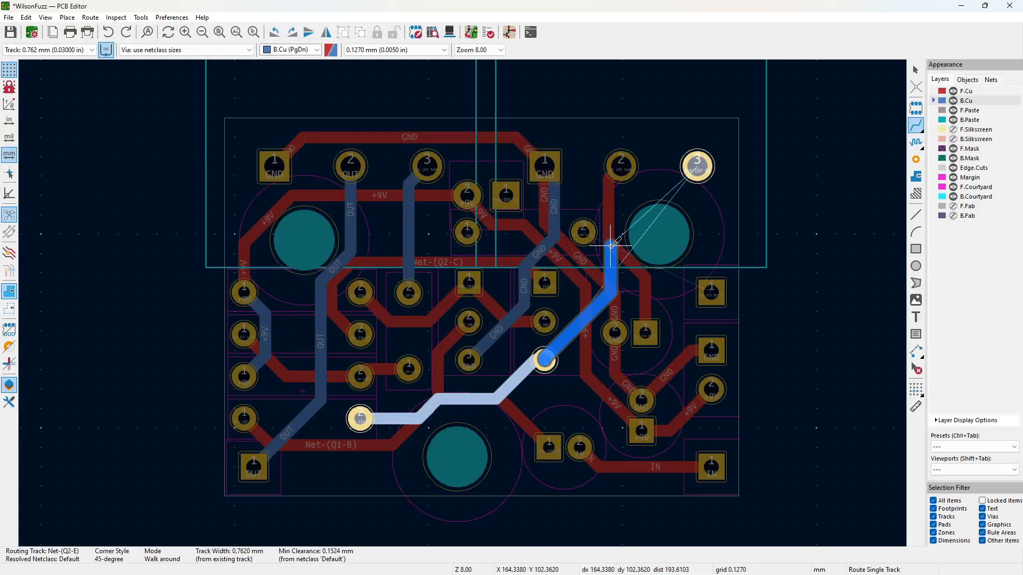
click(617, 218)
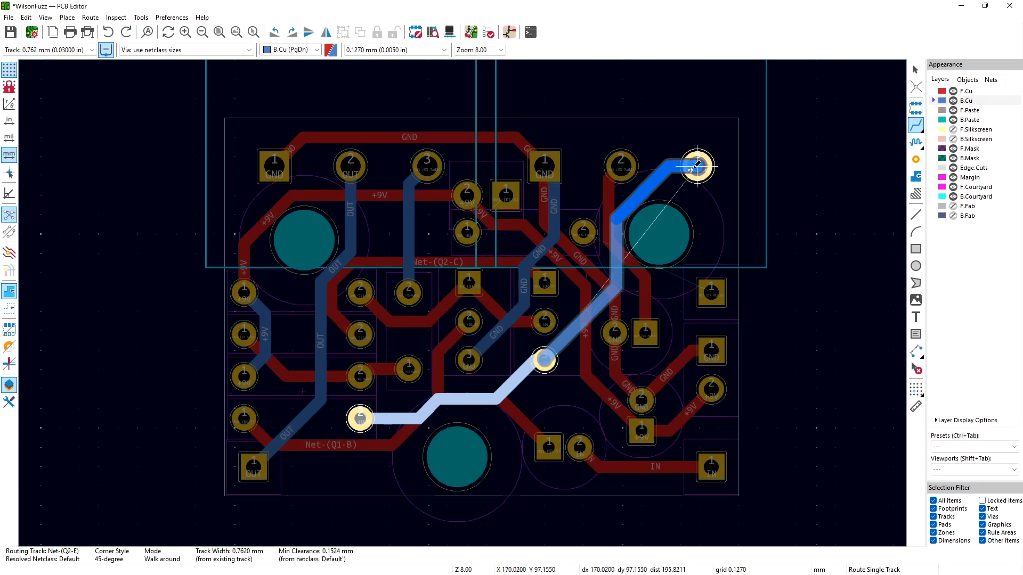
click(691, 169)
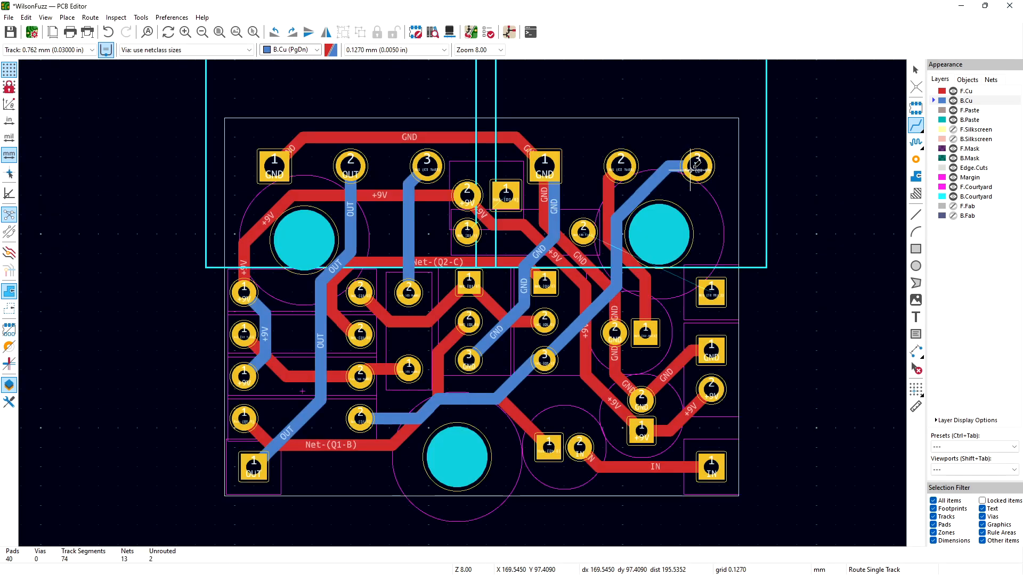
Step: Route Net-(J4-Pin_1) on F.Cu from J4 up along the board edge and over the right potentiometer's pads 3 and 2 to the resistor's pad 2
key(Page_Up)
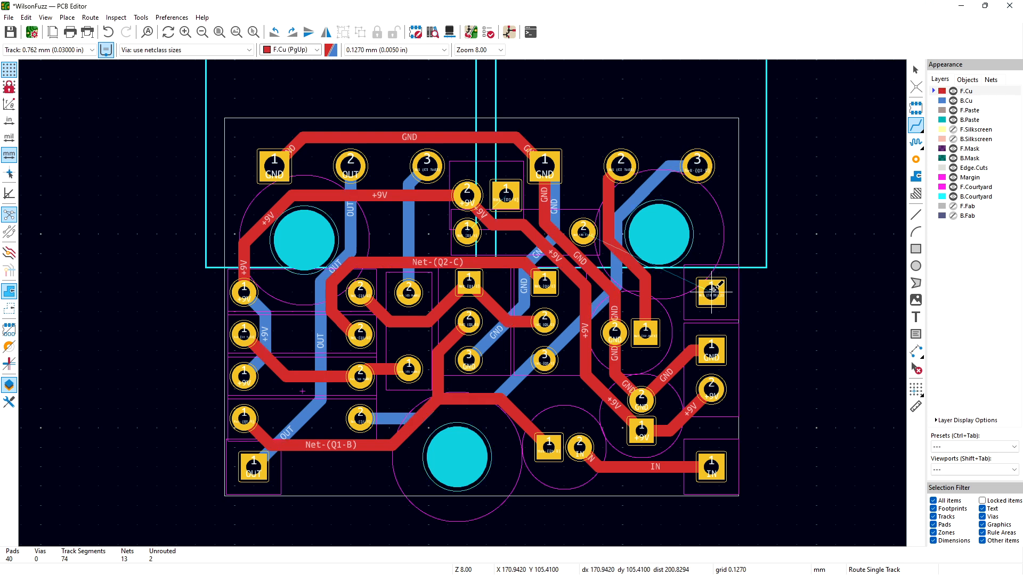
click(713, 291)
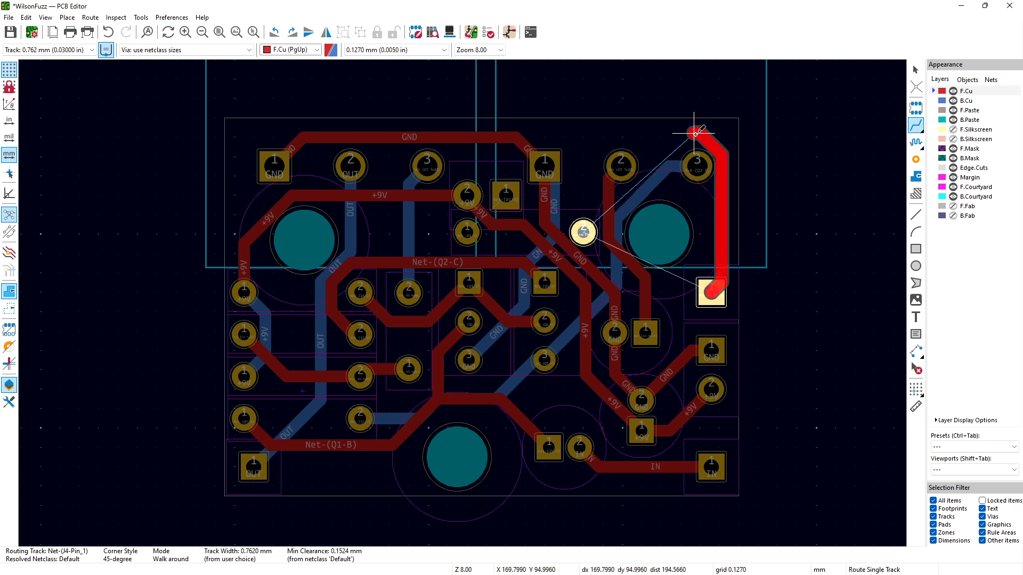
click(693, 133)
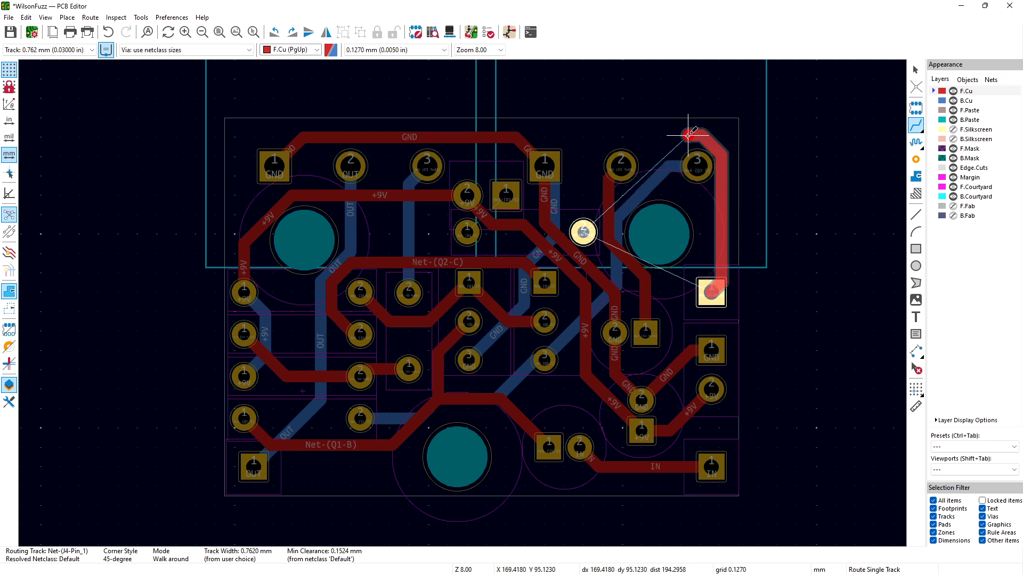
click(606, 134)
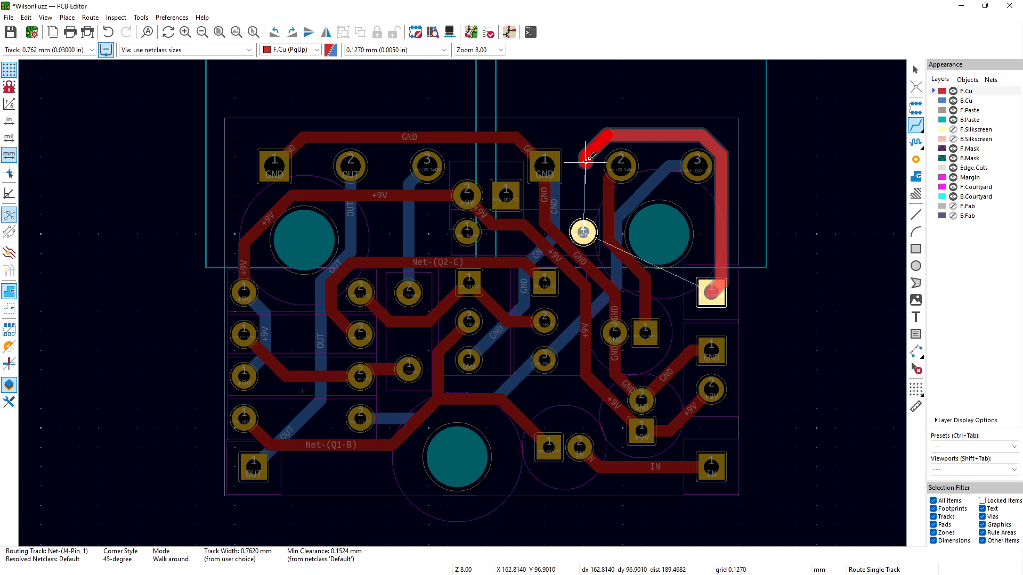
click(582, 221)
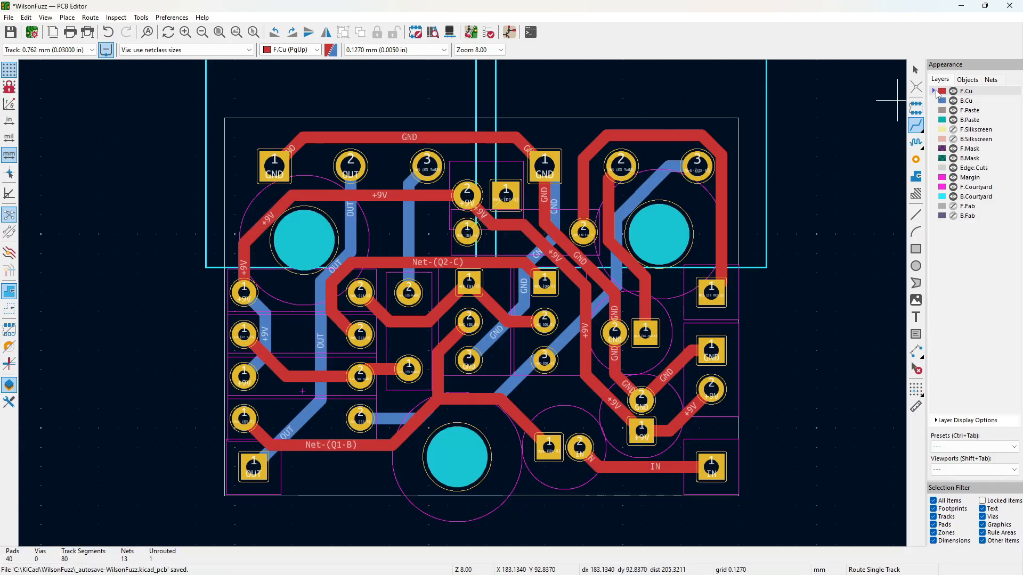
Step: Route Net-(D1-K) on B.Cu from the resistor's pad 1 to the LED's pad 1, and save the board
key(Page_Down)
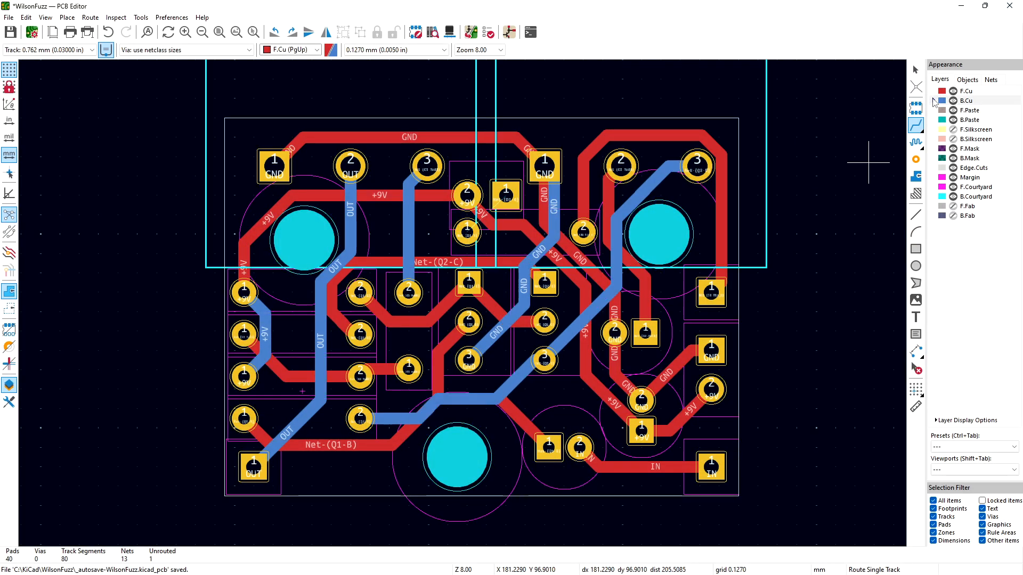
click(467, 231)
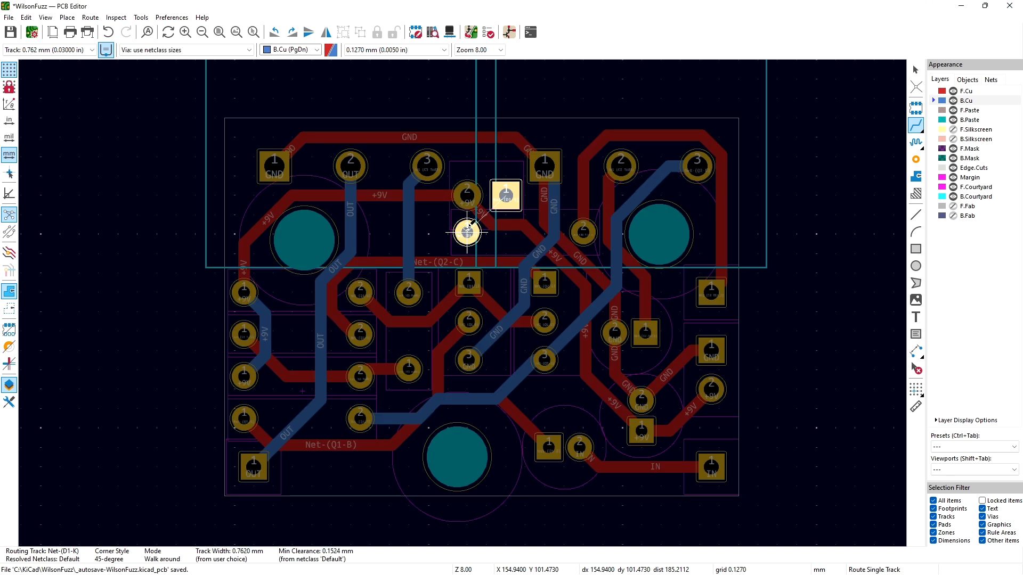
click(500, 203)
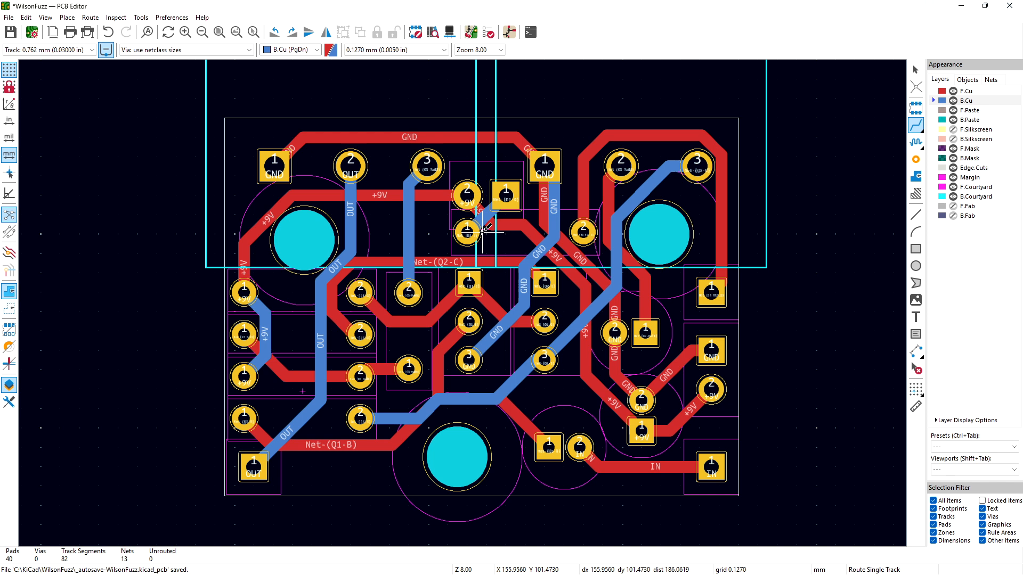
key(ctrl+s)
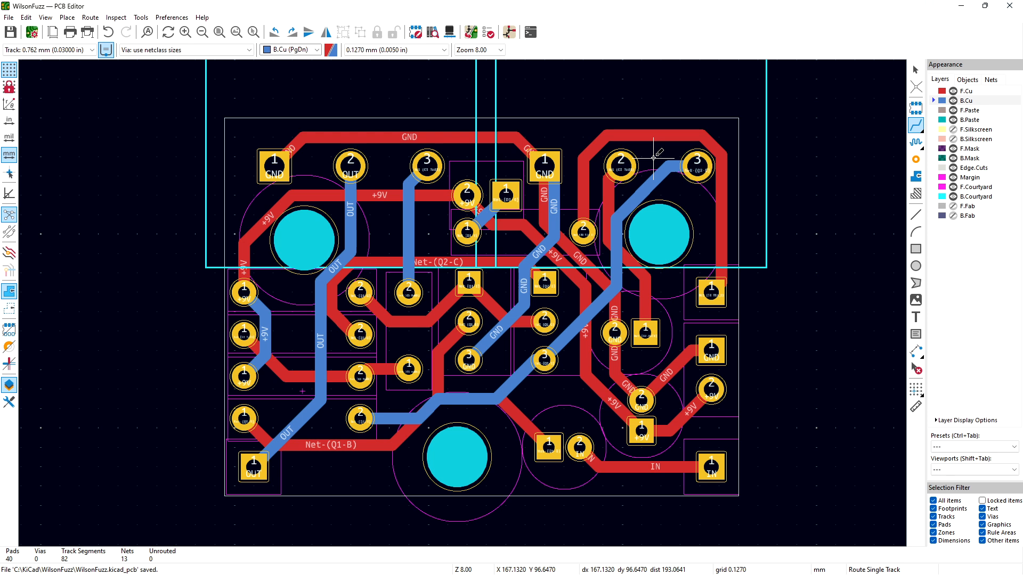
Step: Print the F.Cu, F.Silkscreen and Edge.Cuts layers in color at 1:1 scale with real drill marks
click(69, 35)
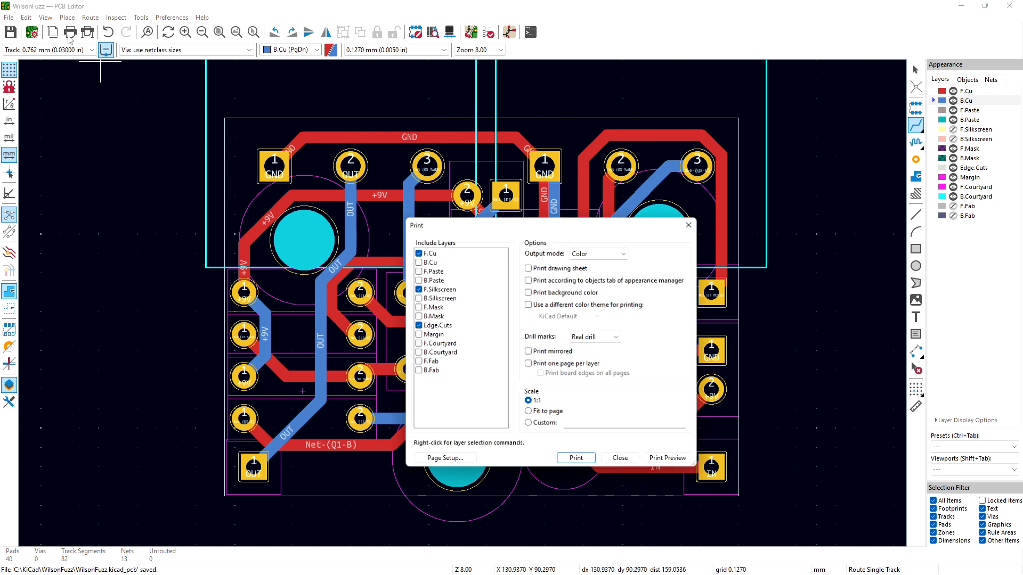
click(577, 459)
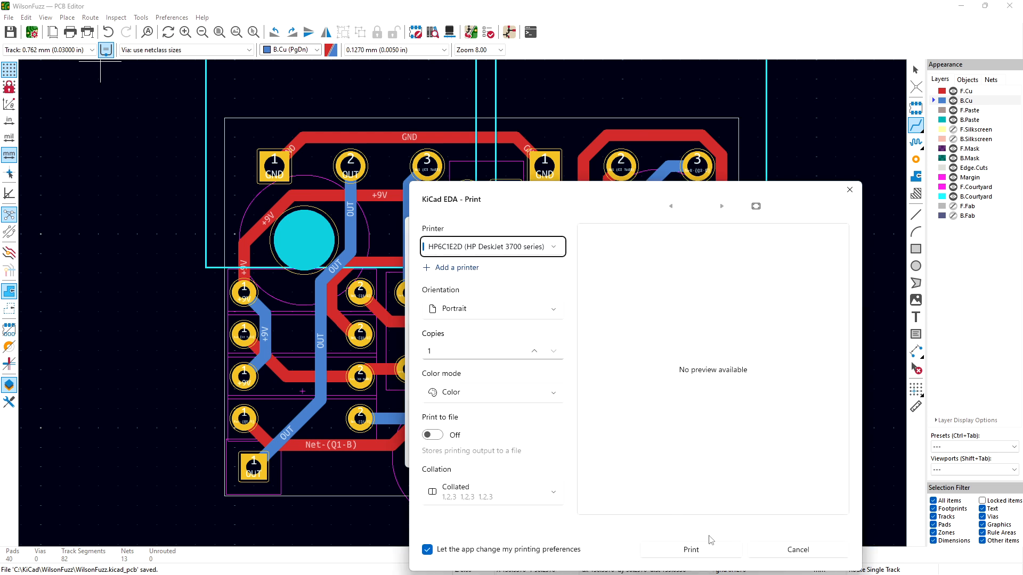
click(699, 548)
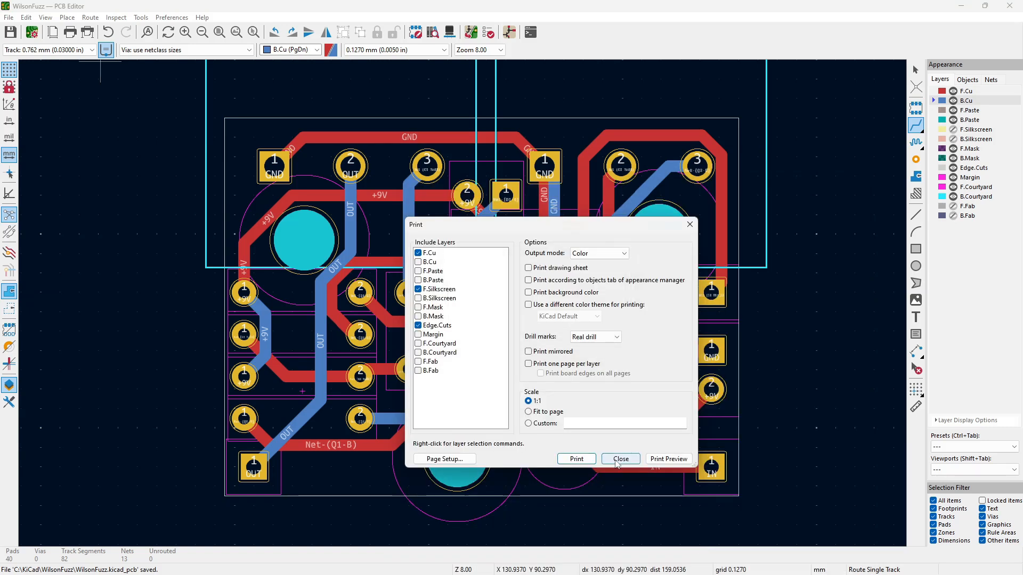
click(620, 459)
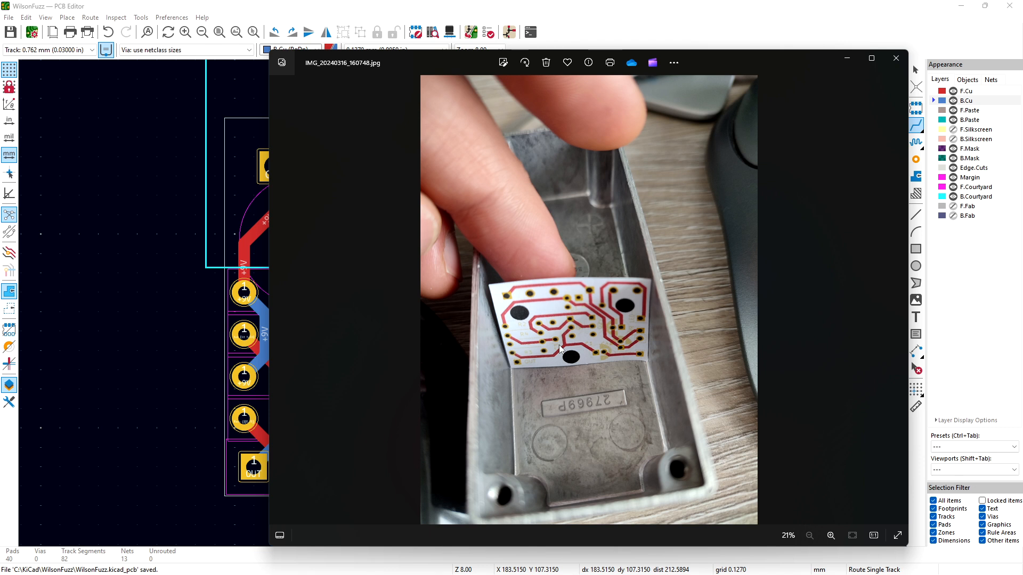
Step: Check the photos of the paper board print test-fitted in the enclosure with the potentiometers, and close the photo viewer
key(Right)
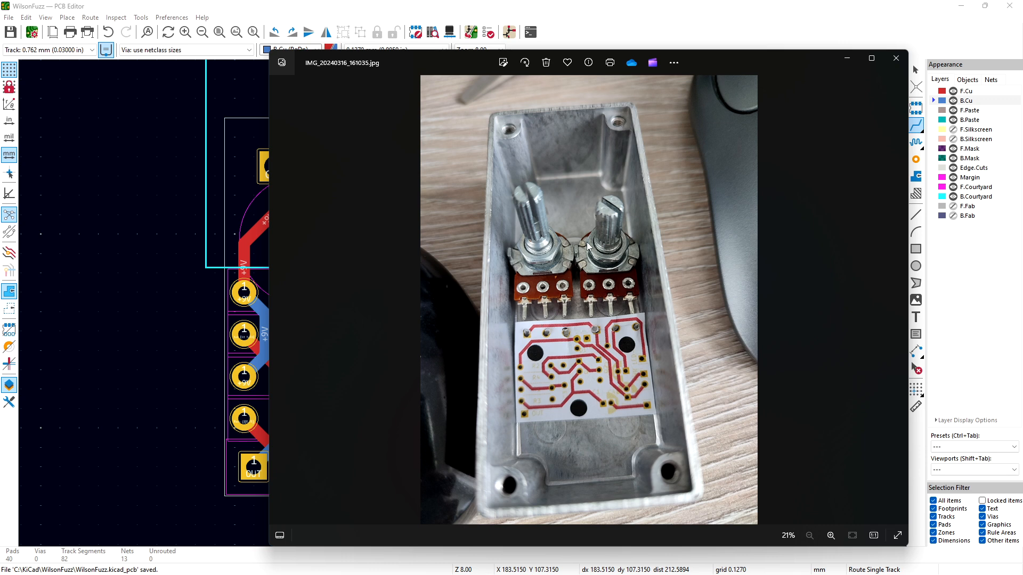
click(896, 58)
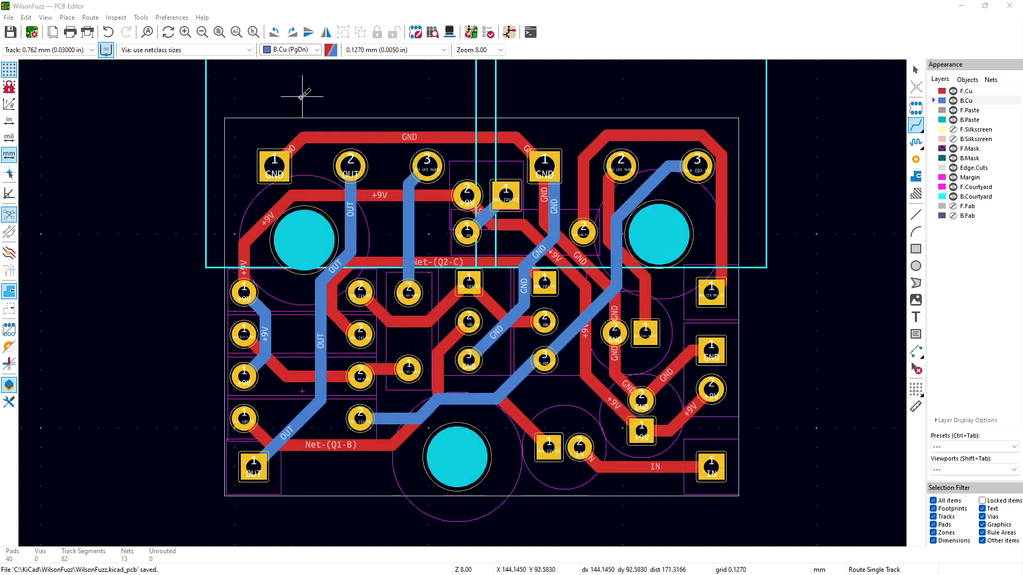
Step: Inspect the potentiometer side and component side of the board in the 3D Viewer, and return to the PCB layout
click(45, 17)
click(64, 66)
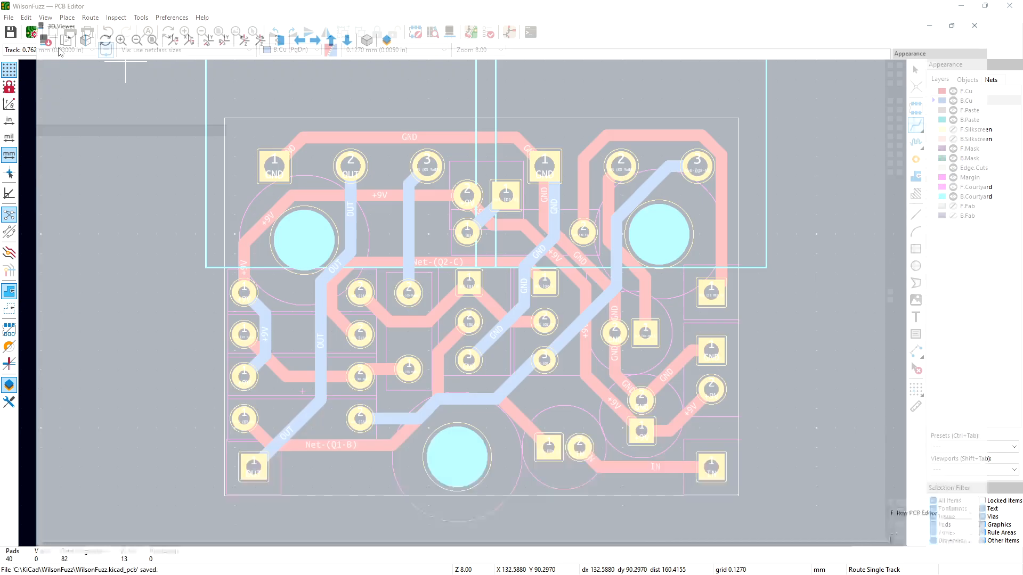
drag(468, 158, 478, 353)
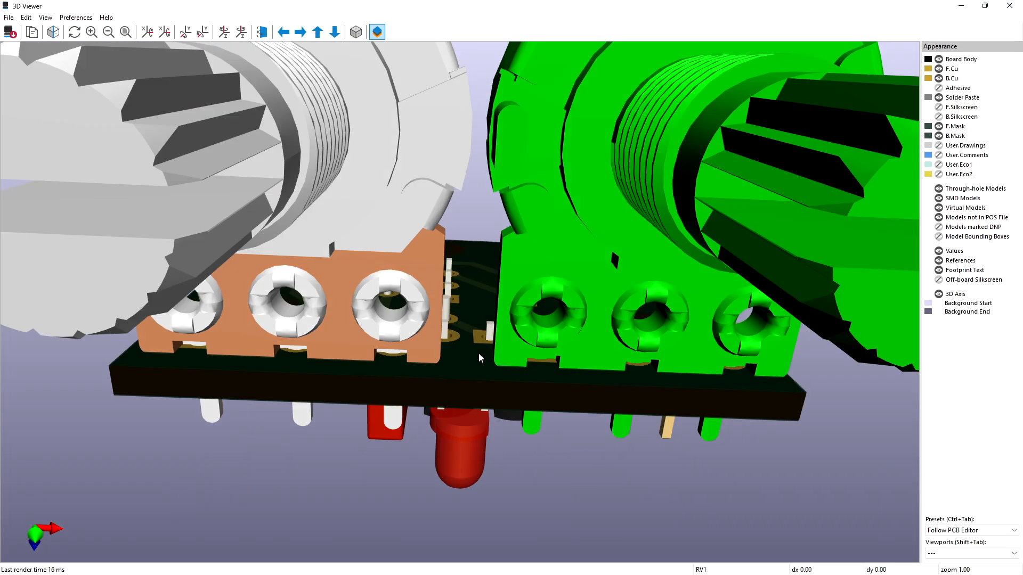
drag(465, 253, 384, 347)
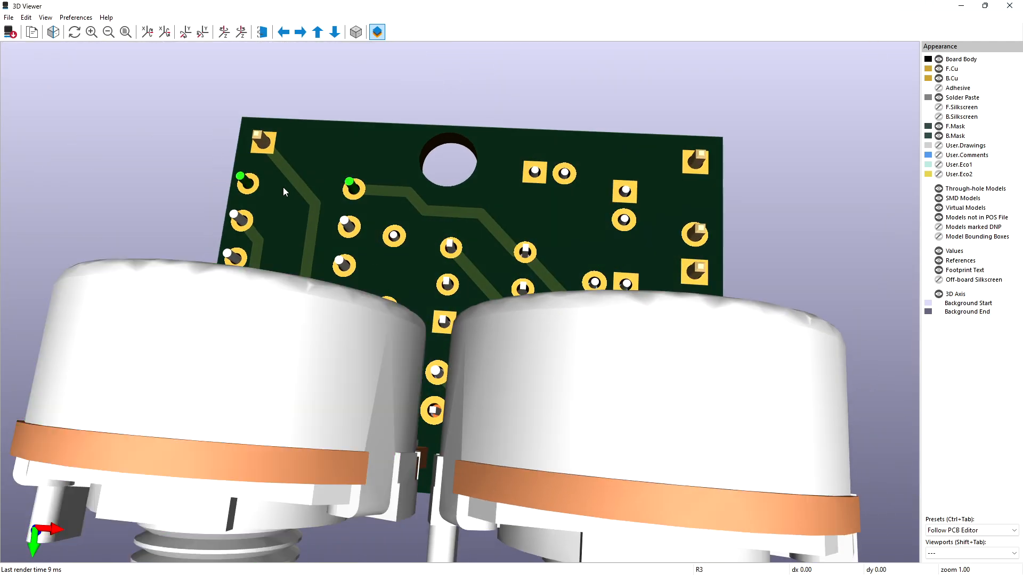
click(109, 32)
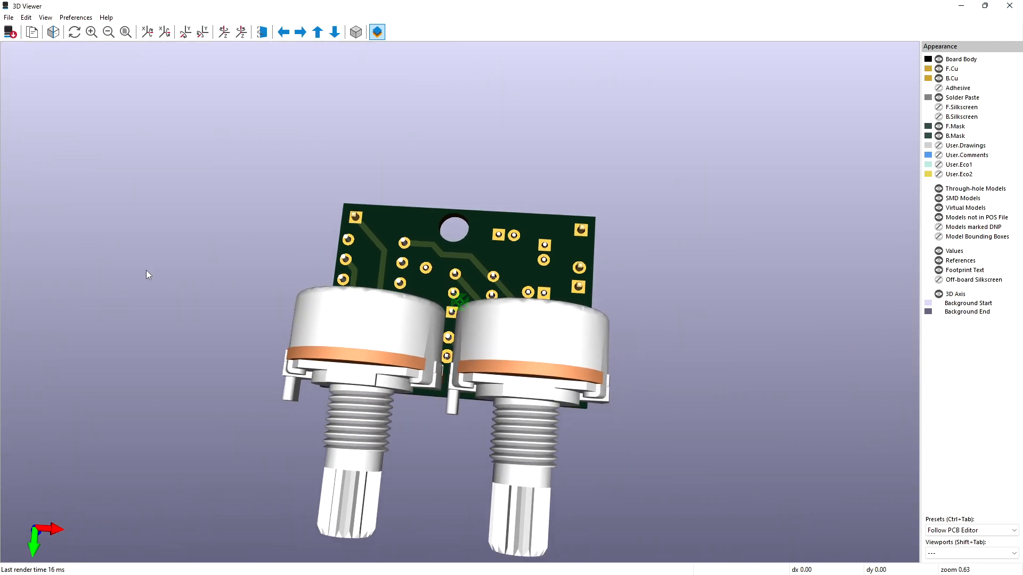
drag(187, 364, 306, 338)
drag(539, 431, 482, 147)
drag(375, 305, 327, 273)
drag(459, 244, 465, 269)
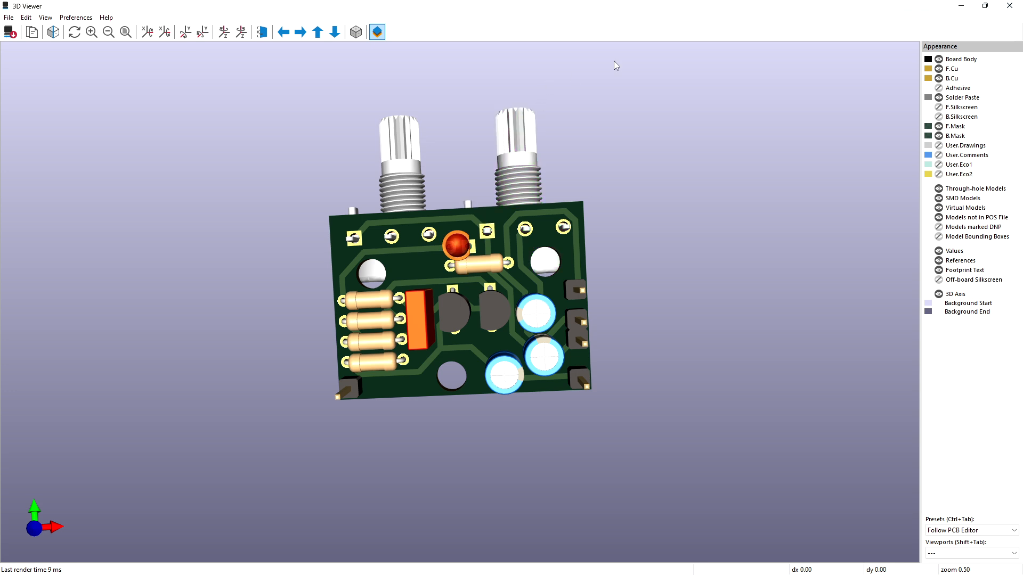
click(1007, 6)
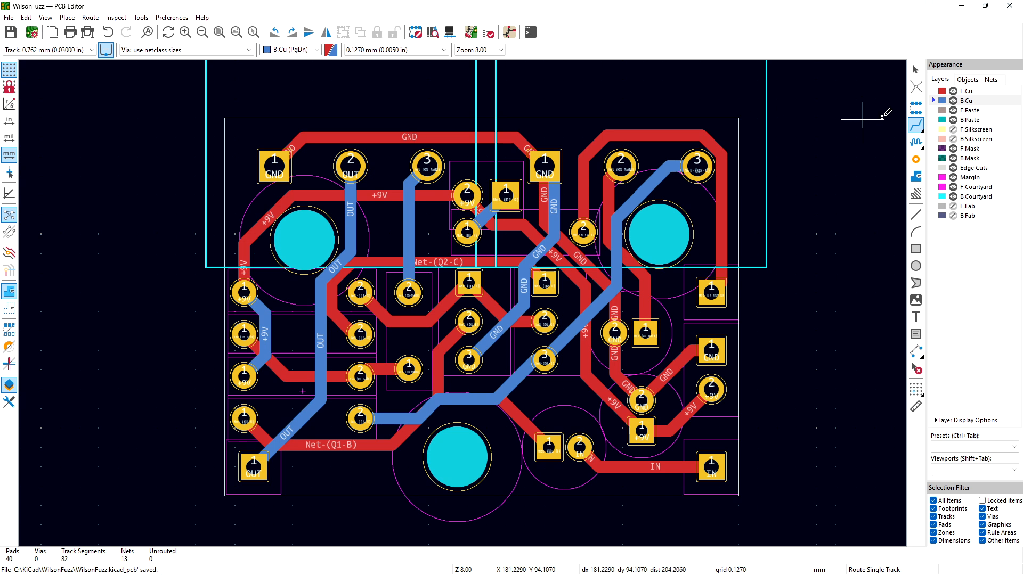
Step: Move the RV1 potentiometer footprint slightly sideways toward RV2, keeping its pads level with RV2's pads
click(916, 71)
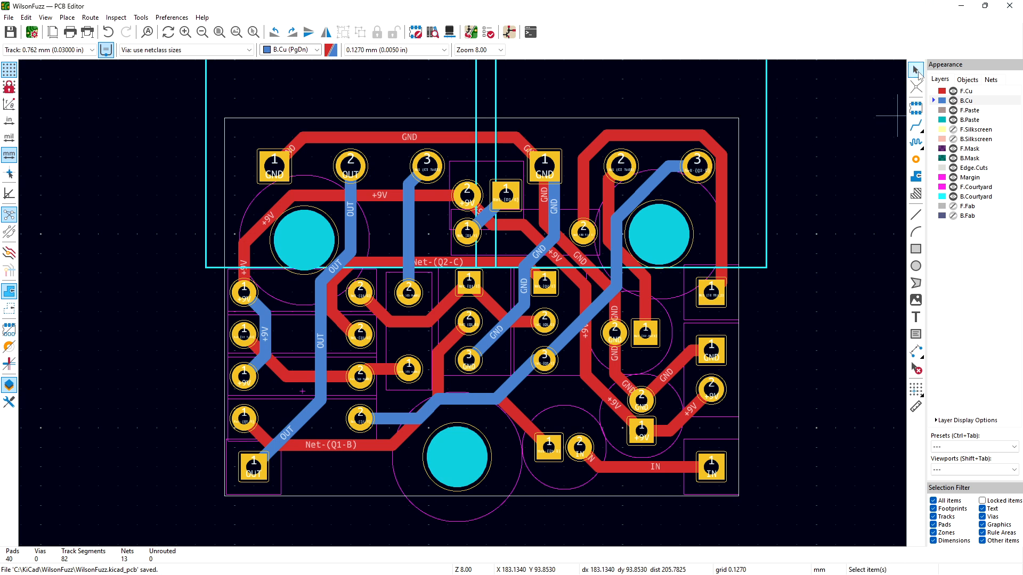
click(756, 212)
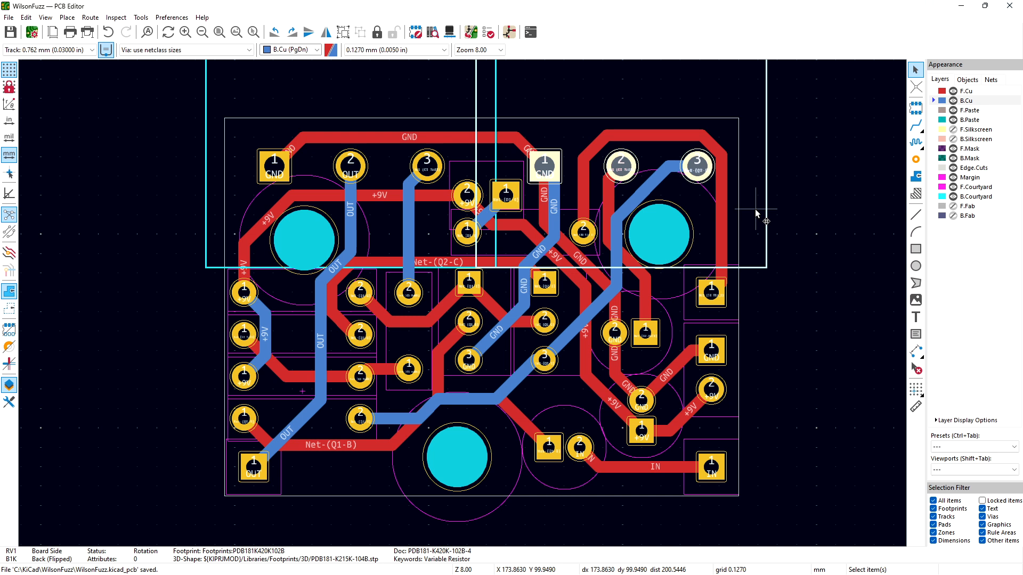
key(m)
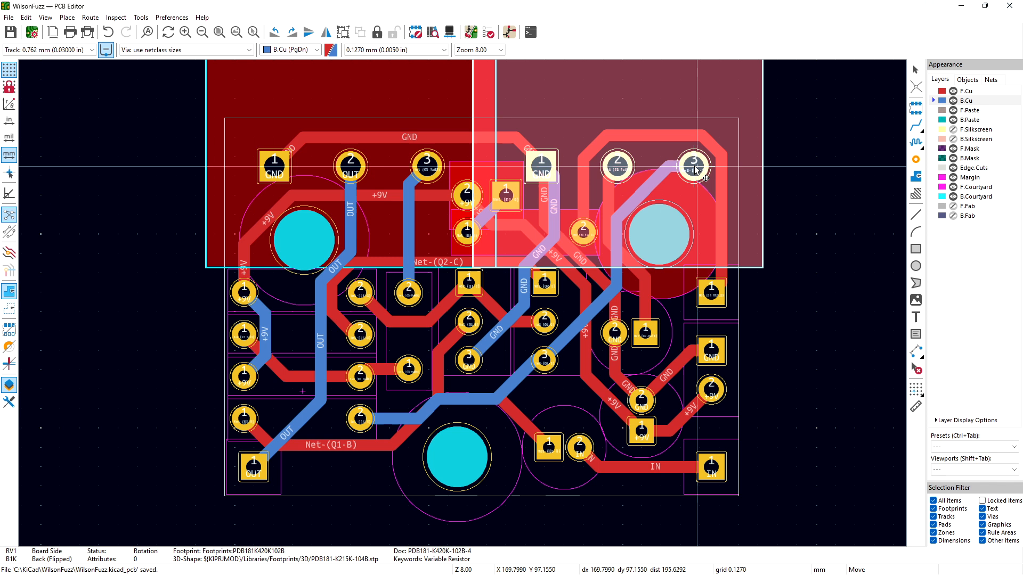
click(695, 169)
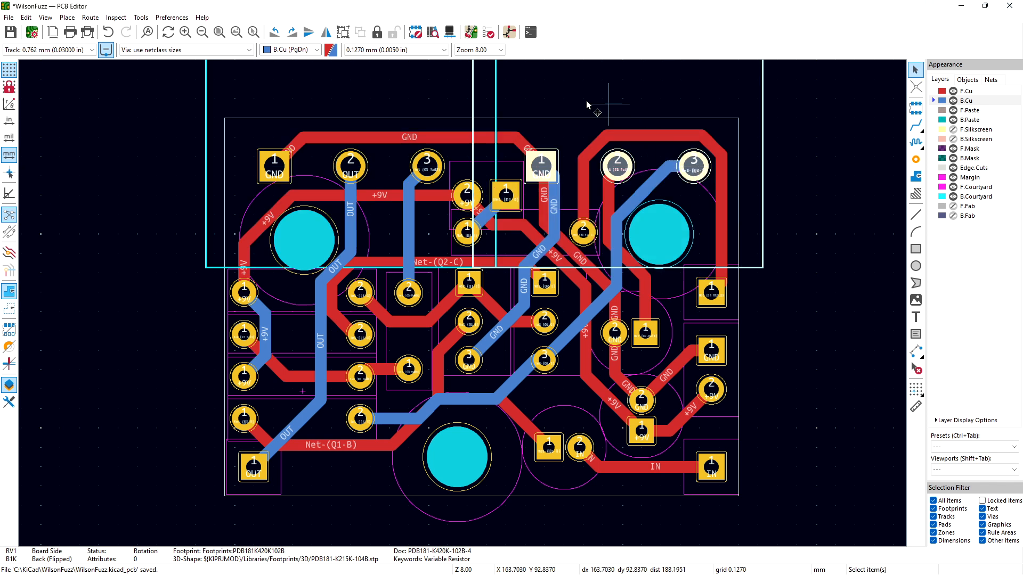
Step: Inspect the gap between the two potentiometers and the component side of the board in the 3D Viewer, and return to the layout
click(46, 18)
click(69, 49)
drag(376, 161, 476, 279)
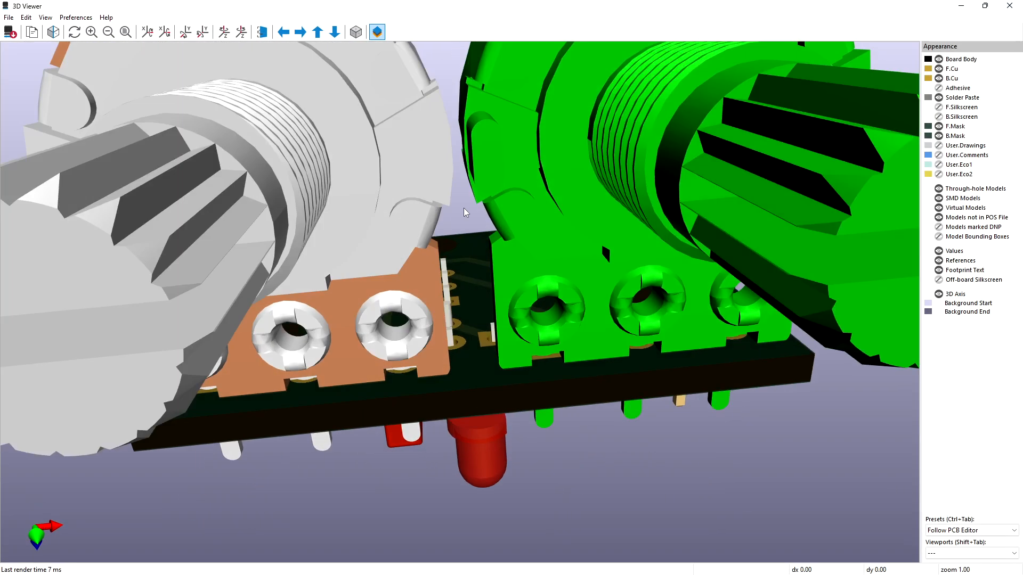
drag(463, 141, 437, 155)
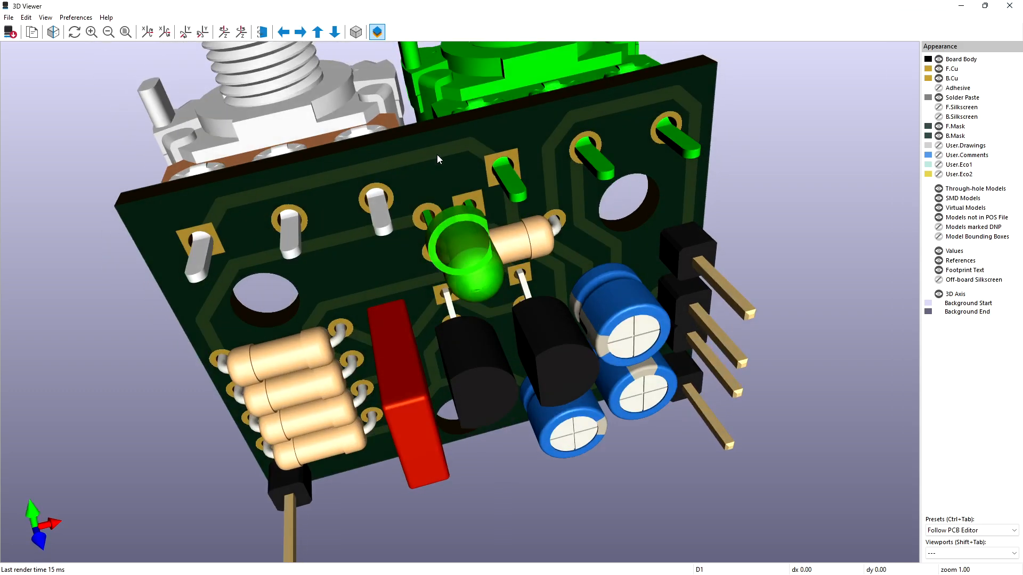
click(1008, 6)
Step: Delete the short Net-(Q2-E) track segment on B.Cu that ends at RV1's pad 3
click(670, 168)
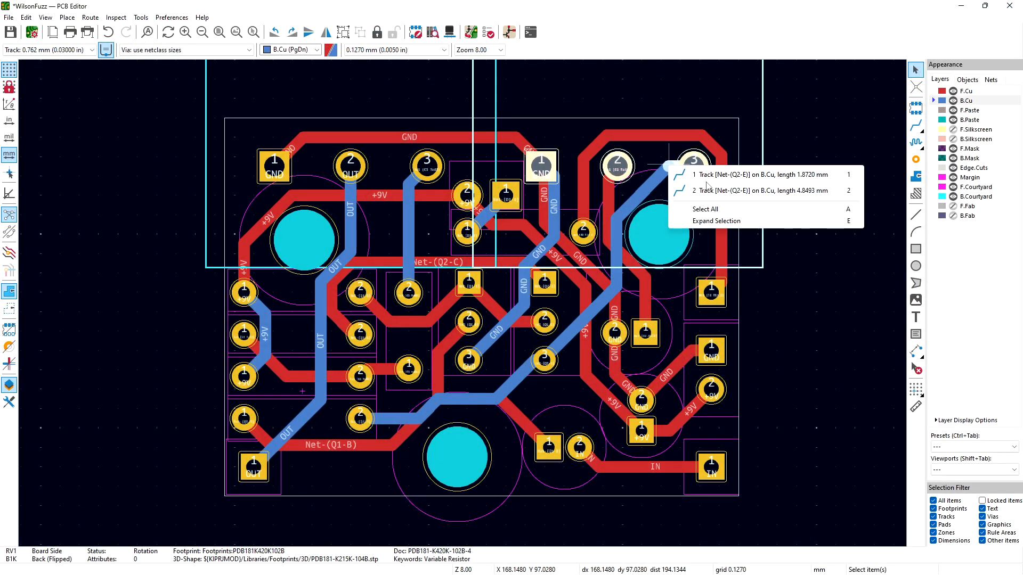
click(698, 175)
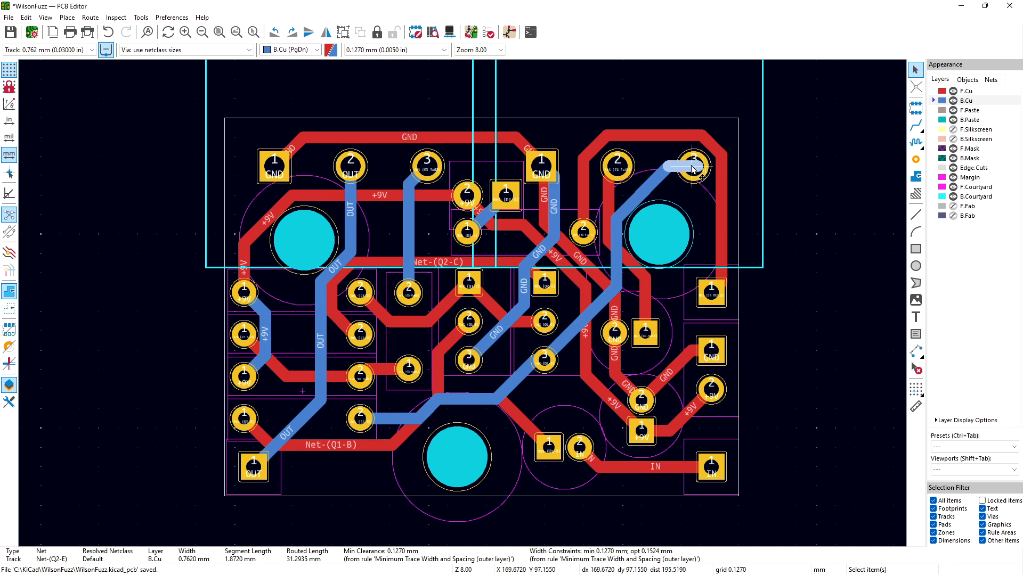
double_click(616, 174)
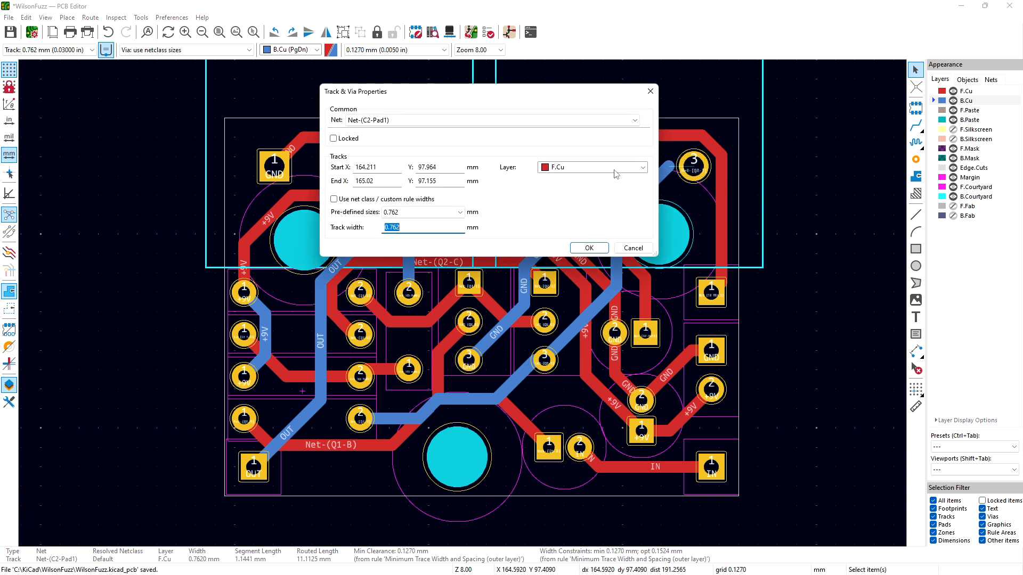
click(634, 248)
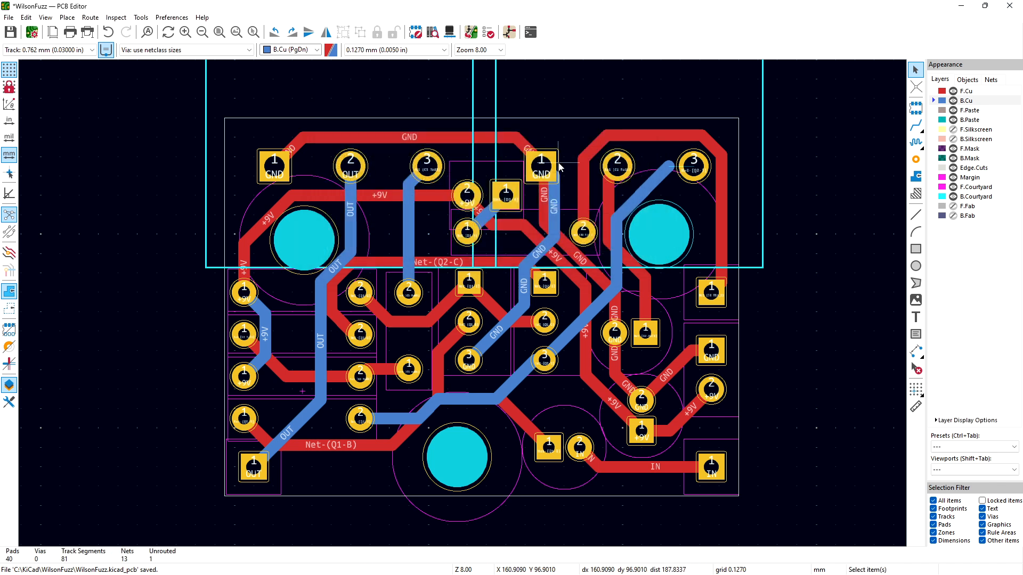
Step: Delete the GND segments running down from RV1's pad 1 on F.Cu and B.Cu, including the diagonal B.Cu segment below them
click(546, 173)
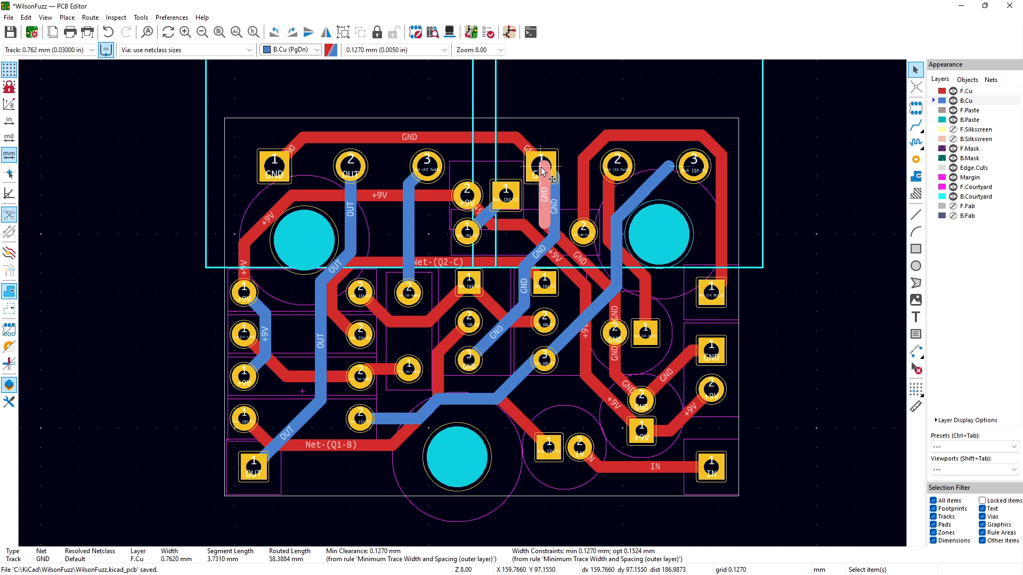
click(551, 177)
click(574, 184)
key(Delete)
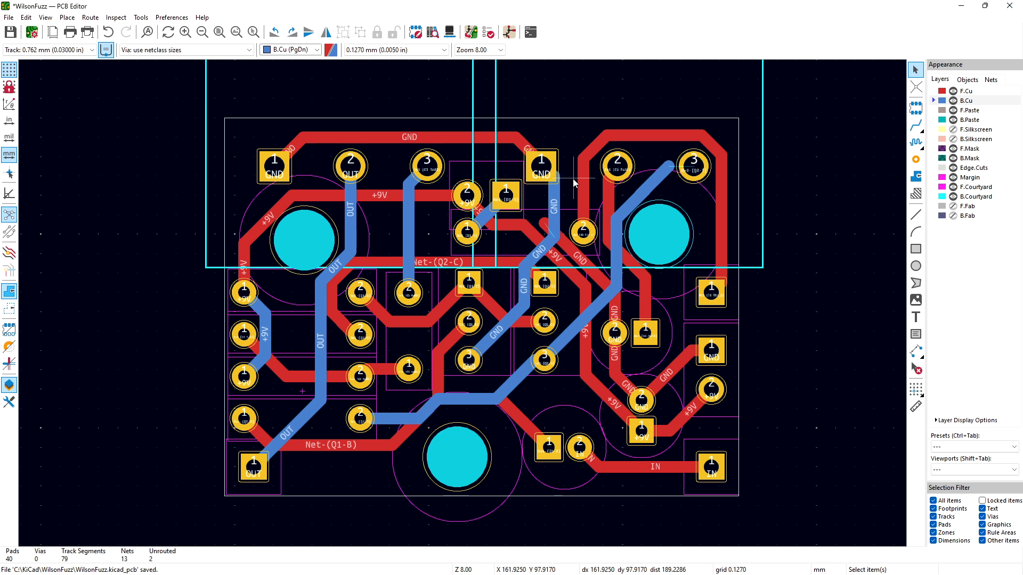
click(553, 198)
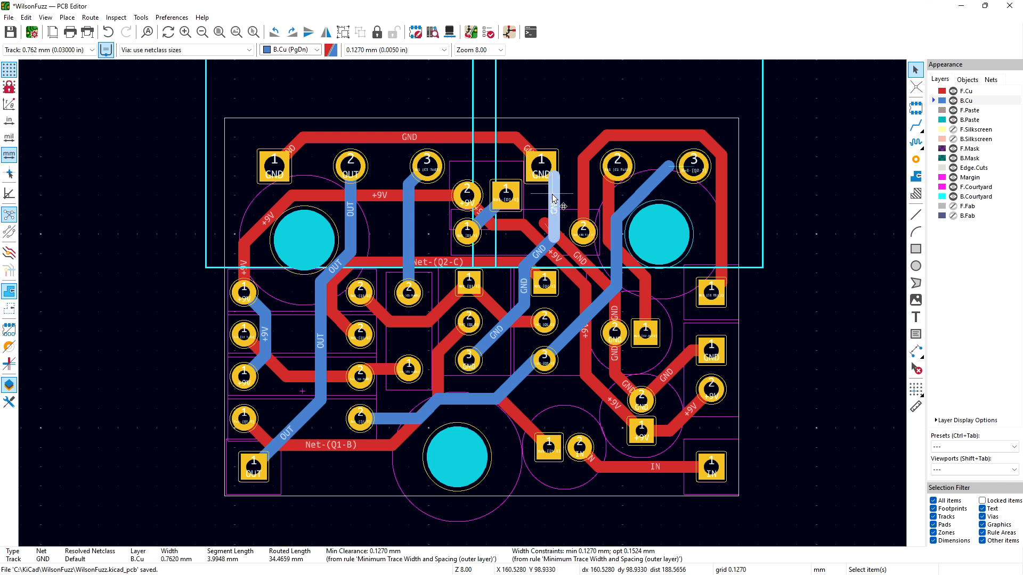
key(Delete)
click(552, 241)
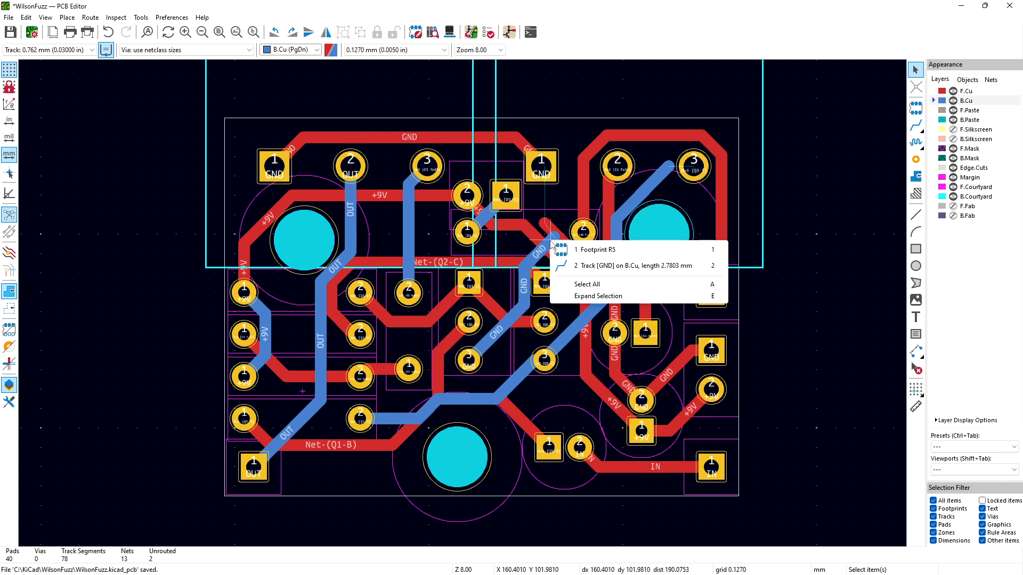
click(583, 268)
key(Delete)
key(ctrl+s)
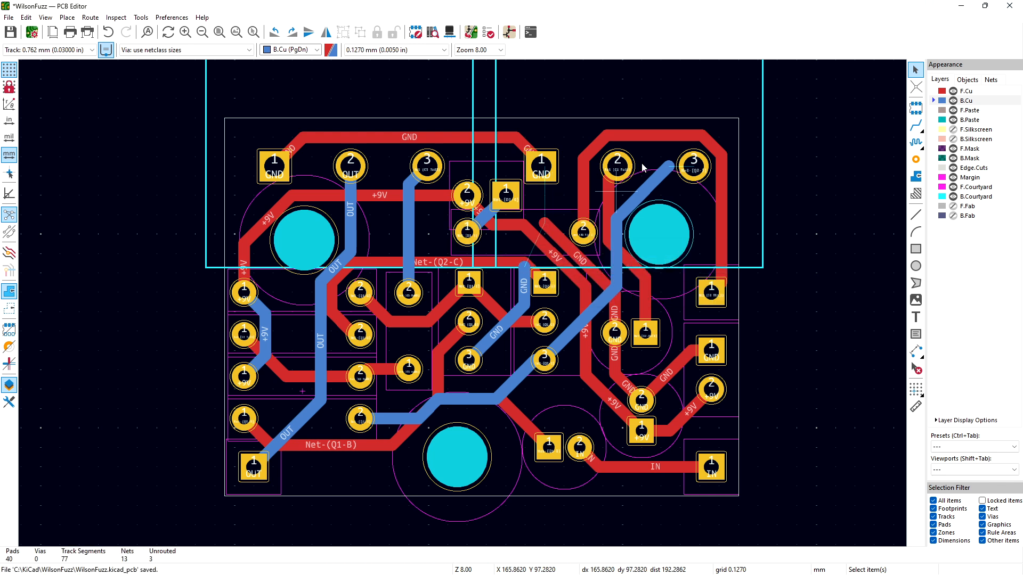
Step: Route GND on B.Cu from the open end of the GND track above Q2 up to RV1's pad 1
click(915, 125)
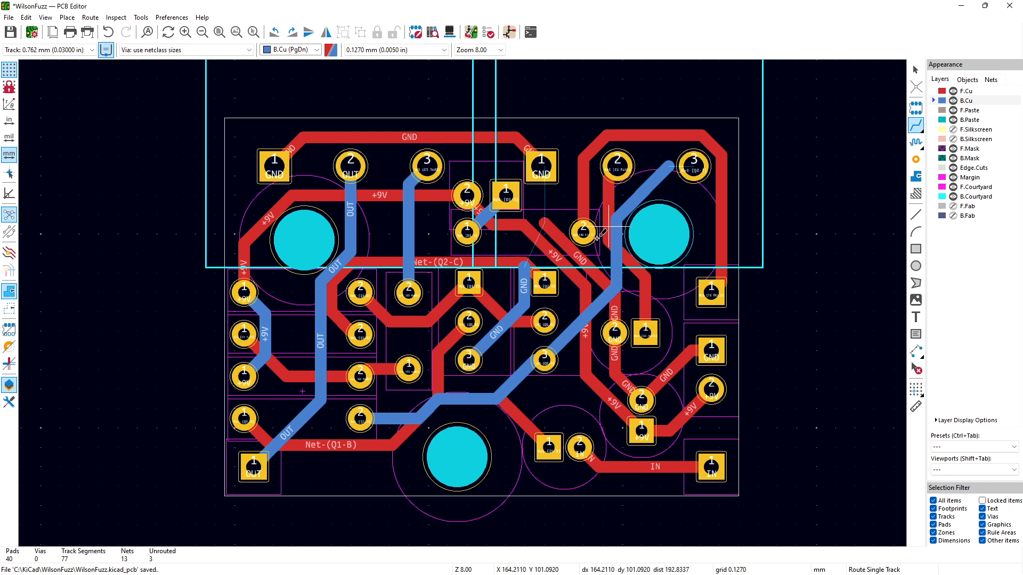
click(524, 264)
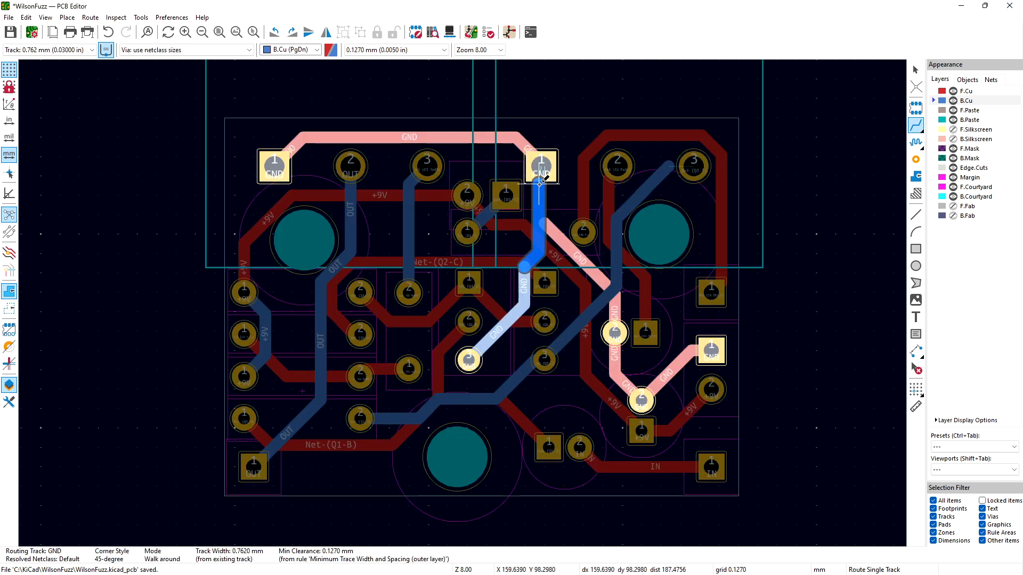
click(542, 167)
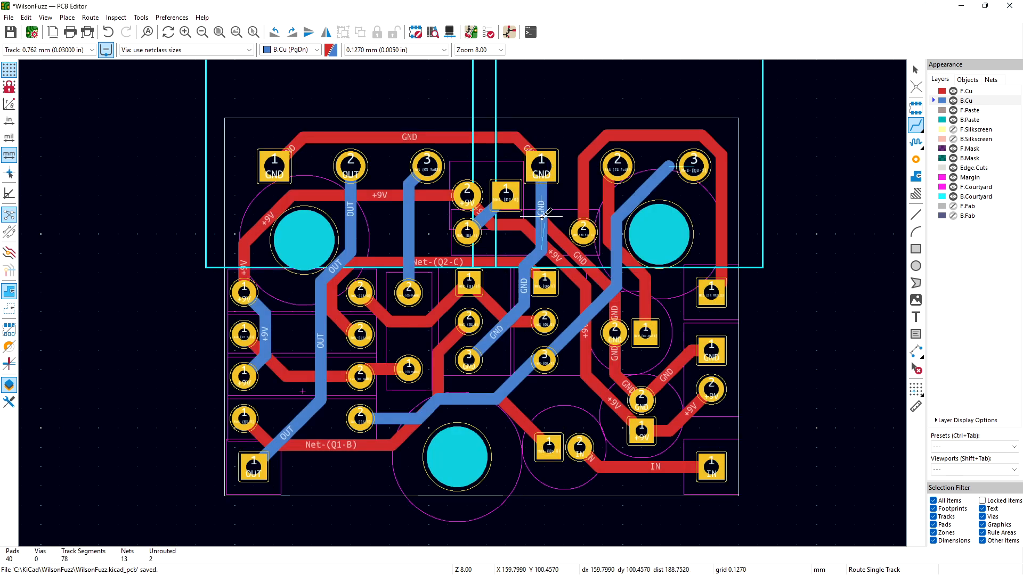
Step: Reconnect the open GND track to RV1's pad 1 and the Net-(C2-Pad1) track to pad 2, both on F.Cu
click(942, 92)
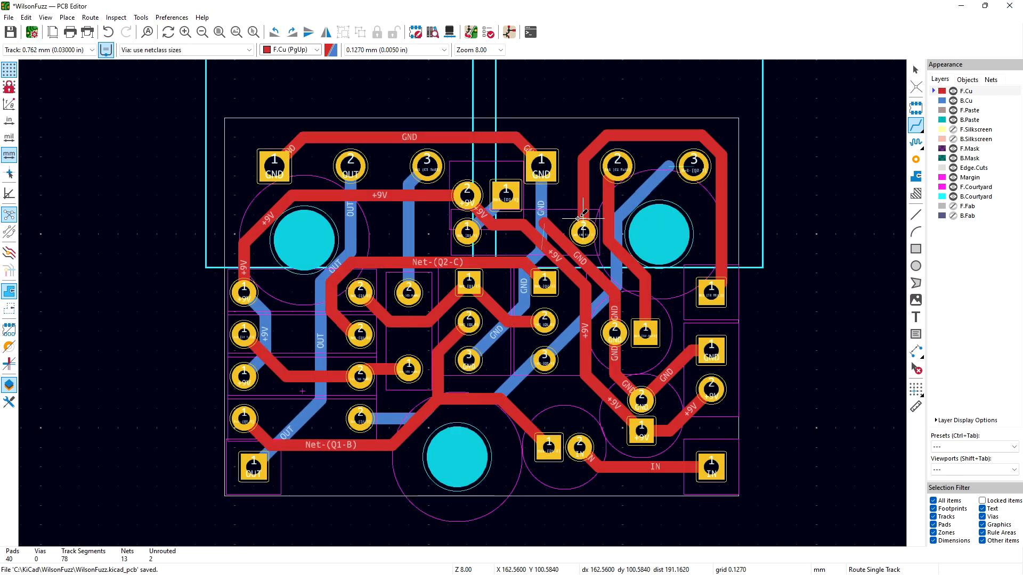
click(541, 165)
click(540, 168)
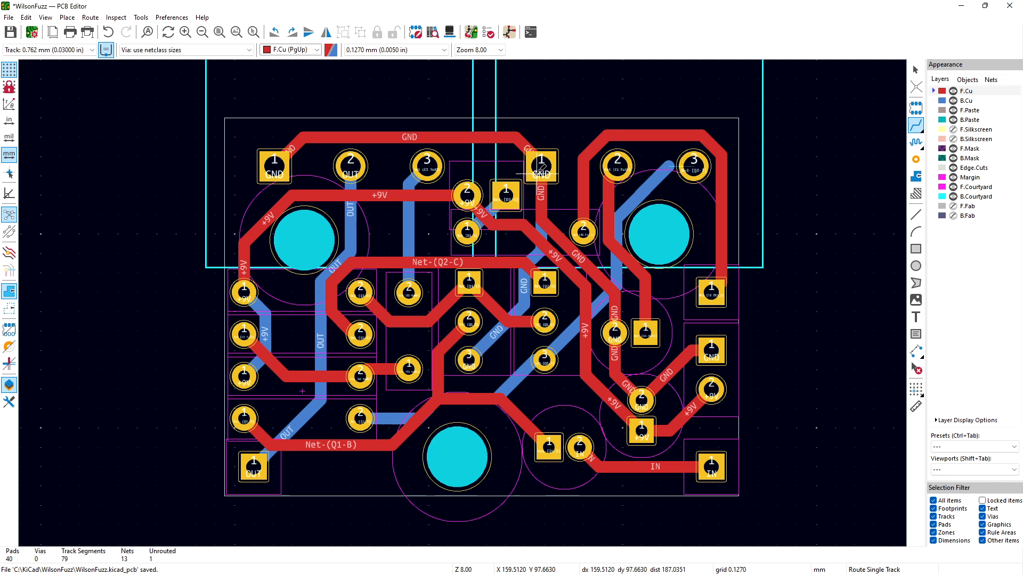
click(618, 166)
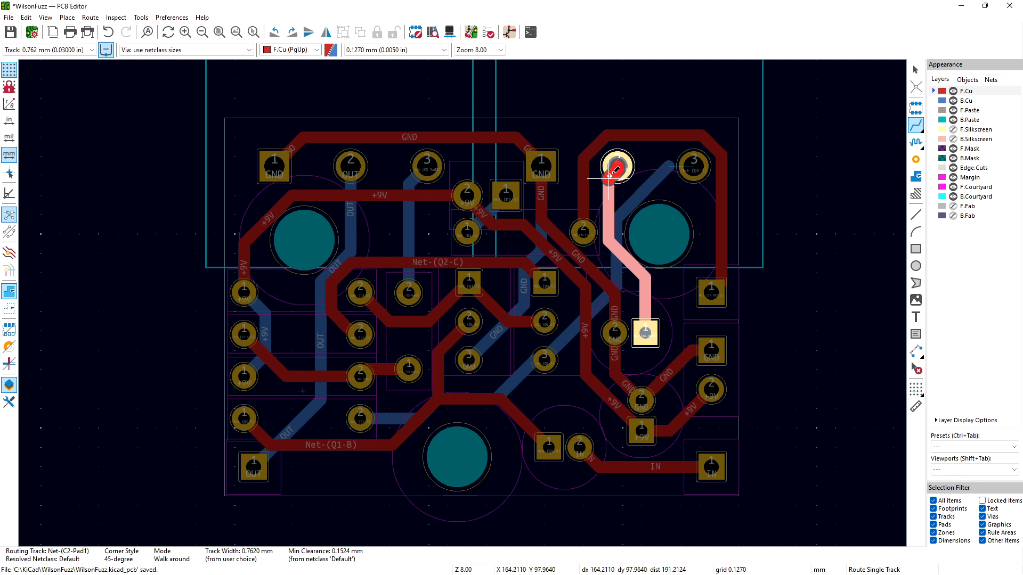
click(610, 176)
Step: Reconnect the Net-(Q2-E) track to RV1's pad 3 on B.Cu, and save the board
click(694, 165)
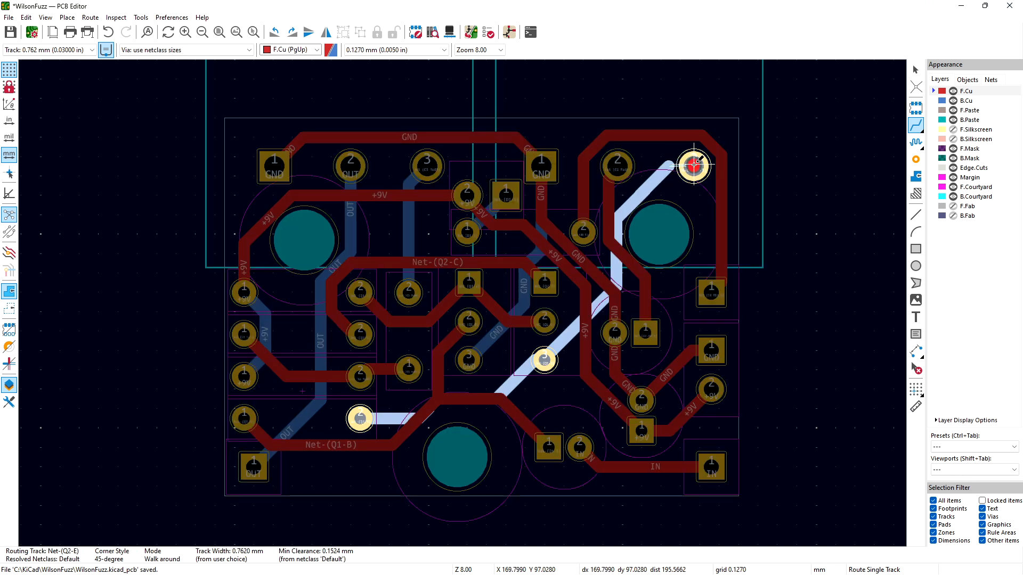
key(Escape)
key(Page_Down)
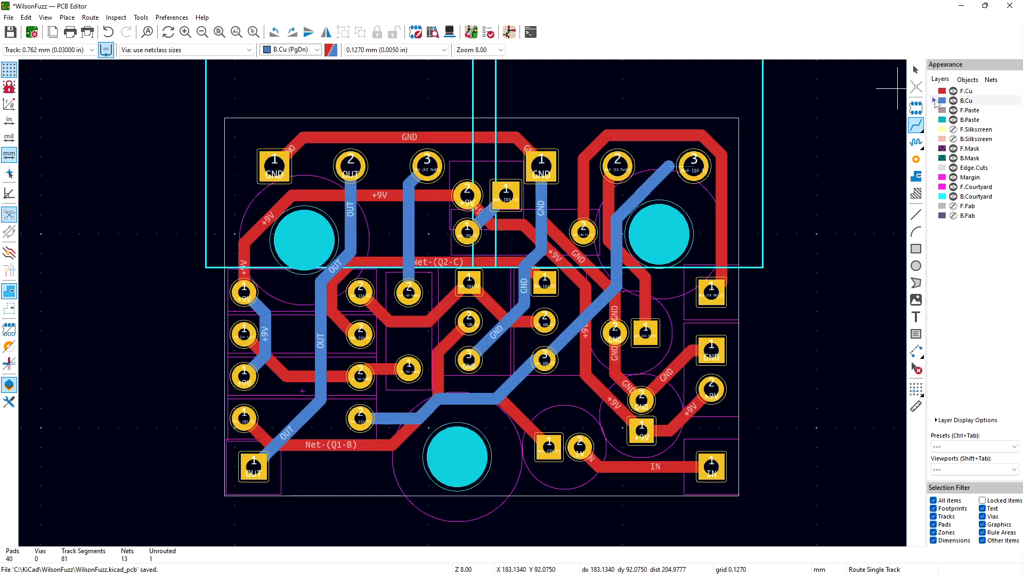
click(669, 166)
click(673, 166)
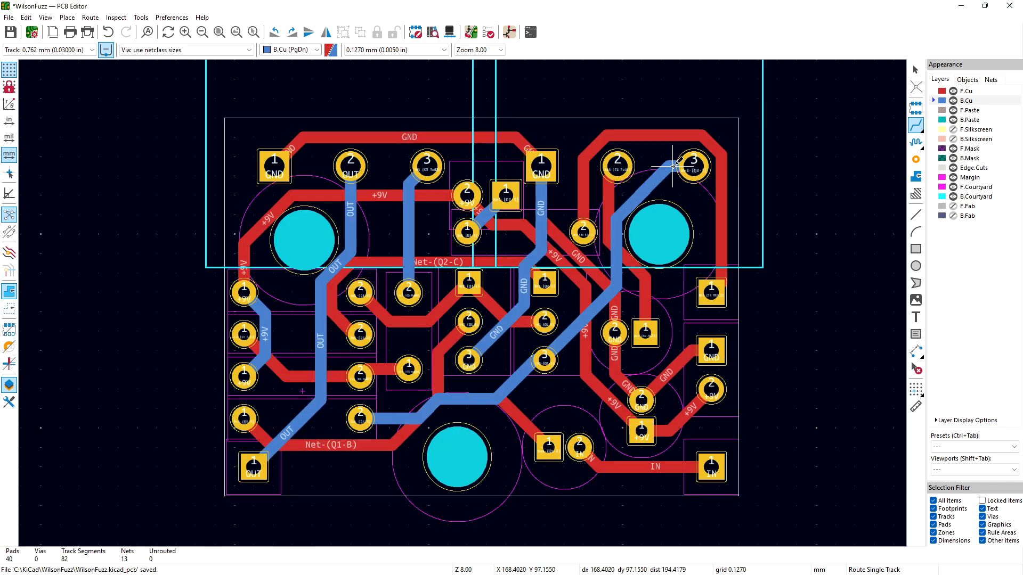
key(ctrl+s)
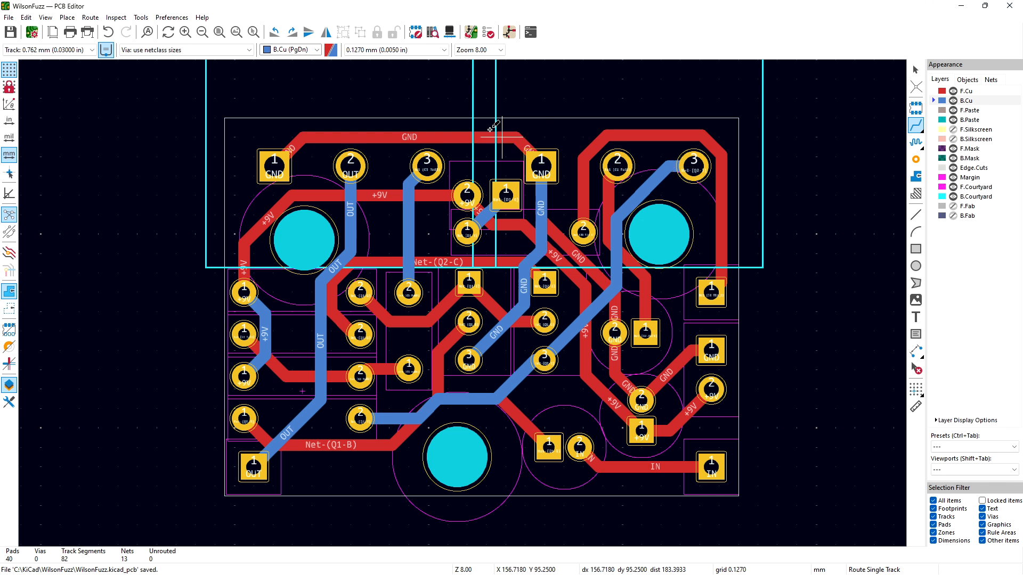
Step: Run the design rules check and exclude the courtyard overlap violation between R5 and D1
click(488, 33)
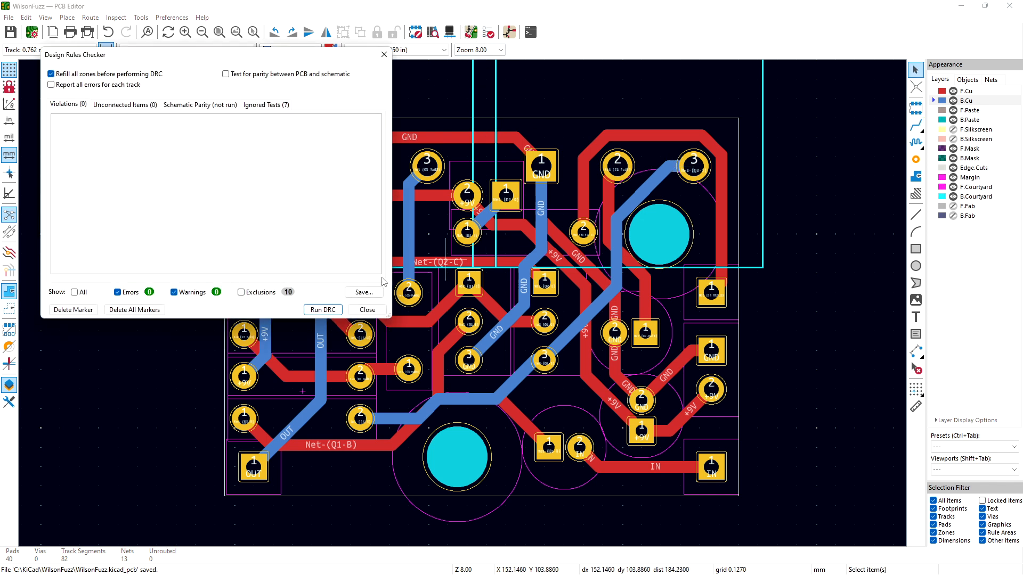
click(322, 310)
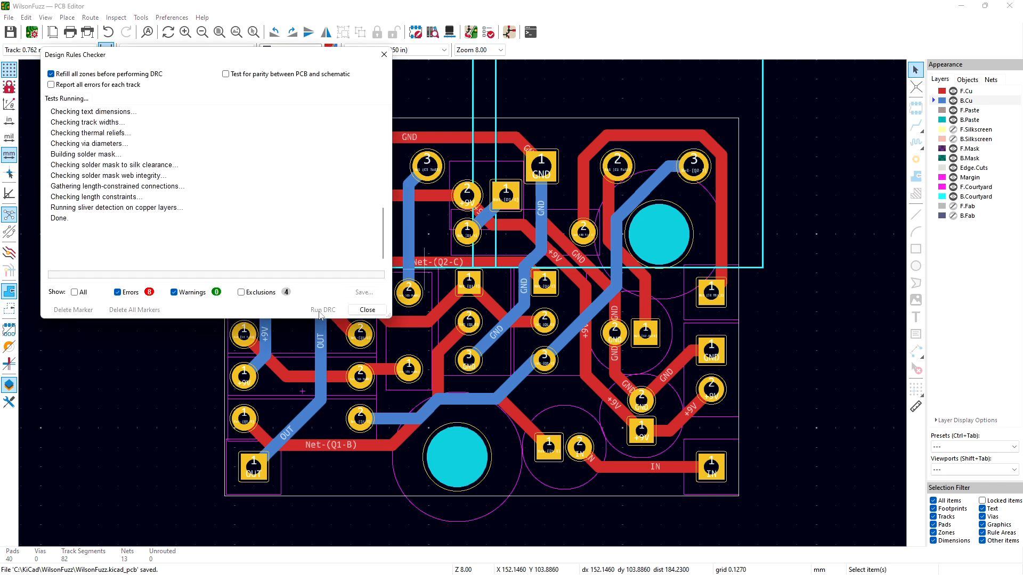
click(84, 133)
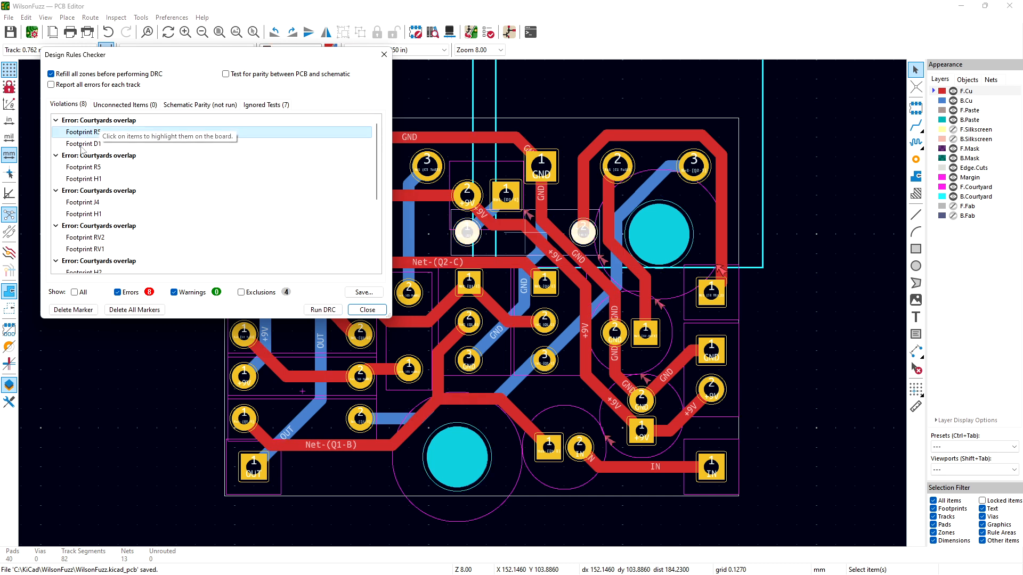
click(83, 144)
right_click(83, 122)
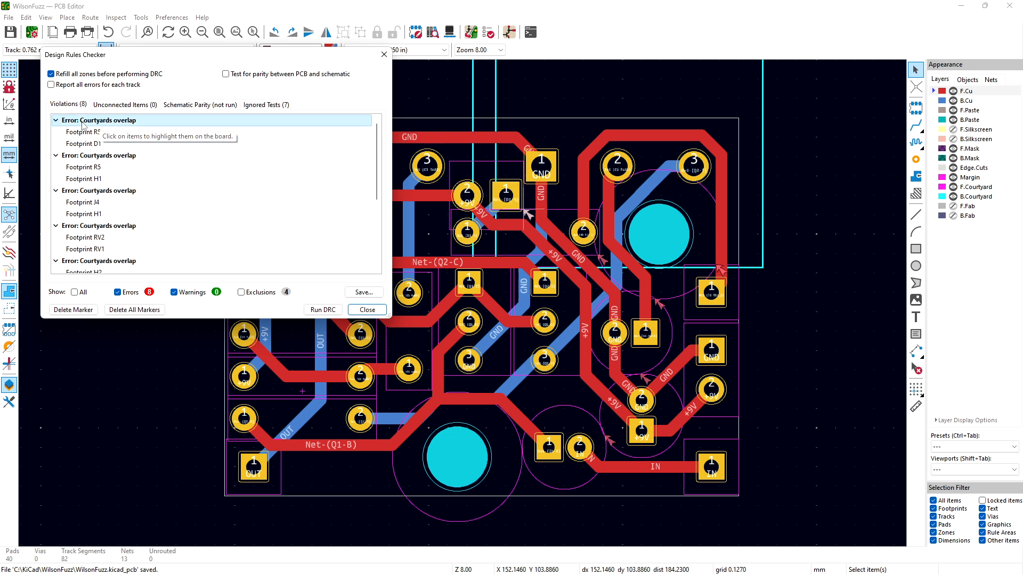
click(111, 130)
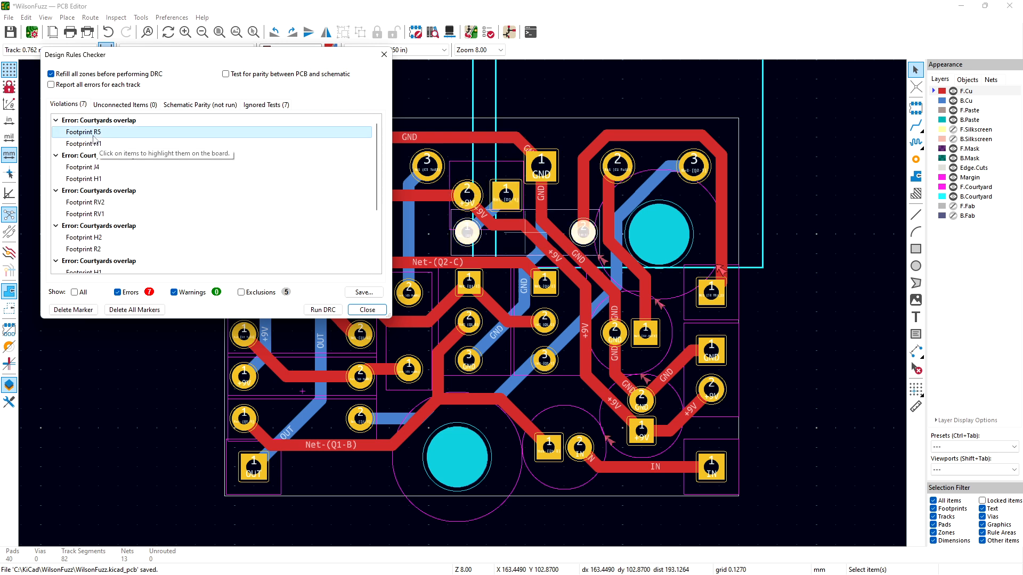
Step: Locate R5 and H1 on the board and exclude their courtyard overlap violation
click(91, 144)
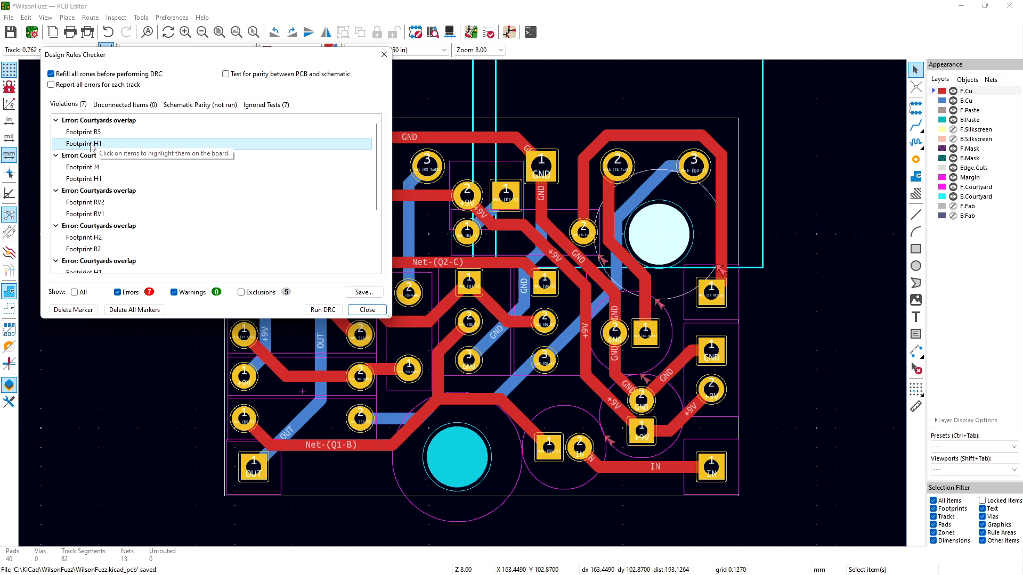
click(90, 134)
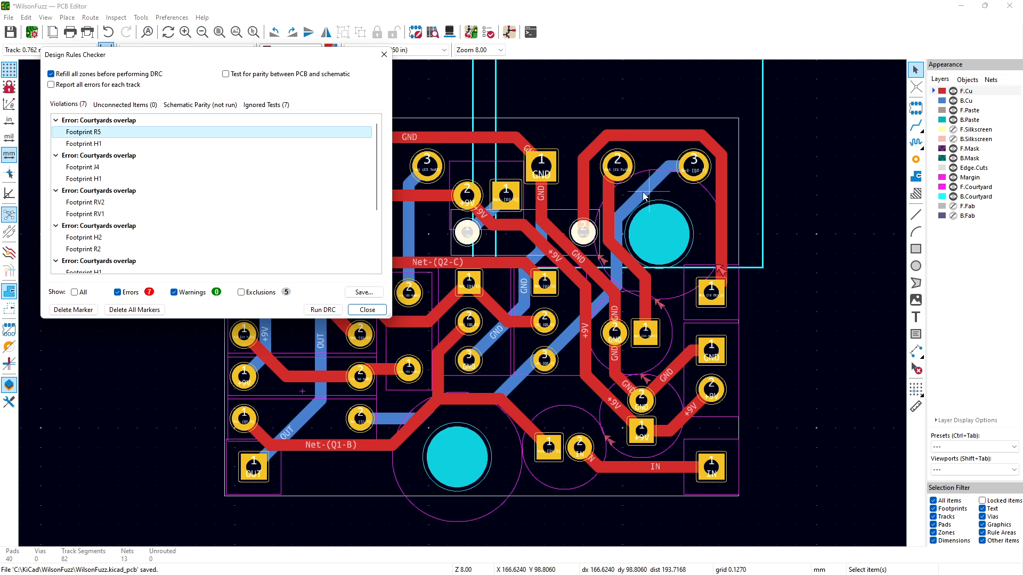
right_click(139, 123)
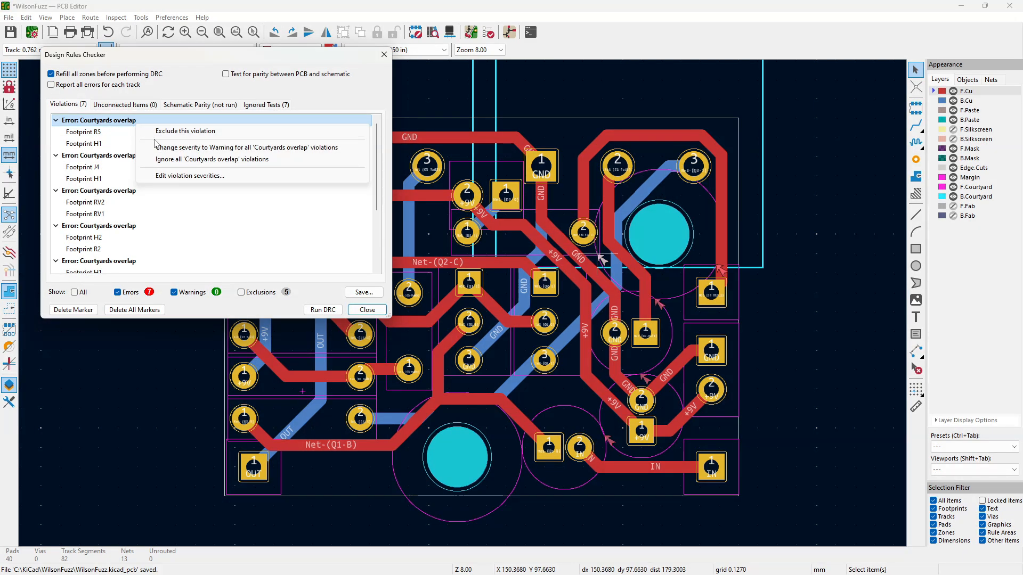
click(159, 131)
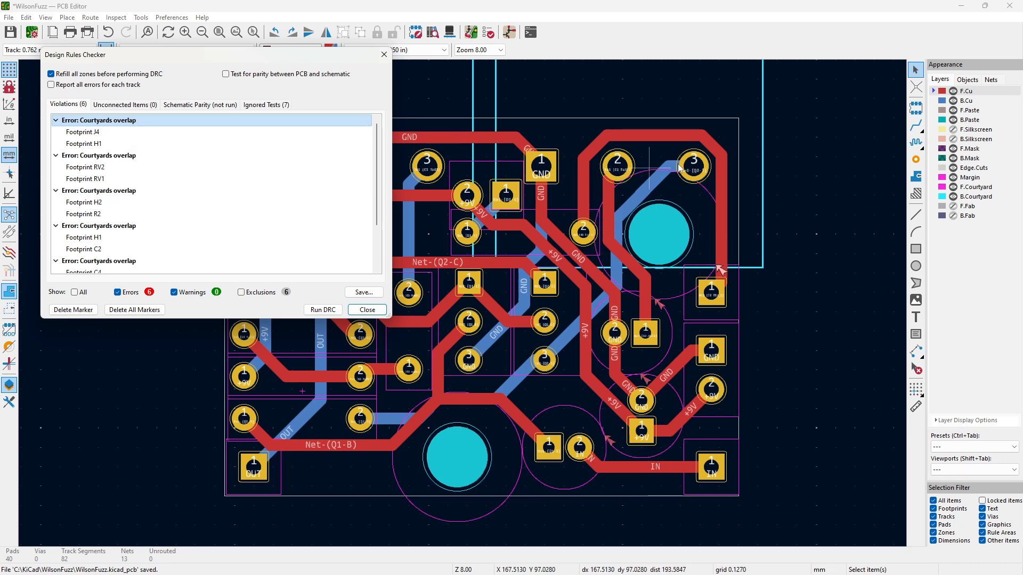
Step: Locate J4 and H1 on the board and exclude their courtyard overlap violation
click(133, 131)
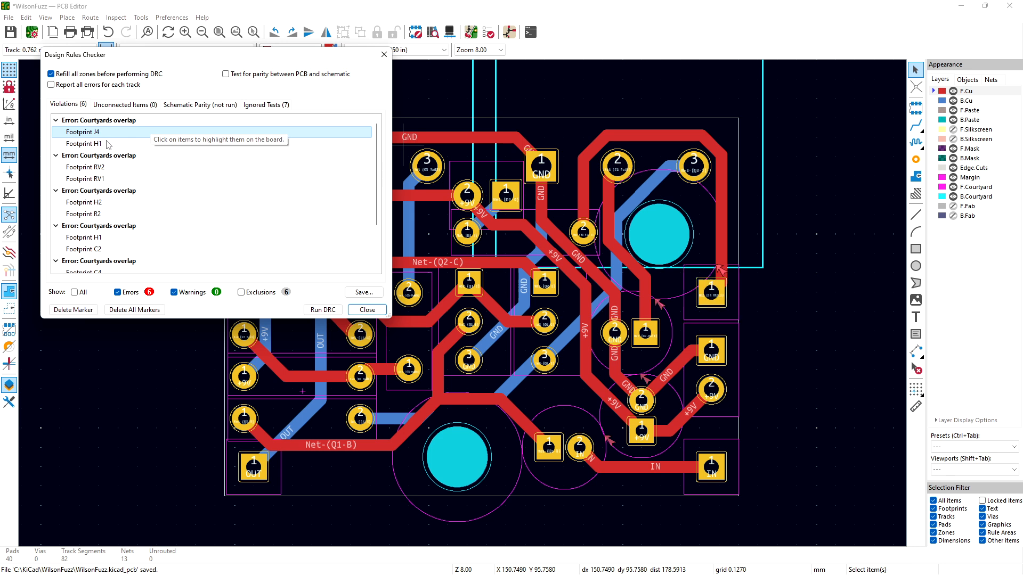
click(105, 134)
right_click(106, 132)
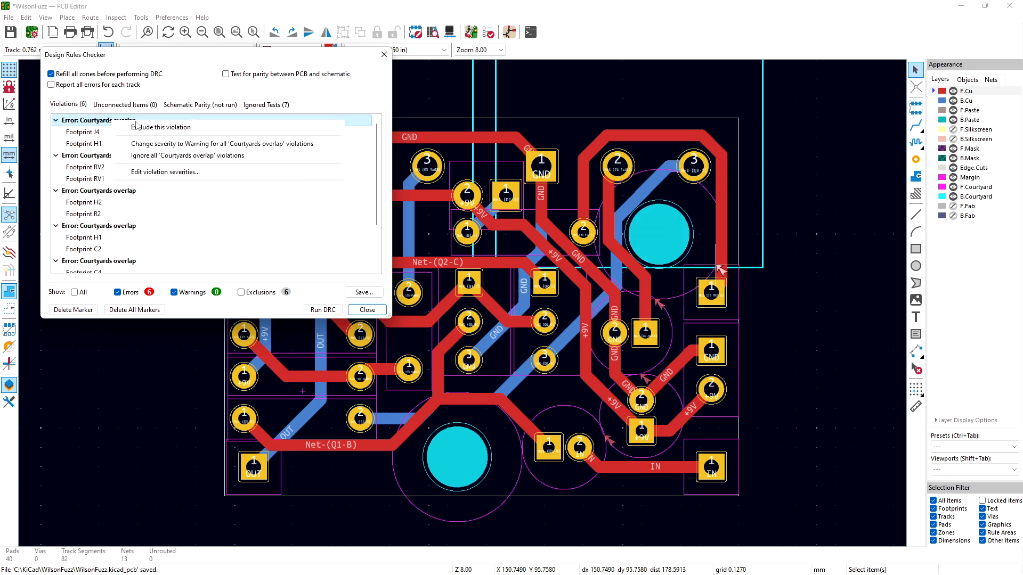
click(128, 127)
Step: Locate RV2 and RV1 on the board and exclude the courtyard overlap violation between the two potentiometers
double_click(90, 134)
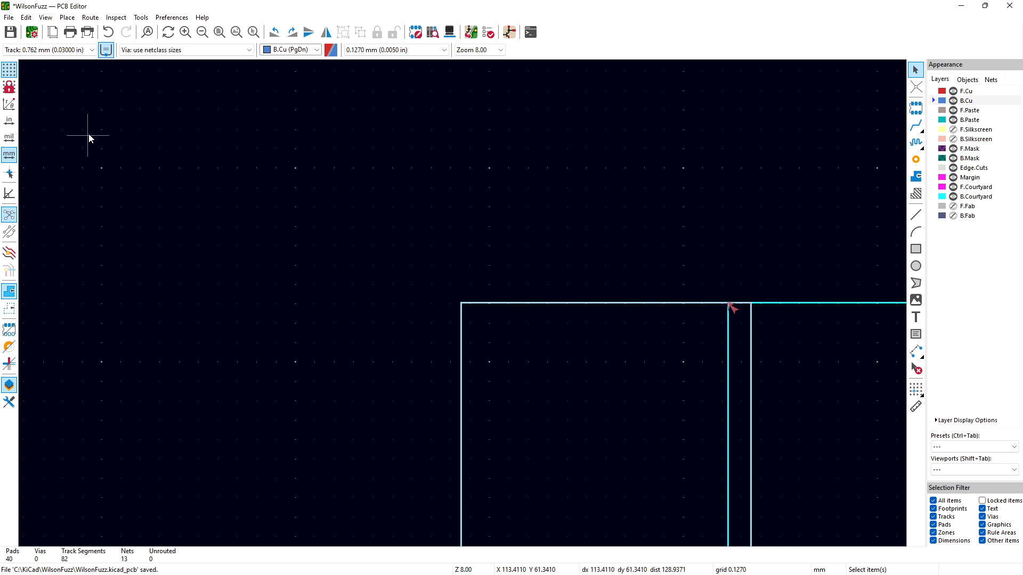
click(489, 33)
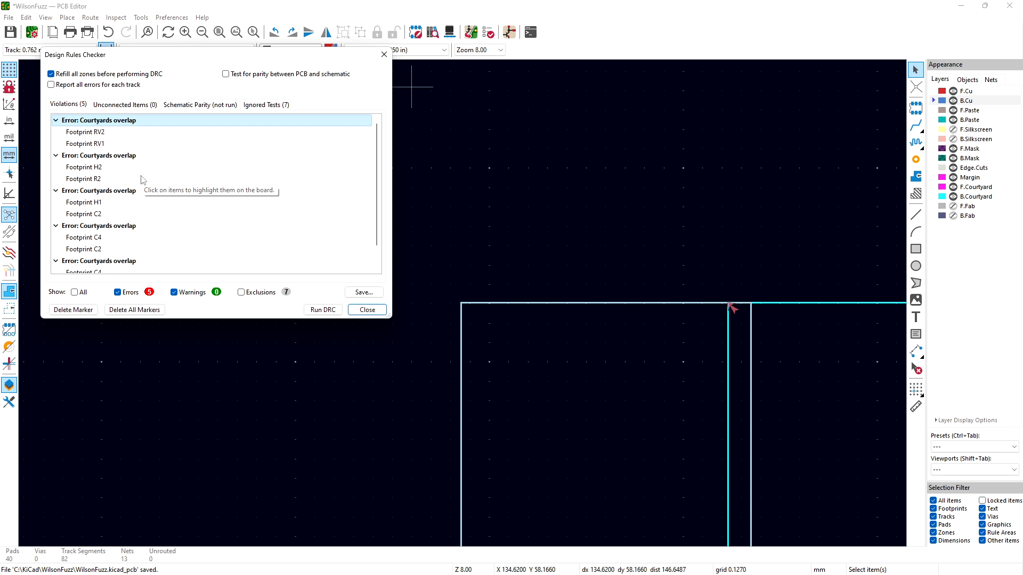
click(96, 132)
click(97, 145)
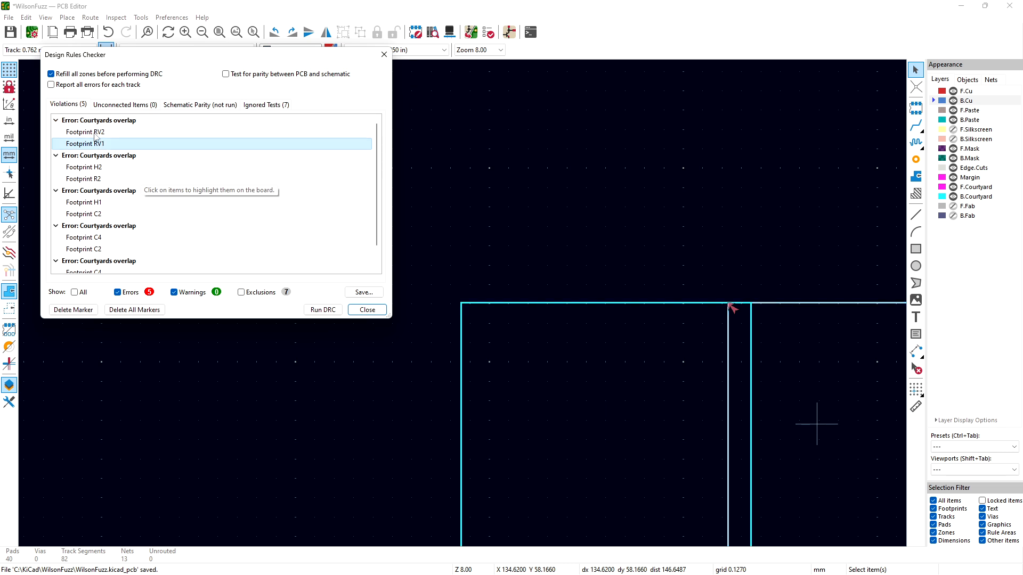
click(96, 133)
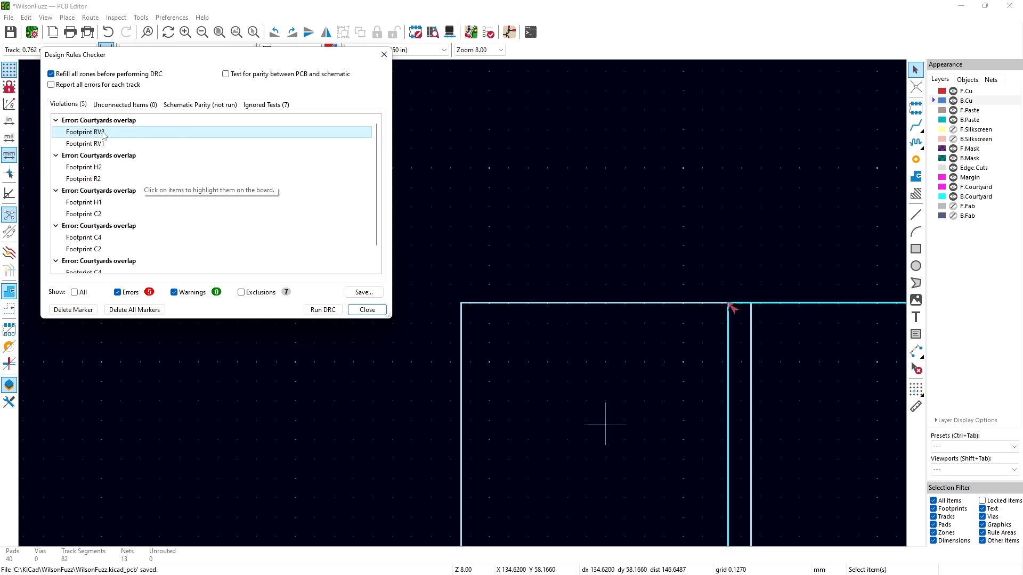
right_click(103, 128)
click(149, 132)
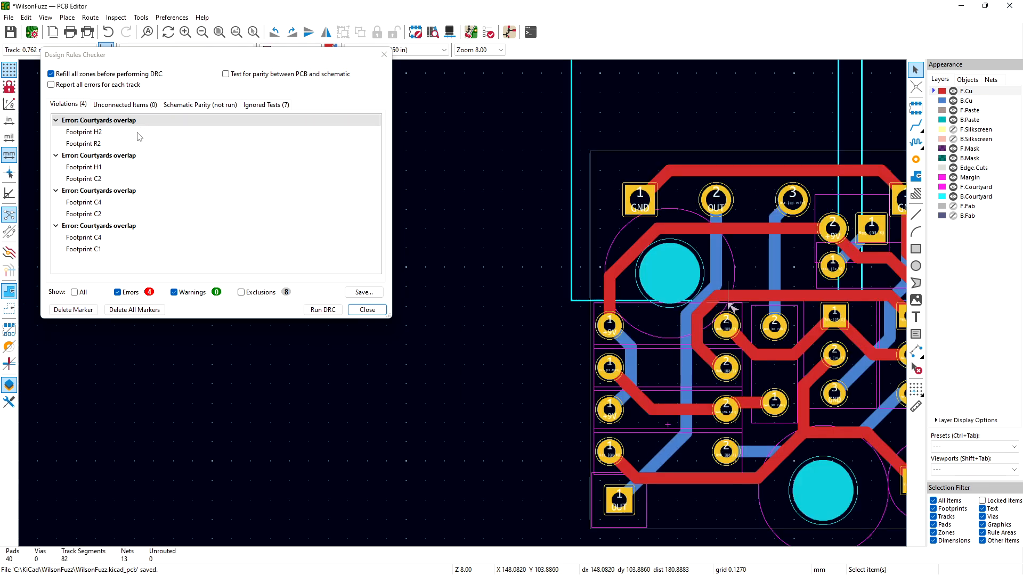
Step: Exclude the courtyard overlap violations between H2 and R2 and between H1 and C2, checking the footprints on the board
click(102, 146)
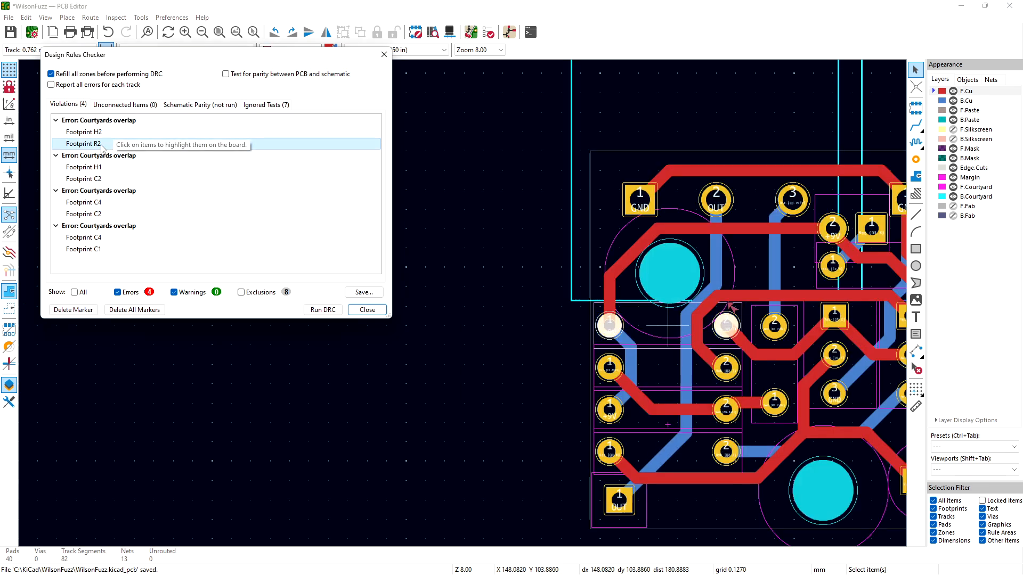
right_click(99, 124)
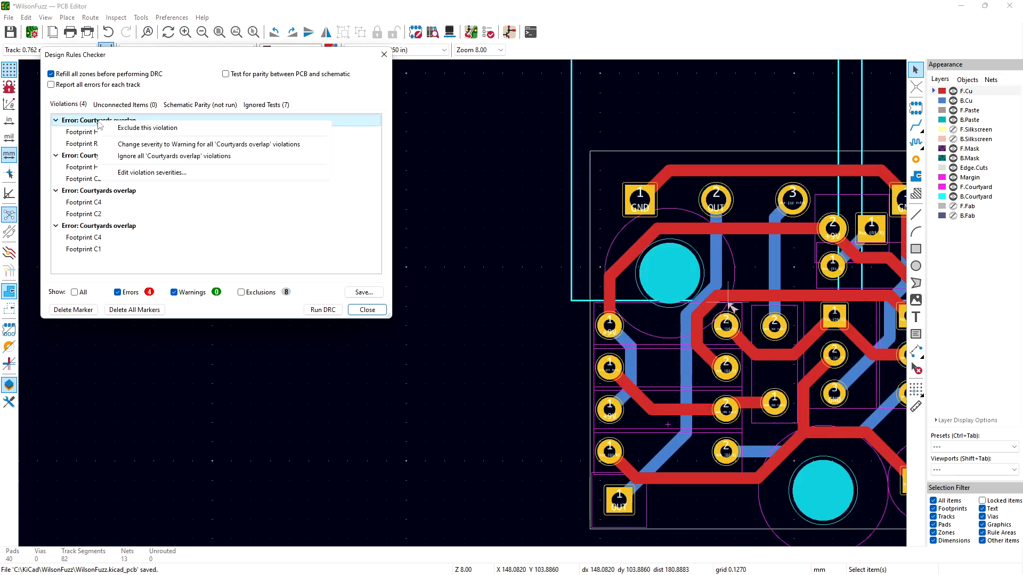
click(113, 133)
click(100, 133)
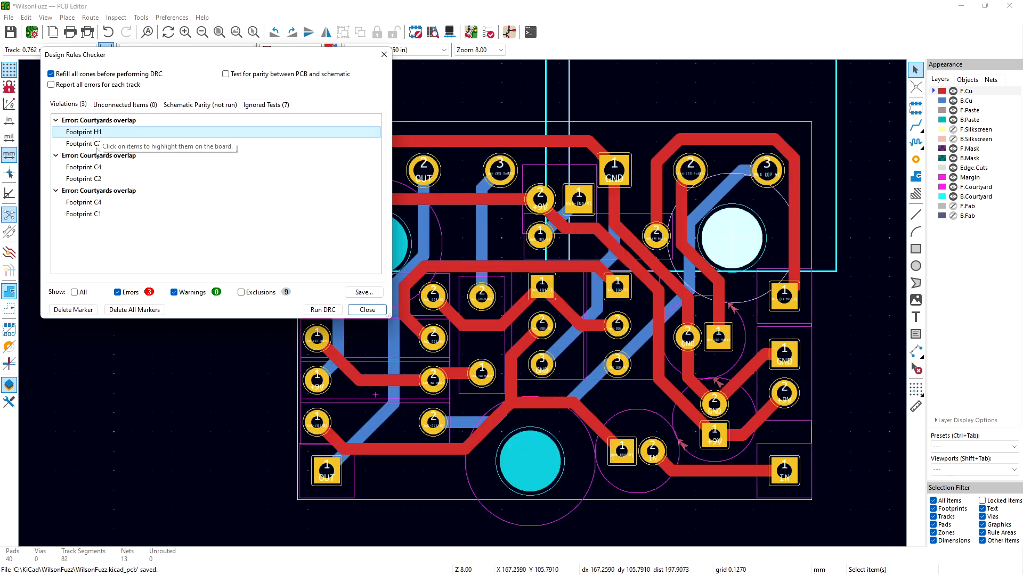
click(96, 143)
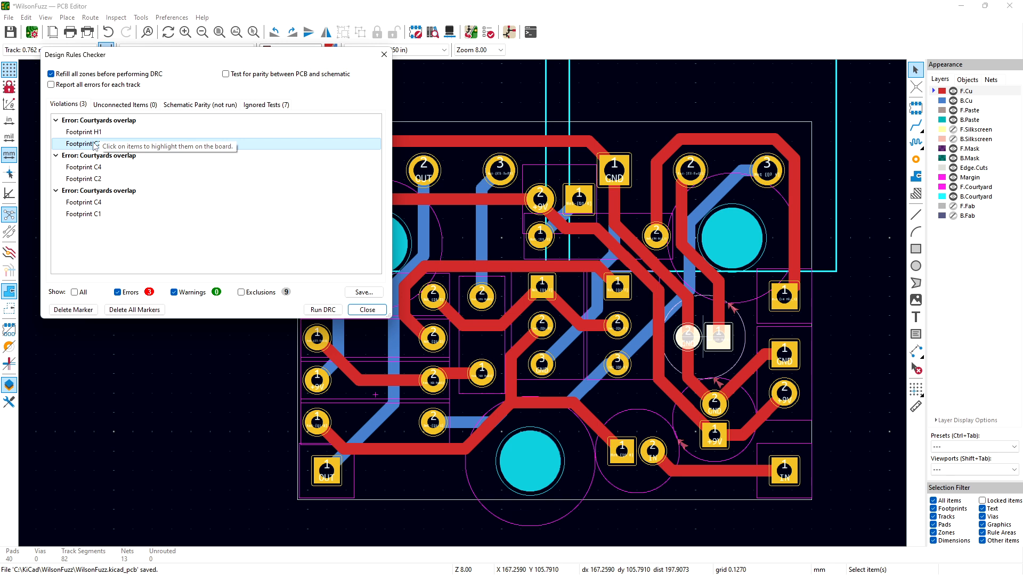
right_click(98, 126)
click(115, 128)
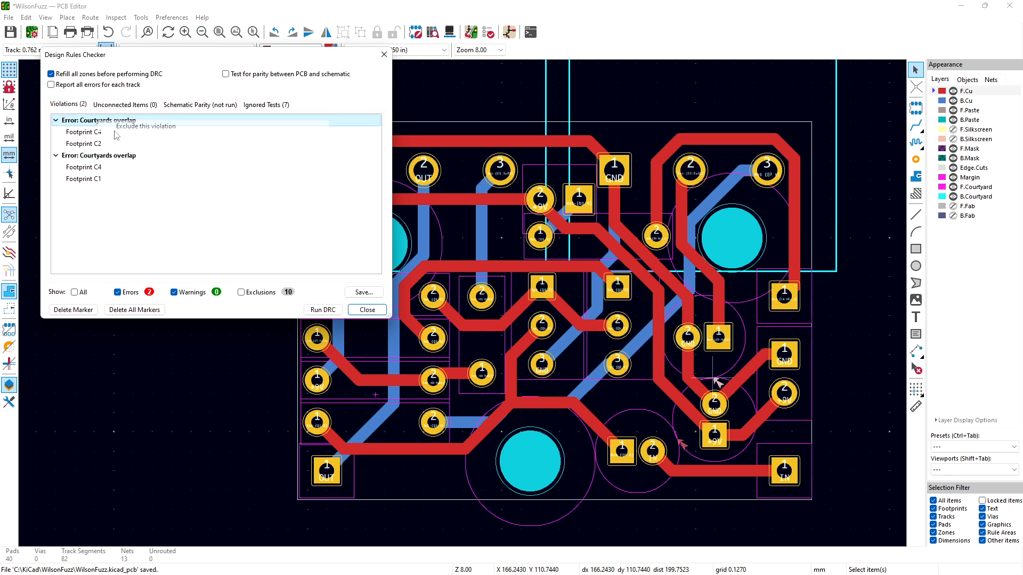
Step: Exclude C4's courtyard overlap violations with C2 and with C1, close the design rules checker and save the board
click(92, 132)
click(91, 144)
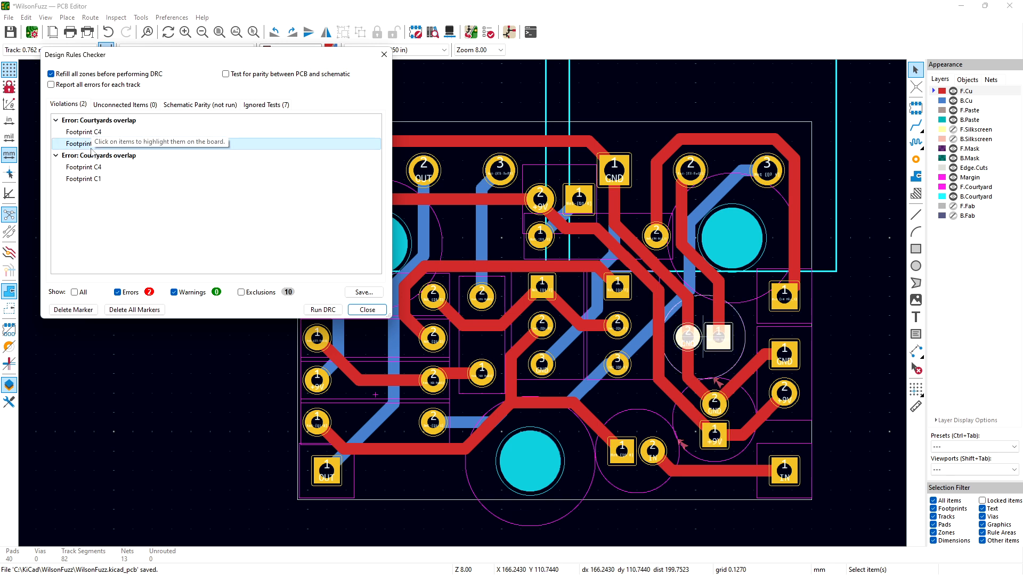
right_click(99, 123)
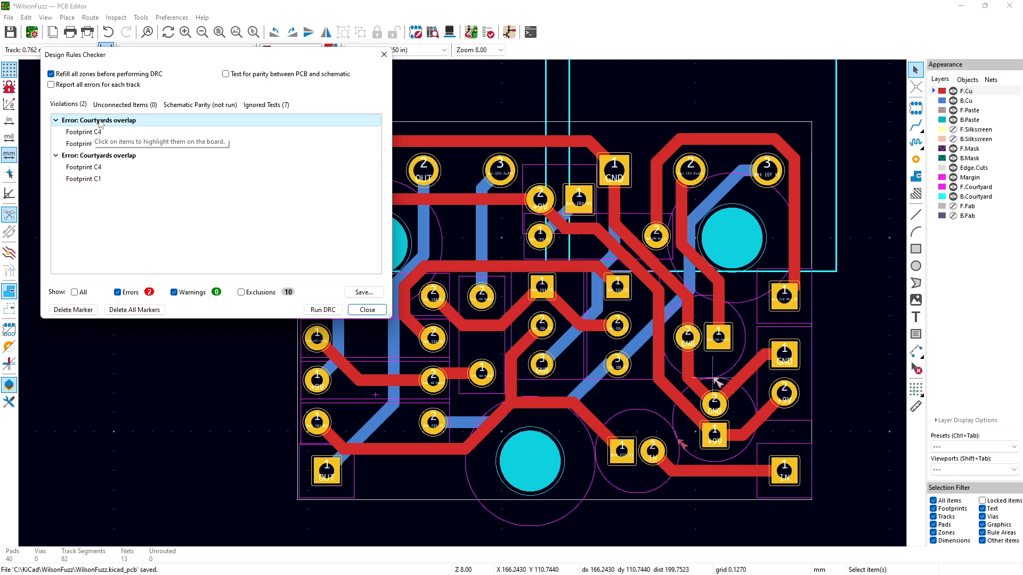
click(101, 128)
click(95, 131)
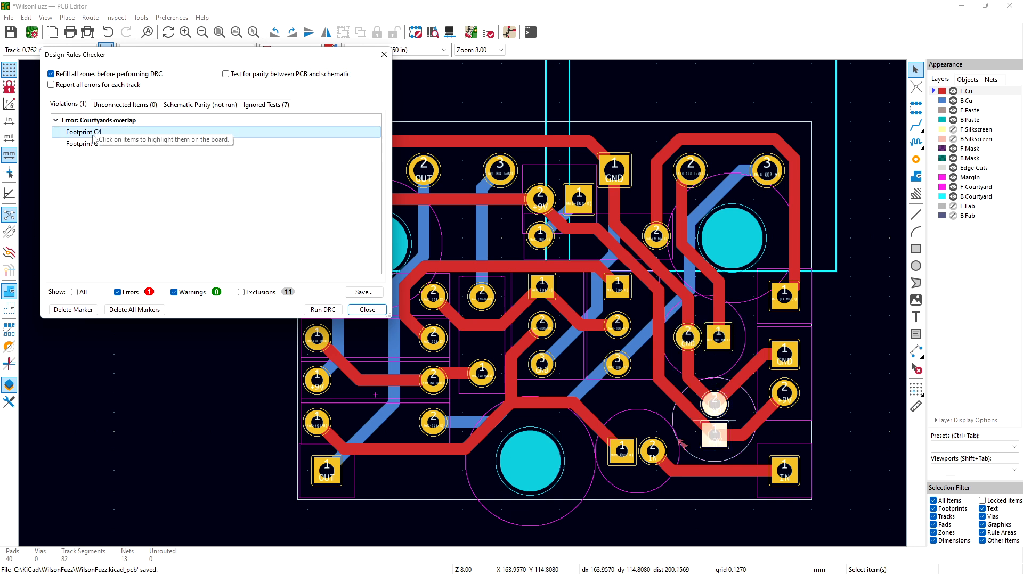
click(89, 144)
right_click(93, 124)
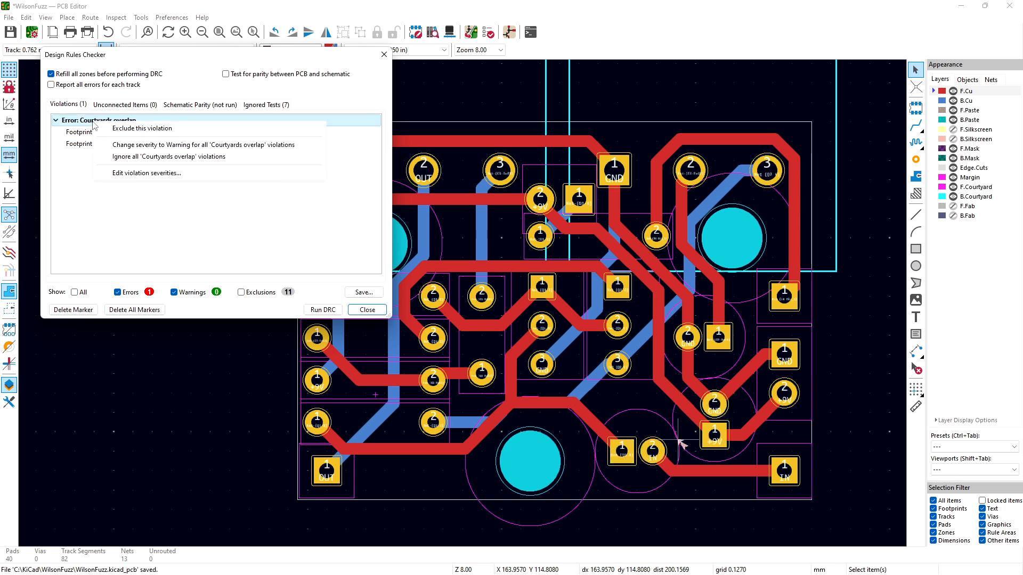
click(109, 129)
click(356, 310)
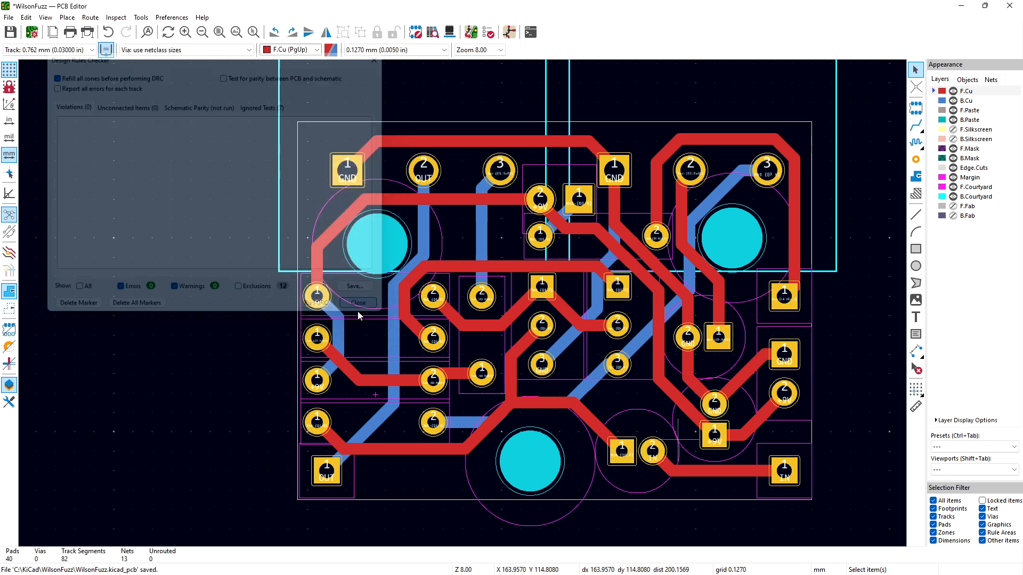
key(ctrl+s)
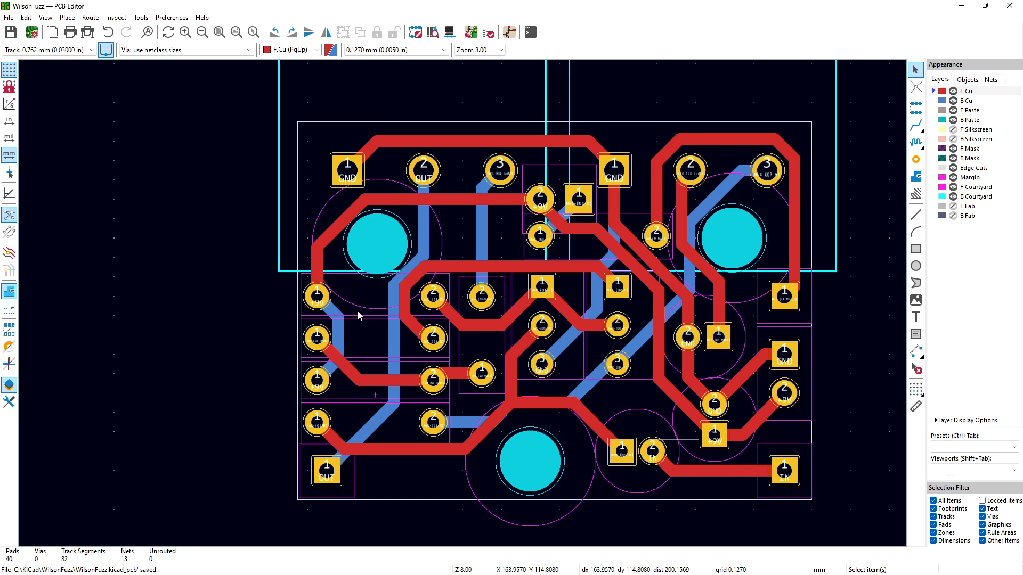
Step: Inspect the assembled board in the 3D viewer by rotating the model, and close the viewer
click(46, 17)
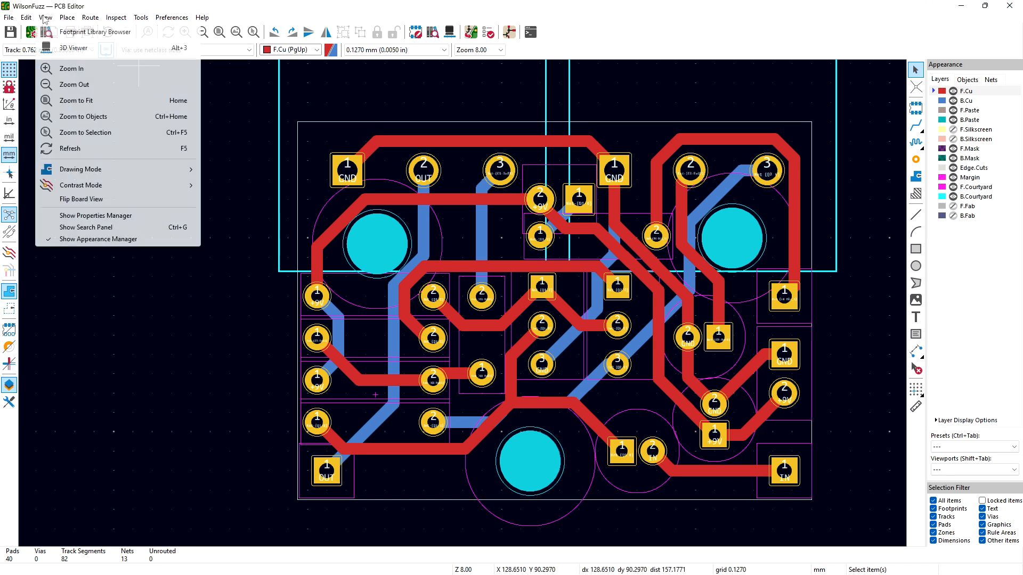
click(61, 49)
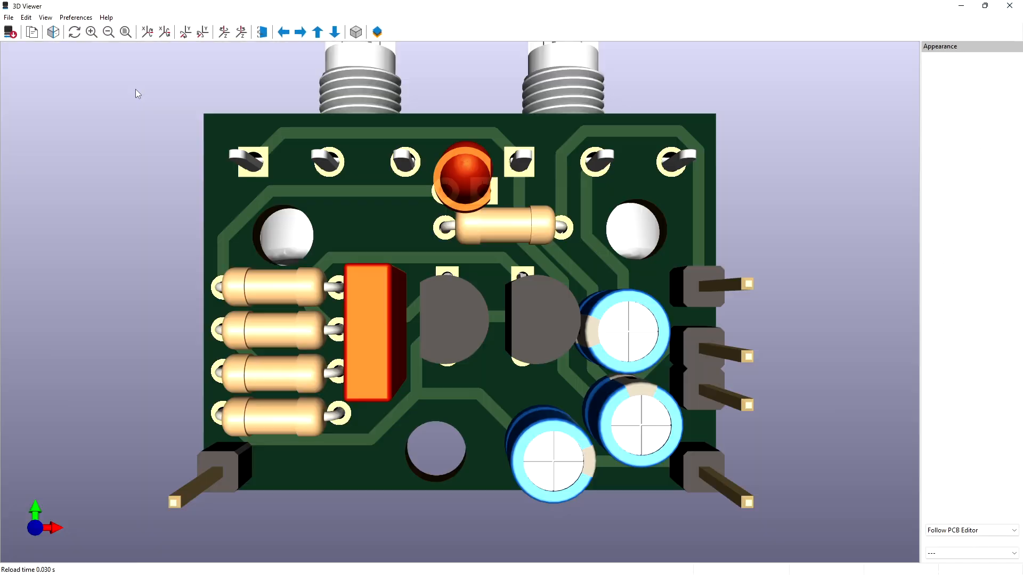
drag(324, 113, 339, 250)
drag(361, 151, 462, 462)
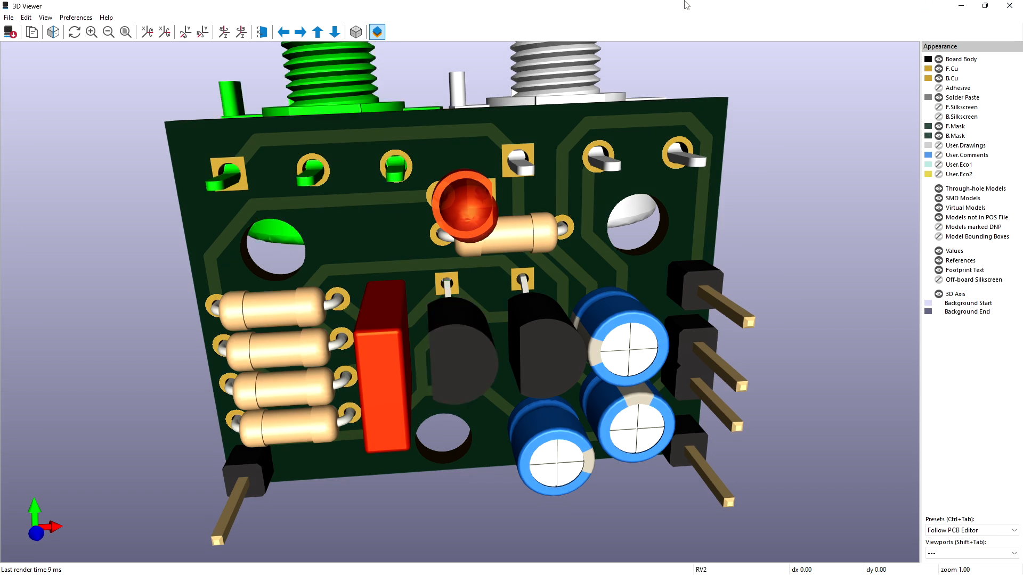
click(1009, 5)
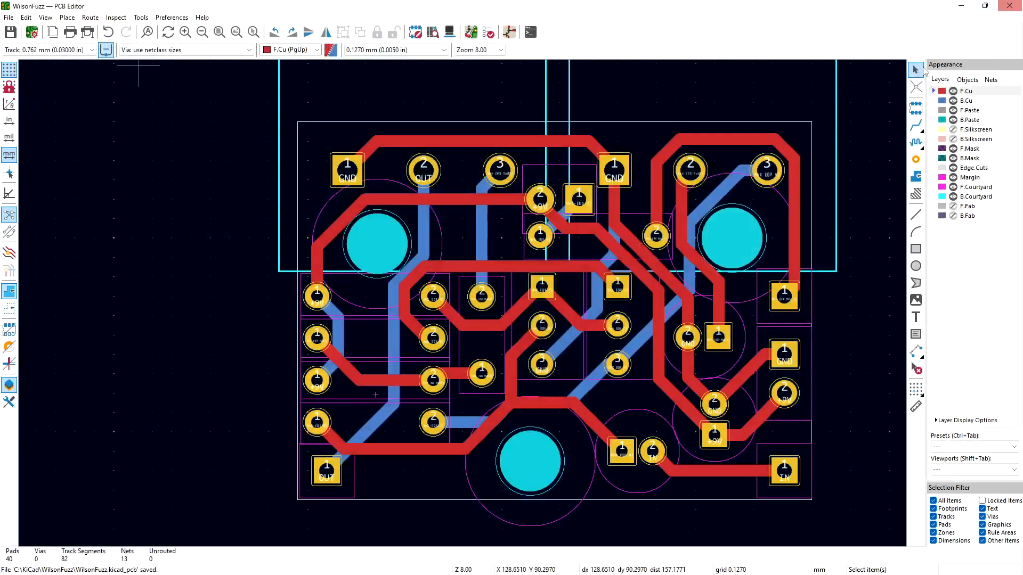
Step: Show the F.Silkscreen and B.Silkscreen layers, and close the PCB editor, the 3D folder window and the schematic editor
click(953, 139)
click(953, 130)
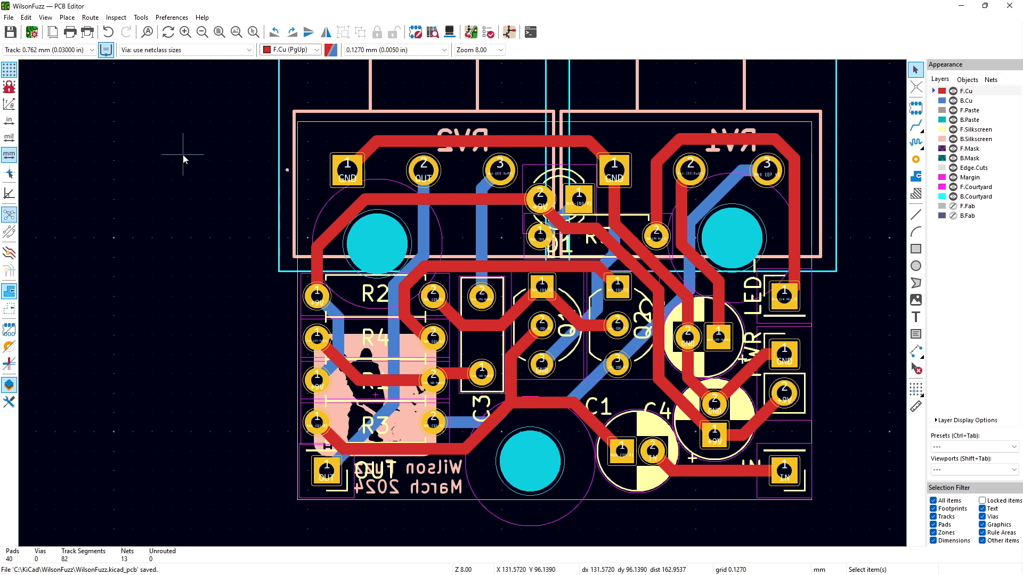
click(1011, 9)
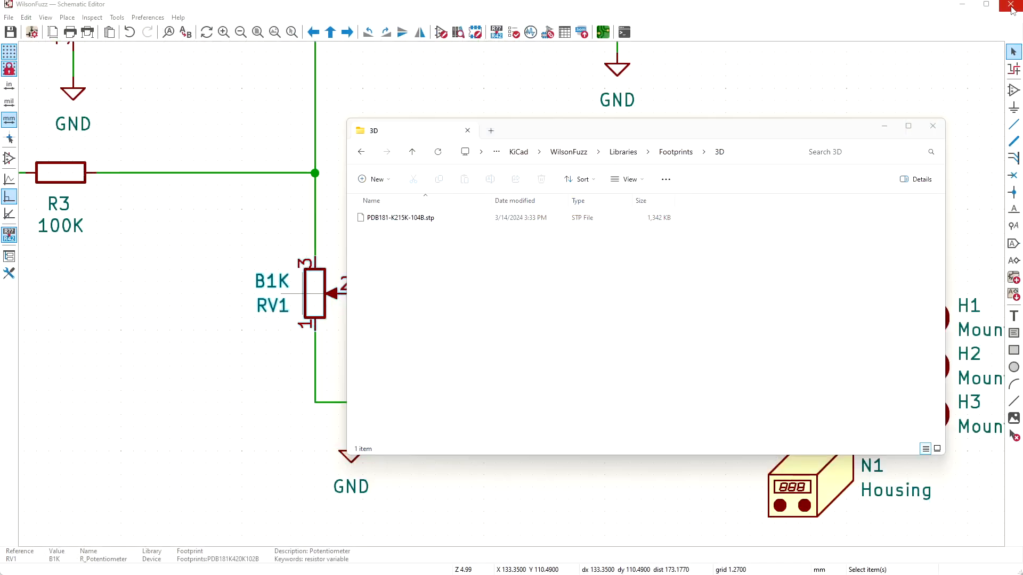
click(936, 130)
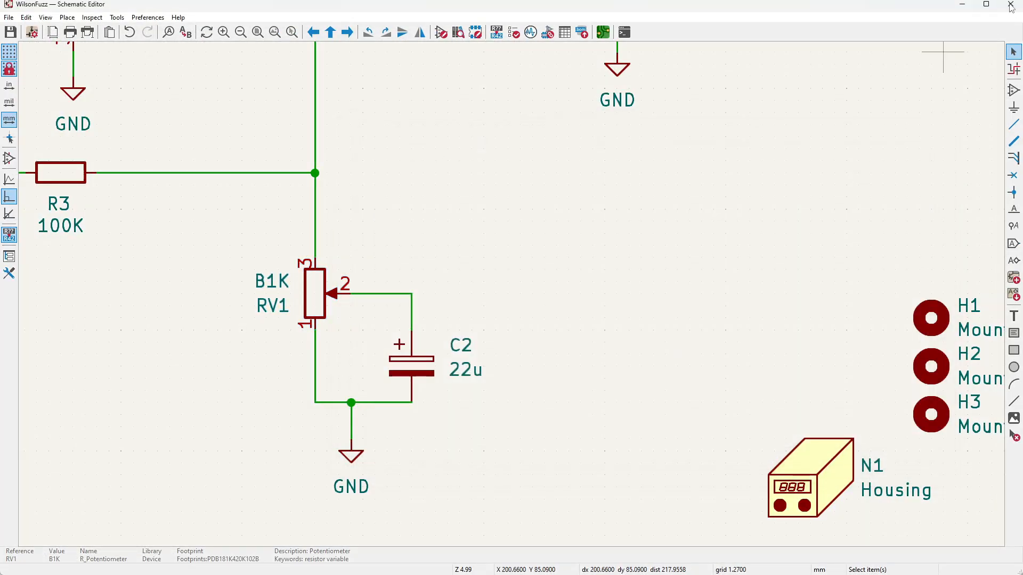
click(1011, 5)
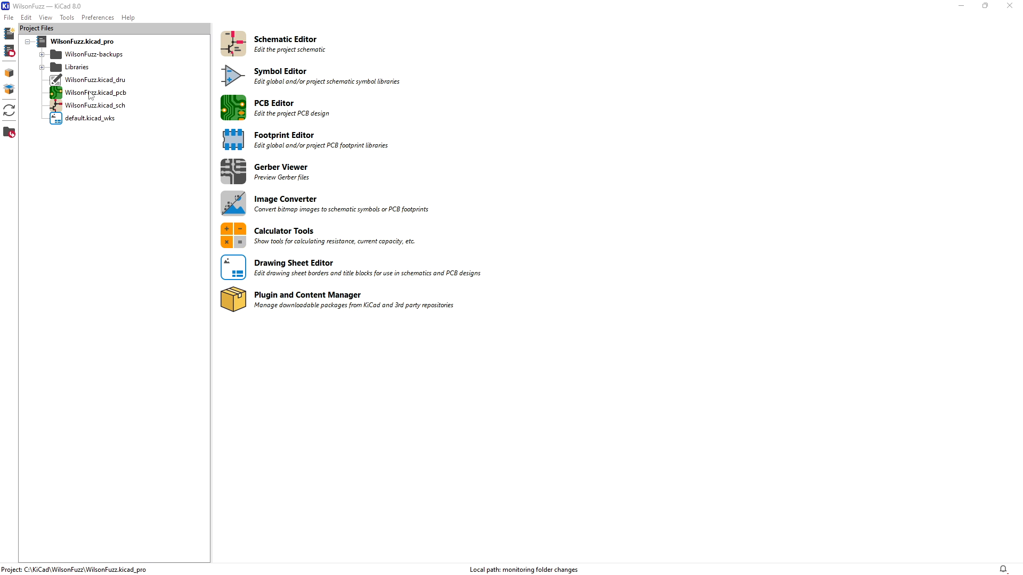
Step: Reopen WilsonFuzz.kicad_pcb to look over the Gerber plot settings, and close the board without plotting
click(90, 96)
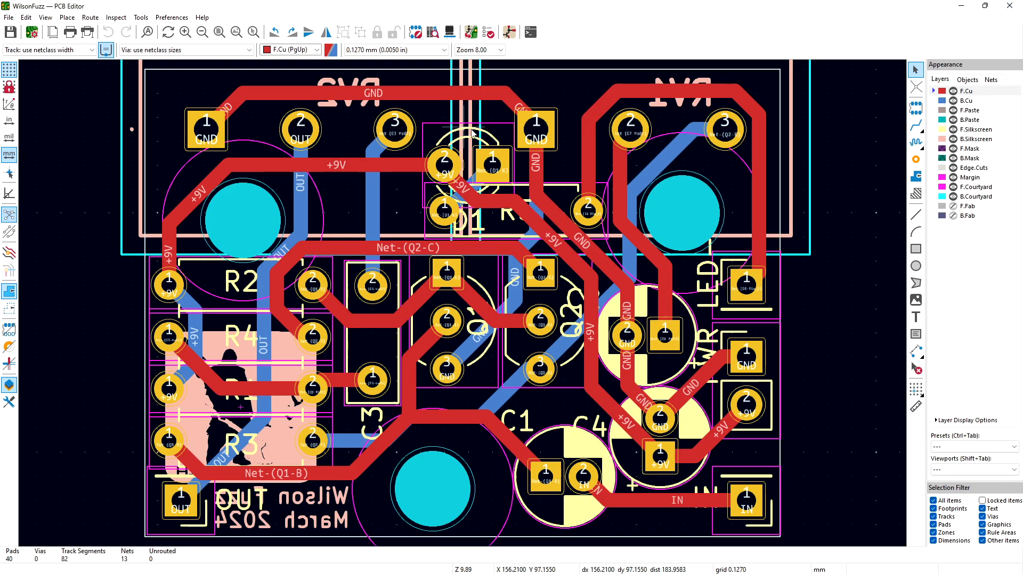
click(9, 18)
mouse_move(81, 160)
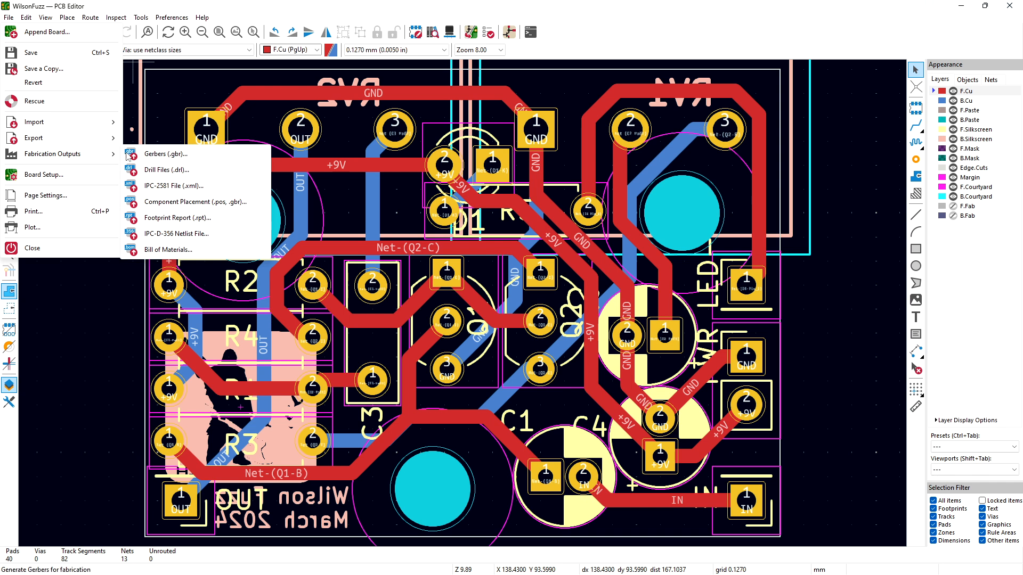
click(146, 154)
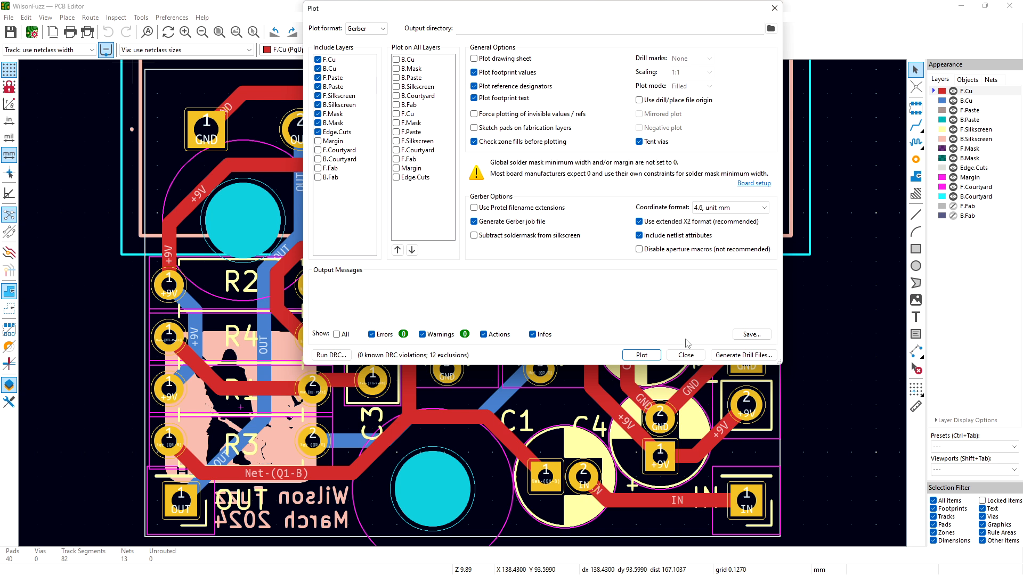
click(686, 356)
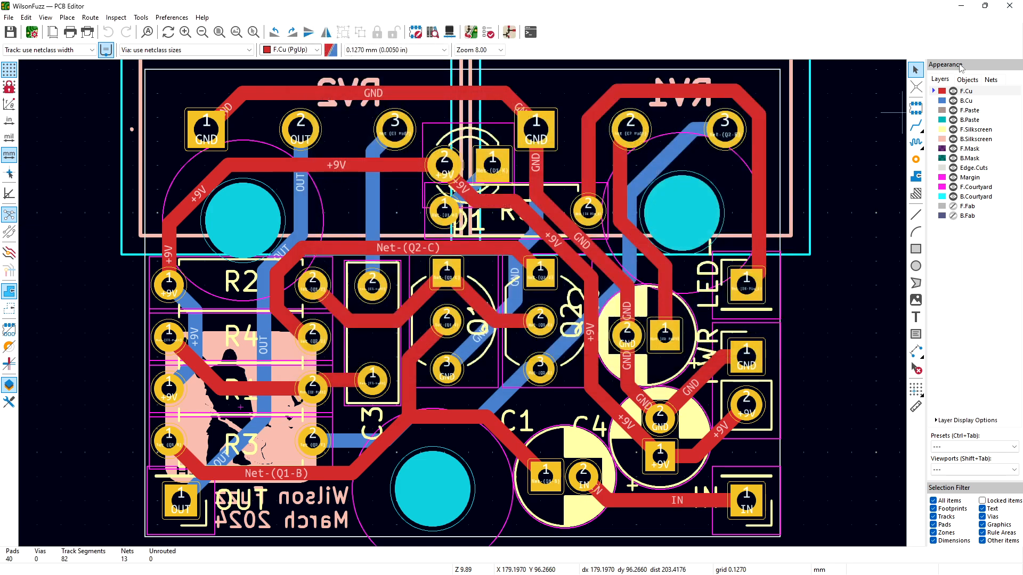
click(1010, 5)
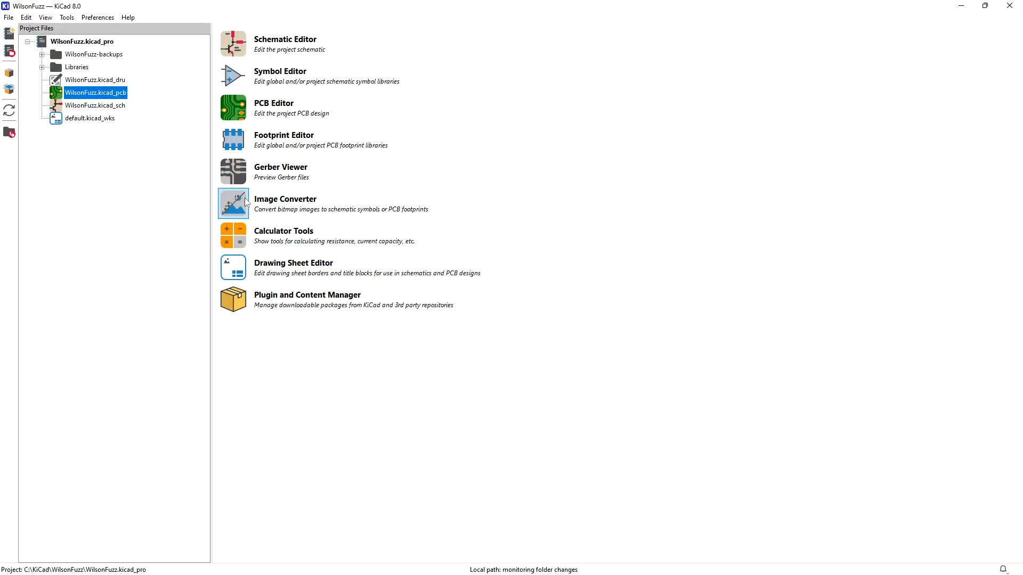
Step: Install the PCBWay Plug-in for KiCad from the official repository, apply the pending change and close the Plugin and Content Manager
click(271, 301)
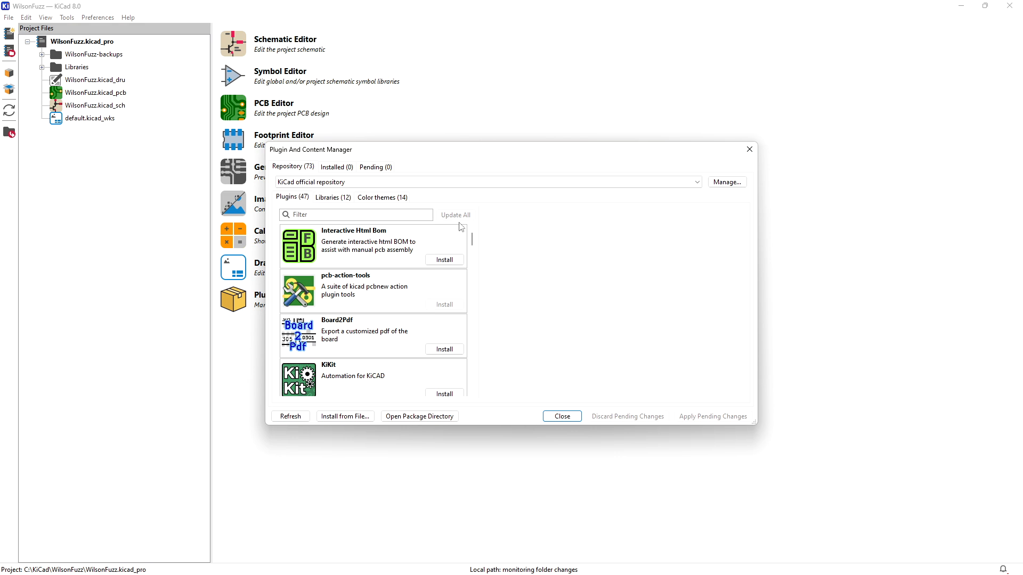
drag(472, 241, 475, 273)
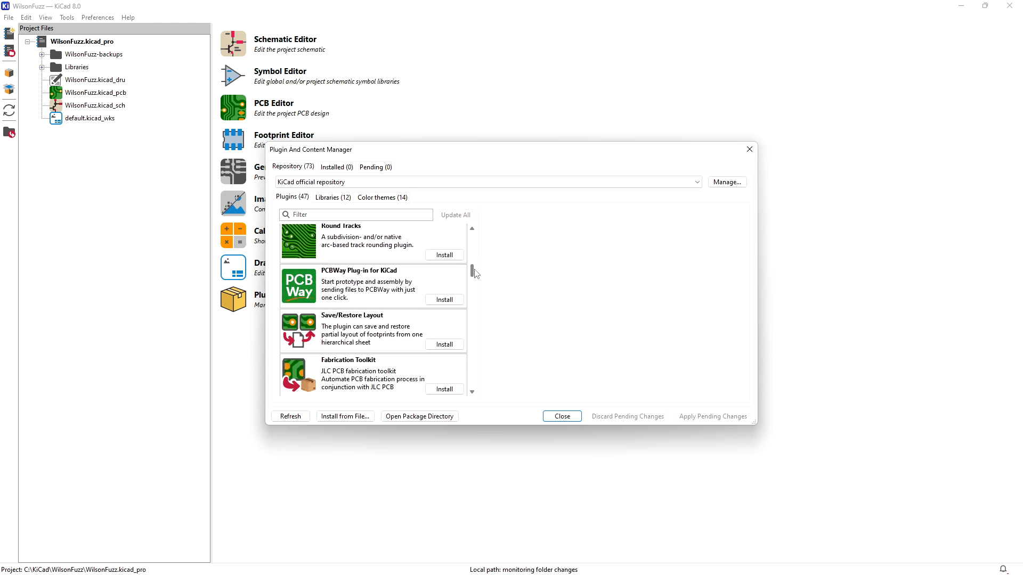
click(390, 288)
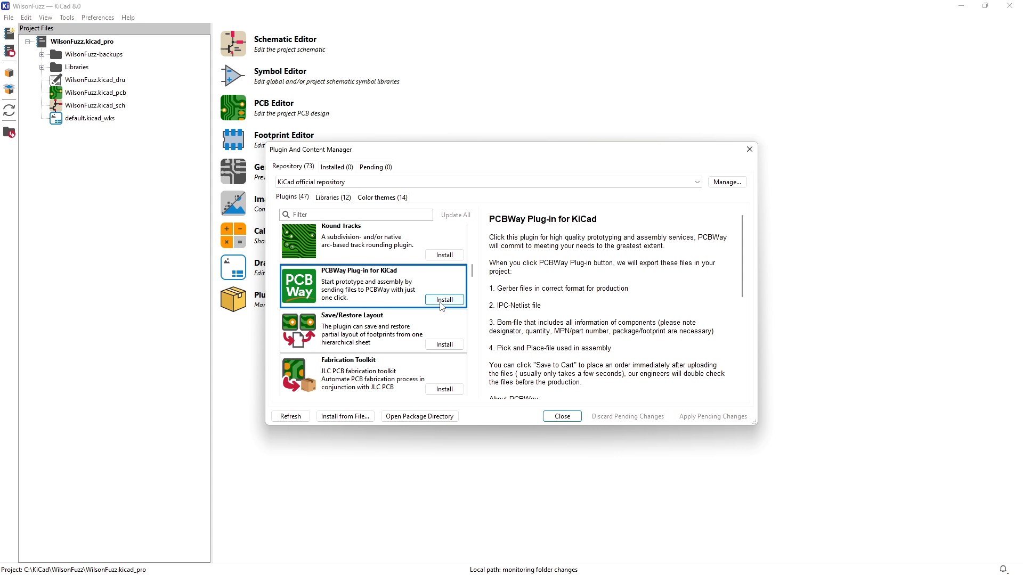
click(444, 300)
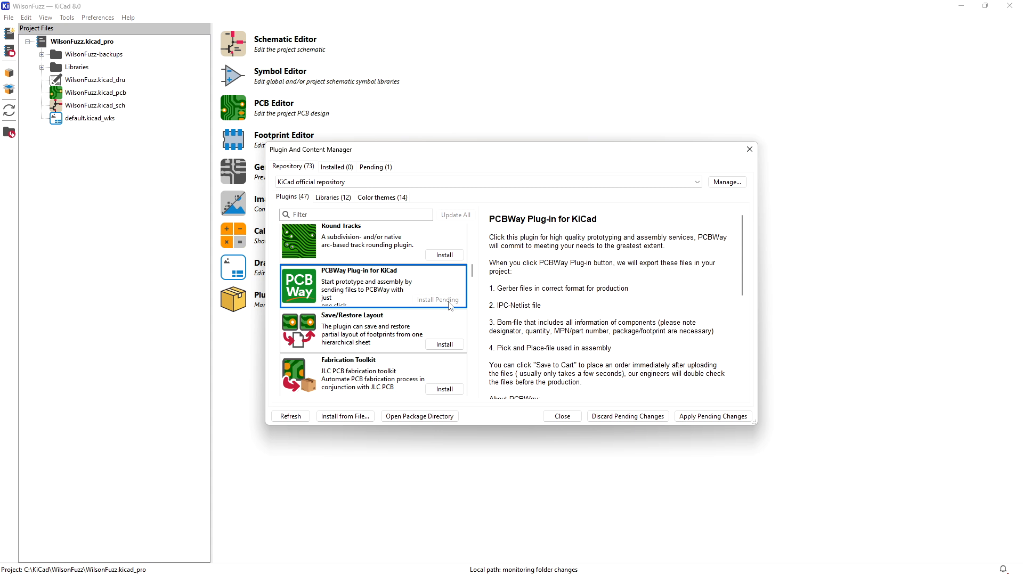
click(722, 416)
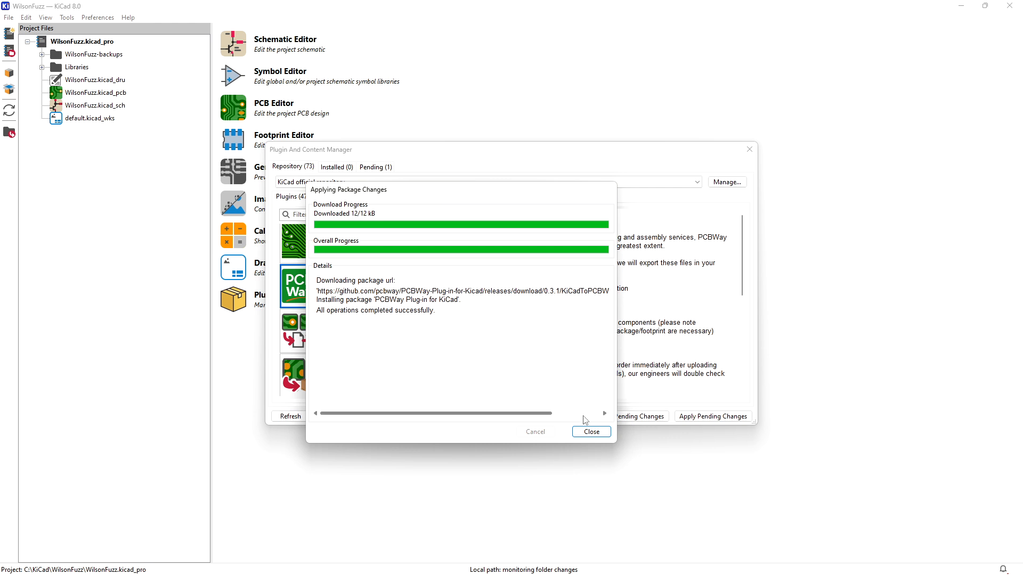
click(585, 433)
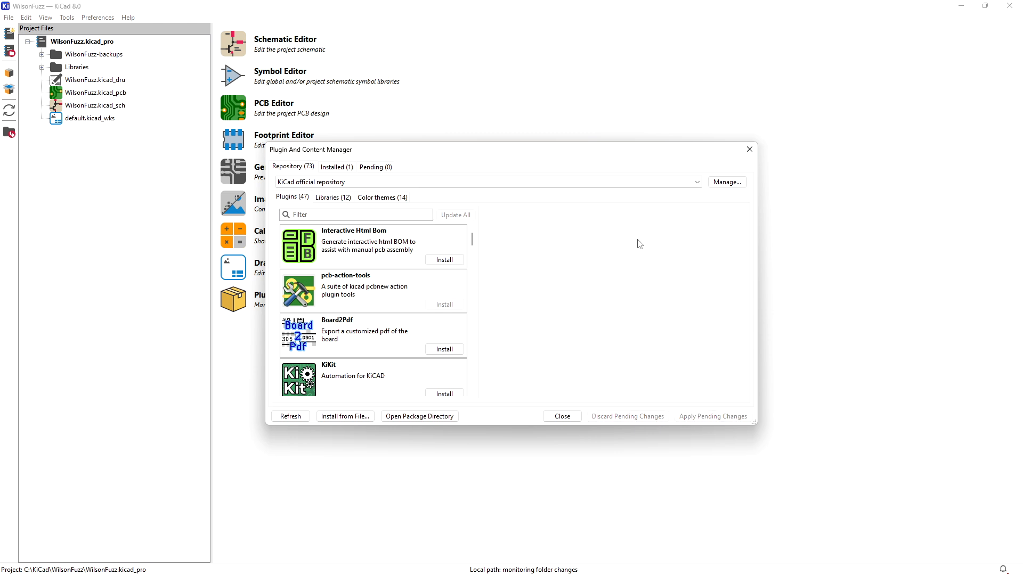
click(749, 149)
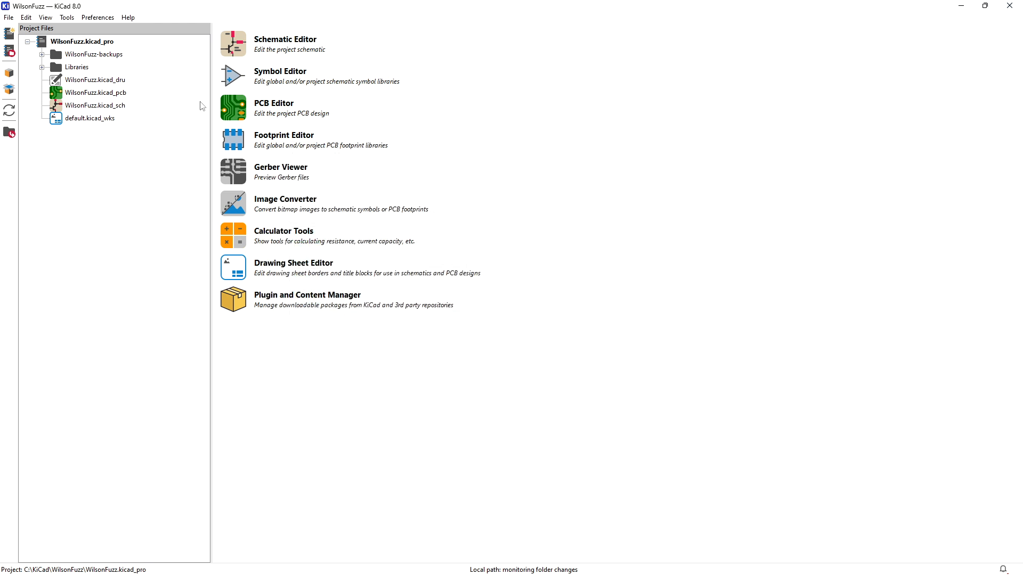
Step: Open WilsonFuzz.kicad_pcb and send the board to PCBWay with the PCBWay plug-in
click(96, 96)
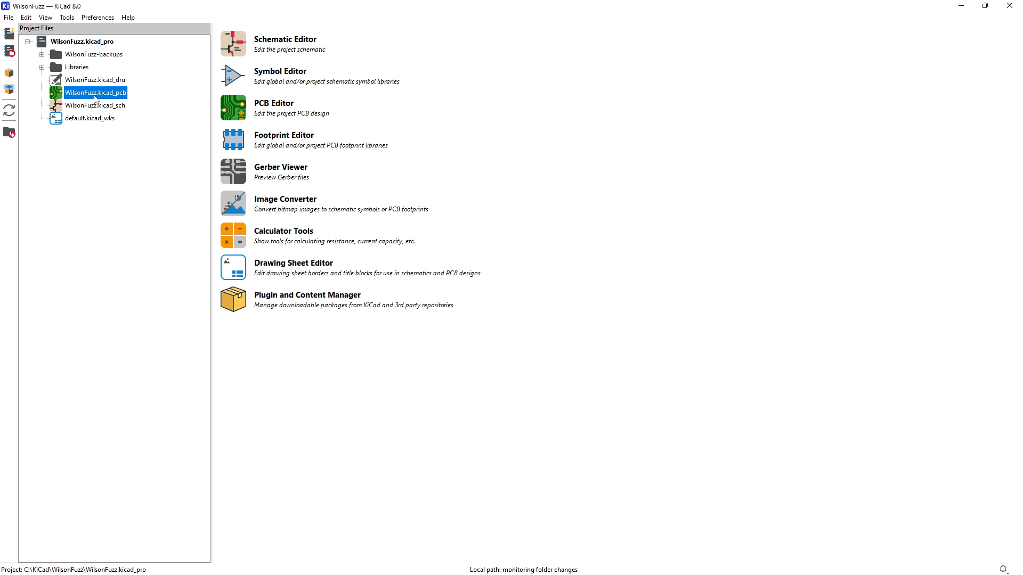
double_click(95, 94)
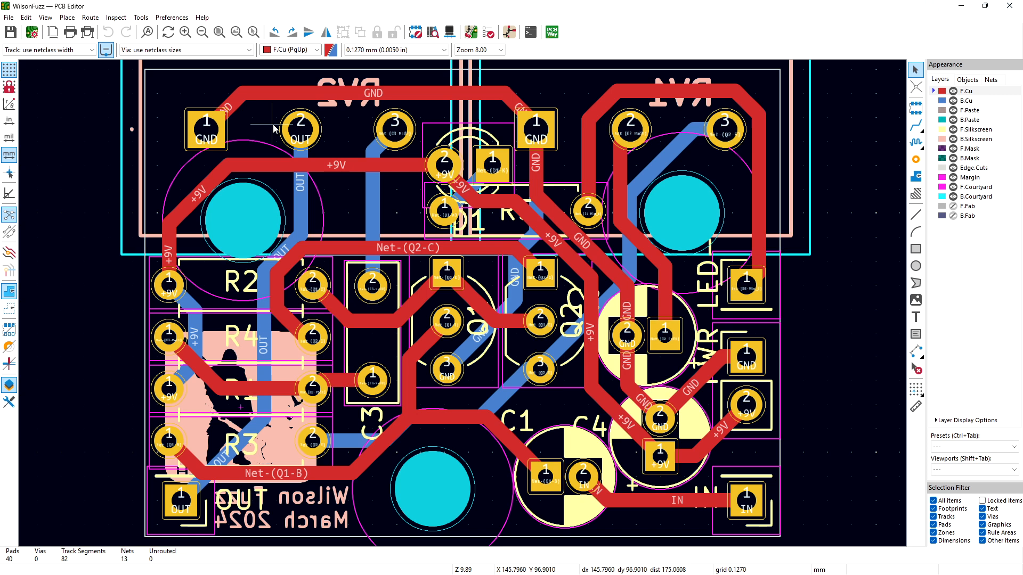
click(552, 33)
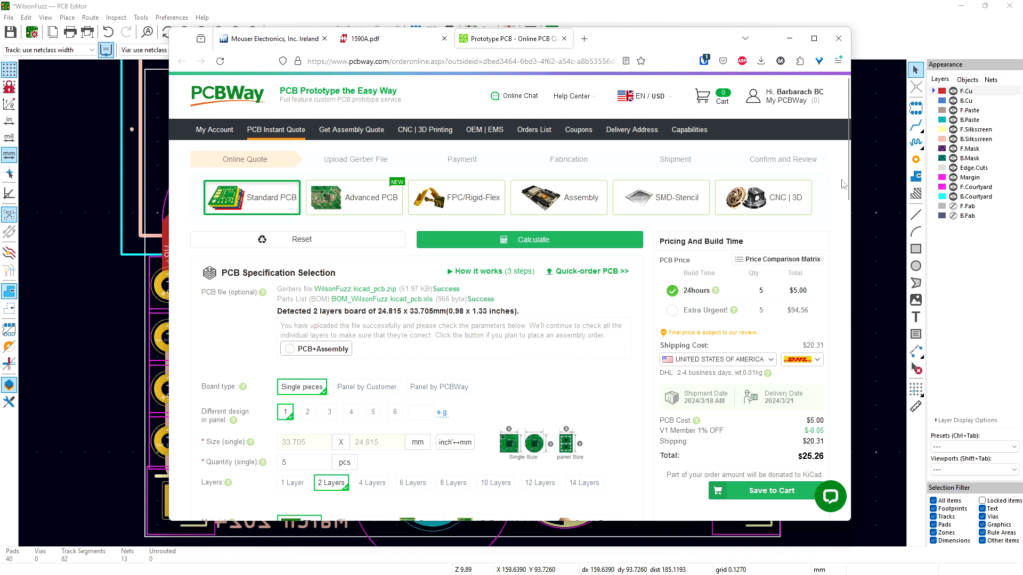
Step: Set the quote's shipping destination to Ireland, Republic of, with DHL as the shipping method
drag(847, 178, 849, 233)
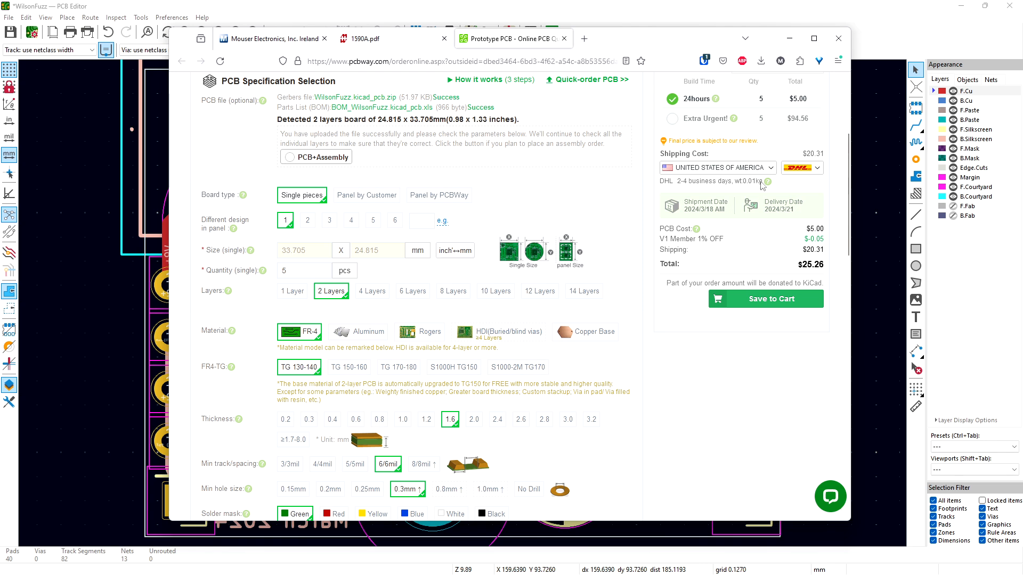
click(738, 167)
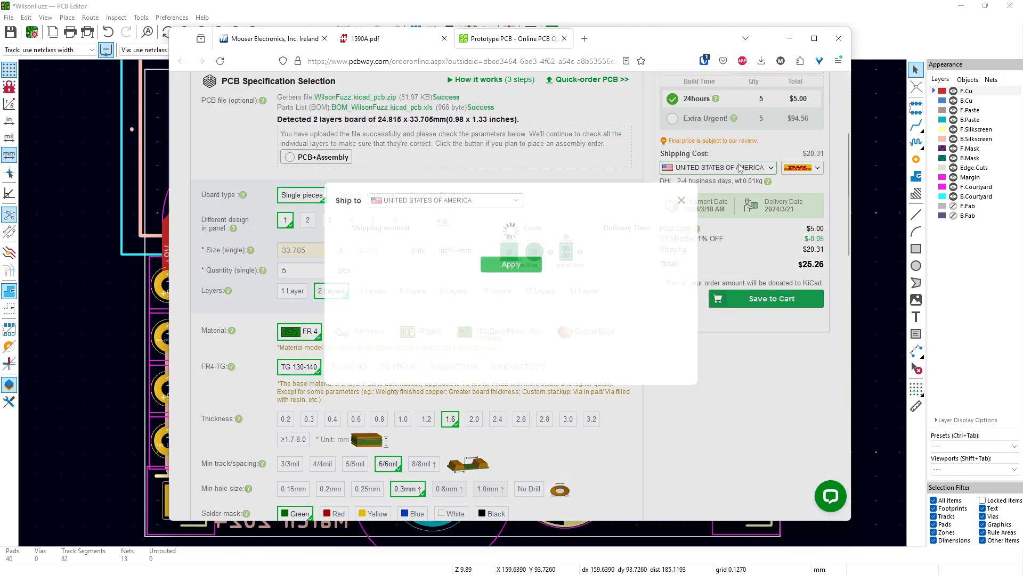
click(442, 163)
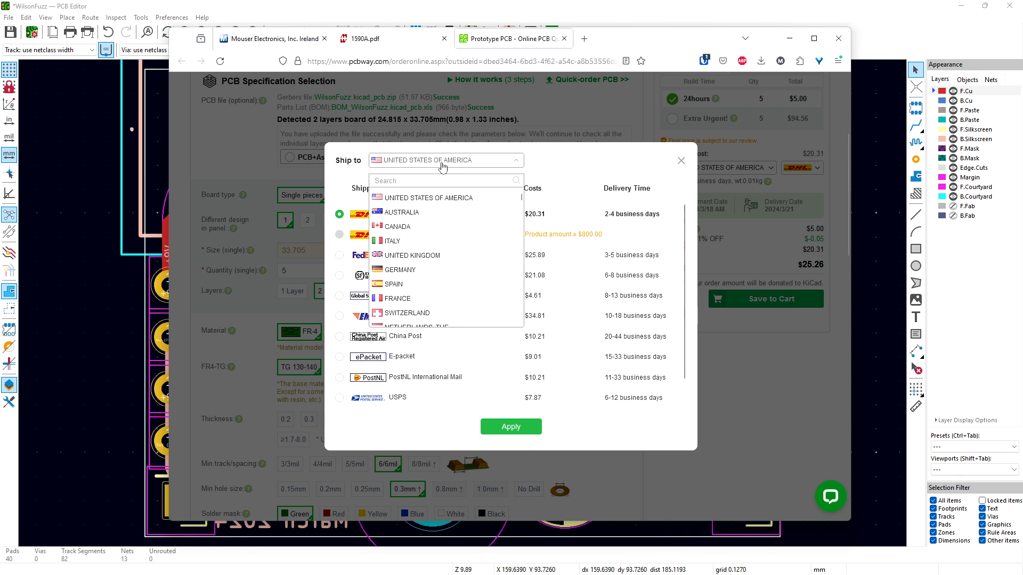
text(irel)
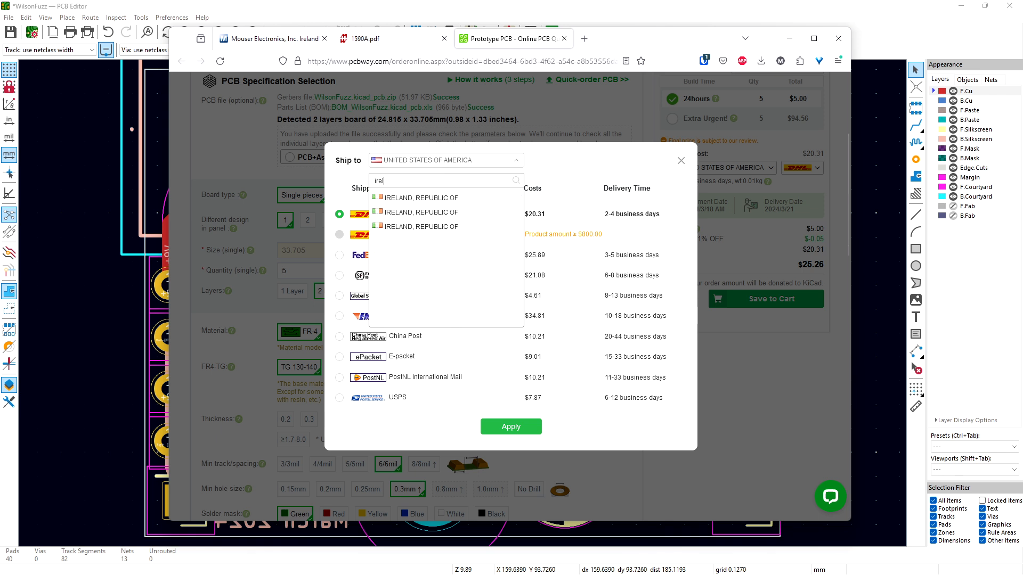
click(437, 198)
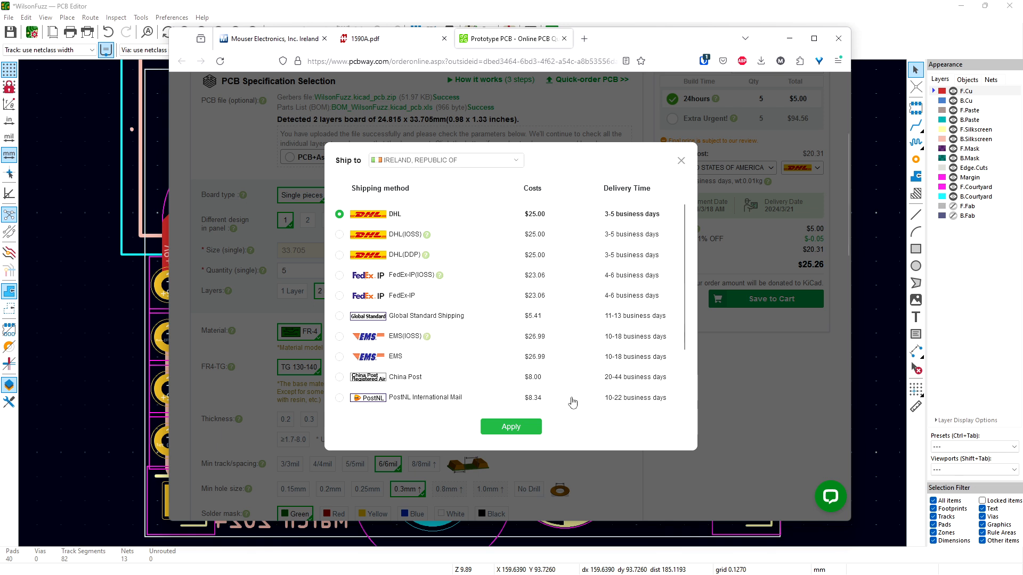
click(521, 427)
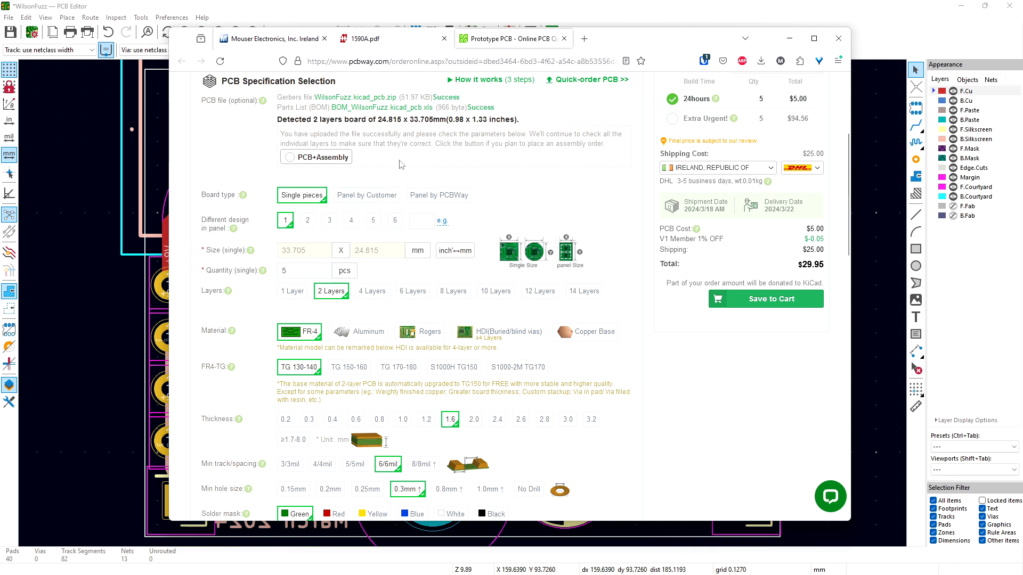
Step: Set the board's surface finish to HASL lead free, after comparing the price with Immersion gold (ENIG)
mouse_move(244, 196)
scroll(850, 178, down, 2)
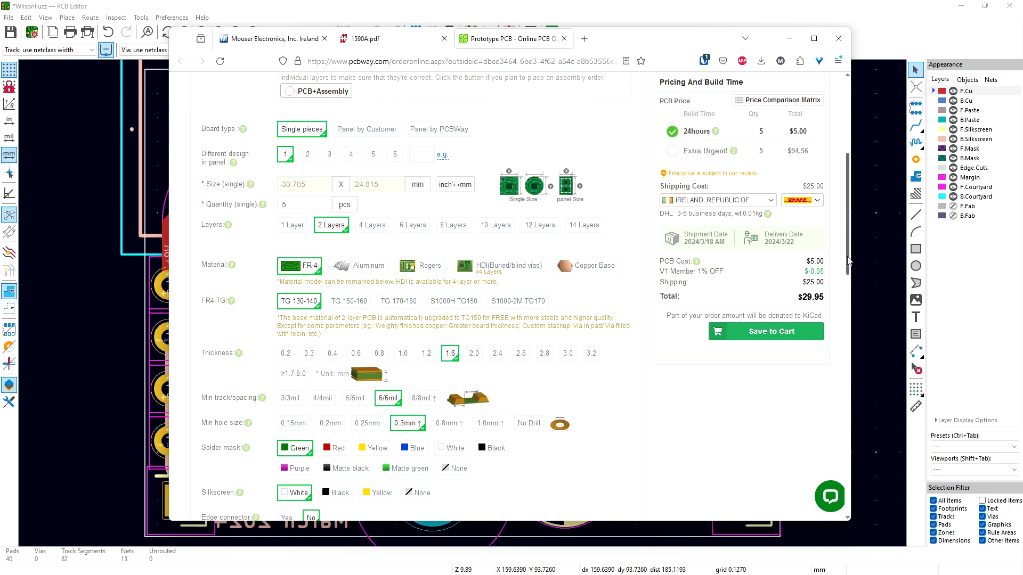
scroll(845, 279, down, 2)
drag(846, 275, 845, 281)
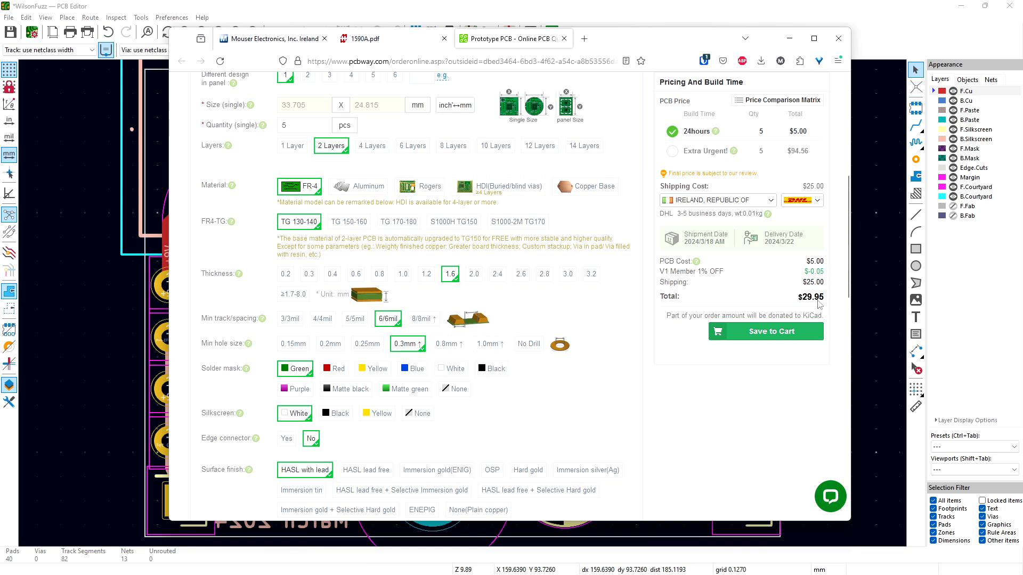
scroll(842, 324, down, 4)
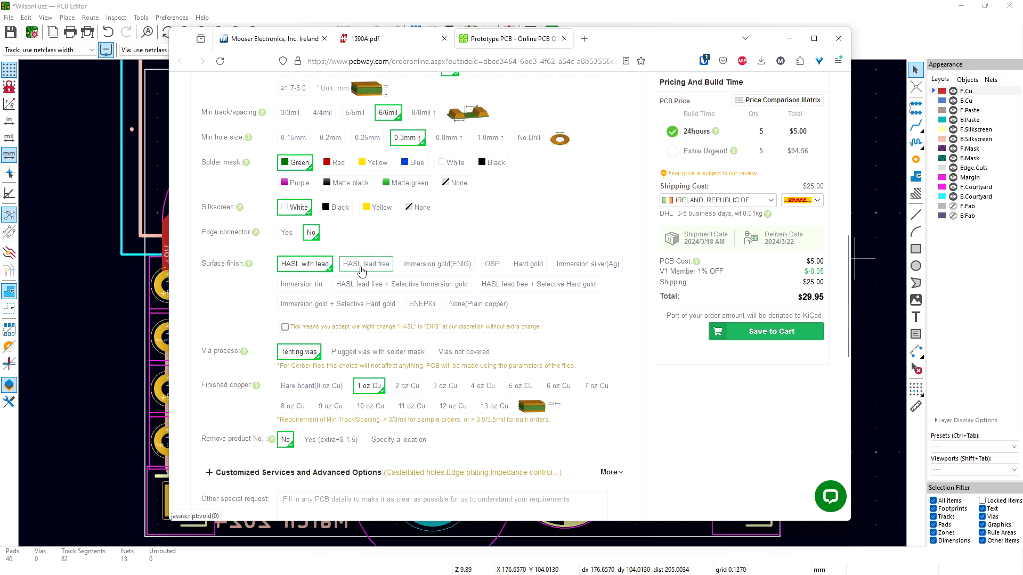
click(361, 269)
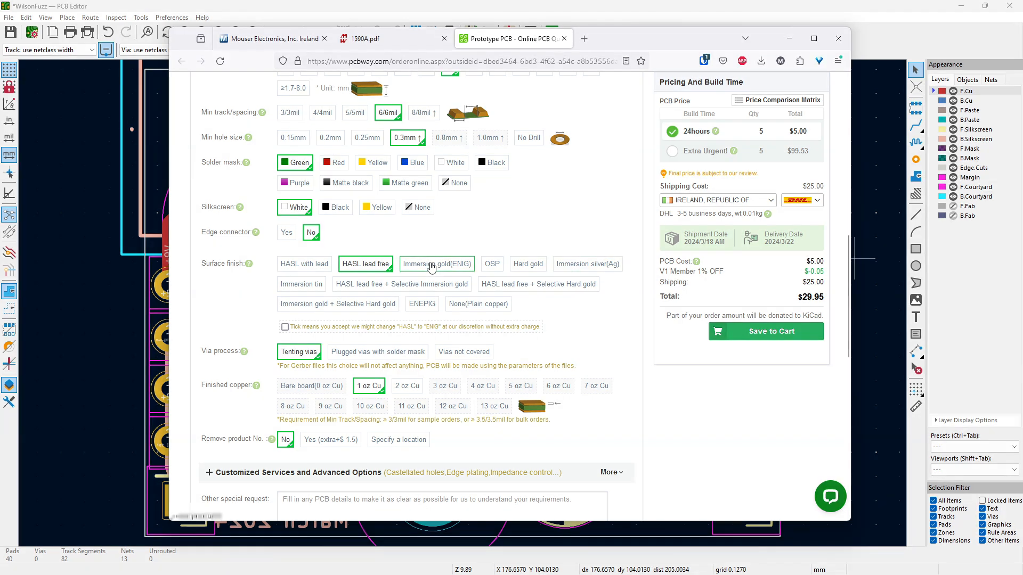
click(431, 265)
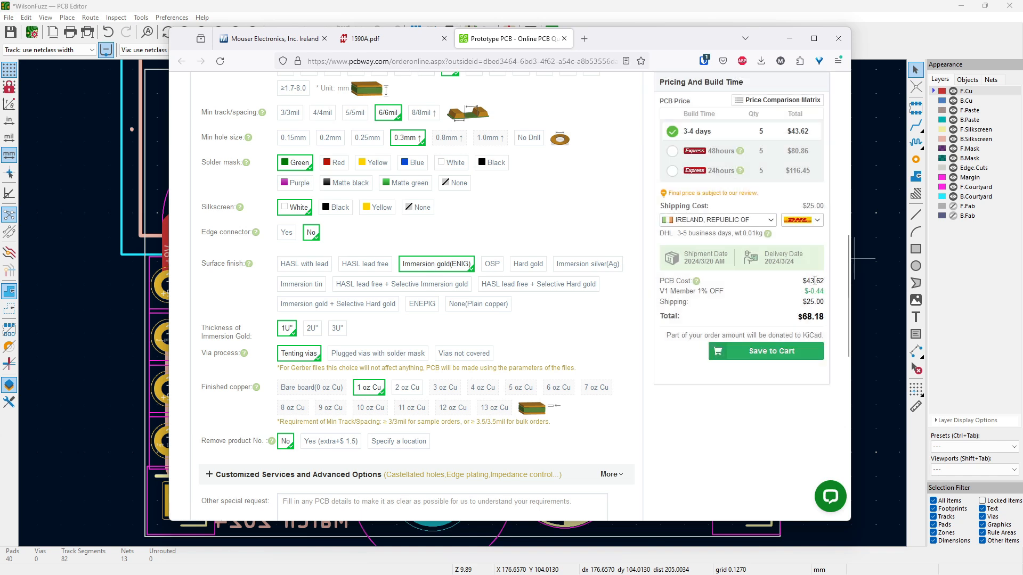
click(360, 265)
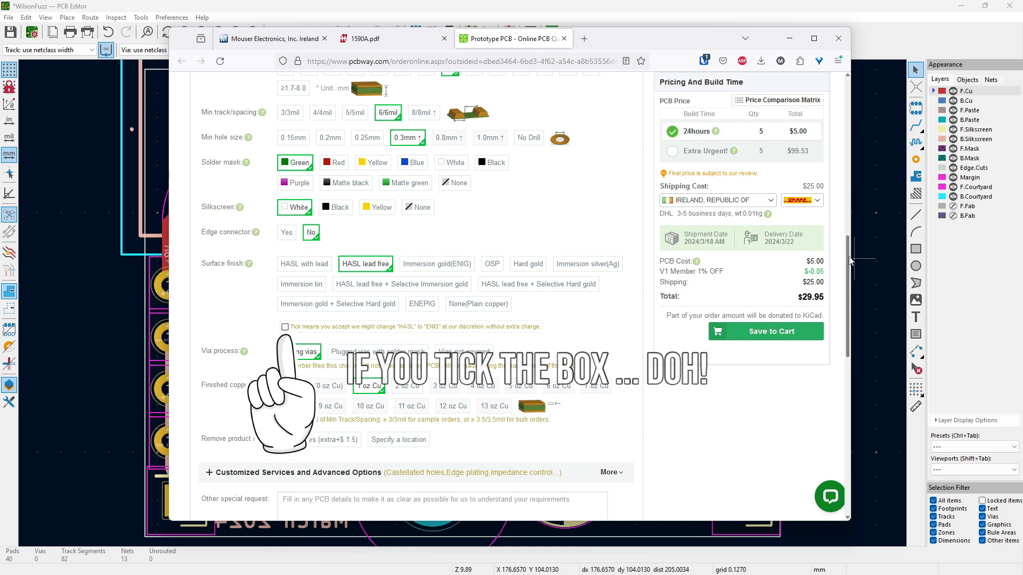
Step: Check the remaining PCB specification options, save the board to the cart and agree to the special notes on file content
drag(850, 260, 847, 282)
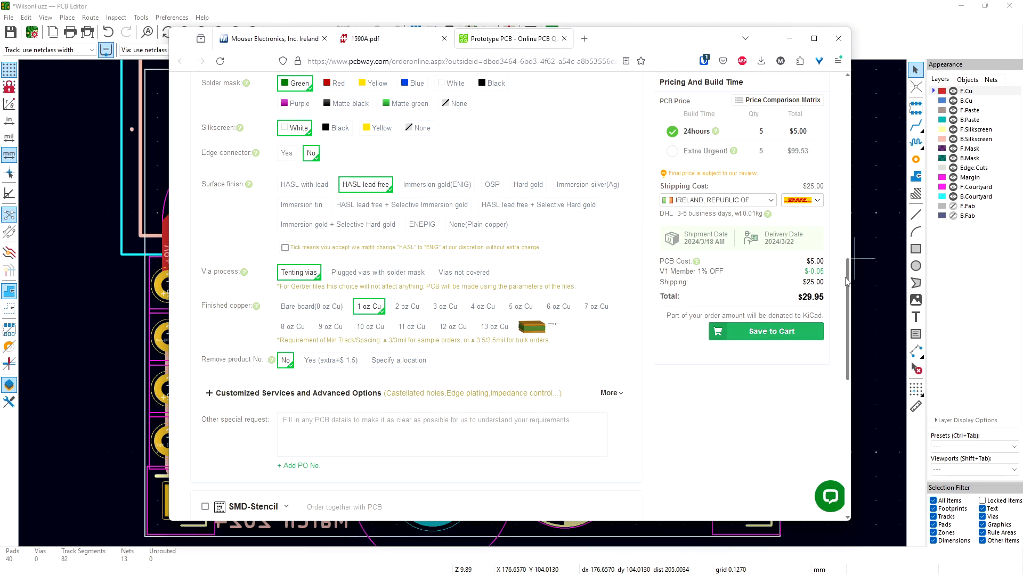
drag(847, 282, 855, 254)
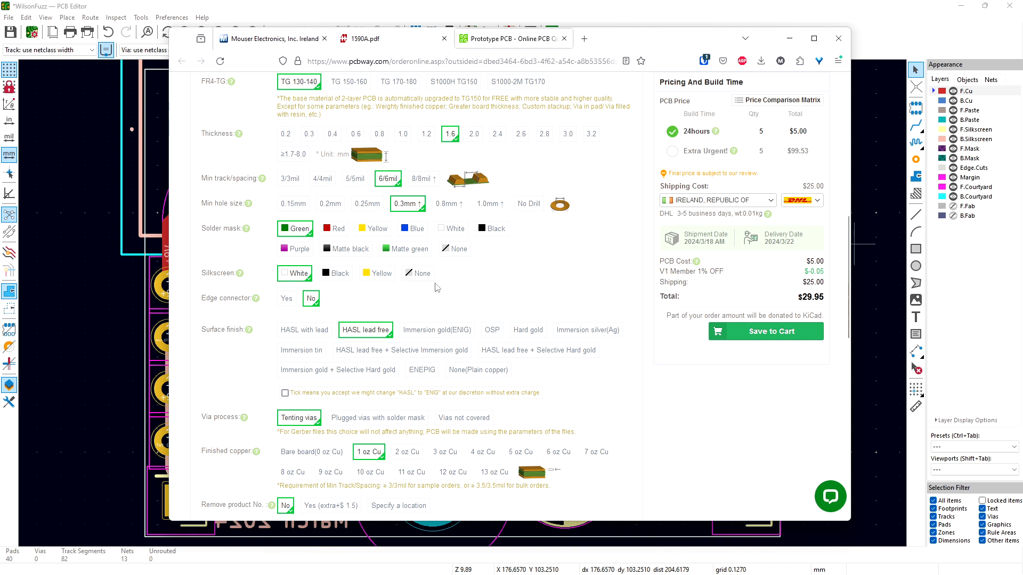
click(772, 334)
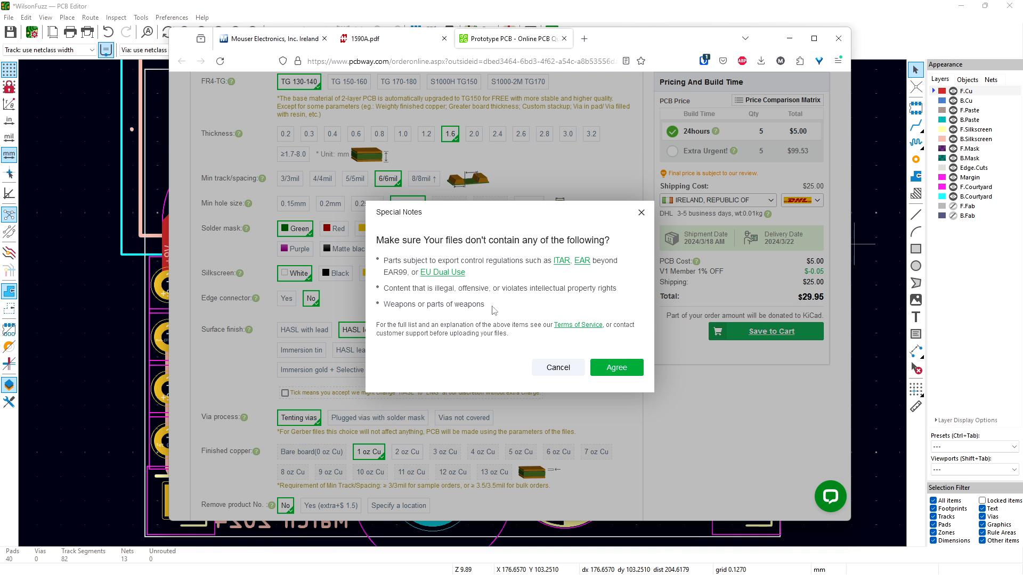
click(618, 371)
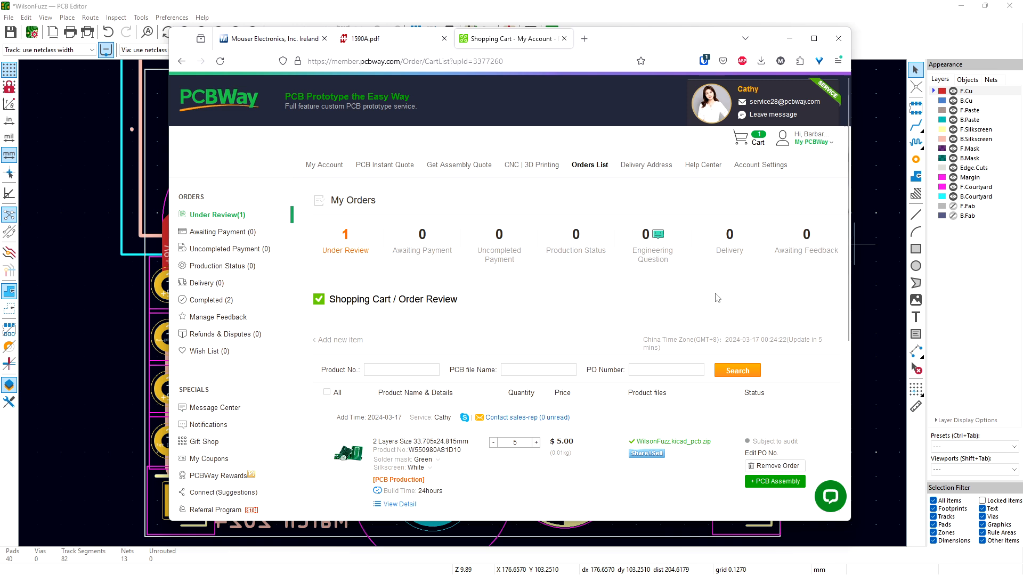
Step: Review the WilsonFuzz board's entry in the shopping cart and its product details, and close the details
drag(848, 233, 844, 288)
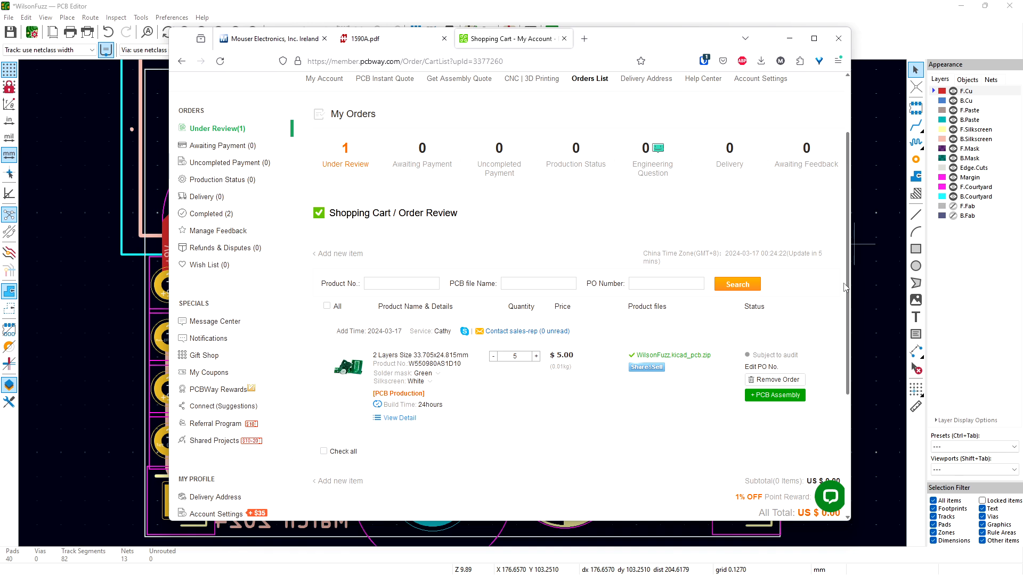
key(ctrl+a)
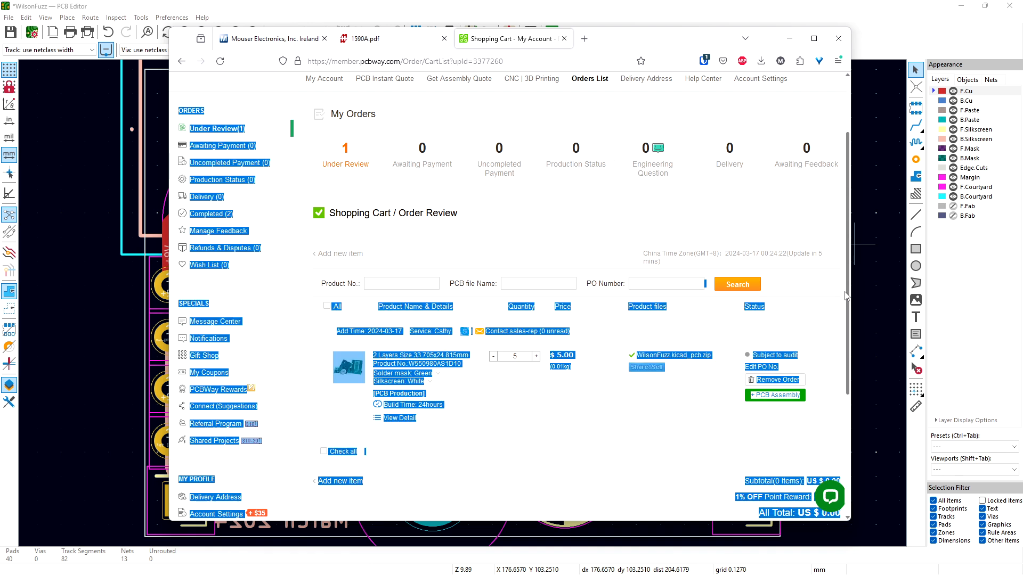
click(831, 329)
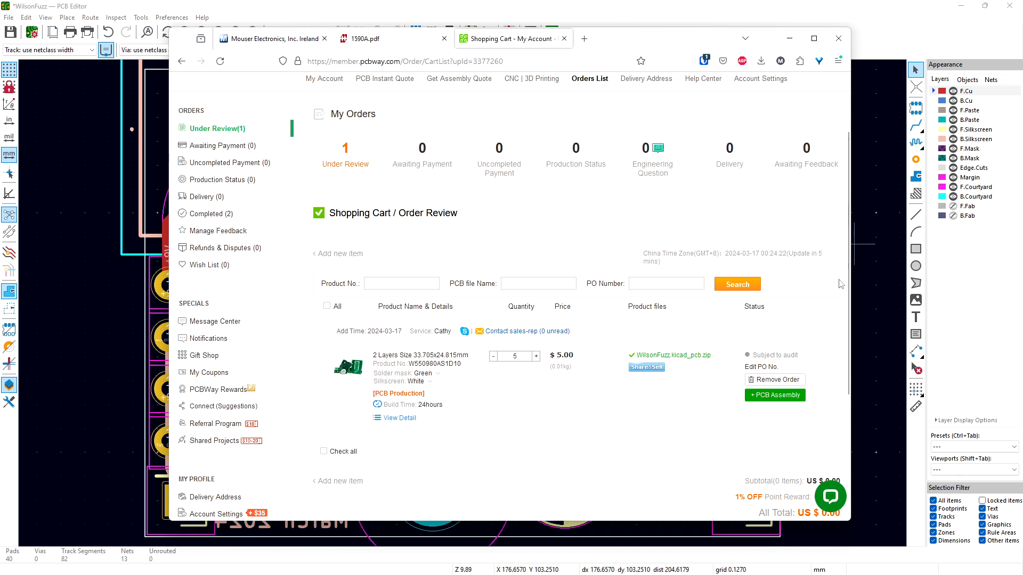
scroll(847, 214, up, 1)
scroll(848, 198, down, 2)
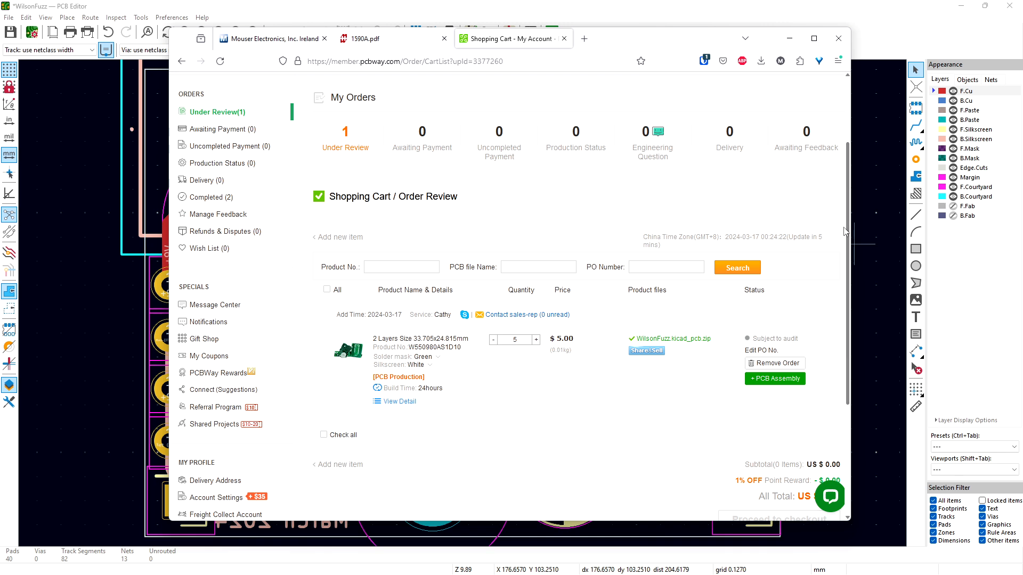
click(790, 39)
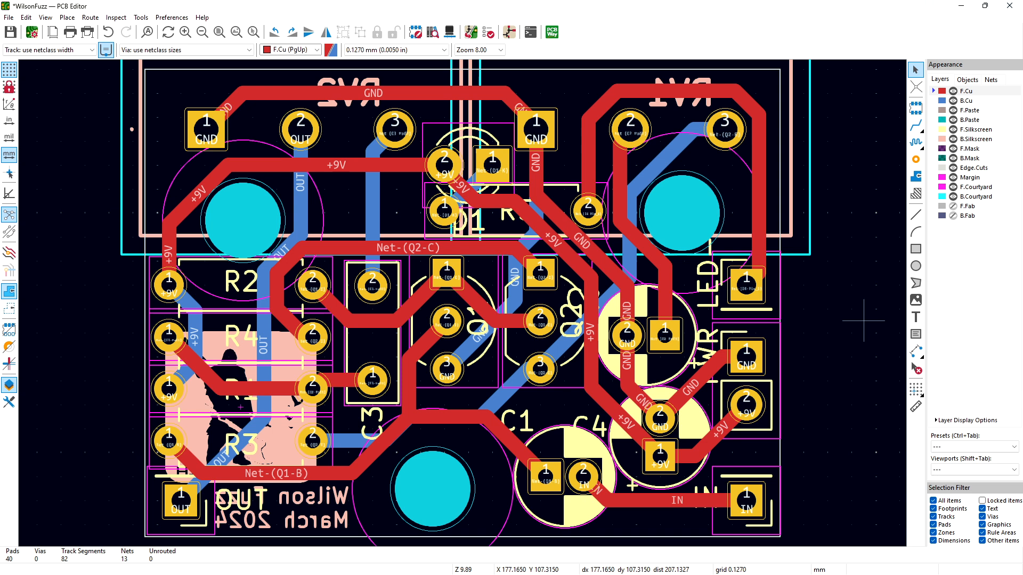
key(alt+Tab)
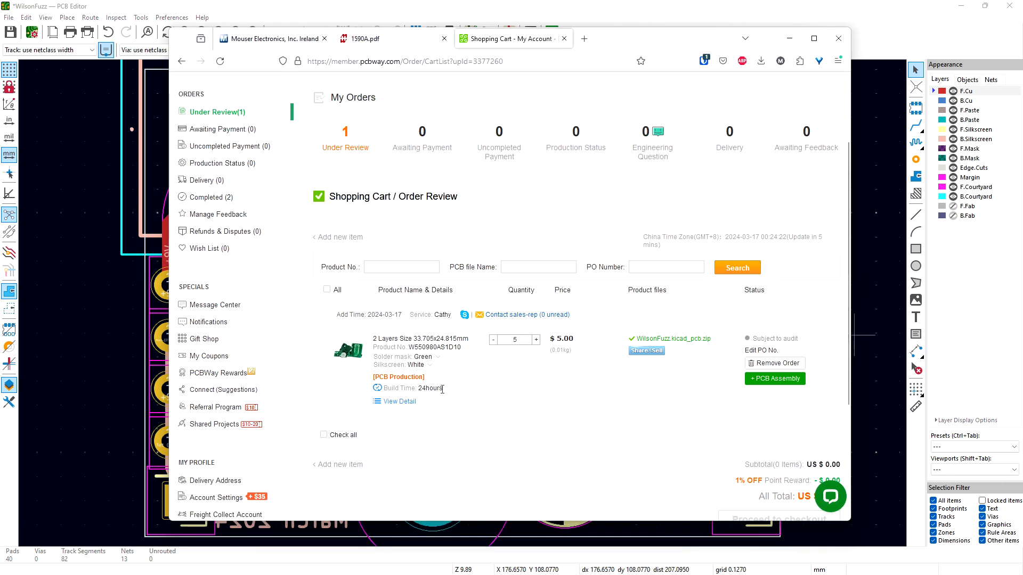
click(399, 403)
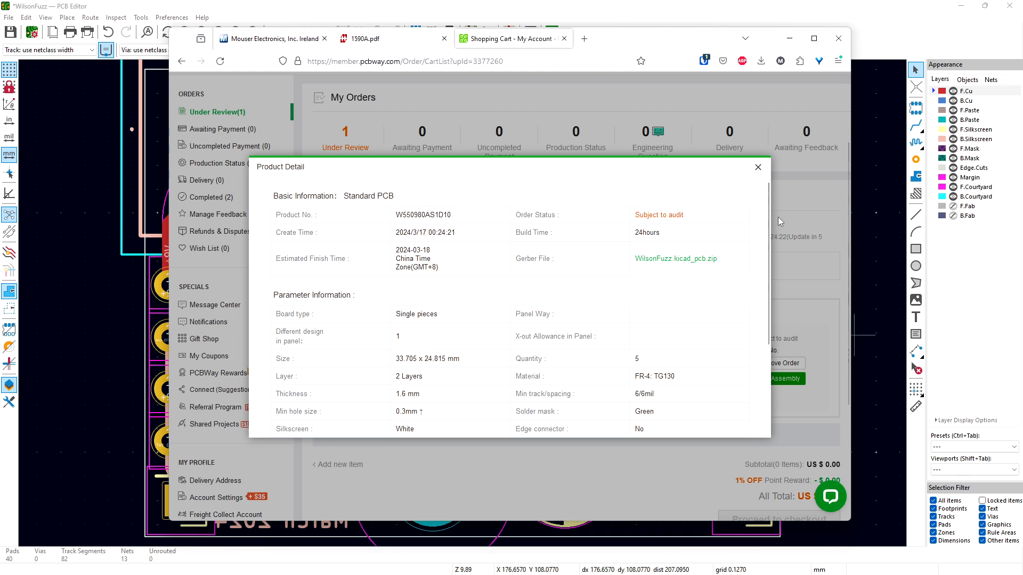
mouse_move(769, 219)
mouse_down()
mouse_move(766, 319)
mouse_move(757, 204)
mouse_up()
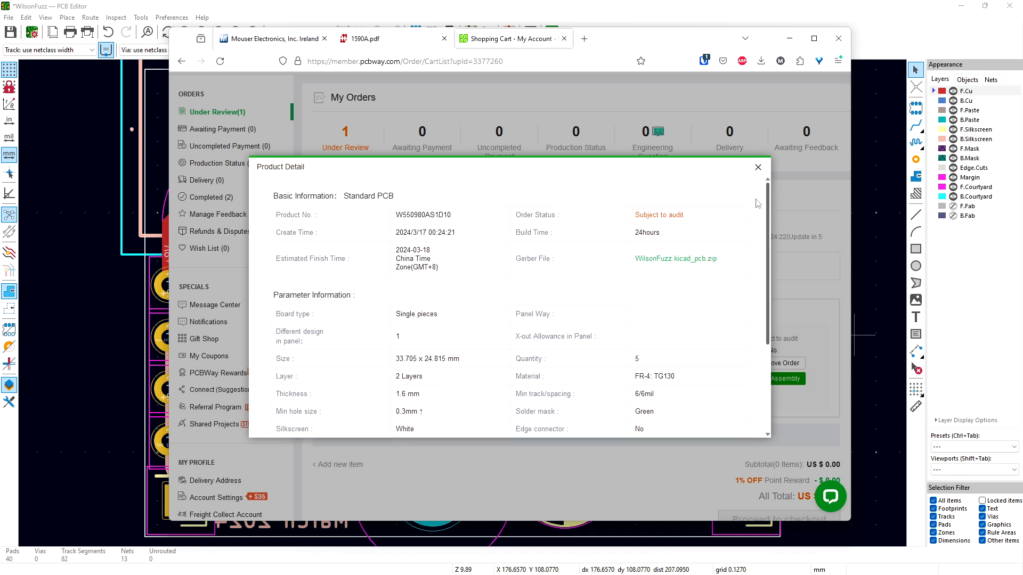
click(757, 168)
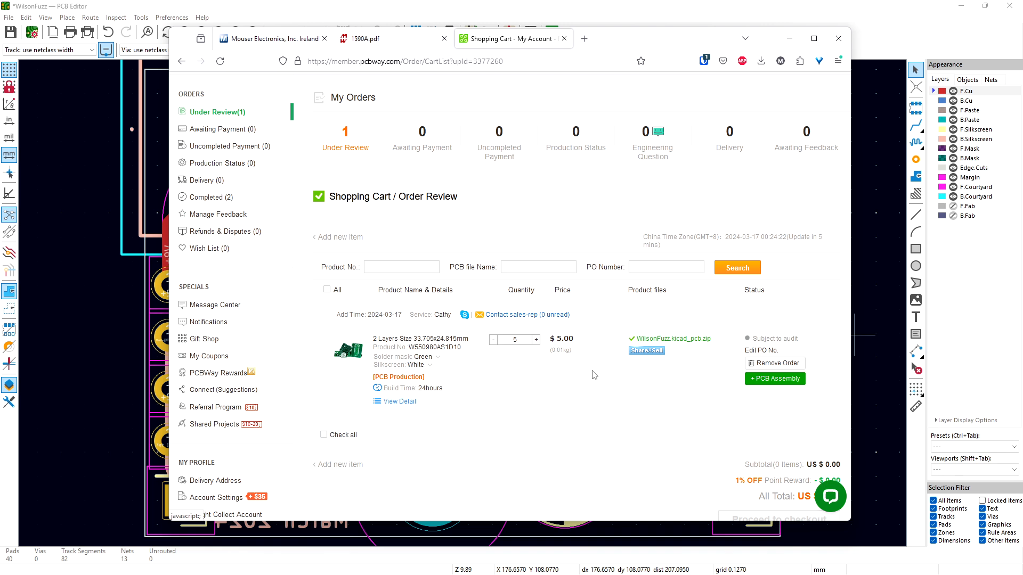
Step: Switch back to the PCB Editor and inspect the C2 and C4 references and the items overlapping the D1 label
click(790, 39)
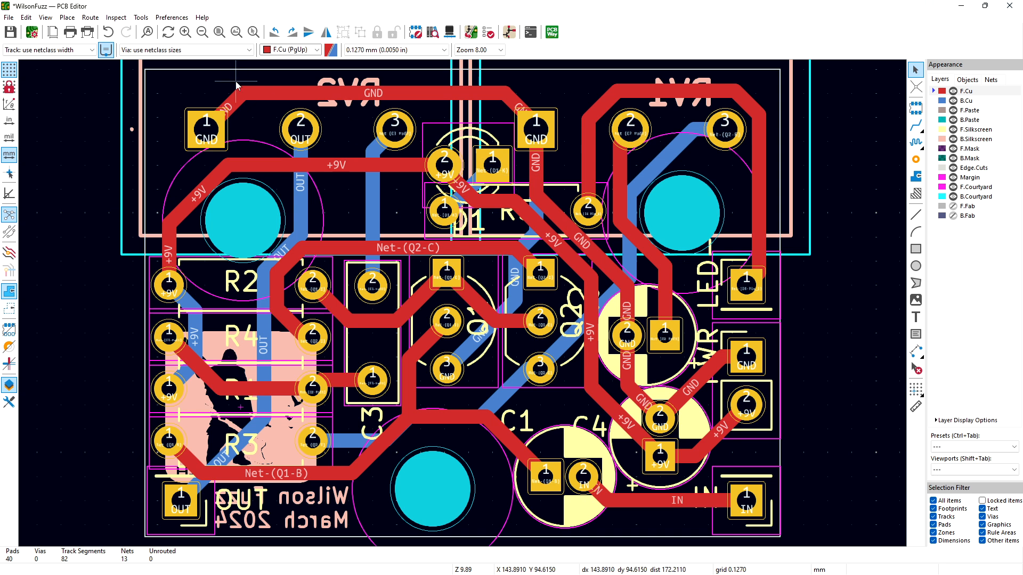
click(205, 36)
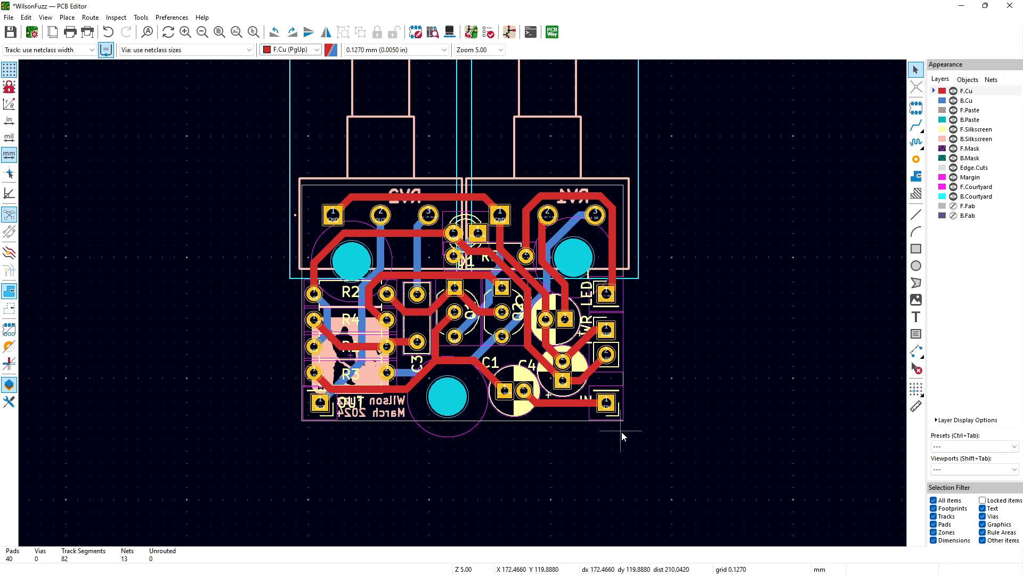
click(517, 304)
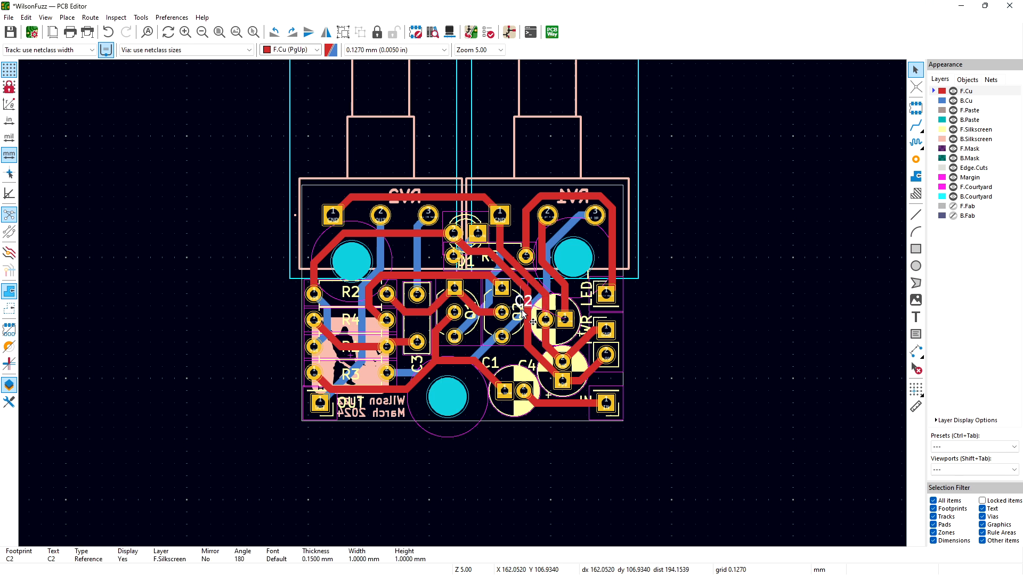
click(525, 364)
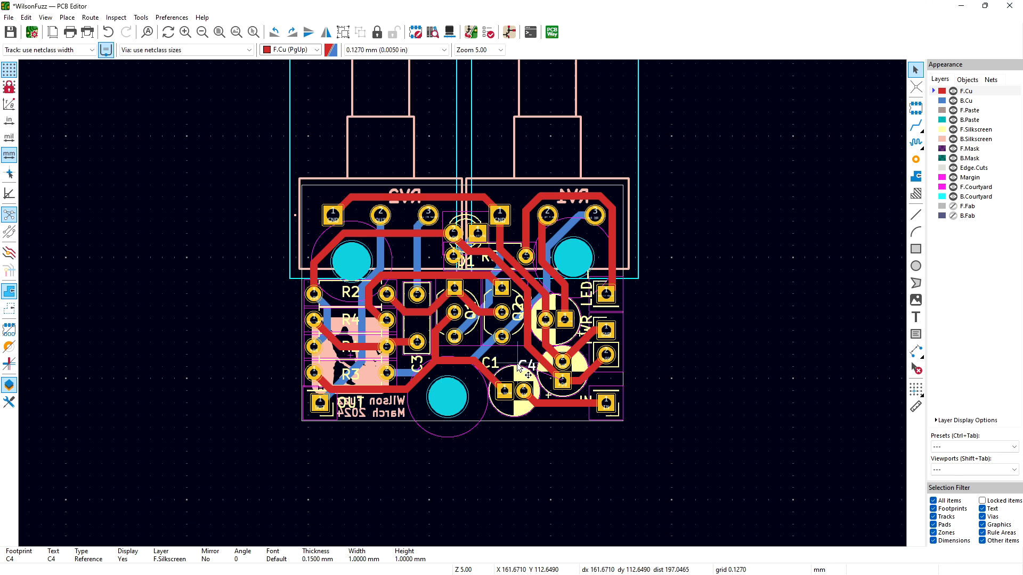
click(472, 268)
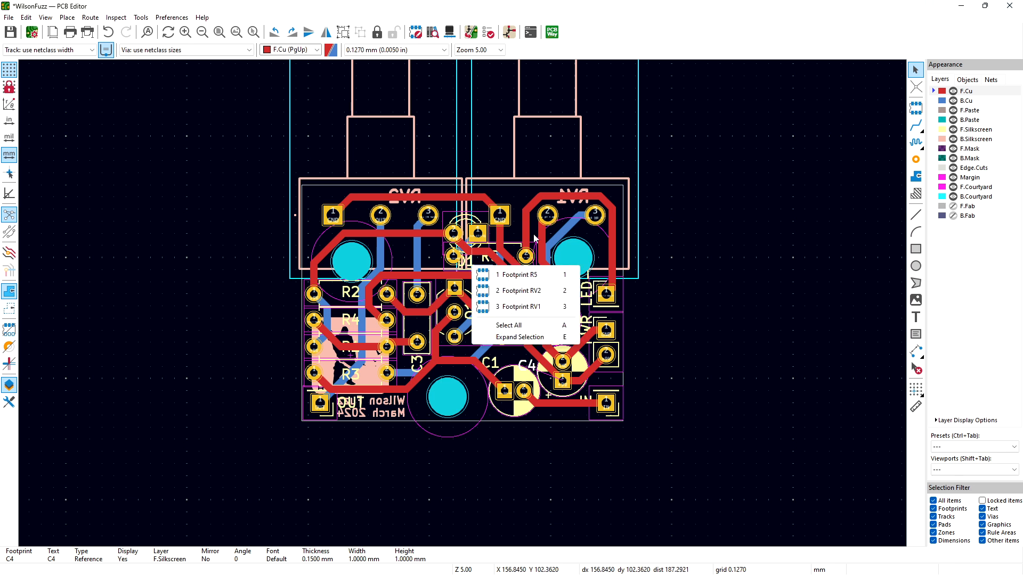
click(667, 270)
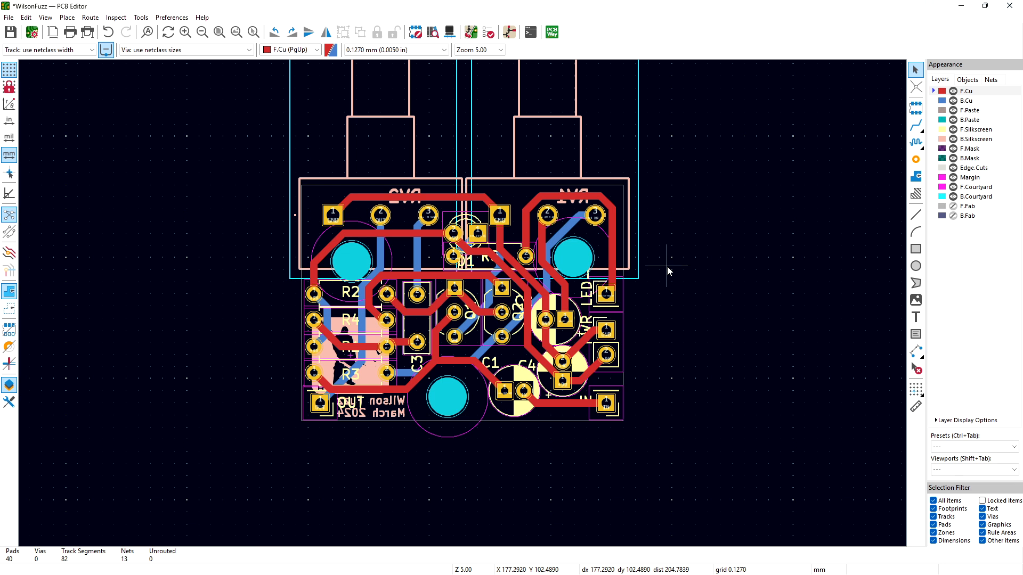
click(473, 265)
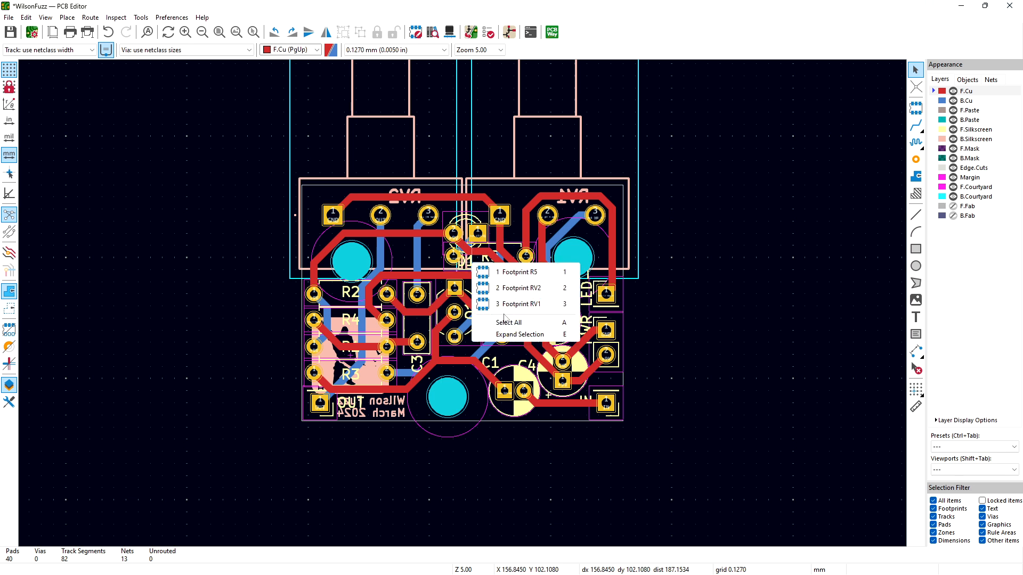
click(686, 324)
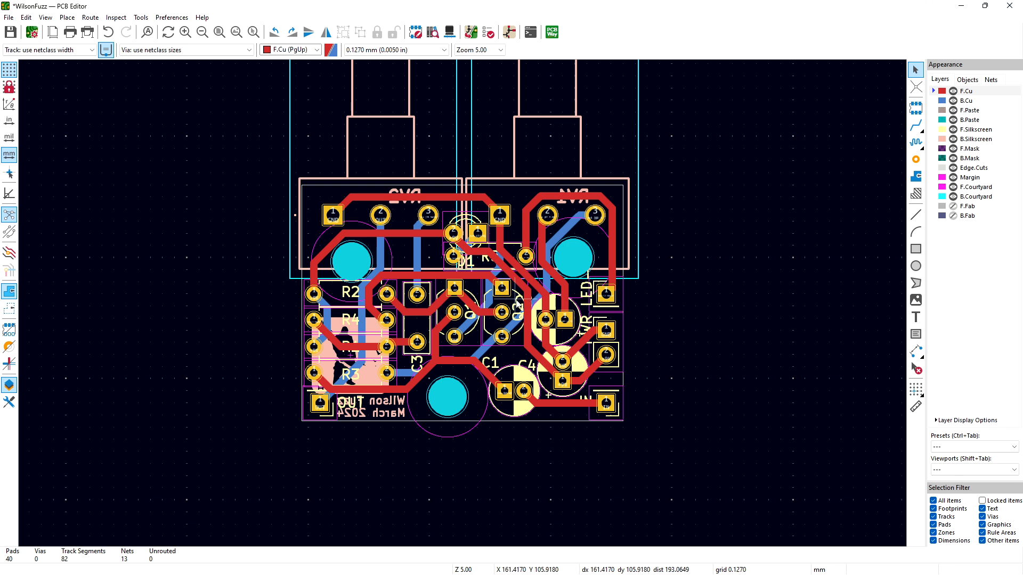
Step: Move the C2 reference up and right towards its capacitor, nudge the C4 reference slightly up, and save the board
click(519, 304)
drag(517, 300, 531, 293)
click(532, 365)
drag(533, 367, 532, 360)
click(506, 364)
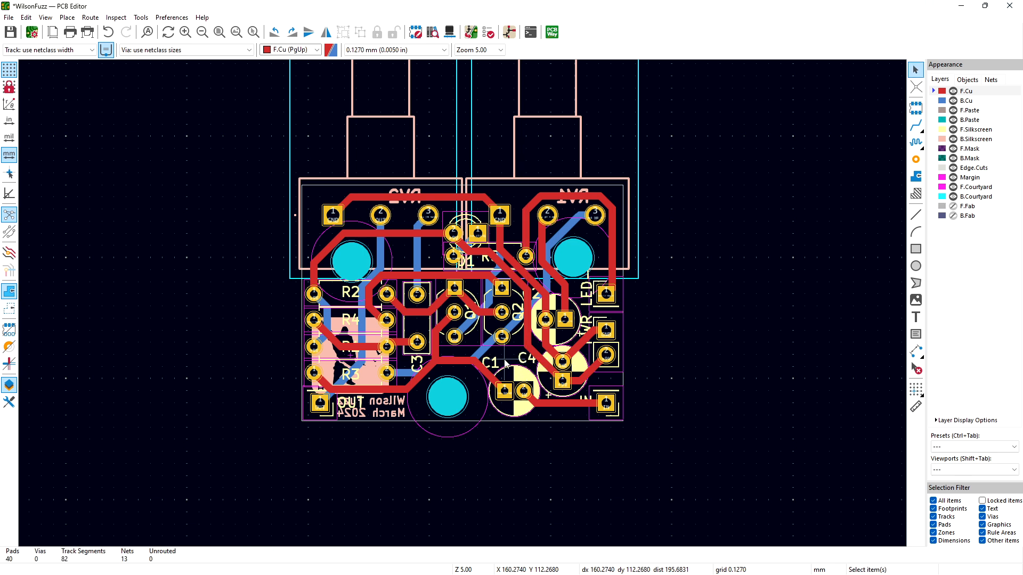
key(ctrl+s)
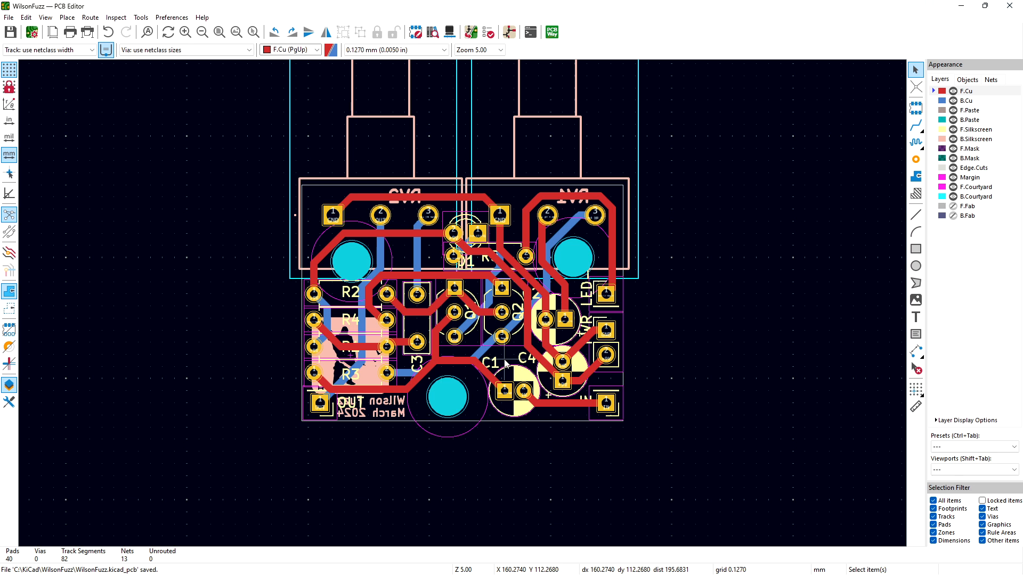
Step: Move the PWR silkscreen label down beside the power connector's pads, clear of the LED label
click(597, 333)
drag(599, 333, 598, 355)
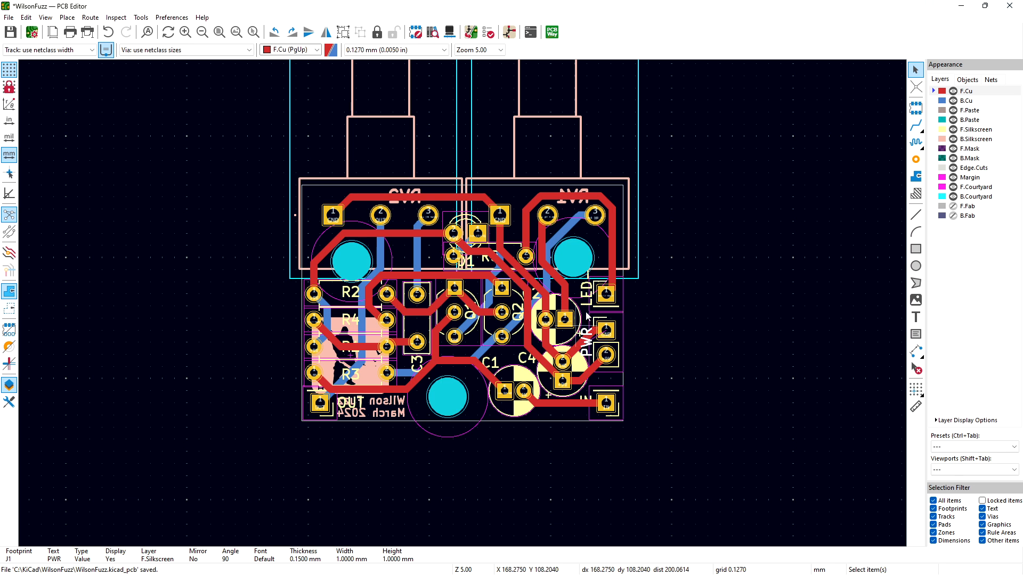
click(459, 270)
click(458, 267)
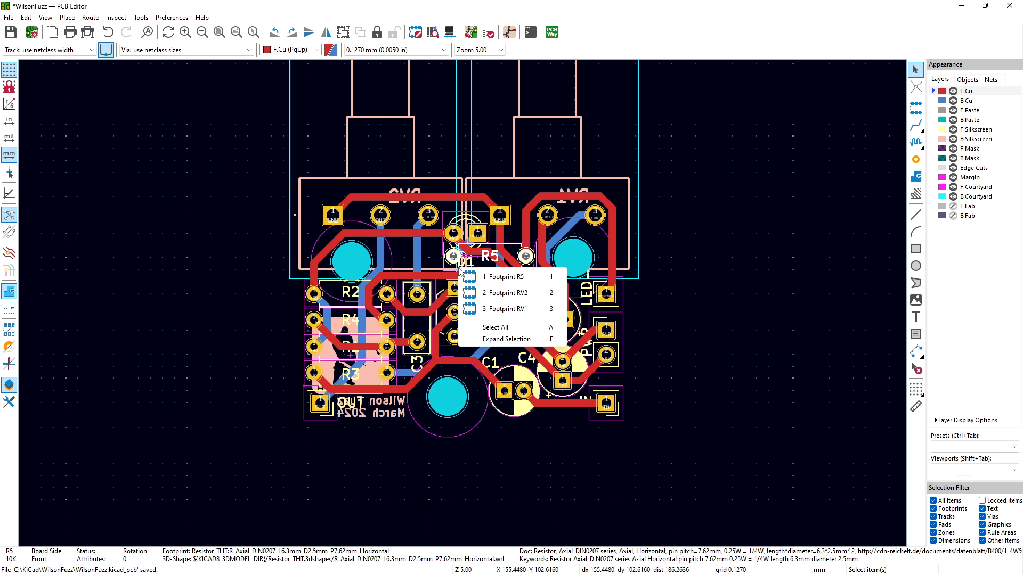
click(426, 267)
click(463, 263)
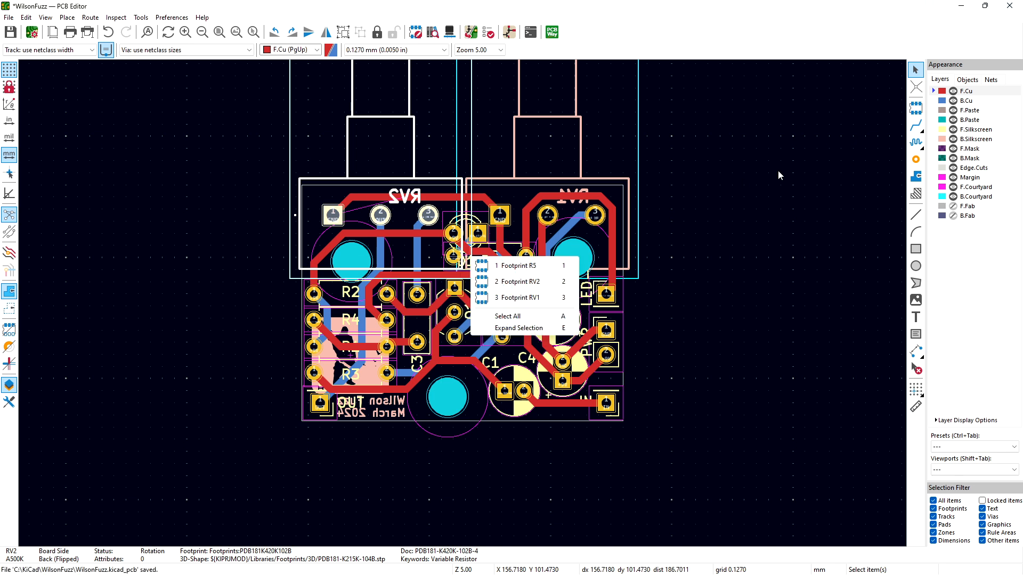
Step: Hide the F.Cu, B.Cu, F.Paste and B.Paste layers, keeping the front silkscreen visible
click(945, 119)
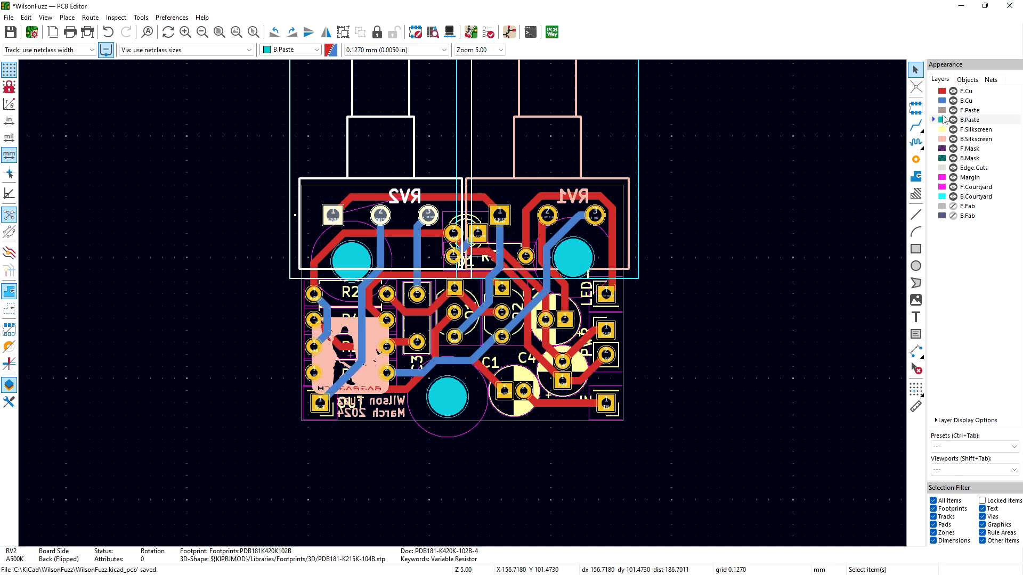
click(953, 120)
click(954, 110)
click(953, 129)
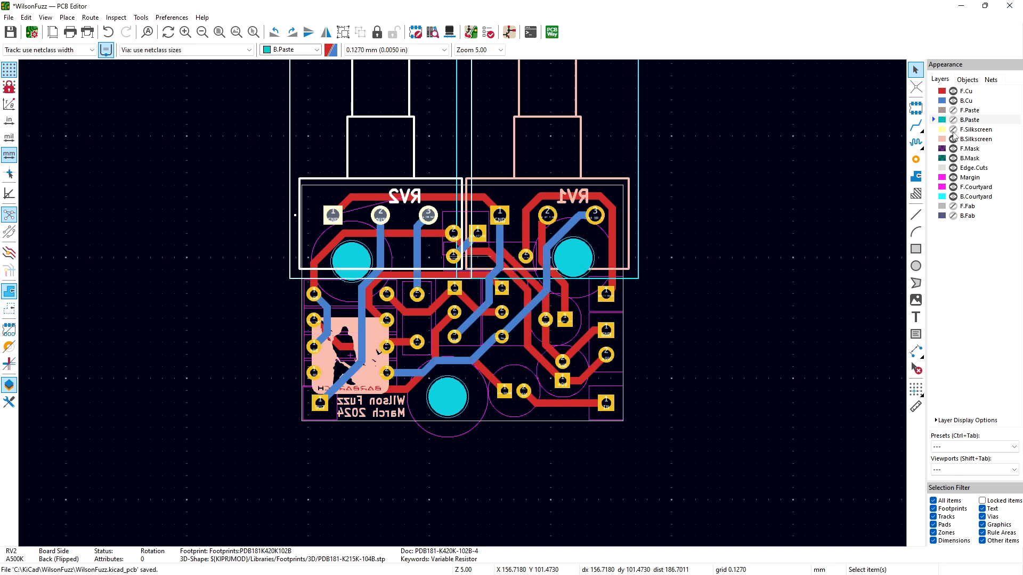
click(954, 130)
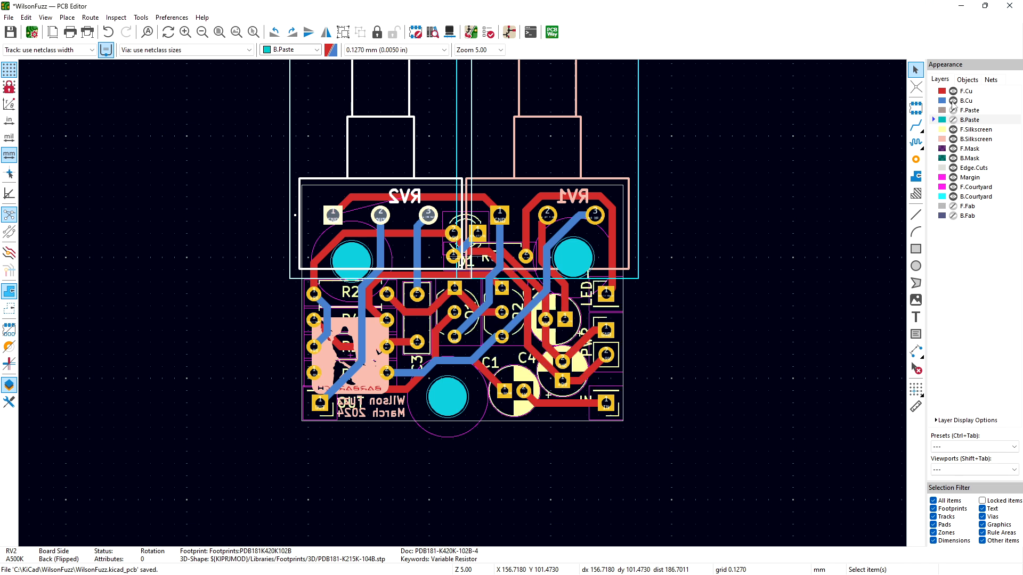
click(953, 101)
click(953, 91)
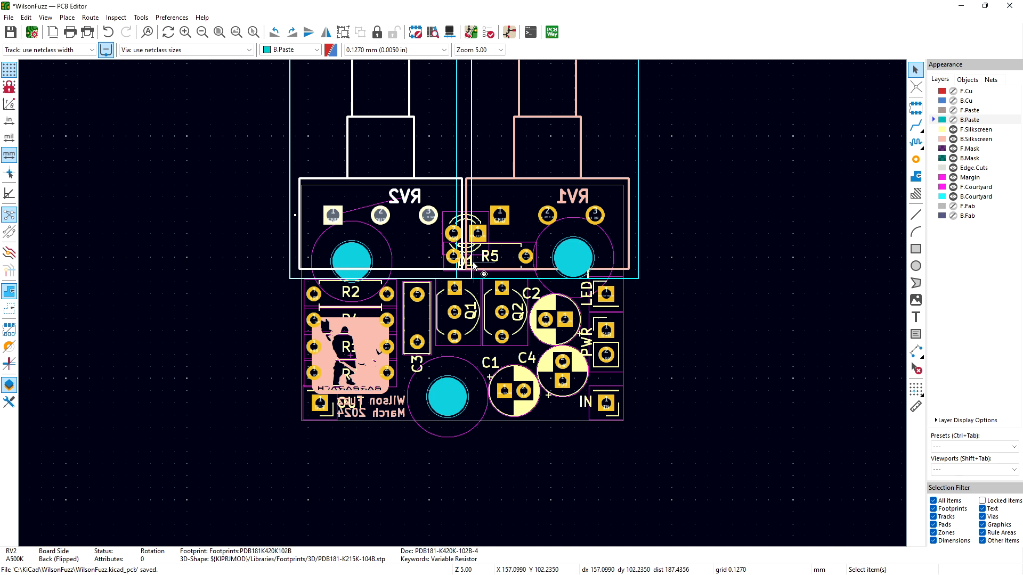
Step: Move the D1 silkscreen reference away from R5 to just left of the D1 pads
click(469, 264)
click(471, 259)
click(468, 260)
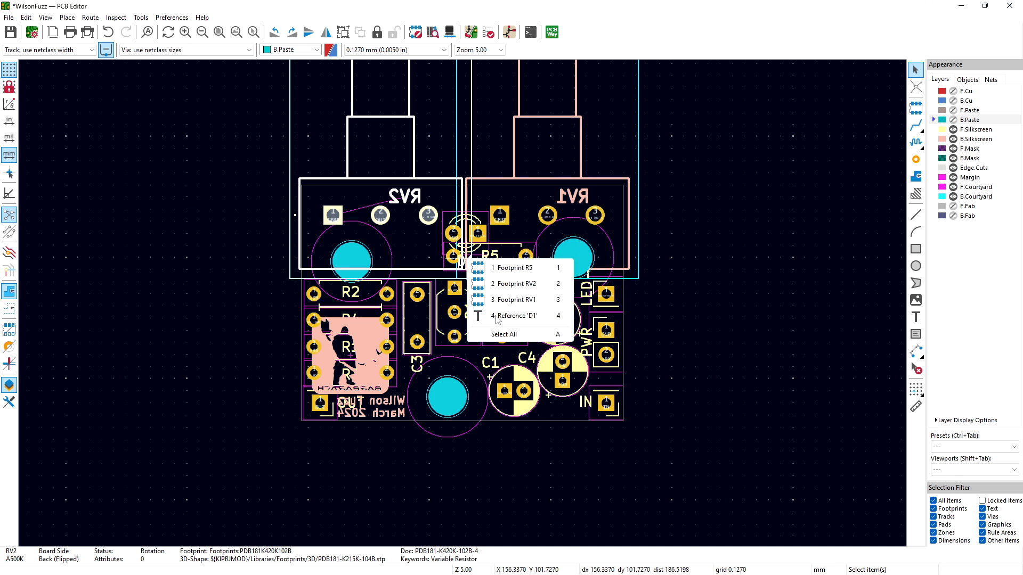
key(4)
key(m)
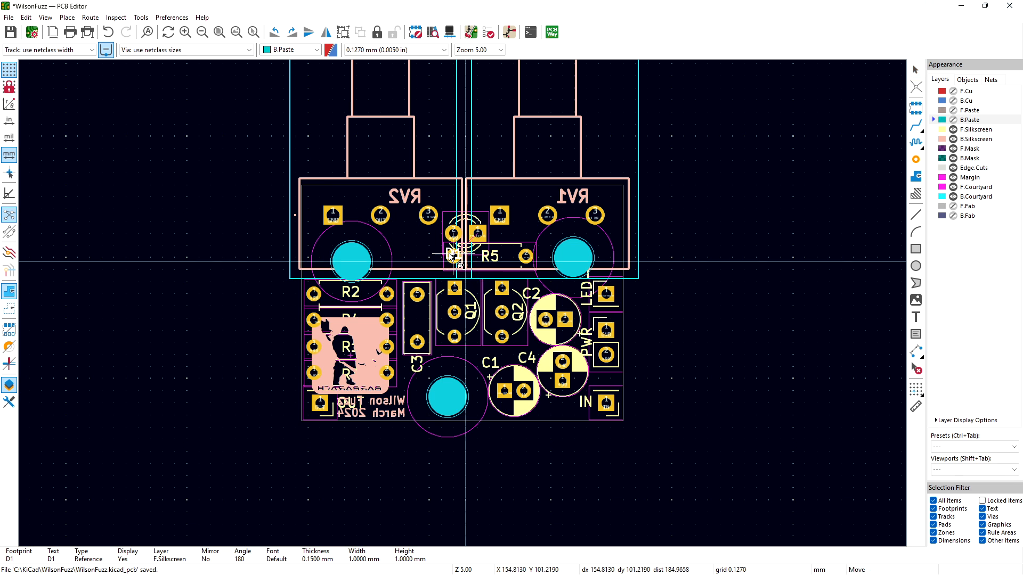
click(439, 243)
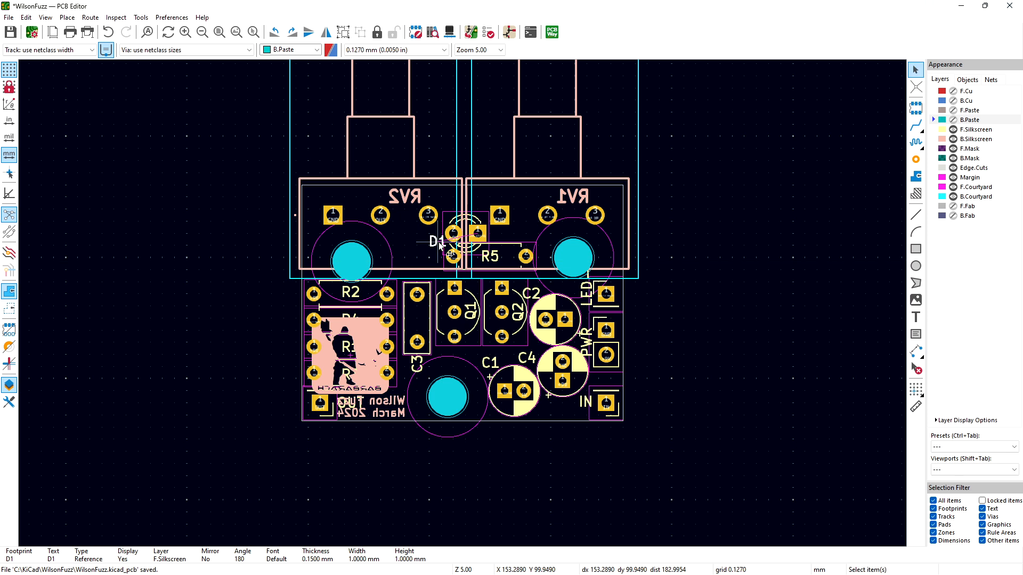
click(729, 232)
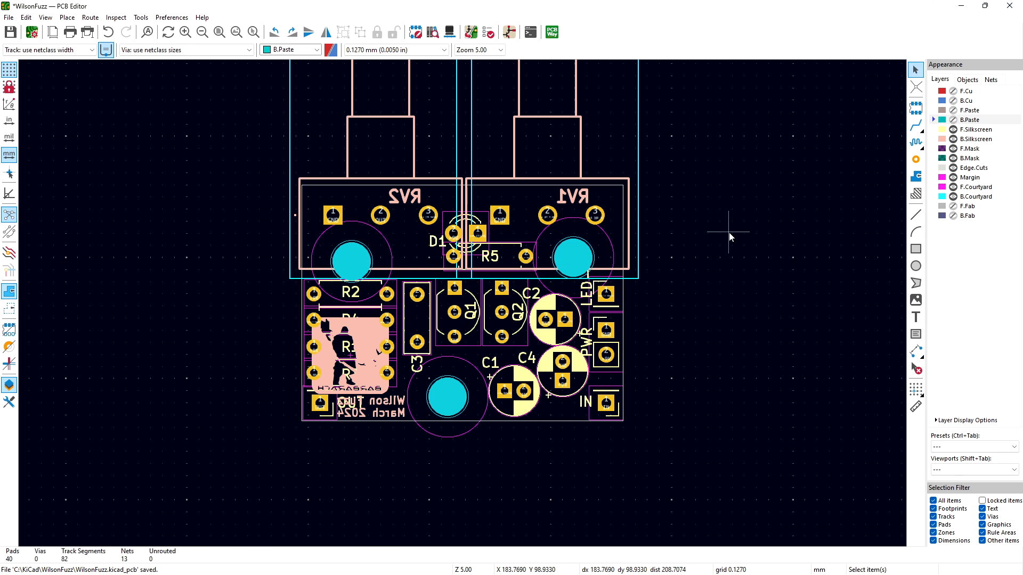
Step: Show the copper and paste layers again and save the board
click(953, 120)
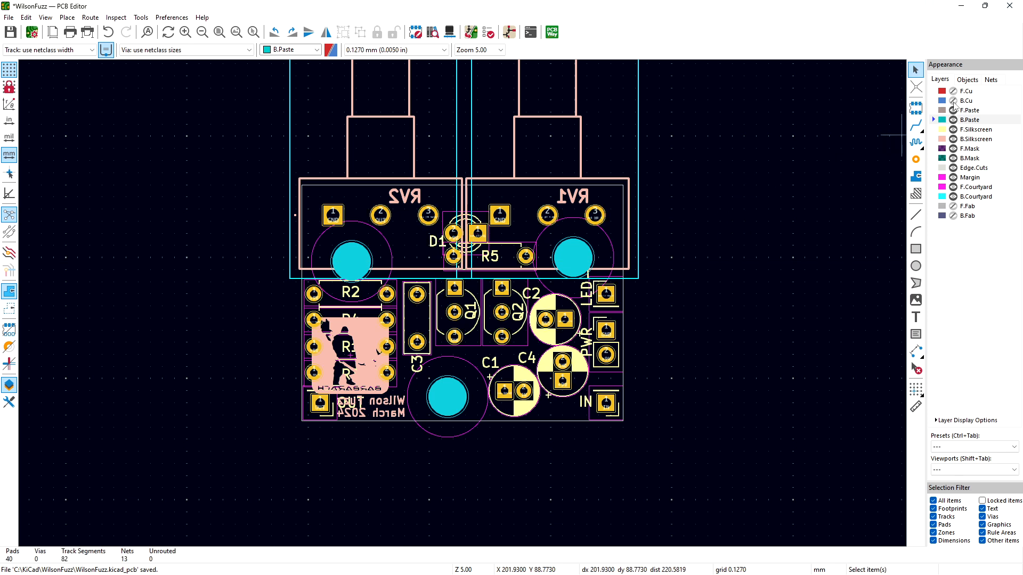
click(953, 100)
click(953, 91)
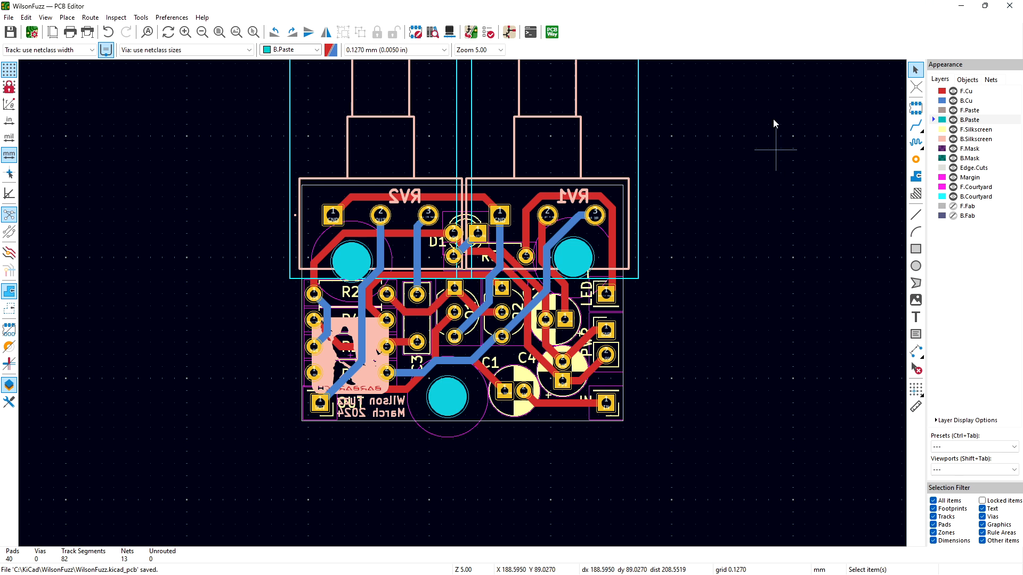
Step: Open the WilsonFuzz schematic from the project files to look over the circuit, and close it
click(962, 6)
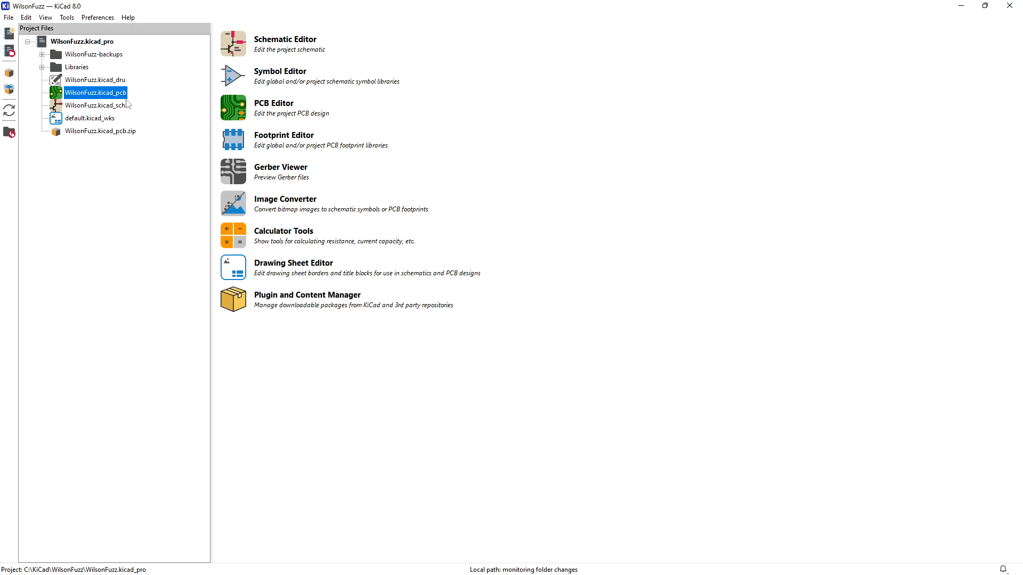
double_click(94, 109)
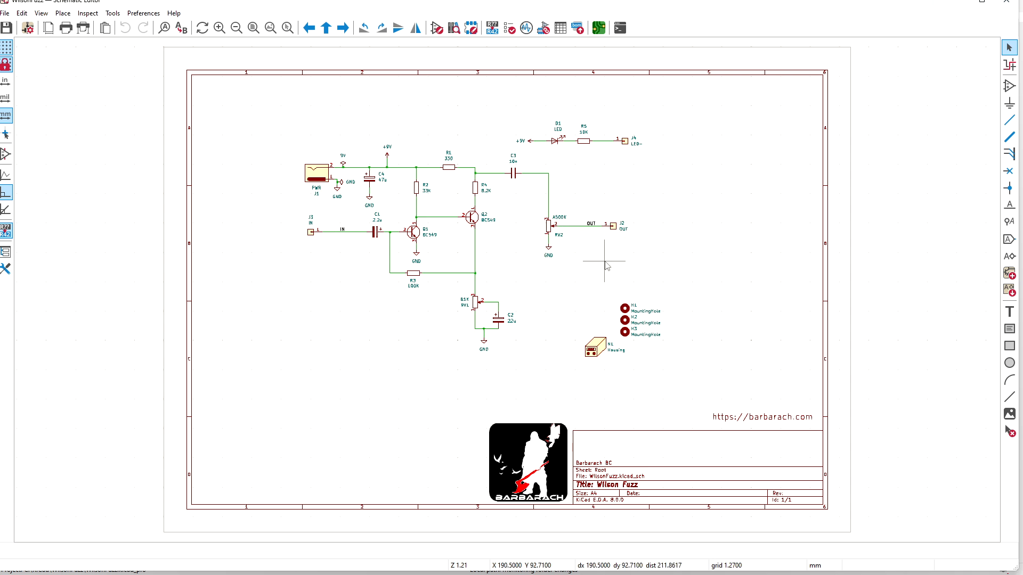
click(1005, 4)
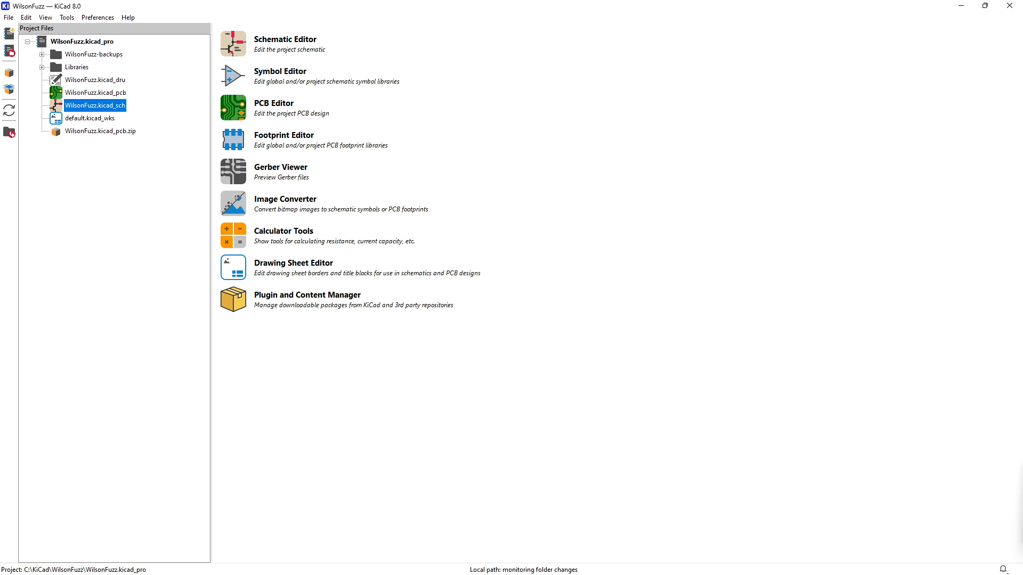
Step: Switch to the browser and review the Mouser parts list from its beginning and the 1590A enclosure drawing
key(alt+Tab)
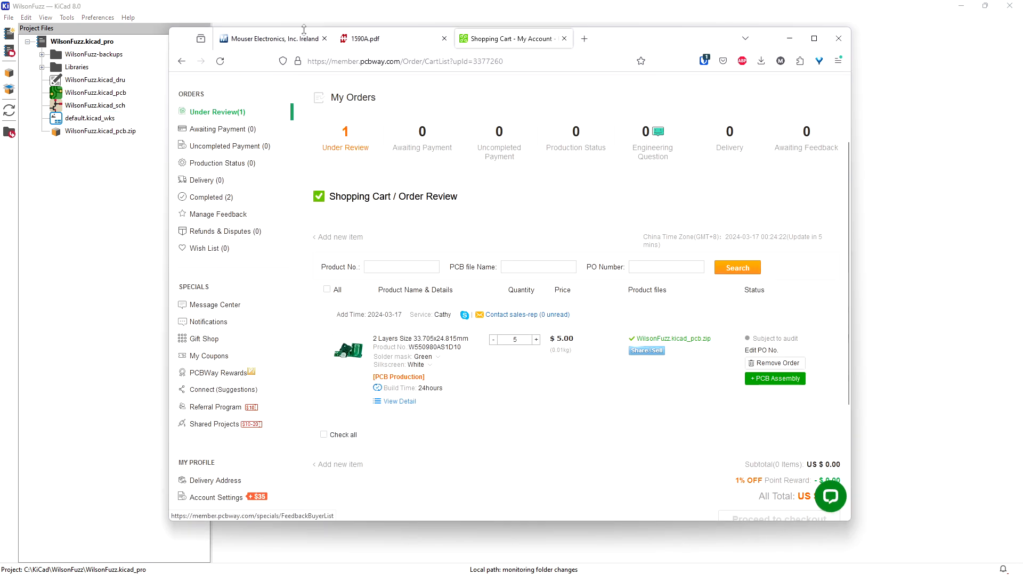
click(262, 42)
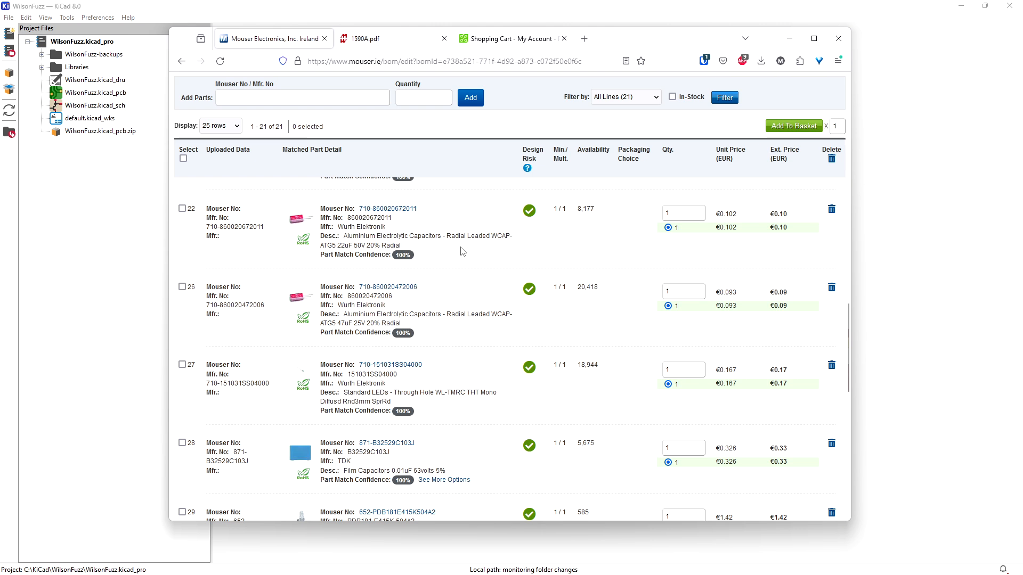
drag(848, 325, 854, 175)
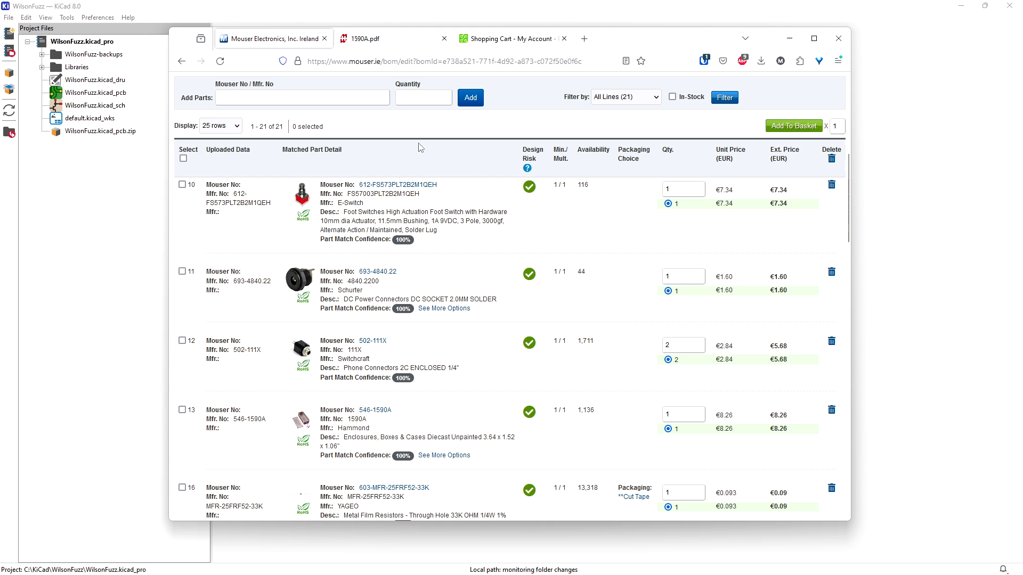
click(371, 47)
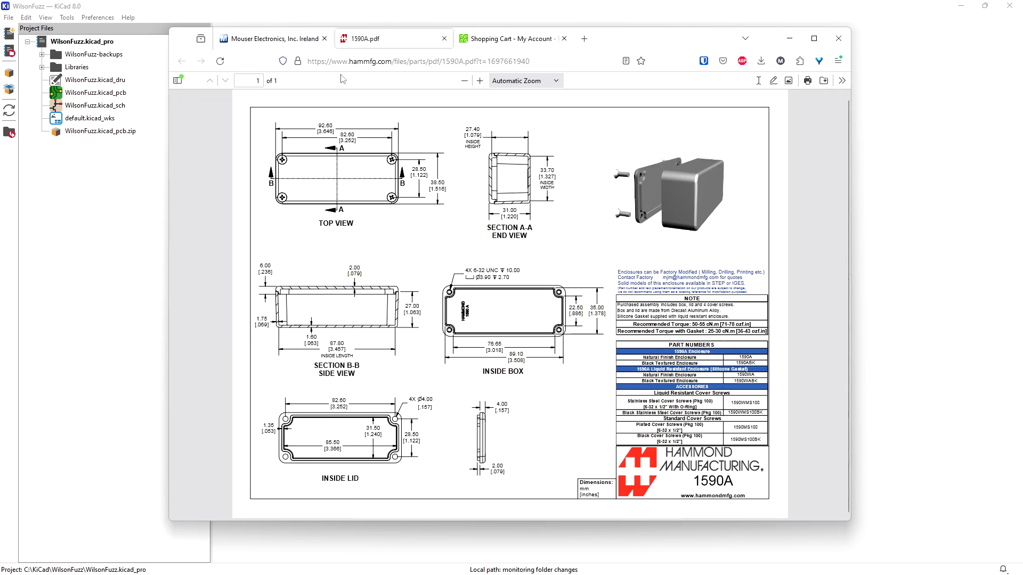
click(291, 38)
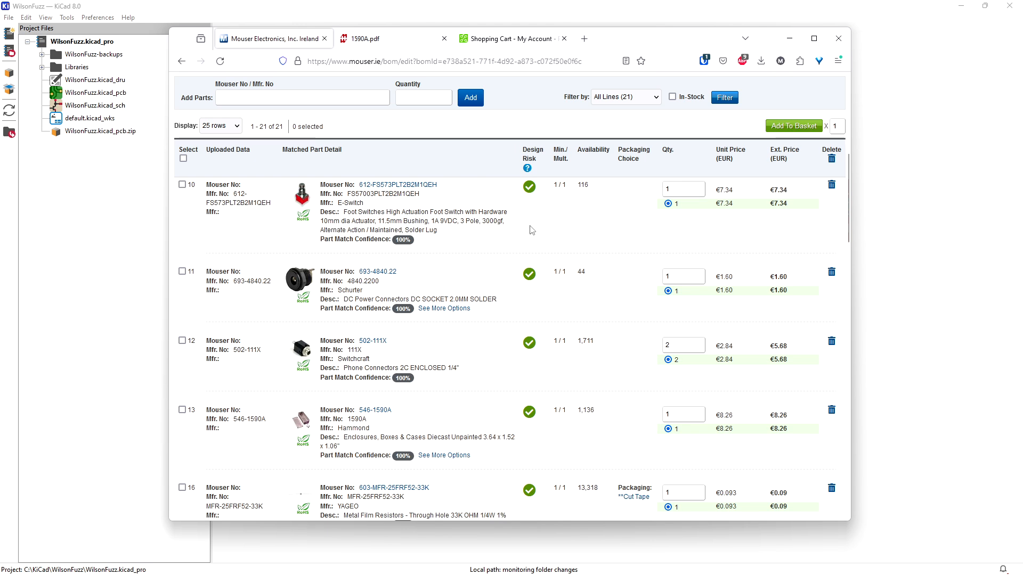
Step: Return to the PCB Editor and view the whole WilsonFuzz board including both potentiometer shafts
click(790, 38)
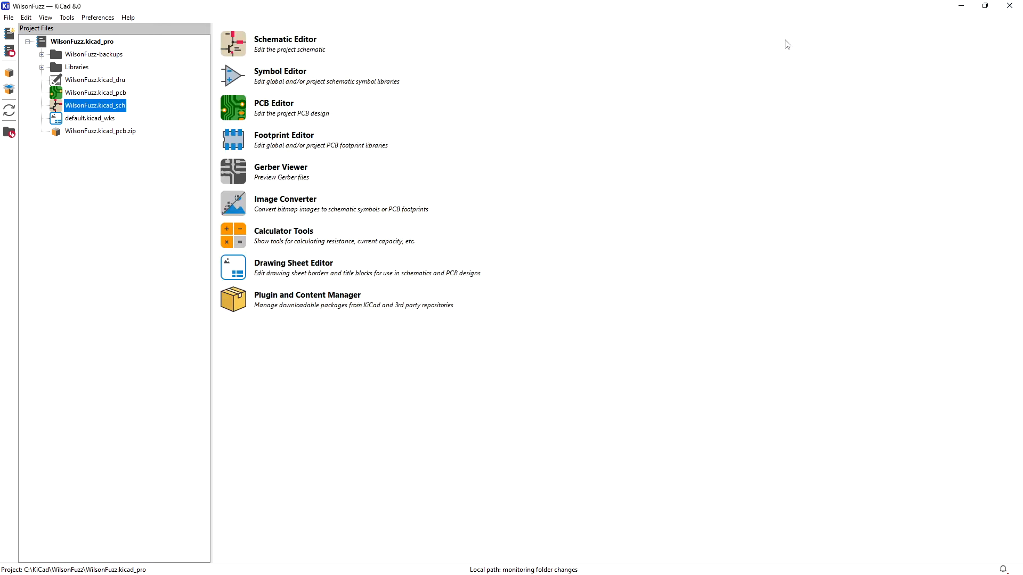
click(961, 6)
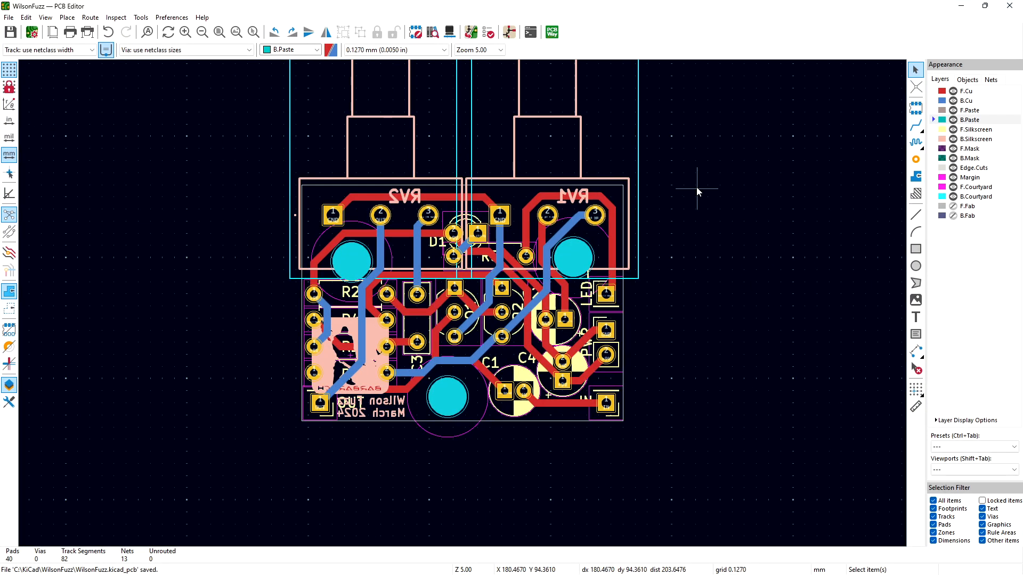
middle_drag(698, 192, 691, 284)
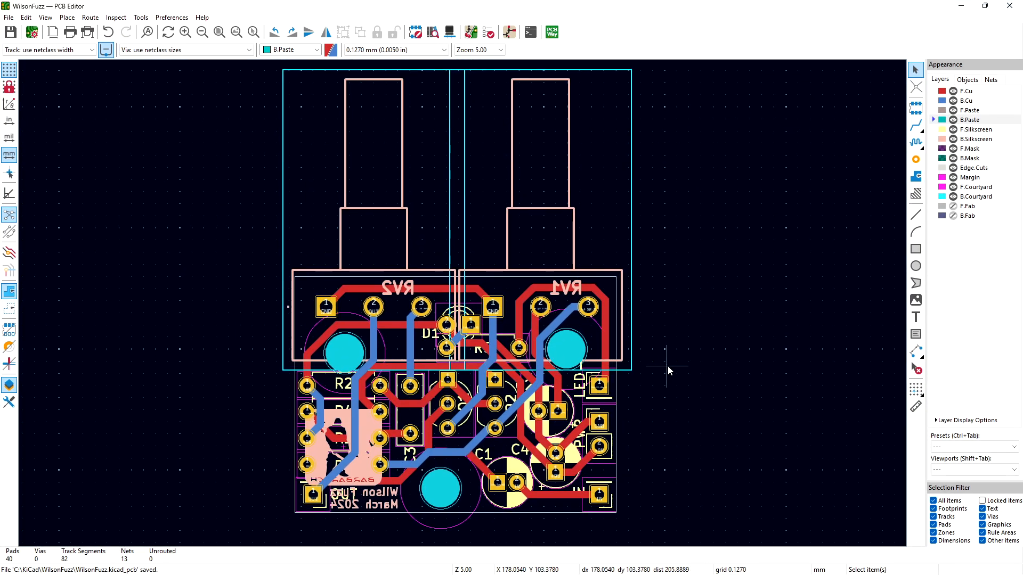